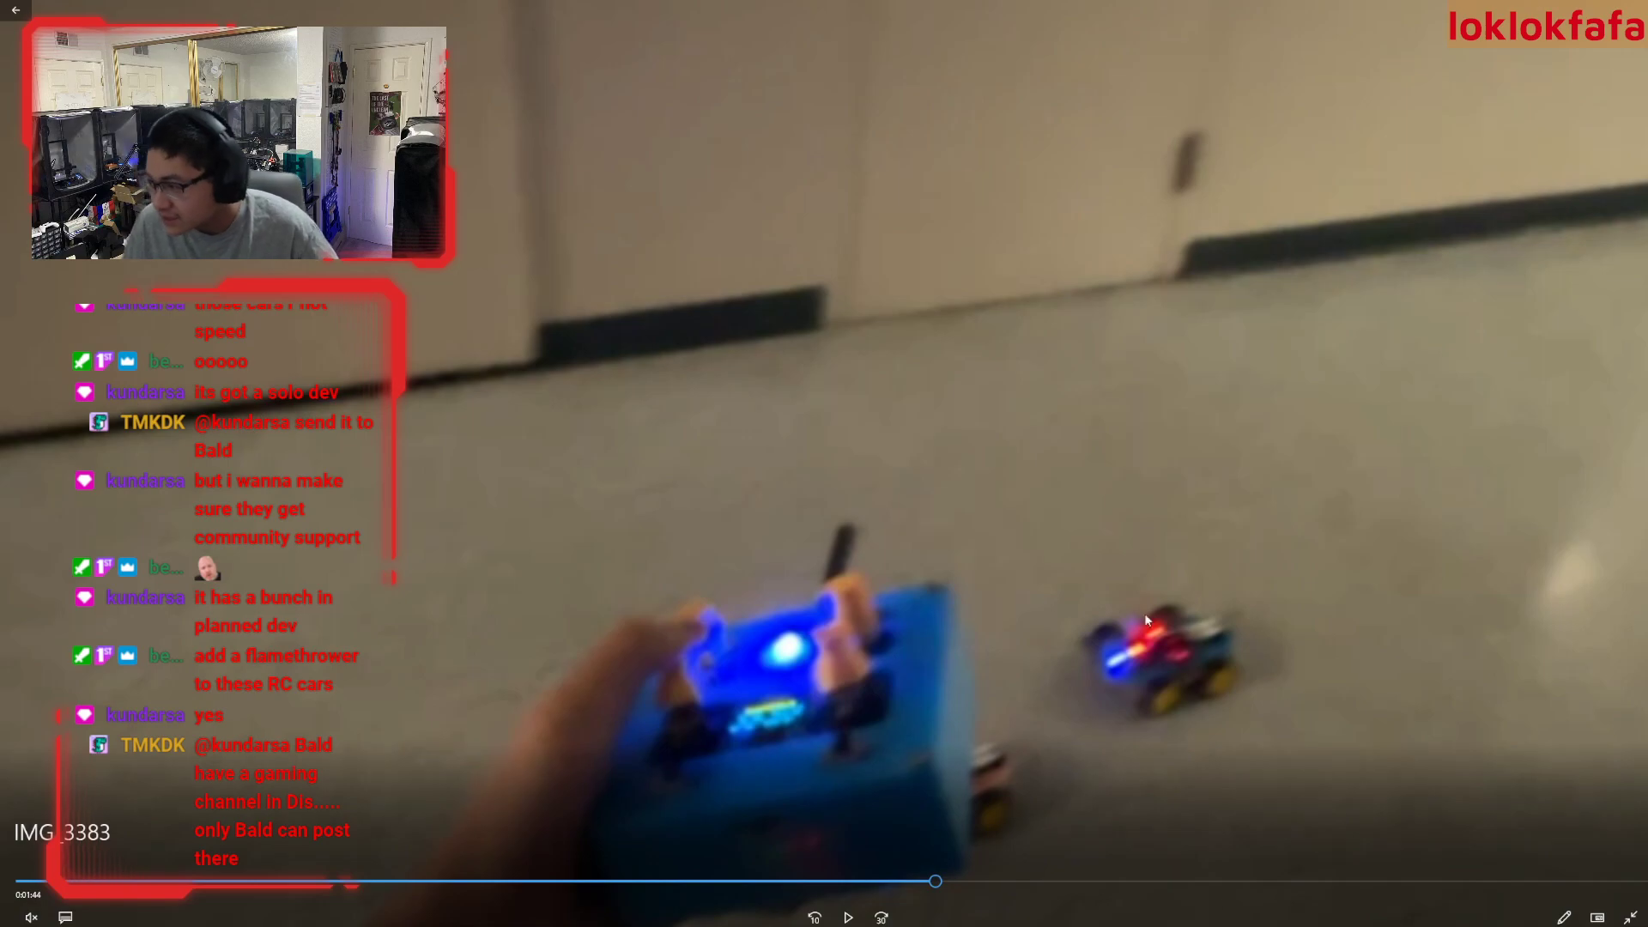
- Exit the full-screen IMG_3383 video, close the player, and bring up the IMG_3381 photo of the finished RC cars
click(1631, 916)
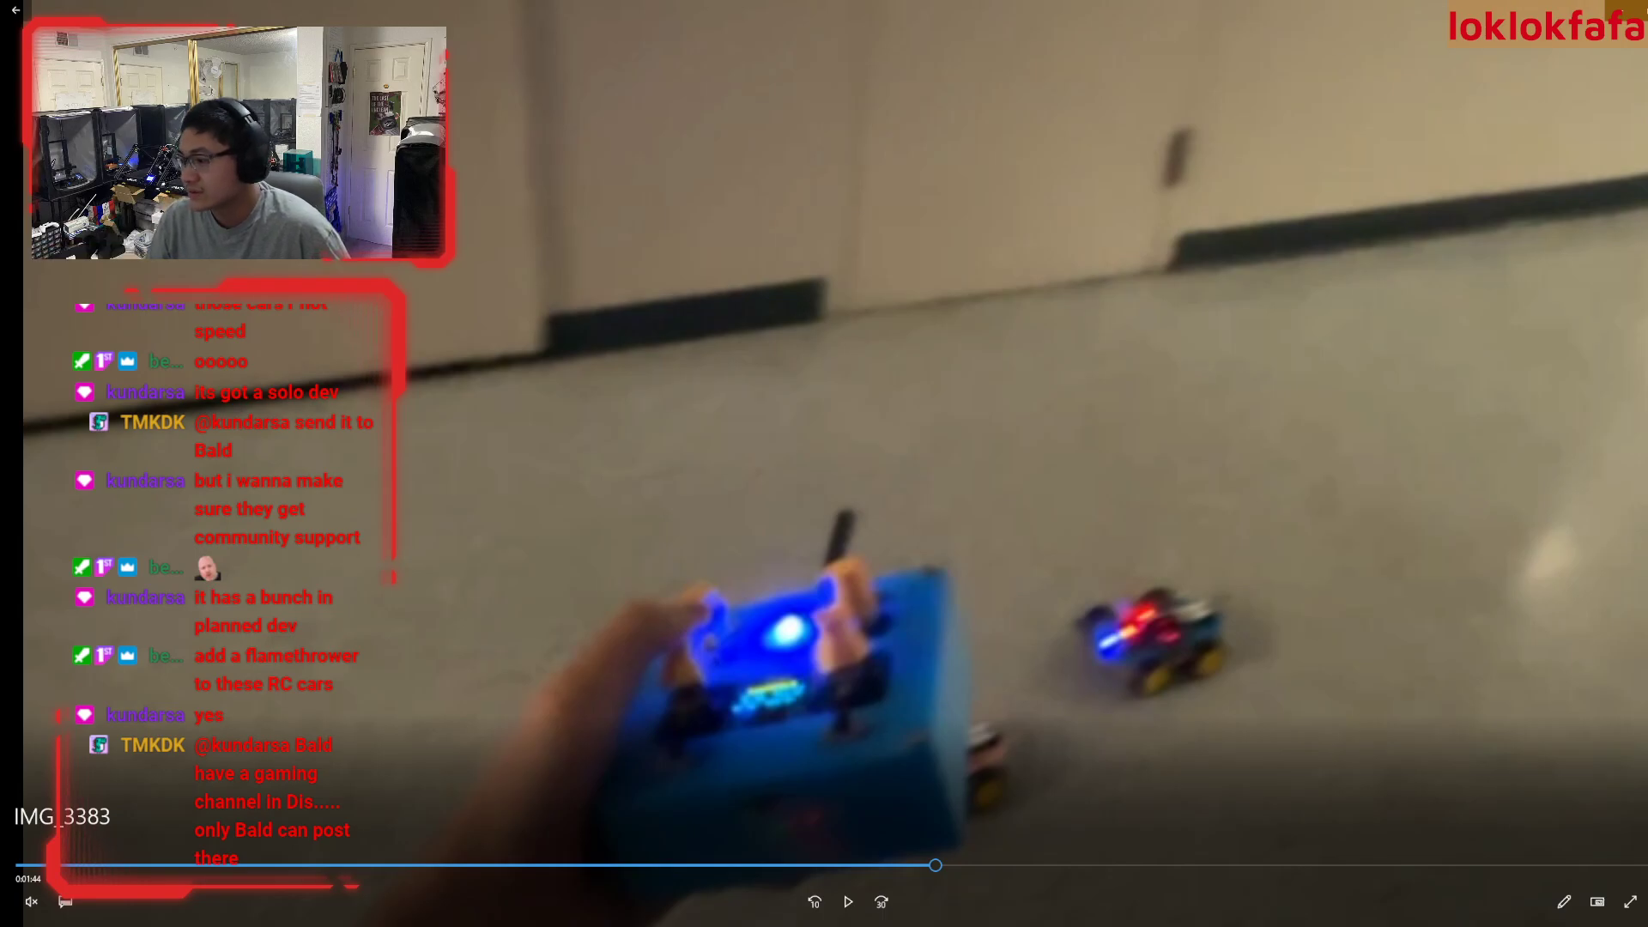
click(1621, 9)
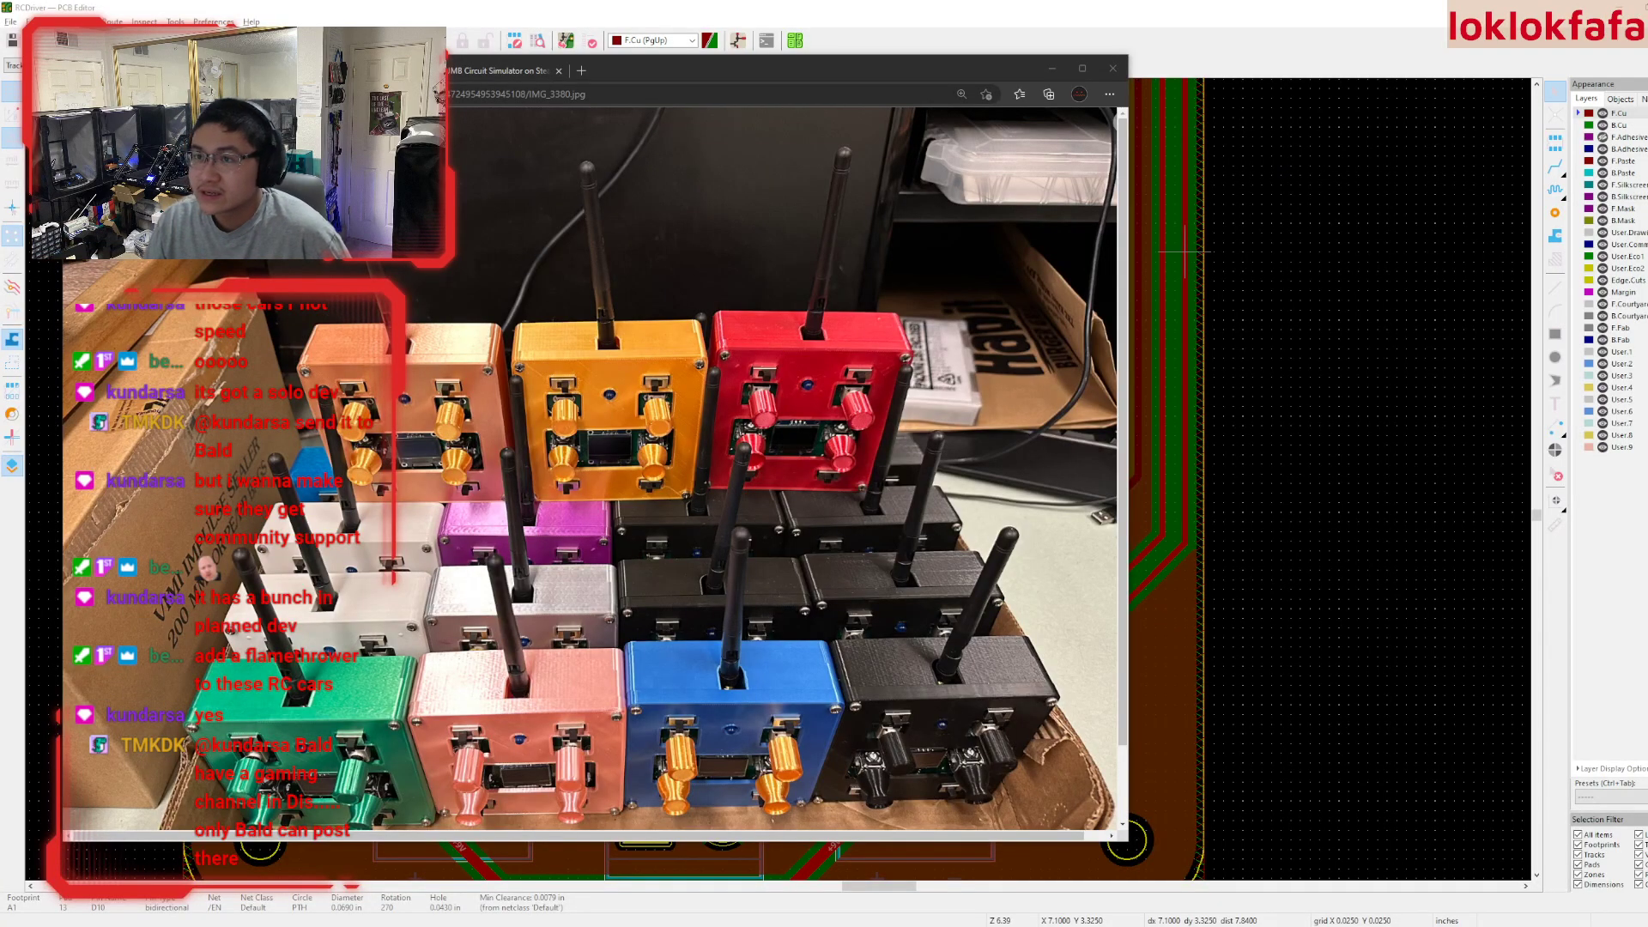
click(330, 70)
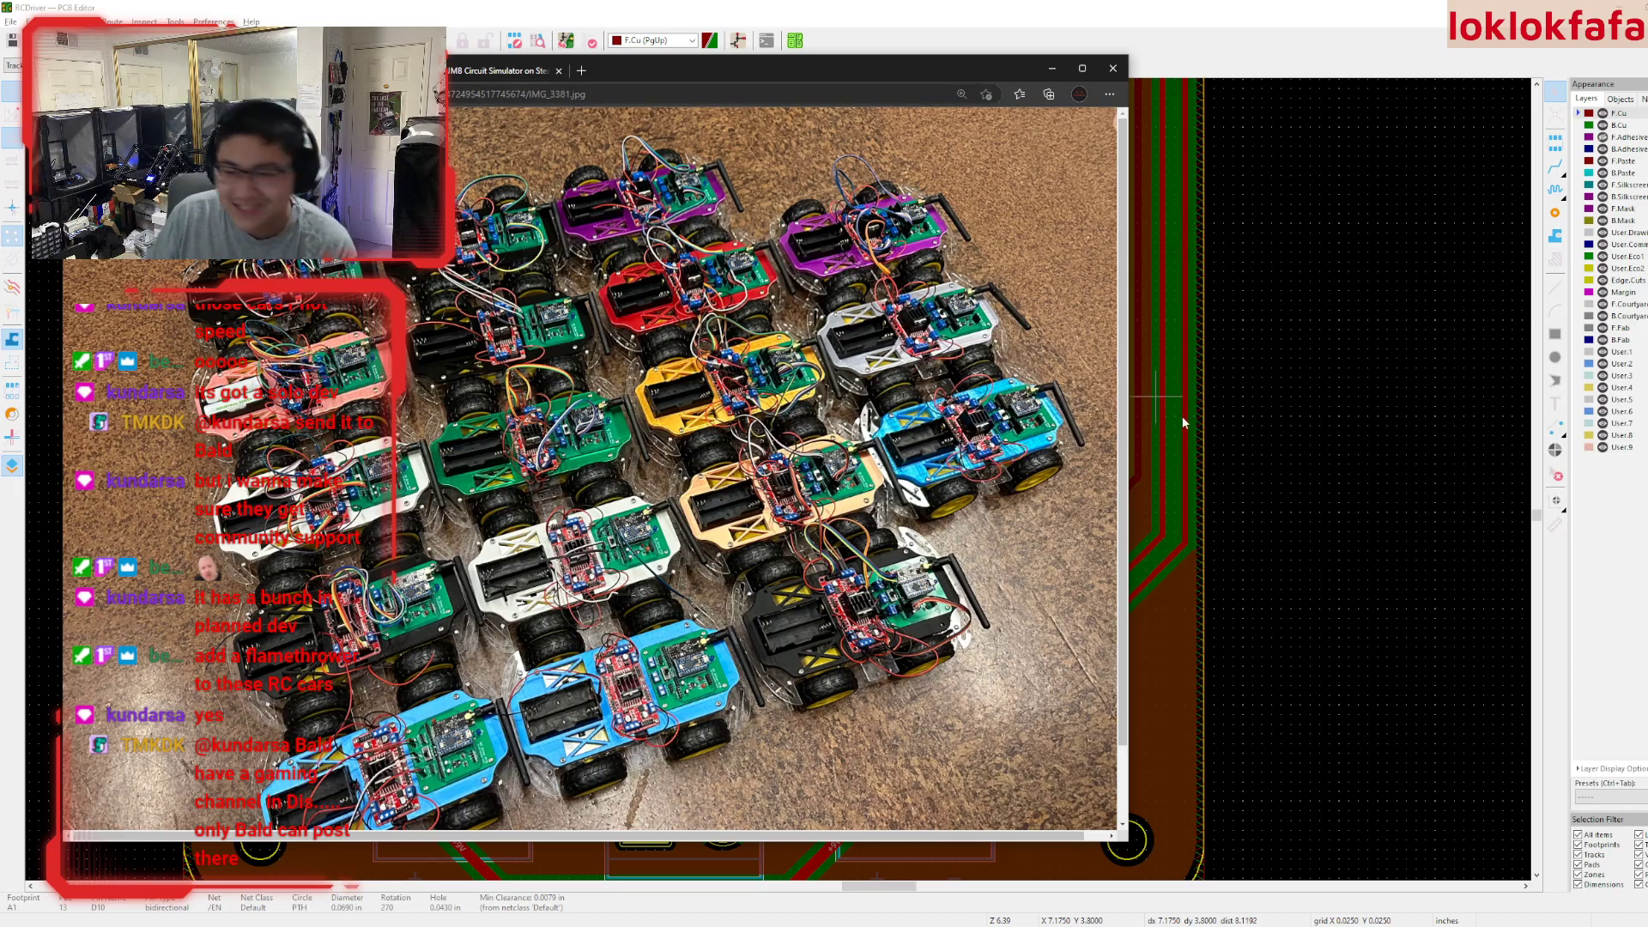
- Switch to the PCB Editor and examine the traces around the Arduino Pro Micro, the L298N headers and the 1N4001 diode
click(1156, 397)
scroll(978, 580, down, 3)
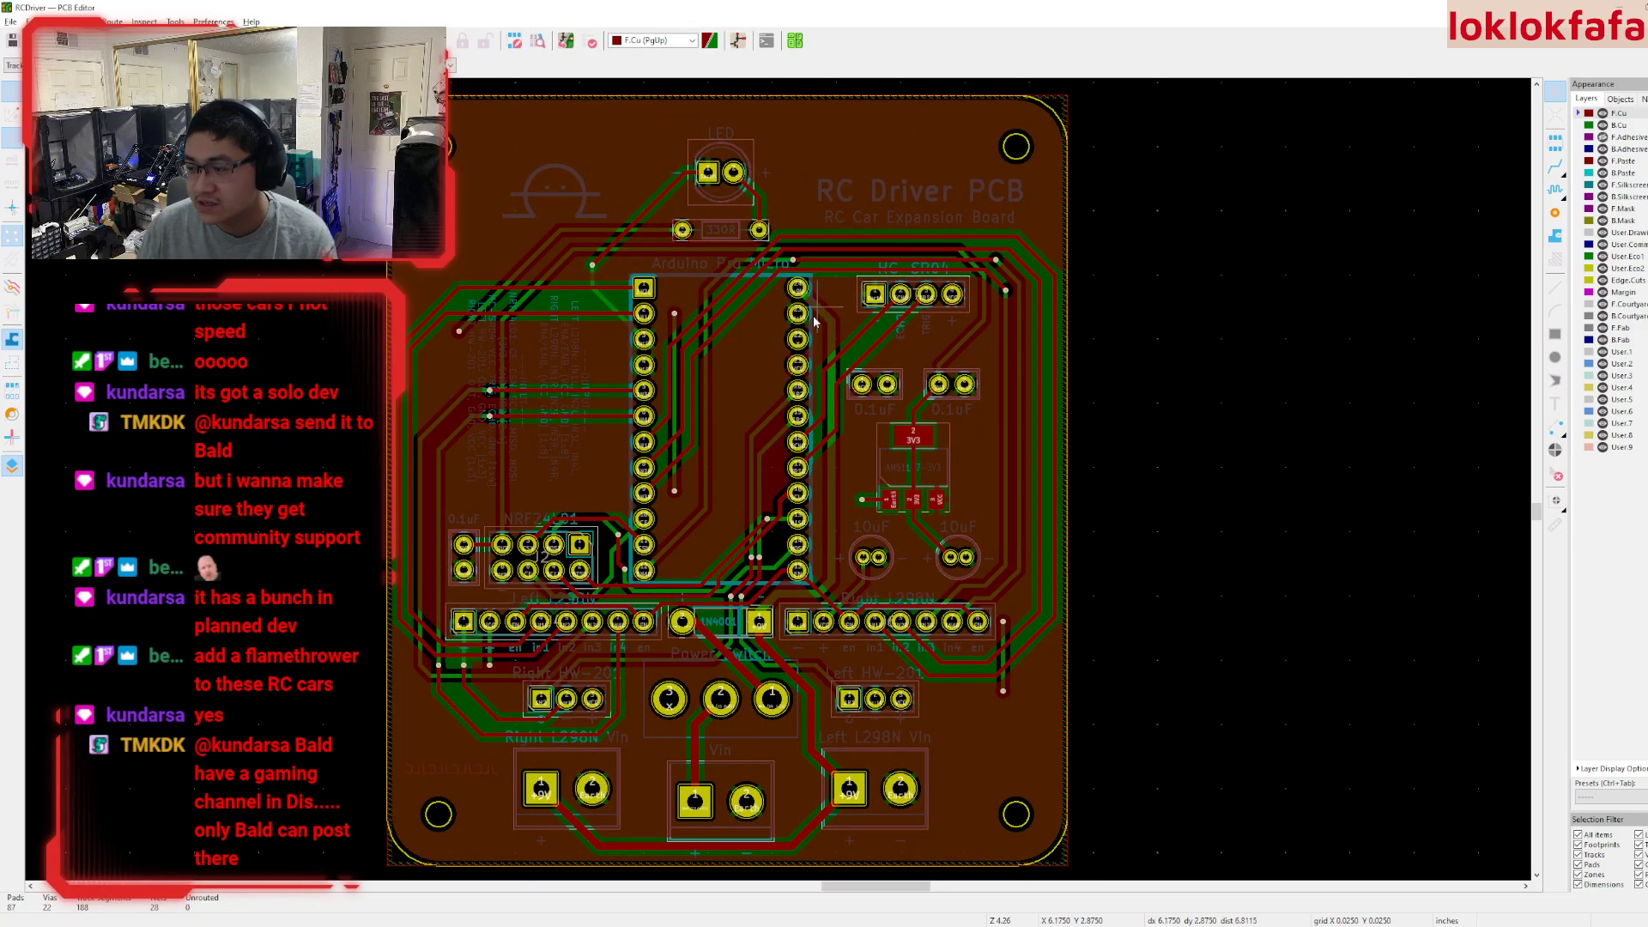
scroll(877, 735, up, 3)
shift+scroll(767, 485, up, 3)
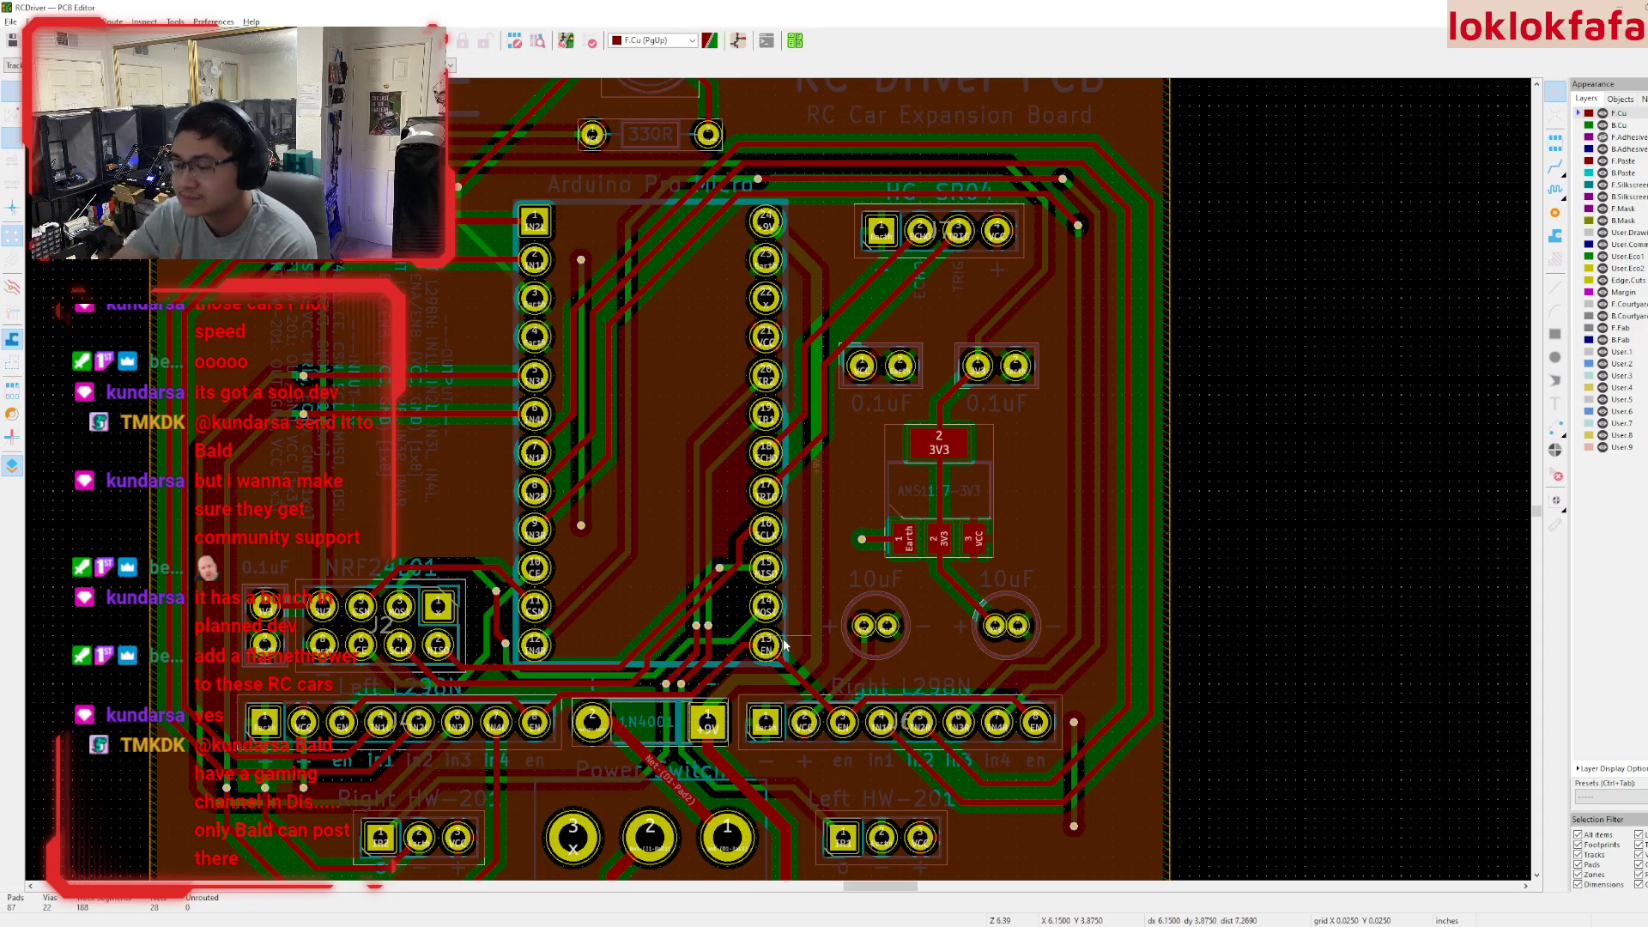
scroll(788, 640, down, 3)
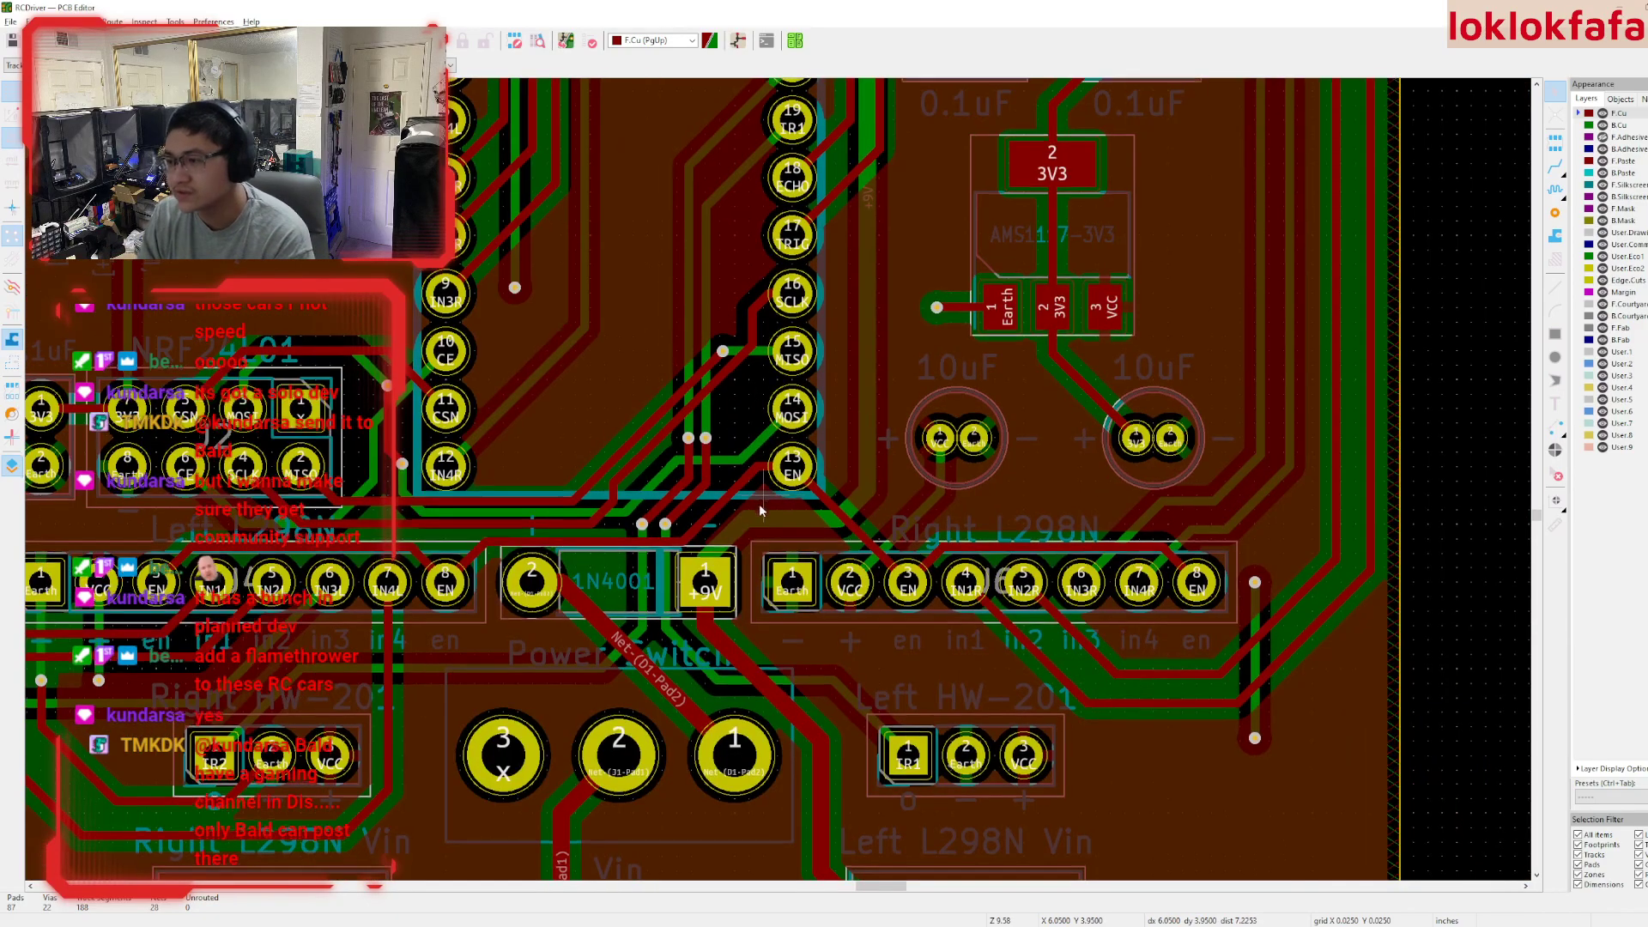
scroll(791, 573, up, 3)
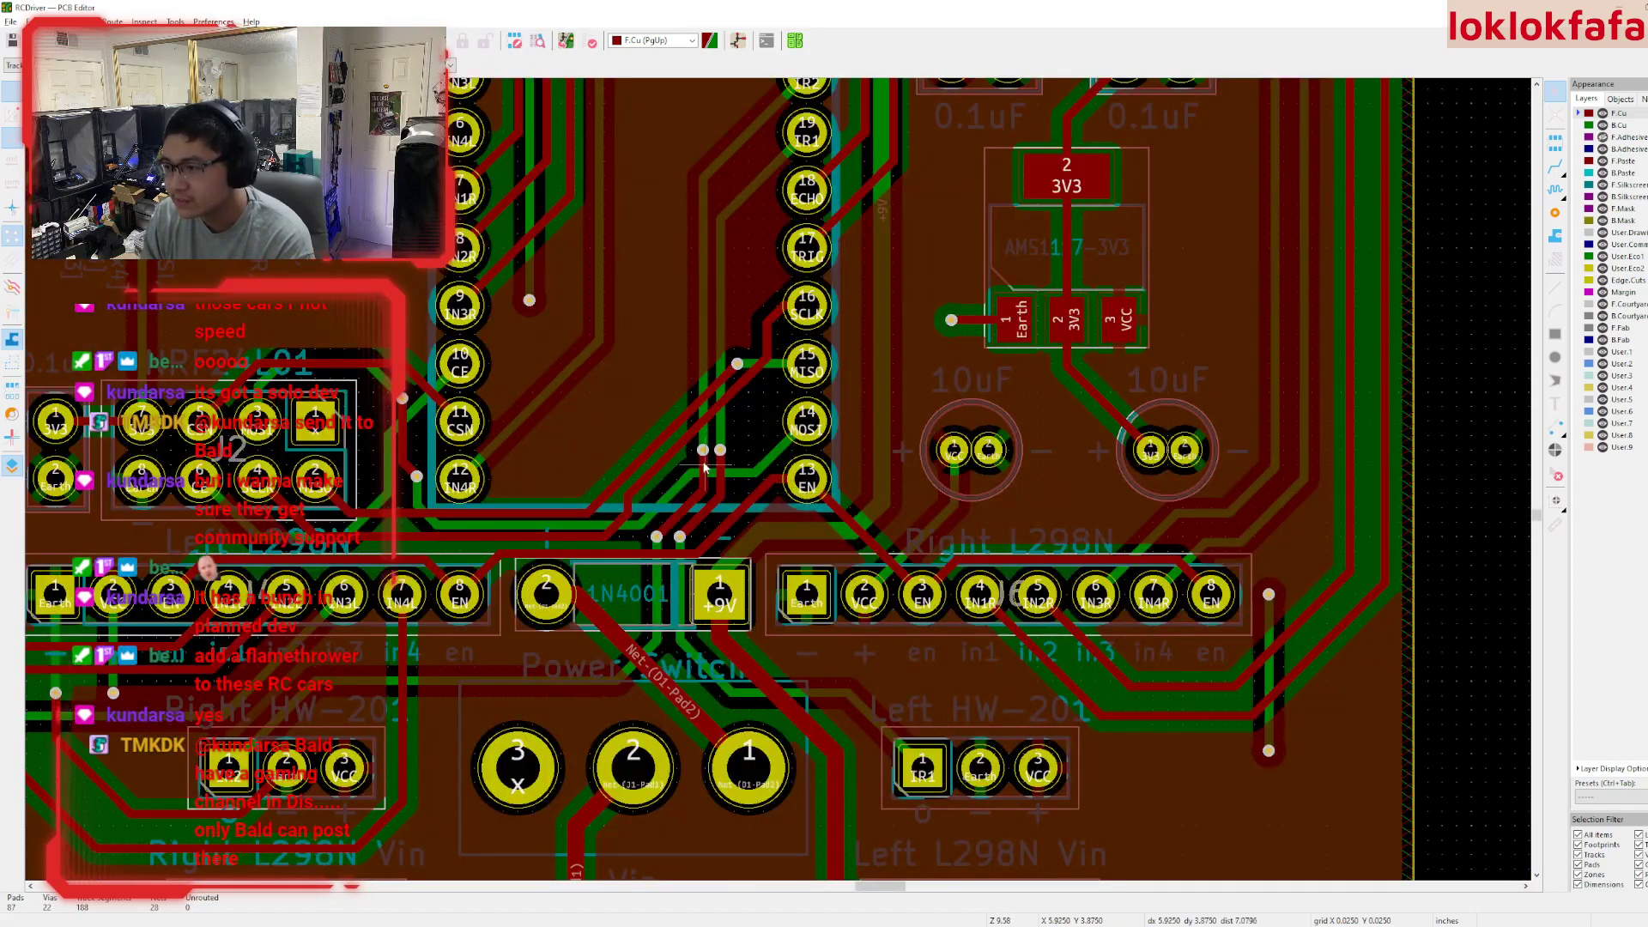
middle_drag(747, 523, 775, 692)
scroll(814, 357, up, 2)
scroll(824, 430, down, 3)
middle_drag(845, 447, 857, 516)
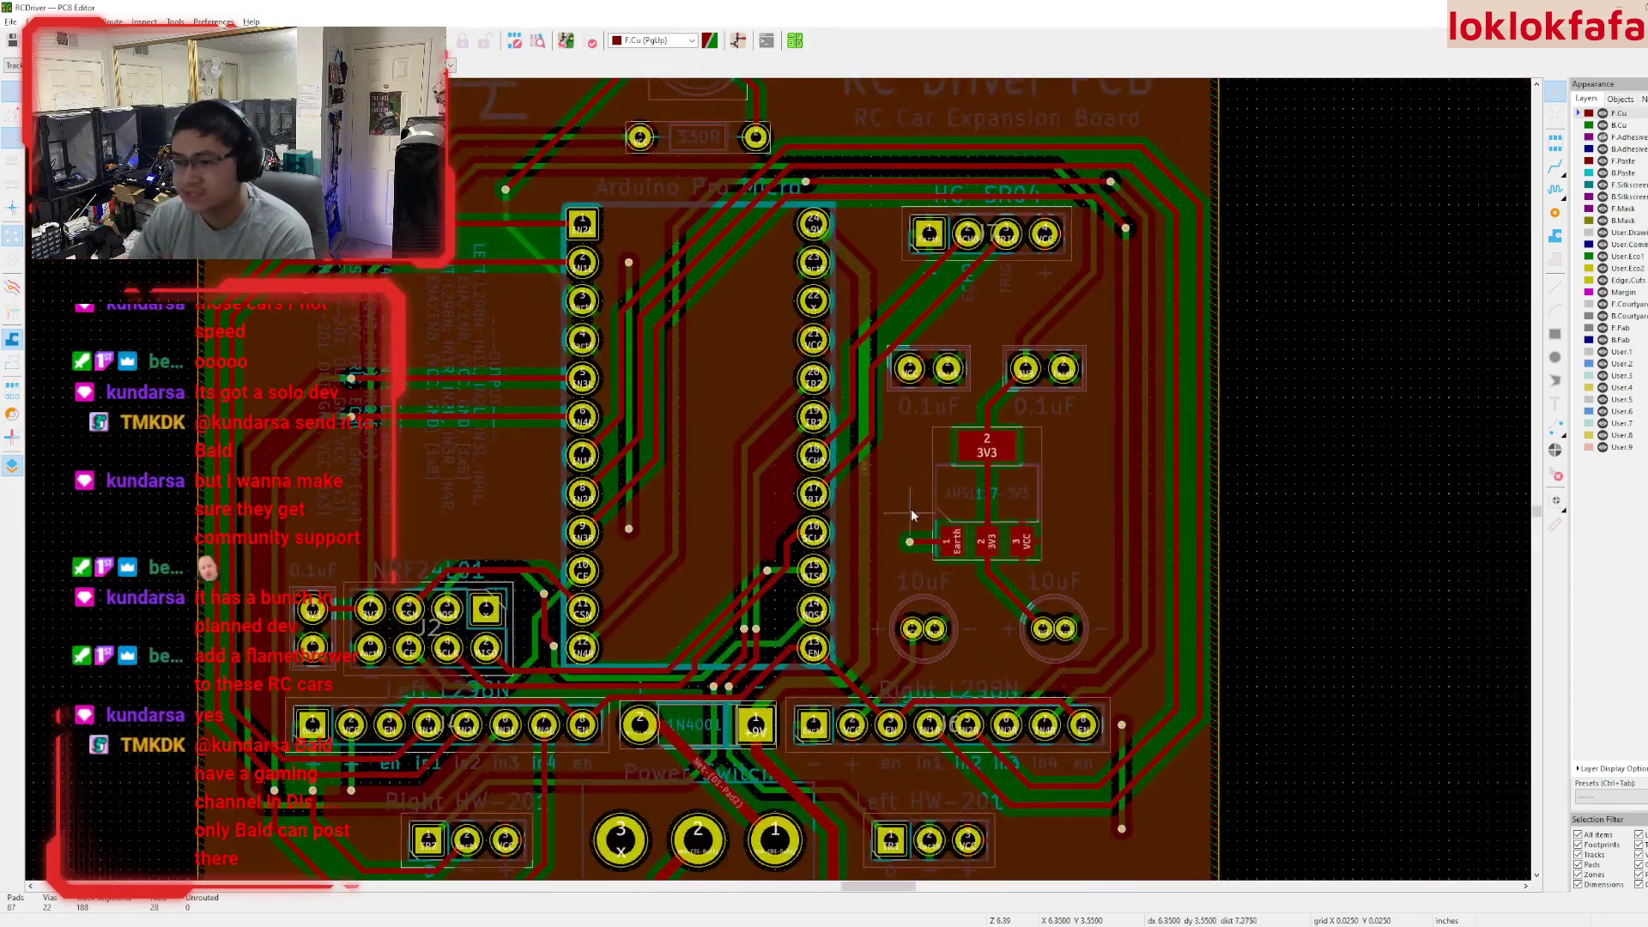
scroll(851, 505, up, 2)
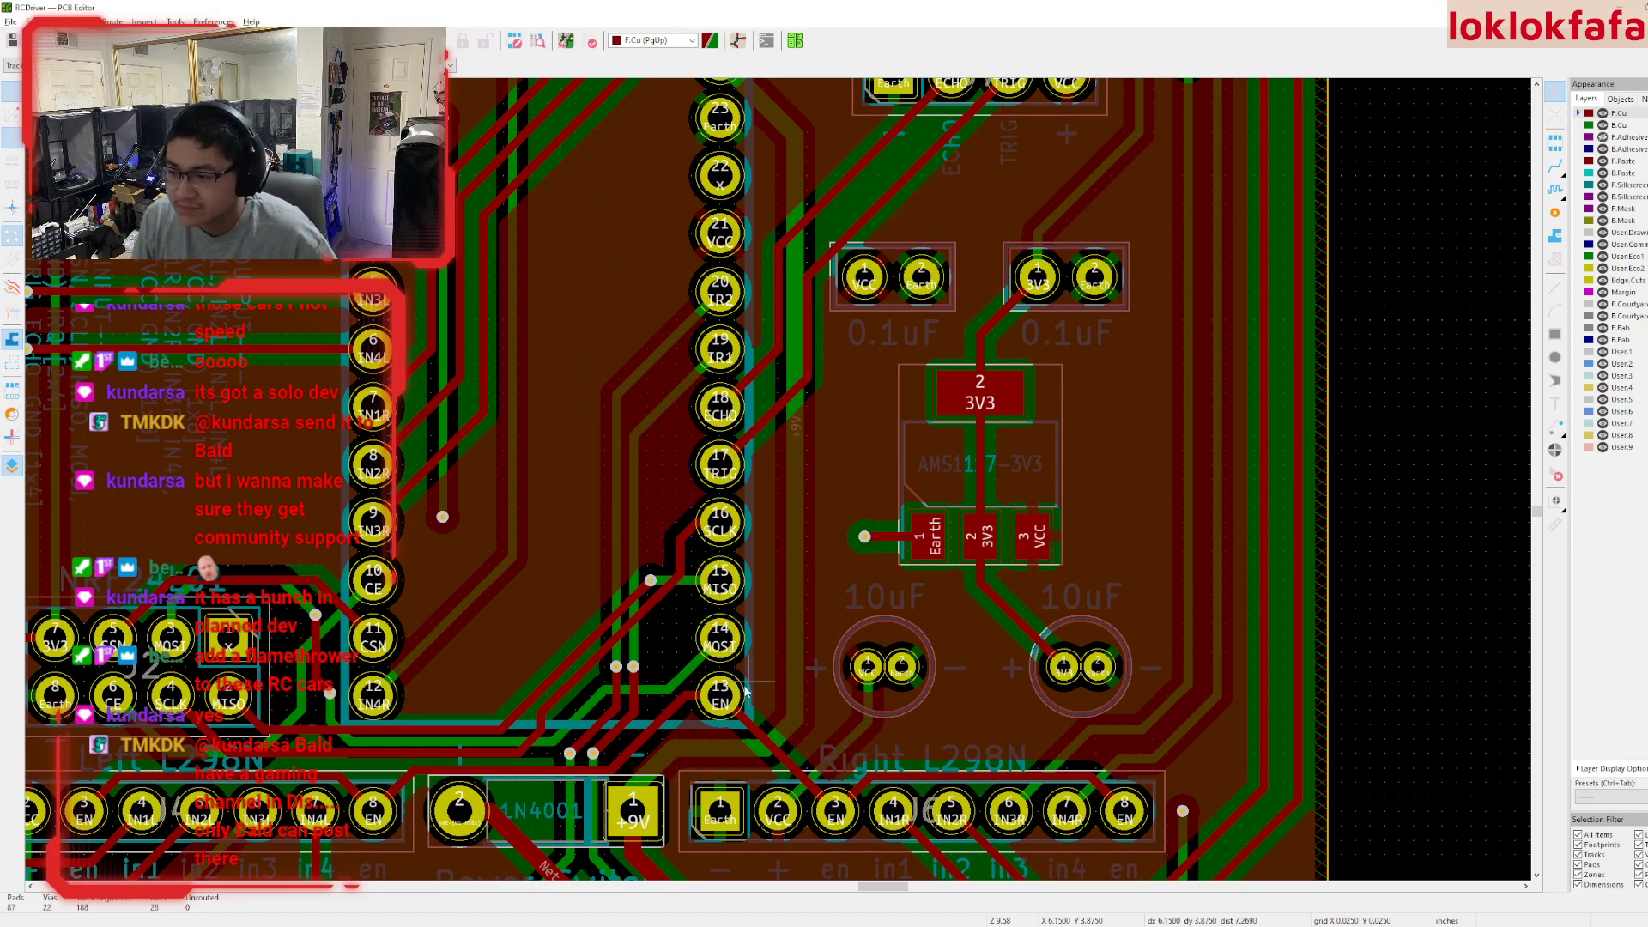
scroll(717, 700, down, 2)
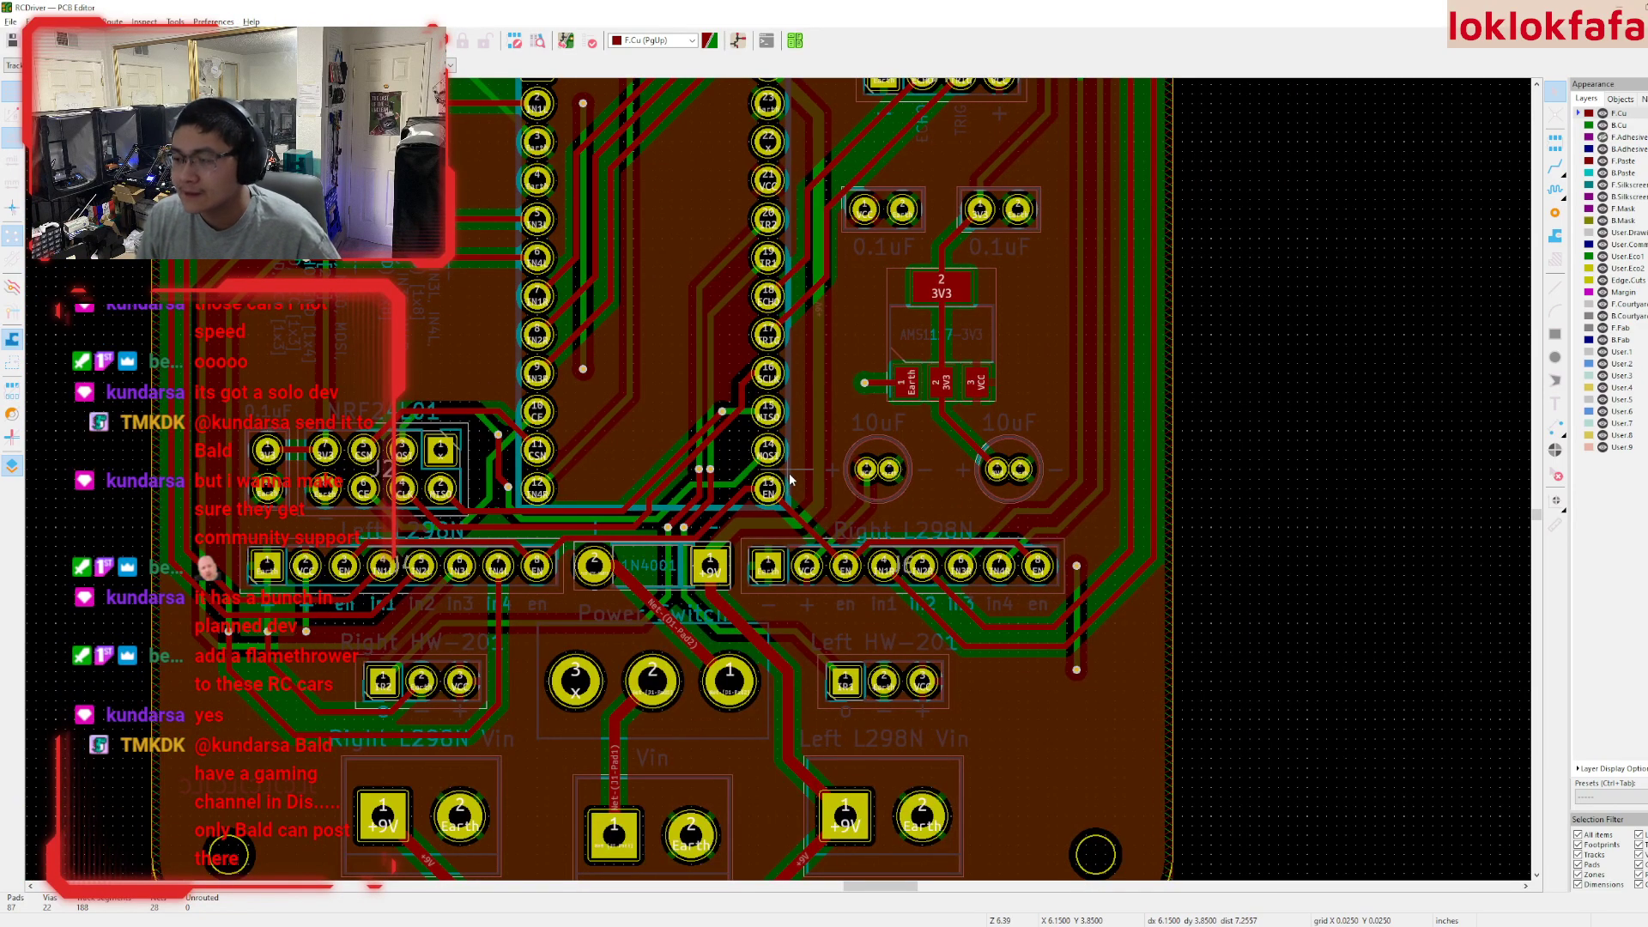
middle_drag(619, 484, 678, 494)
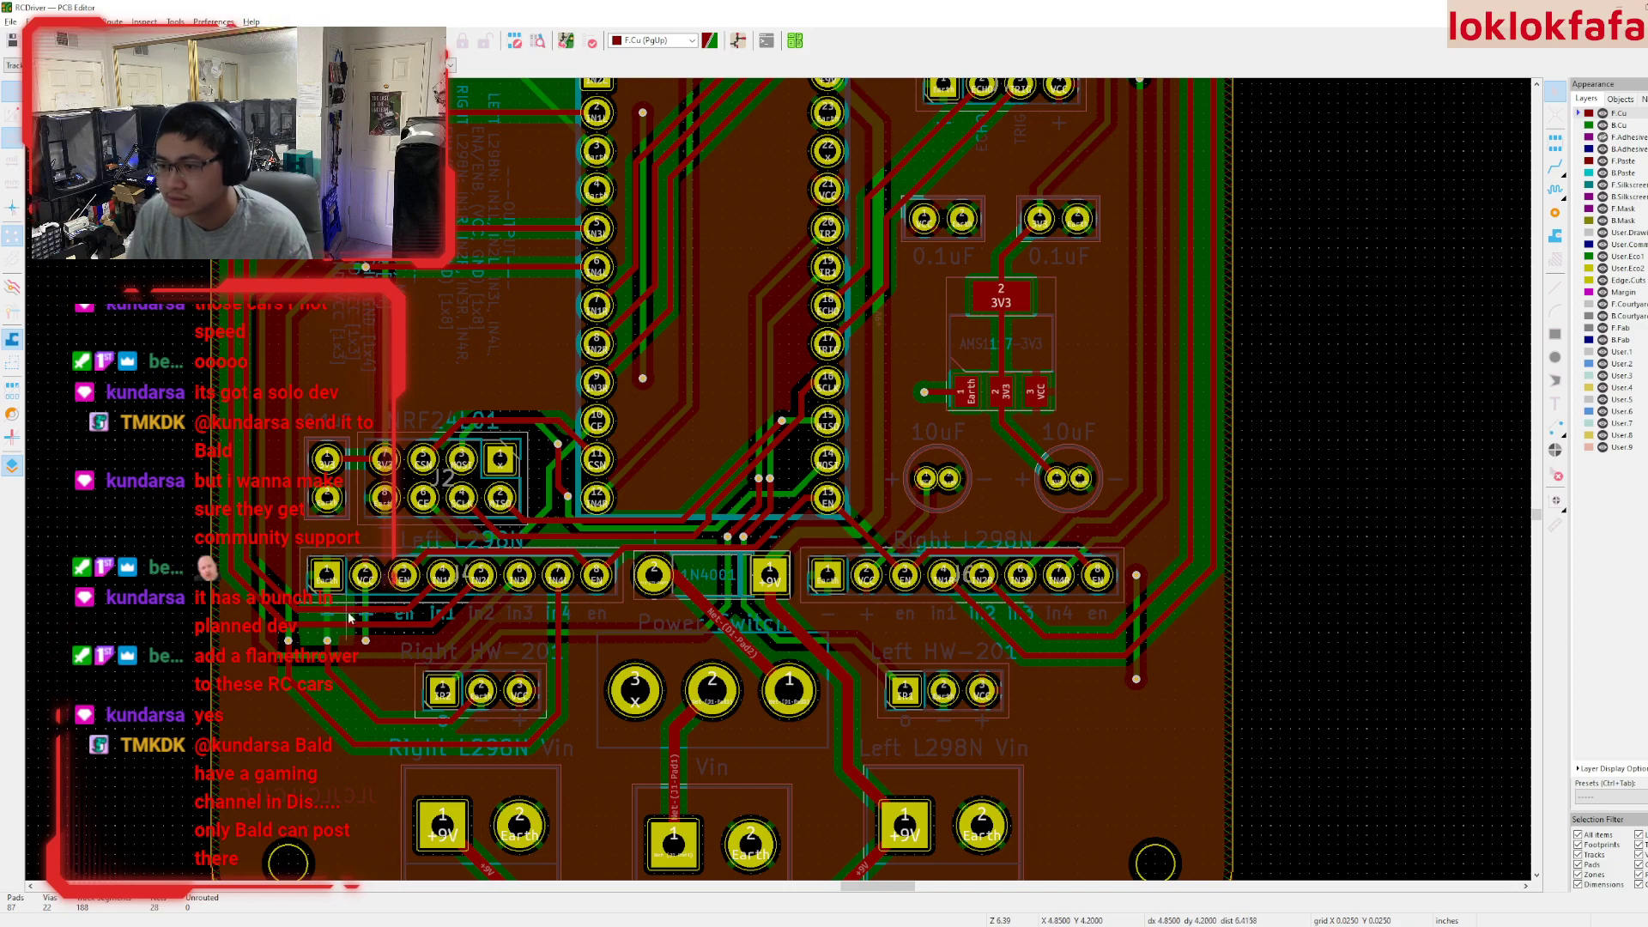
click(841, 508)
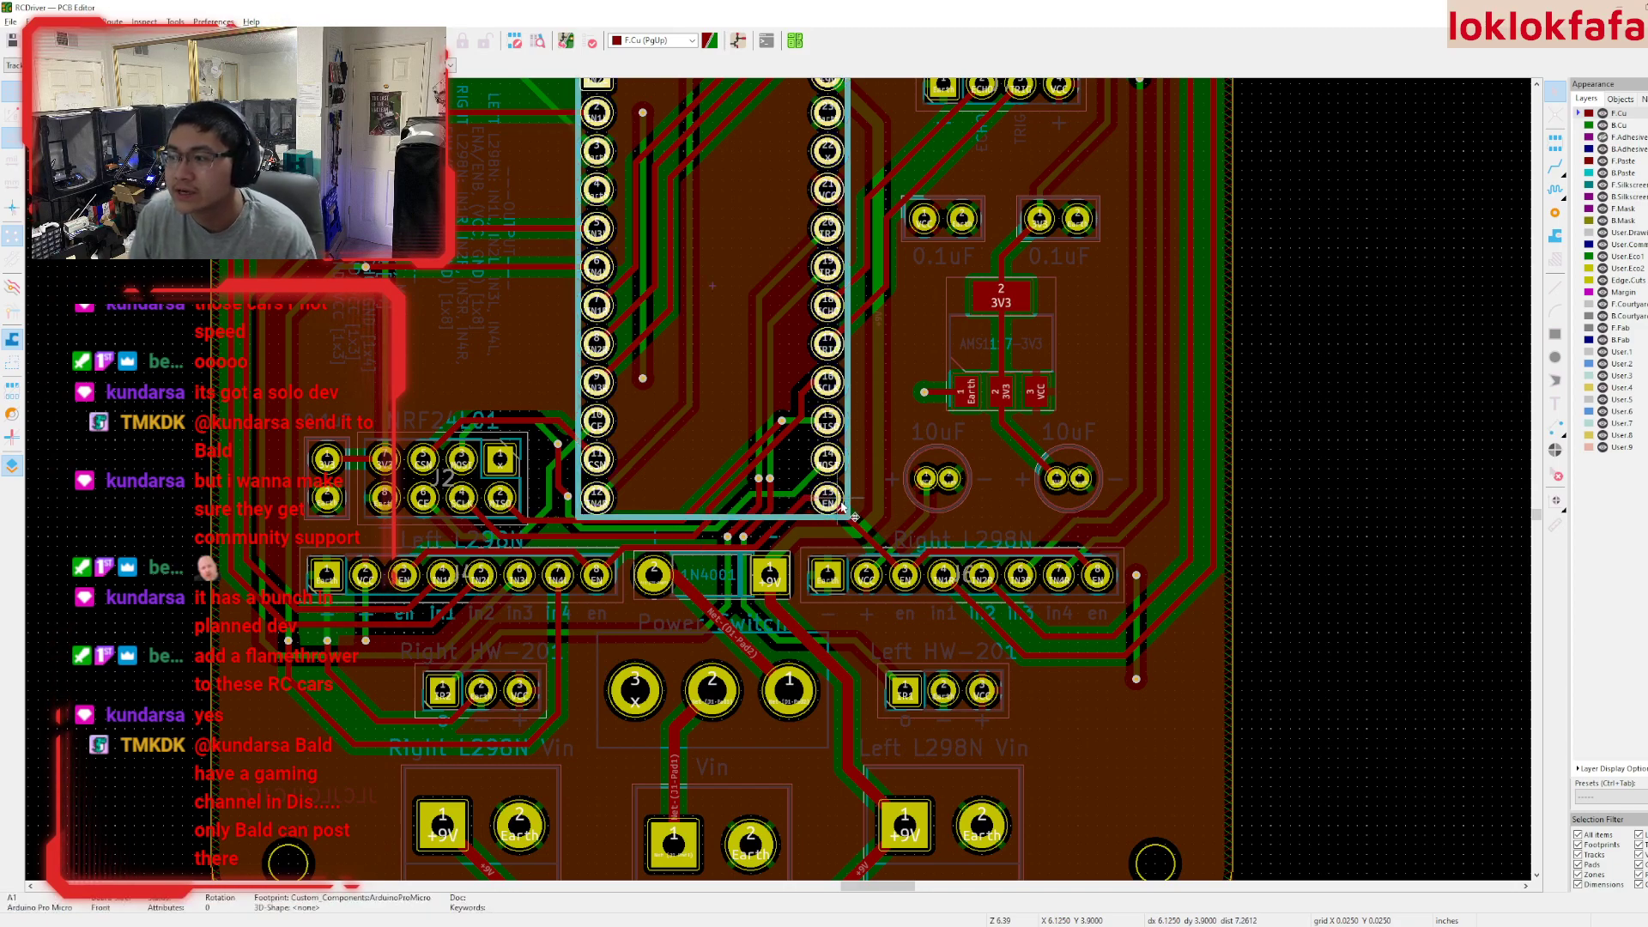
click(450, 559)
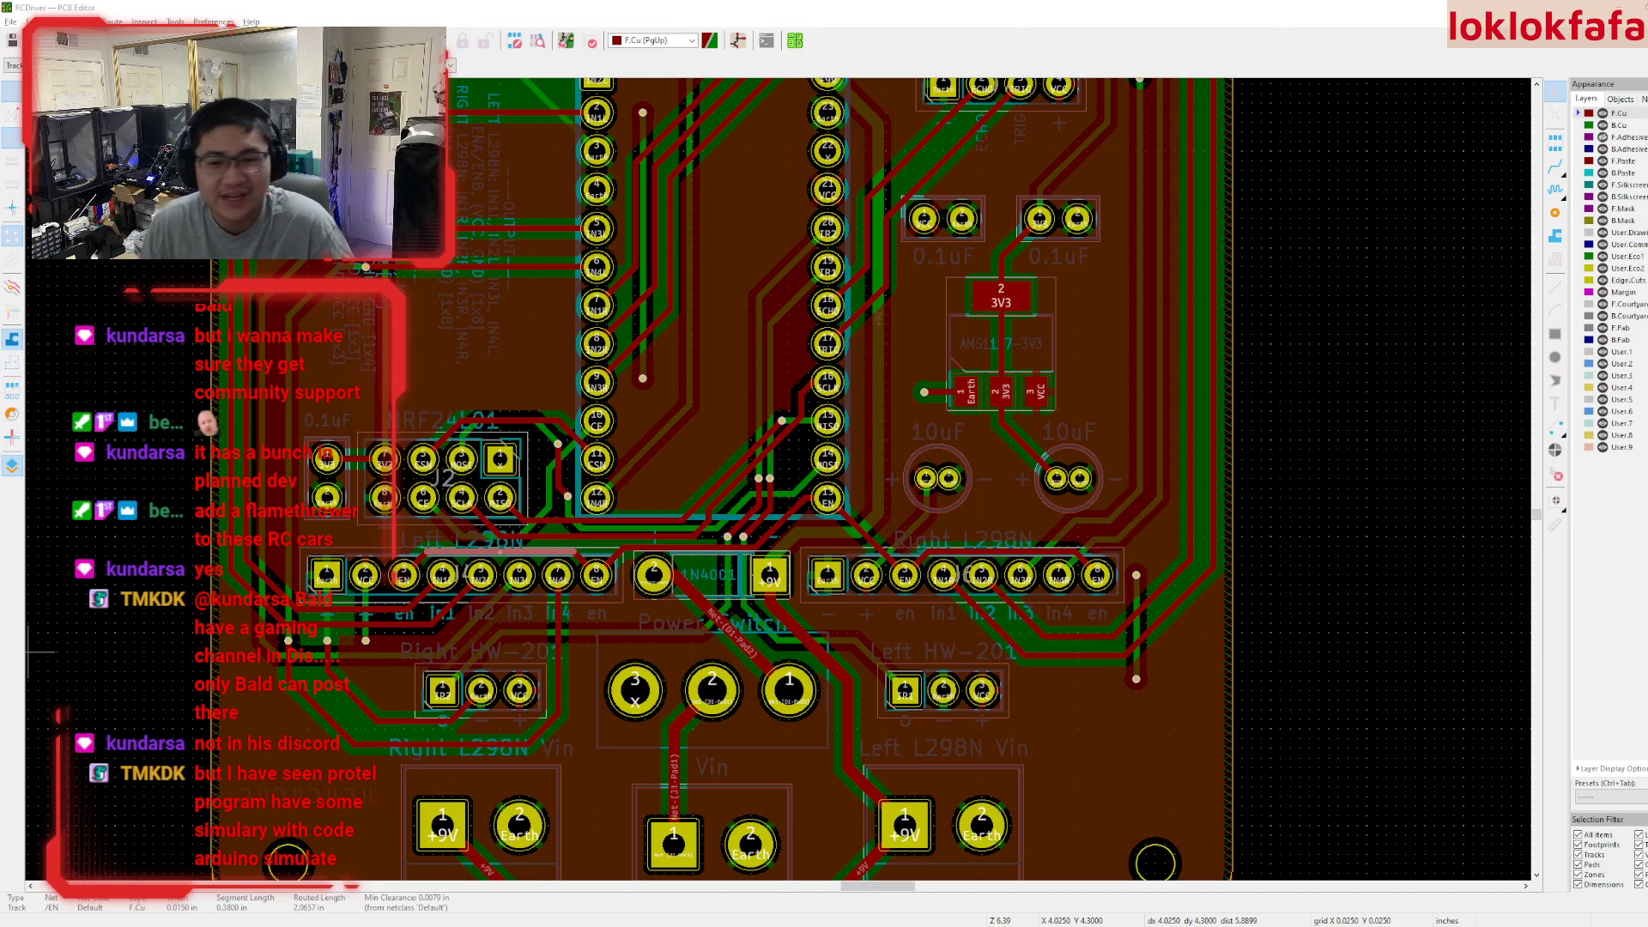
- Switch to the browser, view the remaining CRUMB Circuit Simulator screenshots up to the SR latches one, and close the screenshot viewer
key(alt+Tab)
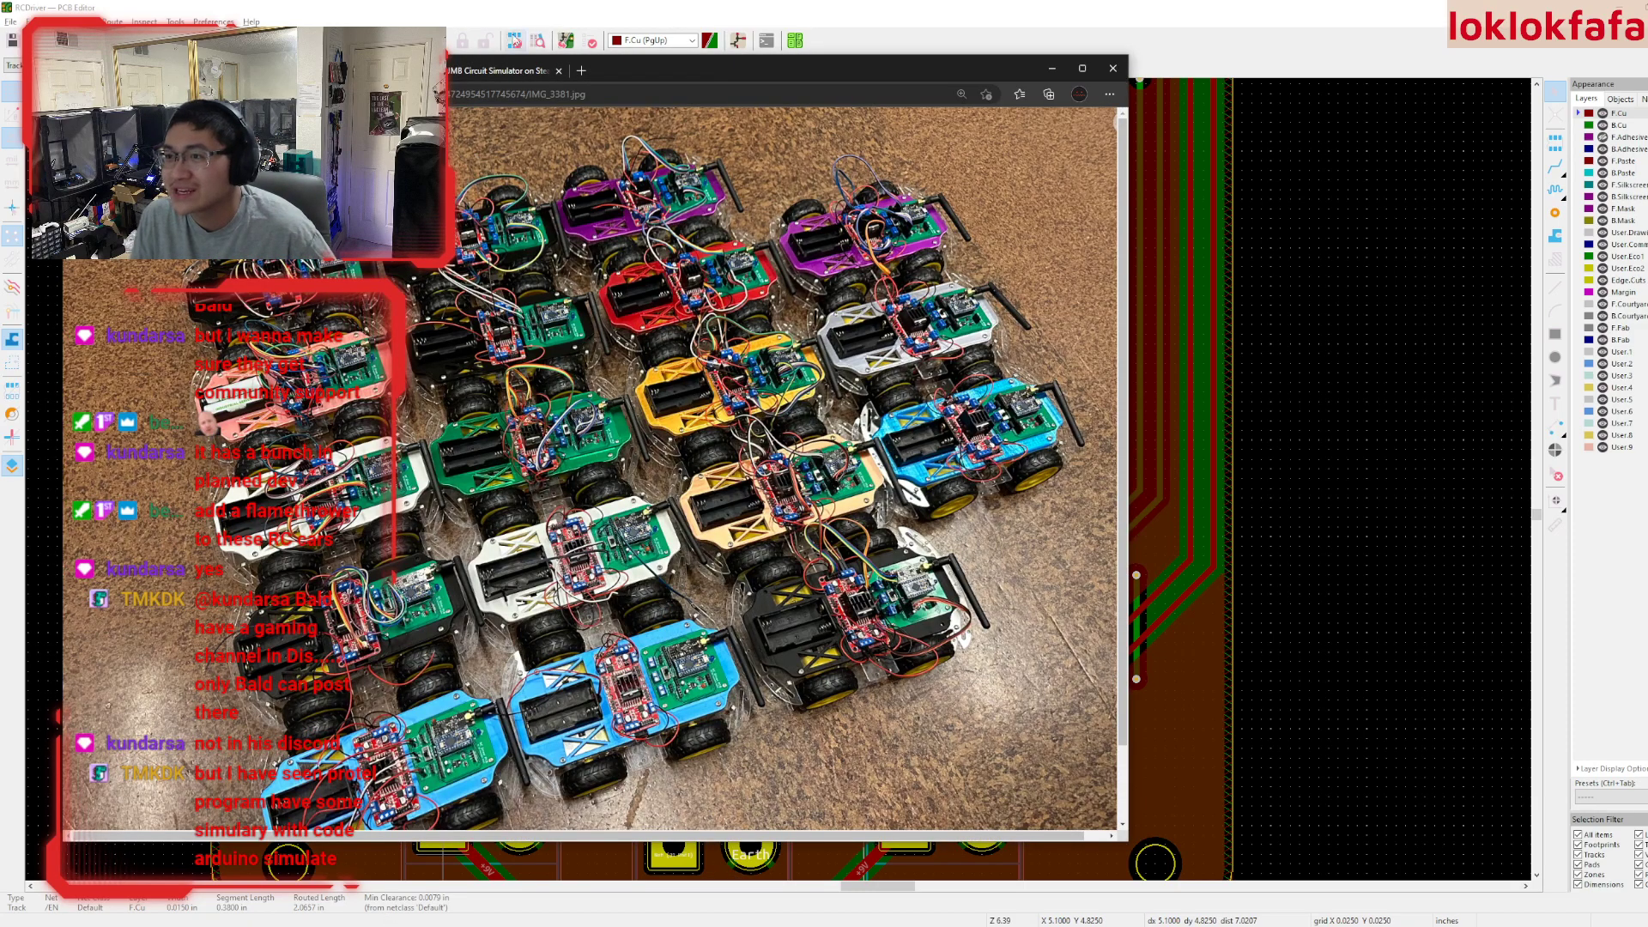
key(alt+Left)
click(498, 444)
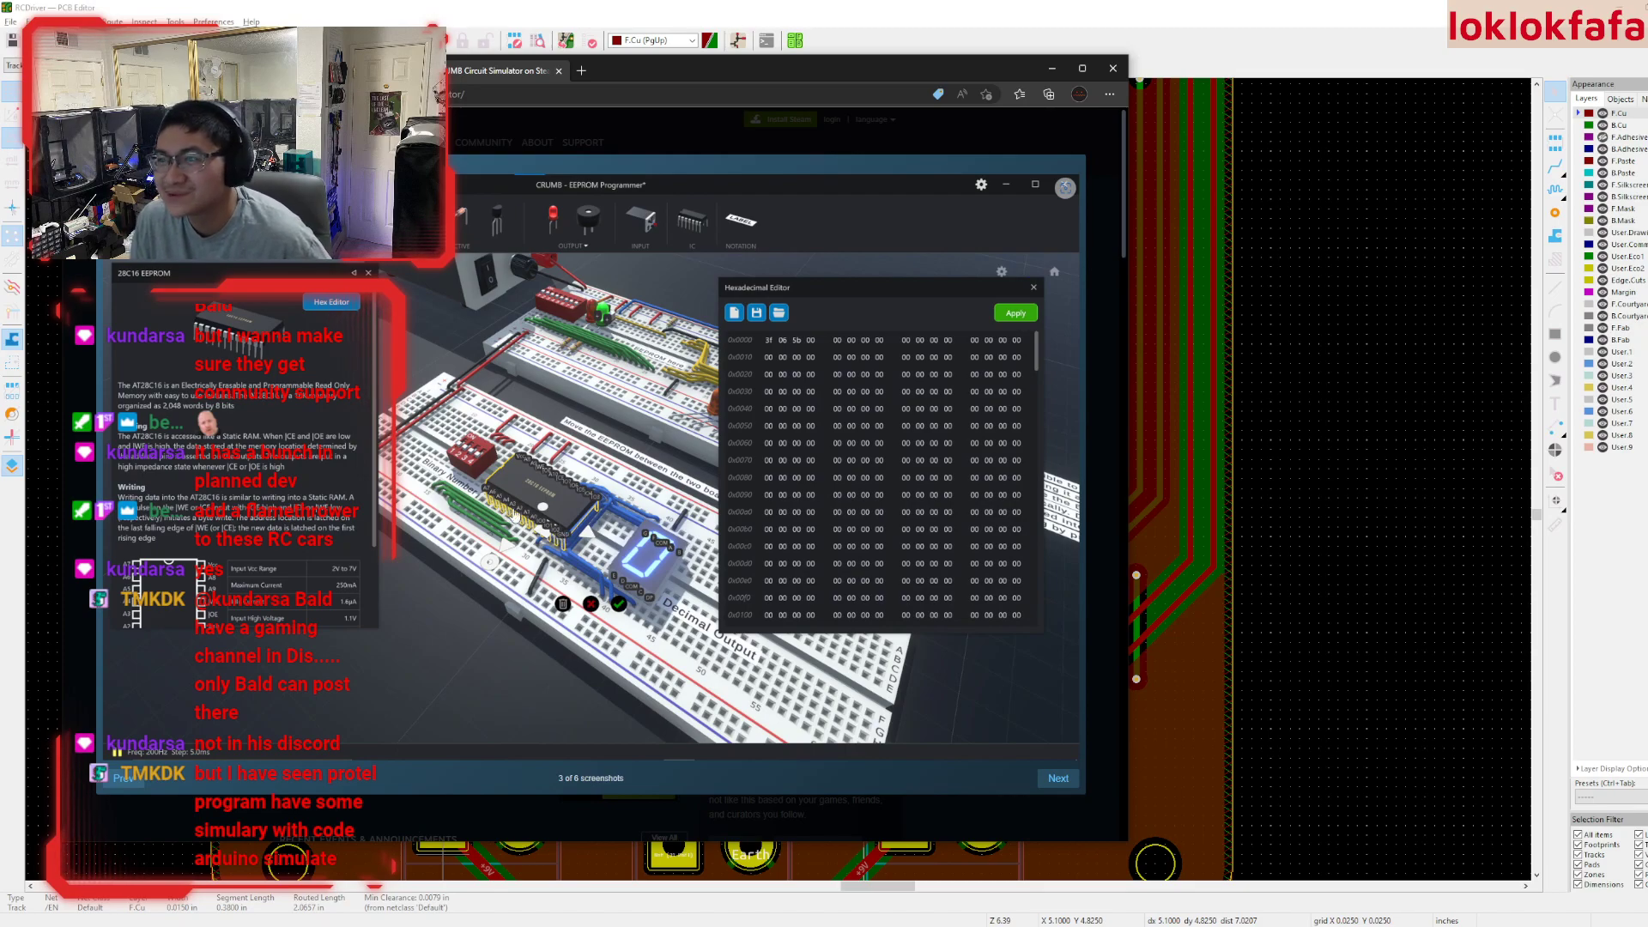
click(578, 512)
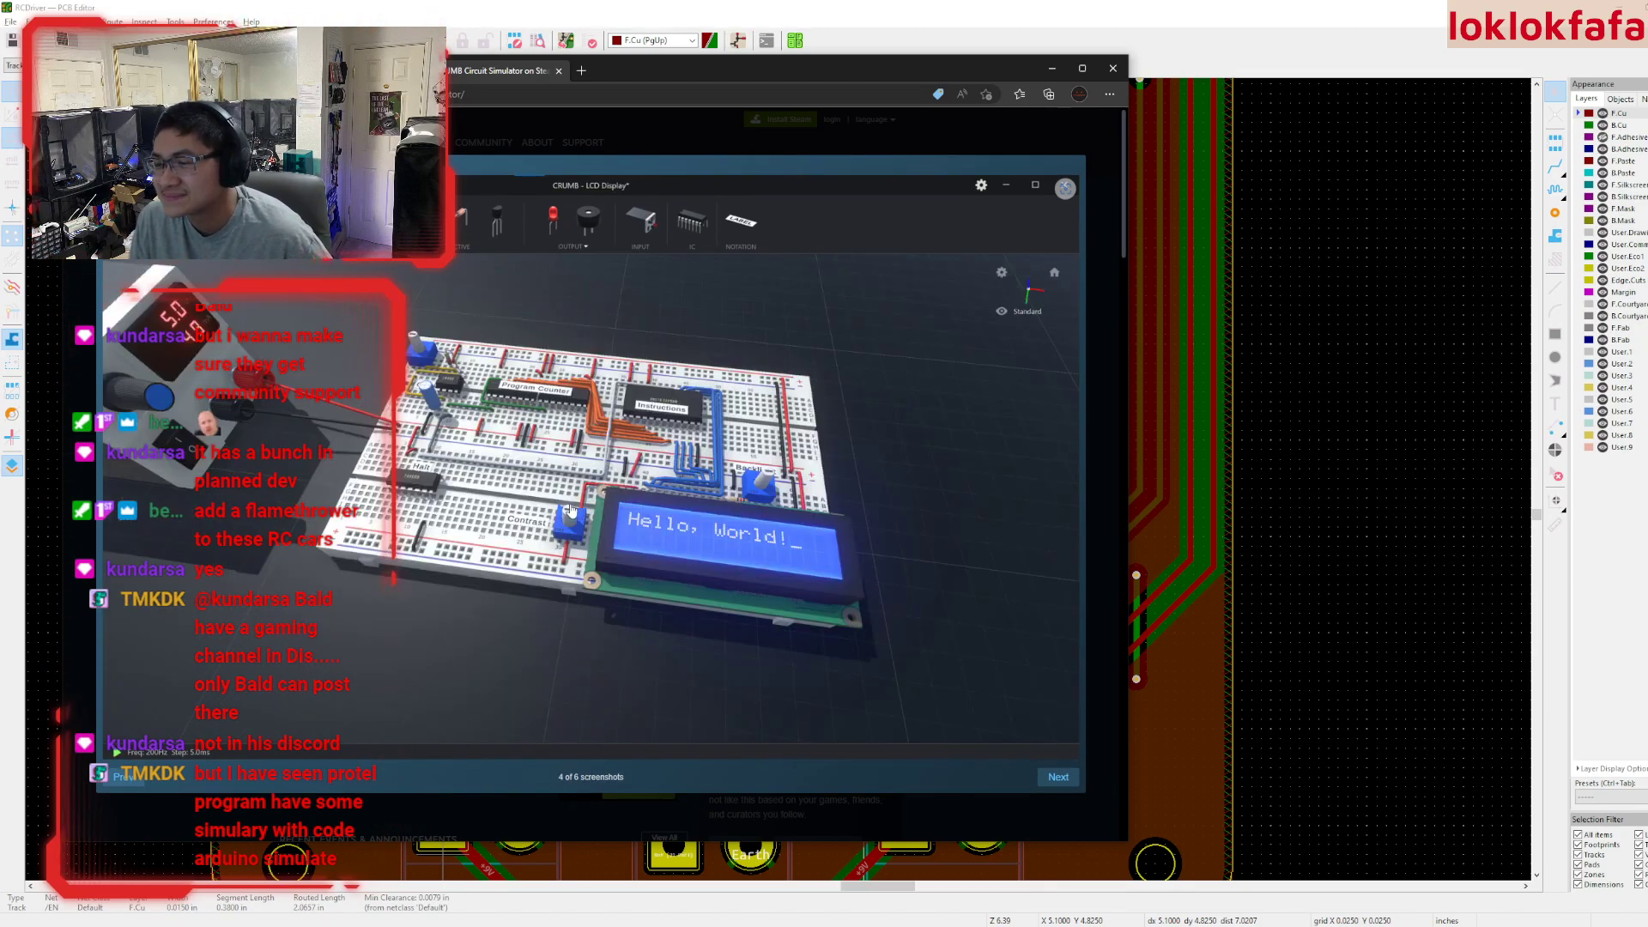
click(564, 509)
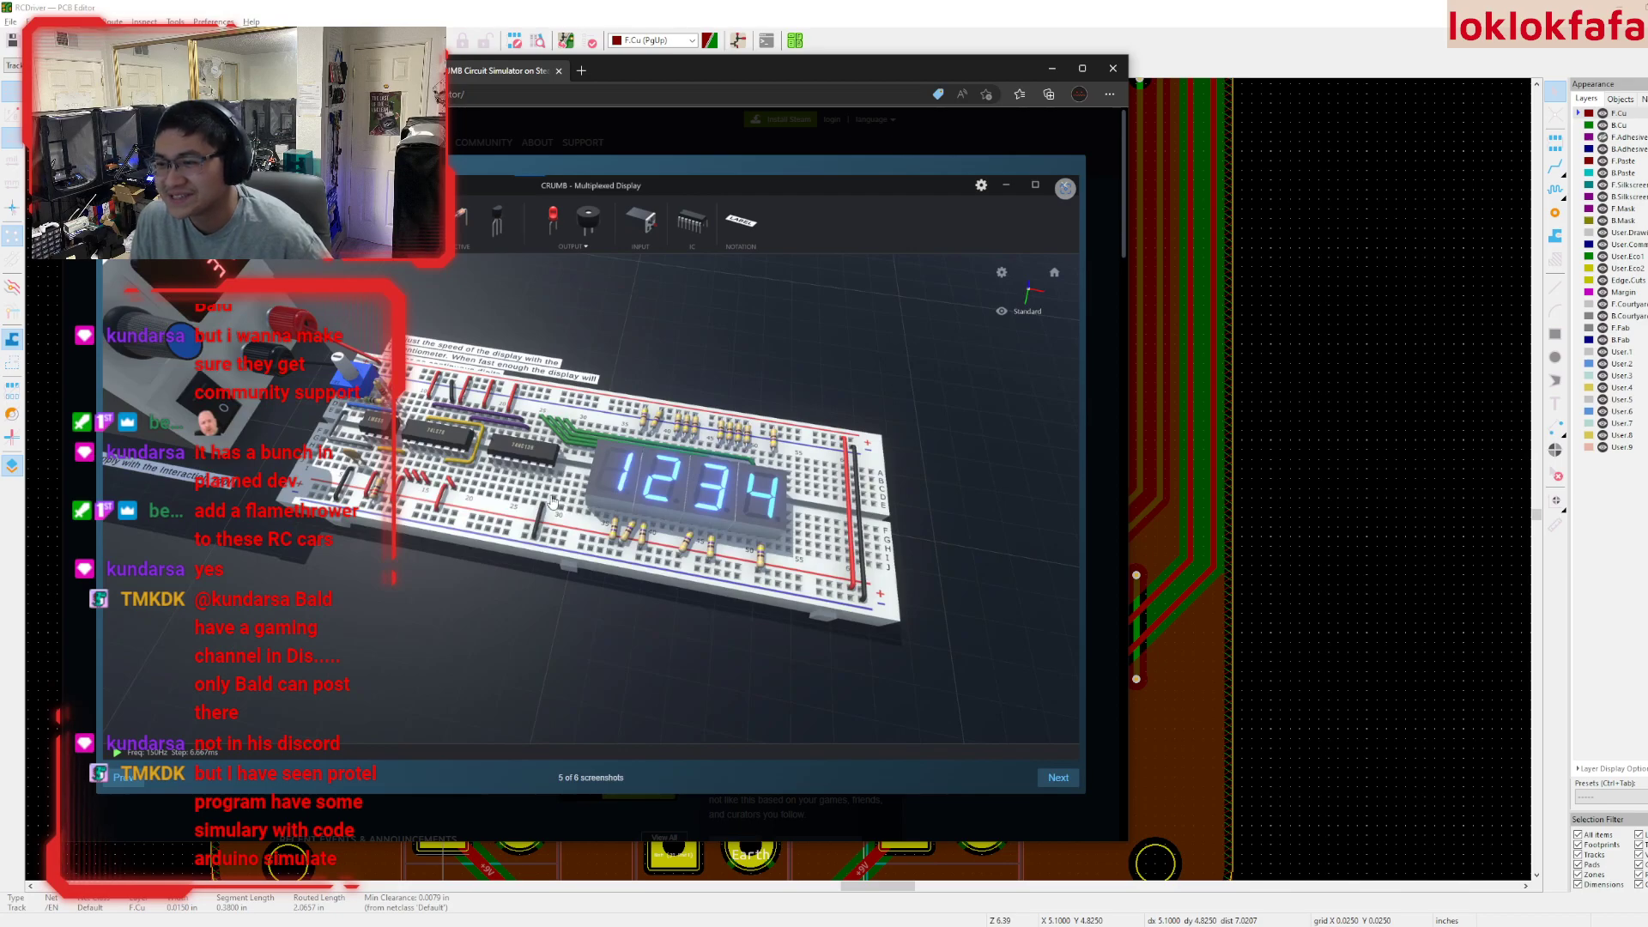
click(544, 495)
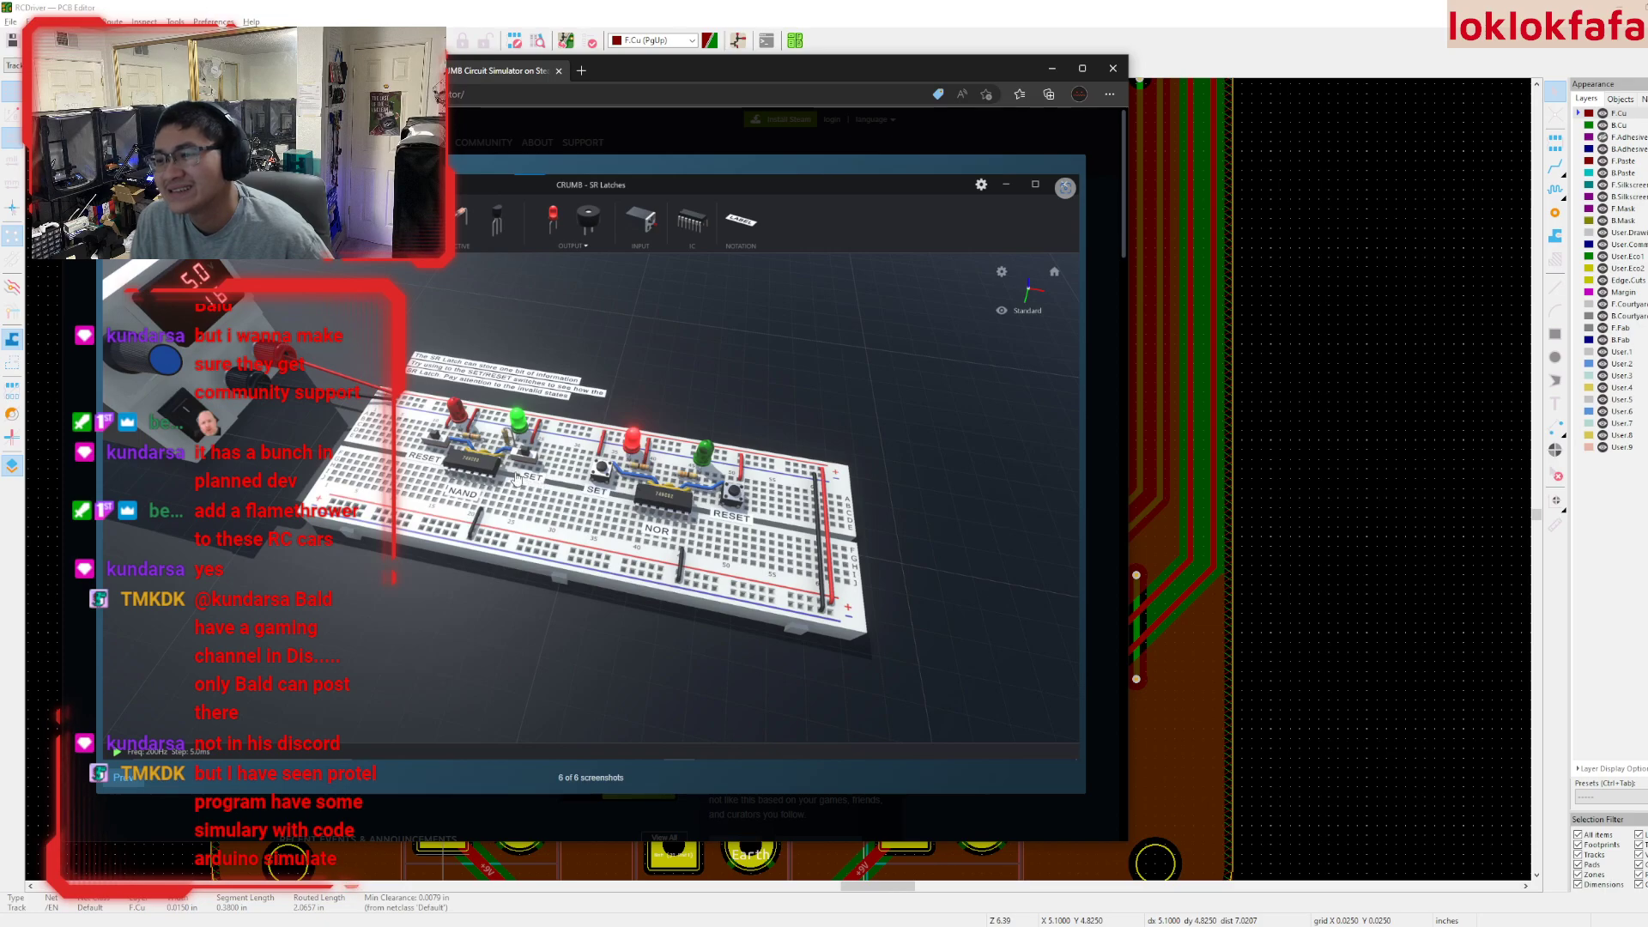
scroll(481, 489, down, 3)
scroll(507, 501, up, 2)
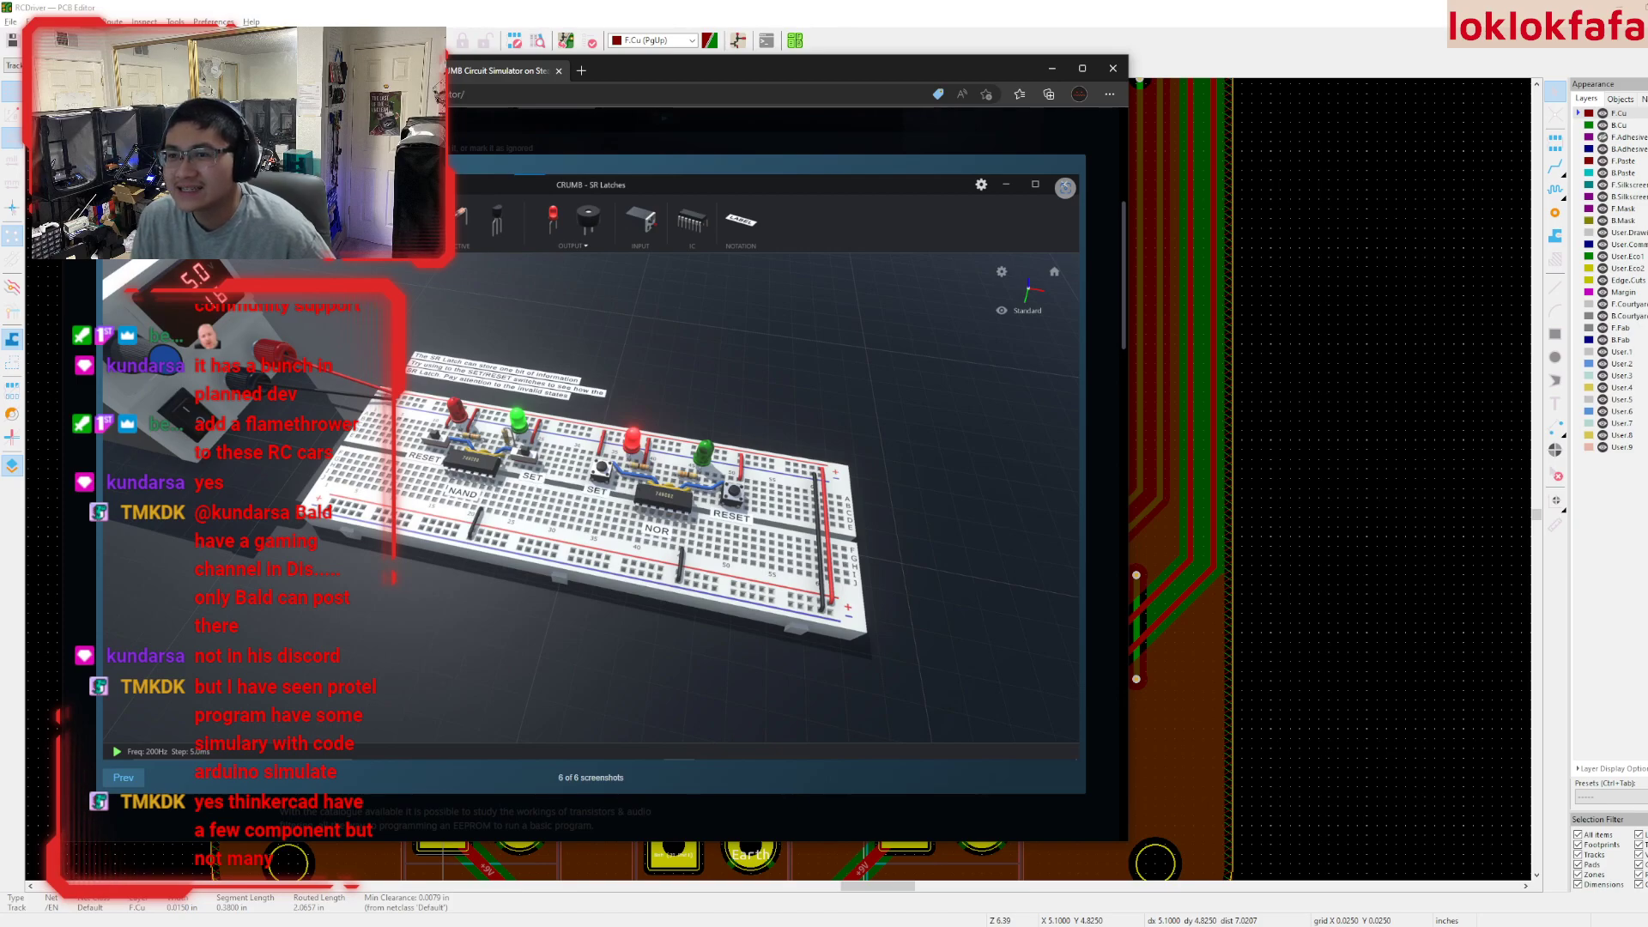
click(1064, 187)
- Read through the CRUMB Circuit Simulator store page's description and system requirements, and return to its media gallery
scroll(560, 352, down, 9)
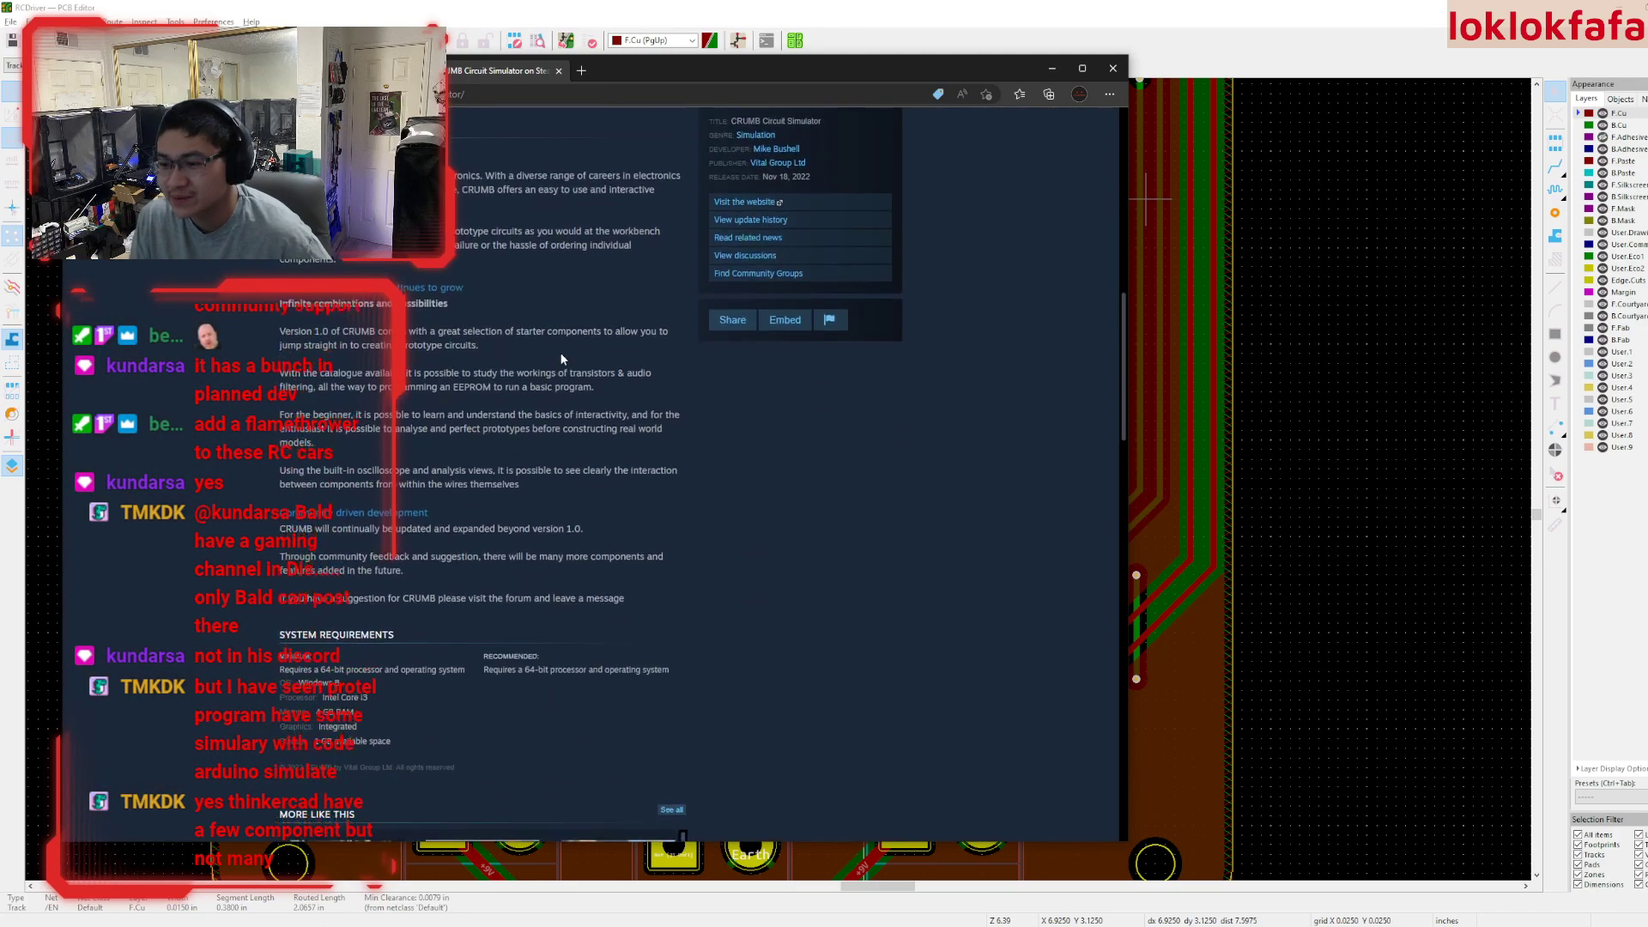
scroll(560, 354, up, 8)
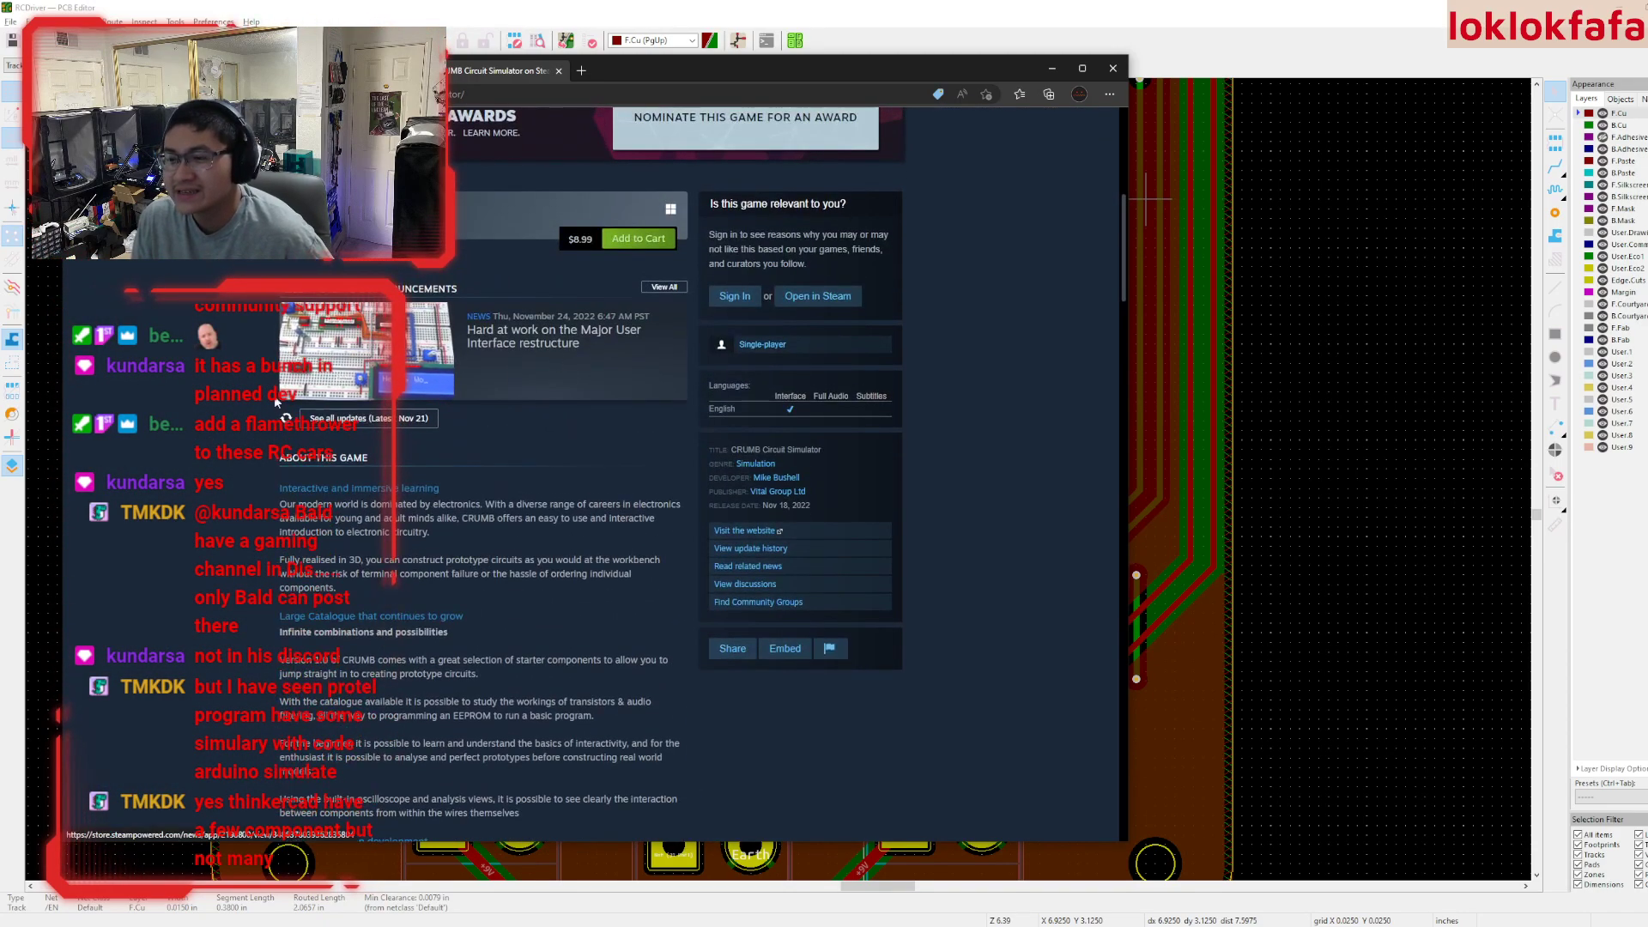
scroll(320, 363, up, 5)
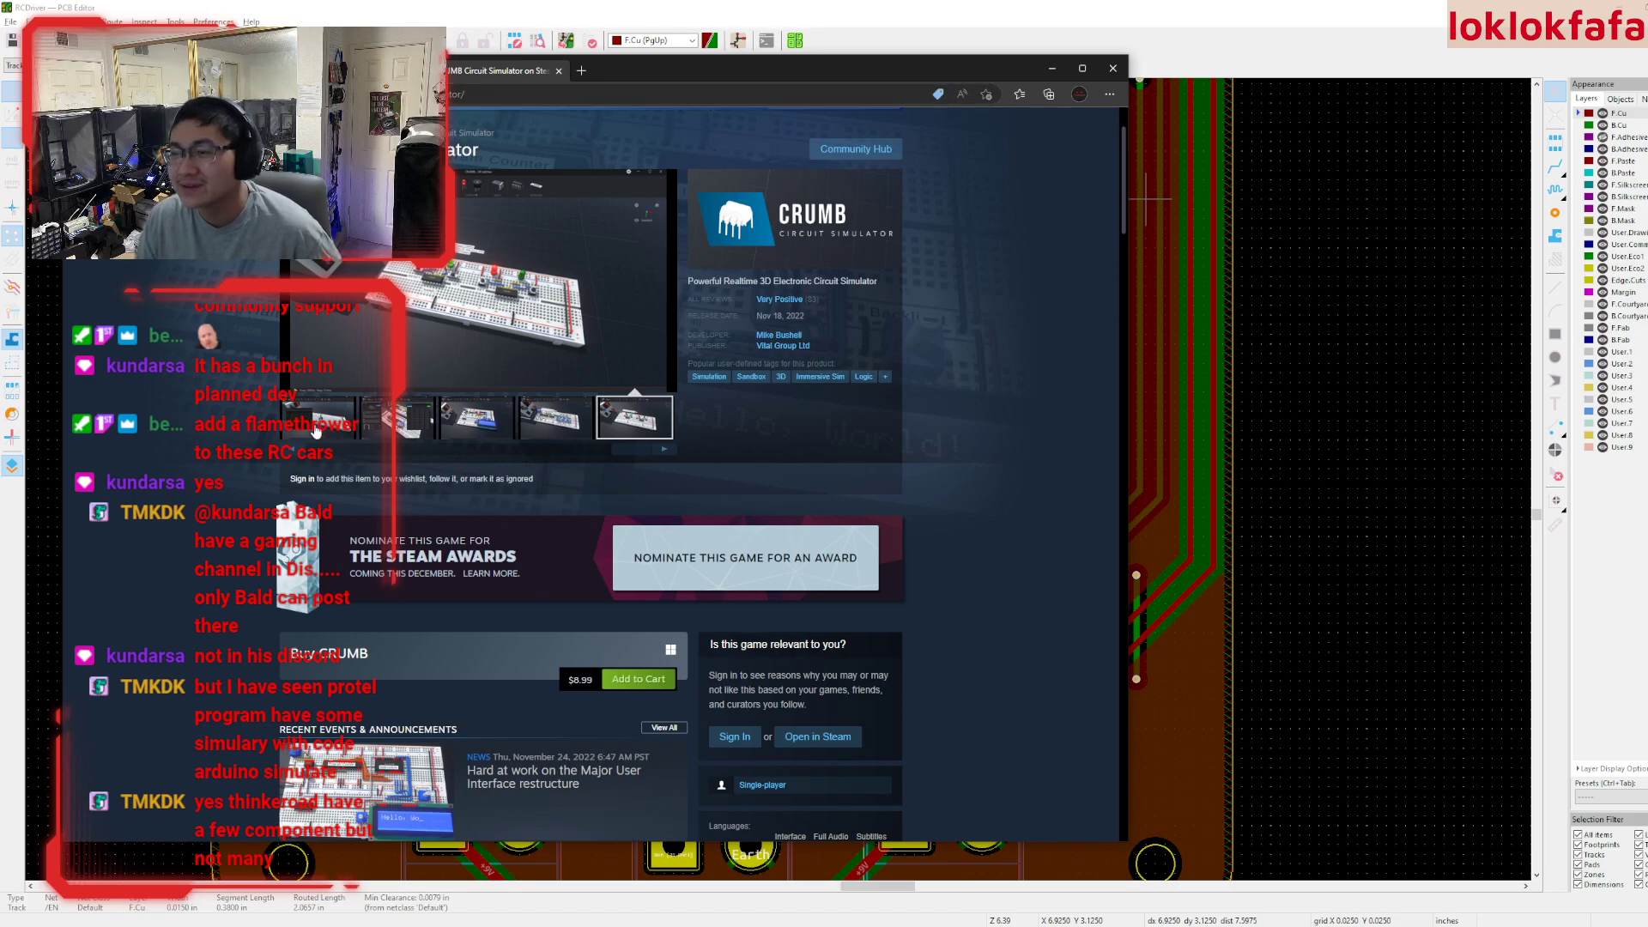
- Play the CRUMB trailer video, skip ahead in it, and minimize the browser window
click(316, 433)
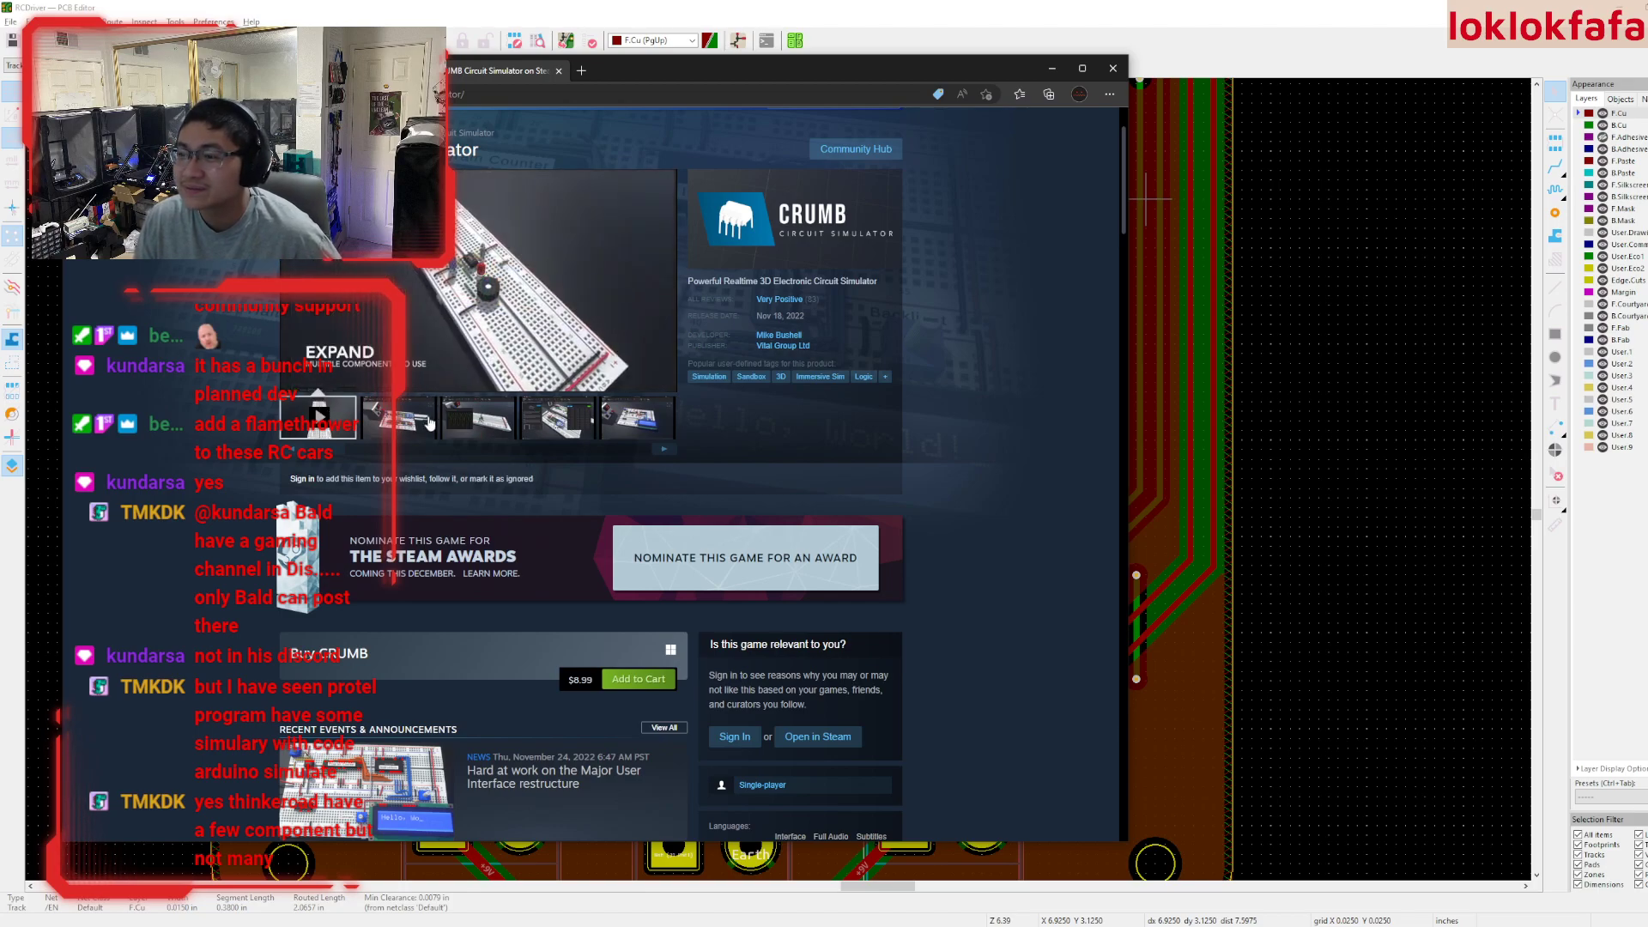
mouse_move(442, 377)
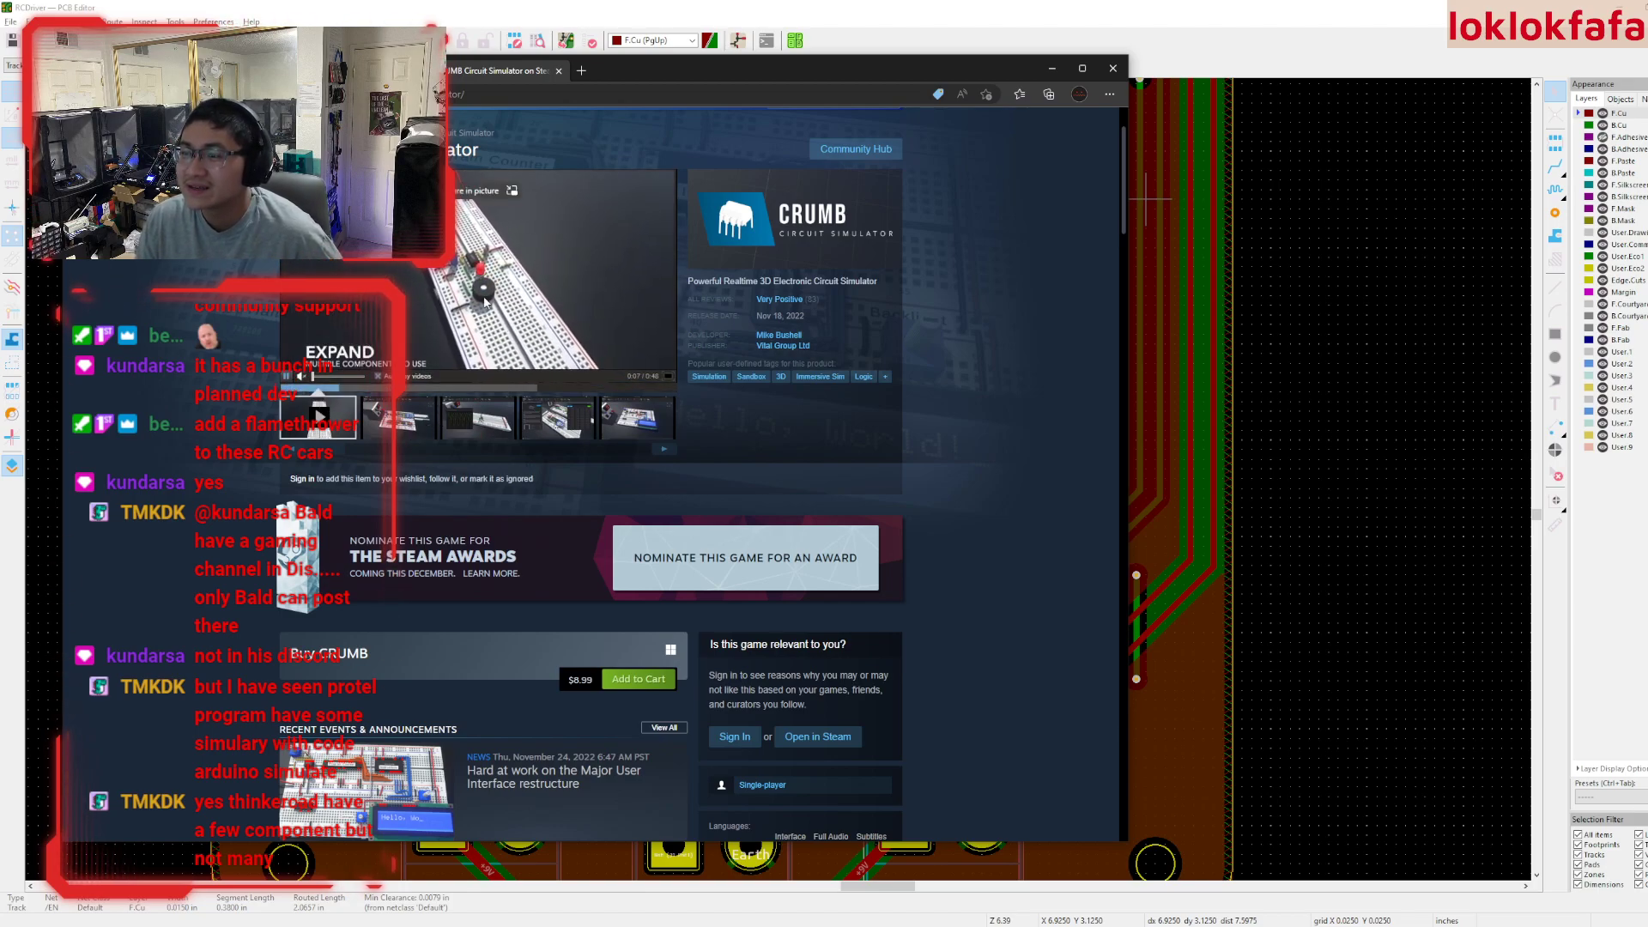
click(525, 384)
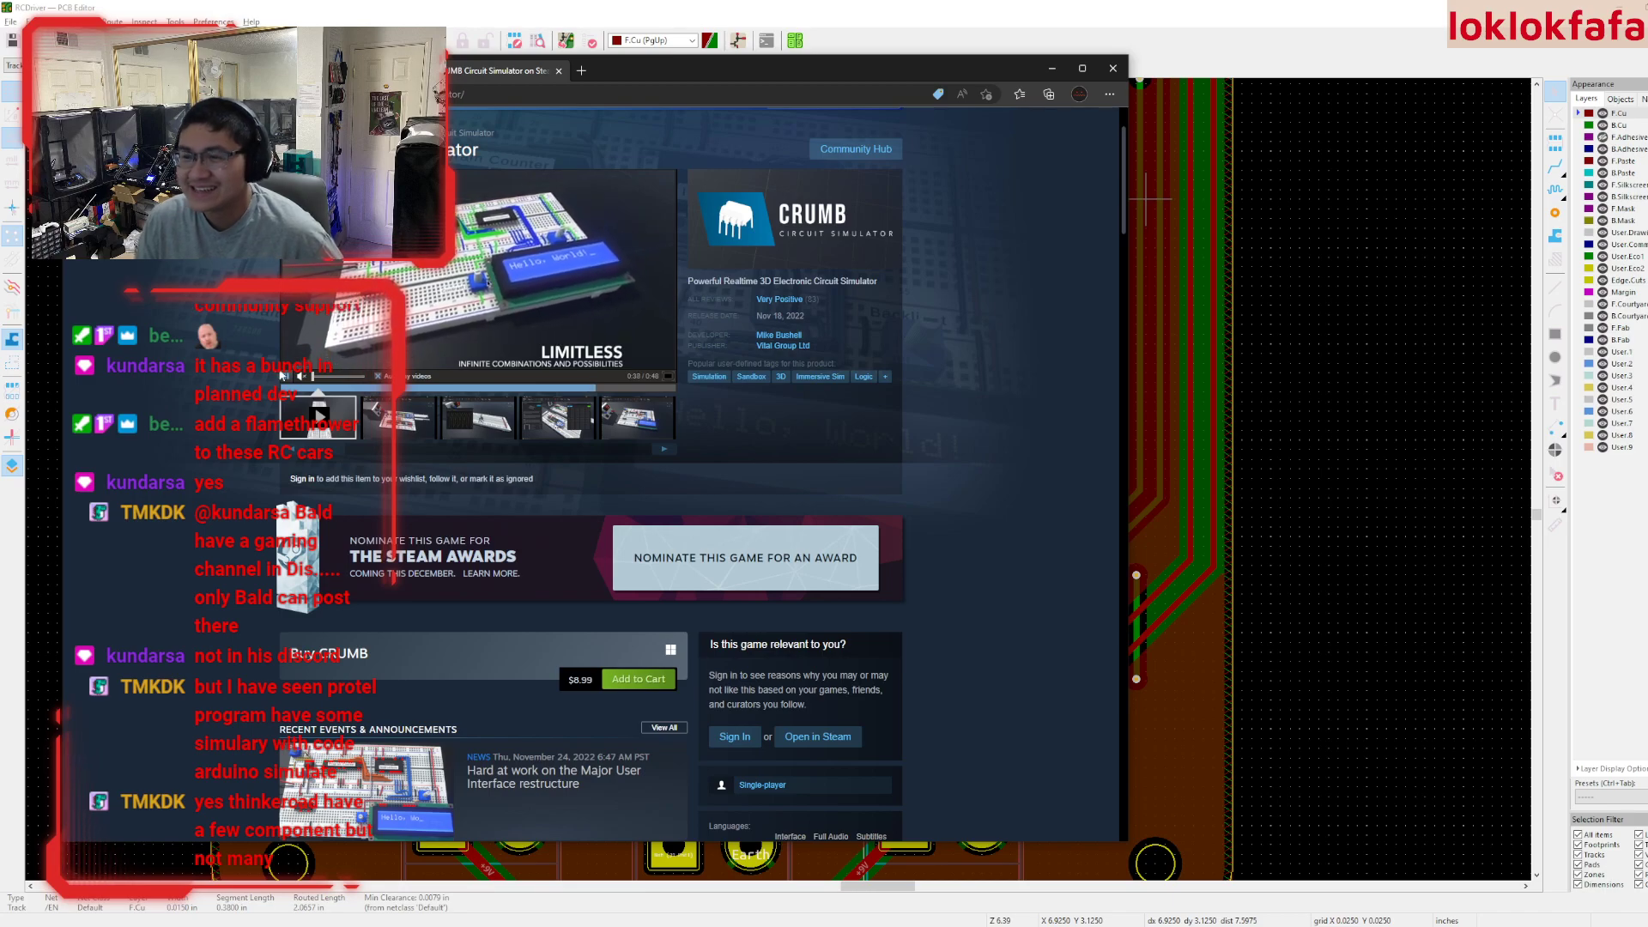
click(1052, 70)
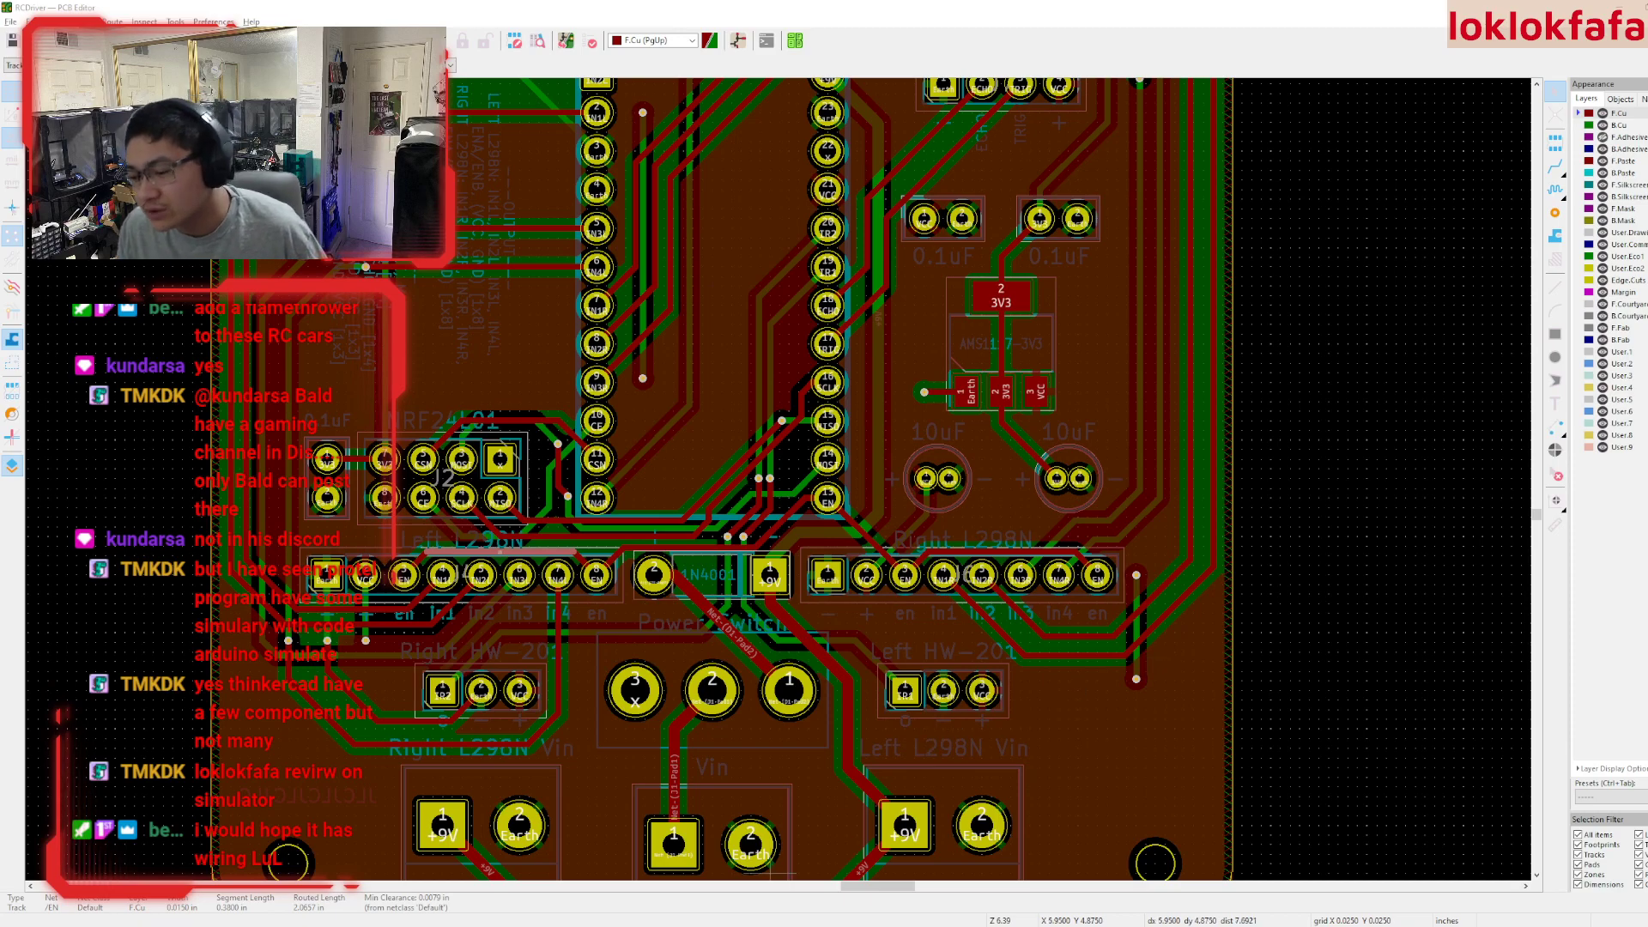
- Reopen the browser to show the IMG_3380 photo of the RC controllers, and close the browser window
click(489, 923)
click(369, 70)
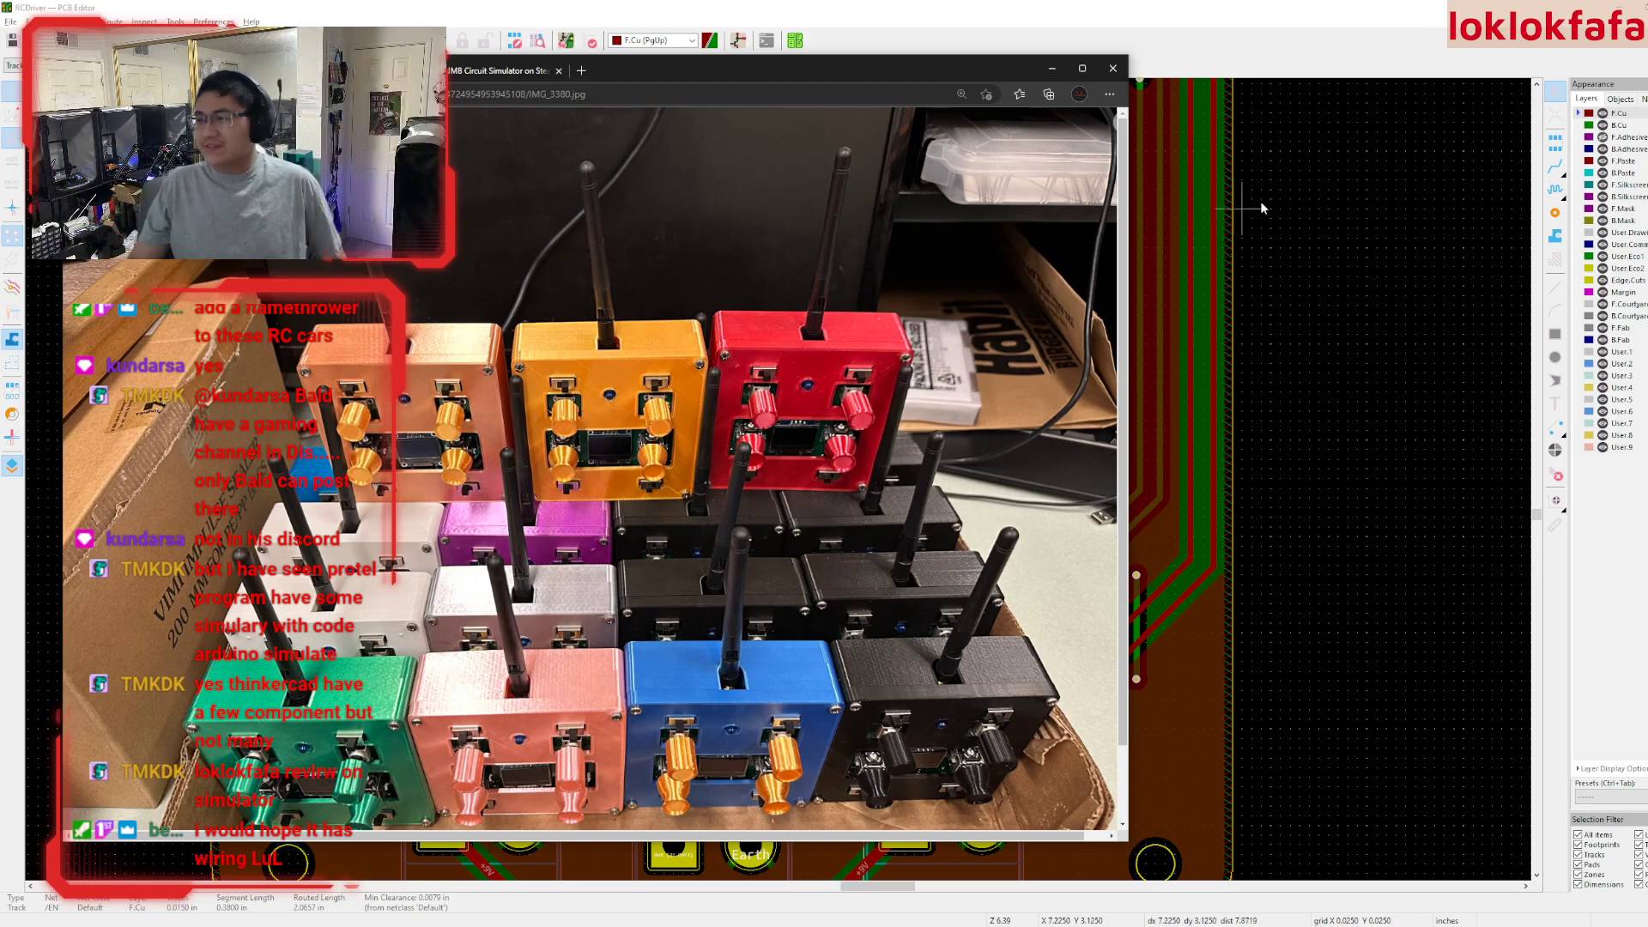
click(1113, 68)
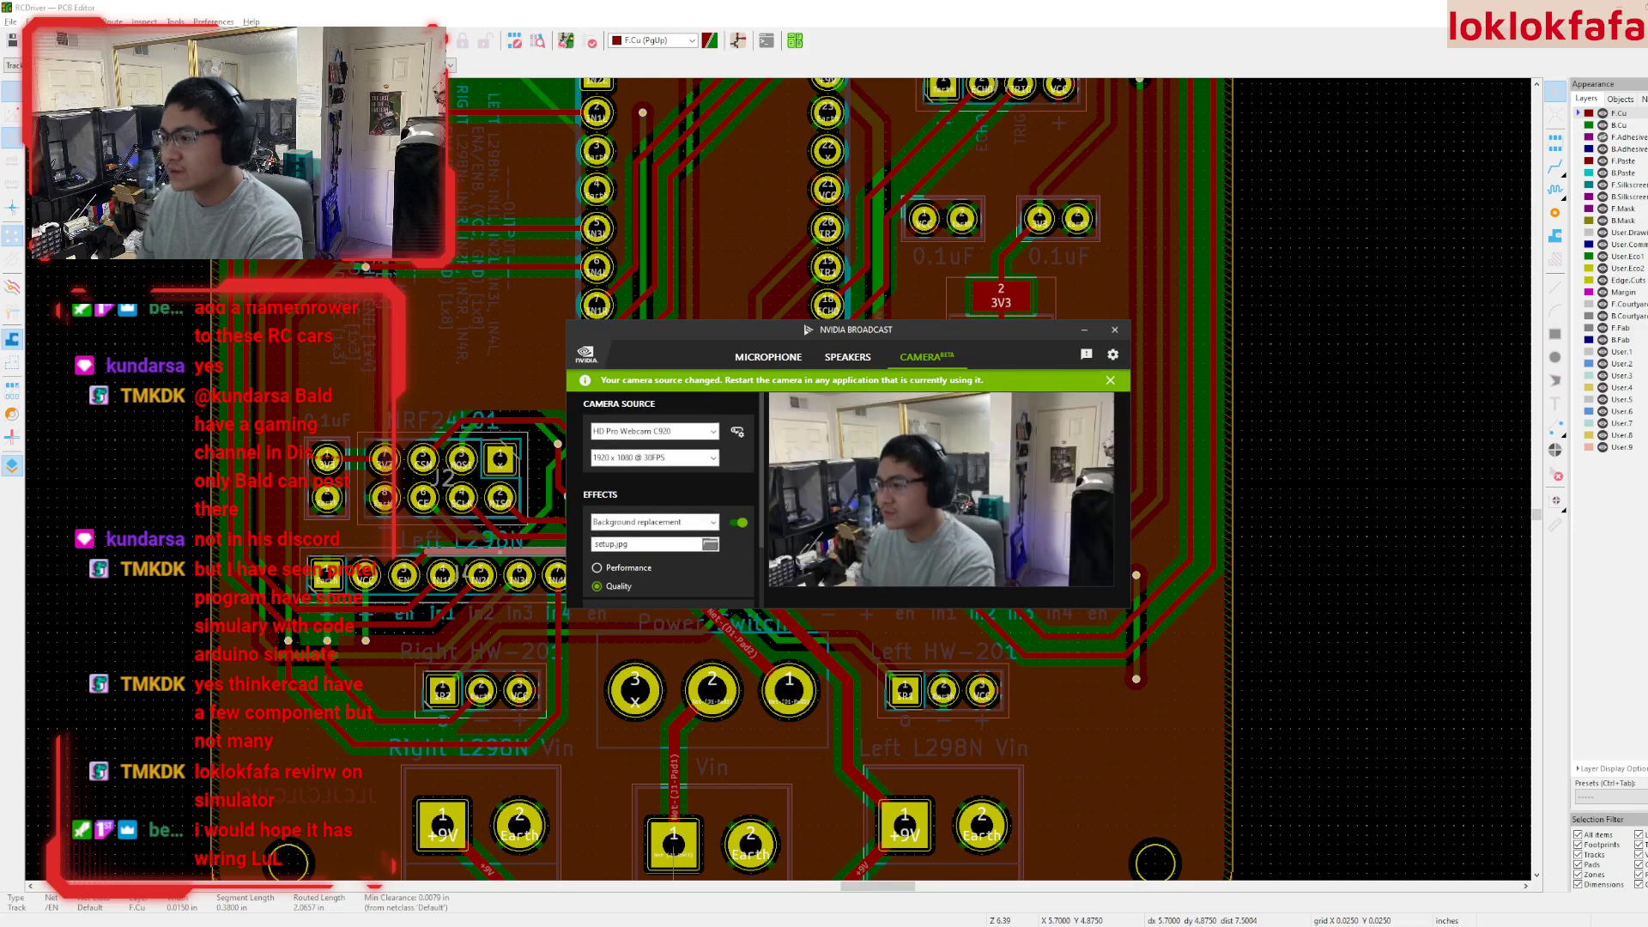
- Close the NVIDIA Broadcast window and the RCDriver PCB Editor window
click(1114, 329)
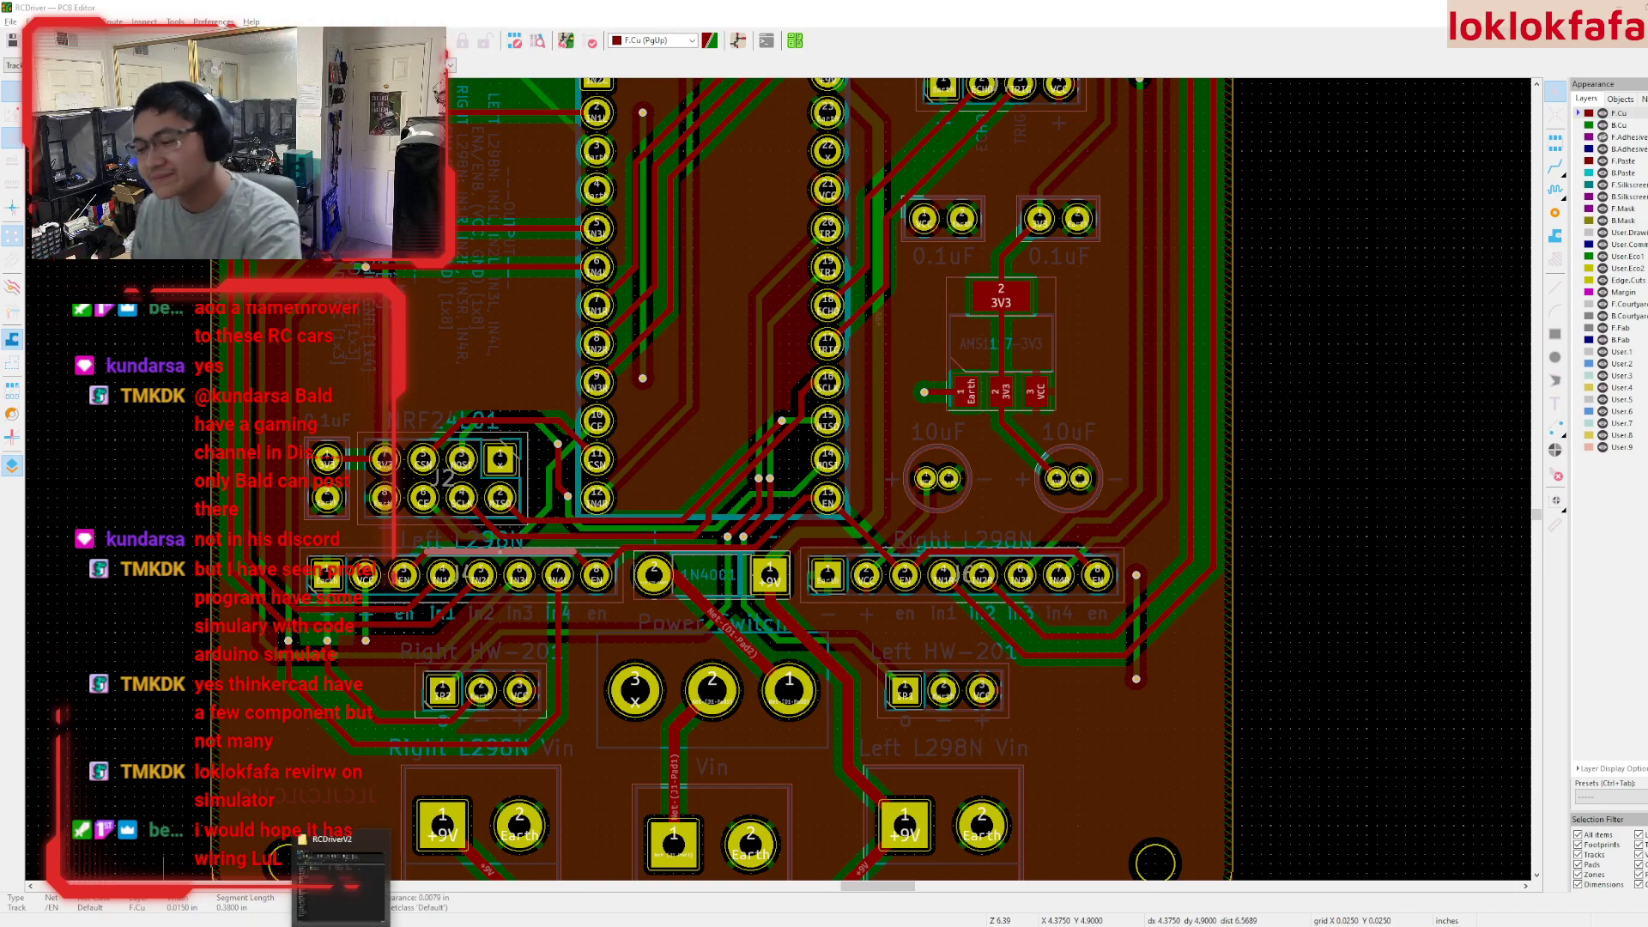
mouse_move(763, 926)
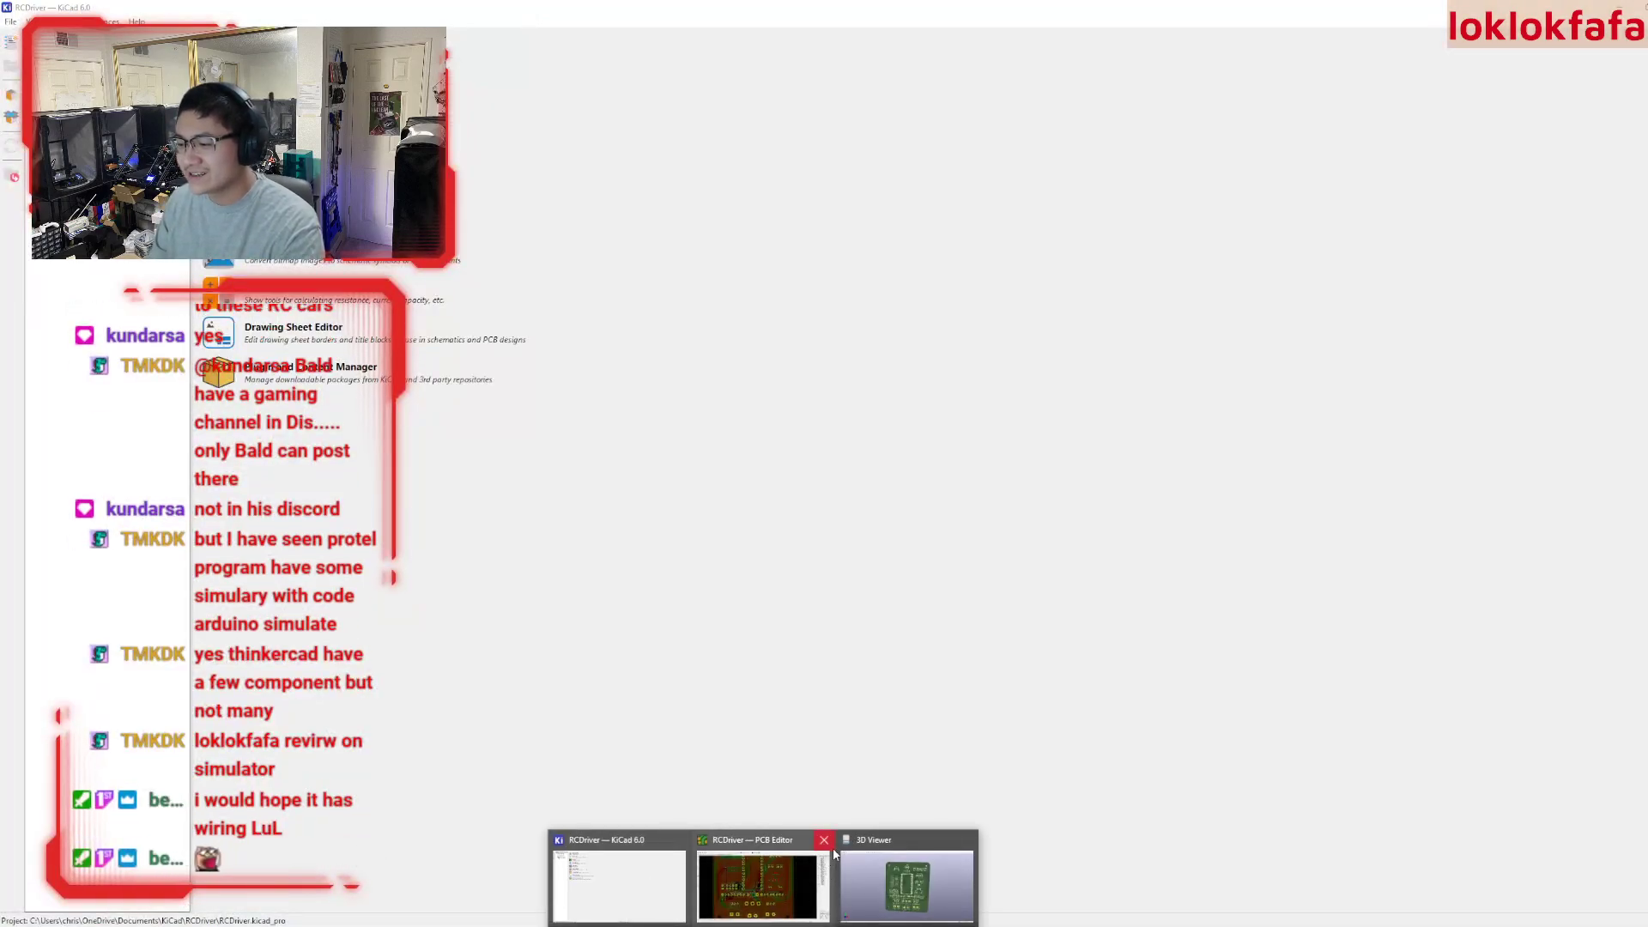
click(822, 841)
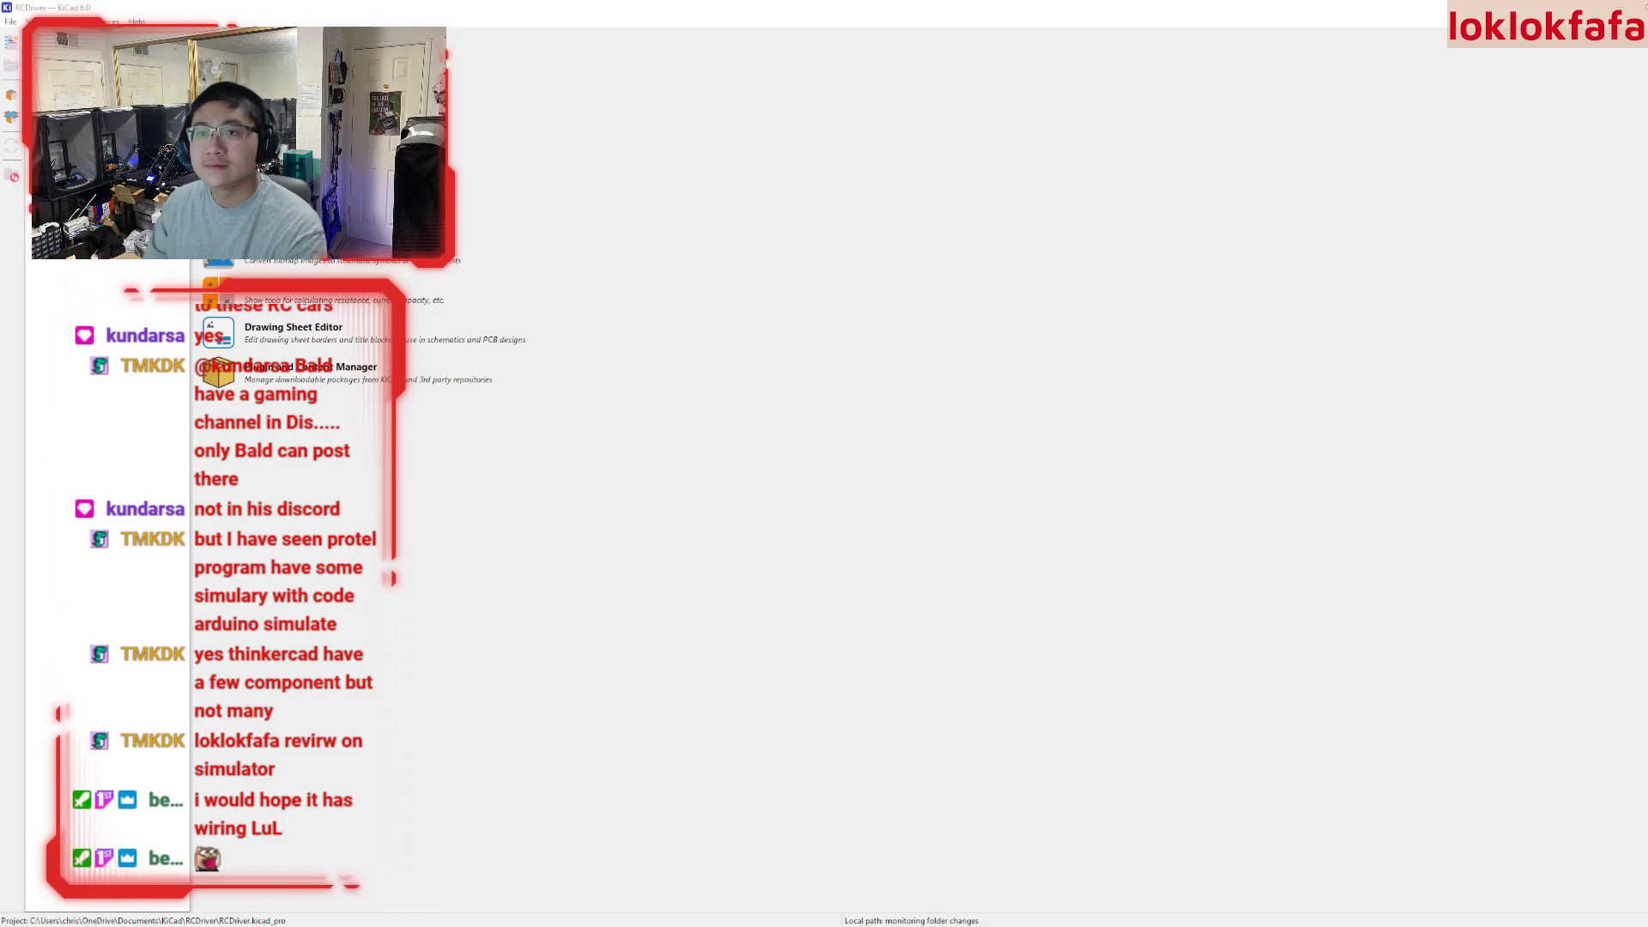
- Save a copy of the RCDriver project as RCDriverV2 in the RCDriverV2 folder
key(alt+f)
key(Down)
key(Down)
key(Return)
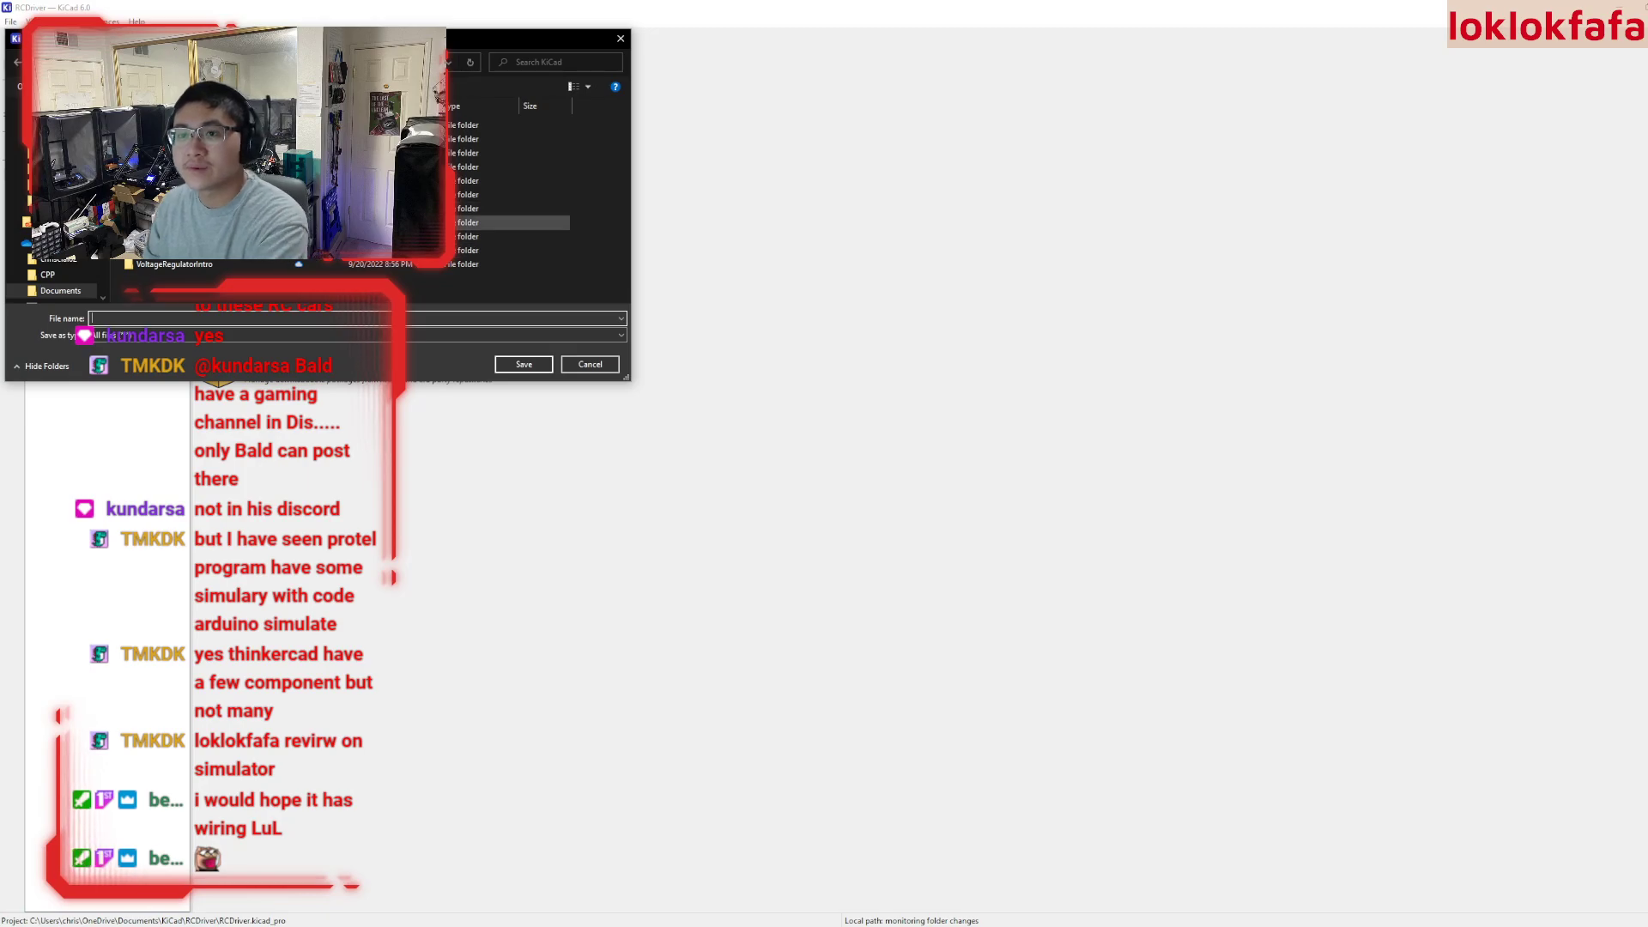
text(RC)
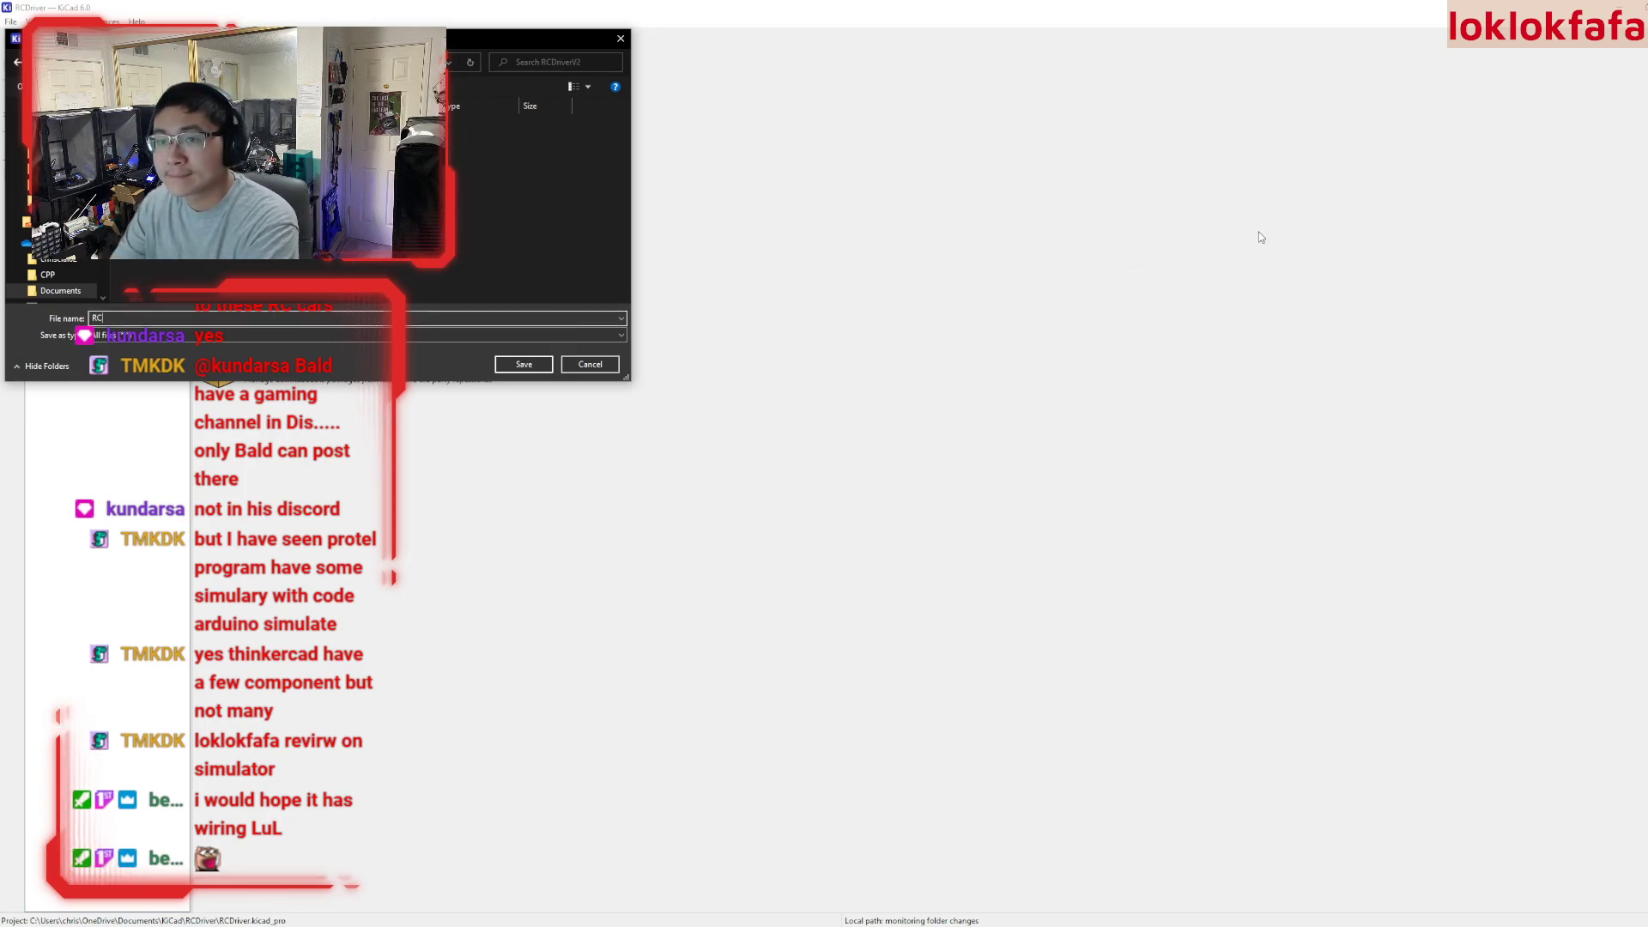
text(DriverV2)
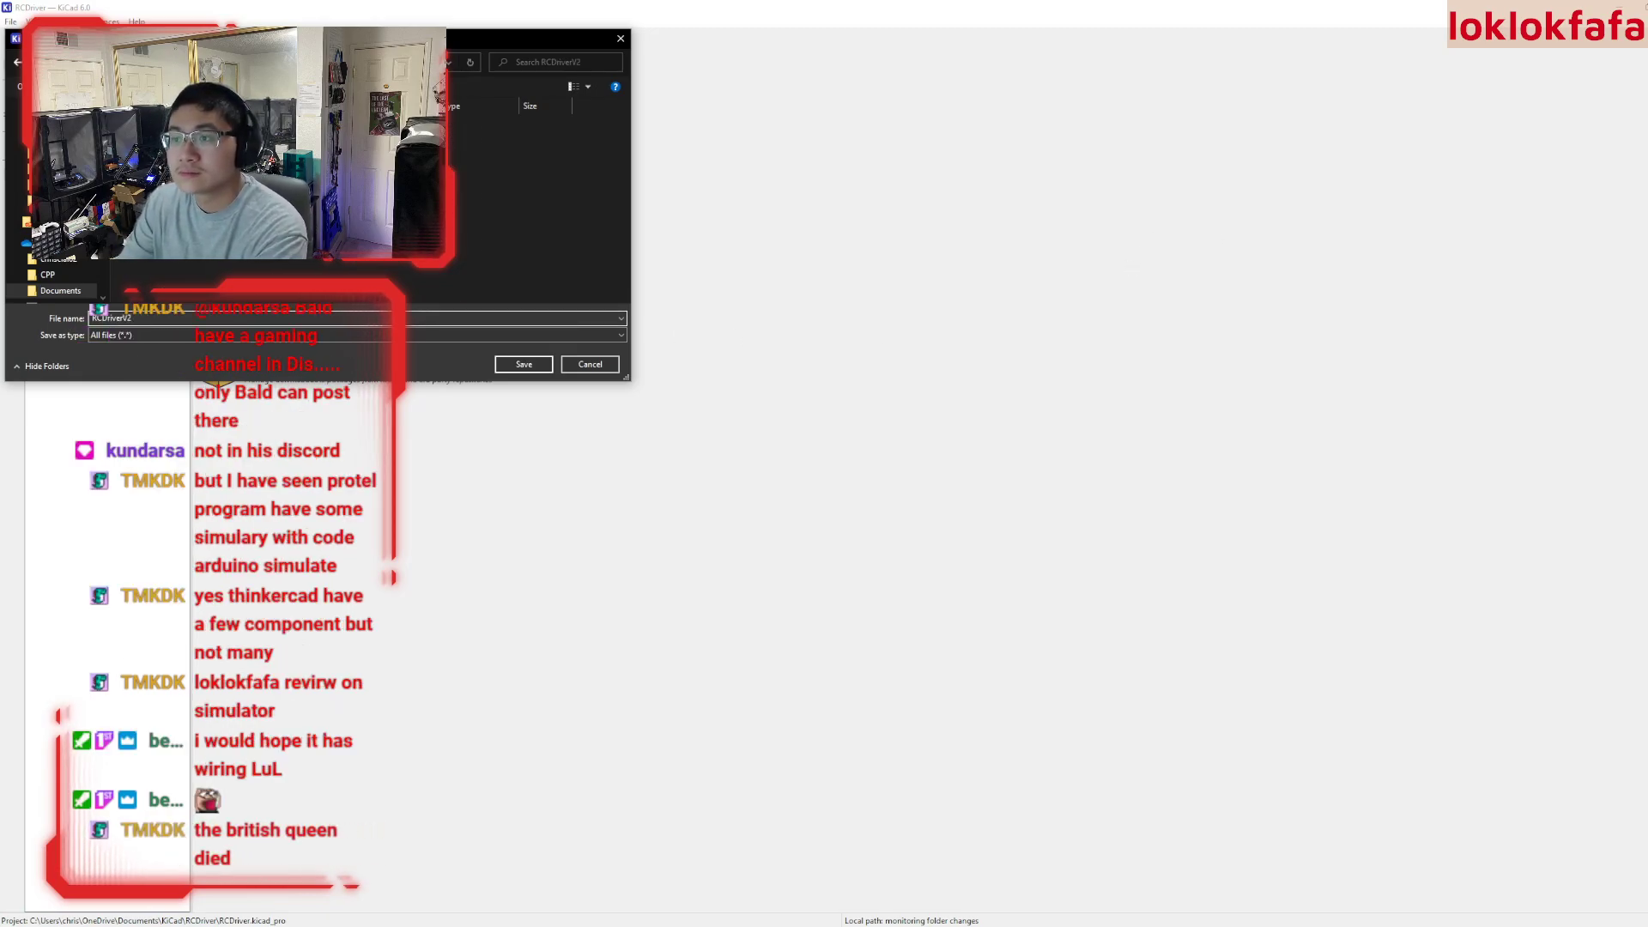
key(Return)
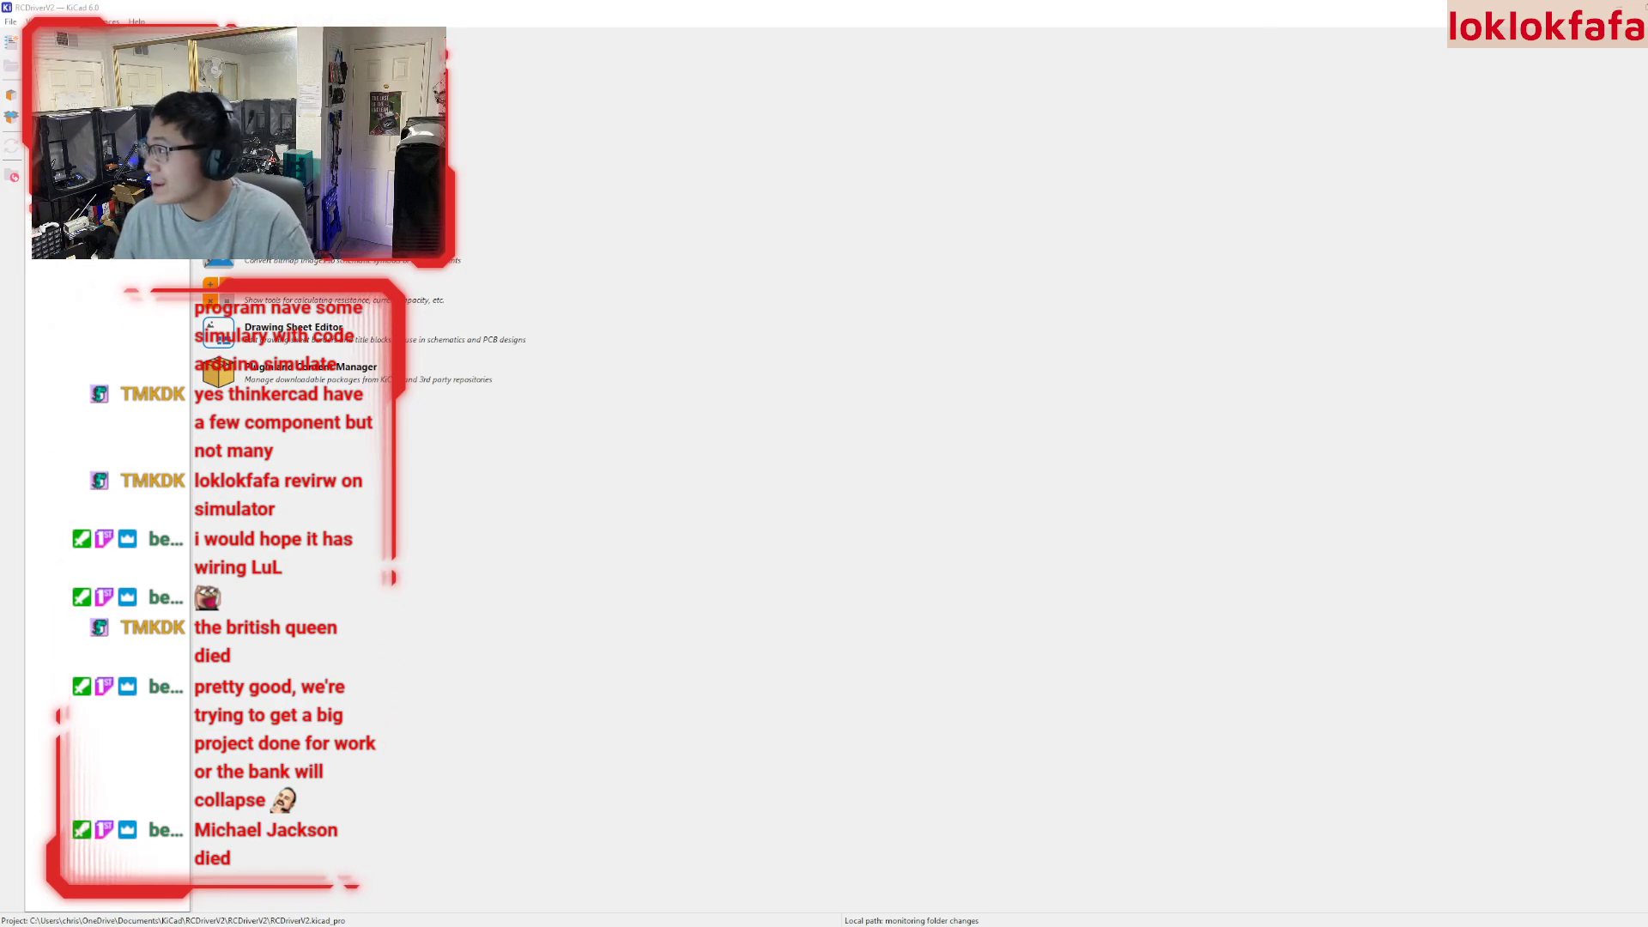
- Open the RCDriverV2 schematic from its PCB layout
click(1619, 7)
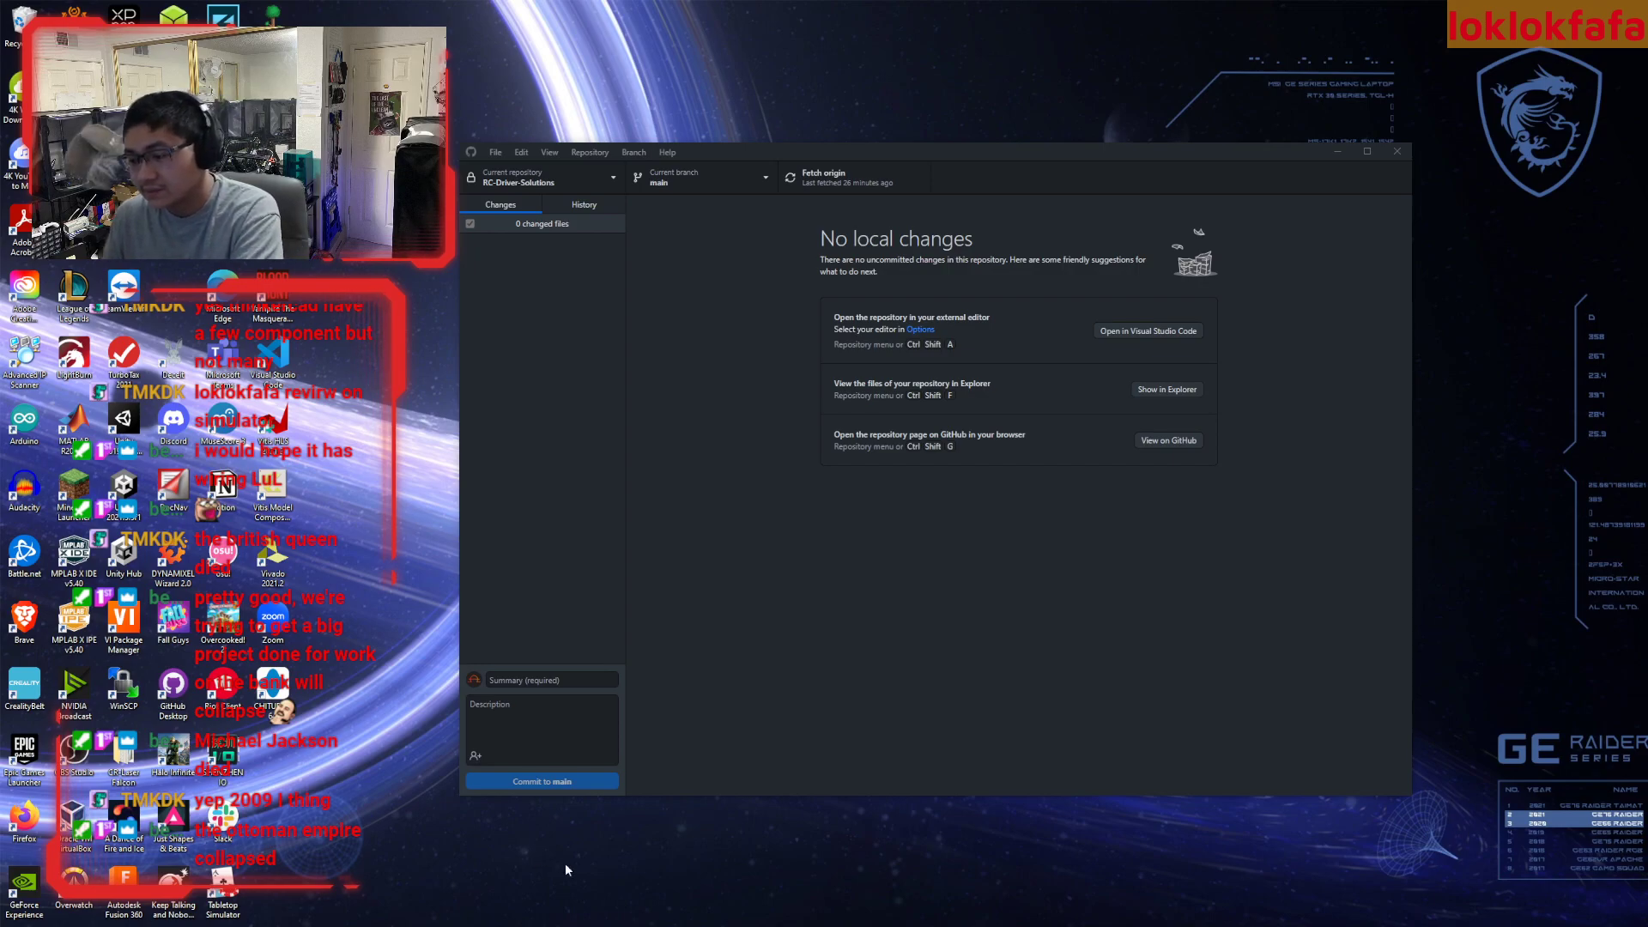
key(super+s)
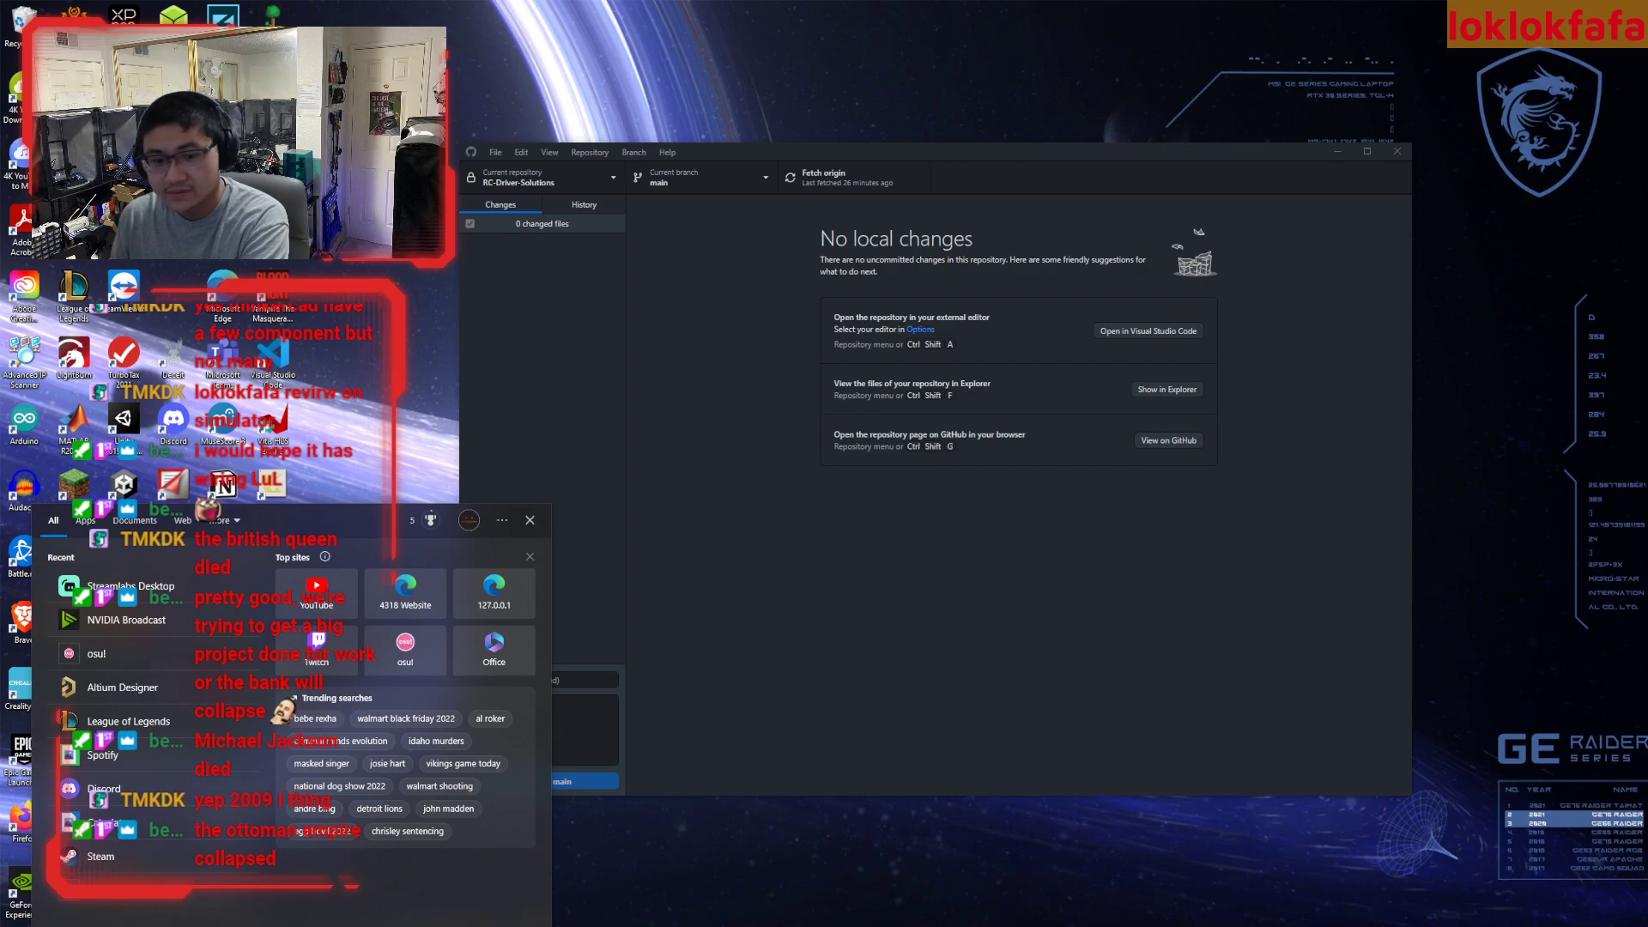
key(alt+Tab)
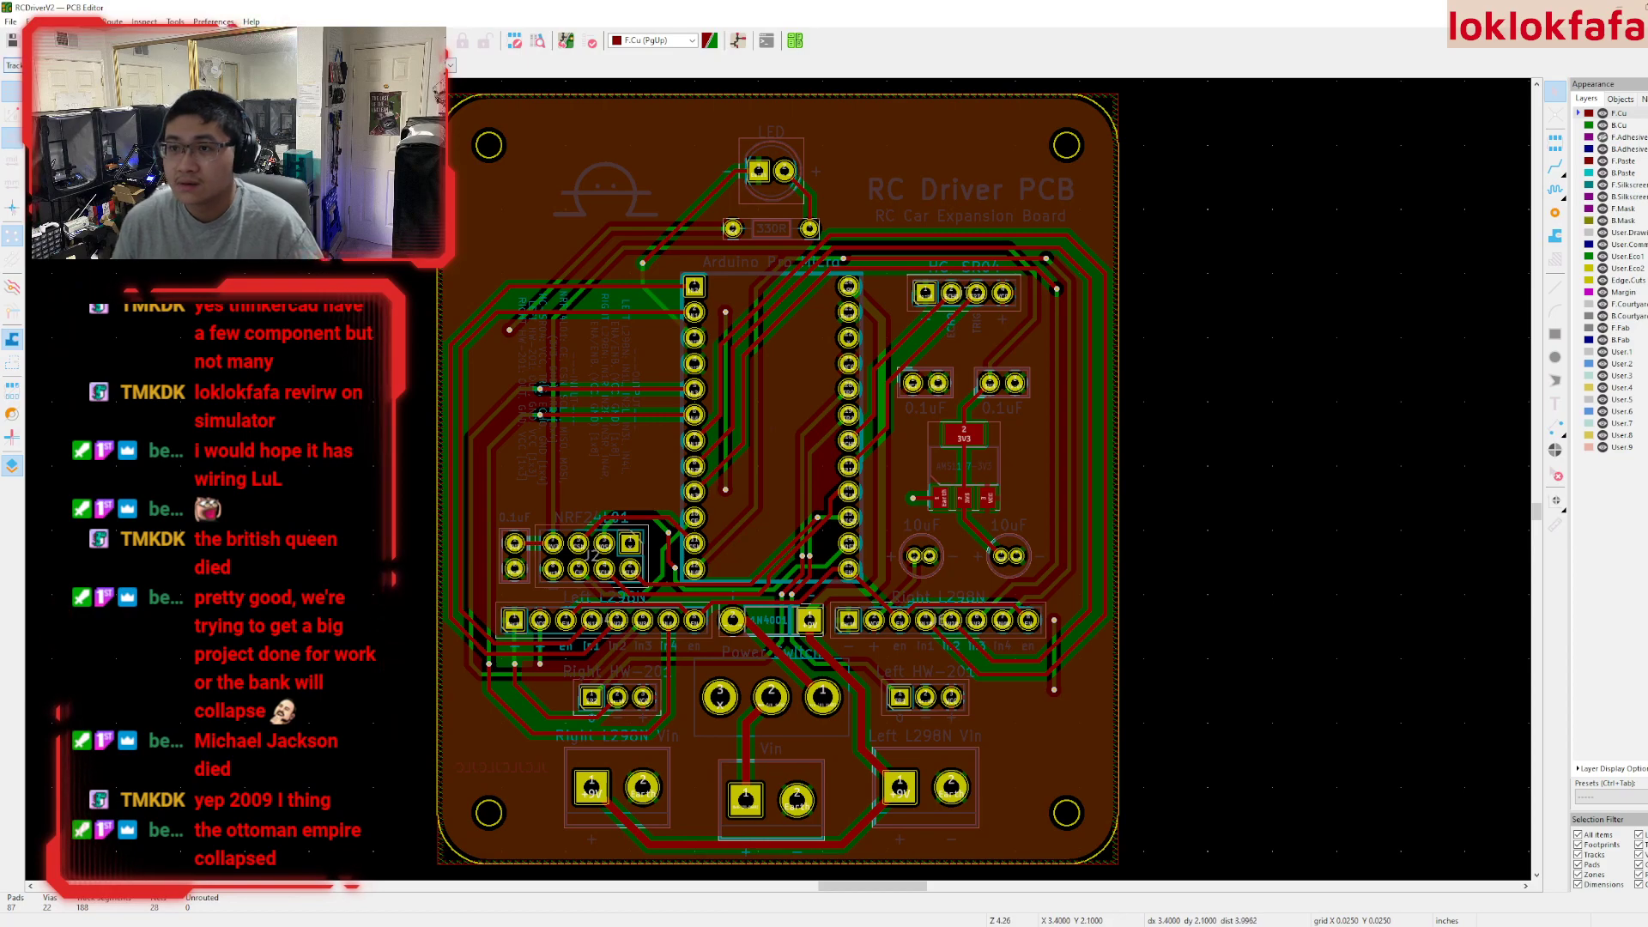
click(738, 42)
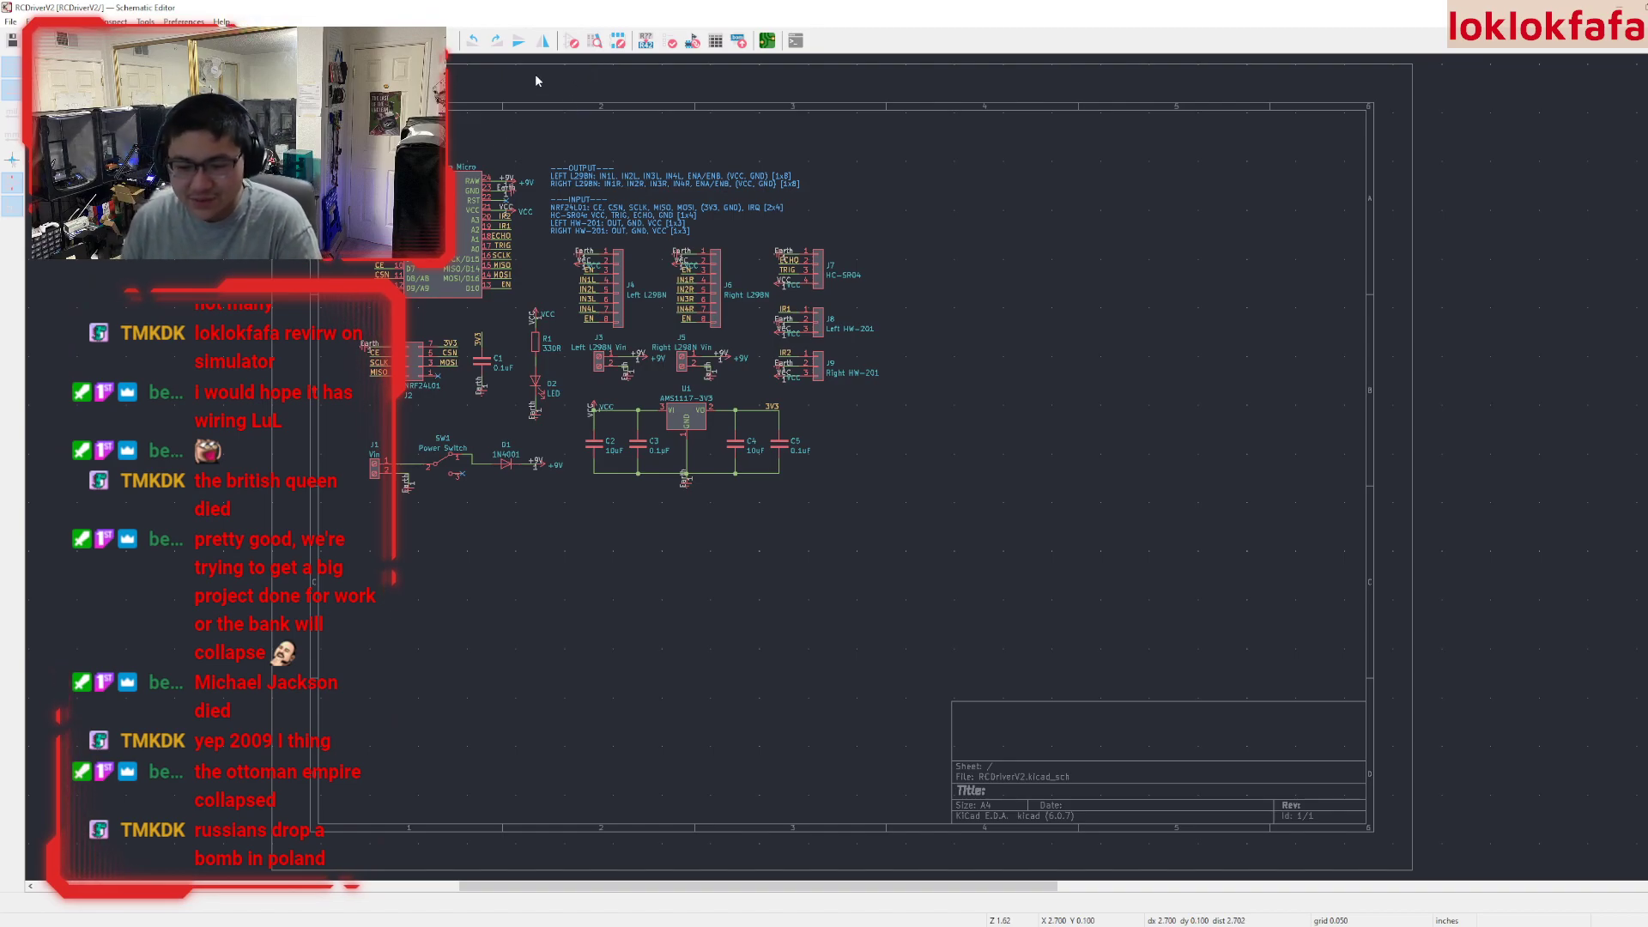
- Examine the schematic's connectors, the input and output notes, and the Arduino Pro Micro wiring
scroll(822, 187, up, 3)
scroll(854, 401, down, 1)
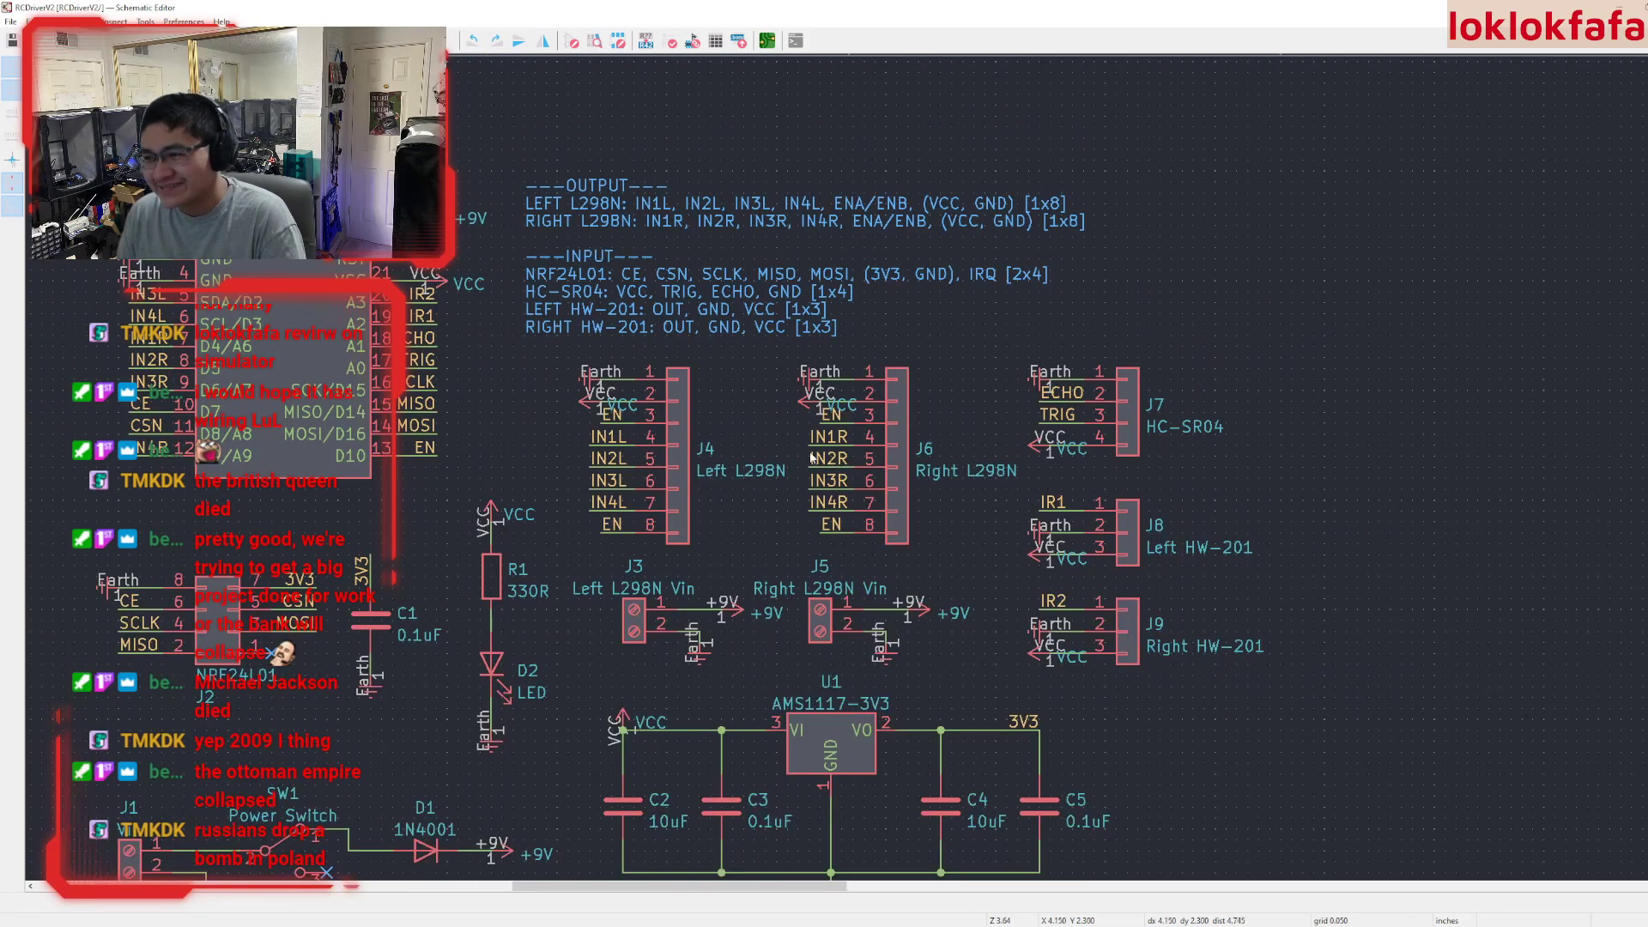
scroll(854, 401, up, 1)
middle_drag(854, 401, 888, 388)
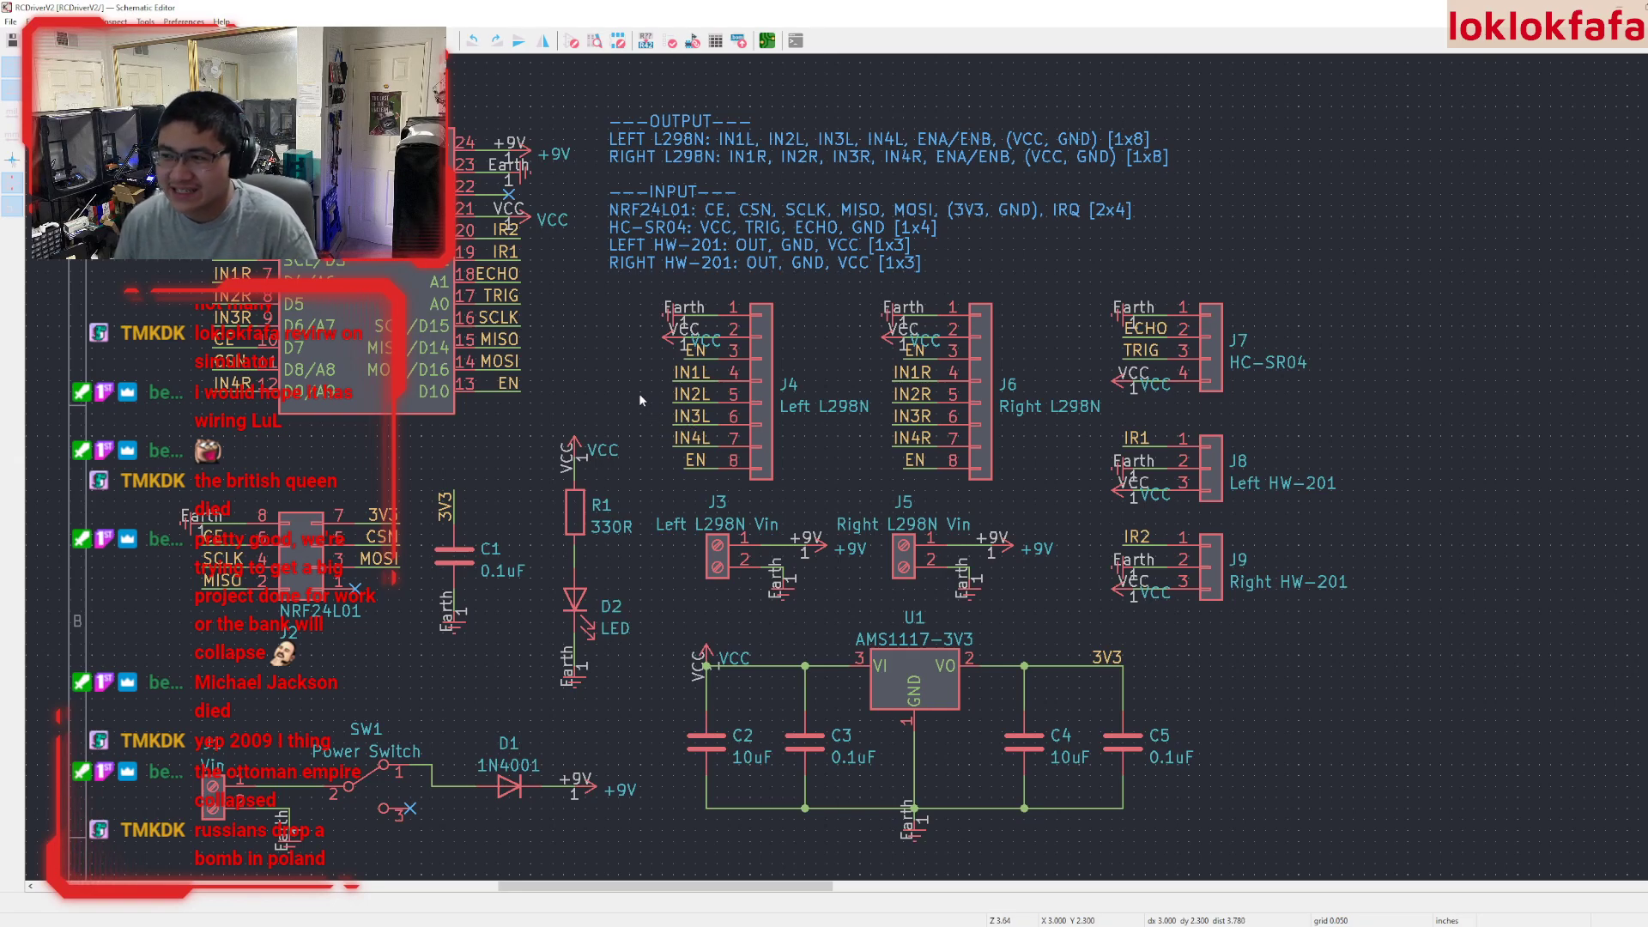
scroll(639, 393, down, 3)
scroll(984, 409, up, 1)
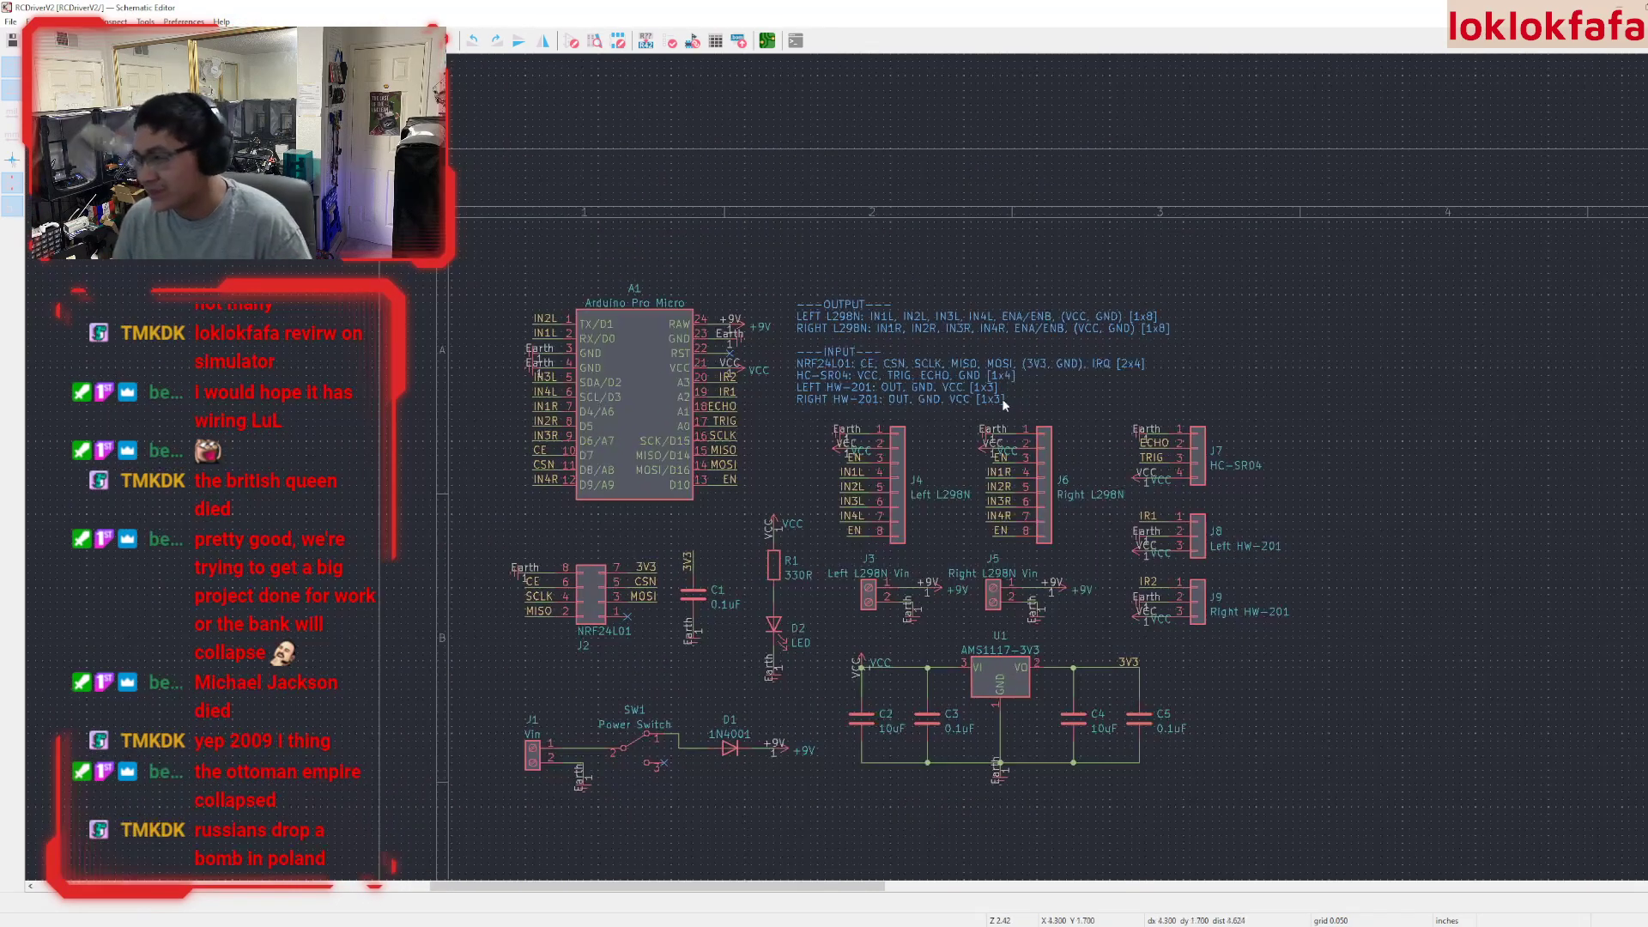
scroll(842, 467, up, 1)
middle_drag(843, 472, 168, 433)
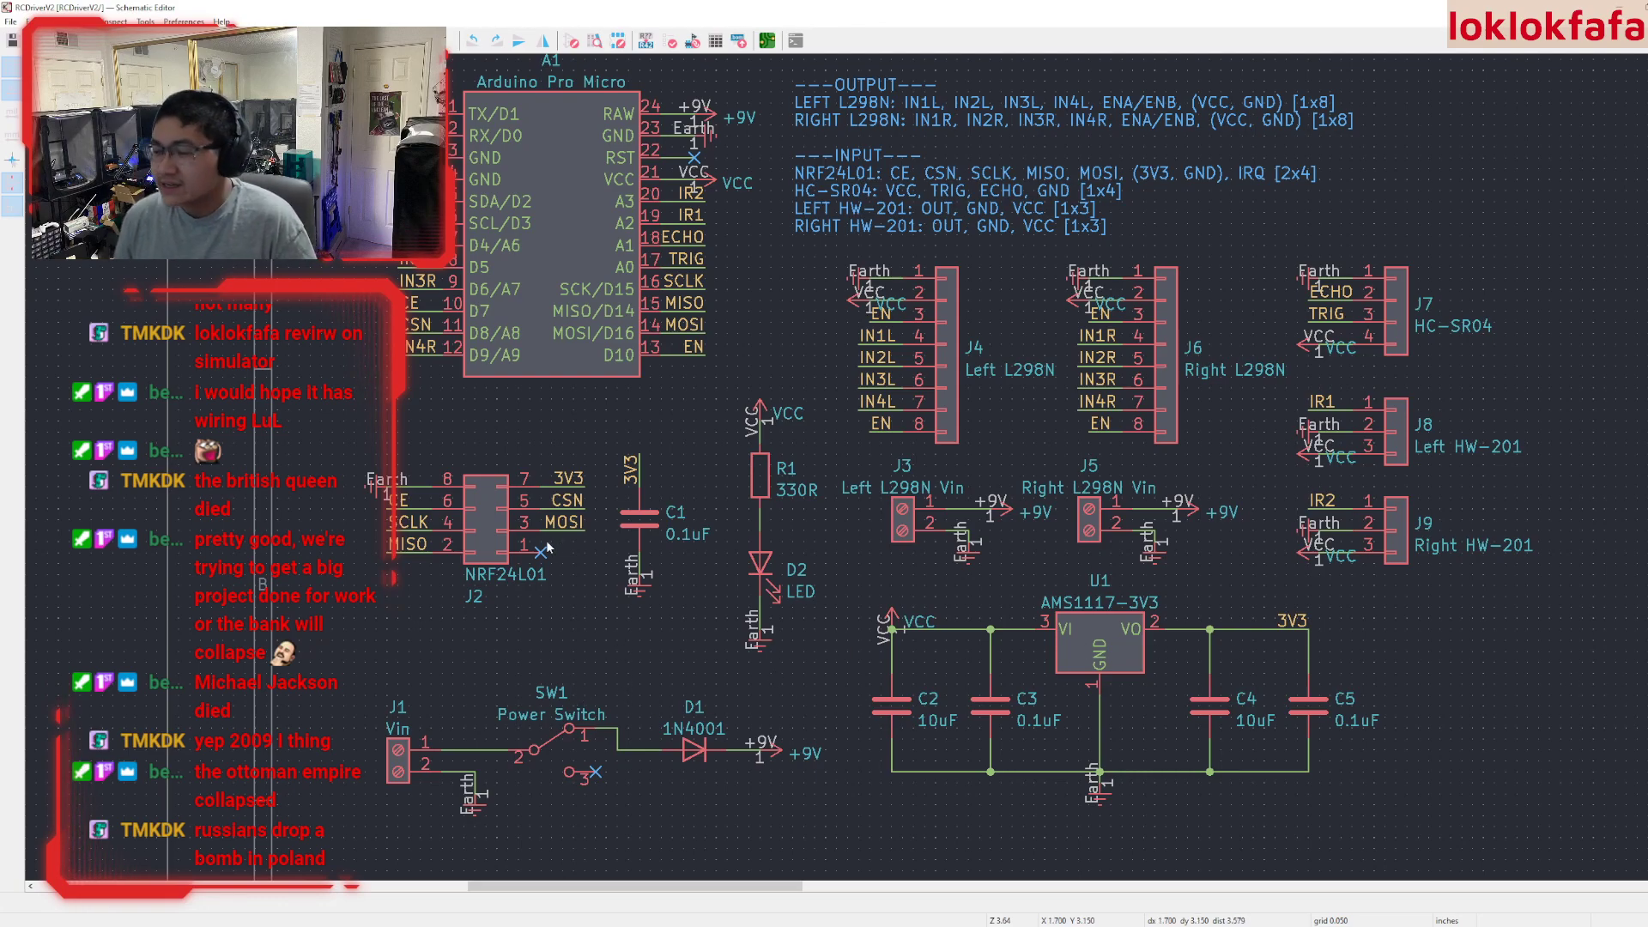
middle_drag(547, 541, 523, 539)
middle_drag(883, 307, 767, 308)
middle_drag(601, 216, 657, 258)
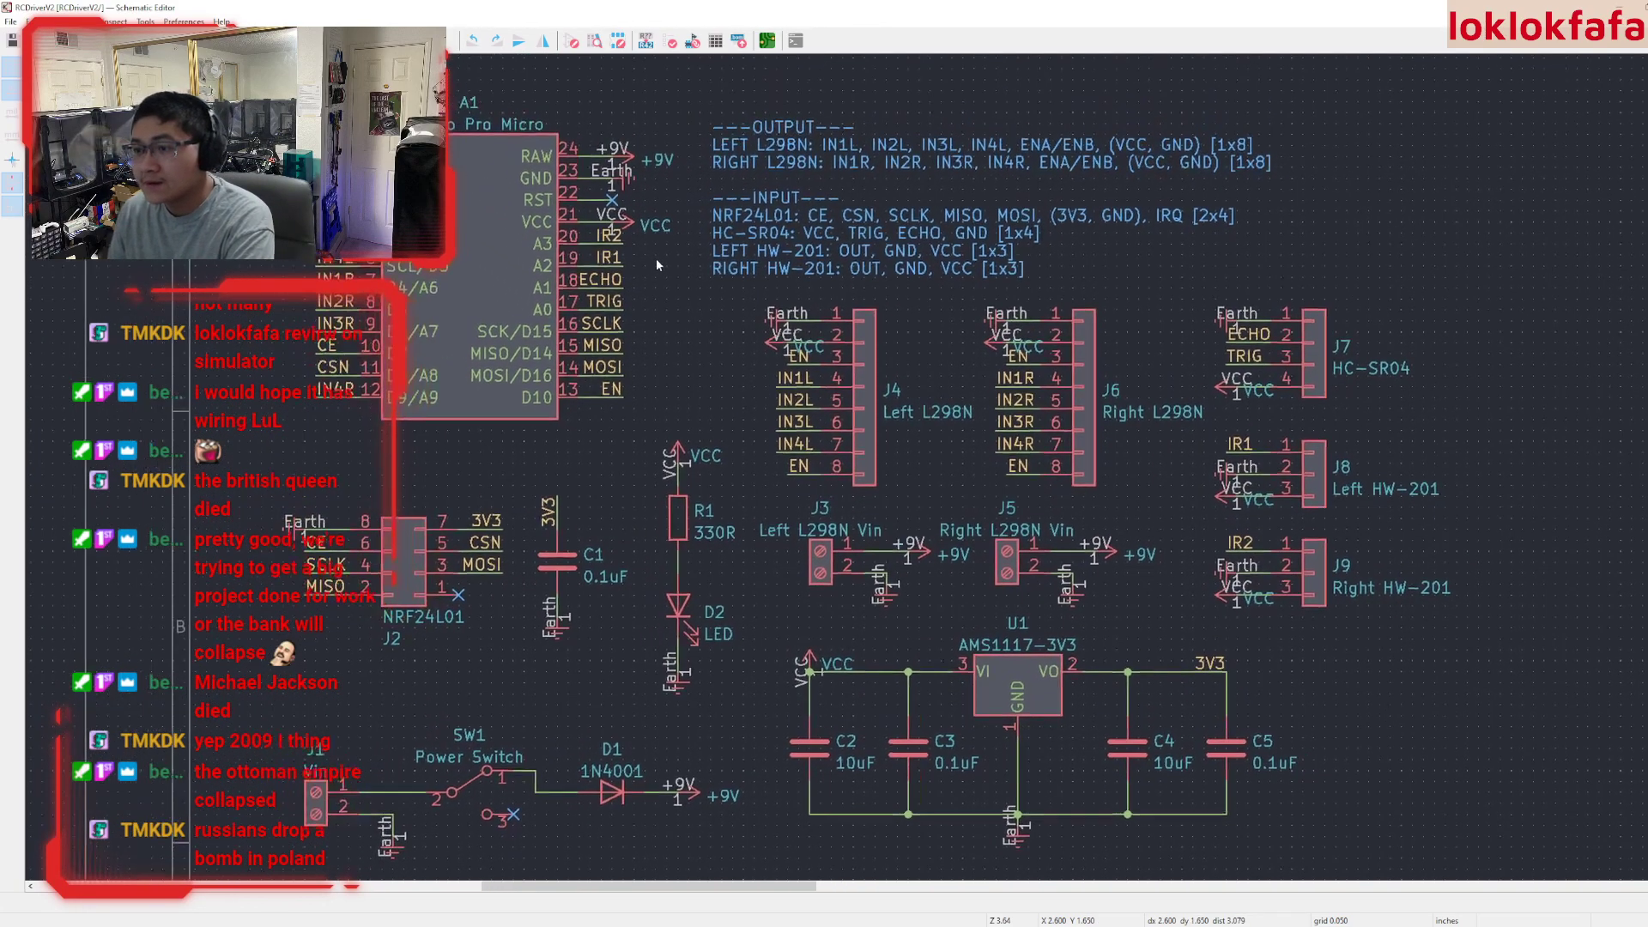
- Move the IN4R label off Arduino pin 12 into the empty area beside the chip, and move the EN label from pin 13 to pin 12
scroll(655, 257, up, 4)
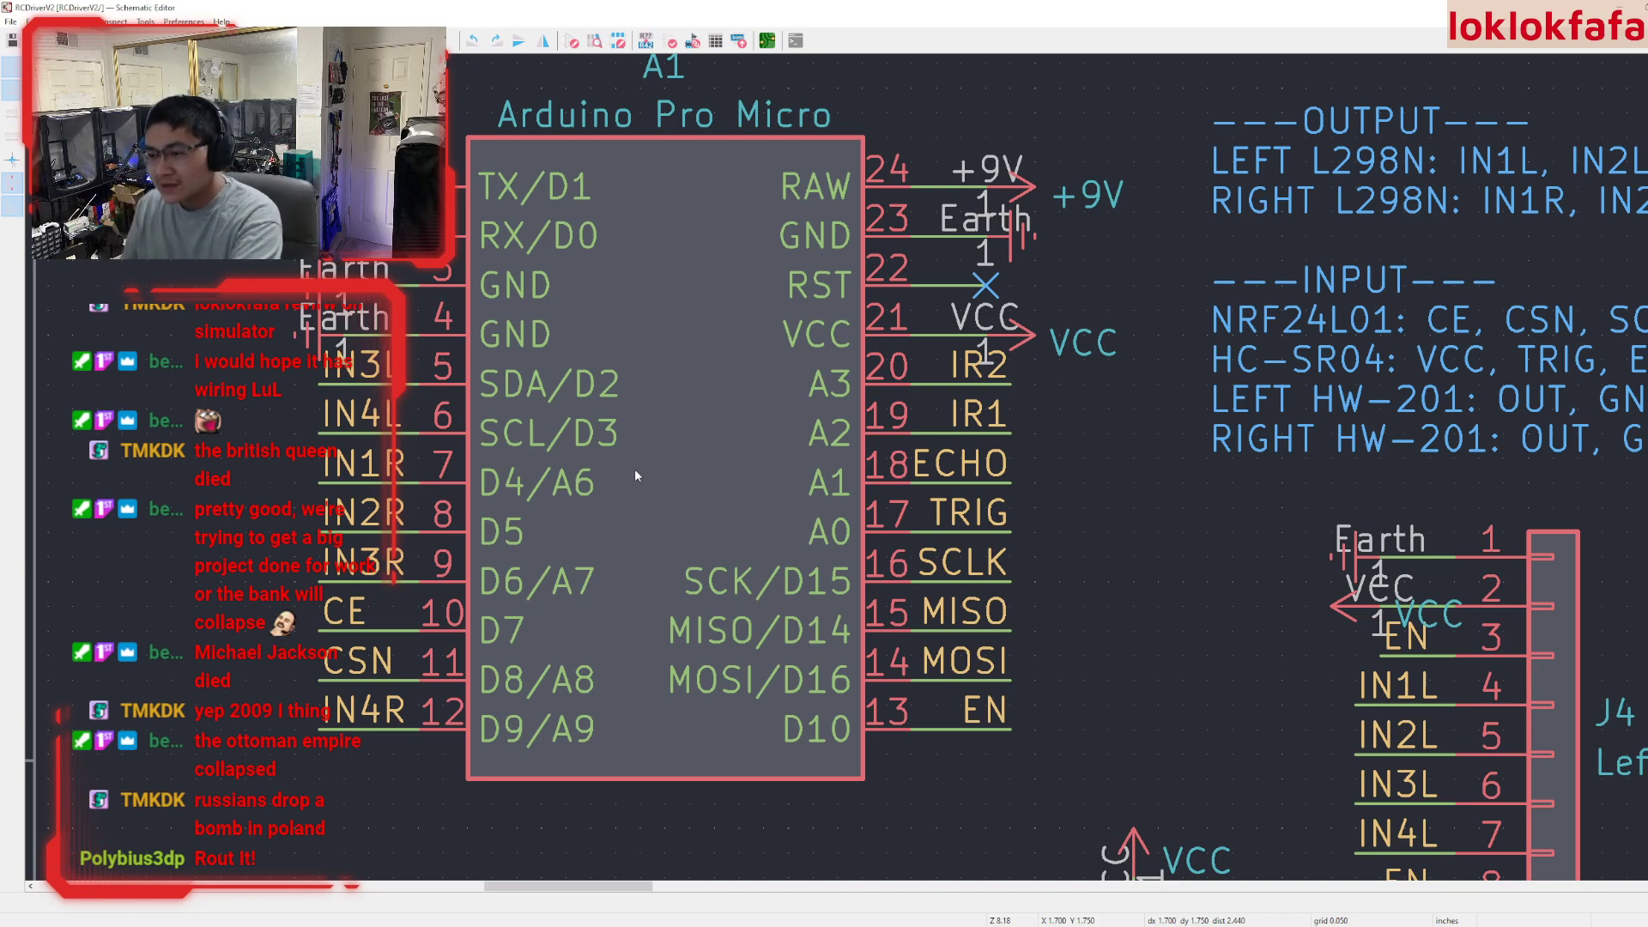
click(370, 708)
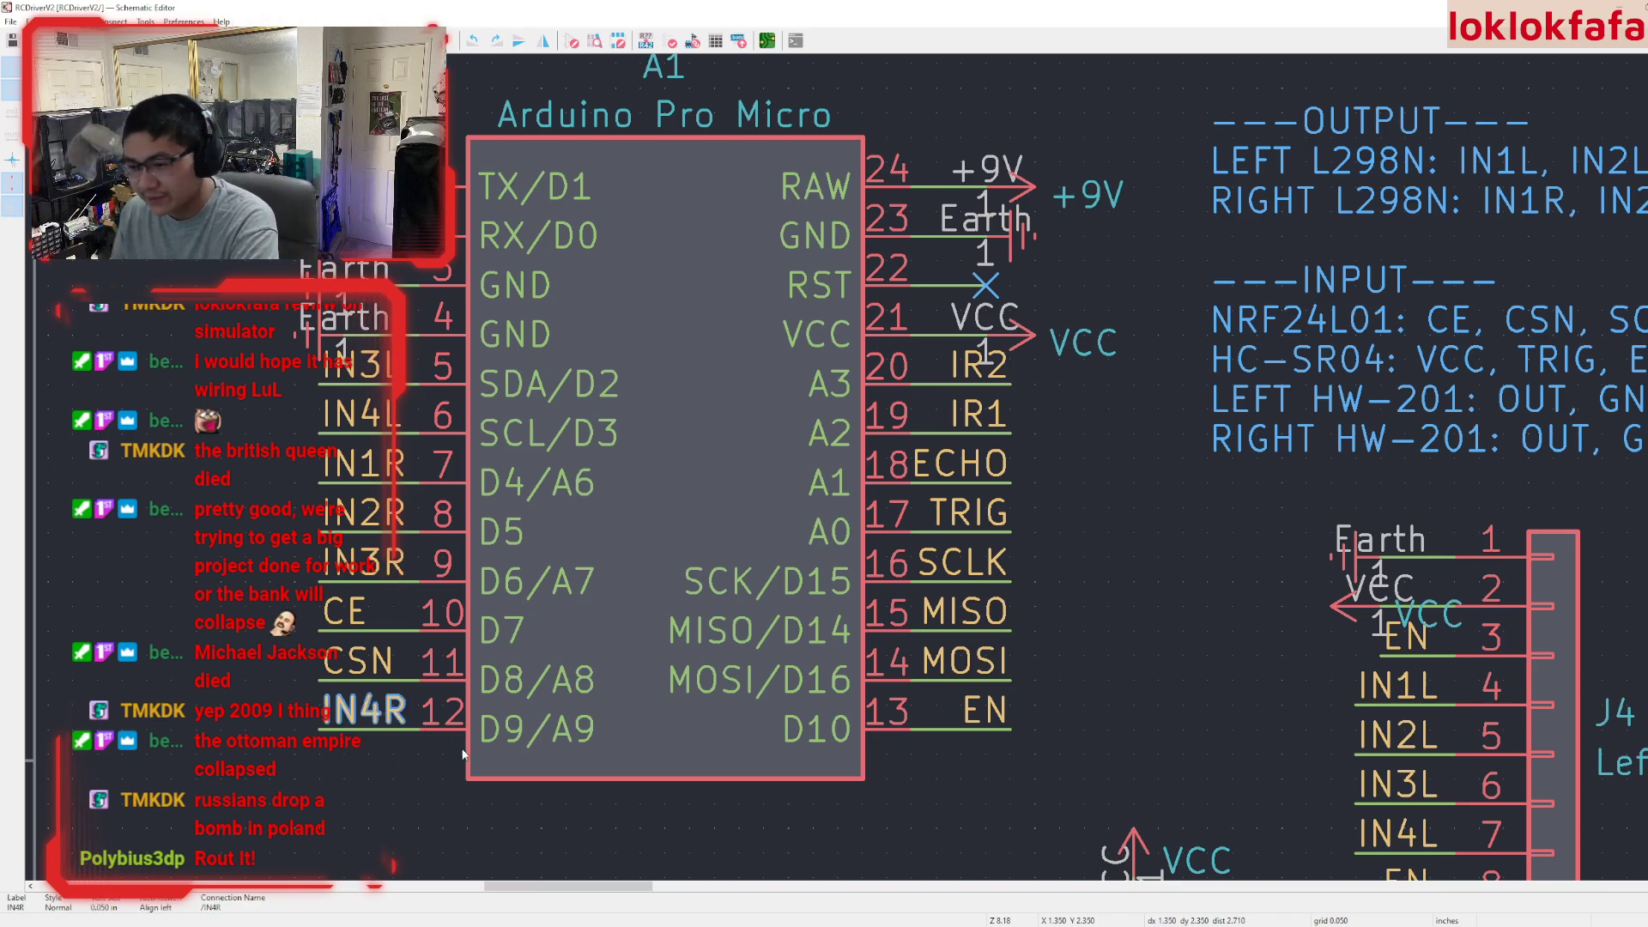
key(m)
click(1108, 606)
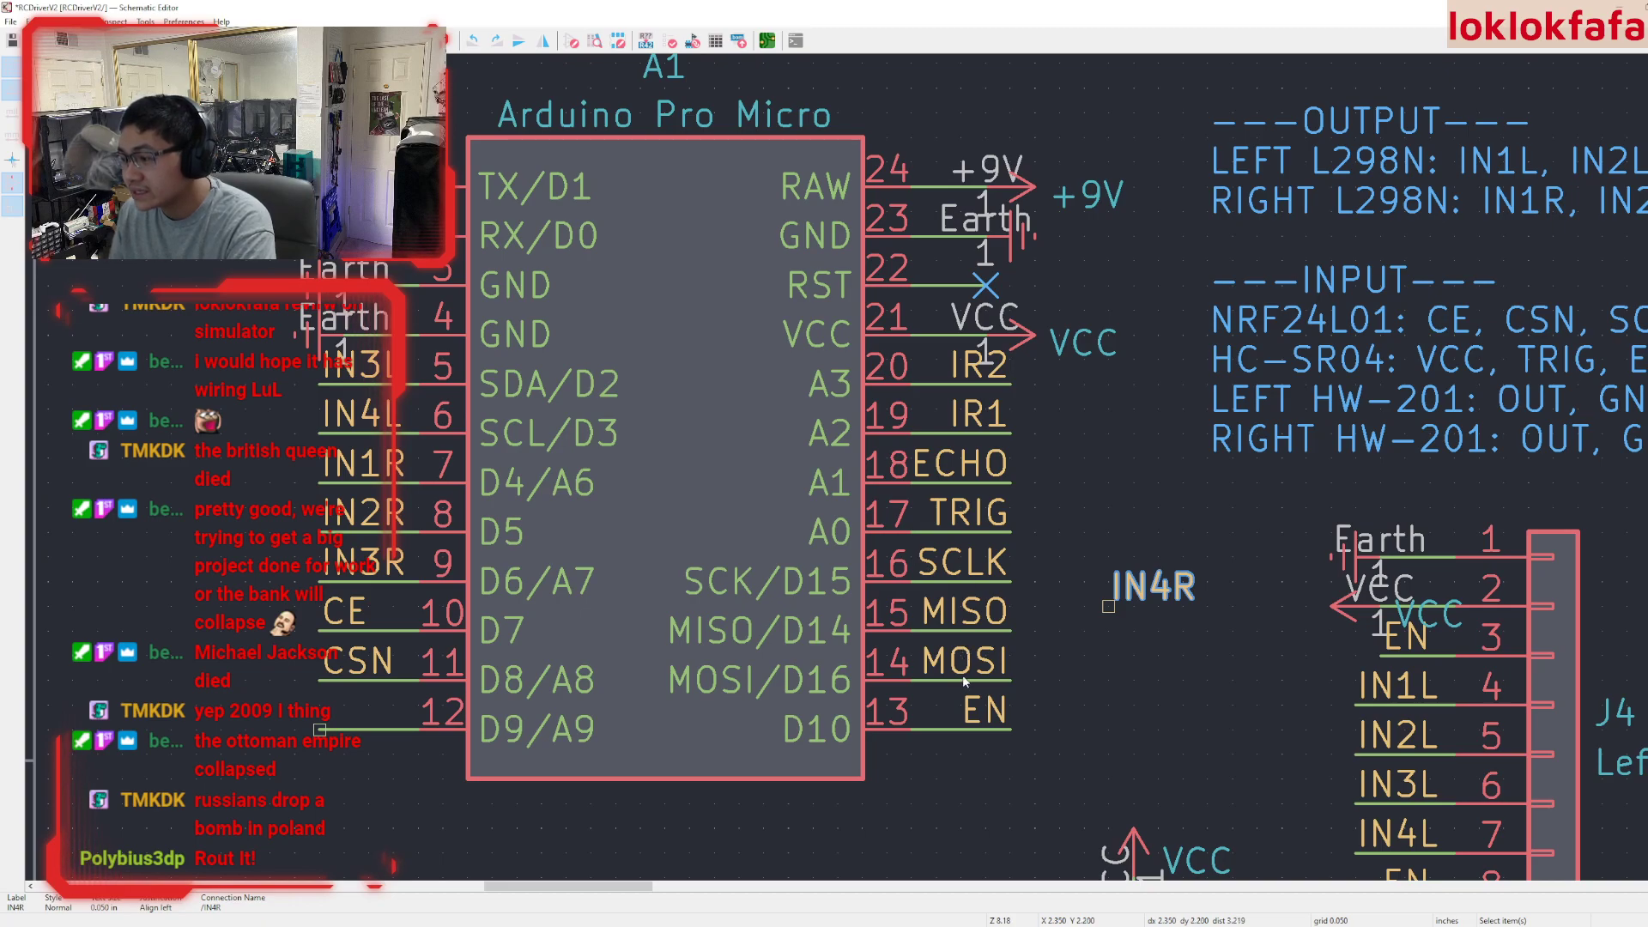
click(979, 709)
key(m)
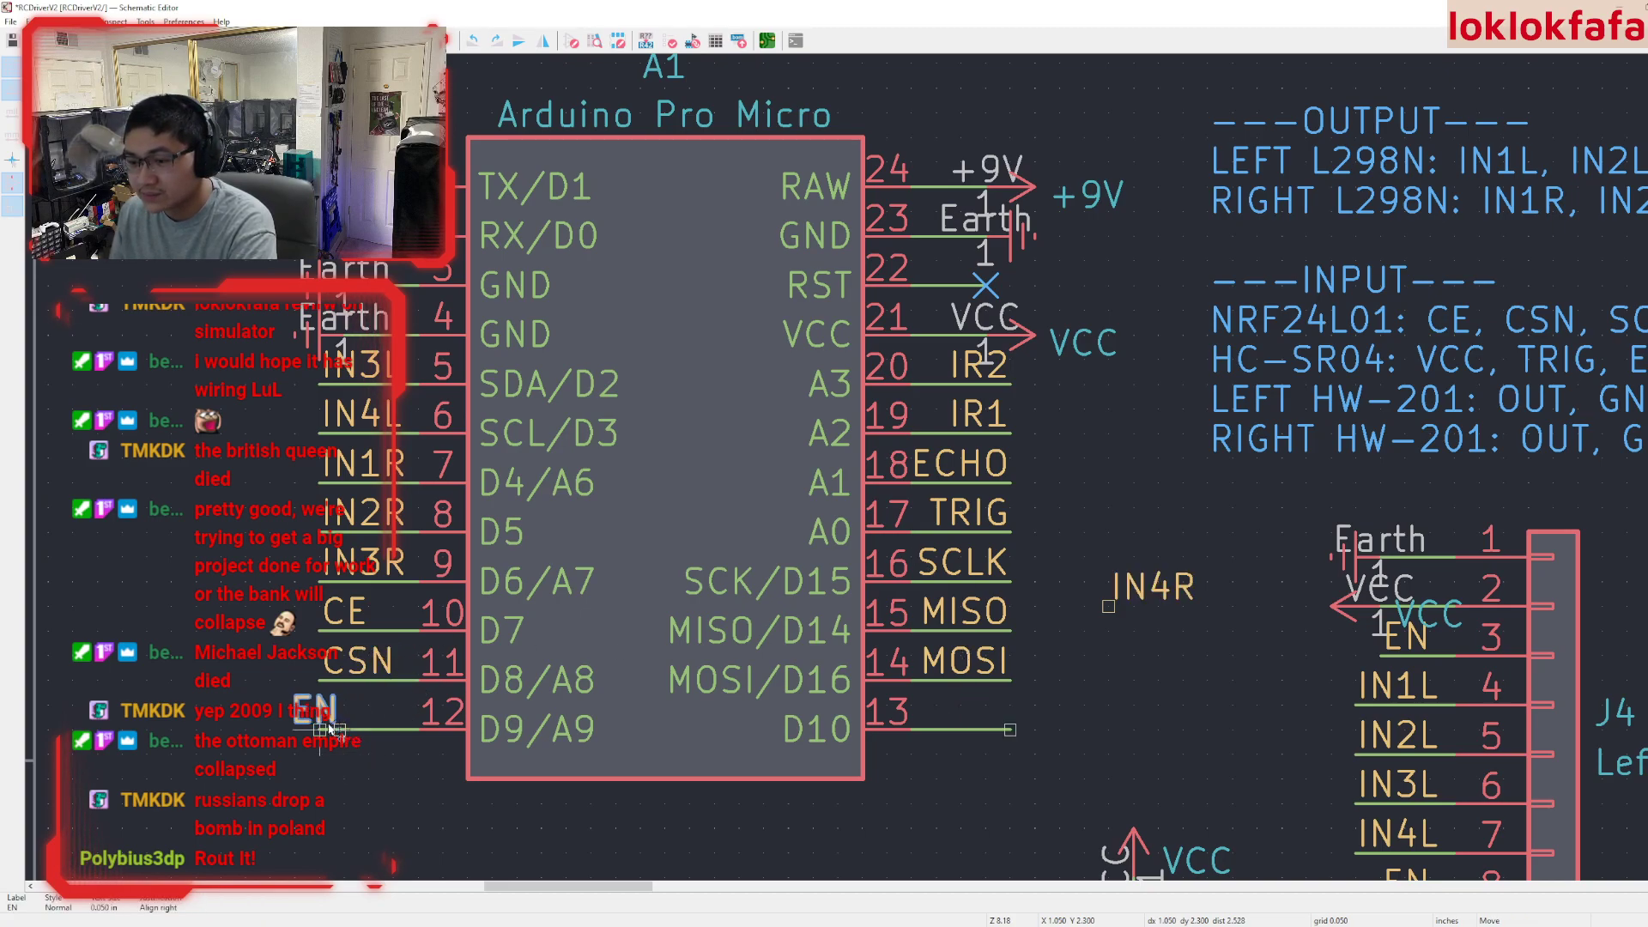
click(338, 728)
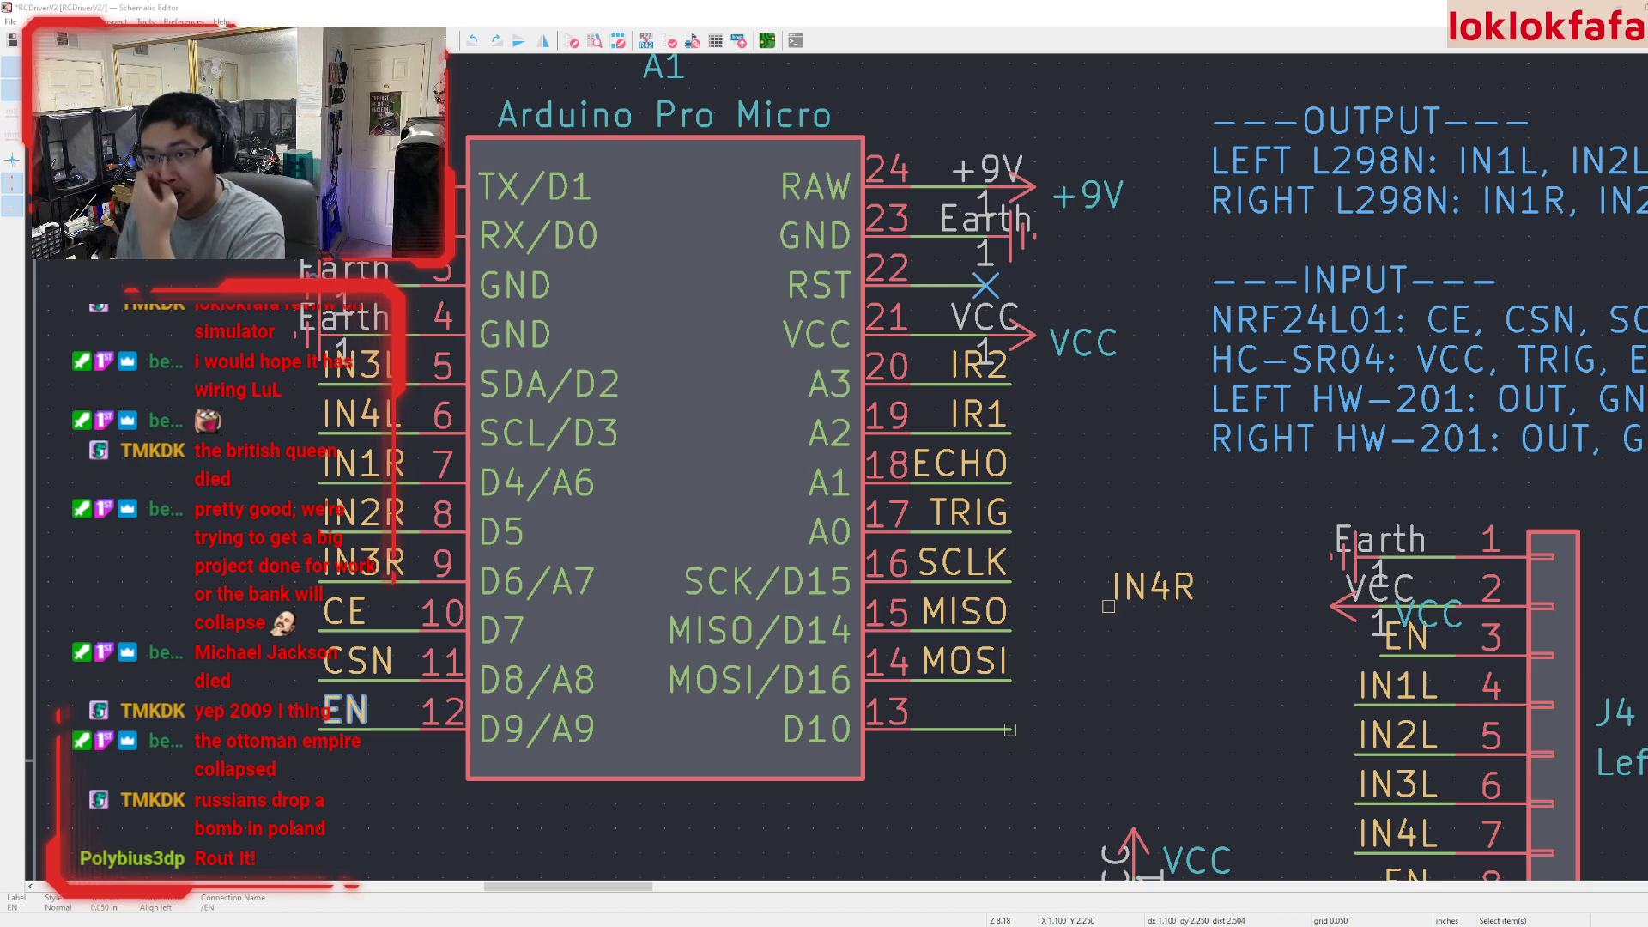
- Rename the label on Arduino pin 12 as ENL, duplicate it onto pin 13 and rename the copy ENR
key(Return)
key(ctrl+d)
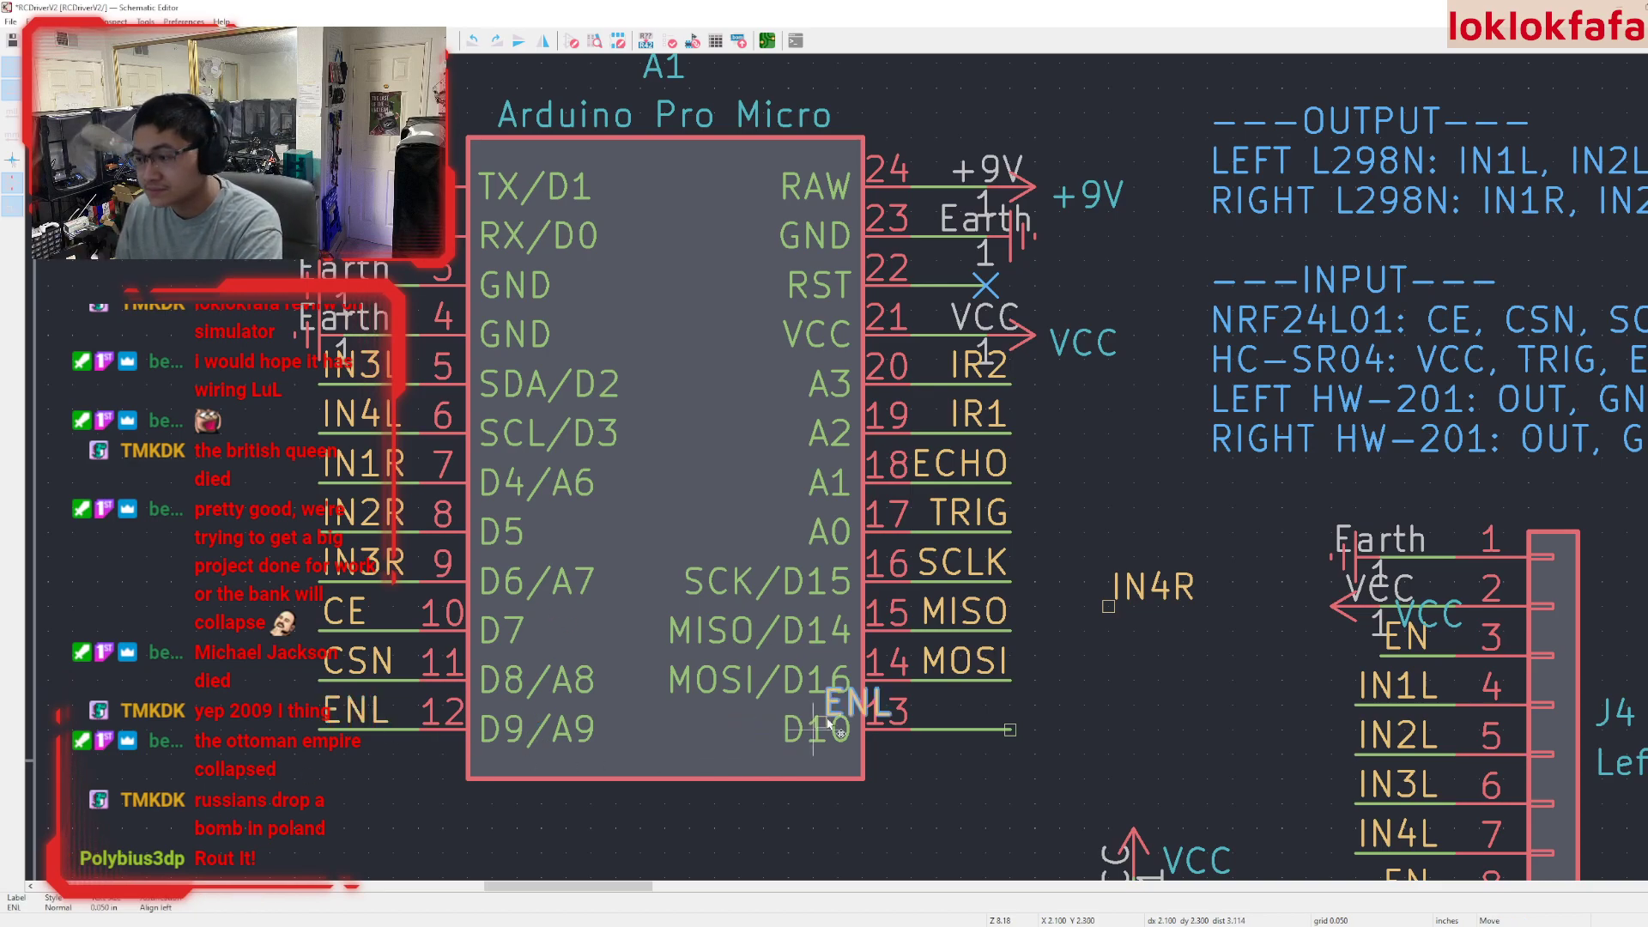
click(1012, 729)
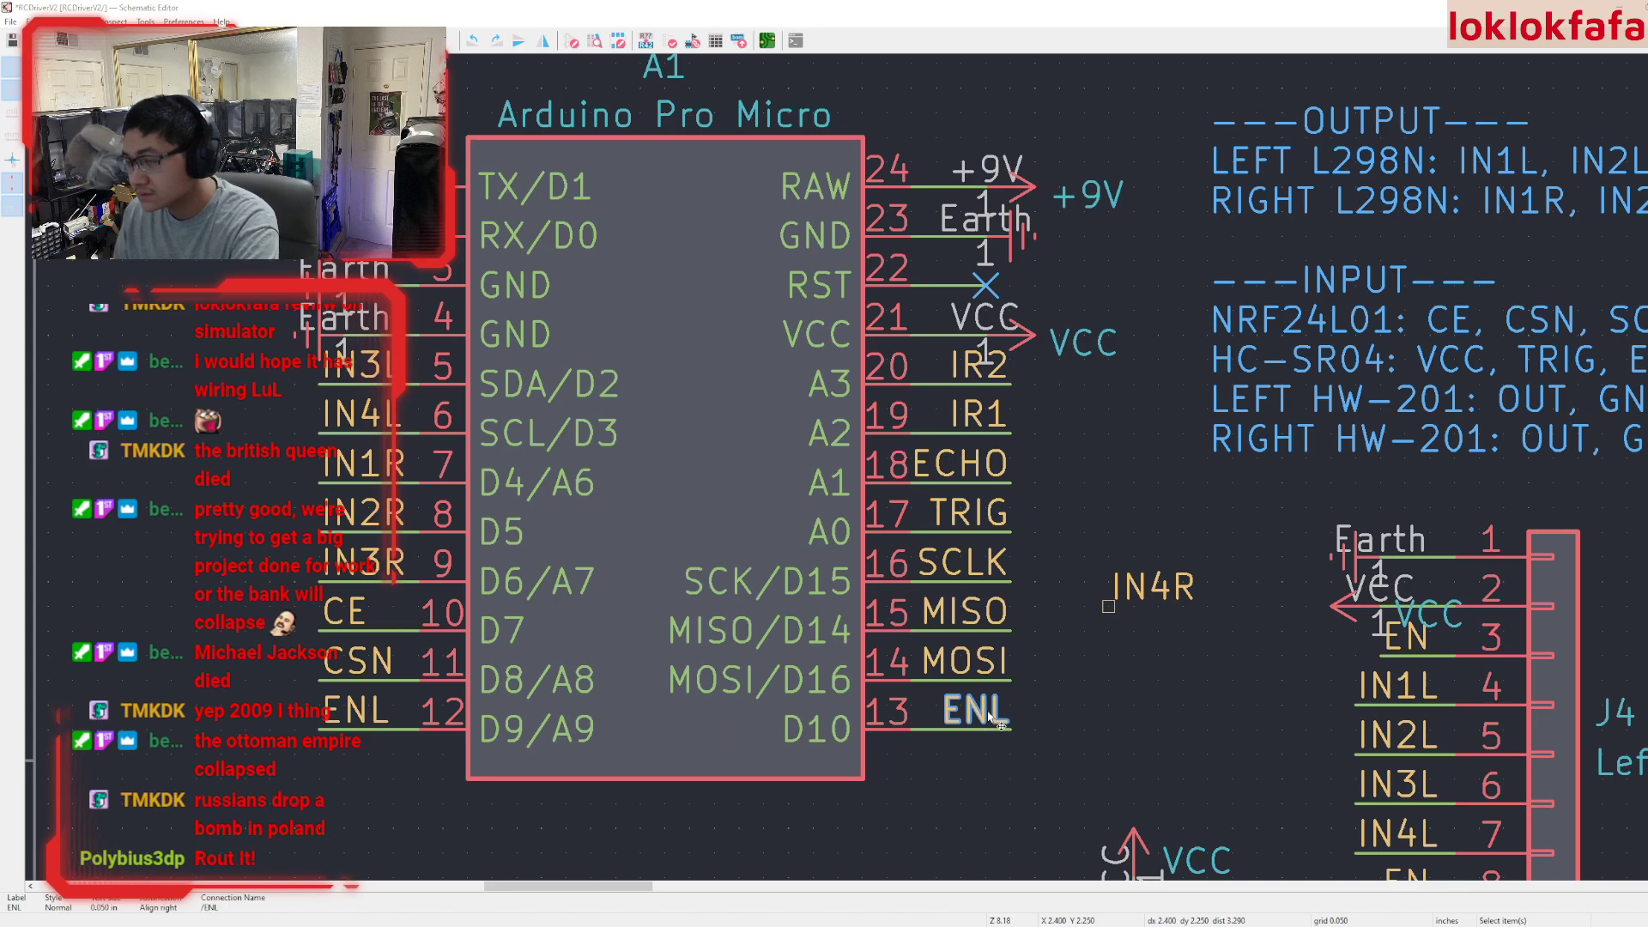
key(Return)
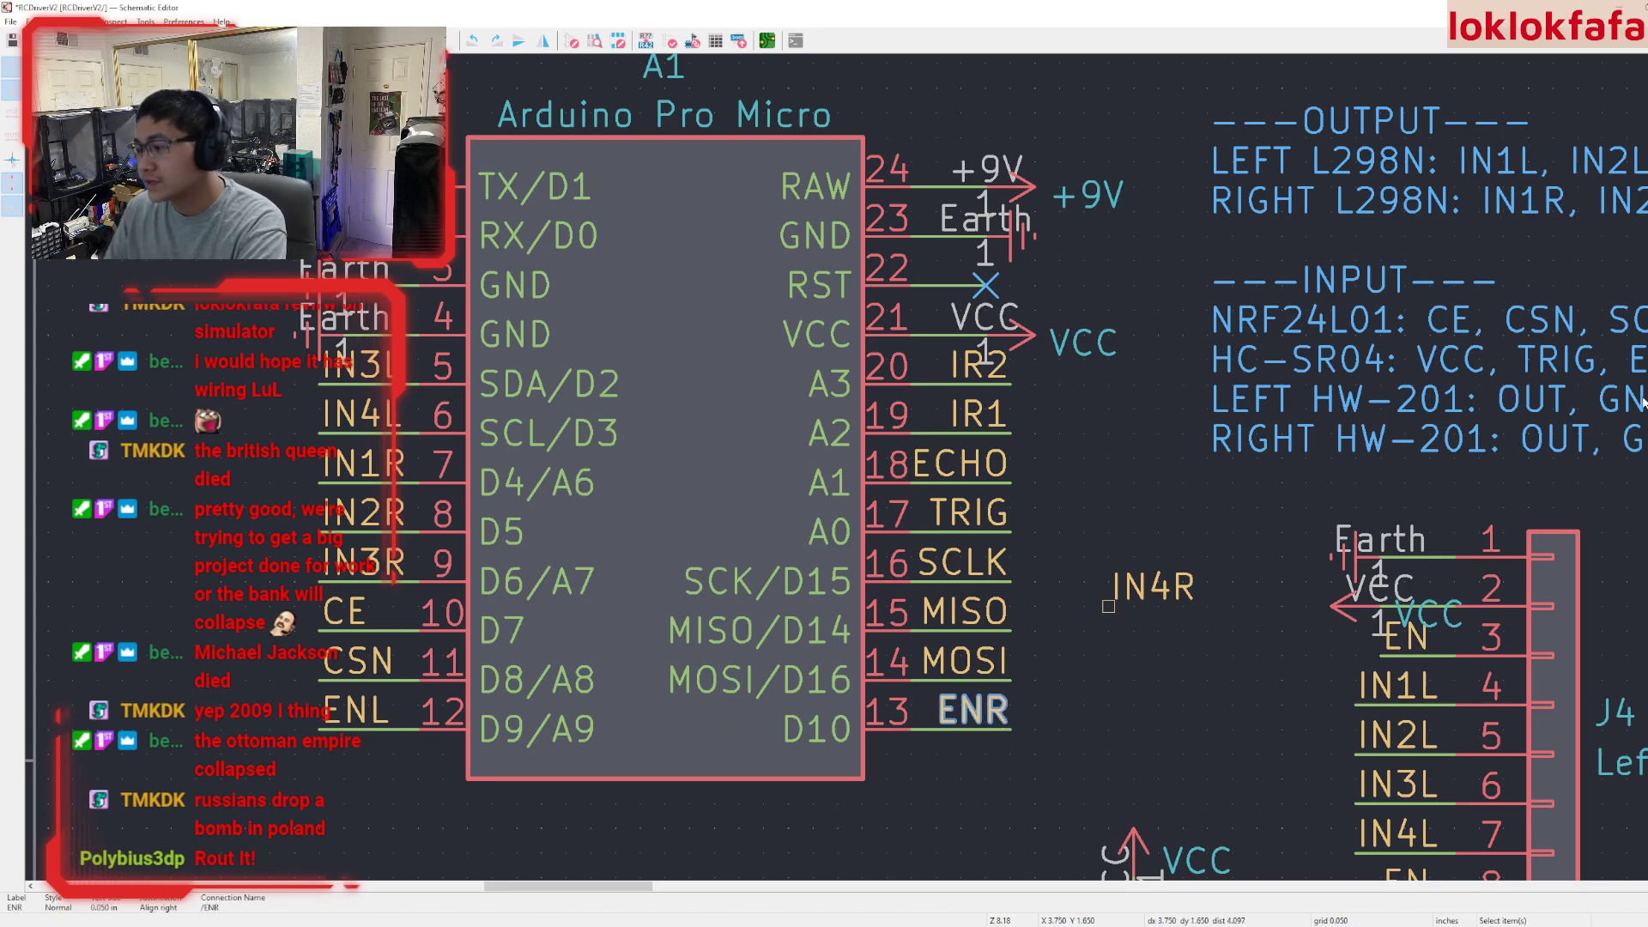
key(w)
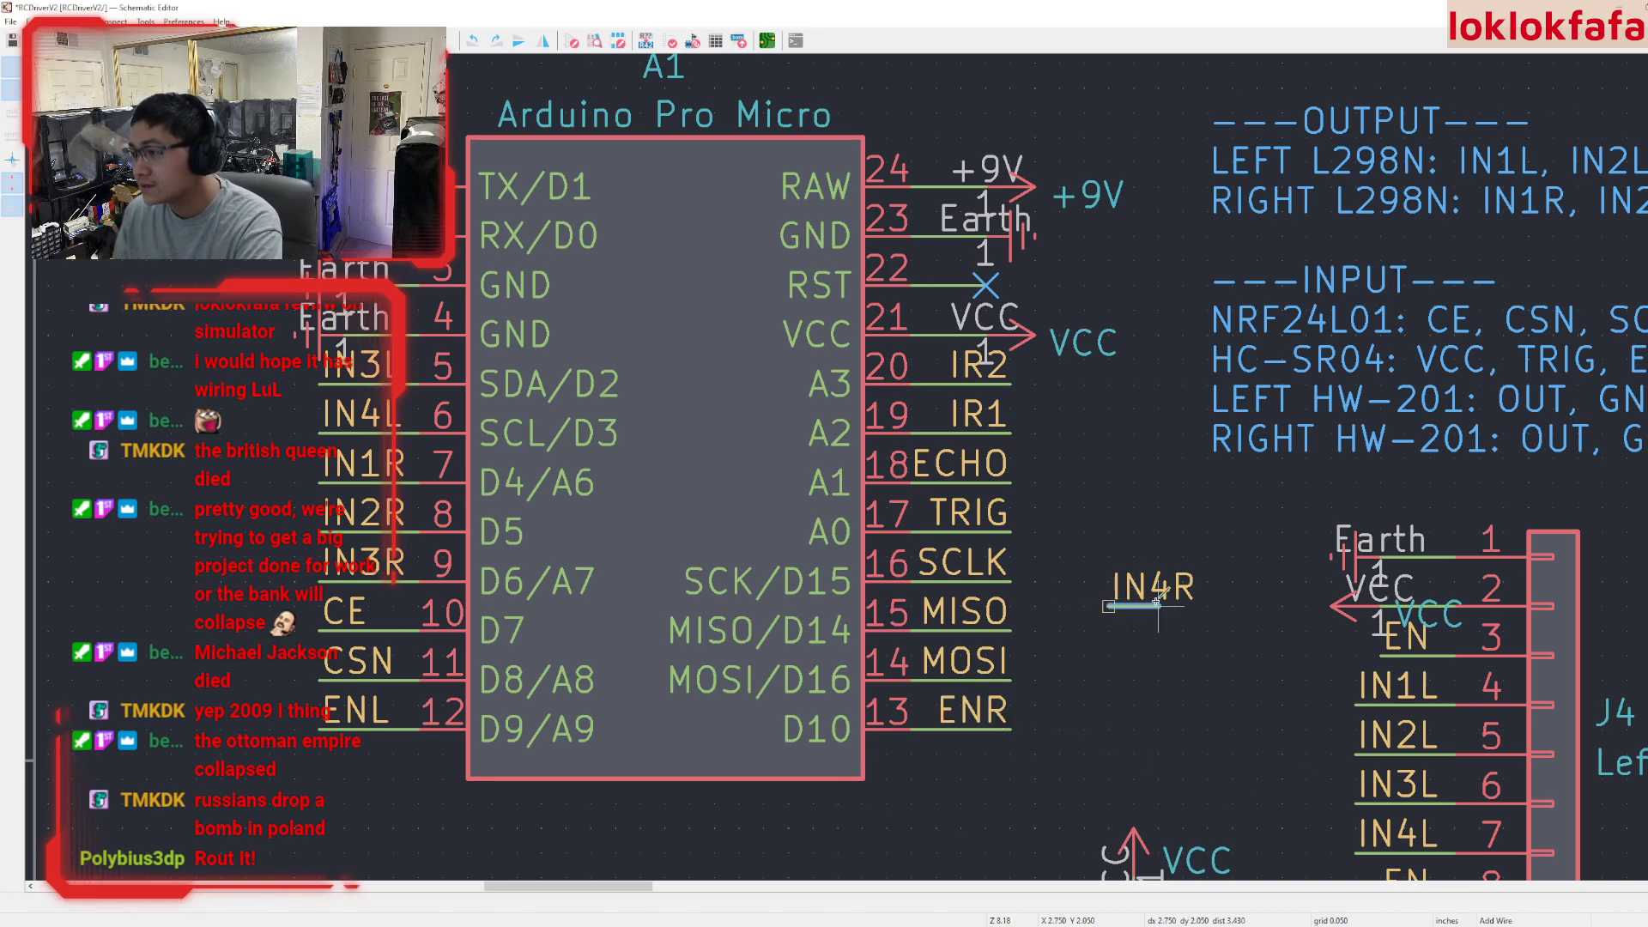
key(Escape)
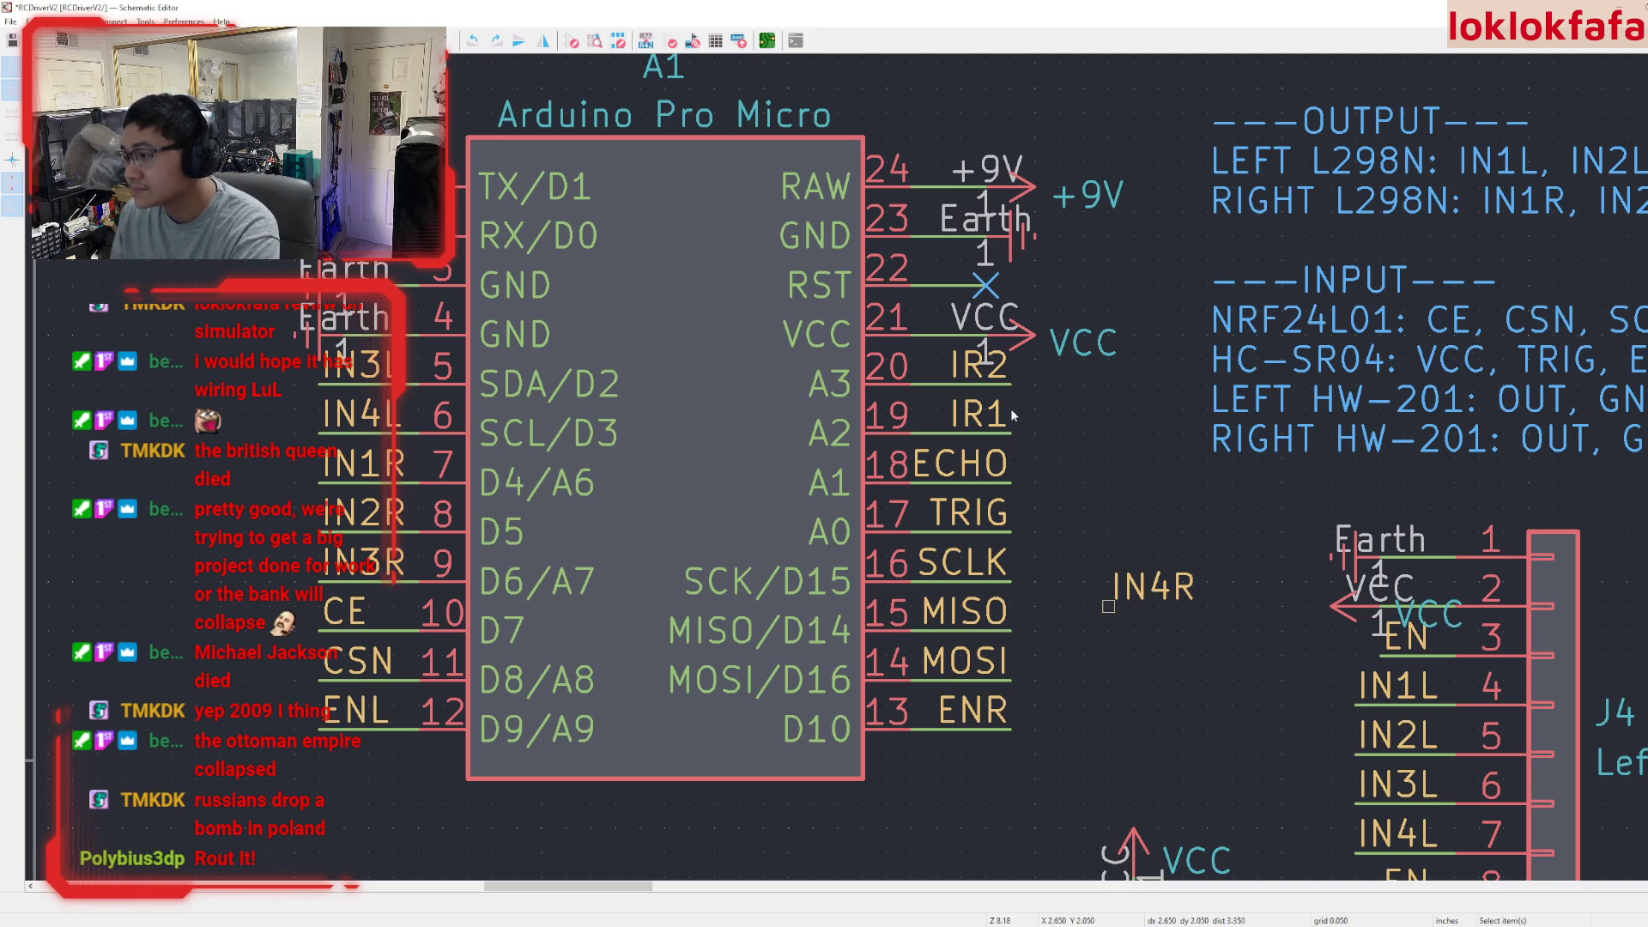
- Delete the IR1 and IR2 labels from the Arduino, and move ECHO to pin 20 and TRIG to pin 19
click(954, 410)
key(Delete)
click(972, 371)
key(Delete)
drag(967, 456, 966, 358)
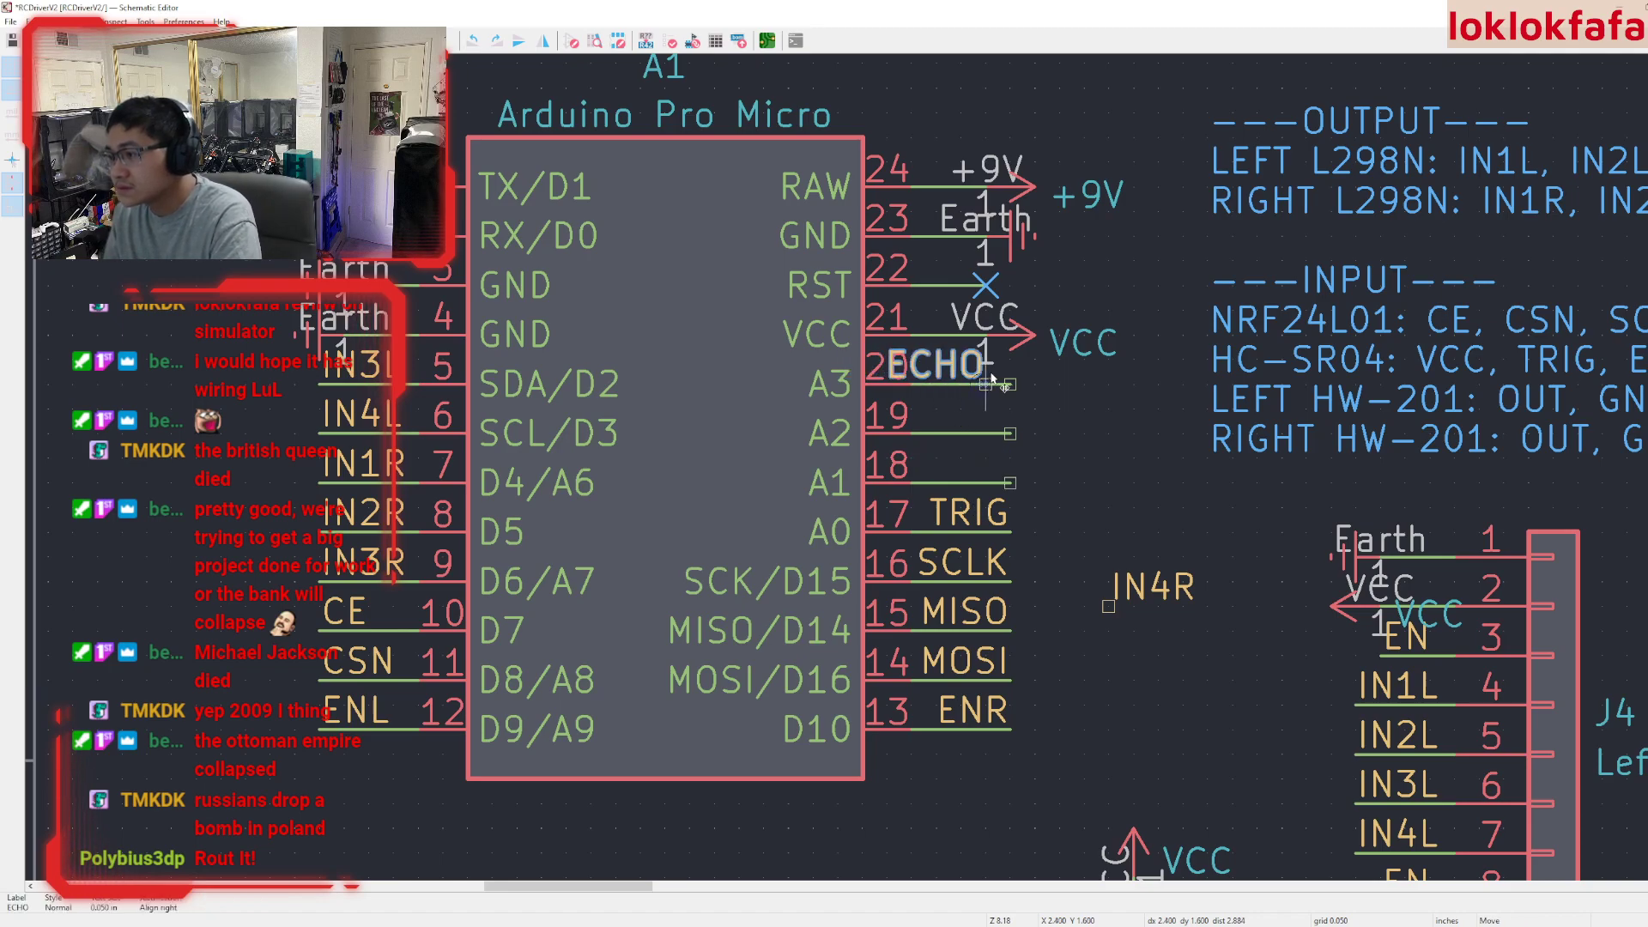
drag(991, 513, 992, 415)
- Move the loose IN4R label onto the wire of Arduino pin 17, flipping its orientation to match the neighbouring labels
click(1128, 580)
key(m)
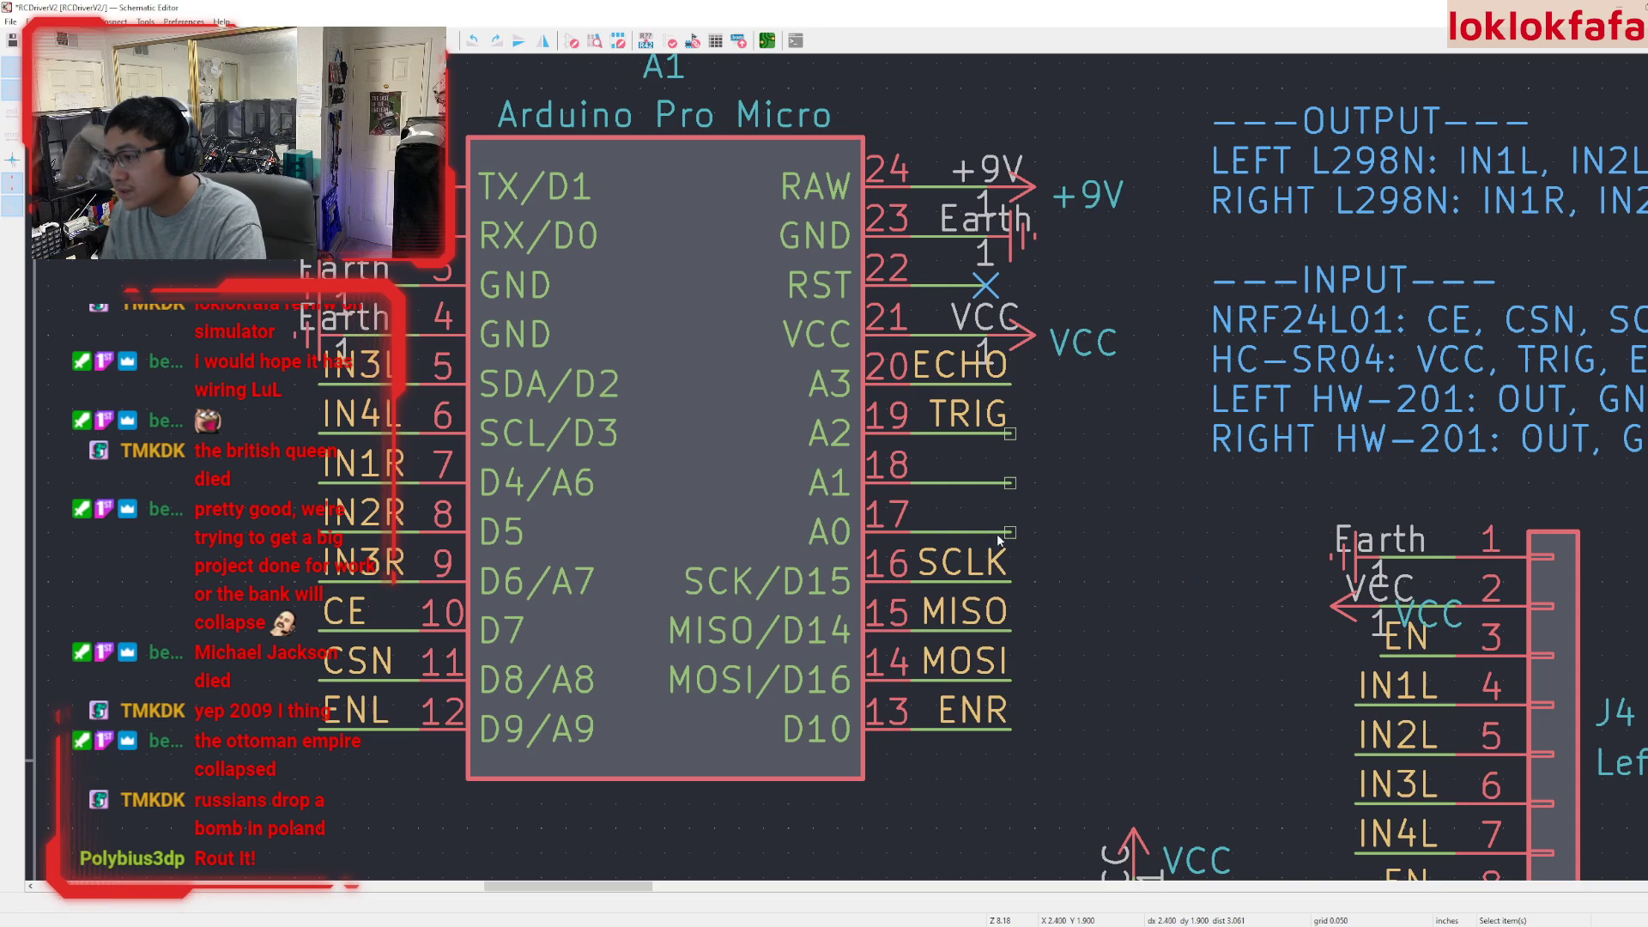
key(r)
key(r)
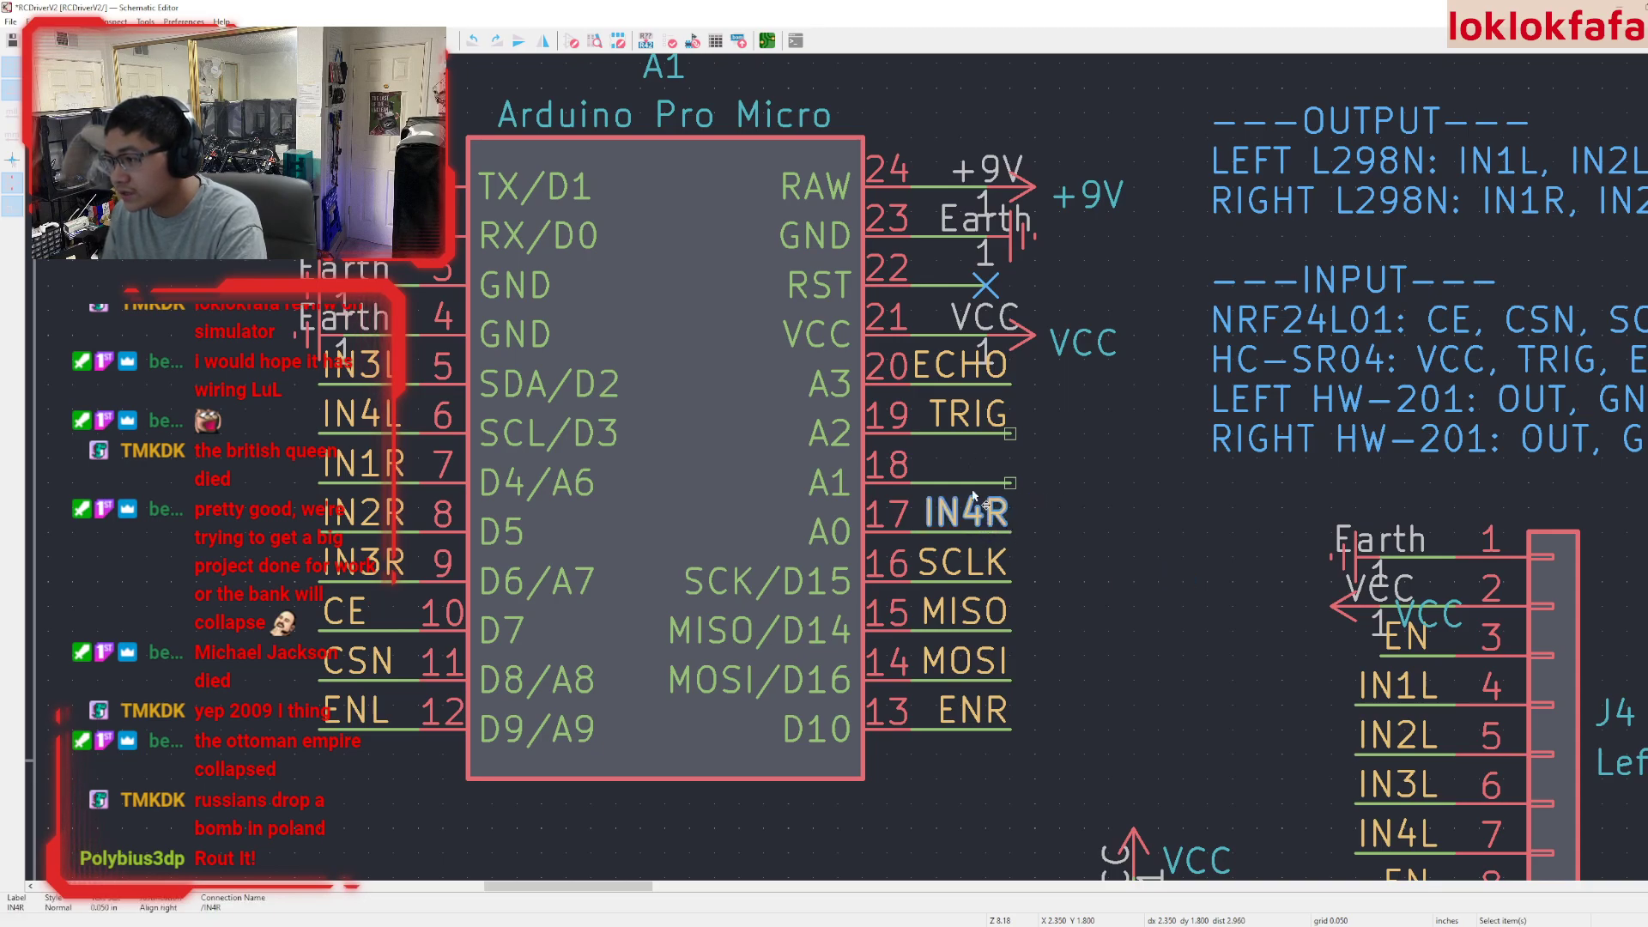
click(1009, 533)
- Duplicate the IN4R label onto Arduino pin 18 and rename the copy LED
key(ctrl+d)
click(1010, 495)
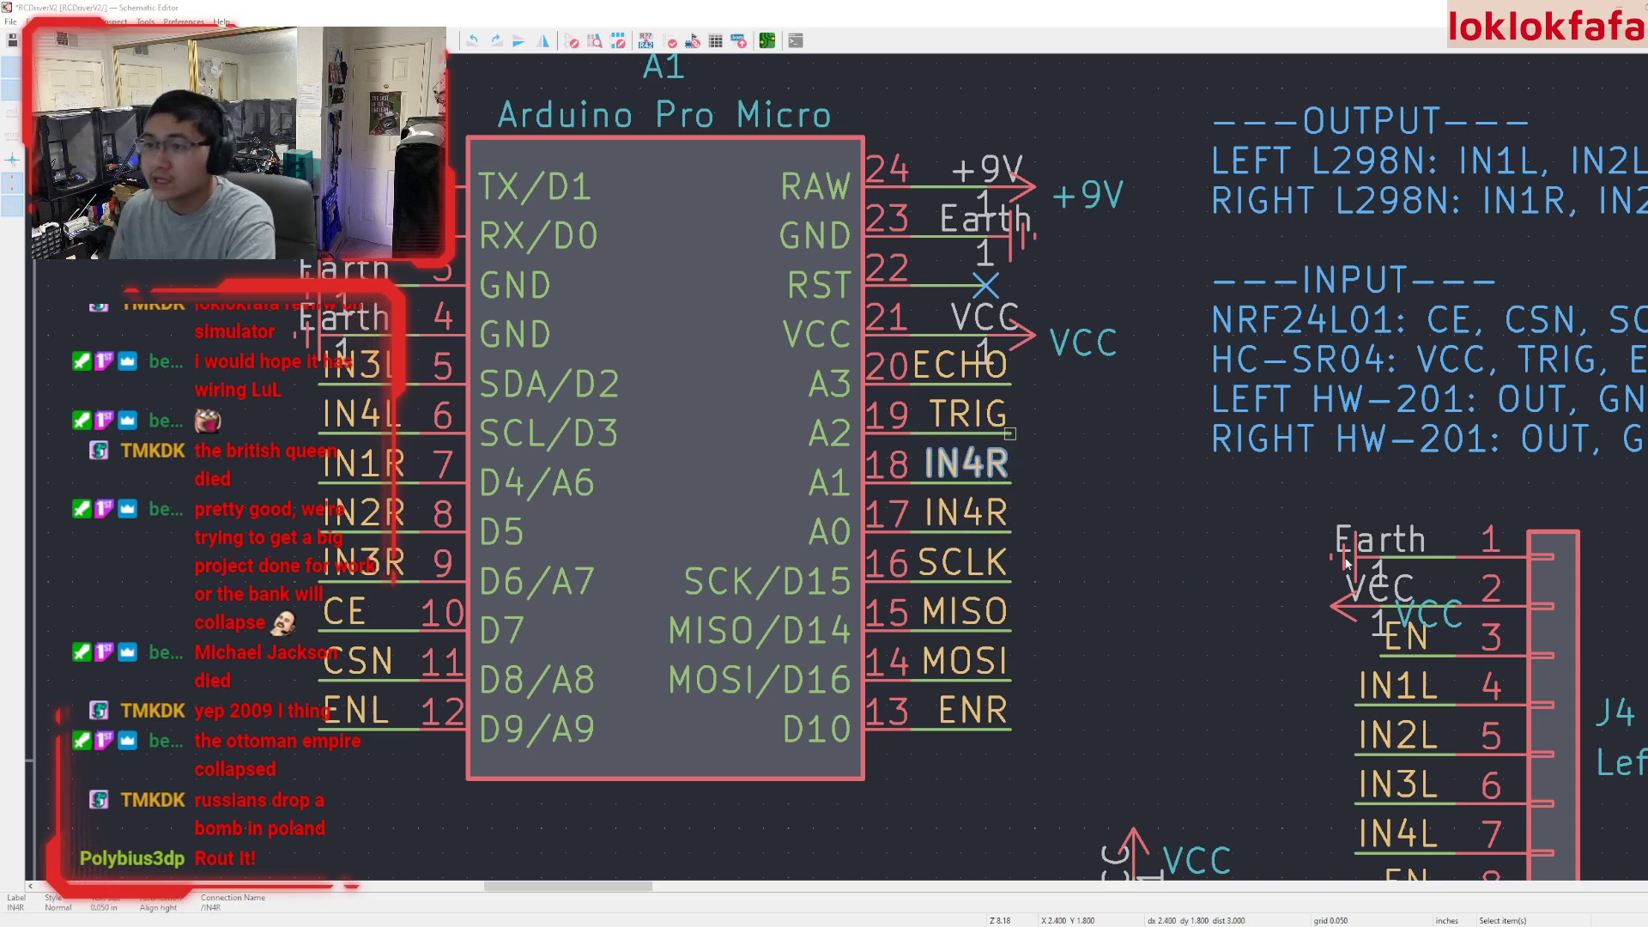
text(eLED)
key(Return)
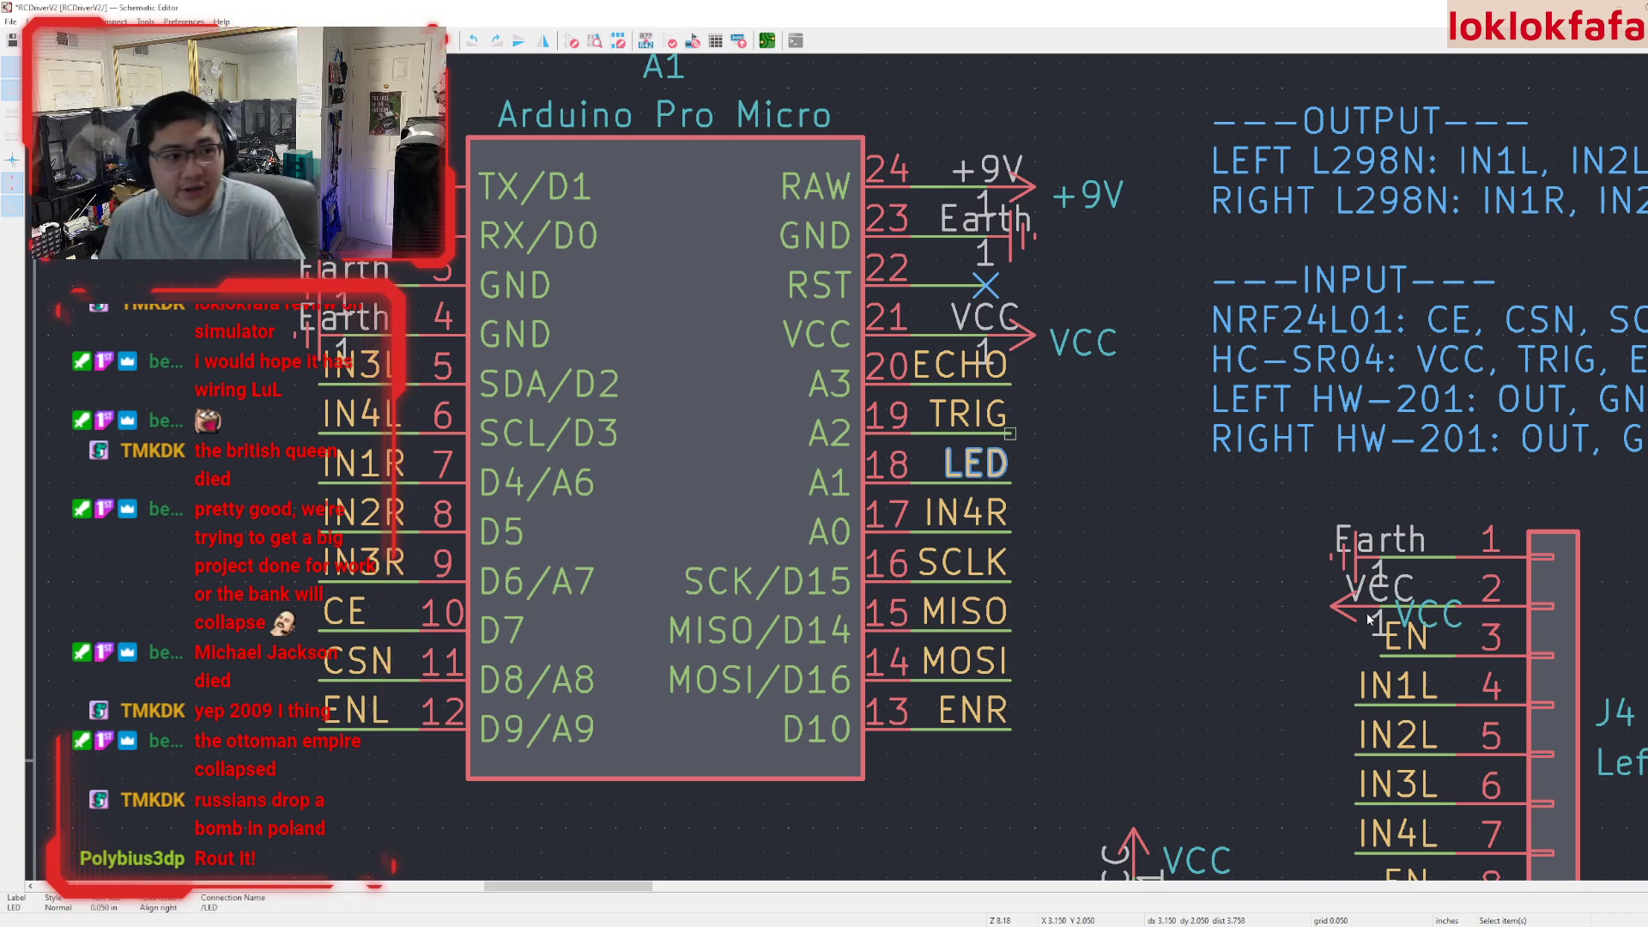
- Delete the VCC power symbol above resistor R1
scroll(1228, 757, down, 2)
middle_drag(842, 466, 866, 379)
click(856, 474)
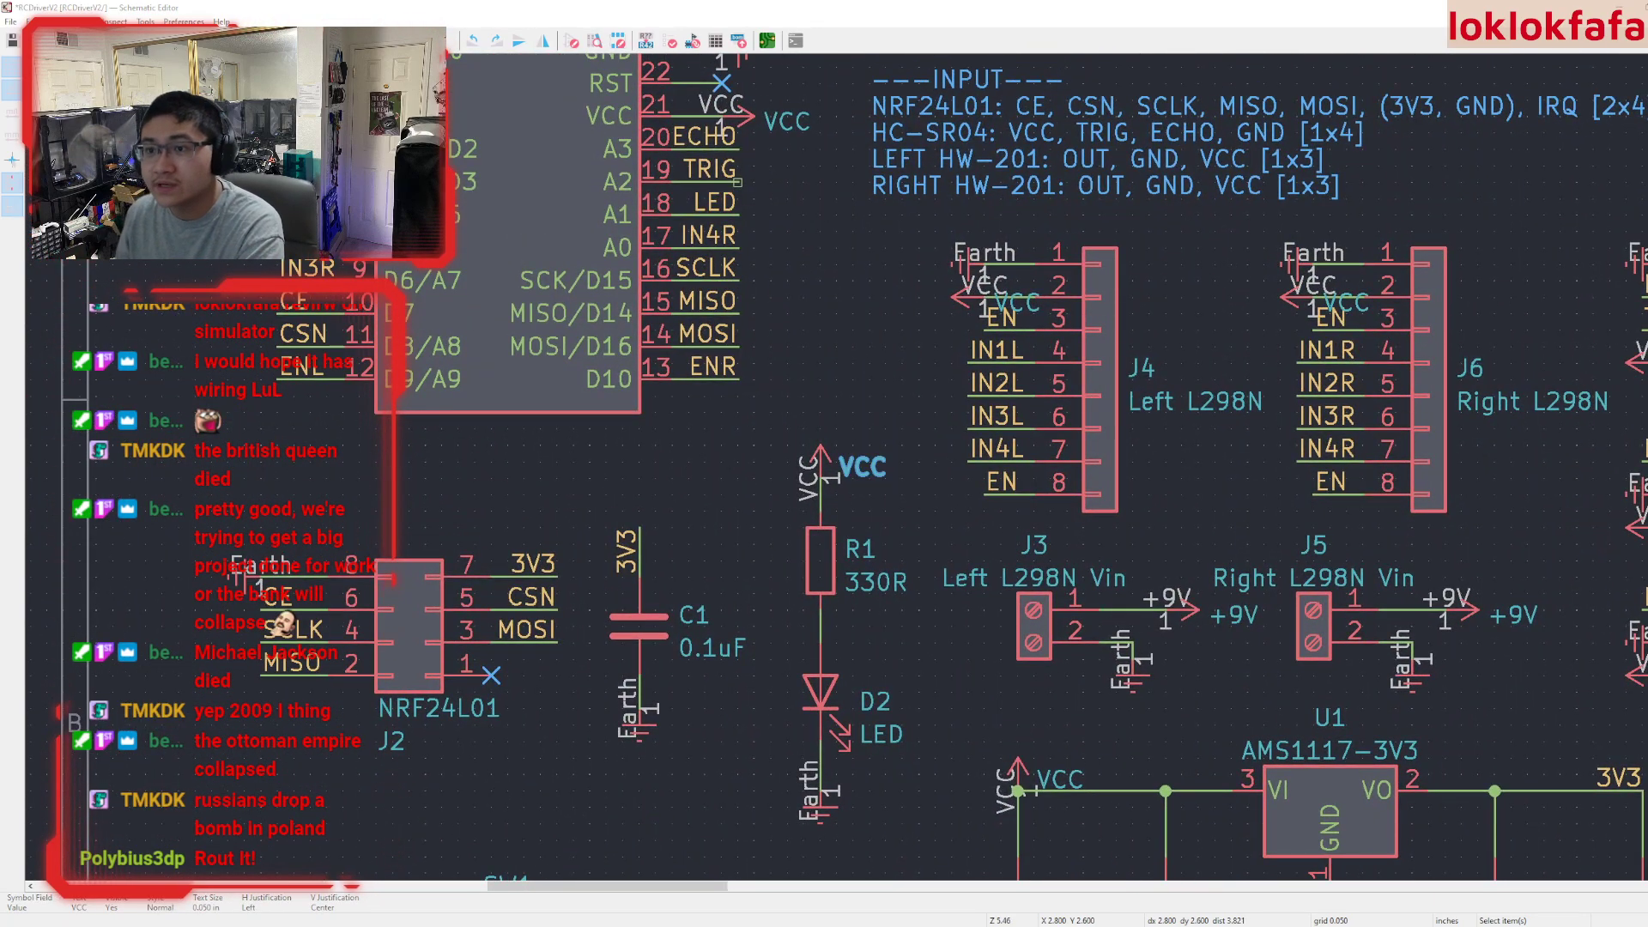
key(Delete)
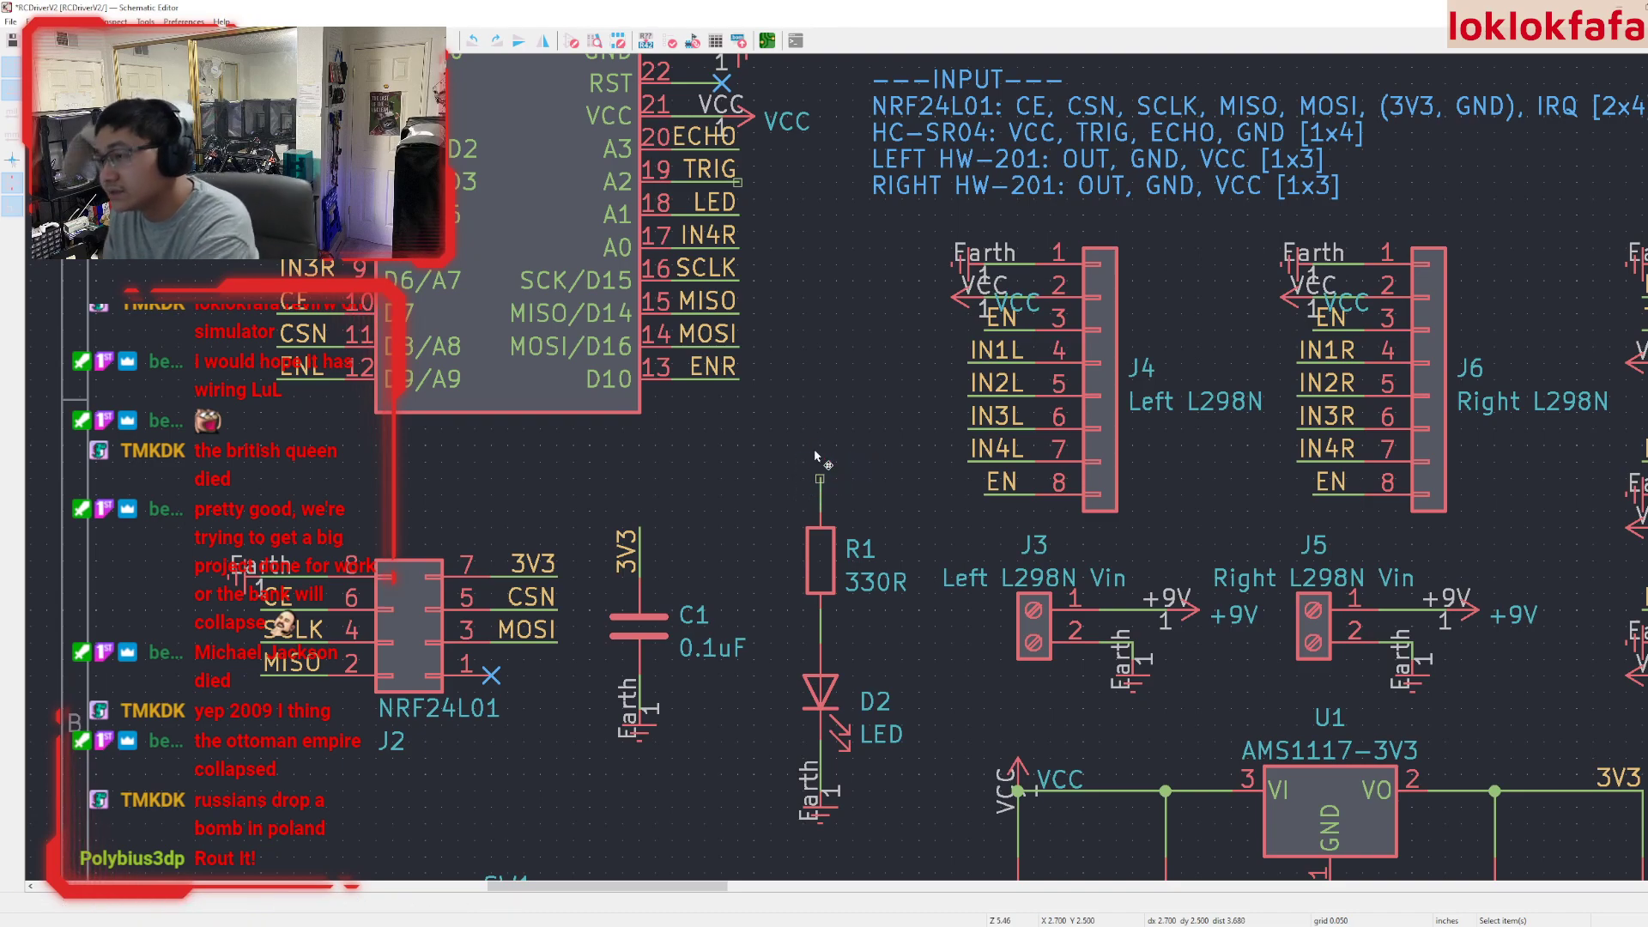
- Place a copy of the LED label at the upper end of R1's wire and rotate it to read horizontally, extending away from the wire
middle_drag(798, 321, 790, 331)
click(692, 206)
key(ctrl+d)
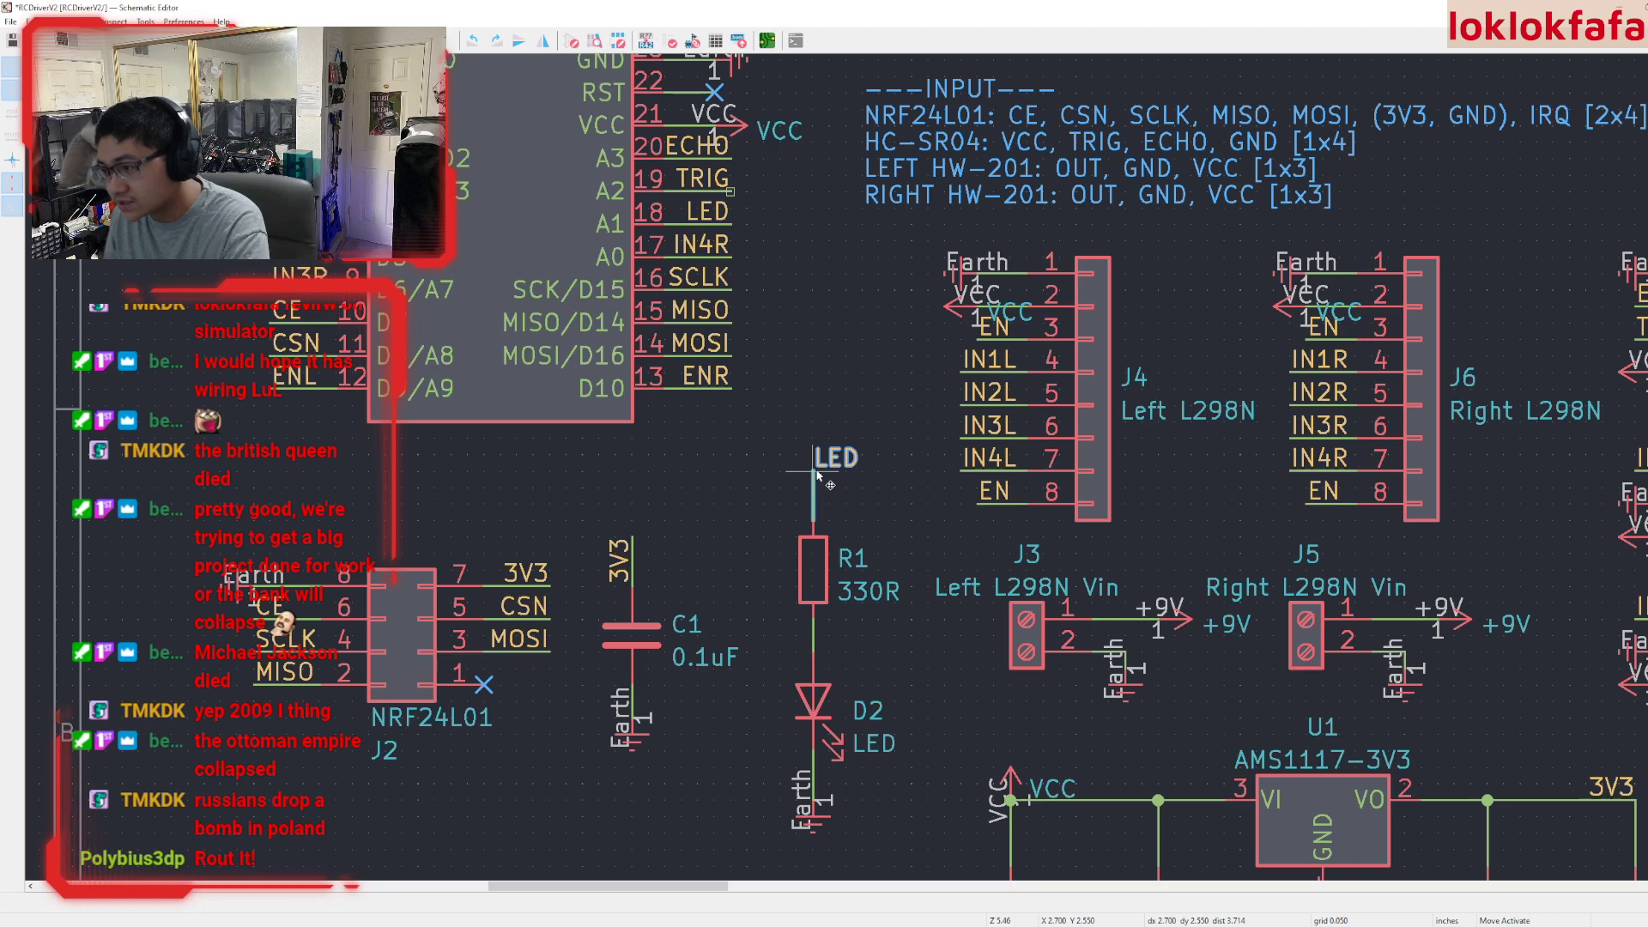
key(r)
key(r)
key(r)
key(r)
key(r)
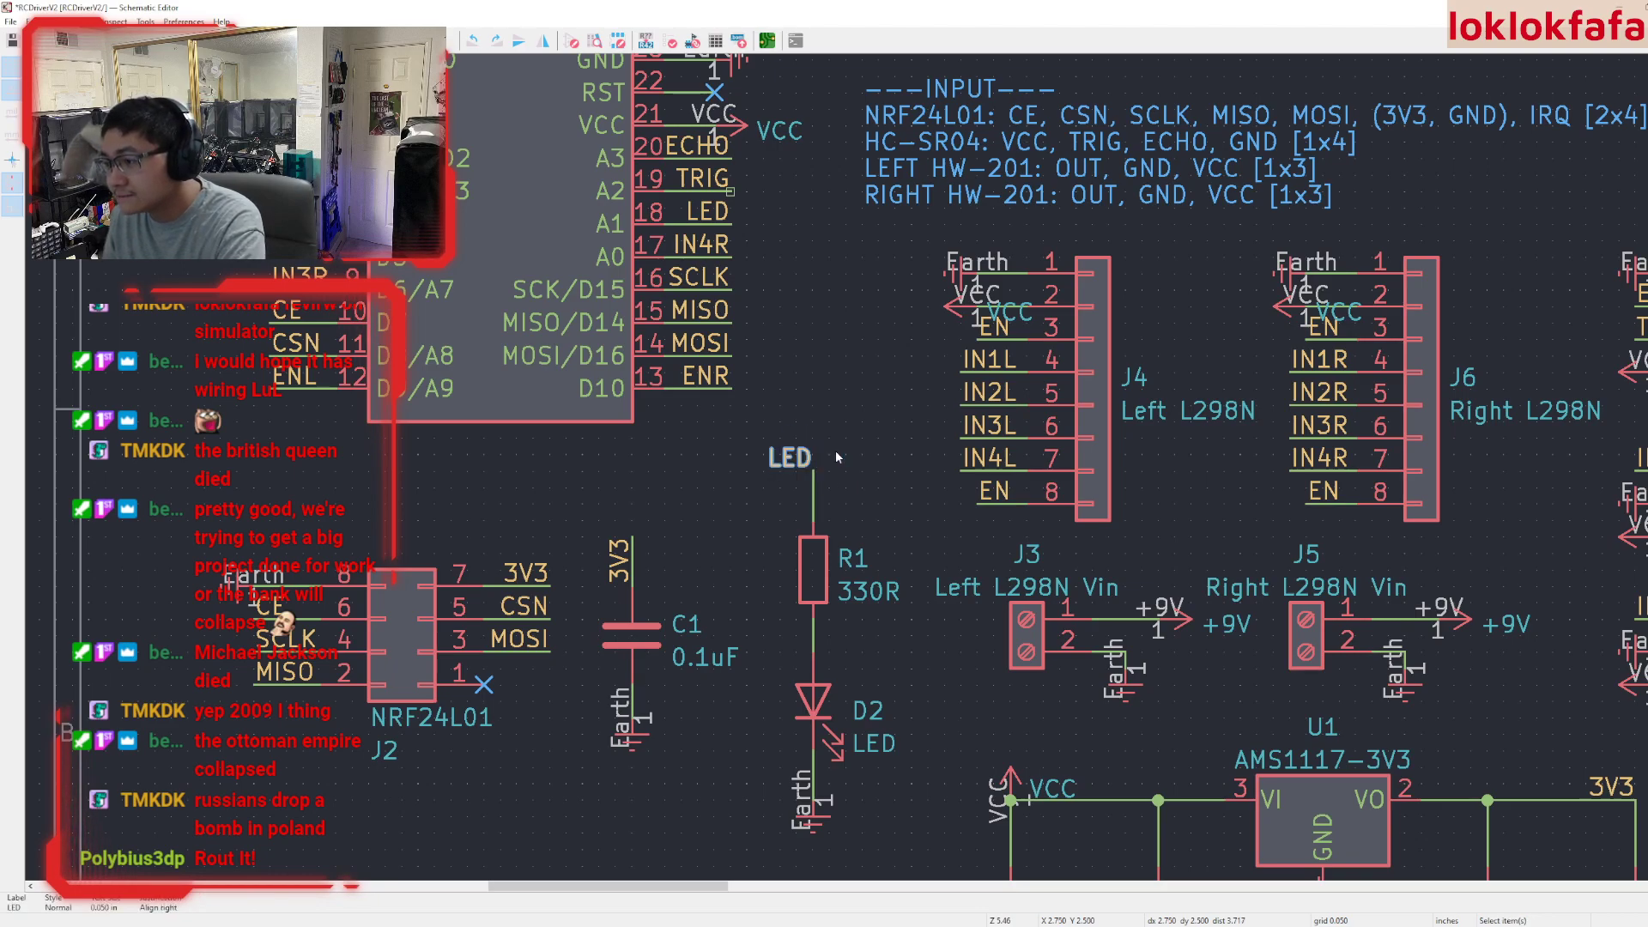
click(800, 508)
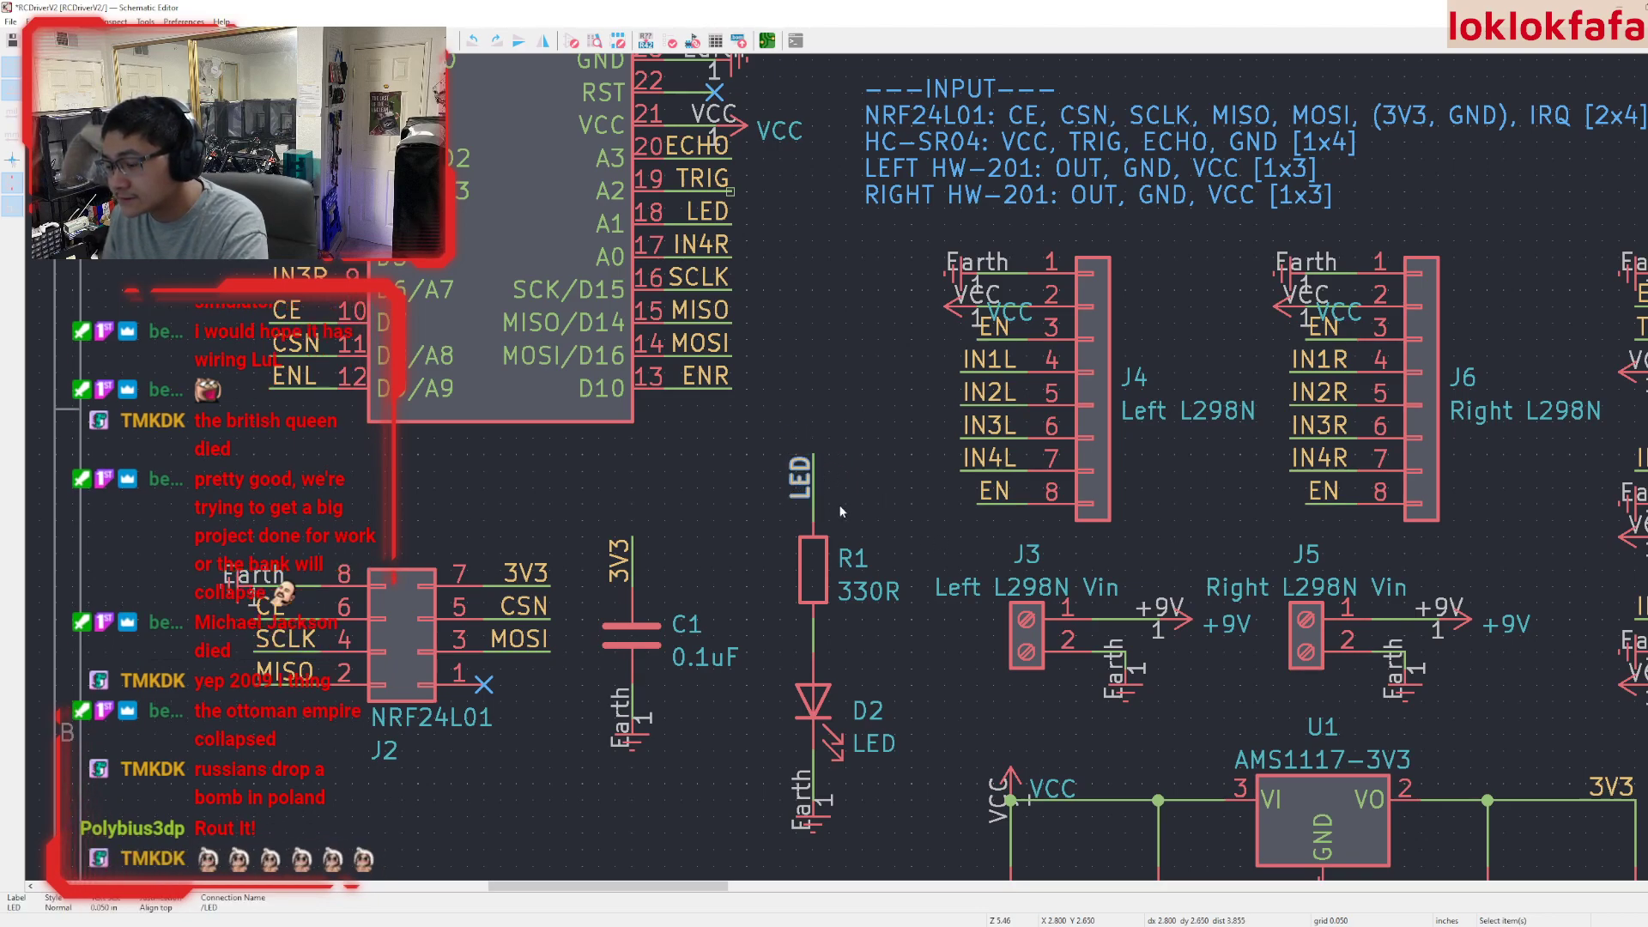
key(r)
key(r)
key(r)
click(862, 494)
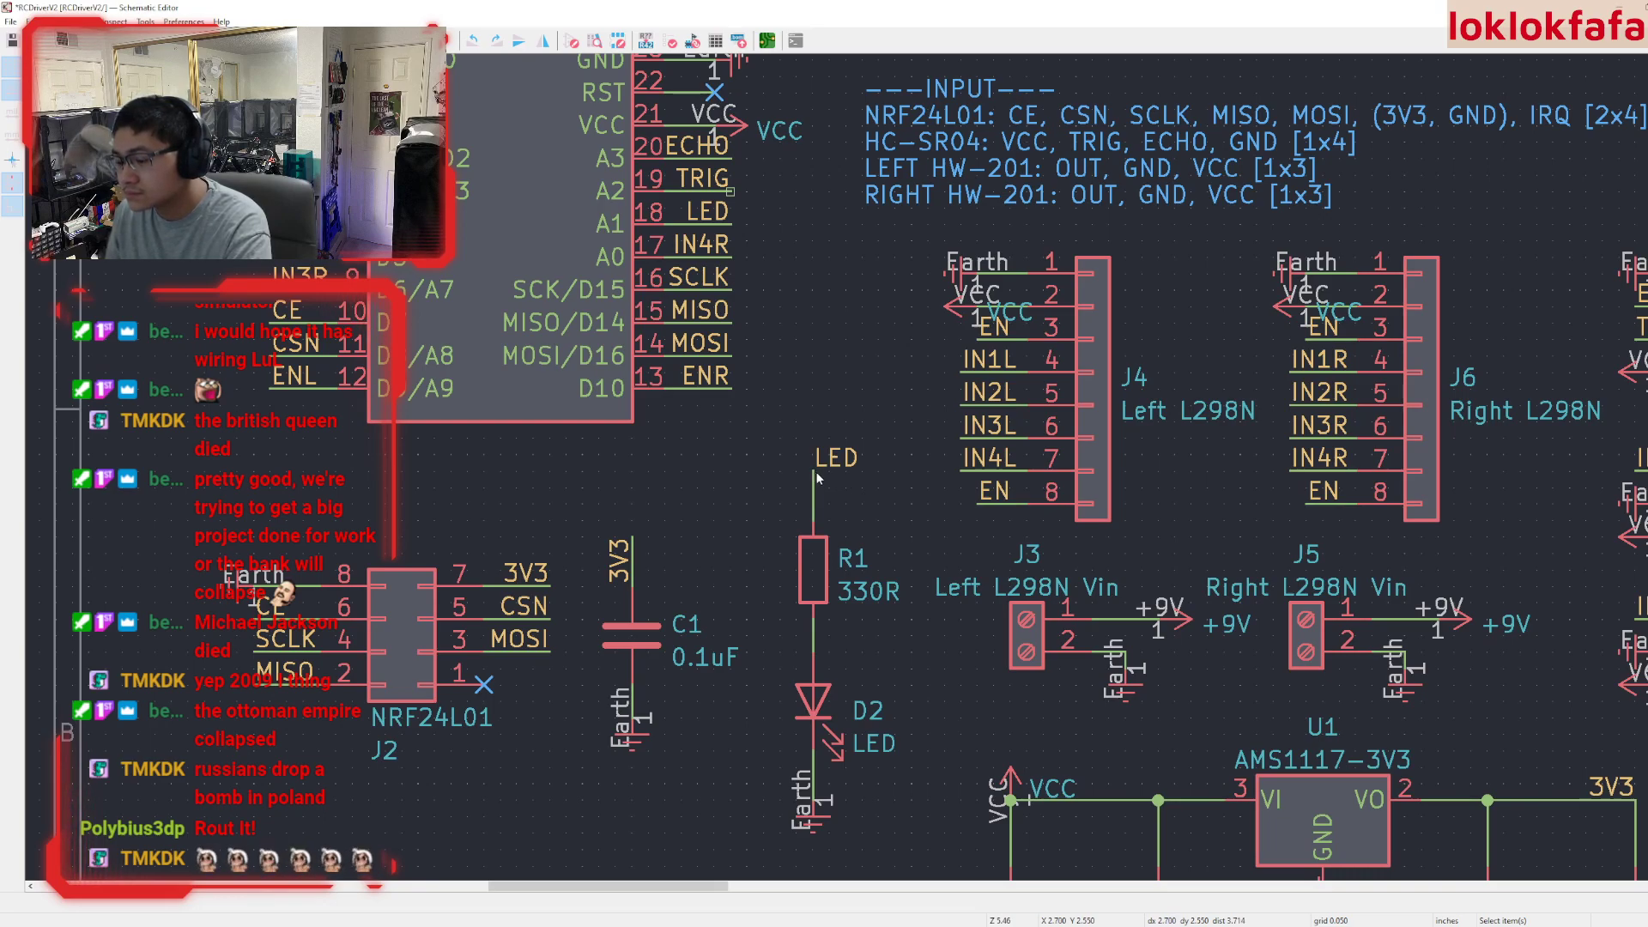
- Draw a short horizontal wire under the LED label, starting from the upper end of R1's wire
key(w)
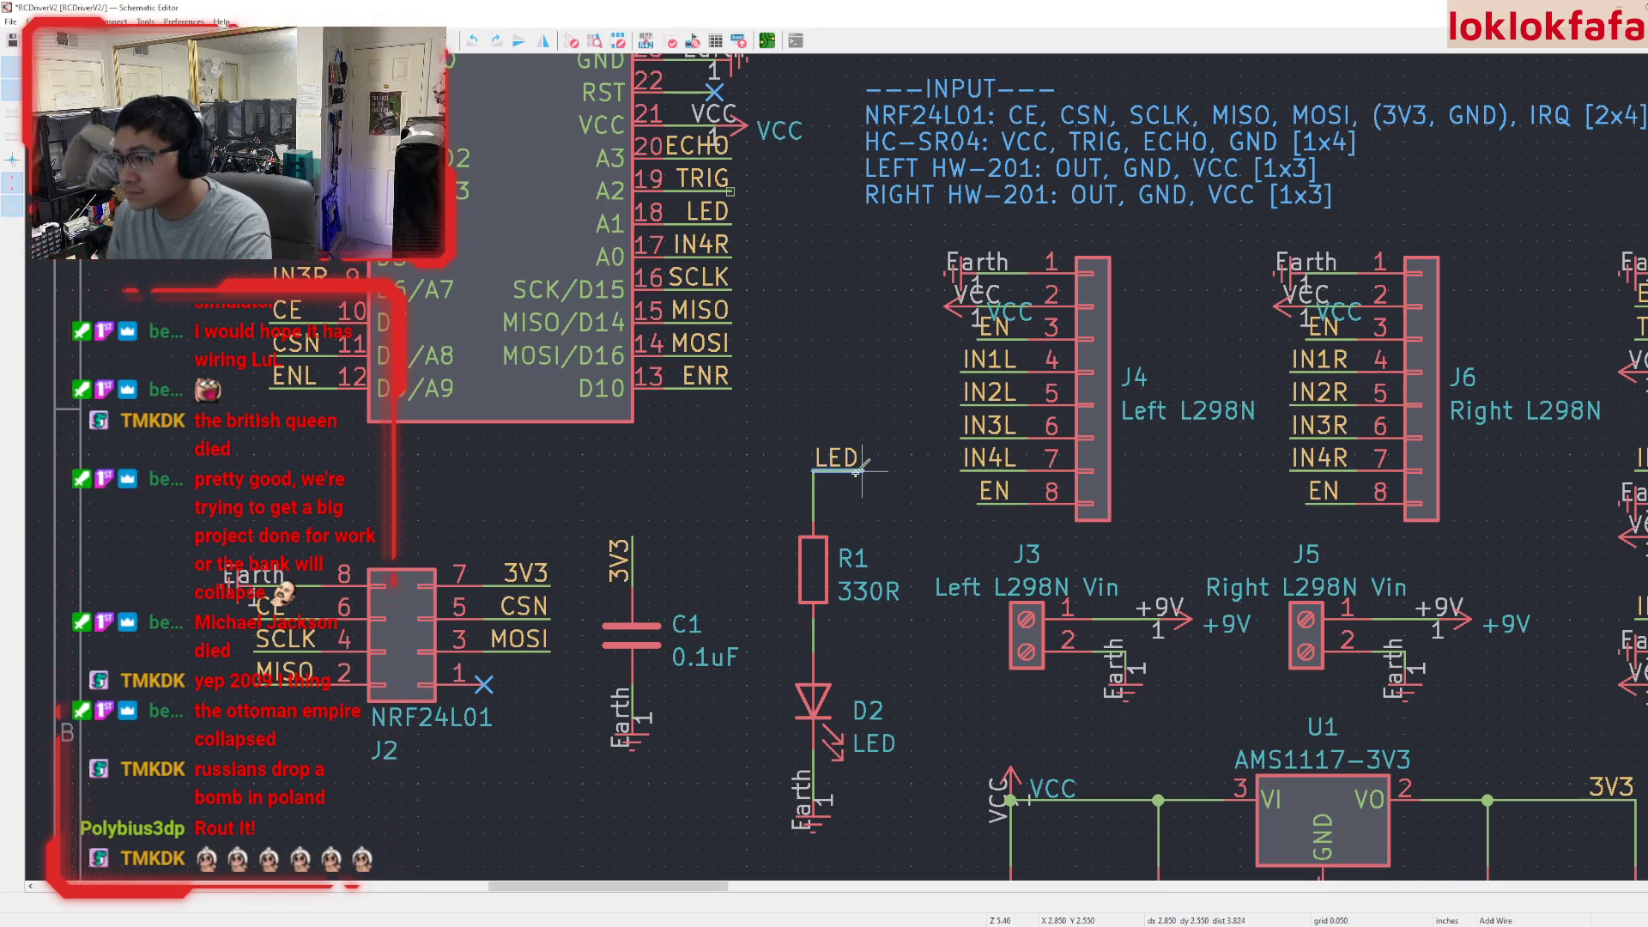
key(Escape)
key(Delete)
key(ctrl+z)
key(ctrl+z)
- Rename both EN labels on the Left L298N connector J4, at pins 3 and 8, to ENL
scroll(890, 527, down, 2)
scroll(810, 374, down, 1)
scroll(843, 559, up, 1)
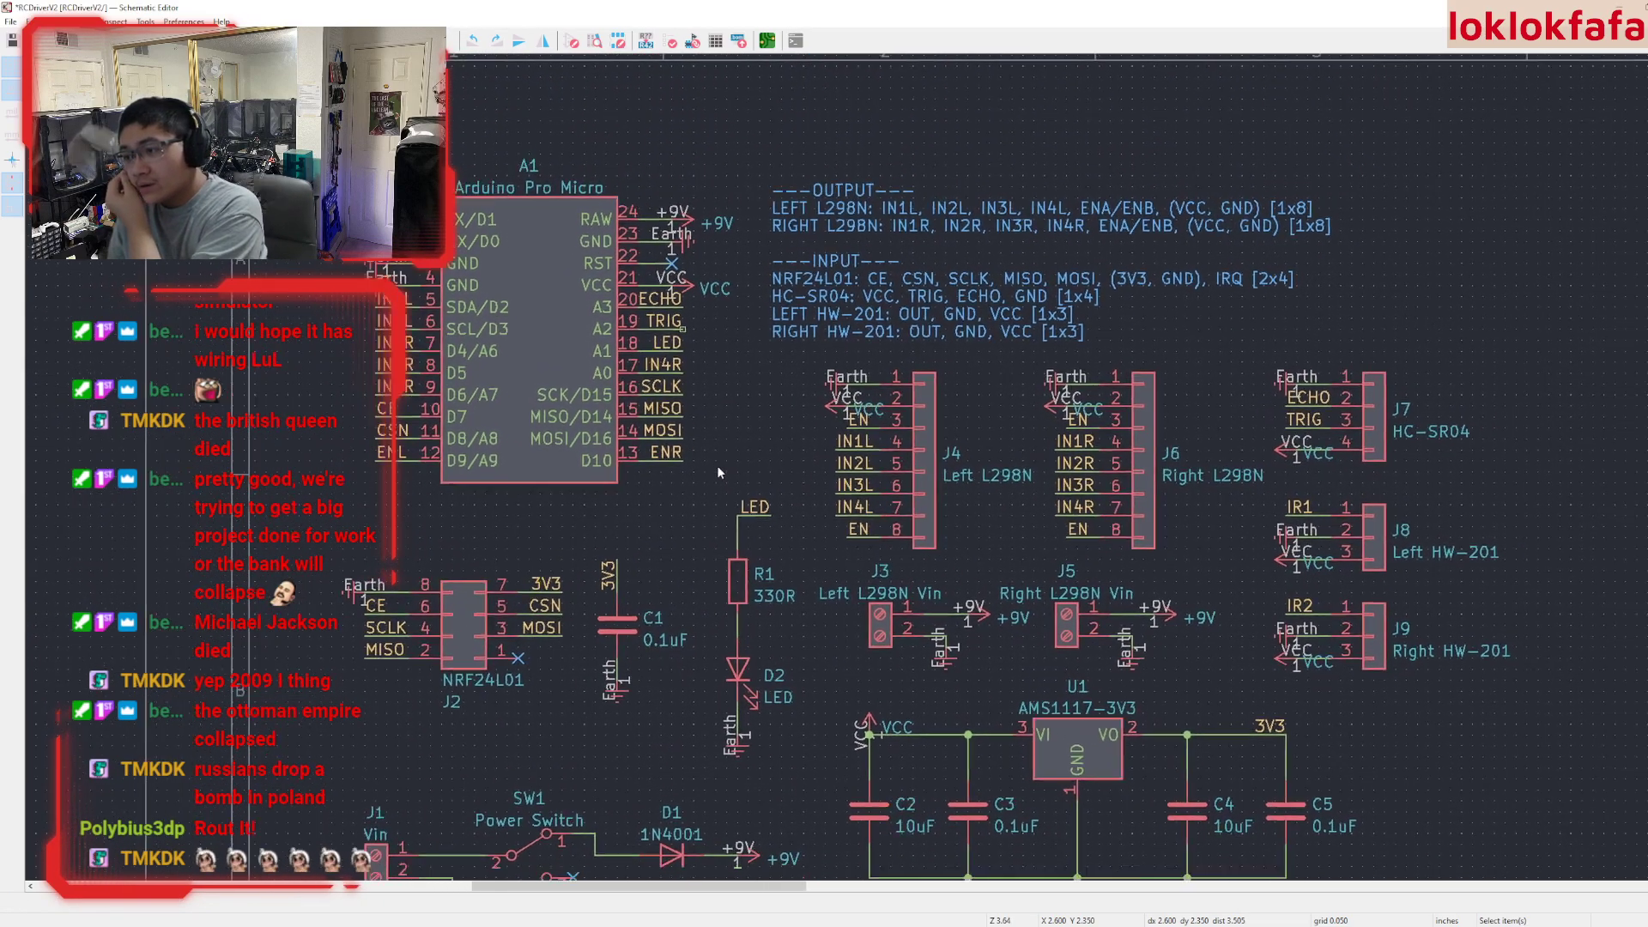
scroll(841, 469, up, 2)
click(857, 423)
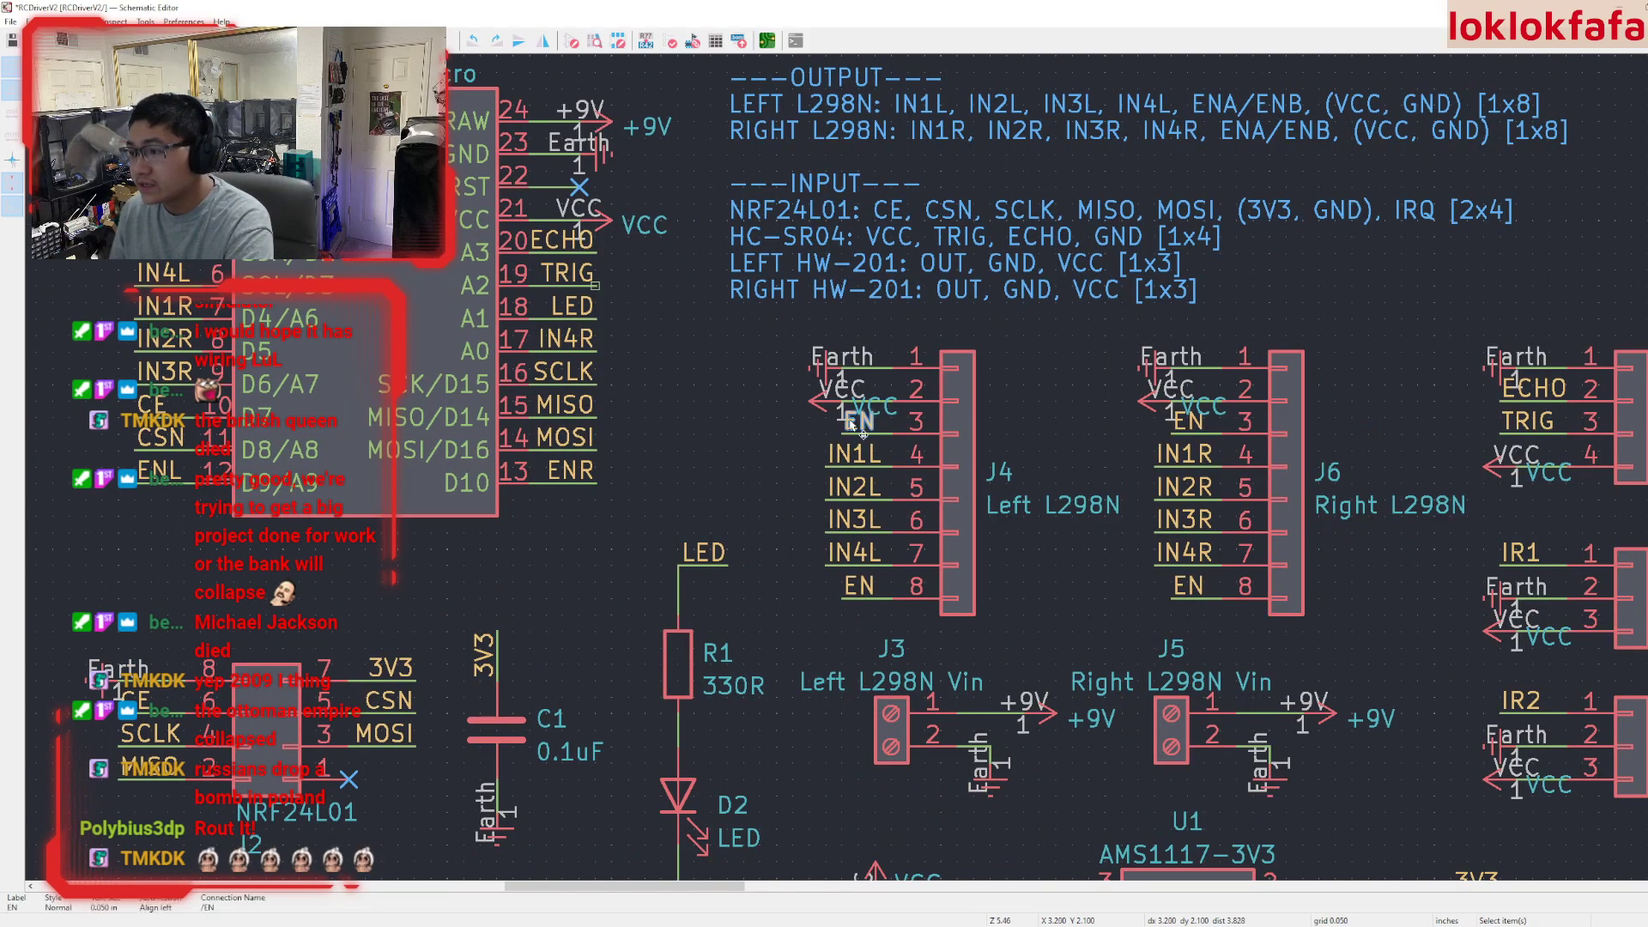
text(eENL)
key(Return)
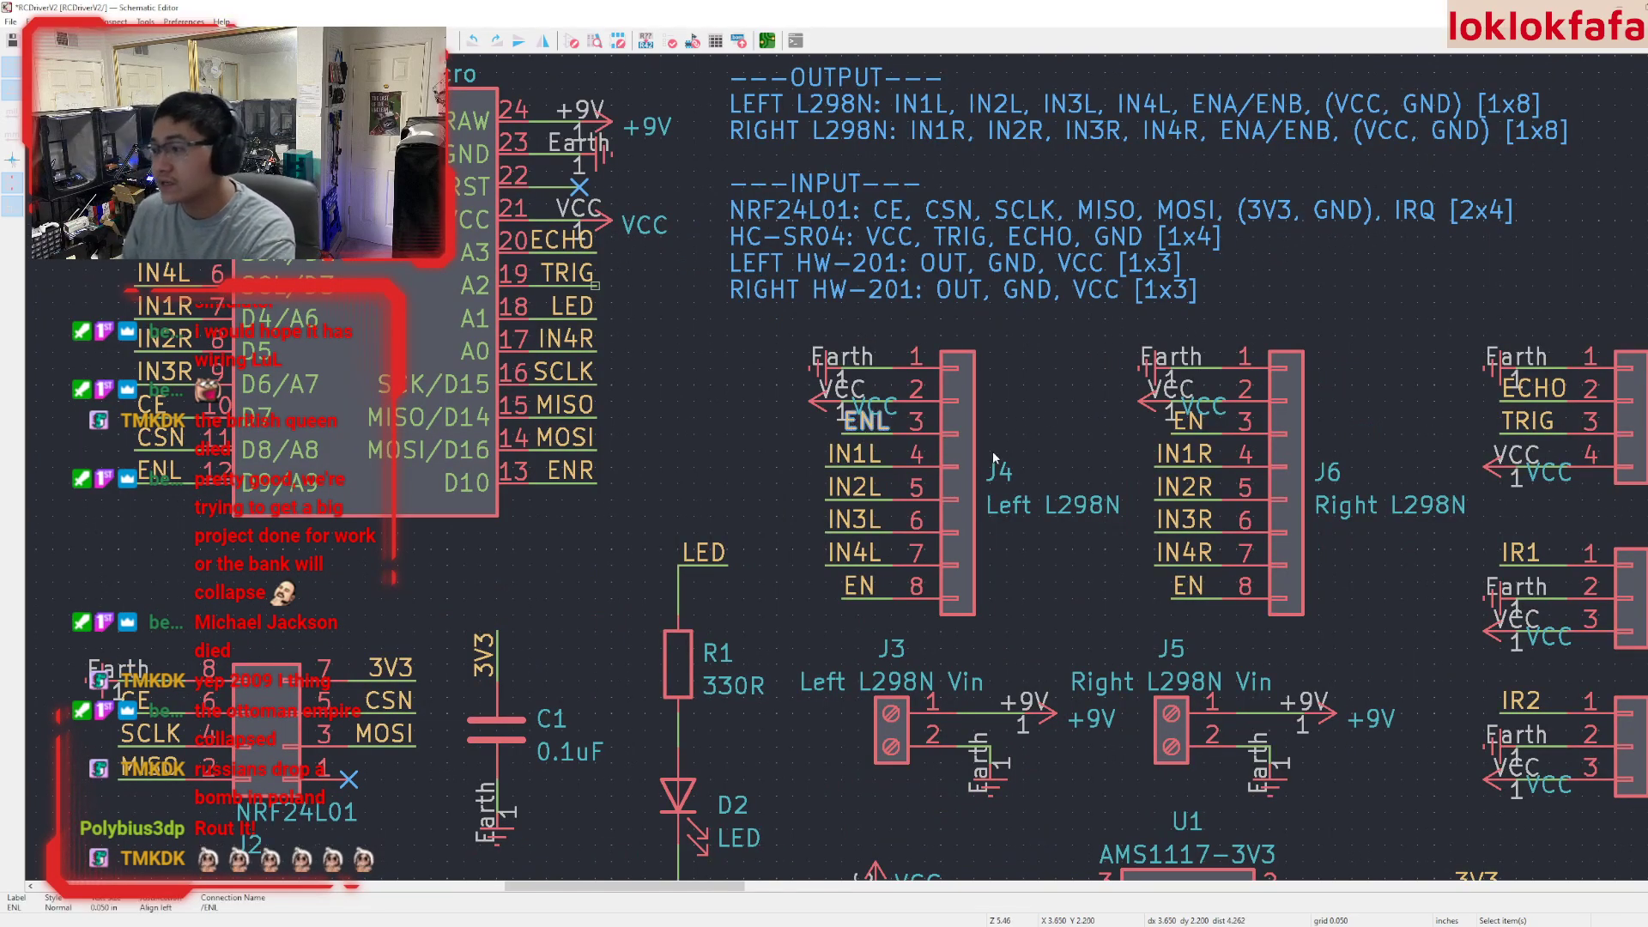
click(869, 587)
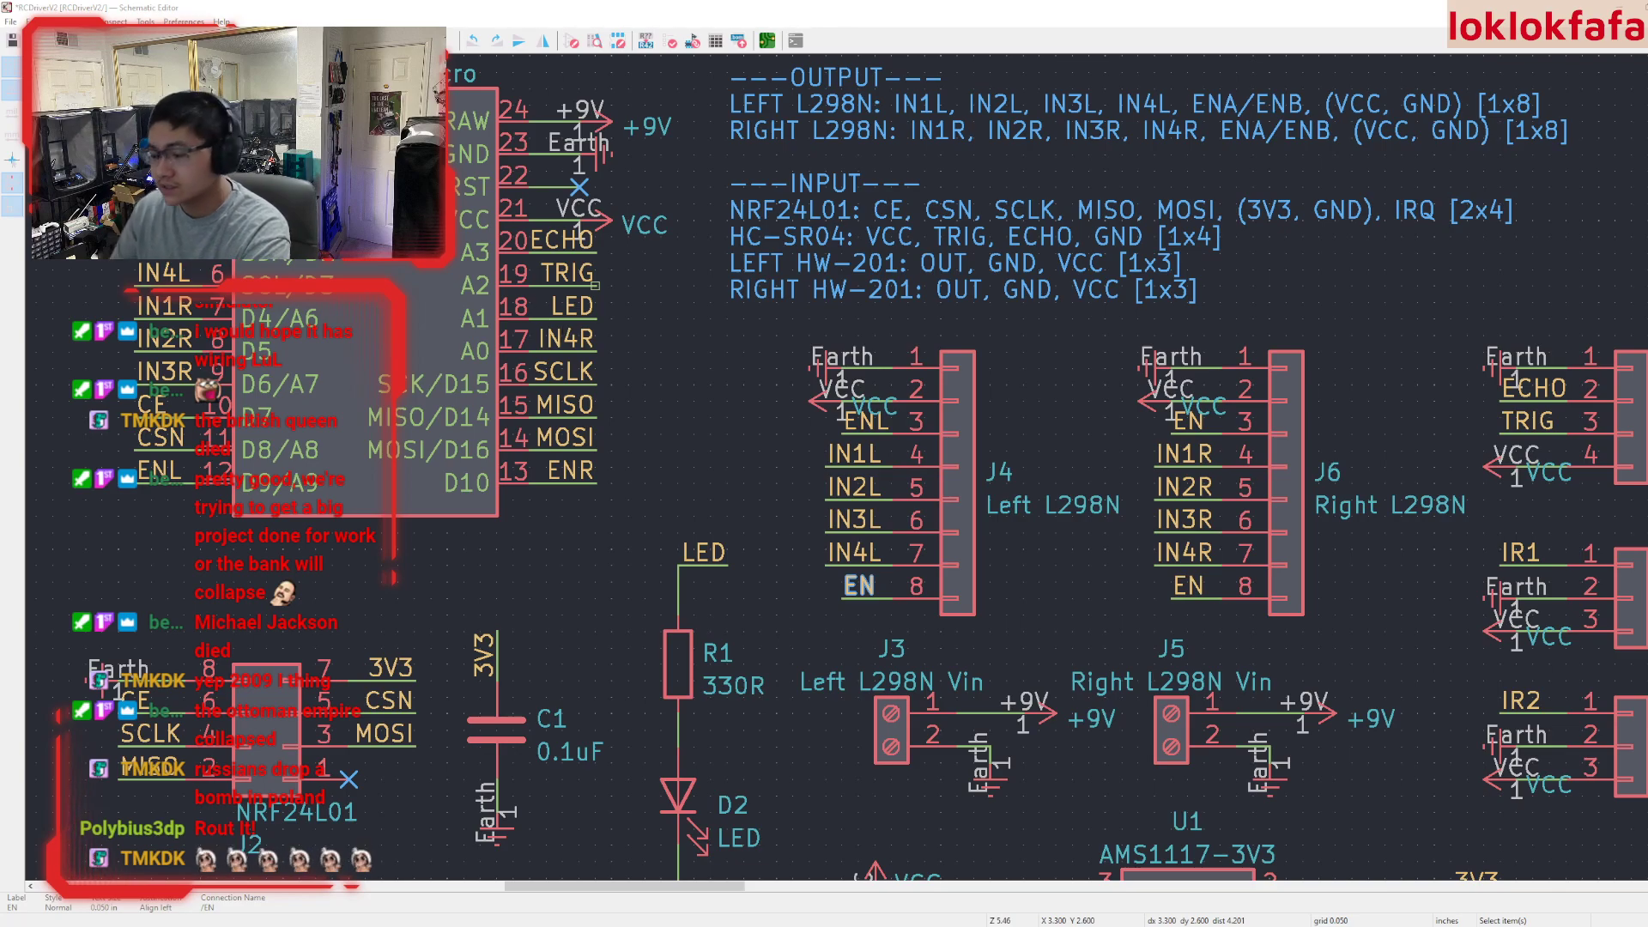
text(eENL)
key(Return)
- Align the two ENL labels on J4 with the IN1L to IN4L labels, lengthening their wires to match
click(865, 598)
click(855, 587)
click(833, 603)
click(853, 582)
key(ctrl+d)
click(830, 435)
- Align the EN labels at pins 3 and 8 of the Right L298N connector J6 with the other labels and rename them ENR
click(1160, 434)
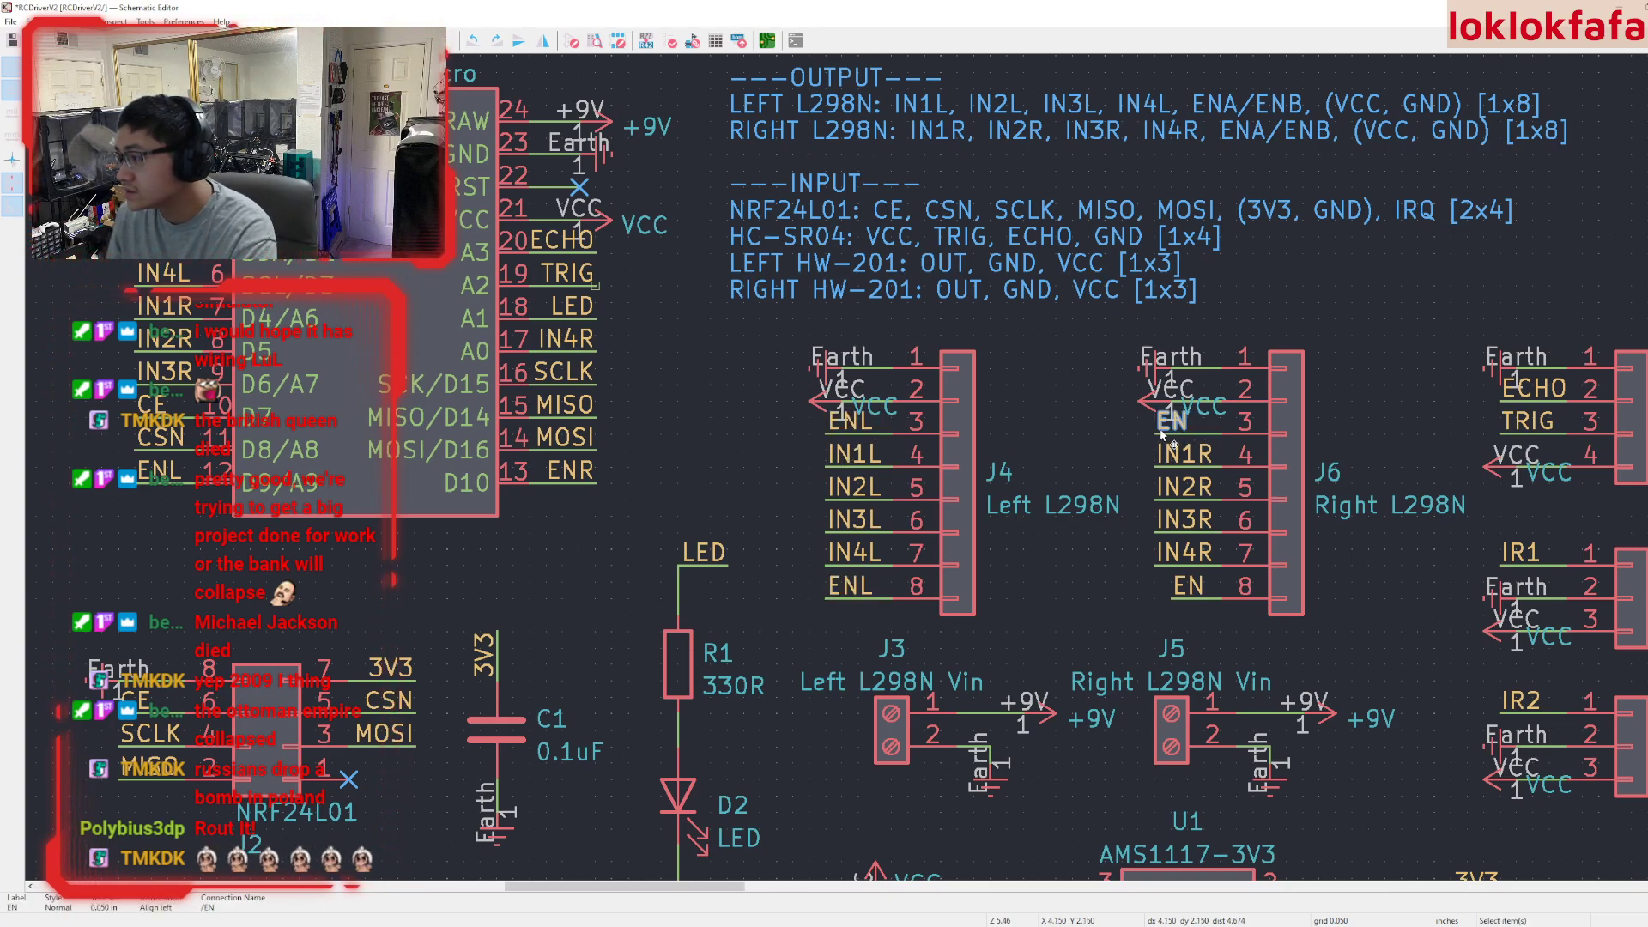
drag(1161, 433, 1163, 598)
text(R)
- Delete the HW-201 connectors J8 and J9 with their wires, IR labels and power symbols, and save the schematic
middle_drag(1566, 457, 1493, 467)
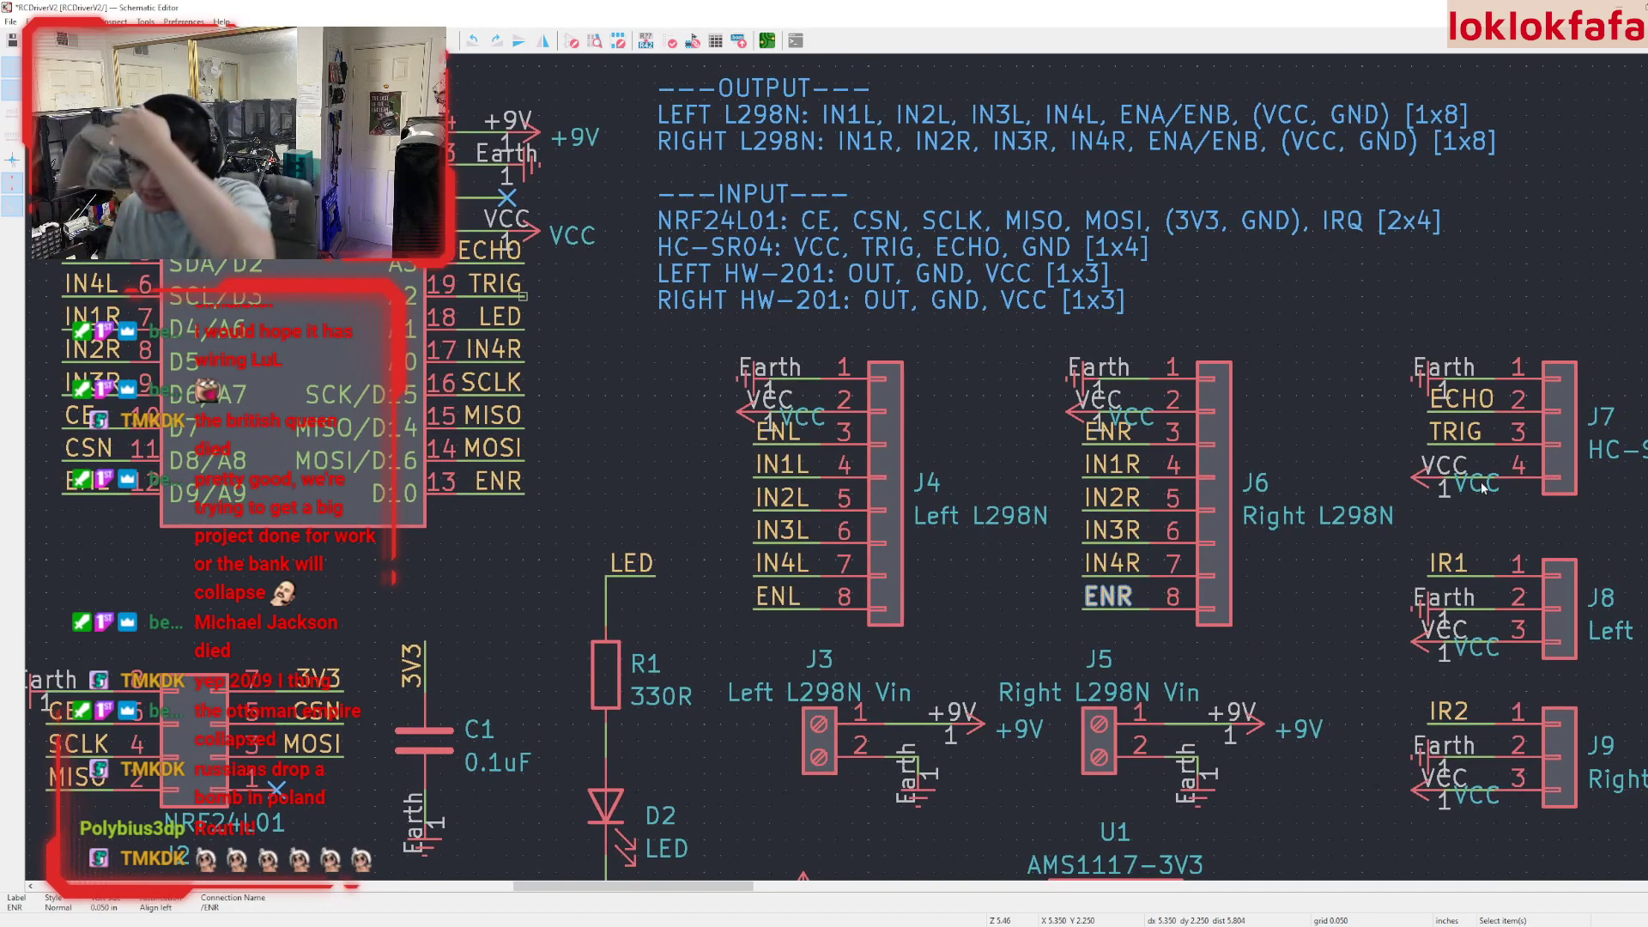
click(1482, 488)
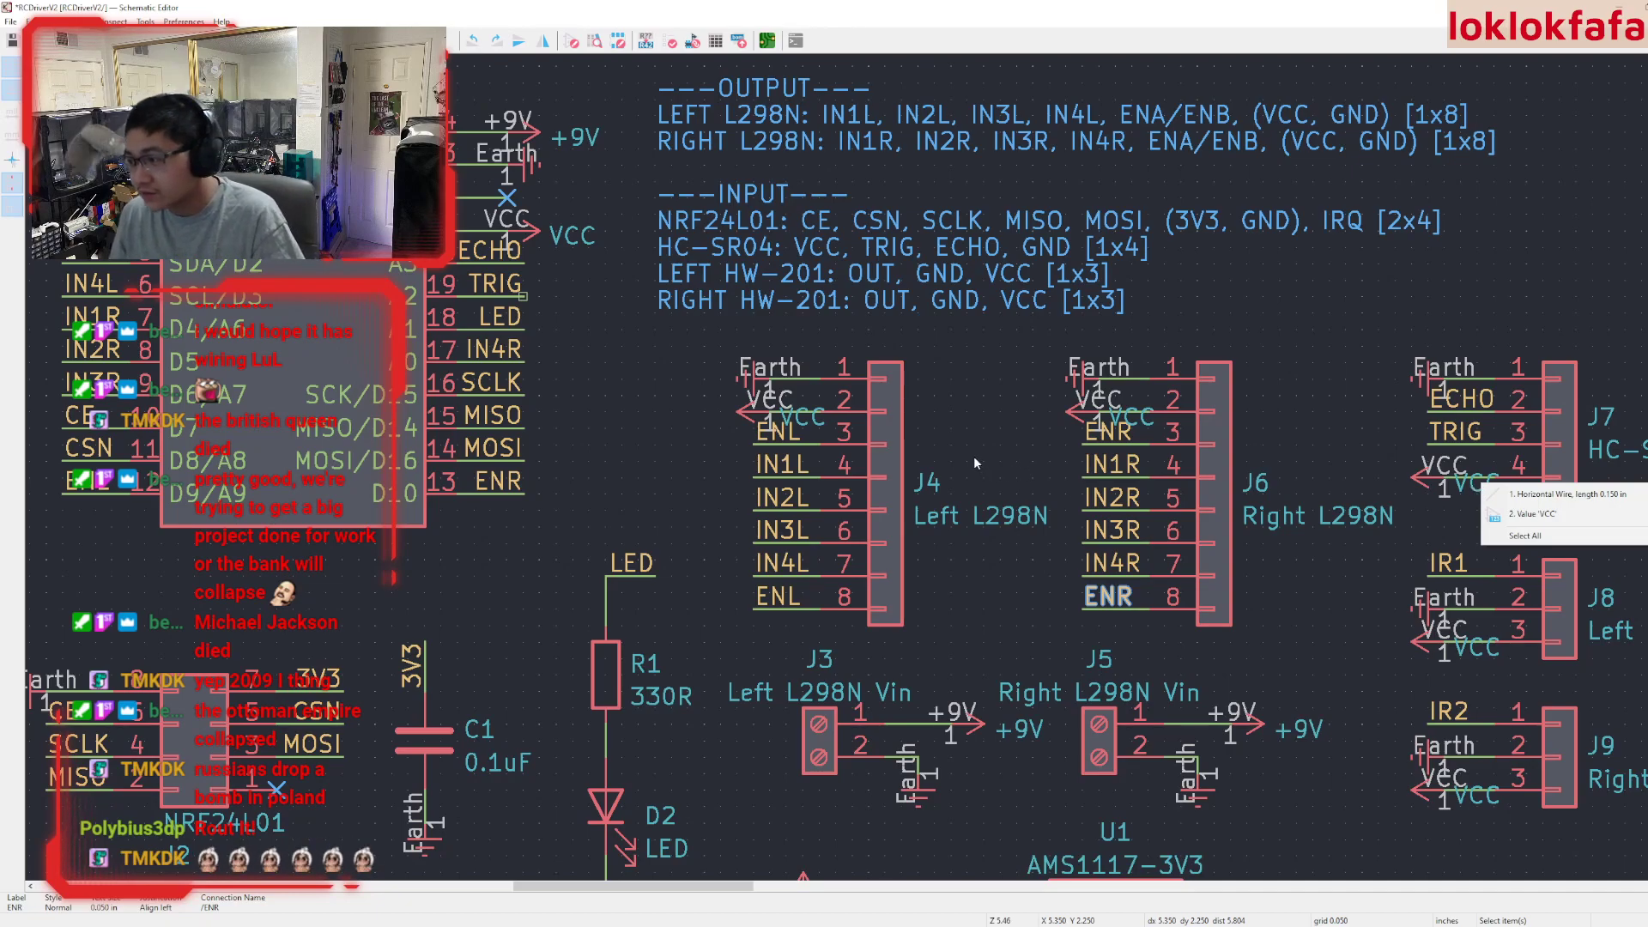
middle_drag(1482, 488, 976, 463)
middle_drag(881, 503, 1326, 559)
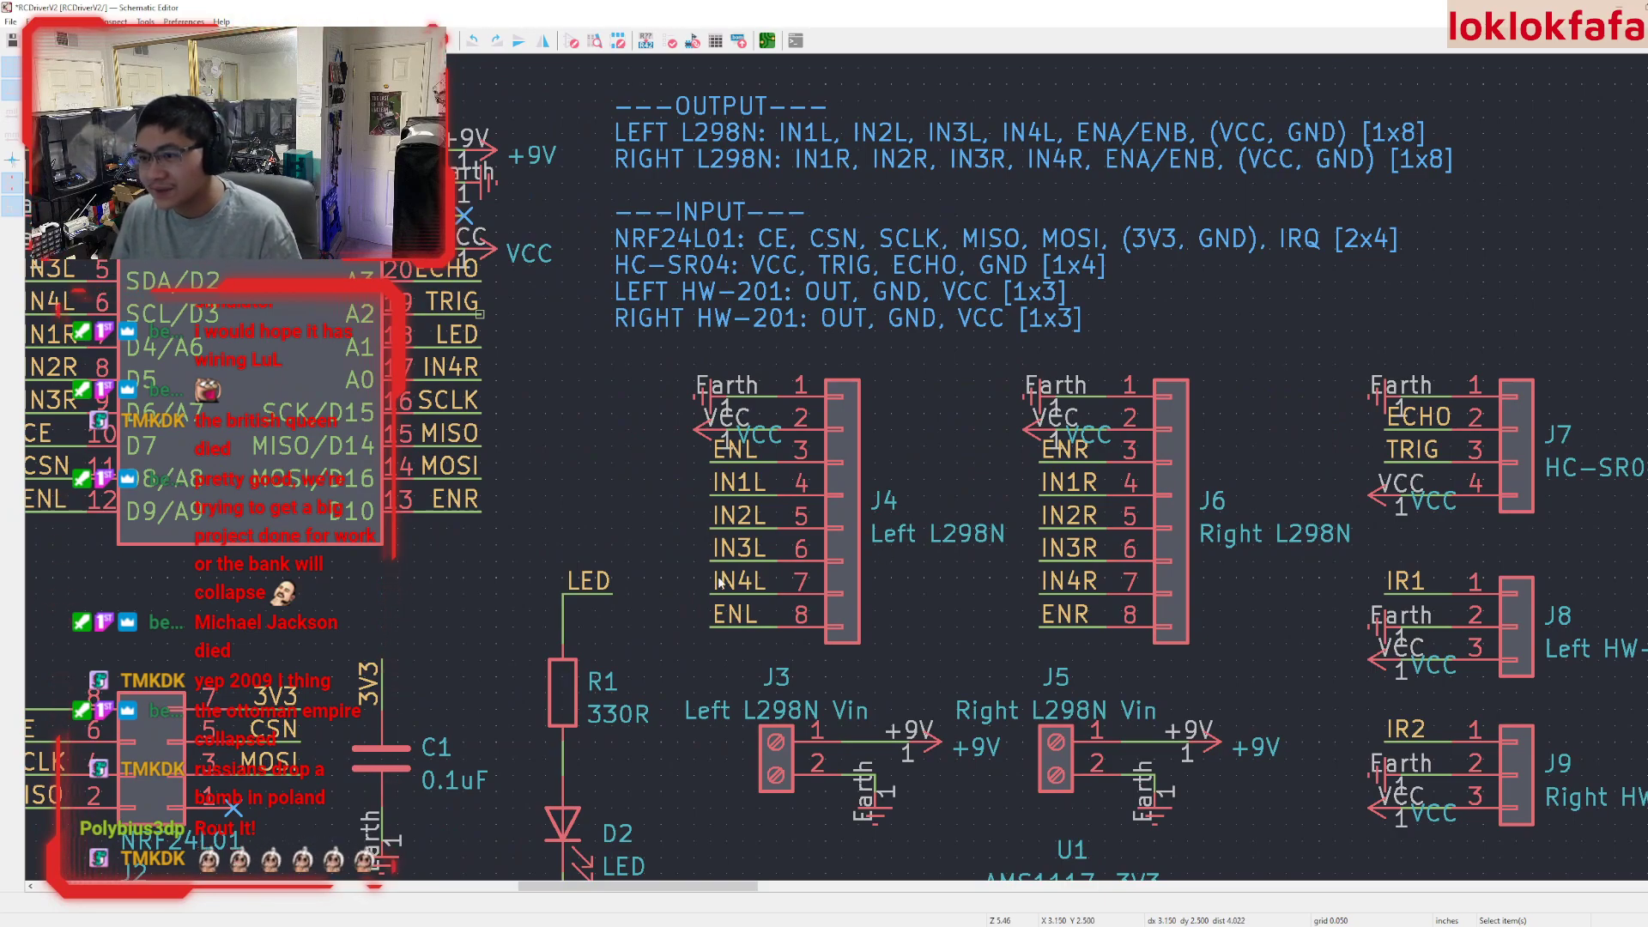
middle_drag(574, 414, 472, 346)
scroll(472, 346, down, 2)
drag(1289, 612, 1004, 437)
key(Delete)
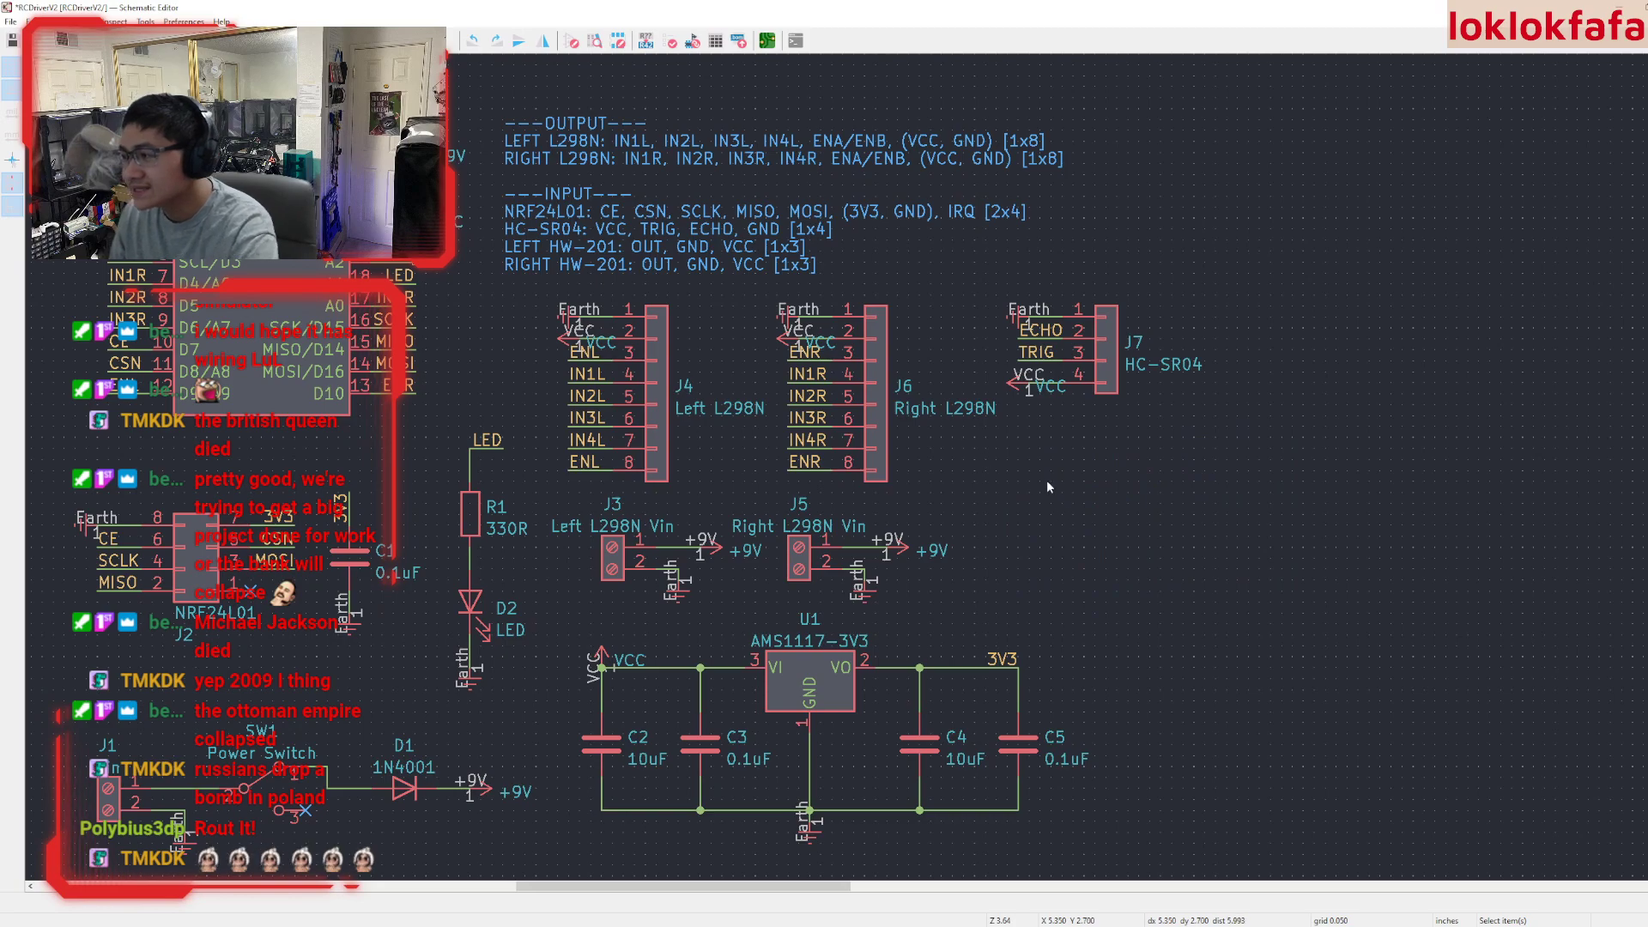
scroll(1037, 486, left, 3)
key(ctrl+s)
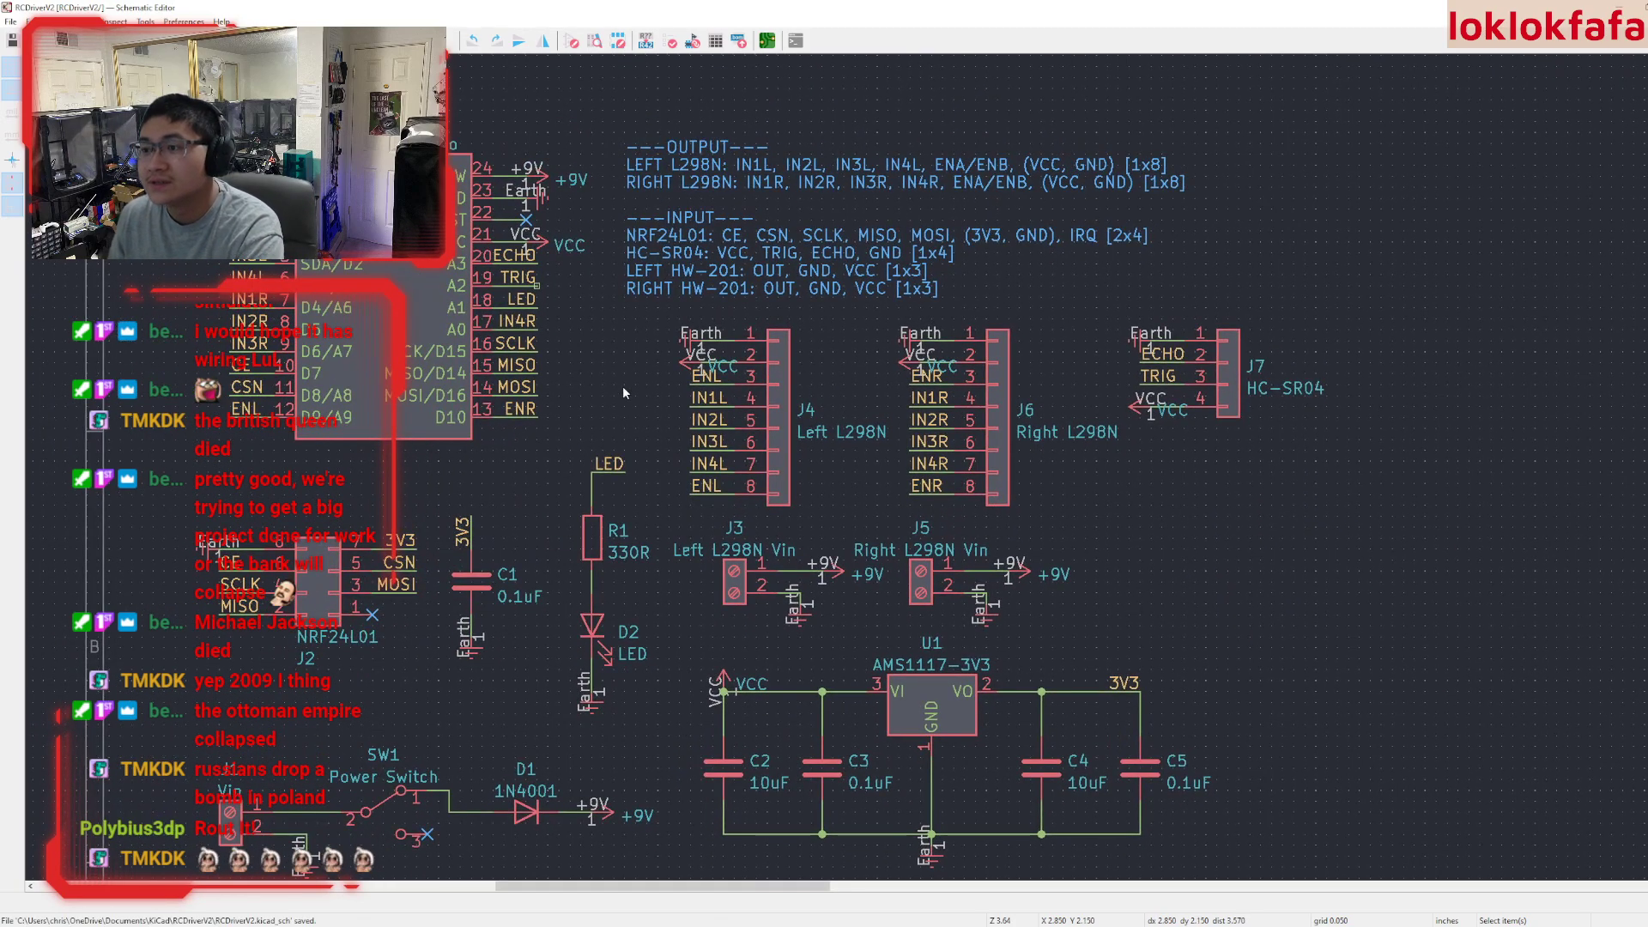
- Move the TRIG label at Arduino pin 19 onto the end of its wire
scroll(622, 384, up, 2)
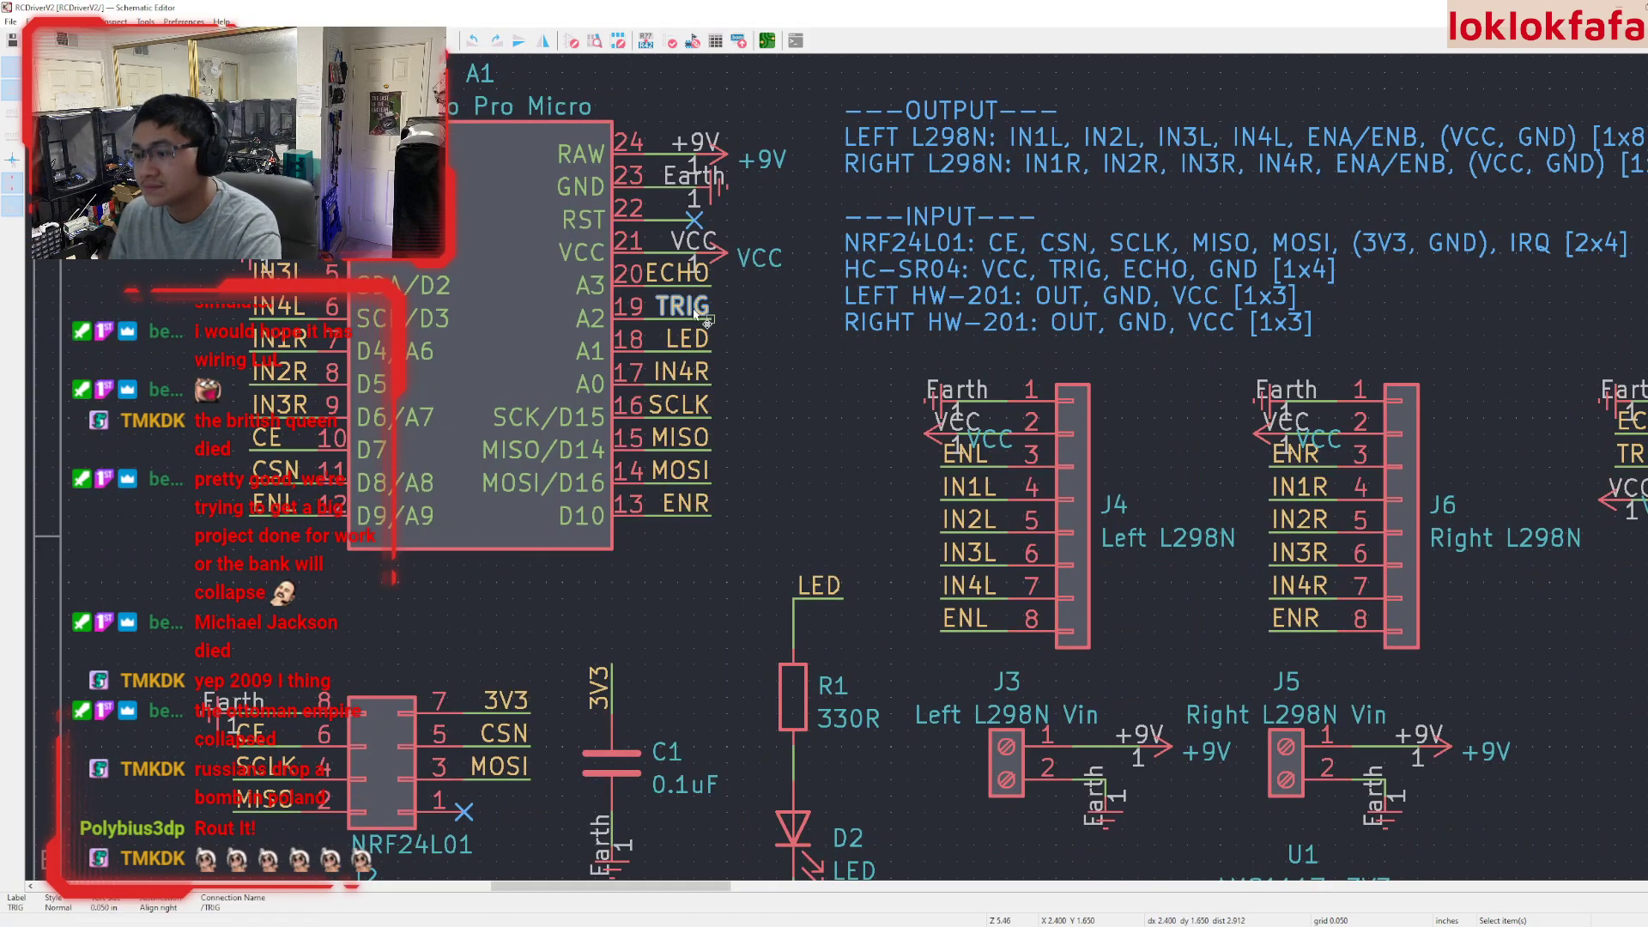
click(709, 323)
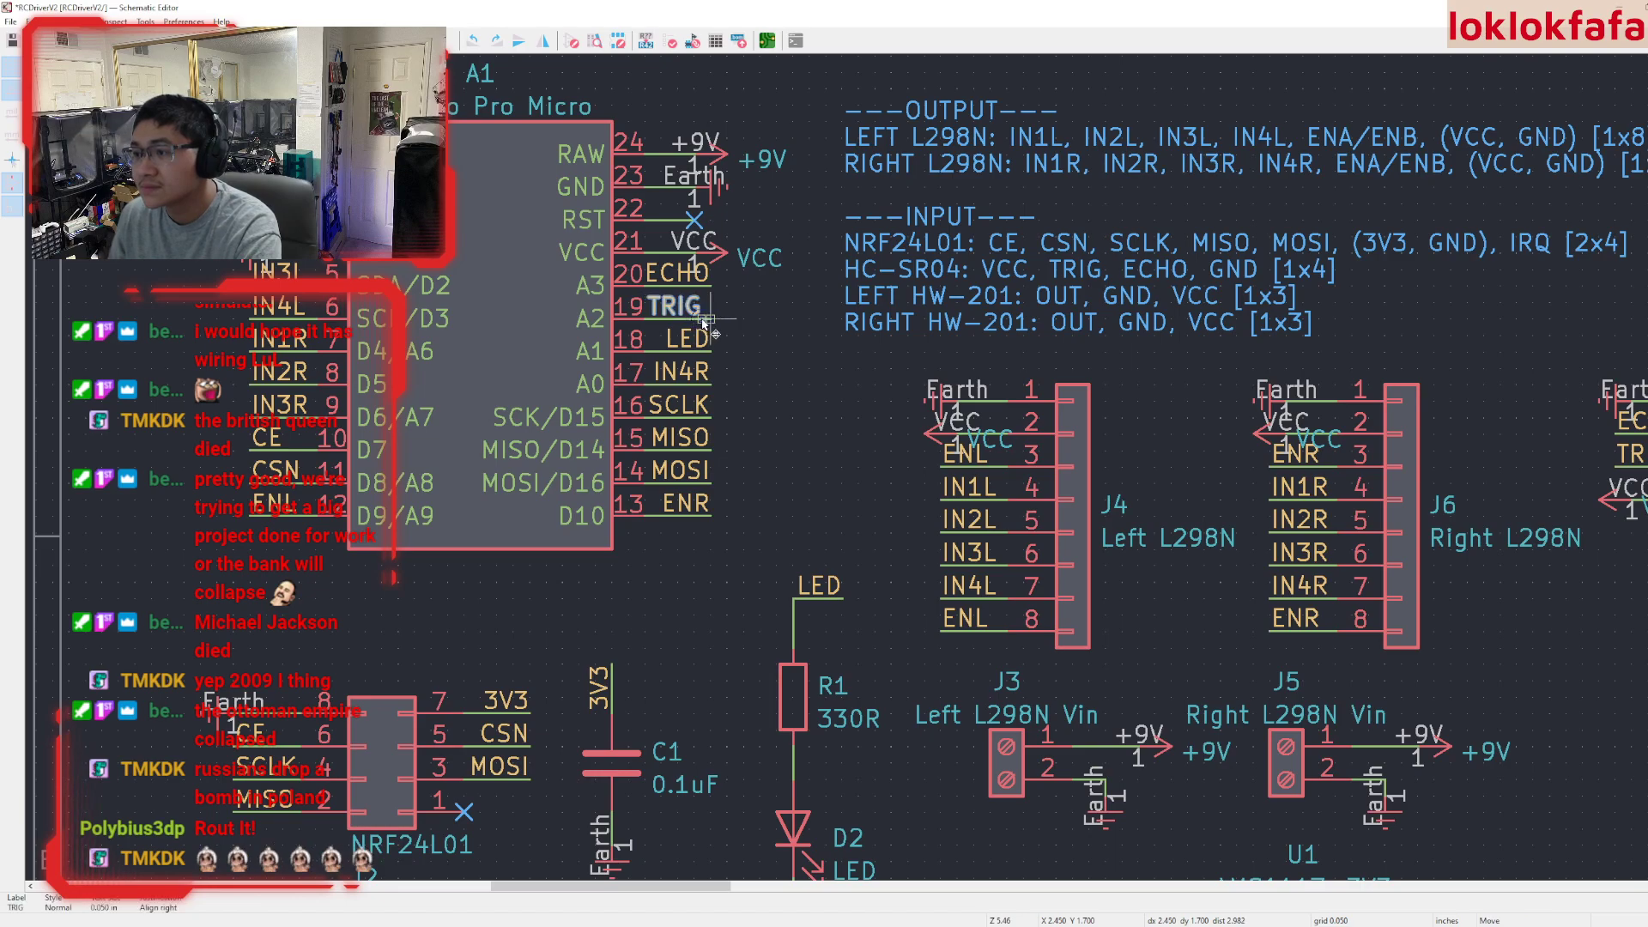
click(781, 423)
scroll(538, 386, right, 6)
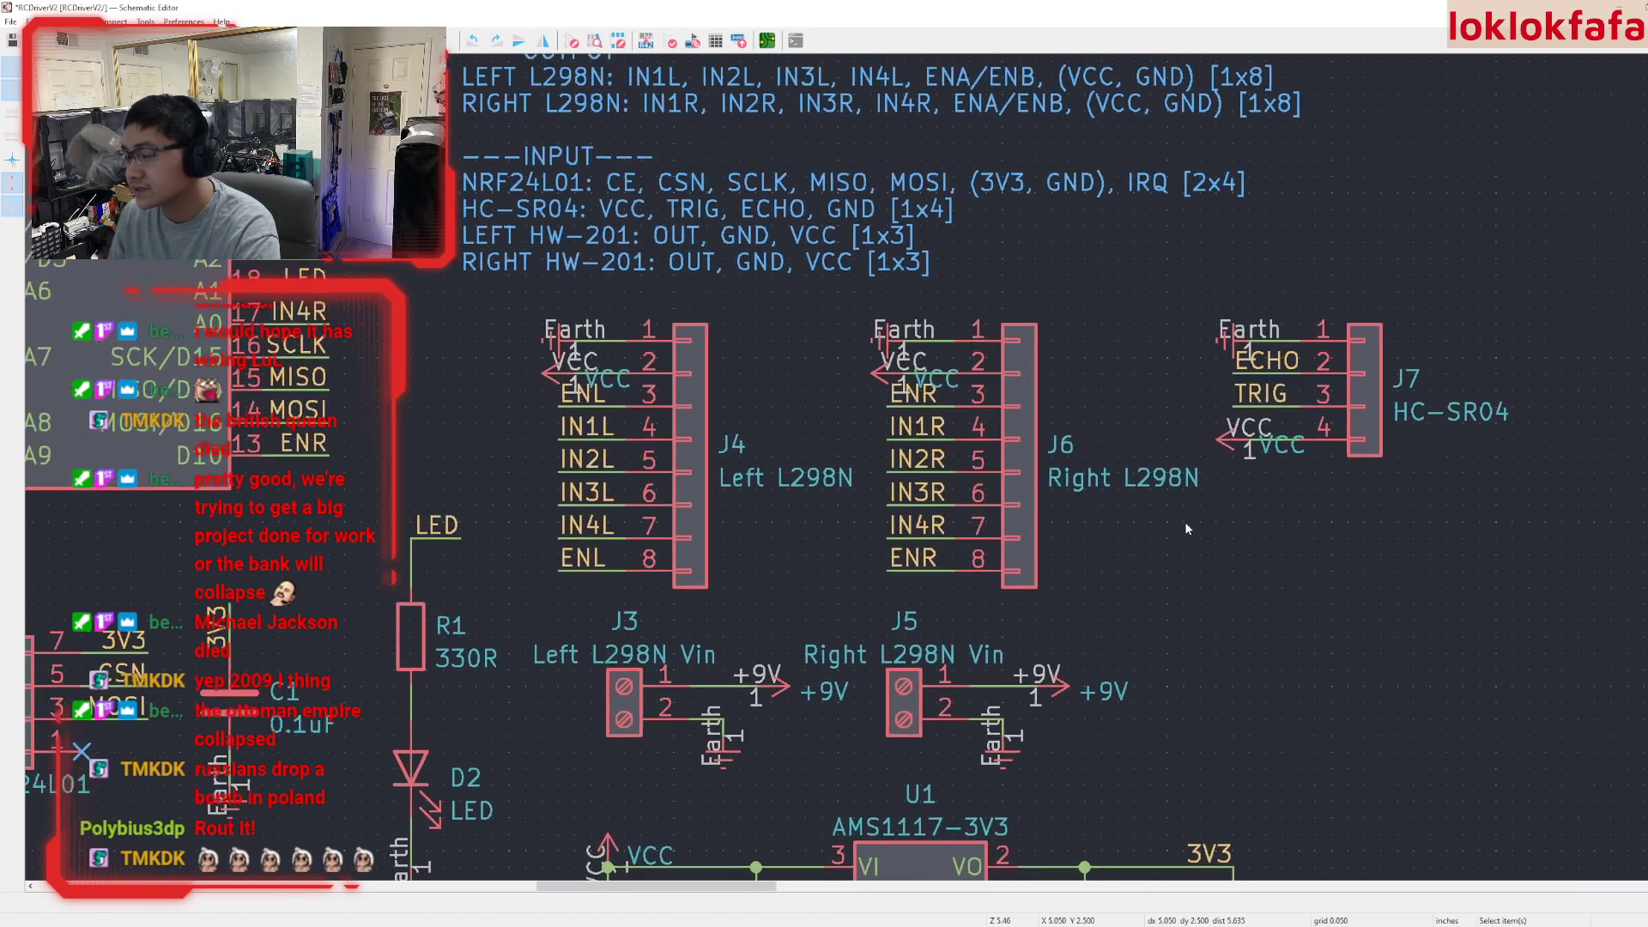
scroll(1181, 522, left, 1)
scroll(637, 464, down, 2)
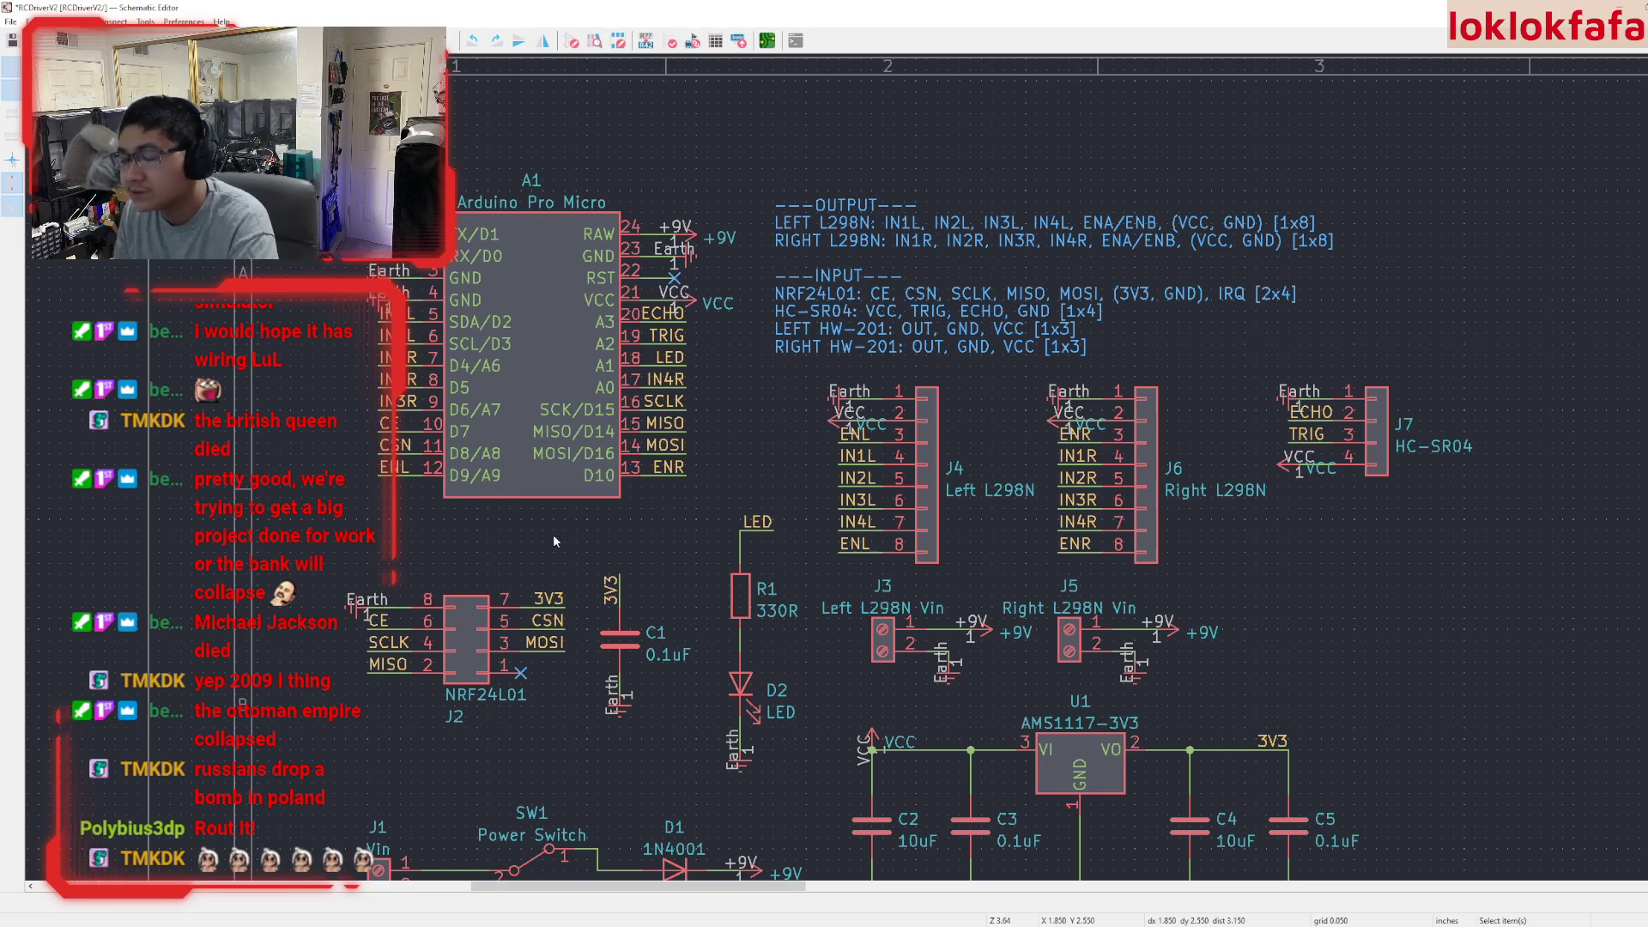
middle_drag(649, 526, 546, 363)
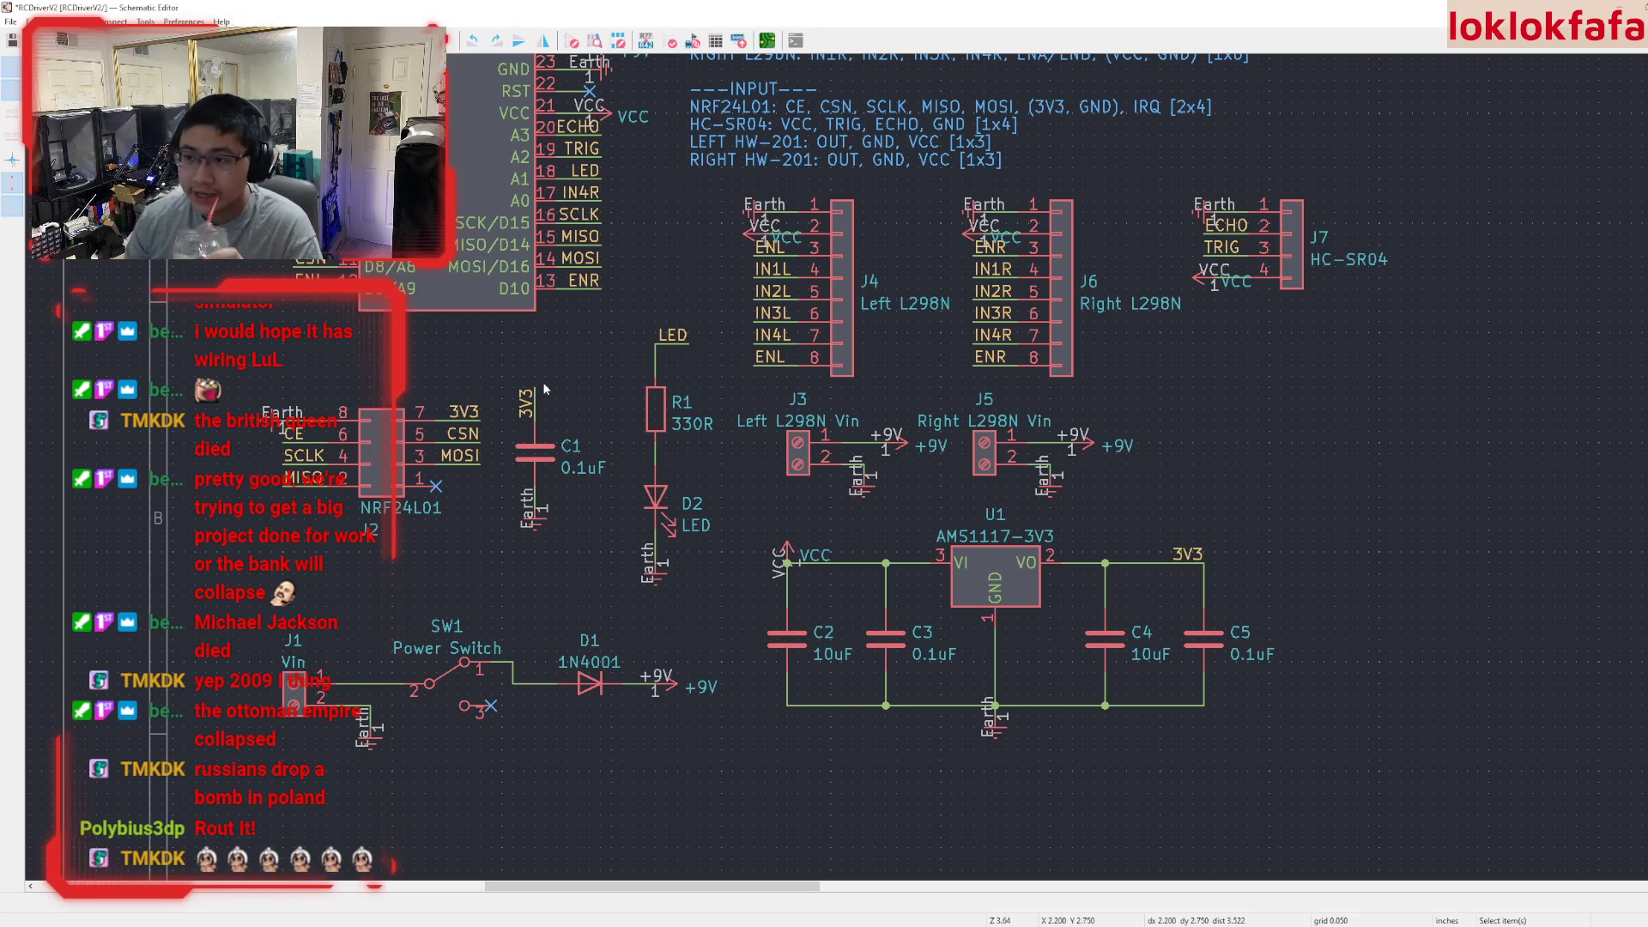
middle_drag(562, 367, 539, 444)
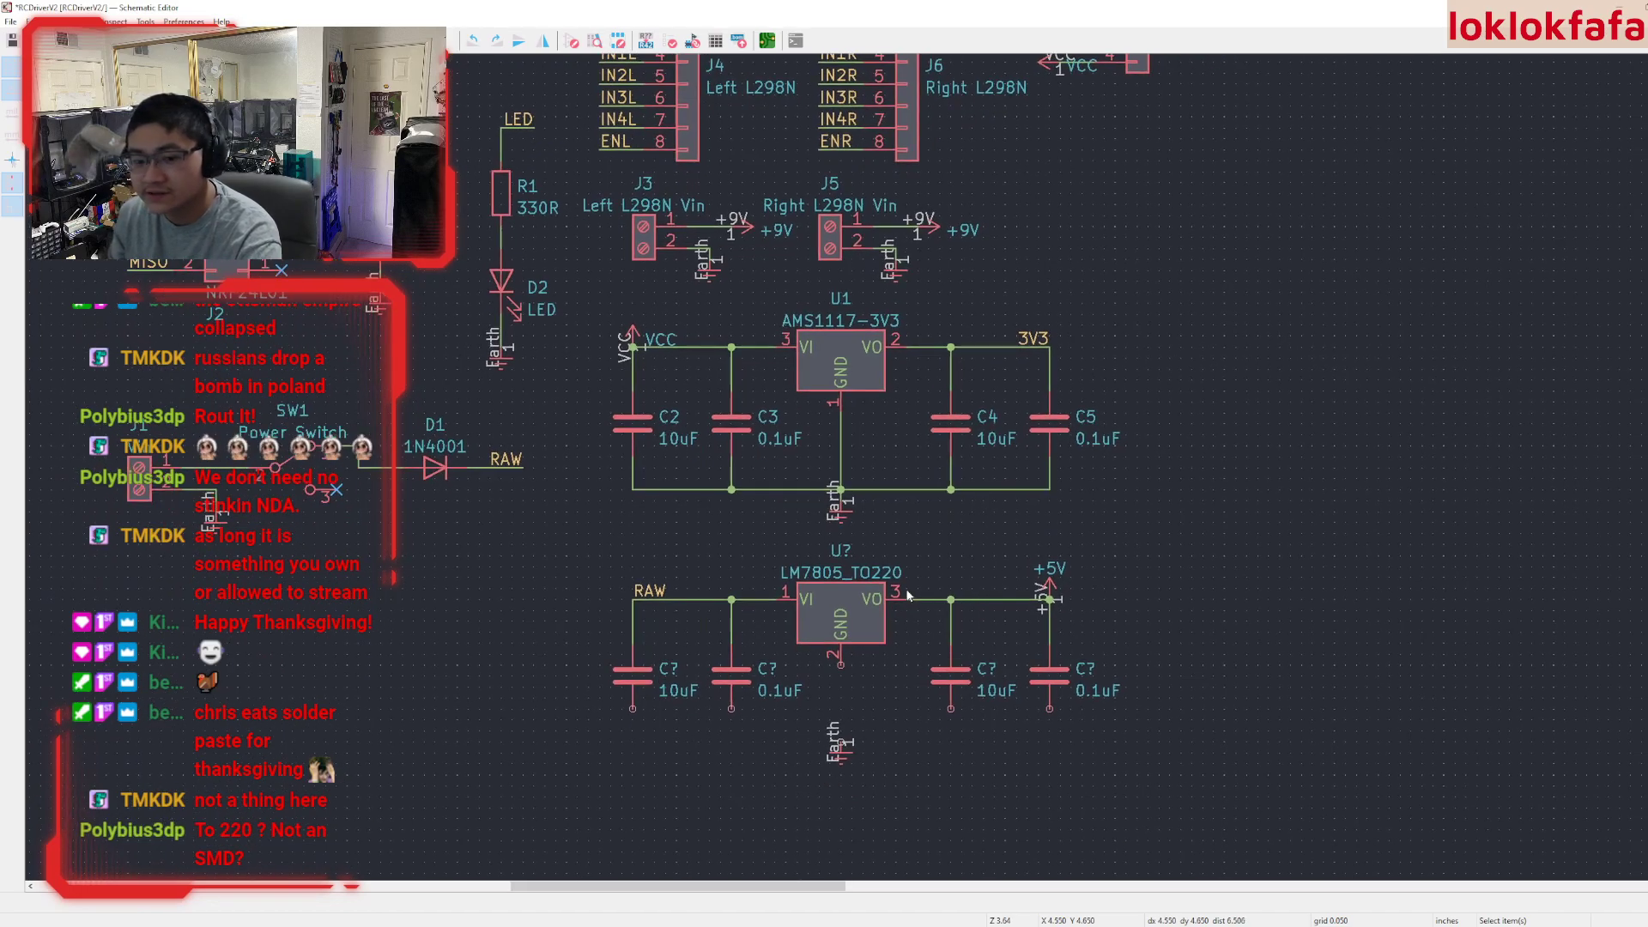
- Wire the LM7805 regulator's GND pin down to the Earth symbol below it
click(841, 665)
click(841, 743)
key(Escape)
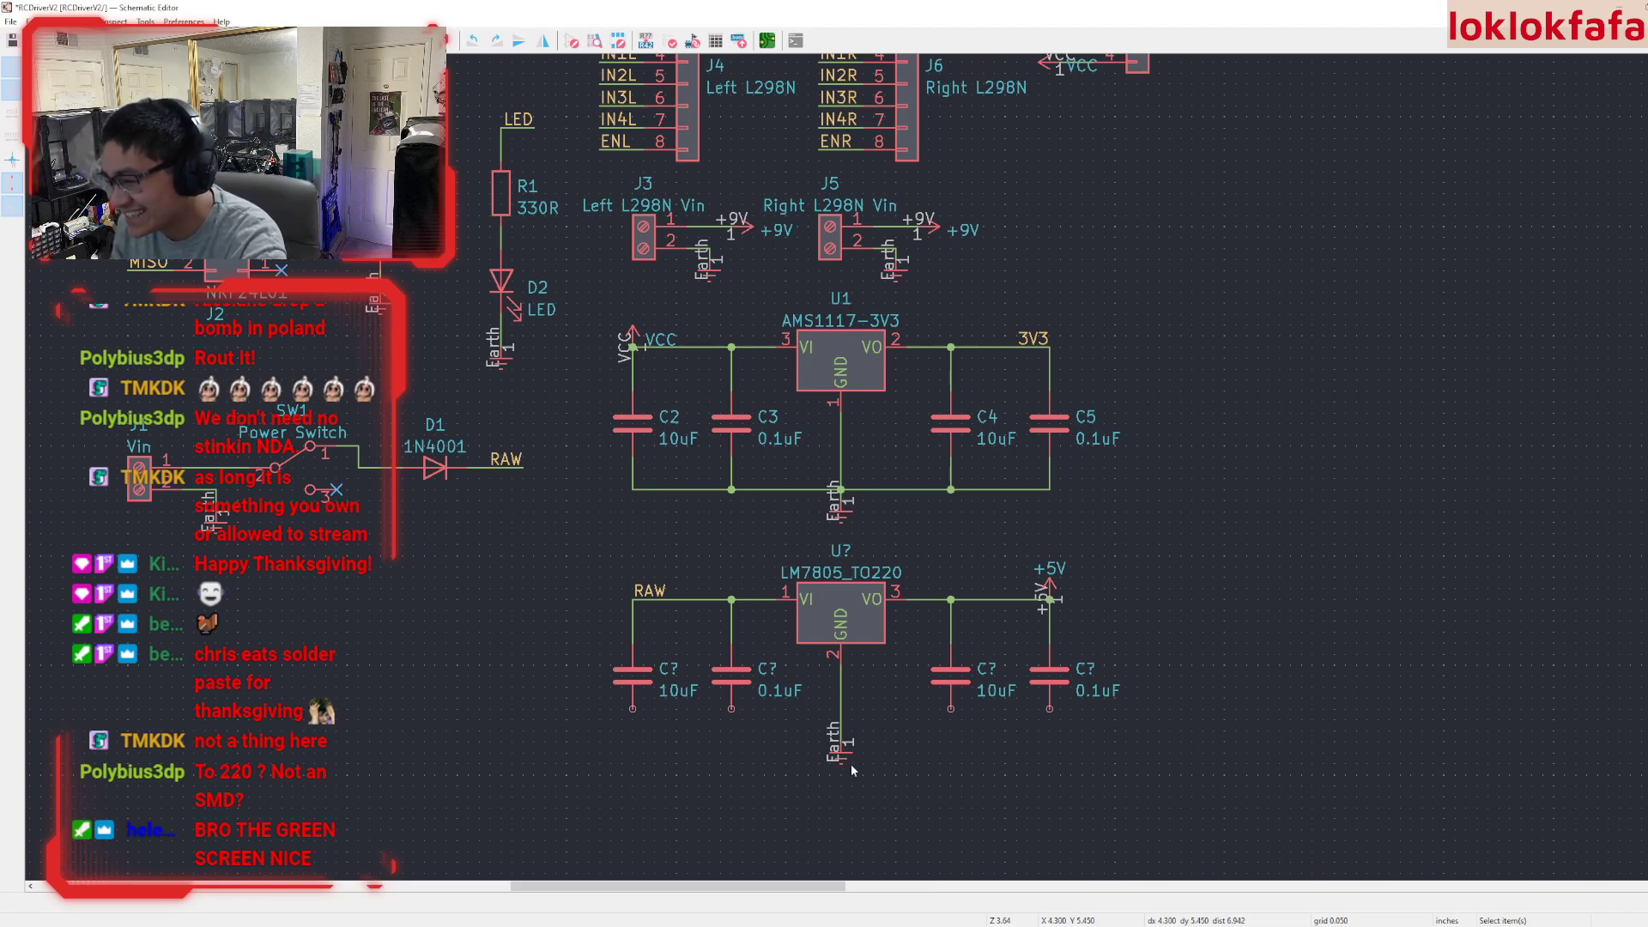
drag(850, 767, 850, 778)
- Wire the lower ends of the LM7805's input-side 10uF and 0.1uF capacitors to the Earth node
key(w)
click(633, 709)
click(841, 741)
key(Escape)
click(731, 709)
click(731, 742)
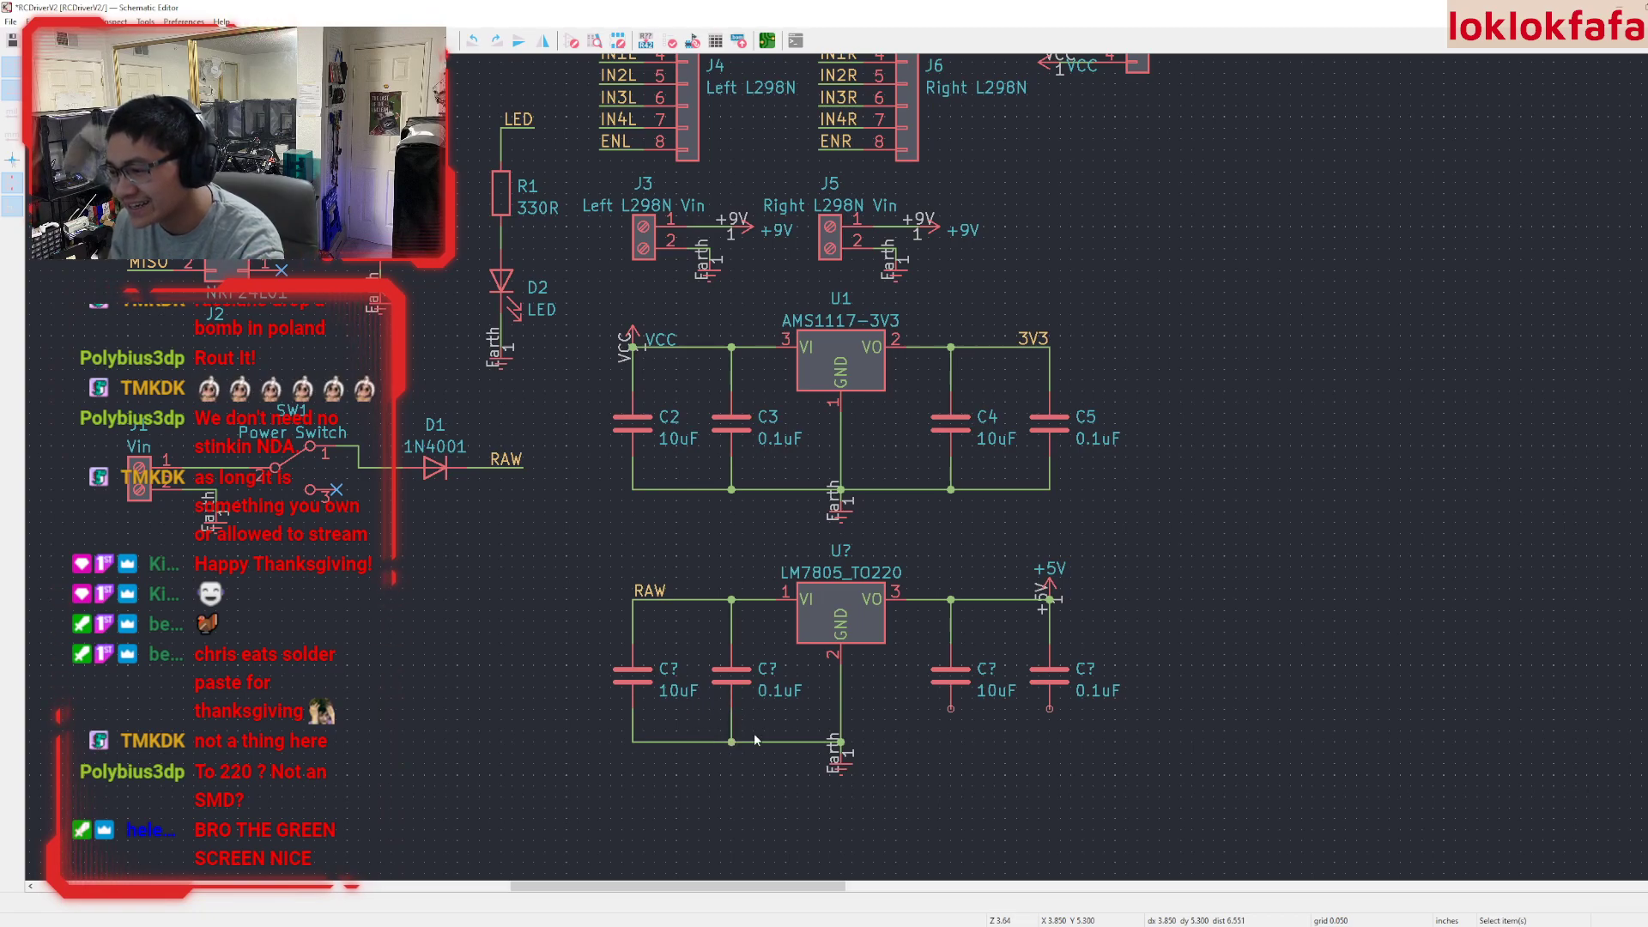
- Wire the lower ends of the LM7805's output-side 0.1uF and 10uF capacitors to the Earth node
key(w)
click(1049, 709)
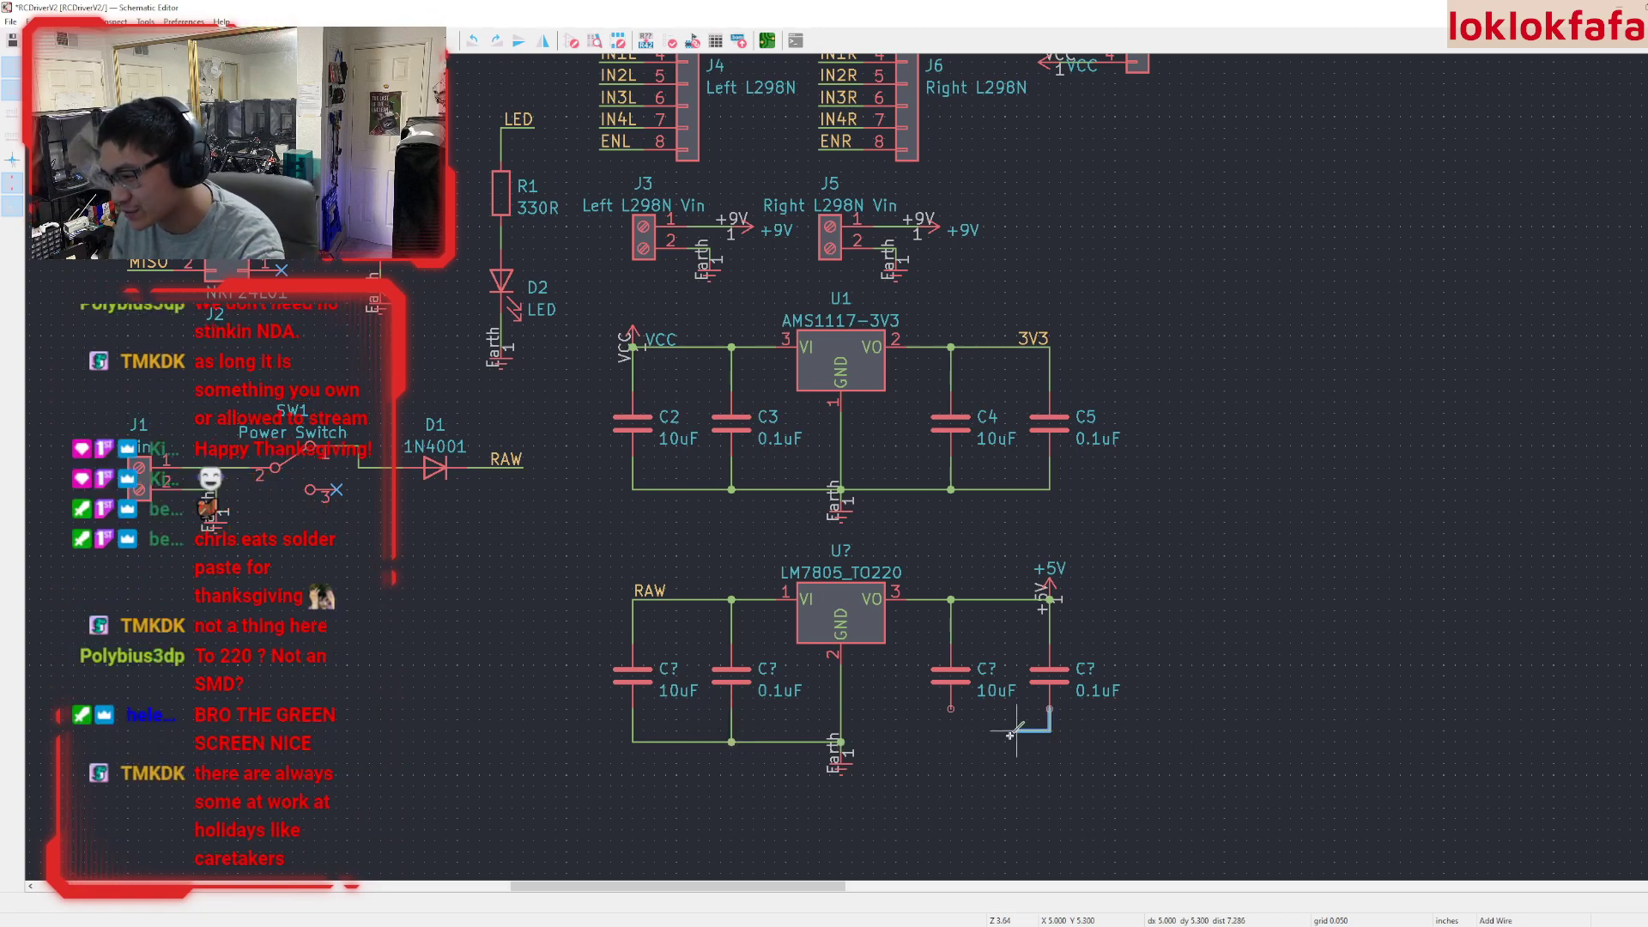
click(840, 742)
key(Escape)
key(w)
click(951, 709)
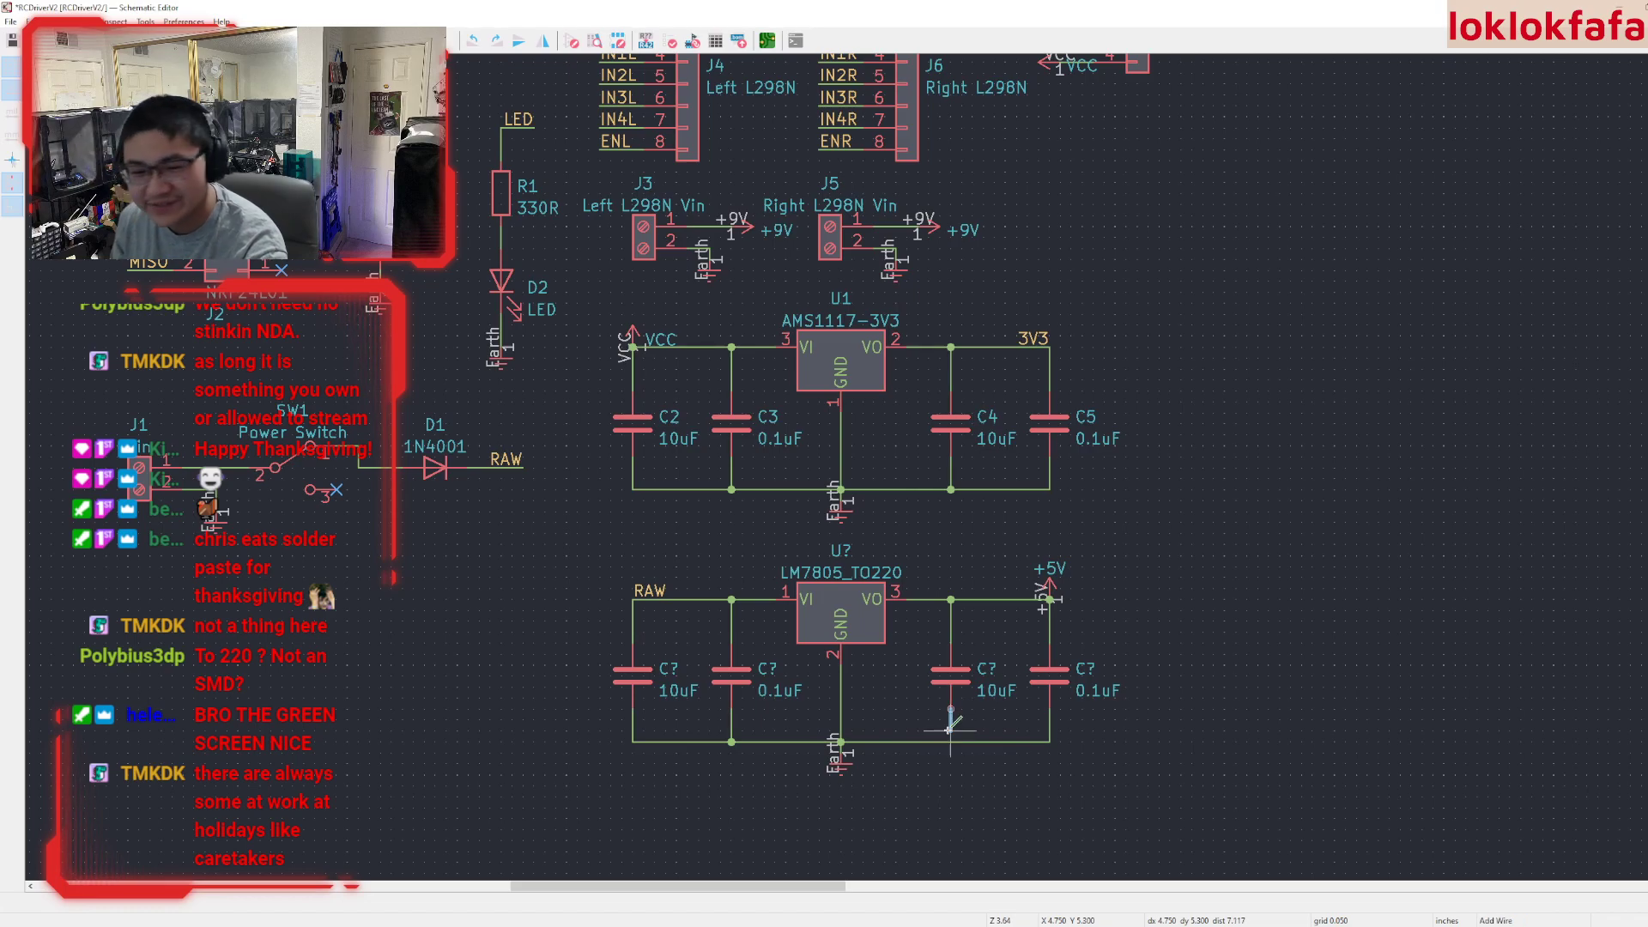
click(950, 742)
key(Escape)
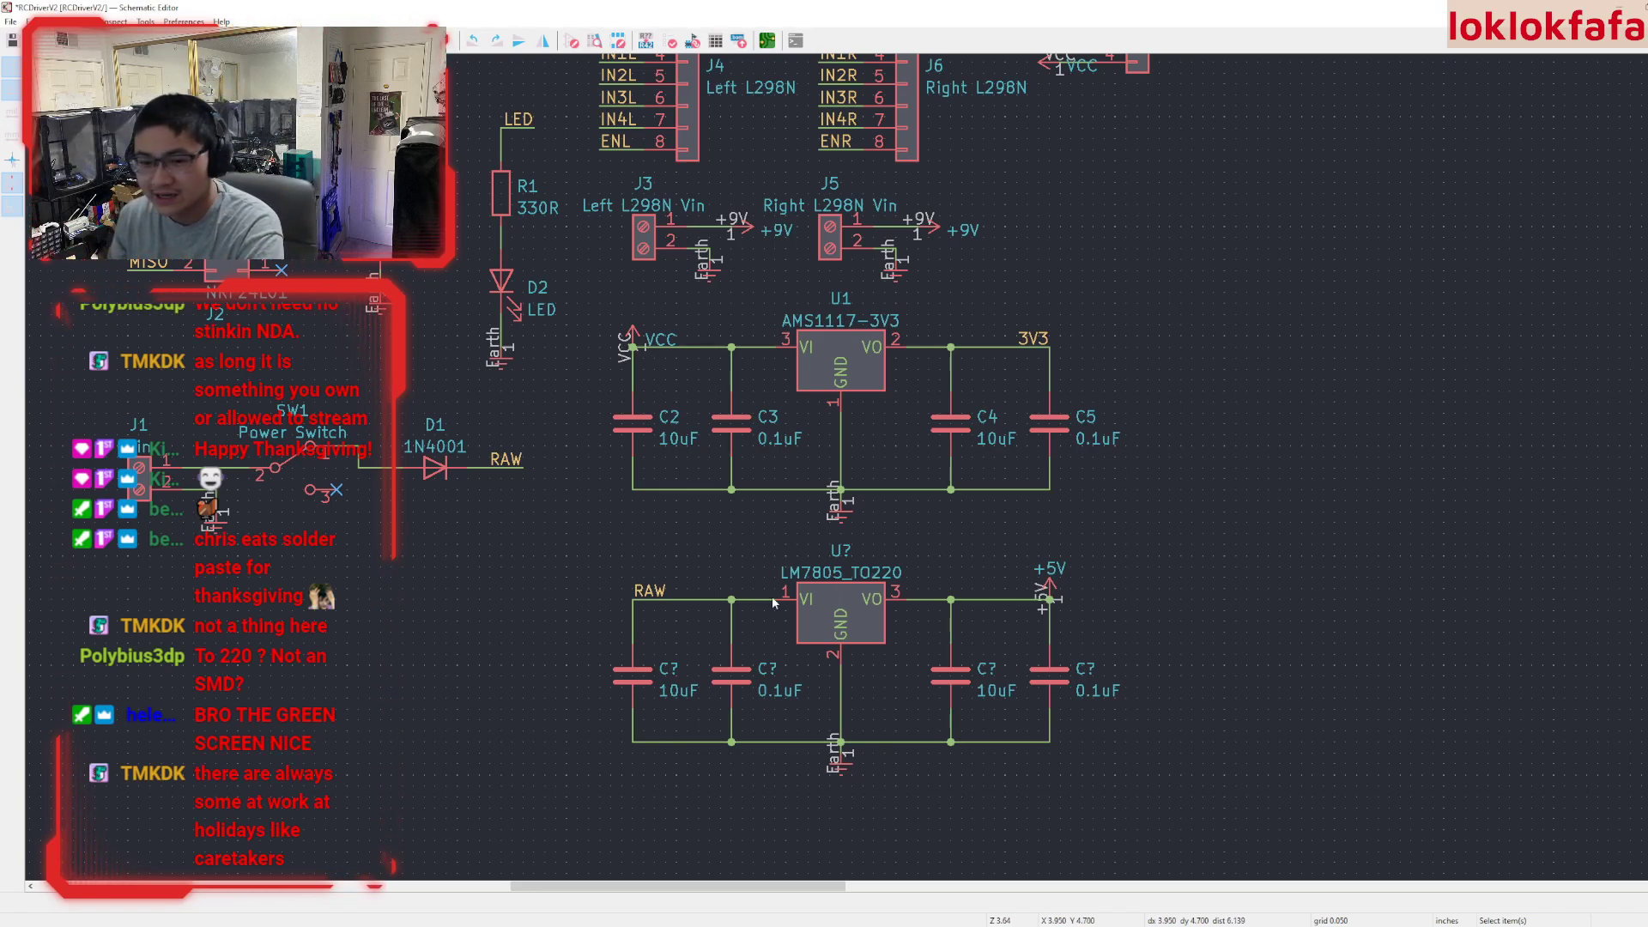
- Place a copy of the +5V power symbol on the Arduino's RAW pin 24, rotated to point away from the pin
scroll(1099, 704, down, 2)
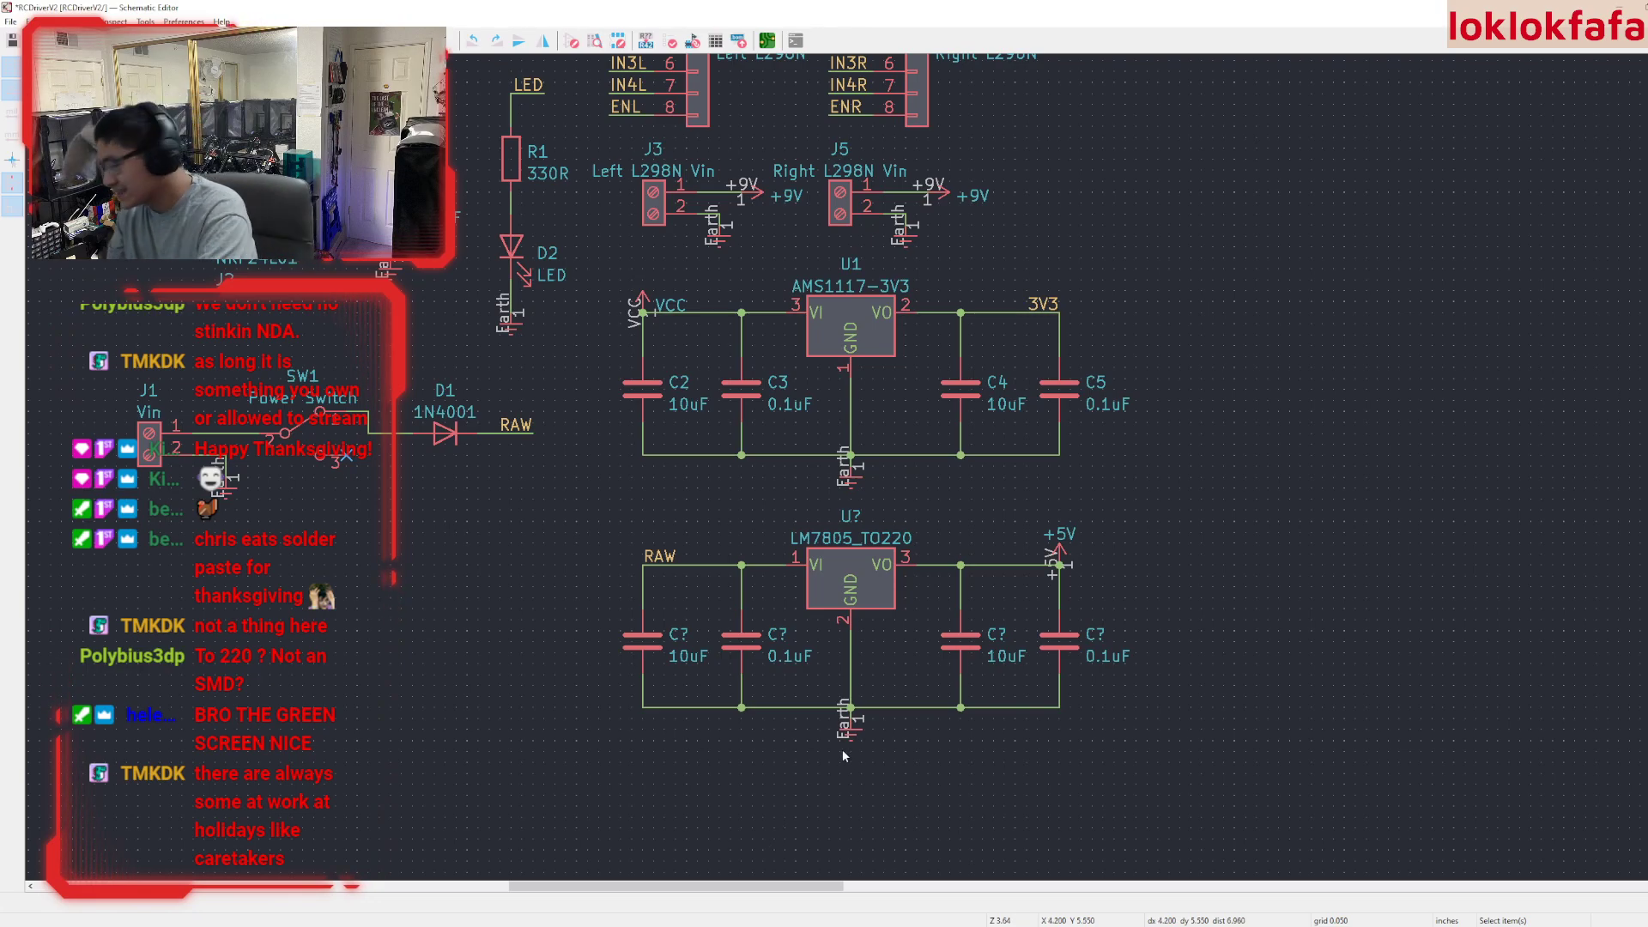
scroll(930, 759, up, 2)
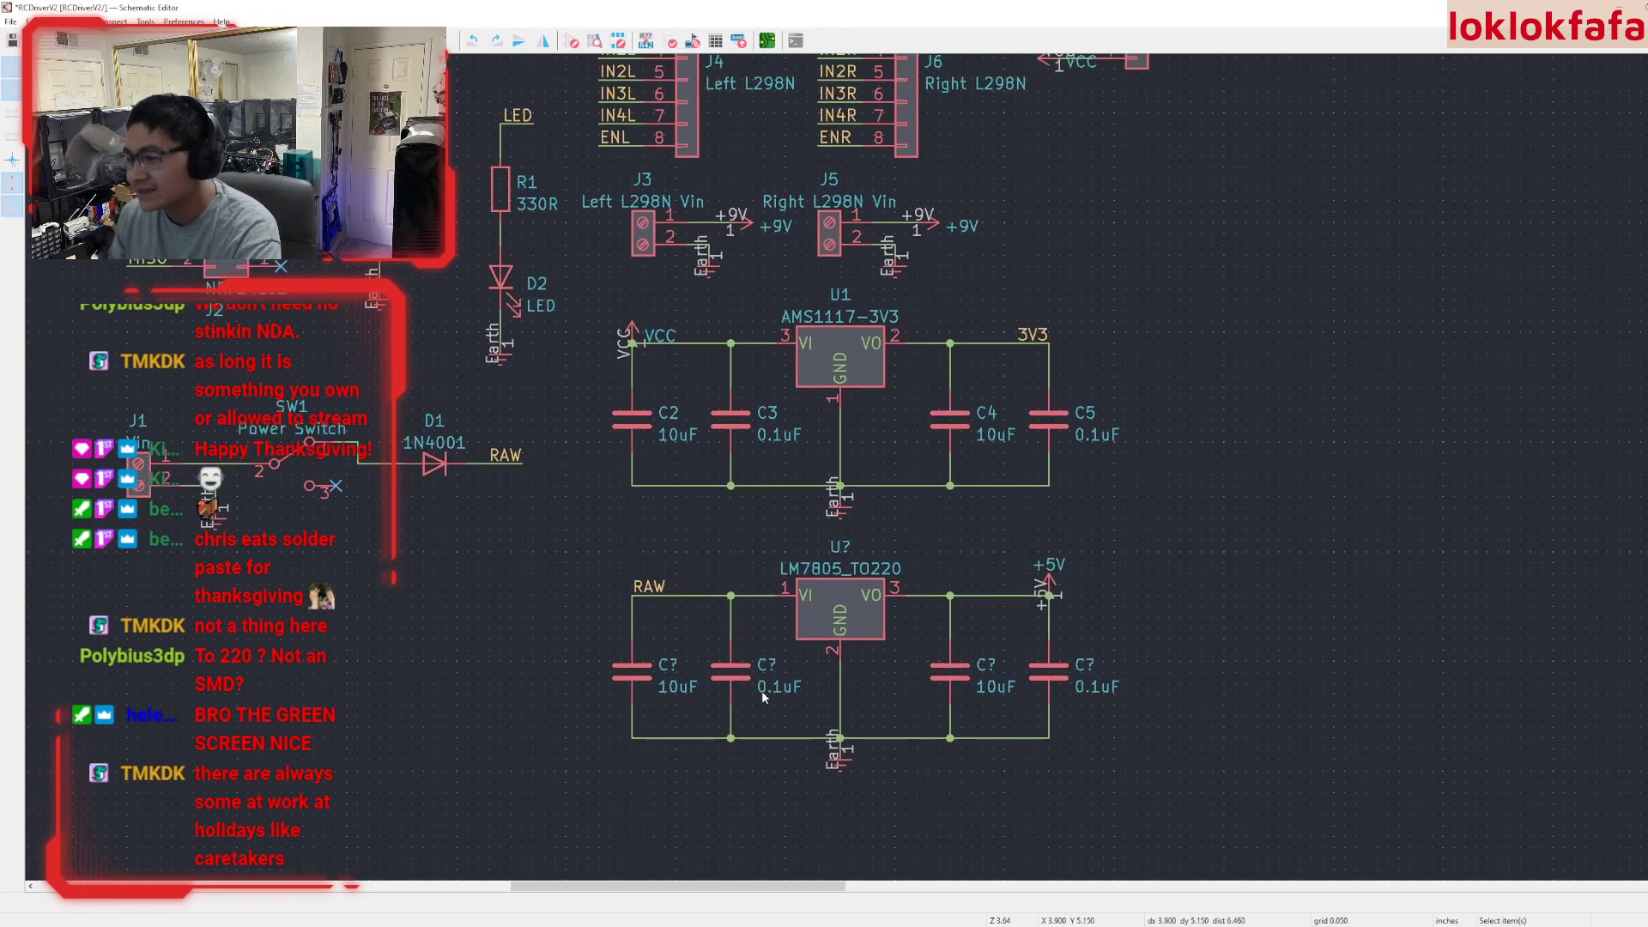
scroll(767, 704, up, 4)
key(m)
scroll(523, 377, up, 10)
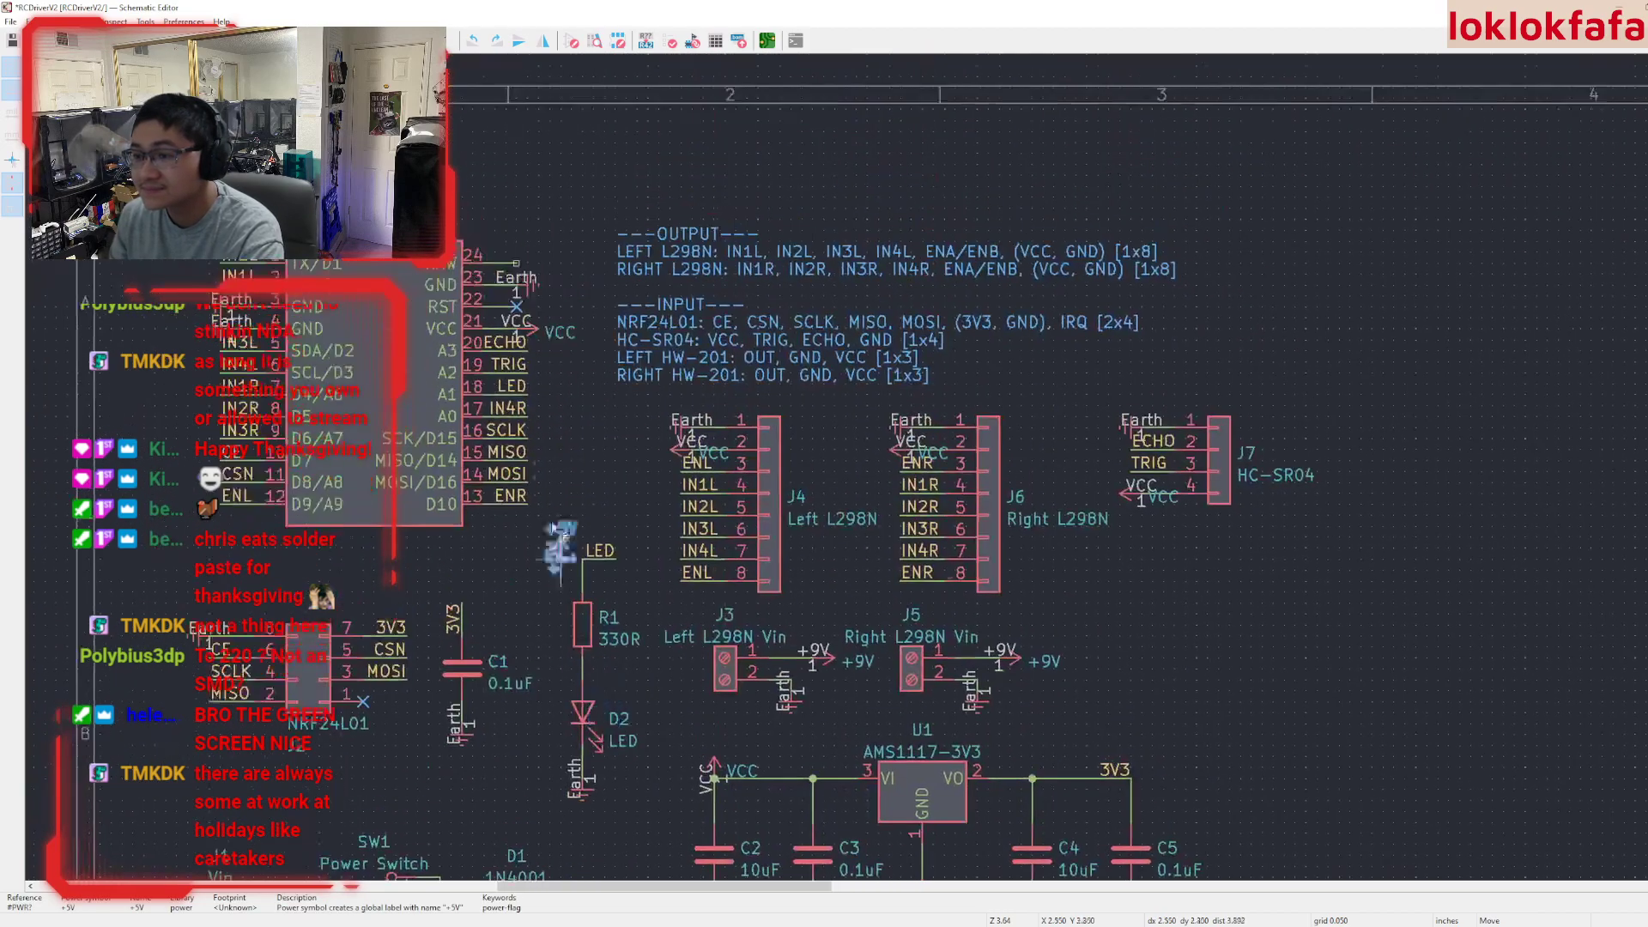
click(516, 271)
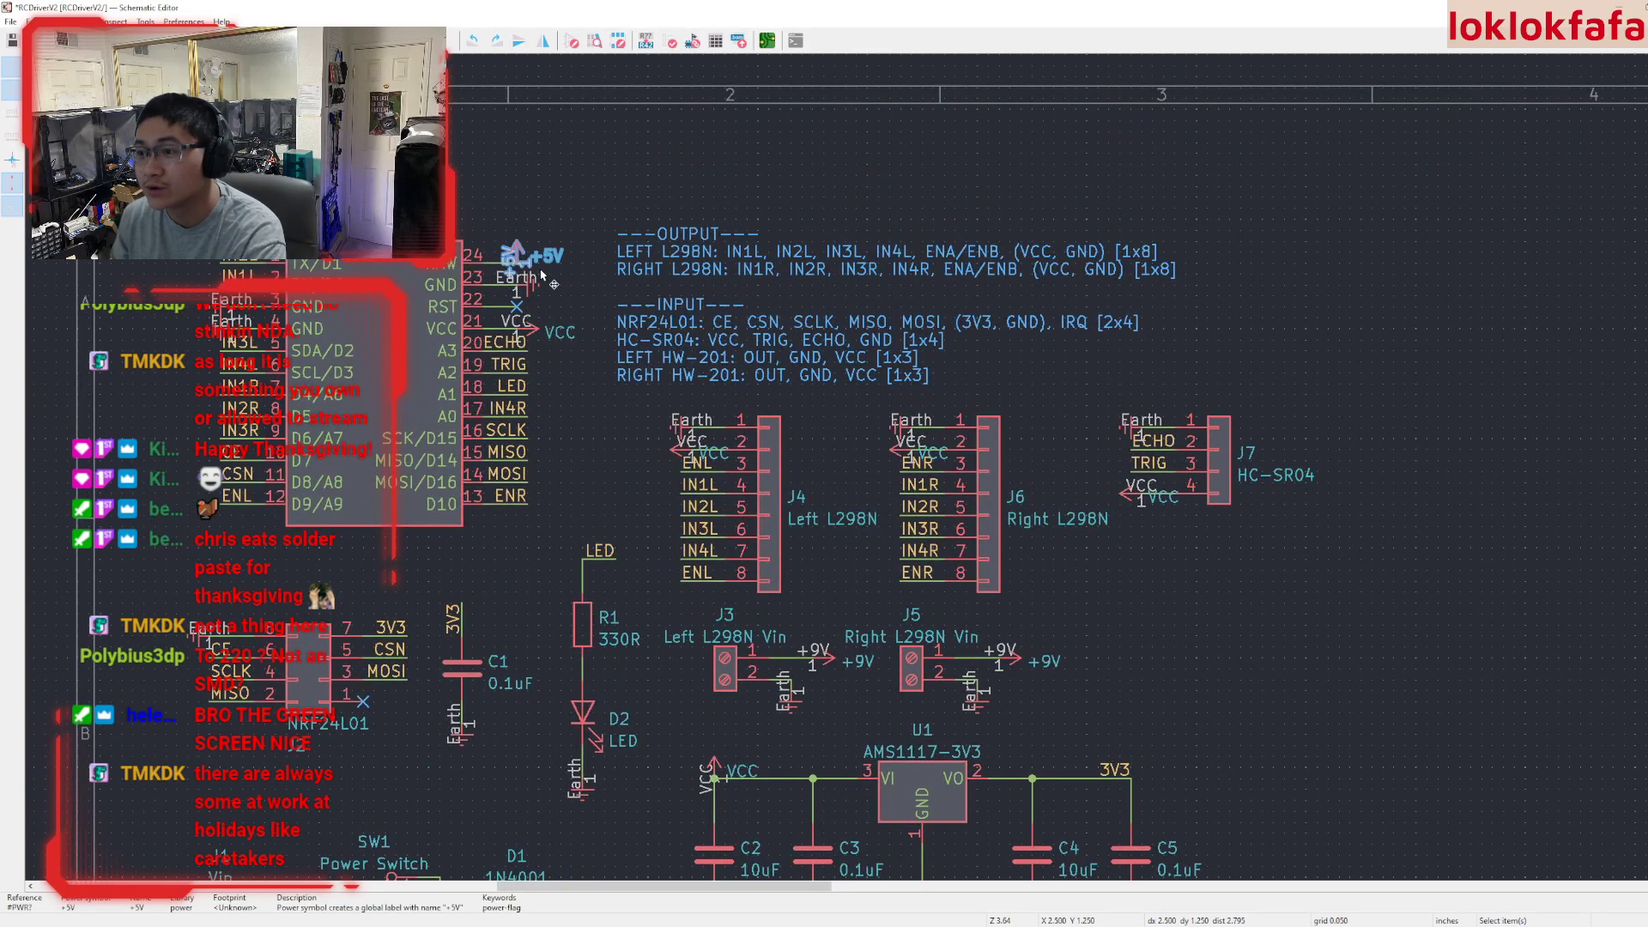
key(Escape)
key(r)
key(m)
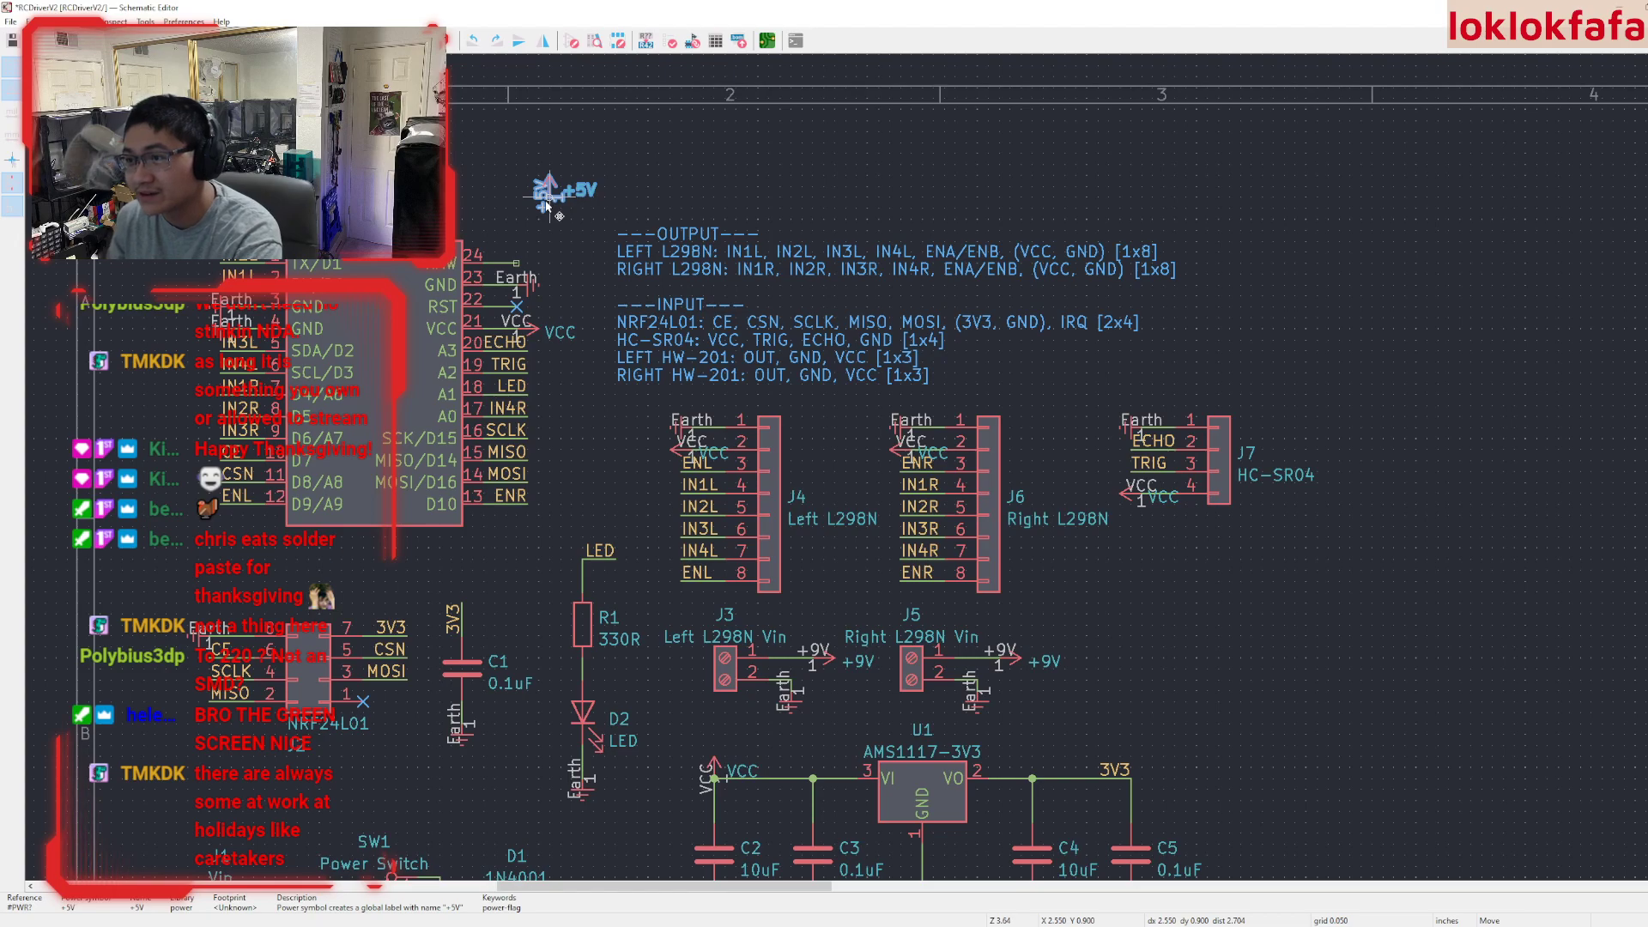
key(Delete)
key(ctrl+v)
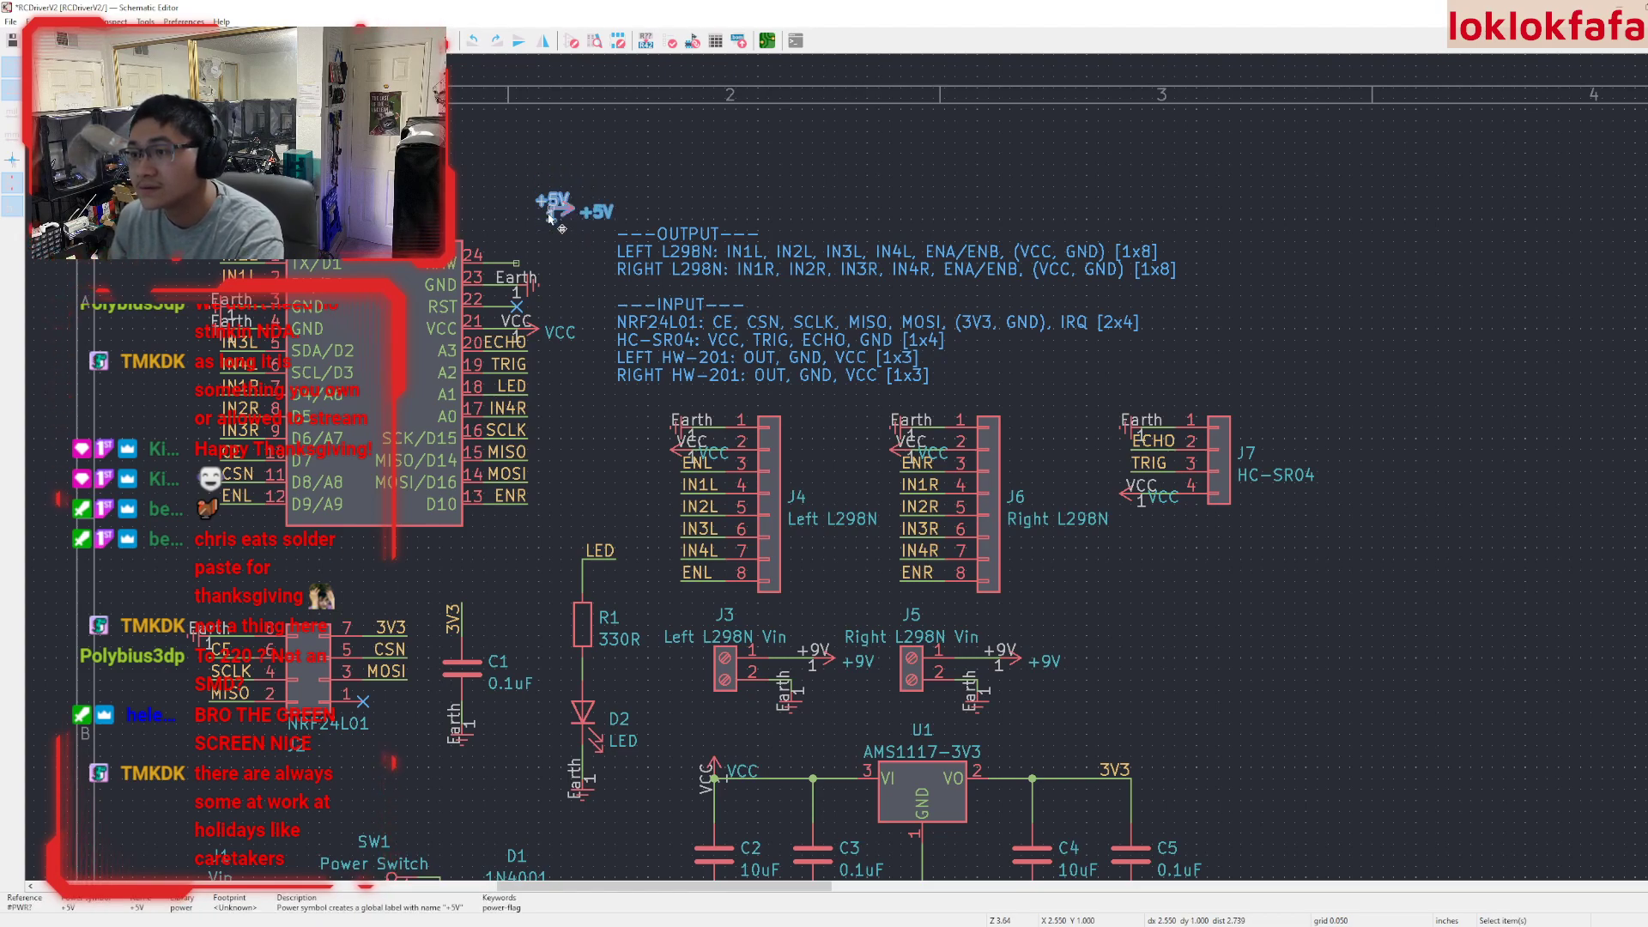
click(515, 264)
- Delete the +9V power symbols from the L298N Vin connectors J3 and J5
scroll(580, 452, down, 5)
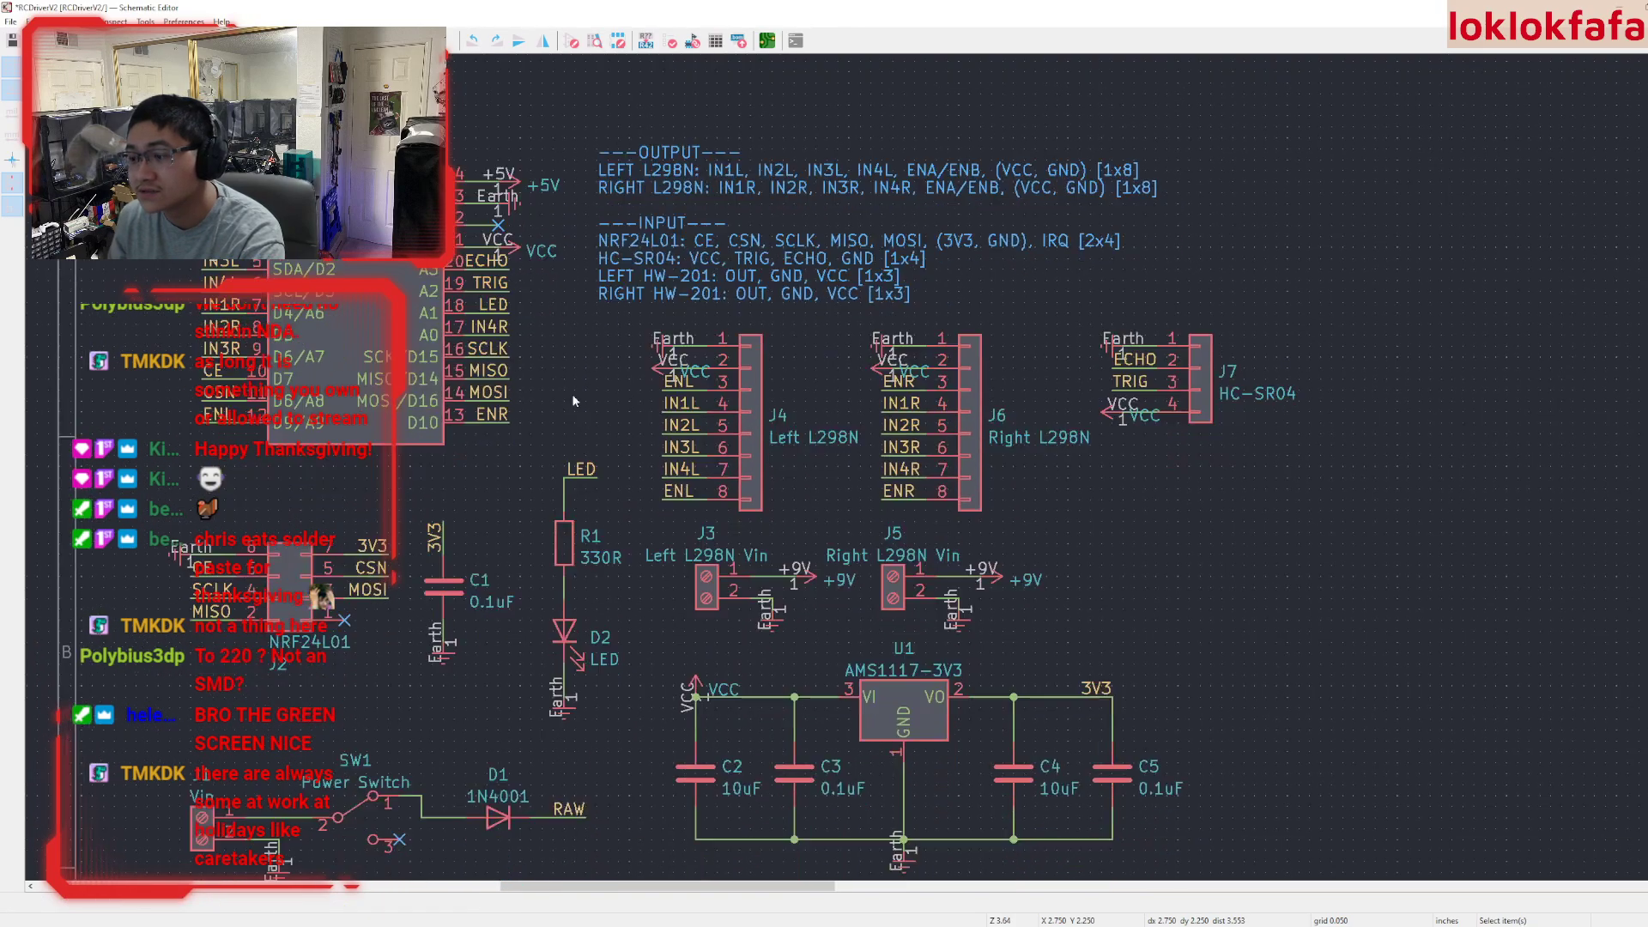
scroll(712, 318, down, 2)
scroll(786, 431, left, 2)
scroll(784, 429, up, 1)
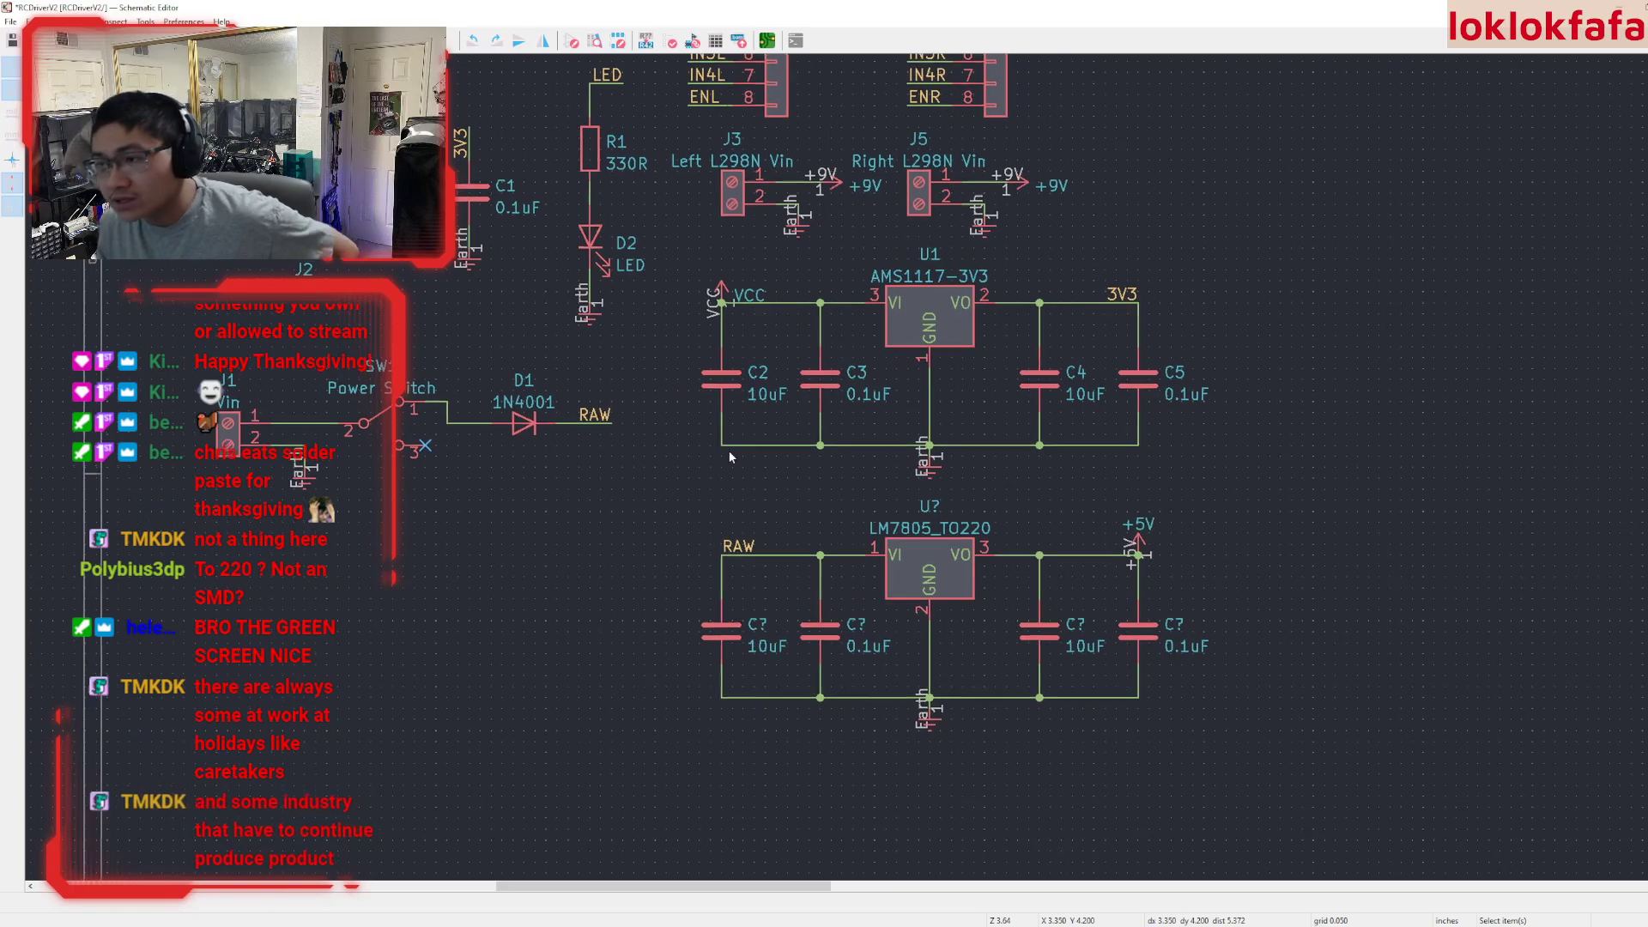
middle_drag(569, 479, 553, 553)
middle_drag(681, 536, 686, 697)
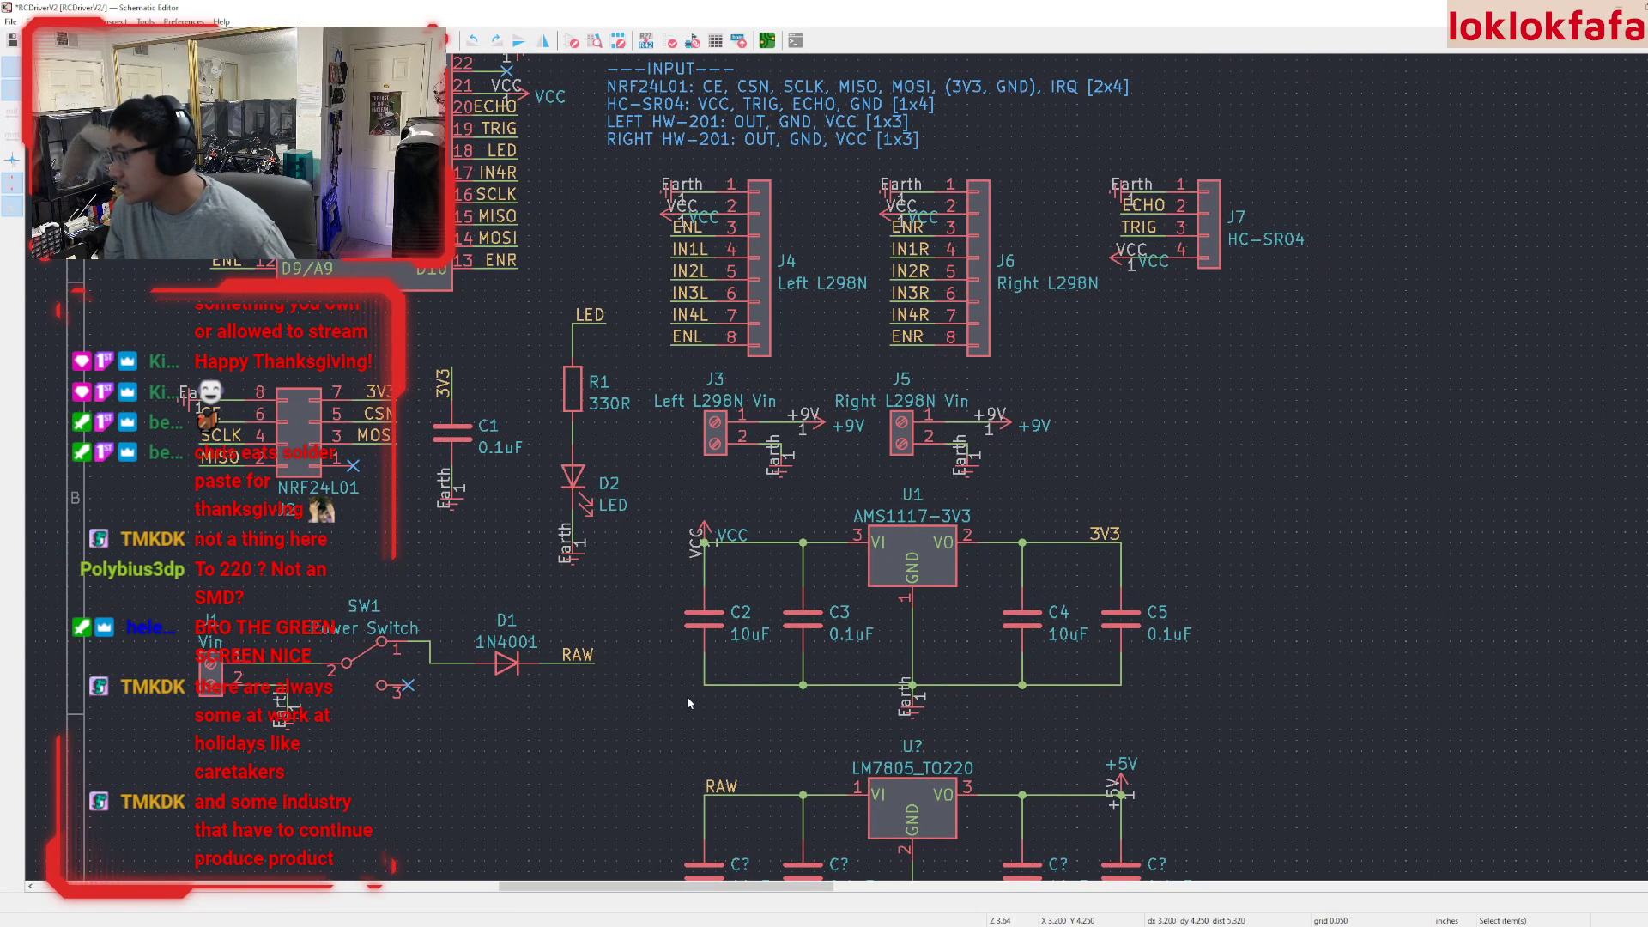
click(813, 429)
key(Delete)
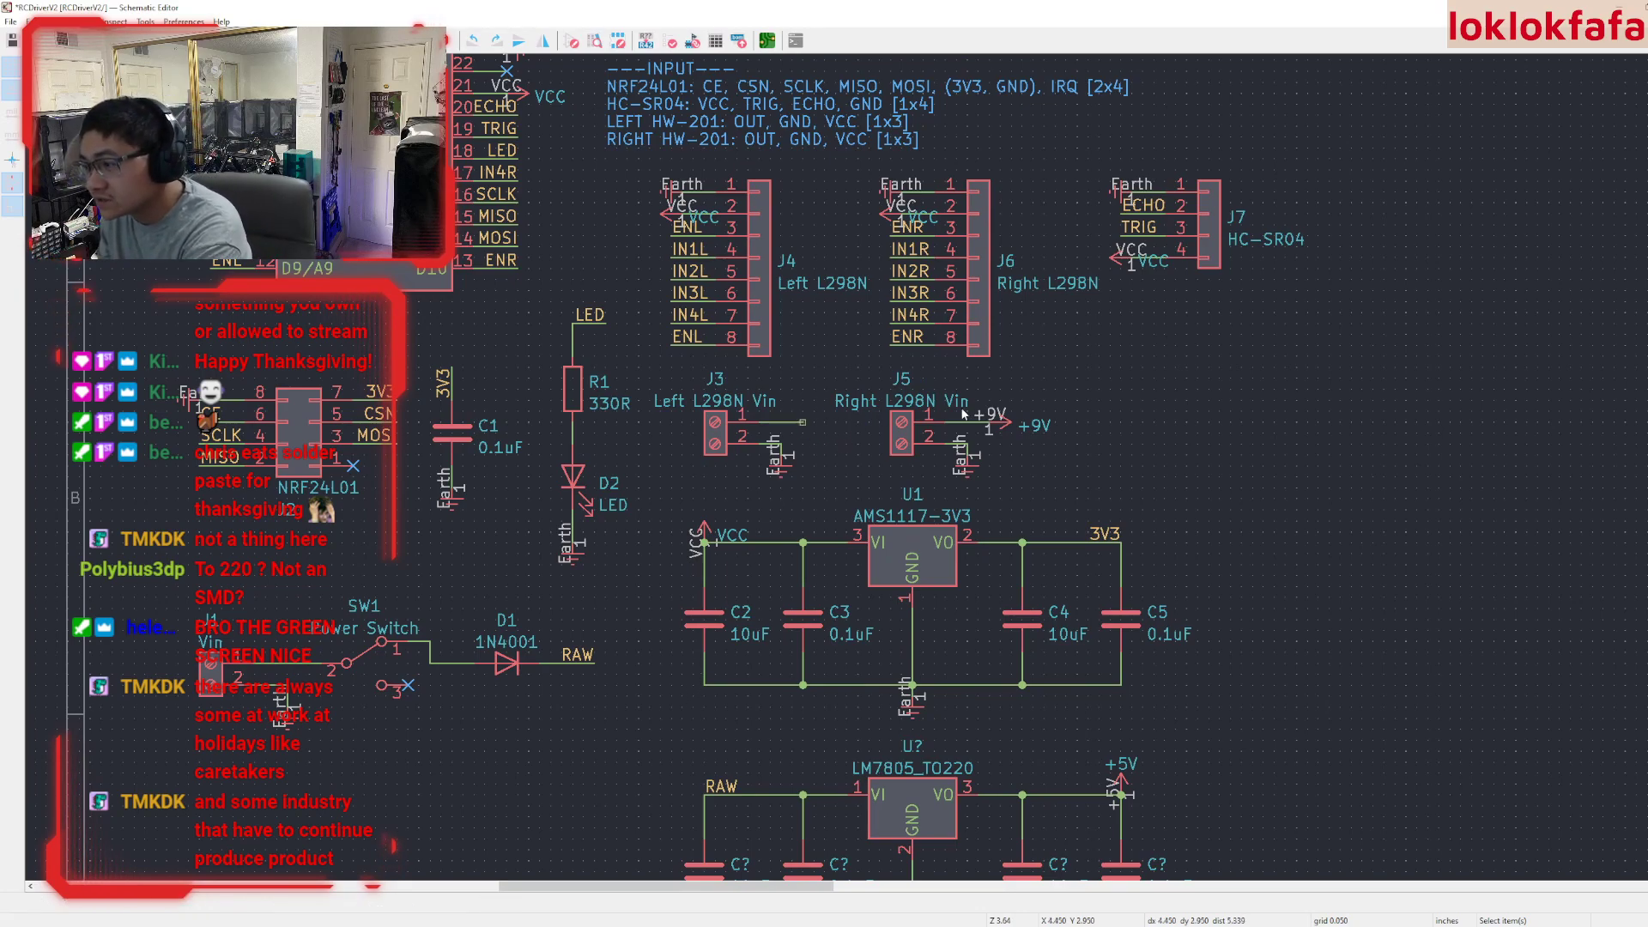
click(1004, 423)
key(Delete)
- Add an FQP47P06 P-channel MOSFET symbol from the custom symbol library to the schematic
scroll(654, 517, up, 2)
key(a)
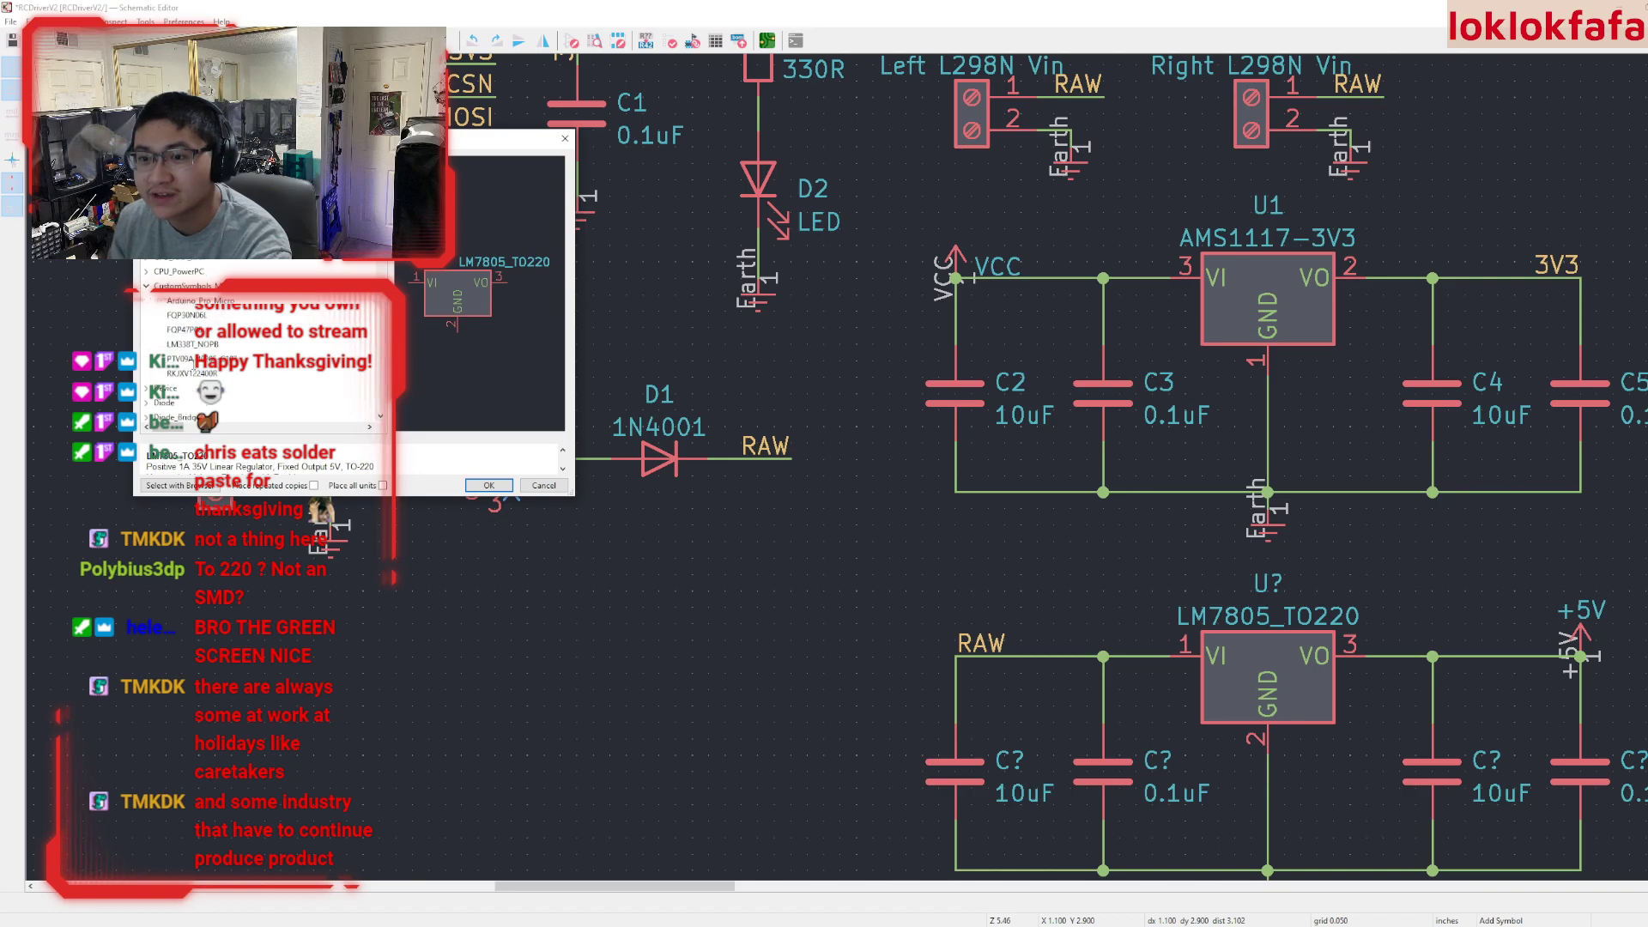
click(184, 330)
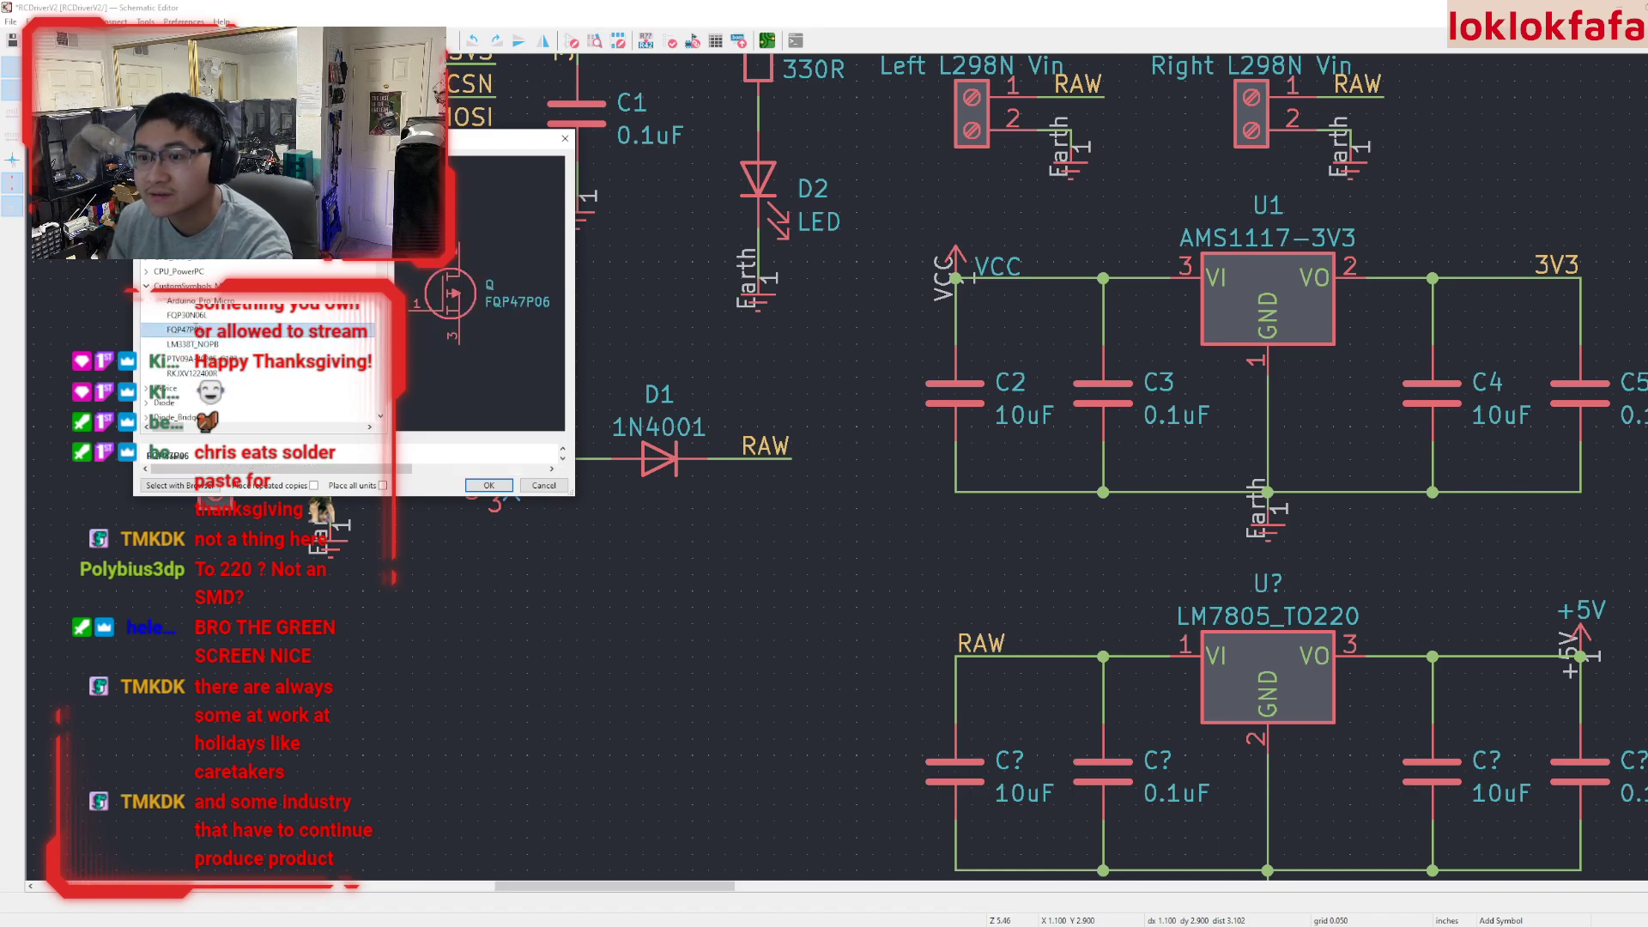
double_click(184, 329)
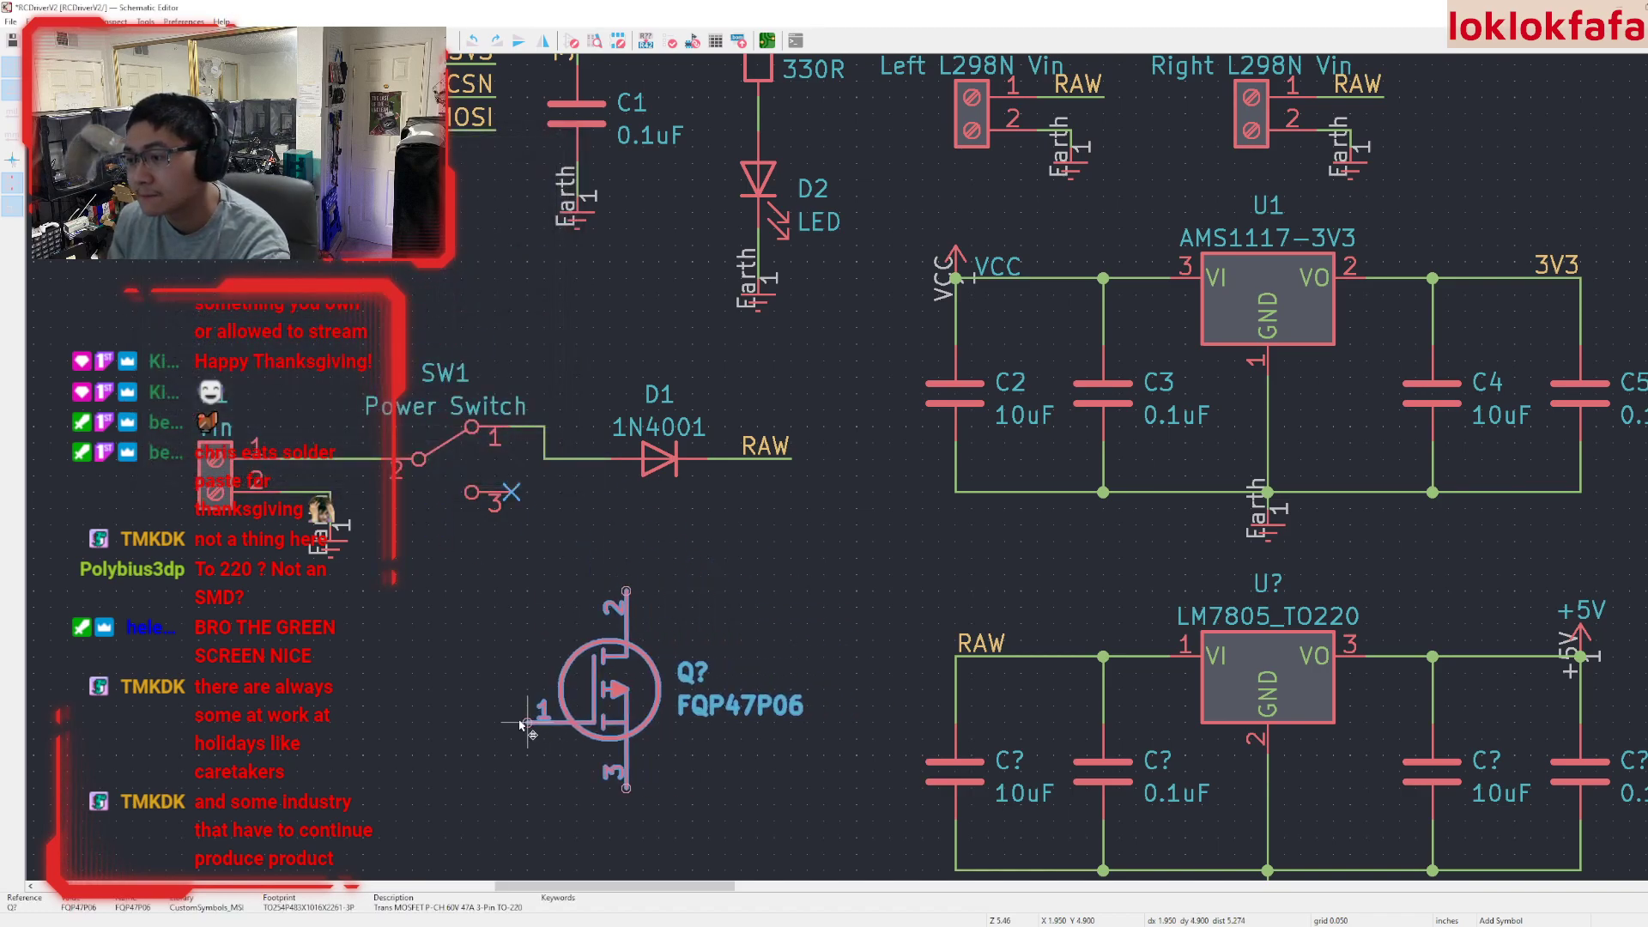
scroll(665, 485, down, 4)
key(Escape)
- Rename the RAW label at pin 1 of the Right L298N Vin connector J5 to Vin
double_click(687, 469)
text(Vin)
key(Return)
middle_drag(982, 507, 914, 532)
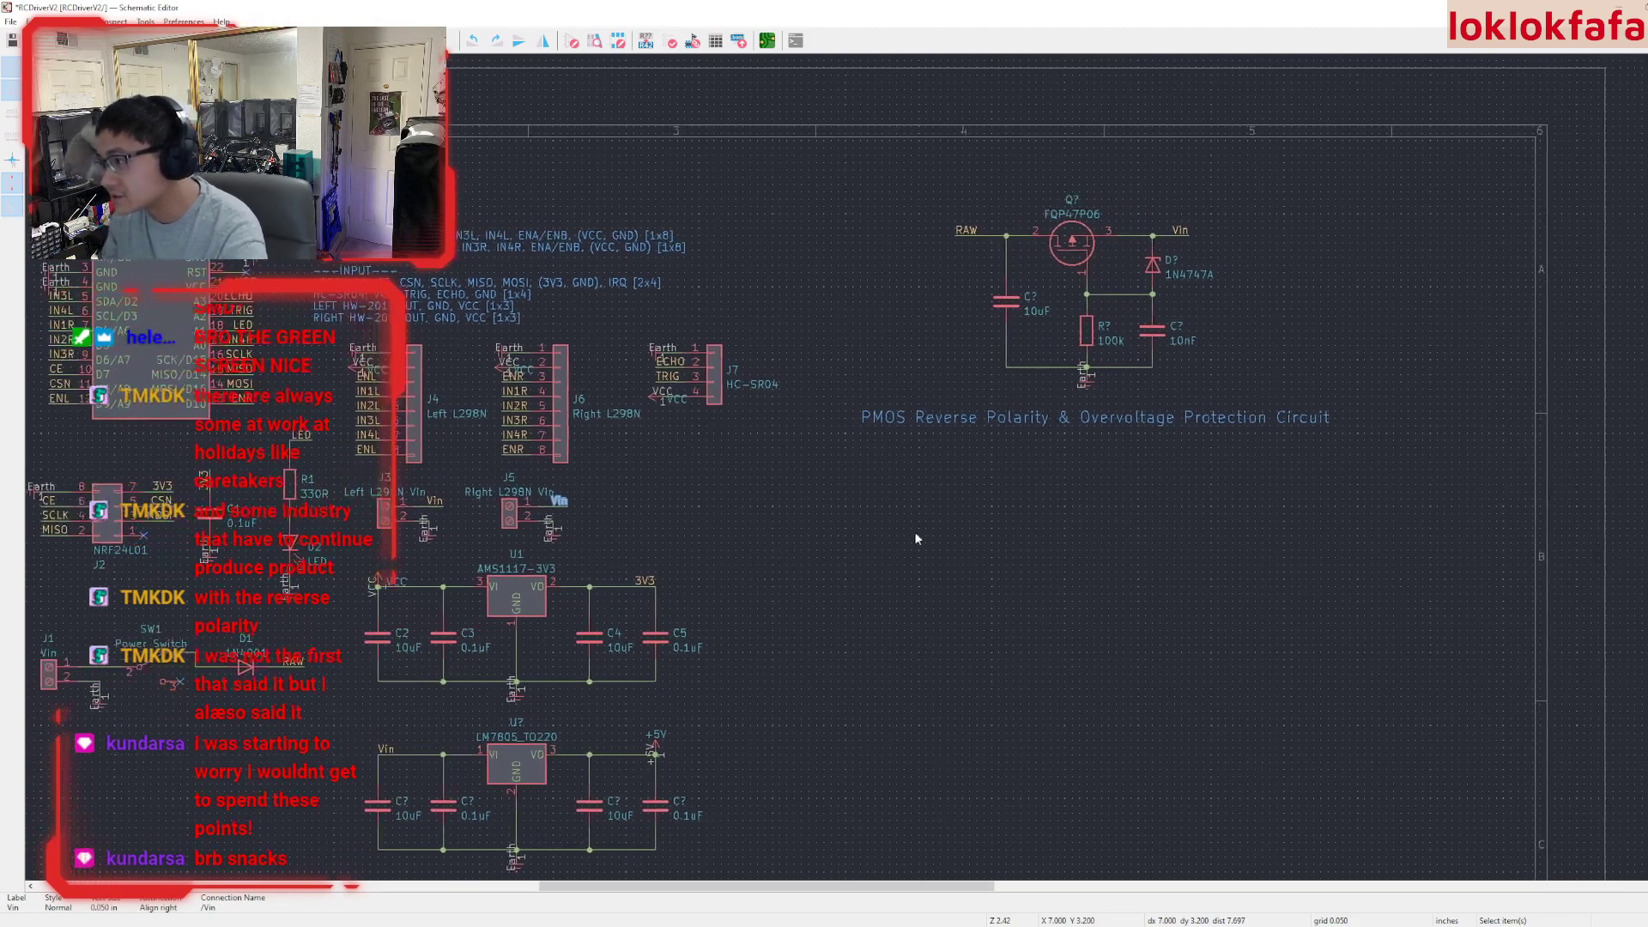
- Examine the PMOS reverse polarity and overvoltage protection circuit, including its capacitors, 100k resistor and 1N4747A diode, against the rest of the schematic
middle_drag(780, 519, 1015, 406)
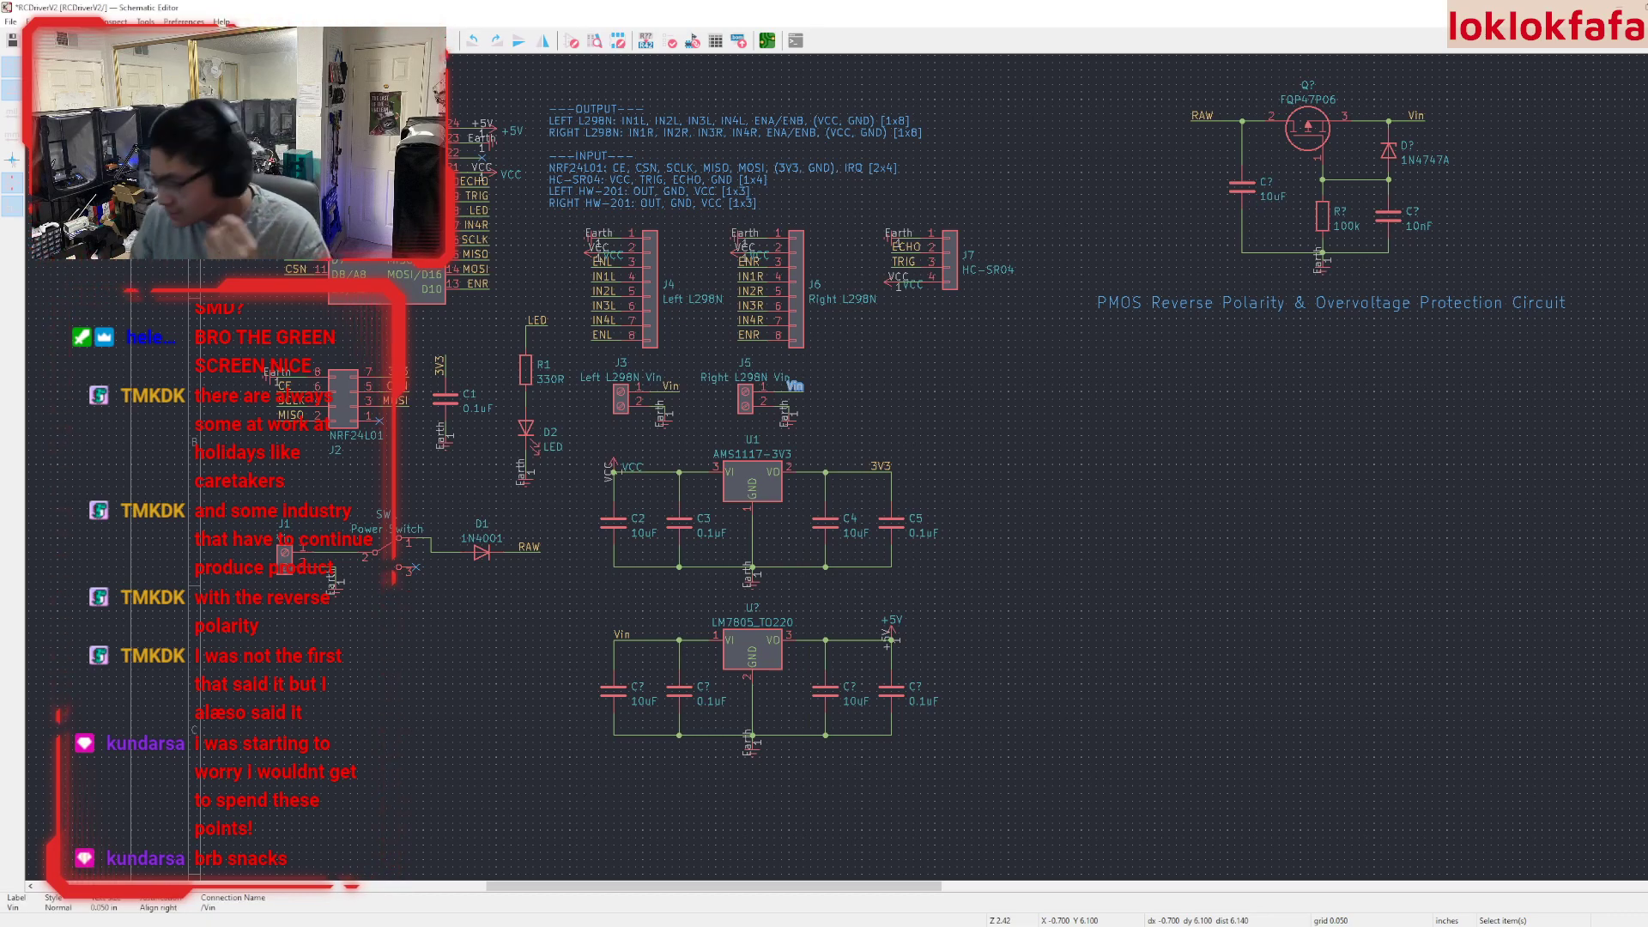
middle_drag(1027, 582, 831, 621)
middle_drag(1001, 570, 1268, 515)
middle_drag(1228, 176, 917, 248)
click(891, 249)
middle_drag(821, 322, 881, 327)
click(882, 324)
click(962, 347)
click(1030, 348)
click(1031, 280)
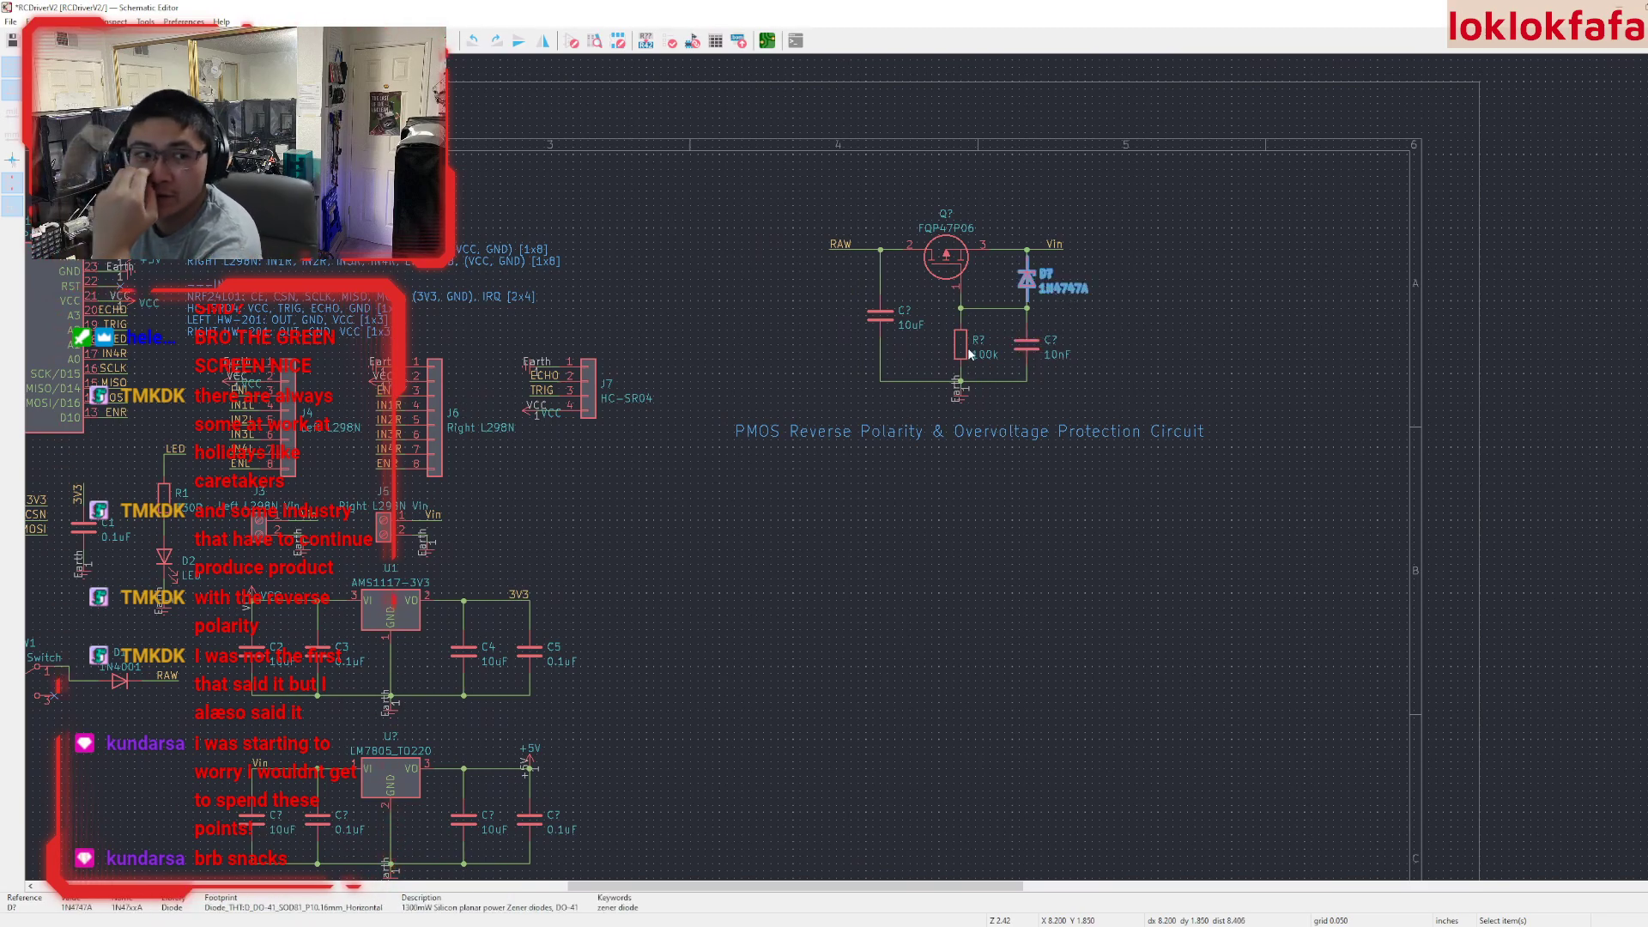
click(1172, 317)
scroll(1172, 318, up, 2)
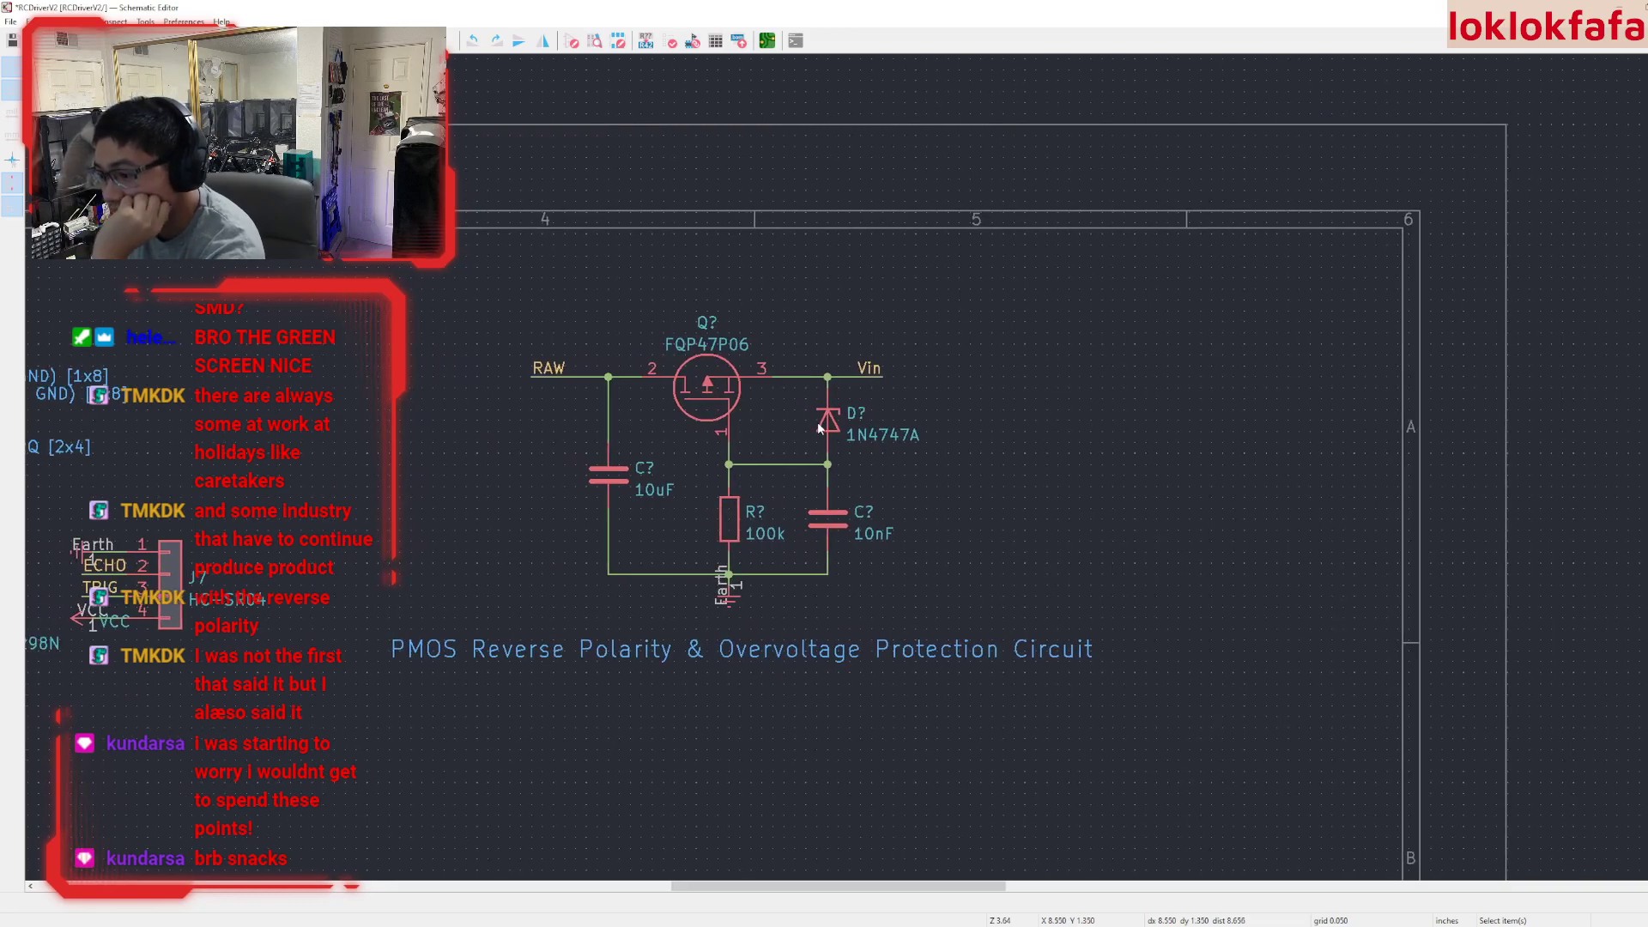
scroll(819, 427, down, 2)
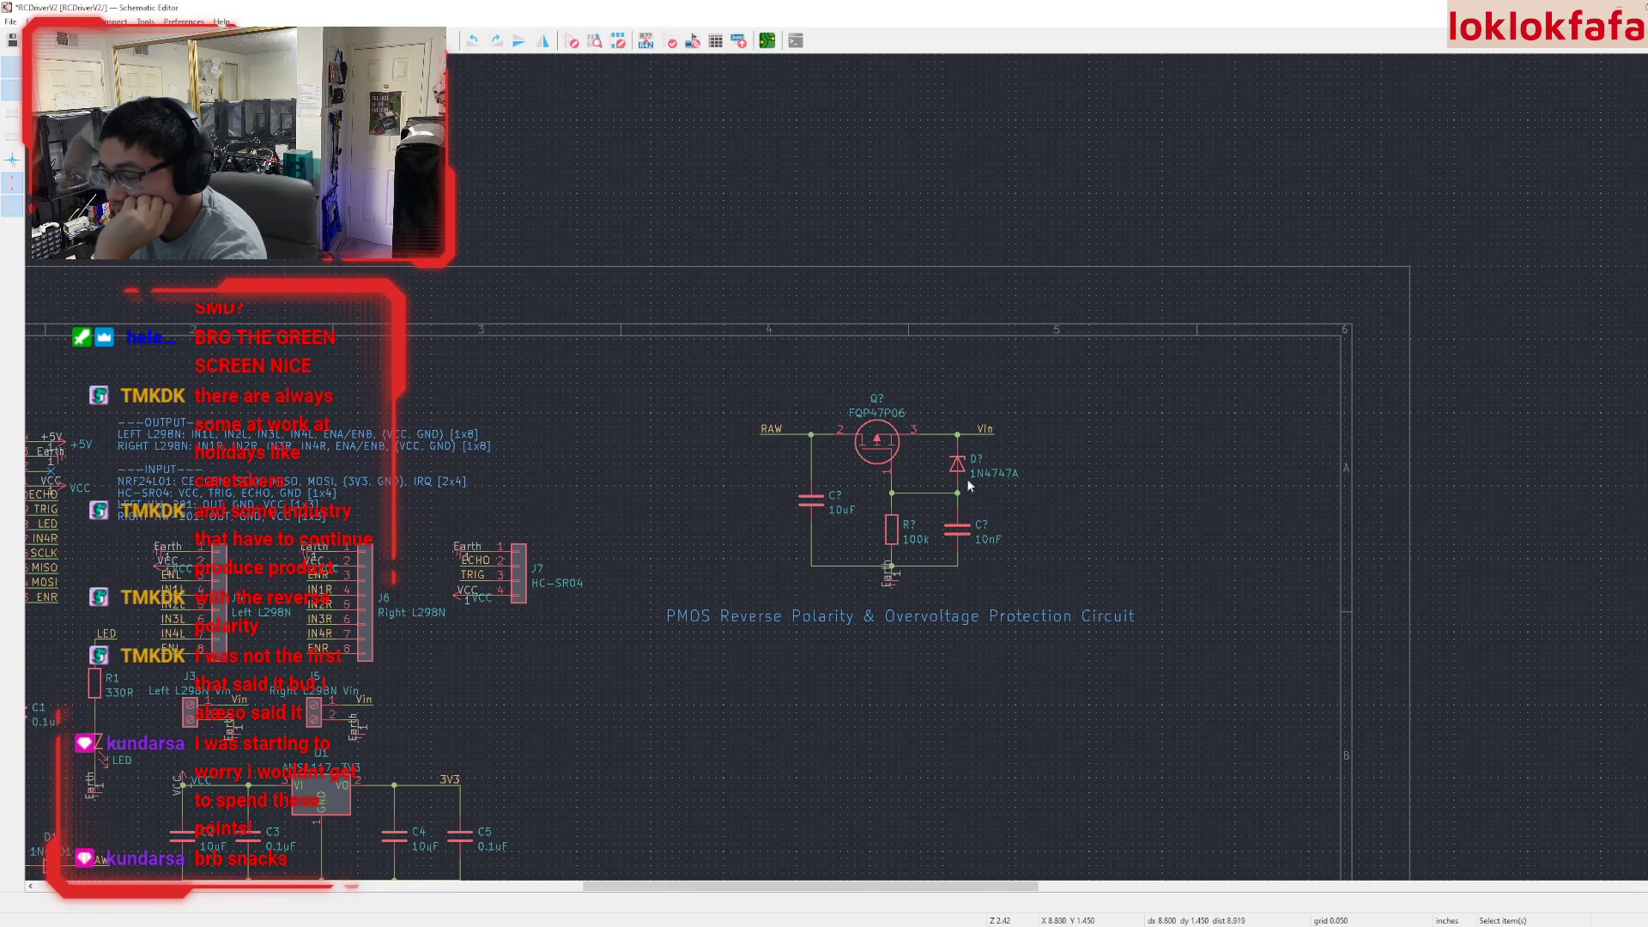
scroll(980, 462, up, 2)
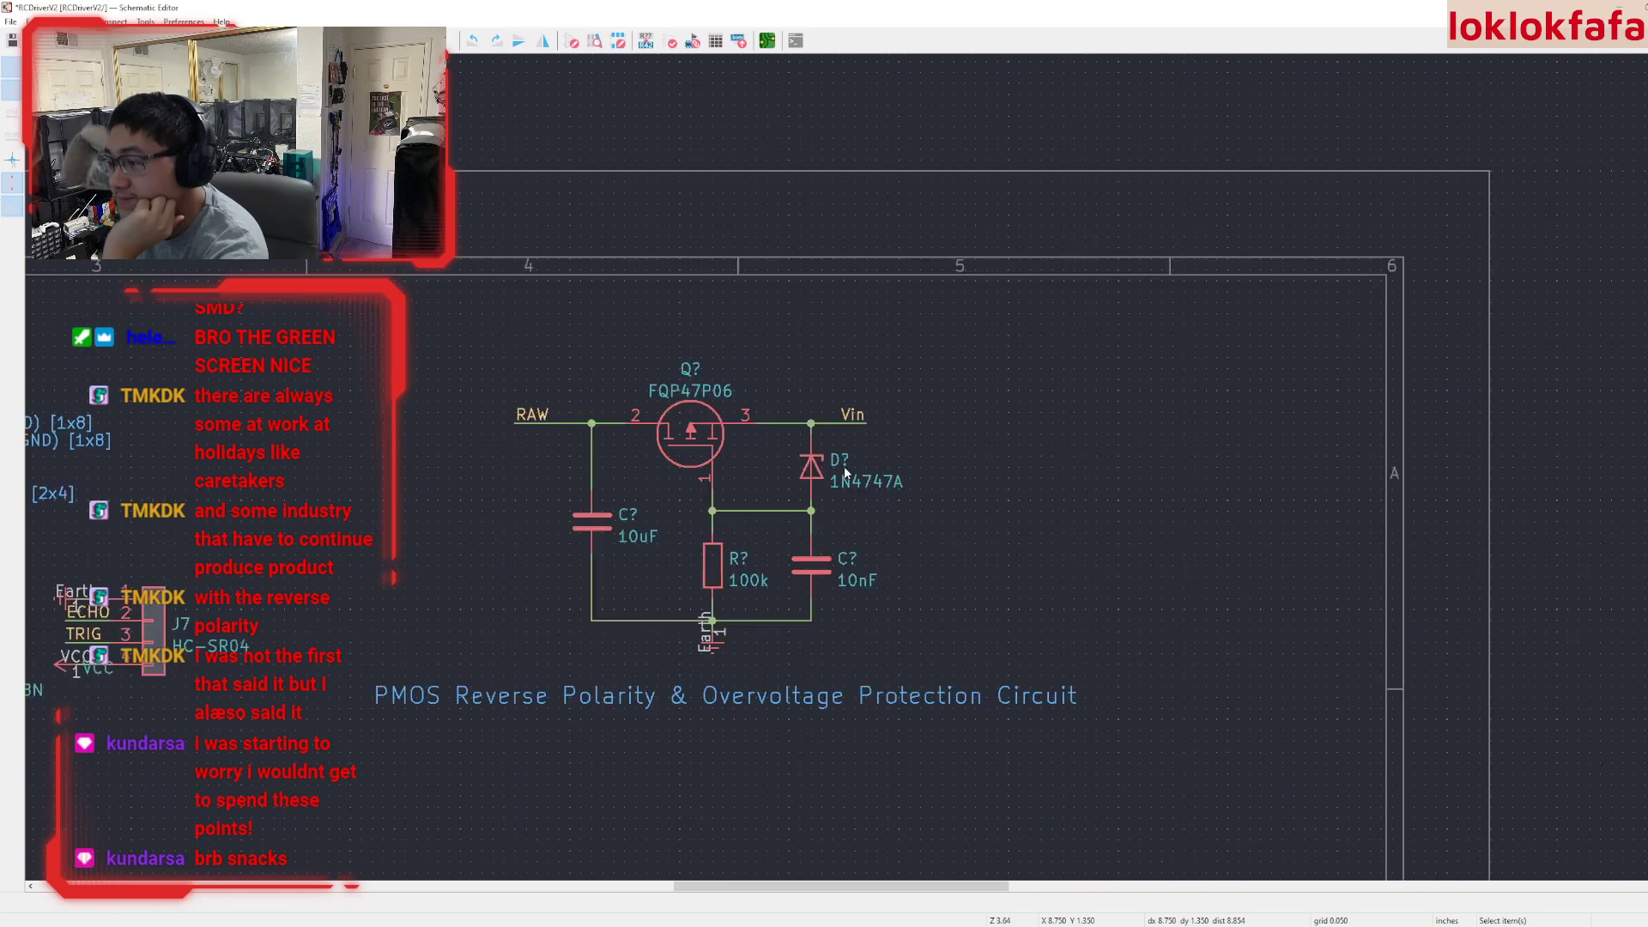
scroll(843, 466, down, 4)
middle_drag(701, 513, 1005, 377)
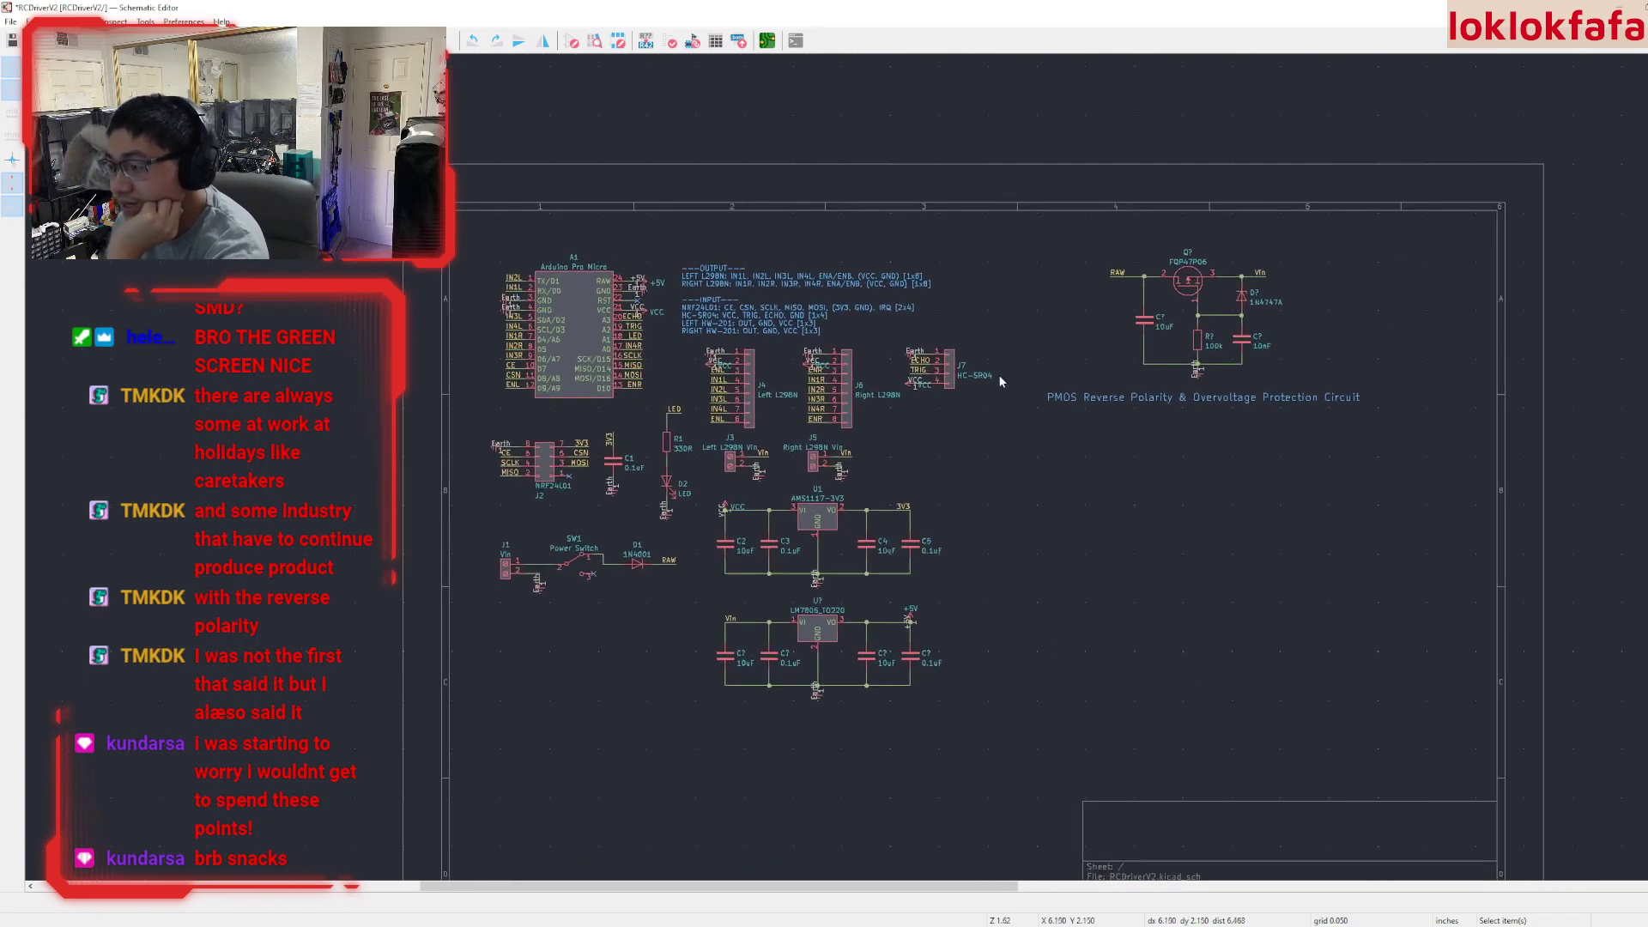
middle_drag(906, 456, 901, 447)
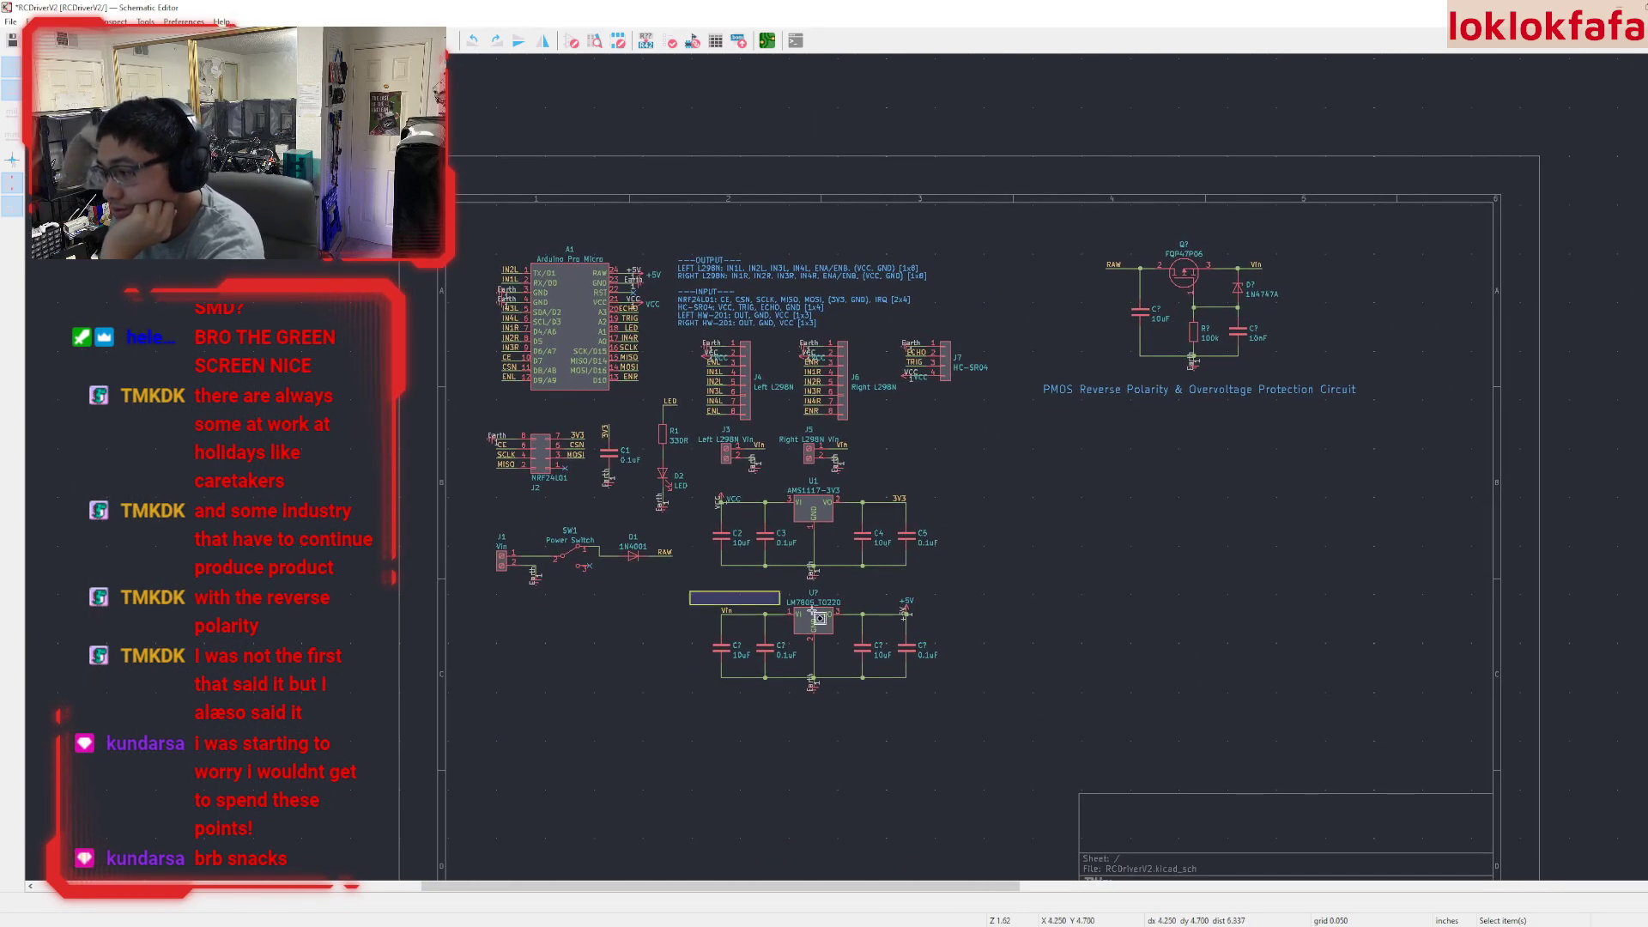
- Move the complete LM7805 regulator circuit to the free area beneath the PMOS protection circuit's caption
drag(745, 598, 967, 703)
key(m)
click(1196, 452)
click(816, 611)
ctrl+scroll(816, 593, right, 4)
- Duplicate the PMOS circuit caption, change the copy to "5V Fixed Voltage Regulator Circuit" and place it beneath the LM7805 circuit
click(998, 402)
key(ctrl+d)
double_click(882, 592)
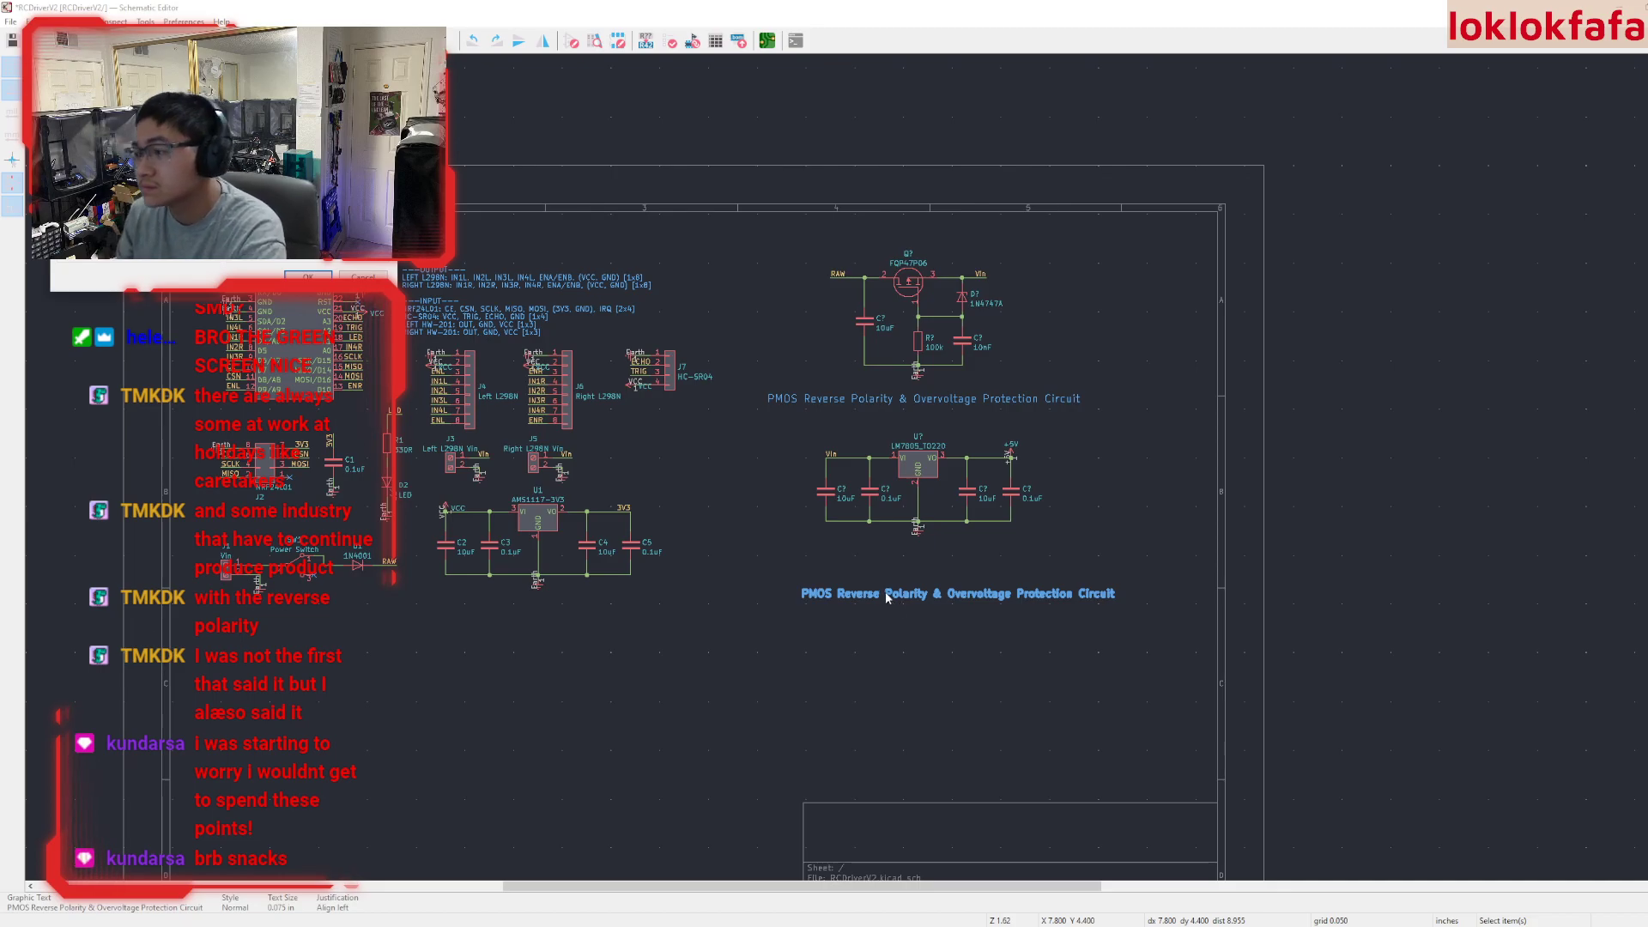
key(Return)
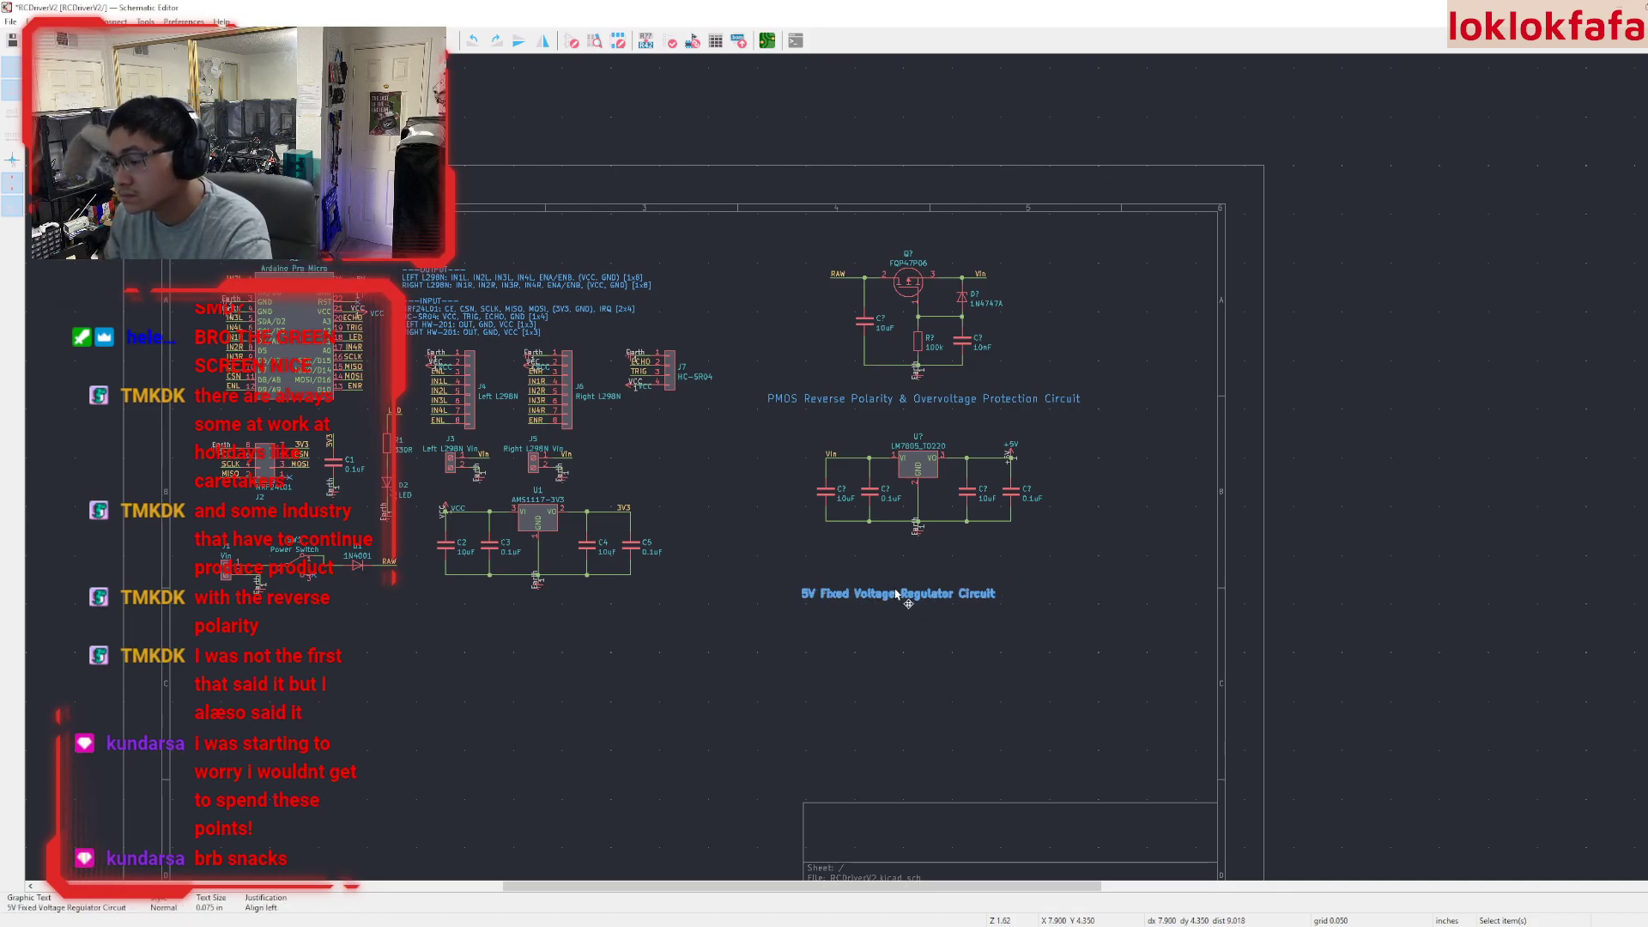
key(m)
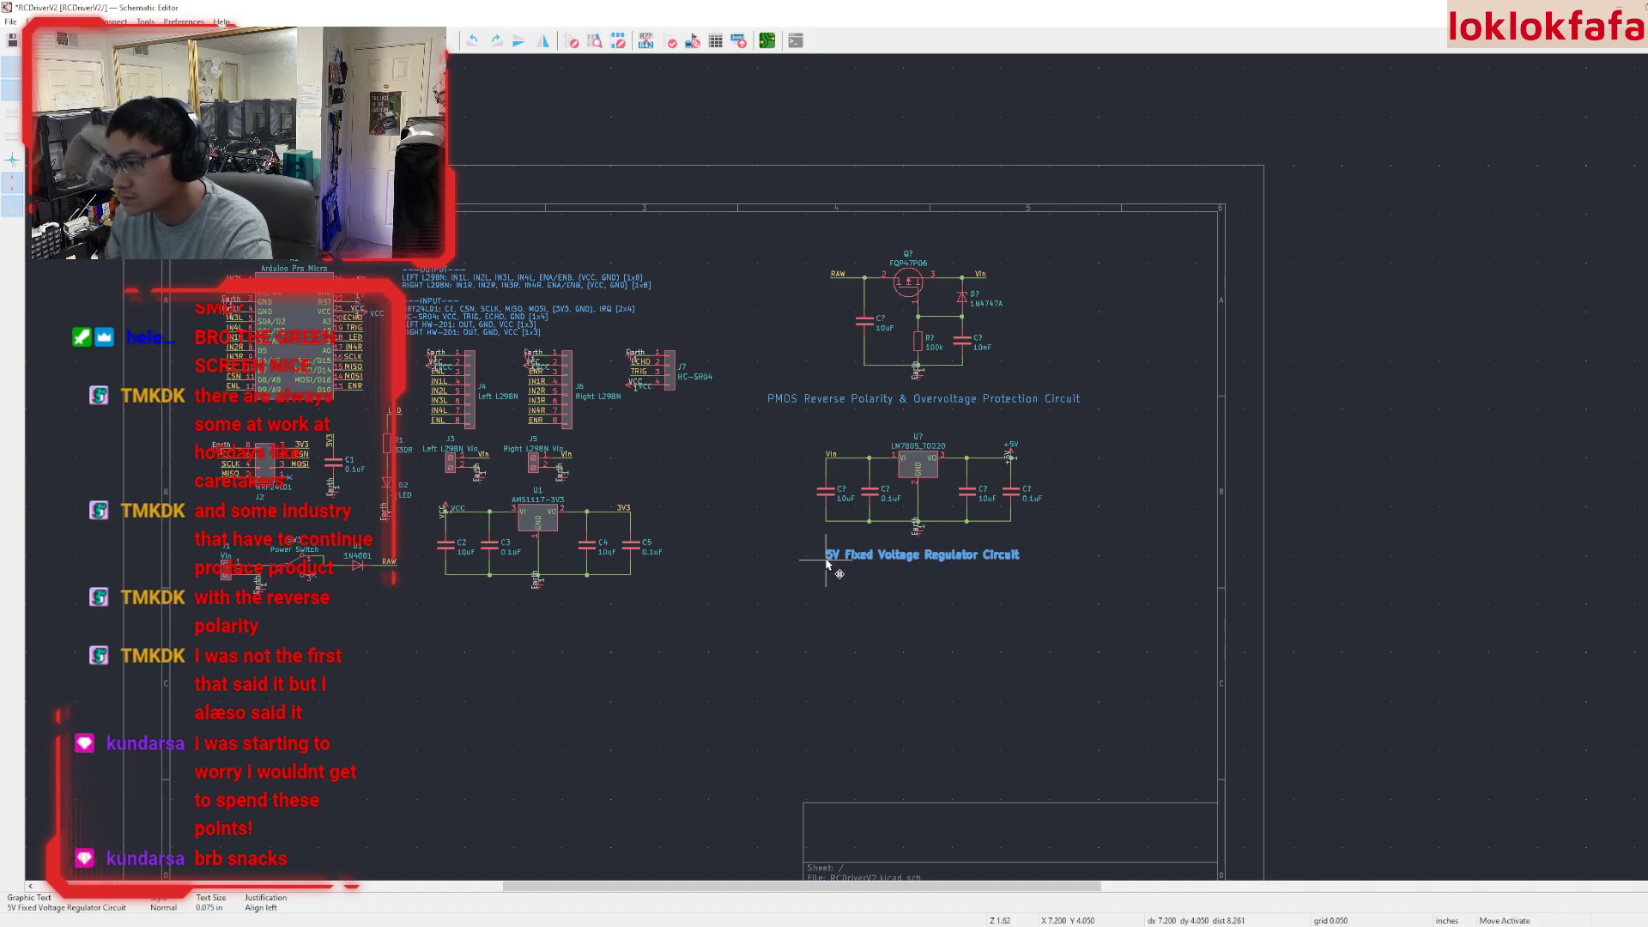
click(822, 554)
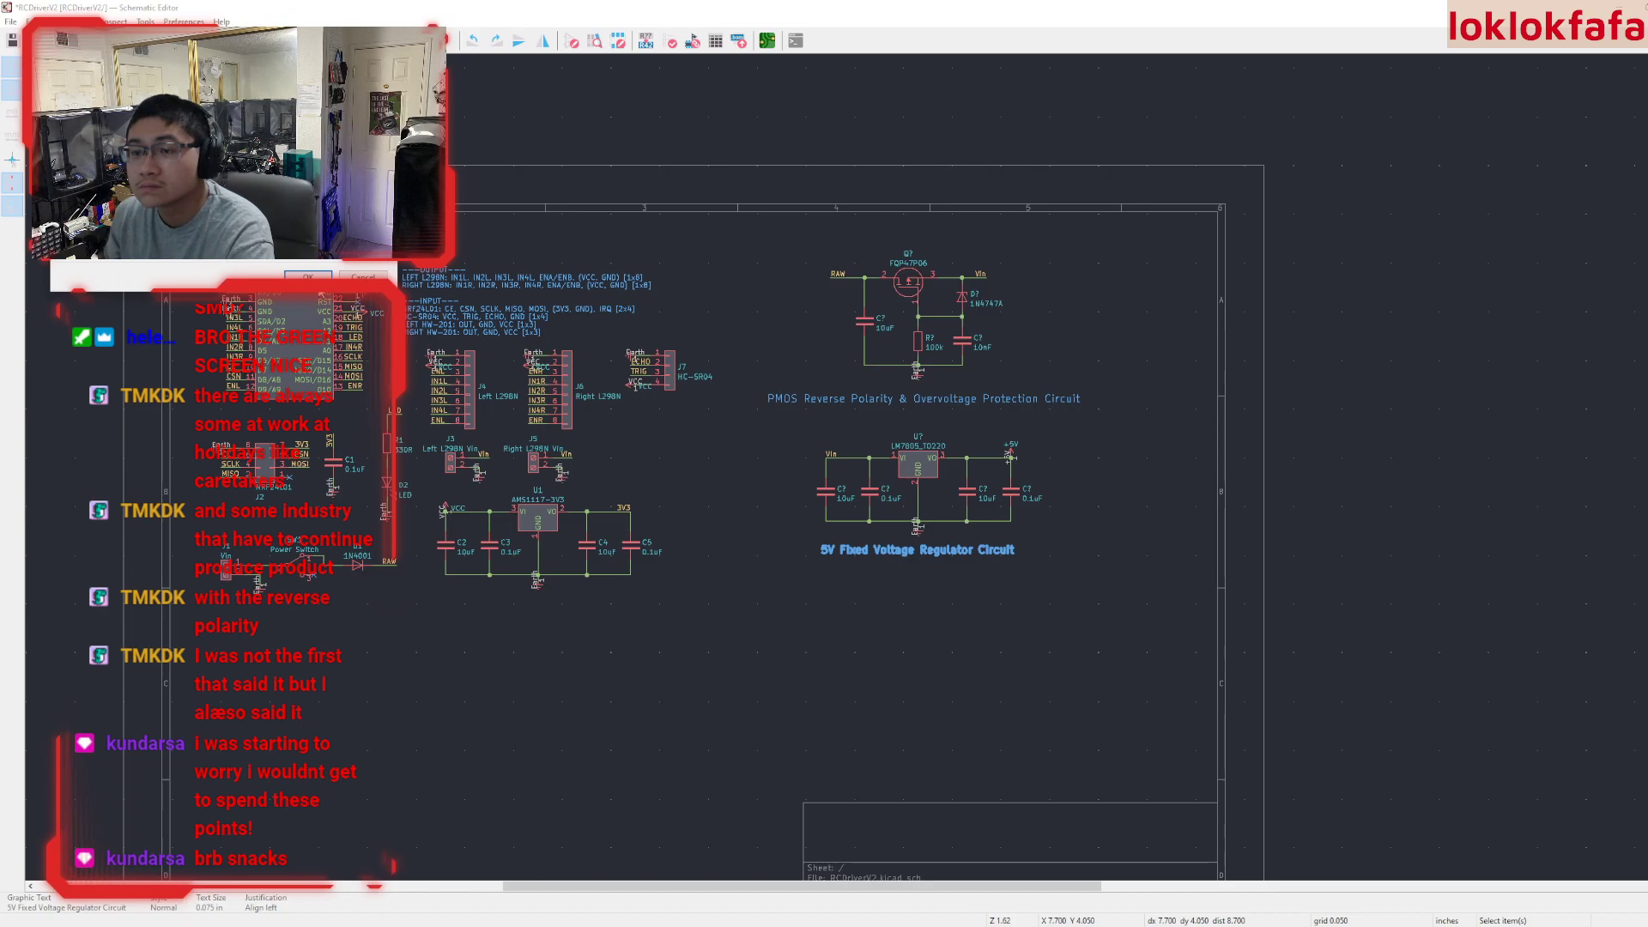
scroll(925, 558, up, 5)
key(m)
click(556, 592)
scroll(671, 661, down, 3)
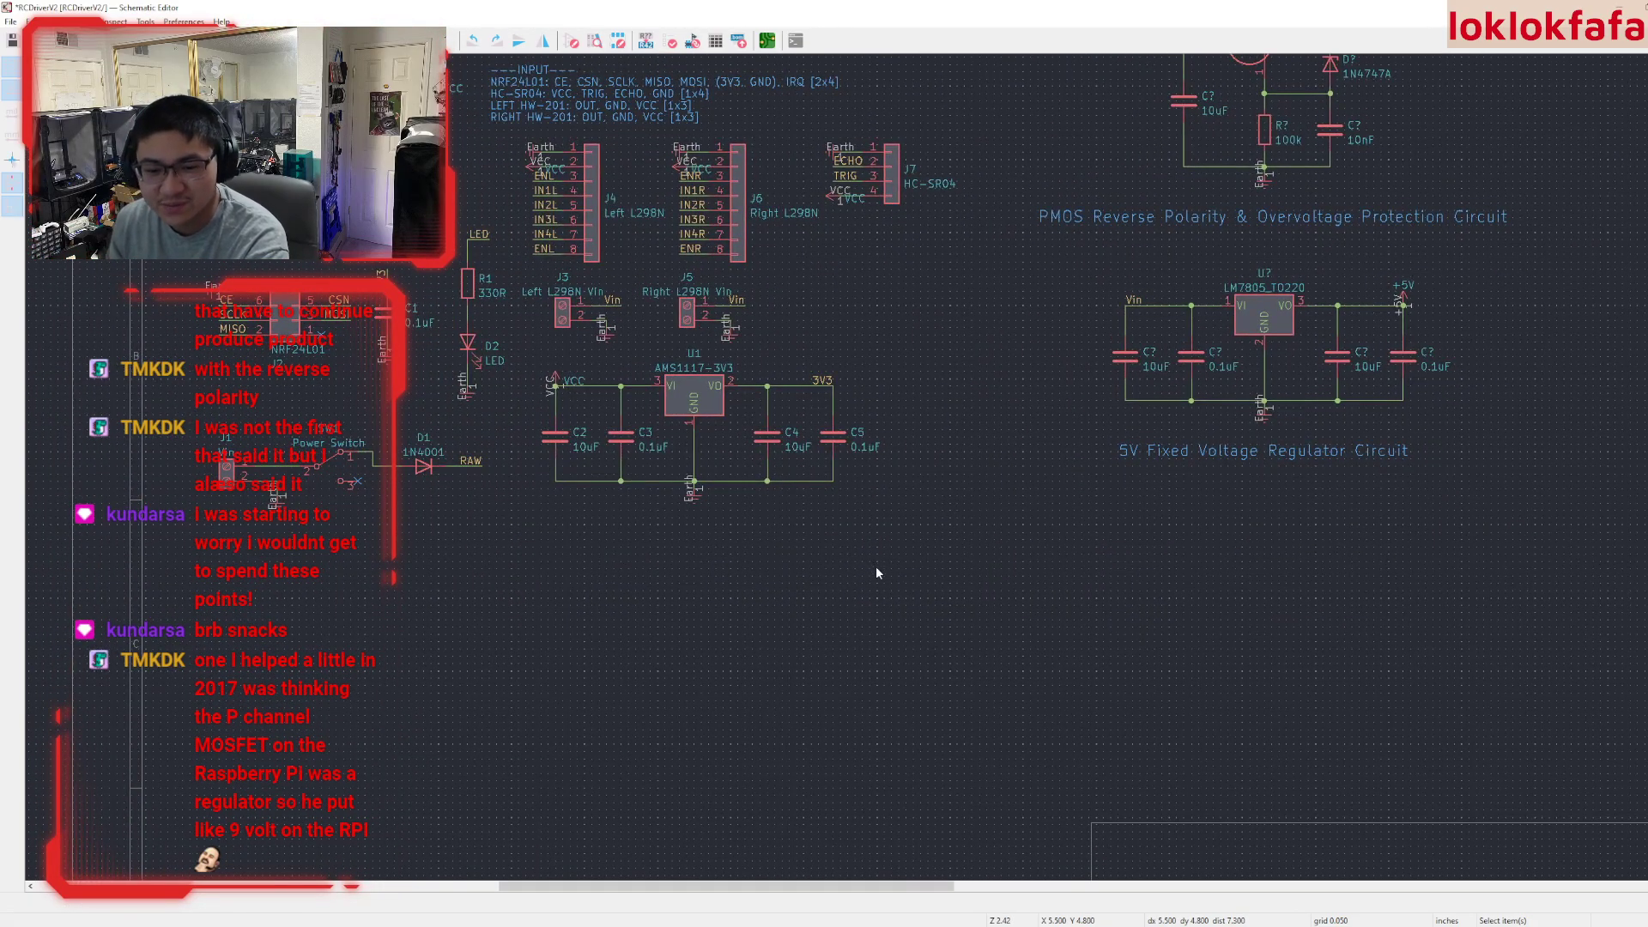
- Move the complete AMS1117-3V3 regulator circuit to the area beneath the 5V regulator circuit's caption
drag(886, 574, 520, 350)
drag(631, 412, 1223, 581)
key(F4)
- Centre the 5V Fixed Voltage Regulator Circuit caption under the LM7805 circuit
click(893, 450)
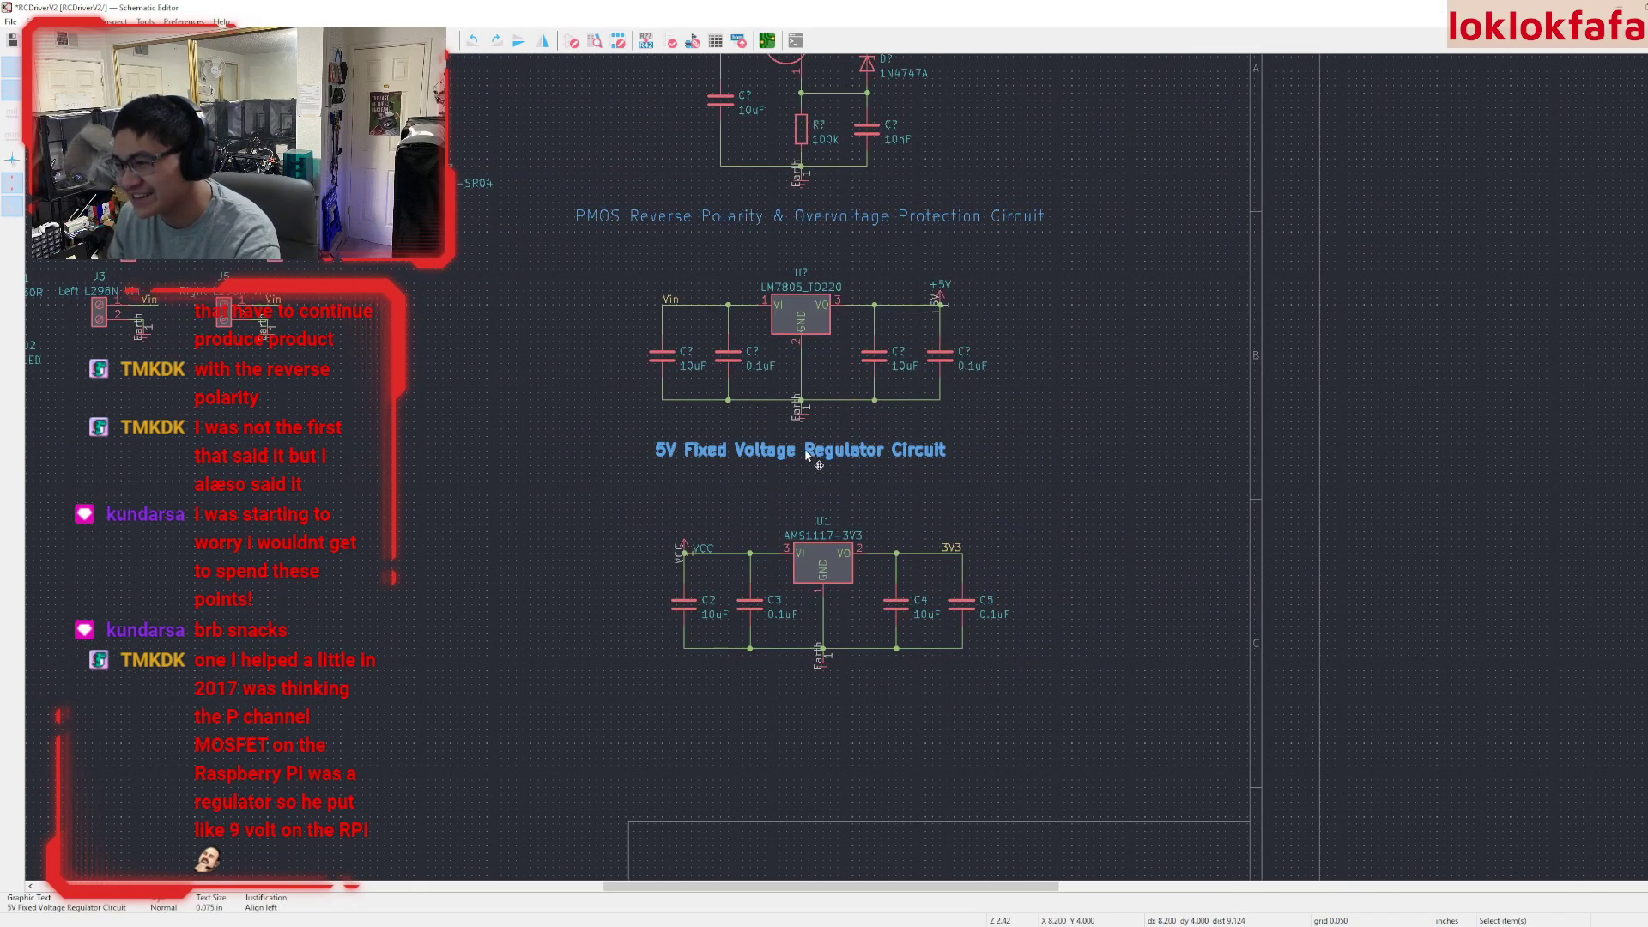
key(m)
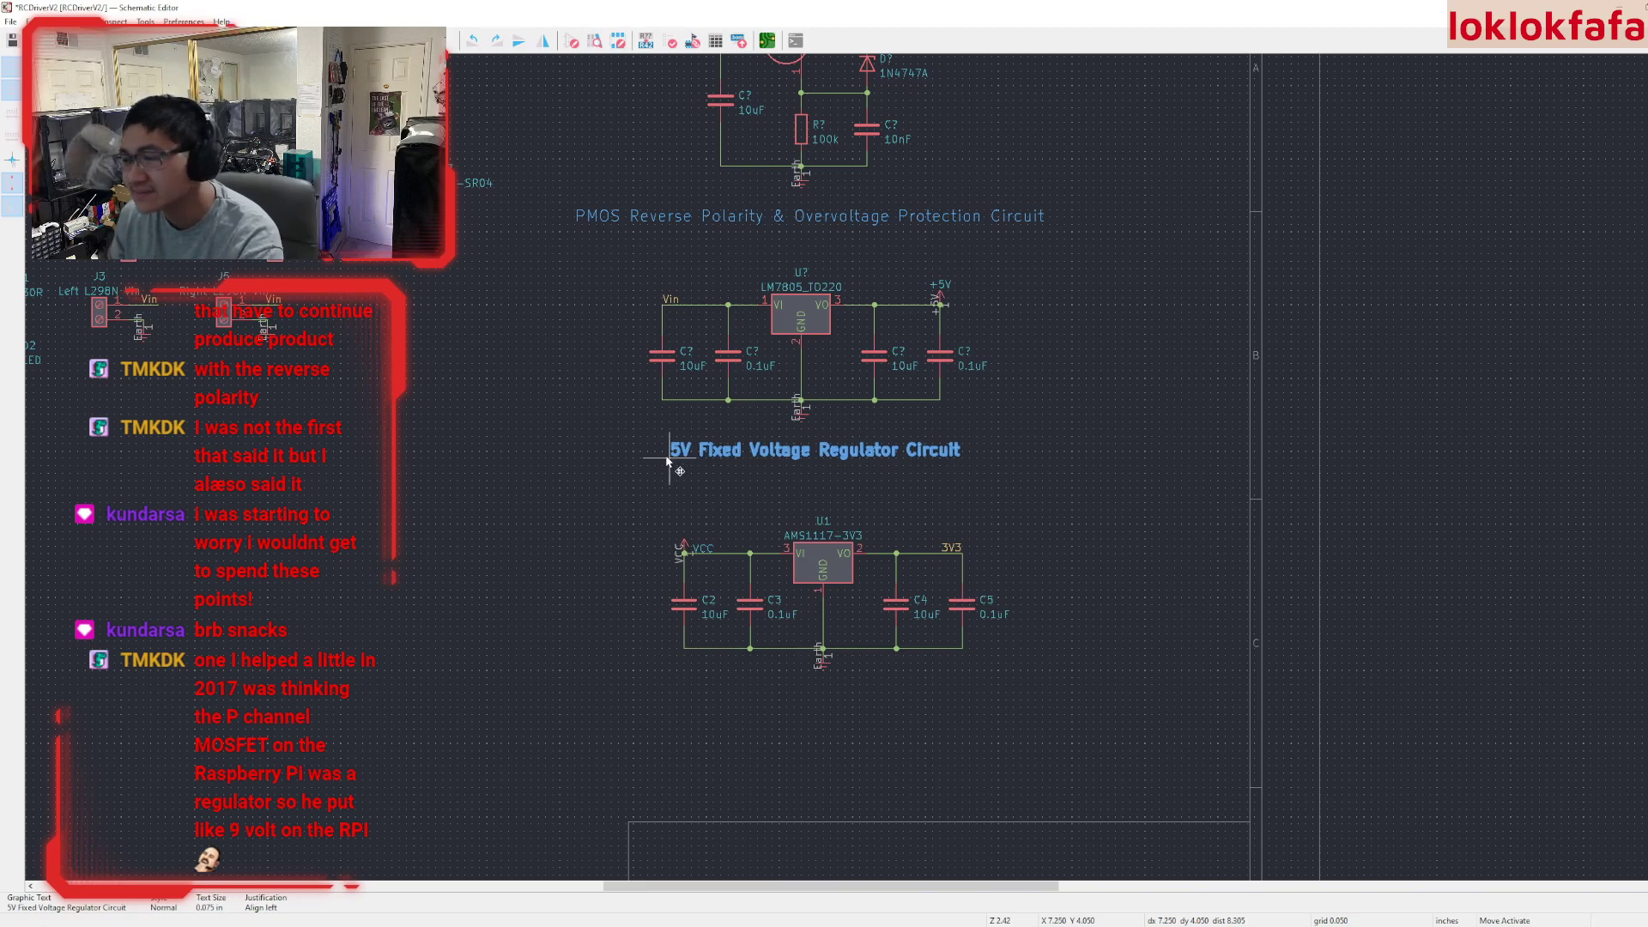
click(664, 461)
click(1007, 497)
- Align the AMS1117-3V3 circuit directly below the LM7805 circuit, closer to the 5V caption
middle_drag(1007, 497, 997, 455)
drag(609, 468, 1135, 670)
key(m)
click(796, 486)
click(991, 491)
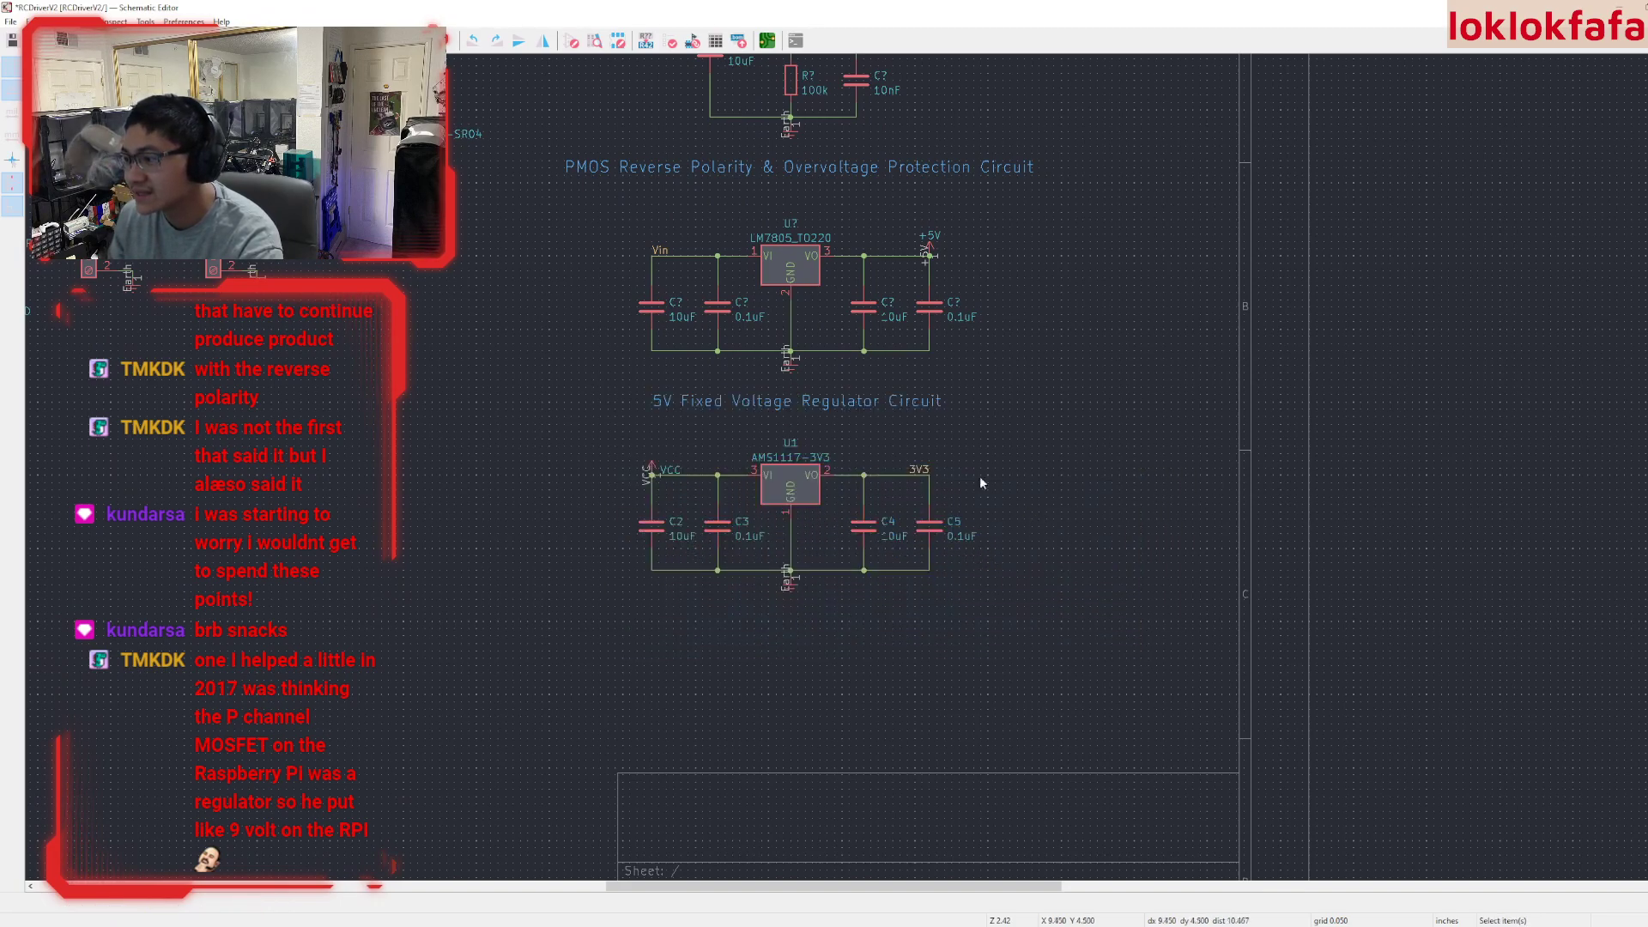
- Duplicate the 5V regulator caption beneath the AMS1117-3V3 circuit and change the copy to "3.3V Fixed Voltage Regulator Circuit"
click(883, 401)
key(ctrl+d)
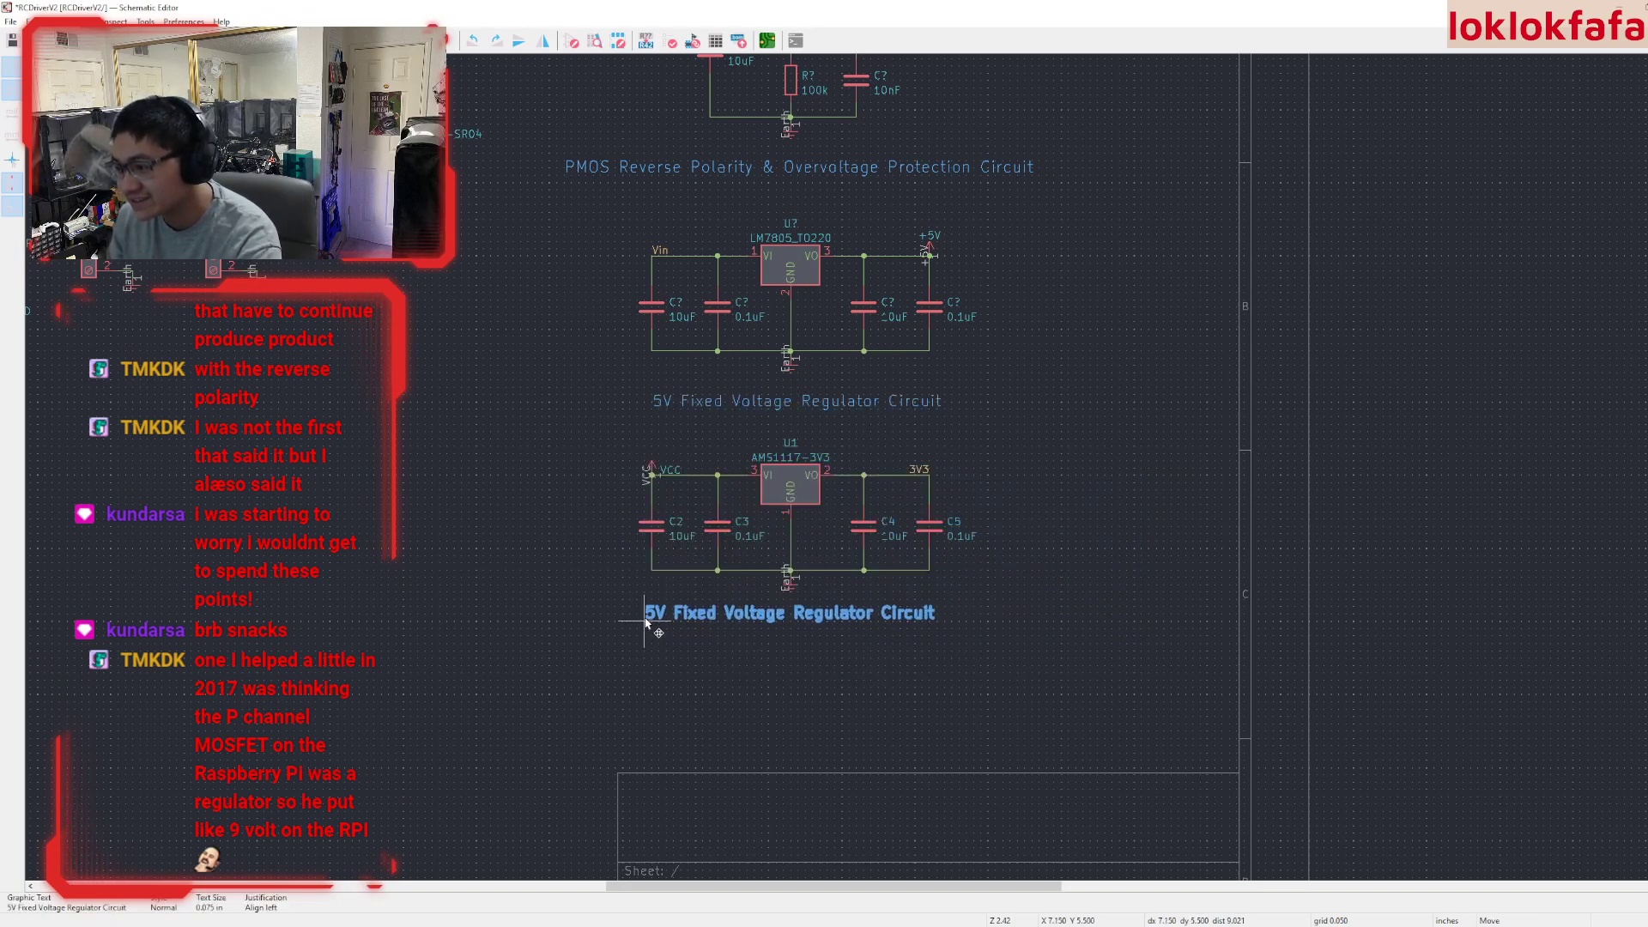
double_click(752, 623)
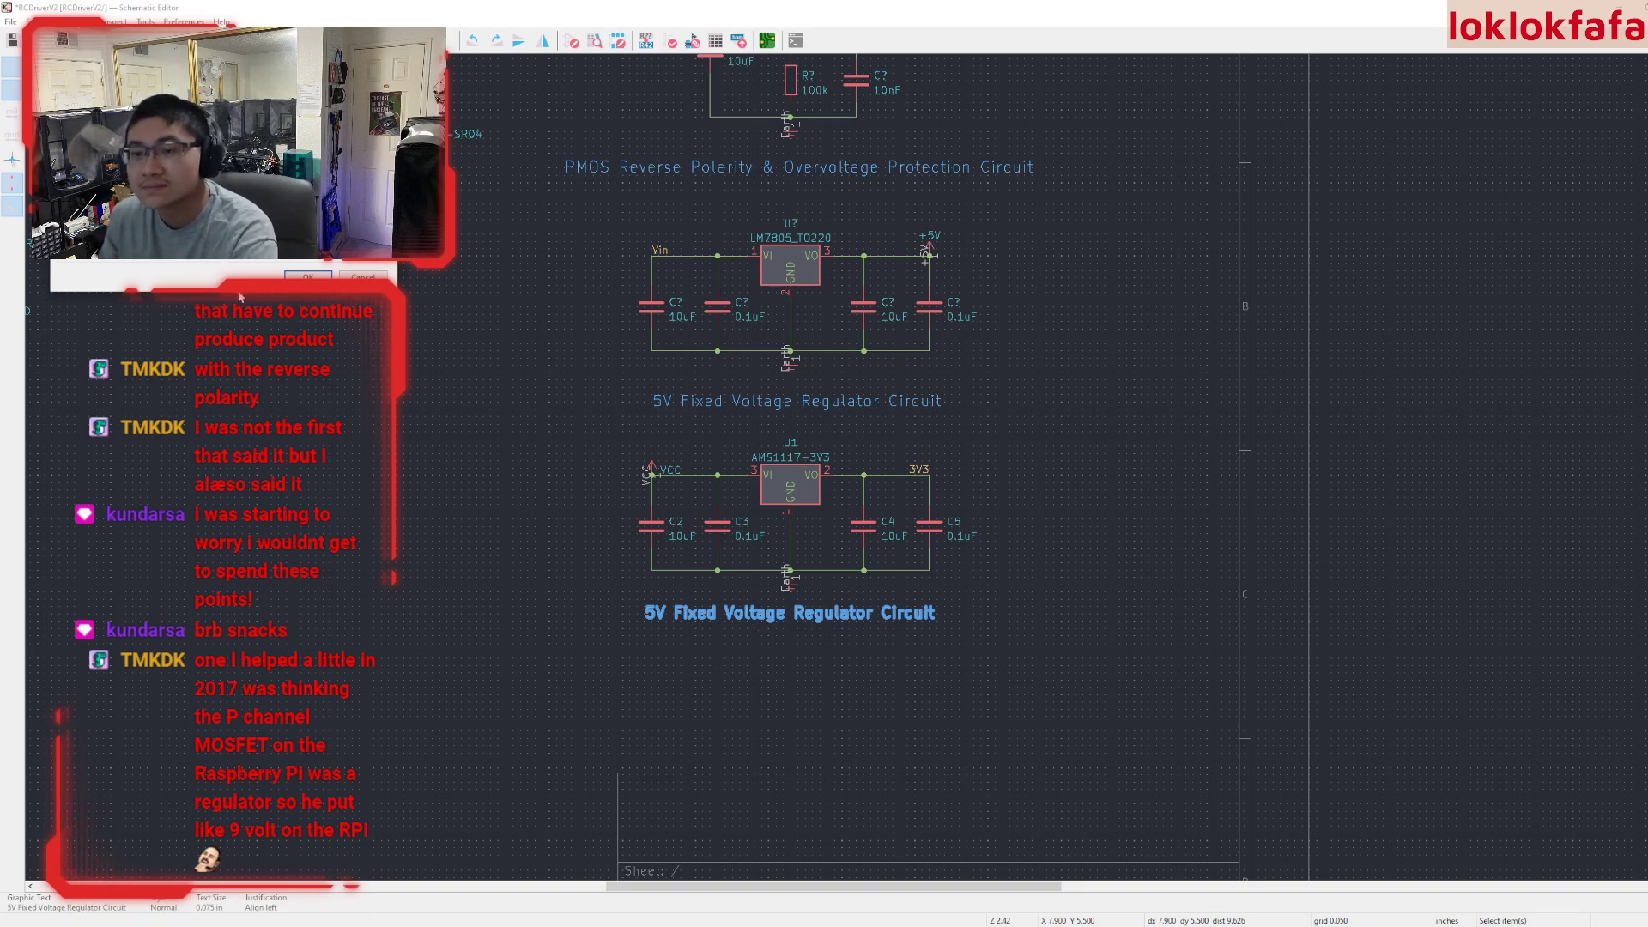
key(Return)
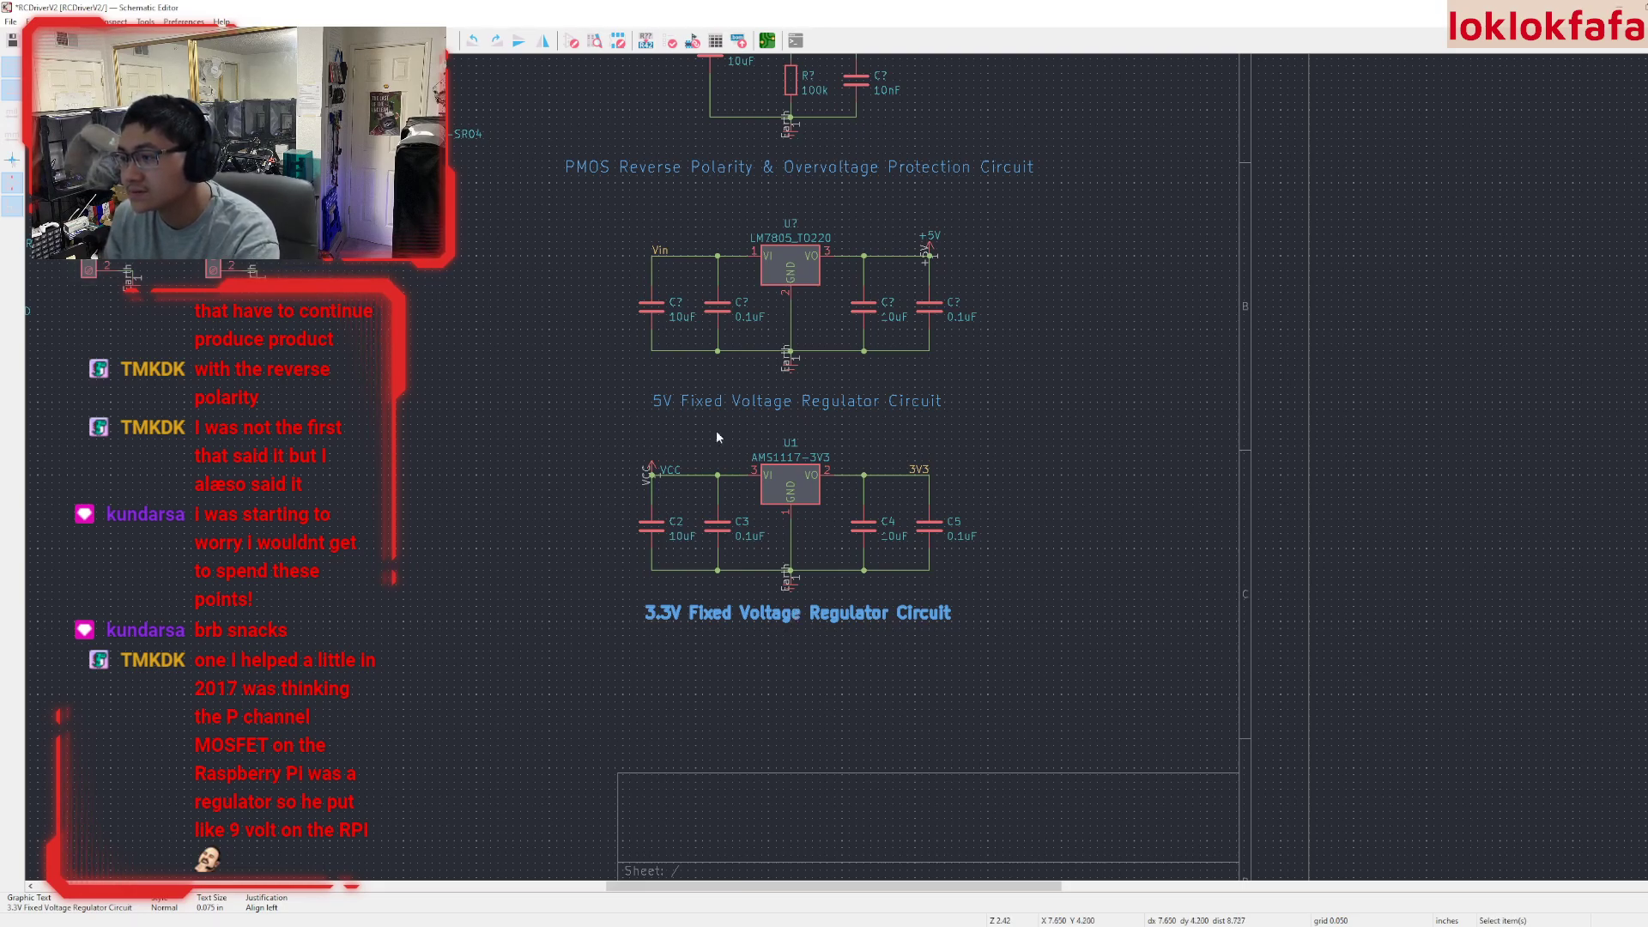
- Move the 5V Fixed Voltage Regulator Circuit caption slightly up, closer to the LM7805 circuit
click(757, 403)
key(m)
click(652, 412)
click(842, 542)
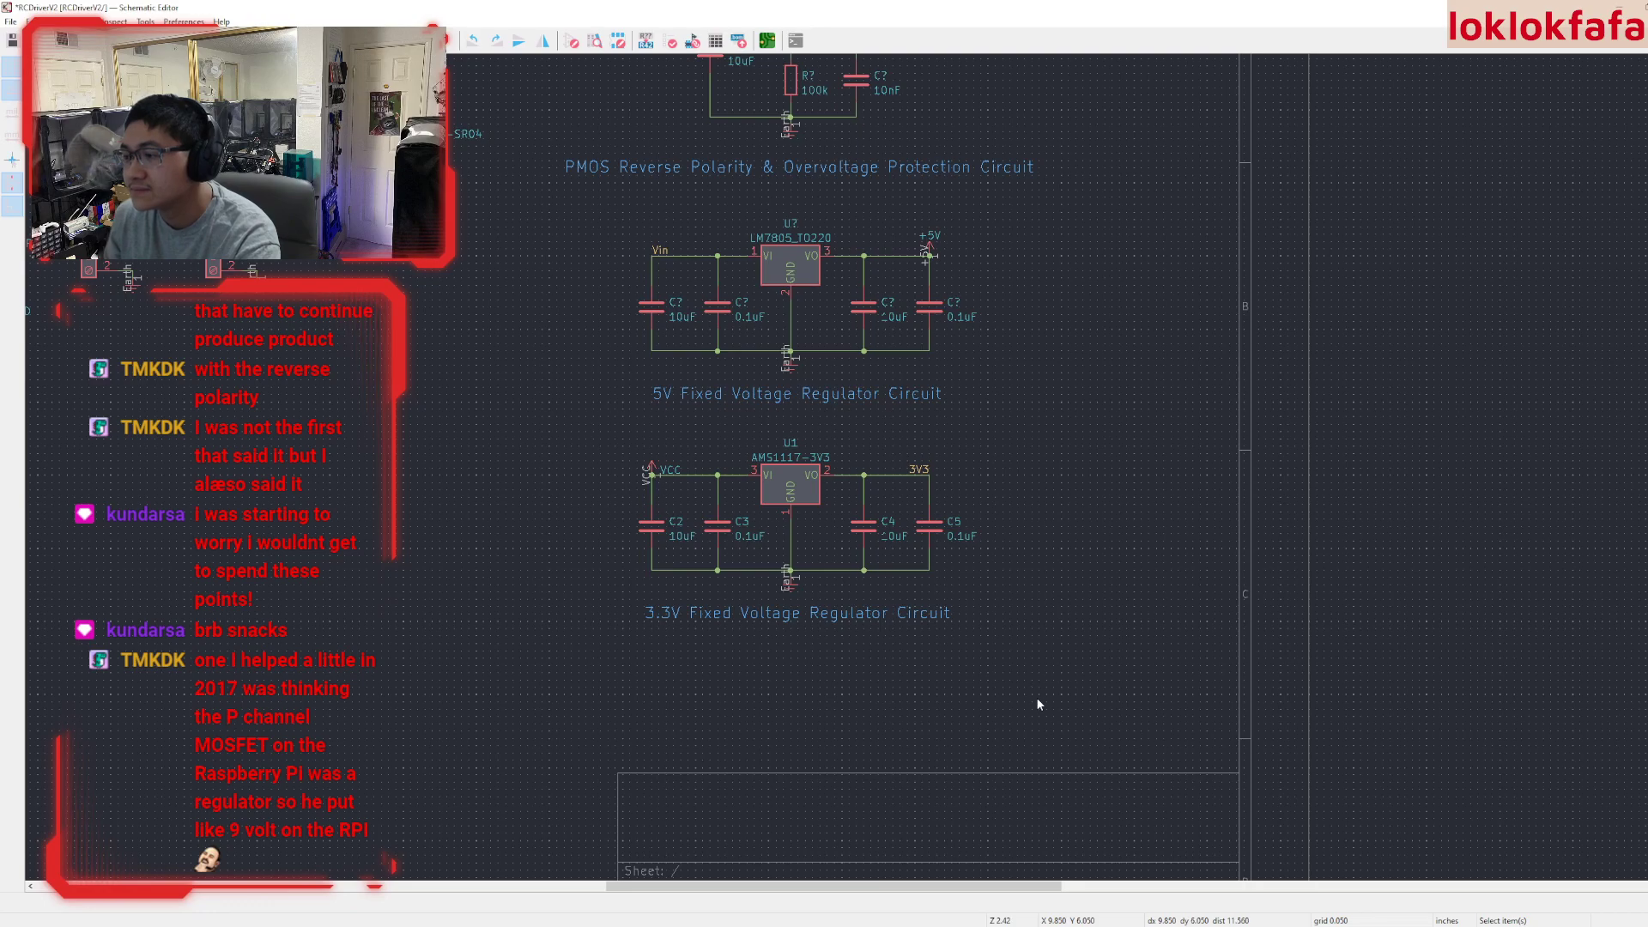
- Place a copy of the 3.3V regulator caption beneath power switch SW1 and change its text to "Power Switch"
middle_drag(207, 410, 820, 547)
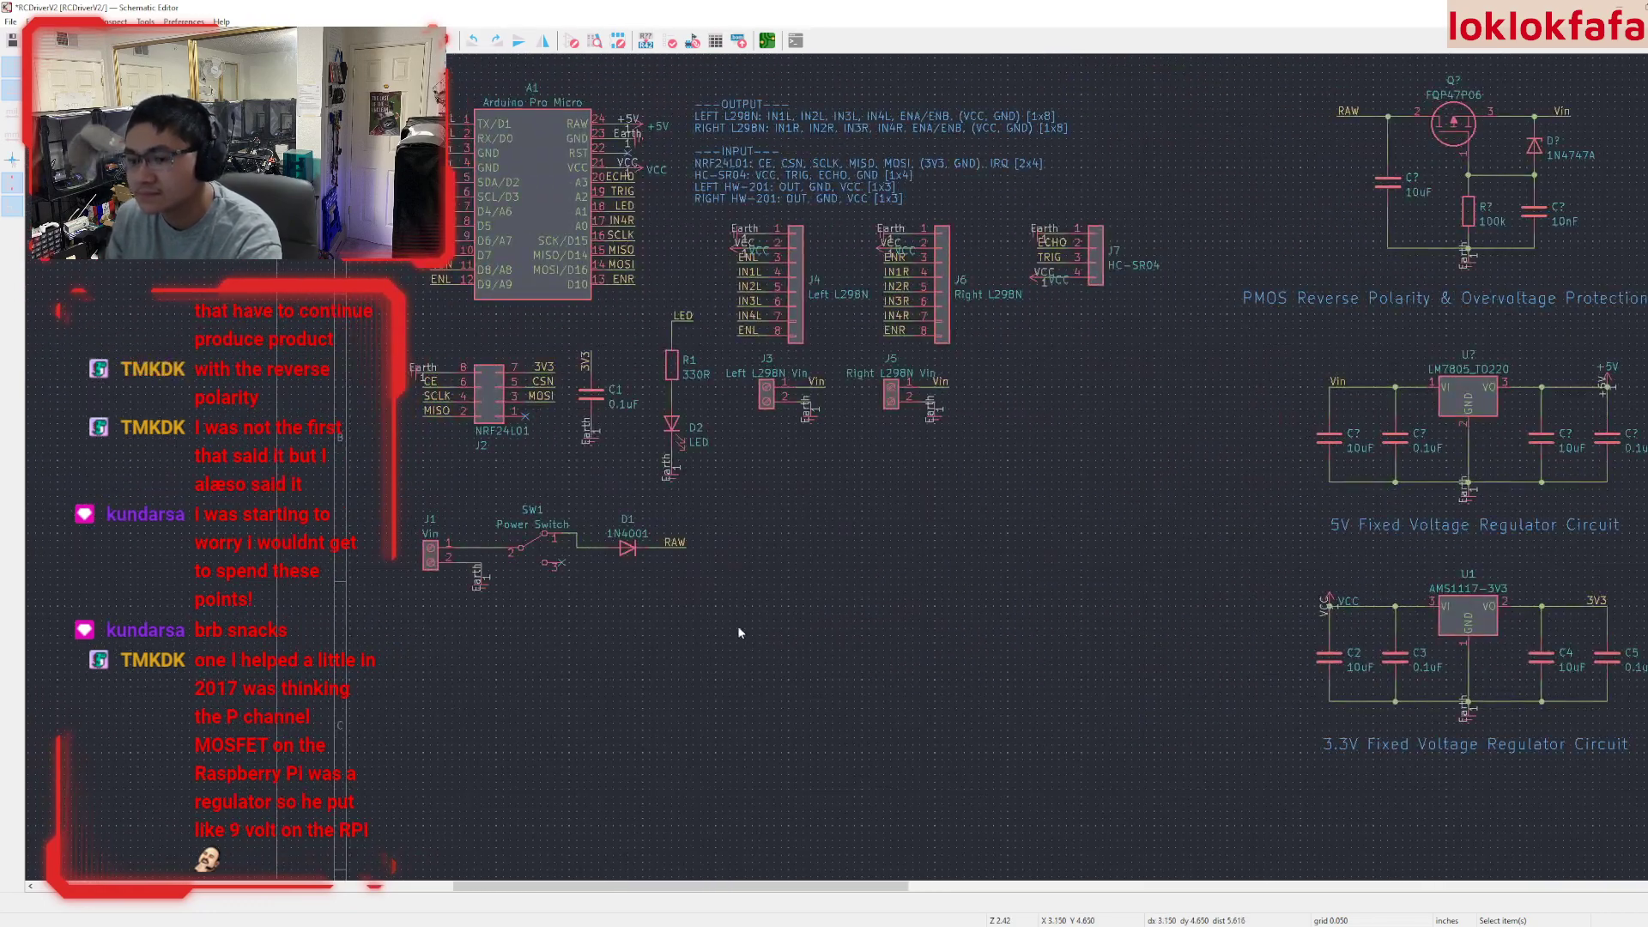
key(ctrl+d)
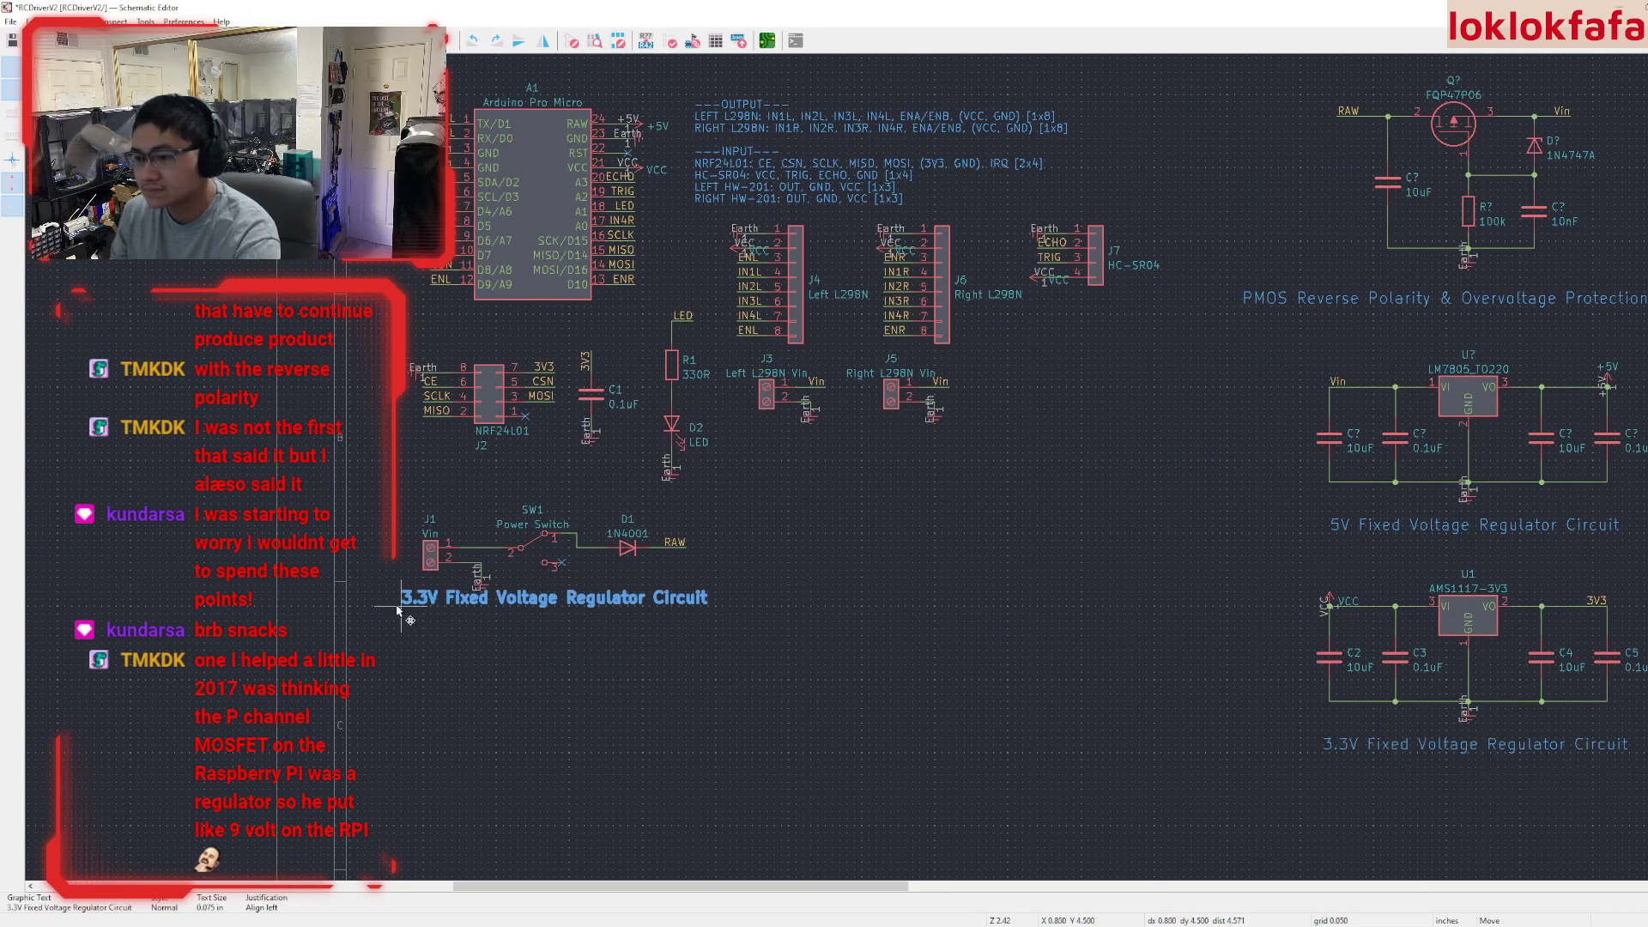
key(e)
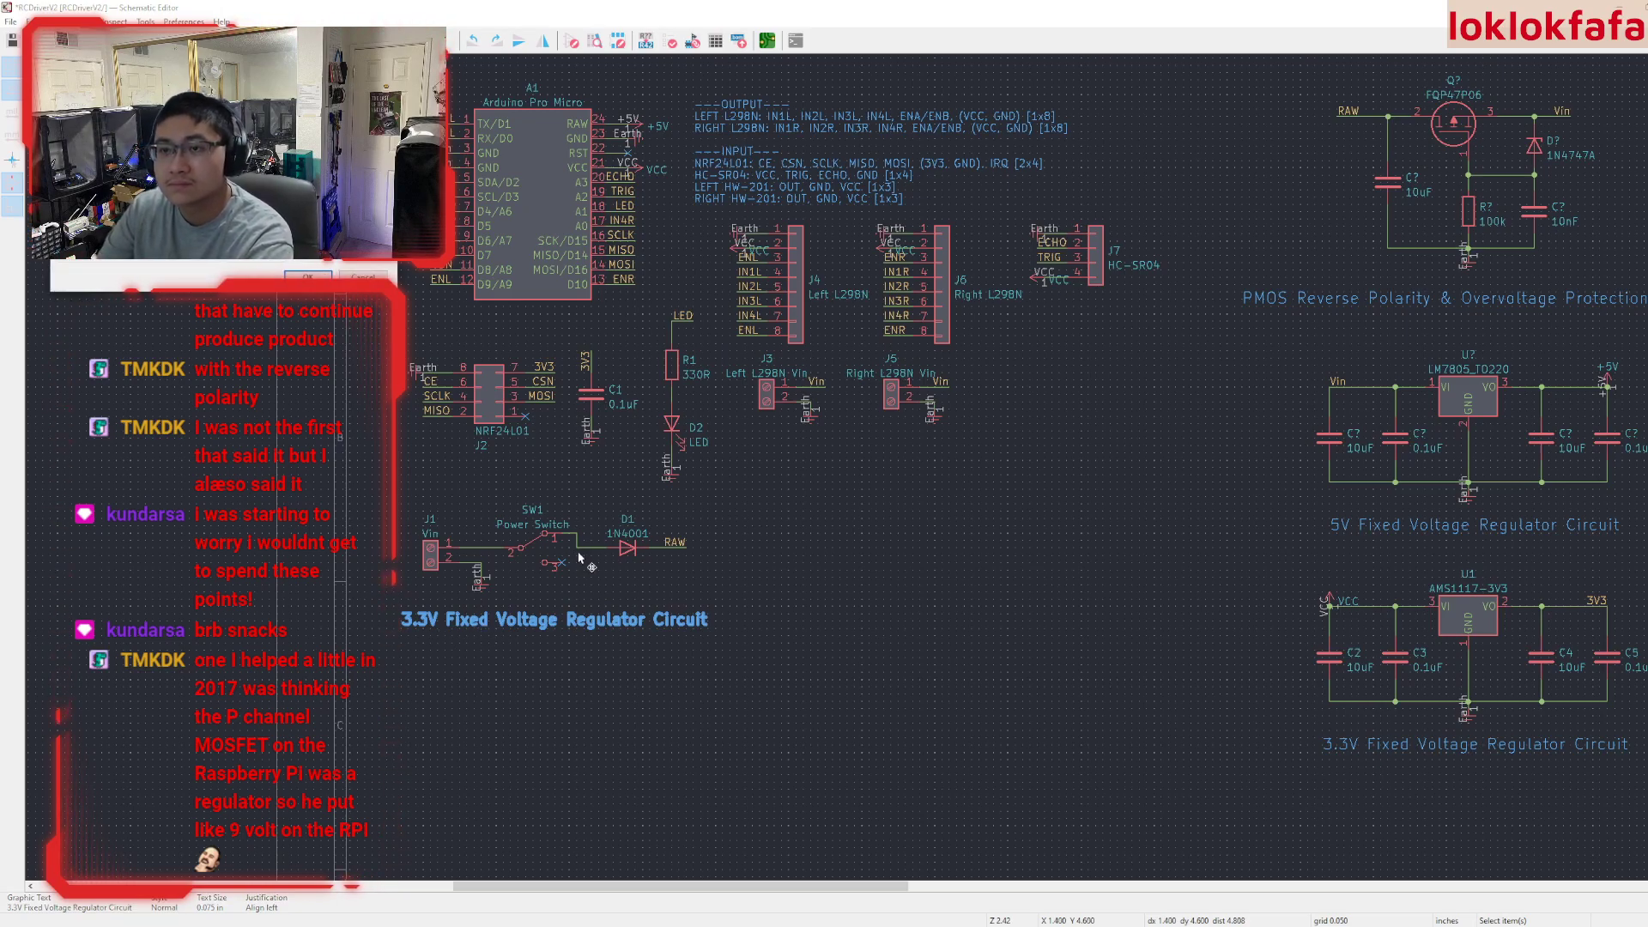
key(Return)
click(657, 663)
- Delete the 1N4001 diode D1 and move the RAW label's wire over to connect directly to the power switch output
click(628, 548)
key(Delete)
drag(643, 523, 541, 520)
click(642, 550)
- Extend the power switch caption to "Power Switch Circuit" and shift it to sit centred beneath the circuit
scroll(610, 628, up, 4)
key(e)
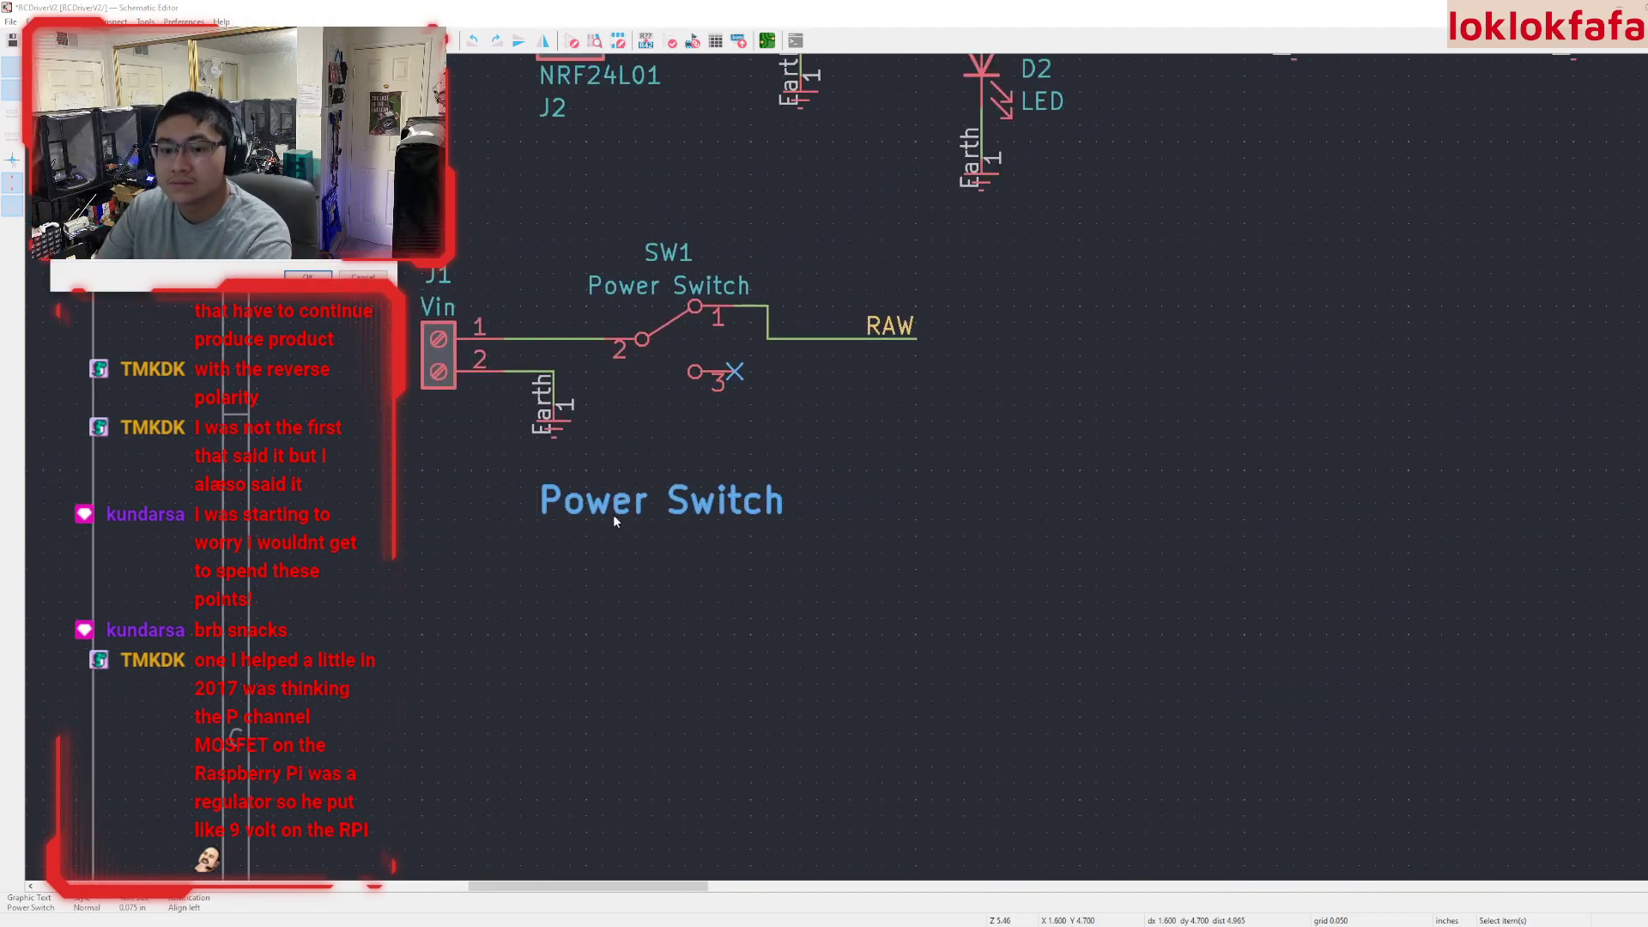
text(Circuit)
click(313, 275)
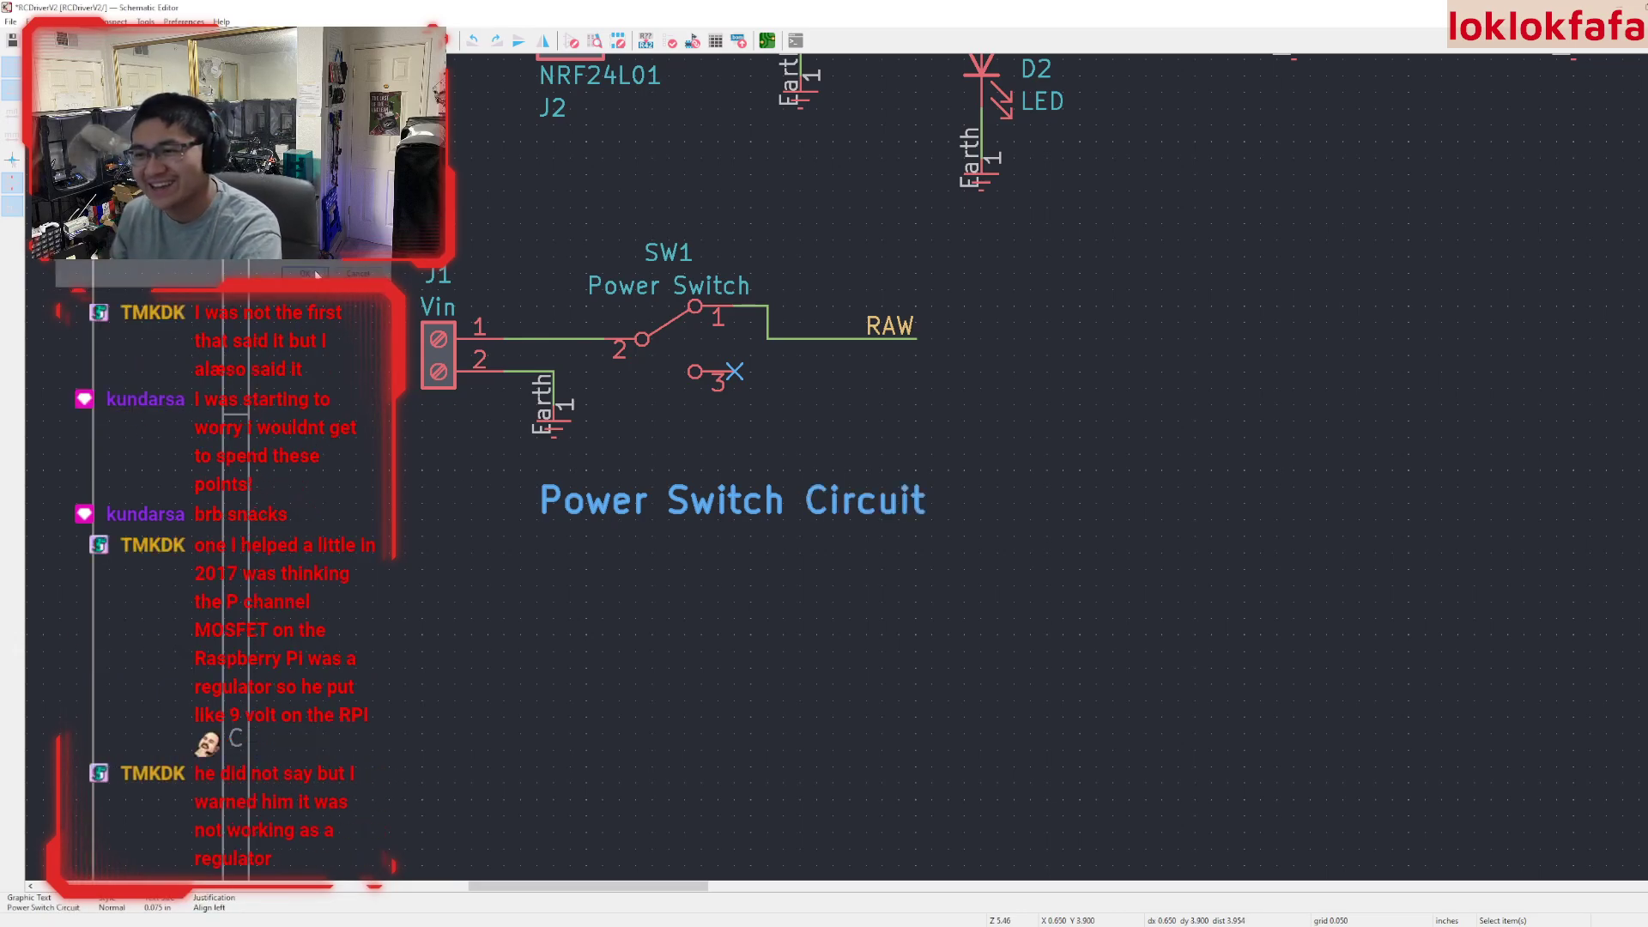
drag(728, 506, 483, 526)
click(883, 606)
- Move the power switch circuit with connector J1 and its caption down to the lower part of the sheet
scroll(883, 604, down, 5)
middle_drag(837, 466, 701, 500)
drag(945, 550, 458, 333)
drag(567, 392, 559, 670)
click(877, 445)
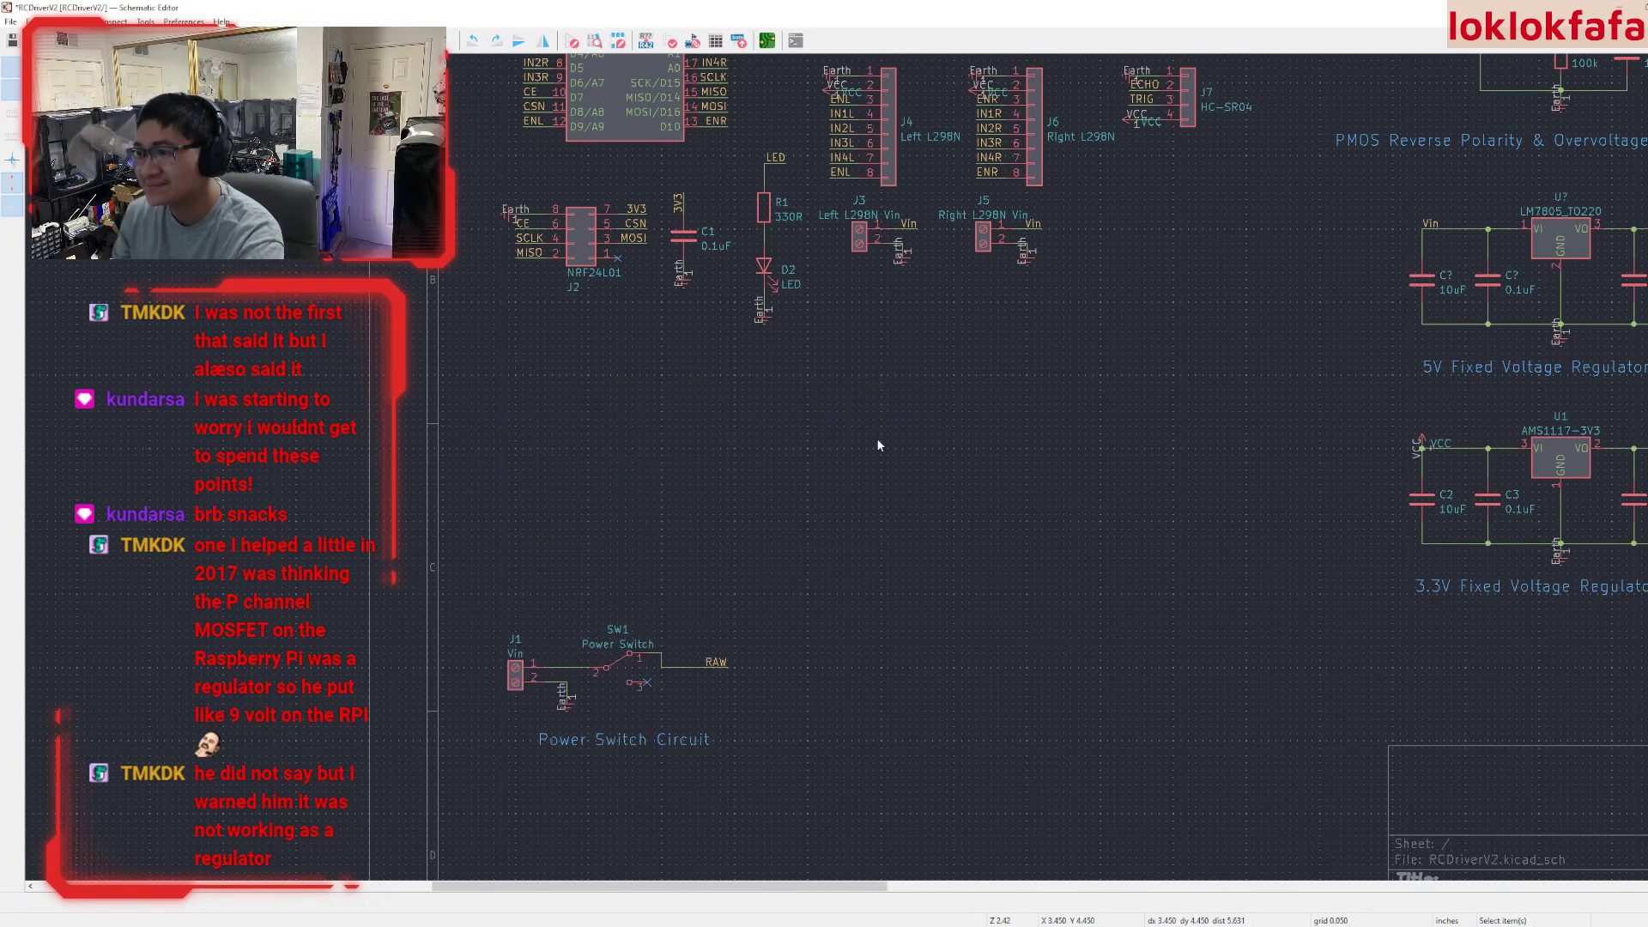
- Move the NRF24L01 circuit above the power switch circuit and caption it "NRF24L01 Wireless Tranceiver Circuit"
middle_drag(878, 444, 742, 635)
scroll(564, 543, down, 1)
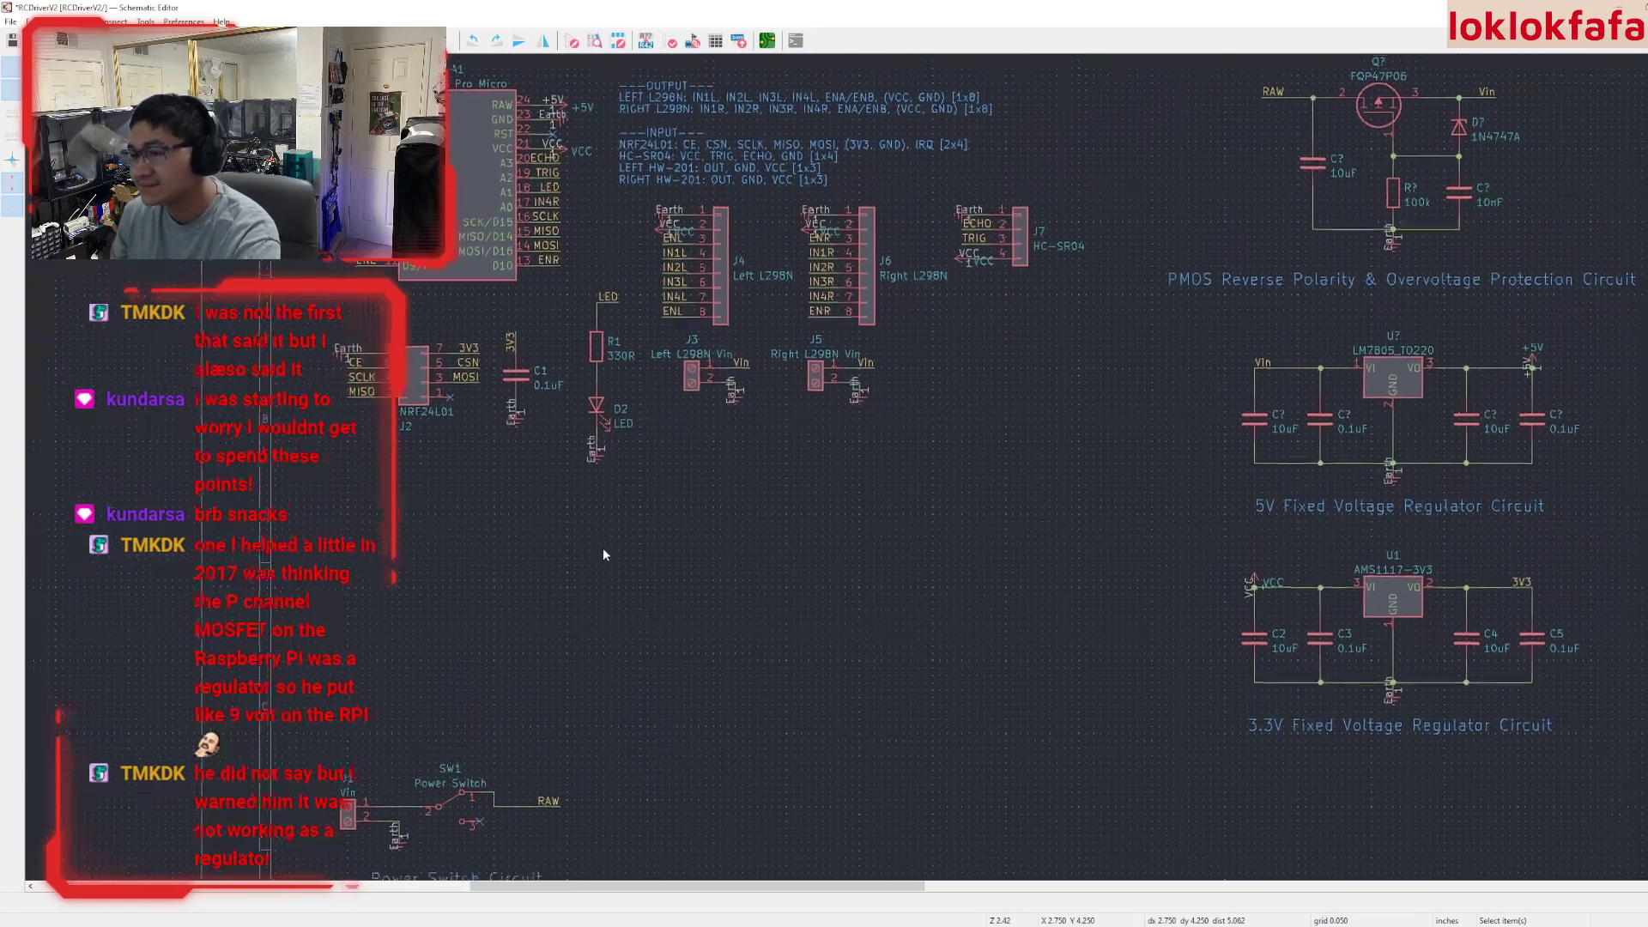
scroll(585, 554, up, 1)
drag(294, 311, 541, 462)
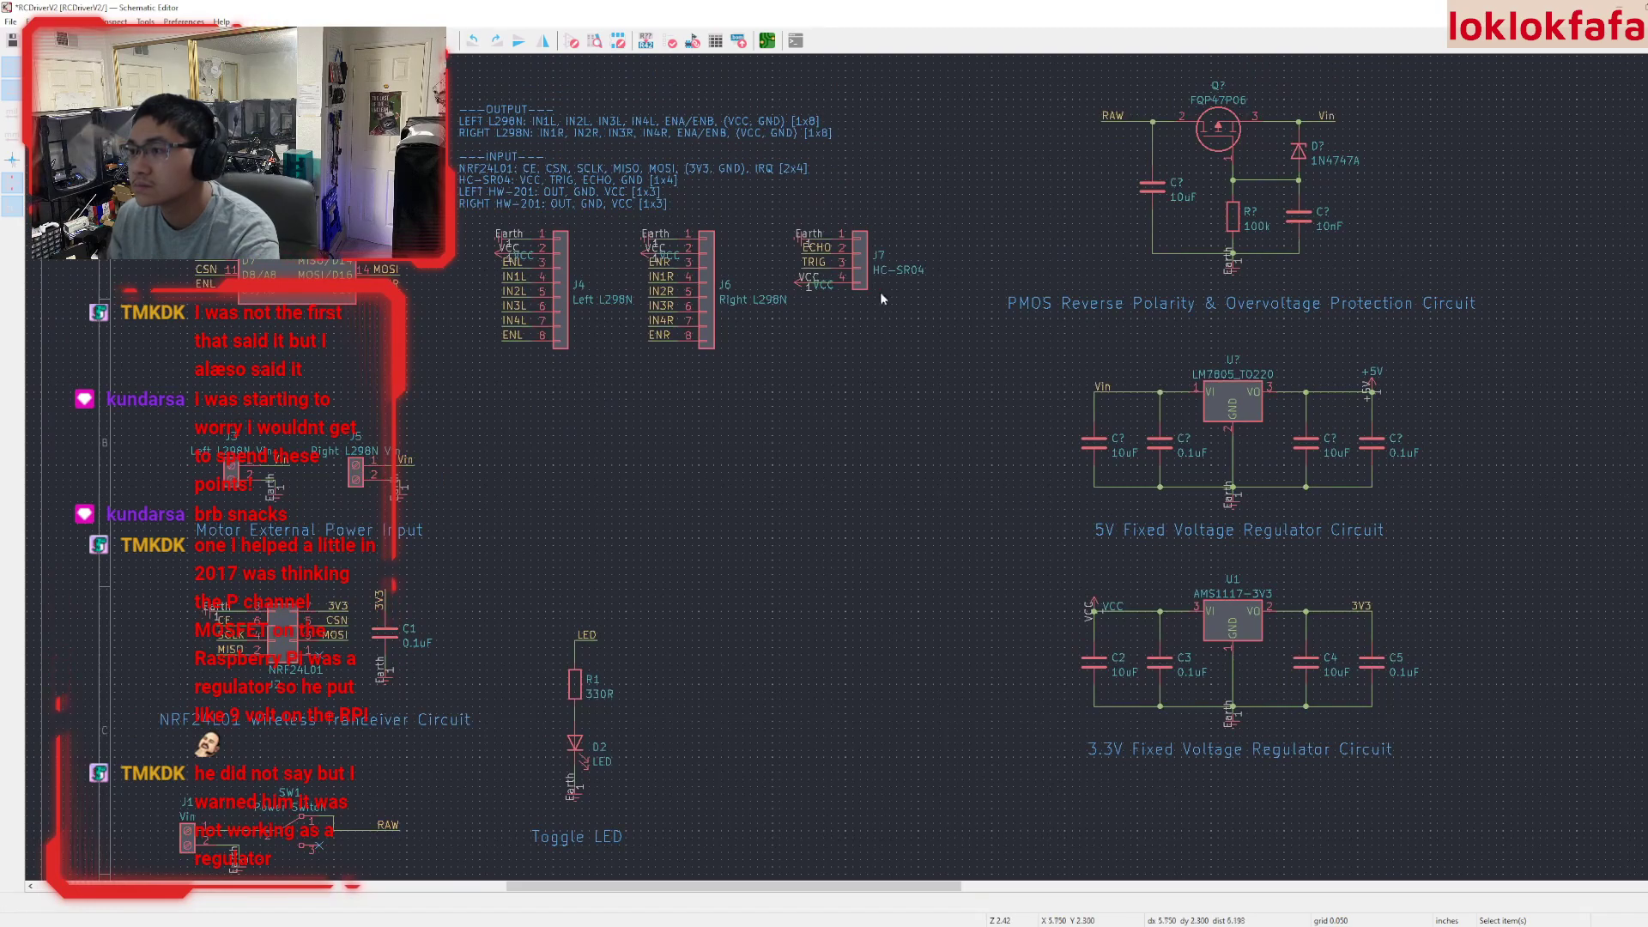
- Arrange the HC-SR04 connector J7 beside the L298N headers and caption it "Ultrasonic Sensor Input"
drag(940, 330, 785, 209)
click(891, 322)
drag(955, 321, 872, 292)
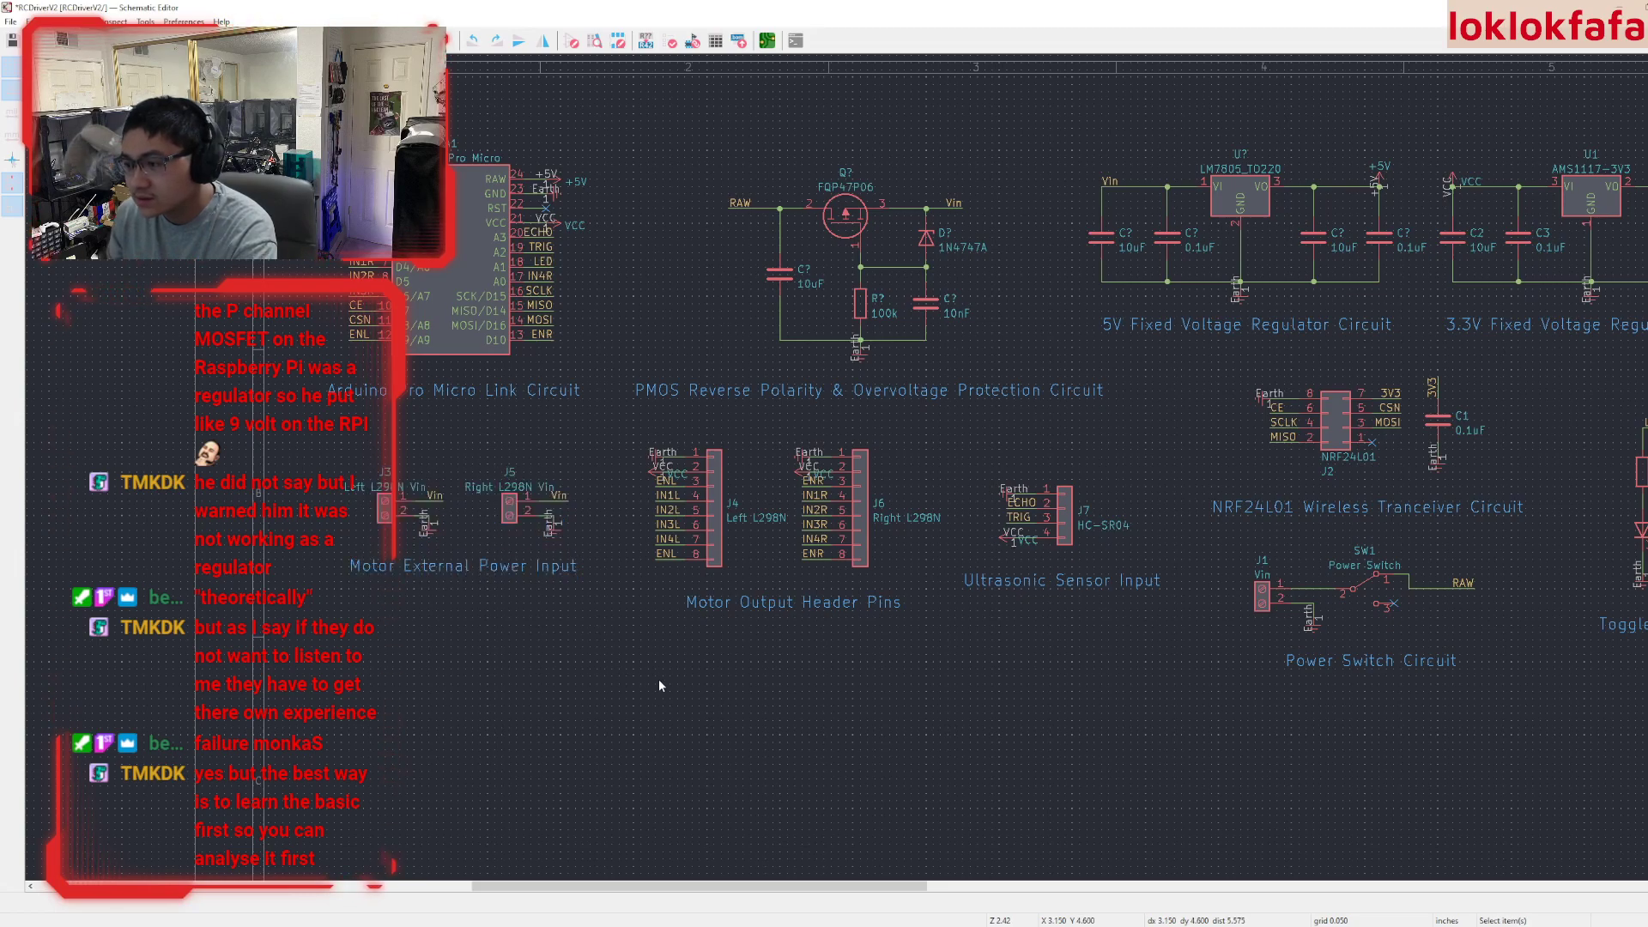
- Save the rearranged schematic
scroll(660, 685, right, 3)
key(ctrl+s)
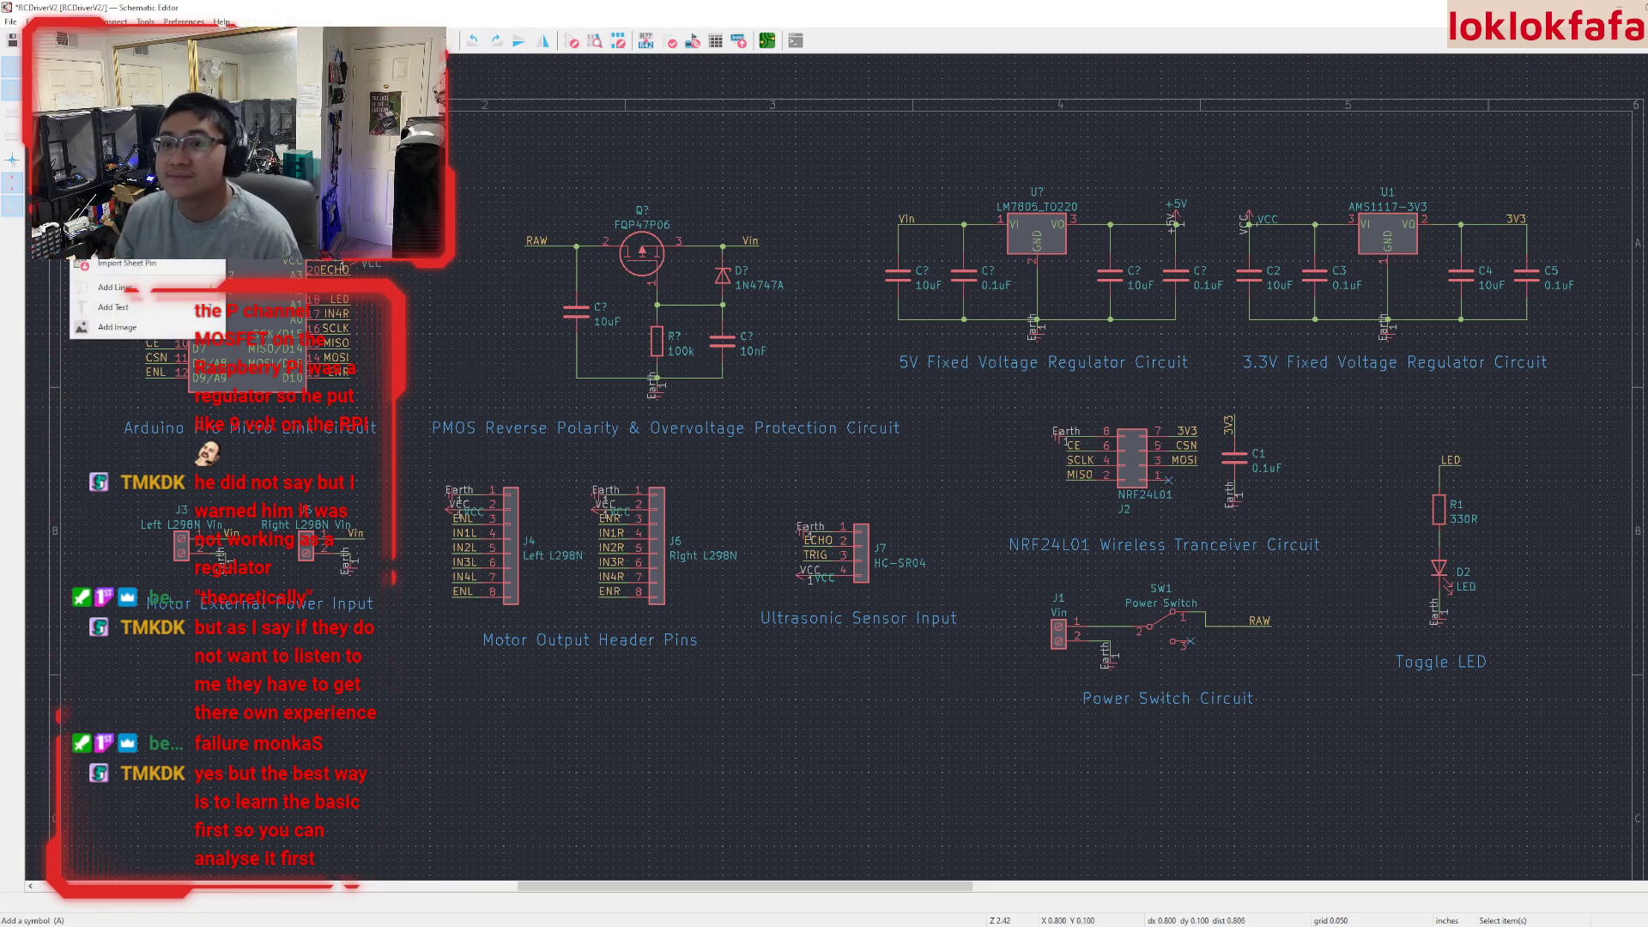
scroll(837, 464, down, 2)
key(a)
middle_drag(896, 490, 706, 297)
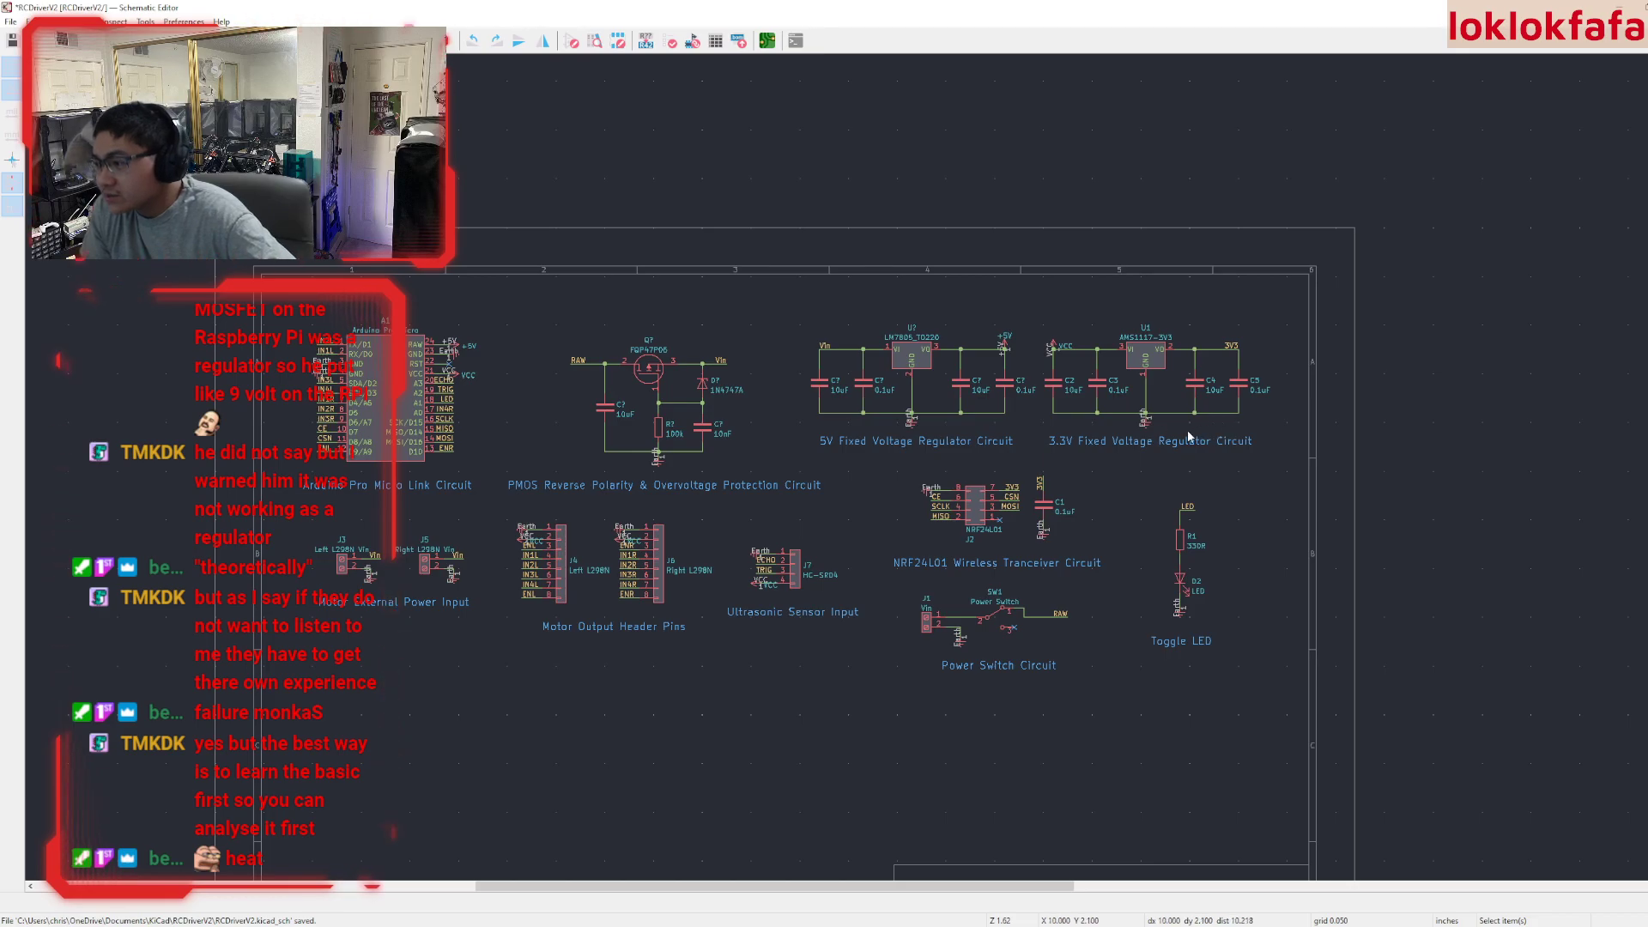
- Look over the captioned circuit blocks across the sheet, from the Arduino link circuit to the regulators and toggle LED
click(583, 493)
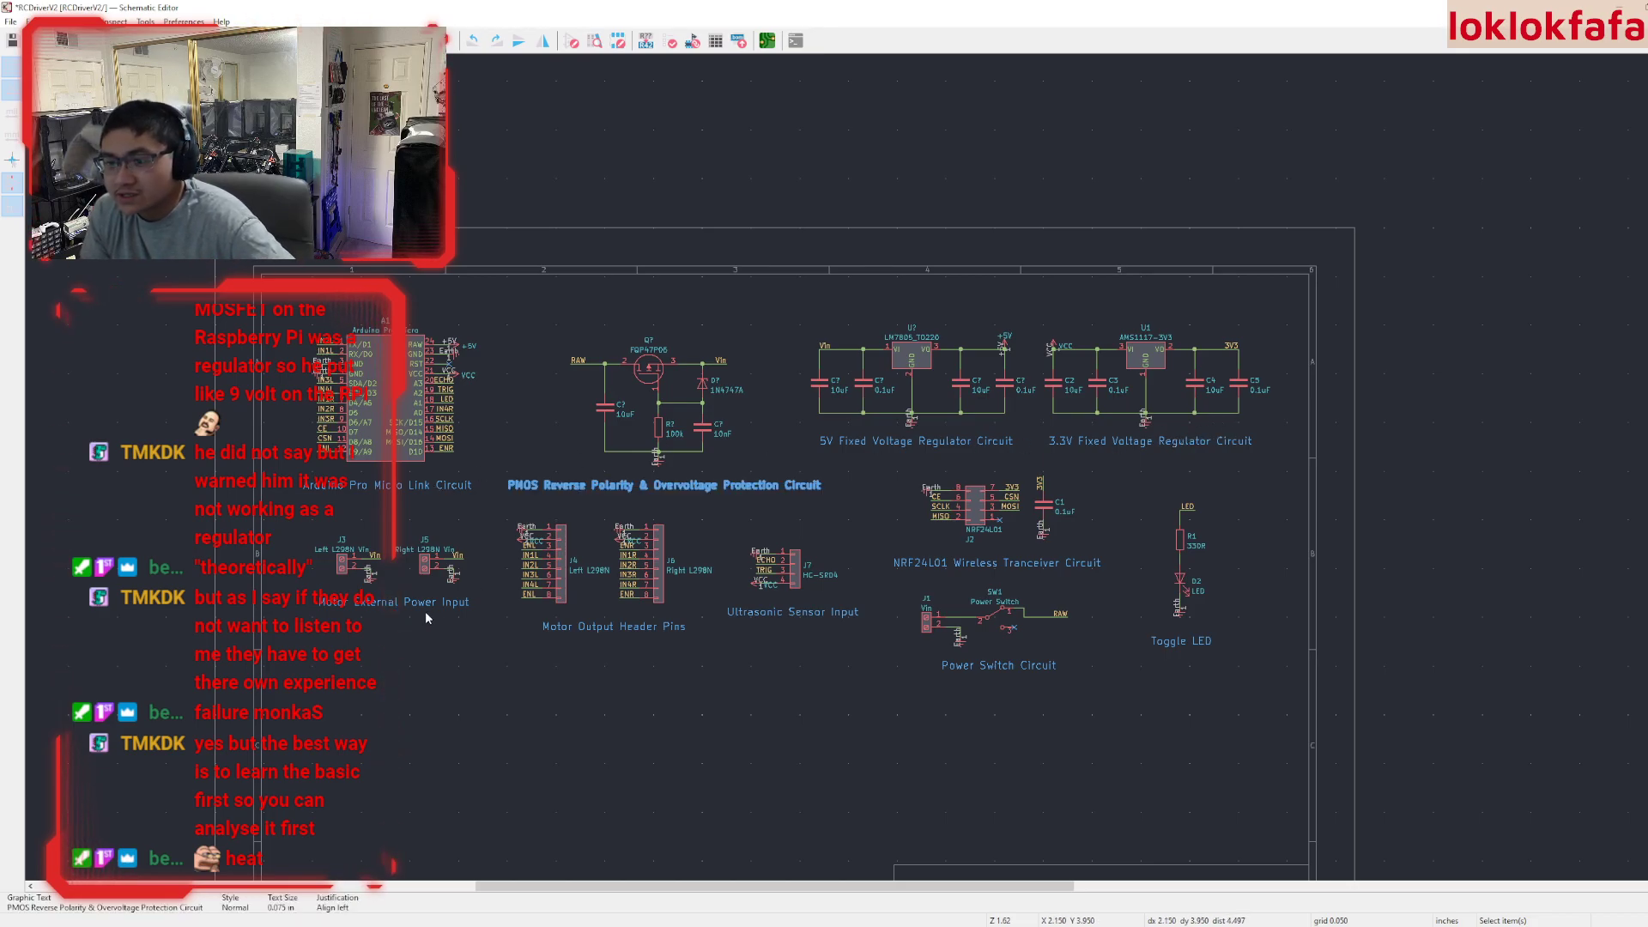
middle_drag(424, 611, 421, 603)
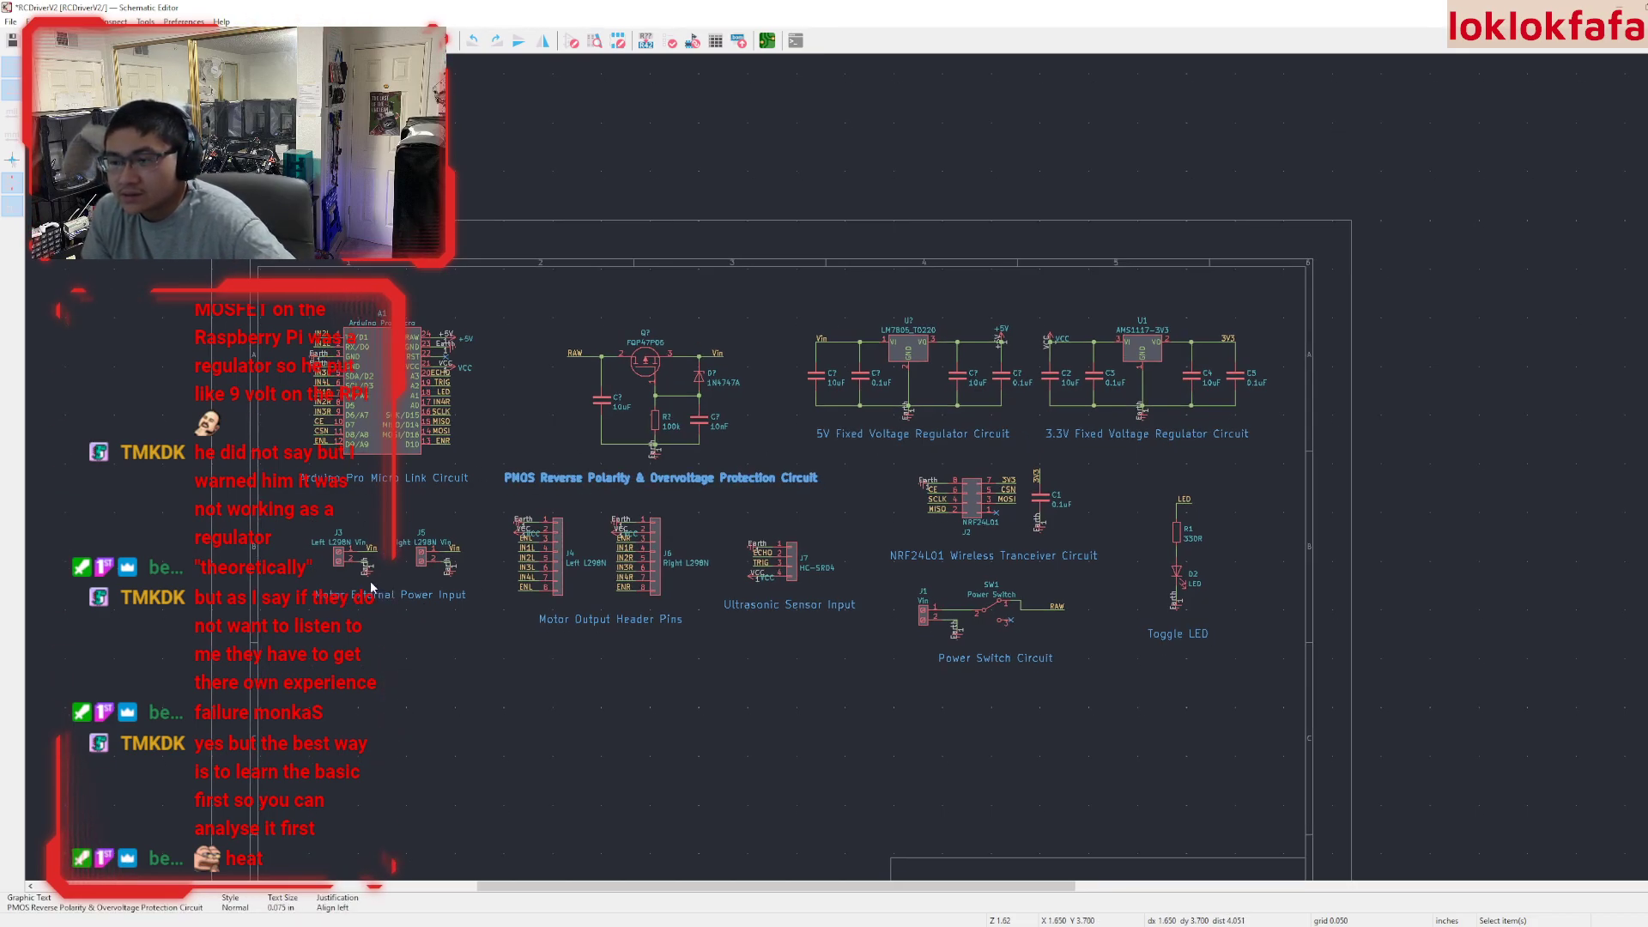
scroll(874, 449, up, 2)
middle_drag(874, 450, 637, 425)
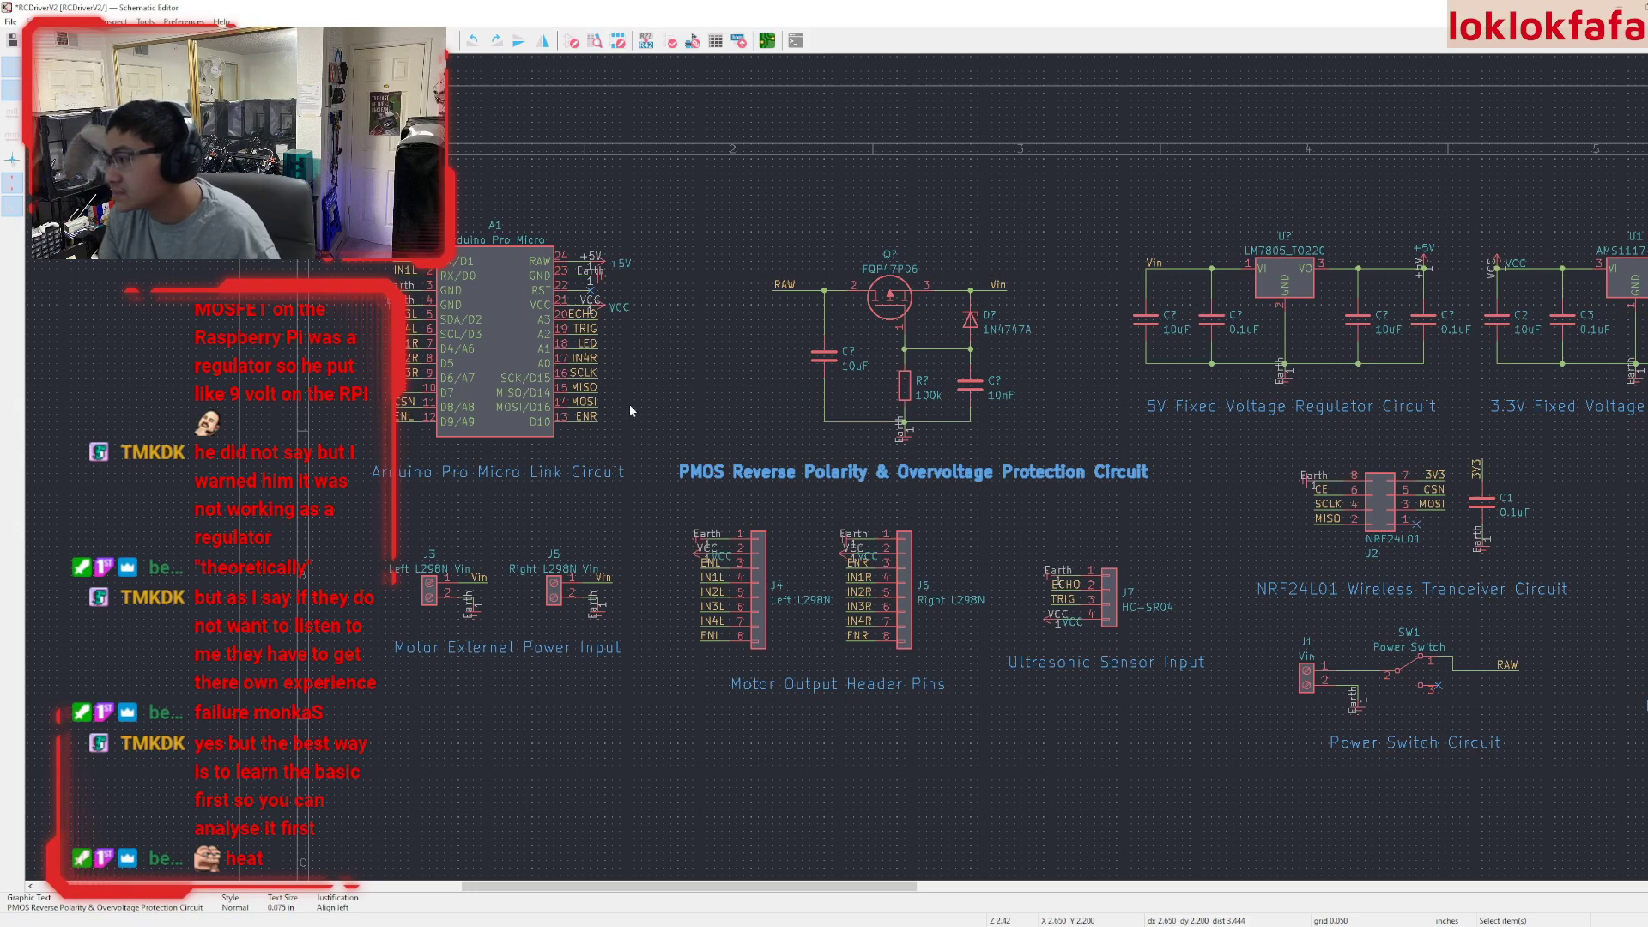
ctrl+scroll(651, 405, left, 3)
middle_drag(766, 519, 459, 514)
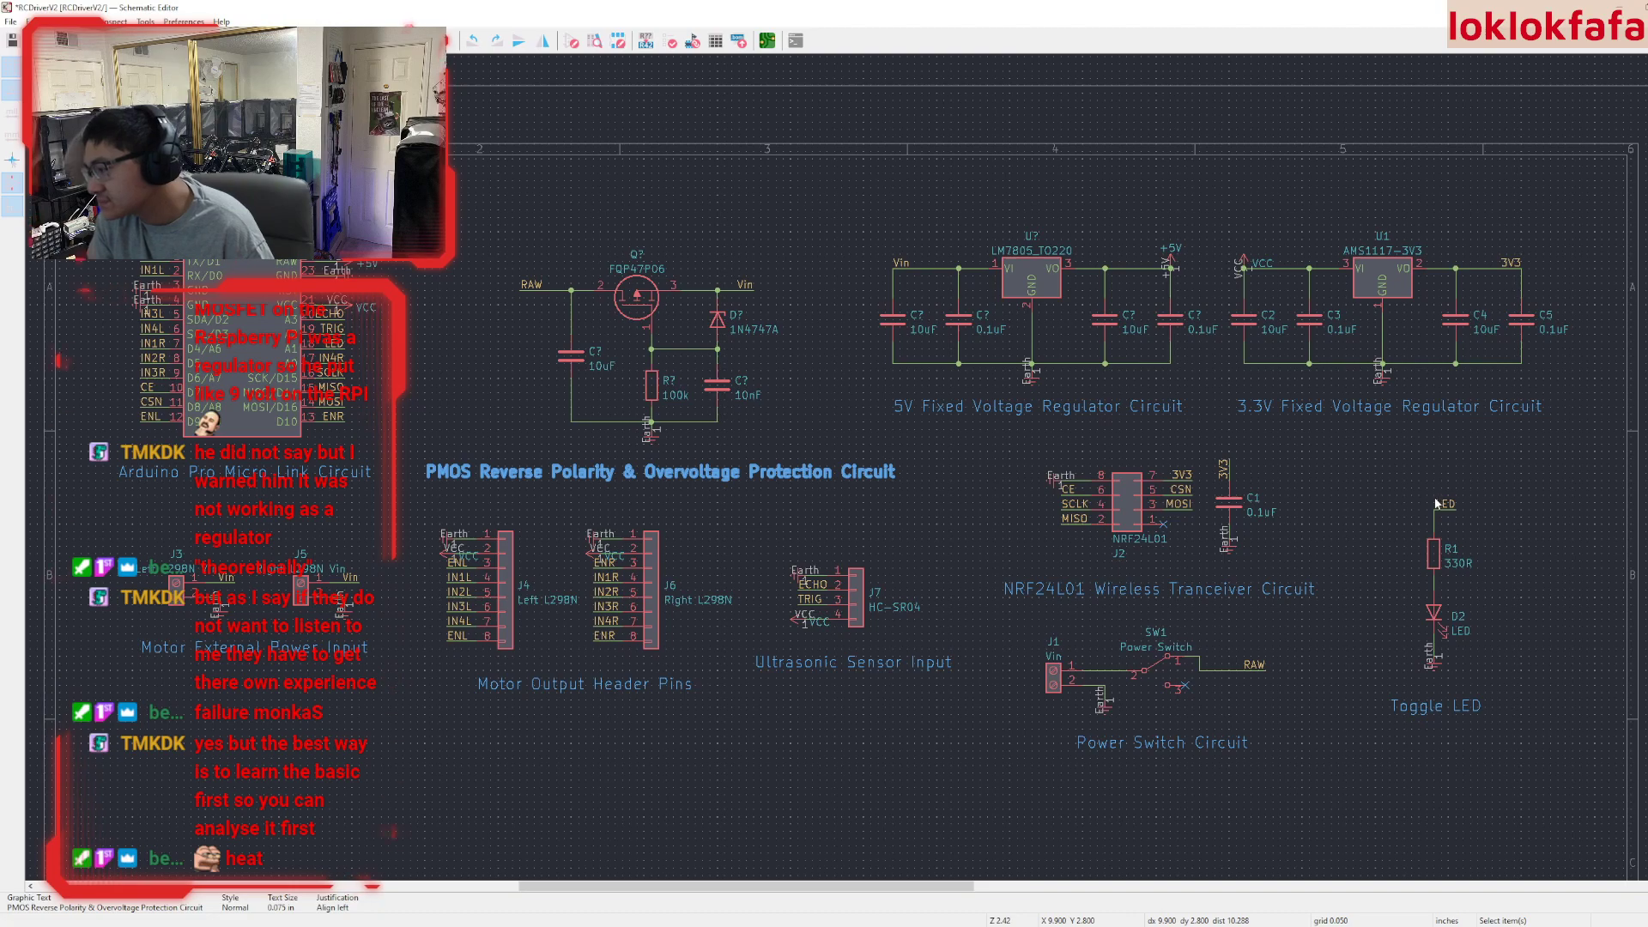
middle_drag(1436, 503, 1431, 490)
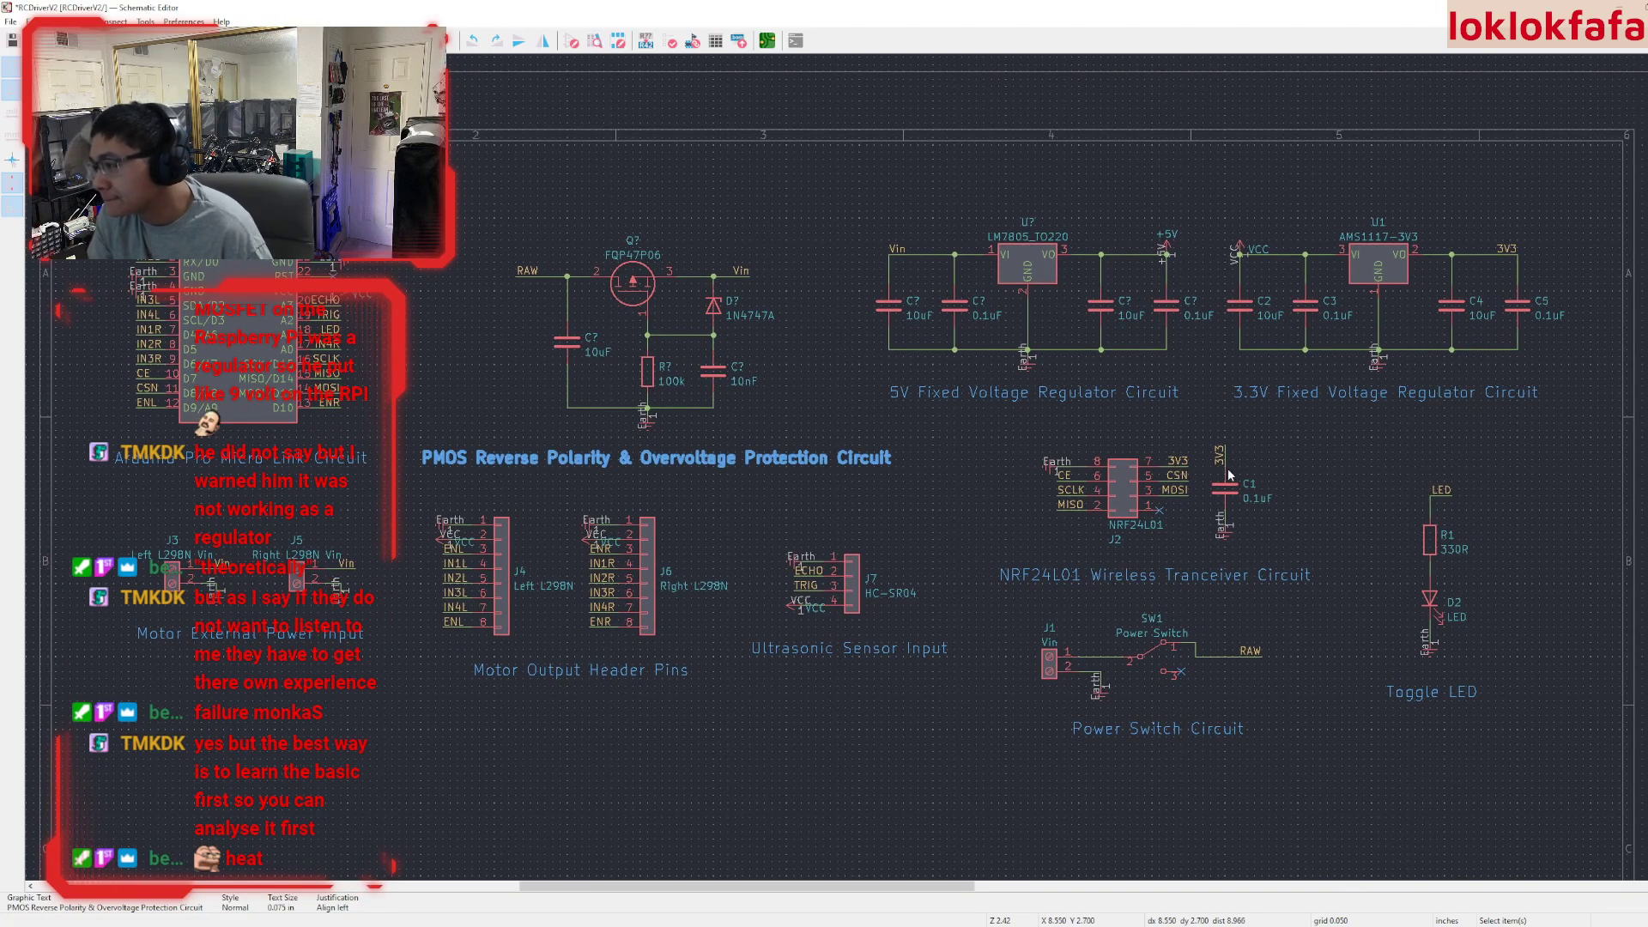
- Annotate the newly added schematic symbols and accept the footprint assignments for all components
middle_drag(1292, 475, 1311, 493)
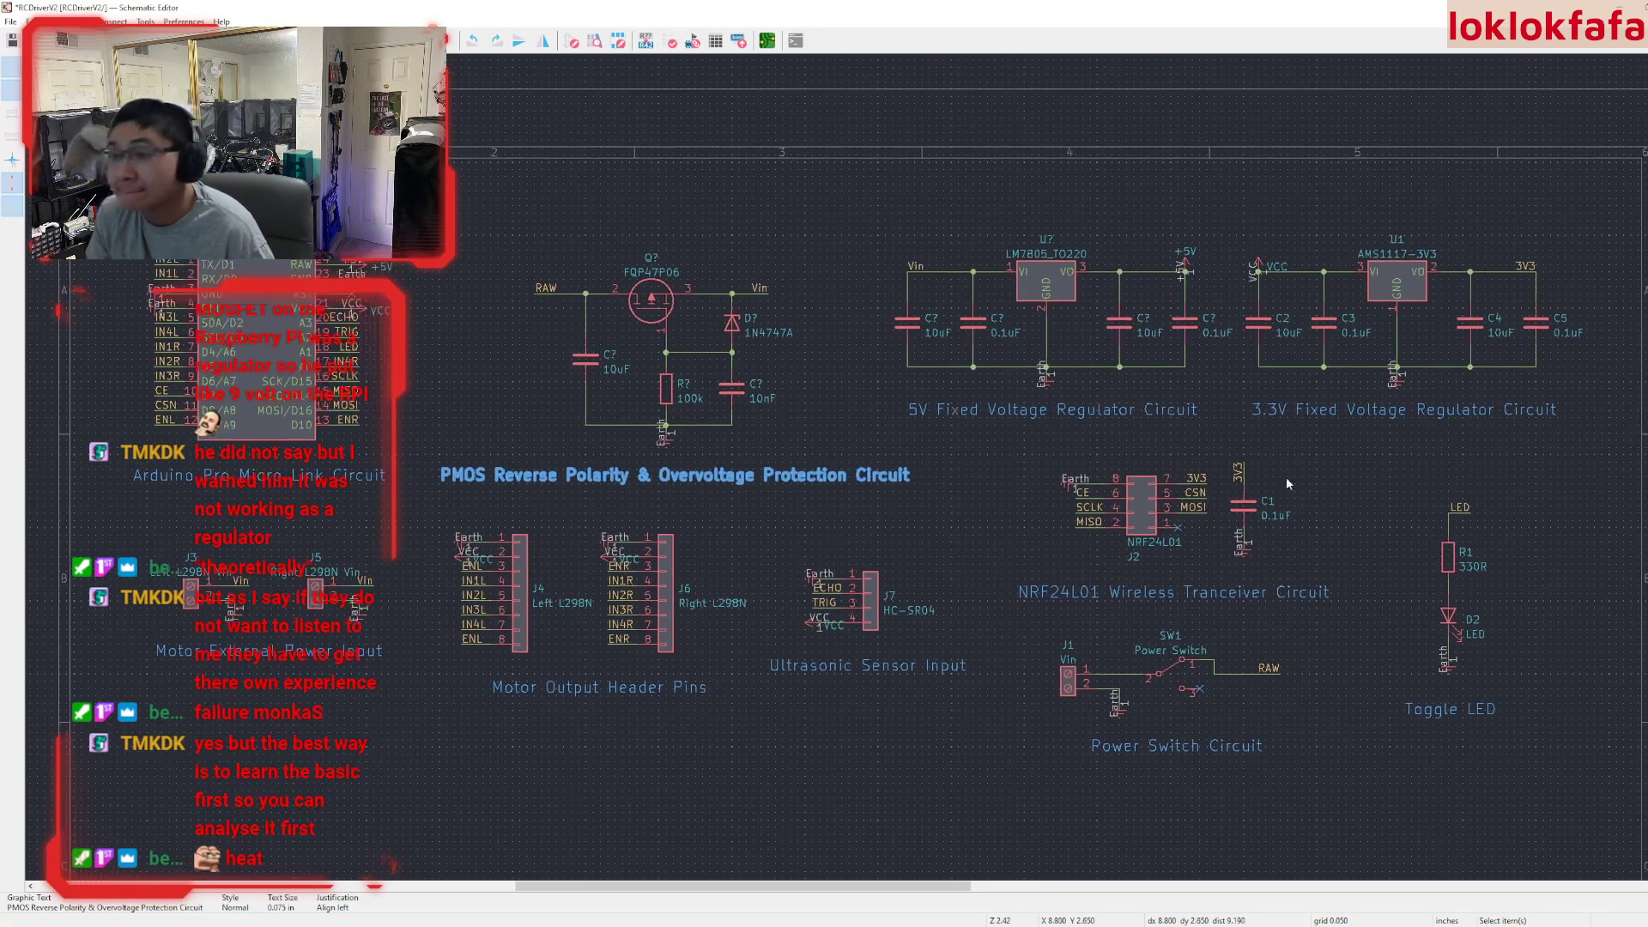
click(693, 44)
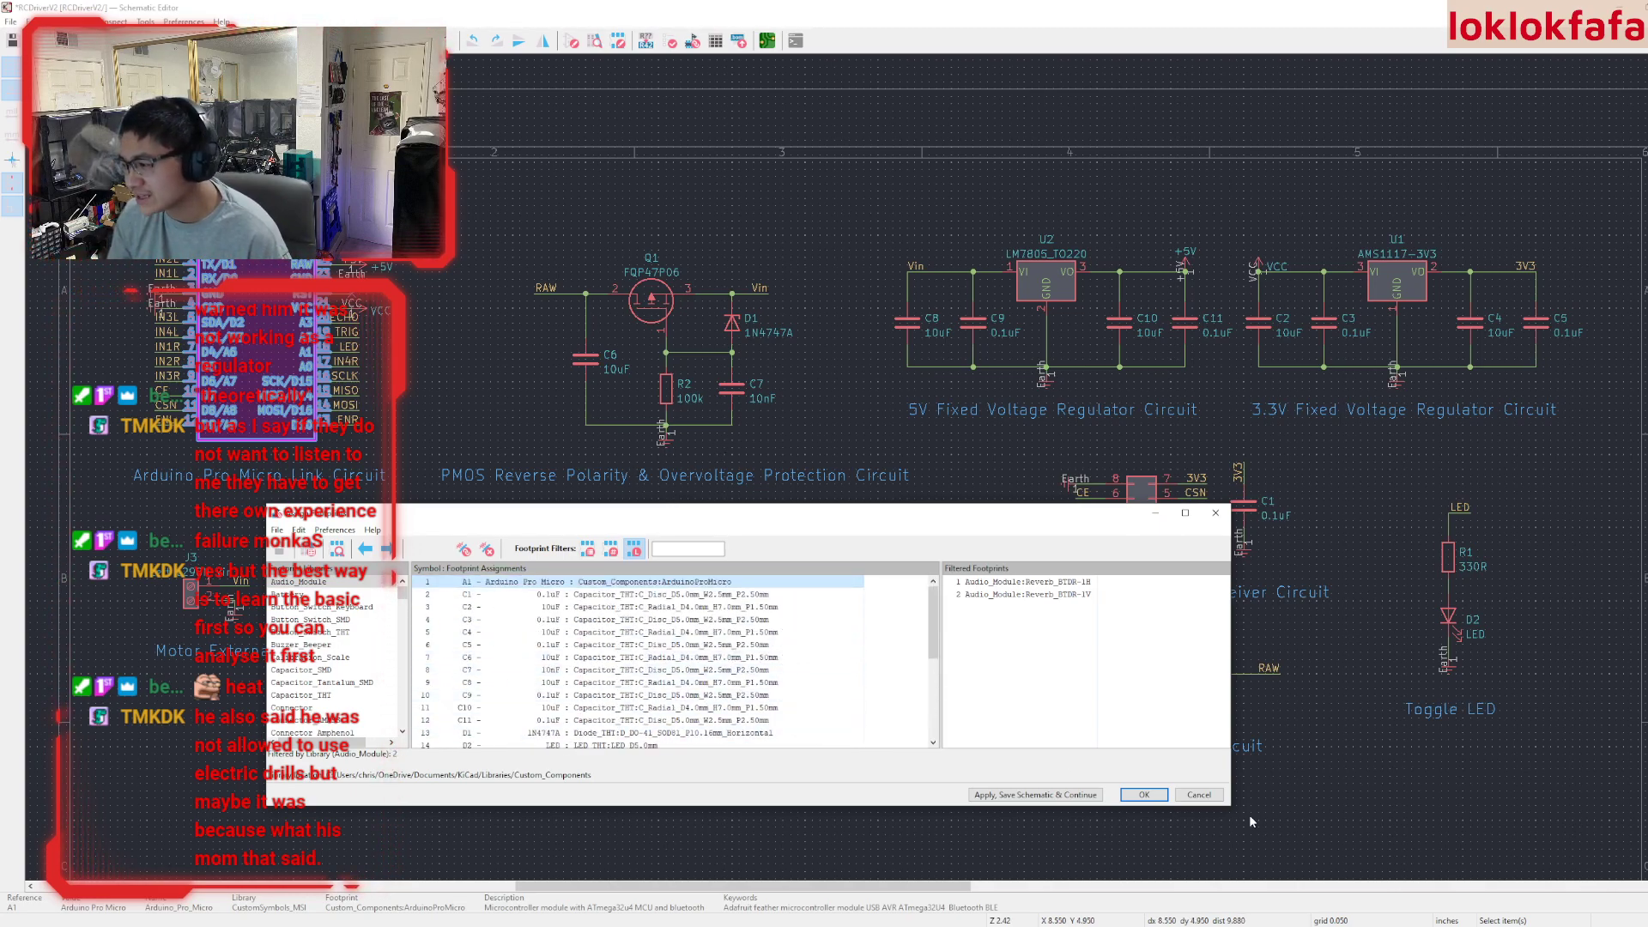
click(1149, 797)
- Switch to the PCB Editor, update the board from the schematic, and place the new footprints beside the board outline
click(767, 40)
click(566, 40)
click(412, 355)
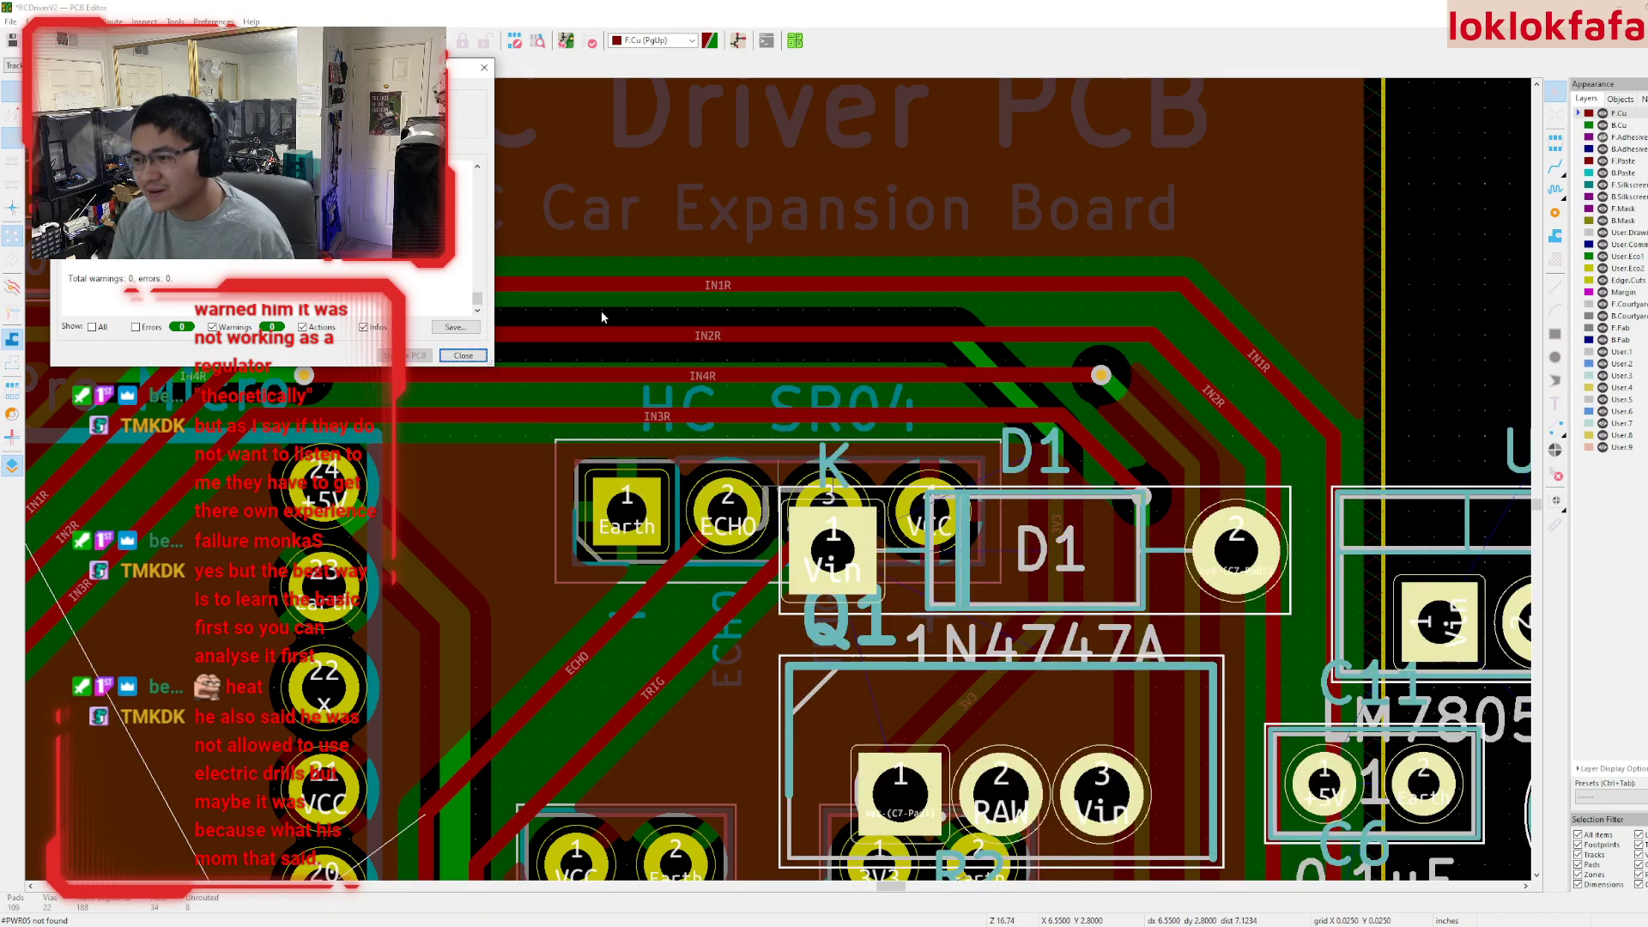
click(463, 355)
scroll(986, 558, down, 8)
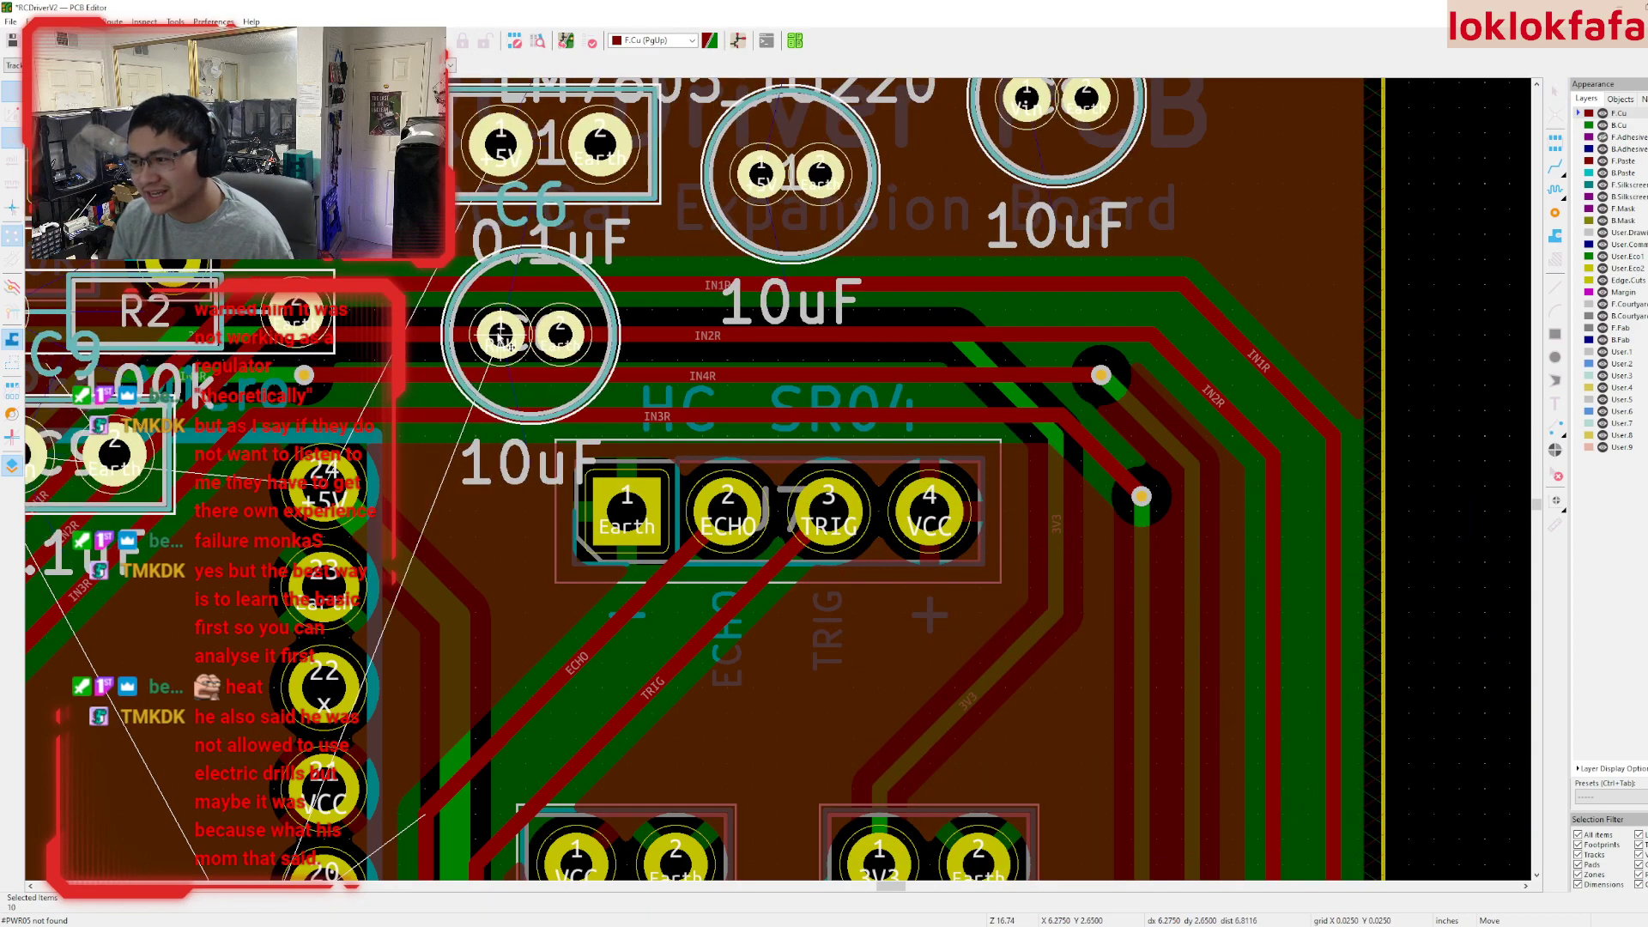
scroll(985, 558, up, 5)
scroll(755, 471, down, 2)
scroll(784, 477, up, 2)
scroll(981, 444, down, 3)
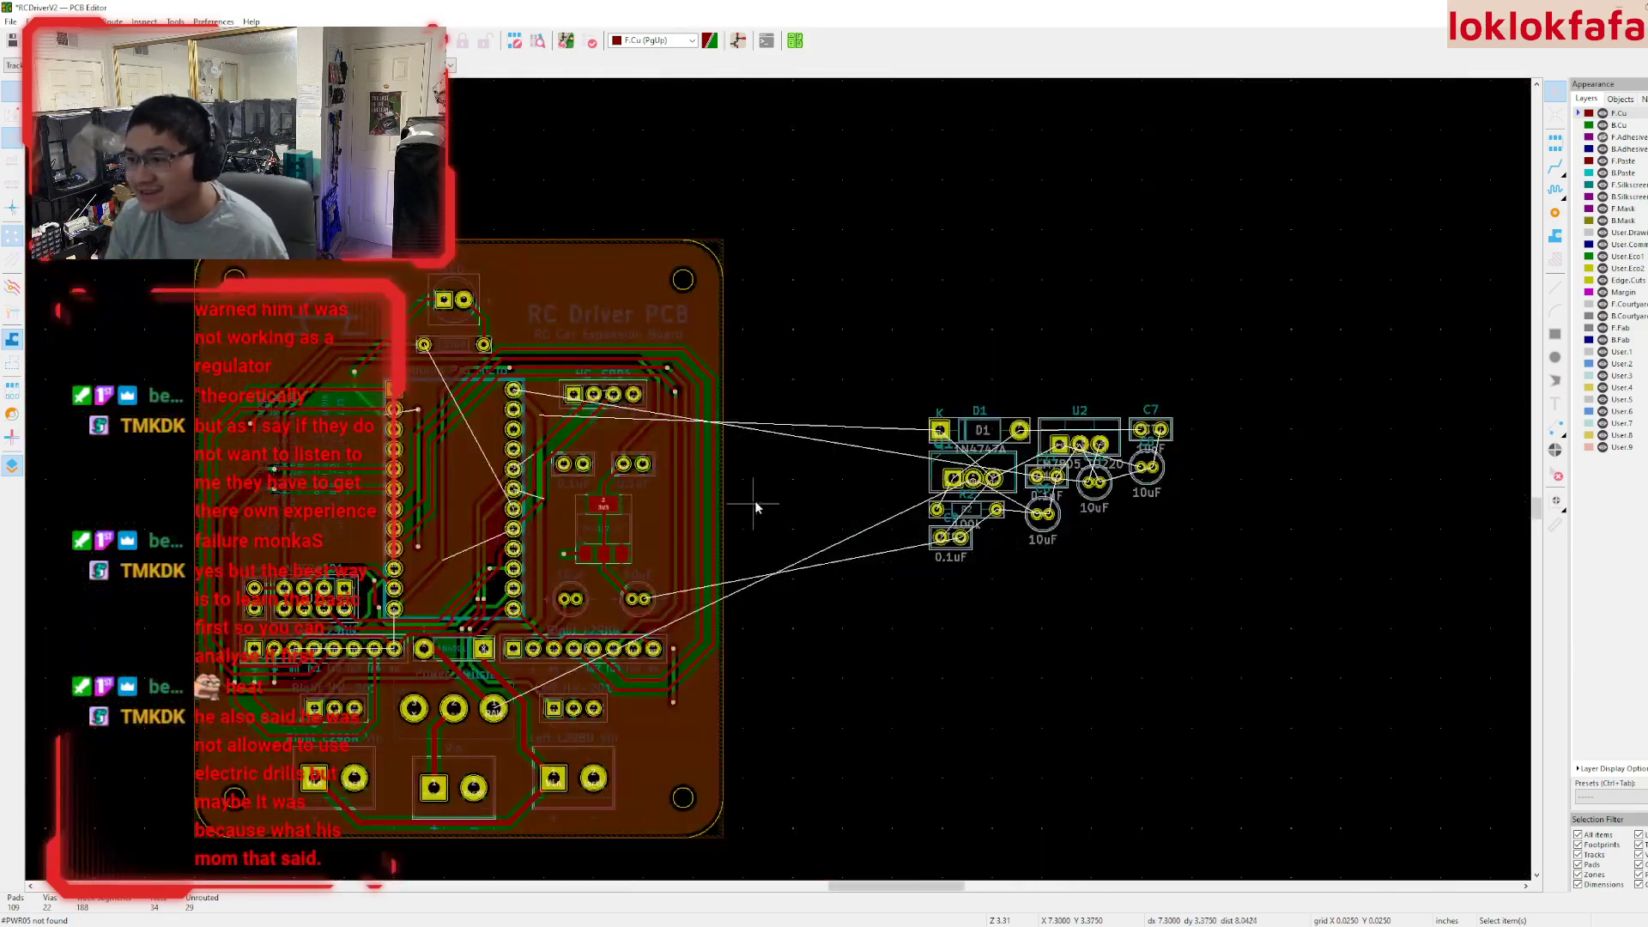
- Review the interactive router settings
click(112, 21)
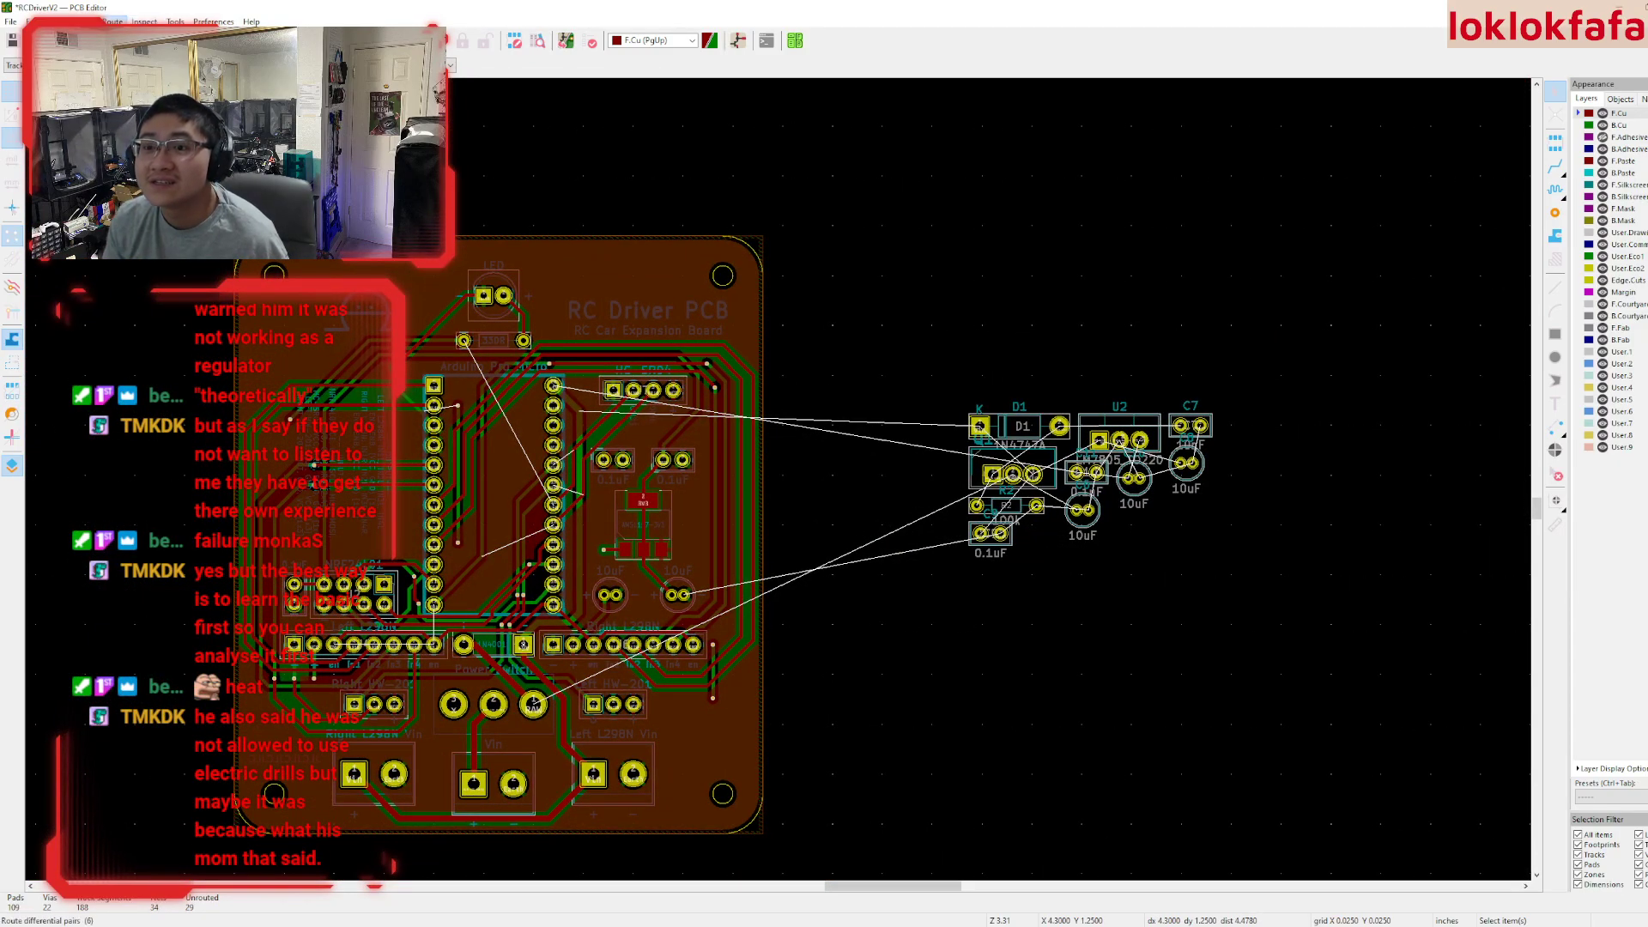
click(146, 159)
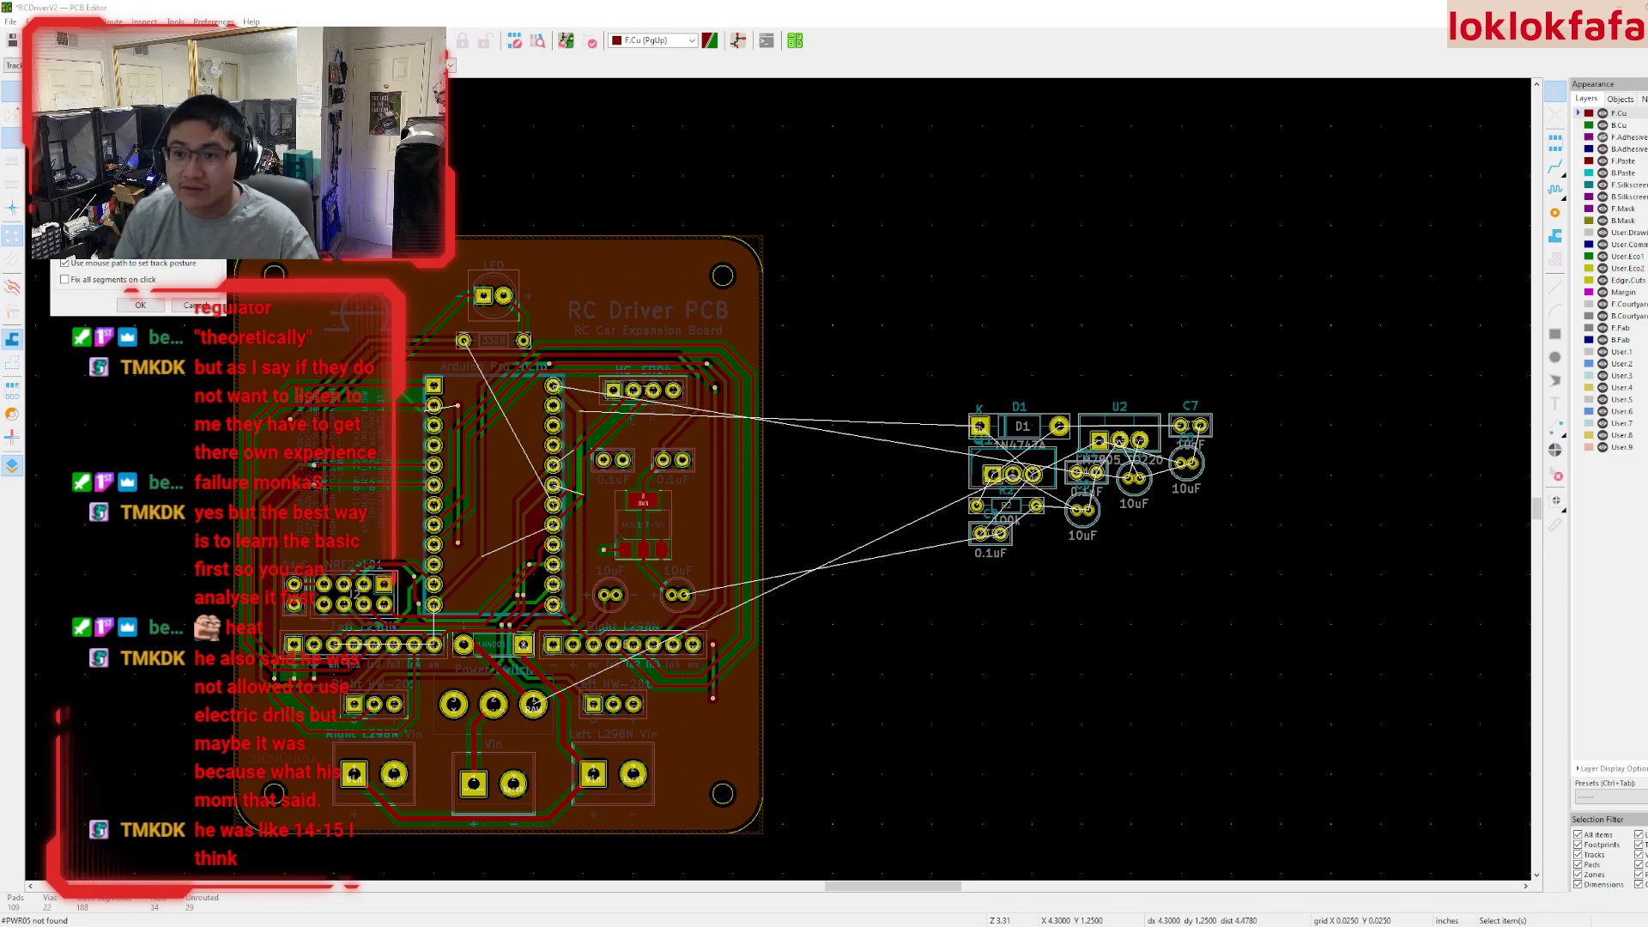
click(182, 306)
middle_drag(599, 454, 753, 377)
scroll(978, 479, up, 2)
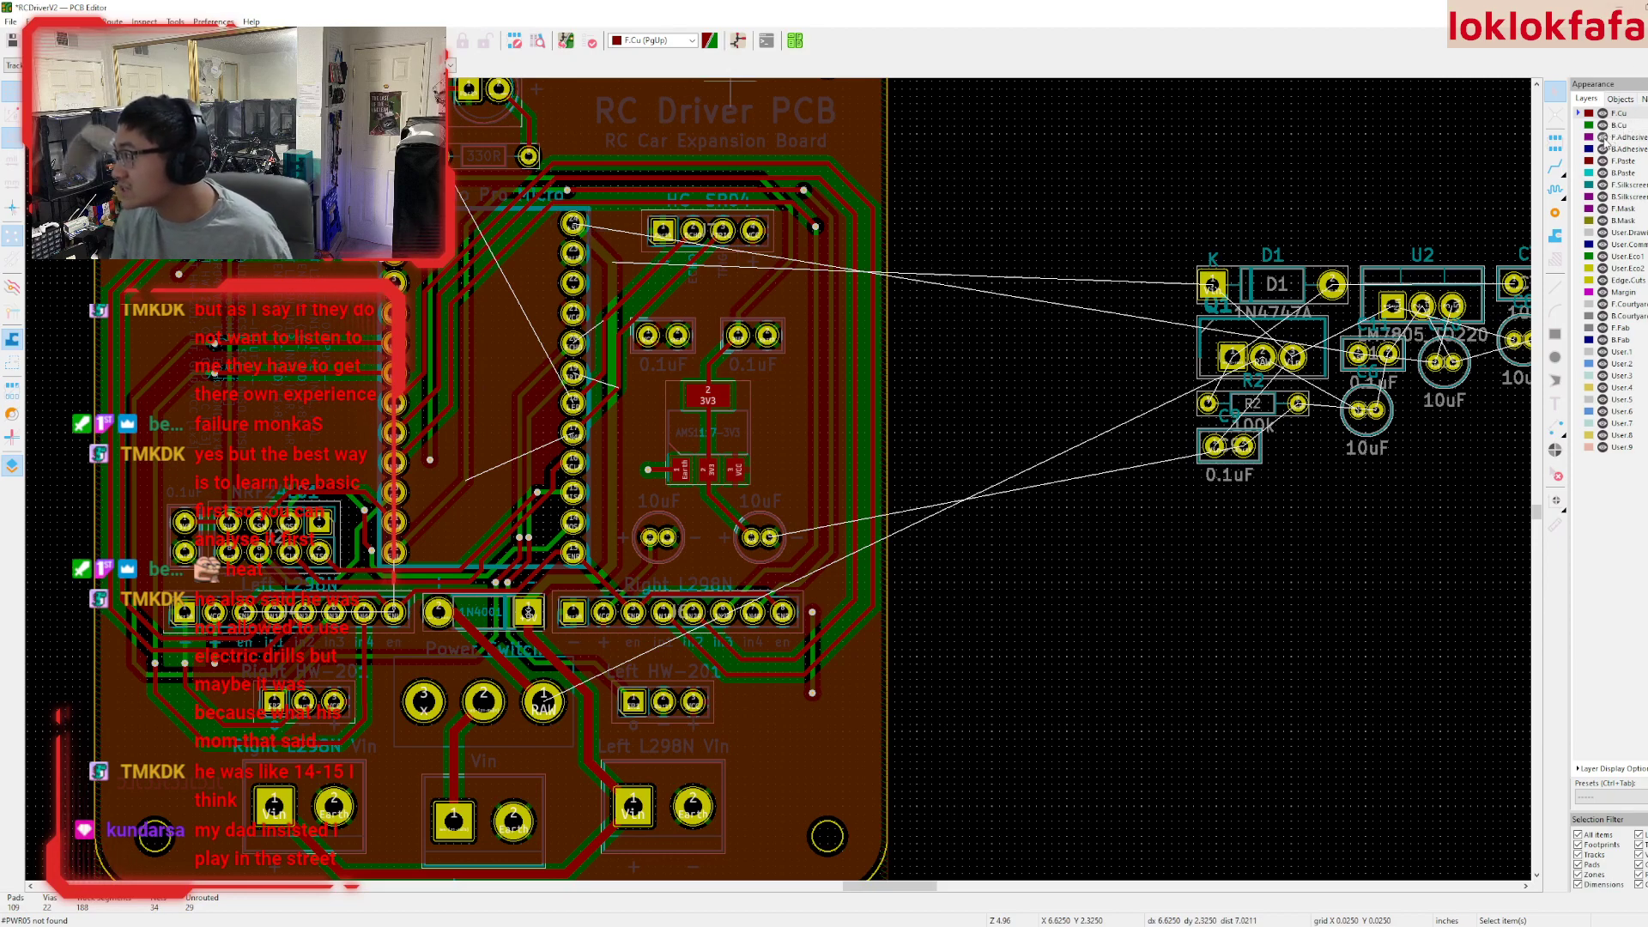
- Check the front silkscreen's visibility, the layer display options and the copper layer pair setting
scroll(674, 437, down, 2)
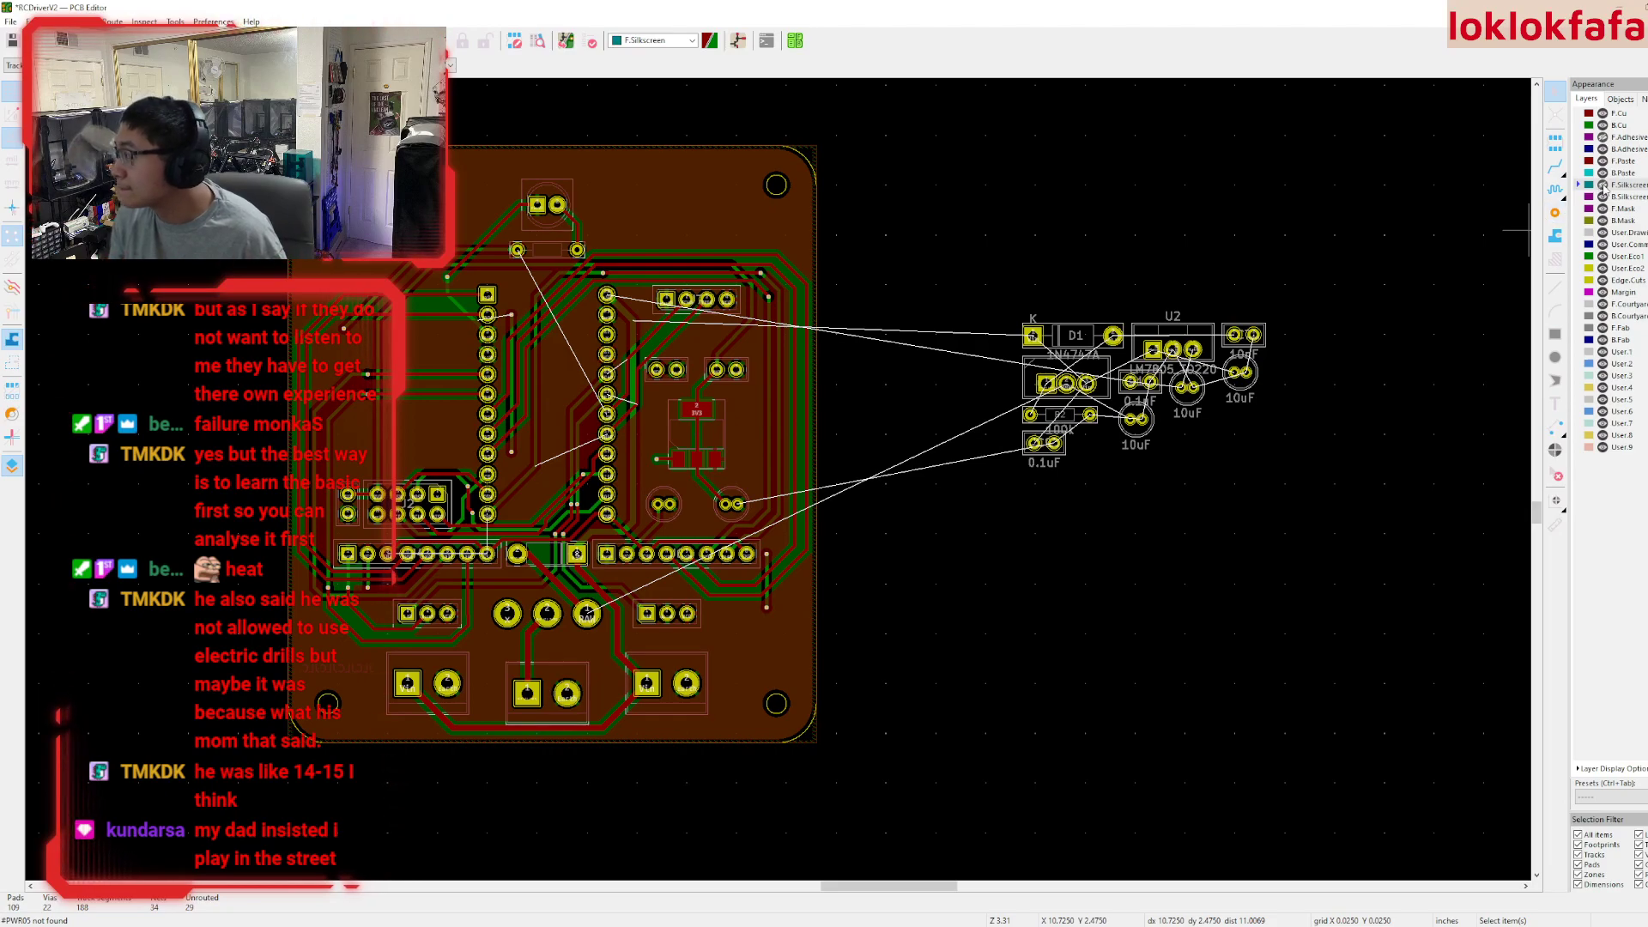
click(1602, 184)
click(1616, 113)
right_click(1626, 118)
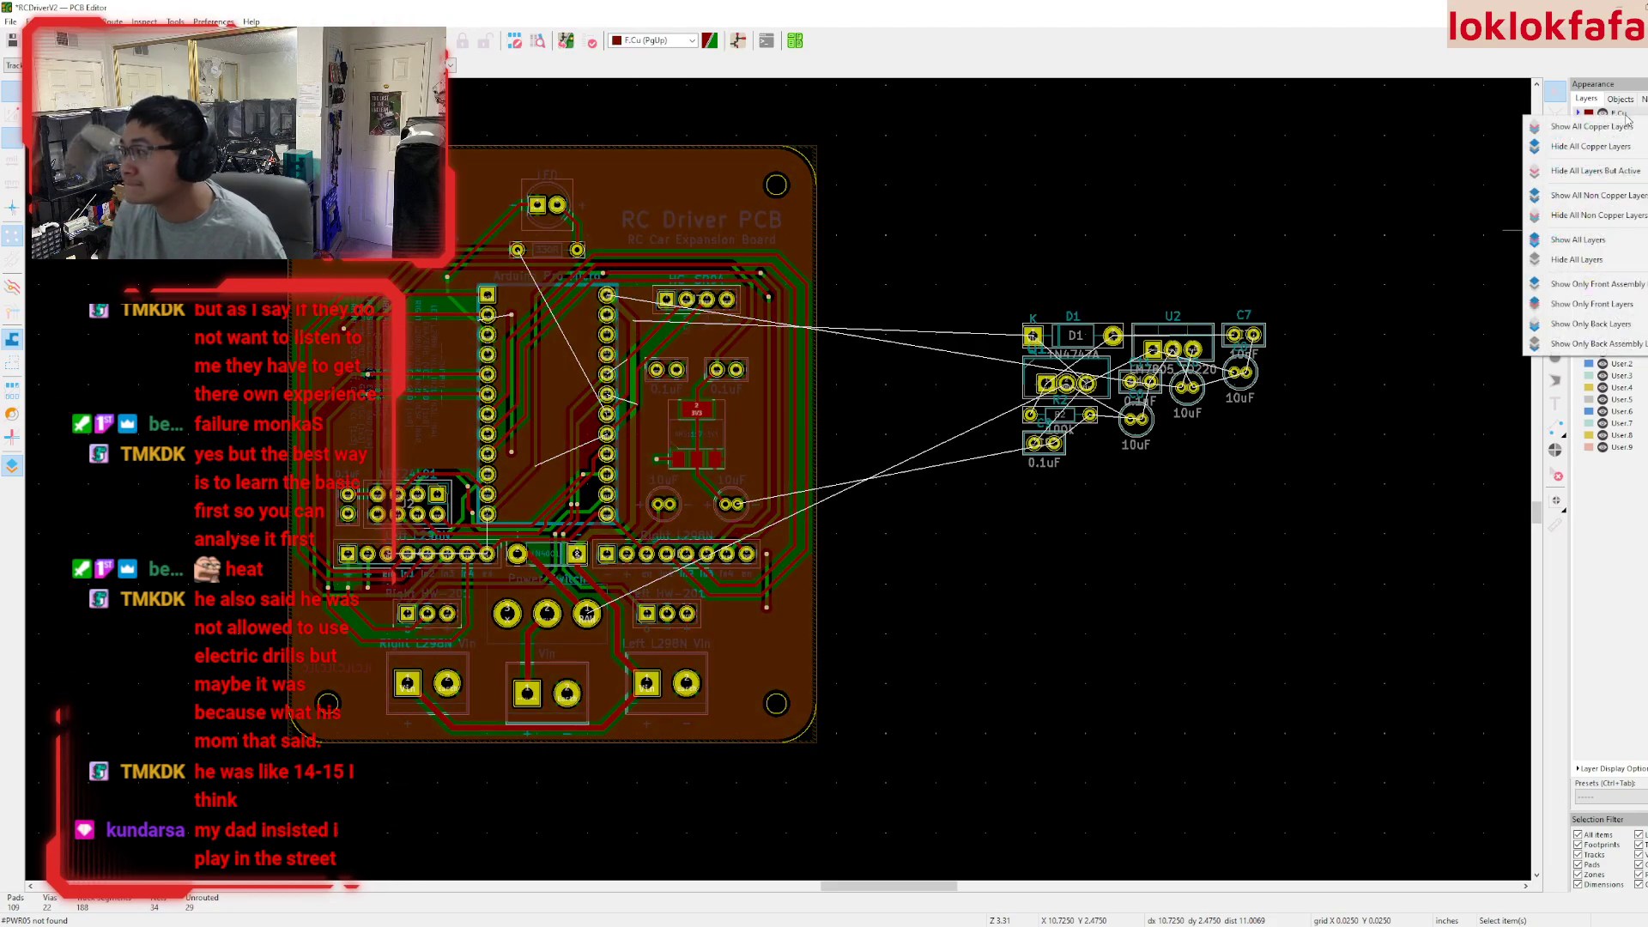
click(1365, 209)
middle_drag(1365, 209, 1470, 188)
click(710, 40)
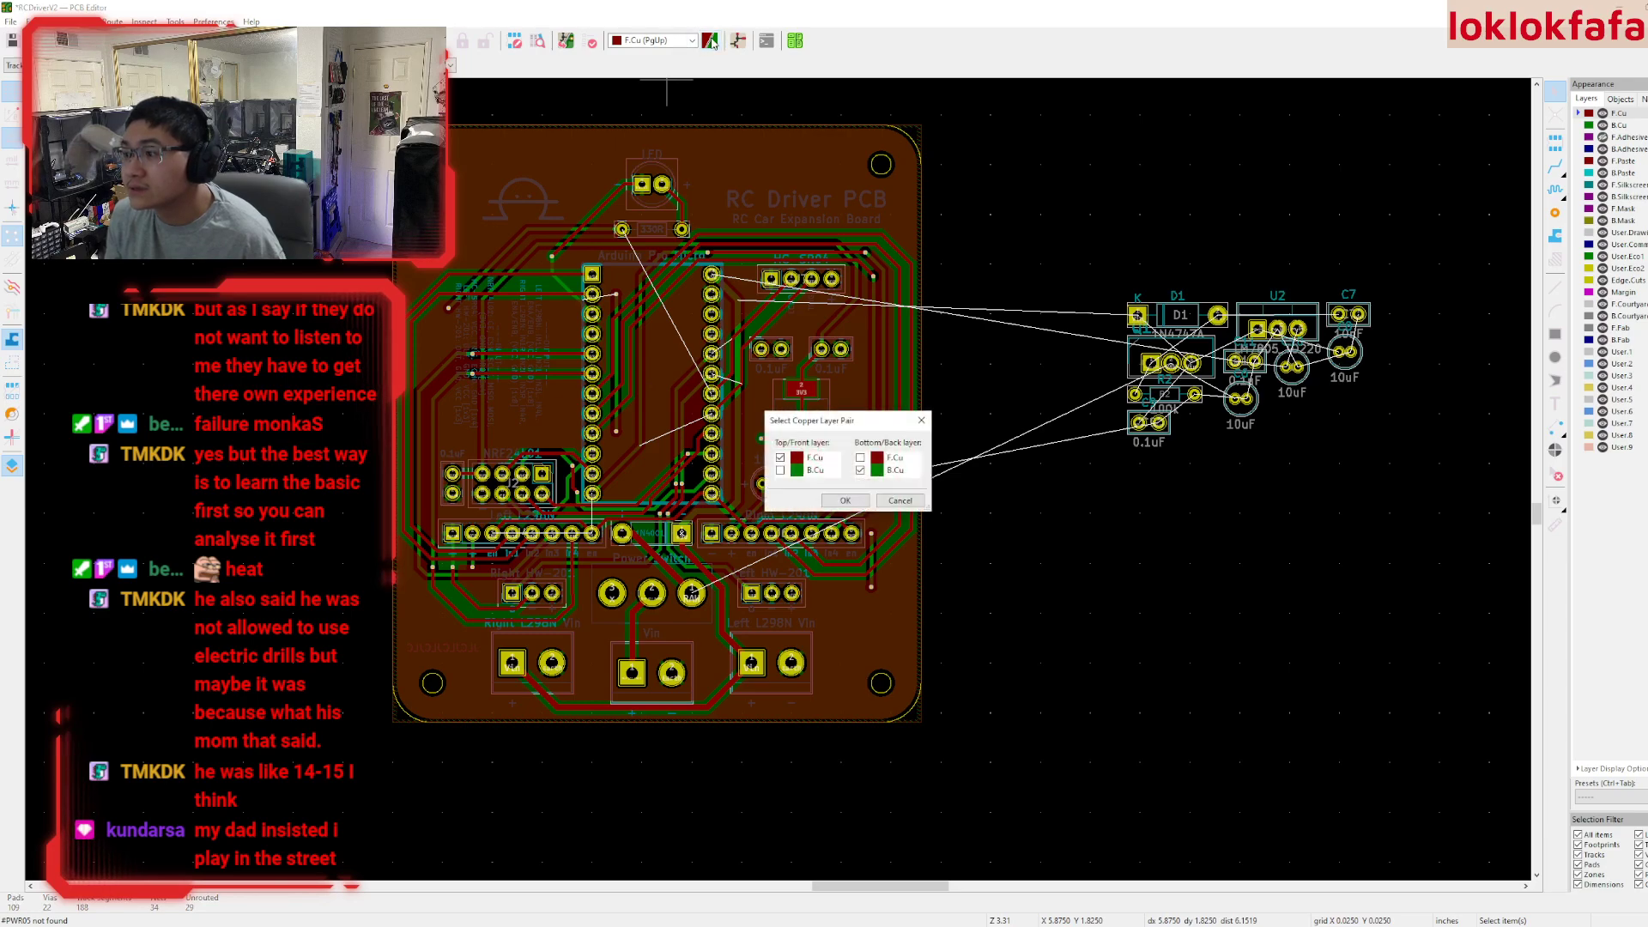
click(903, 503)
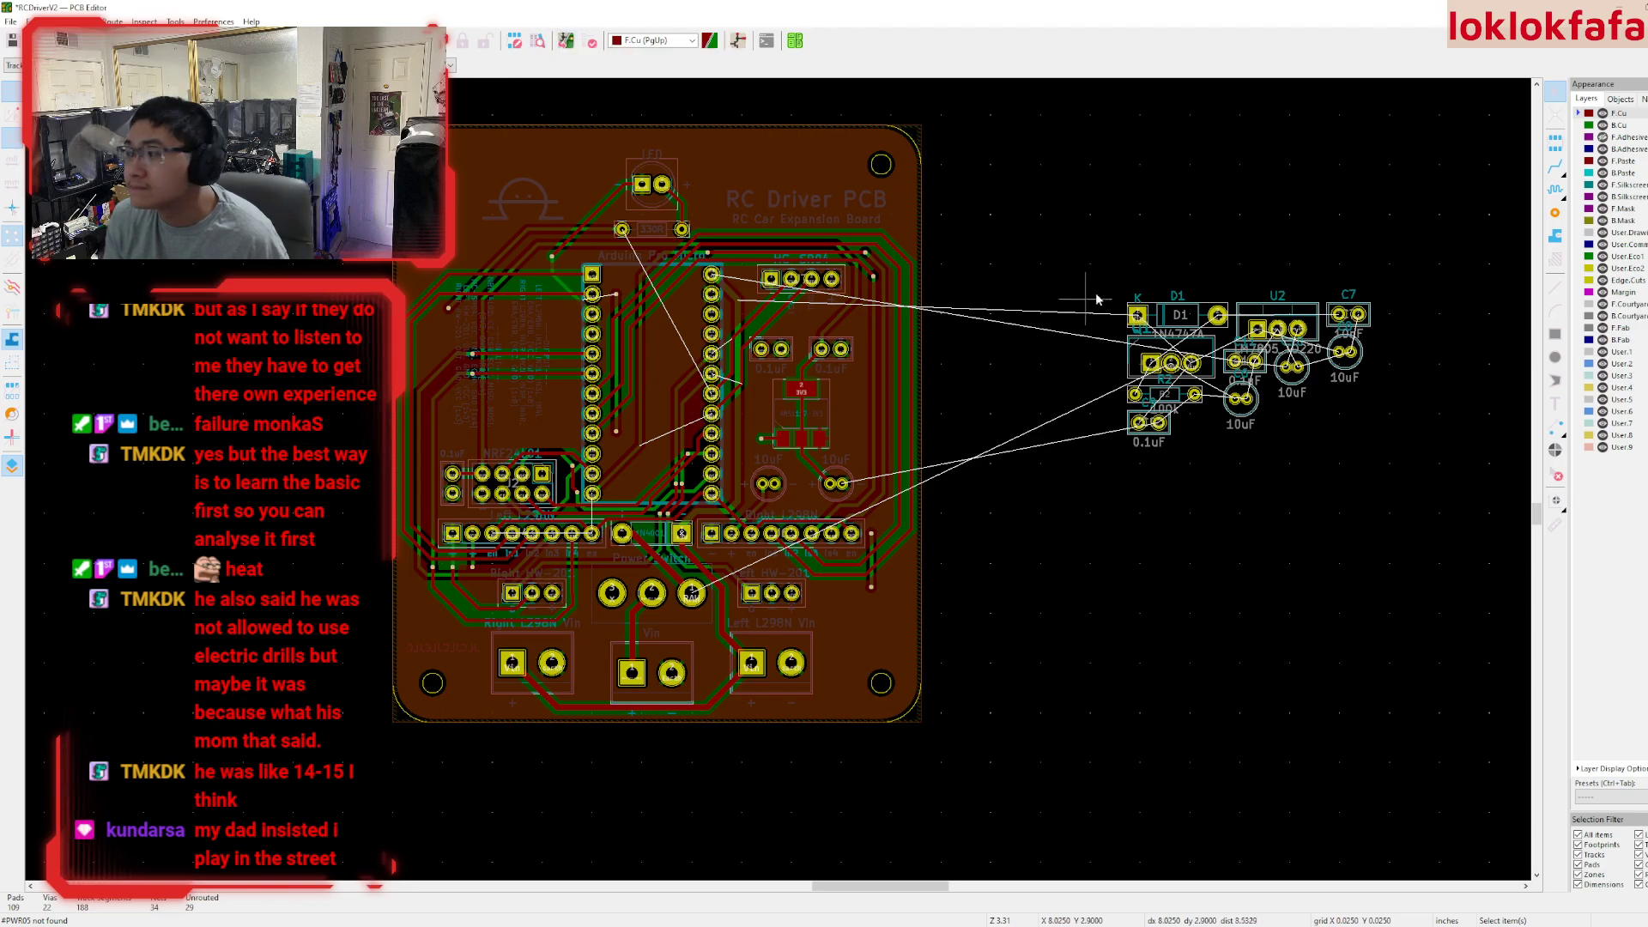
middle_drag(986, 349, 994, 335)
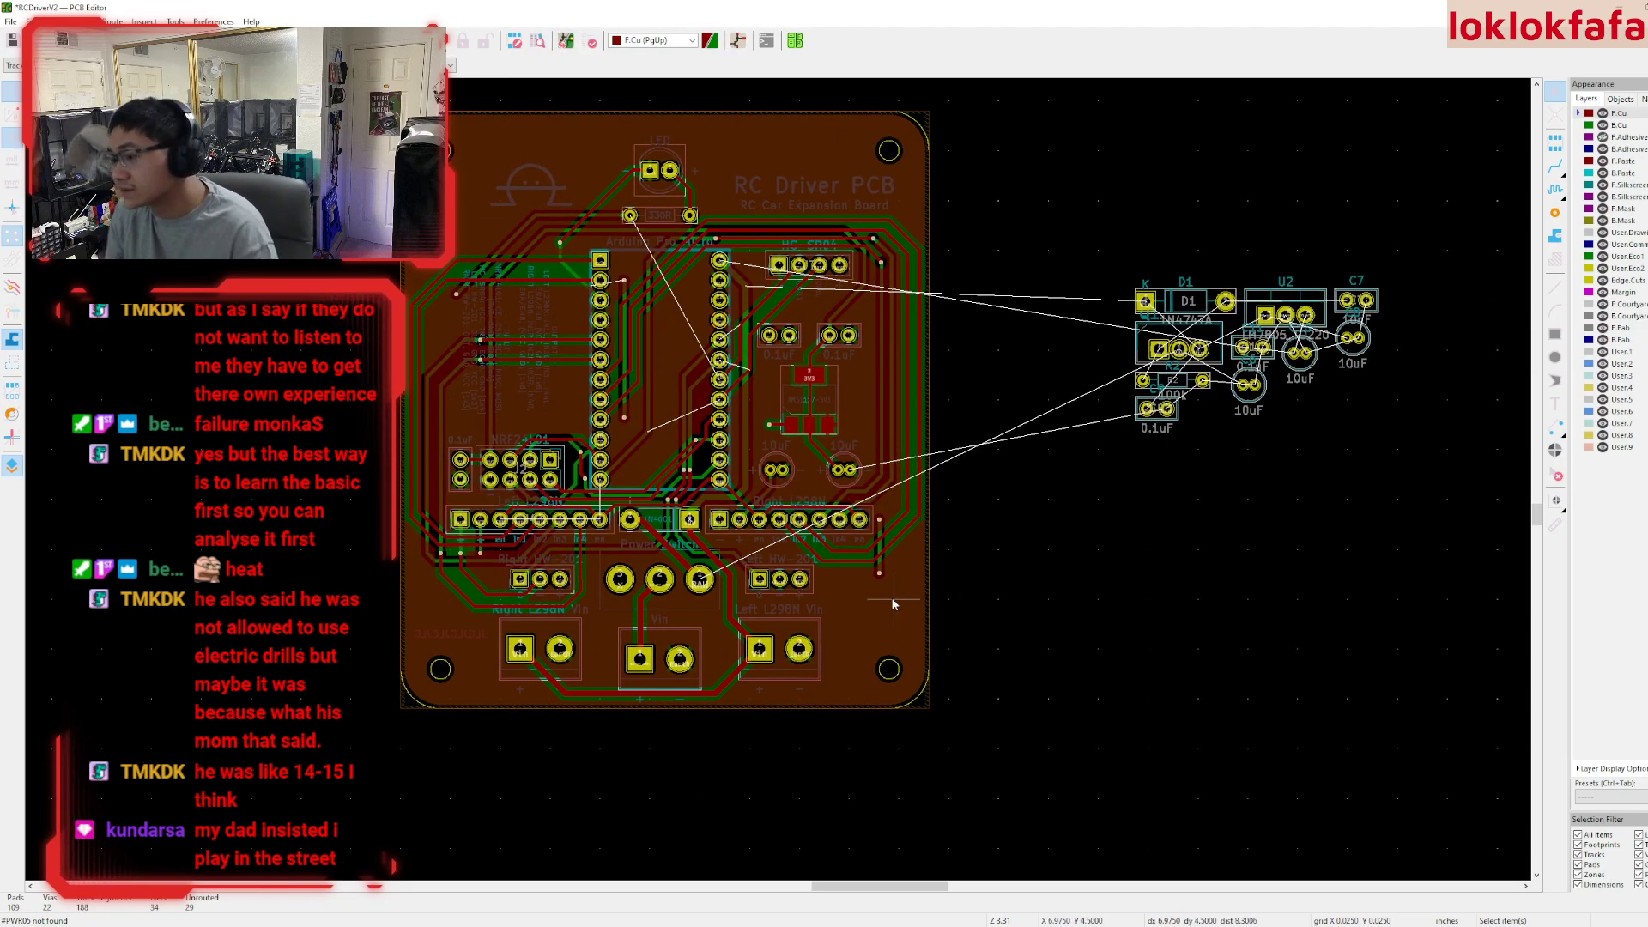
- Unfill all copper zones and check the properties of the outer diagonal track segment beside the Arduino Pro Micro
key(ctrl+b)
scroll(515, 257, up, 2)
double_click(598, 374)
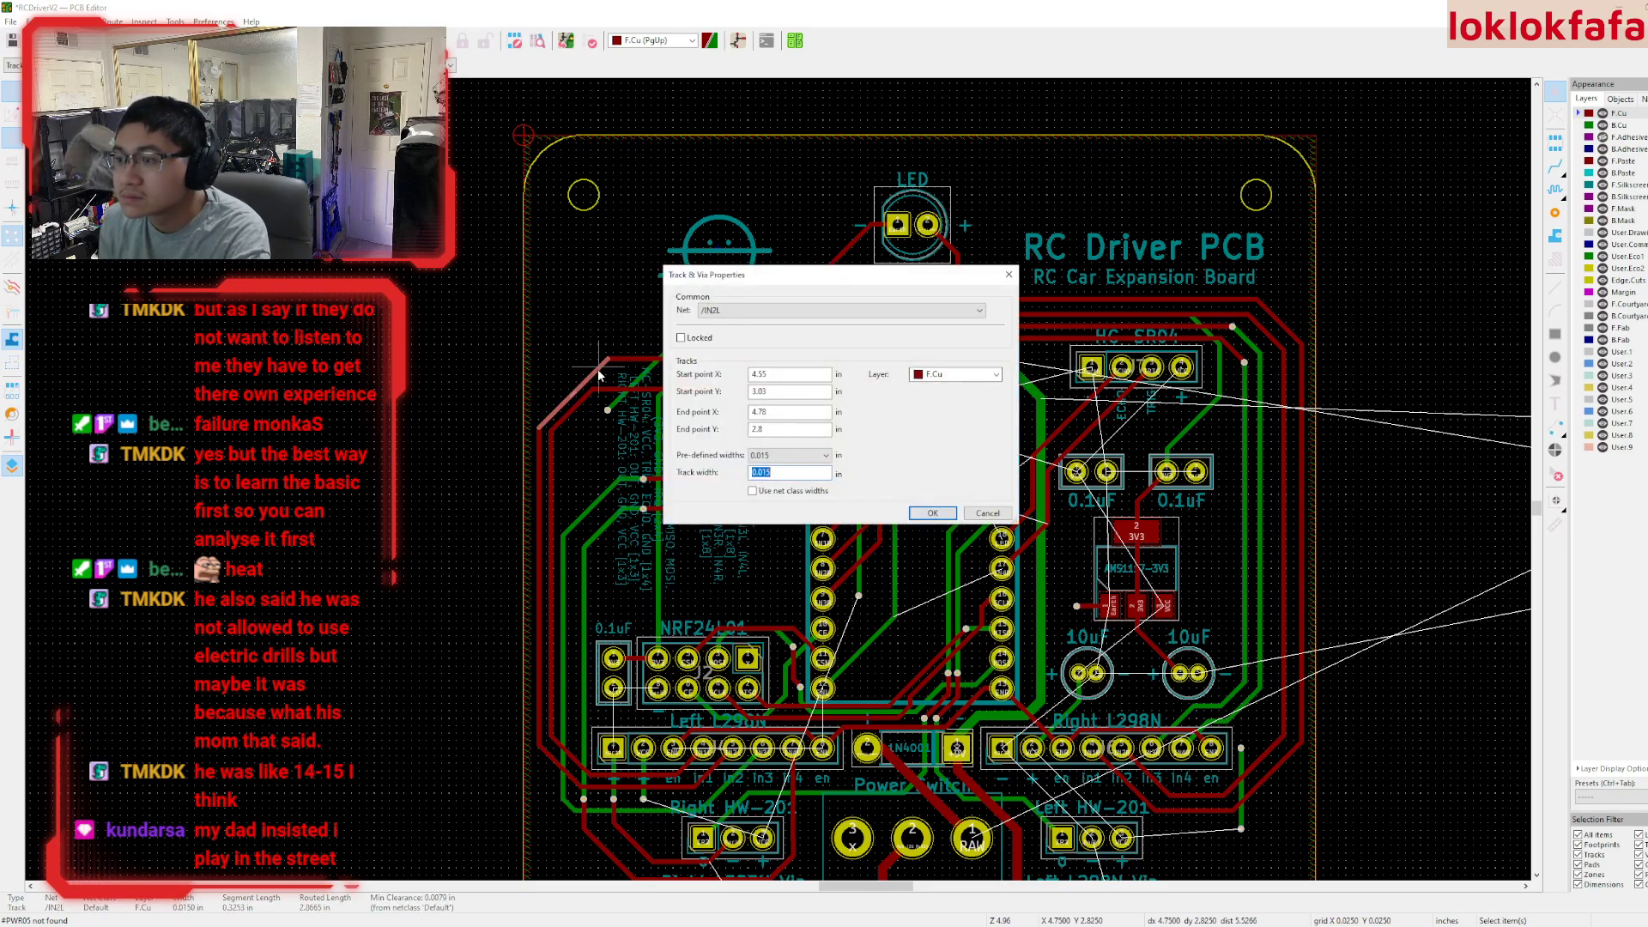
click(932, 512)
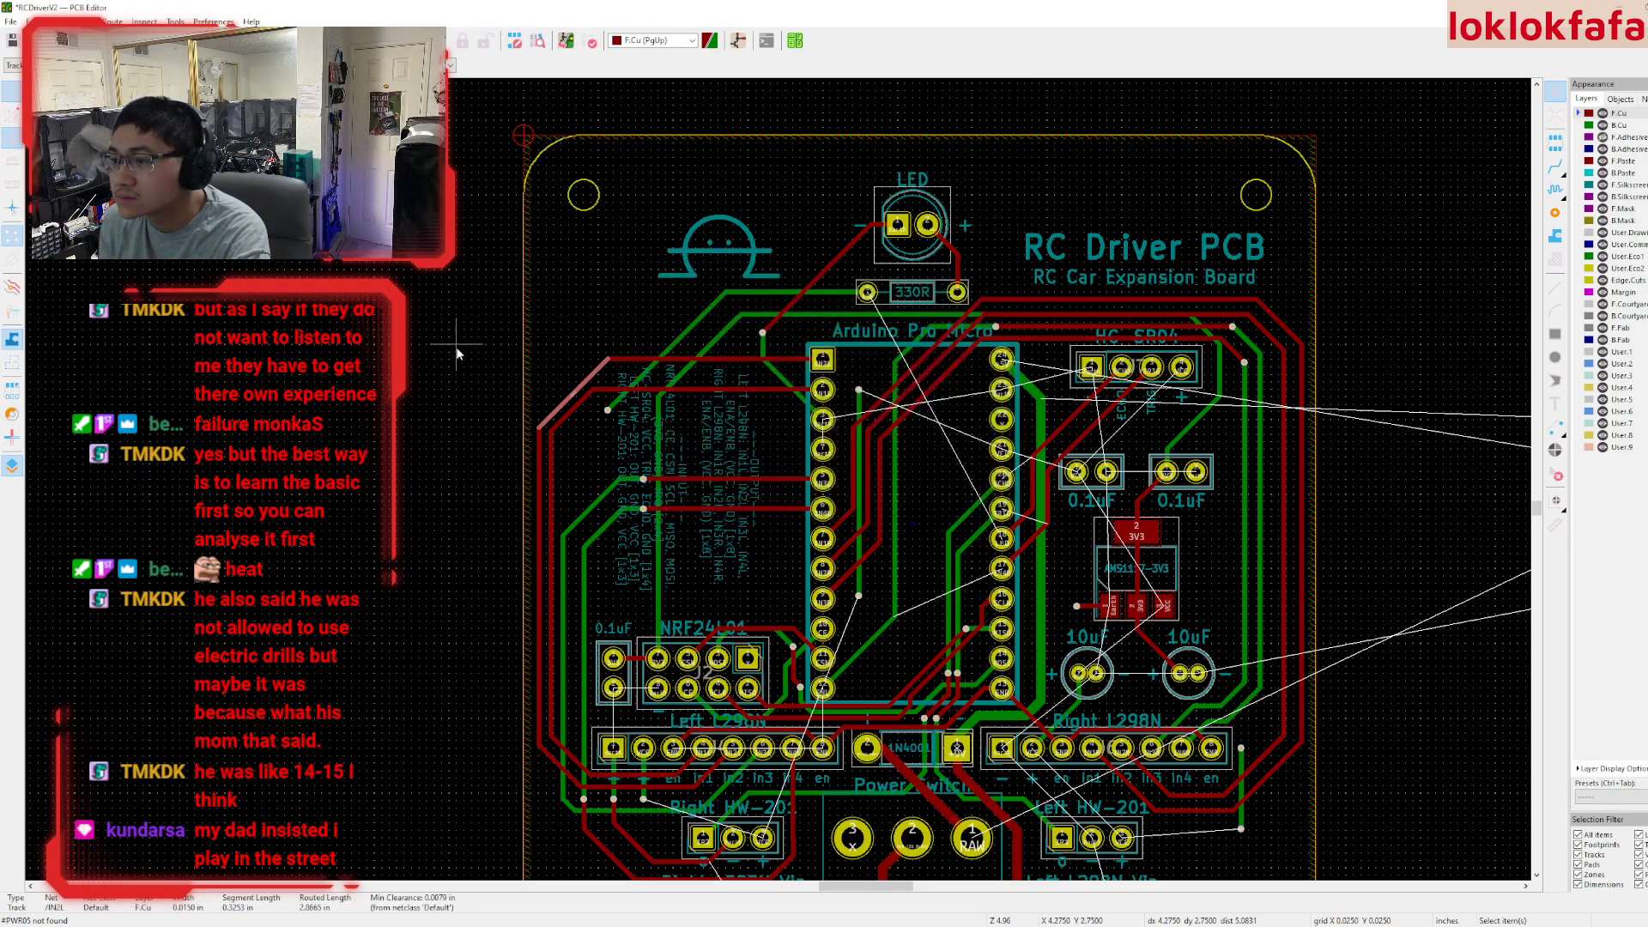
right_click(574, 387)
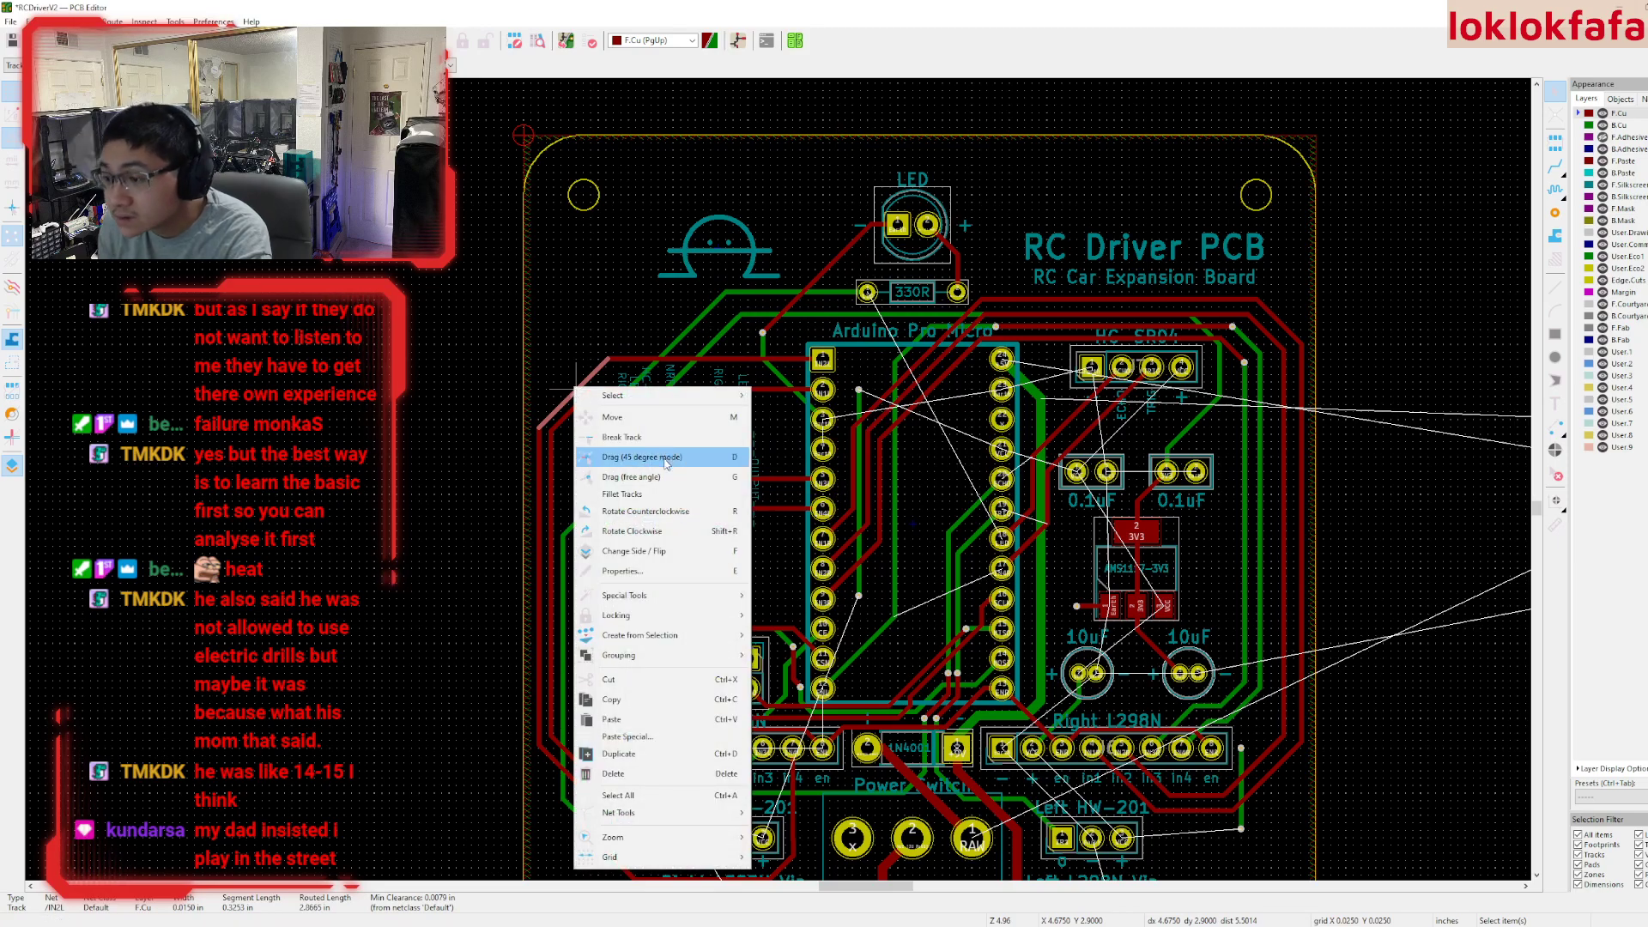
mouse_move(652, 657)
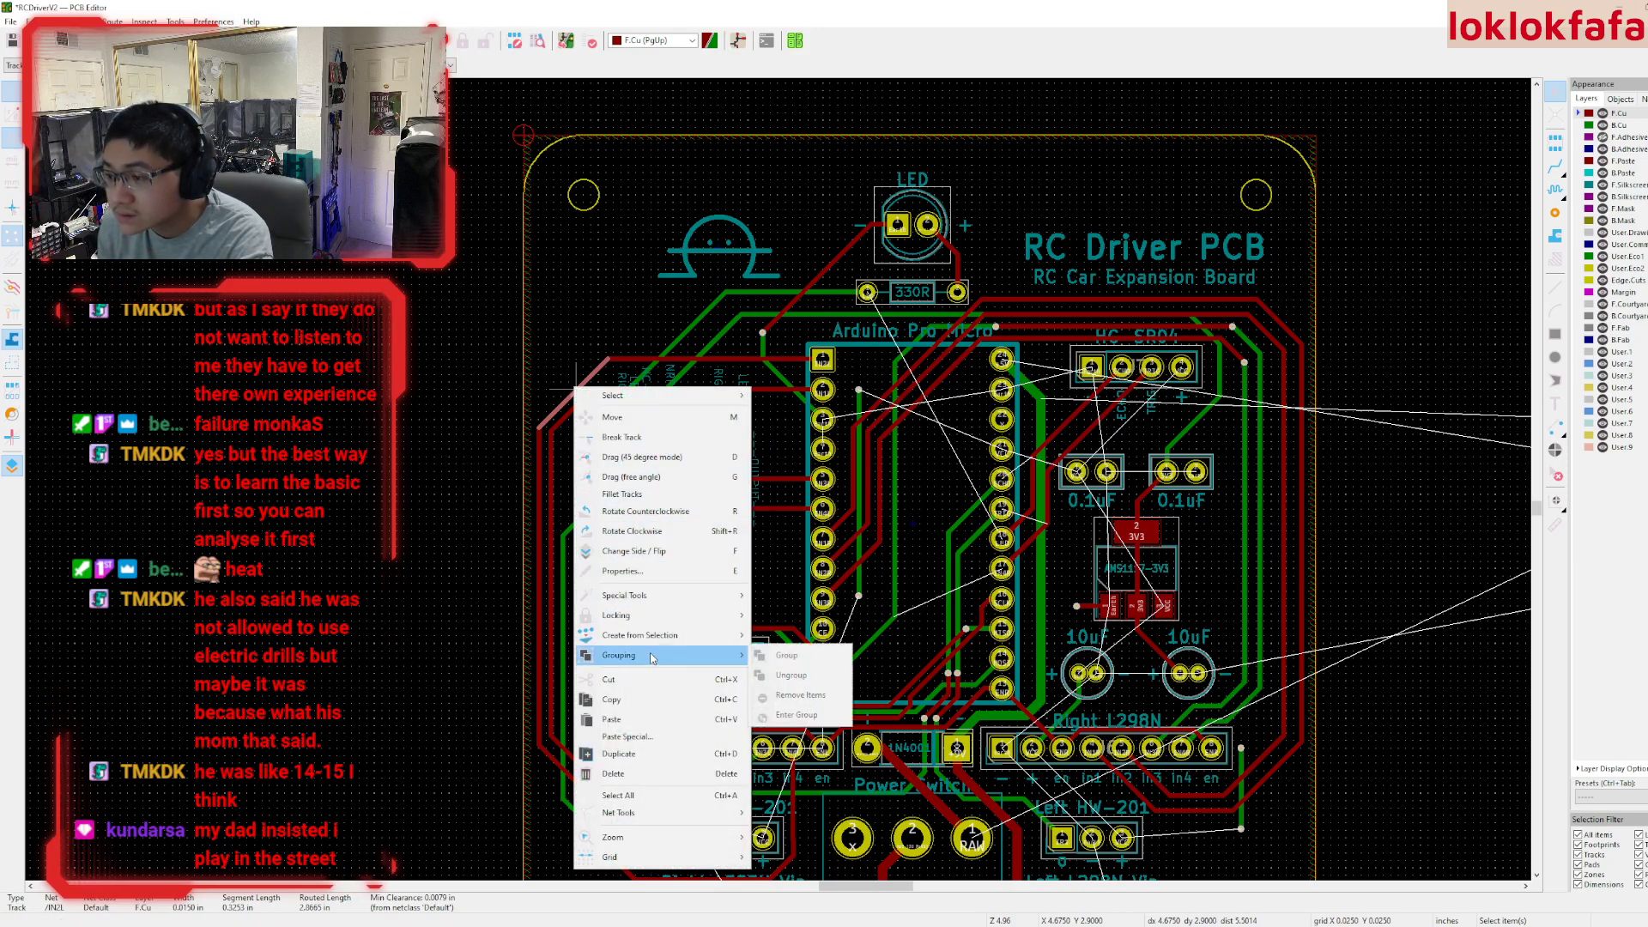
click(790, 589)
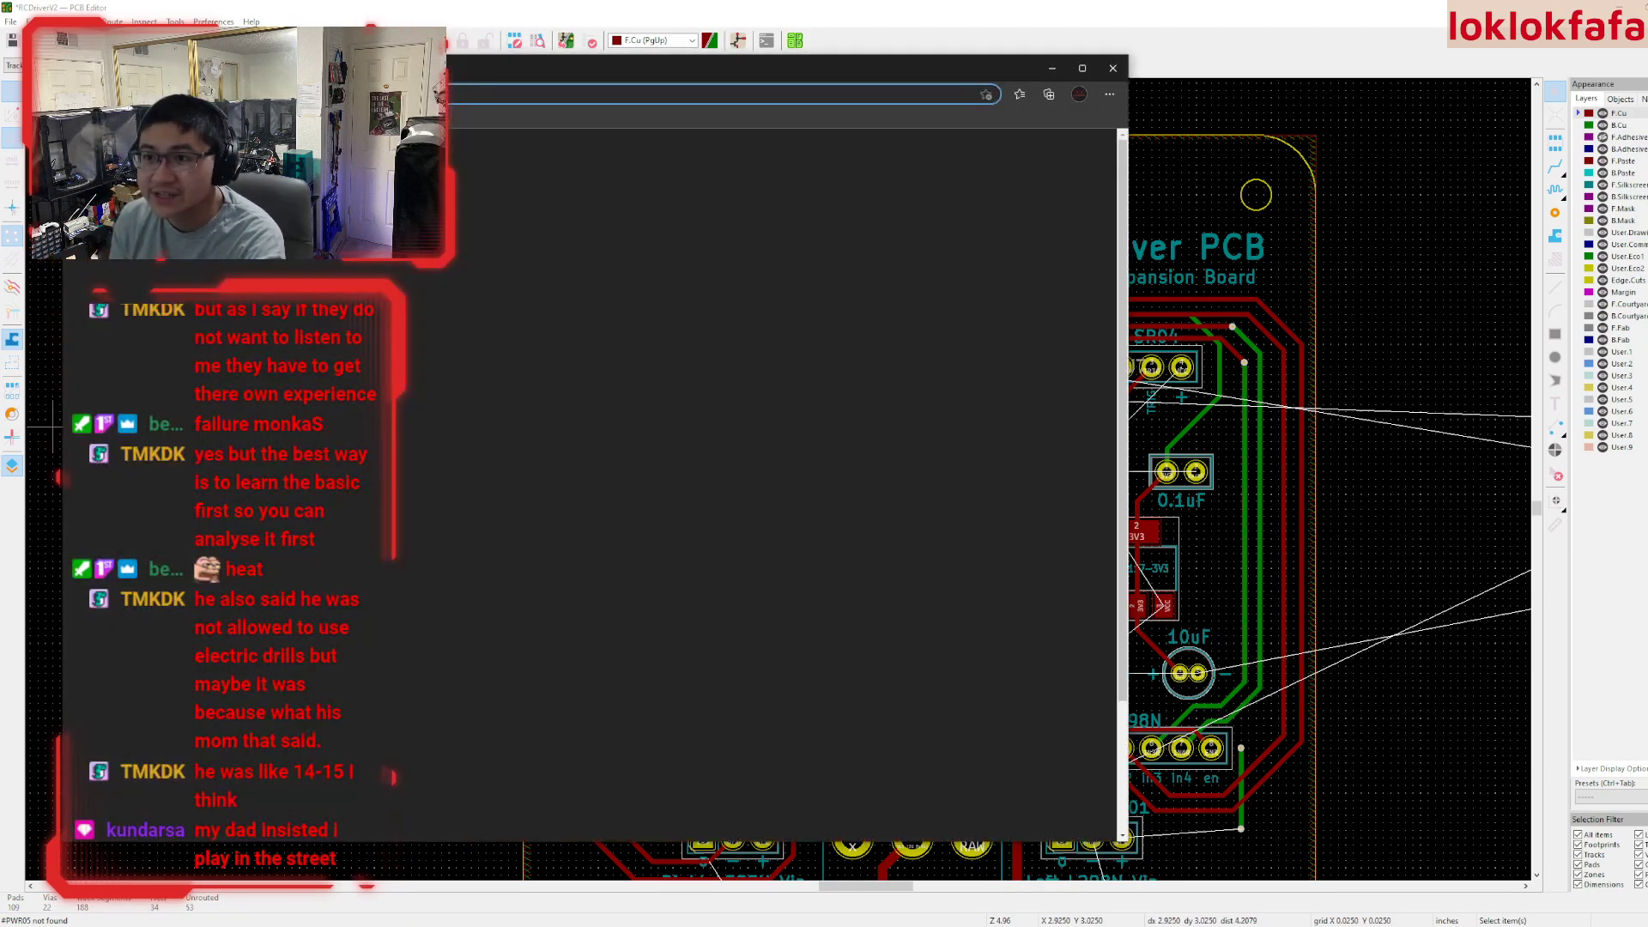
drag(412, 68, 0, 258)
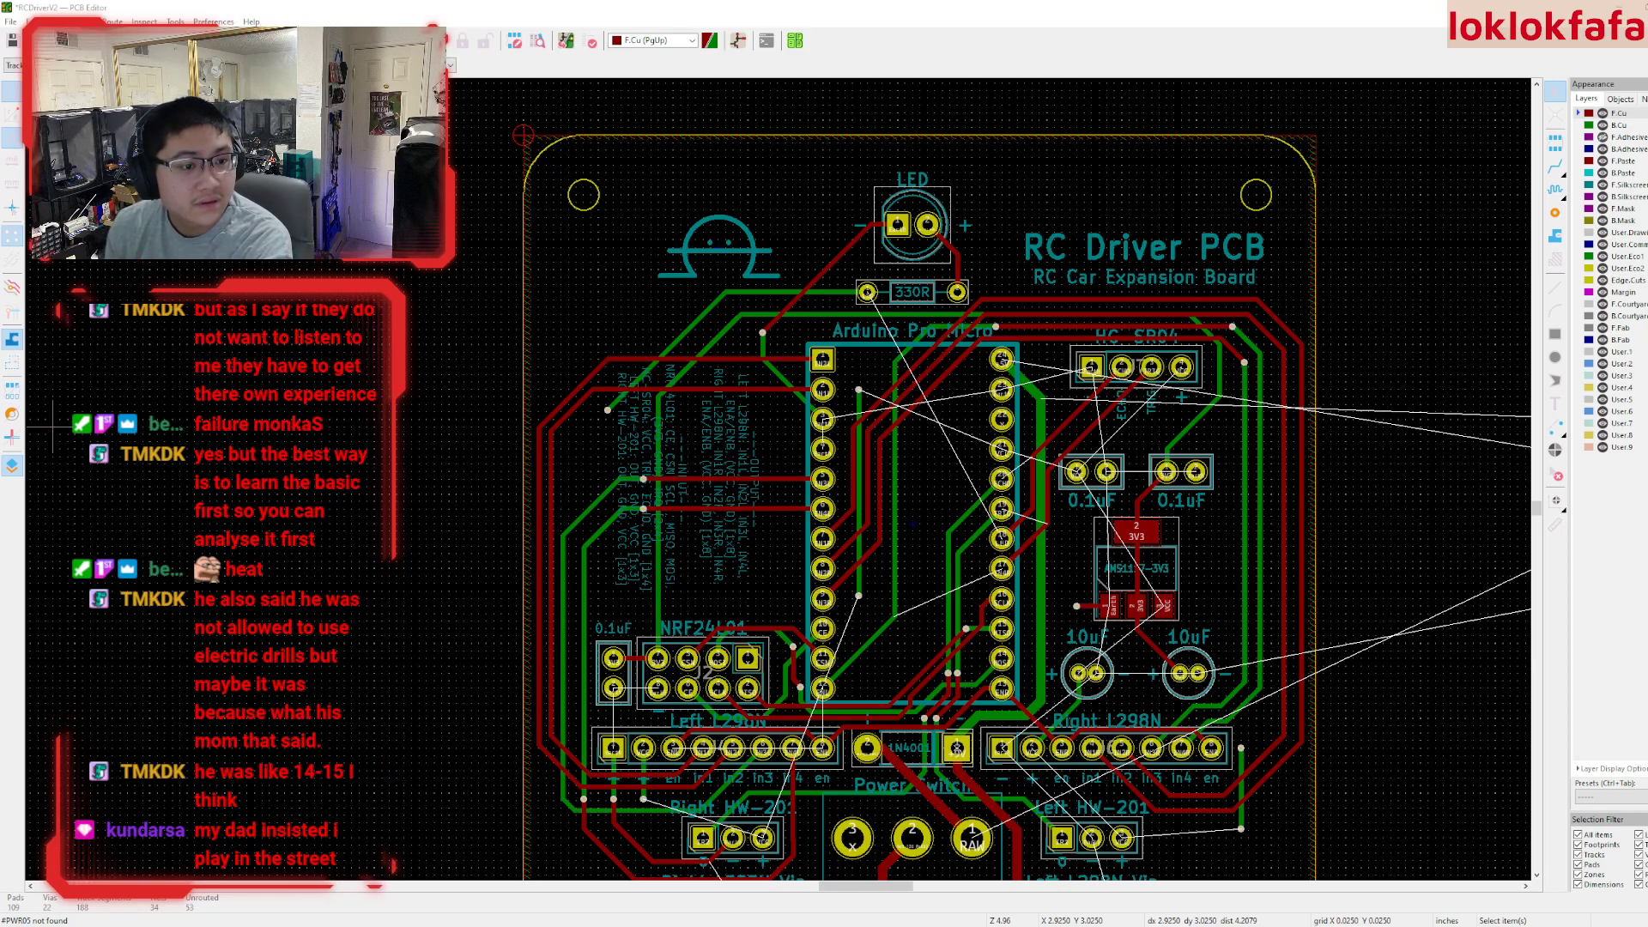
- Restrict the selection filter to tracks and delete all tracks on the board
click(667, 360)
key(u)
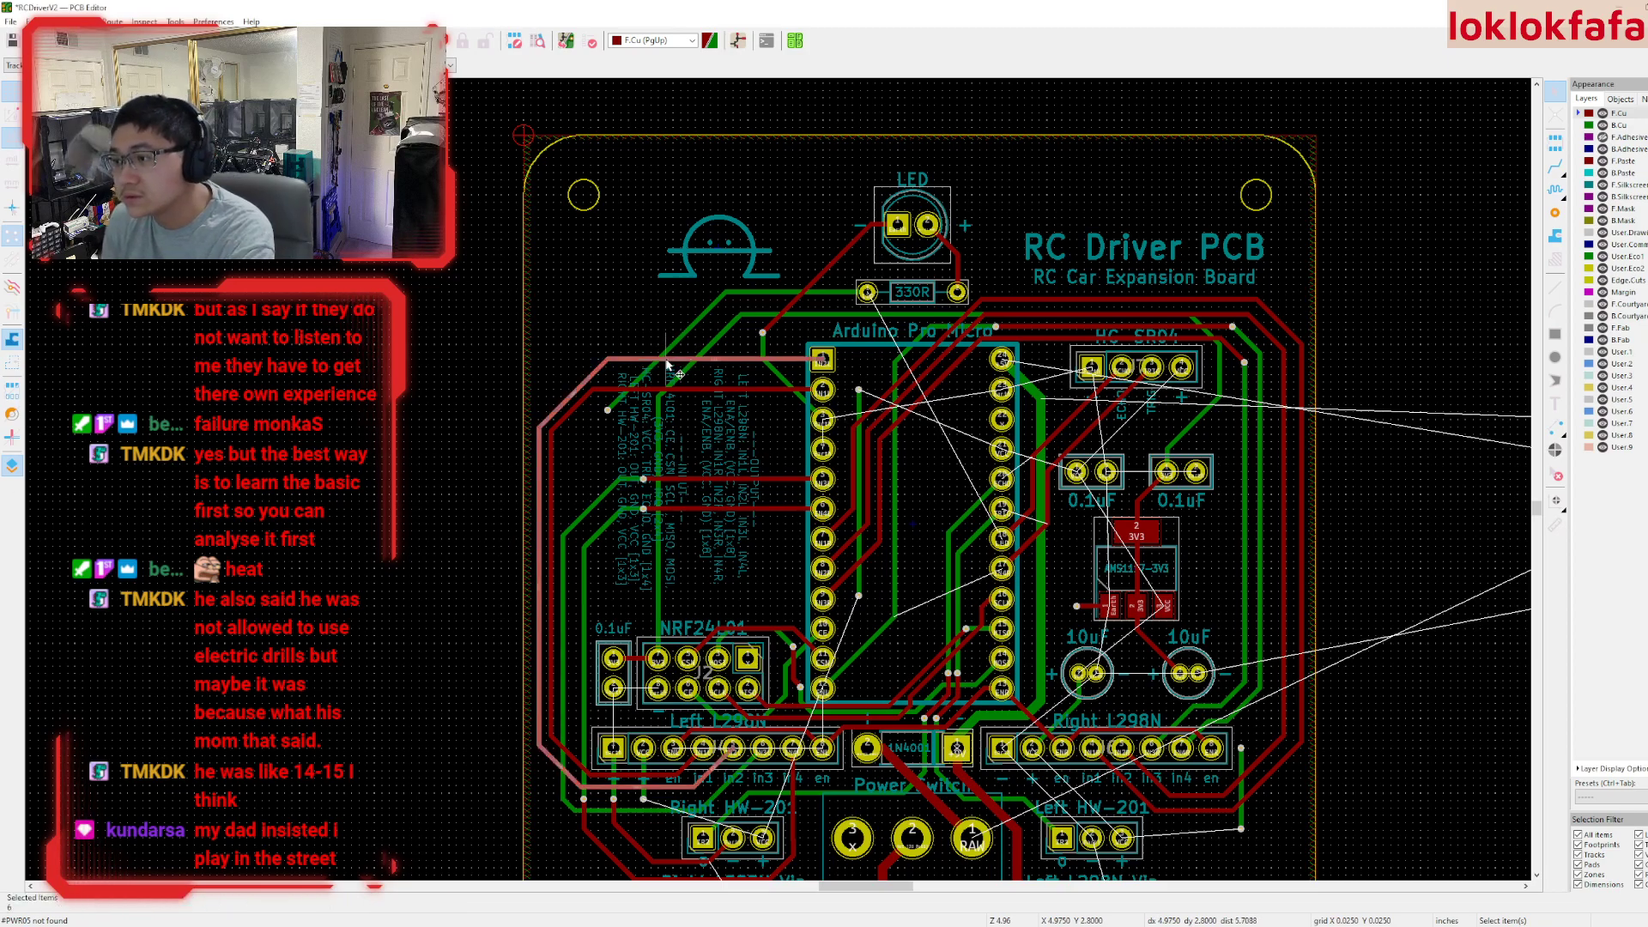
click(1591, 853)
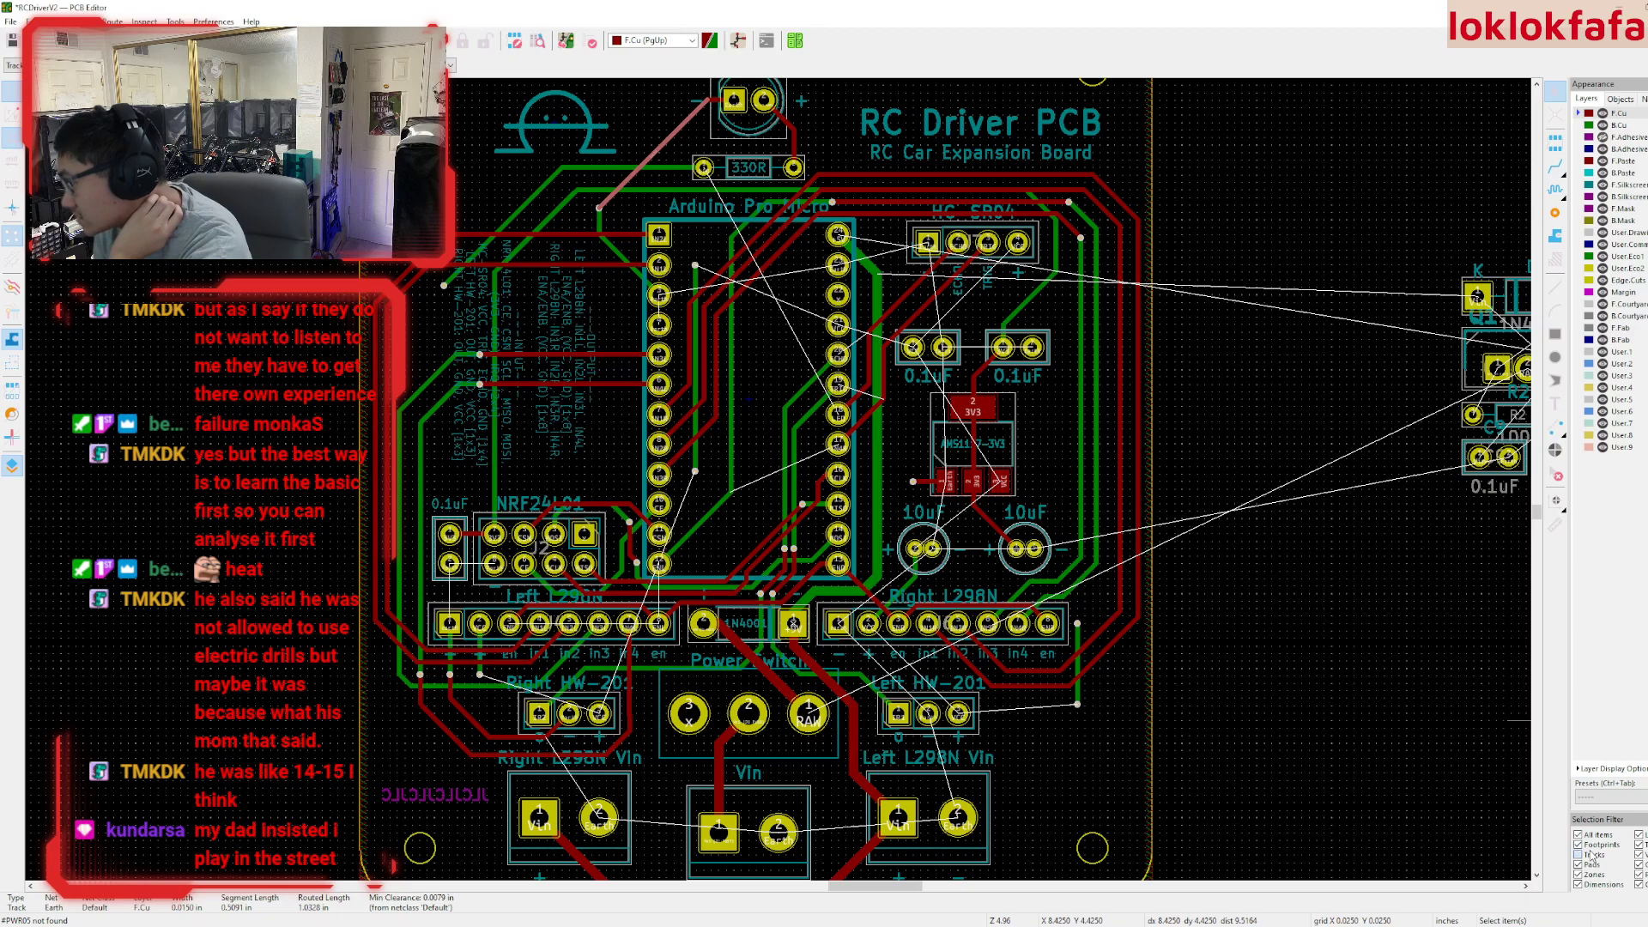
click(1640, 835)
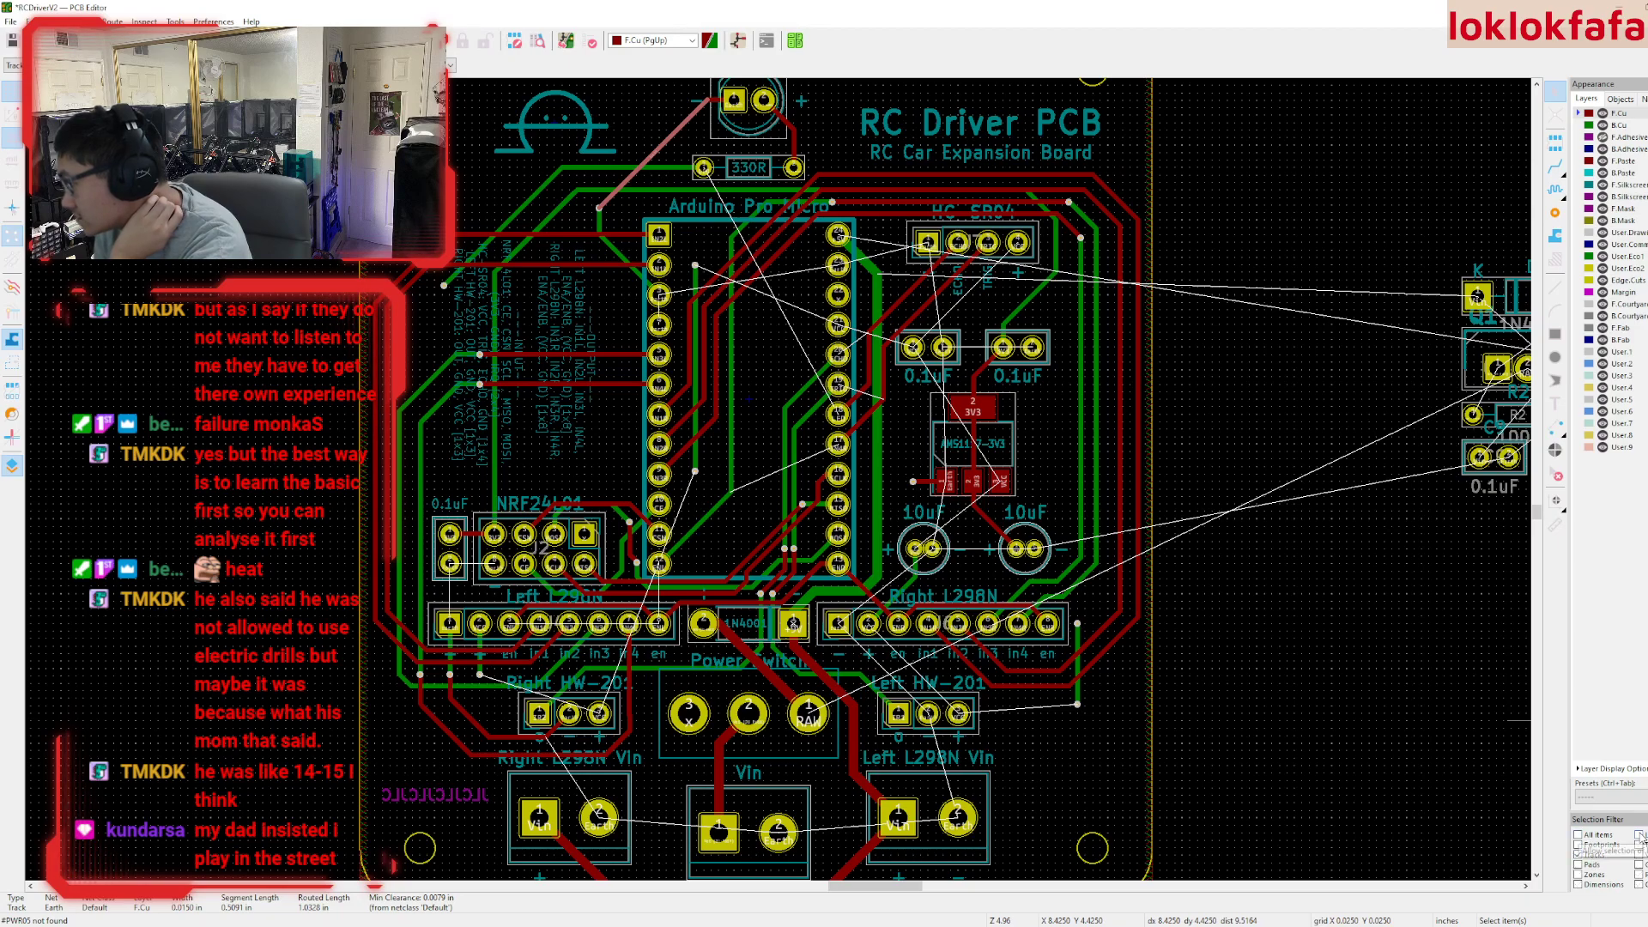
scroll(983, 683, down, 5)
scroll(983, 682, up, 4)
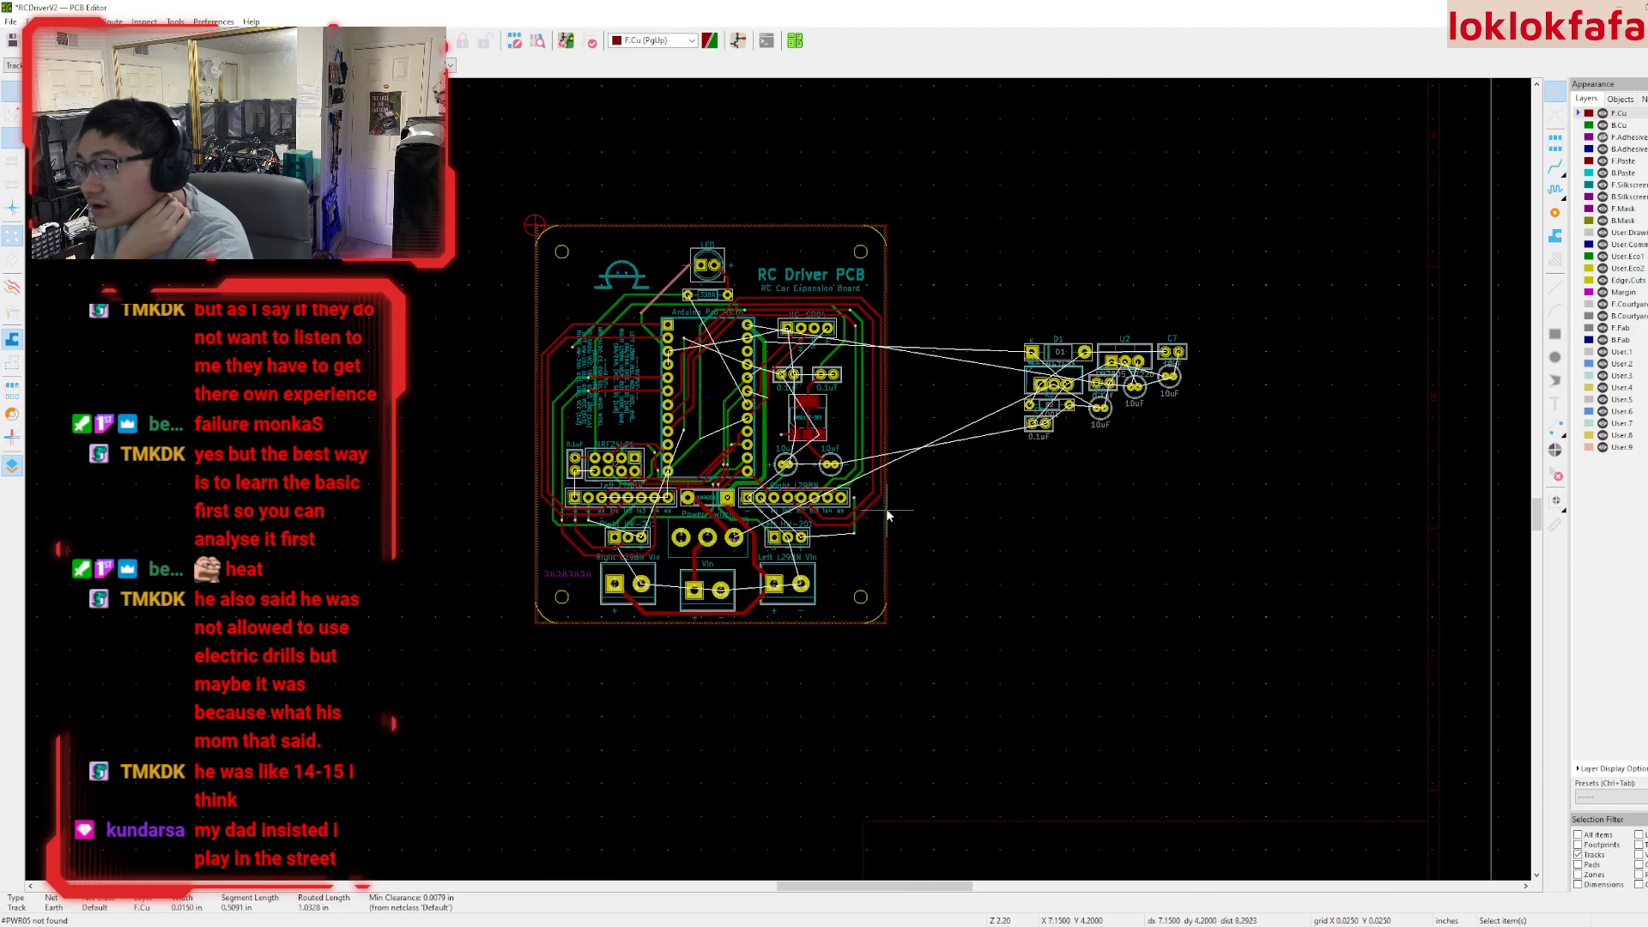
drag(895, 755, 326, 99)
key(Delete)
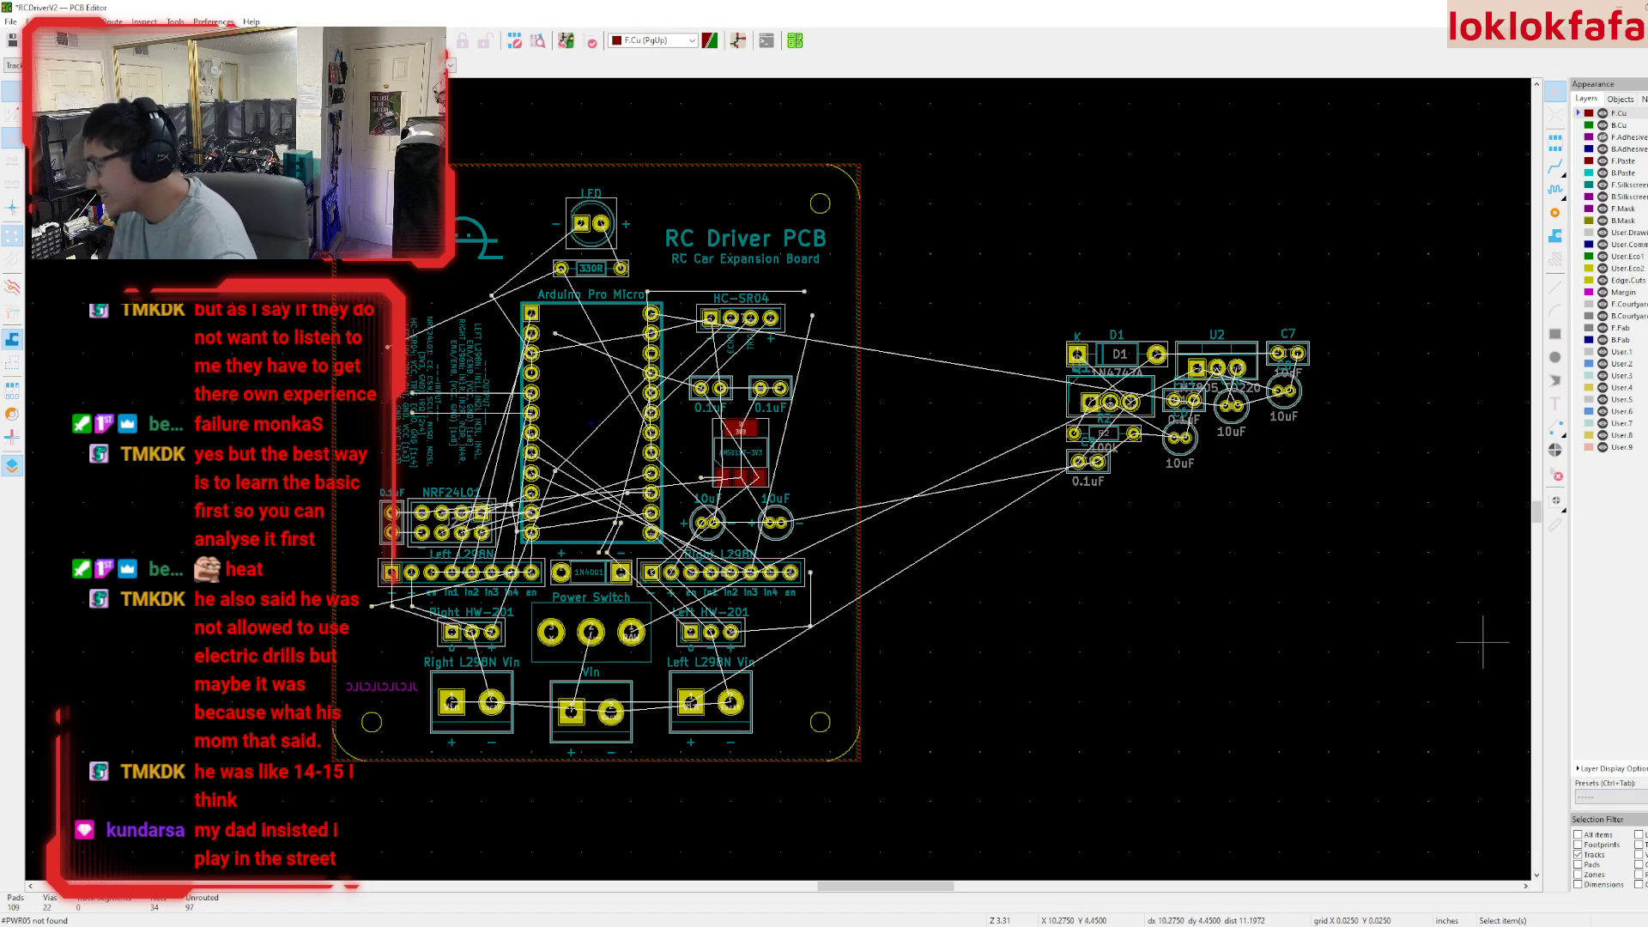
- Delete all the vias left on the board
drag(894, 781, 224, 165)
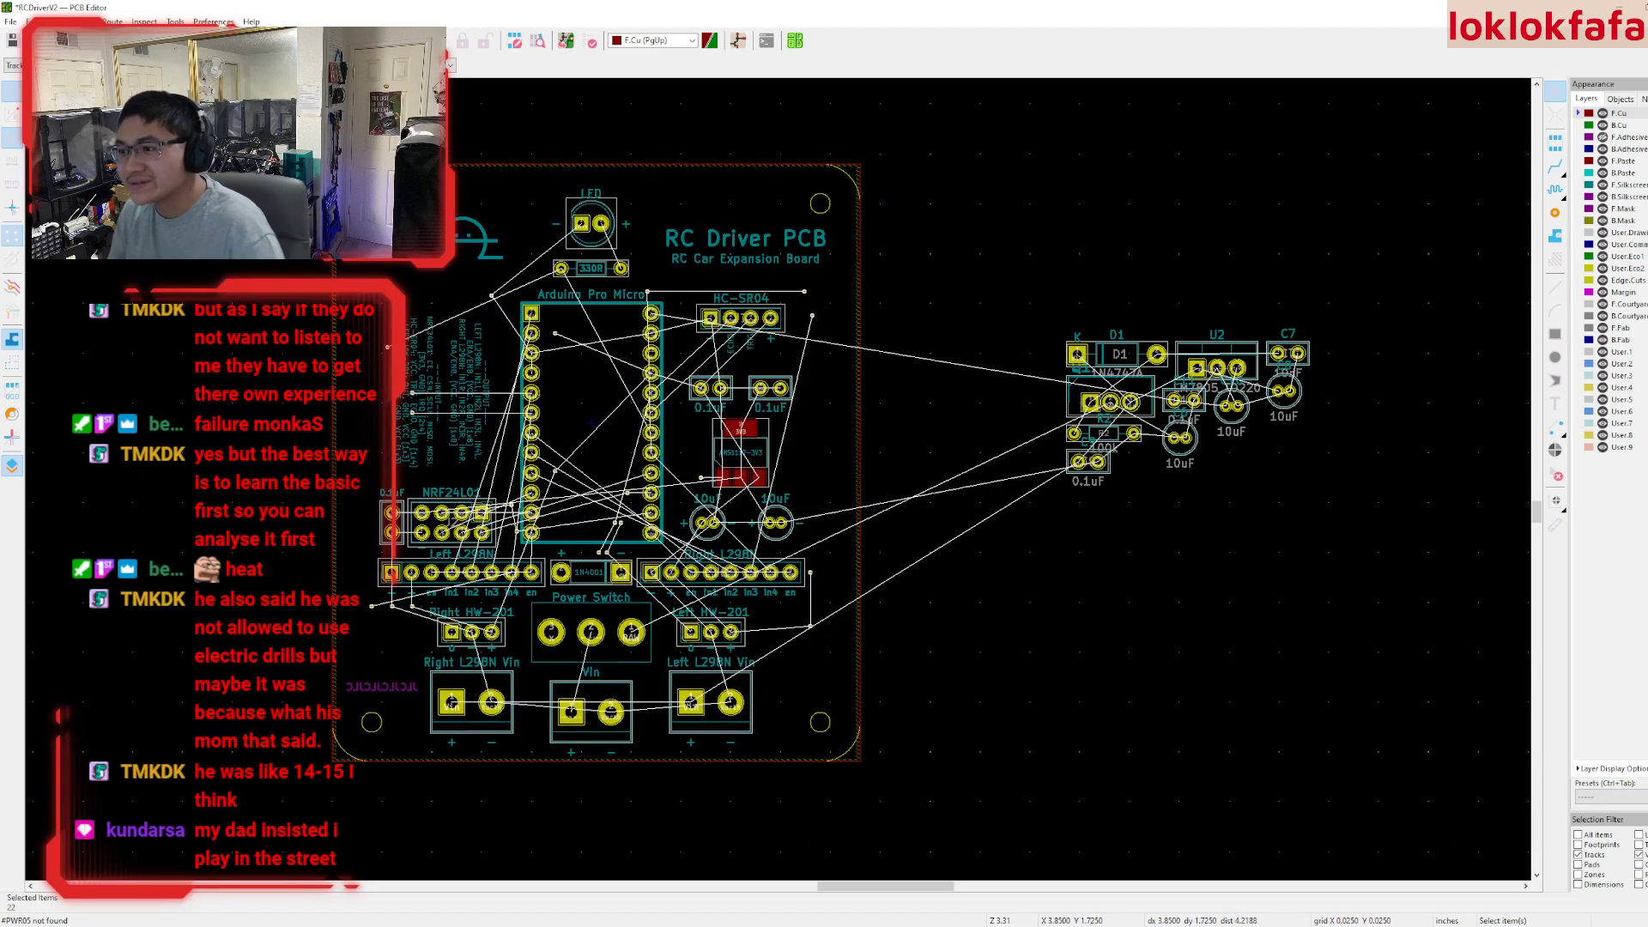
key(Escape)
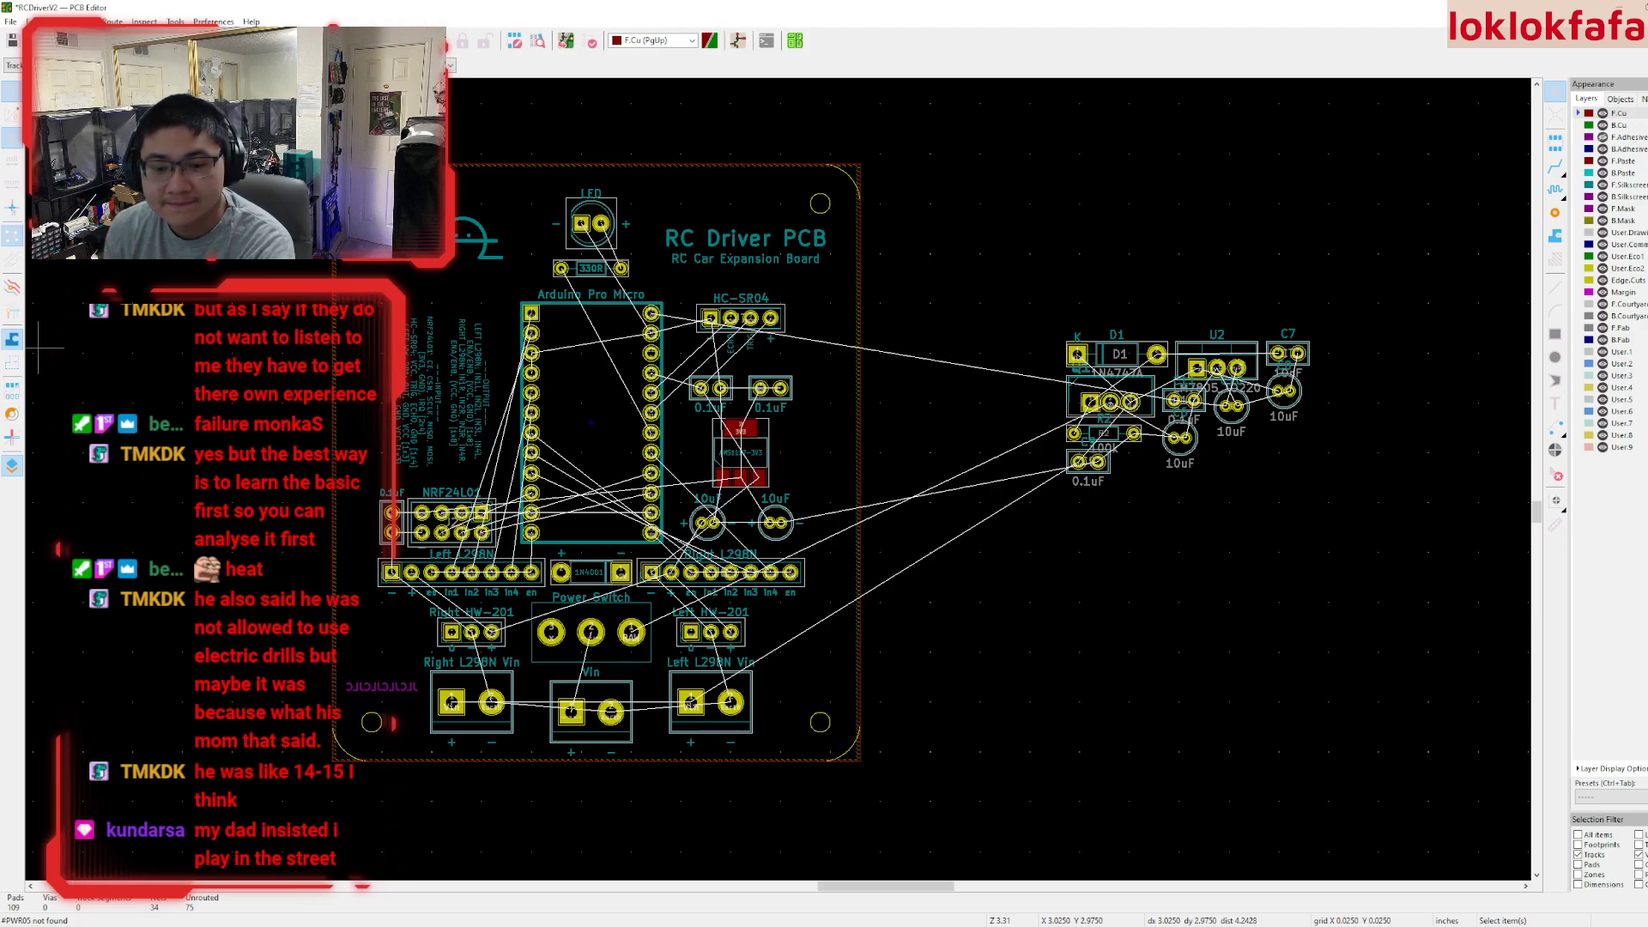
middle_drag(938, 441, 946, 437)
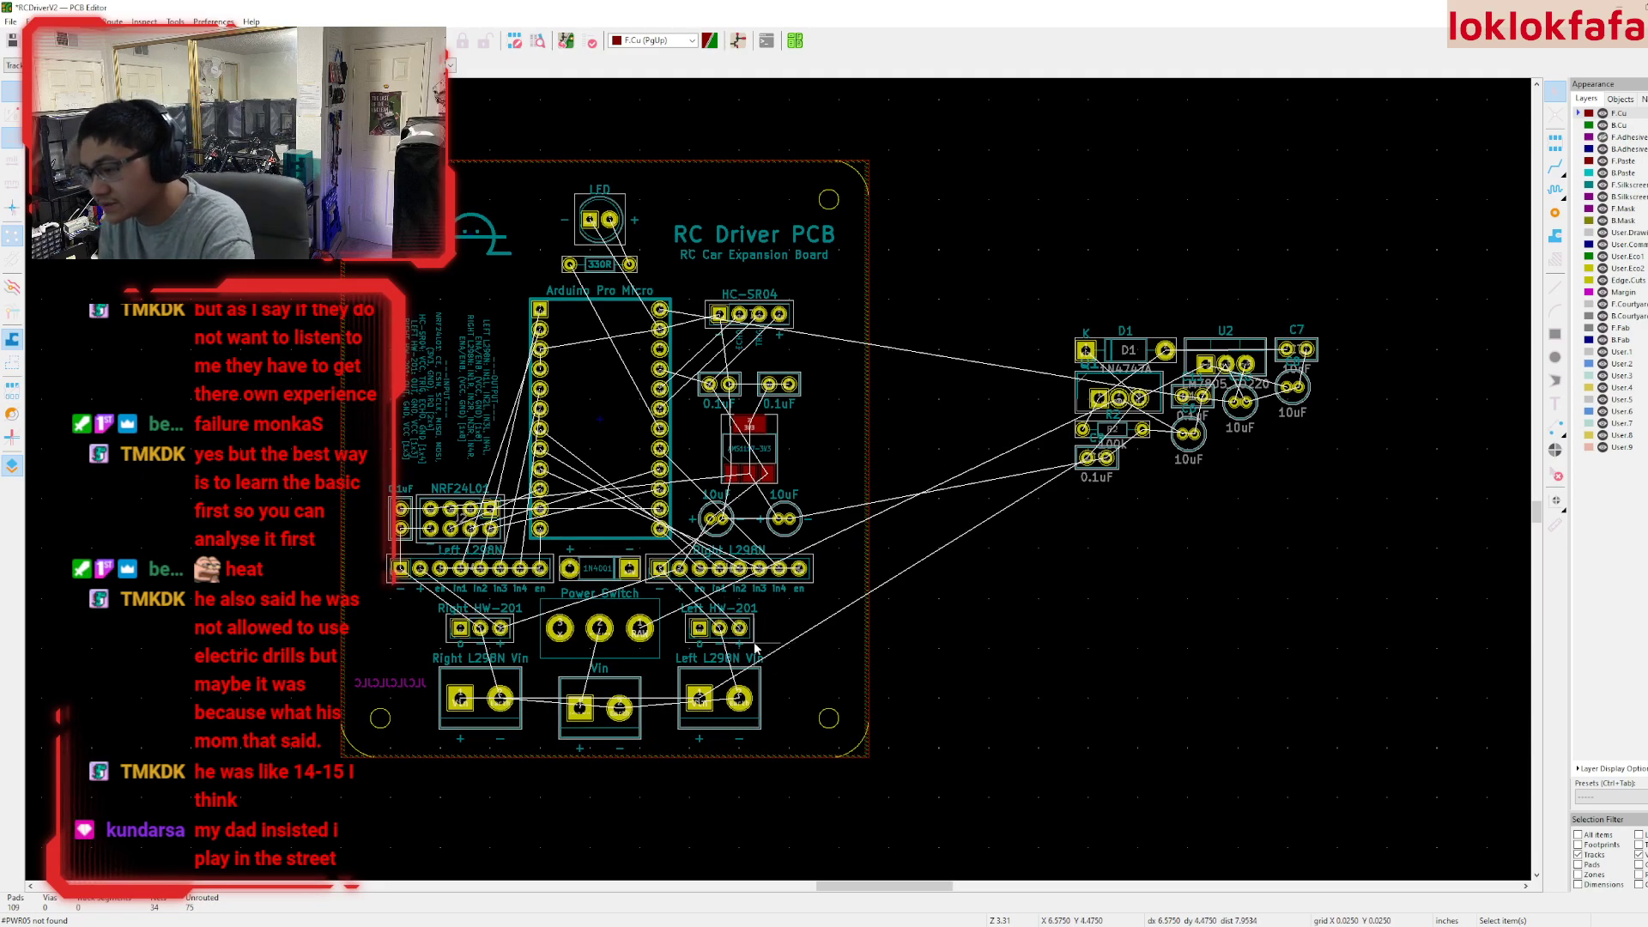
- Allow all item types in the selection filter again and delete the Left and Right HW-201 headers with their pin labels
click(1601, 839)
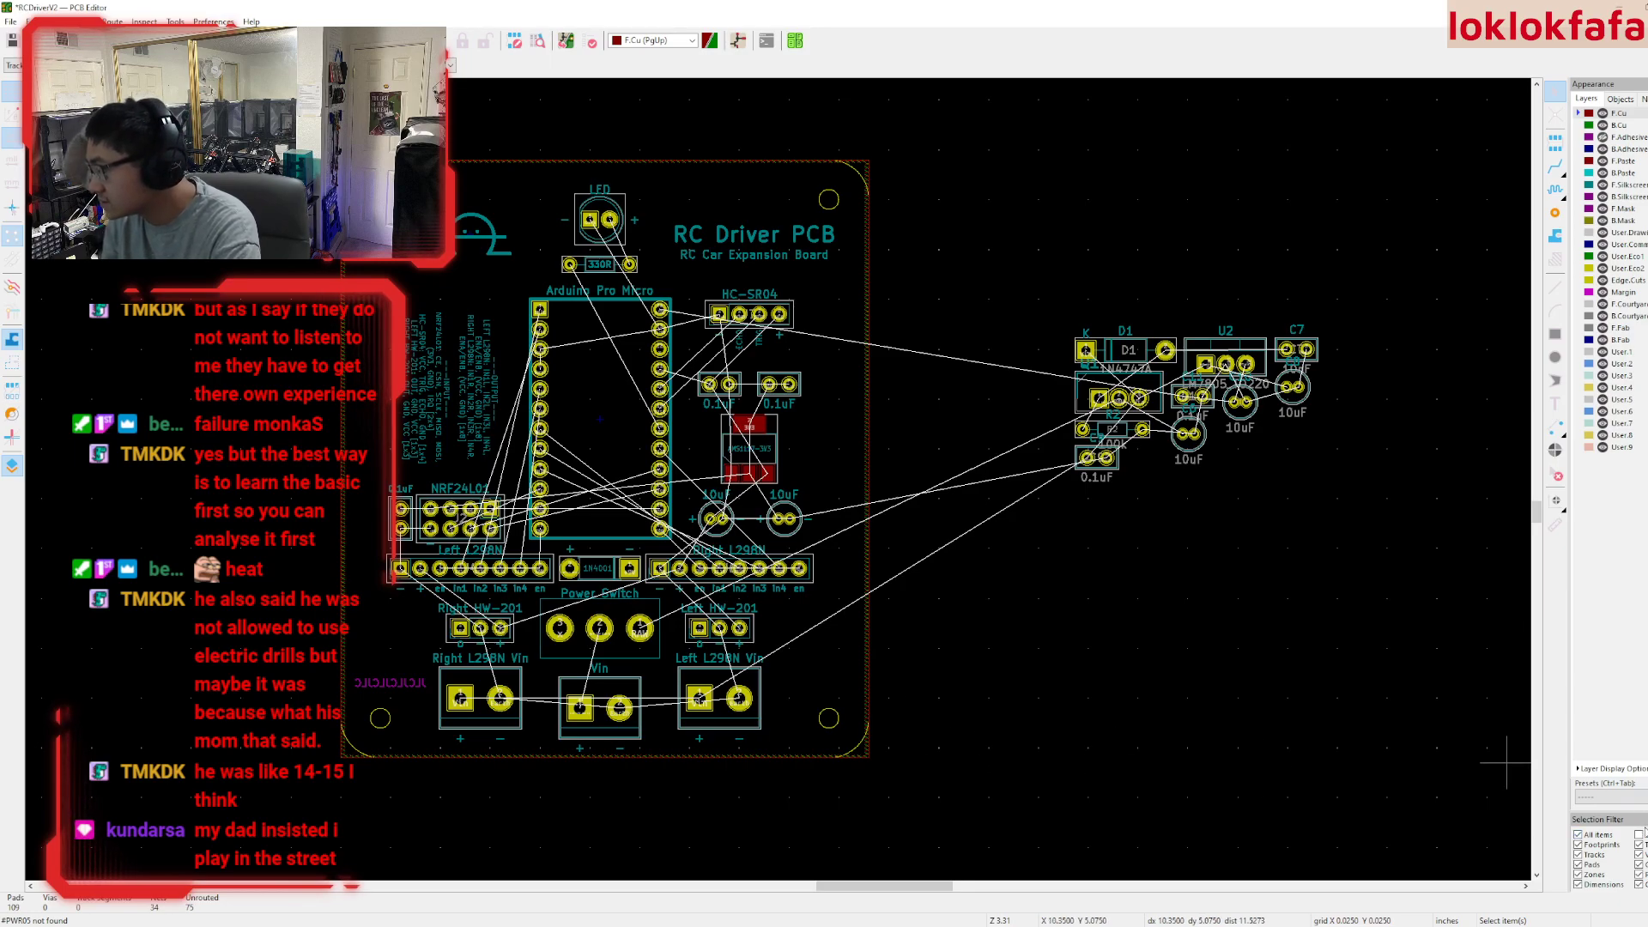
click(723, 638)
key(Delete)
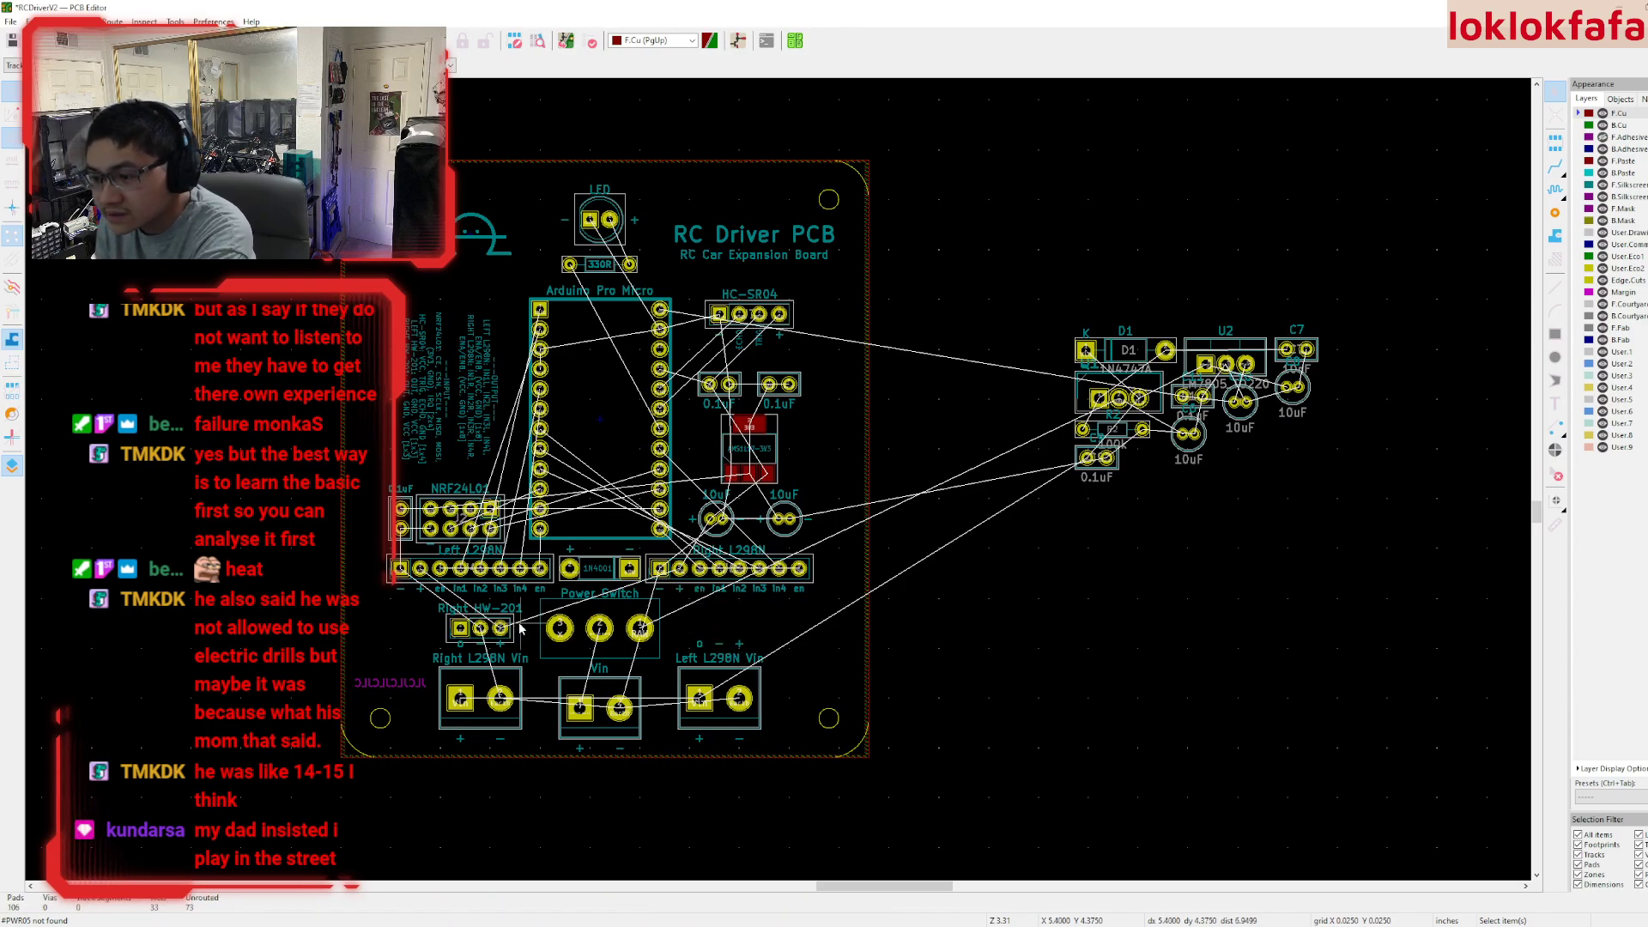
click(494, 637)
key(Delete)
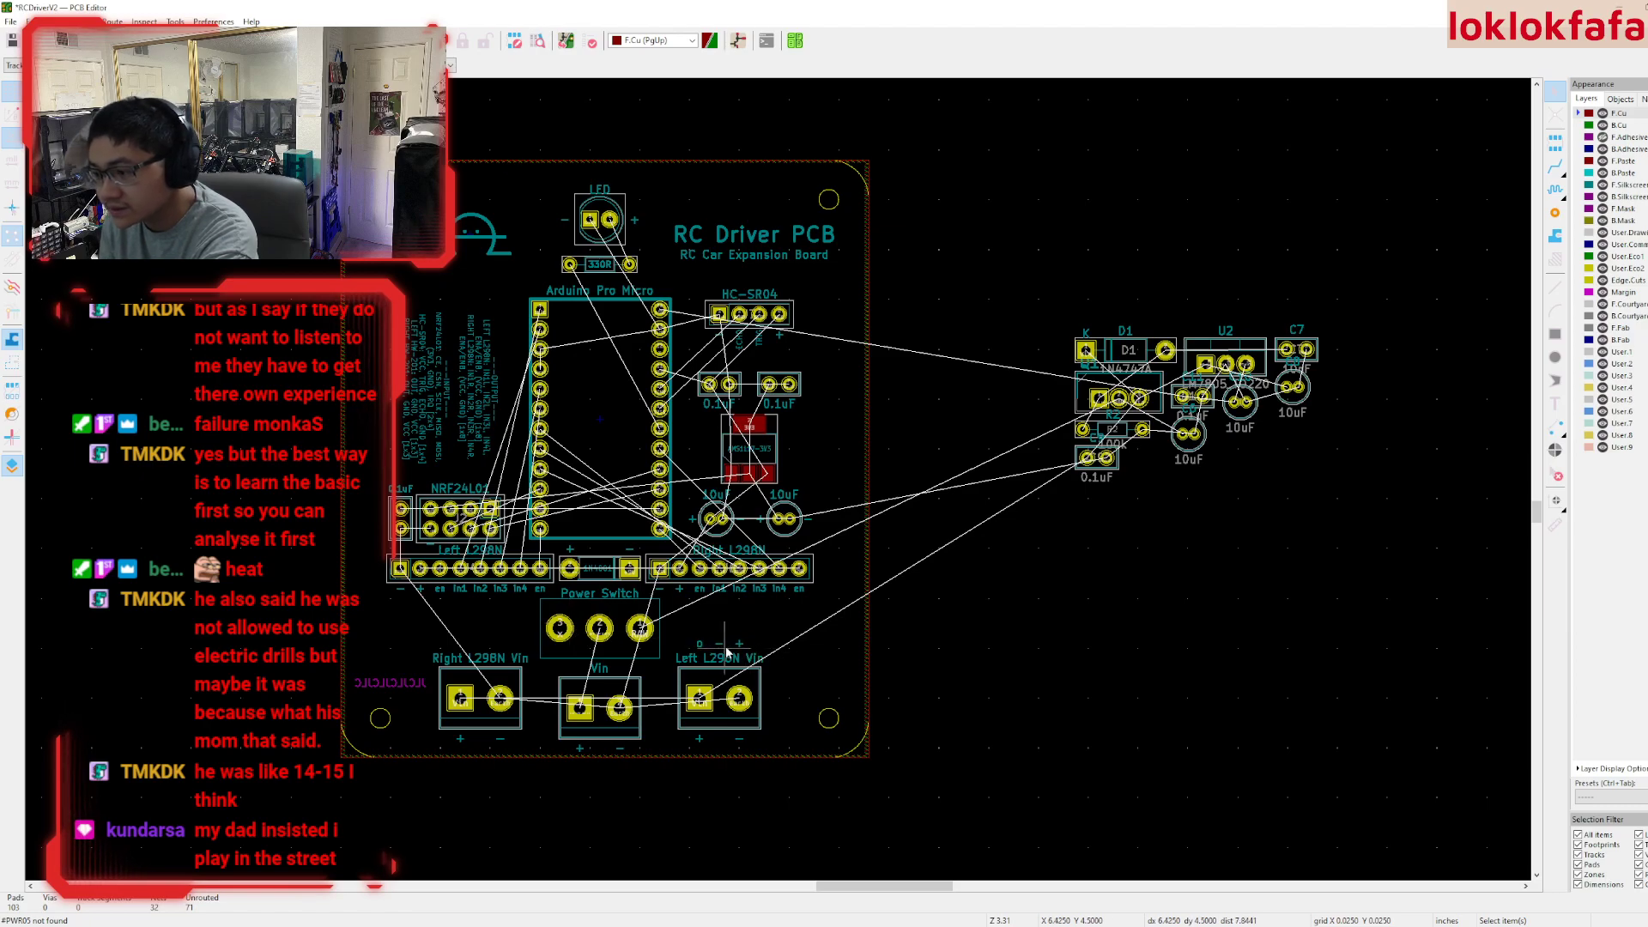
scroll(745, 652, up, 3)
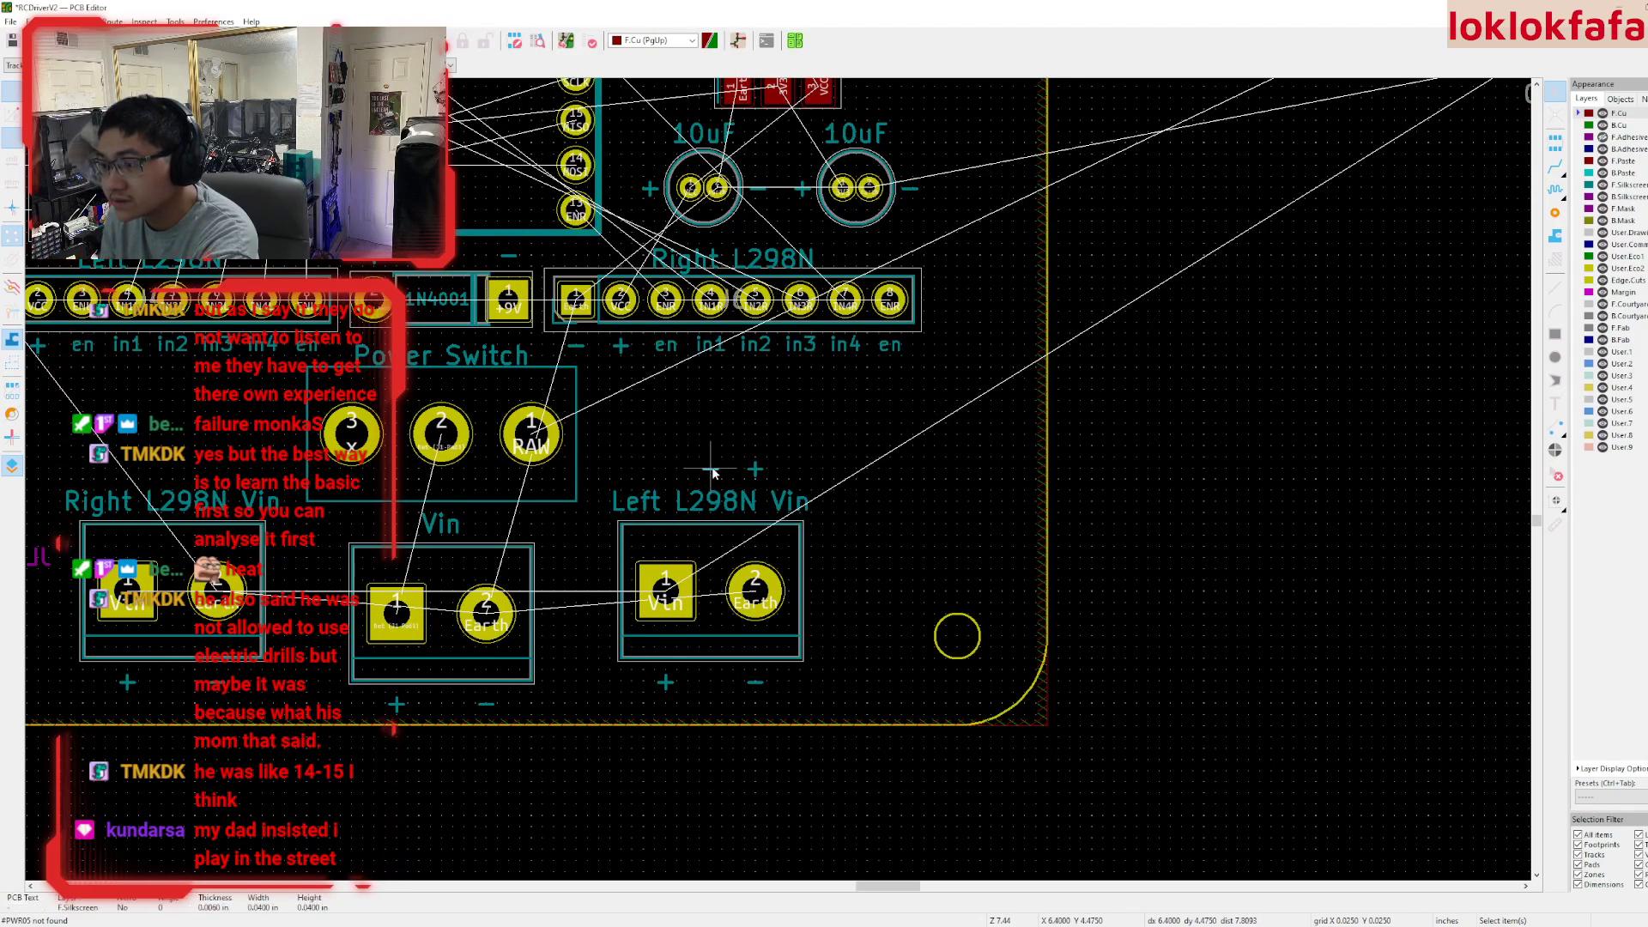
scroll(637, 434, down, 2)
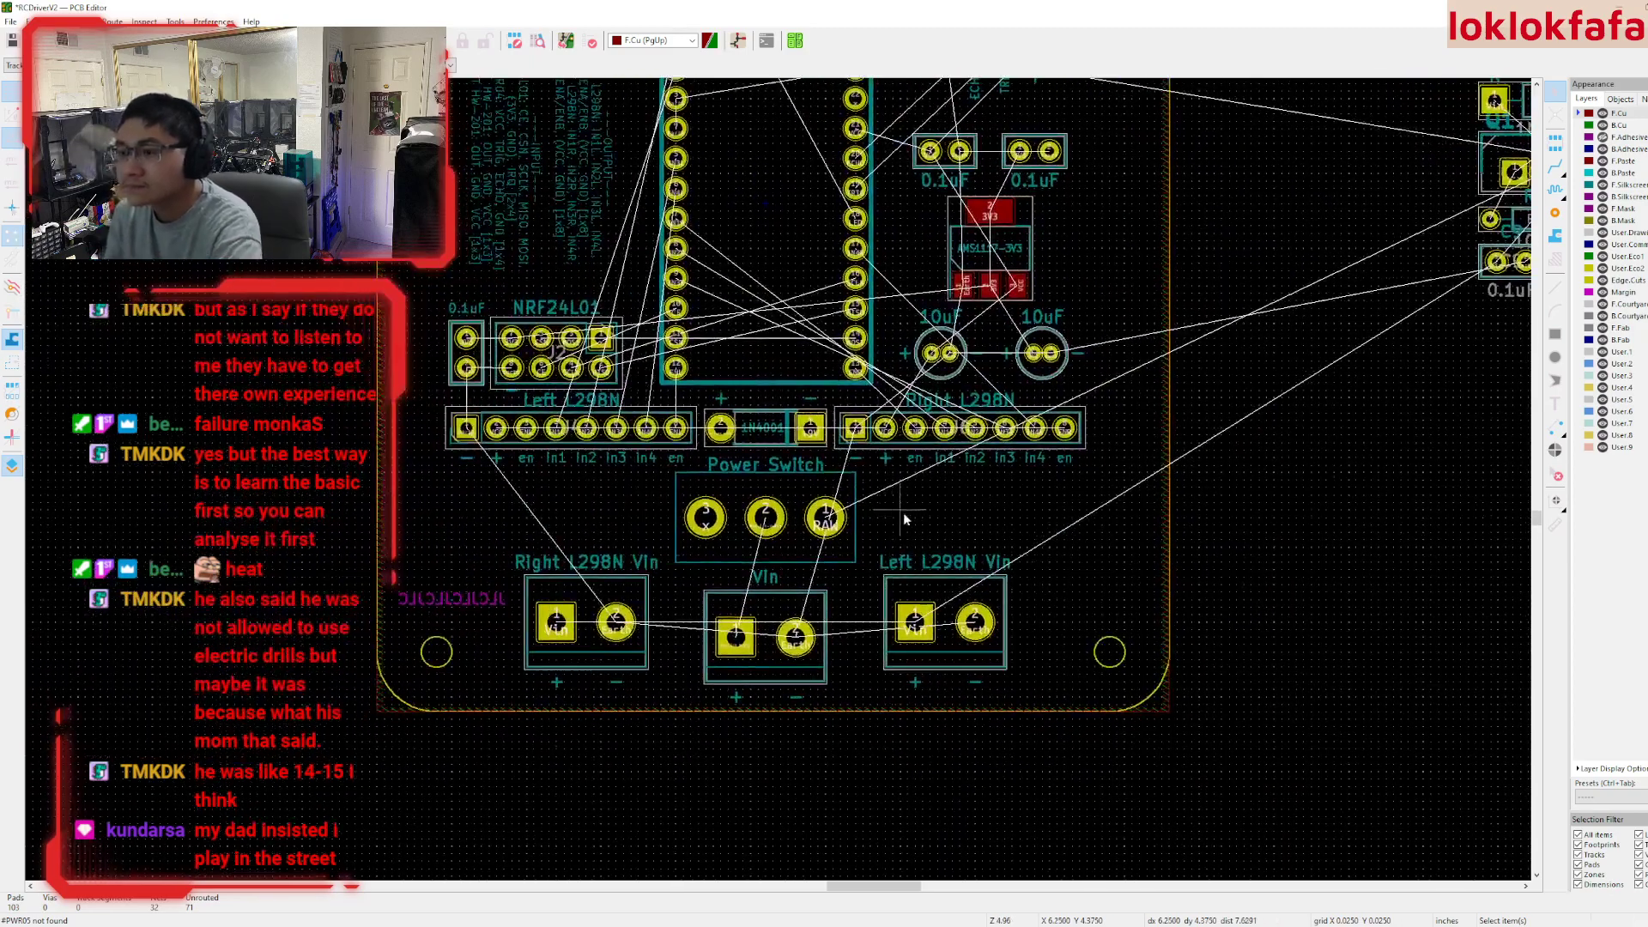
scroll(544, 445, up, 2)
- Change the first "en" silkscreen label under the Left L298N header to "enL"
click(685, 515)
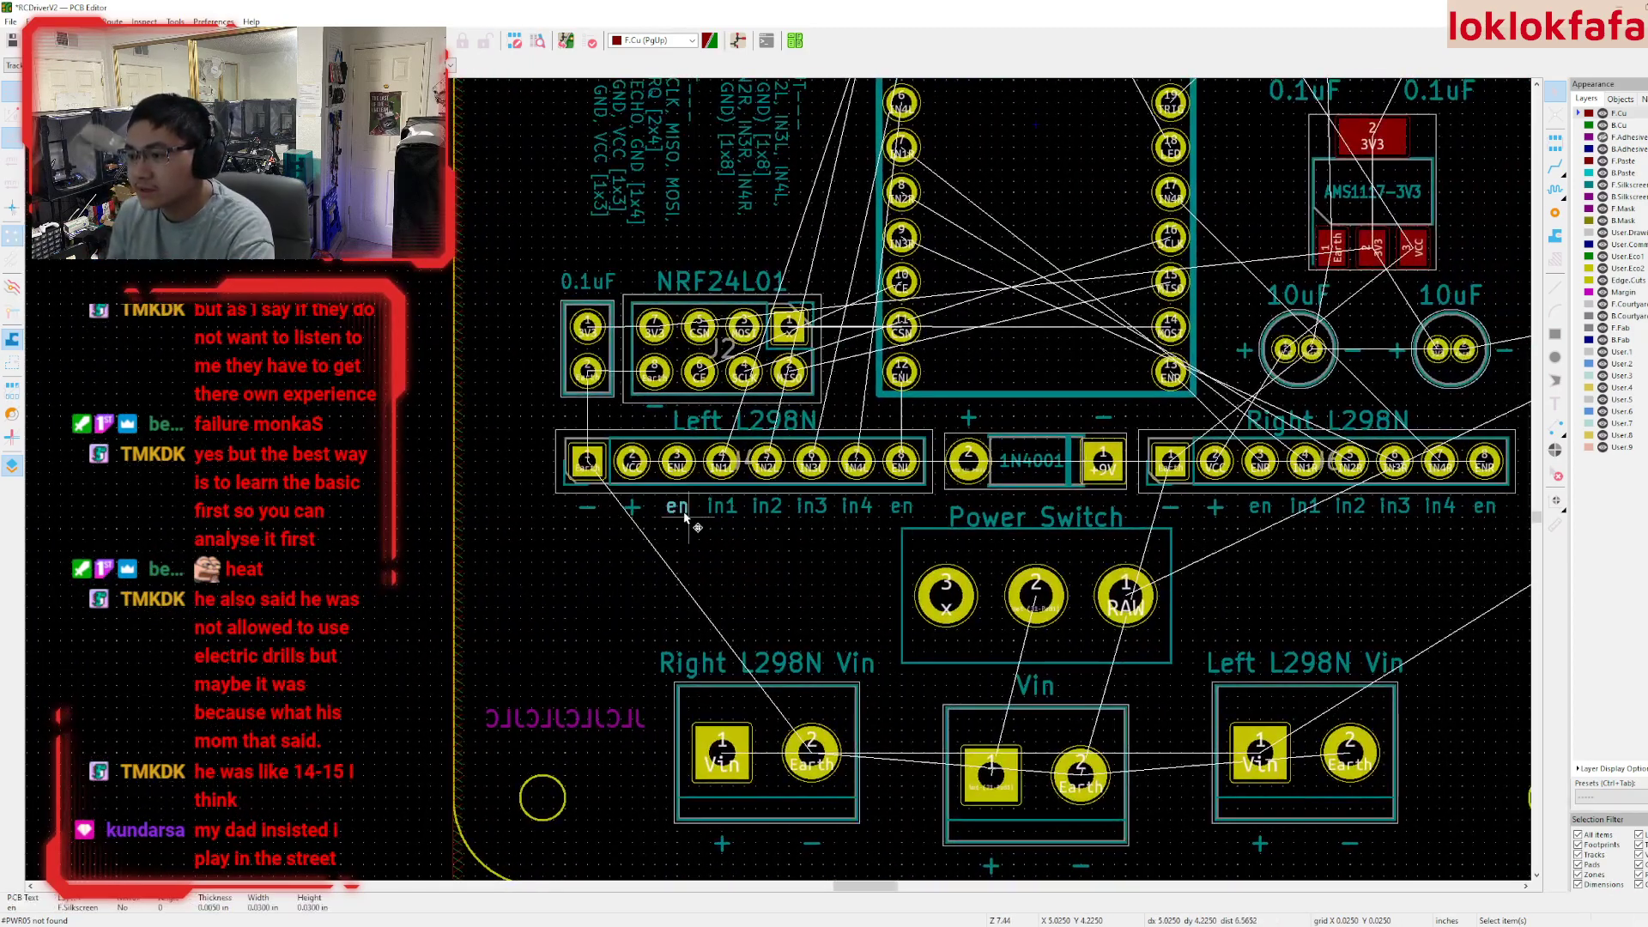
double_click(685, 515)
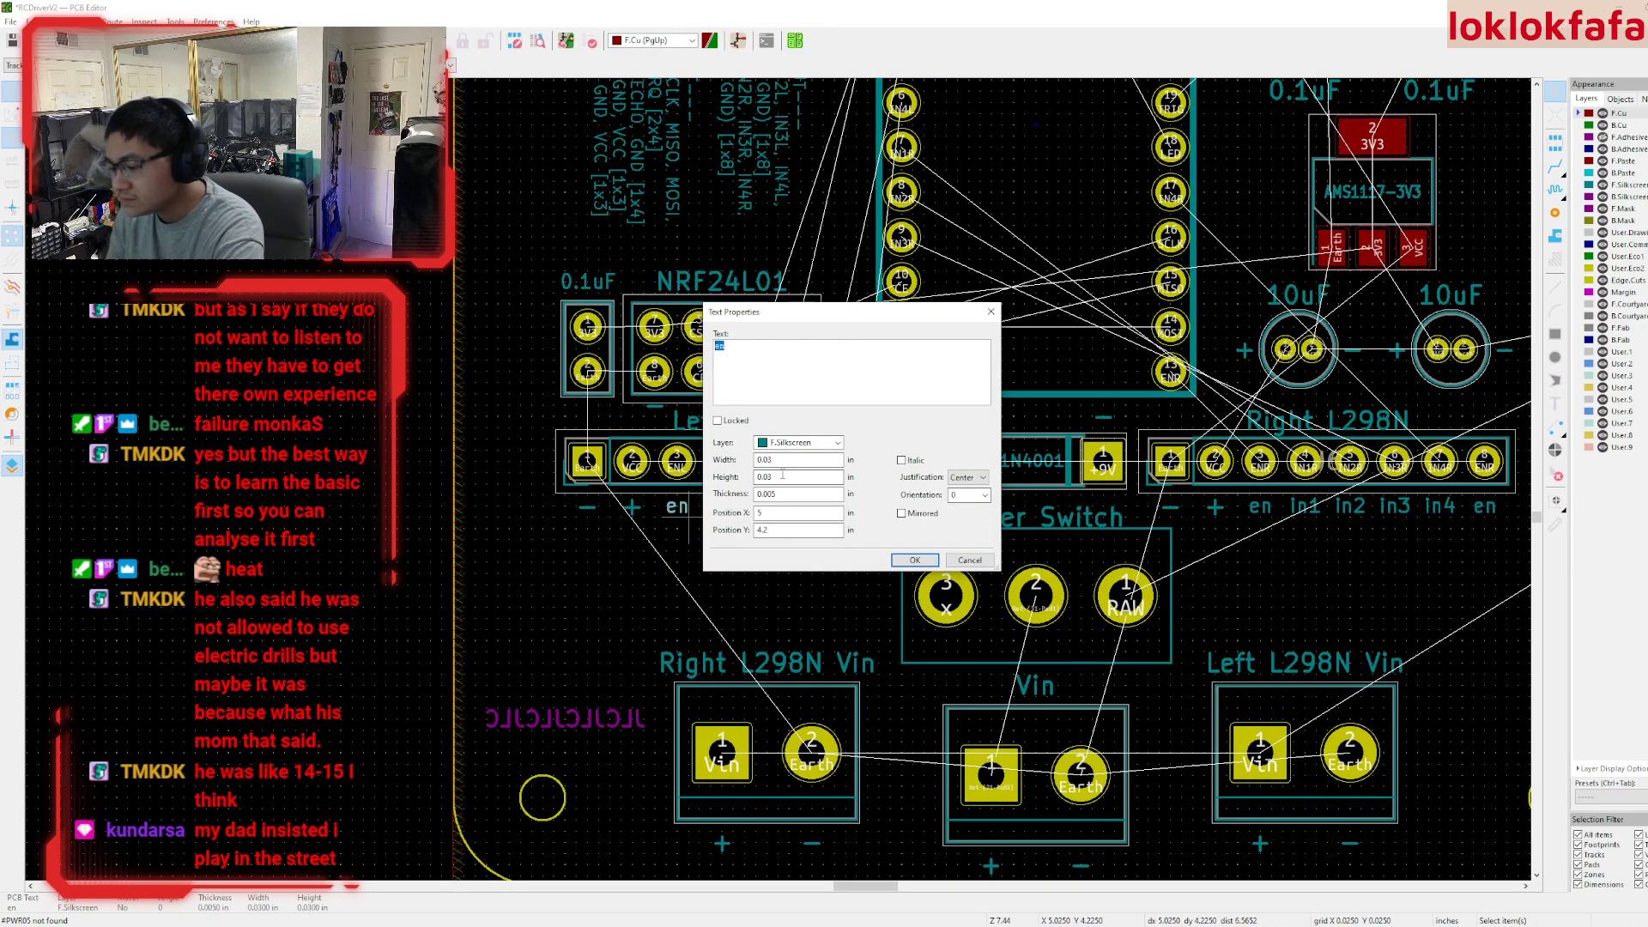
click(931, 567)
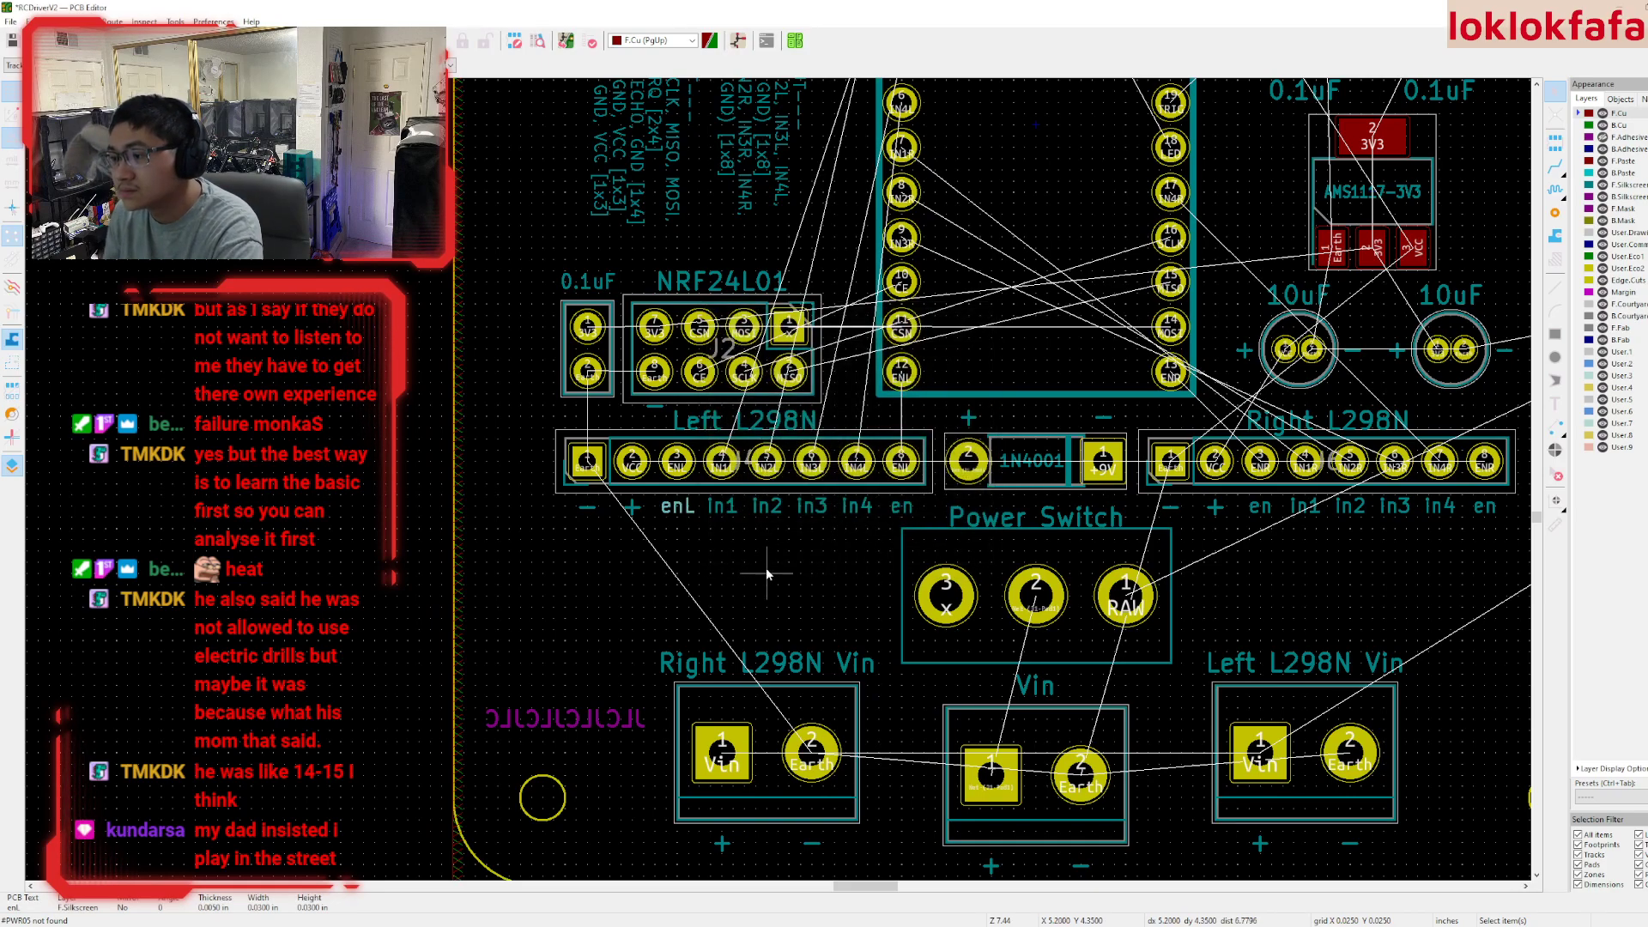
- Change the last "en" silkscreen label under the Left L298N header to "enL"
double_click(896, 512)
key(End)
text(L)
click(914, 558)
- Change both "en" silkscreen labels under the Right L298N header to "enR"
middle_drag(1254, 515, 1004, 545)
double_click(1004, 539)
text(R)
key(Return)
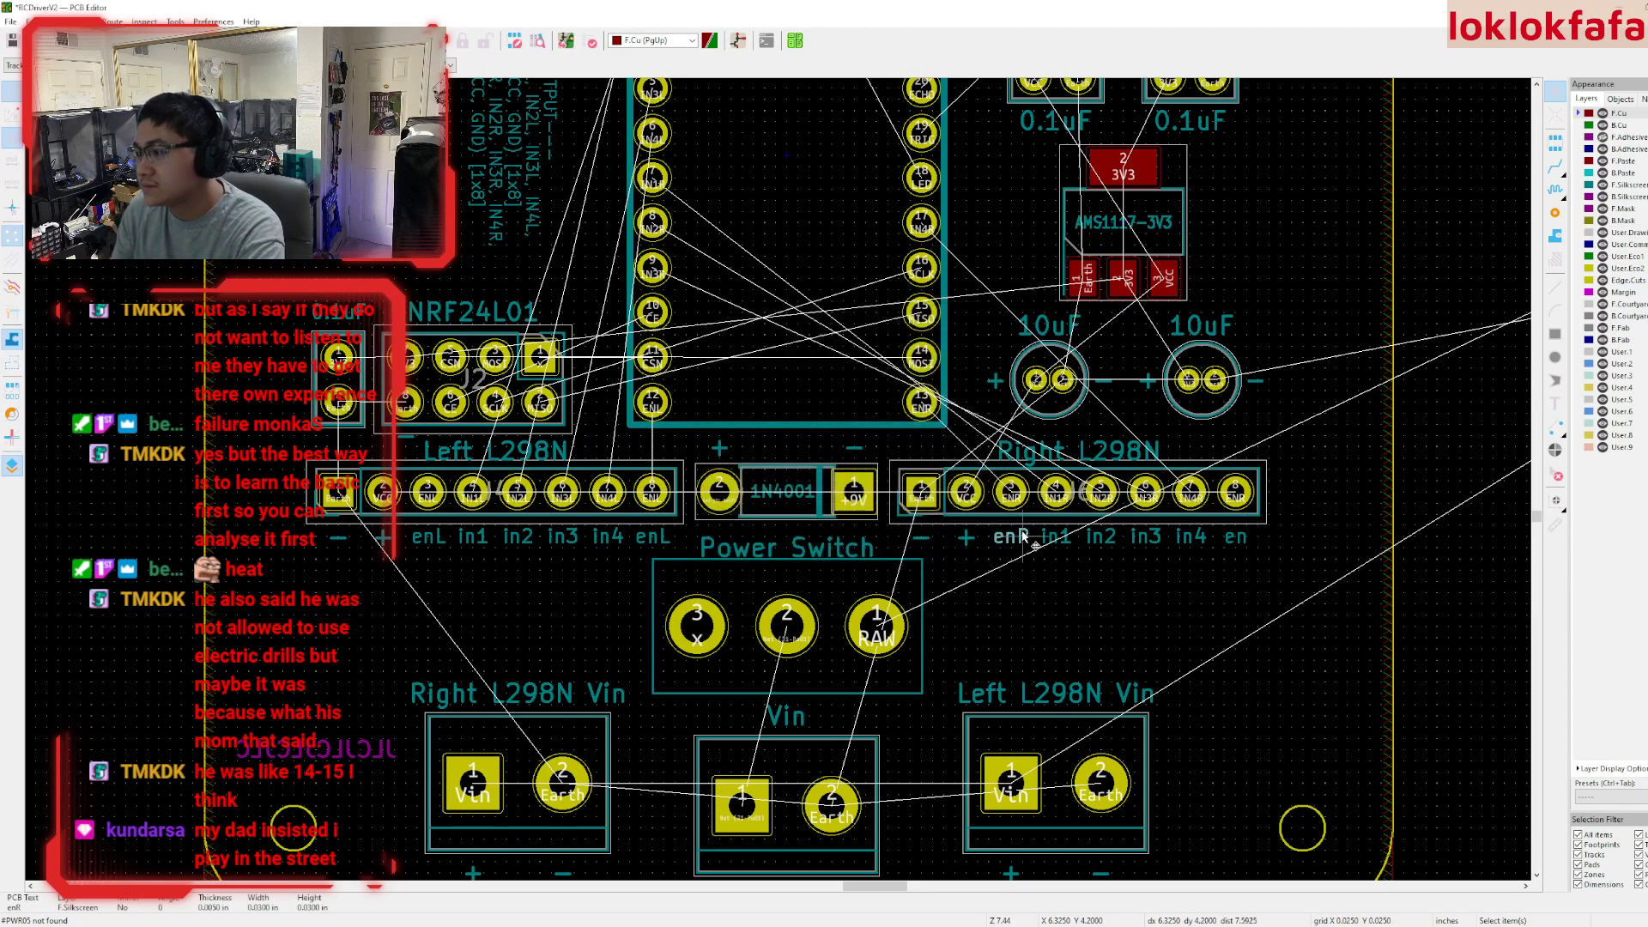
double_click(1240, 543)
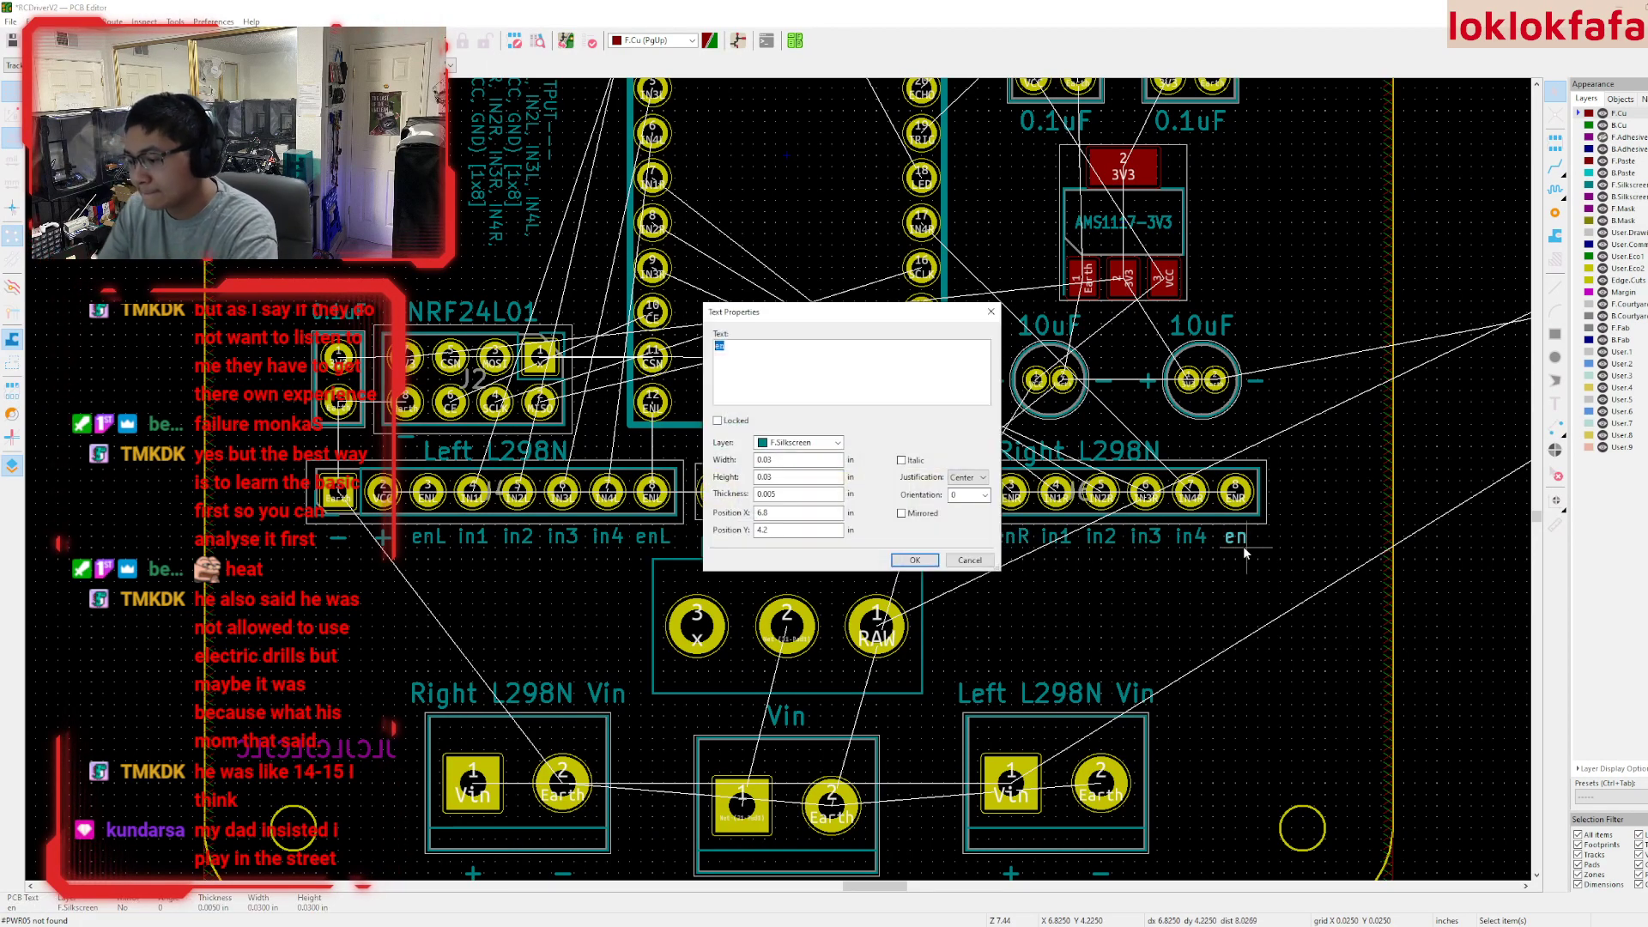
text(R)
key(Return)
- Place the LM7805 regulator U2 on the board between the Right L298N header and the Left L298N Vin terminal
scroll(1244, 549, down, 5)
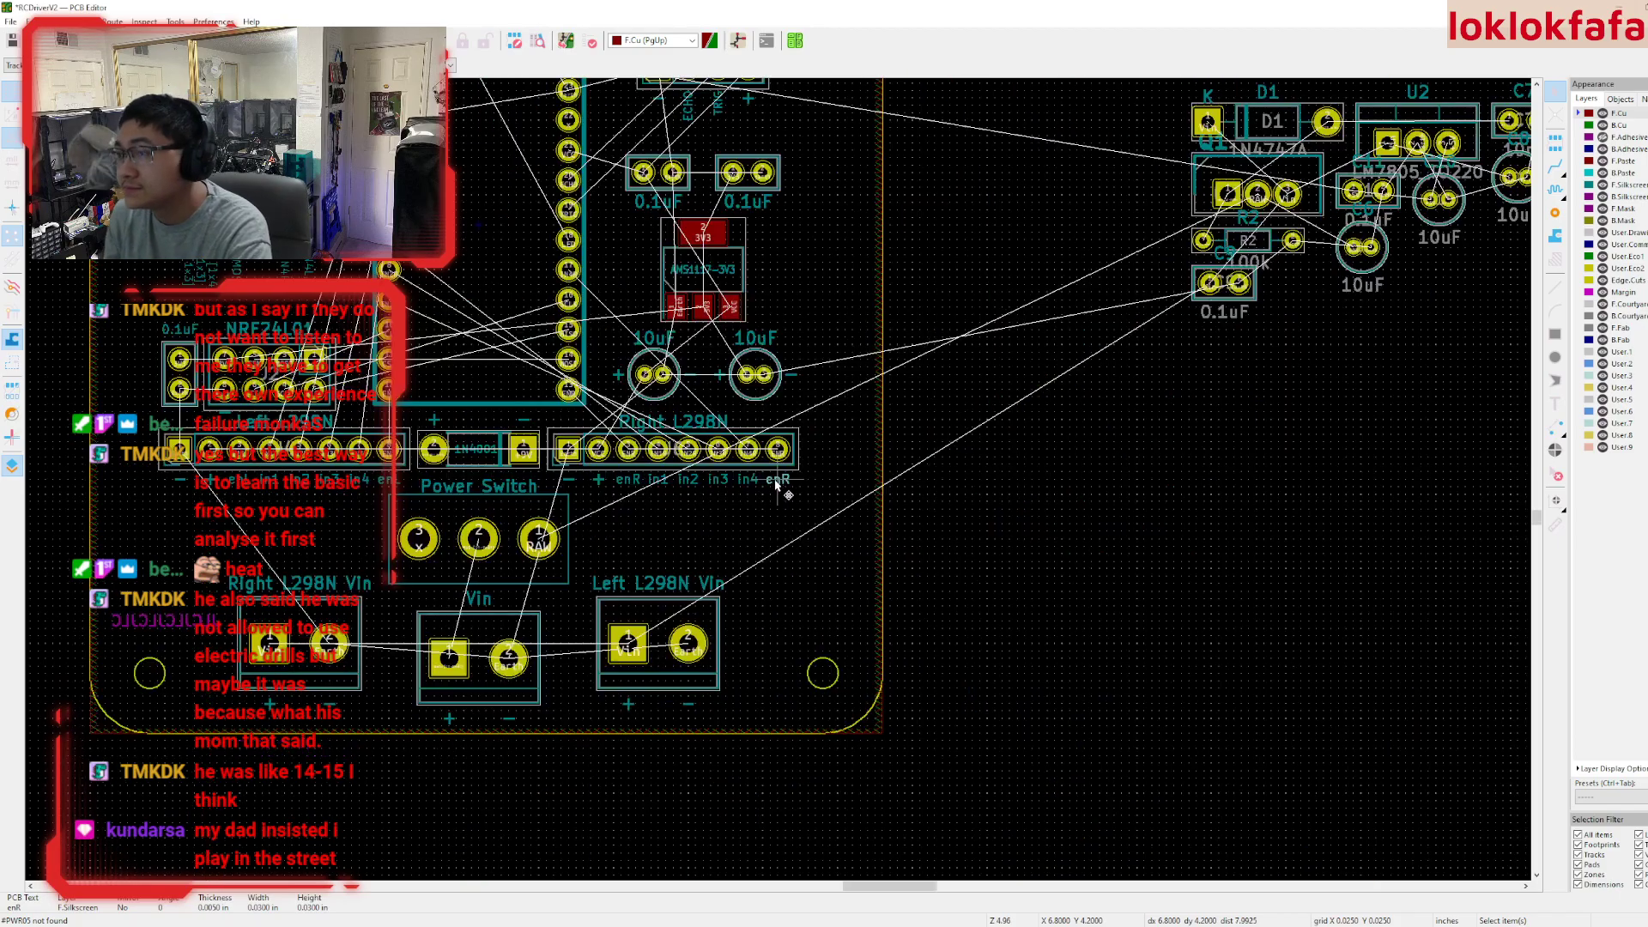
scroll(777, 483, up, 5)
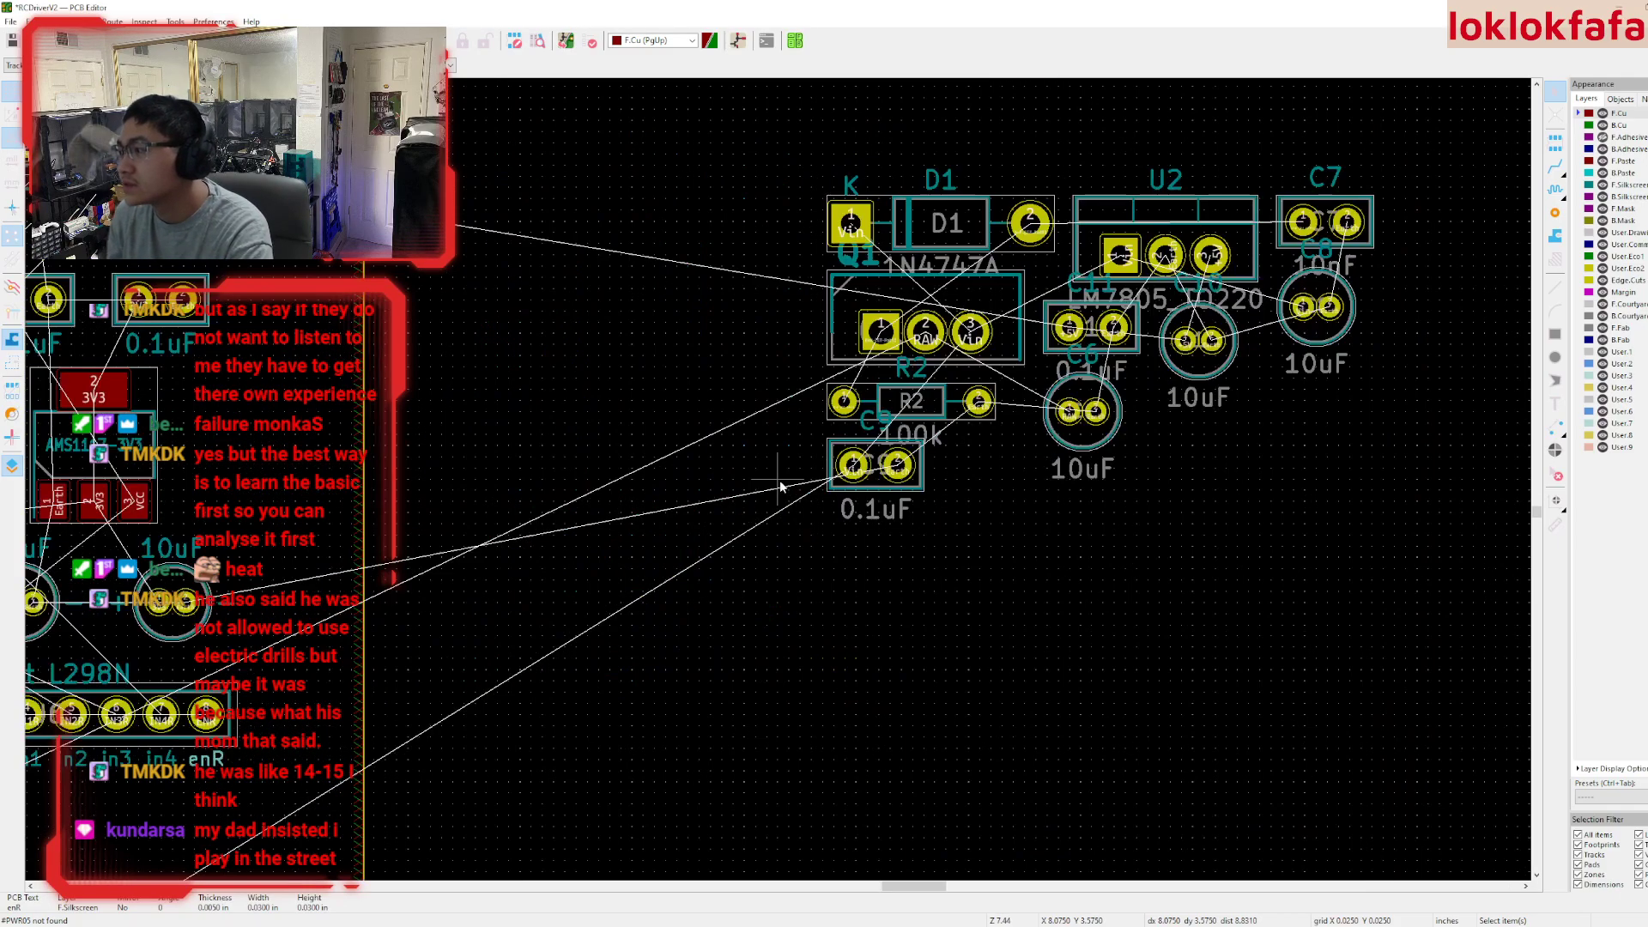
scroll(636, 468, down, 4)
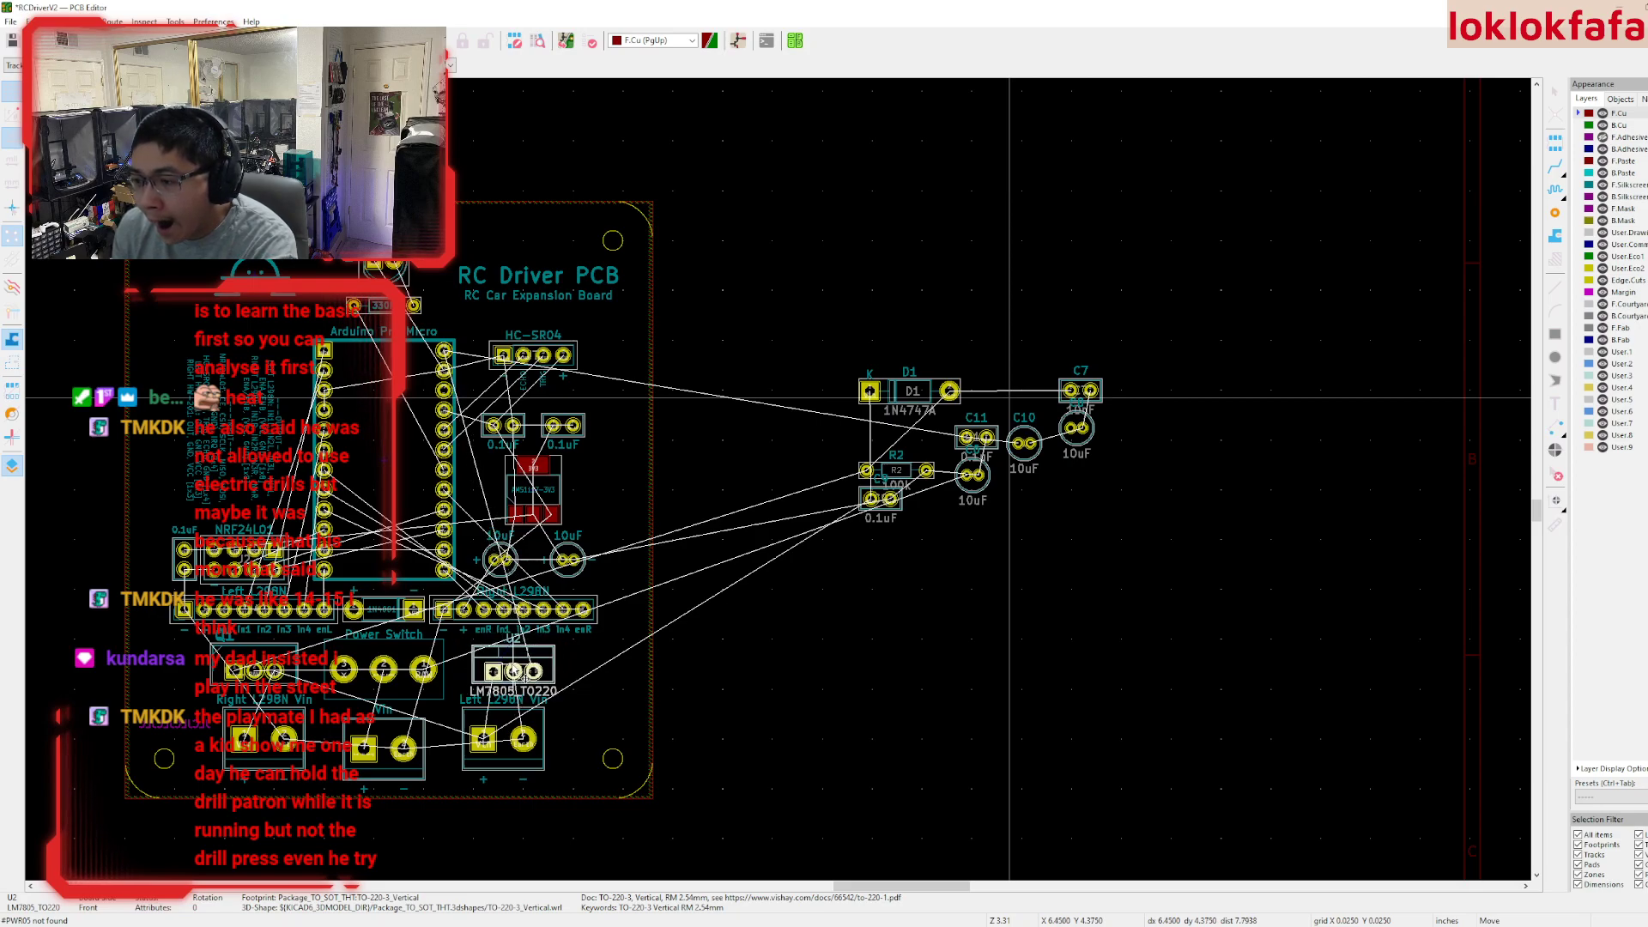
click(526, 673)
- Position the MOSFET Q1 between the Left L298N header and the Right L298N Vin terminal
scroll(344, 669, up, 5)
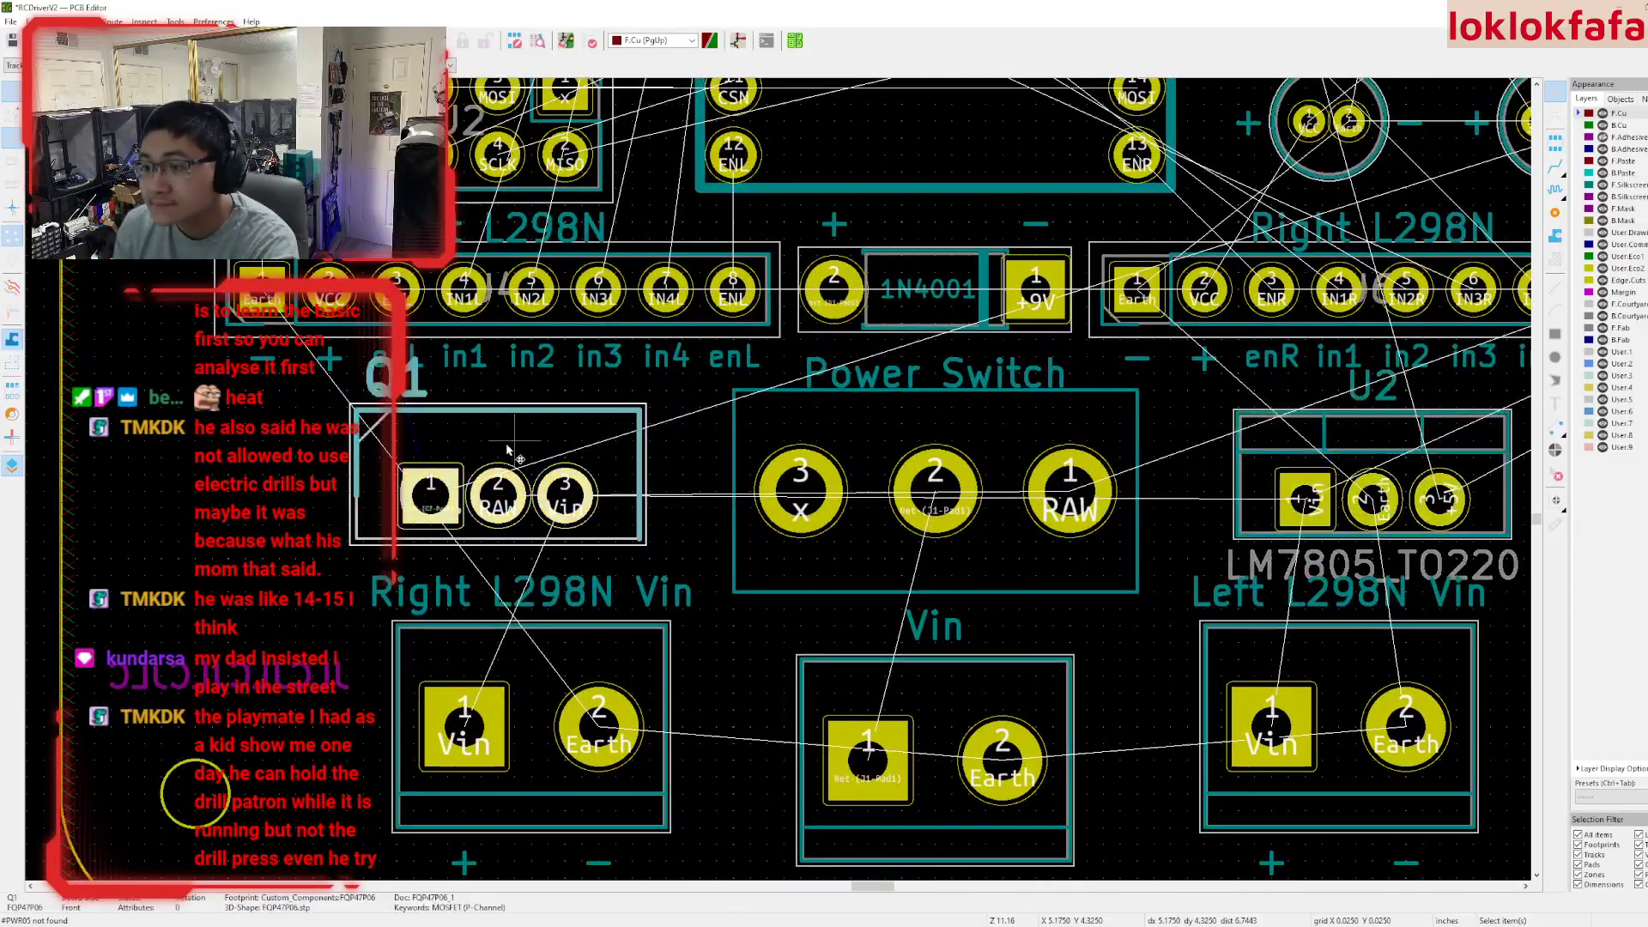
click(502, 491)
key(m)
click(510, 488)
ctrl+scroll(811, 534, right, 4)
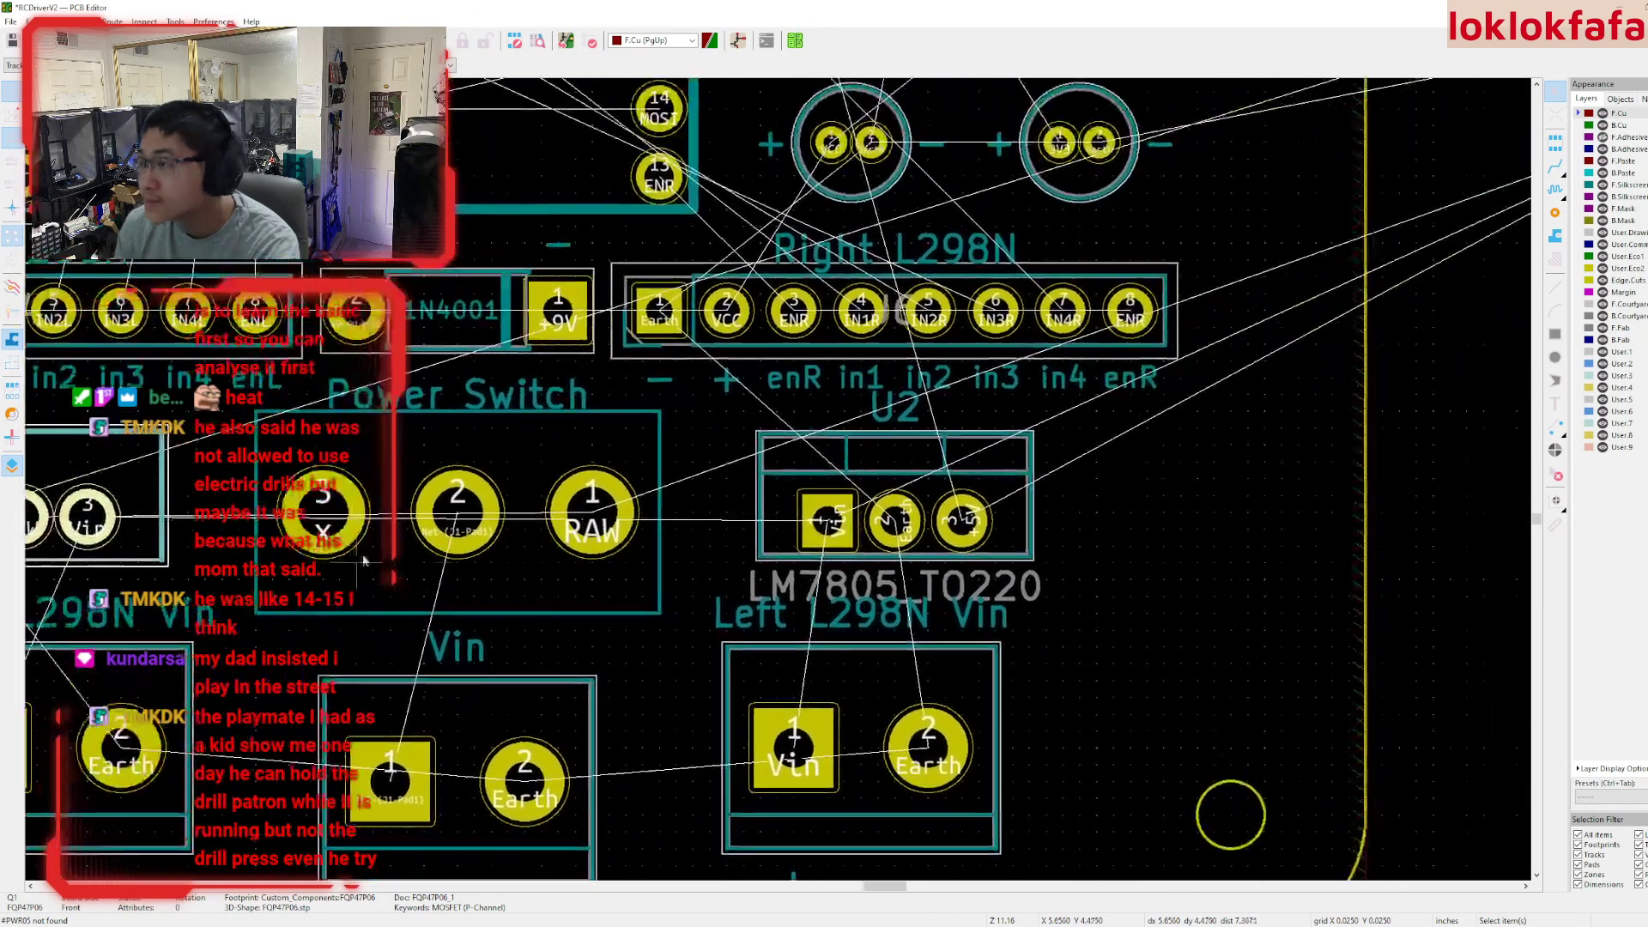
- Place the 100k resistor R2 beside Q1 and shift U2 and Q1 slightly closer to the Vin terminals
scroll(797, 461, down, 4)
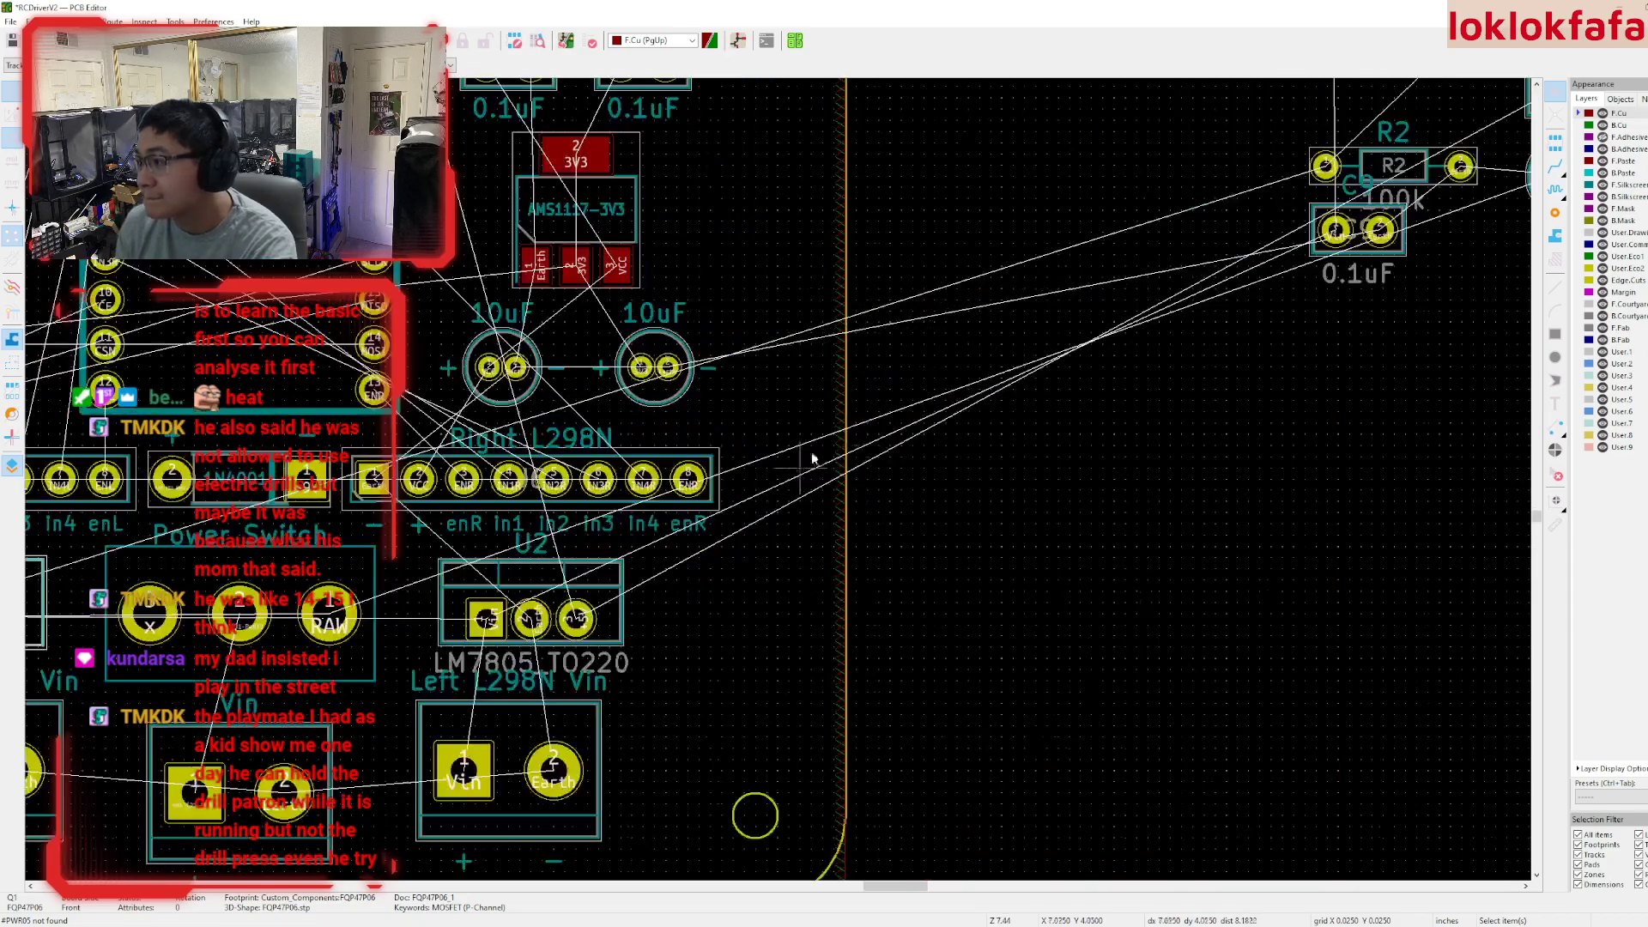
drag(979, 429, 271, 757)
scroll(271, 757, up, 4)
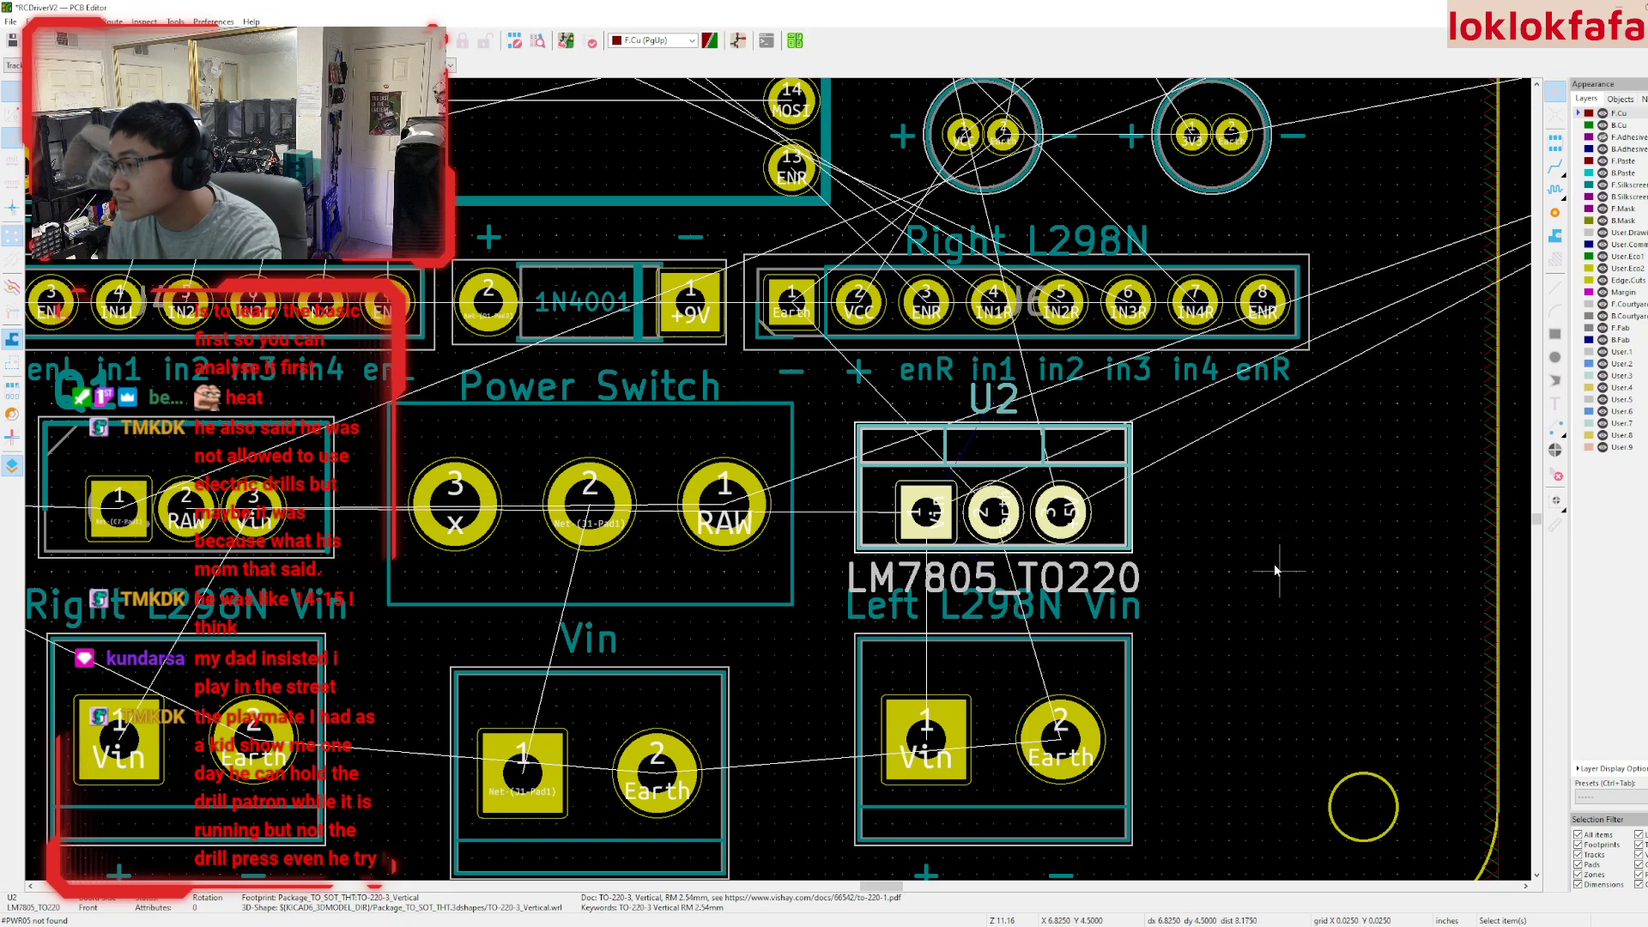
click(1277, 569)
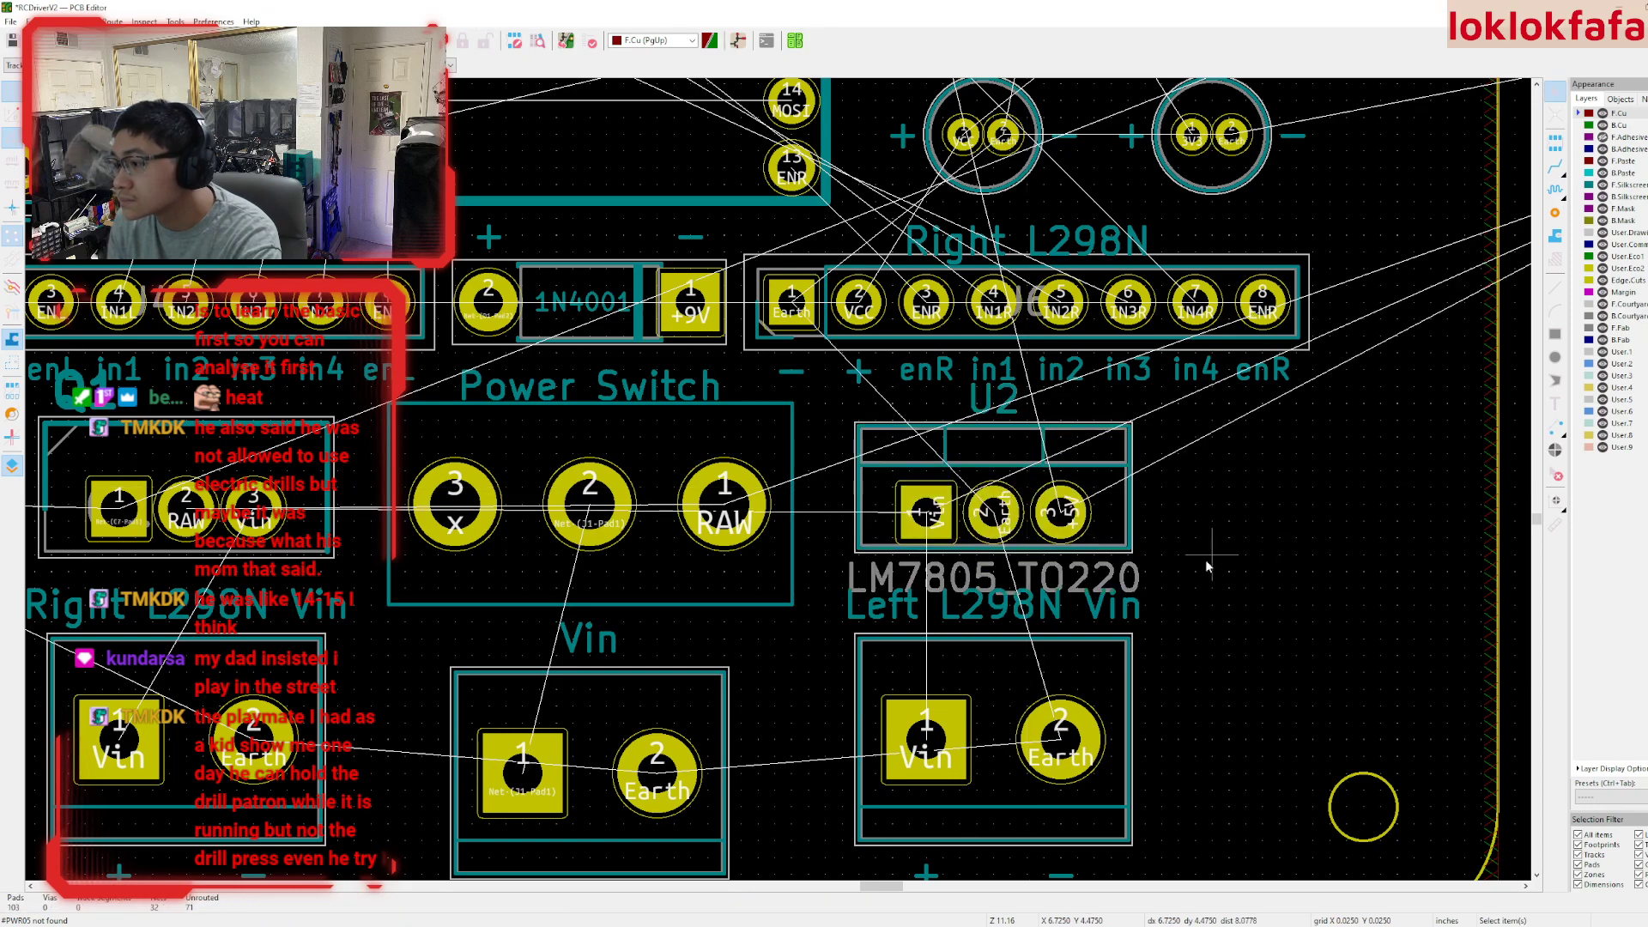
click(925, 513)
drag(966, 475, 994, 506)
click(348, 550)
scroll(347, 549, down, 5)
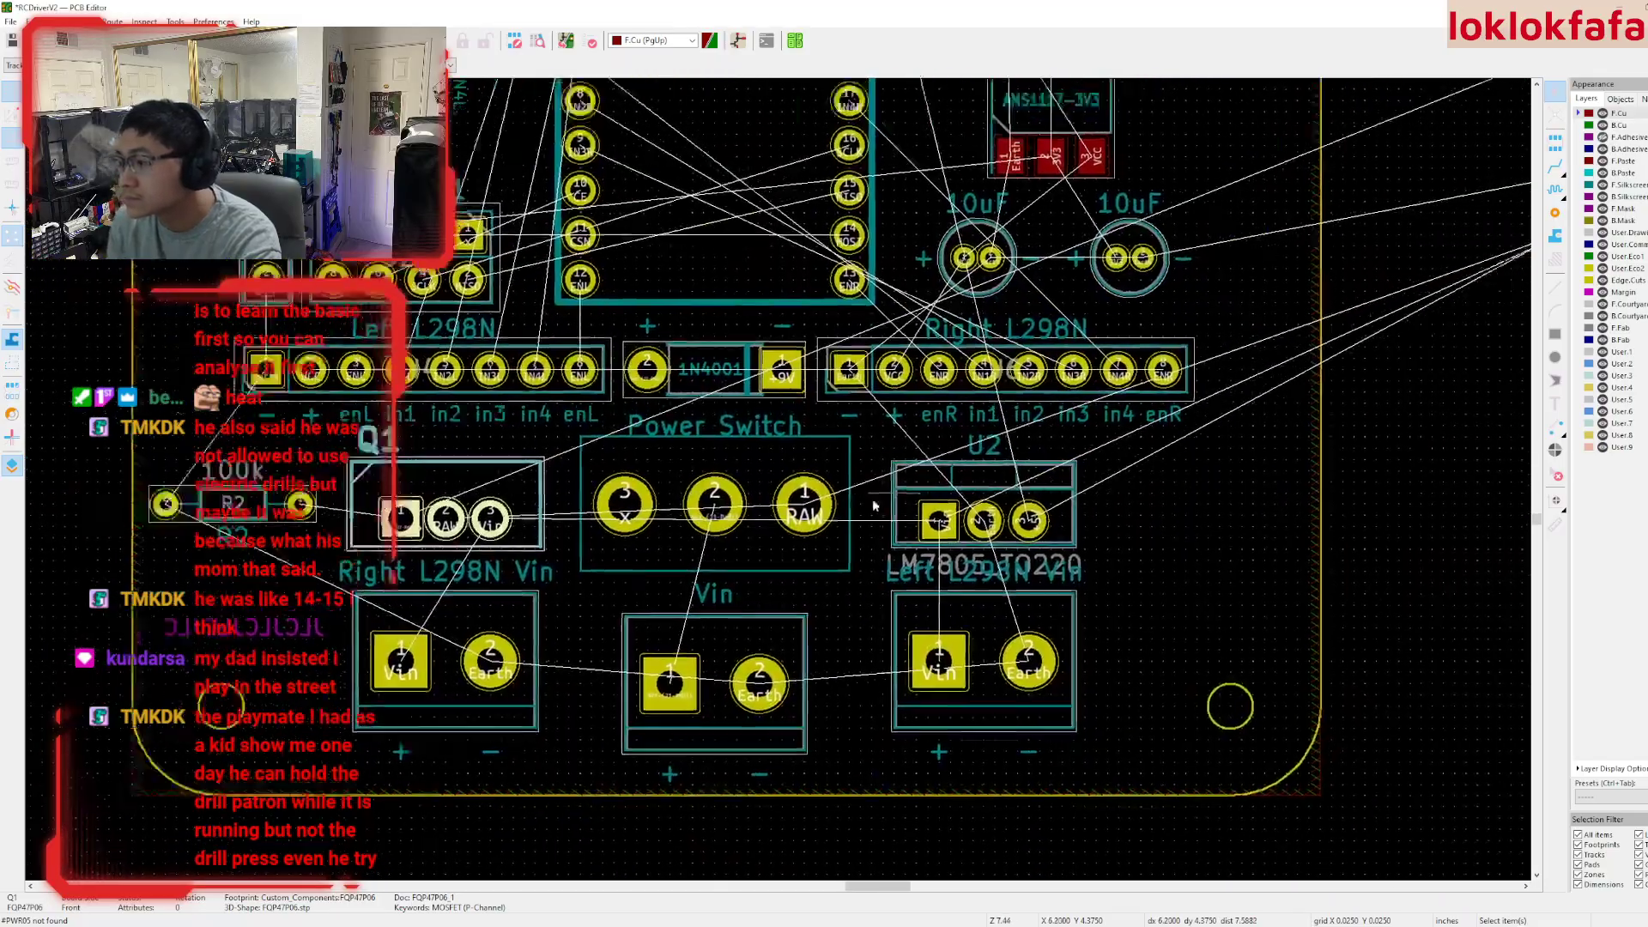
- Move the 1N4747A diode D1 just outside the board's lower-left edge and rotate it vertical with its cathode up
middle_drag(1460, 386, 754, 519)
middle_drag(706, 398, 1080, 545)
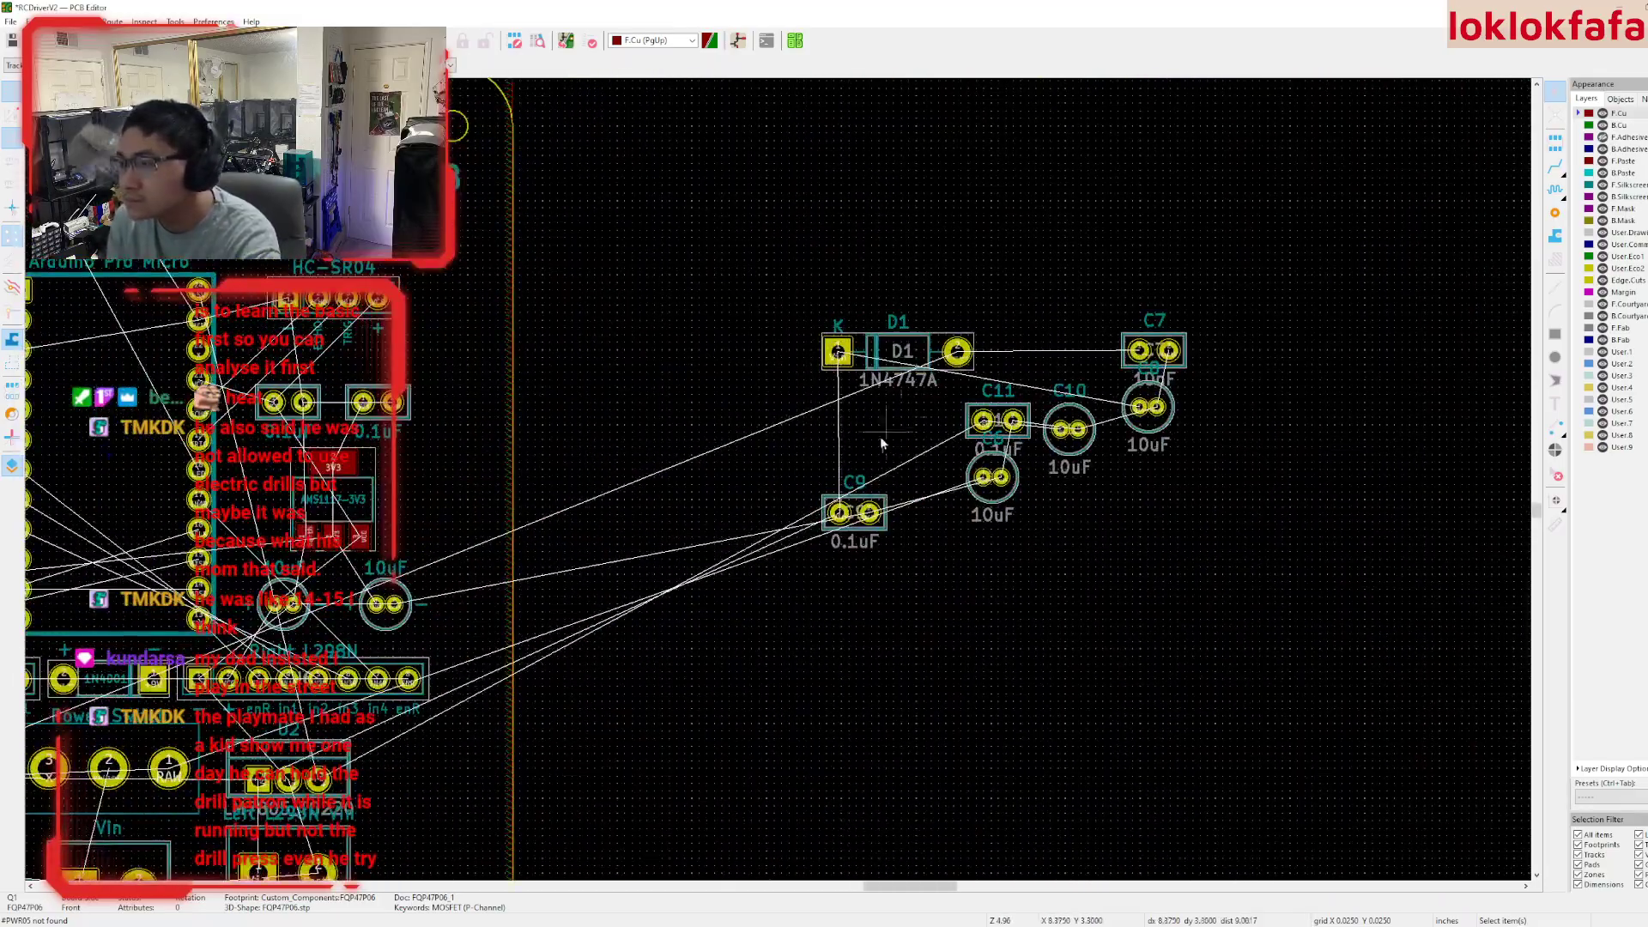
click(884, 357)
key(m)
middle_drag(369, 550, 844, 395)
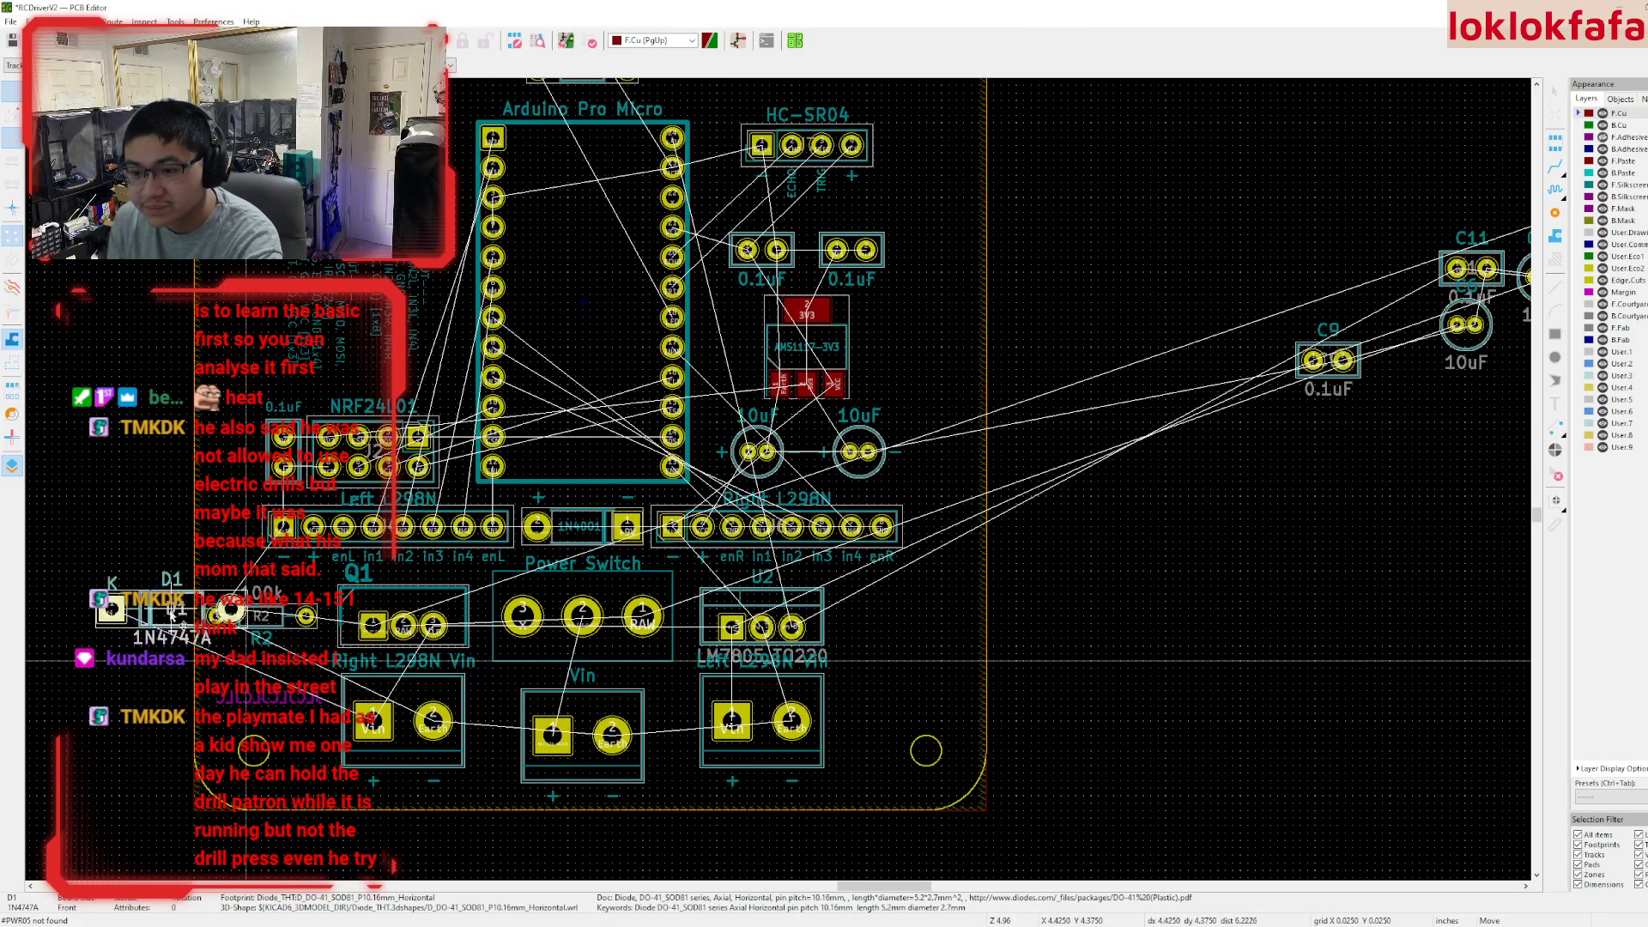
click(222, 607)
scroll(239, 679, up, 2)
scroll(779, 482, up, 2)
middle_drag(790, 457, 781, 491)
key(r)
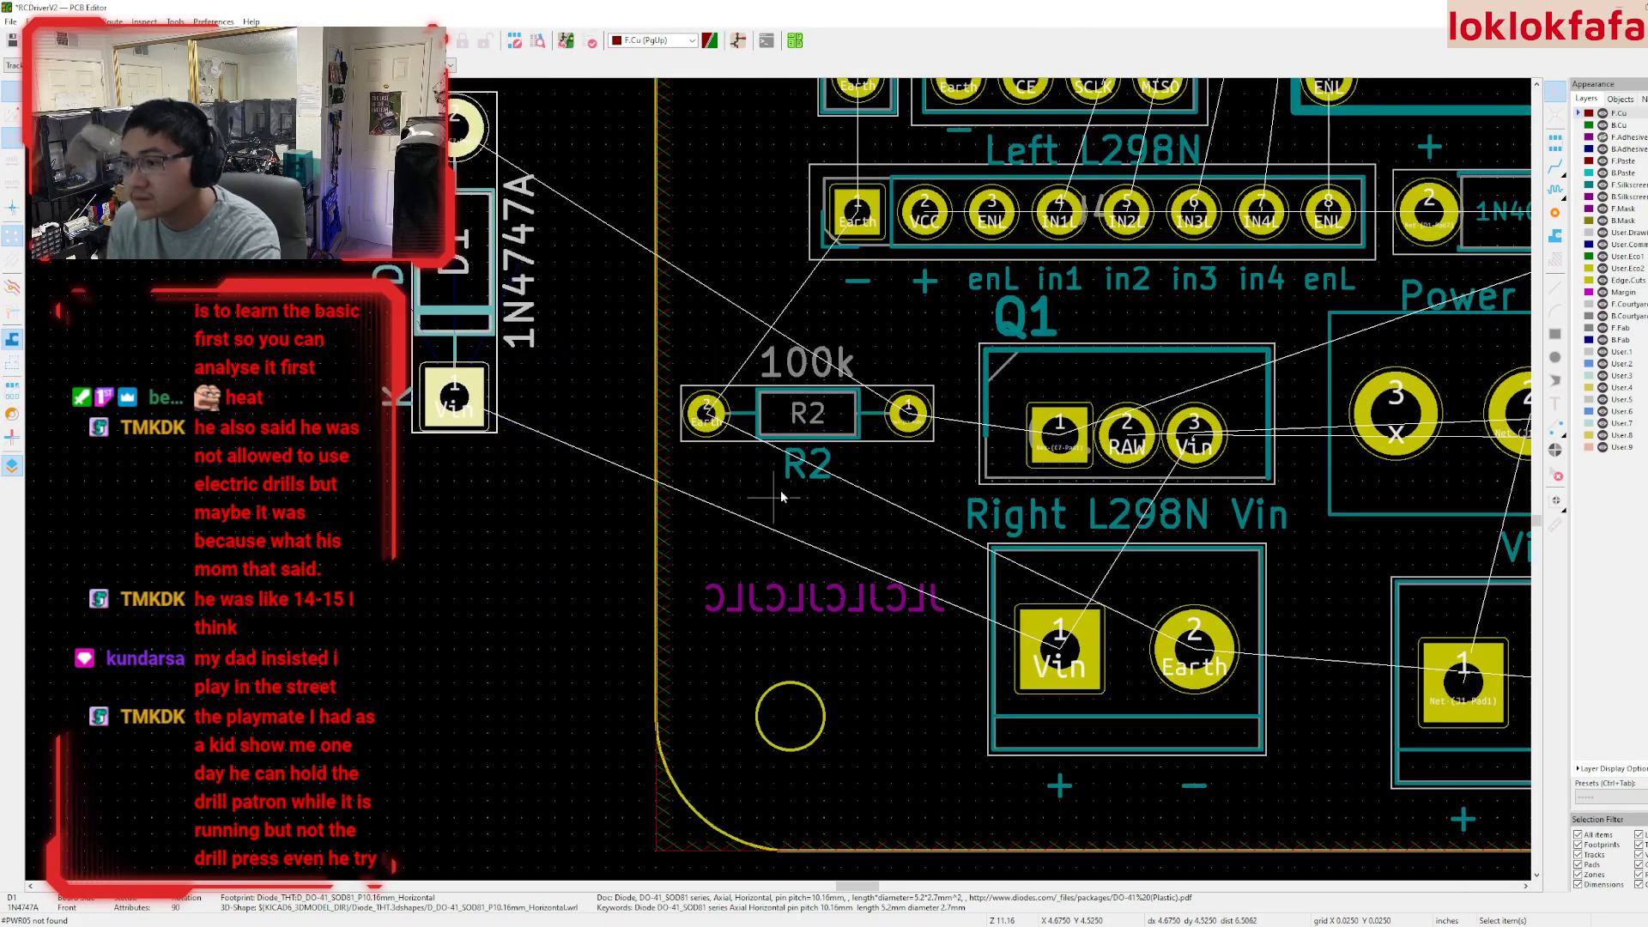
key(r)
key(r)
- Rotate R2 vertical and place it along the board's left edge beside the NRF24L01 header's 0.1uF capacitor
drag(801, 415, 794, 339)
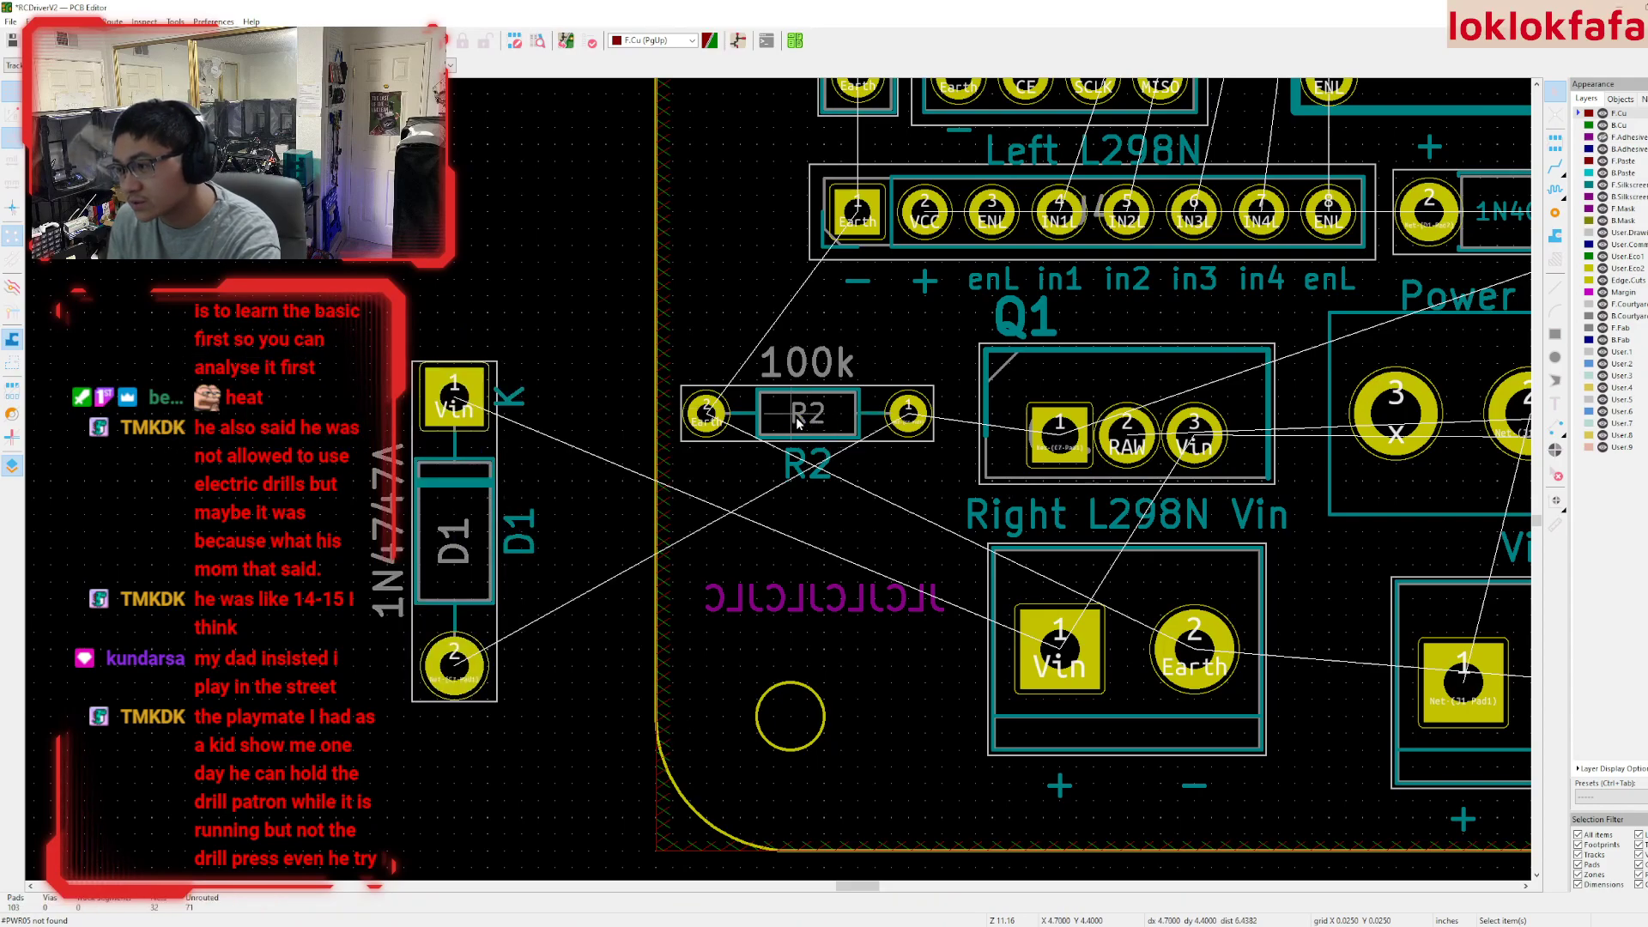
middle_drag(774, 362, 708, 665)
key(r)
drag(705, 661, 653, 472)
drag(648, 290, 665, 422)
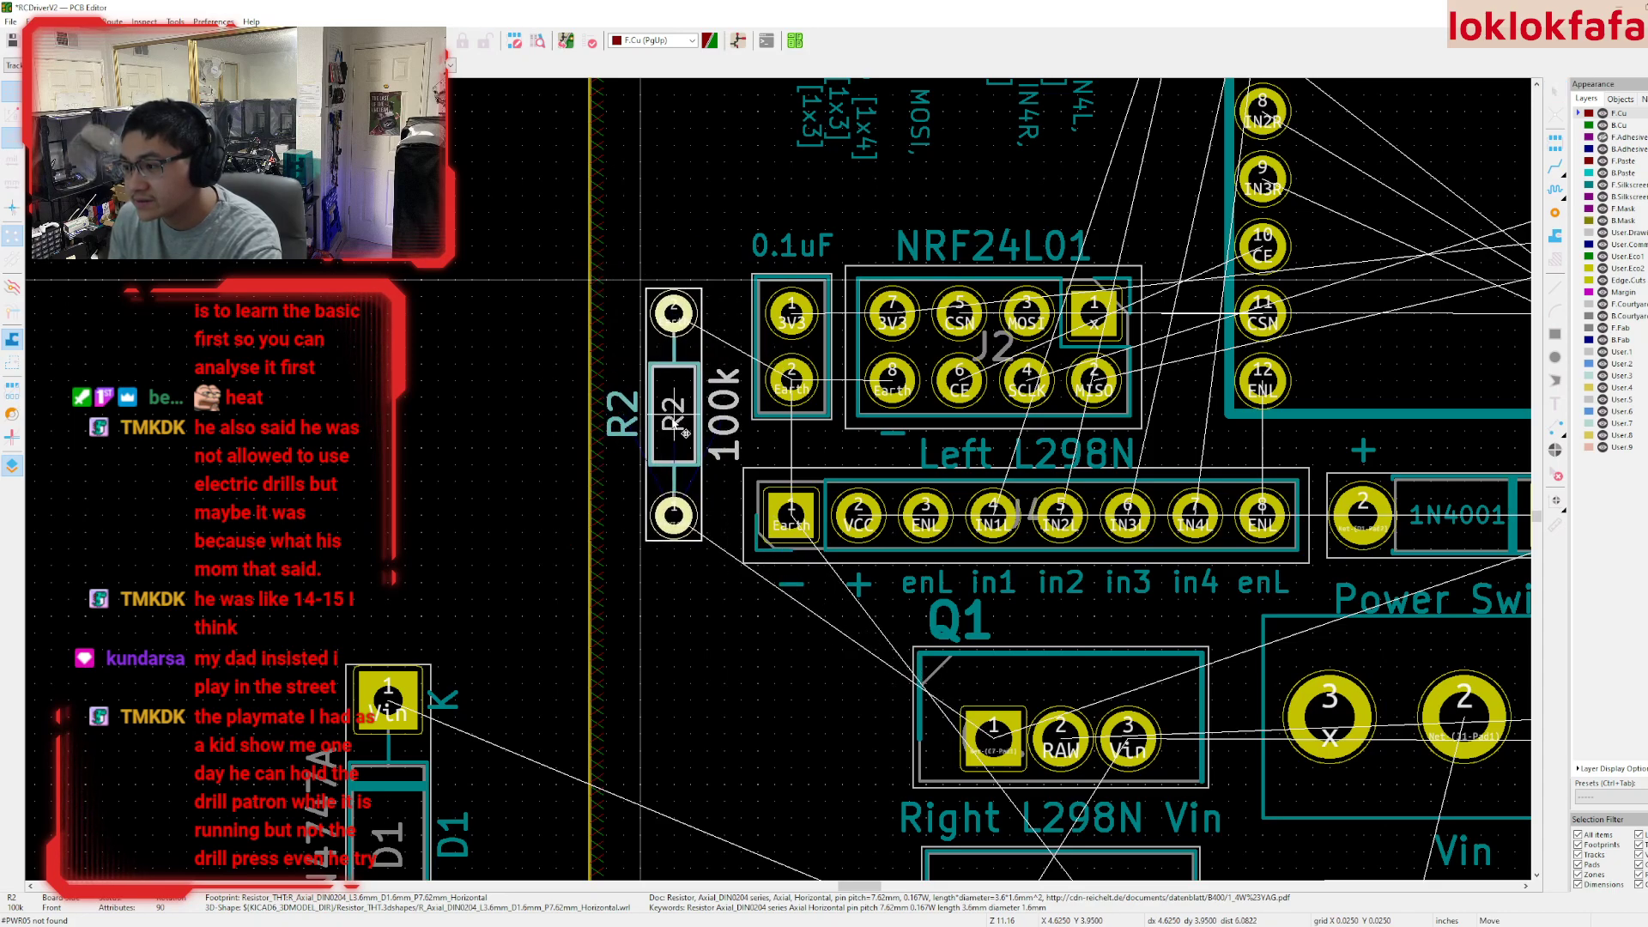
click(683, 438)
- Move diode D1 directly below R2 along the board's left edge, rotated vertical with its cathode down
drag(382, 820, 574, 684)
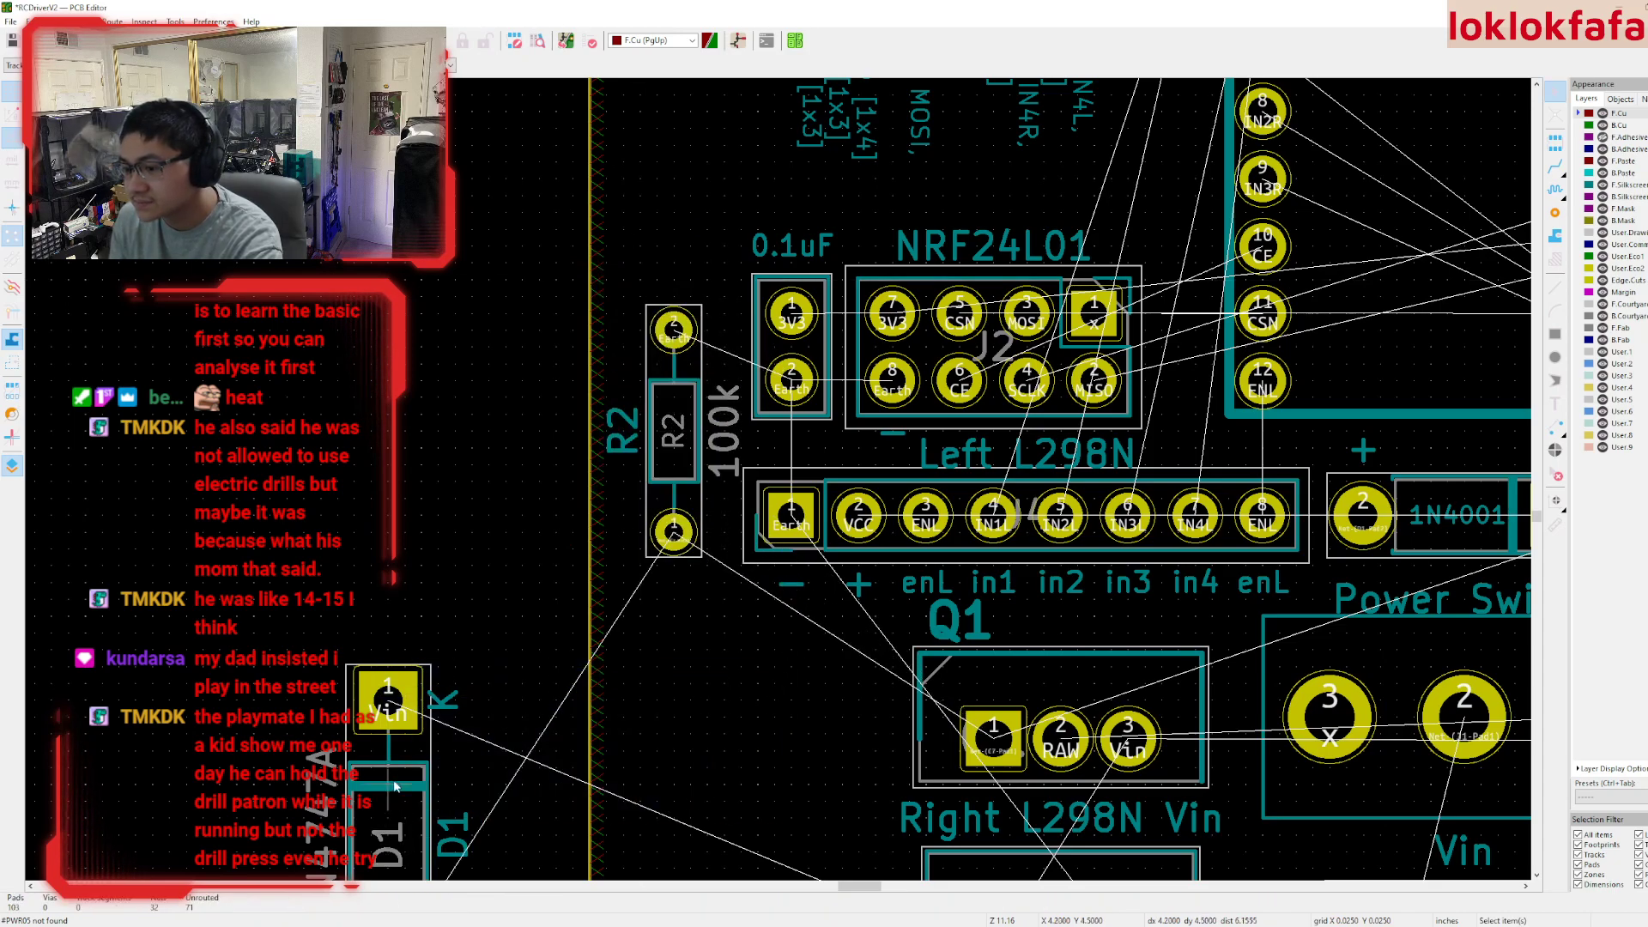
key(m)
middle_drag(684, 797, 631, 651)
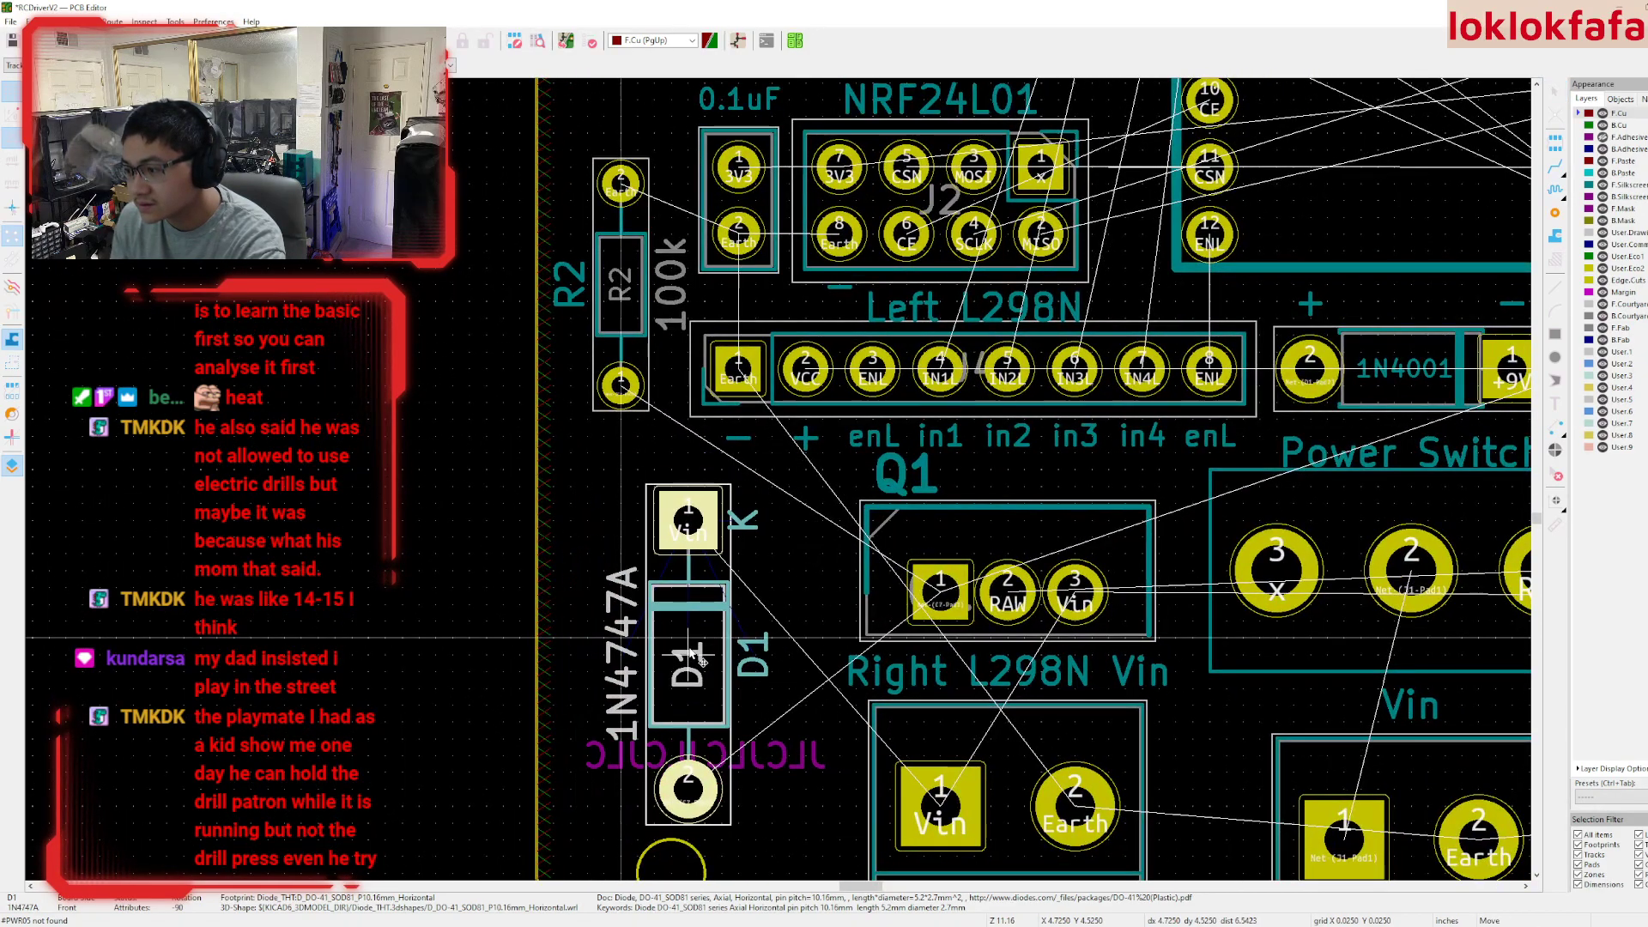
key(r)
key(r)
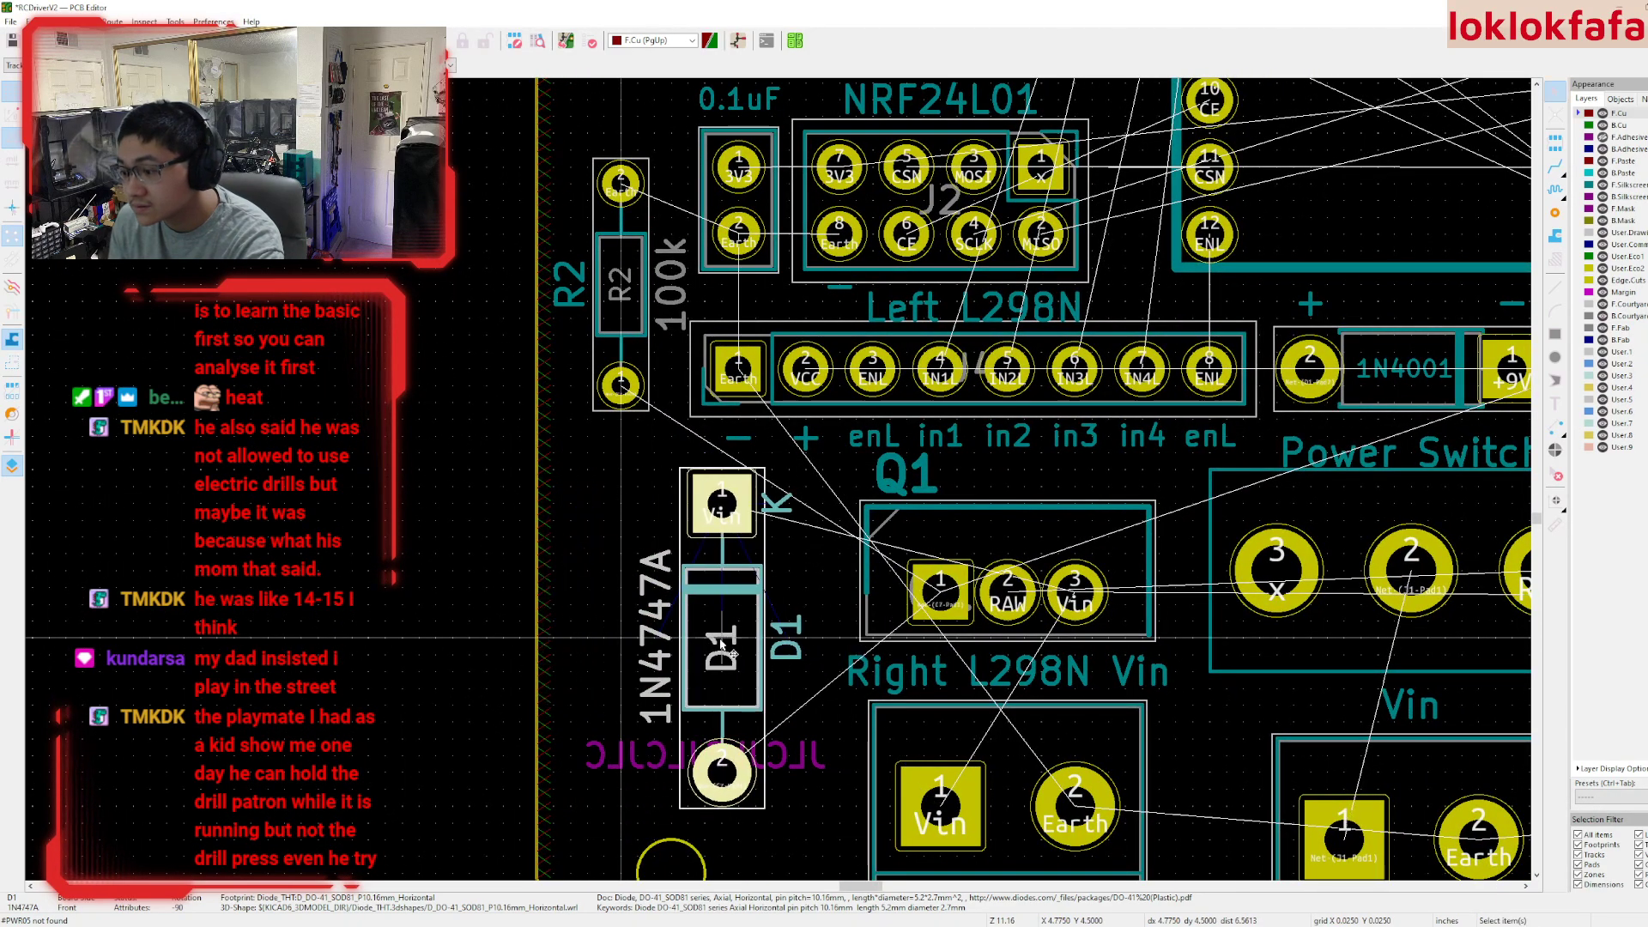
middle_drag(630, 635, 567, 487)
click(645, 326)
drag(656, 333, 551, 609)
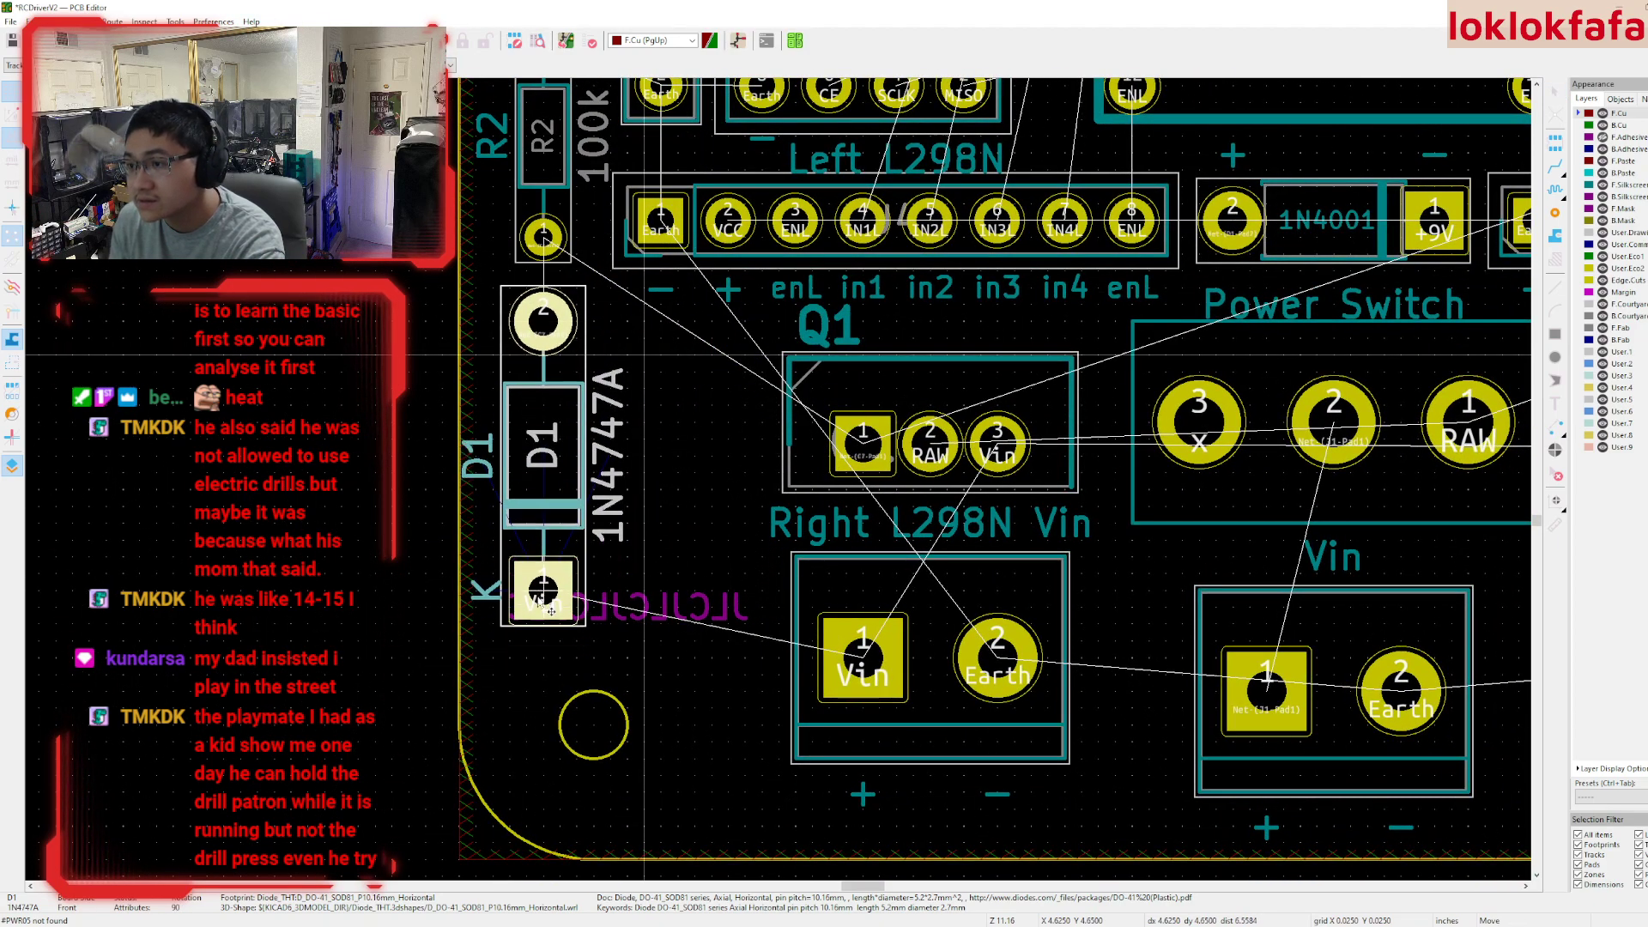
click(550, 601)
- Try to move the 0.1uF capacitor C9 from the unplaced parts toward the board
scroll(550, 601, down, 6)
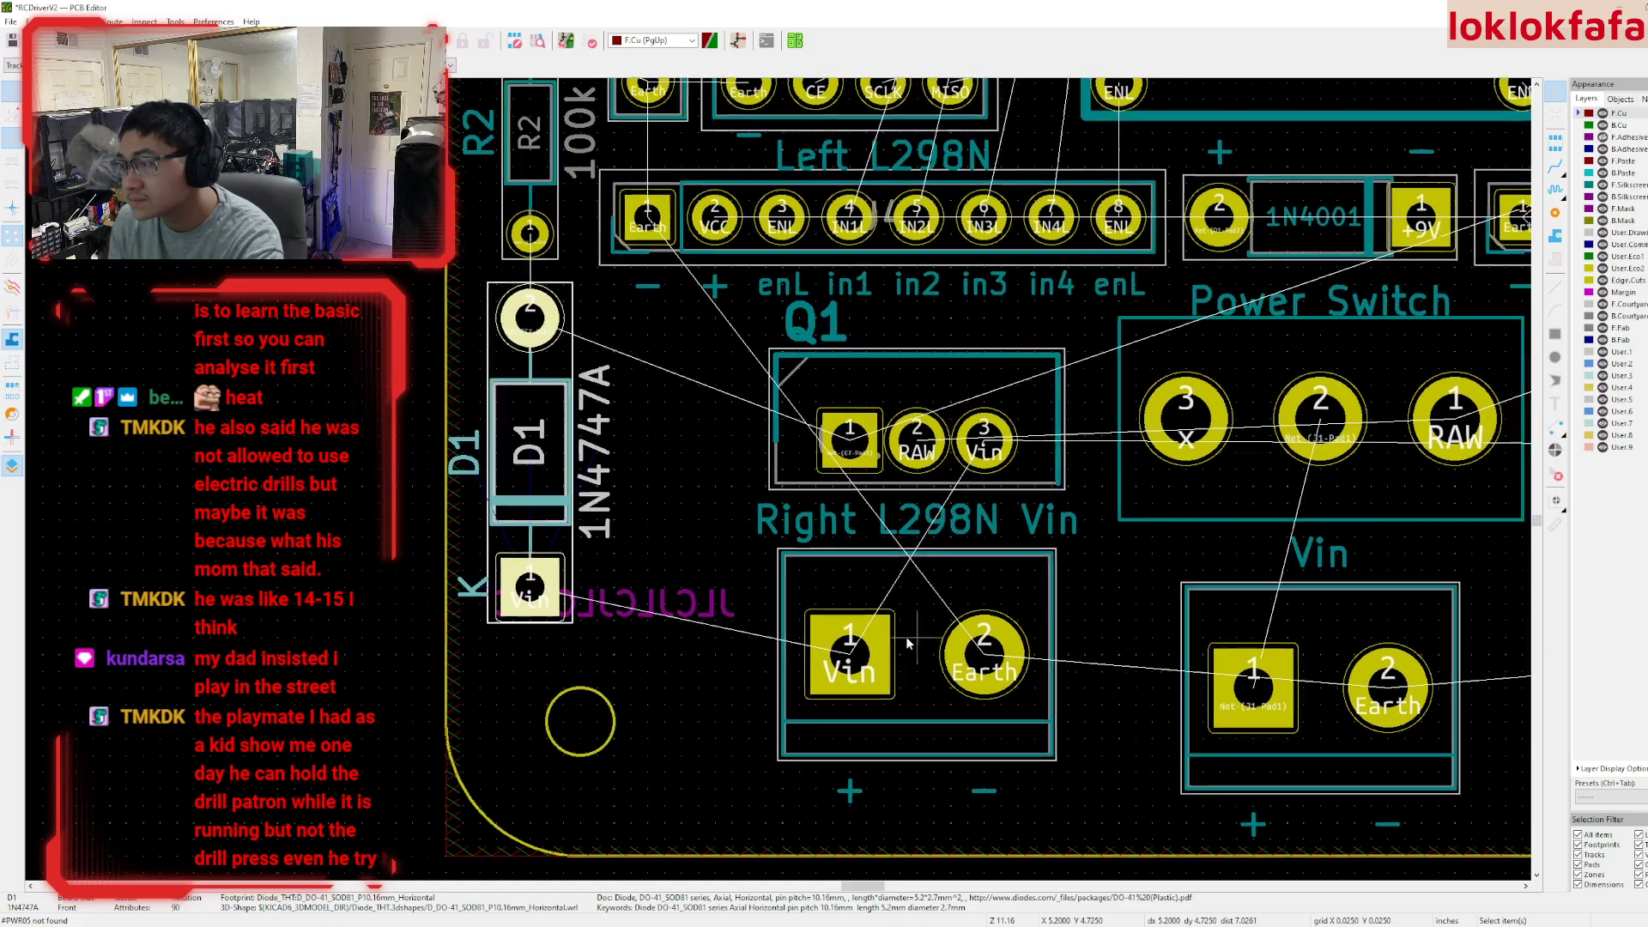
scroll(1043, 450, up, 3)
scroll(1044, 450, up, 3)
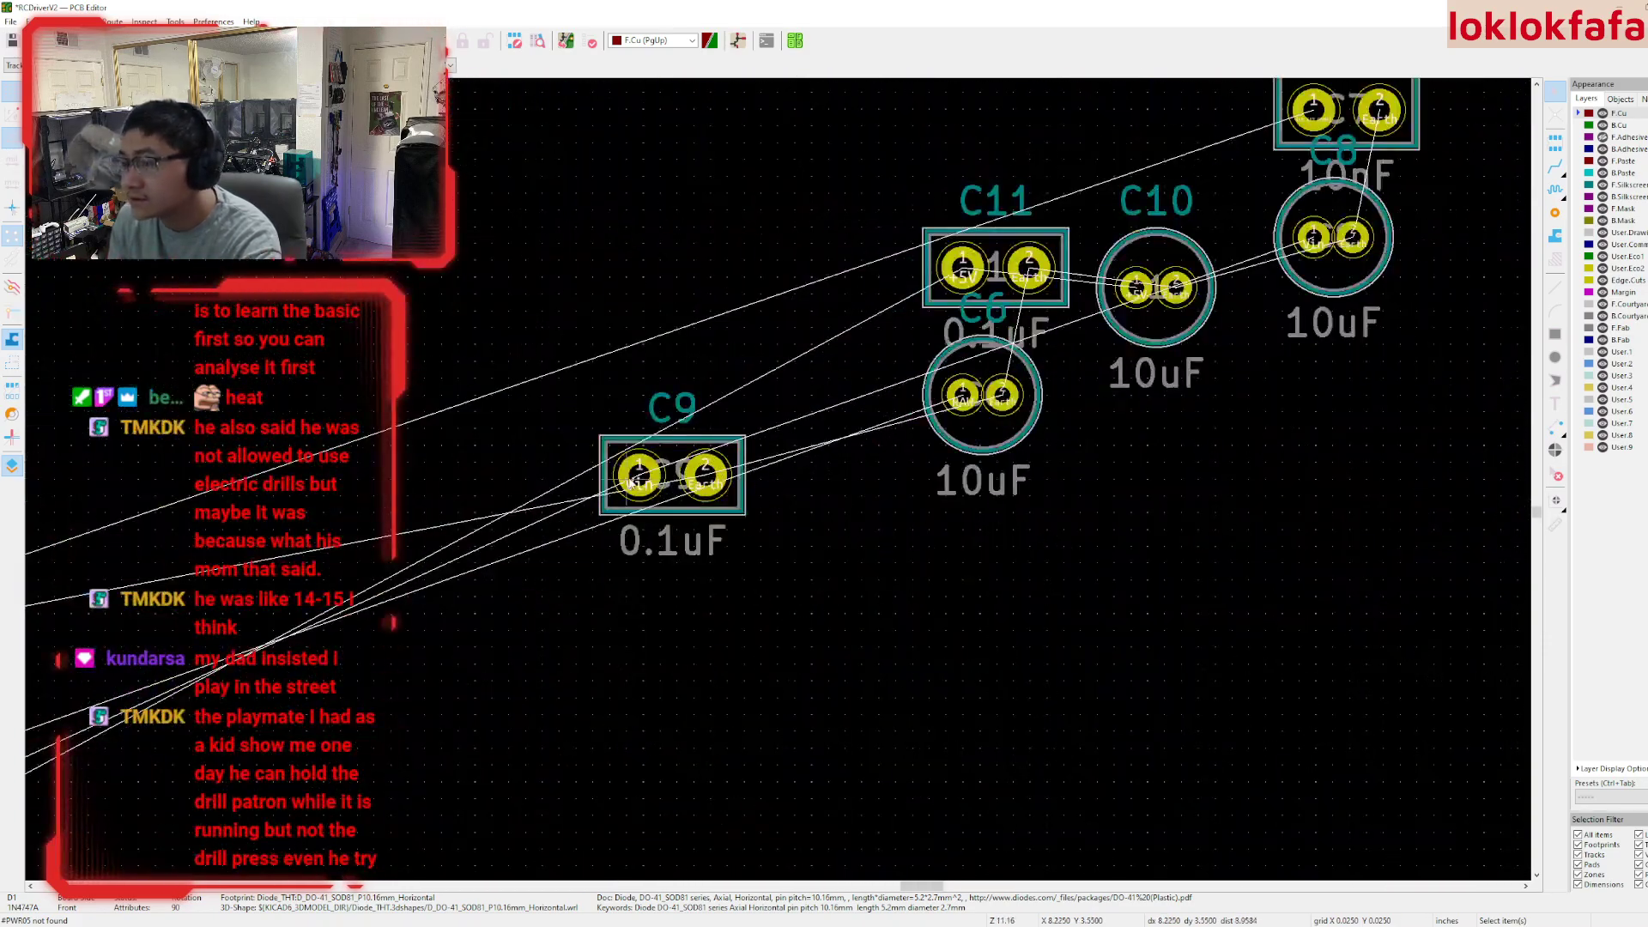
click(672, 508)
scroll(877, 498, down, 3)
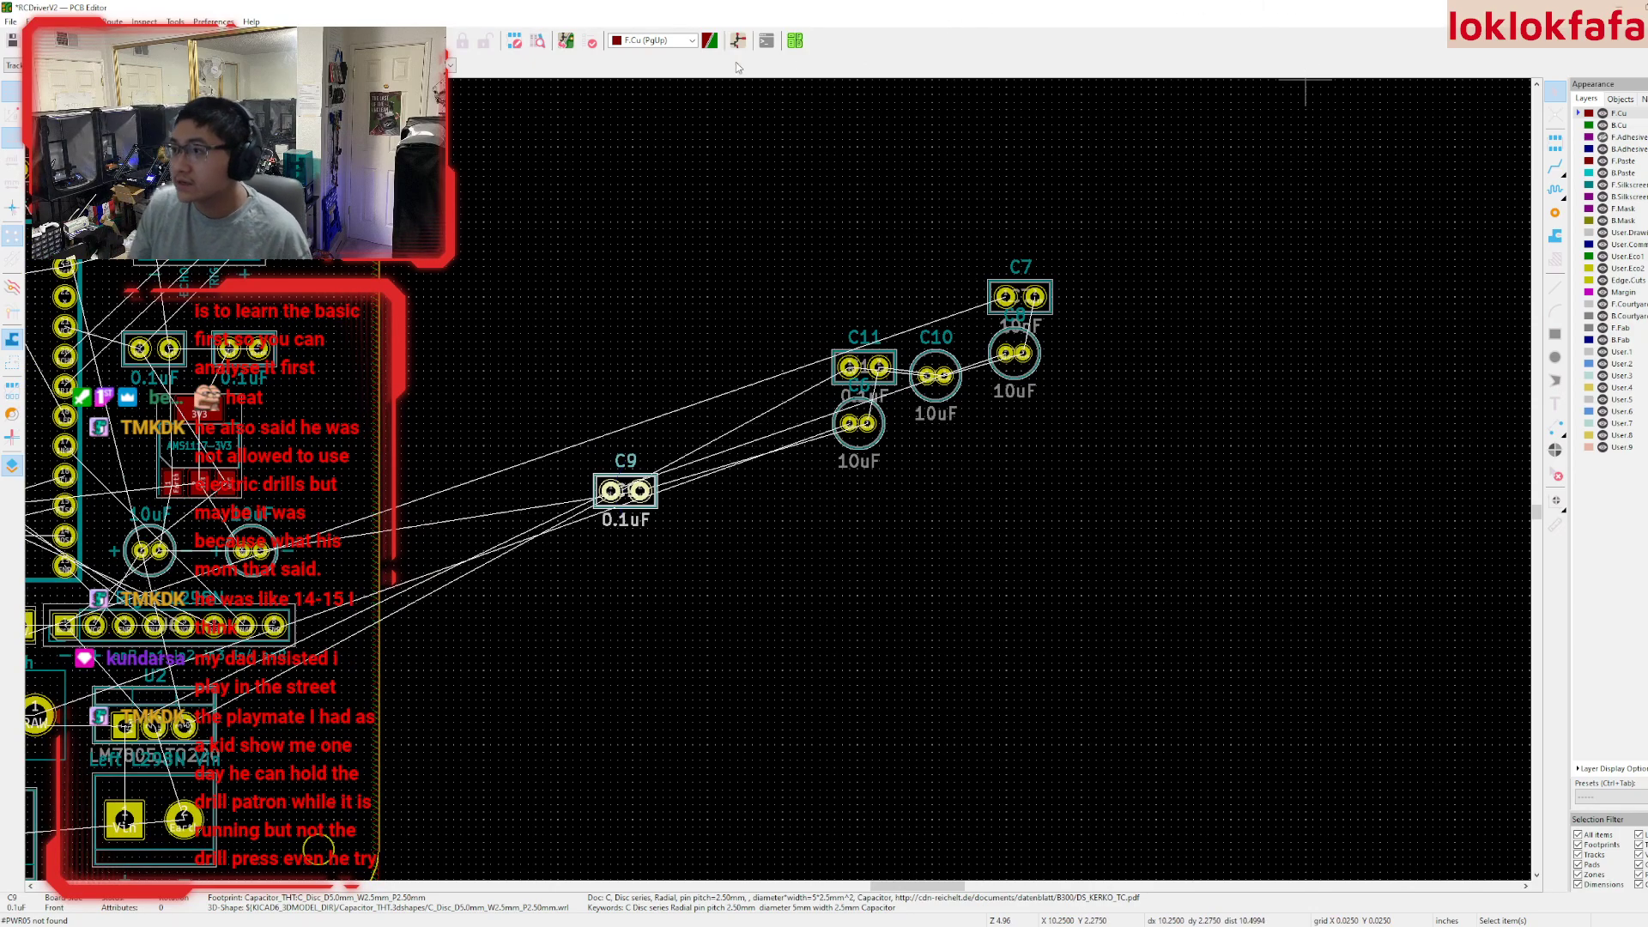
scroll(773, 478, down, 2)
scroll(732, 481, up, 2)
scroll(779, 481, down, 2)
- Undo all placements of the new power parts and the enL and enR label edits
key(ctrl+z)
key(ctrl+z)
key(ctrl+z)
key(ctrl+z)
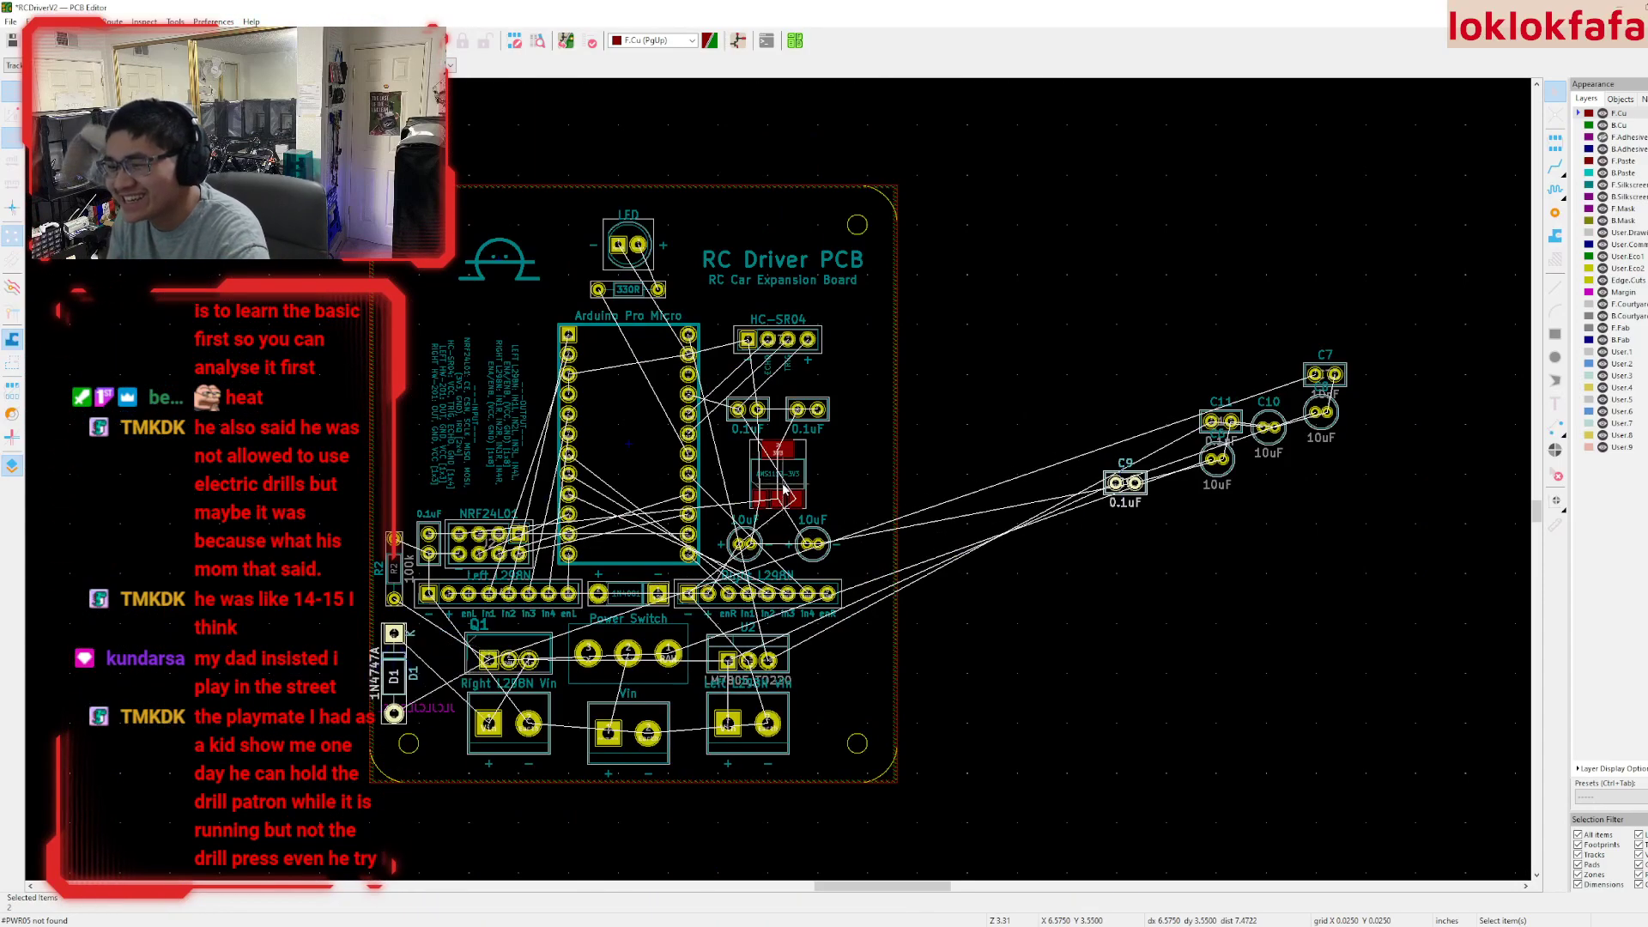
key(ctrl+z)
key(ctrl+z)
key(ctrl+z)
key(ctrl+z)
key(ctrl+z)
key(ctrl+z)
key(ctrl+z)
key(ctrl+z)
key(ctrl+z)
key(ctrl+z)
key(ctrl+z)
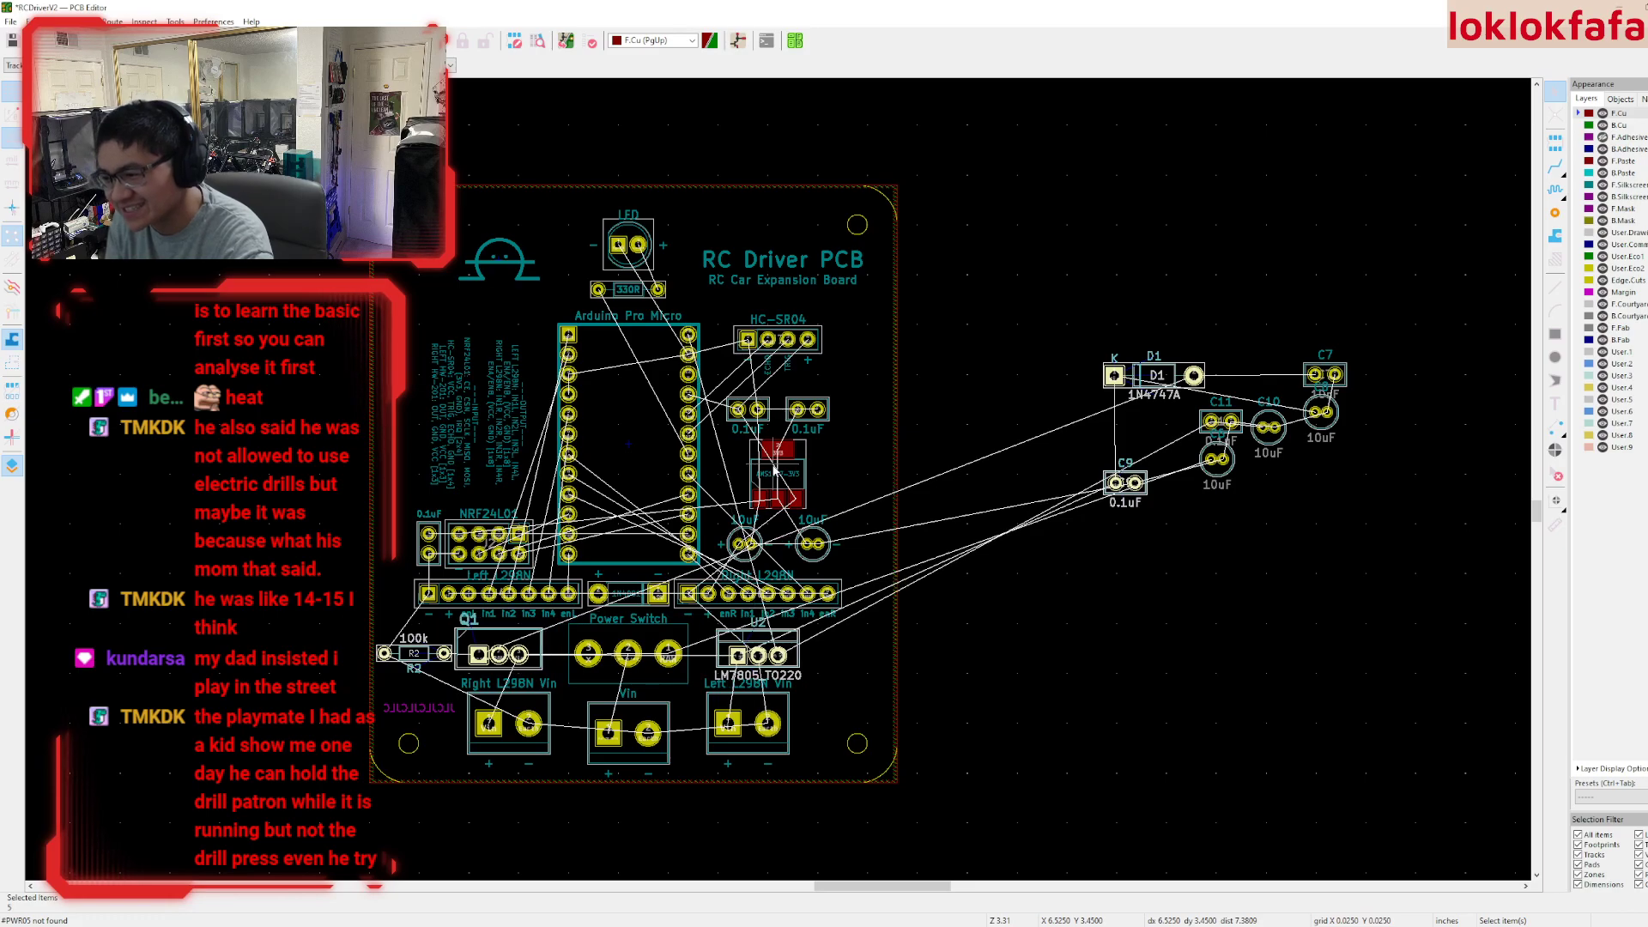
key(ctrl+z)
key(ctrl+z)
key(ctrl+z)
key(ctrl+z)
key(ctrl+z)
key(ctrl+z)
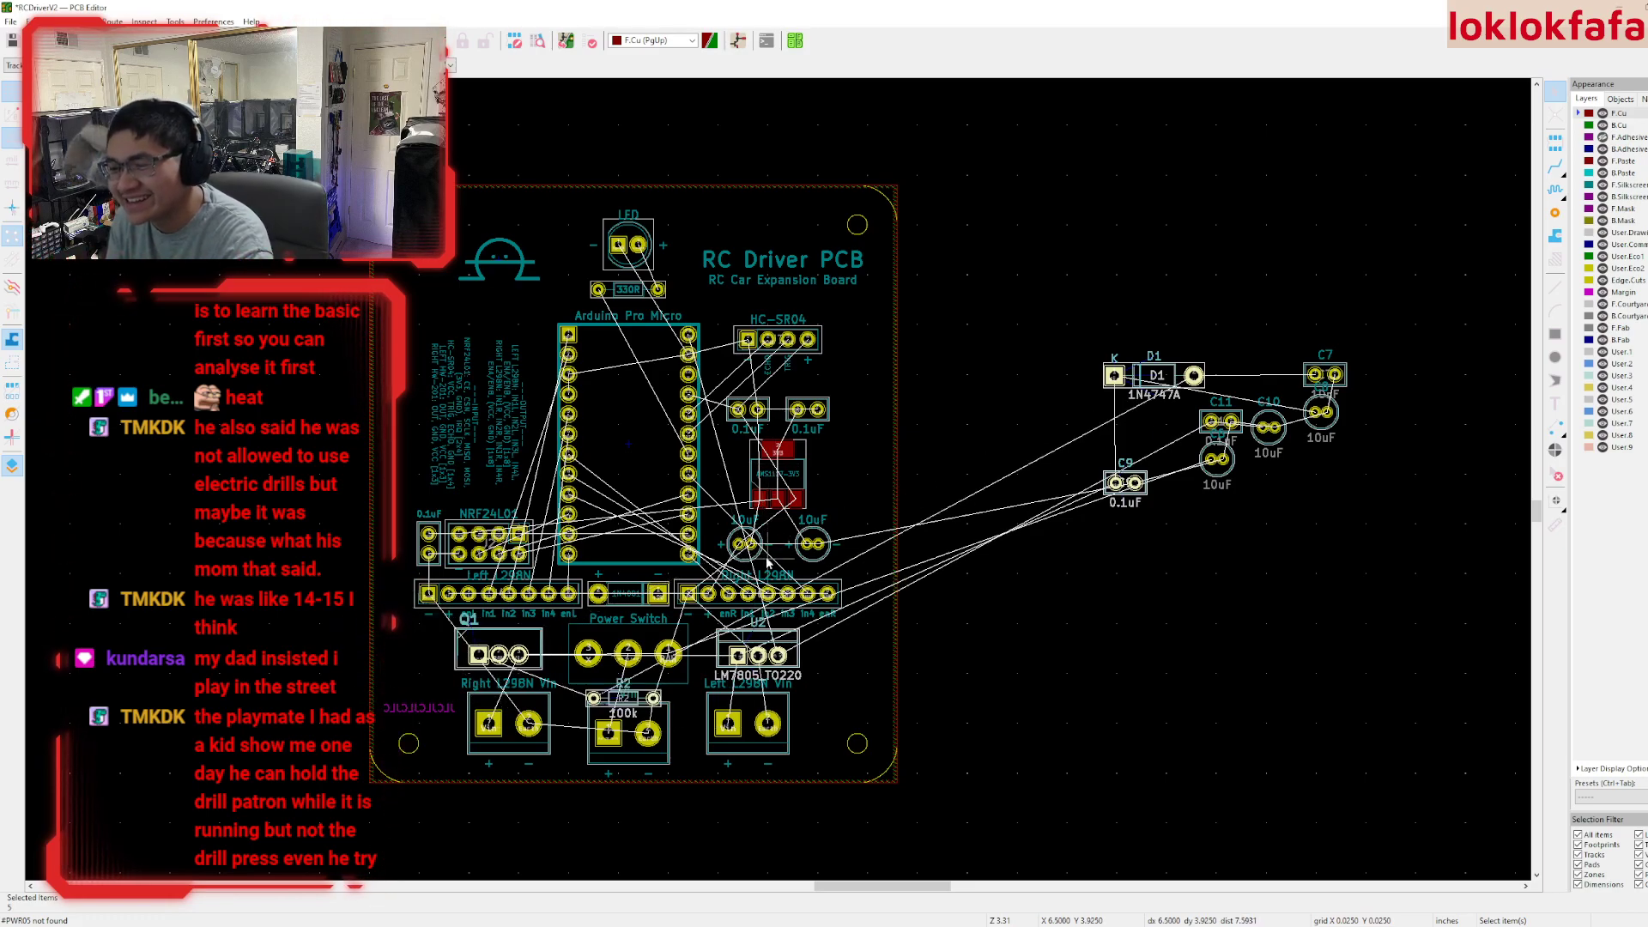
key(ctrl+z)
key(ctrl+z)
key(ctrl+z)
key(ctrl+z)
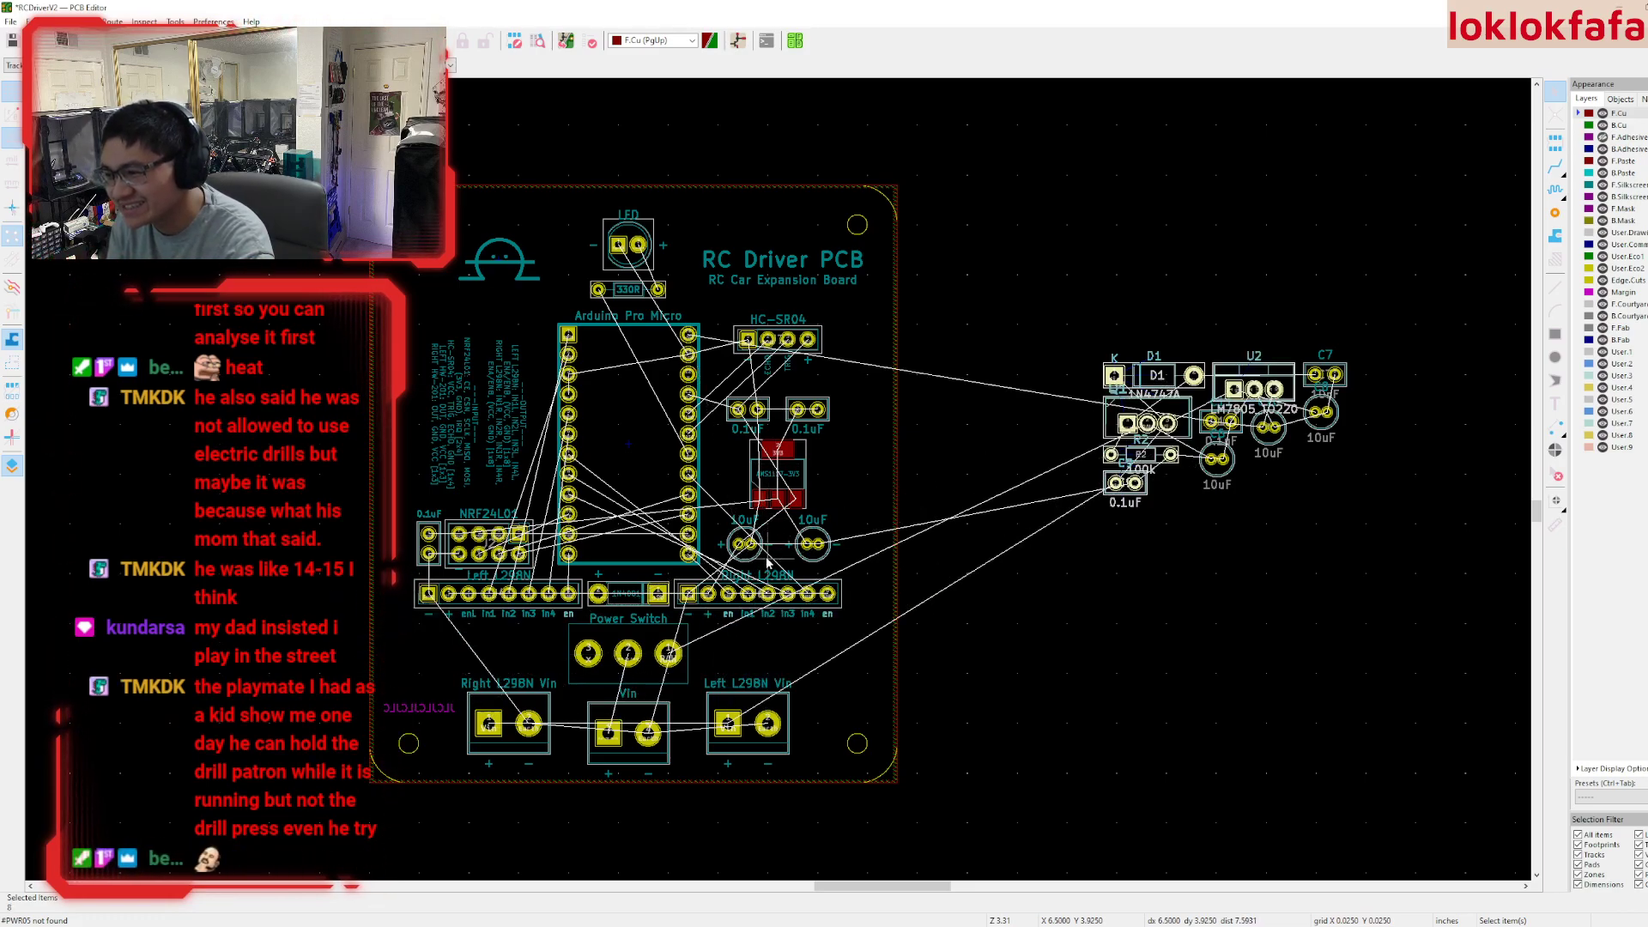
- Undo the deletions of the HW-201 headers, vias and tracks to restore the old routing
key(ctrl+z)
key(ctrl+z)
key(ctrl+z)
key(ctrl+z)
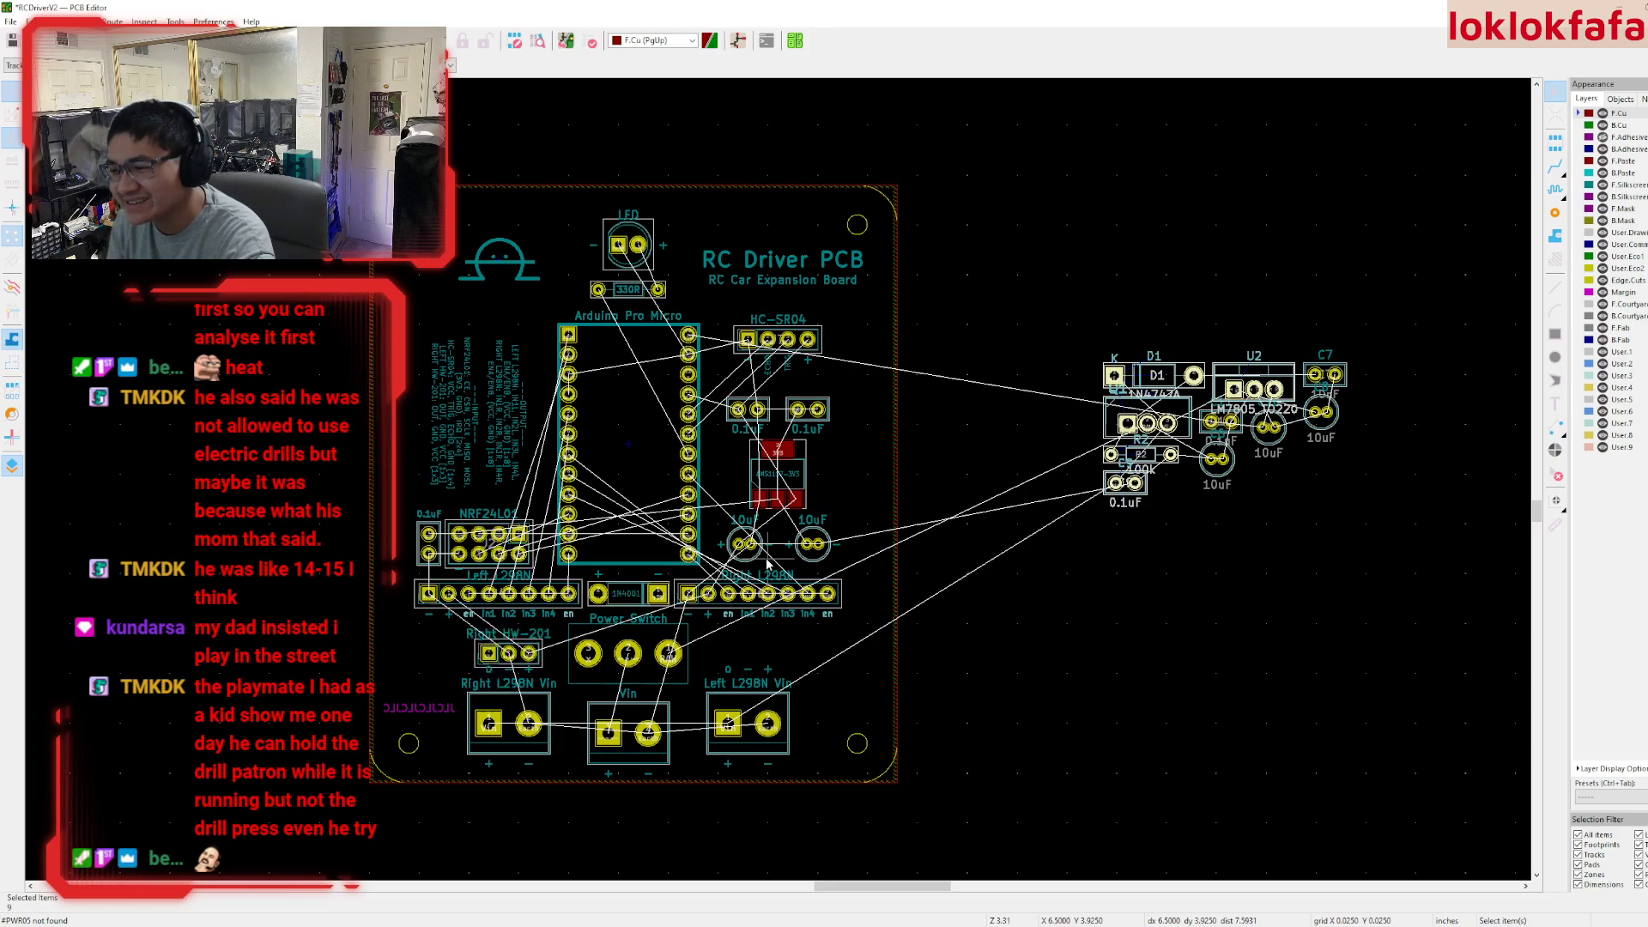
- Hide the front and back copper layers, and show the back copper alone to examine its routing
middle_drag(599, 675, 765, 668)
click(1603, 126)
click(1603, 113)
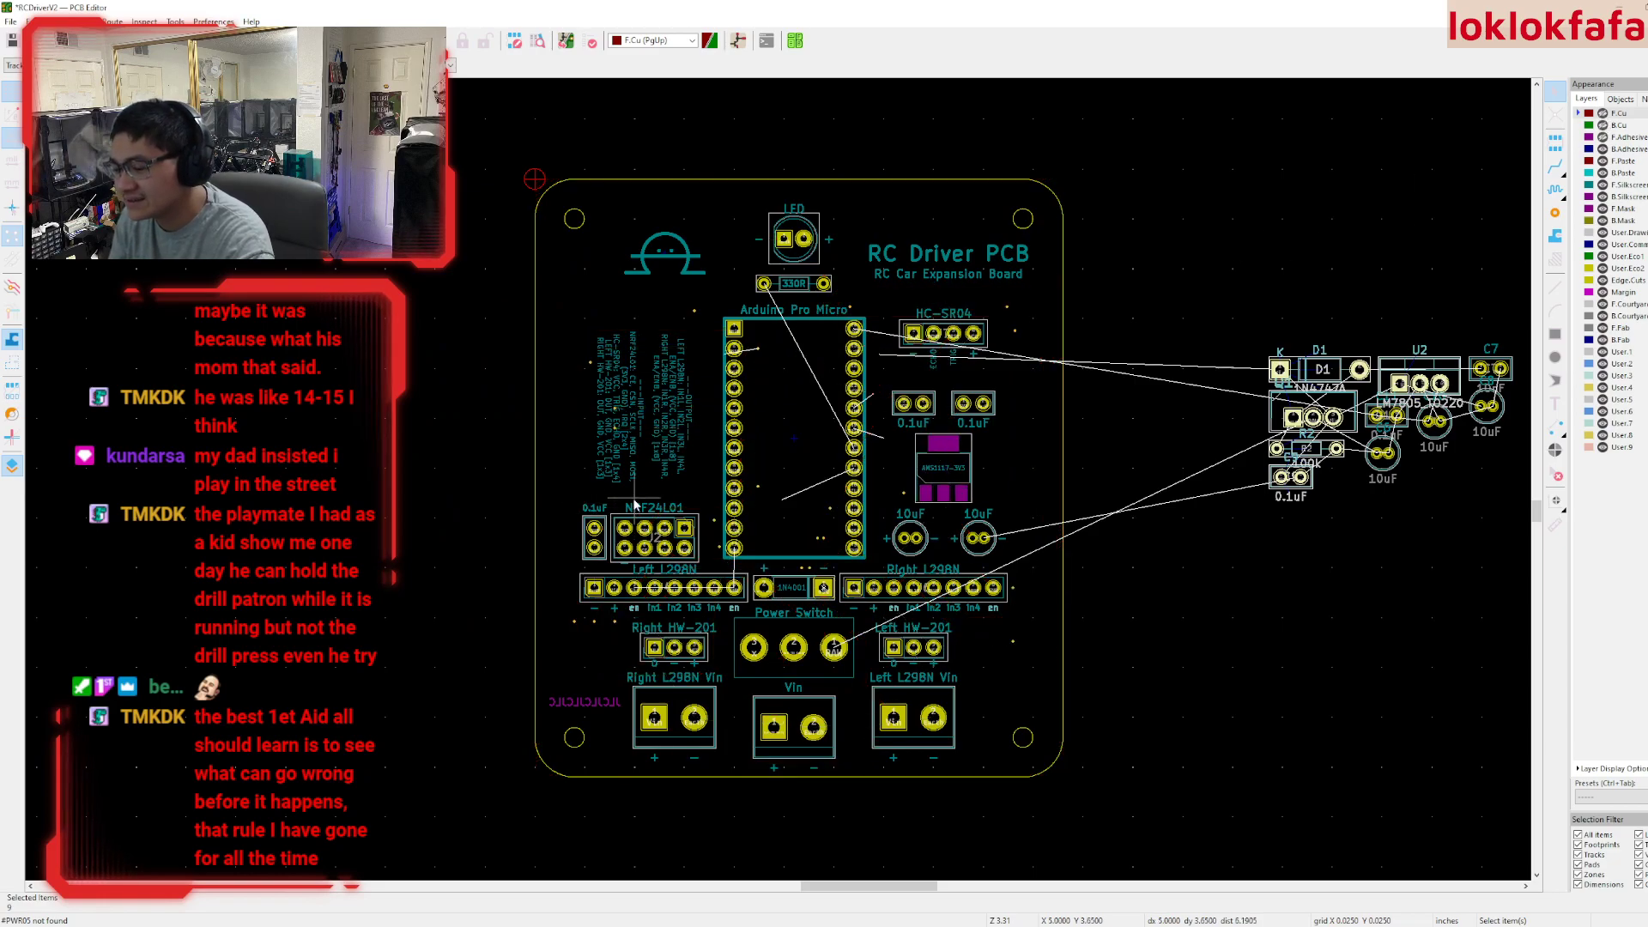
click(1602, 125)
click(1601, 125)
click(1603, 126)
click(1603, 113)
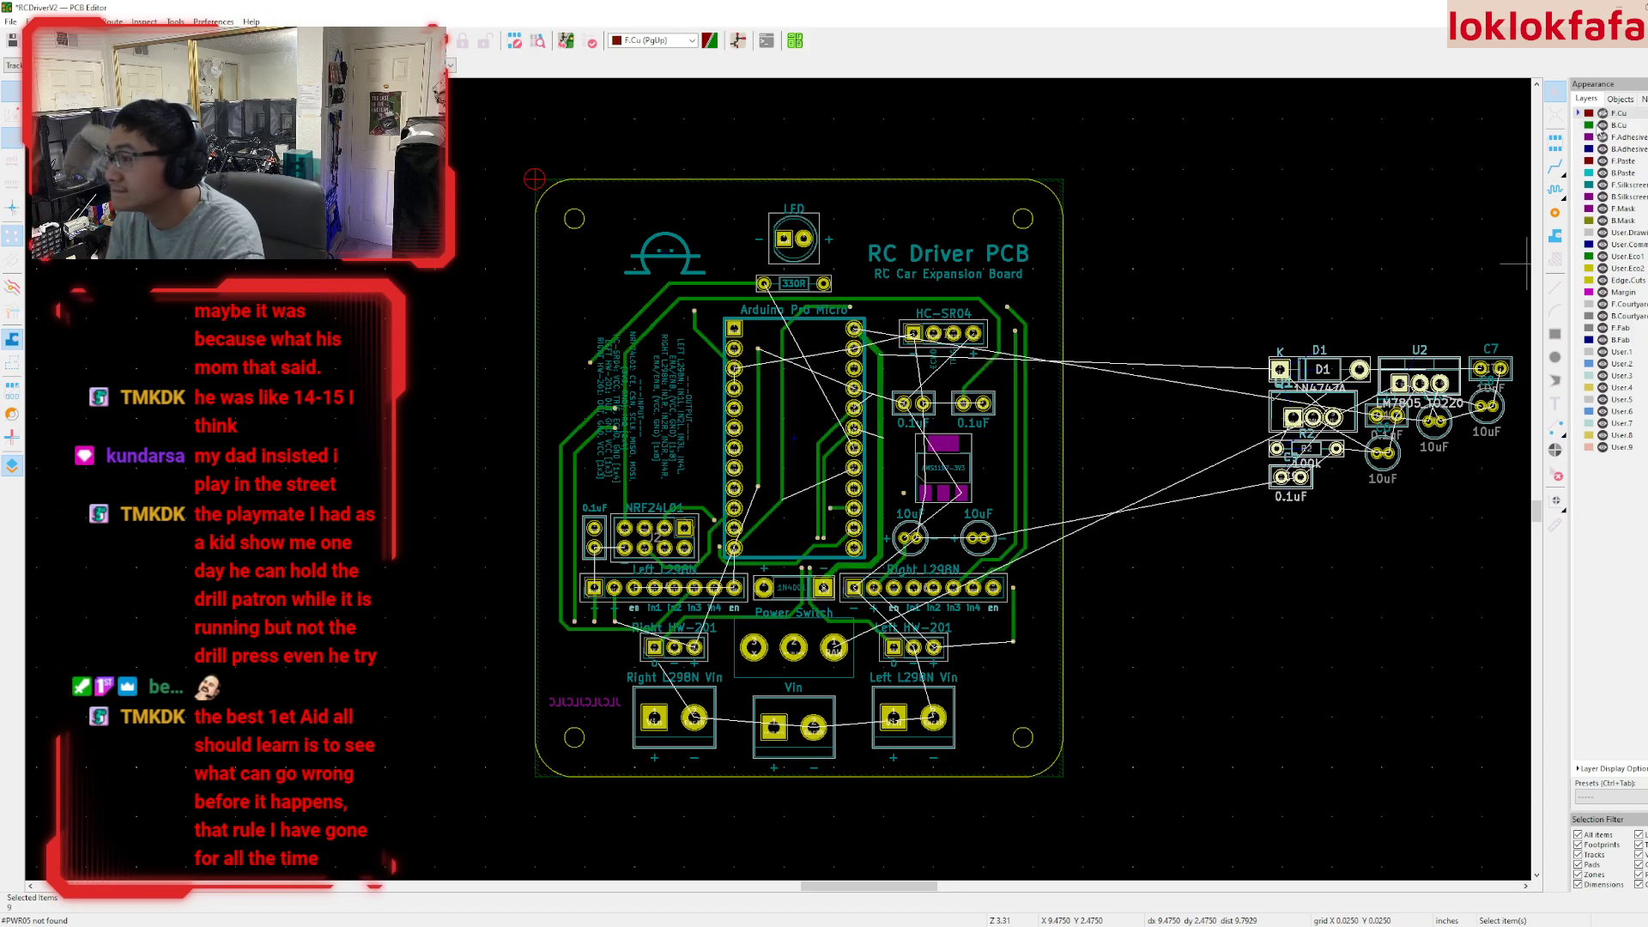
- Show the front copper layer and hide the back copper to examine the front routing alone
click(1603, 113)
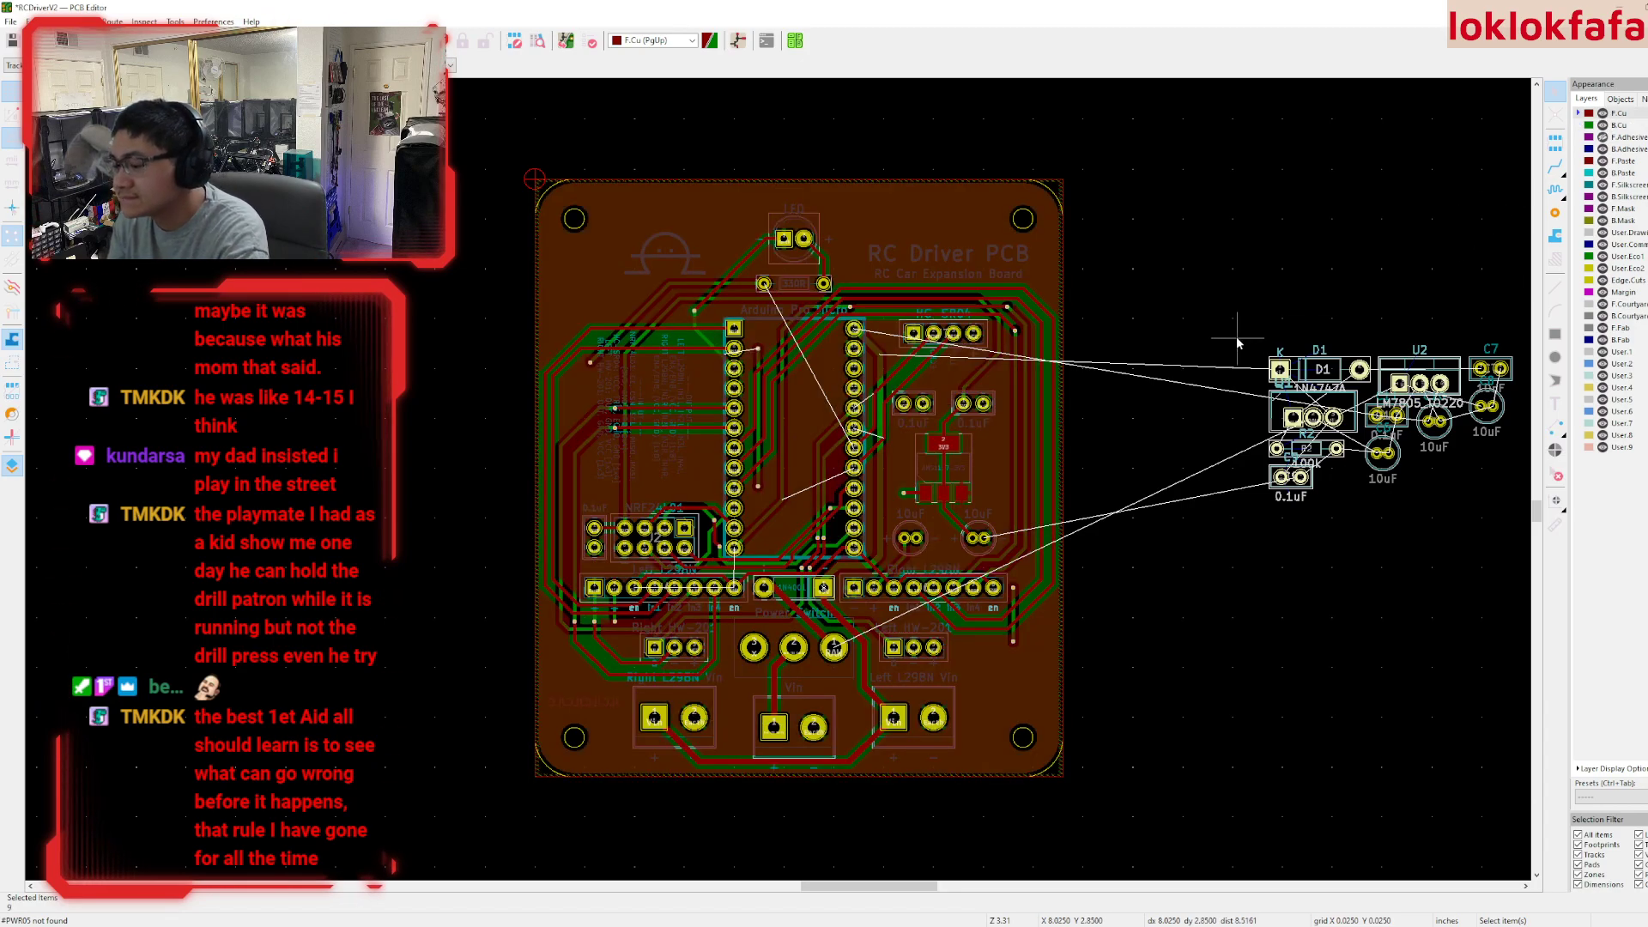
click(1603, 202)
click(1604, 125)
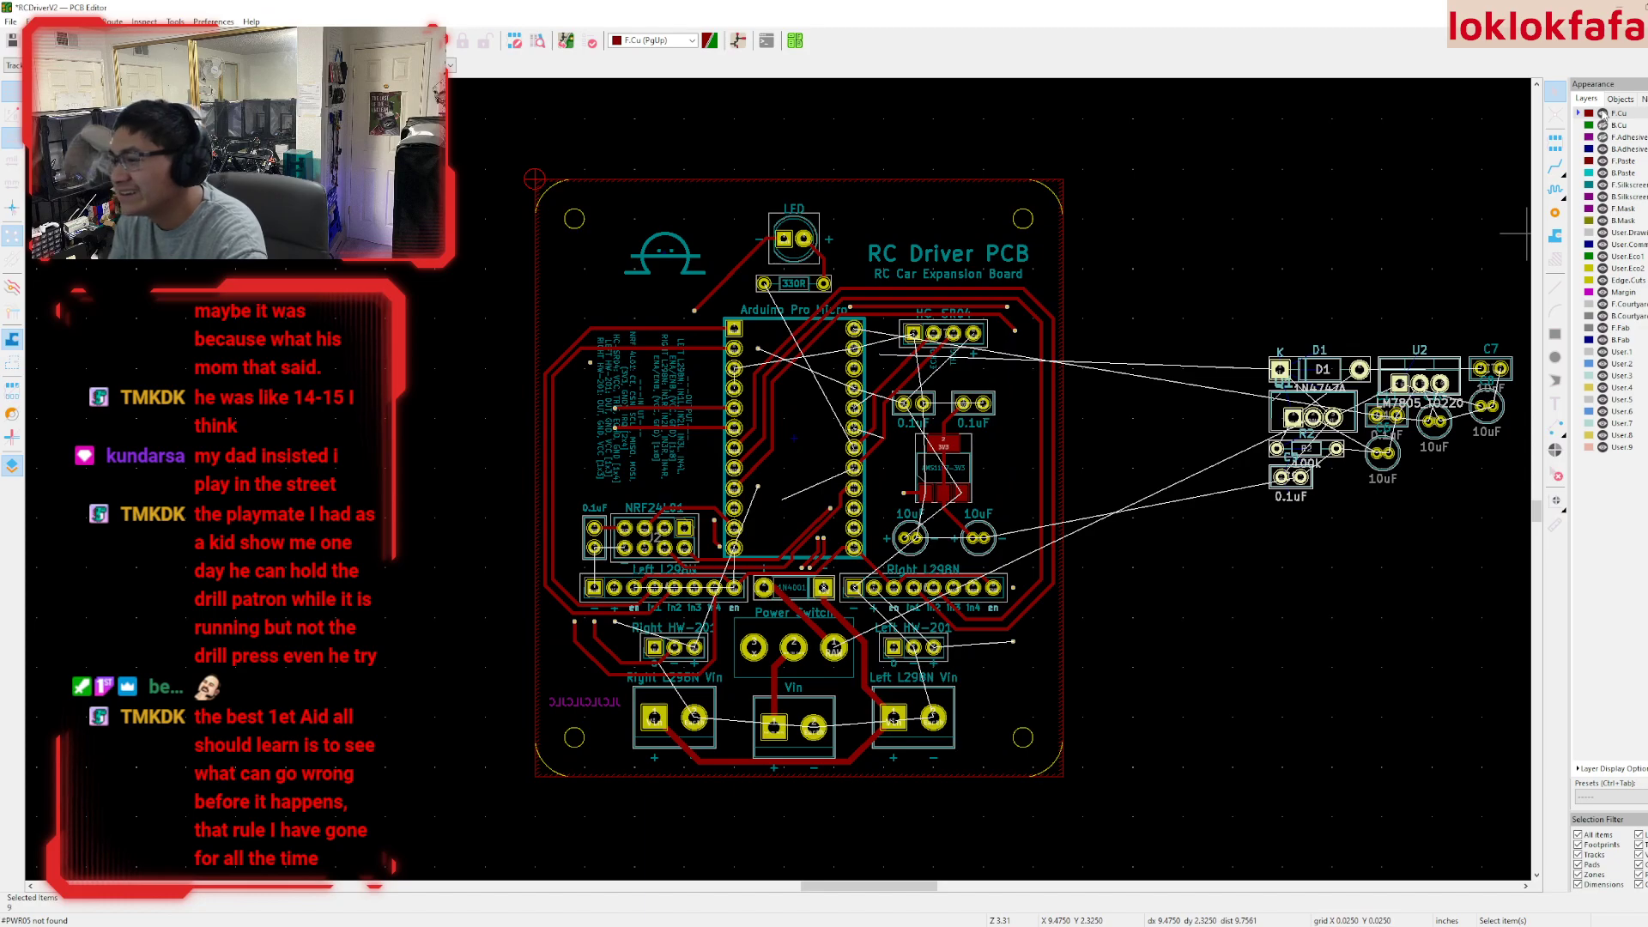
- Hide the front copper, select the Right HW-201 header, and show both copper layers again to examine its tracks
click(1603, 113)
scroll(584, 498, up, 4)
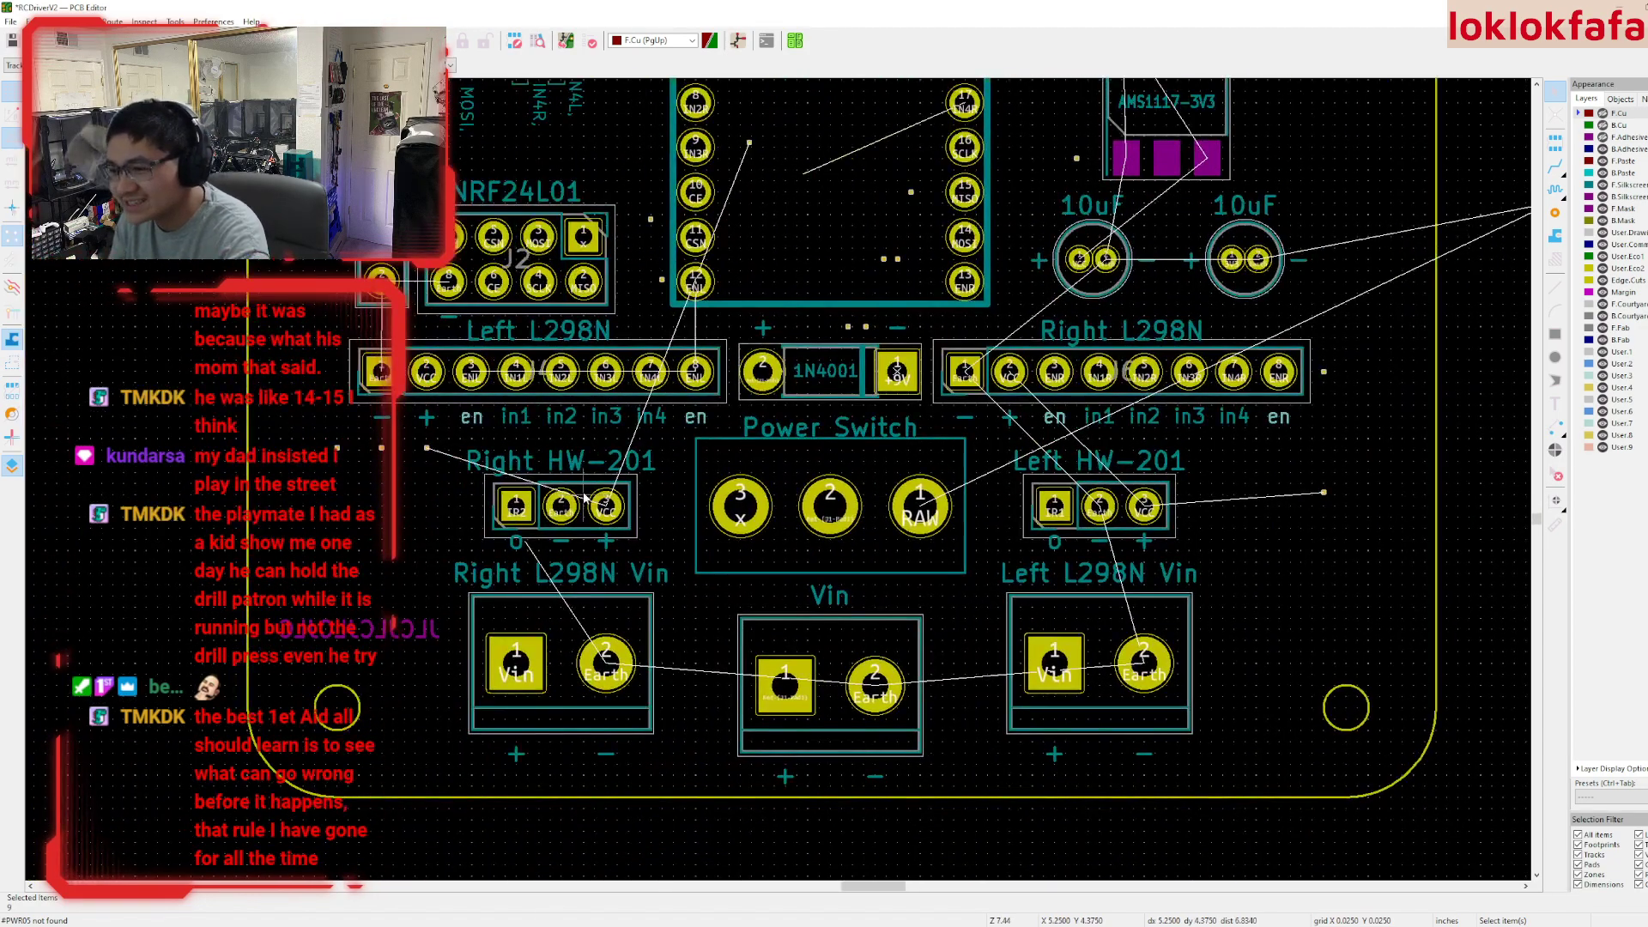
click(585, 497)
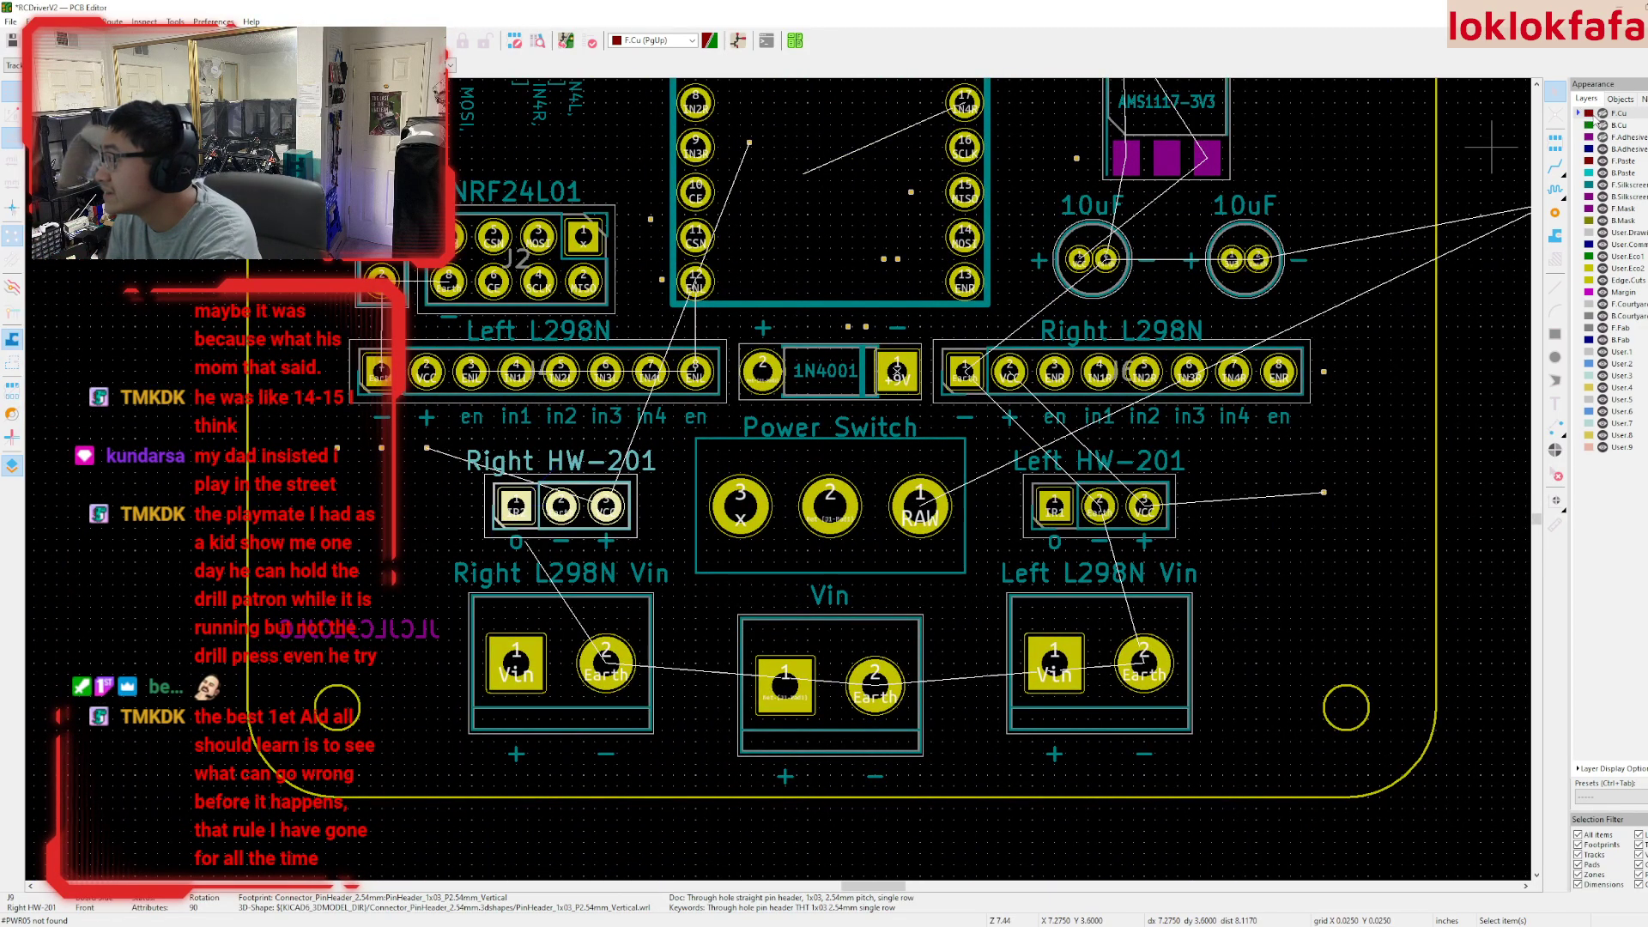
click(1603, 113)
click(1604, 125)
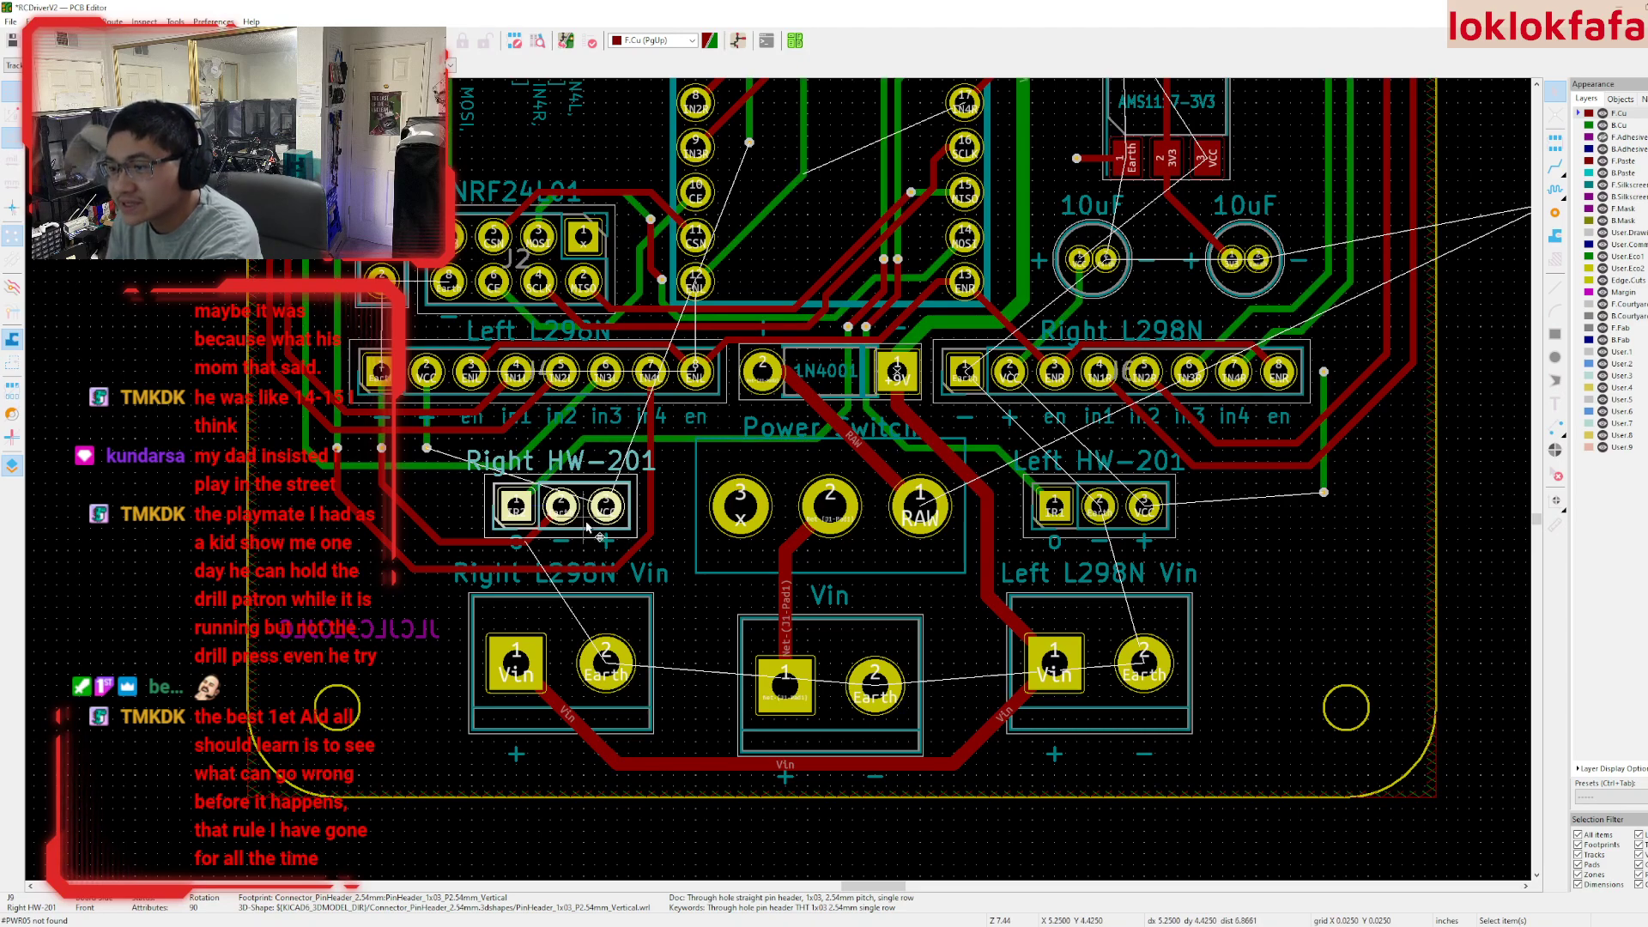
- Delete the Right HW-201 header and the whole back-copper track that ran from its first pad to the via above the Power Switch
key(Delete)
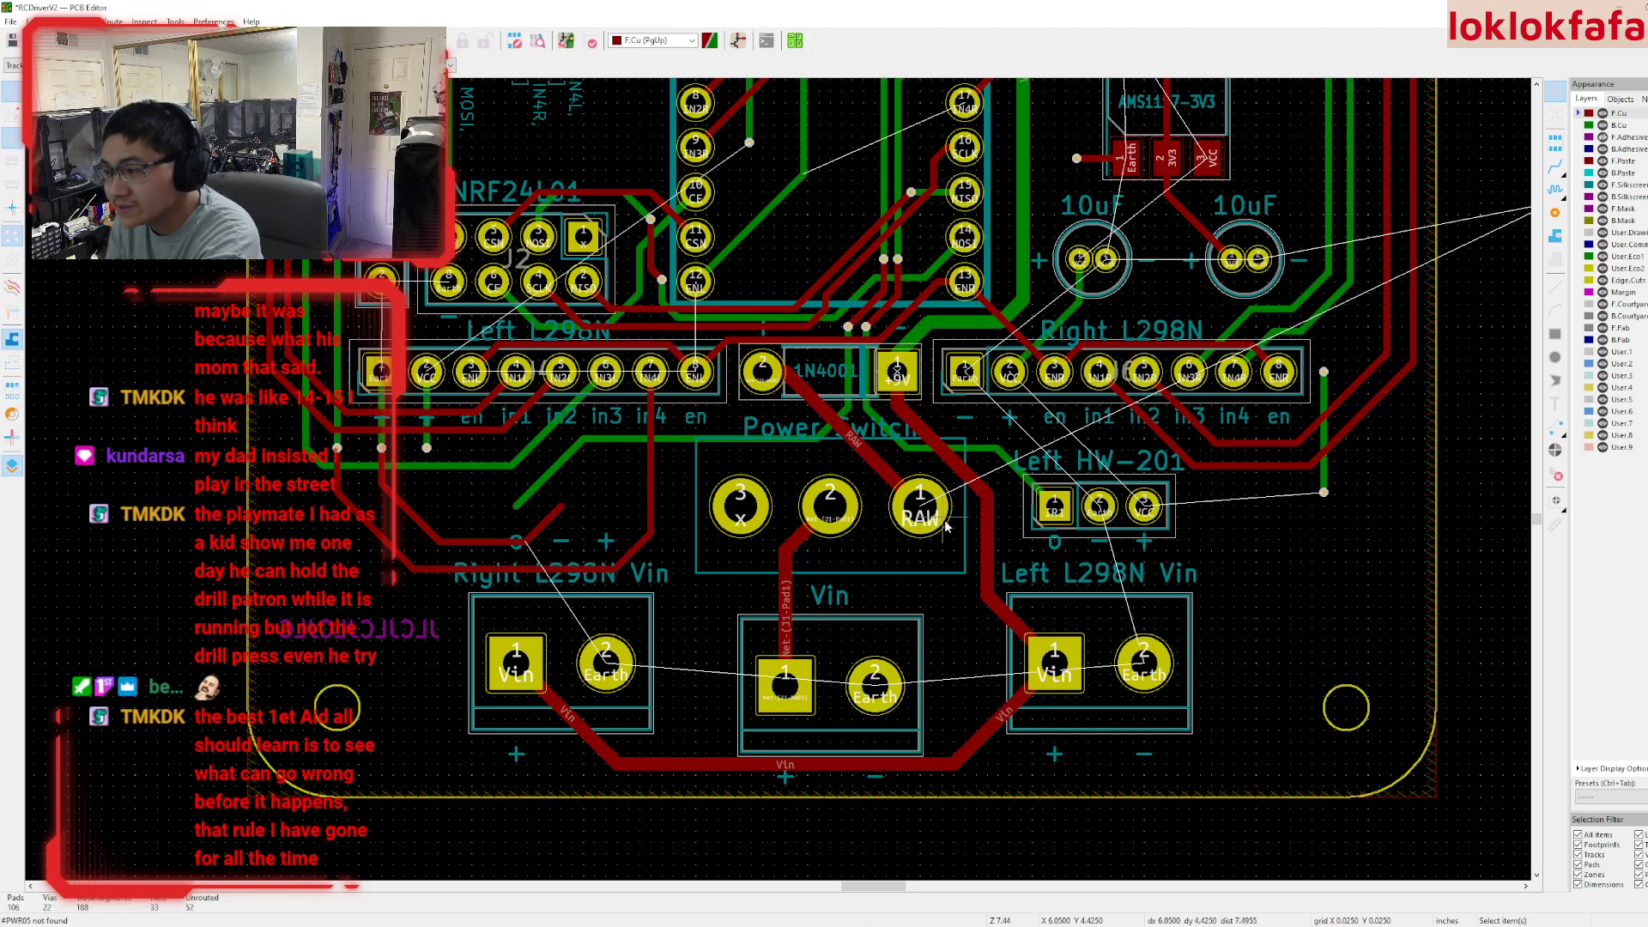
key(ctrl+z)
click(583, 530)
key(ctrl+z)
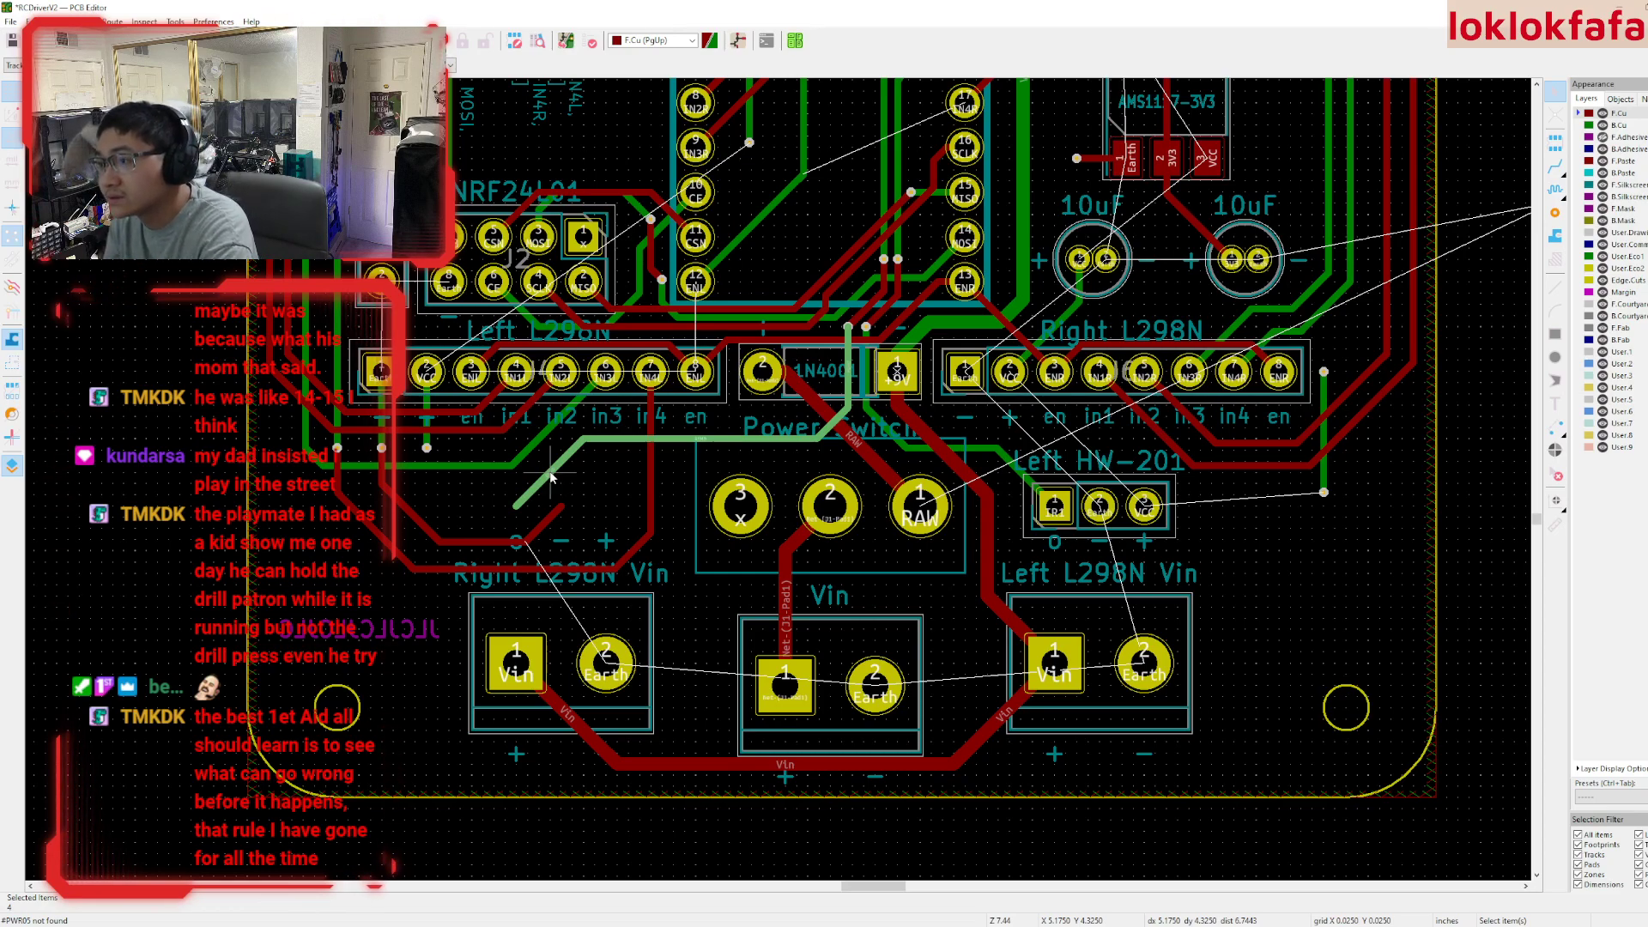
click(551, 477)
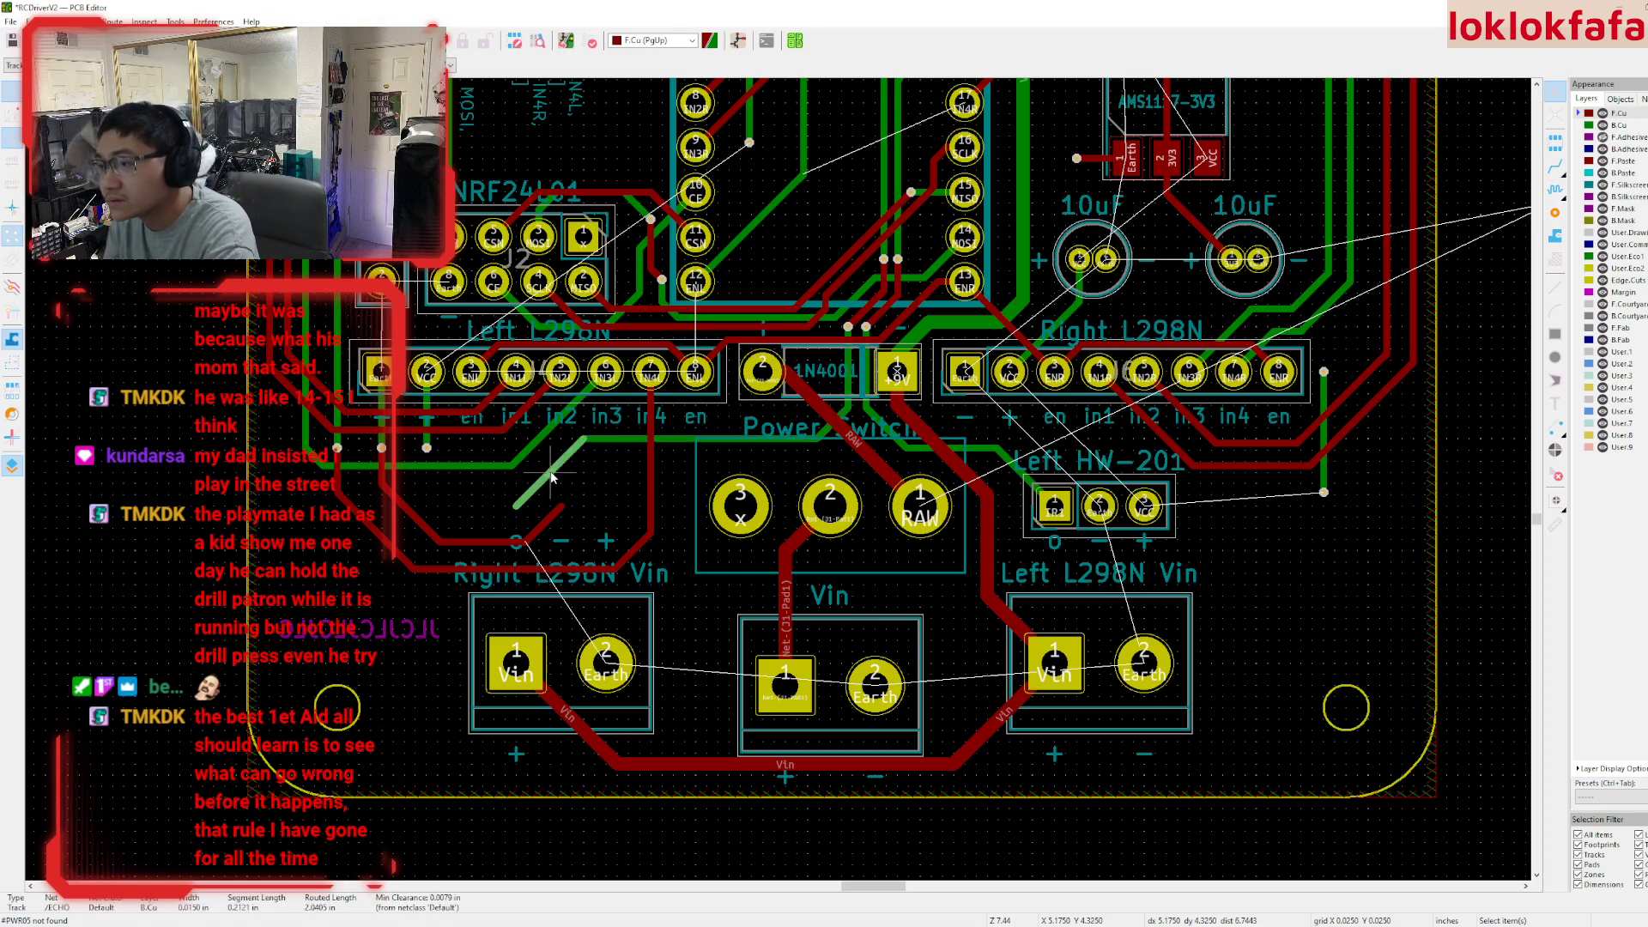
key(u)
key(Delete)
- Delete the vias and short track segments left over from that header's signal between the 1N4001 diode and the Arduino
middle_drag(866, 300, 764, 436)
click(763, 444)
key(Delete)
click(784, 419)
click(783, 414)
key(Delete)
click(782, 396)
key(Delete)
click(782, 382)
key(Delete)
click(794, 183)
key(Escape)
- Delete the removed header's Earth track segments and via back to the Left L298N connector's Earth pad
middle_drag(425, 649, 539, 566)
click(525, 592)
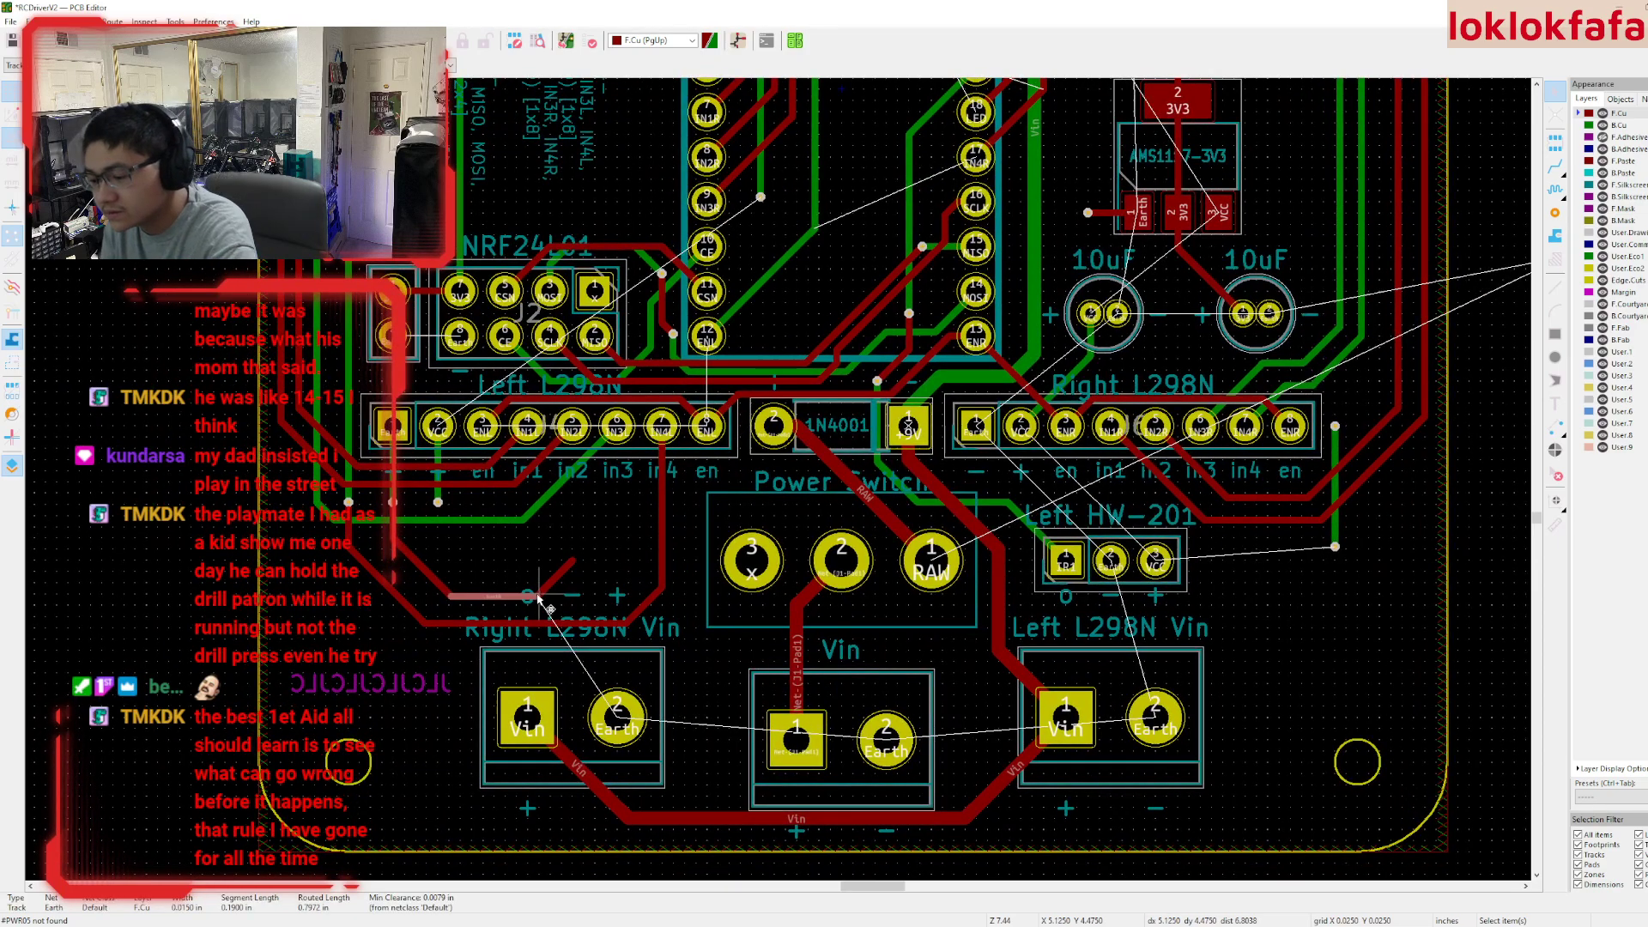
key(Delete)
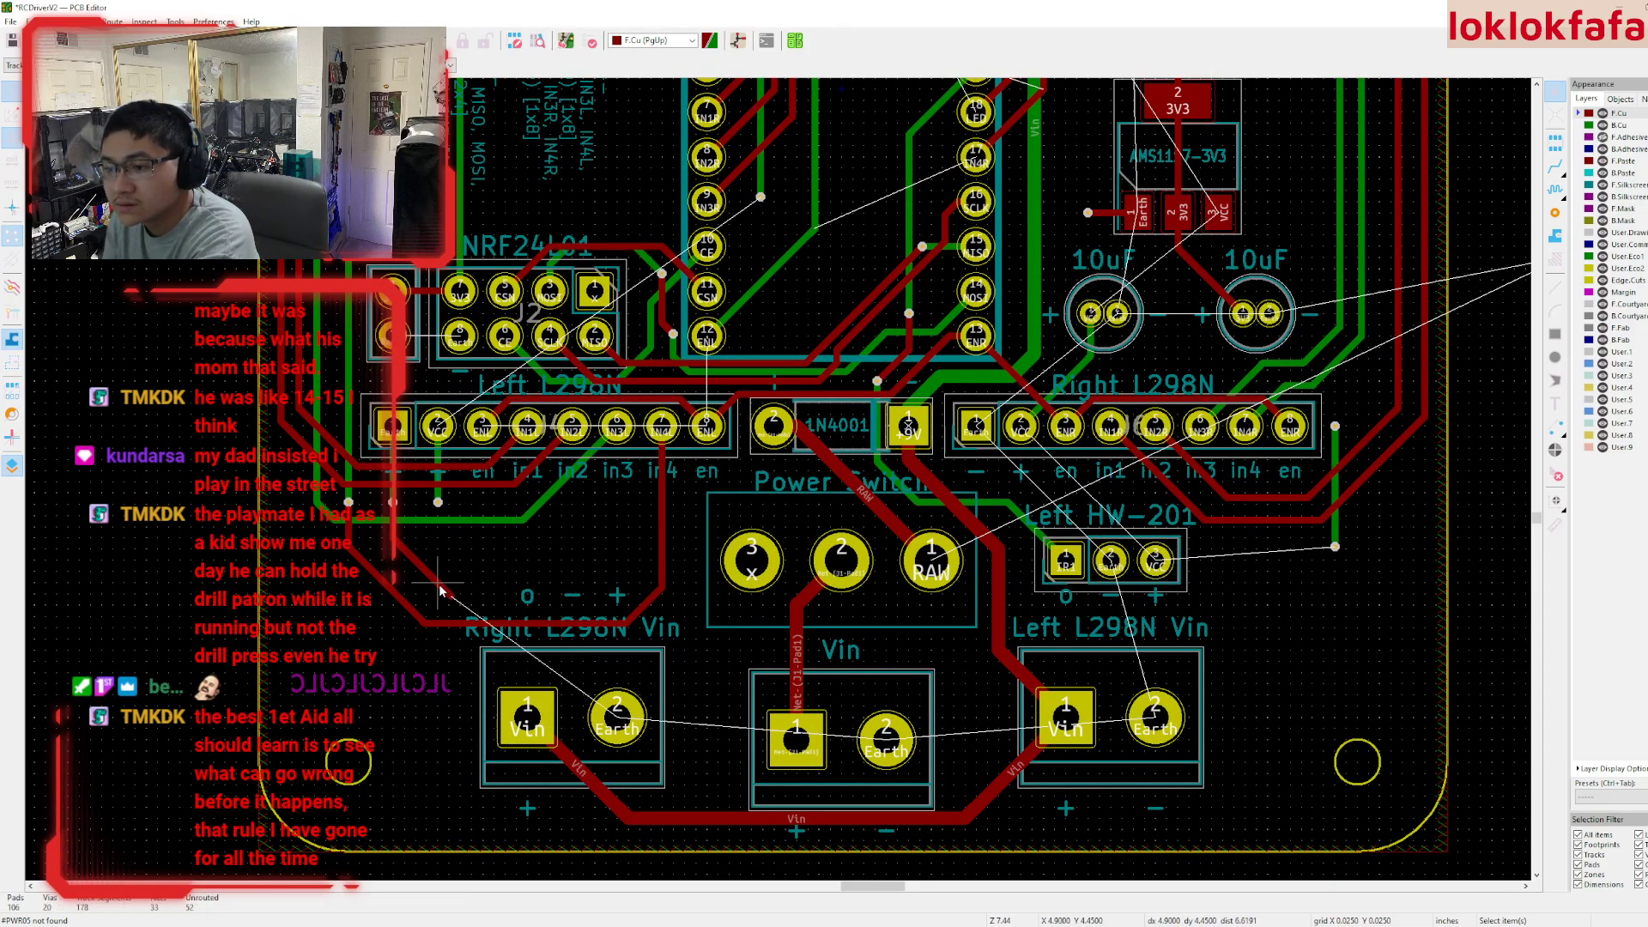
middle_drag(438, 590, 479, 676)
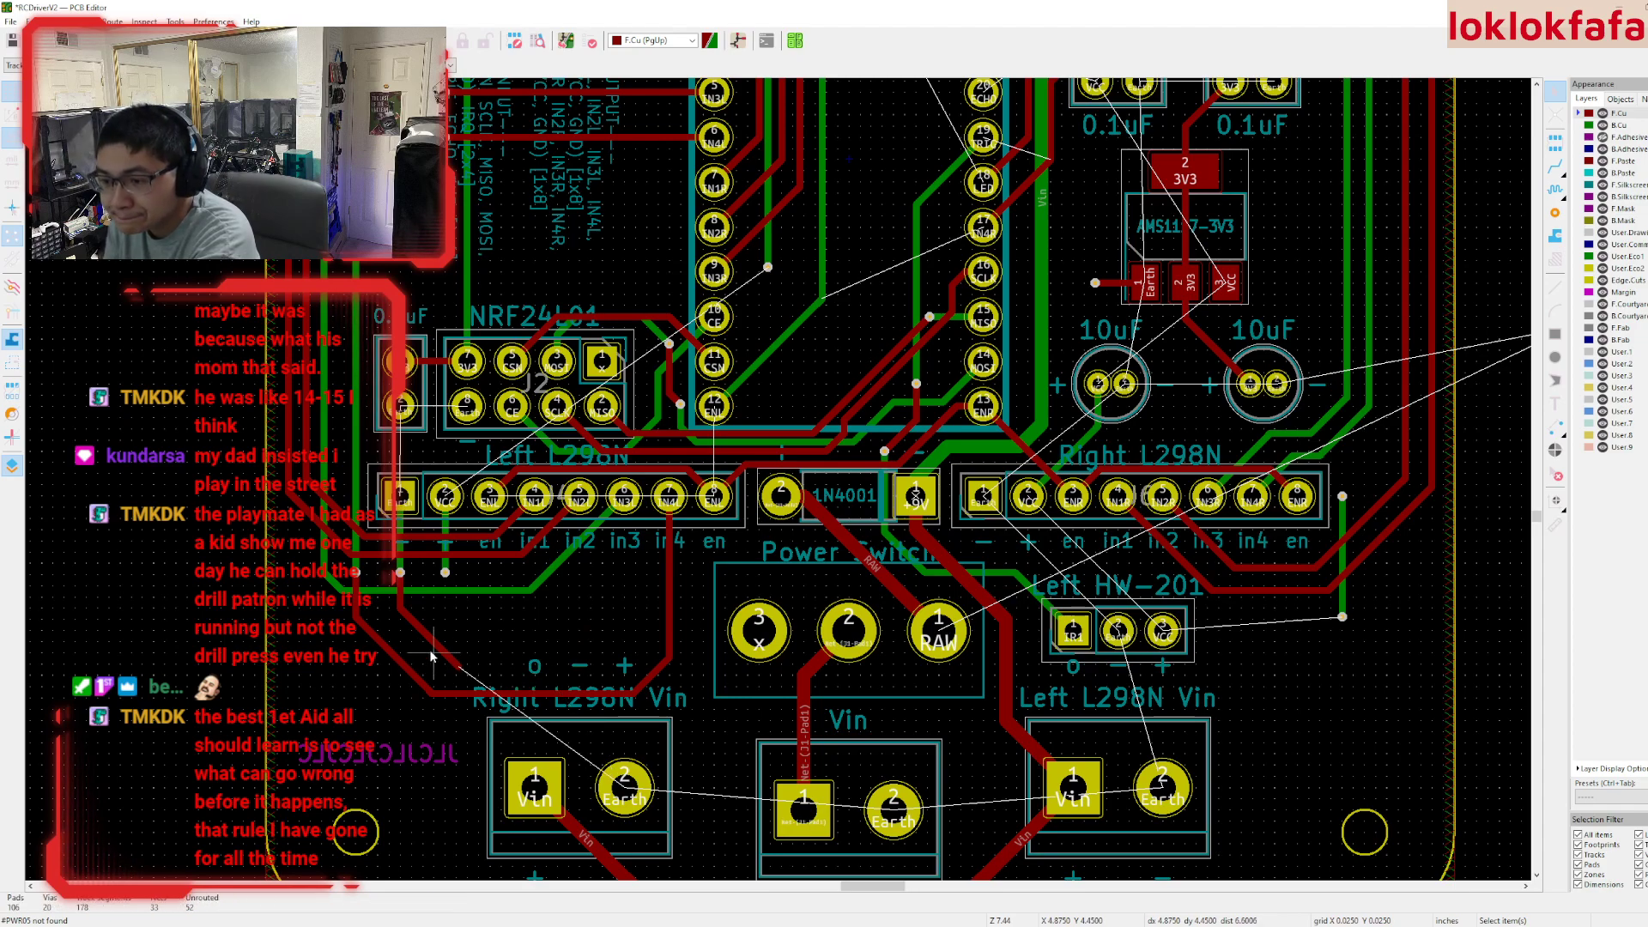
click(421, 628)
key(Delete)
click(401, 596)
key(Delete)
click(401, 572)
key(Delete)
click(401, 545)
key(Delete)
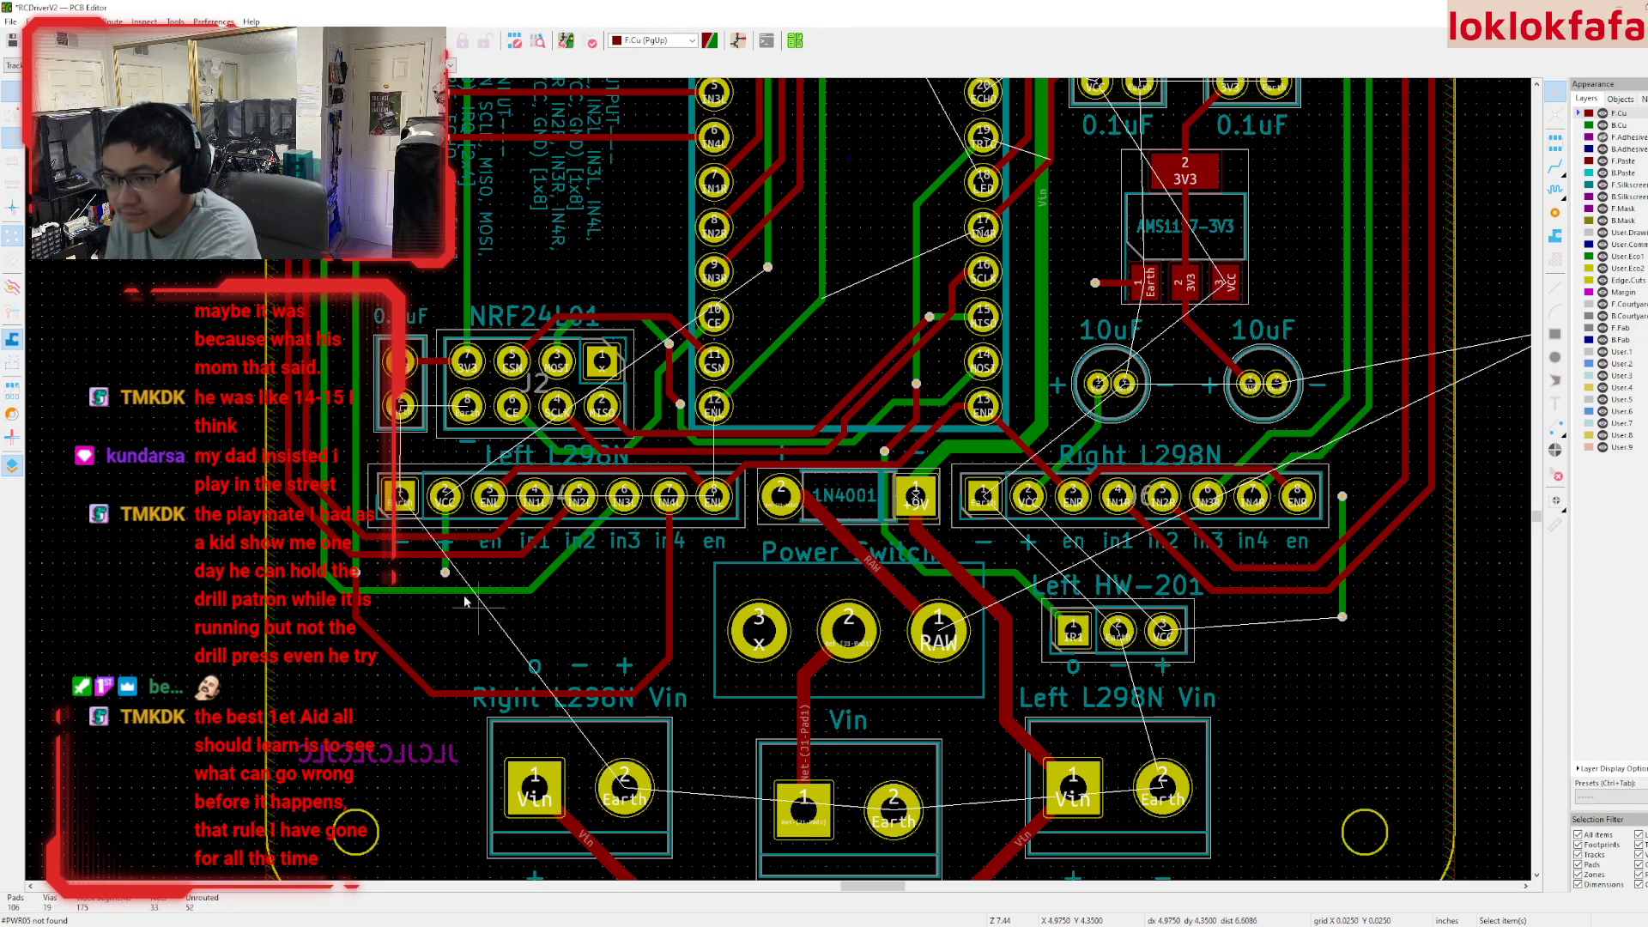
- Delete the back-copper track segments running from the Left HW-201 header's first pad toward the Power Switch
middle_drag(768, 639, 588, 599)
click(850, 554)
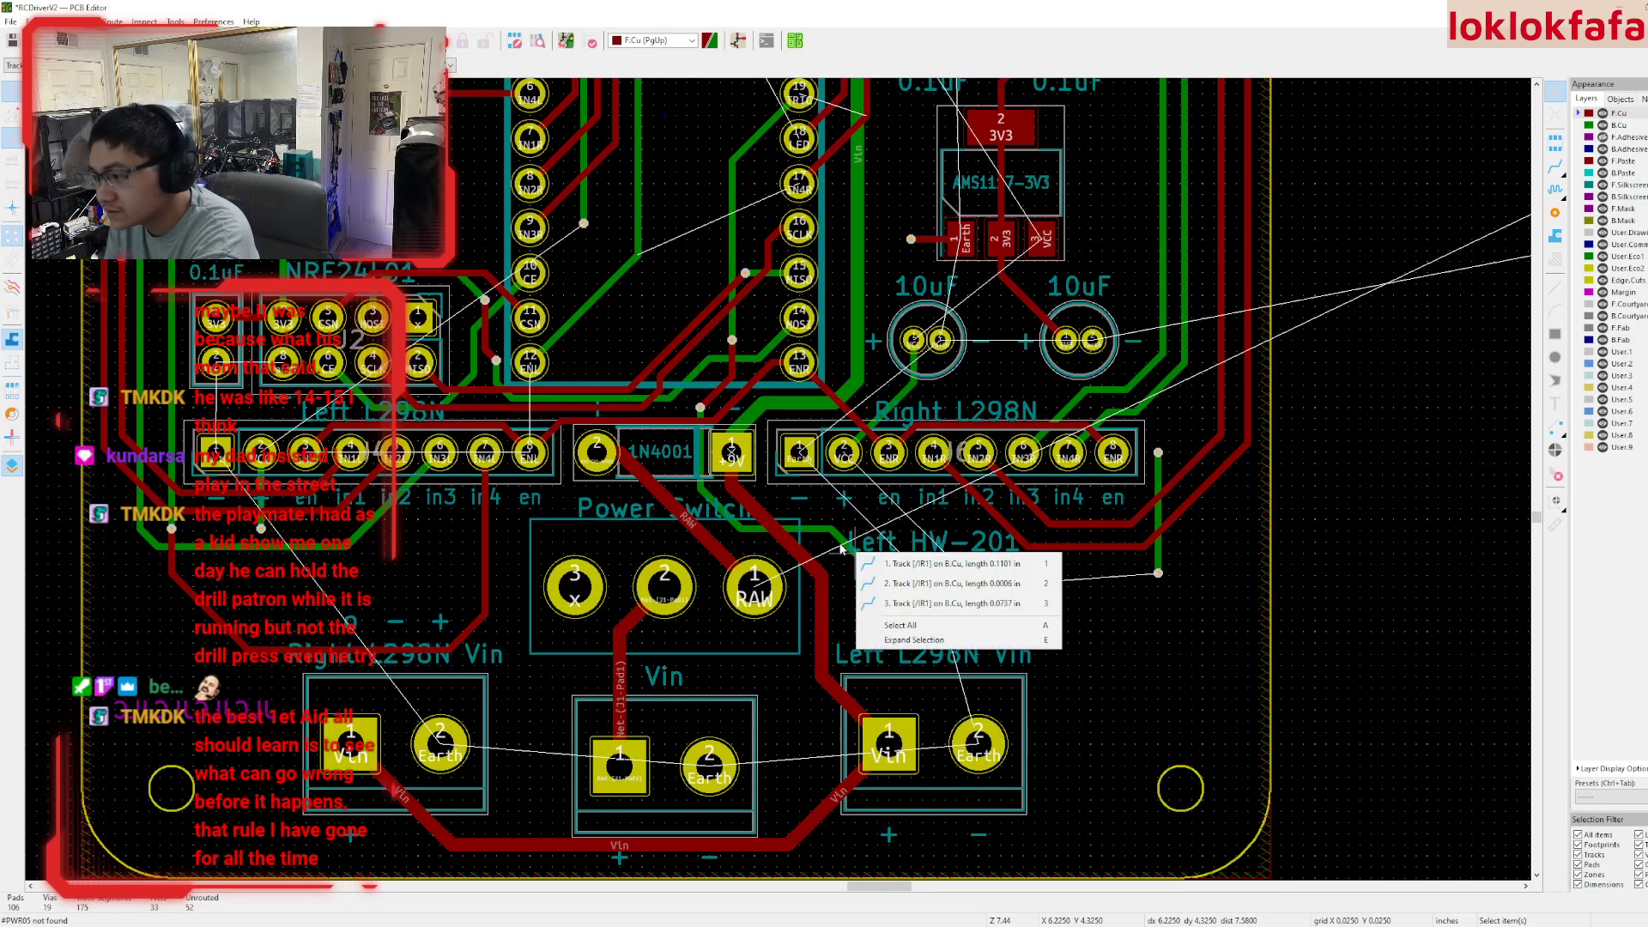
click(859, 564)
key(Delete)
click(836, 538)
key(Delete)
click(837, 546)
key(Delete)
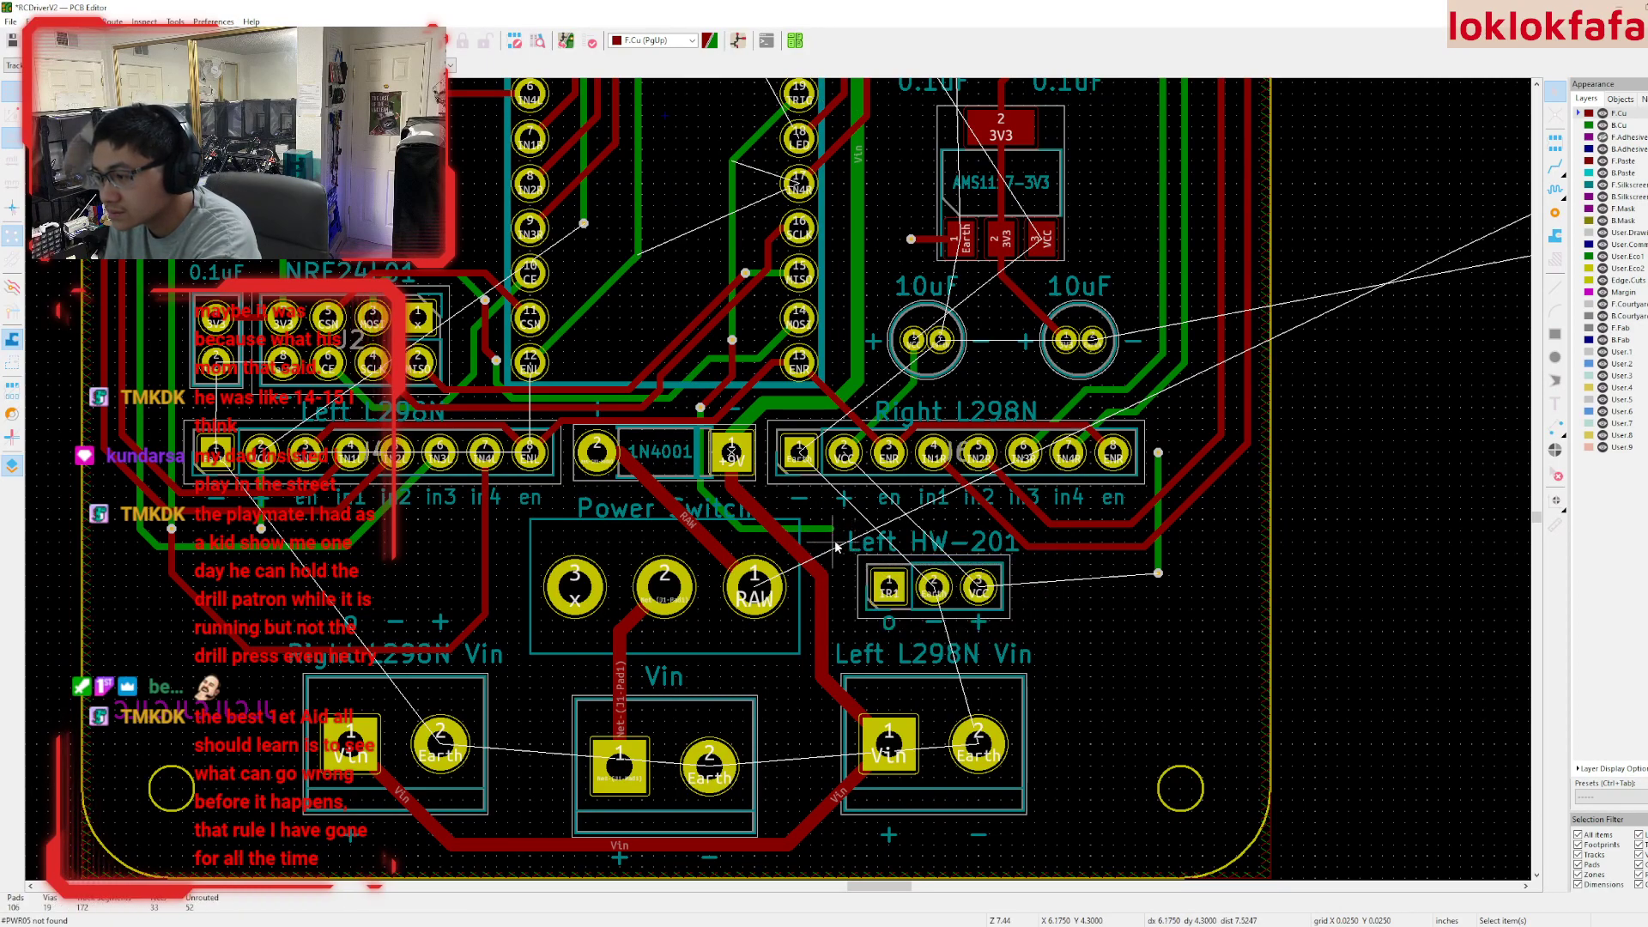
click(823, 530)
key(Delete)
- Delete the rest of the Left HW-201 signal track with its vias beside the 1N4001 diode, and refill the copper zones
click(708, 491)
key(Delete)
click(699, 470)
click(701, 487)
key(Delete)
click(702, 407)
key(Delete)
key(Delete)
click(731, 373)
key(Delete)
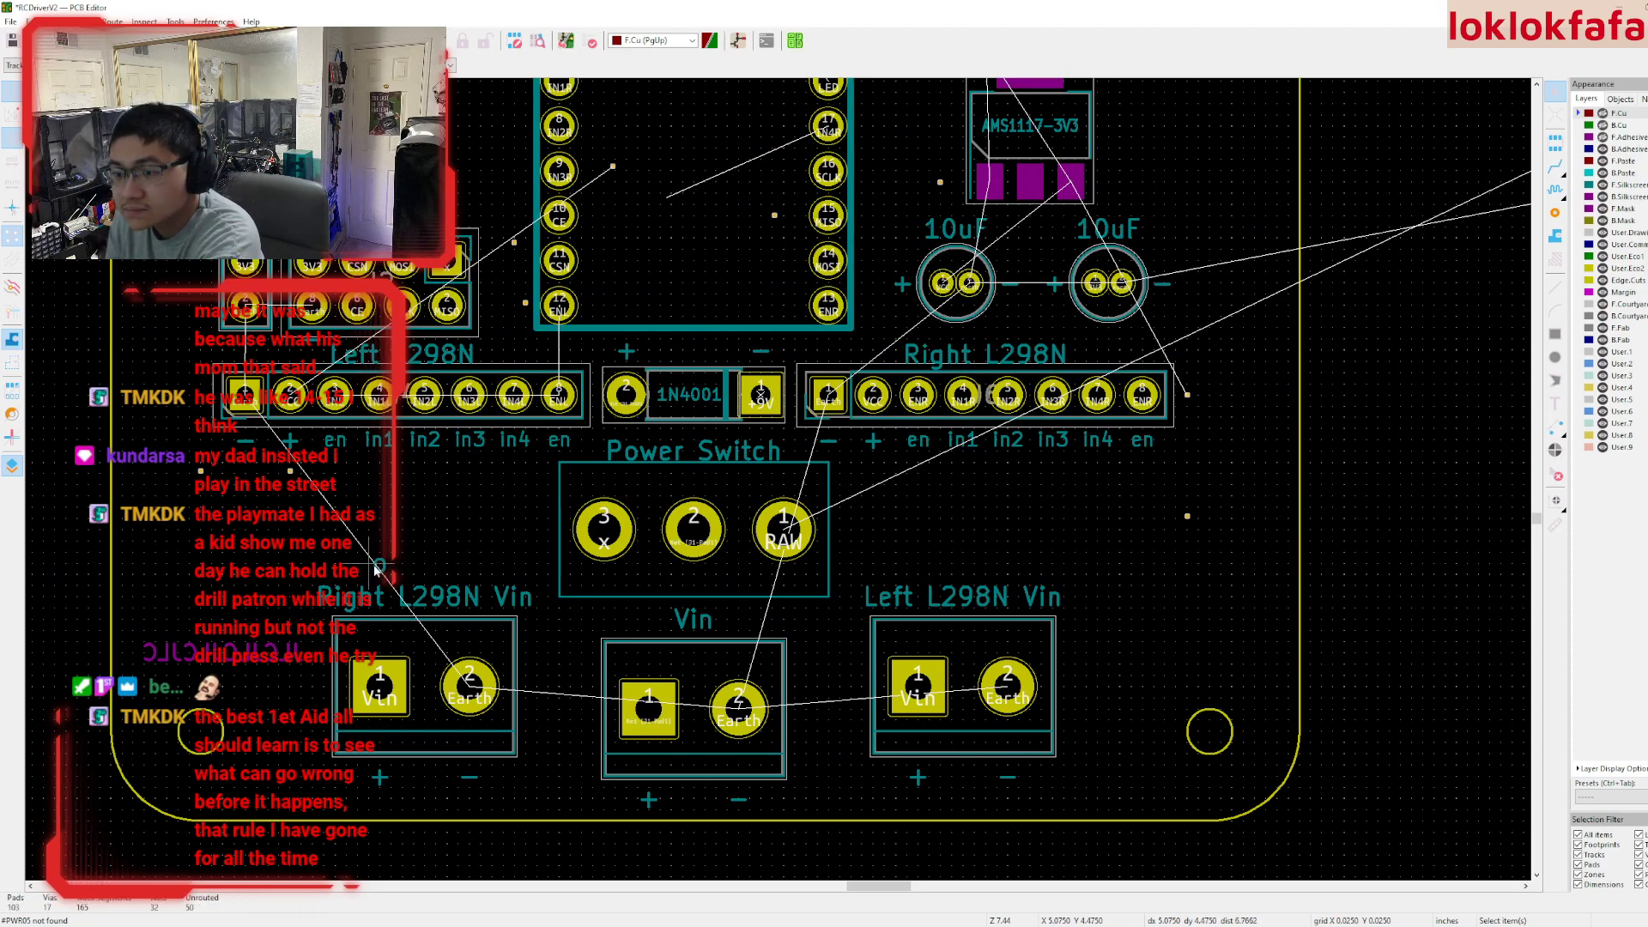
key(b)
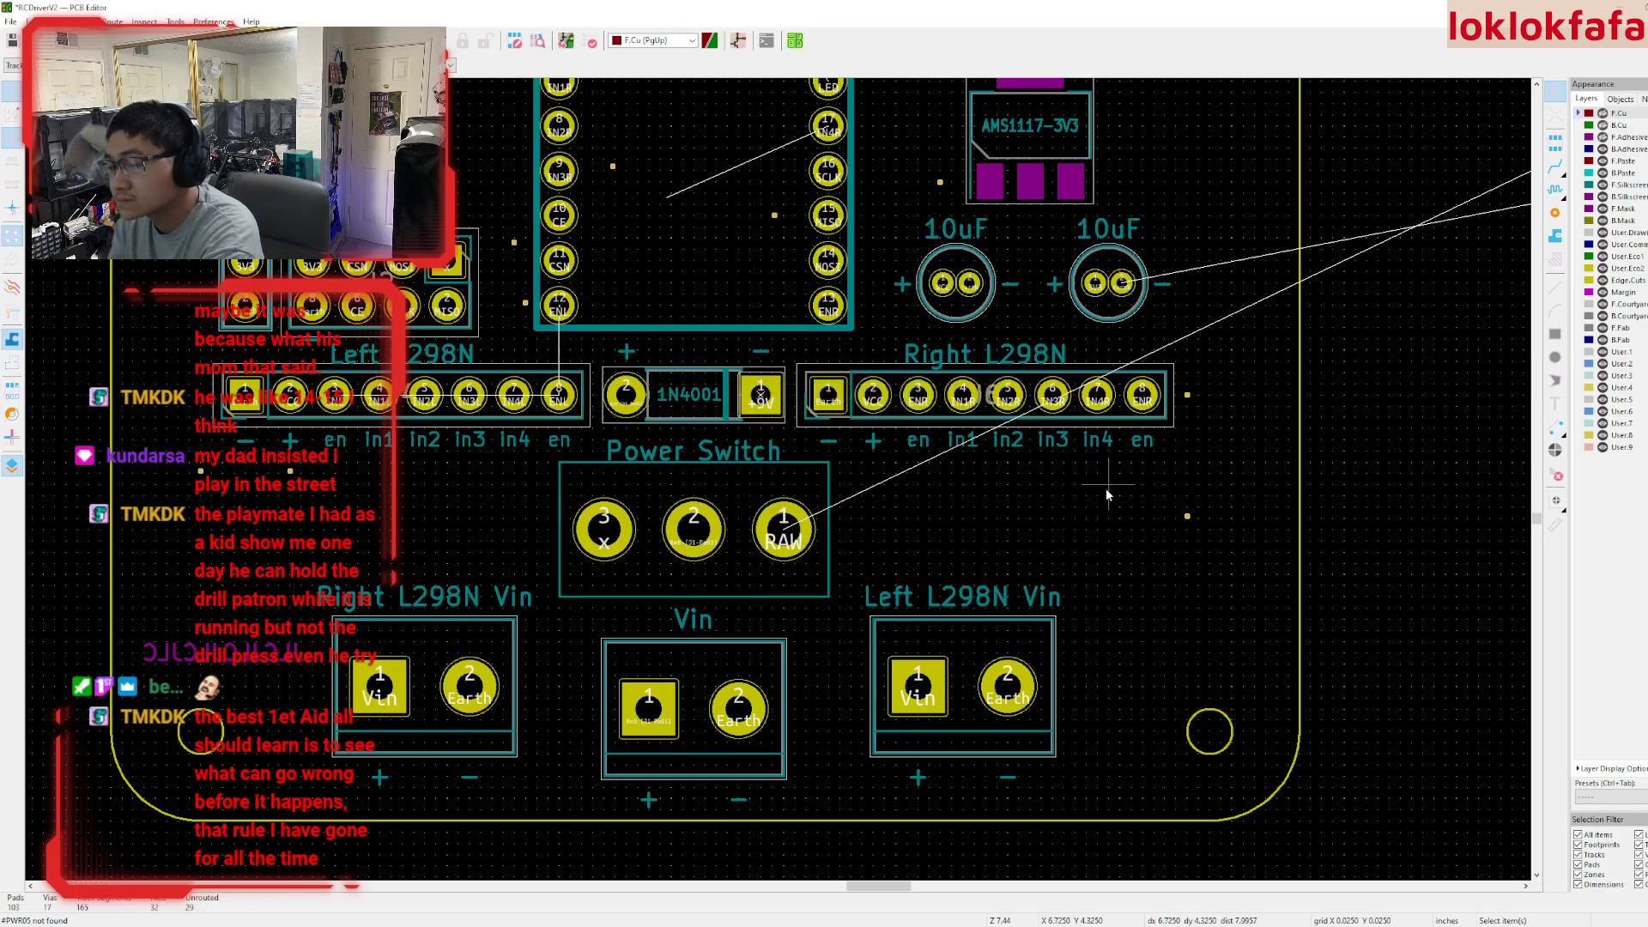
- Move Q1 above the Right L298N Vin terminal and the LM7805 regulator U2 above the Left L298N Vin terminal
scroll(1104, 486, down, 3)
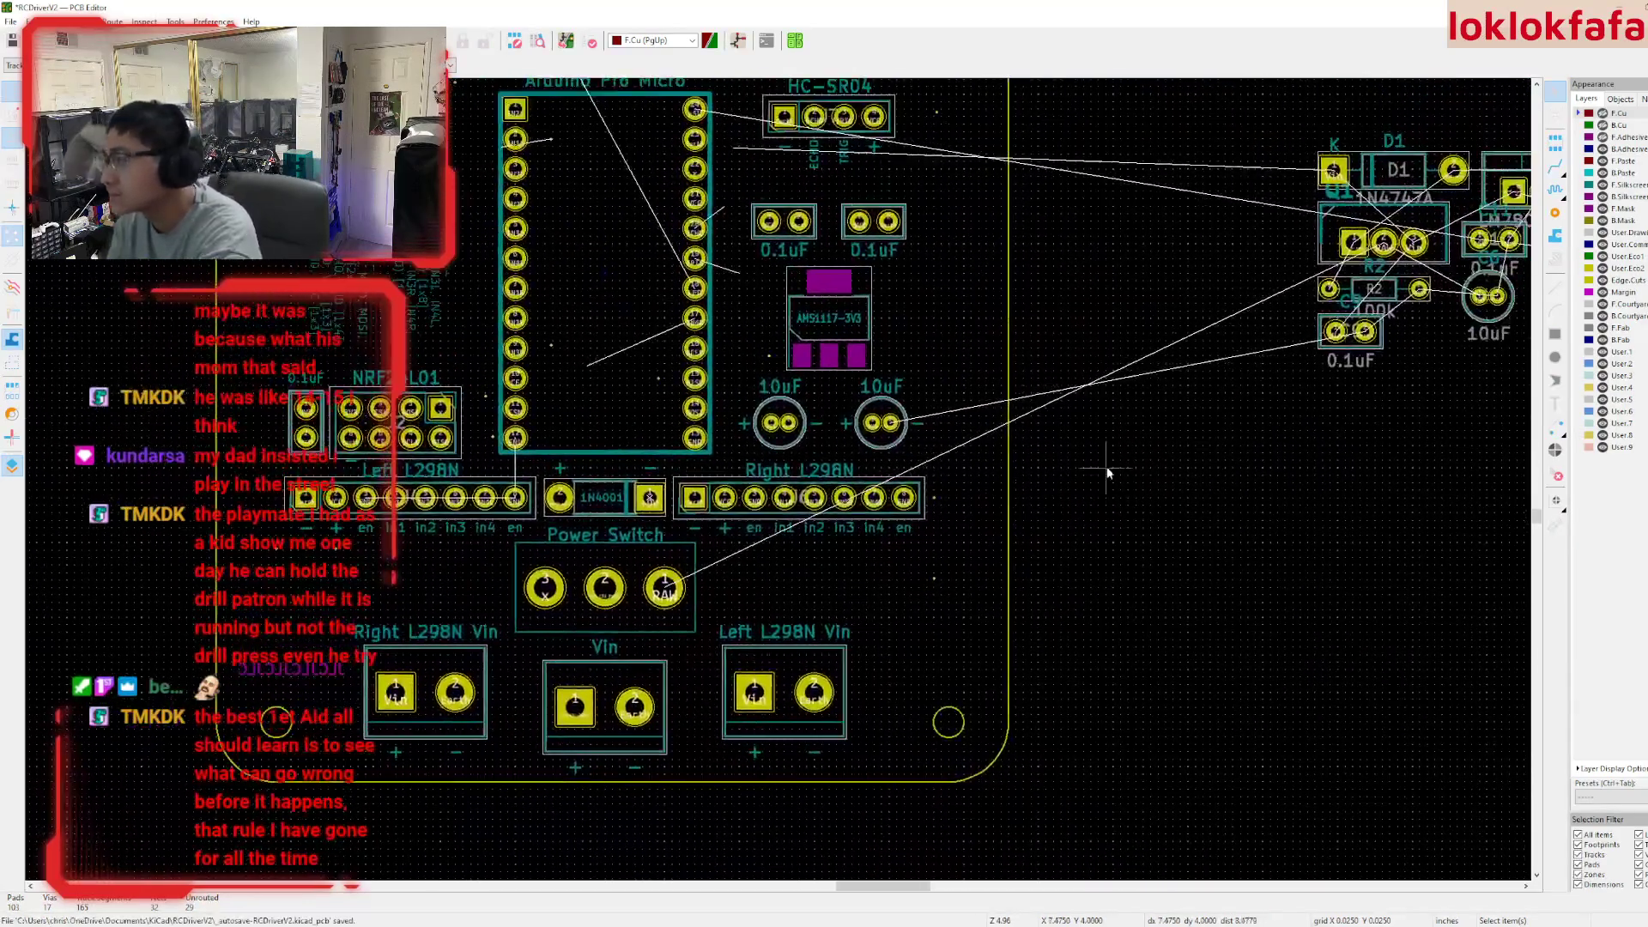
click(1237, 281)
drag(1237, 281, 279, 645)
click(279, 645)
key(m)
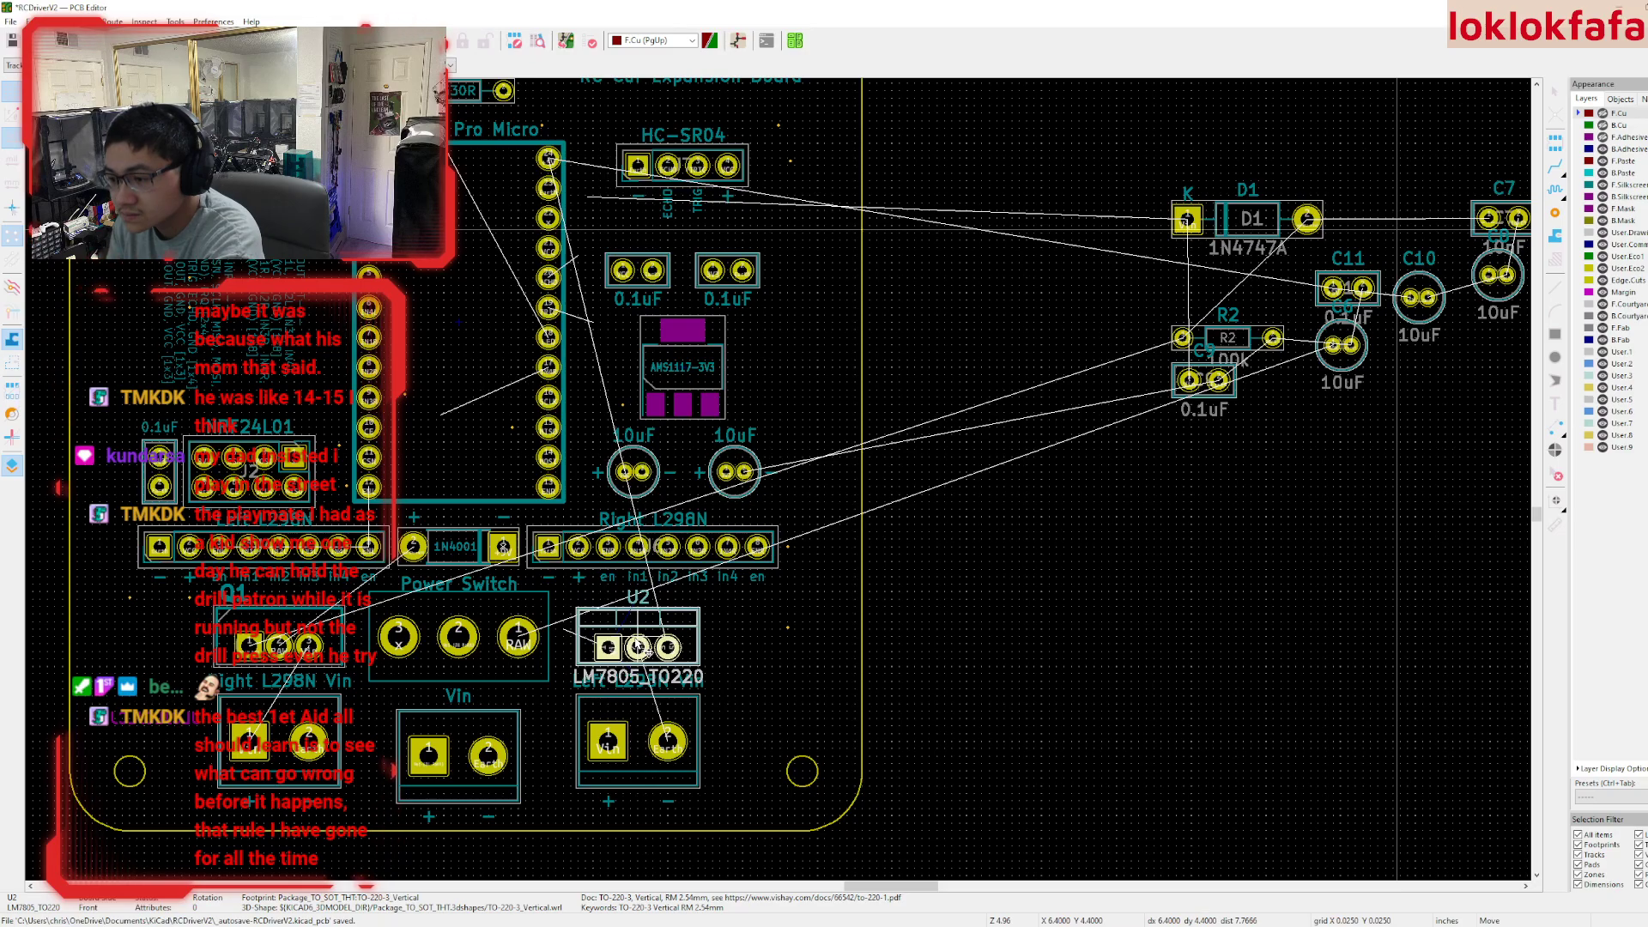
click(630, 645)
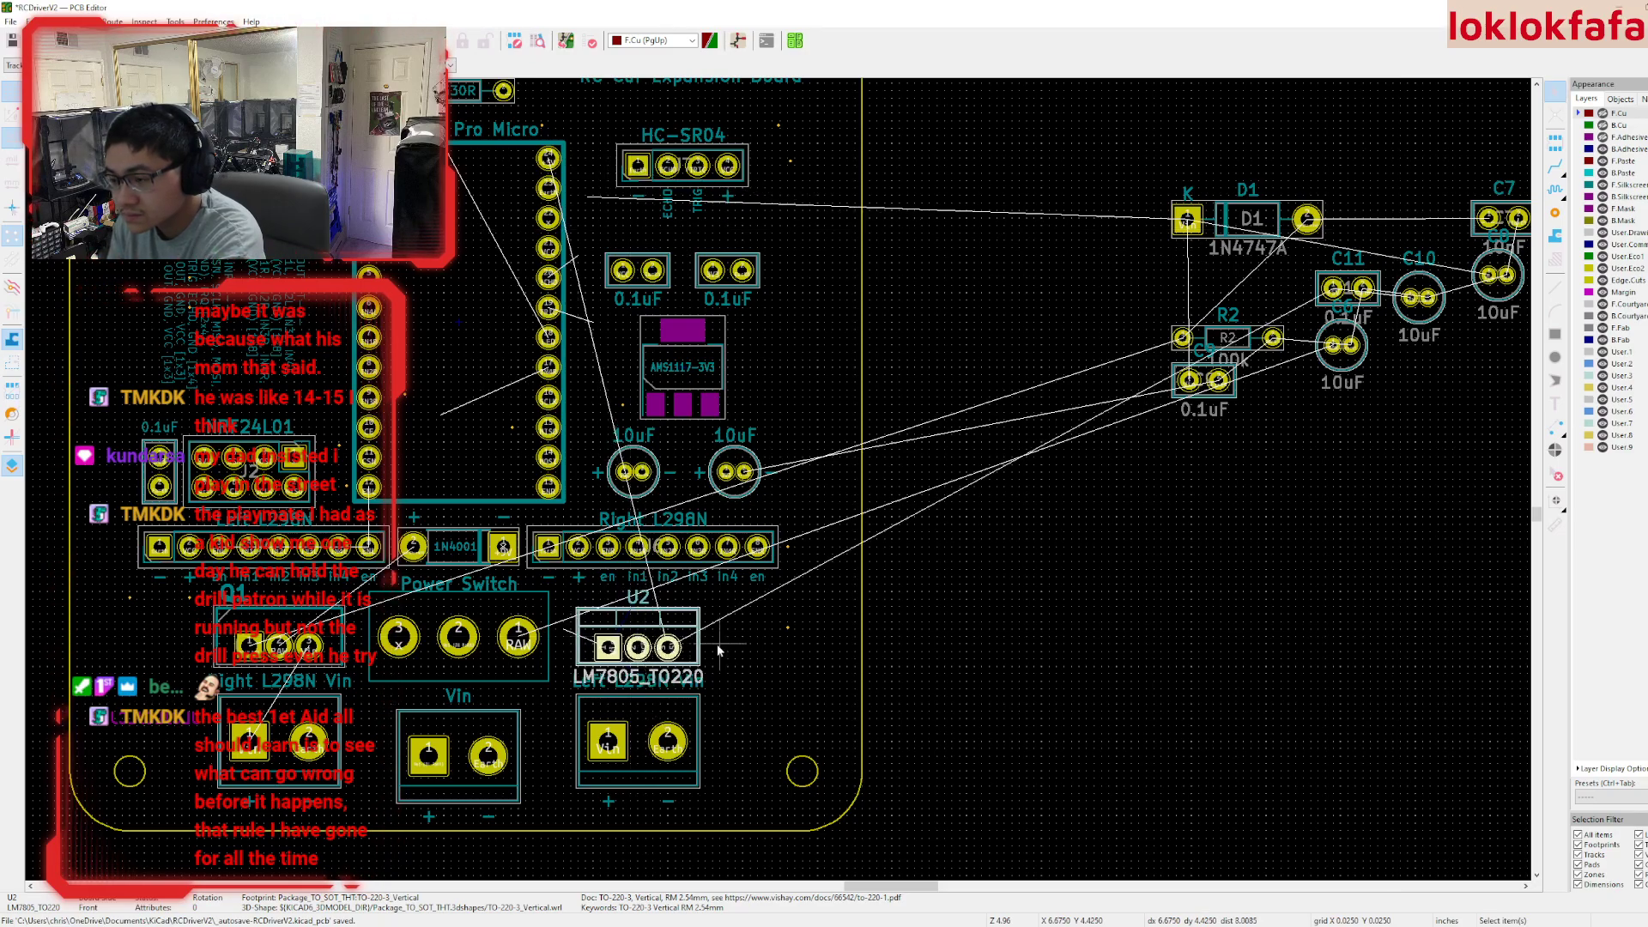
click(836, 647)
- Examine the connections around U2, the Arduino Pro Micro and the parts still lying outside the board
scroll(756, 613, up, 3)
scroll(778, 485, down, 3)
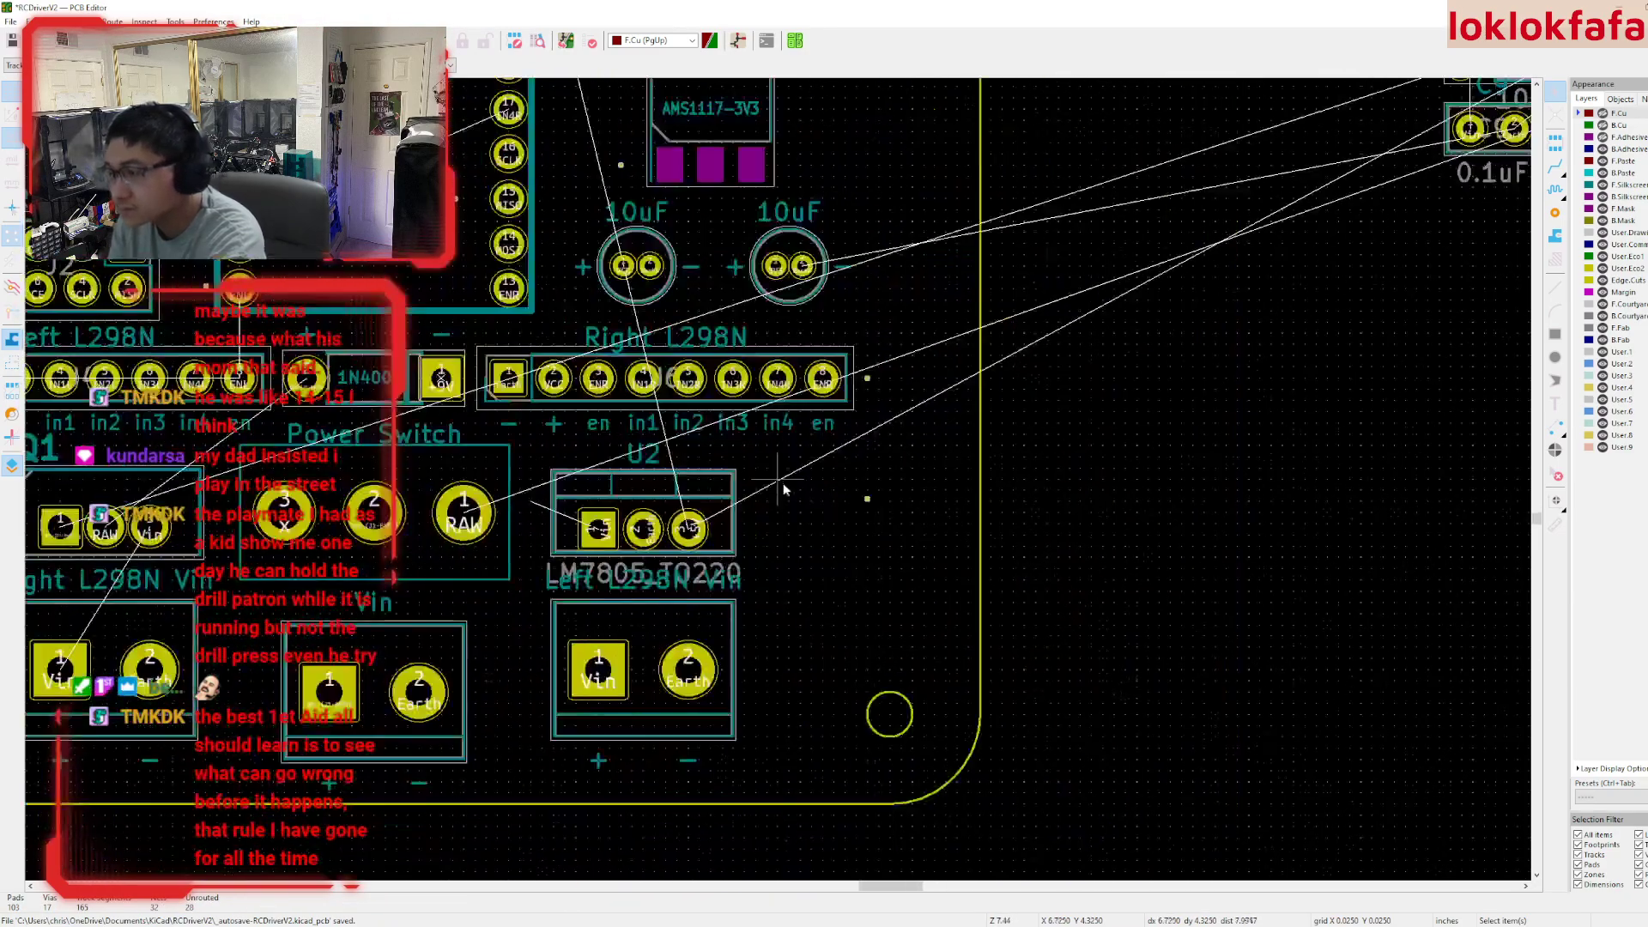
scroll(772, 480, up, 5)
scroll(991, 511, down, 3)
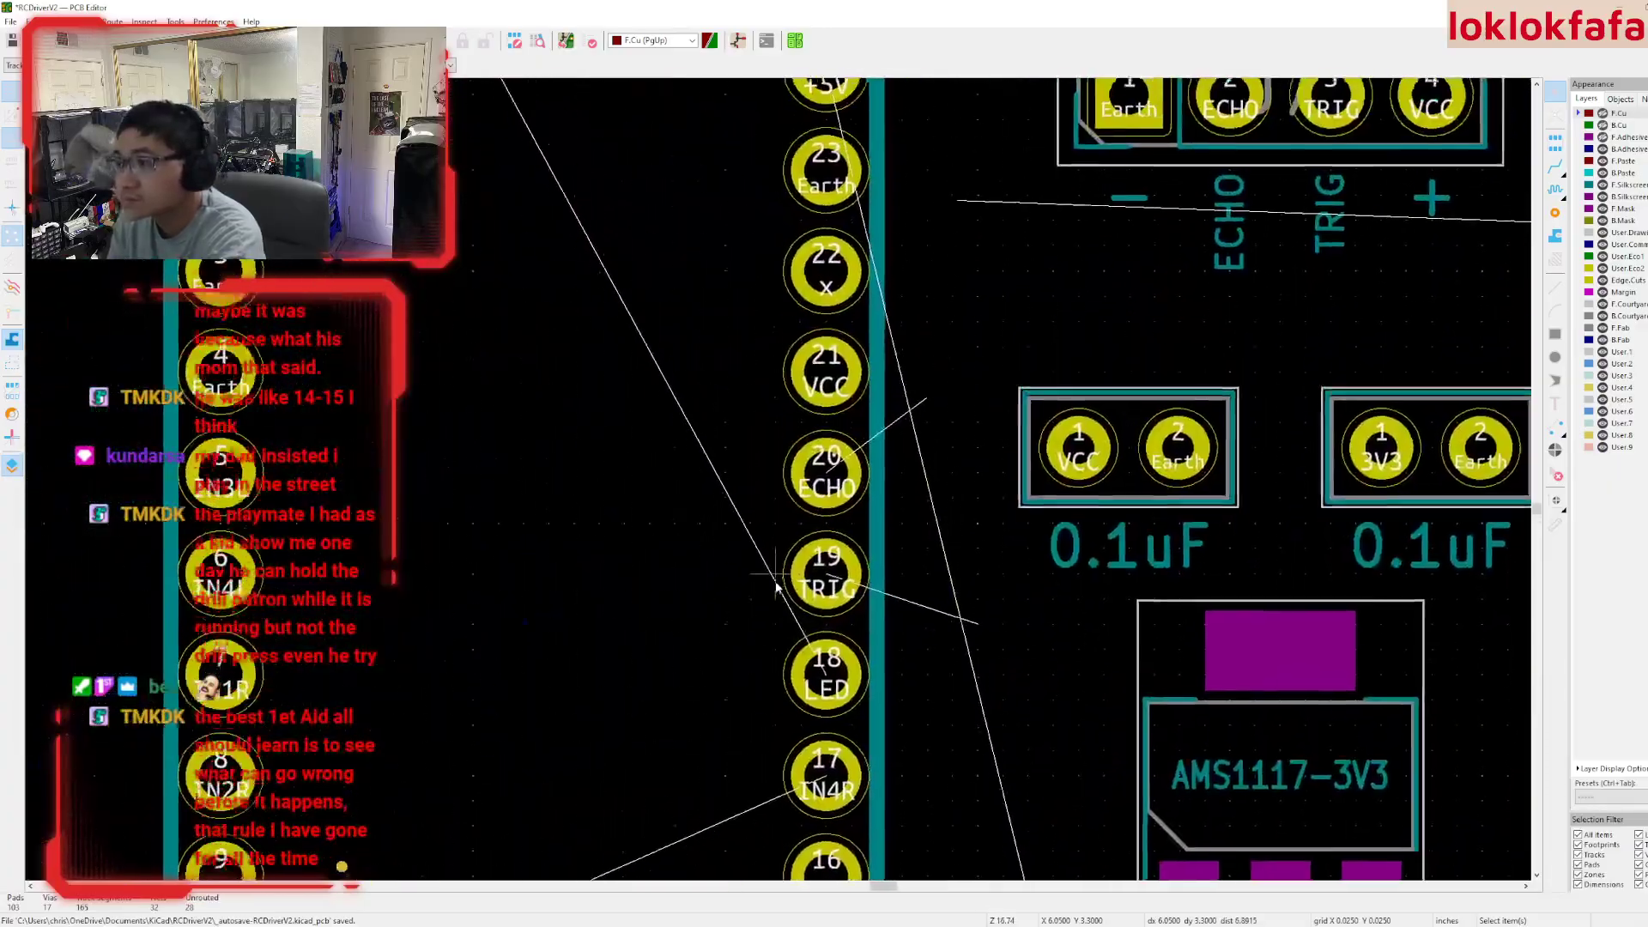
scroll(1125, 481, right, 6)
scroll(778, 483, up, 3)
scroll(778, 484, down, 3)
scroll(776, 485, left, 4)
scroll(968, 416, down, 5)
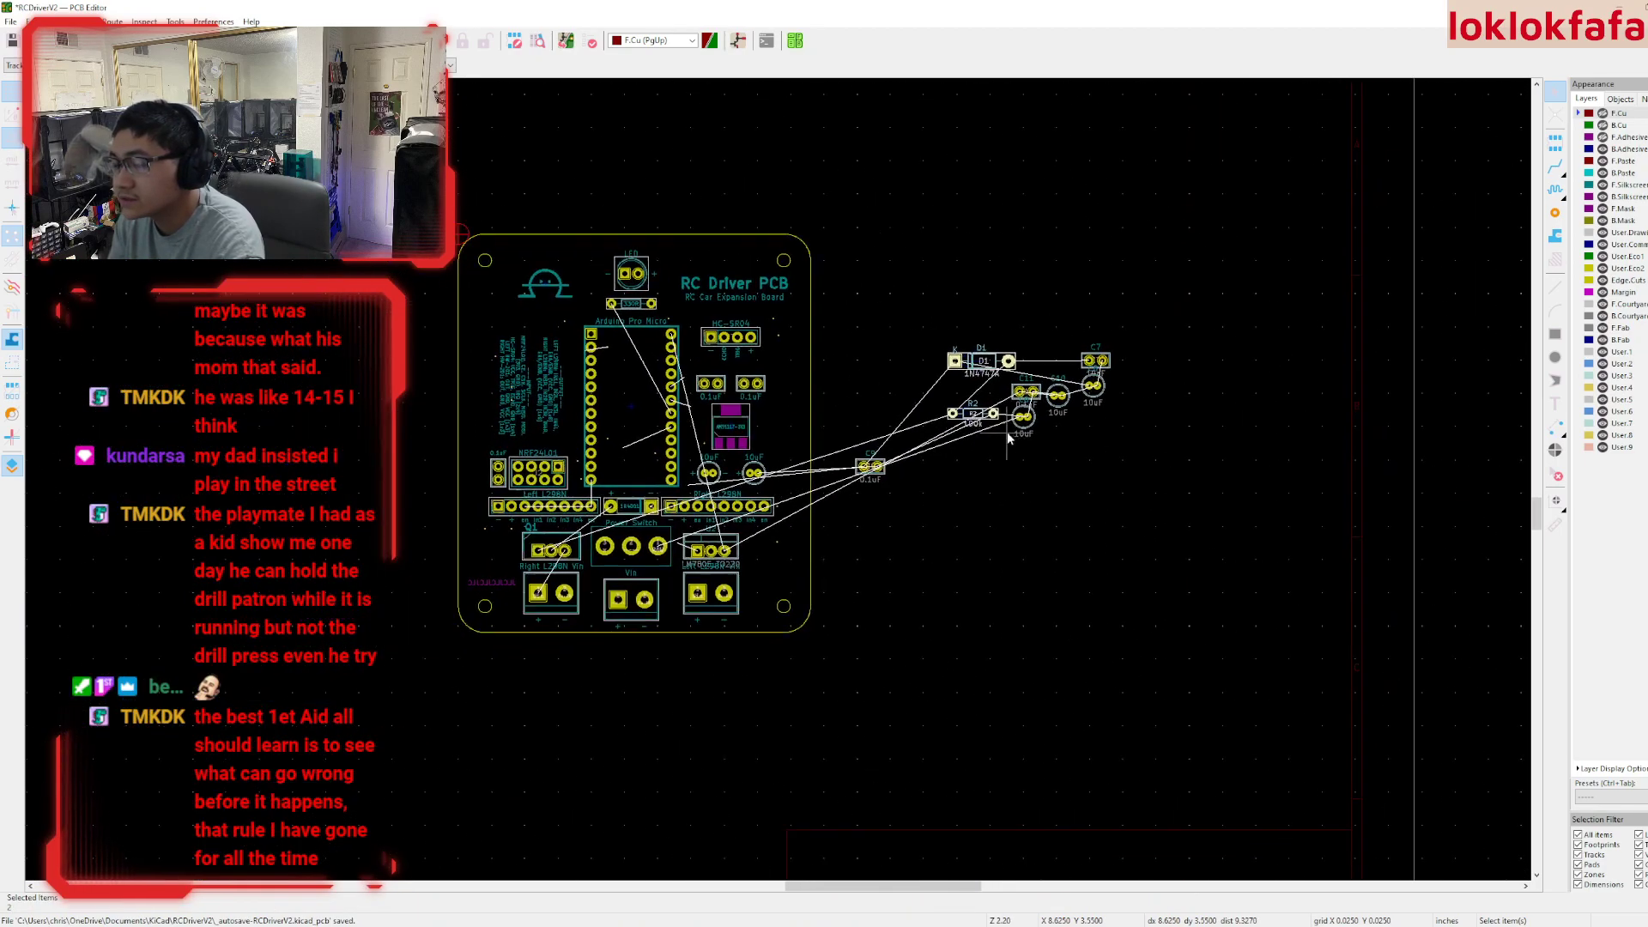
- Move D1 and R2 together to the free area outside the board on the Q1 side, and bring R2 closer
drag(968, 417, 256, 551)
scroll(790, 447, up, 6)
scroll(744, 457, down, 3)
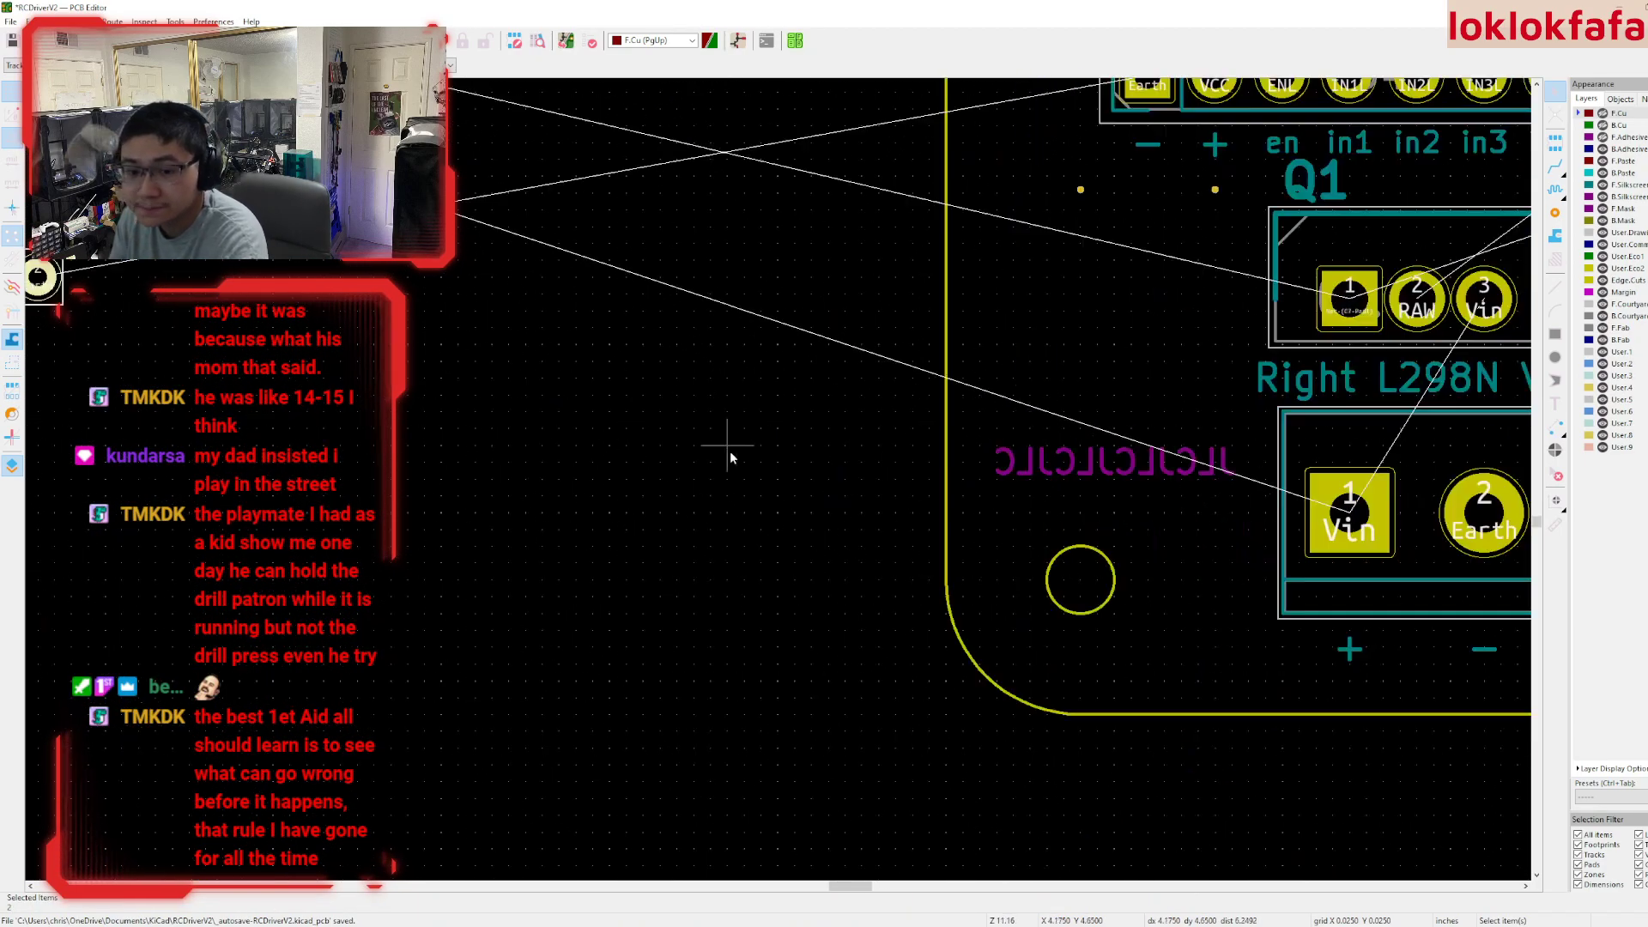
click(477, 395)
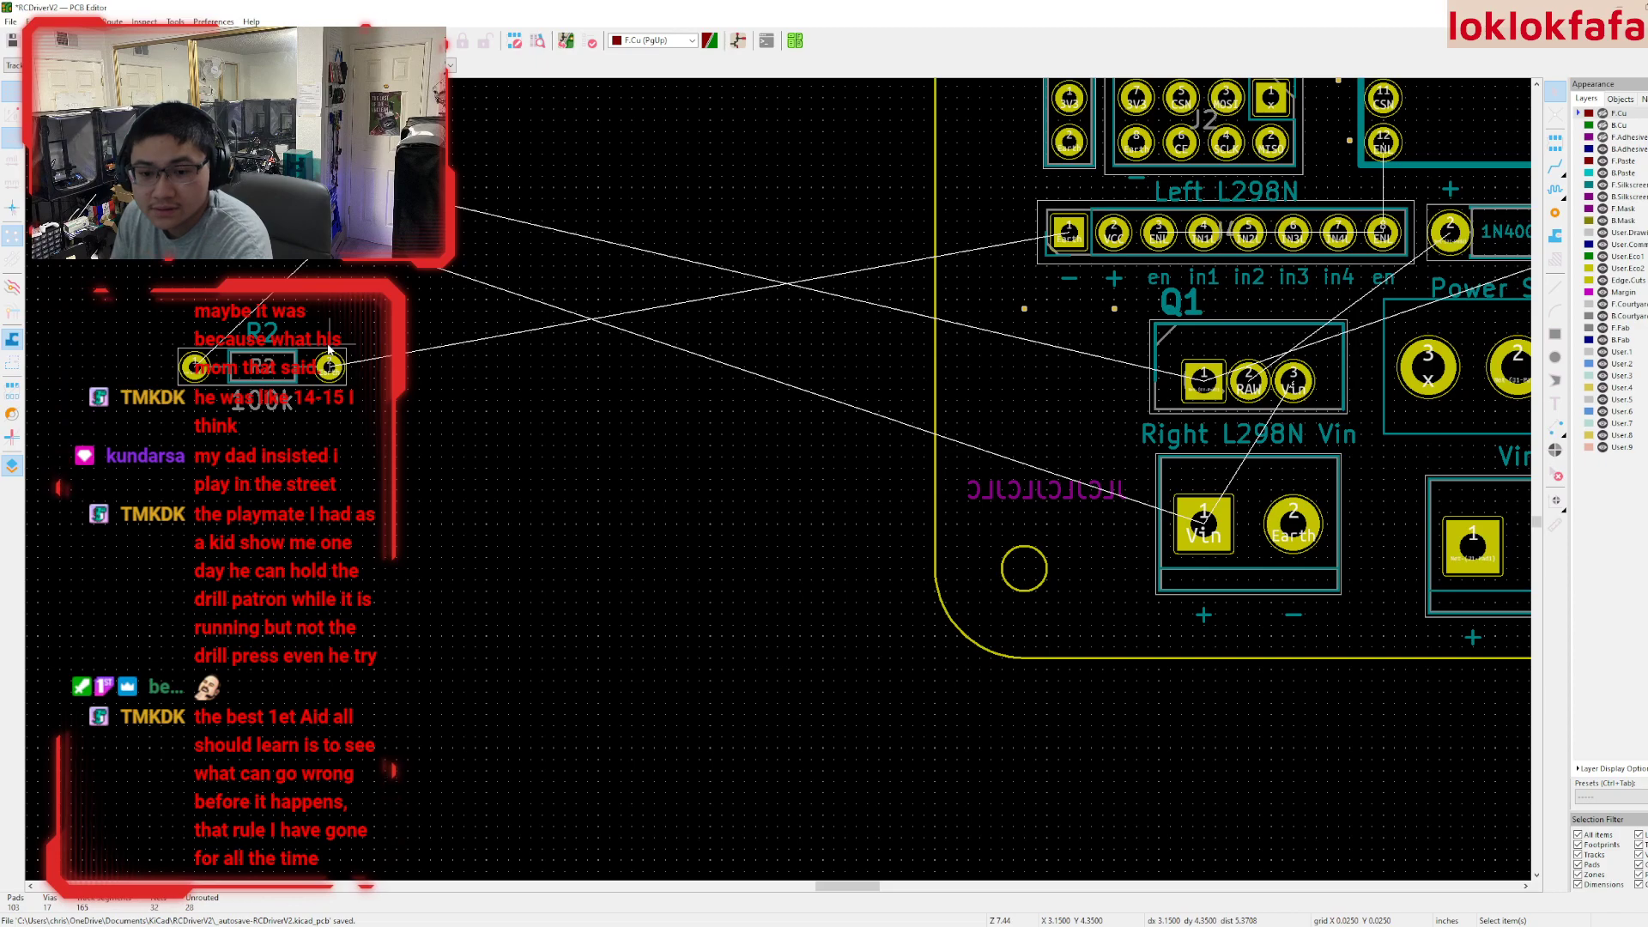
drag(268, 371, 583, 382)
- Rotate diode D1 by 90 degrees and place it upright inside the board edge beside Q1 and Right L298N Vin
drag(292, 189, 943, 434)
scroll(1047, 451, up, 3)
click(839, 547)
key(r)
drag(699, 460, 775, 547)
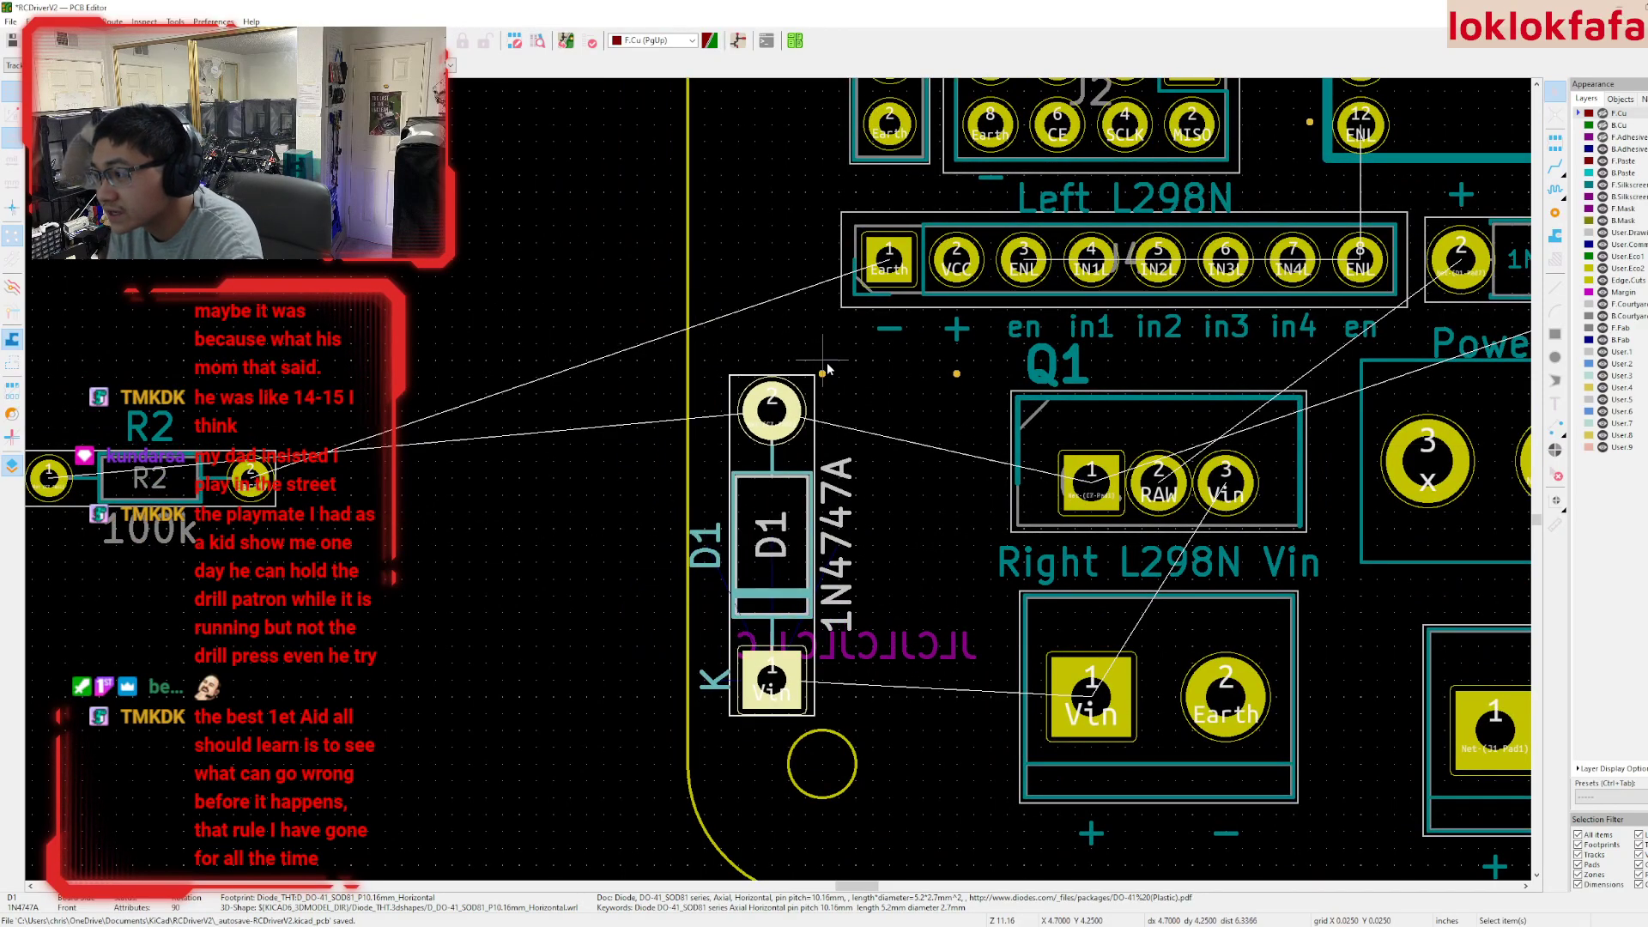
click(822, 372)
scroll(850, 360, up, 4)
scroll(785, 487, down, 4)
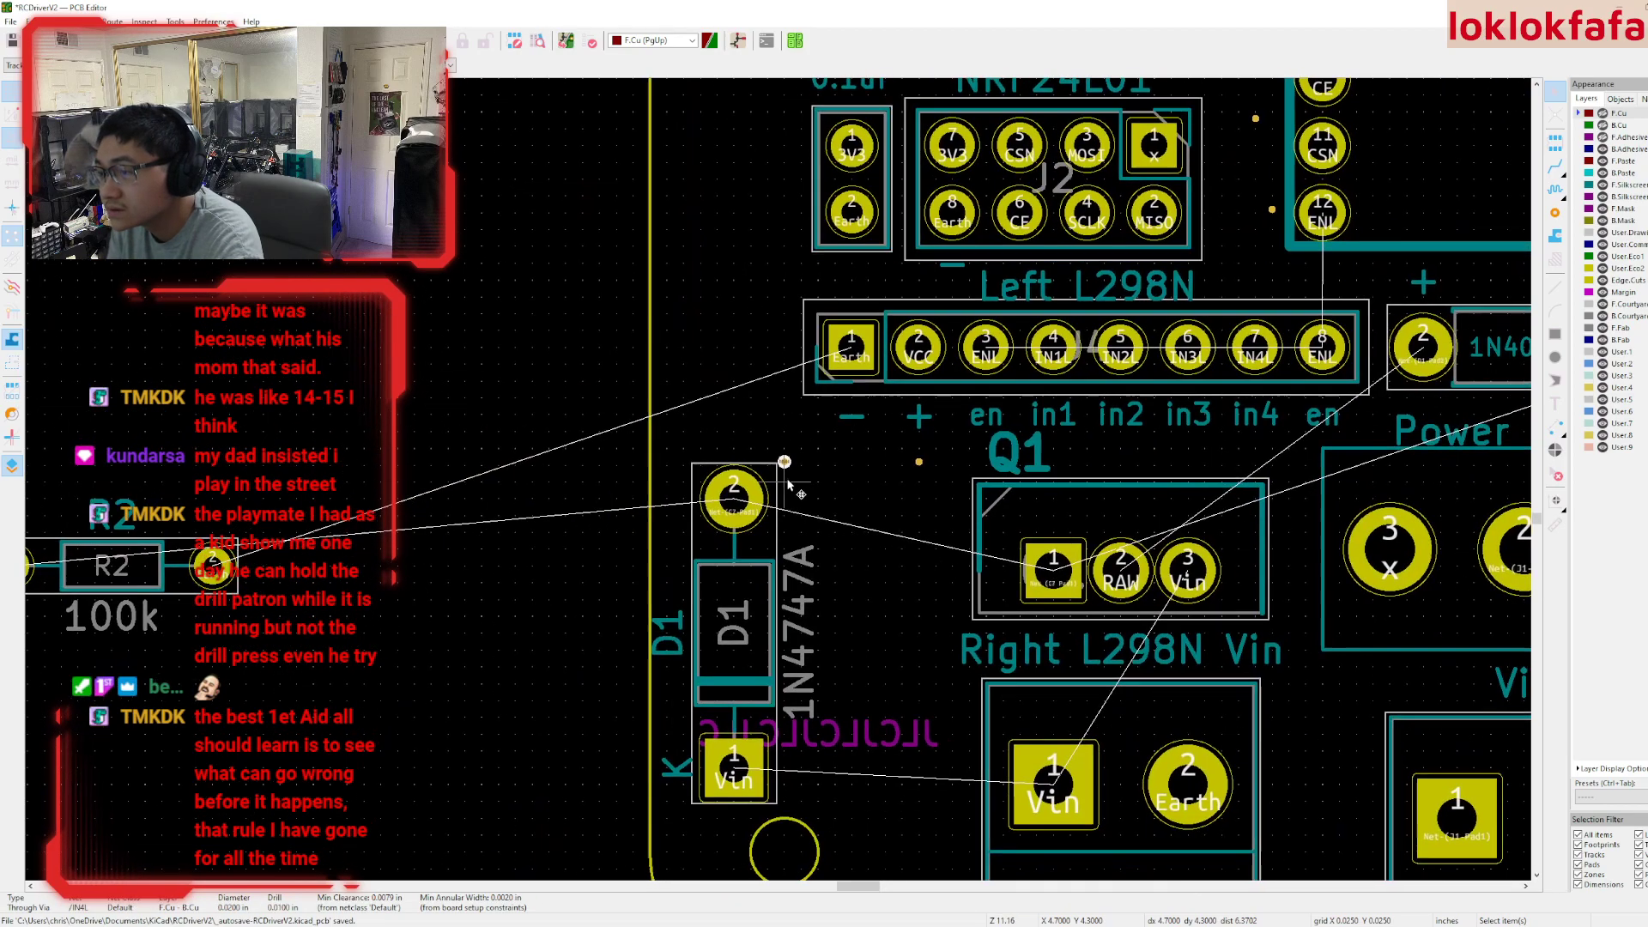
drag(758, 567, 741, 592)
- Rotate resistor R2 upright and place it in line above D1, beside the Left L298N connector
click(178, 492)
drag(188, 513, 296, 500)
key(ctrl+z)
click(187, 514)
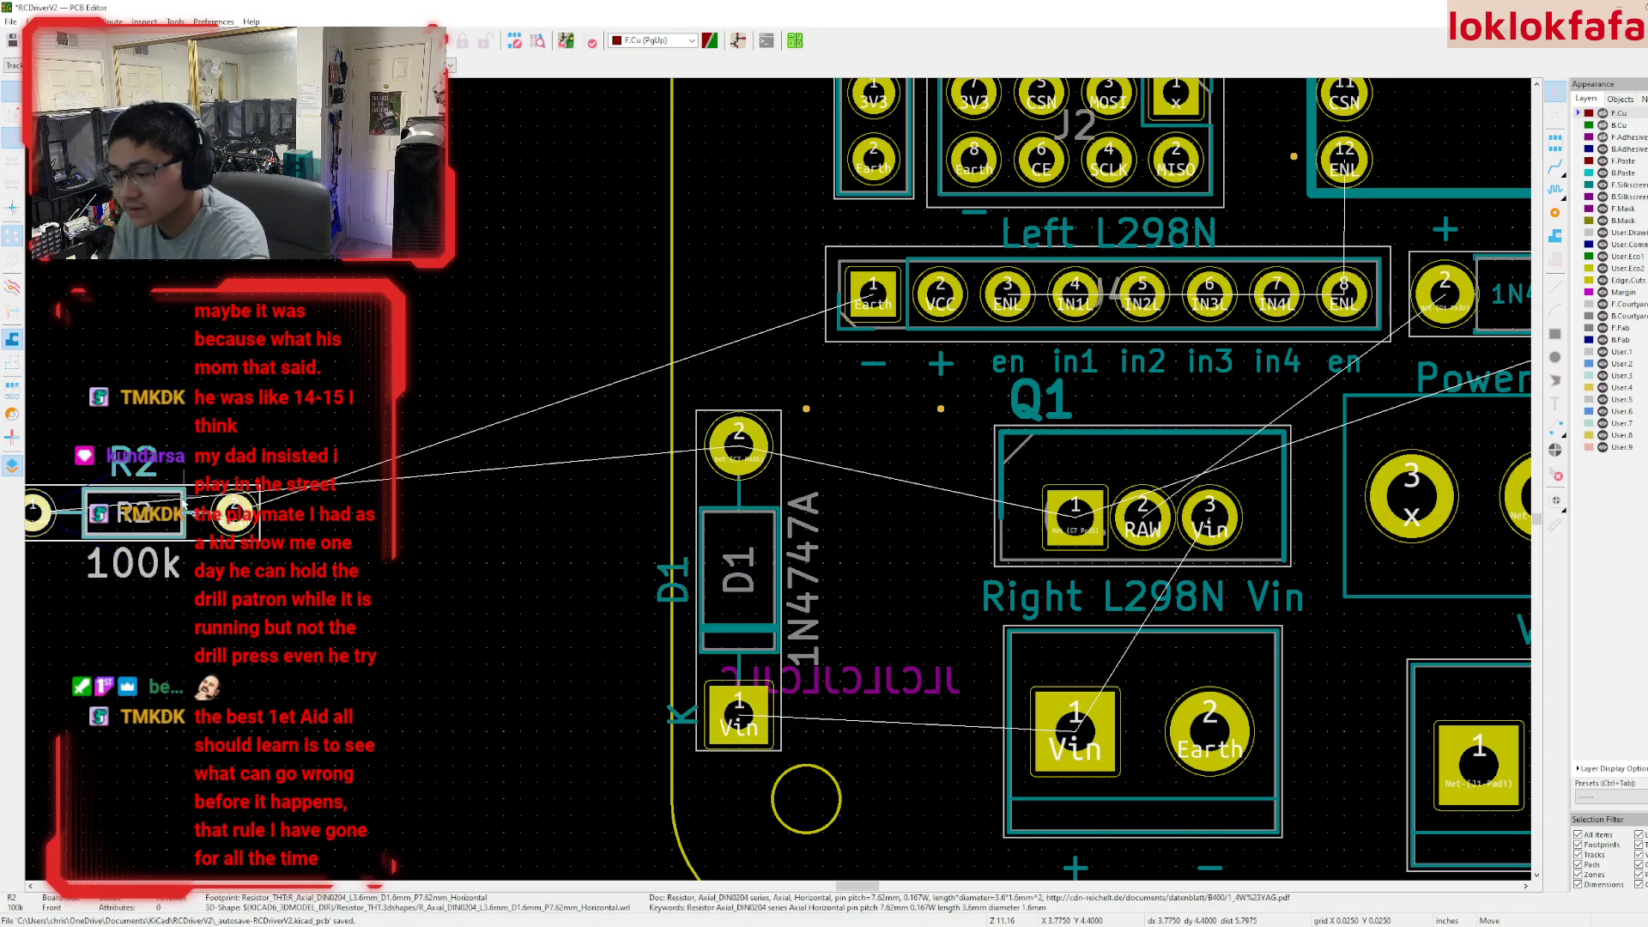
drag(189, 515, 692, 195)
key(r)
middle_drag(725, 310, 713, 390)
drag(639, 377, 798, 442)
- Remove the leftover via beside D1, and shift D1 and R2 slightly inward from the board edge
click(804, 496)
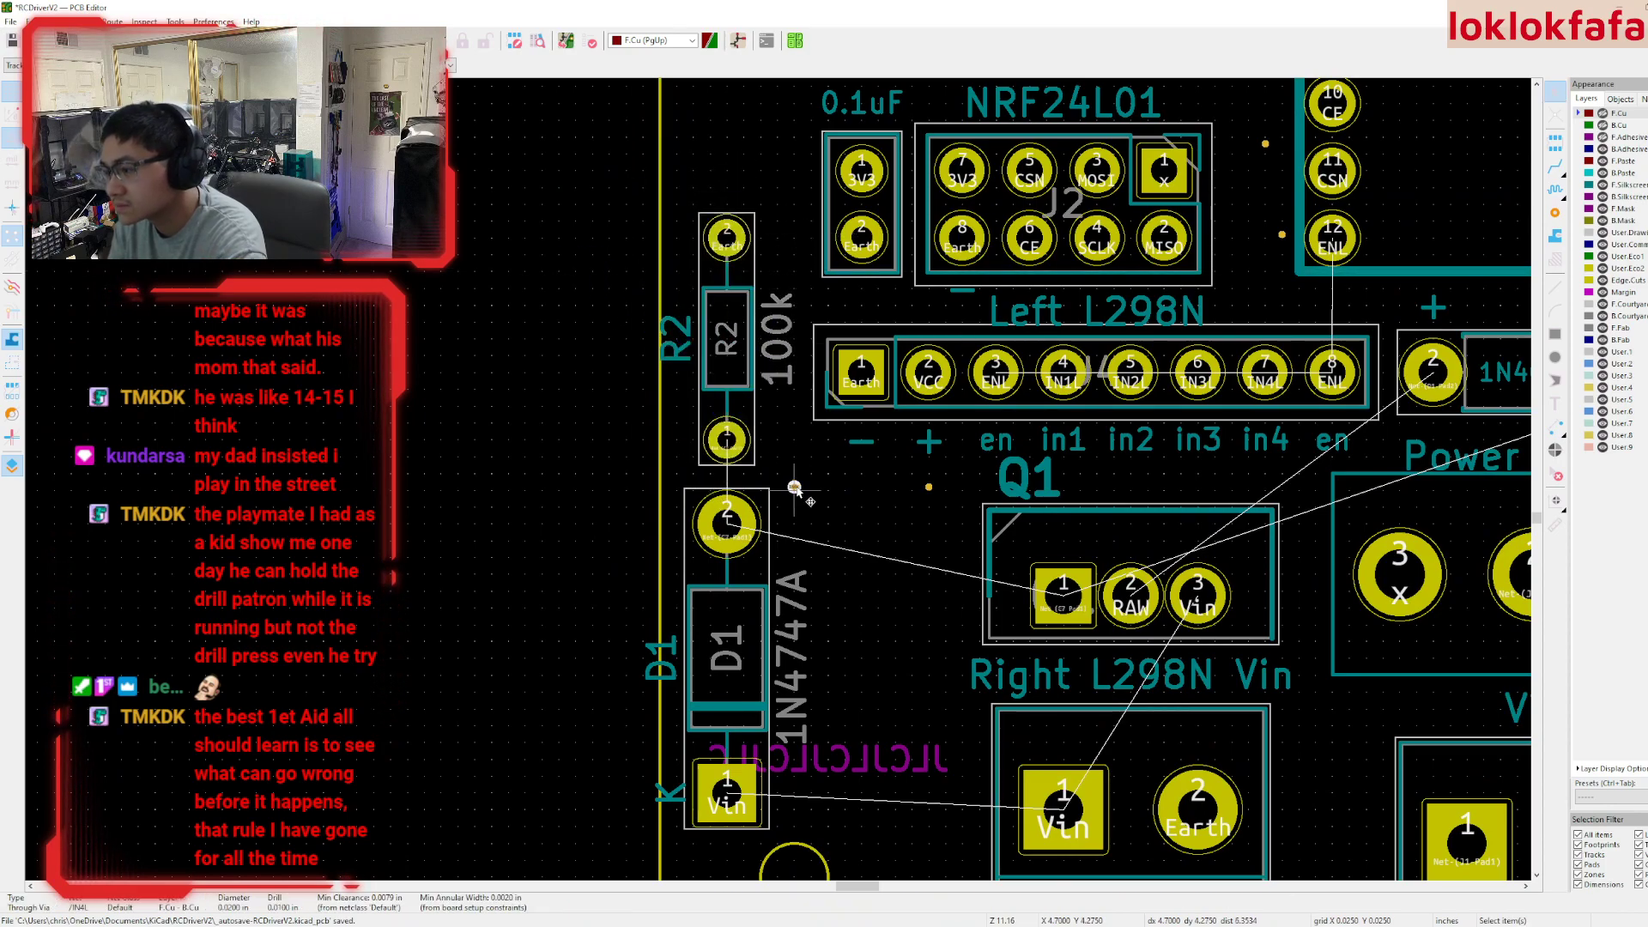
click(720, 661)
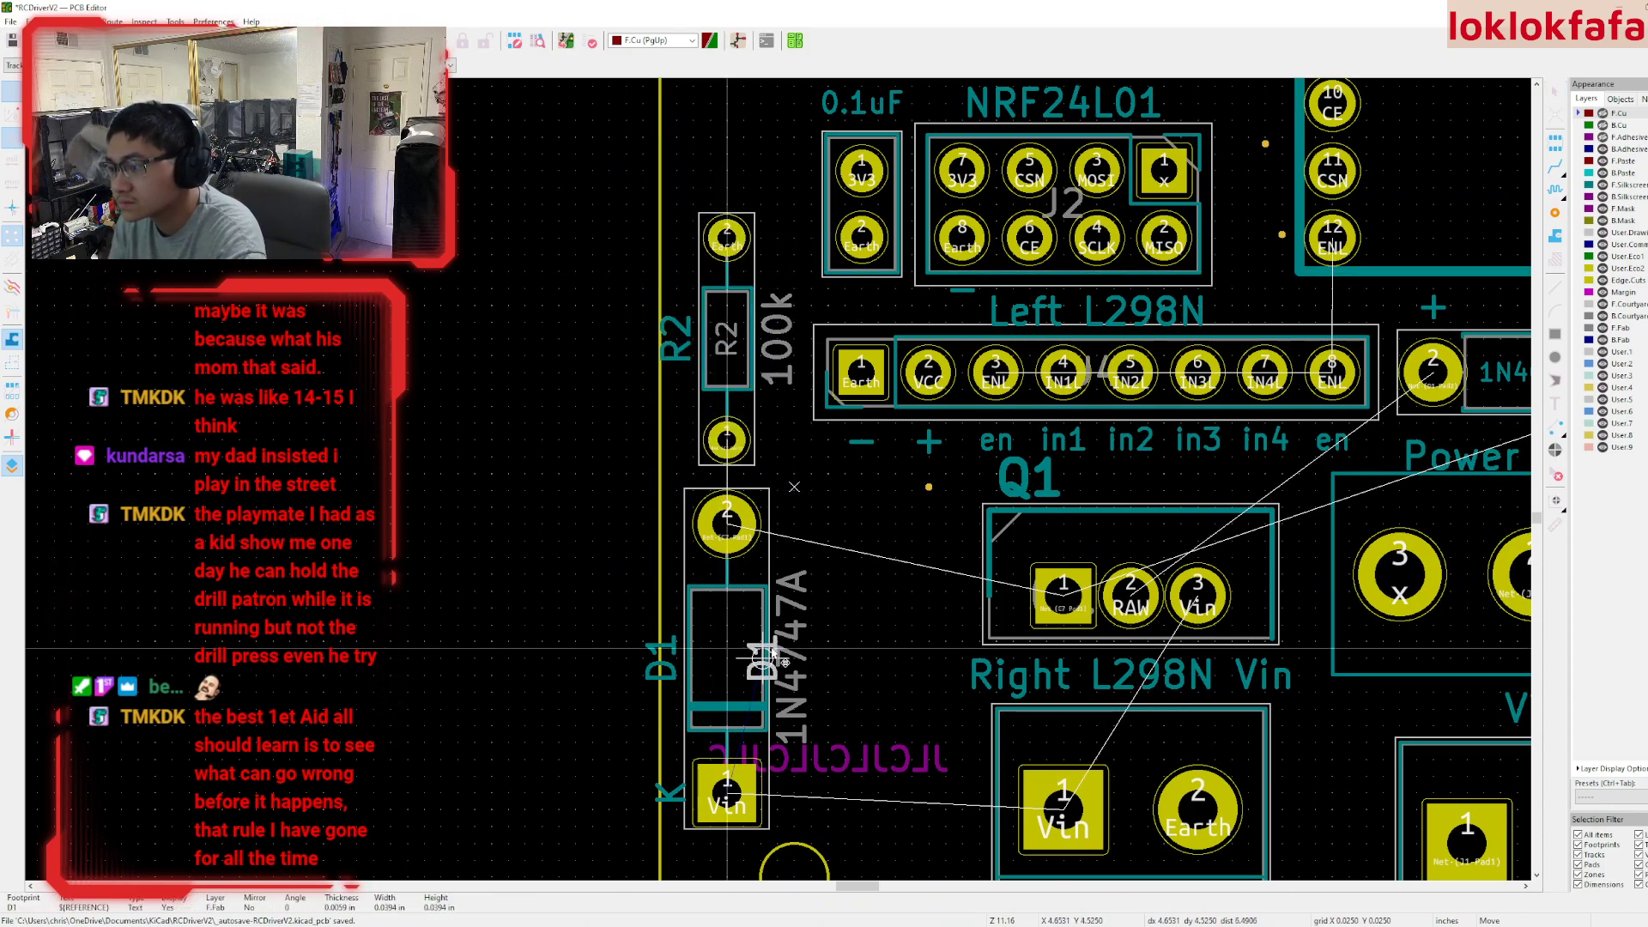
drag(726, 662, 765, 676)
click(748, 675)
click(730, 329)
drag(729, 328, 747, 329)
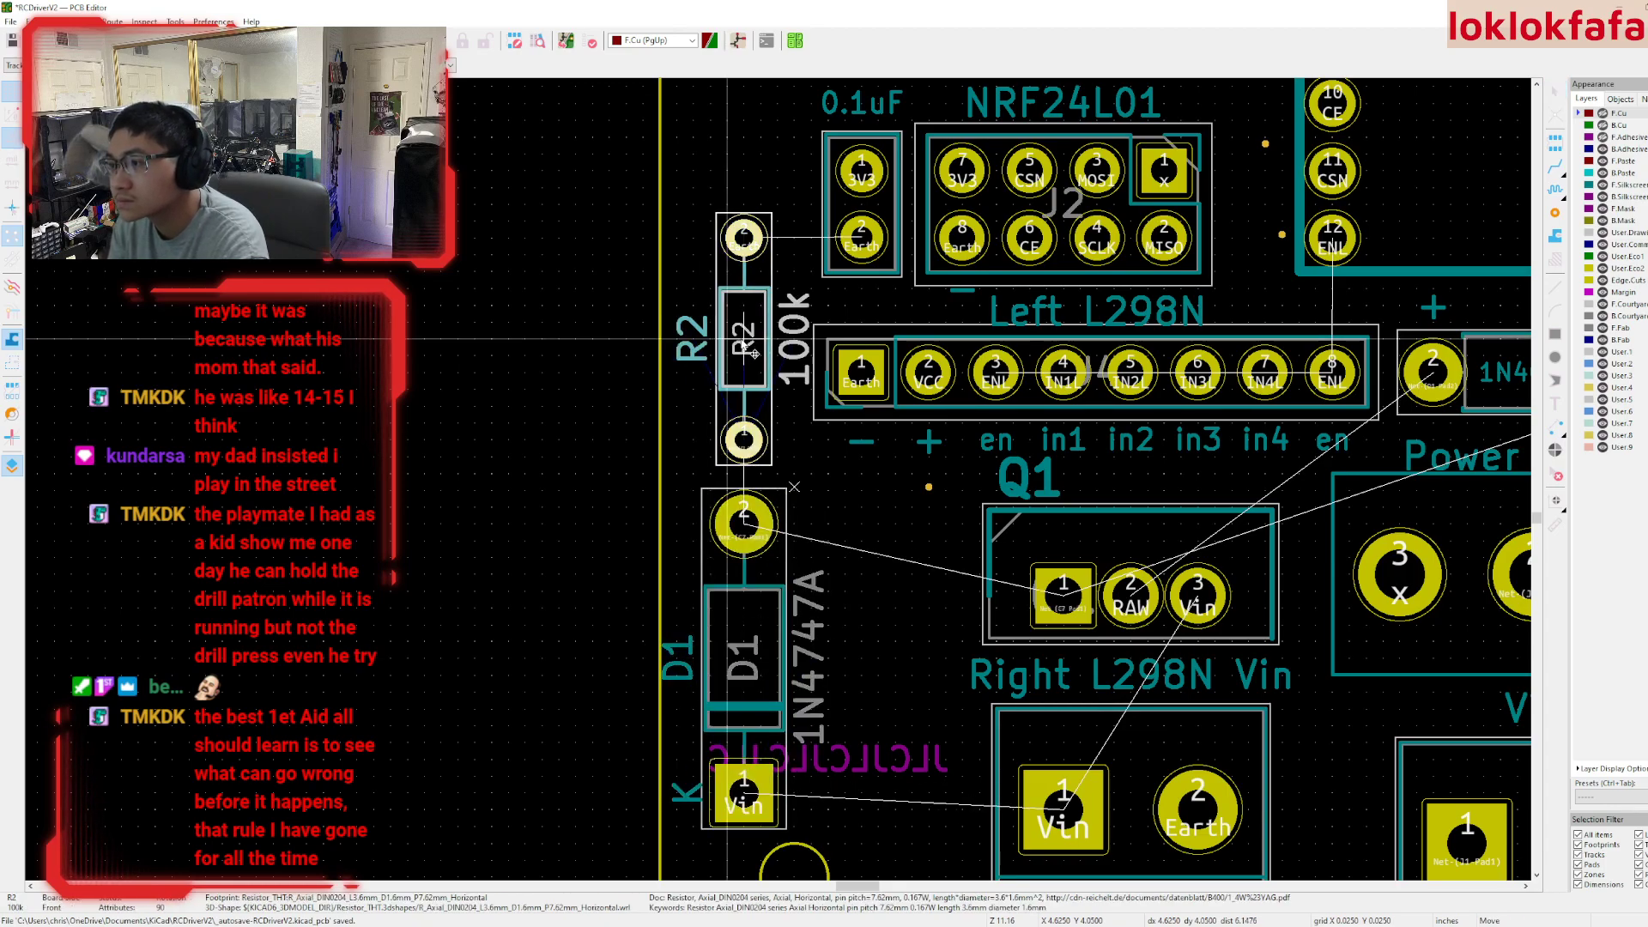
click(1013, 631)
scroll(920, 514, down, 3)
click(900, 536)
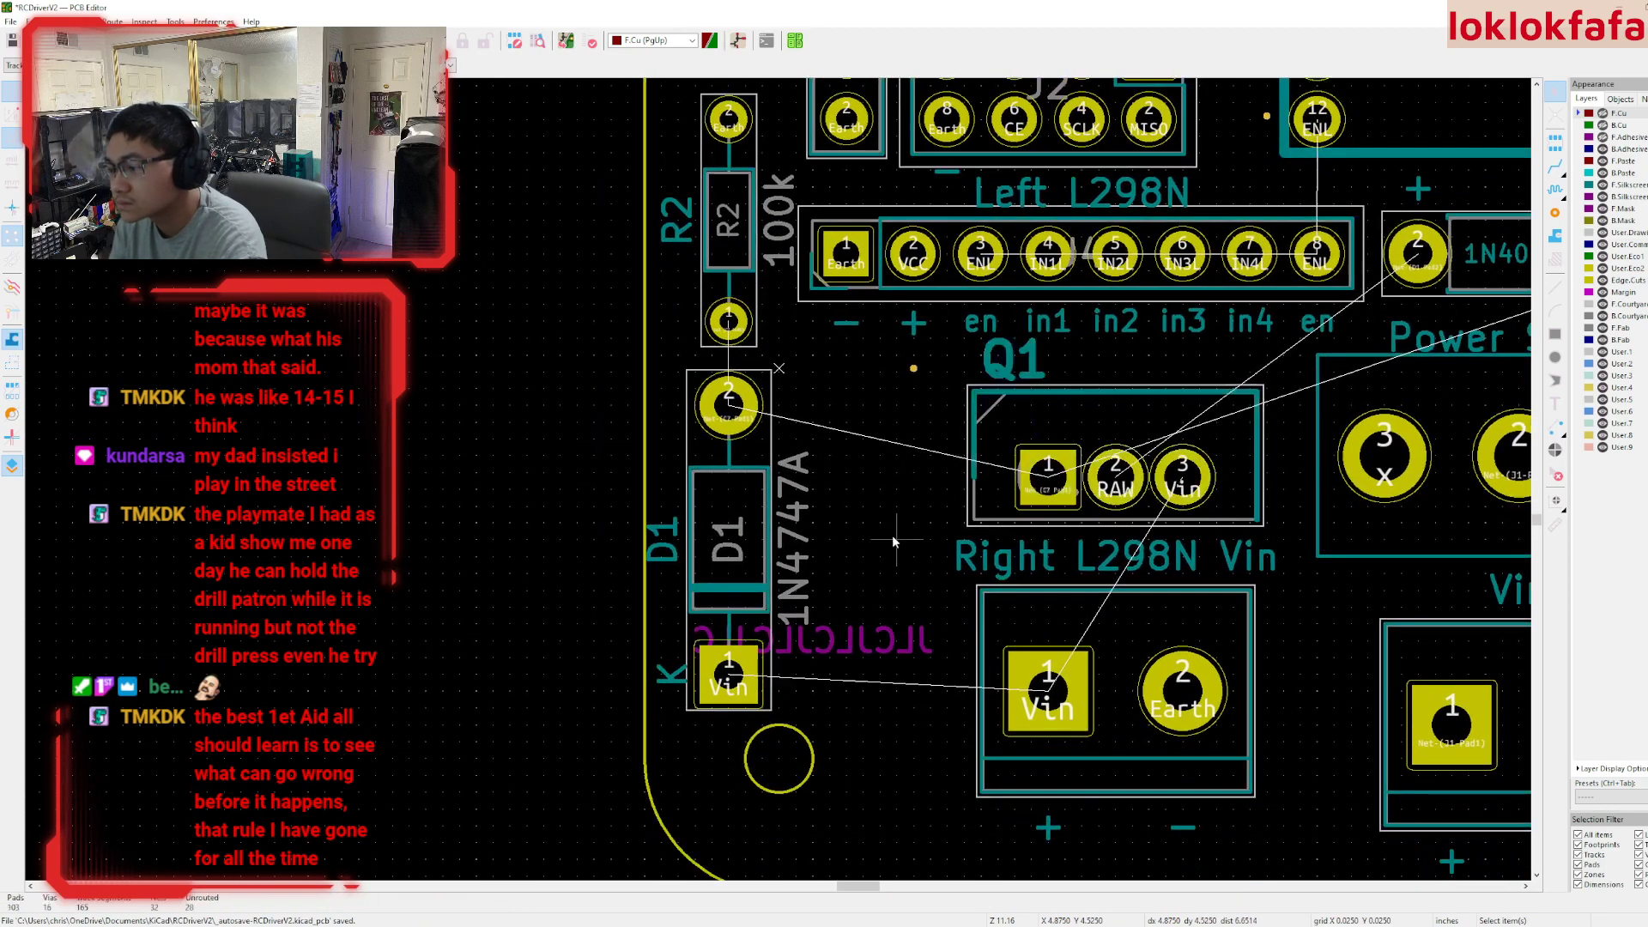
- Nudge D1 and R2 upward in small moves, keeping them in one line along the board edge
click(723, 507)
drag(723, 507, 732, 506)
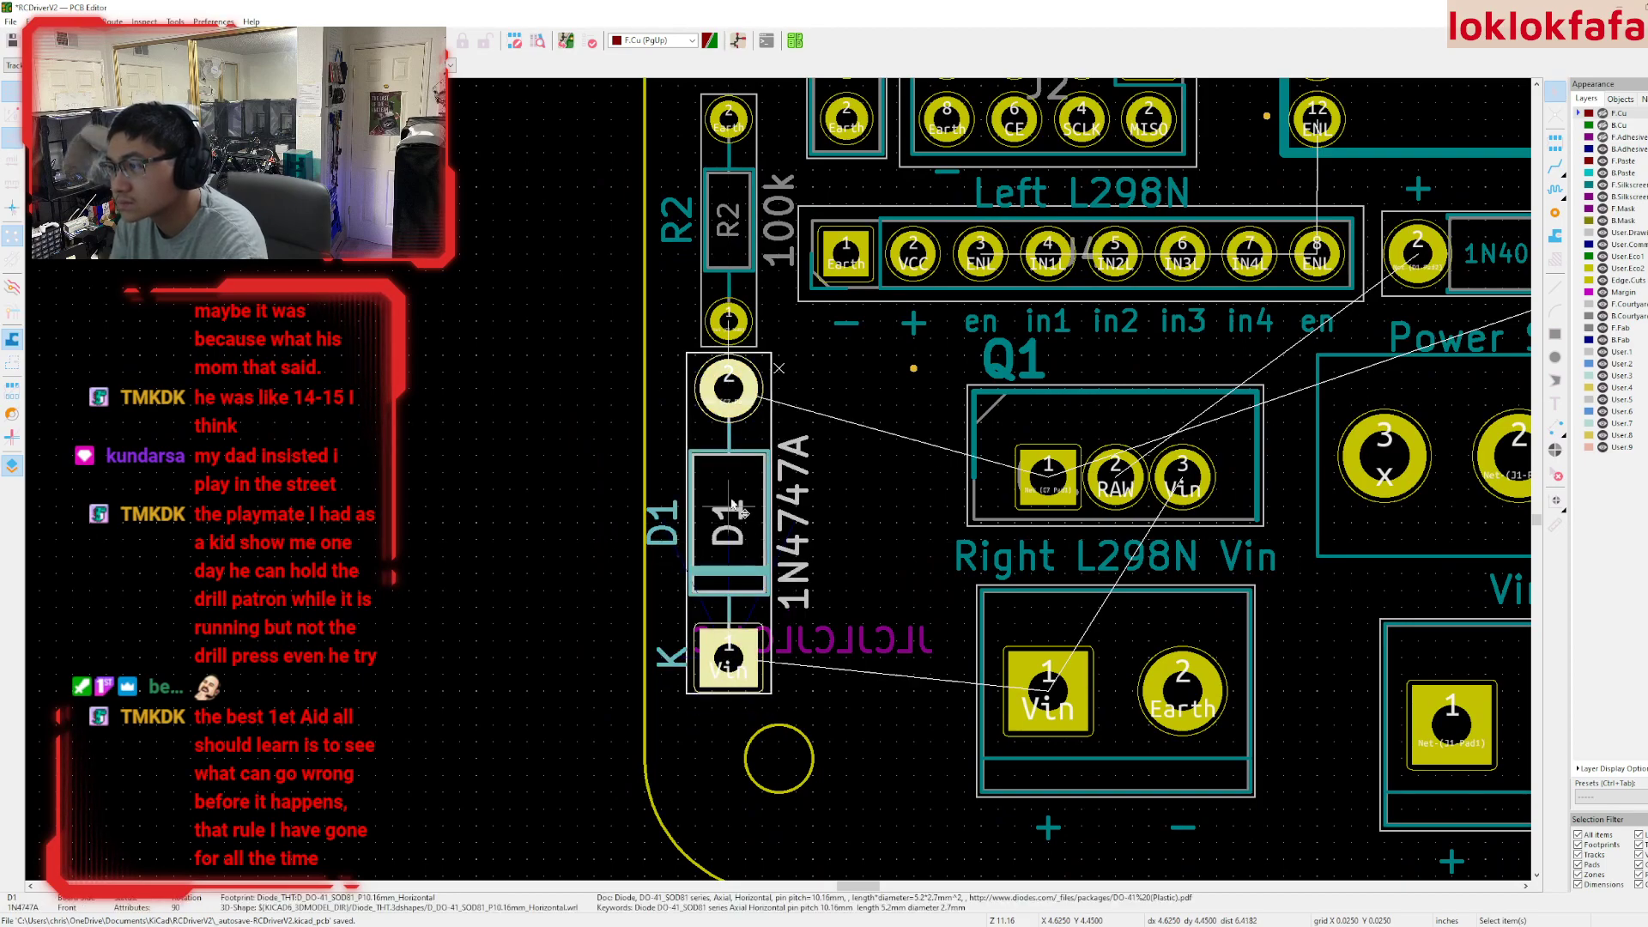
click(745, 256)
drag(745, 255, 745, 221)
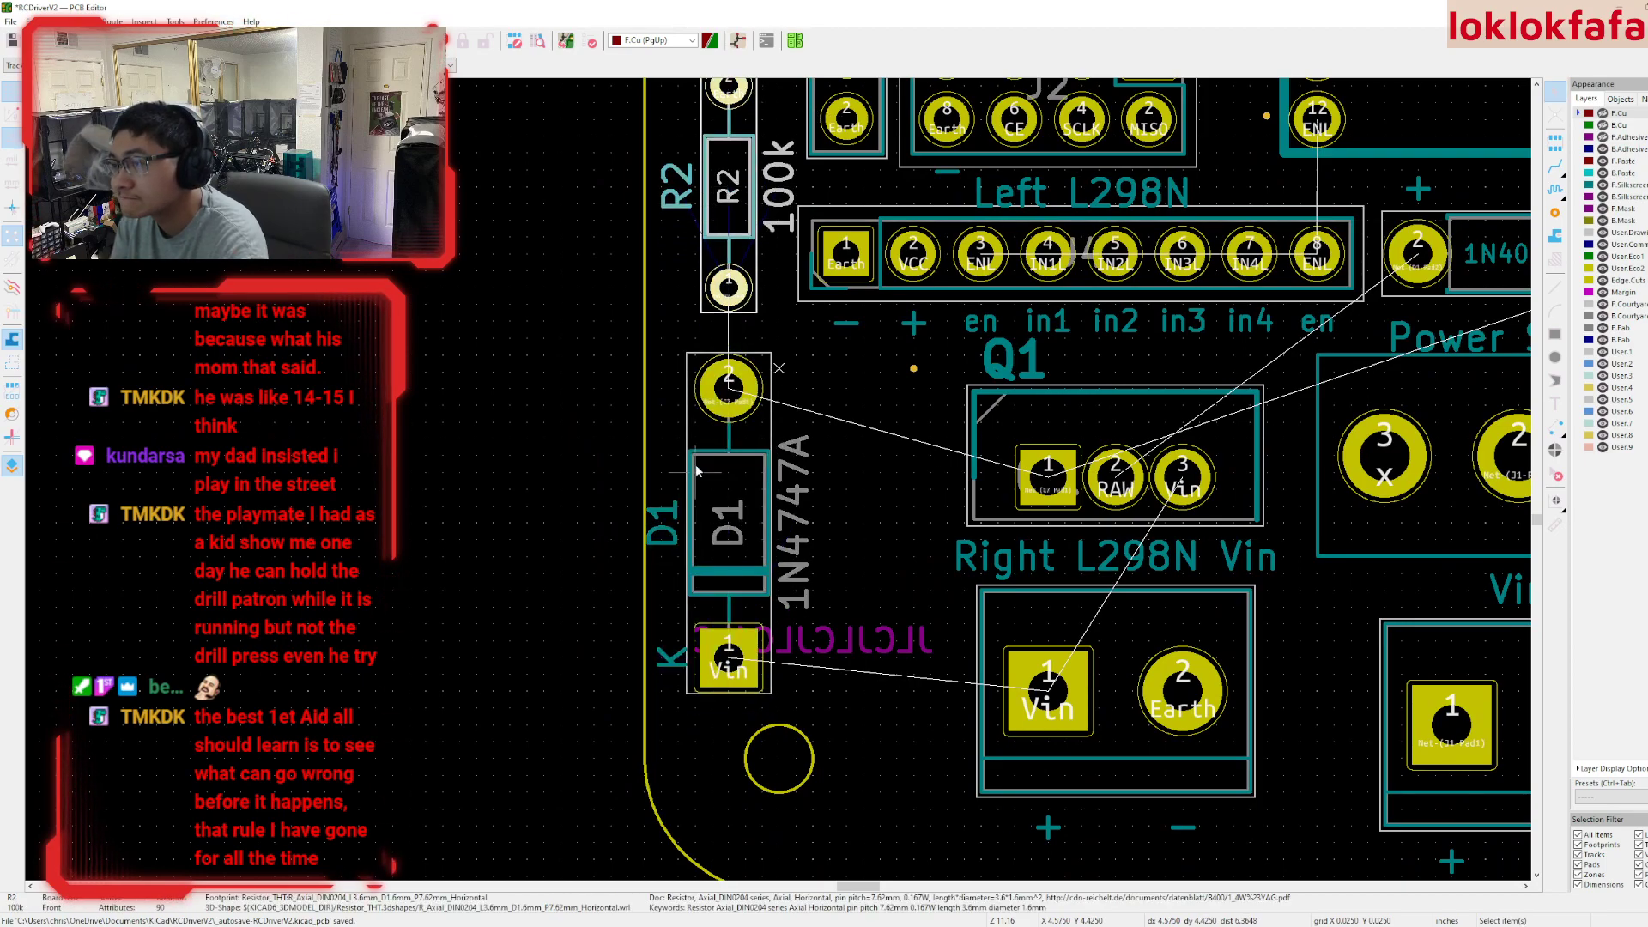
click(686, 581)
drag(686, 581, 688, 564)
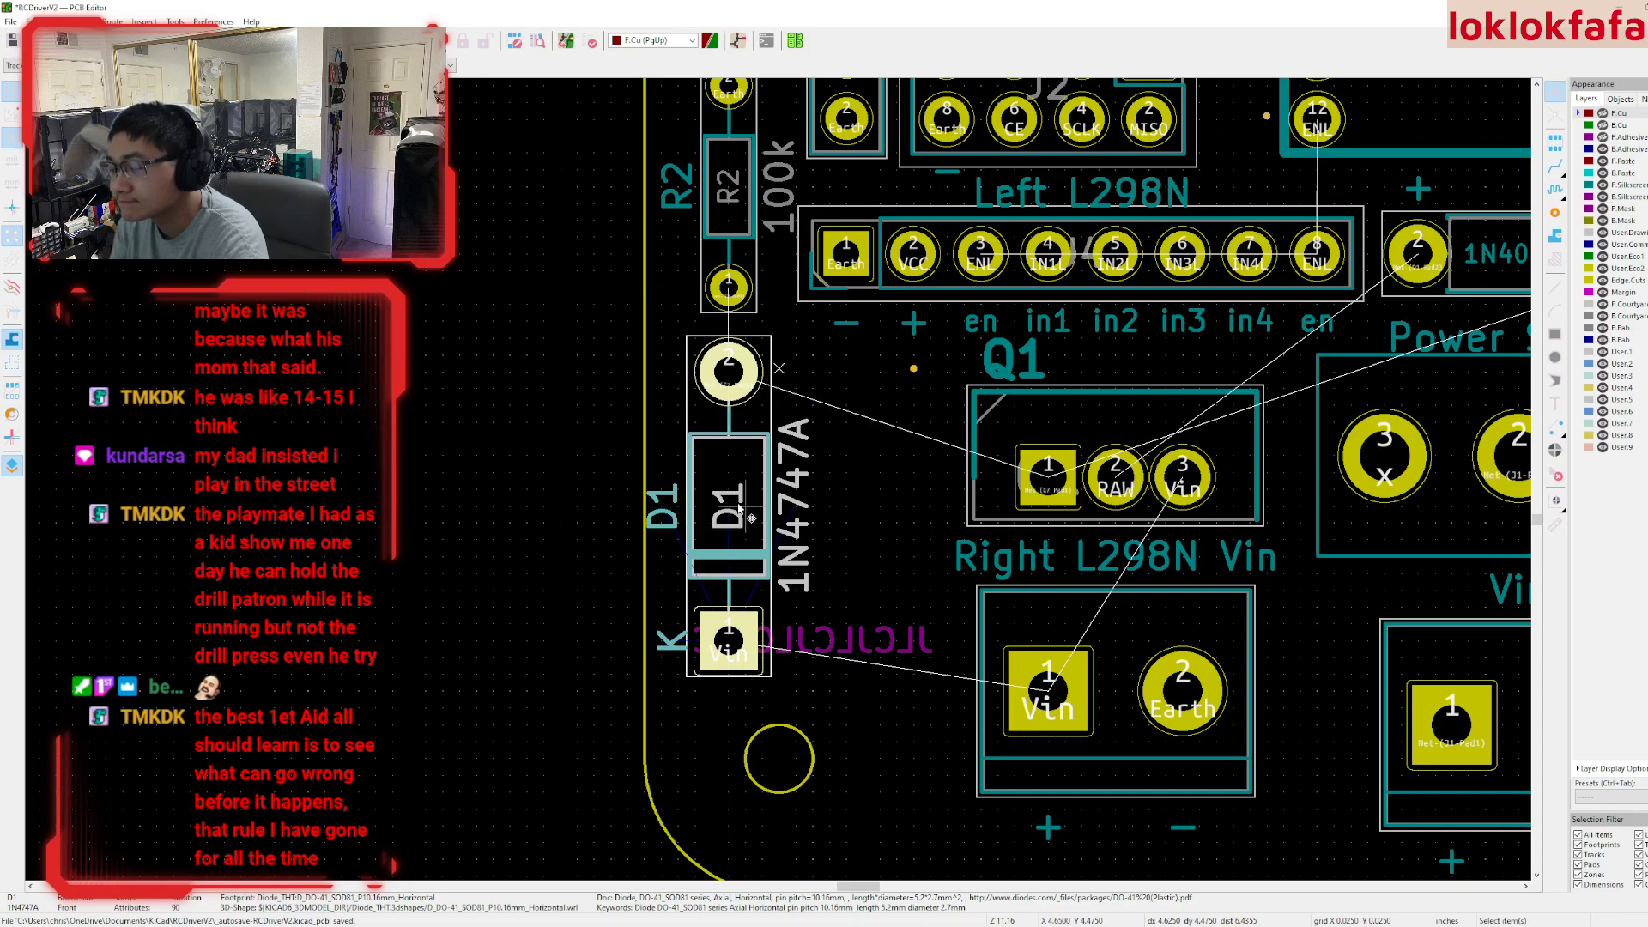
scroll(743, 534, up, 3)
click(738, 304)
mouse_move(737, 305)
mouse_down()
mouse_move(737, 265)
mouse_move(742, 292)
mouse_up()
click(739, 286)
scroll(761, 416, down, 3)
ctrl+scroll(811, 373, right, 5)
shift+scroll(1101, 542, up, 2)
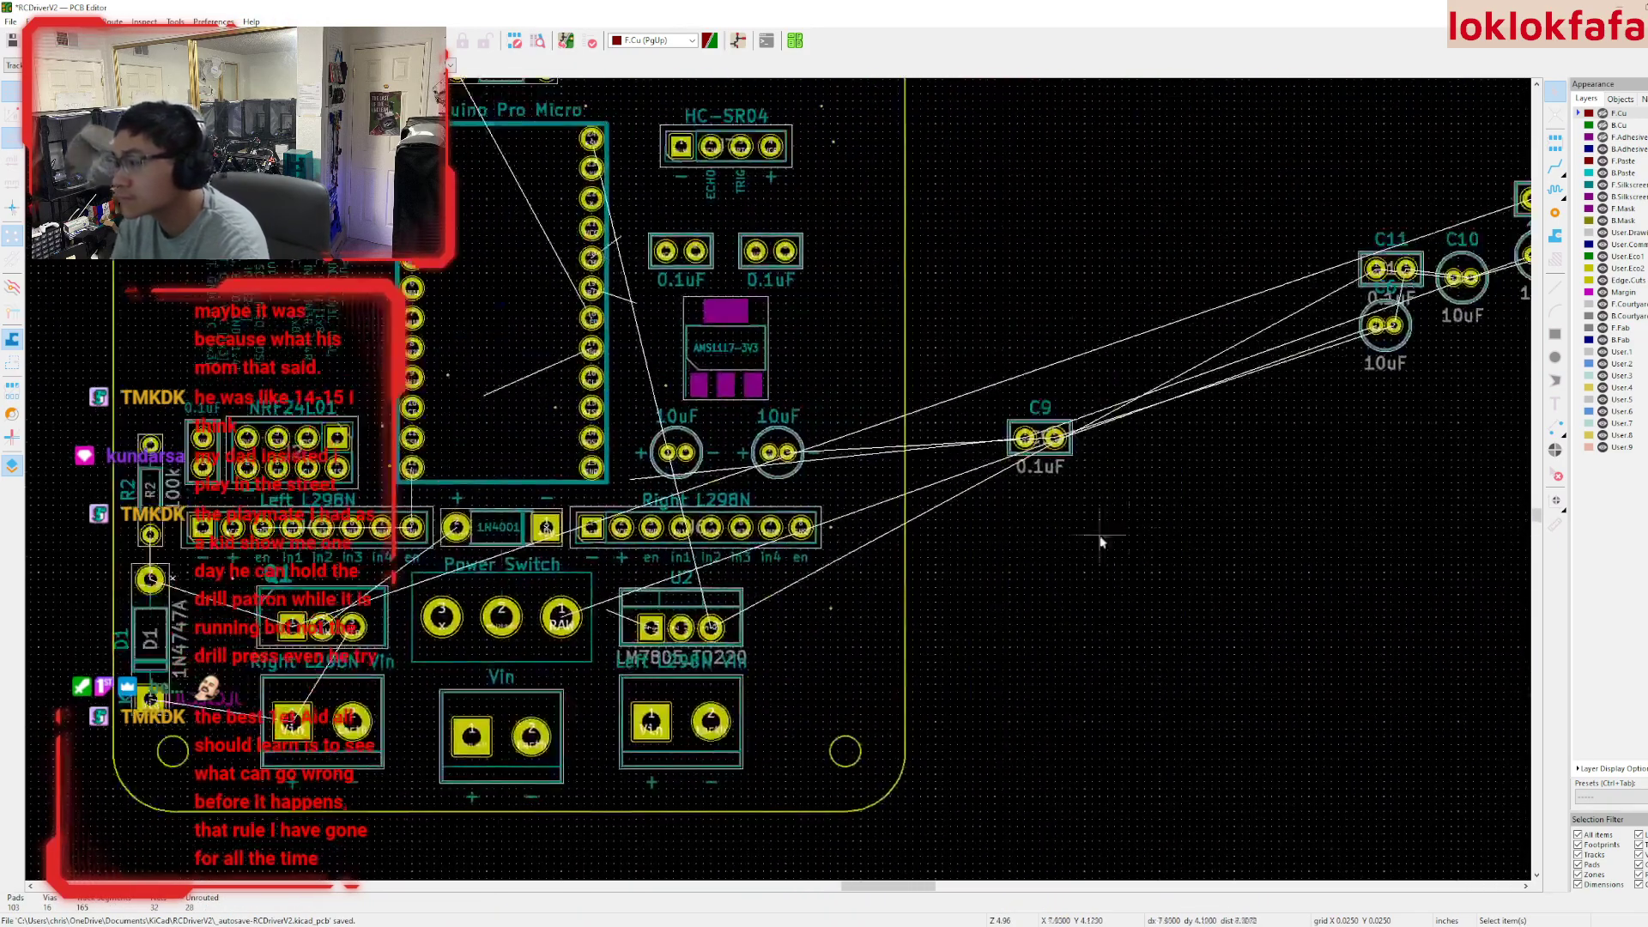
click(738, 40)
key(alt+Tab)
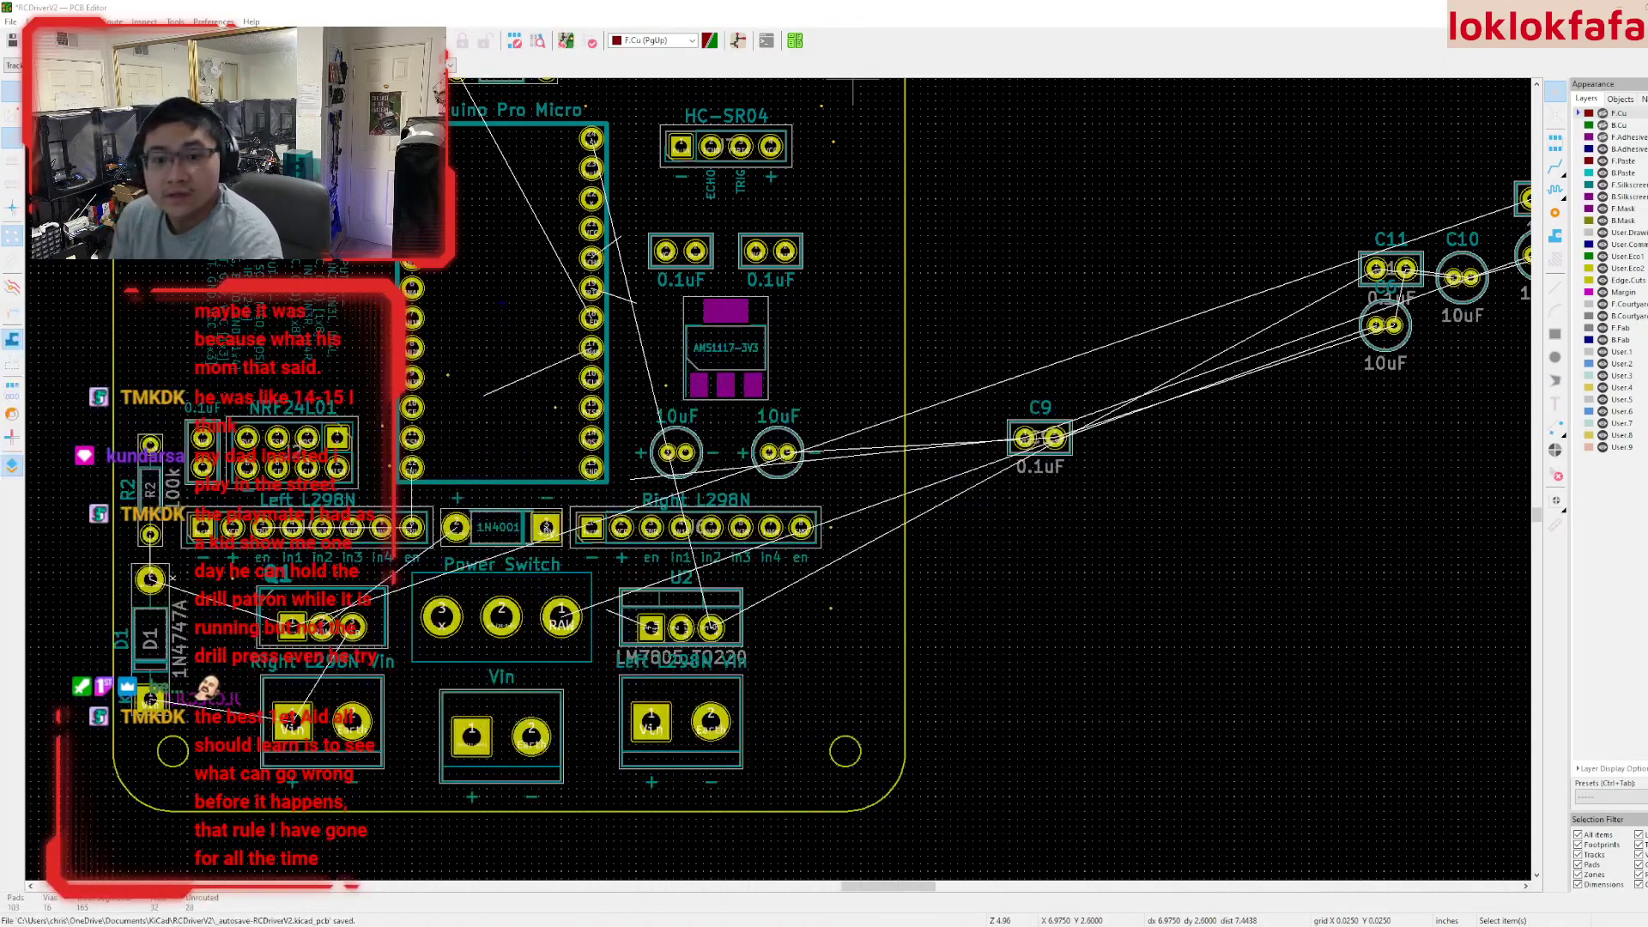
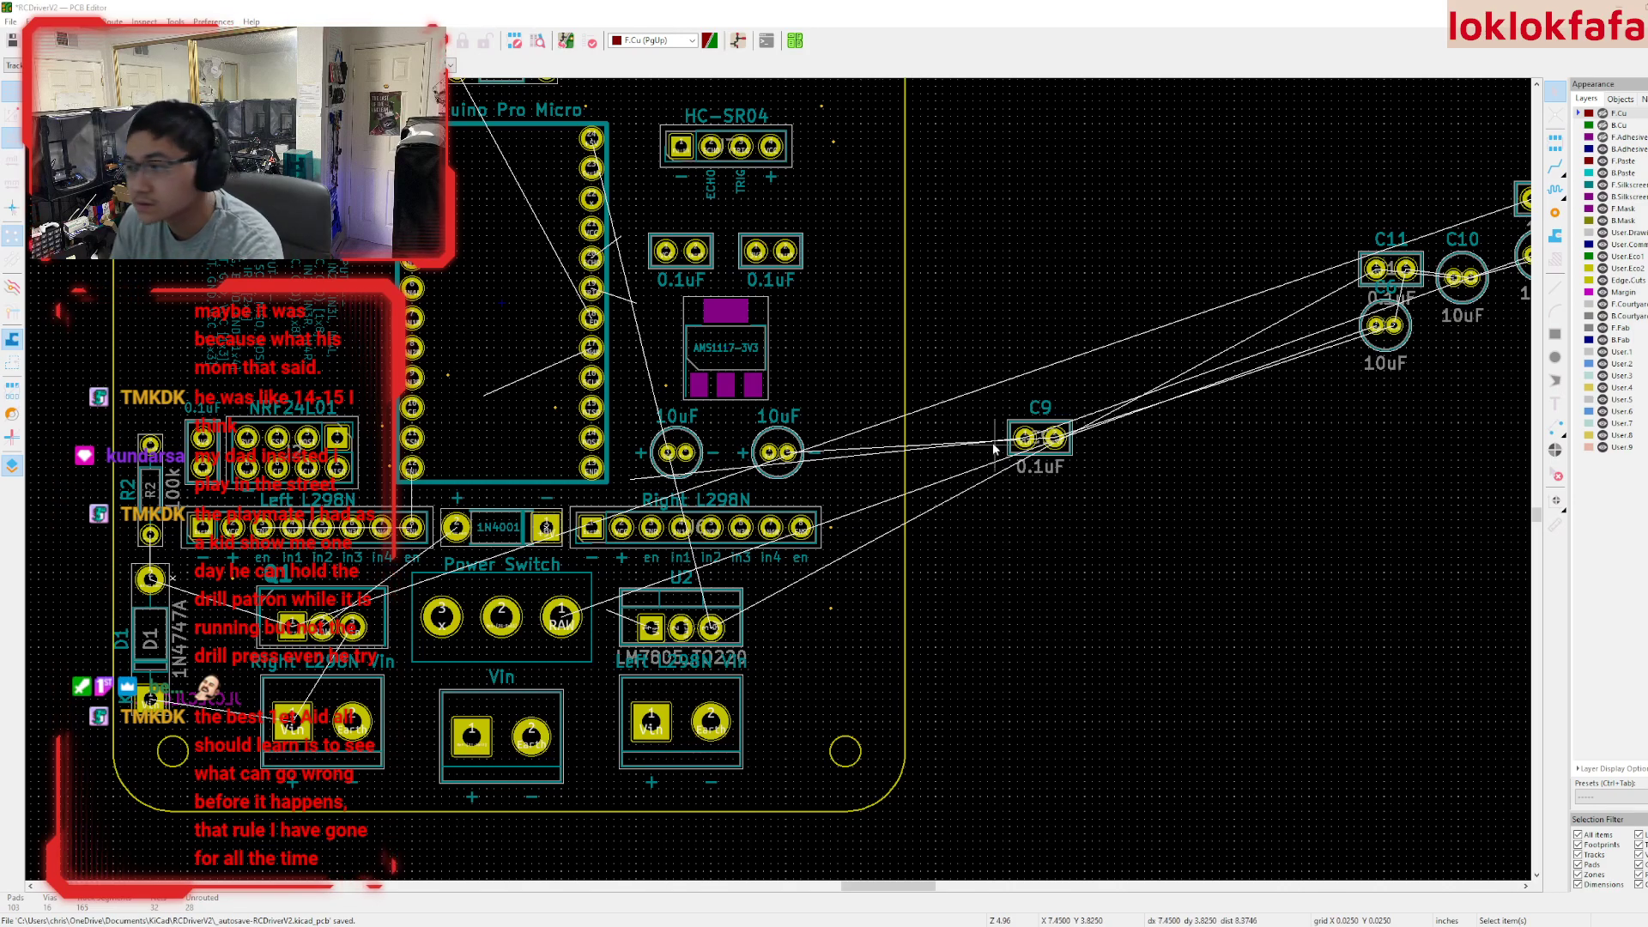
- Place capacitor C9 on the board close beside U2's third pad, and remove the leftover via above it
drag(1049, 443, 800, 642)
scroll(802, 646, up, 5)
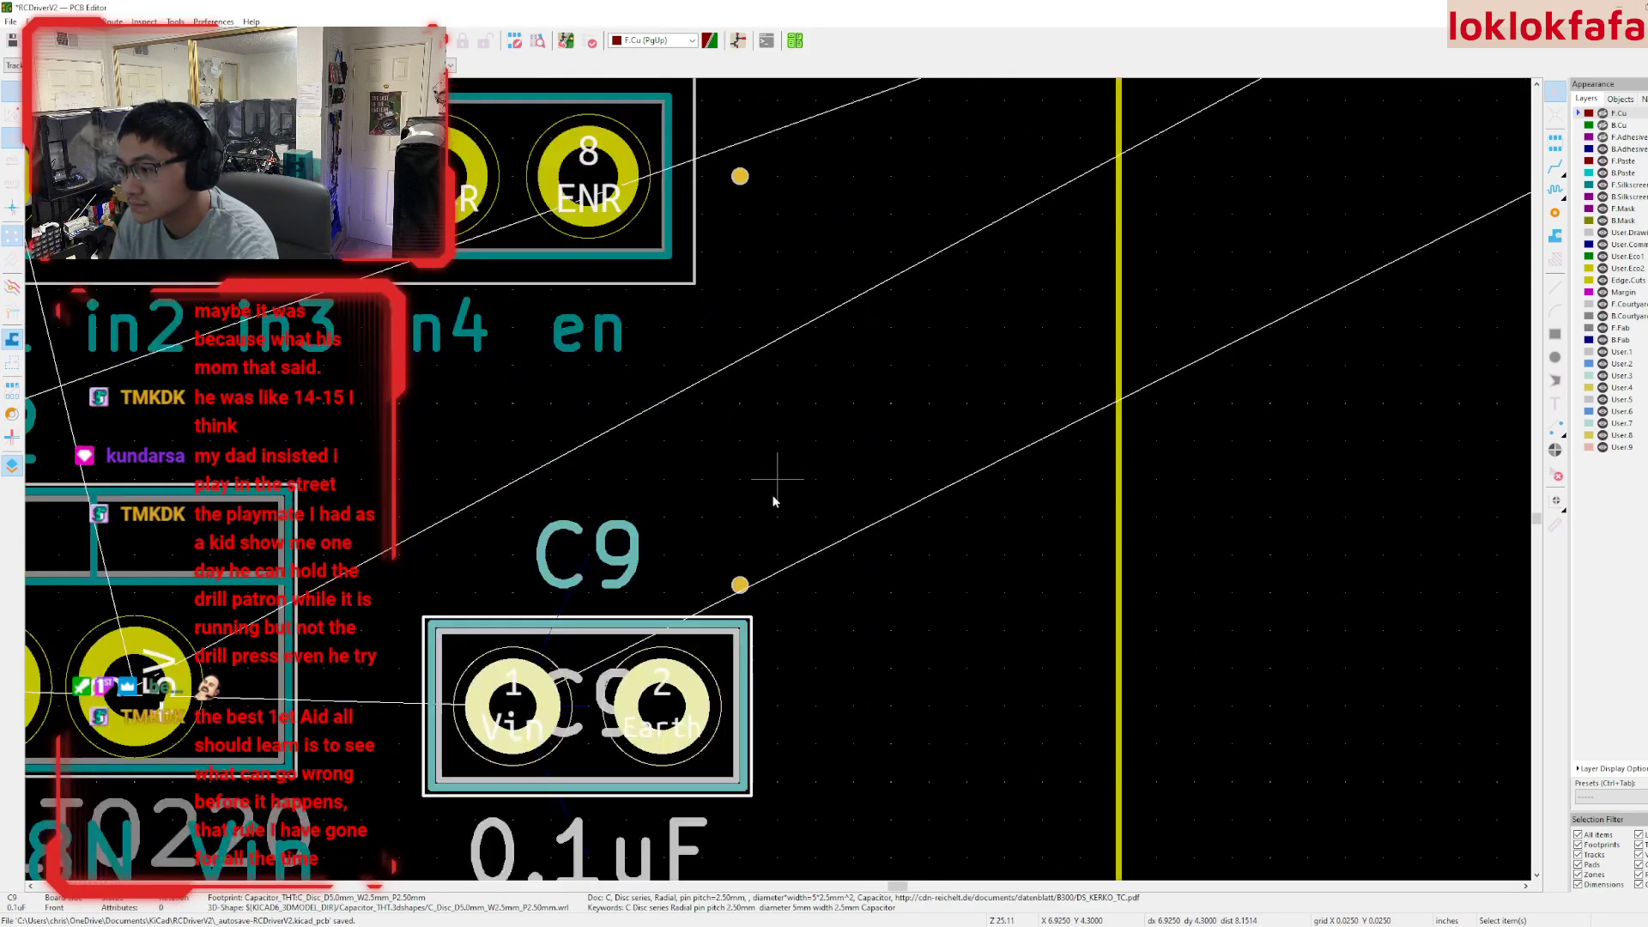
click(739, 579)
scroll(743, 590, down, 3)
click(692, 547)
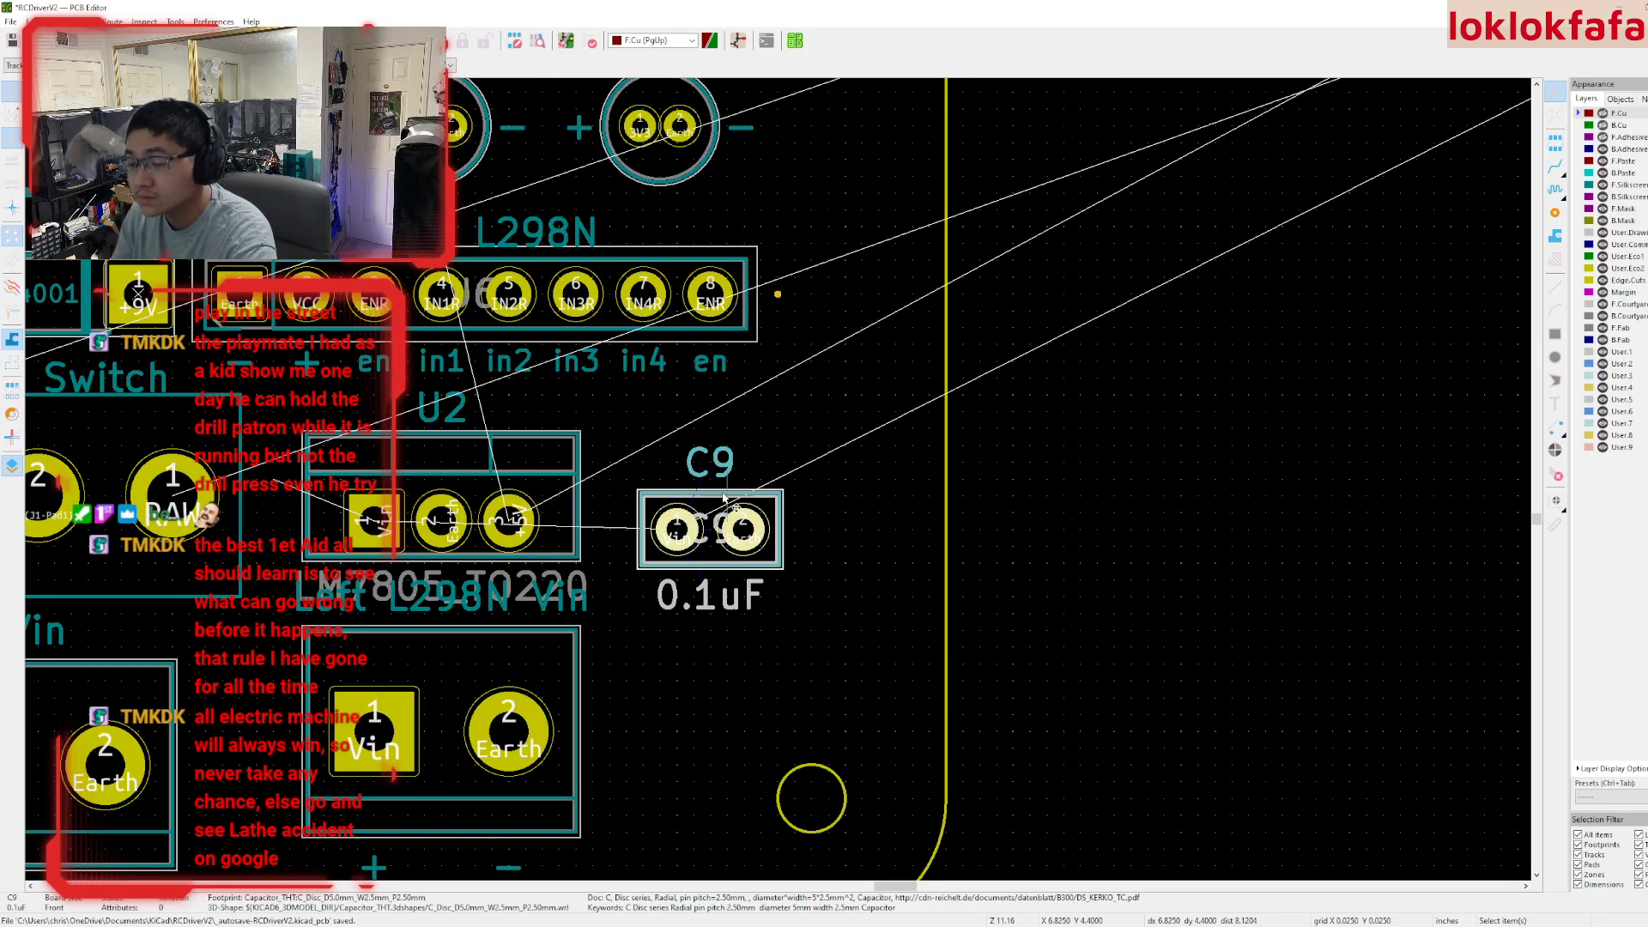
drag(692, 547, 650, 478)
click(650, 478)
scroll(649, 478, down, 3)
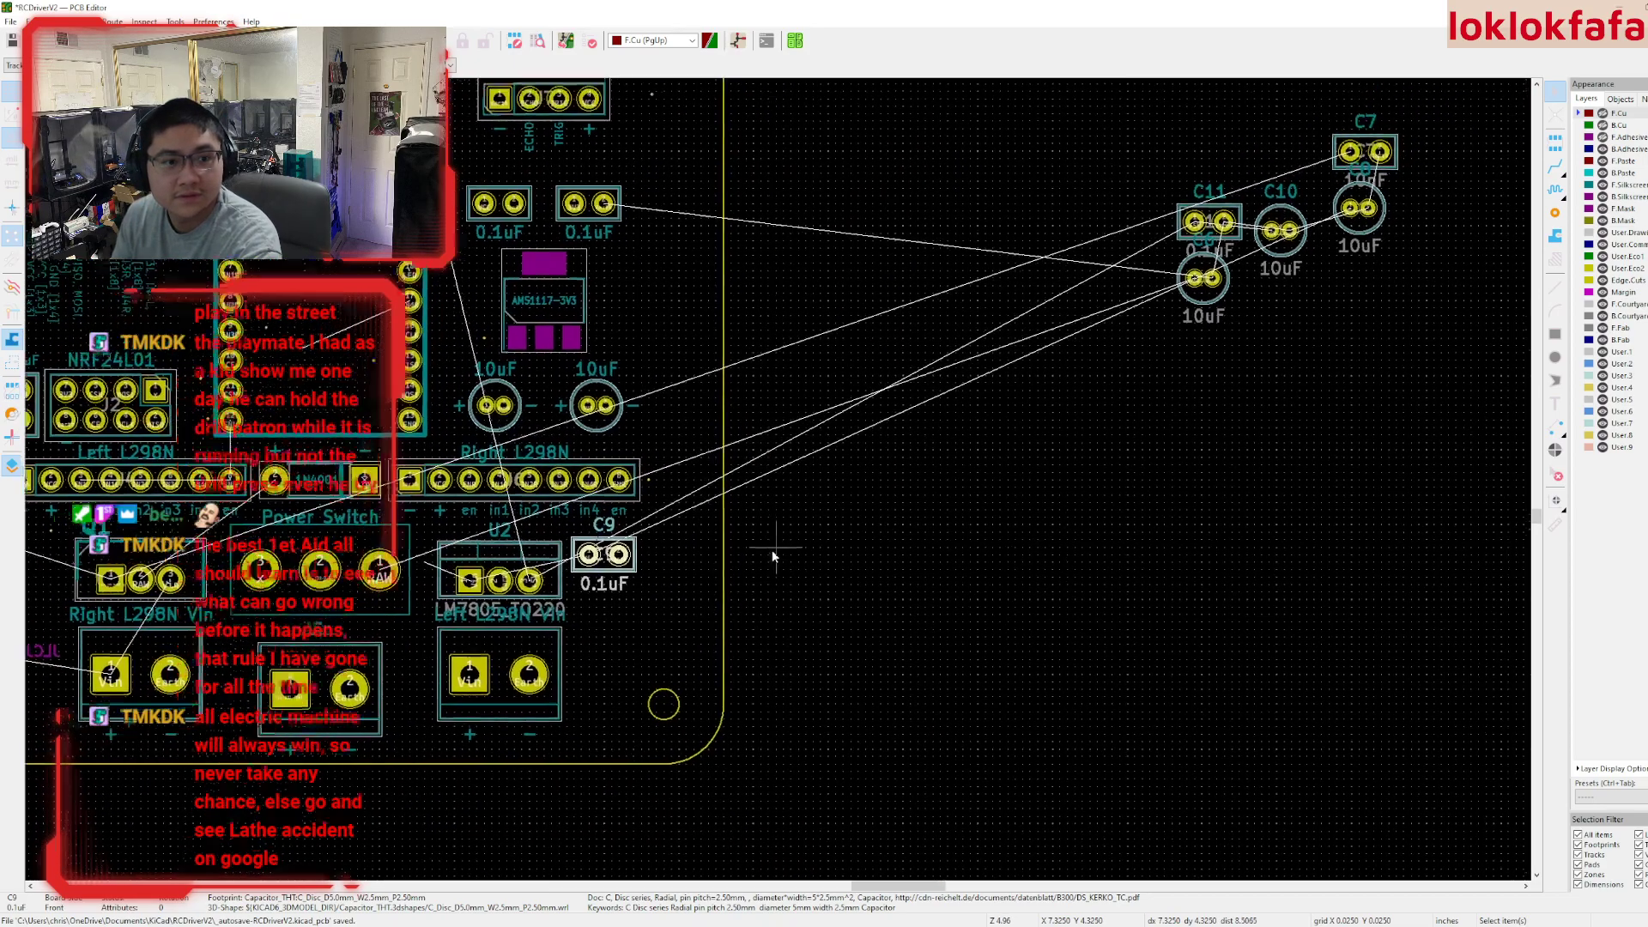
- Move capacitors C8, C10 and C11 onto the board and place them around C9, beside U2
click(1017, 359)
drag(1018, 358, 272, 744)
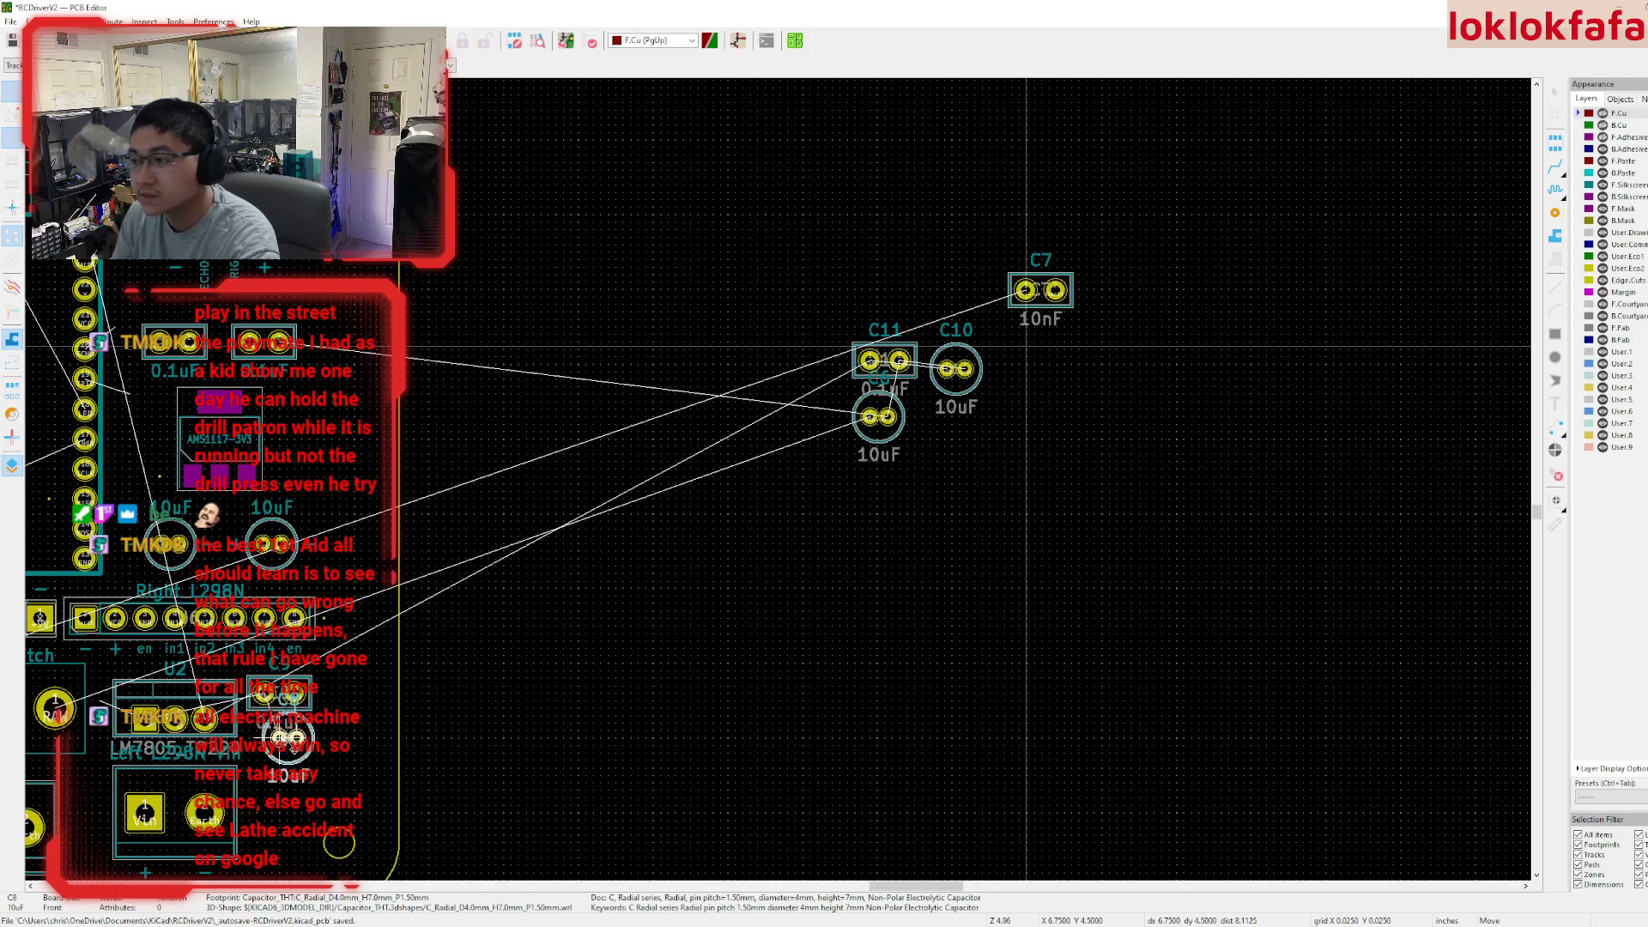
click(955, 369)
drag(955, 369, 371, 745)
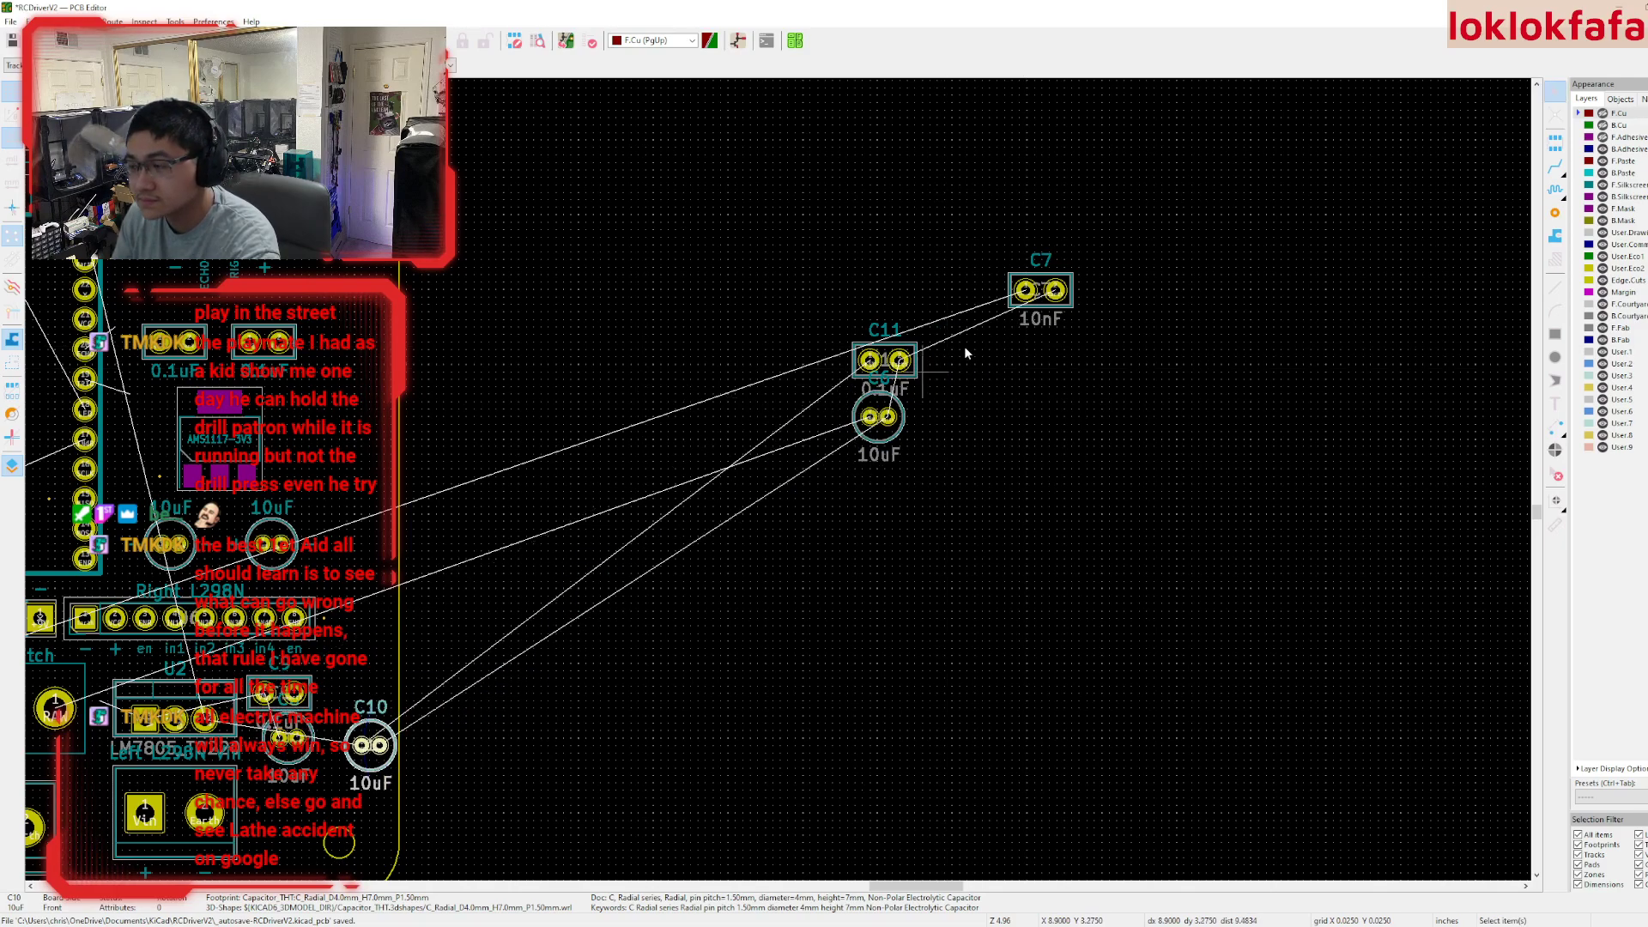
click(918, 351)
drag(918, 352, 382, 666)
scroll(382, 678, up, 5)
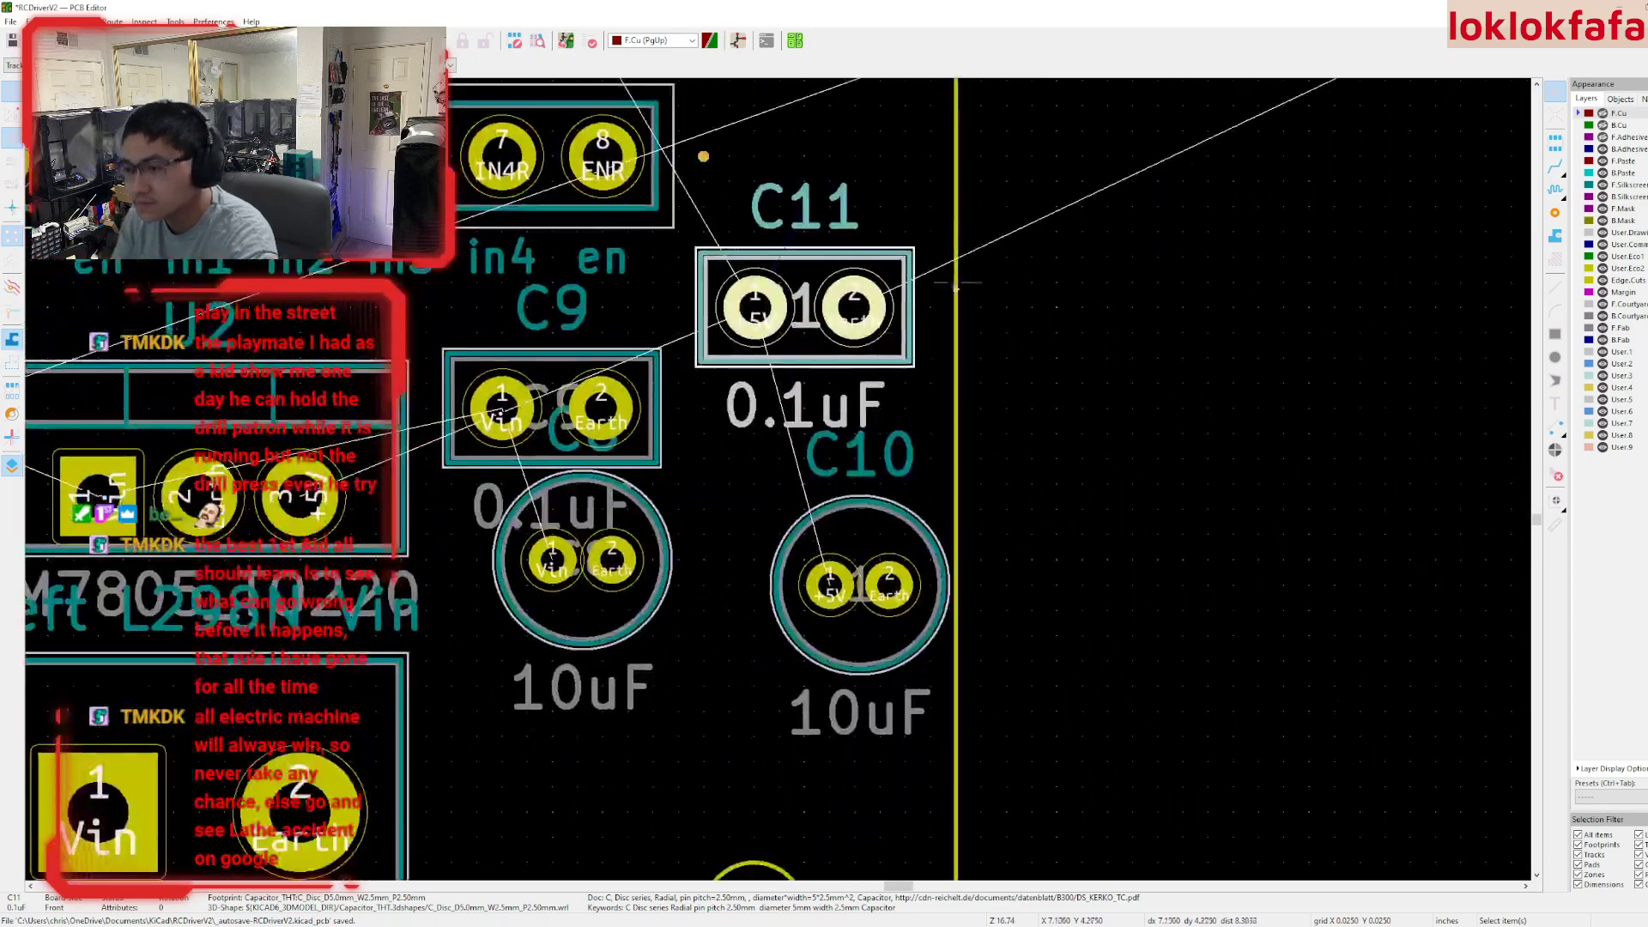
- Arrange the four capacitors beside U2 in a two-by-two block, with C8 under C9 and C10 under C11
click(641, 368)
drag(641, 368, 616, 442)
drag(958, 449, 870, 453)
scroll(725, 299, up, 2)
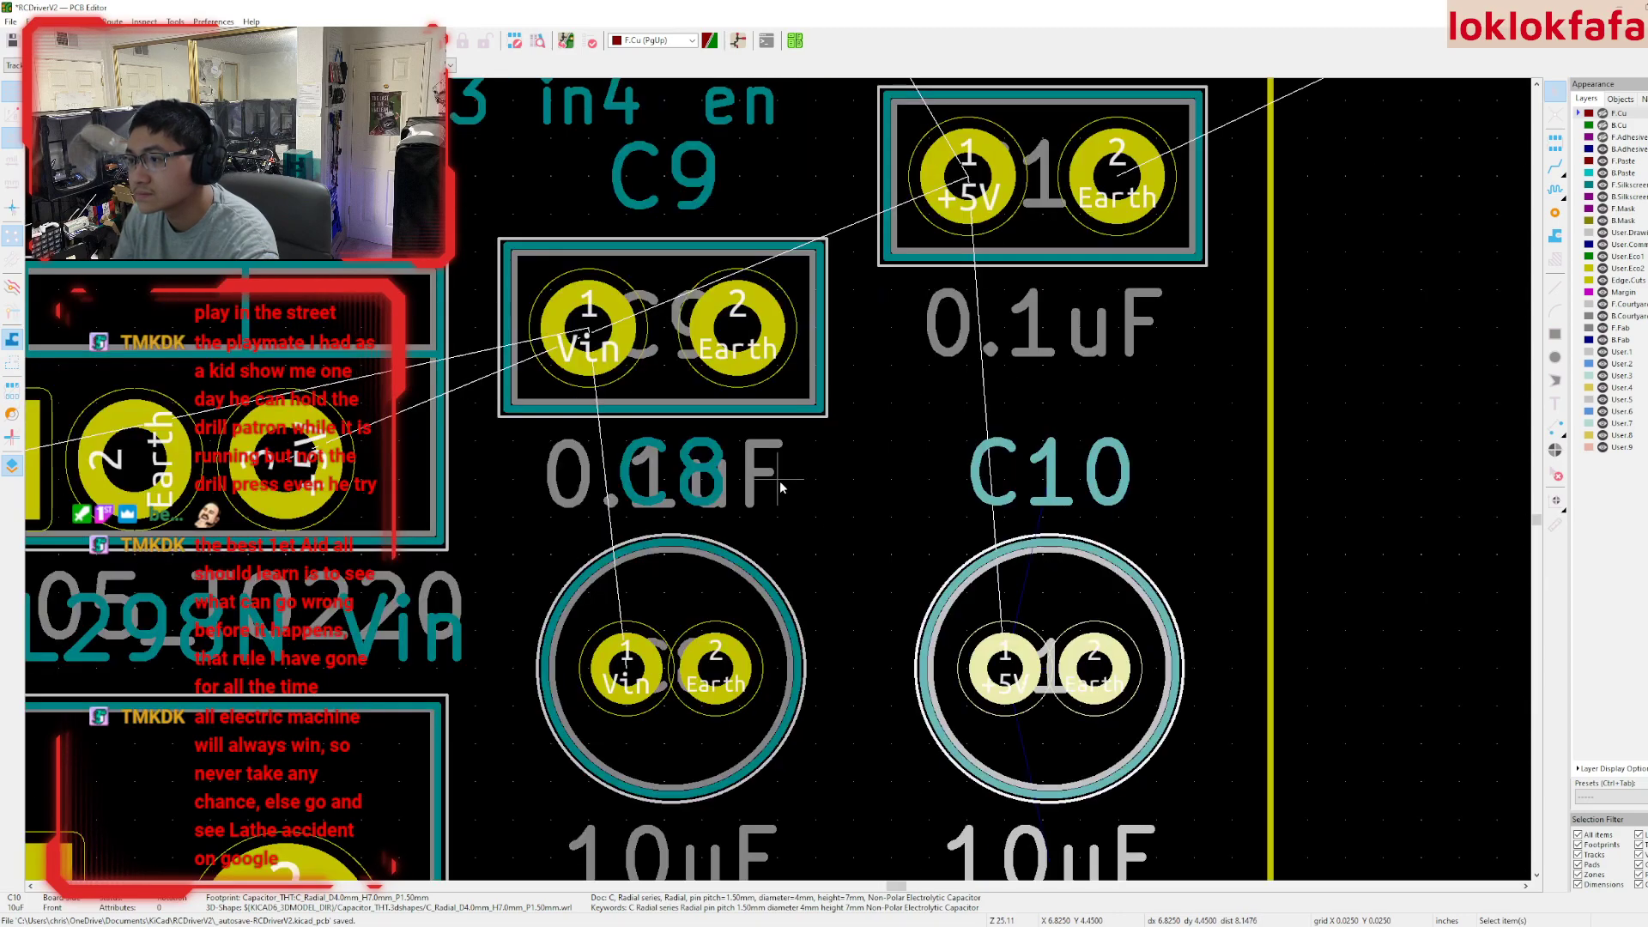
scroll(779, 480, down, 2)
drag(896, 292, 888, 367)
scroll(889, 374, down, 1)
click(890, 392)
scroll(876, 425, down, 1)
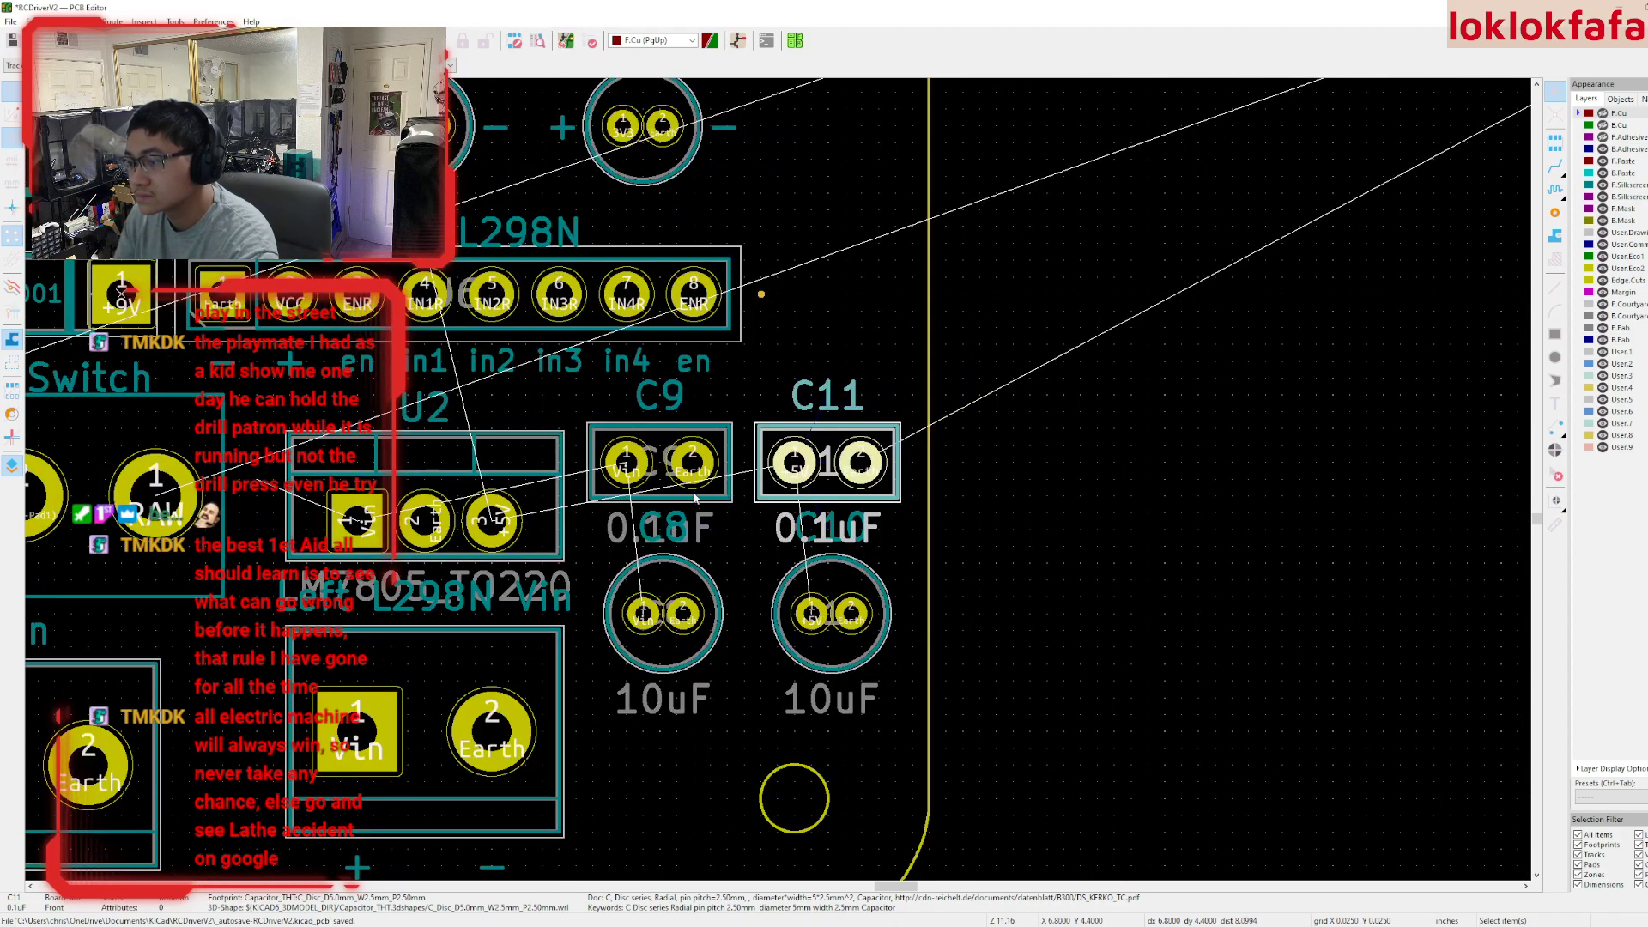
- Shift C8, C9, C10 and C11 together one small step upward
shift+click(810, 590)
shift+click(659, 464)
shift+click(661, 614)
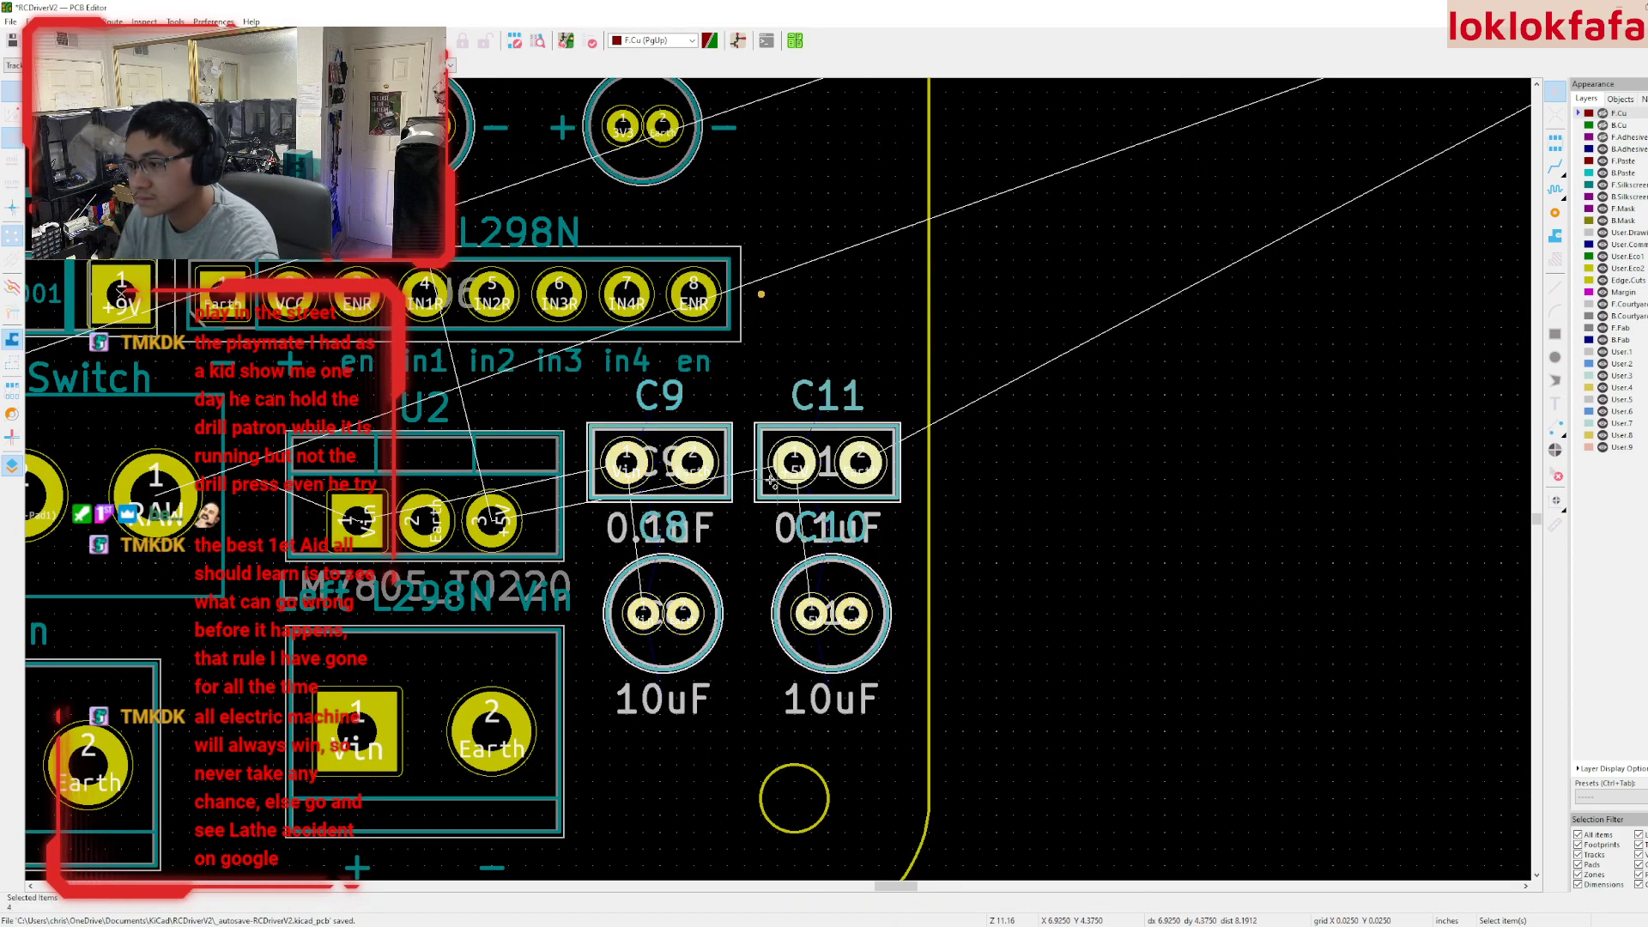
key(m)
click(797, 452)
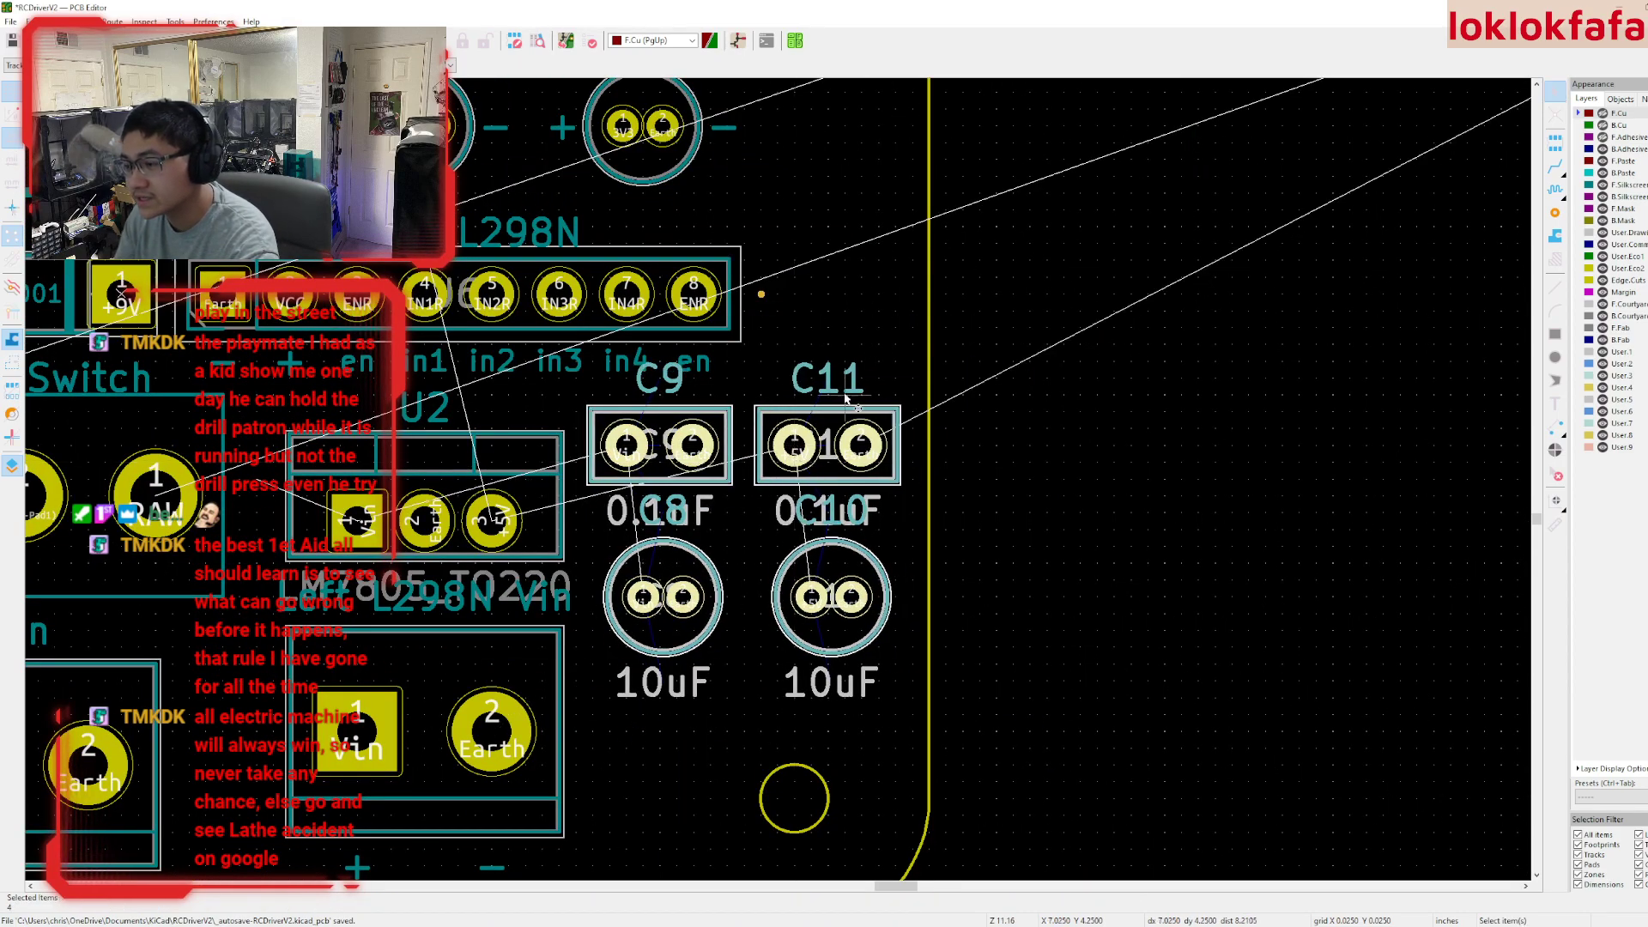
click(1045, 396)
scroll(1088, 426, down, 4)
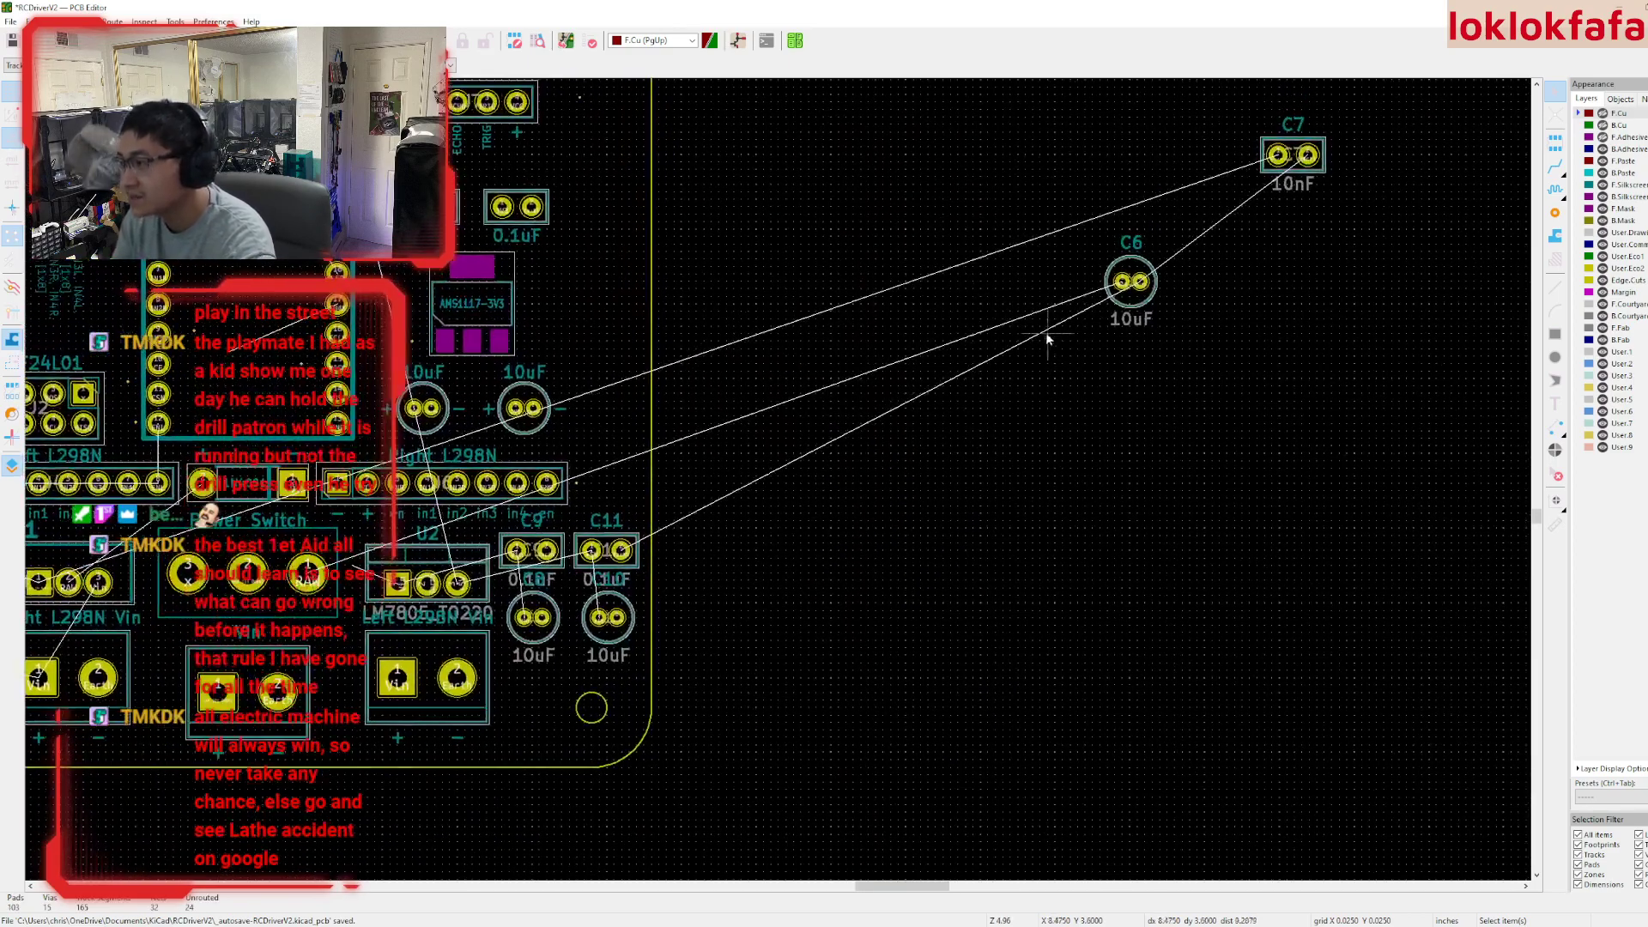
- Place capacitor C6 on the board between D1 and Q1, level with Q1's pads
middle_drag(1102, 478, 1120, 469)
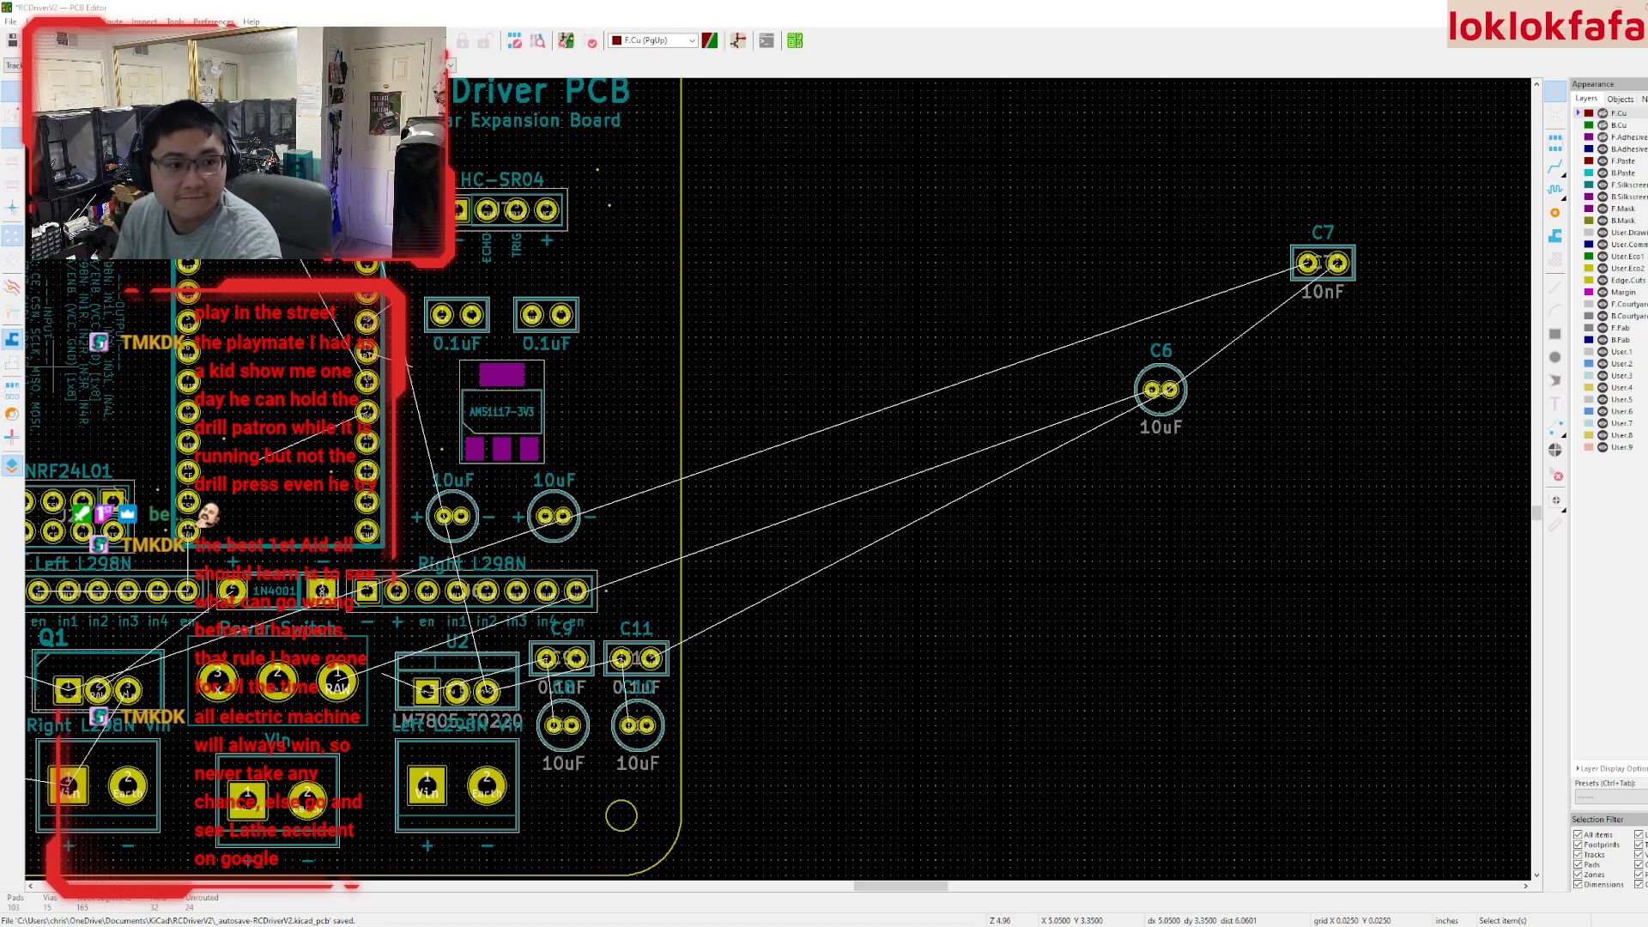
middle_drag(1121, 403, 1430, 355)
click(1464, 361)
key(m)
click(293, 657)
- Place capacitor C7 directly below C6, beside D1's cathode pad
middle_drag(1034, 542, 447, 584)
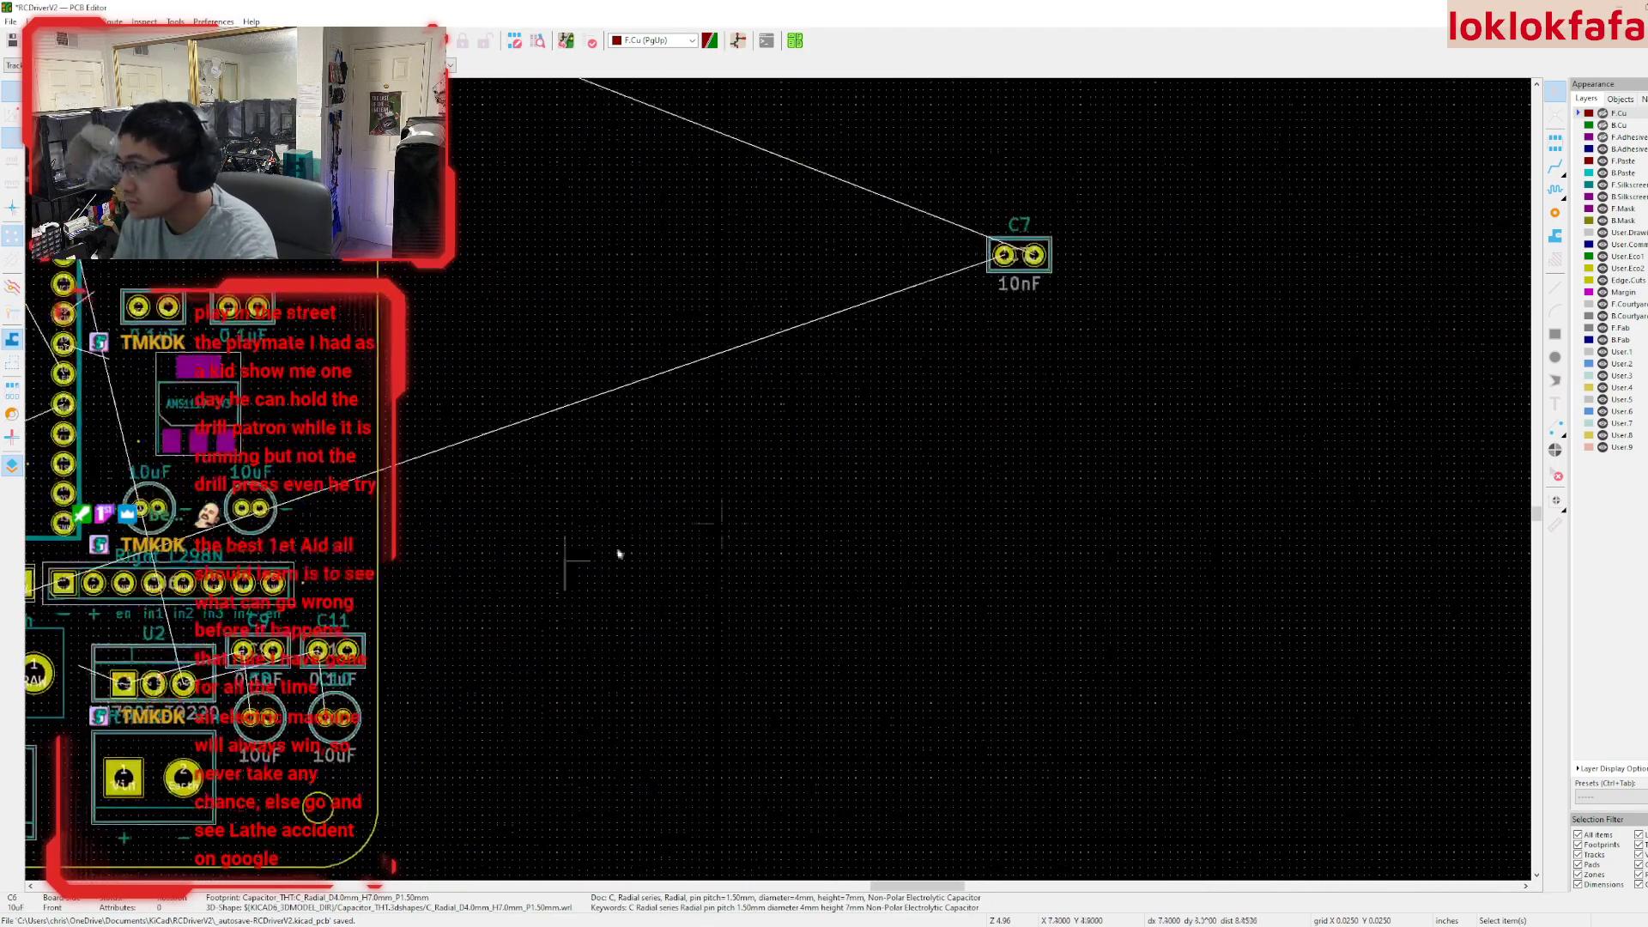
click(1032, 298)
key(m)
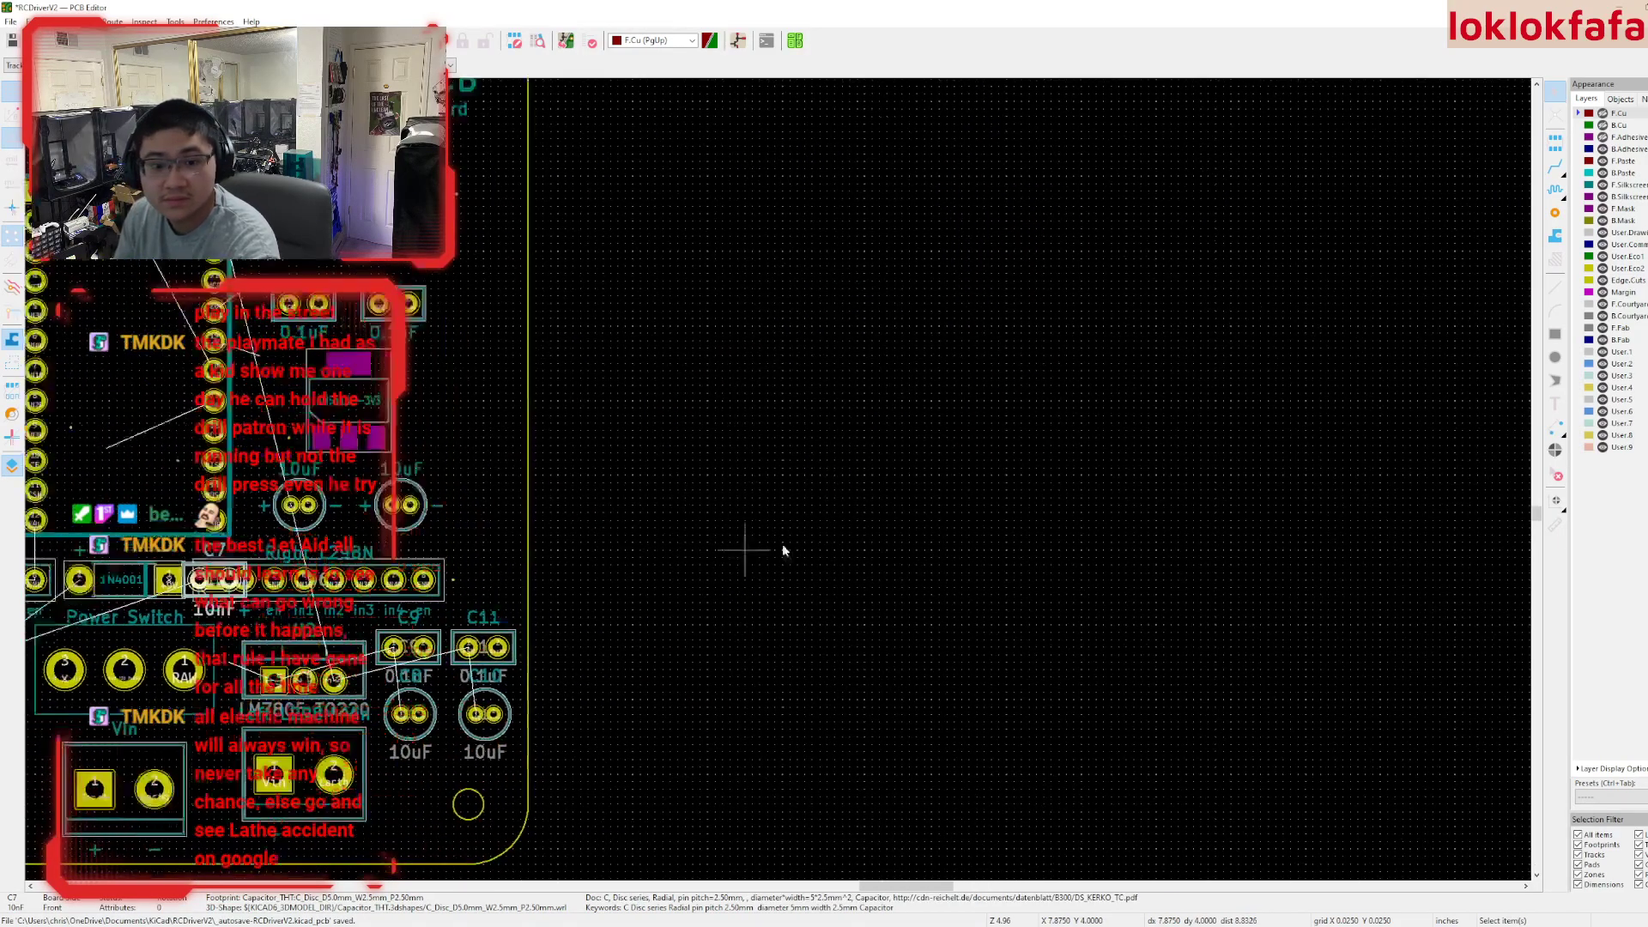
click(695, 511)
drag(642, 483, 269, 638)
scroll(258, 642, up, 5)
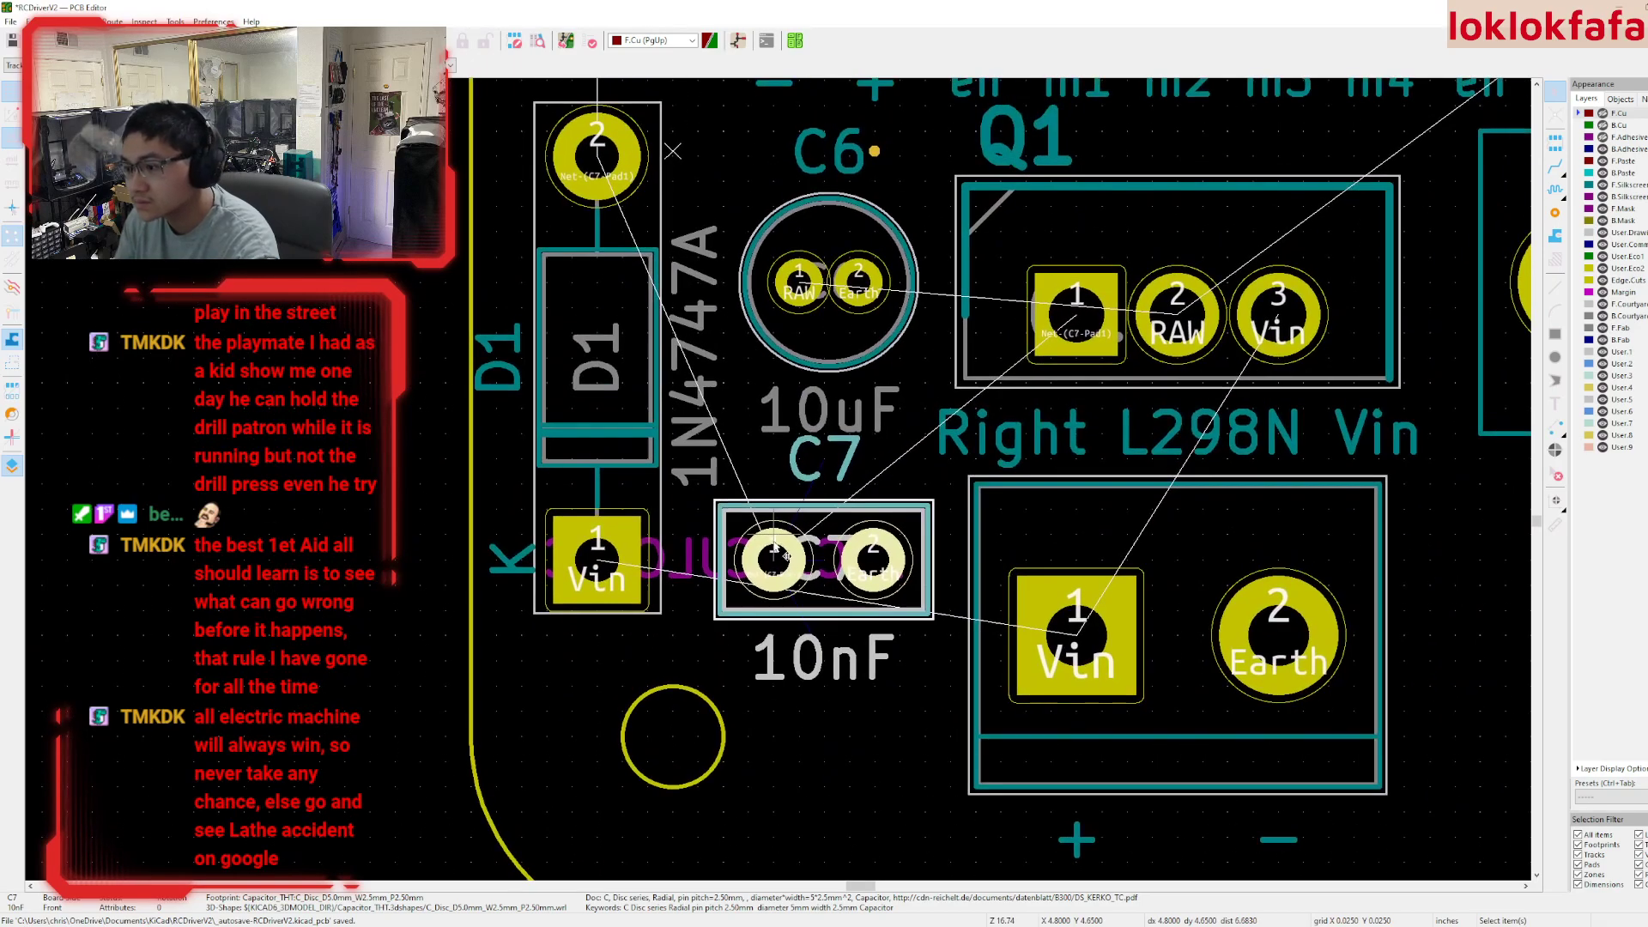
- Examine the placement of C6 and C7 beside D1 and the leftover via next to C6
scroll(814, 549, down, 2)
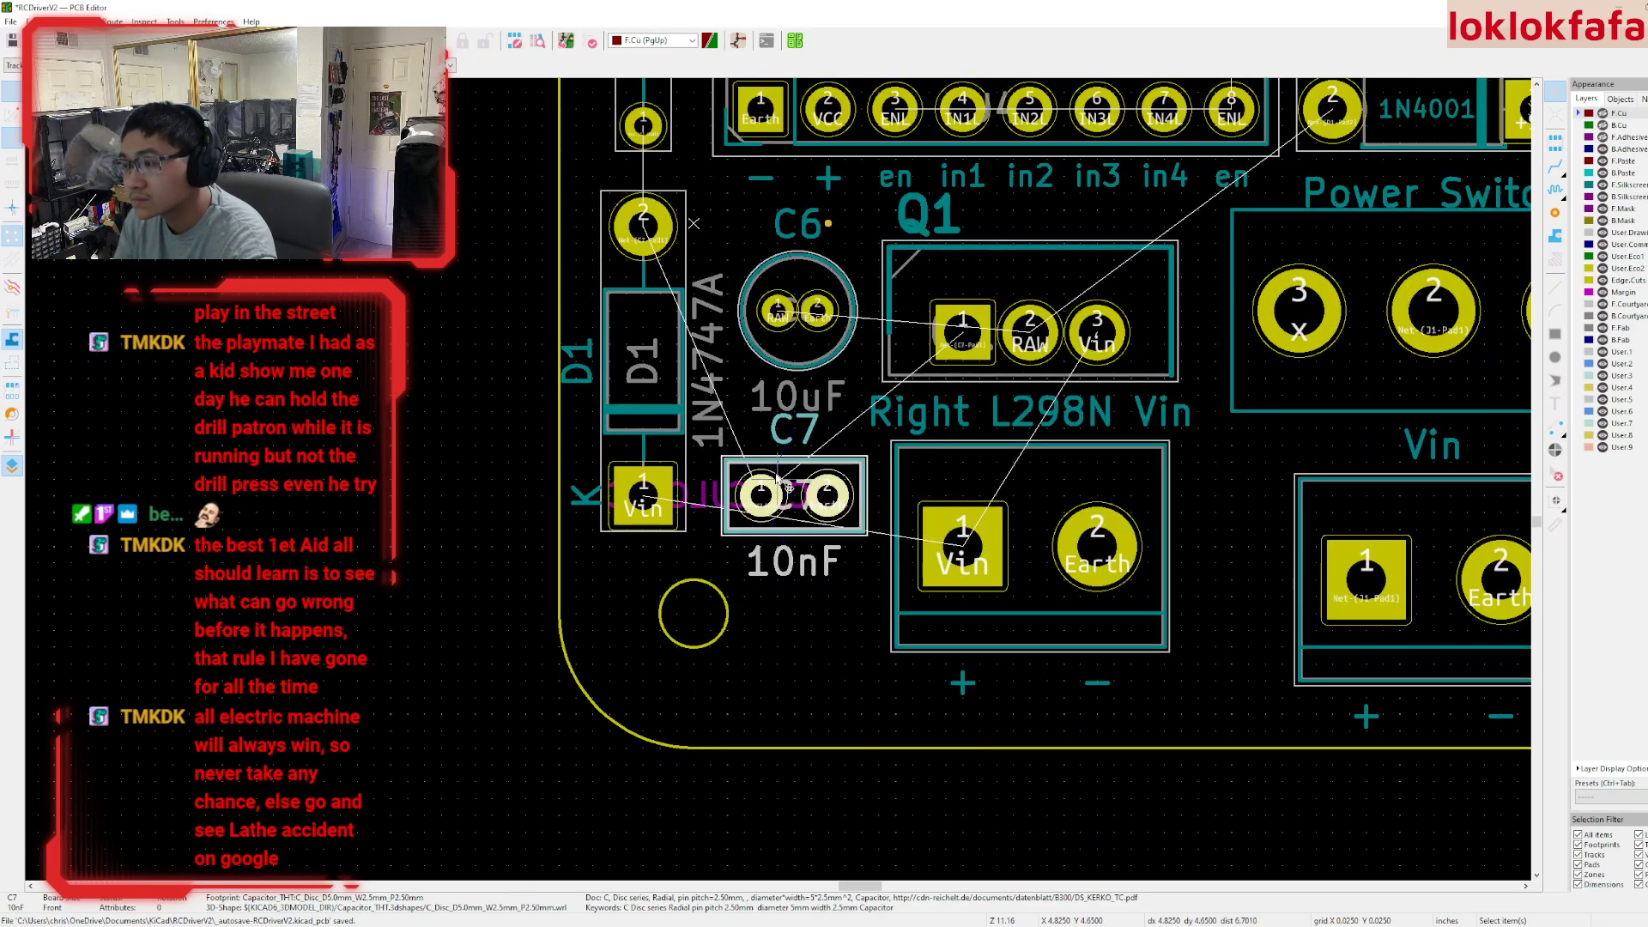
click(791, 382)
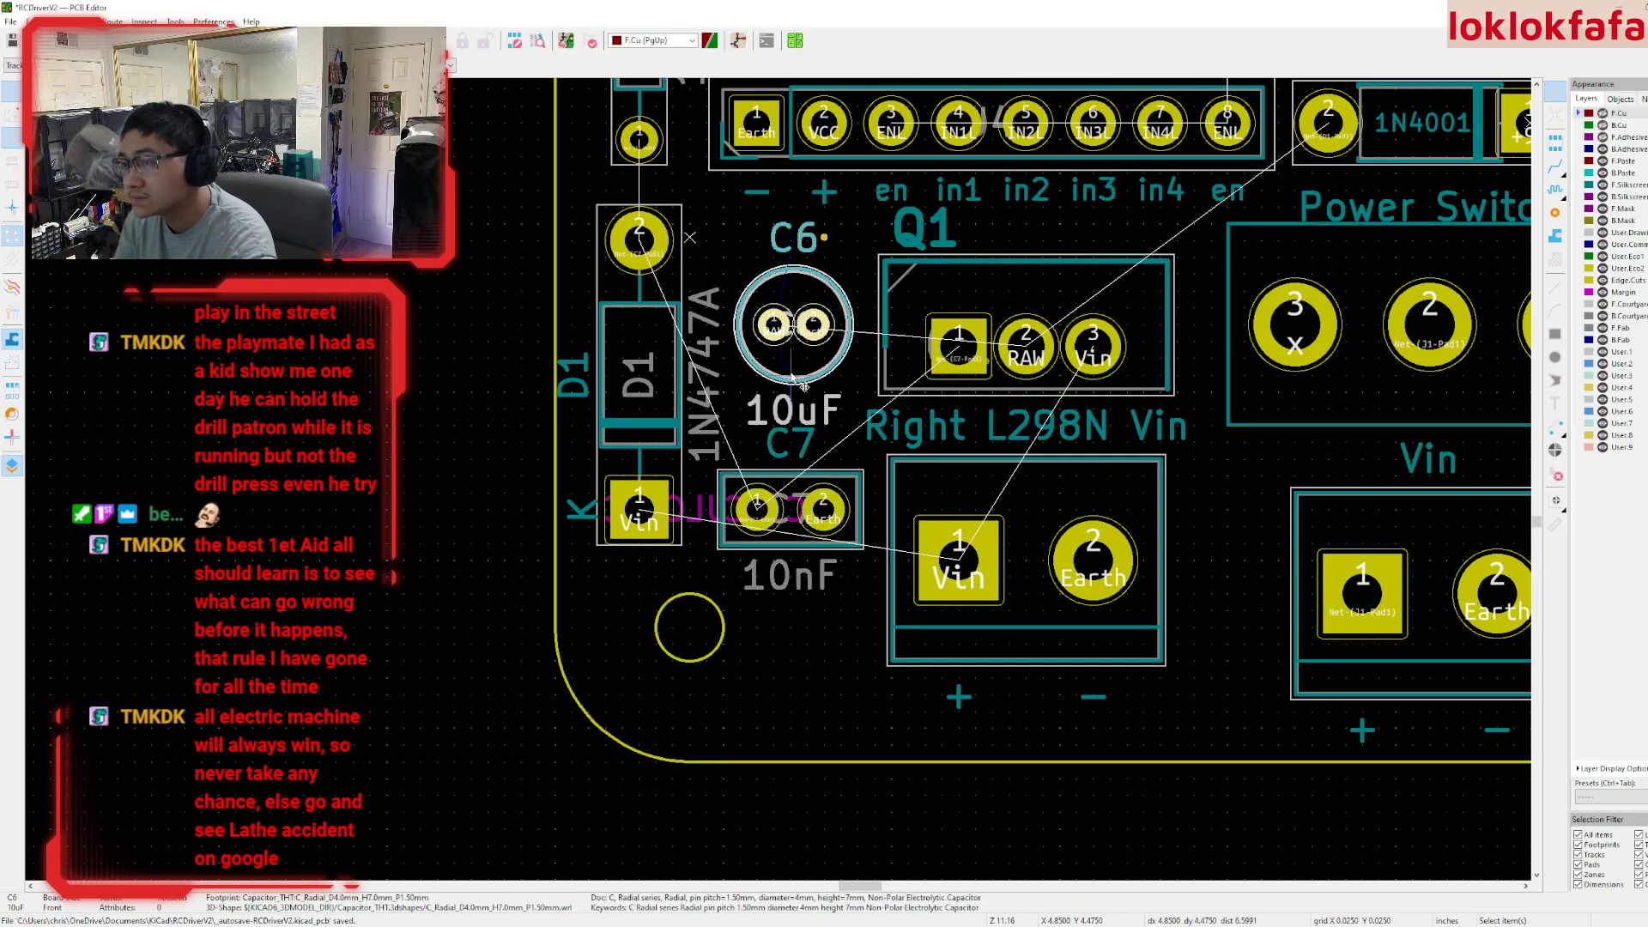
click(788, 511)
click(797, 498)
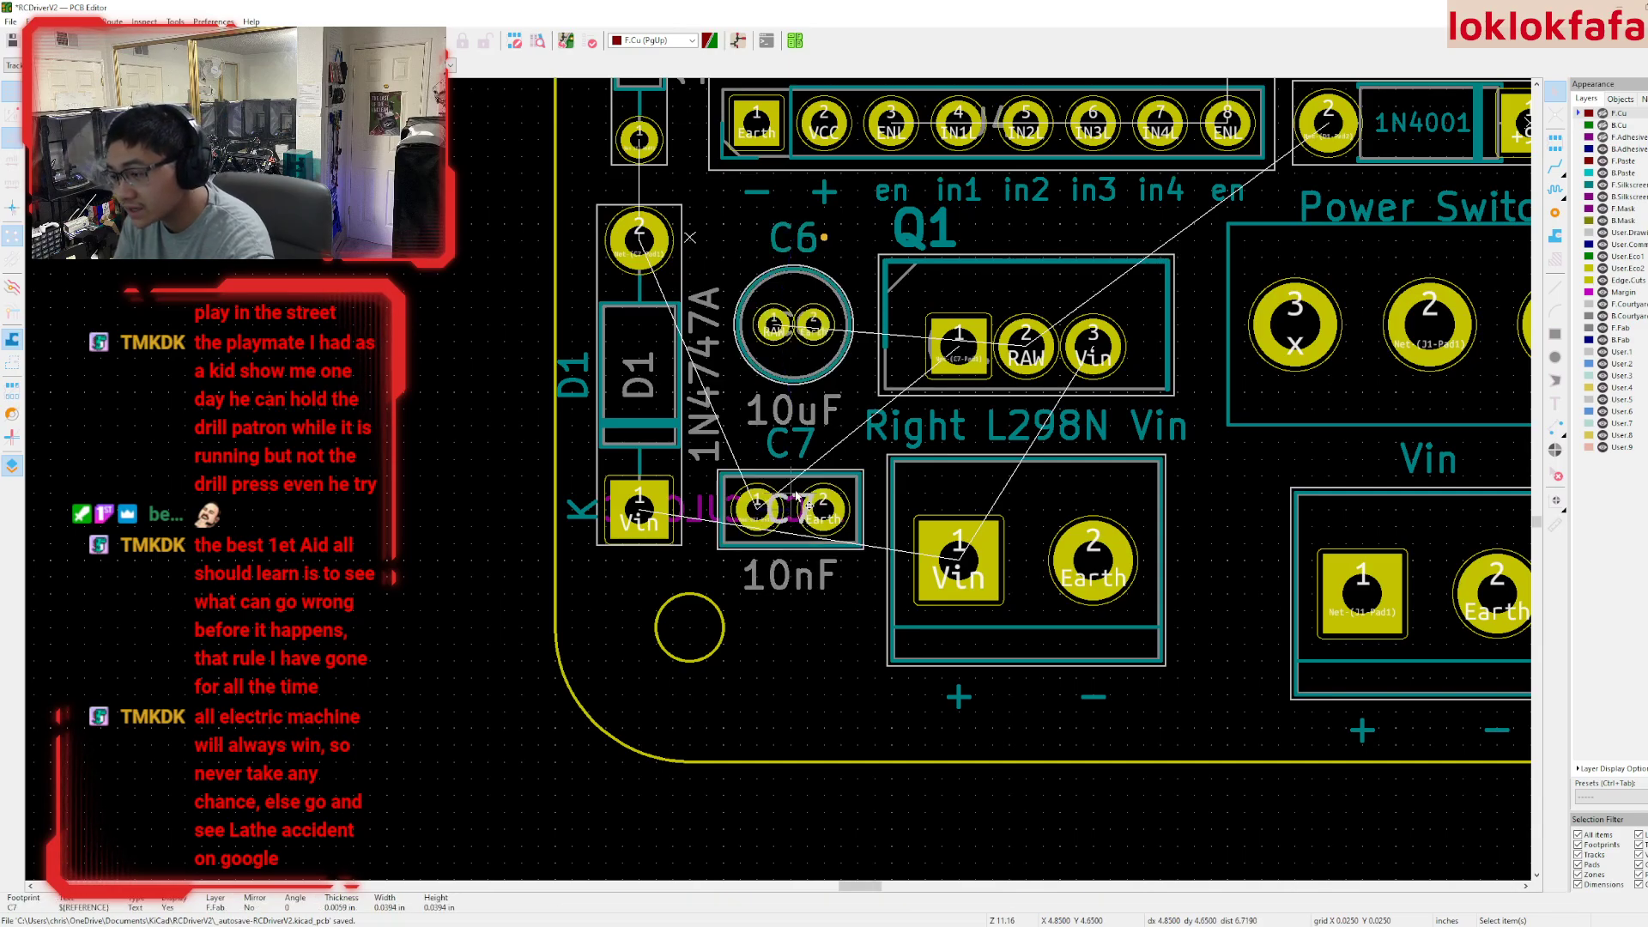
scroll(790, 350, down, 5)
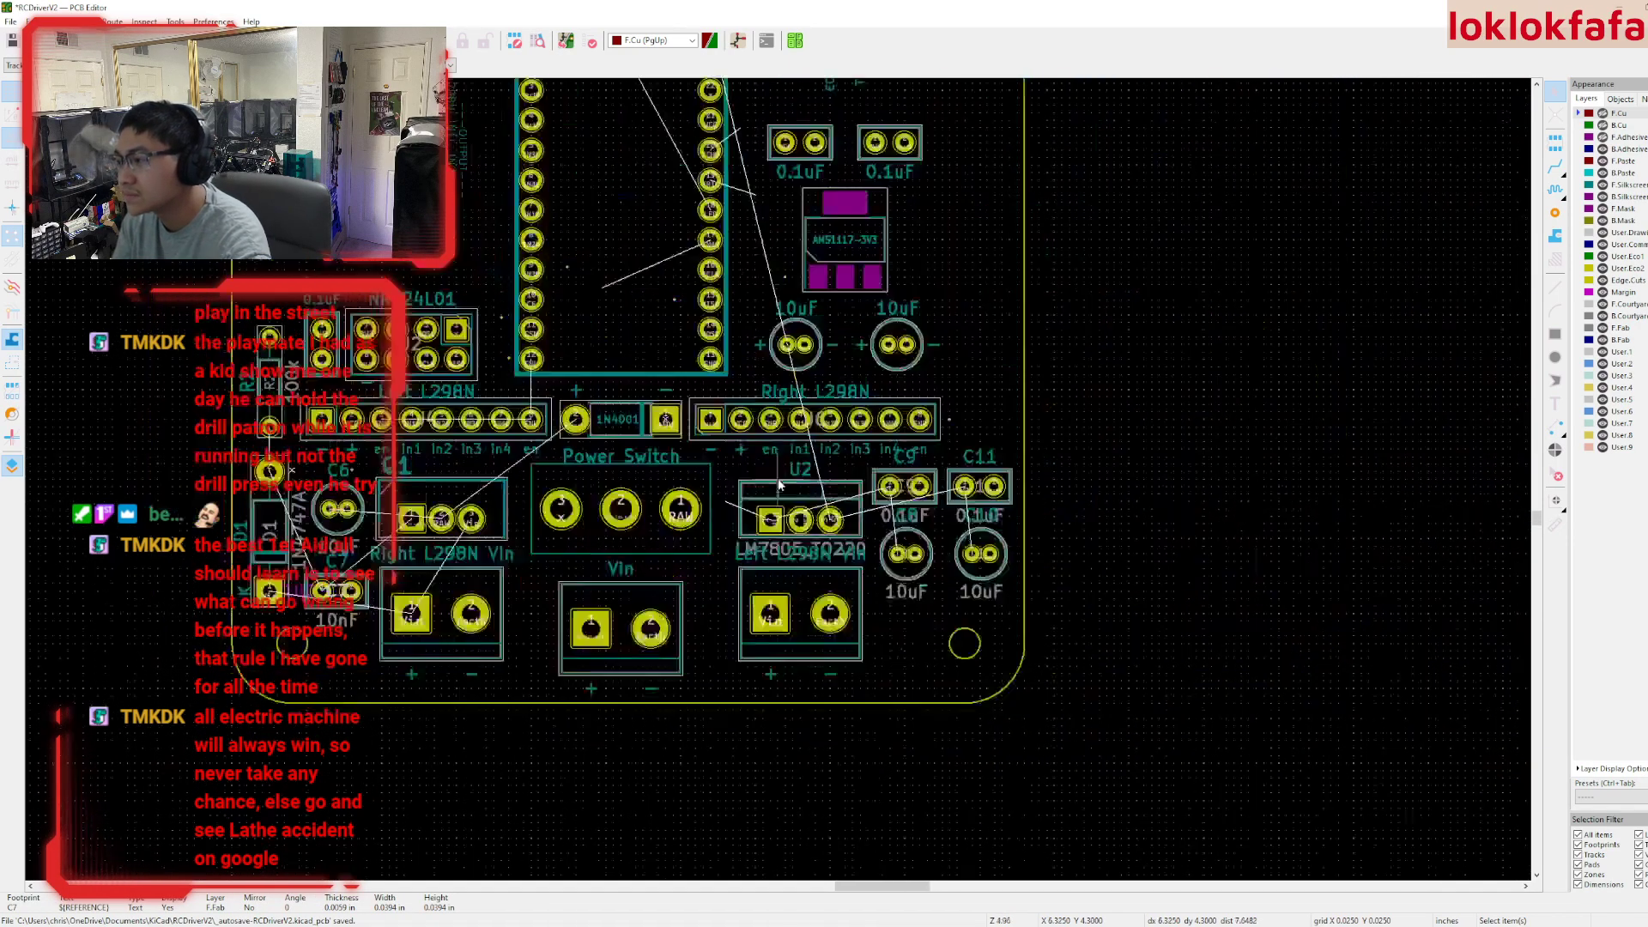
scroll(515, 584, up, 5)
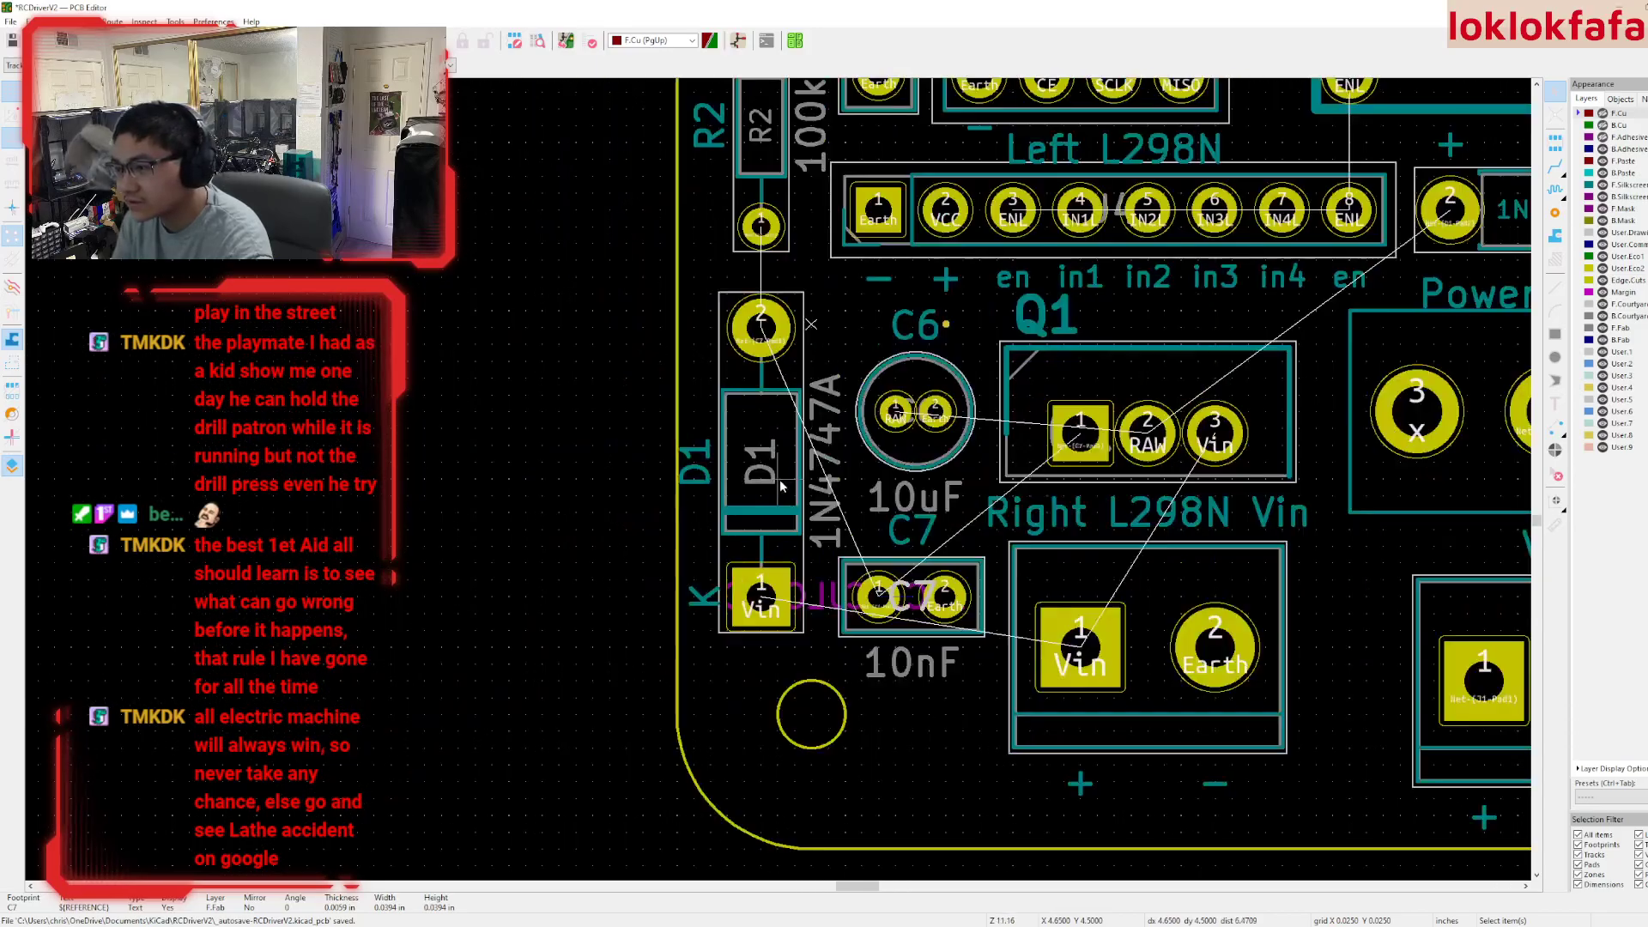
click(945, 324)
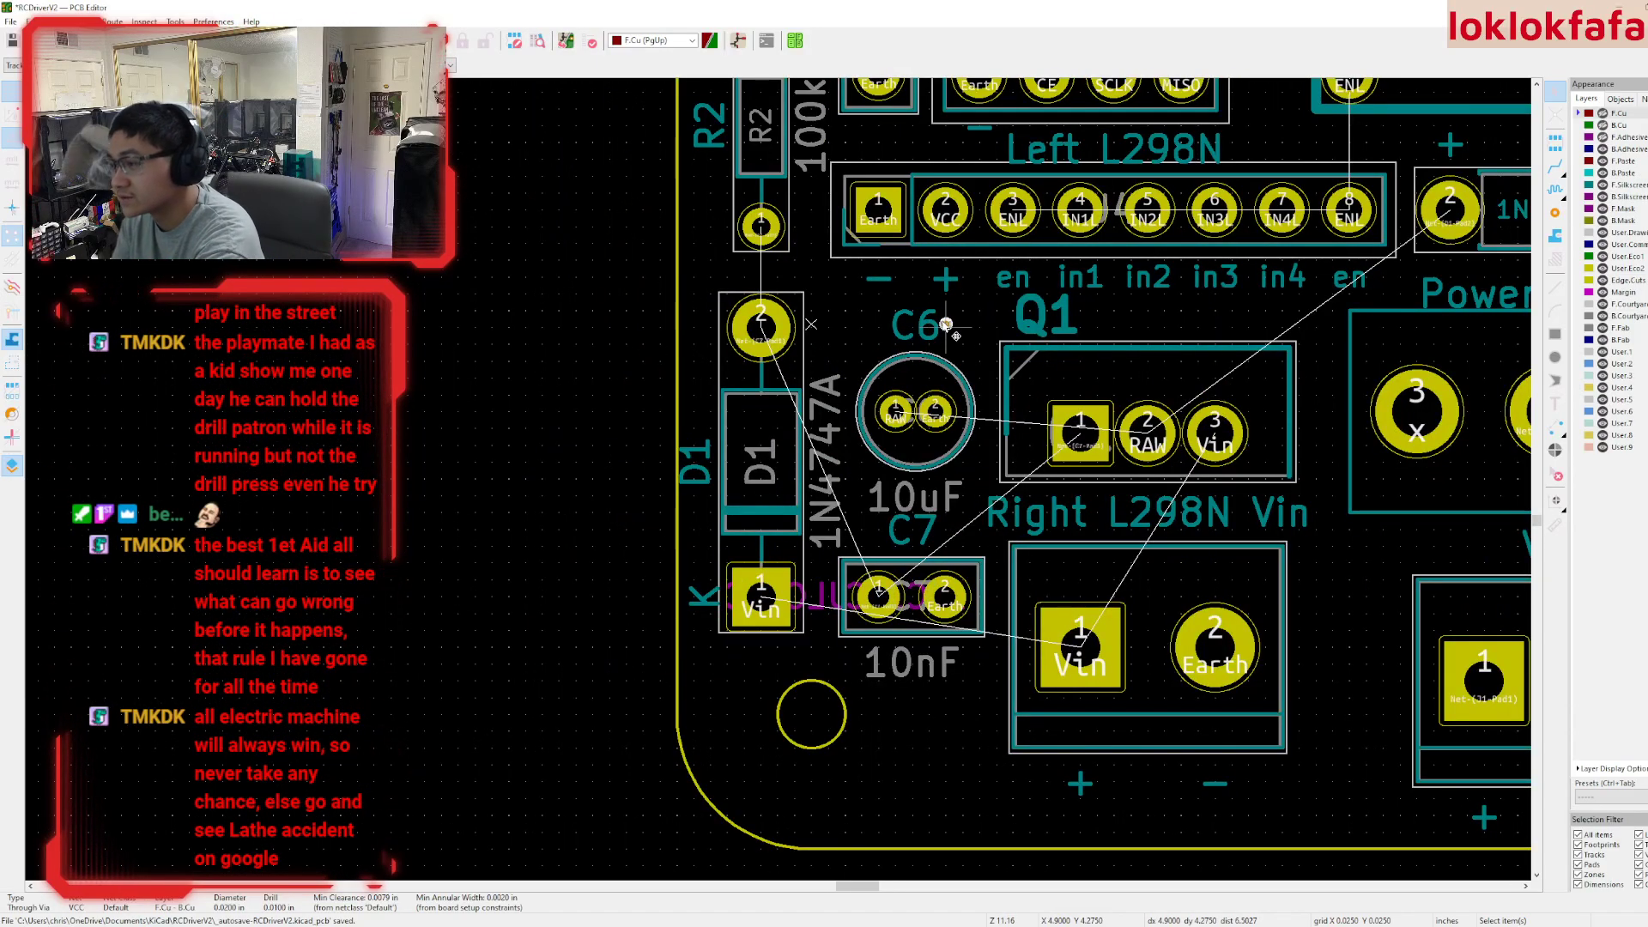
scroll(969, 343, down, 2)
click(408, 476)
scroll(735, 484, down, 2)
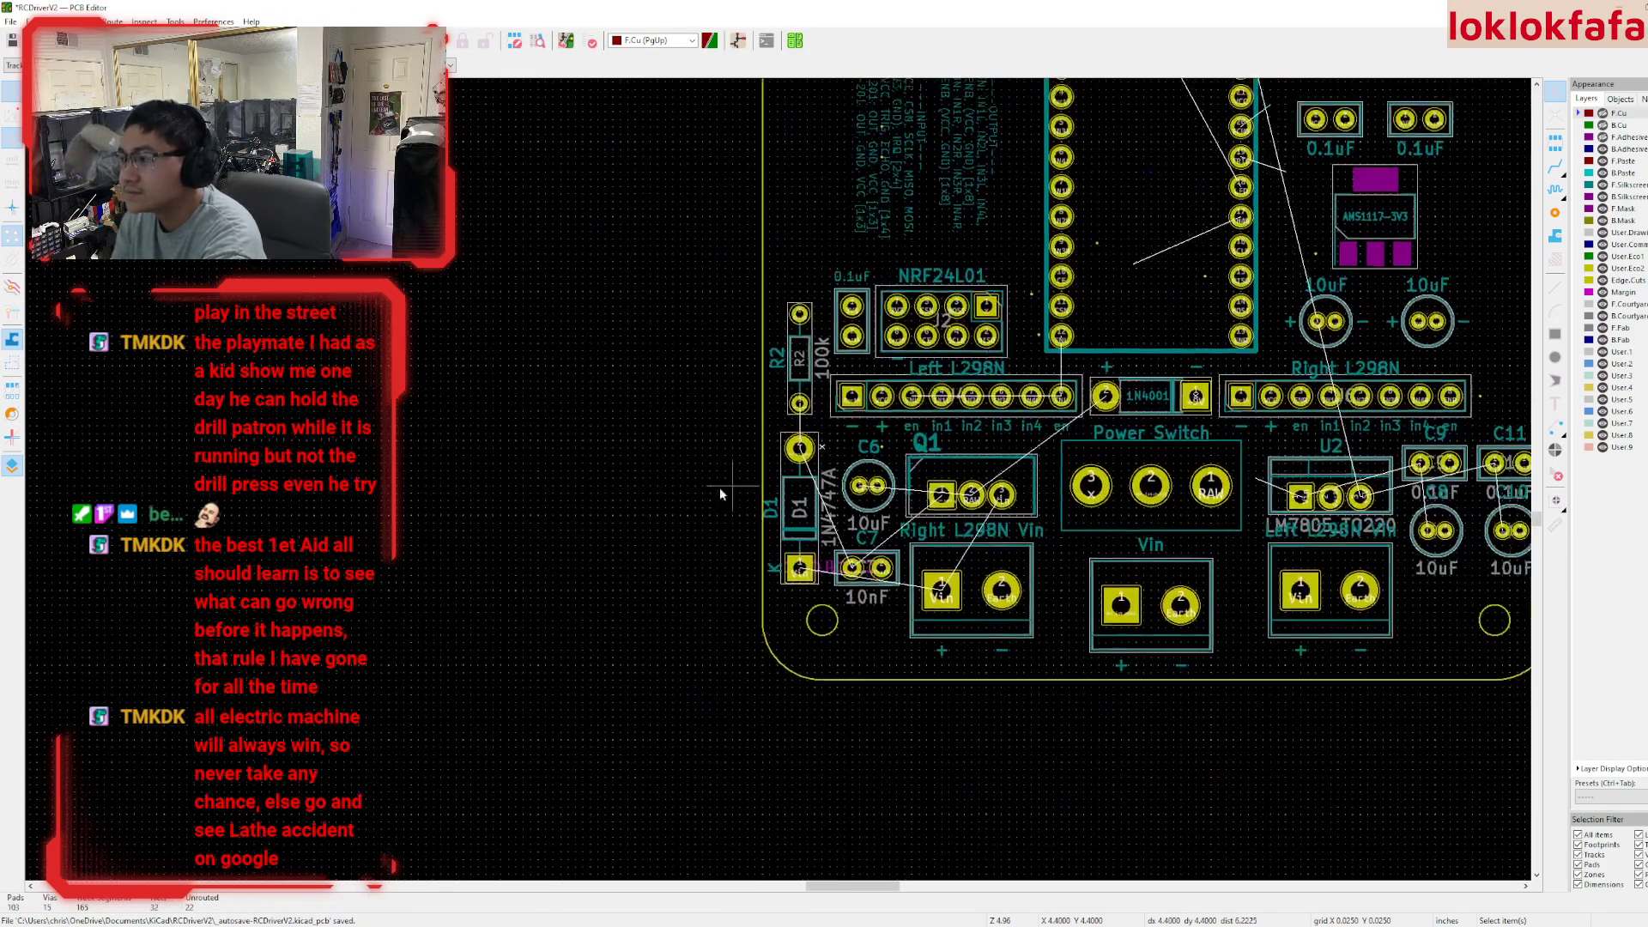
scroll(1059, 446, down, 2)
scroll(1265, 331, up, 2)
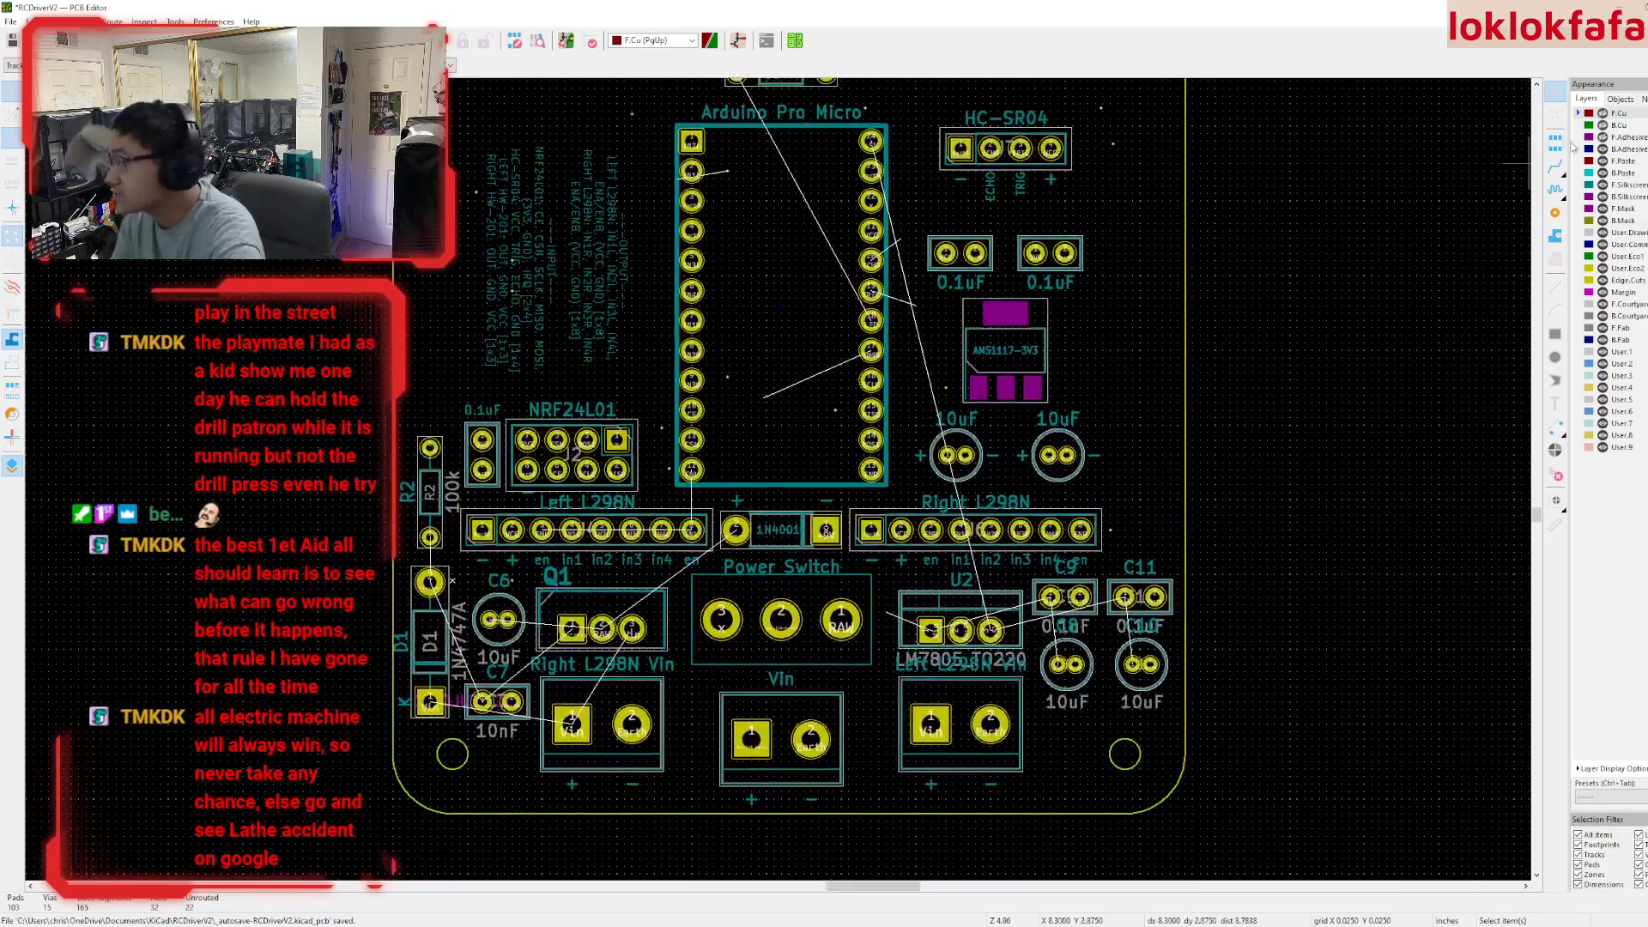
- Show the back and front copper layers to examine the existing tracks around the power parts, and hide both again
click(1603, 124)
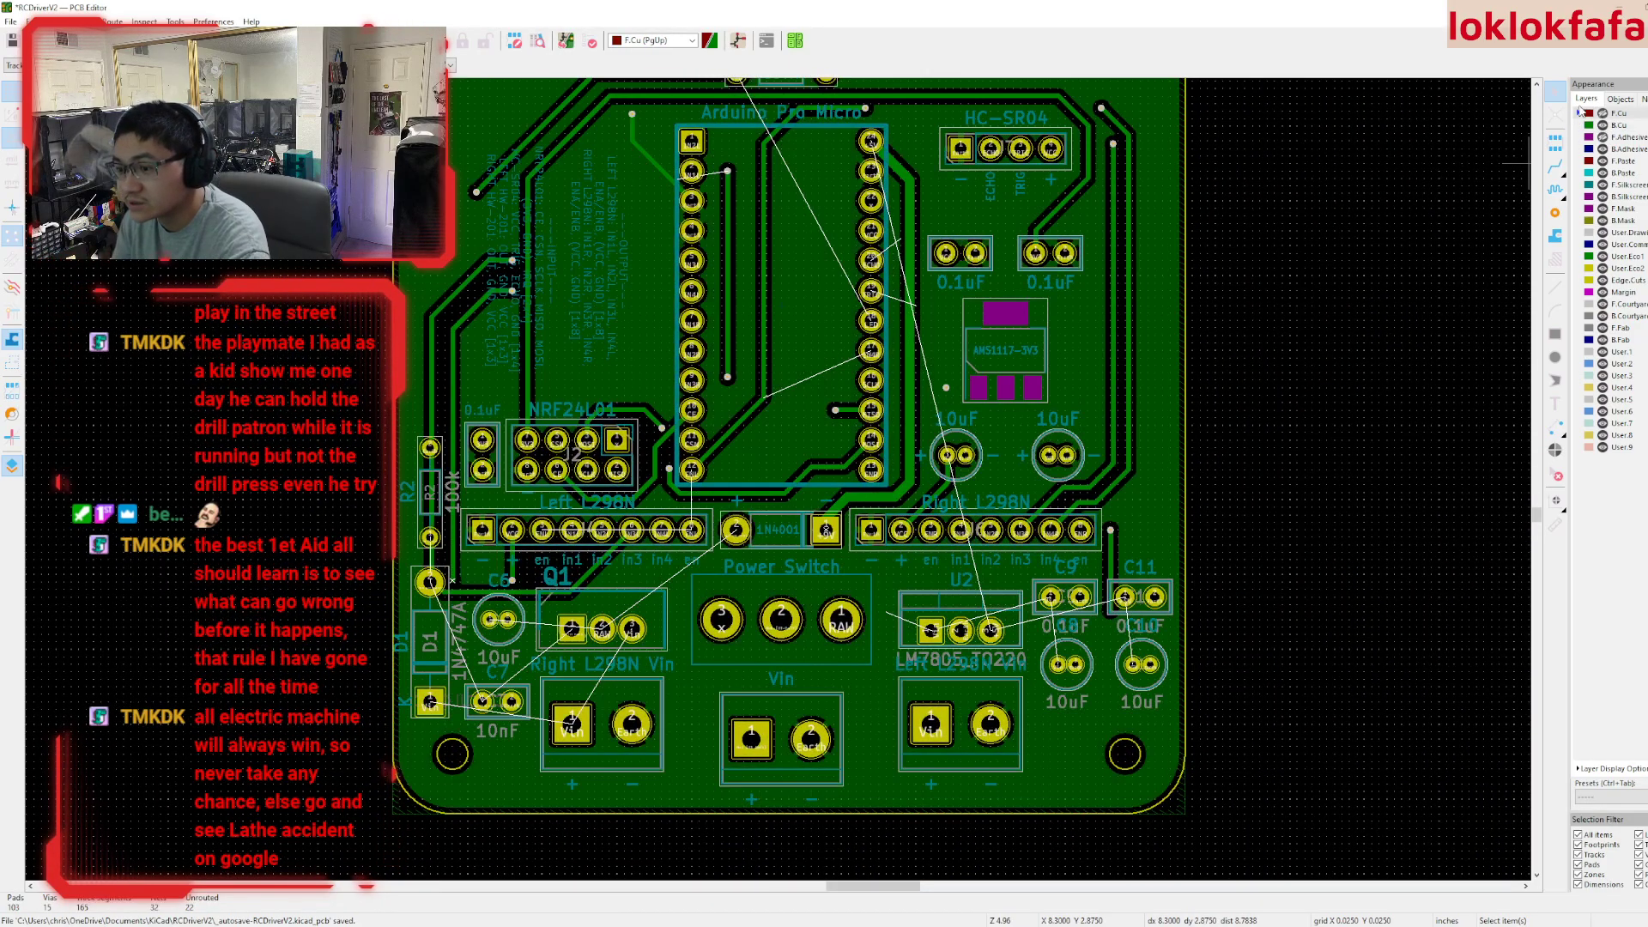
click(1603, 113)
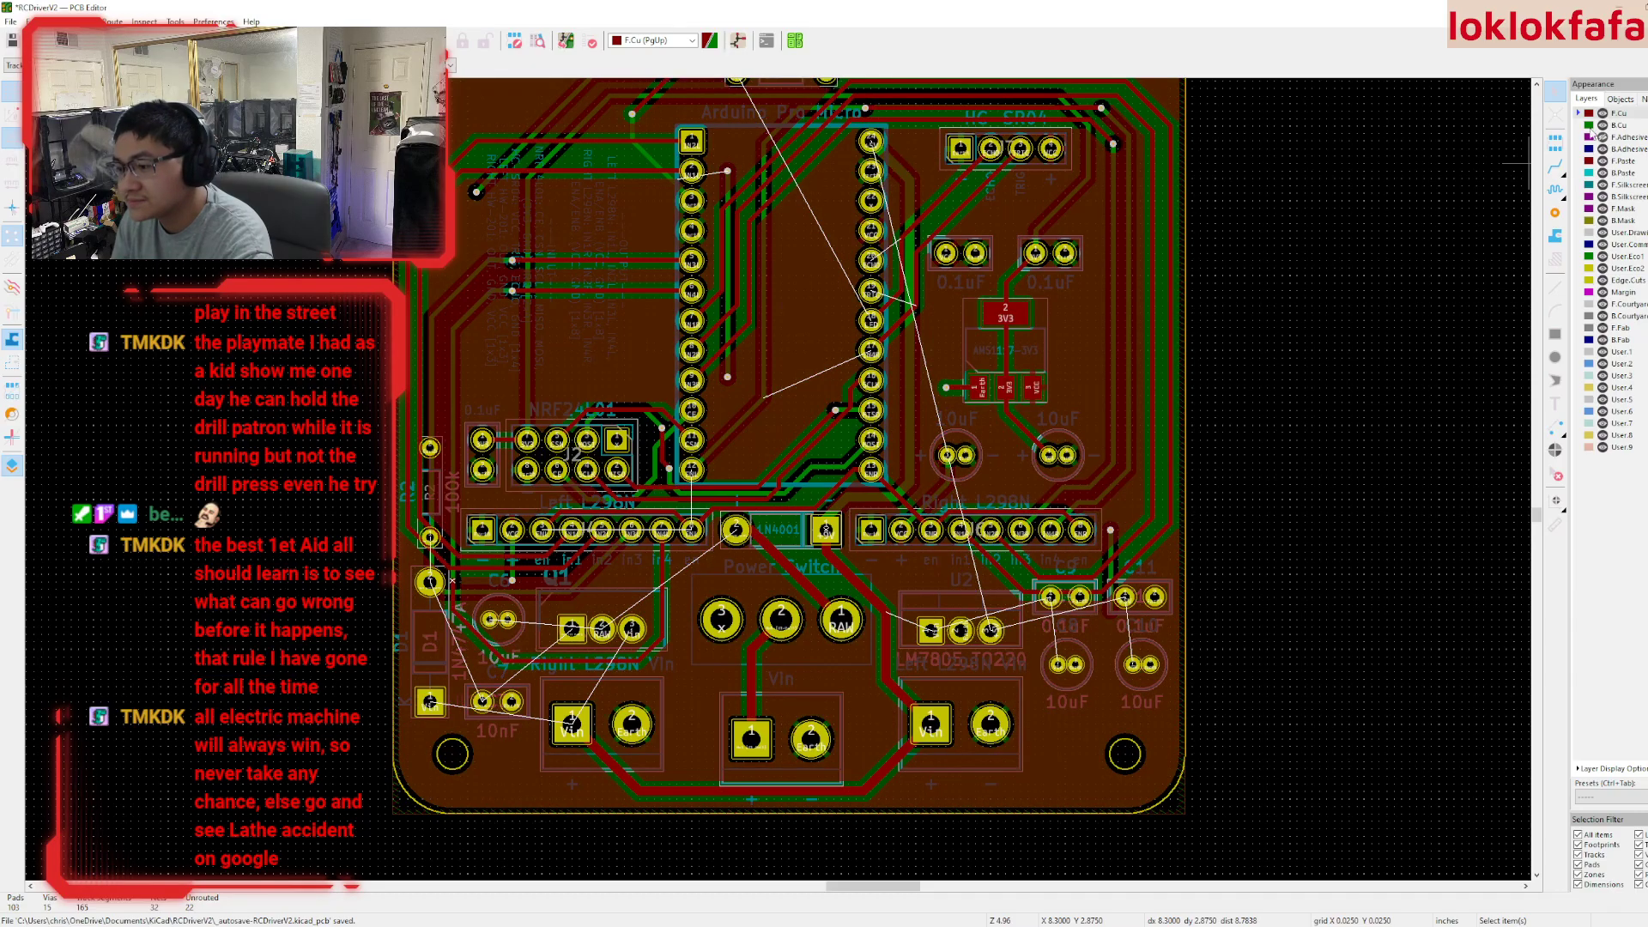
scroll(710, 639, up, 3)
scroll(785, 476, down, 4)
scroll(597, 515, up, 3)
middle_drag(597, 515, 502, 560)
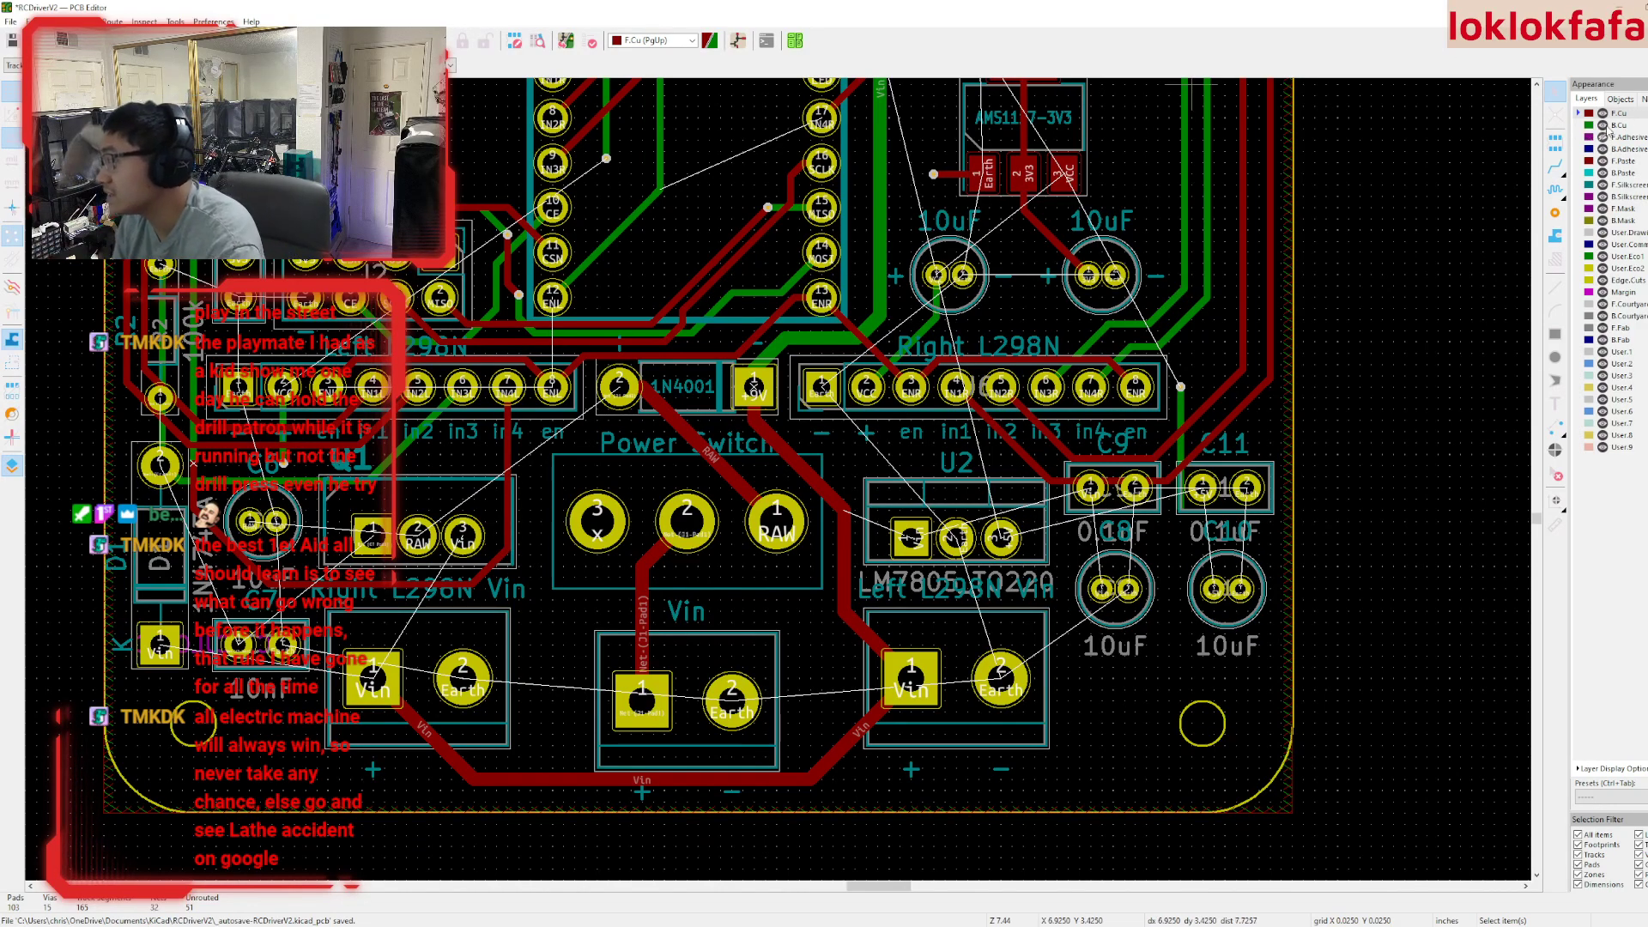
click(1603, 125)
click(1603, 113)
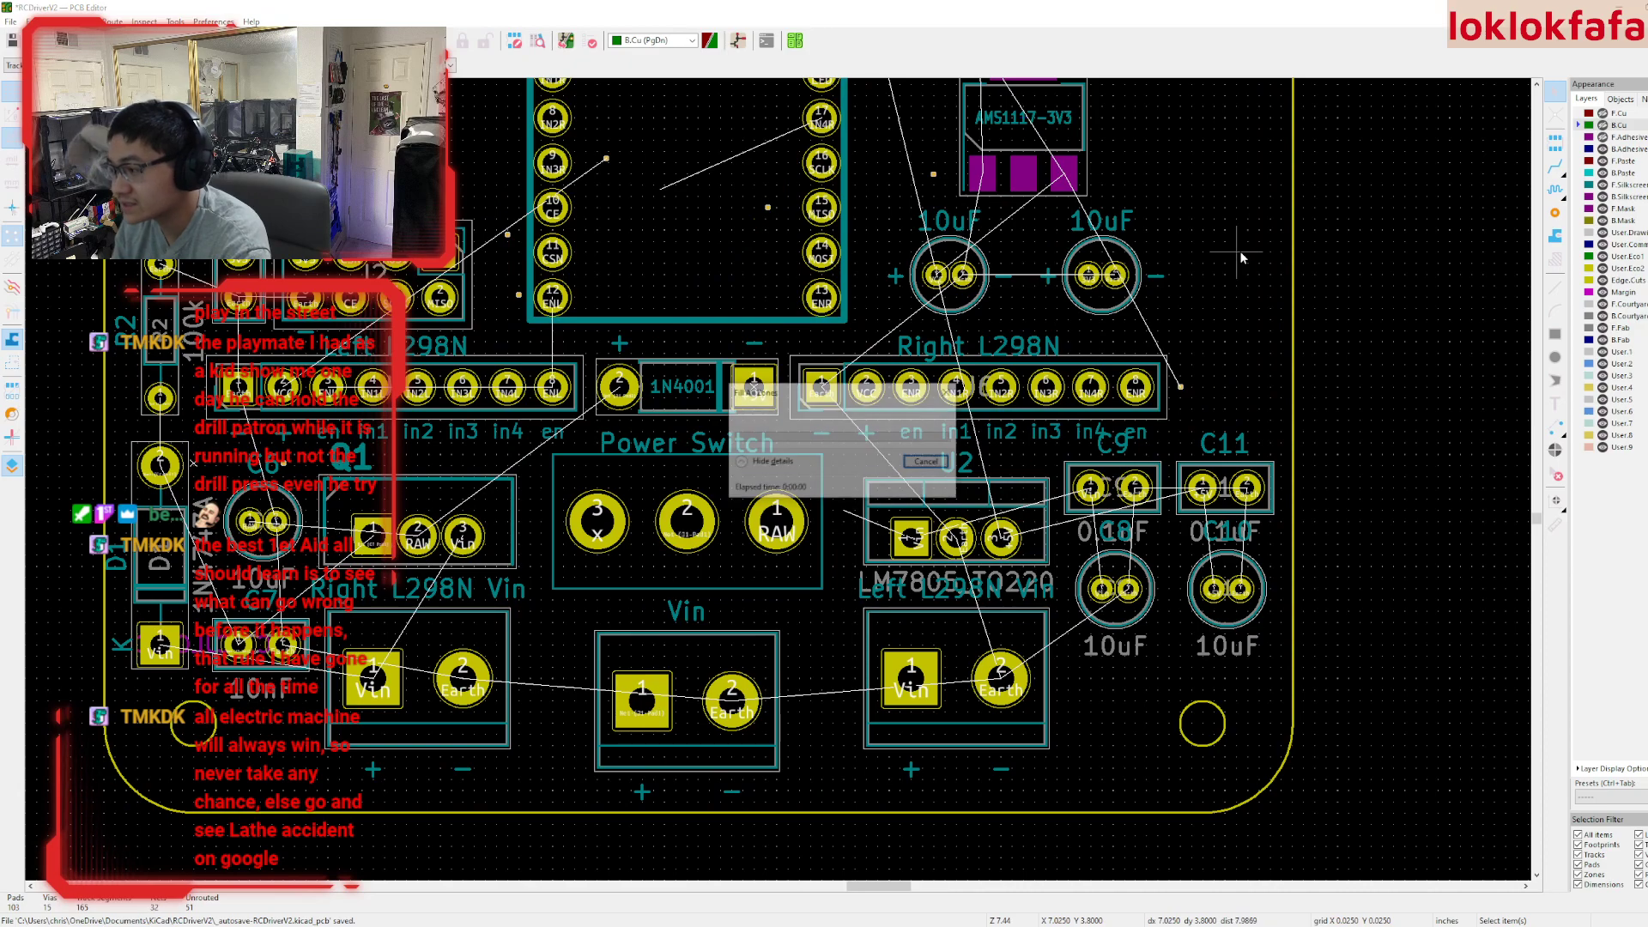
- Move U2's silkscreen reference off the overlapping fabrication text and make it invisible
scroll(1079, 341, down, 1)
scroll(757, 497, up, 2)
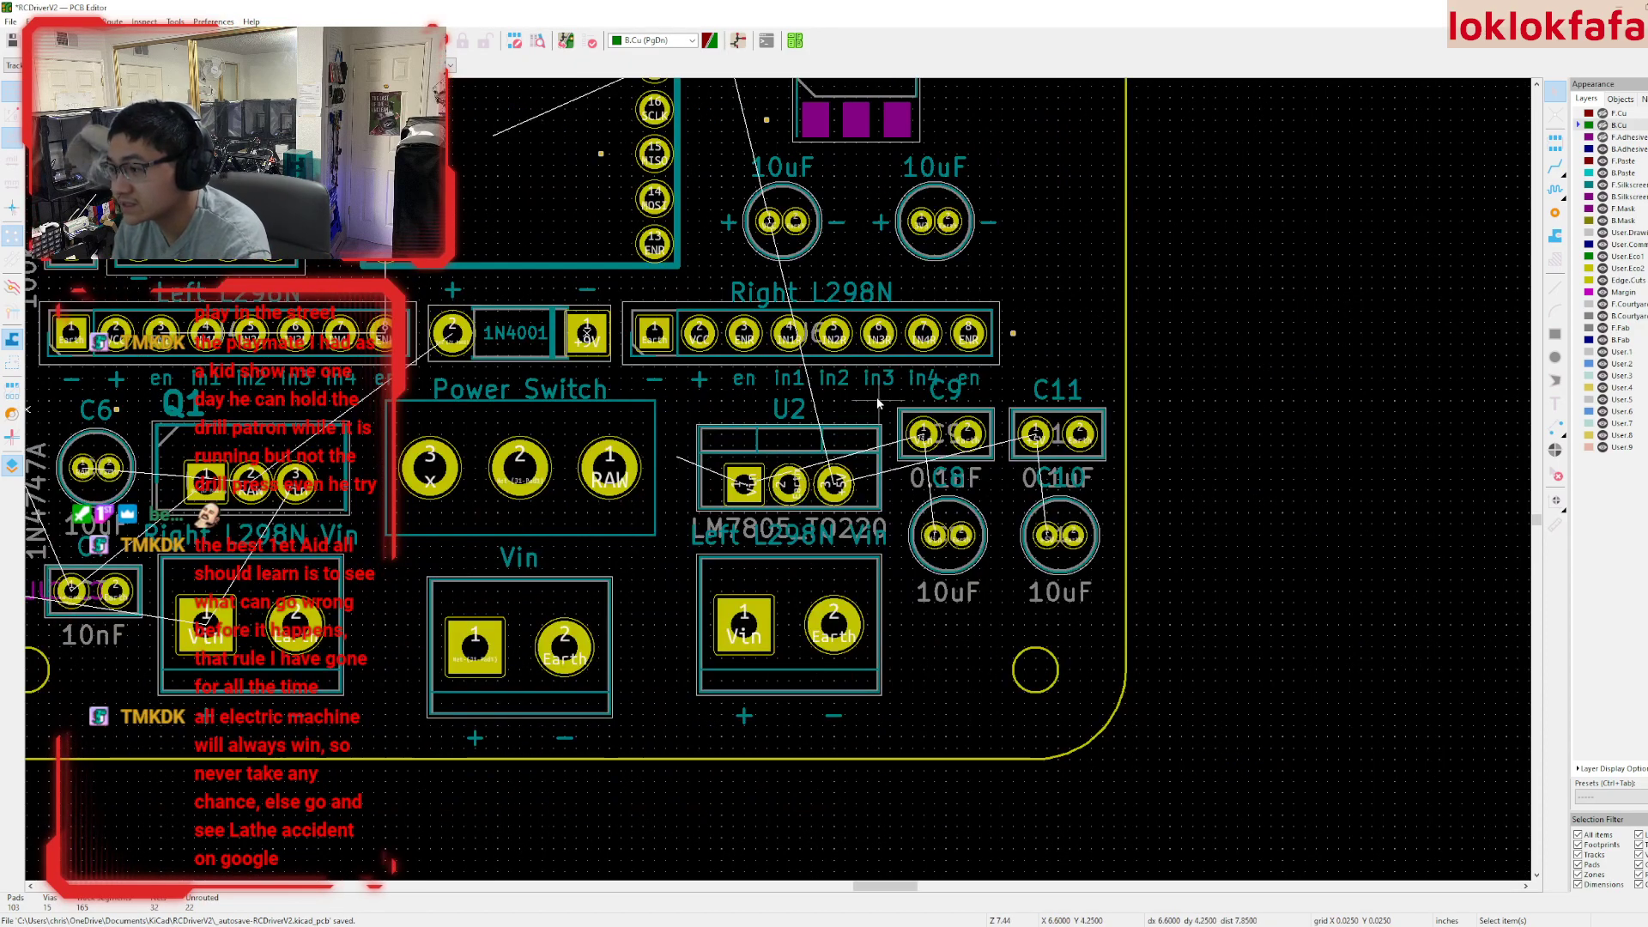
click(671, 492)
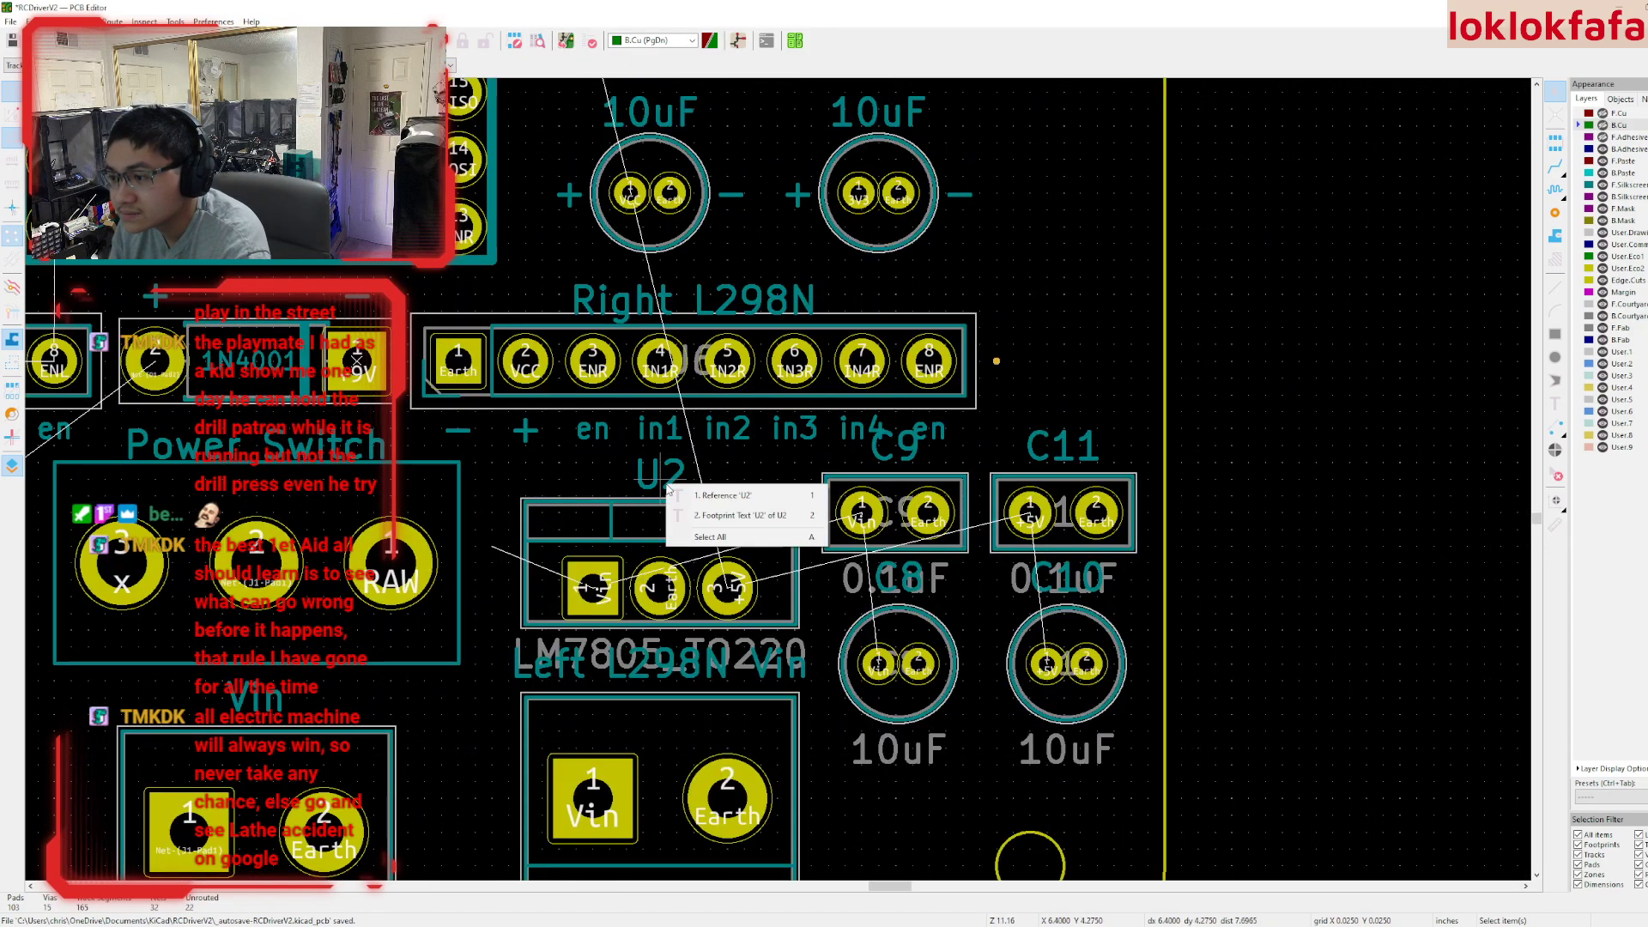
click(659, 504)
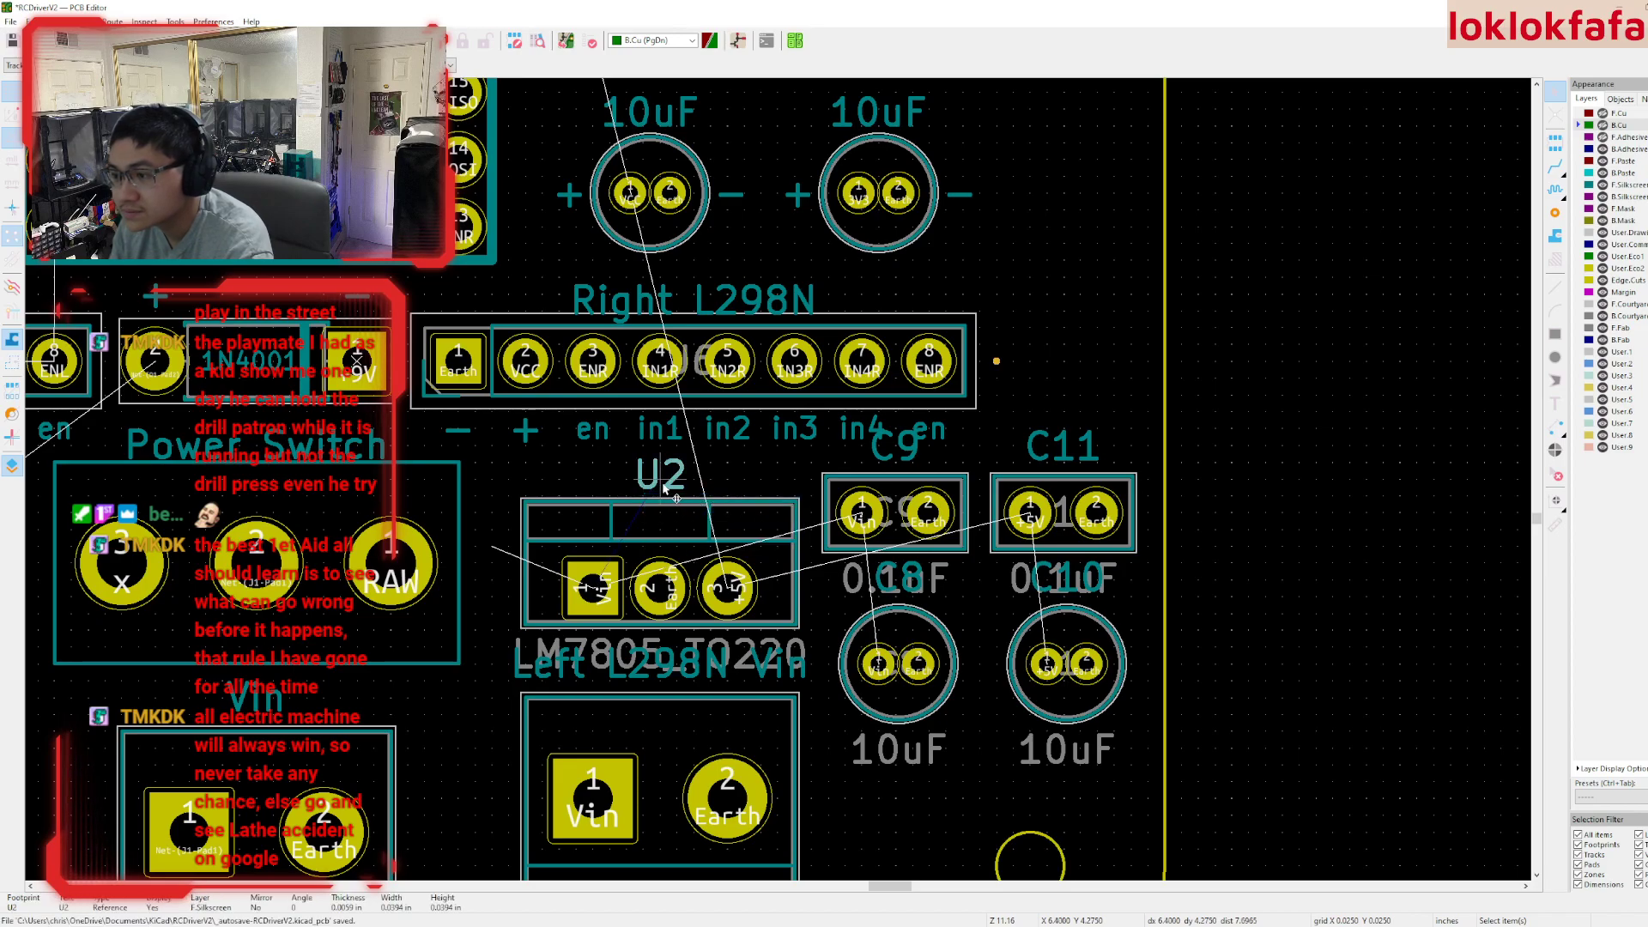
click(672, 483)
click(680, 494)
drag(668, 482, 597, 479)
right_click(597, 479)
click(640, 588)
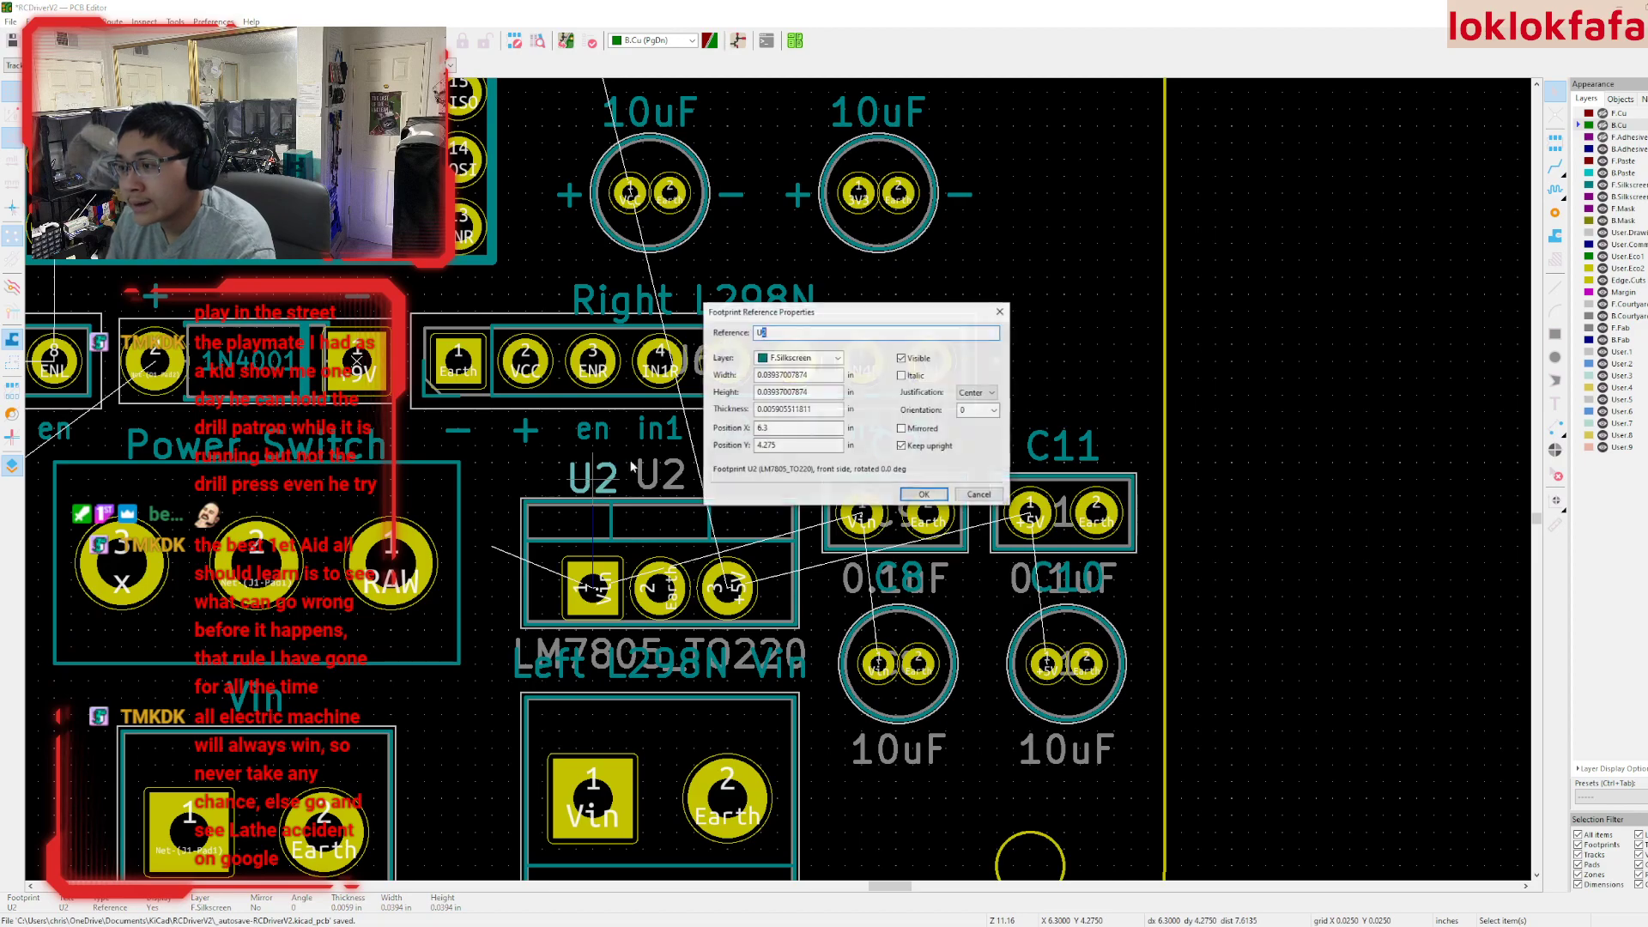
click(923, 494)
- Make U2's remaining fabrication-layer reference text invisible
double_click(669, 477)
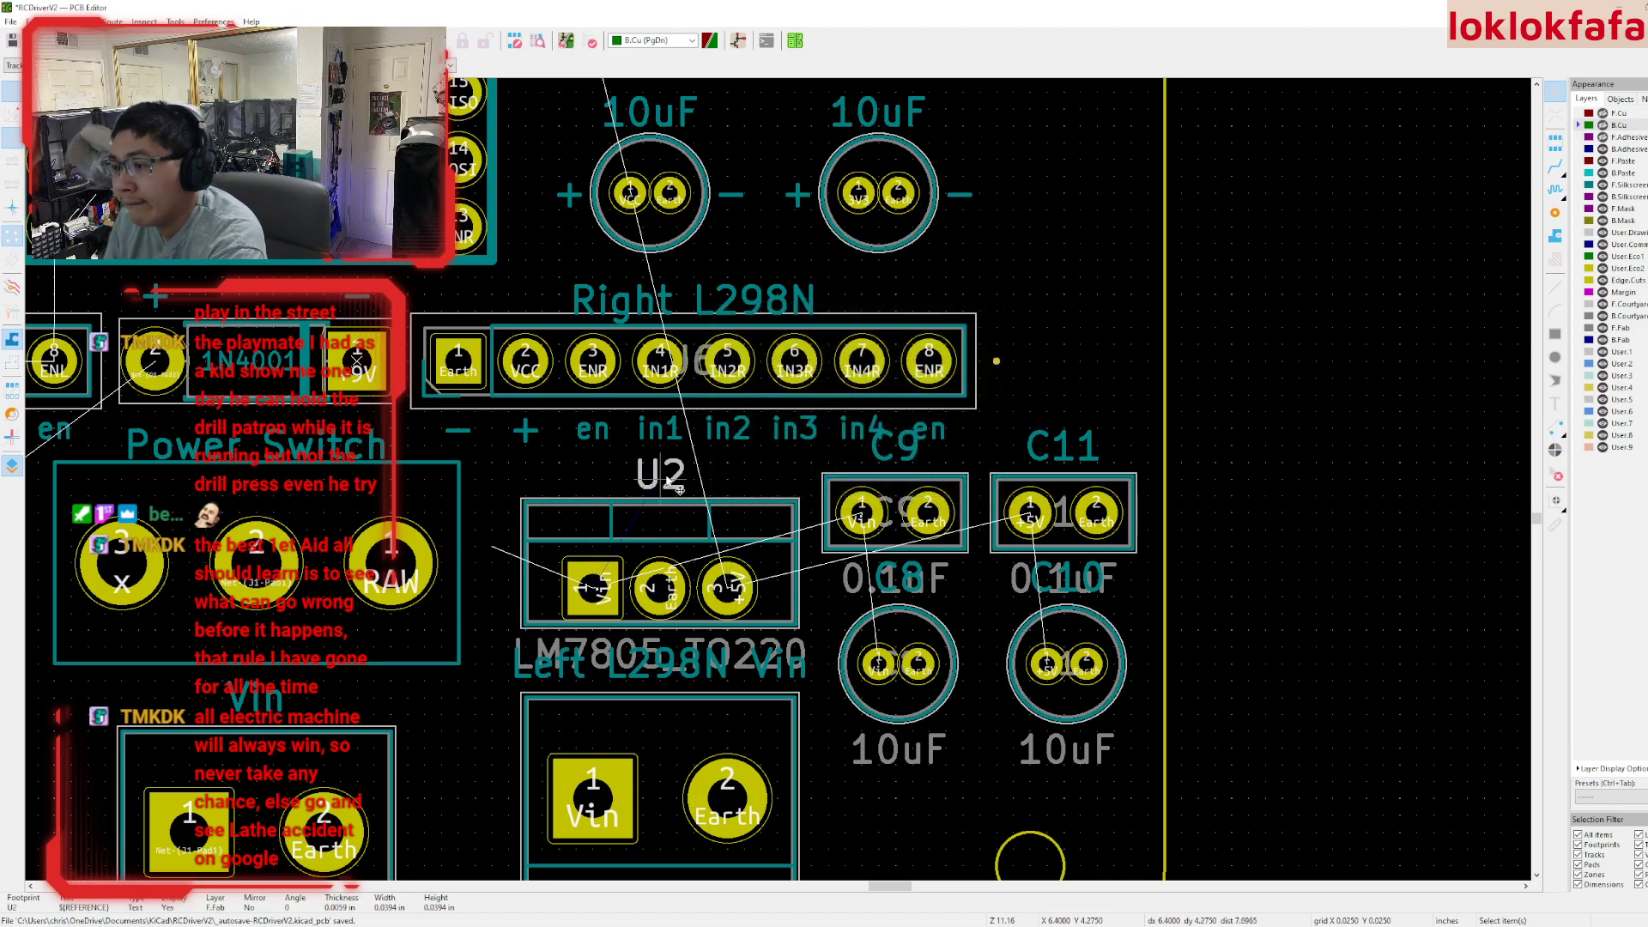
click(901, 358)
key(Return)
- Change U2's value text to LM7805 and assign it to the F.Silkscreen layer
click(754, 644)
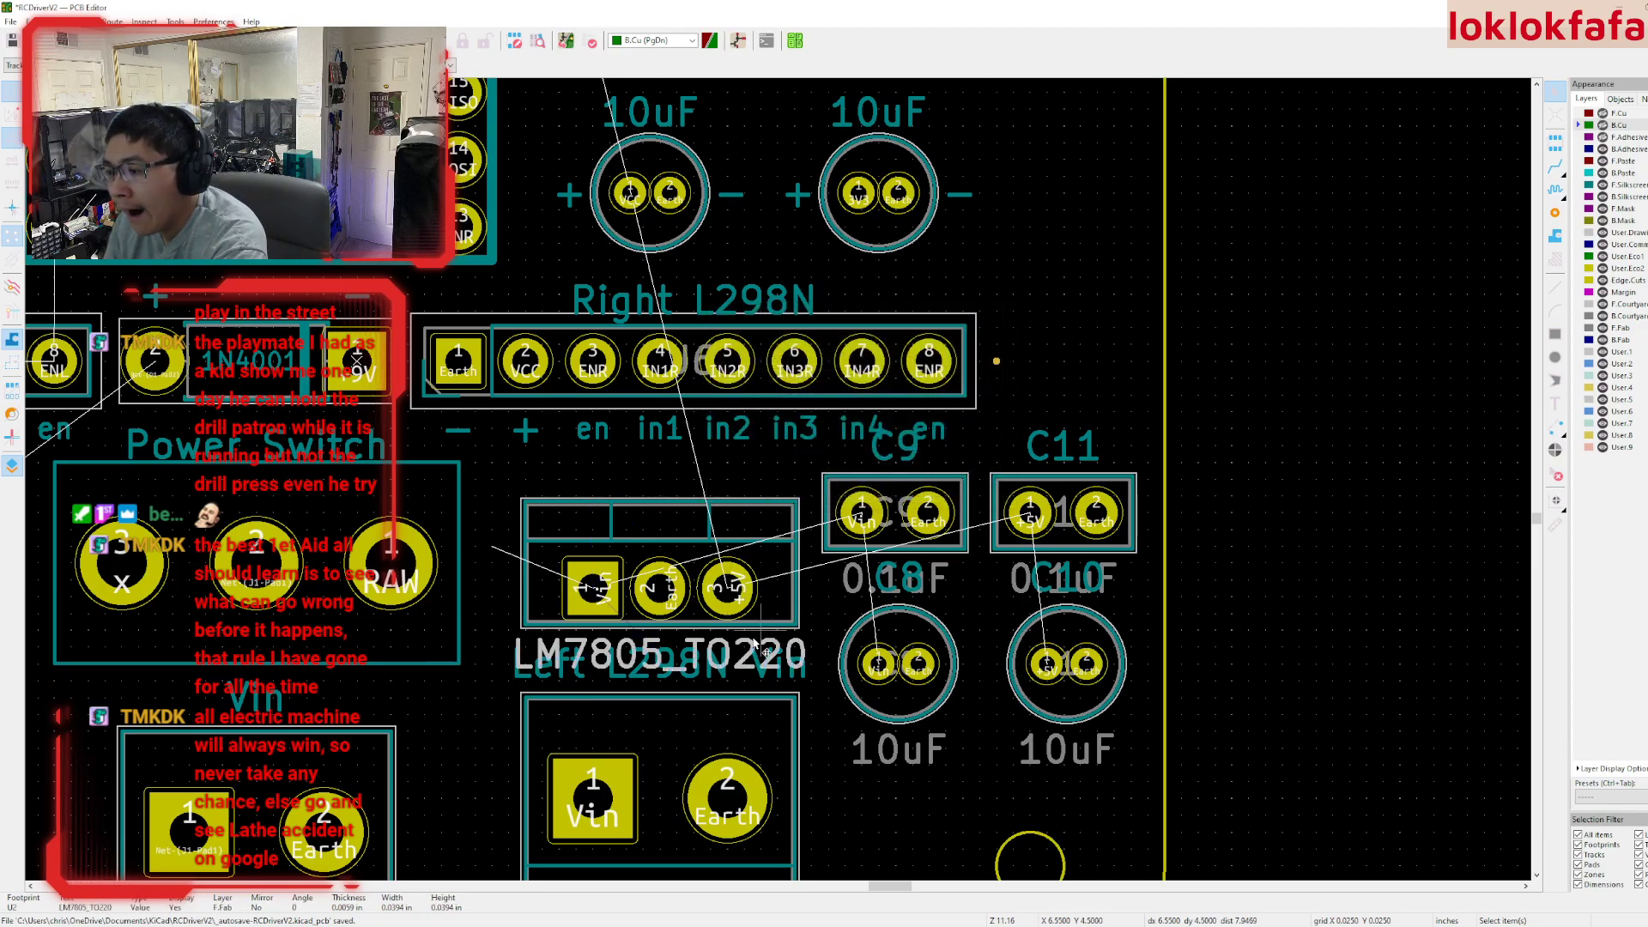
double_click(760, 652)
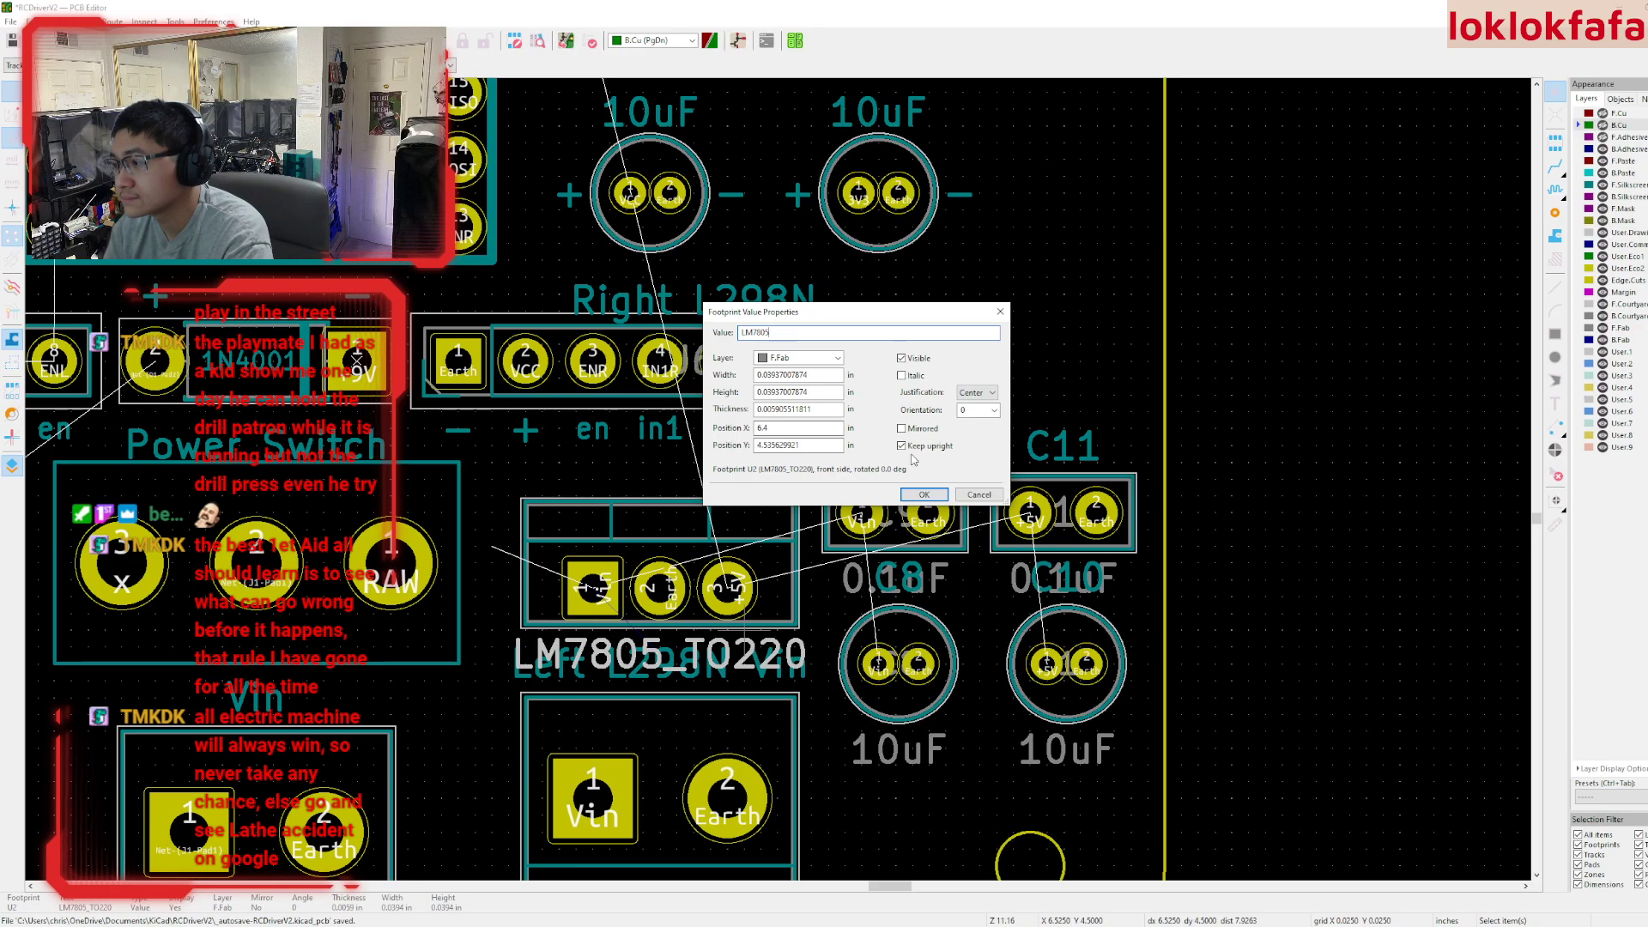
click(789, 357)
click(791, 440)
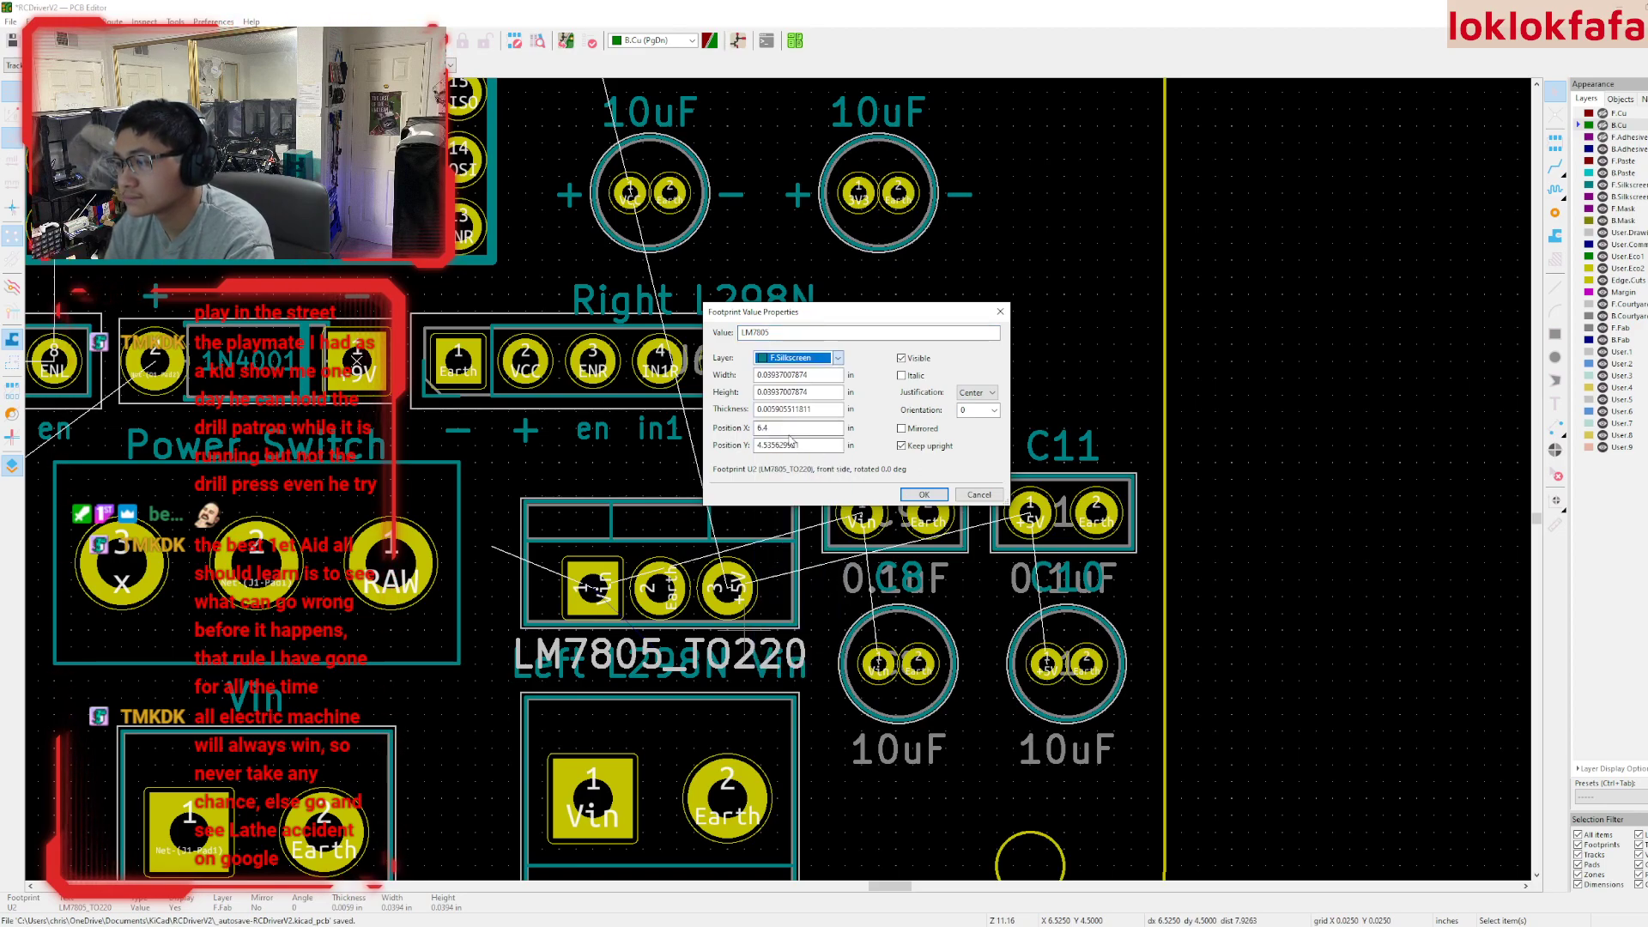
click(923, 494)
- Move the LM7805 label from below U2 to centred just above its outline
drag(678, 661, 678, 488)
click(678, 488)
scroll(781, 558, down, 2)
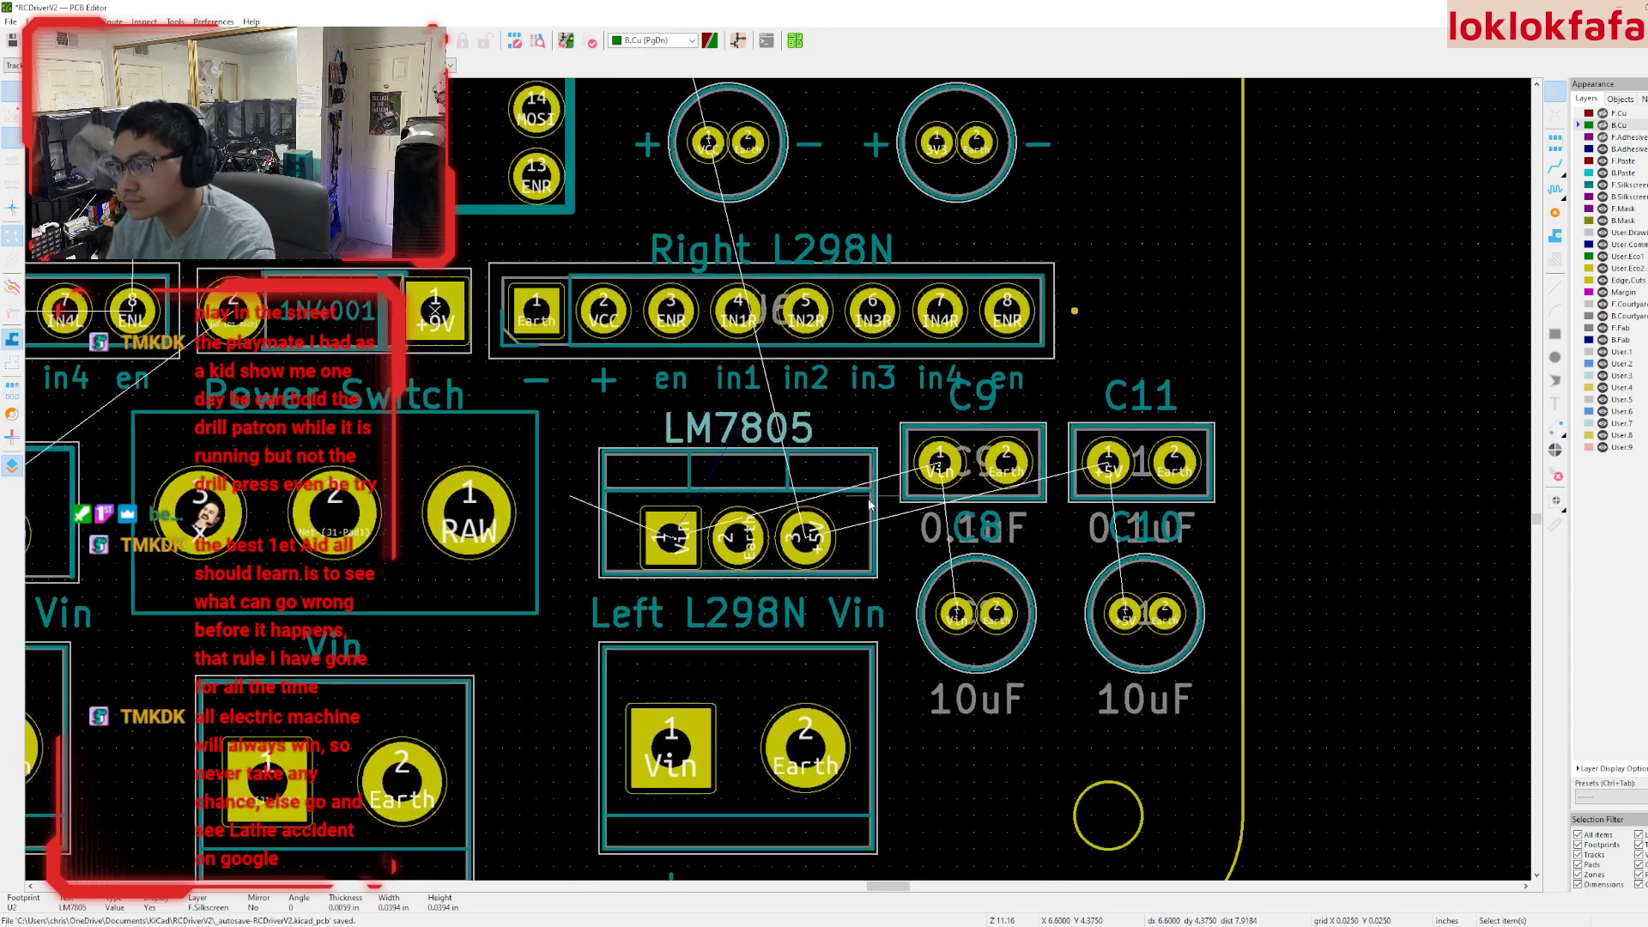
scroll(927, 515, down, 1)
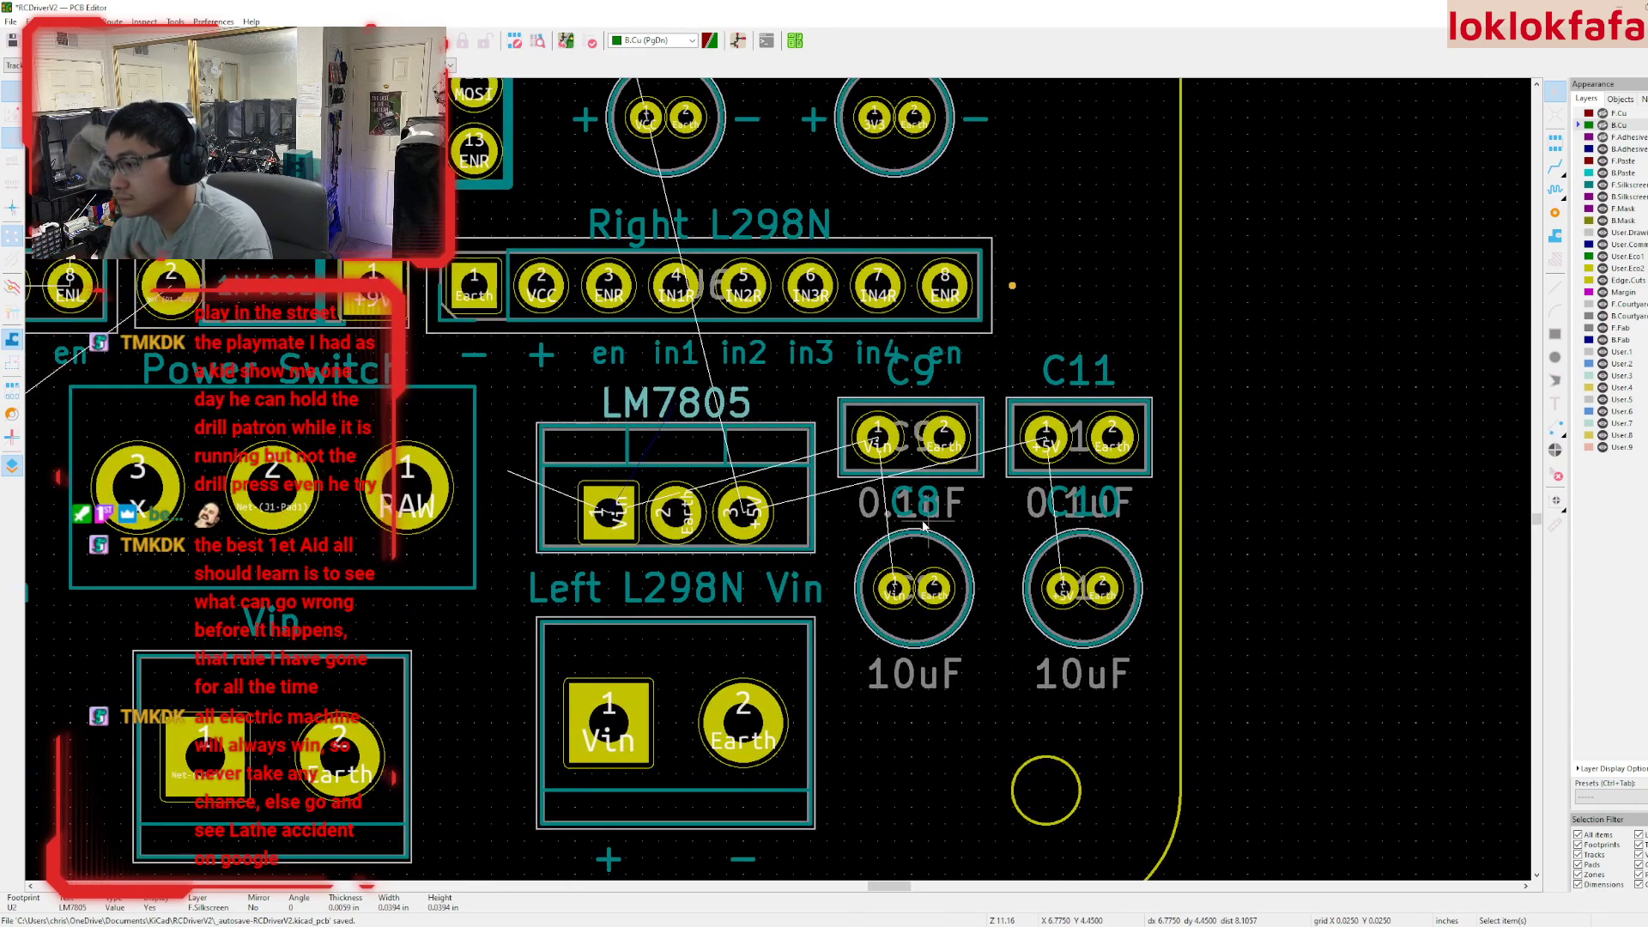
scroll(934, 522, down, 2)
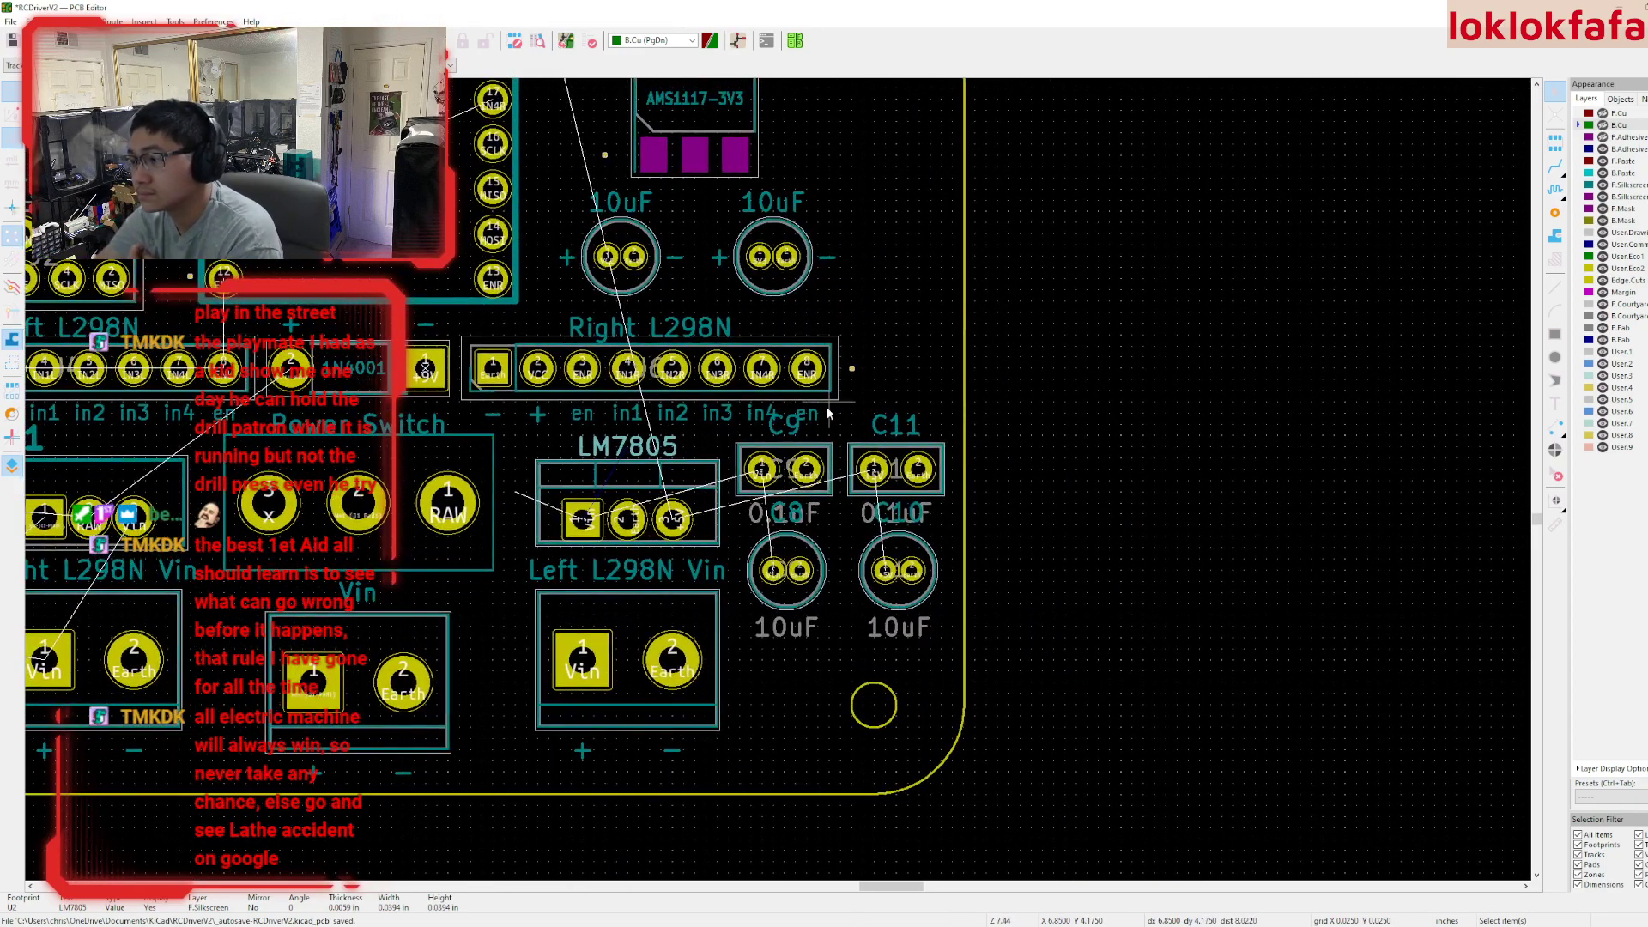
scroll(758, 461, up, 2)
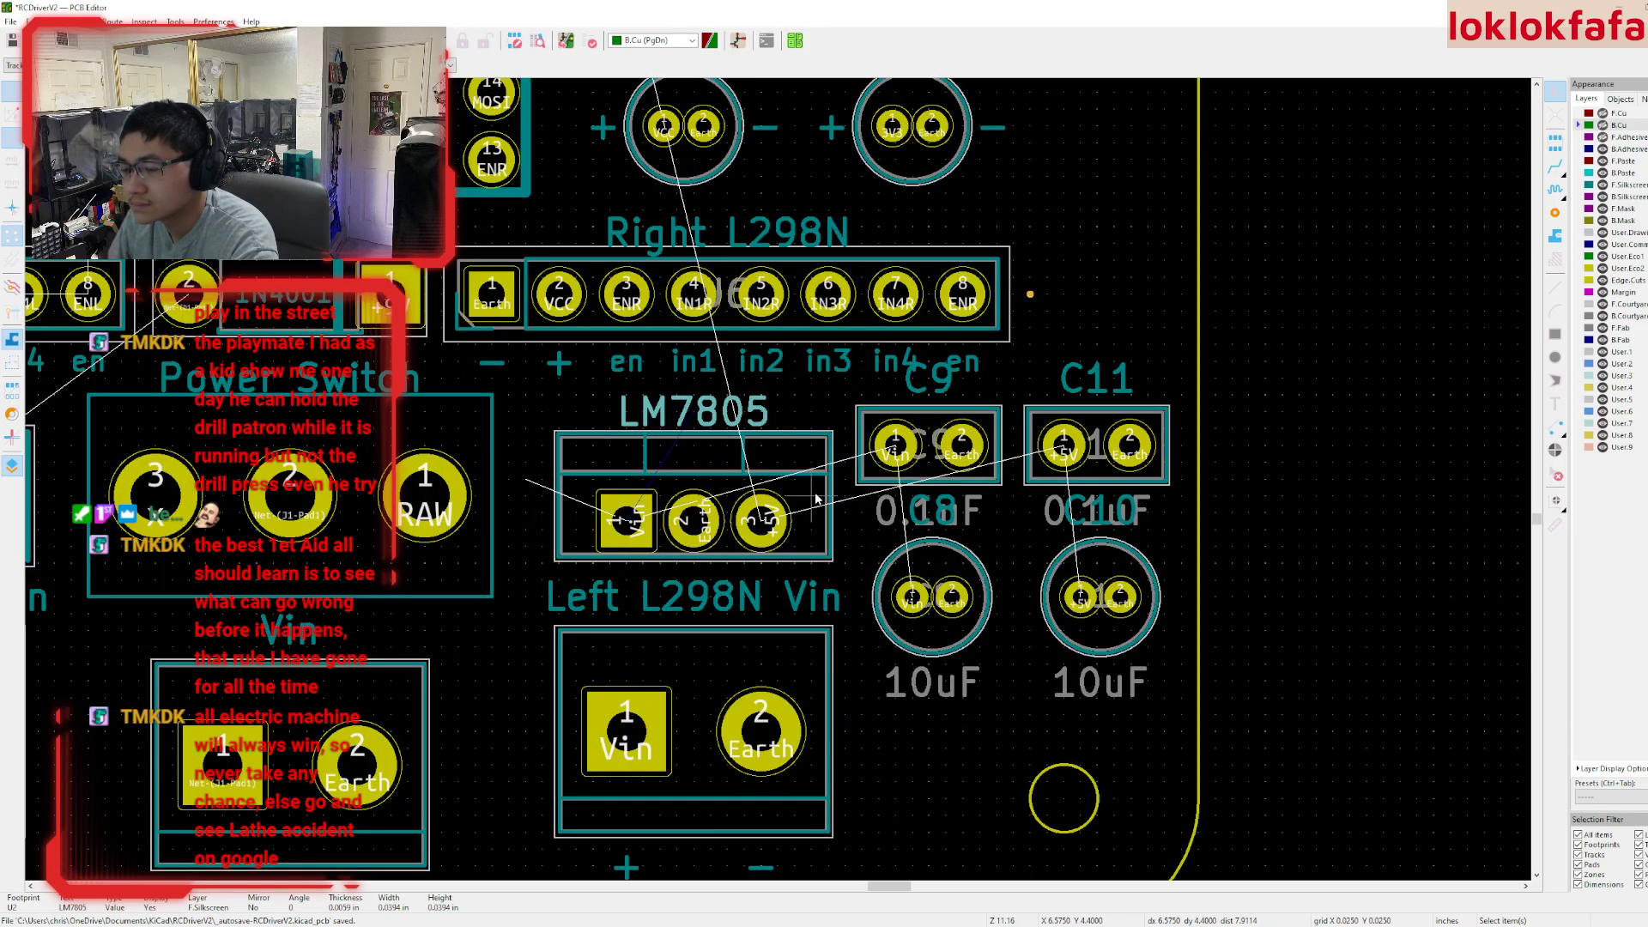
key(ctrl+c)
click(640, 558)
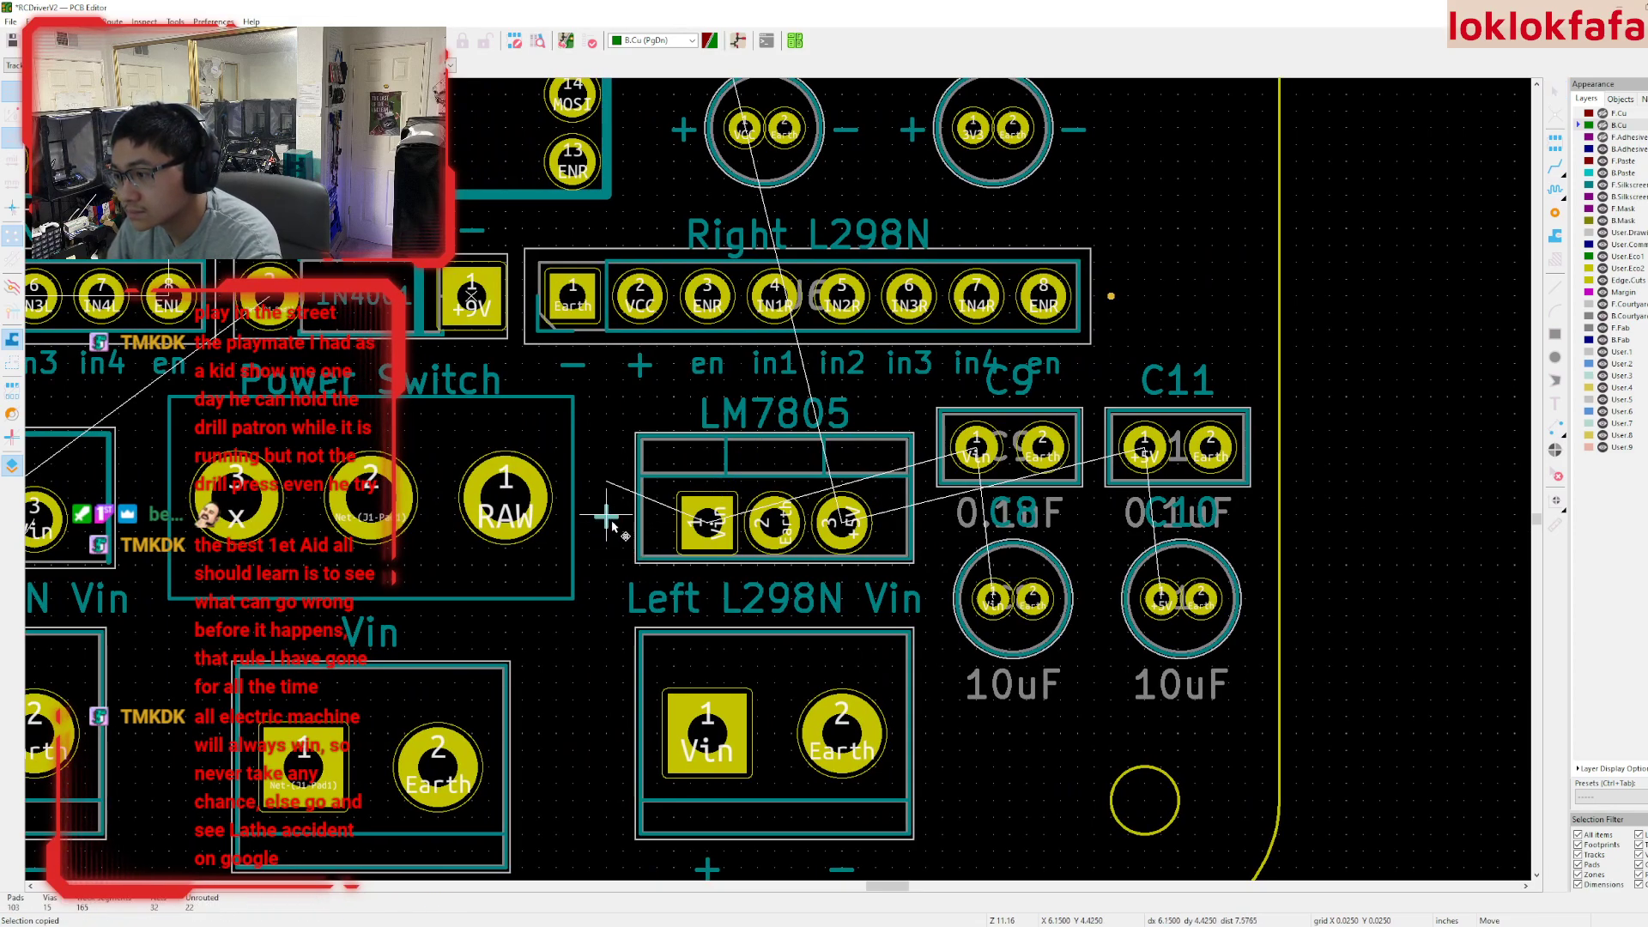
key(Escape)
- Make the F.Silkscreen references of capacitors C9 and C11 invisible
middle_drag(1326, 454, 1252, 456)
click(954, 398)
key(e)
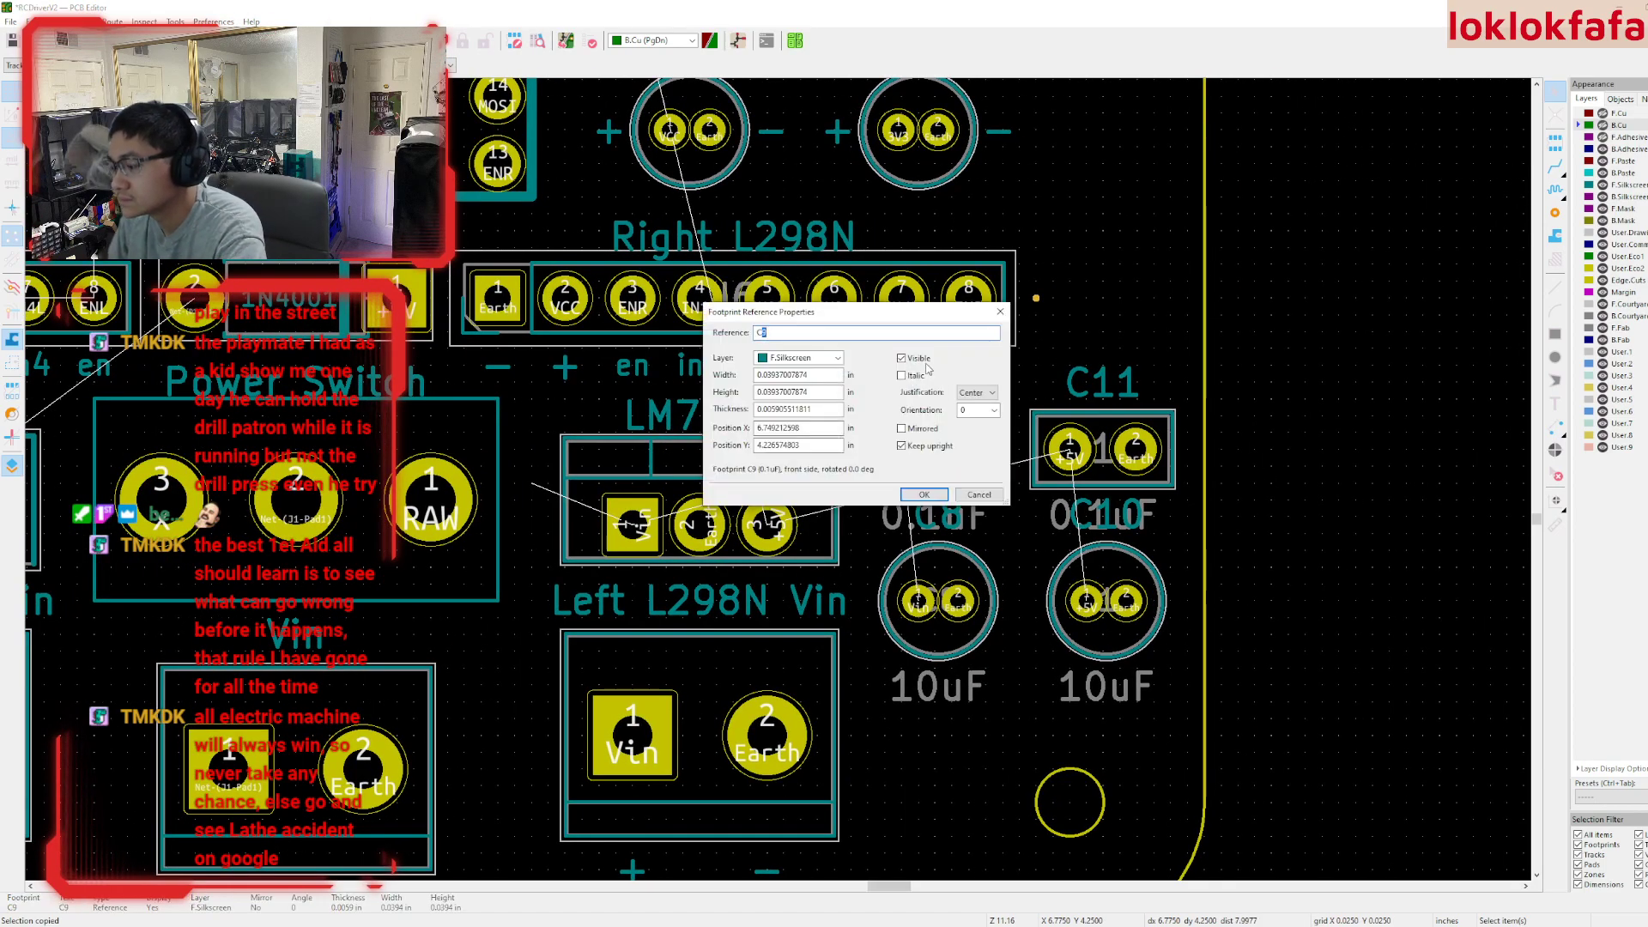
click(921, 364)
key(Return)
key(e)
click(766, 332)
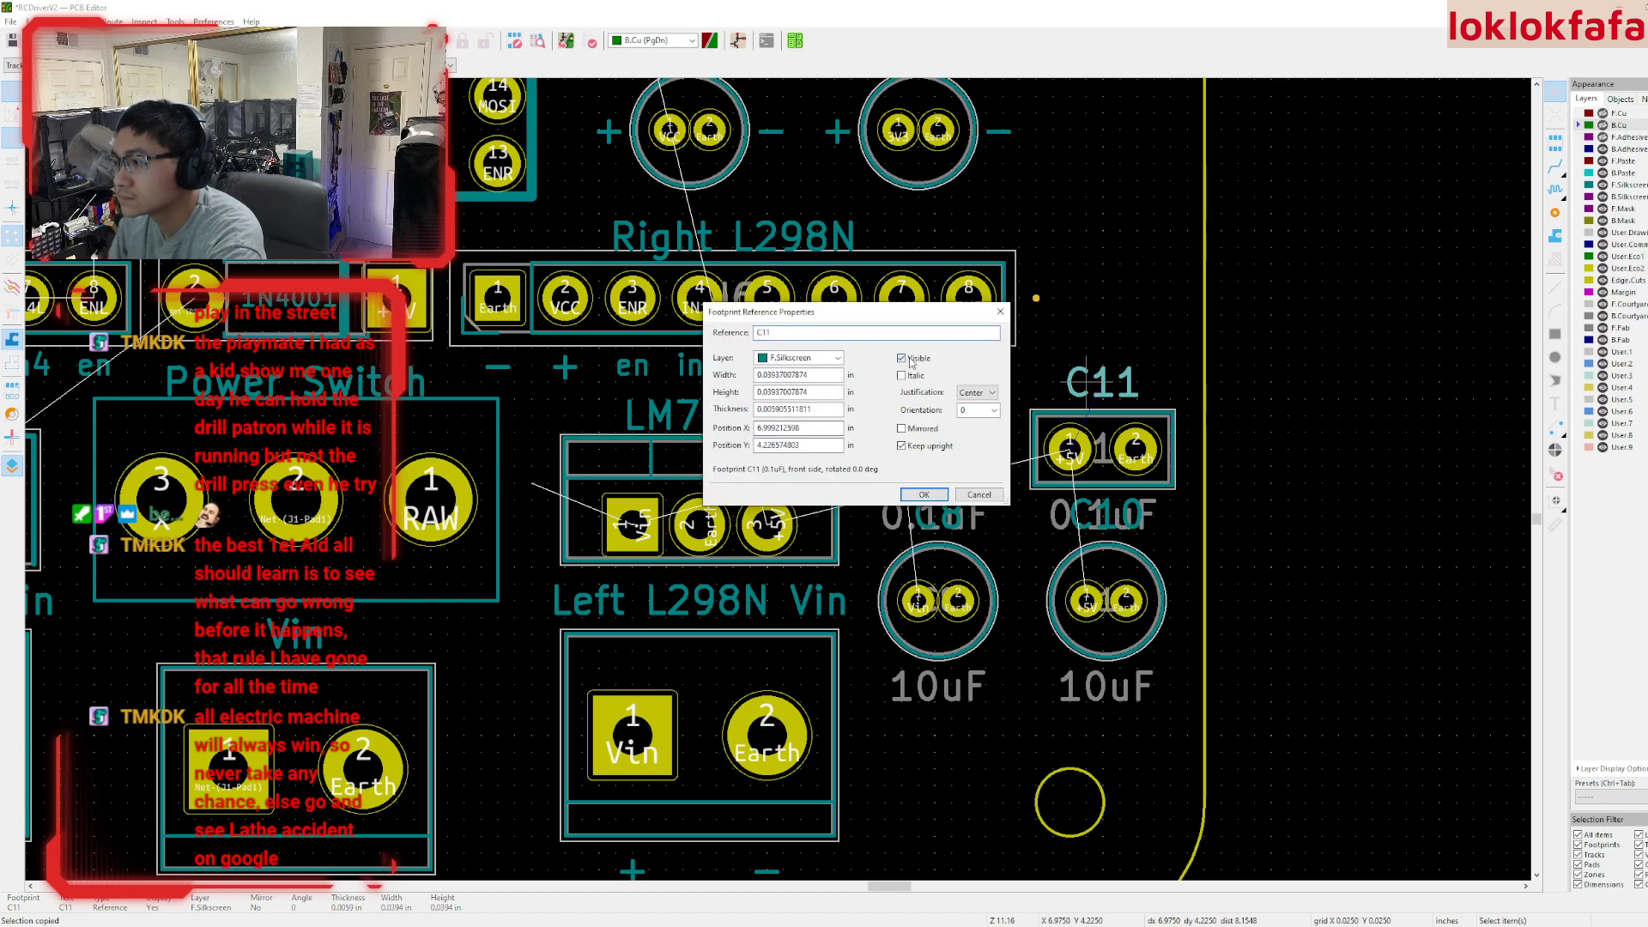
key(Return)
- Make the F.Silkscreen references of capacitors C8 and C10 invisible
key(e)
click(921, 364)
key(Return)
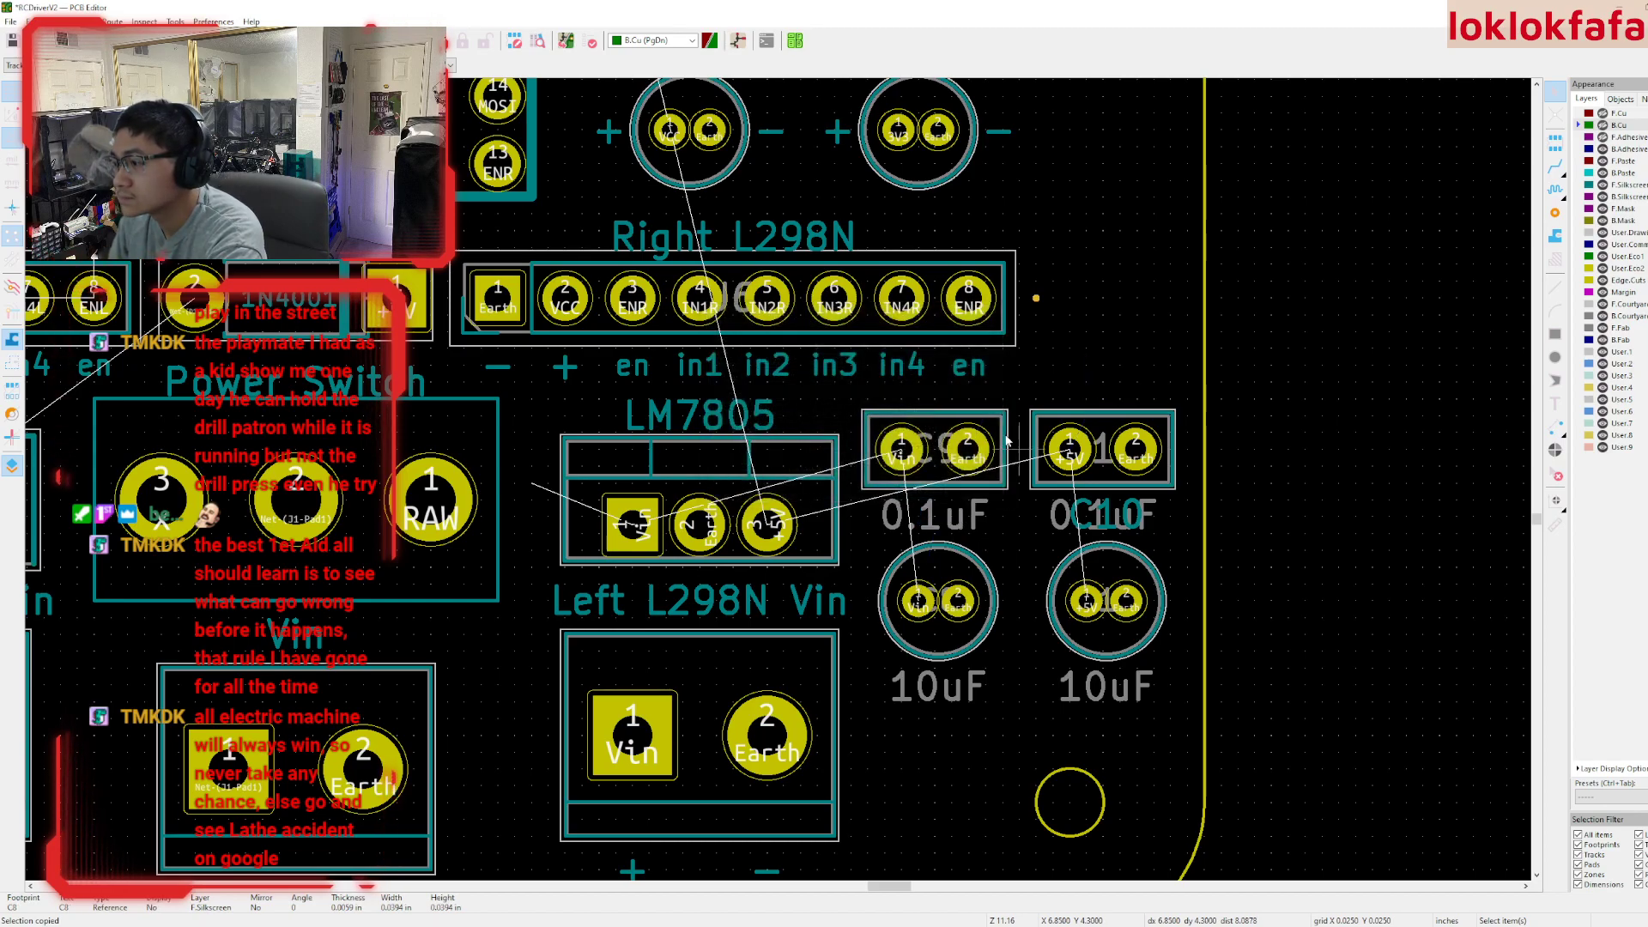
click(1094, 508)
key(e)
click(950, 464)
key(Return)
click(1077, 511)
key(e)
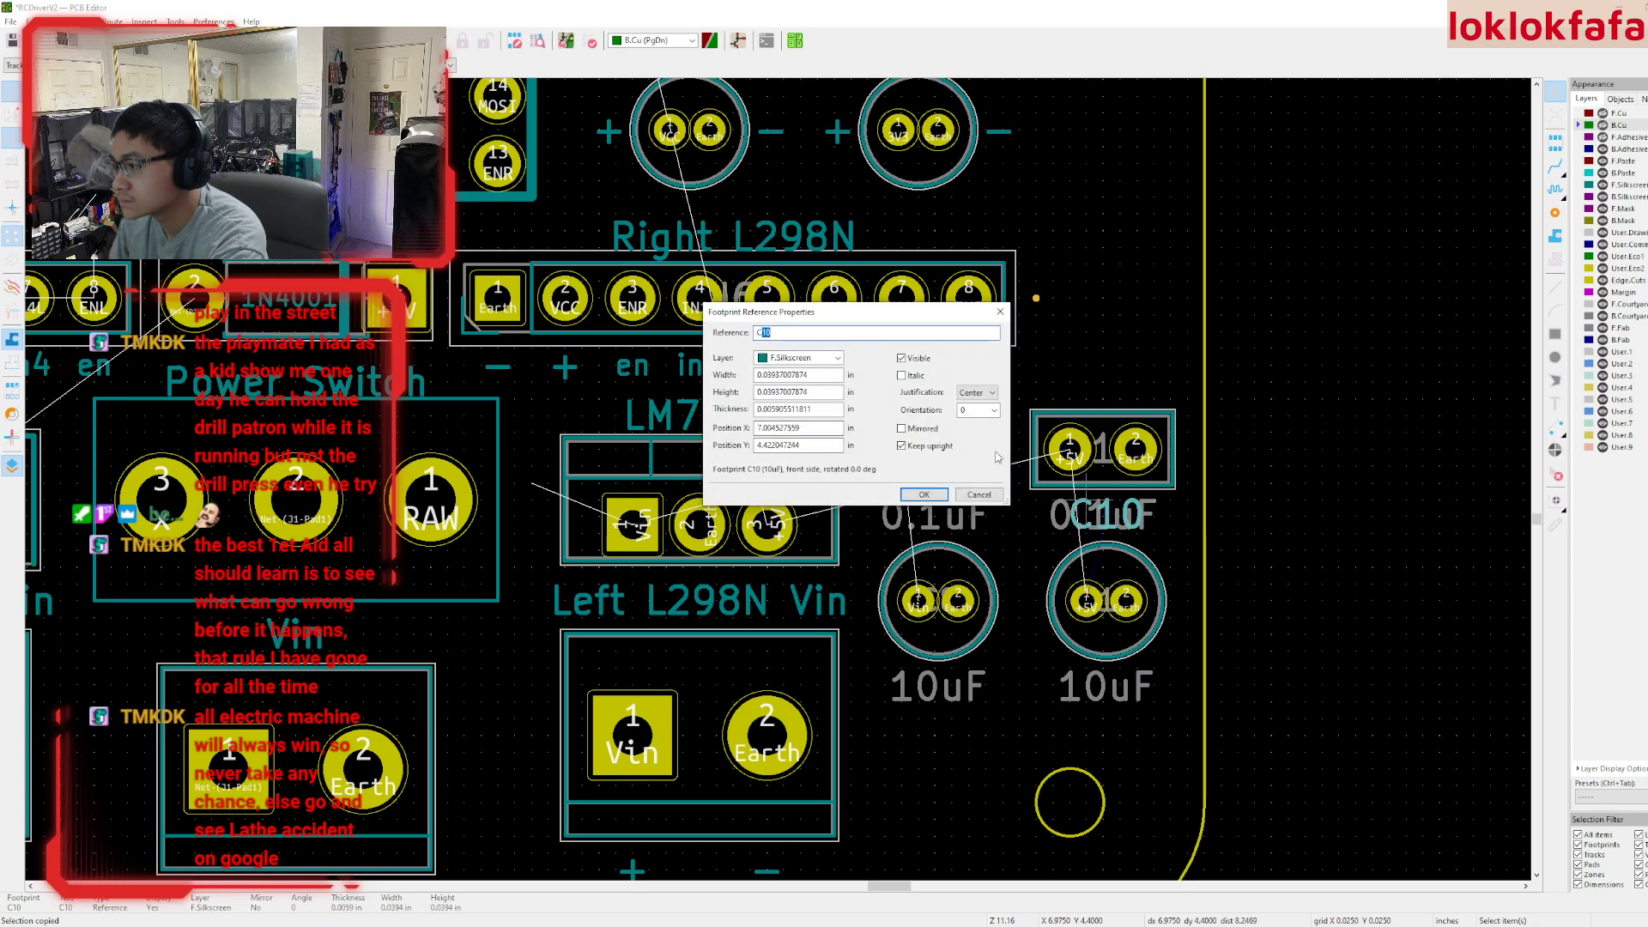
click(902, 359)
key(Return)
- Make the F.Fab reference texts inside the two 0.1uF capacitors C11 and C9 invisible
click(1103, 451)
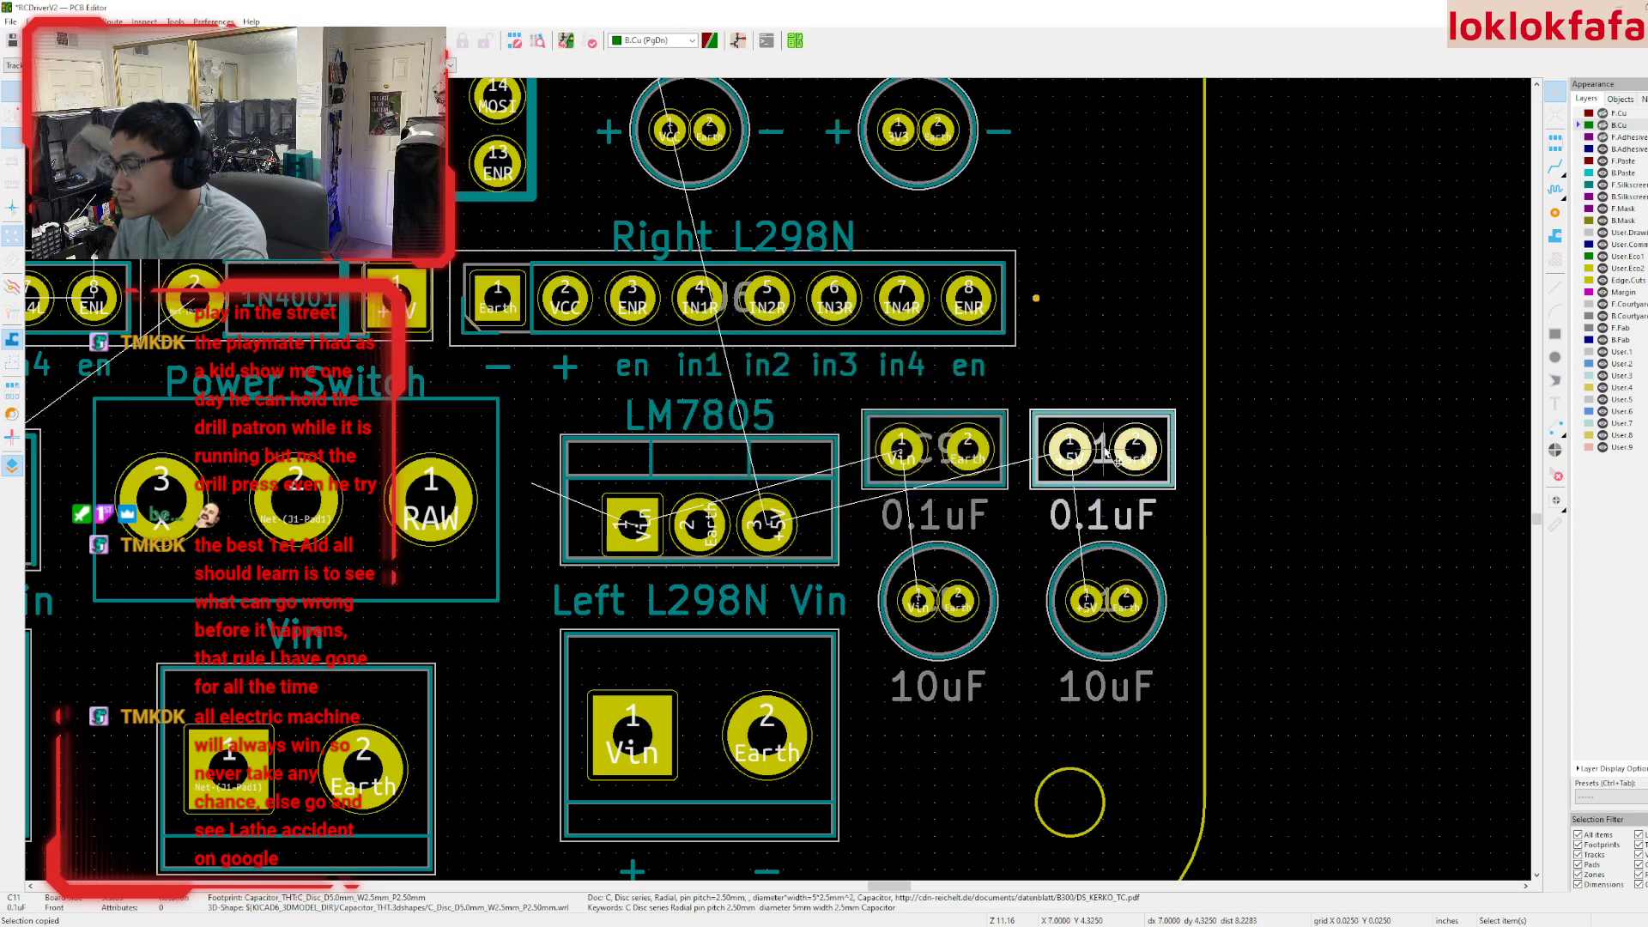
key(e)
click(912, 361)
key(Return)
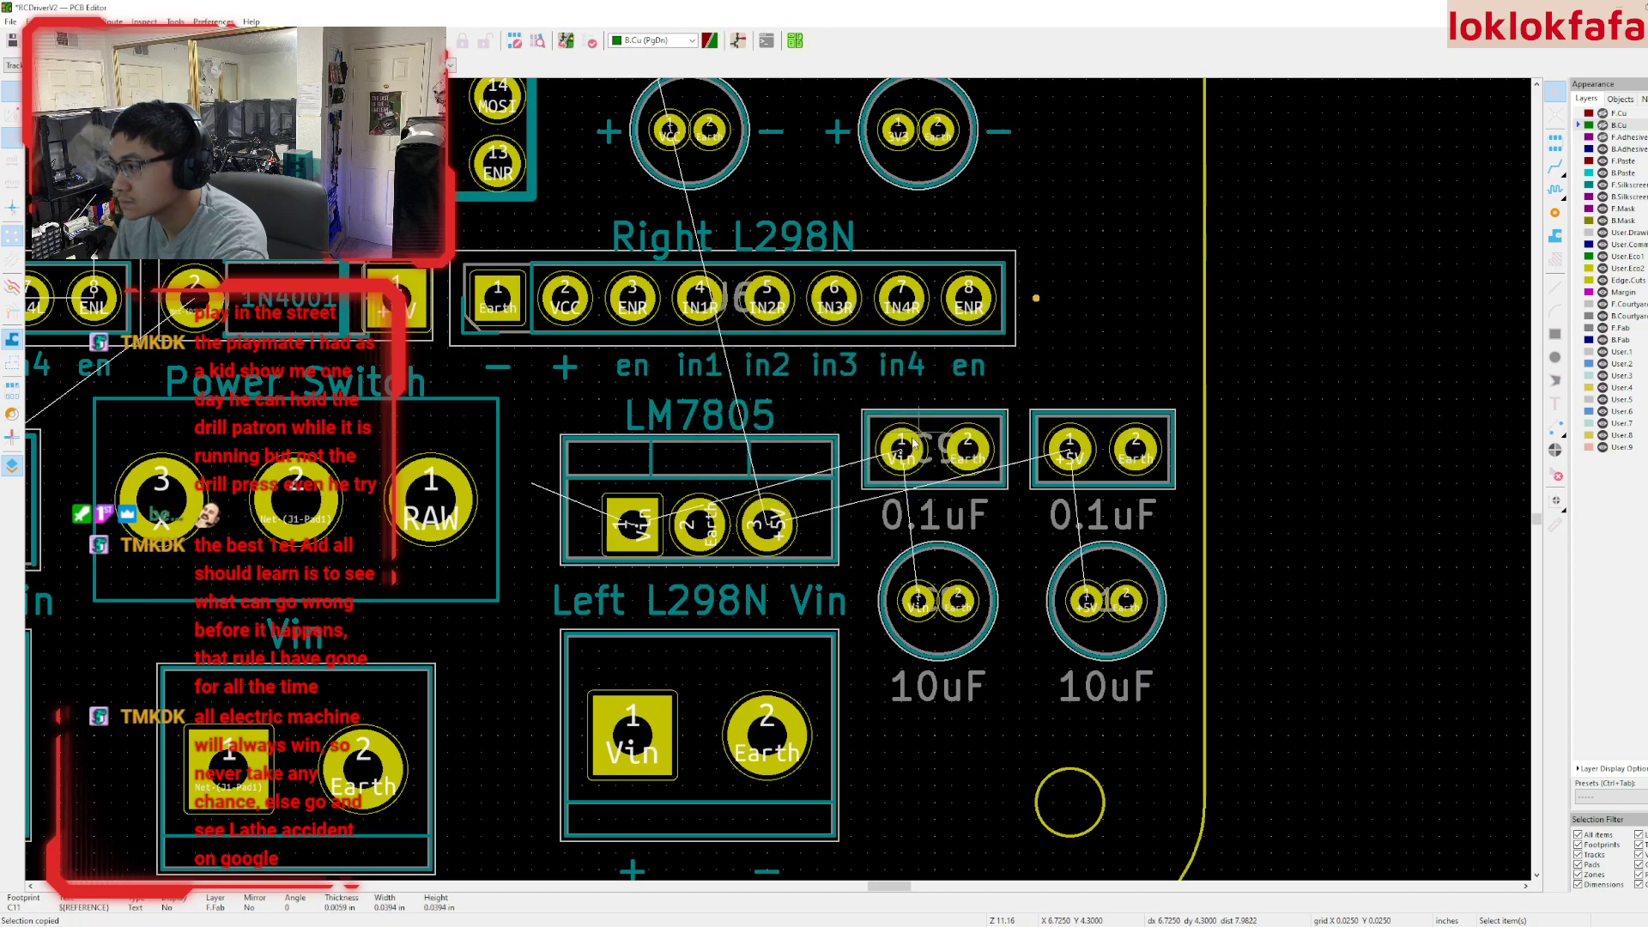
key(e)
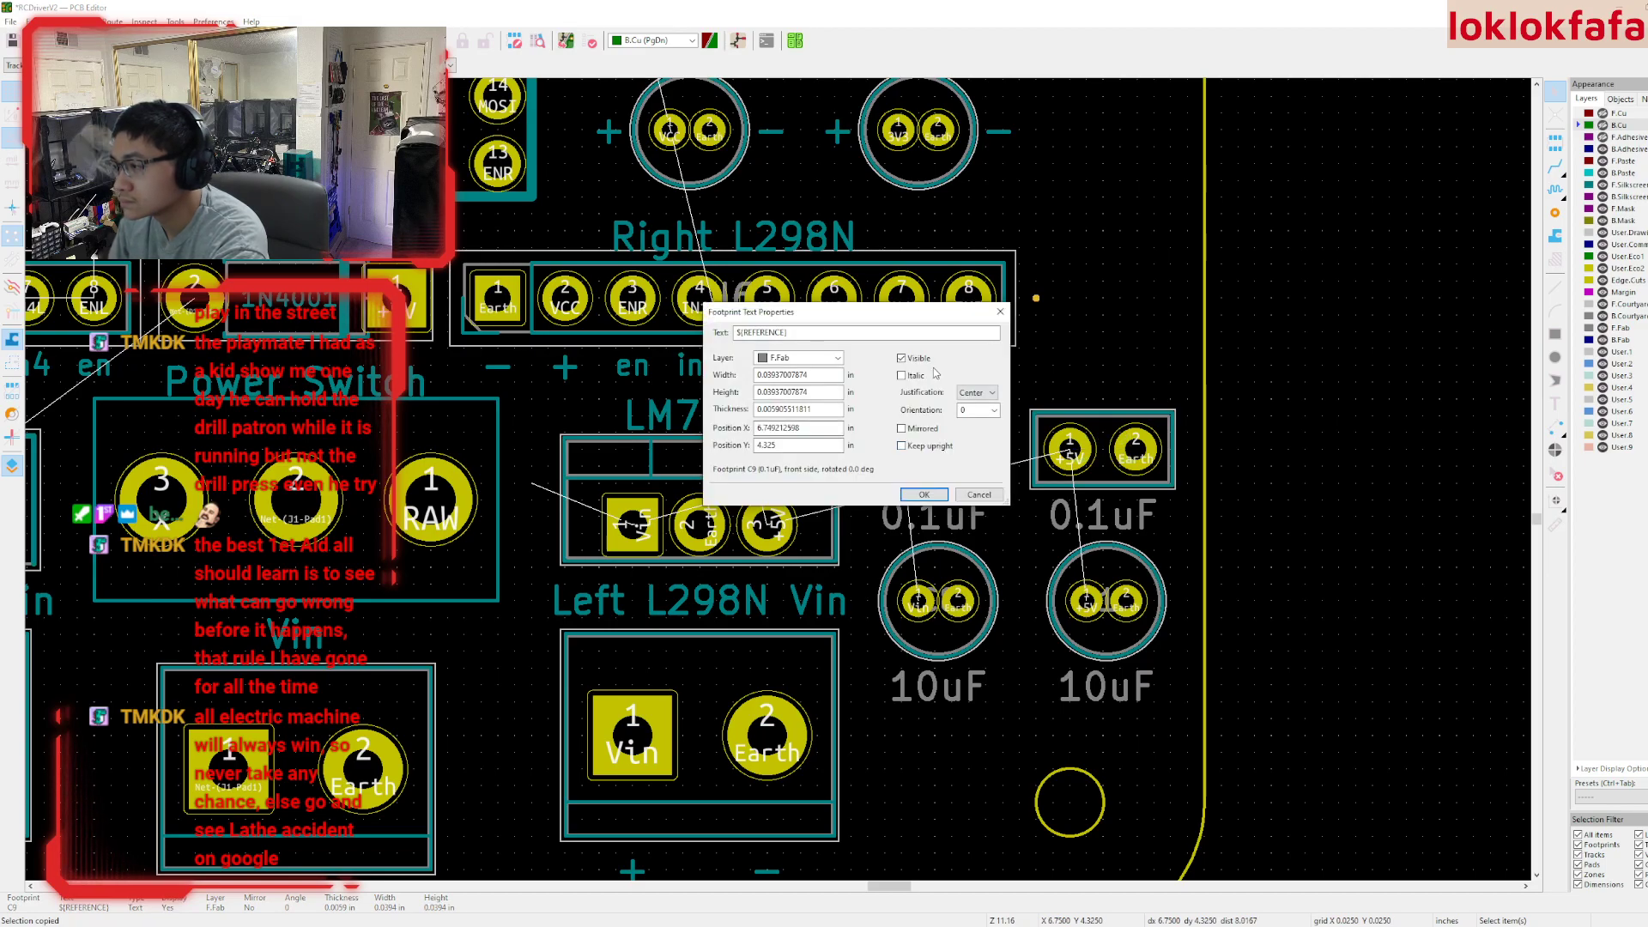
key(Return)
- Make the F.Fab reference texts inside the two 10uF capacitors C8 and C10 invisible
click(944, 598)
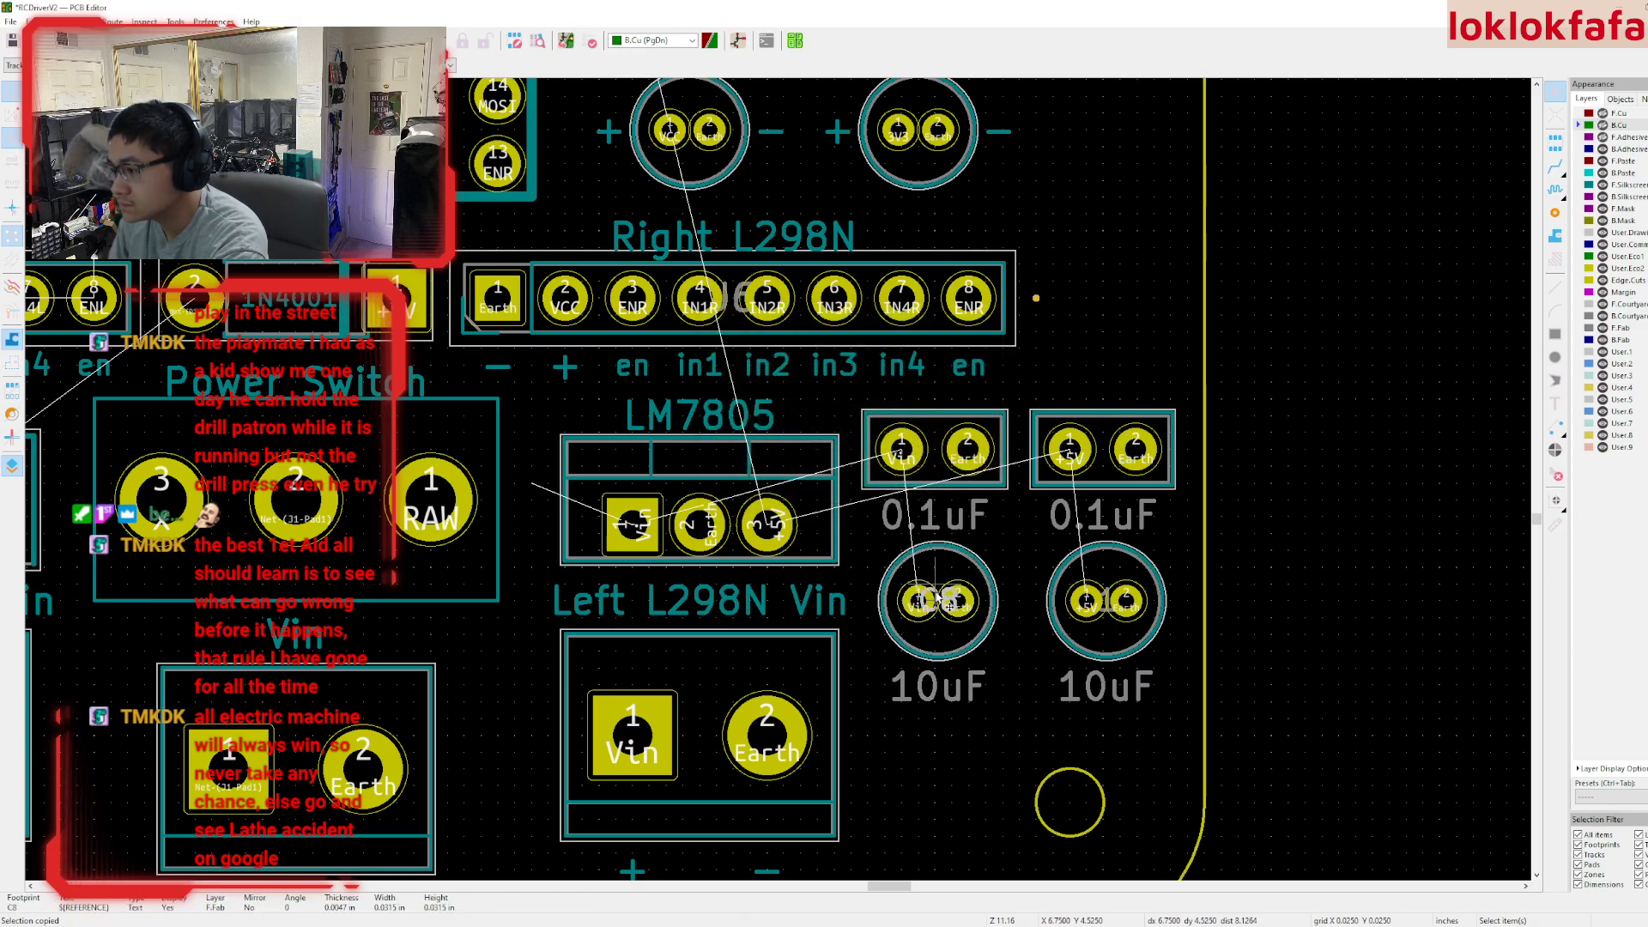
key(e)
click(912, 360)
key(Return)
click(1108, 605)
click(1109, 601)
key(e)
click(912, 360)
key(Return)
- Assign the 0.1uF value texts of C9 and C11 to the F.Silkscreen layer
click(981, 518)
key(e)
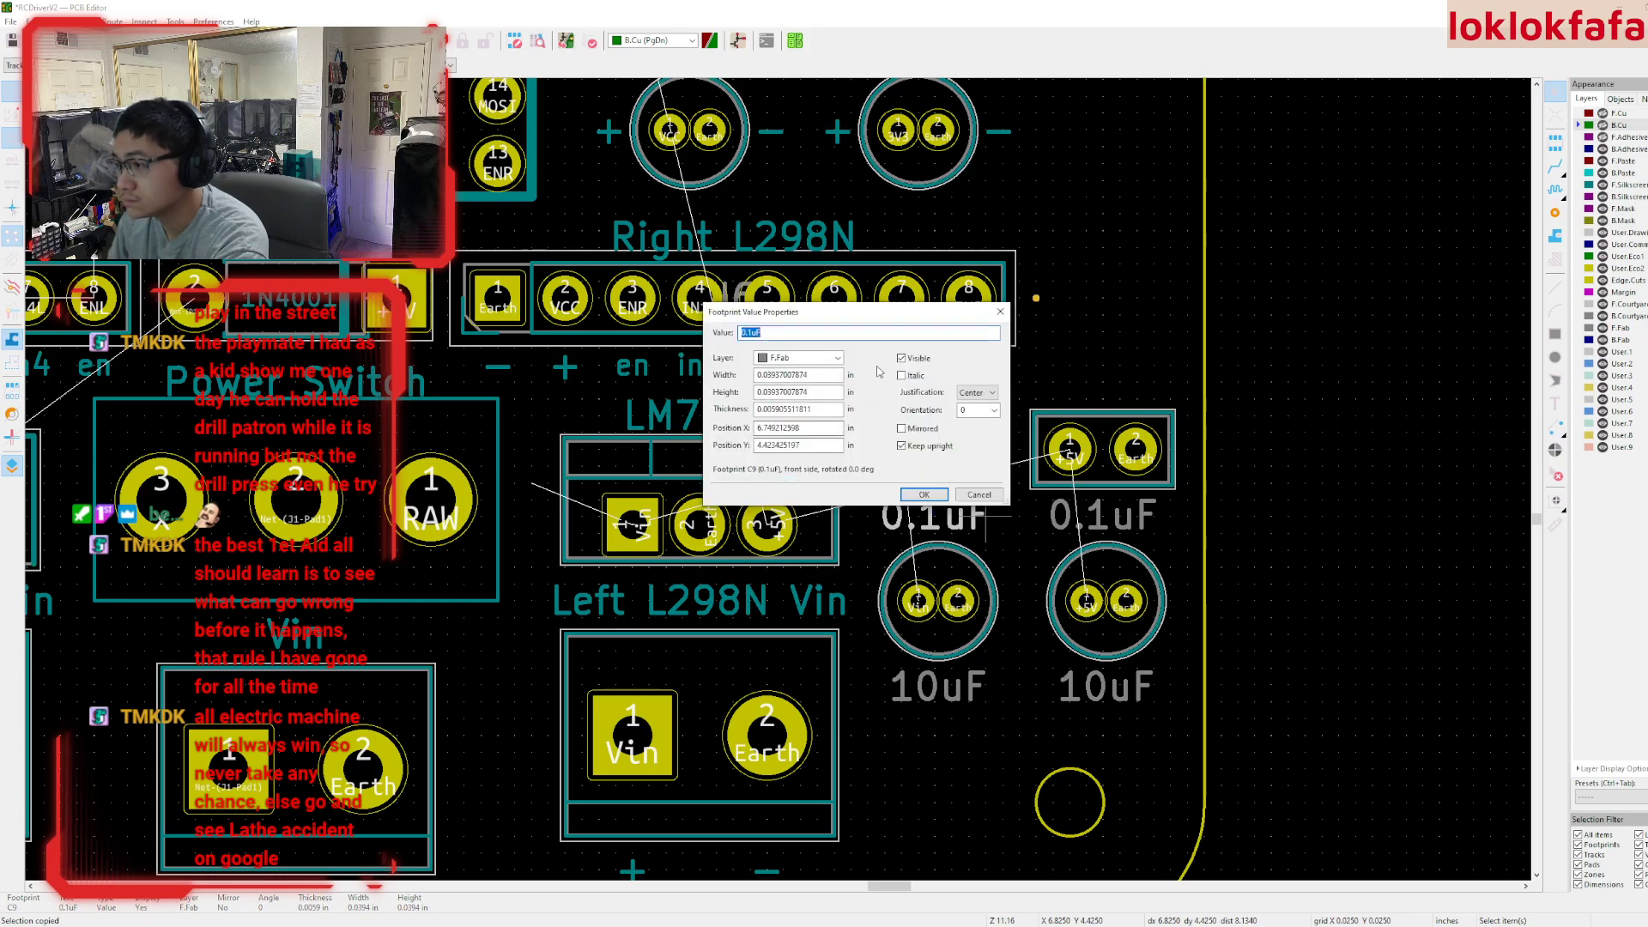
click(837, 357)
click(798, 416)
key(Return)
click(1091, 515)
key(e)
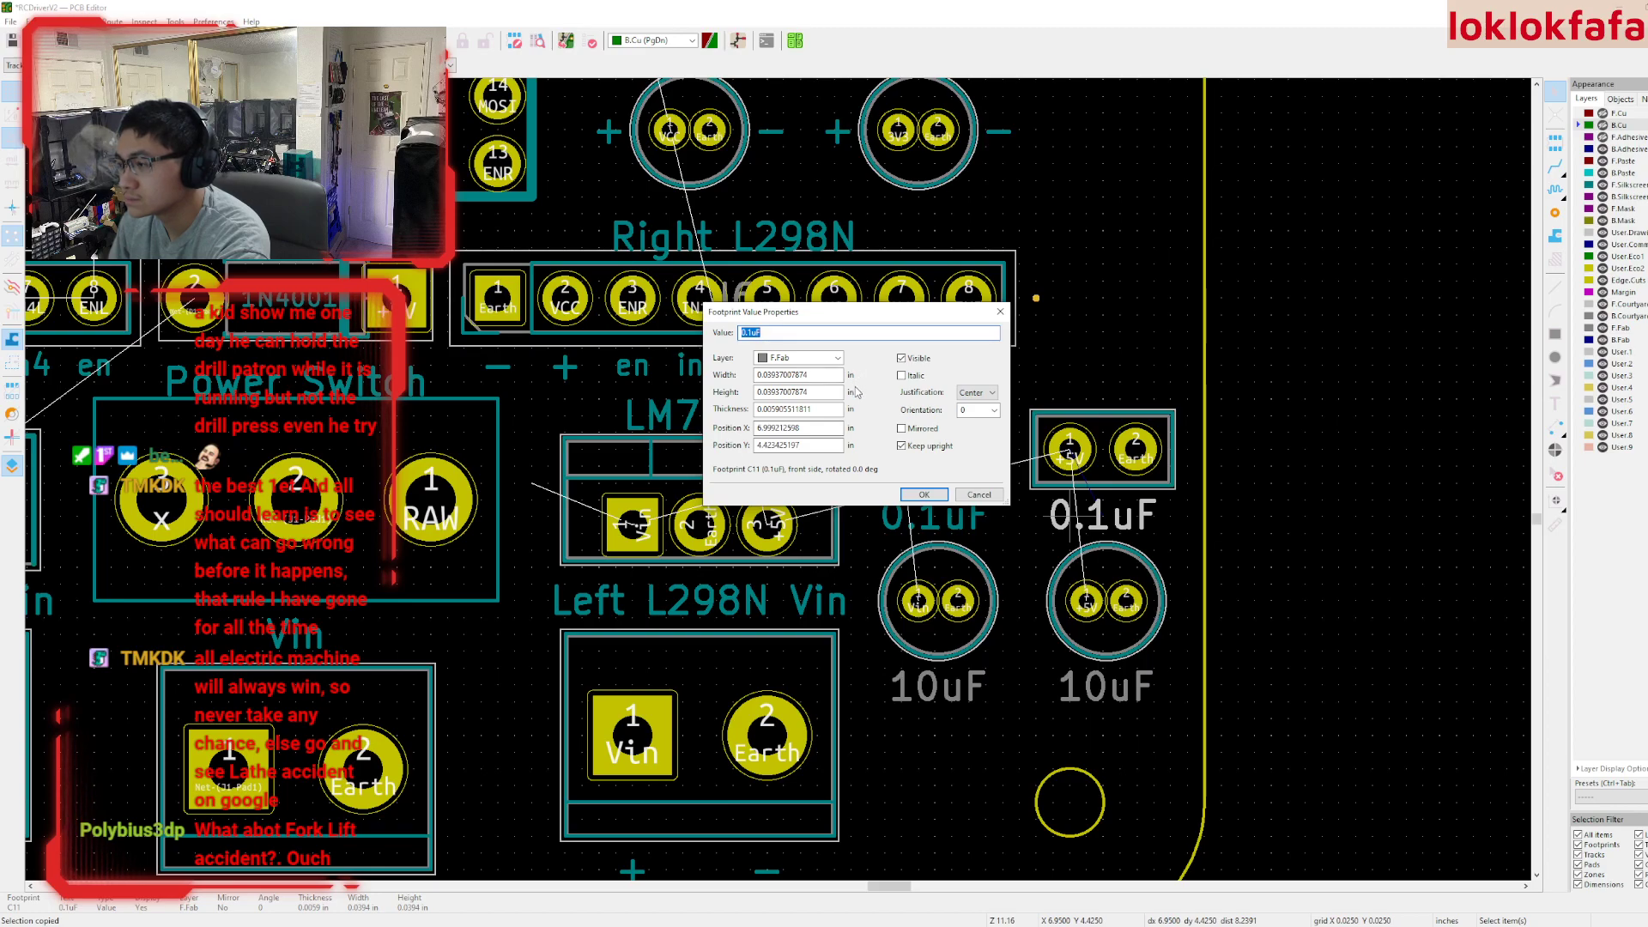
click(837, 357)
click(798, 417)
key(Return)
- Assign the 10uF value texts of C8 and C10 to the F.Silkscreen layer
click(961, 699)
key(e)
click(788, 359)
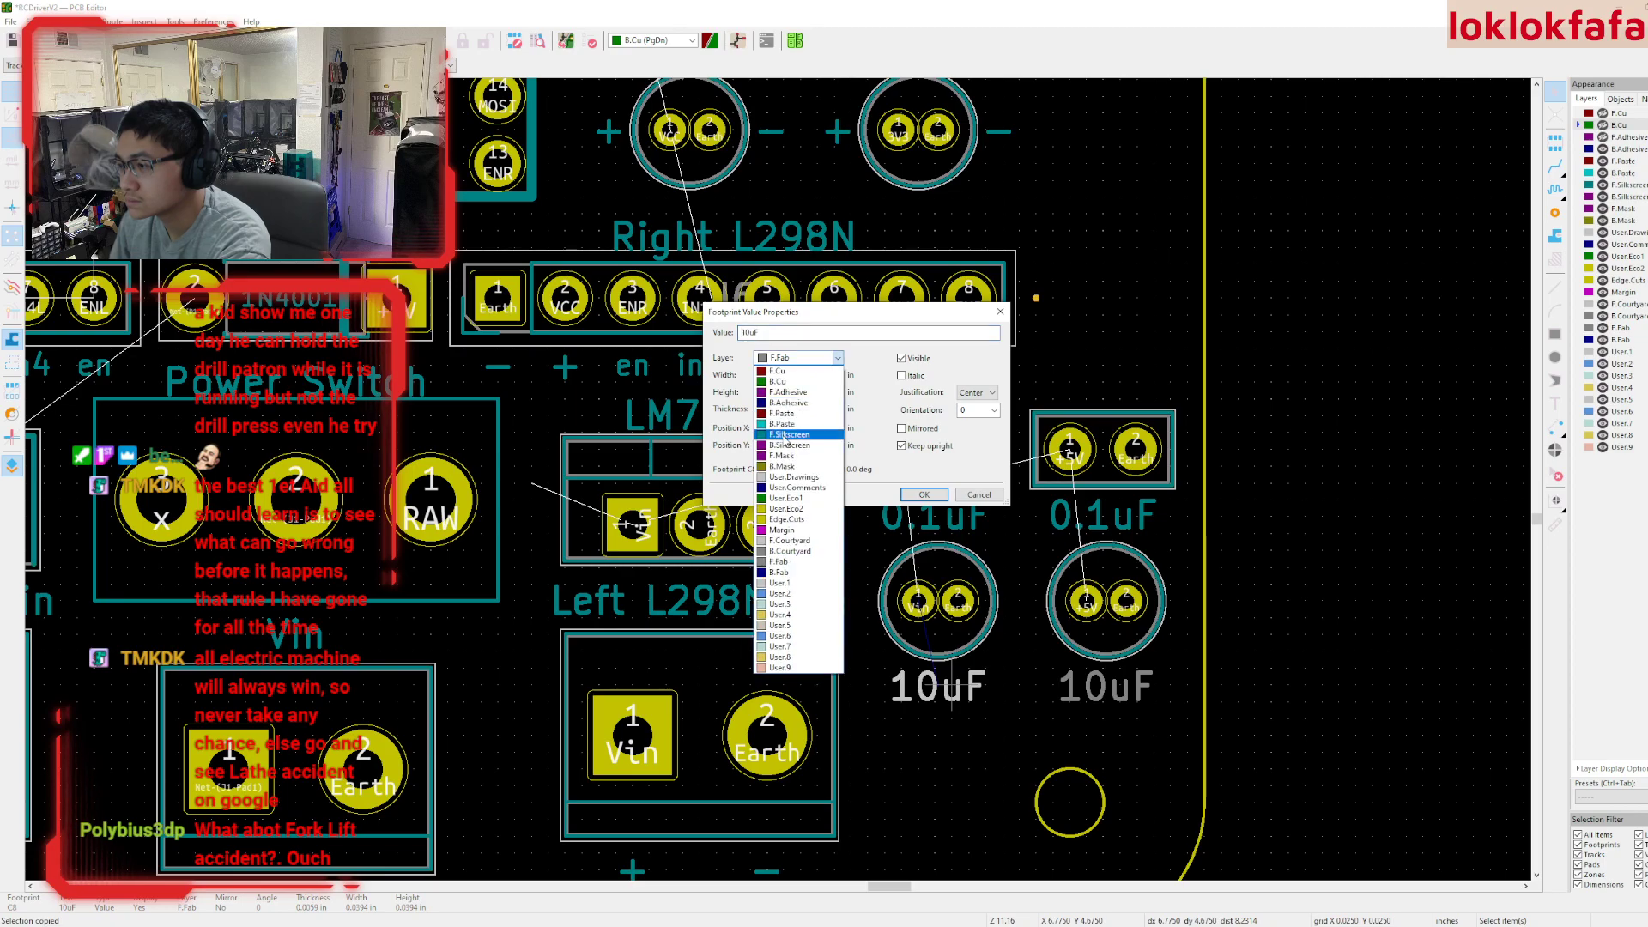
click(798, 447)
key(Return)
click(1082, 694)
key(e)
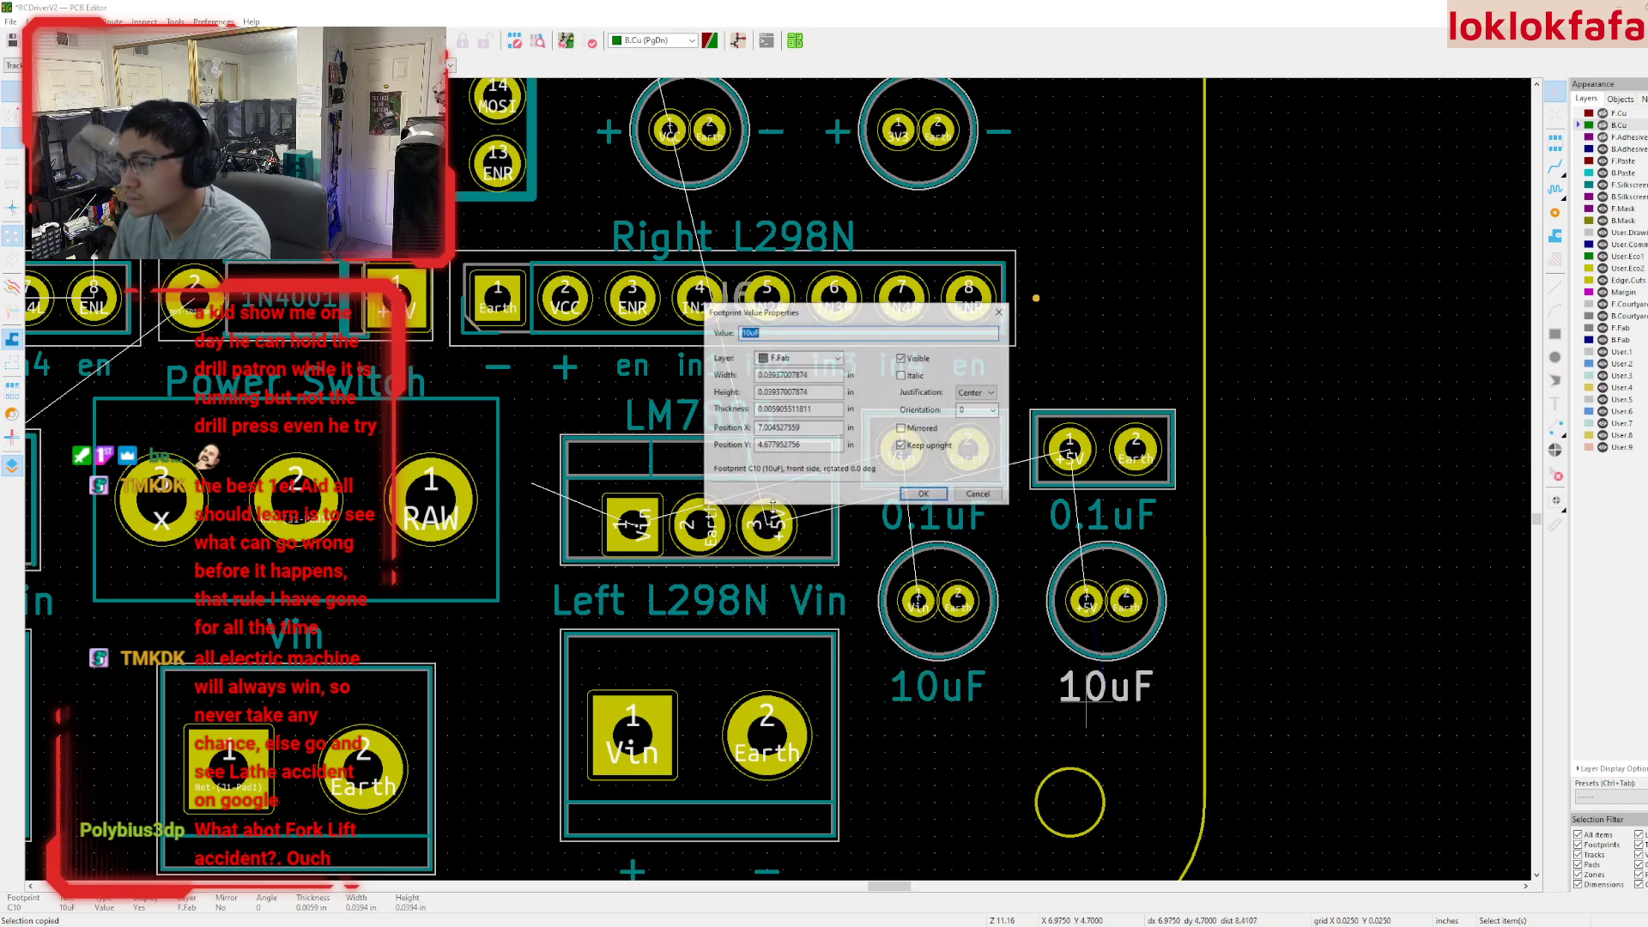
click(837, 357)
click(769, 447)
key(Return)
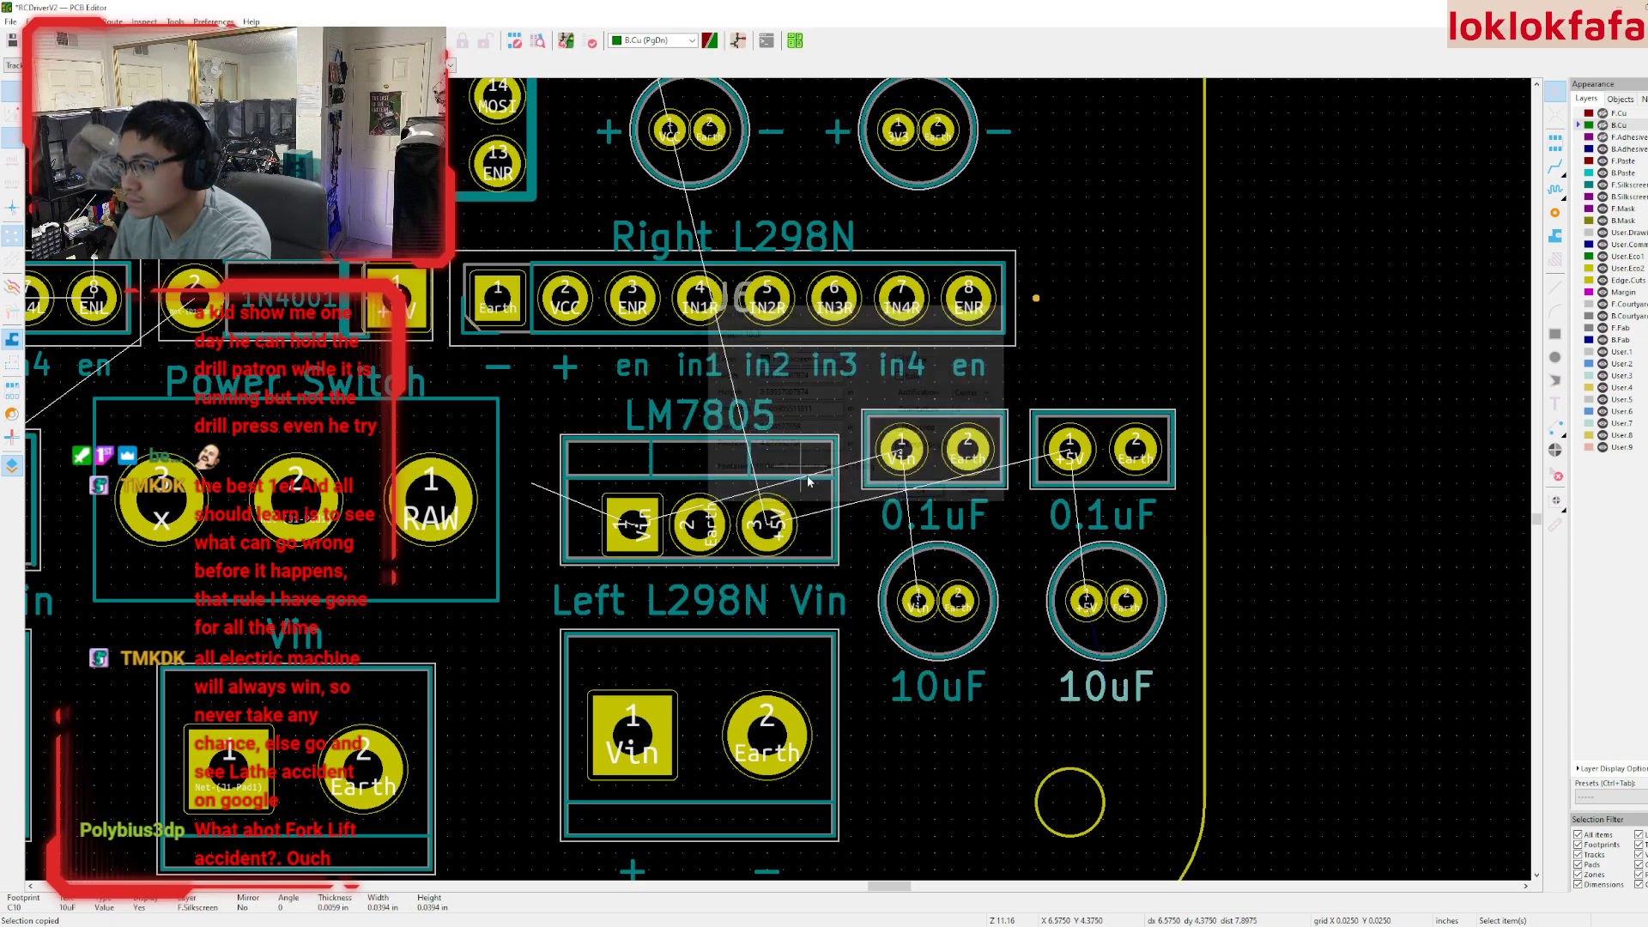
key(Escape)
- Copy the + and − silkscreen marks from the upper 10uF capacitor to either side of C8, + on the Vin side
scroll(1027, 647, up, 3)
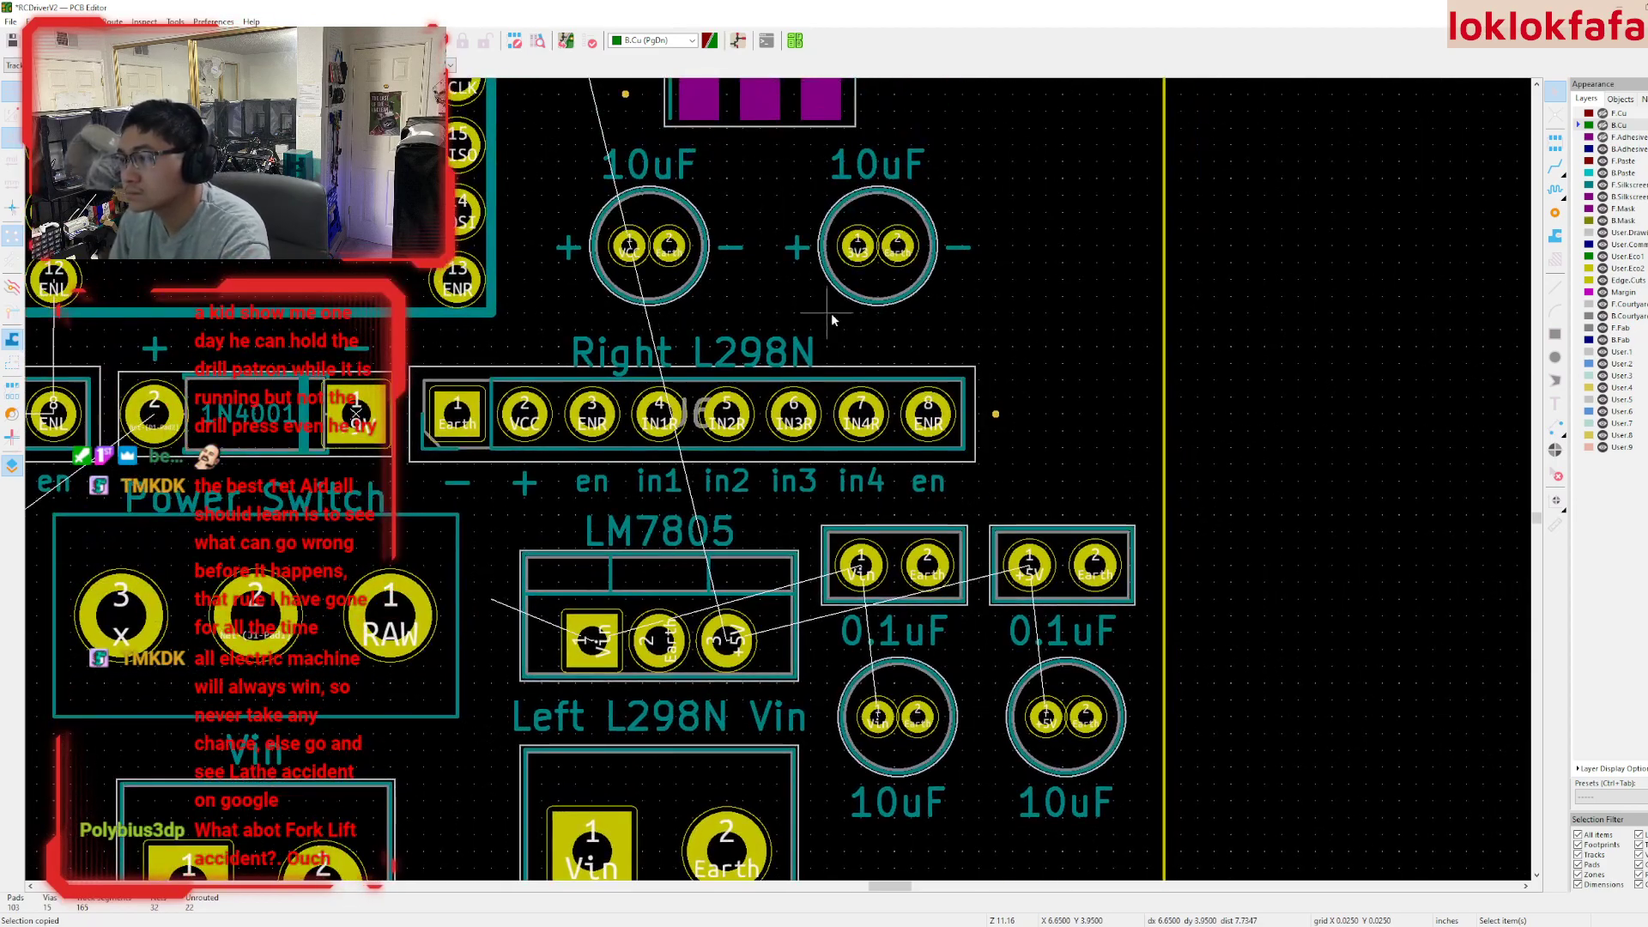
scroll(822, 307, down, 1)
scroll(711, 228, up, 2)
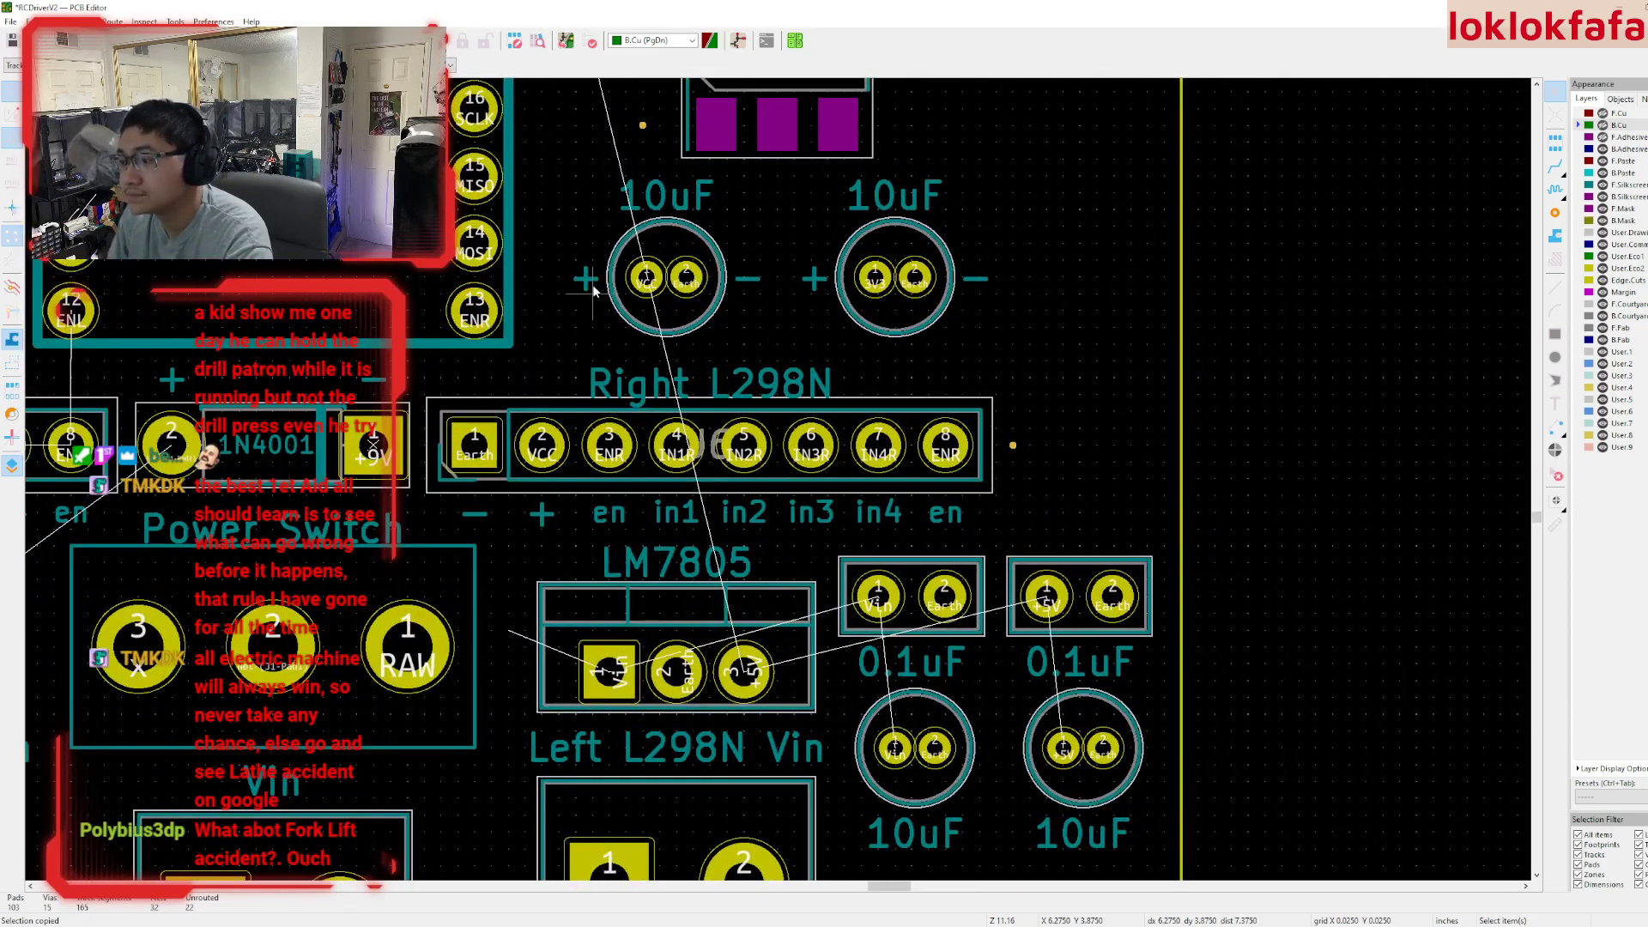
scroll(747, 327, down, 3)
click(899, 365)
scroll(898, 365, up, 1)
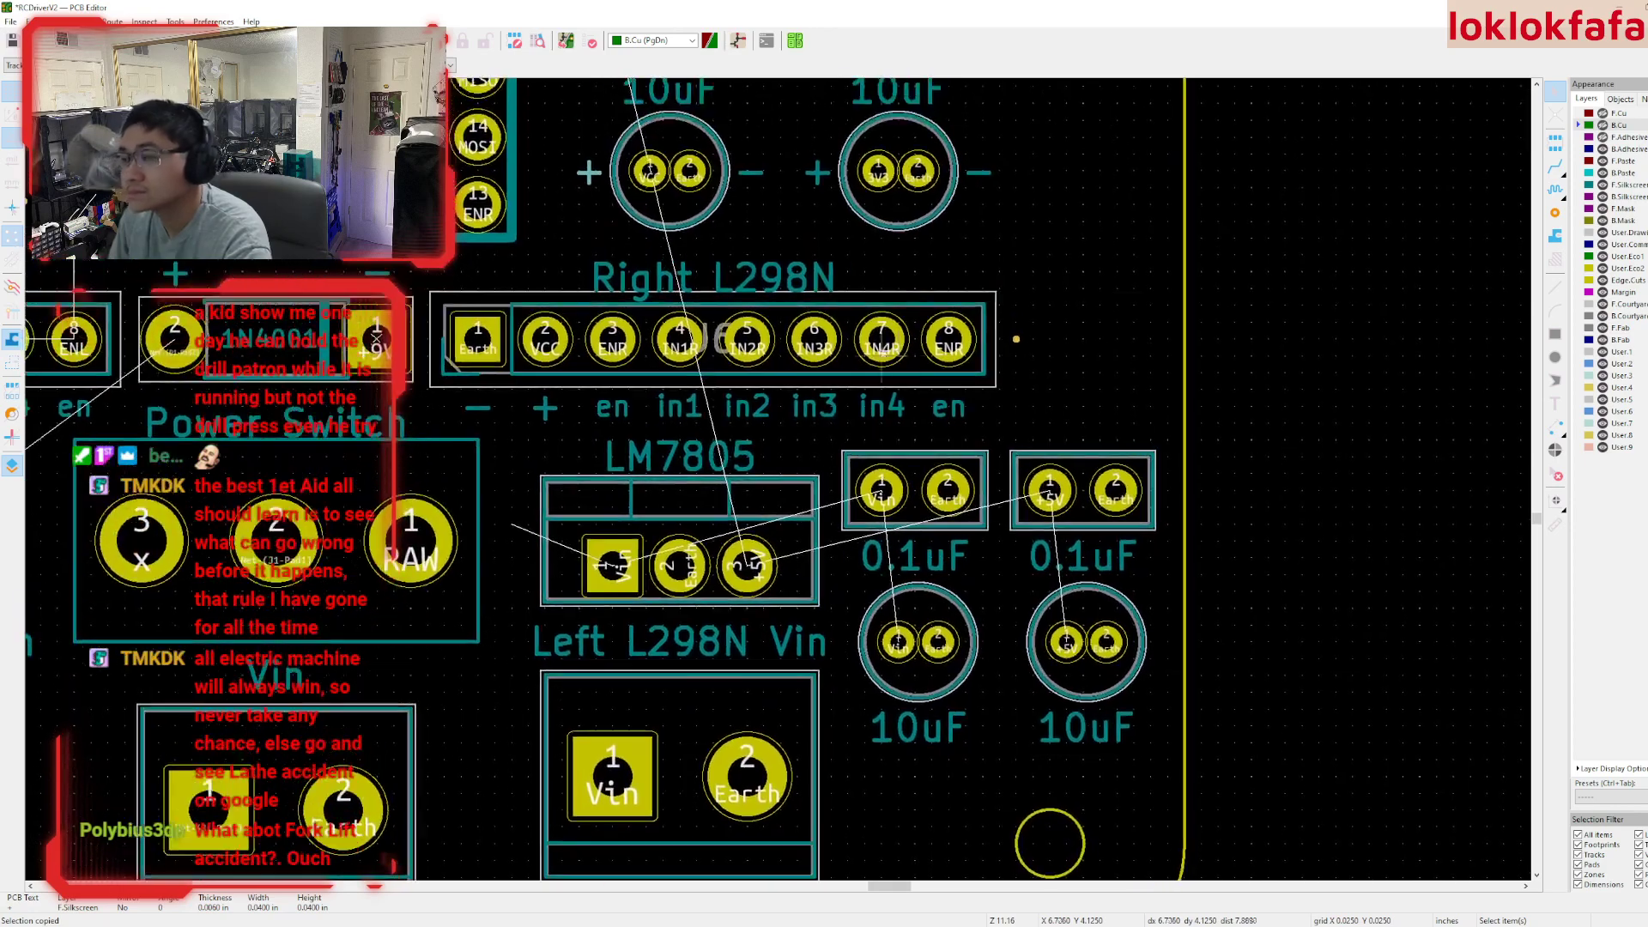
key(ctrl+v)
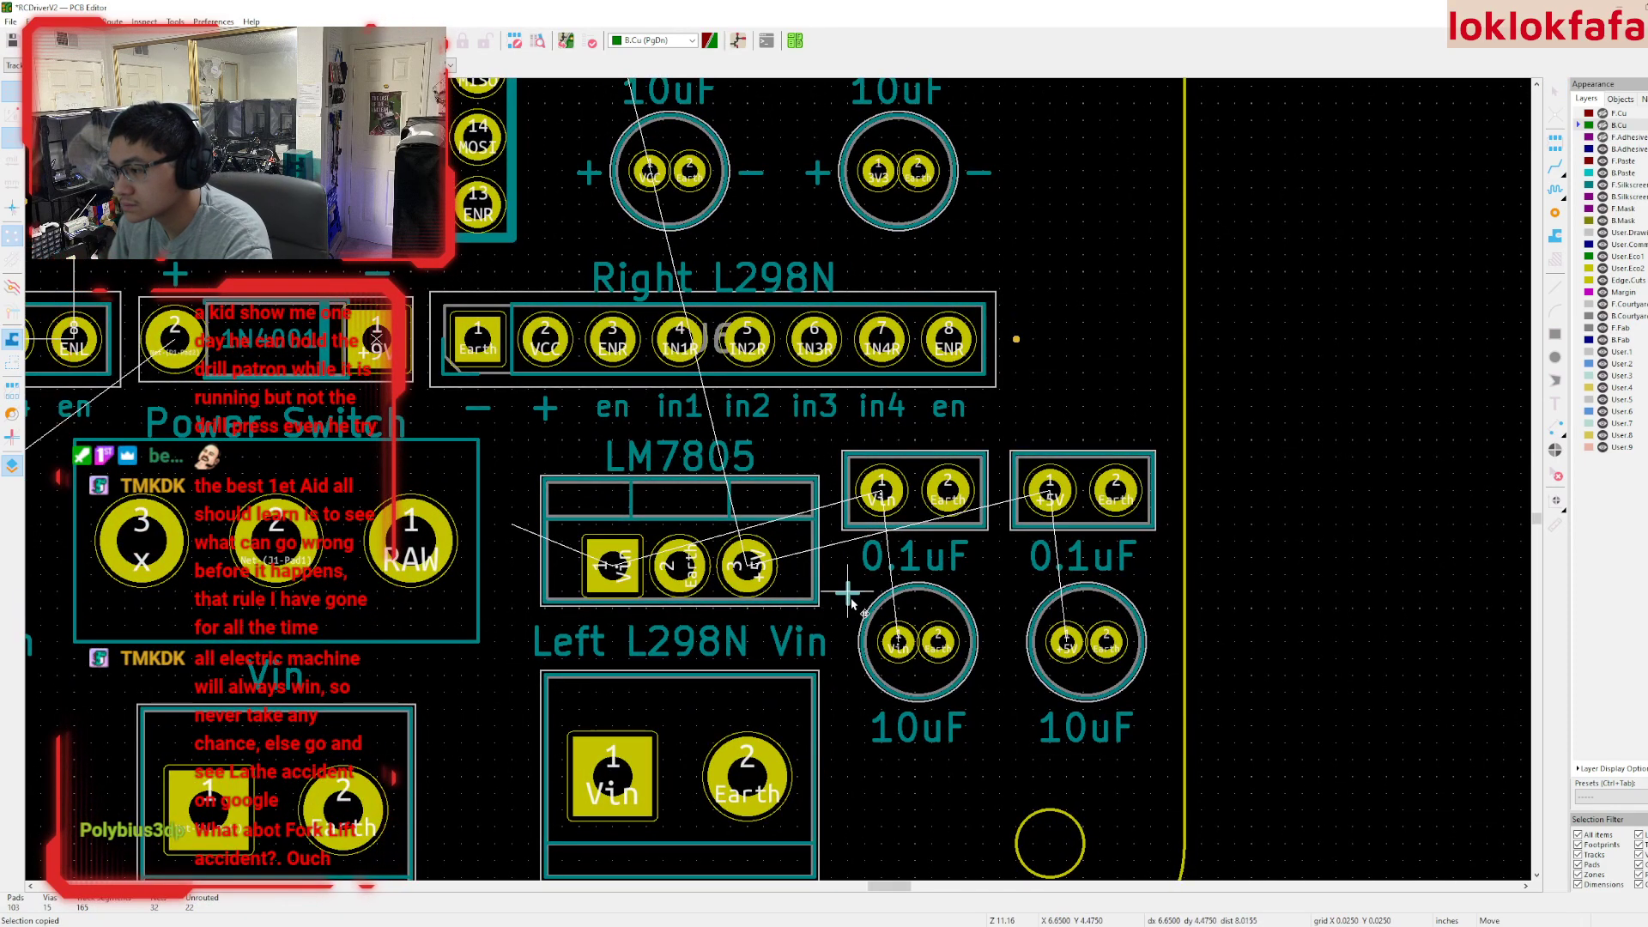
key(ctrl+v)
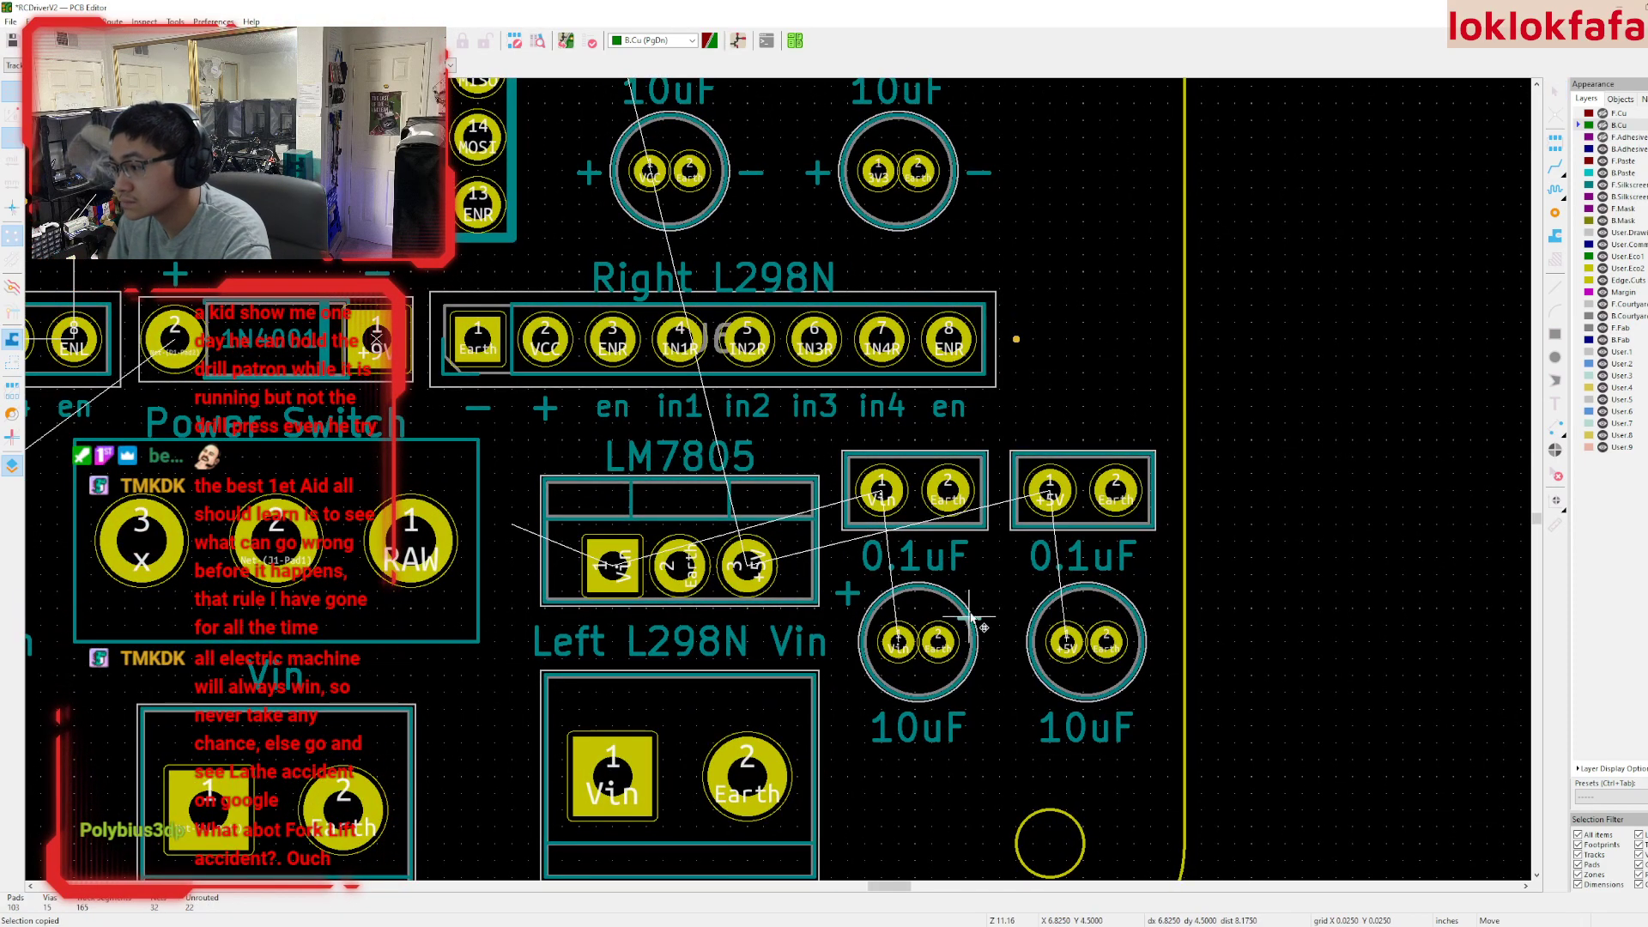
click(984, 593)
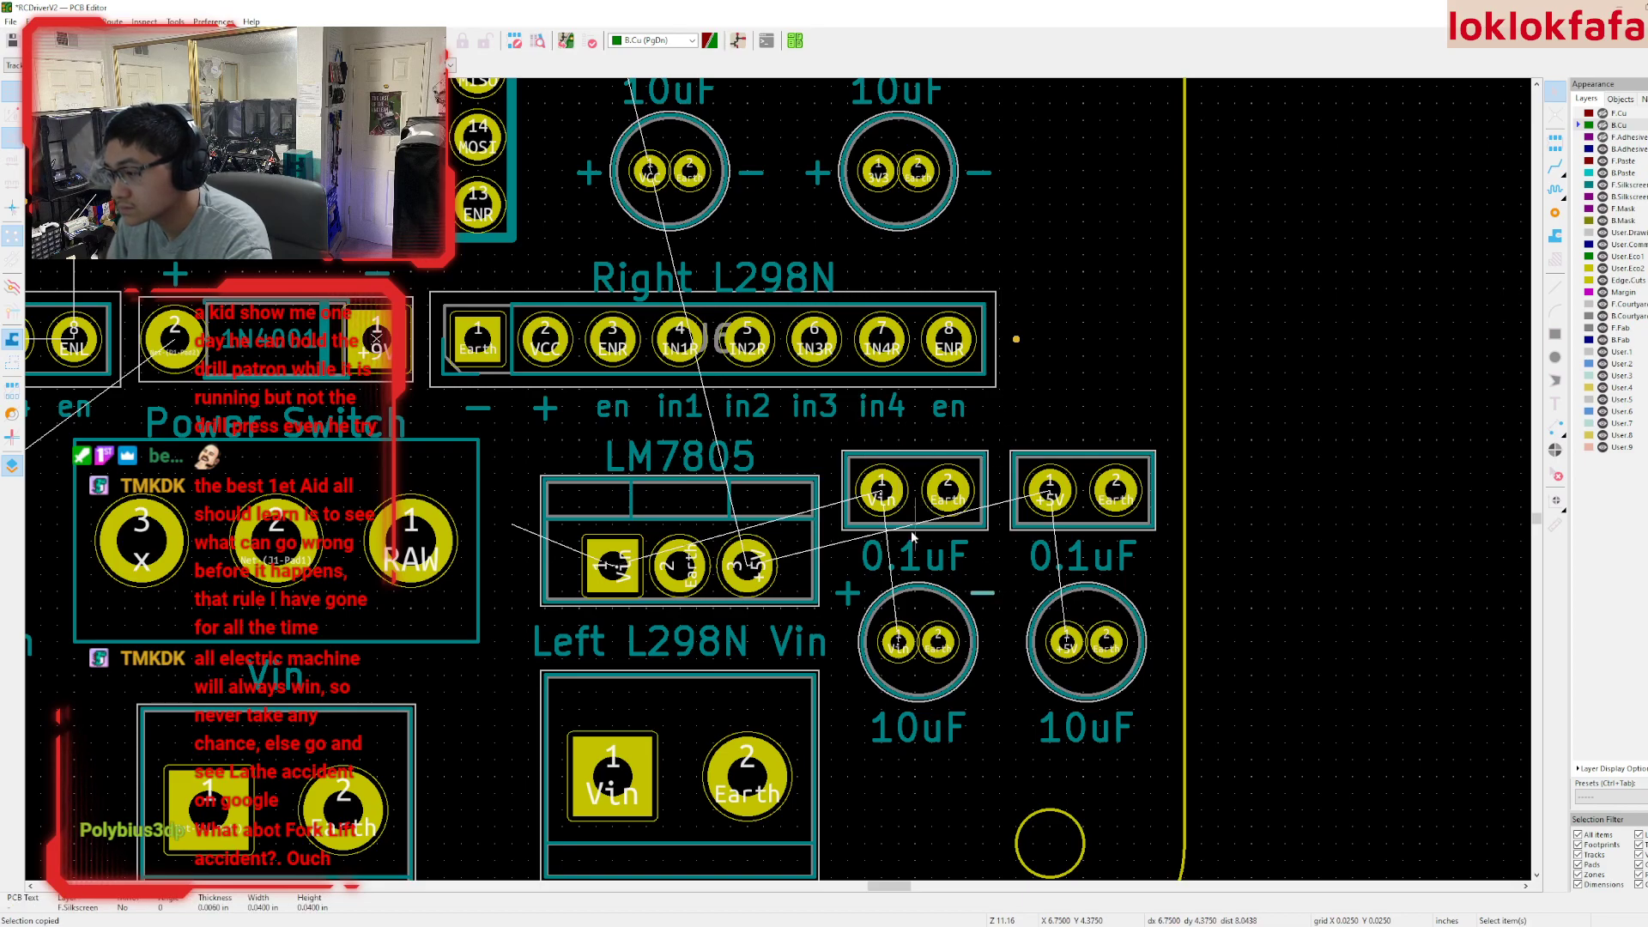
- Copy the + and − silkscreen marks from C8 to the matching places beside C10, + on the +5V side
scroll(901, 519, up, 3)
scroll(767, 460, up, 1)
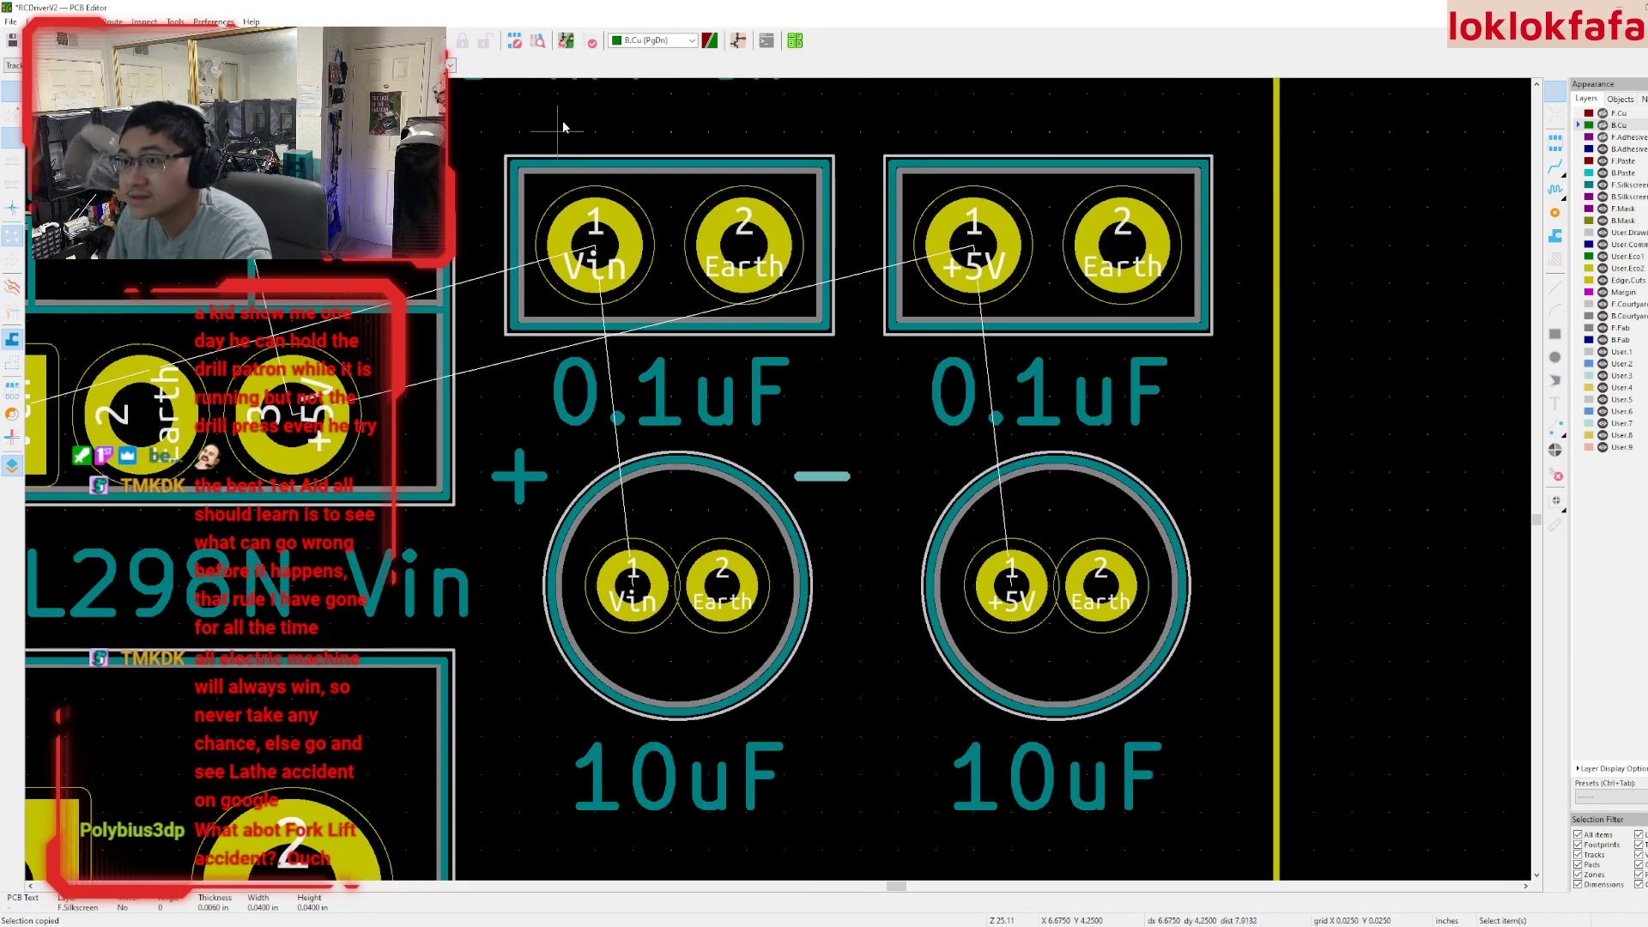
click(519, 475)
key(ctrl+c)
key(ctrl+v)
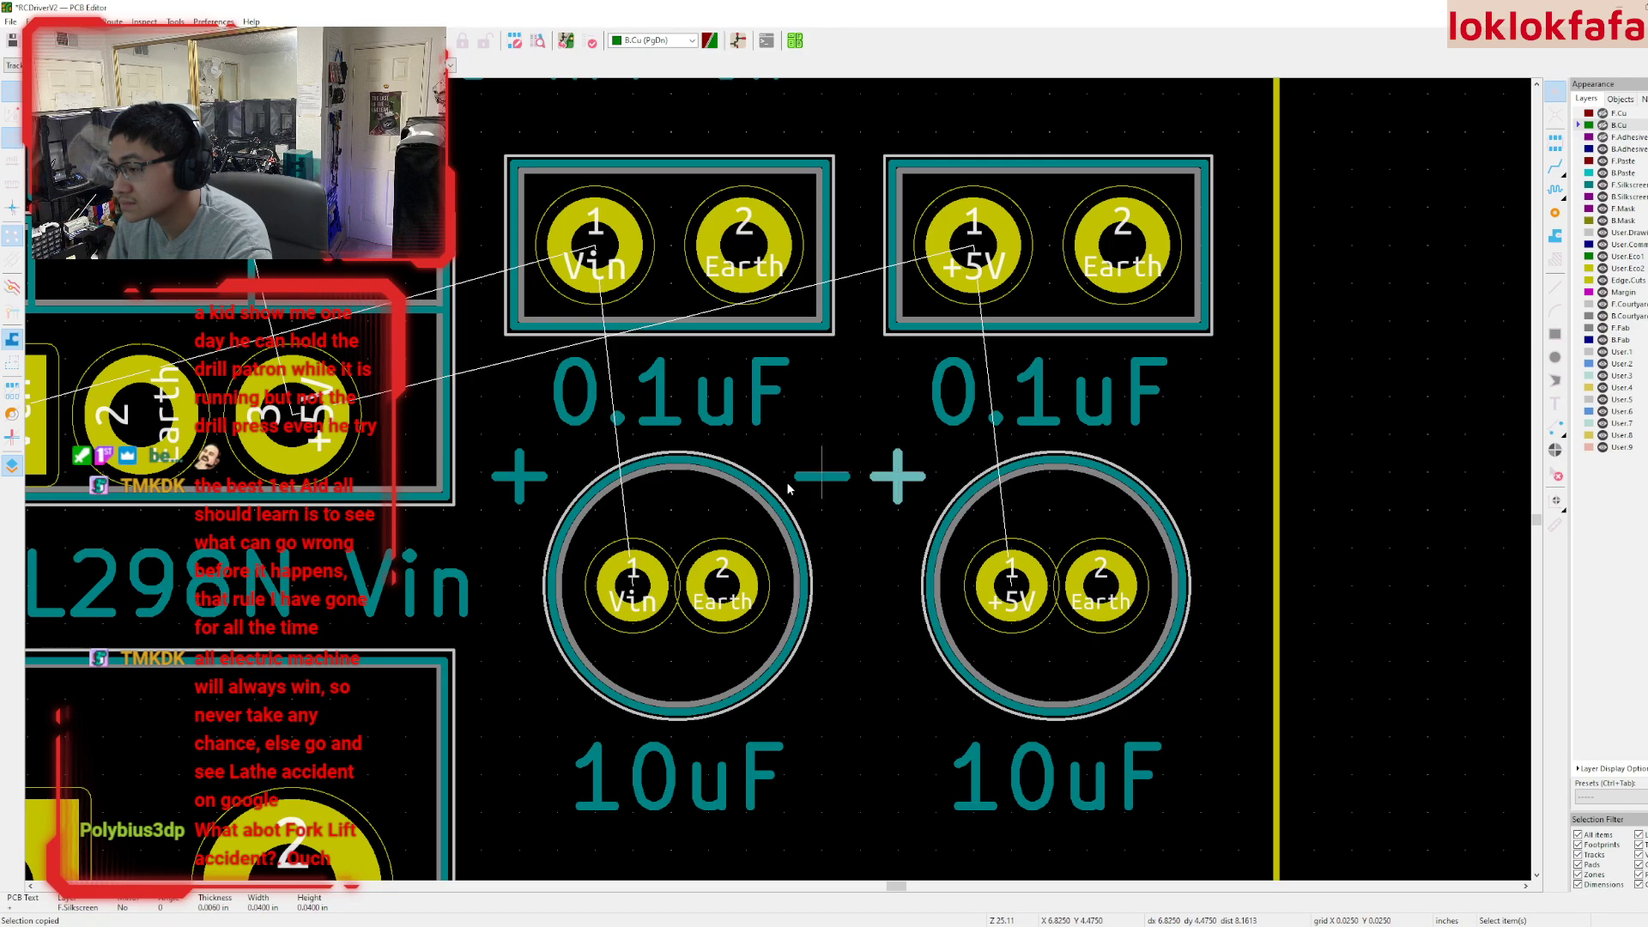
click(1201, 477)
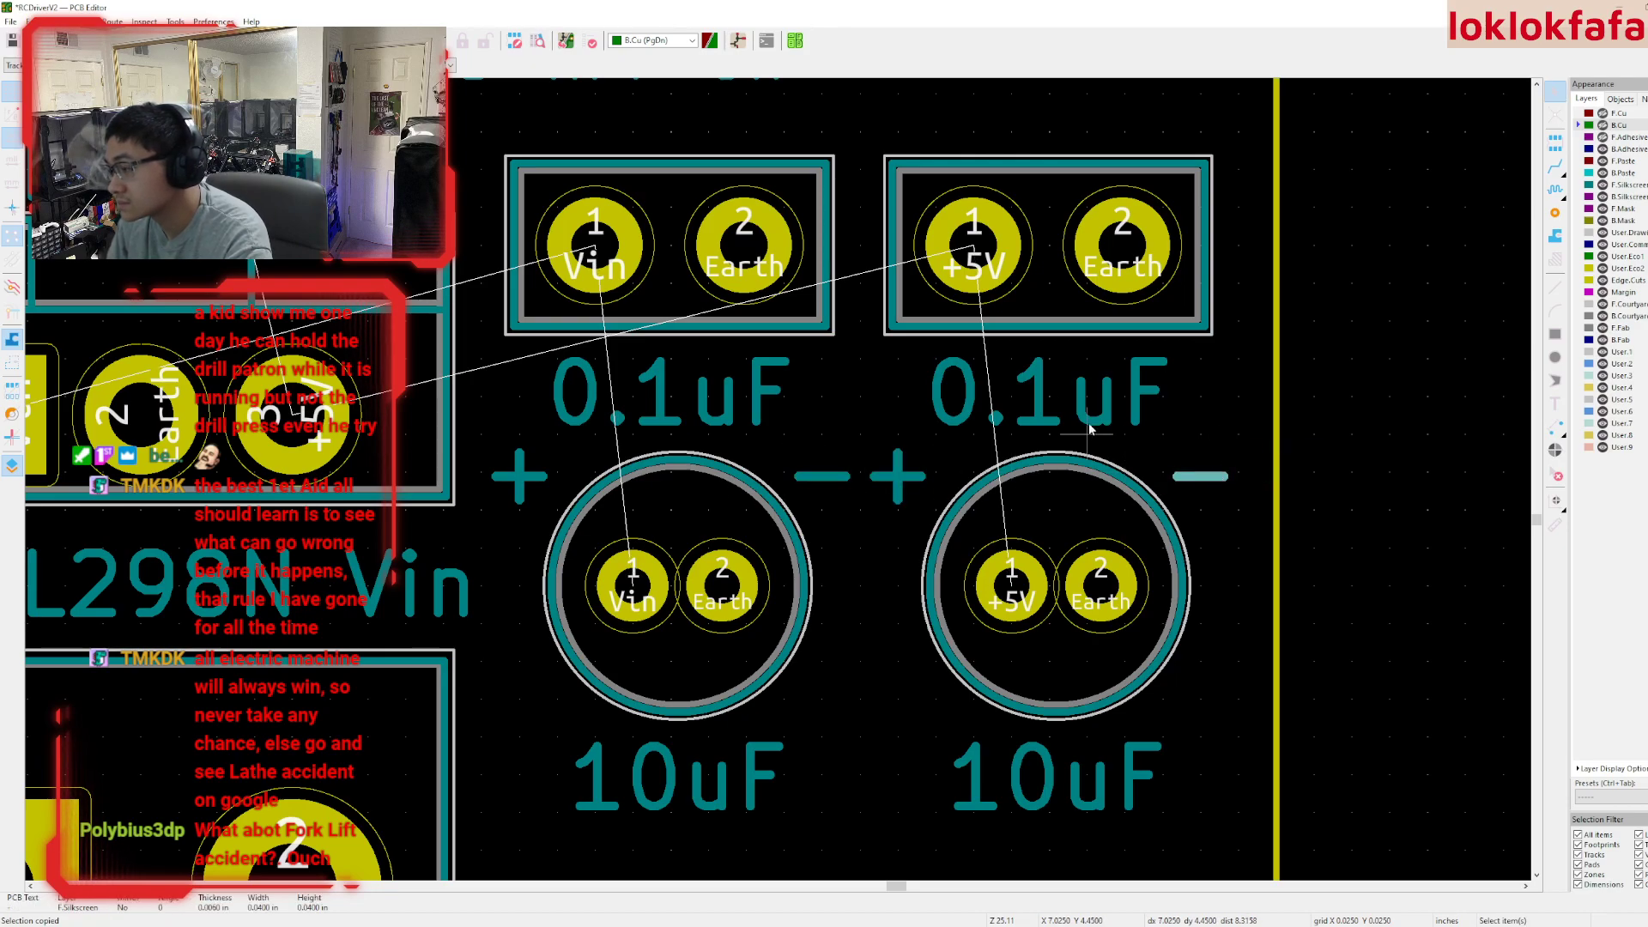
- Make Q1's F.Silkscreen reference text invisible
scroll(1196, 477, down, 4)
click(960, 529)
ctrl+scroll(967, 527, left, 2)
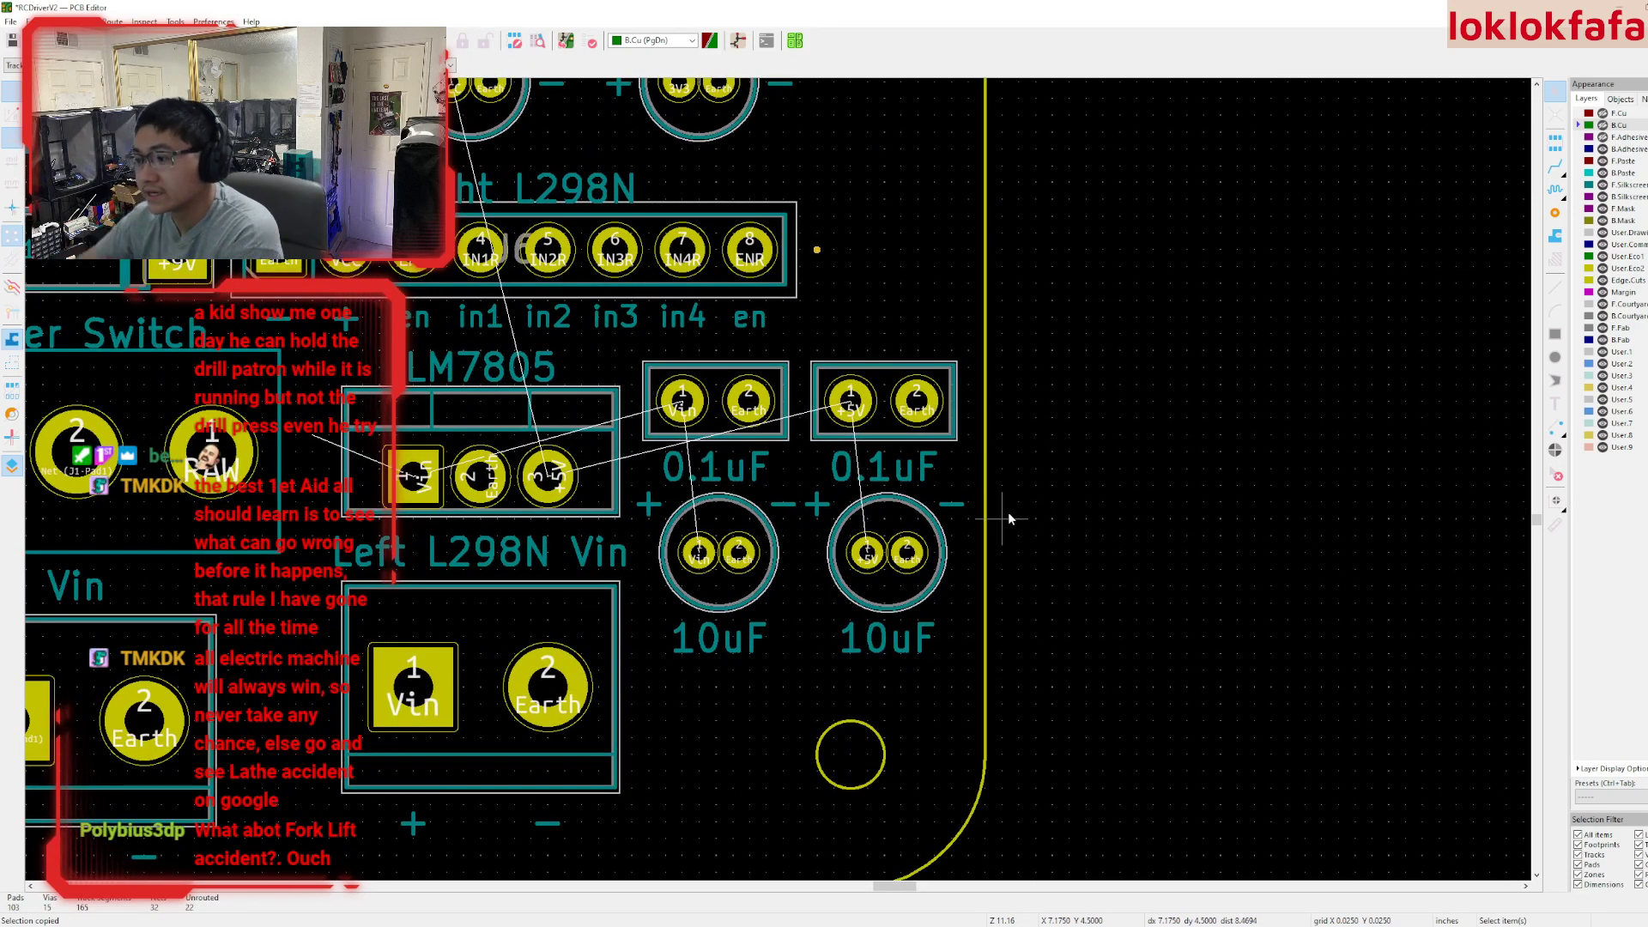
scroll(1010, 519, down, 4)
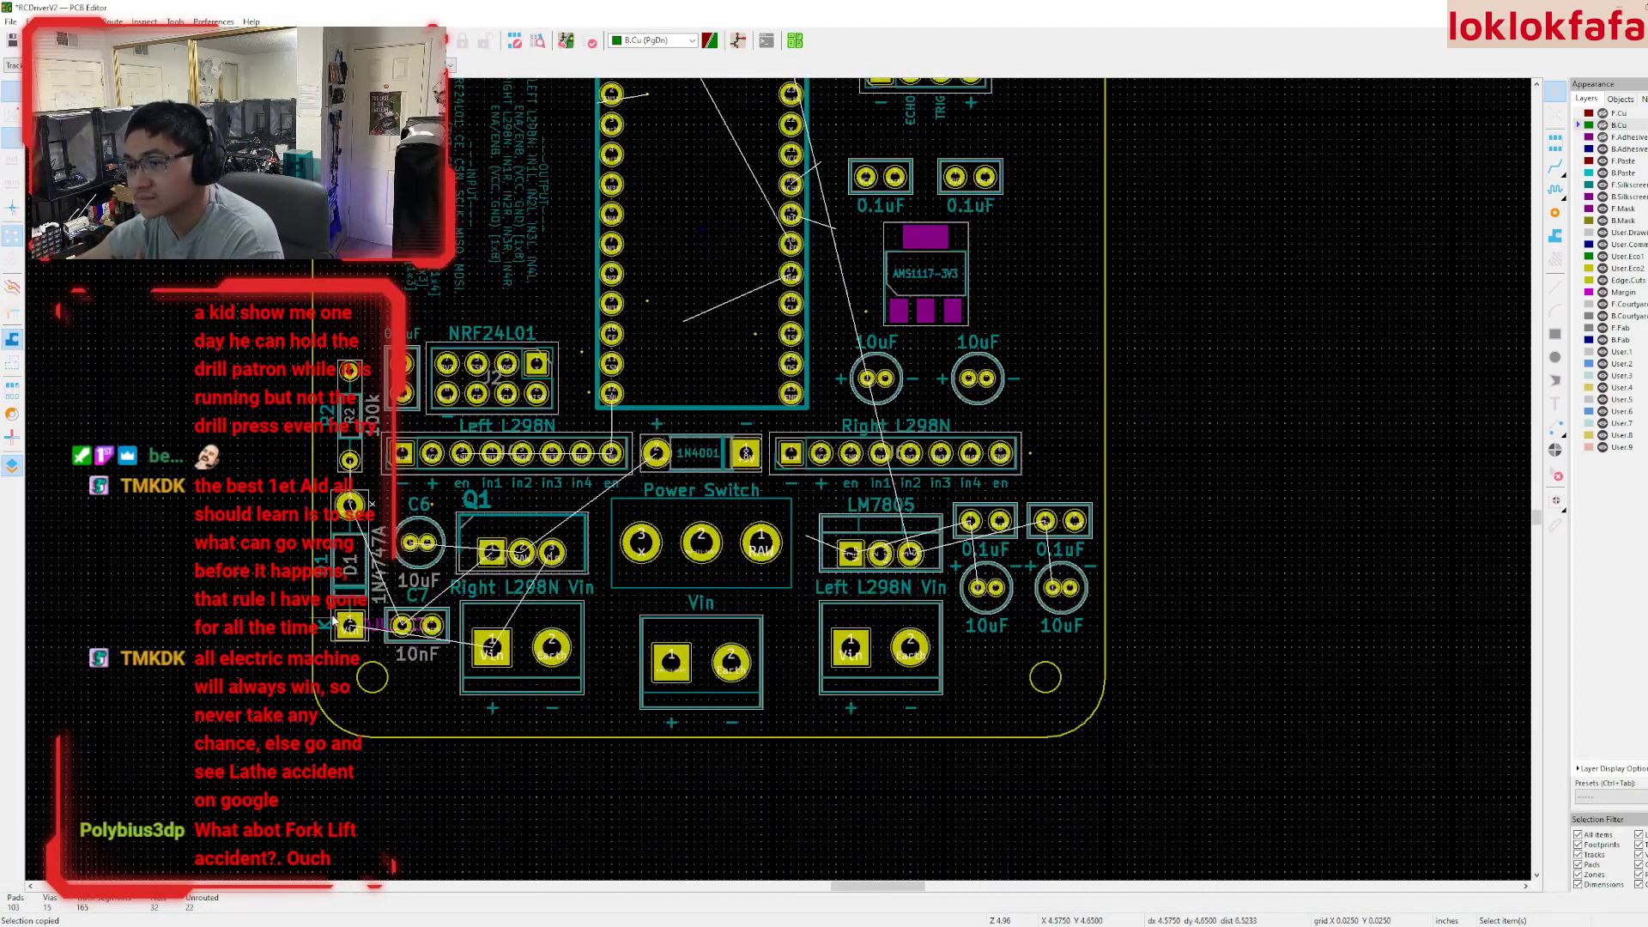
scroll(341, 619, up, 3)
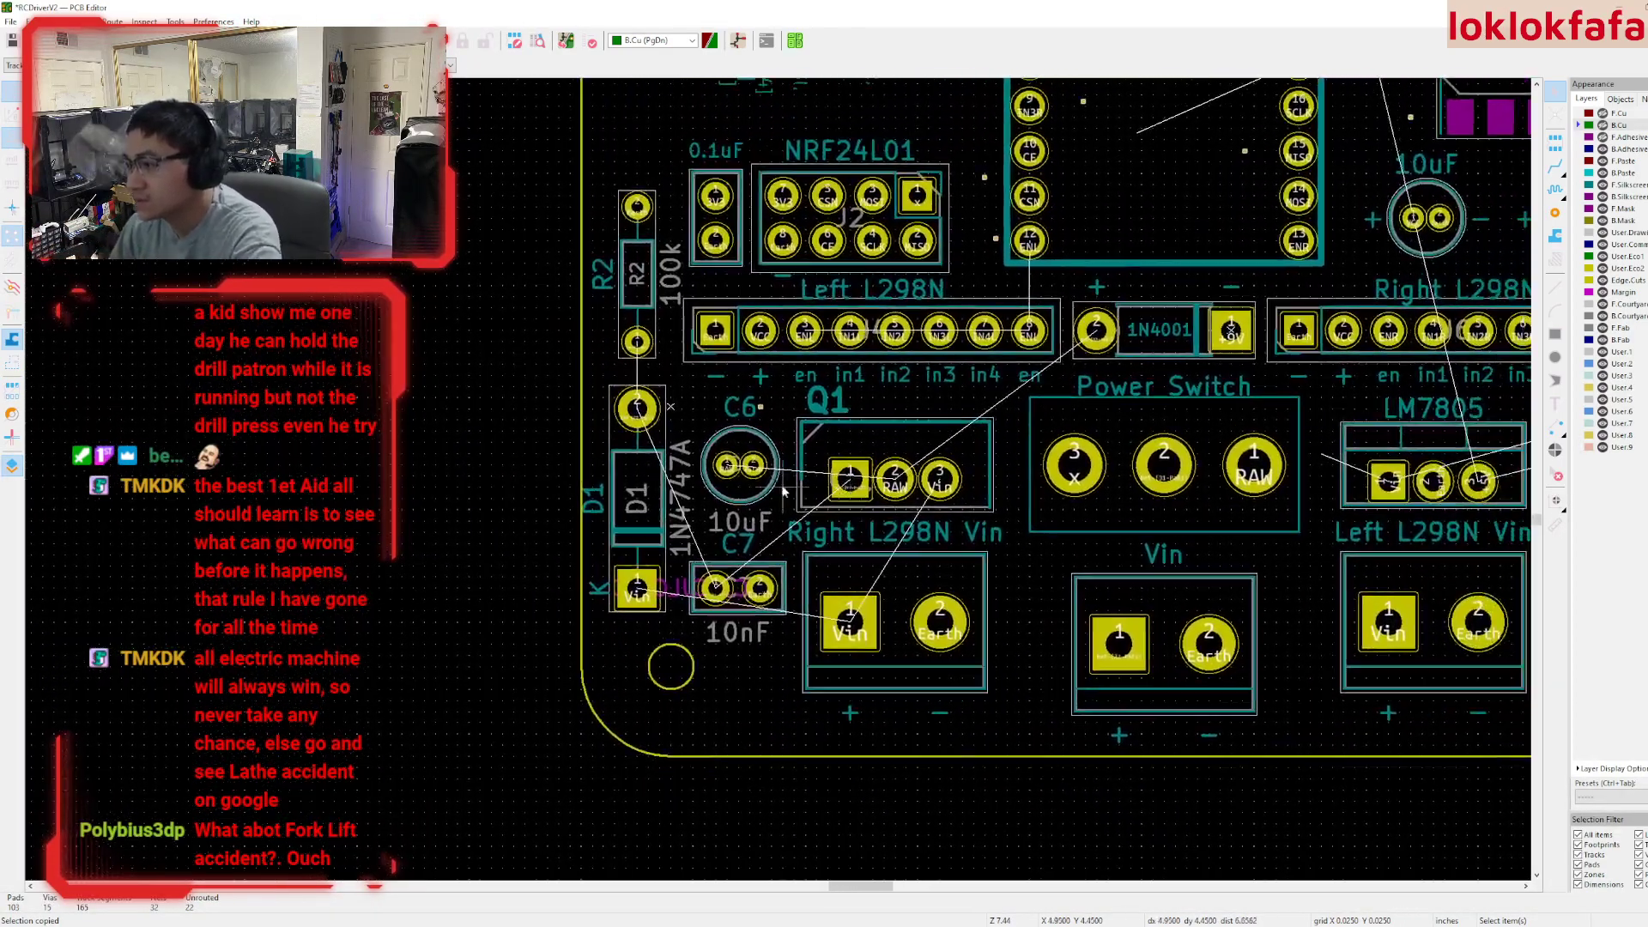
double_click(826, 410)
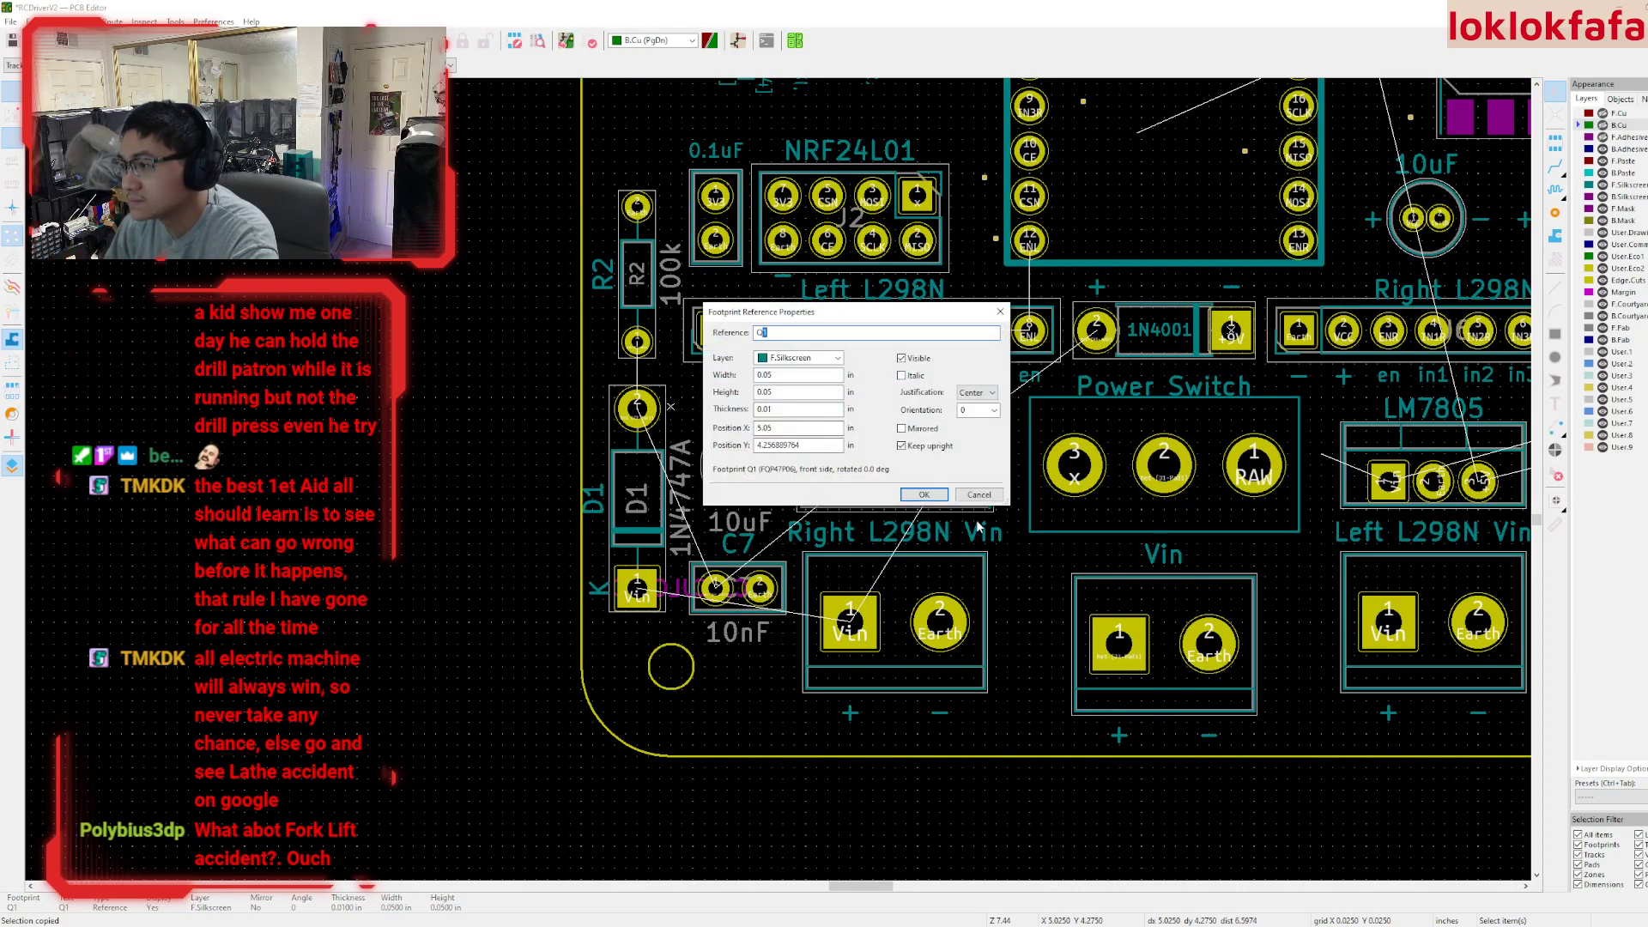
click(927, 496)
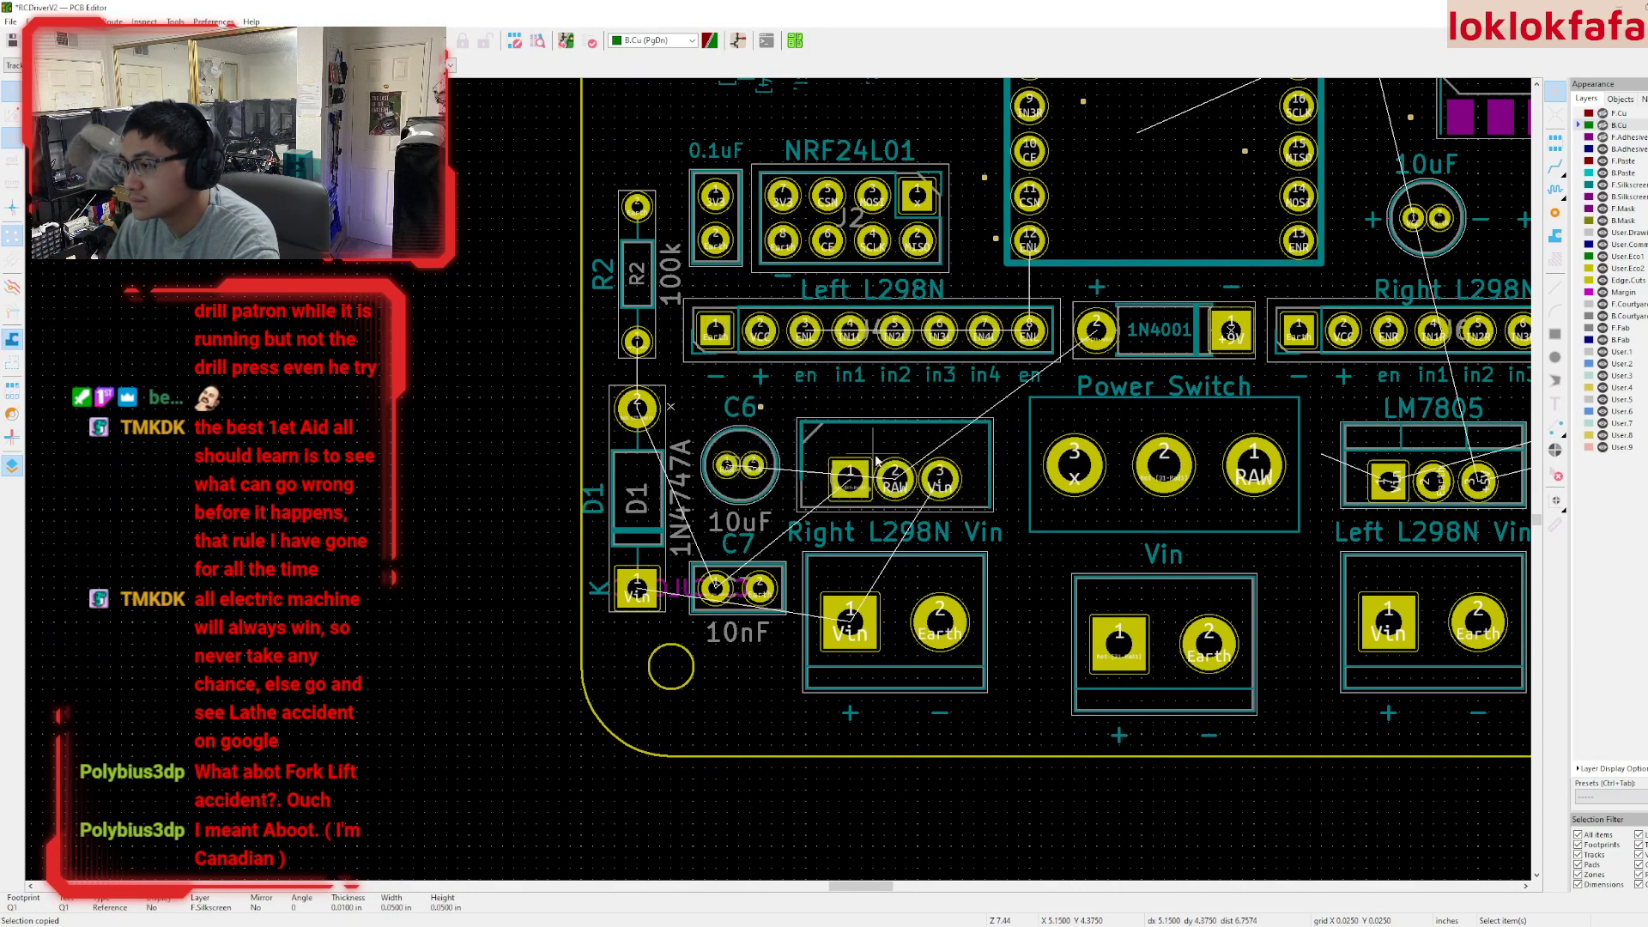
- Make Q1's F.Fab reference text invisible
middle_drag(920, 397, 781, 404)
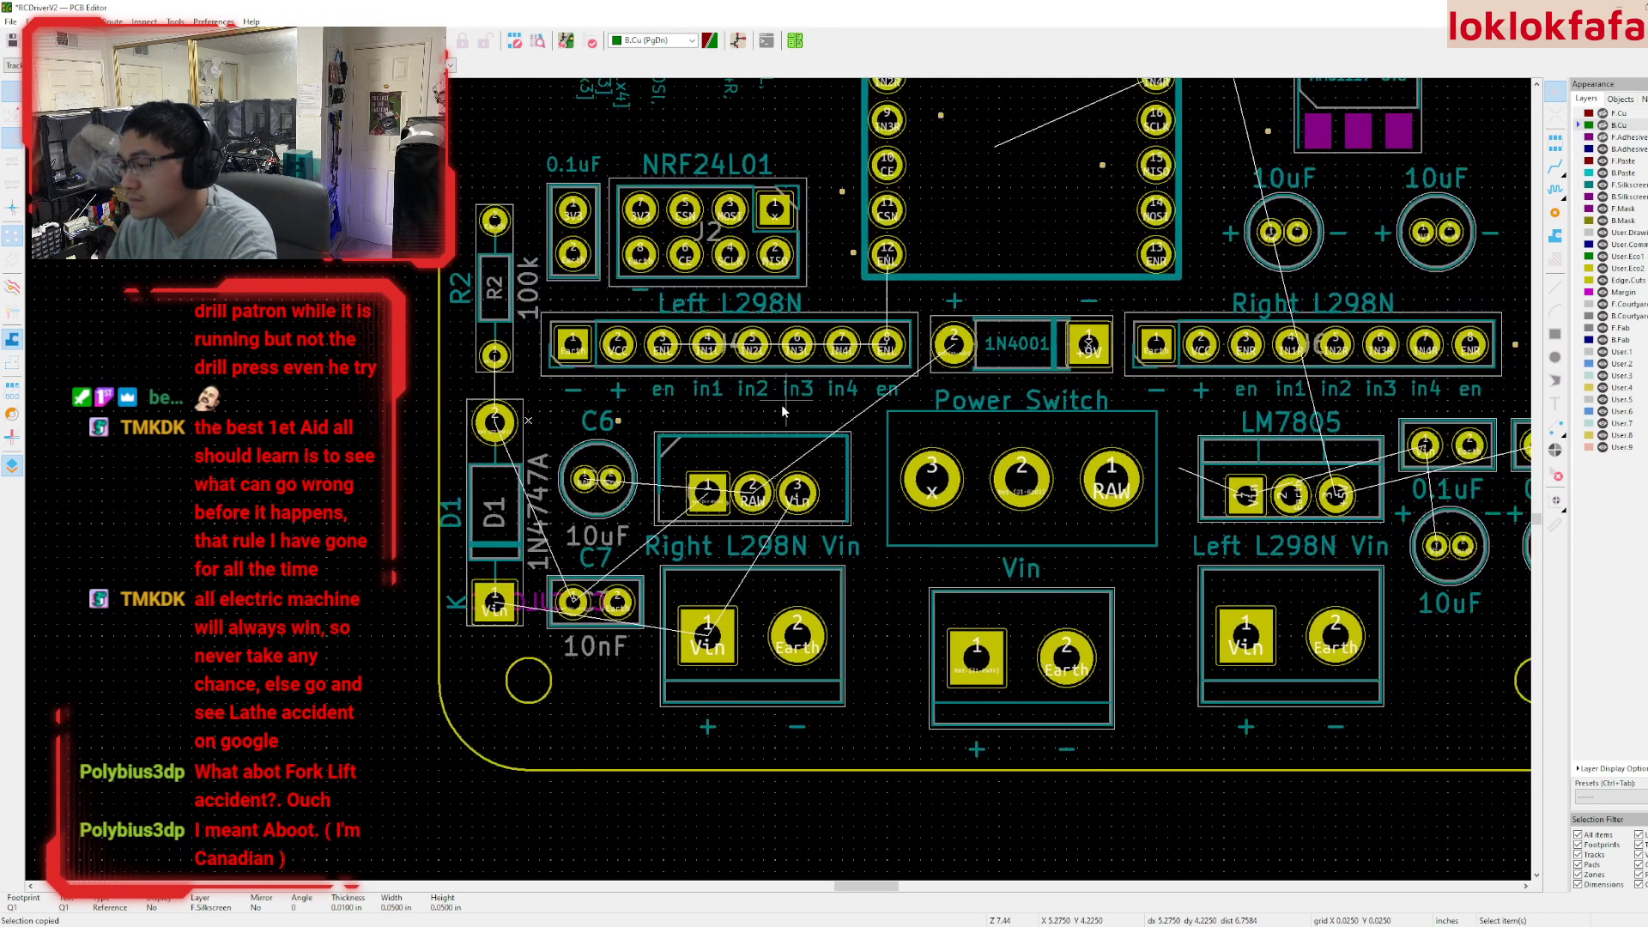
double_click(689, 497)
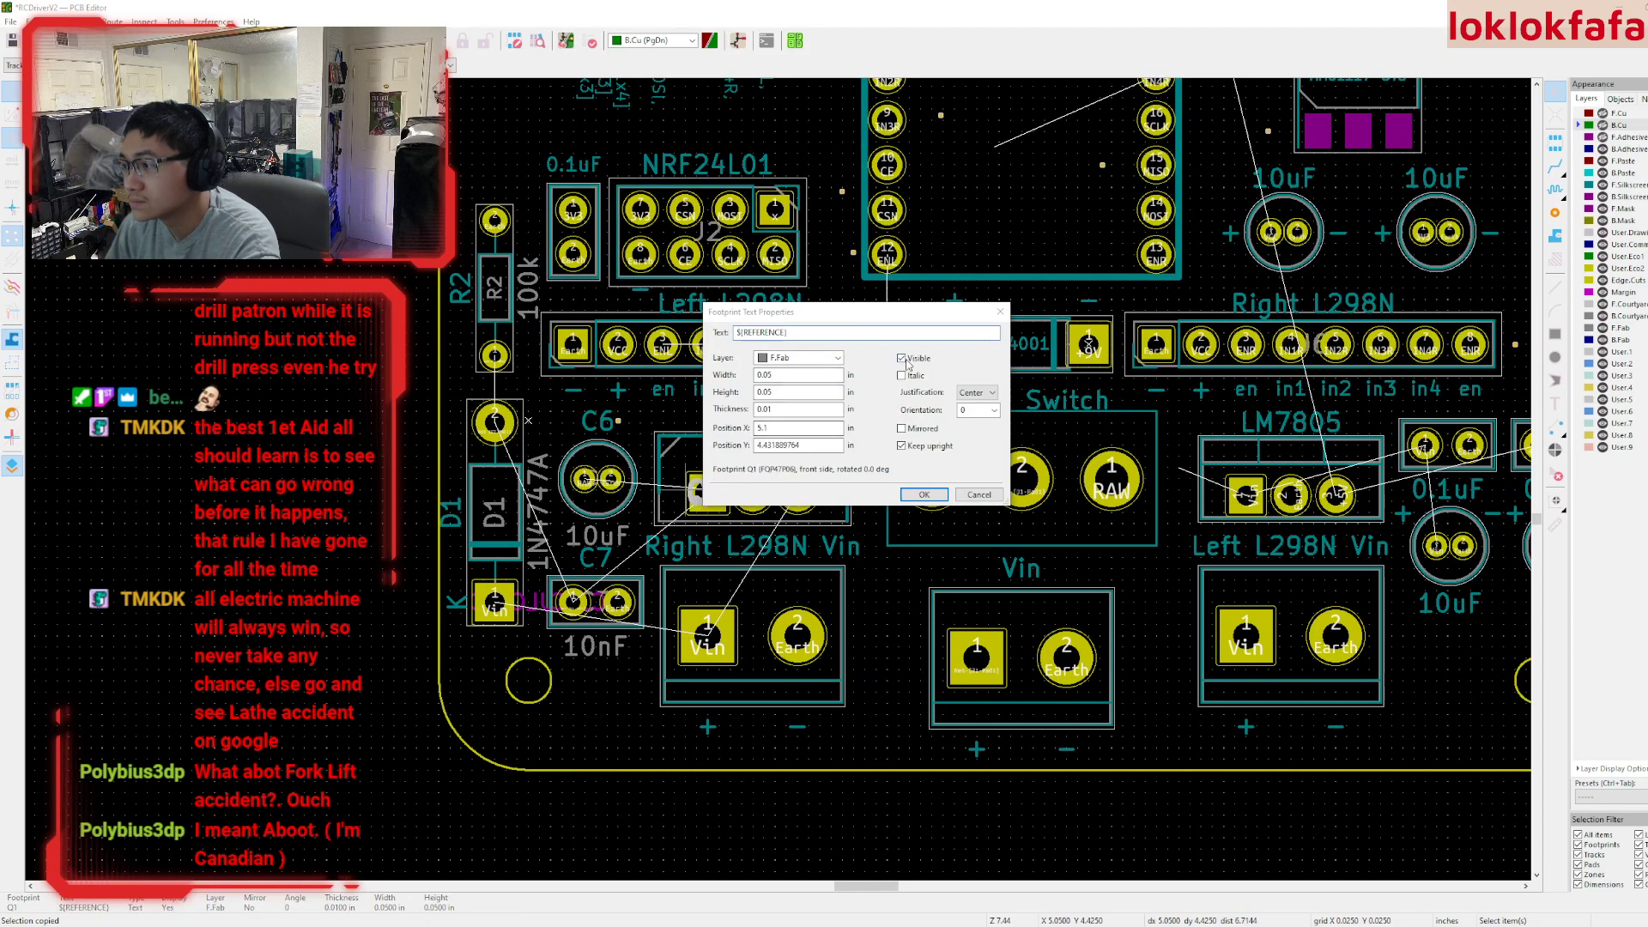
click(924, 495)
- Rotate a copy of the Left L298N silkscreen label to horizontal and place it centred just above Q1's outline
key(m)
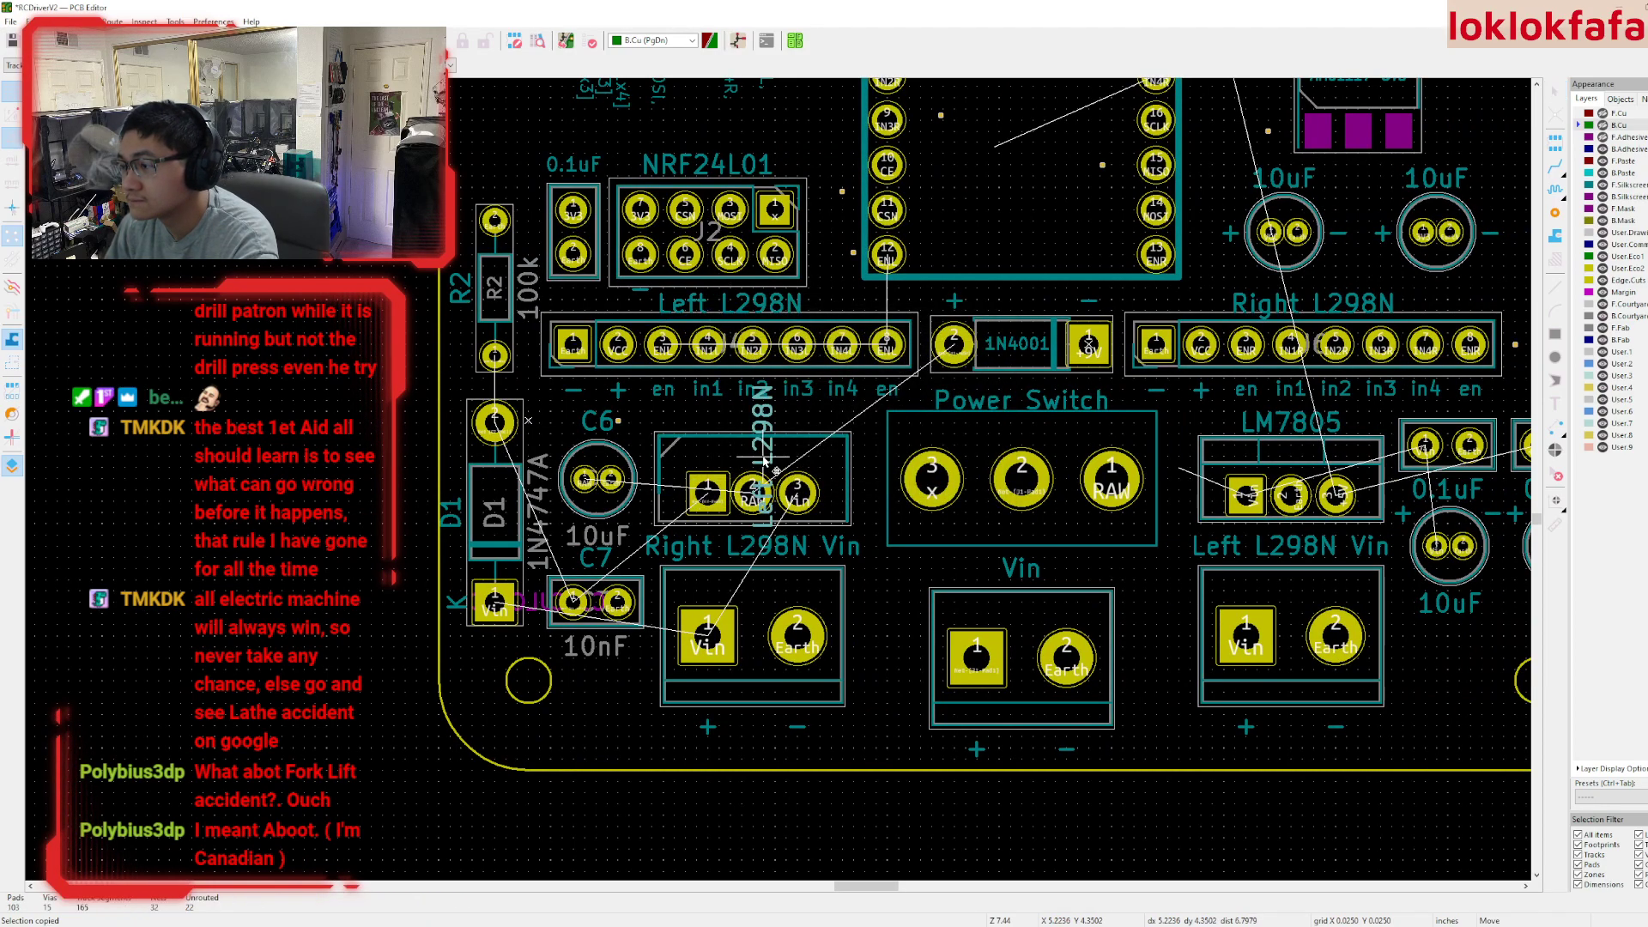
key(r)
key(r)
key(r)
click(754, 423)
- Change the copied Left L298N label above Q1's outline to read FQP47P06
double_click(770, 423)
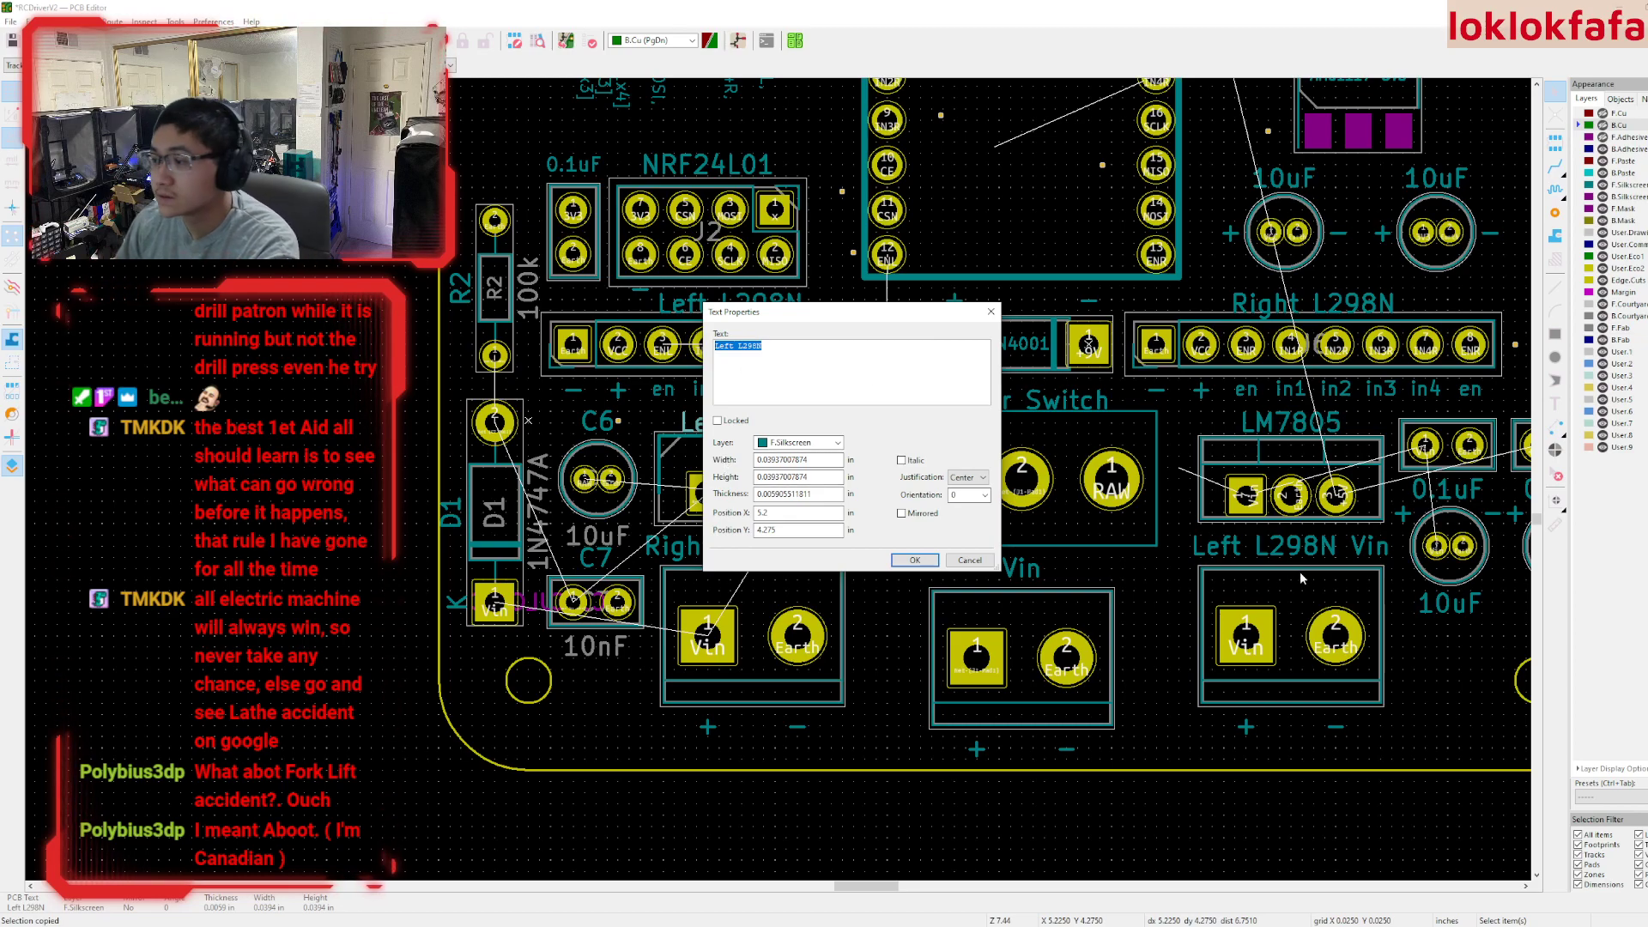
key(Escape)
click(754, 469)
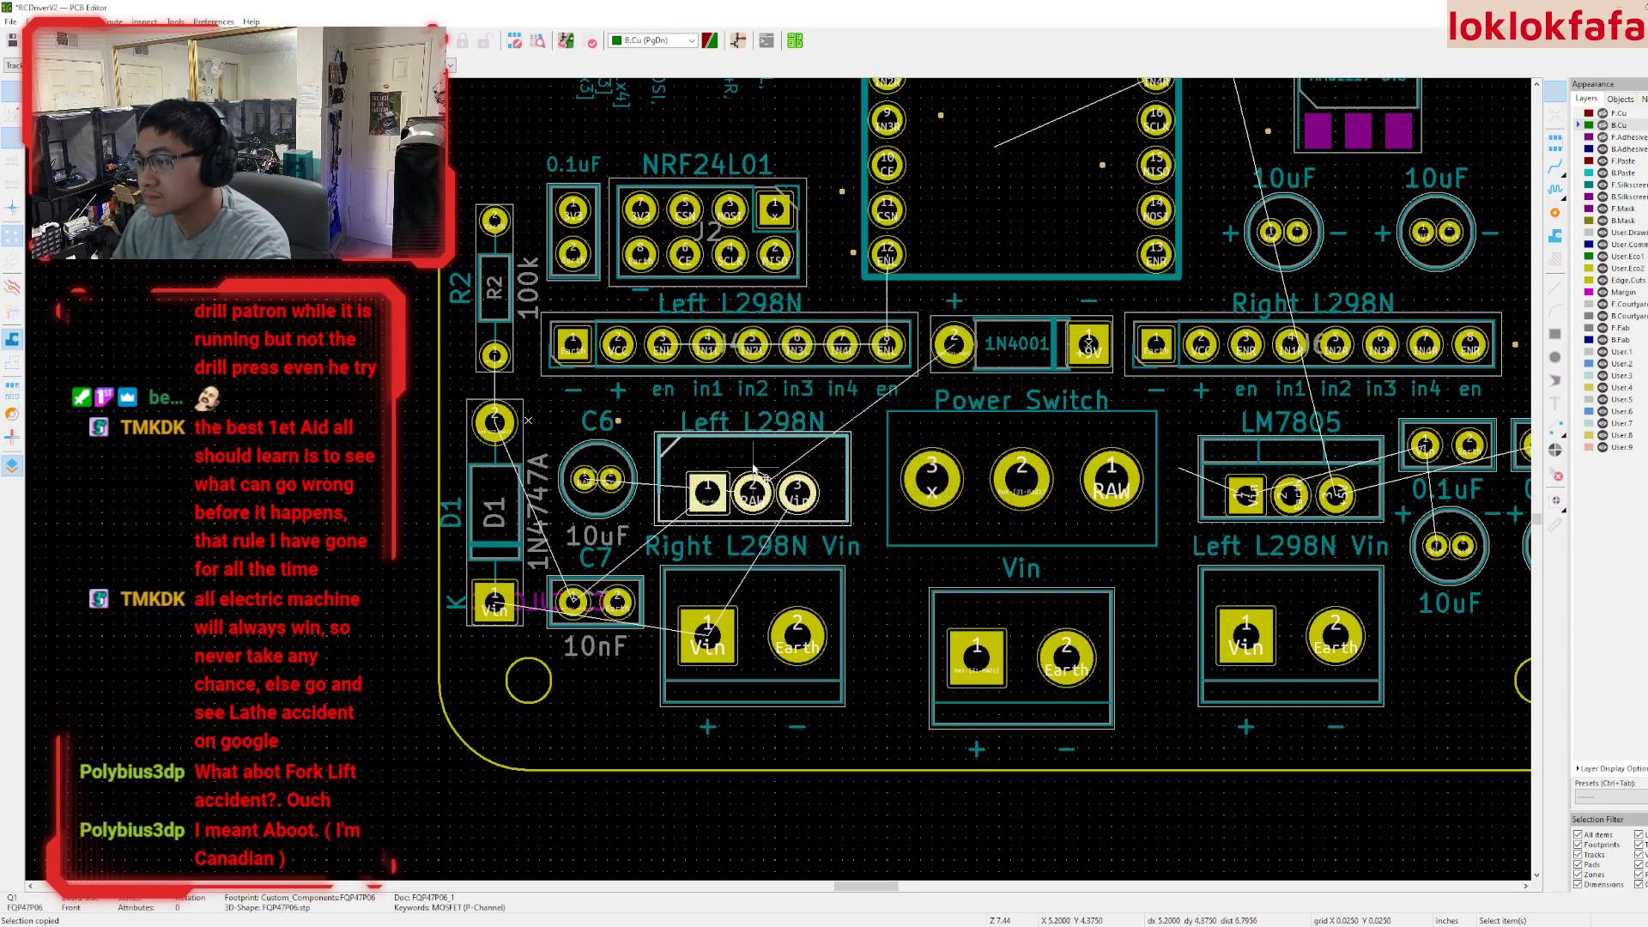
double_click(751, 426)
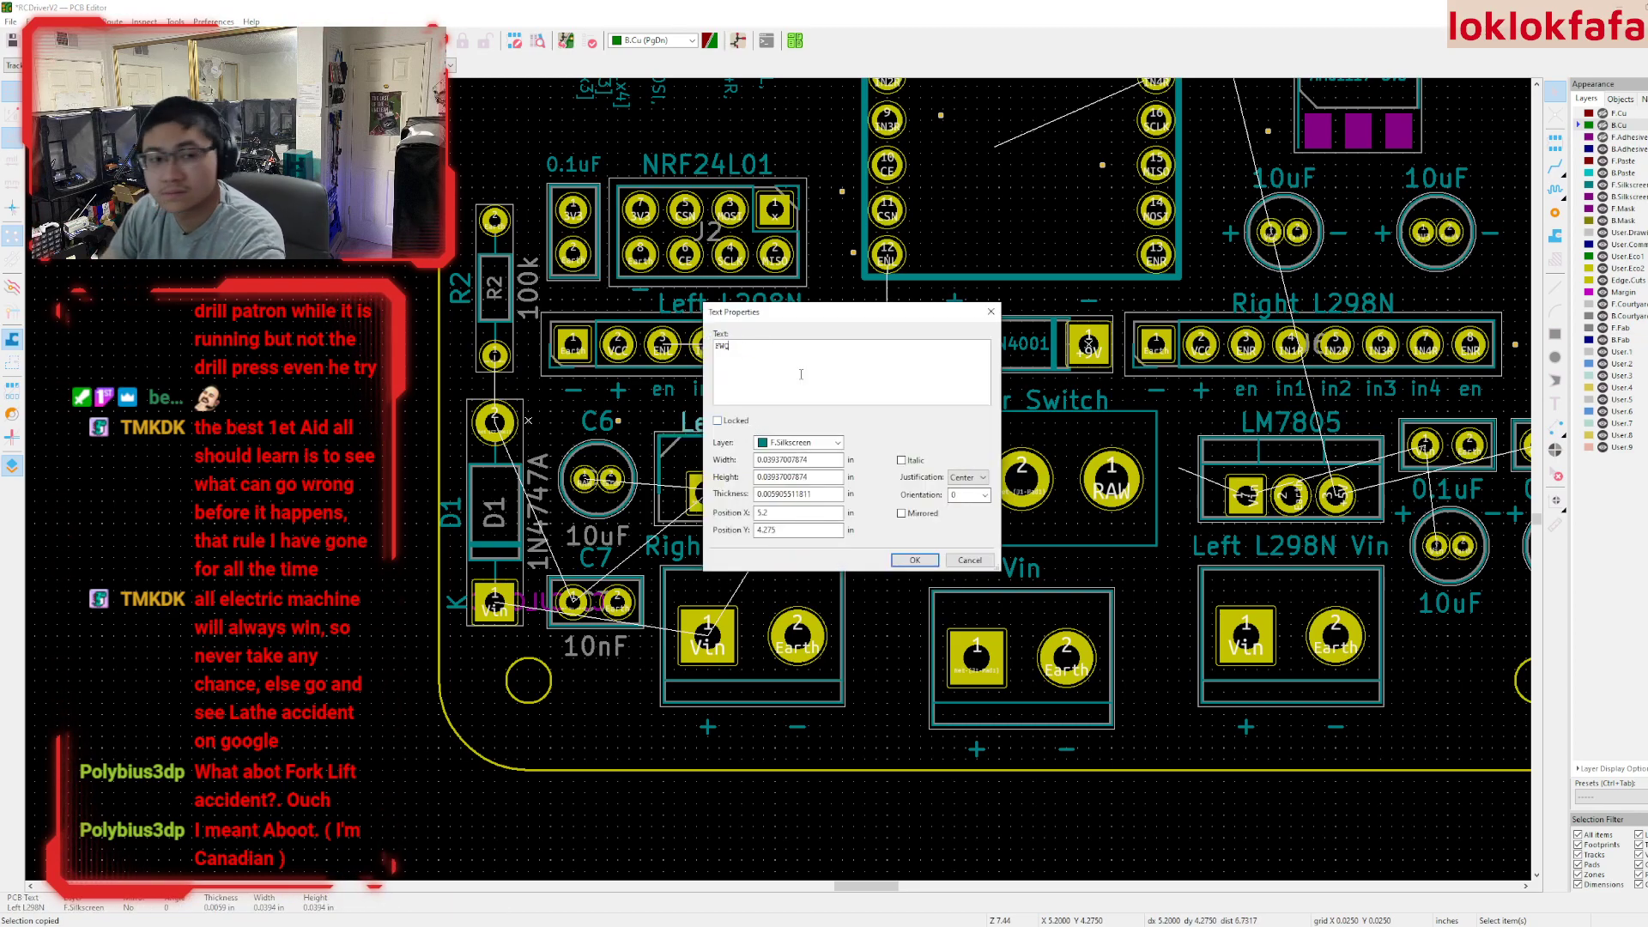
text(EQP47P06)
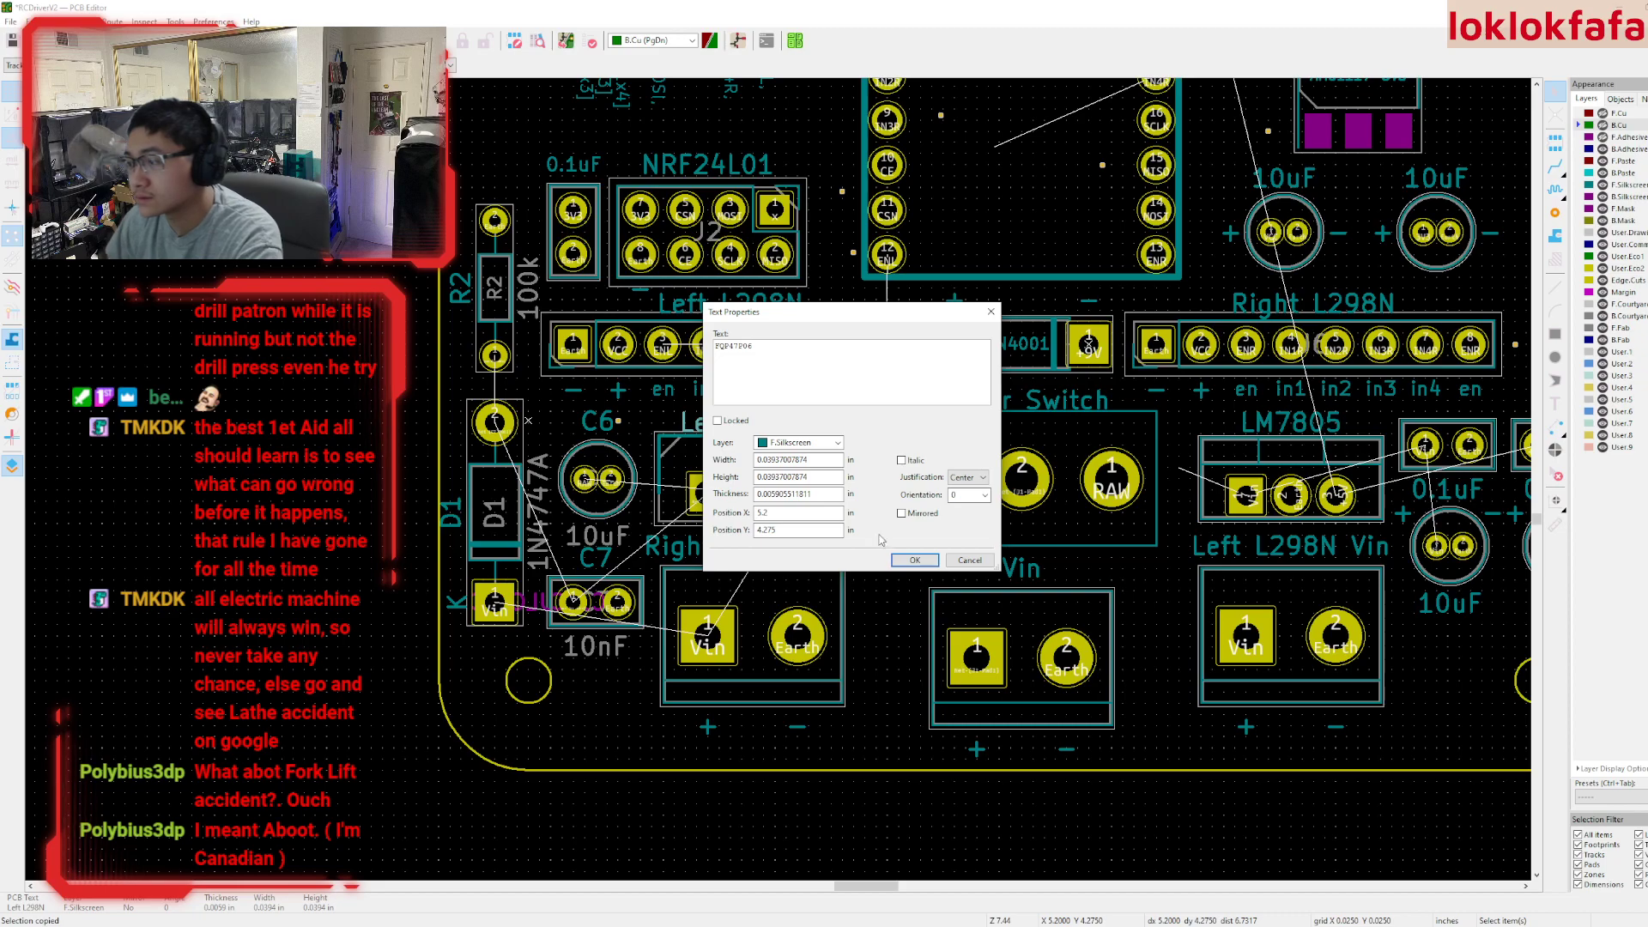
click(915, 560)
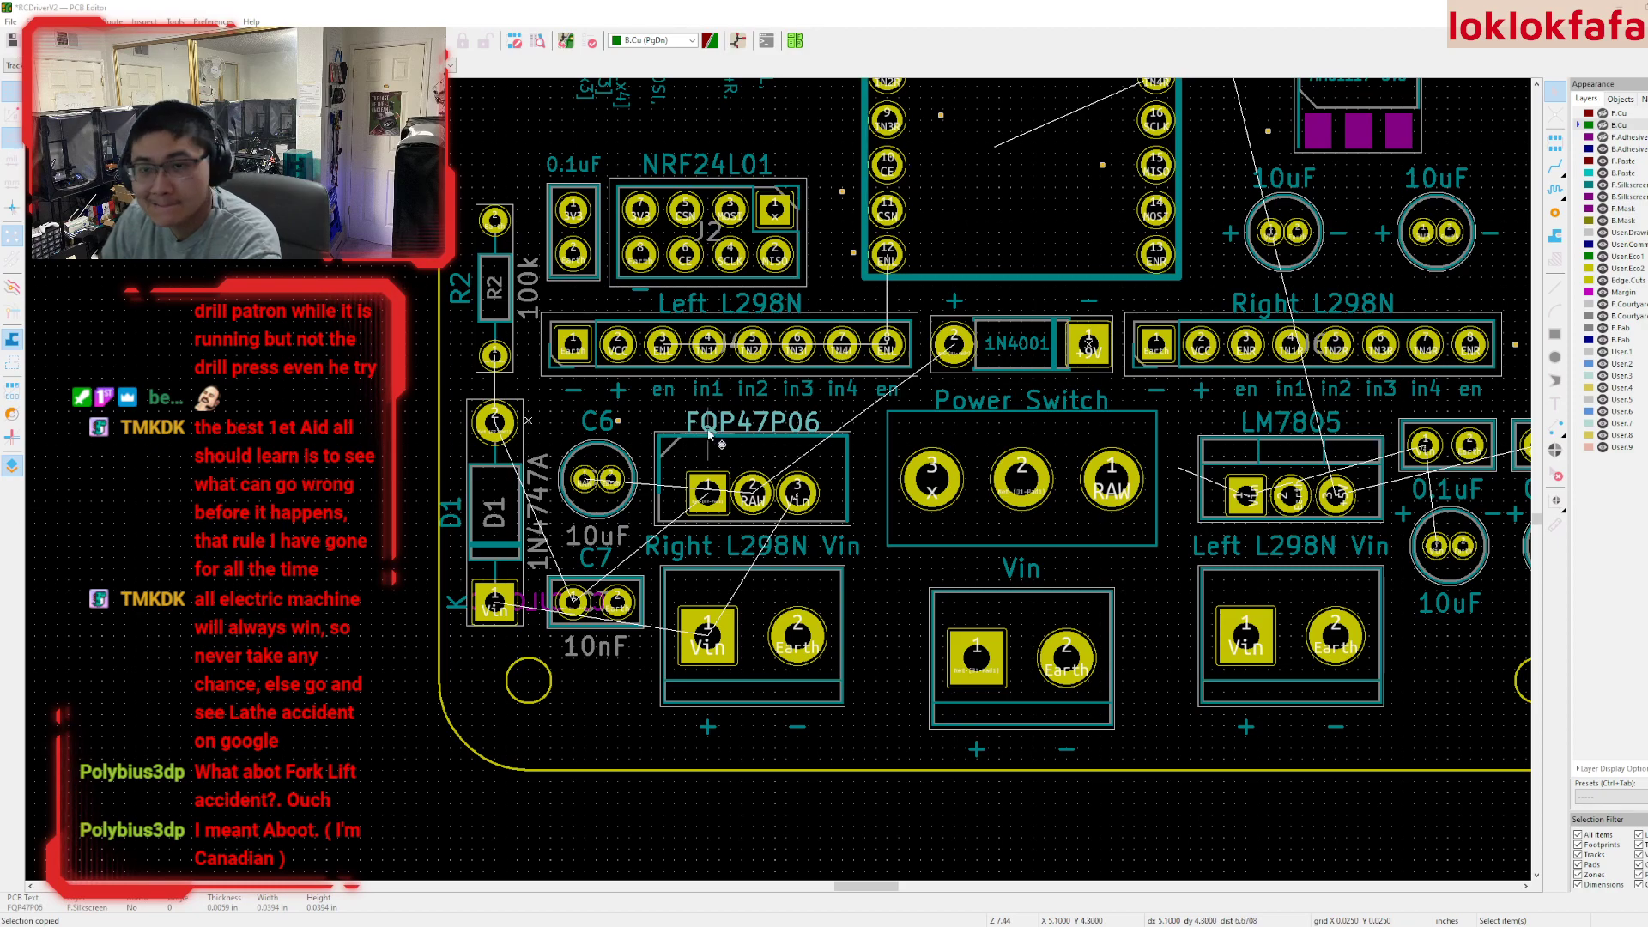
scroll(811, 439, up, 1)
scroll(813, 491, down, 1)
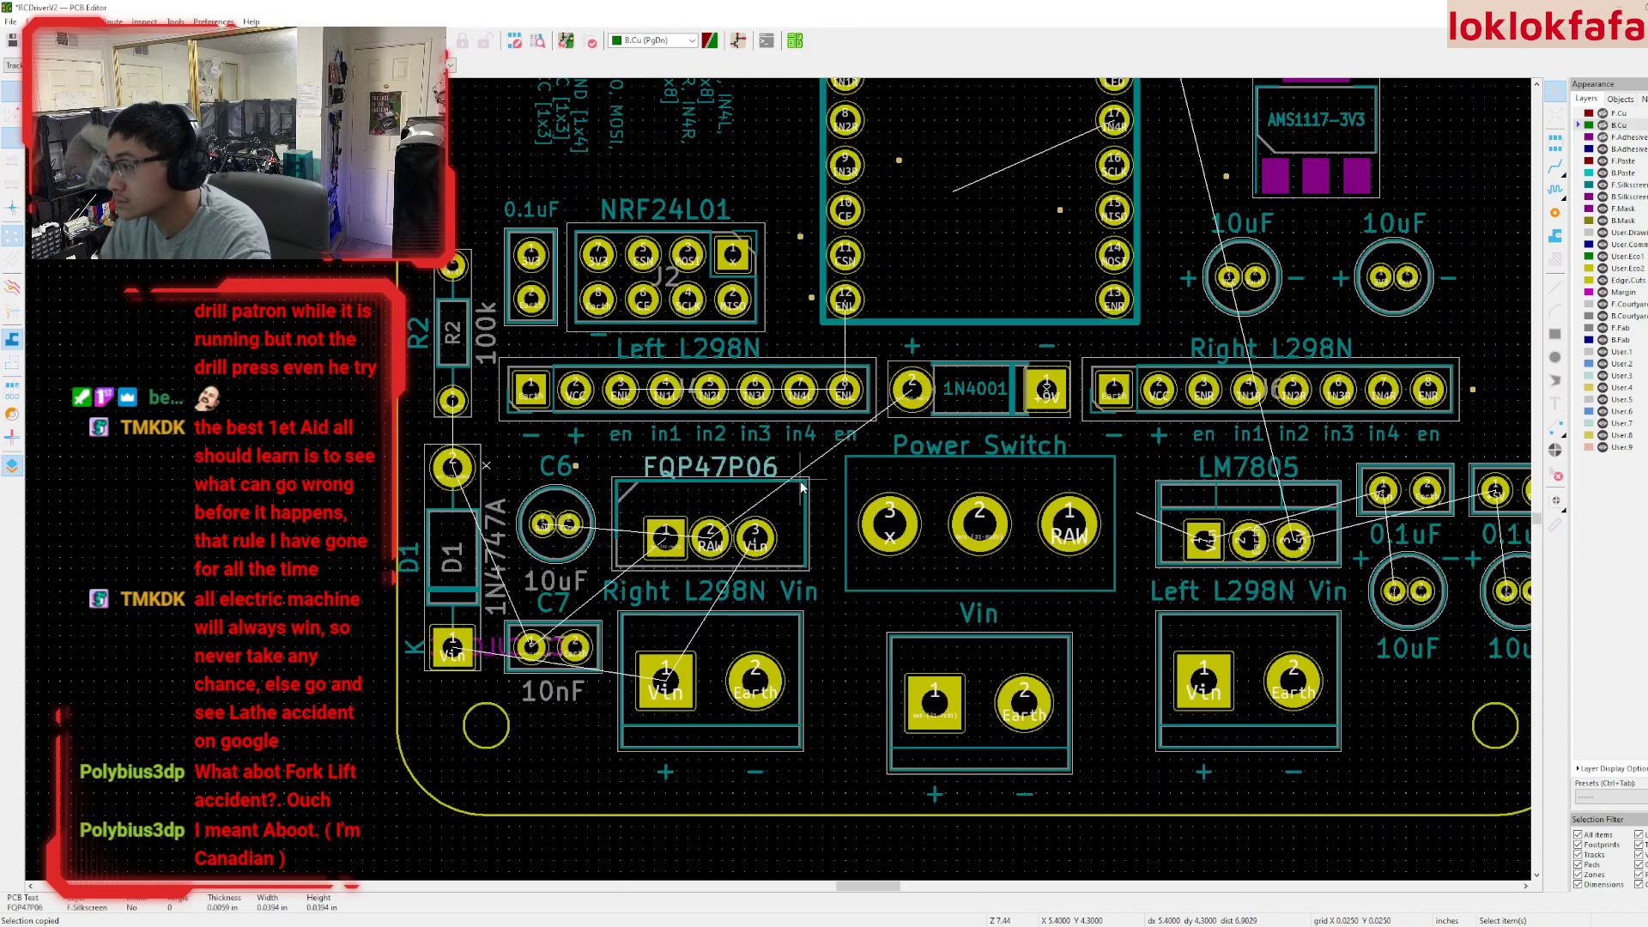
- Place a copy of a + silkscreen mark inside the LM7805 outline, just above pad 1
middle_drag(798, 489, 717, 495)
click(749, 641)
middle_drag(705, 609, 649, 597)
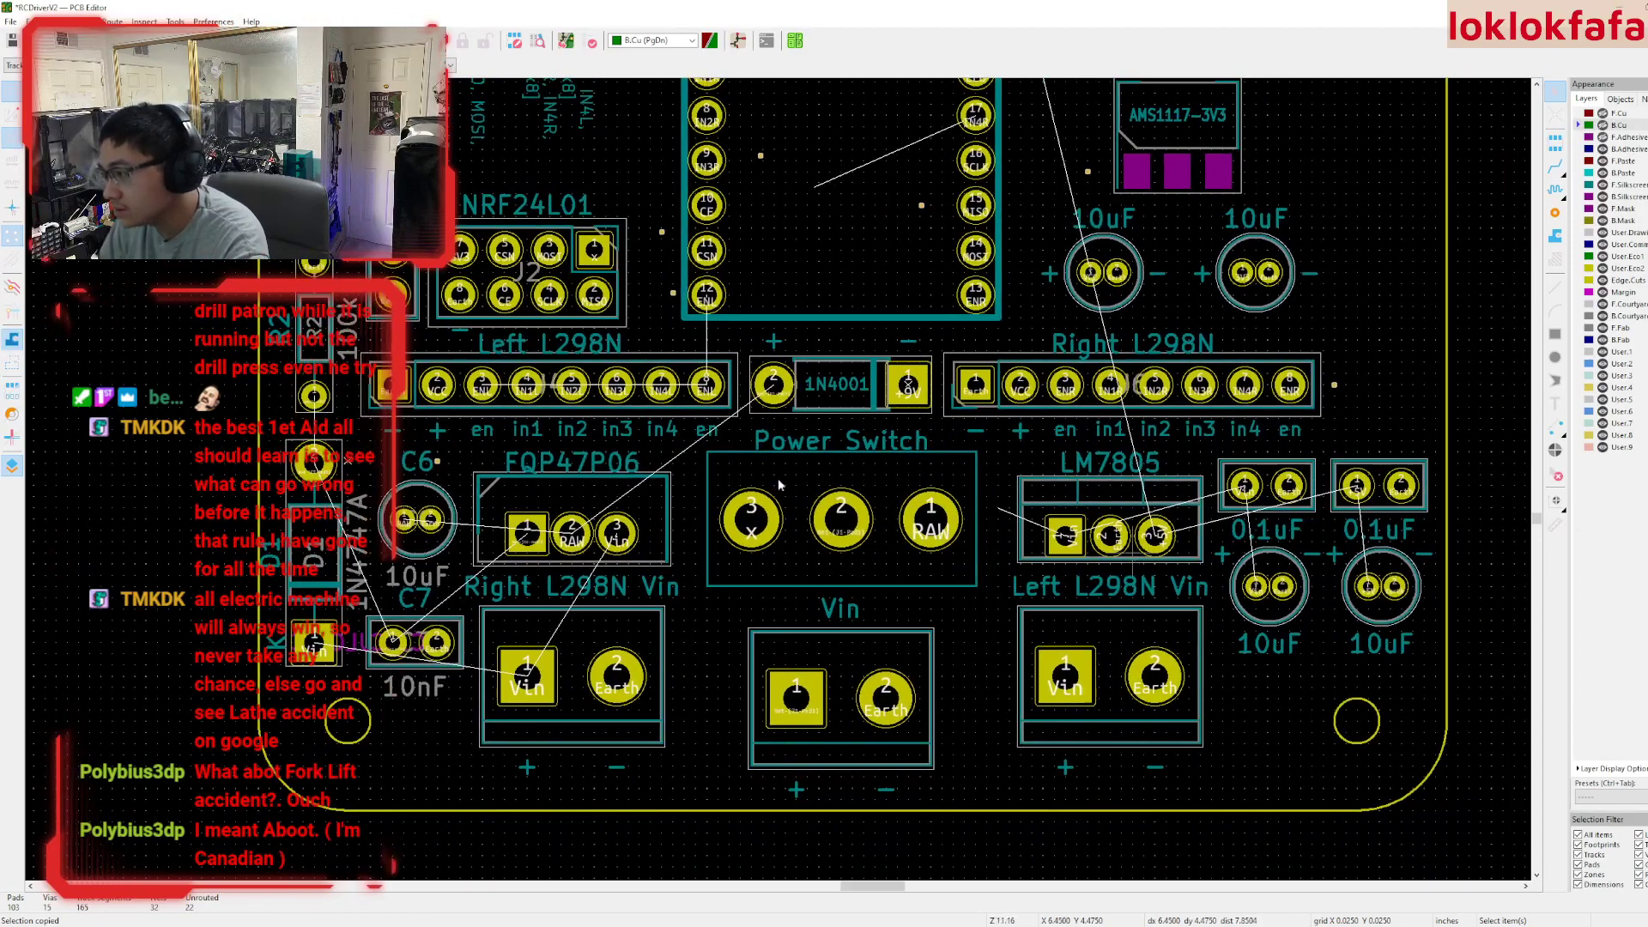
scroll(1132, 552, up, 1)
key(m)
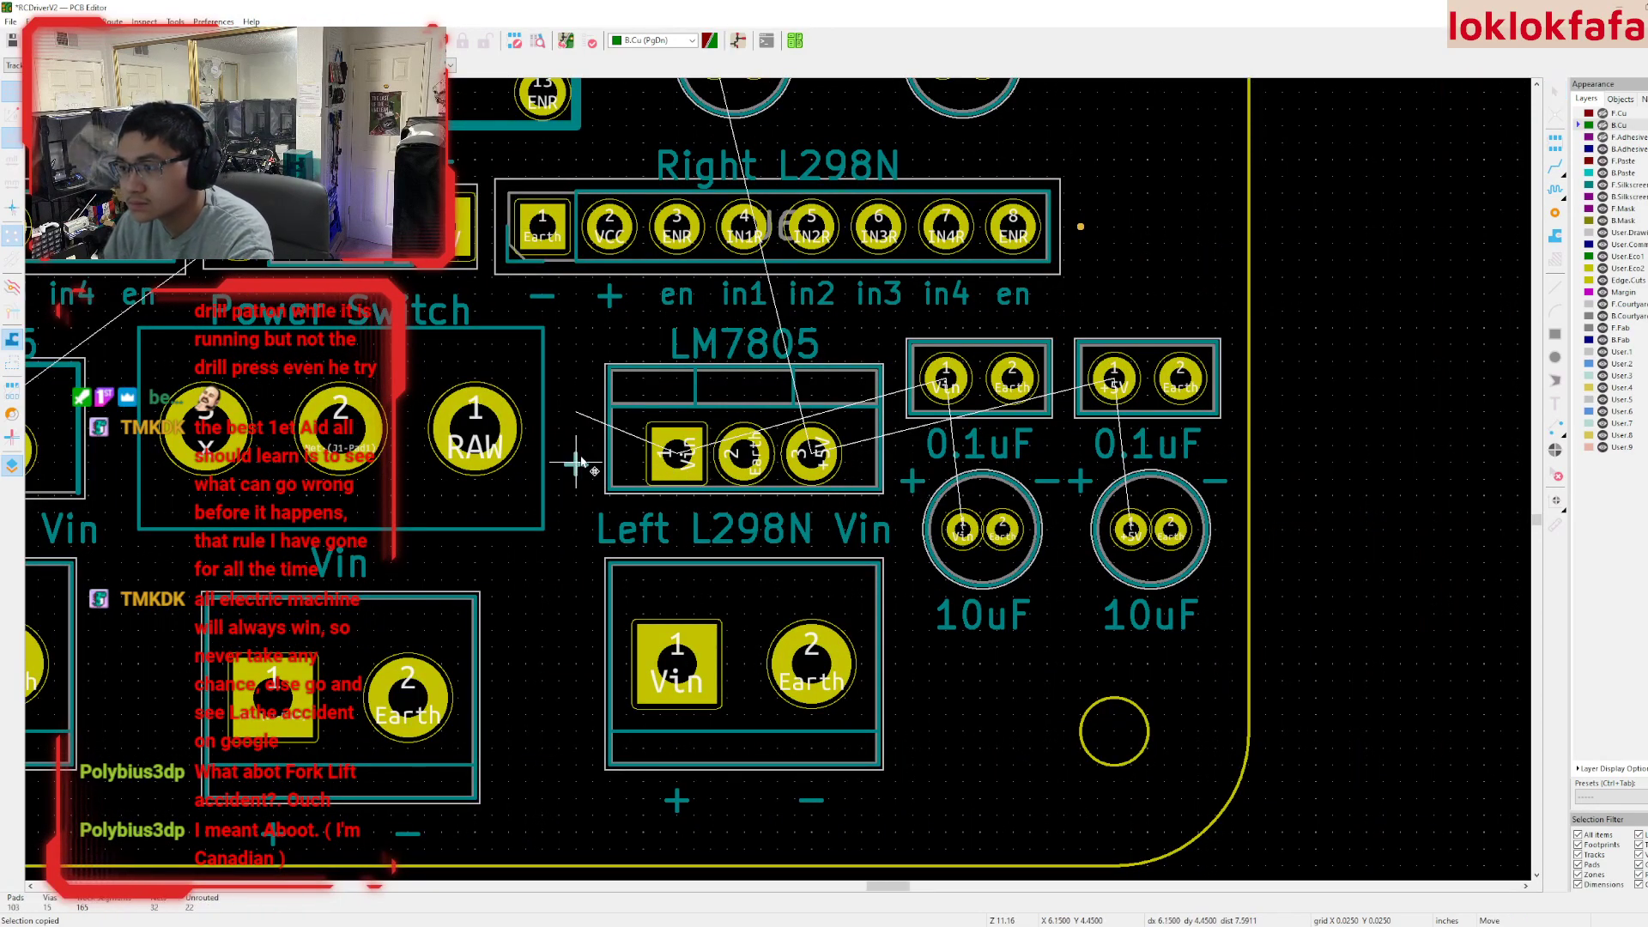
click(660, 404)
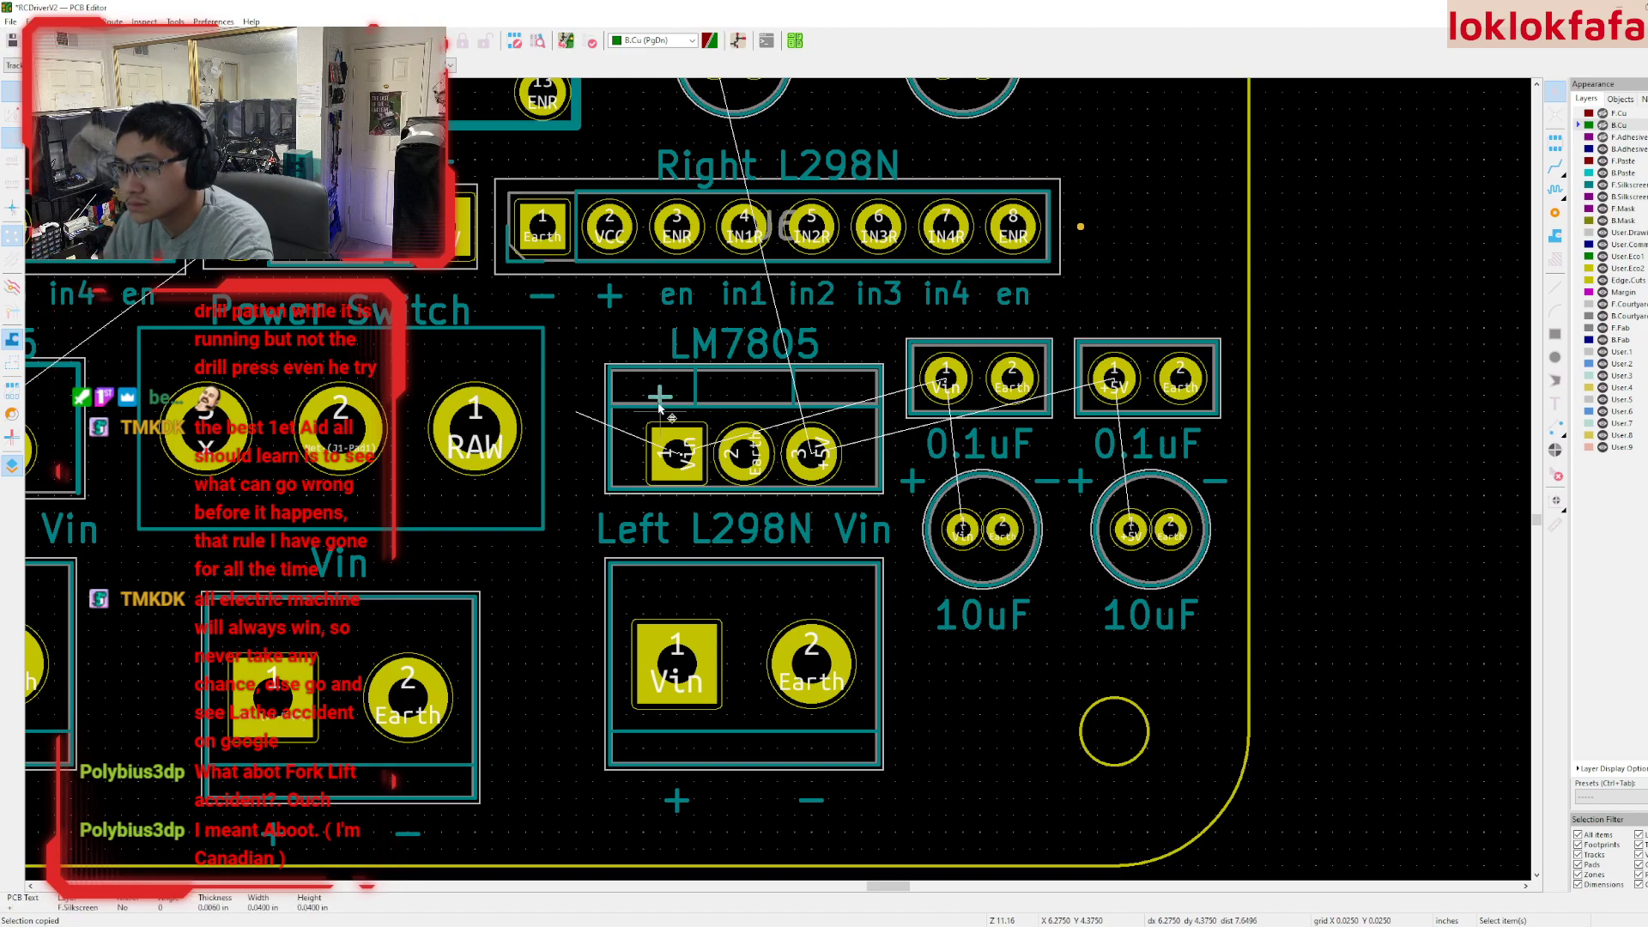
- Set the grid to 0.01 in and change the + mark inside the LM7805 outline to read Vin
click(374, 65)
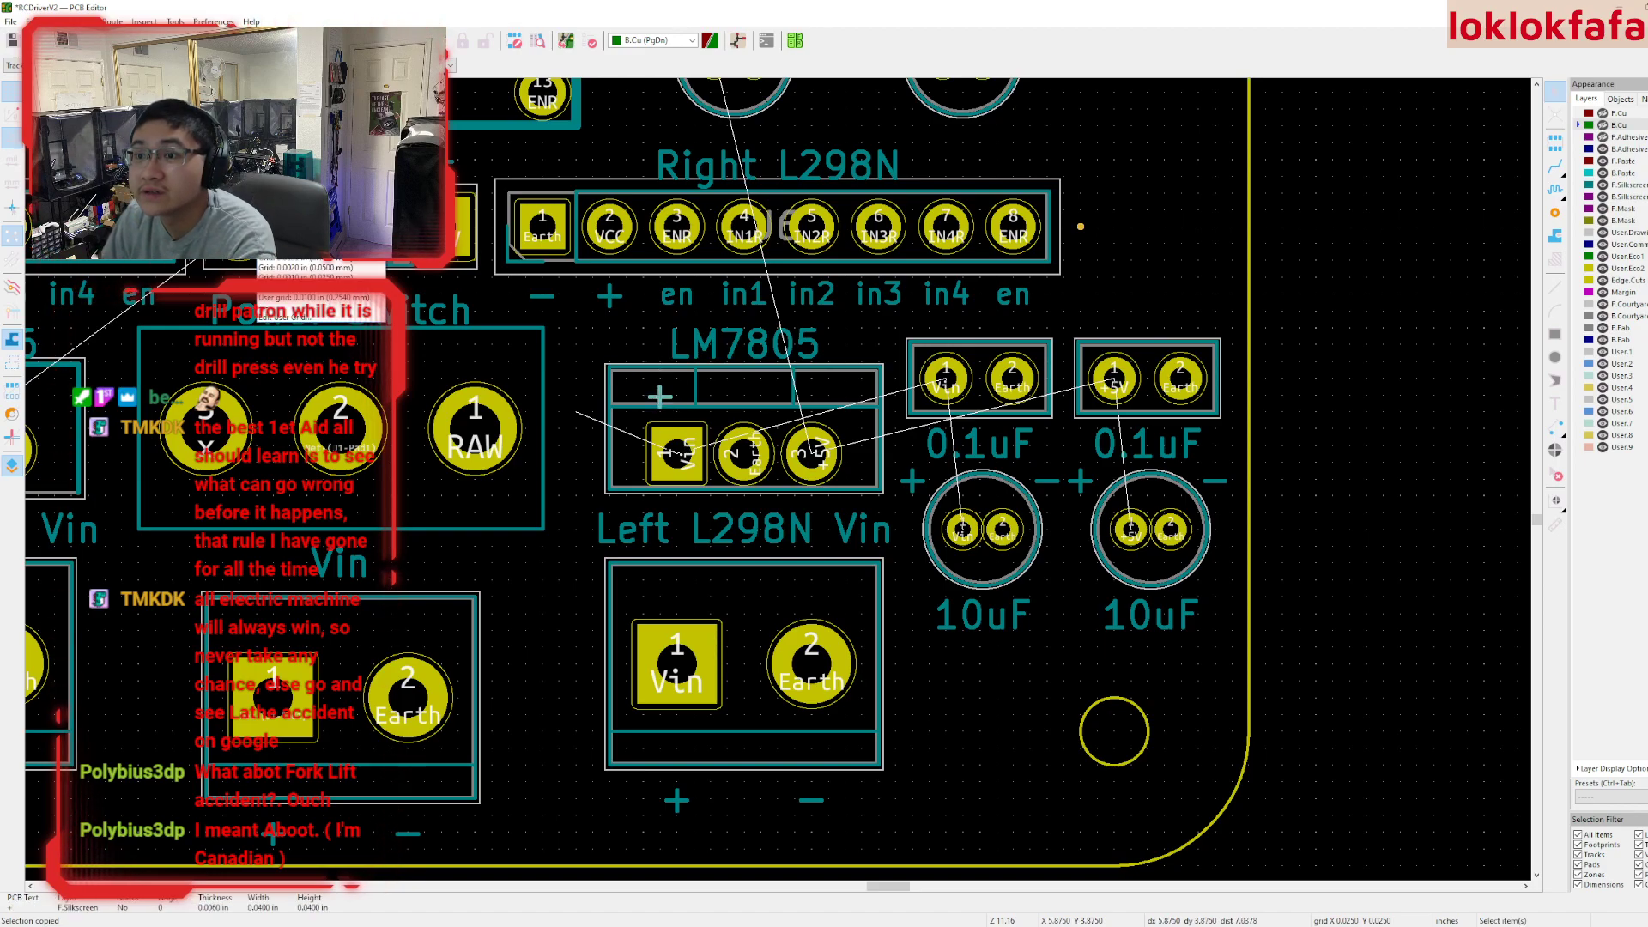
click(313, 297)
double_click(658, 400)
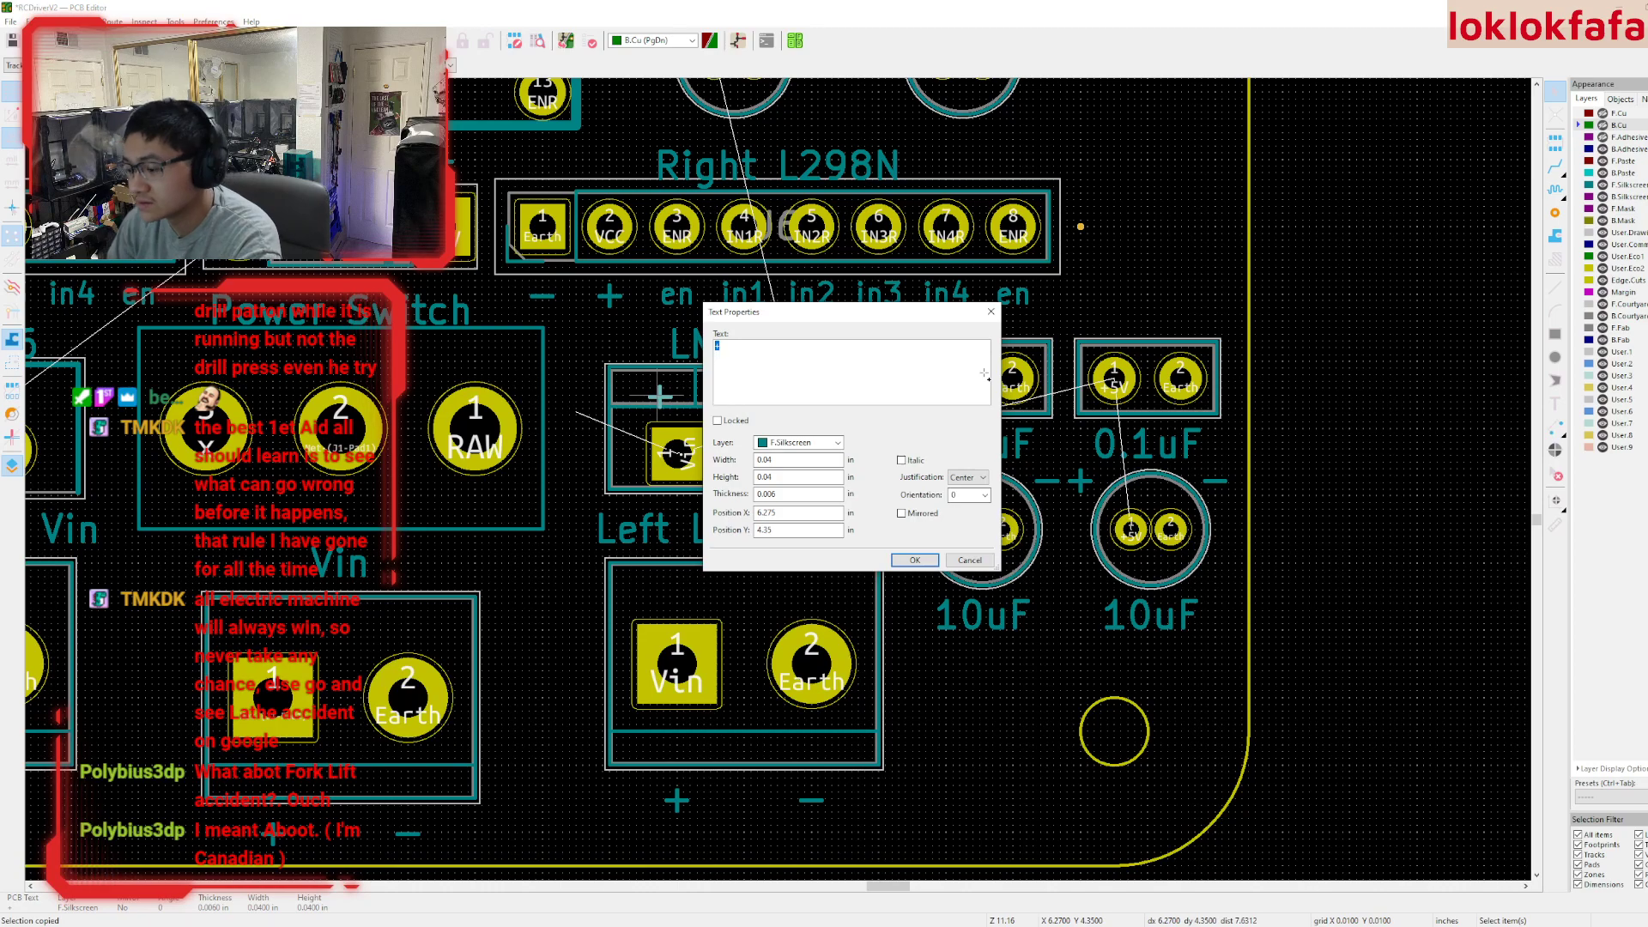
key(Return)
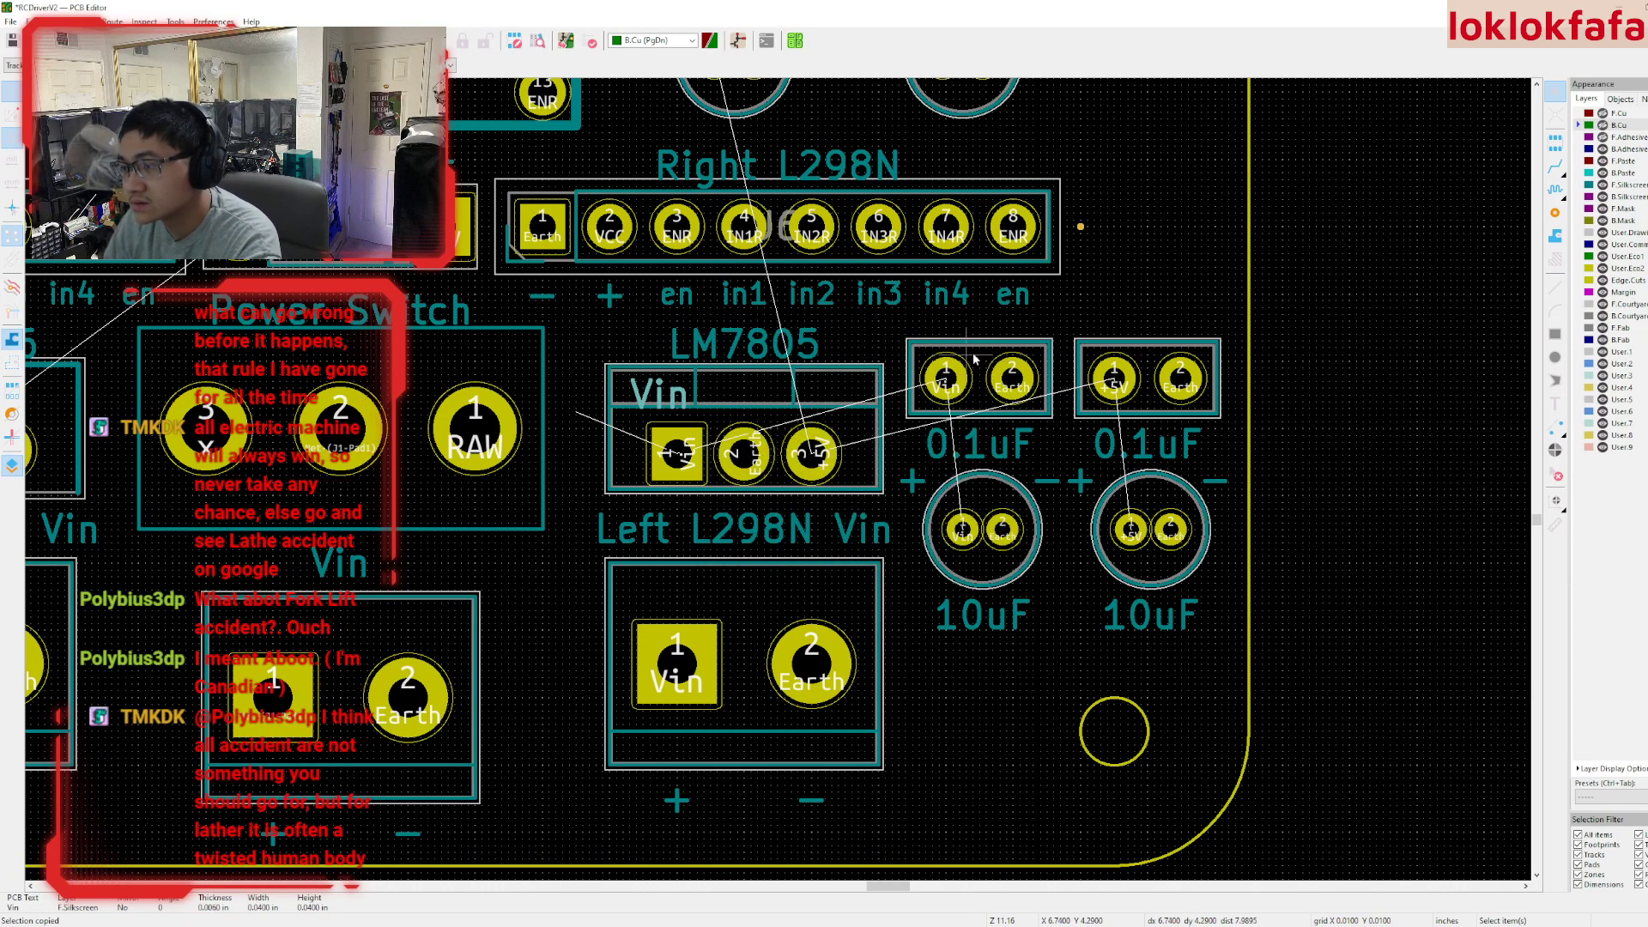
- Match the LM7805's Vin label to the en label's size: 0.03 in width and height, 0.005 in thickness
double_click(648, 397)
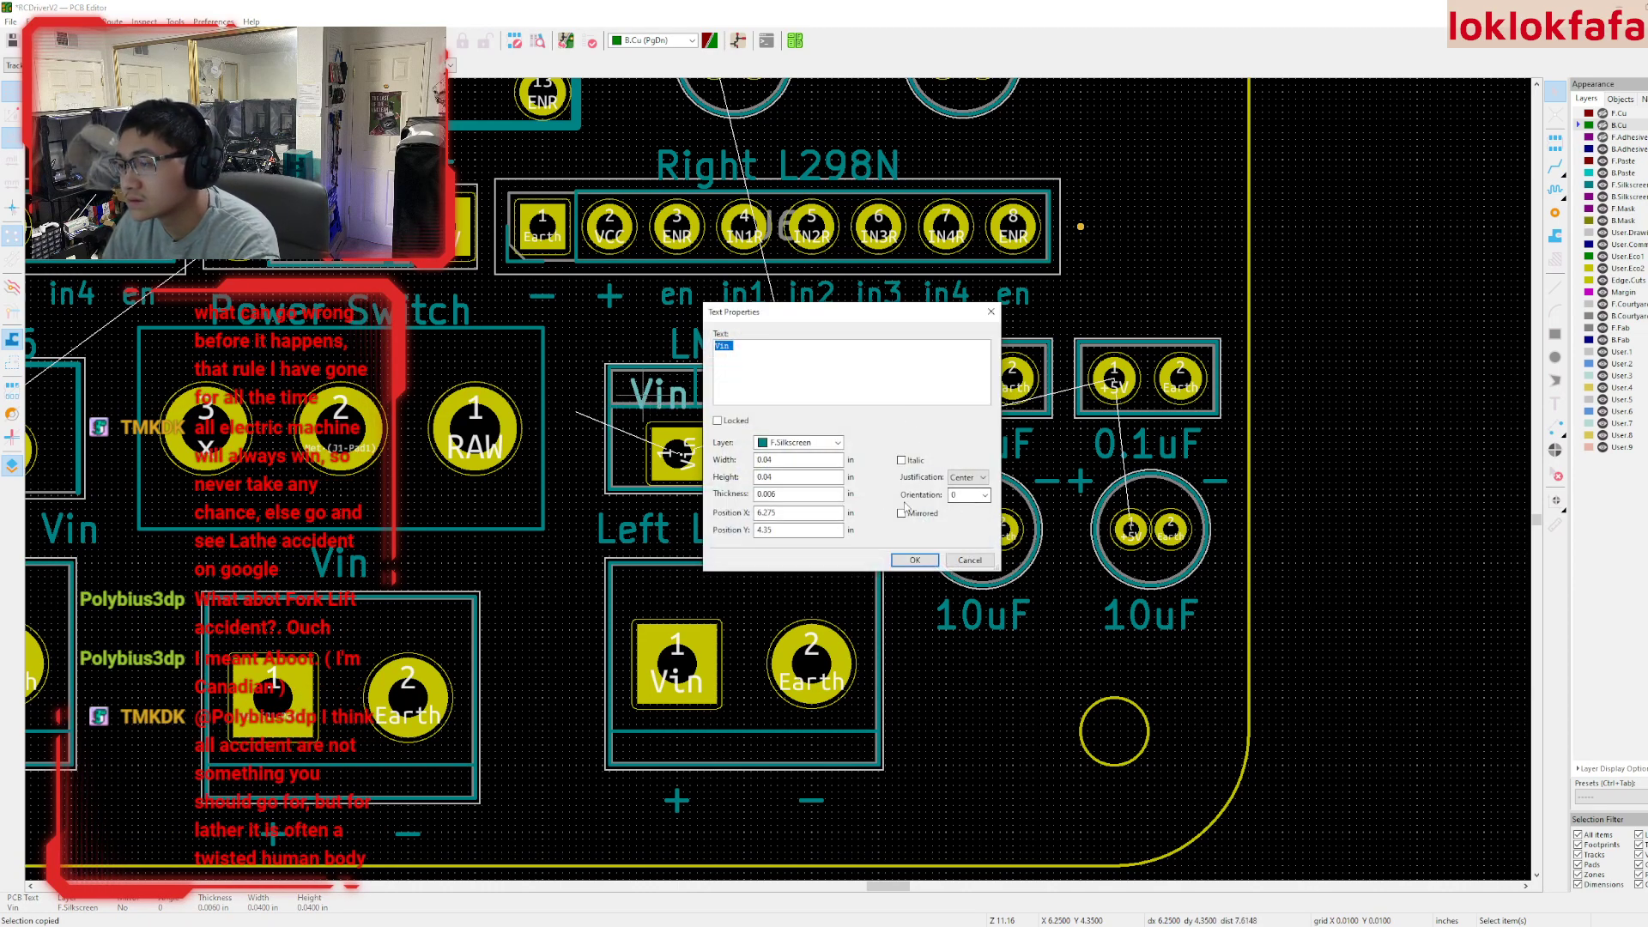
click(969, 559)
double_click(675, 295)
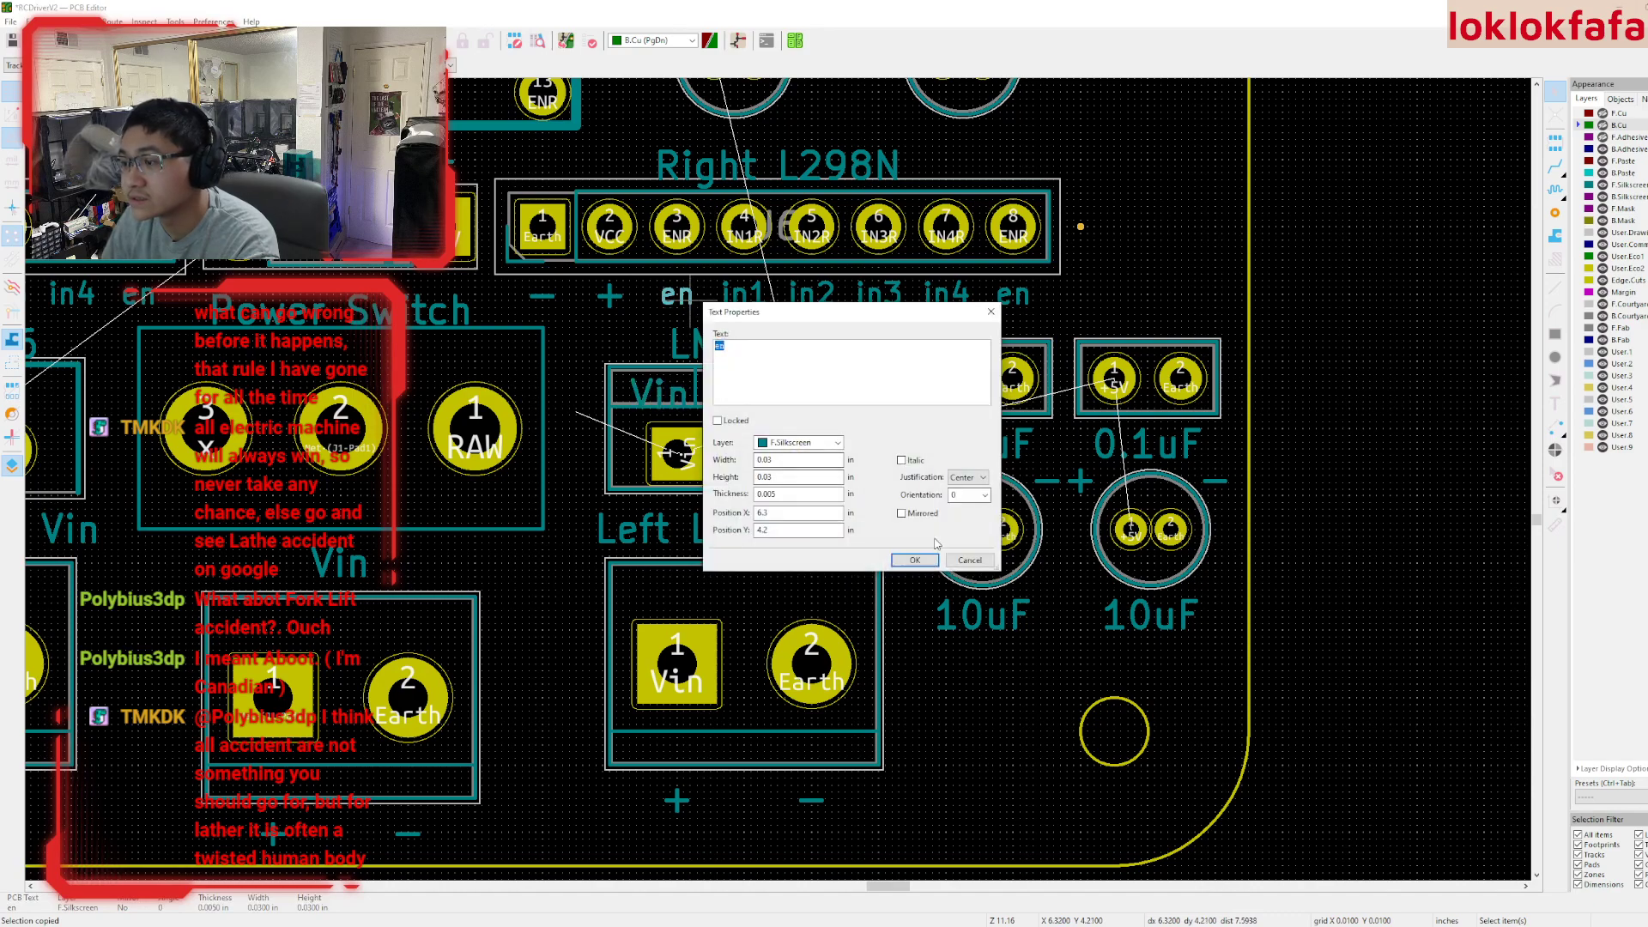
click(963, 563)
double_click(650, 395)
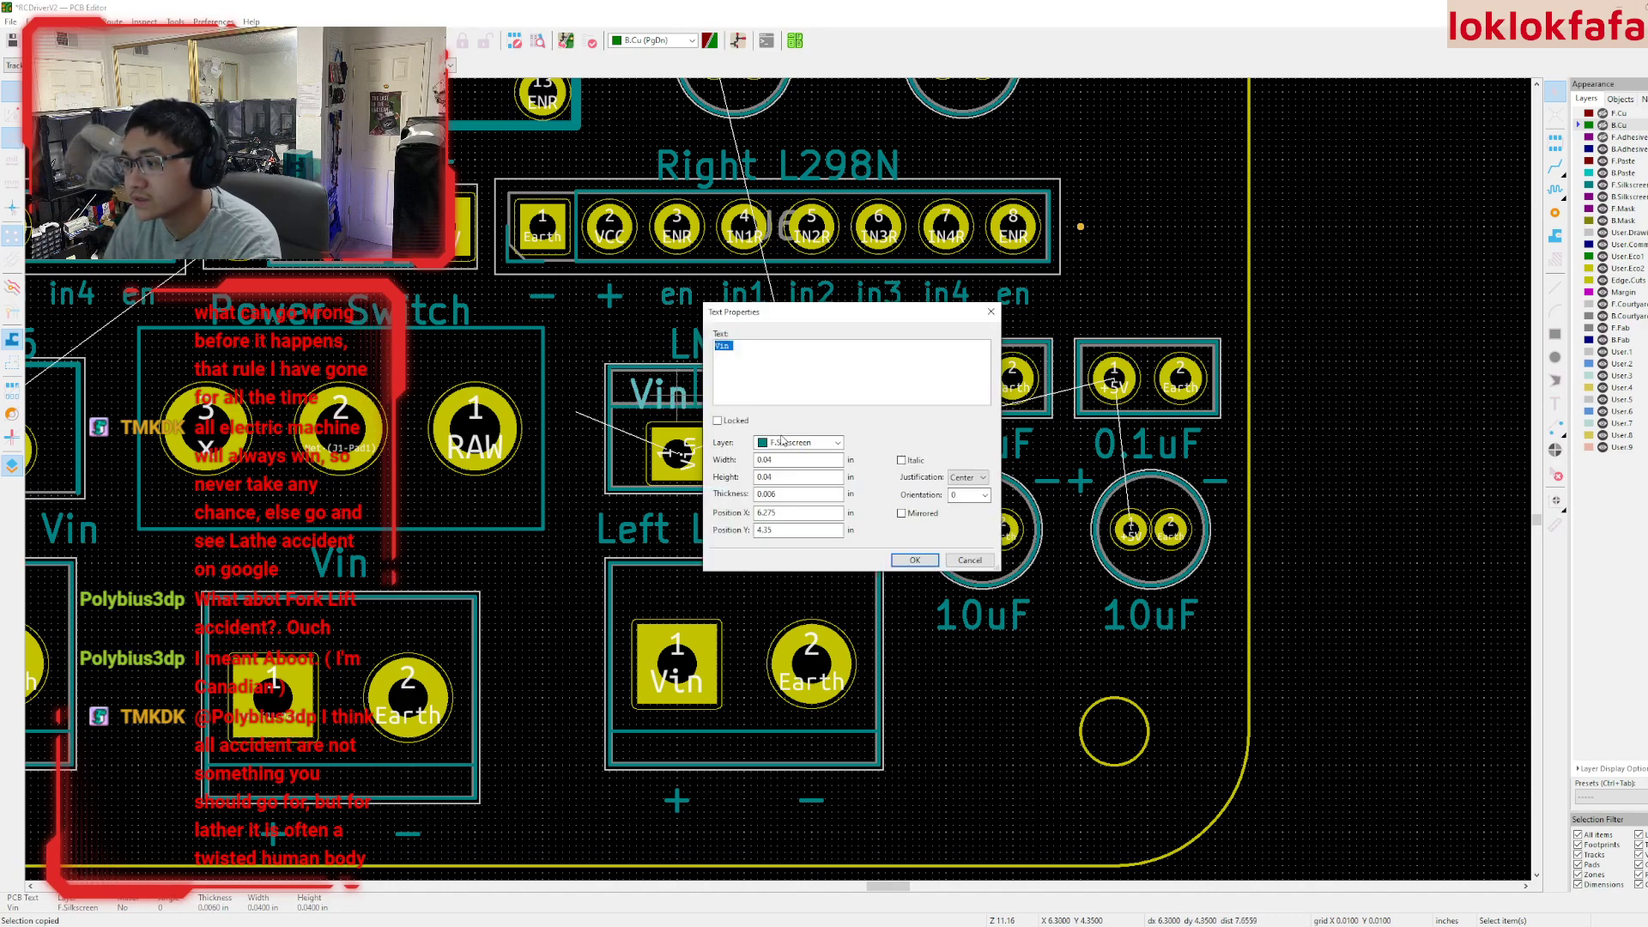
text(0.03)
key(Tab)
text(0)
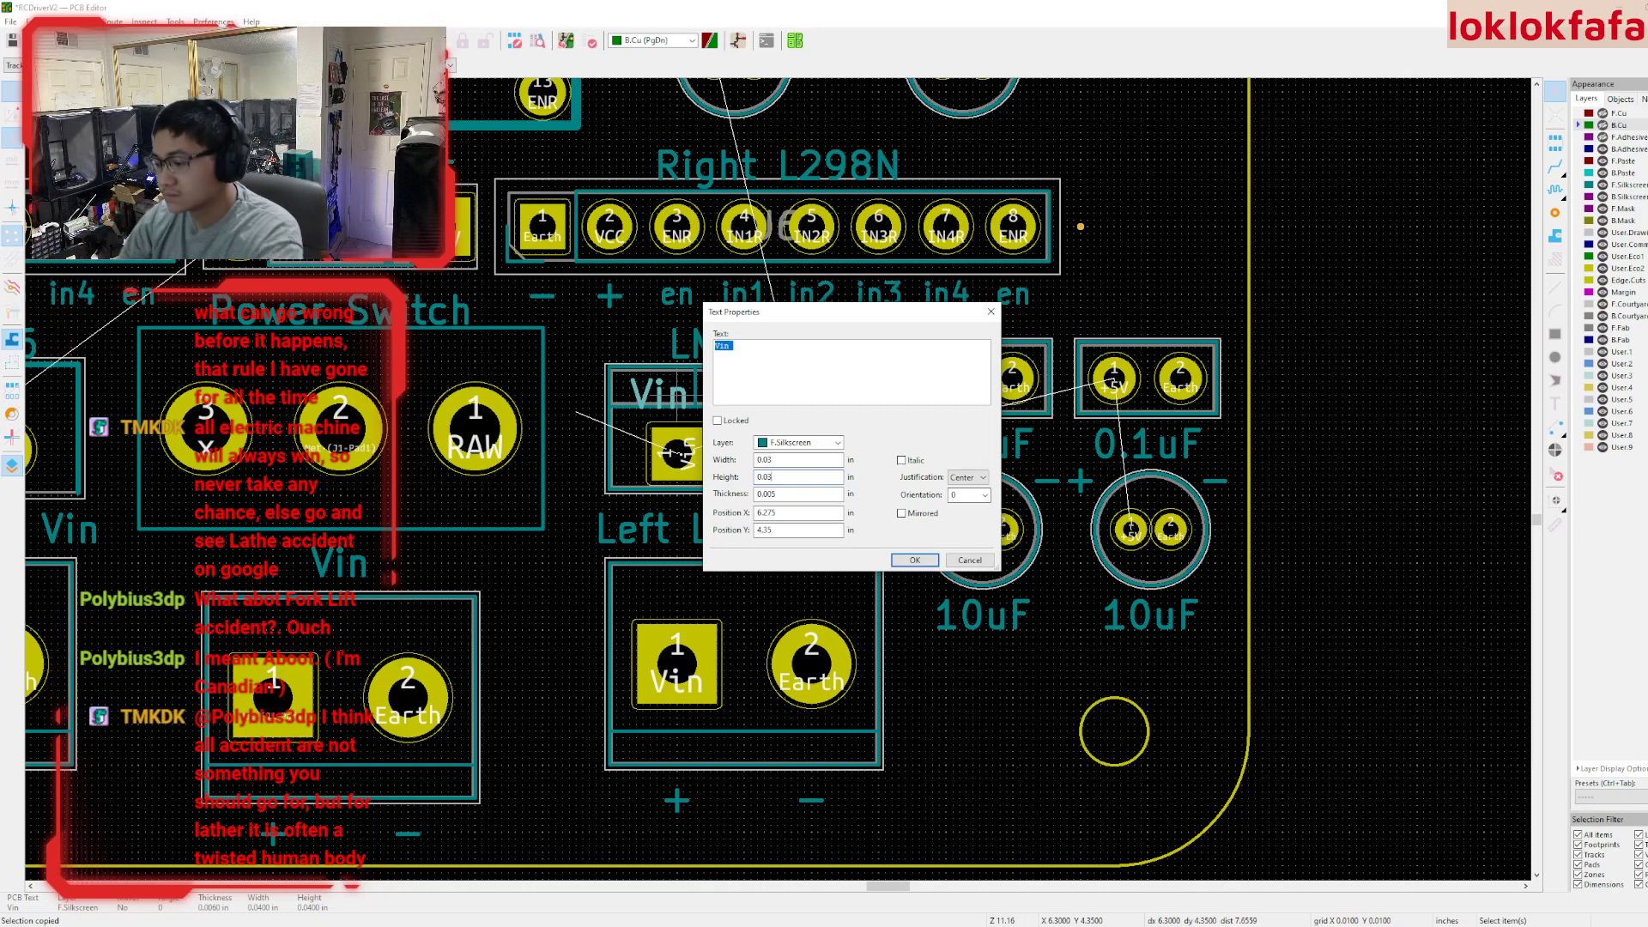
key(Return)
- Centre the Vin label in the LM7805 outline's first compartment, above pad 1, using a 0.005 in grid
scroll(746, 344, up, 1)
scroll(775, 479, down, 1)
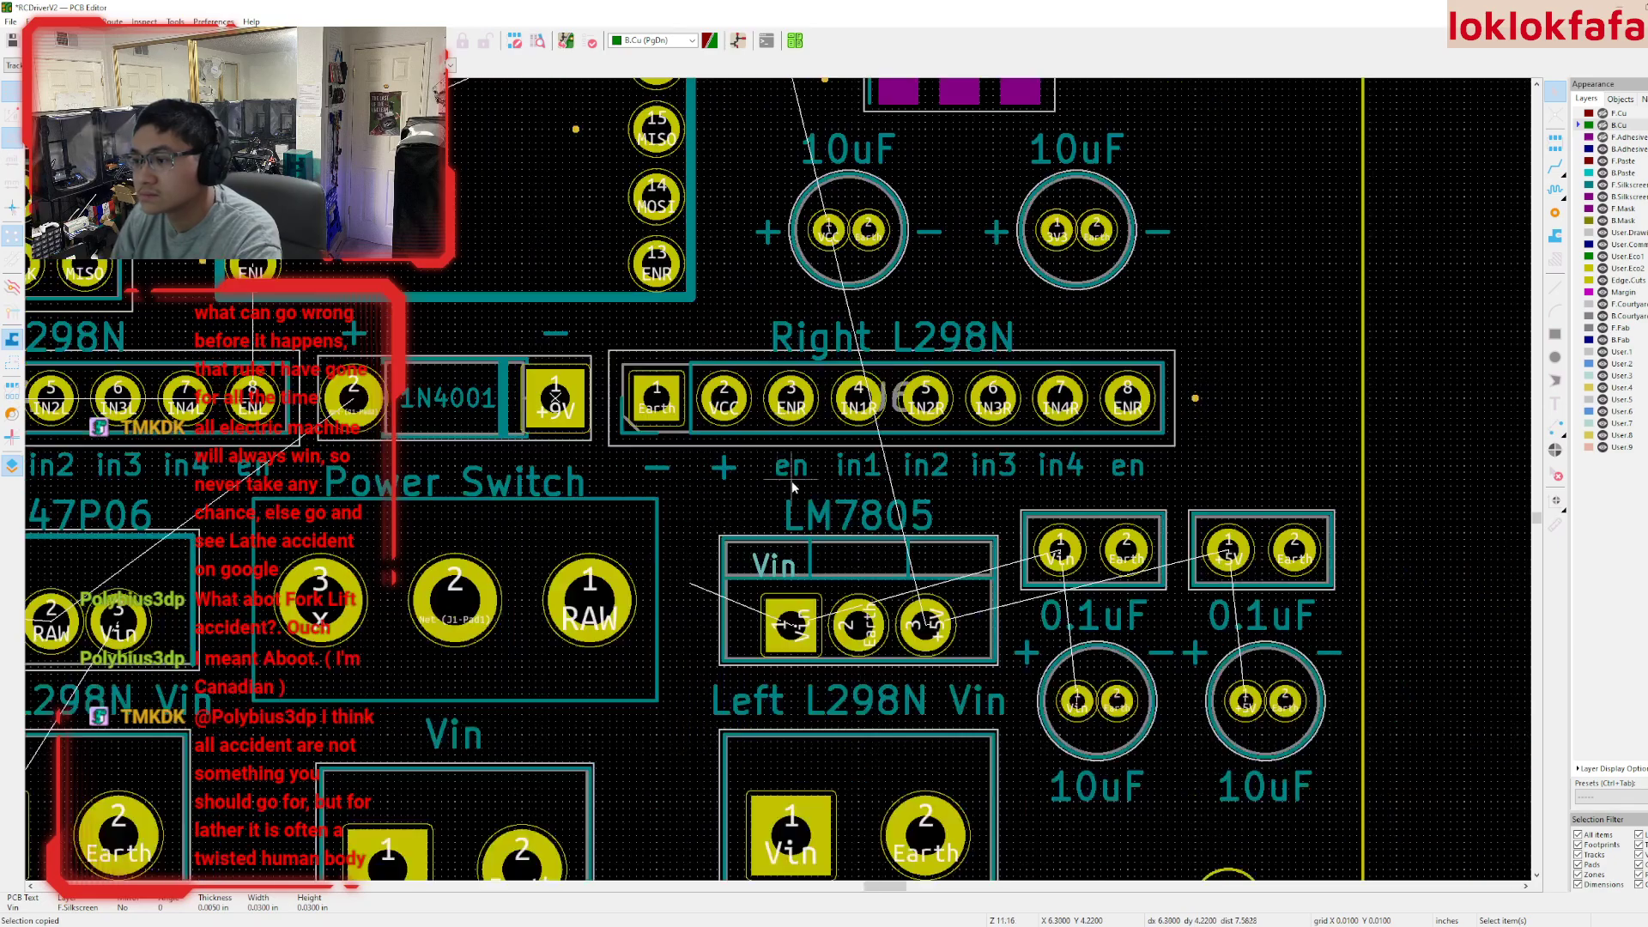
key(m)
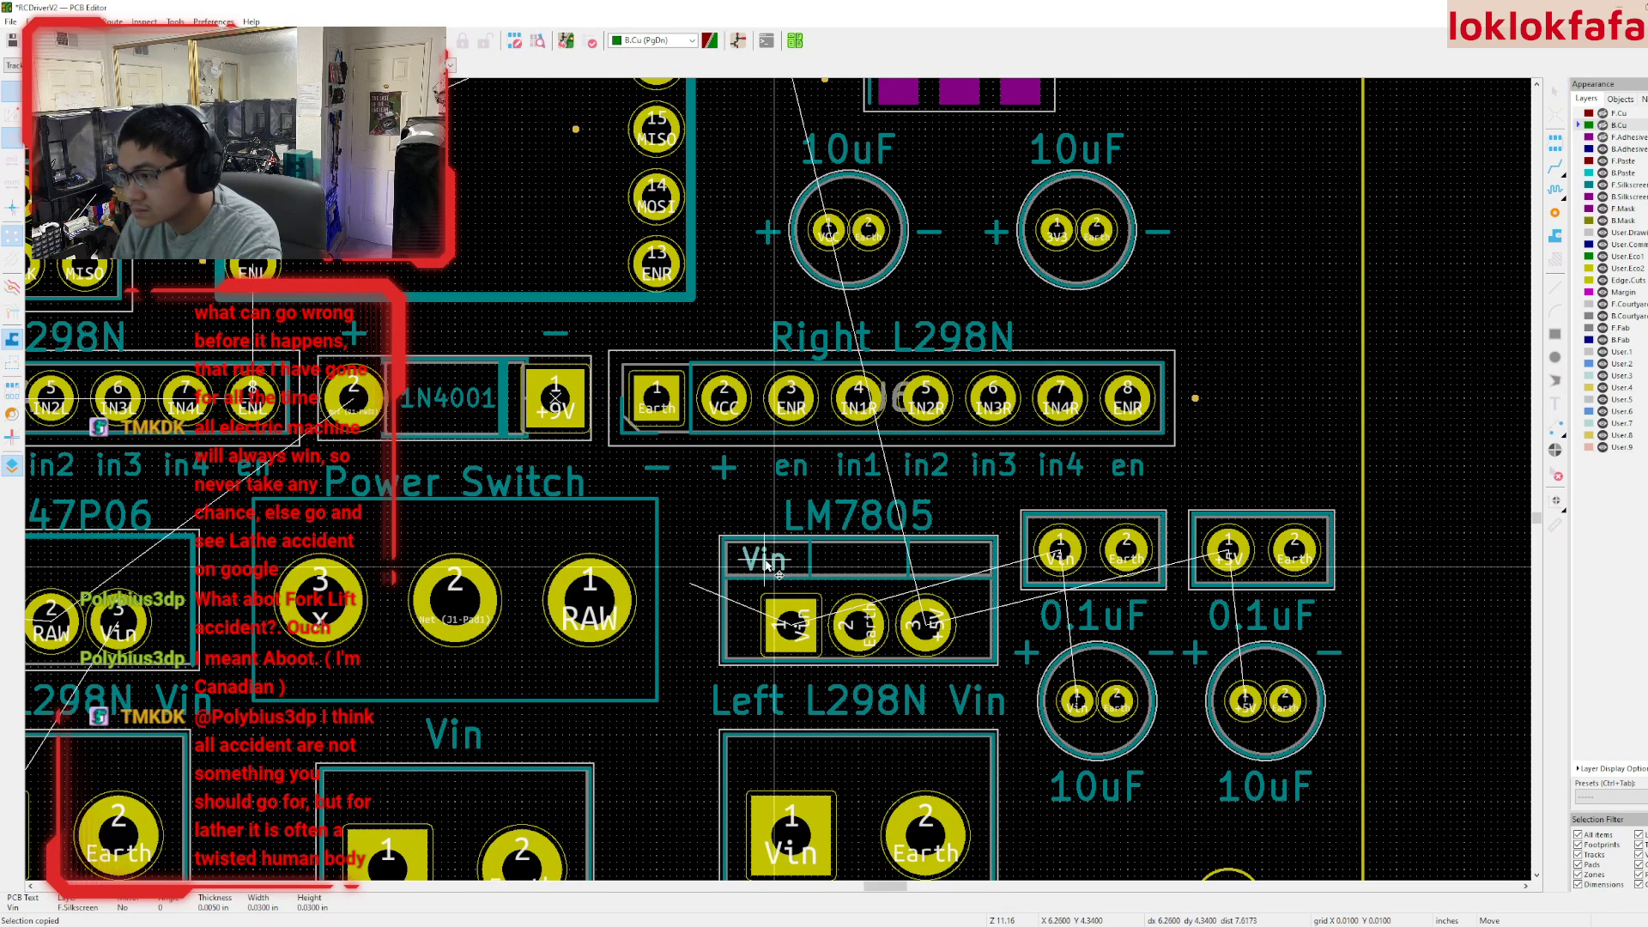
scroll(766, 563, up, 5)
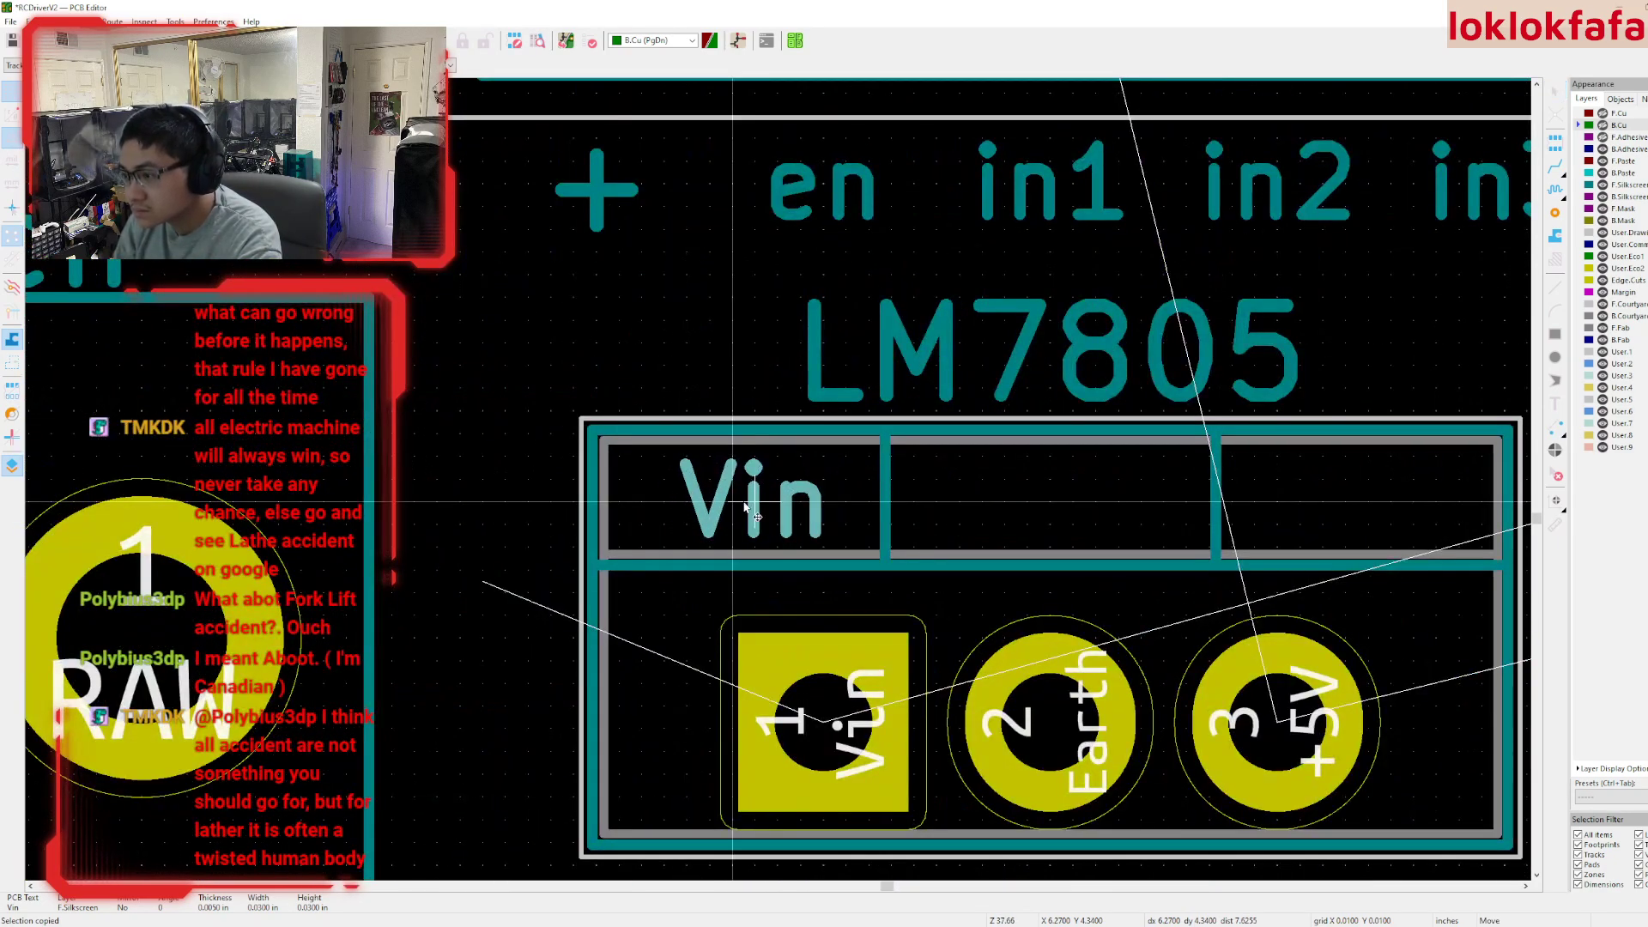
click(738, 506)
click(322, 65)
click(322, 180)
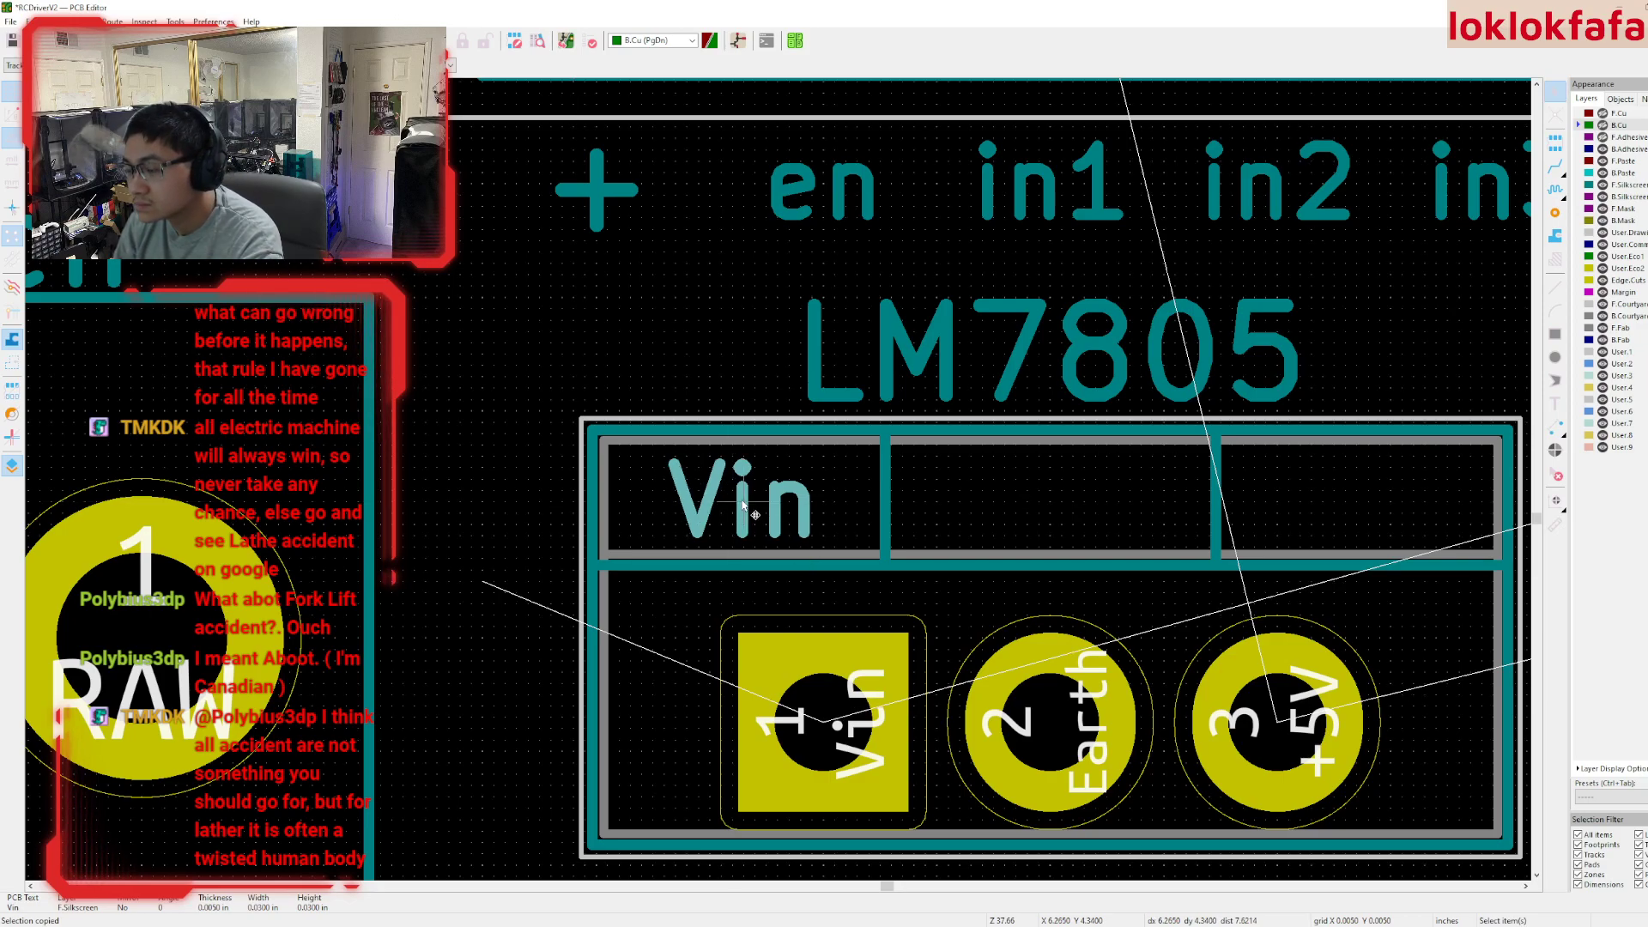
scroll(735, 506, down, 3)
double_click(738, 480)
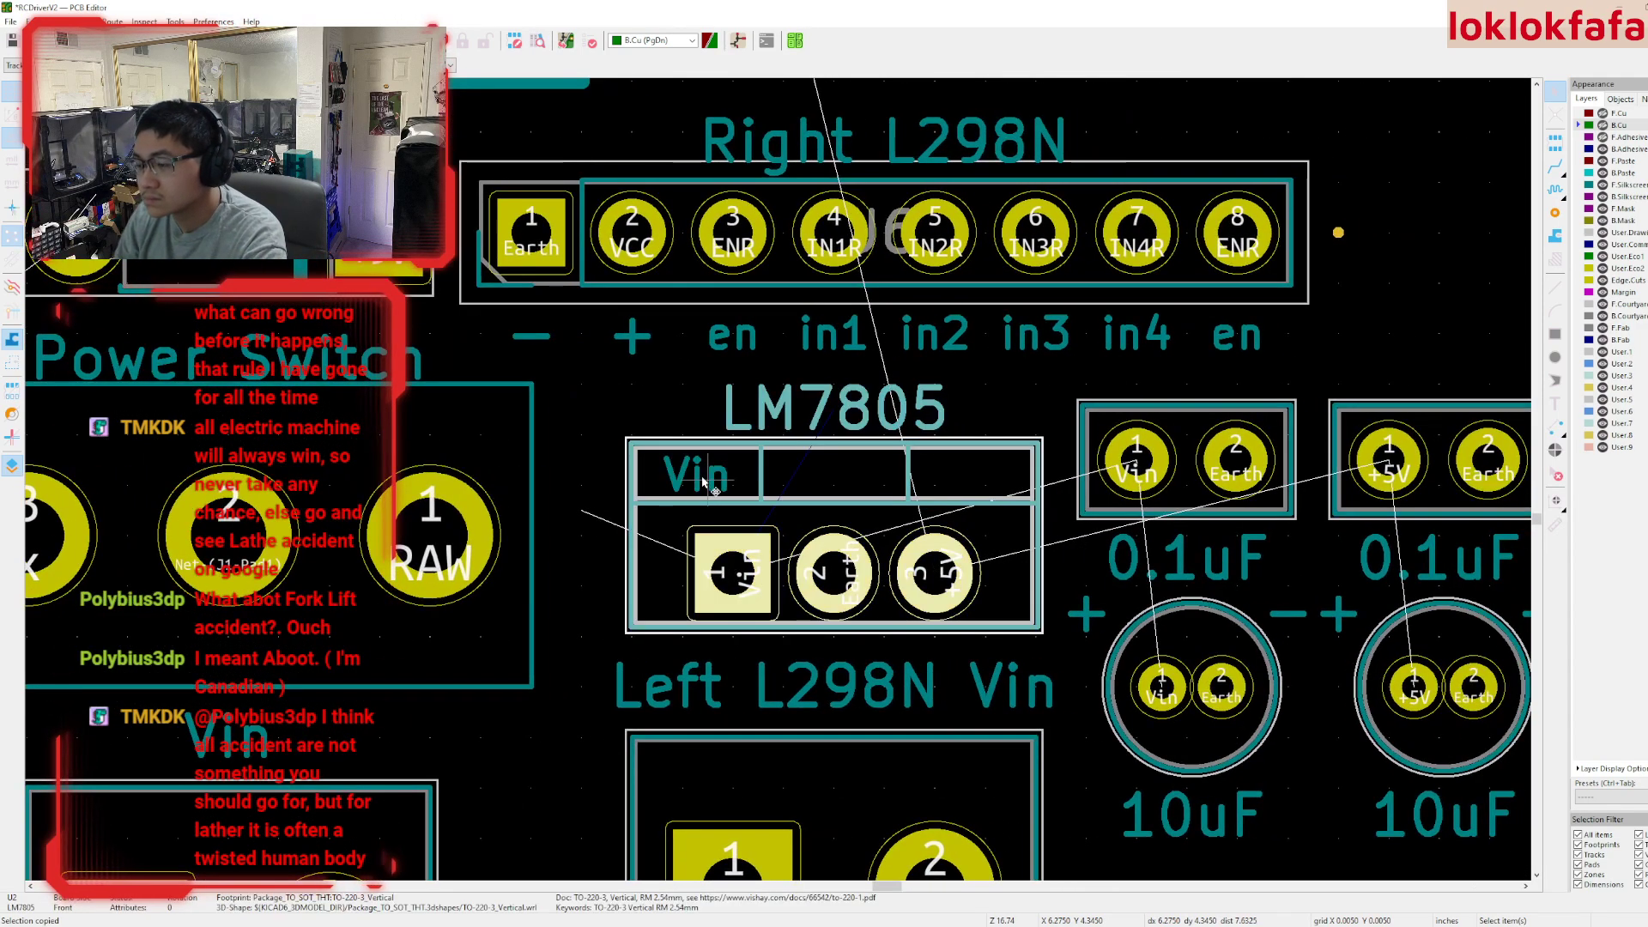
click(571, 519)
- Duplicate the Vin label into the LM7805 outline's middle compartment and change its text to GND
click(695, 477)
key(ctrl+d)
double_click(834, 481)
key(ctrl+c)
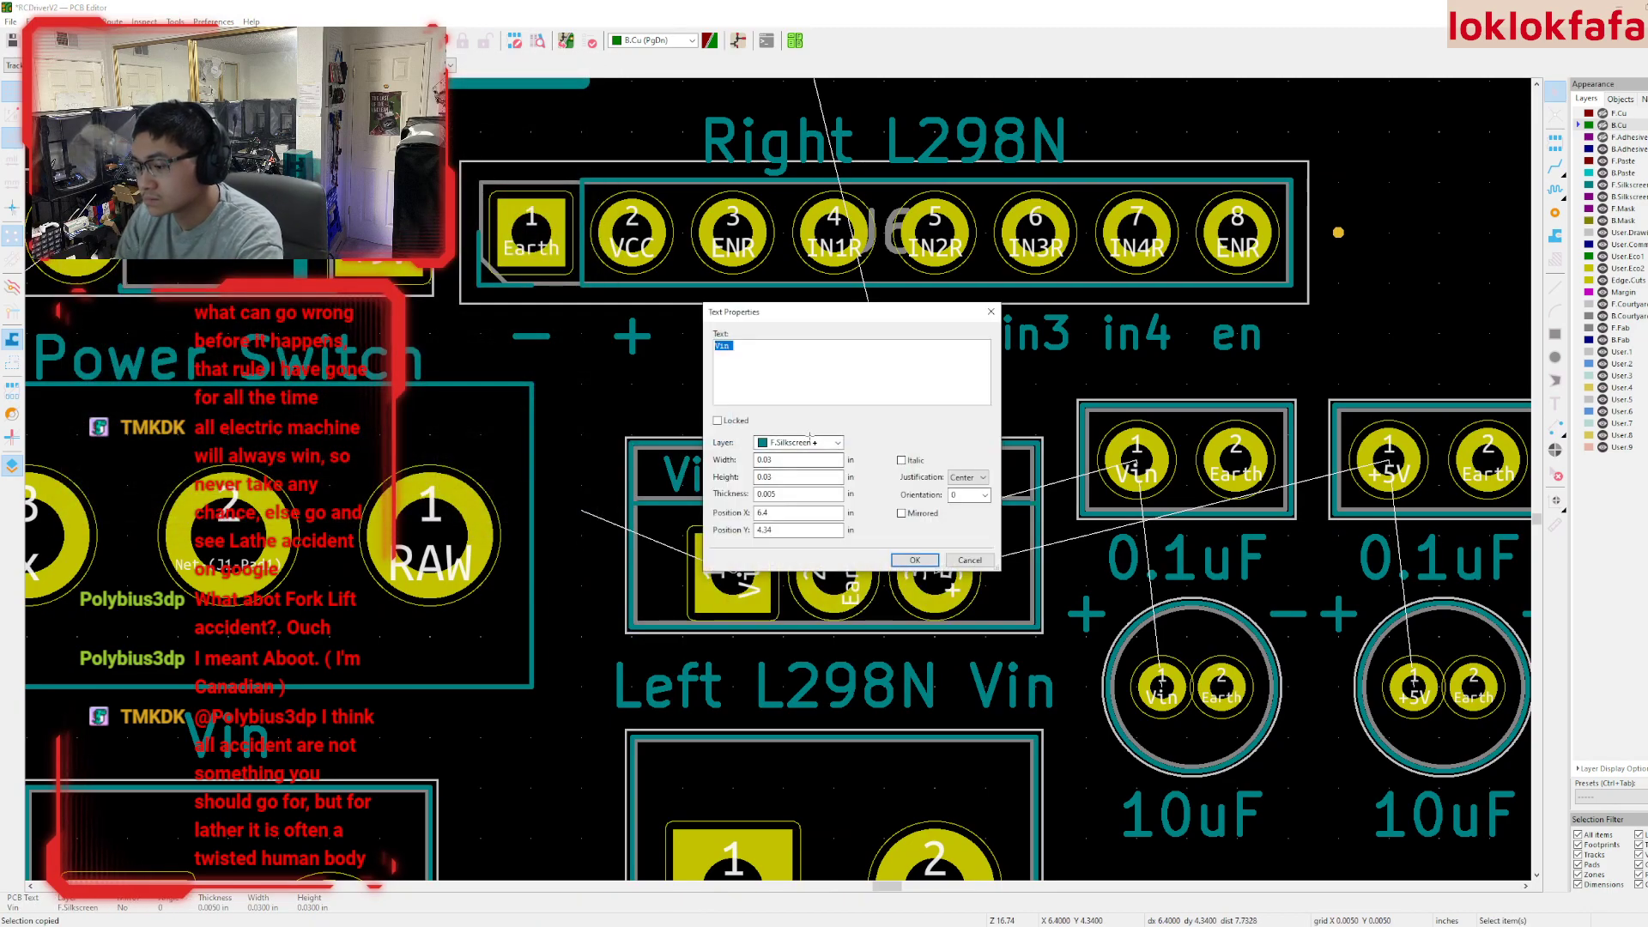
text(GND)
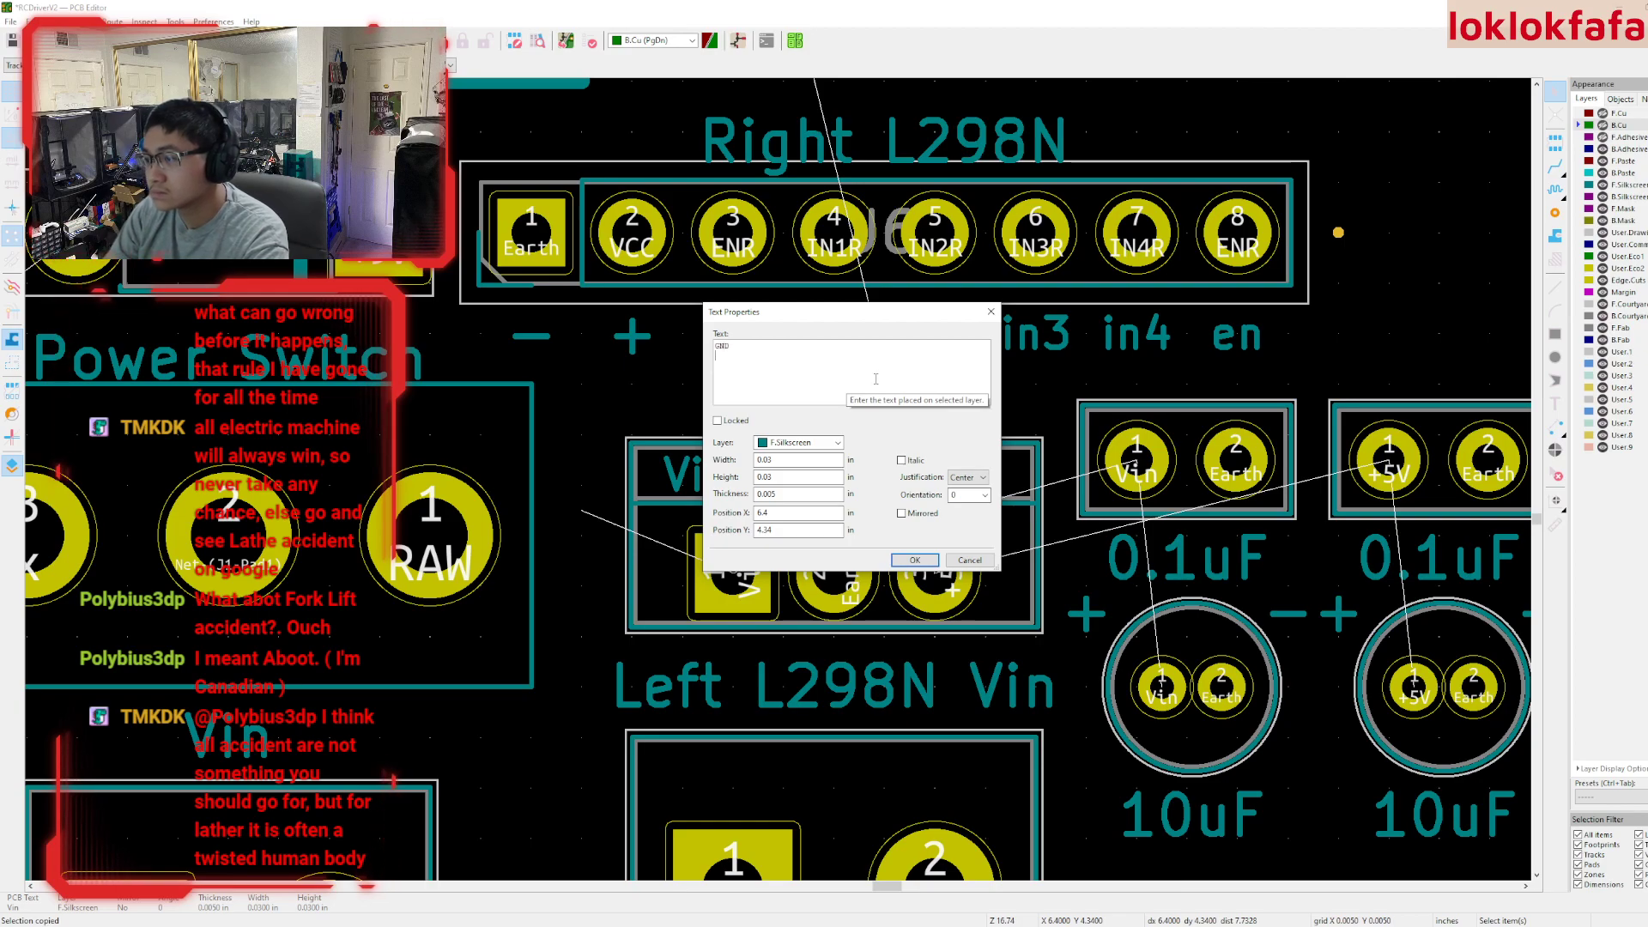
key(Return)
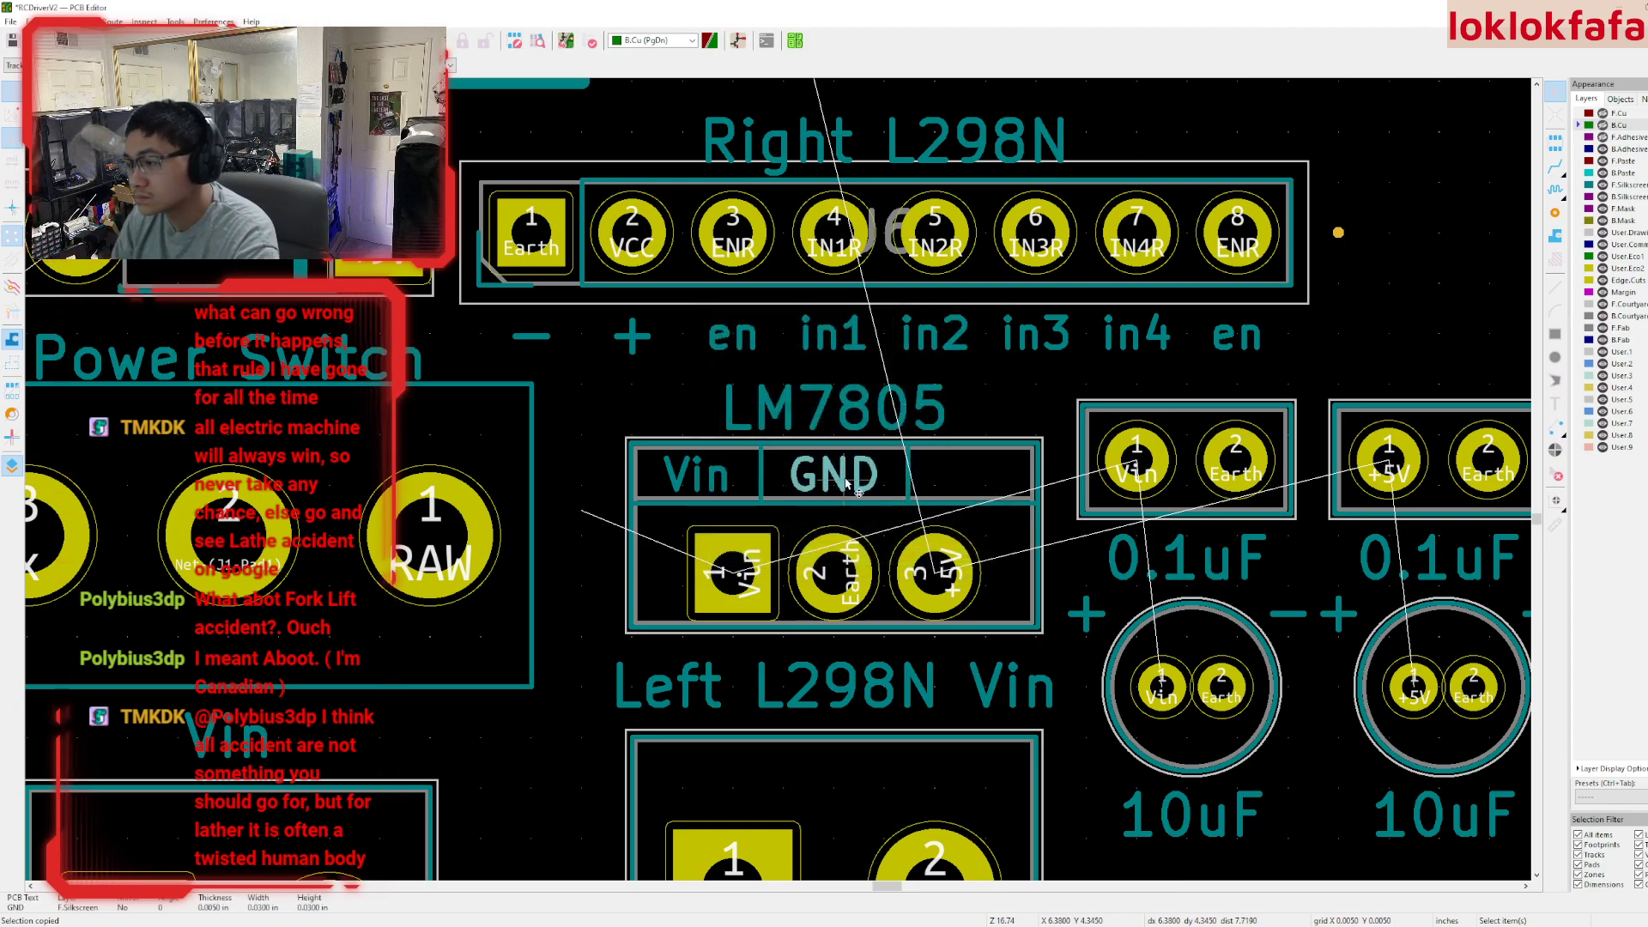
- Duplicate the GND label into the LM7805 outline's third compartment and change its text to 5V
key(ctrl+d)
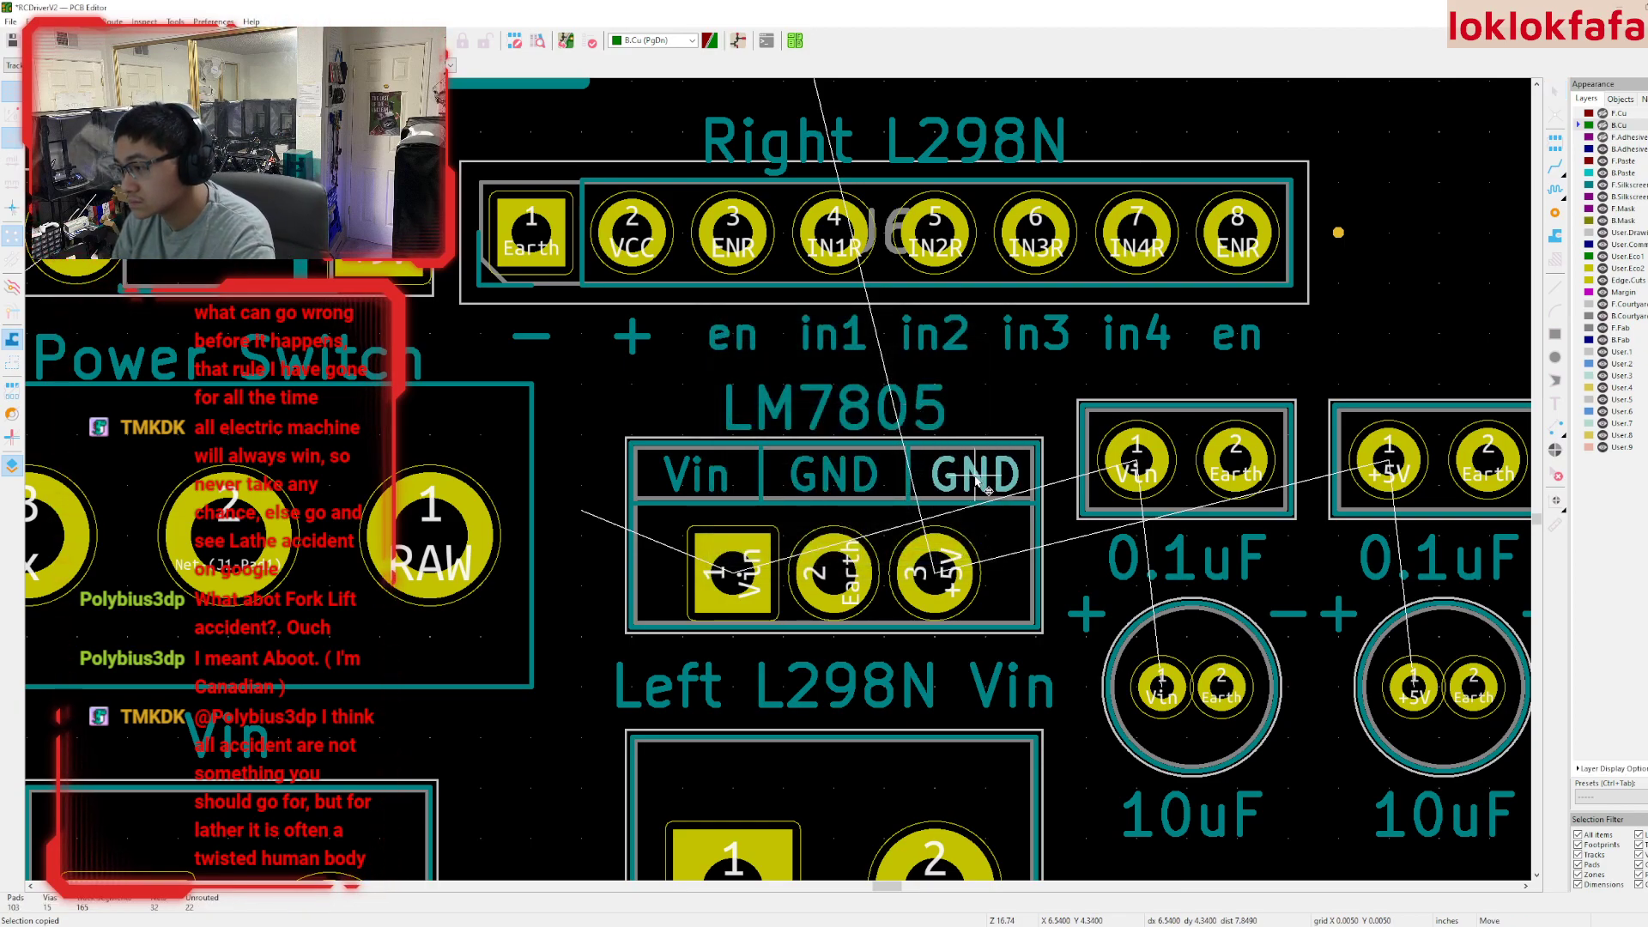
click(987, 489)
double_click(975, 482)
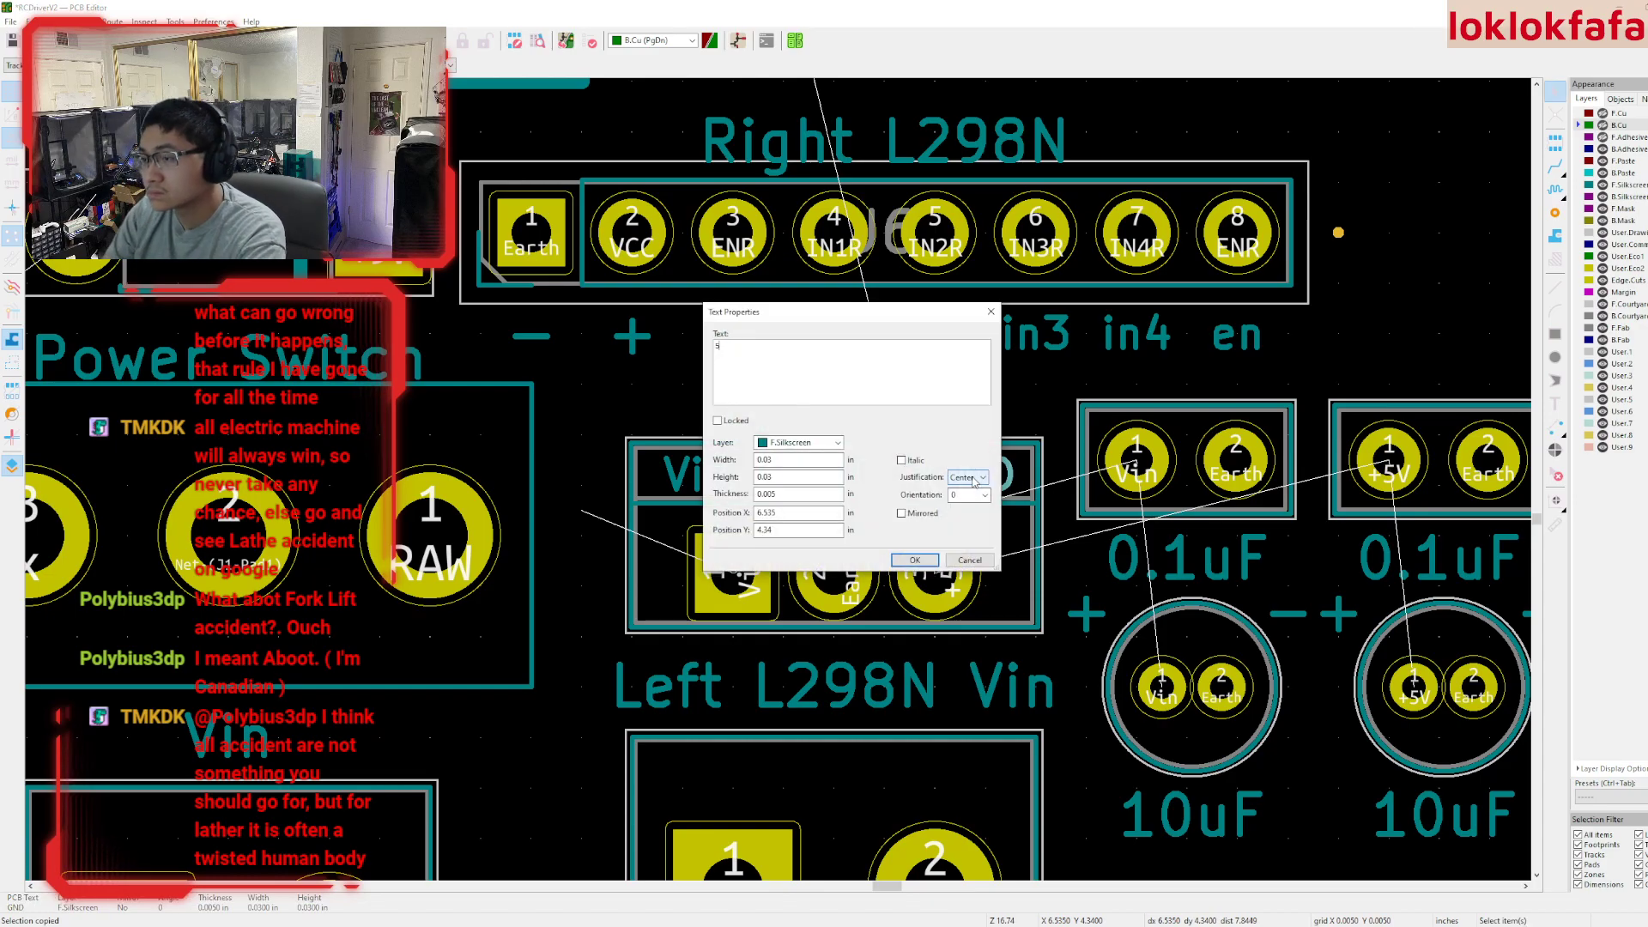
key(Return)
scroll(975, 482, down, 5)
scroll(778, 479, up, 2)
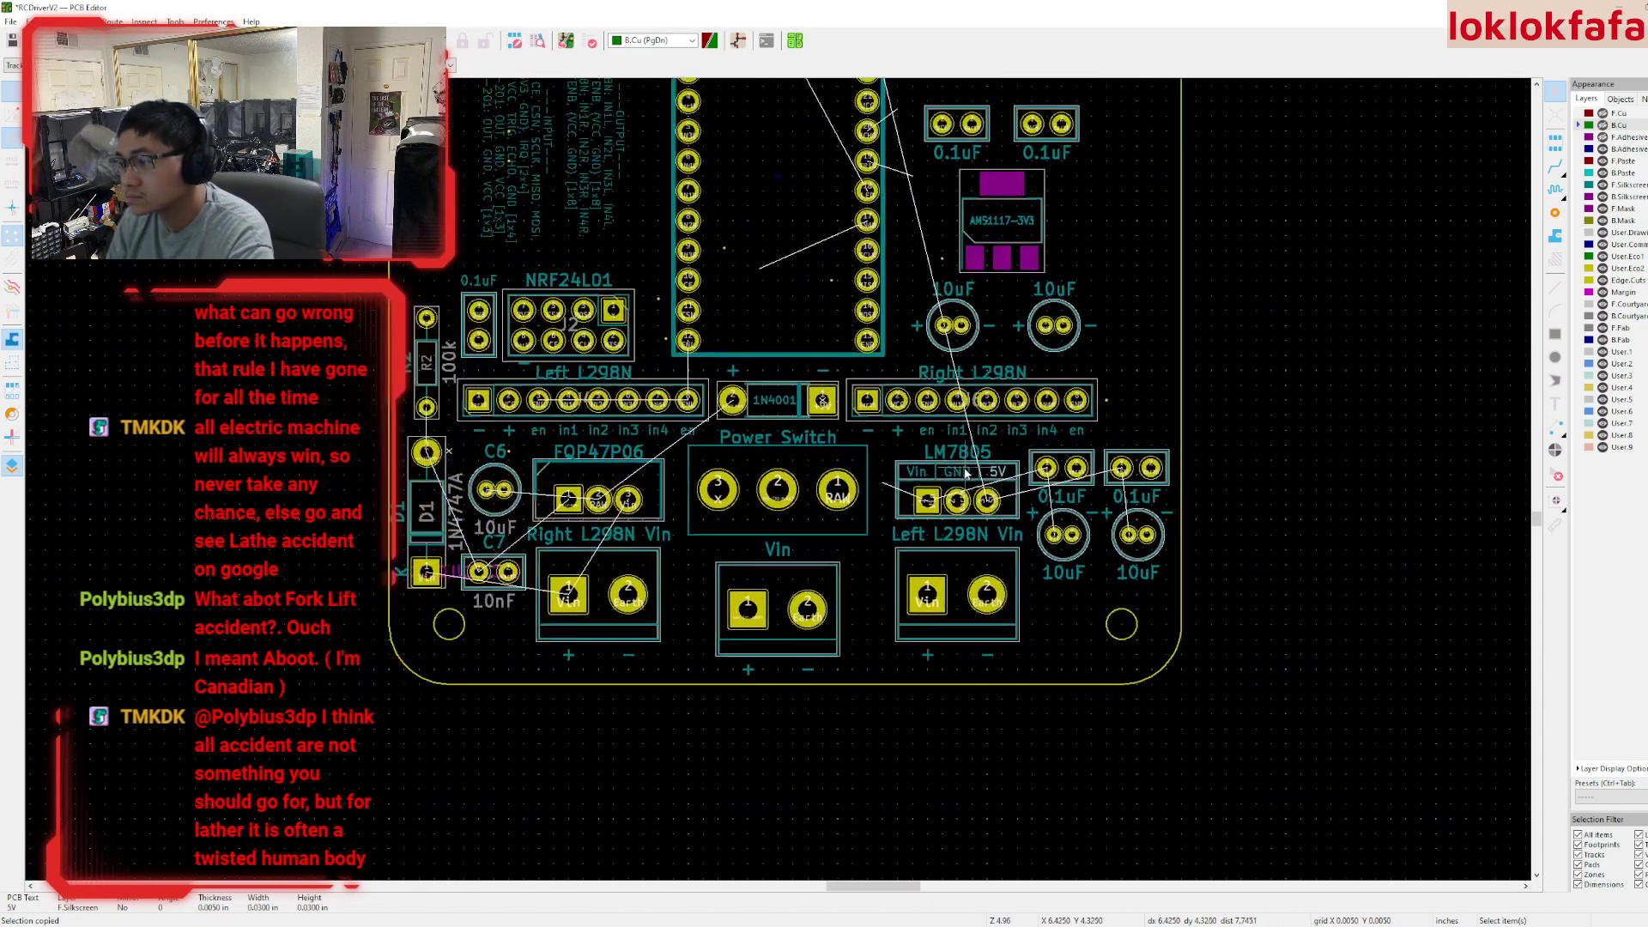
scroll(778, 479, up, 3)
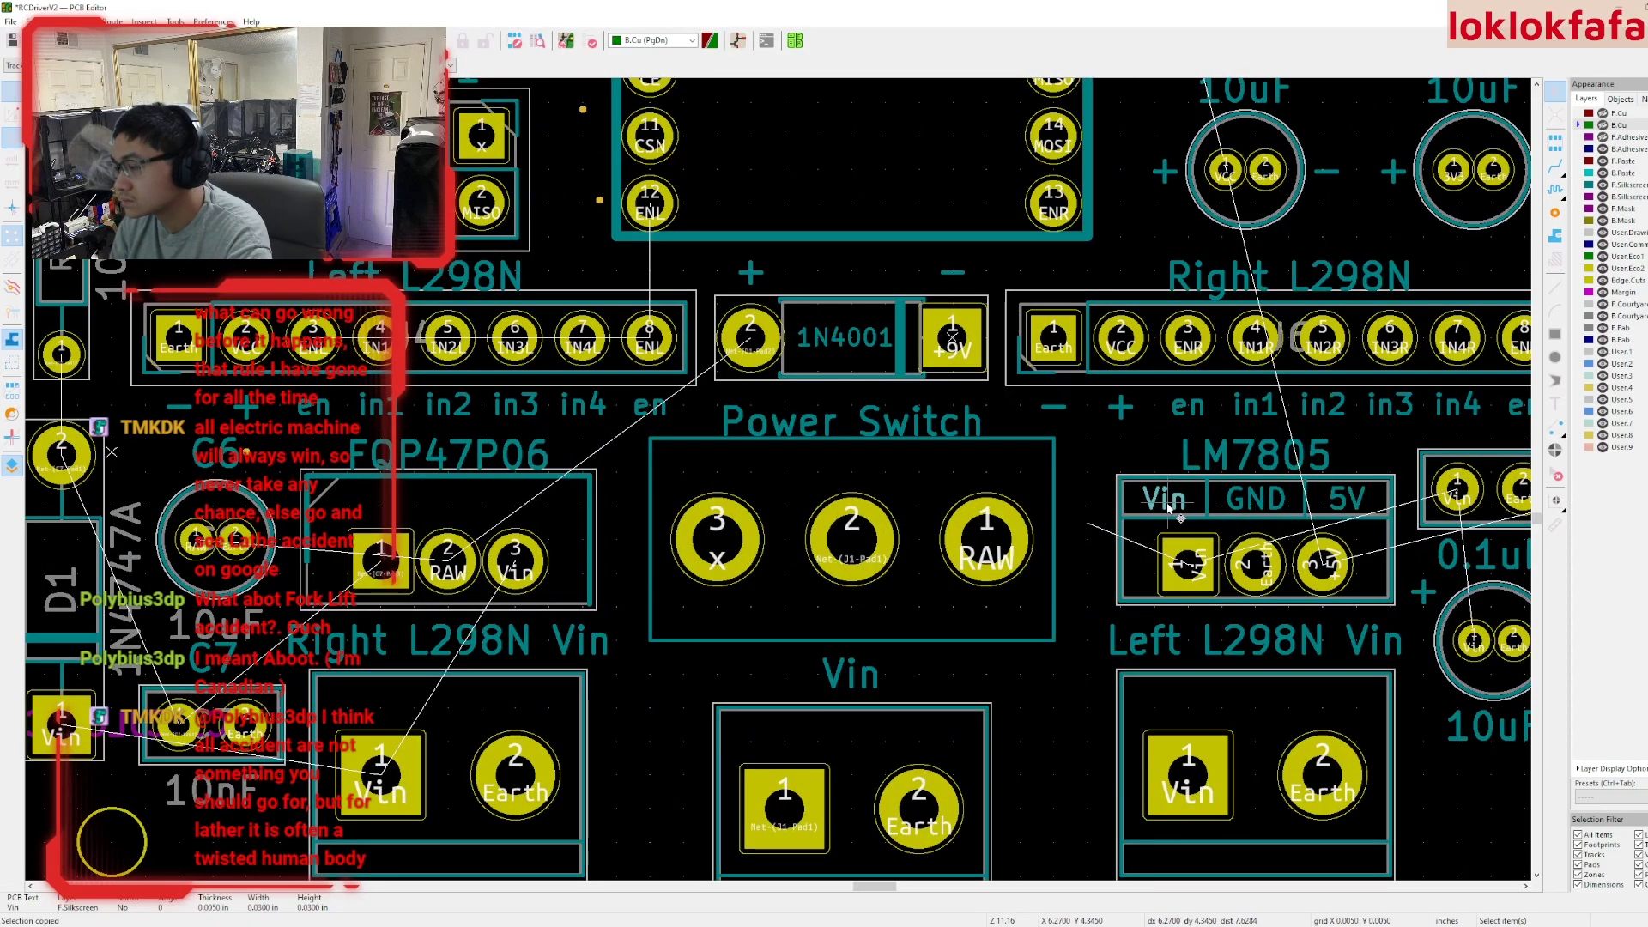
- Place a copy of the LM7805's Vin label inside Q1's outline, directly above pad 1
key(ctrl+v)
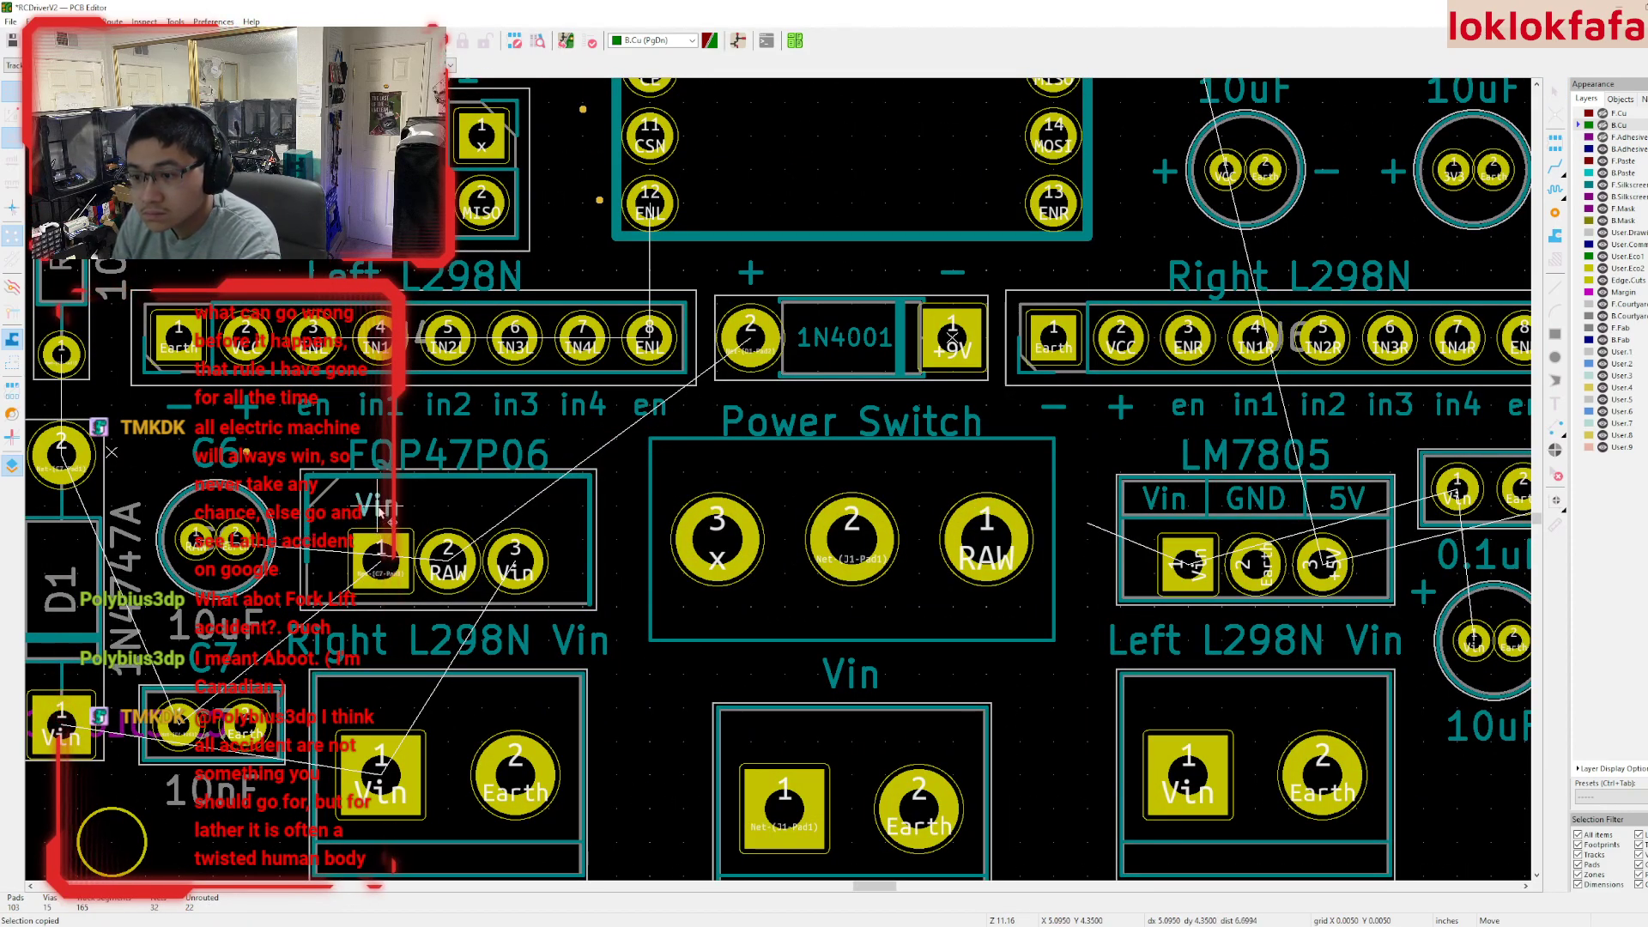
click(382, 511)
double_click(383, 510)
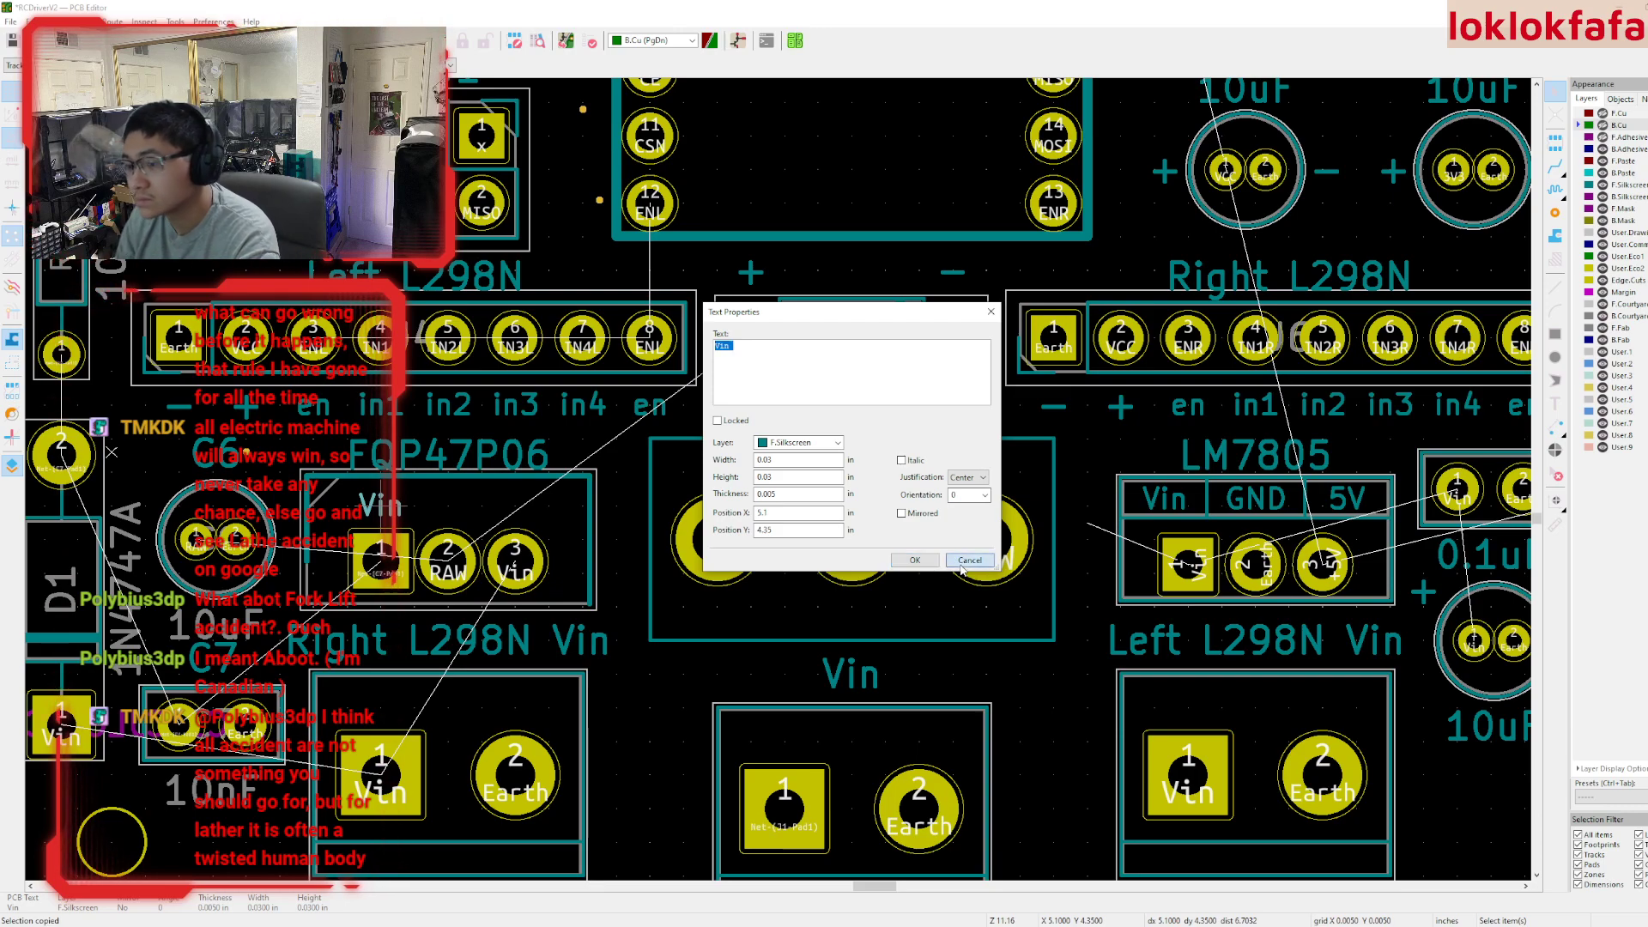
click(915, 560)
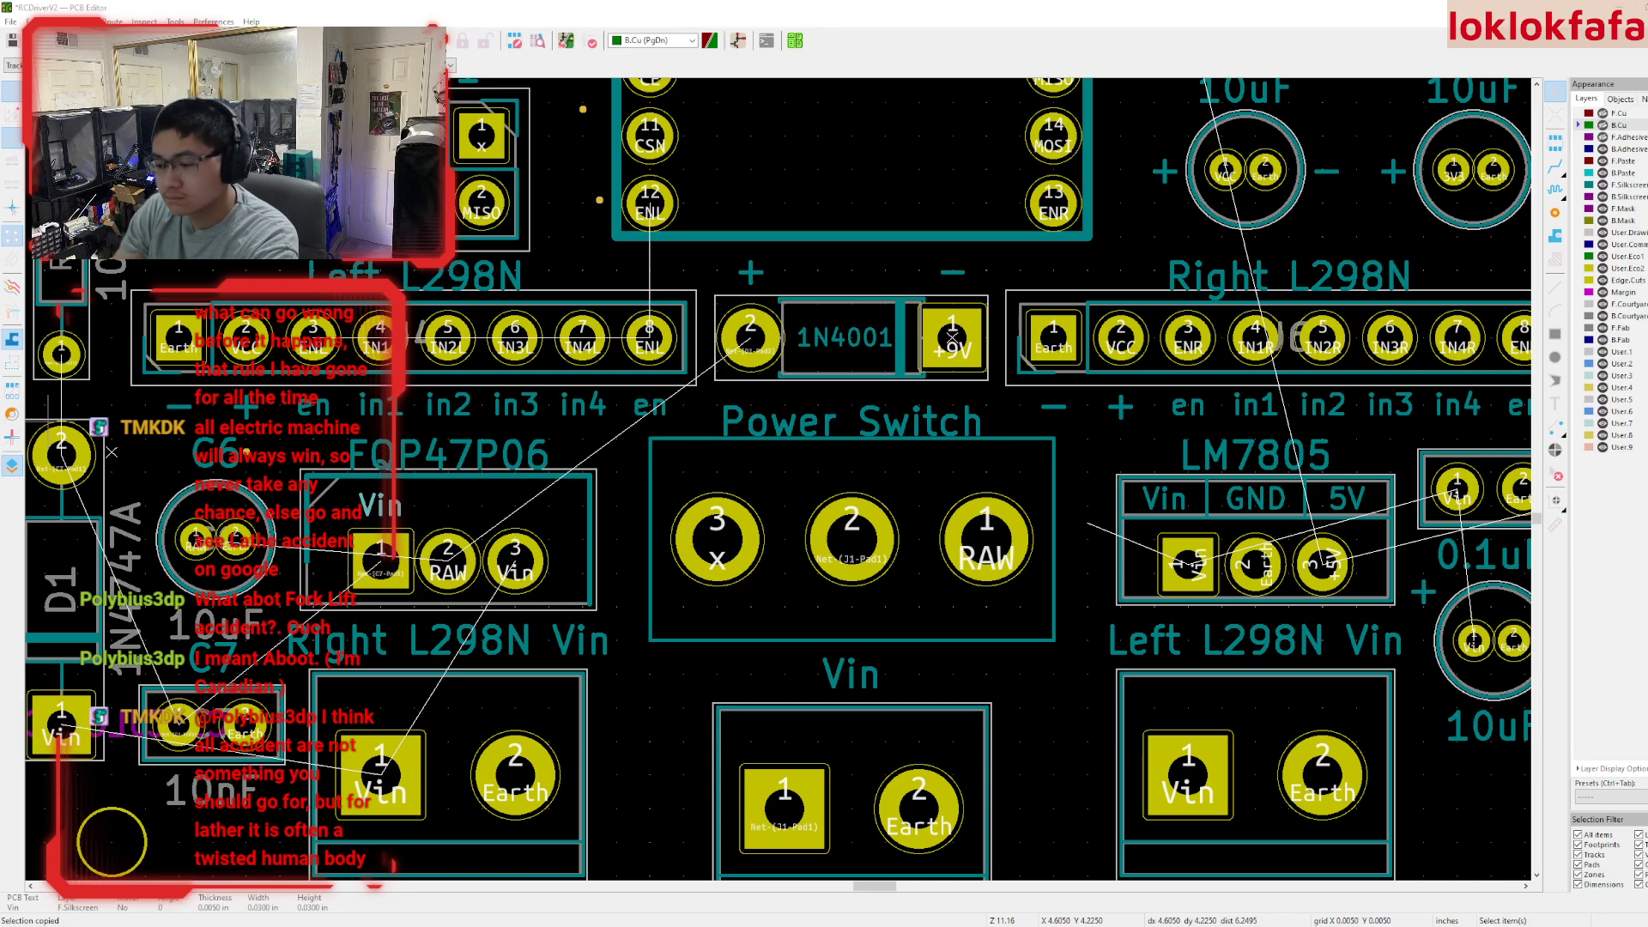
- Correct the part label above Q1's outline to FQP27P06
click(461, 459)
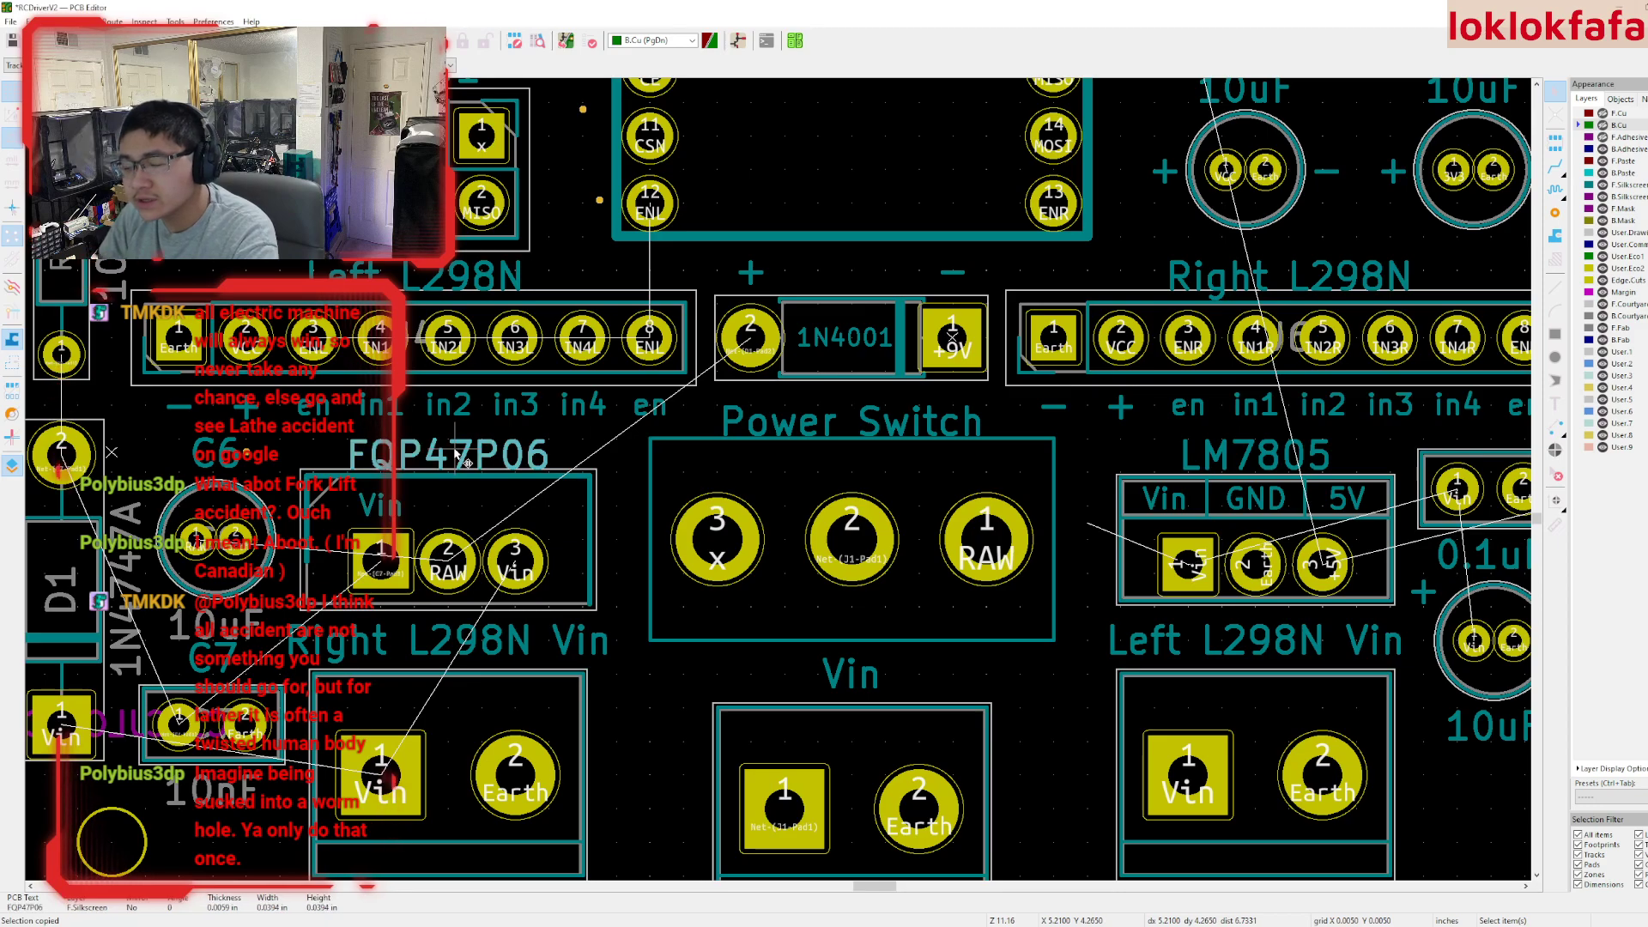
key(e)
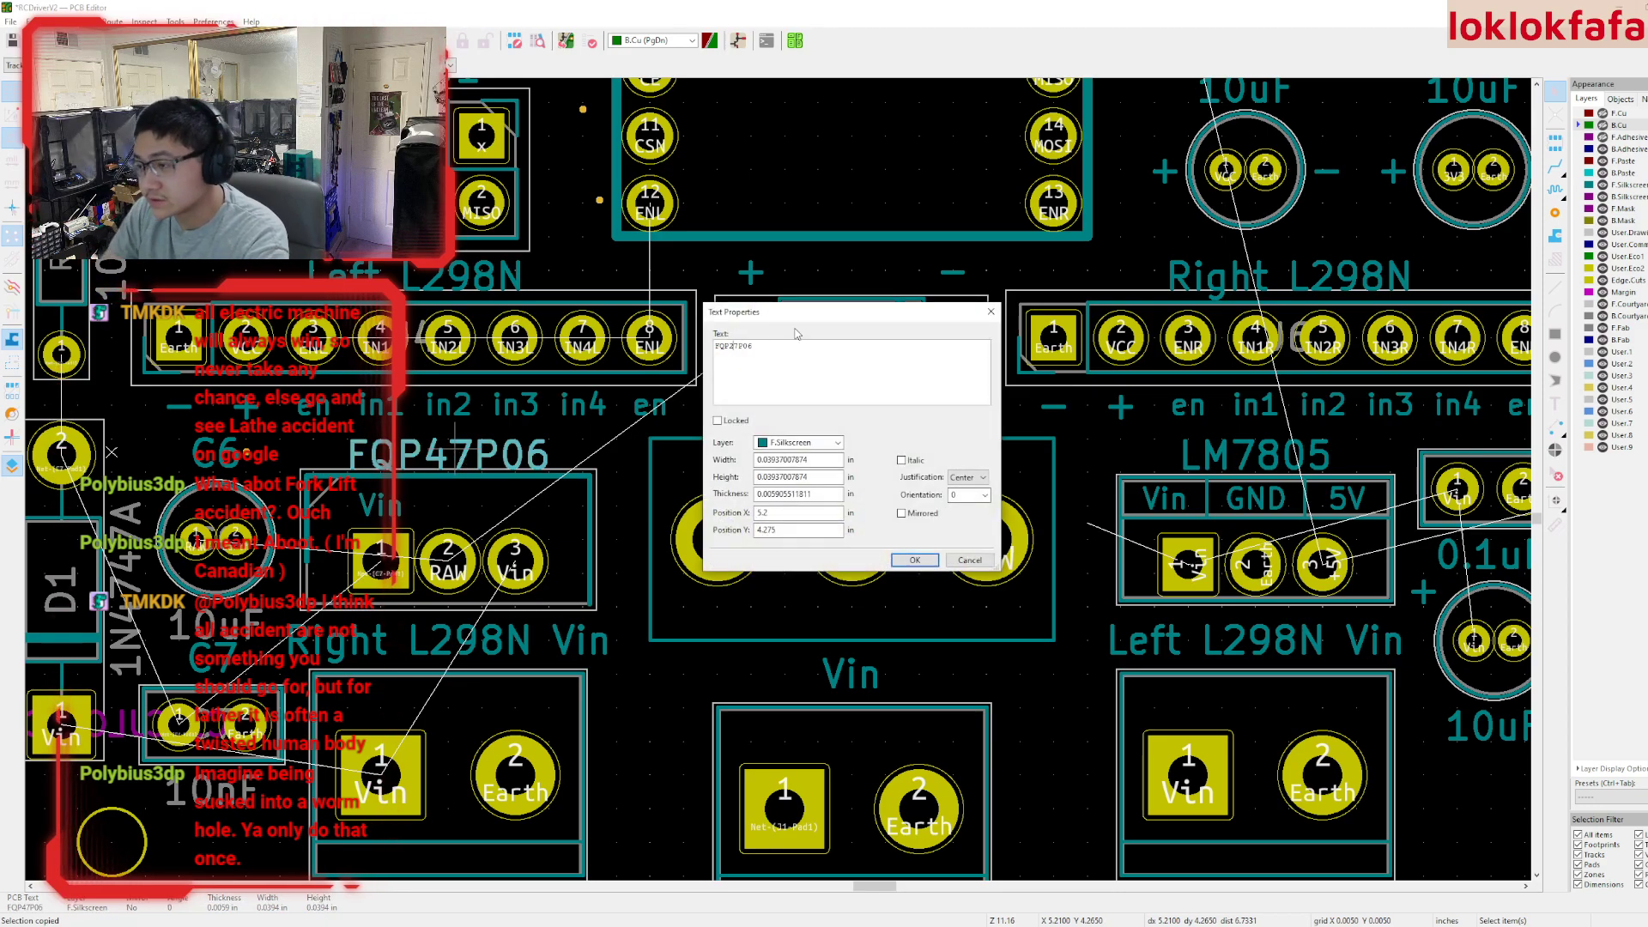
key(Return)
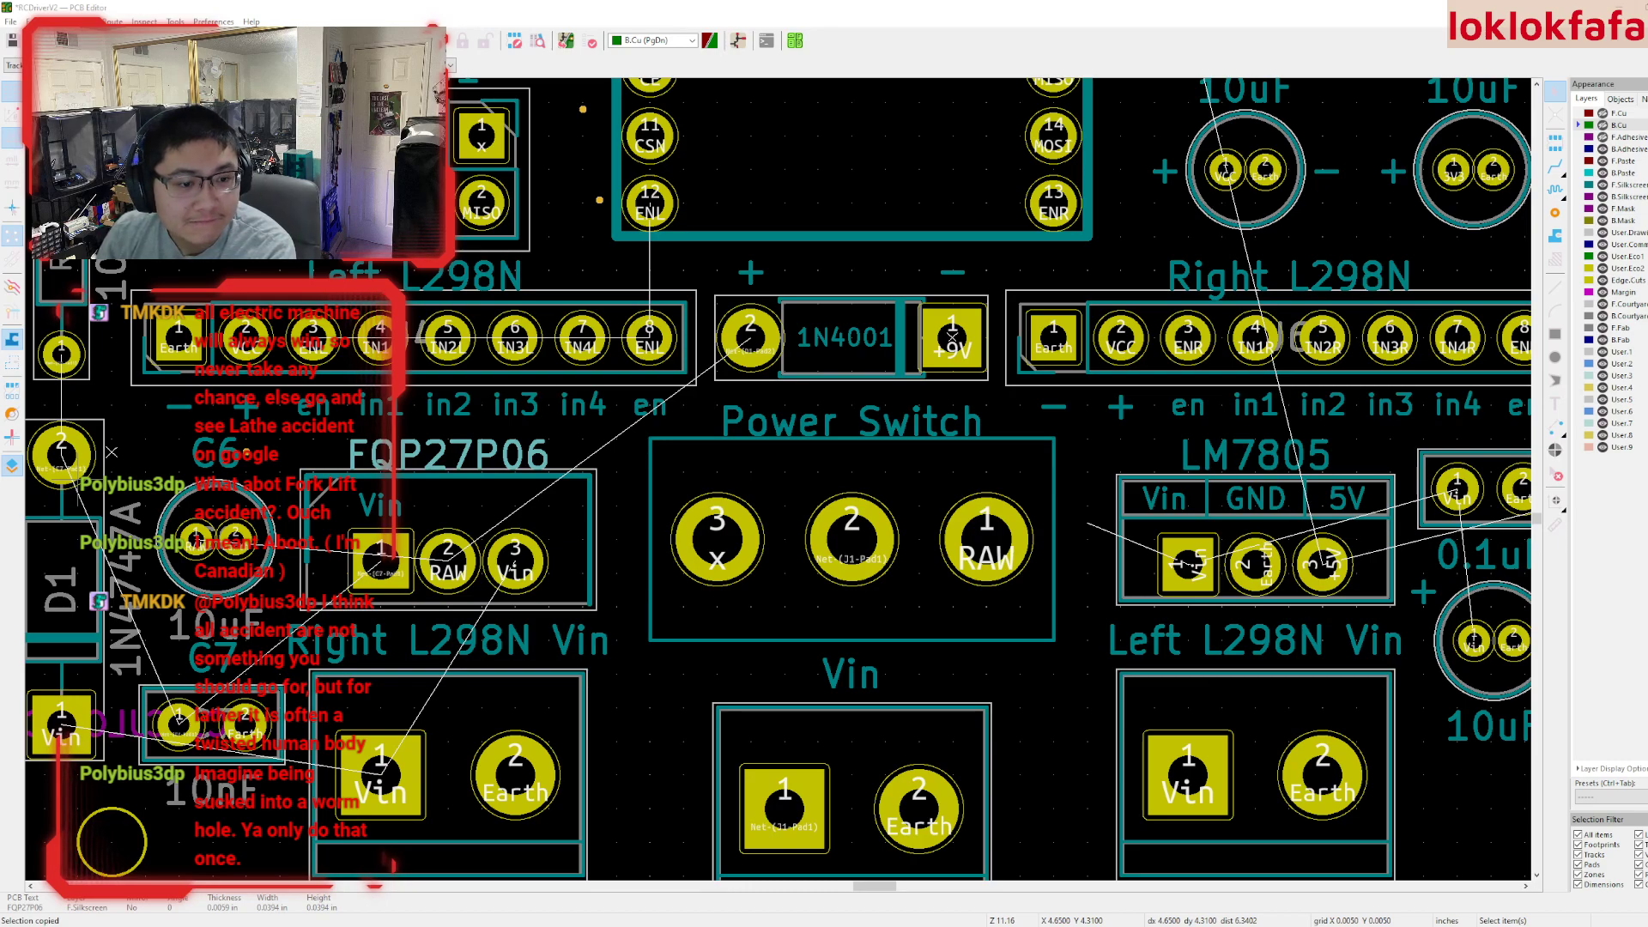
click(395, 510)
double_click(390, 513)
key(Escape)
key(Escape)
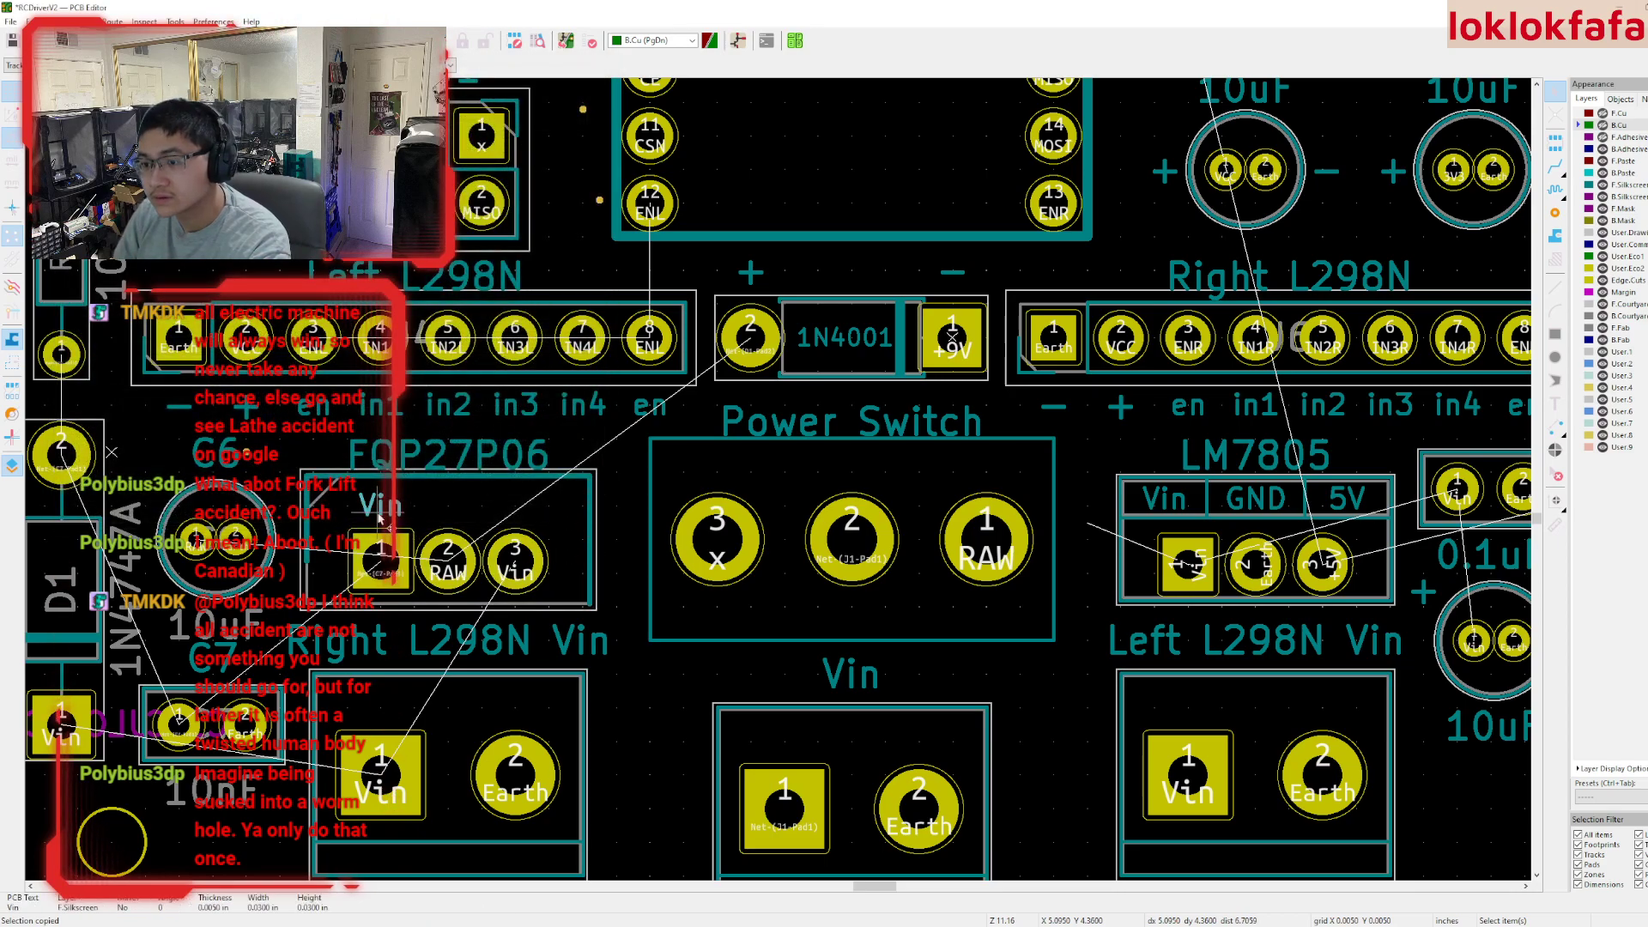
- Change the Vin label inside Q1's outline above pad 1 to G
click(383, 518)
double_click(374, 517)
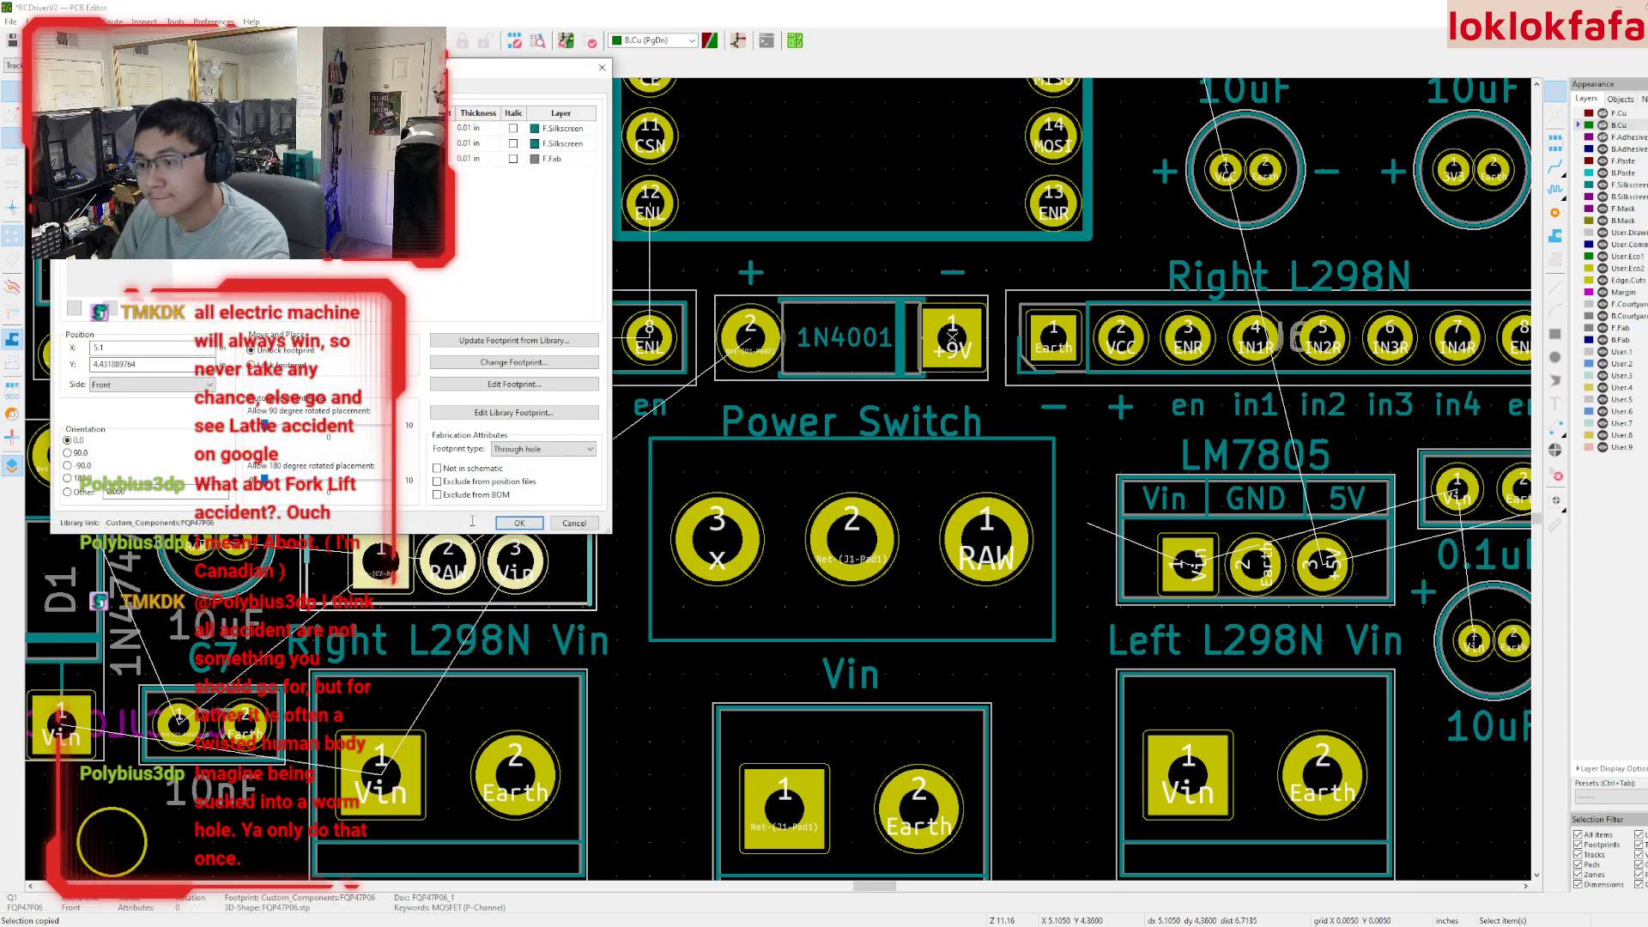
click(573, 524)
click(382, 512)
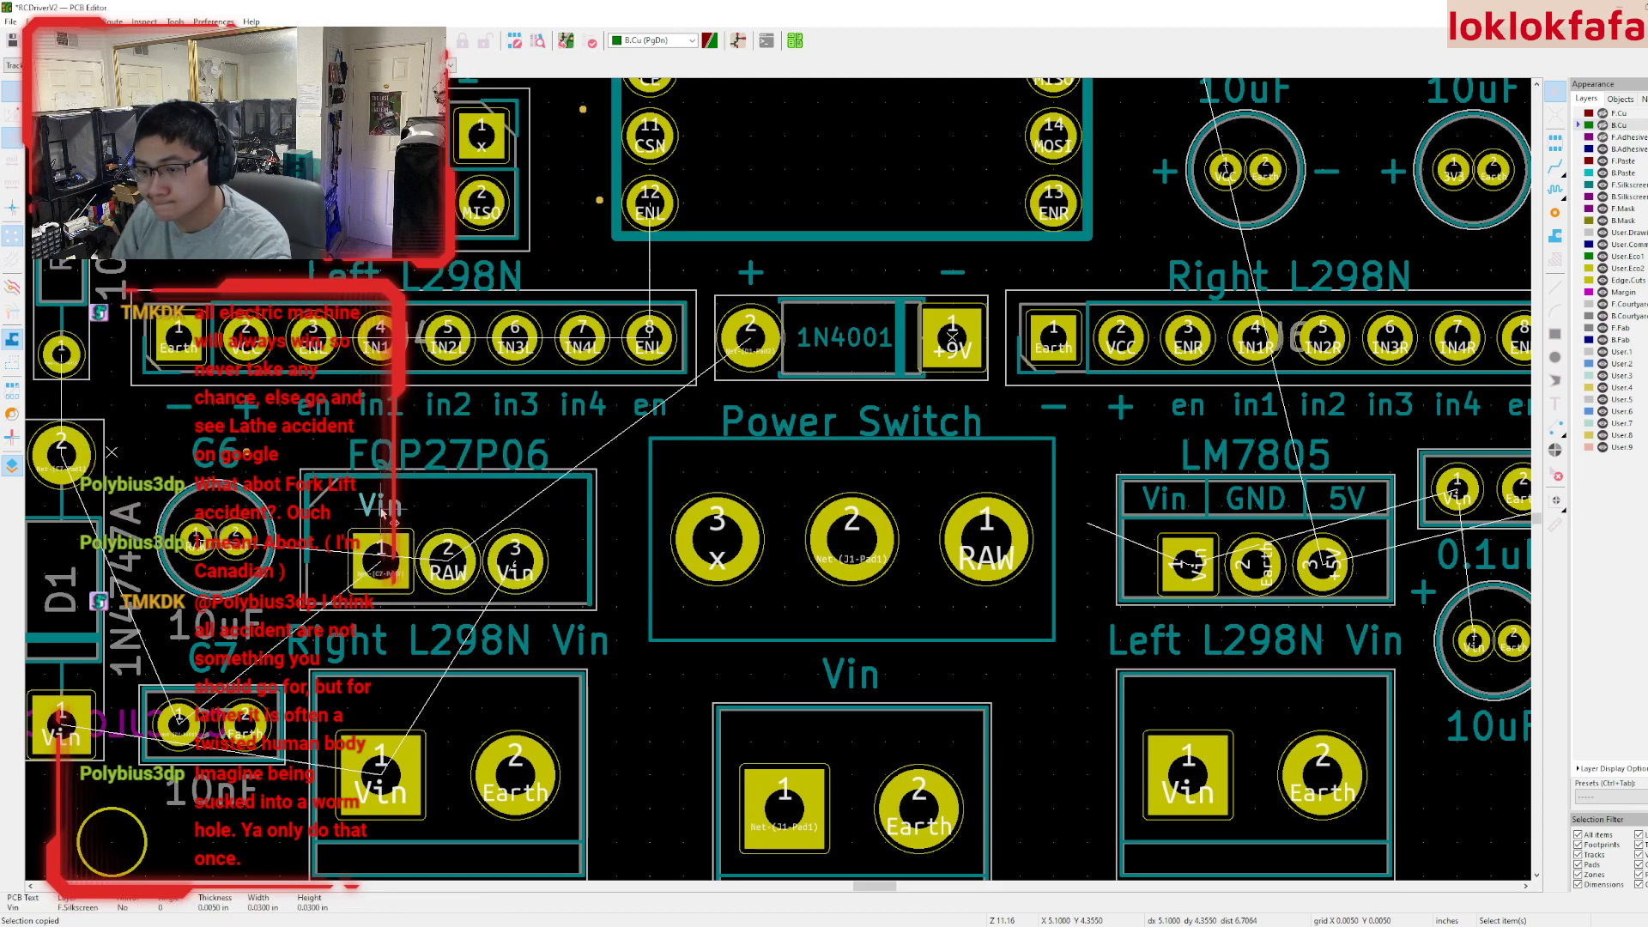
double_click(384, 514)
text(G)
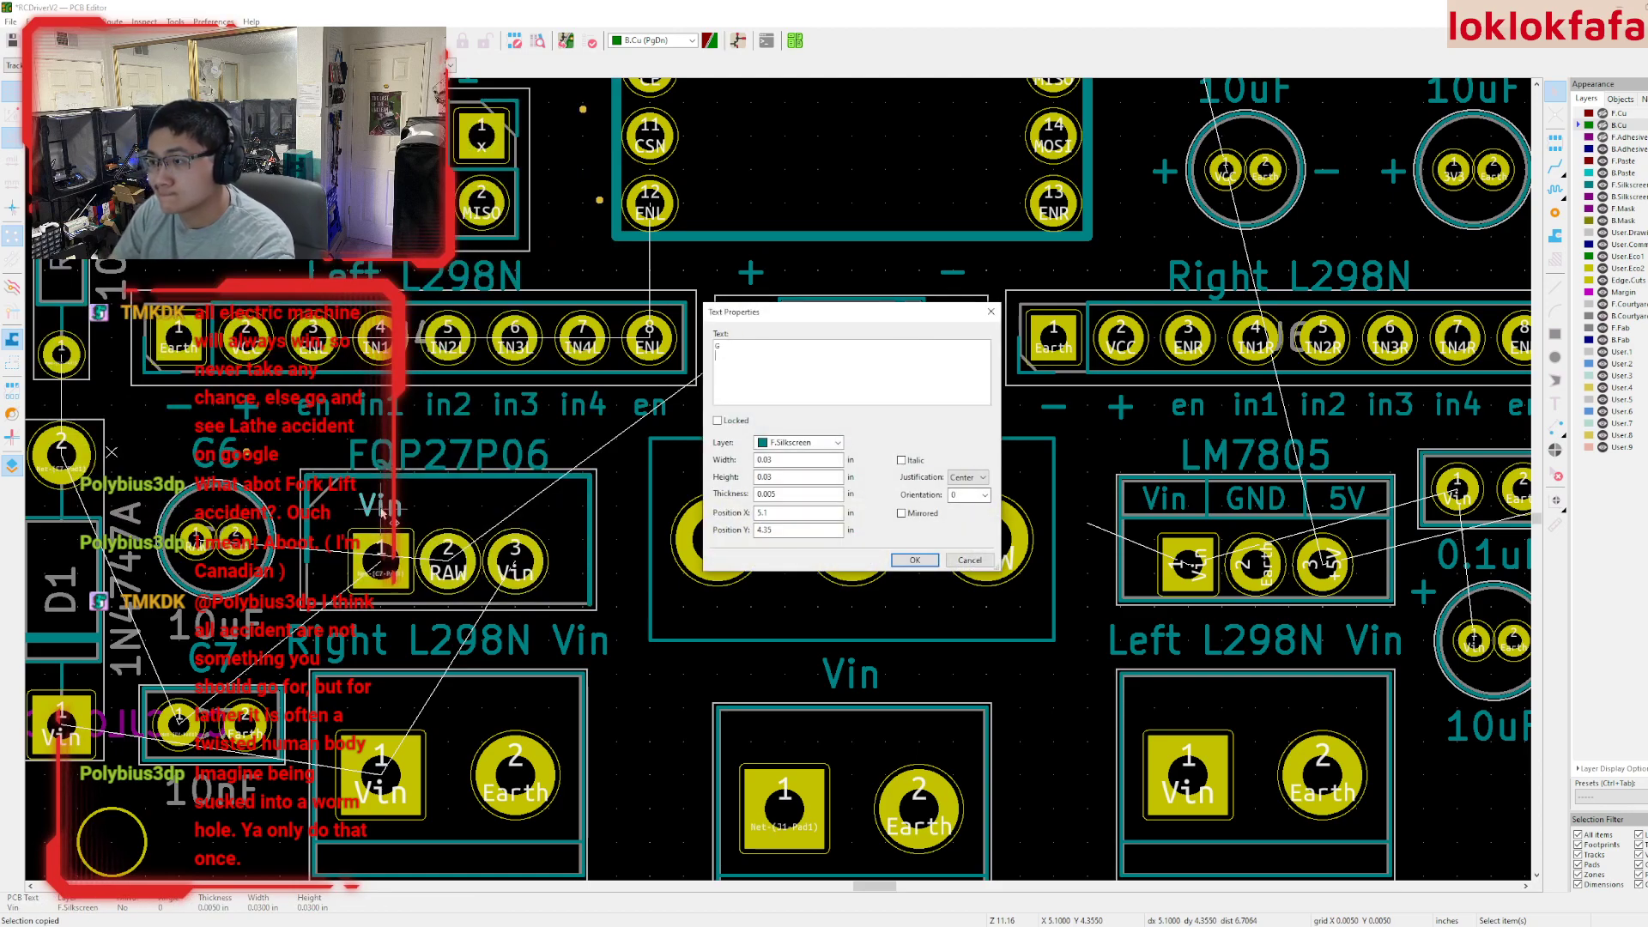
key(Return)
- Duplicate the G label to a spot directly above Q1's pad 2 and change its text to D
key(ctrl+d)
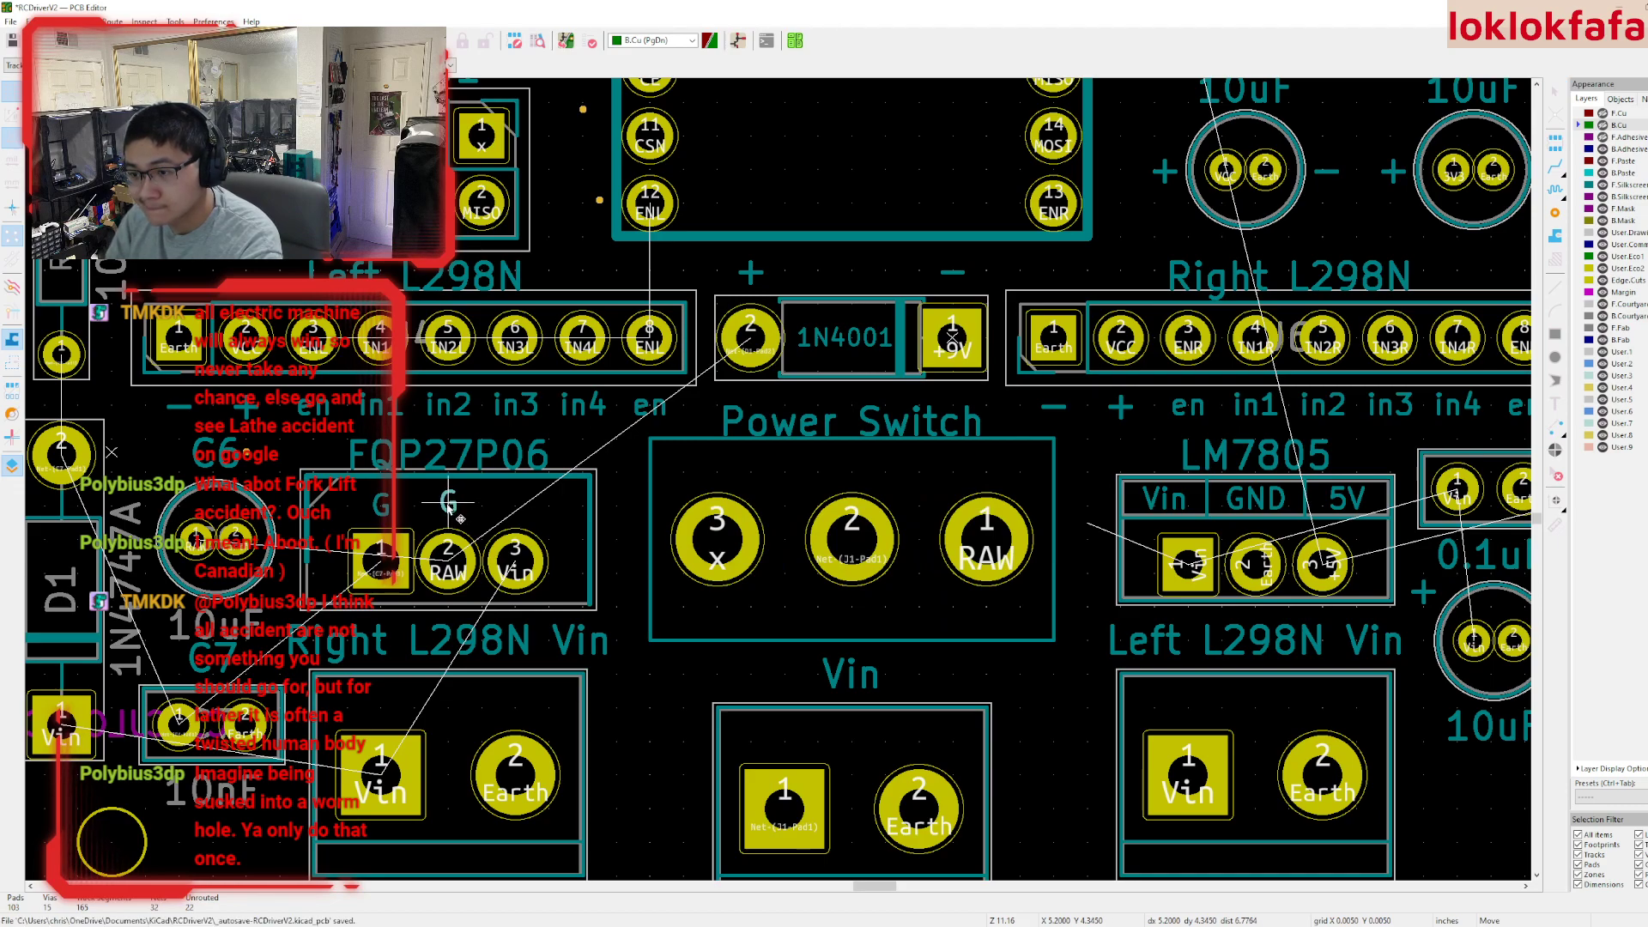
click(449, 504)
text(eD)
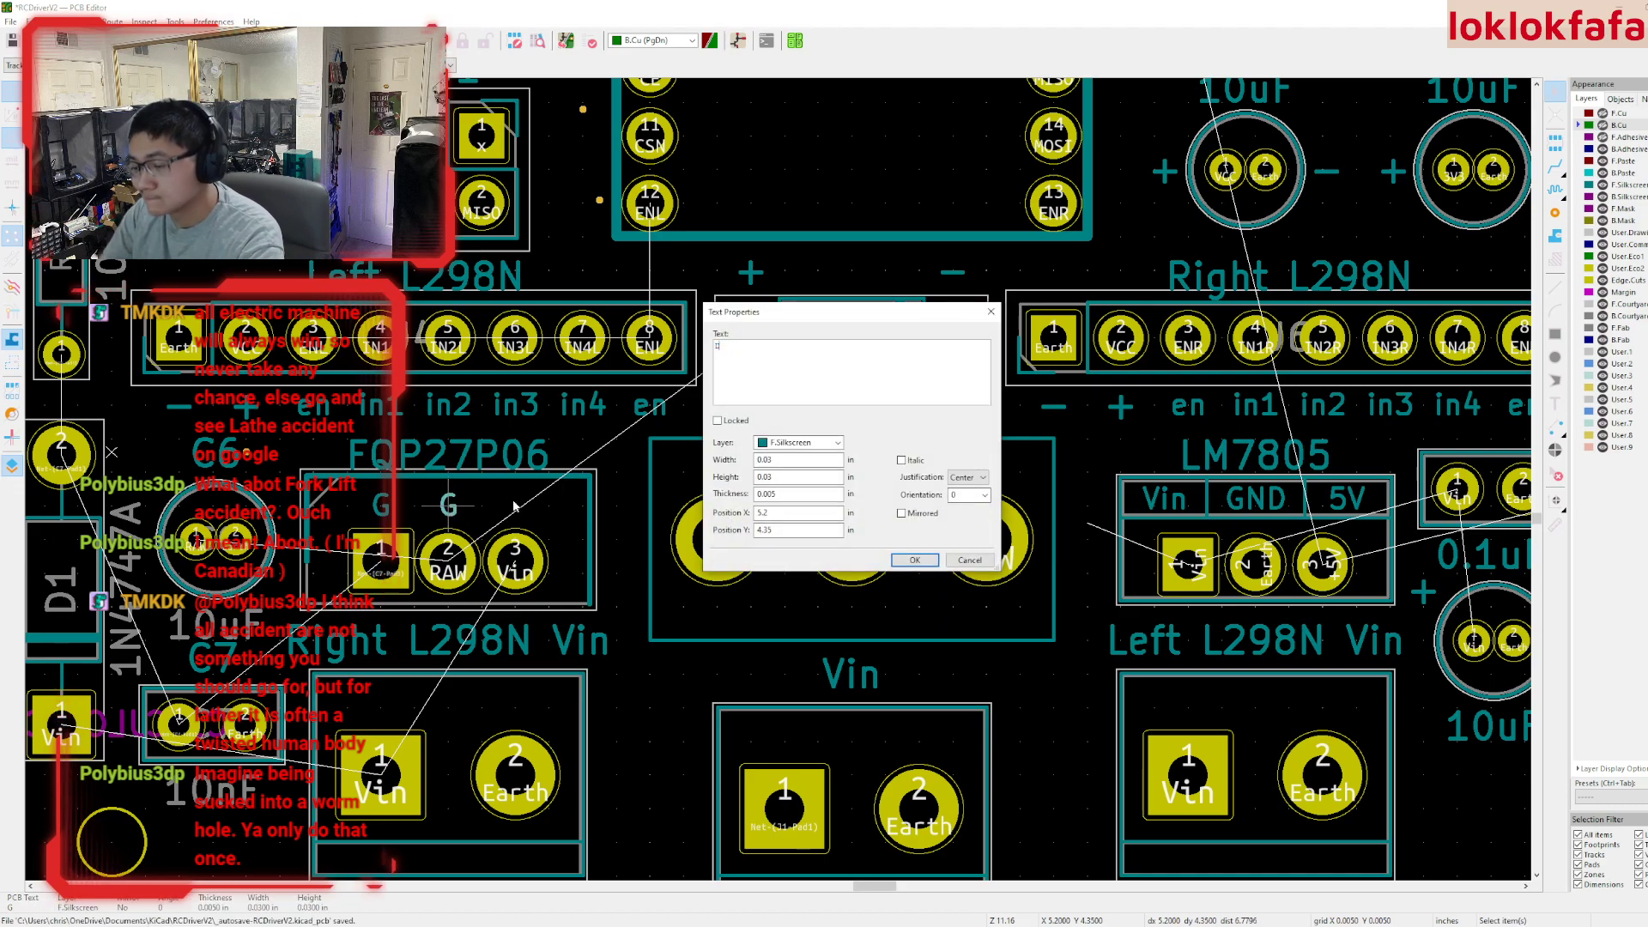
key(Return)
- Place a copy of the D label inside Q1's outline, above pad 3 and level with the other pin labels
key(ctrl+c)
key(ctrl+v)
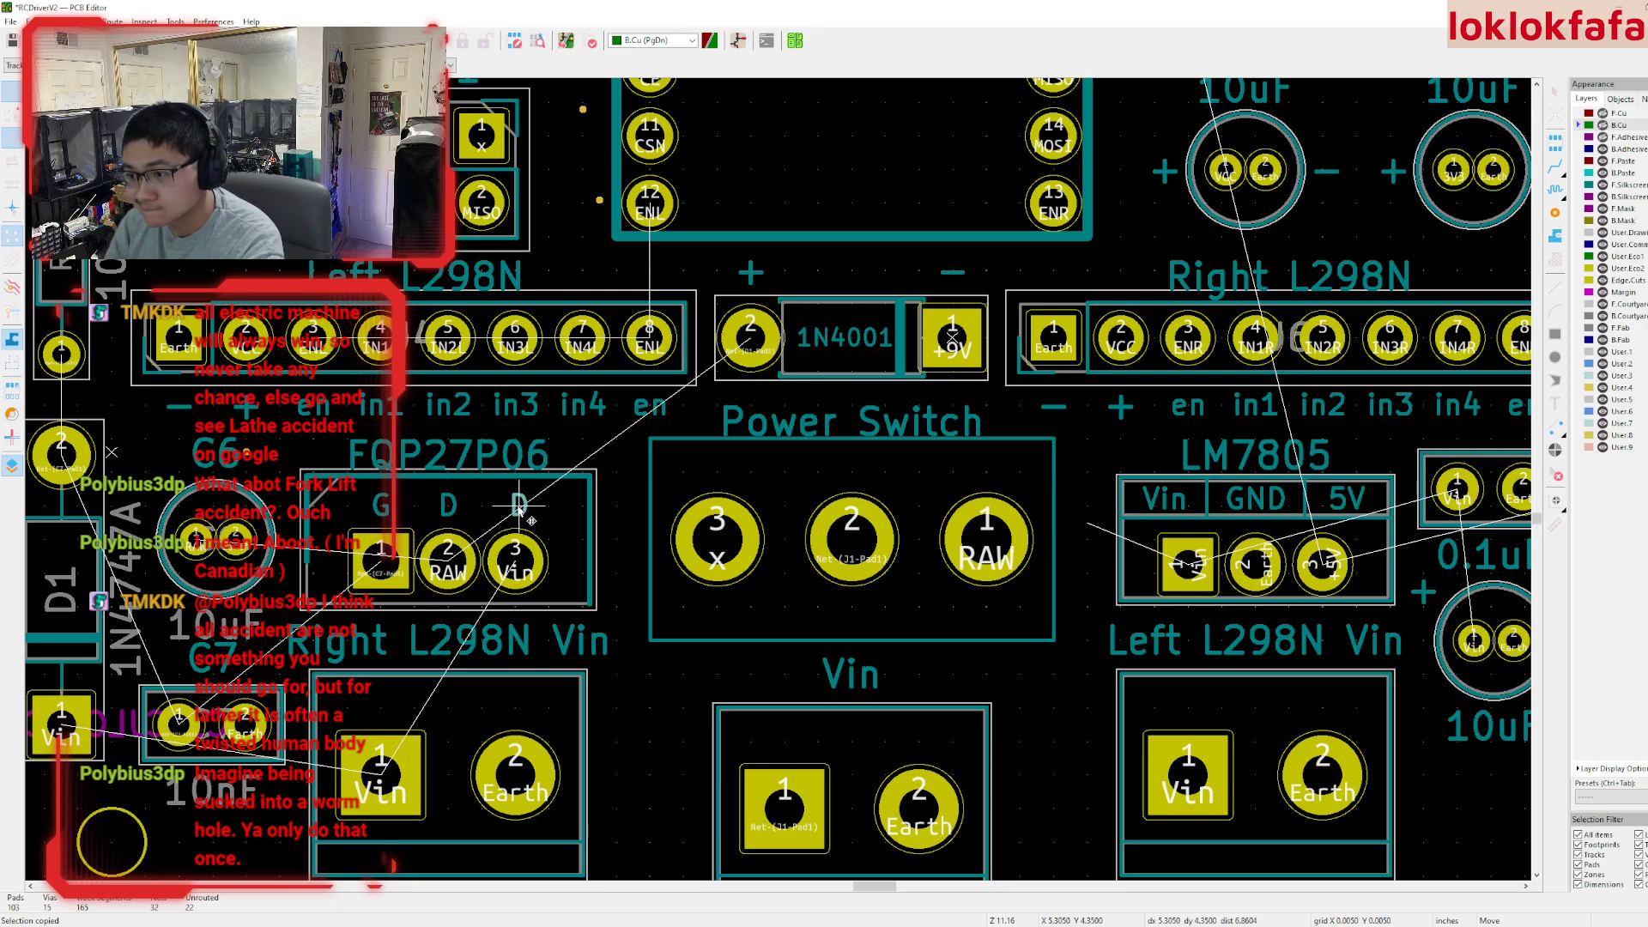
click(518, 504)
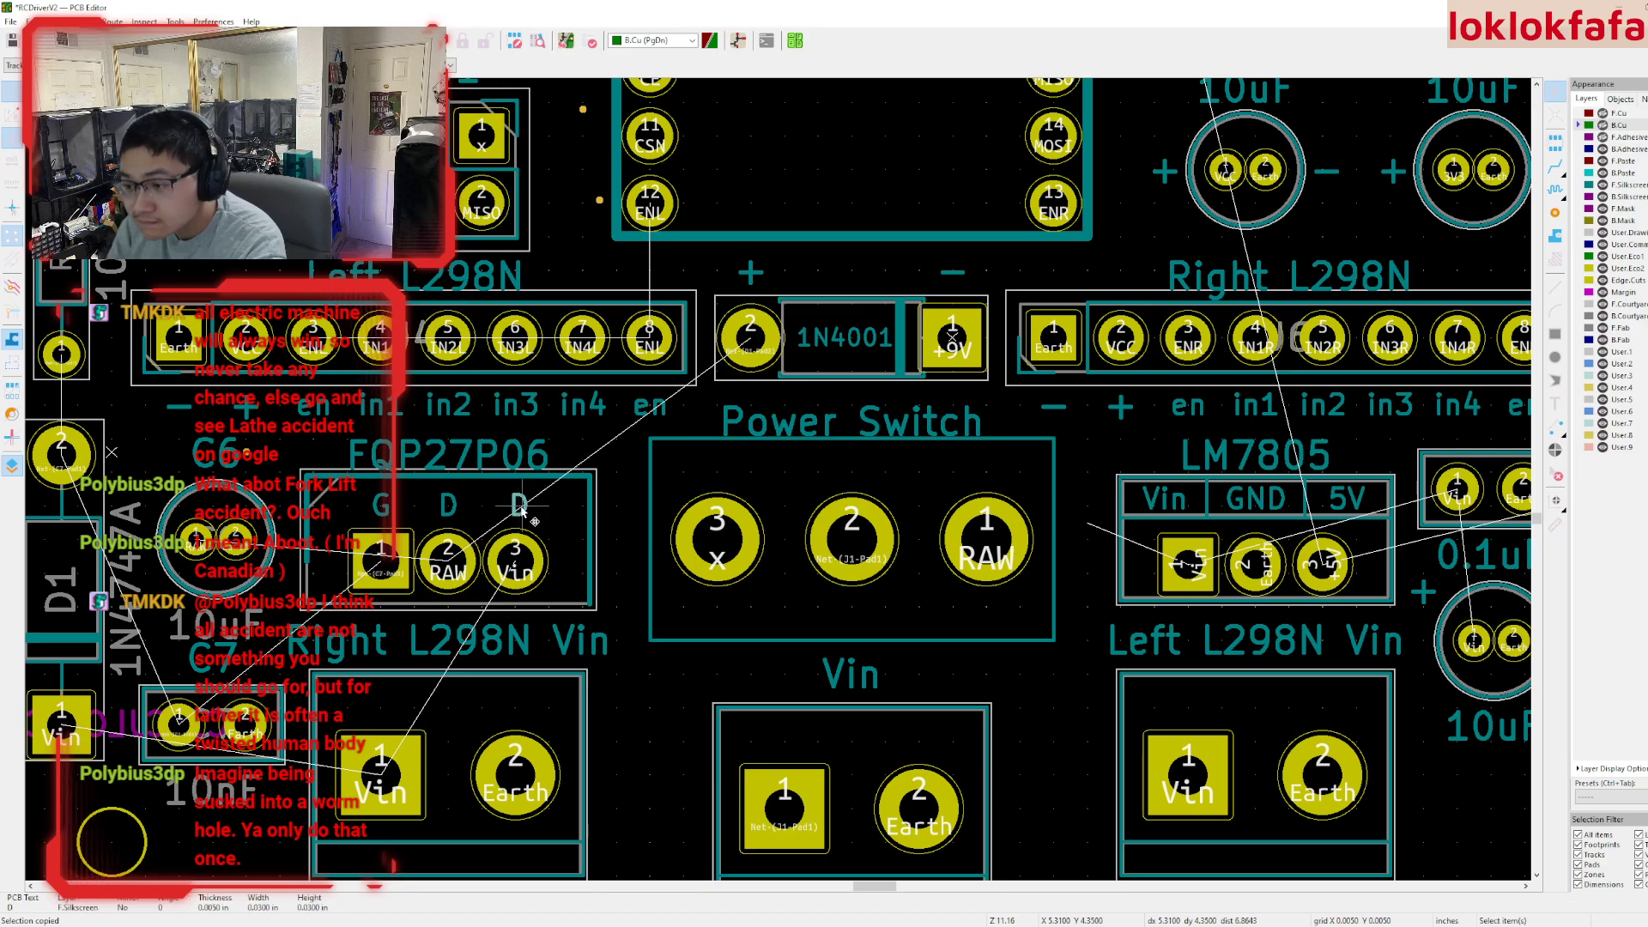
click(527, 513)
key(e)
click(574, 523)
scroll(248, 566, up, 4)
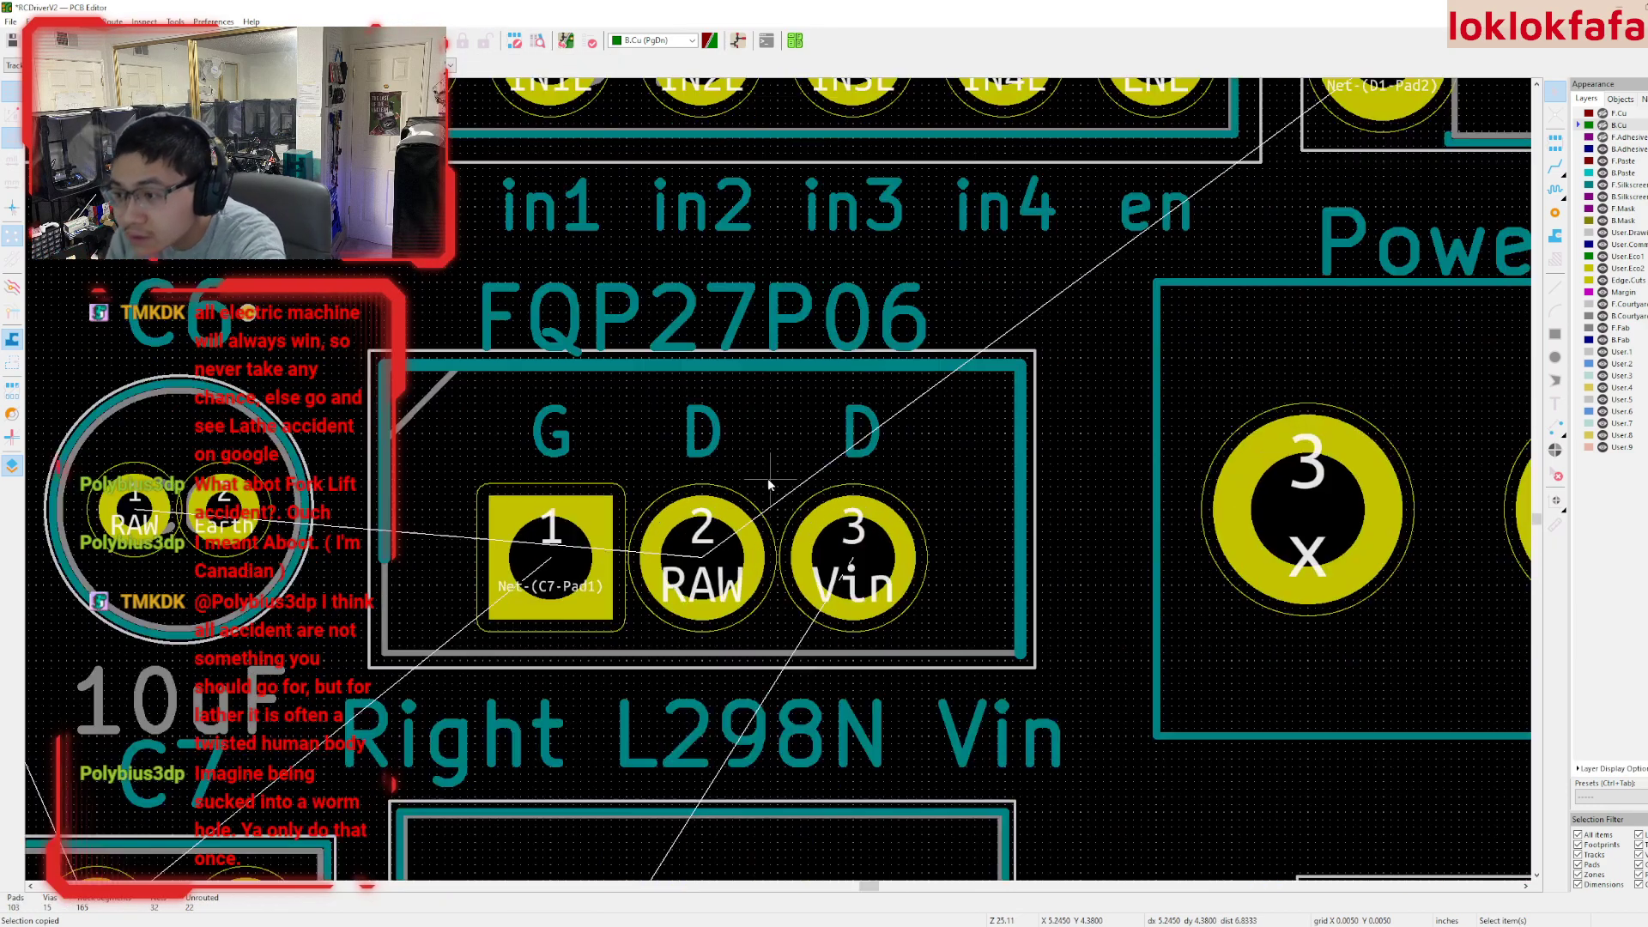
click(522, 508)
key(m)
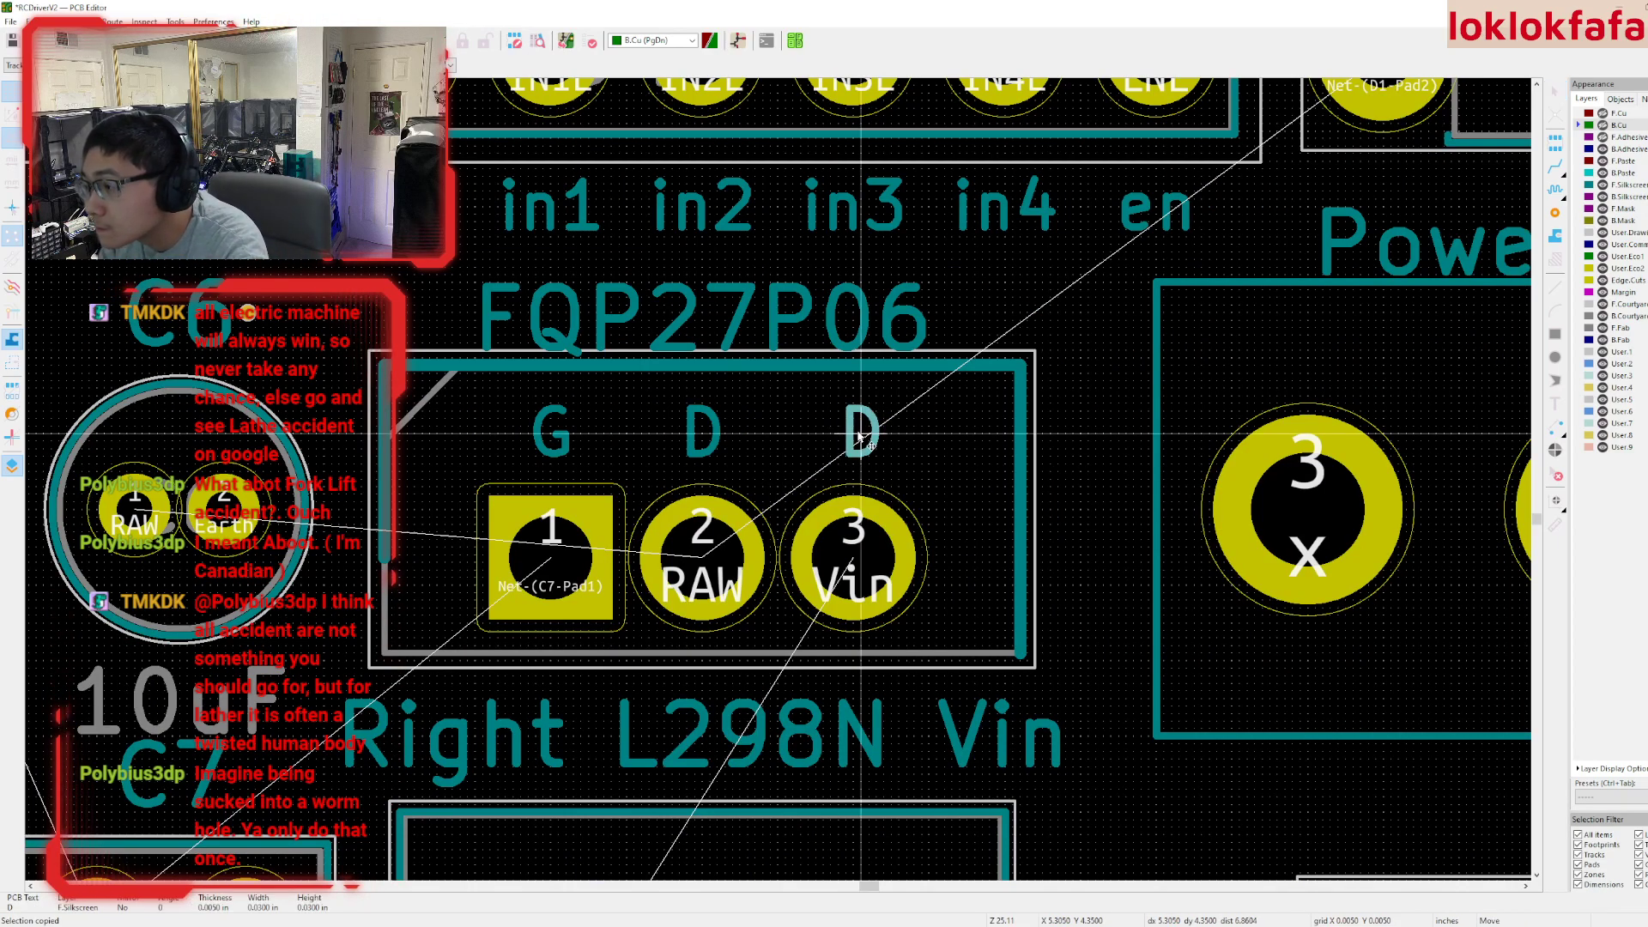
click(856, 435)
- Change the text of the label above Q1's pad 3 to S
double_click(845, 440)
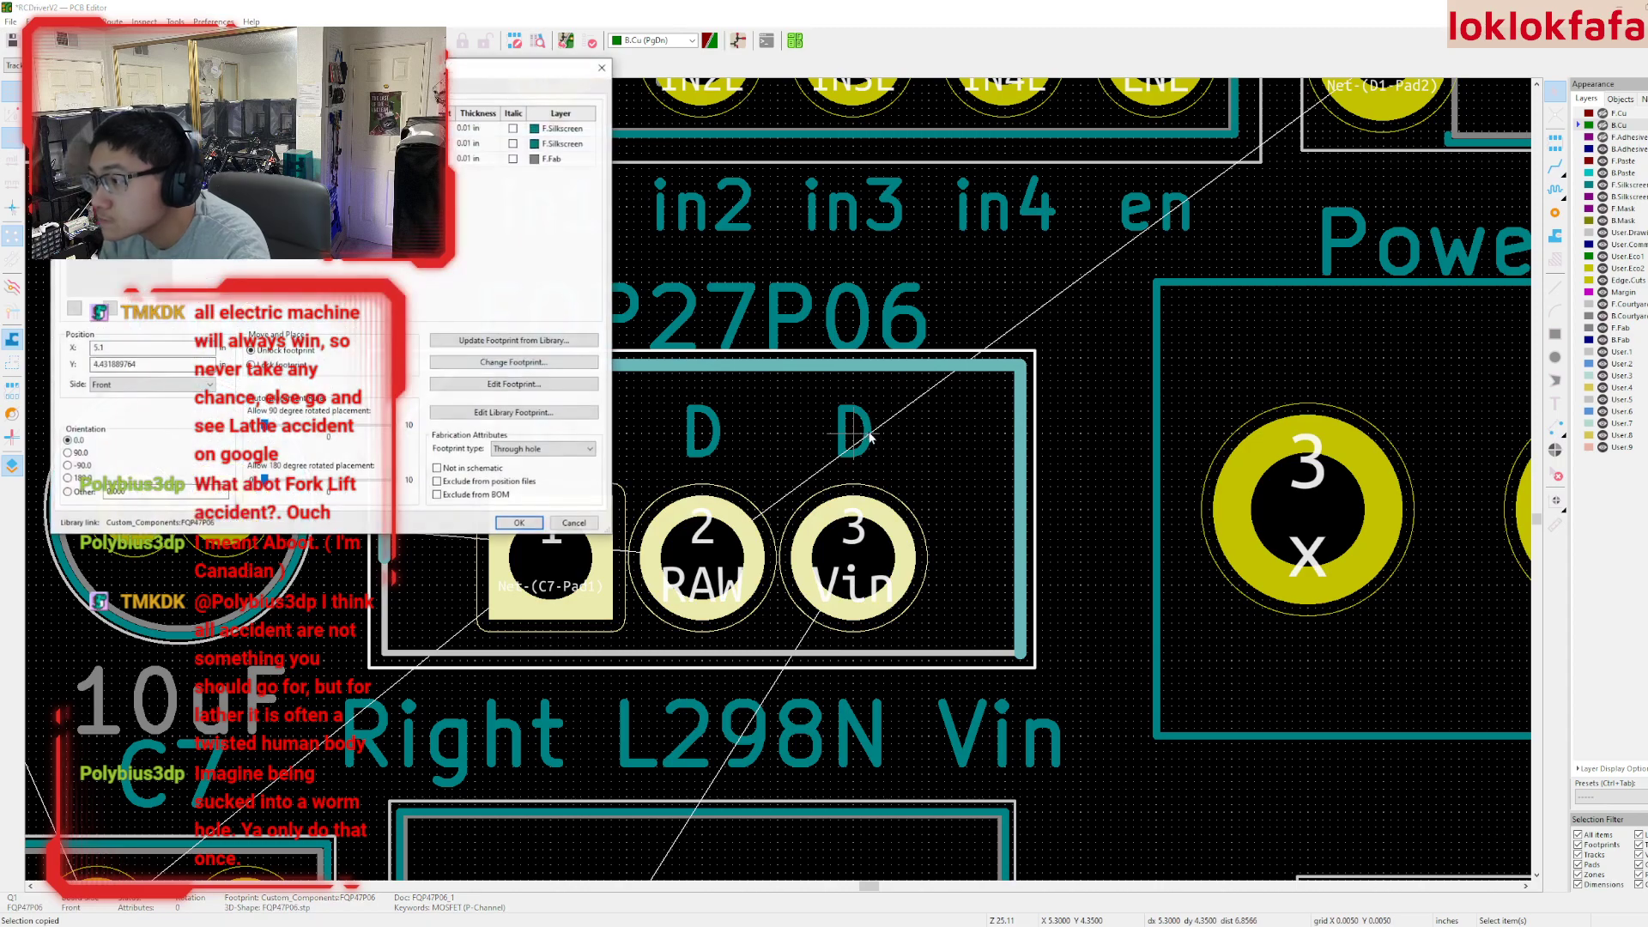
key(Escape)
double_click(844, 443)
text(S)
key(Return)
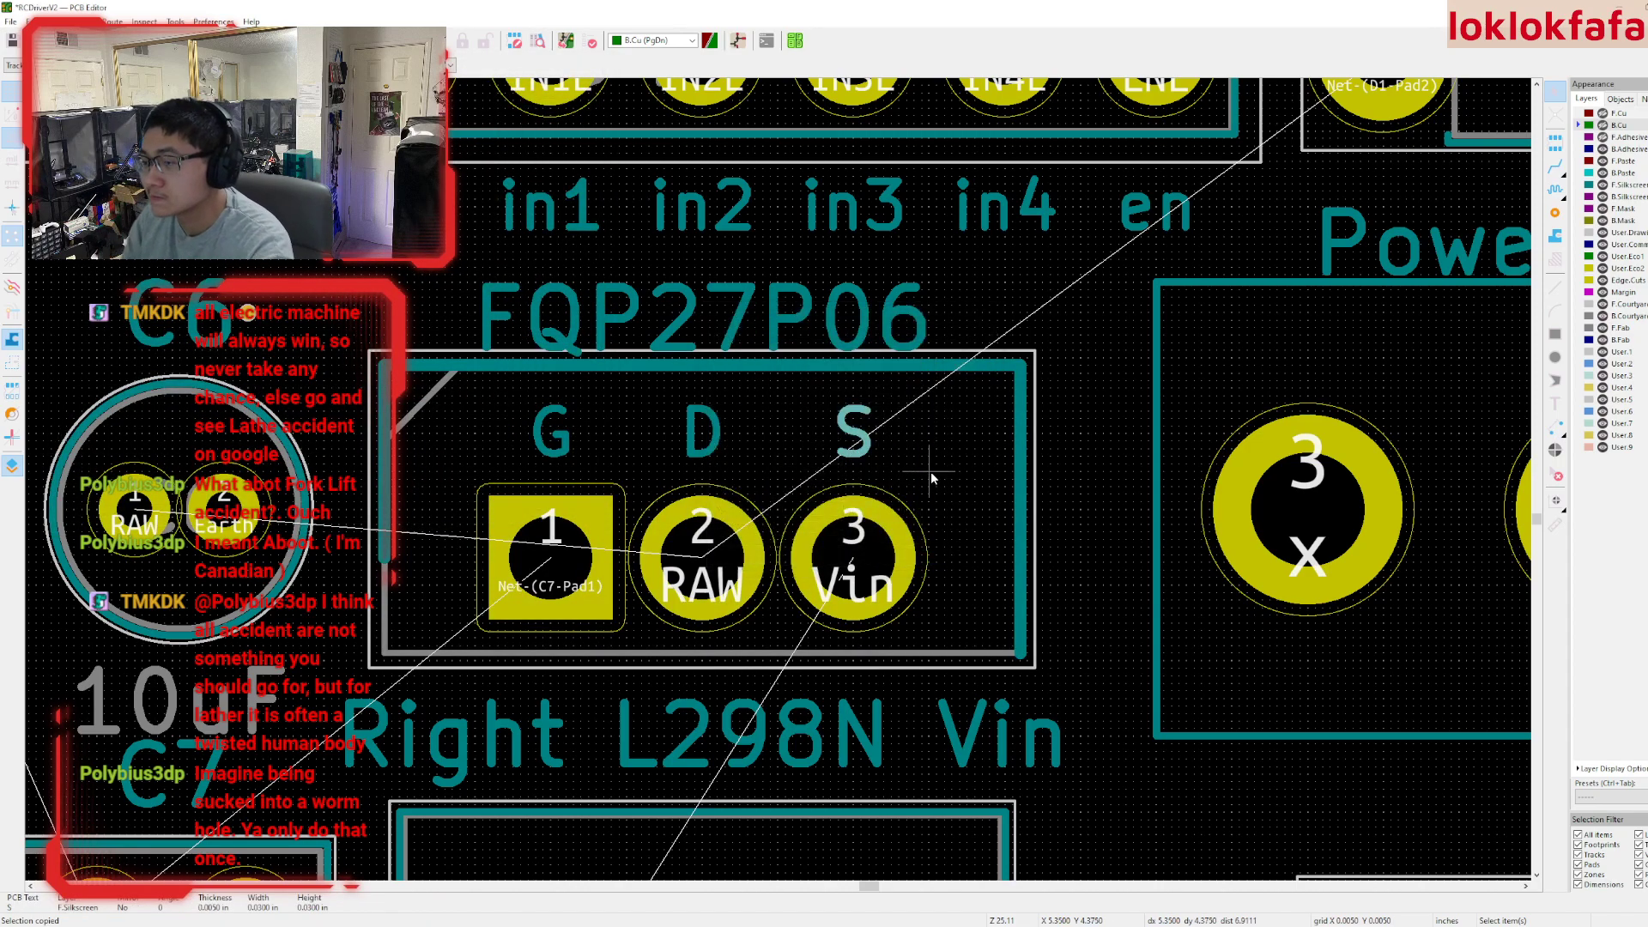
key(Escape)
- Hide the silkscreen reference designators of capacitors C6 and C7
scroll(937, 473, down, 5)
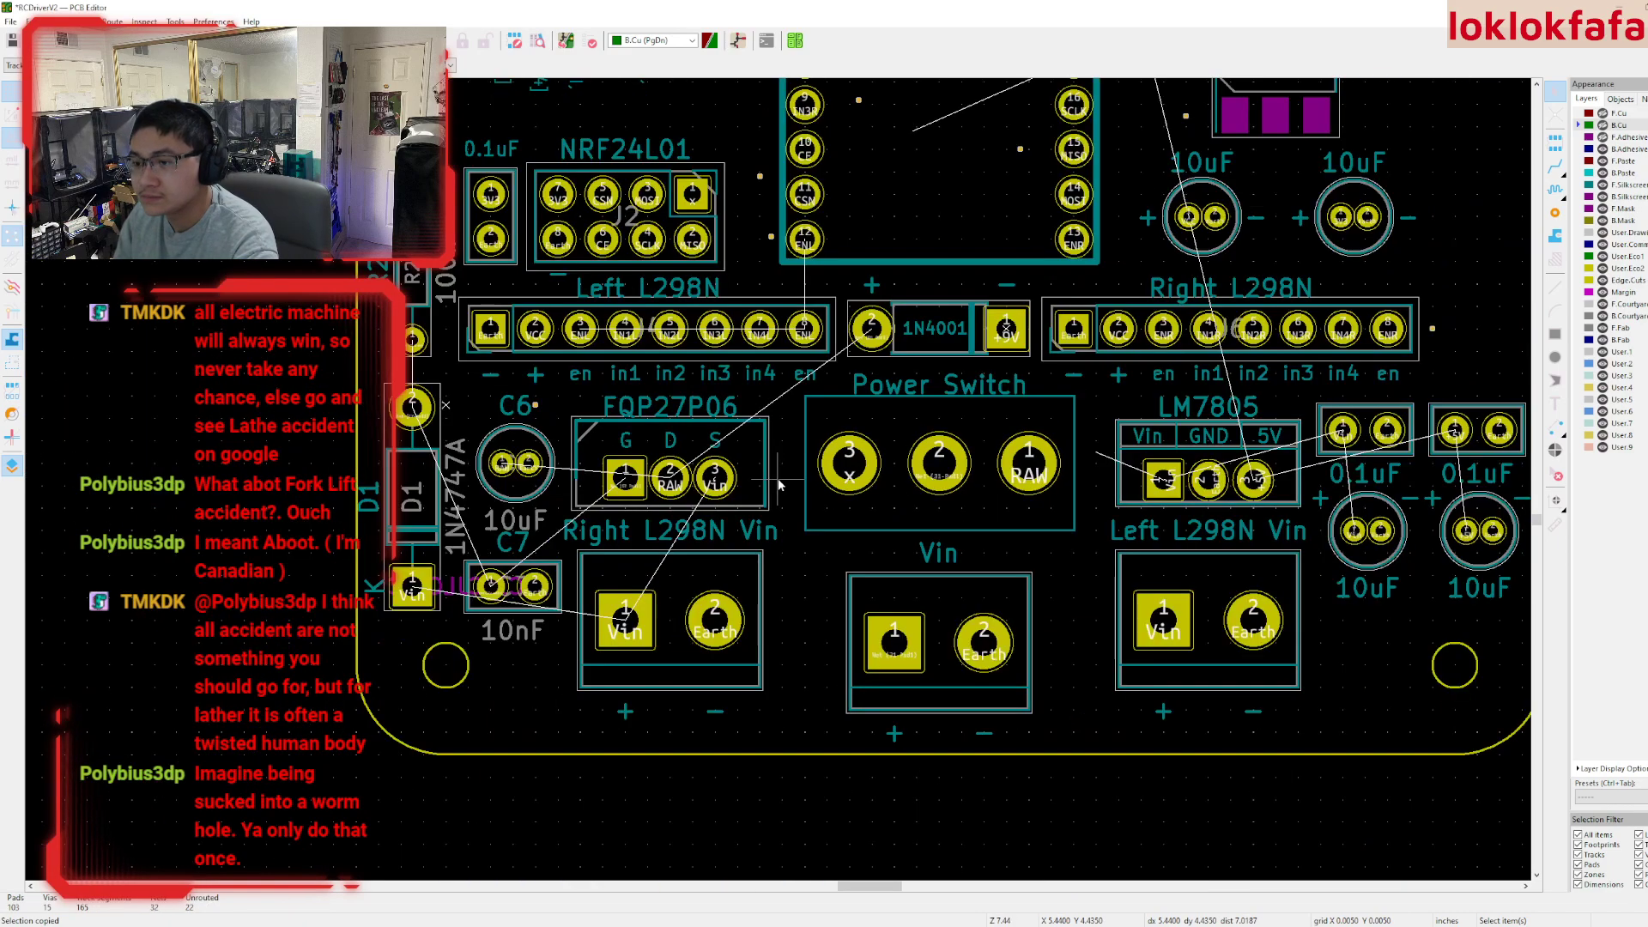
middle_drag(778, 477, 856, 472)
click(599, 407)
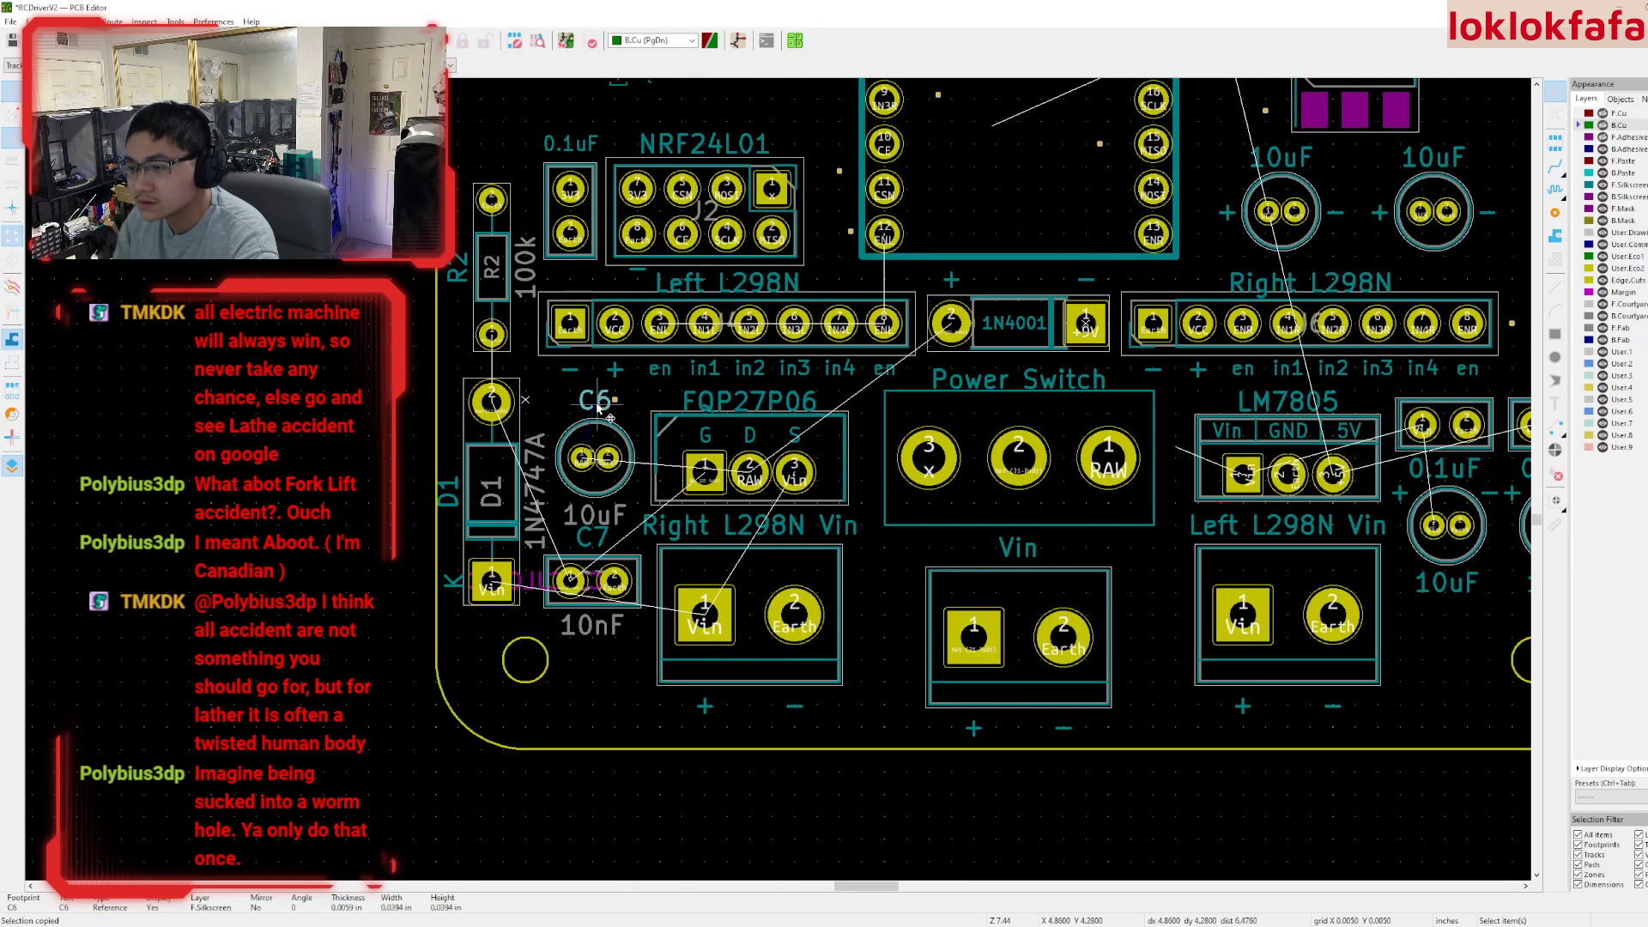
double_click(599, 407)
click(900, 359)
key(Return)
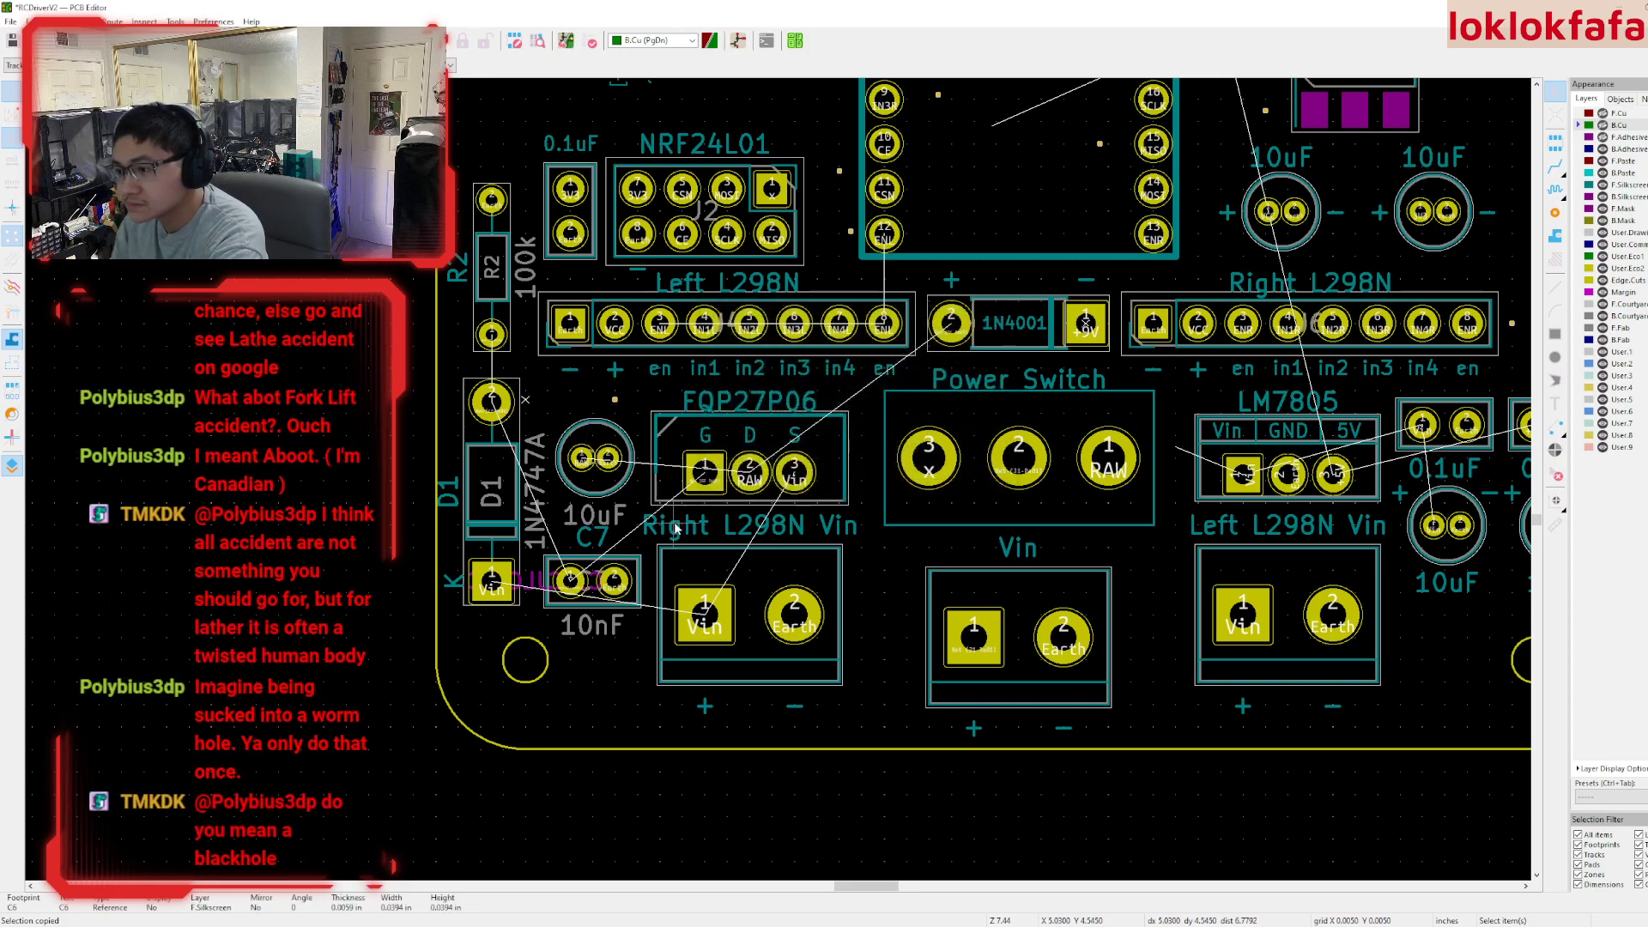
double_click(588, 544)
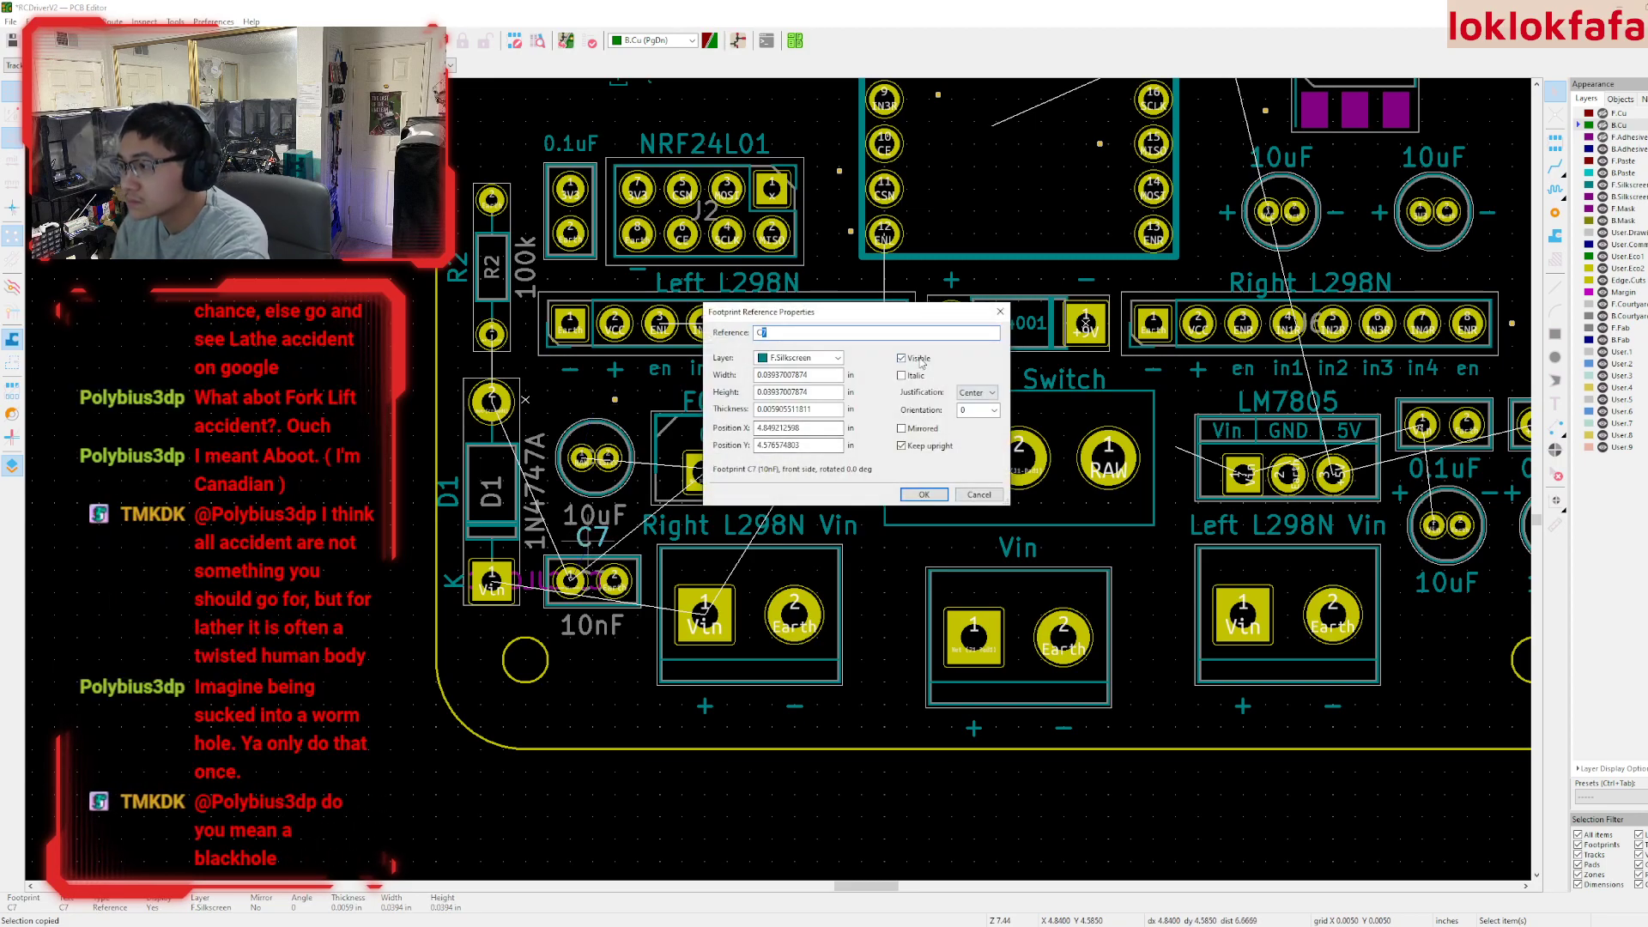
click(901, 359)
key(Return)
- Hide the fabrication-layer reference texts in the middle of capacitors C6 and C7
scroll(598, 575, up, 3)
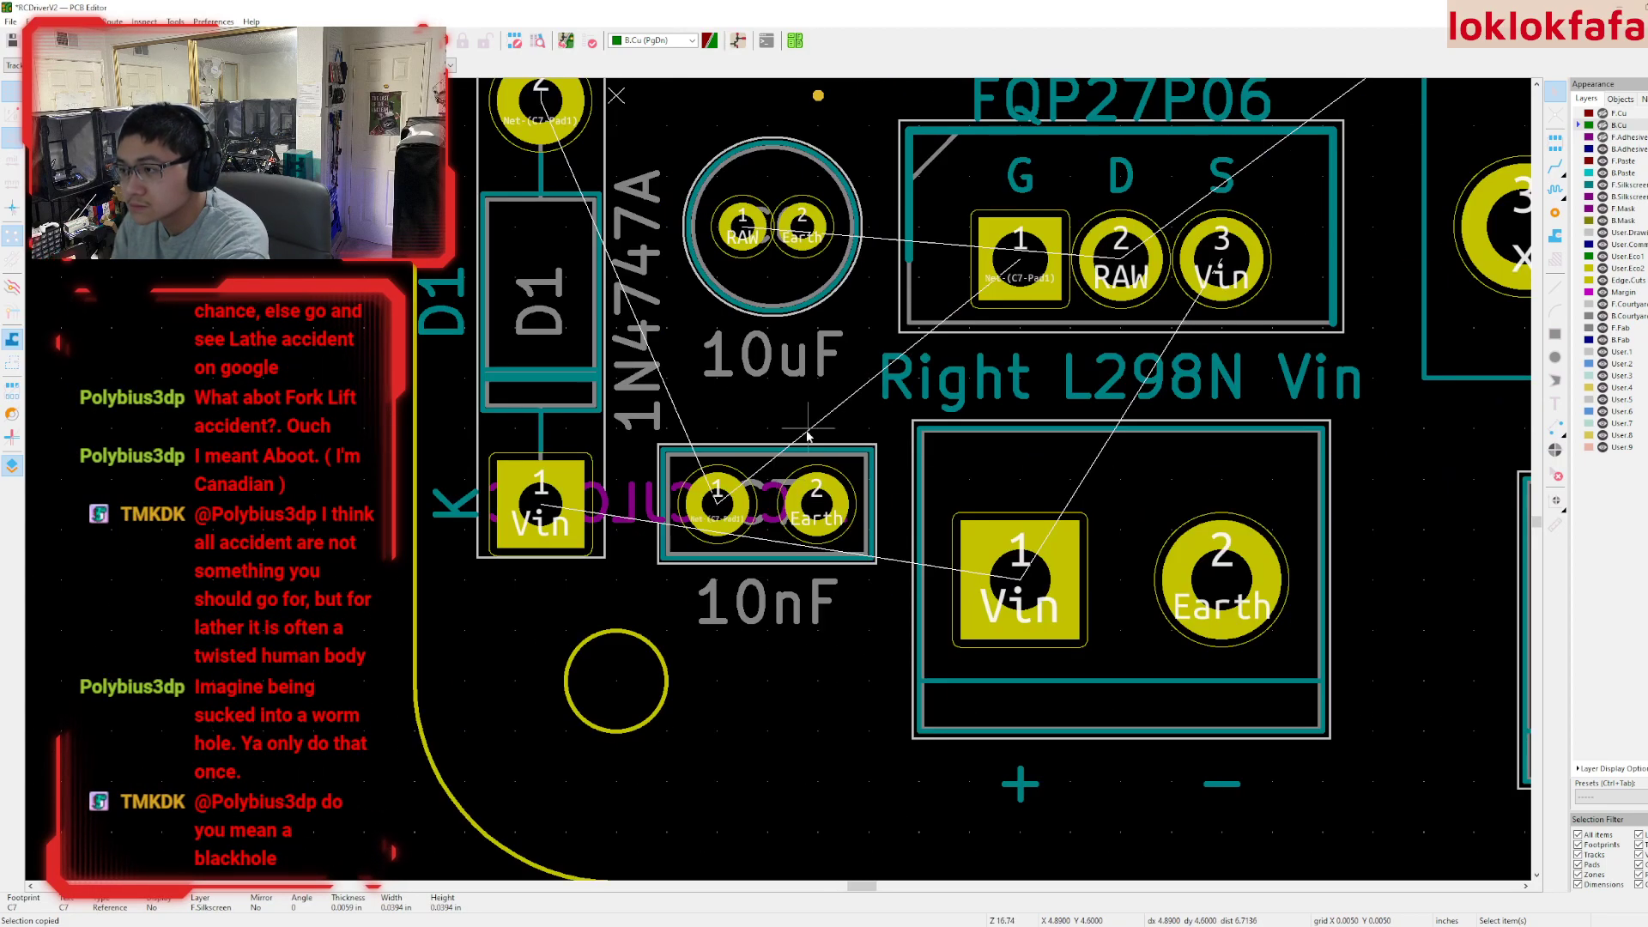
double_click(770, 241)
click(900, 358)
key(Return)
double_click(791, 486)
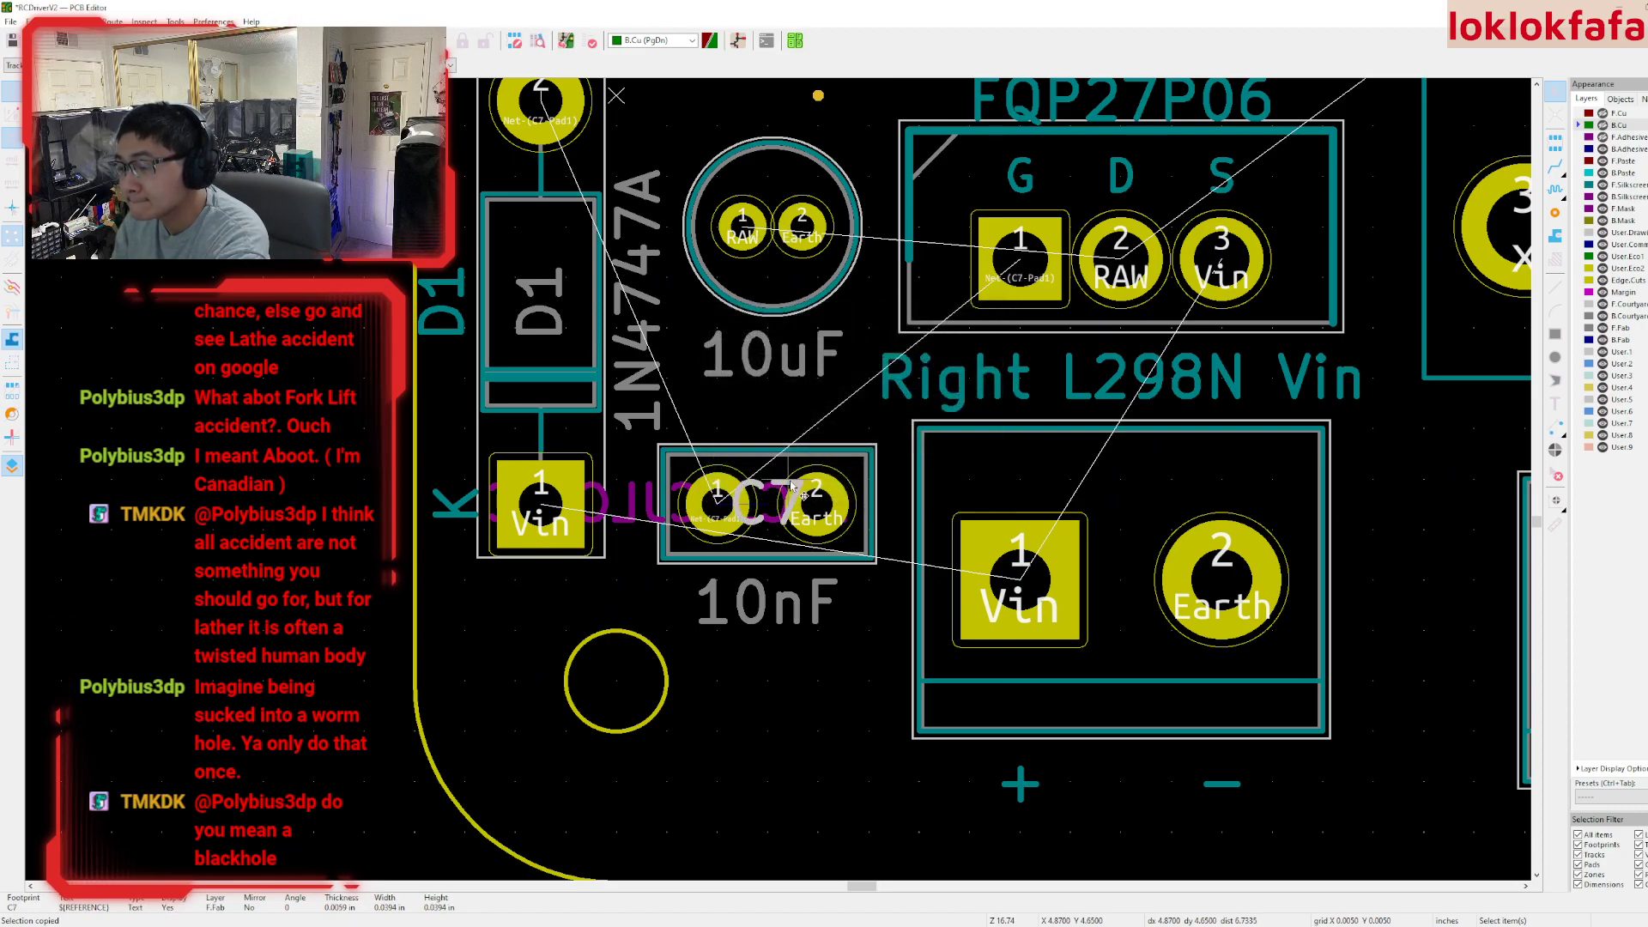
click(900, 359)
key(Return)
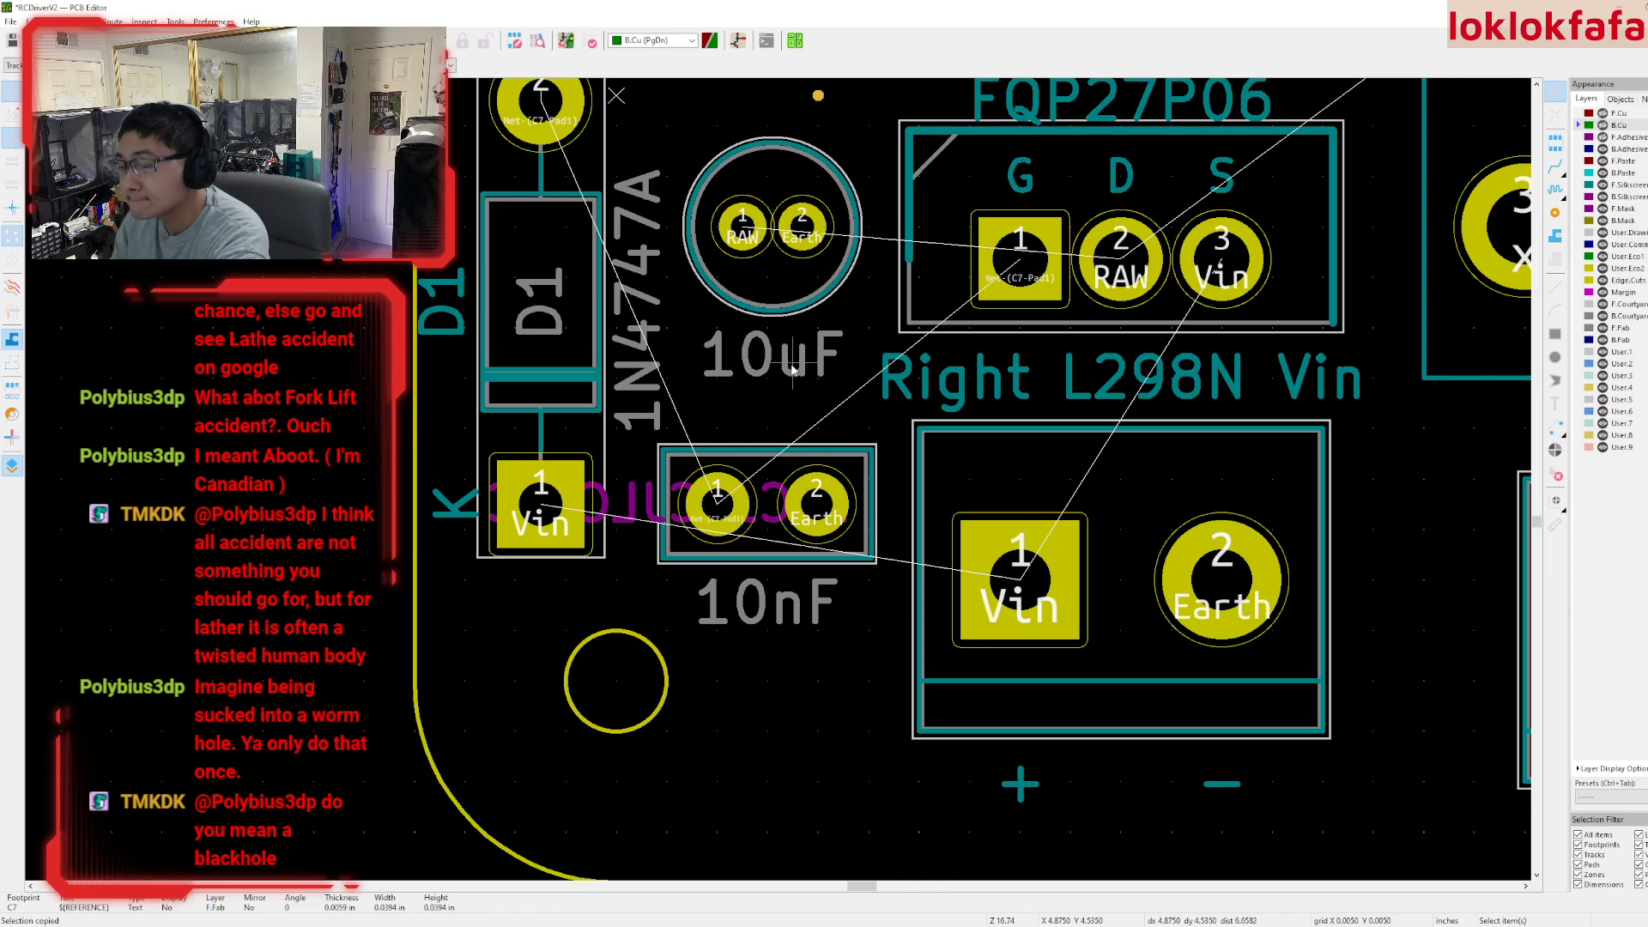
- Try to move C6's 10uF value text above its round outline
scroll(792, 369, down, 2)
click(755, 498)
key(m)
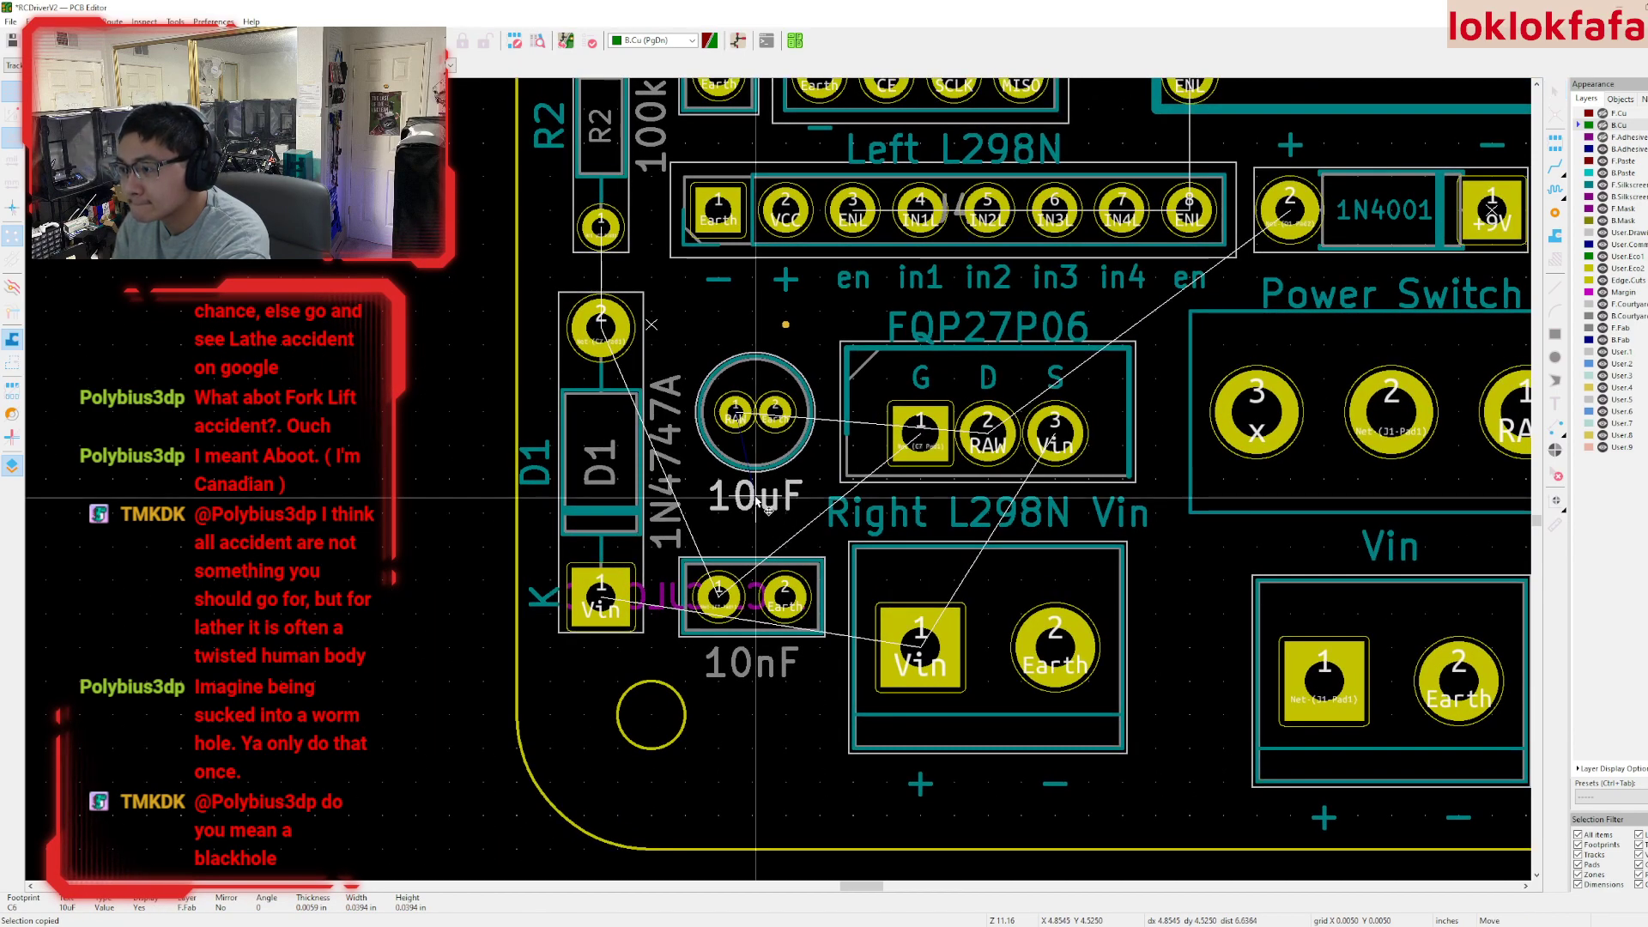
click(760, 339)
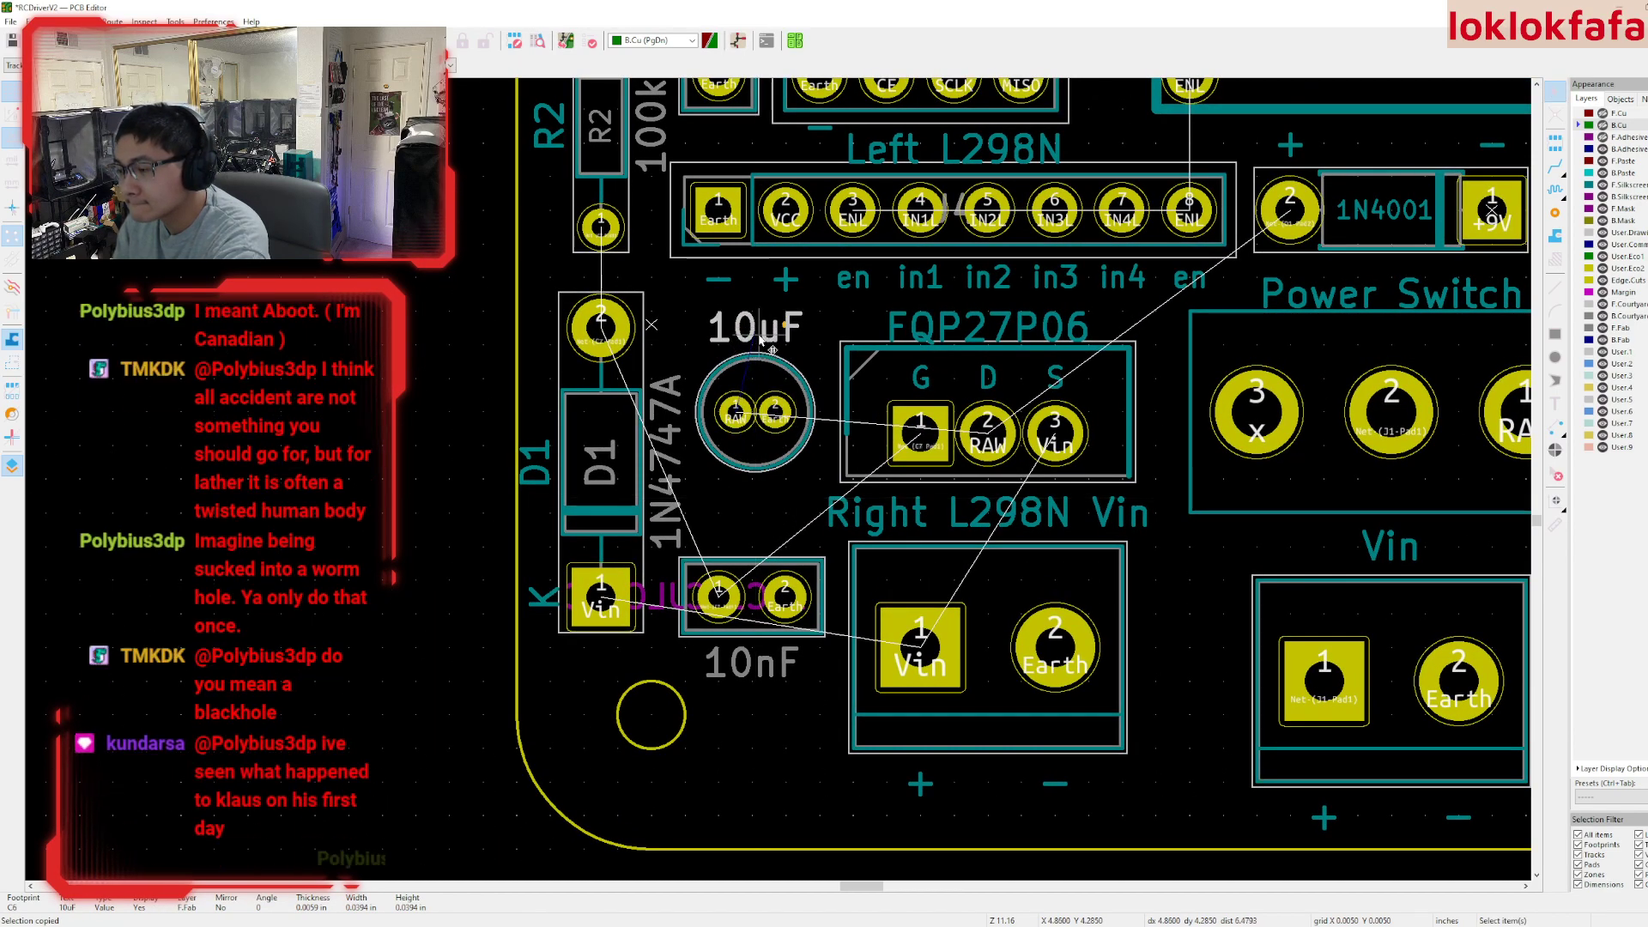
key(ctrl+z)
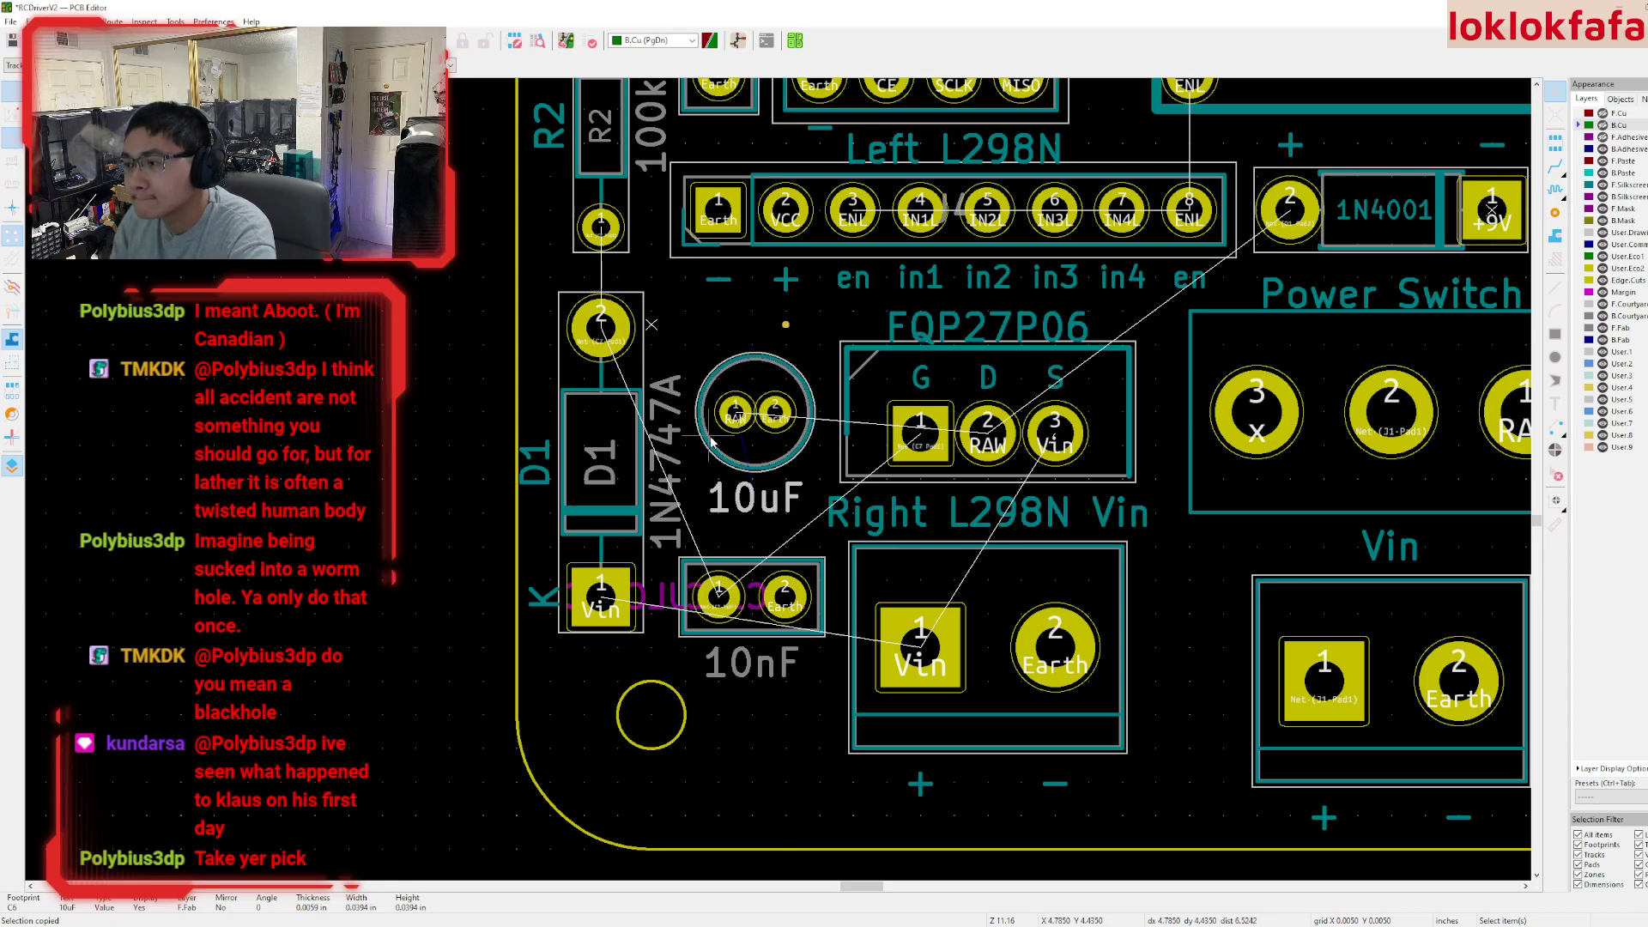
- Move C6's 10uF value text directly above its round outline
ctrl+scroll(711, 444, right, 5)
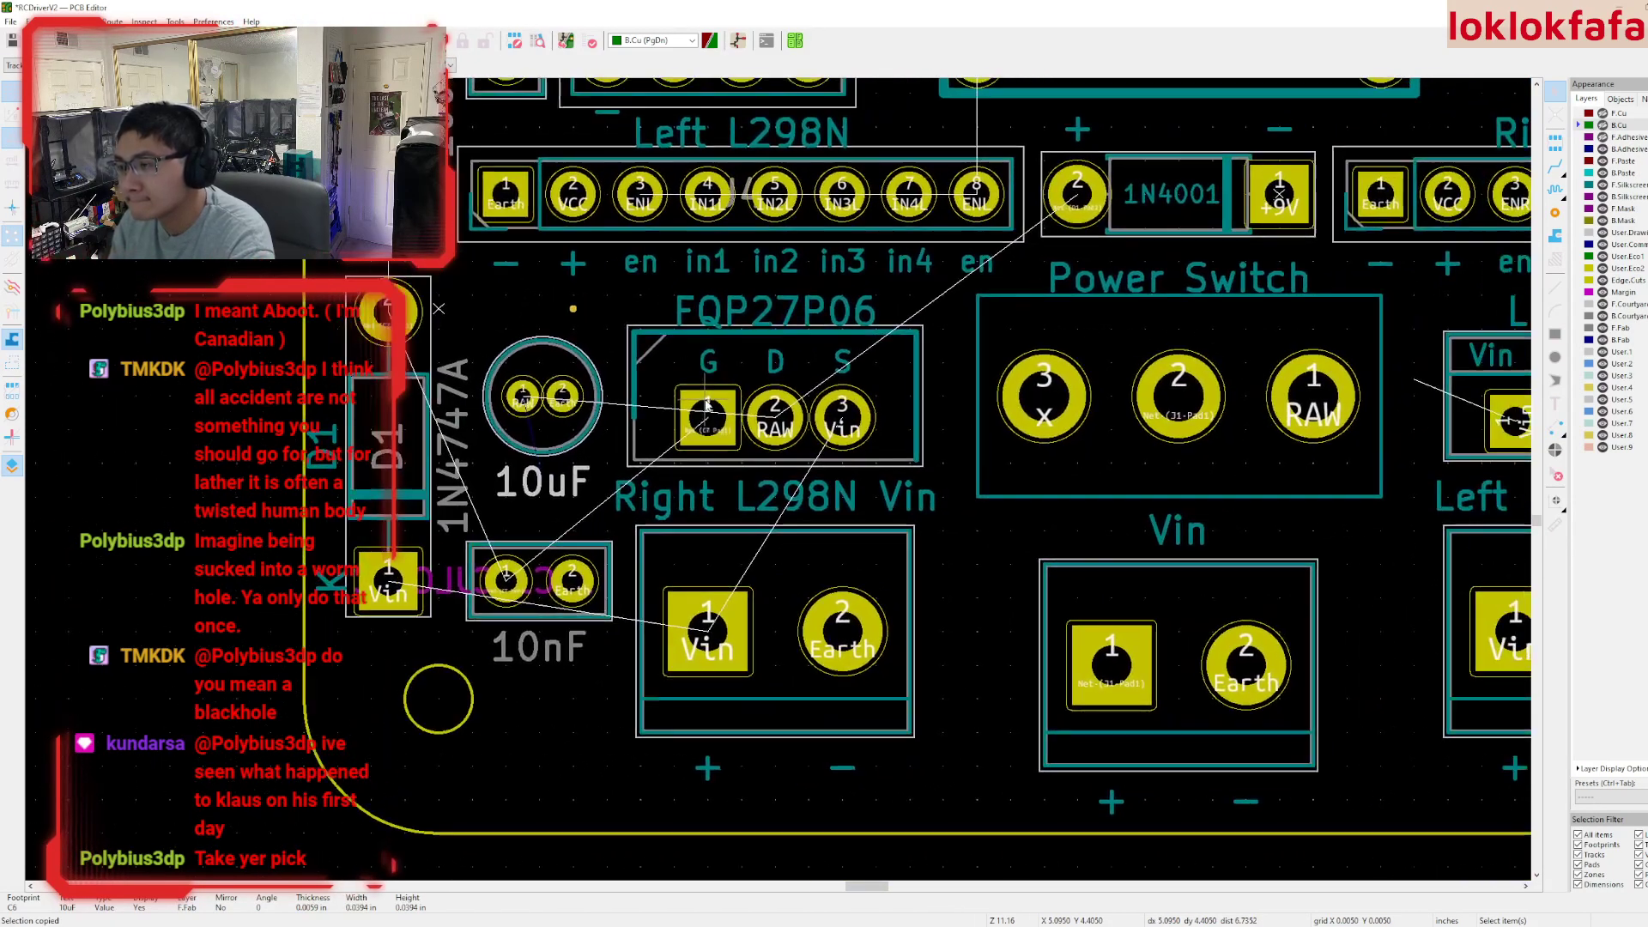
ctrl+scroll(904, 378, right, 5)
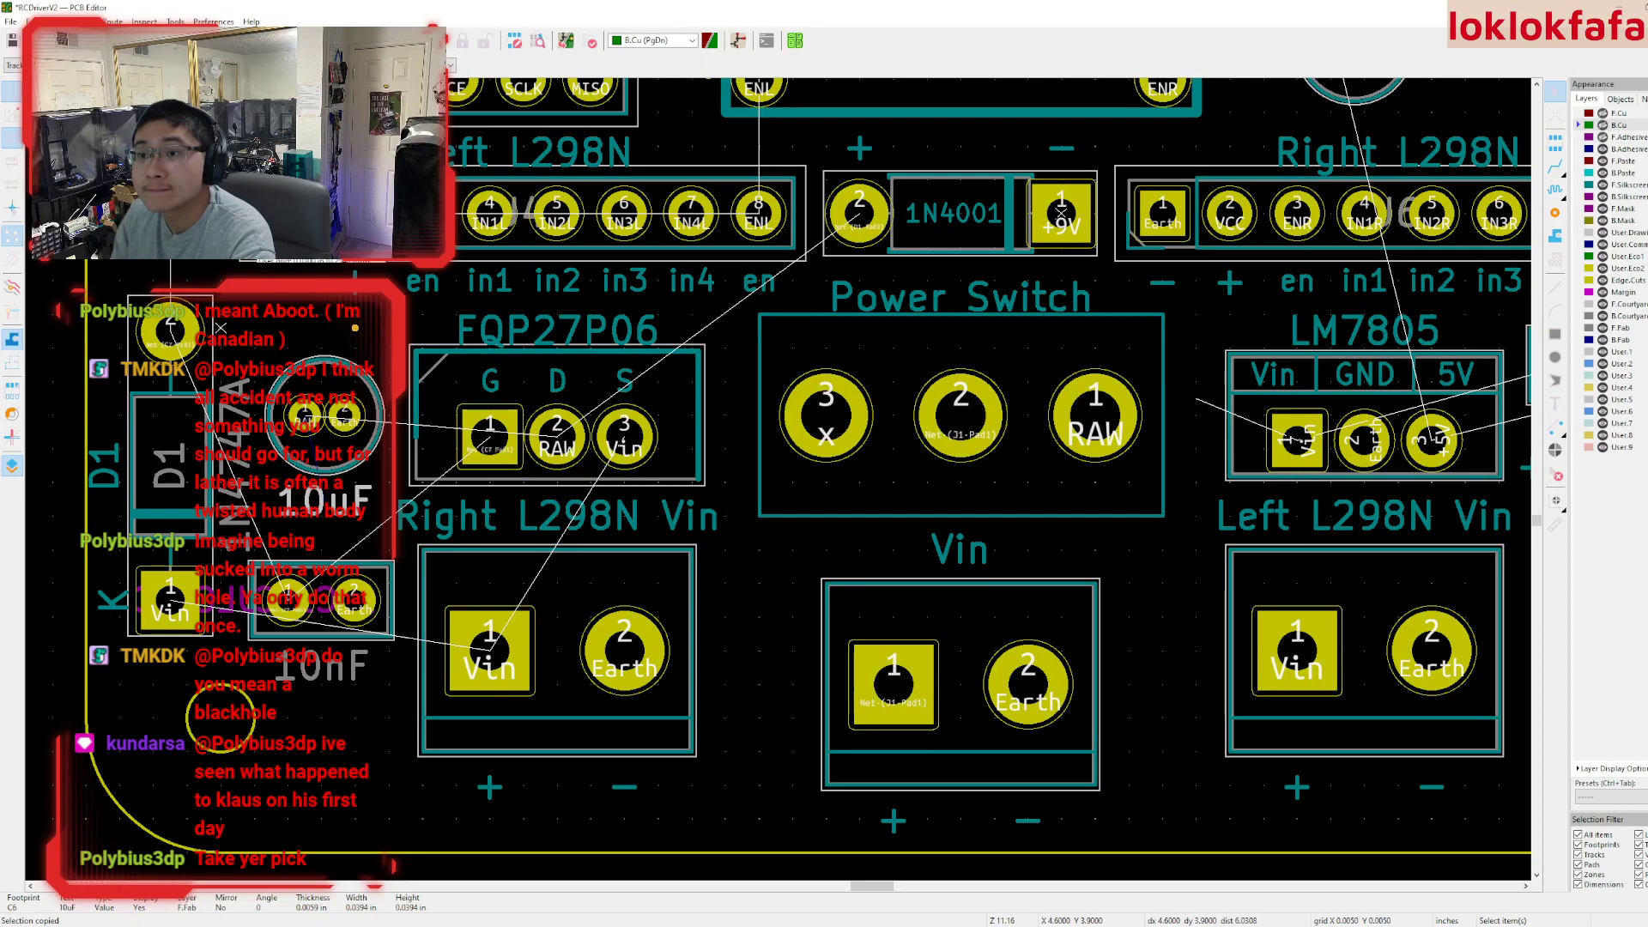
scroll(786, 511, down, 2)
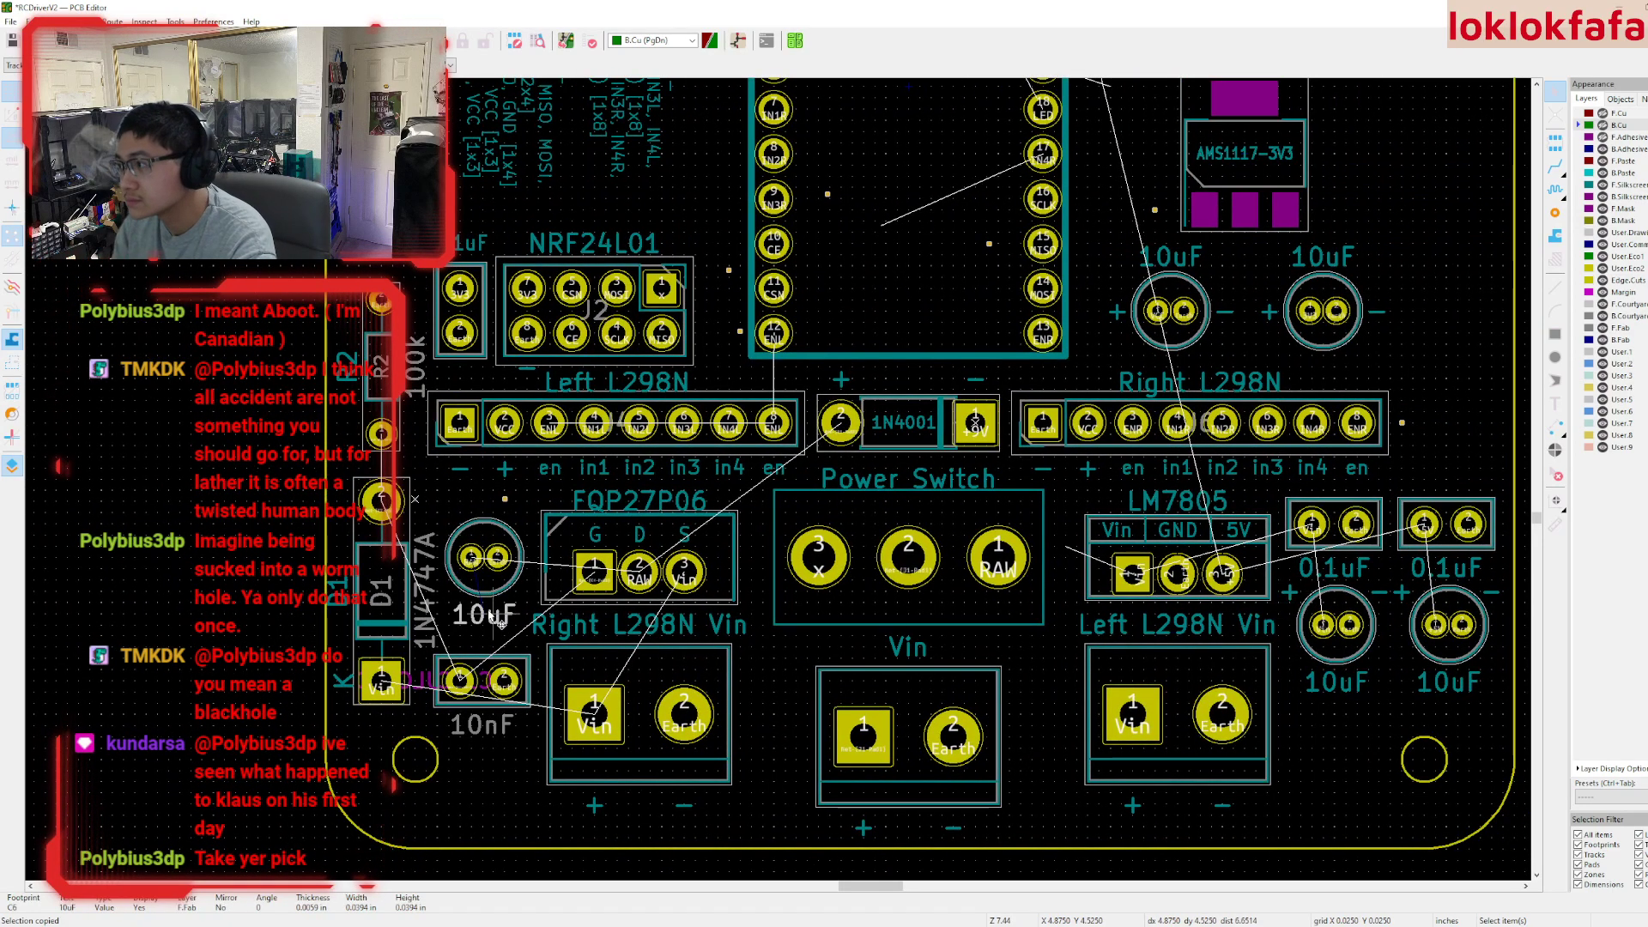
key(m)
click(481, 510)
- Try to move C7's 10nF value text above its rectangular outline
key(m)
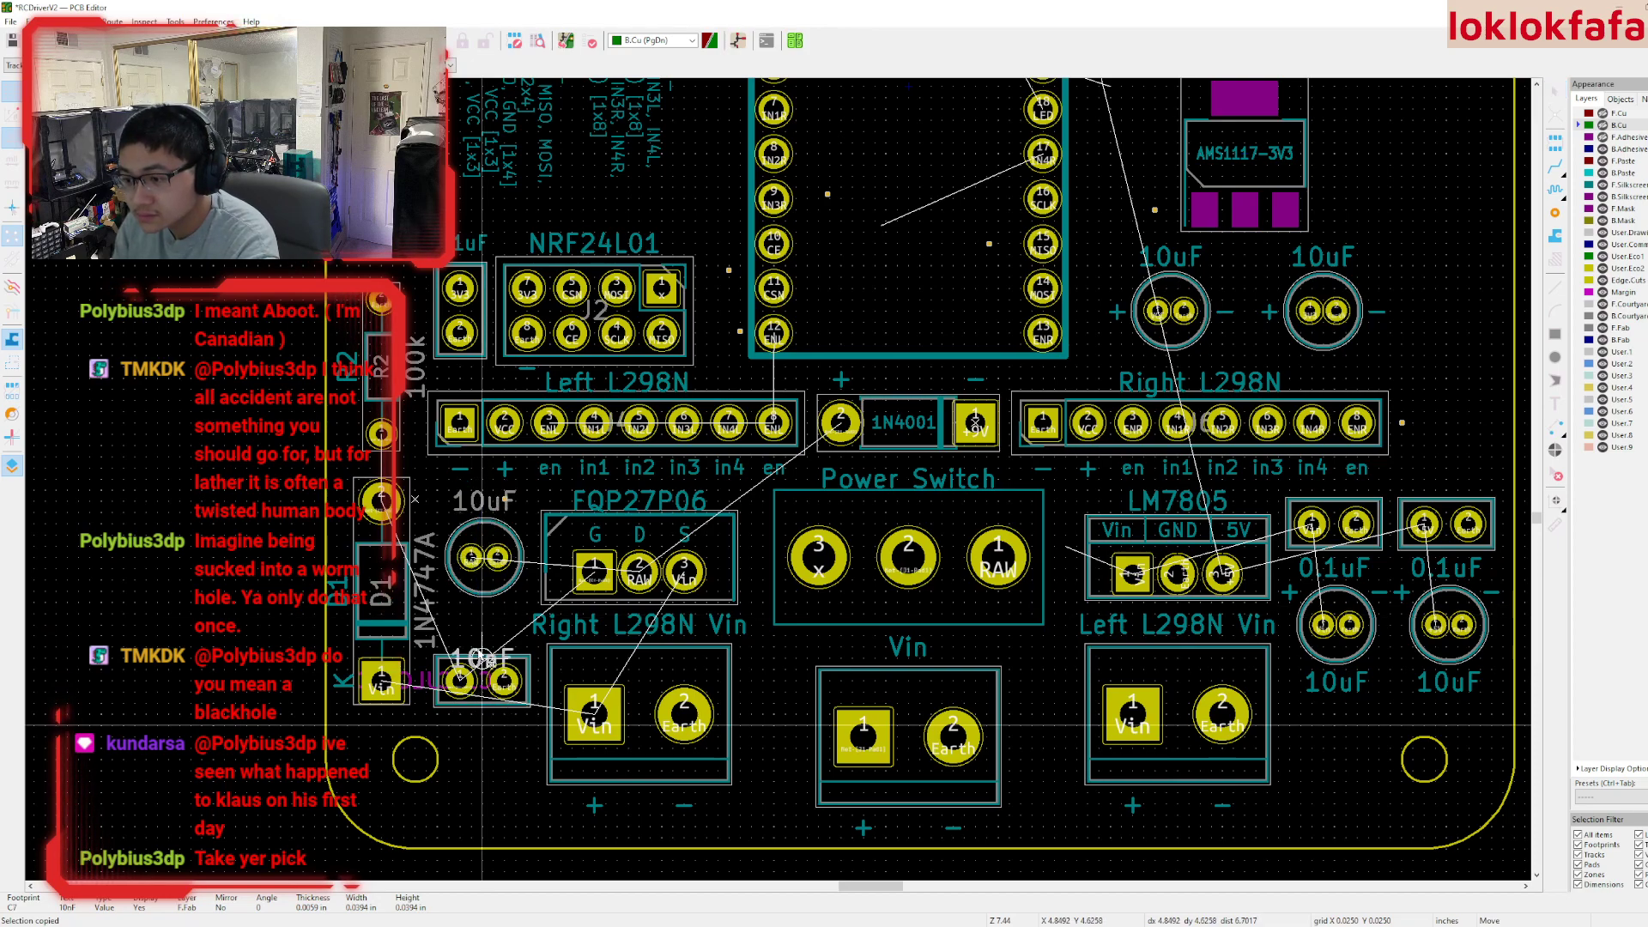
click(483, 646)
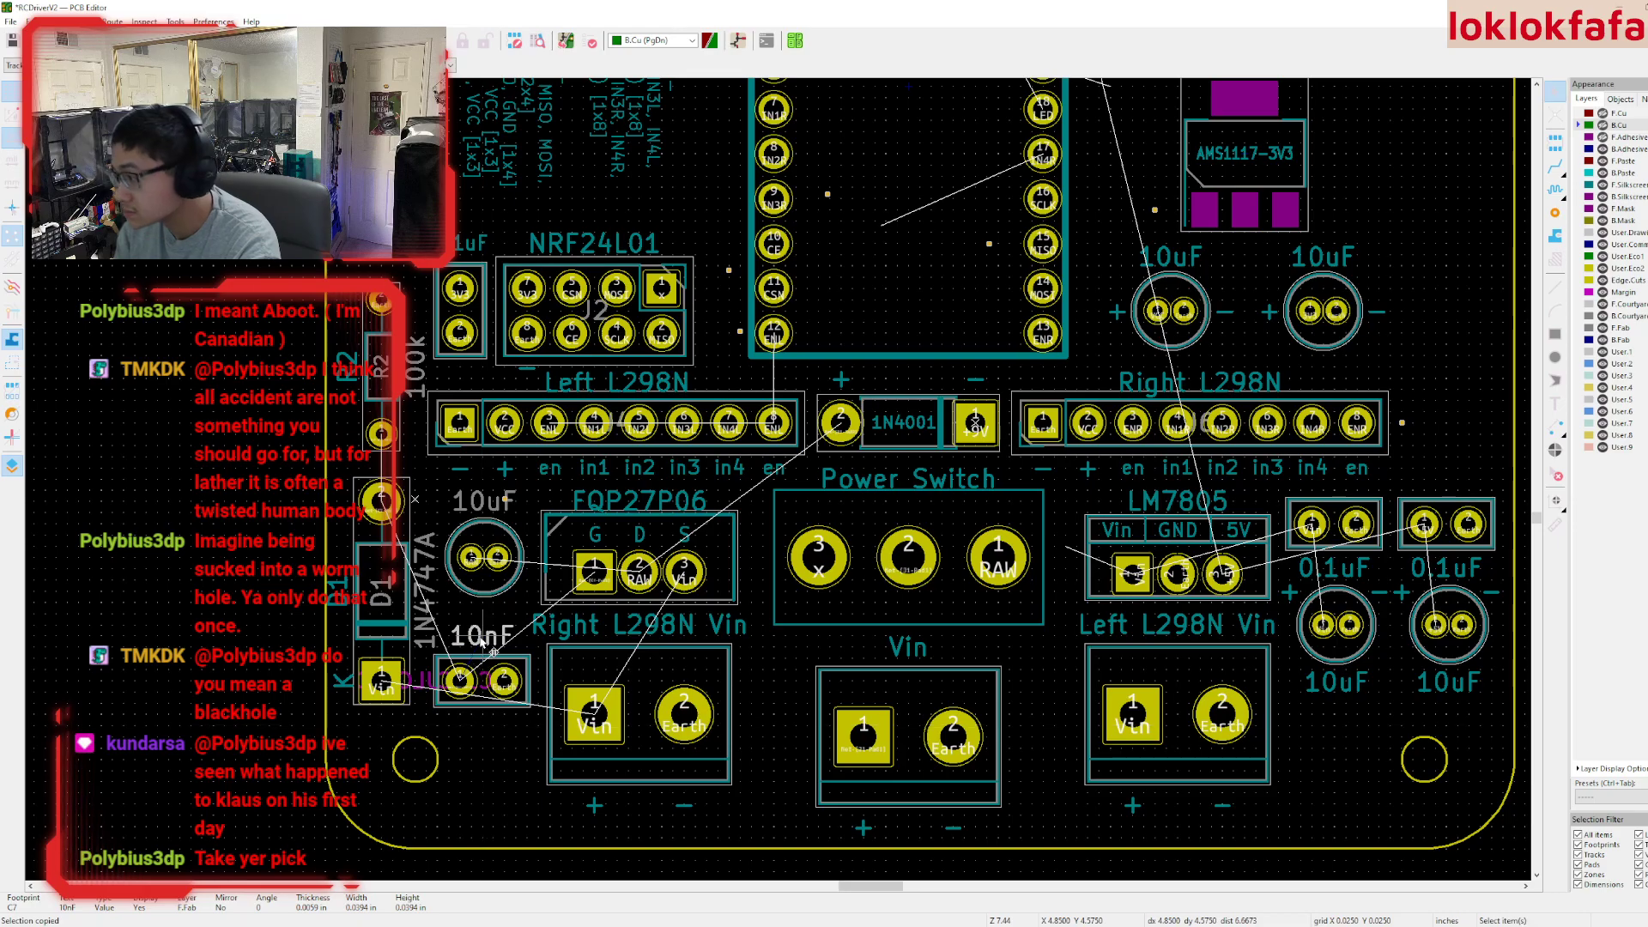
middle_drag(517, 639, 596, 676)
key(ctrl+z)
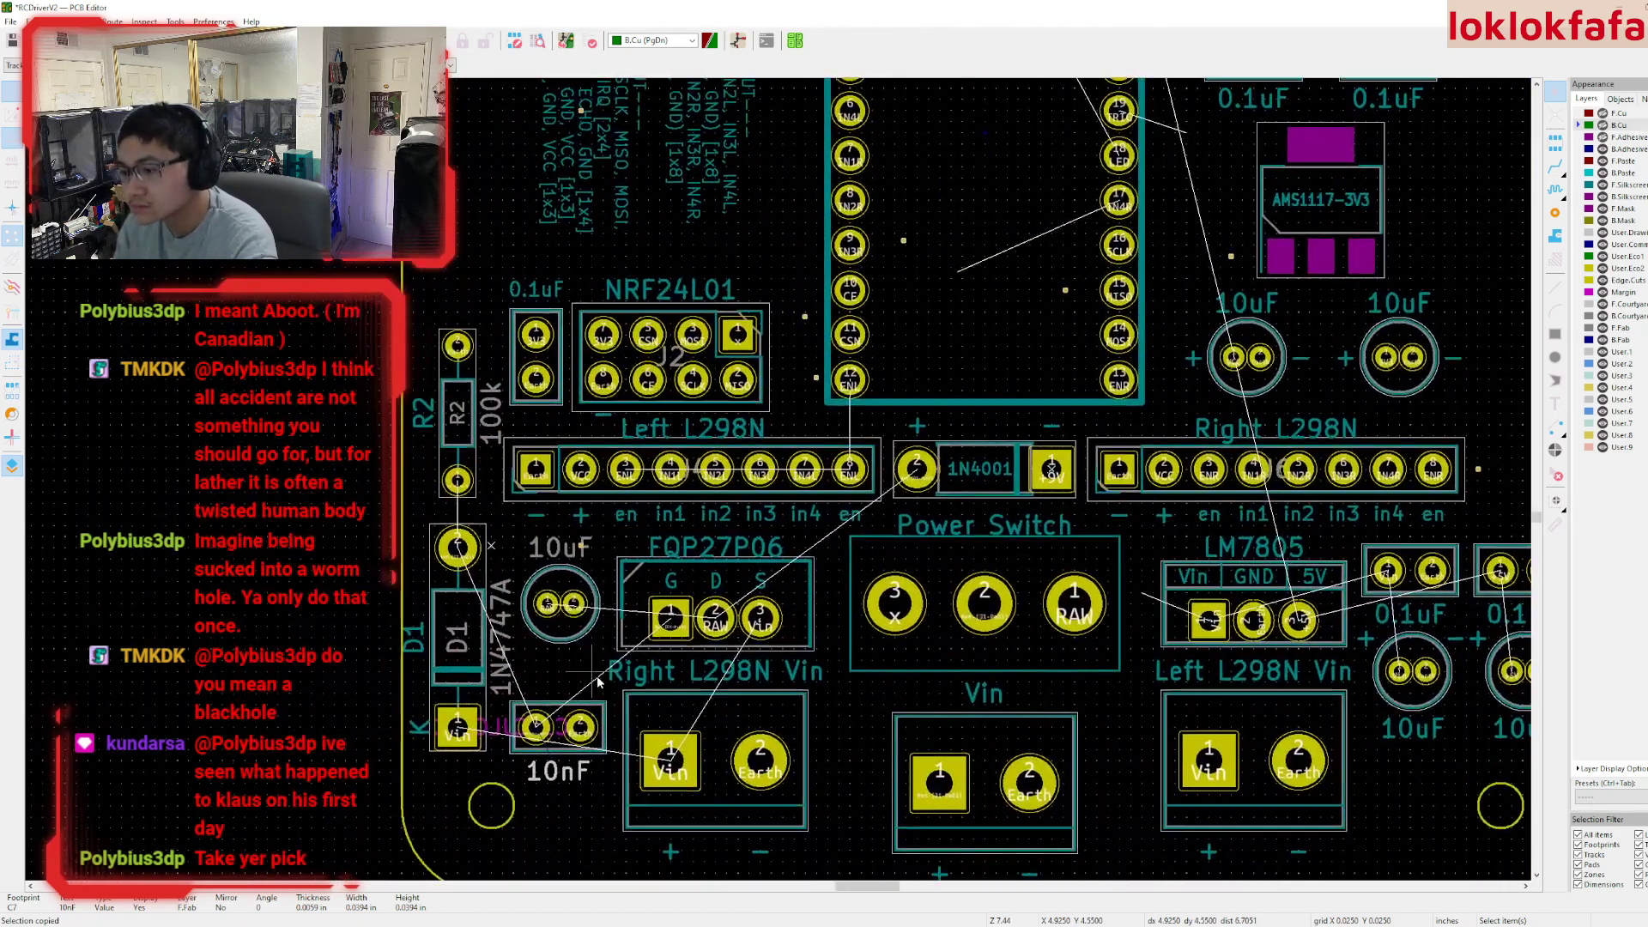
- Put C6's 10uF and C7's 10nF value texts on the F.Silkscreen layer
double_click(551, 549)
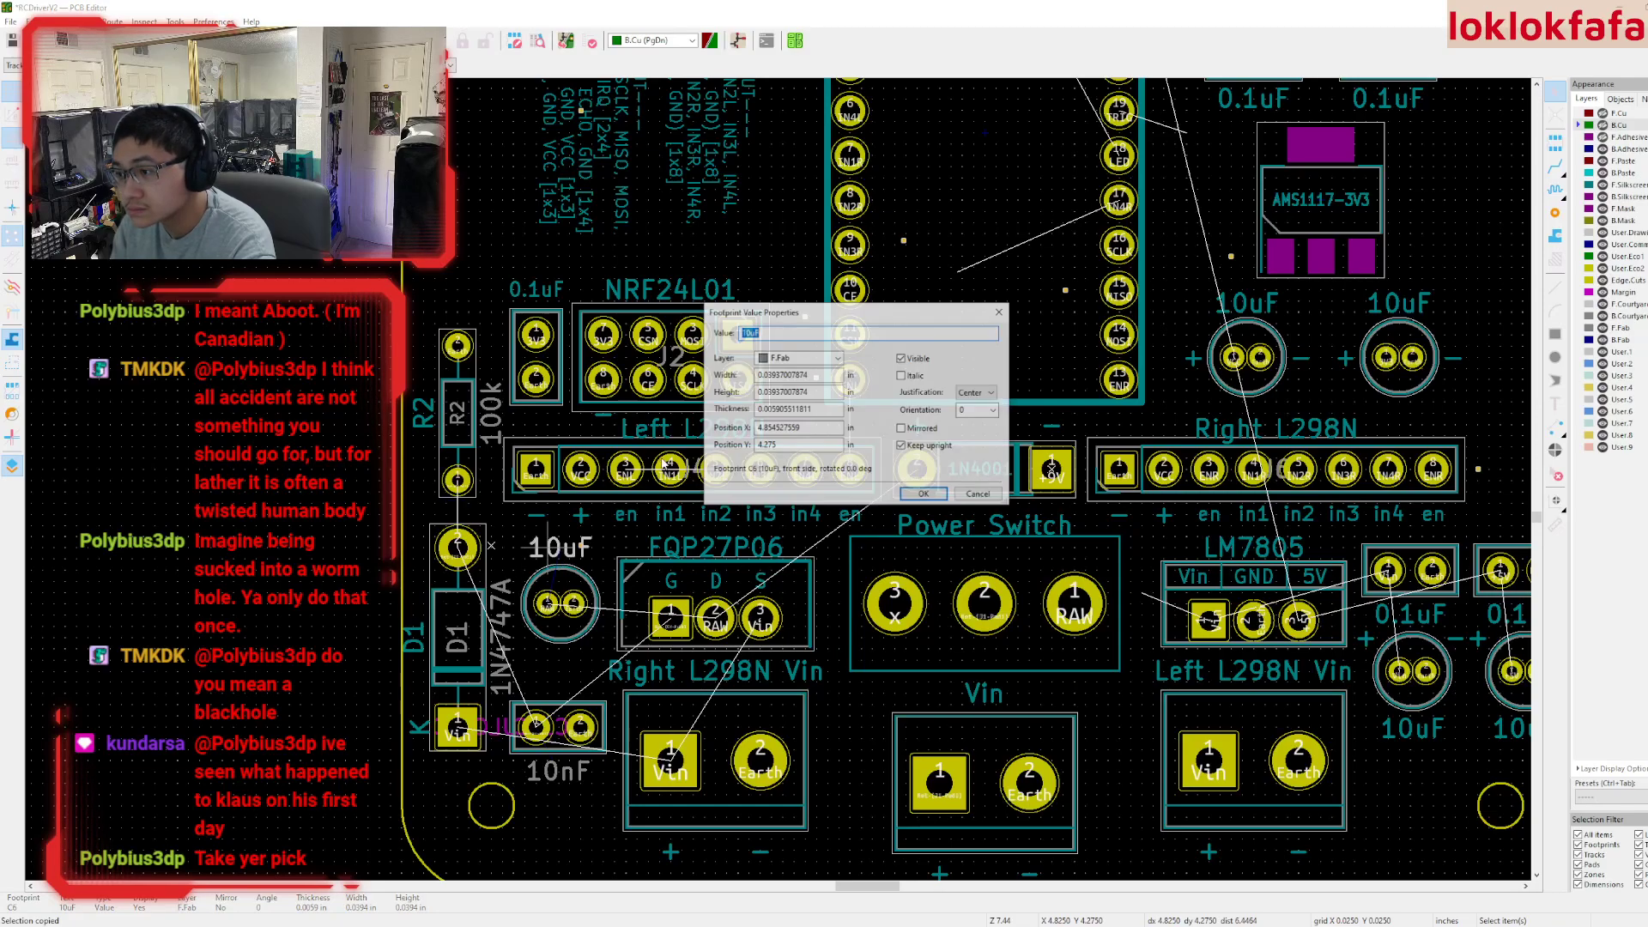
click(799, 357)
click(764, 463)
key(Escape)
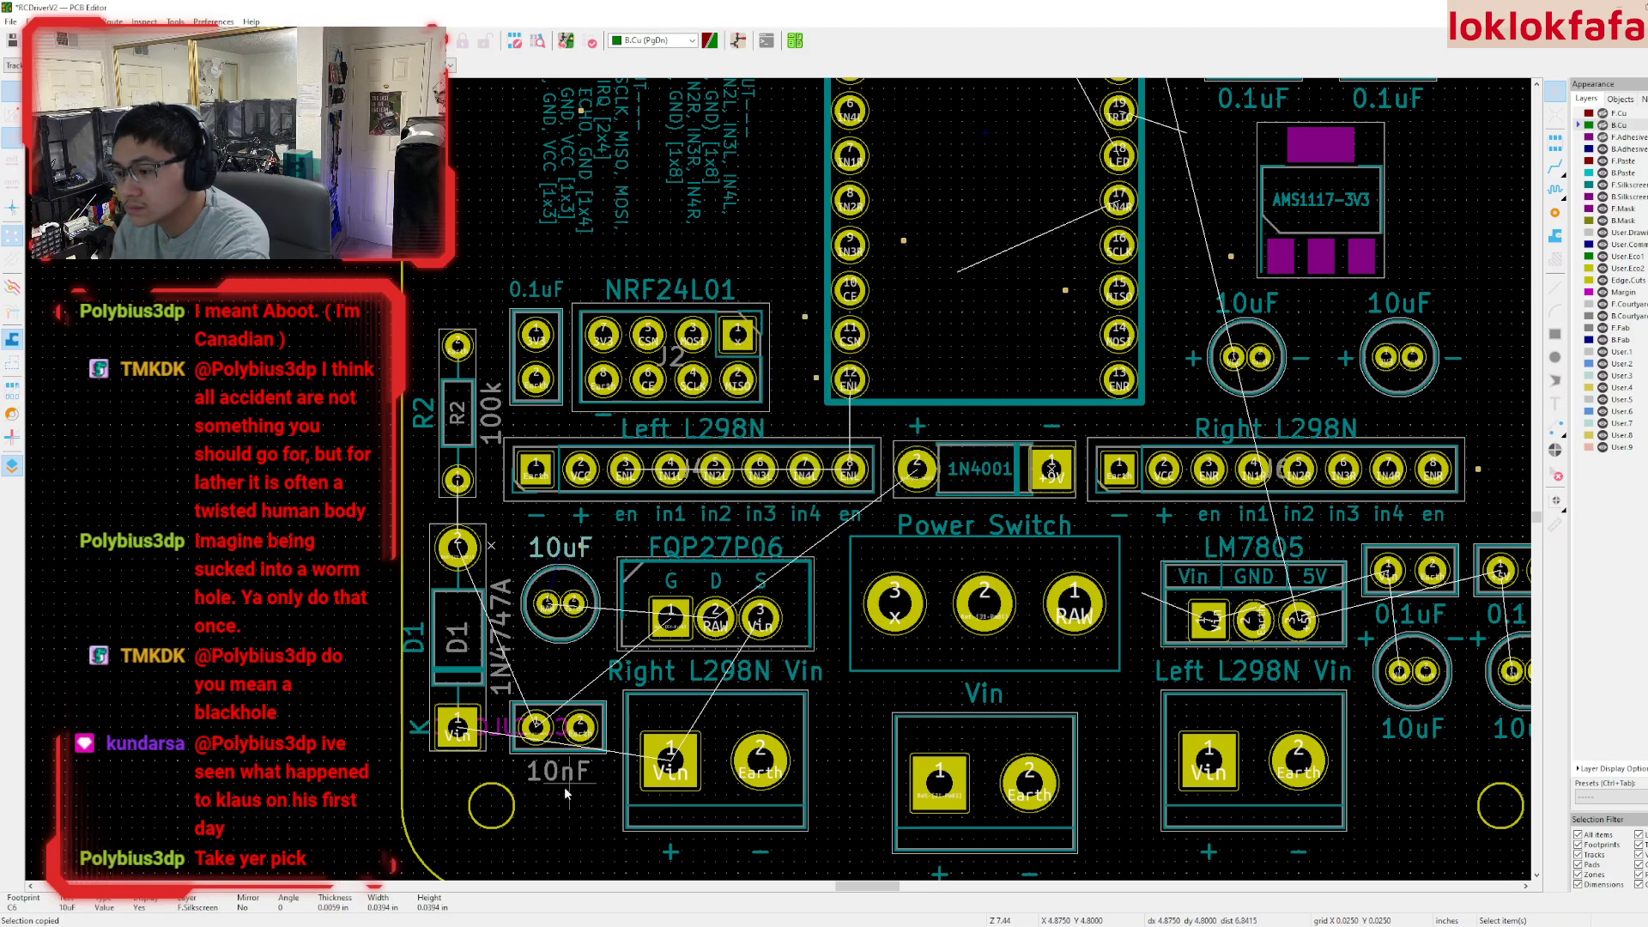
double_click(553, 771)
click(788, 359)
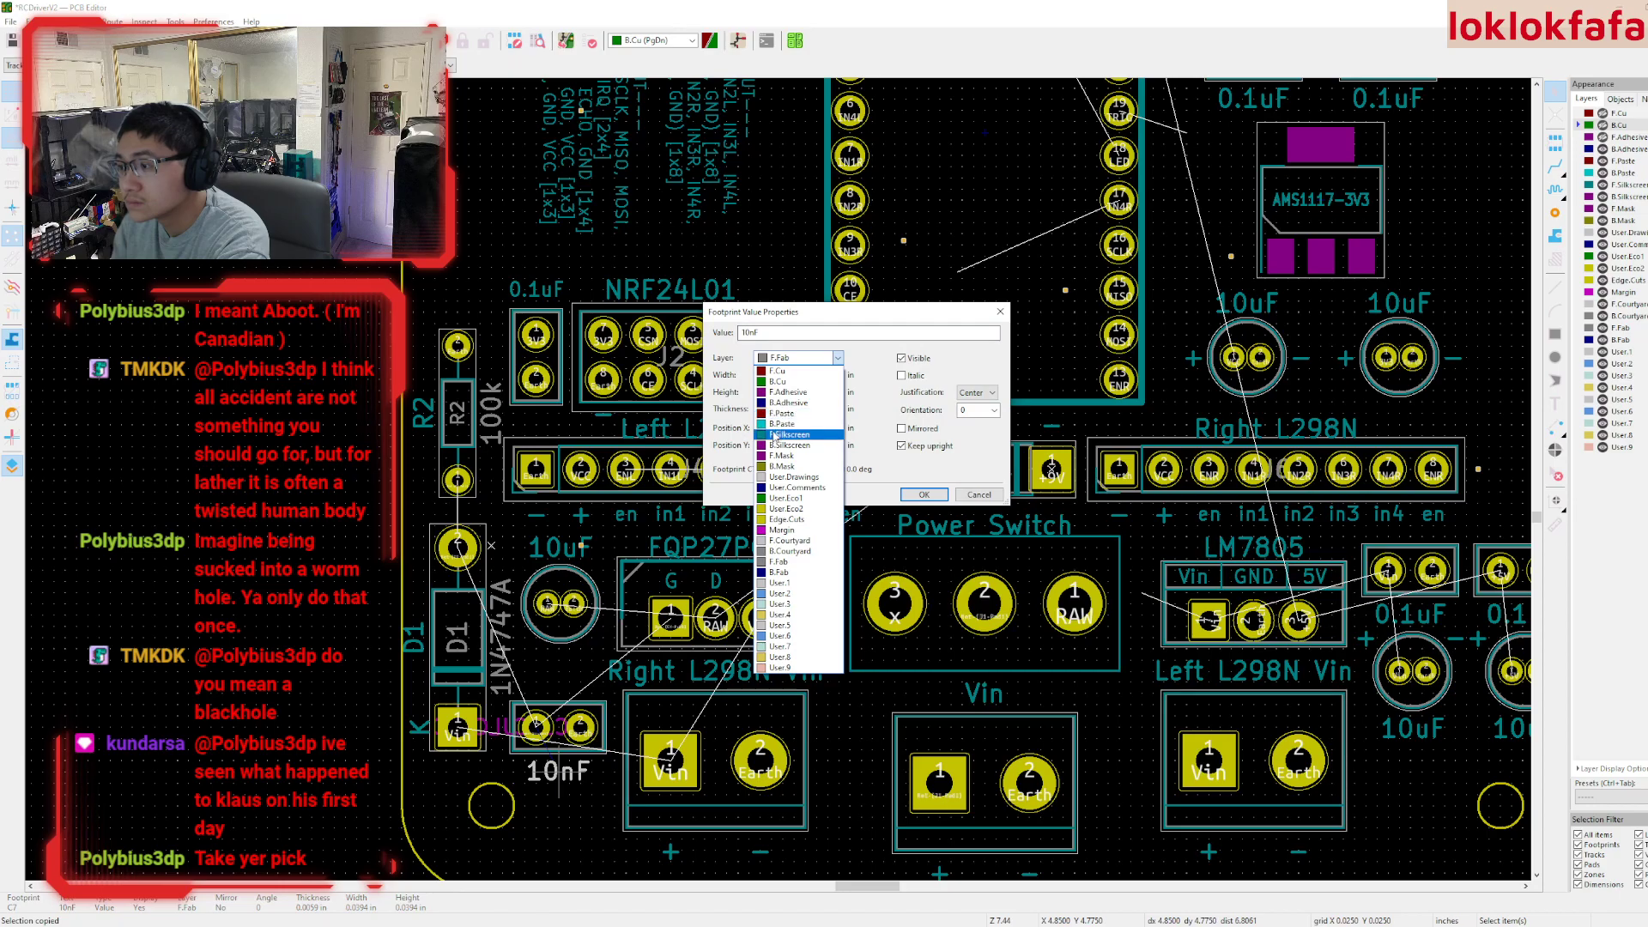
click(792, 434)
click(924, 494)
- Place copies of the capacitor polarity labels + and − side by side in the gap between C6 and C7
middle_drag(1287, 572, 1056, 469)
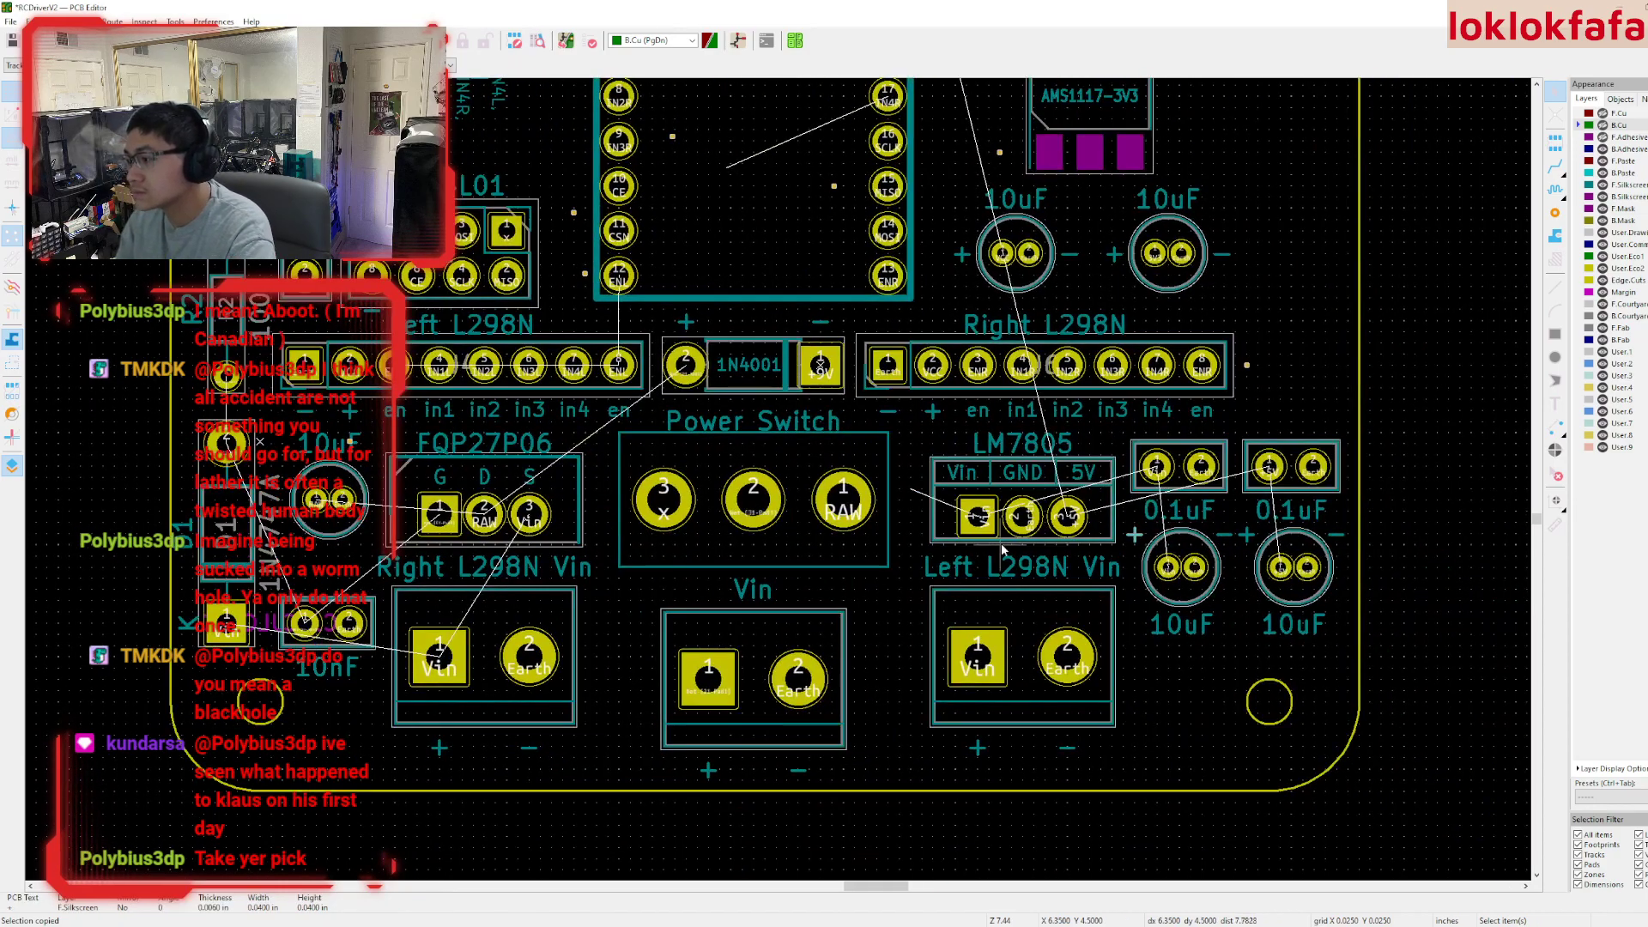
scroll(329, 537, up, 3)
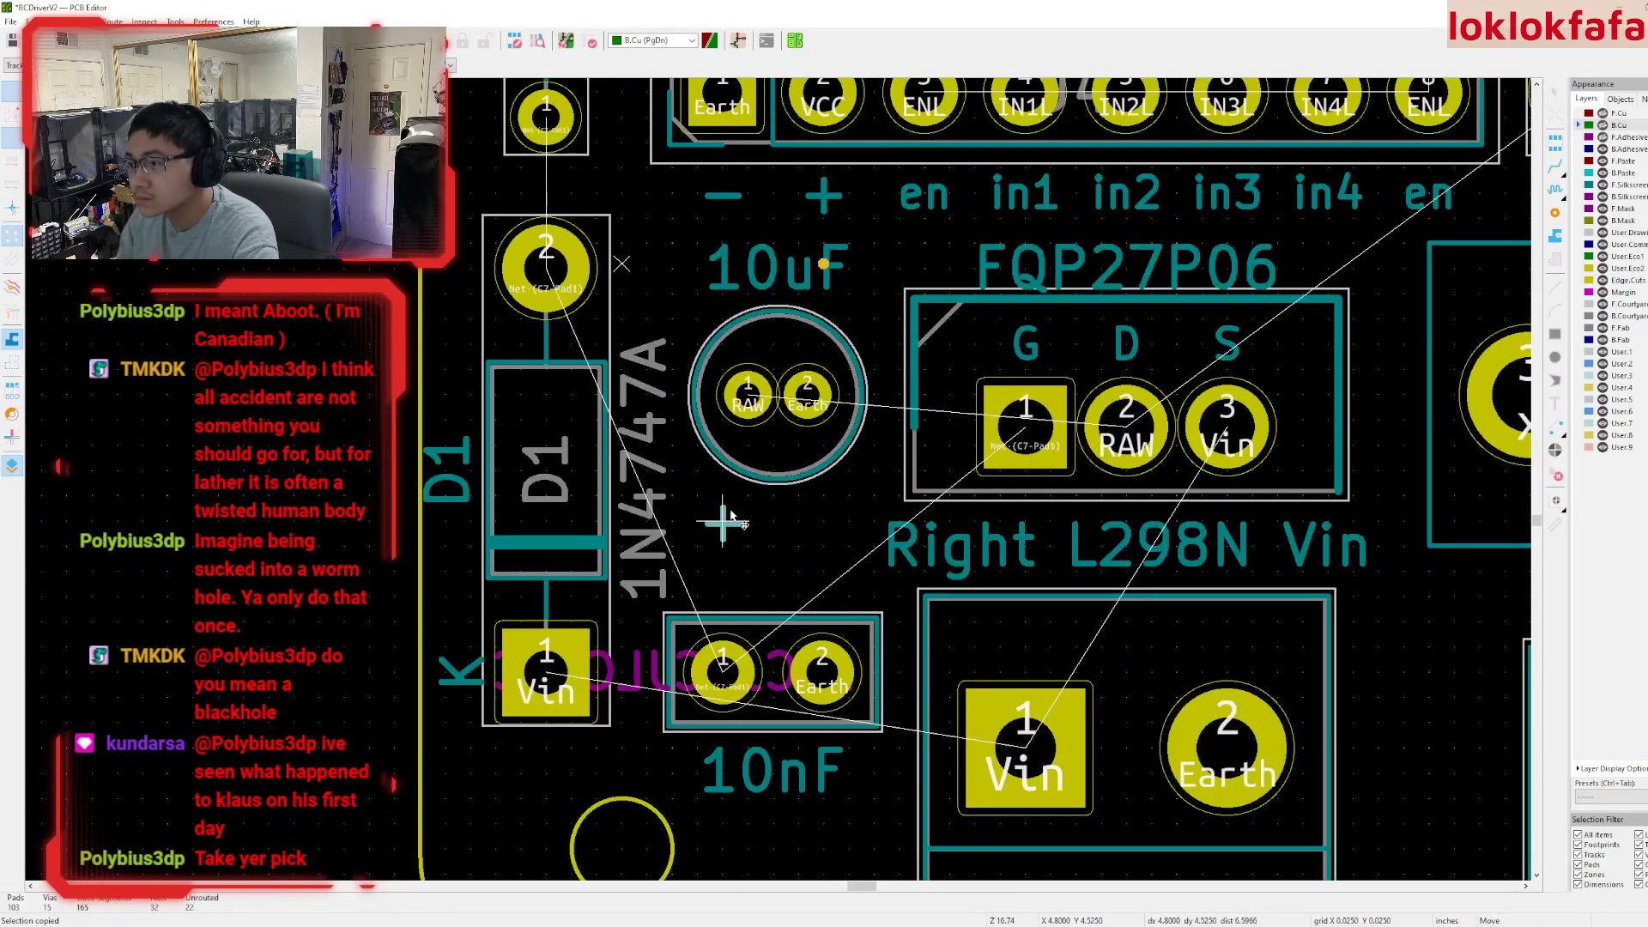
scroll(1111, 477, down, 2)
scroll(1111, 478, down, 2)
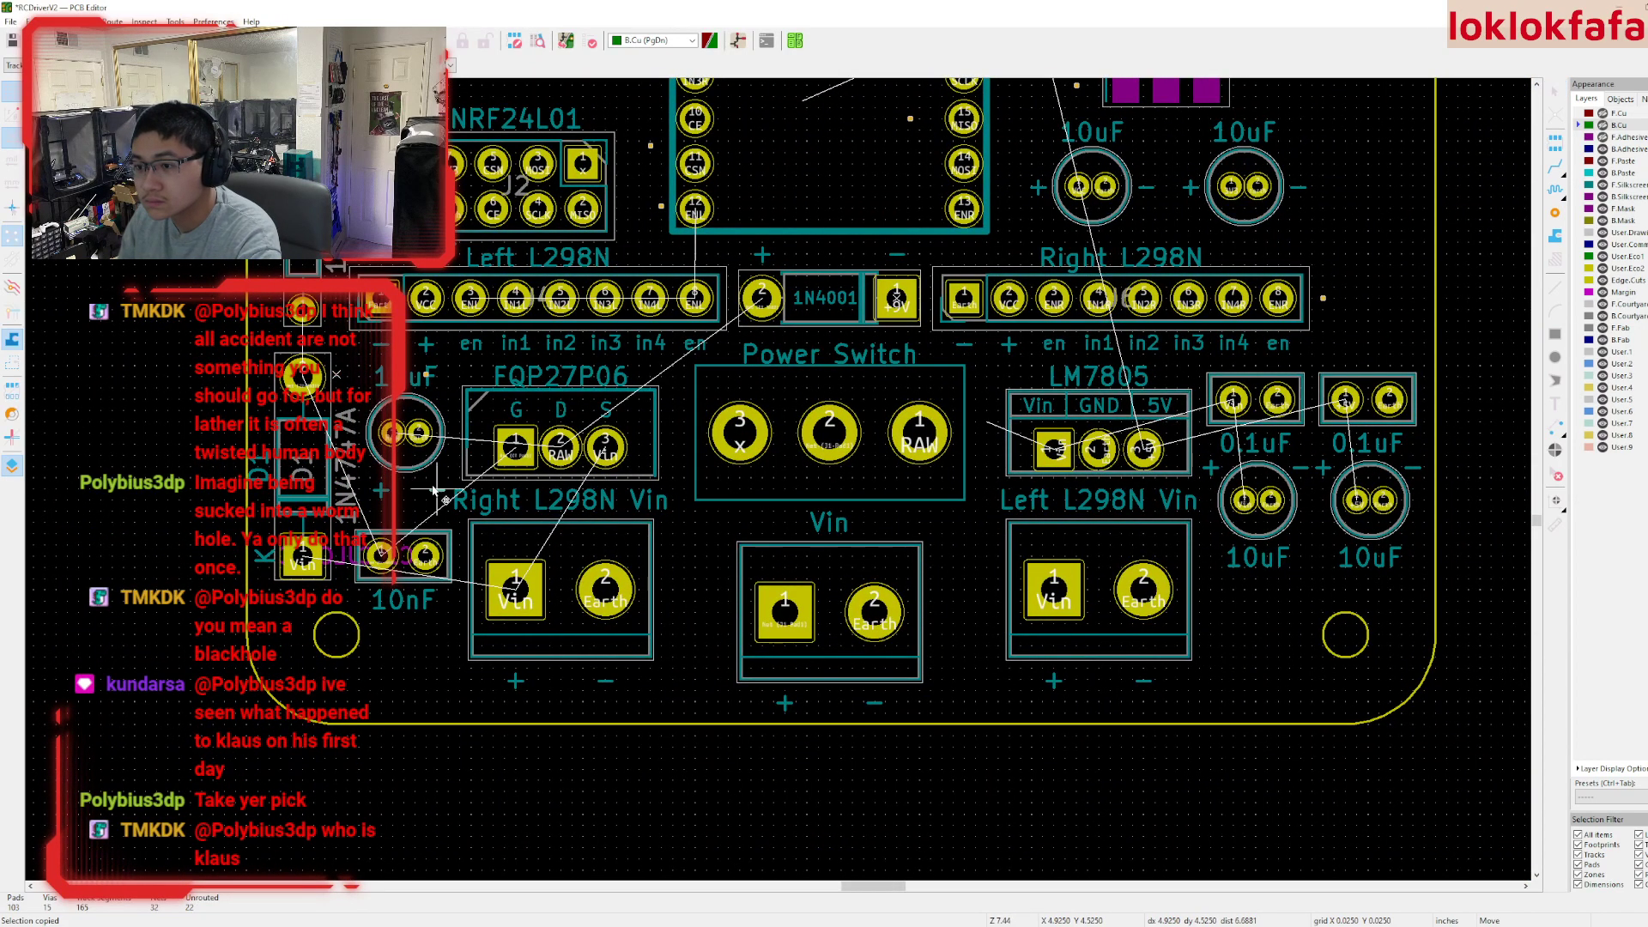
scroll(426, 515, up, 3)
scroll(778, 485, up, 2)
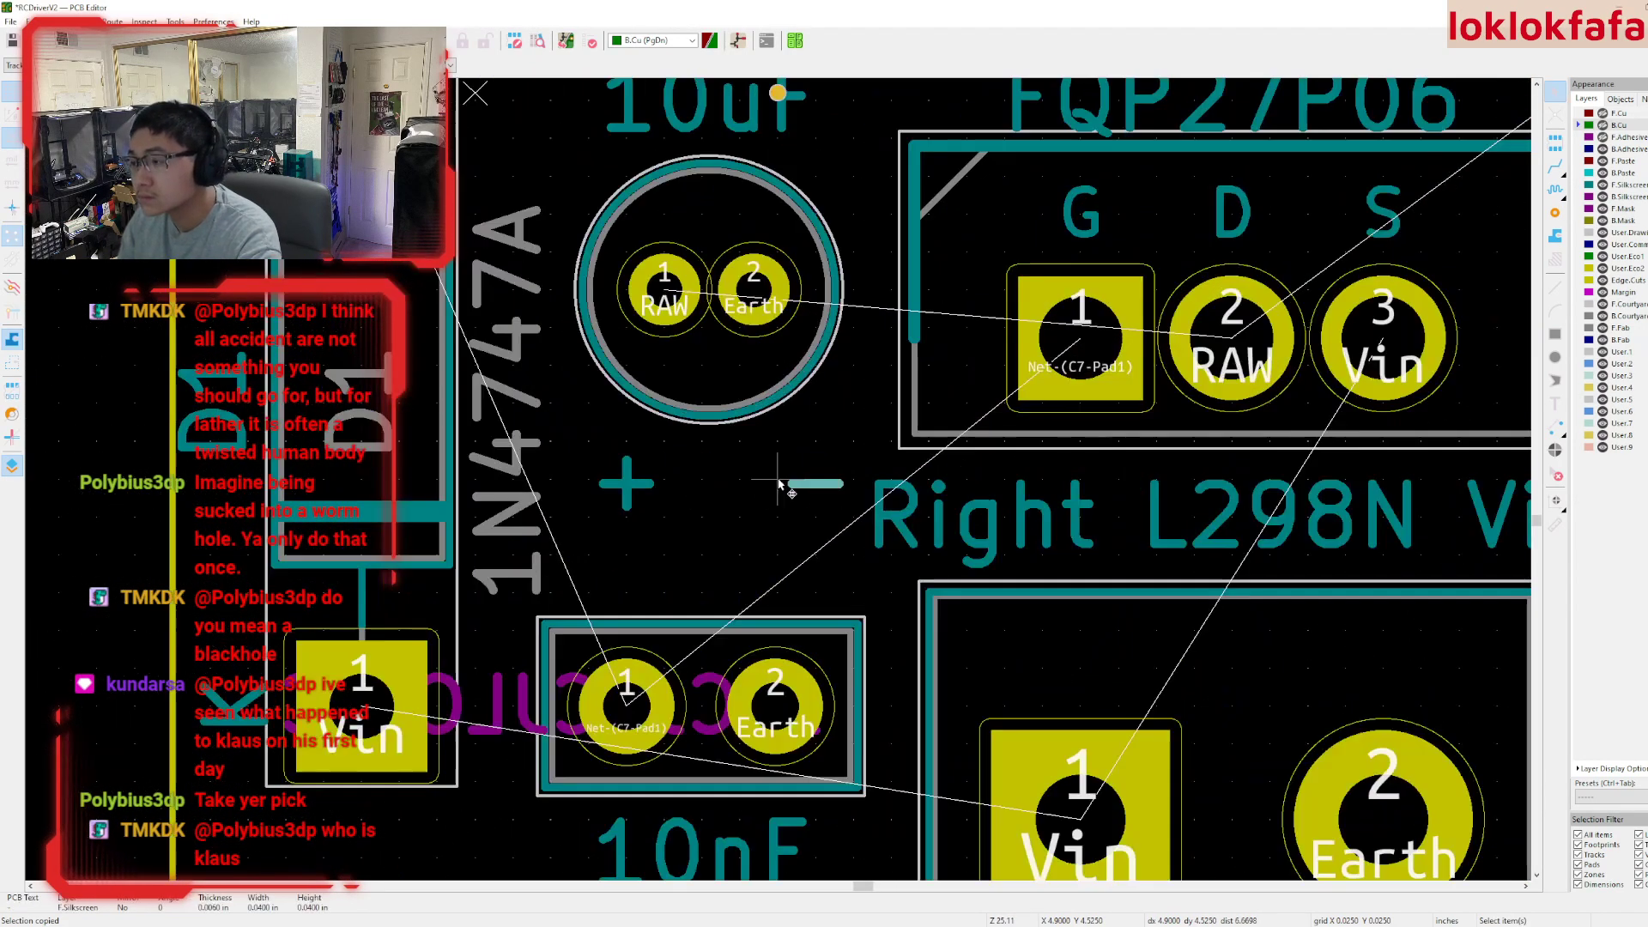
click(778, 485)
- Move the + and − polarity labels closer together in the gap between C6 and C7, beneath C6's two pads
drag(665, 485, 702, 485)
click(778, 483)
key(m)
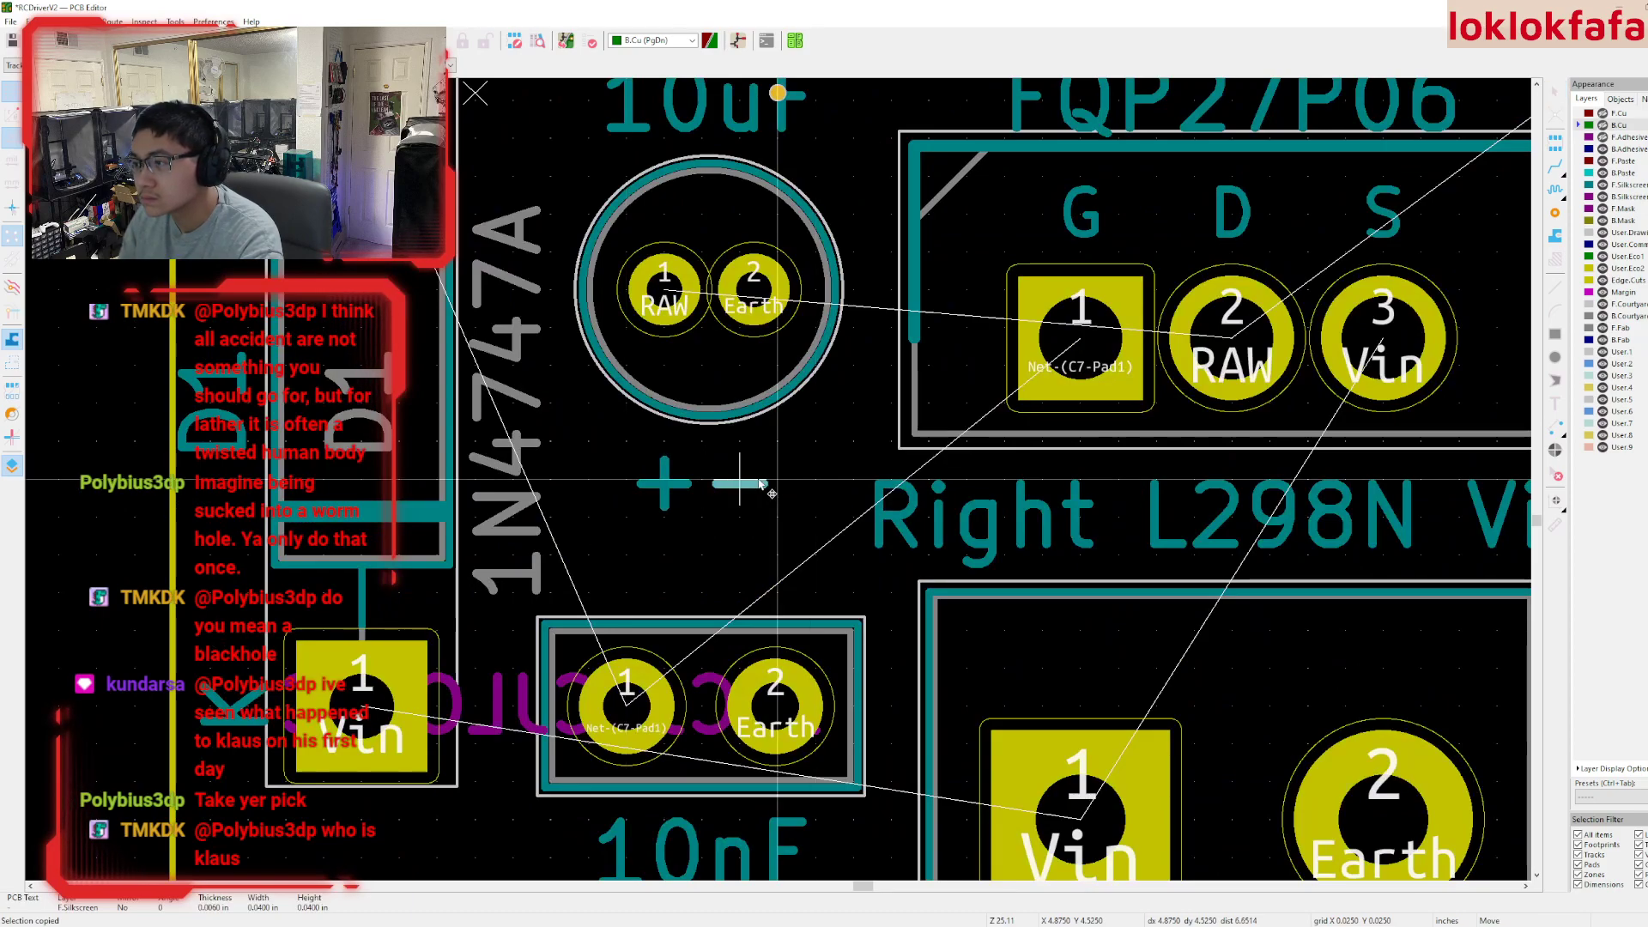
click(777, 485)
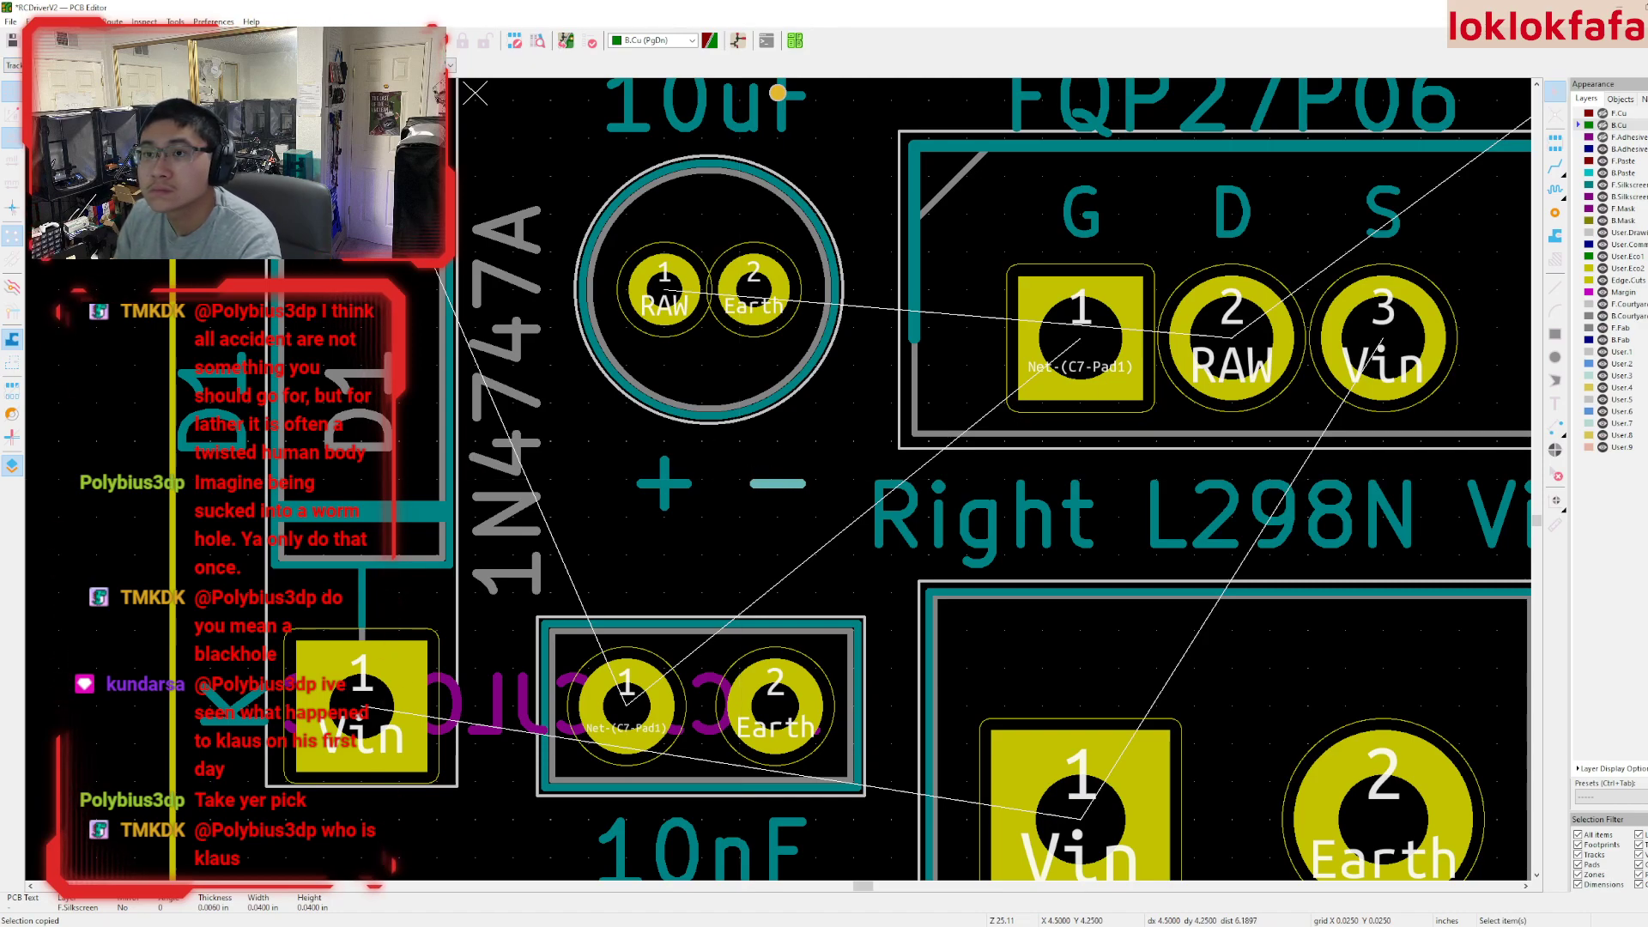
- Refine the grid to 0.0050 in and nudge the − polarity label into line beneath C6's Earth pad
key(n)
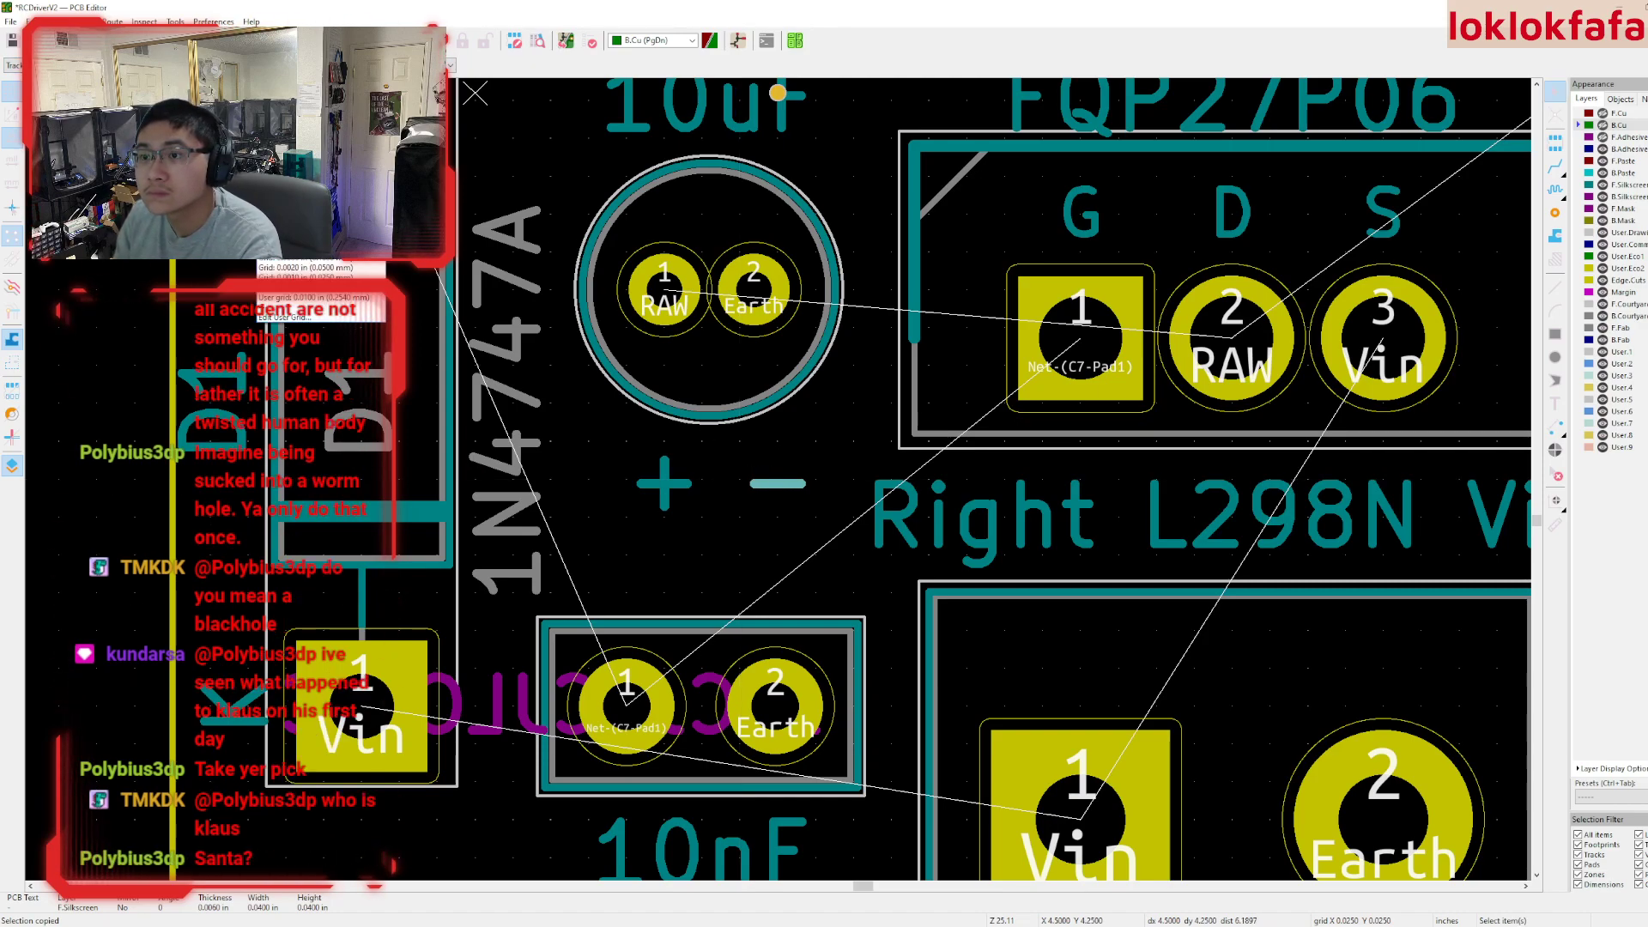
click(759, 483)
scroll(777, 515, down, 3)
scroll(781, 531, up, 6)
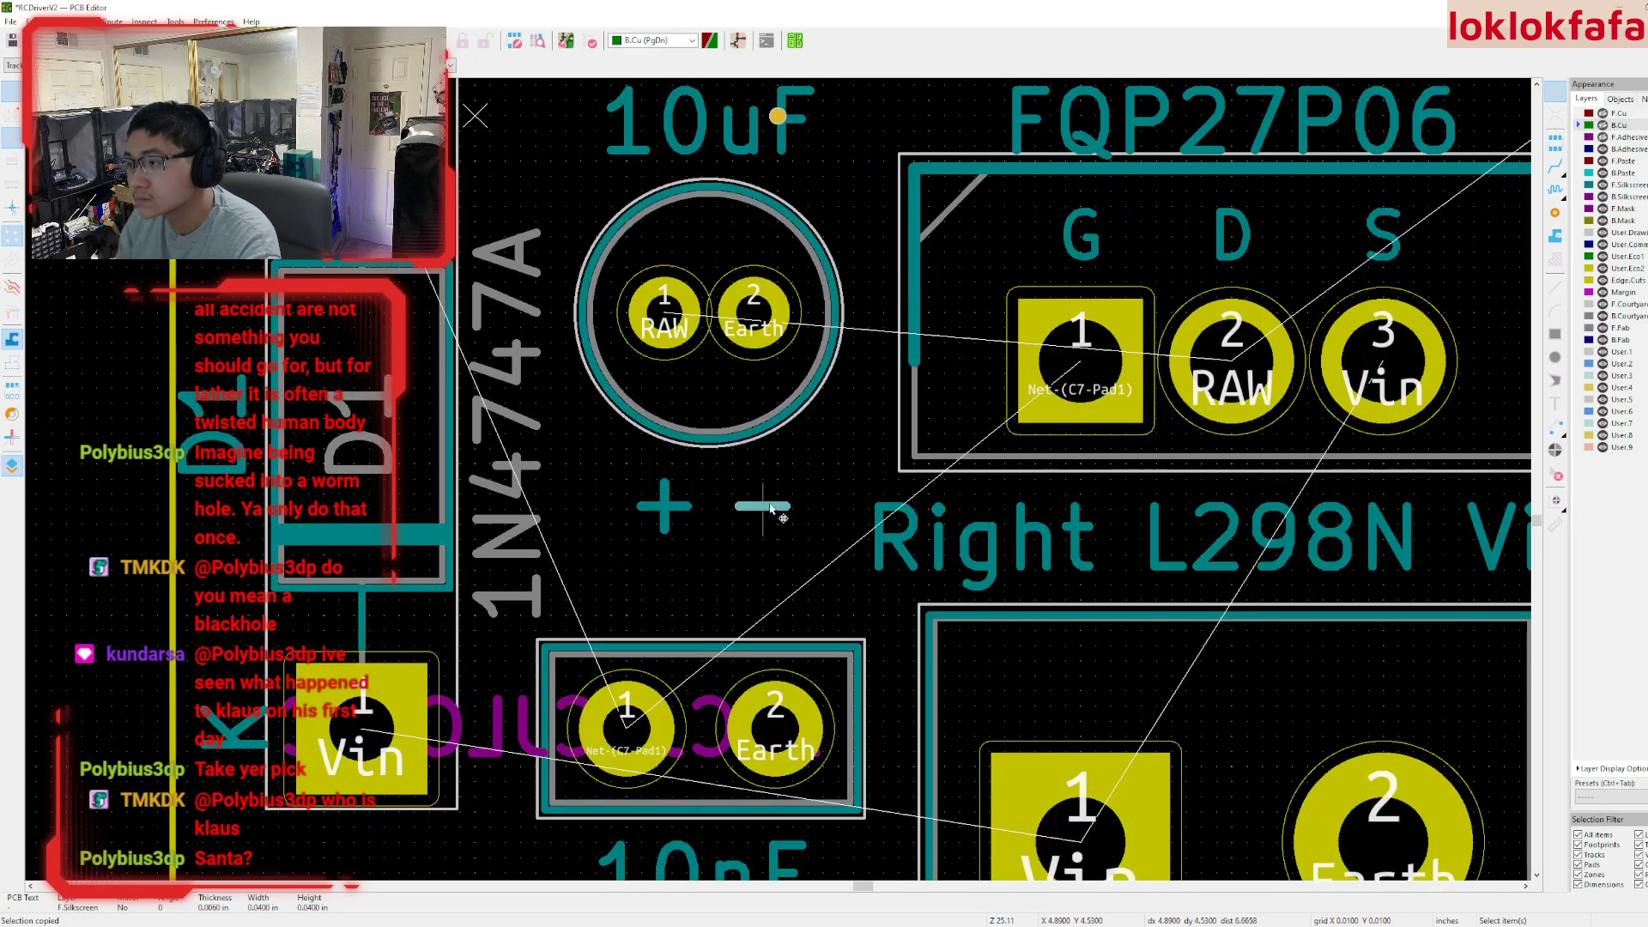
click(335, 65)
click(334, 165)
middle_drag(794, 413, 826, 456)
key(m)
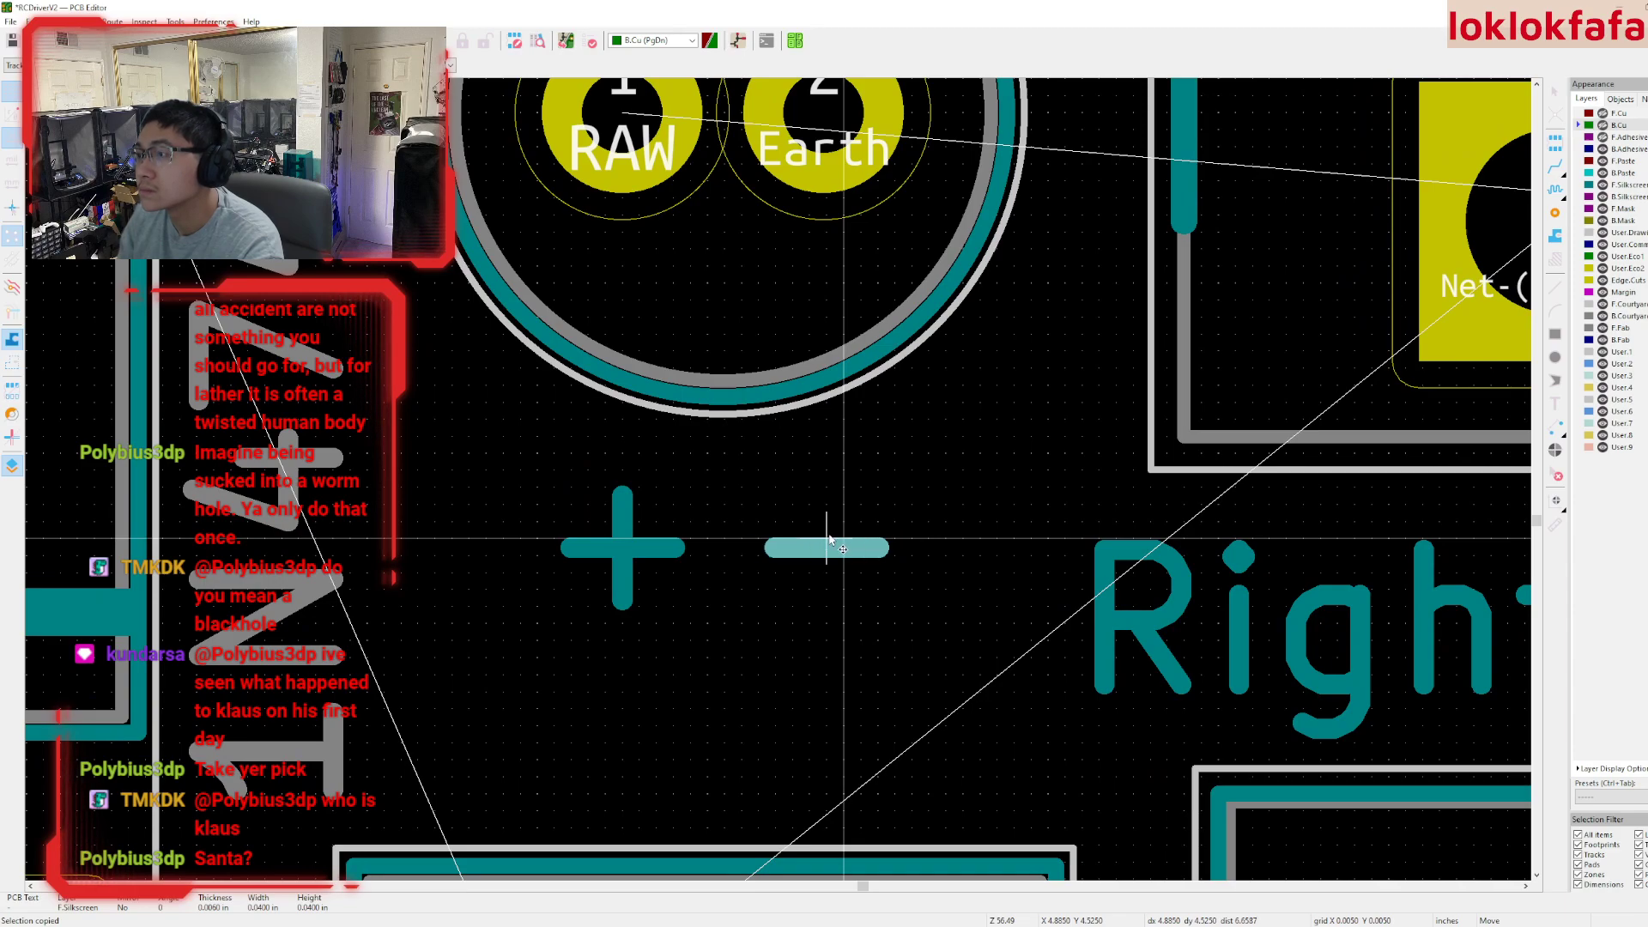
click(829, 539)
scroll(764, 447, down, 4)
click(761, 513)
scroll(780, 478, down, 2)
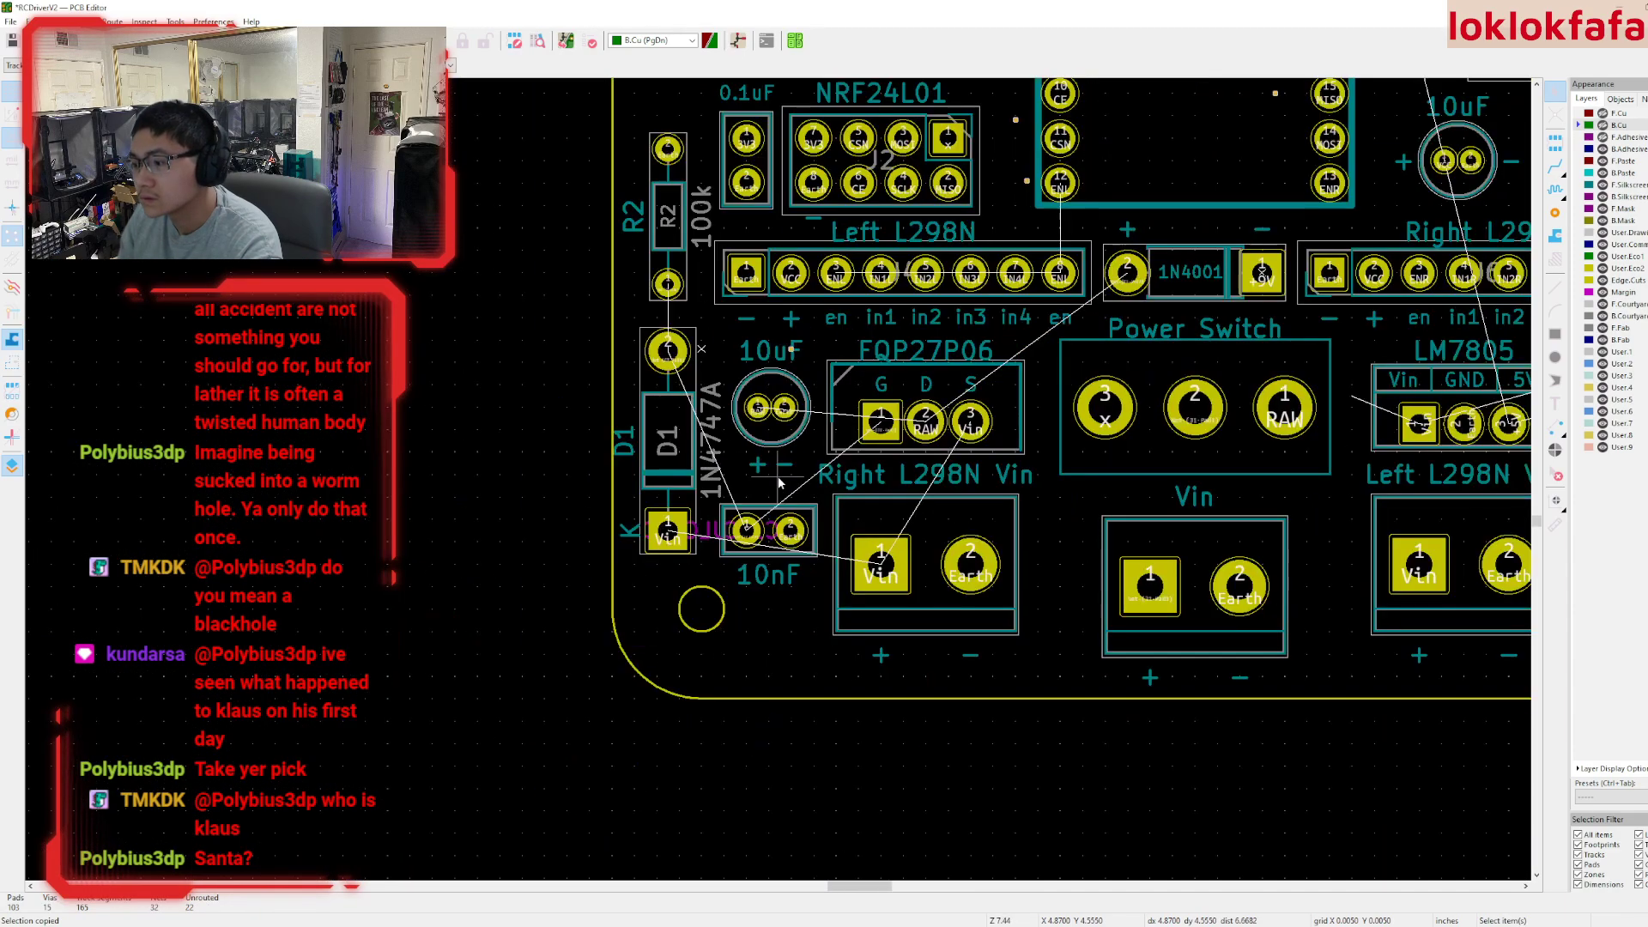
- Hide both K cathode texts of diode D1, on F.Fab and on F.Silkscreen, beside its Vin pad
click(608, 536)
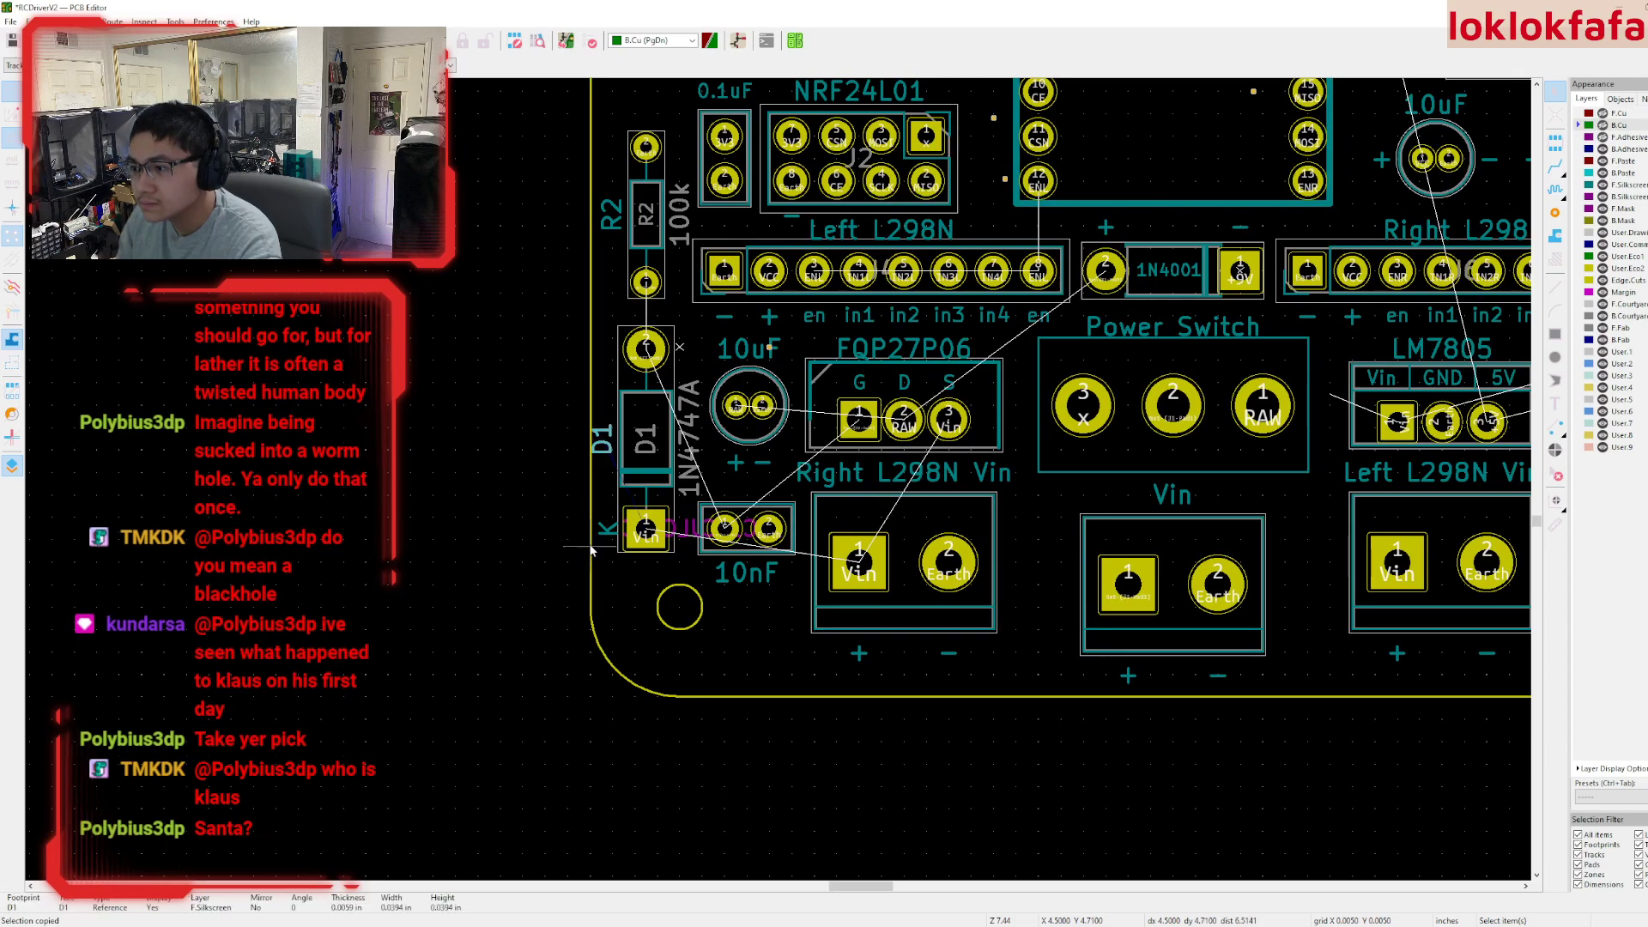
click(620, 563)
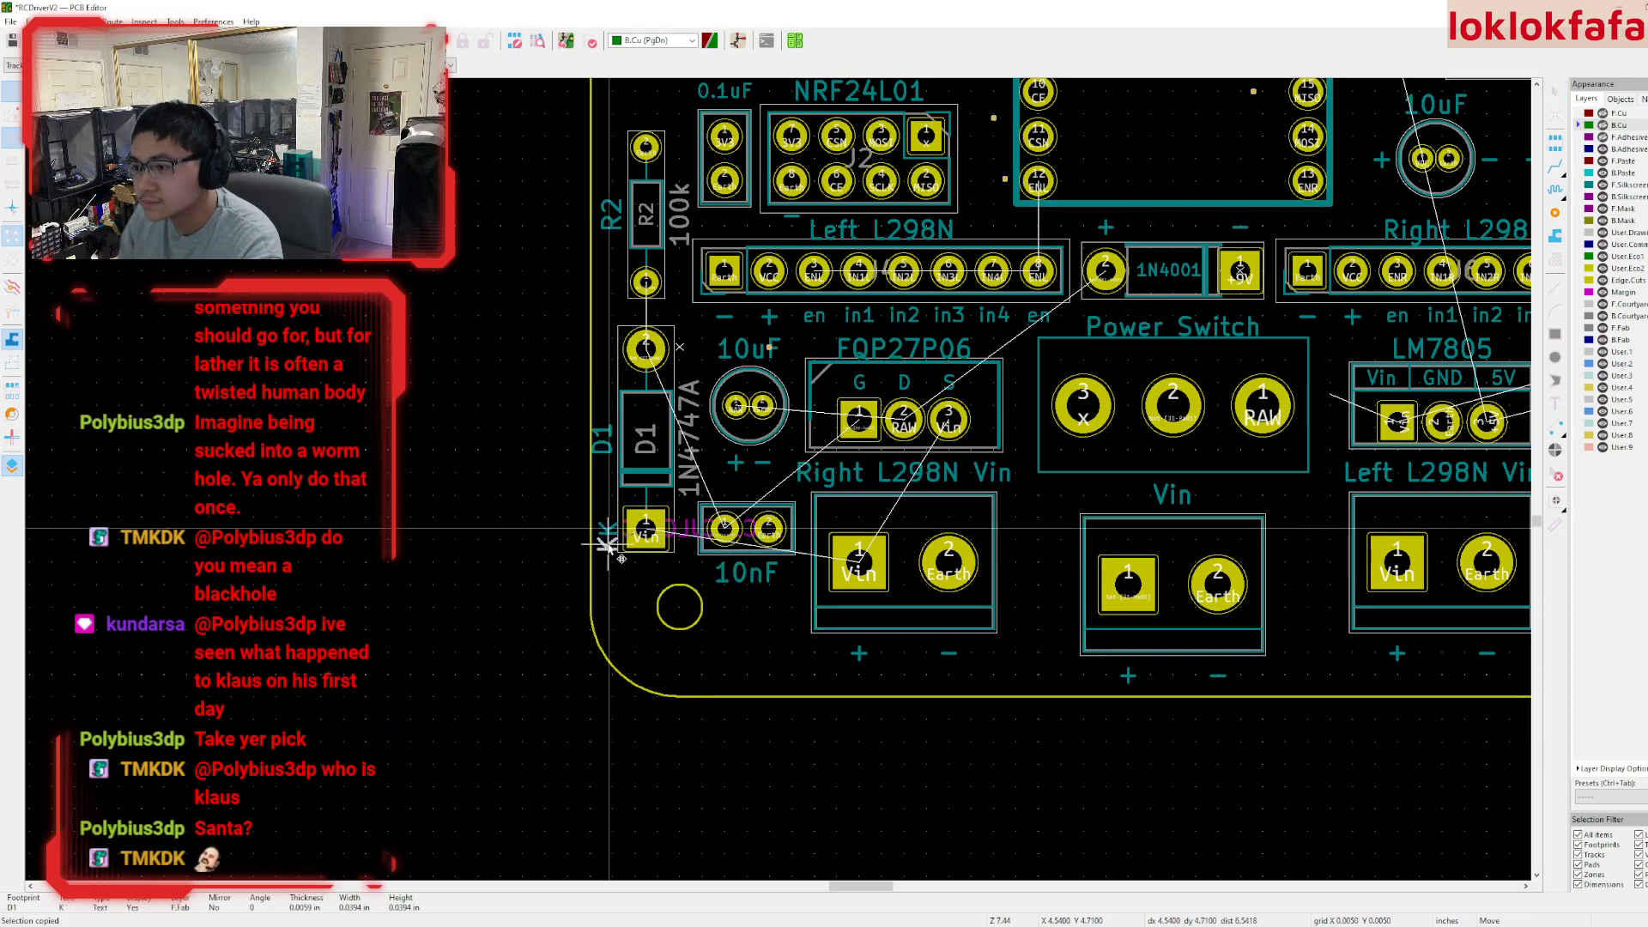
key(e)
key(space)
key(Return)
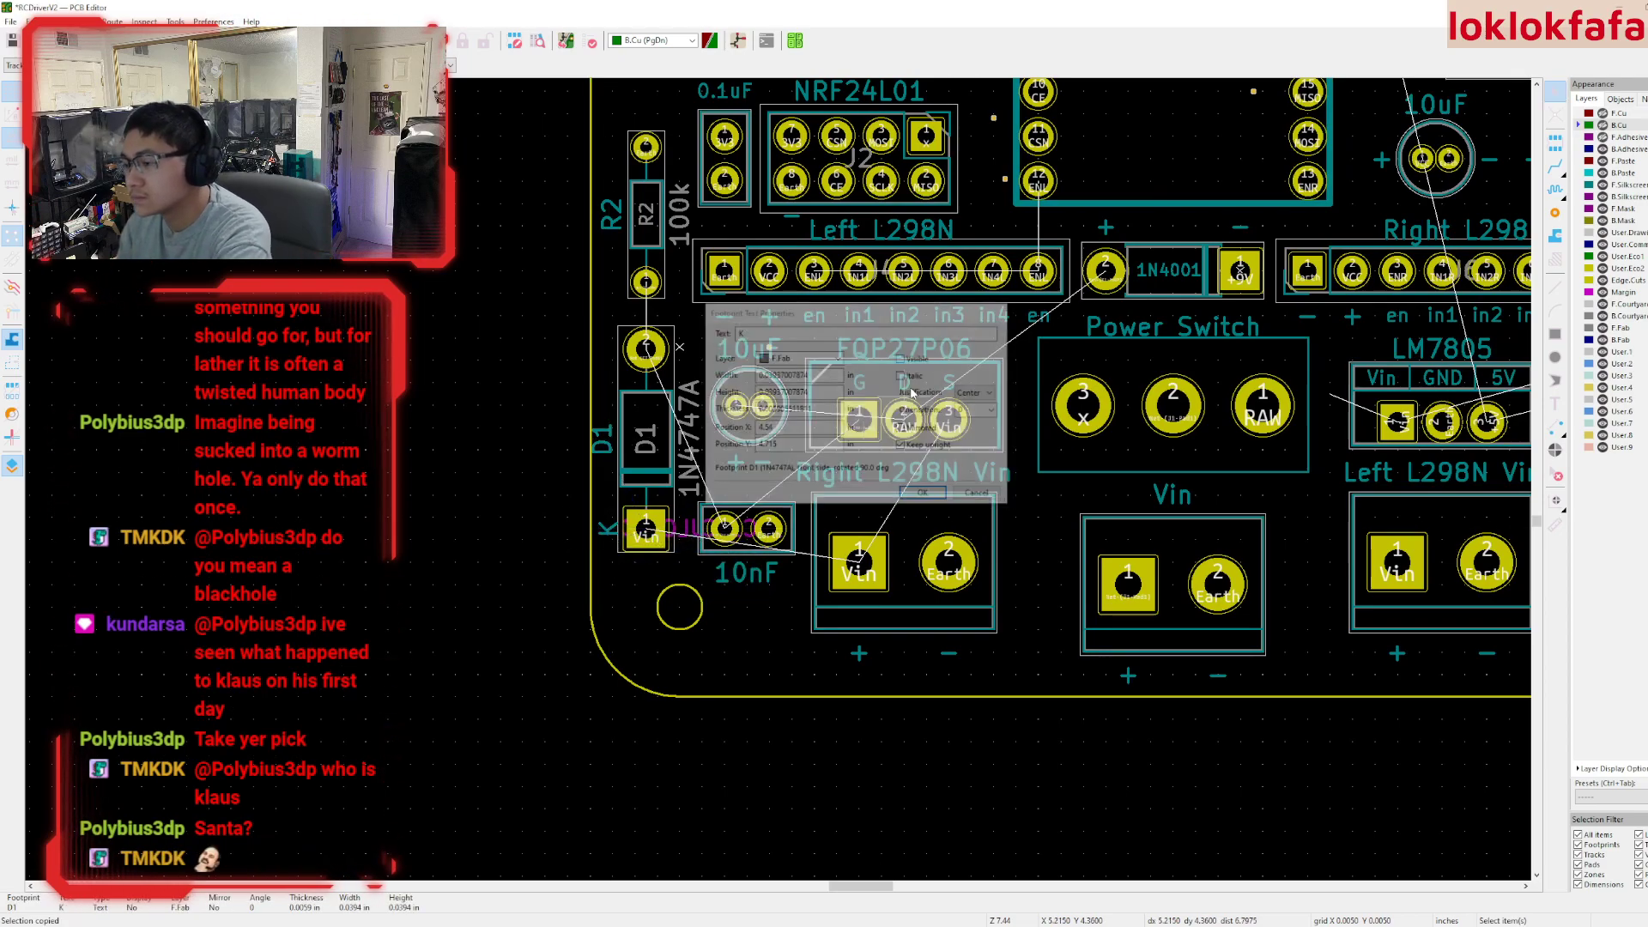
double_click(609, 528)
click(921, 367)
key(Return)
- Hide diode D1's reference text on the F.Silkscreen layer, beside its body
click(598, 461)
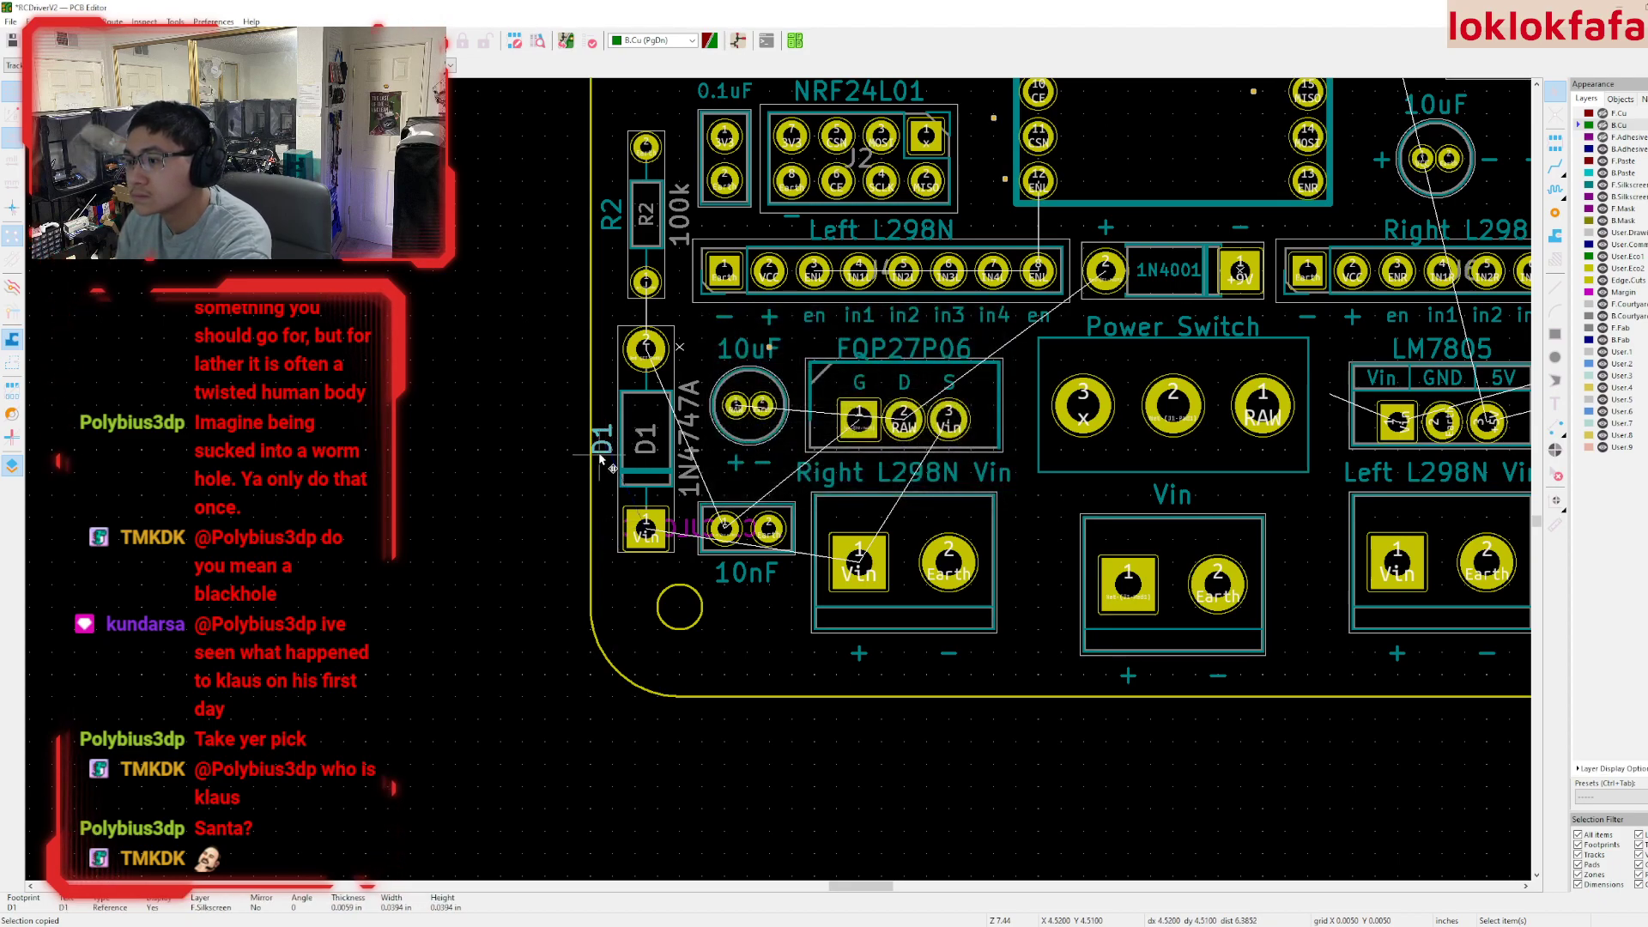
key(e)
click(921, 362)
key(Return)
- Open the text properties of the F.Fab reference inside diode D1's body
click(649, 458)
key(e)
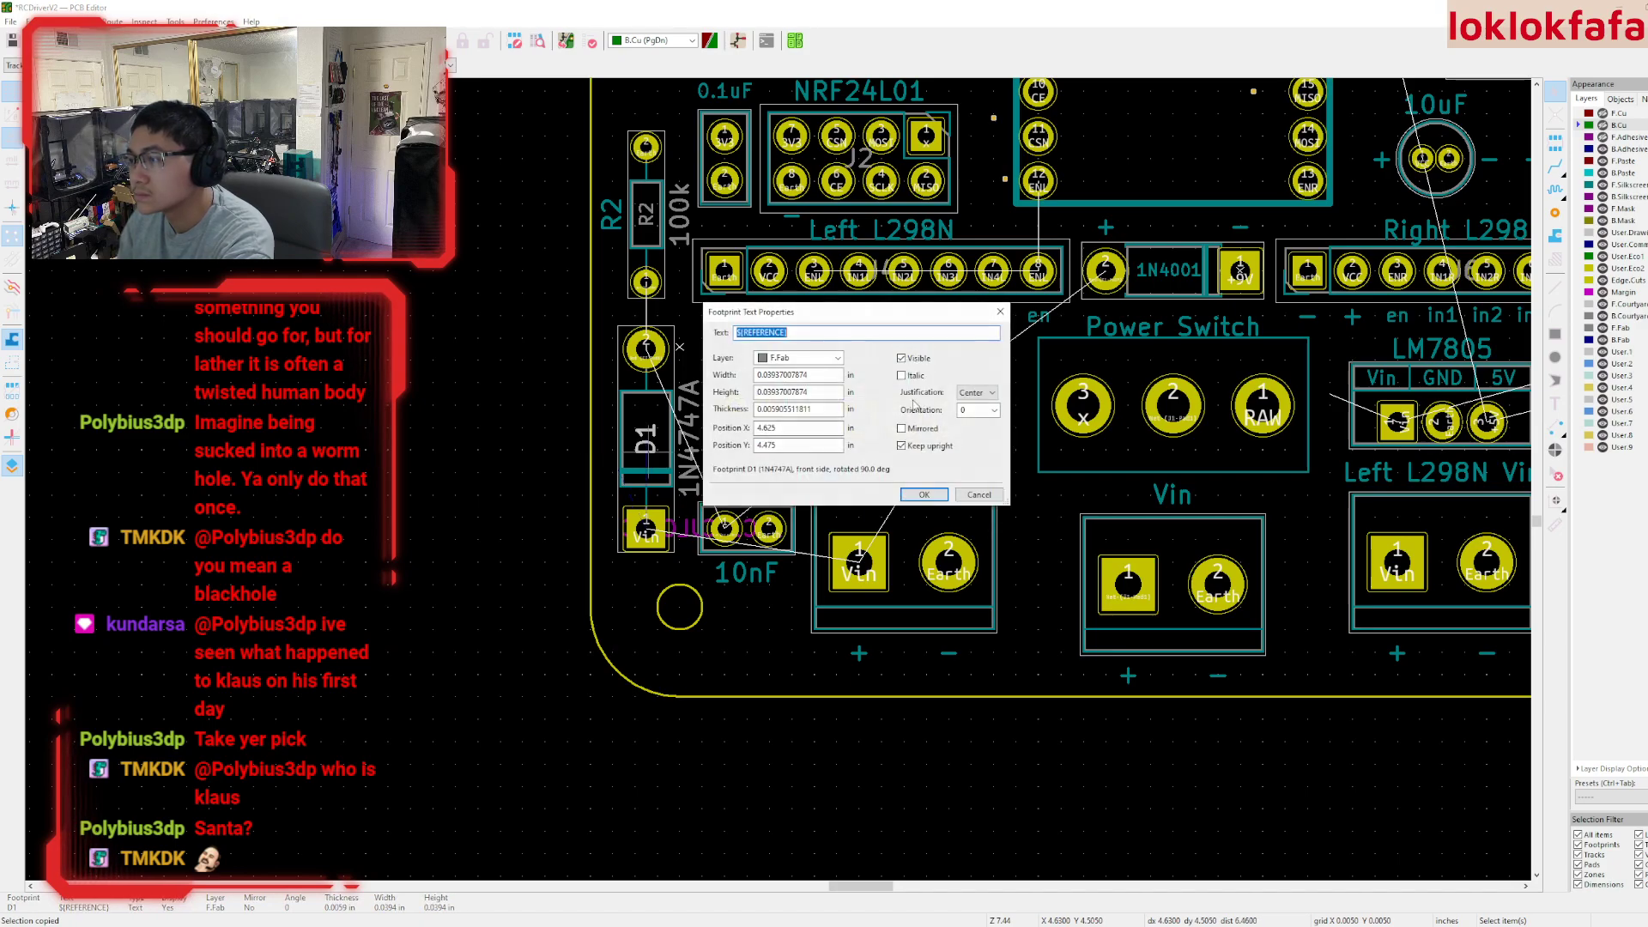
- Hide D1's F.Fab reference text and move the 1N4747A value text into the diode outline on a 0.0250 in grid
click(921, 361)
key(Return)
drag(687, 440, 643, 439)
click(277, 65)
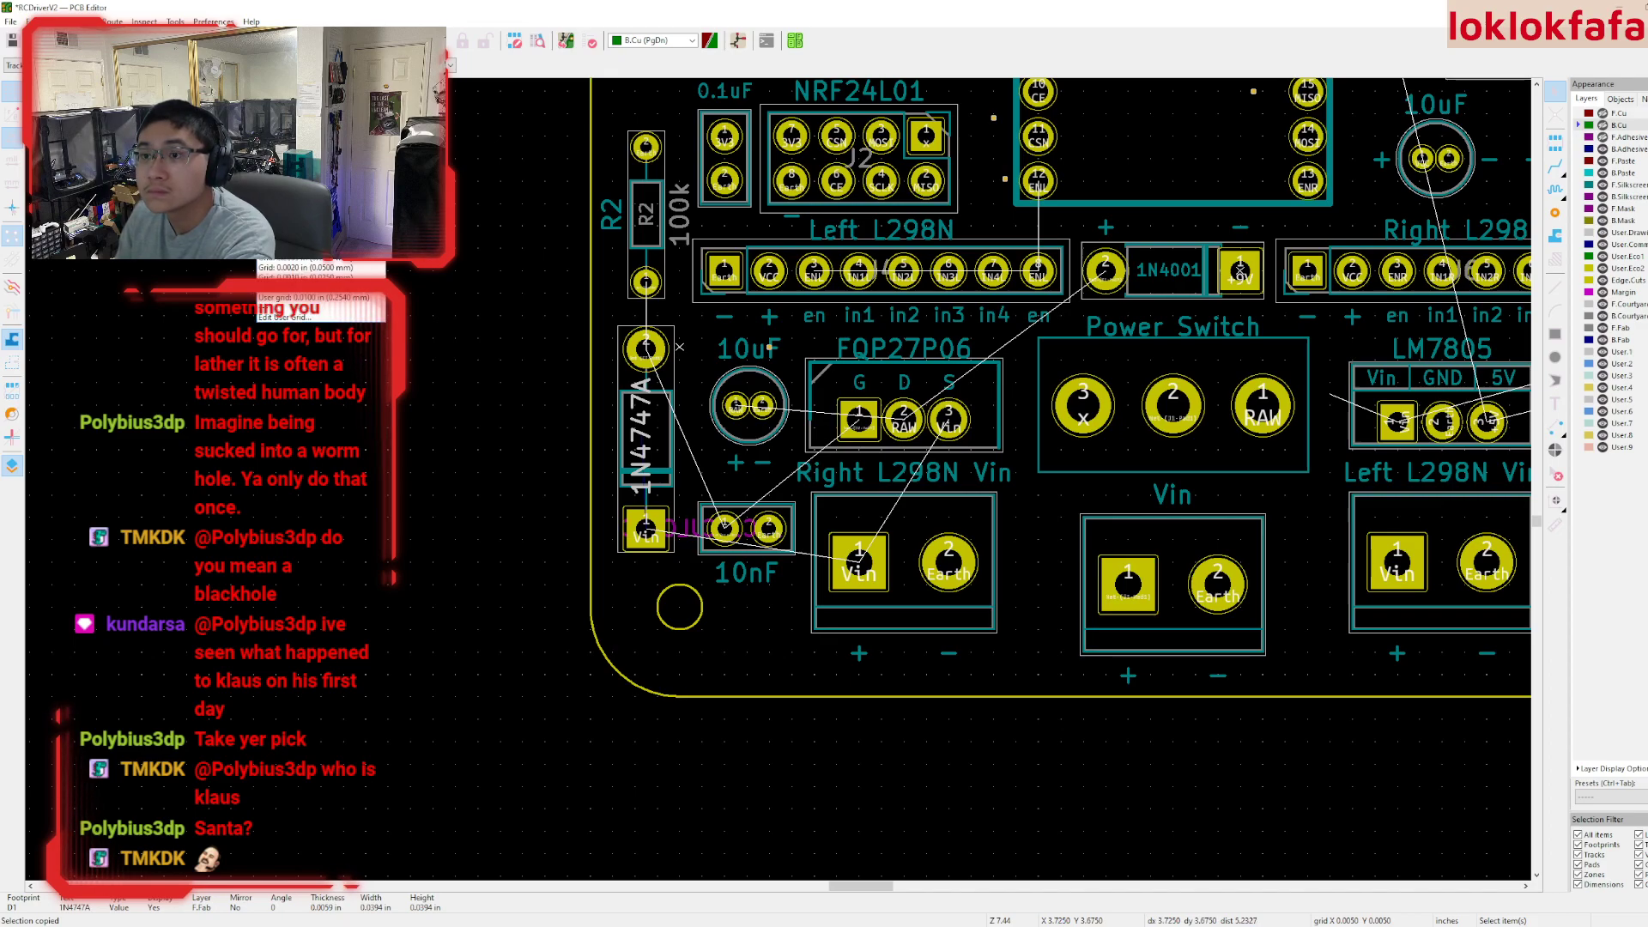
click(309, 225)
scroll(560, 364, up, 3)
drag(649, 438, 646, 437)
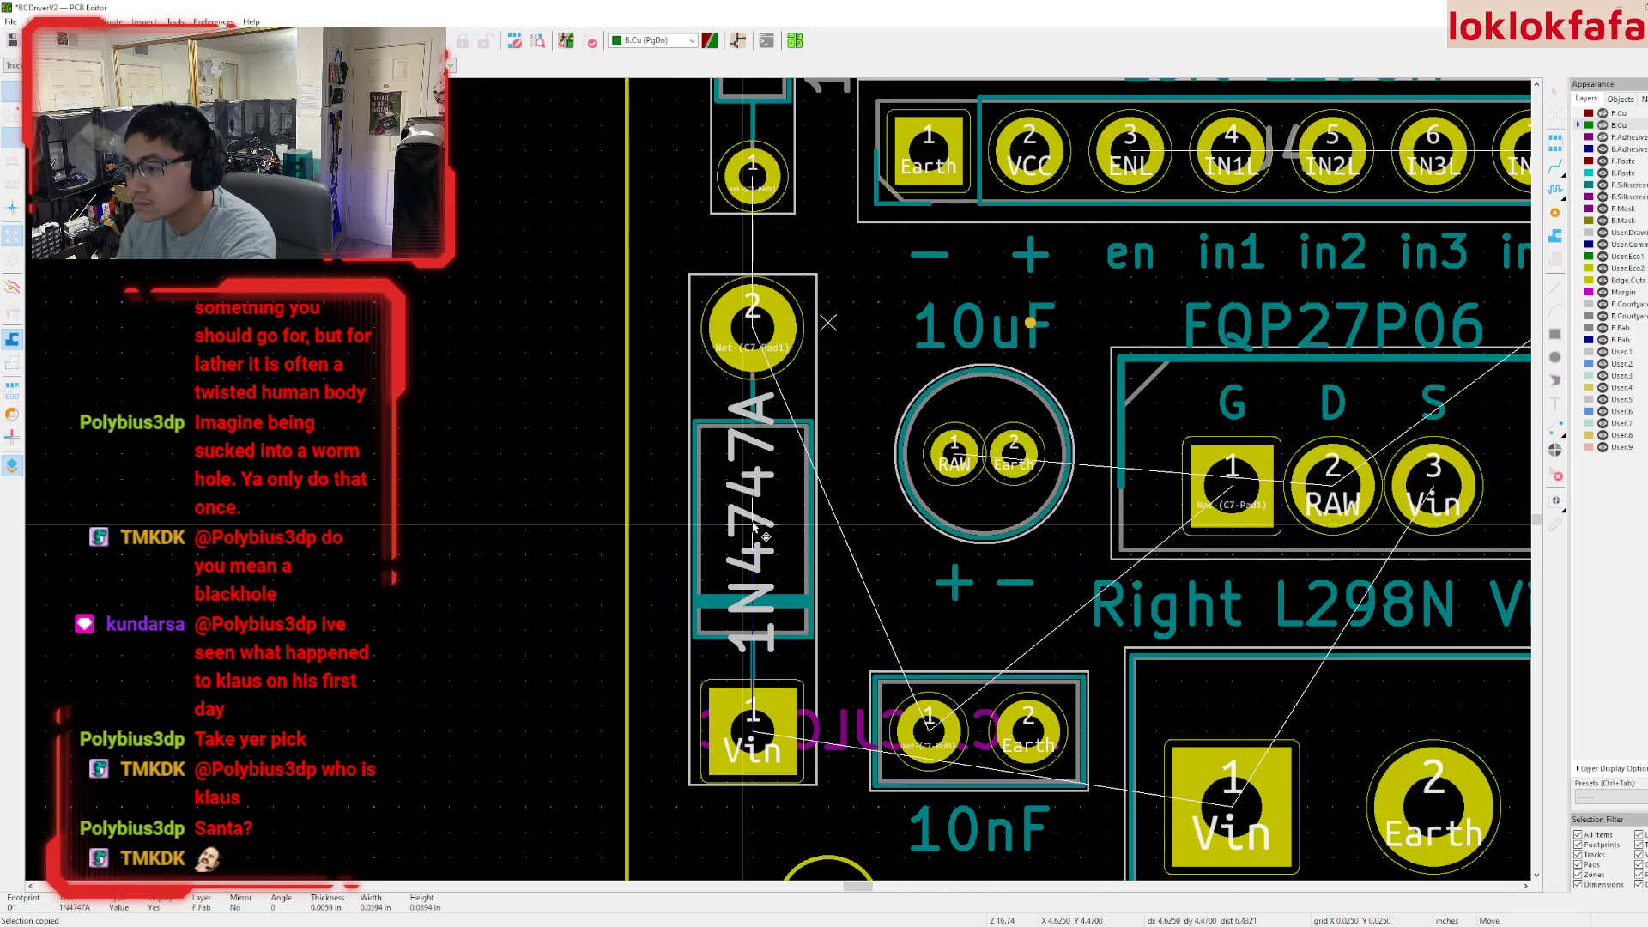
click(754, 527)
- Set the 1N4747A value text to 0.03 in width and height with 0.005 in thickness
double_click(752, 524)
key(Return)
double_click(744, 517)
text(0.3000)
key(Return)
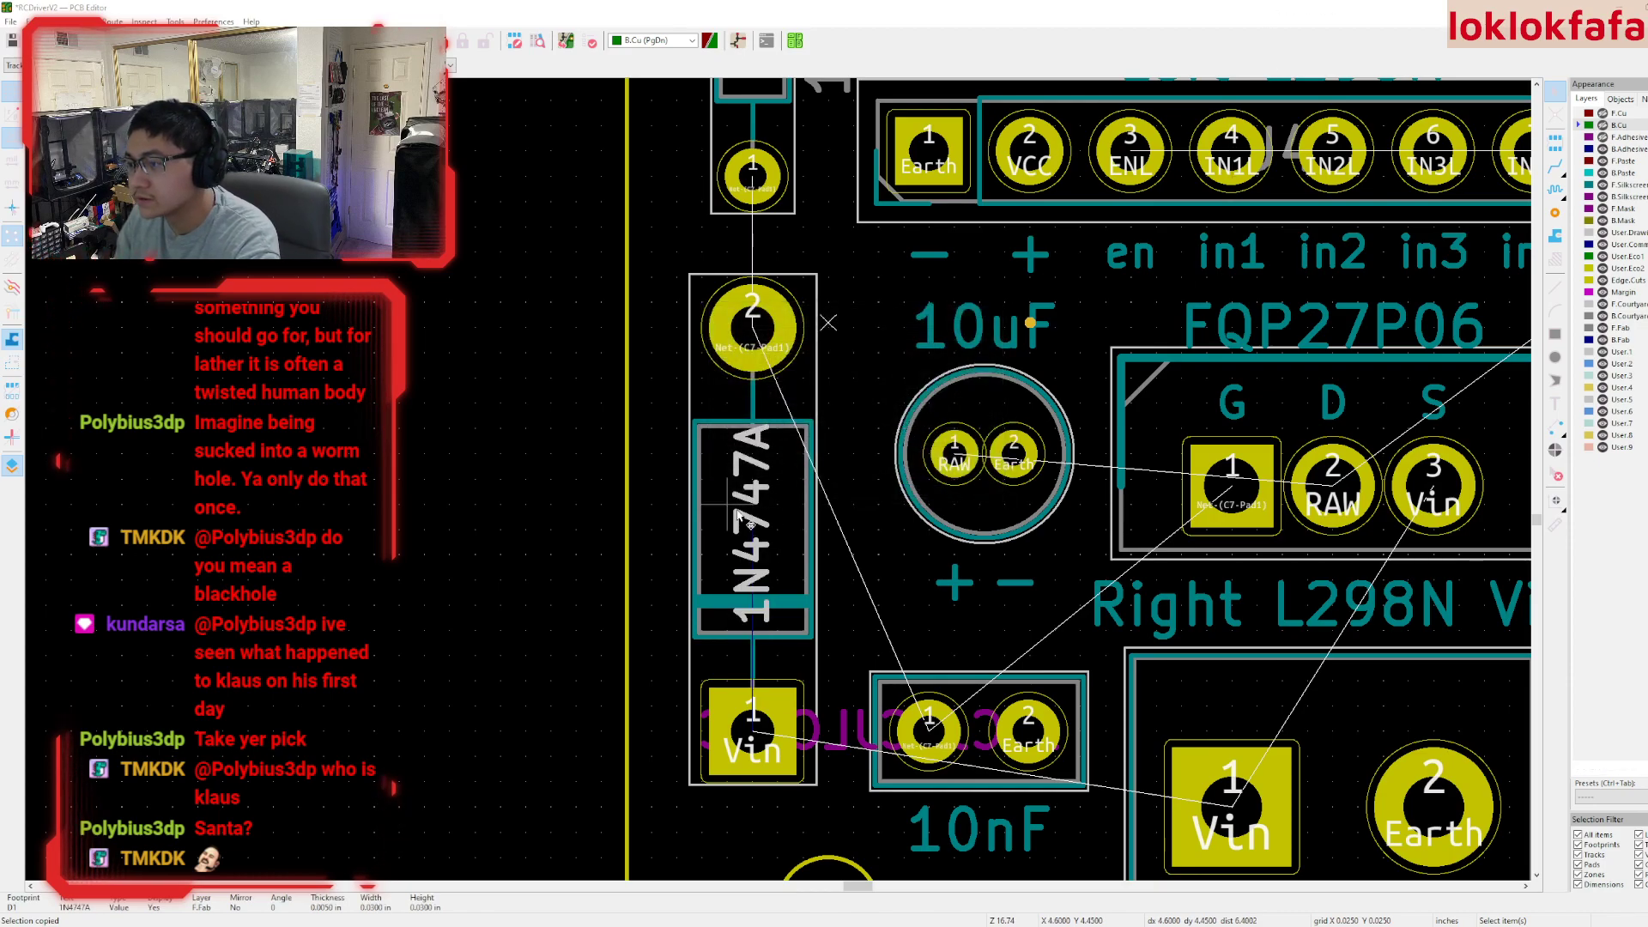
- Shrink the 1N4747A value text to 0.02 in width and height with 0.003 in thickness
double_click(753, 515)
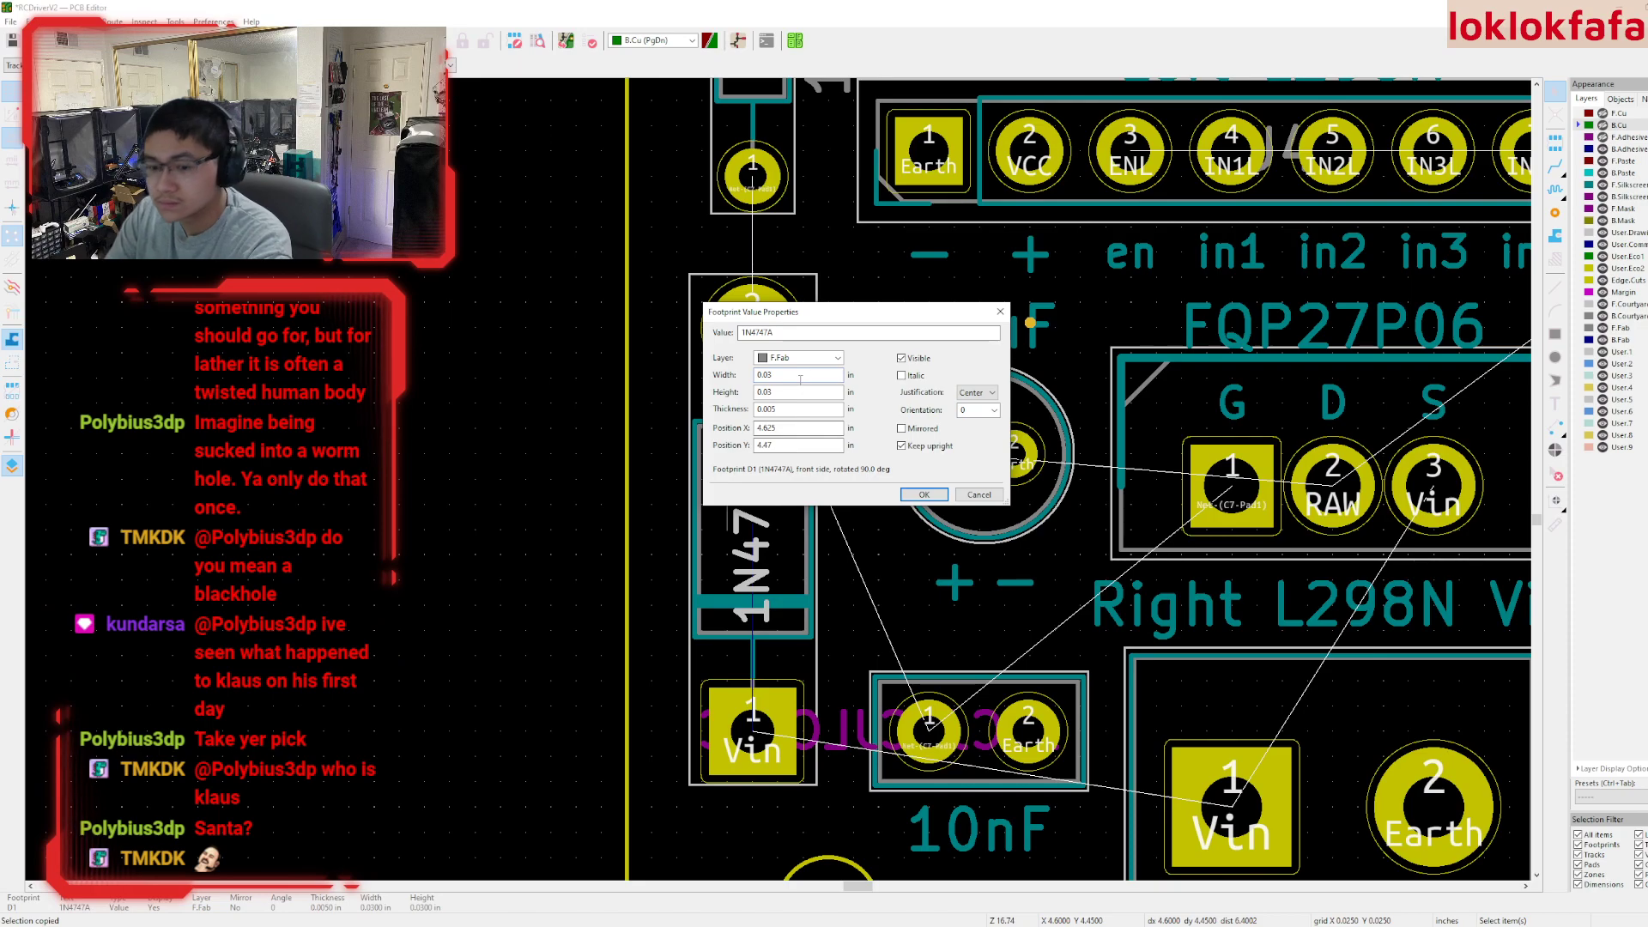
key(Tab)
text(0)
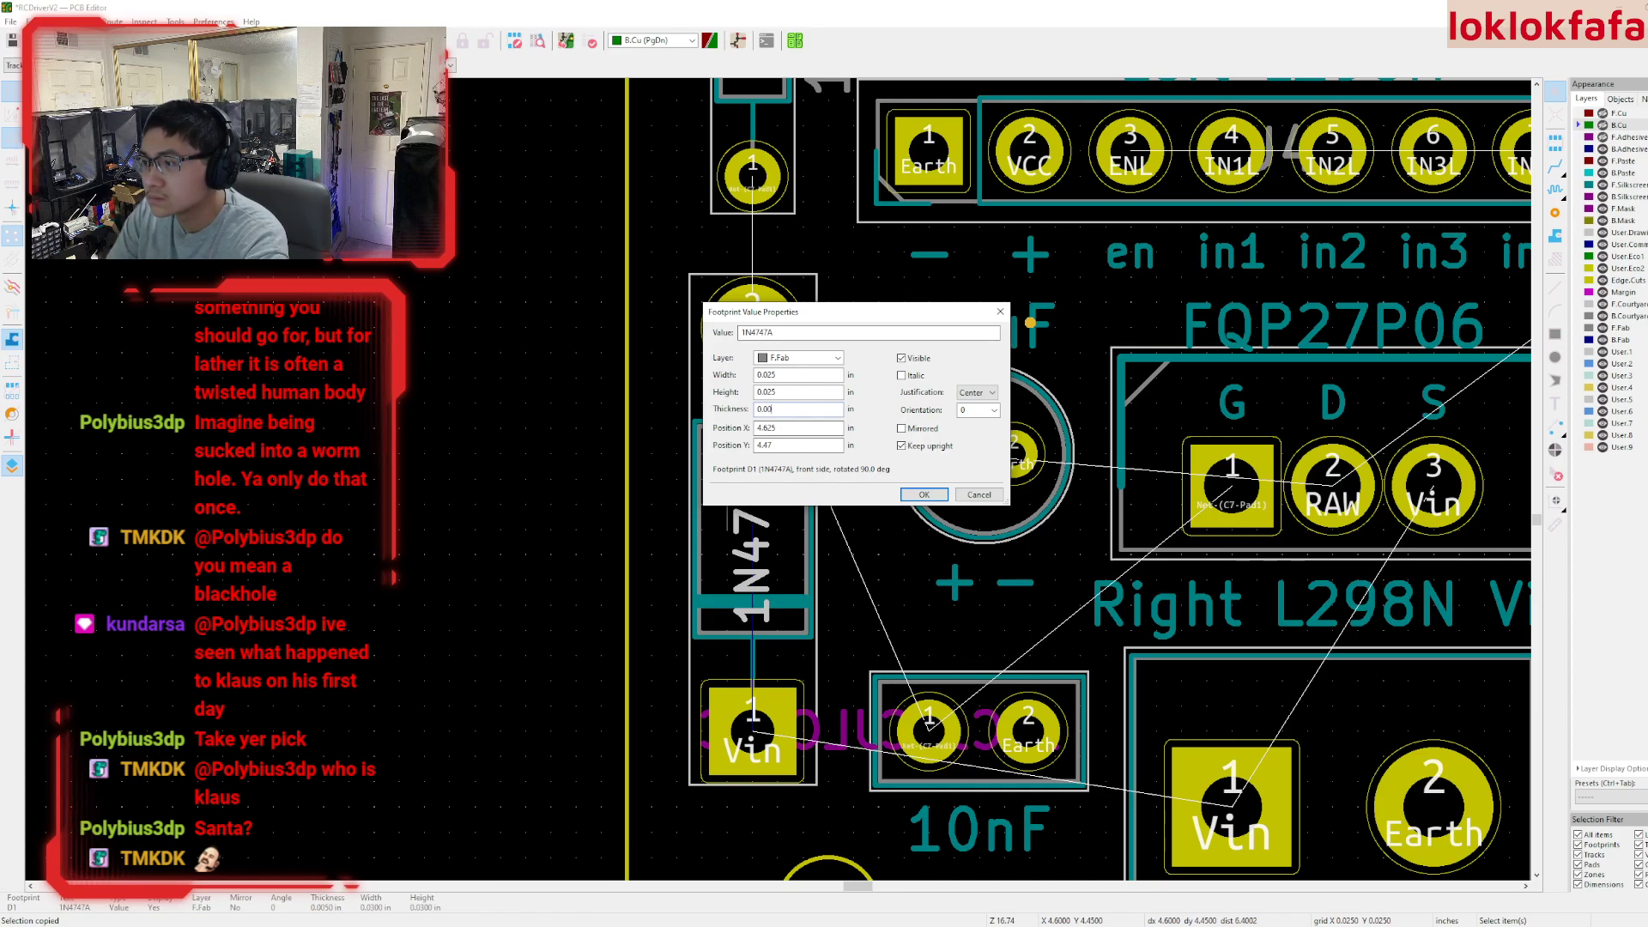
key(Return)
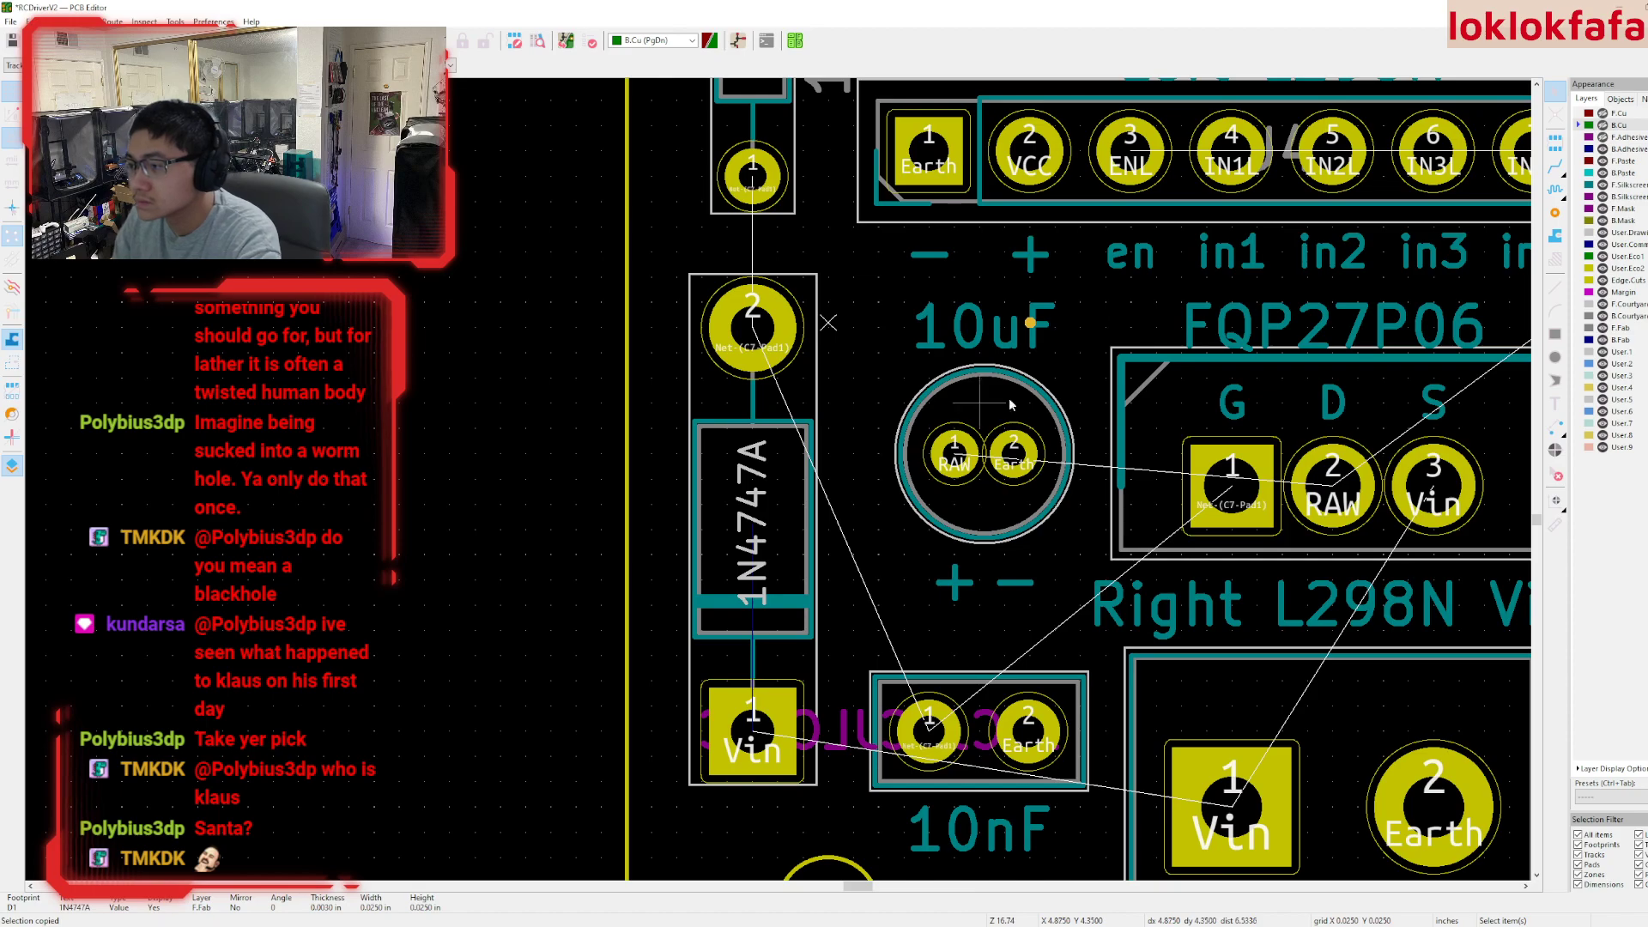
double_click(752, 522)
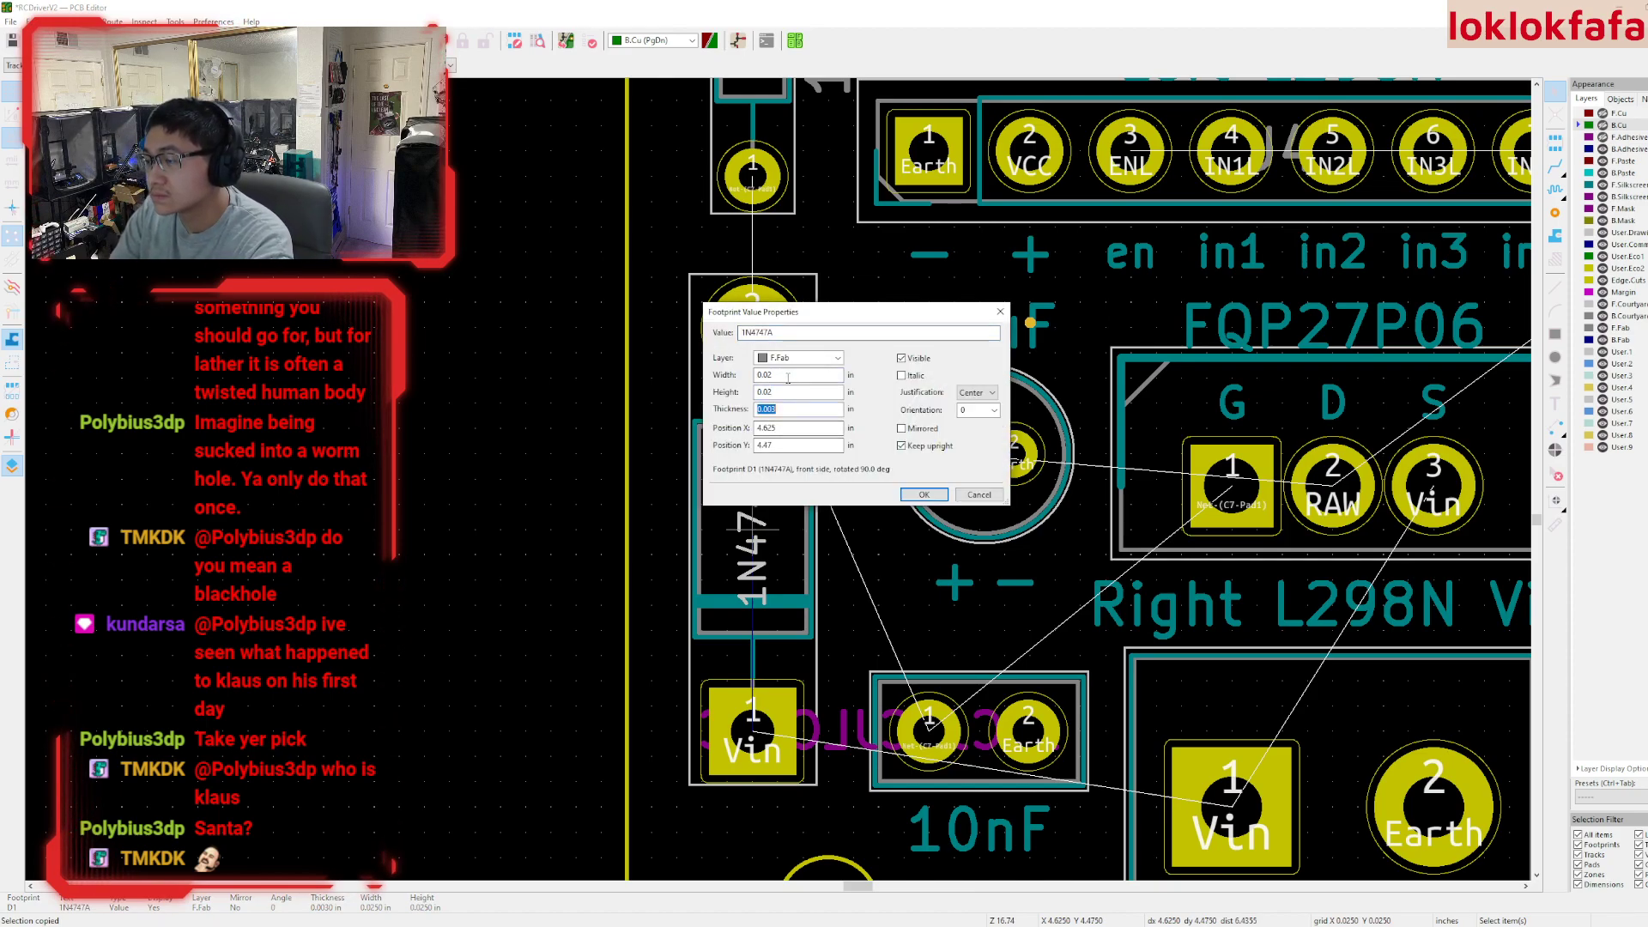
key(Return)
- Switch to a 0.0100 in grid and centre the 1N4747A text within the diode body
key(m)
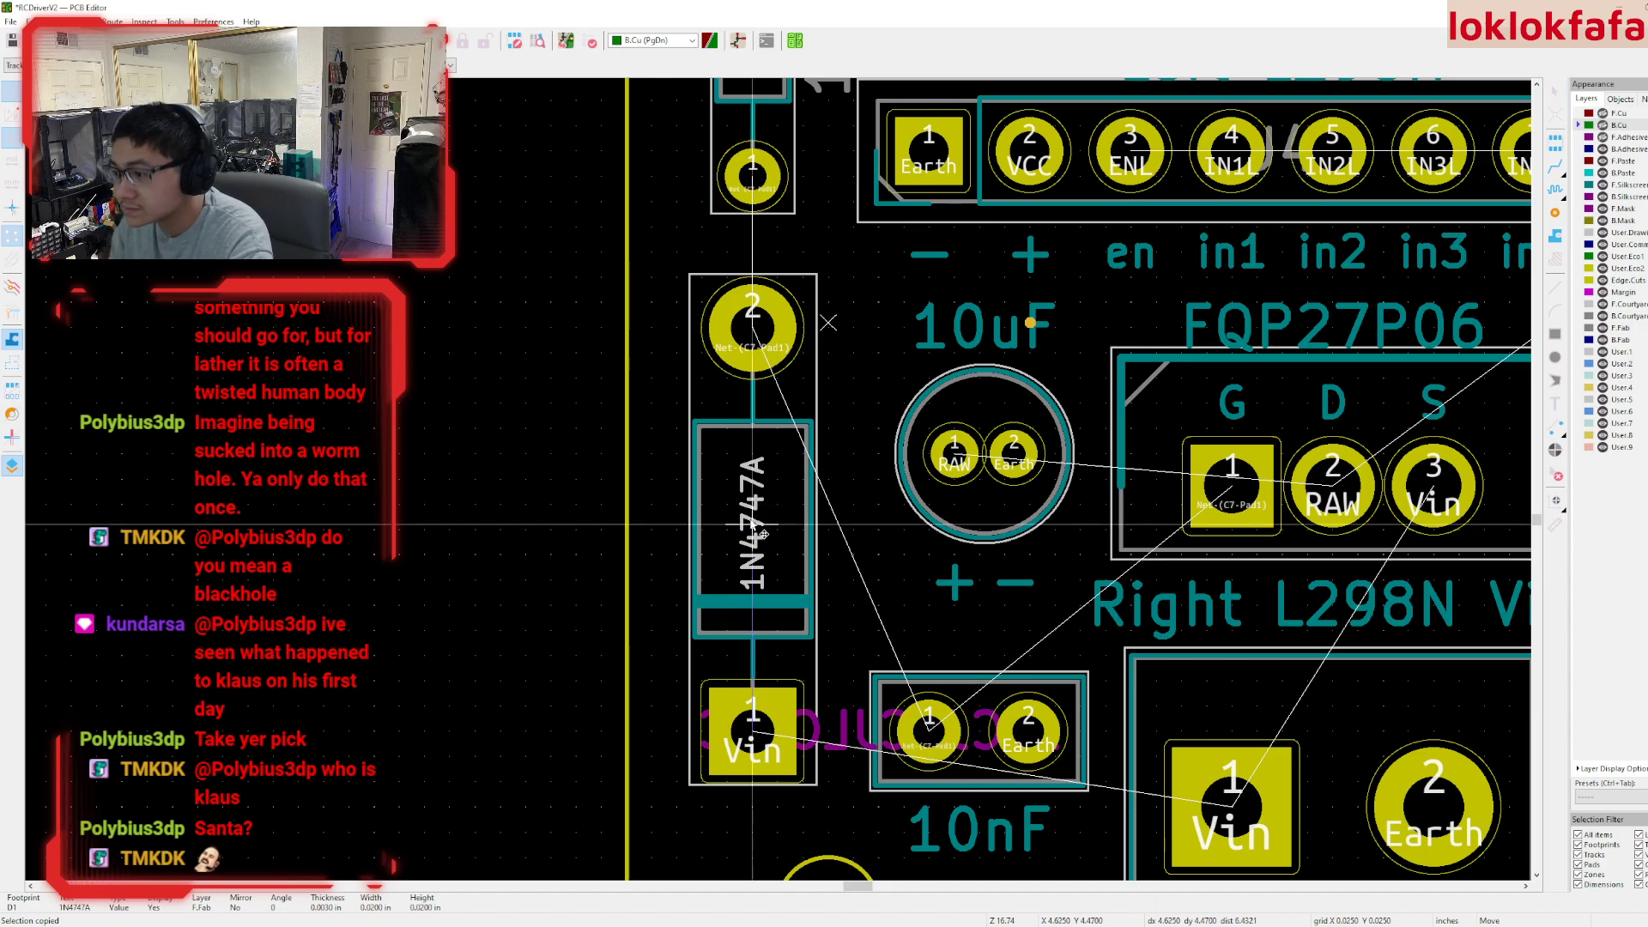
click(753, 504)
click(360, 65)
click(313, 297)
key(m)
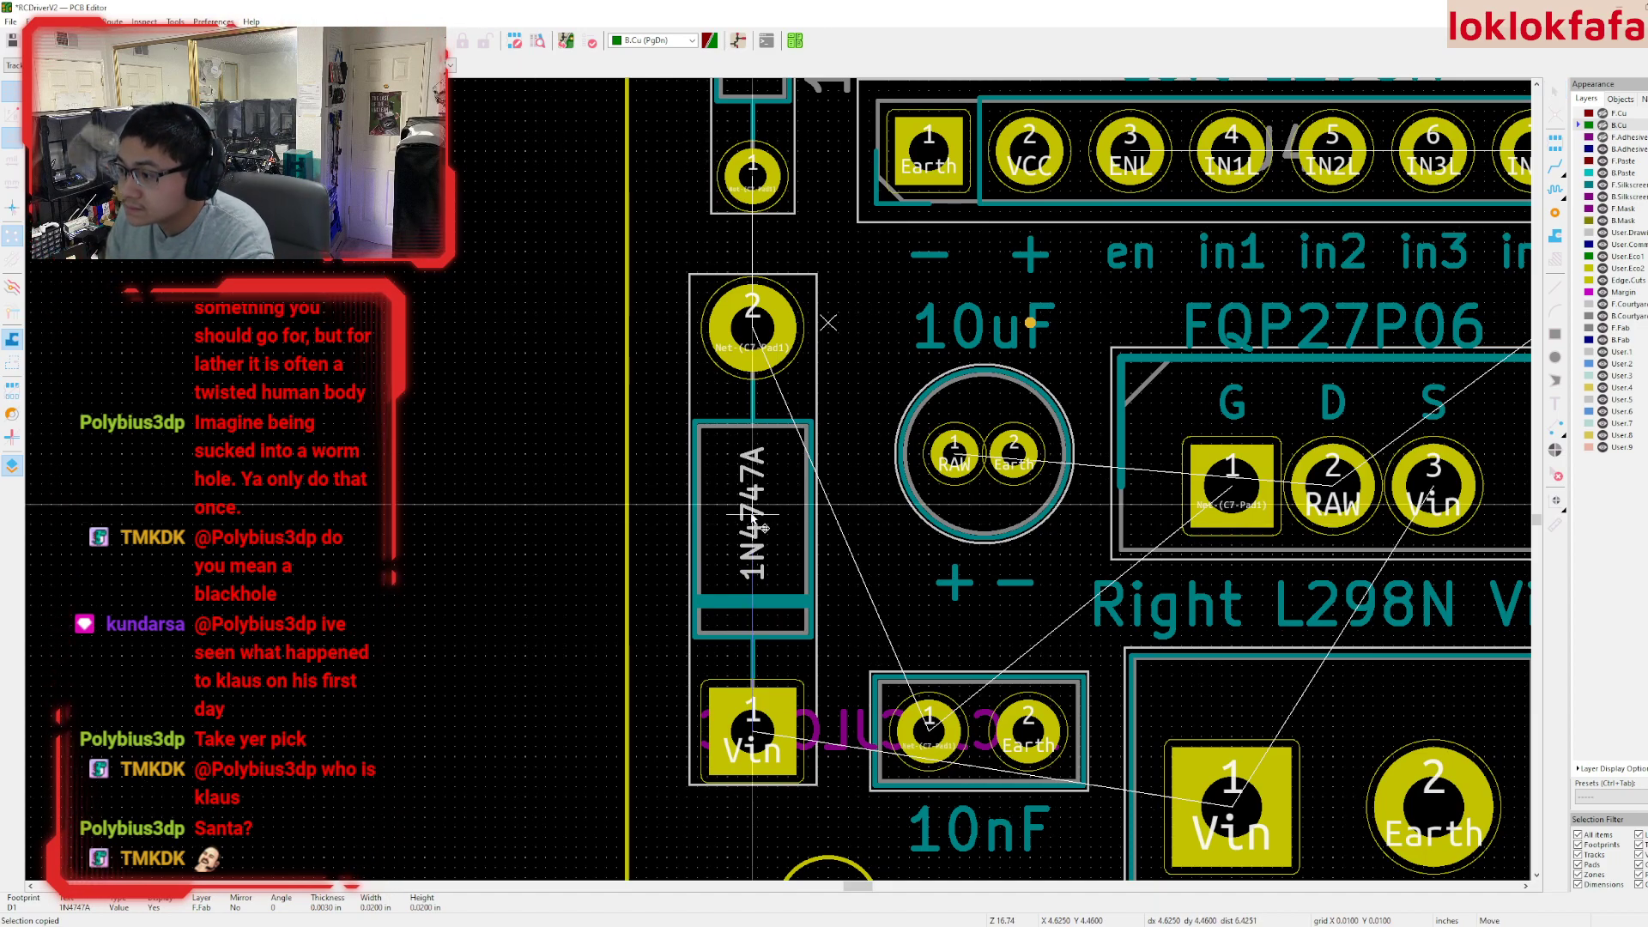
click(756, 519)
- Set R2's 100k value text to 0.03 in width and height with 0.005 in thickness
scroll(905, 559, down, 3)
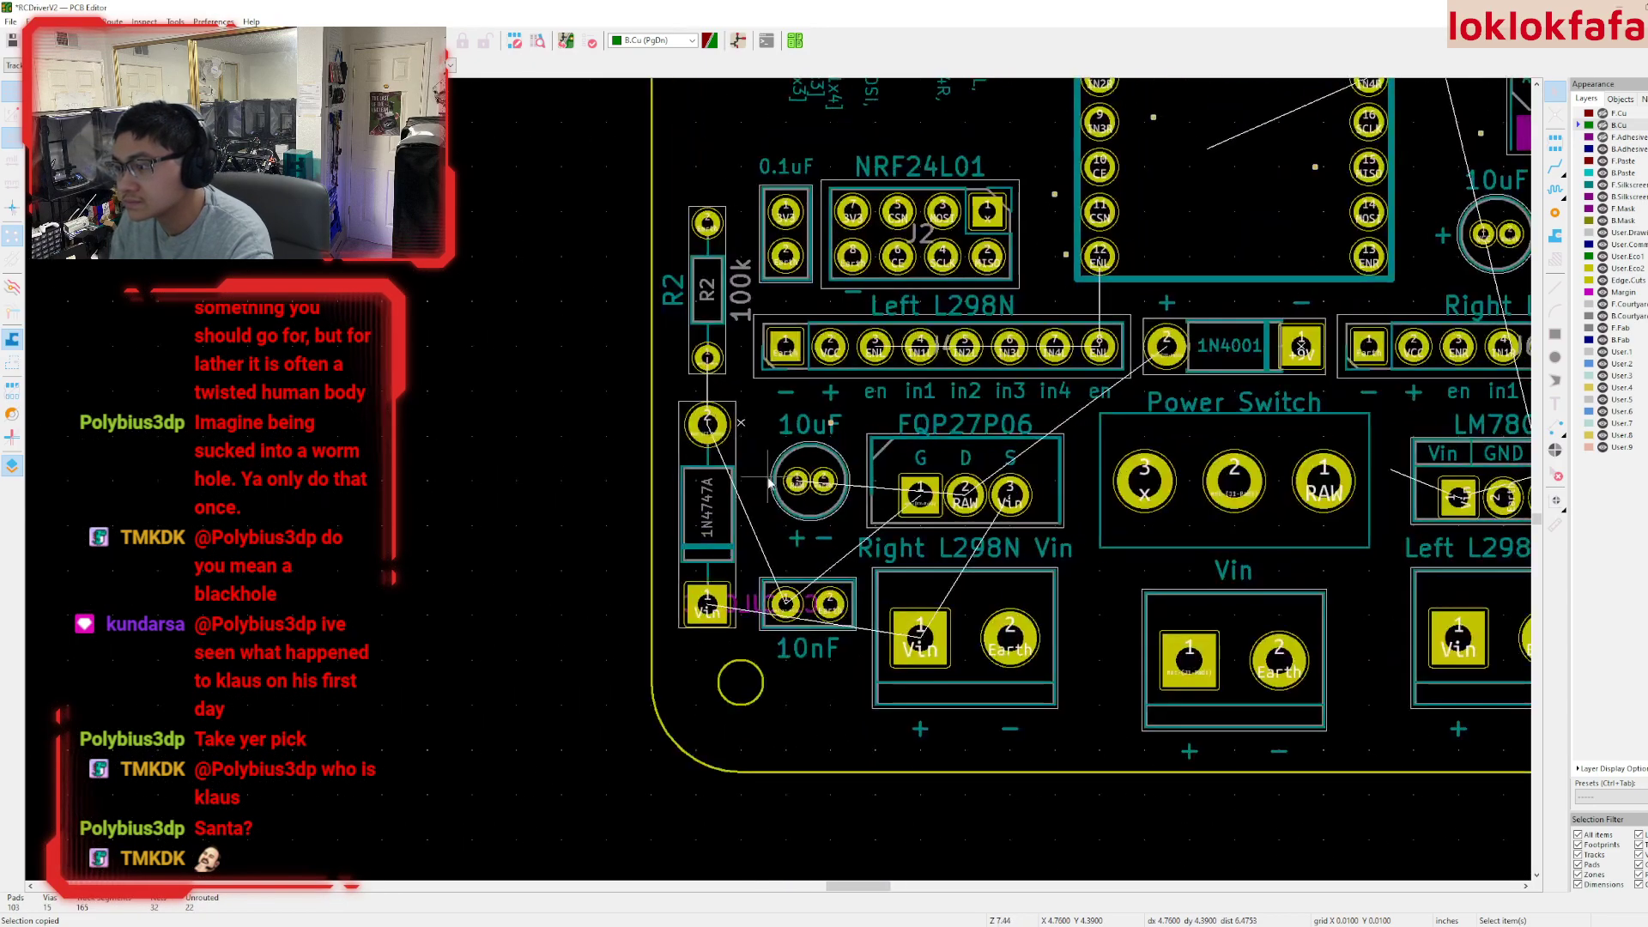
scroll(736, 286, up, 3)
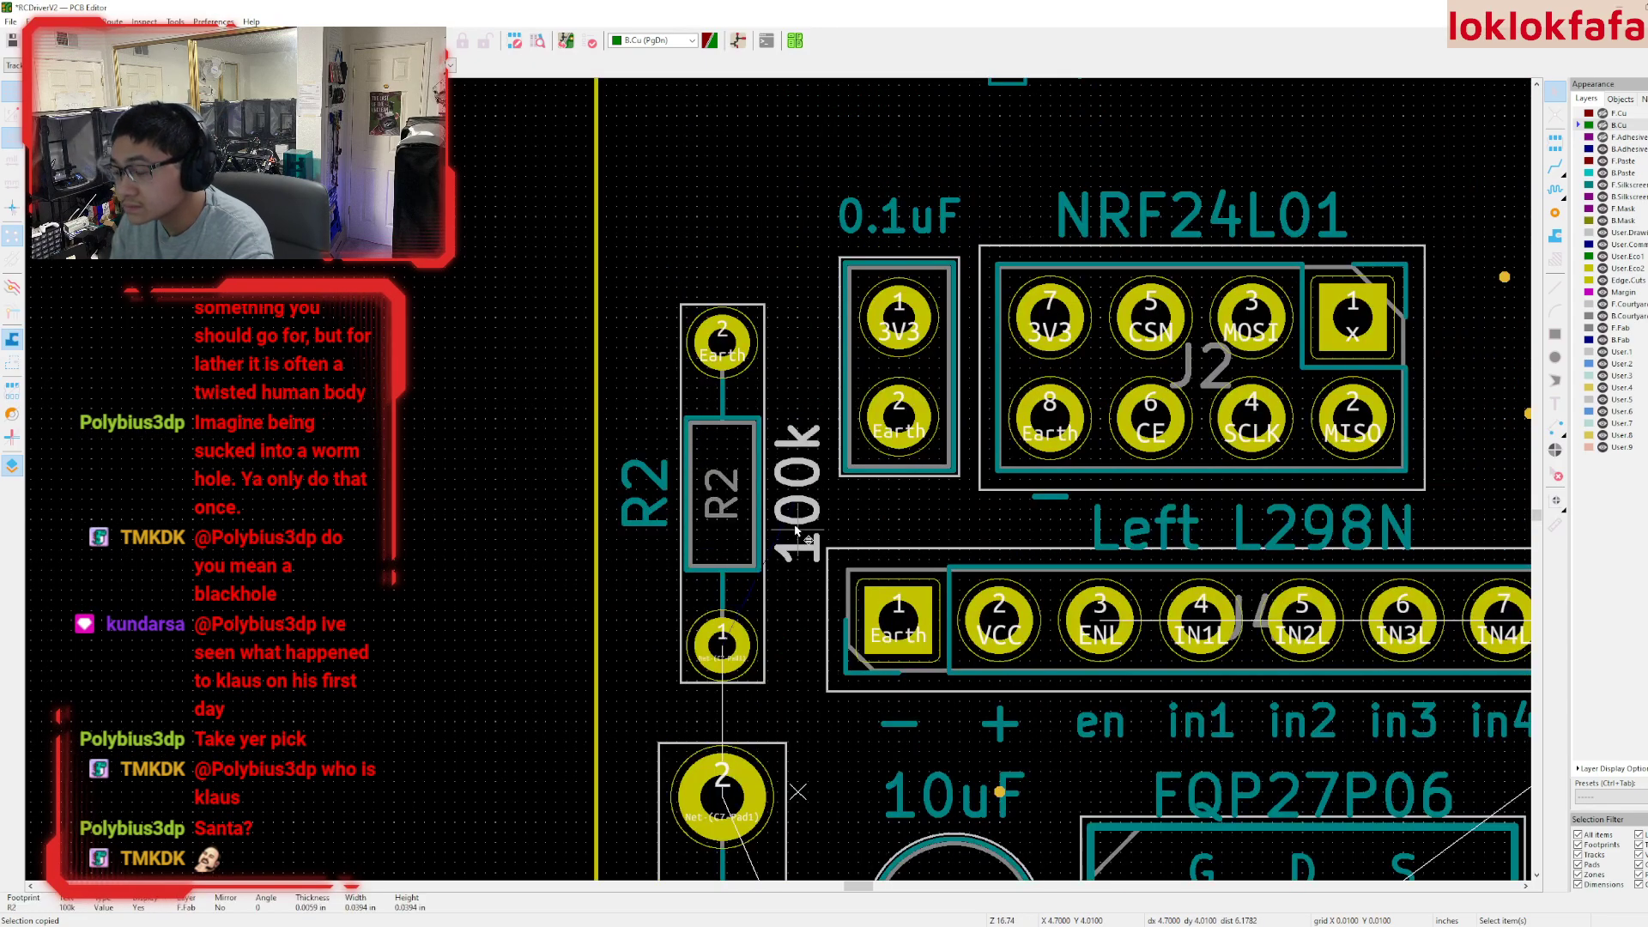
double_click(794, 528)
key(Tab)
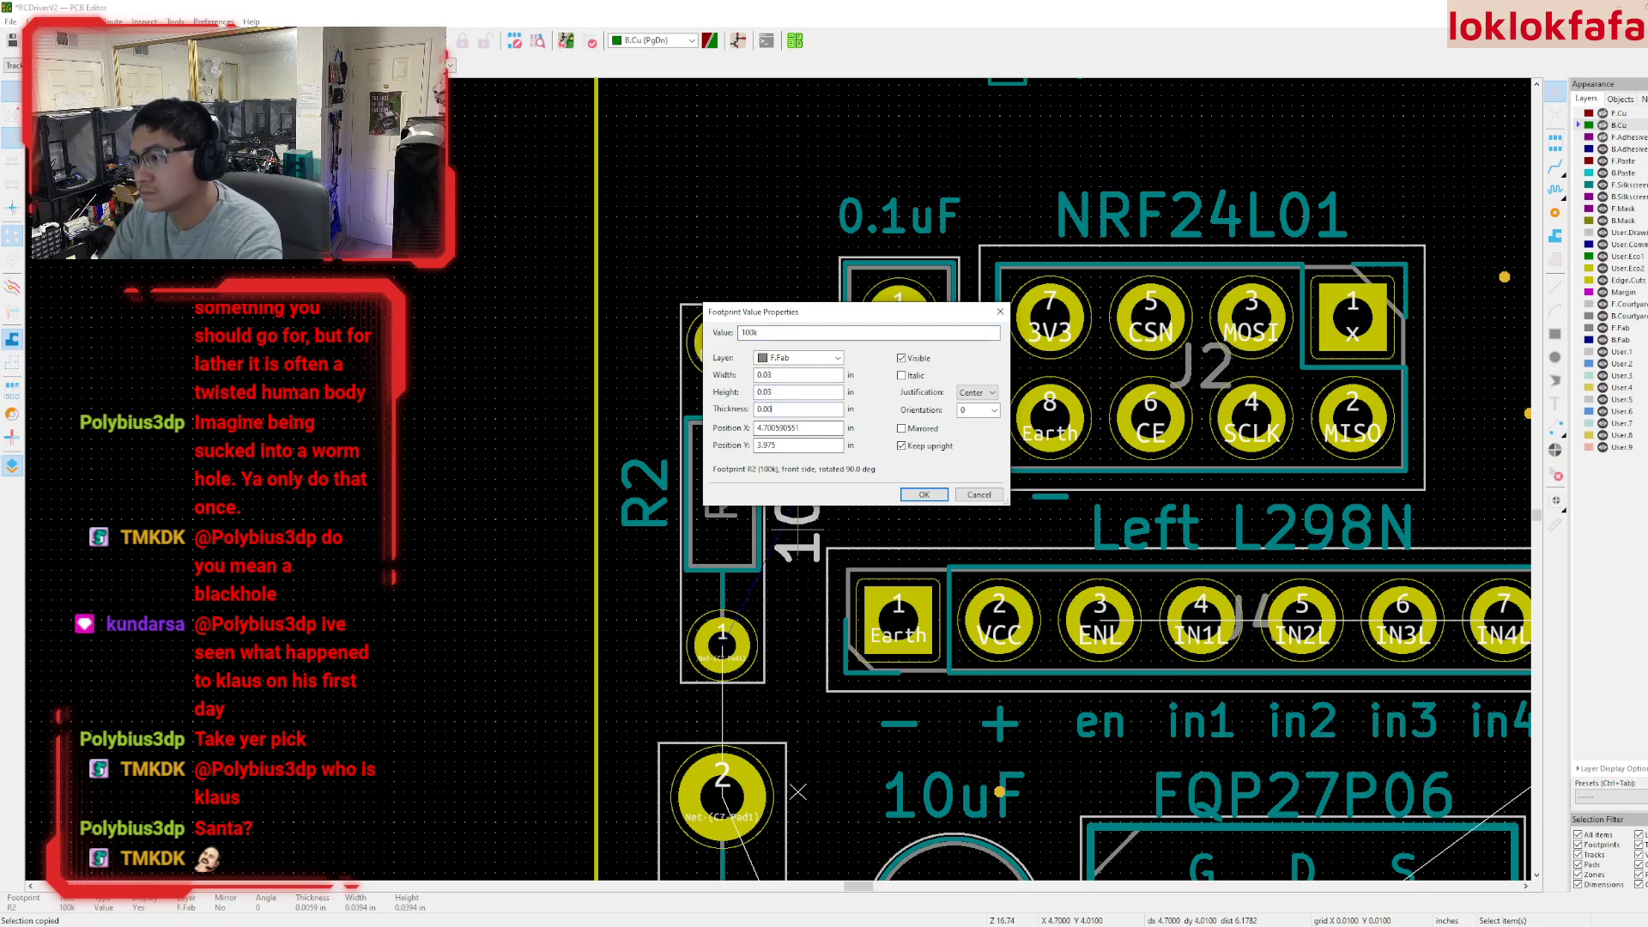
text(5)
key(Return)
- Hide both R2 reference texts, the one inside the resistor body and the silkscreen one beside it
double_click(723, 508)
click(908, 365)
key(Return)
double_click(630, 482)
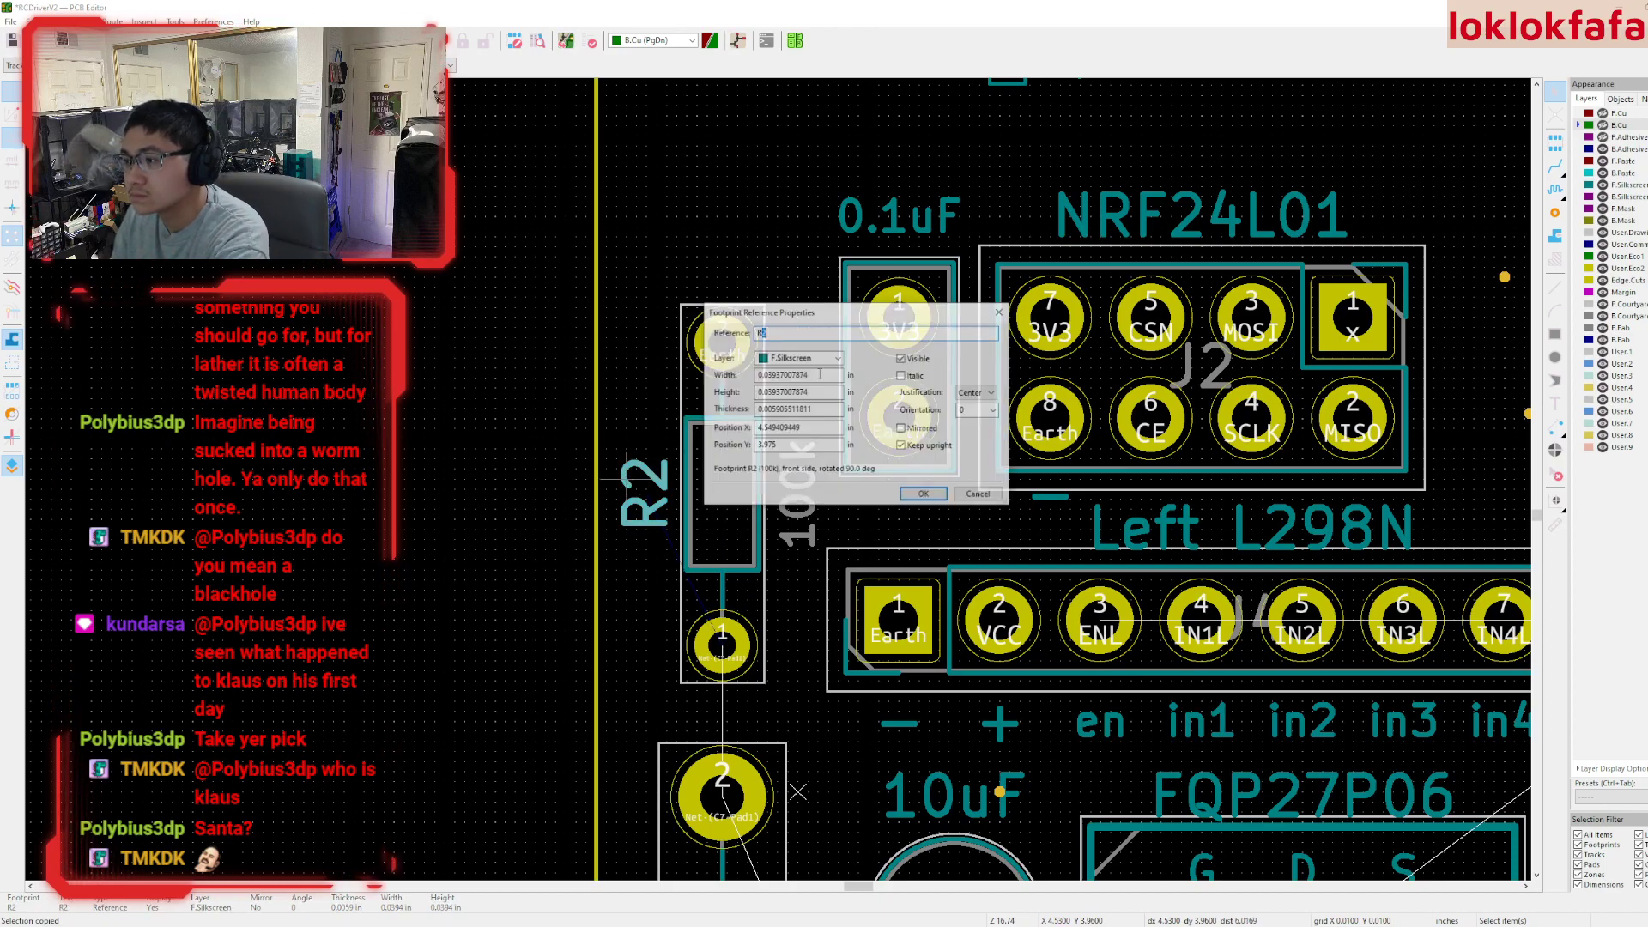
click(901, 358)
key(Return)
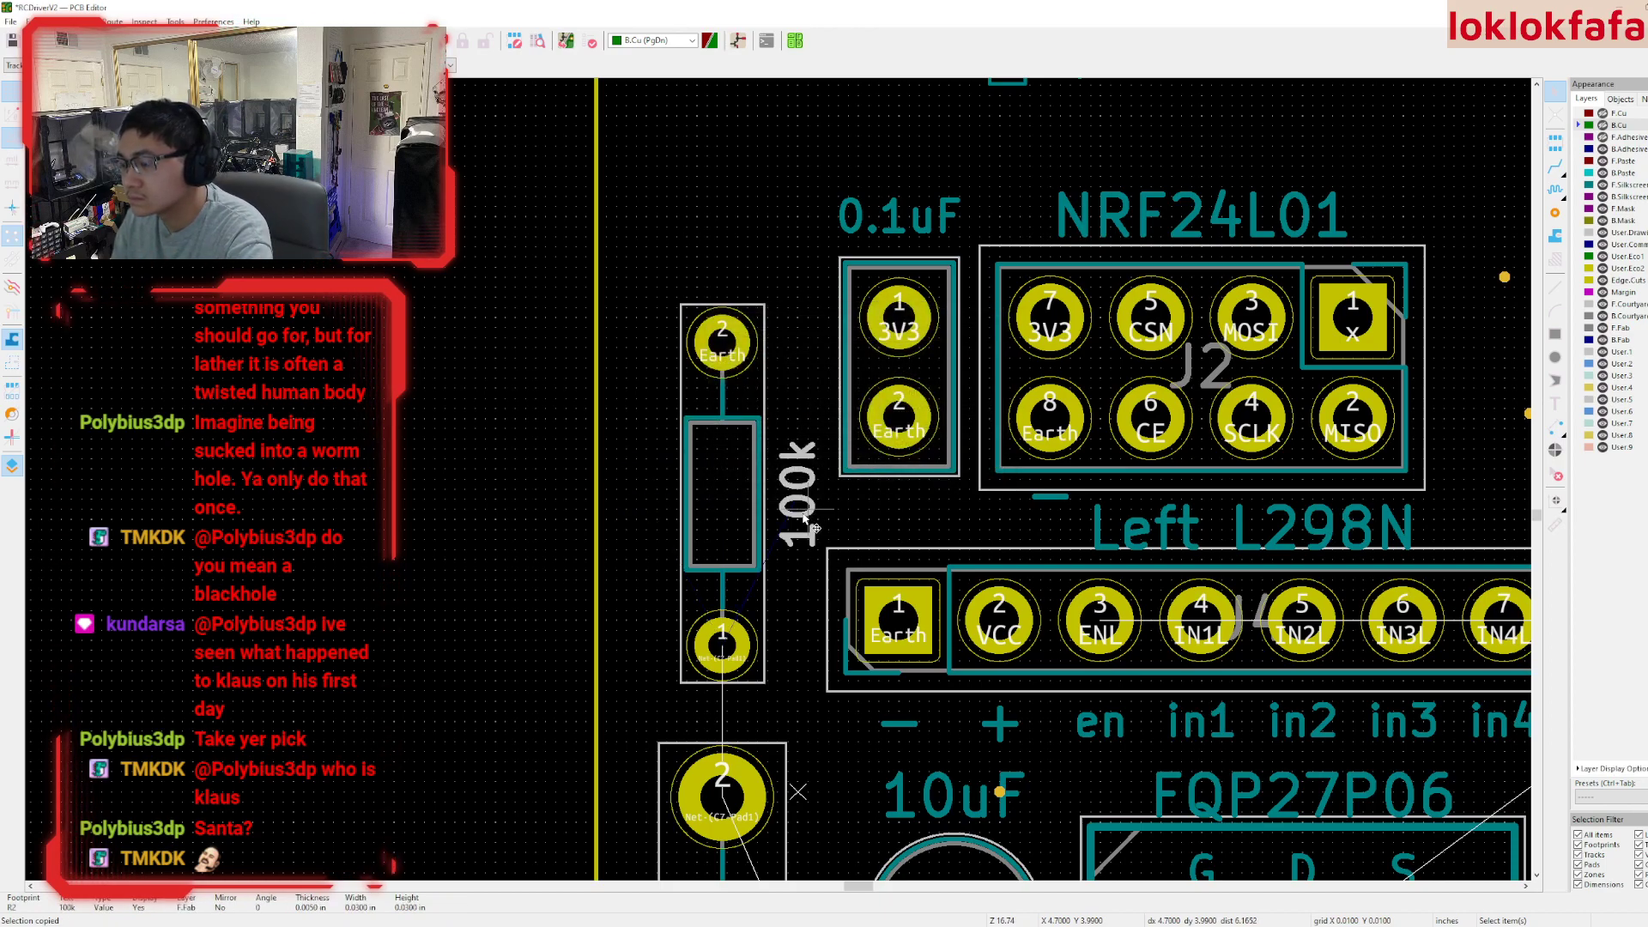
- Move the 100k value text into the centre of the resistor body on a 0.0250 in grid
key(m)
click(726, 495)
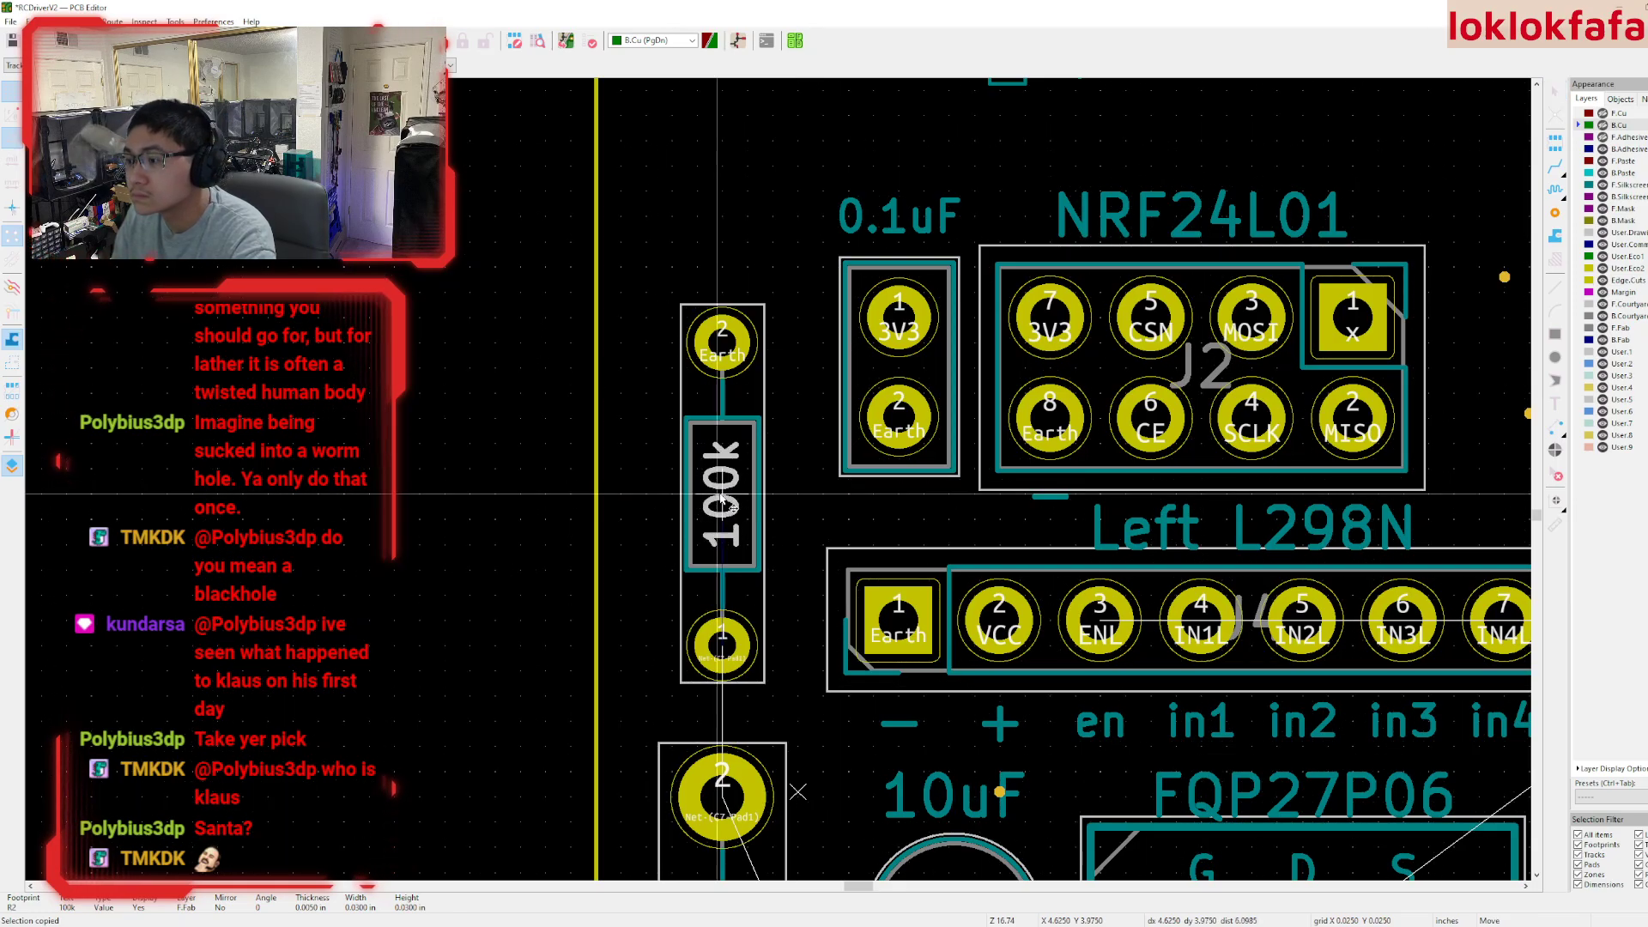
scroll(722, 498, down, 3)
scroll(766, 481, down, 3)
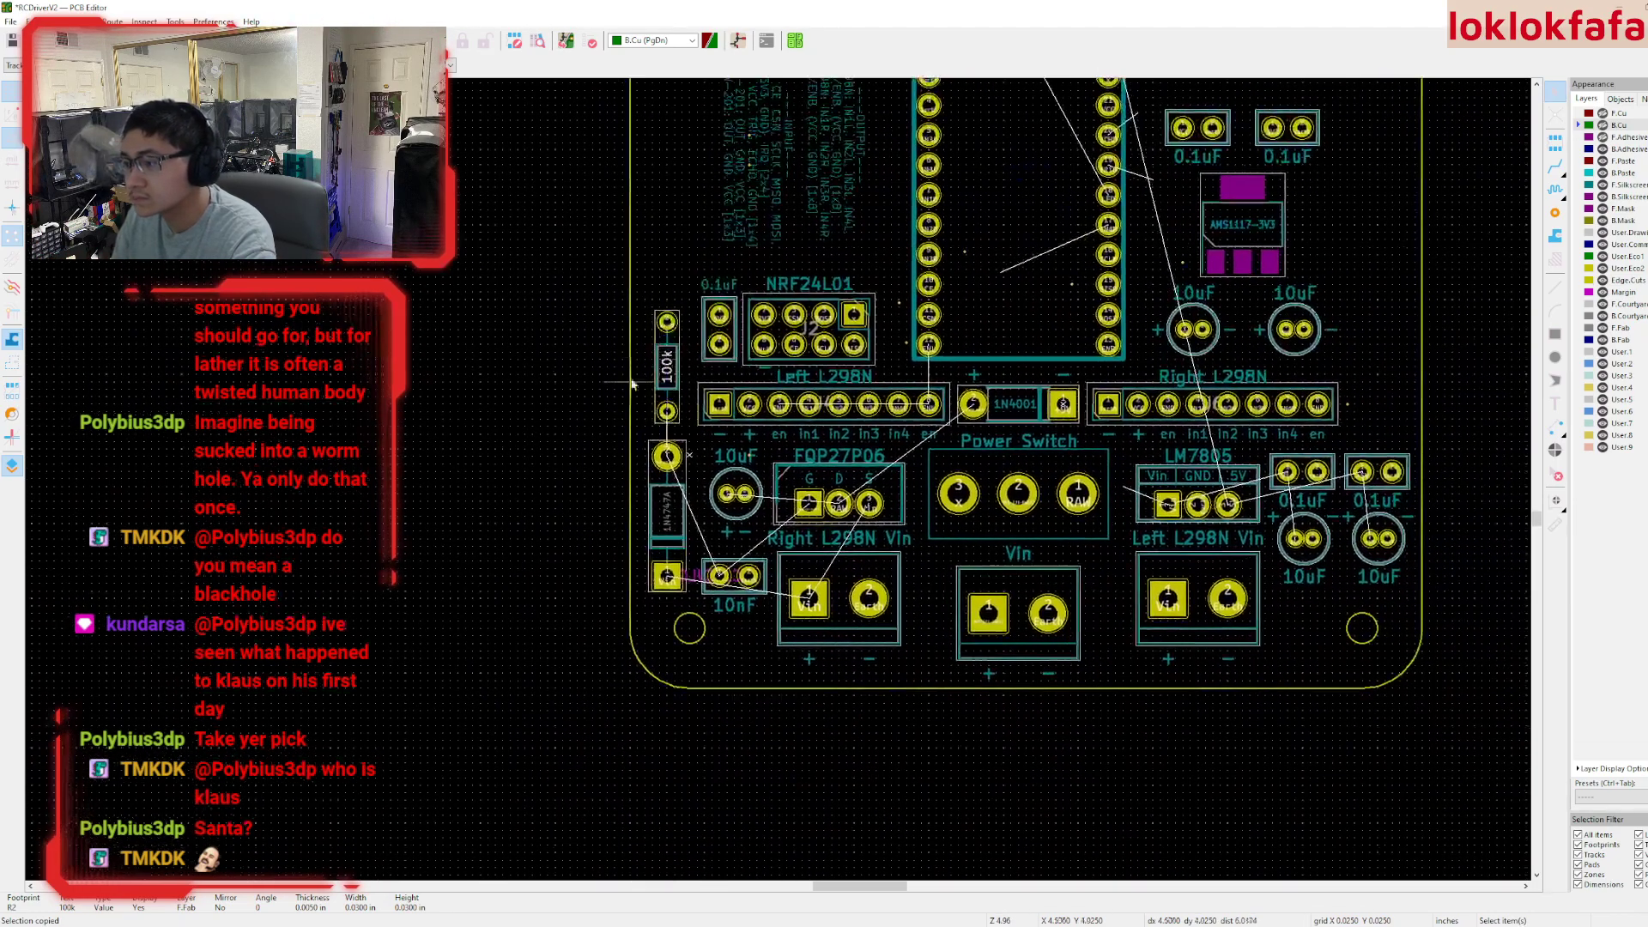
scroll(908, 467, up, 10)
double_click(907, 466)
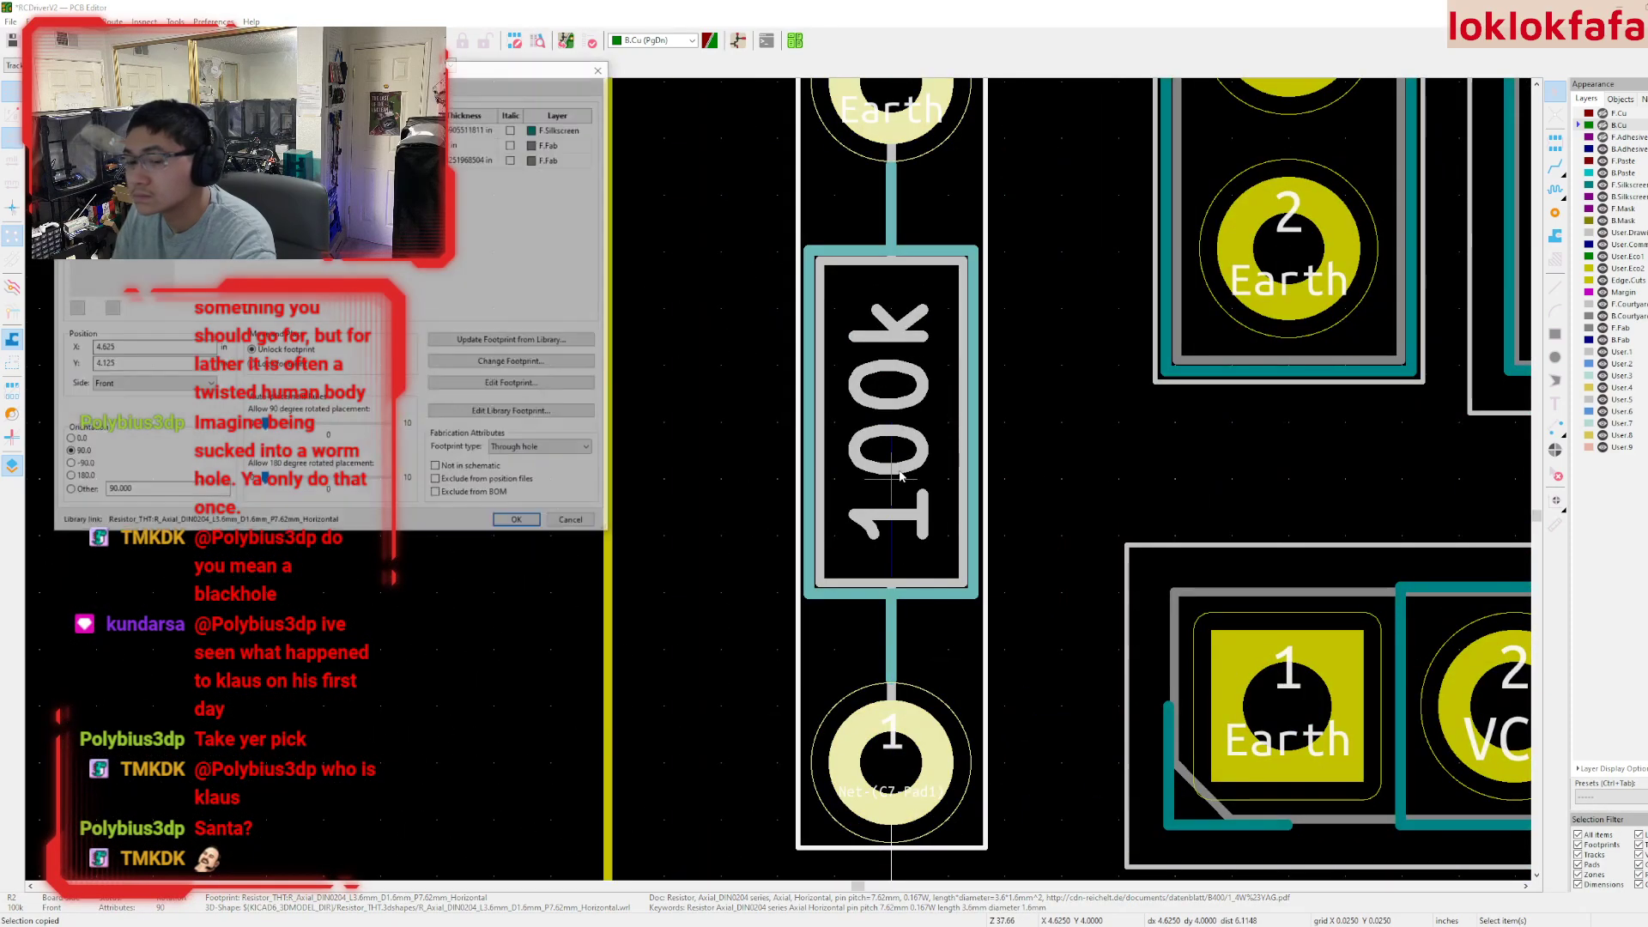
click(574, 523)
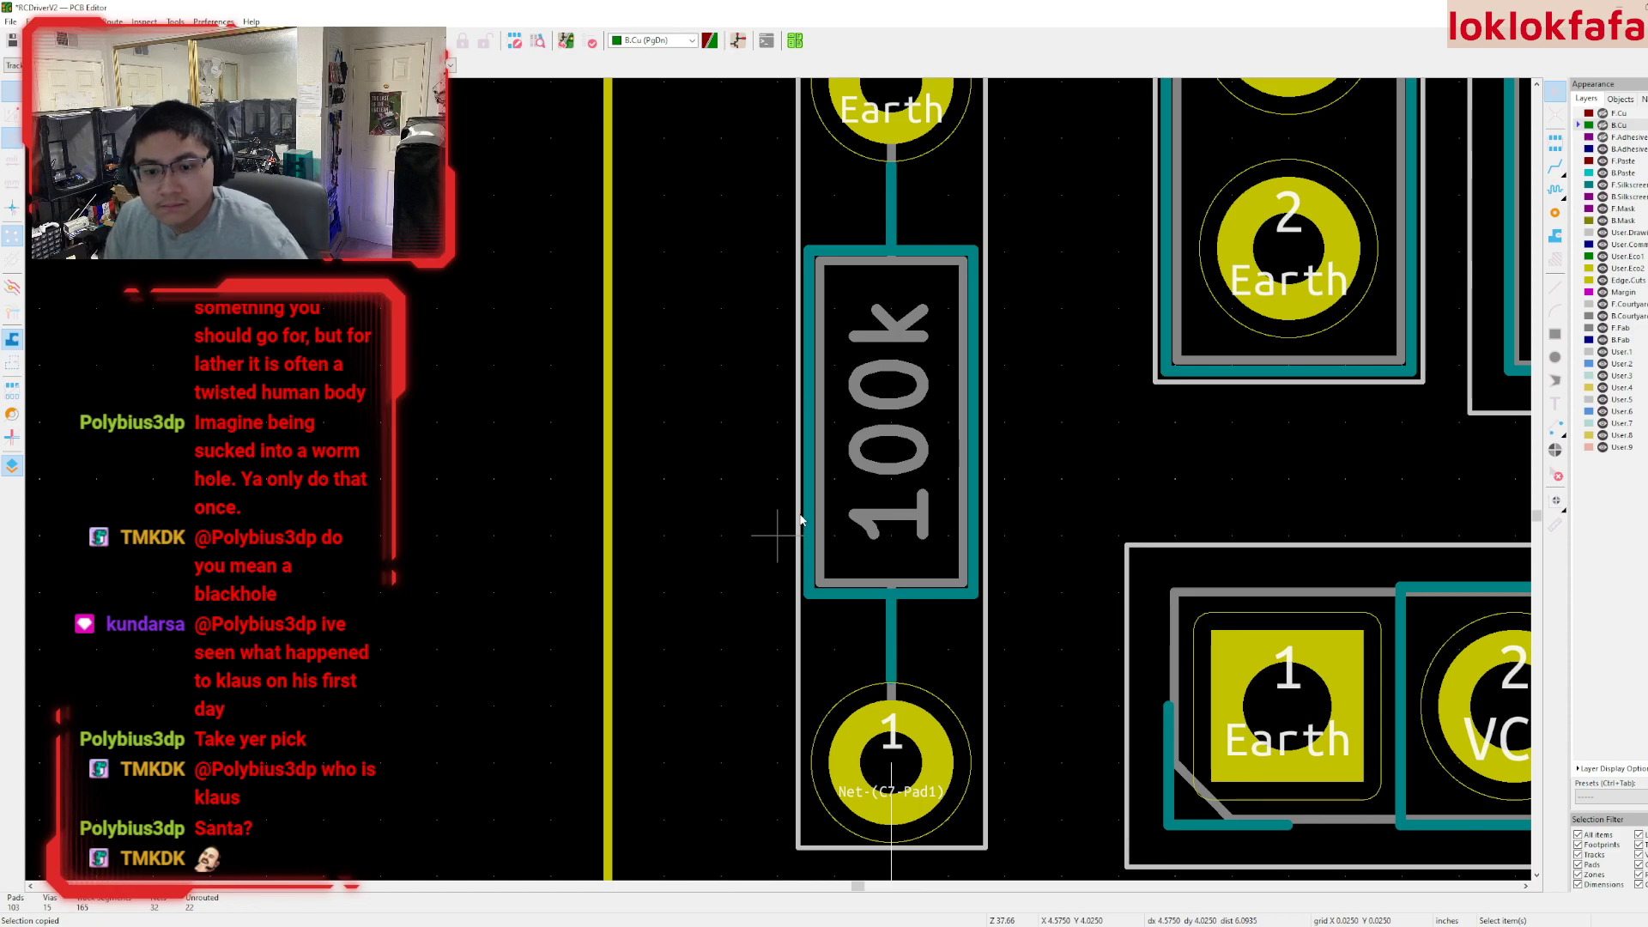
- Put the resistor's 100k value text on the F.Silkscreen layer
double_click(887, 495)
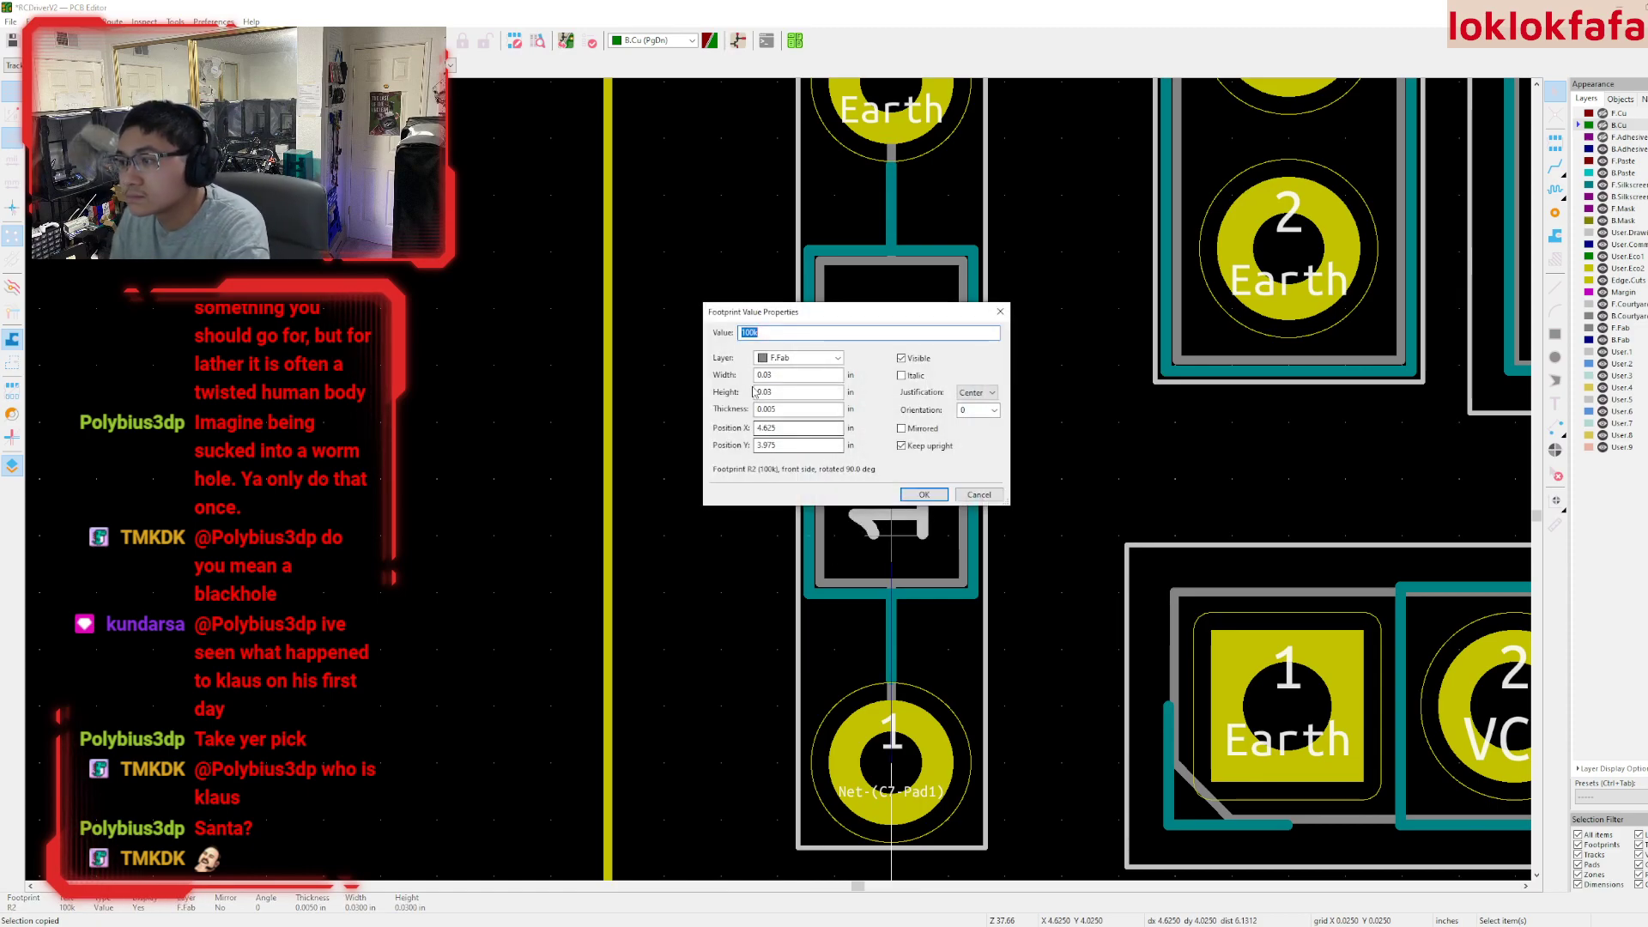
click(794, 357)
click(781, 437)
click(924, 494)
- Put the diode's 1N4747A value text on the F.Silkscreen layer
scroll(907, 589, down, 5)
shift+scroll(907, 589, down, 2)
click(777, 697)
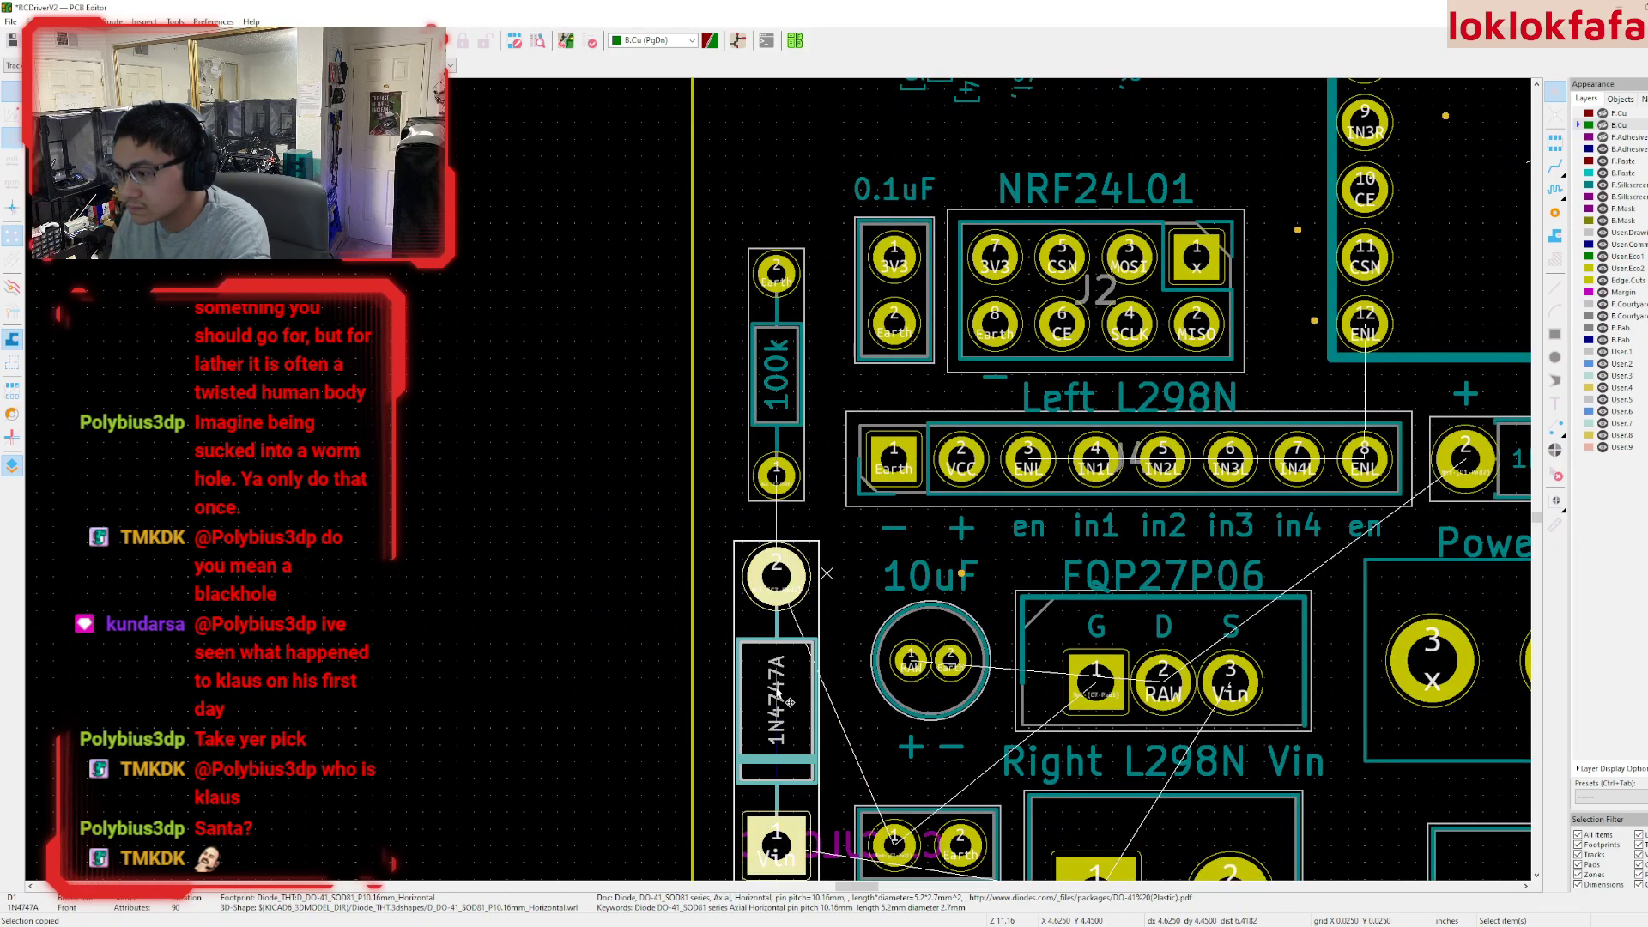
double_click(789, 702)
click(794, 357)
click(784, 432)
click(923, 494)
- Delete the multi-line OUTPUT/INPUT pin legend from the front silkscreen beside the Arduino Pro Micro
scroll(896, 458, down, 3)
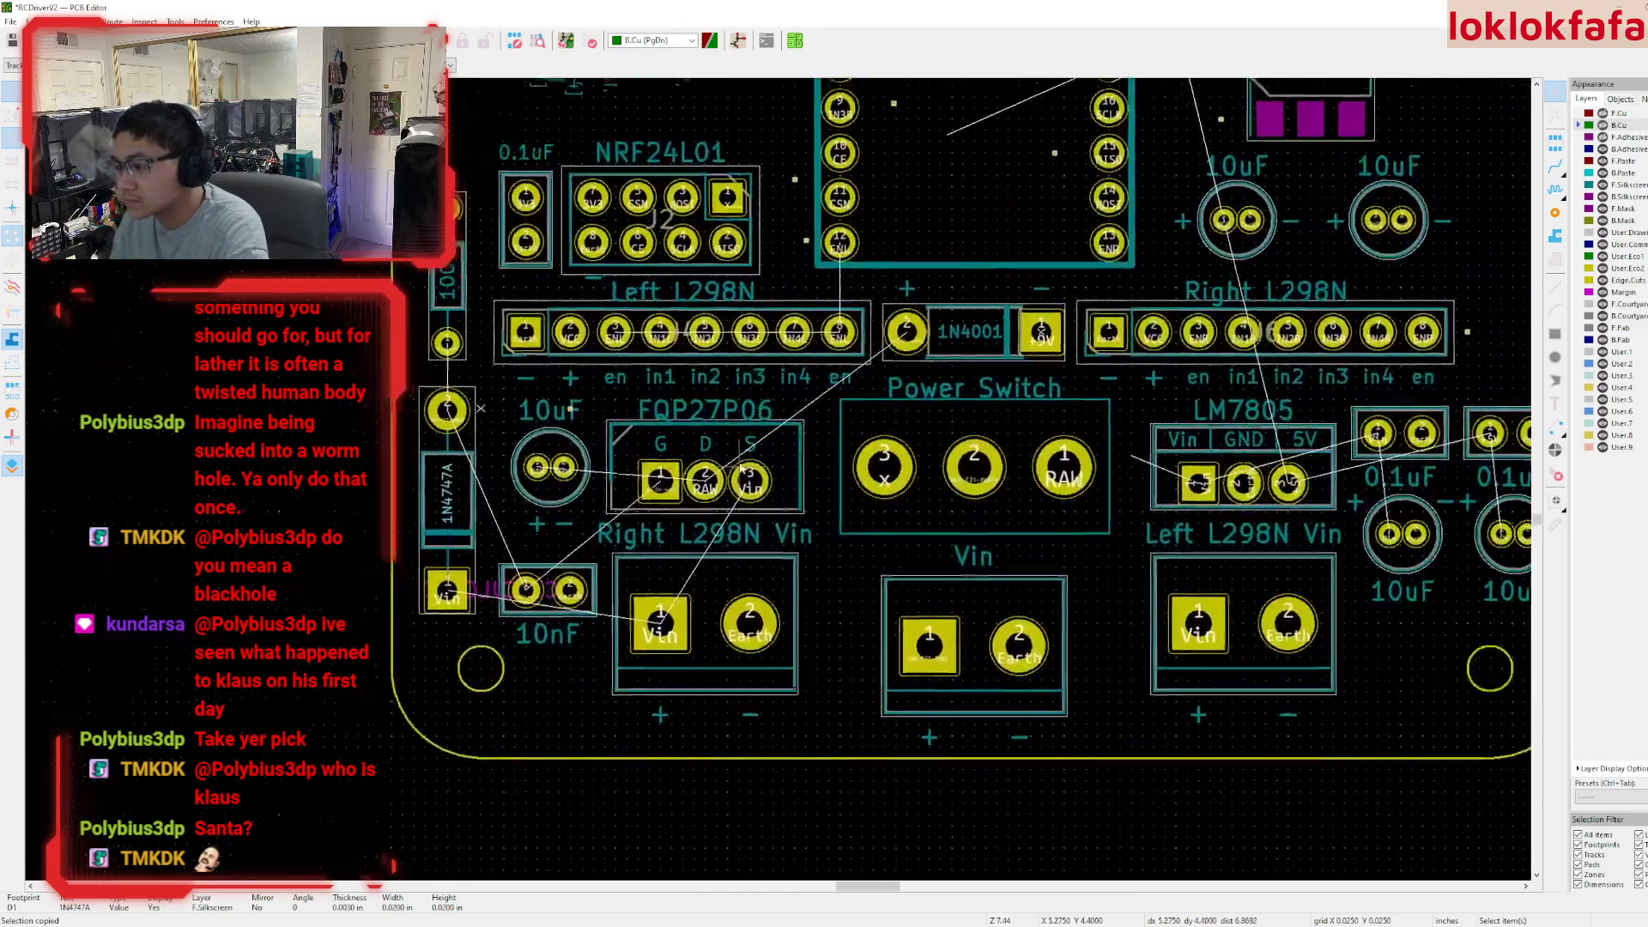
ctrl+scroll(895, 458, right, 2)
shift+scroll(884, 498, up, 6)
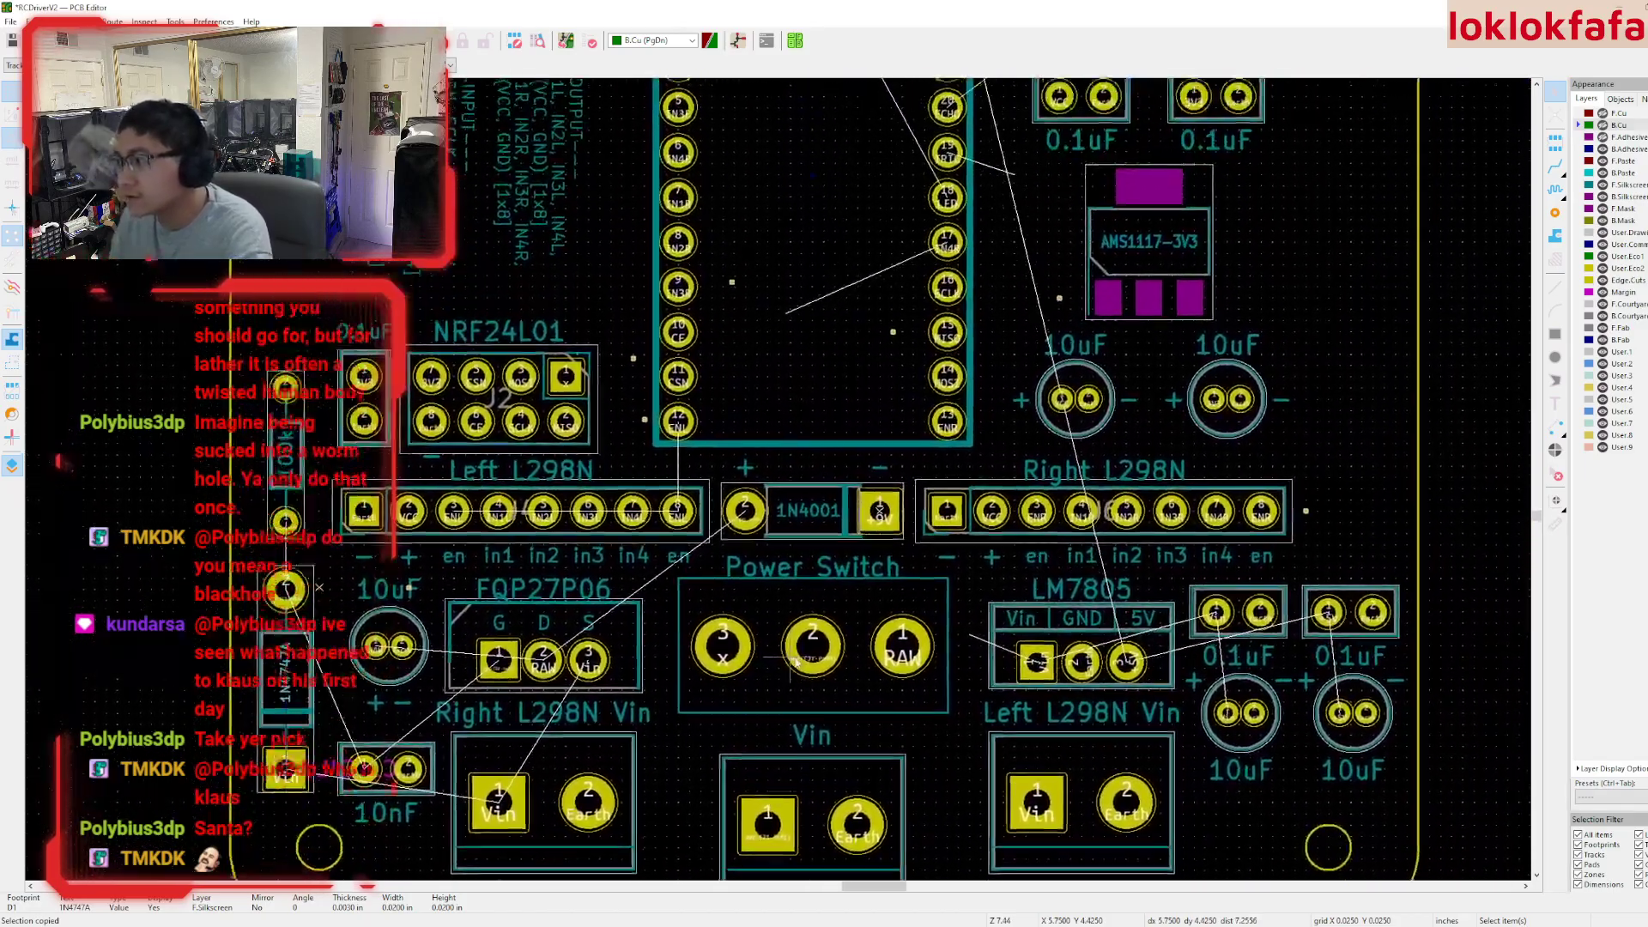
shift+scroll(882, 570, up, 6)
scroll(672, 461, down, 2)
scroll(672, 461, up, 2)
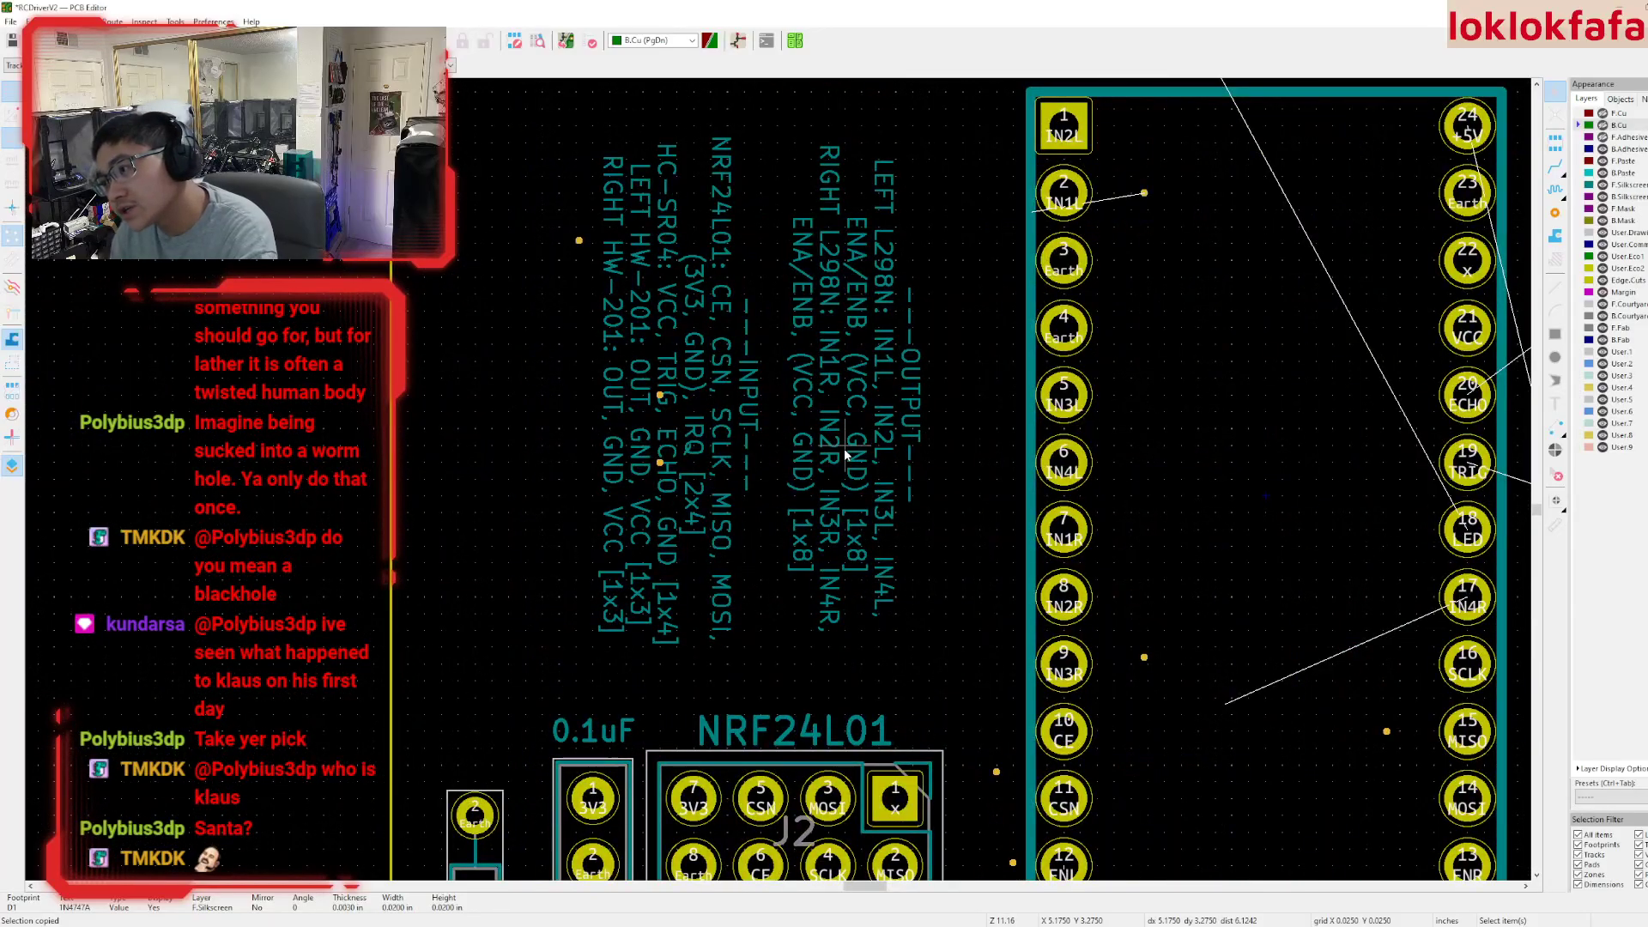
middle_drag(846, 455, 853, 478)
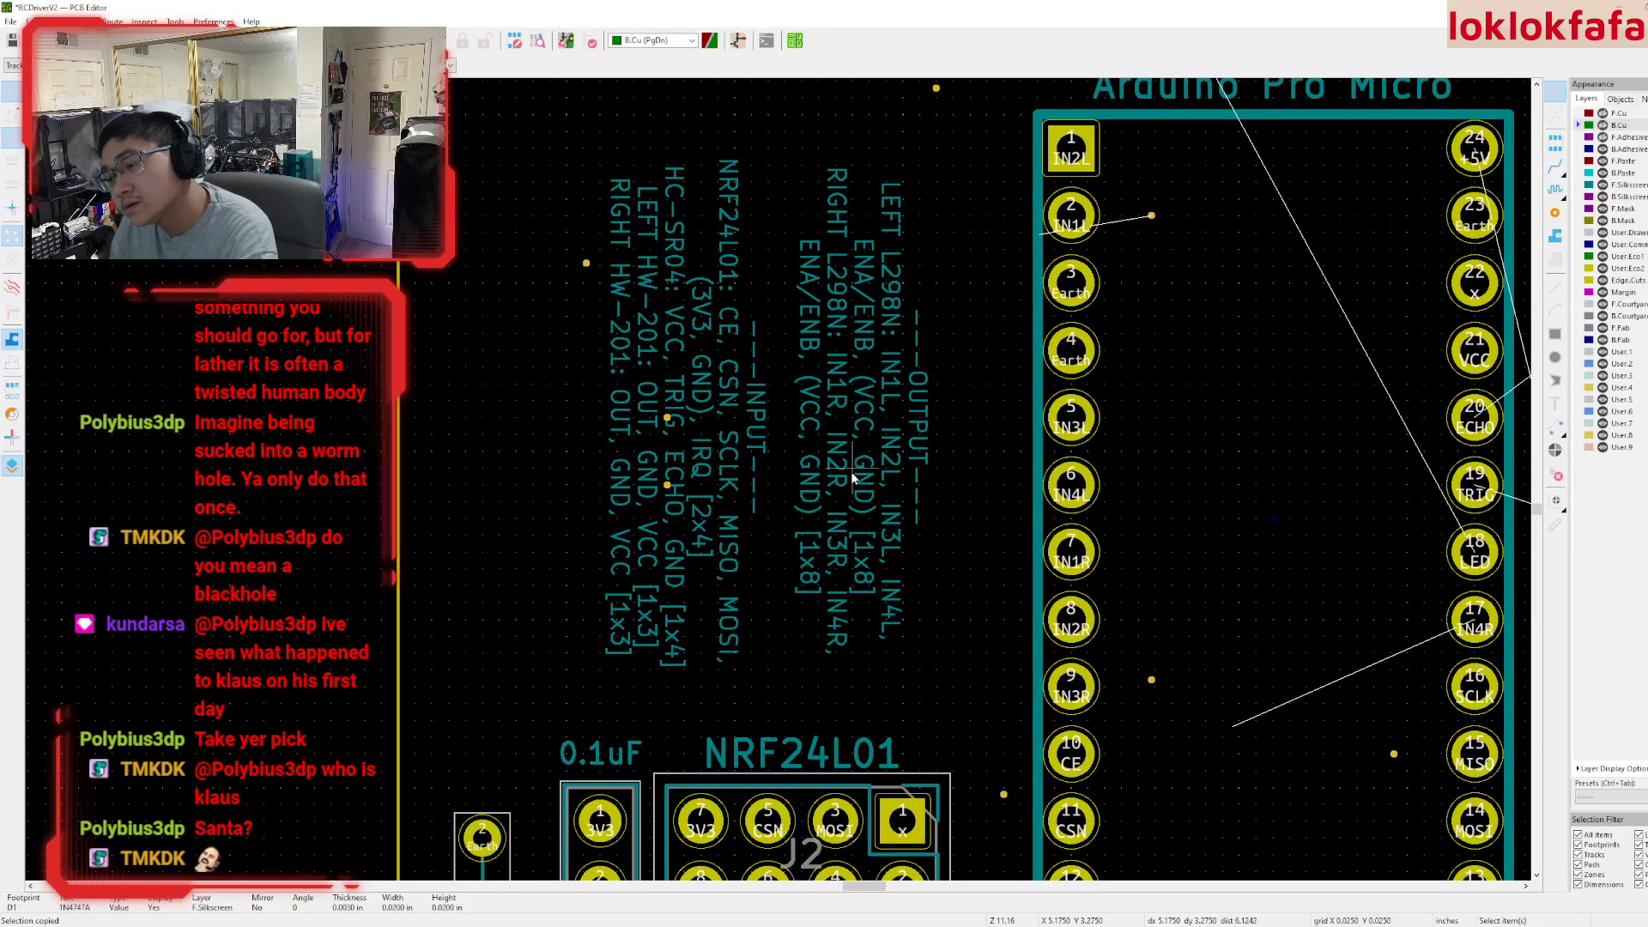
click(852, 478)
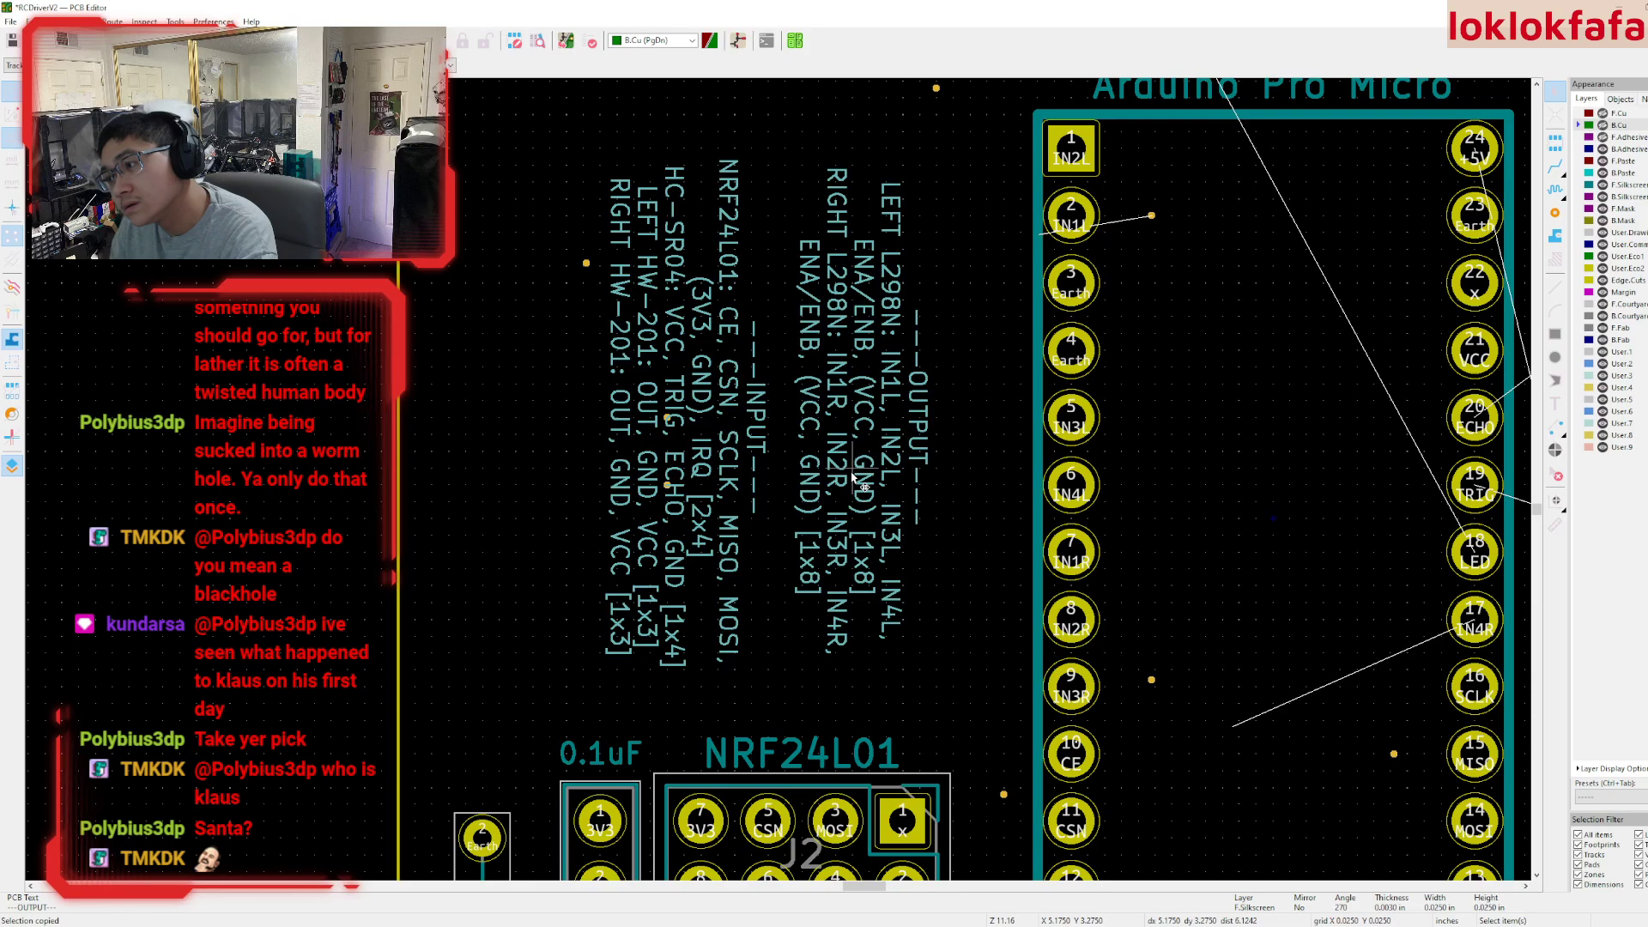
double_click(852, 478)
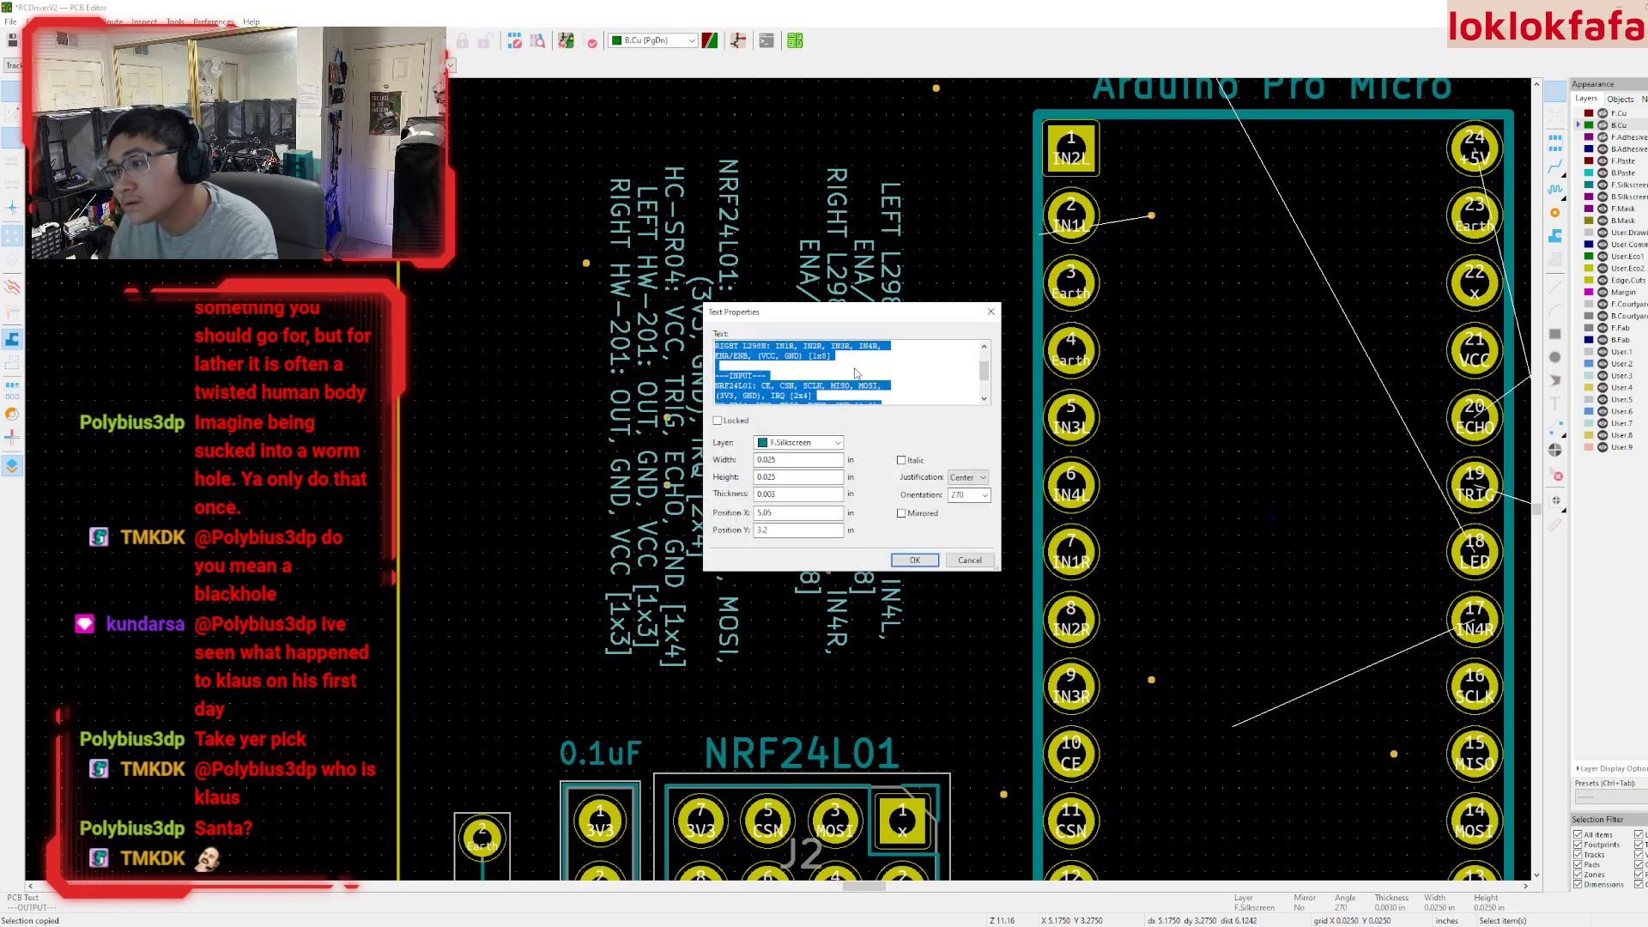
click(859, 393)
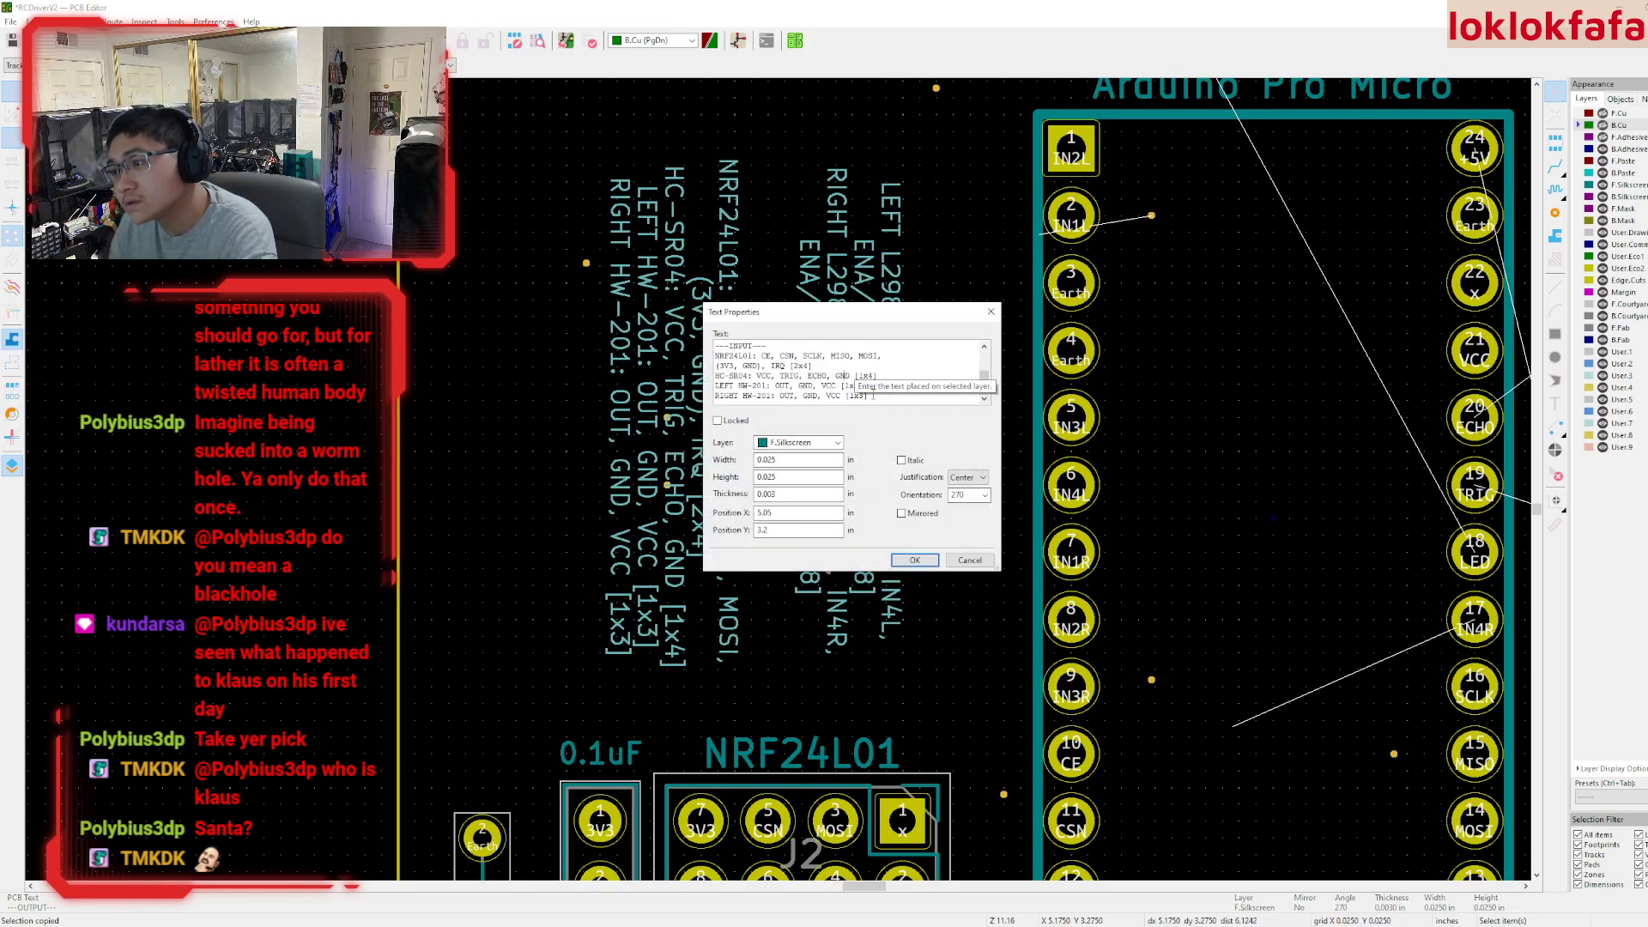
key(ctrl+a)
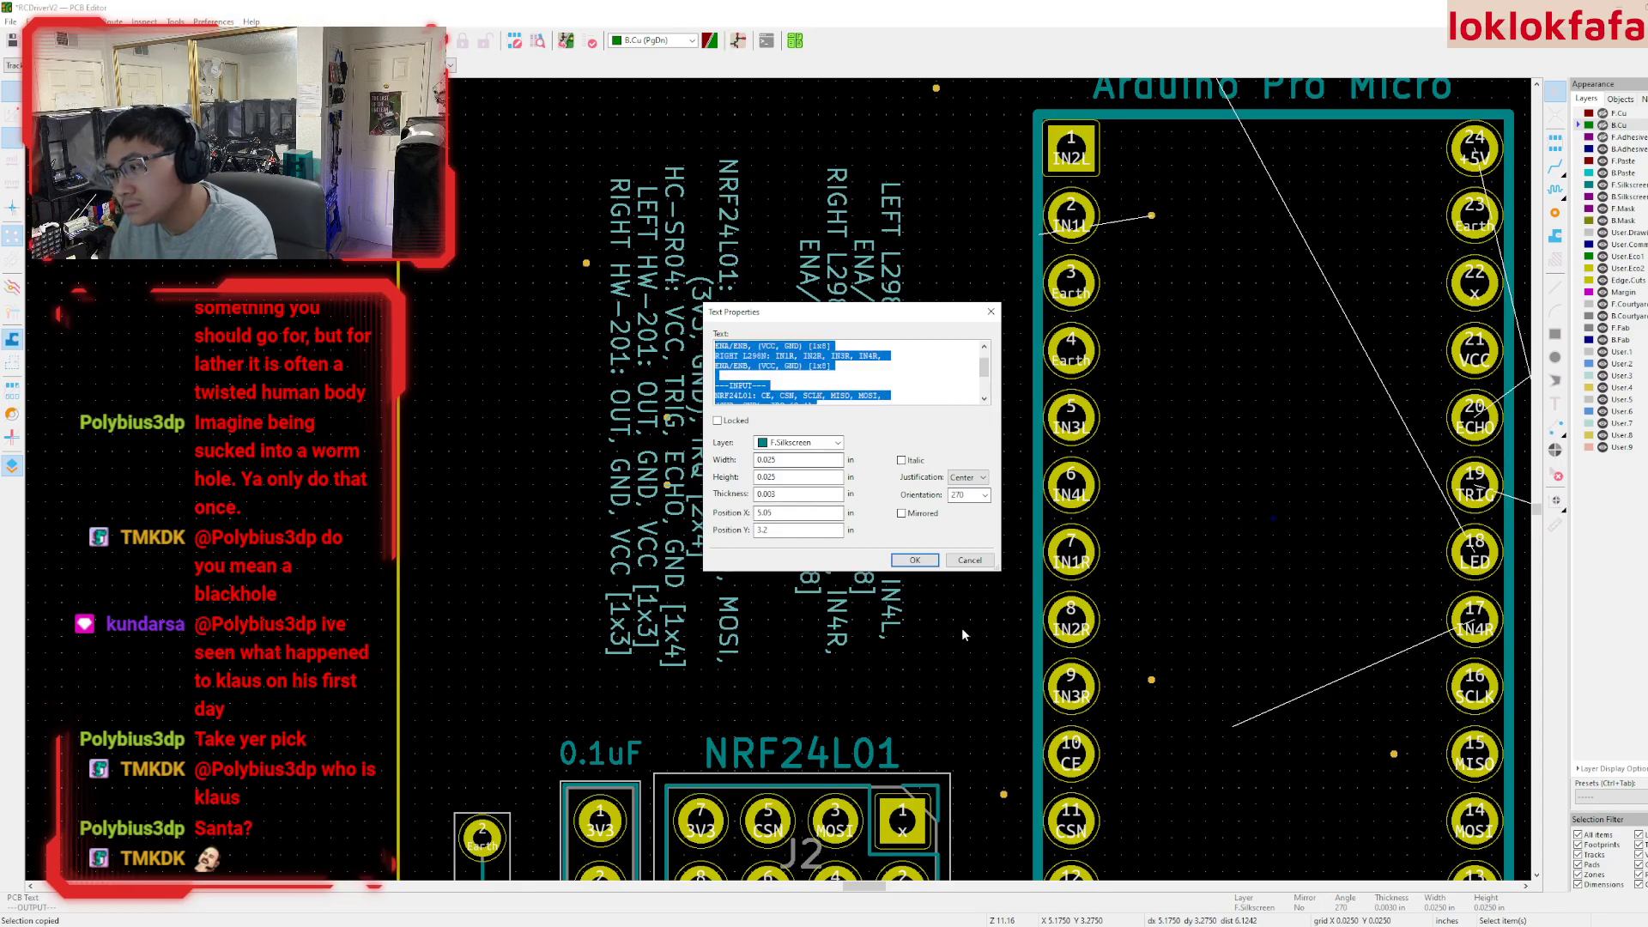
key(Escape)
key(Delete)
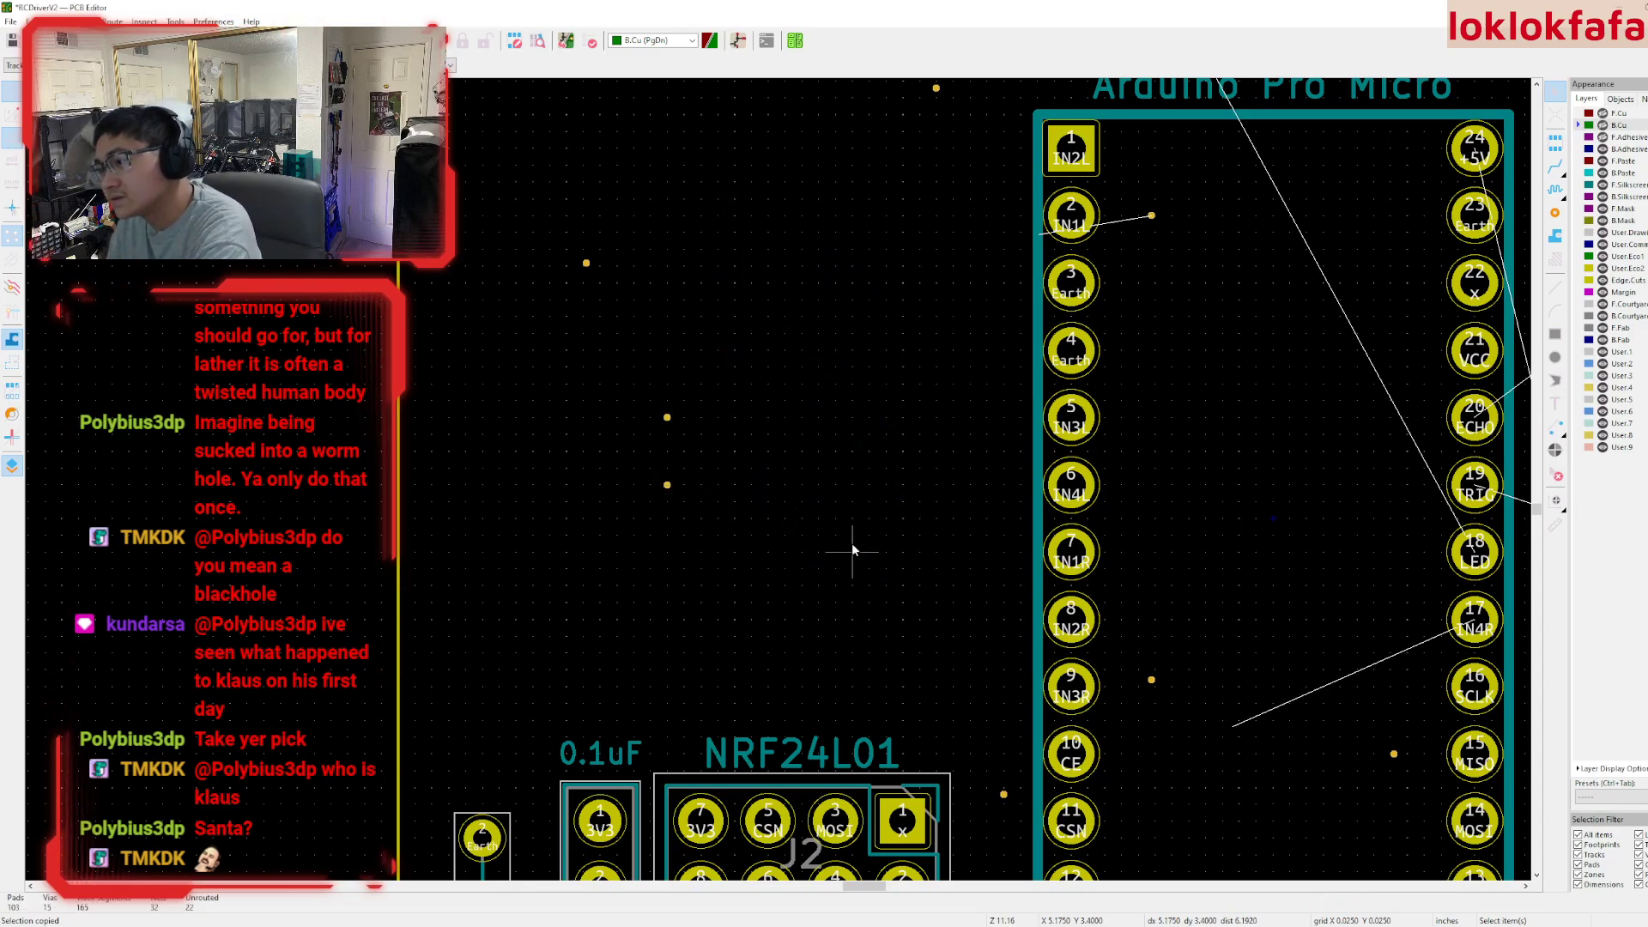
scroll(851, 542, down, 6)
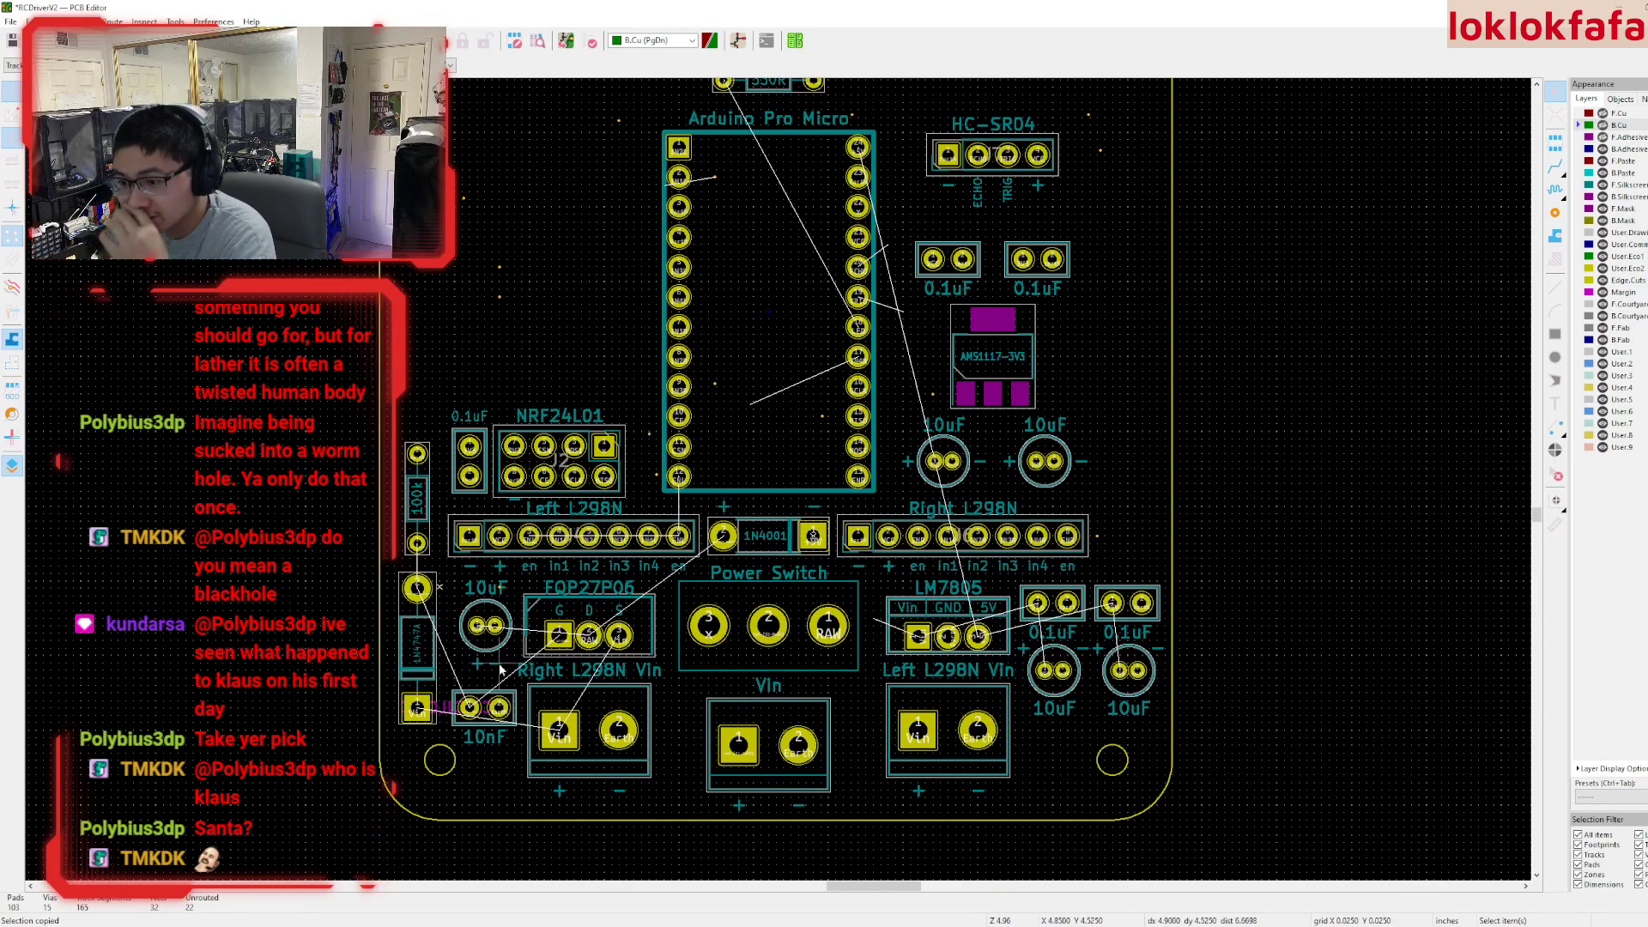
scroll(439, 665, up, 5)
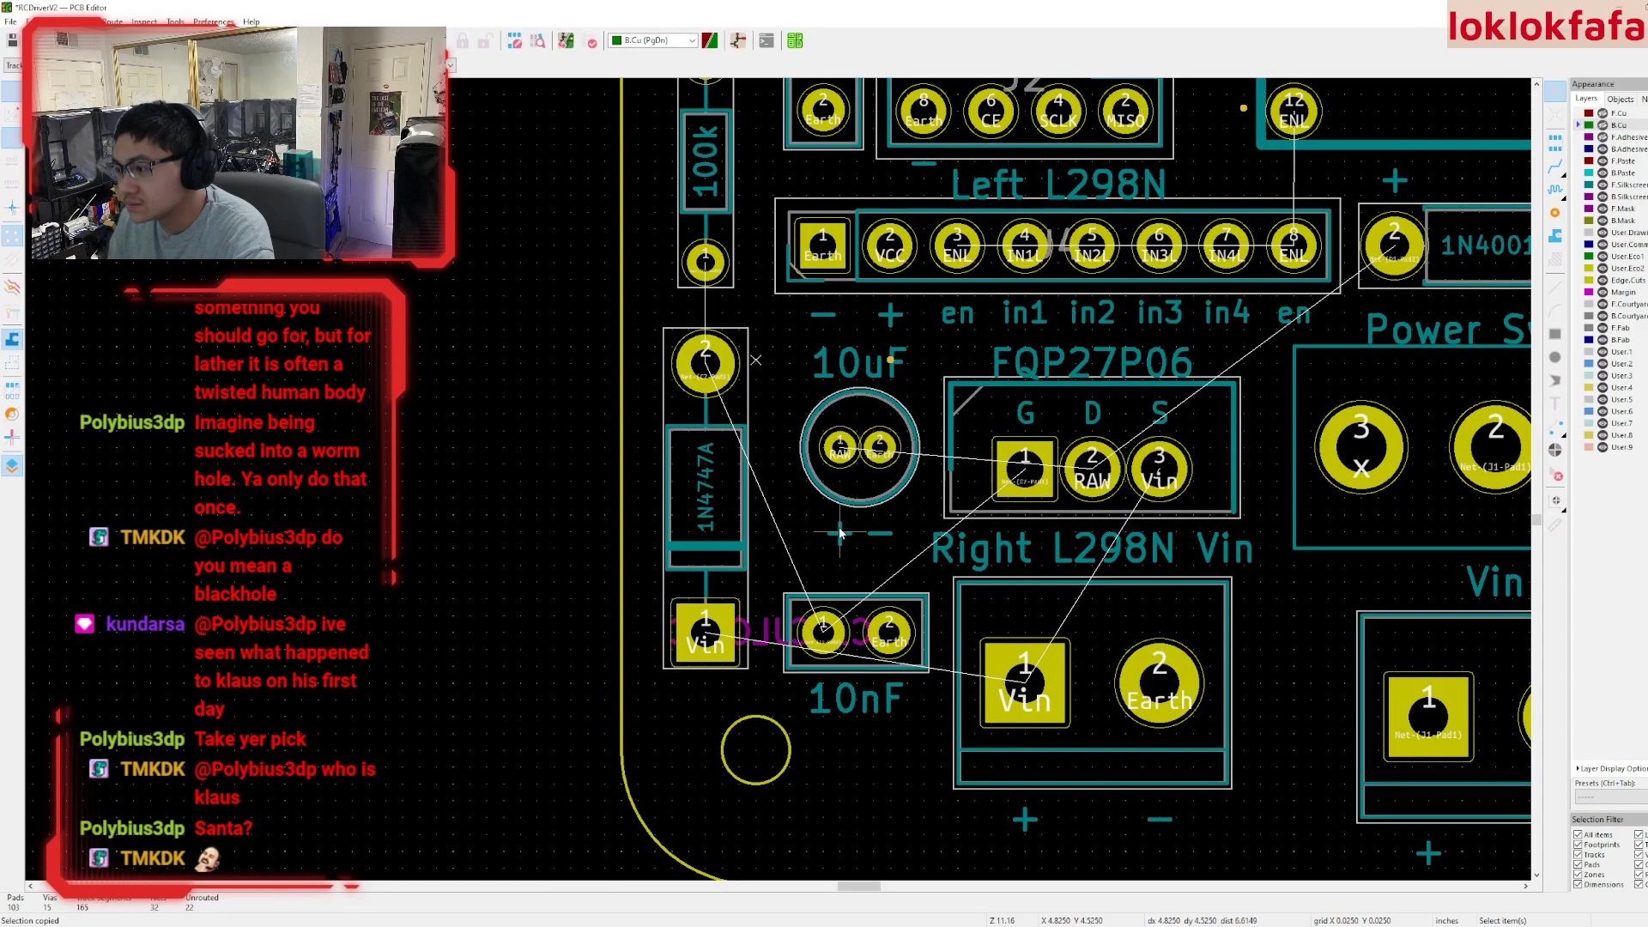
key(m)
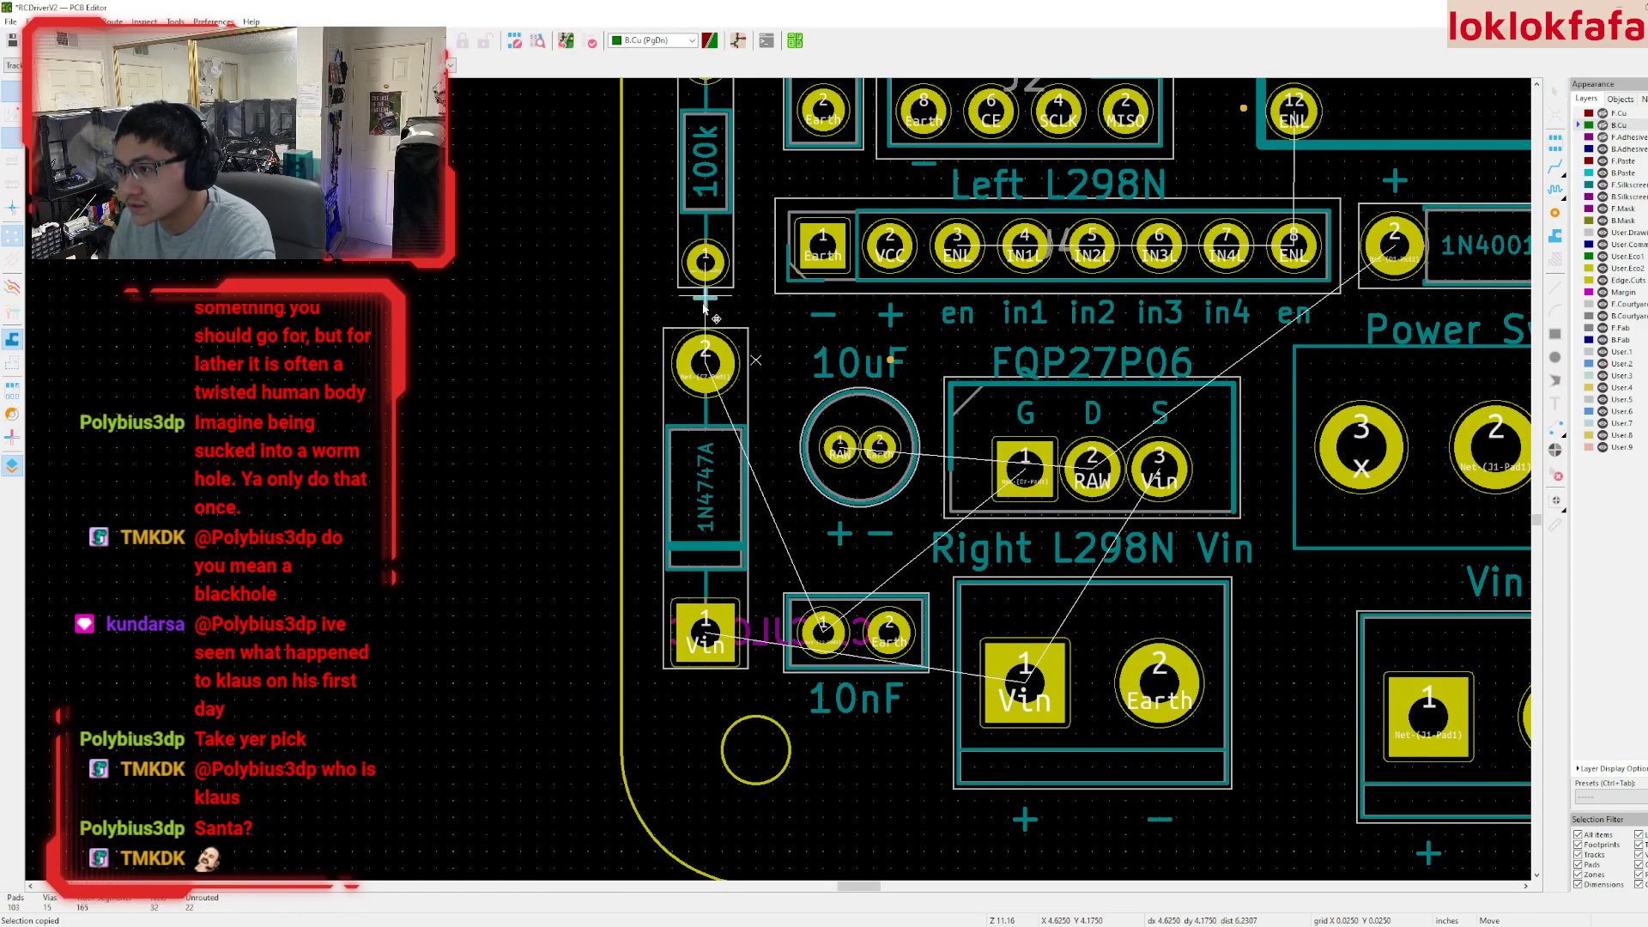
key(Escape)
shift+scroll(369, 105, up, 3)
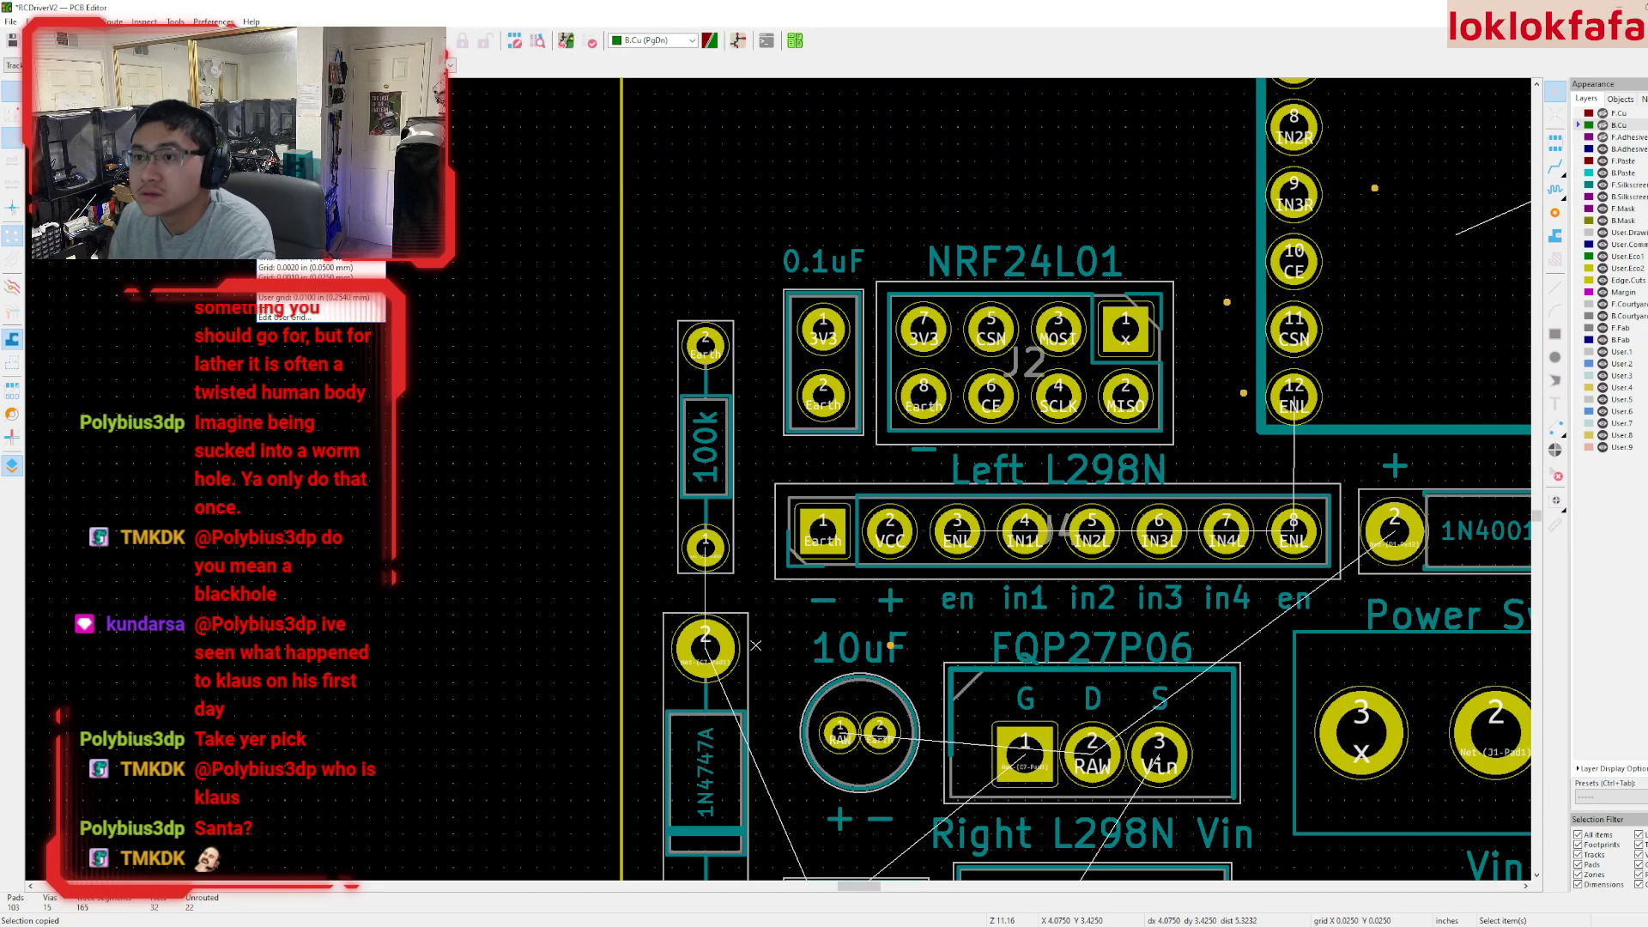
shift+scroll(858, 377, down, 2)
key(m)
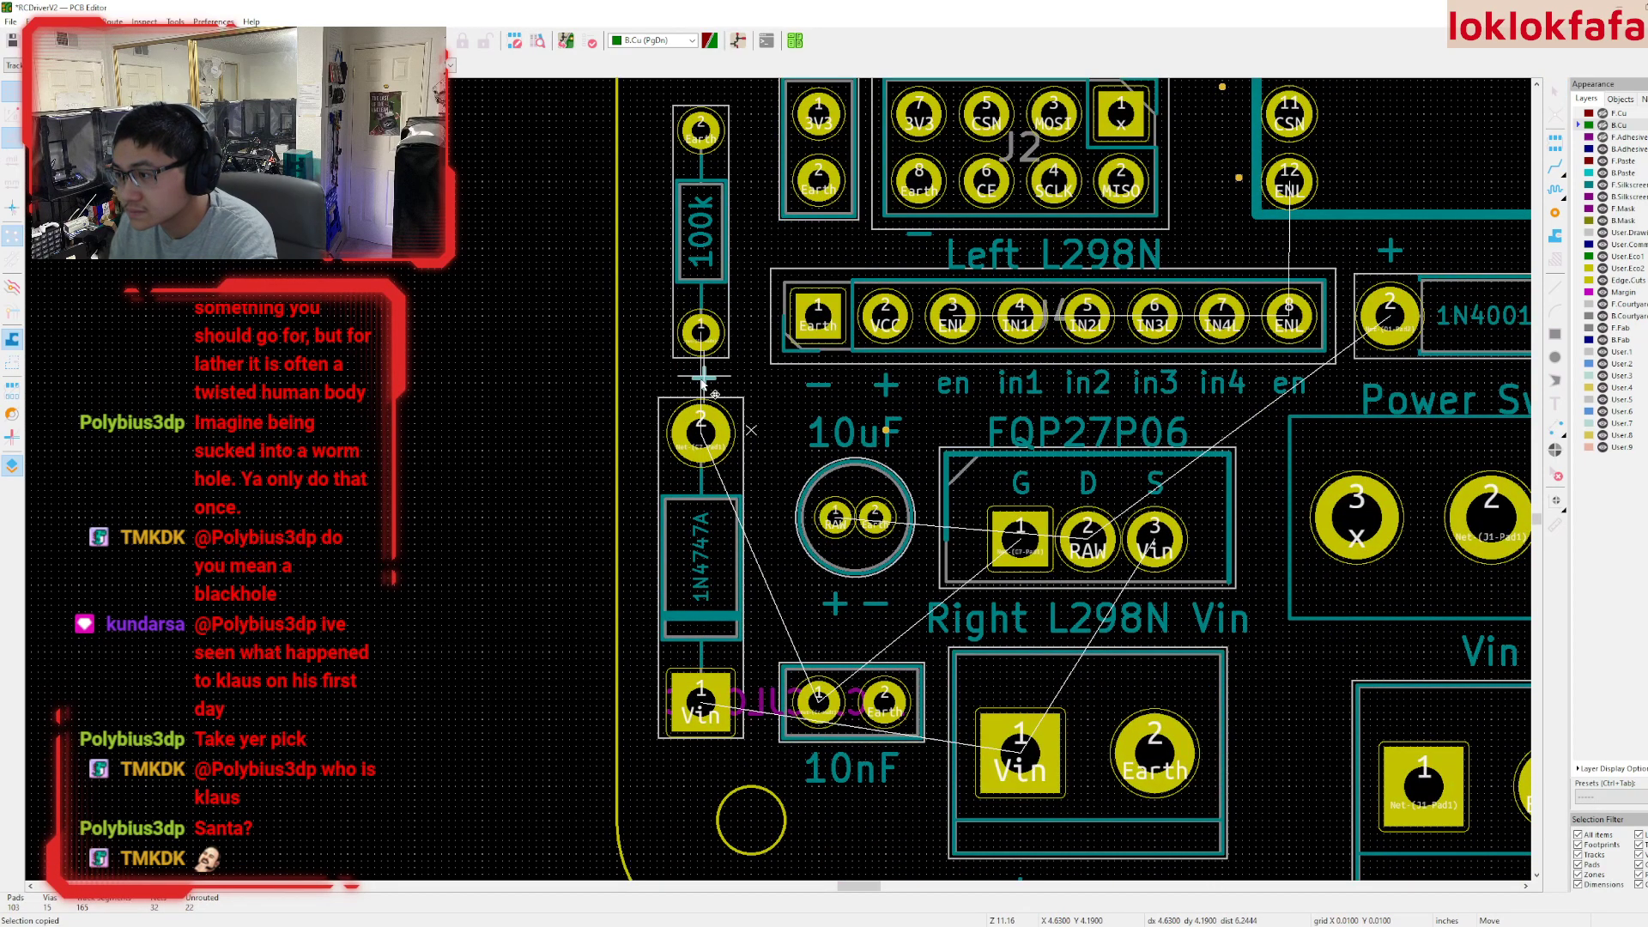
key(Escape)
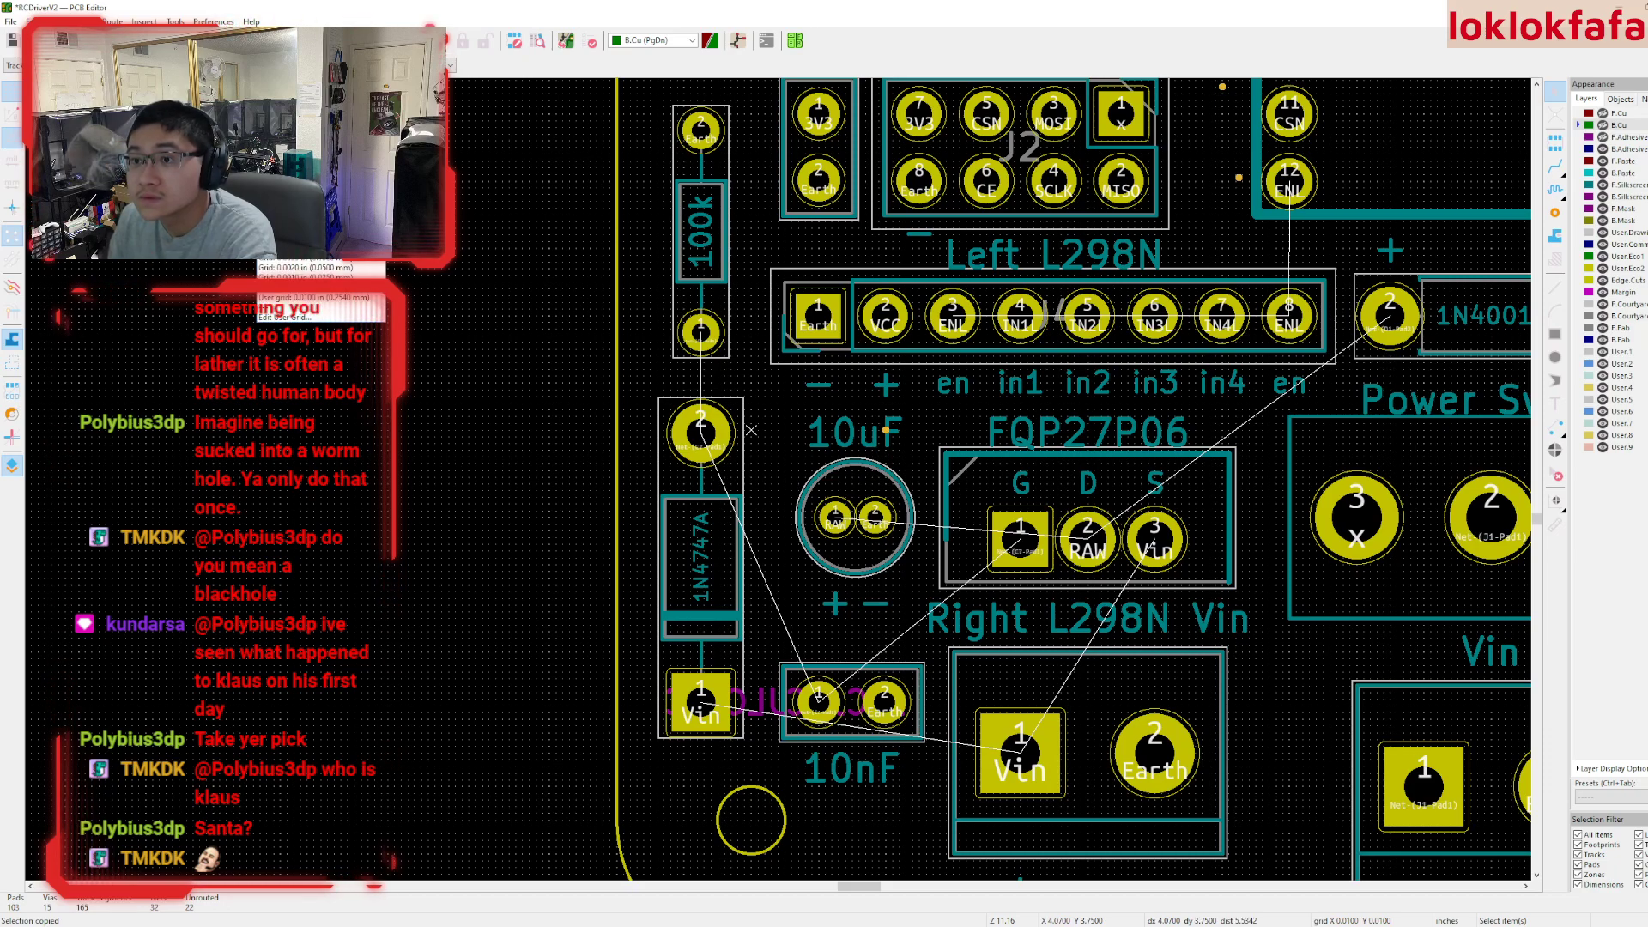
- Place copies of the 10uF capacitor's plus and minus marks at the 1N4747A diode's two ends on a 0.0050 in grid, and save
key(n)
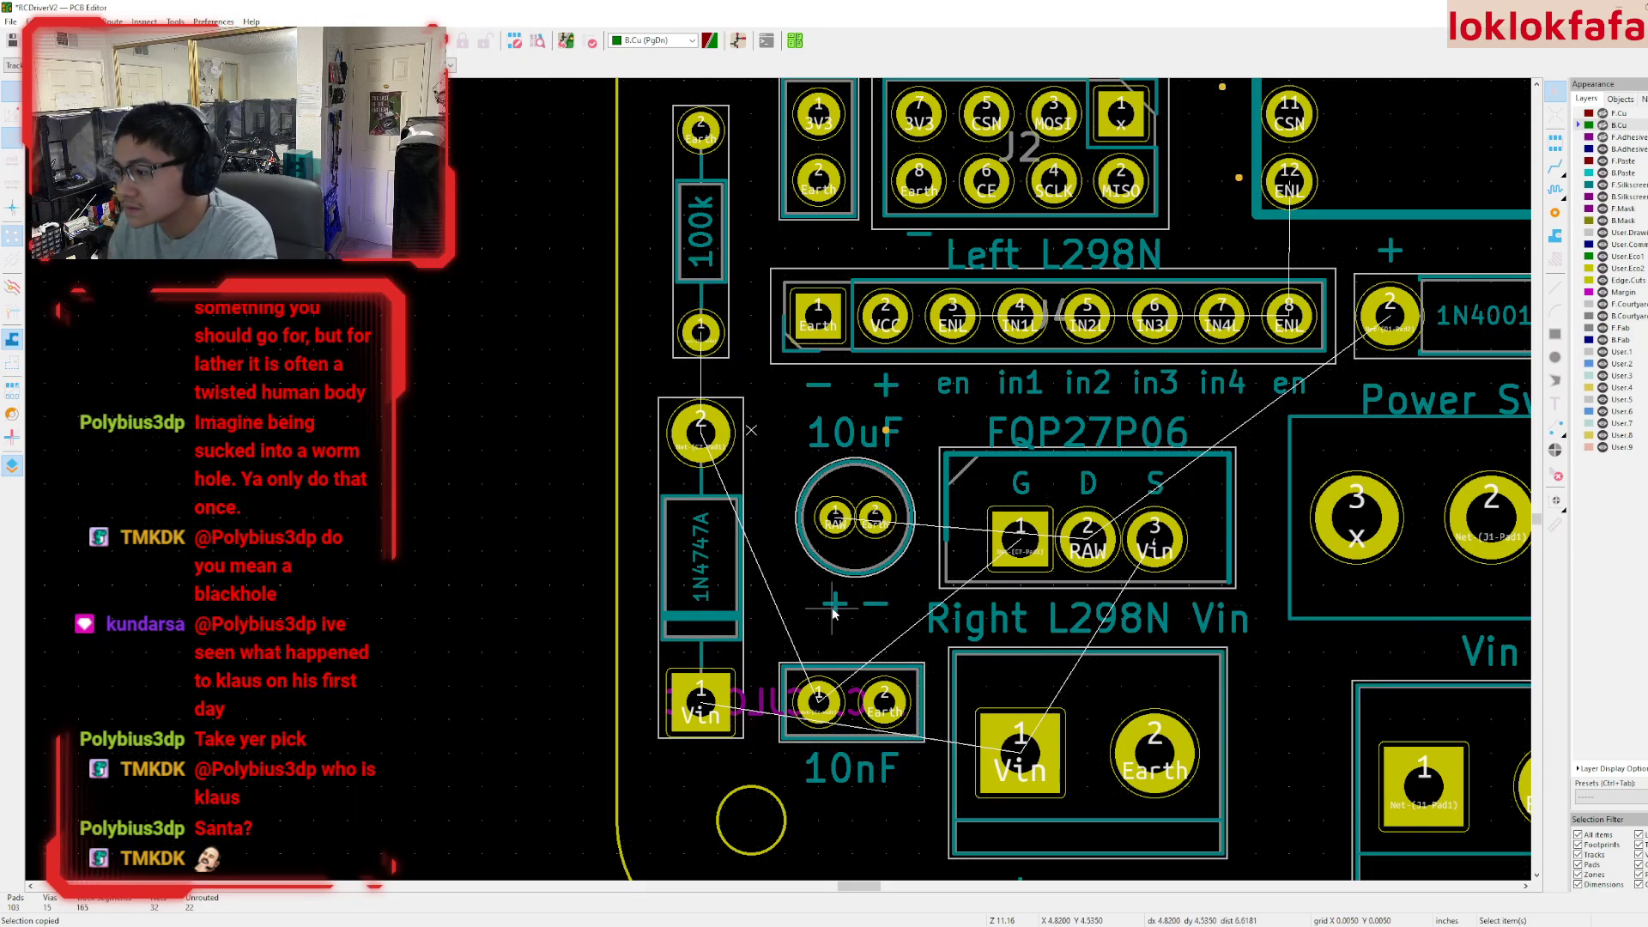
key(m)
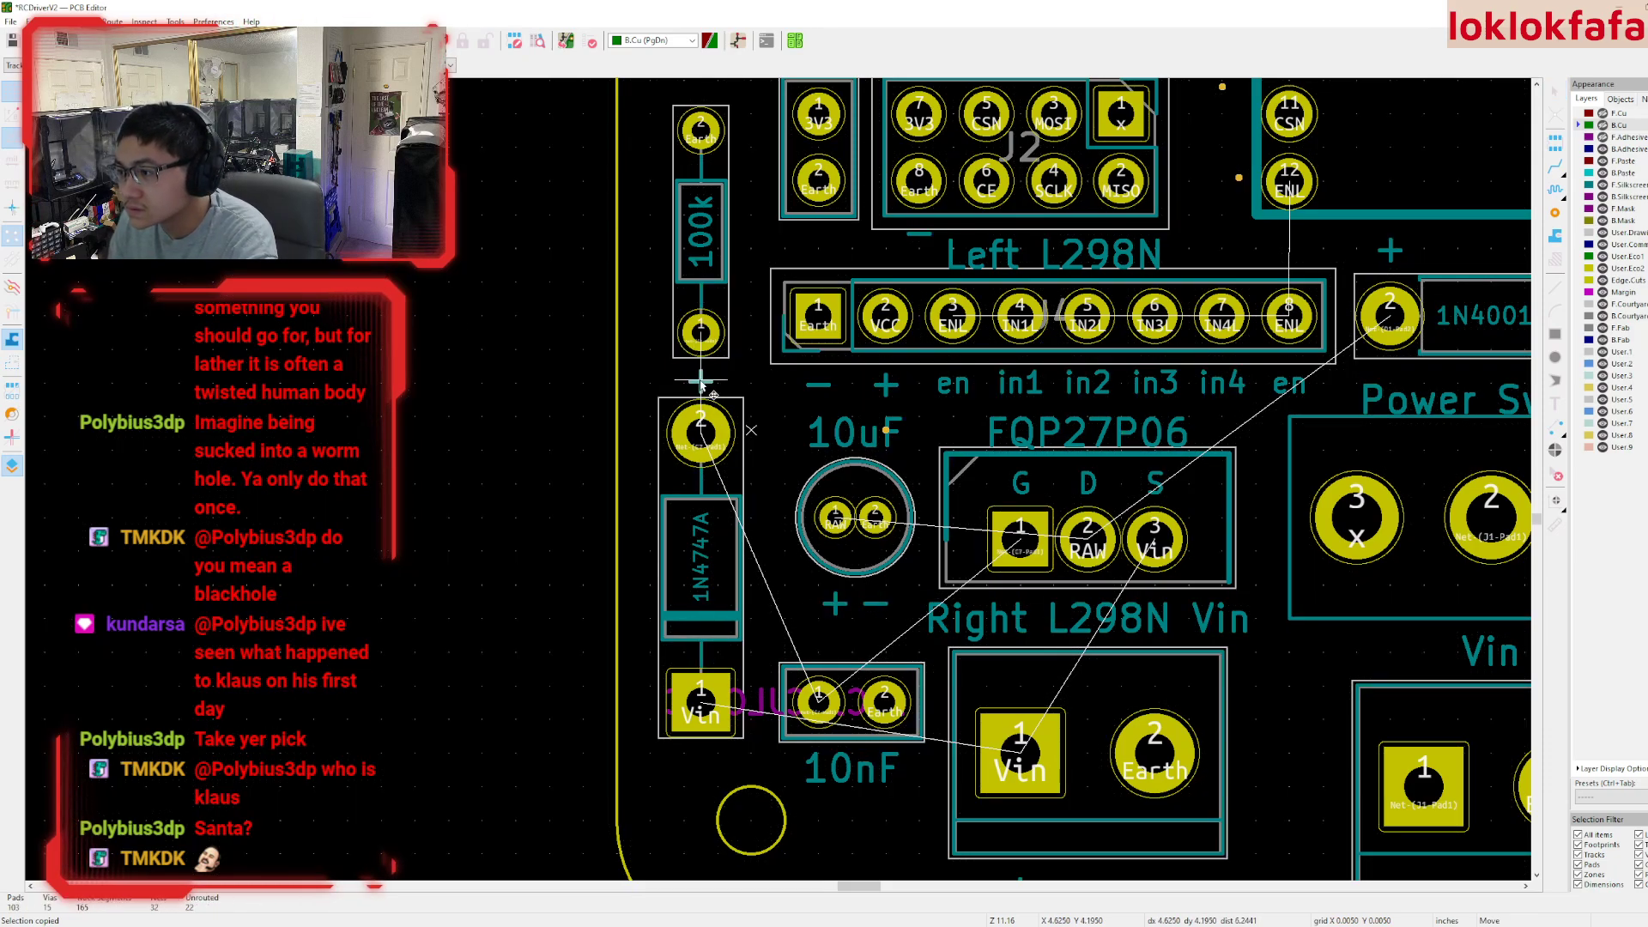
click(700, 380)
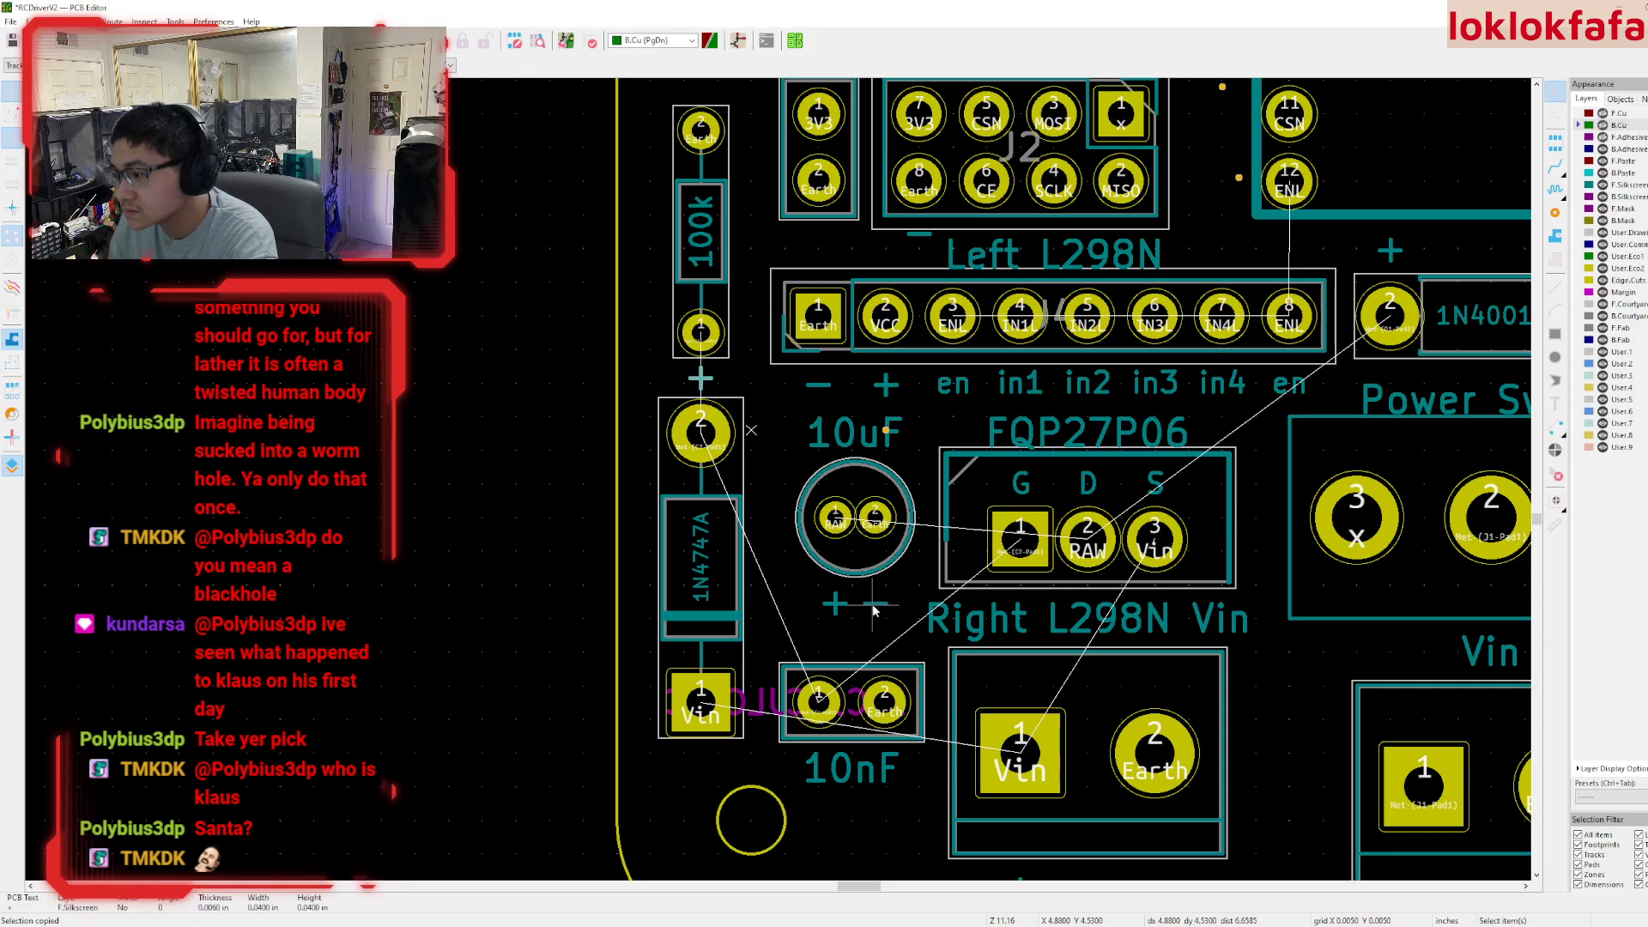
click(703, 754)
scroll(783, 475, down, 3)
key(ctrl+s)
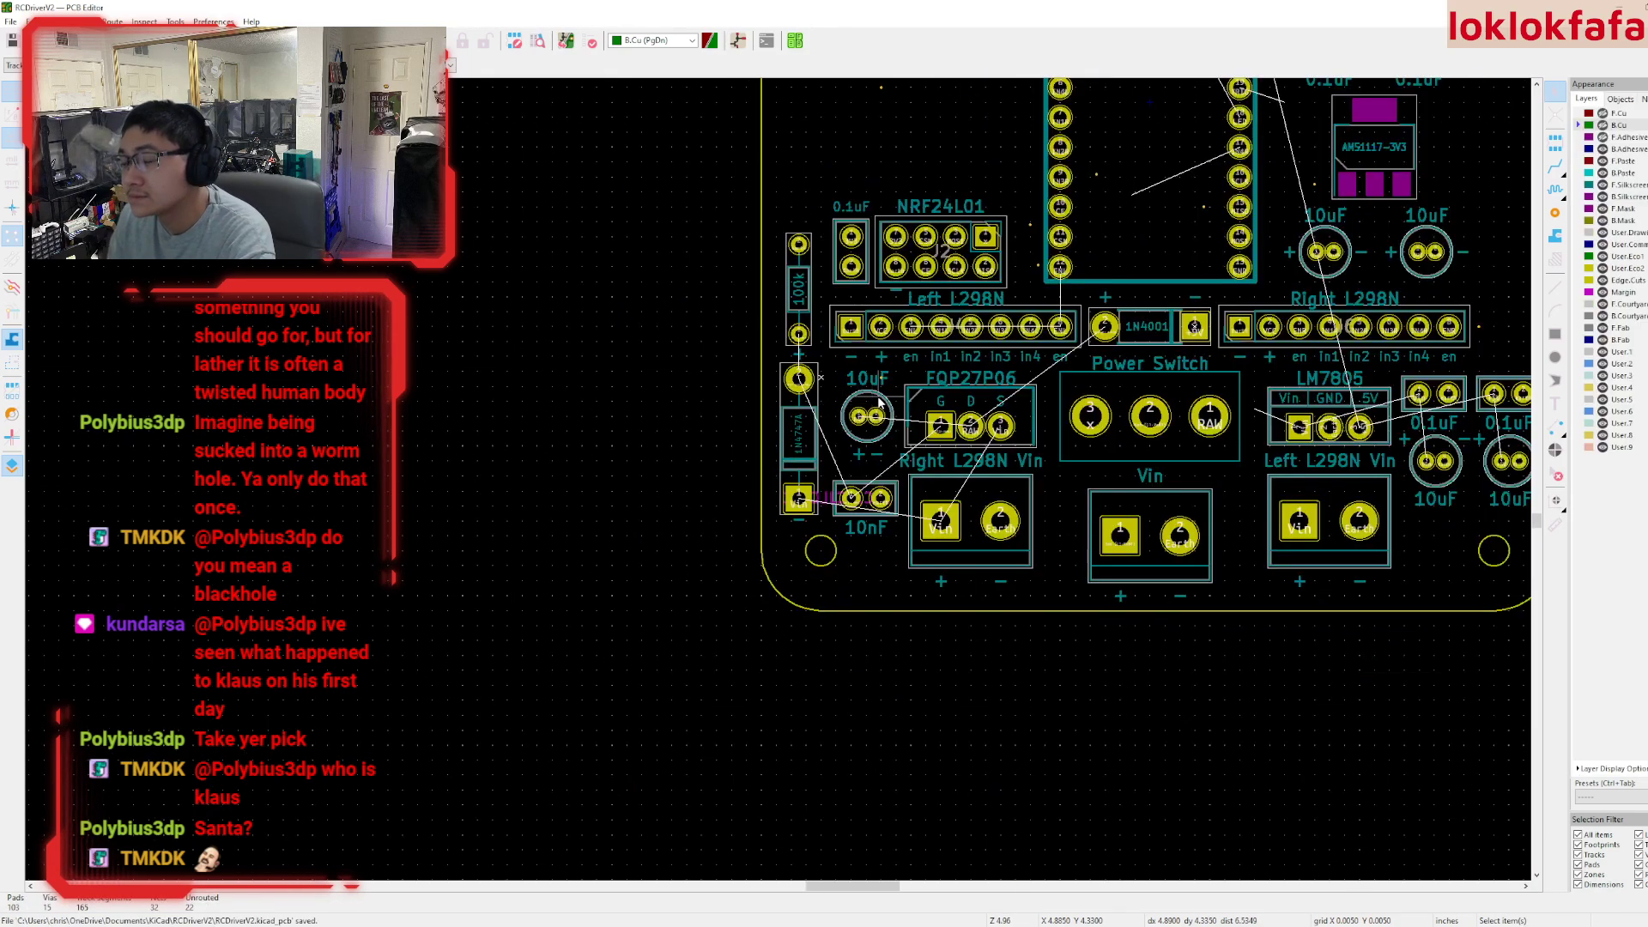
- Show the B.Cu and F.Cu layers and unfill all copper zones
ctrl+scroll(882, 405, right, 5)
shift+scroll(662, 182, up, 1)
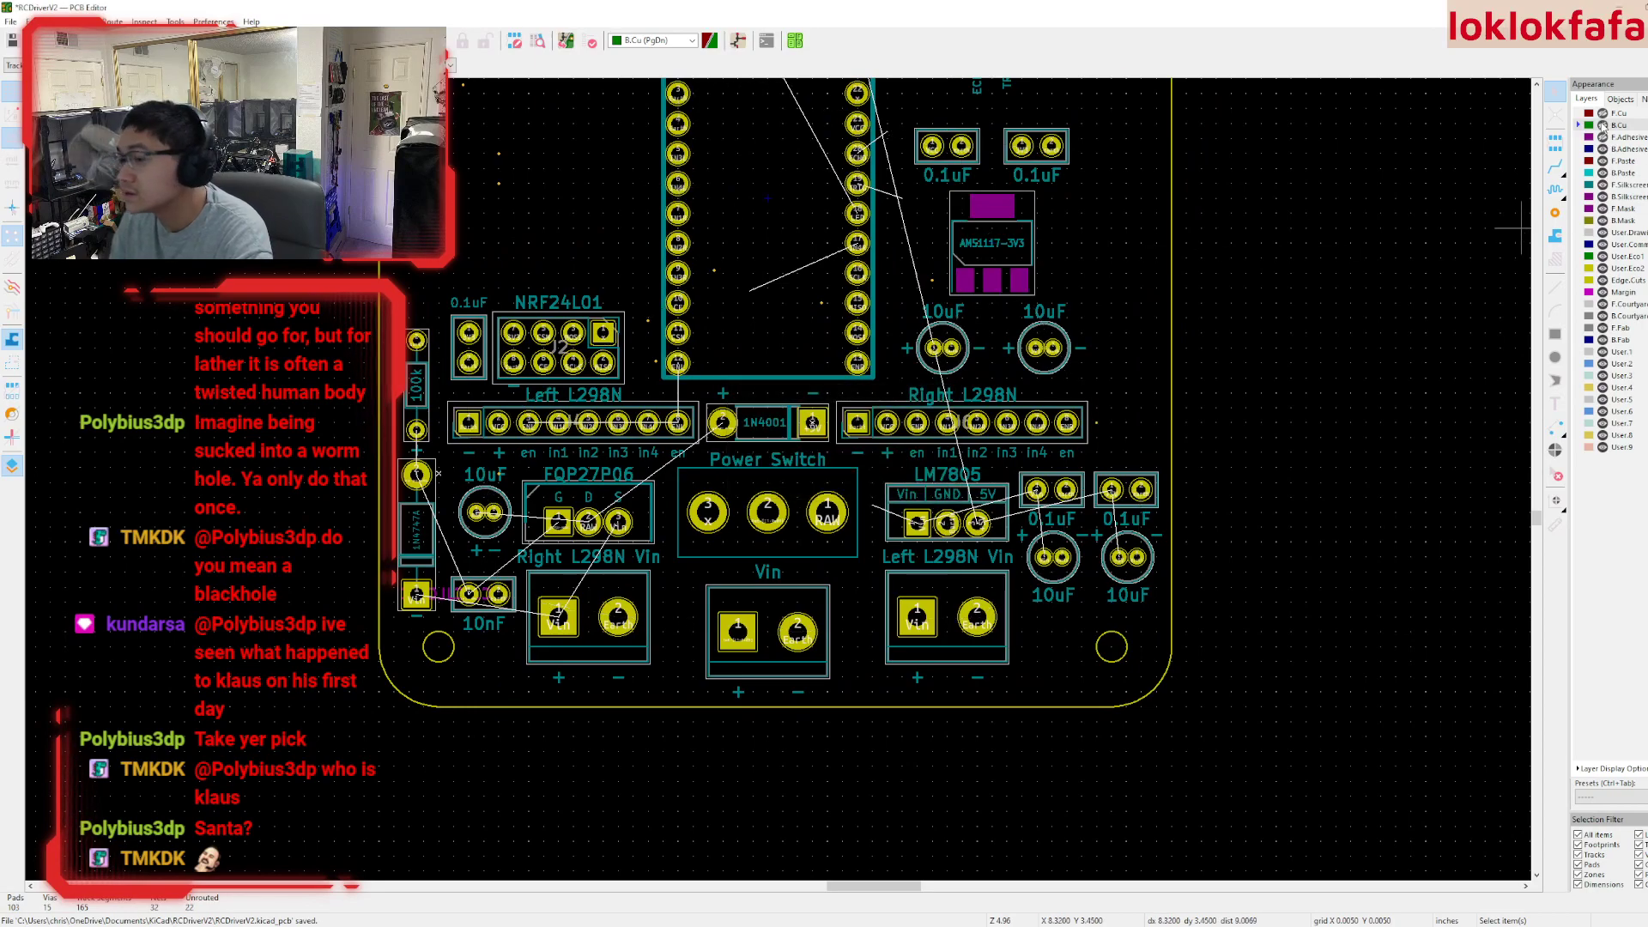
click(1602, 125)
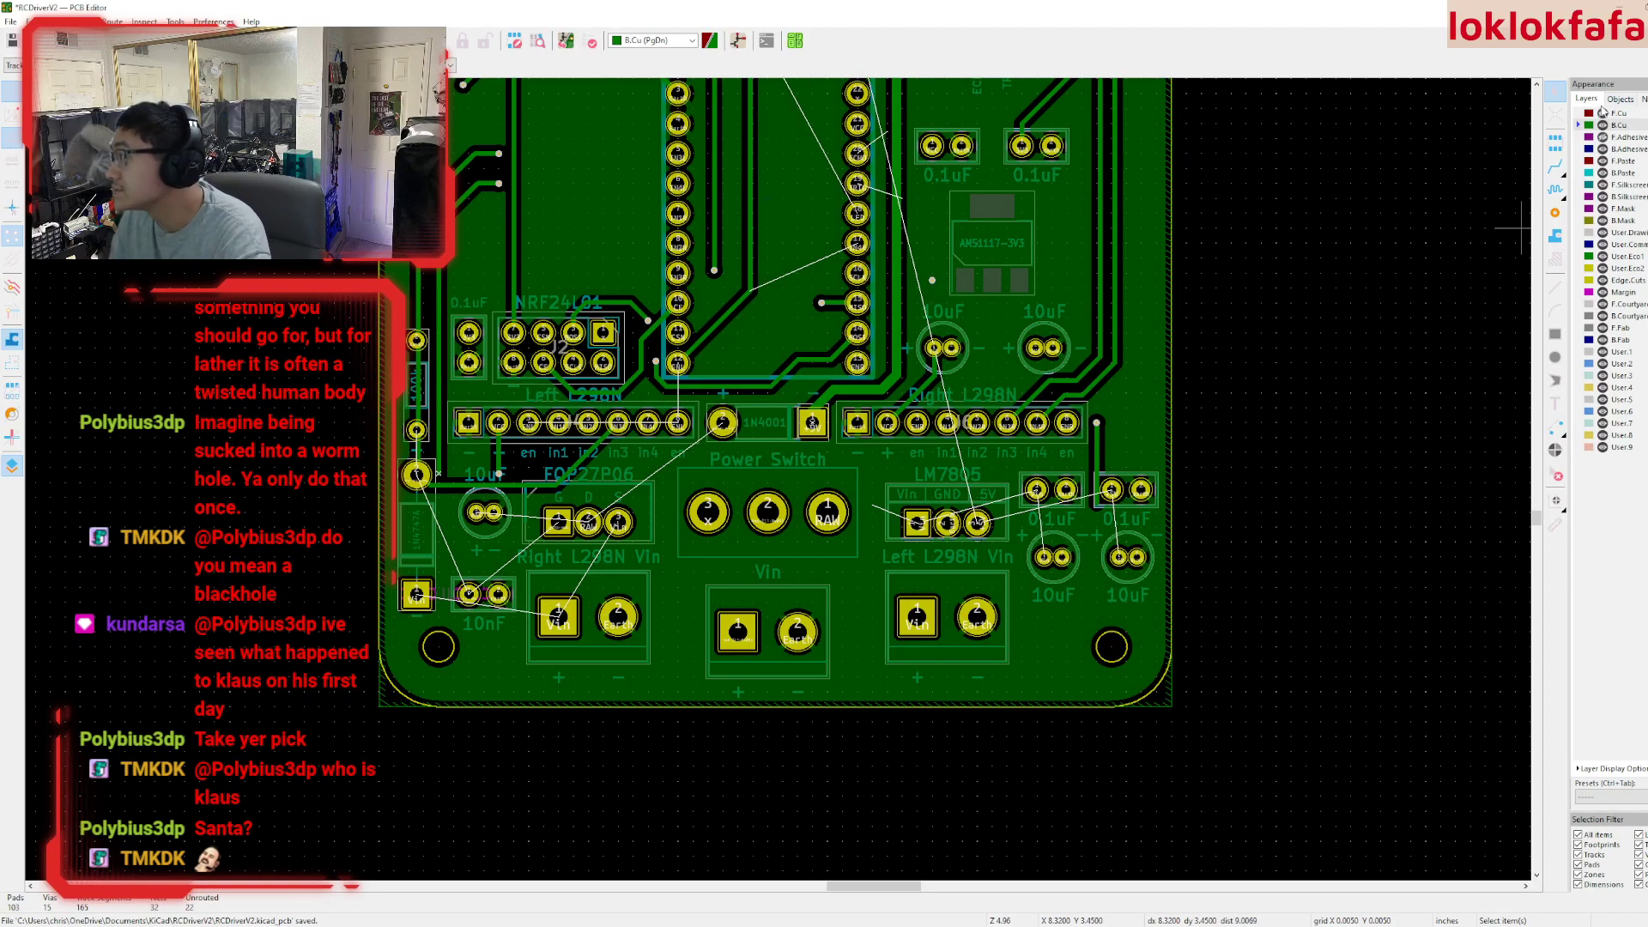
click(1602, 113)
key(ctrl+b)
- Copy the VCC via below the Left L298N header onto the junction of the IN4L tracks beside the 1N4747A diode
middle_drag(489, 507, 496, 552)
scroll(496, 551, up, 3)
middle_drag(801, 465, 826, 528)
click(837, 427)
key(ctrl+c)
key(ctrl+v)
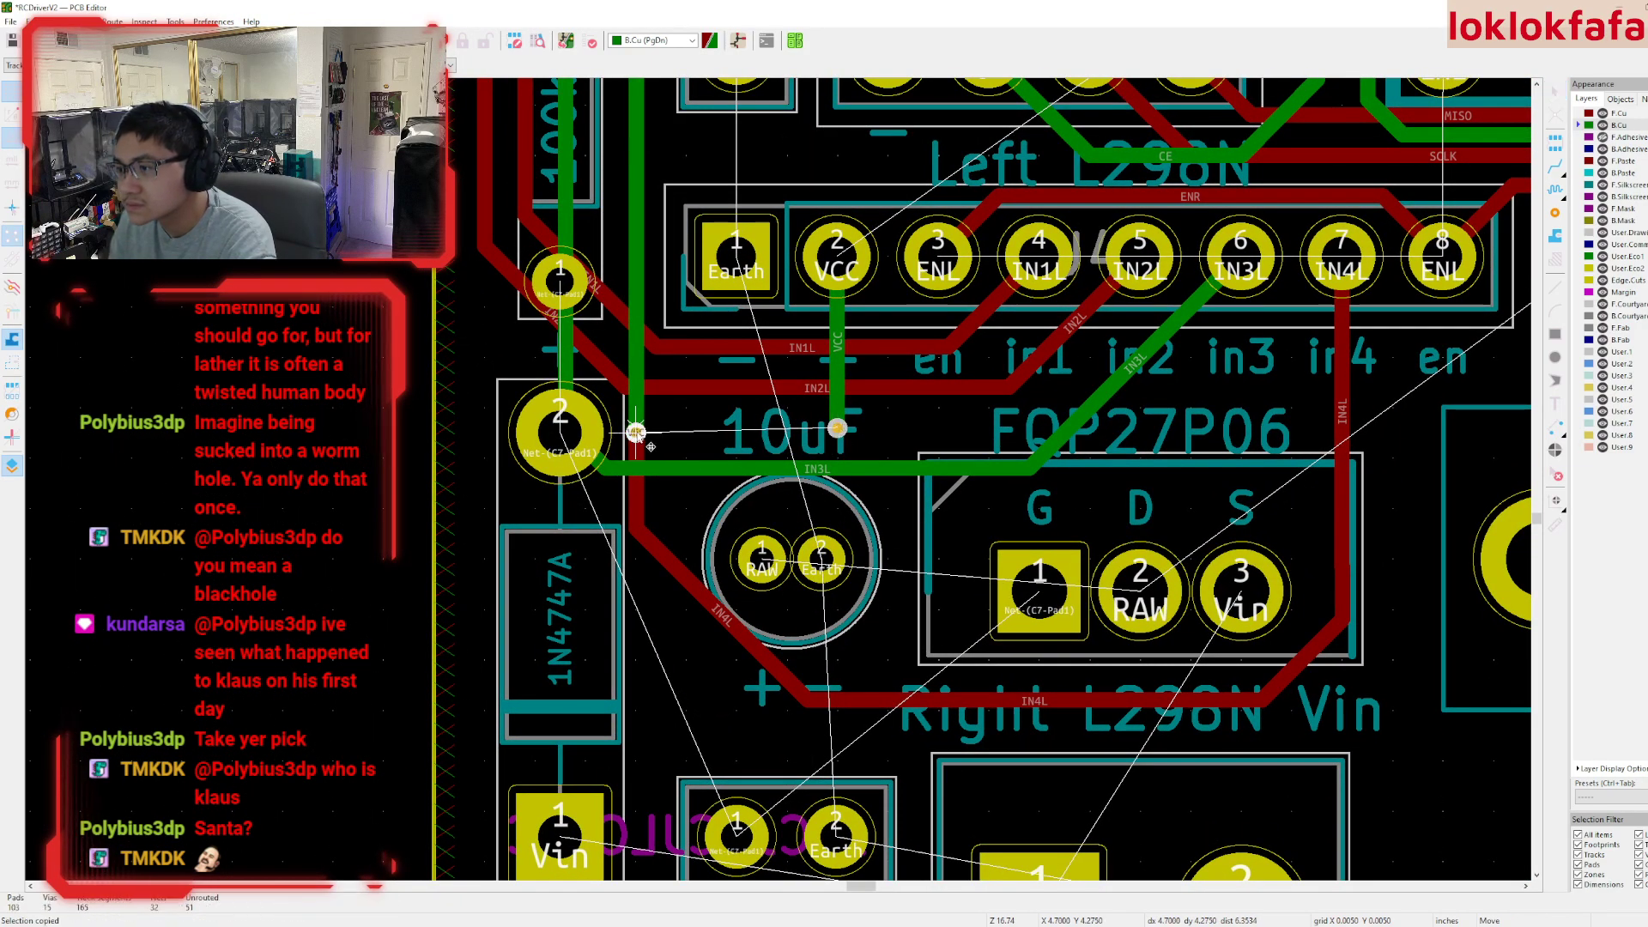
click(635, 428)
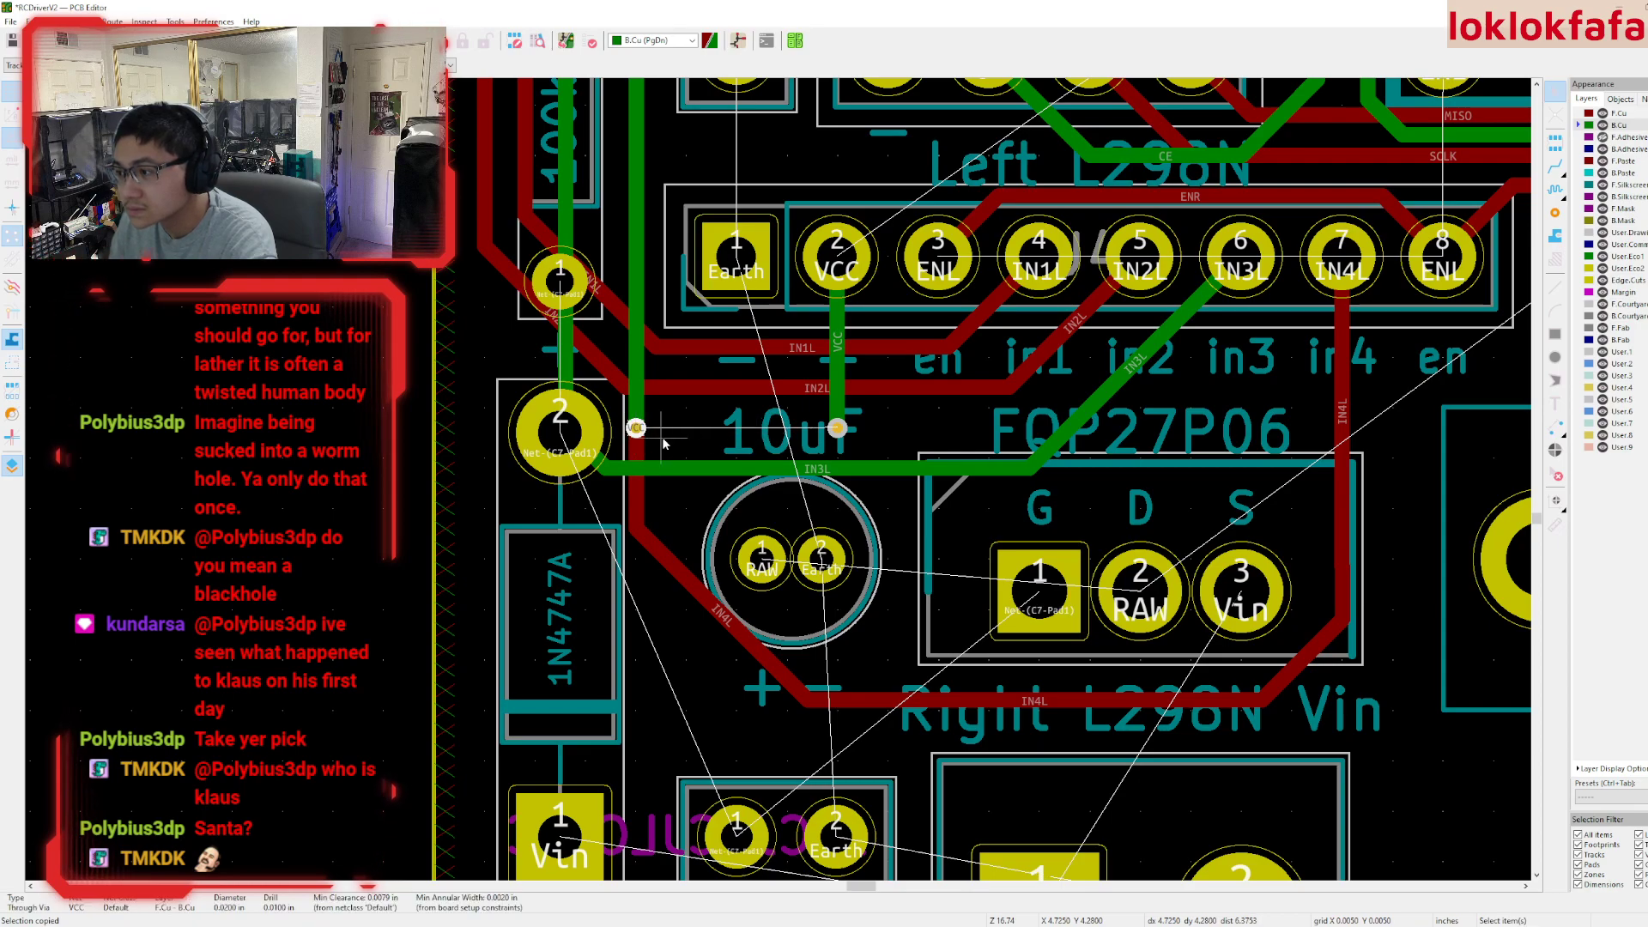
key(Escape)
- Assign the copied via beside the 1N4747A diode to the /IN4L net
double_click(635, 430)
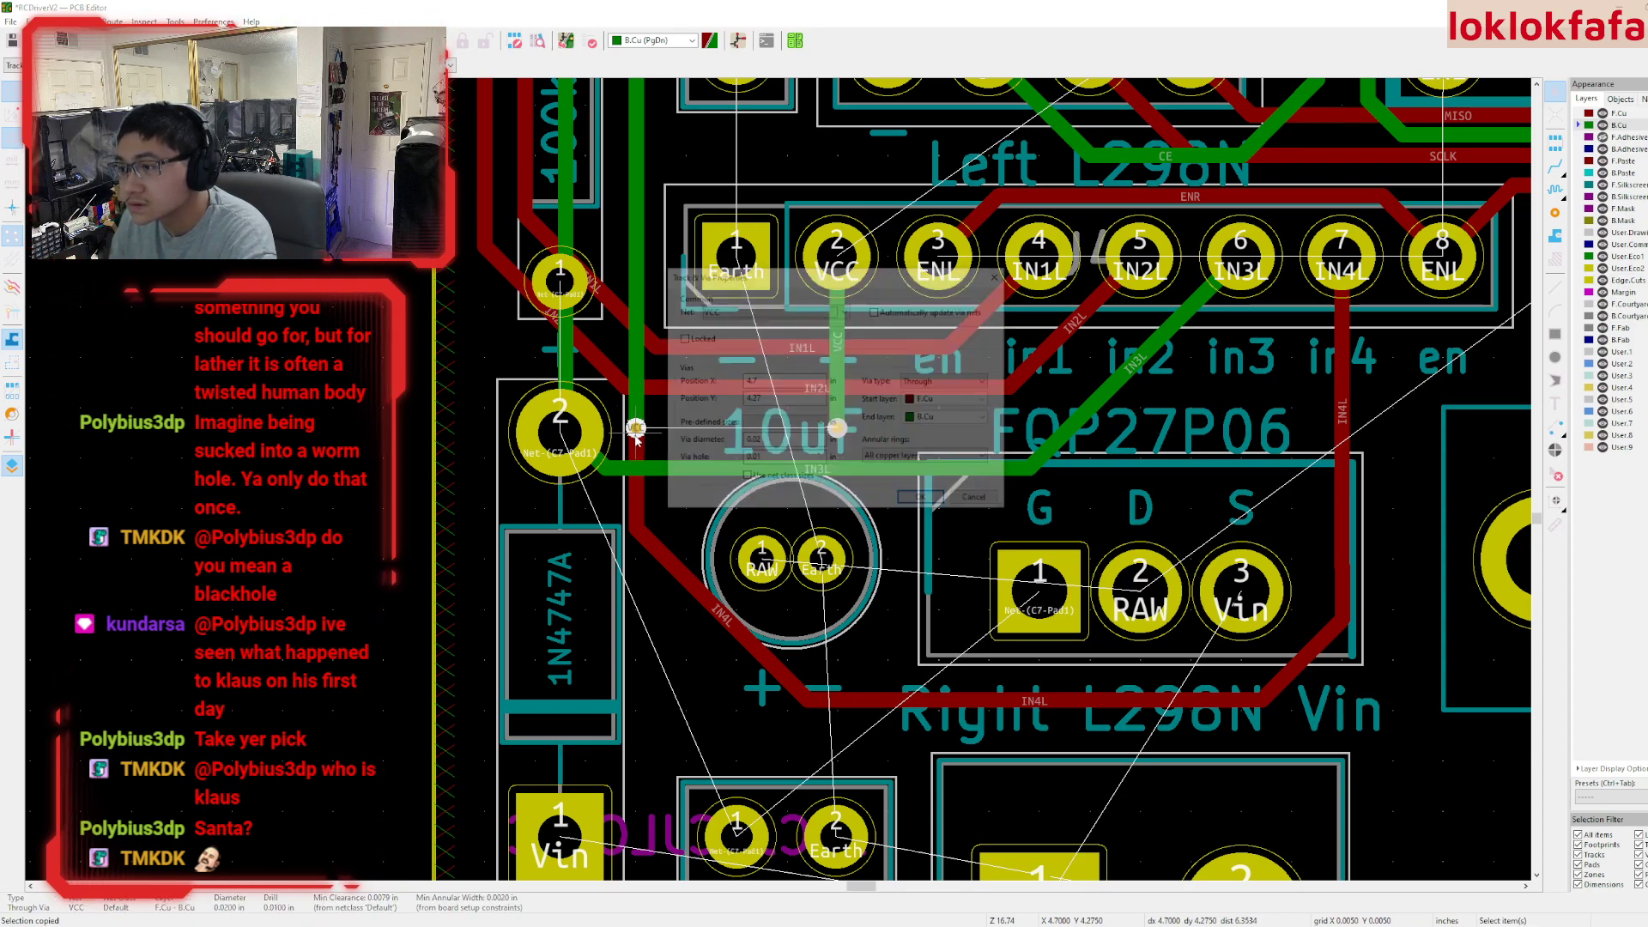
click(772, 310)
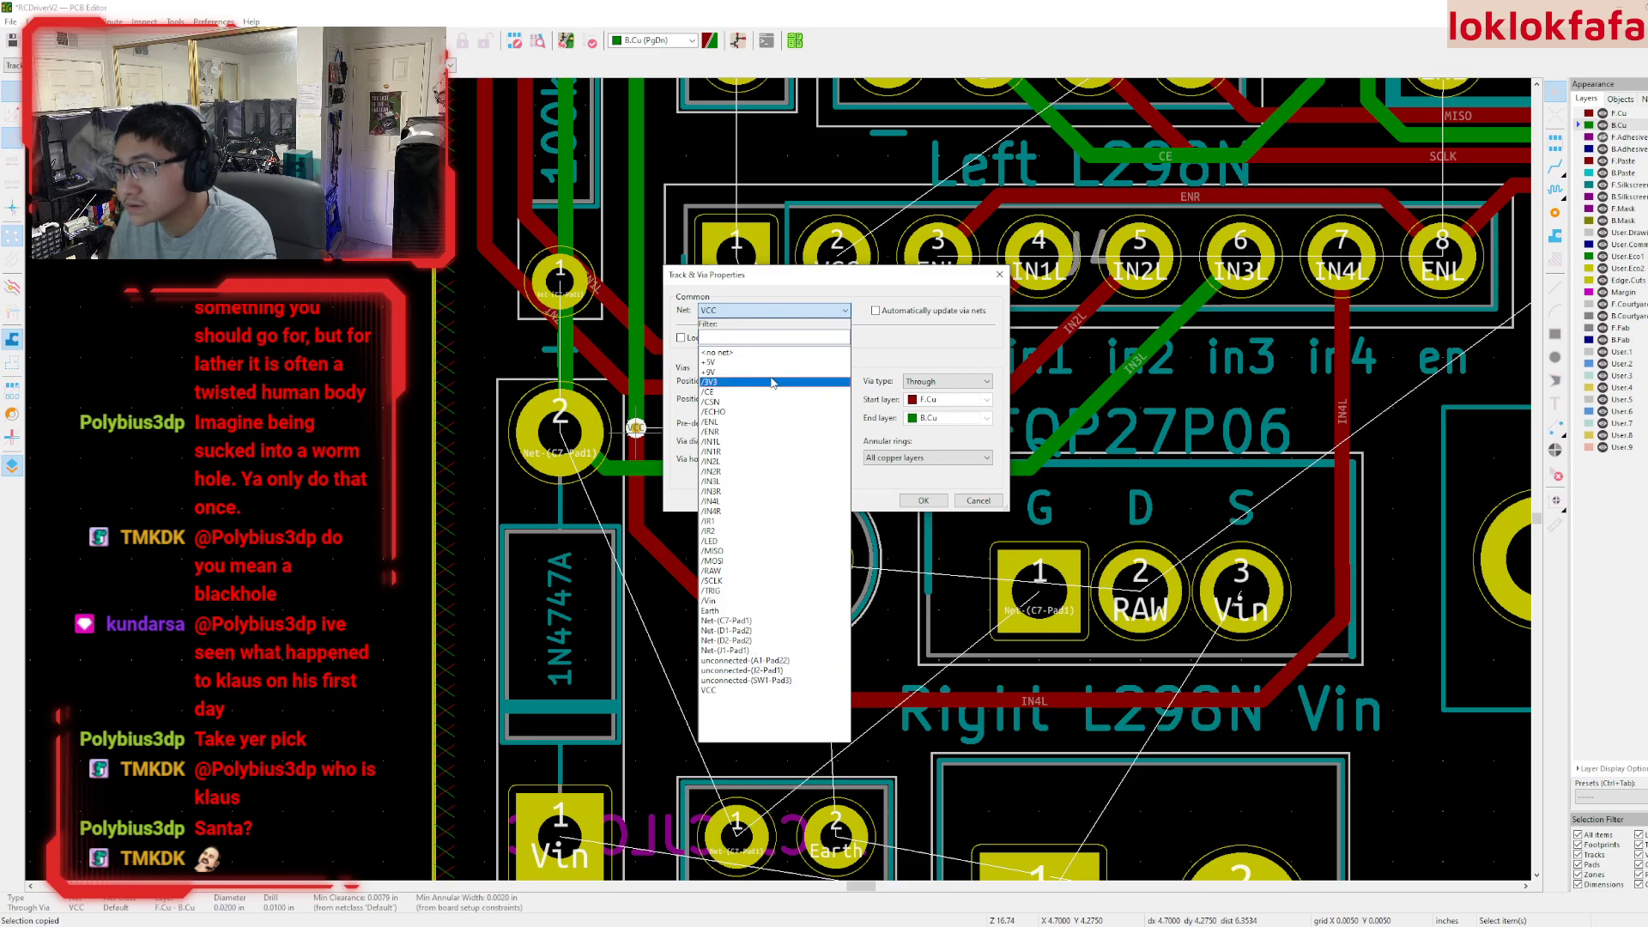
click(710, 502)
click(920, 500)
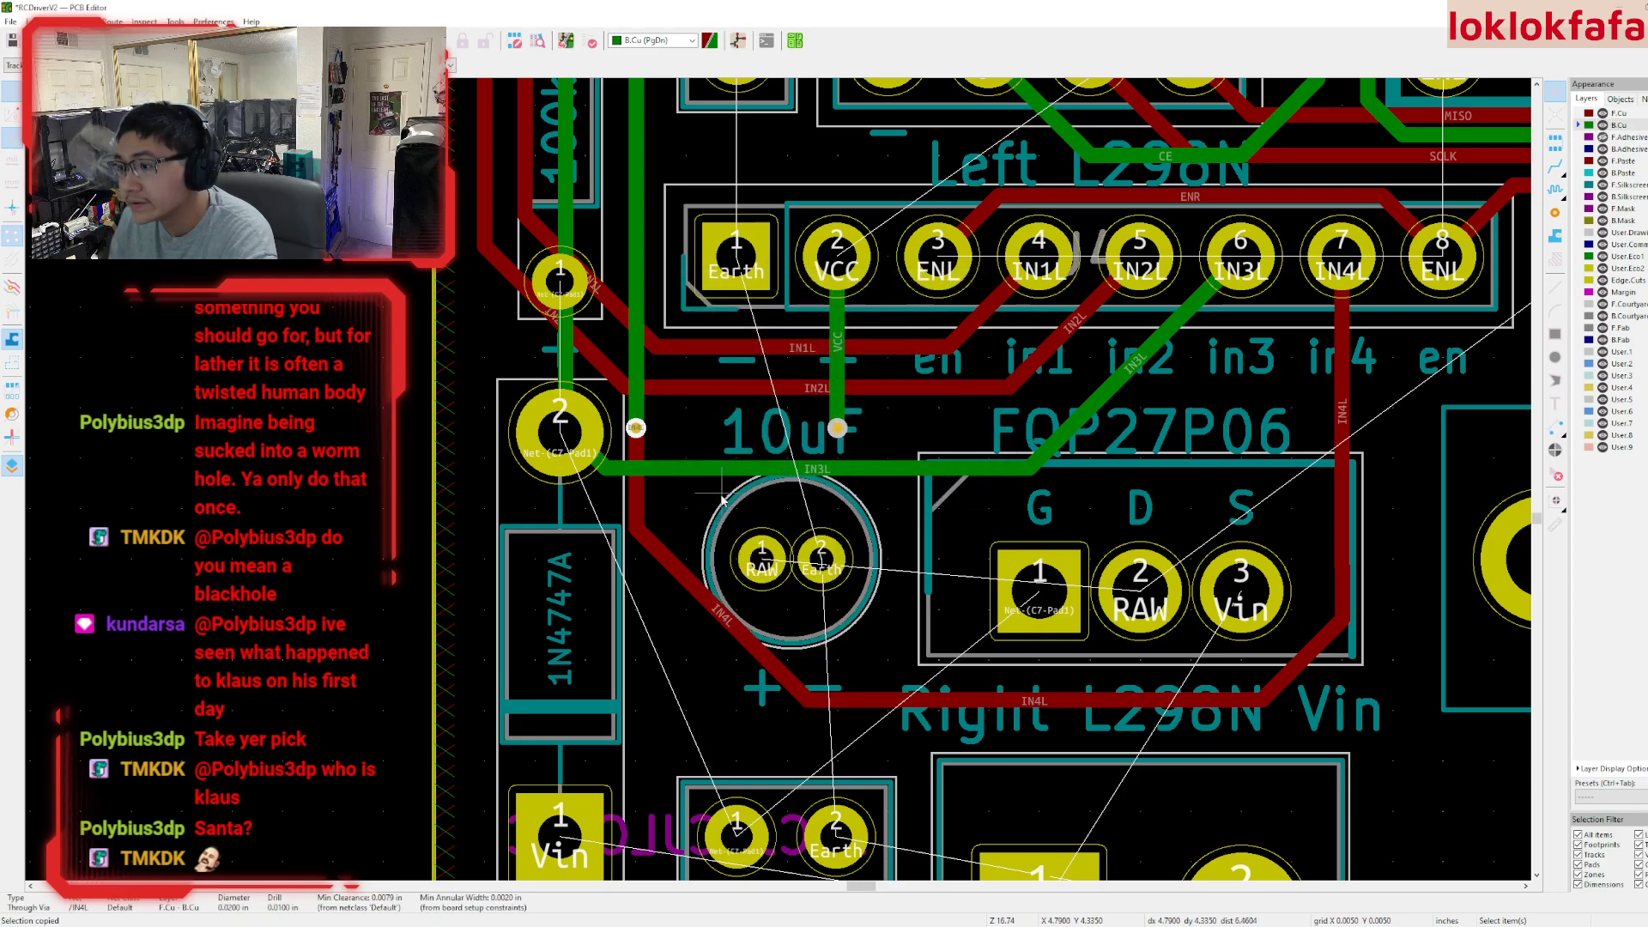
- Delete the vertical and diagonal end segments of the ECHO and TRIG tracks beside Arduino pins 17 to 20
scroll(692, 487, down, 5)
scroll(683, 502, up, 4)
scroll(679, 508, down, 4)
scroll(712, 502, up, 5)
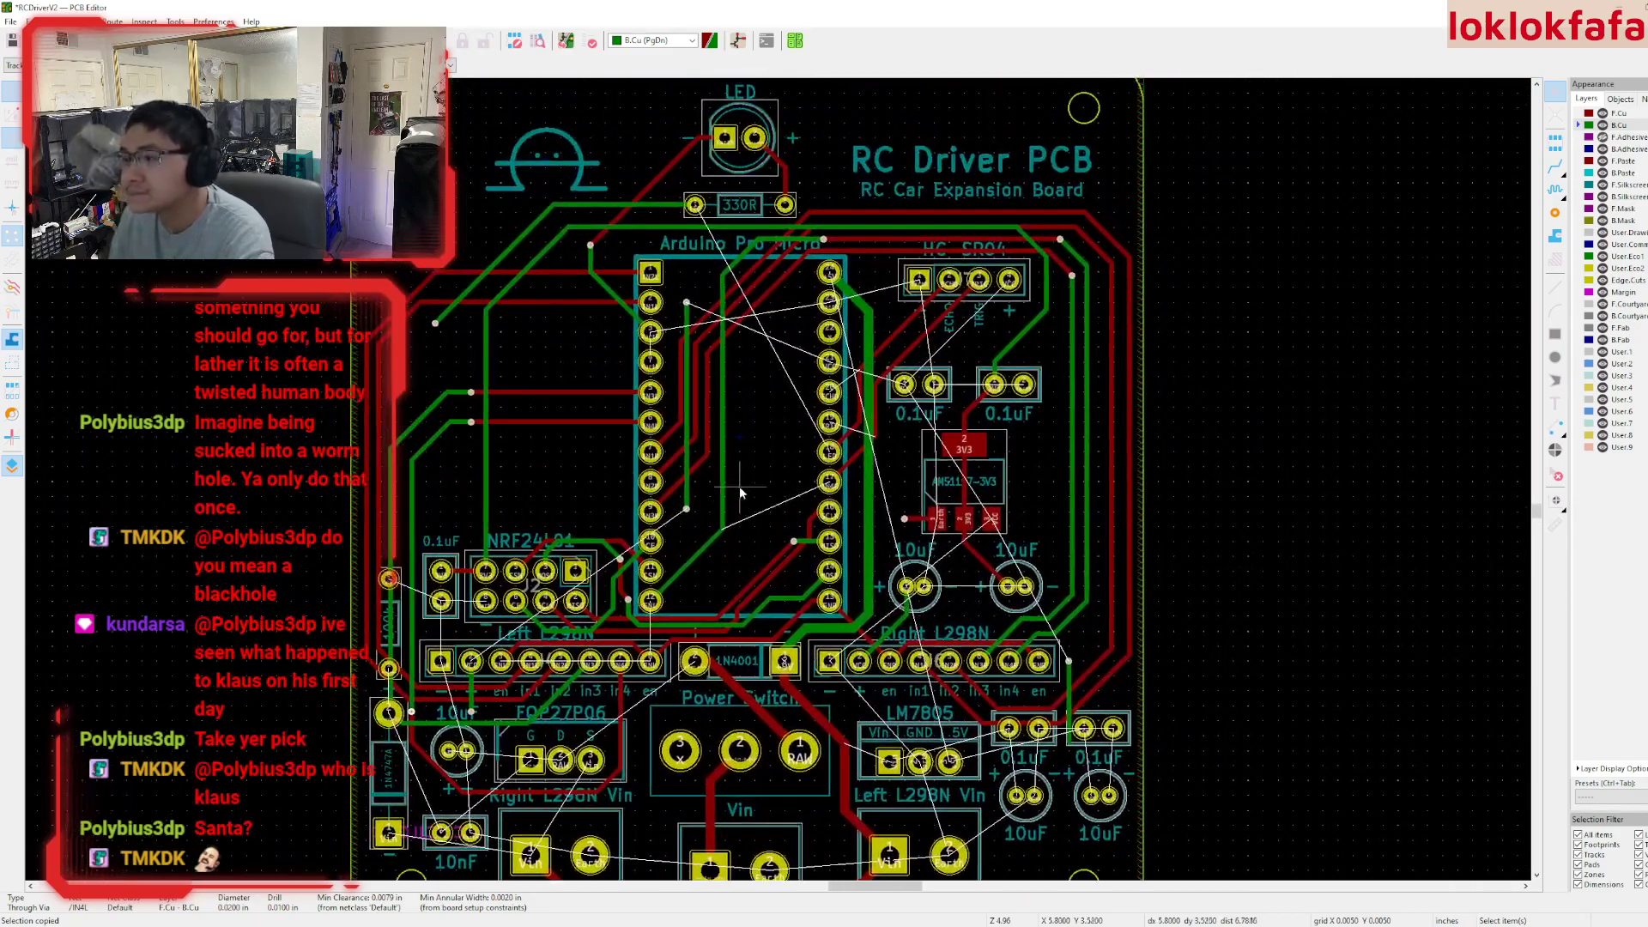
scroll(750, 491, up, 4)
middle_drag(821, 517, 683, 392)
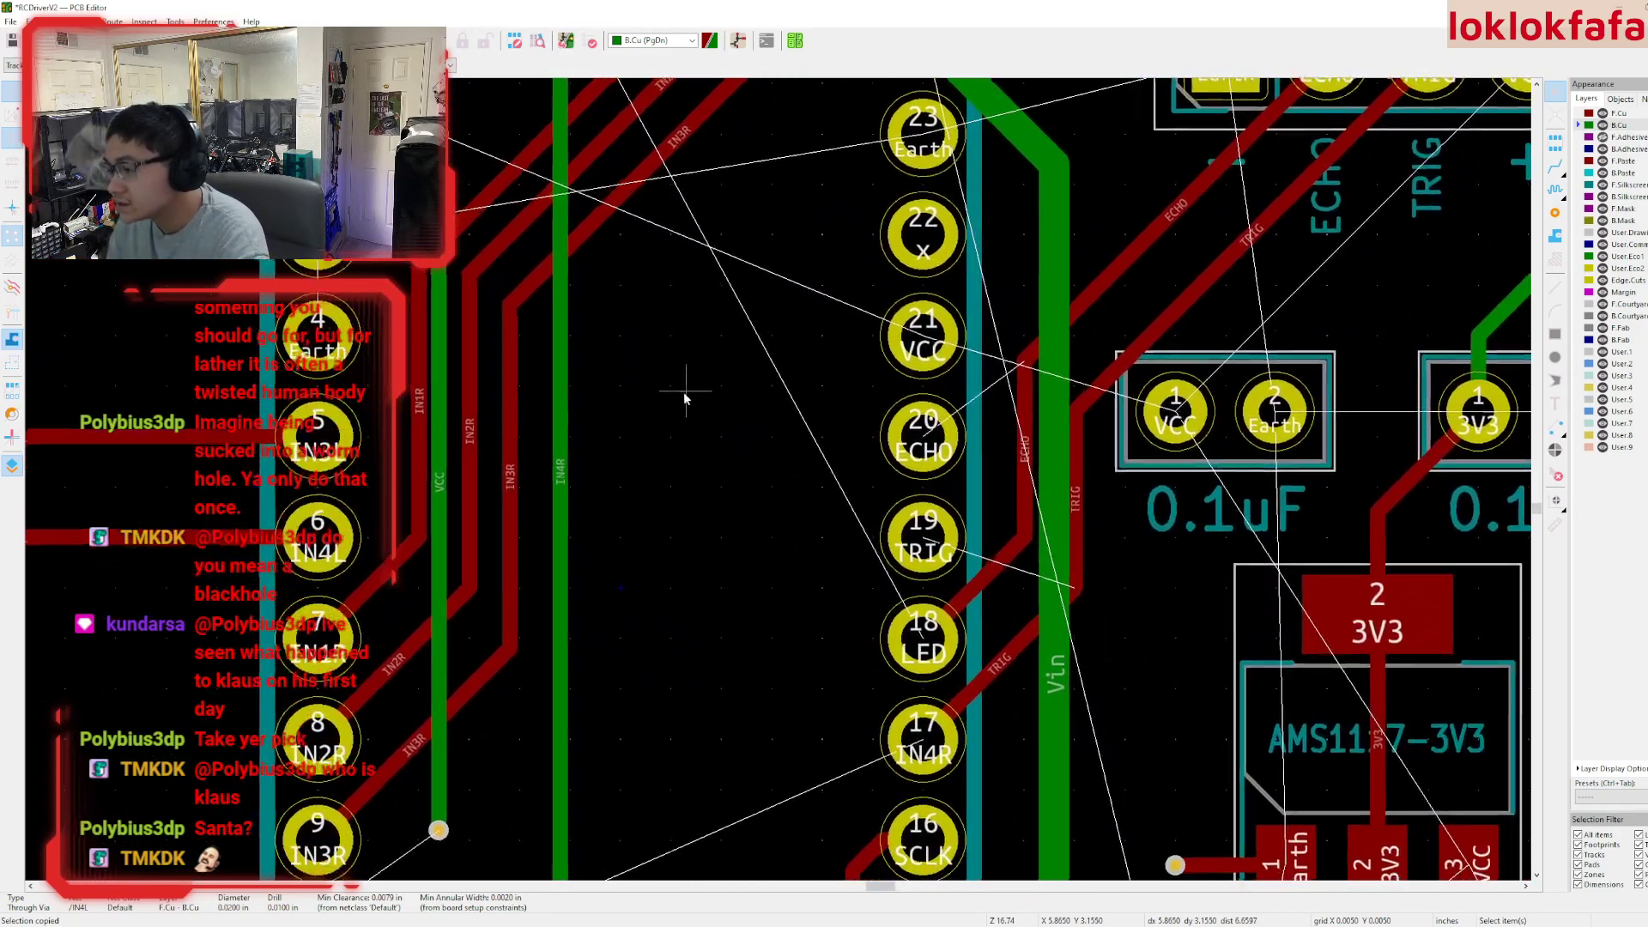
click(1009, 550)
key(Delete)
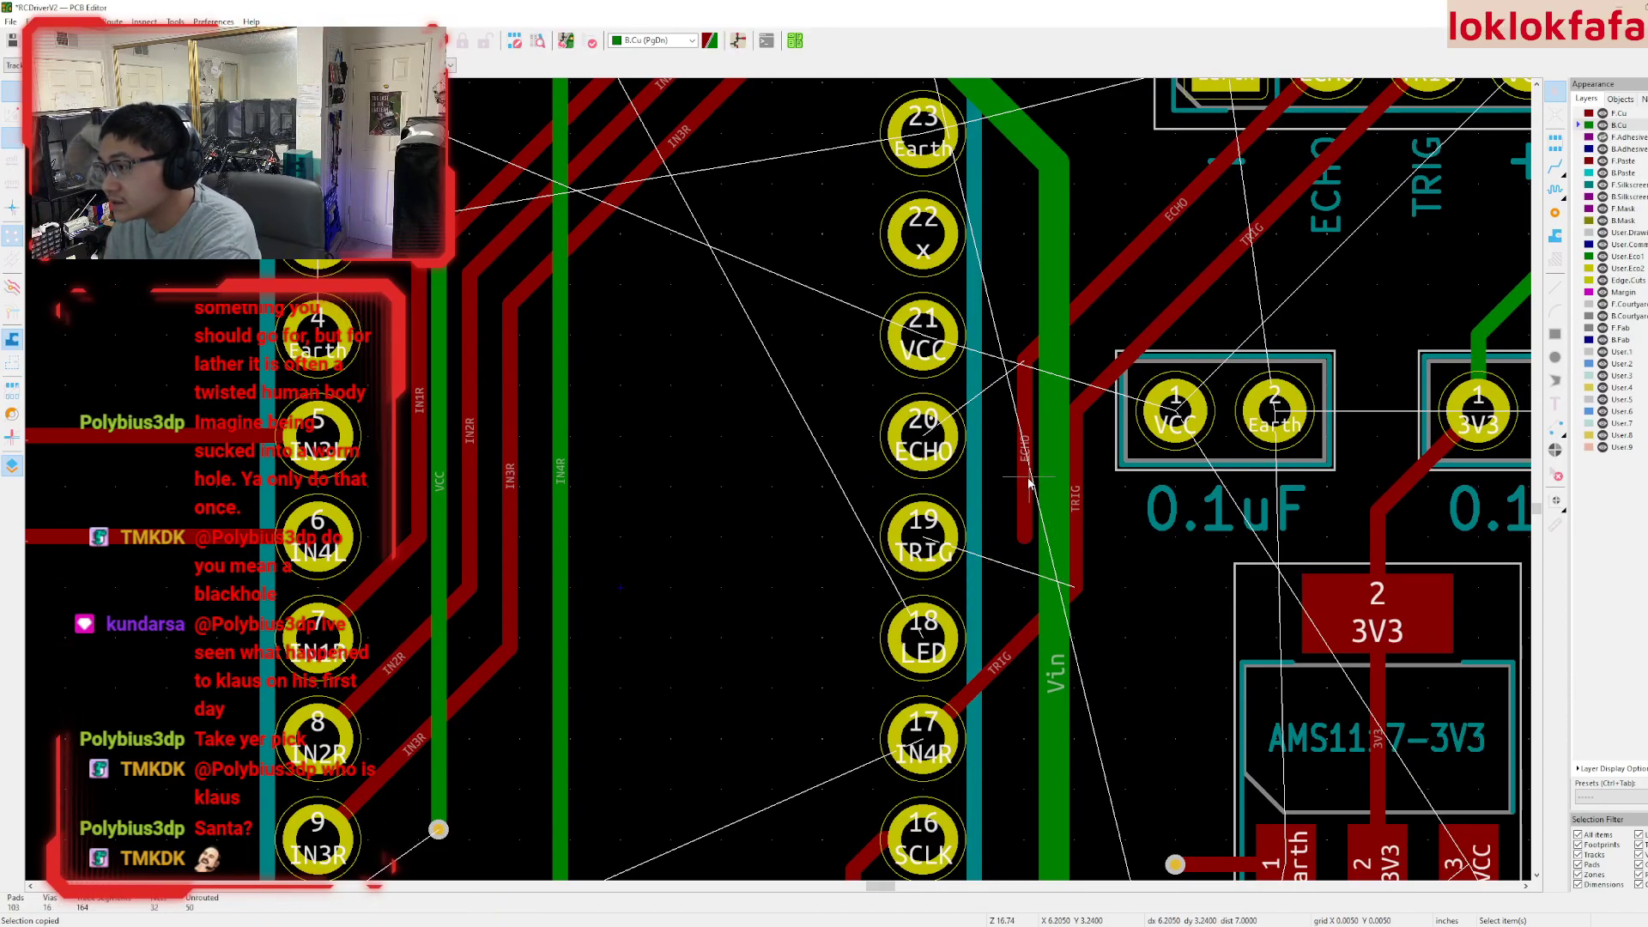
click(1027, 485)
key(Delete)
click(1008, 654)
key(Delete)
click(1077, 532)
key(Delete)
- Route the open ECHO track on F.Cu to Arduino pin 20 on a 0.0250 in grid
click(1621, 114)
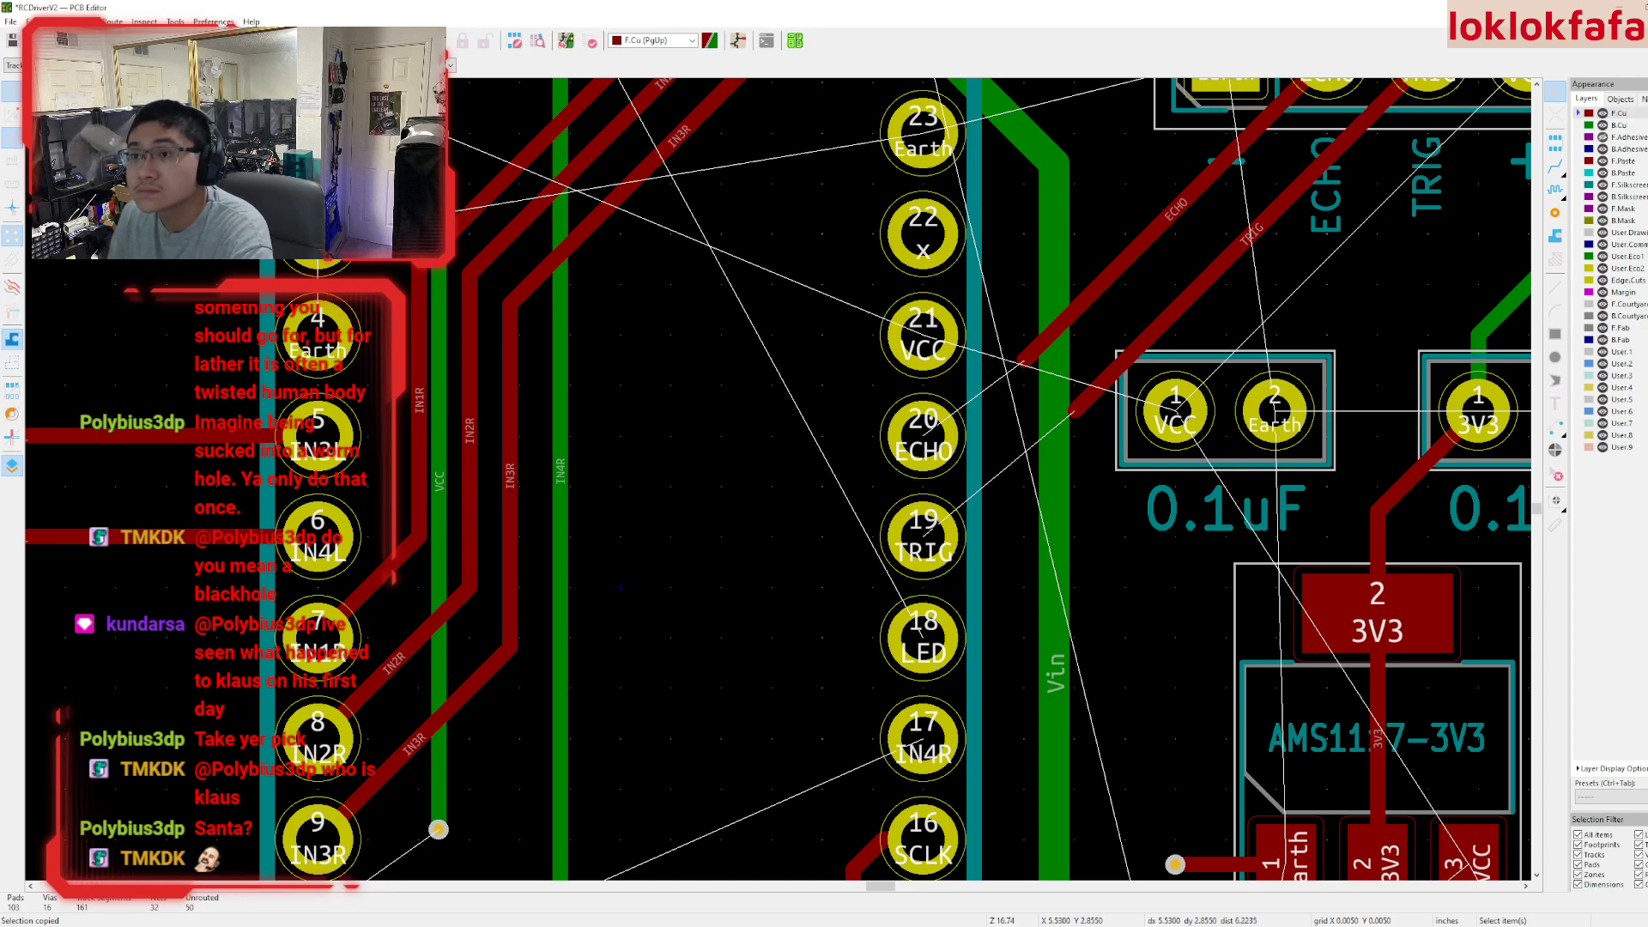
click(322, 41)
click(309, 230)
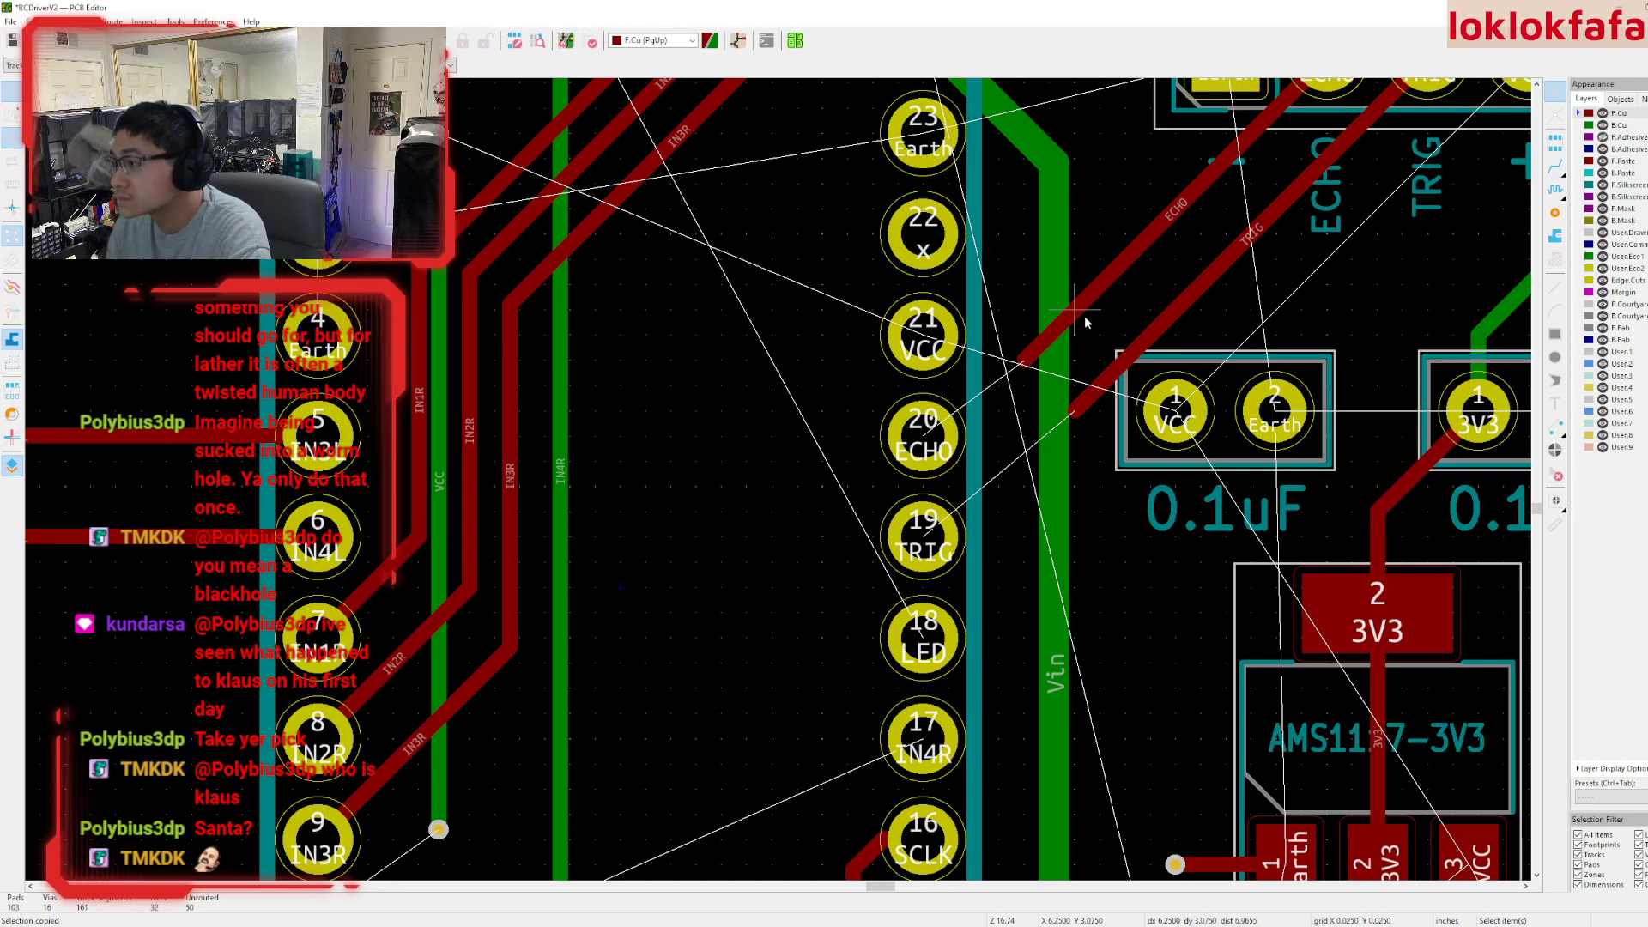
key(x)
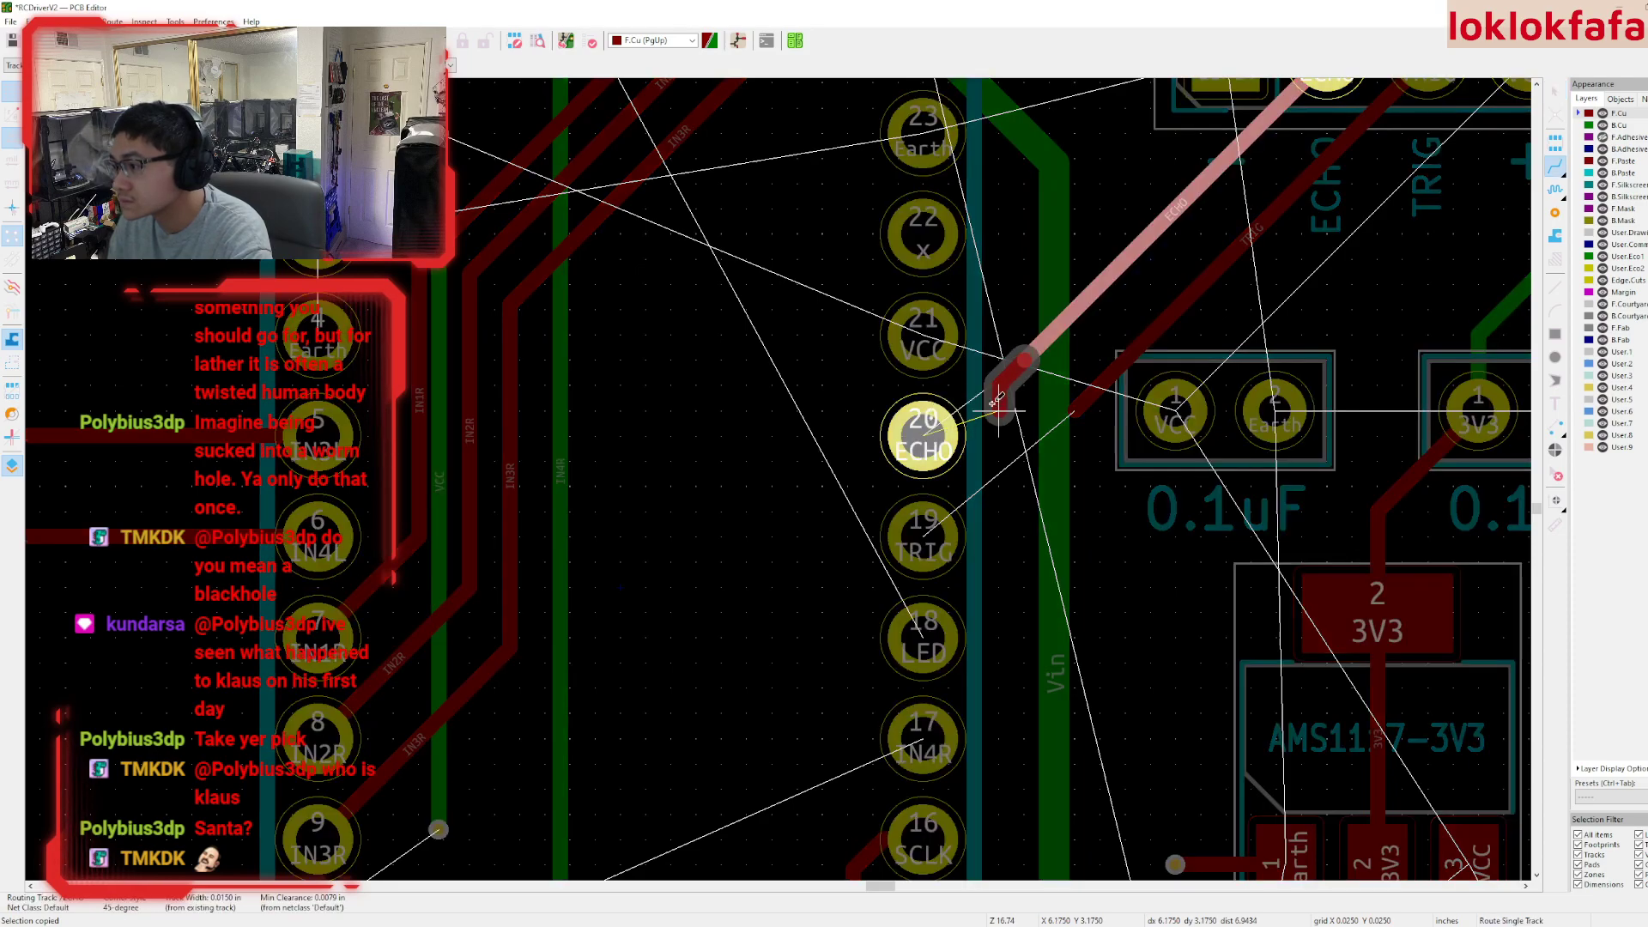
click(951, 424)
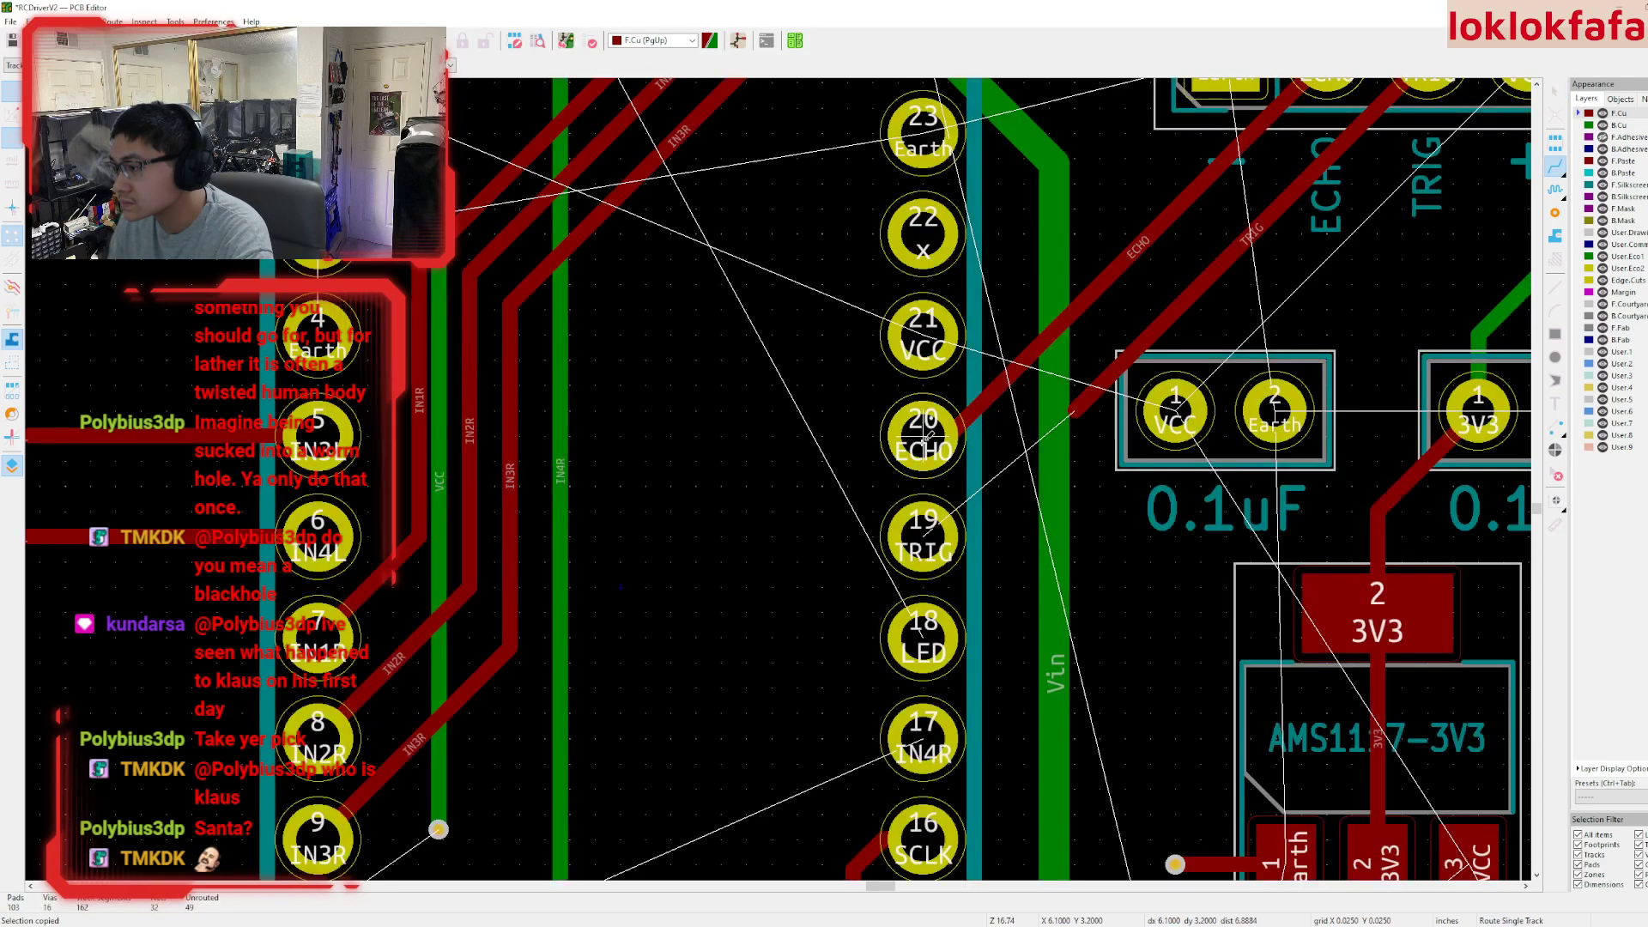
- Route the open TRIG track on F.Cu to Arduino pin 19 and end the routing
key(x)
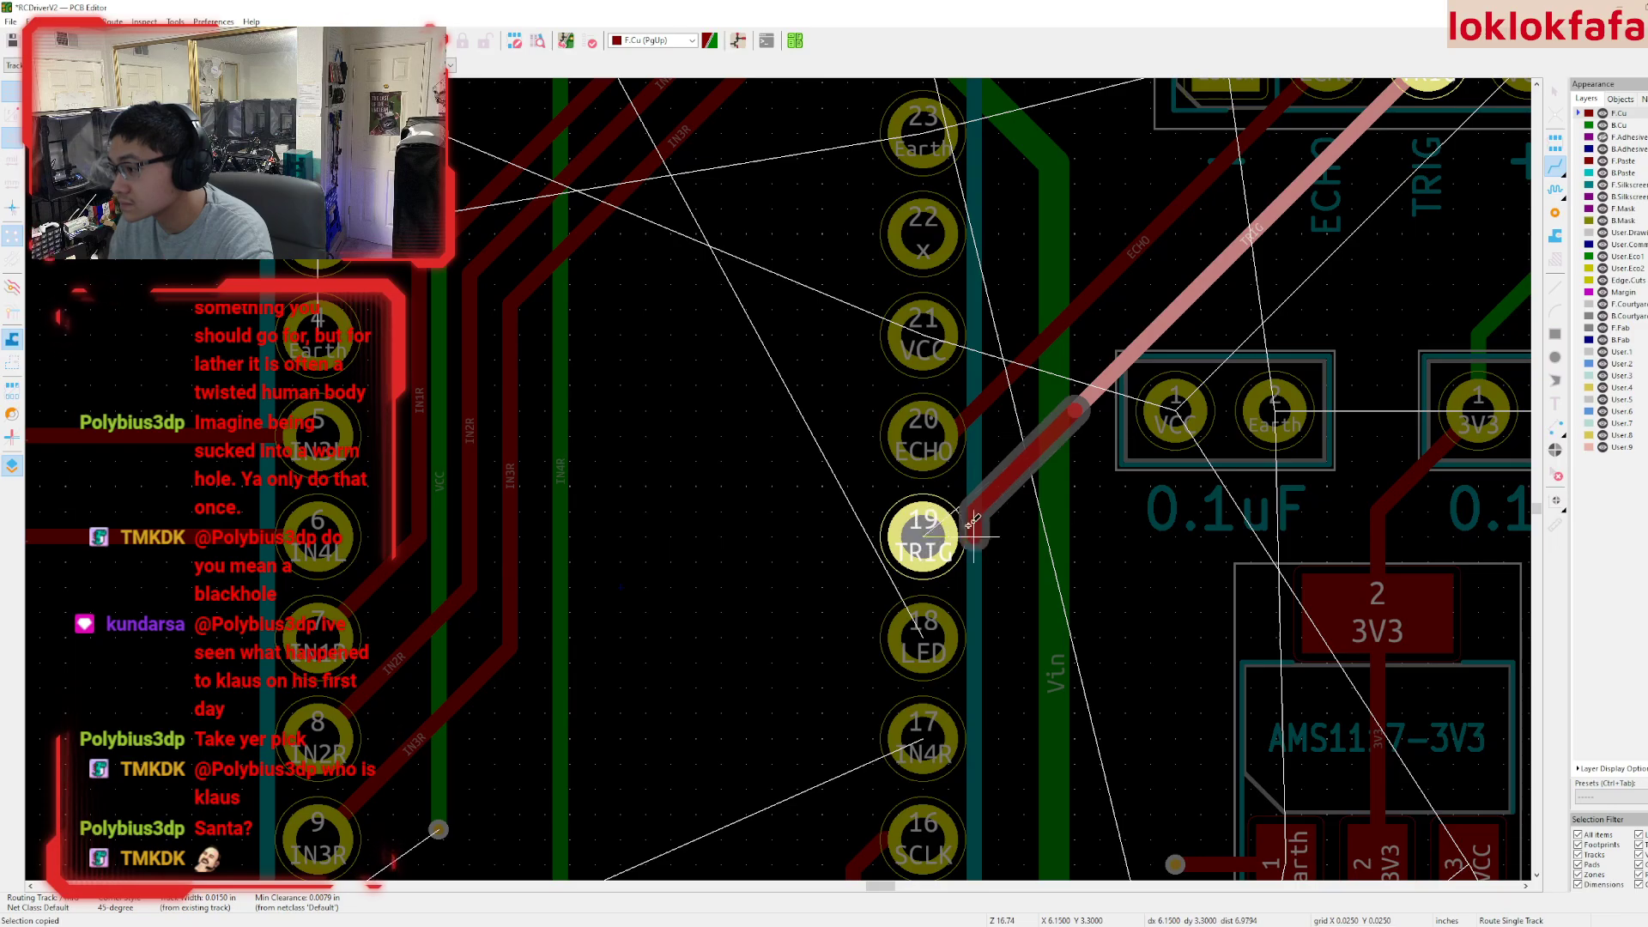
click(973, 514)
scroll(973, 513, down, 3)
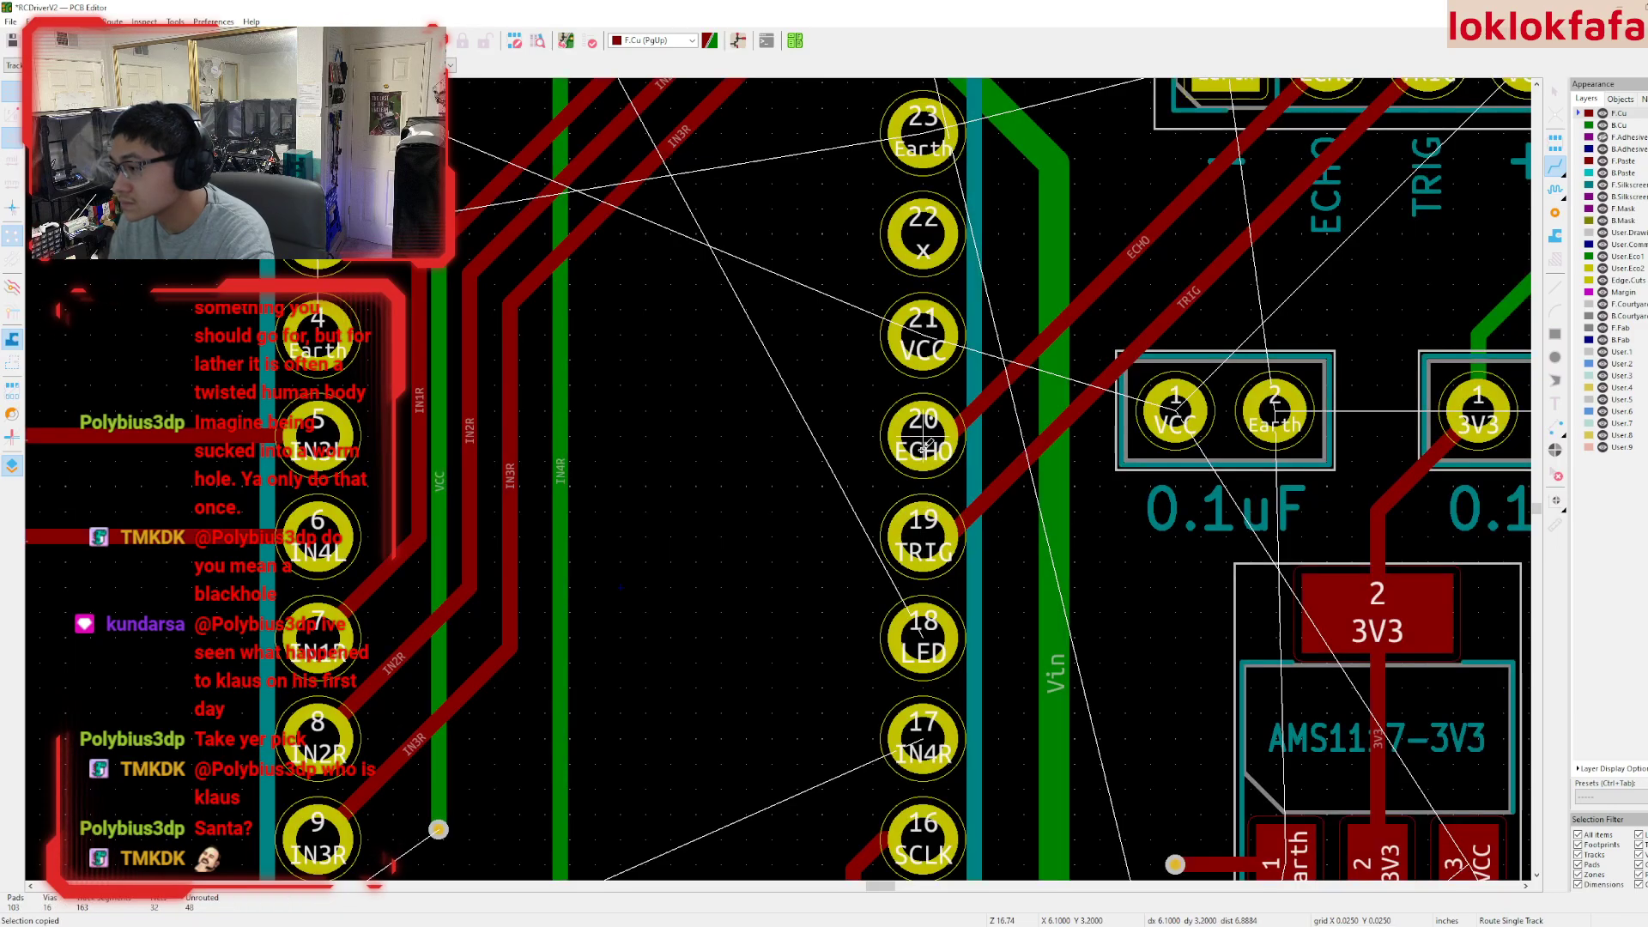
middle_drag(777, 476, 903, 378)
scroll(903, 378, down, 4)
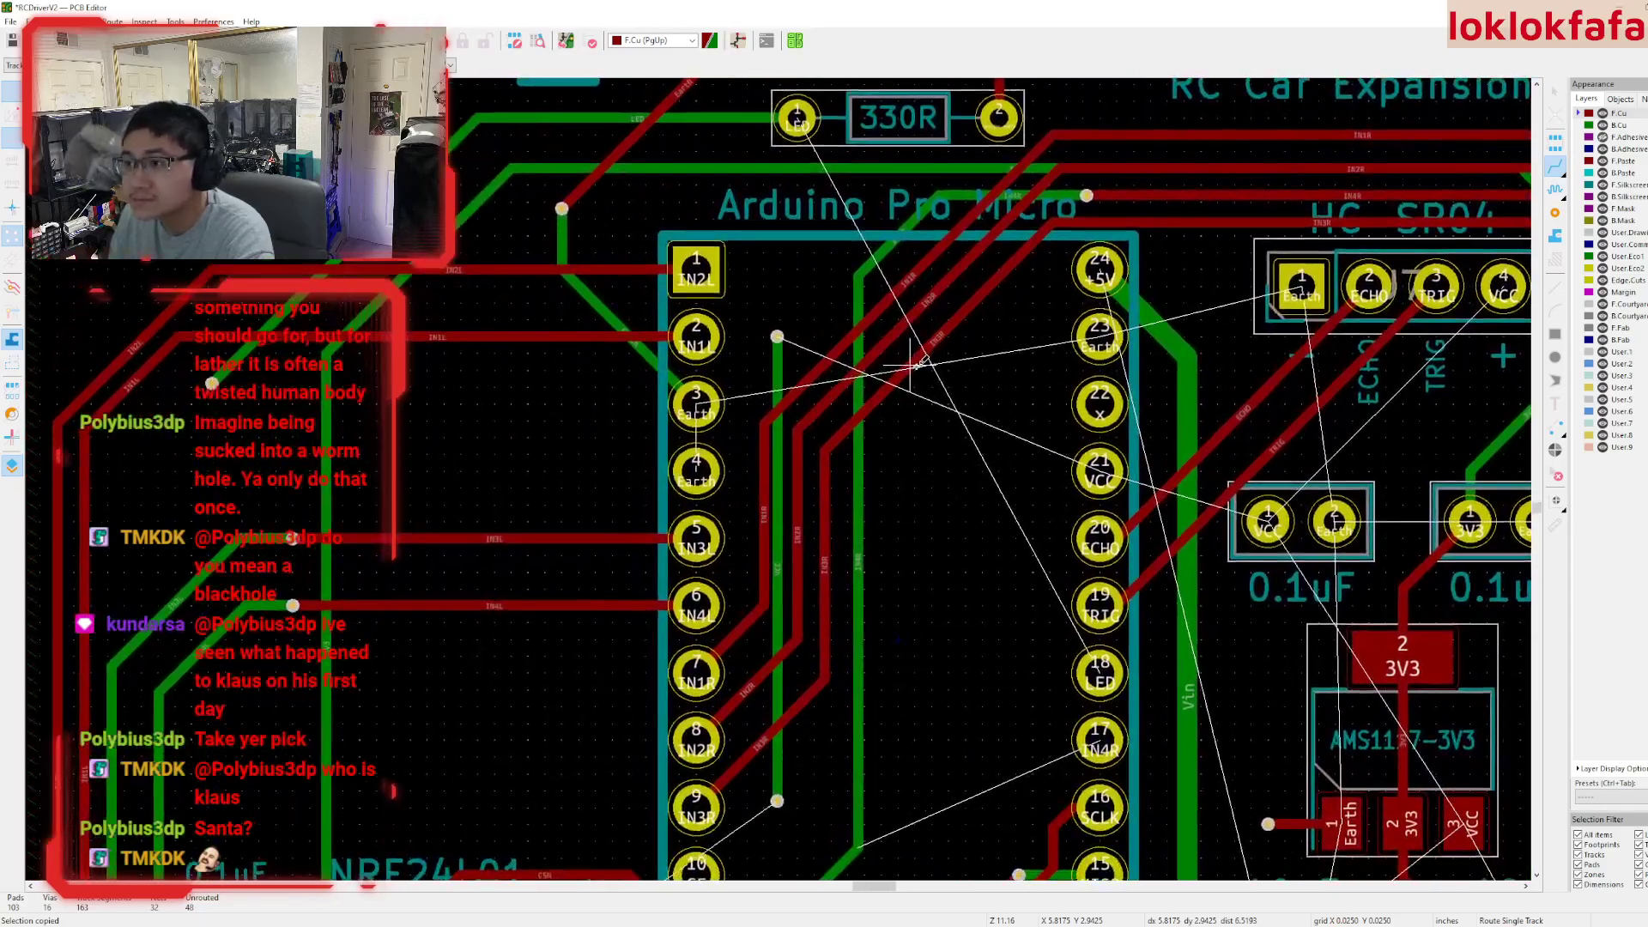
key(Escape)
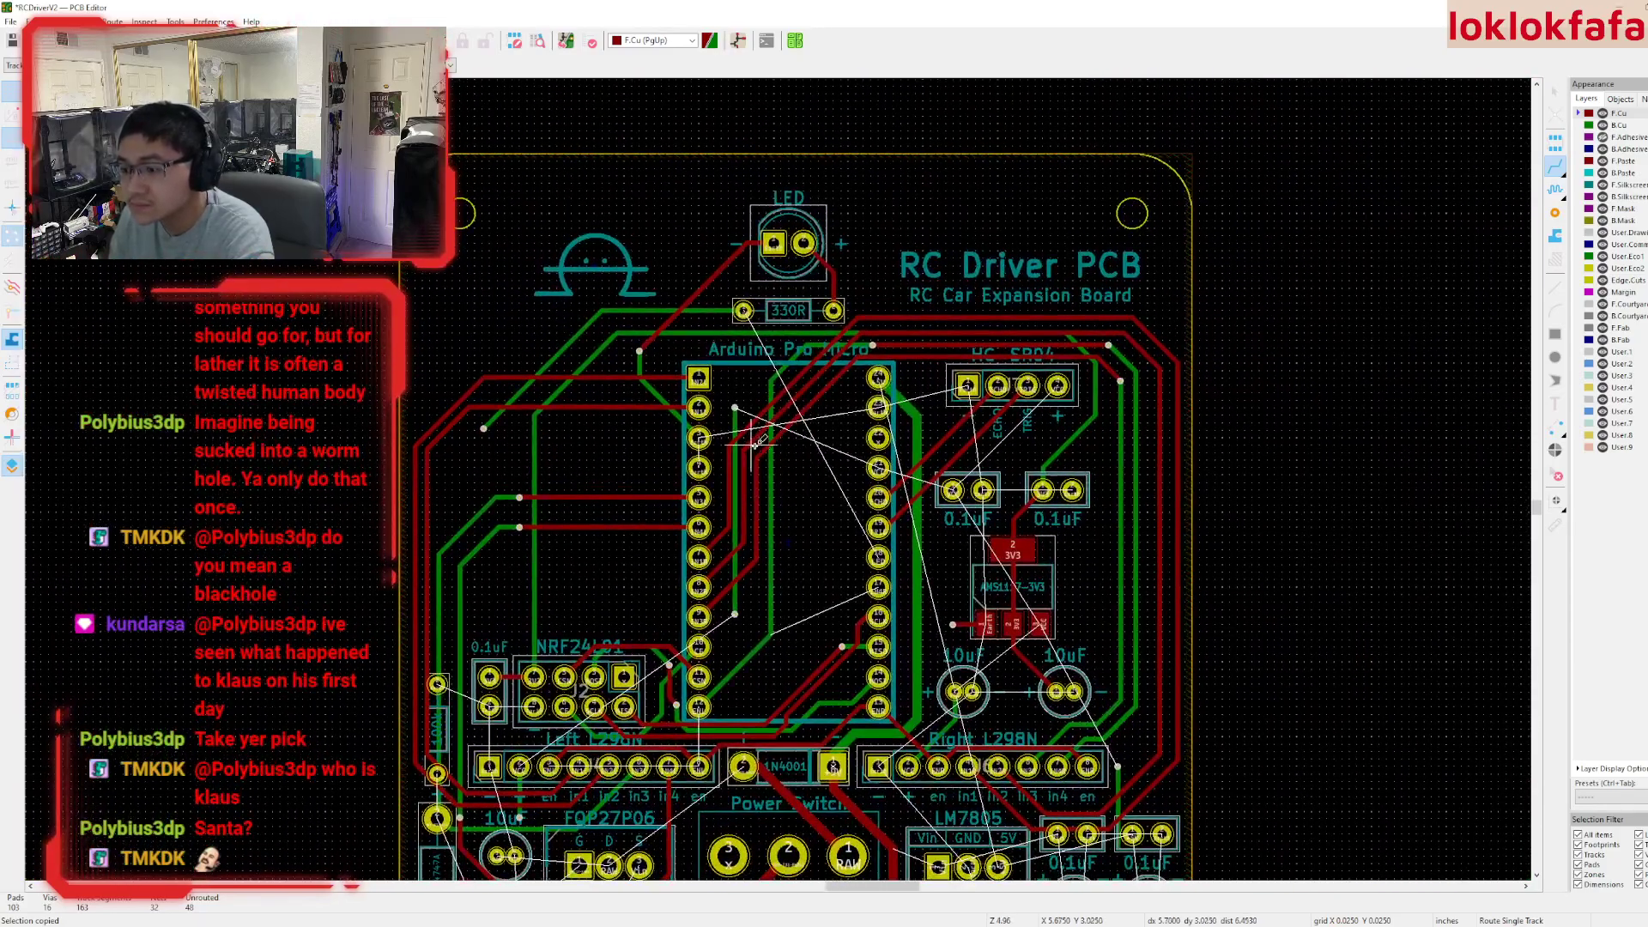
- Delete the LED net's via and its back-copper track leading to the 330R resistor
scroll(631, 482, up, 4)
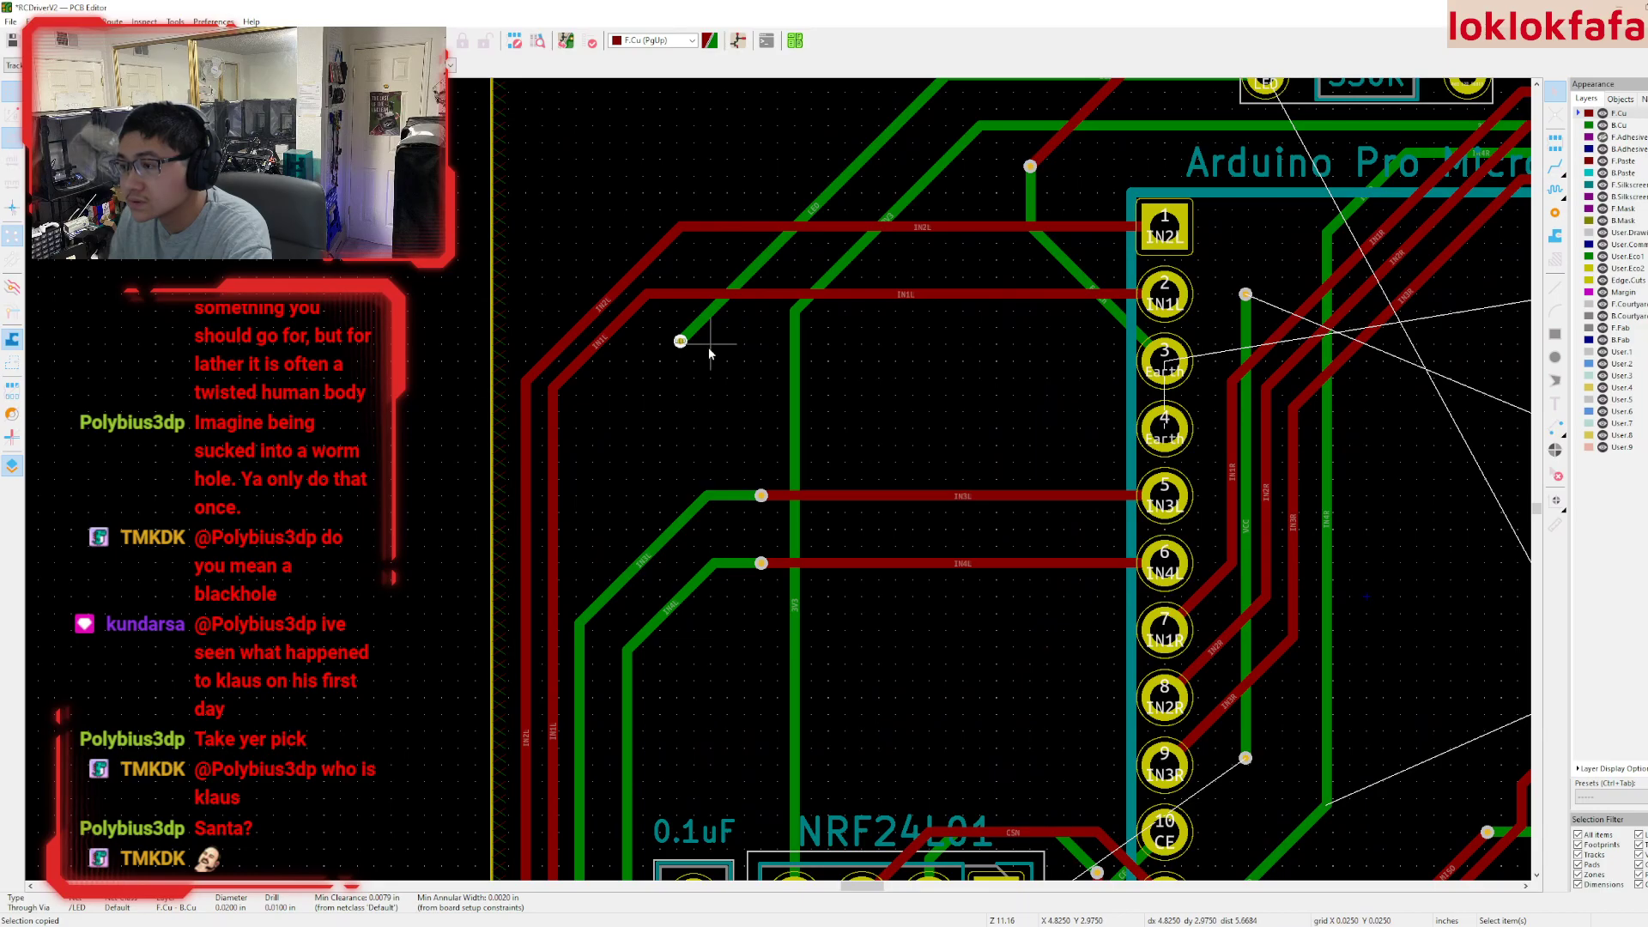
middle_drag(679, 342, 673, 494)
key(Delete)
key(Delete)
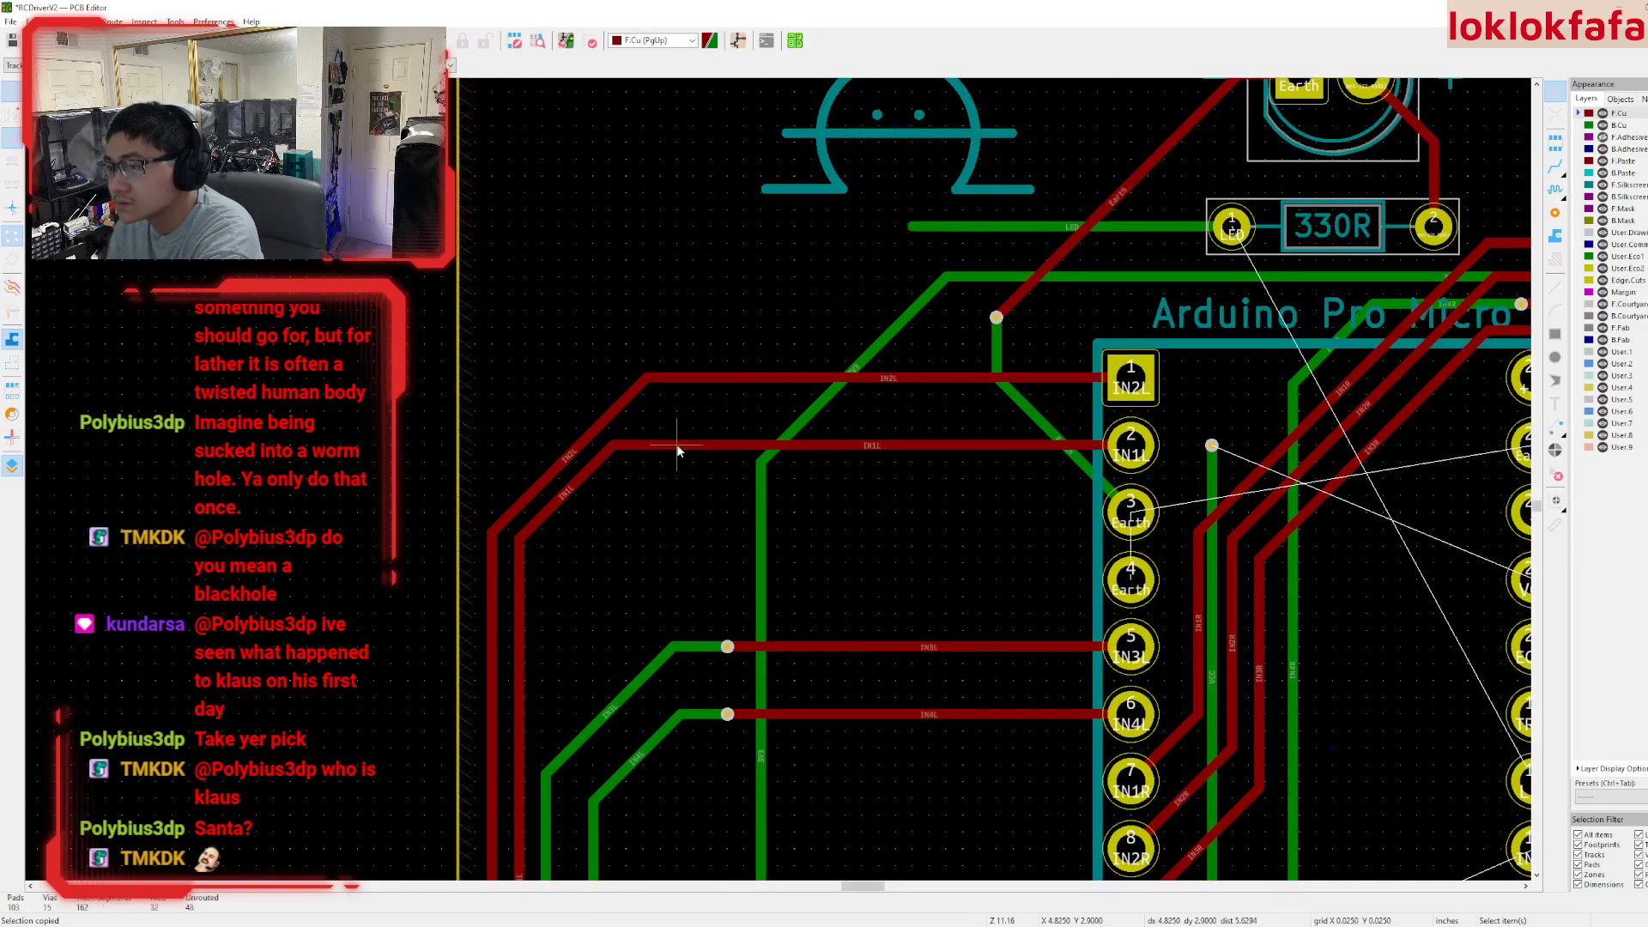
key(Delete)
- Delete the ENR track segments running along the Left L298N header and above the 1N4001 diode
scroll(996, 239, right, 6)
scroll(852, 358, up, 2)
middle_drag(853, 358, 955, 151)
scroll(942, 290, down, 5)
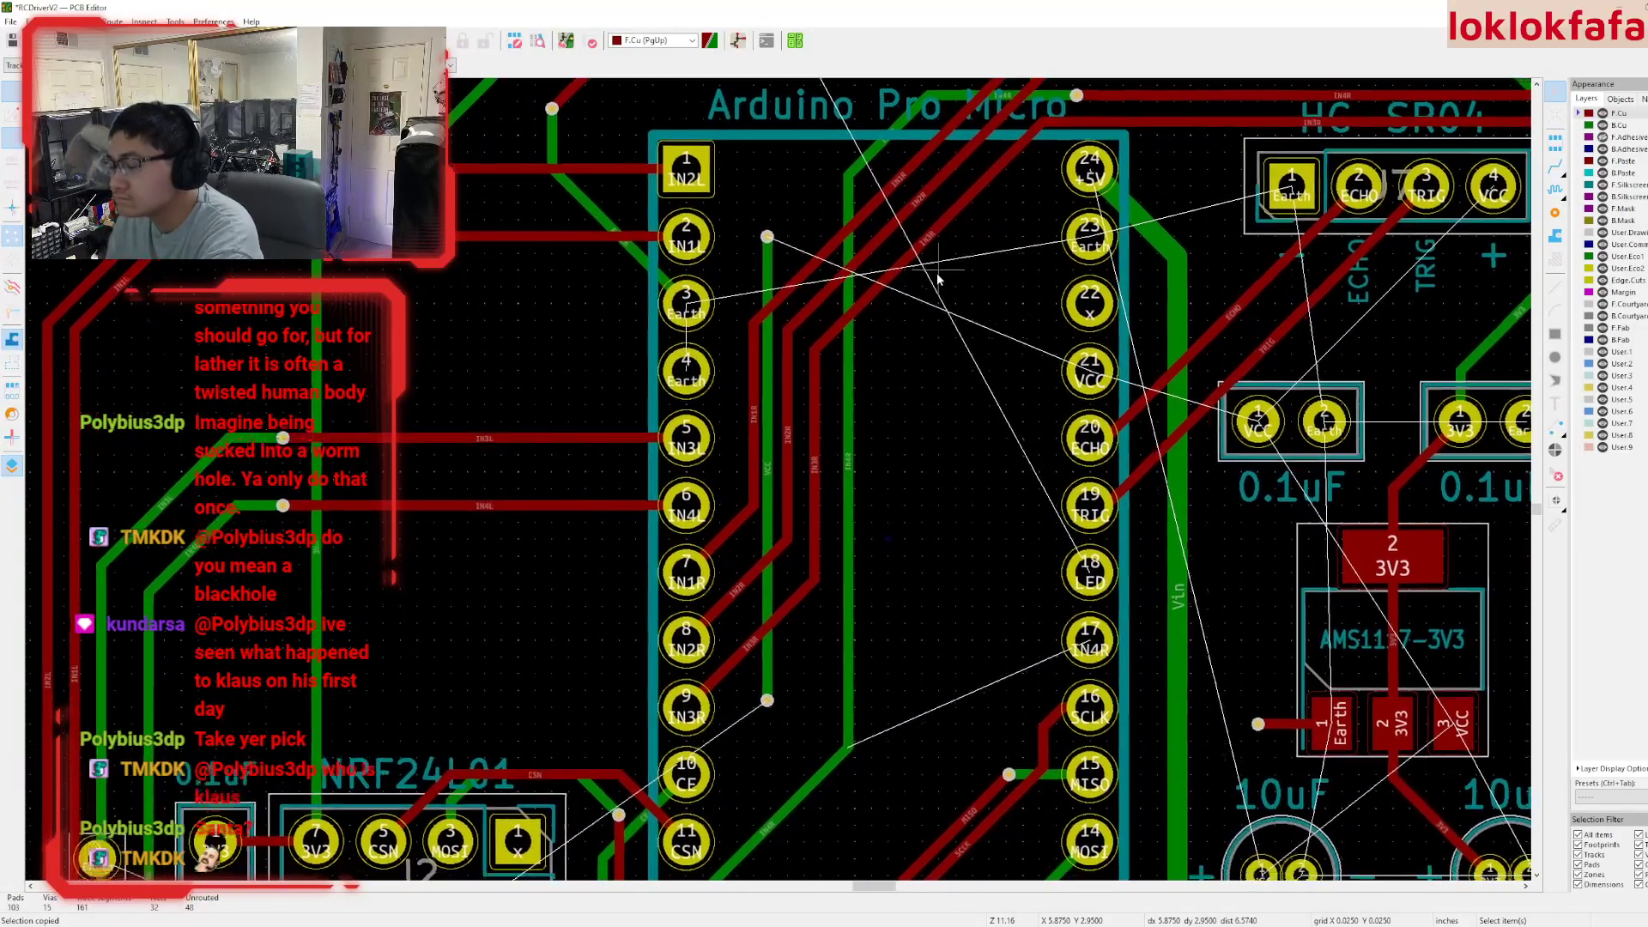
scroll(894, 542, down, 10)
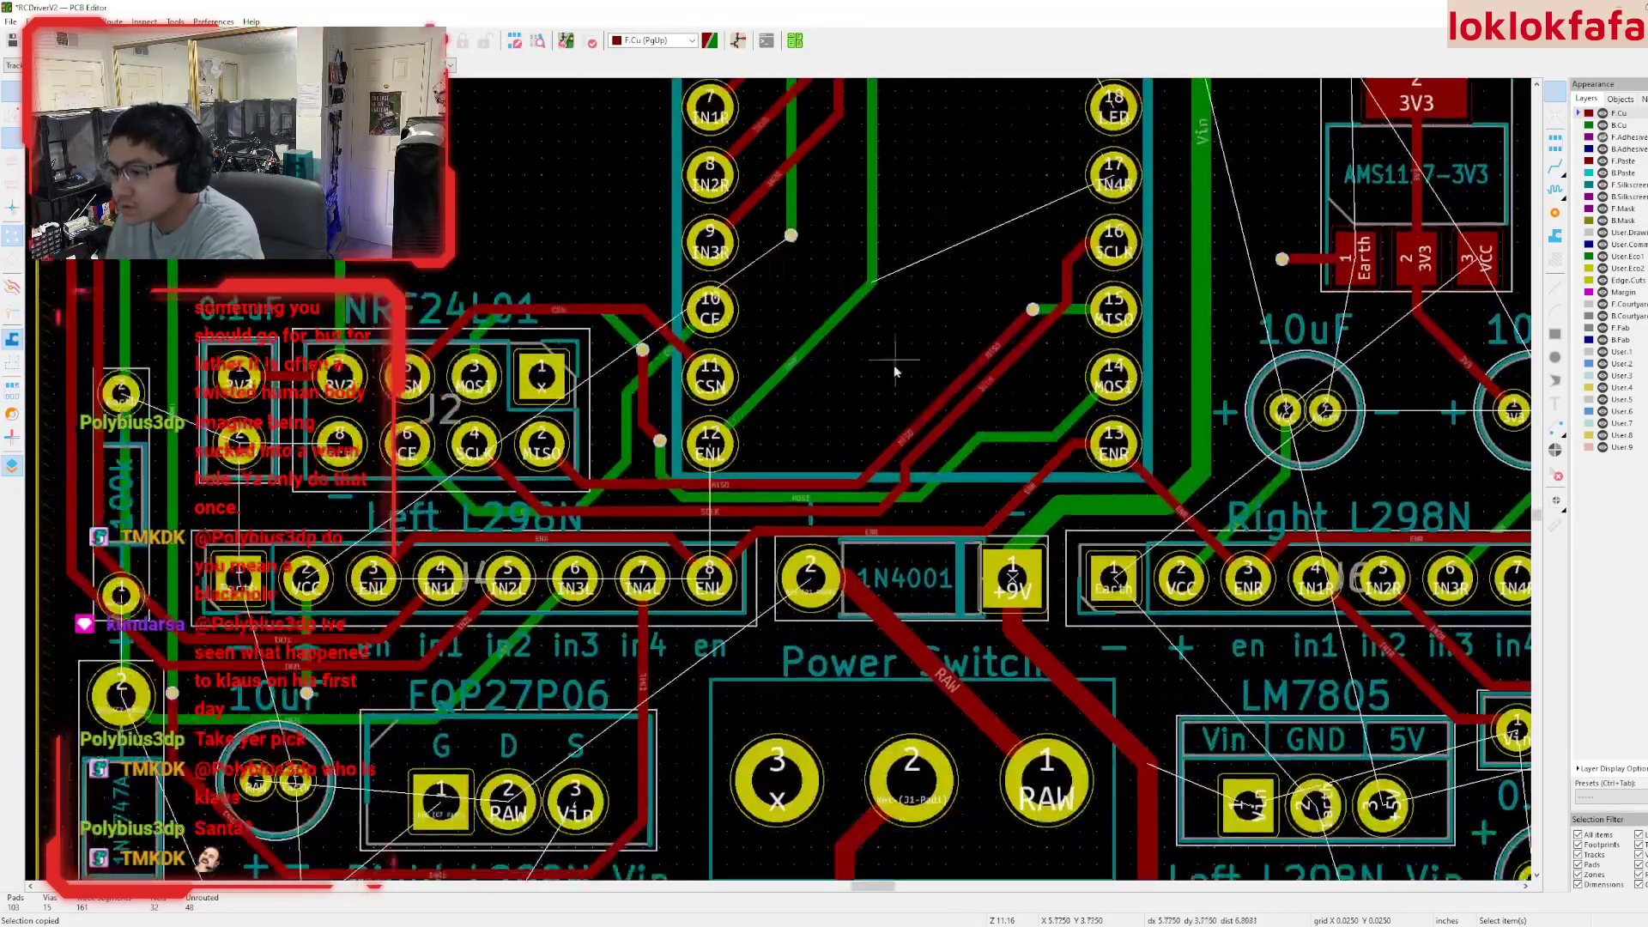
ctrl+scroll(856, 421, up, 2)
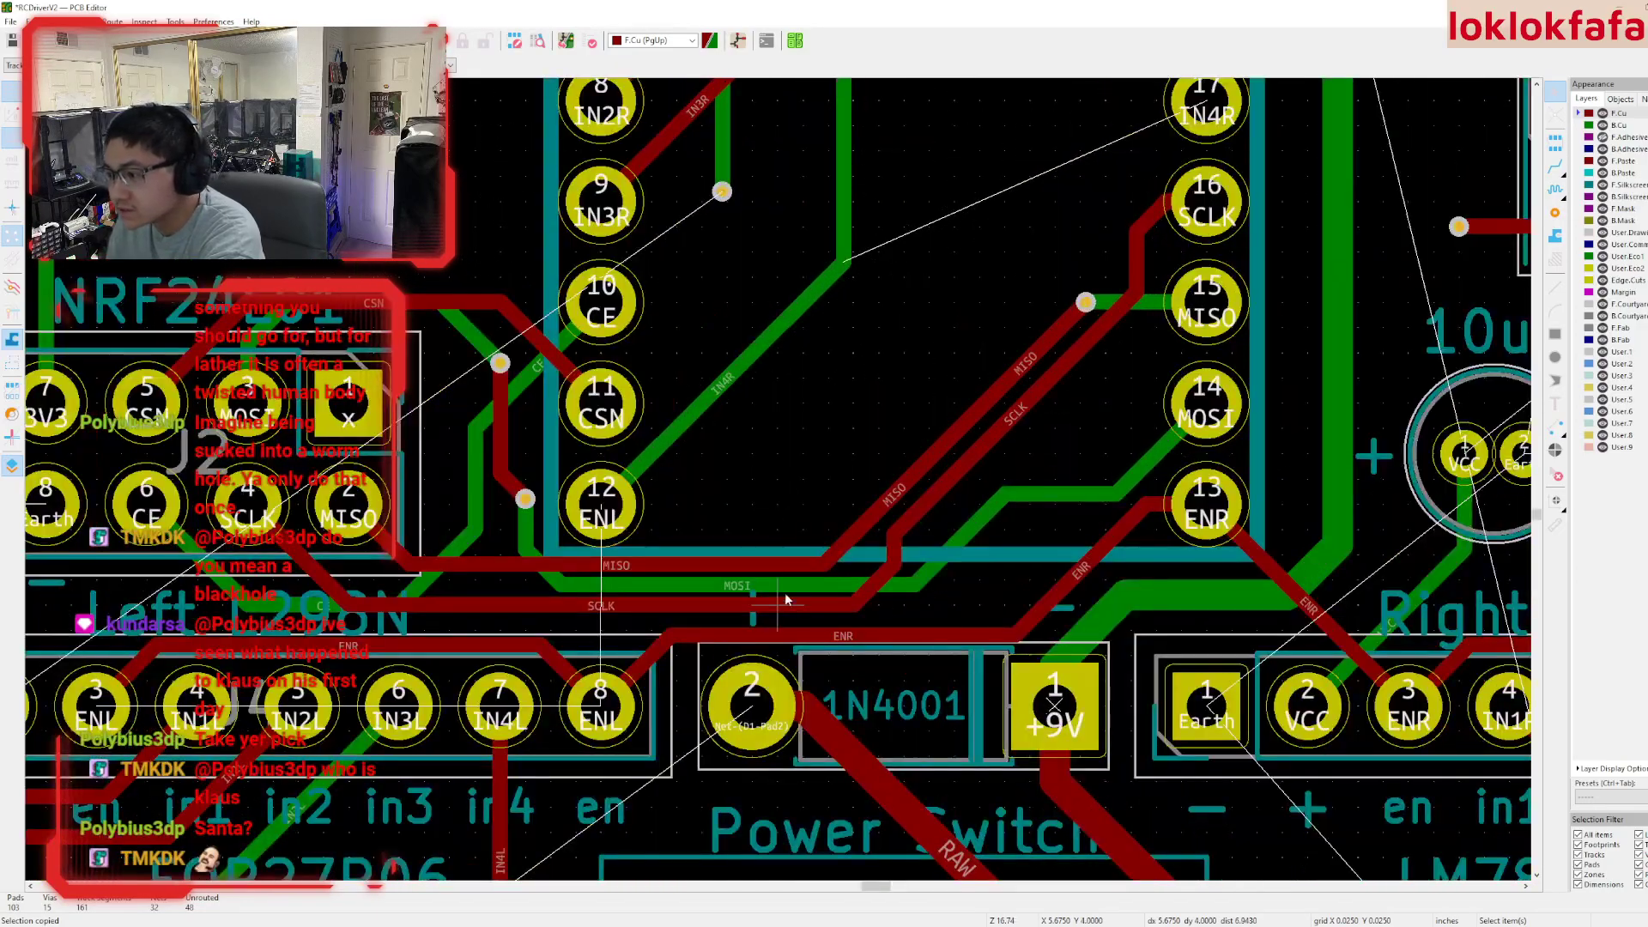
click(756, 620)
click(681, 652)
key(Delete)
key(Delete)
key(Delete)
key(Delete)
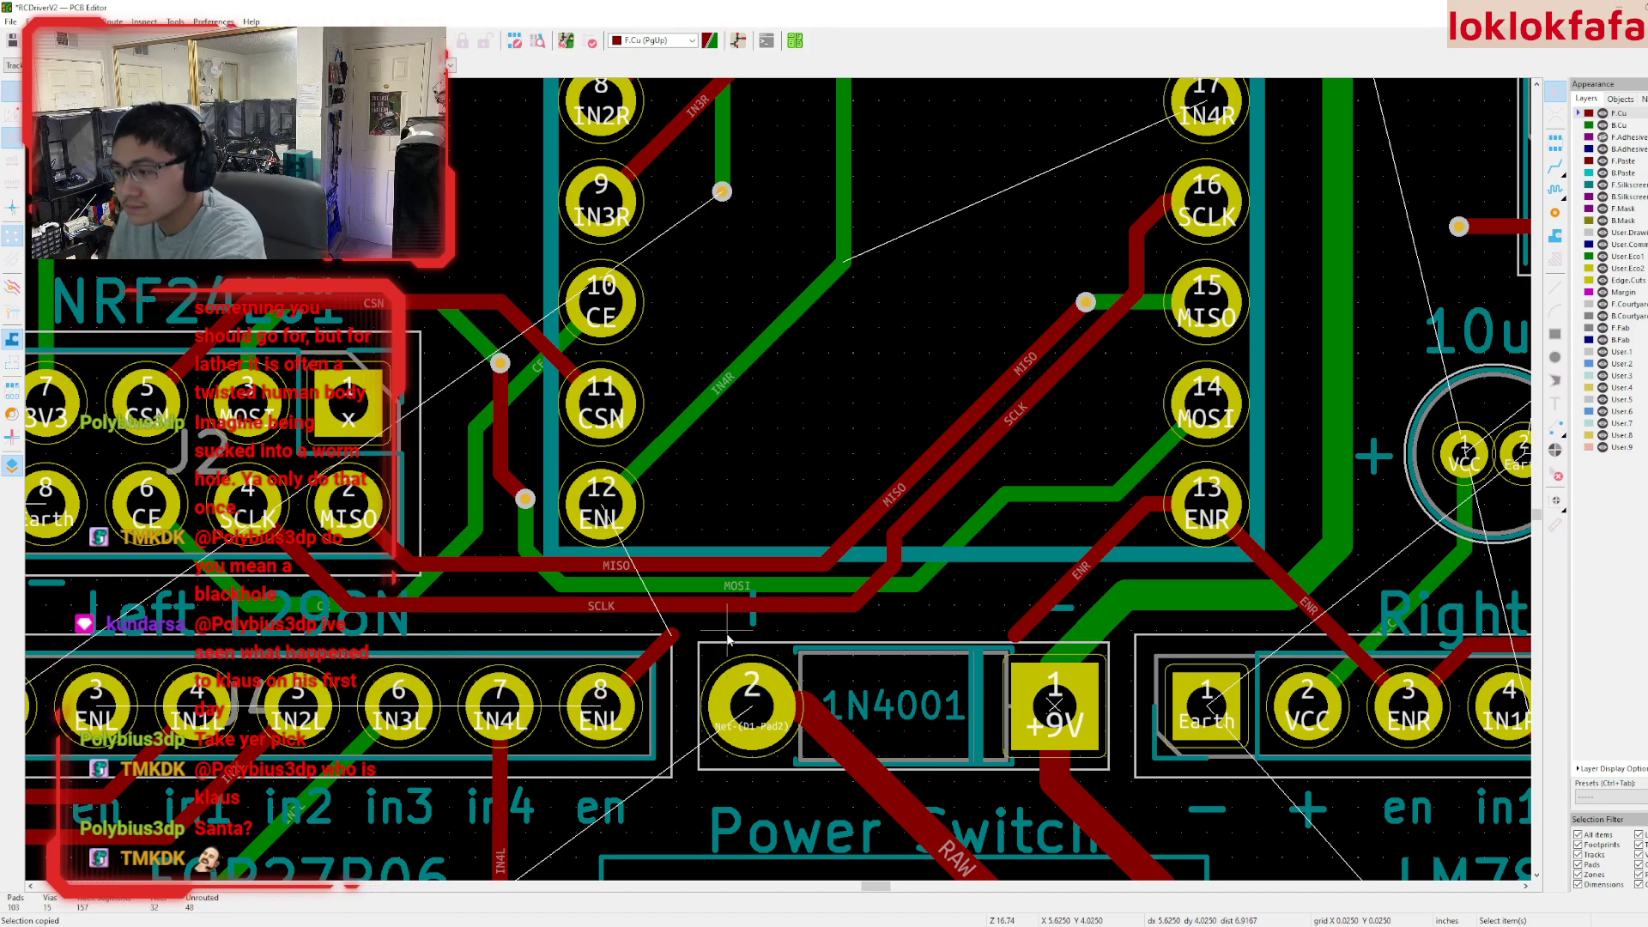
- Delete the remaining ENR track segments between the 1N4001 diode and Arduino pin 13
middle_drag(1013, 549, 939, 557)
click(1062, 520)
key(Delete)
key(Delete)
middle_drag(1077, 526, 1395, 446)
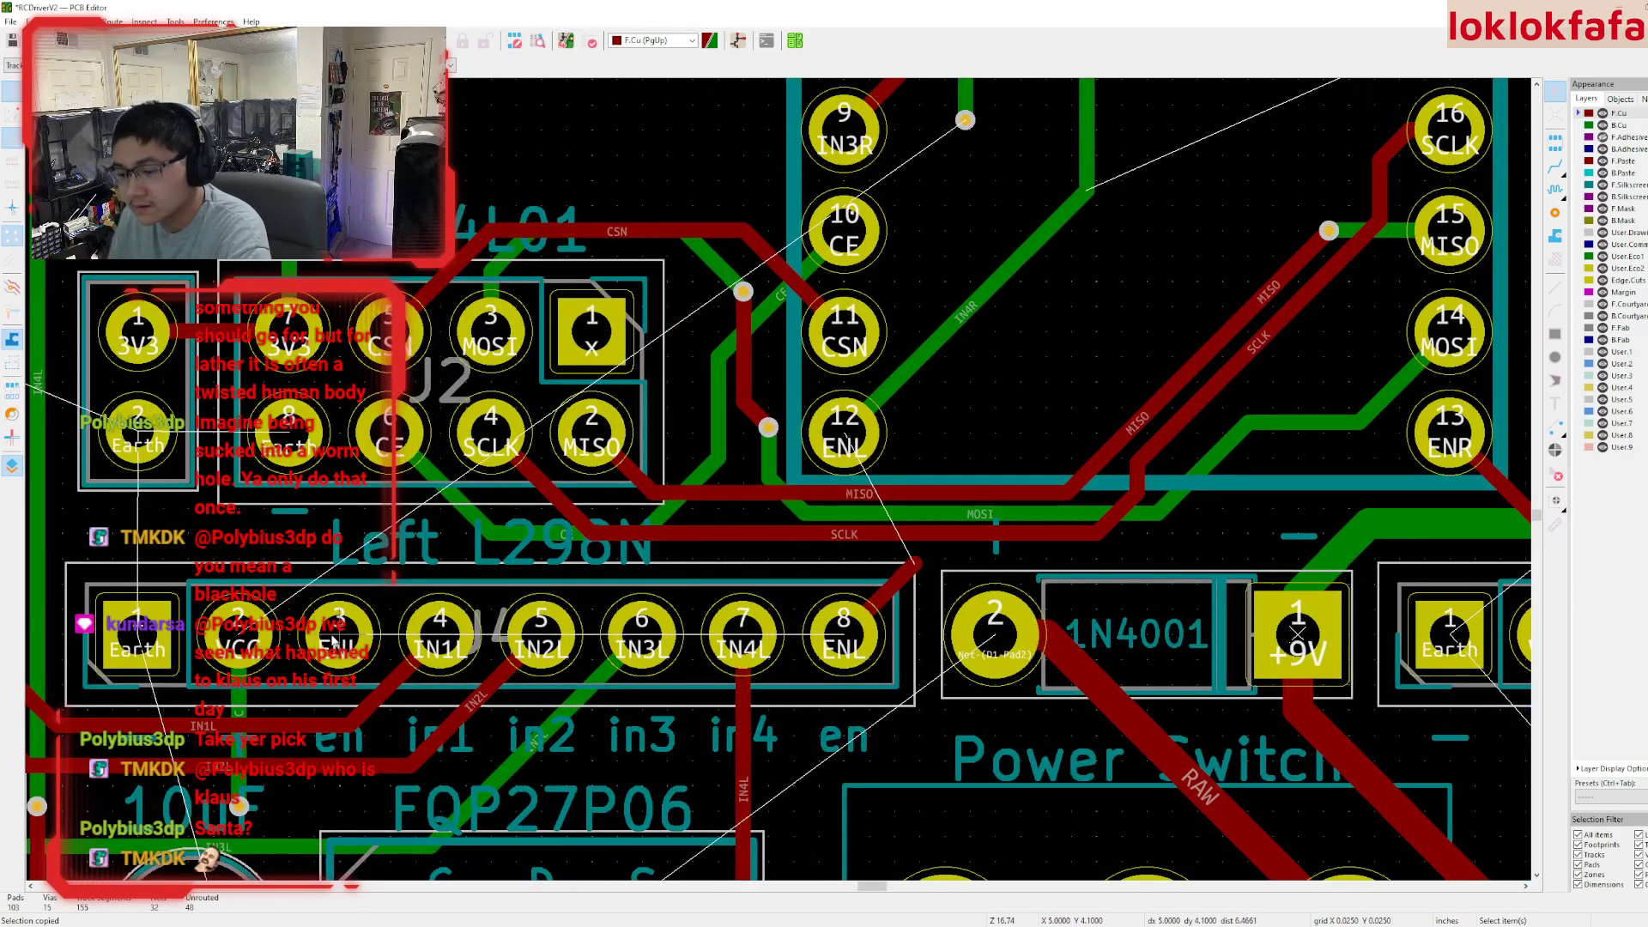
- Try an F.Cu ENL track along the Left L298N header from pin 3 to pin 8, and undo it
key(x)
key(Escape)
key(Escape)
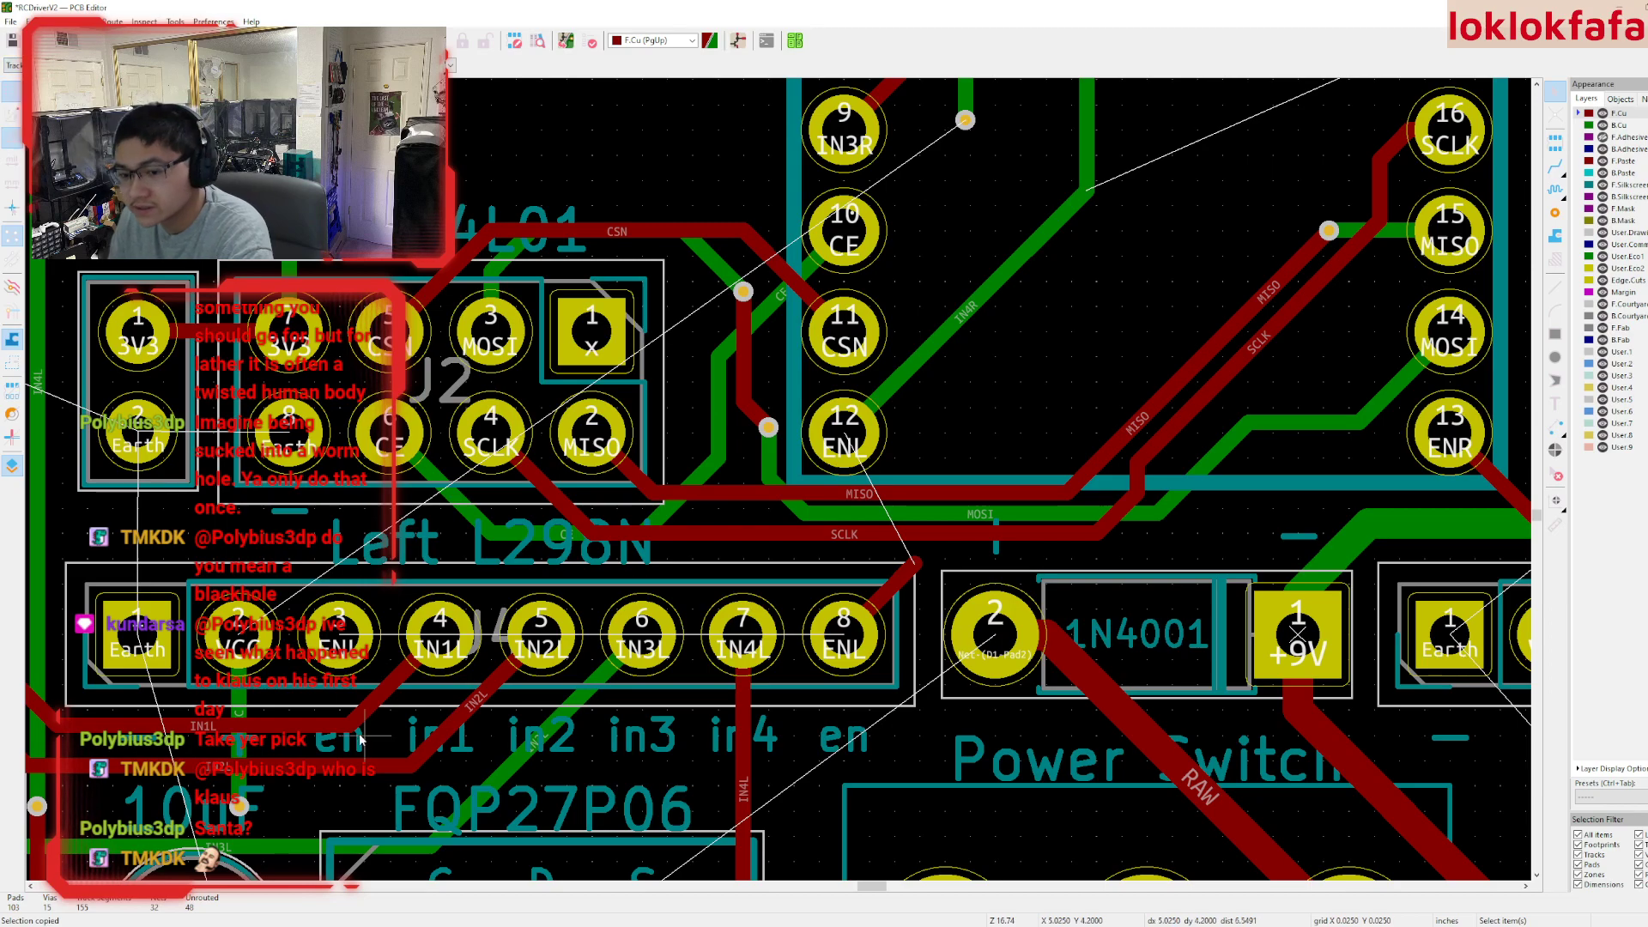
key(x)
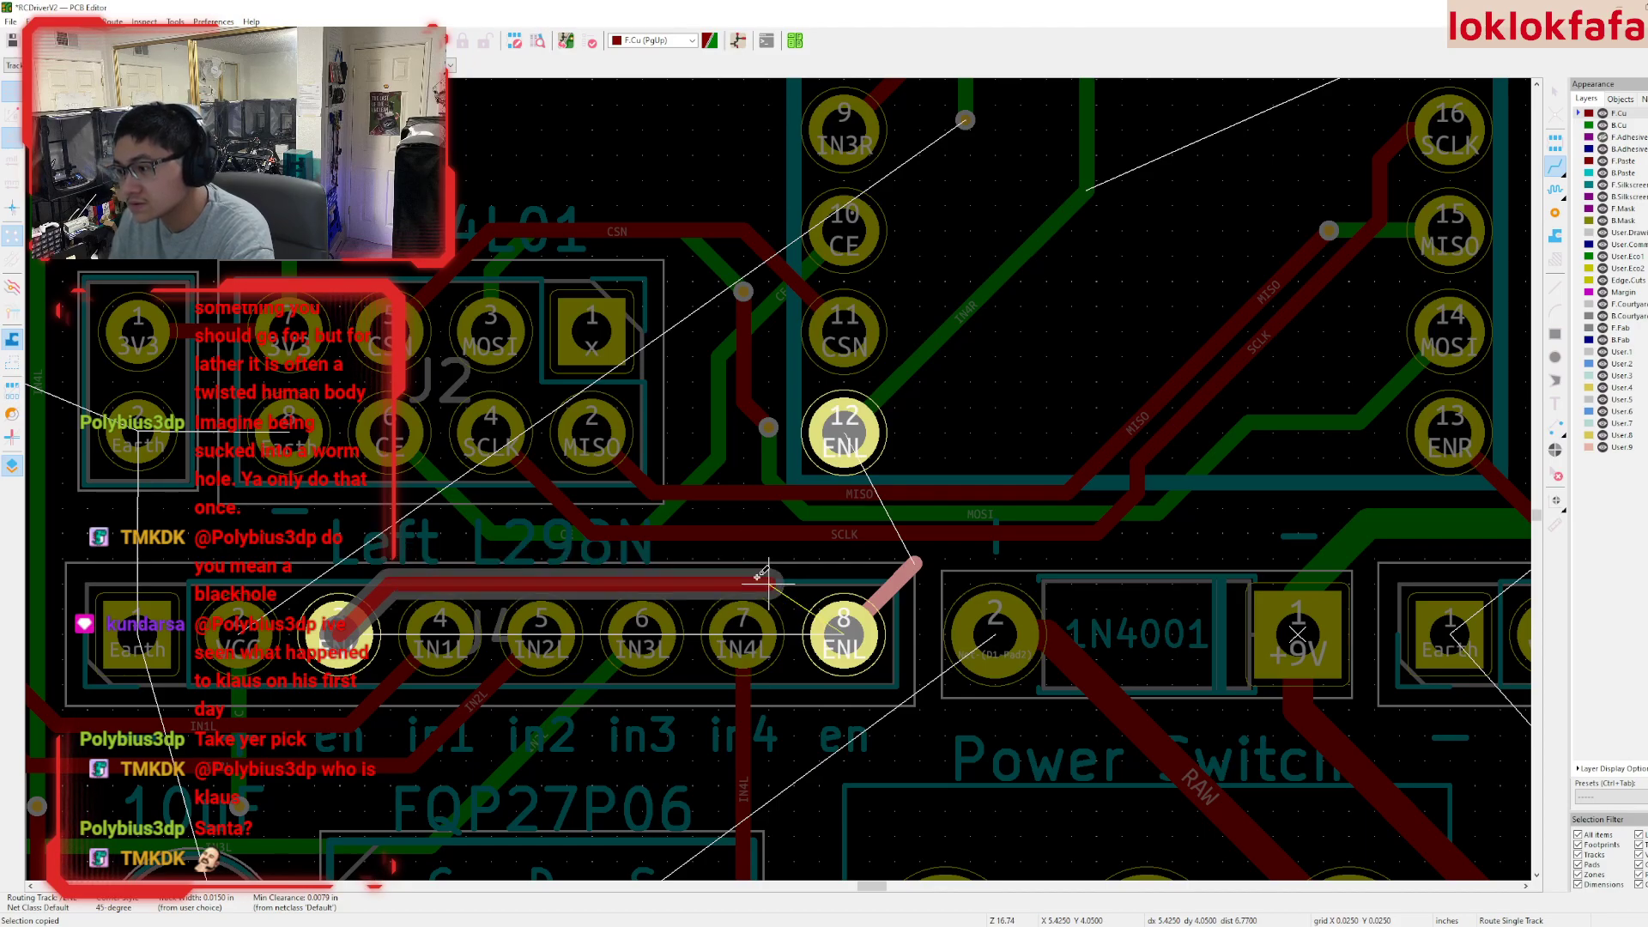
click(865, 615)
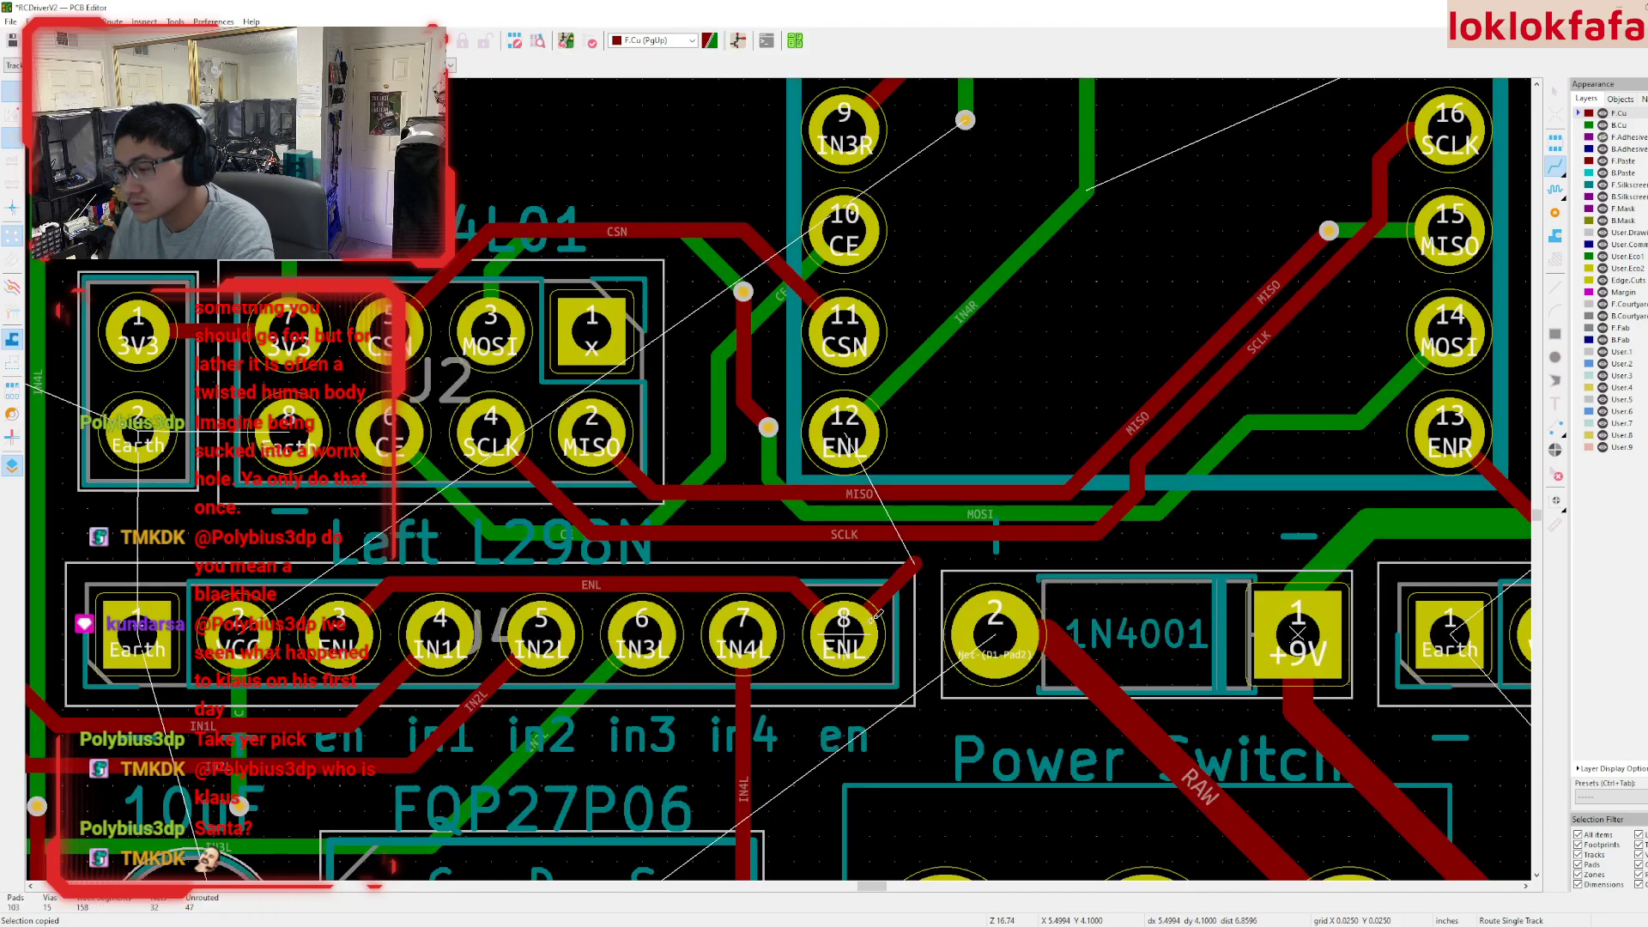
middle_drag(990, 560, 666, 523)
key(ctrl+z)
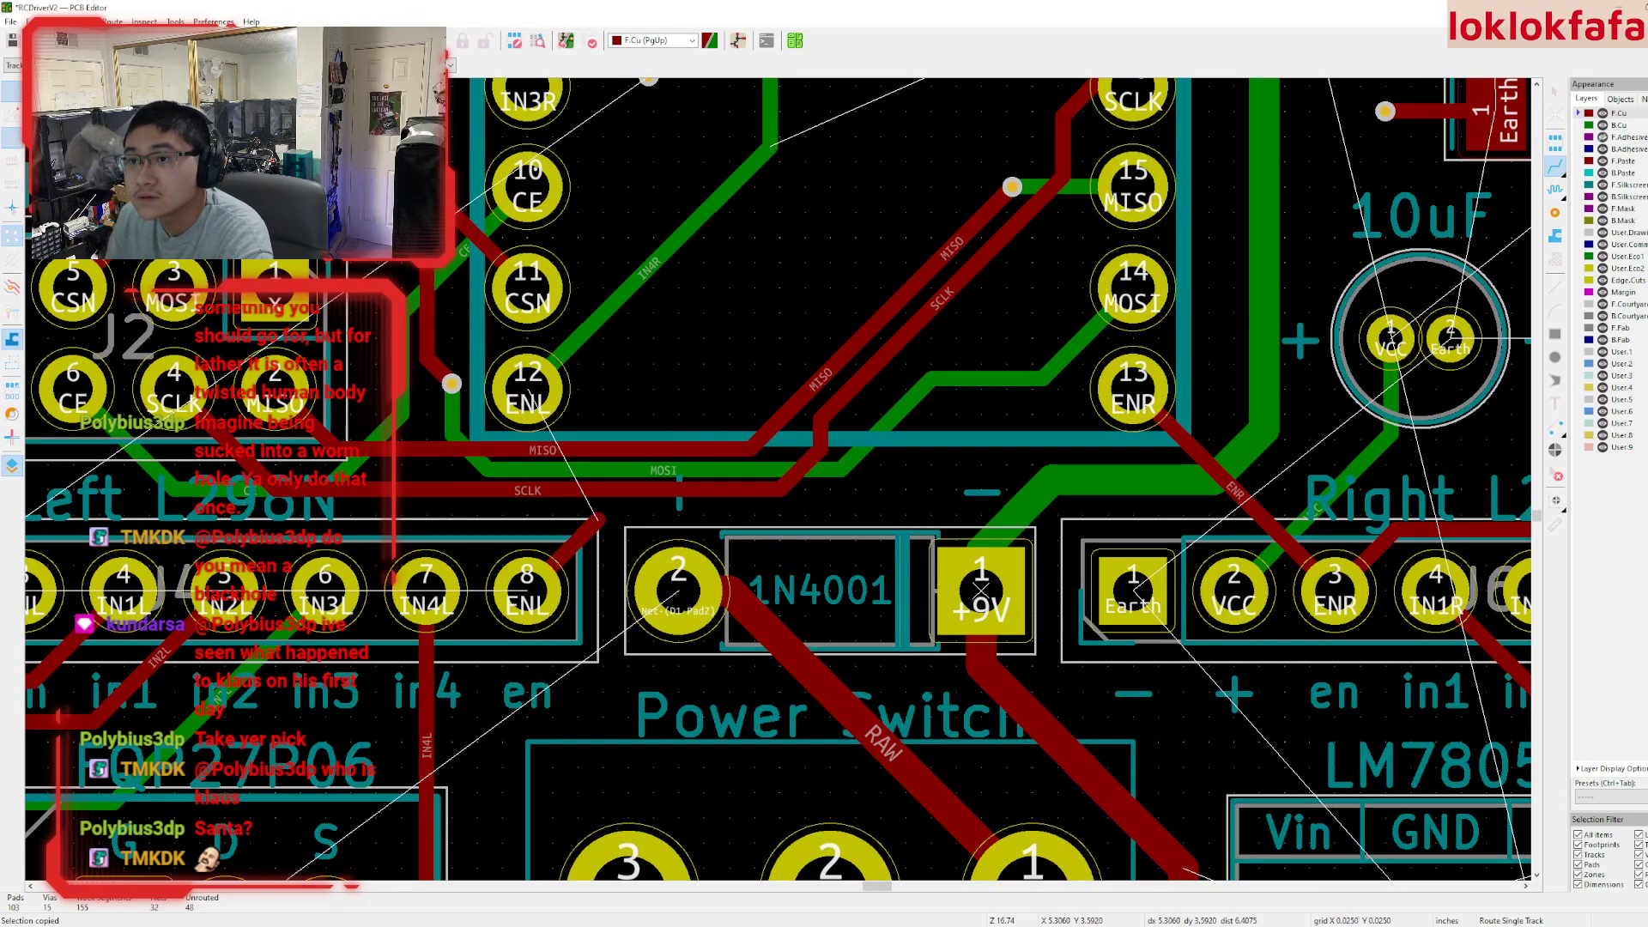
- Route an ENL track on F.Cu above the Left L298N pins, from pin 3 to pin 8
click(314, 297)
middle_drag(241, 219, 515, 178)
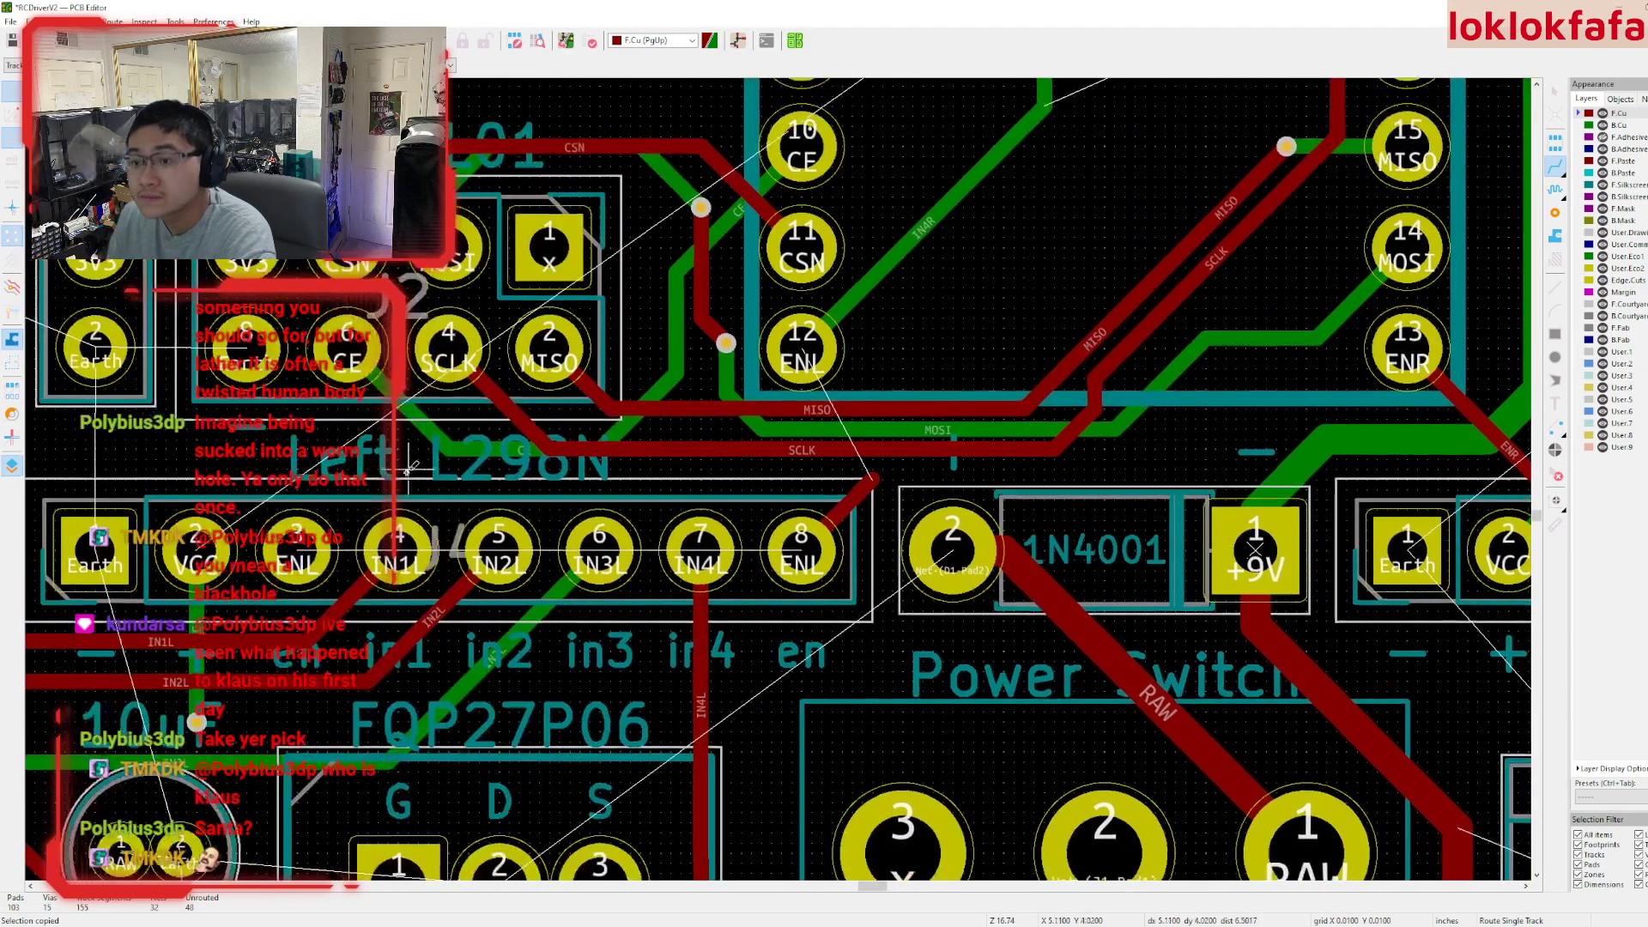
click(297, 549)
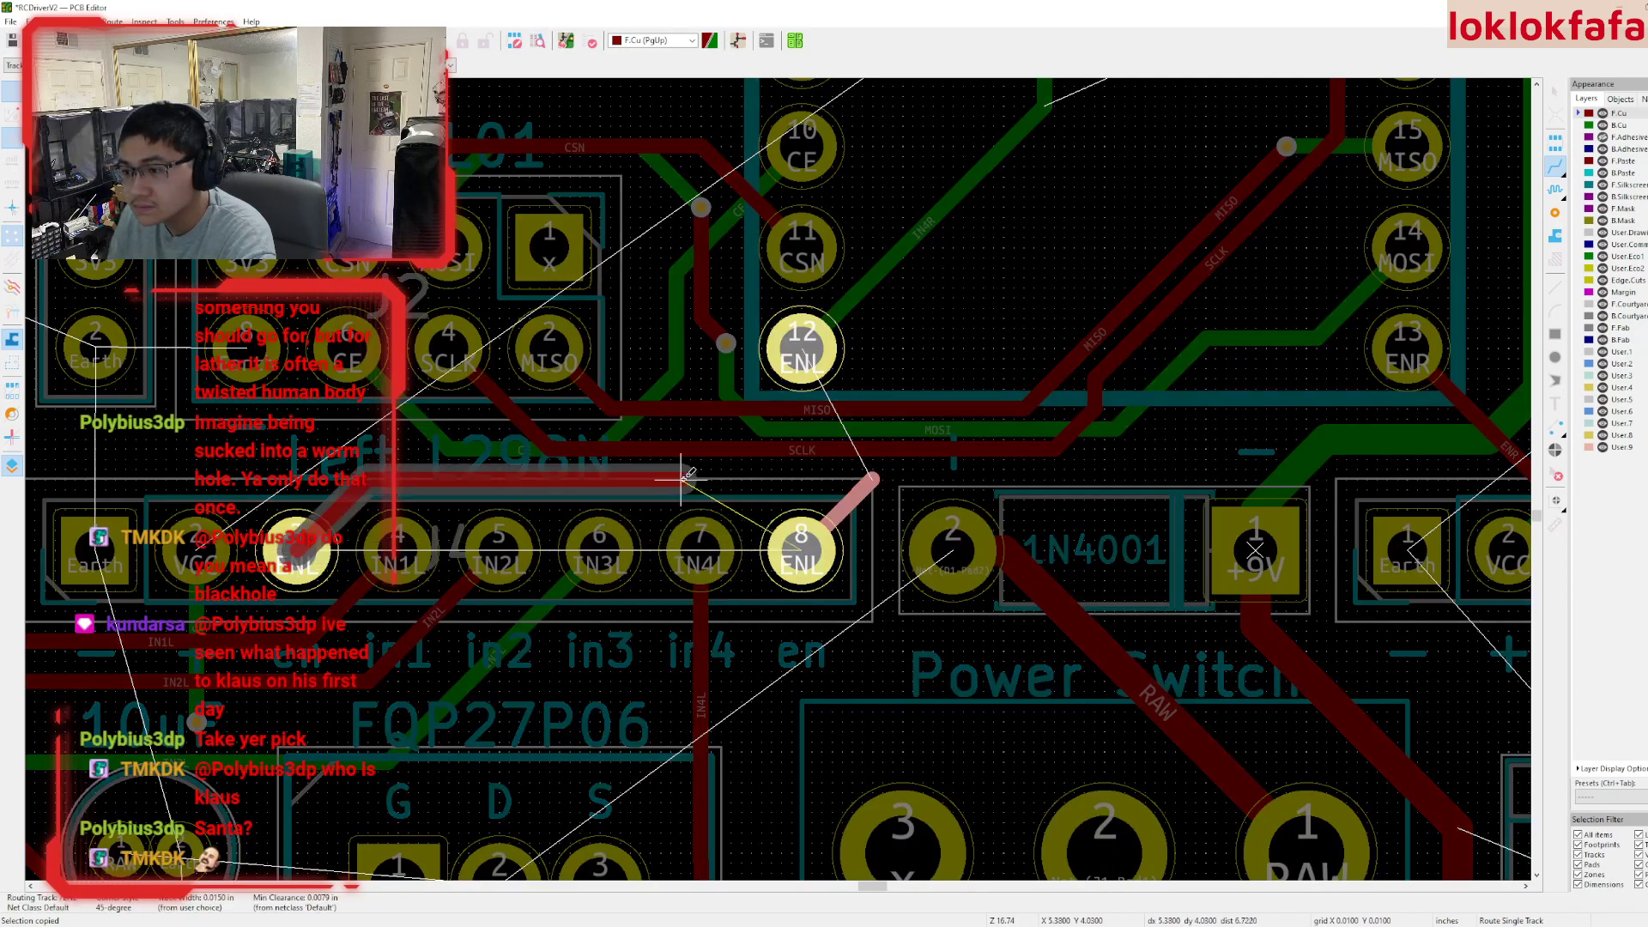
click(781, 494)
middle_drag(874, 477, 742, 545)
click(745, 550)
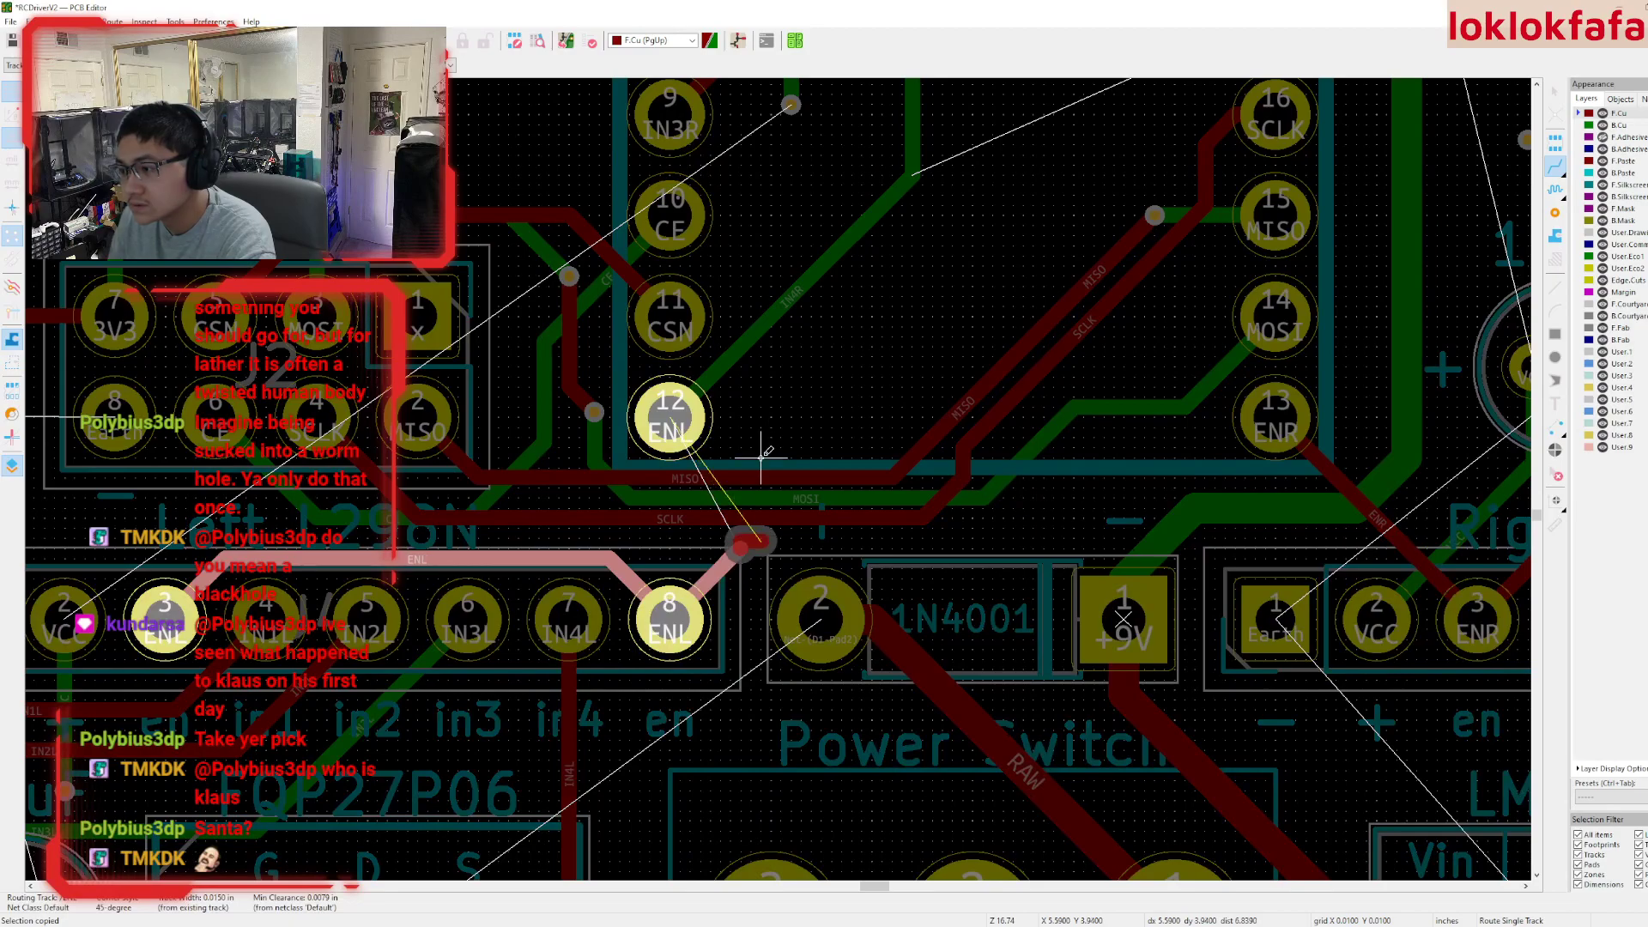
key(Escape)
key(Escape)
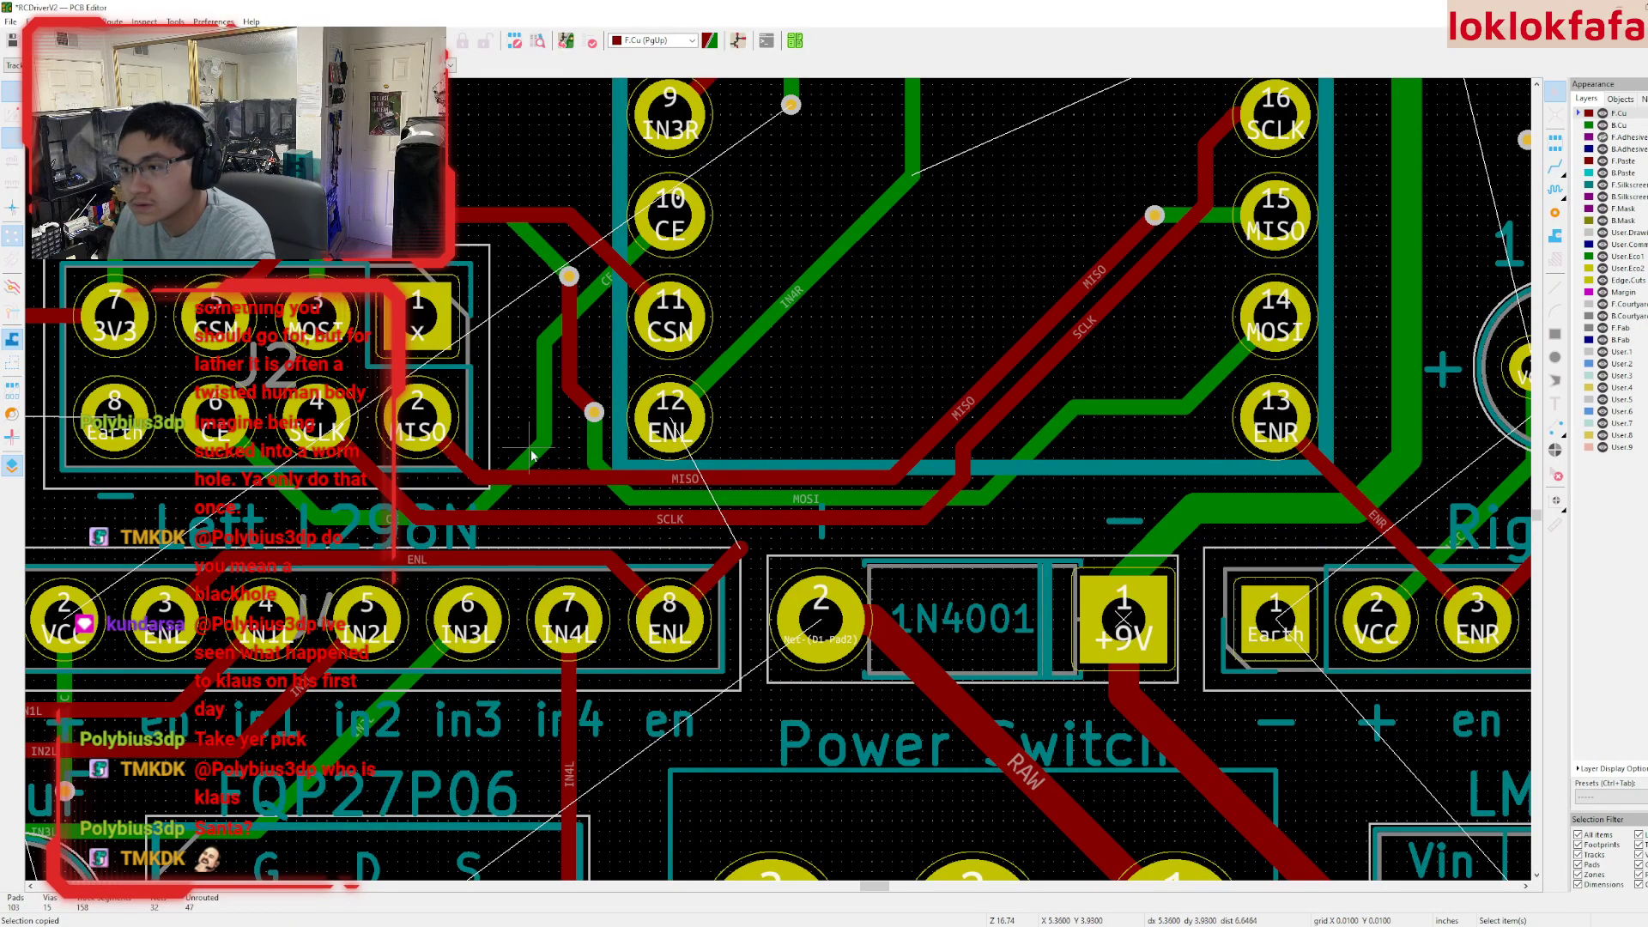
- Place a copy of the MOSI via just above the MOSI track, between Arduino pins 12 and 13
click(599, 417)
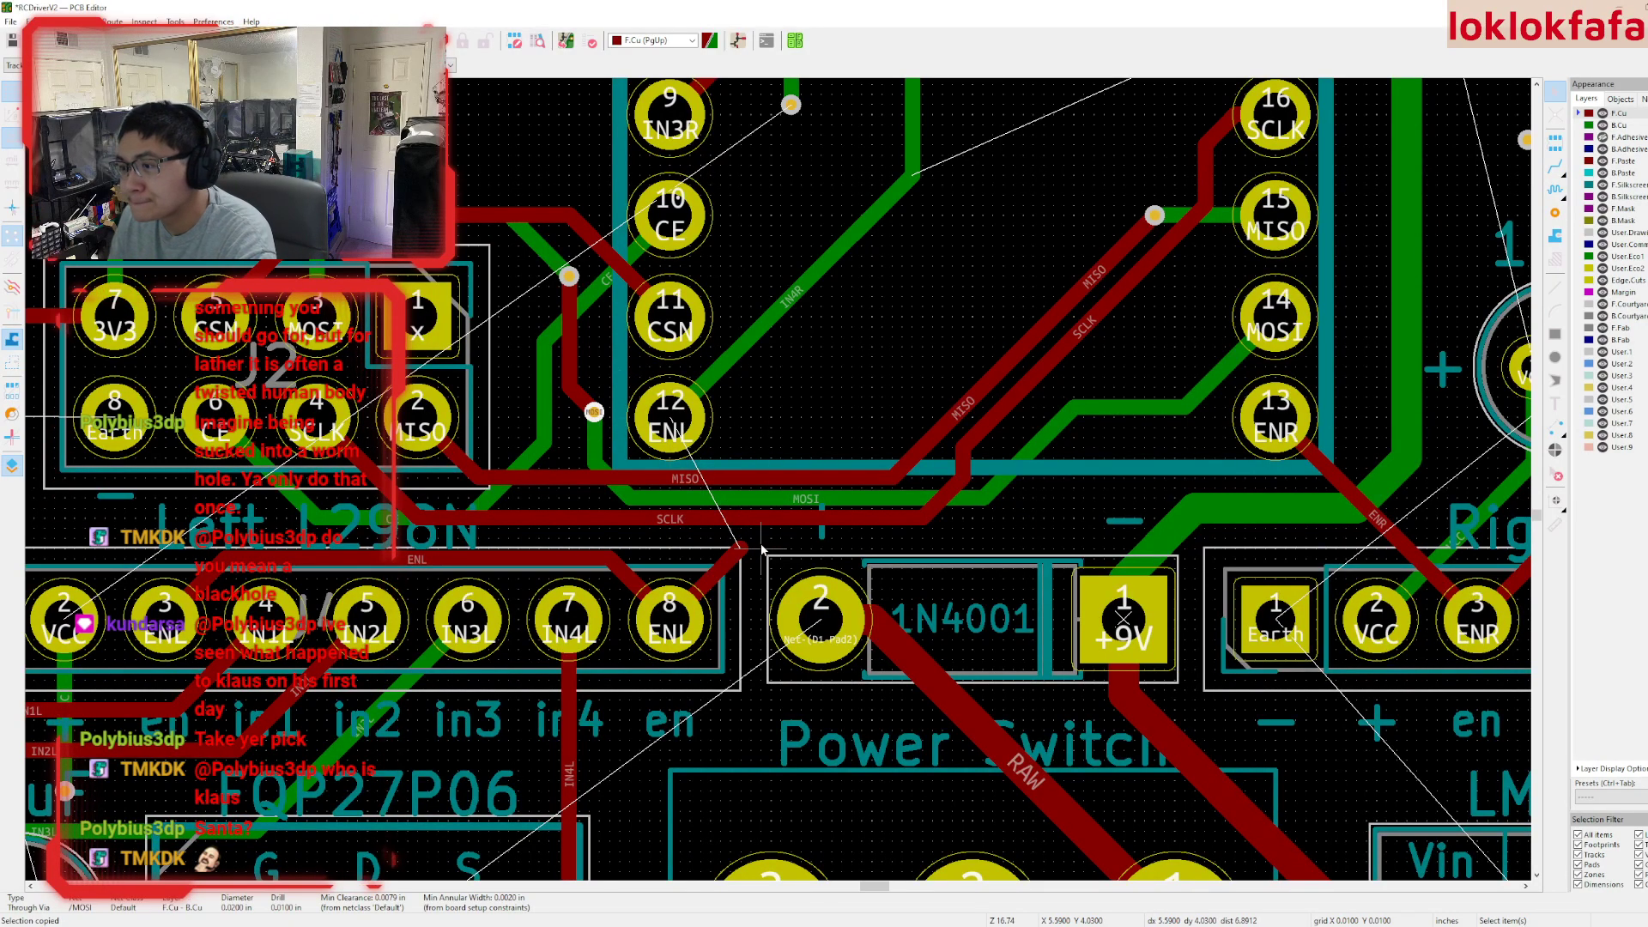
middle_drag(751, 550, 748, 598)
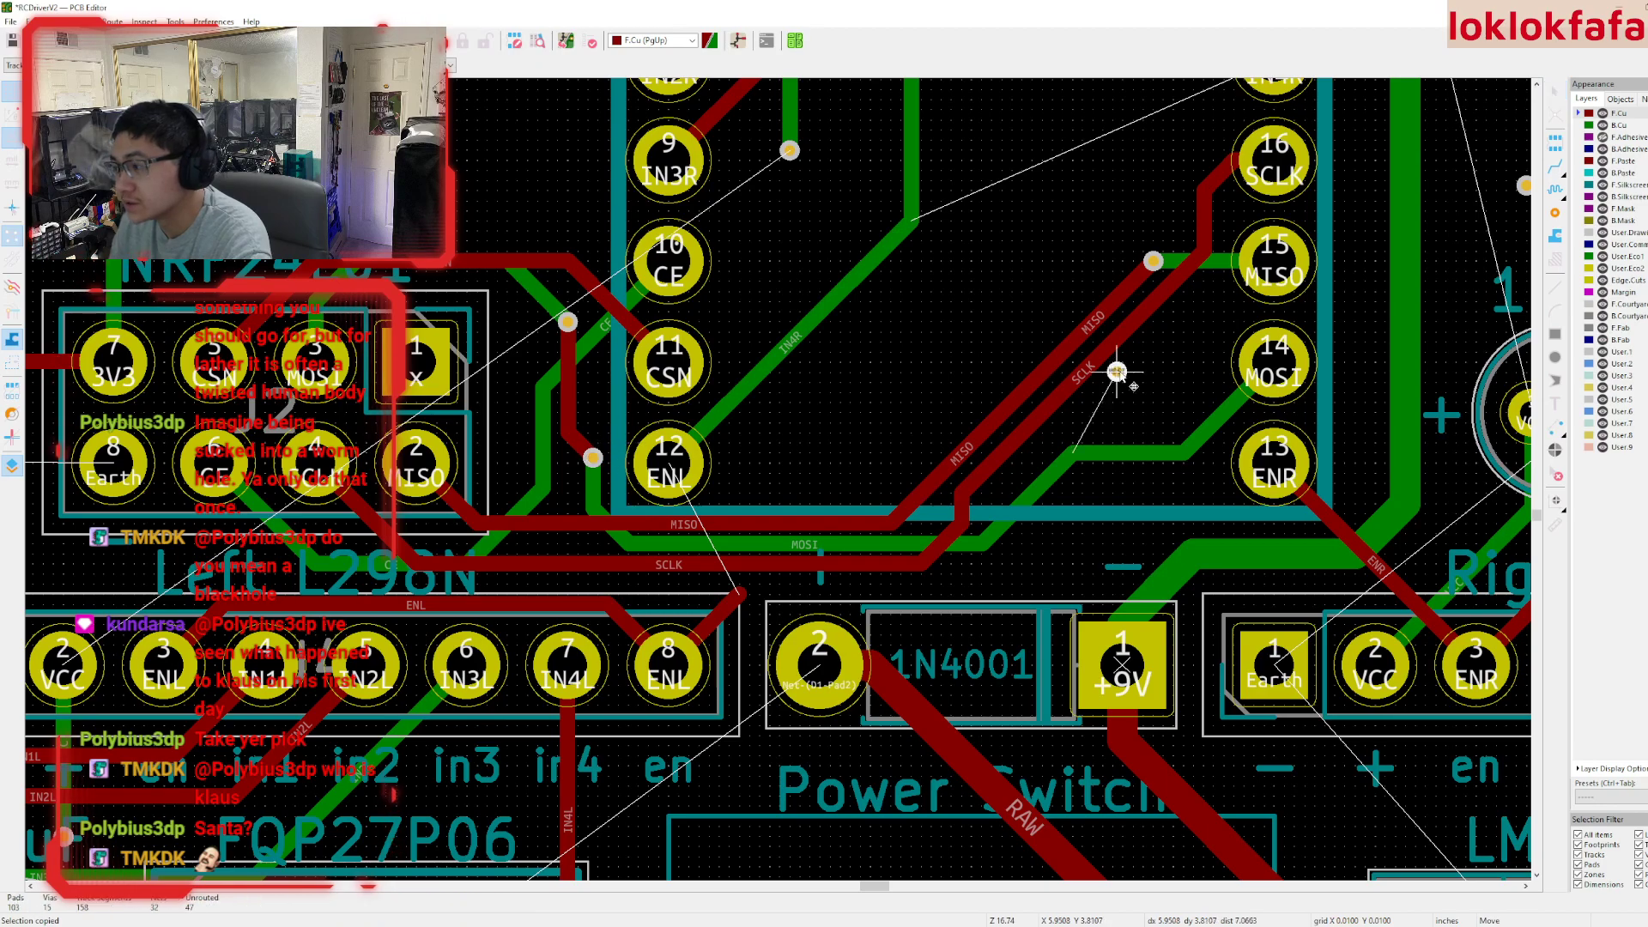
click(1082, 422)
key(Escape)
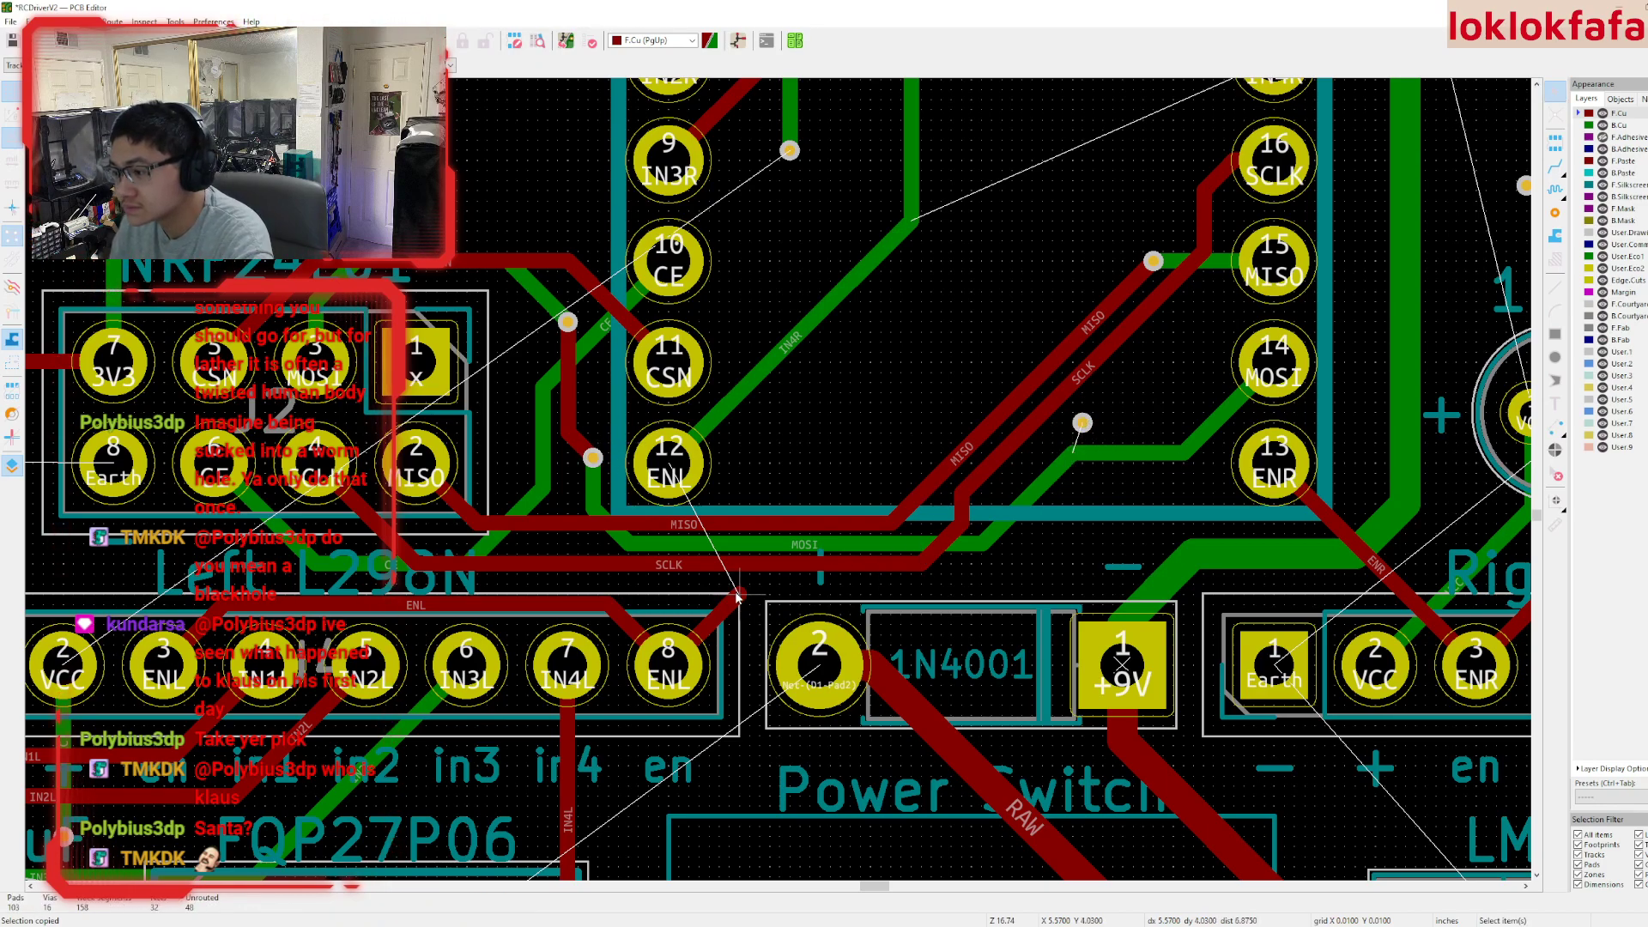
- Extend the ENL stub from Left L298N pin 8 on F.Cu, passing above the 1N4001 diode and ending below the MOSI track
key(x)
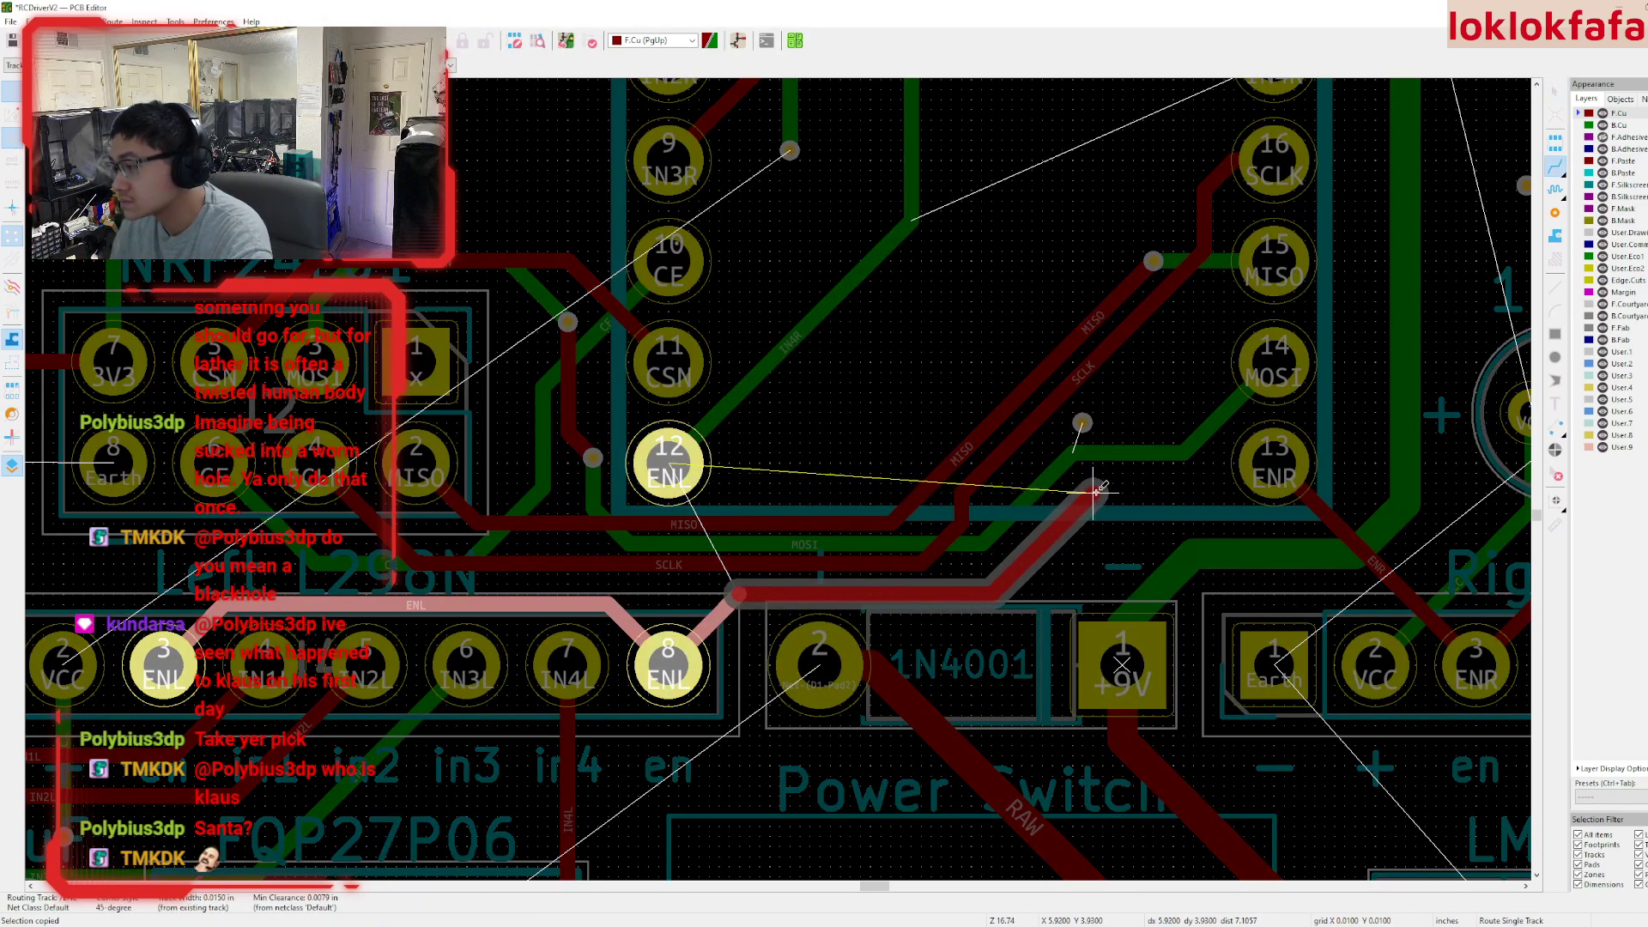
key(Escape)
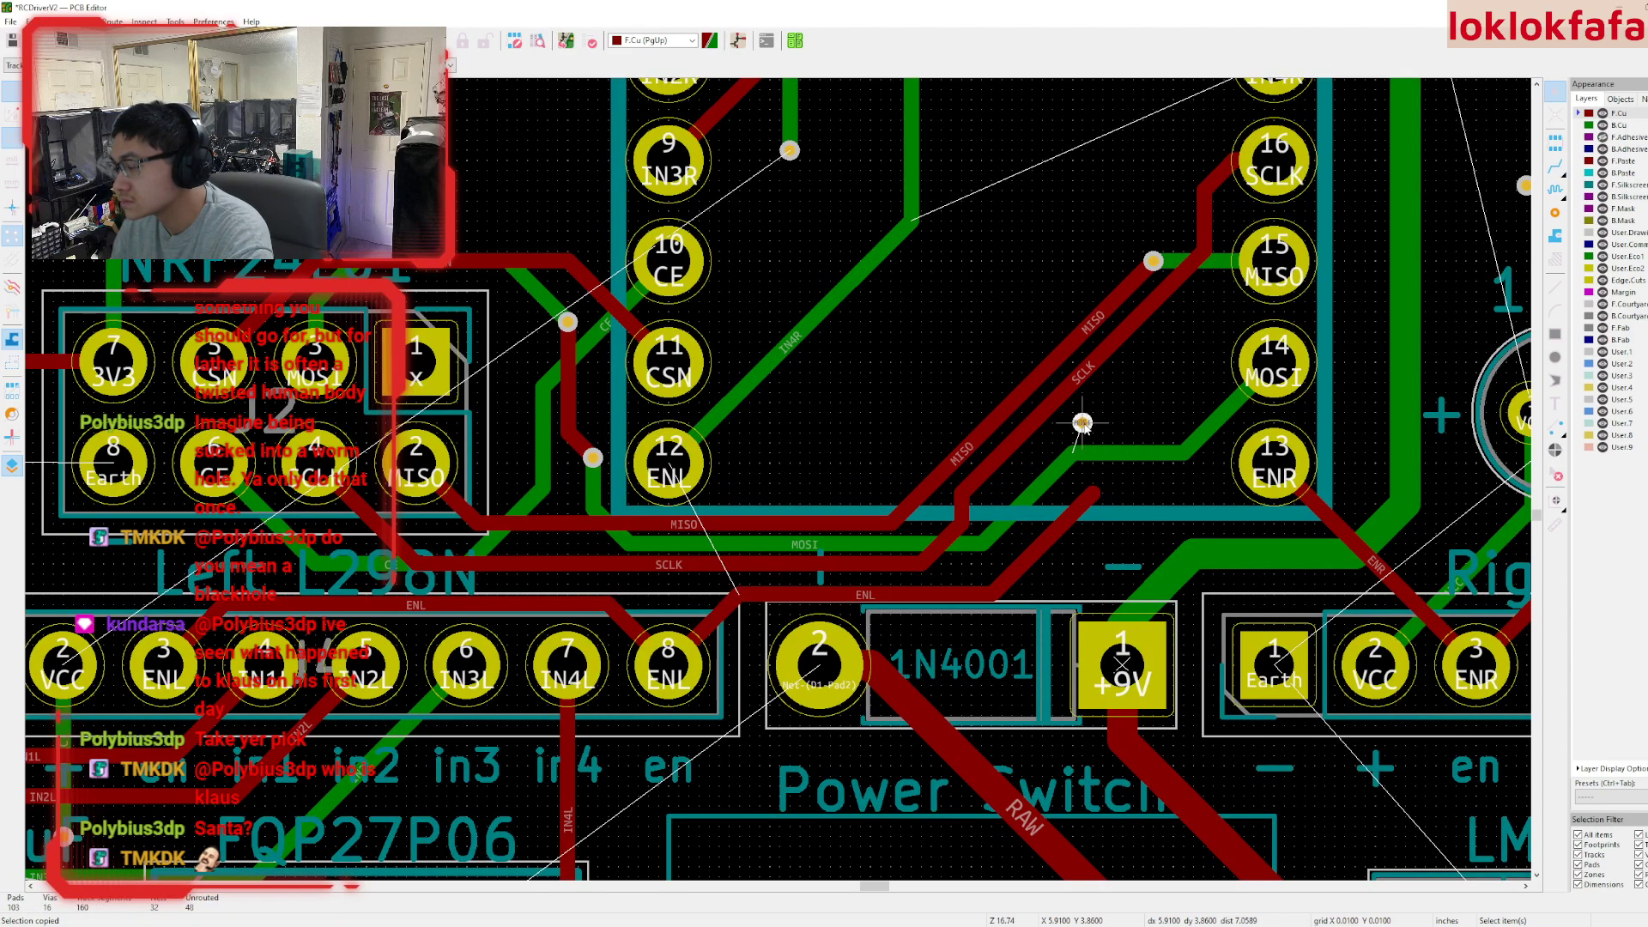
- Try the copied via at the end of the ENL track with B.Cu active, and delete that via
click(1092, 493)
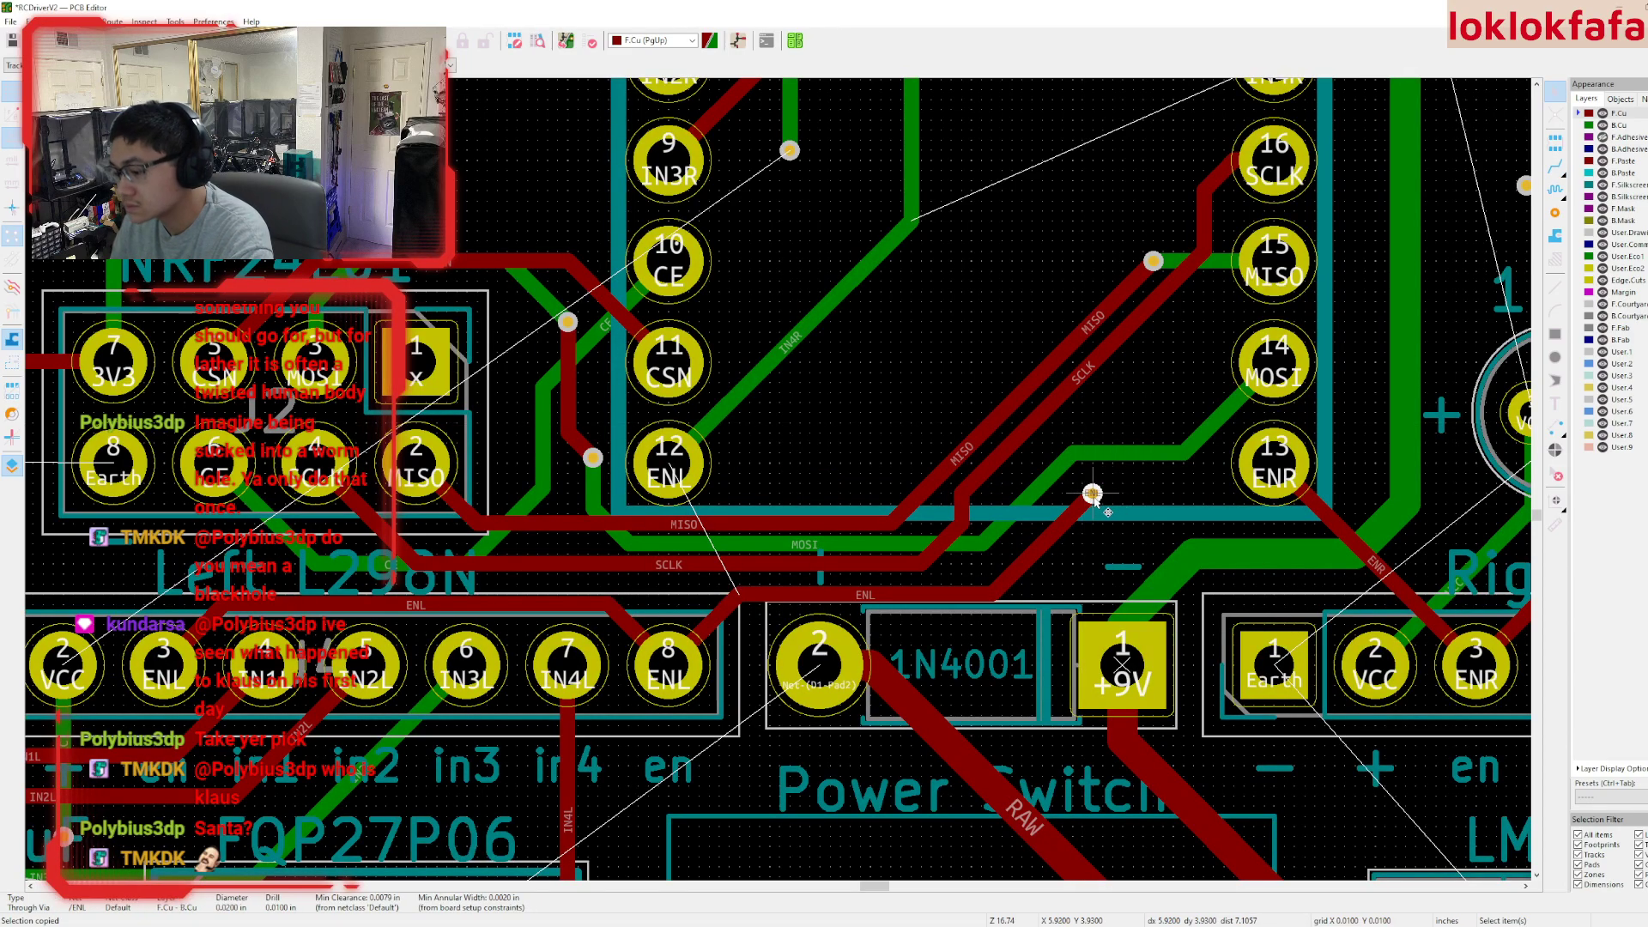
click(1619, 125)
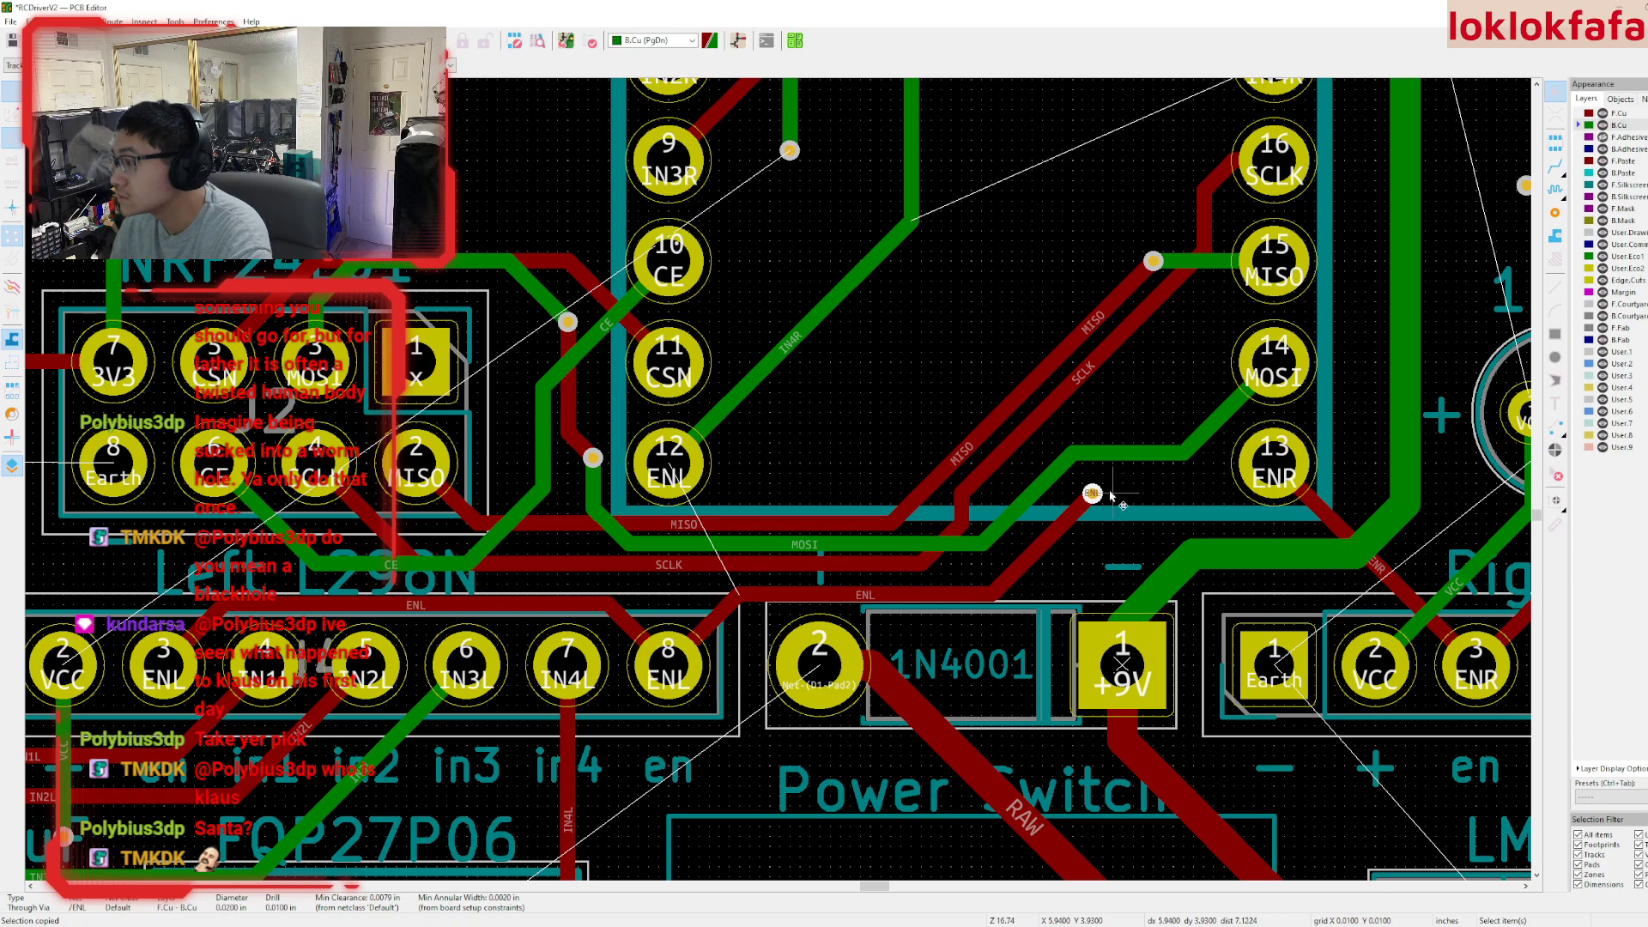
key(x)
key(Escape)
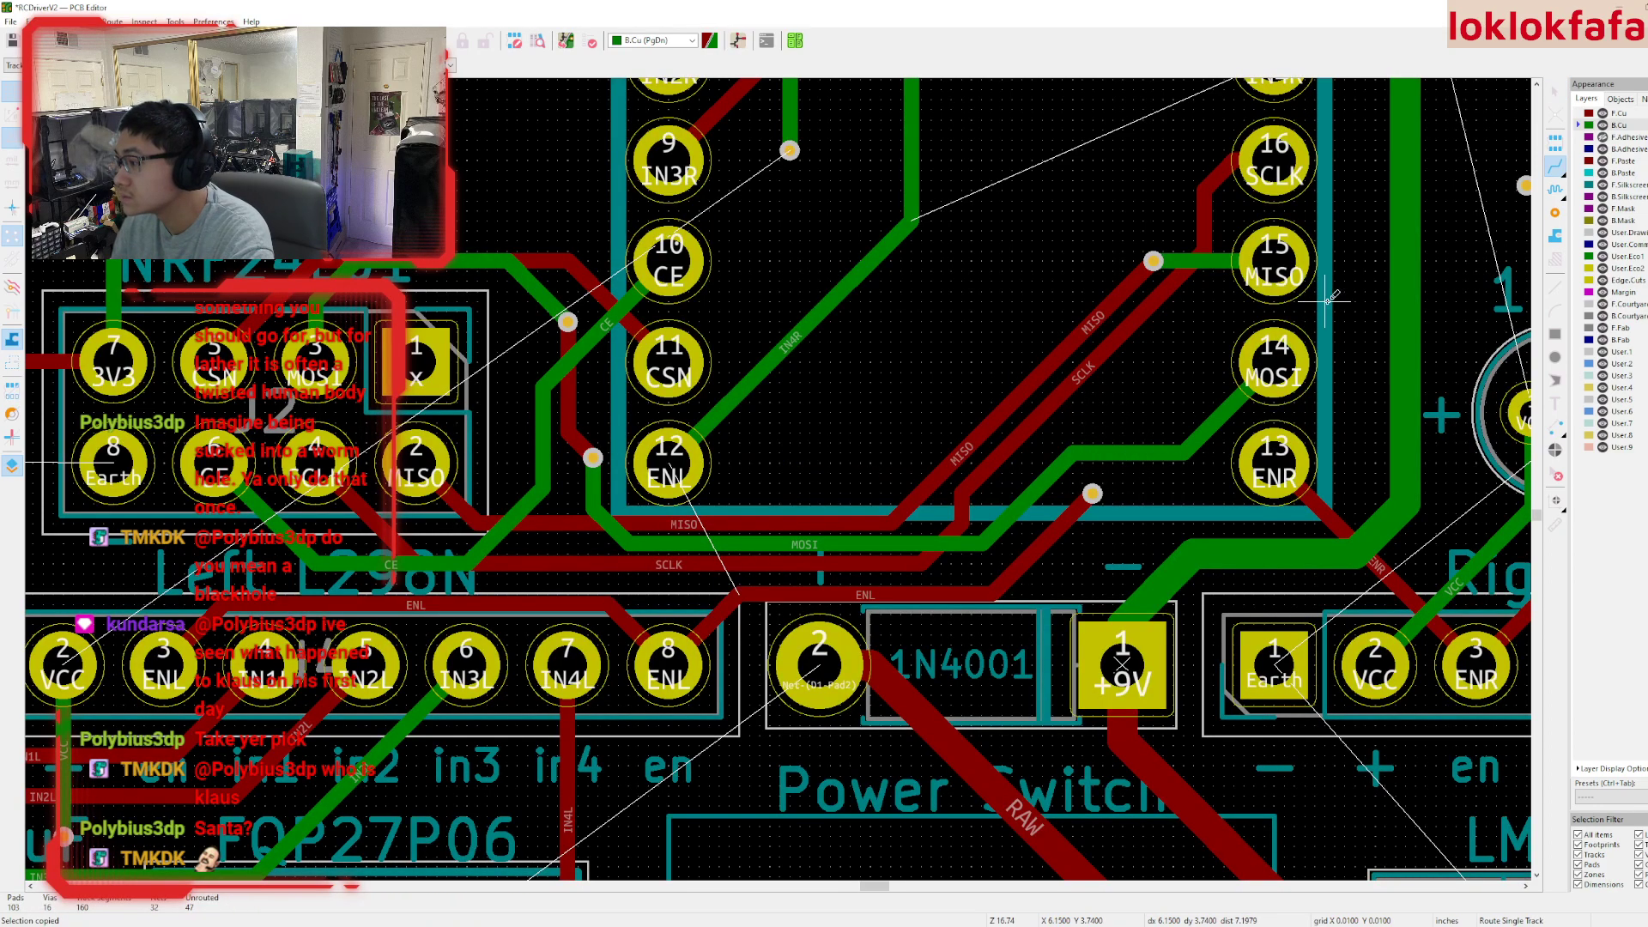
key(Escape)
click(1092, 495)
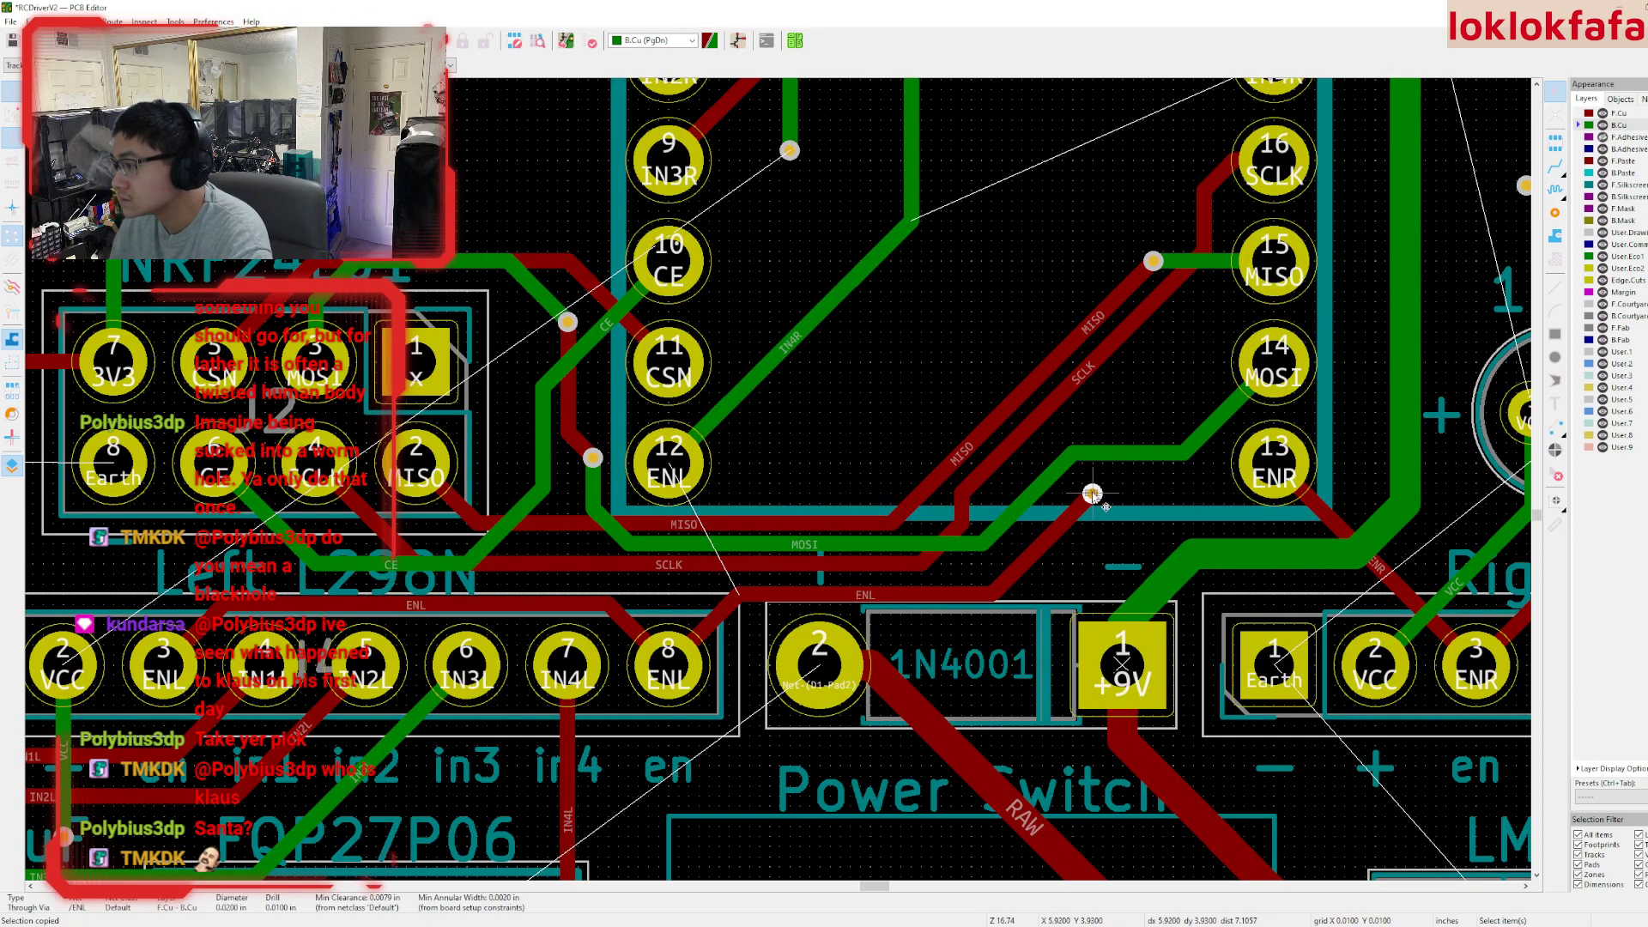
key(Delete)
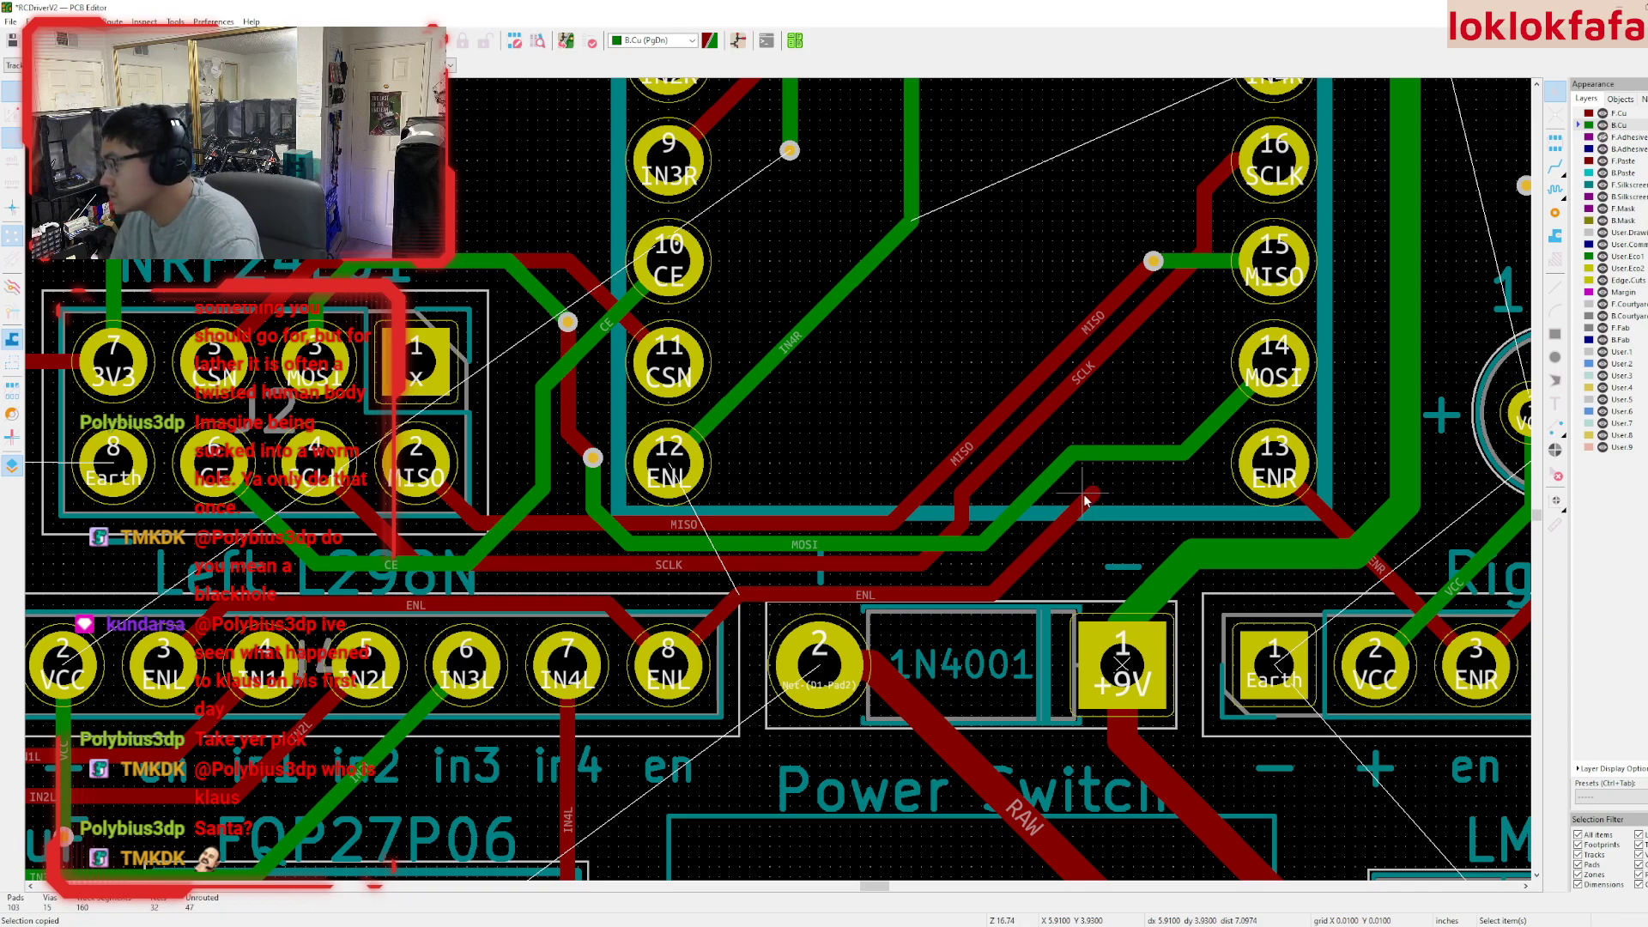
- Extend the ENL track on F.Cu across the MOSI track, place a copied via at its end, and make B.Cu active
key(x)
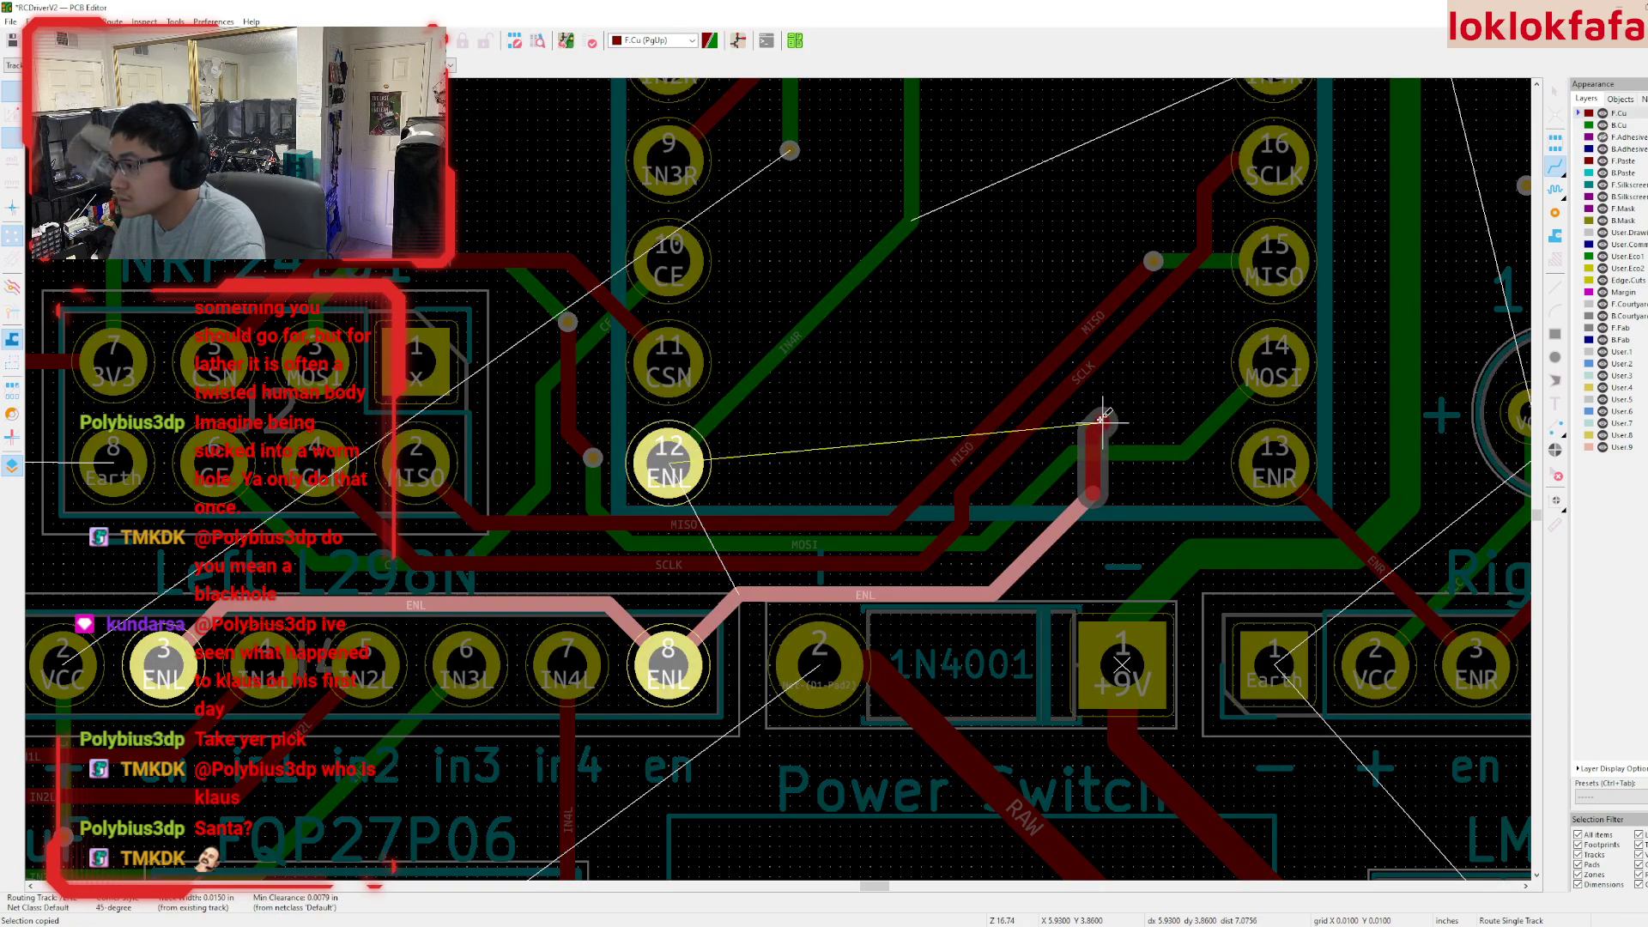
double_click(1092, 412)
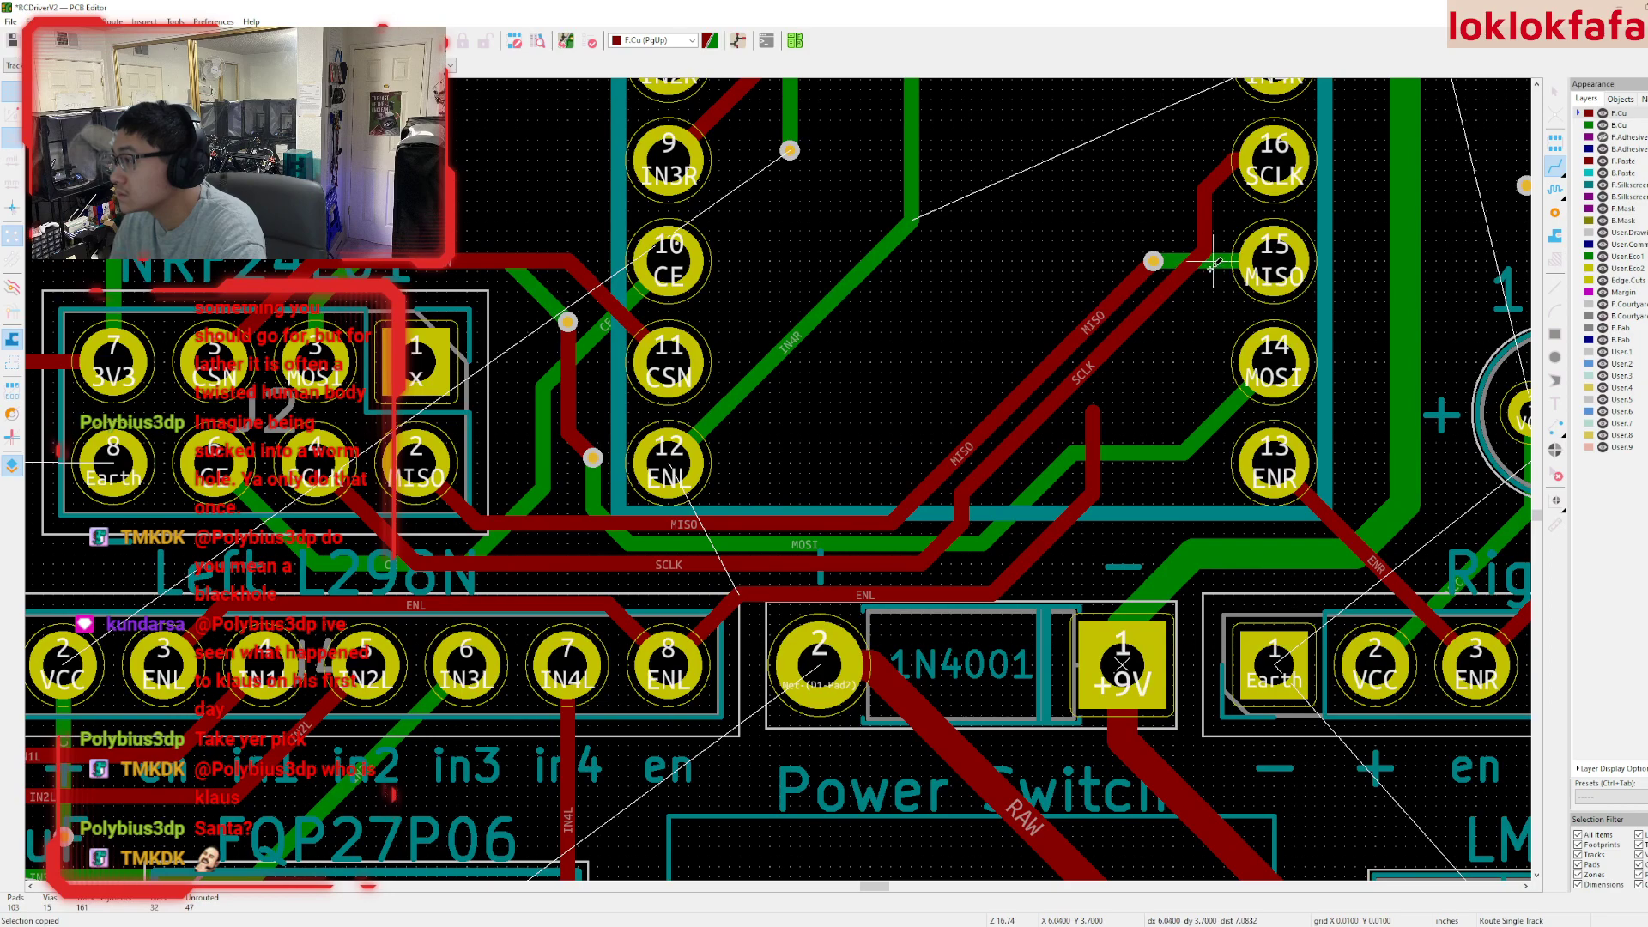
click(1153, 259)
key(Escape)
key(ctrl+v)
click(1093, 414)
click(1619, 126)
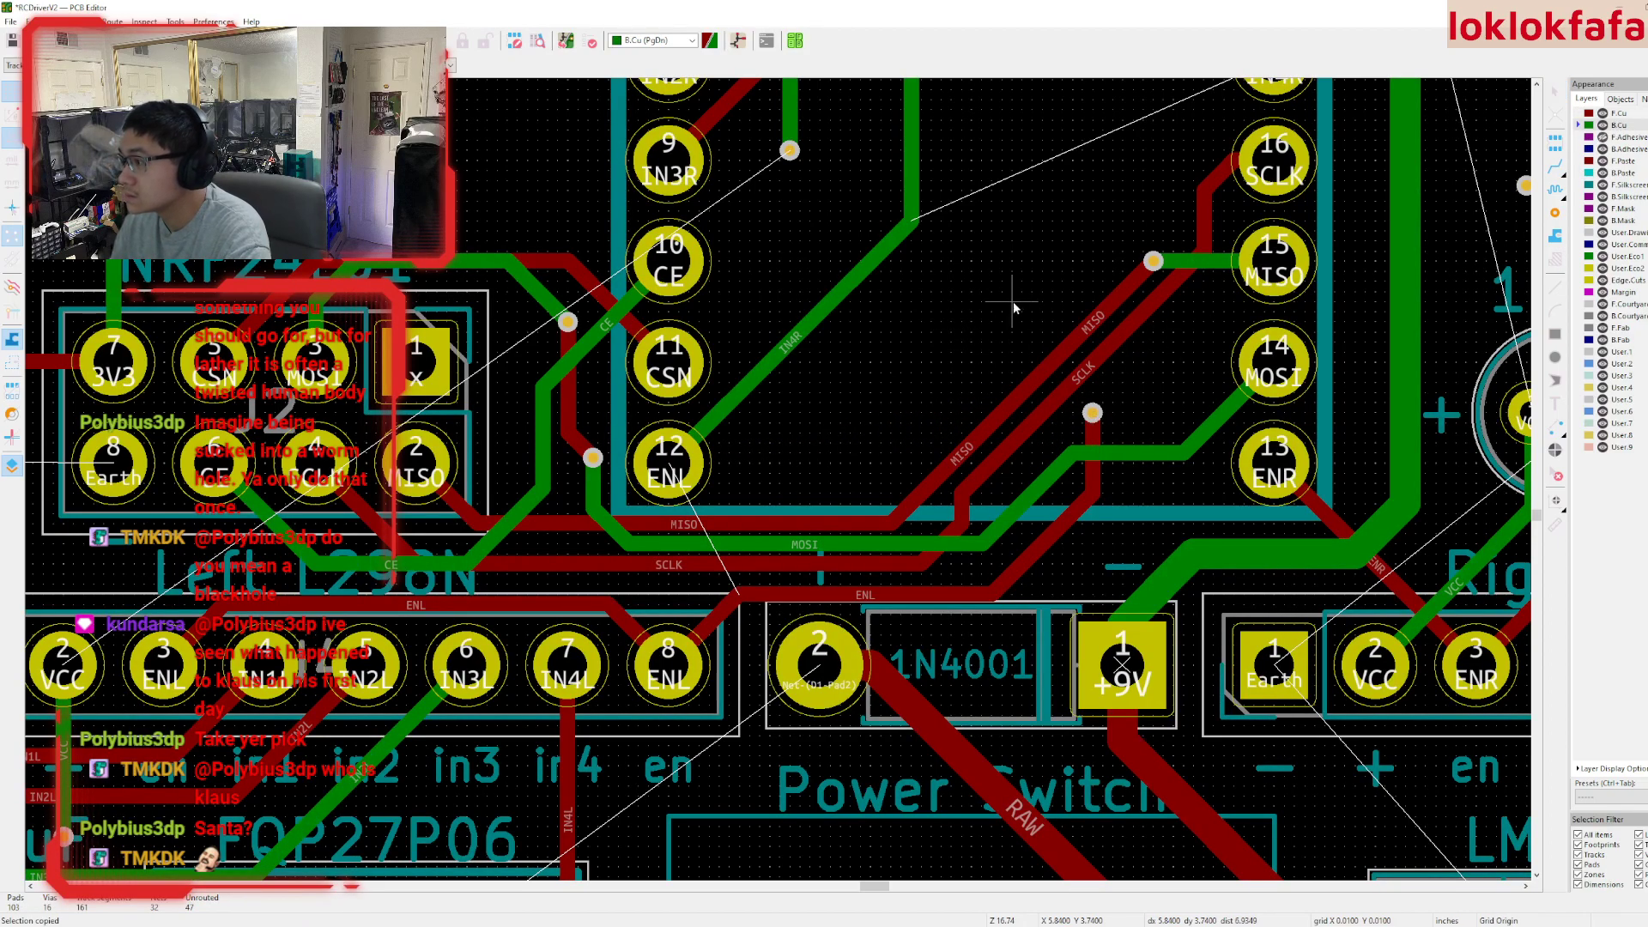
key(x)
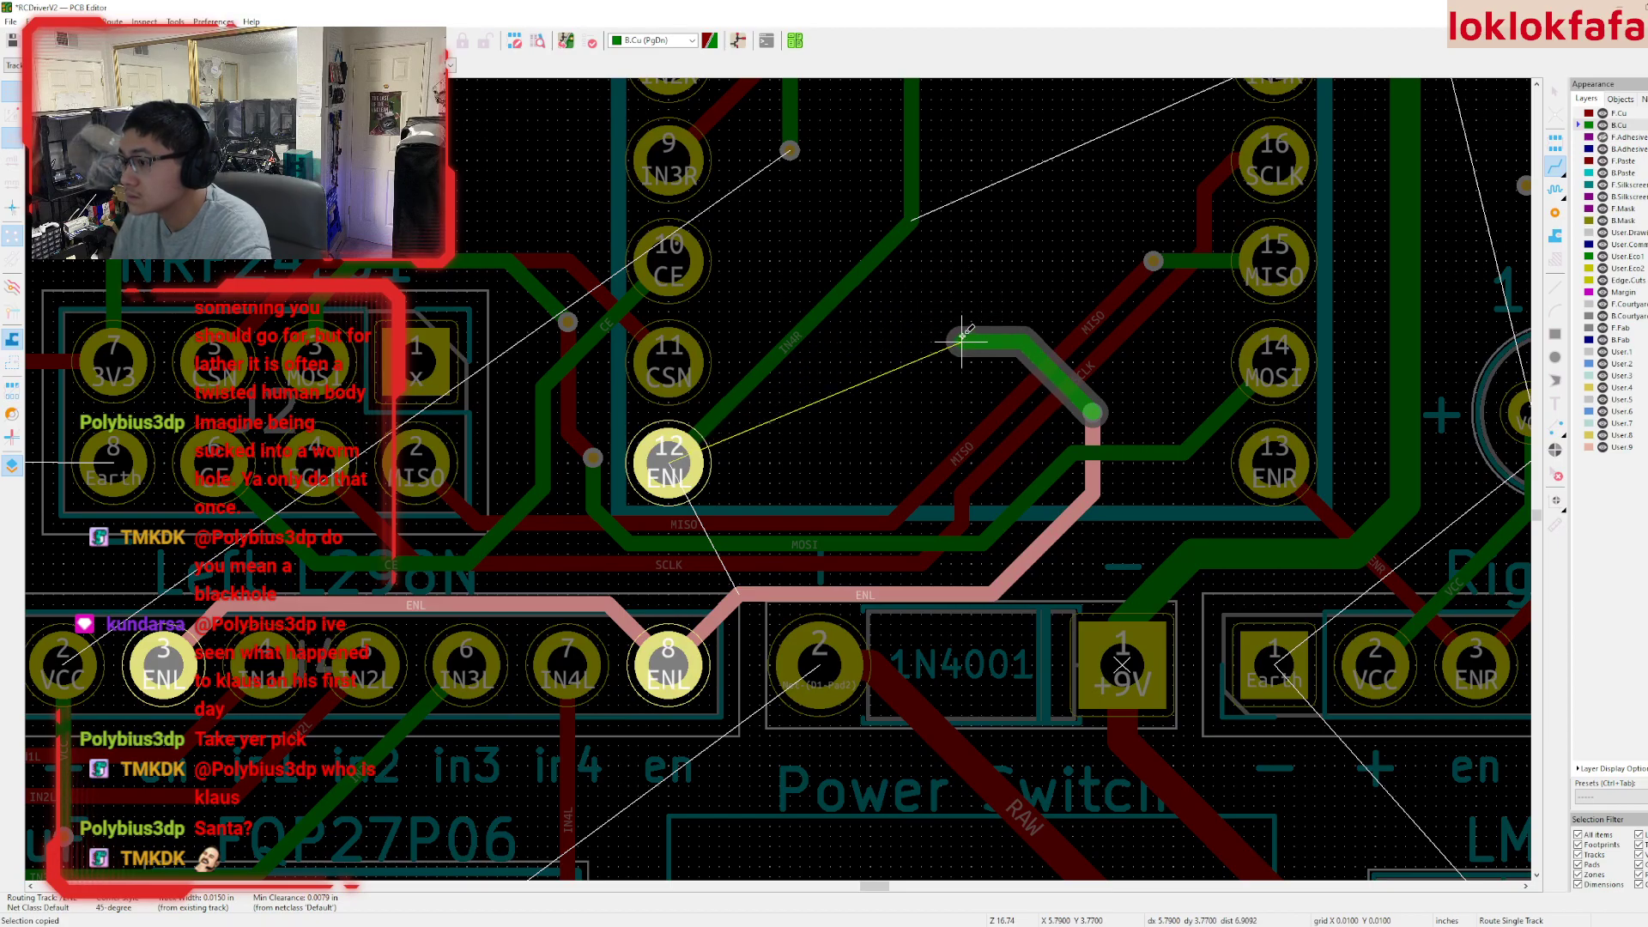
key(Escape)
middle_drag(961, 331, 922, 478)
key(Escape)
- Delete the IN4R back-copper segments leading to Arduino pin 12 and reroute that track on B.Cu to pin 17
click(830, 421)
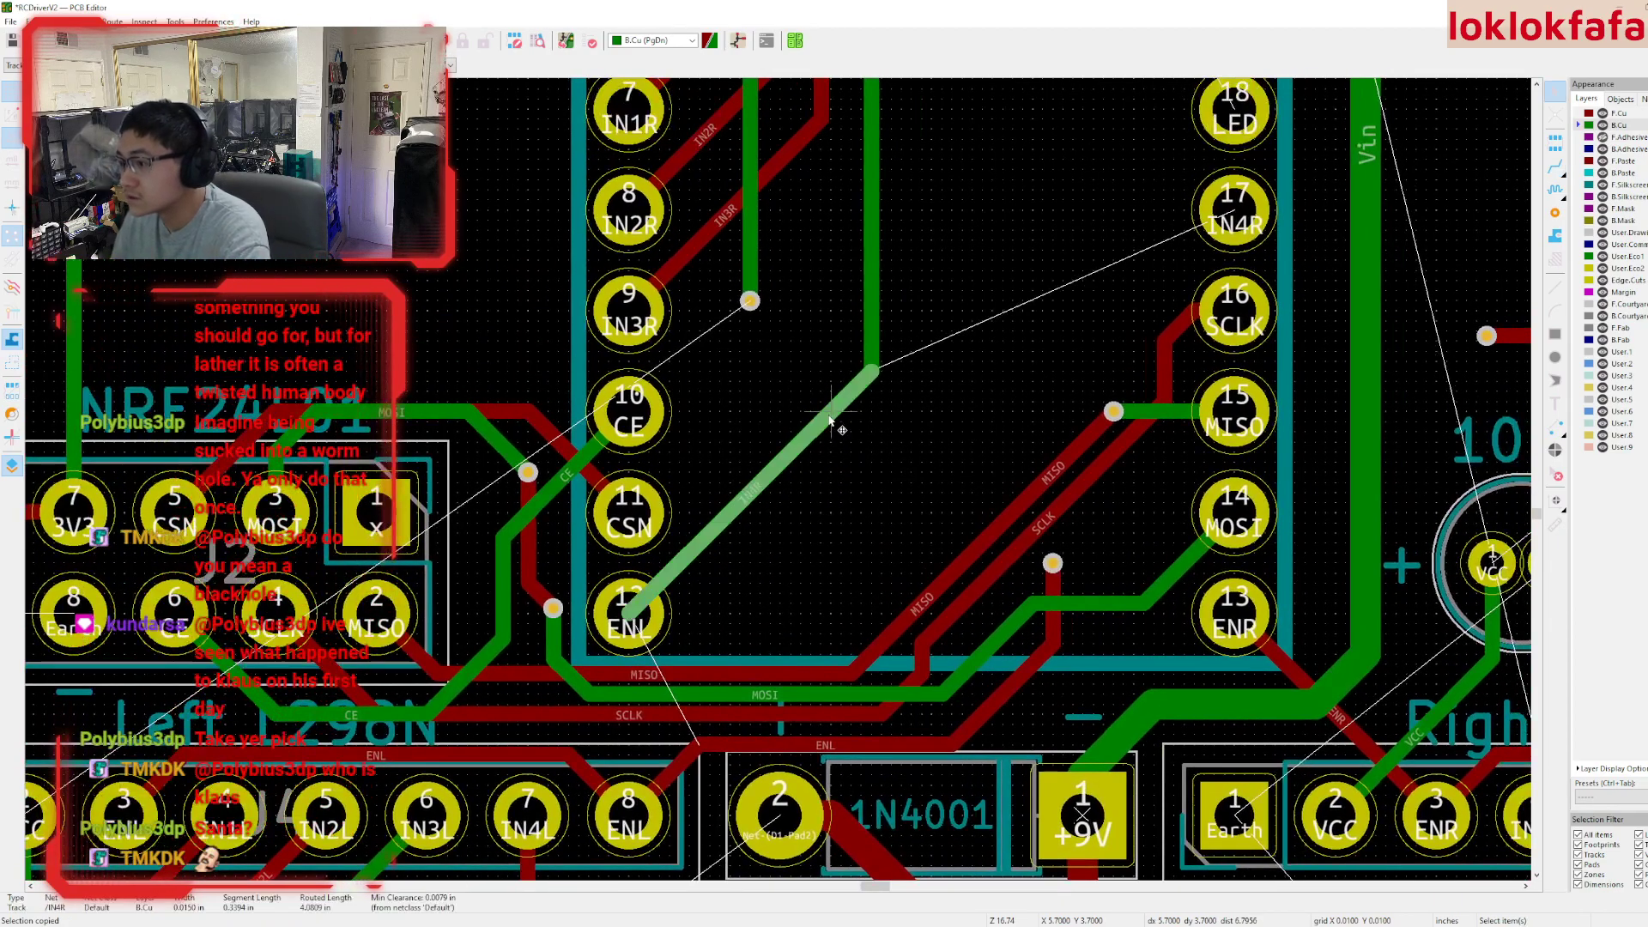
key(Delete)
scroll(790, 656, down, 4)
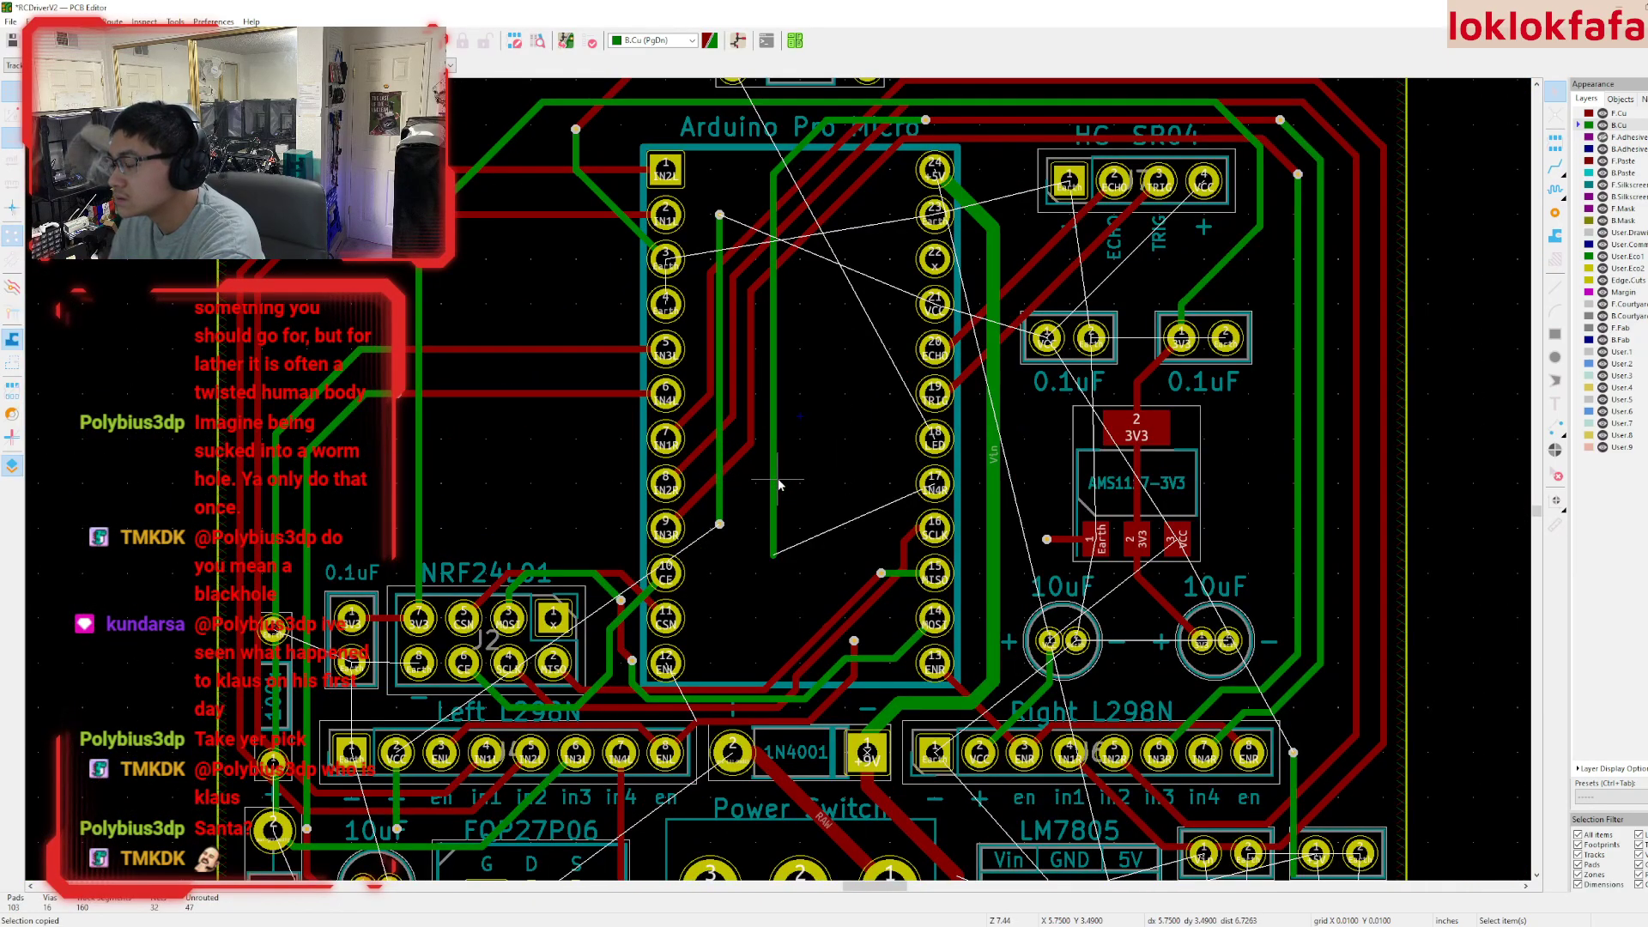
scroll(796, 515, down, 1)
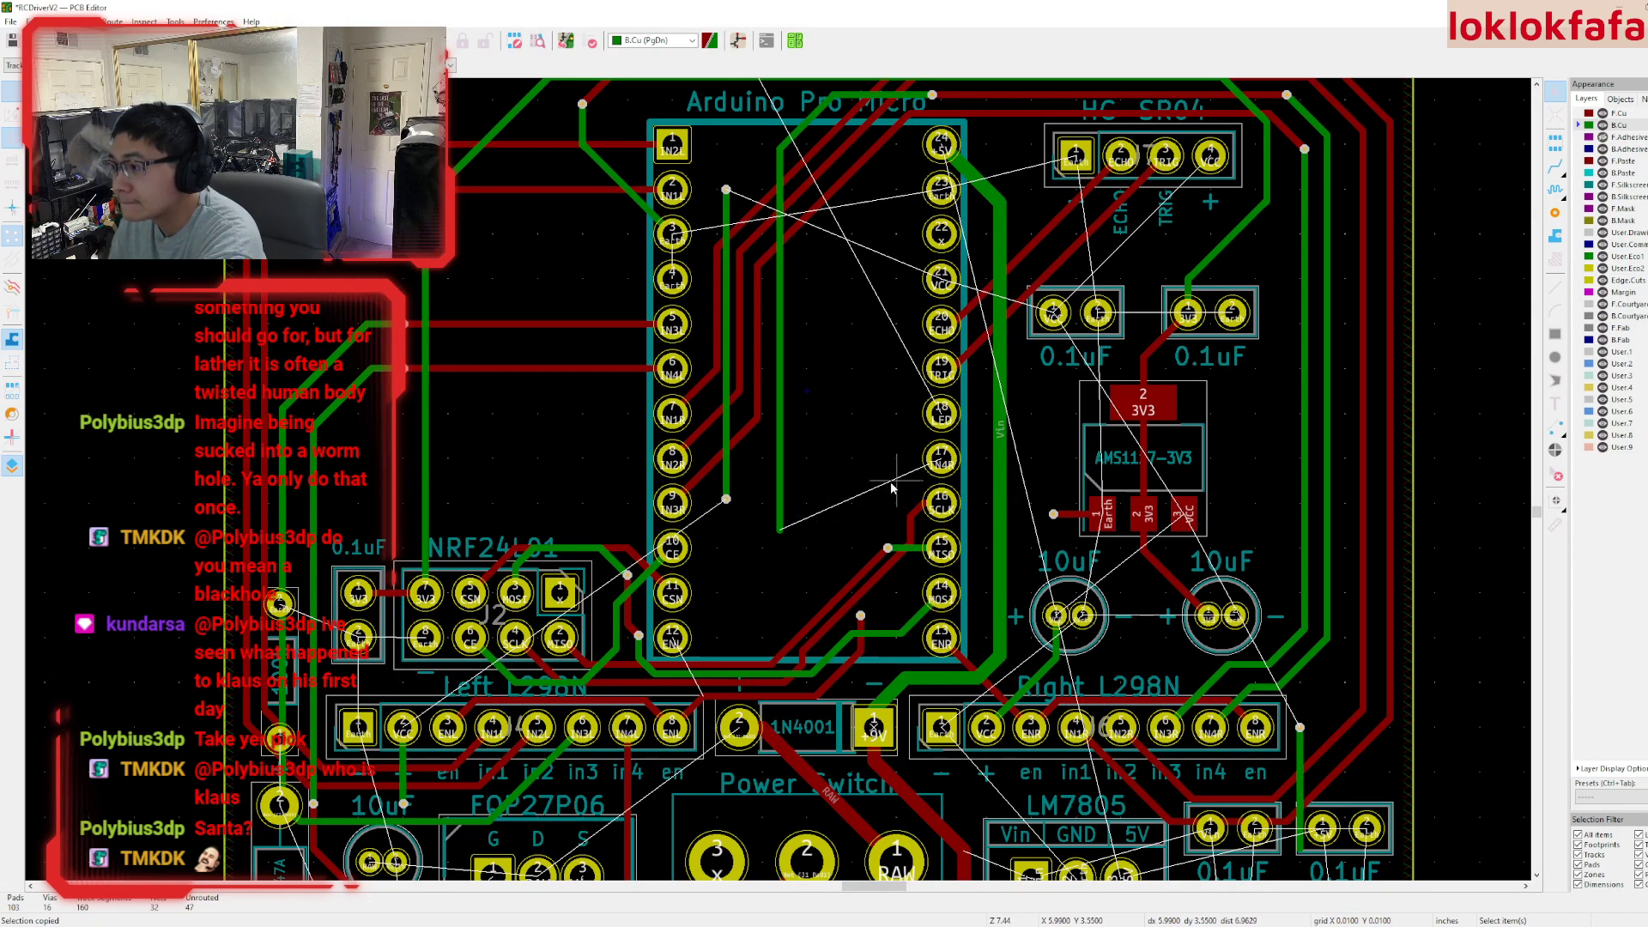
click(777, 481)
key(Delete)
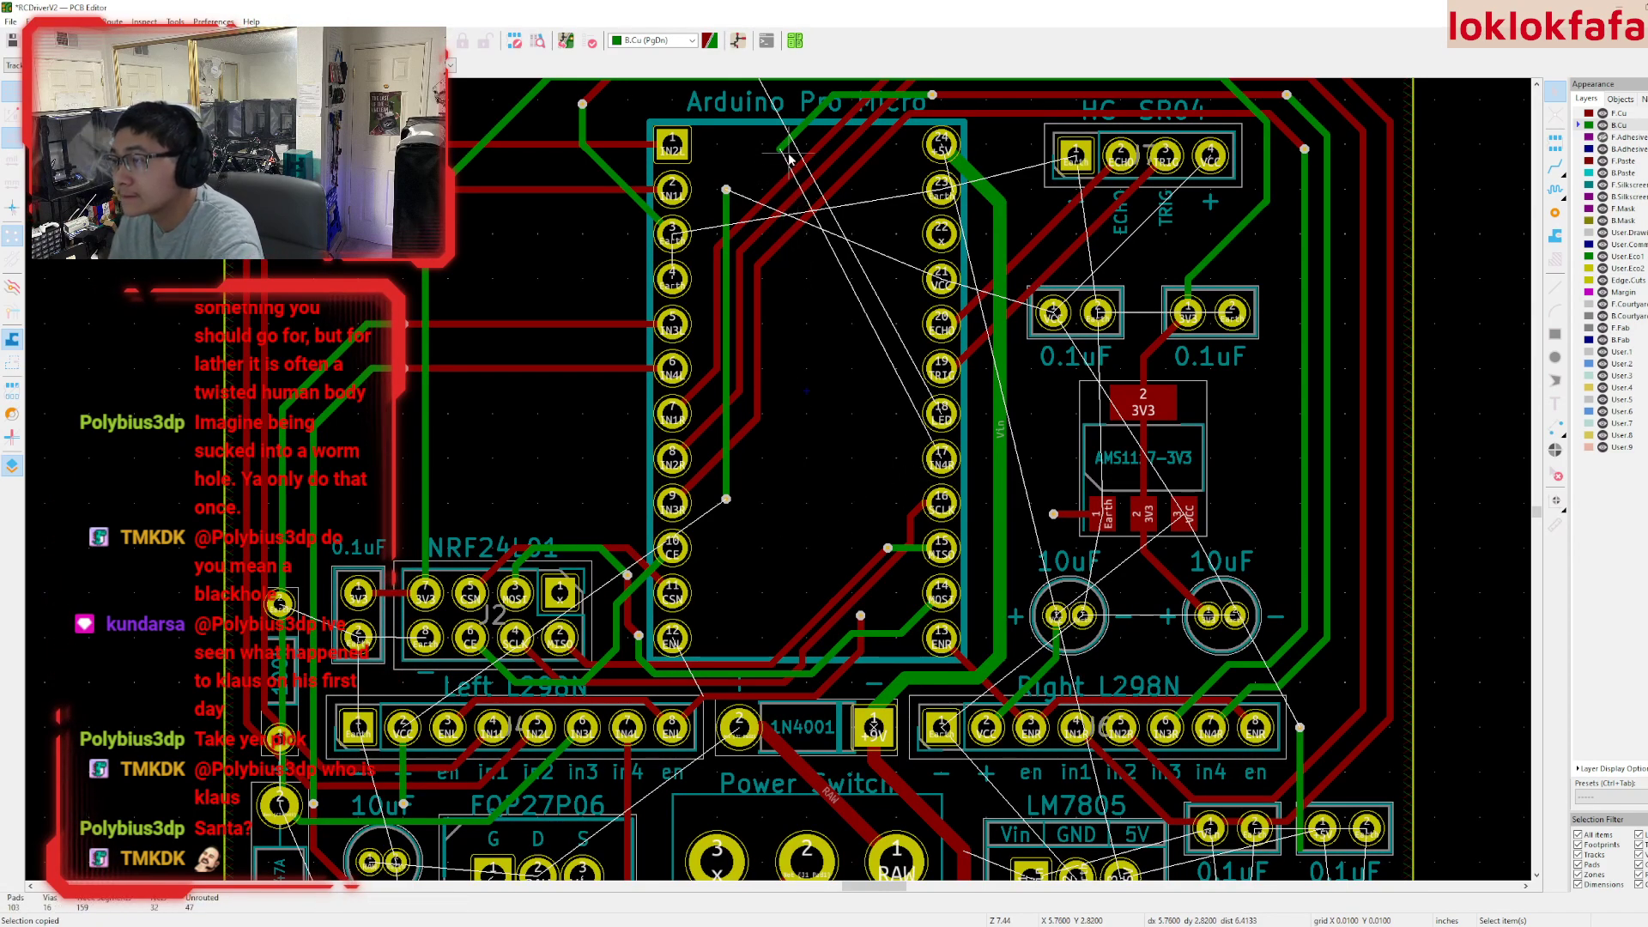
key(x)
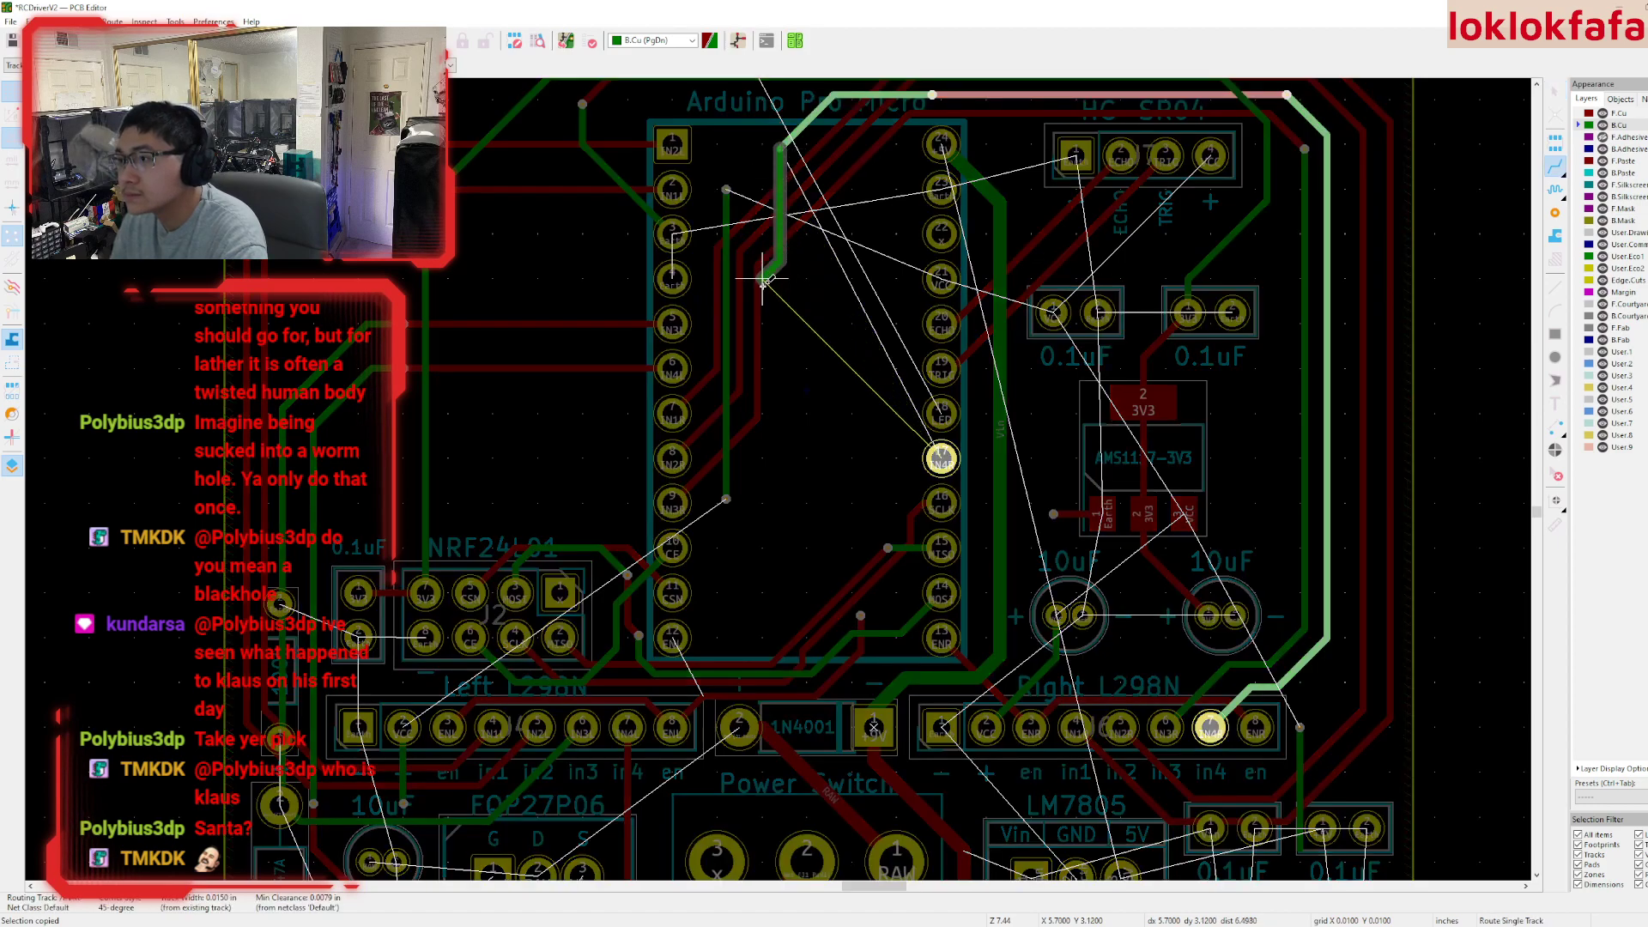
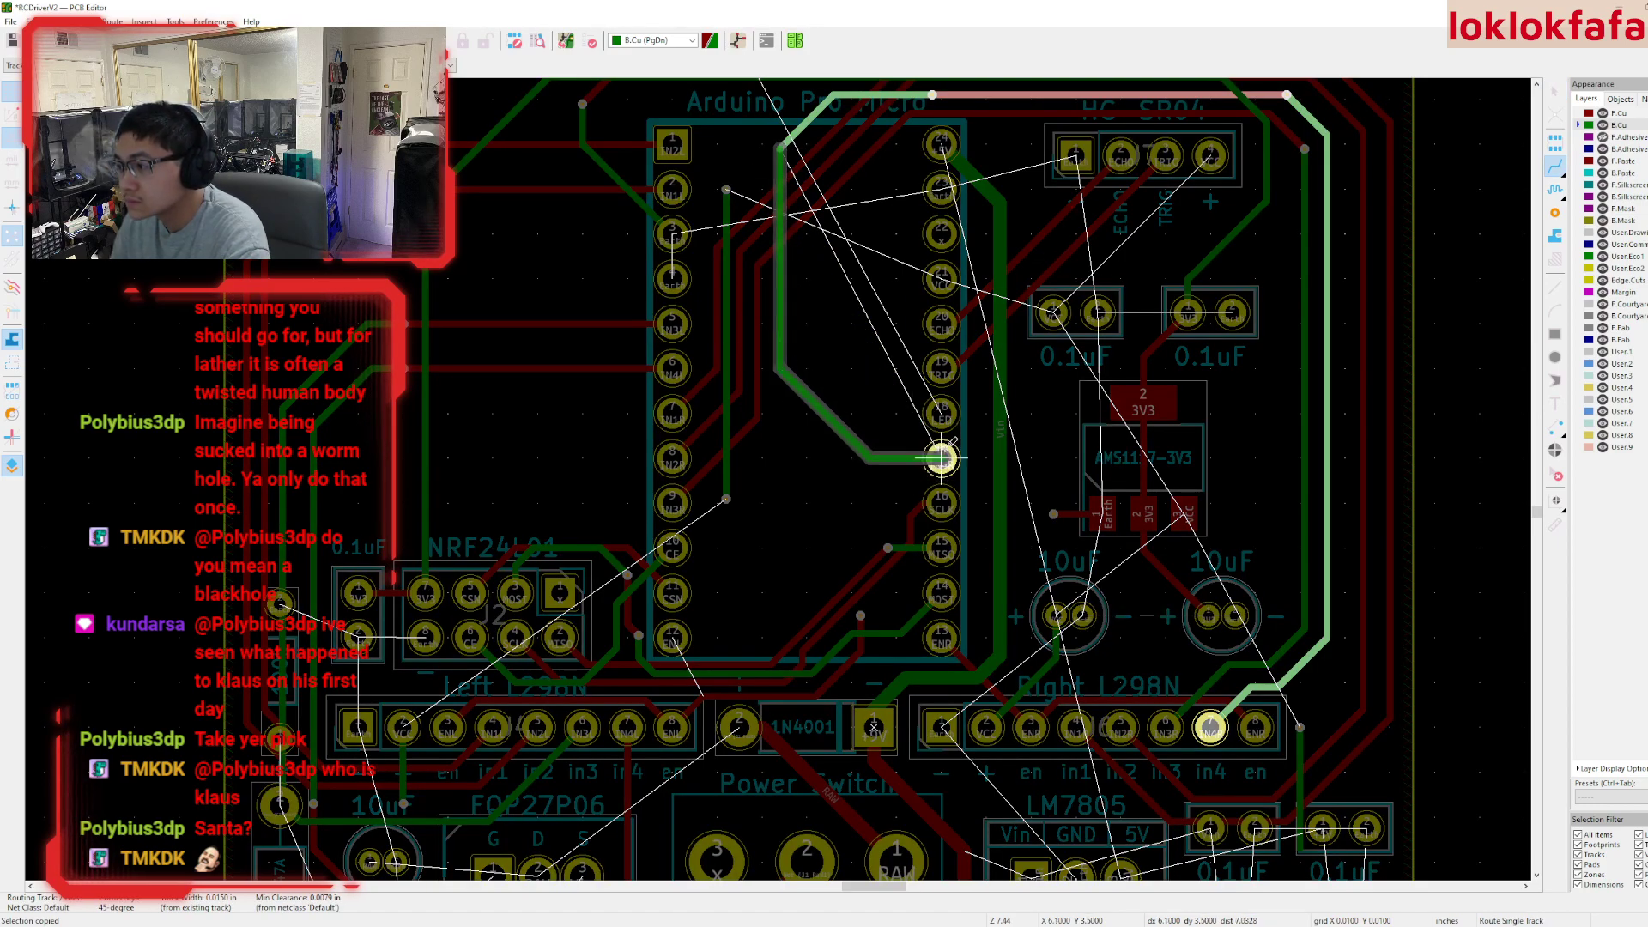
click(944, 448)
- Route the ENL track on B.Cu from its new via to Arduino pin 12
scroll(816, 592, up, 3)
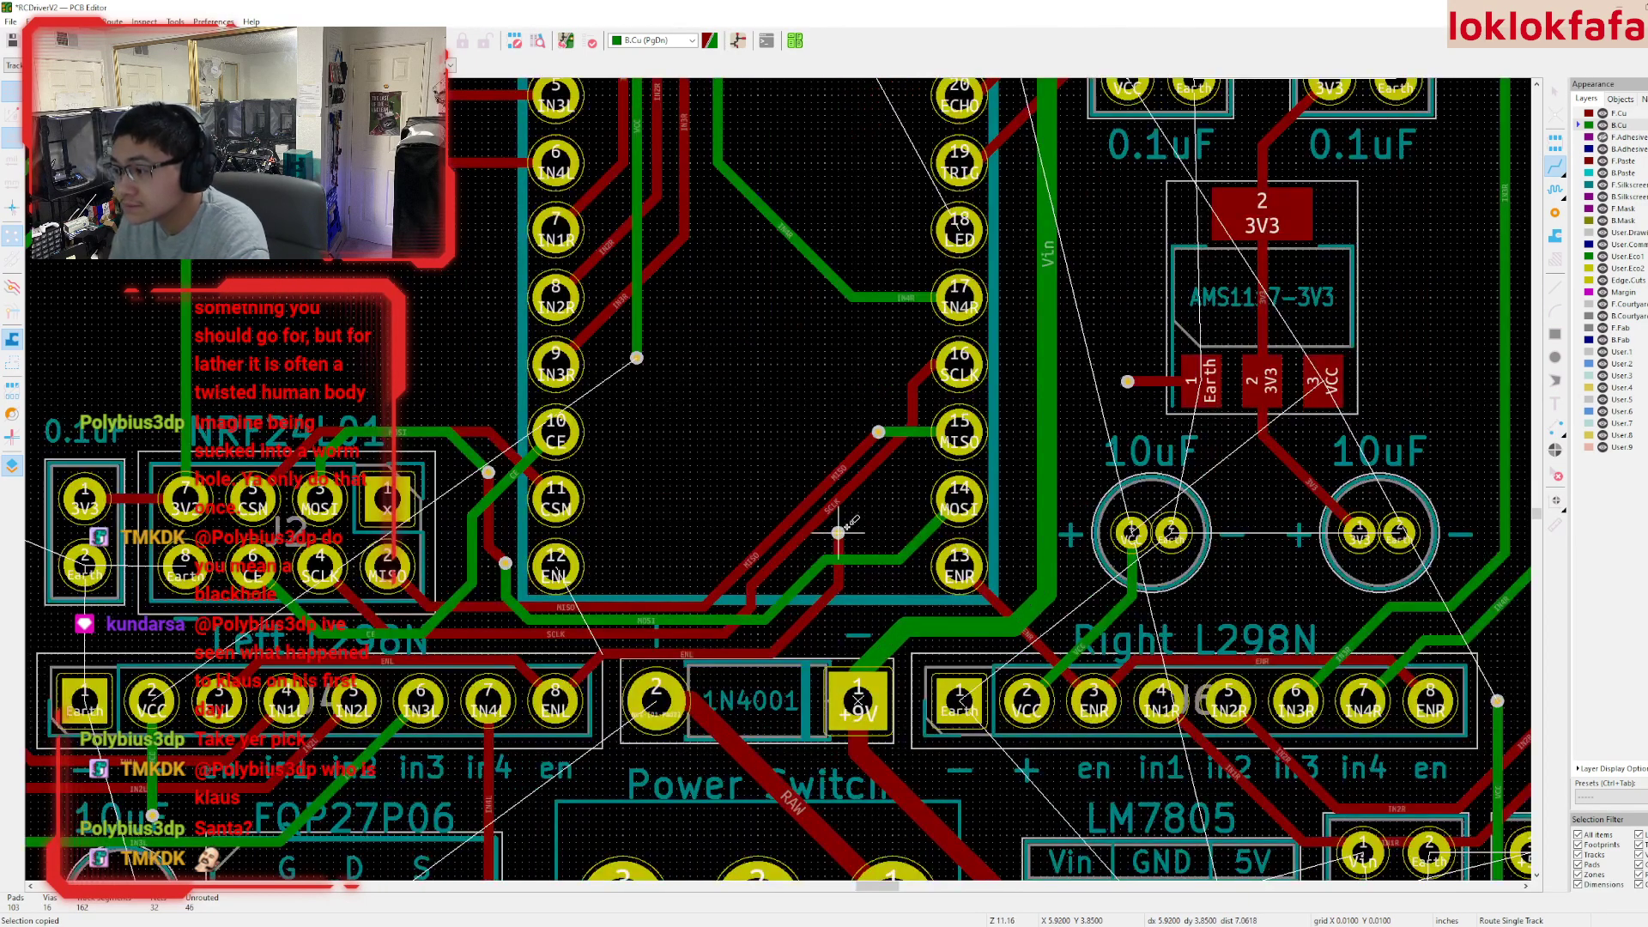
click(839, 532)
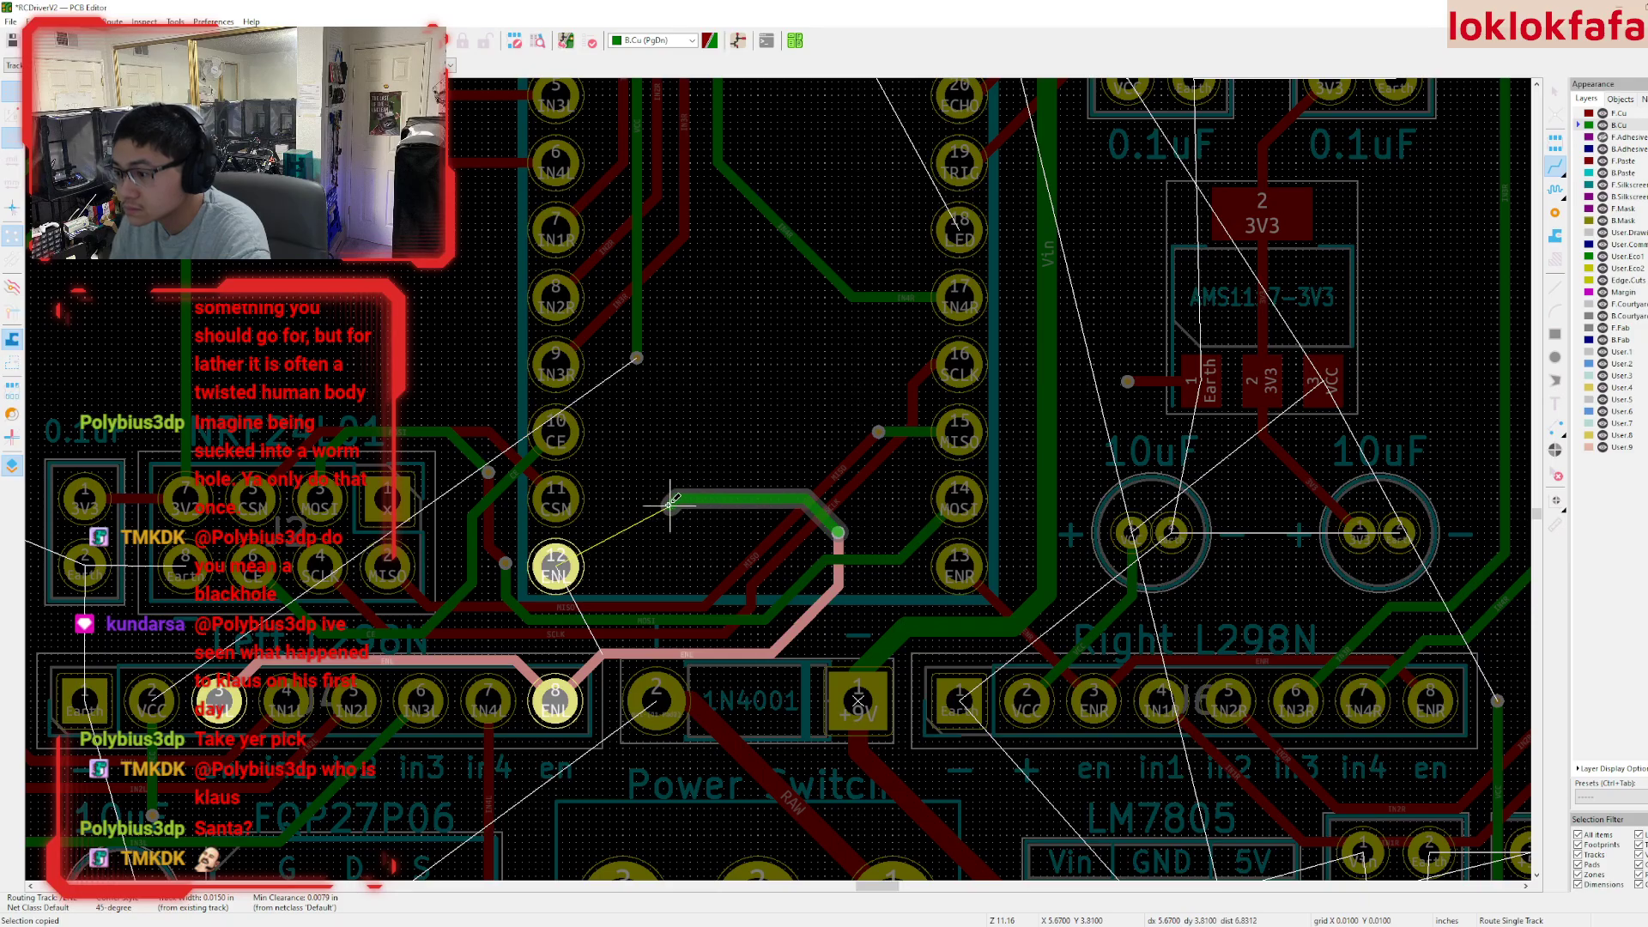
click(558, 566)
- Examine the tracks and open connections around the Left L298N header, the FQP27P06 and the power switch
scroll(626, 515, down, 5)
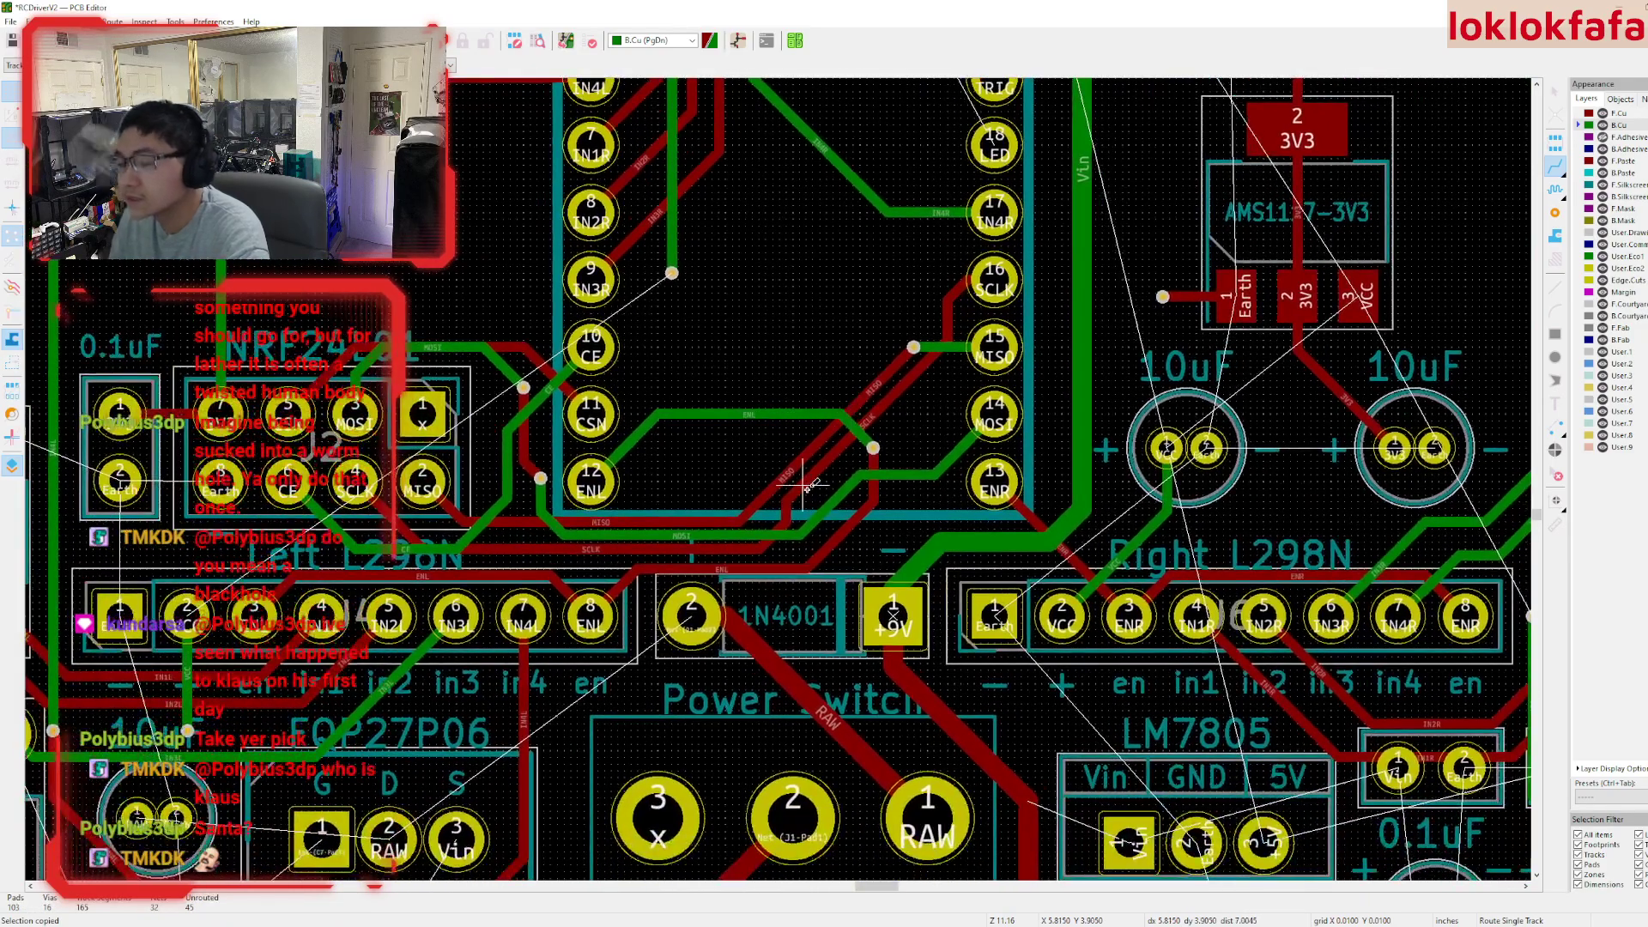
scroll(694, 474, right, 2)
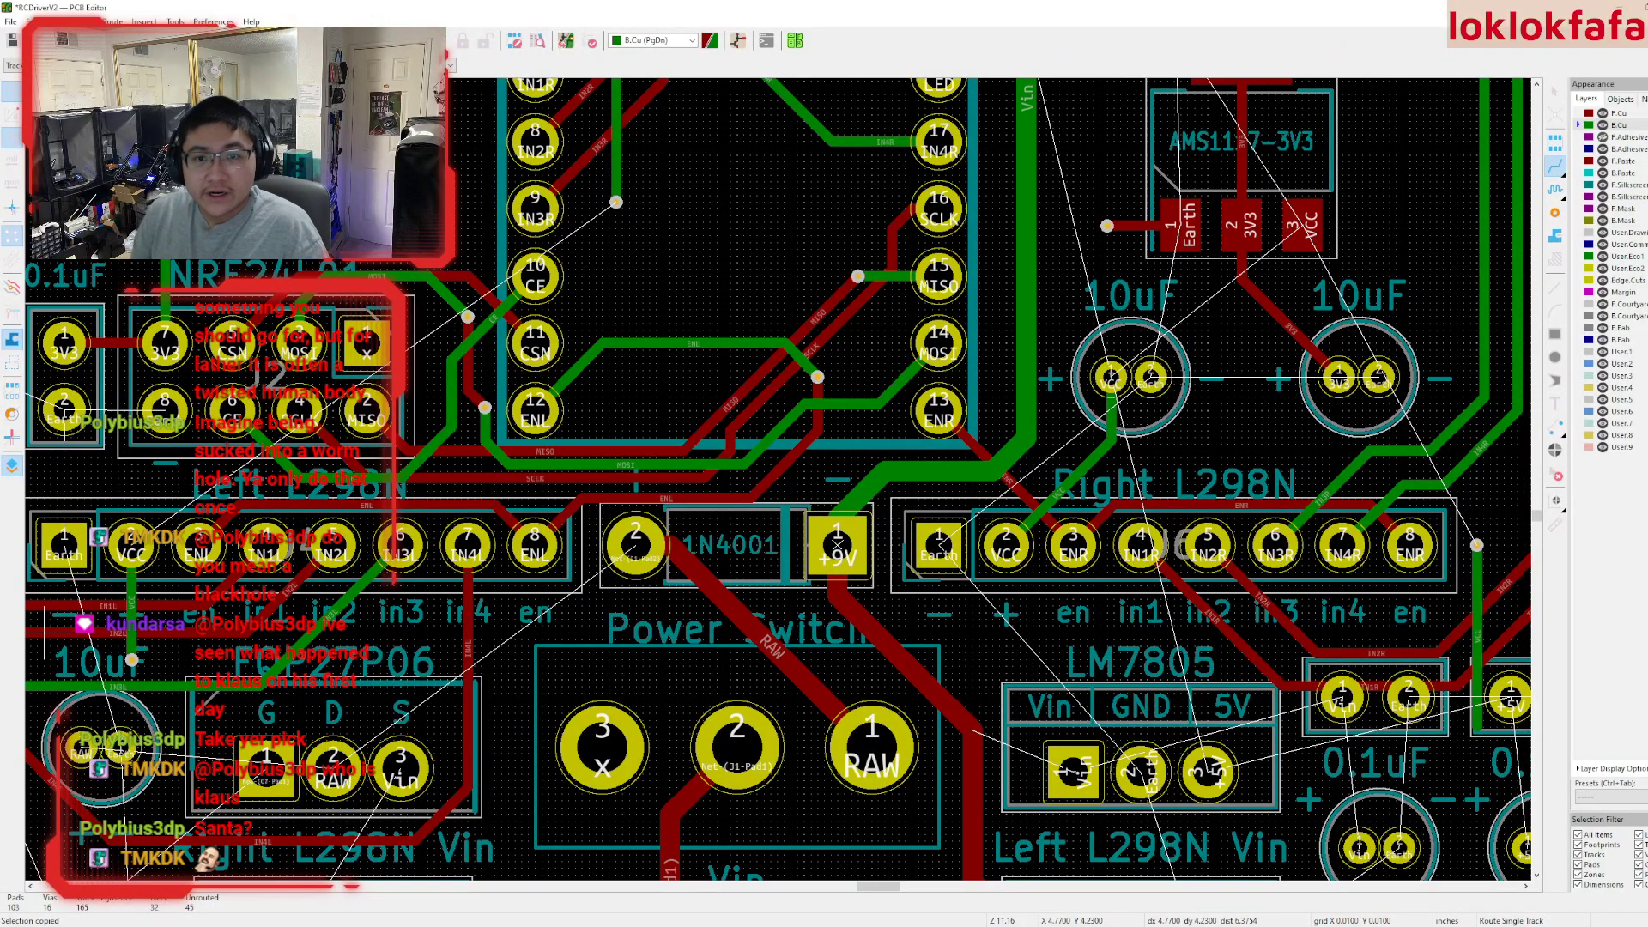
scroll(518, 295, down, 3)
scroll(518, 295, left, 5)
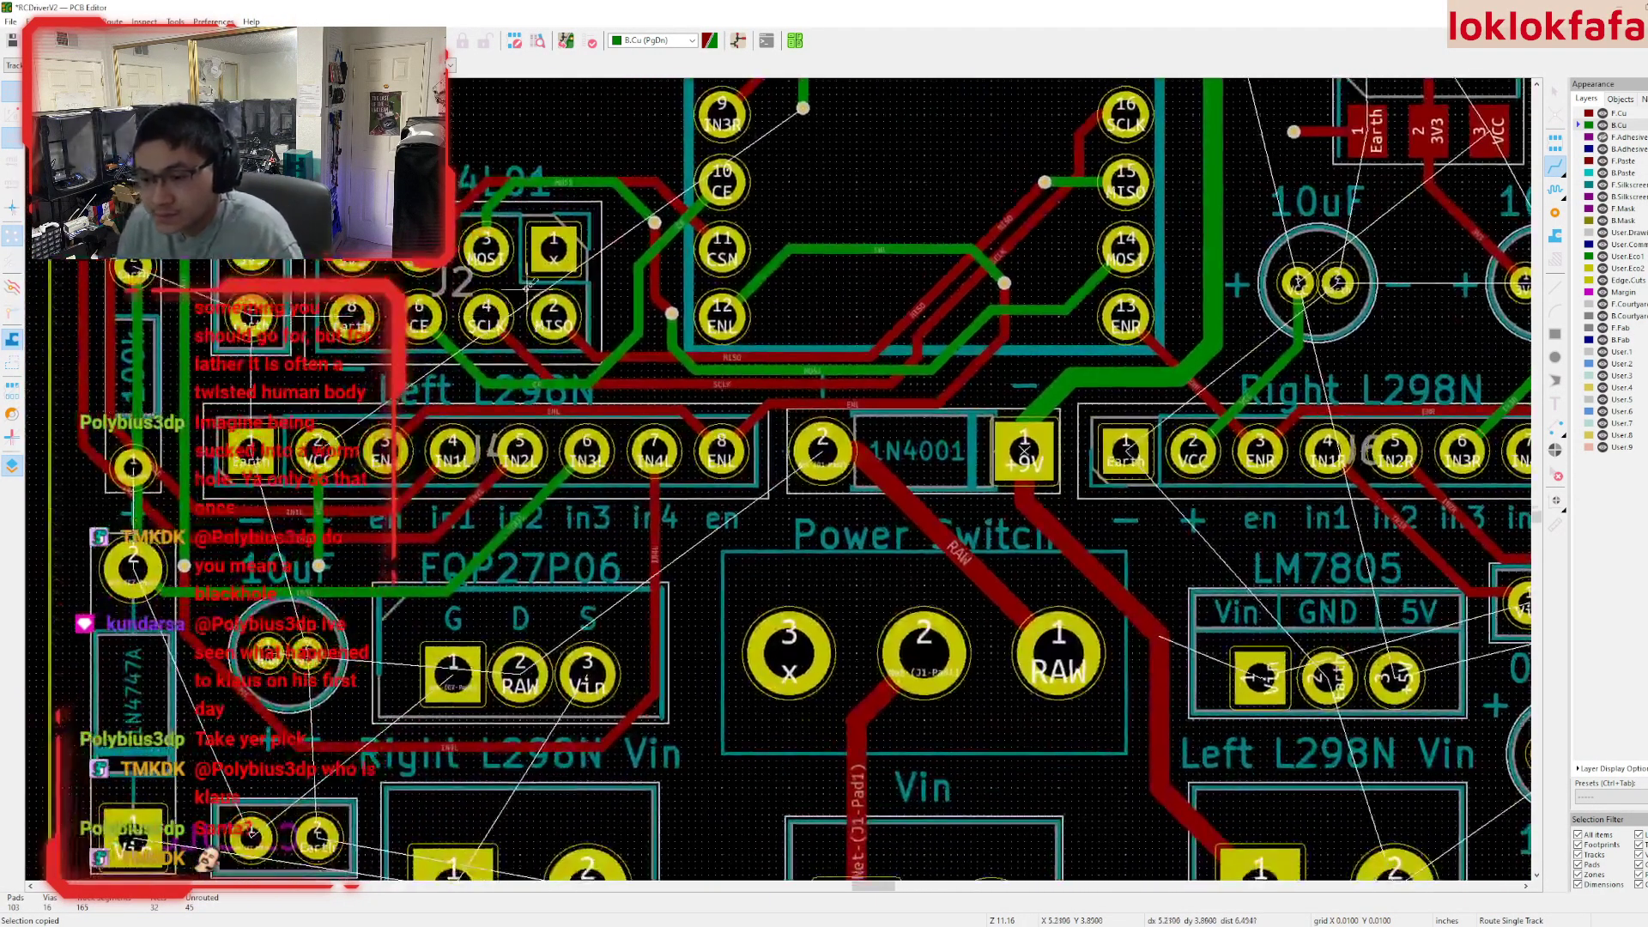
scroll(532, 661, up, 1)
scroll(601, 618, right, 1)
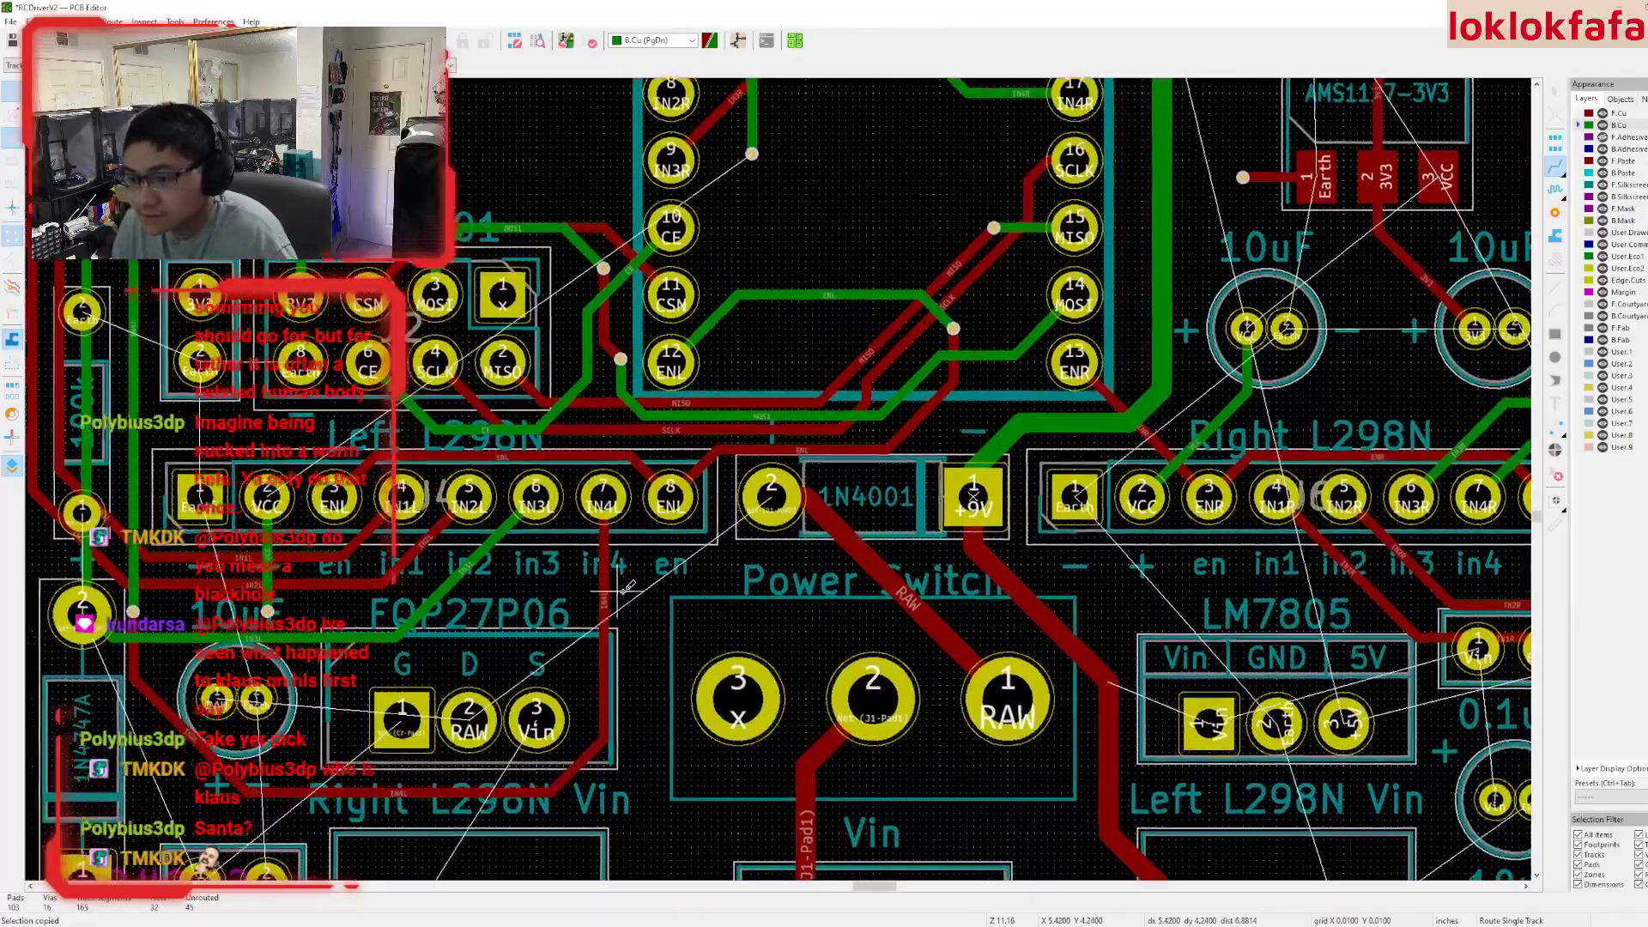
scroll(645, 583, up, 5)
scroll(645, 583, right, 3)
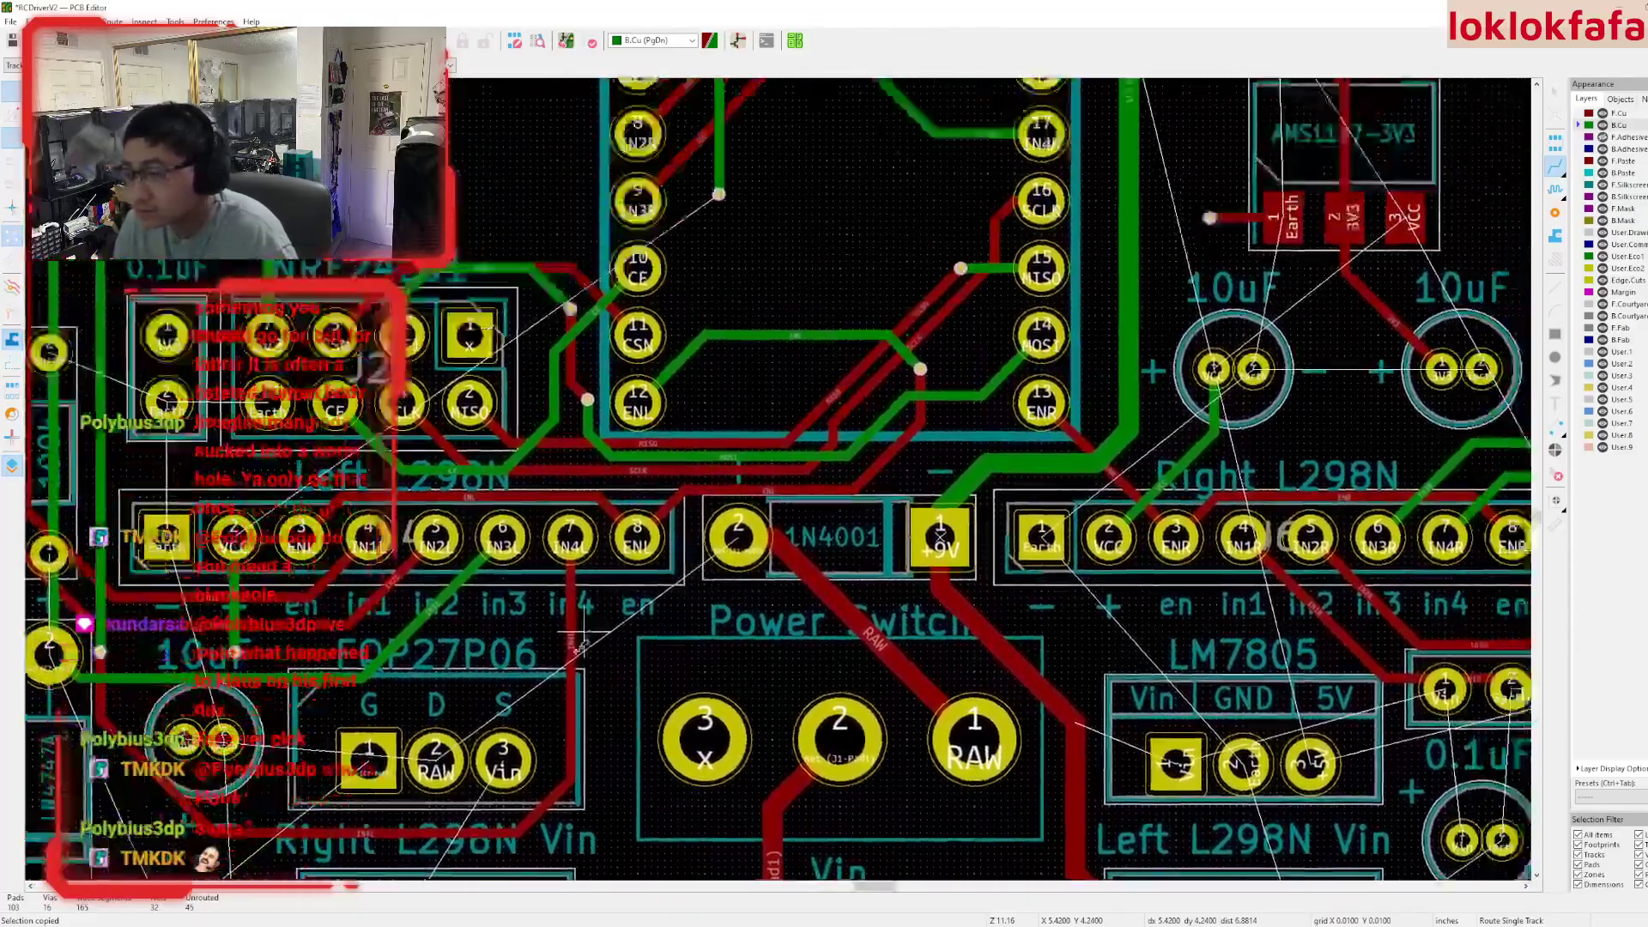
- Examine the tracks and open connections around the Arduino Pro Micro, from the L298N headers up to the 330R resistor
scroll(584, 639, up, 8)
scroll(621, 732, right, 2)
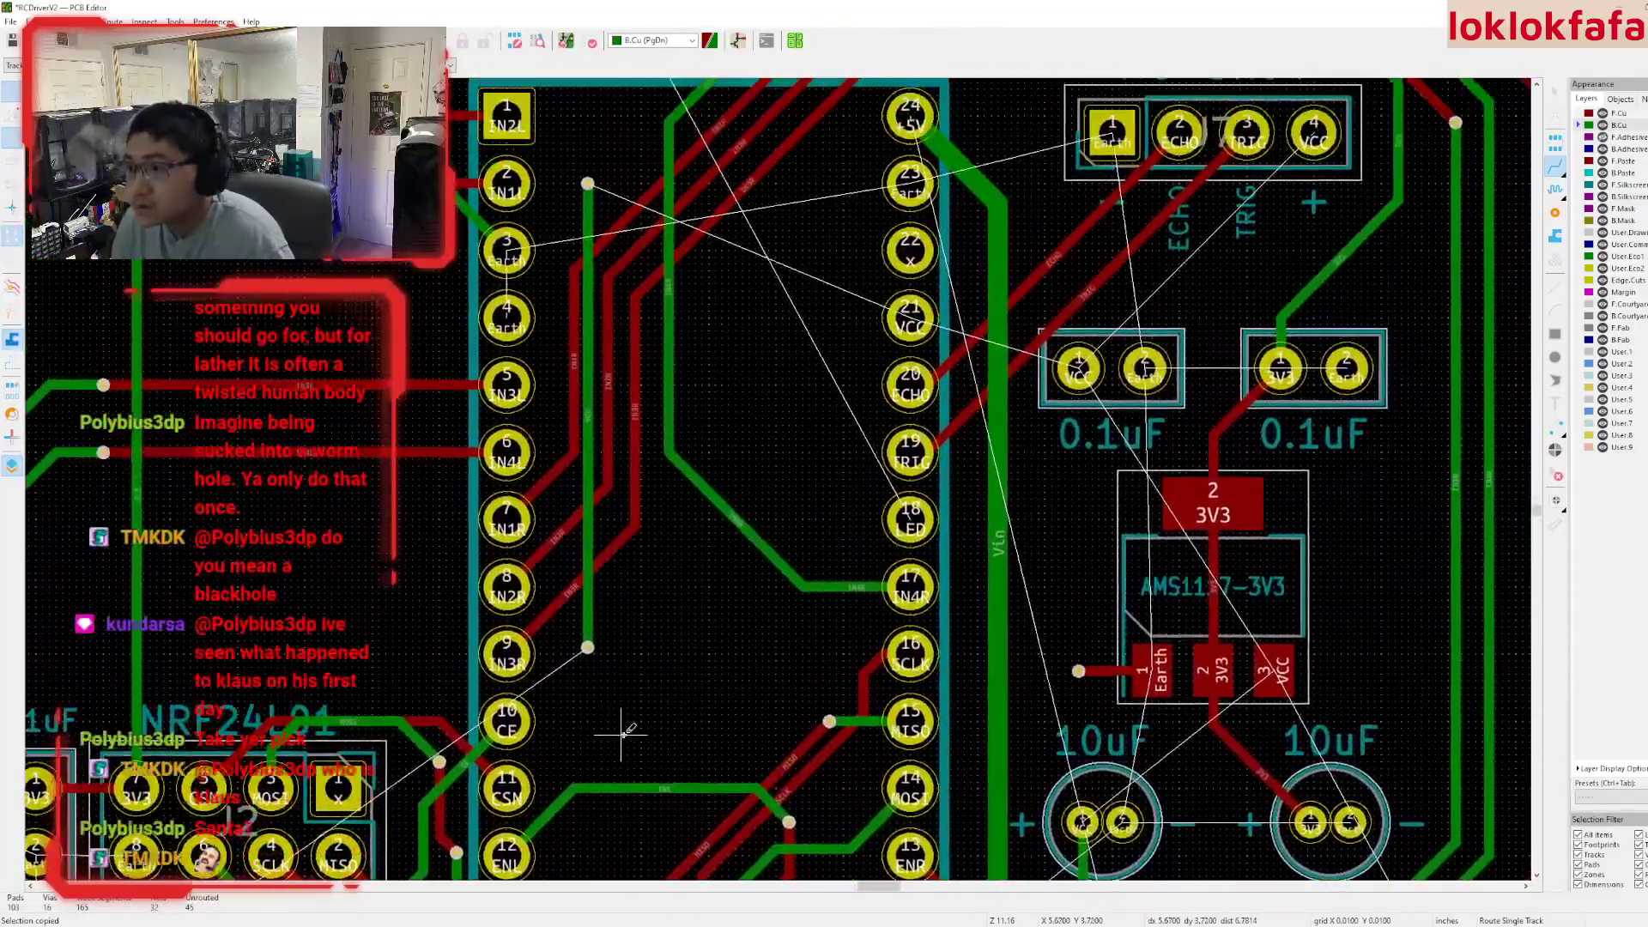
scroll(802, 471, down, 2)
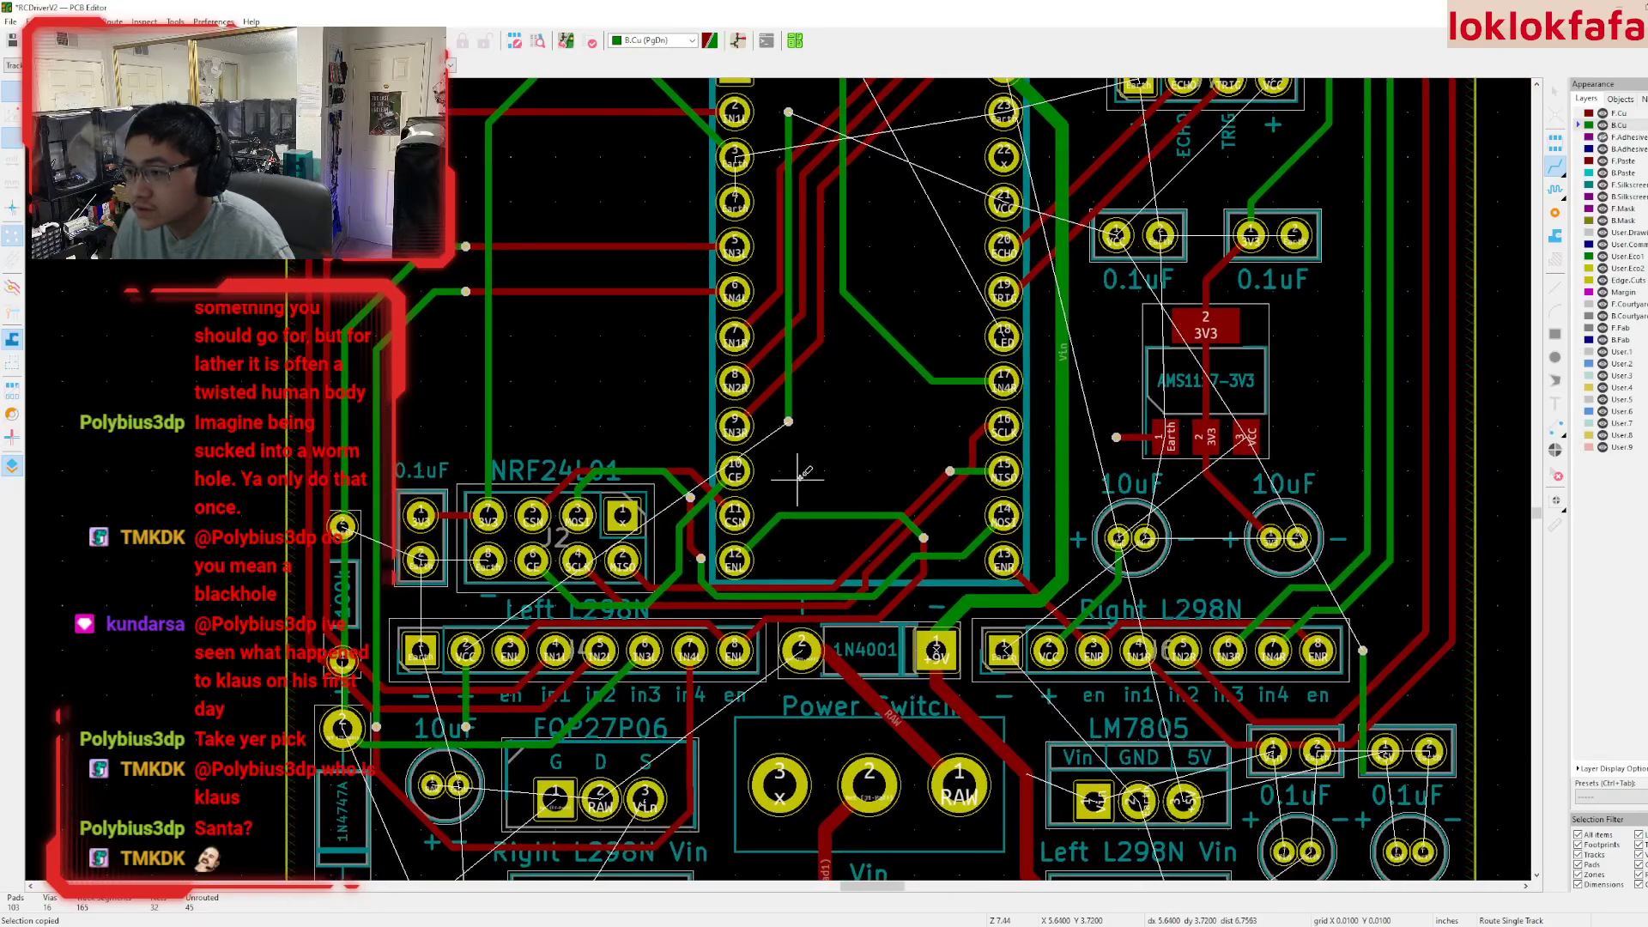
scroll(777, 474, down, 1)
scroll(778, 475, up, 3)
middle_drag(777, 475, 725, 661)
scroll(741, 329, up, 2)
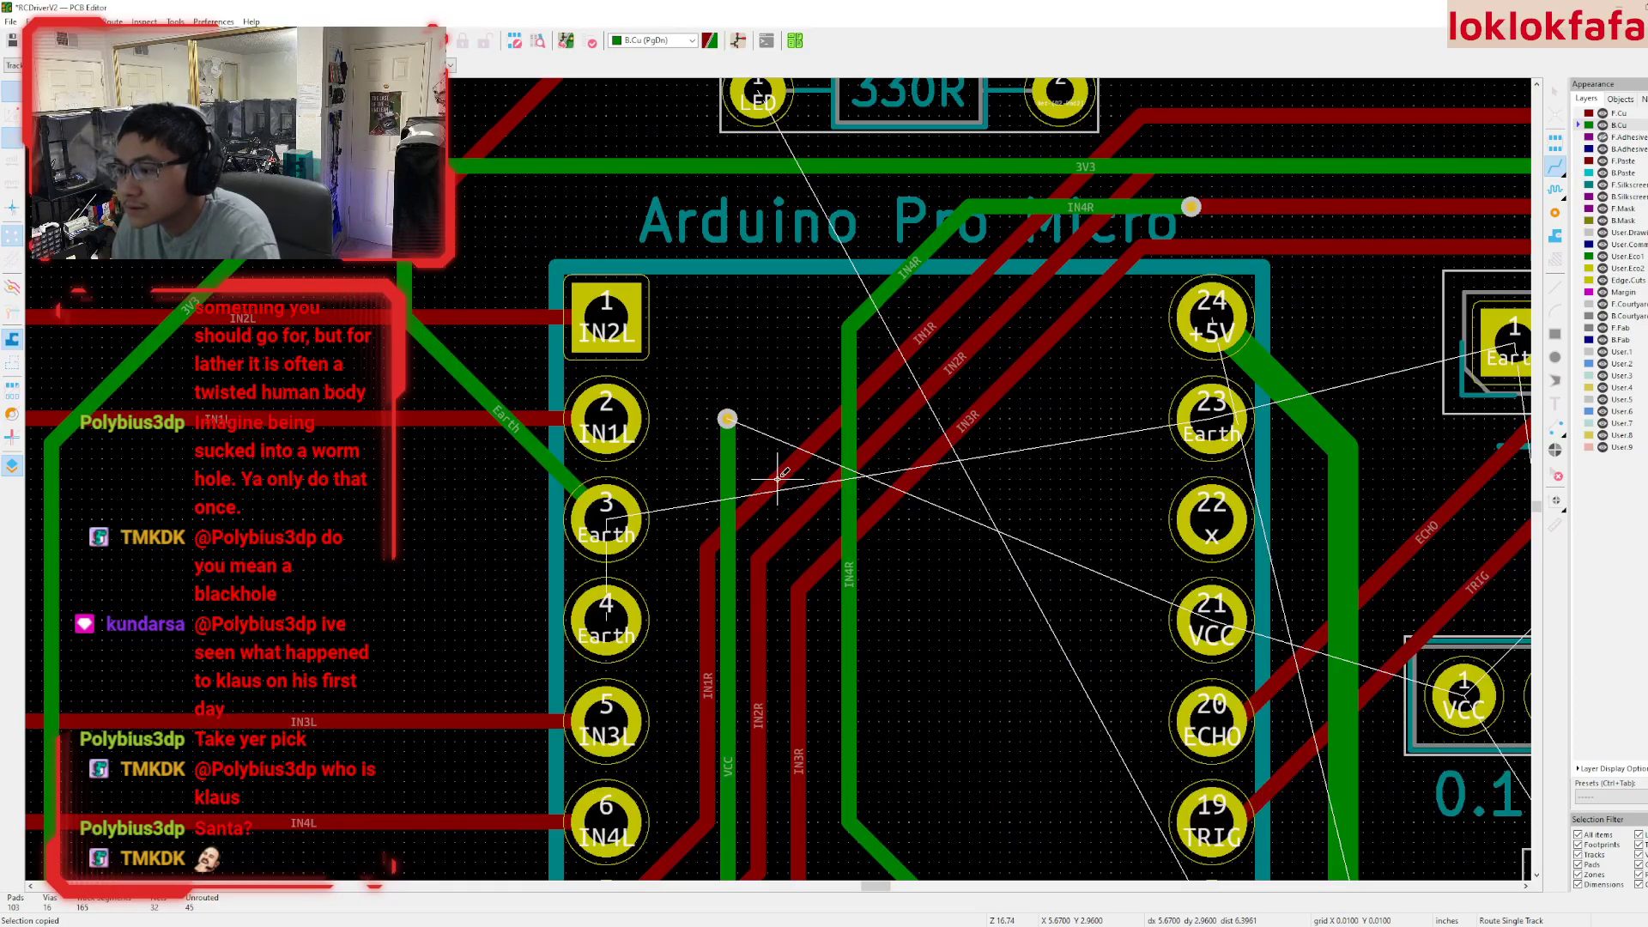
scroll(766, 489, down, 3)
key(Escape)
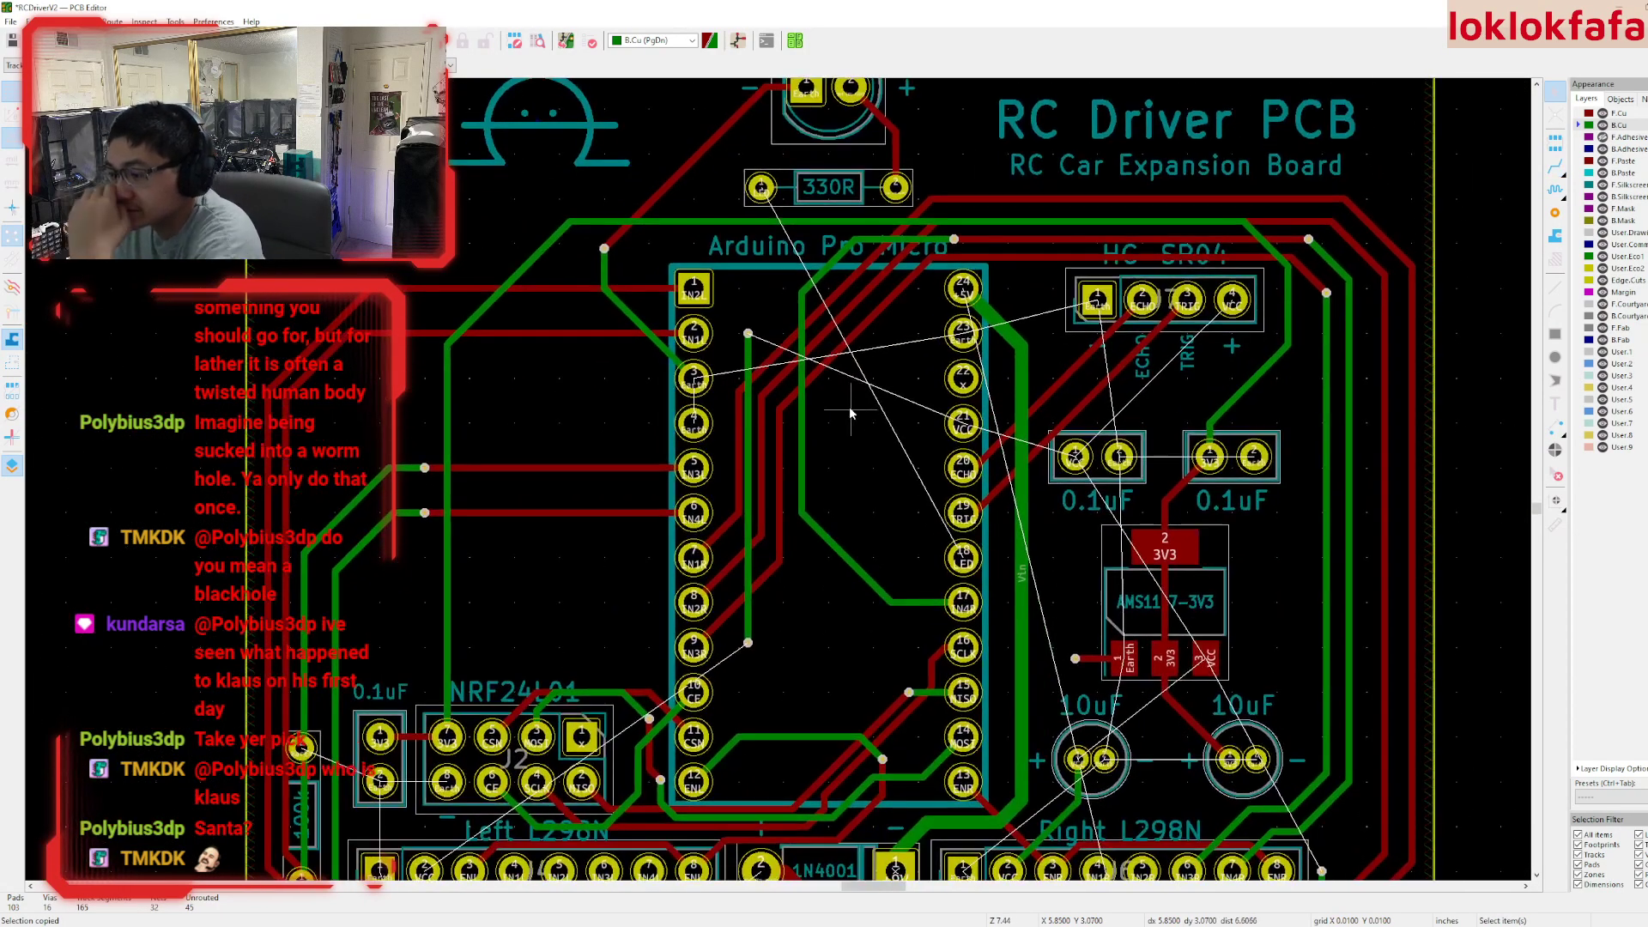
middle_drag(838, 437, 816, 393)
scroll(824, 440, up, 2)
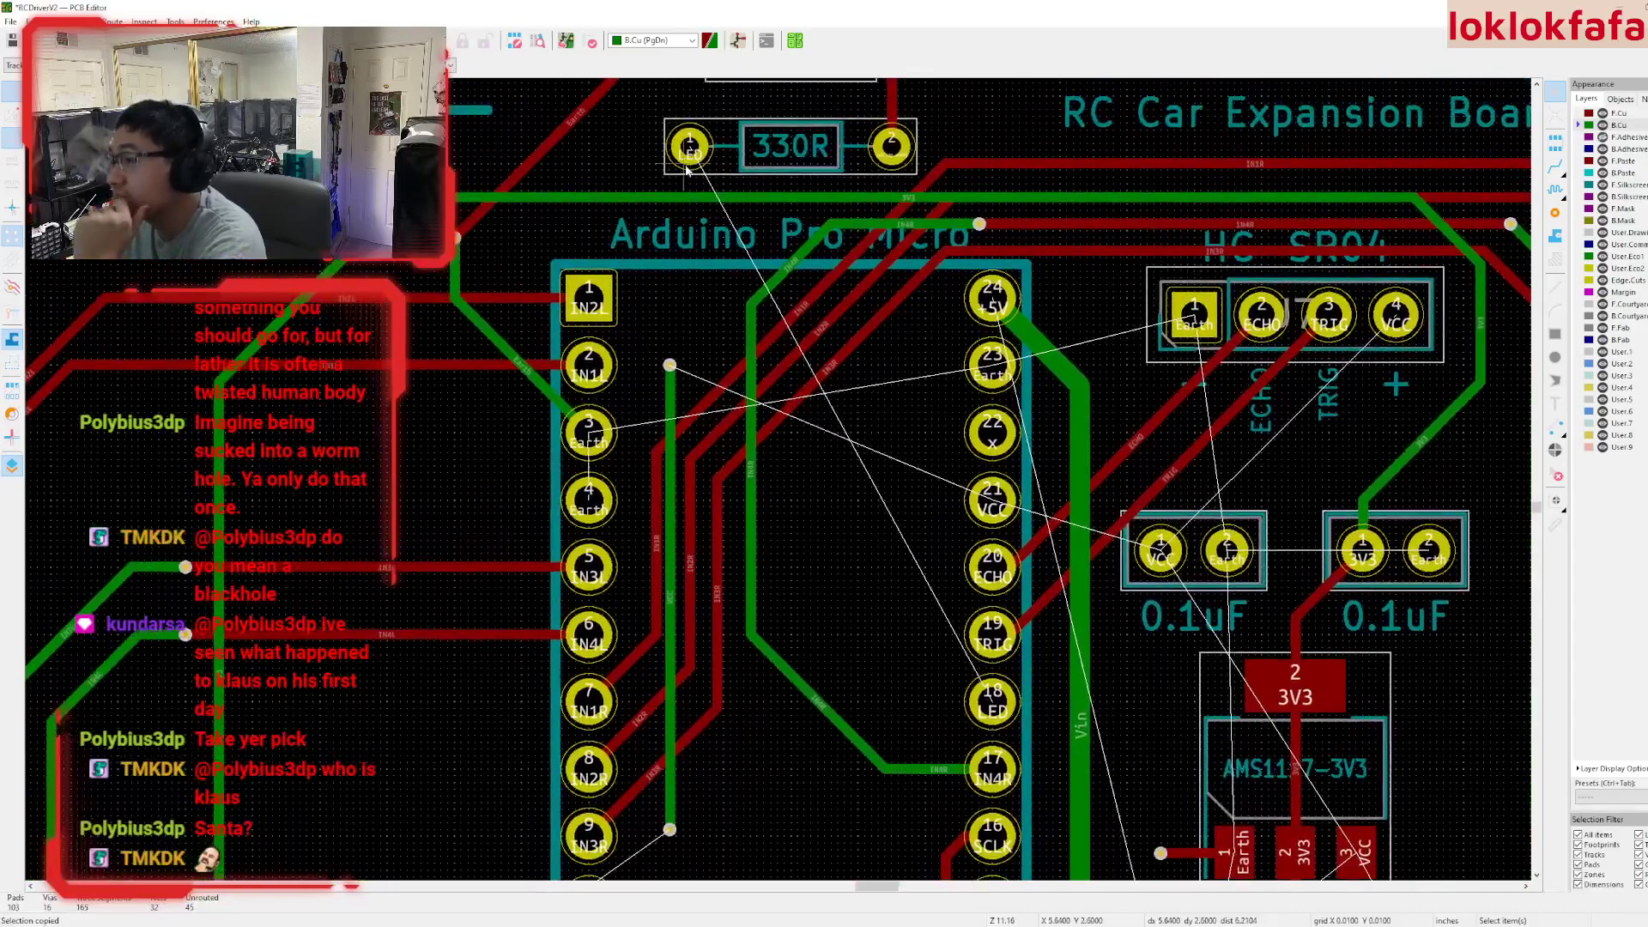
- Route the LED track on F.Cu from the 330R resistor's pad 1 to just before the IN1R track, make B.Cu active and place a copied via there
key(Page_Up)
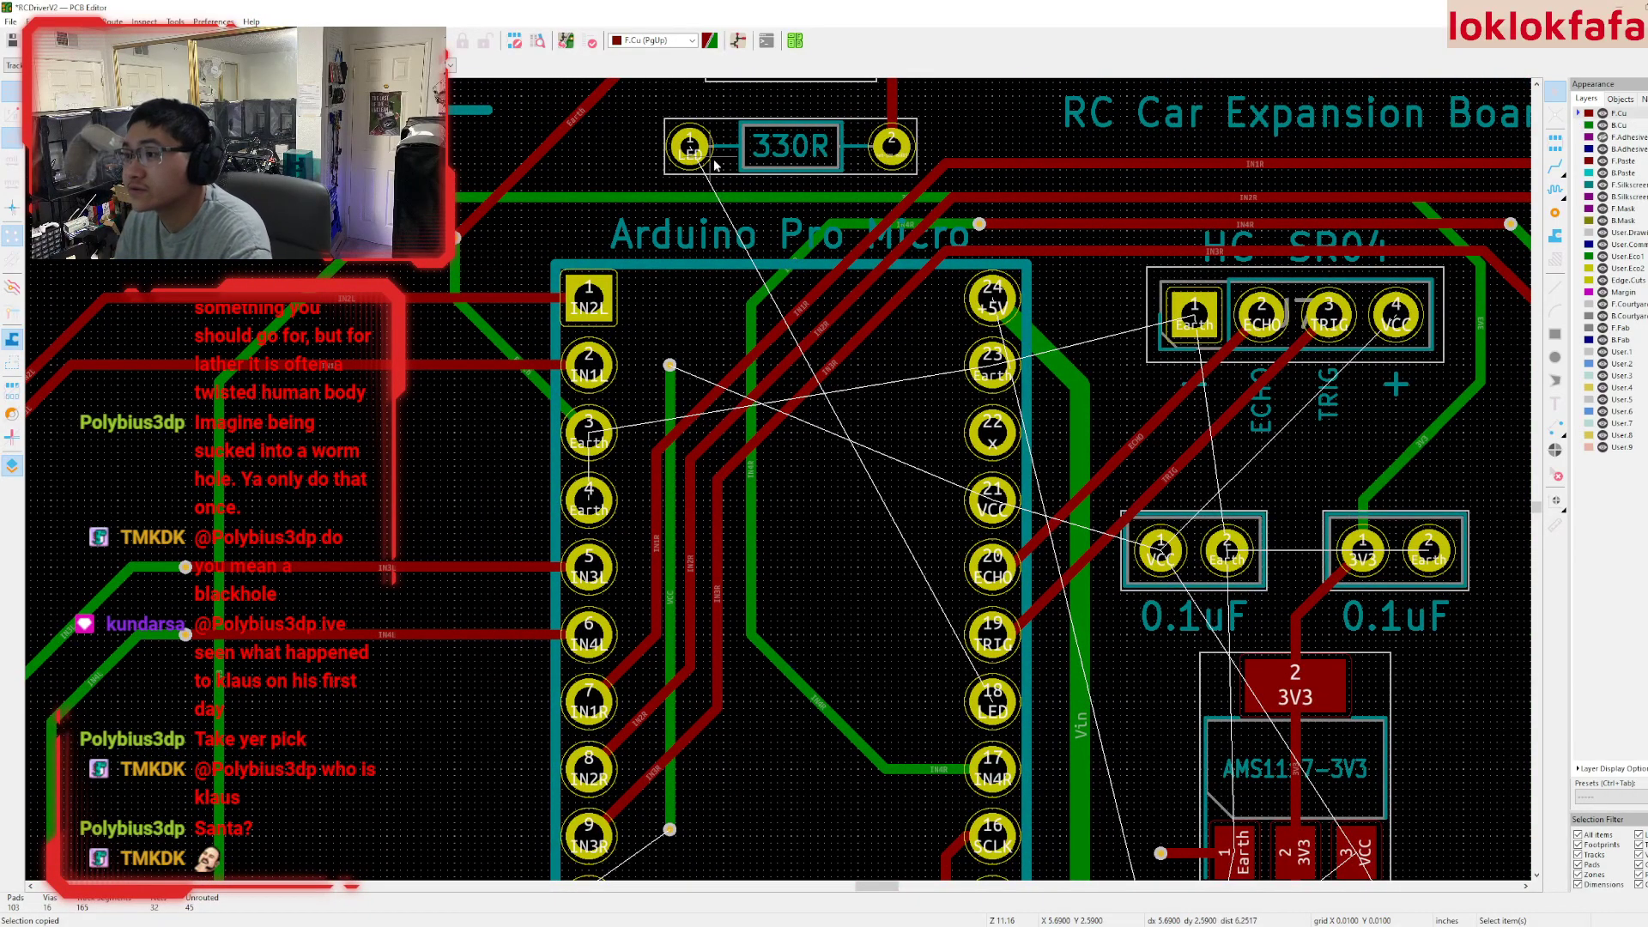
key(x)
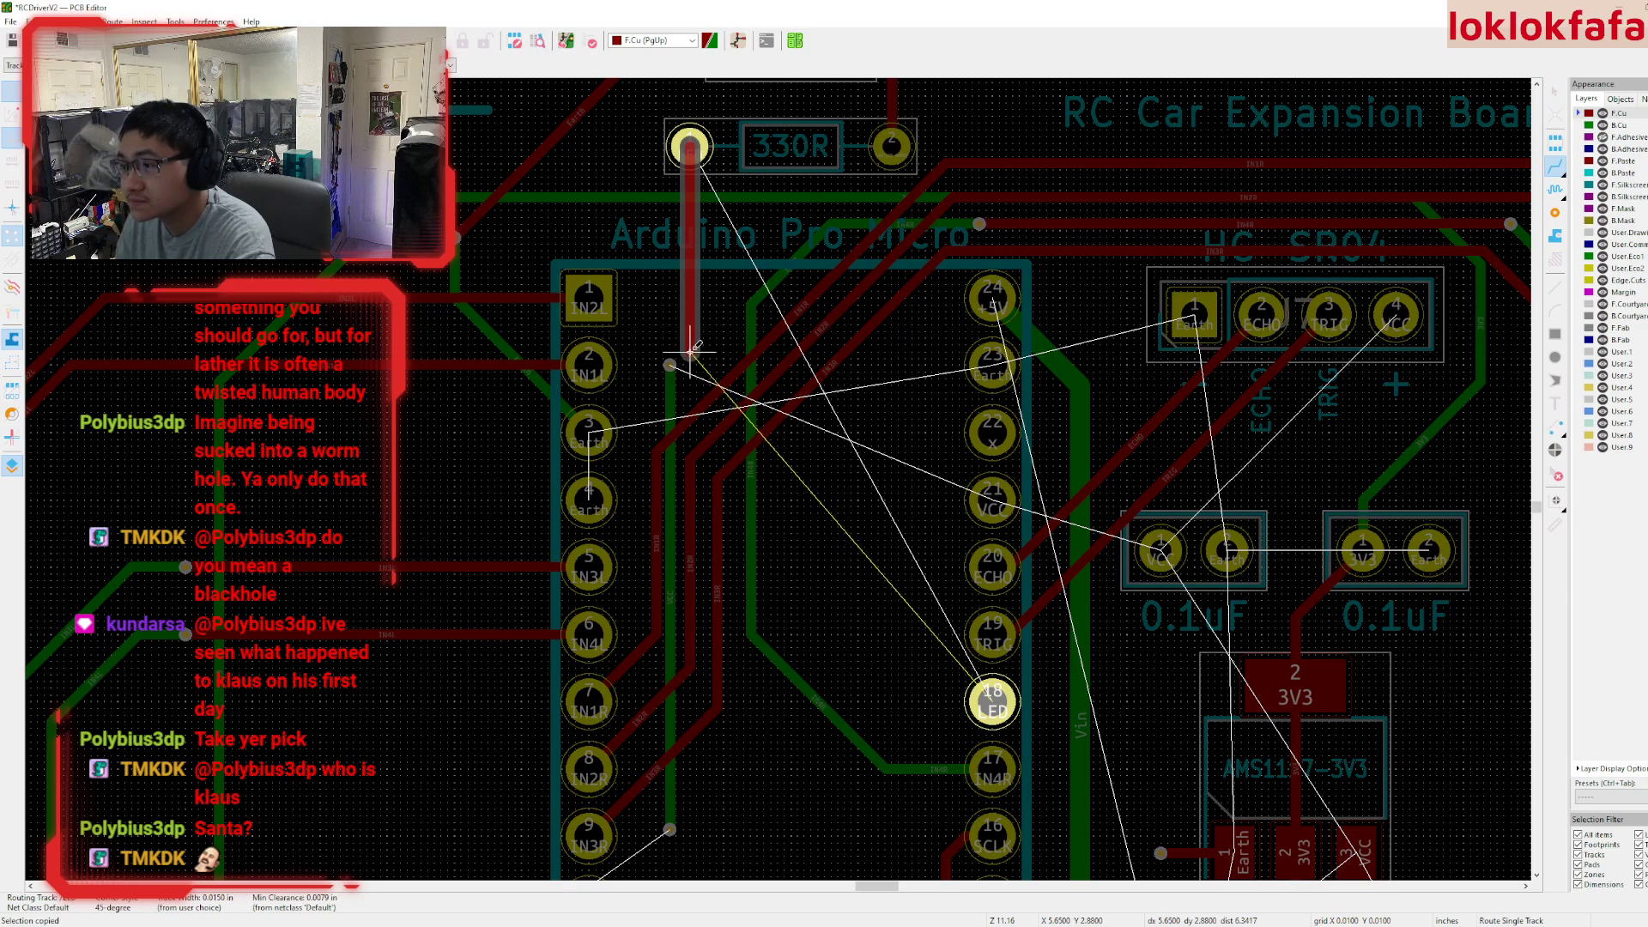
double_click(711, 348)
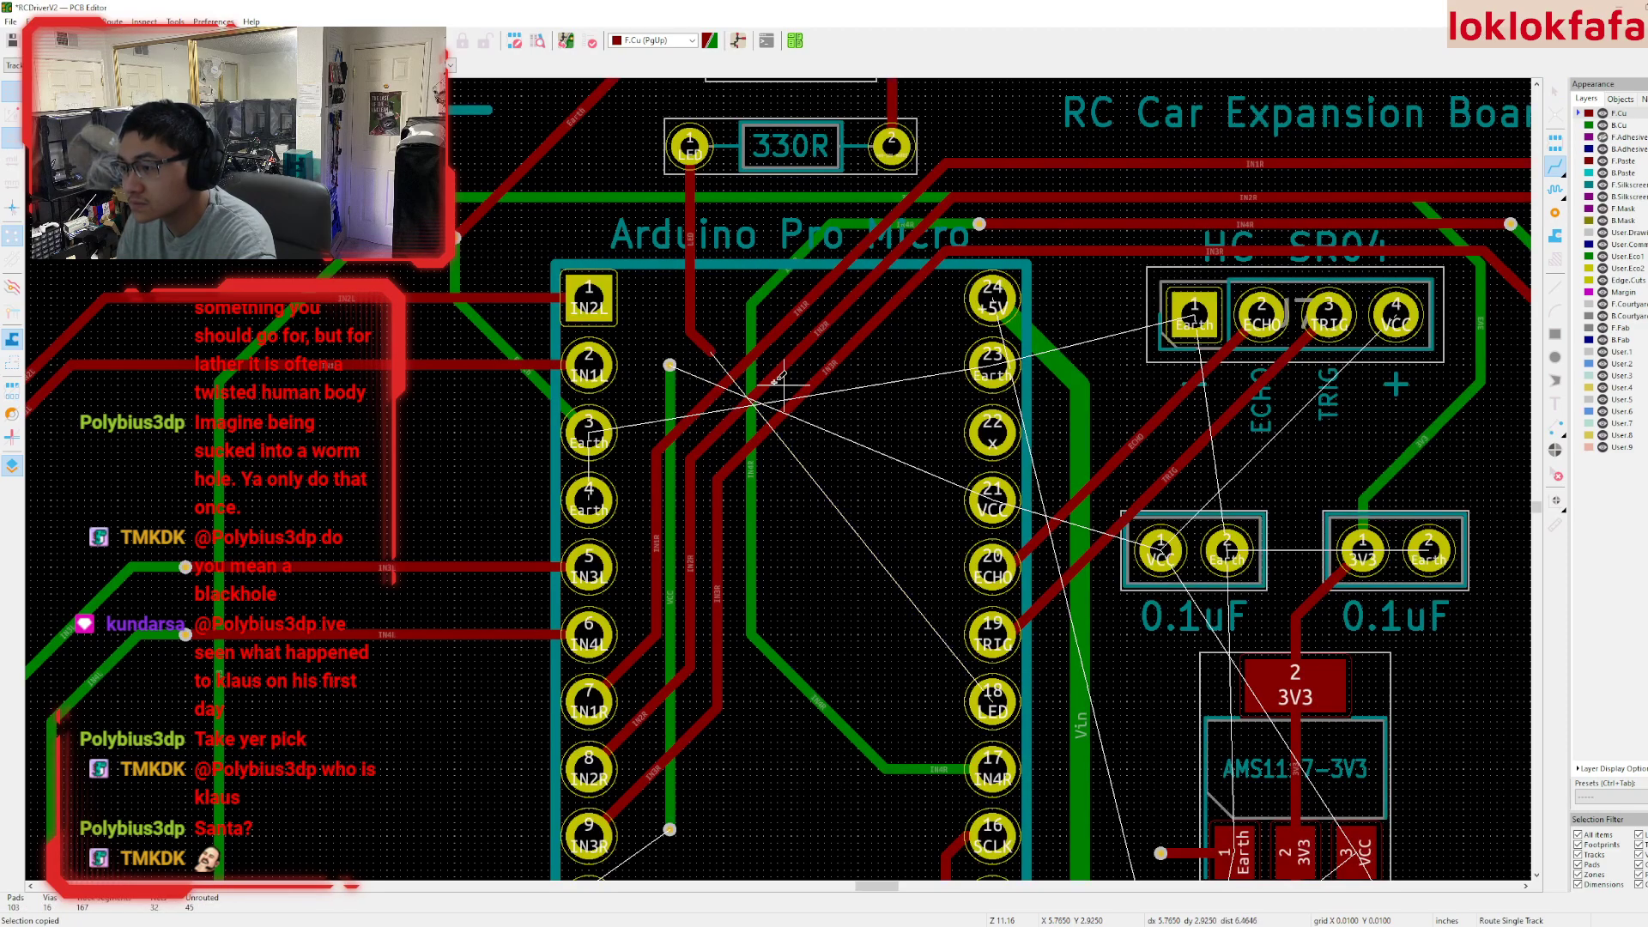
click(1619, 124)
key(Escape)
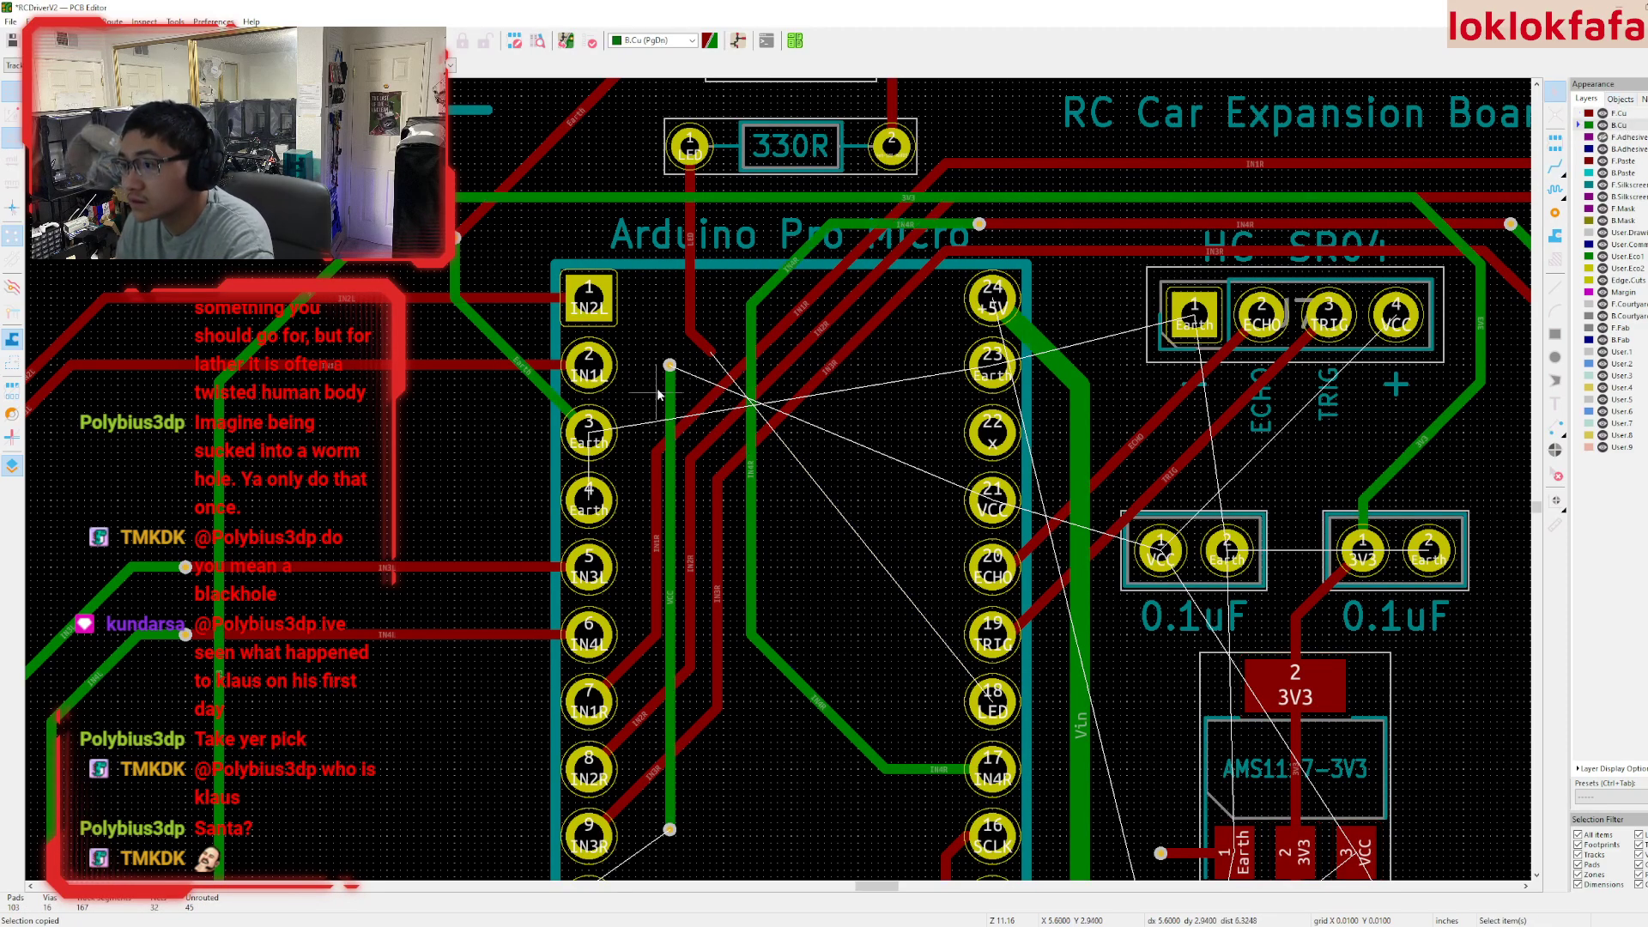
key(ctrl+v)
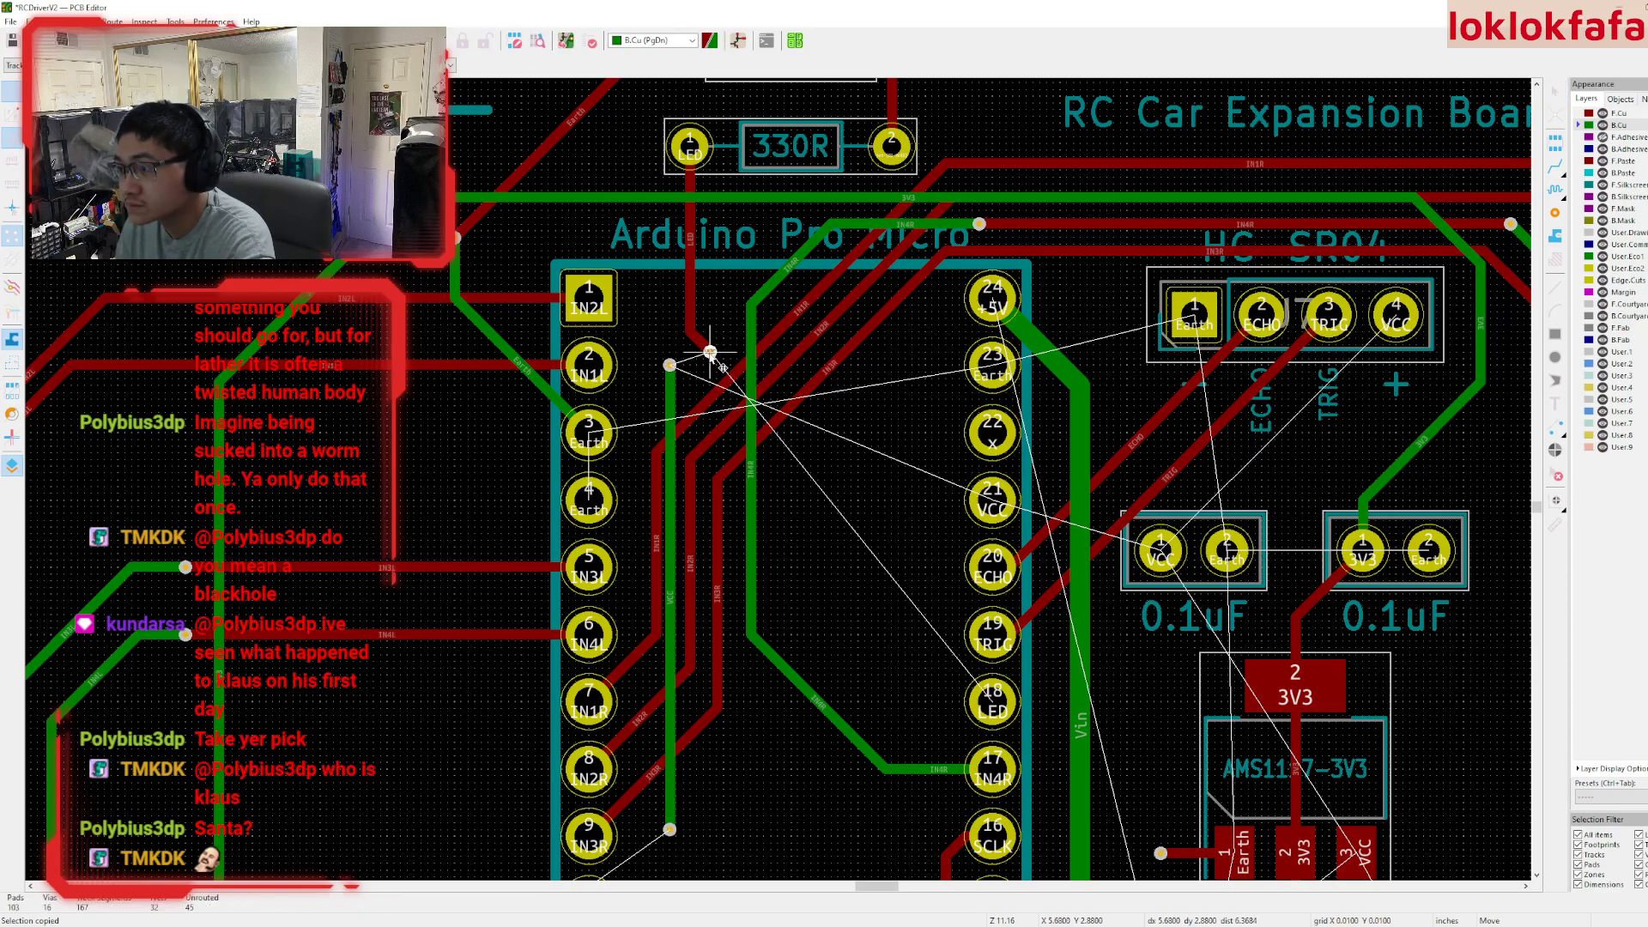
click(712, 353)
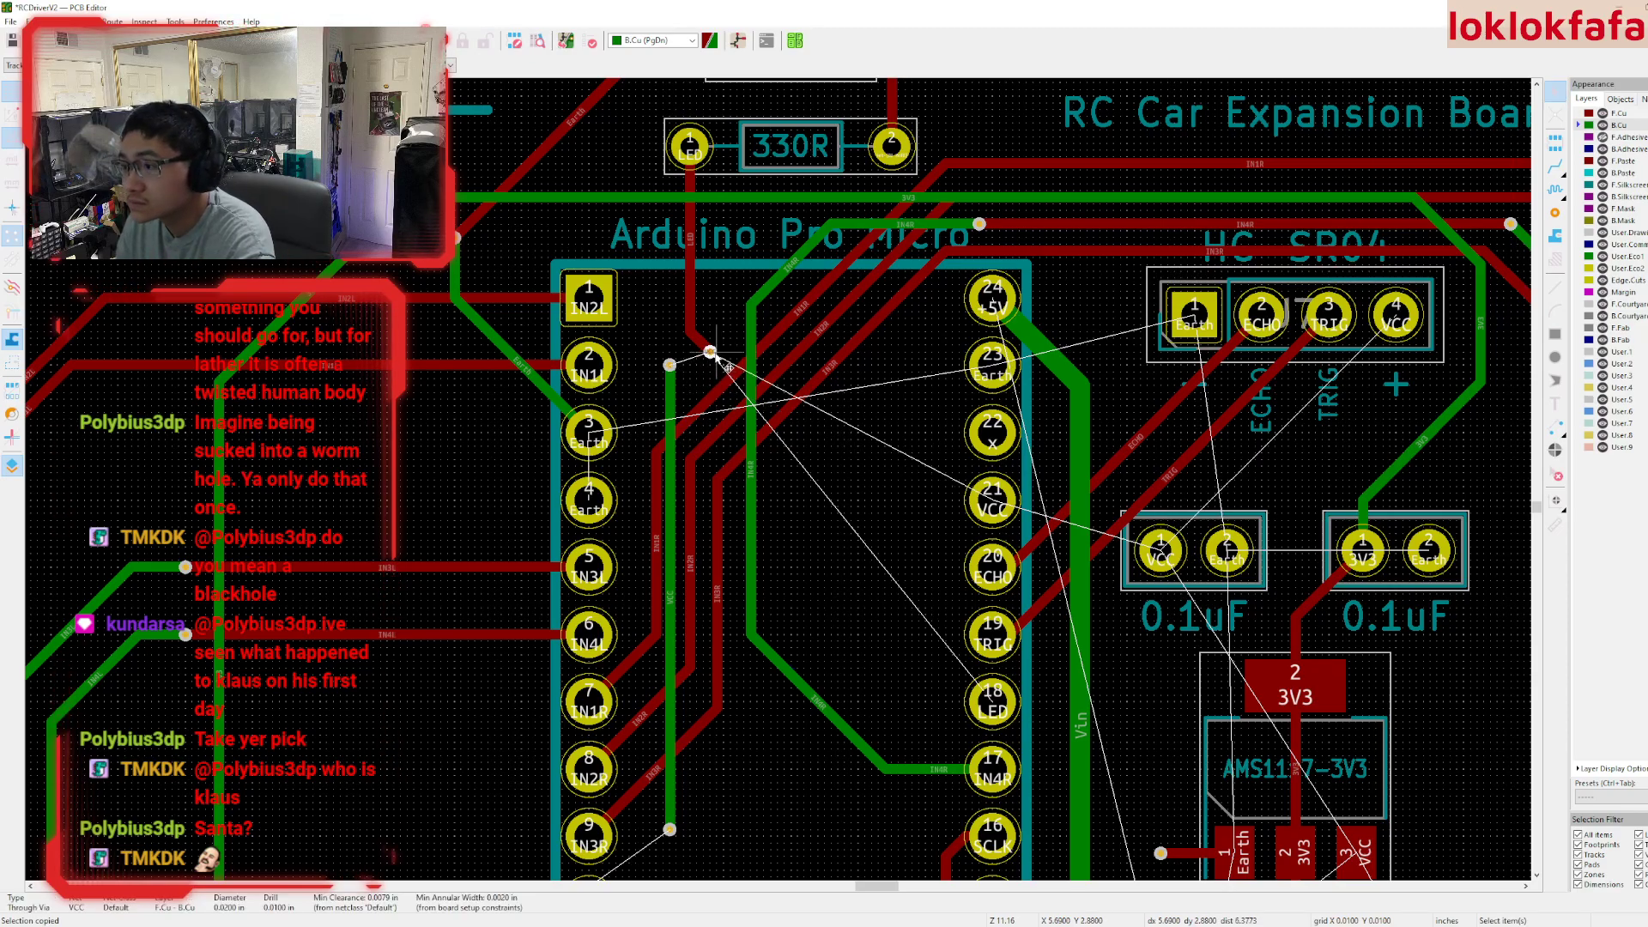
- Route the LED track on B.Cu from its via down past the IN1R, IN2R and IN3R tracks and place a copied via at its end
key(x)
scroll(719, 577, down, 3)
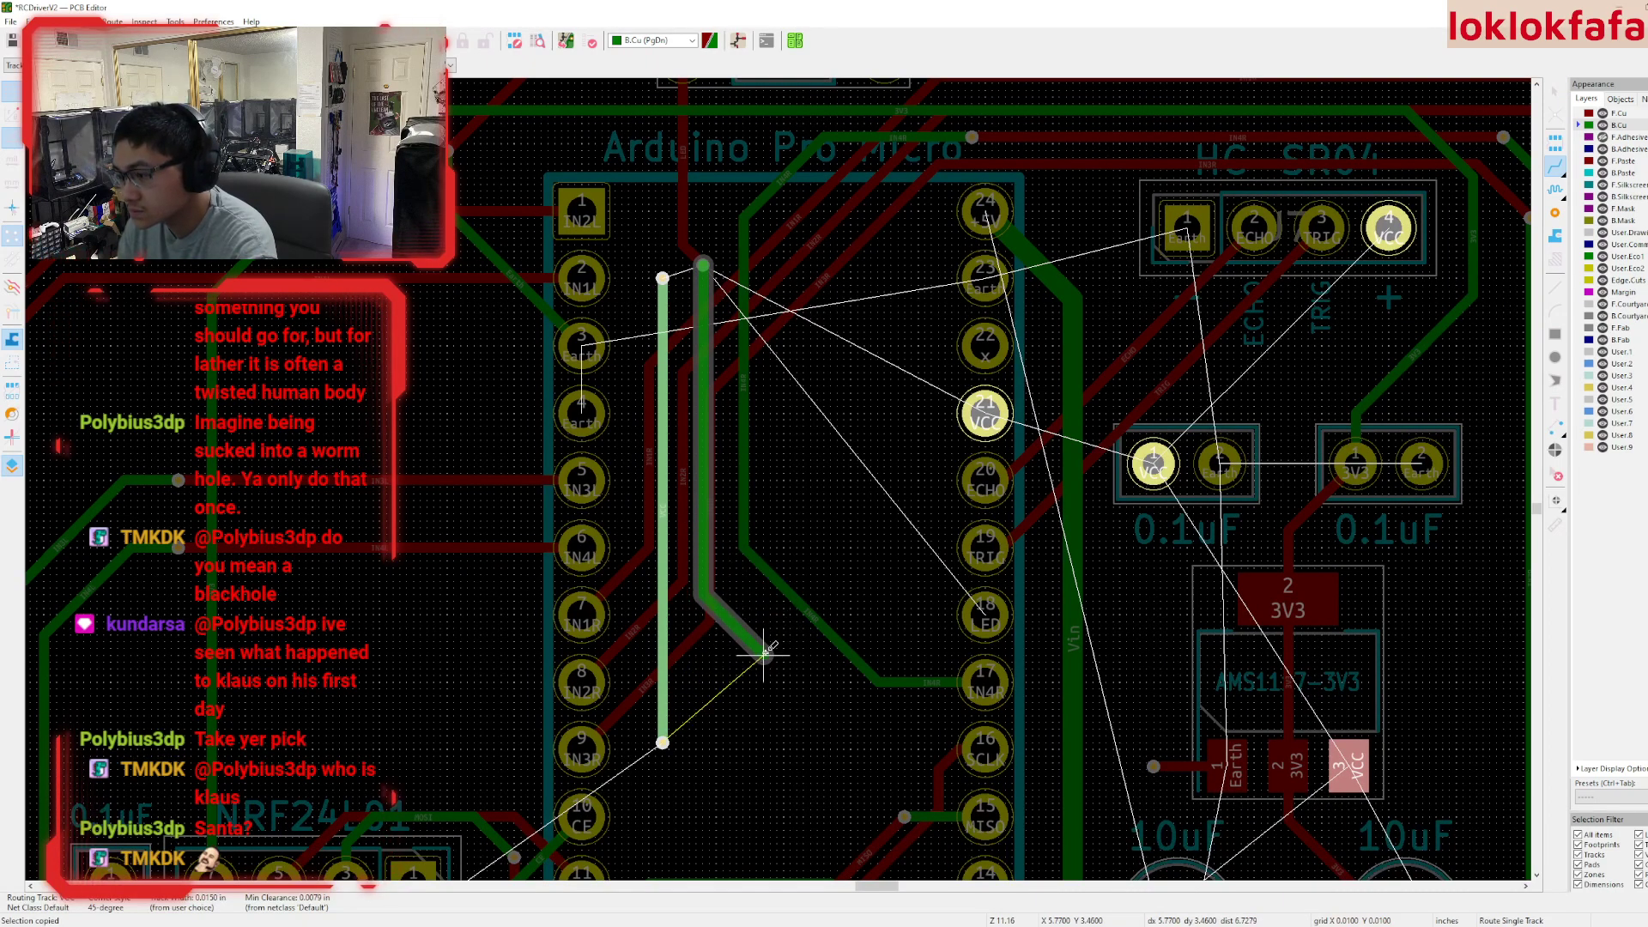
double_click(756, 645)
key(Escape)
key(ctrl+v)
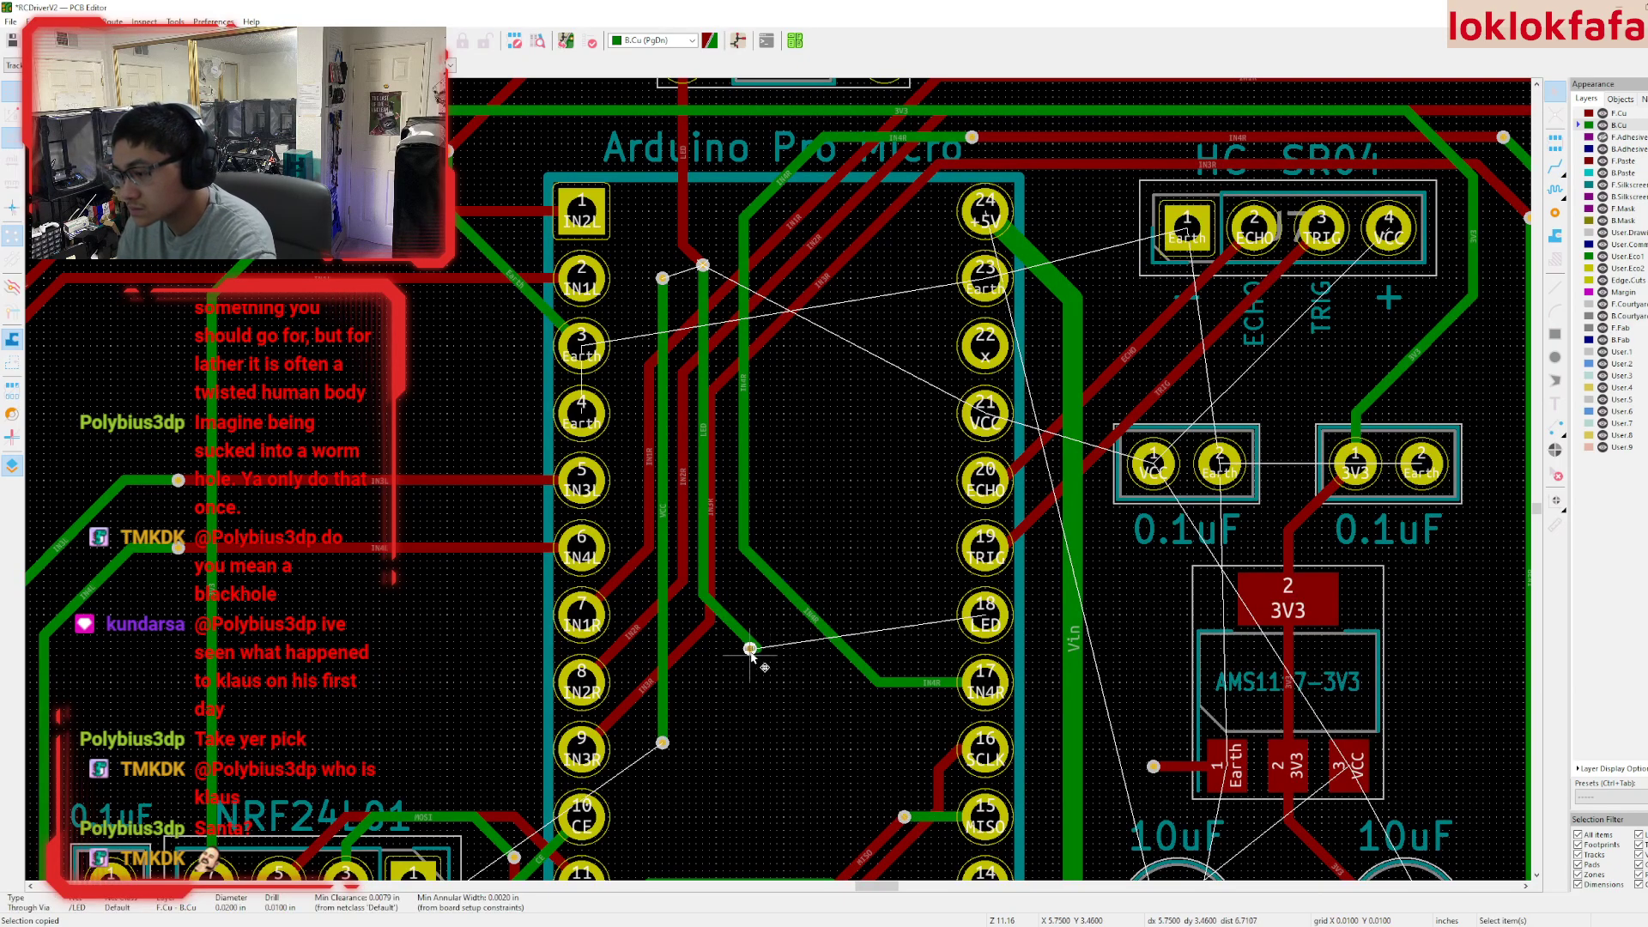
click(756, 651)
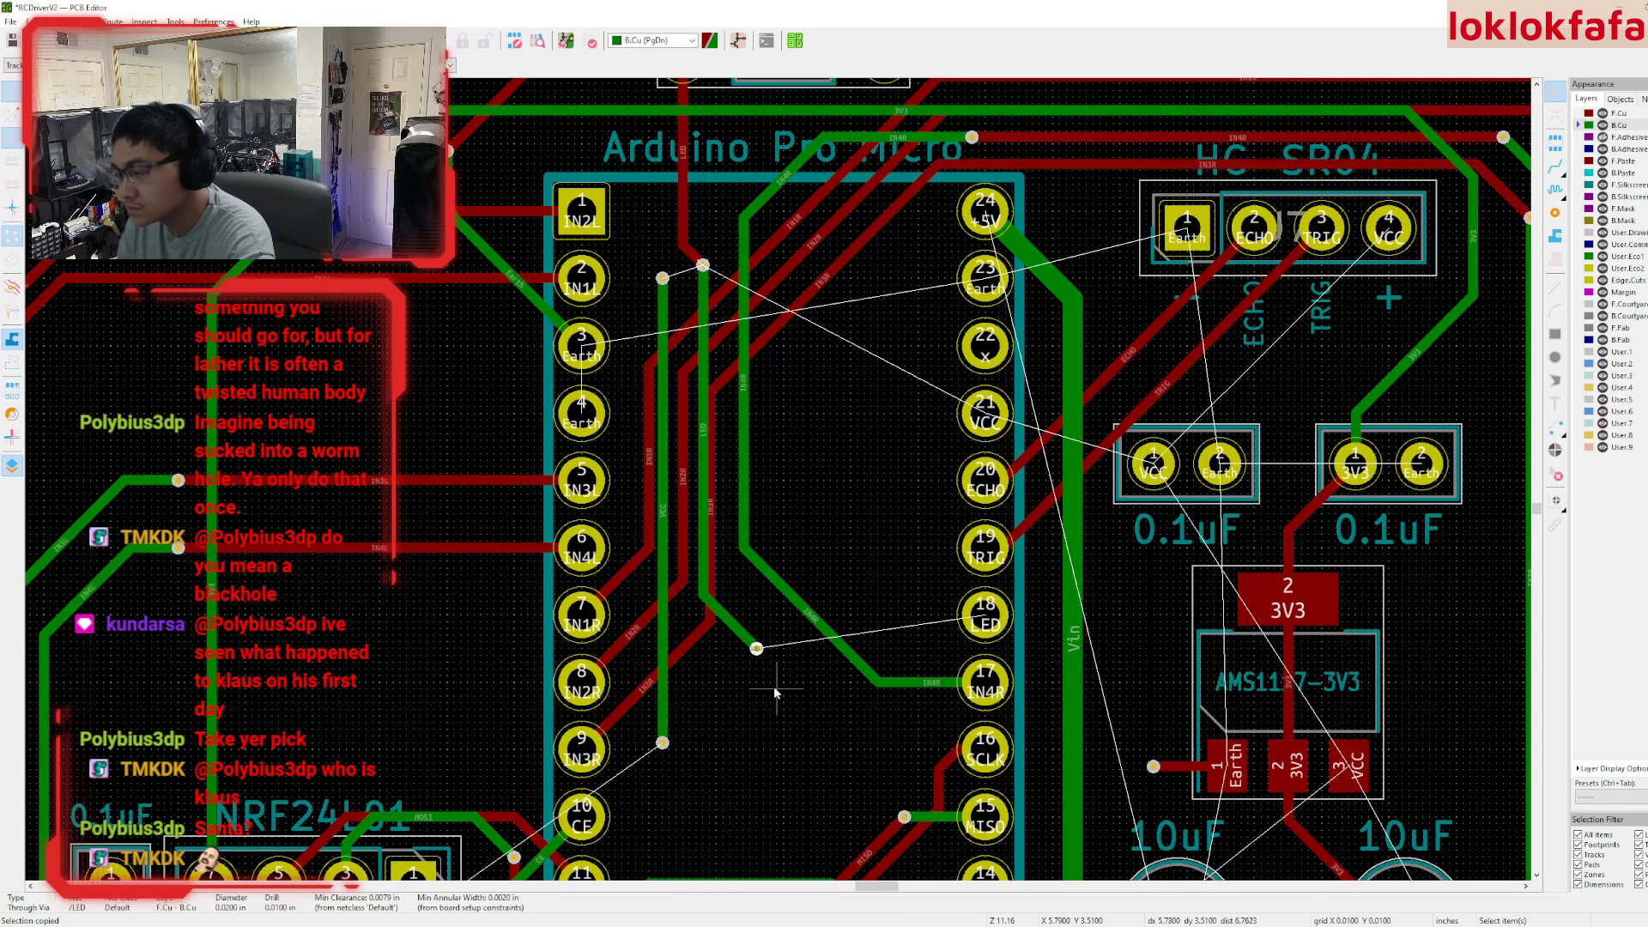
- Make F.Cu active and route the LED track from its lower via to Arduino pin 18
key(Page_Up)
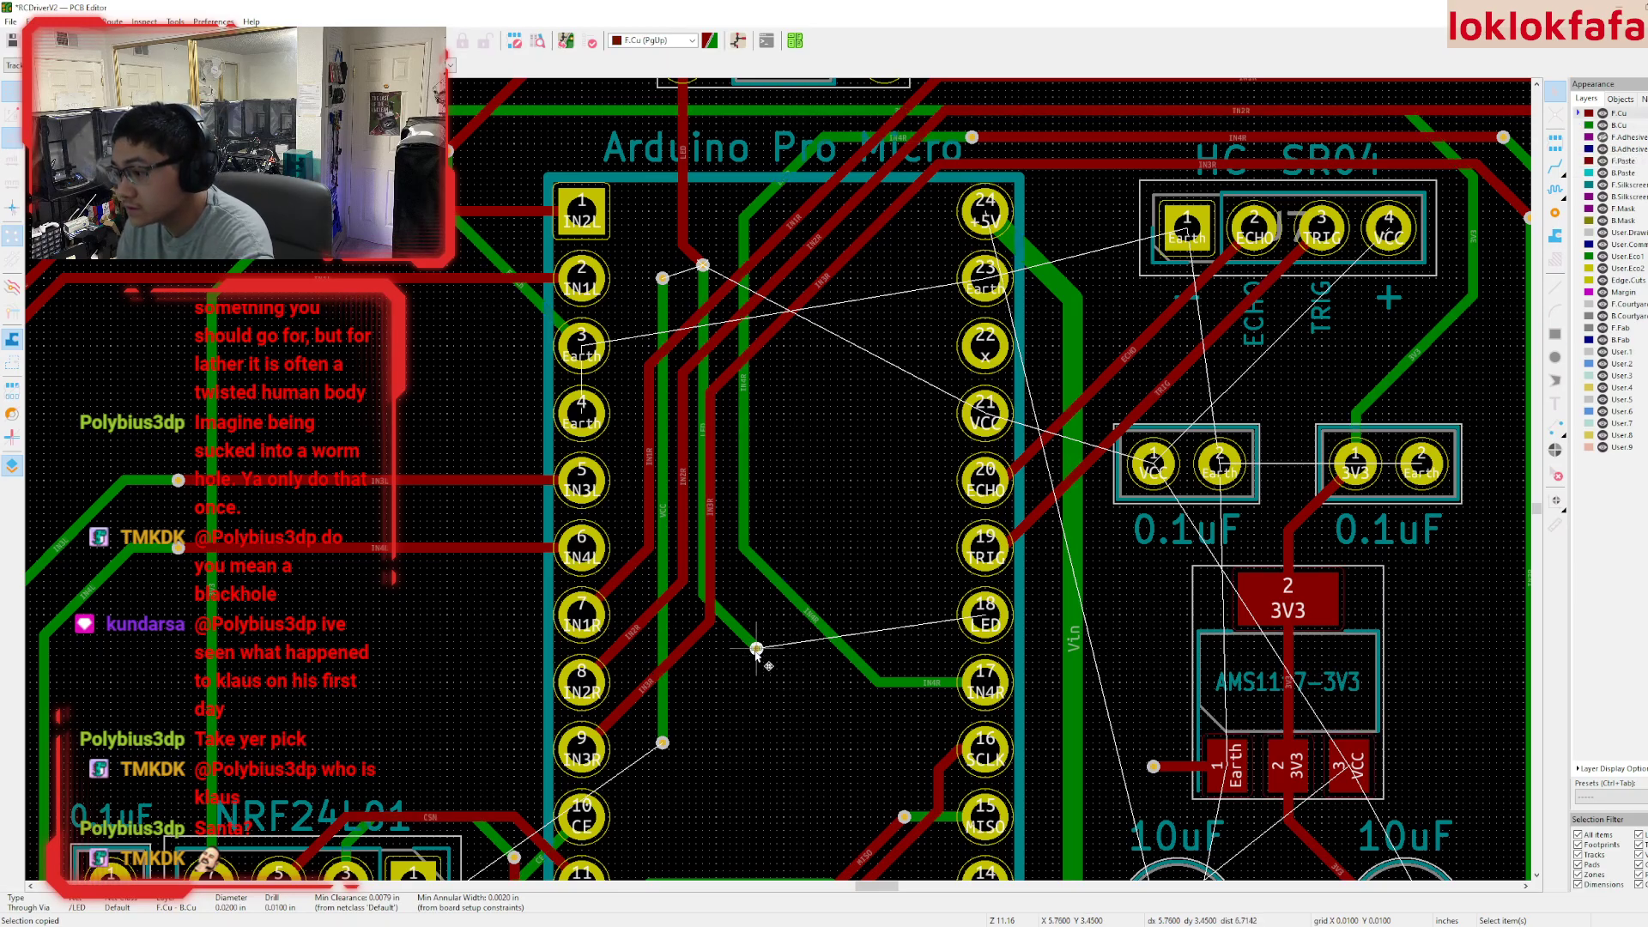
key(x)
click(985, 614)
- Examine the routing and remaining open connections around the Arduino Pro Micro, the L298N headers and the 330R resistor
scroll(748, 637, down, 2)
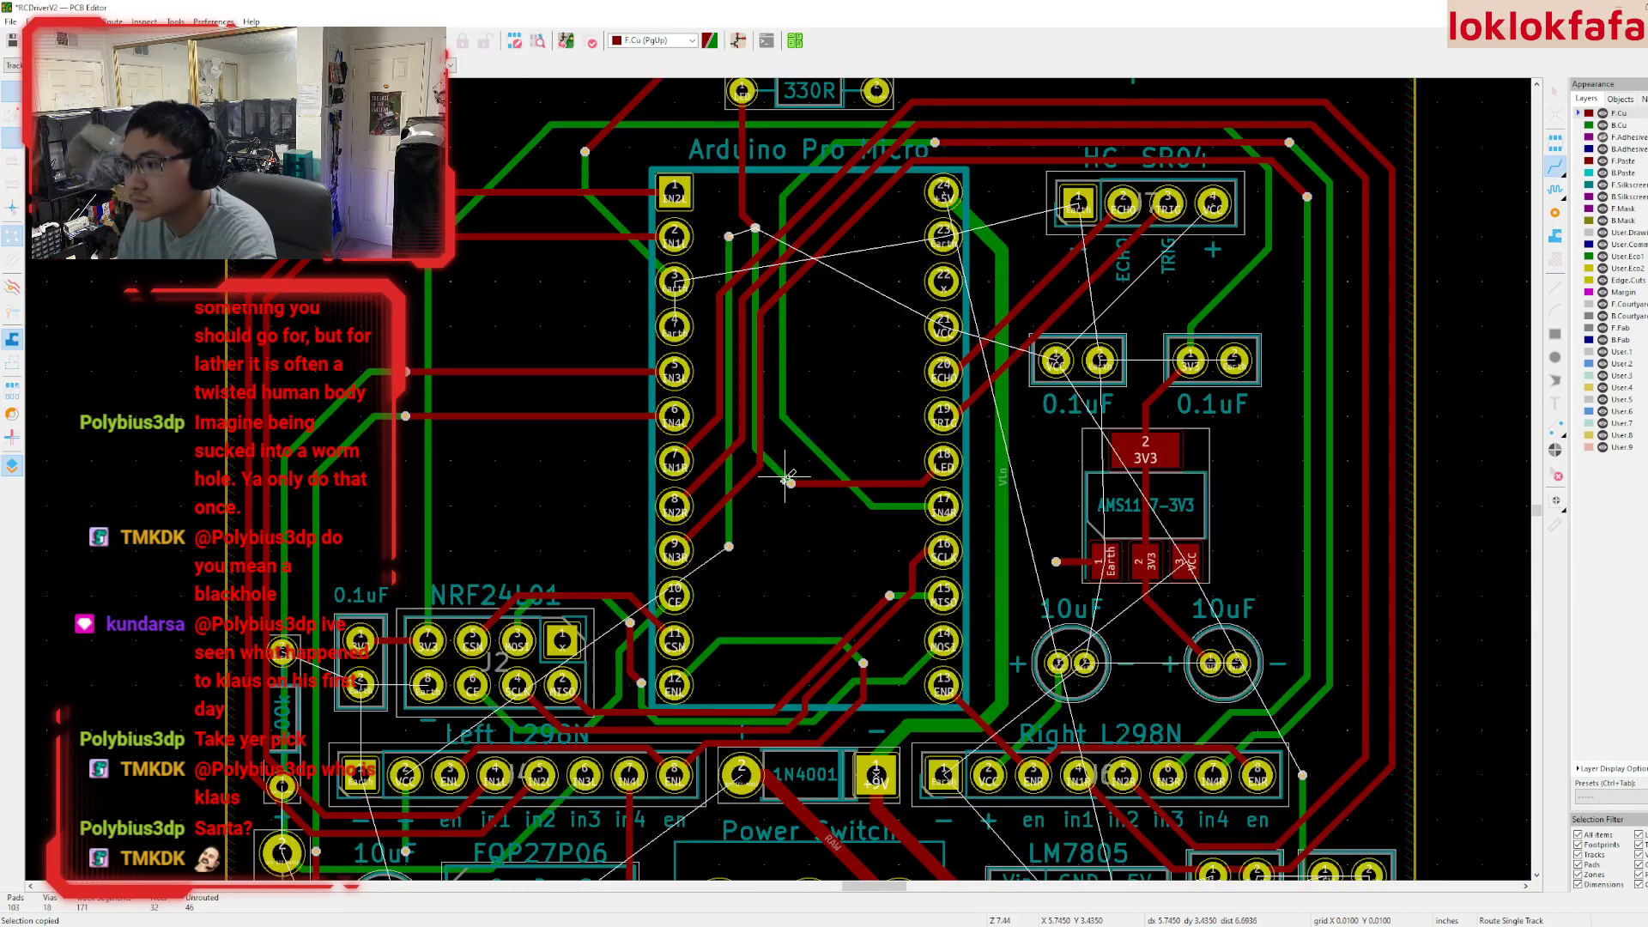
scroll(786, 468, down, 2)
scroll(786, 468, up, 4)
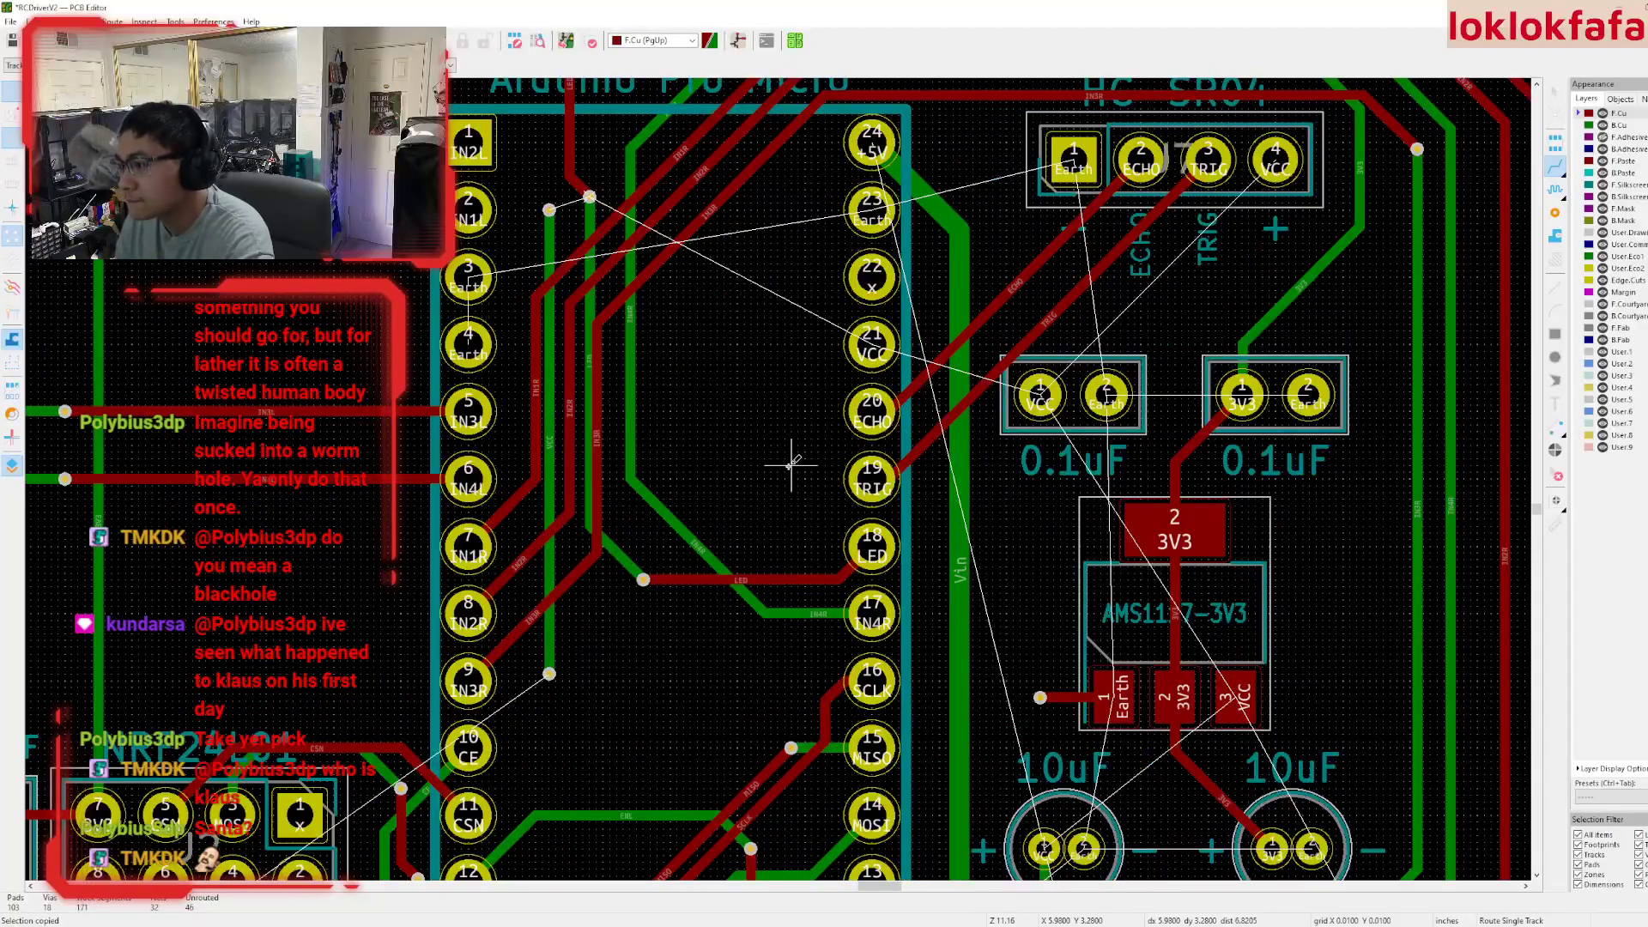
scroll(755, 471, down, 5)
scroll(734, 230, down, 2)
shift+scroll(747, 241, left, 2)
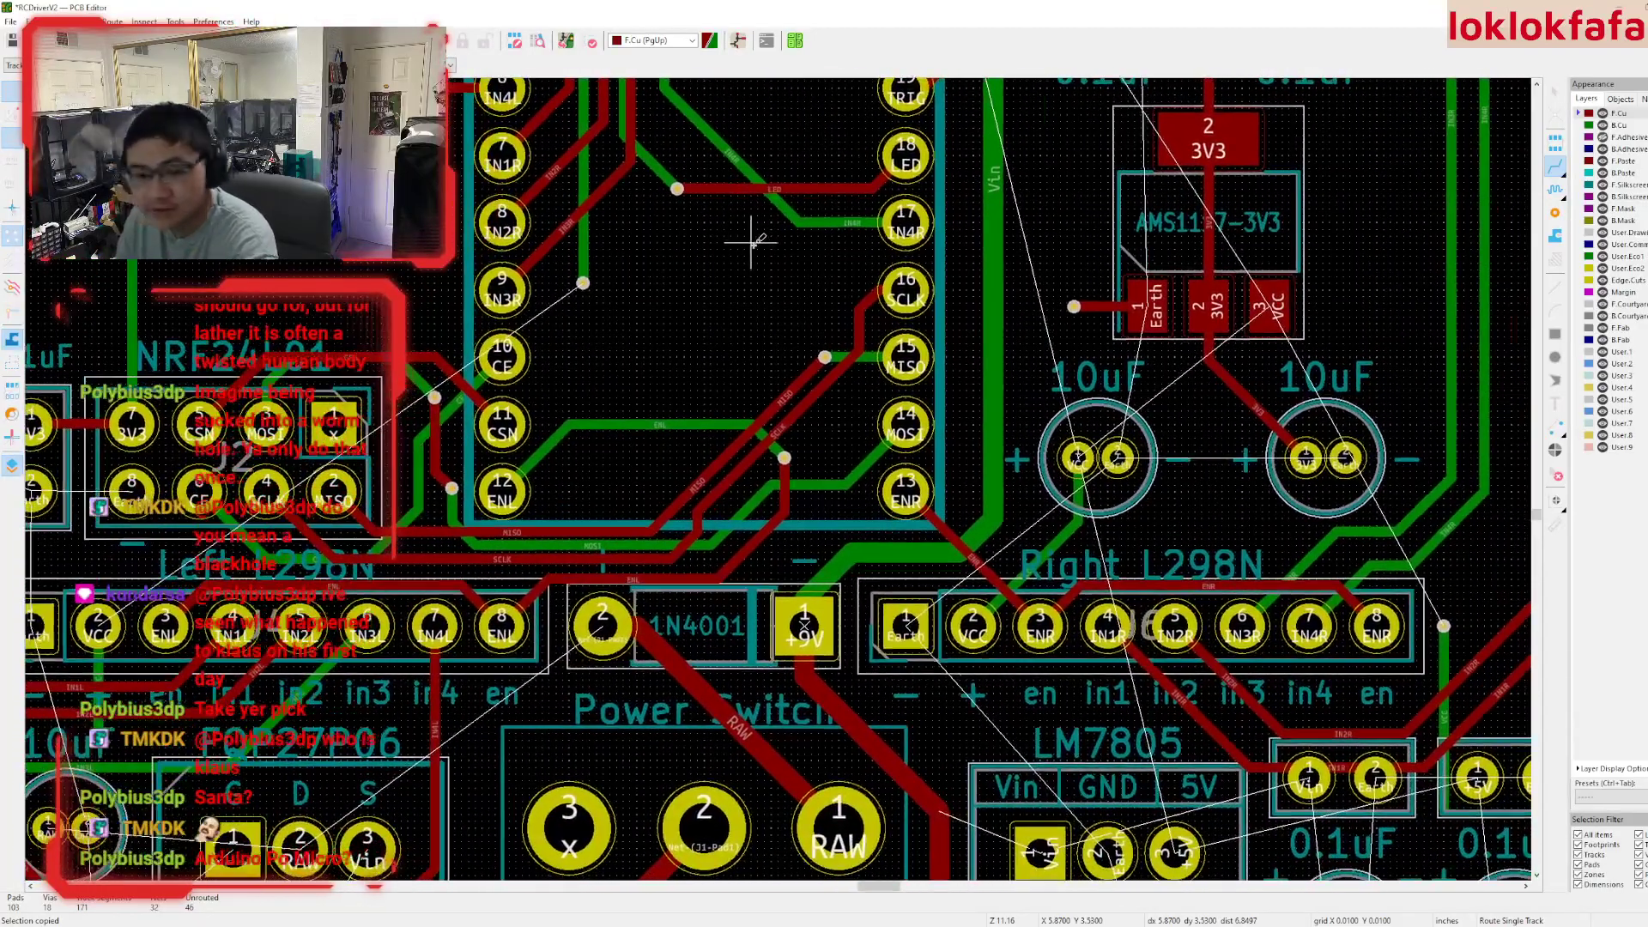
scroll(853, 220, up, 5)
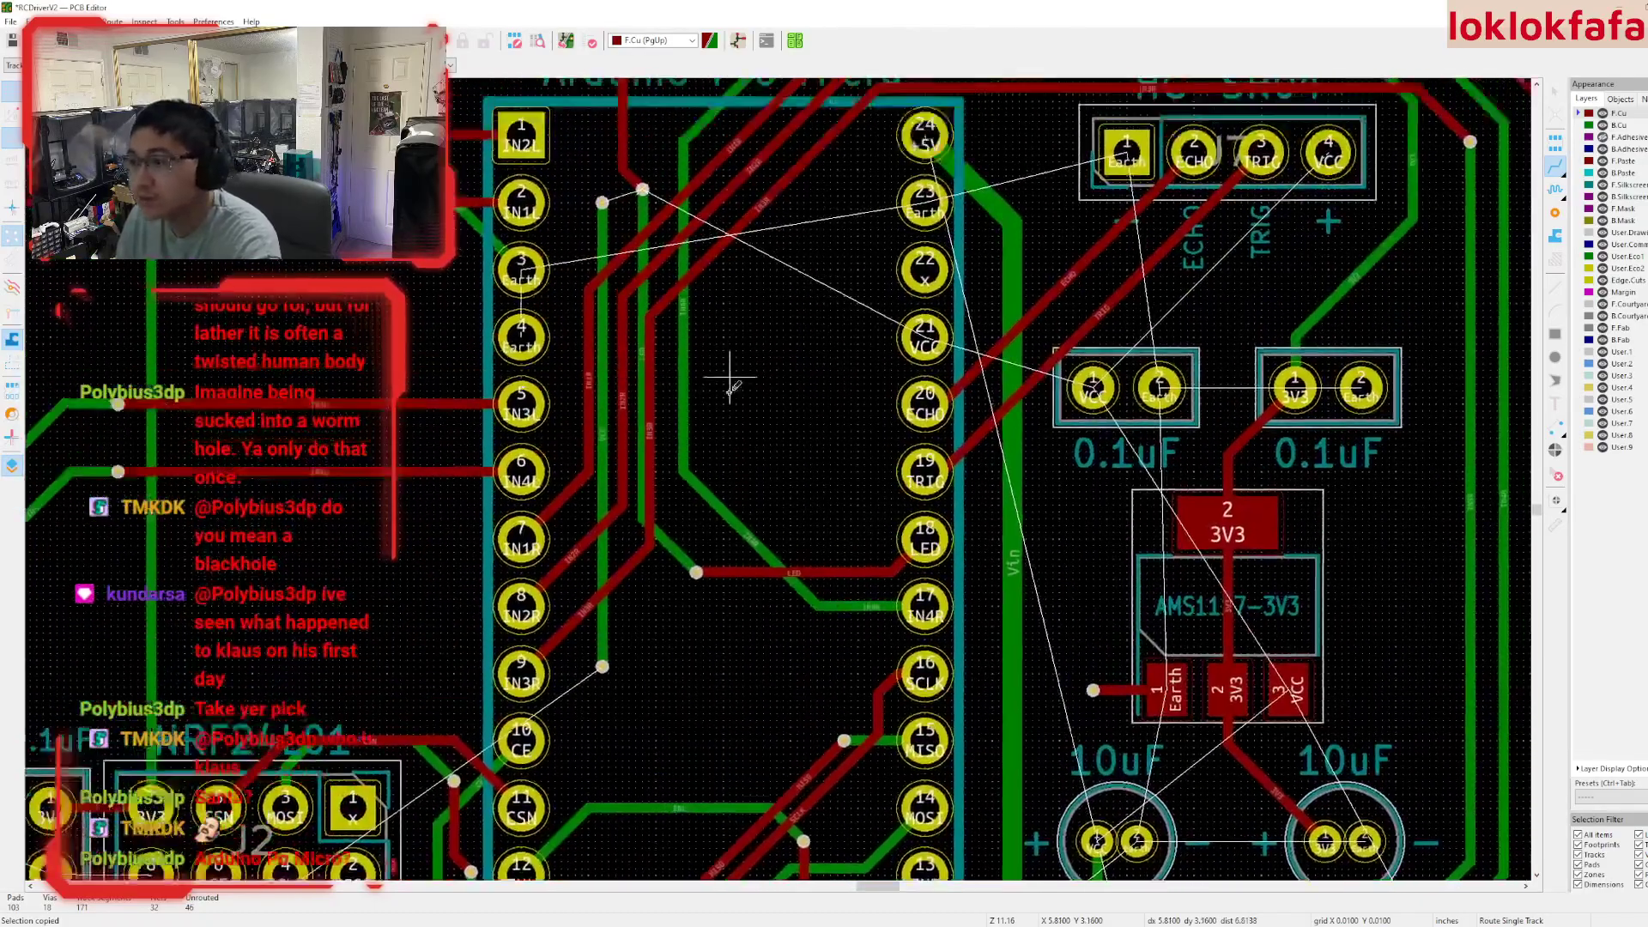
scroll(726, 418, up, 4)
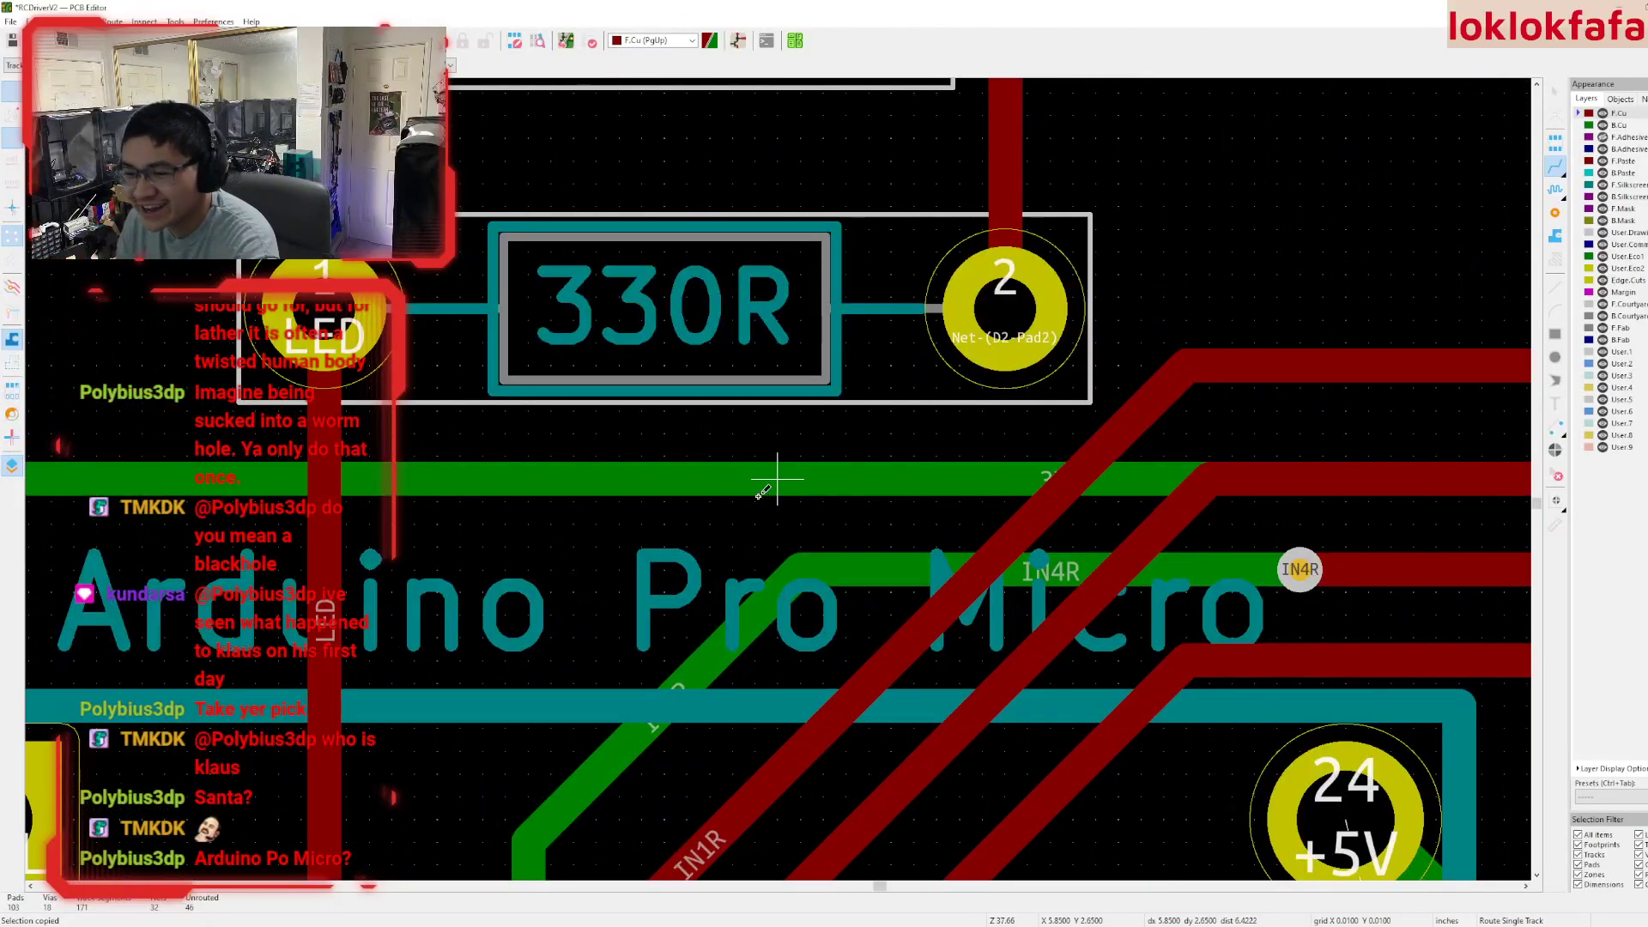
scroll(777, 477, down, 1)
scroll(778, 477, down, 3)
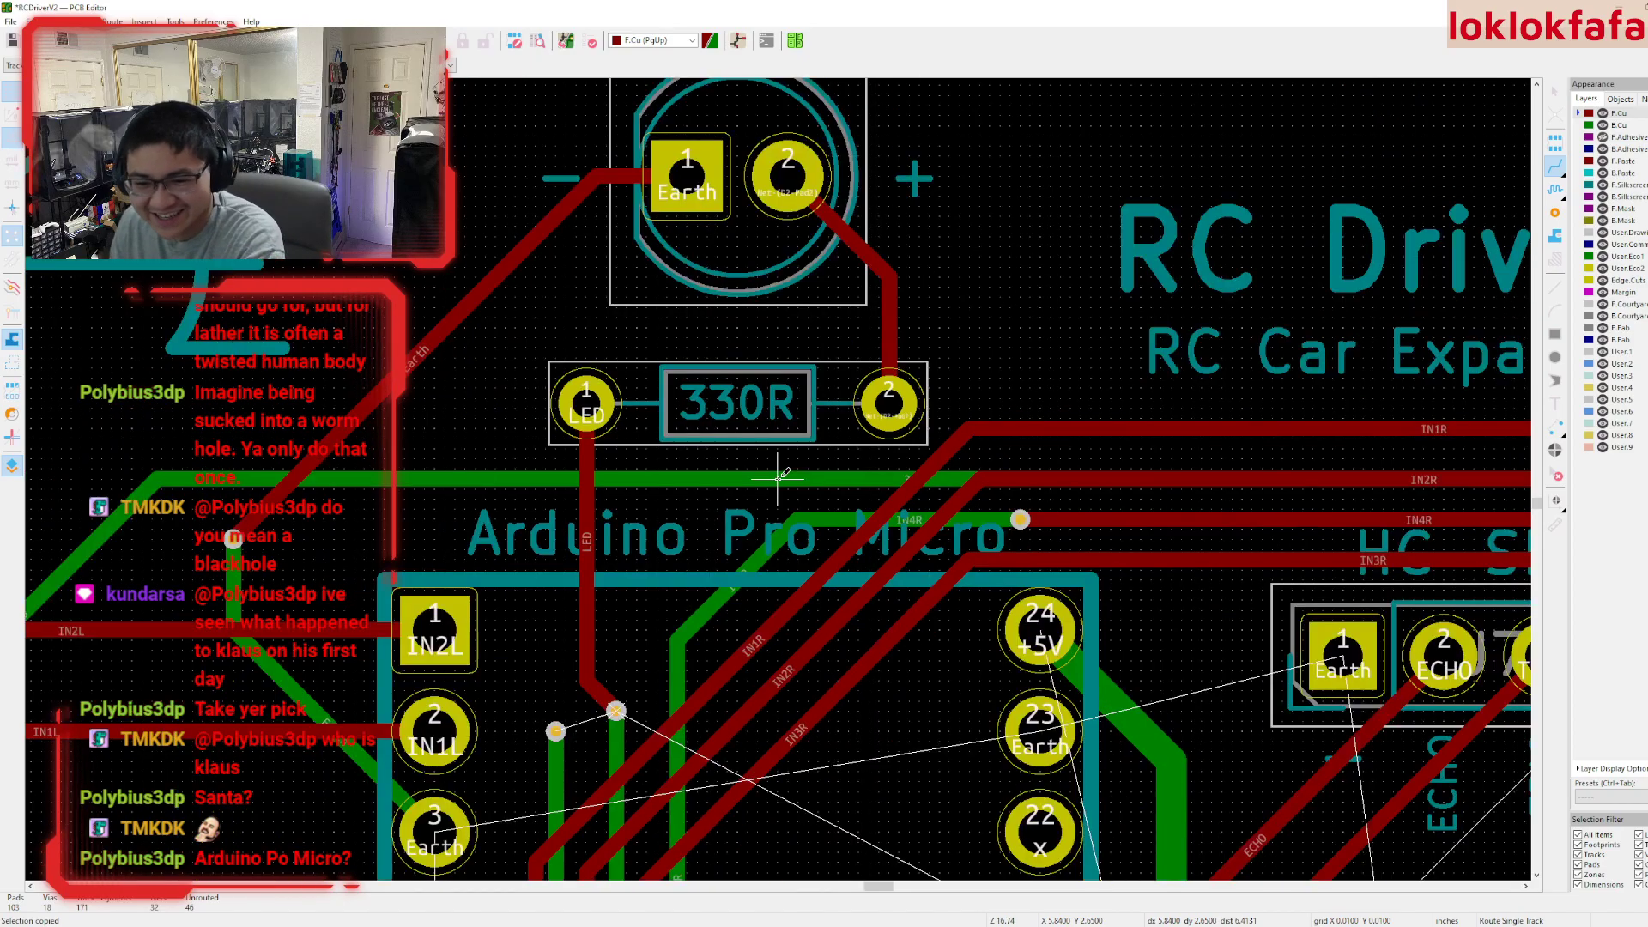
scroll(772, 501, up, 2)
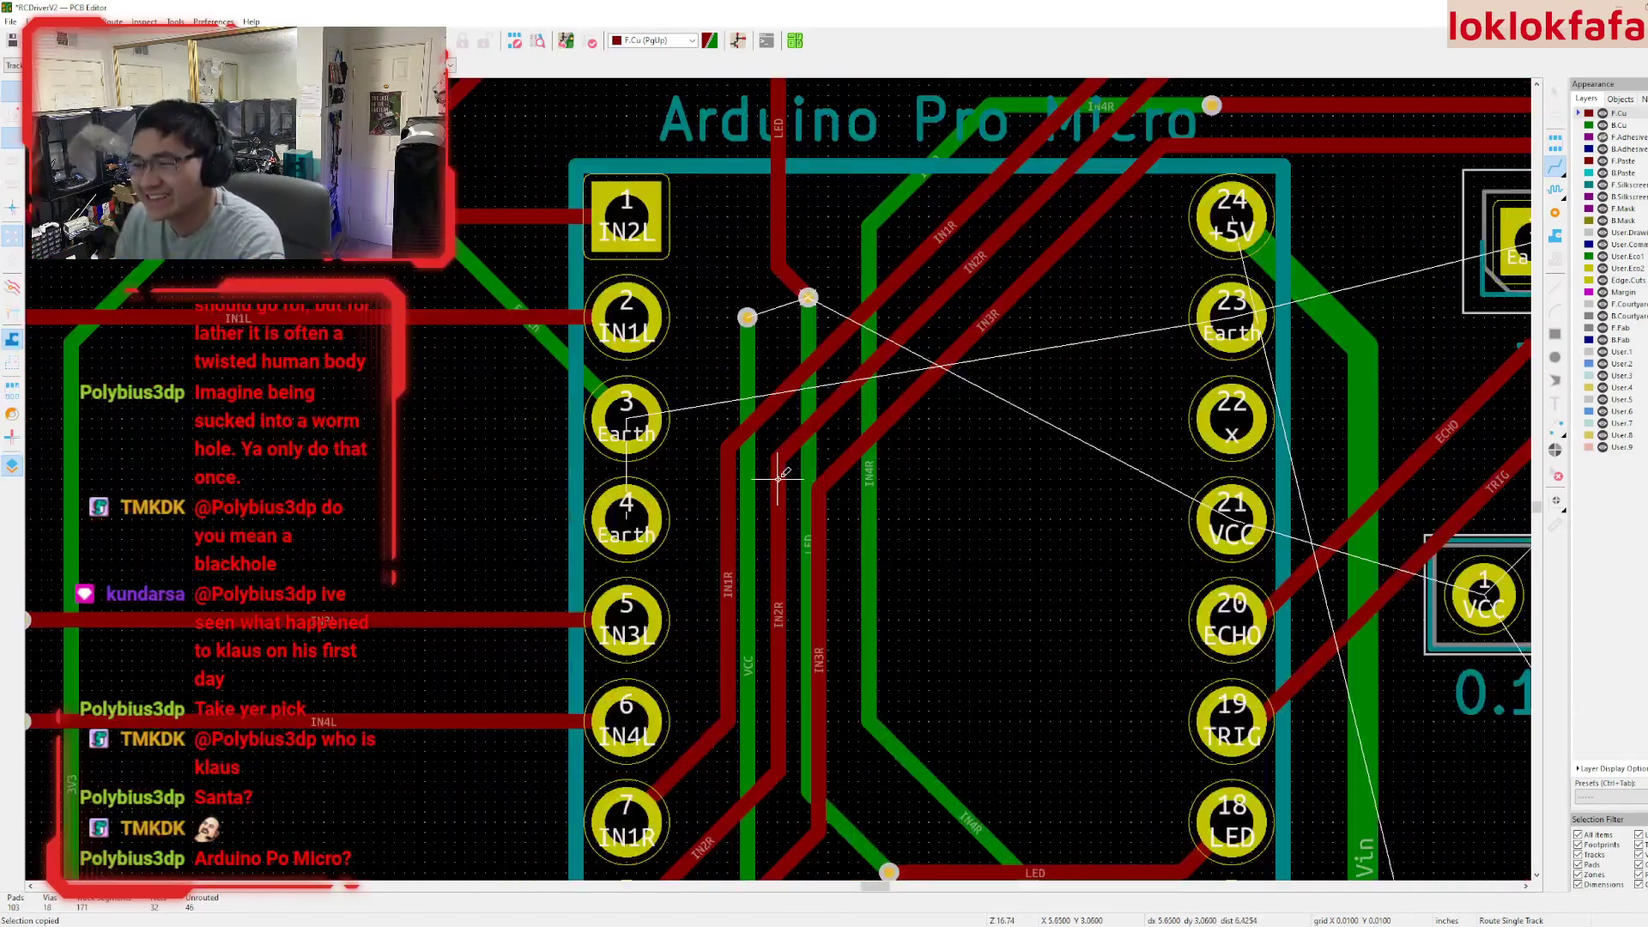
scroll(751, 478, down, 2)
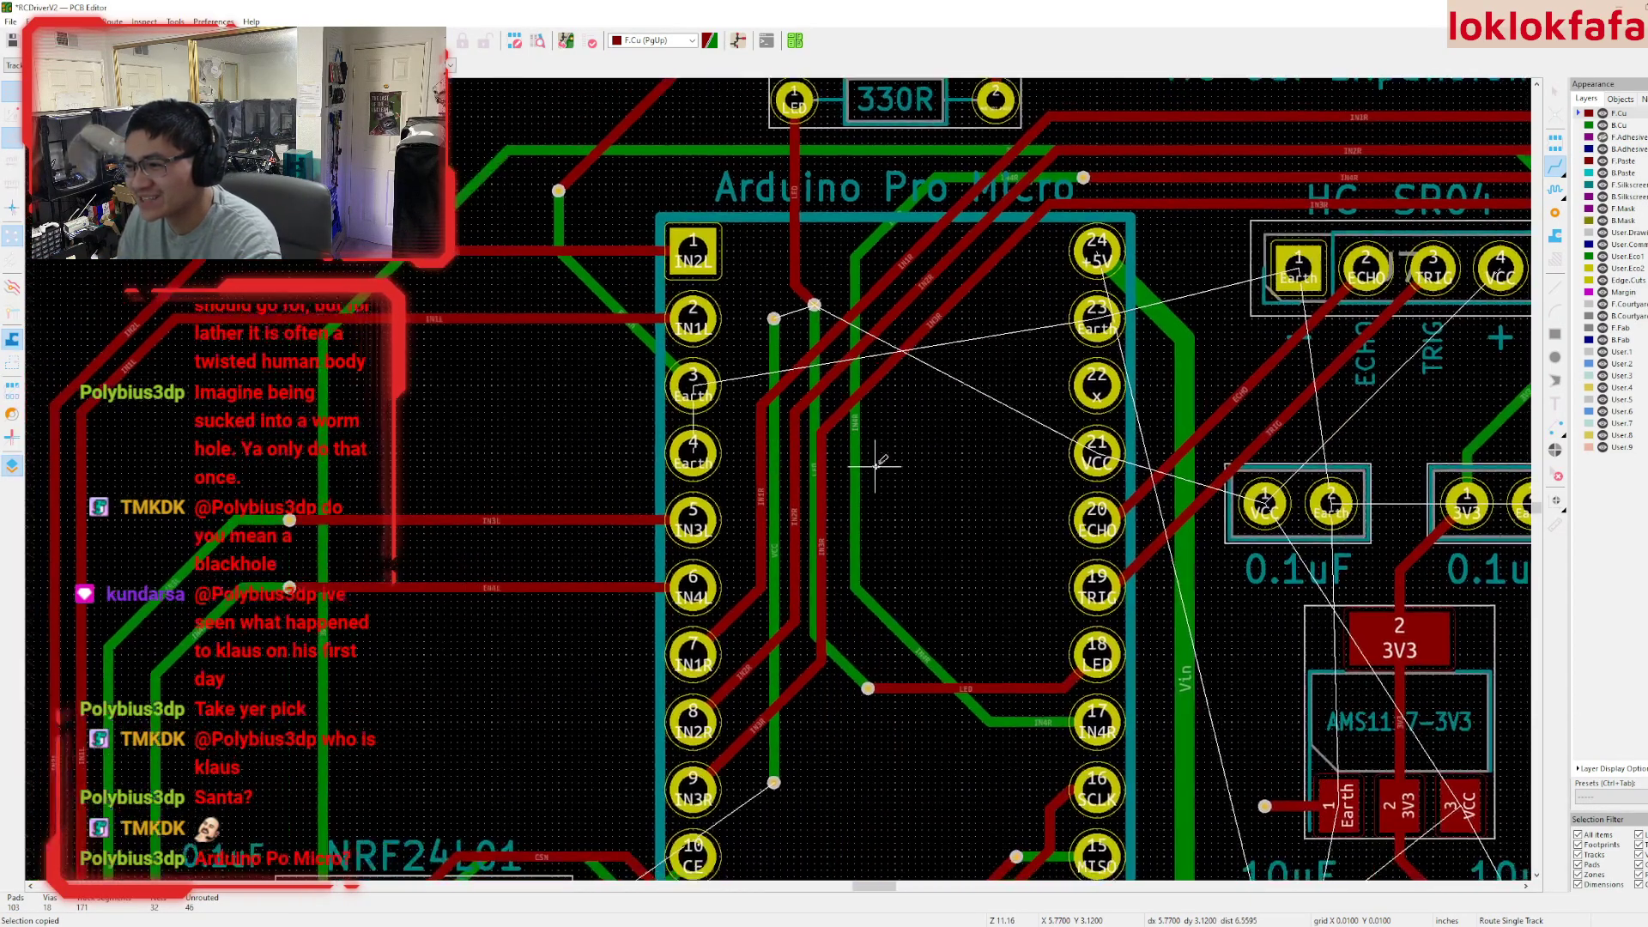
scroll(773, 481, up, 1)
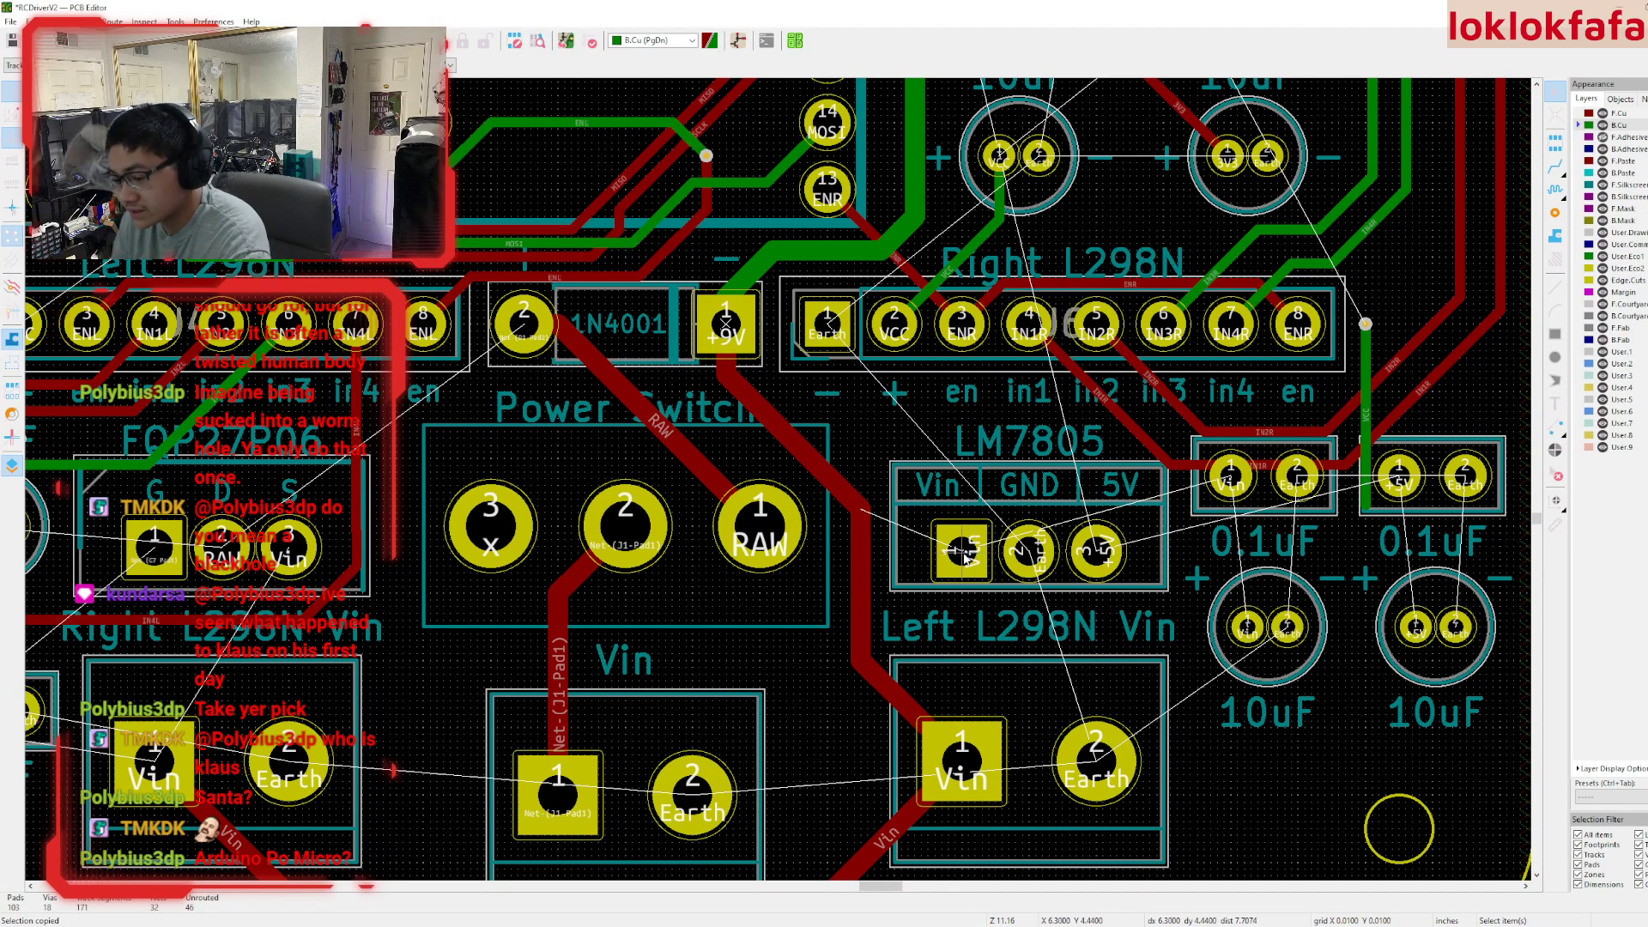
- Route a Vin track on F.Cu from the LM7805's Vin pad to the thick track between the 1N4001 diode and Left L298N Vin
key(x)
key(Escape)
key(Page_Up)
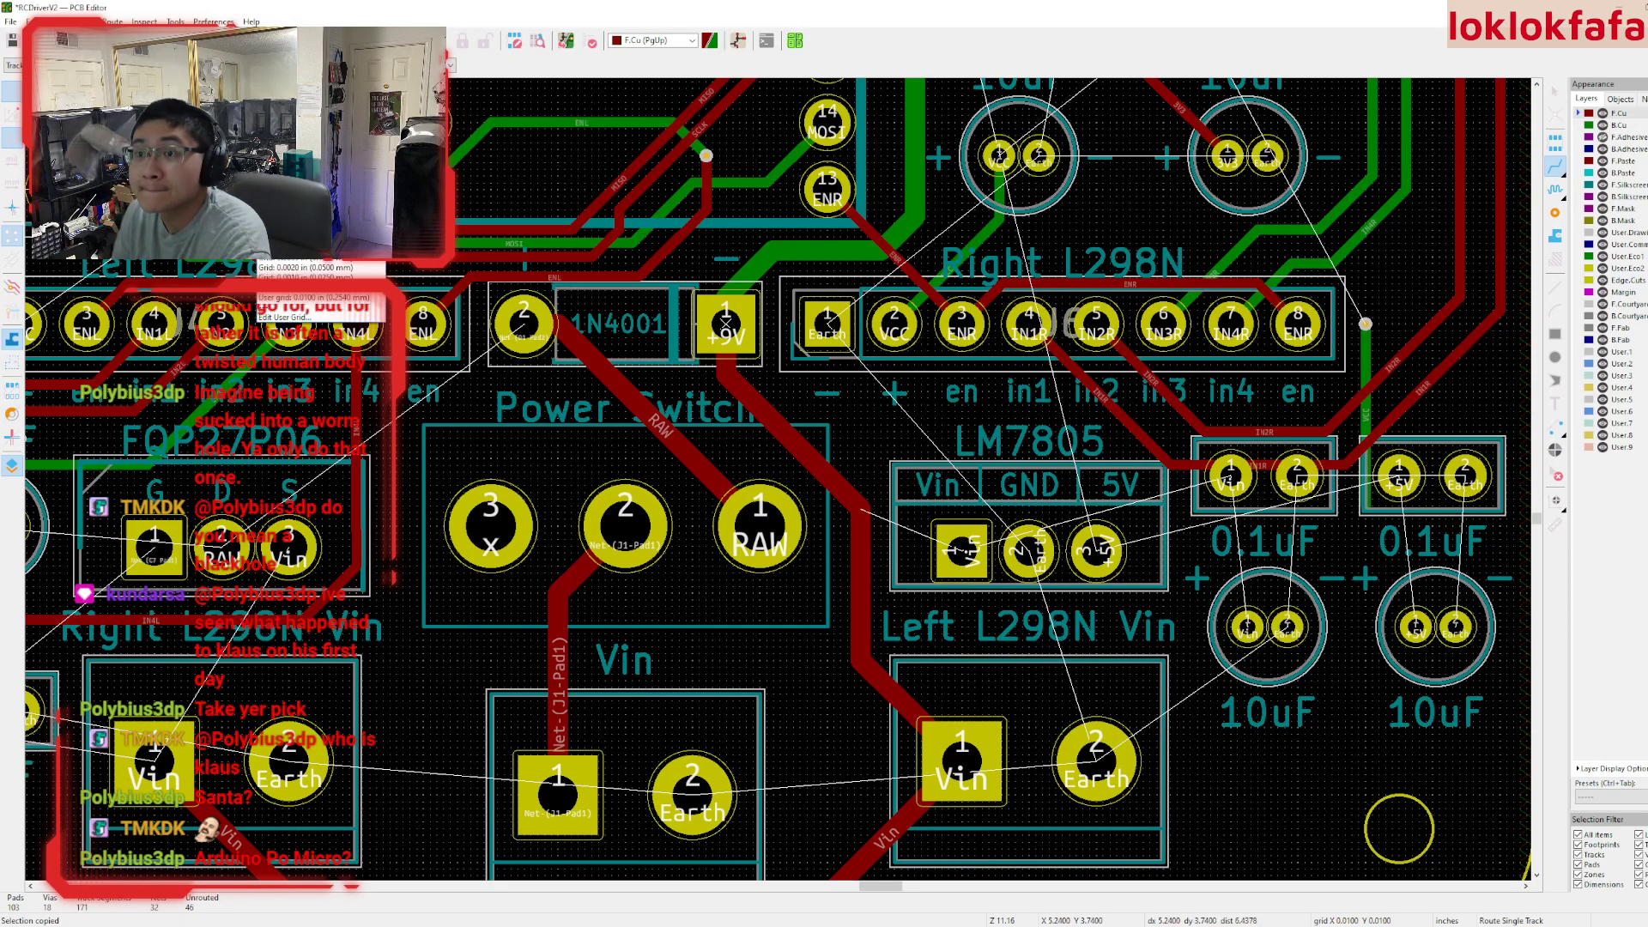
click(963, 551)
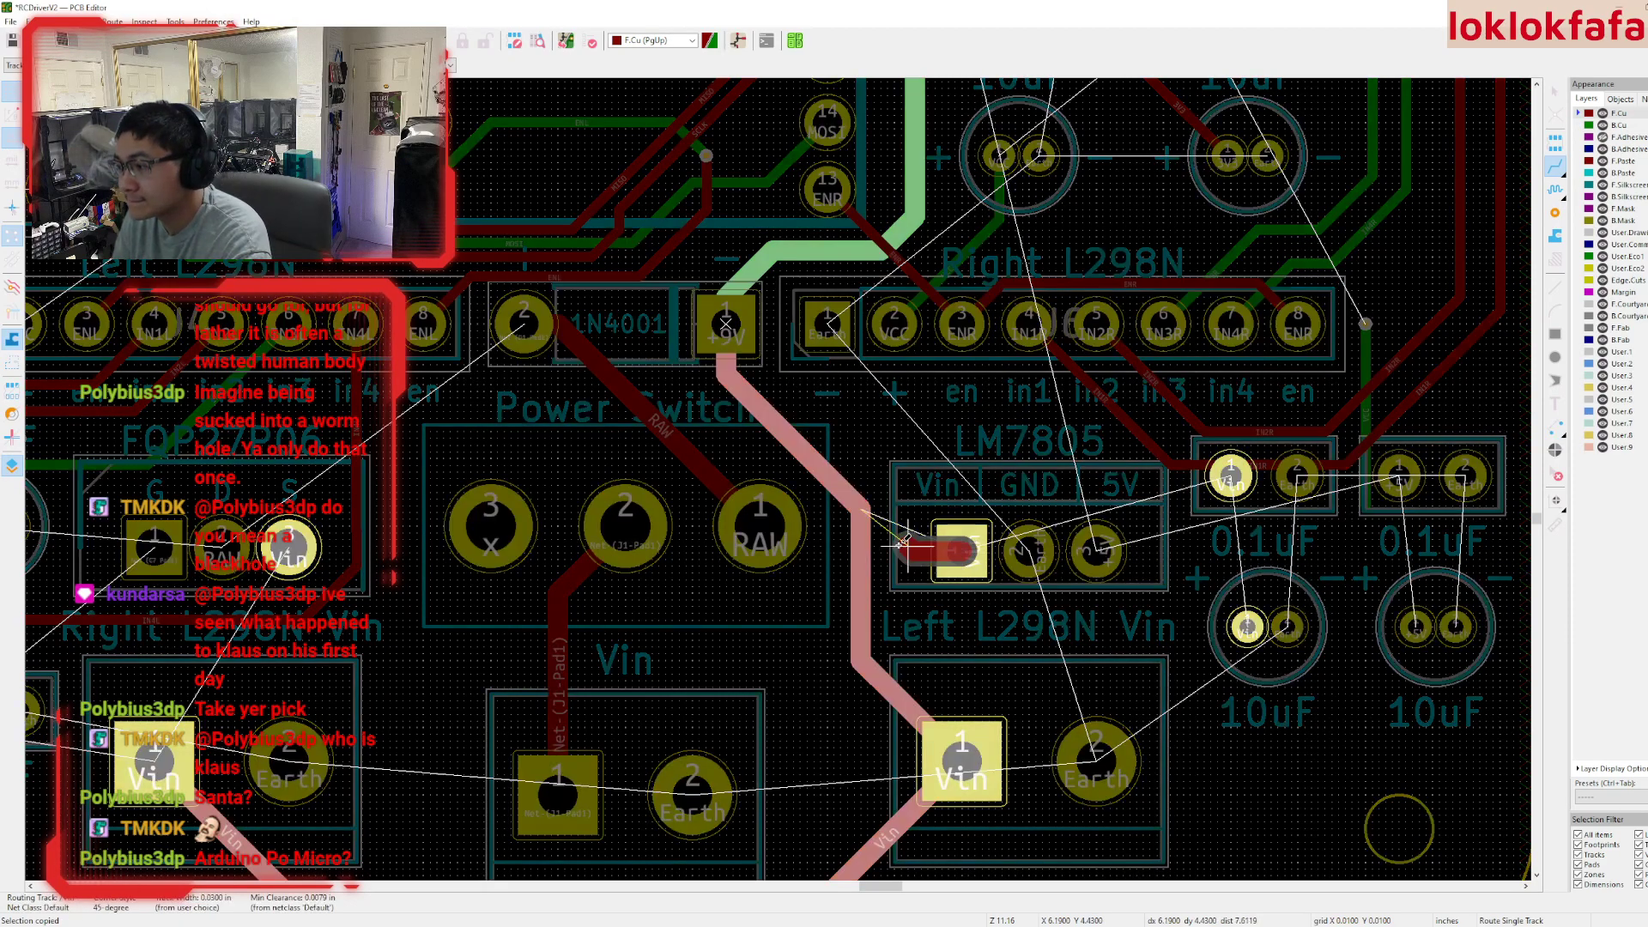
click(862, 513)
- Delete the vertical VCC back-copper segment and its via beside the 0.1uF capacitor on the +5V net
scroll(1141, 652, right, 1)
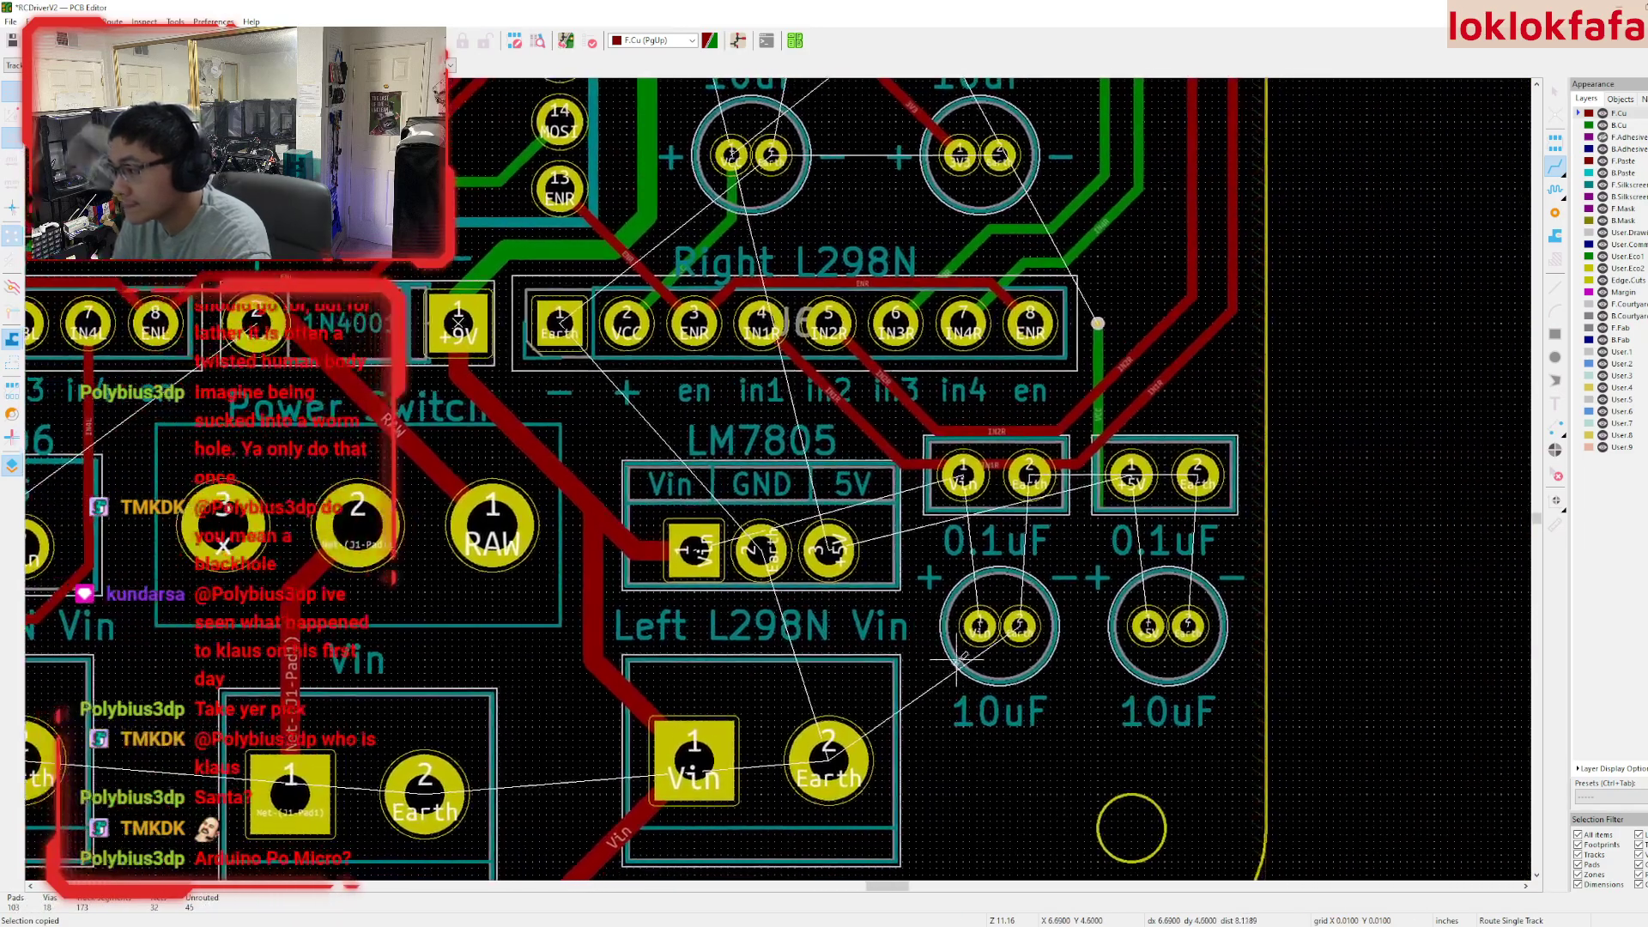
scroll(1107, 447, up, 2)
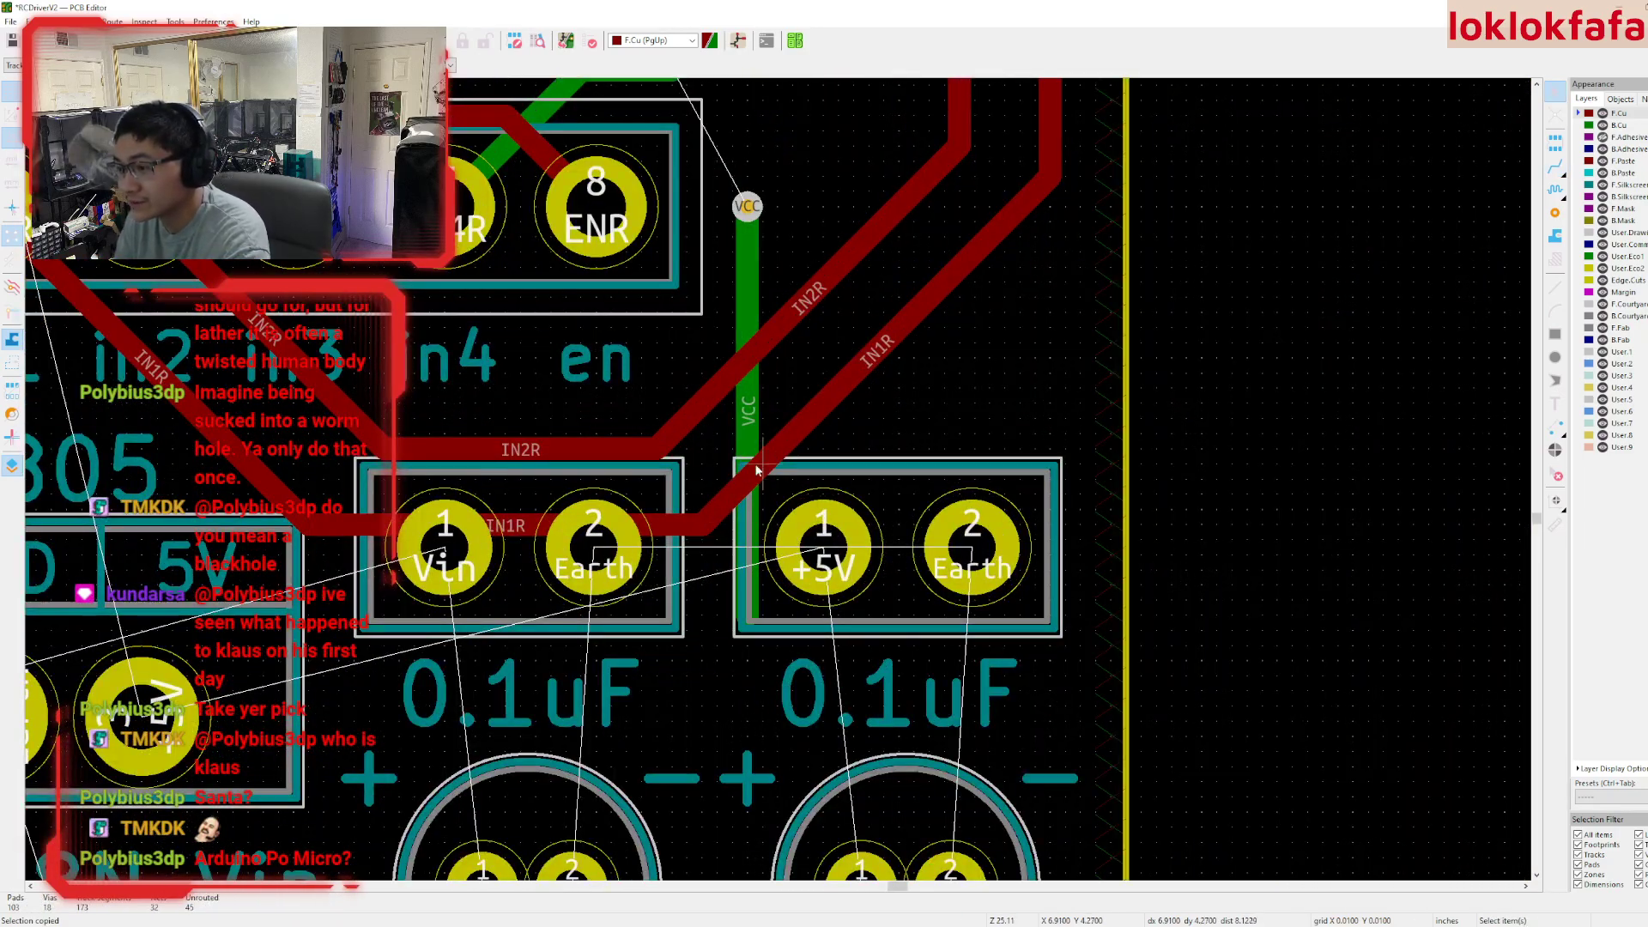
click(749, 429)
key(Delete)
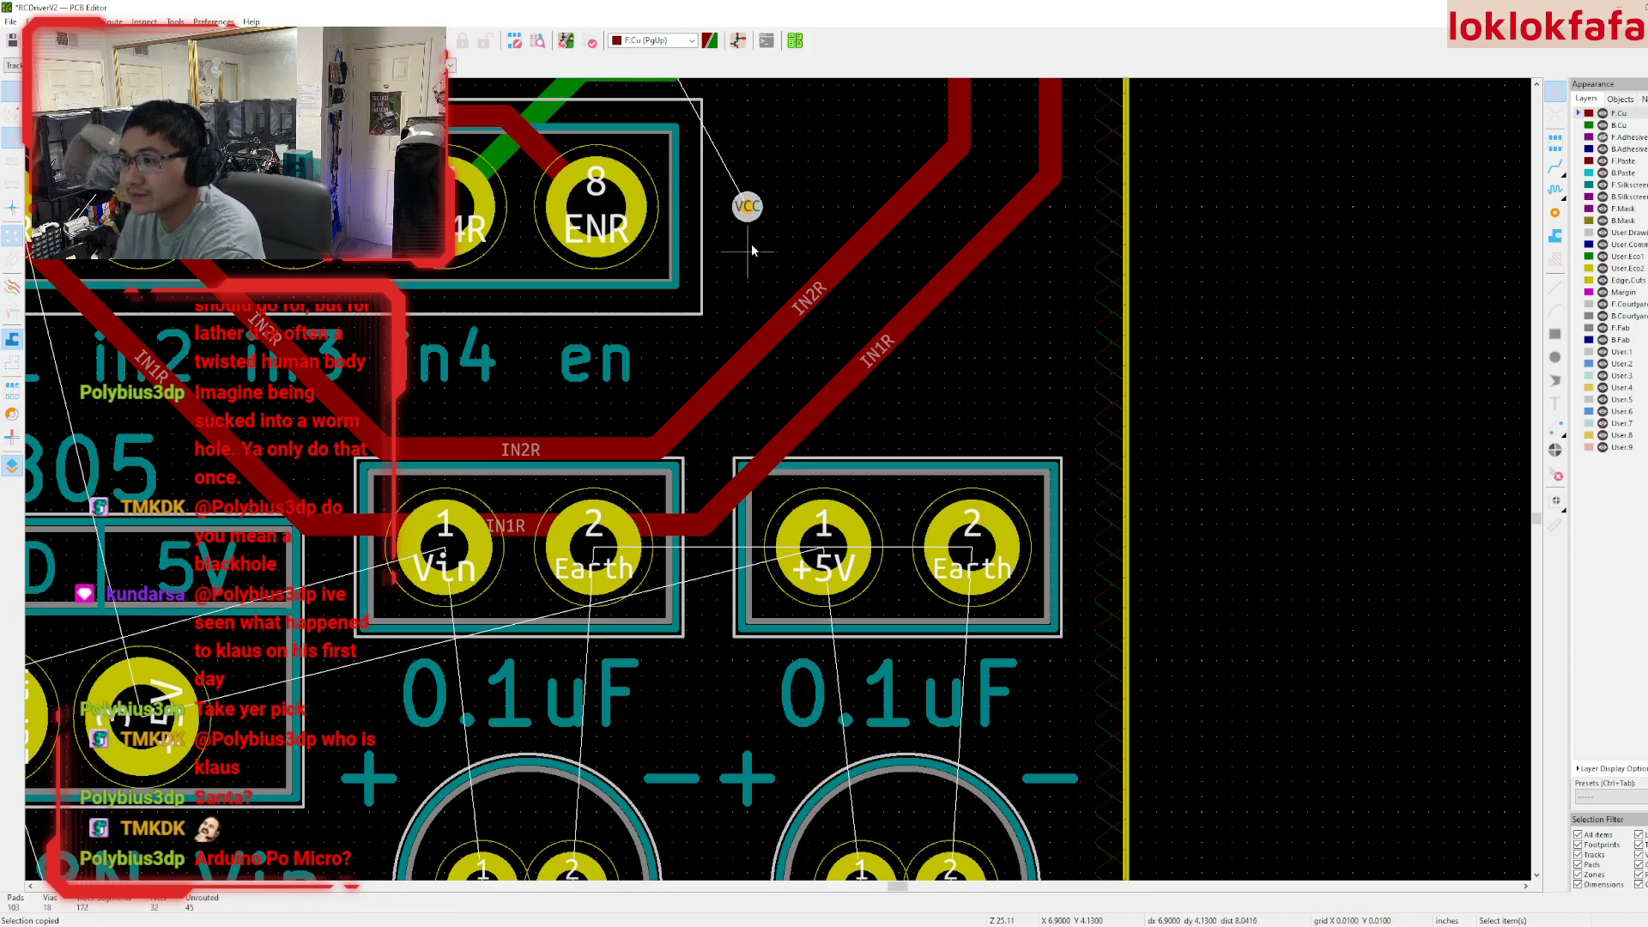
- Delete the IN2R front-copper segments between the Right L298N header's pin 5 and the vertical IN2R track near the board edge
scroll(776, 537, down, 2)
middle_drag(802, 558, 949, 463)
click(819, 518)
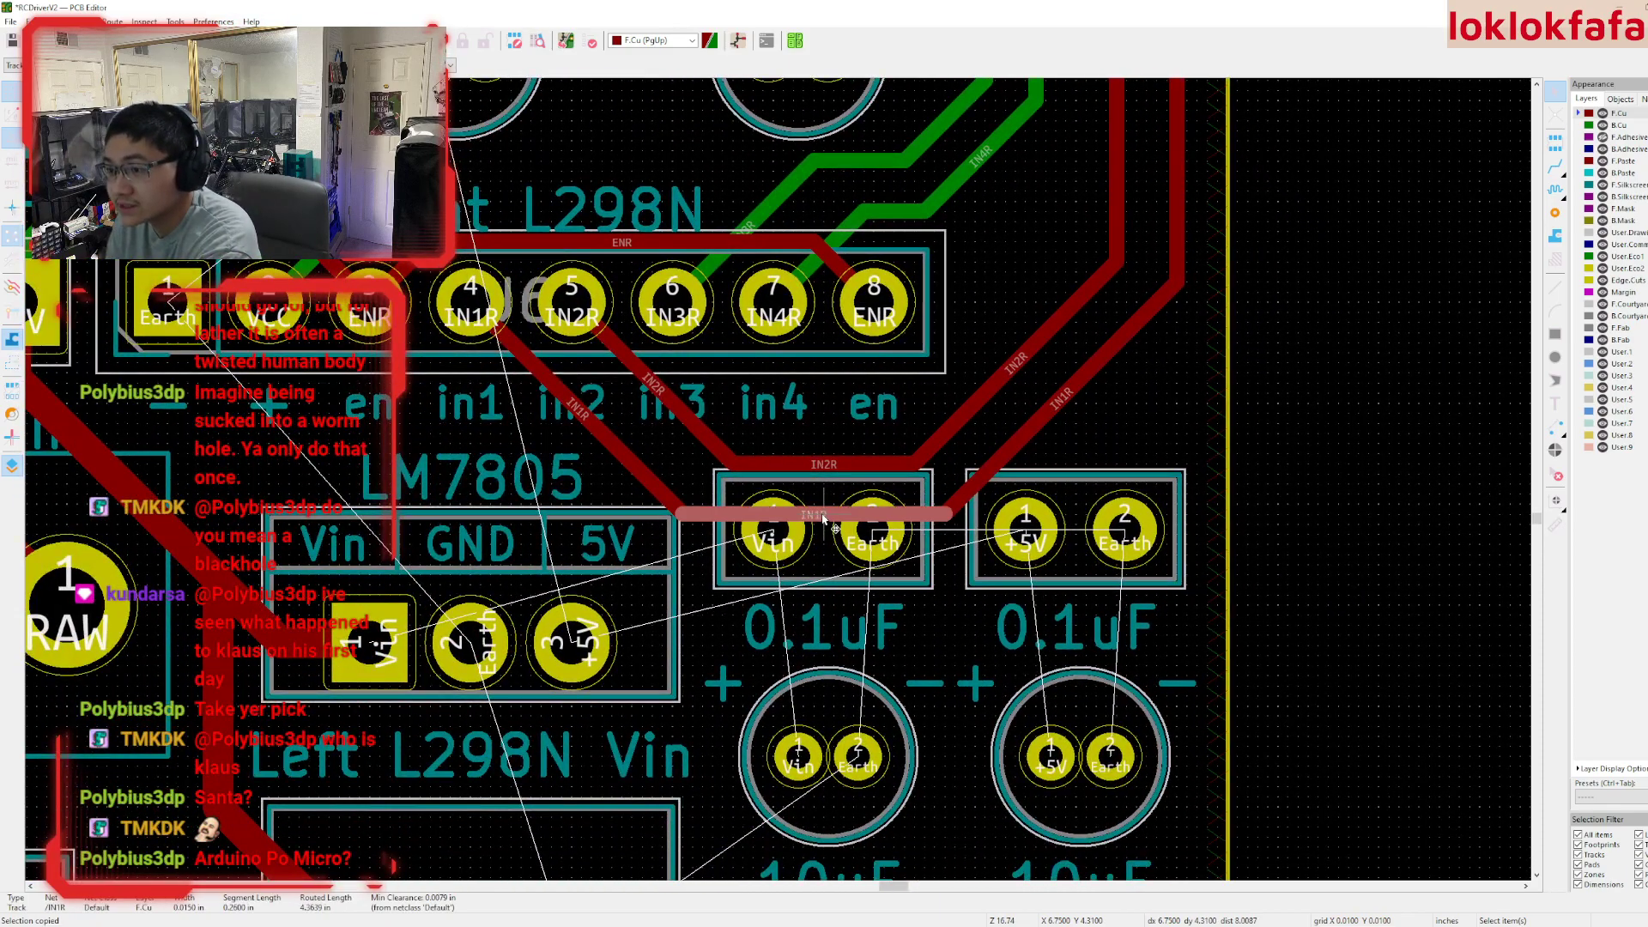
click(852, 466)
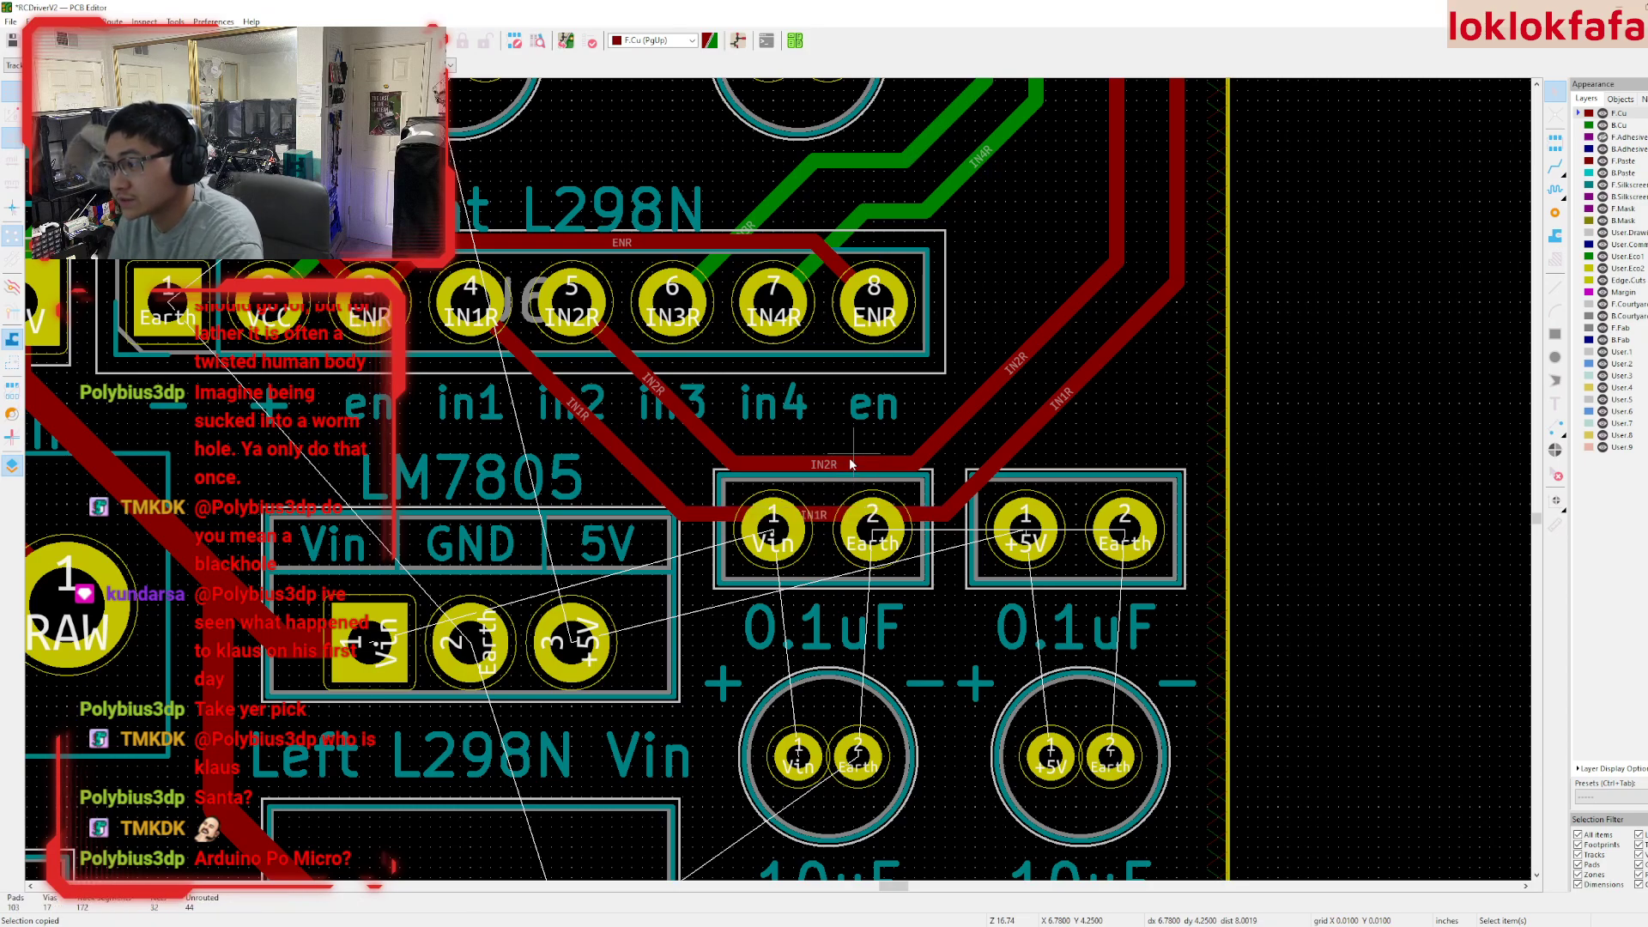
key(m)
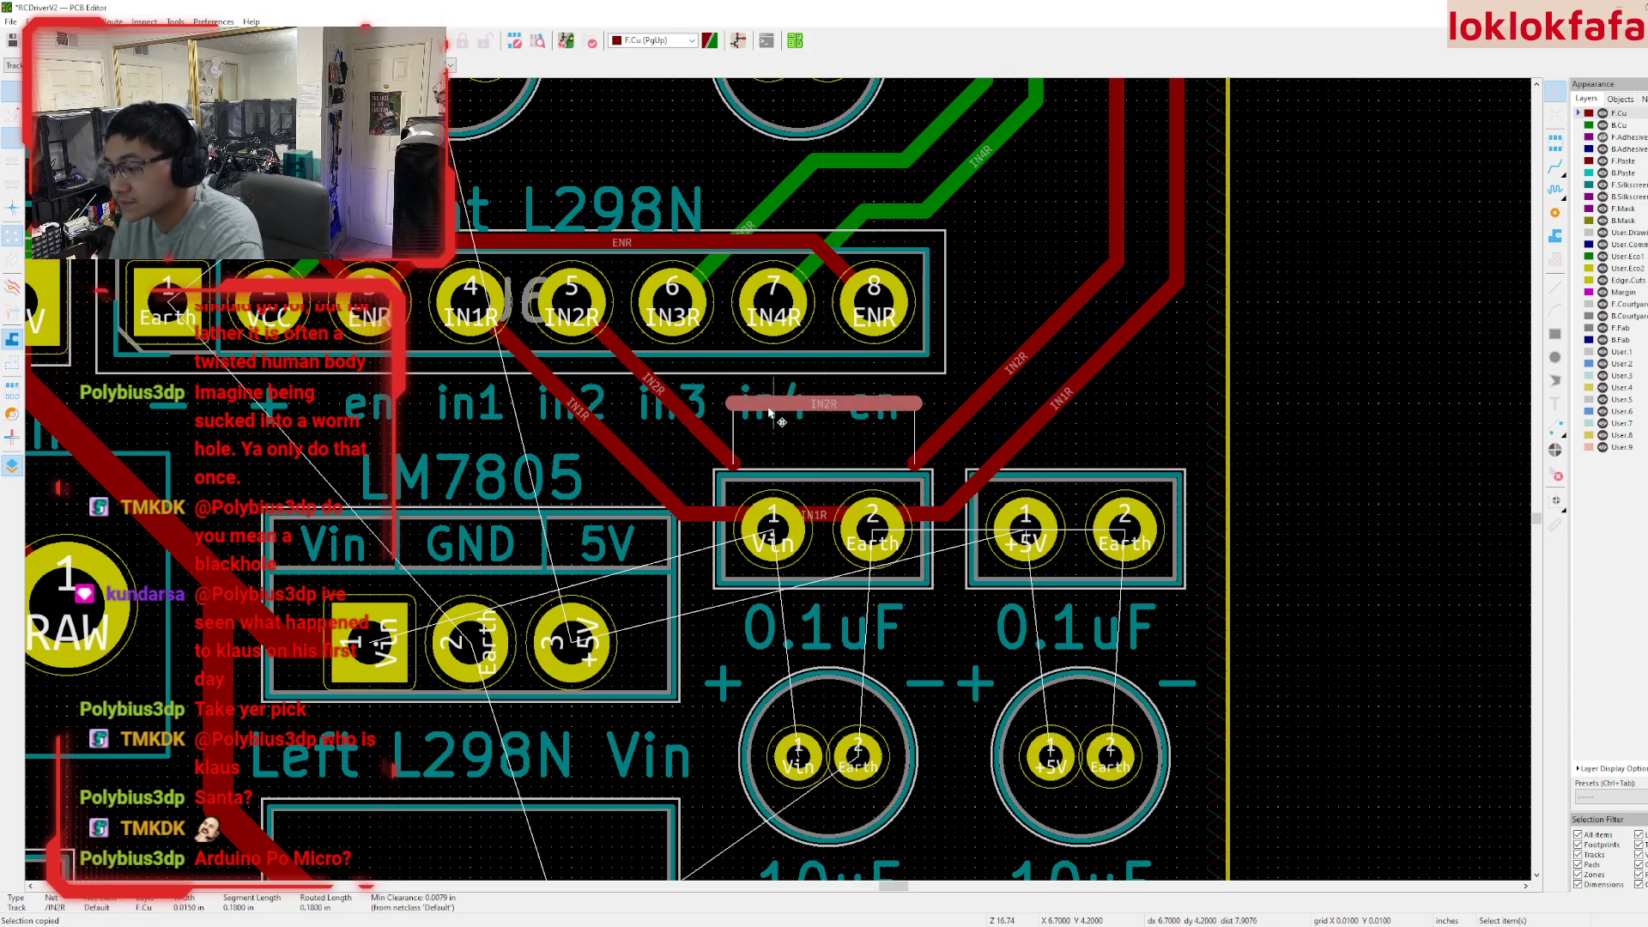
key(Delete)
click(682, 415)
key(Delete)
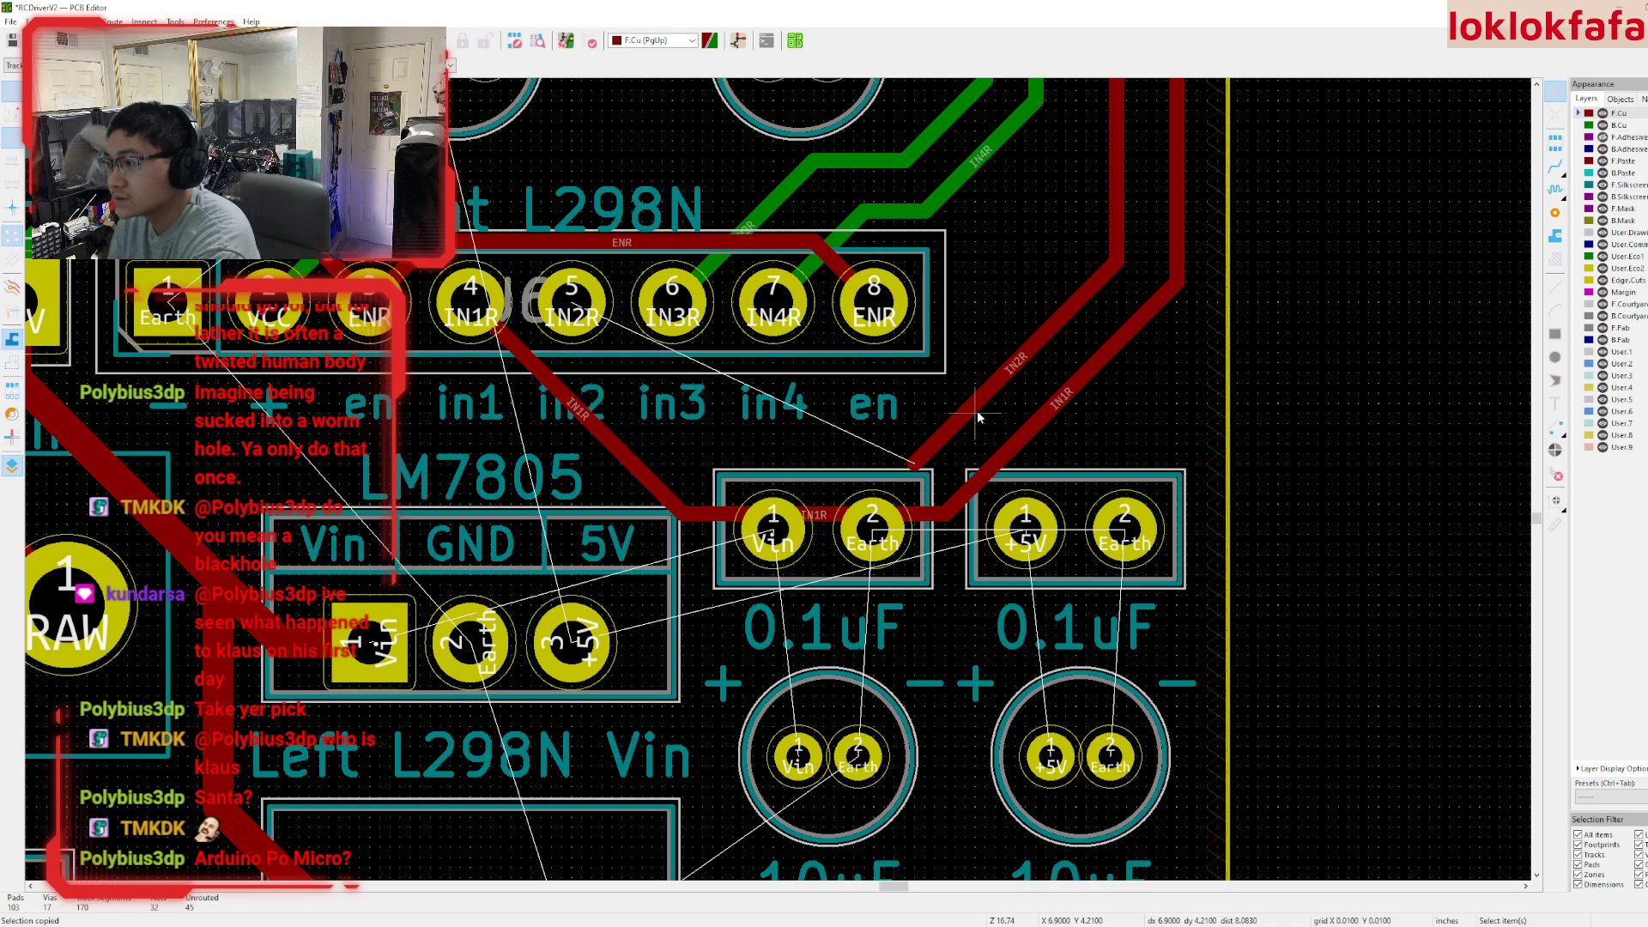
click(965, 411)
key(Delete)
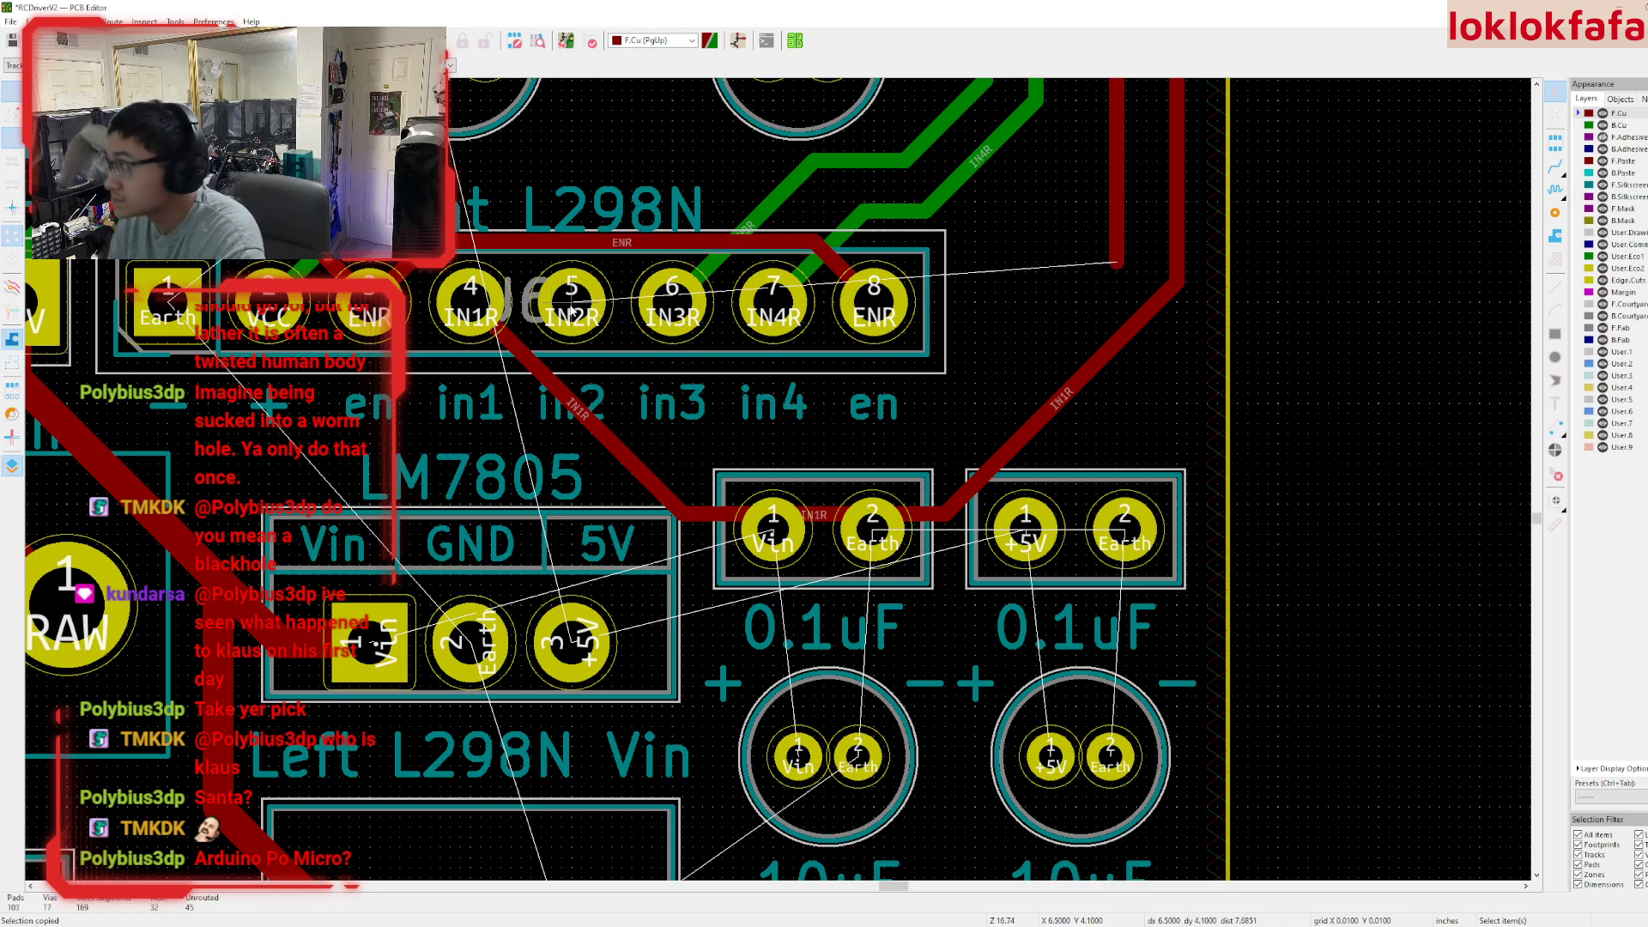
key(x)
key(Escape)
key(Escape)
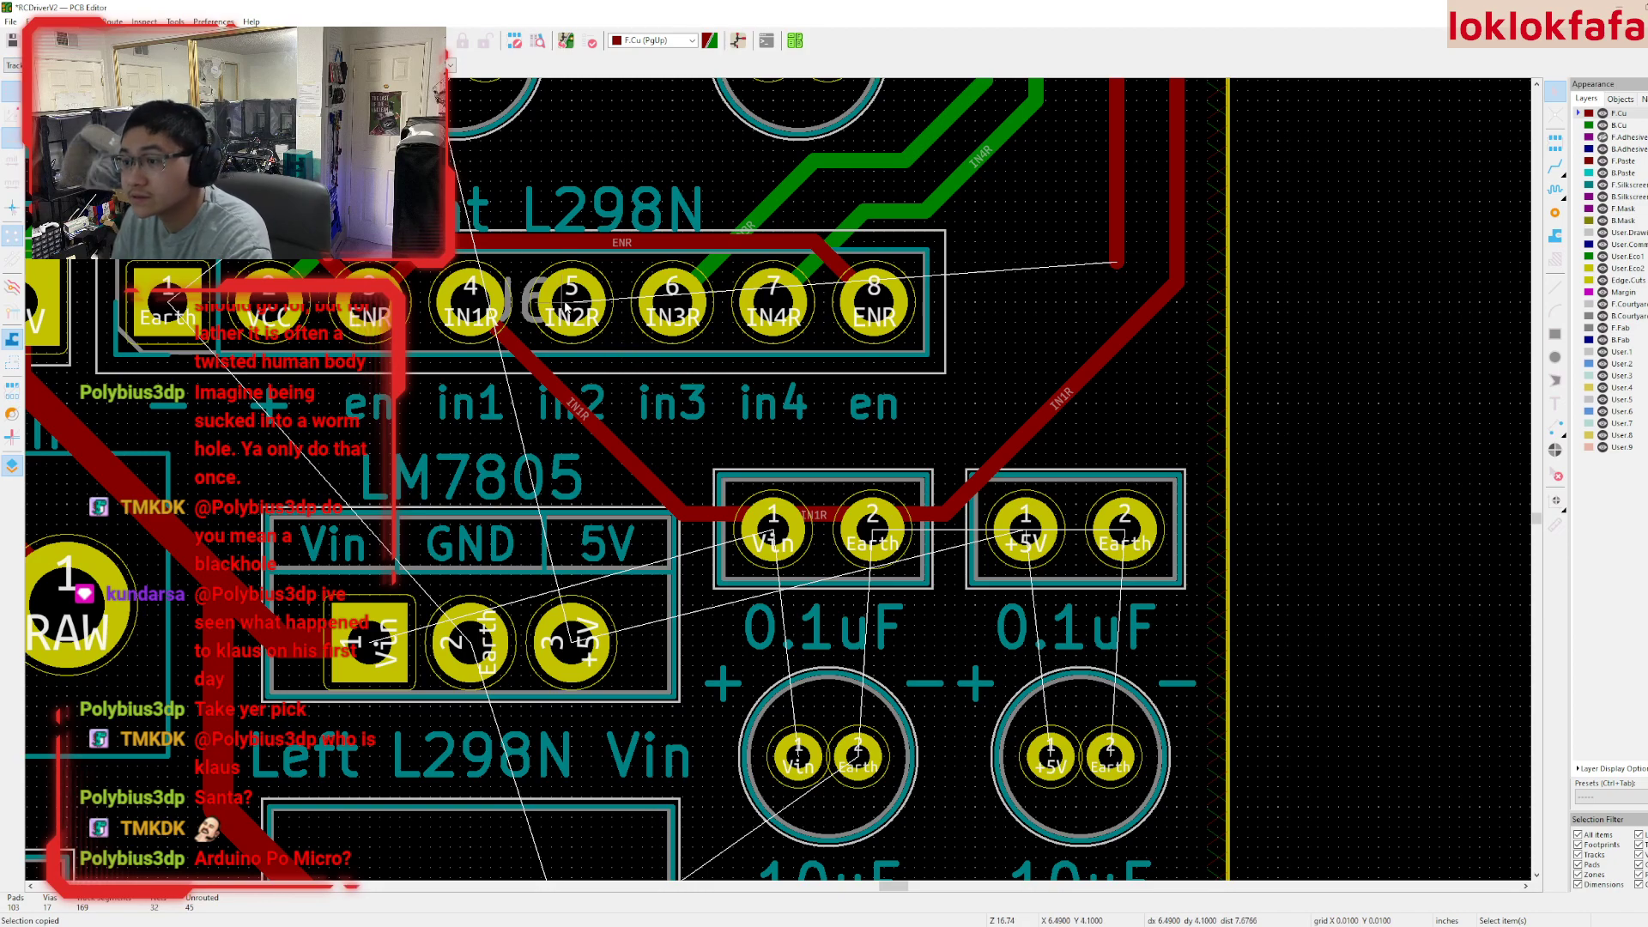
- Route an IN2R track on F.Cu from the Right L298N header's pin 5 to the lower end of the vertical IN2R track
key(x)
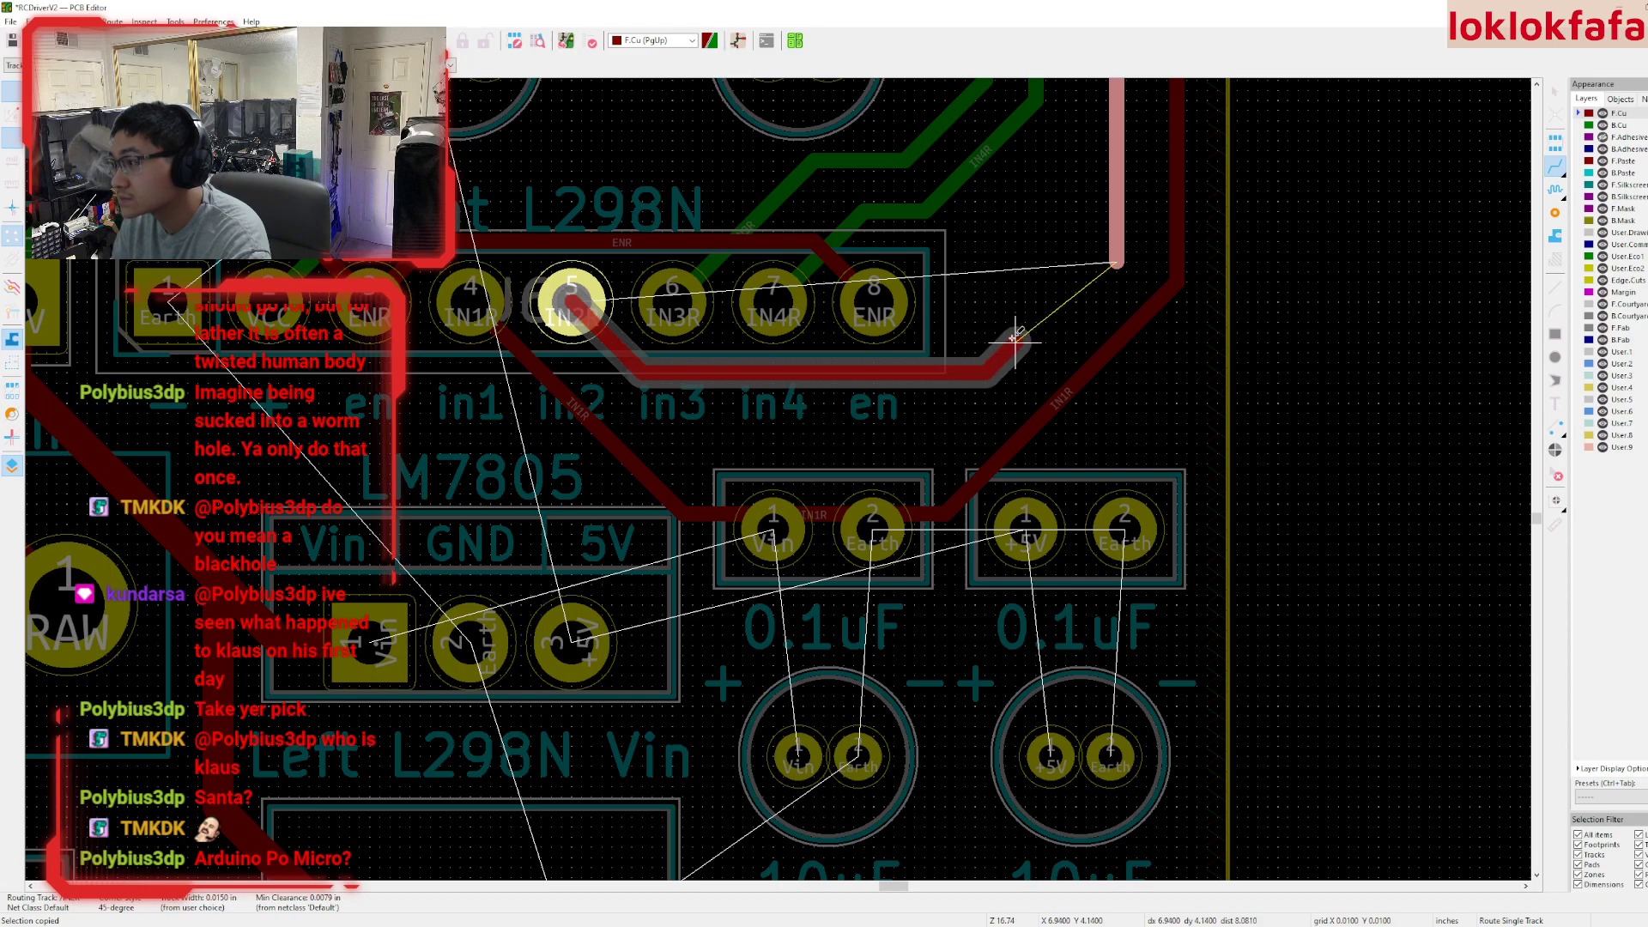
click(1116, 271)
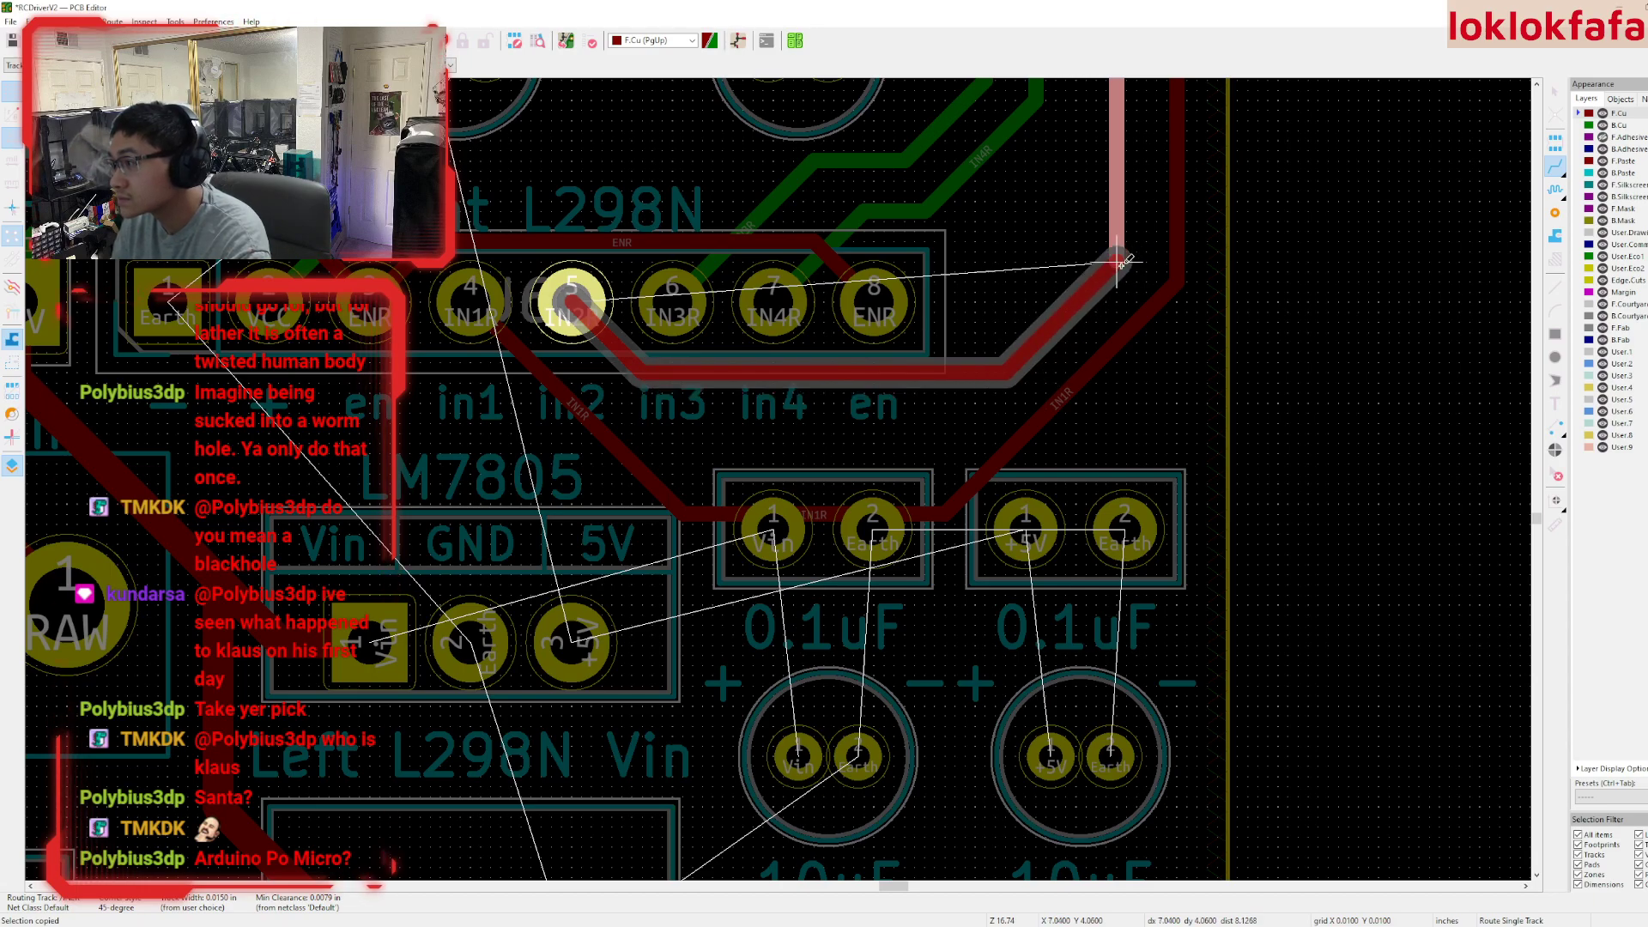
- Replace the old IN1R segments with an F.Cu track from Right L298N pin 4, below the IN2R track, to the vertical IN1R track near the edge
click(1096, 359)
key(Delete)
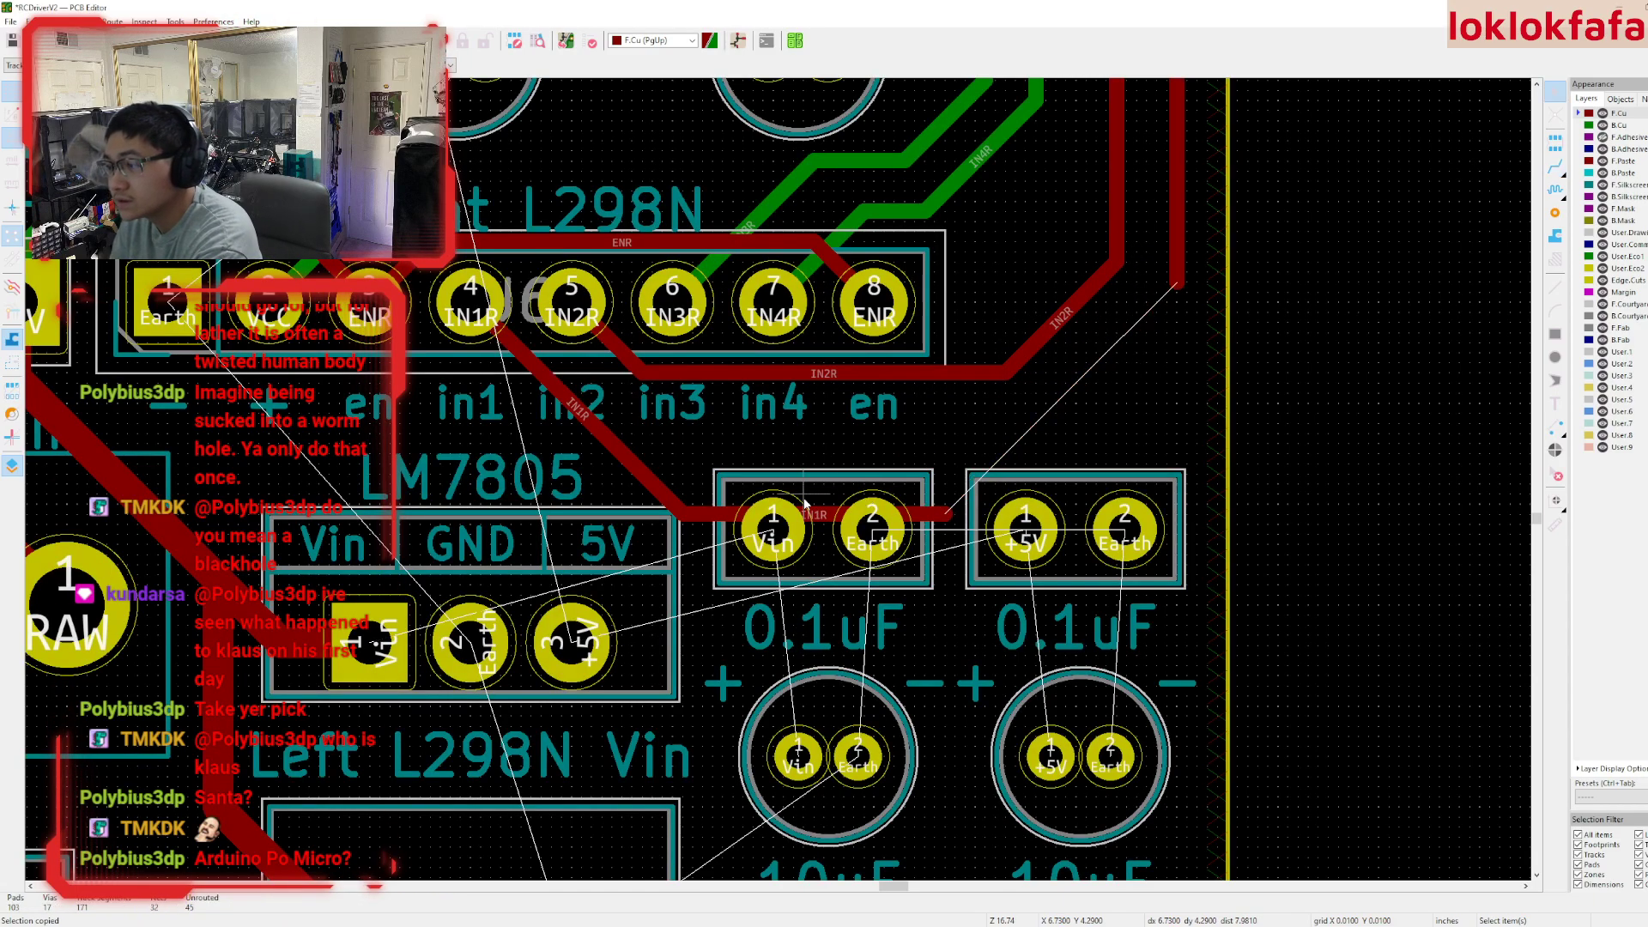
key(Delete)
key(Delete)
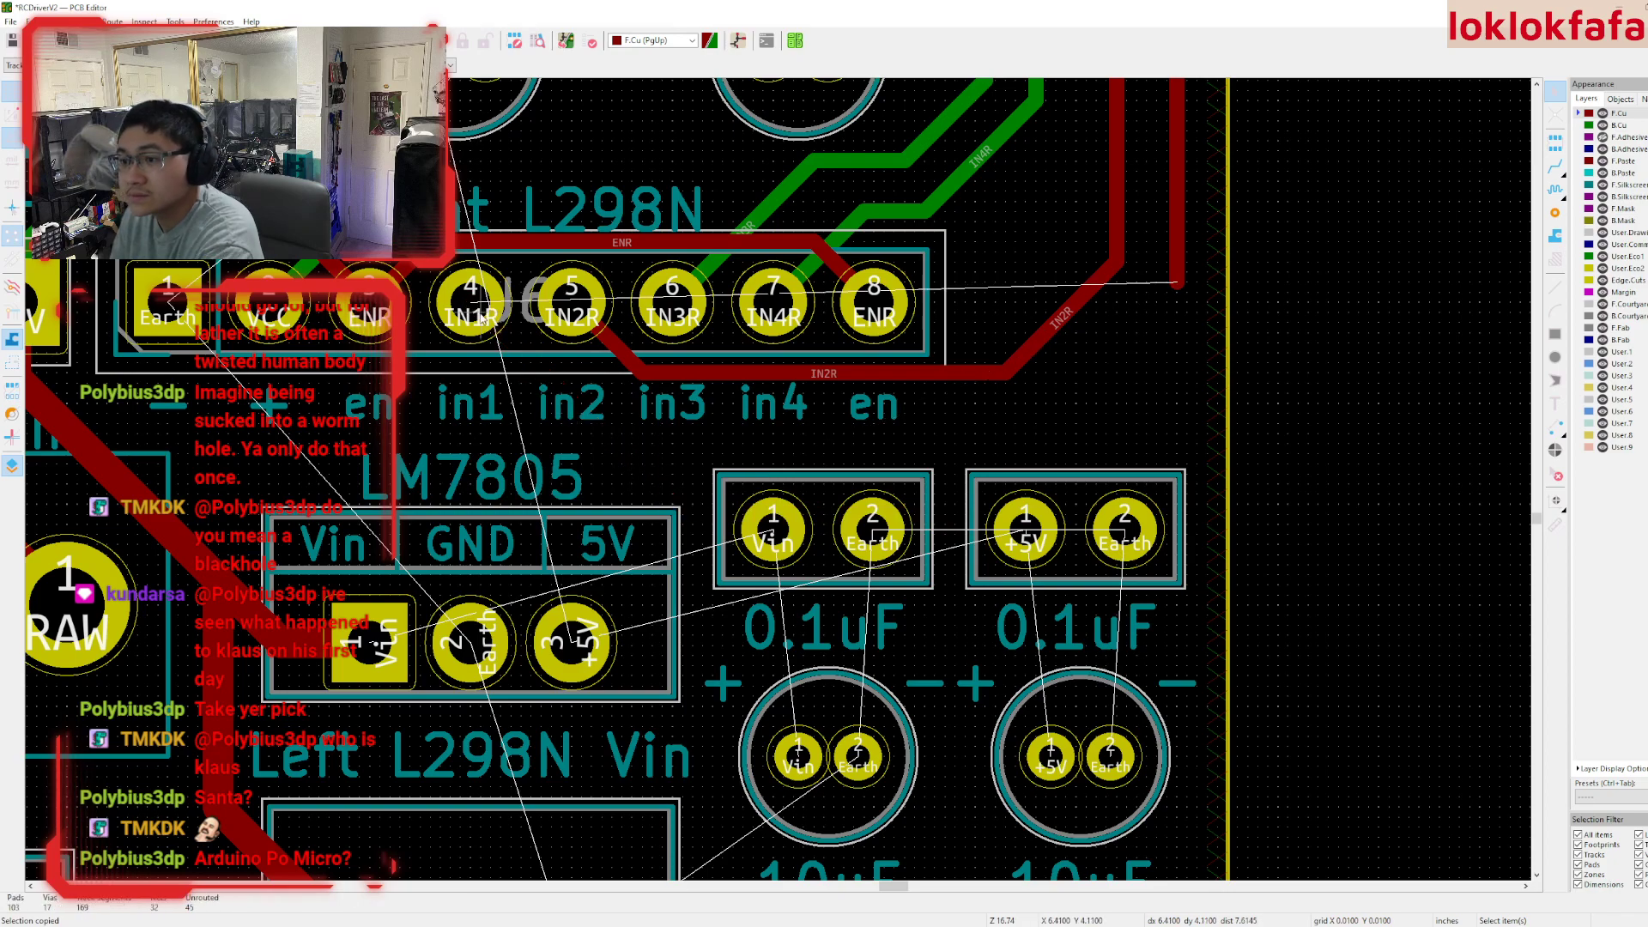
key(x)
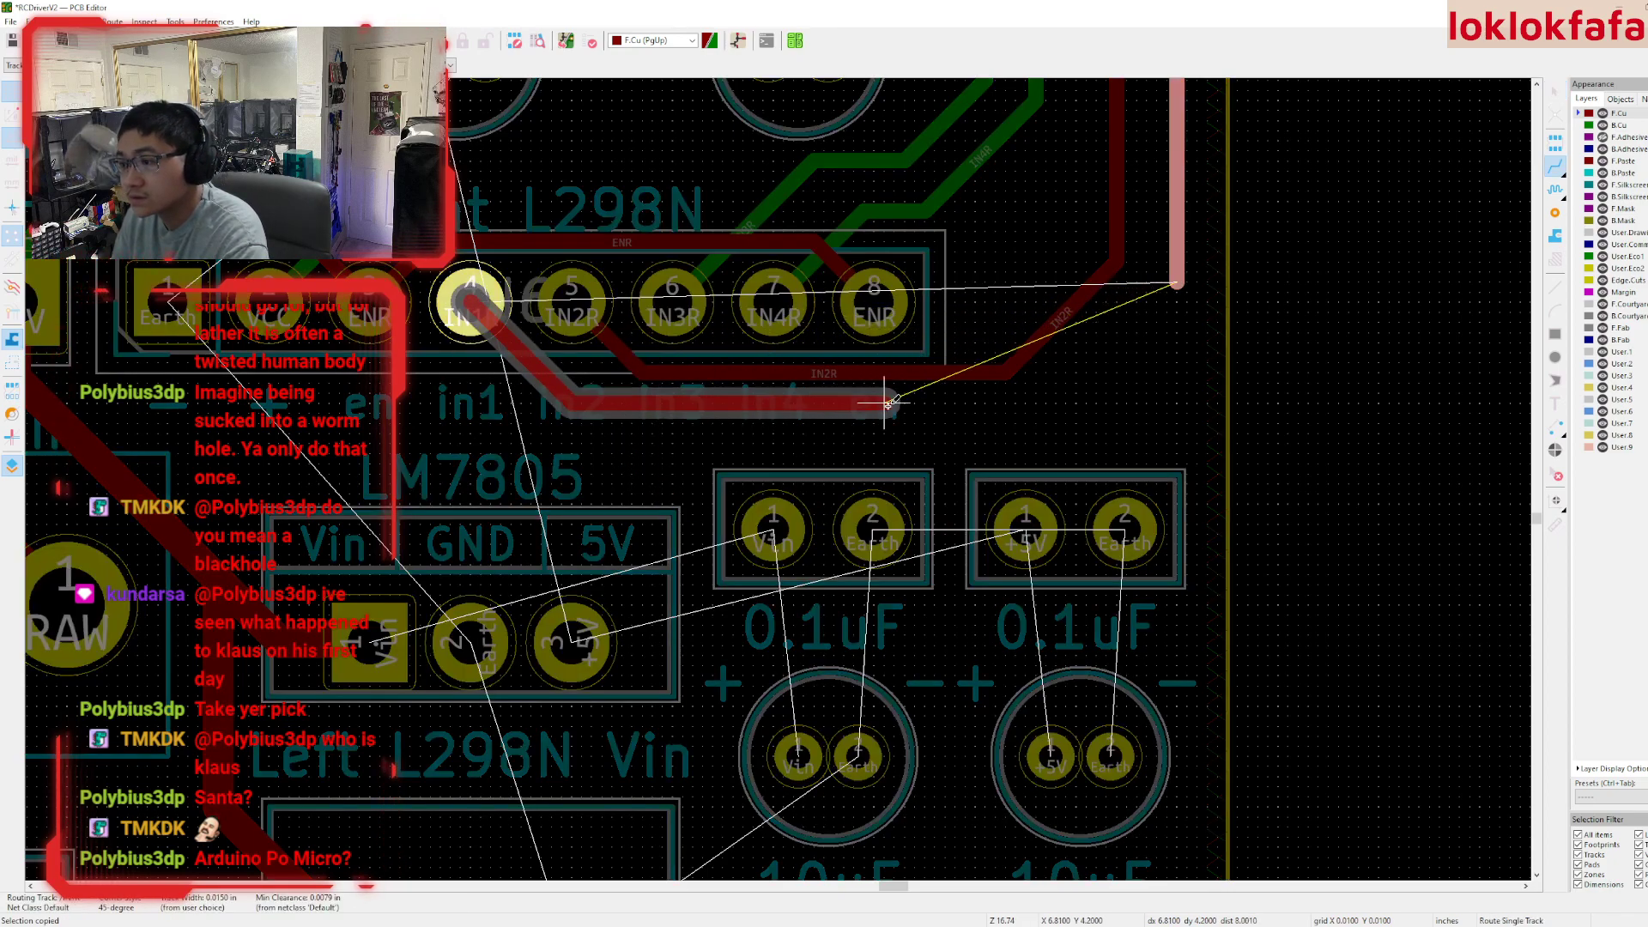
click(1178, 285)
- Route a 0.03 in wide Vin track on F.Cu from the LM7805's Vin pad to the adjacent 0.1uF capacitor's Vin pad
scroll(1178, 284, down, 3)
scroll(659, 464, up, 3)
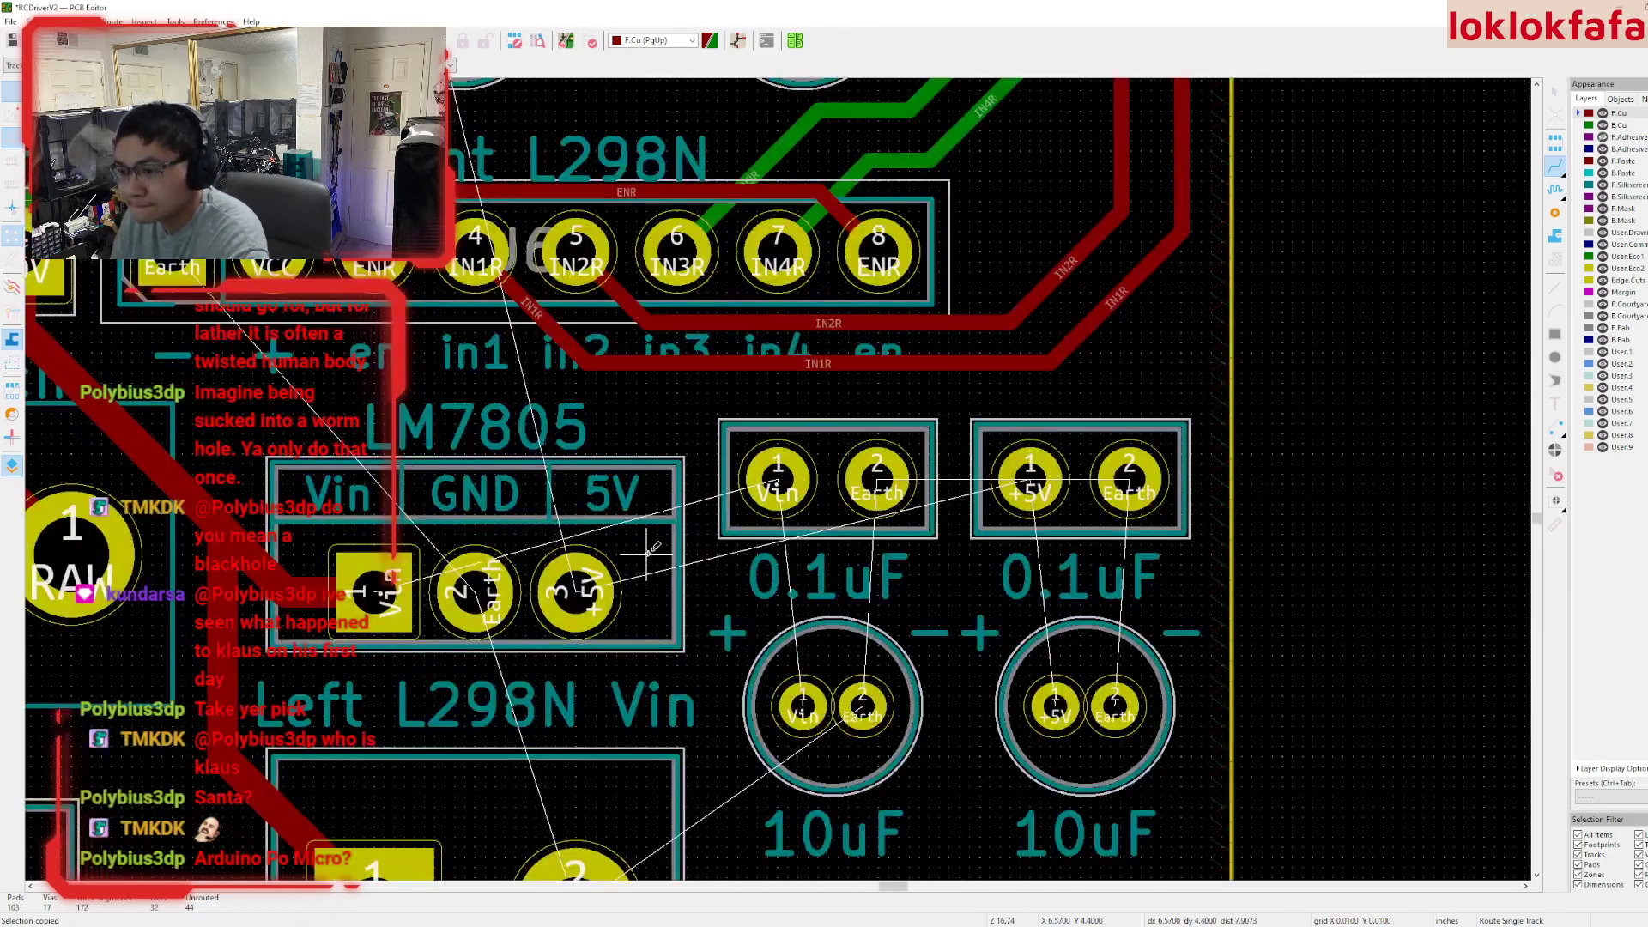
middle_drag(647, 555, 680, 536)
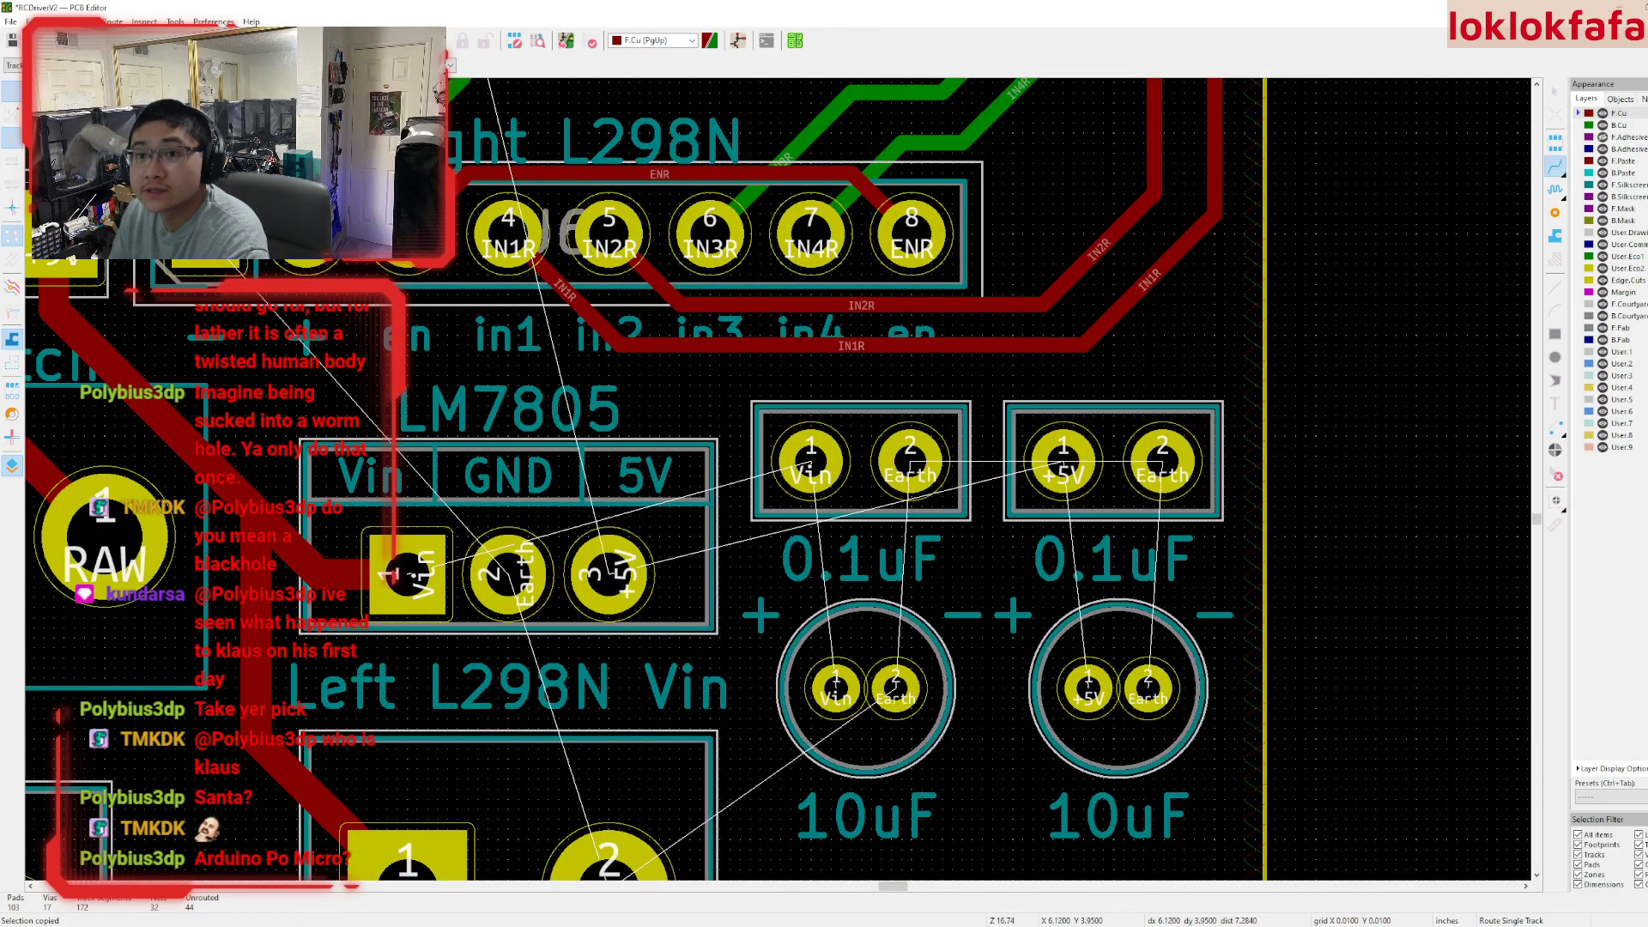
click(414, 568)
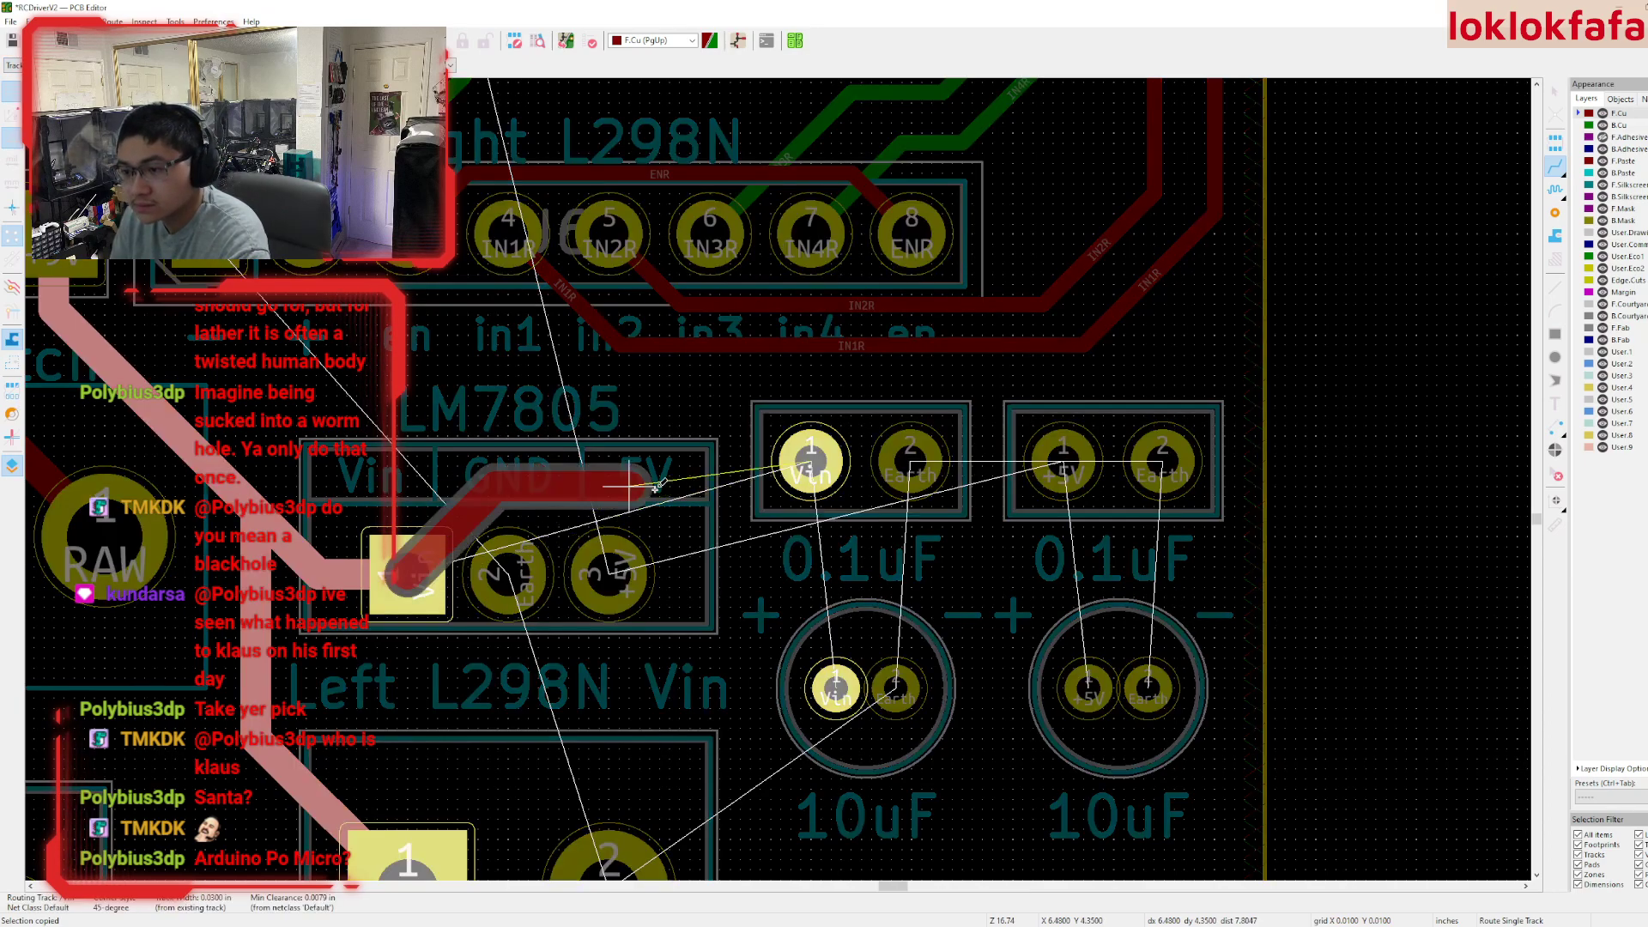
click(820, 458)
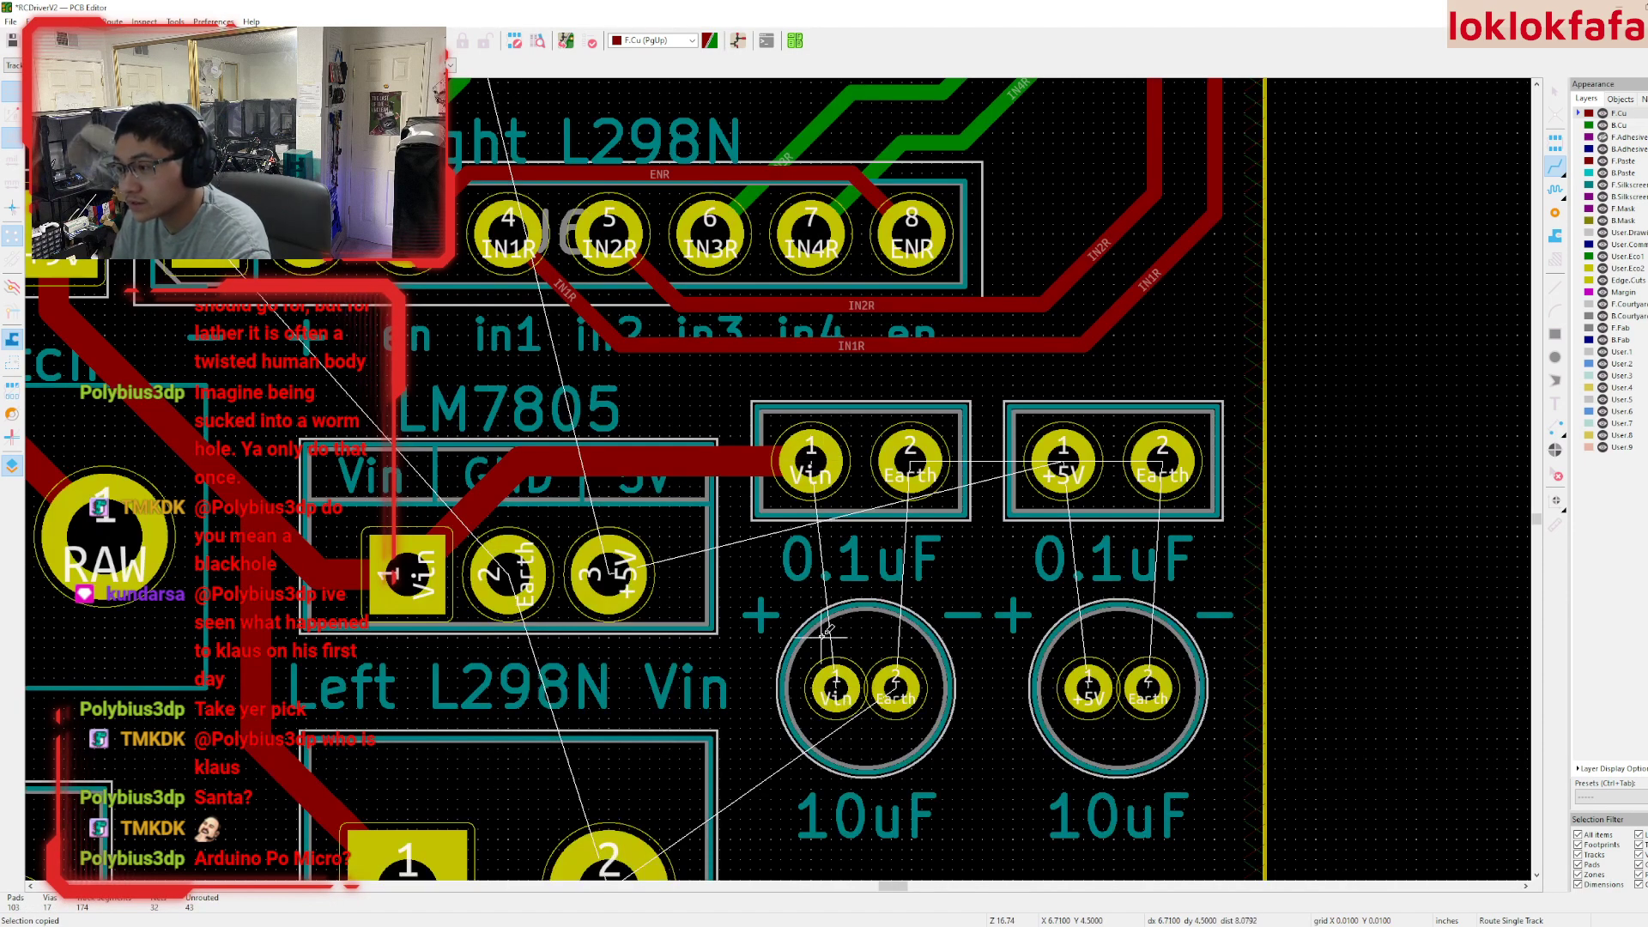
middle_drag(867, 622, 808, 412)
click(979, 361)
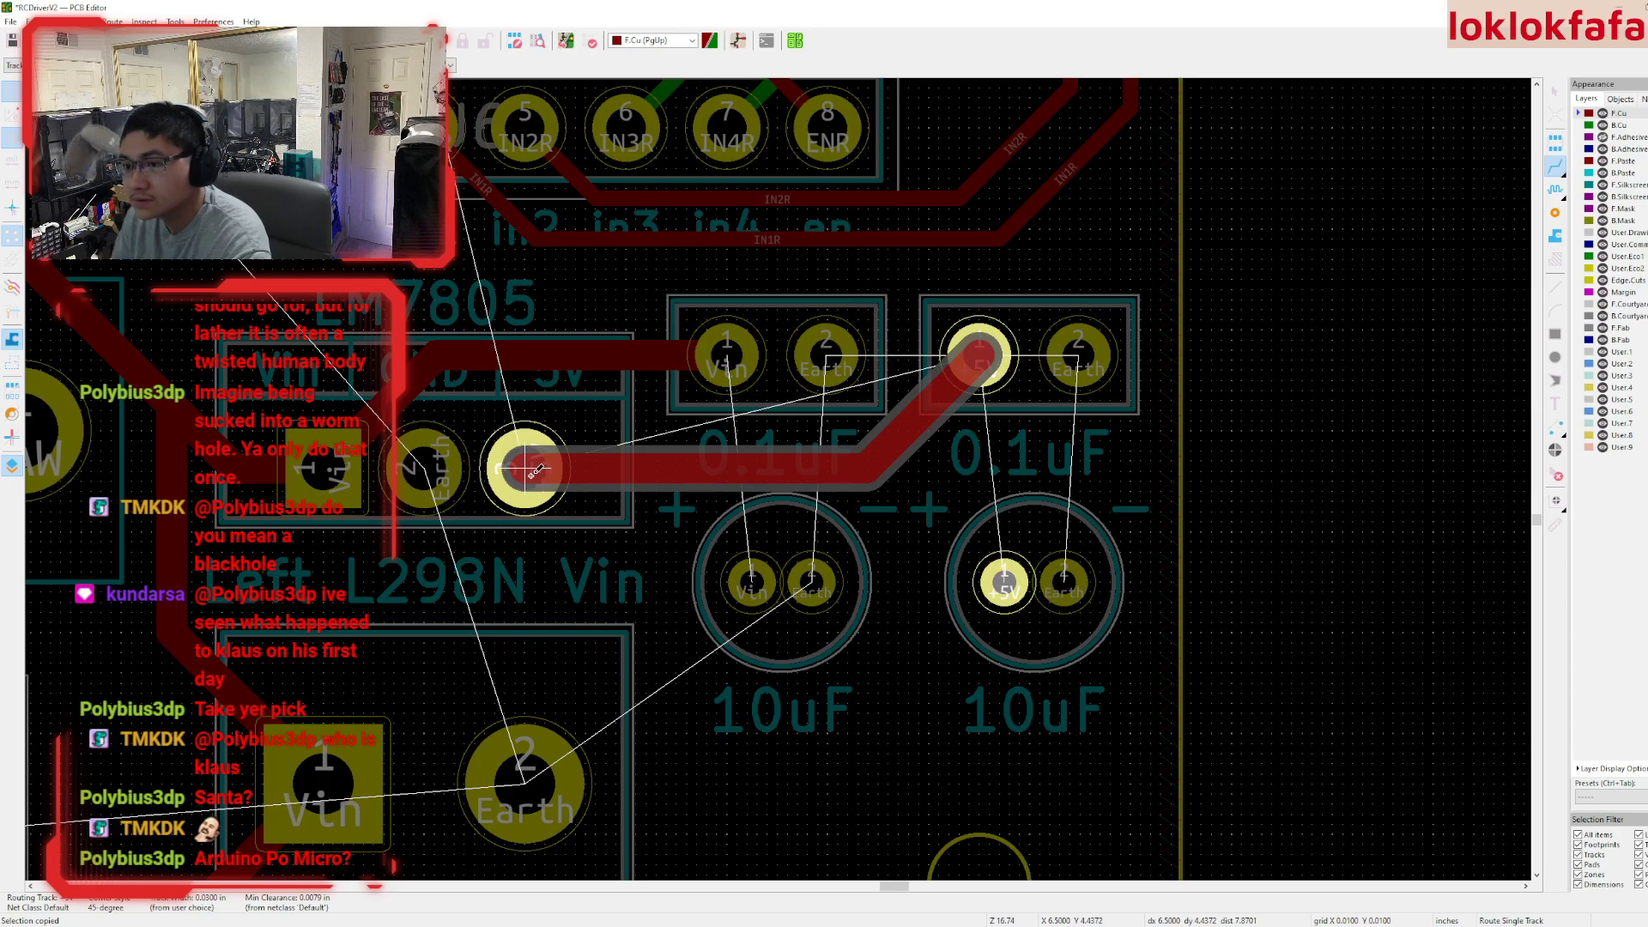
key(Escape)
key(Escape)
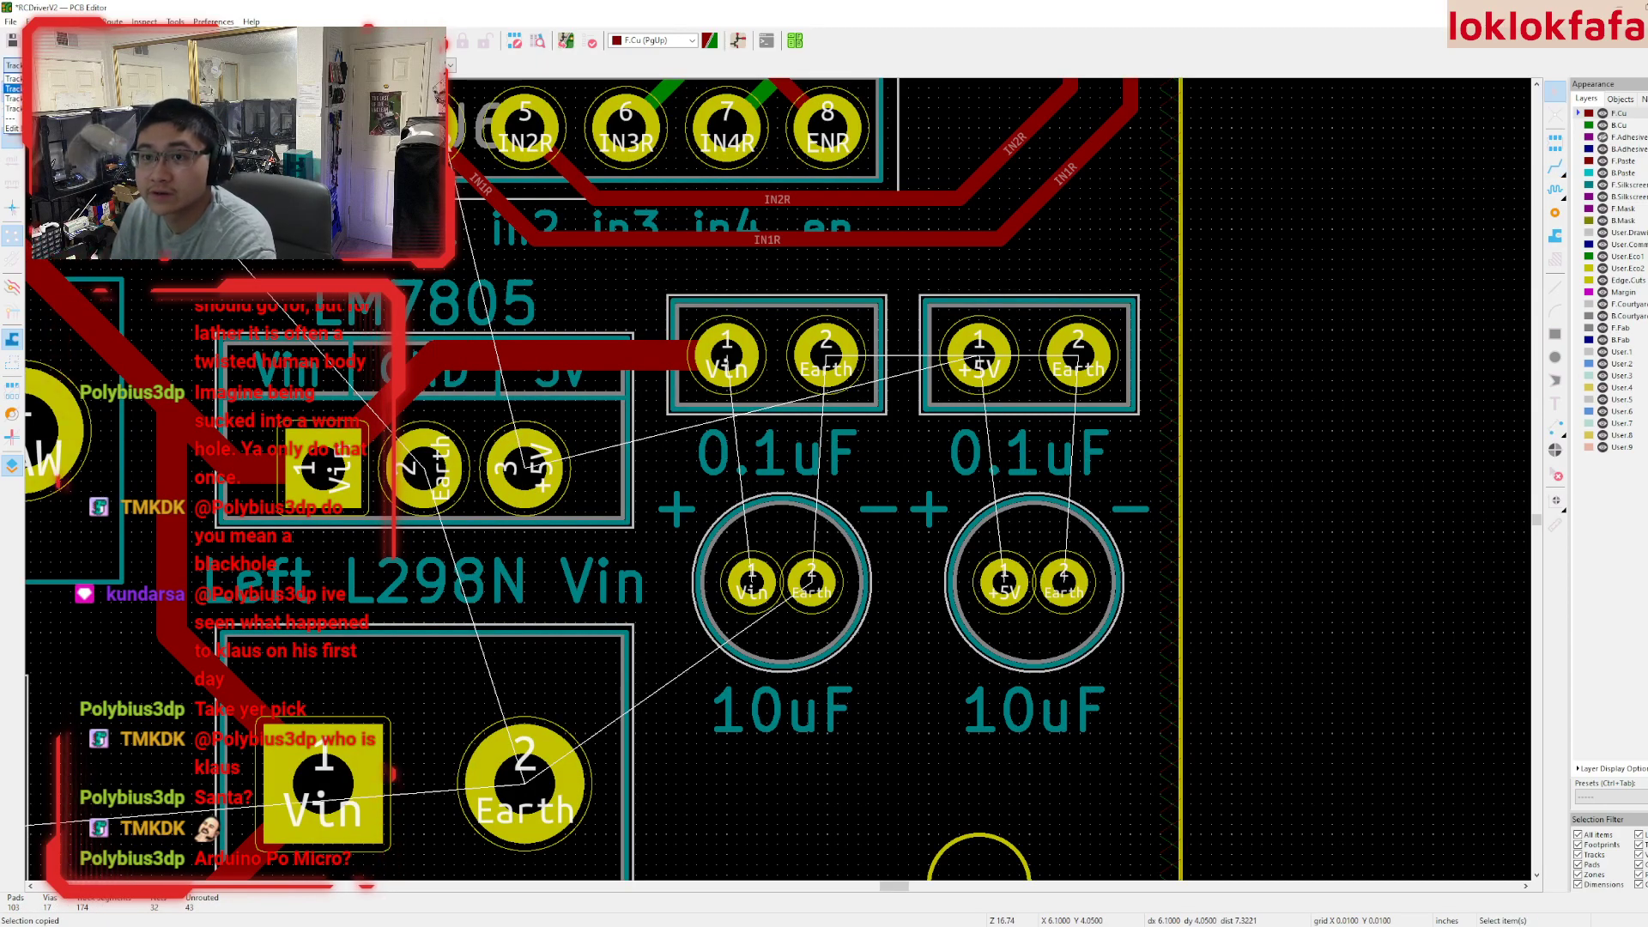
- Route 0.015 in wide +5V tracks on F.Cu from the LM7805's 5V pad to the +5V pads of the 0.1uF and 10uF capacitors
key(x)
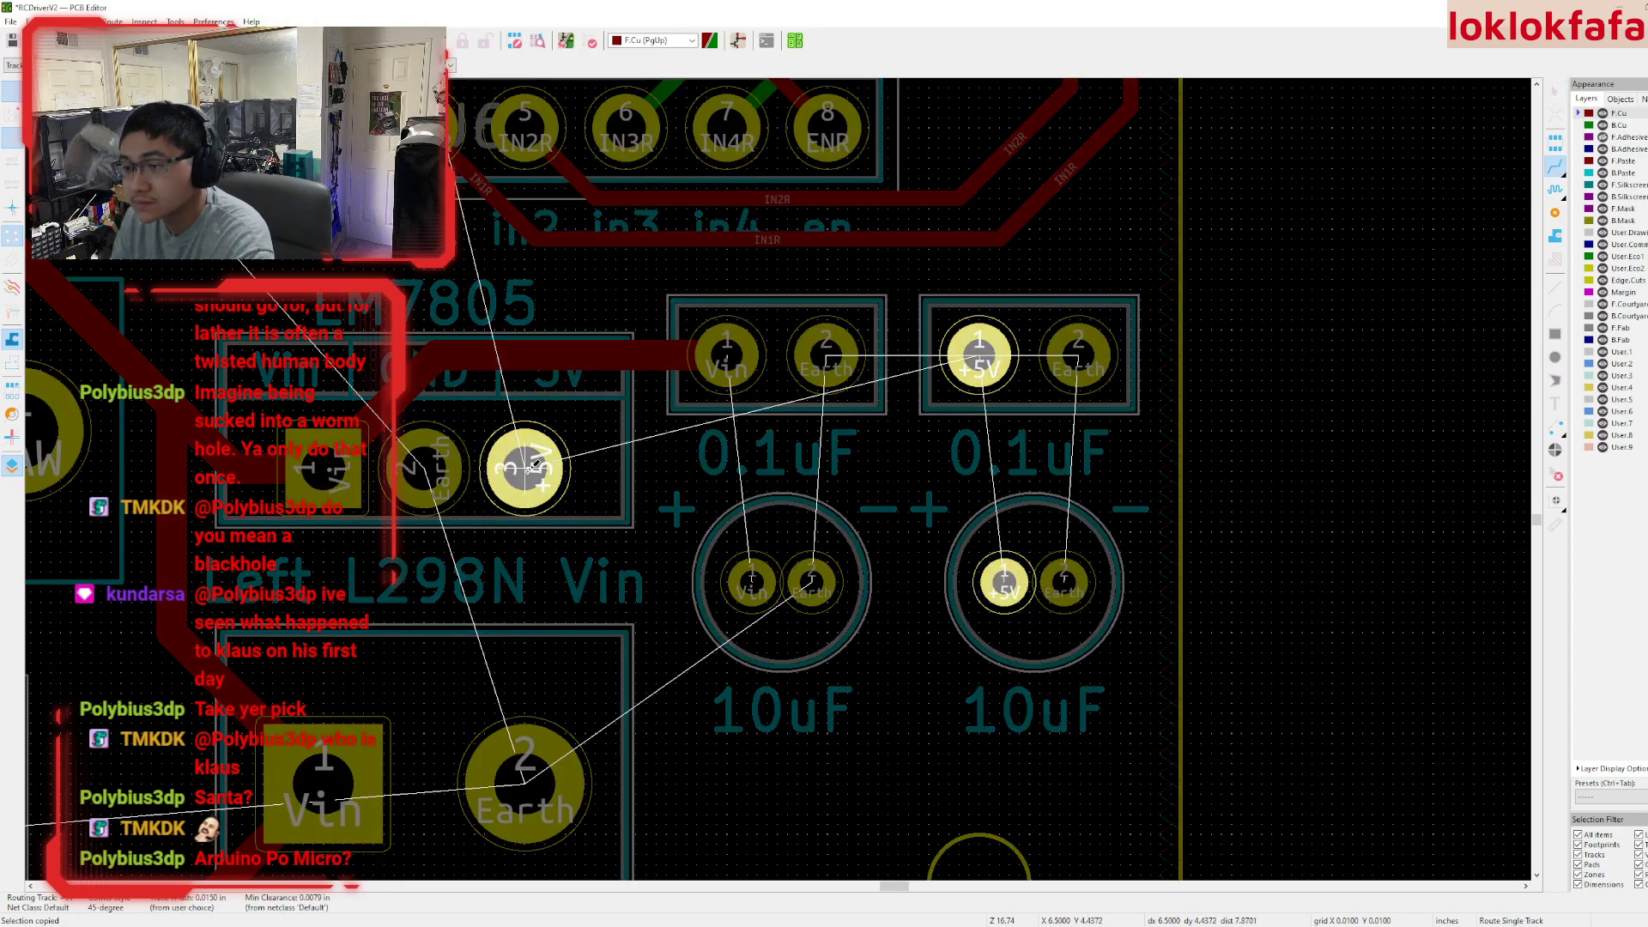
click(979, 355)
click(866, 468)
click(1004, 582)
- Route a 0.03 in wide Vin track on B.Cu from the 0.1uF capacitor's Vin pad to the 10uF capacitor's Vin pad
middle_drag(1004, 582, 1151, 554)
click(1619, 126)
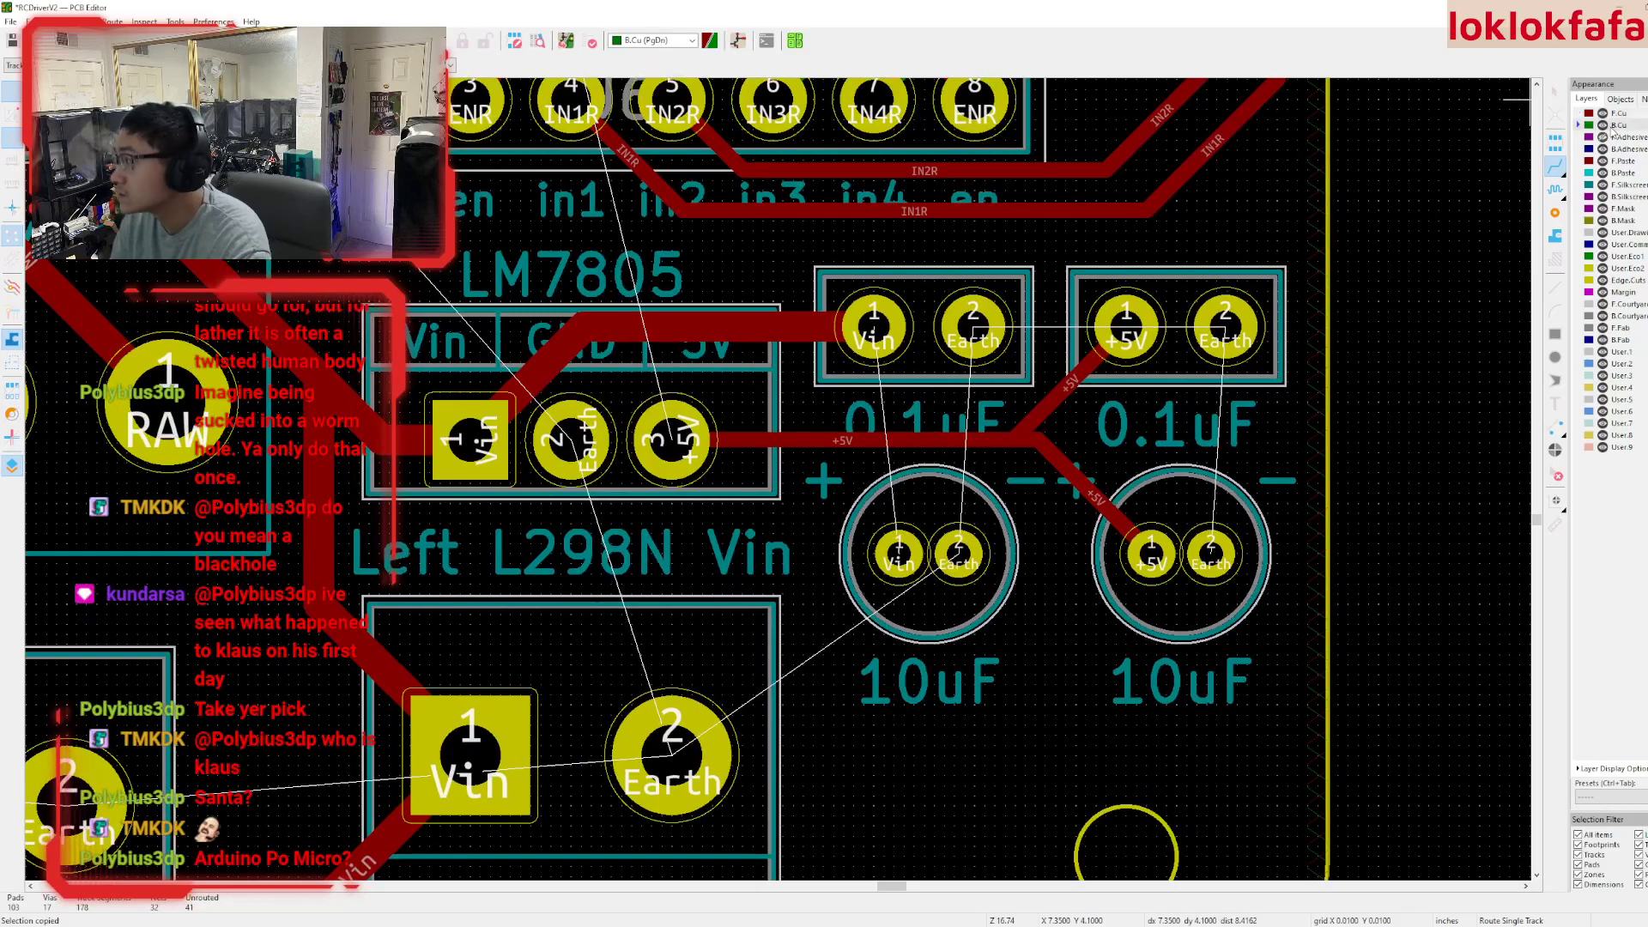
click(874, 326)
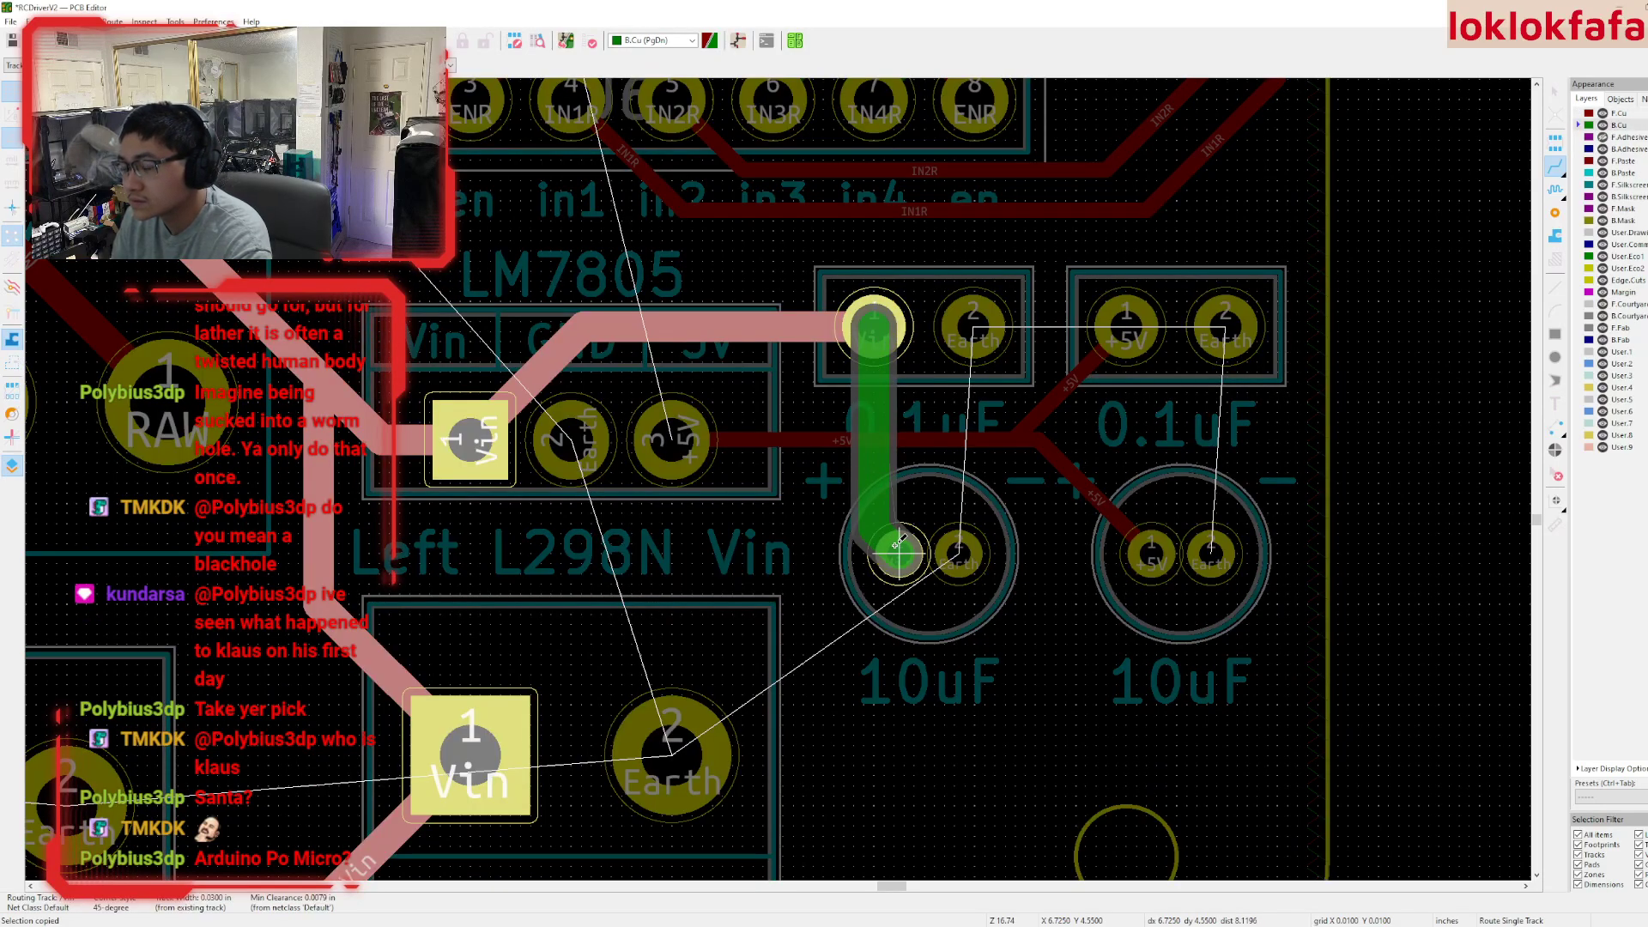
click(898, 549)
- Route a 0.03 in wide Vin track on B.Cu from the Right L298N Vin terminal's pad 1 to the FQP27P06's Vin source pad
scroll(898, 550, down, 4)
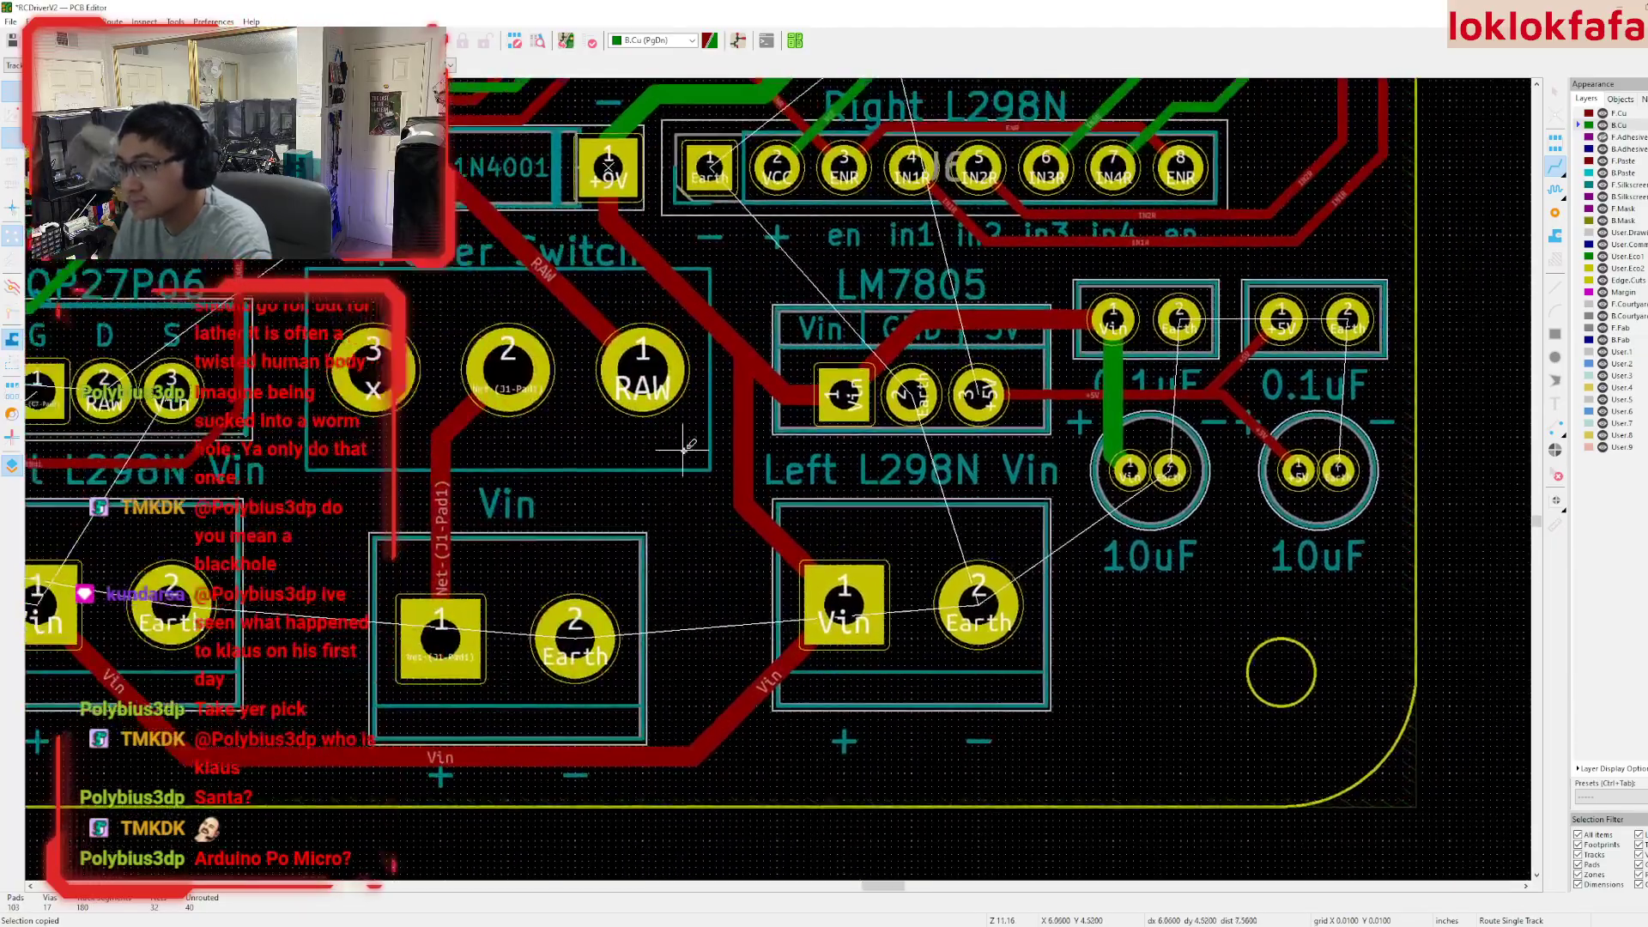
middle_drag(684, 450, 887, 547)
middle_drag(662, 405, 1125, 415)
middle_drag(748, 522, 843, 500)
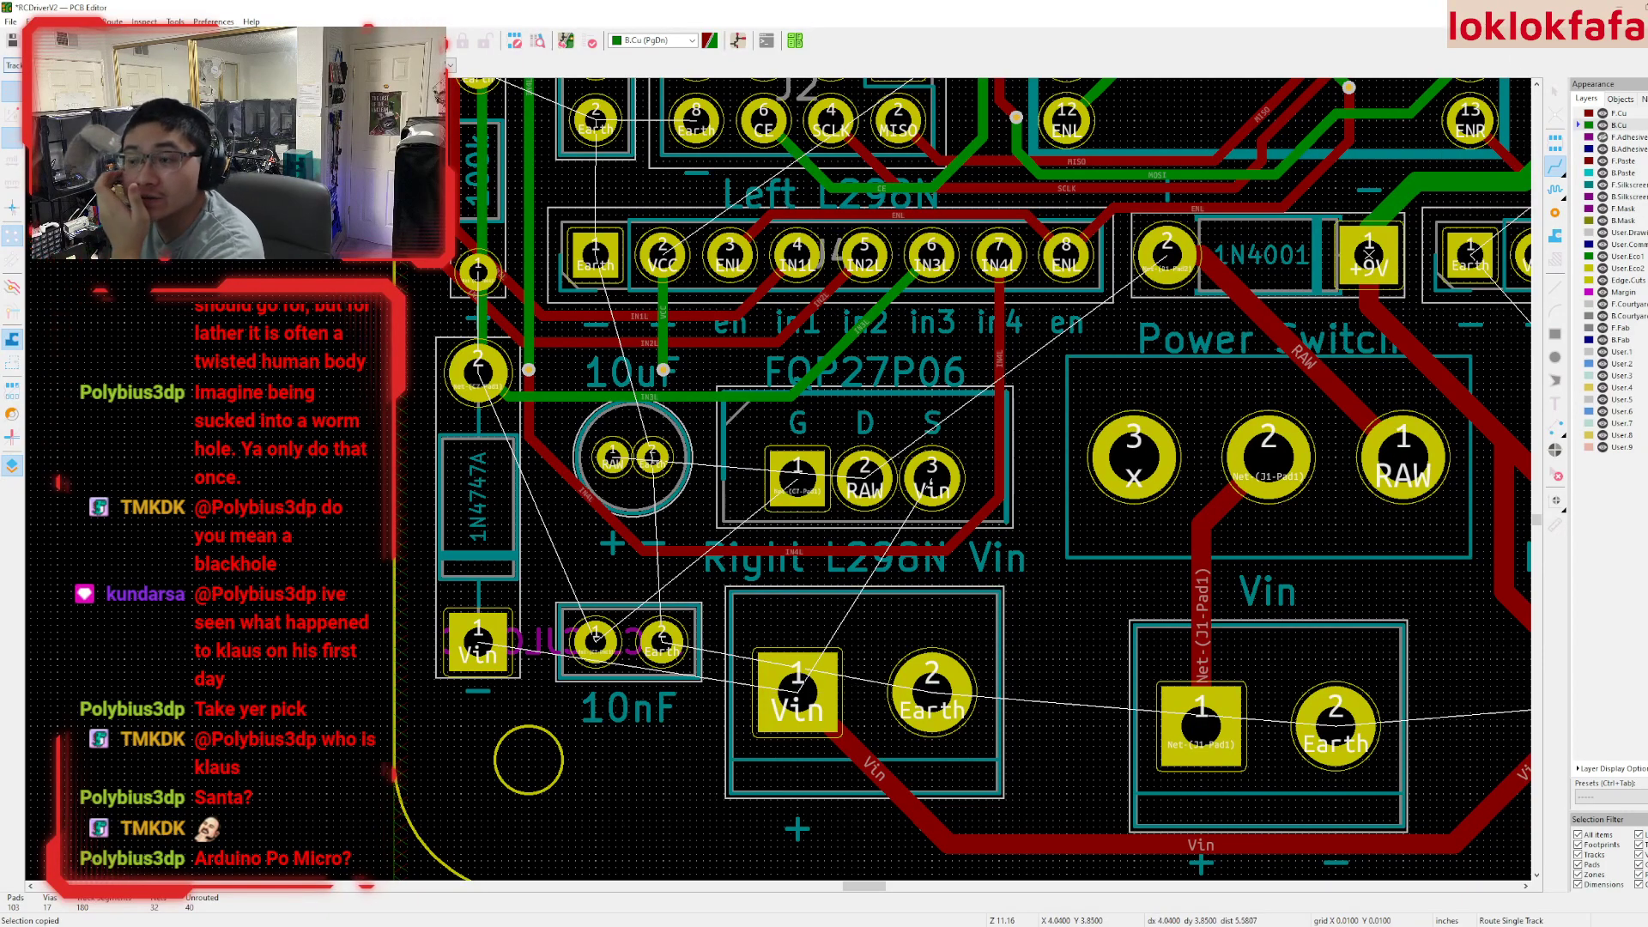
click(796, 689)
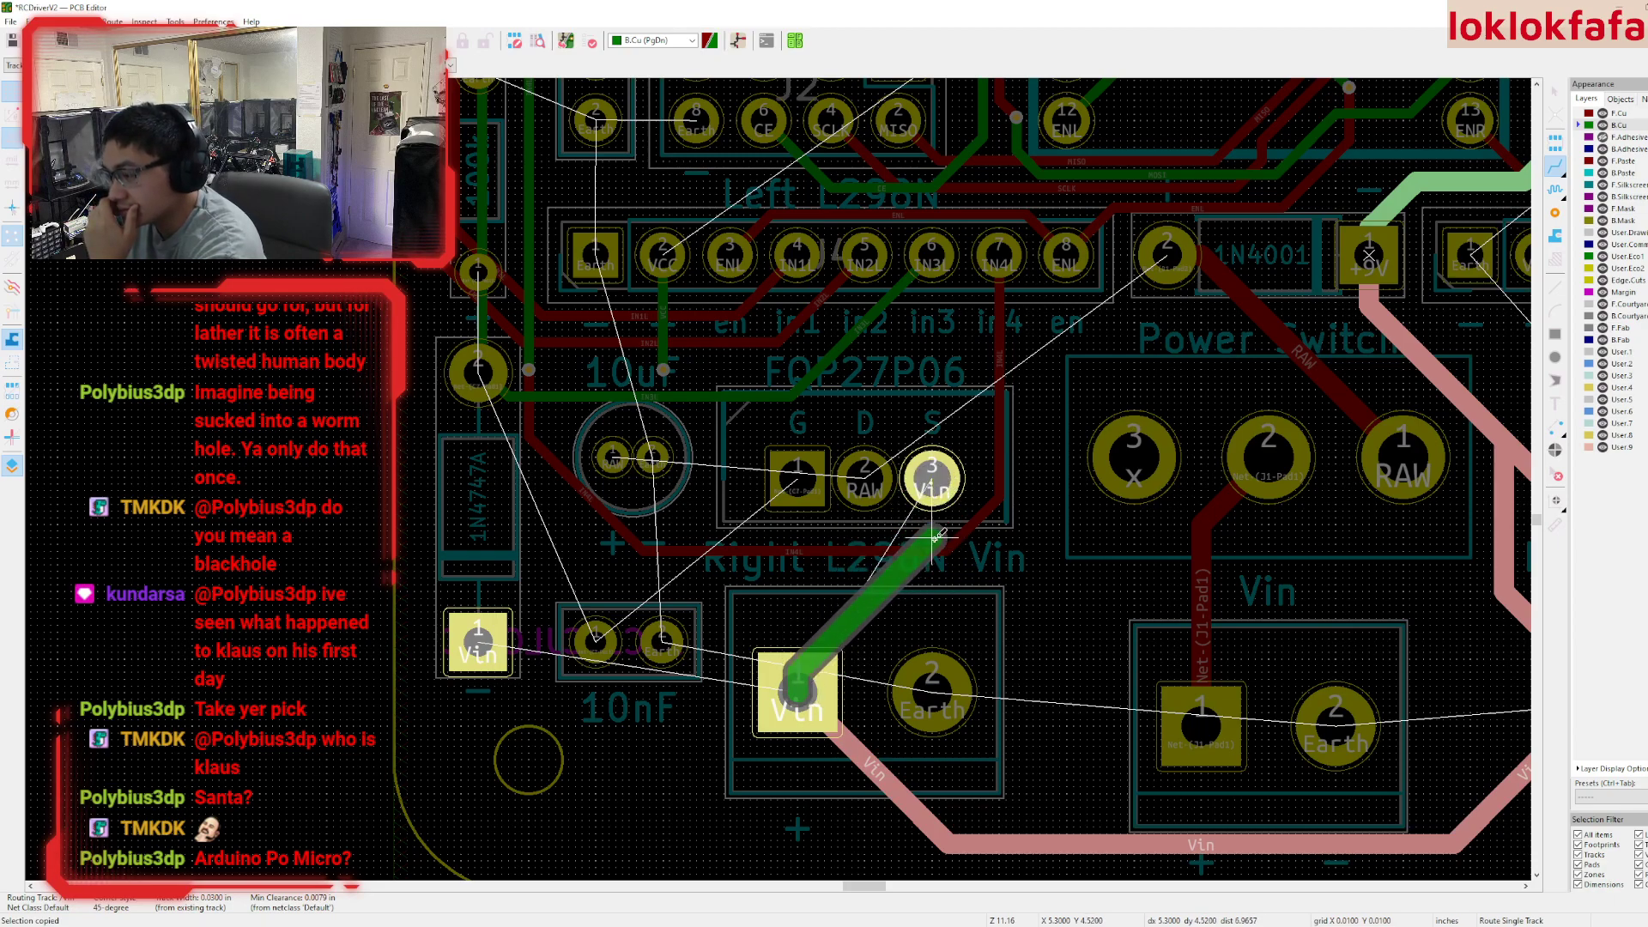
click(932, 478)
- Delete the 1N4001 diode and the RAW track running from it to the Power Switch
middle_drag(932, 478, 870, 501)
middle_drag(888, 618, 880, 622)
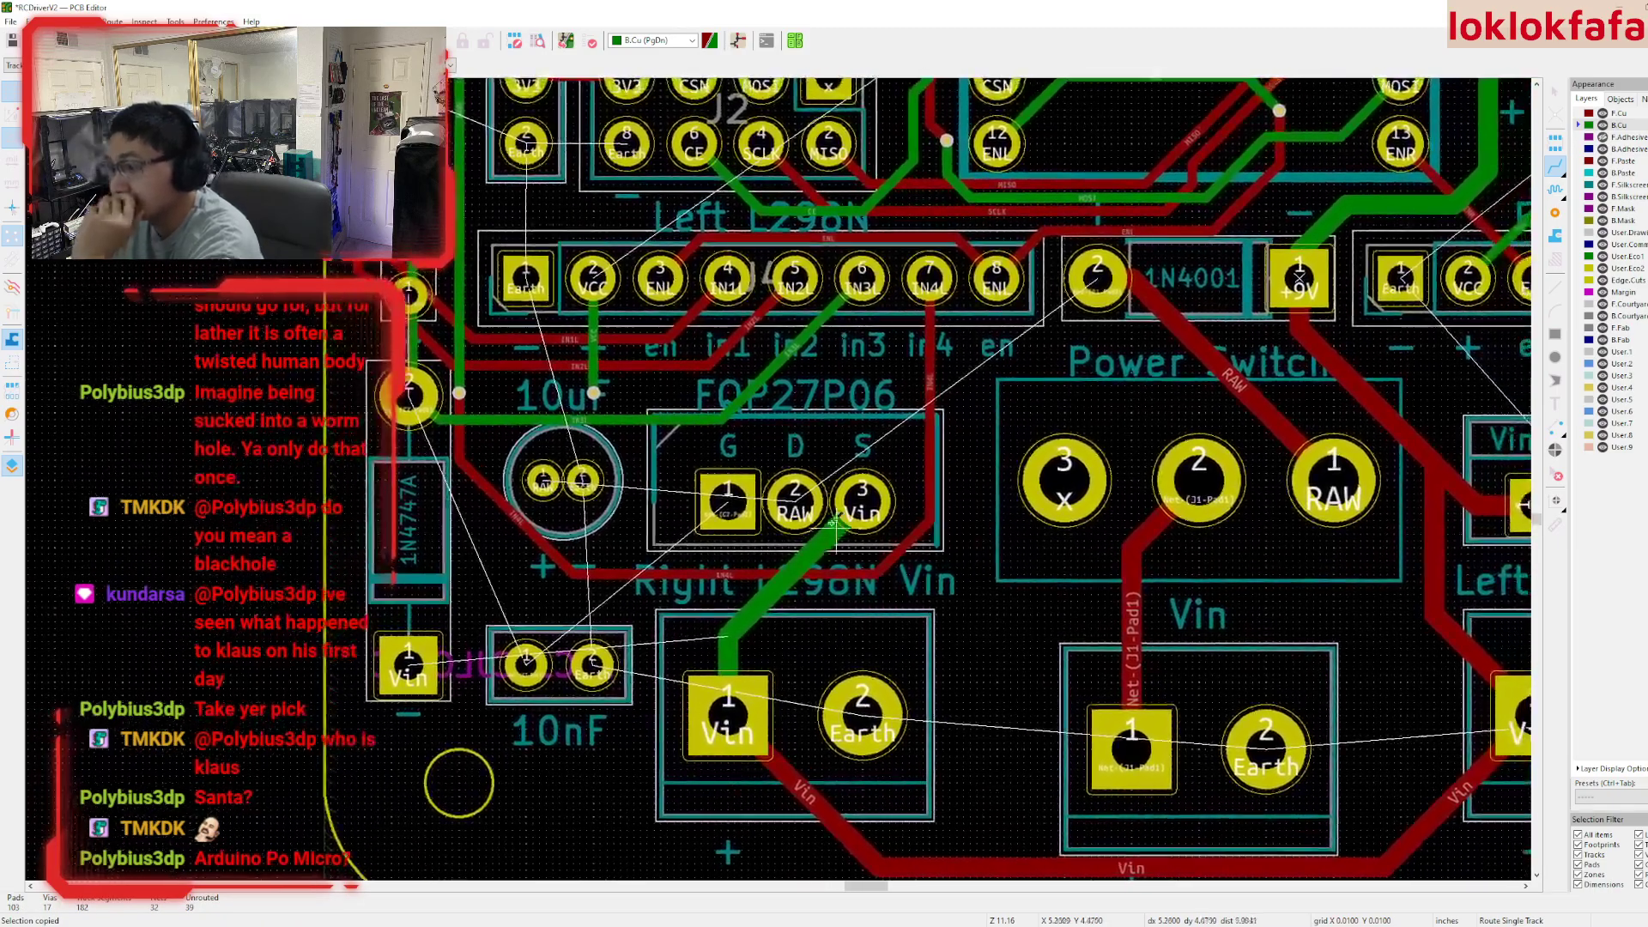
scroll(862, 500, up, 2)
middle_drag(781, 476, 565, 762)
scroll(565, 762, down, 1)
middle_drag(897, 387, 719, 509)
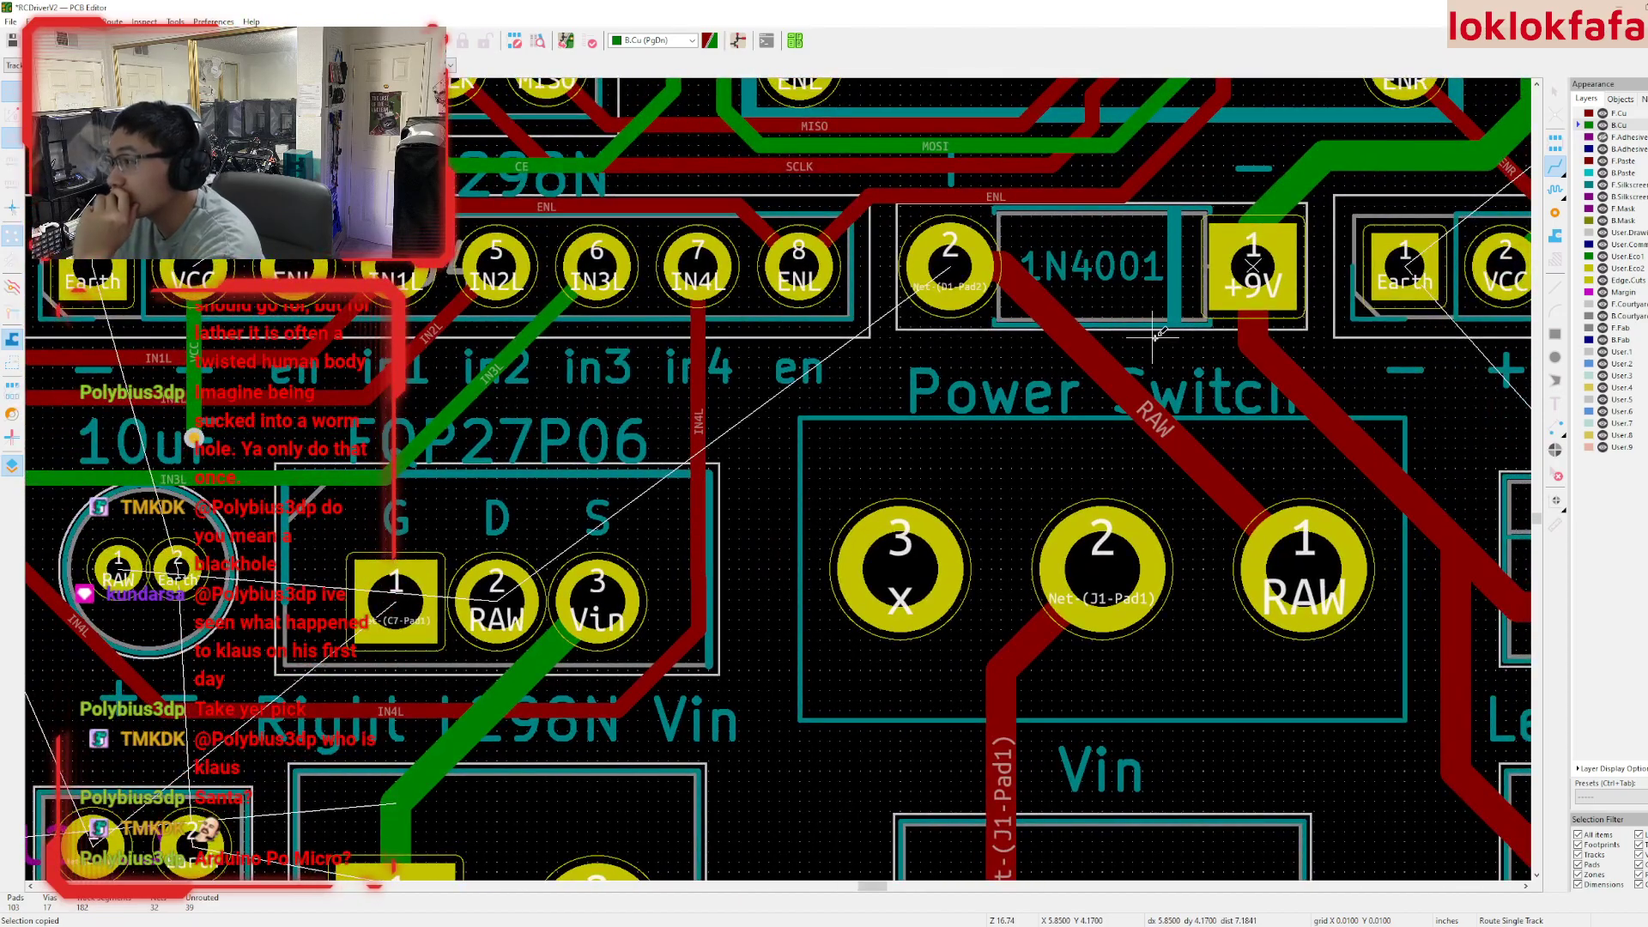
middle_drag(1155, 334, 1054, 399)
scroll(1054, 399, down, 2)
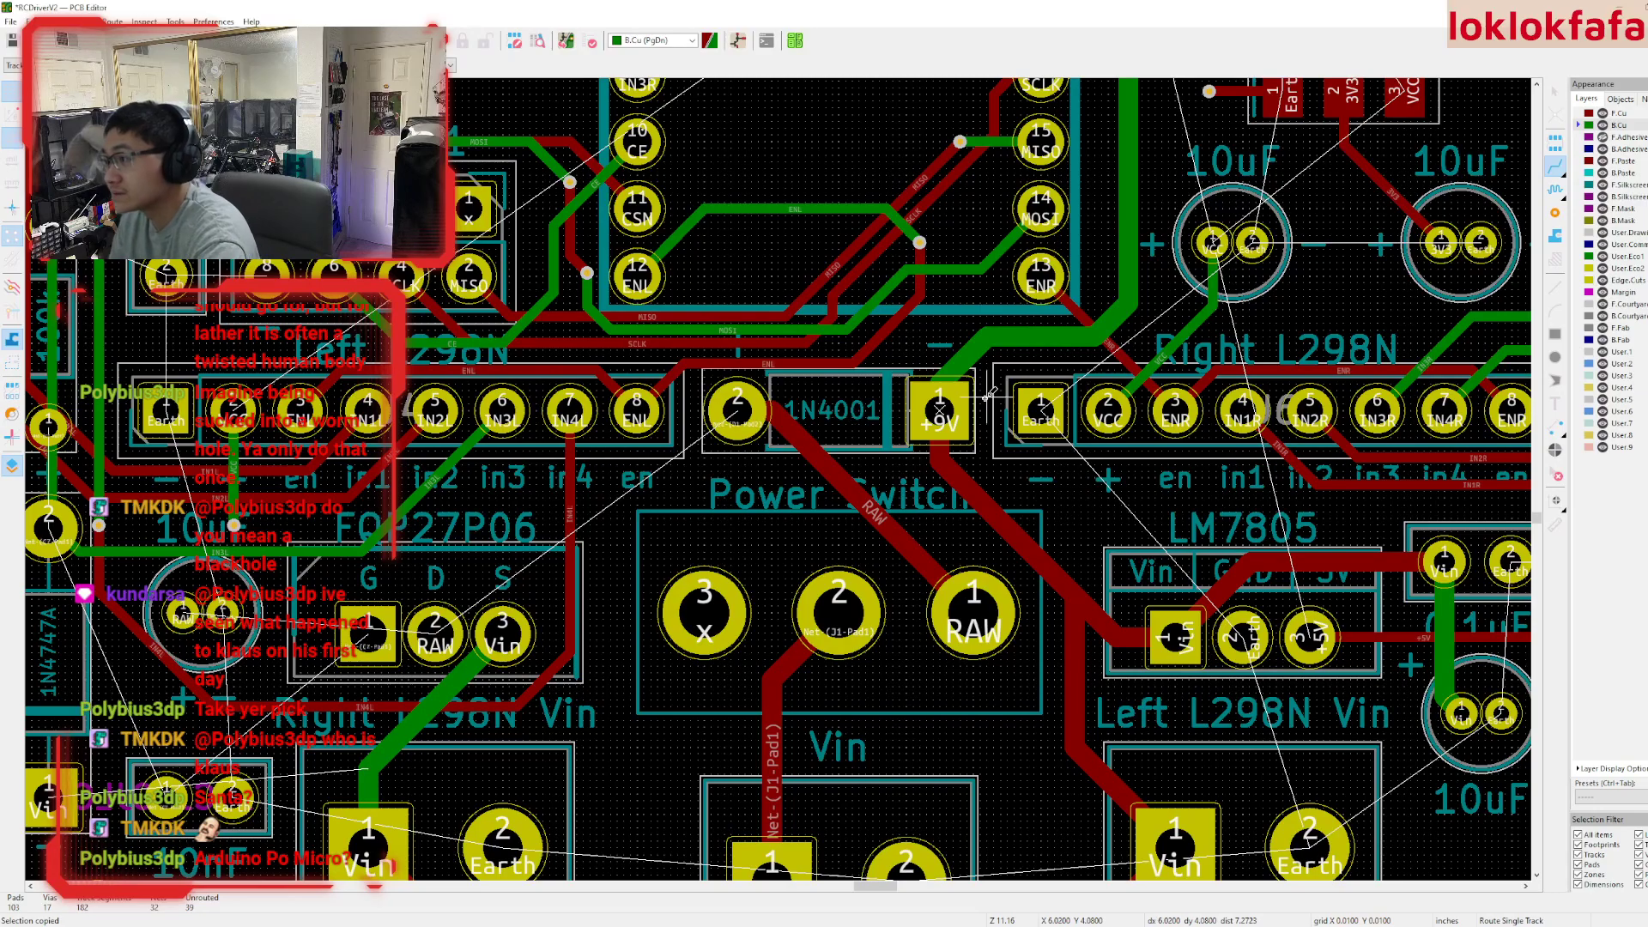
scroll(987, 397, down, 2)
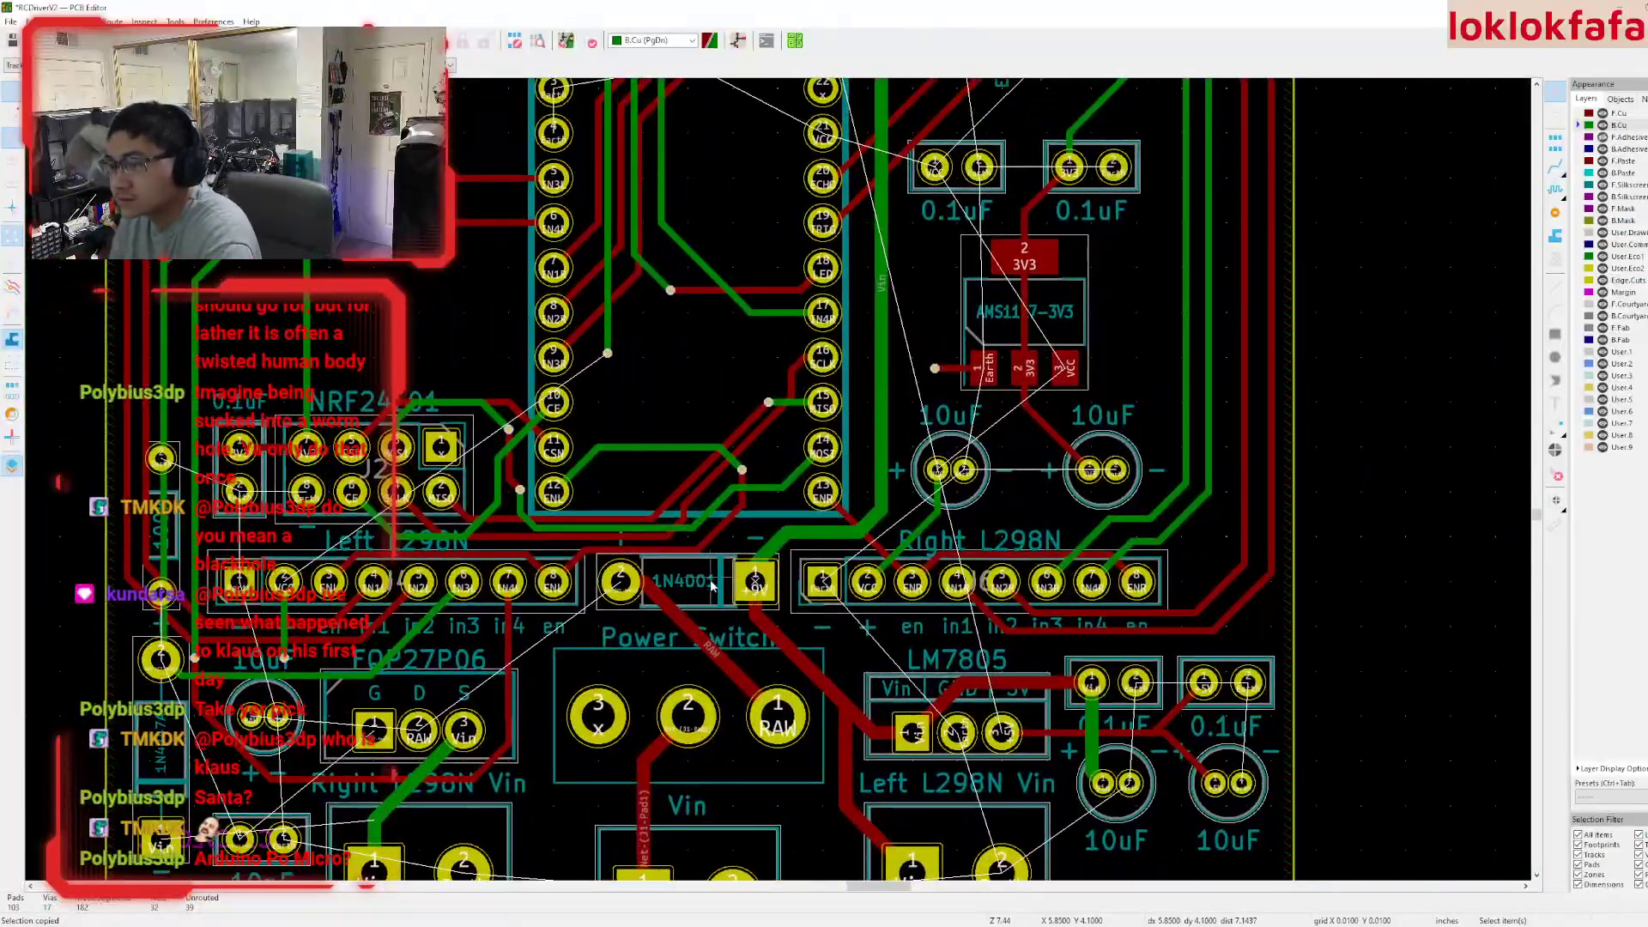
click(713, 582)
key(Delete)
click(627, 582)
key(Delete)
scroll(783, 639, down, 2)
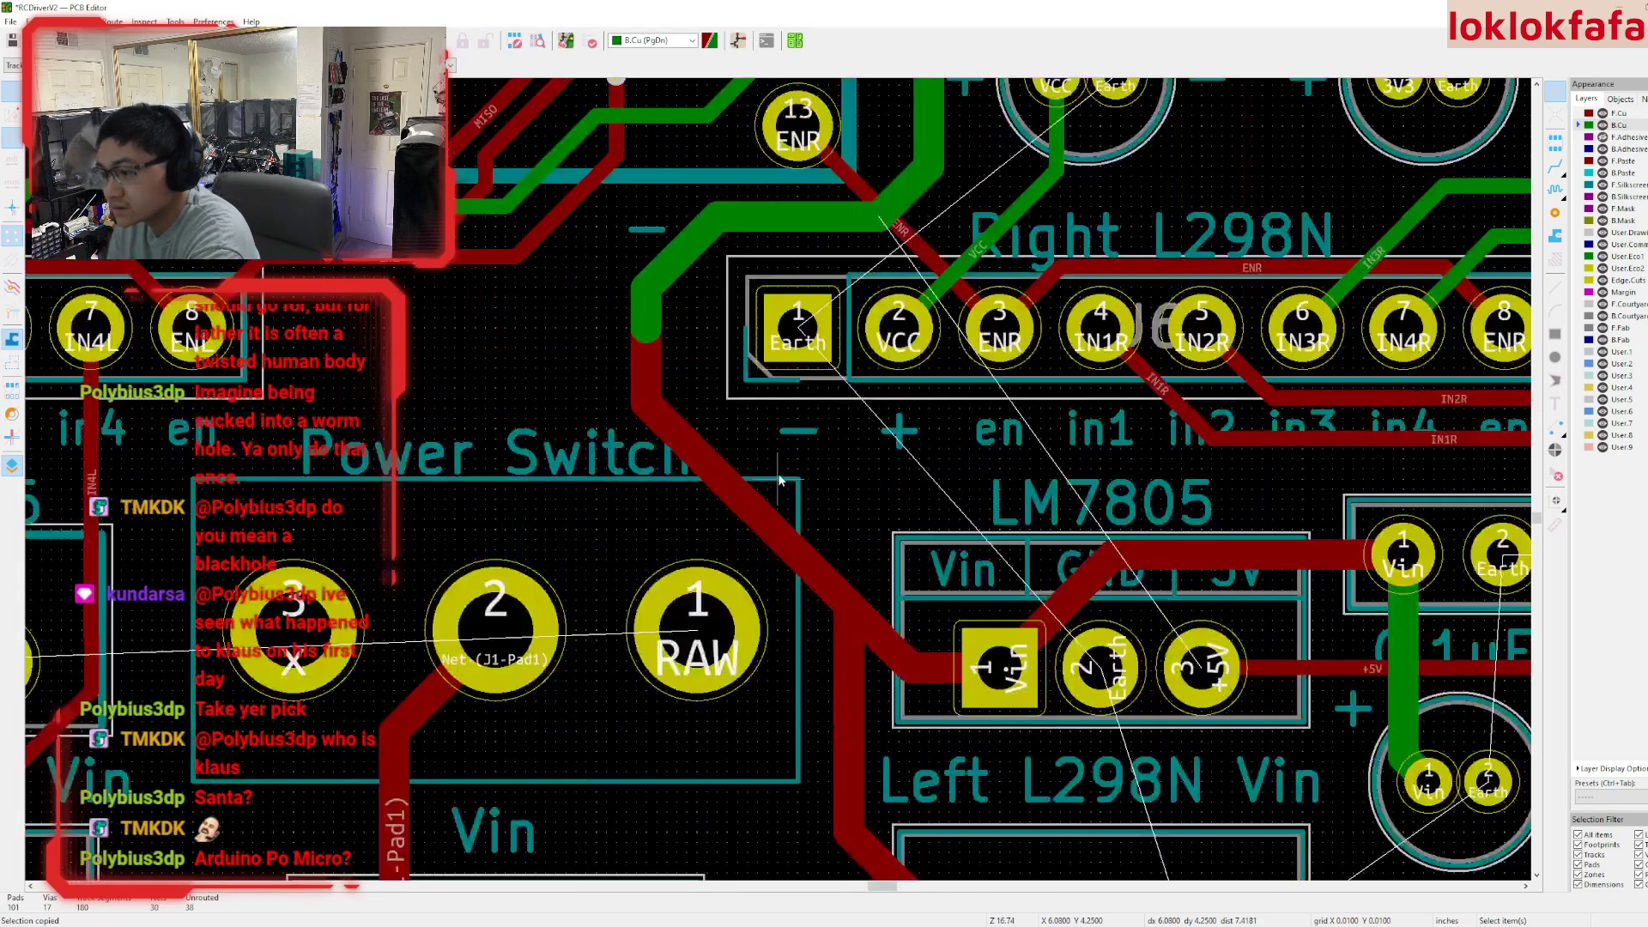
- Try to delete the thick vertical +5V track on B.Cu beside the Arduino Pro Micro
shift+scroll(838, 292, up, 2)
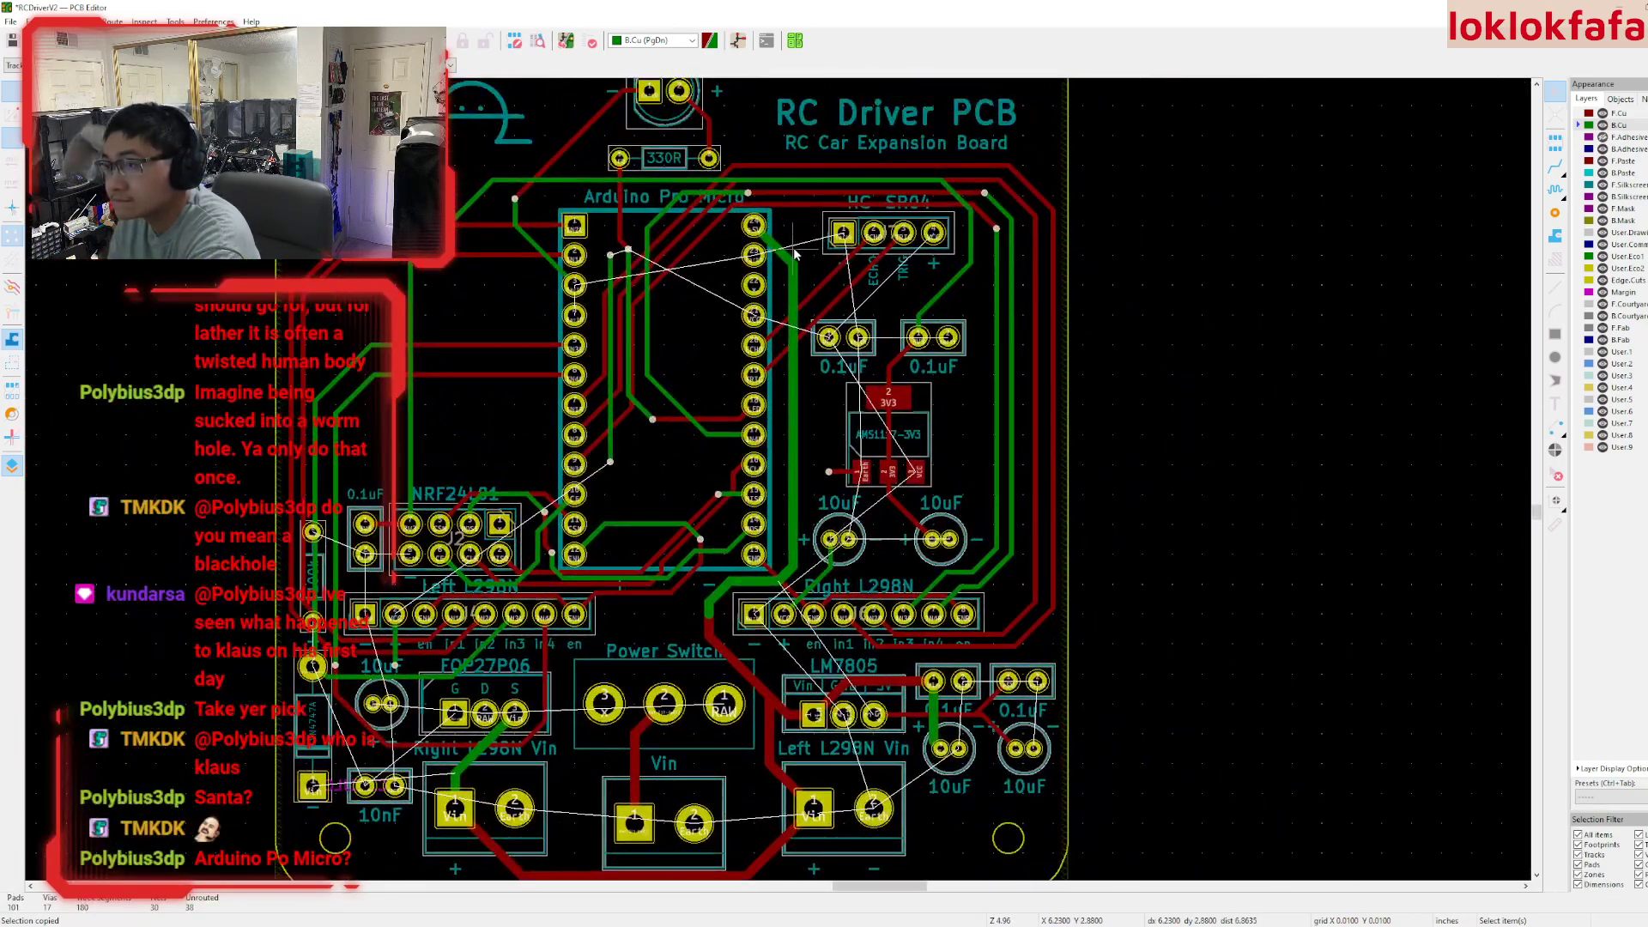
click(791, 256)
scroll(797, 284, up, 3)
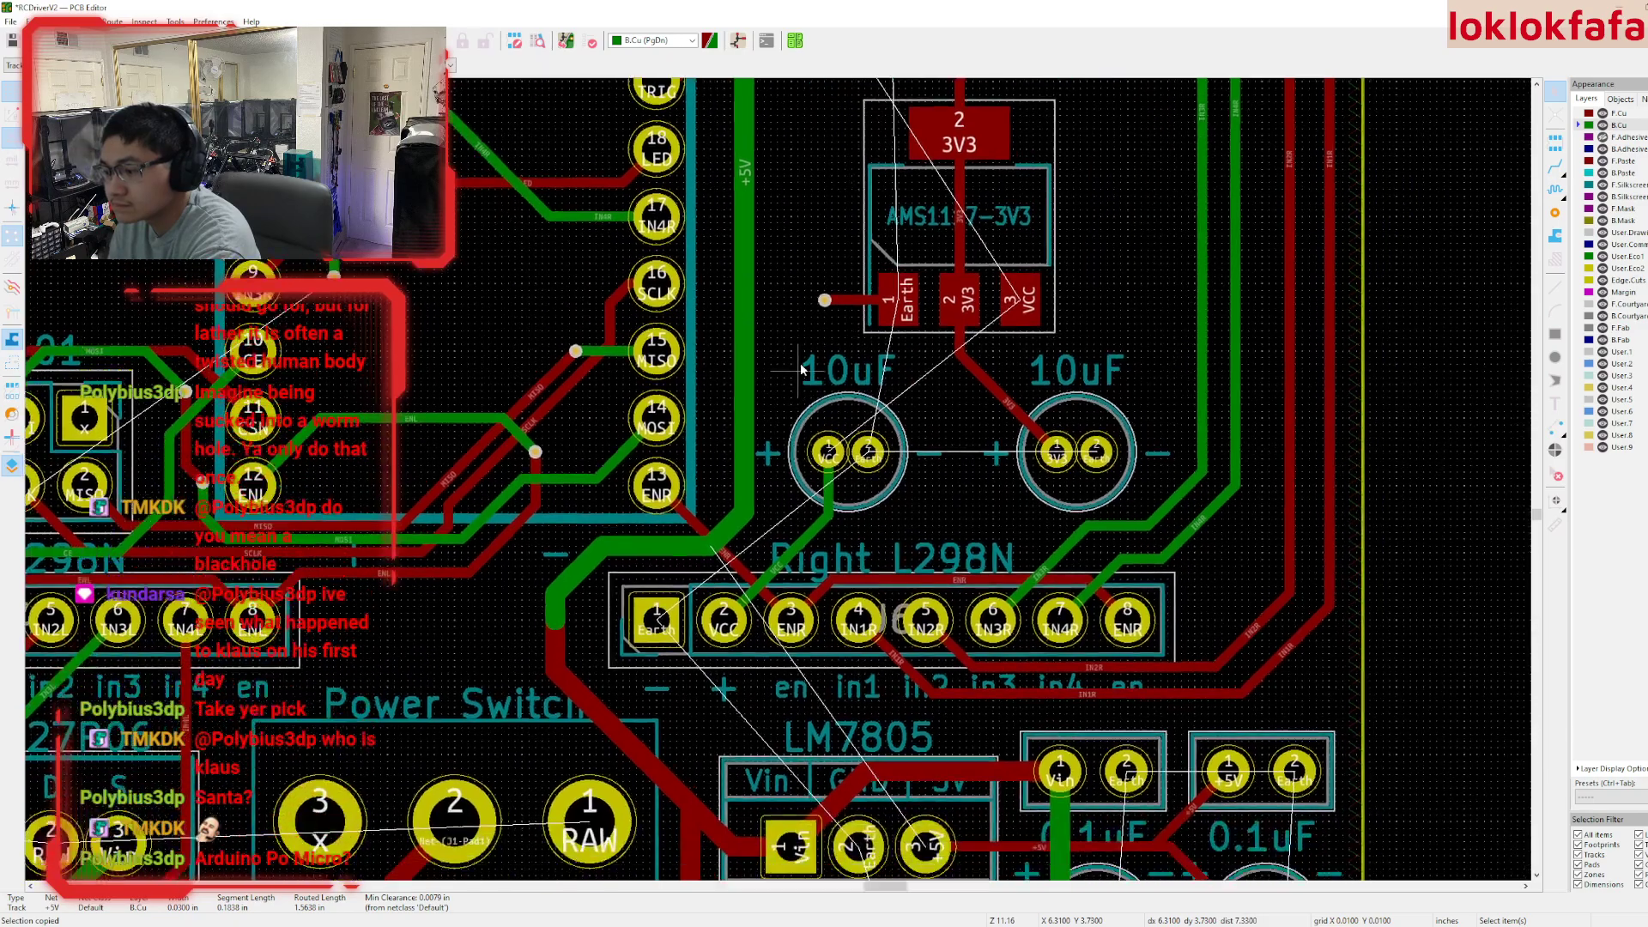
middle_drag(801, 369, 789, 192)
scroll(753, 376, down, 3)
click(798, 306)
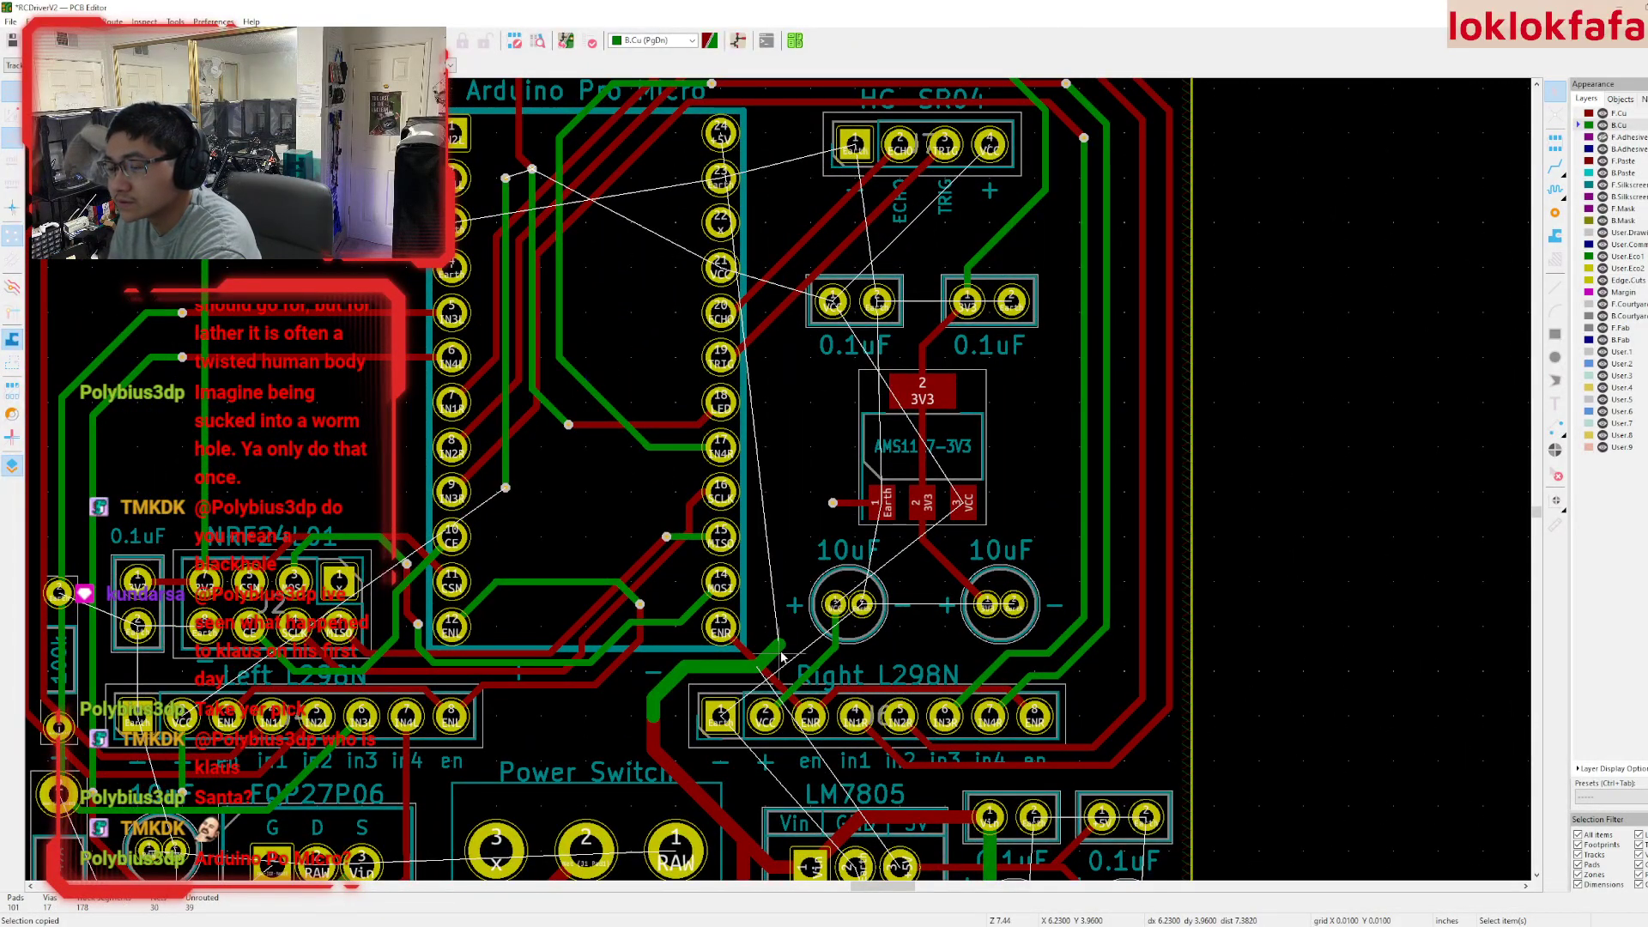
- Undo the +5V back-copper deletion and remove the thick F.Cu Vin tracks from the old diode position to the LM7805 and Left L298N Vin
middle_drag(670, 653, 582, 282)
click(612, 537)
scroll(585, 454, up, 2)
key(ctrl+z)
key(ctrl+z)
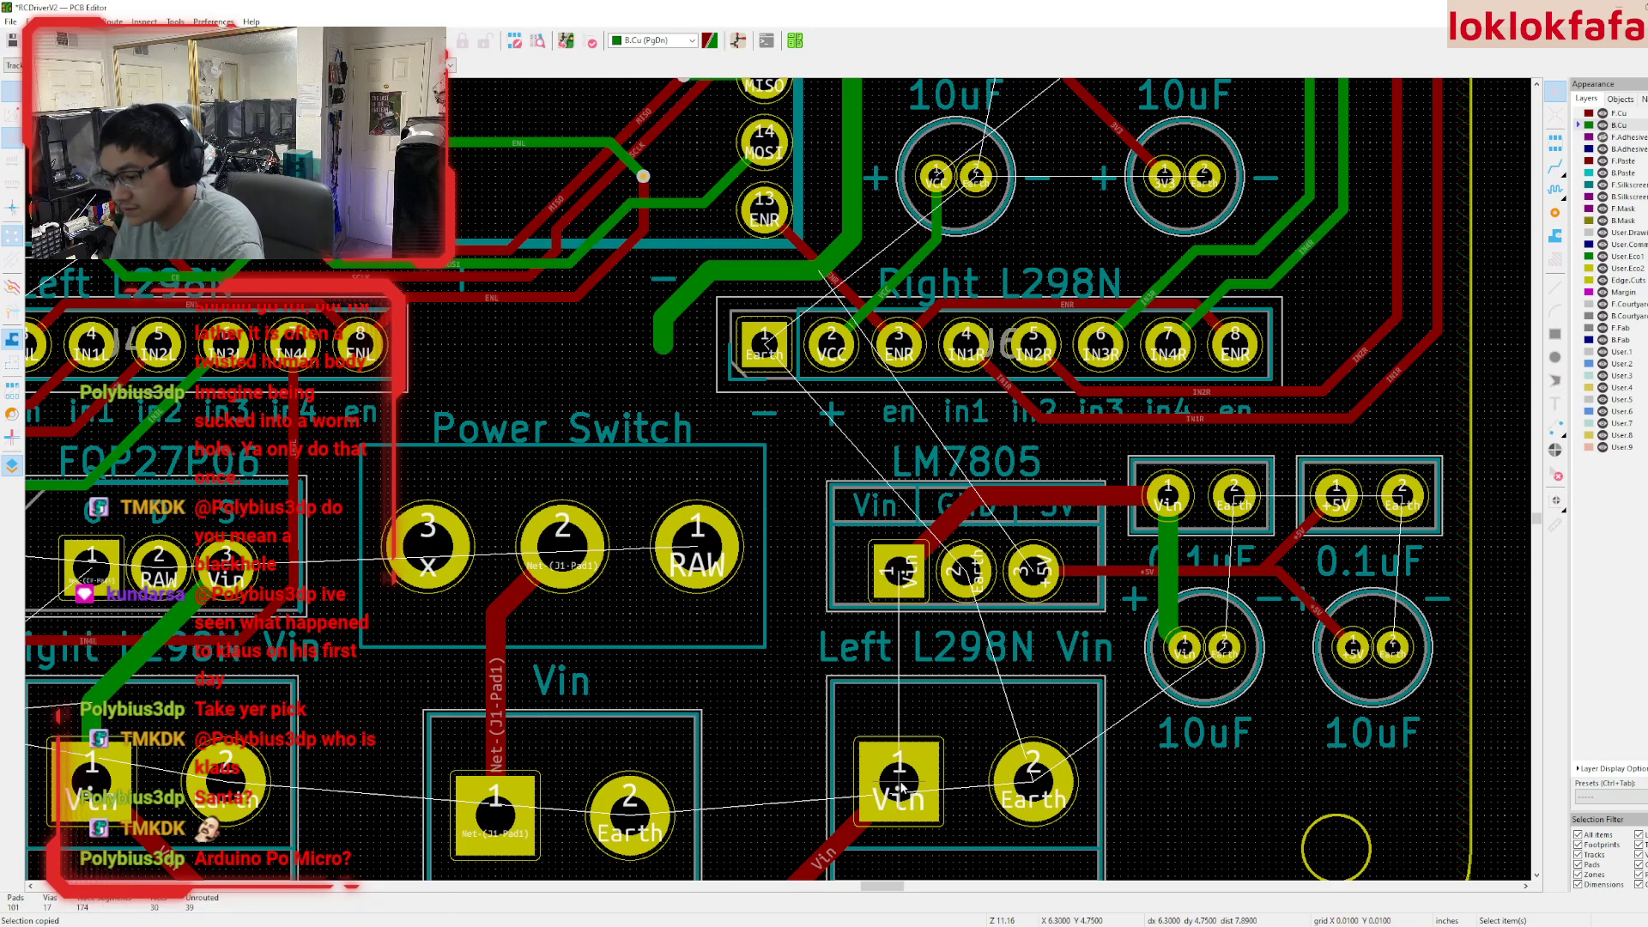
- Route a thick Vin track on F.Cu straight between the LM7805's Vin pad and the Left L298N Vin terminal's pad 1
key(x)
key(Page_Up)
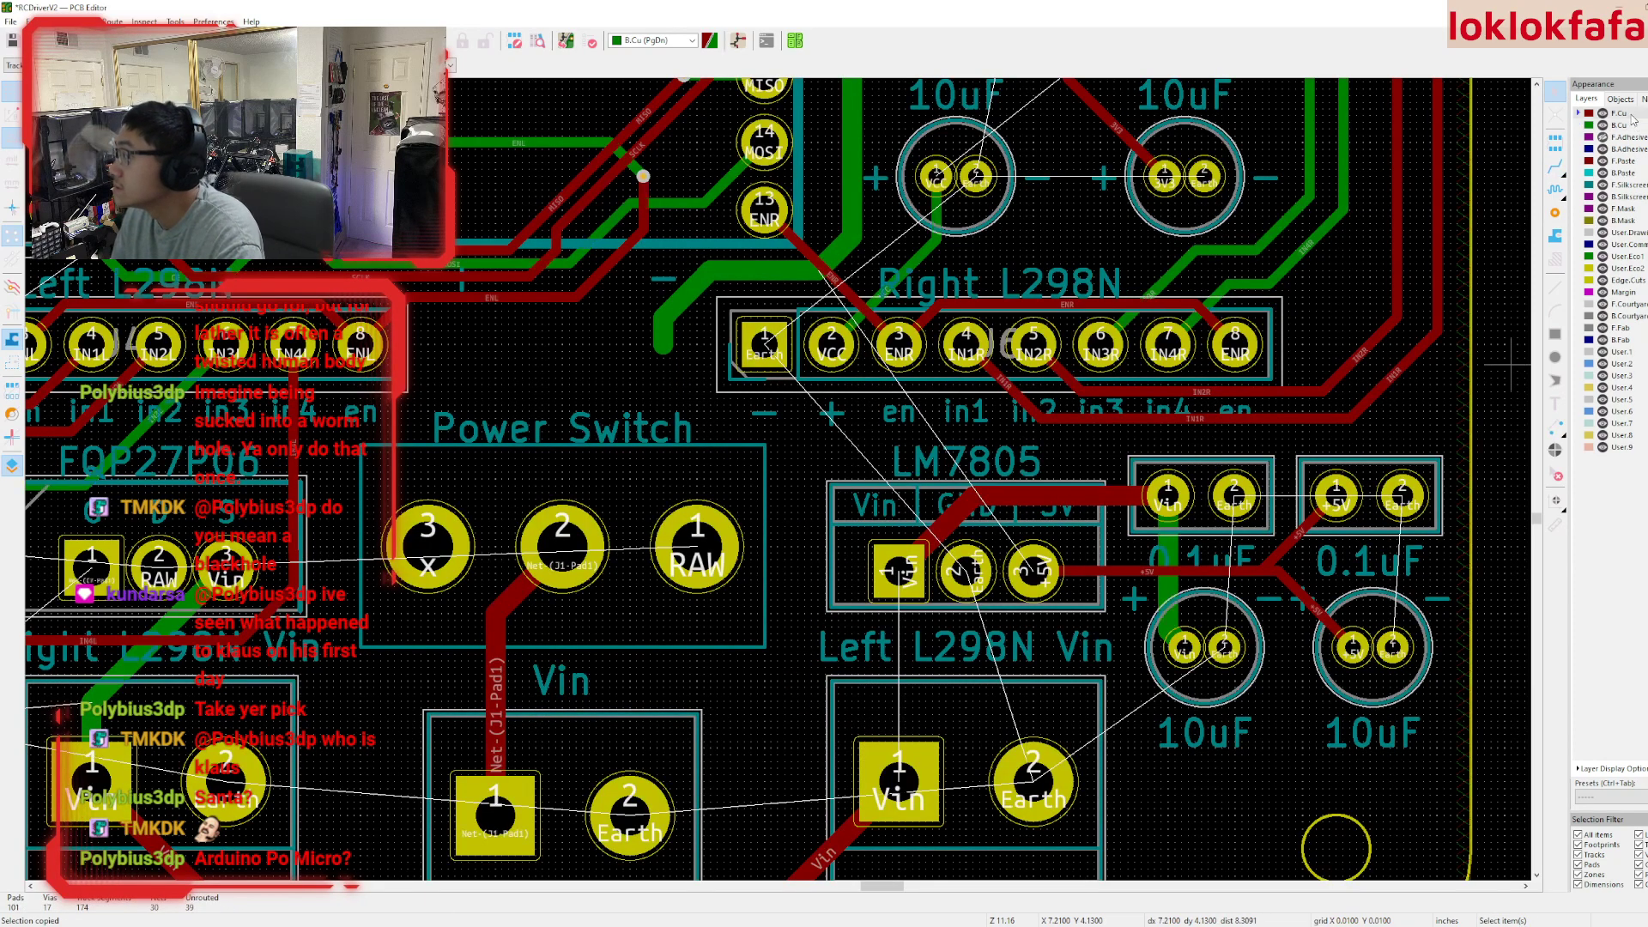
key(Escape)
scroll(899, 569, down, 3)
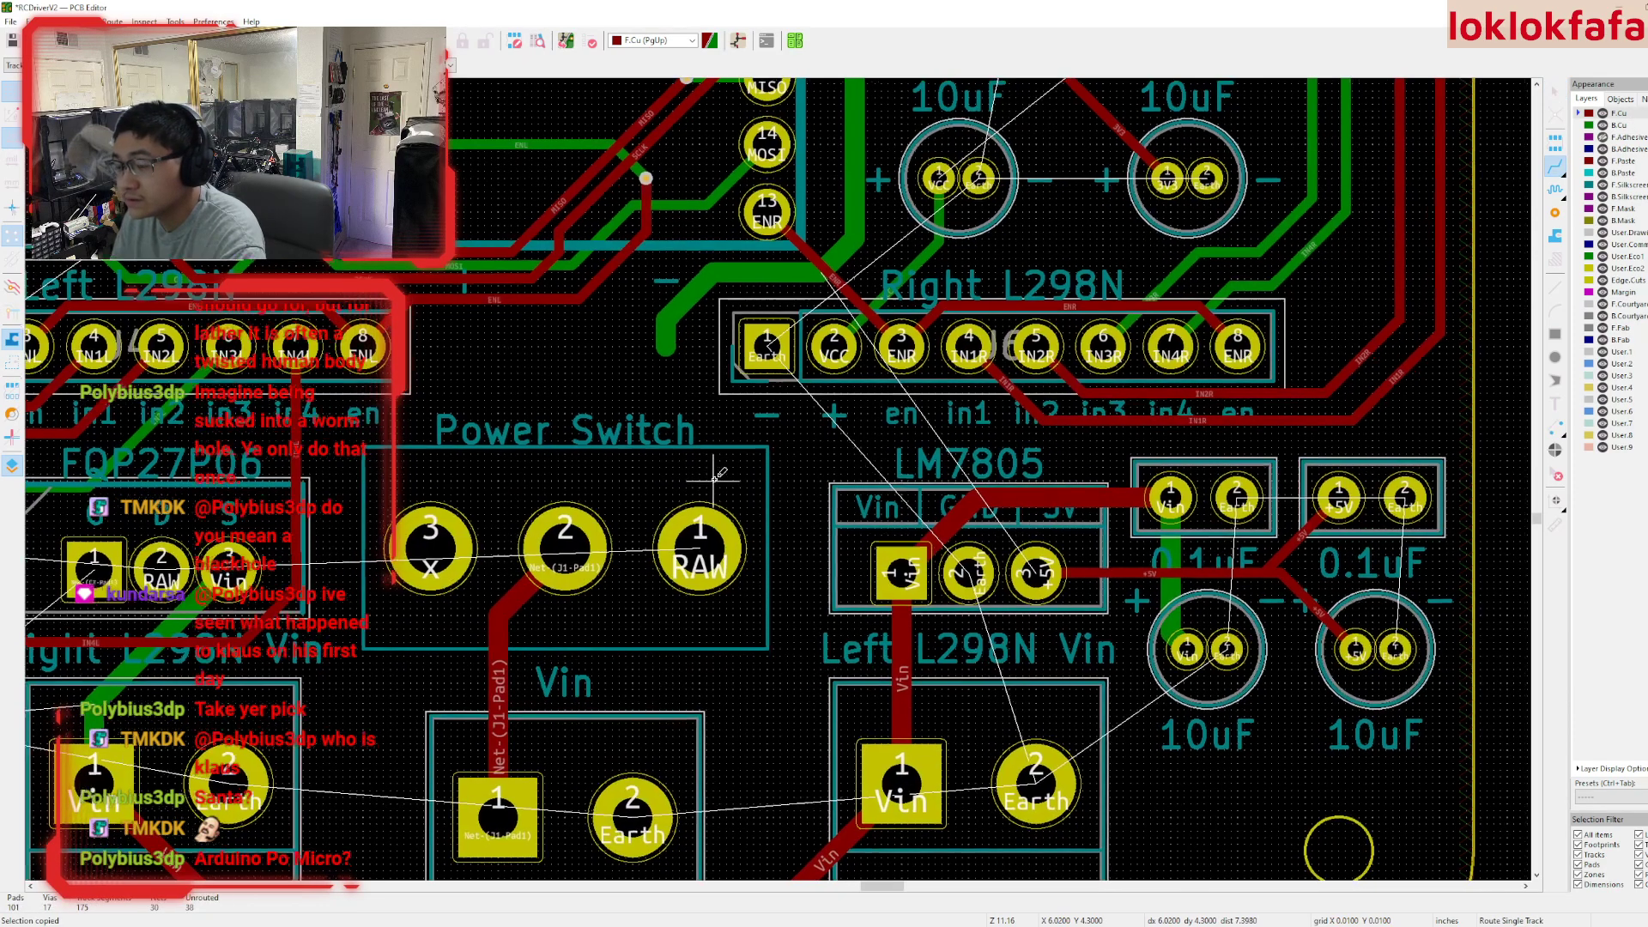
- Delete the leftover silkscreen polarity marks above the Power Switch where the 1N4001 diode was
scroll(811, 558, up, 6)
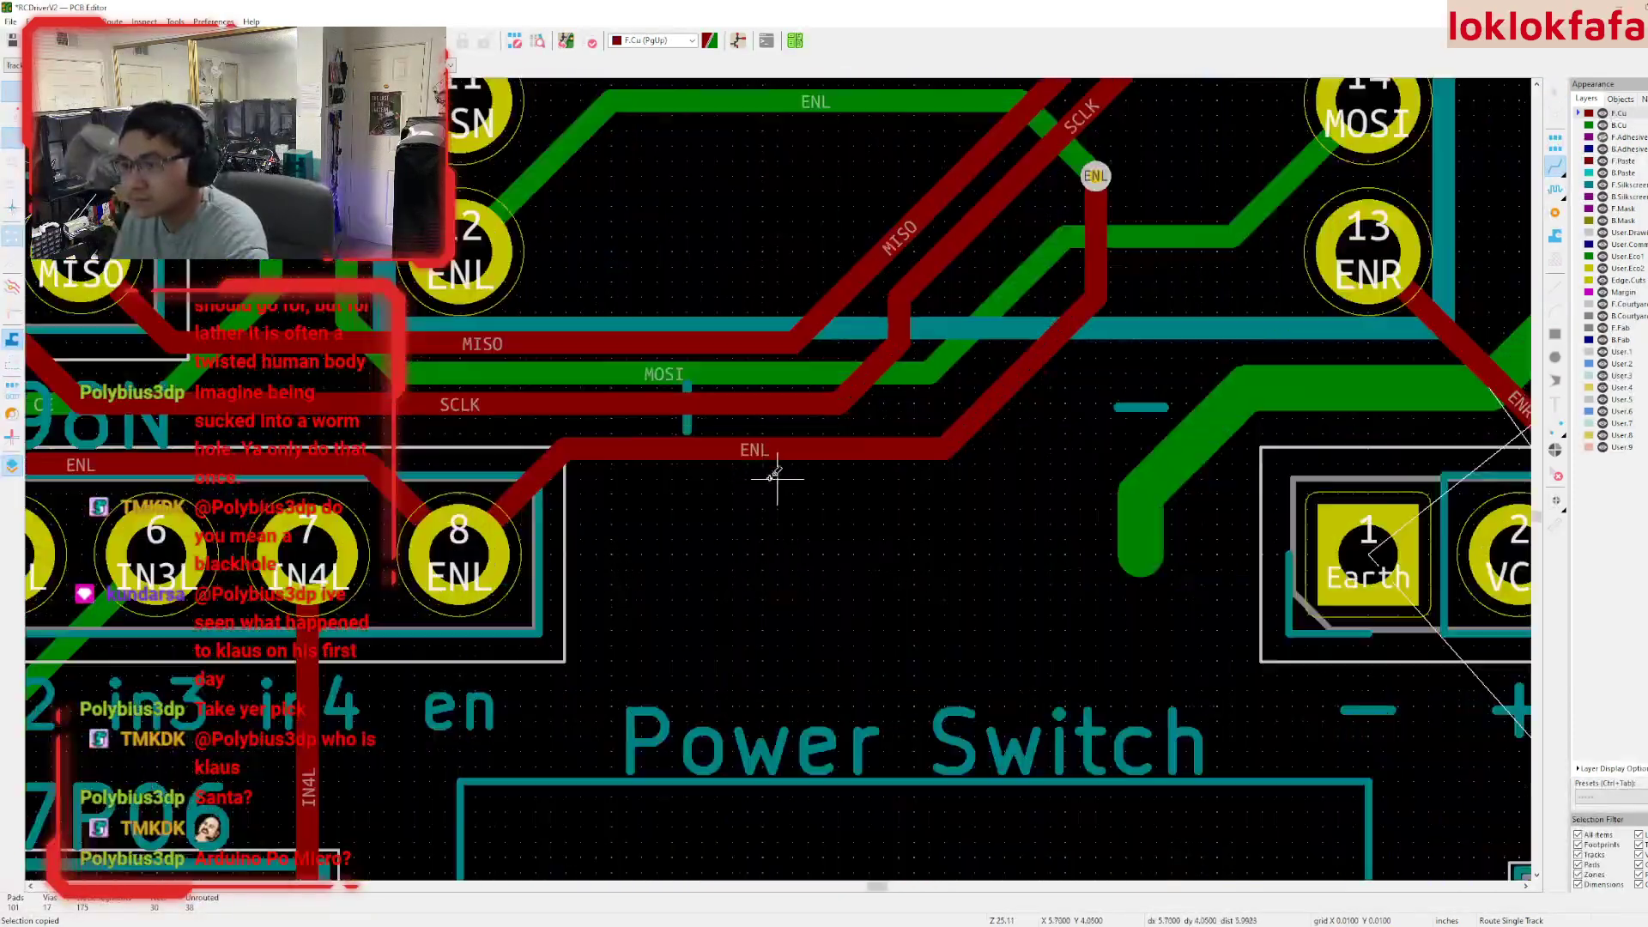
key(Escape)
click(687, 434)
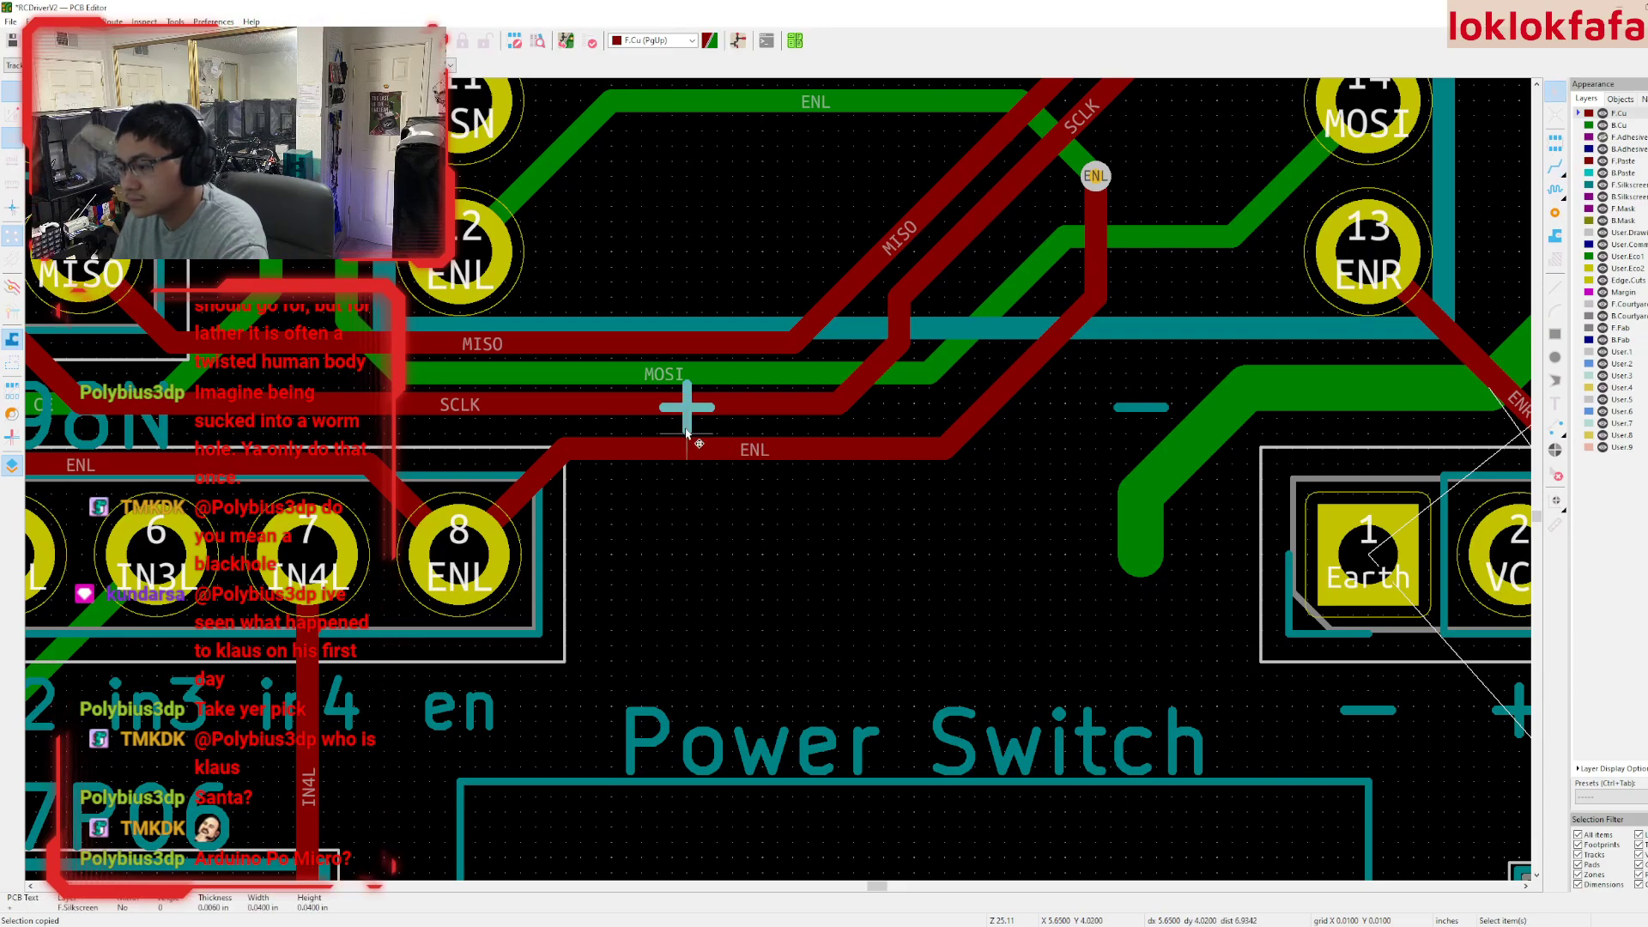
key(m)
scroll(945, 408, down, 6)
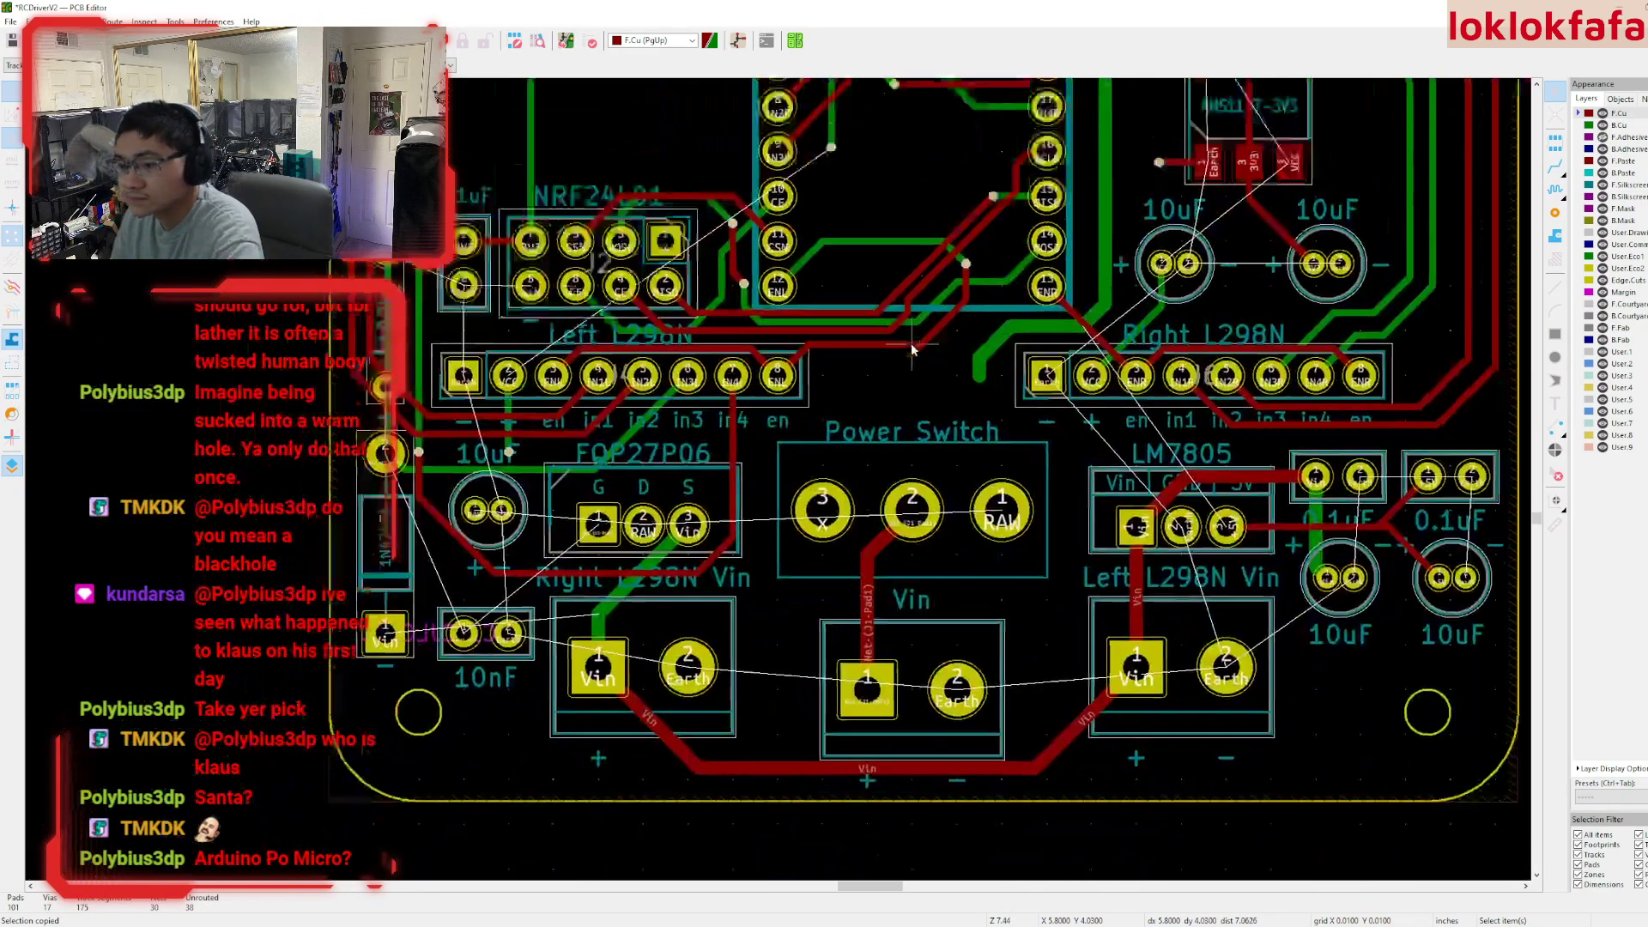
- Route a 0.03 in wide +5V track on B.Cu from the open end beside the Right L298N header to the LM7805's +5V pad
middle_drag(1005, 328, 980, 382)
scroll(978, 376, up, 1)
scroll(1142, 706, up, 1)
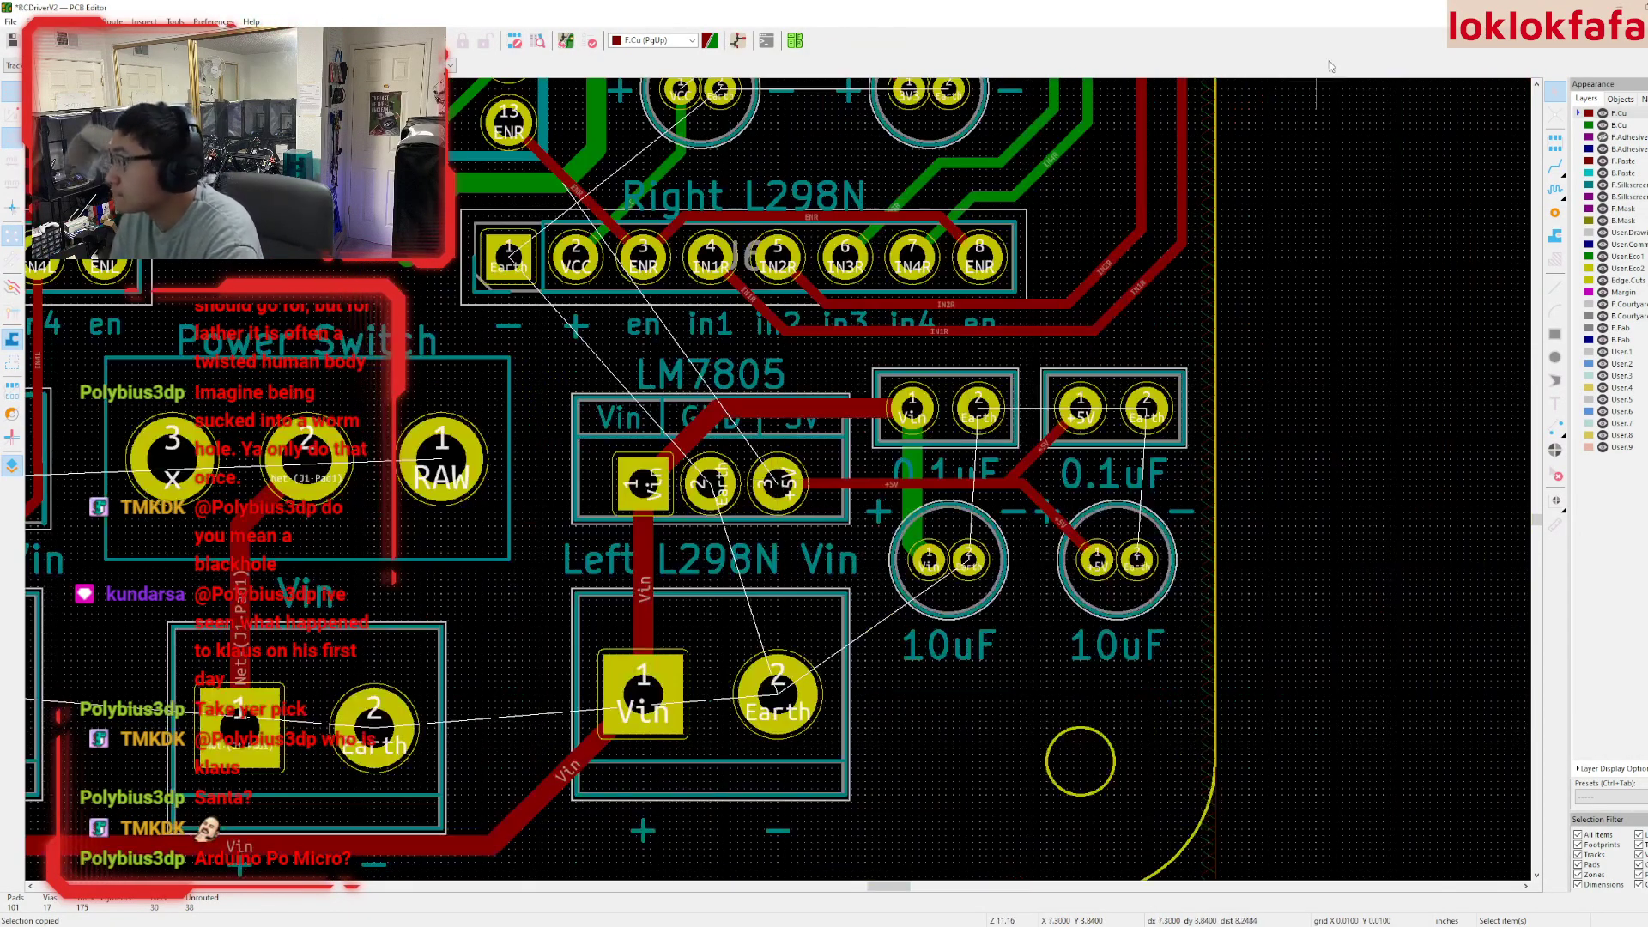
click(1614, 126)
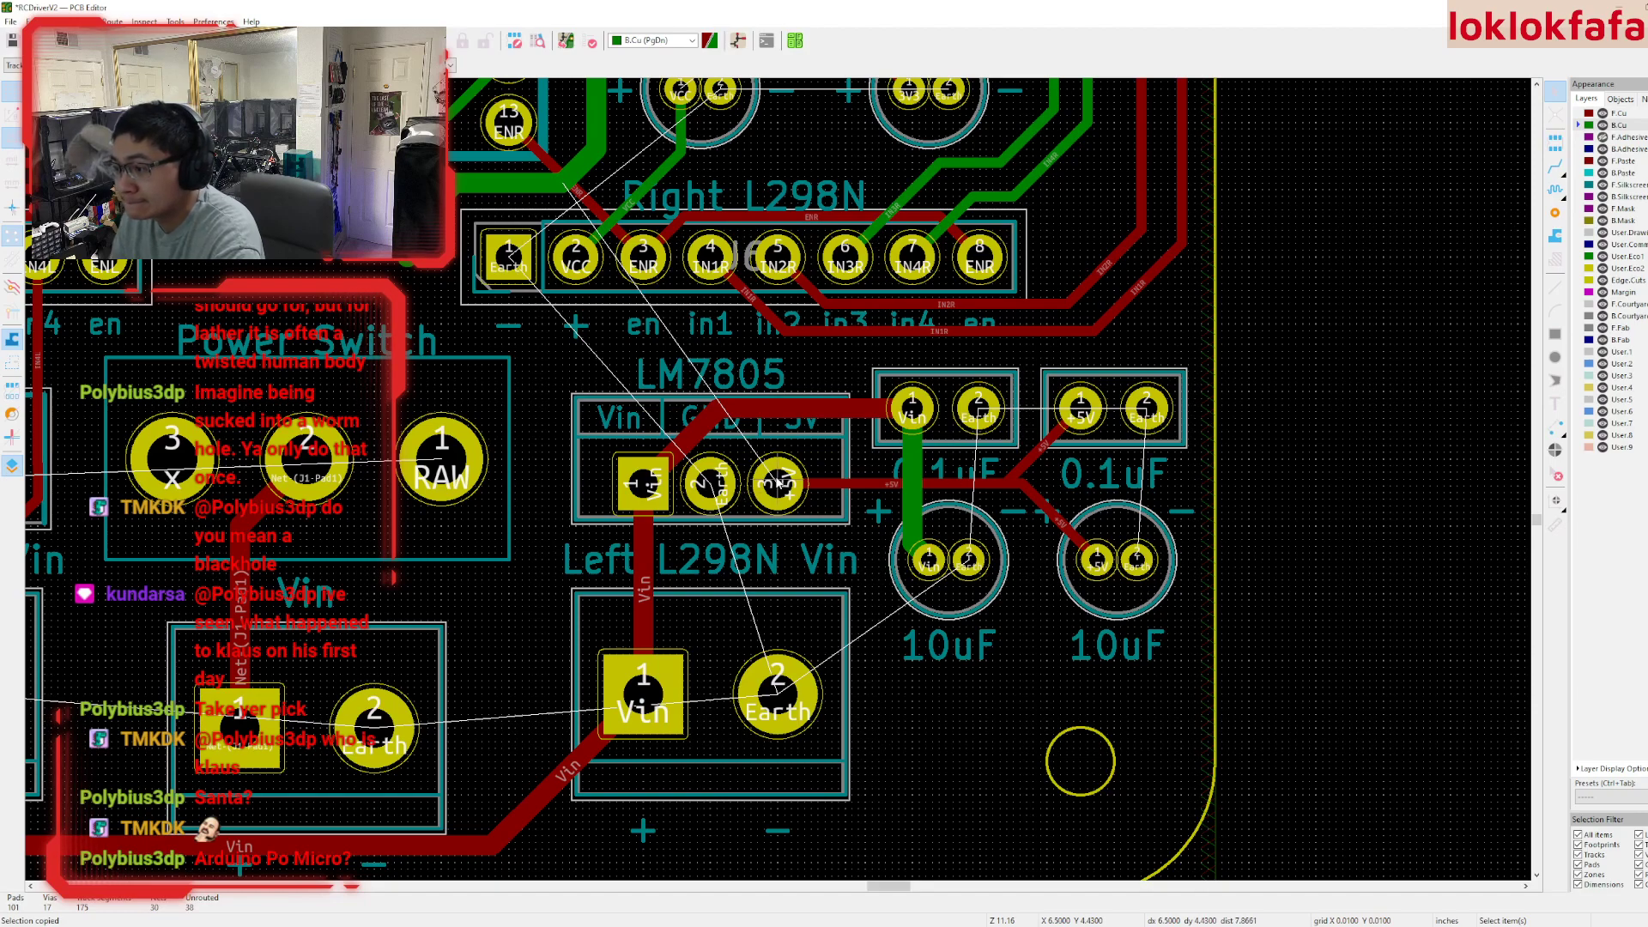
key(x)
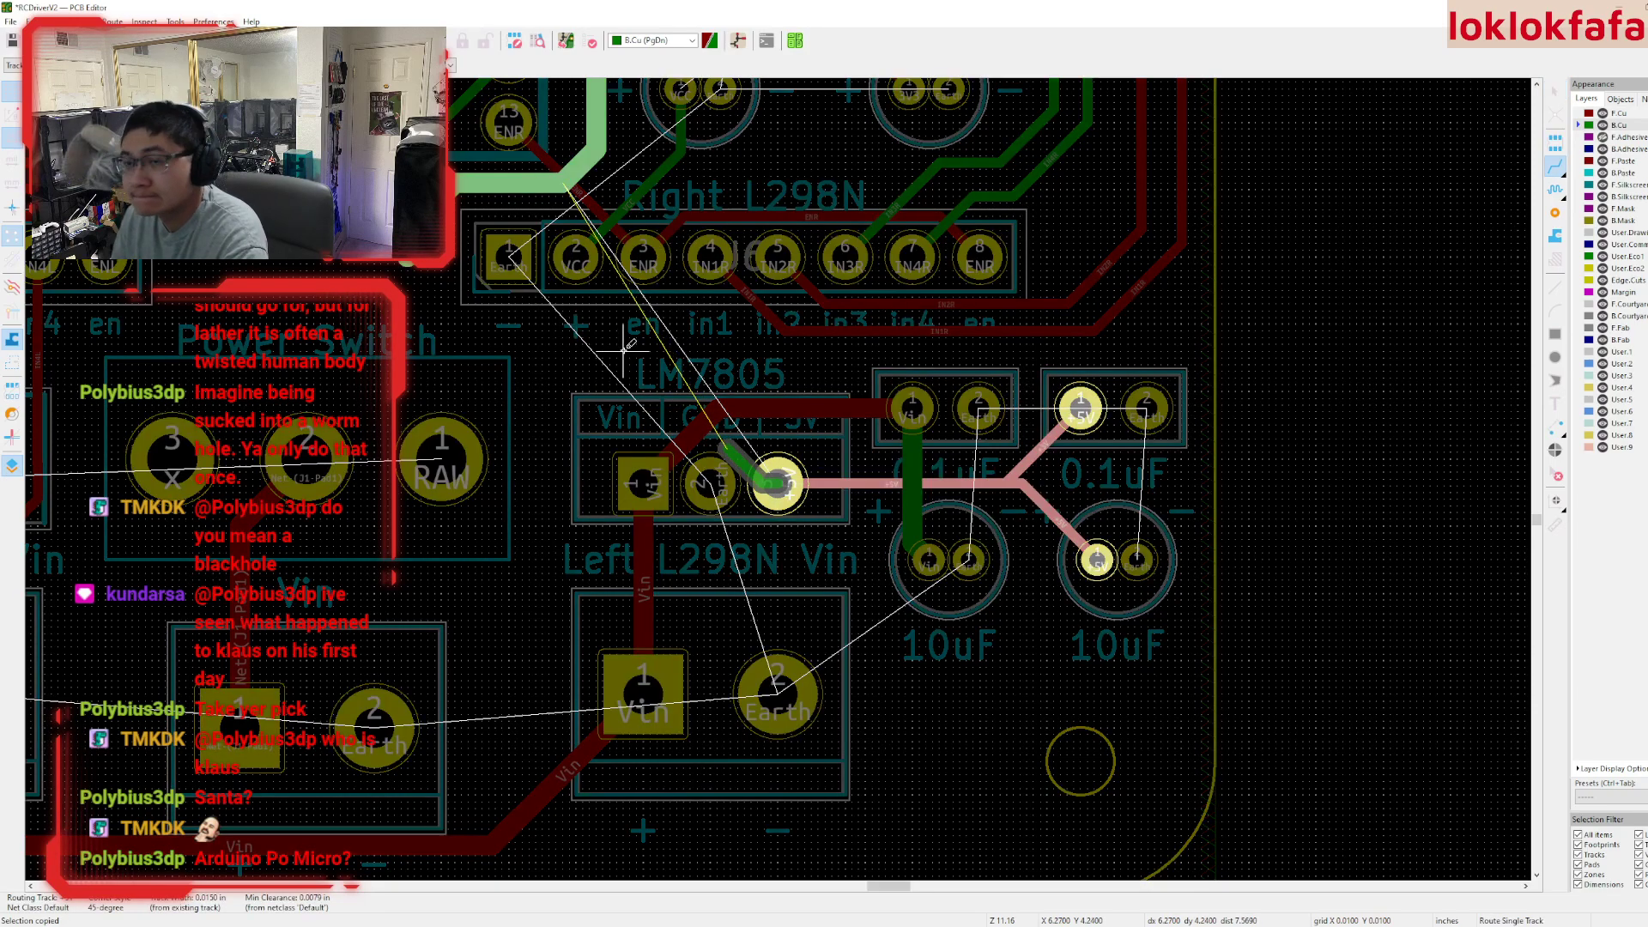
key(Escape)
click(13, 66)
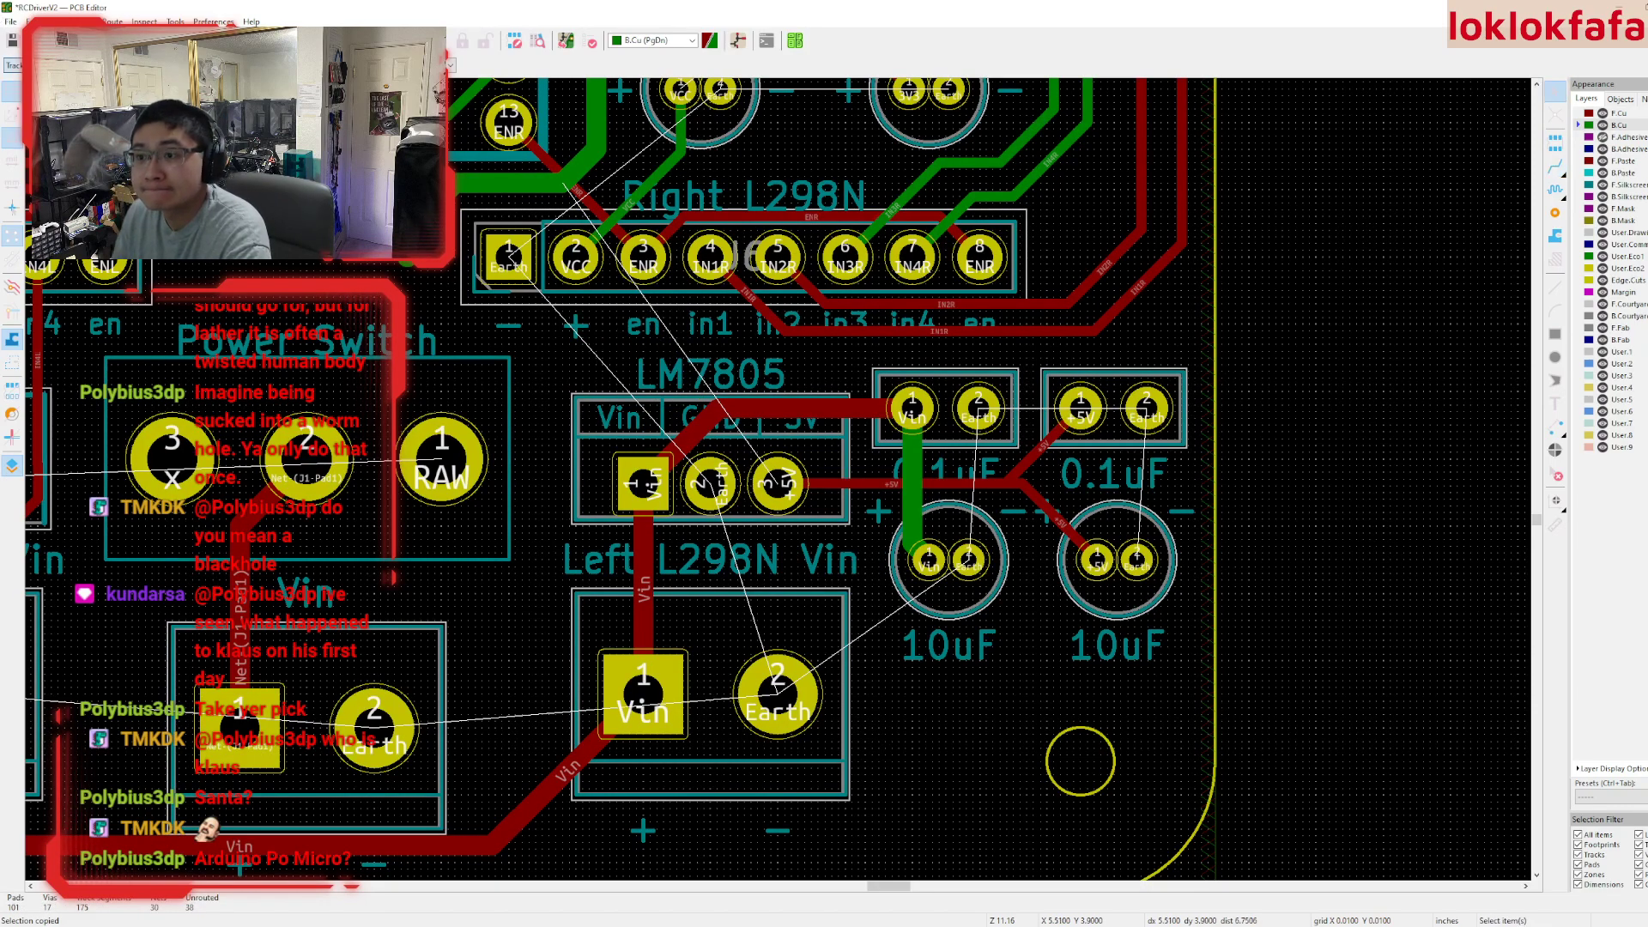
key(s)
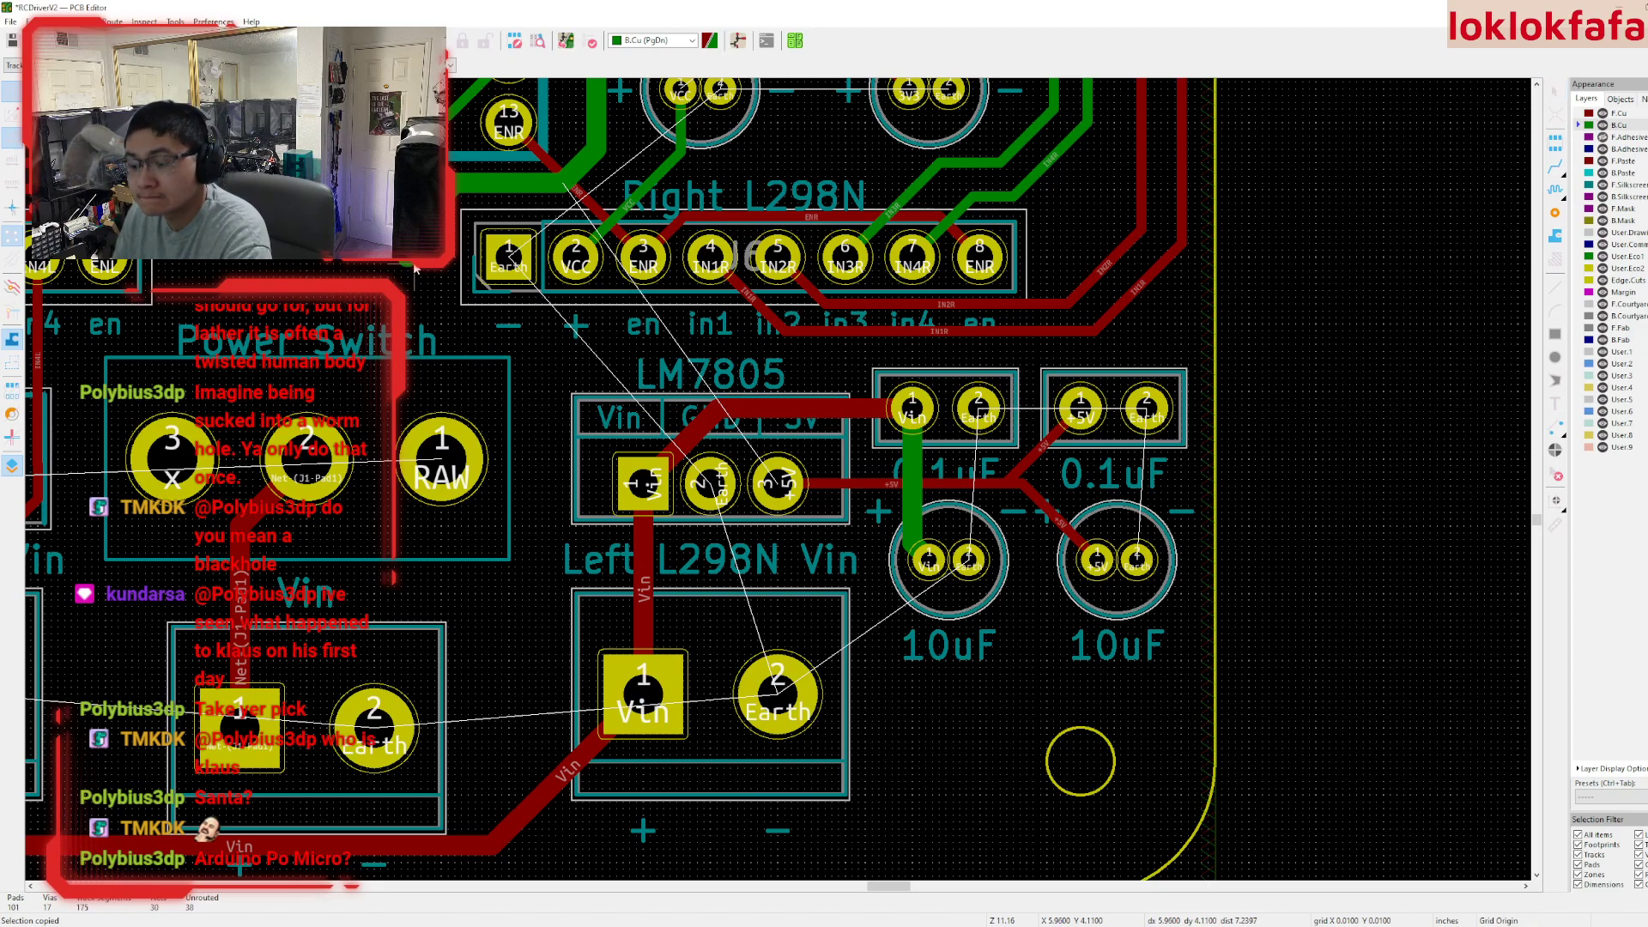
key(x)
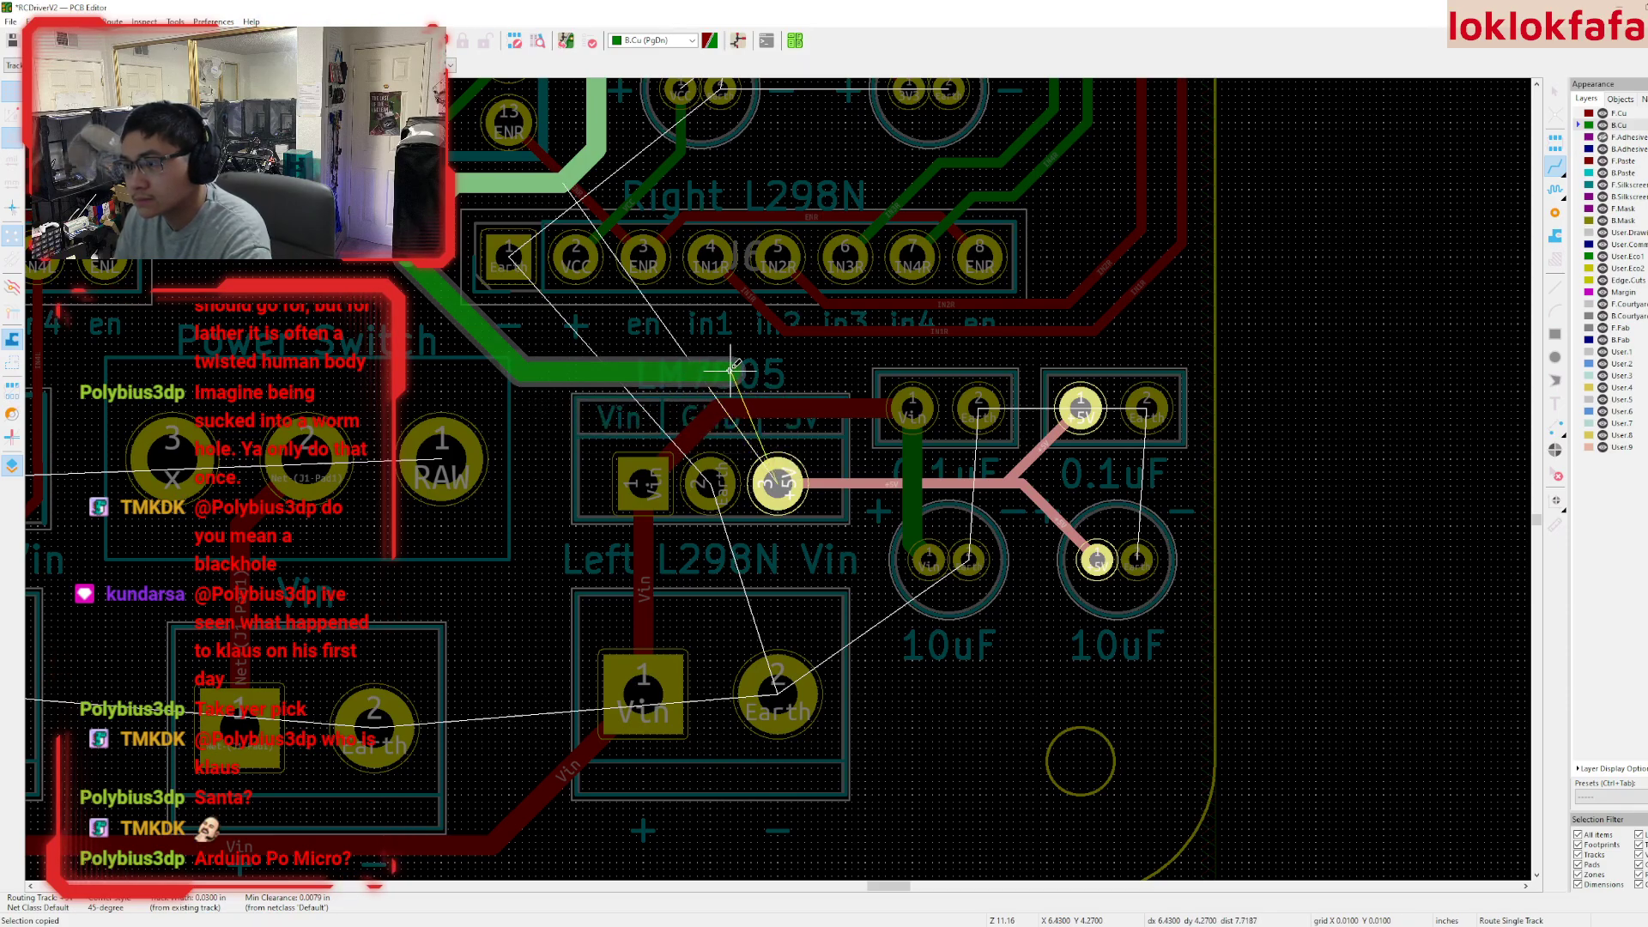
click(775, 479)
scroll(913, 541, down, 3)
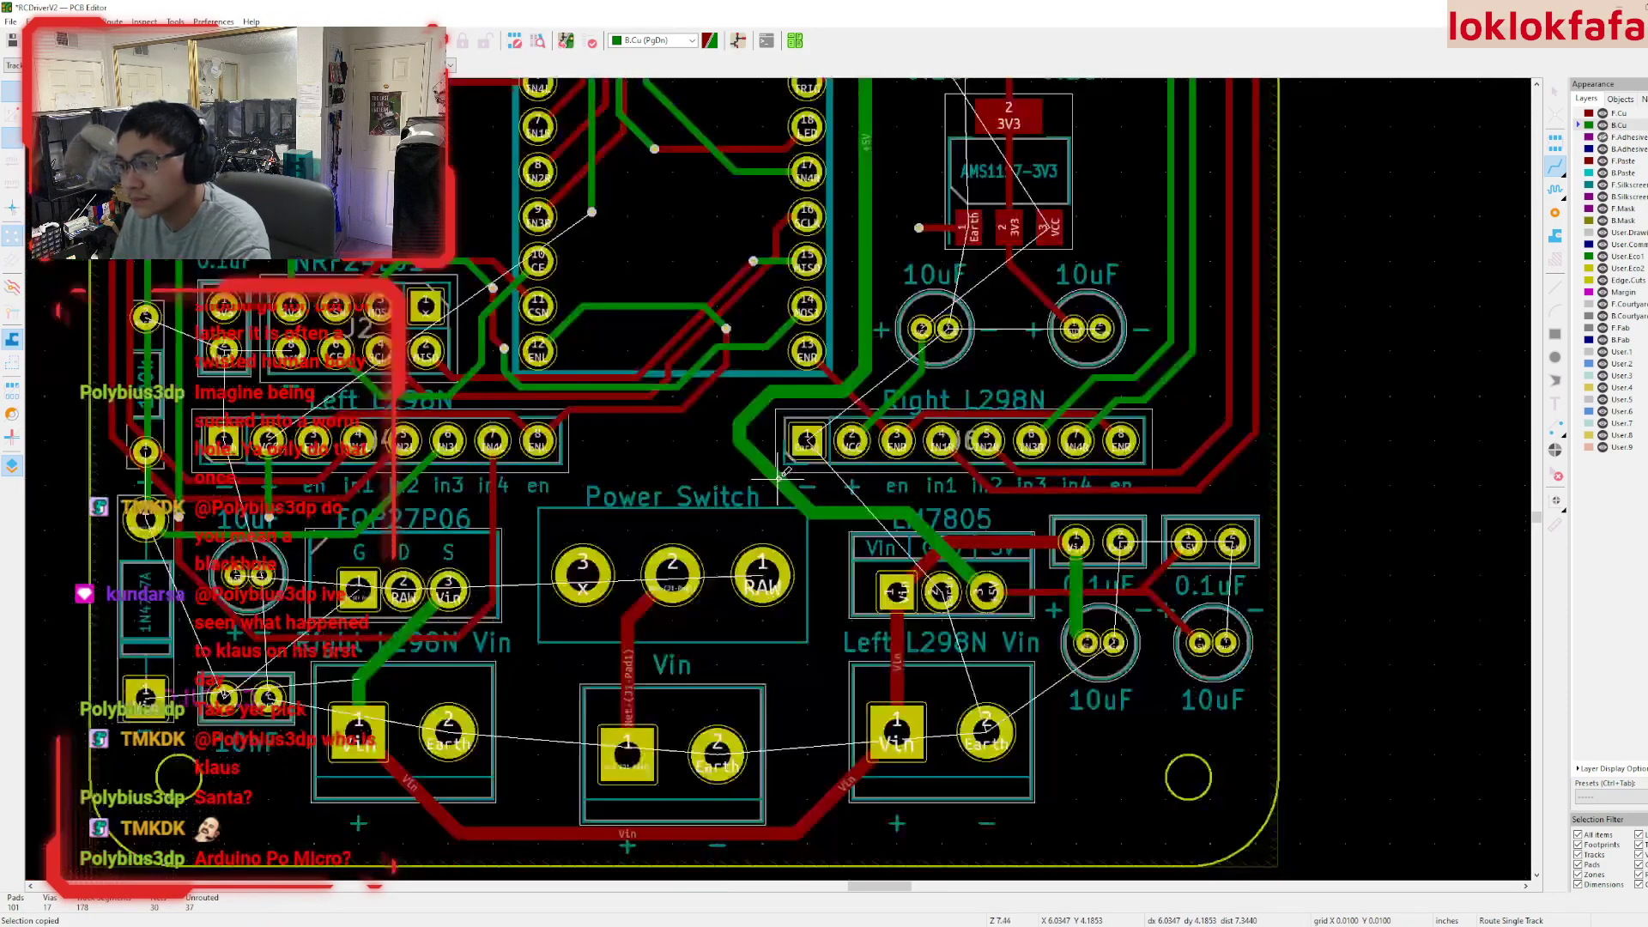
- Route a thick RAW track on B.Cu from the FQP27P06's drain pad to the Power Switch's RAW pad
scroll(820, 390, up, 3)
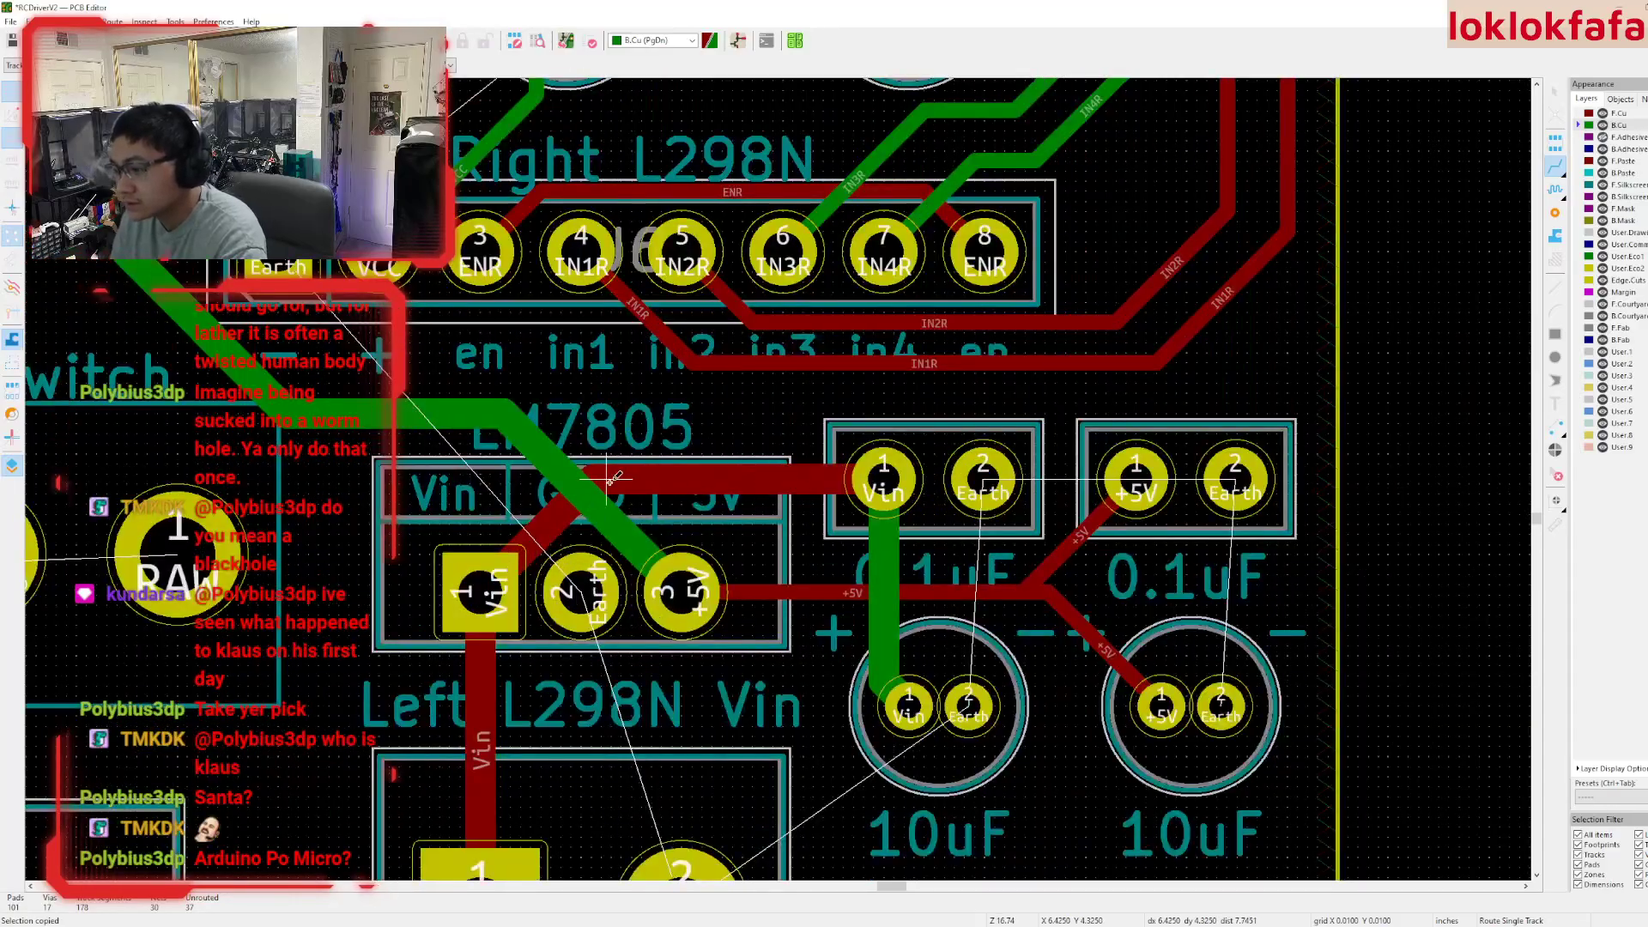
scroll(817, 390, down, 2)
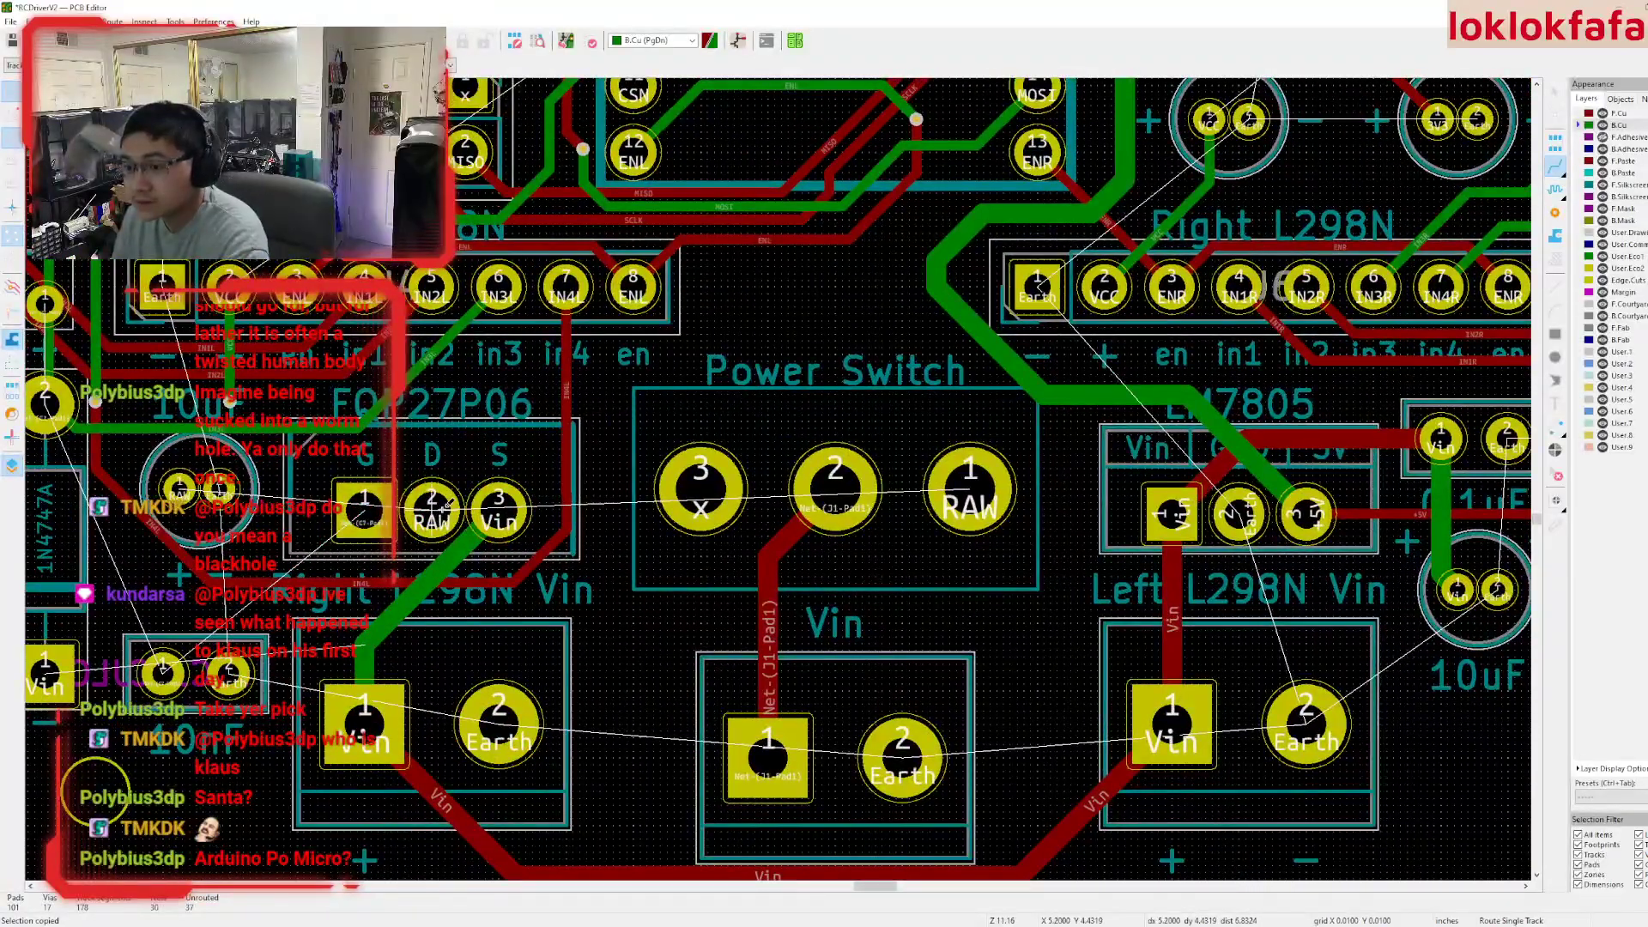
click(446, 505)
click(970, 489)
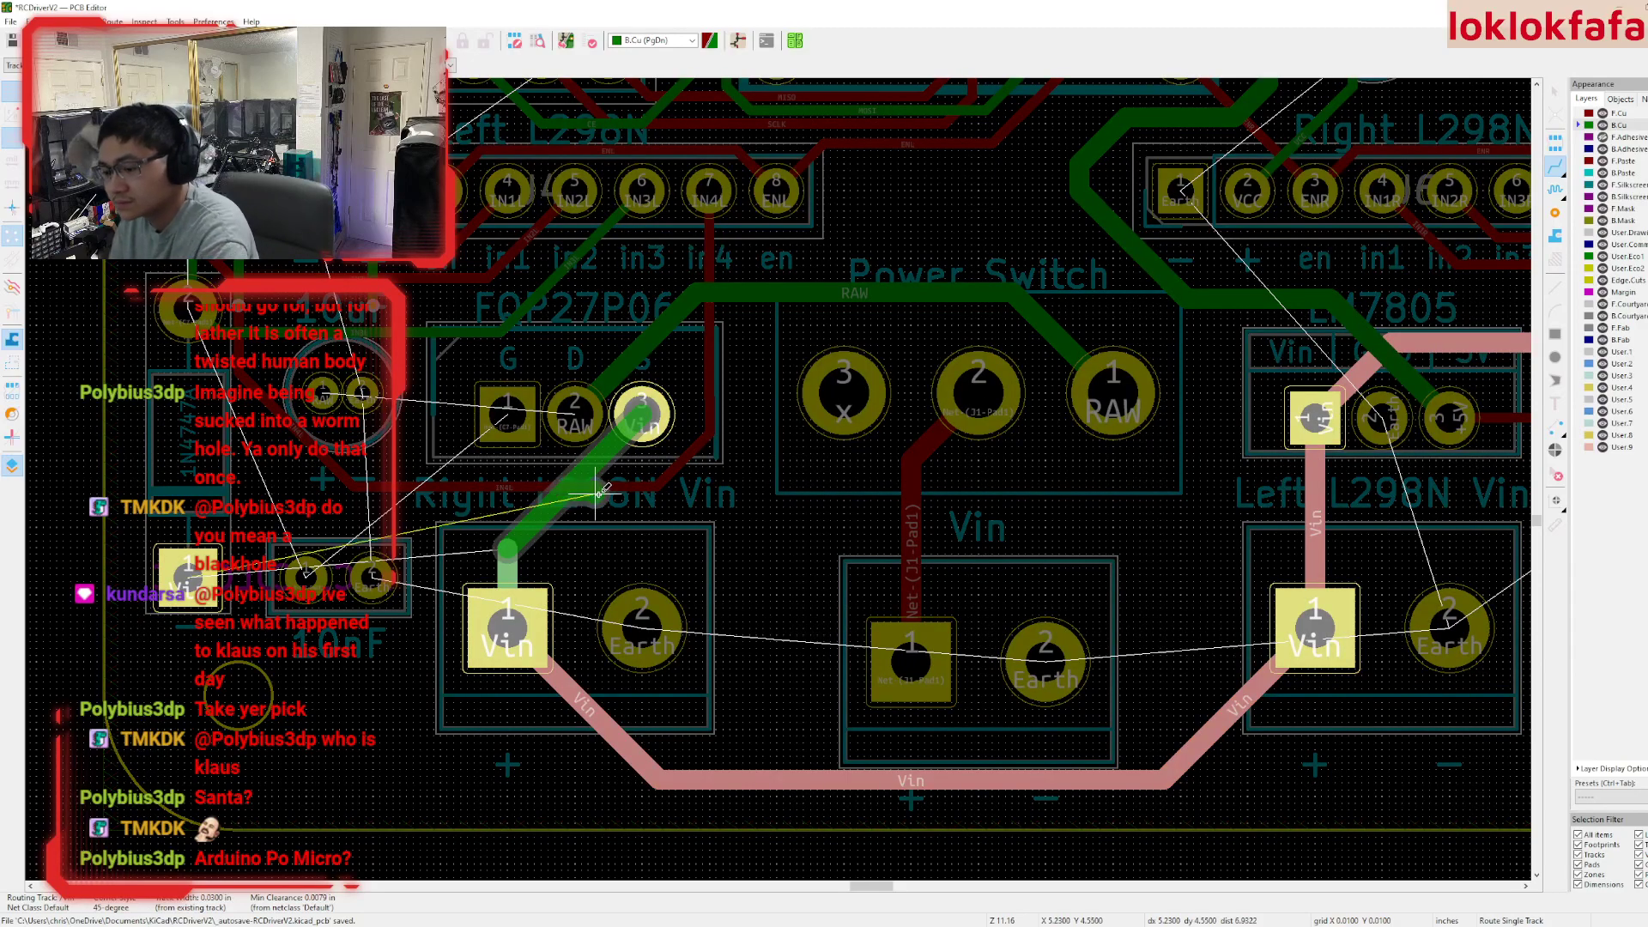
key(Escape)
- Replace the B.Cu Vin track between the FQP27P06's source pad and the Right L298N Vin pad 1, removing the leftover vertical stub
click(587, 494)
key(Delete)
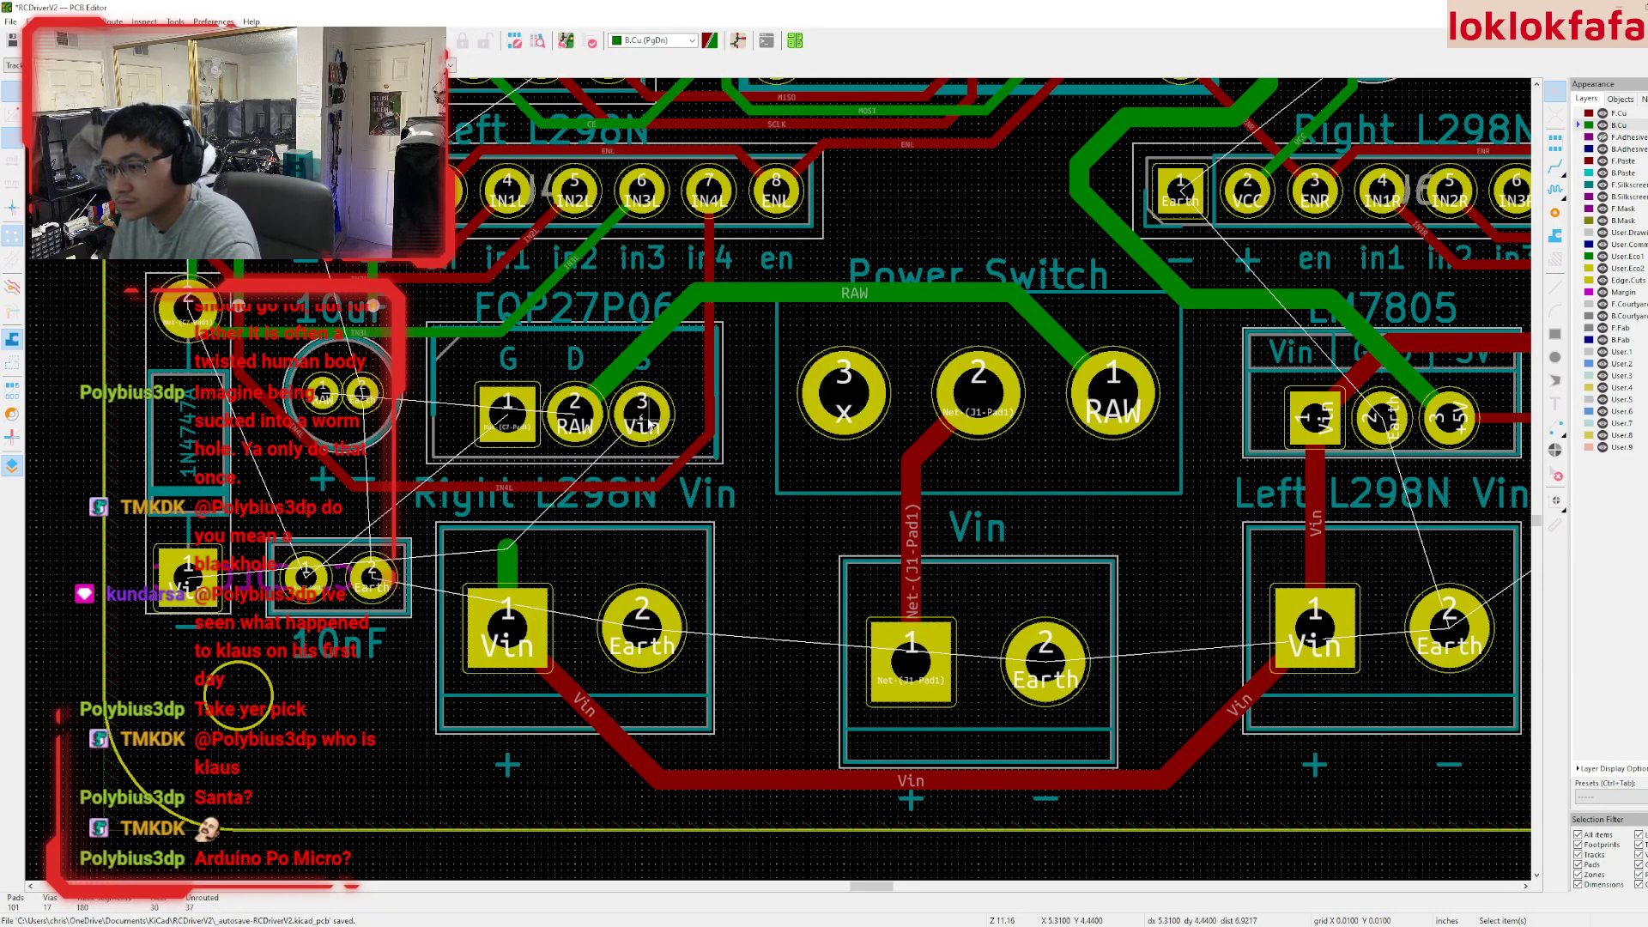
click(650, 426)
key(x)
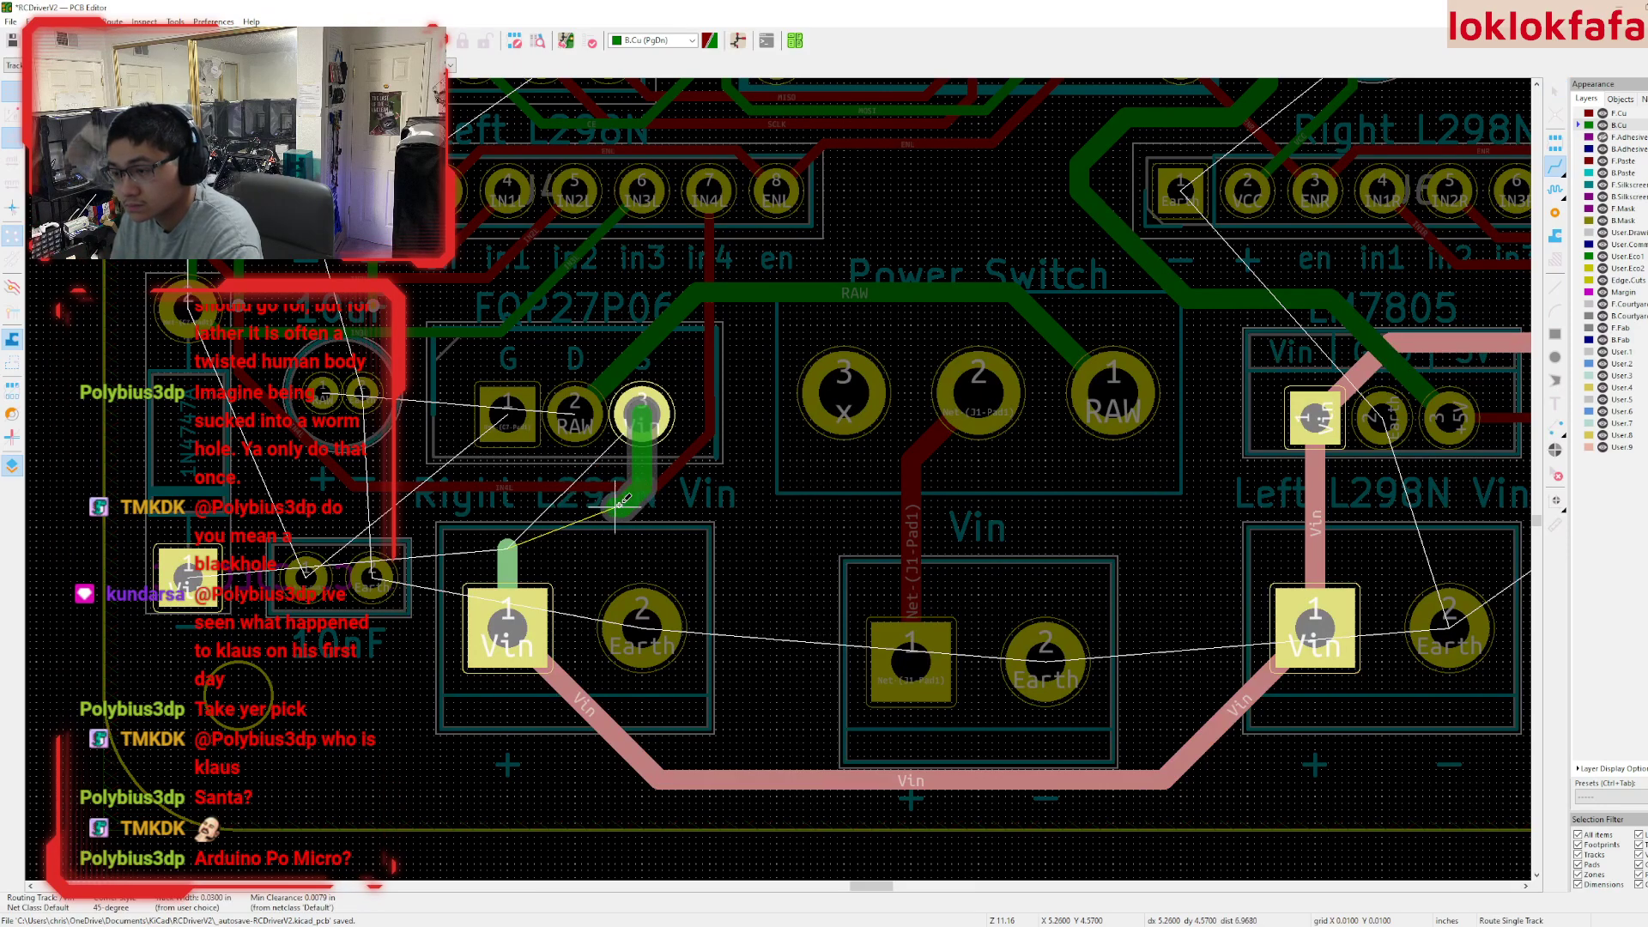
click(525, 596)
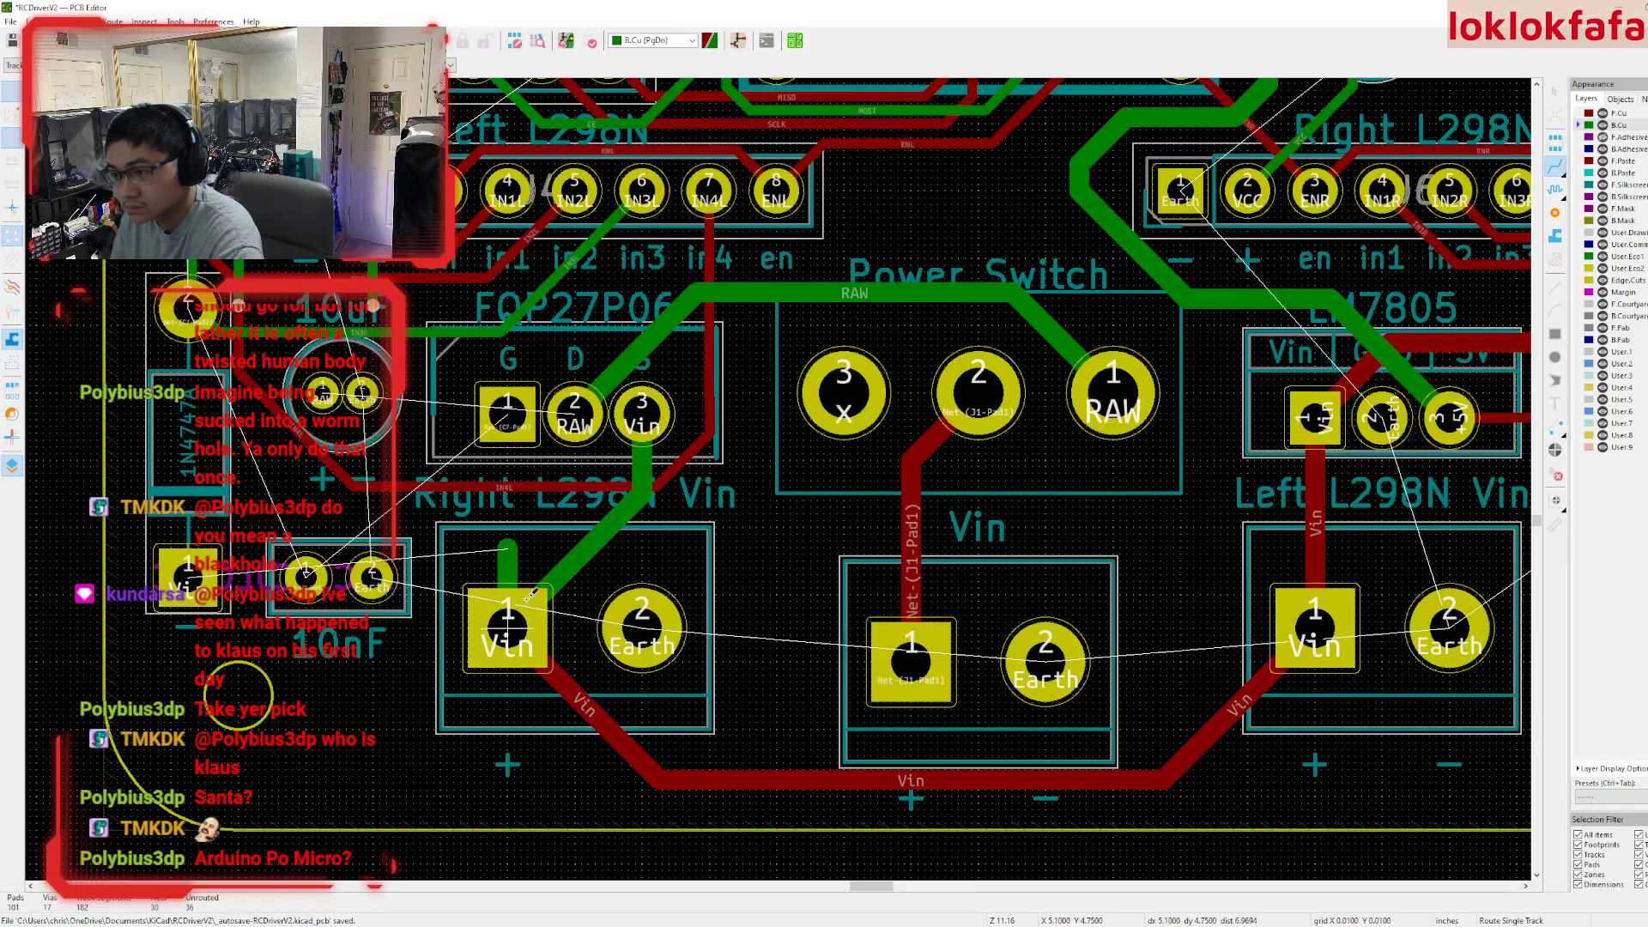
click(517, 577)
key(Escape)
- Route a thick B.Cu track from the FQP27P06's gate pad 1 to pad 1 of the 10nF capacitor
middle_drag(517, 576, 755, 532)
scroll(755, 532, up, 2)
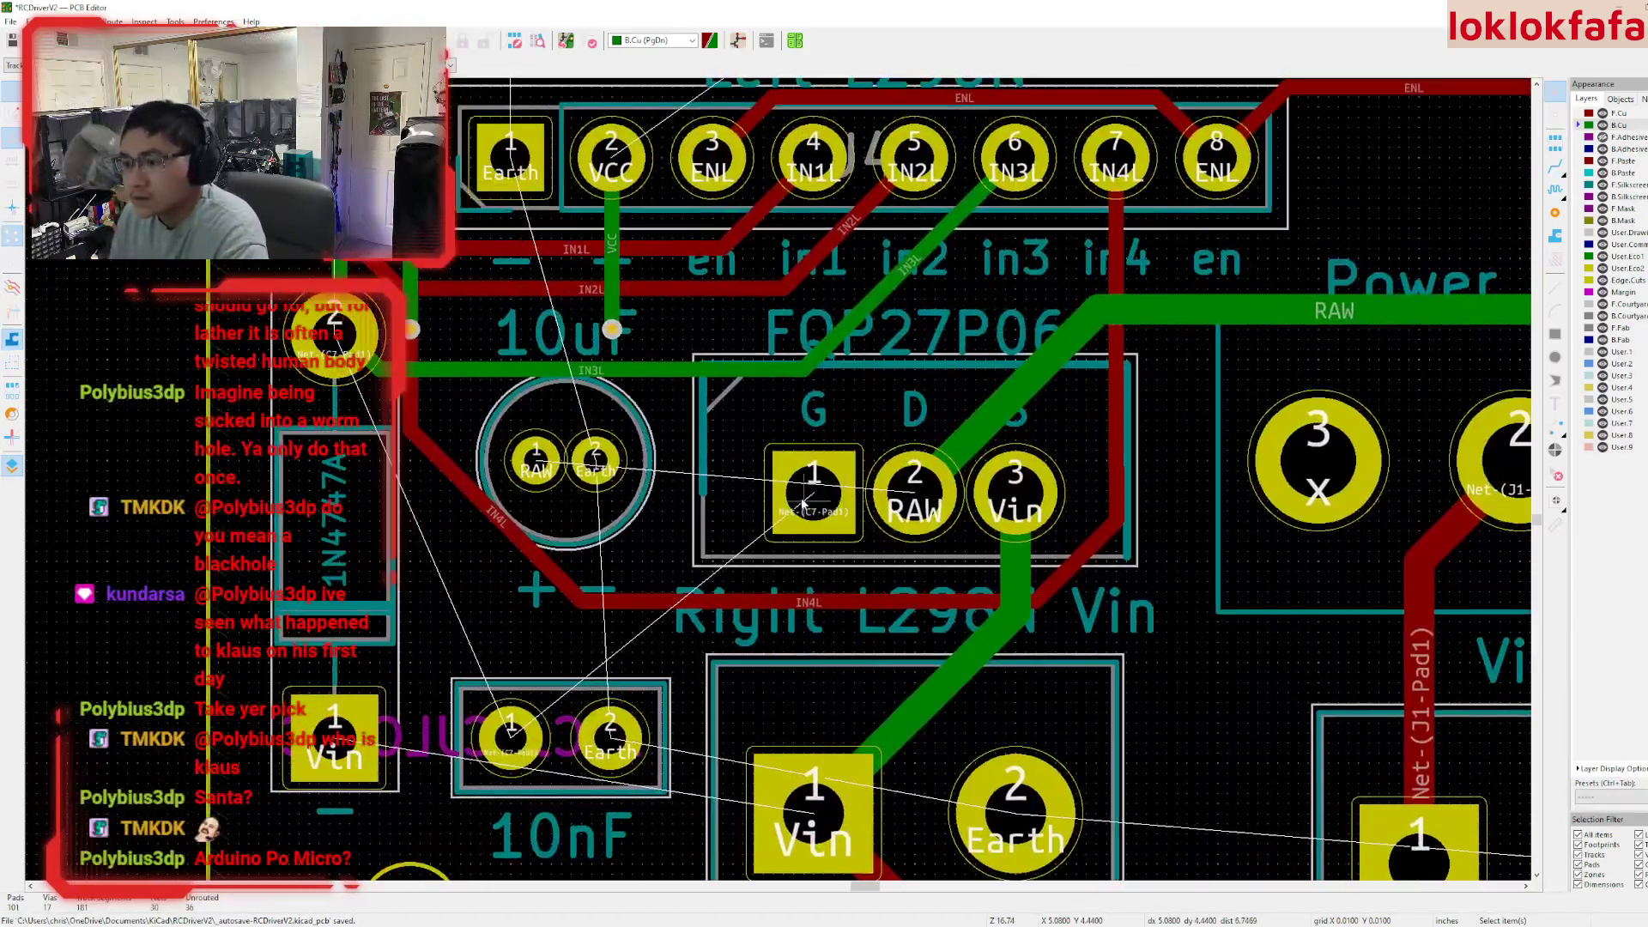
shift+scroll(1157, 274, down, 1)
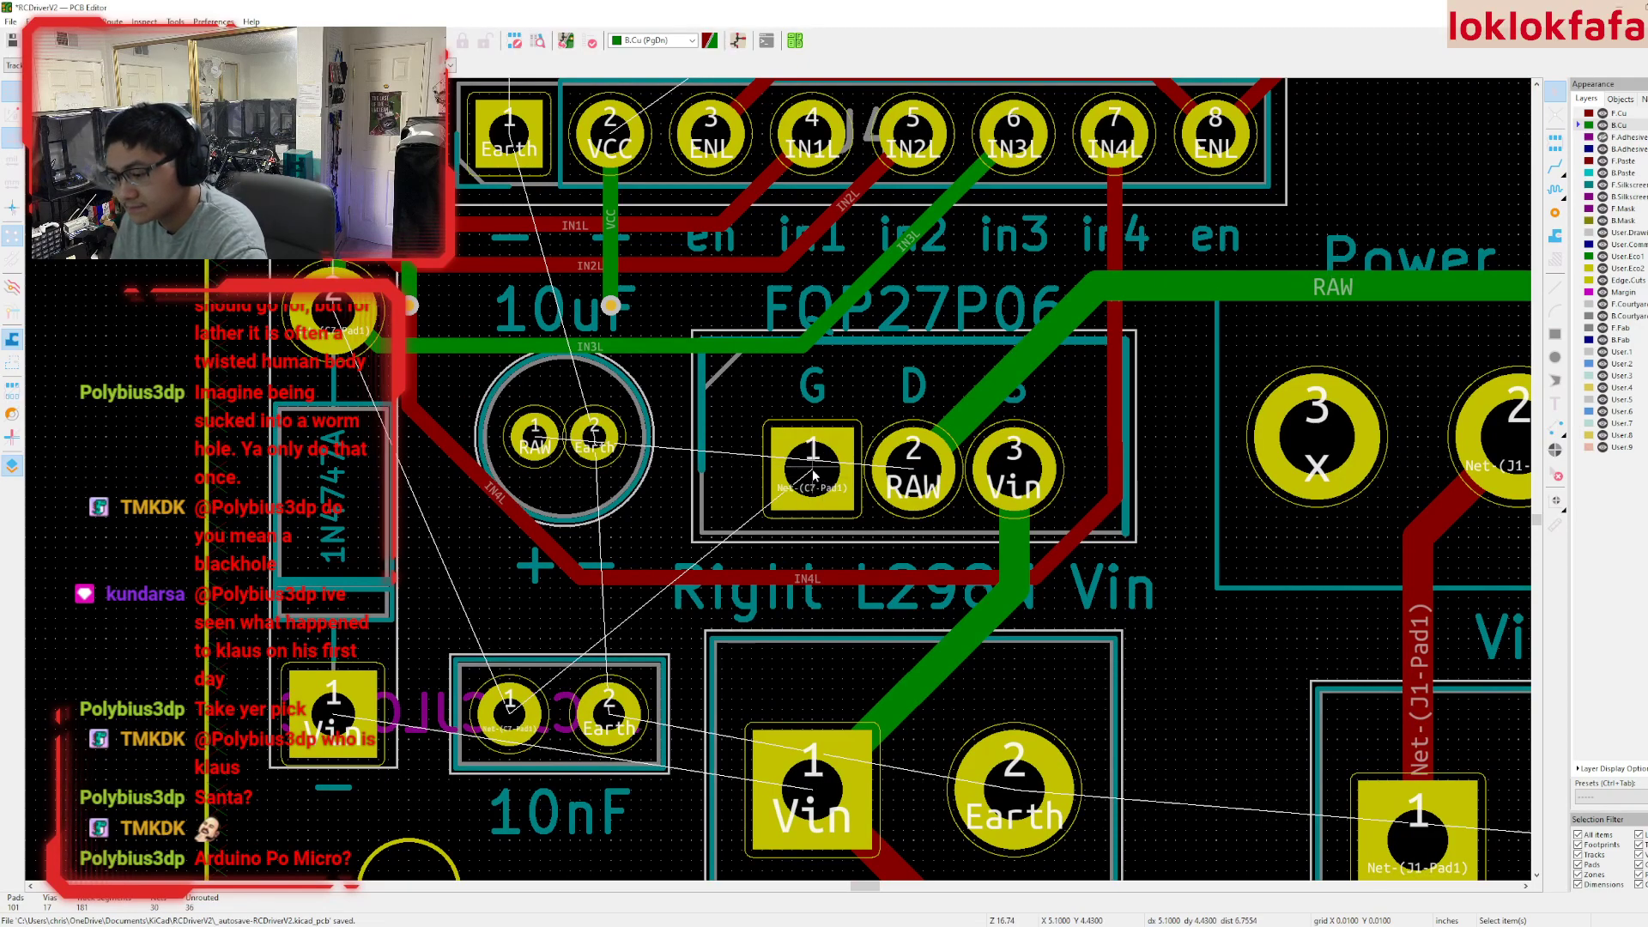
key(x)
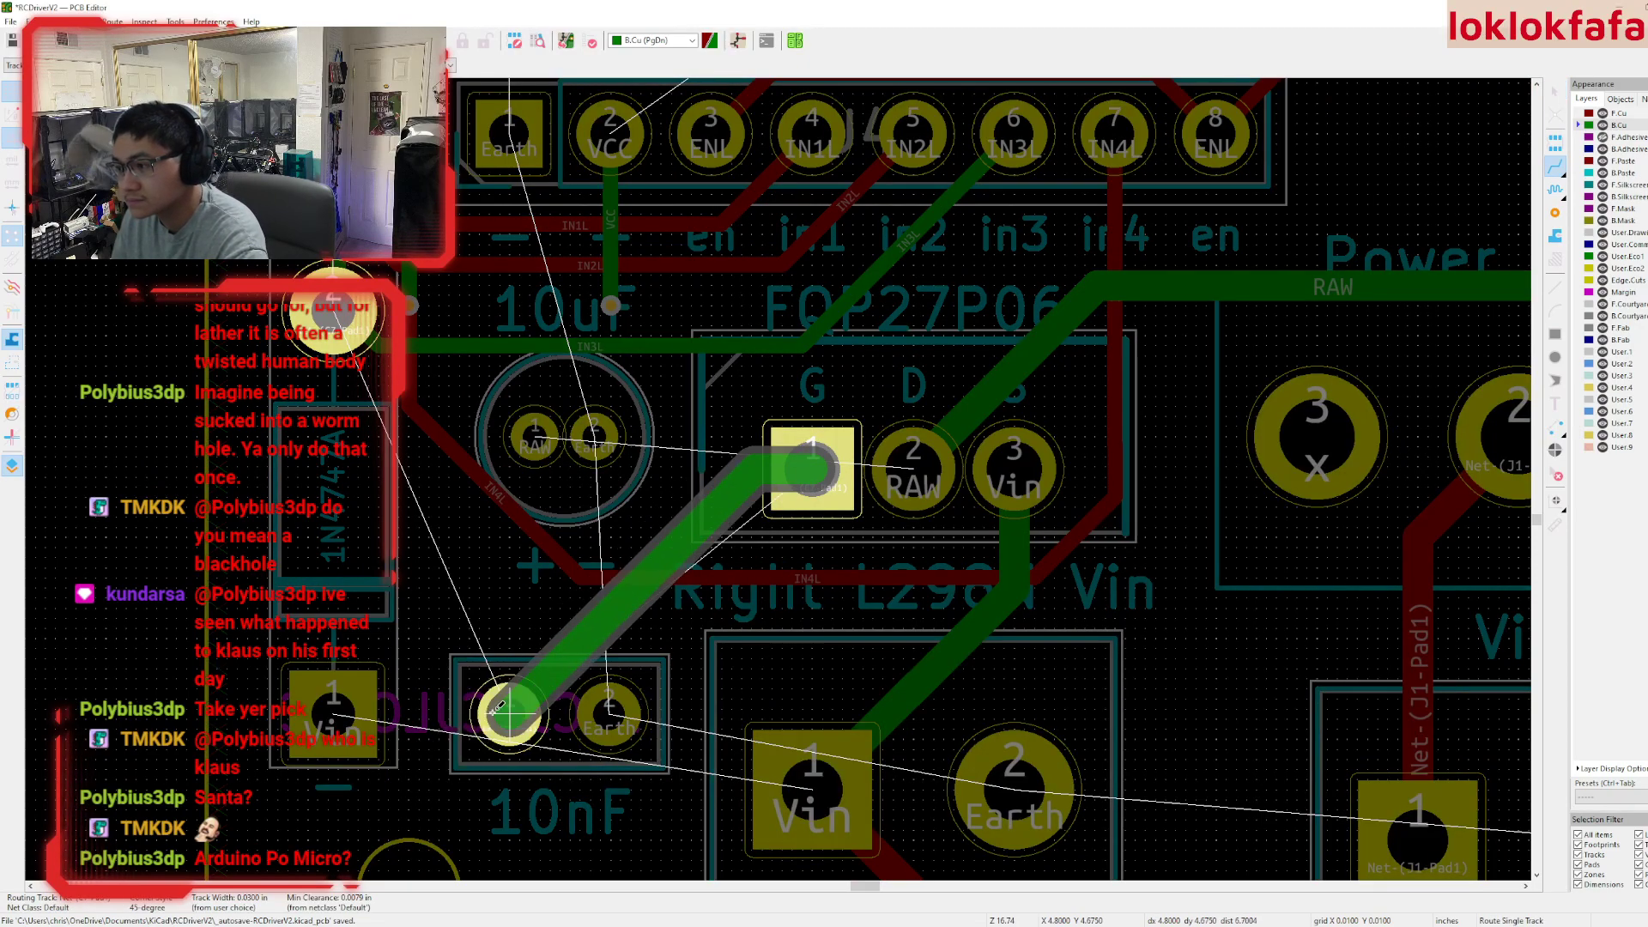
click(493, 711)
middle_drag(354, 399, 600, 592)
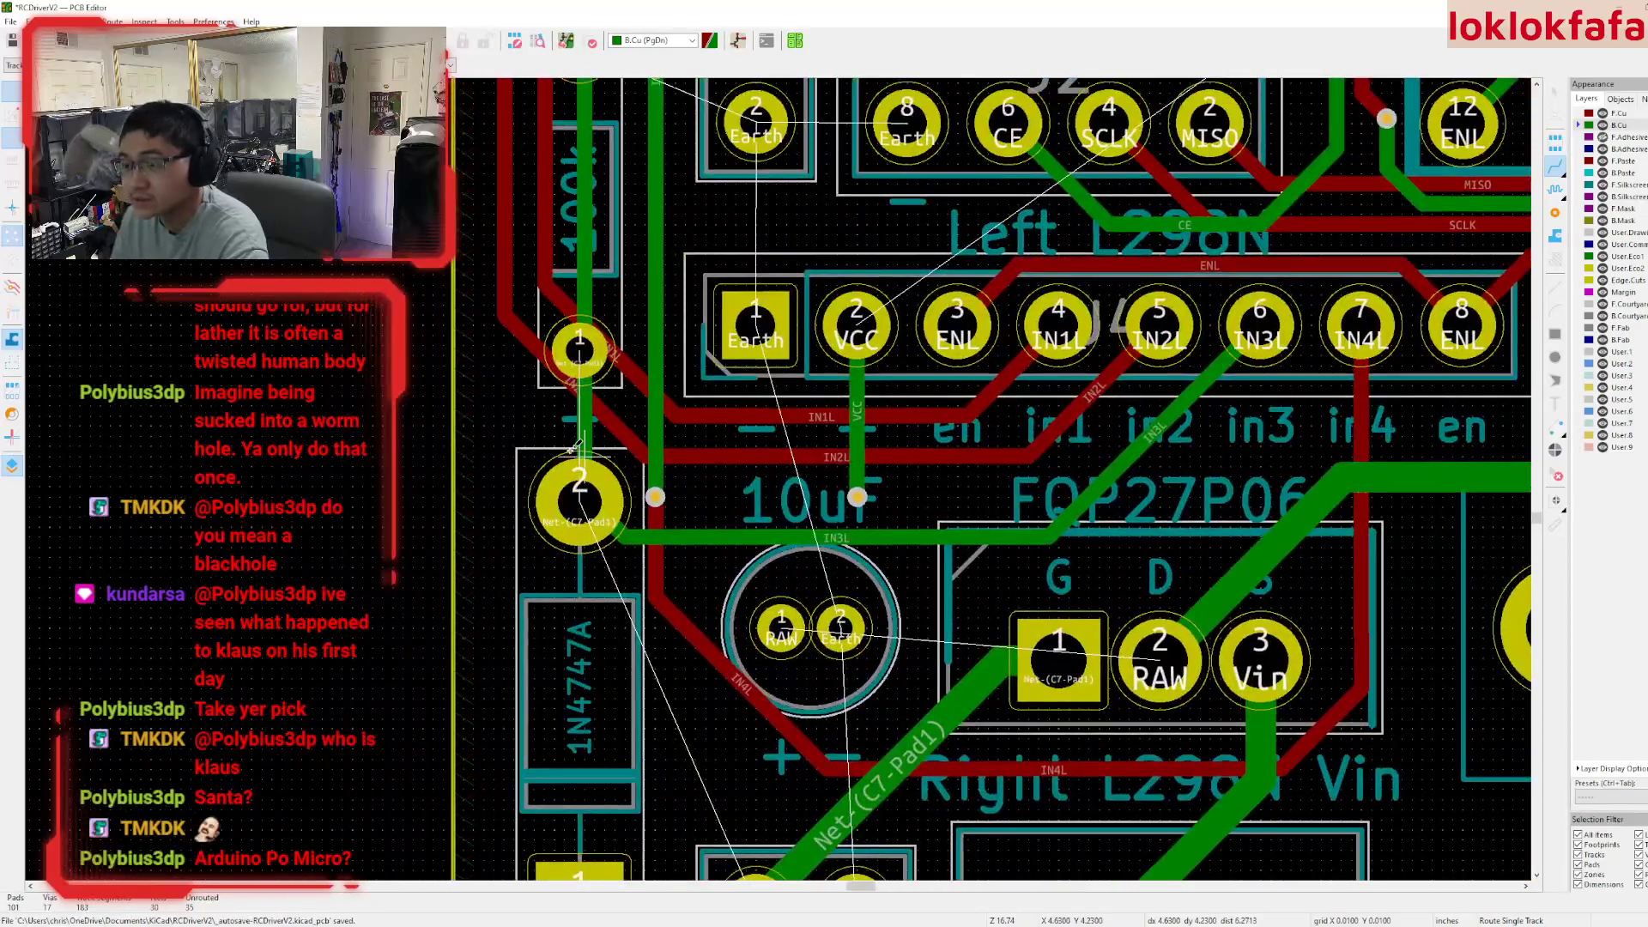
key(Escape)
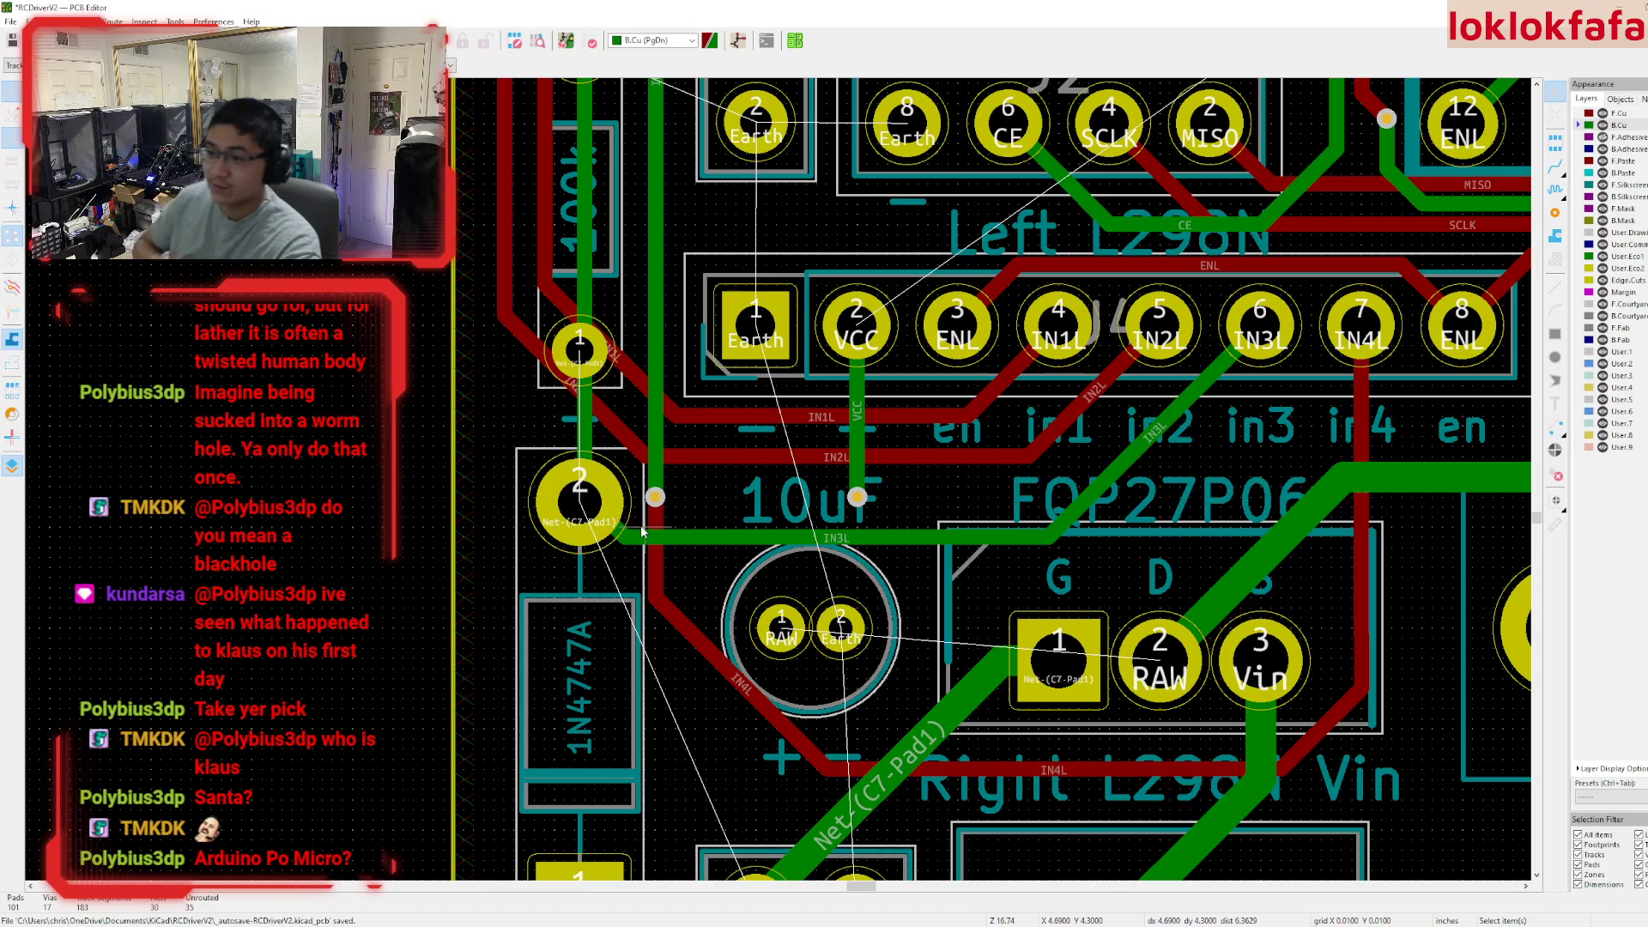
- Delete the IN1L F.Cu segments running beneath the Left L298N header and past the 100k resistor's pad 1
scroll(642, 530, down, 5)
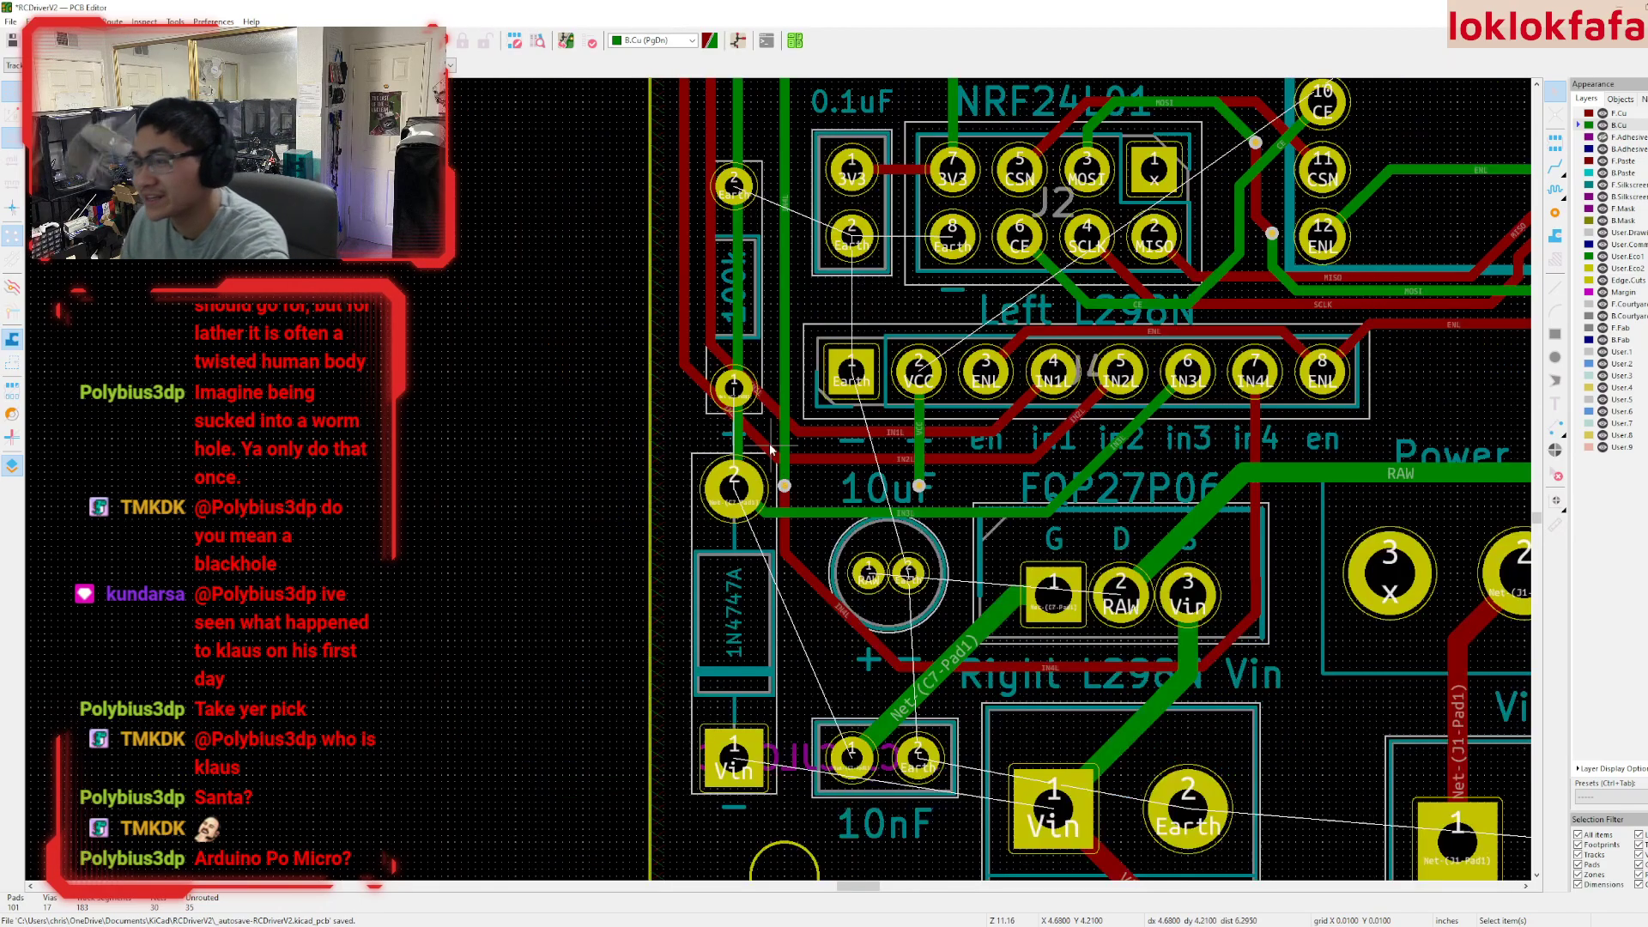
scroll(782, 468, up, 2)
scroll(781, 468, up, 3)
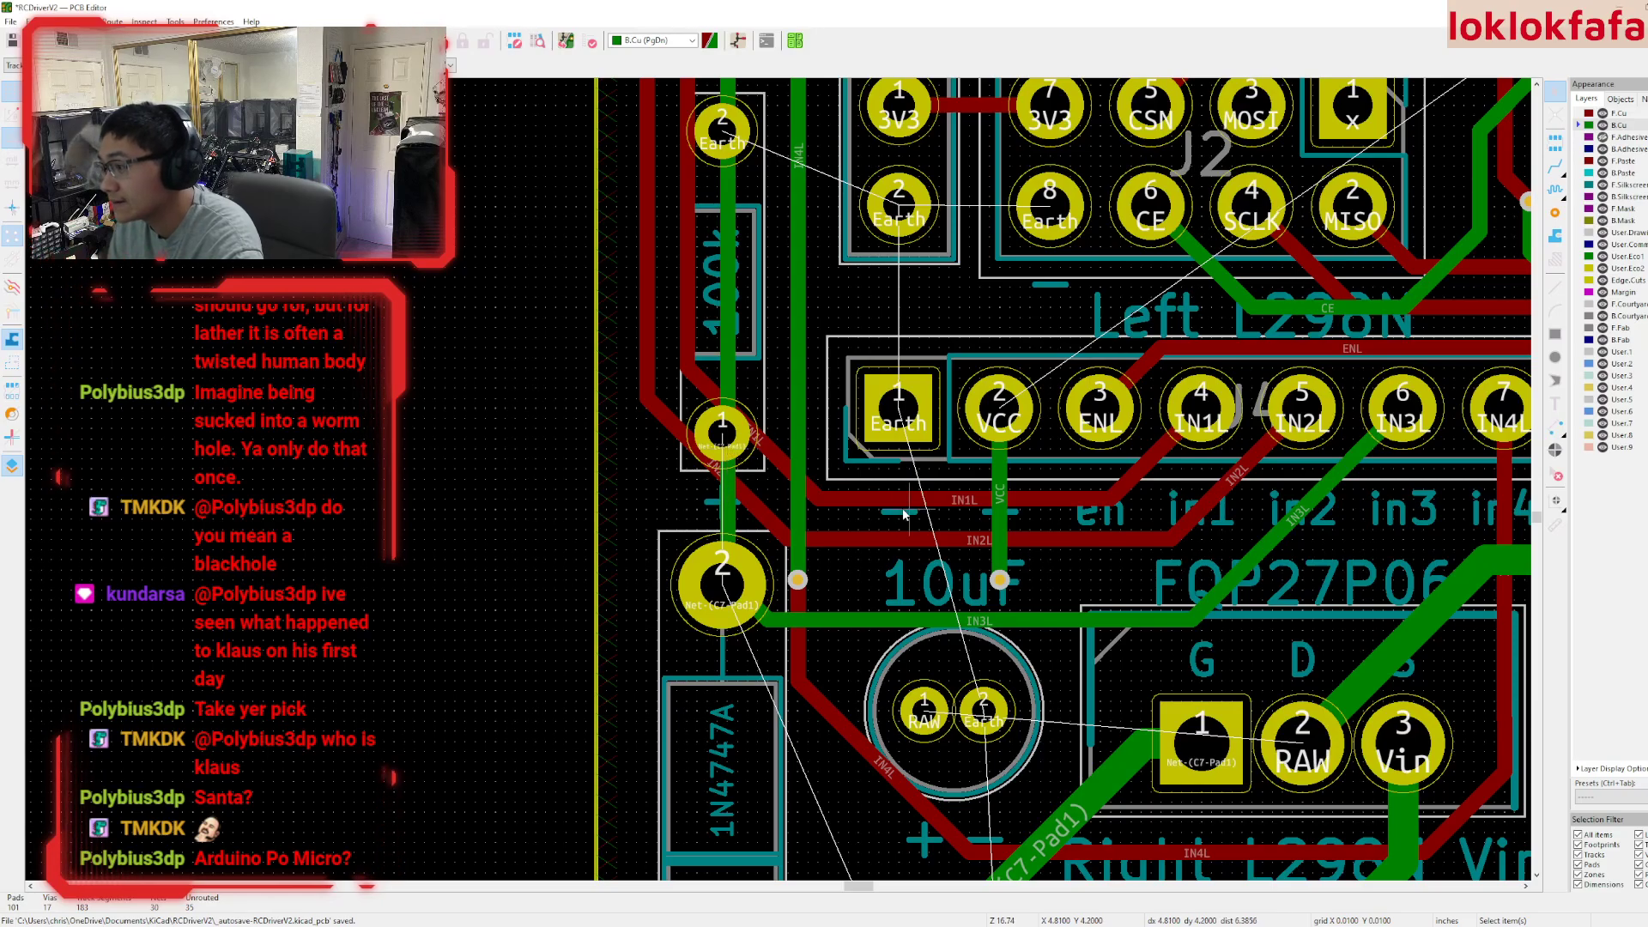
click(815, 496)
click(807, 472)
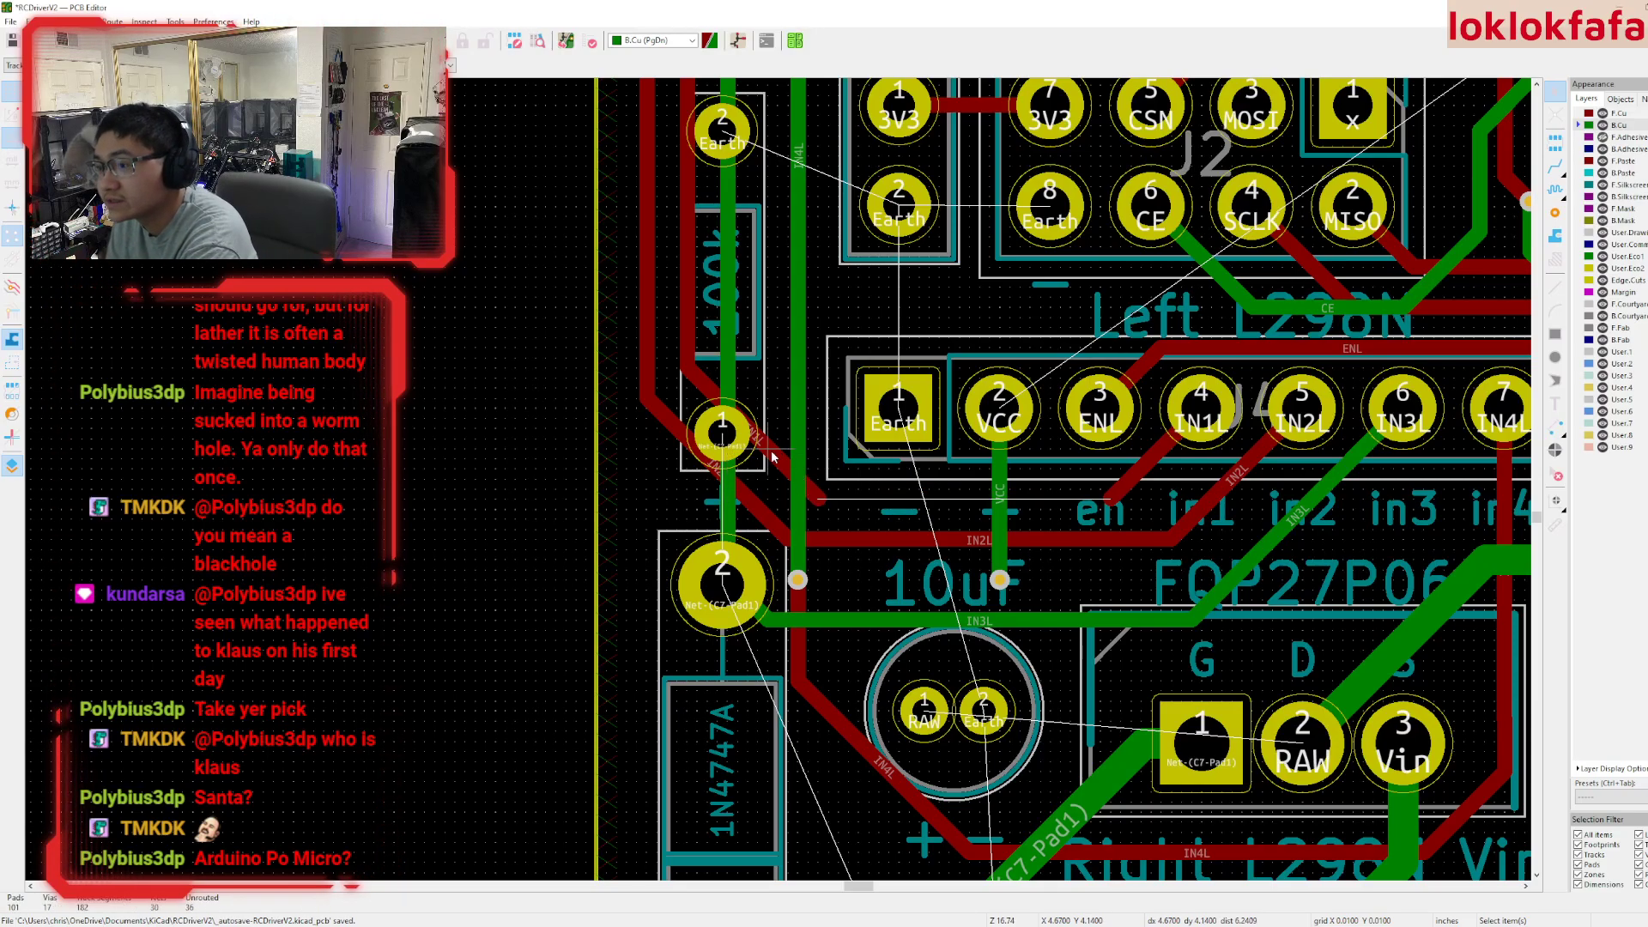
- Move the long vertical IN2L and IN1L F.Cu tracks closer to the board's left edge, clear of the 100k resistor
scroll(785, 485, down, 2)
scroll(785, 485, up, 2)
scroll(782, 481, down, 4)
scroll(781, 475, up, 2)
scroll(781, 475, up, 2)
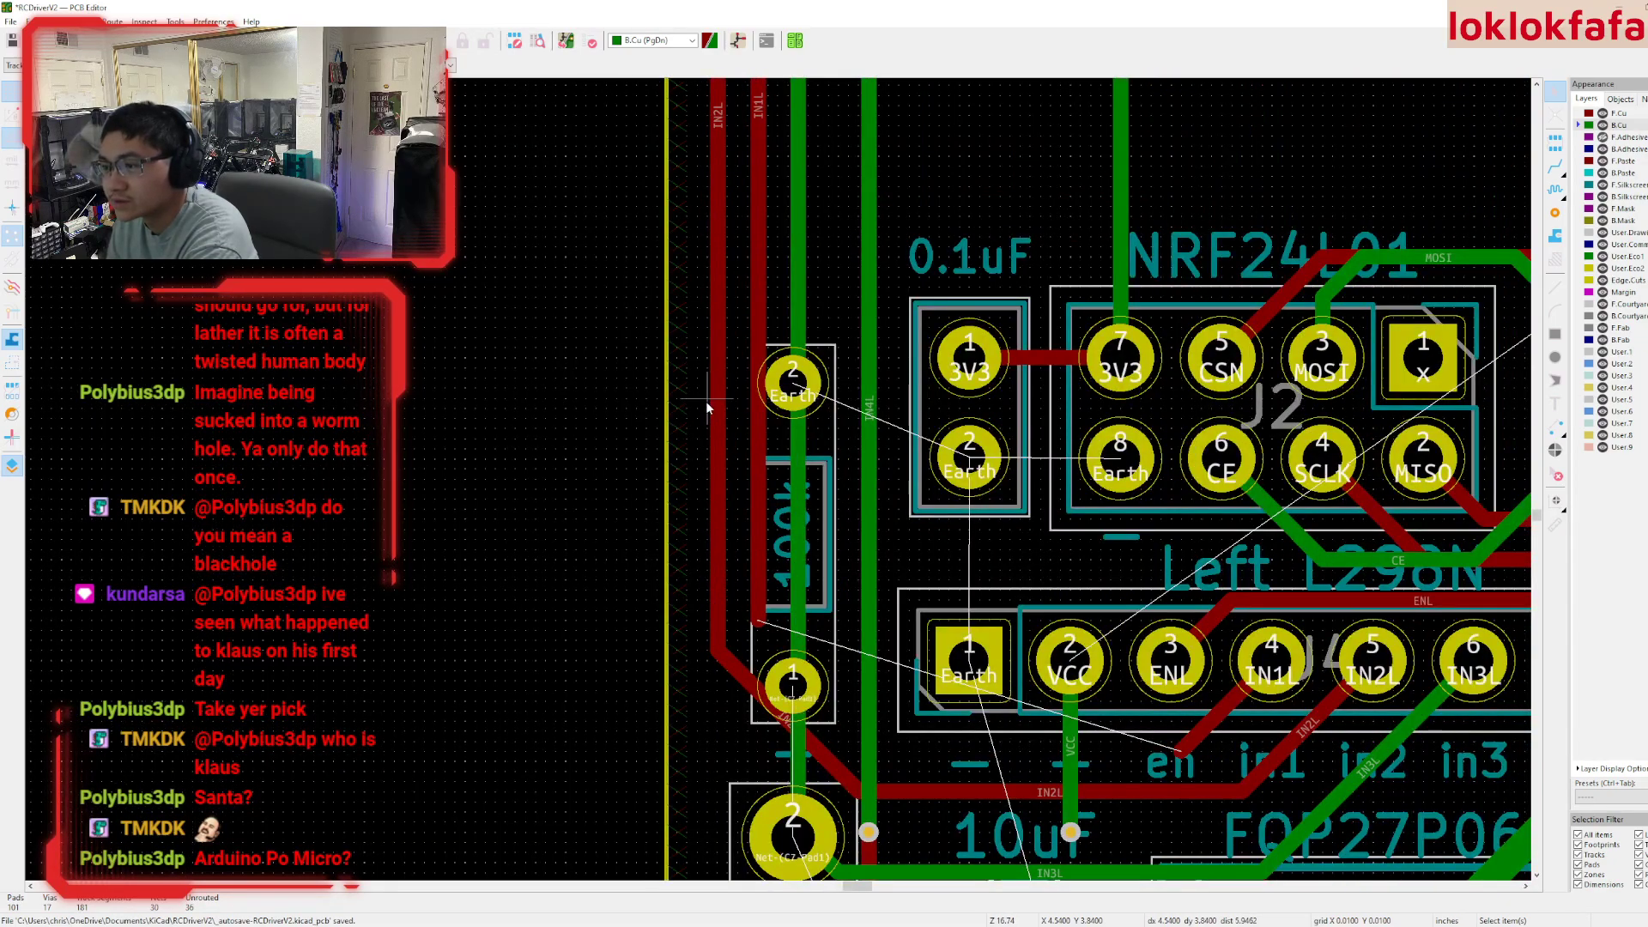
click(717, 400)
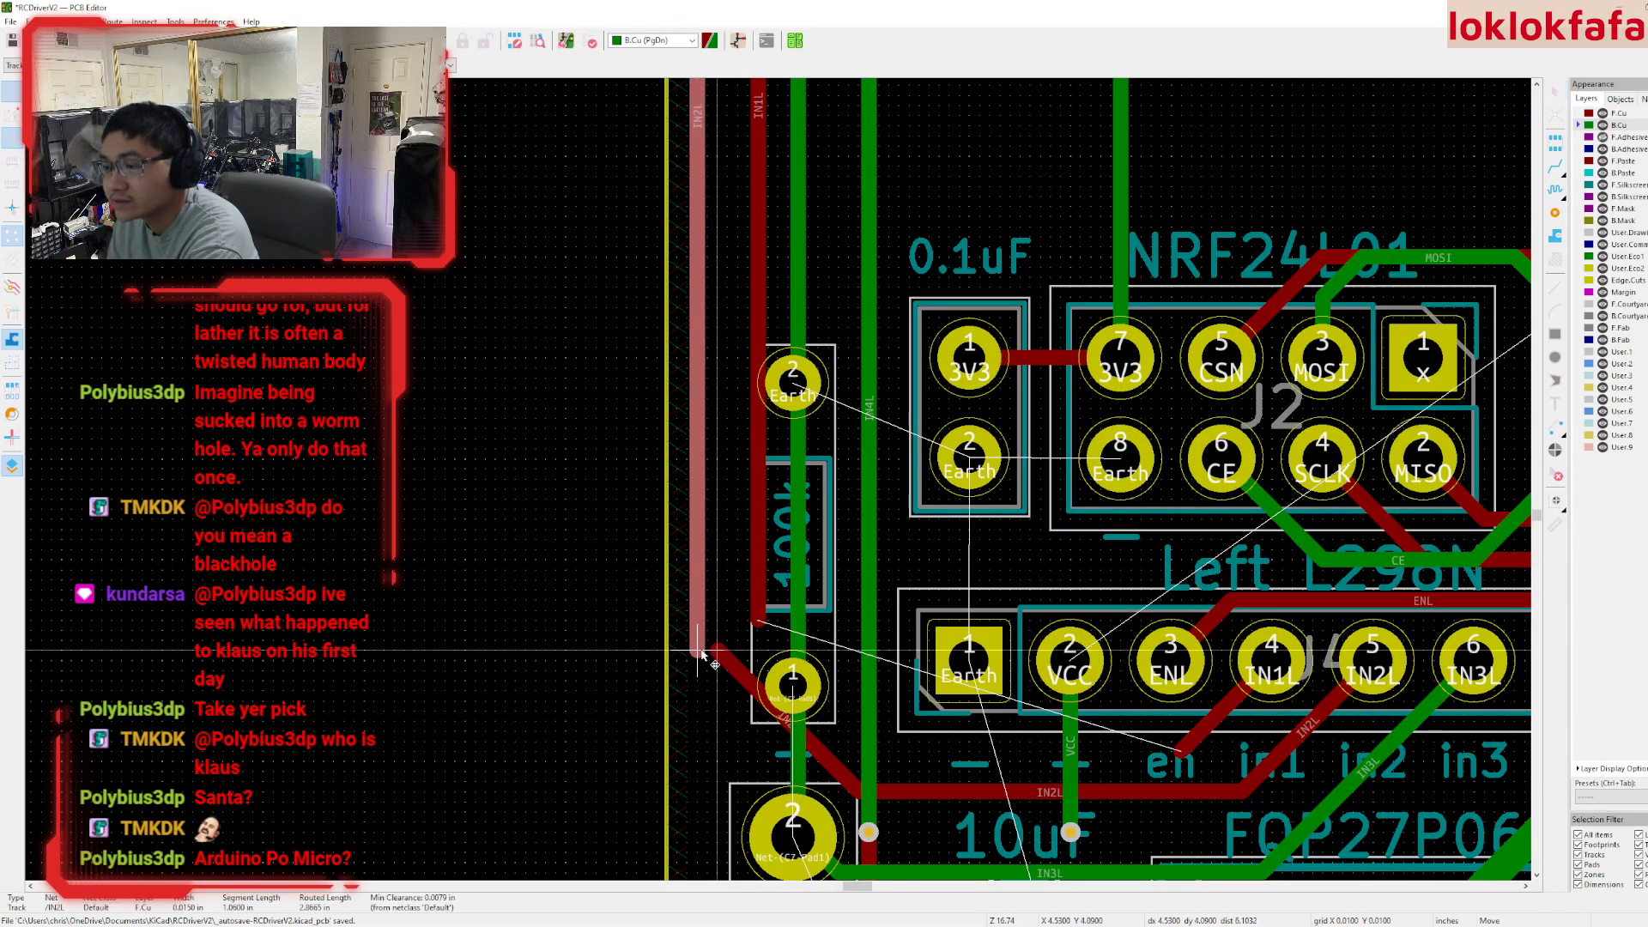
click(701, 654)
click(777, 575)
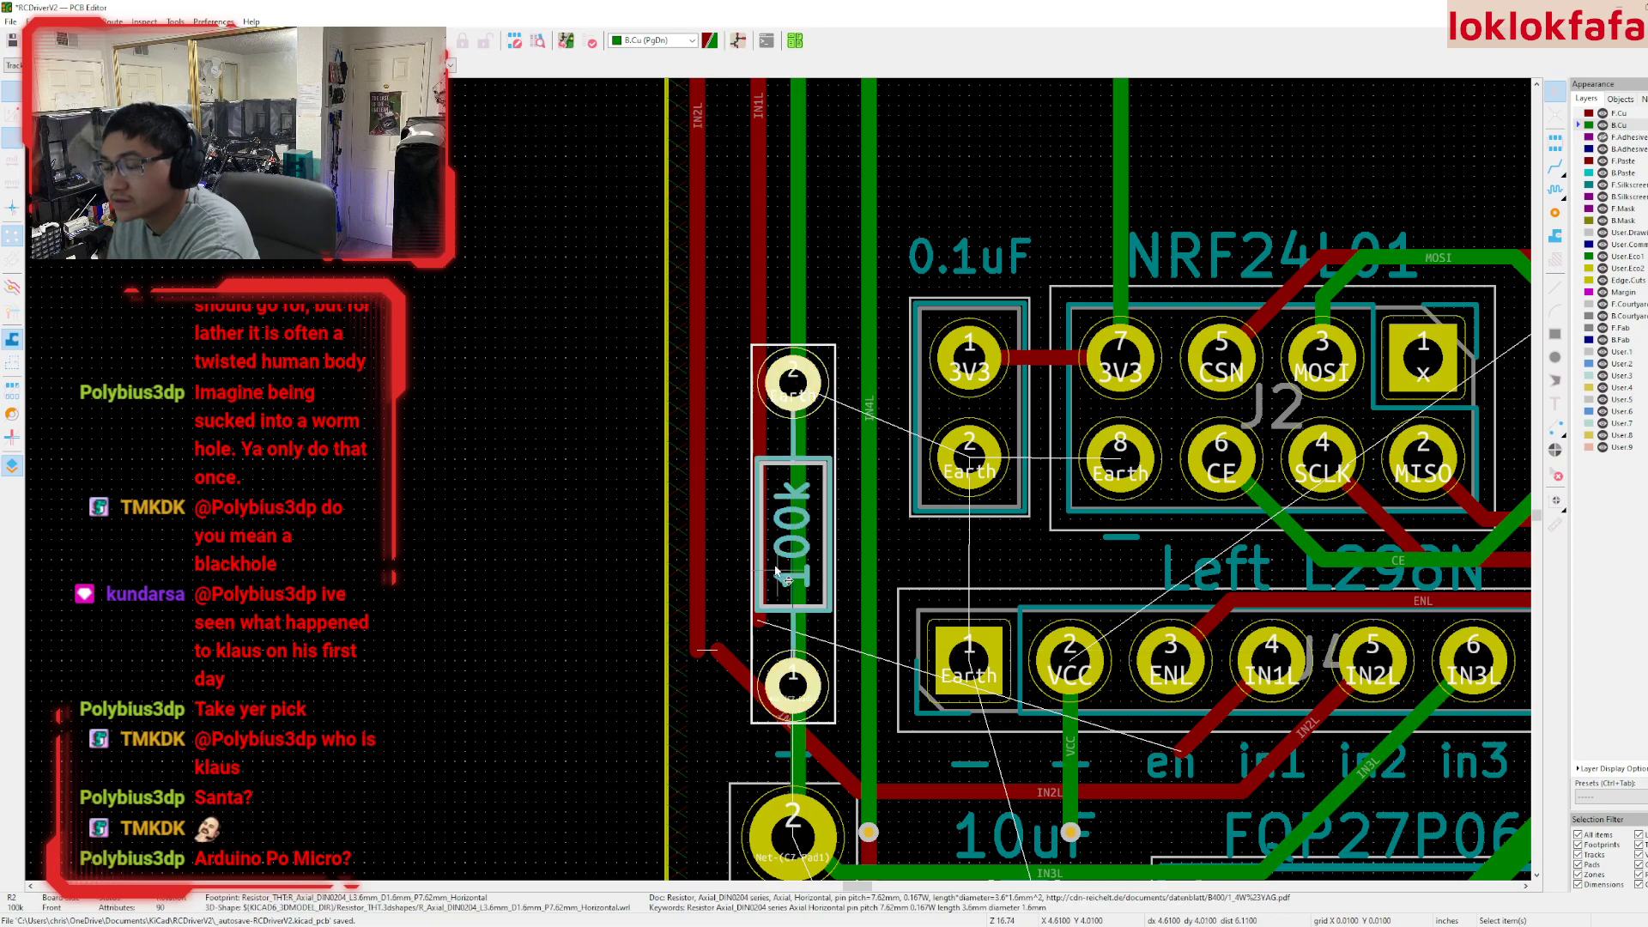
click(766, 571)
key(m)
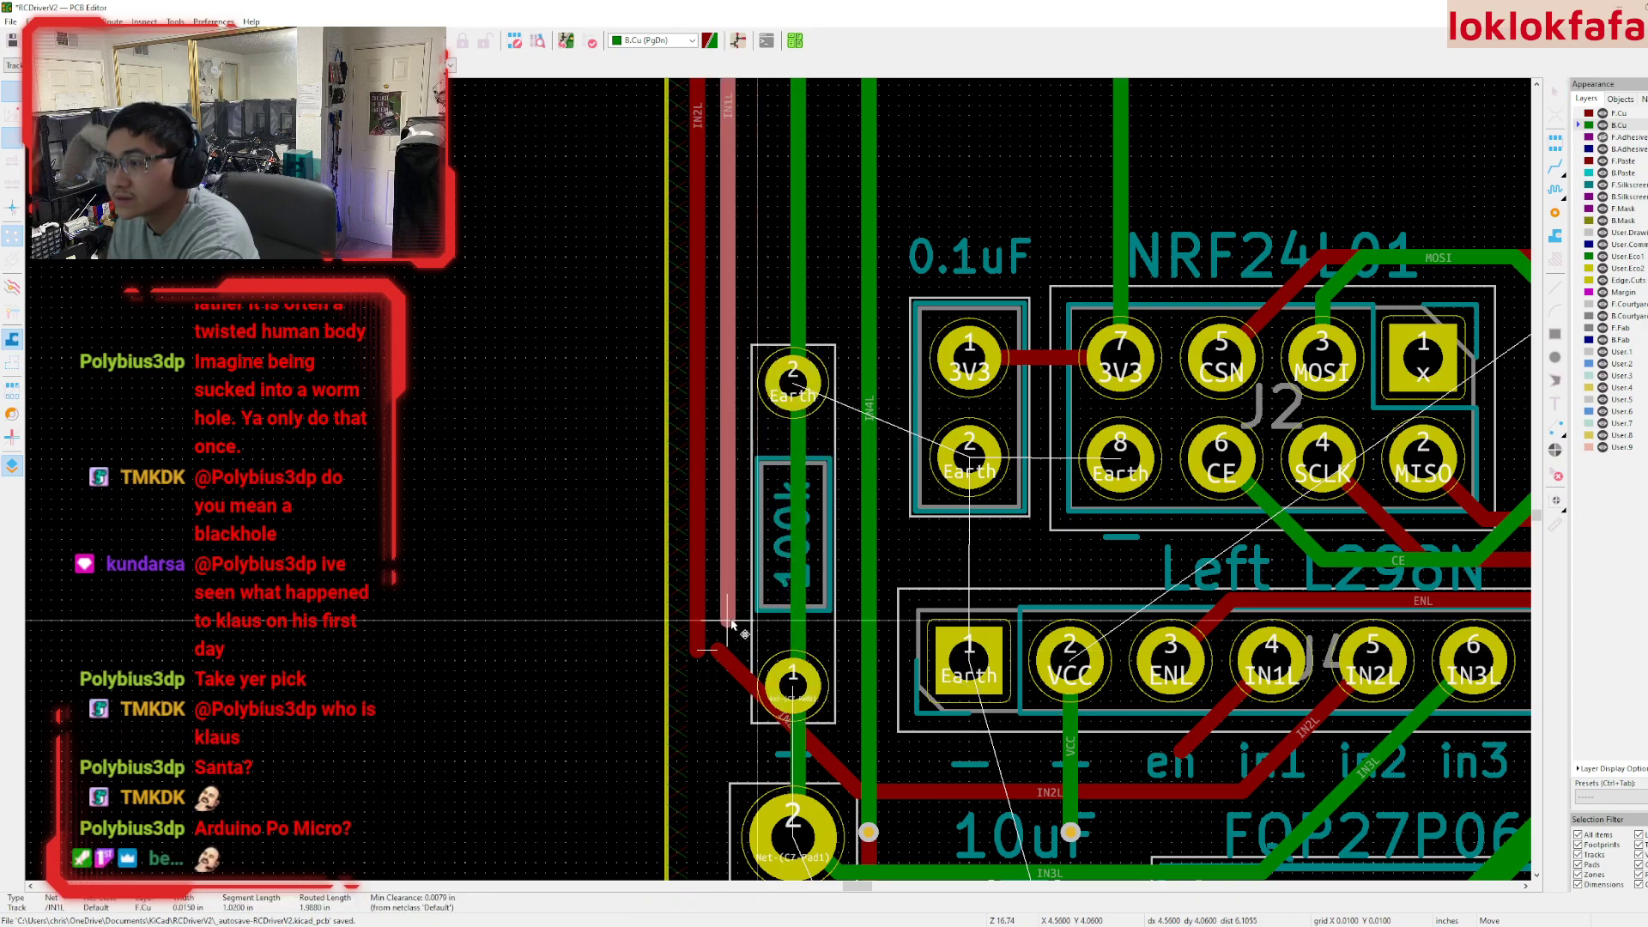
click(729, 622)
- Delete the diagonal and horizontal IN2L F.Cu segments between the moved vertical track and the Left L298N header
click(738, 678)
click(735, 676)
key(Delete)
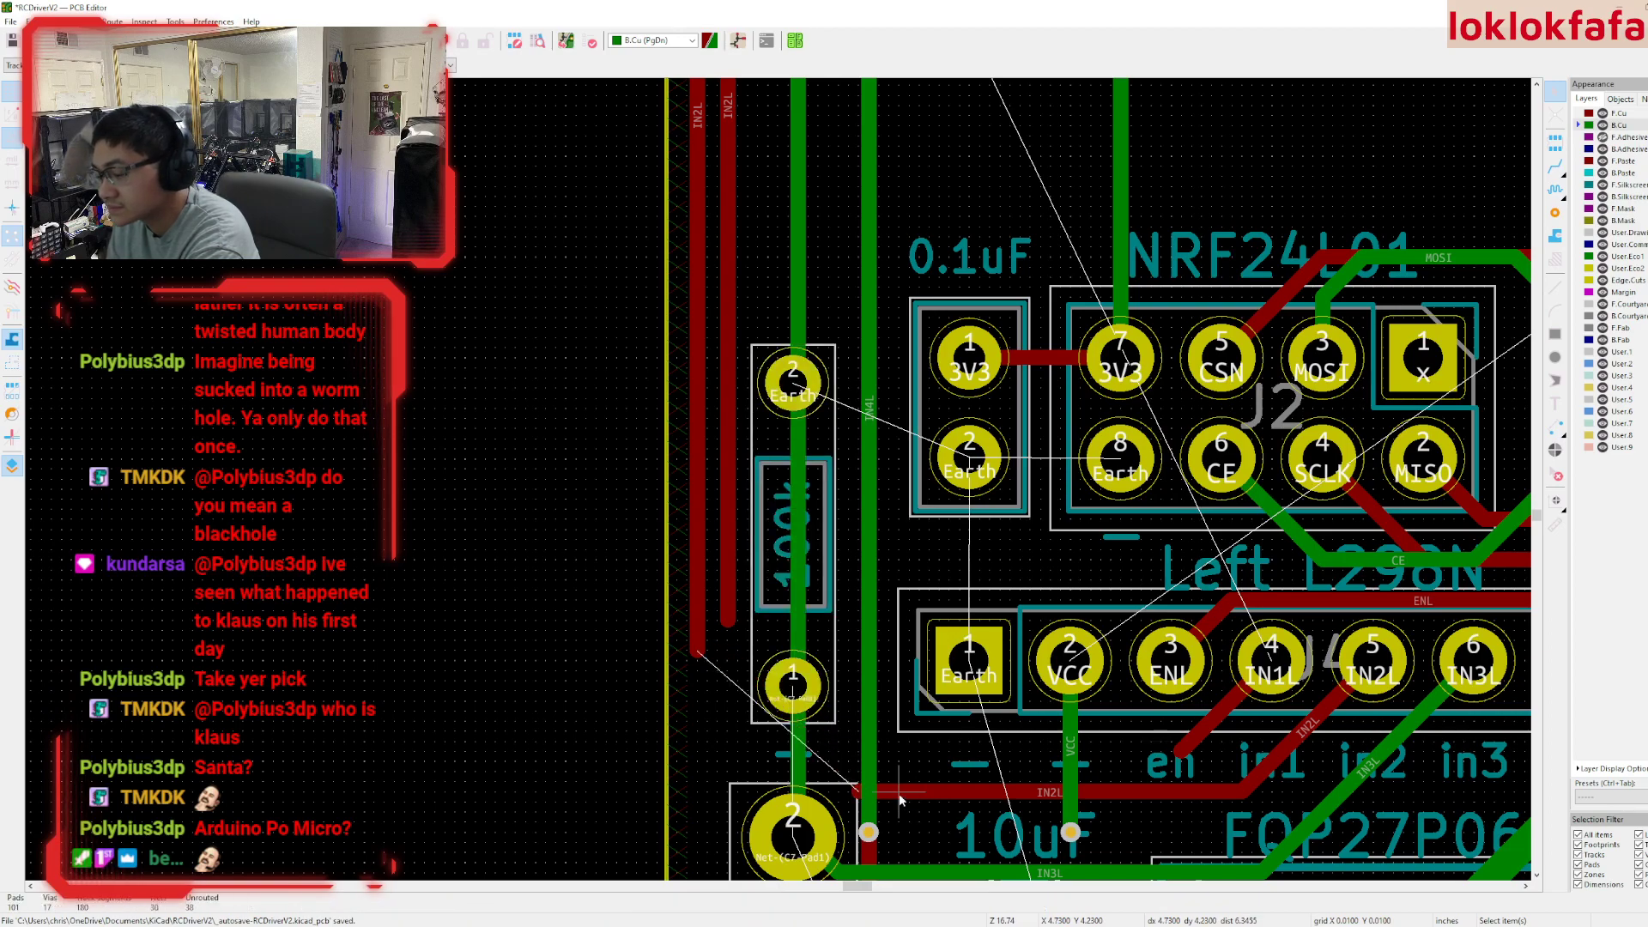
click(905, 795)
key(Delete)
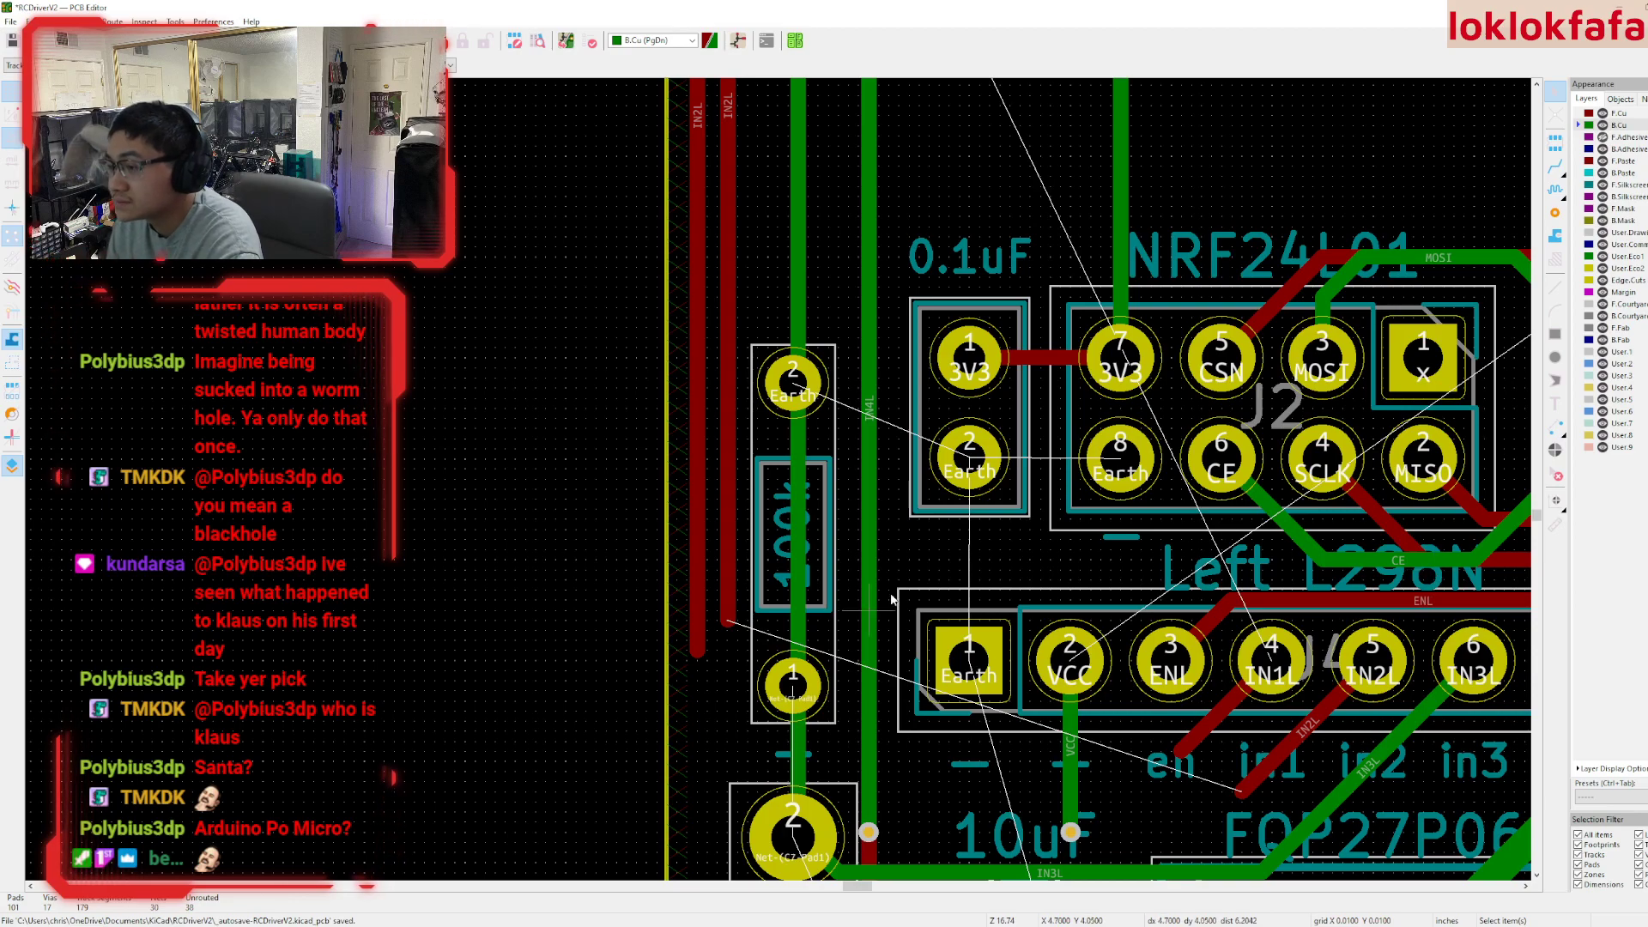
- Route a 0.015 in IN1L track on F.Cu from the Left L298N pad 4 stub across to below the 100k resistor
key(Page_Up)
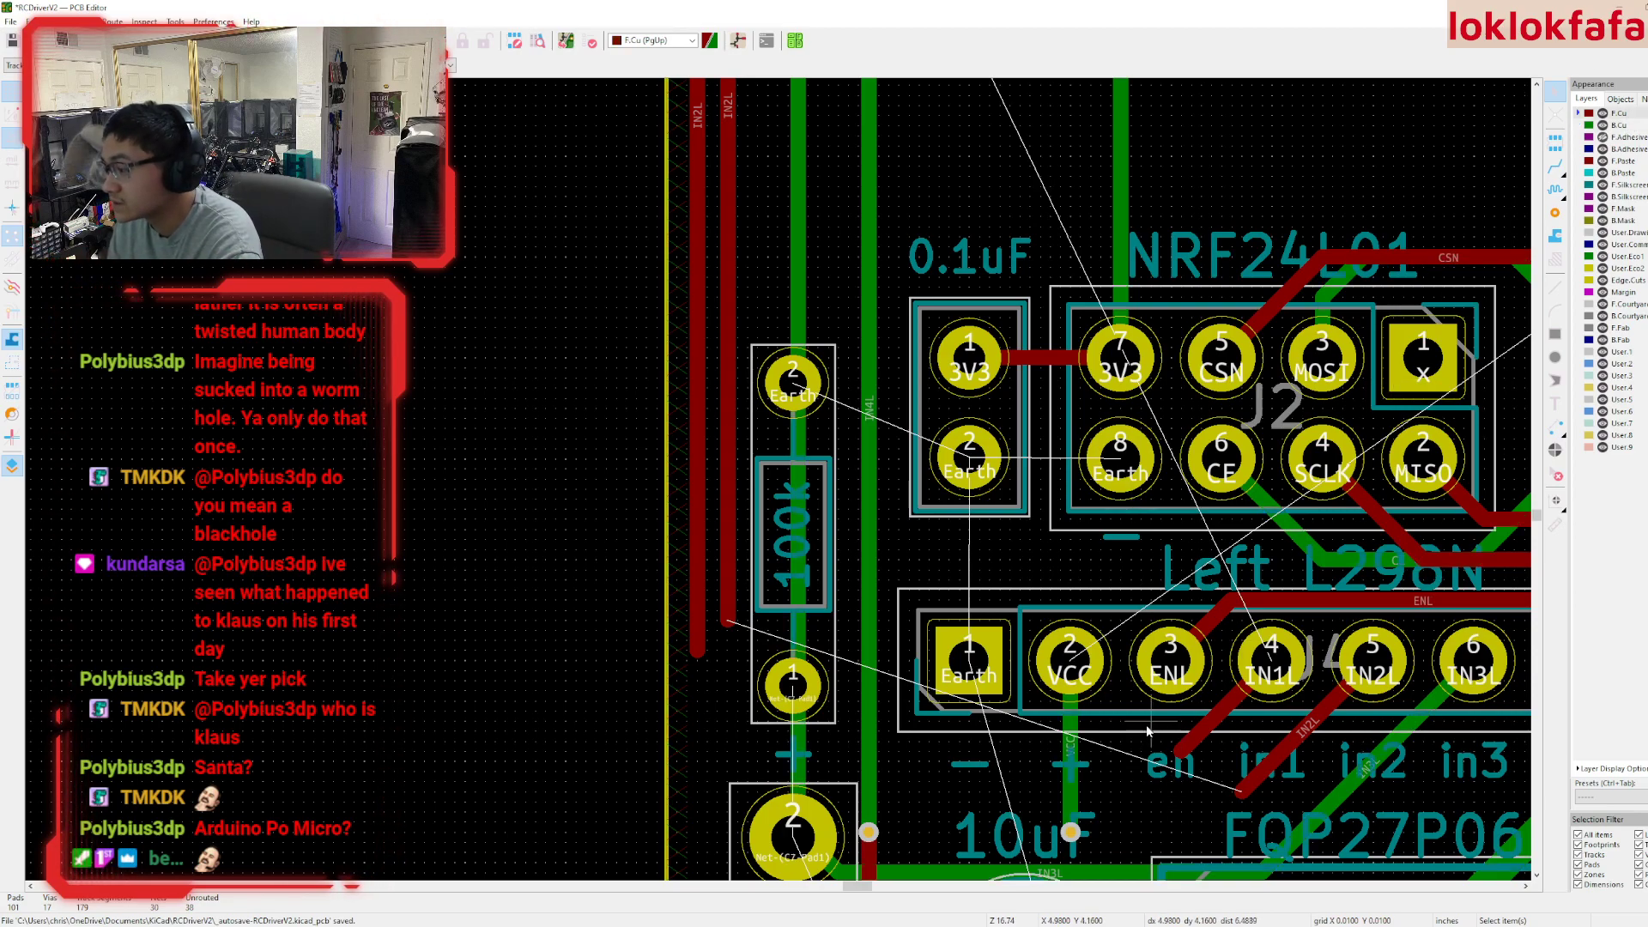
key(x)
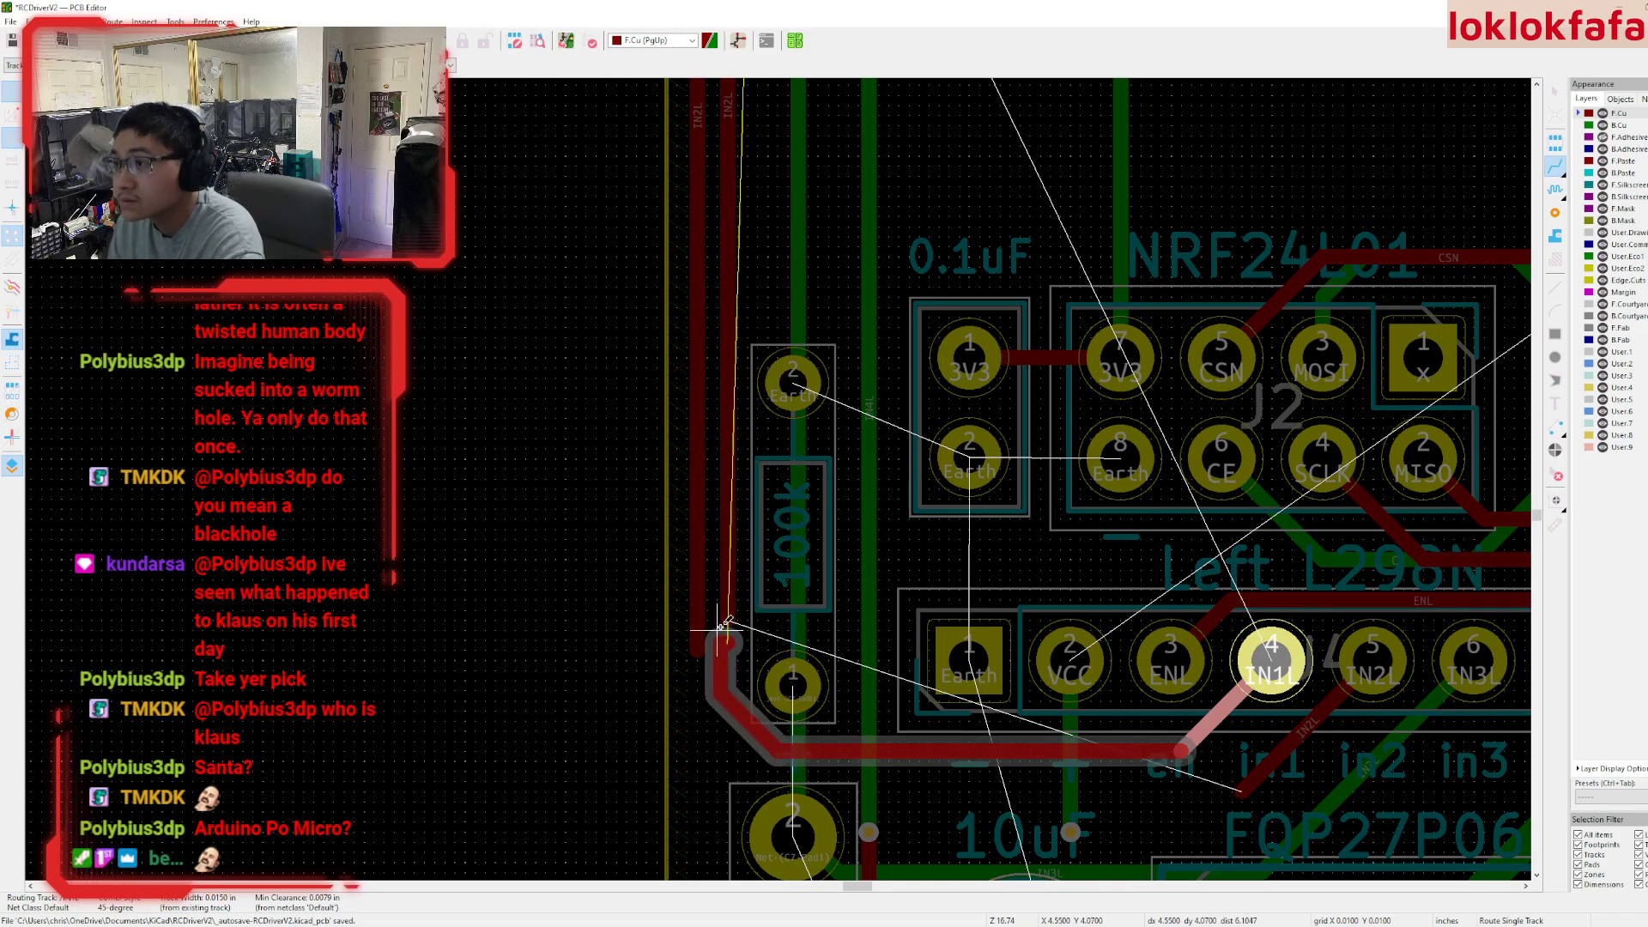
key(Escape)
key(Escape)
- Move the upper diagonal IN2L and IN1L F.Cu segments so they meet the top ends of the shifted vertical tracks
scroll(724, 635, down, 2)
scroll(780, 487, up, 4)
click(758, 525)
click(739, 472)
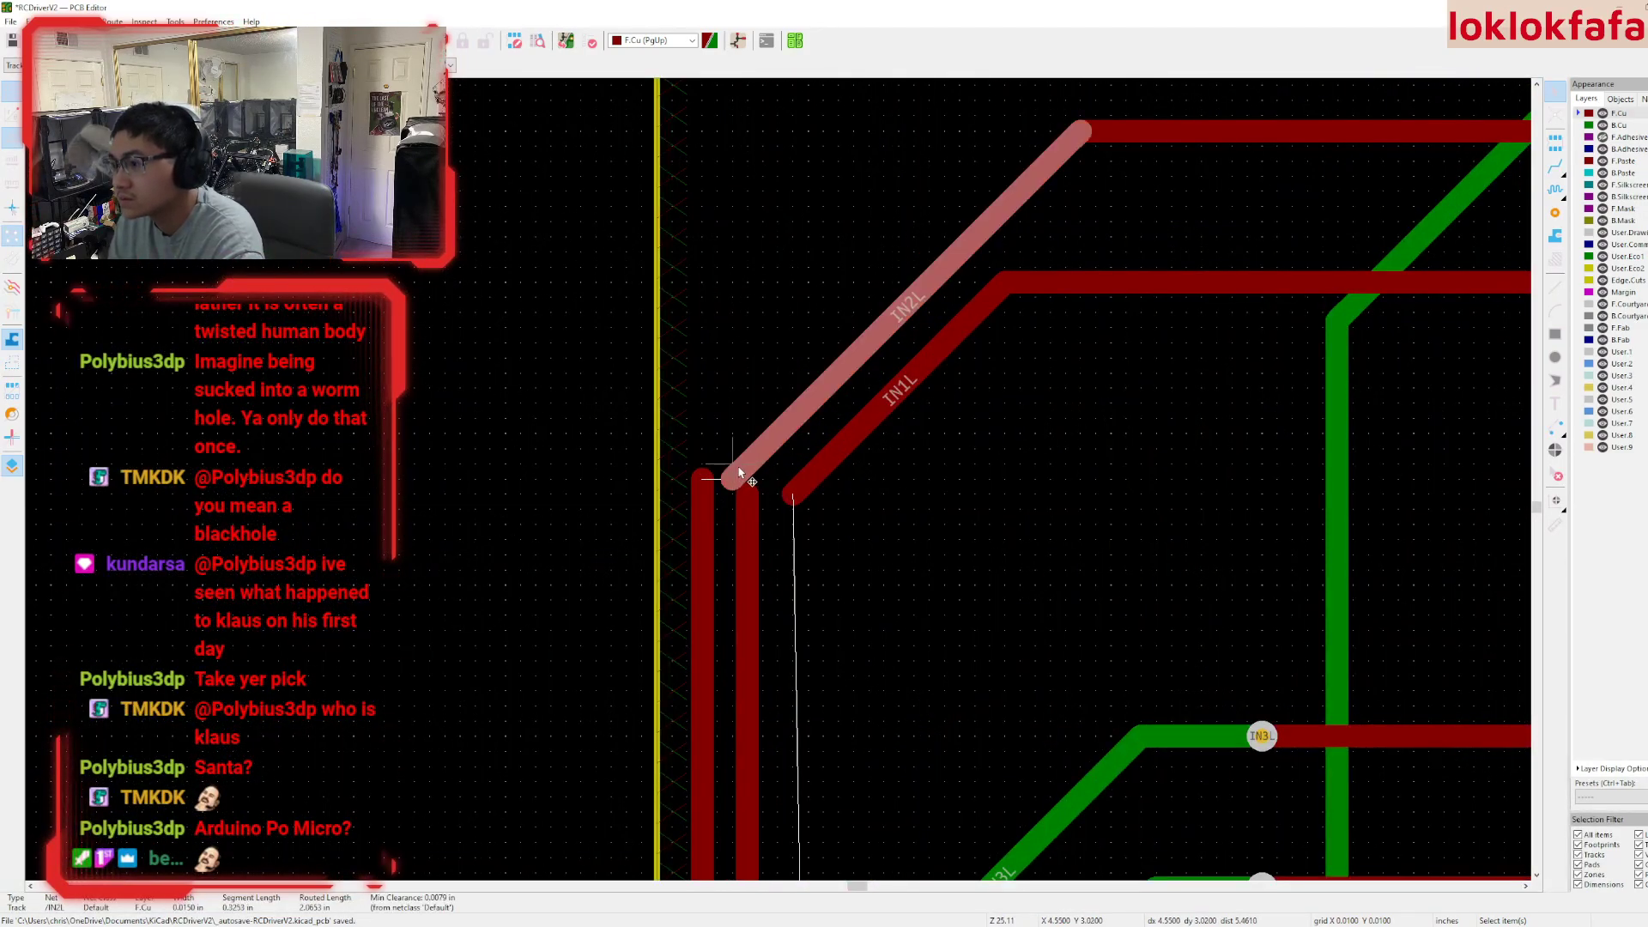
drag(738, 472, 700, 478)
drag(805, 470, 747, 496)
- Assign the inner vertical F.Cu track beside the board edge to the /IN1L net
double_click(738, 567)
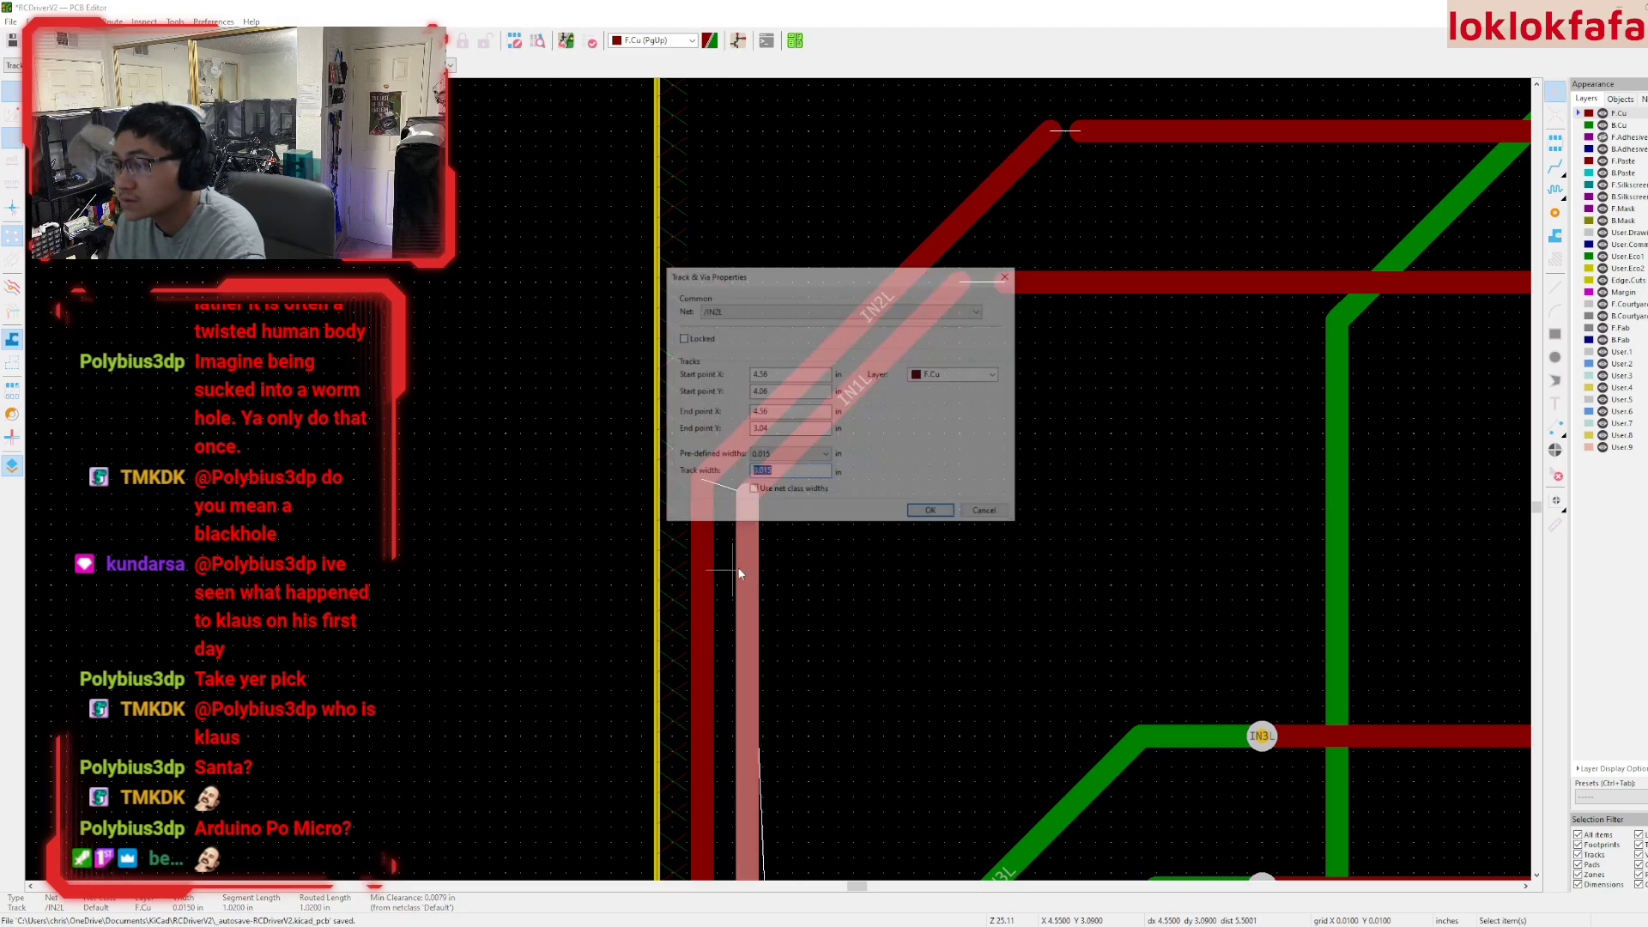
click(745, 311)
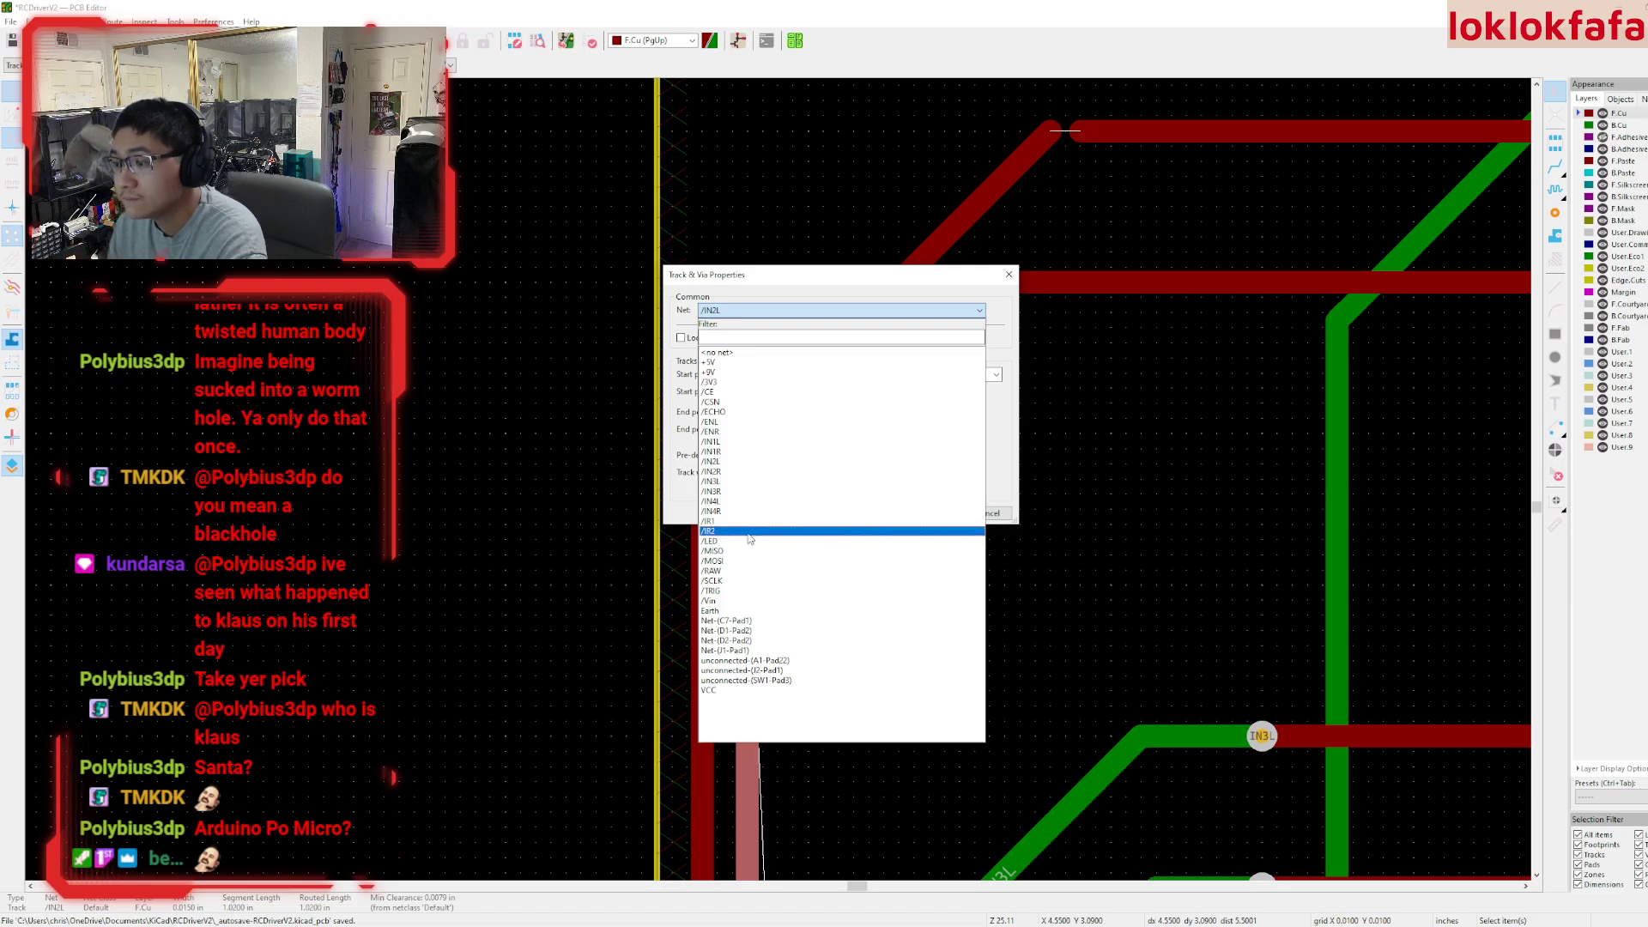
click(767, 442)
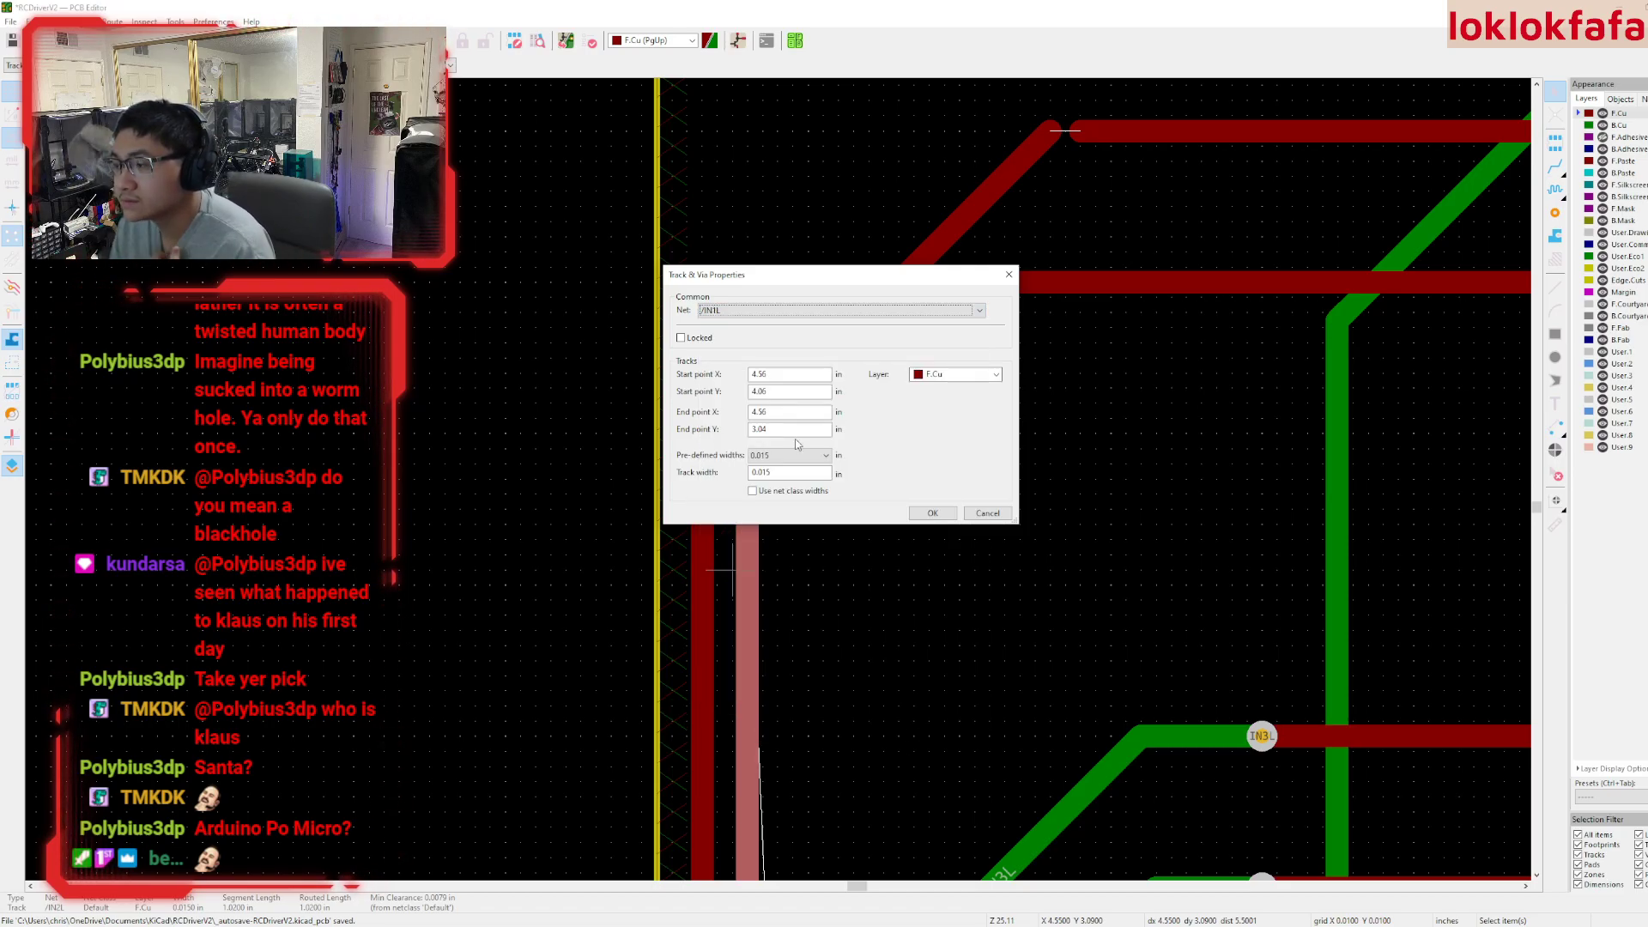
click(932, 512)
- Route the IN1L track on F.Cu from its end below the 100k resistor up to the inner vertical track beside the board edge
scroll(931, 518, down, 3)
shift+scroll(746, 397, down, 5)
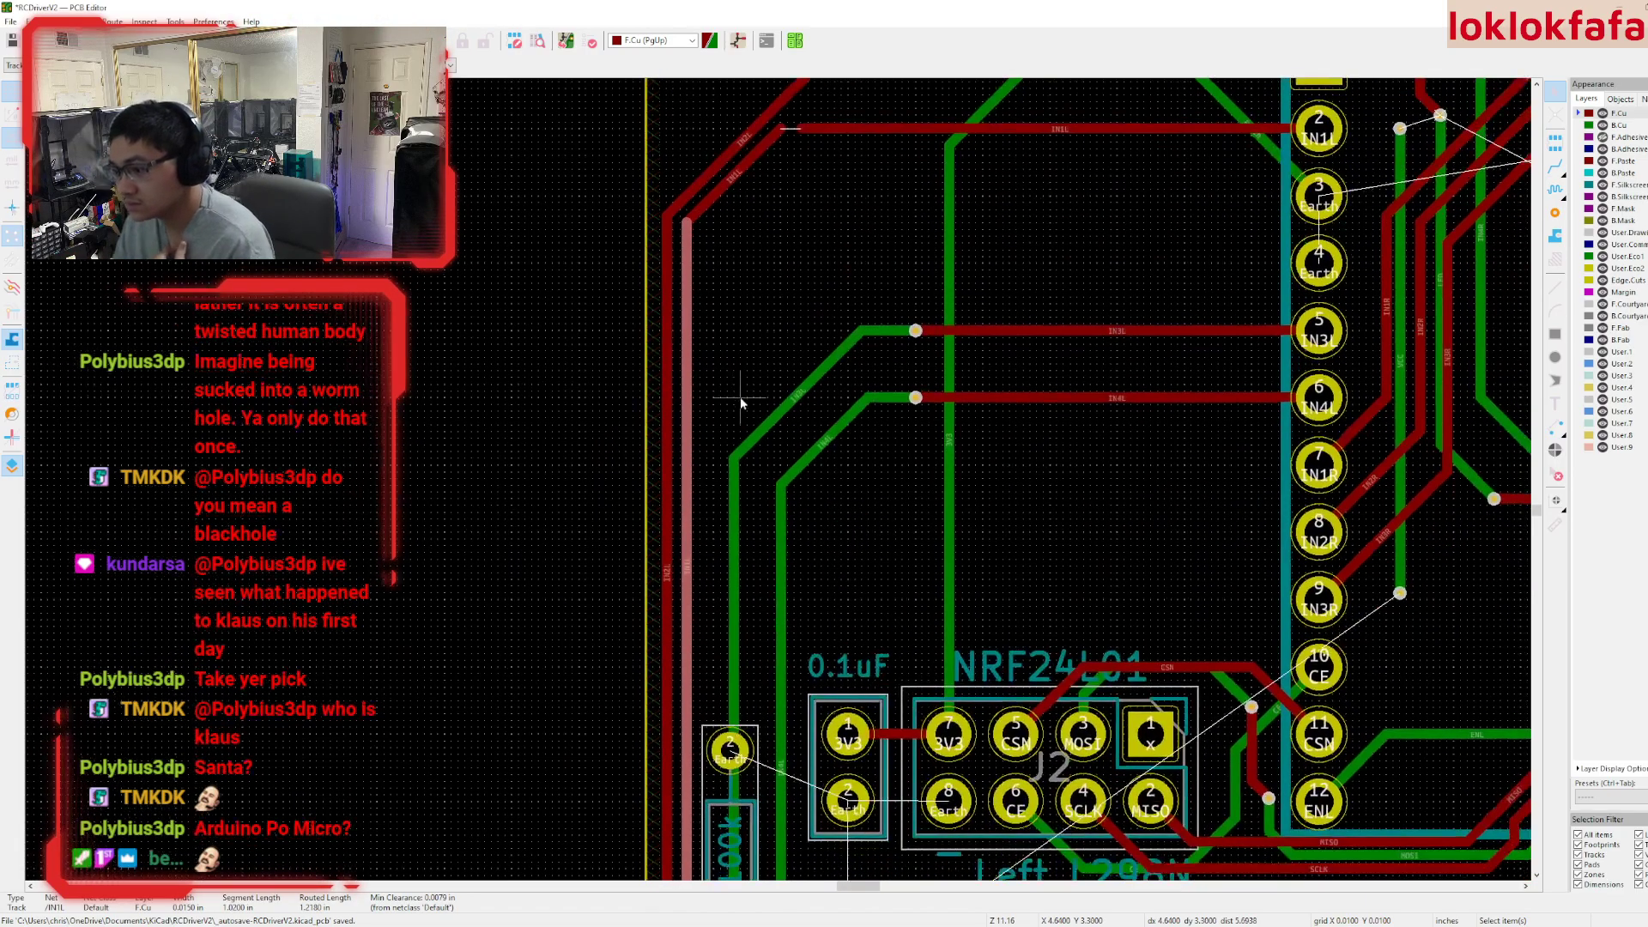
scroll(606, 288, up, 2)
key(x)
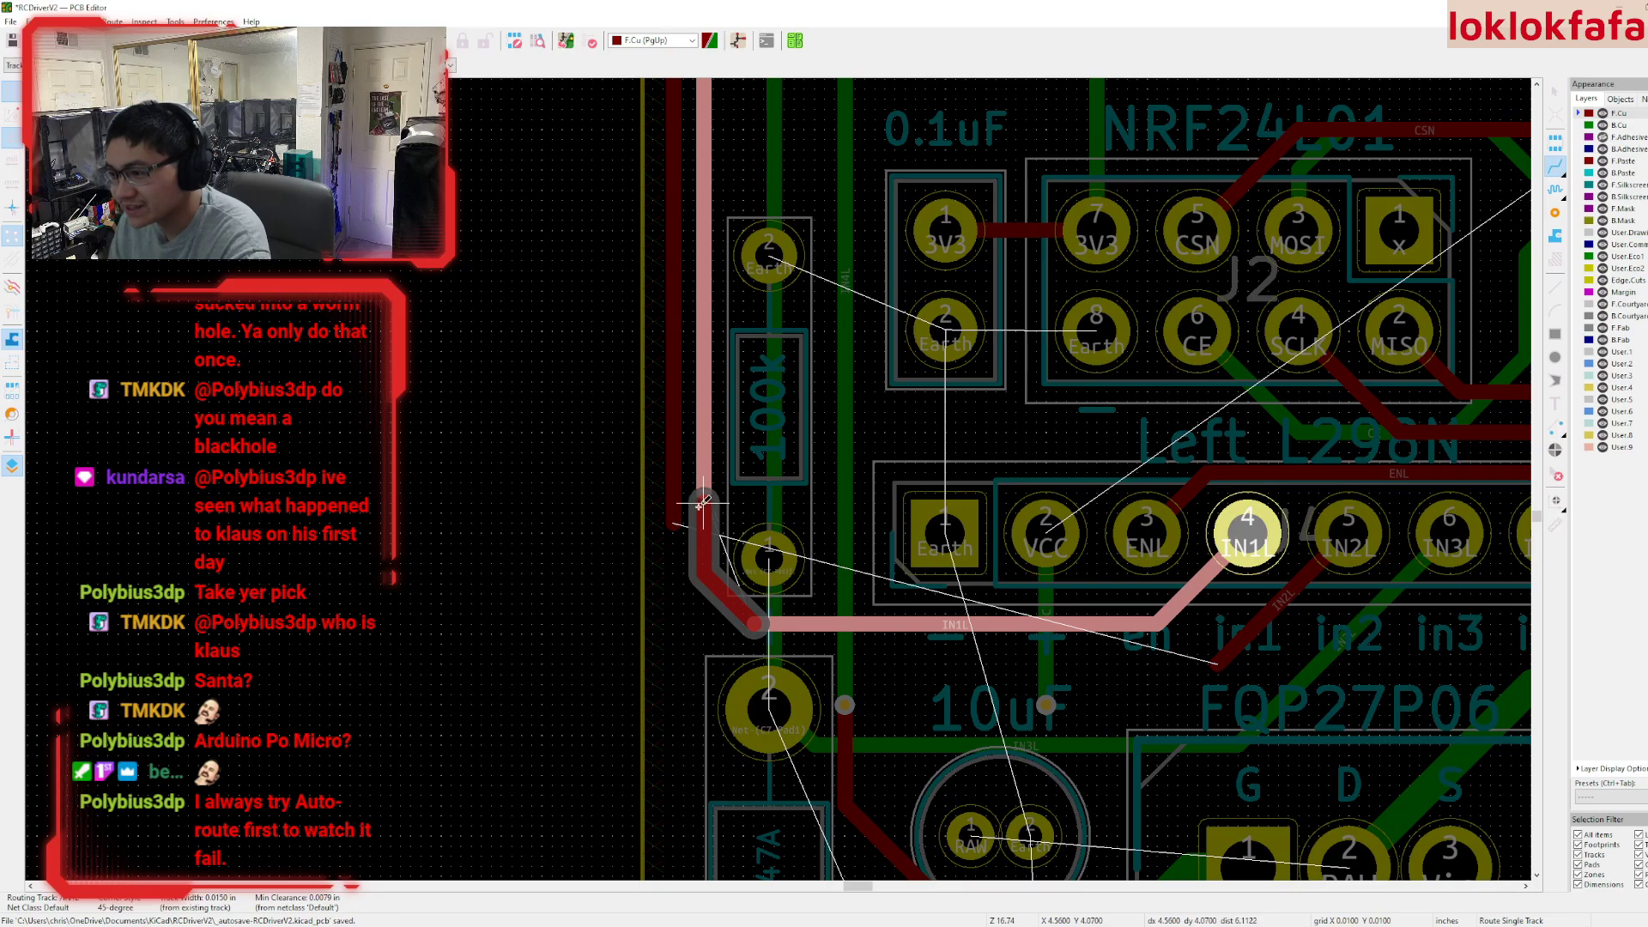
click(703, 496)
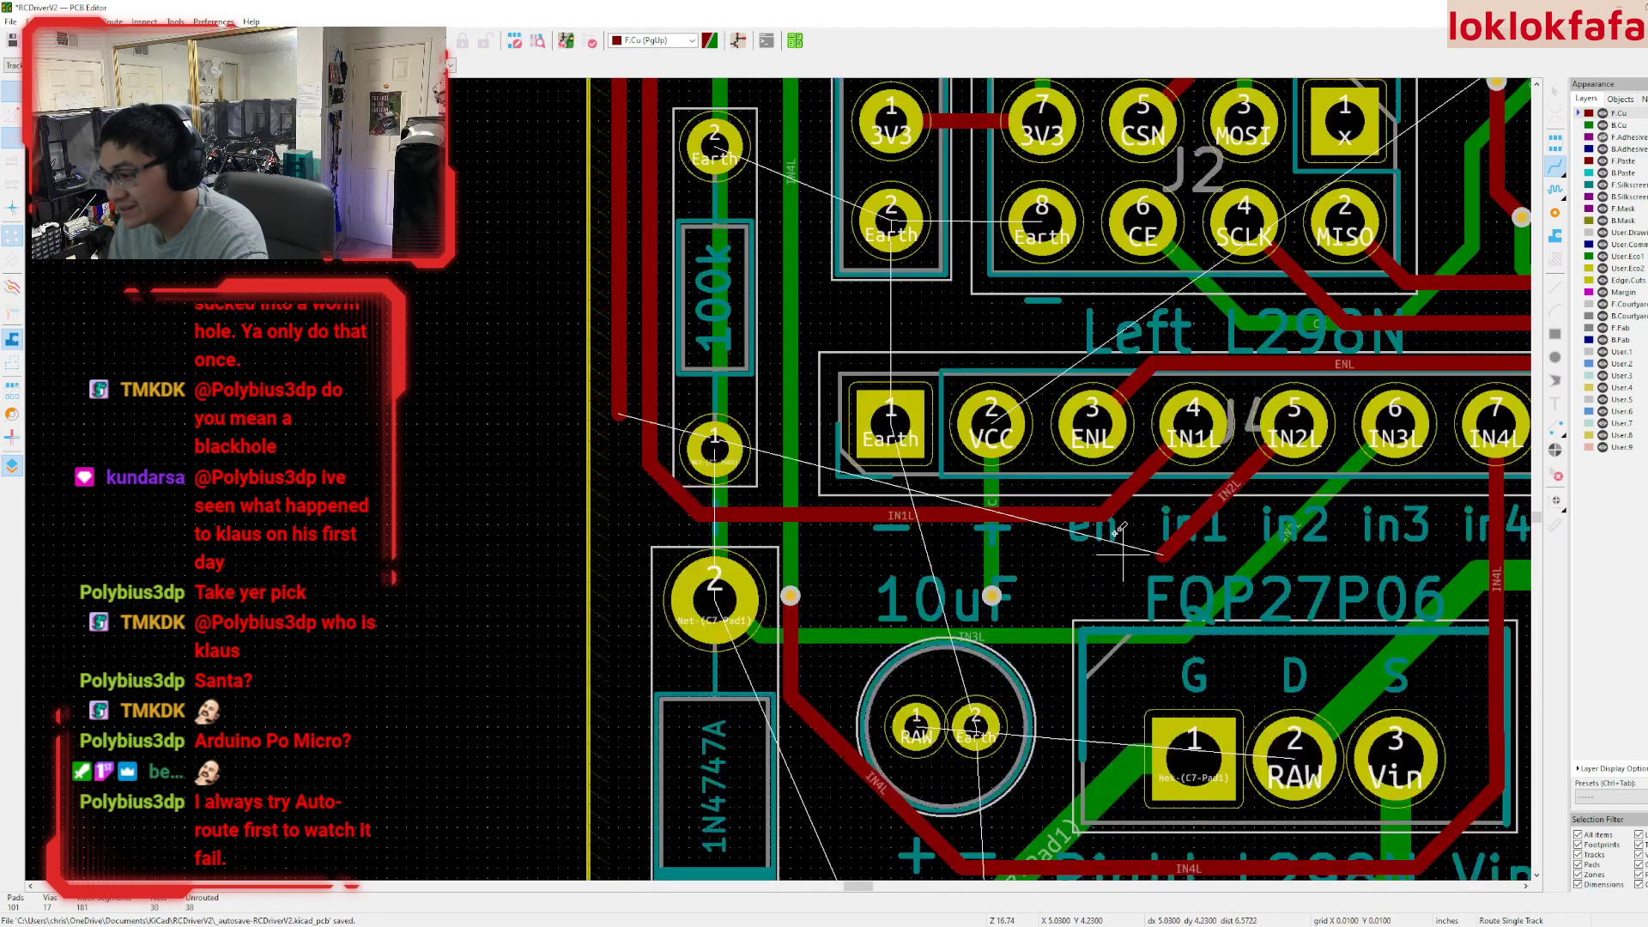
shift+scroll(1200, 661, down, 3)
shift+scroll(908, 455, up, 1)
click(706, 314)
key(Escape)
key(Escape)
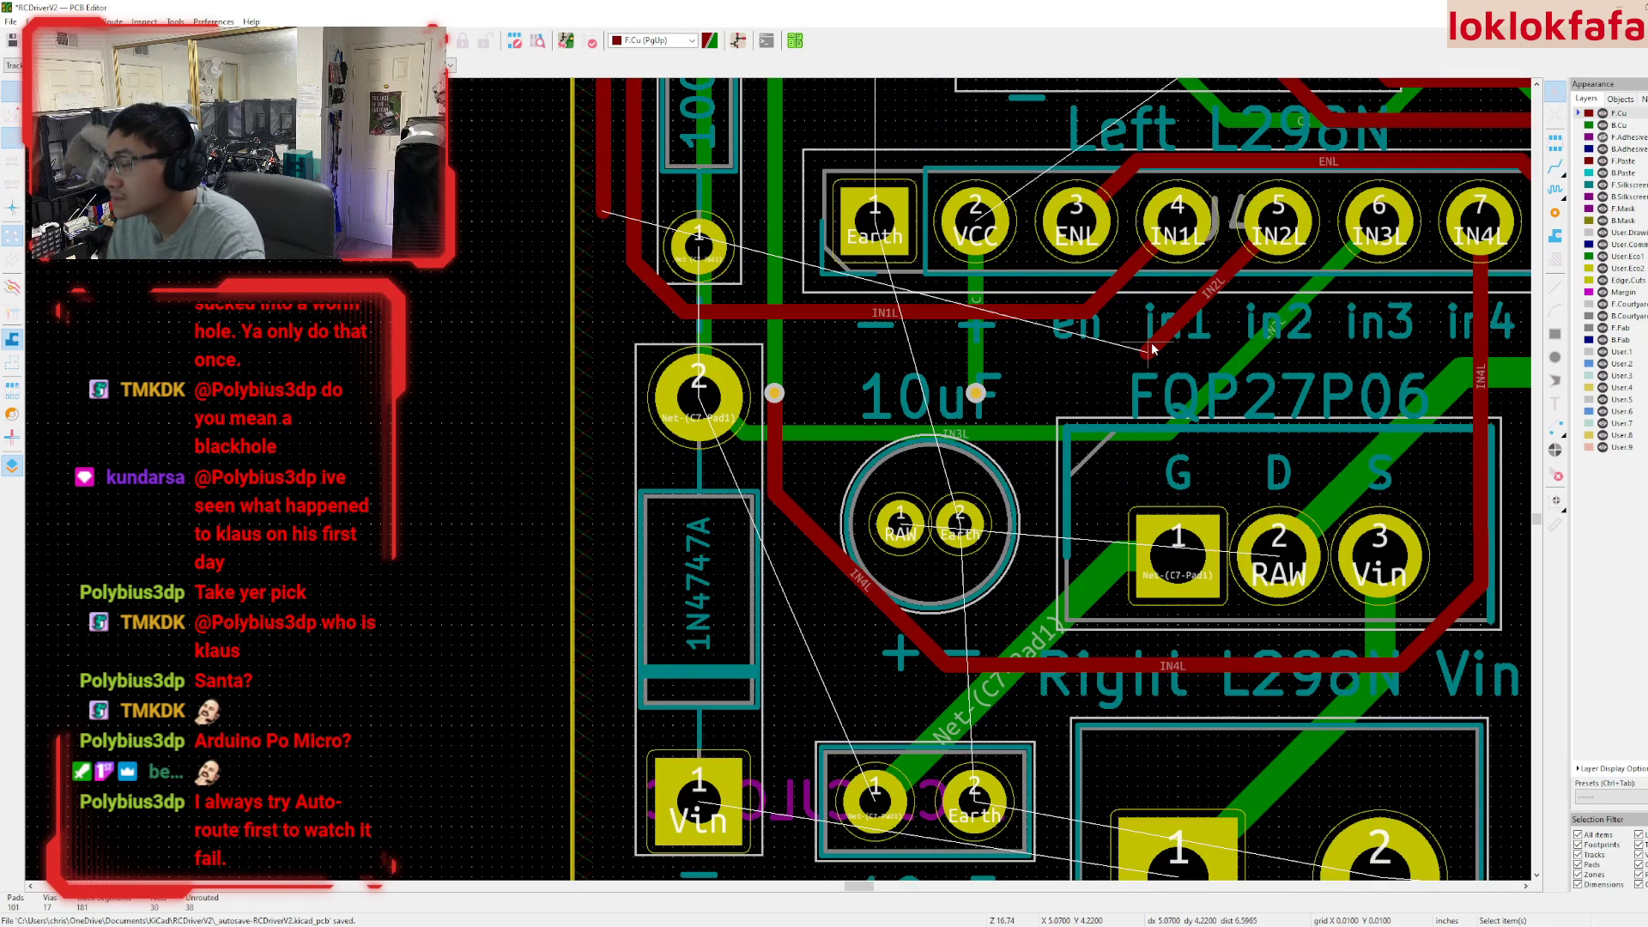
key(x)
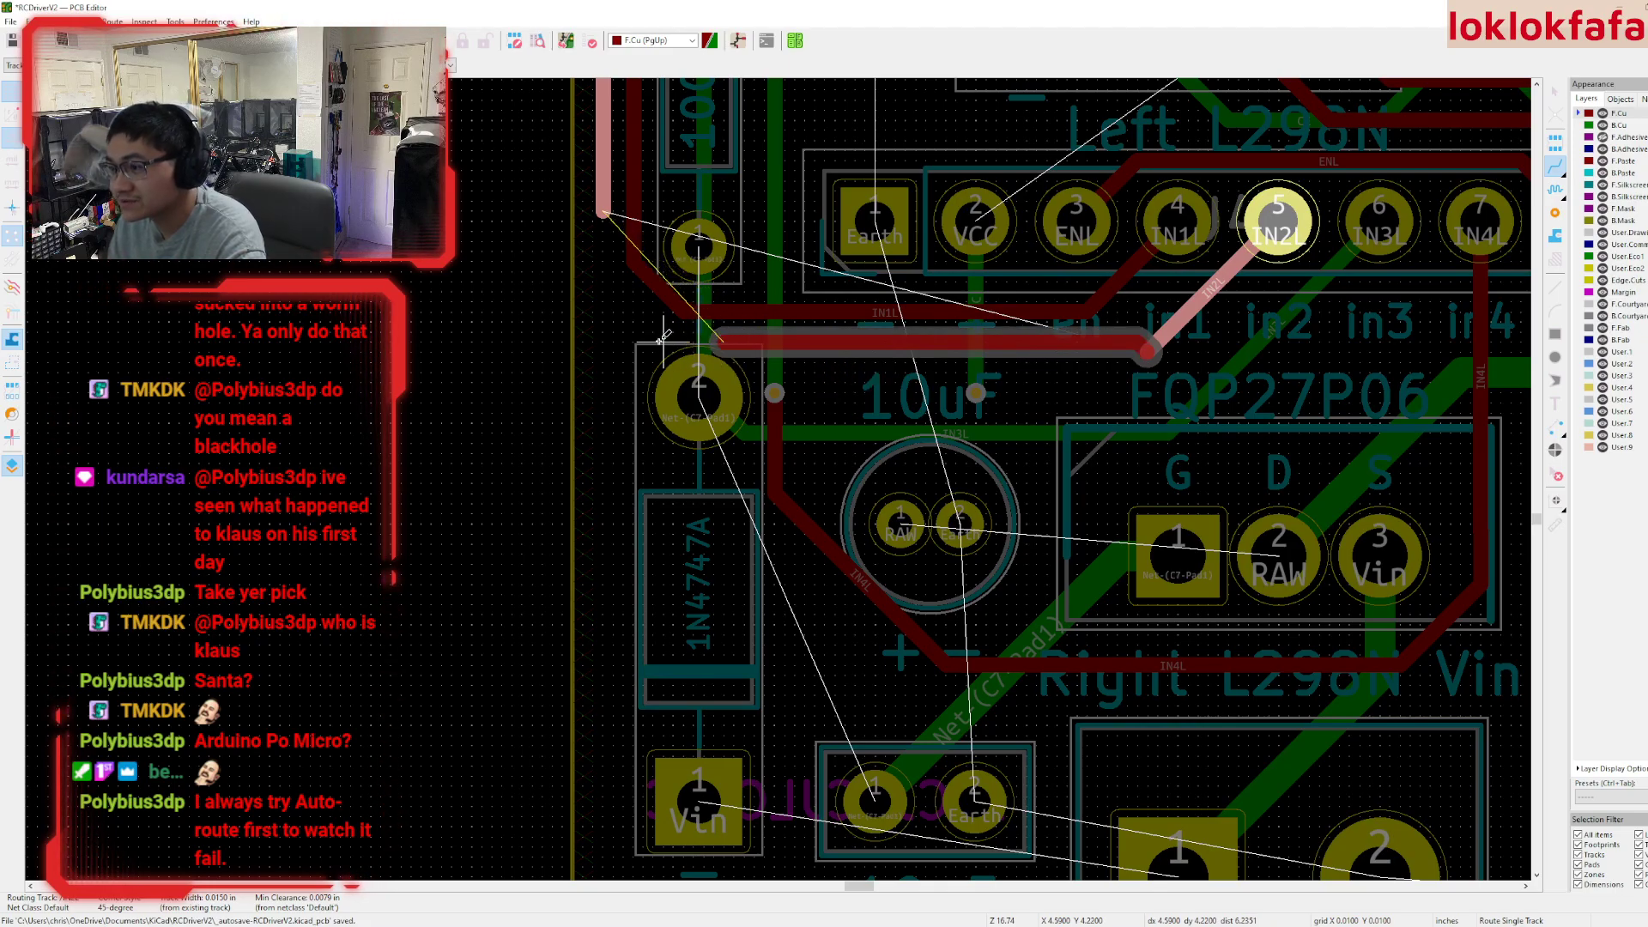
key(Escape)
key(Escape)
scroll(785, 459, up, 3)
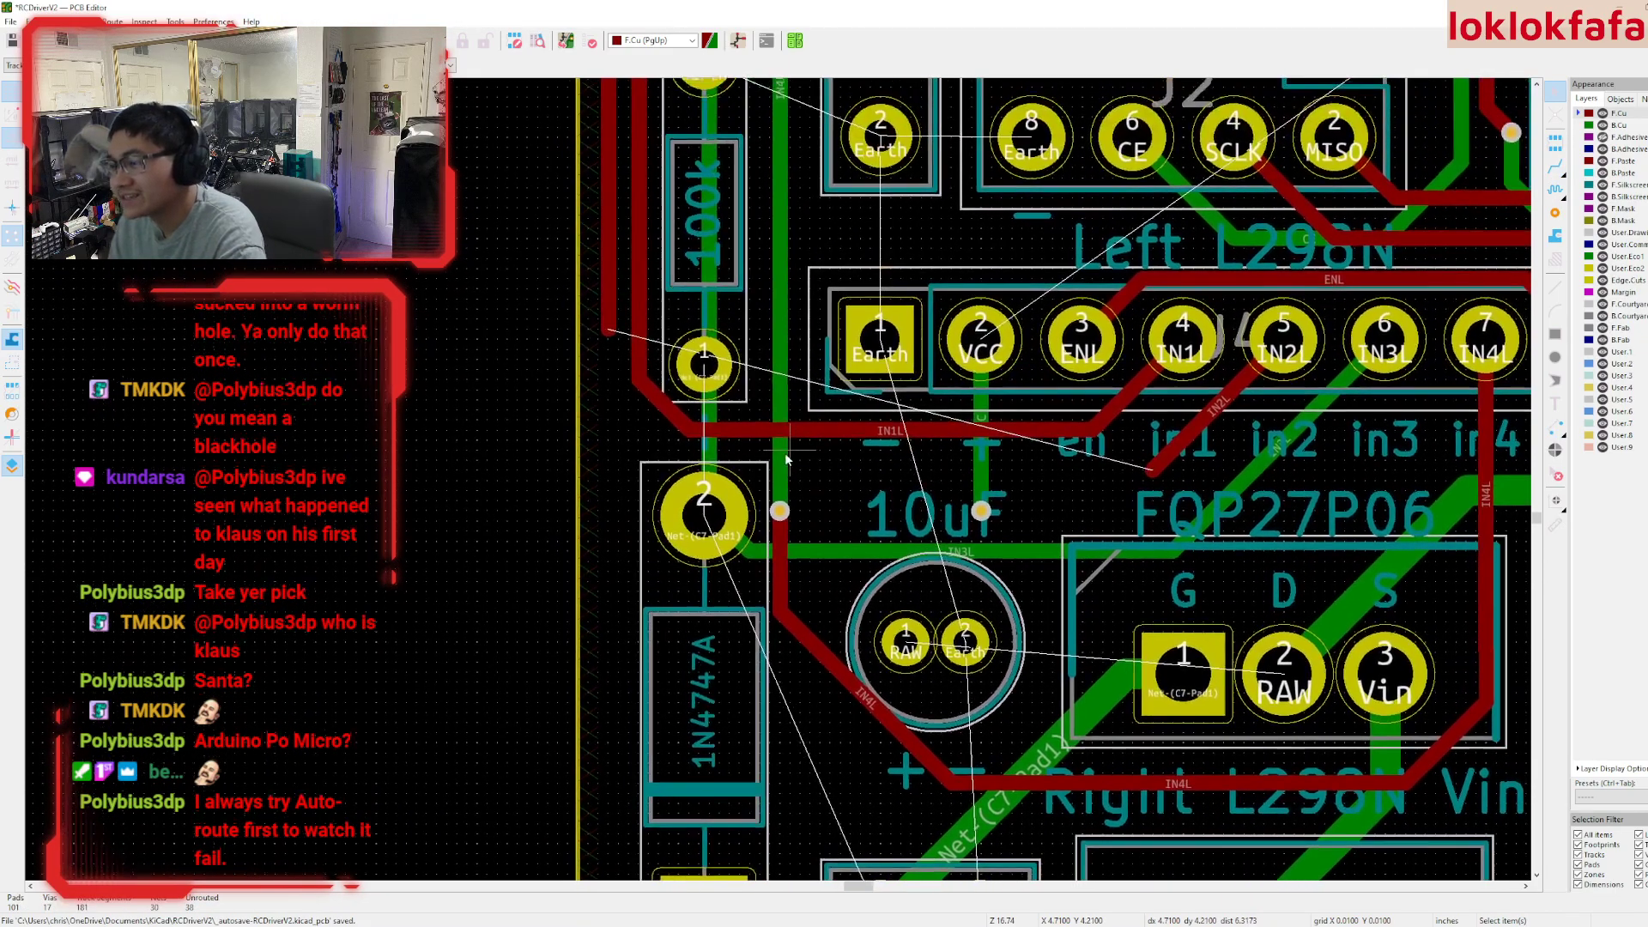
- Move the 1N4747A diode and its polarity labels slightly down, away from the horizontal IN1L track
scroll(785, 459, down, 3)
click(702, 290)
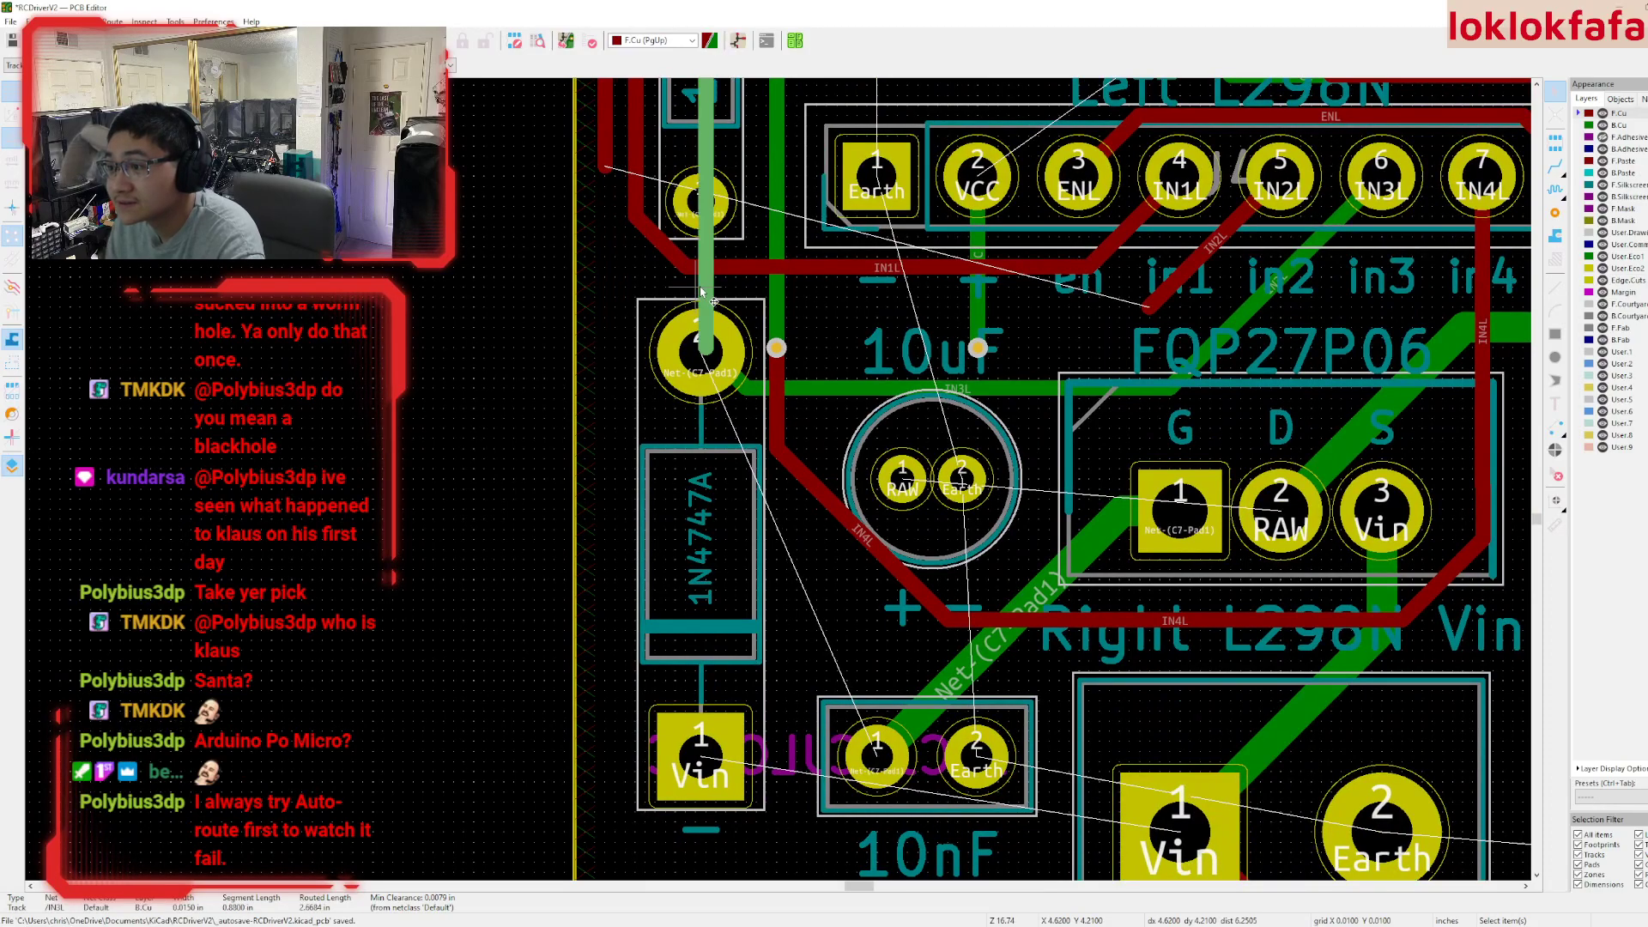
key(Delete)
click(687, 488)
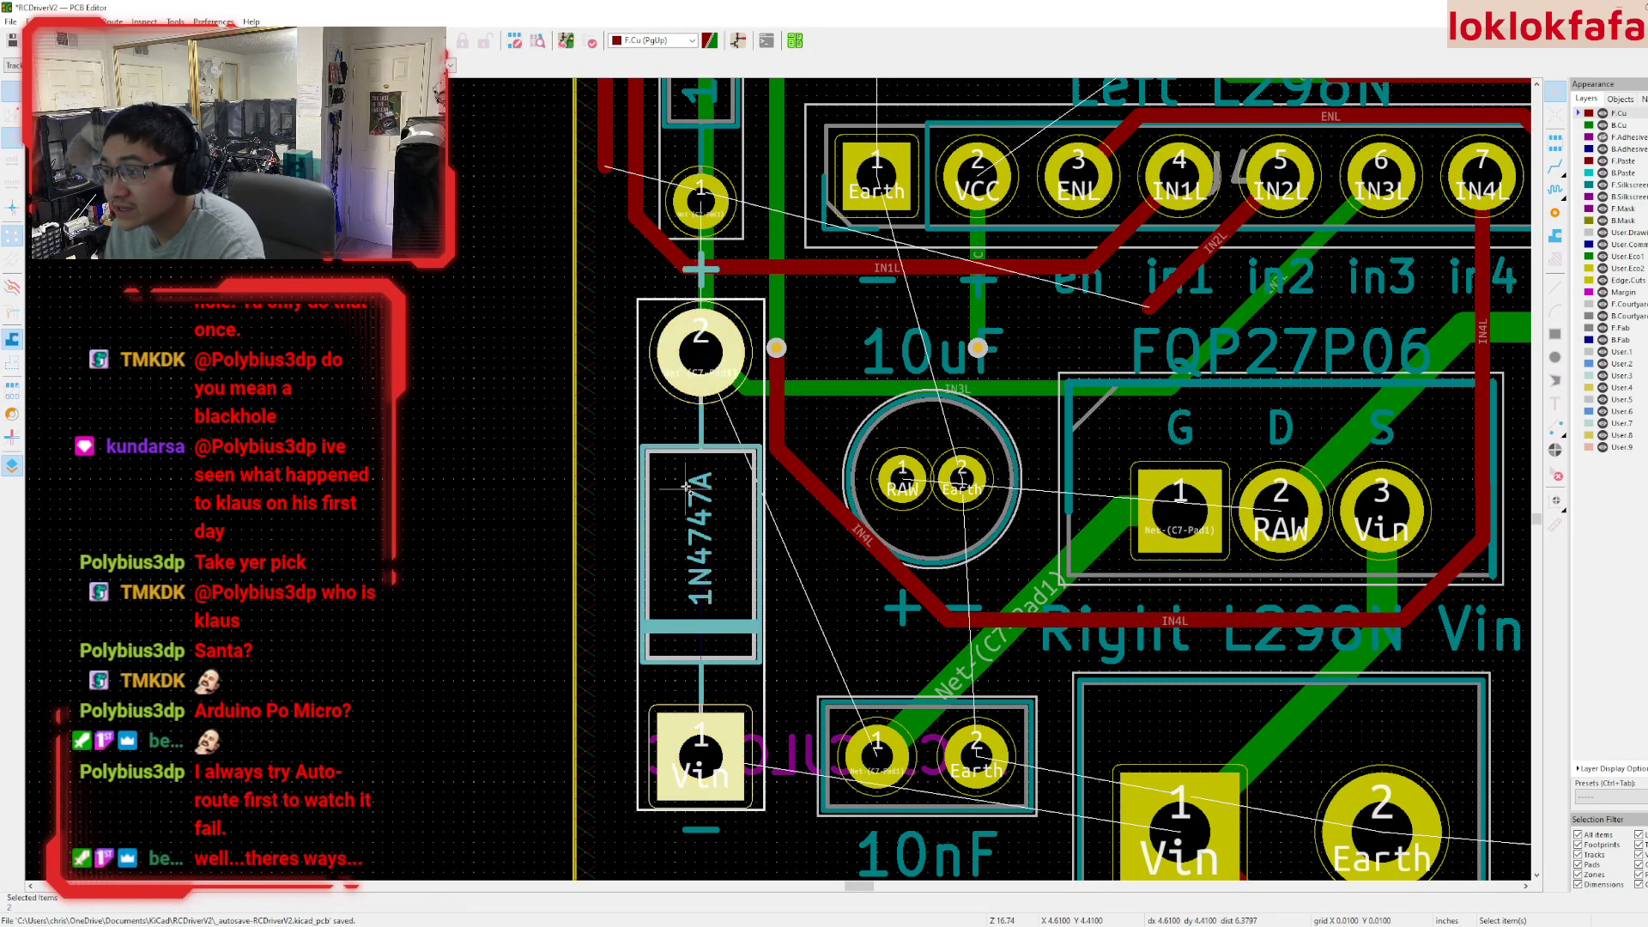
scroll(695, 708, down, 2)
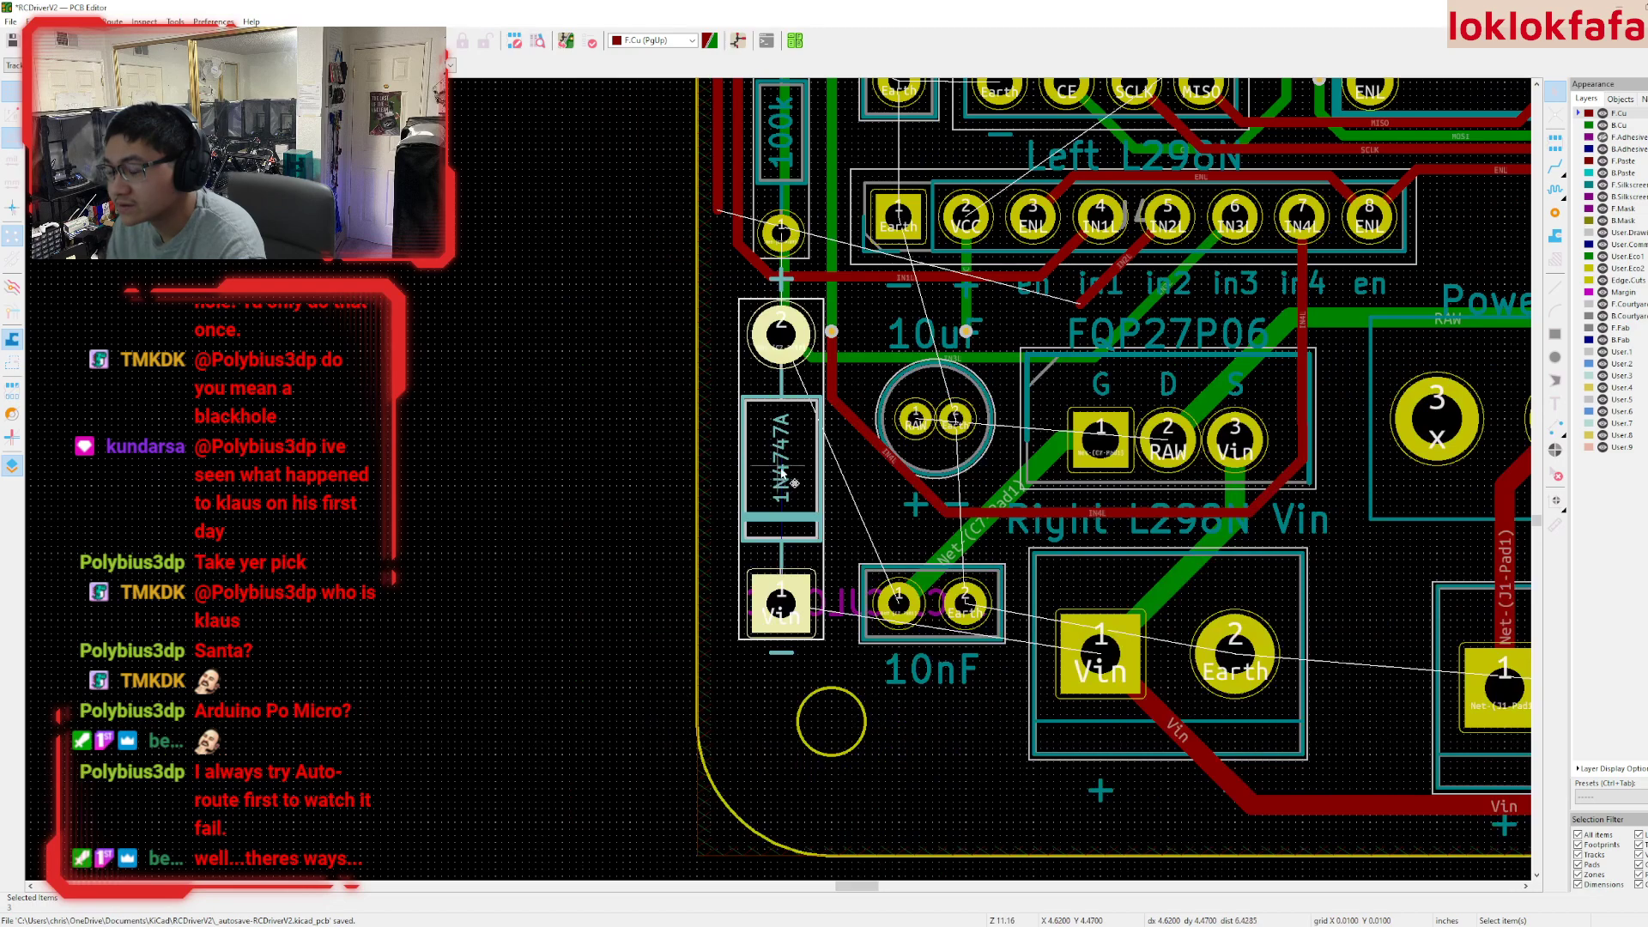
key(m)
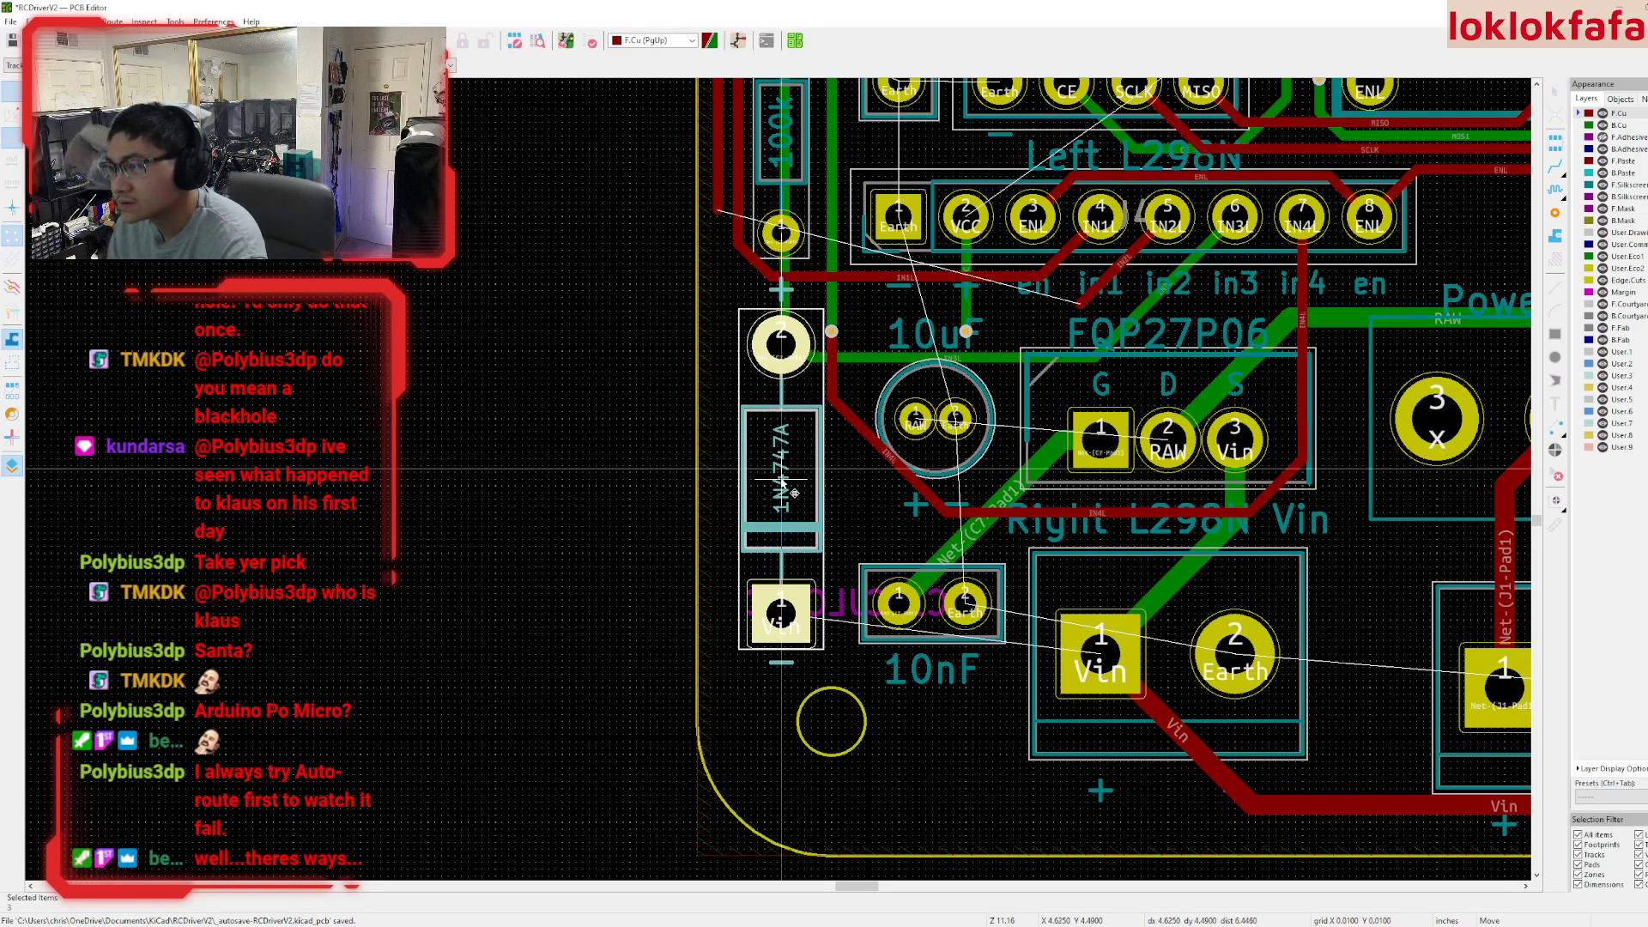
click(794, 492)
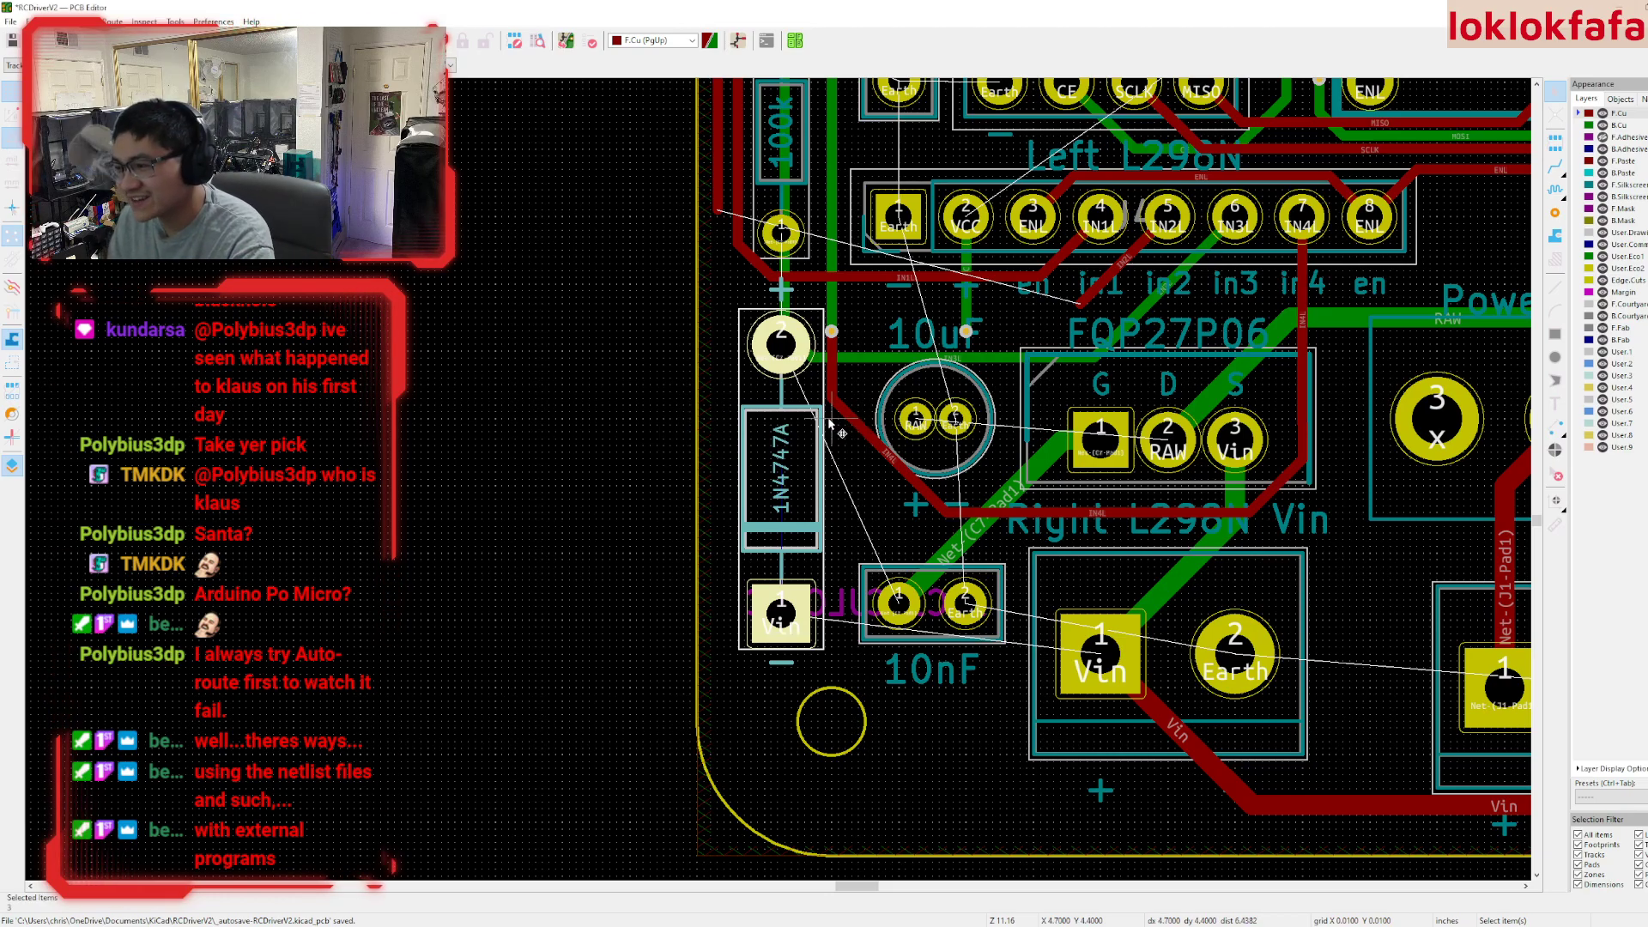
- Delete the diagonal IN2L F.Cu stub at pad 5 of the Left L298N header
scroll(665, 448, up, 2)
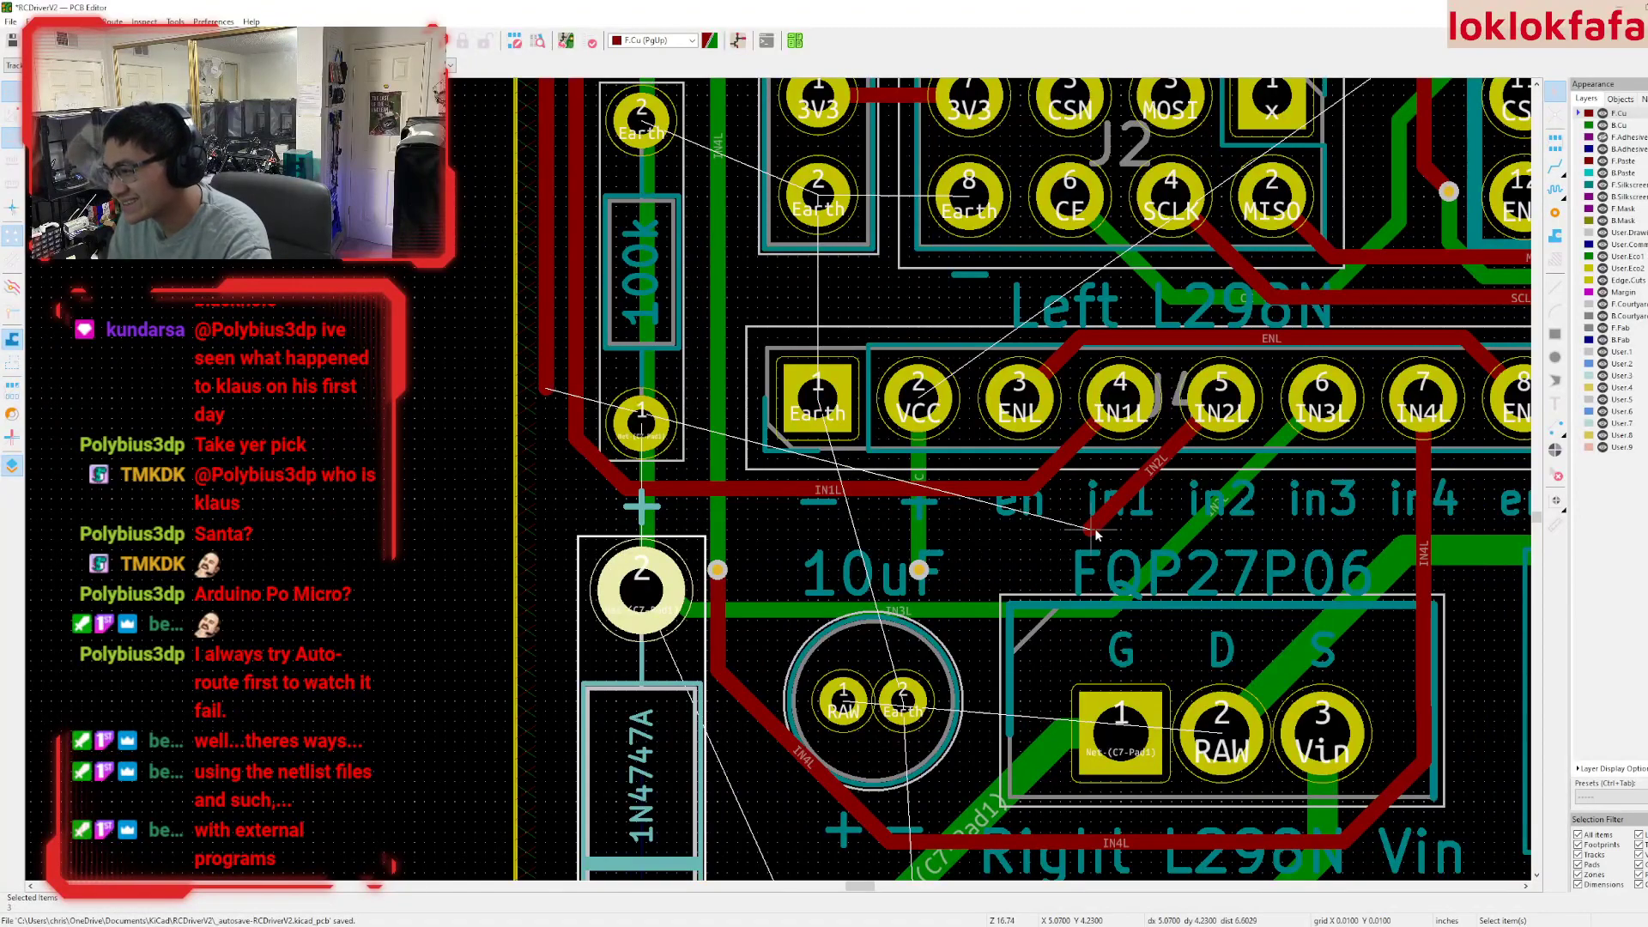
key(x)
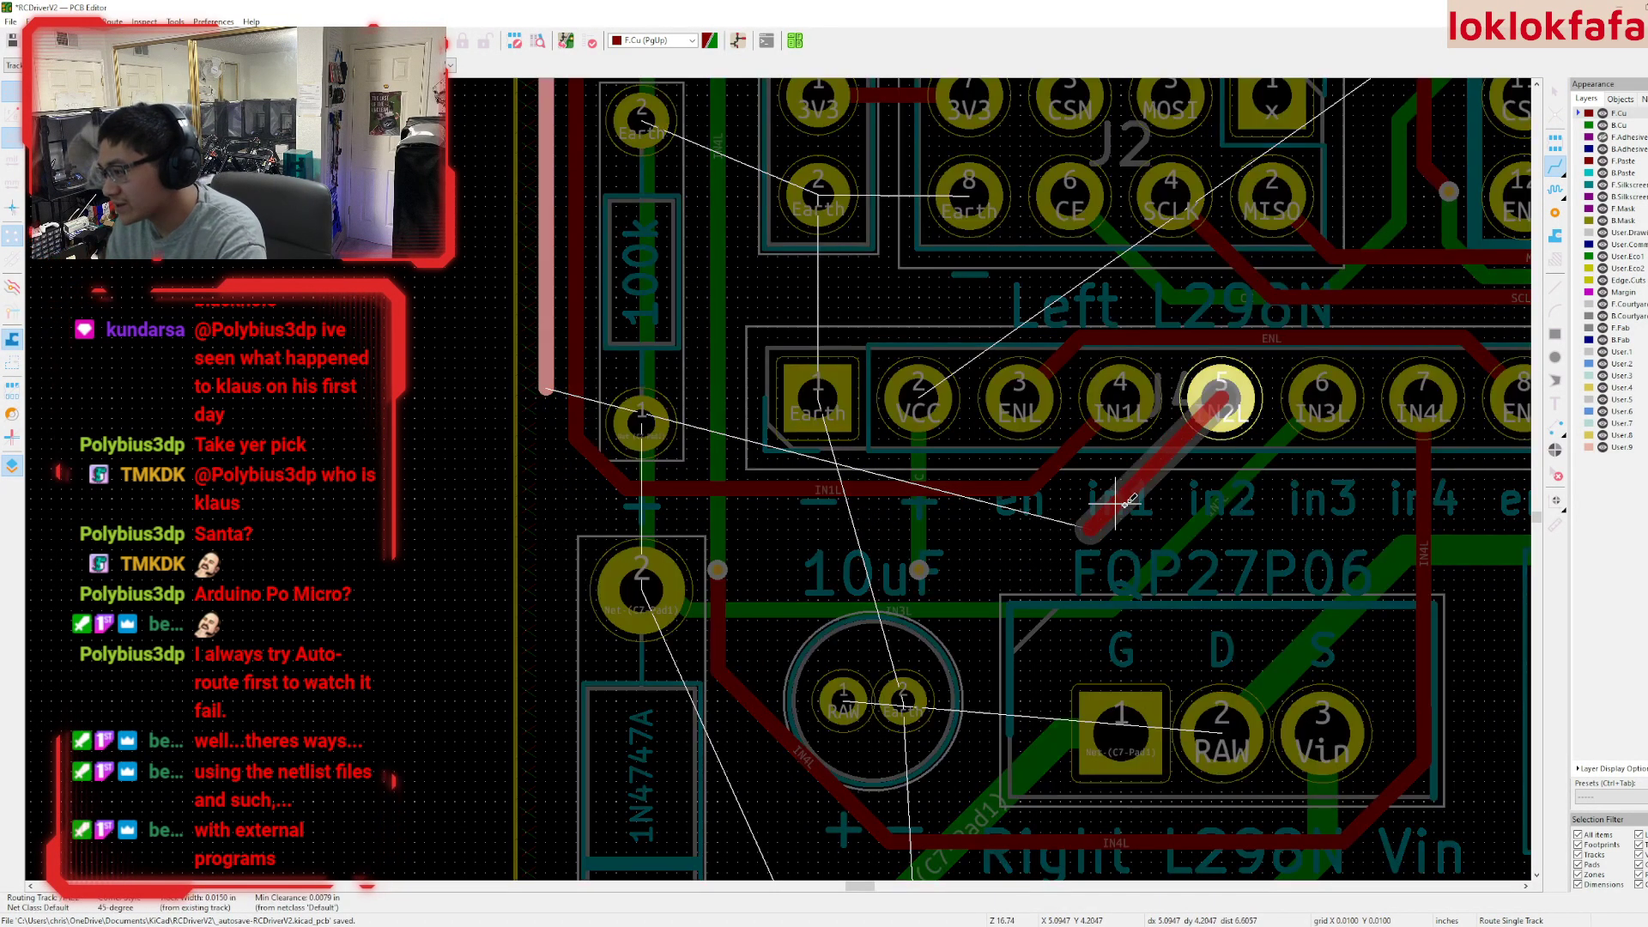
scroll(1127, 501, up, 4)
key(Escape)
click(740, 463)
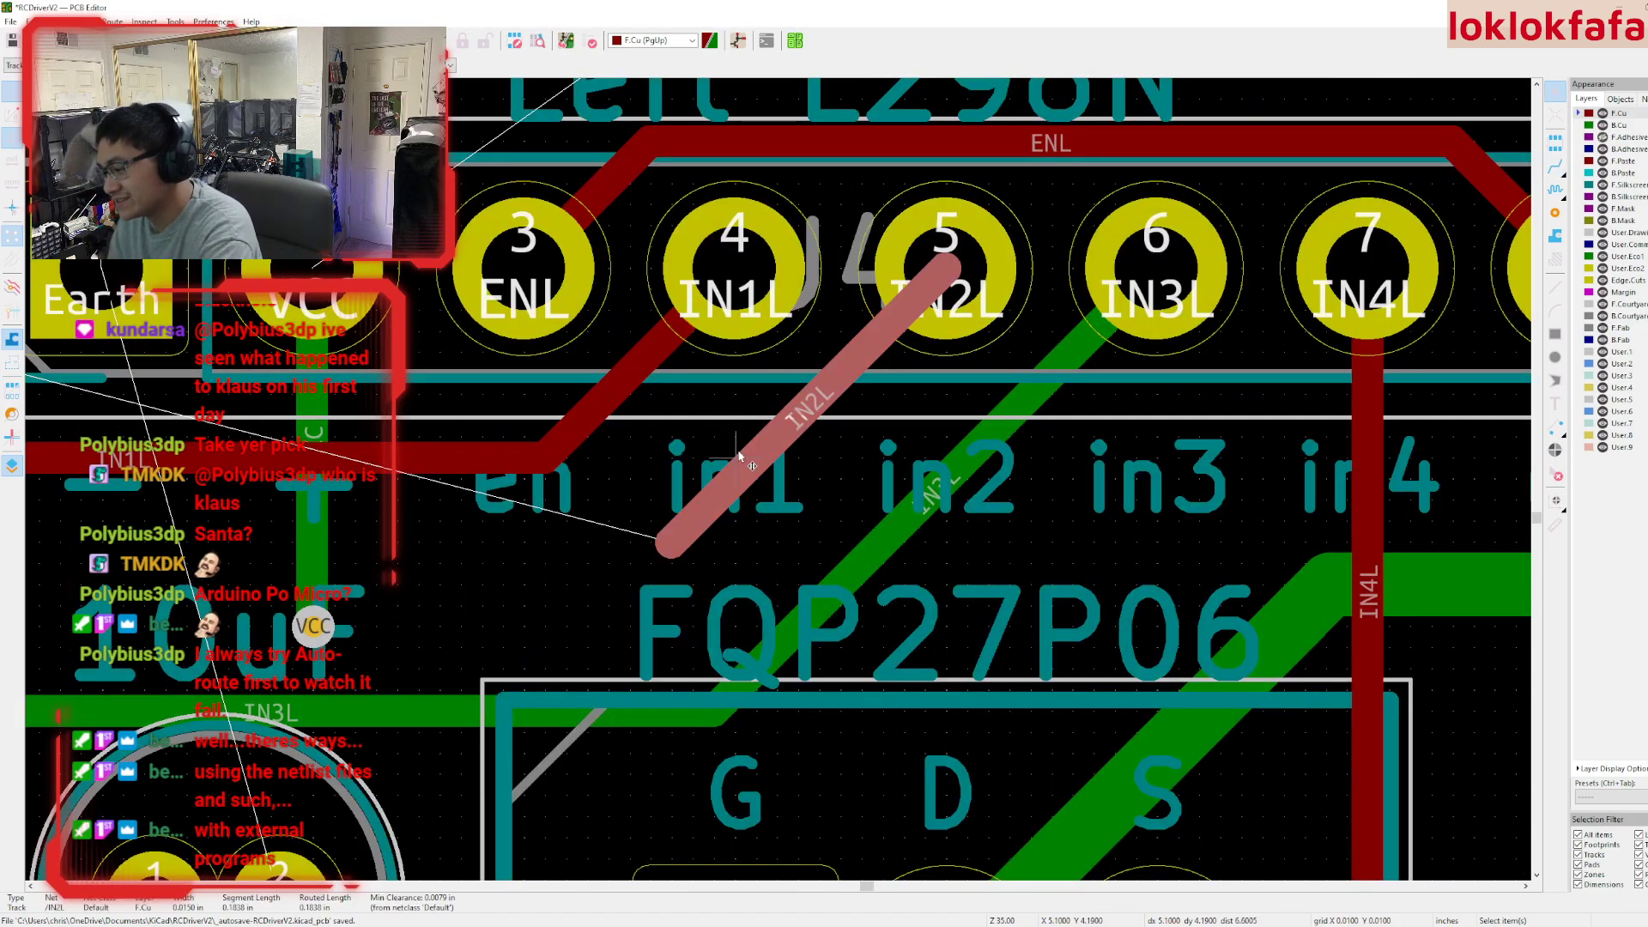
key(Escape)
scroll(744, 466, down, 5)
scroll(1086, 534, up, 2)
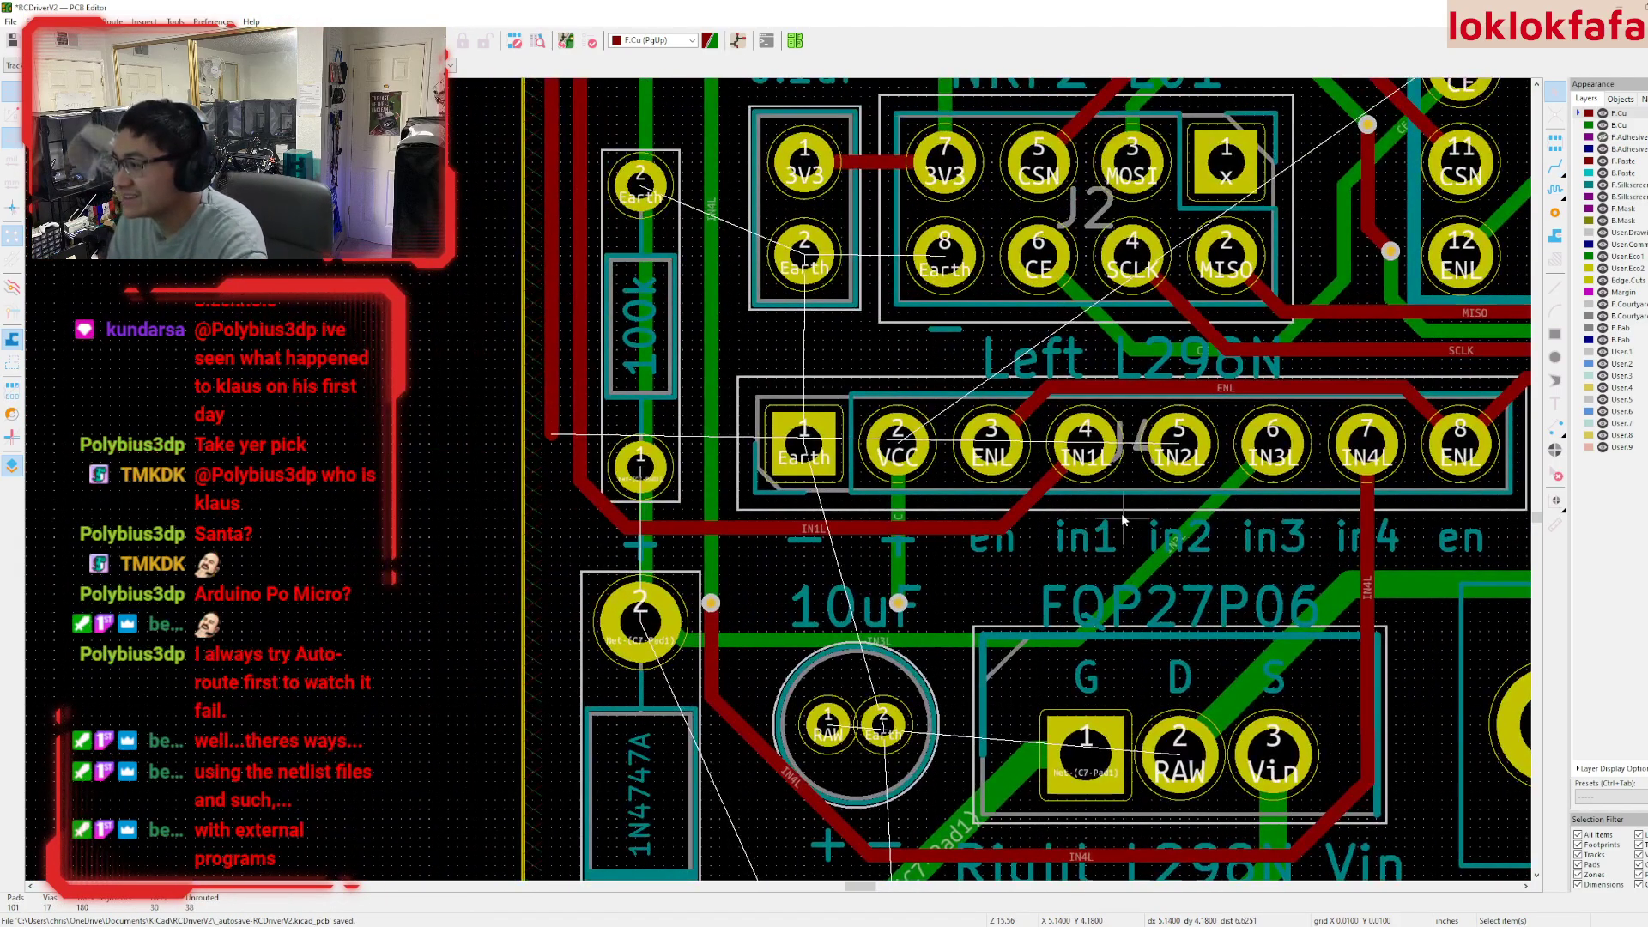
- Route an IN2L track on F.Cu from Left L298N pad 5, just below the IN1L track, to the outer vertical track's lower end
key(x)
key(Escape)
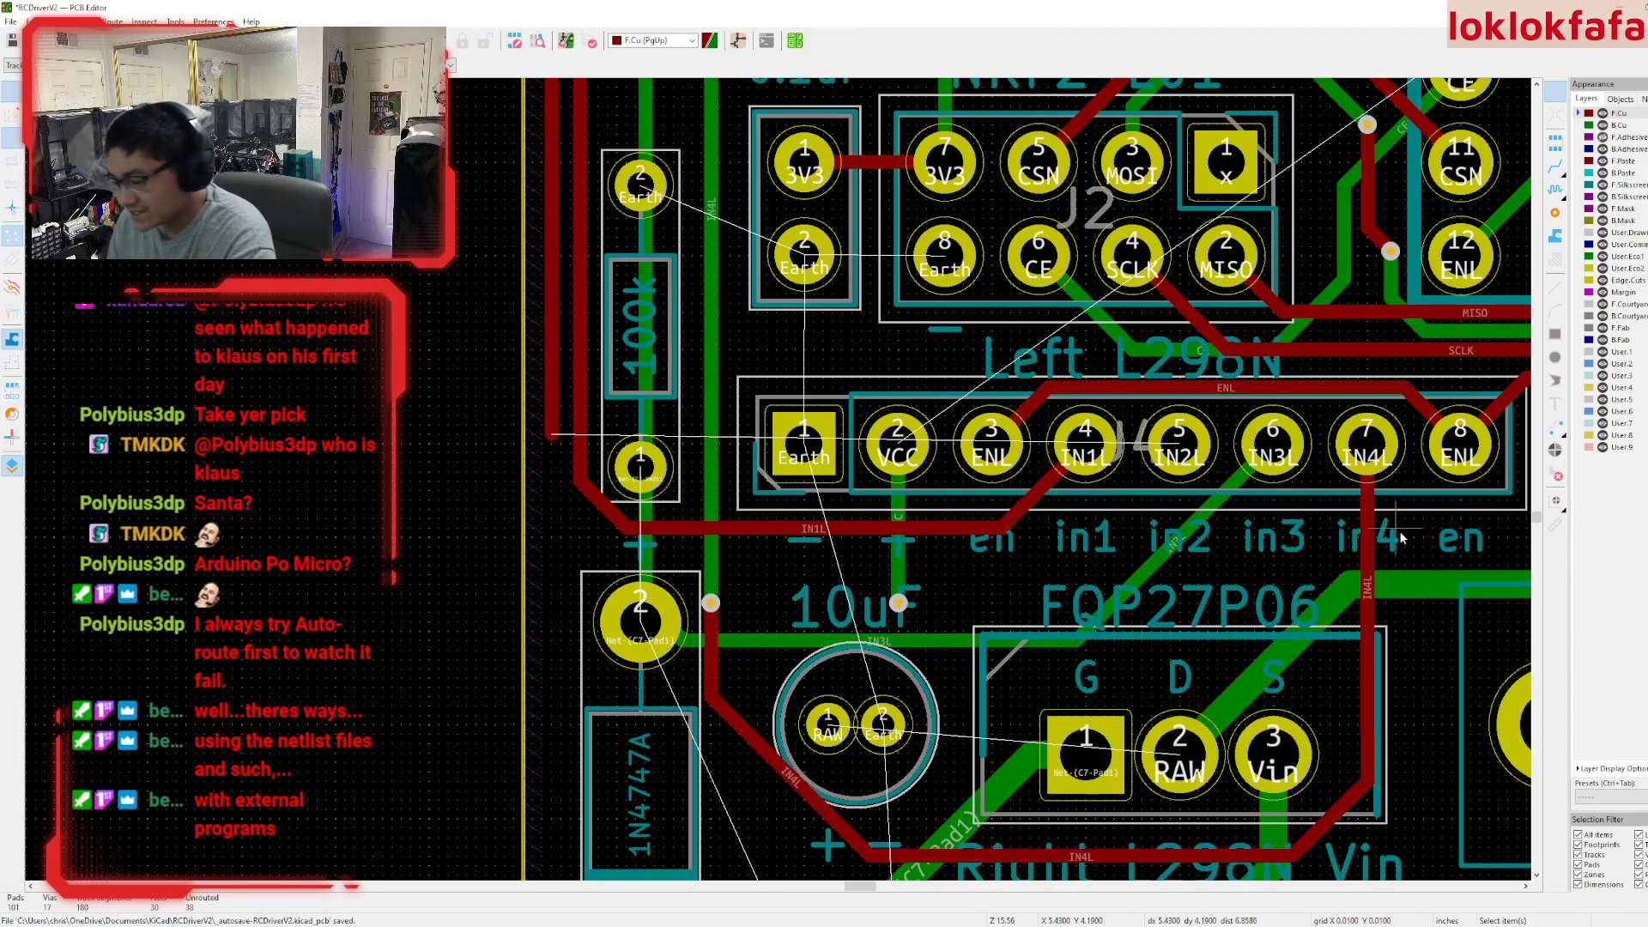
key(x)
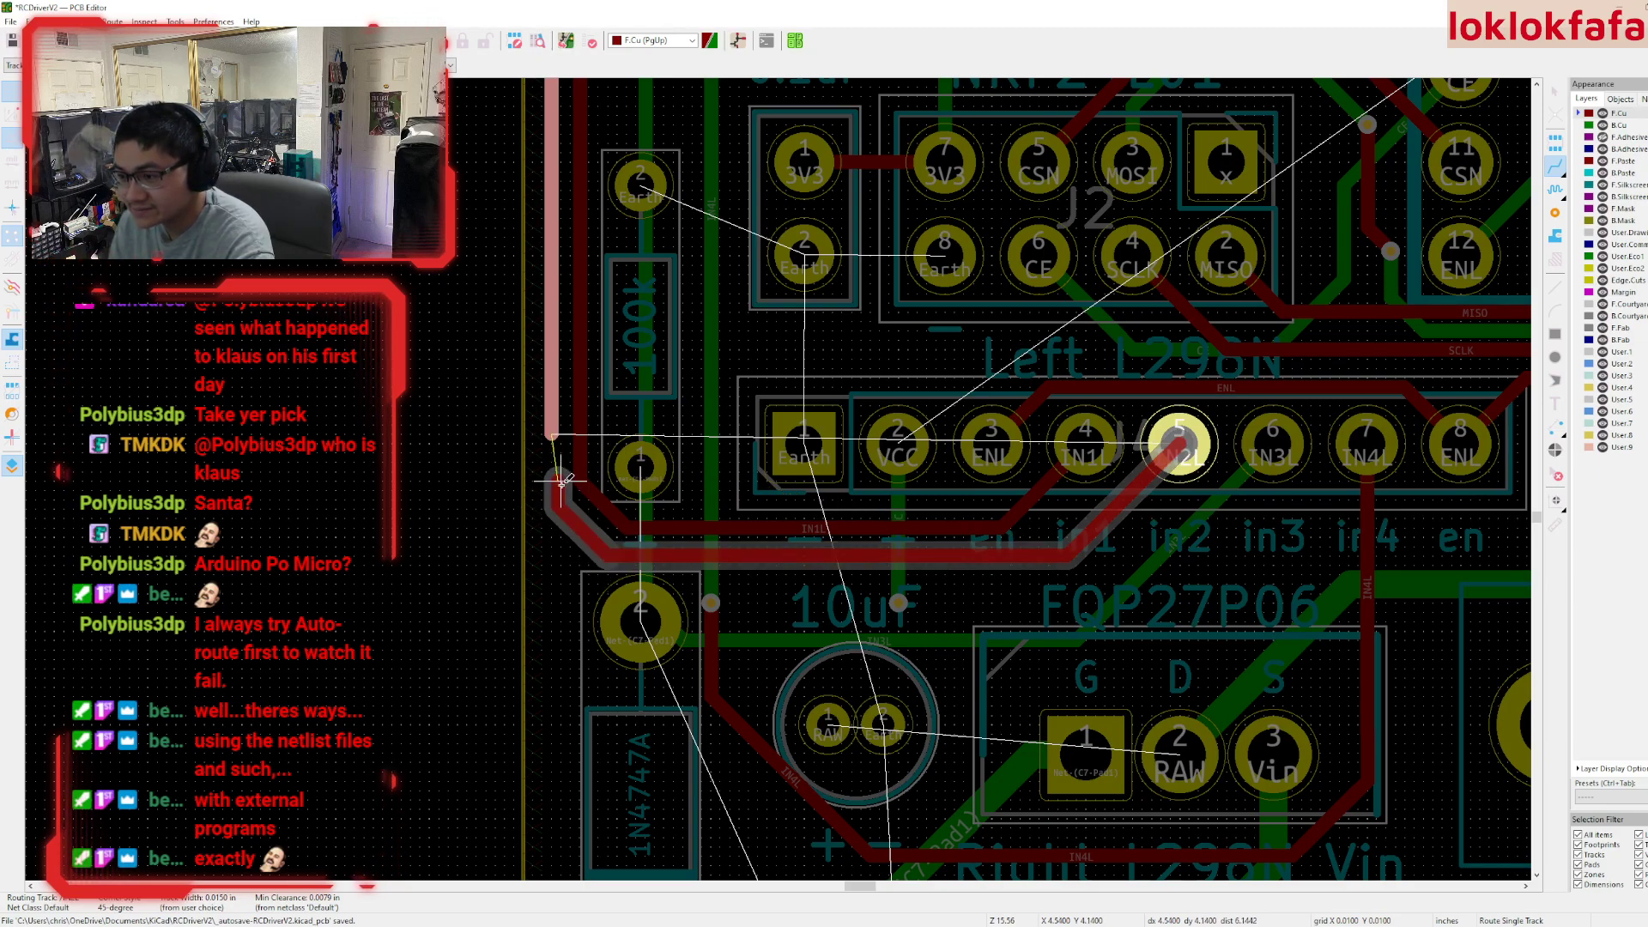
click(552, 438)
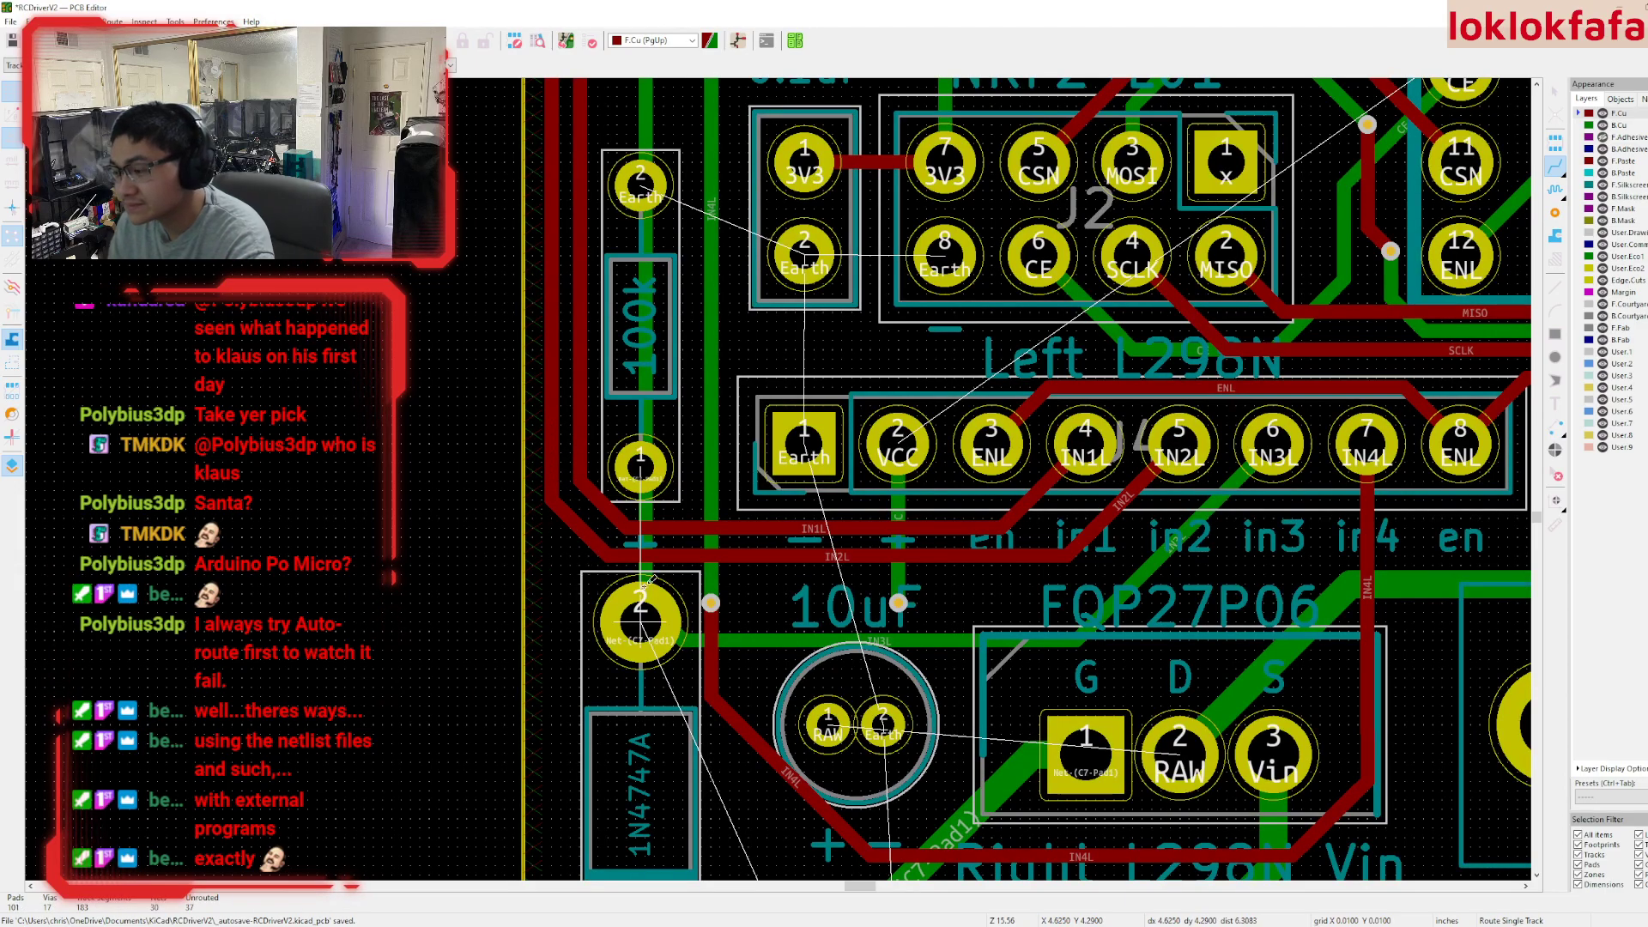
middle_drag(804, 590, 828, 452)
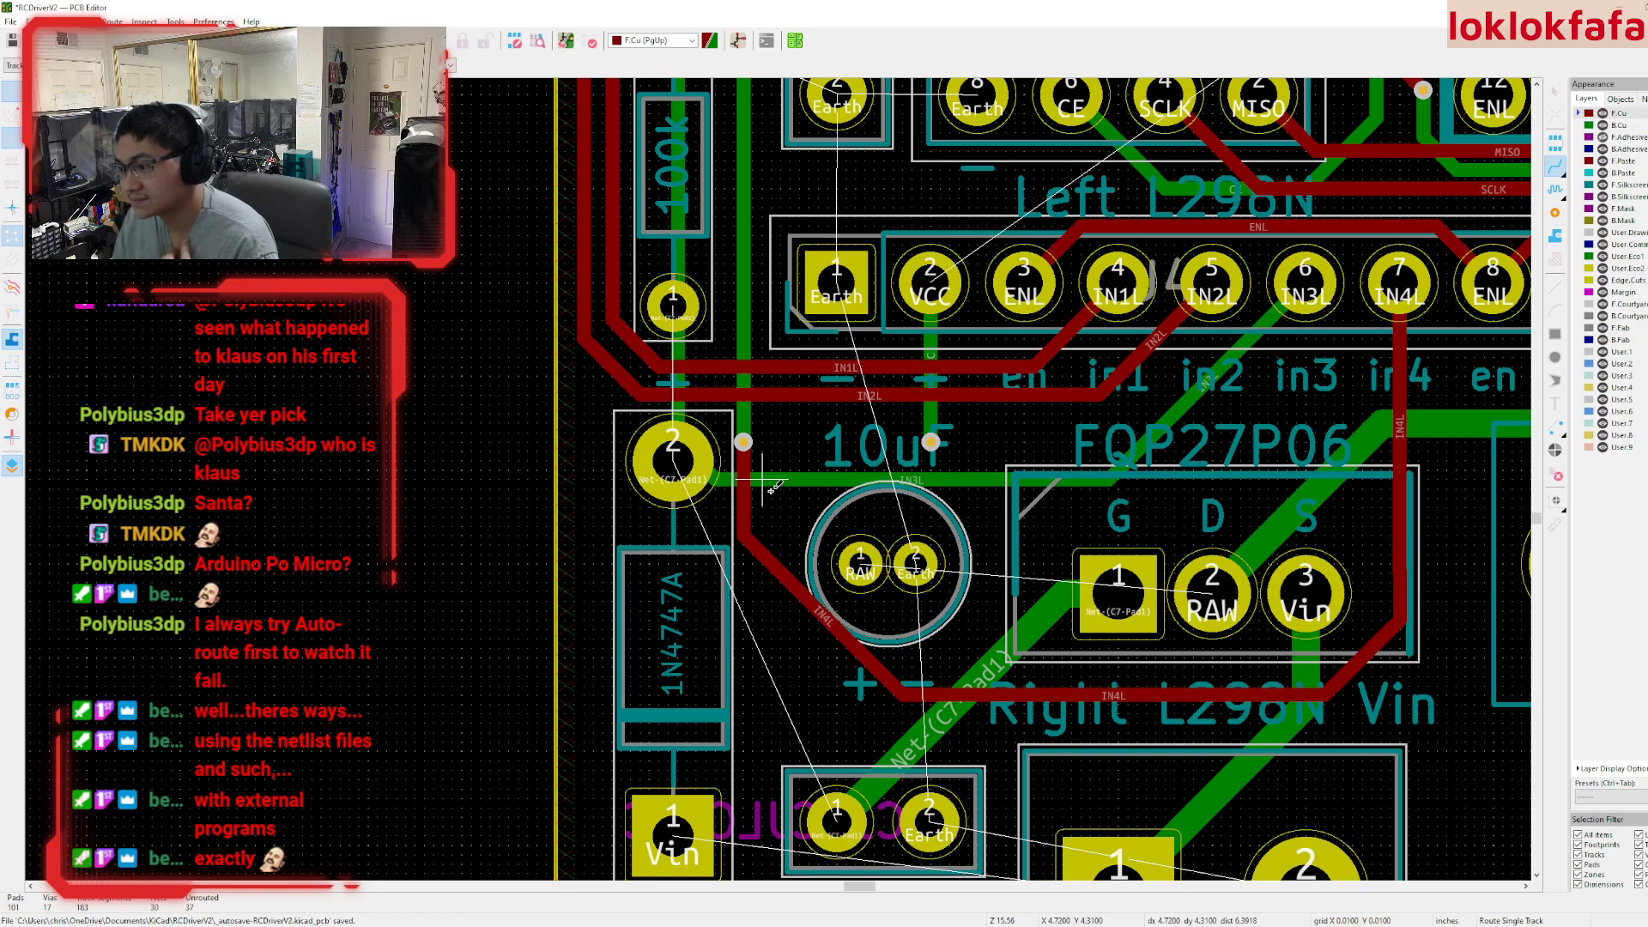
middle_drag(773, 487, 751, 417)
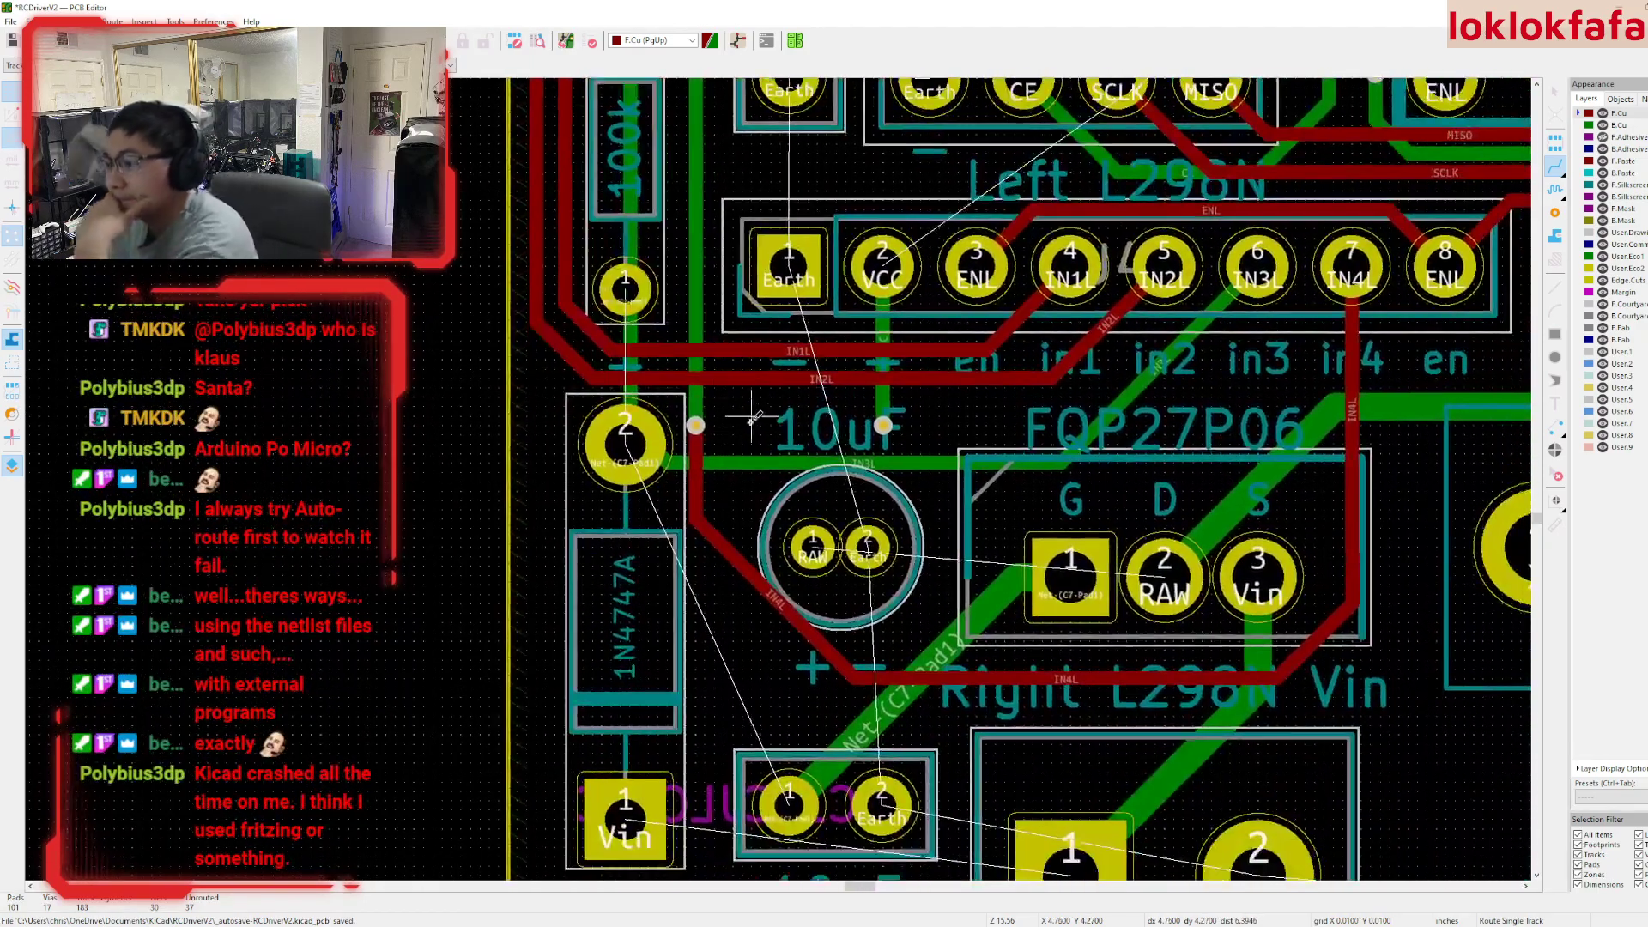
scroll(751, 416, down, 3)
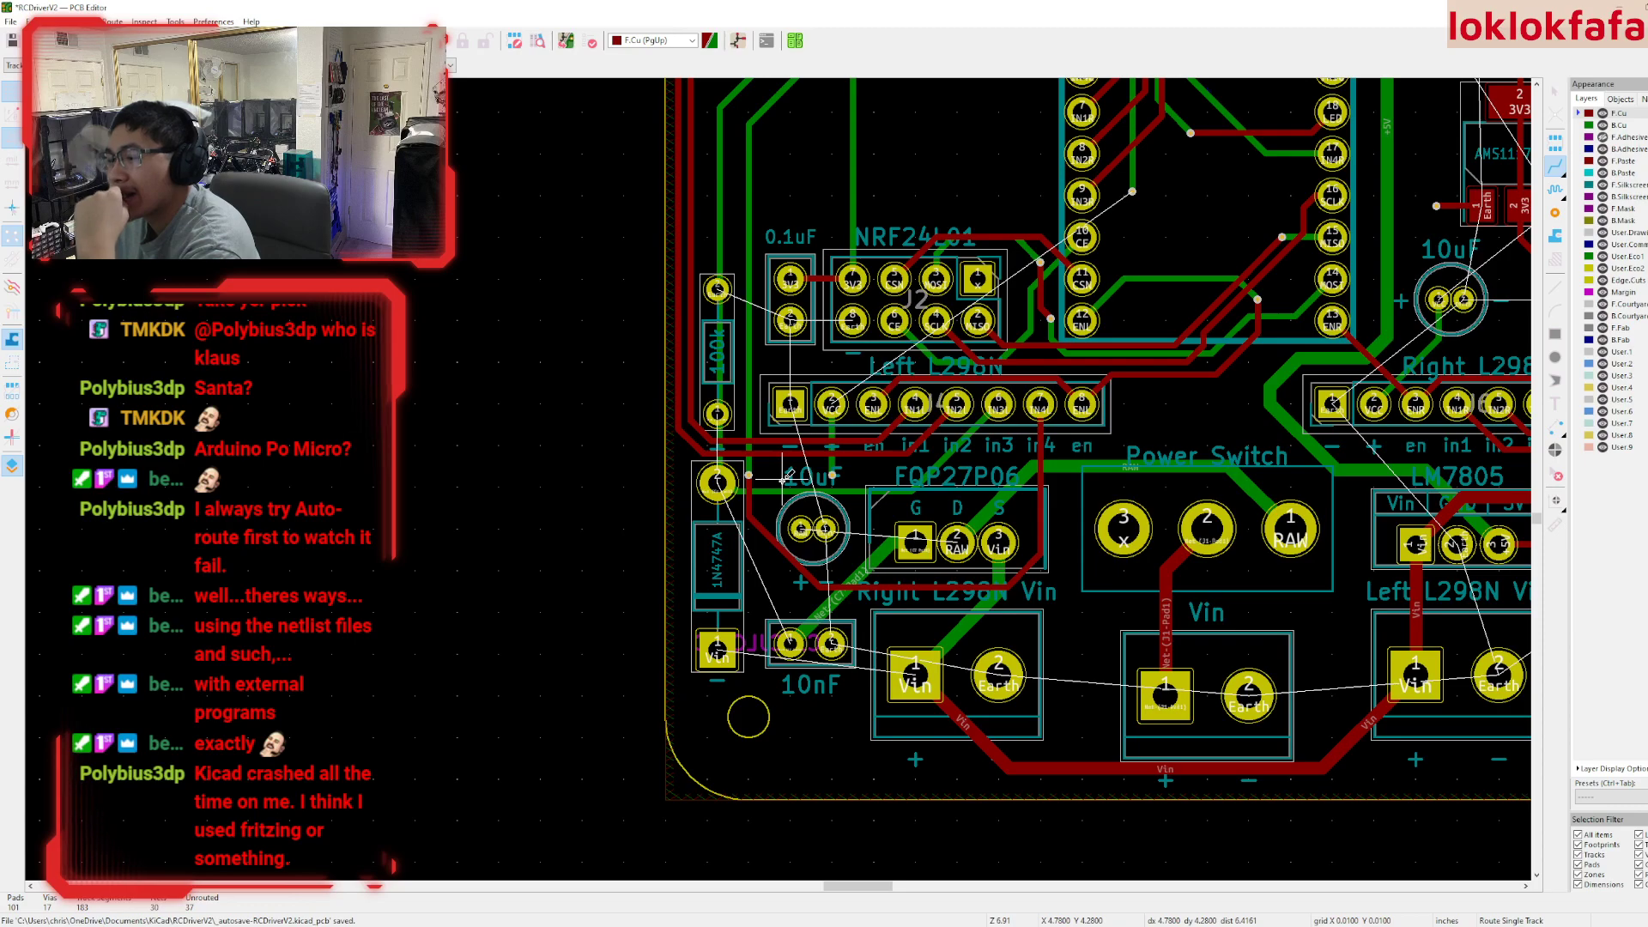
scroll(786, 478, up, 3)
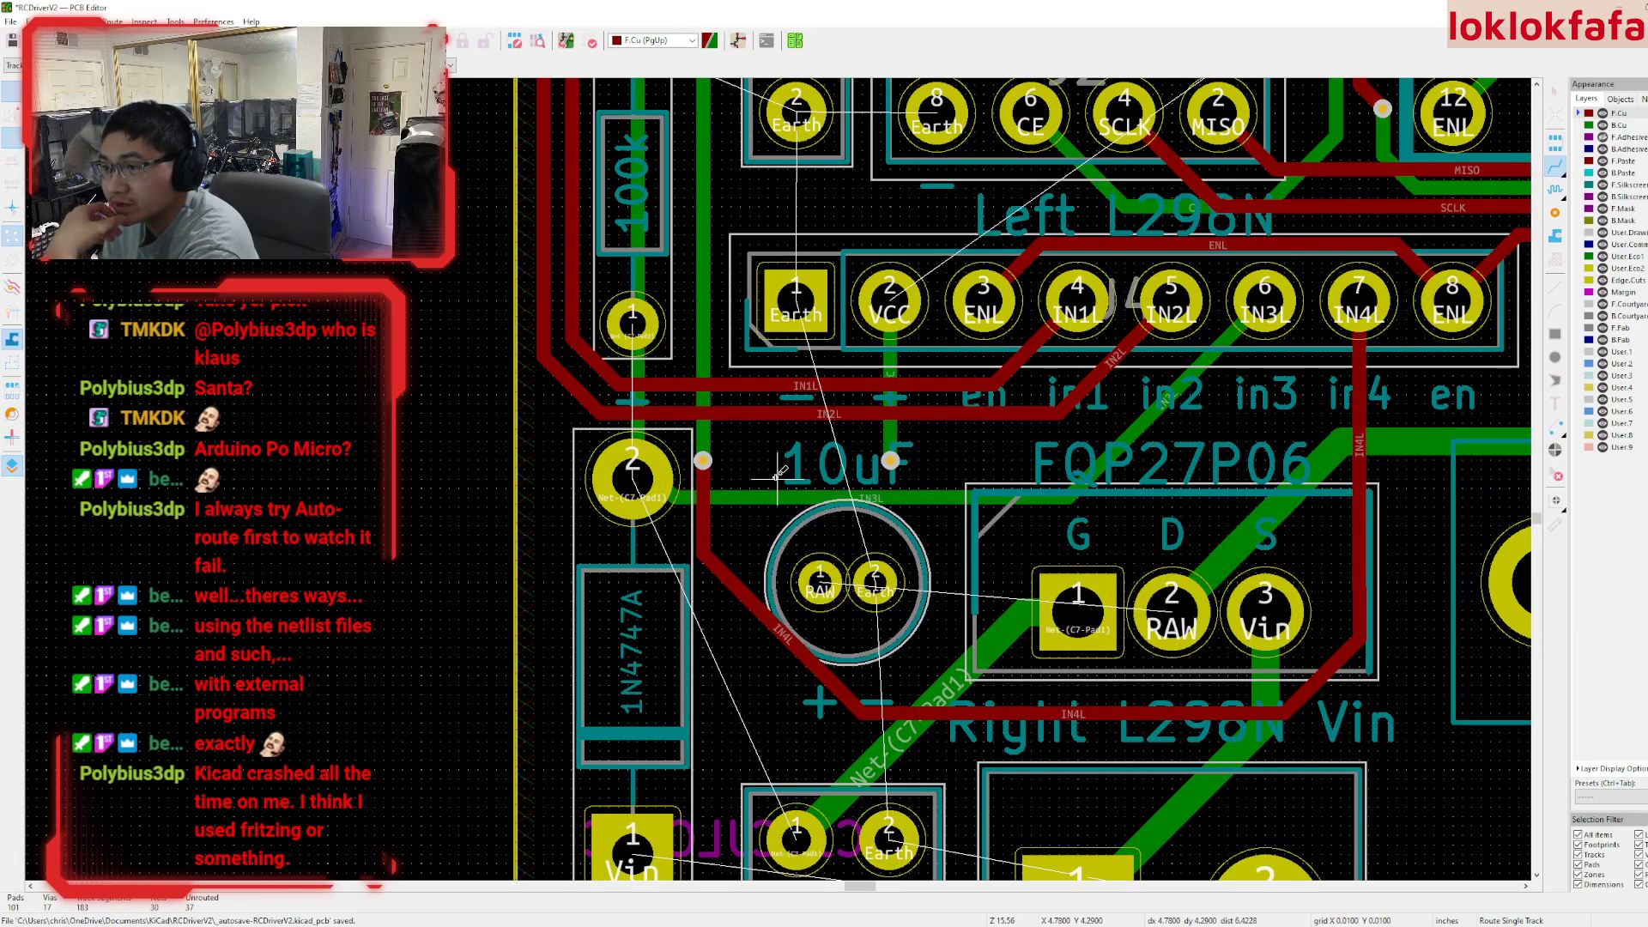
scroll(780, 473, down, 3)
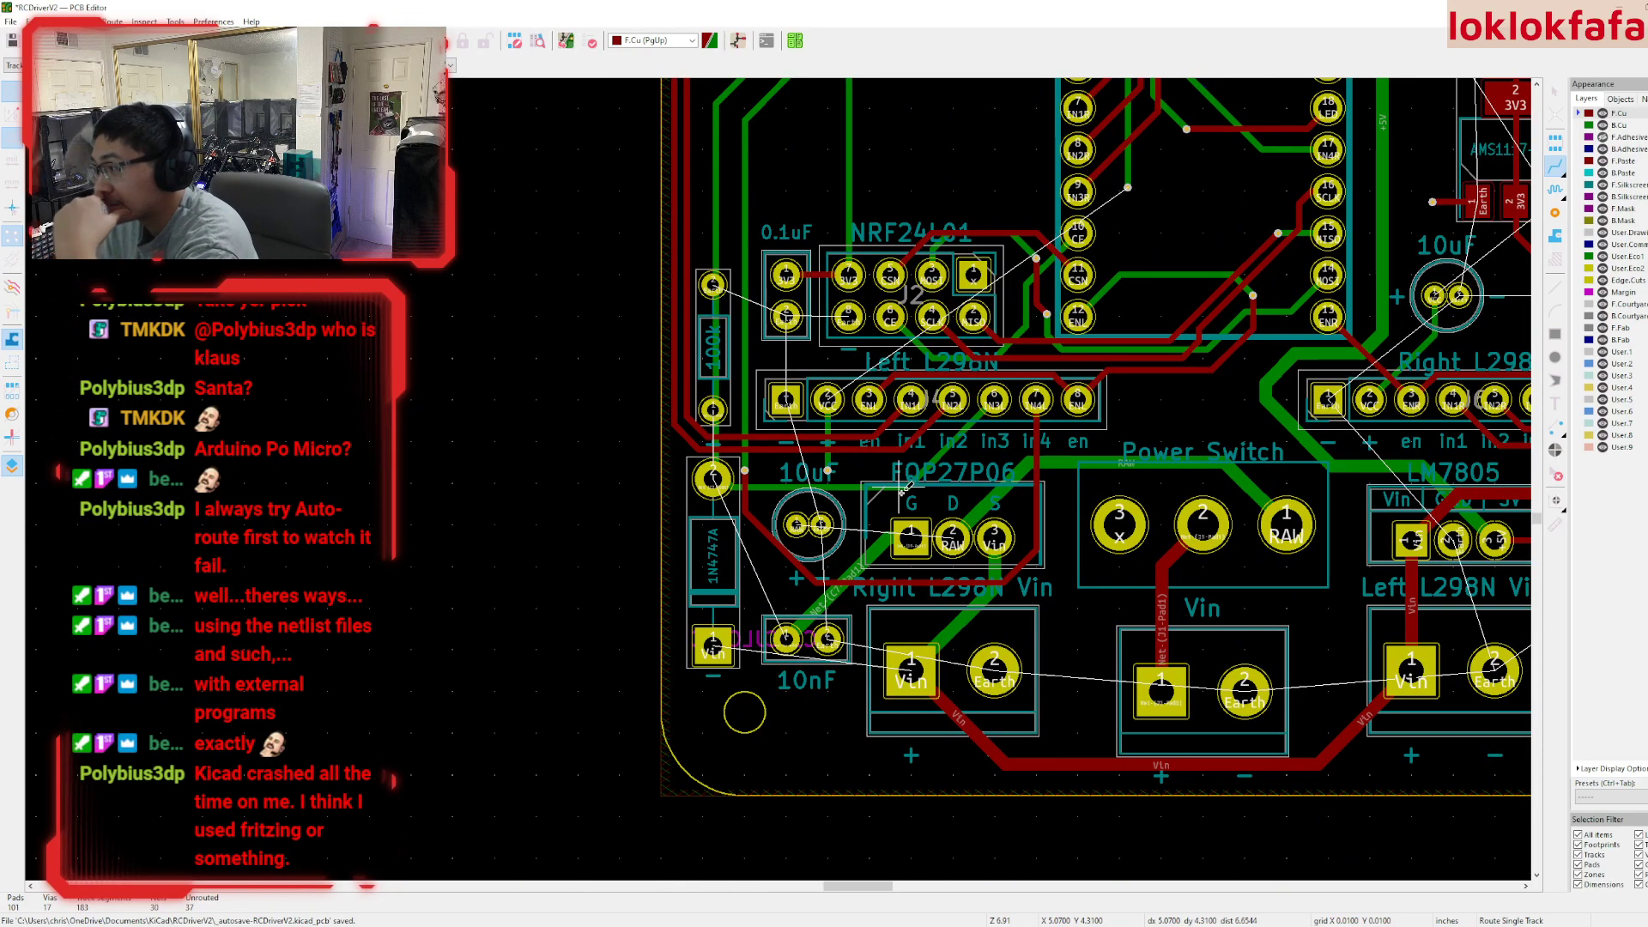
scroll(903, 486, up, 2)
- Delete the two diagonal and one horizontal +5V B.Cu segments that bend around pad 1 of the Right L298N header
middle_drag(902, 487, 567, 584)
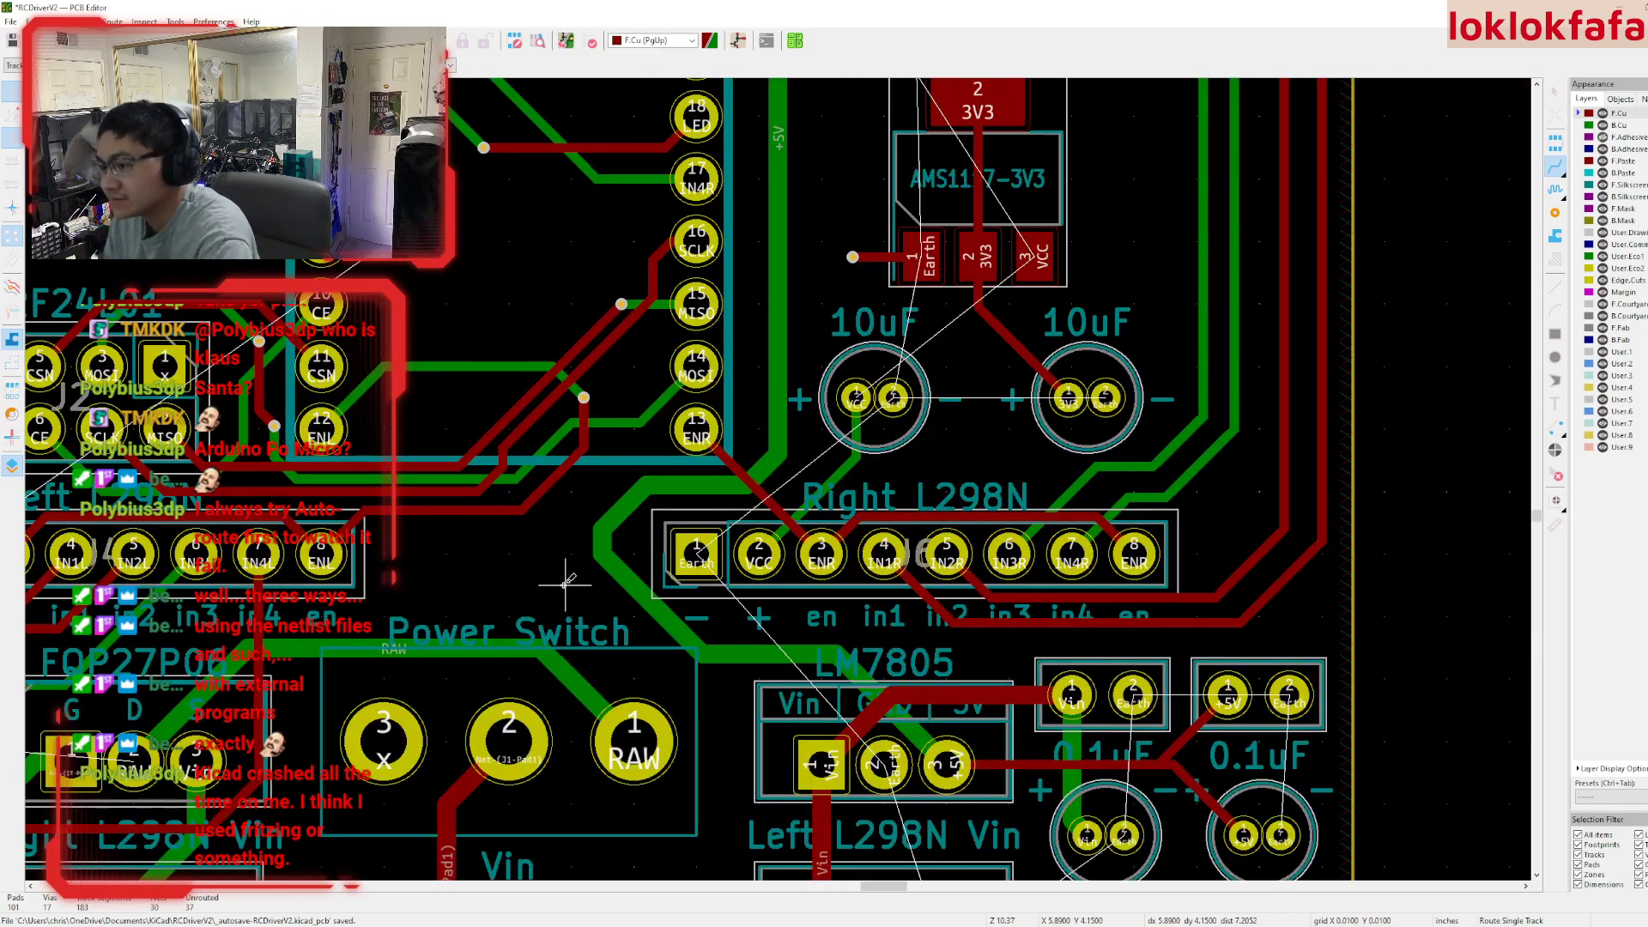
key(Escape)
click(611, 528)
key(Delete)
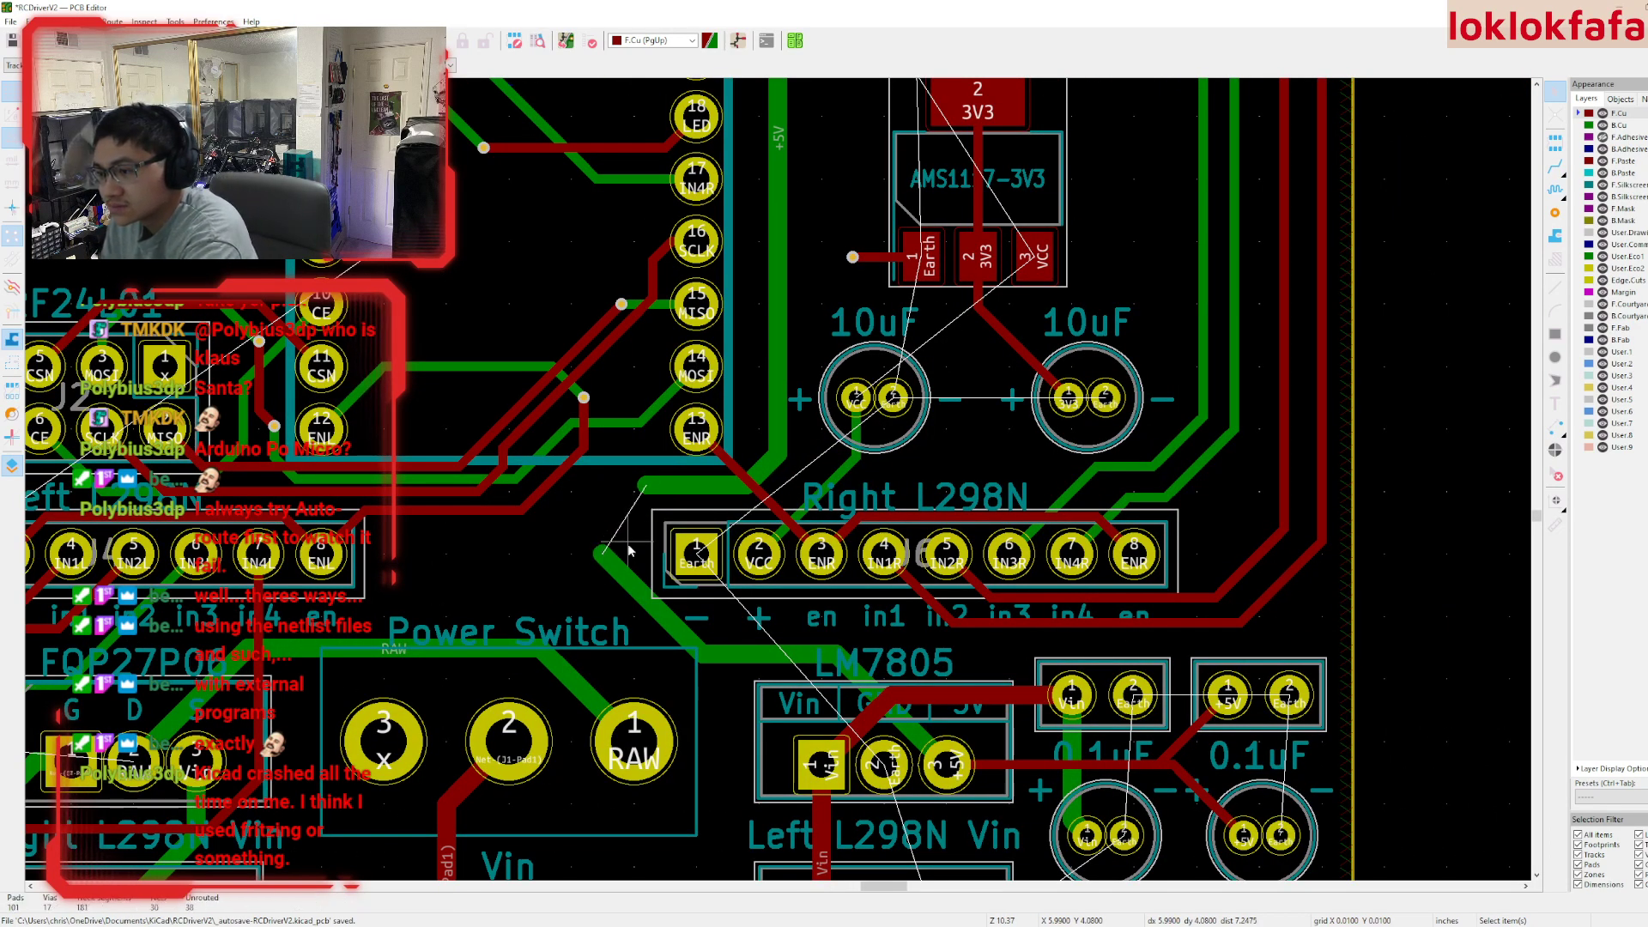
click(627, 584)
key(Delete)
click(665, 491)
key(Page_Down)
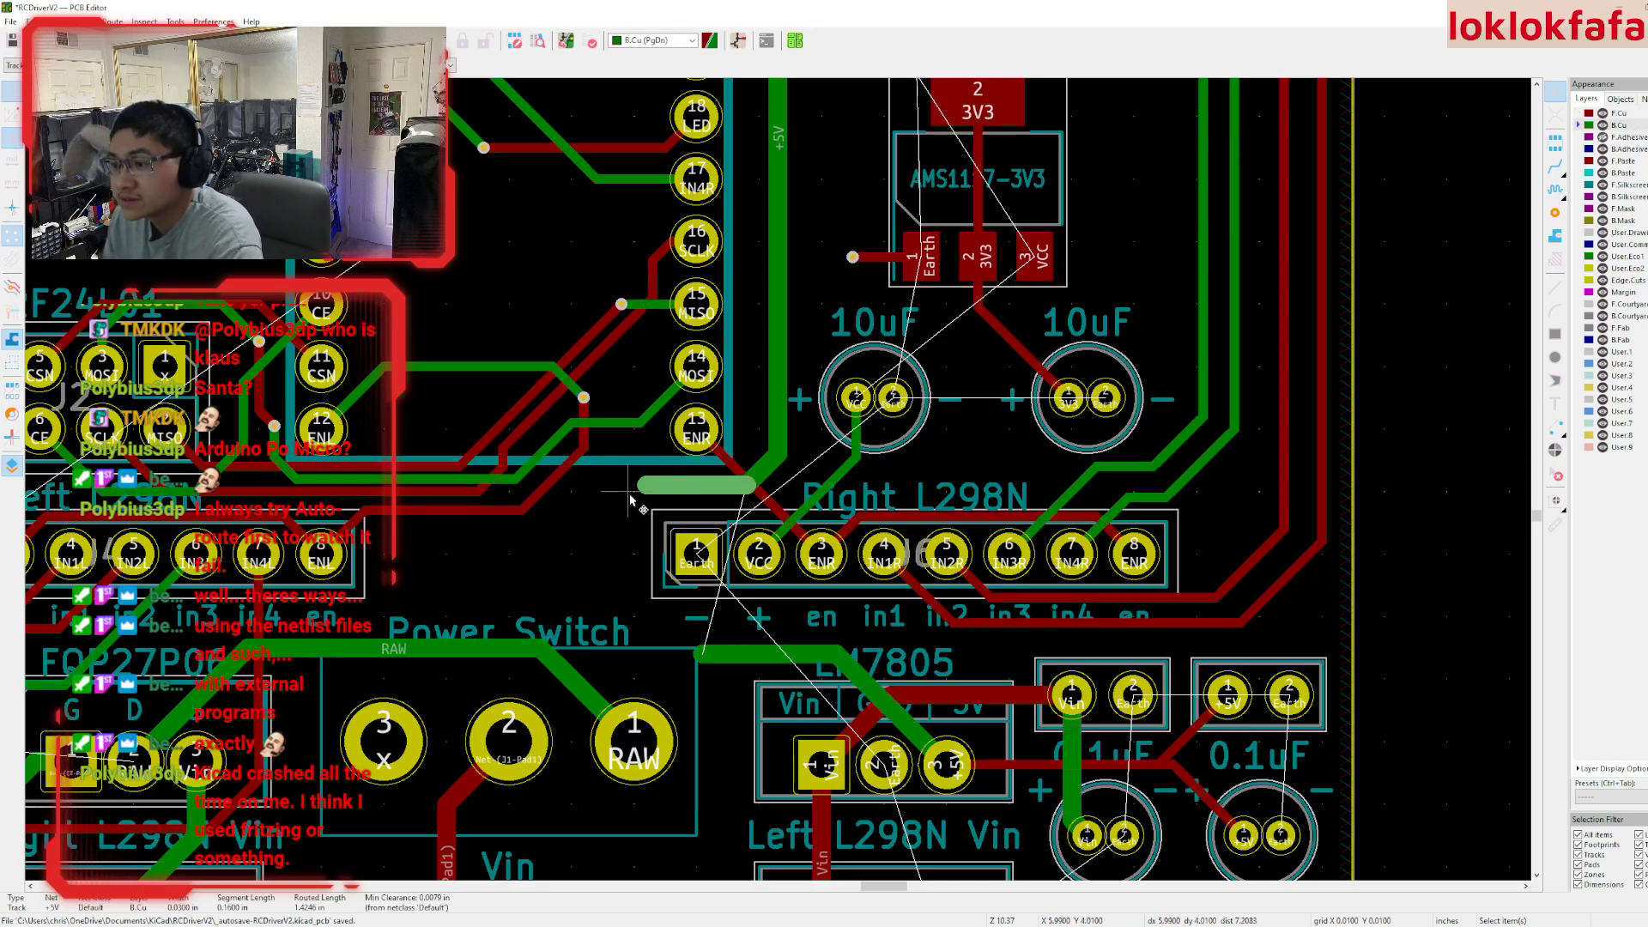
key(Delete)
key(Page_Up)
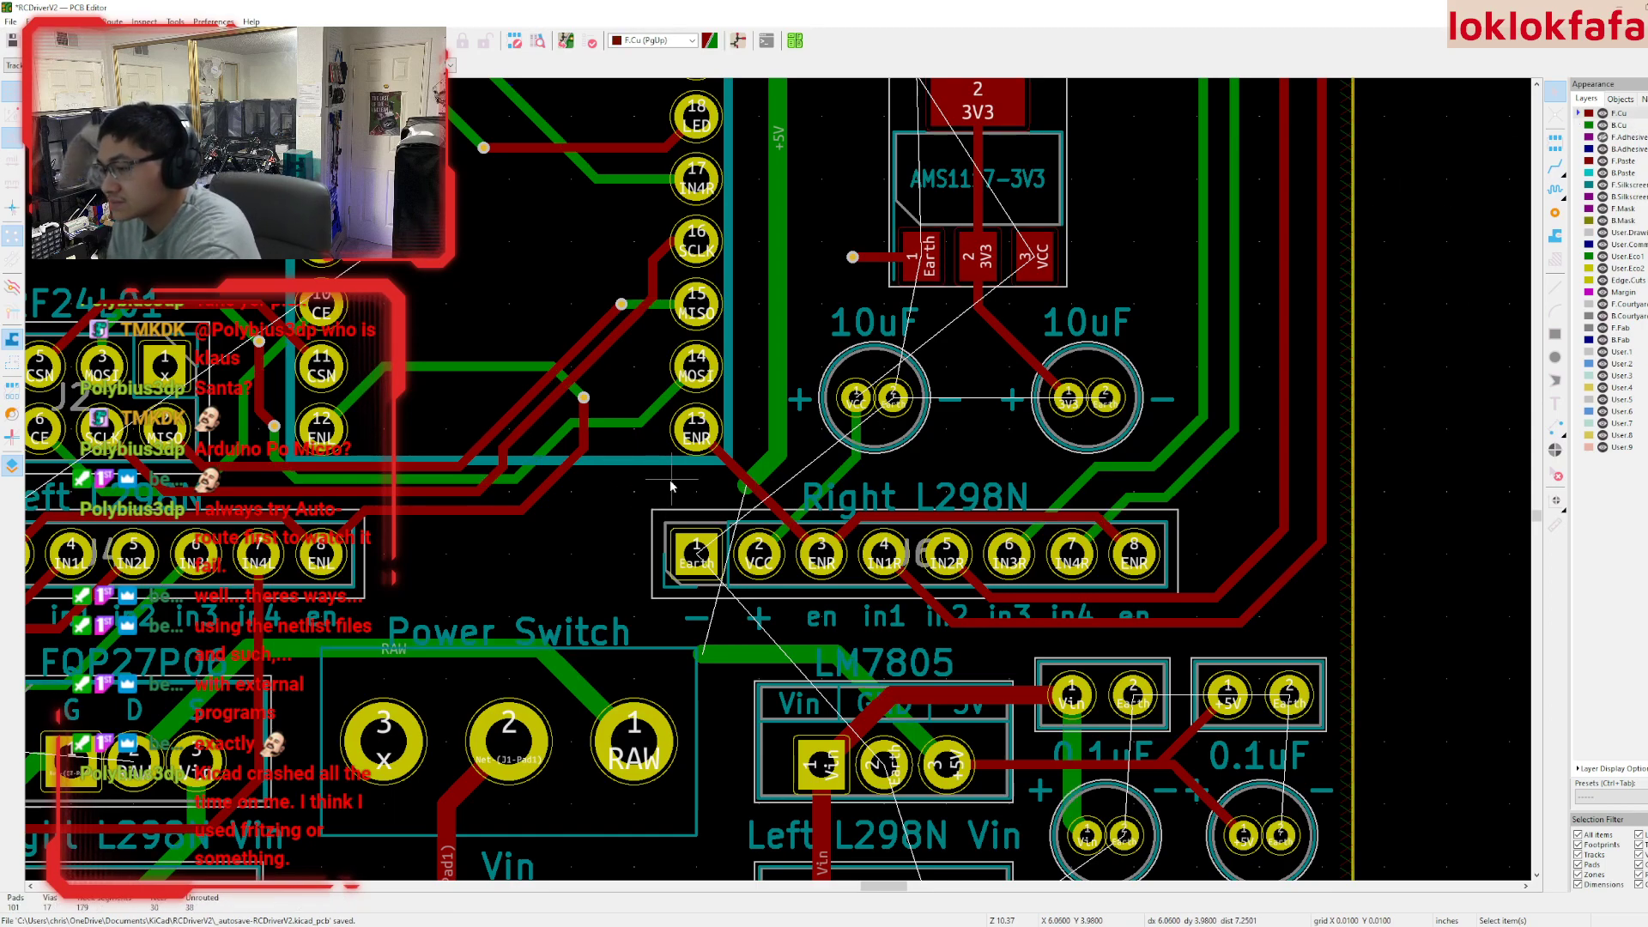
click(747, 490)
key(Escape)
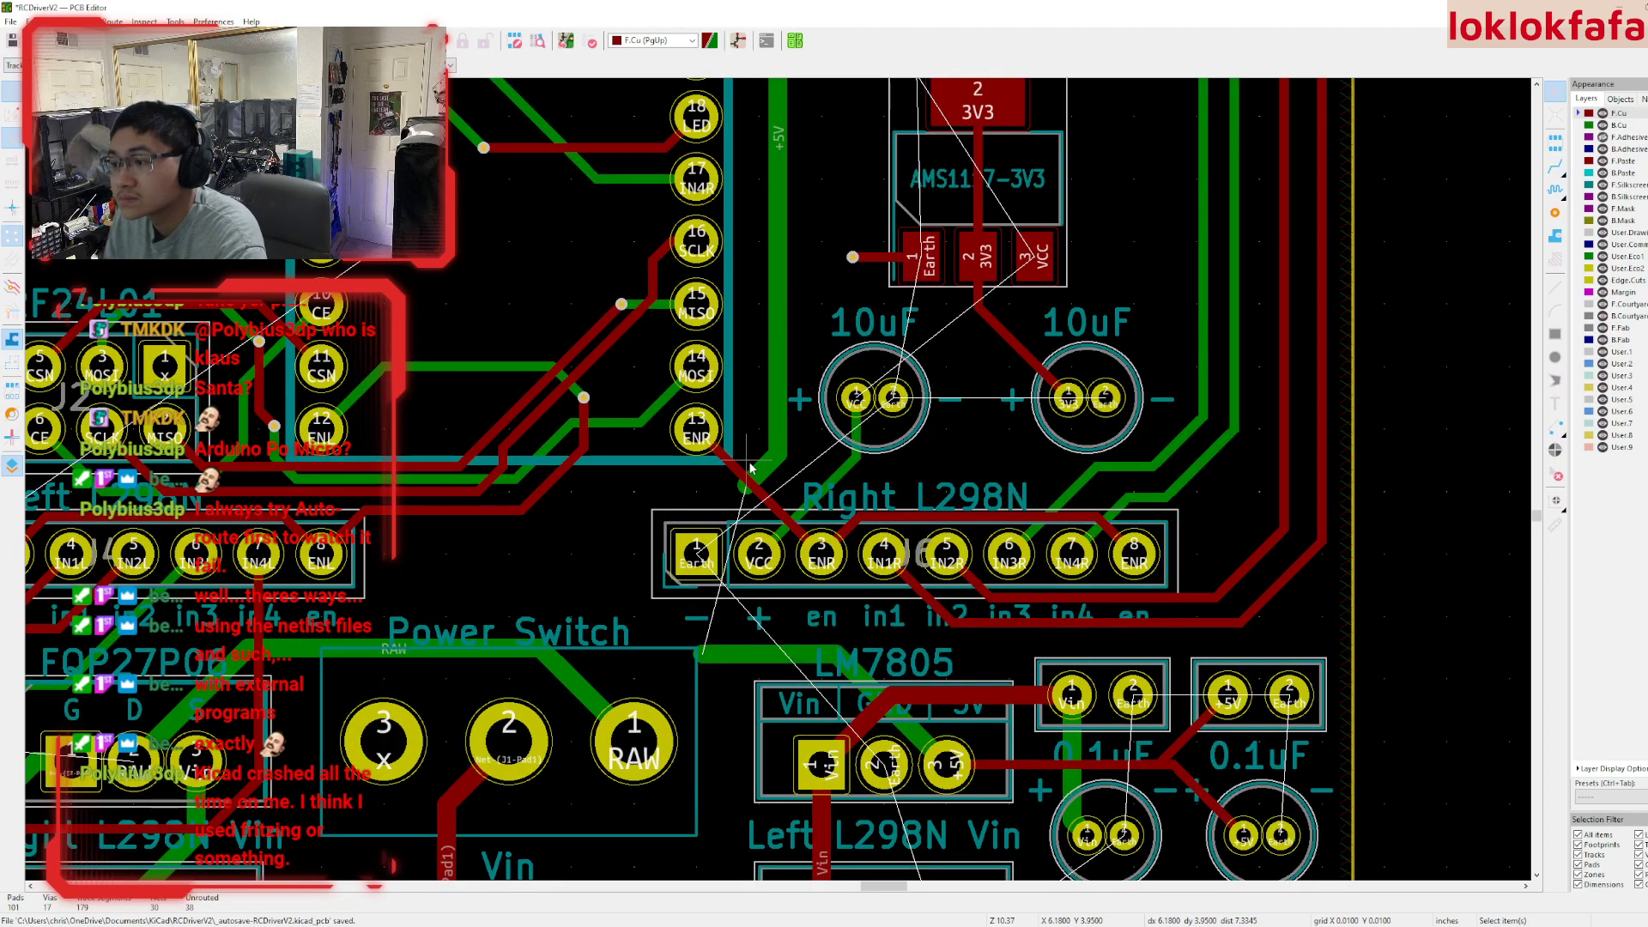
key(x)
key(Escape)
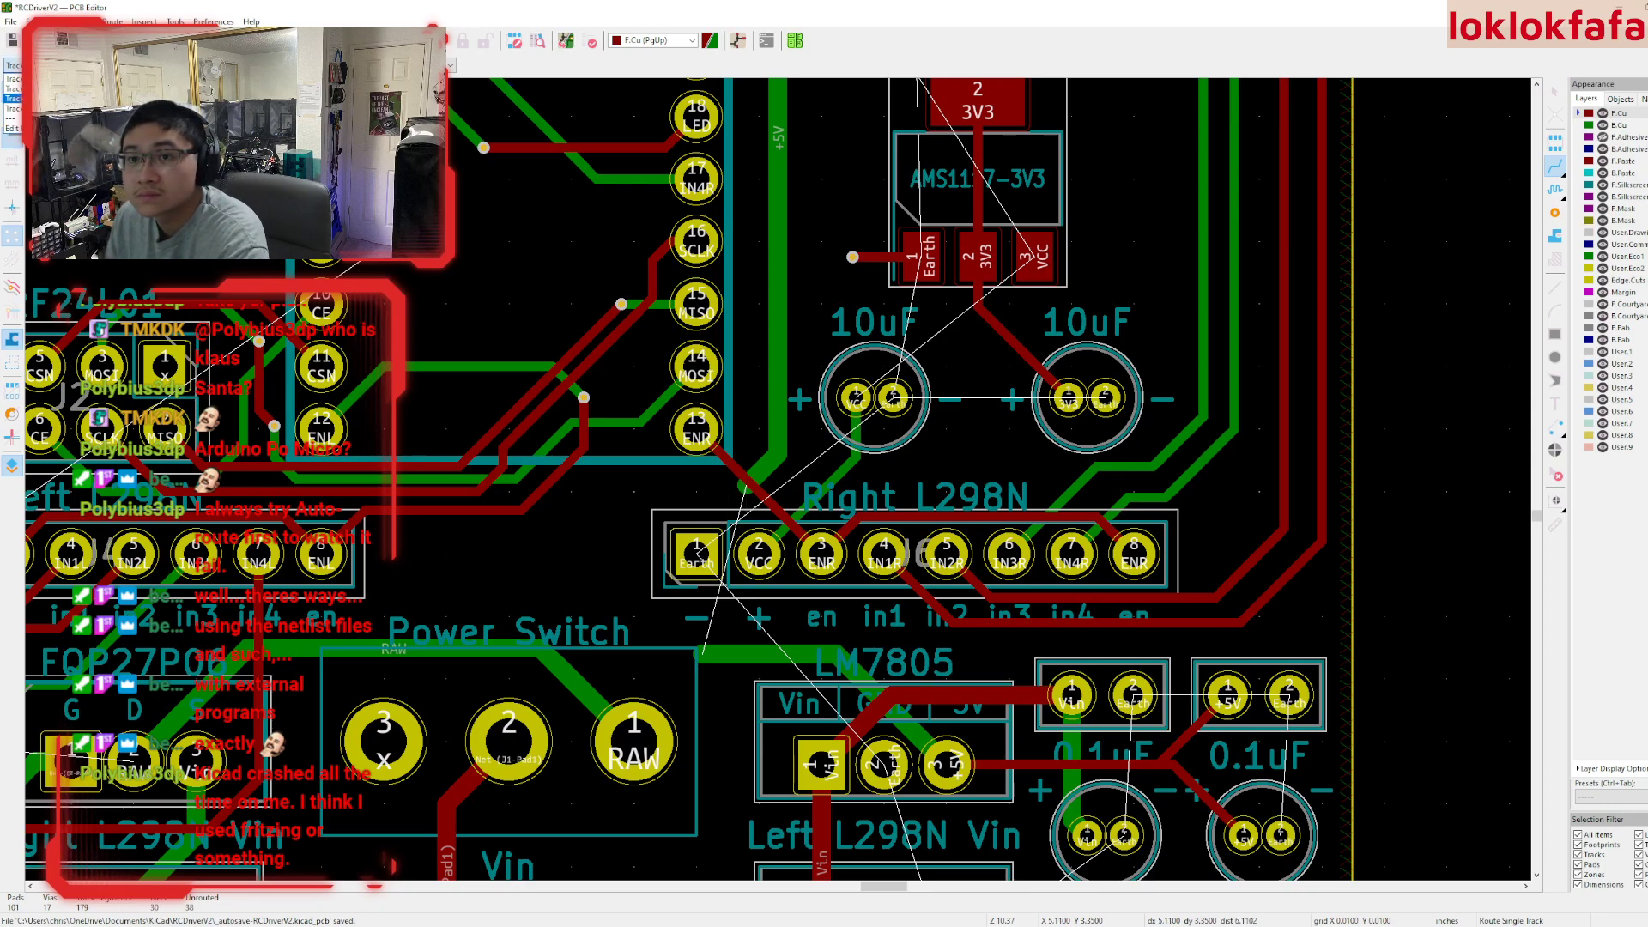
- Route the +5V track on B.Cu around pad 1 of the Right L298N header, joining the upper vertical track to the LM7805 branch
click(1630, 126)
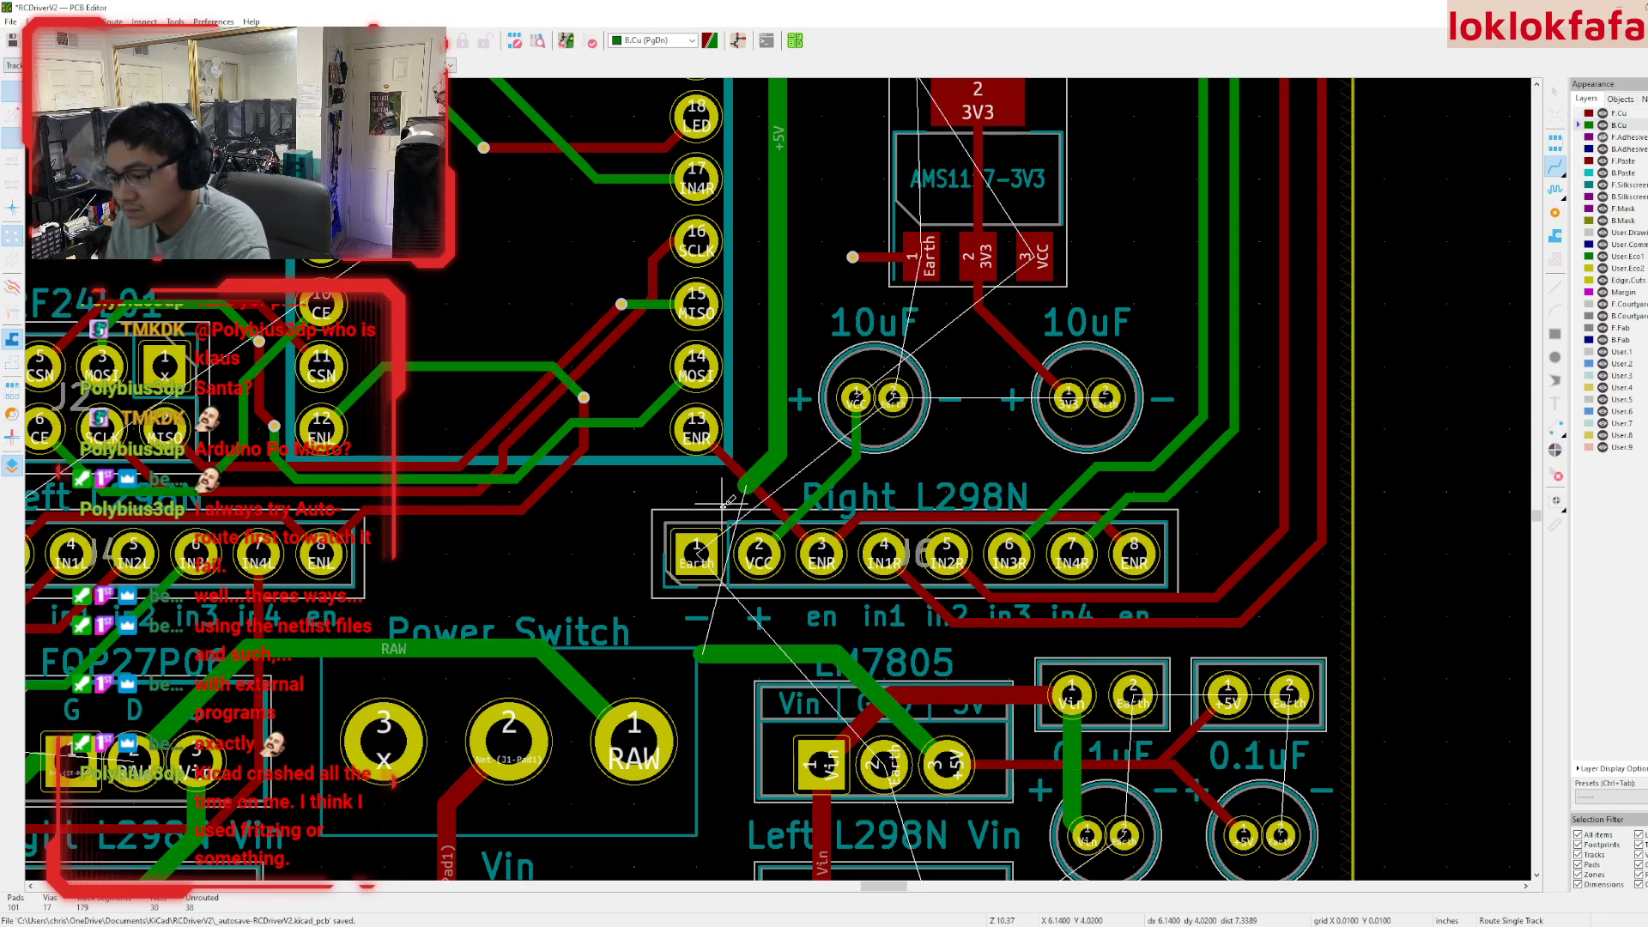
click(747, 487)
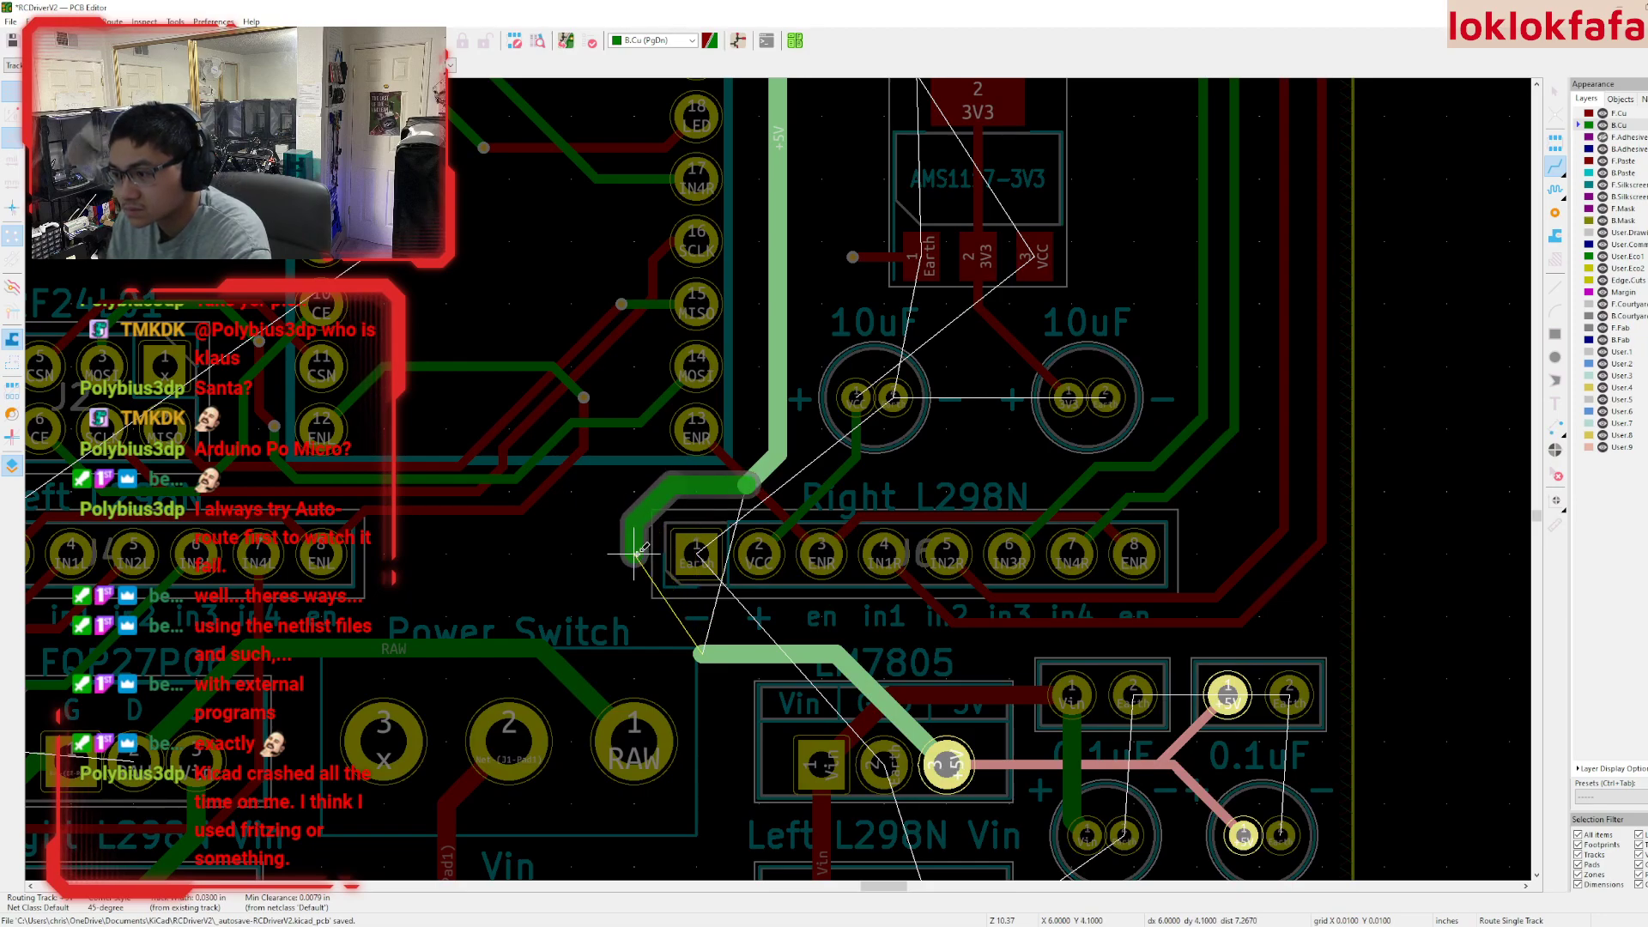
click(694, 655)
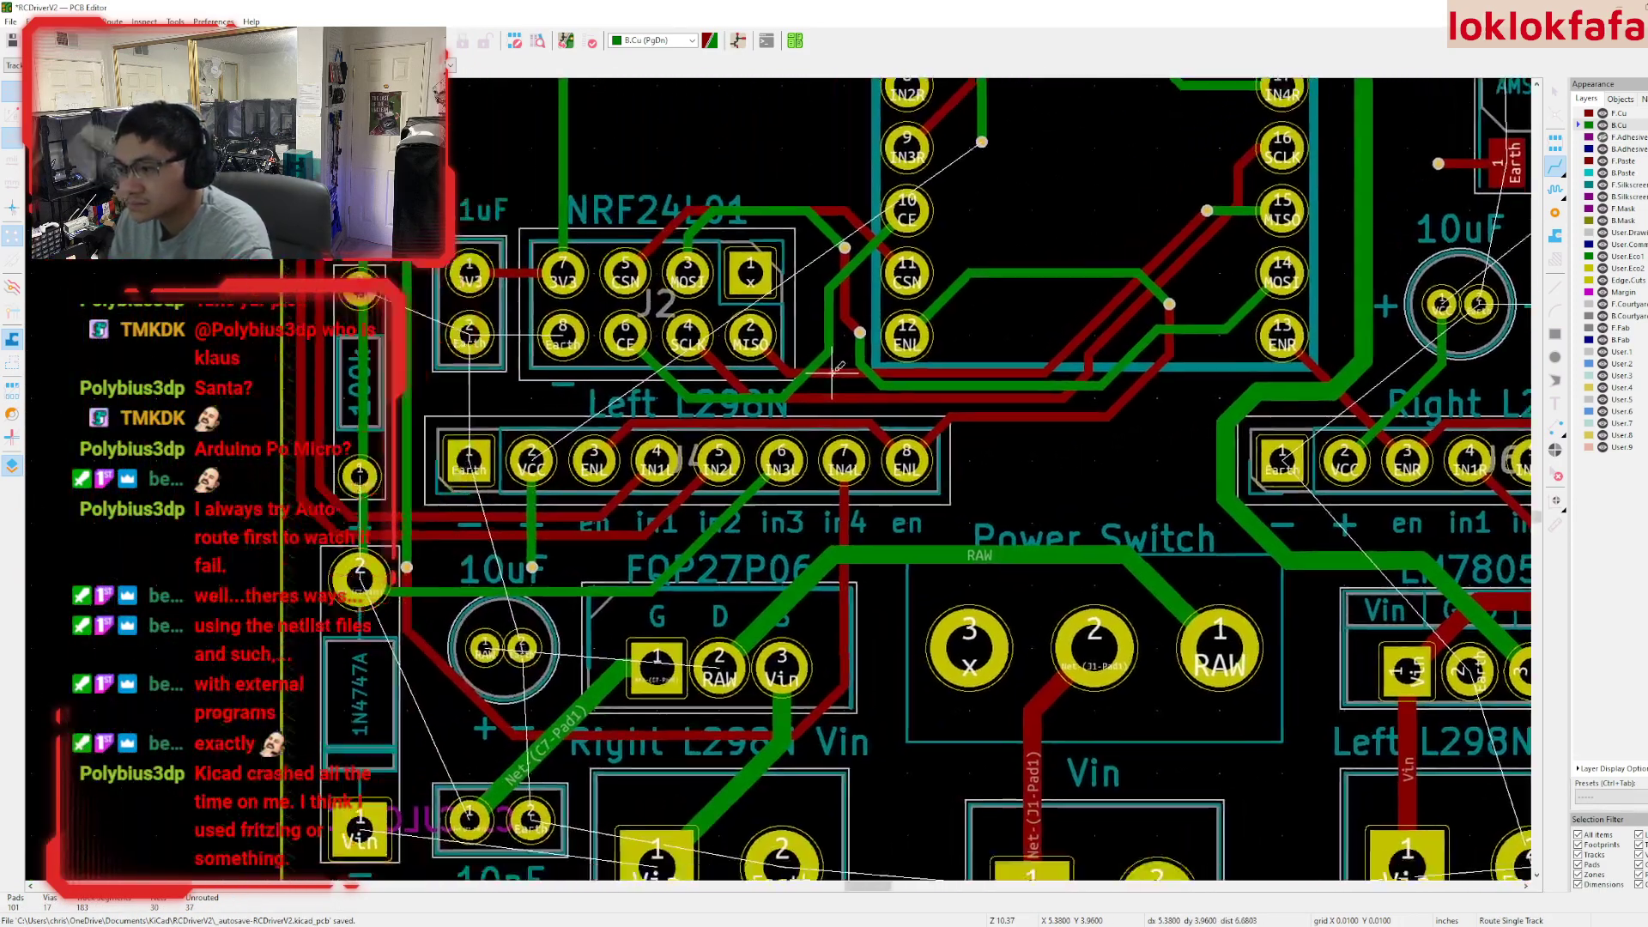
key(Escape)
- Try to cut the 1N4747A diode and paste it horizontally between the Left and Right L298N headers
click(390, 654)
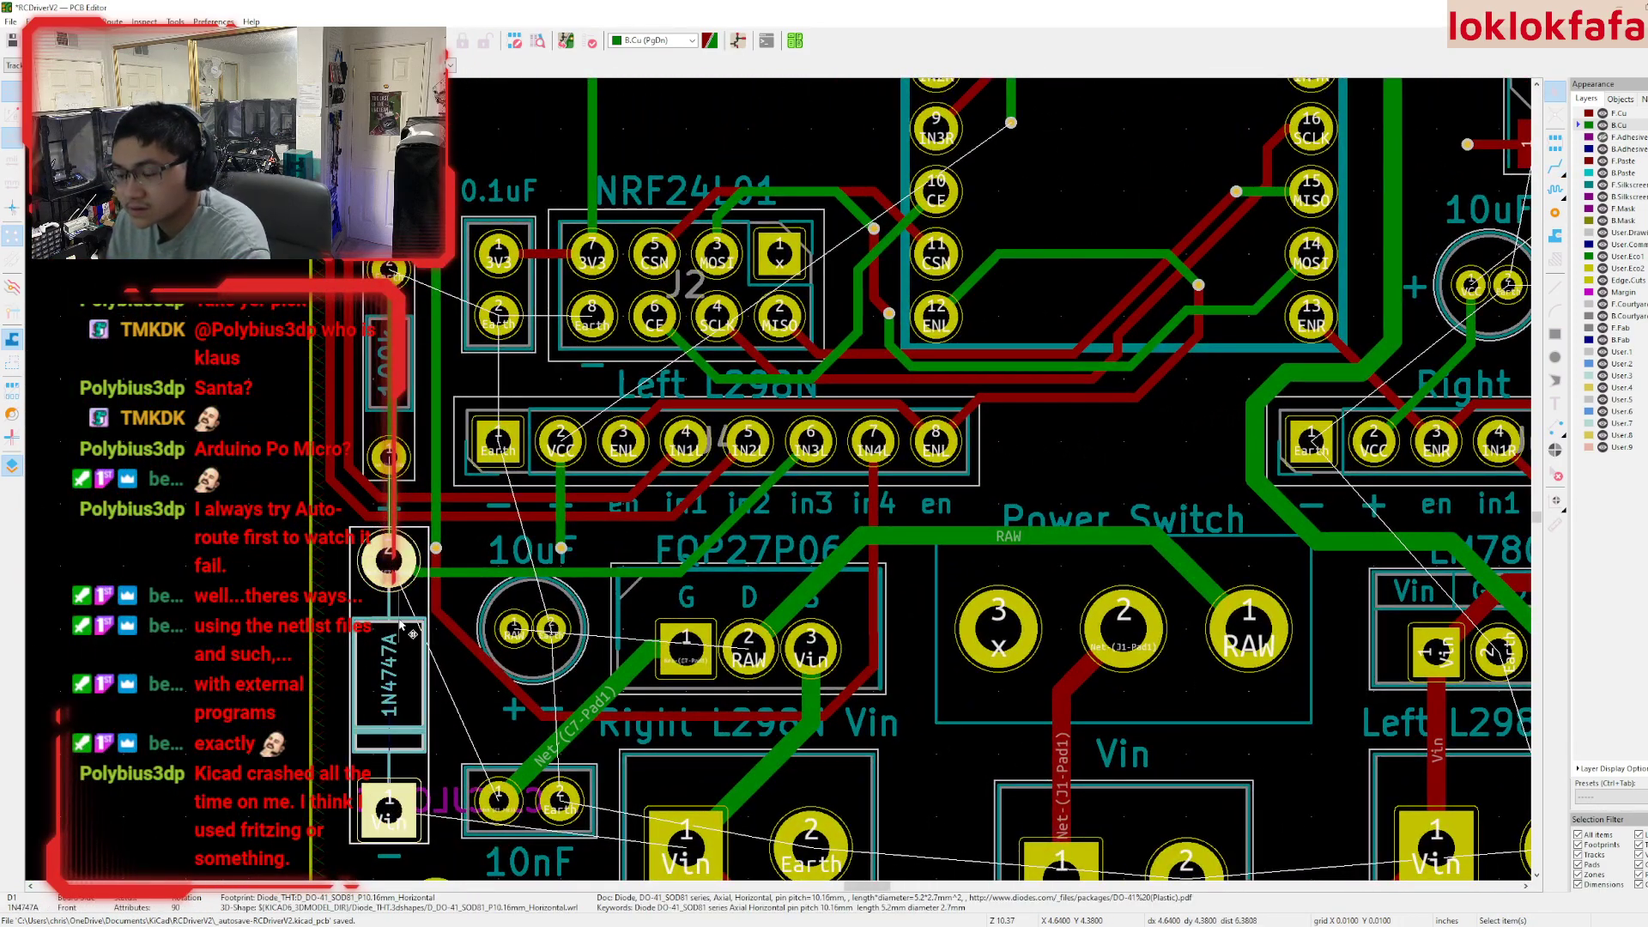
click(403, 531)
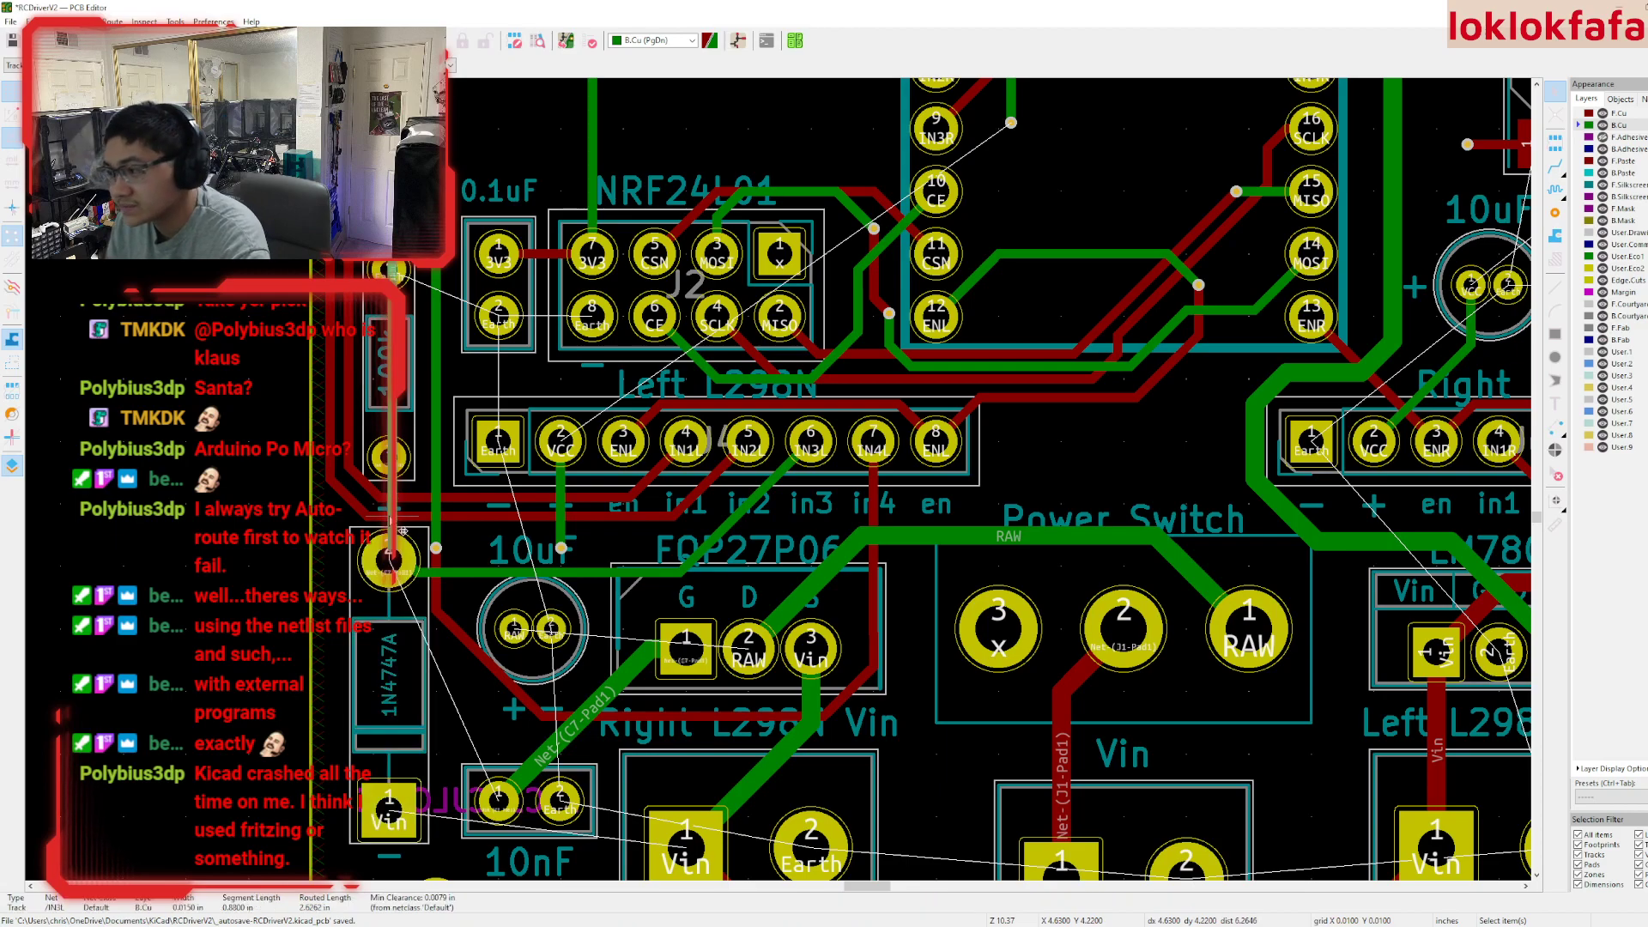
click(388, 807)
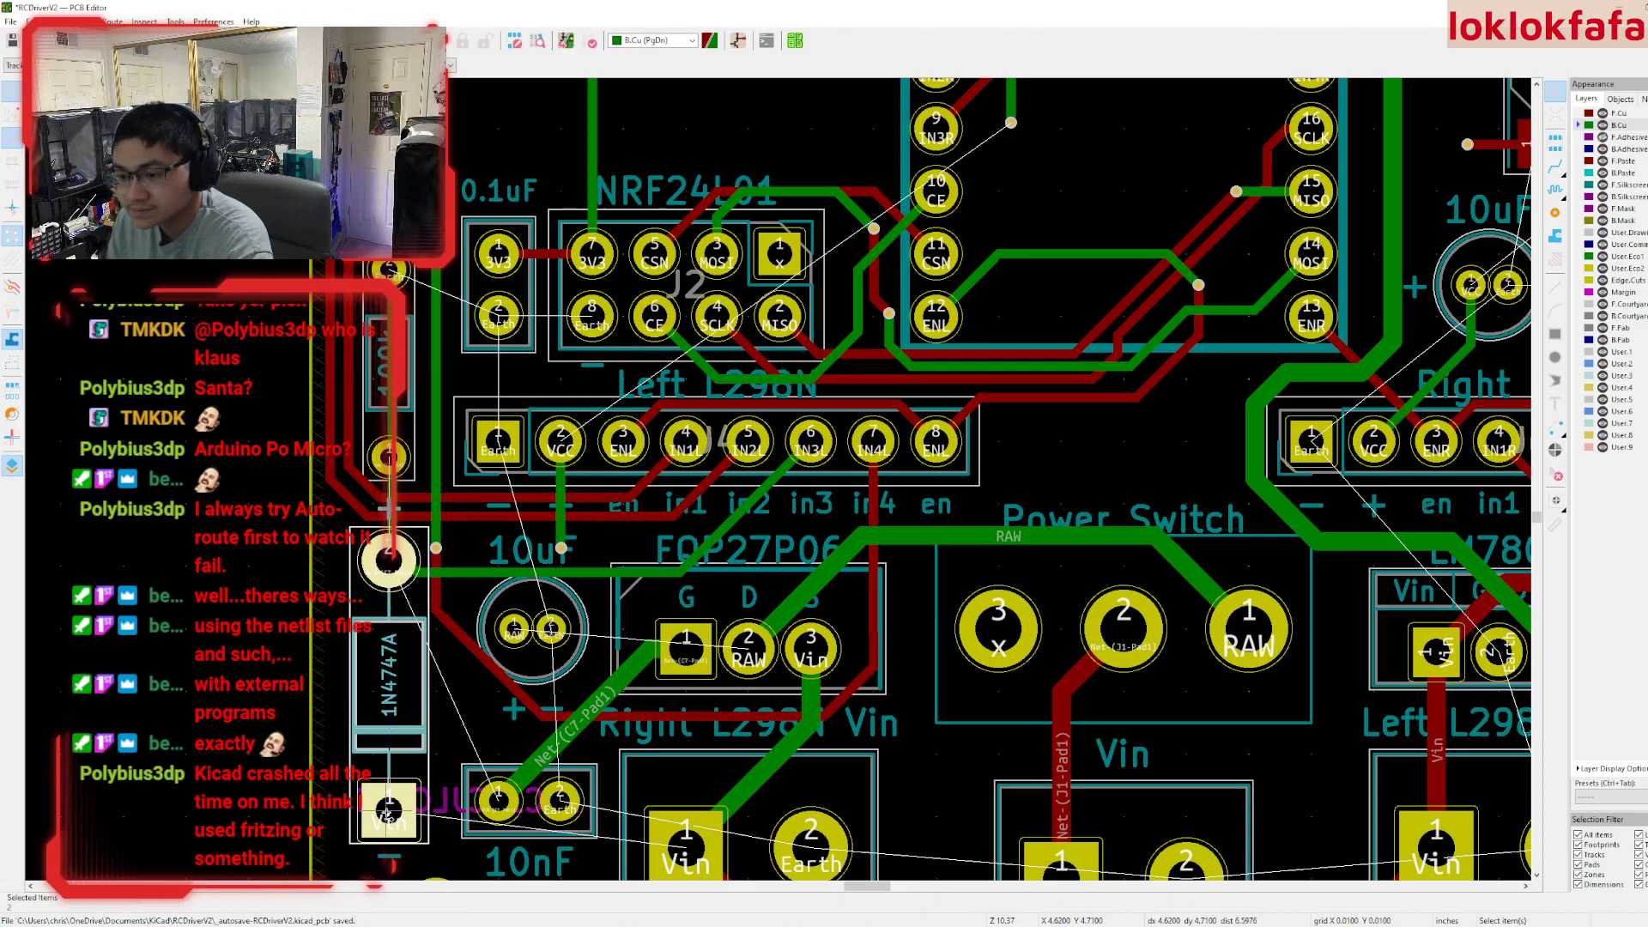
key(ctrl+x)
key(ctrl+v)
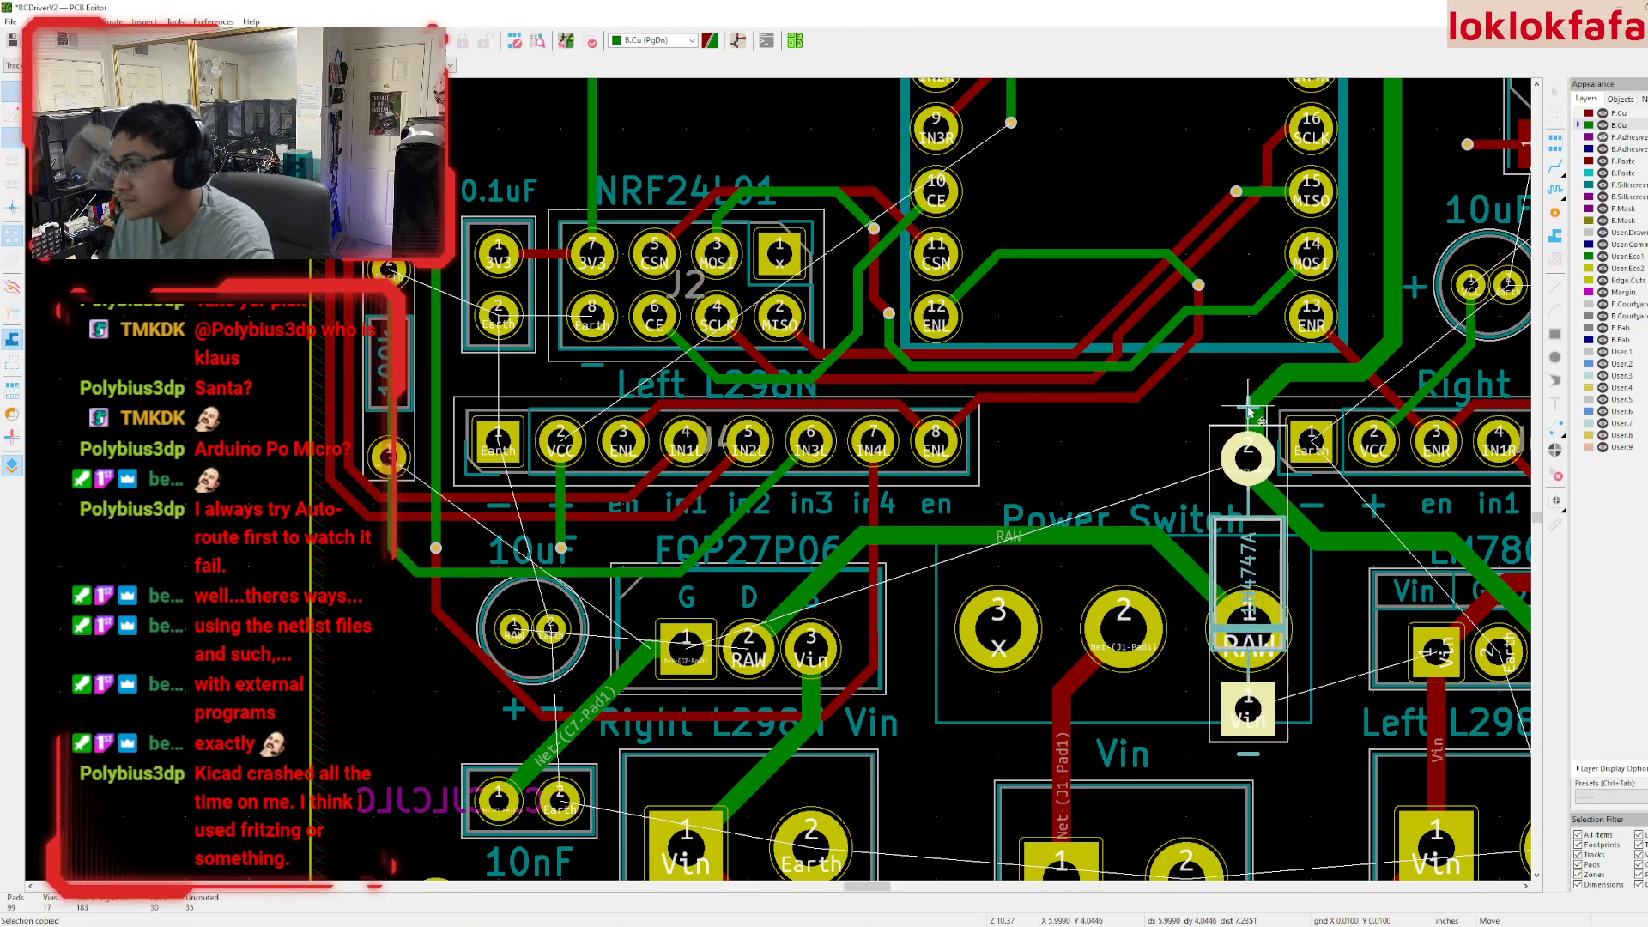
key(r)
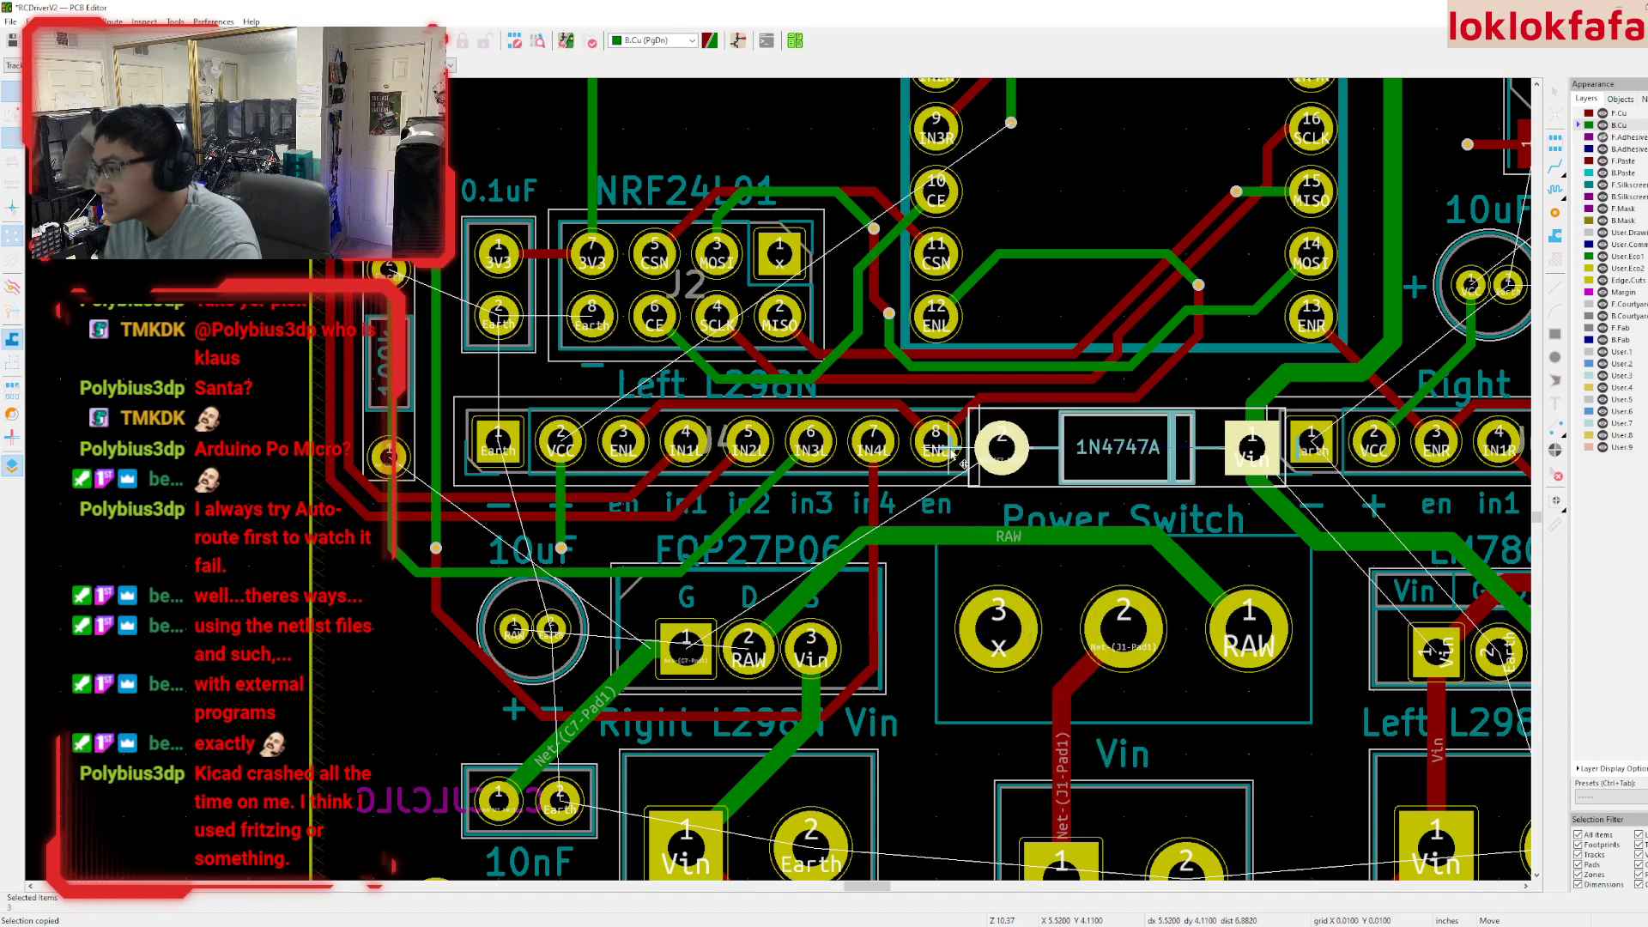
key(r)
- Try to cut and paste the 100k resistor horizontally between the Left and Right L298N headers, then undo it
click(377, 566)
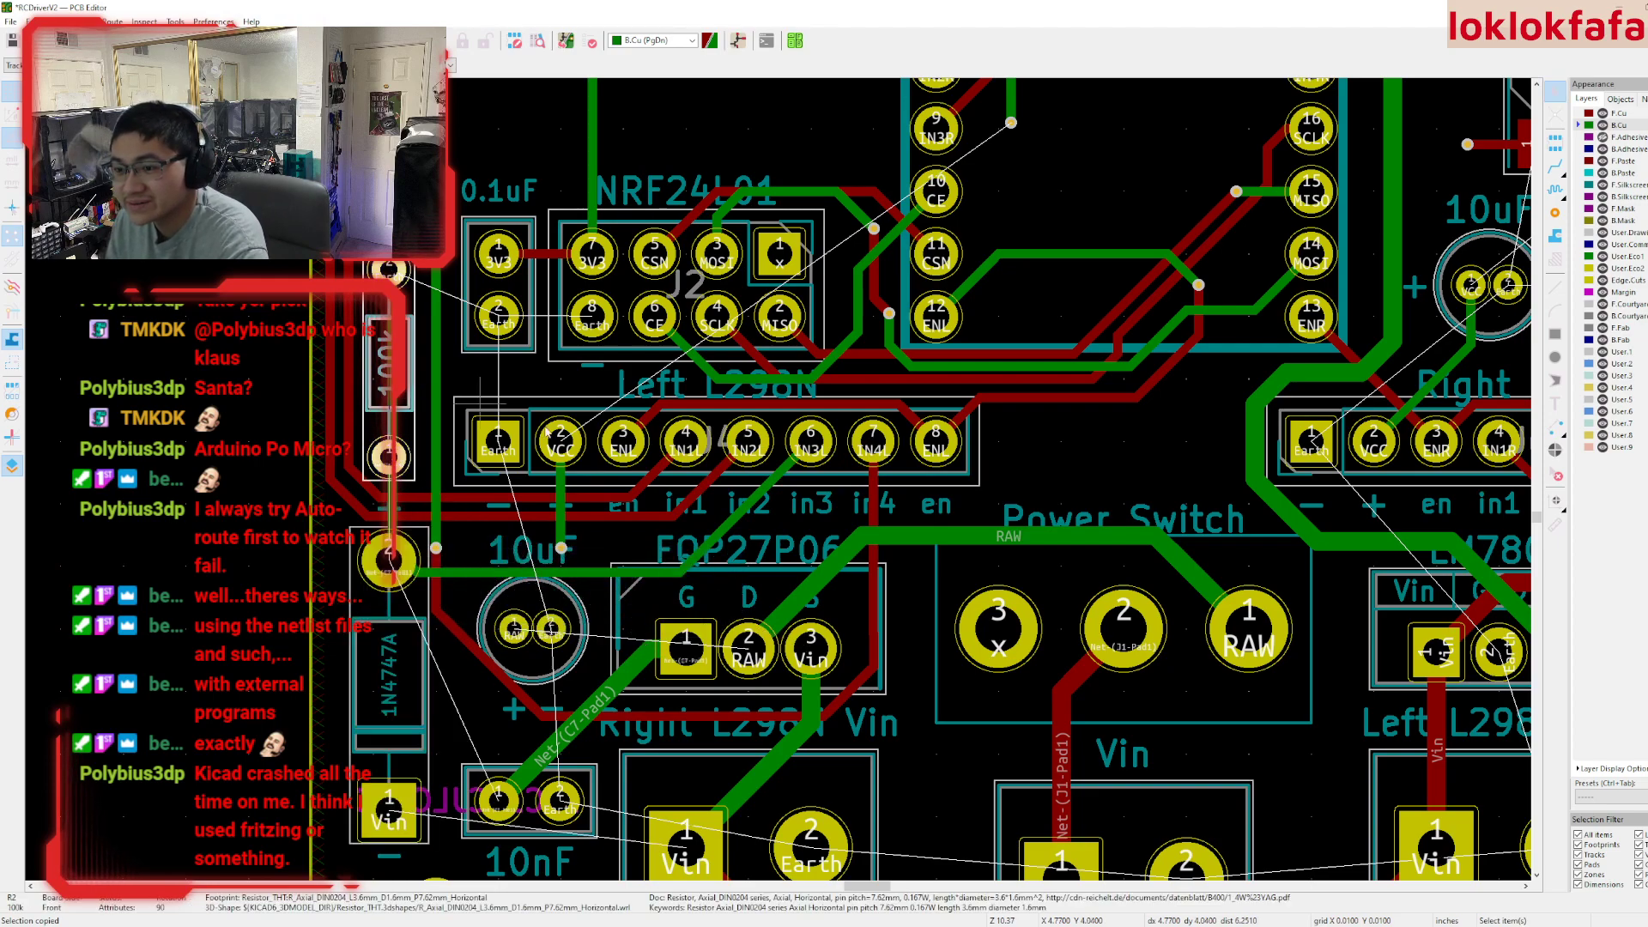
key(ctrl+v)
key(r)
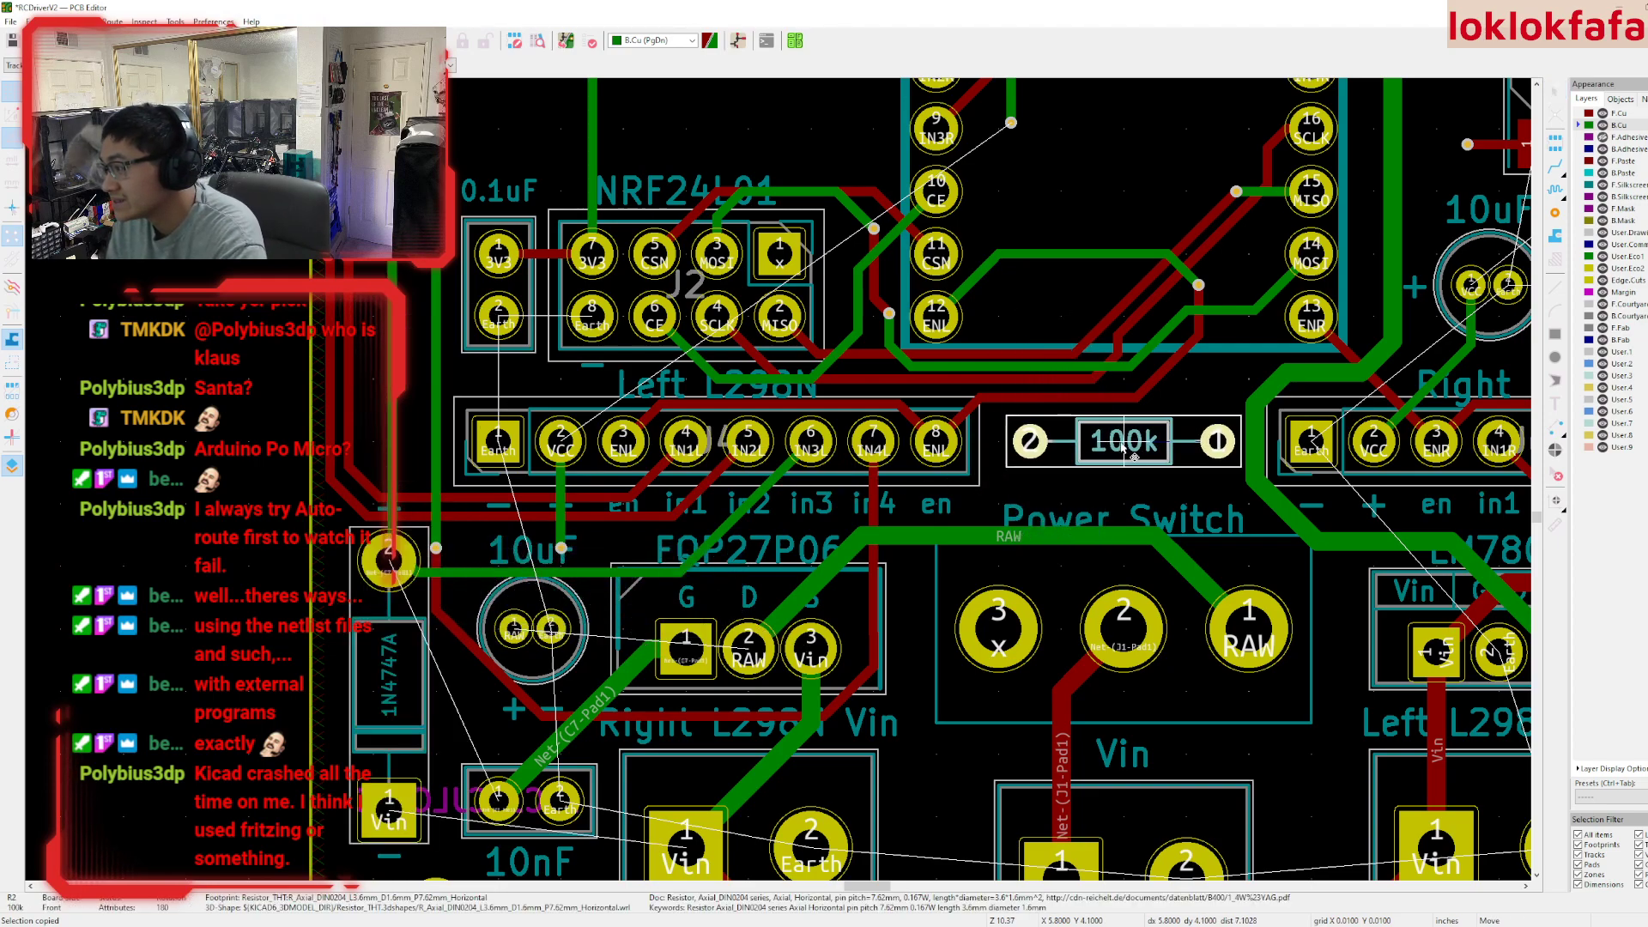
click(1125, 446)
middle_drag(1125, 447, 1022, 468)
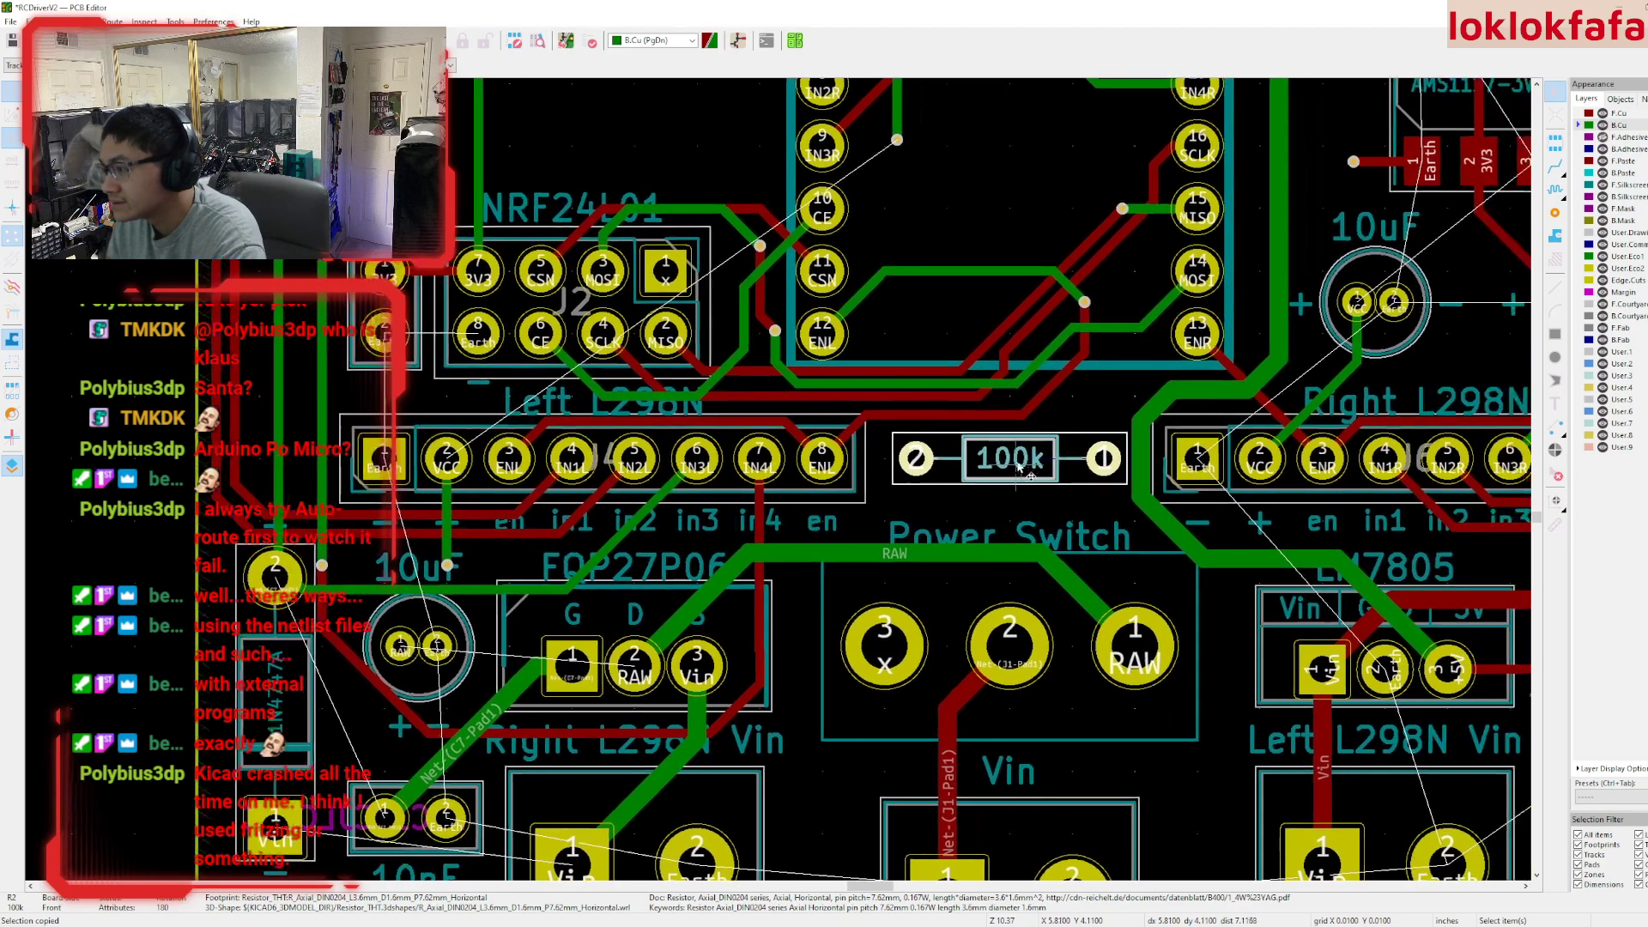
key(m)
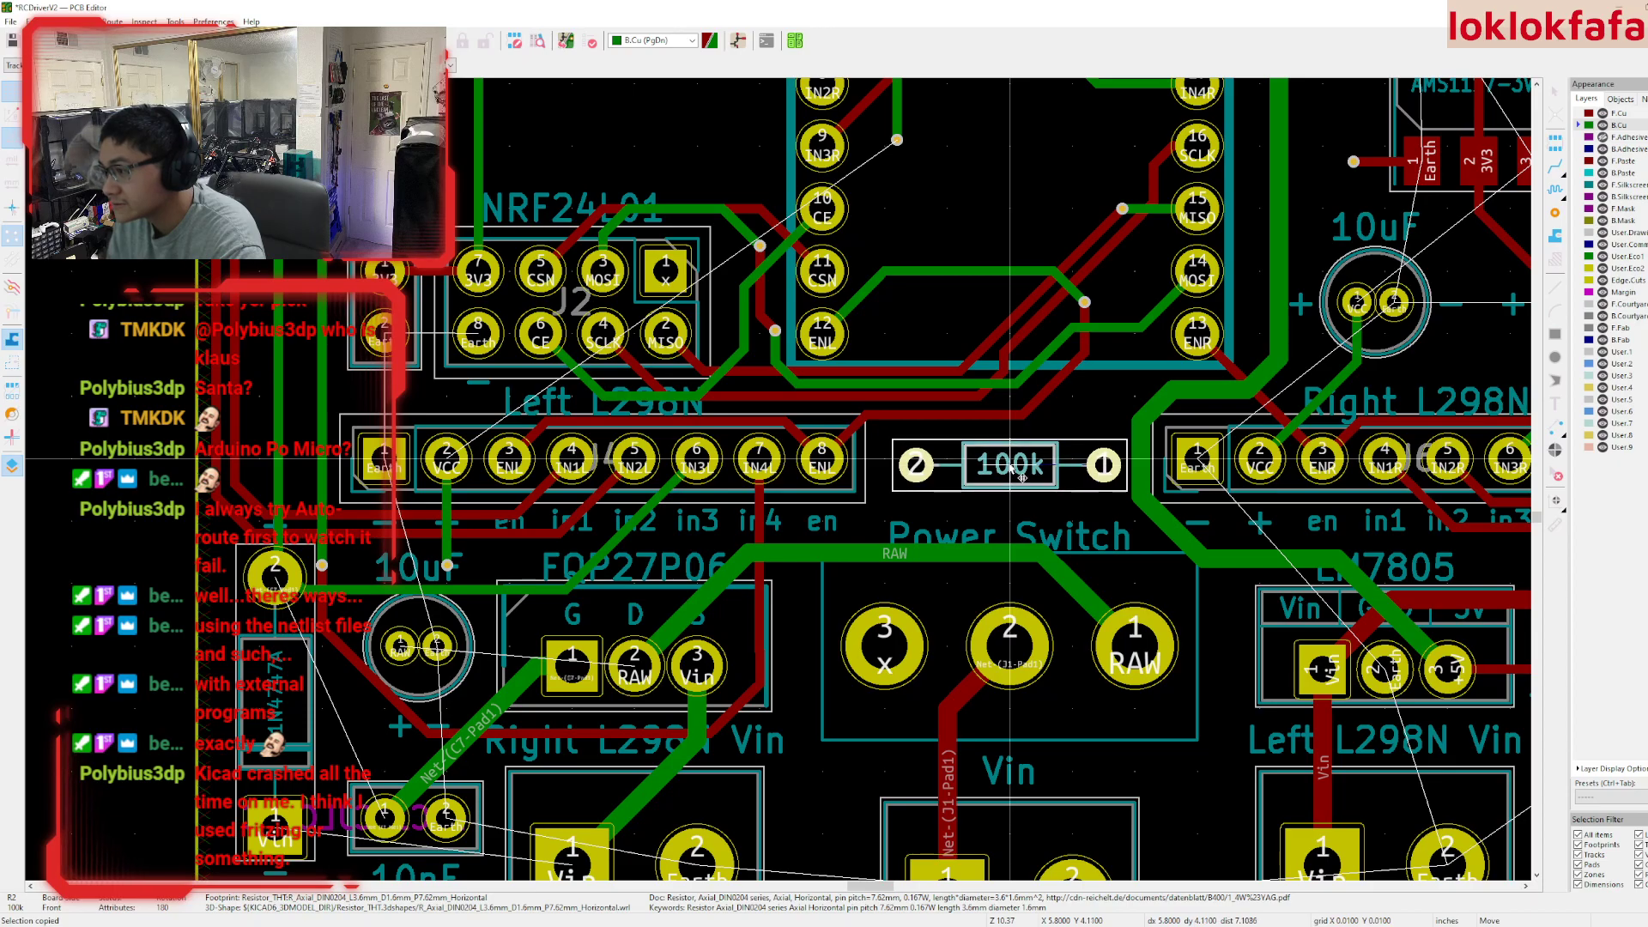
click(1022, 472)
scroll(1009, 459, down, 3)
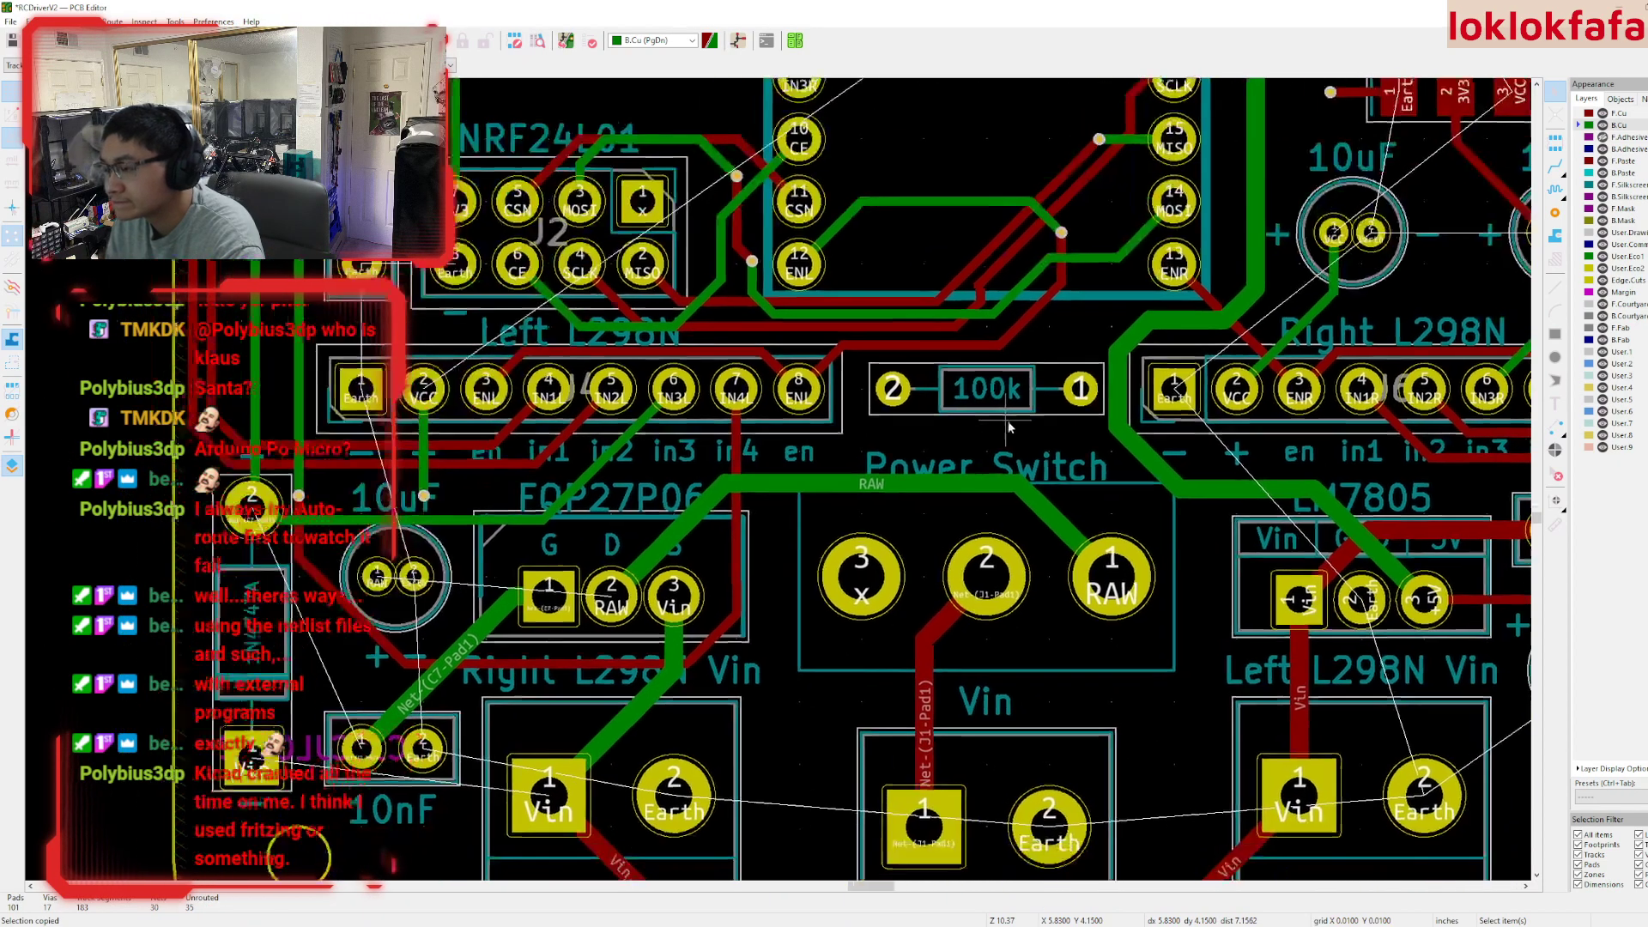
scroll(635, 468, left, 5)
scroll(635, 467, up, 4)
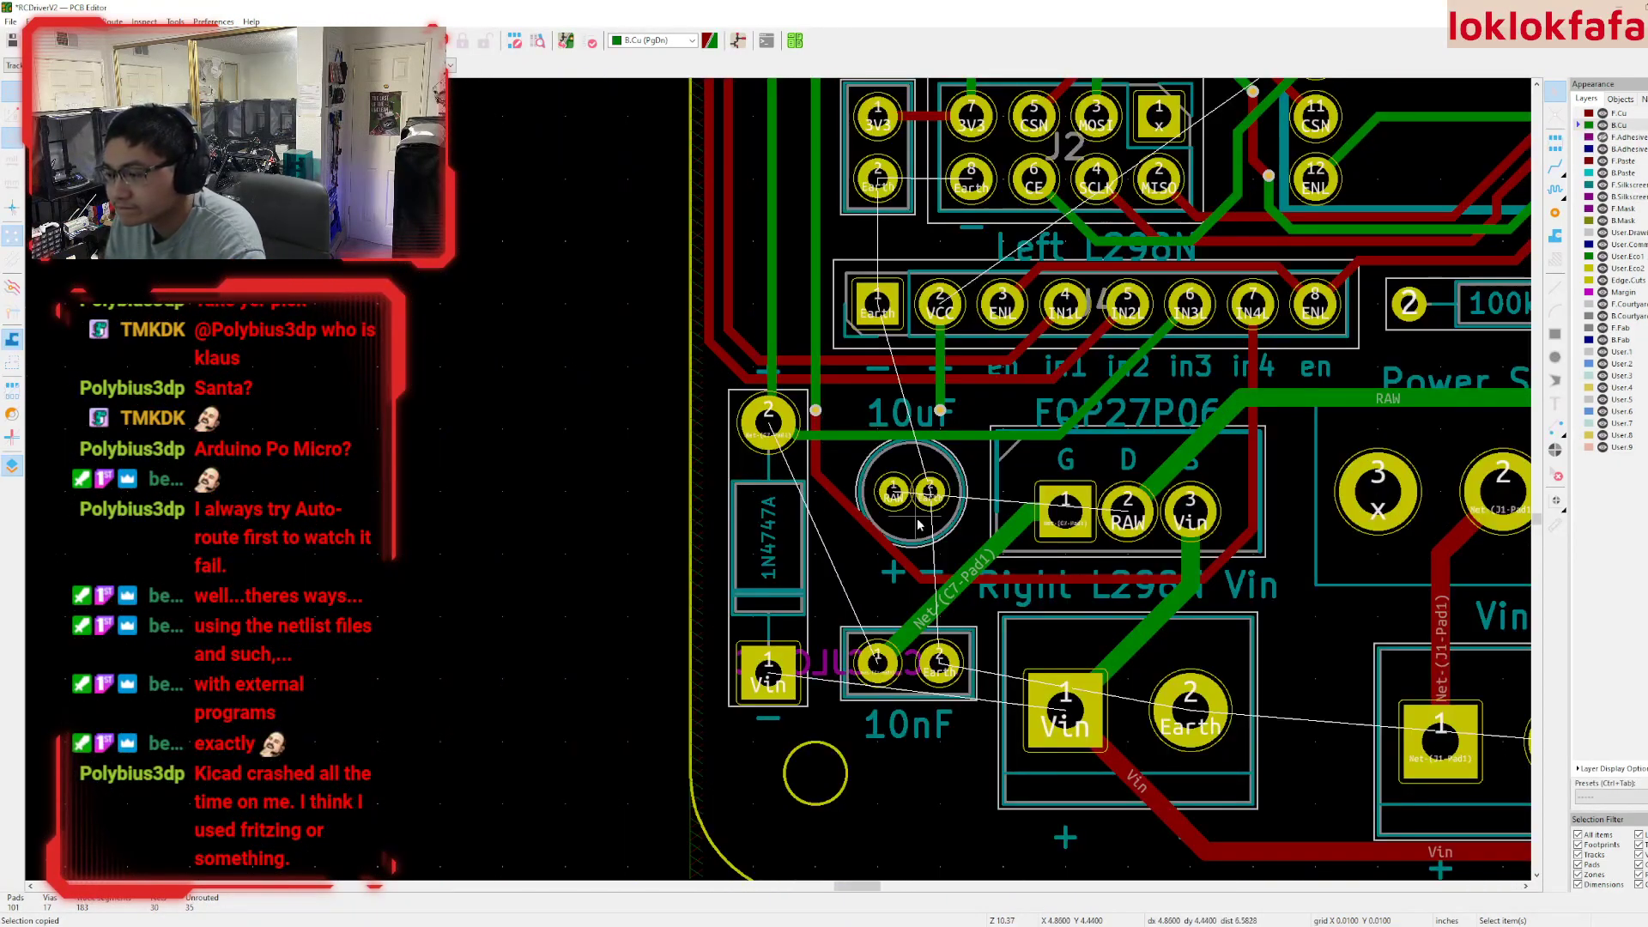
scroll(1077, 339, right, 3)
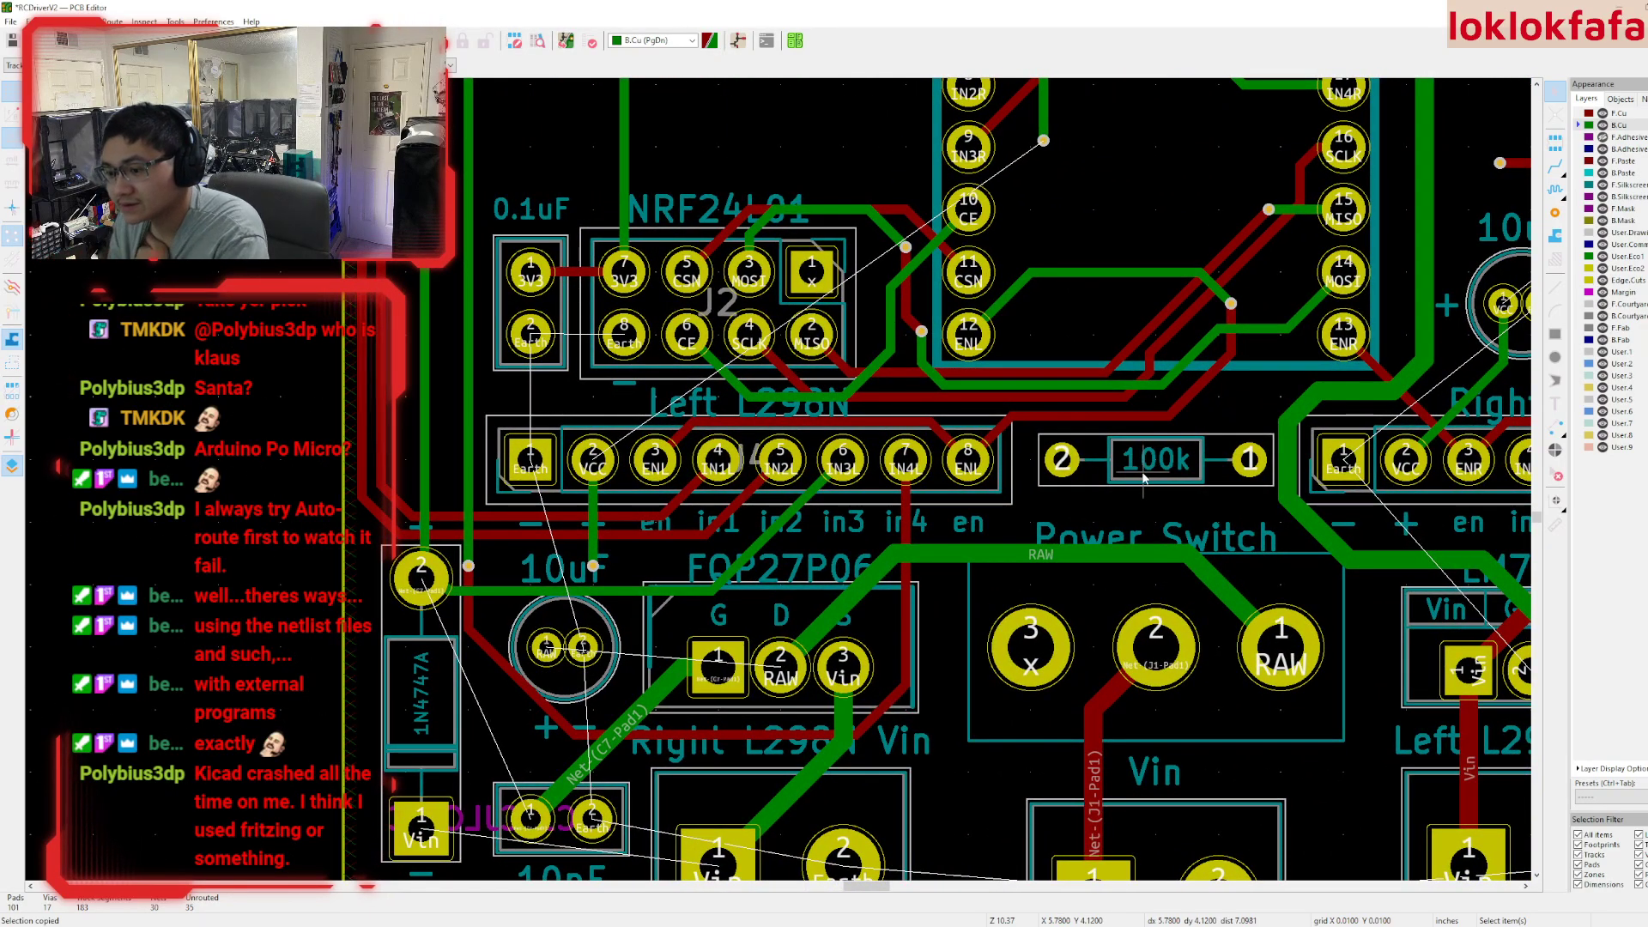
click(1164, 496)
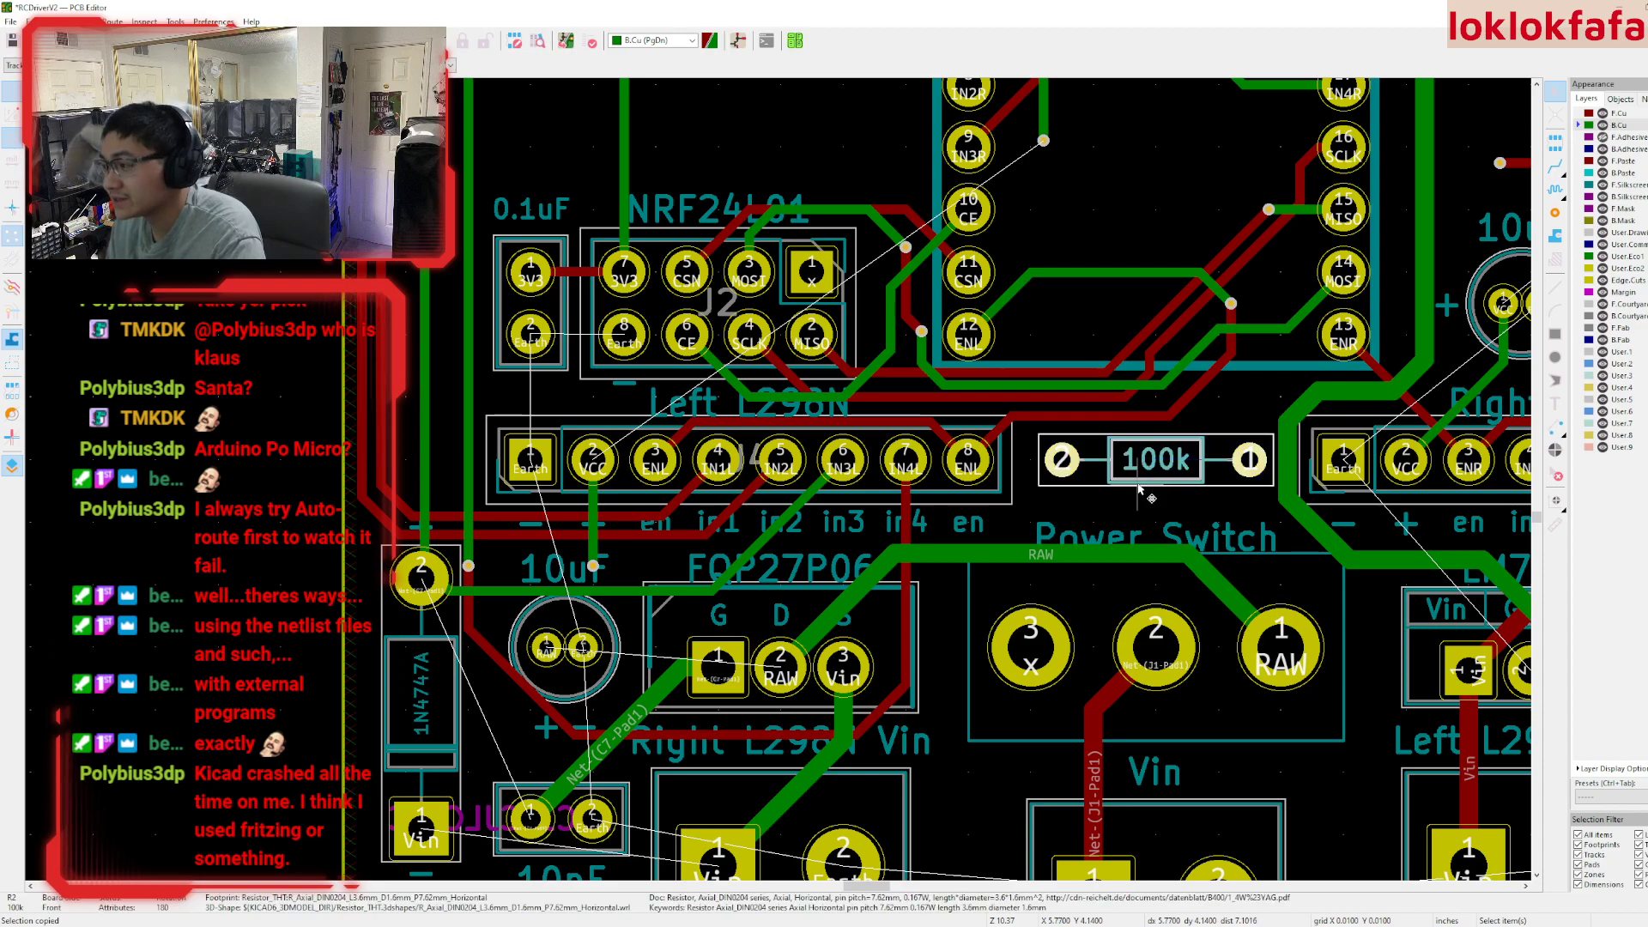
key(ctrl+z)
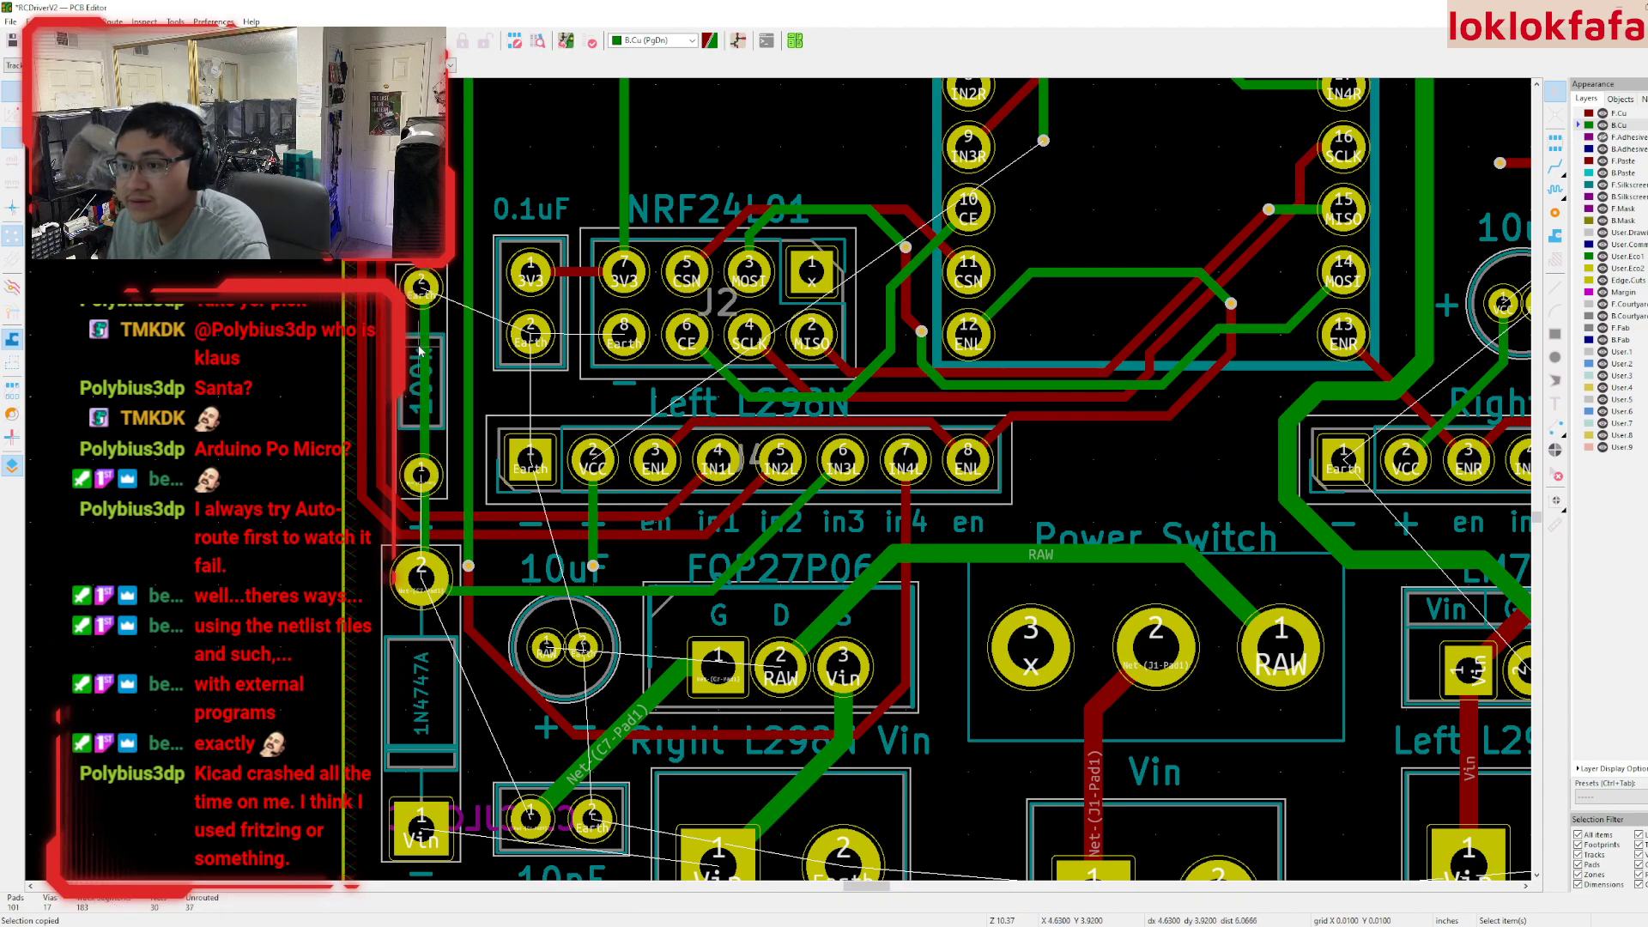
- Move the 100k resistor above the Power Switch, between the Left and Right L298N headers, rotated horizontally with pad 1 facing the Left header
click(448, 378)
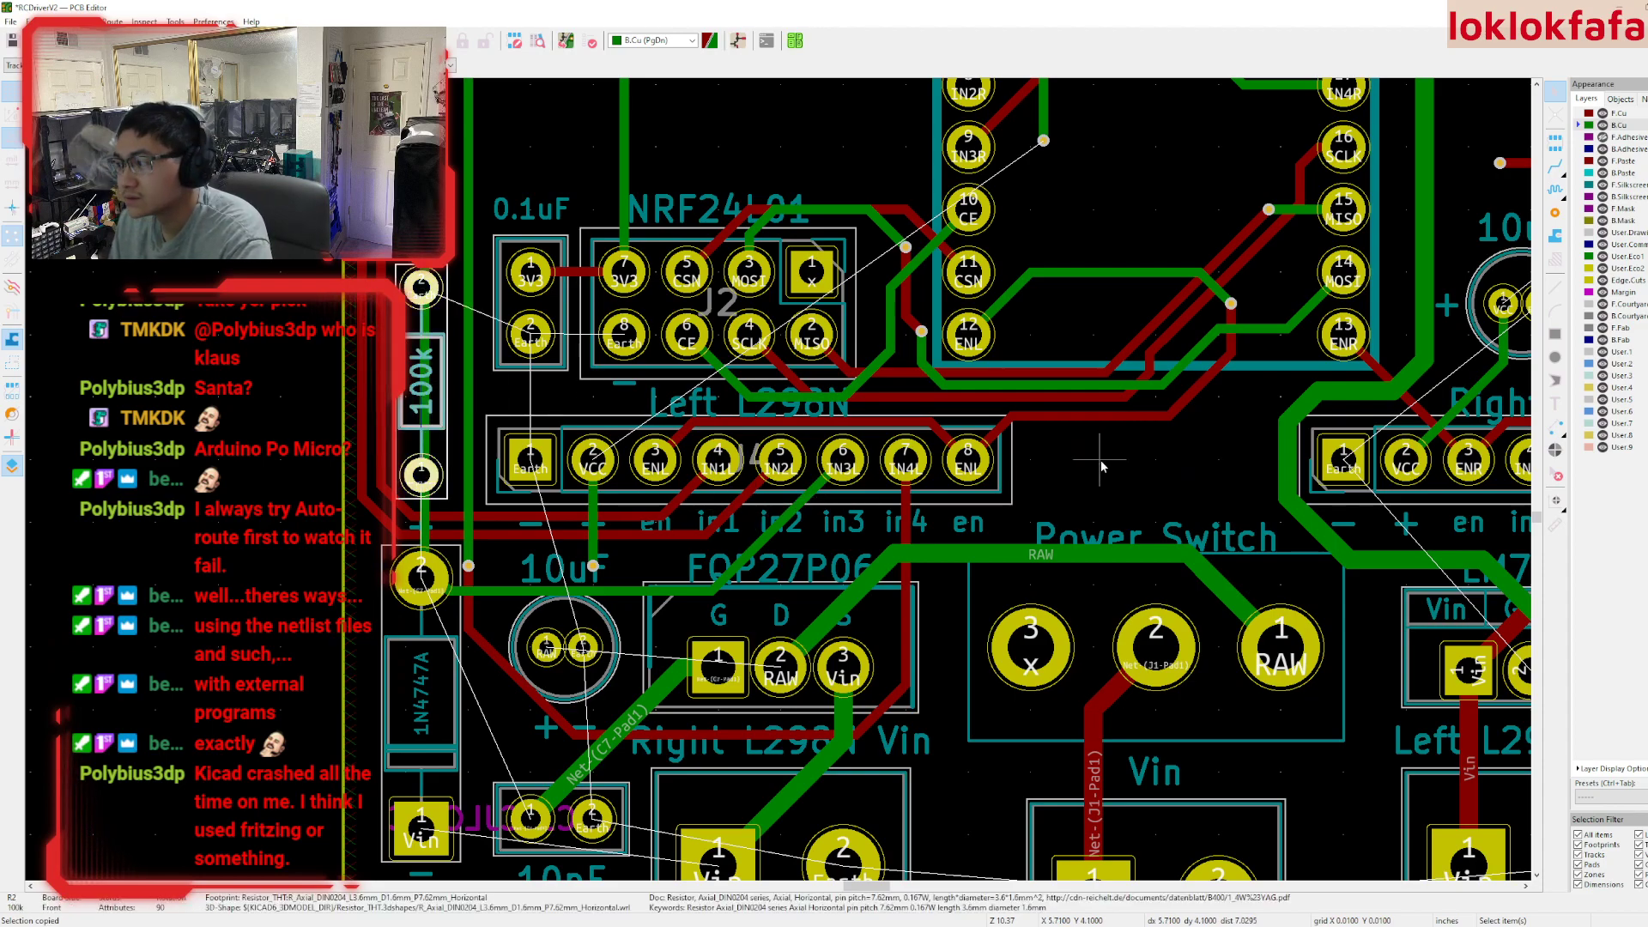
key(ctrl+v)
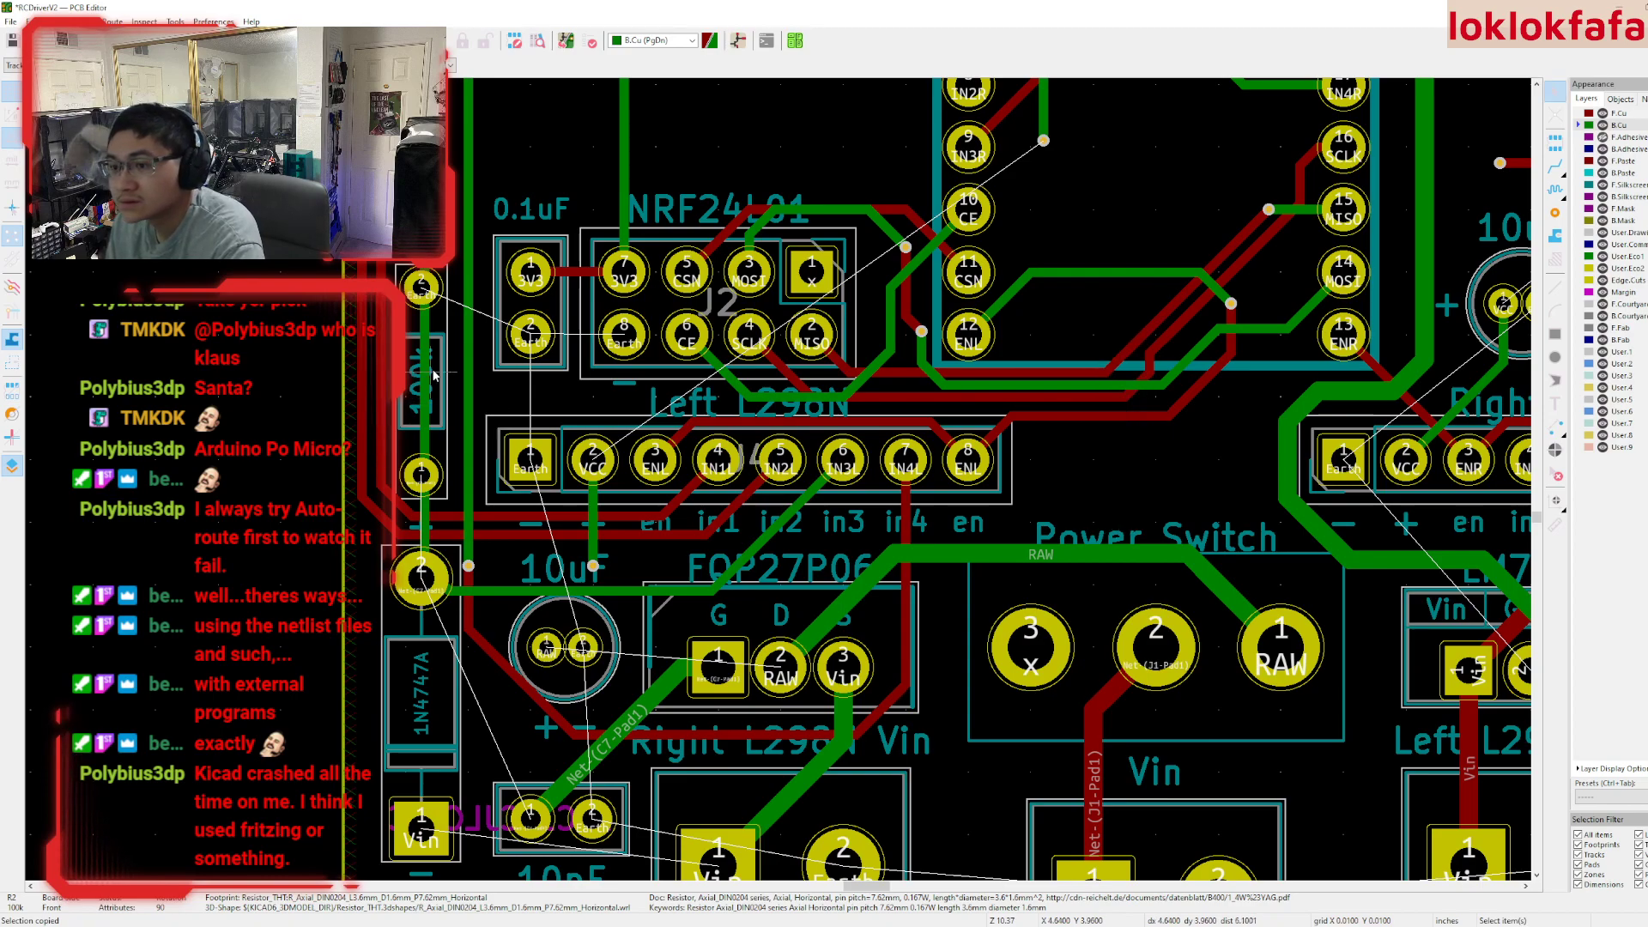
click(444, 376)
drag(443, 382, 1127, 464)
key(r)
drag(1017, 556, 1146, 471)
key(r)
key(r)
key(m)
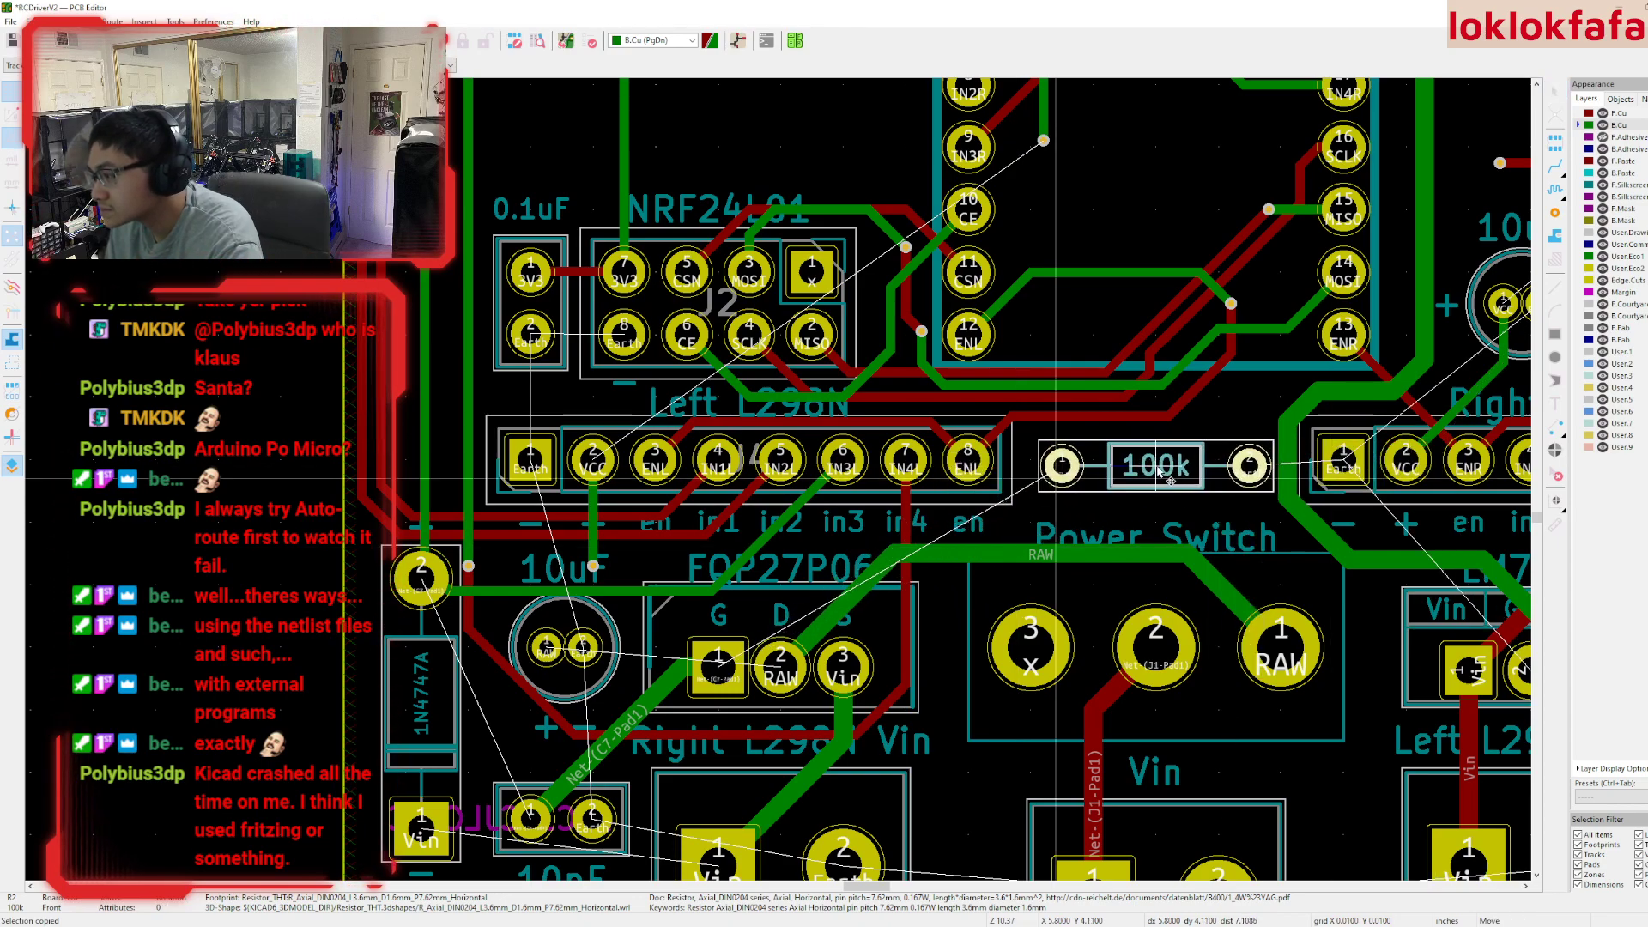
middle_drag(1157, 464, 919, 425)
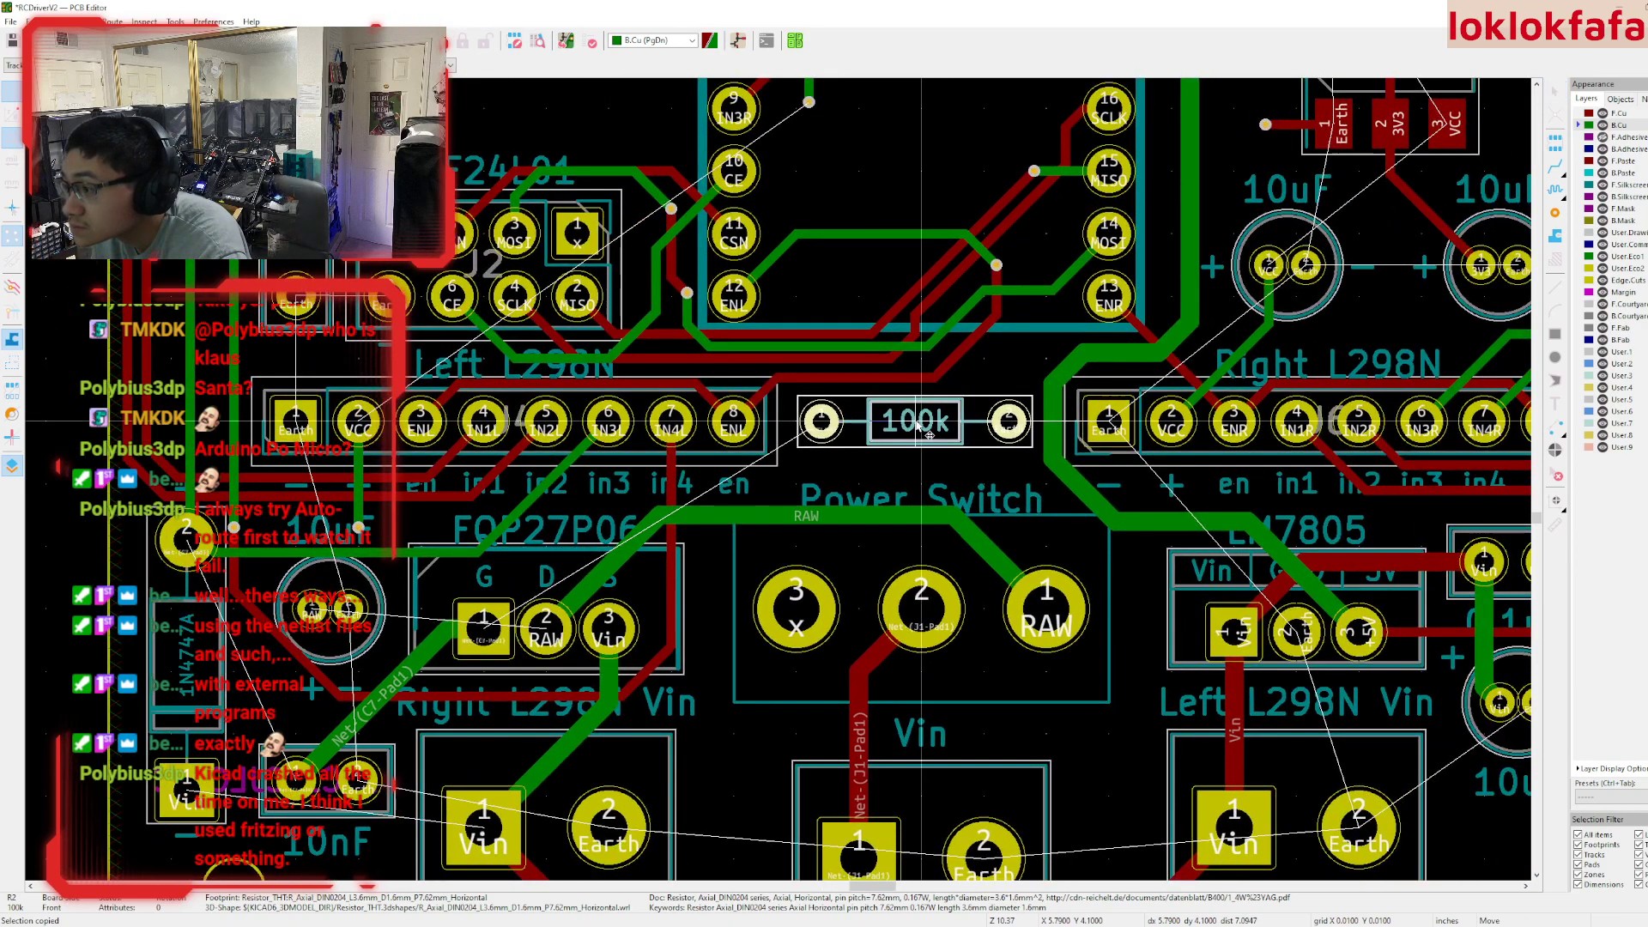
click(923, 426)
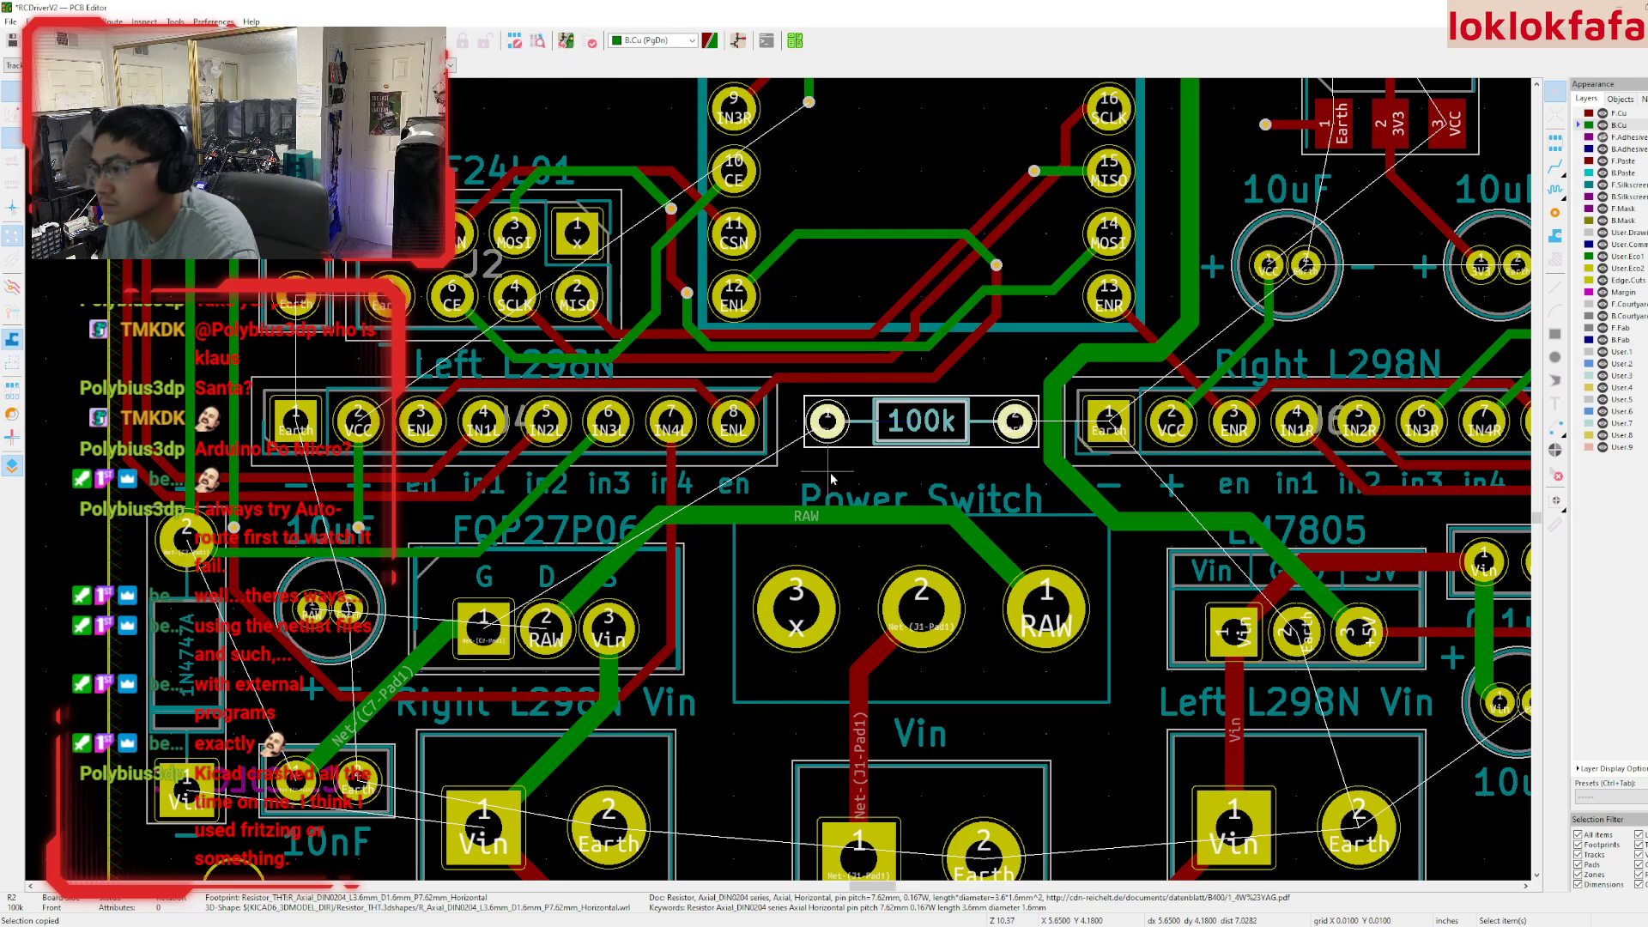
- Examine the IN3L B.Cu track beside the 1N4747A diode and the unrouted connections around the diode, 10nF capacitor and FQP27P06
ctrl+scroll(831, 478, left, 5)
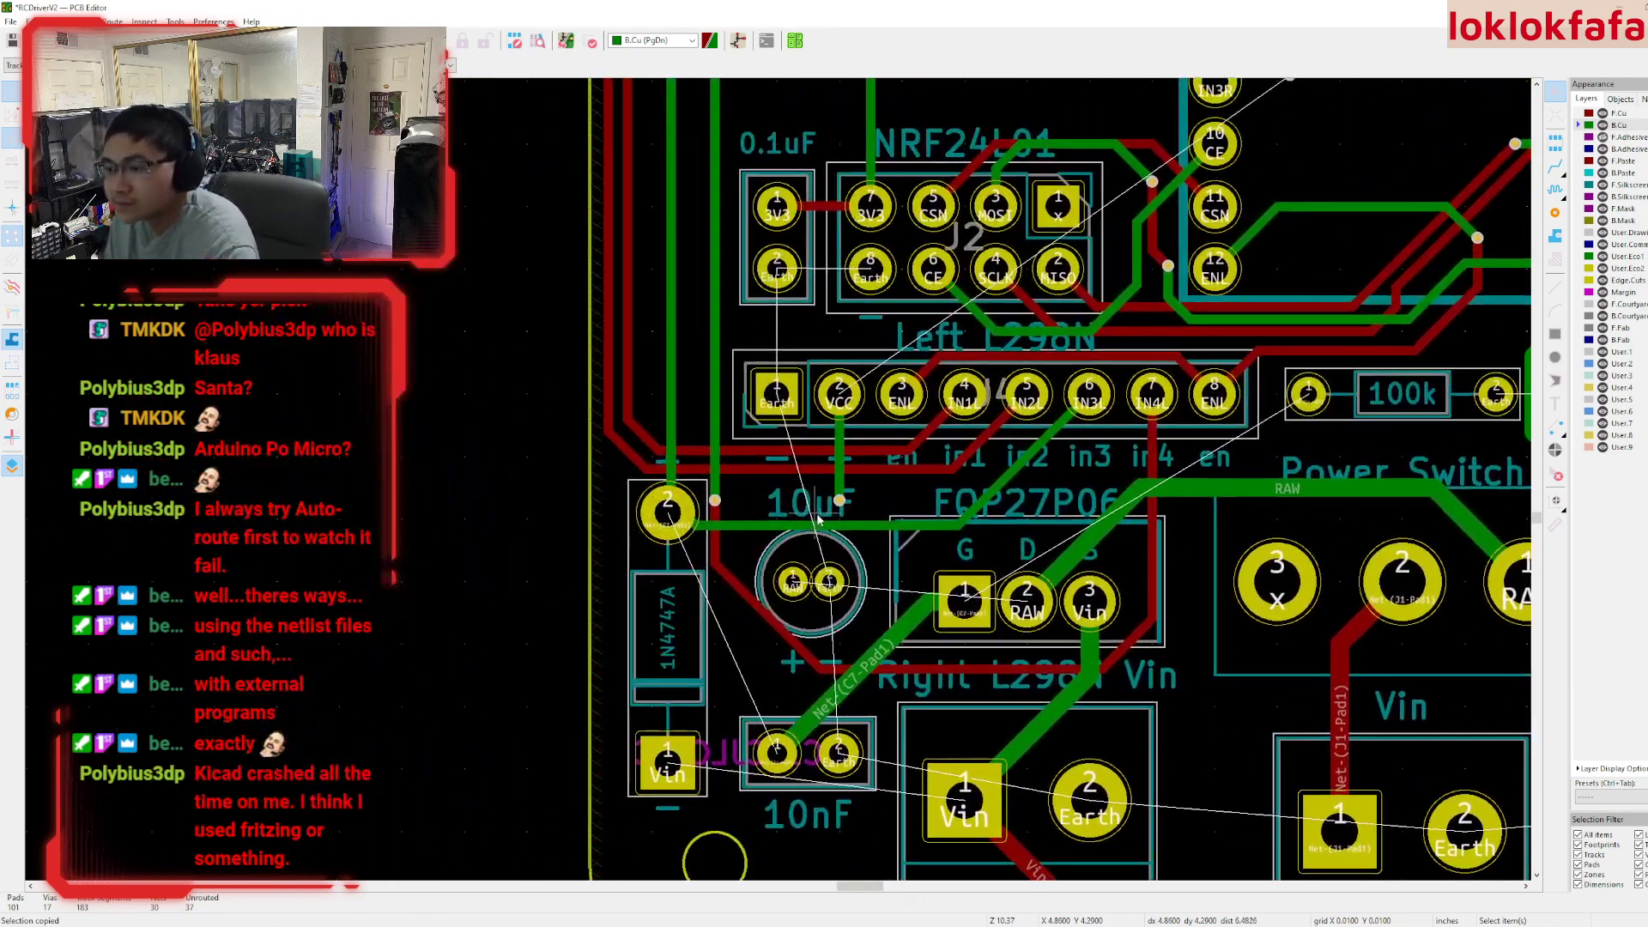
middle_drag(689, 537, 701, 611)
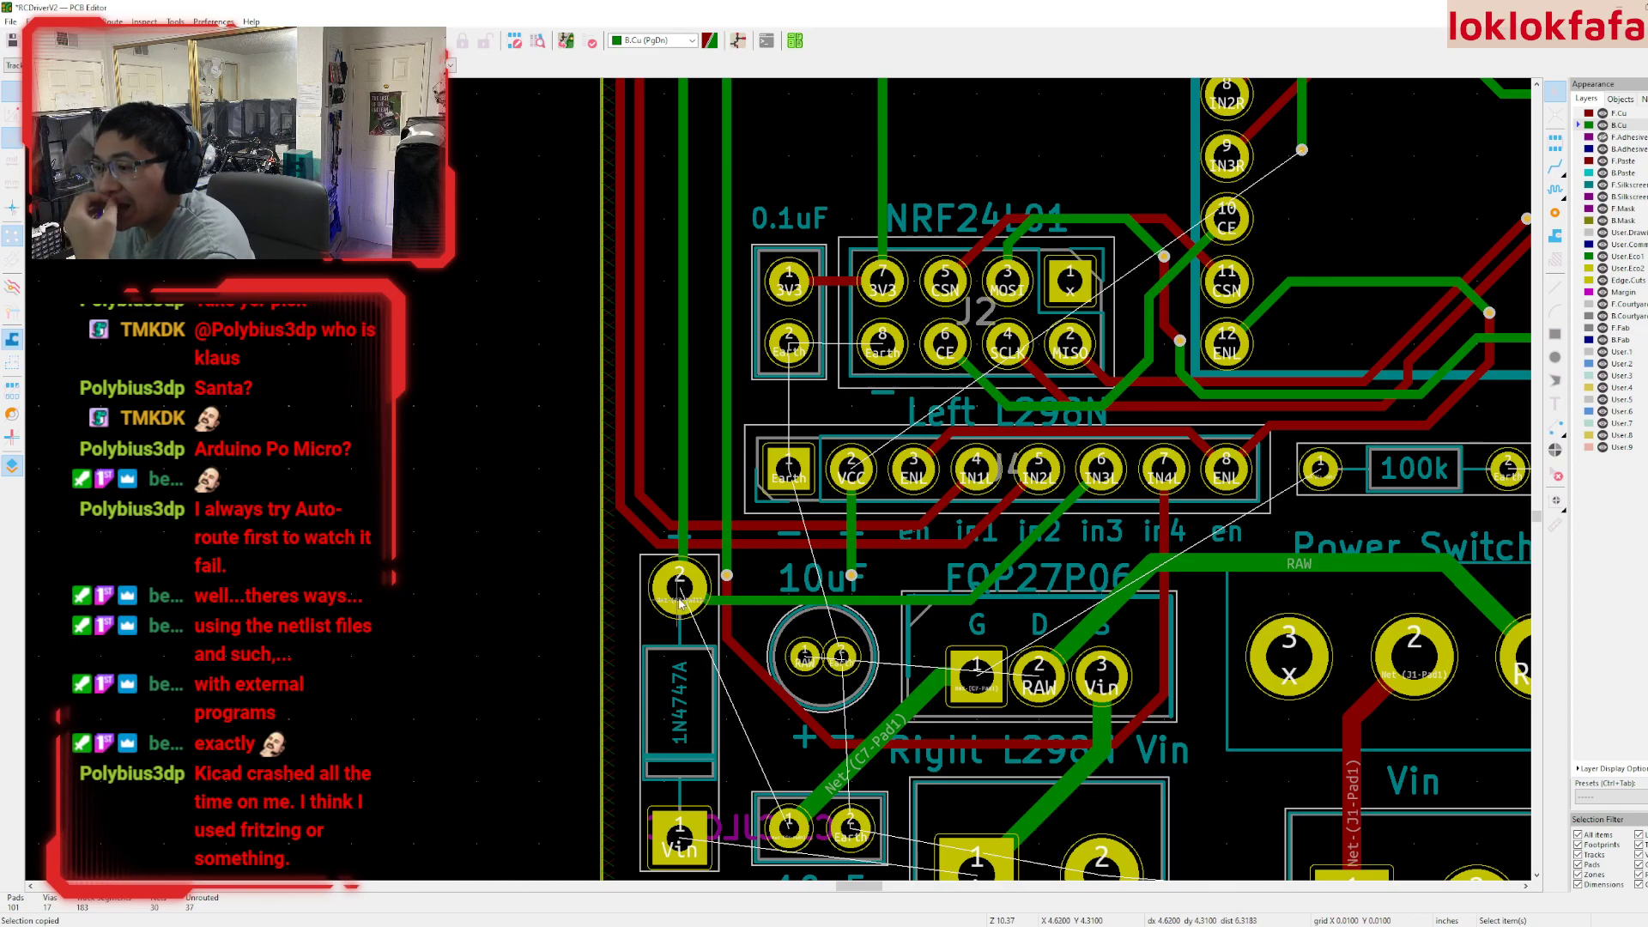
click(732, 603)
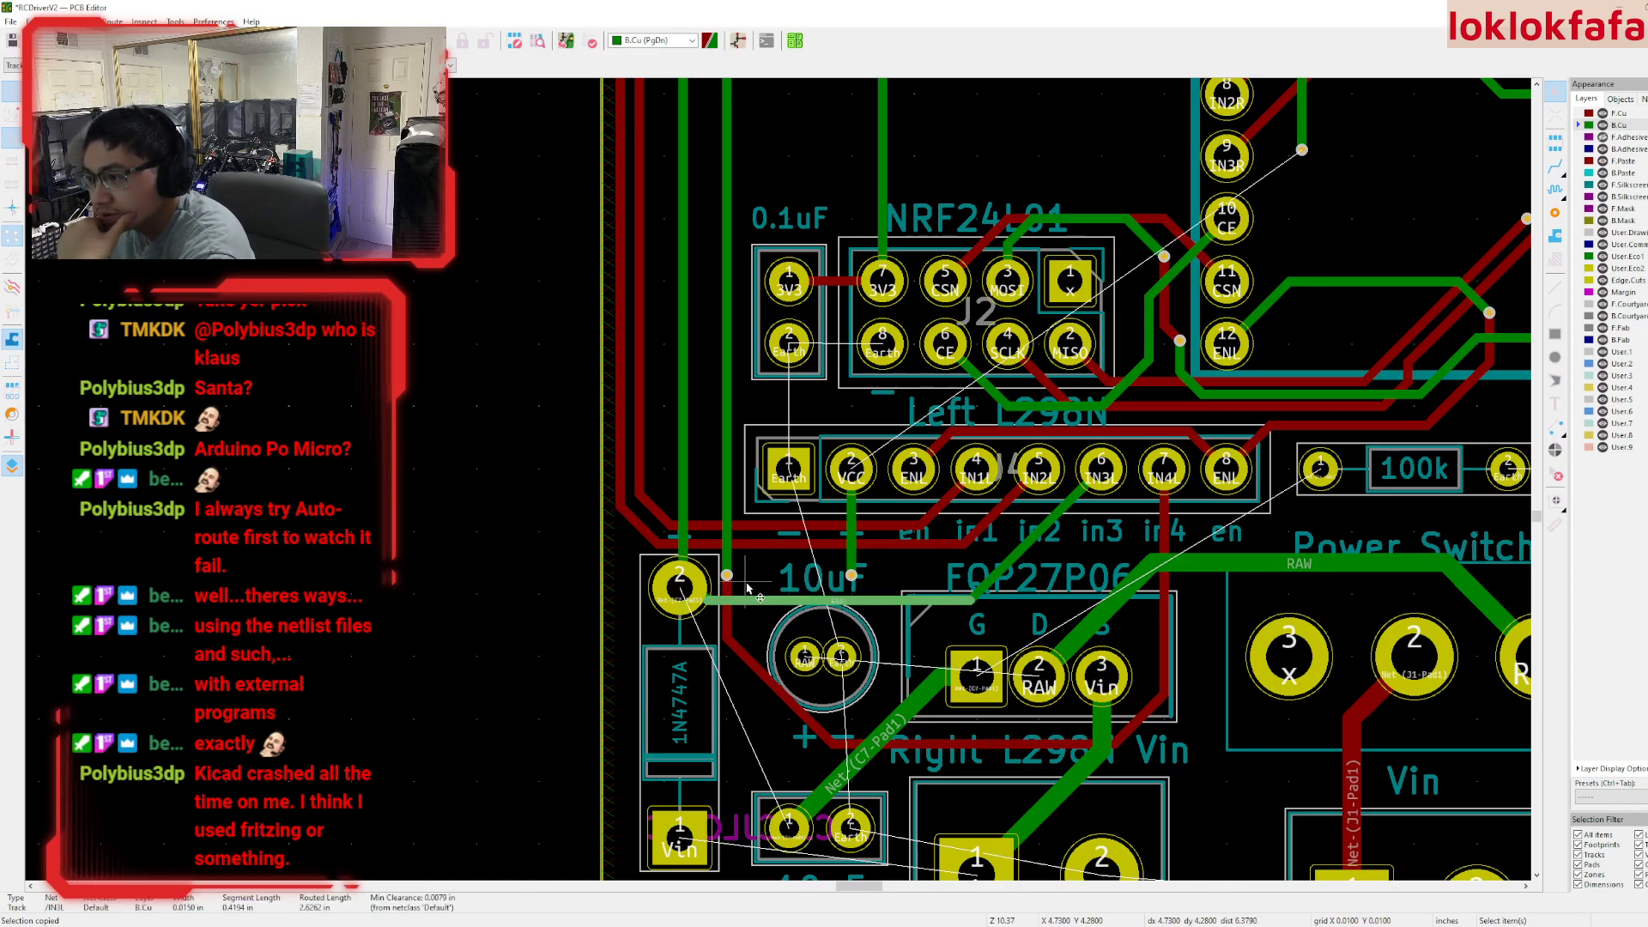
scroll(748, 586, down, 3)
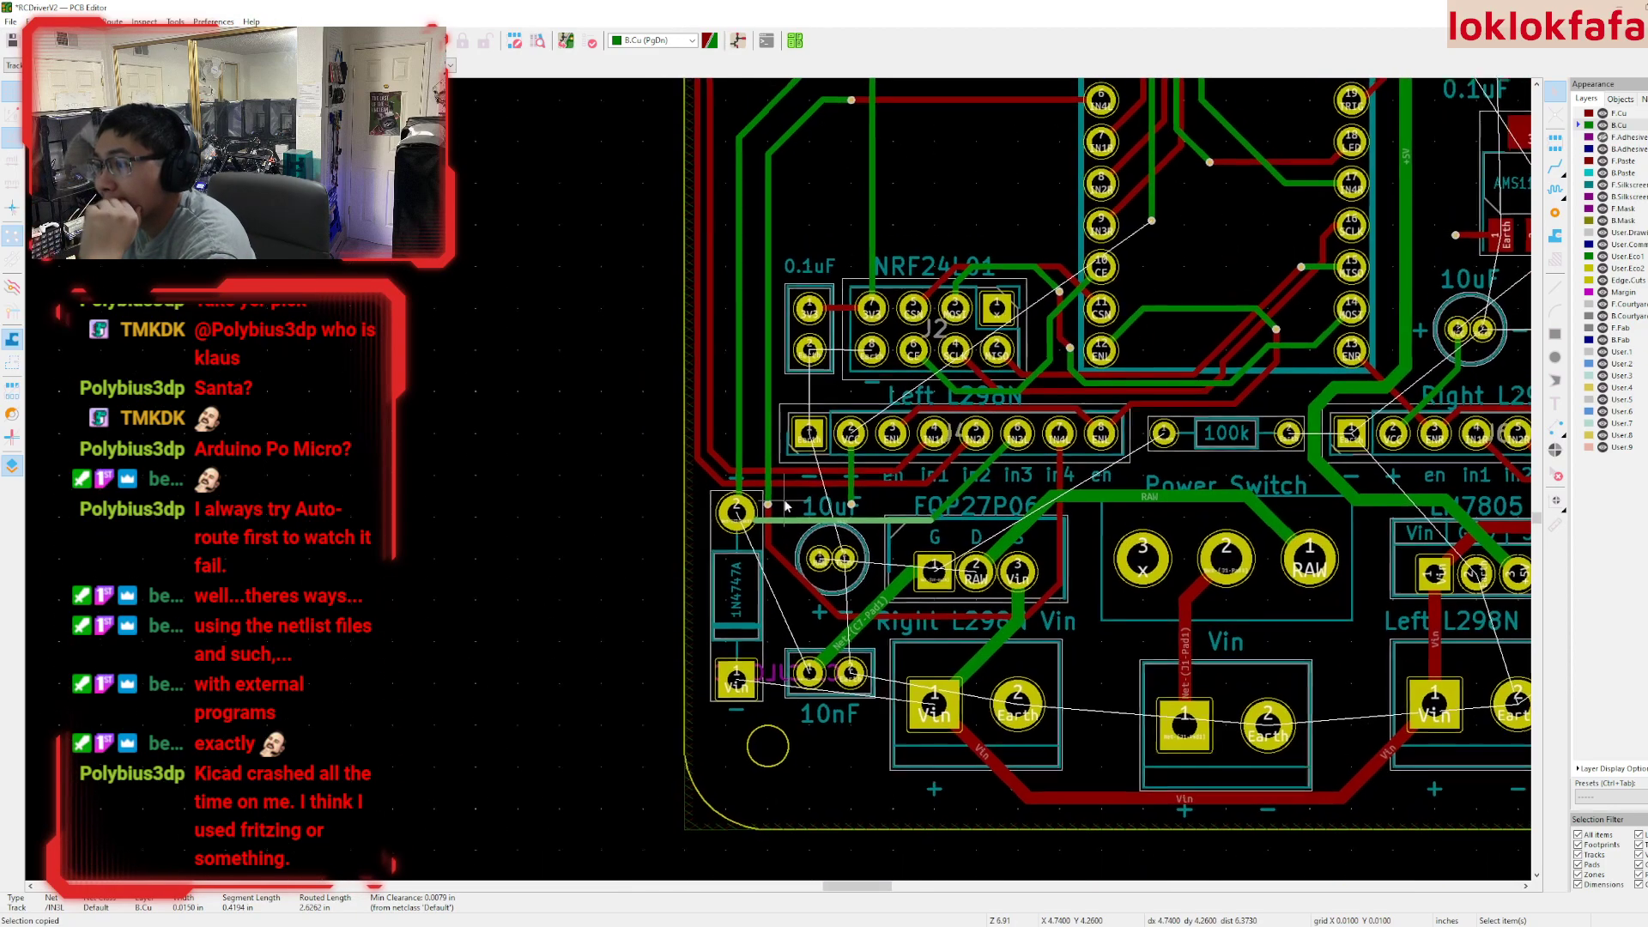
middle_drag(787, 512, 784, 526)
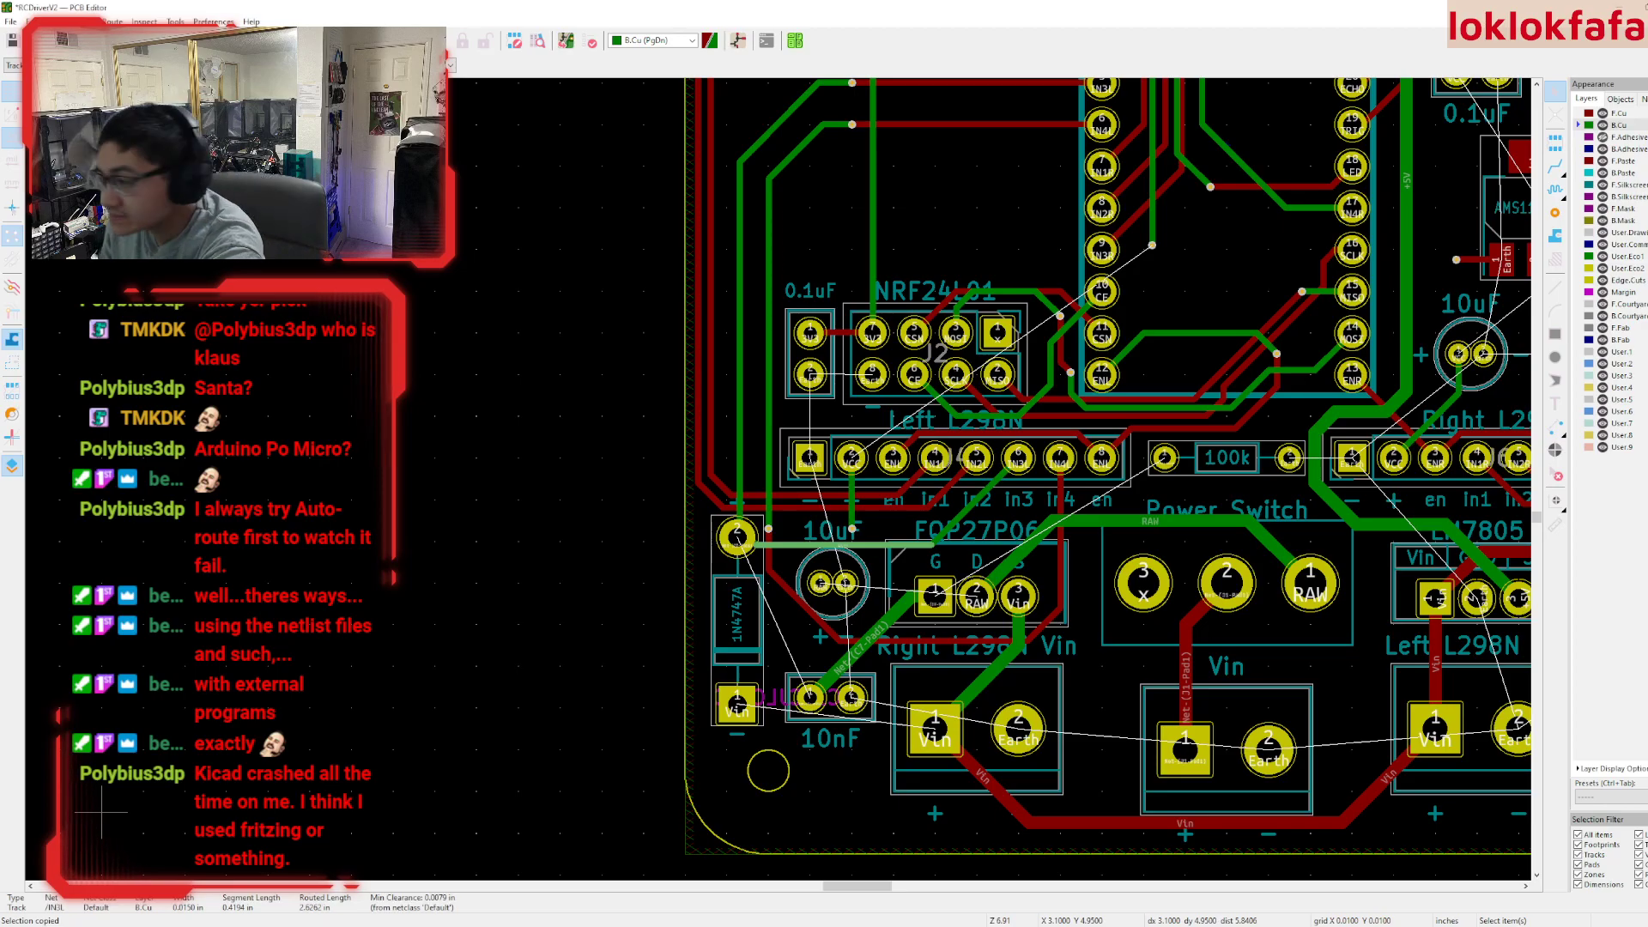
scroll(410, 672, up, 3)
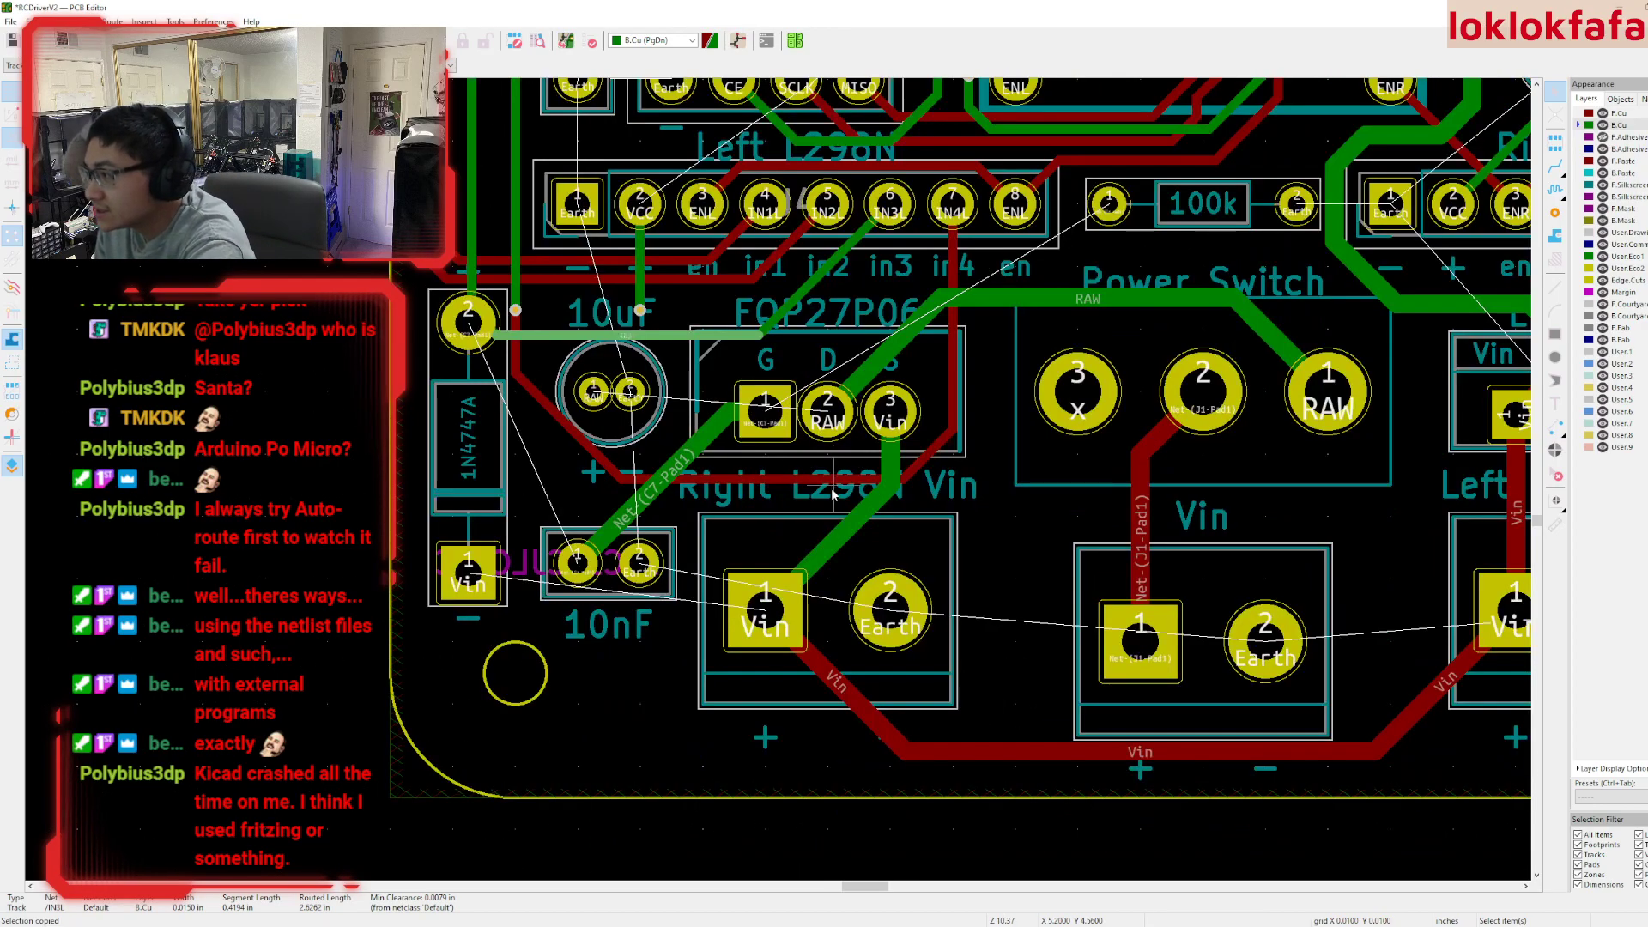
scroll(782, 571, down, 2)
scroll(872, 475, up, 2)
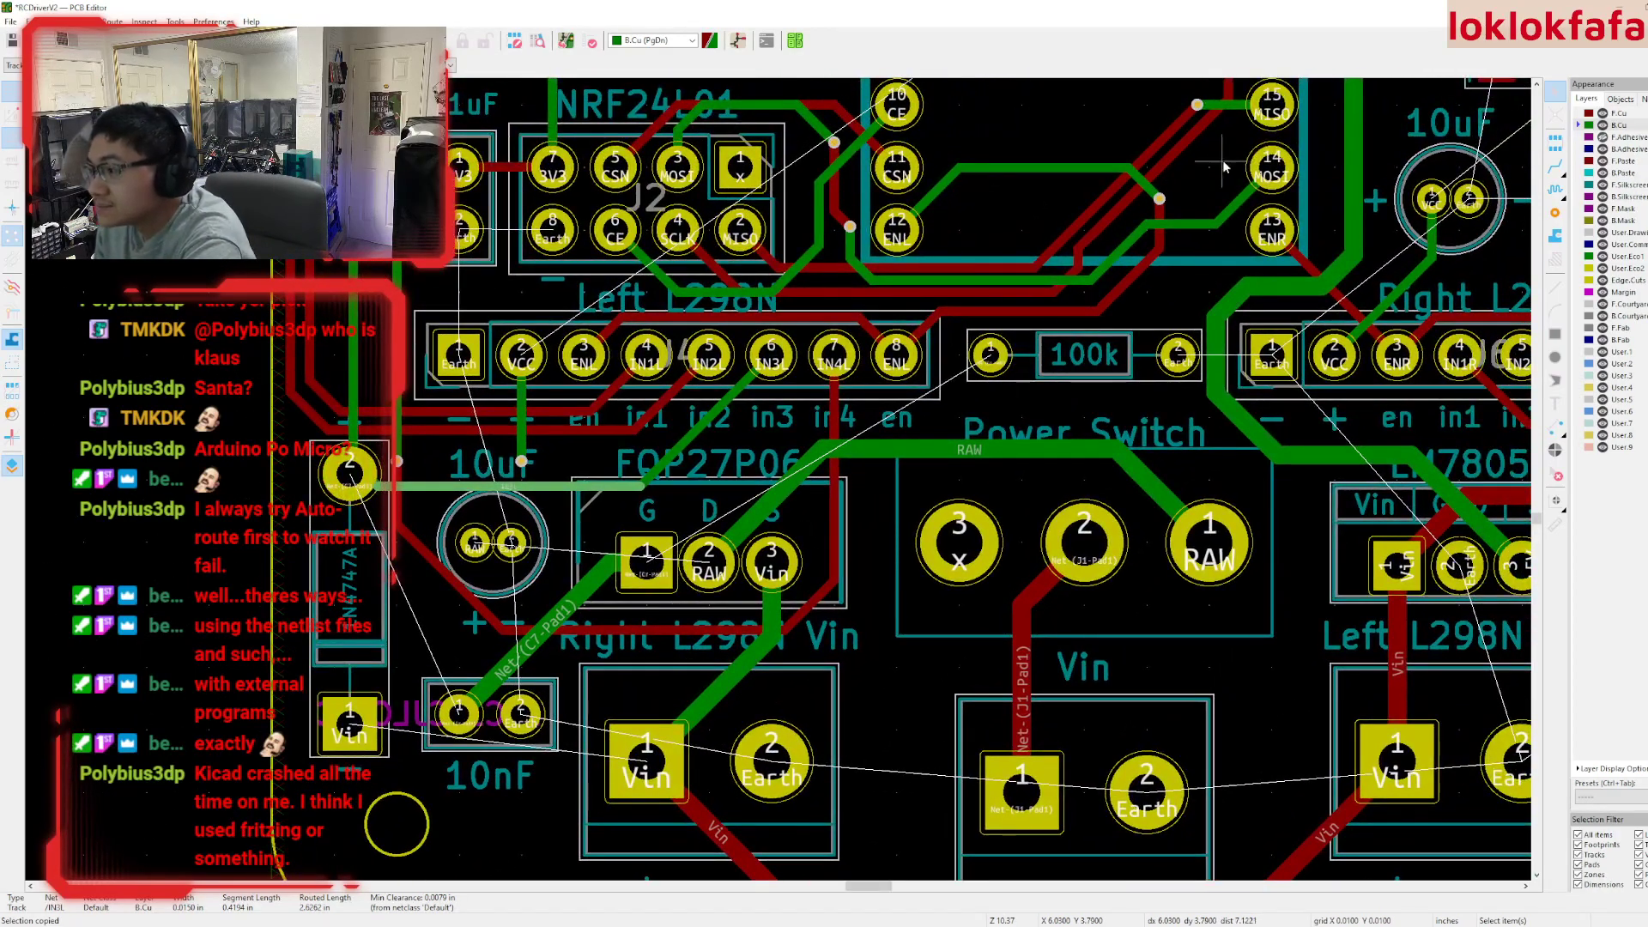
click(1622, 114)
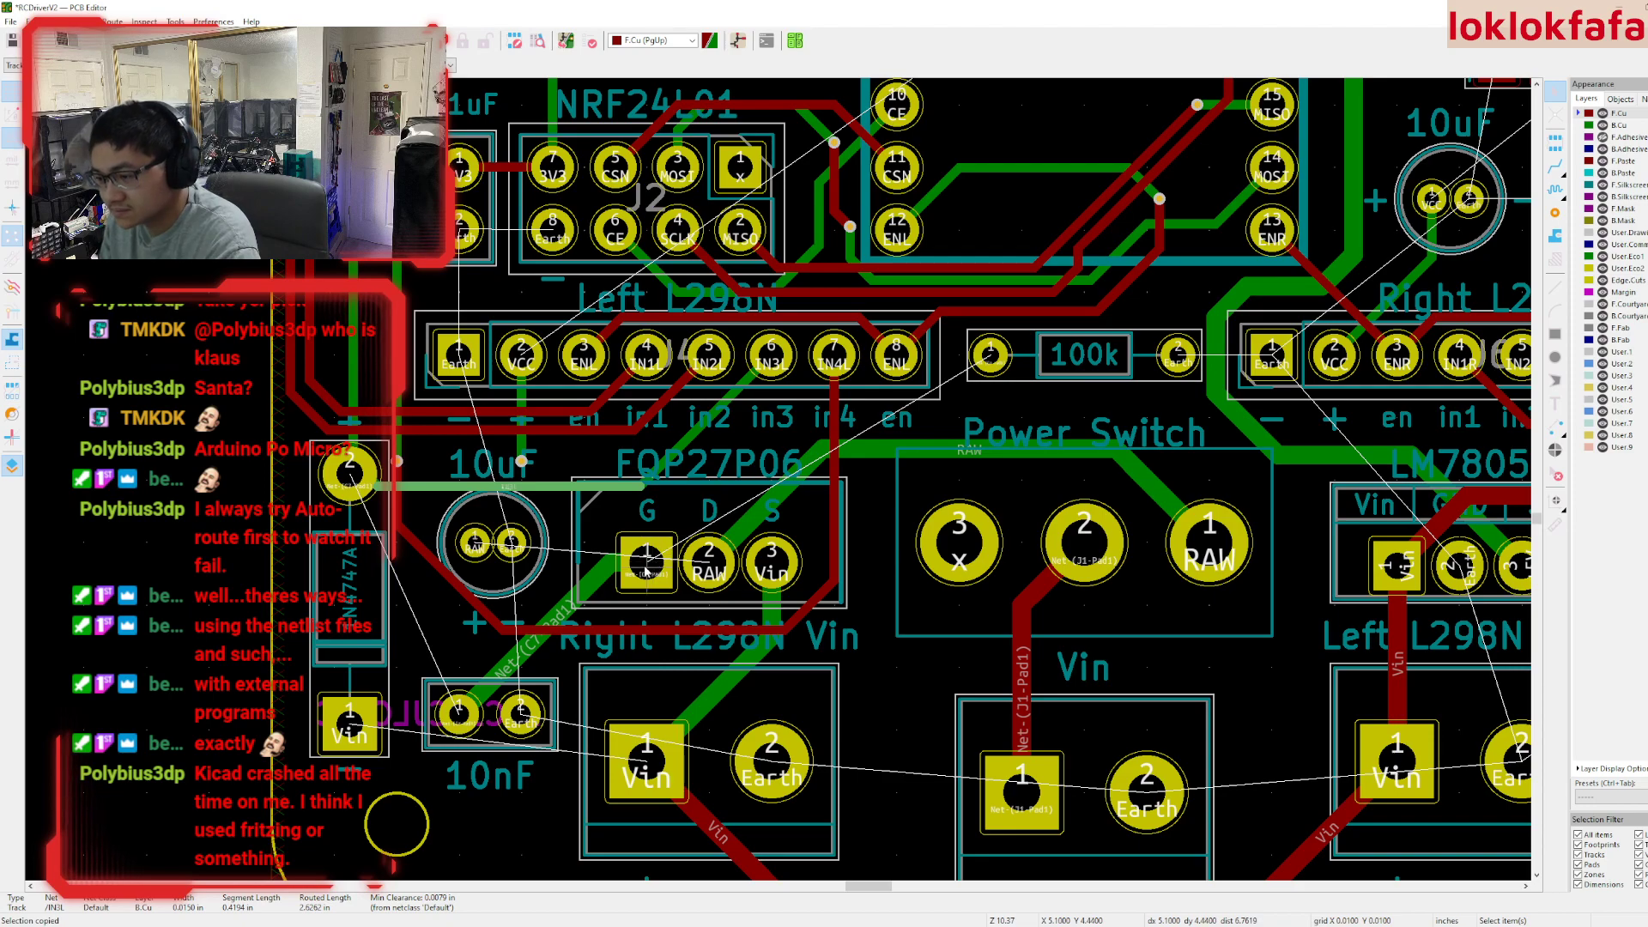
key(x)
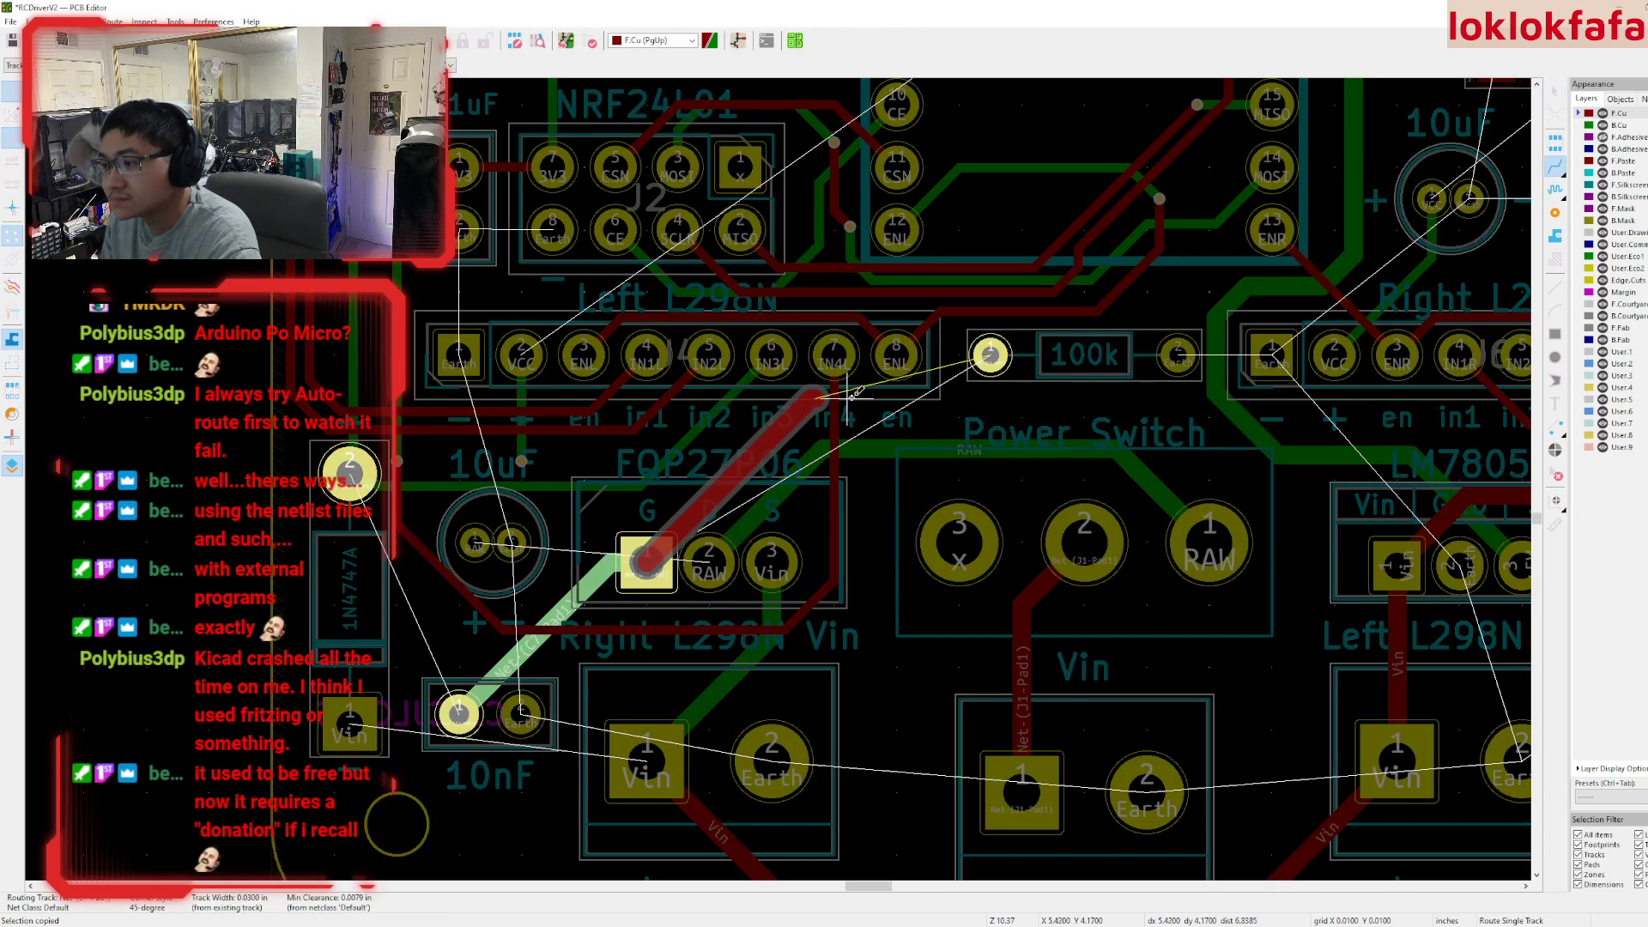
key(Escape)
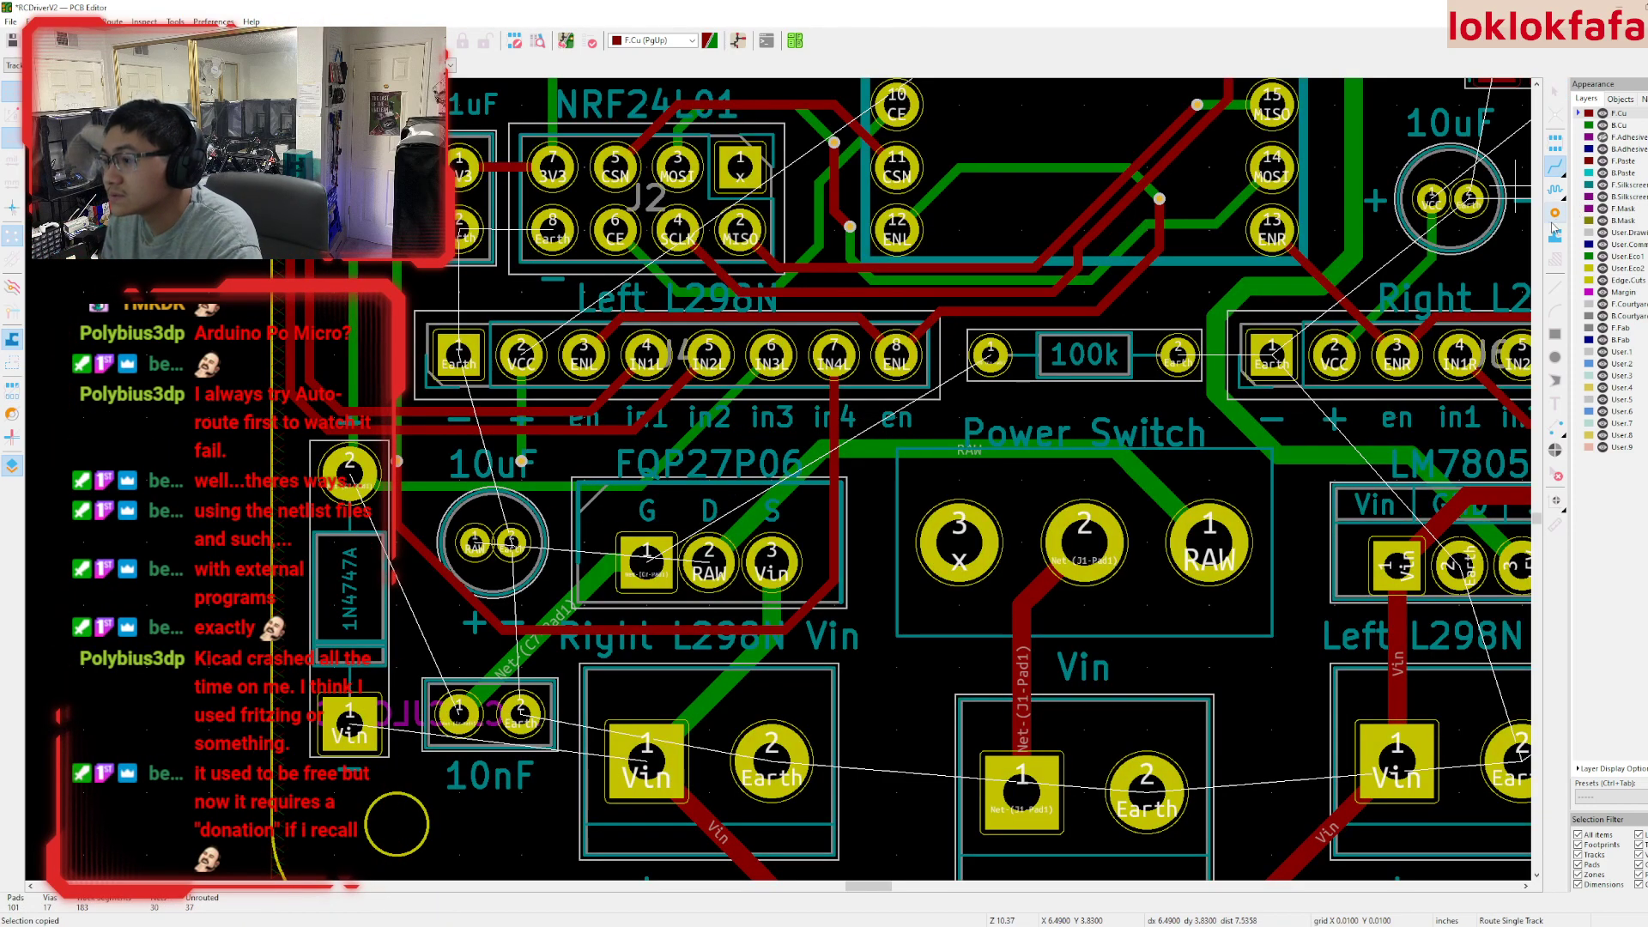
- Route a B.Cu track from gate pad 1 of the FQP27P06 to pad 1 of the 100k resistor
click(1618, 127)
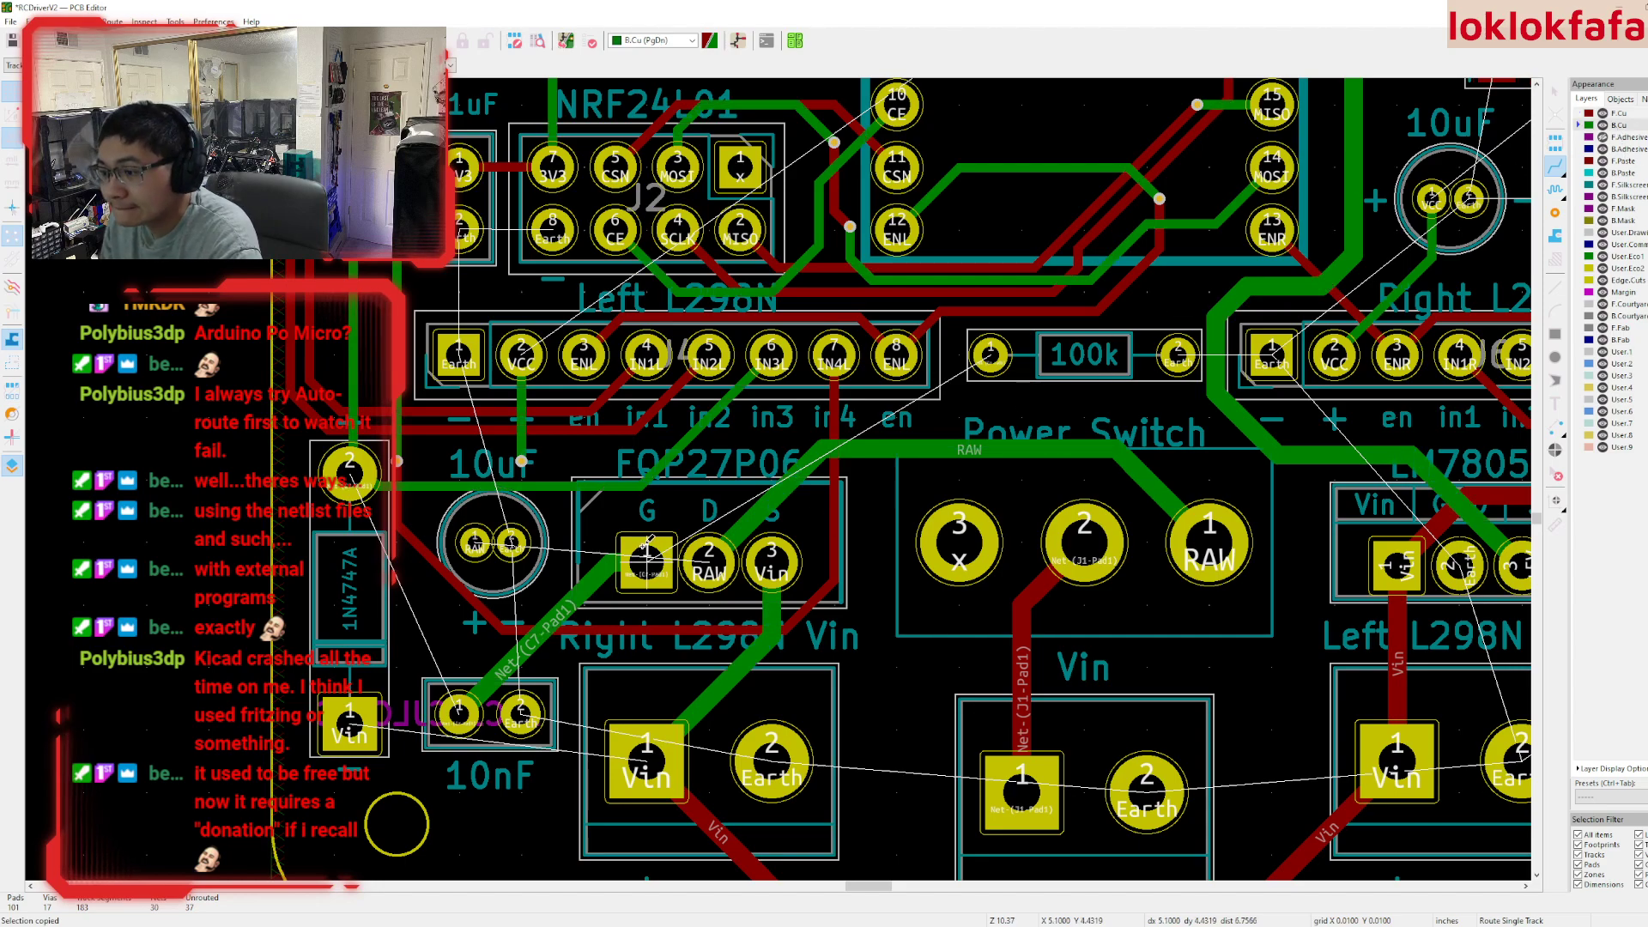
click(646, 560)
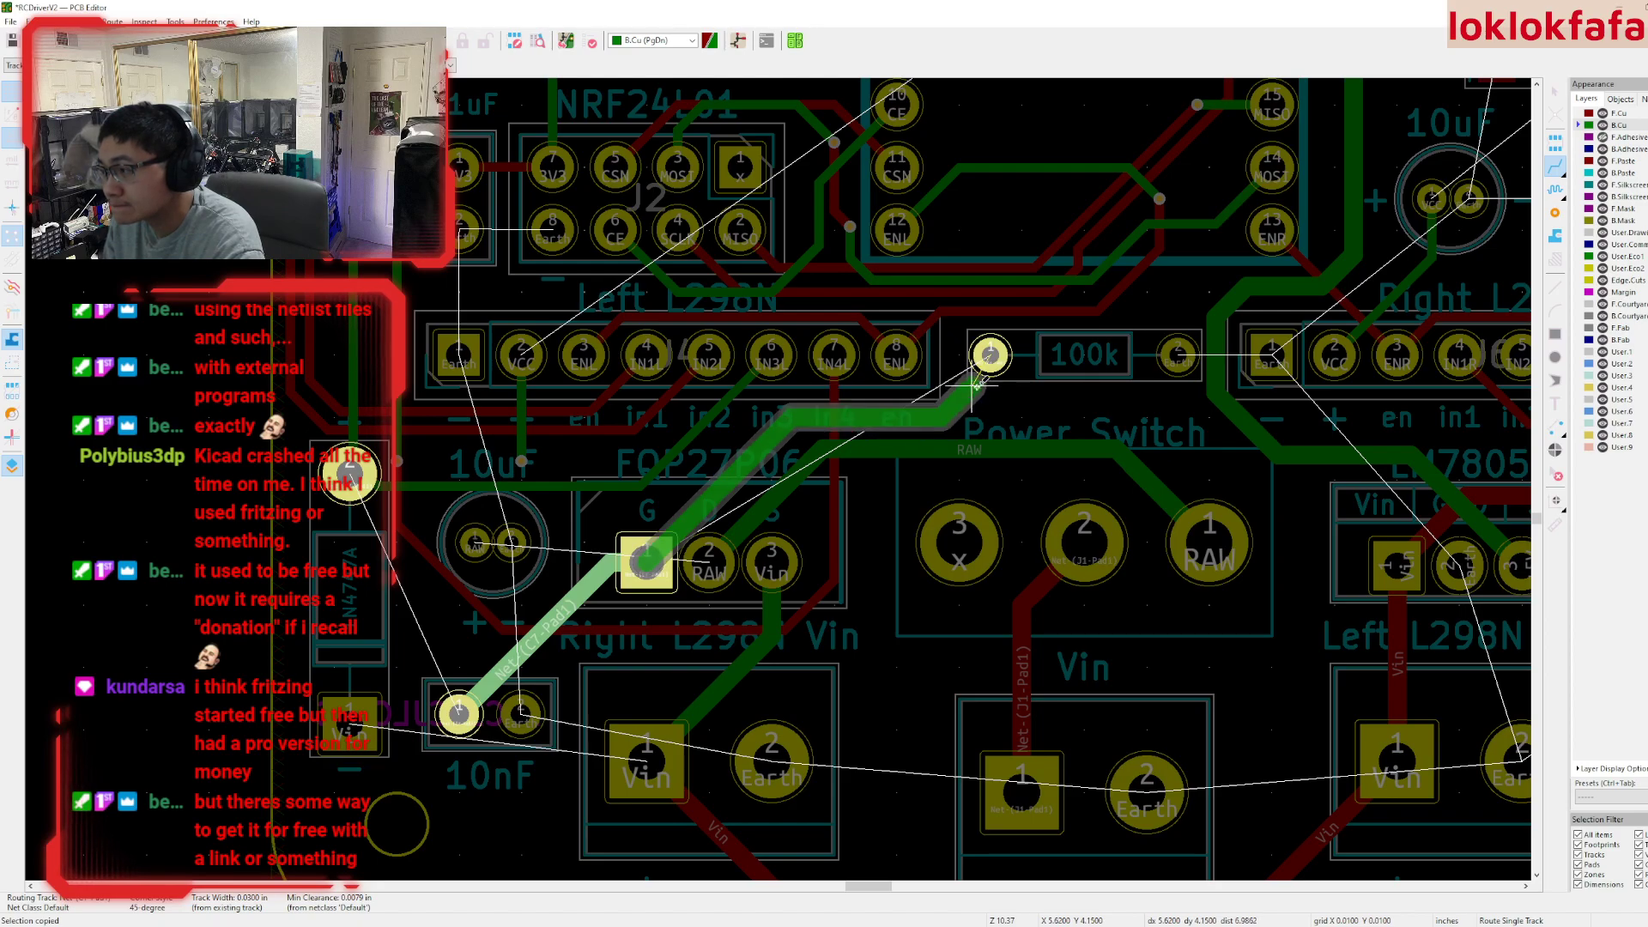
click(992, 354)
scroll(1188, 395, left, 5)
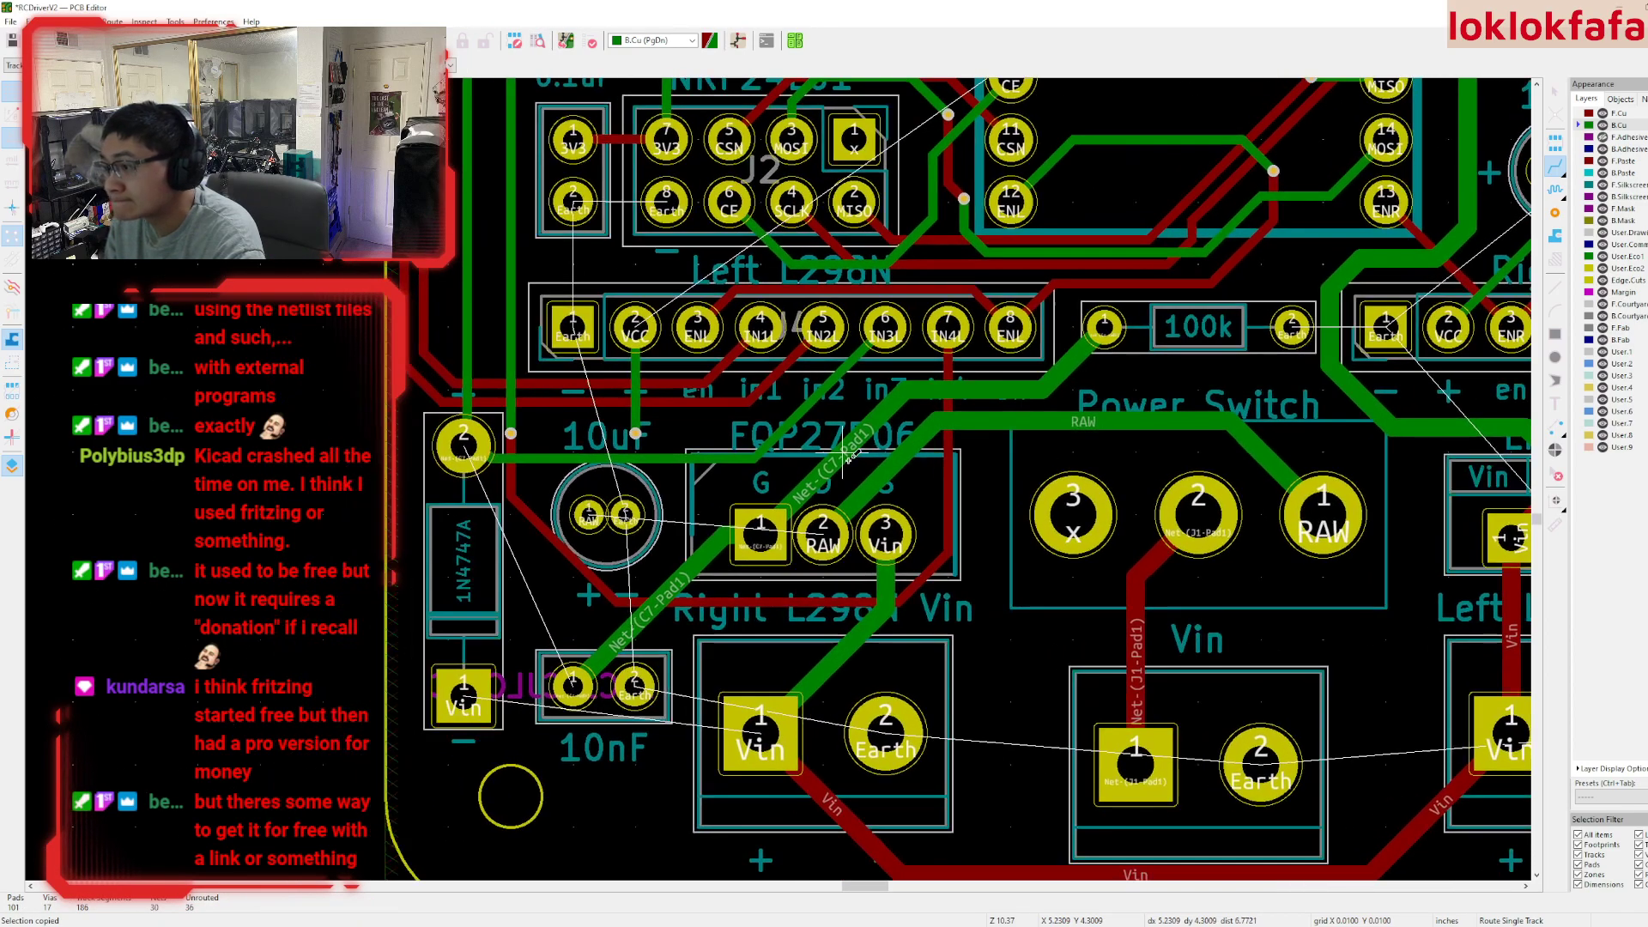
scroll(1030, 429, down, 1)
scroll(833, 514, left, 1)
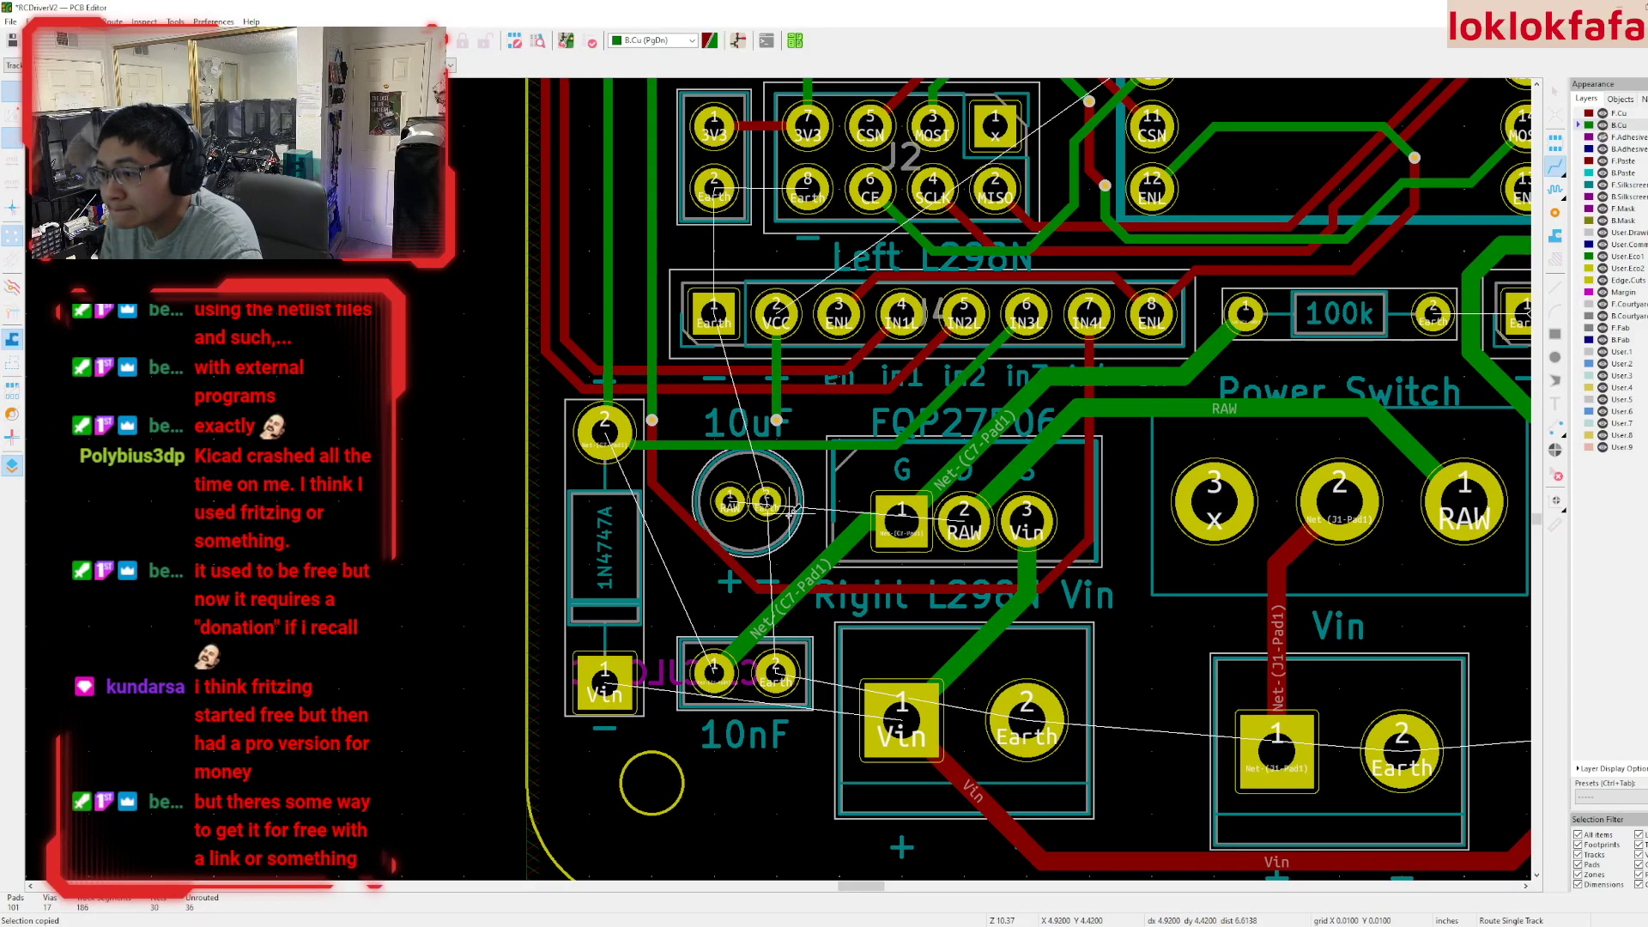
click(714, 668)
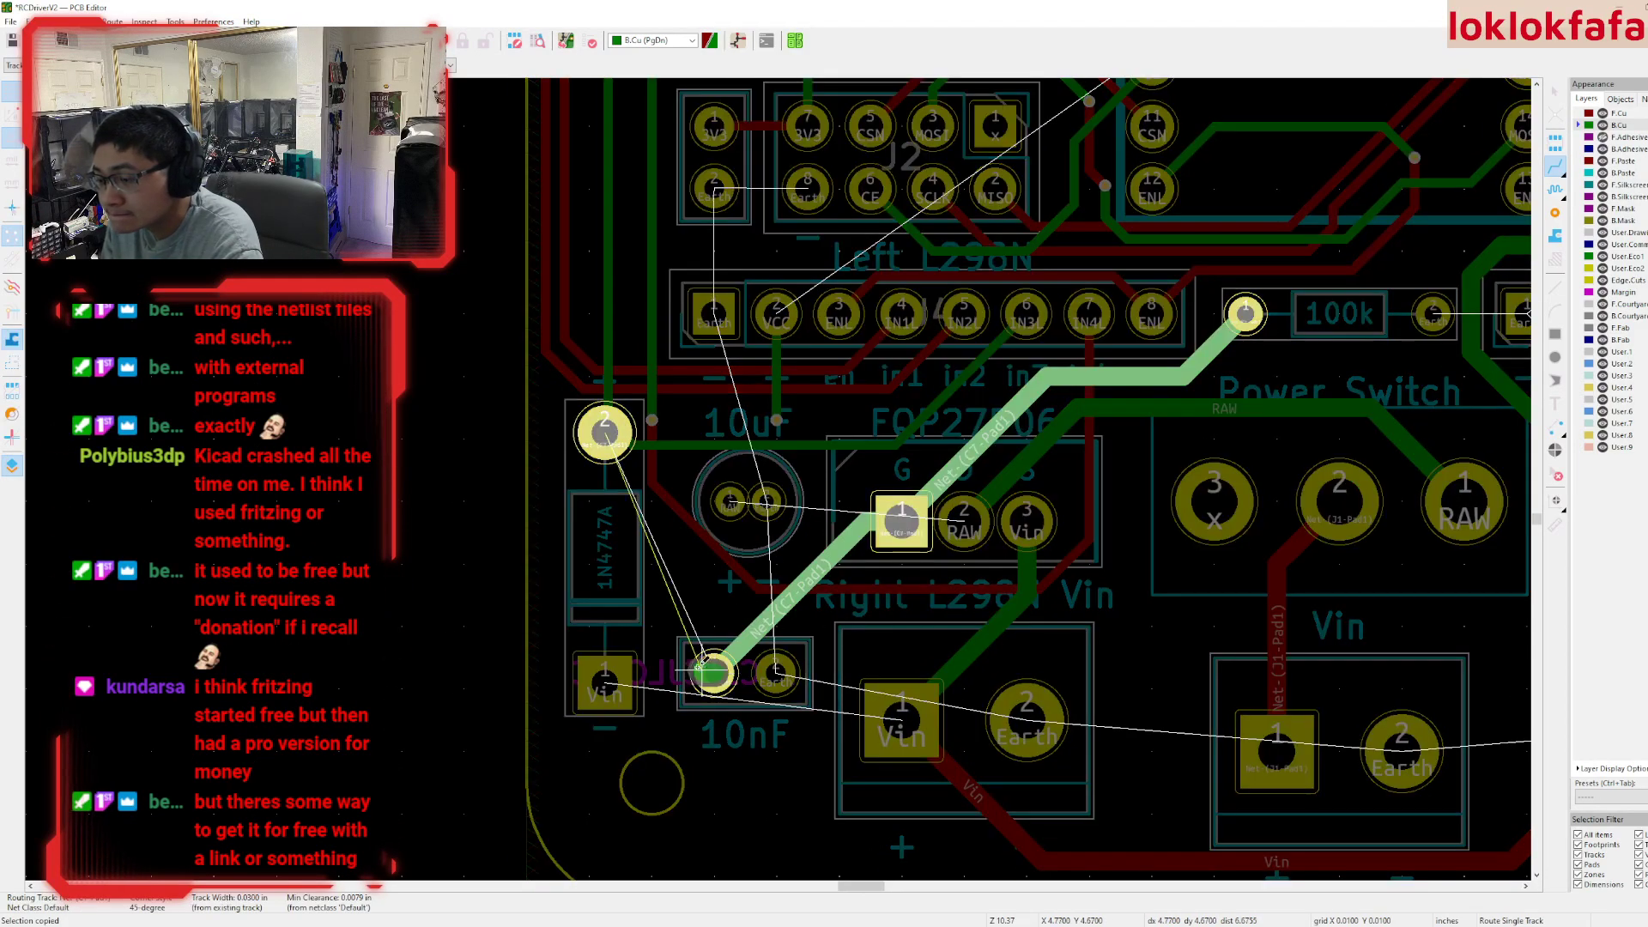
key(Escape)
key(Escape)
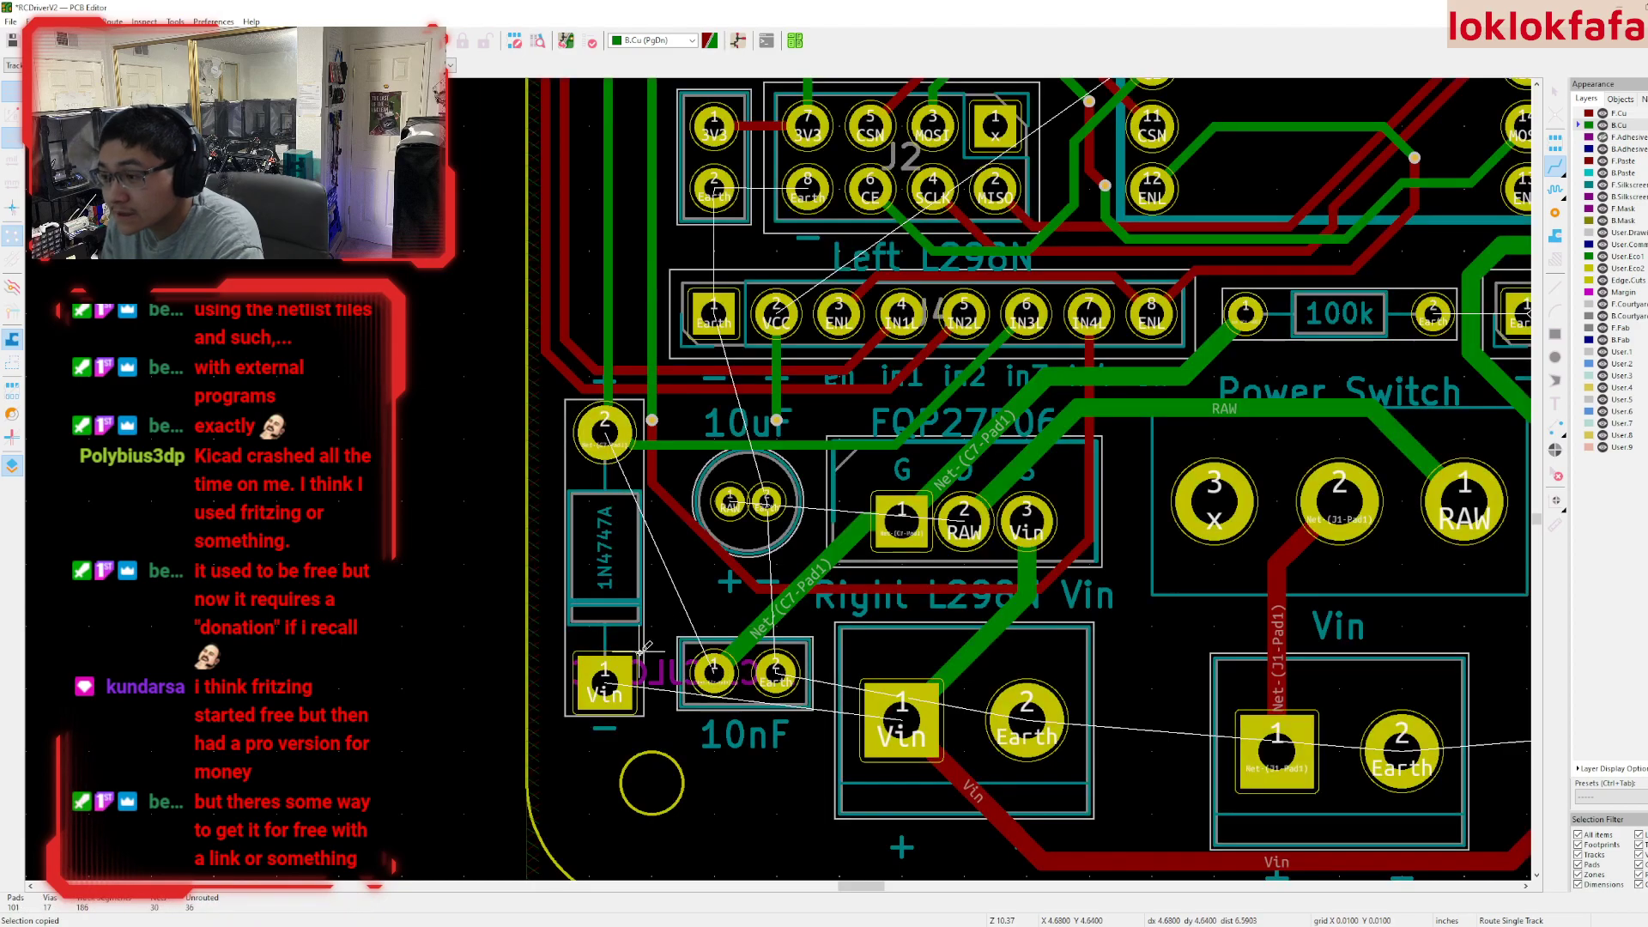
- Delete the vertical and horizontal IN3L B.Cu track segments crossing pad 2 of the 1N4747A diode
scroll(592, 429, up, 2)
middle_drag(779, 484, 767, 554)
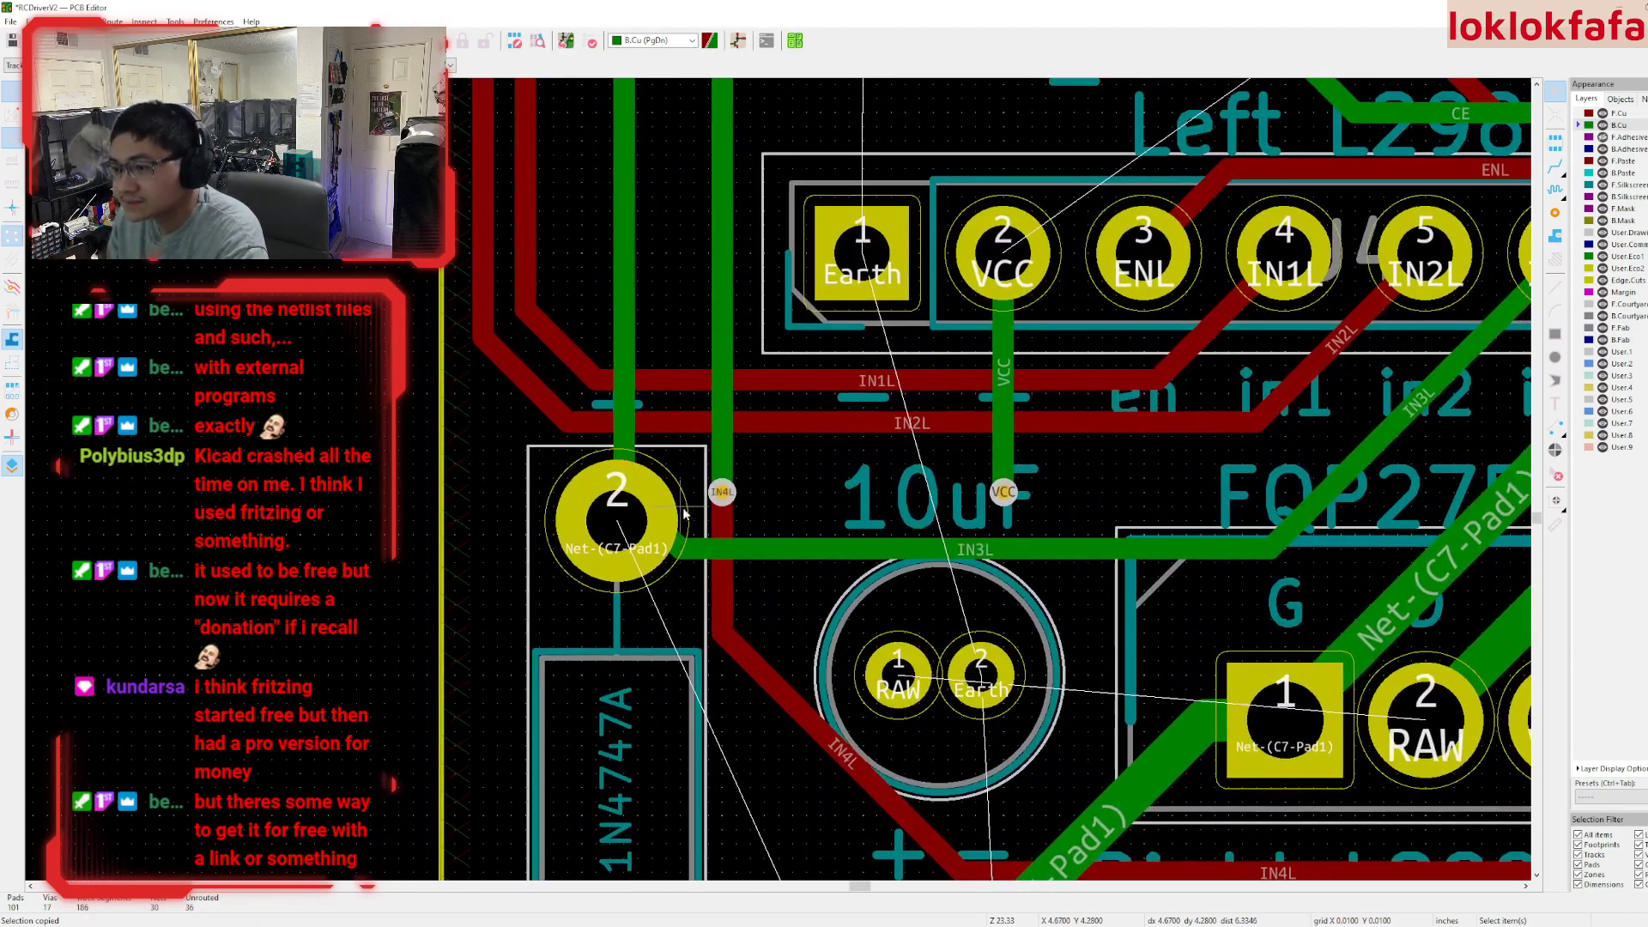
click(685, 546)
key(Escape)
click(630, 446)
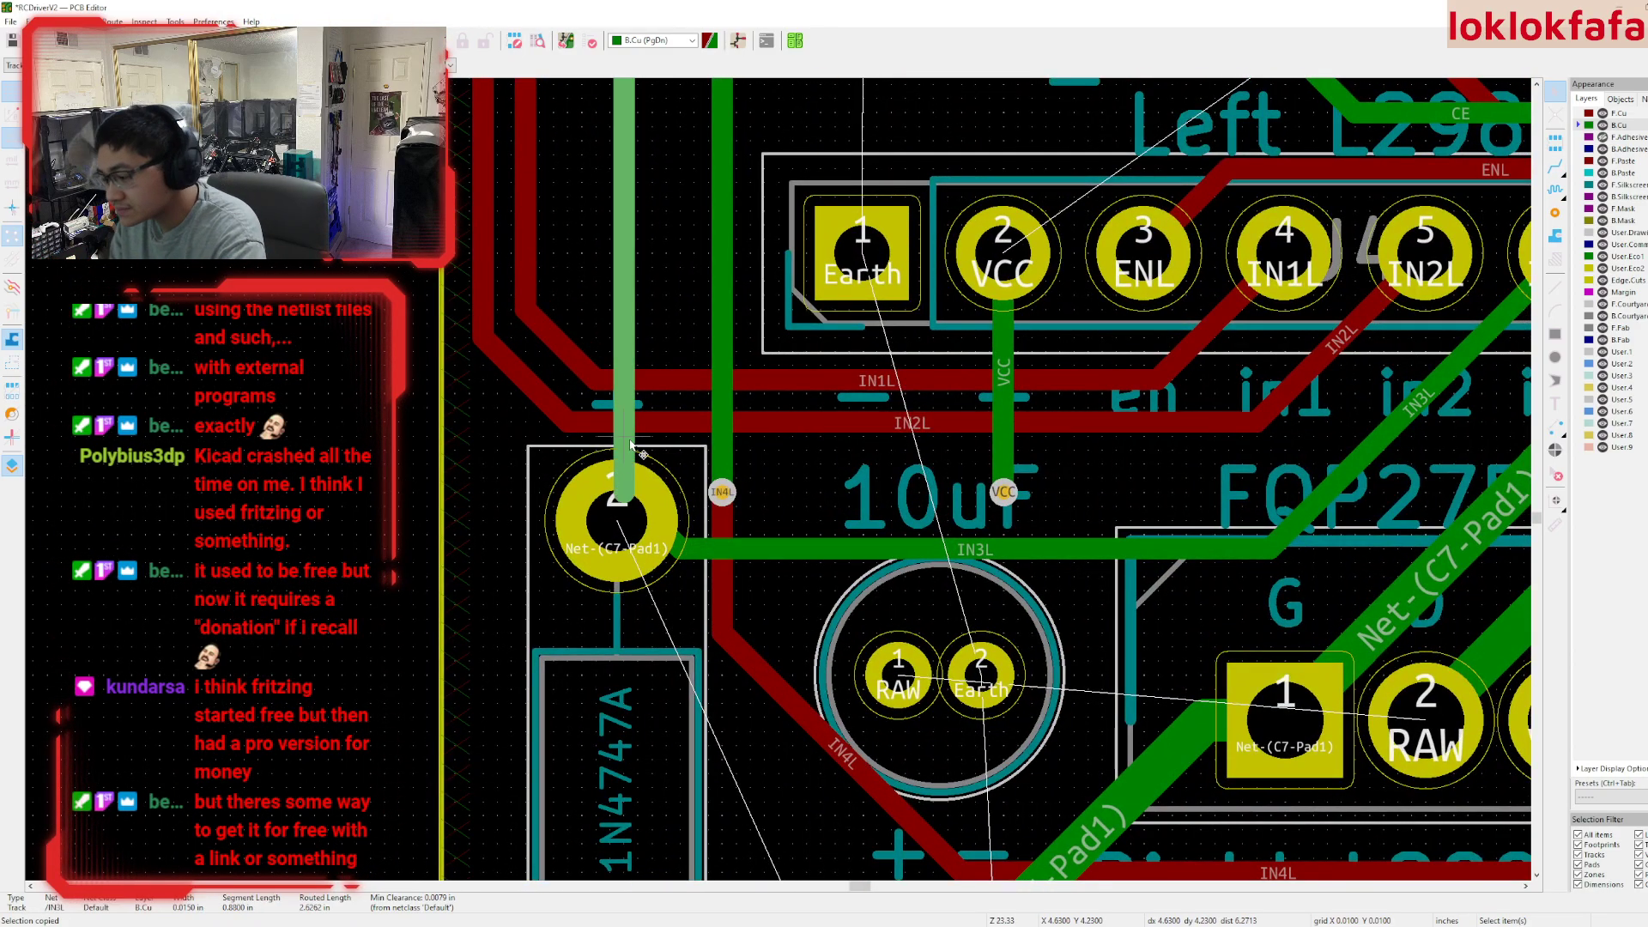
key(Delete)
click(691, 552)
key(Delete)
click(687, 550)
key(Delete)
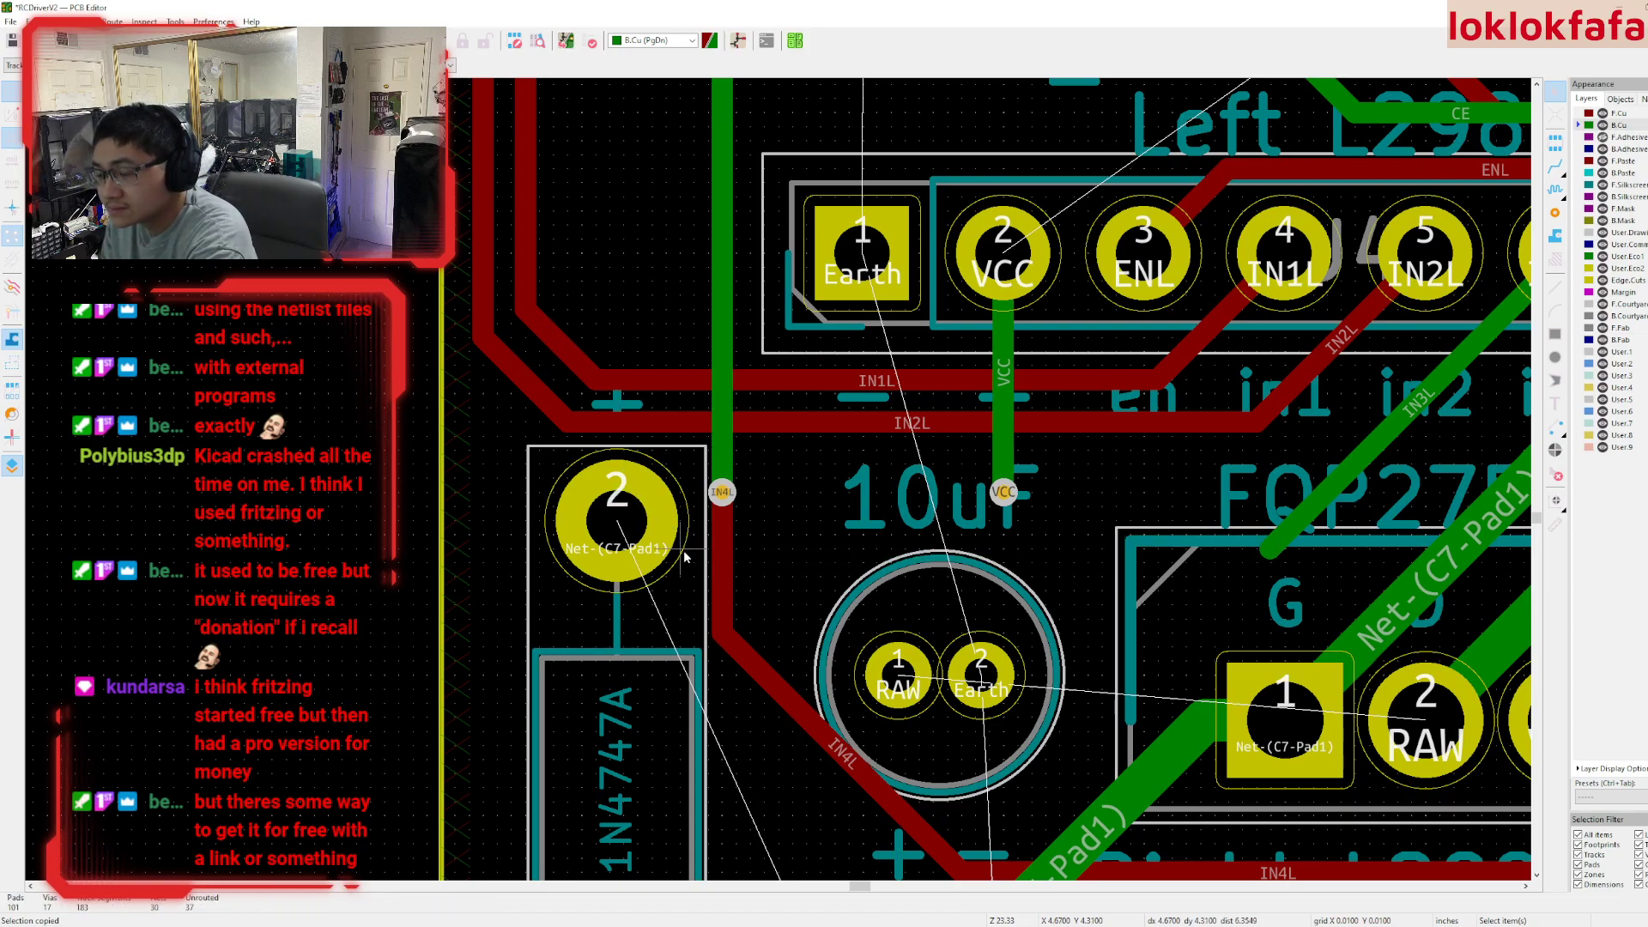
- Route a B.Cu track from pad 1 of the 10nF capacitor to pad 2 of the 1N4747A diode
scroll(753, 584, down, 2)
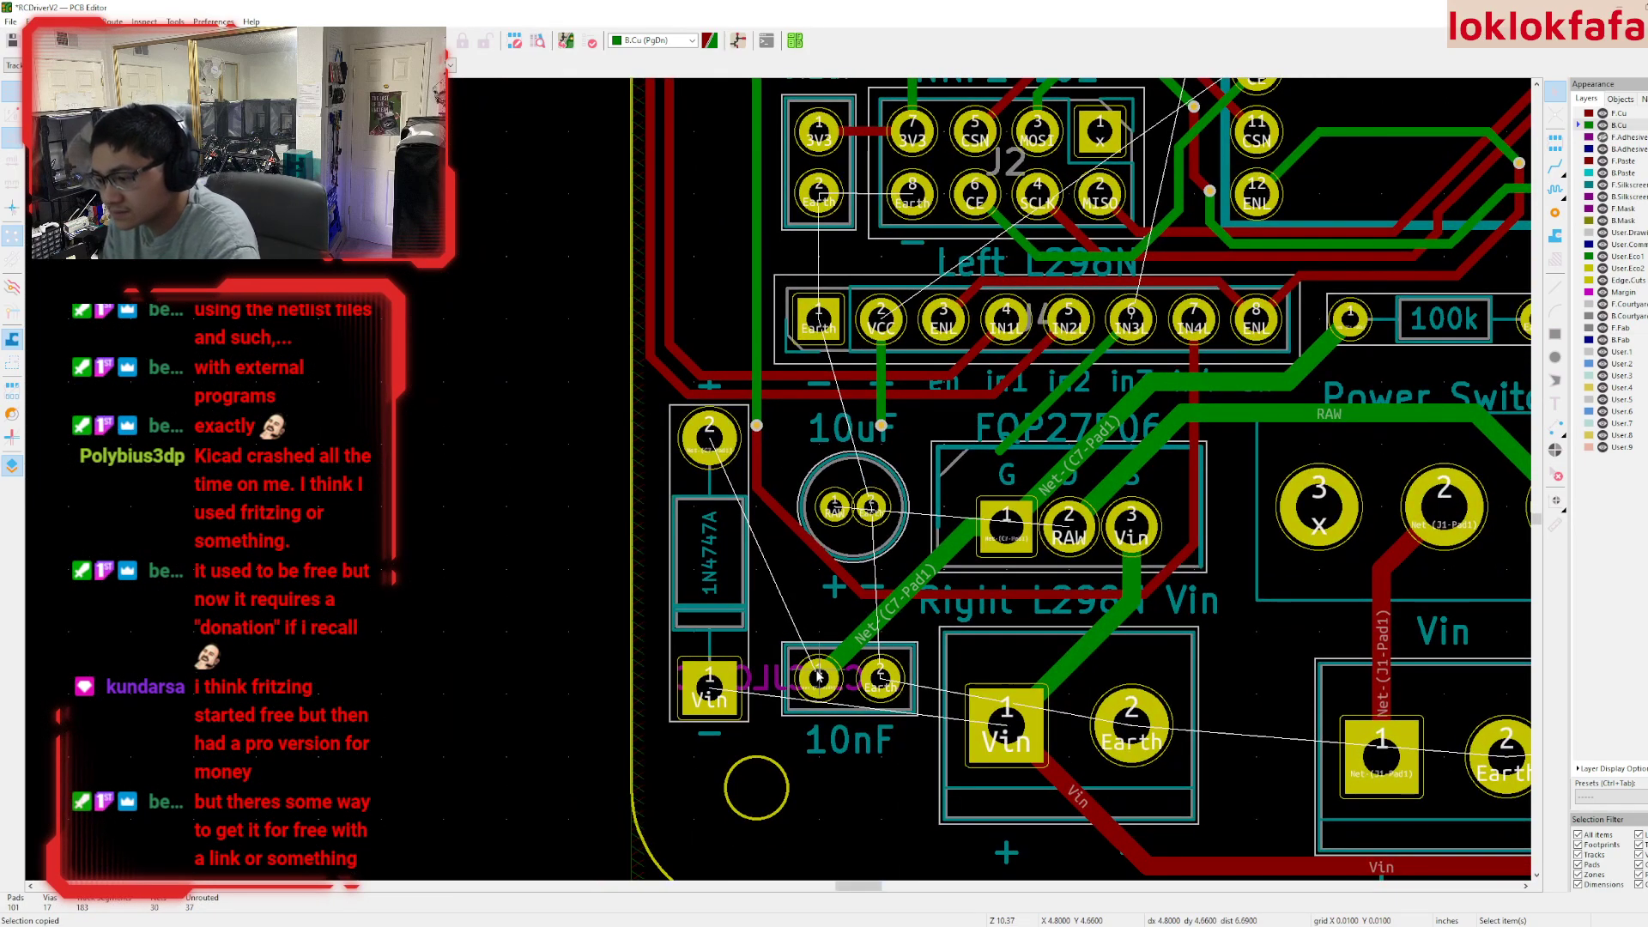
key(x)
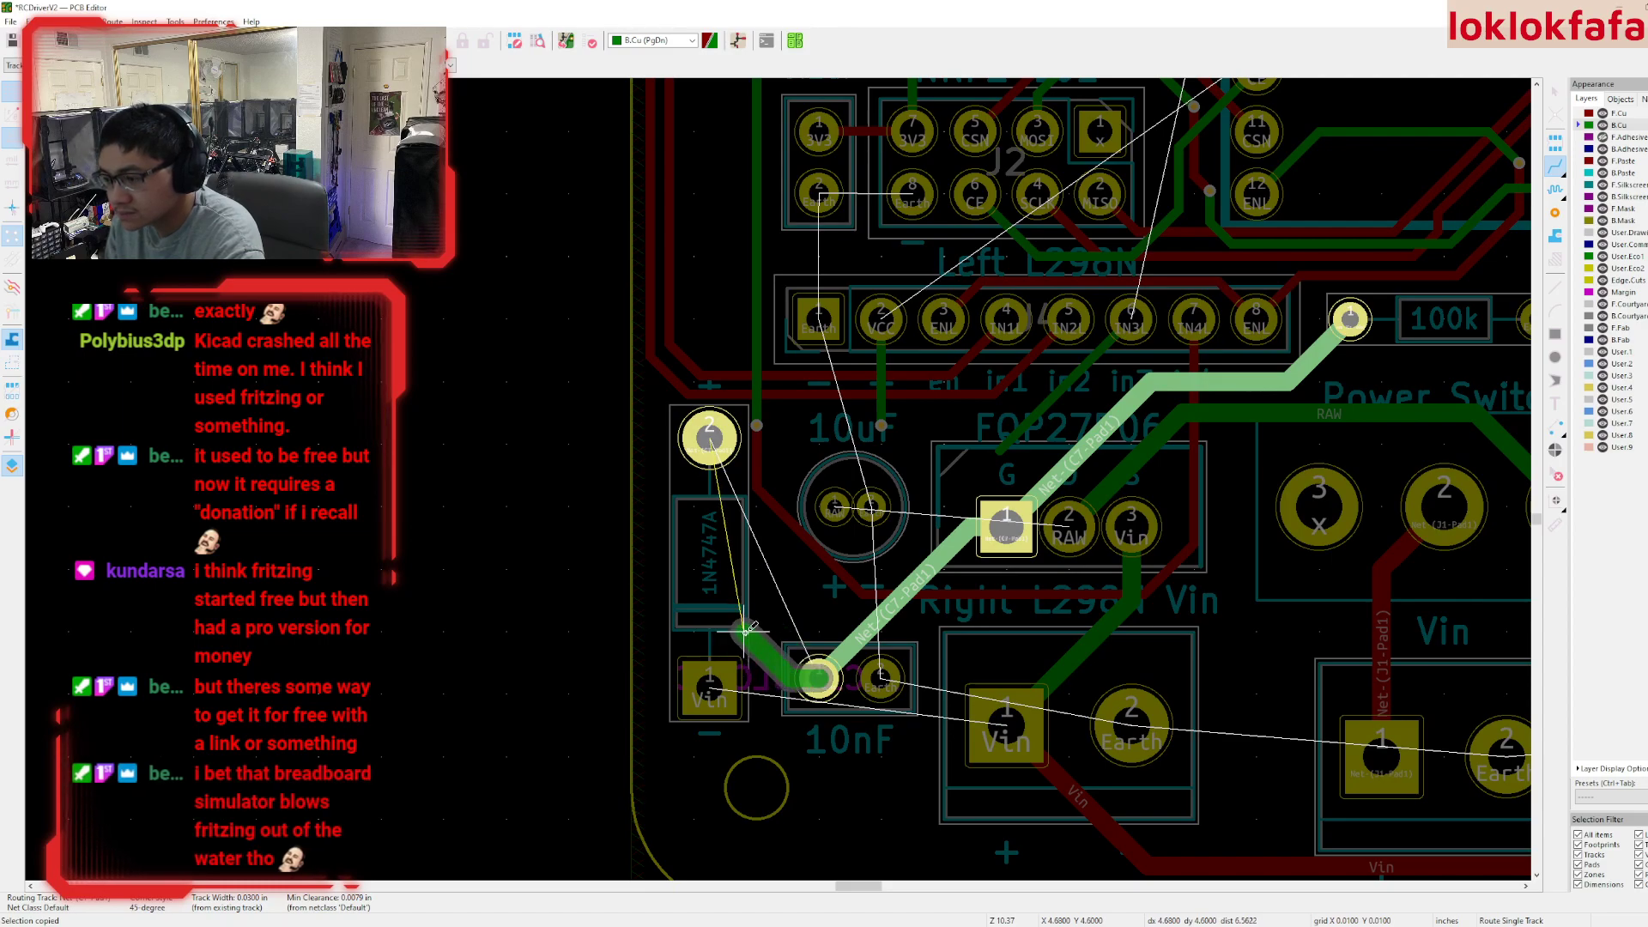
click(709, 438)
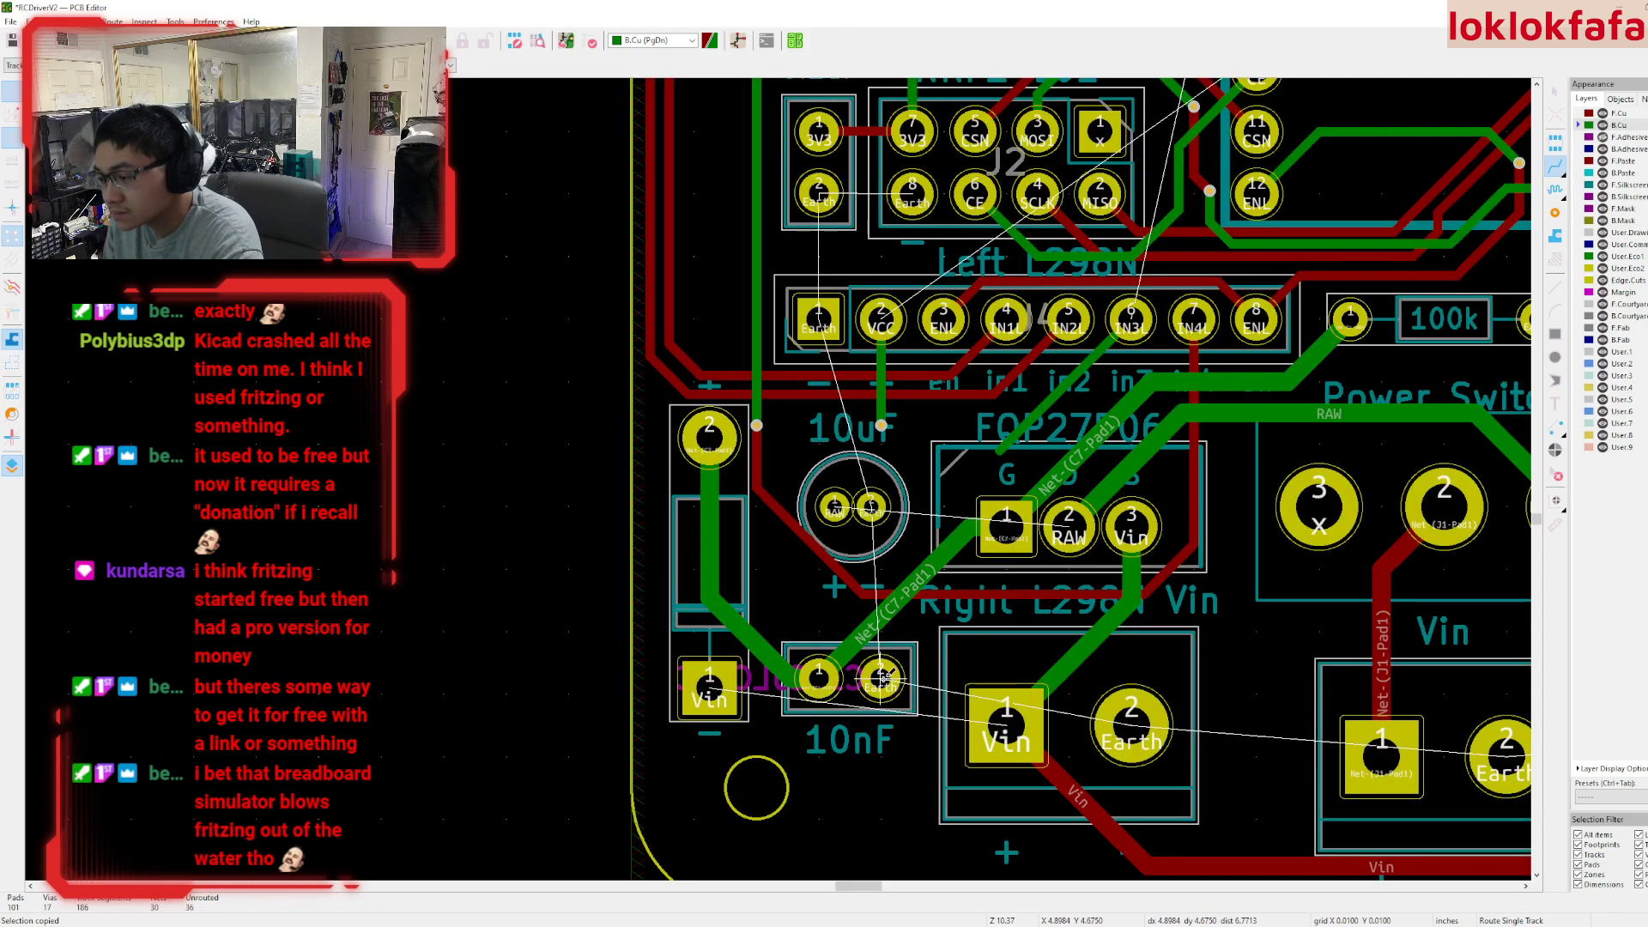
middle_drag(884, 678, 855, 663)
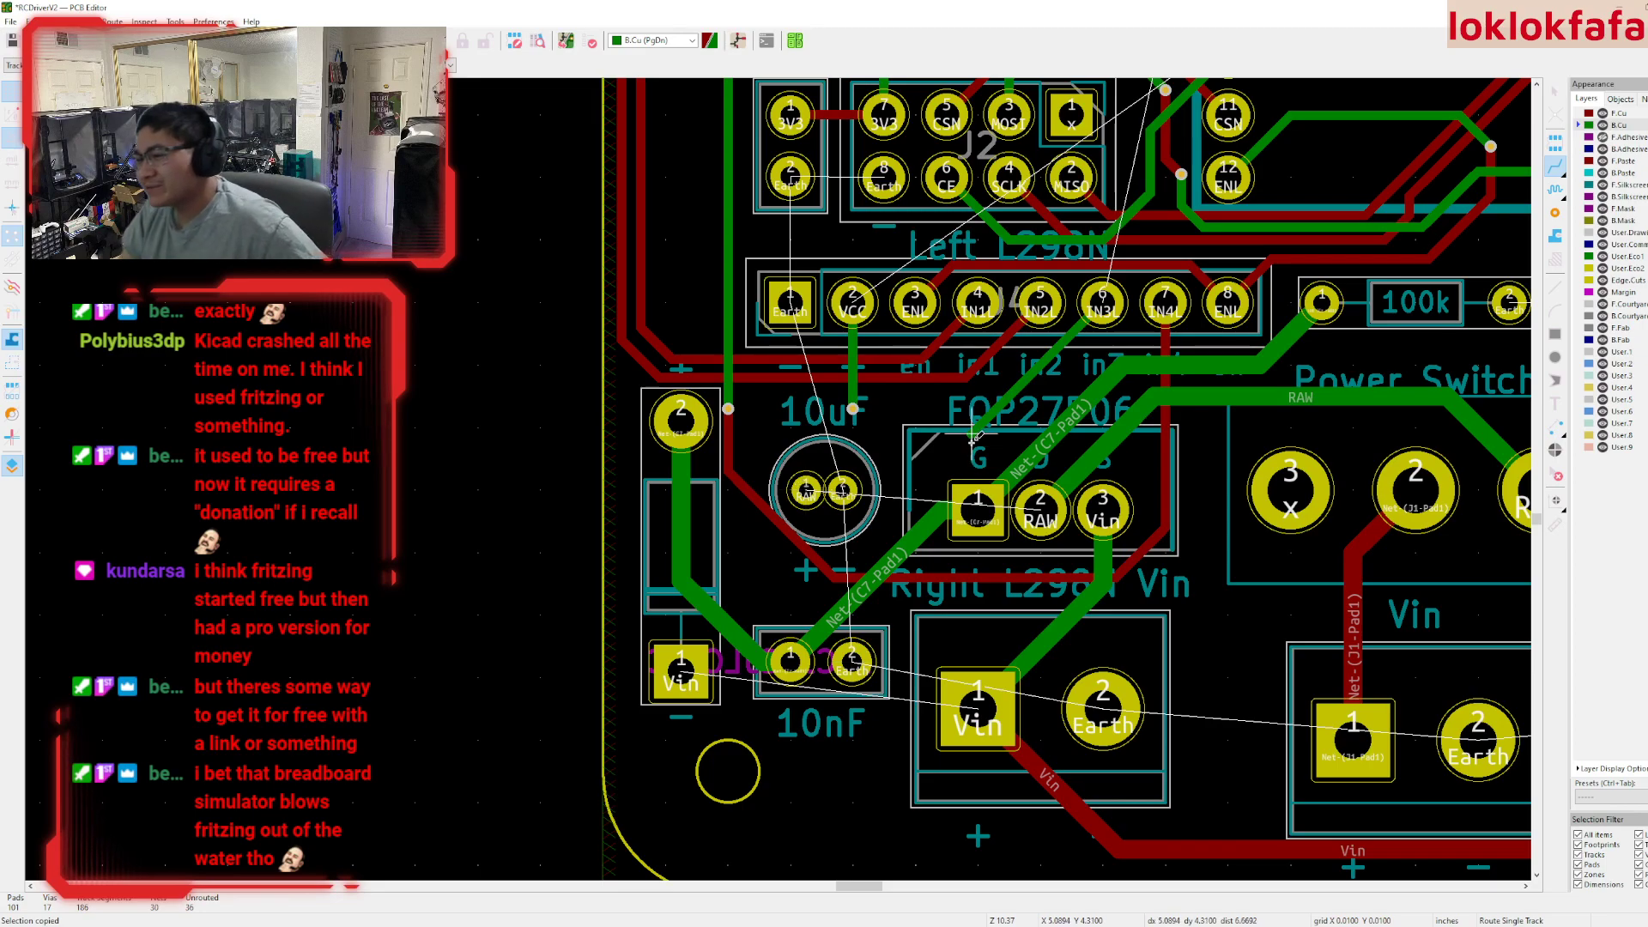
- Delete the vertical IN4L B.Cu track segment that runs up from the via beside the 1N4747A diode
scroll(968, 436, up, 5)
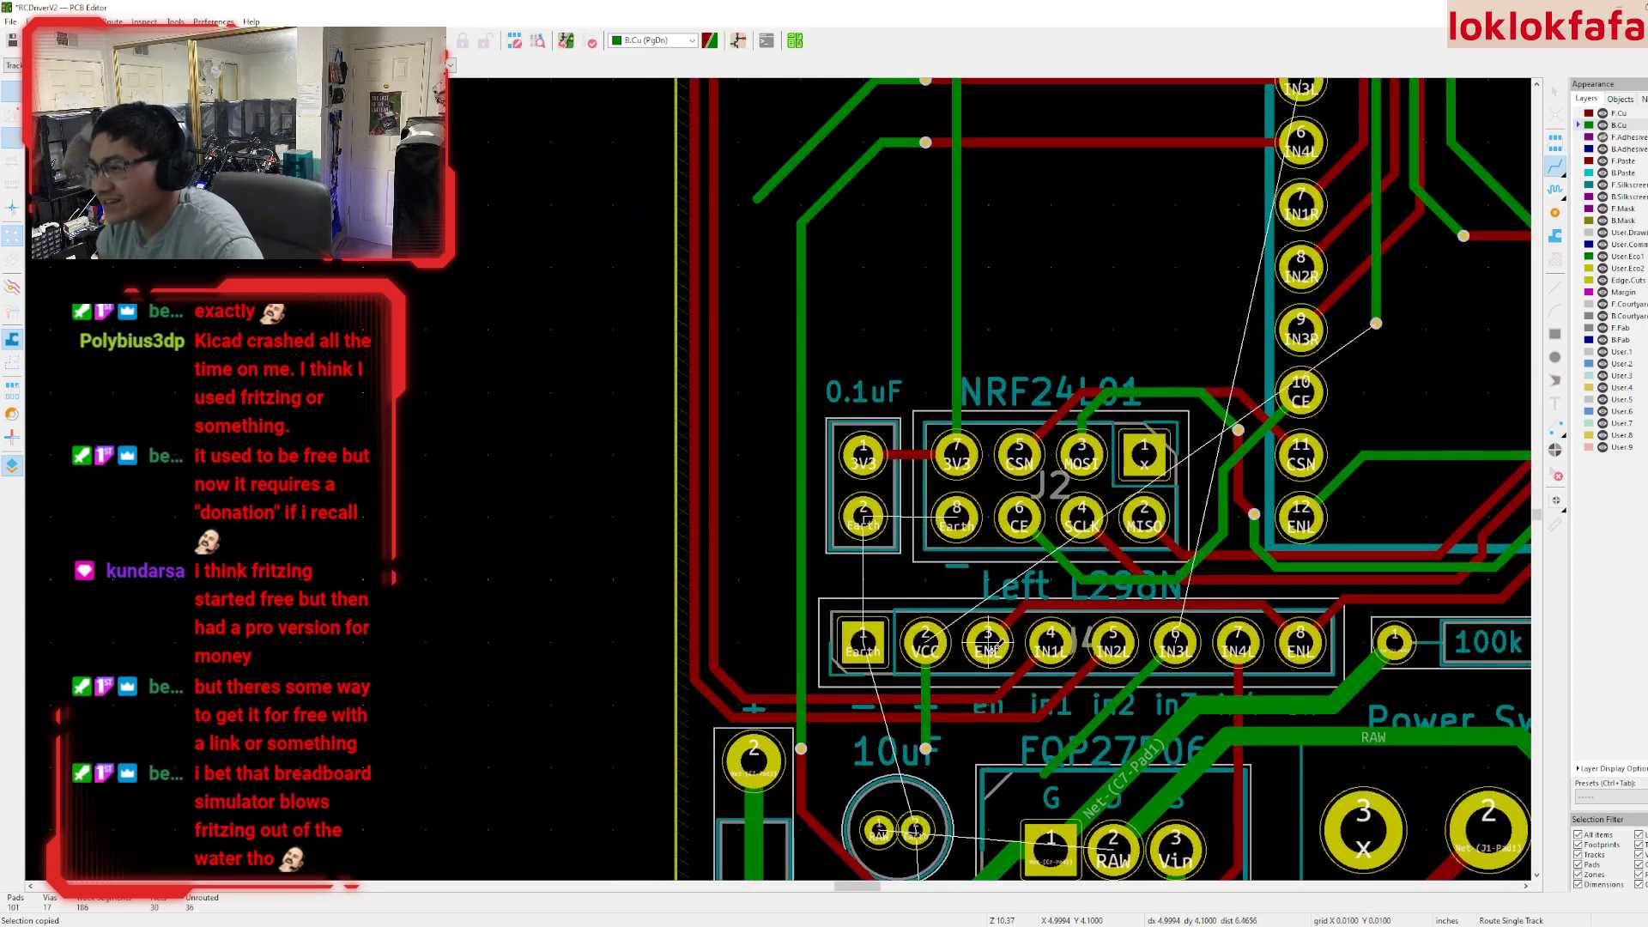
middle_drag(953, 591, 948, 571)
scroll(959, 631, down, 5)
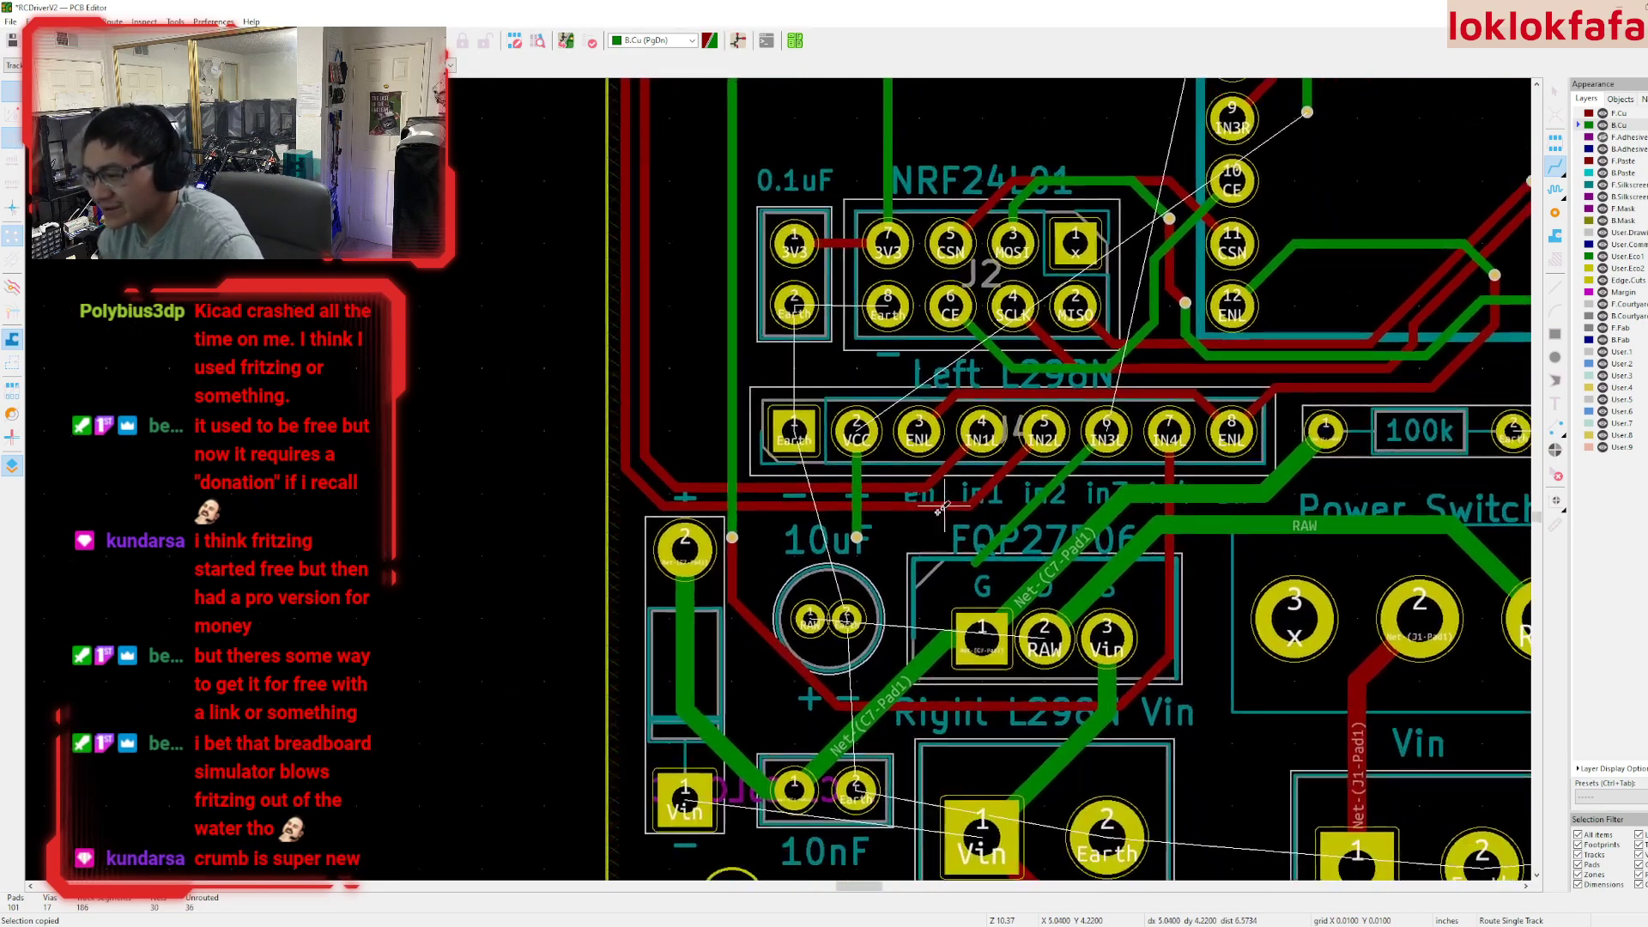
middle_drag(1011, 543, 794, 545)
scroll(777, 536, down, 1)
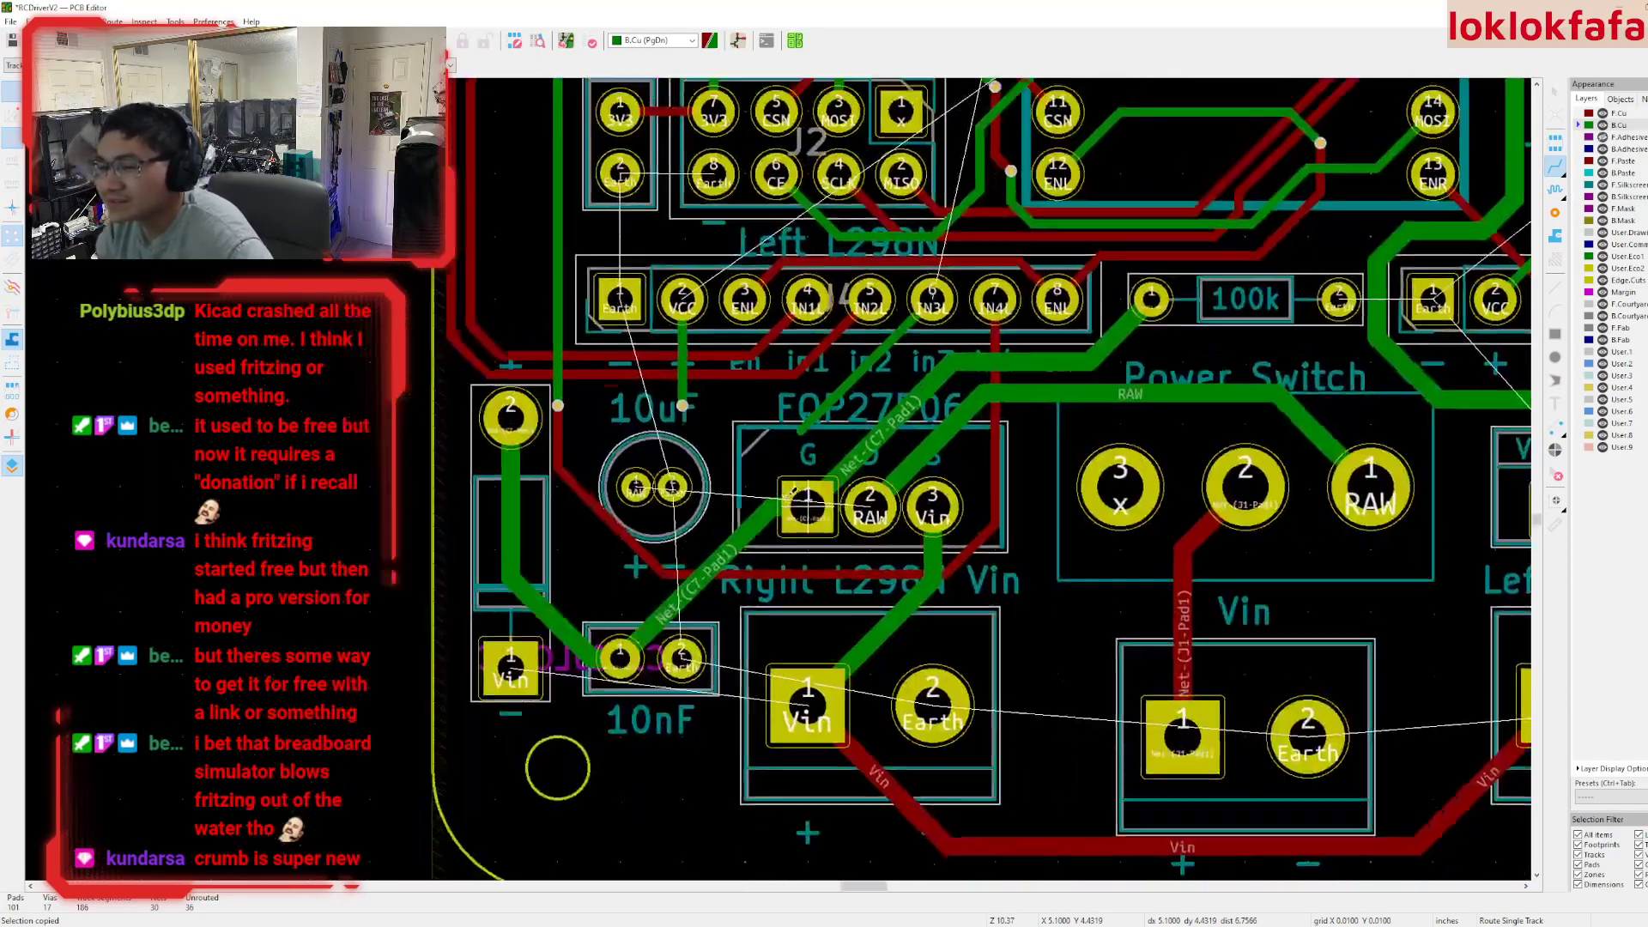
scroll(777, 537, up, 2)
ctrl+scroll(779, 477, up, 3)
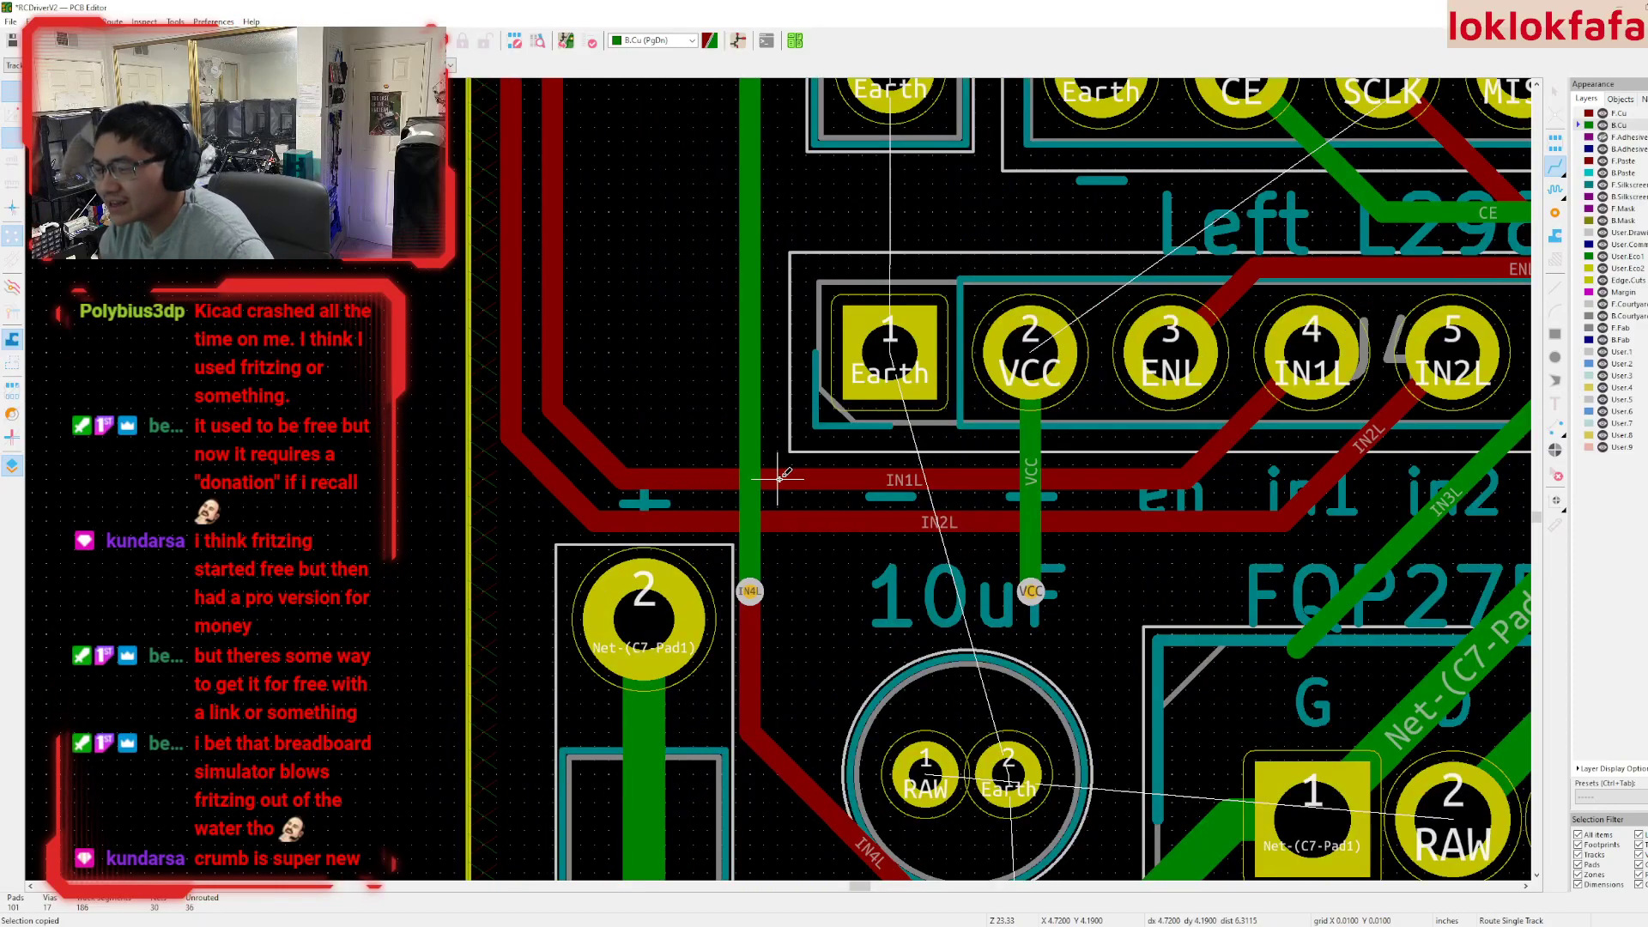
ctrl+scroll(779, 476, down, 1)
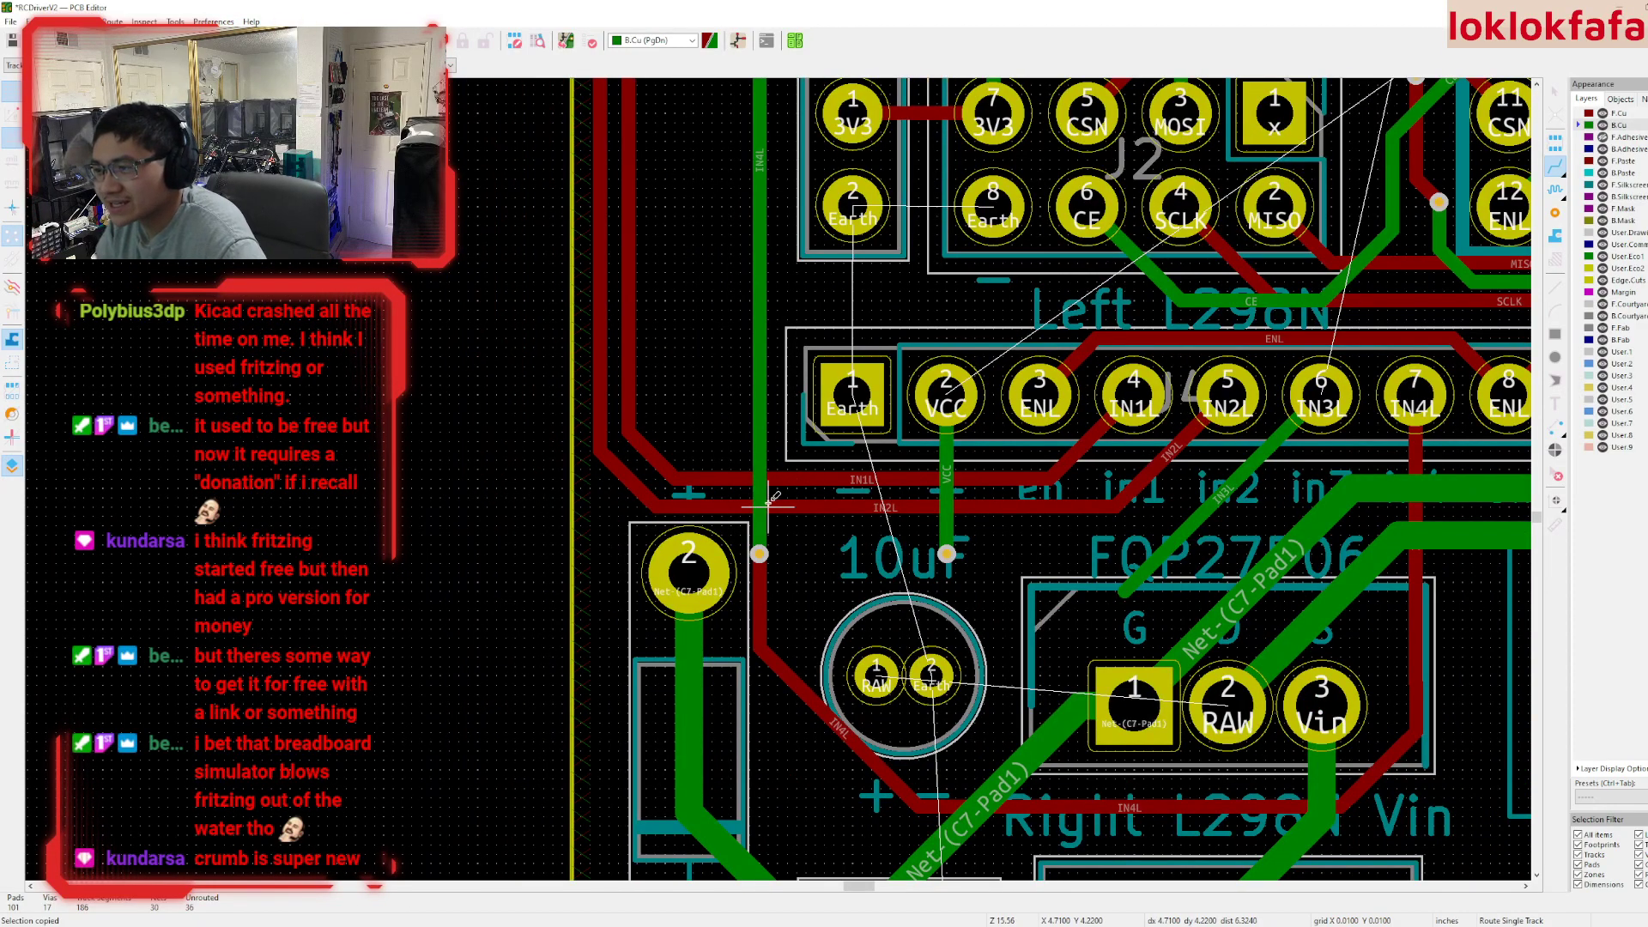
ctrl+scroll(771, 500, down, 1)
click(781, 498)
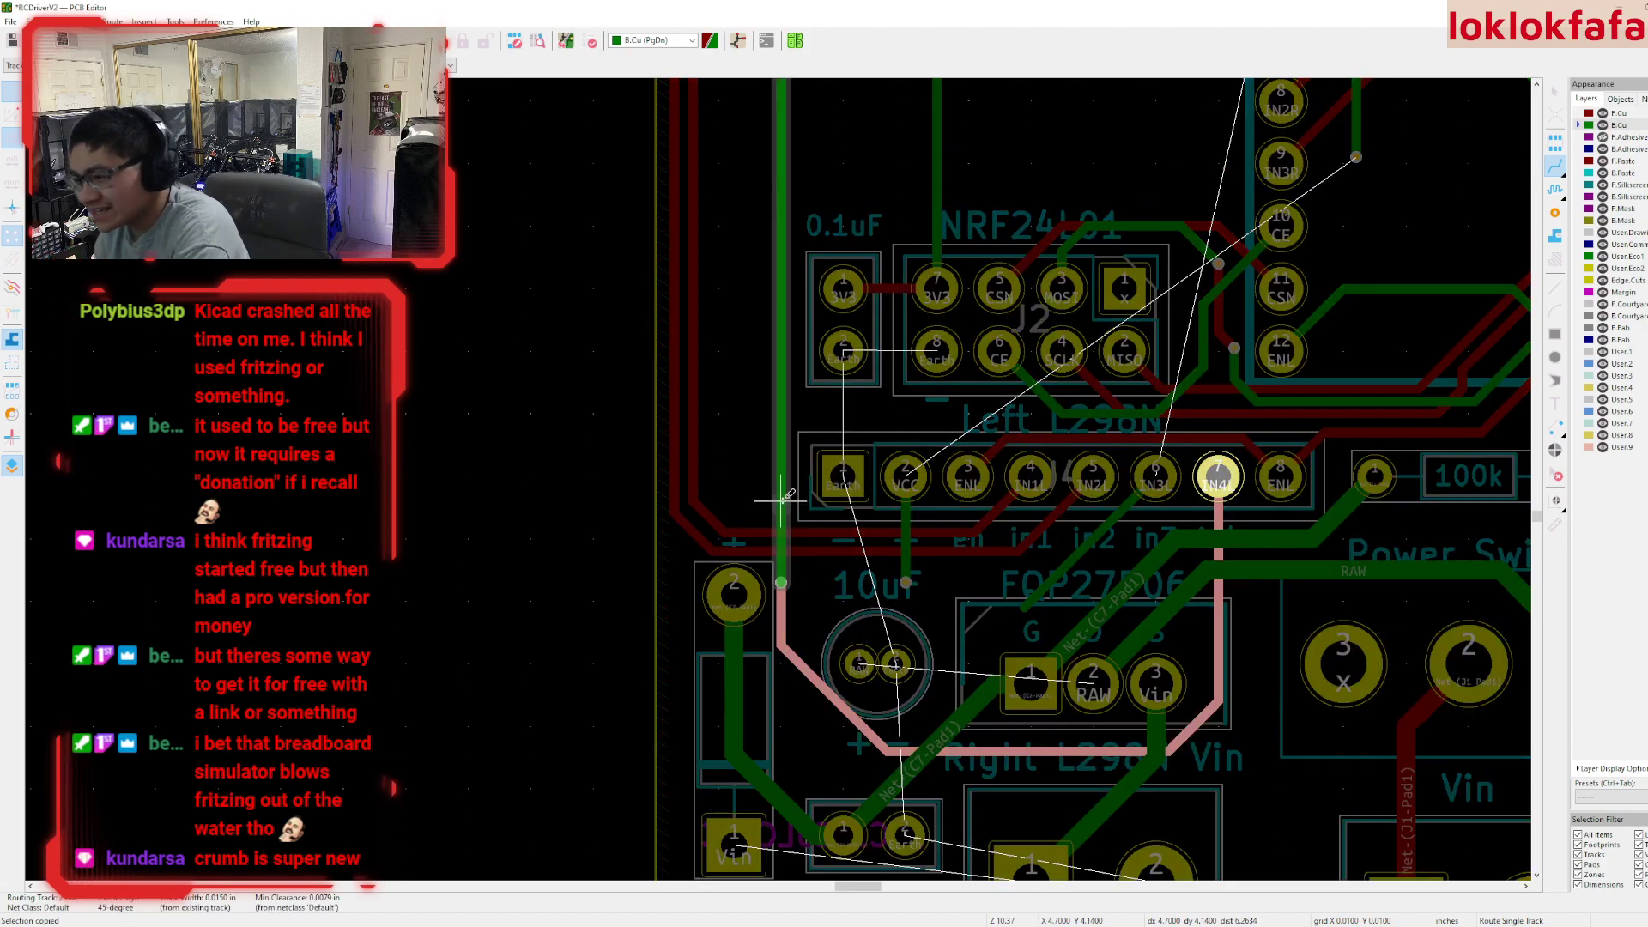
key(Escape)
key(Escape)
key(Delete)
- Reroute IN4L on B.Cu from the via beside the diode, shifted outward and up to the diagonal IN4L segment above the 0.1uF capacitor
middle_drag(781, 505, 790, 713)
middle_drag(775, 635, 729, 518)
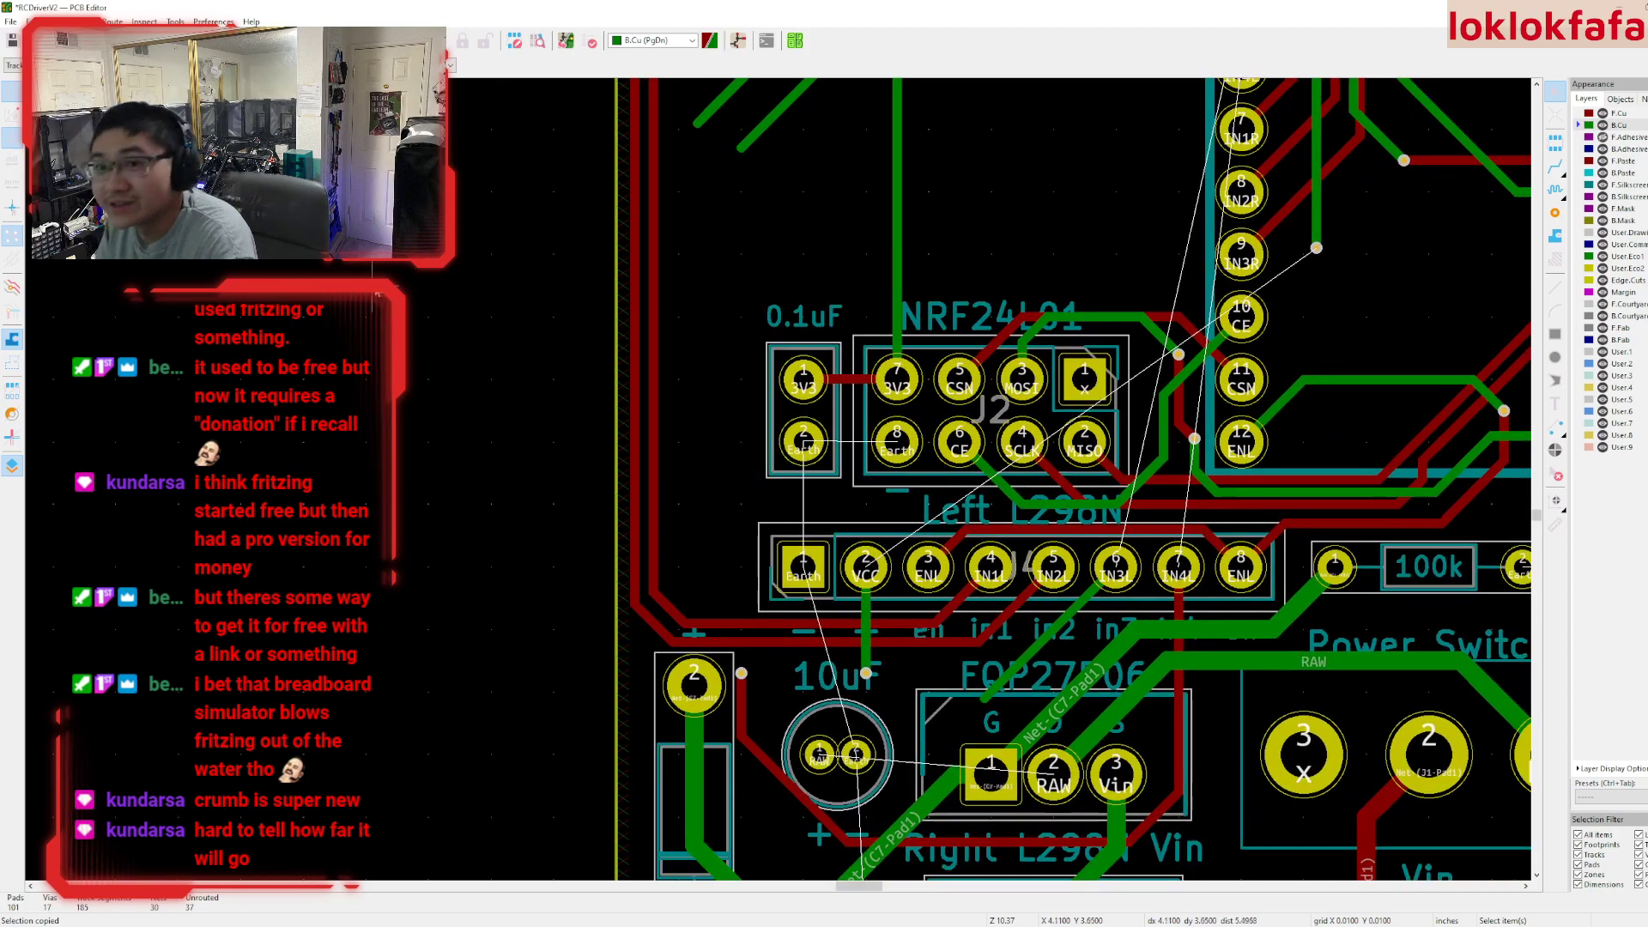
key(x)
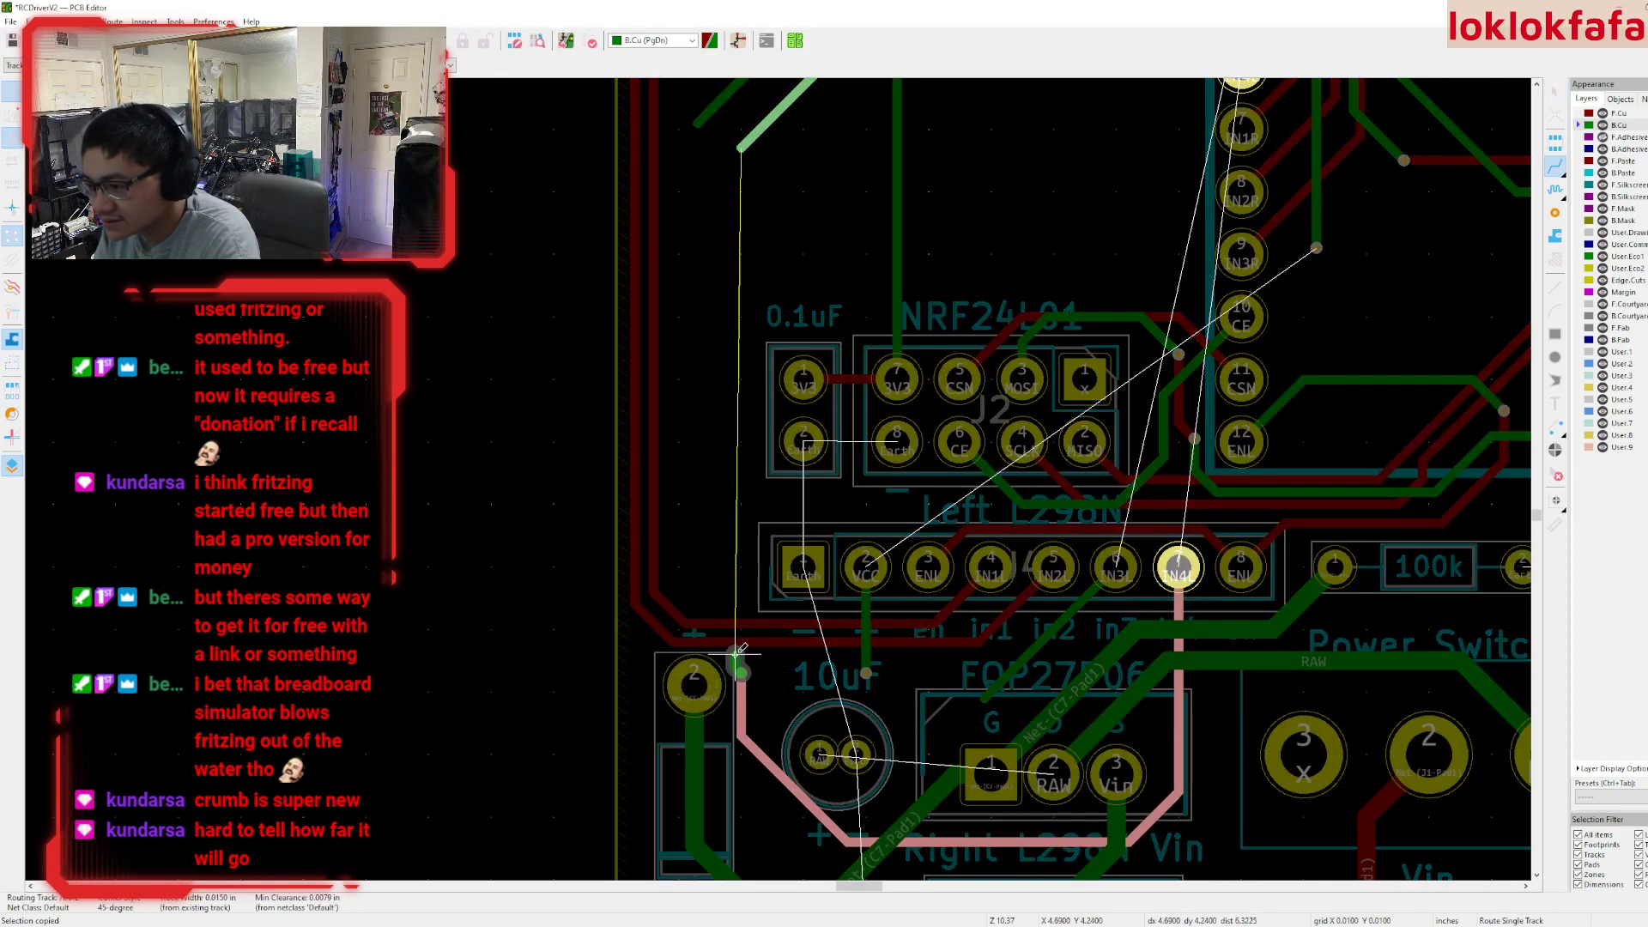
scroll(743, 671, up, 5)
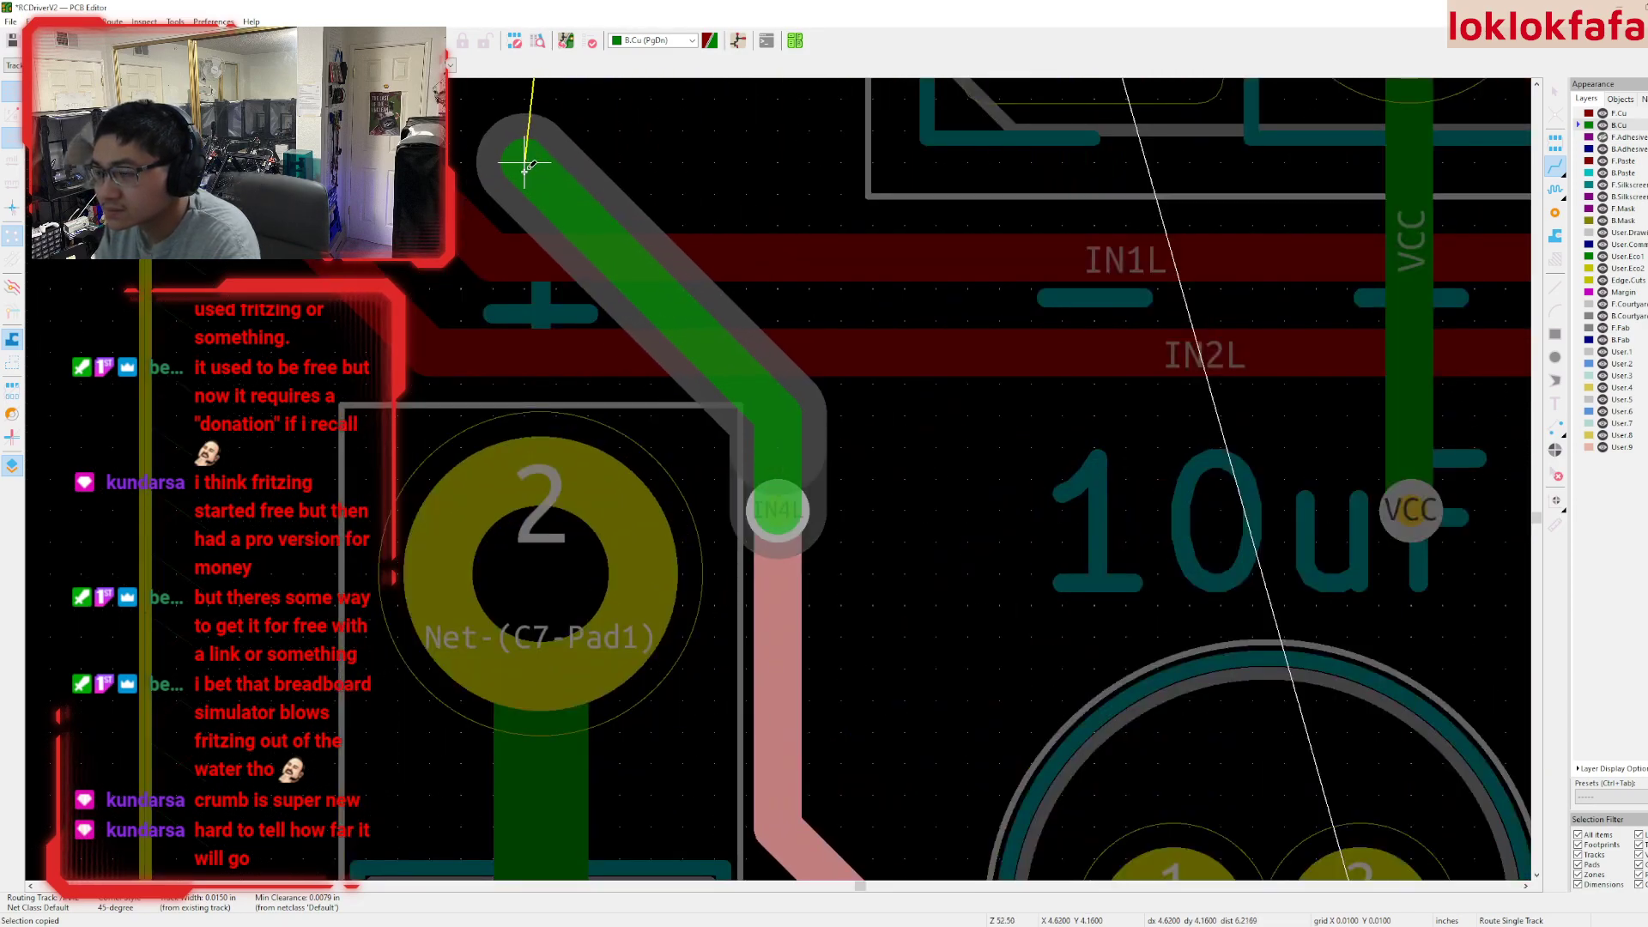
scroll(775, 473, down, 6)
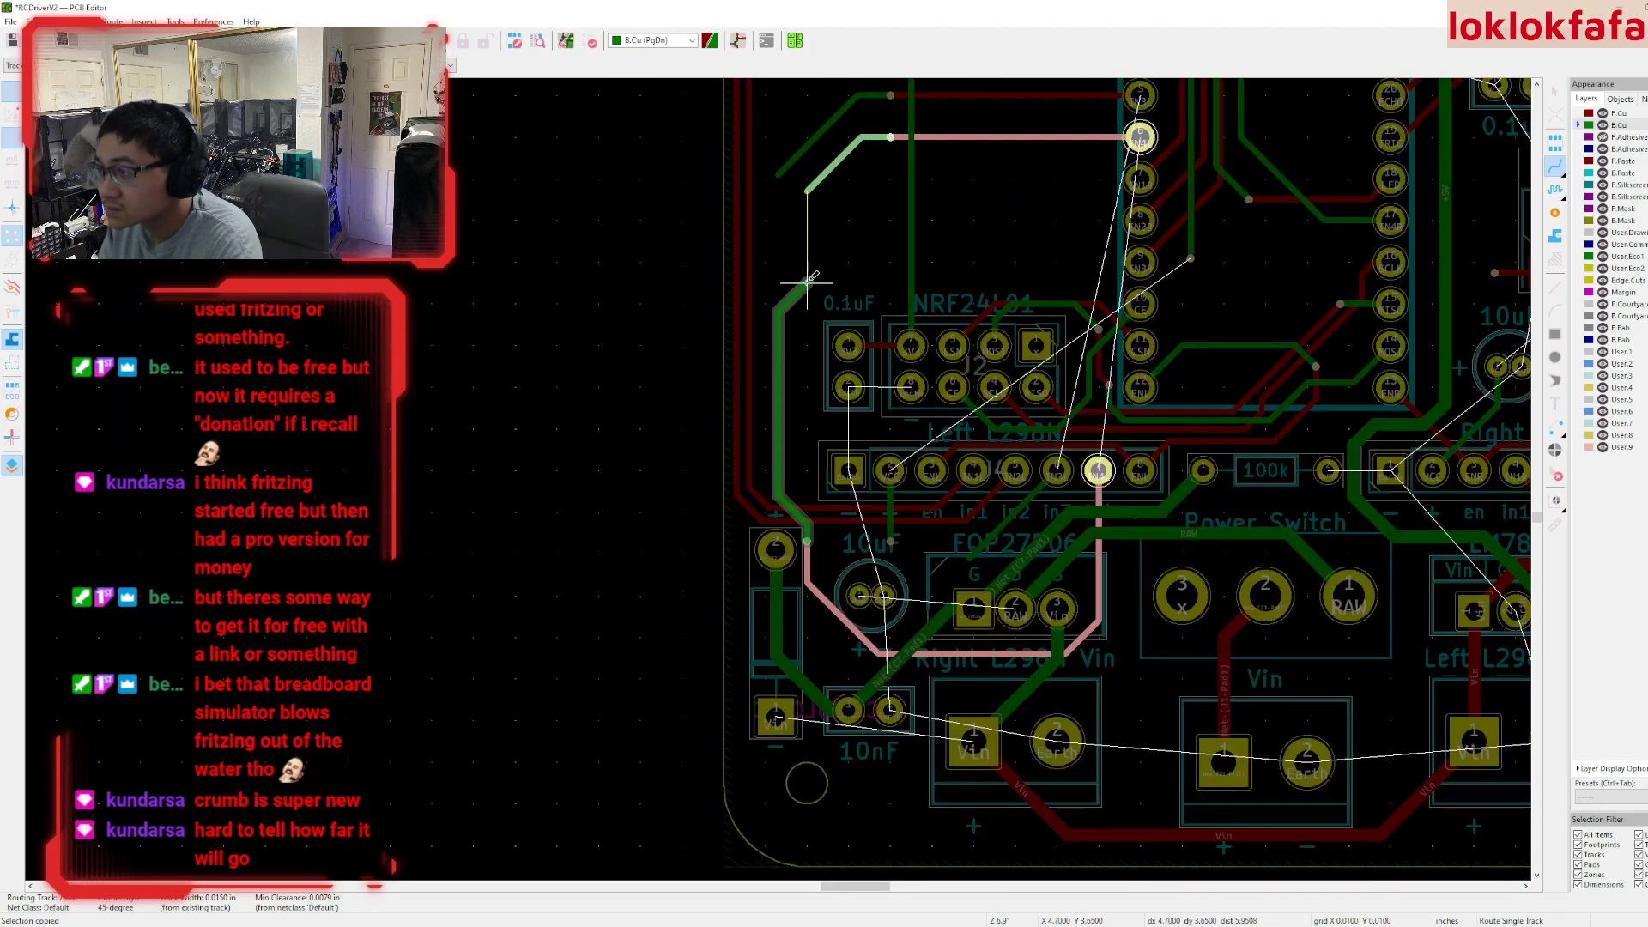
key(Escape)
scroll(807, 191, up, 3)
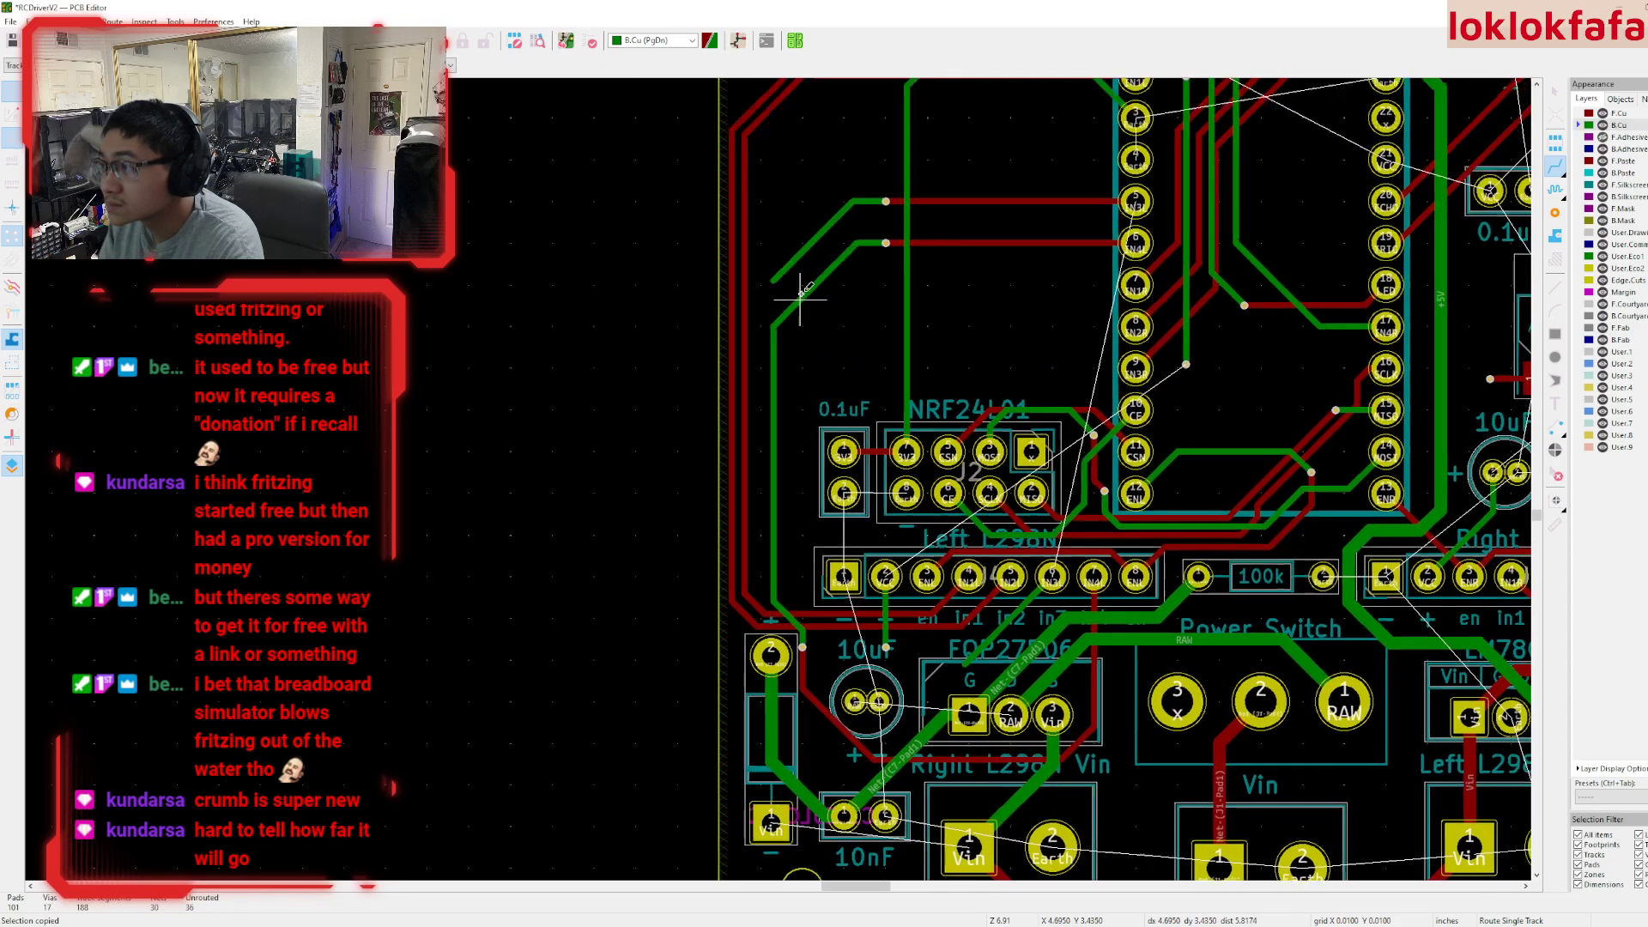
- Route IN3L on B.Cu from its loose end above the FQP27P06 up alongside the IN4L track, ending in a via below the IN4L diagonal
scroll(793, 518, down, 3)
shift+scroll(793, 517, down, 5)
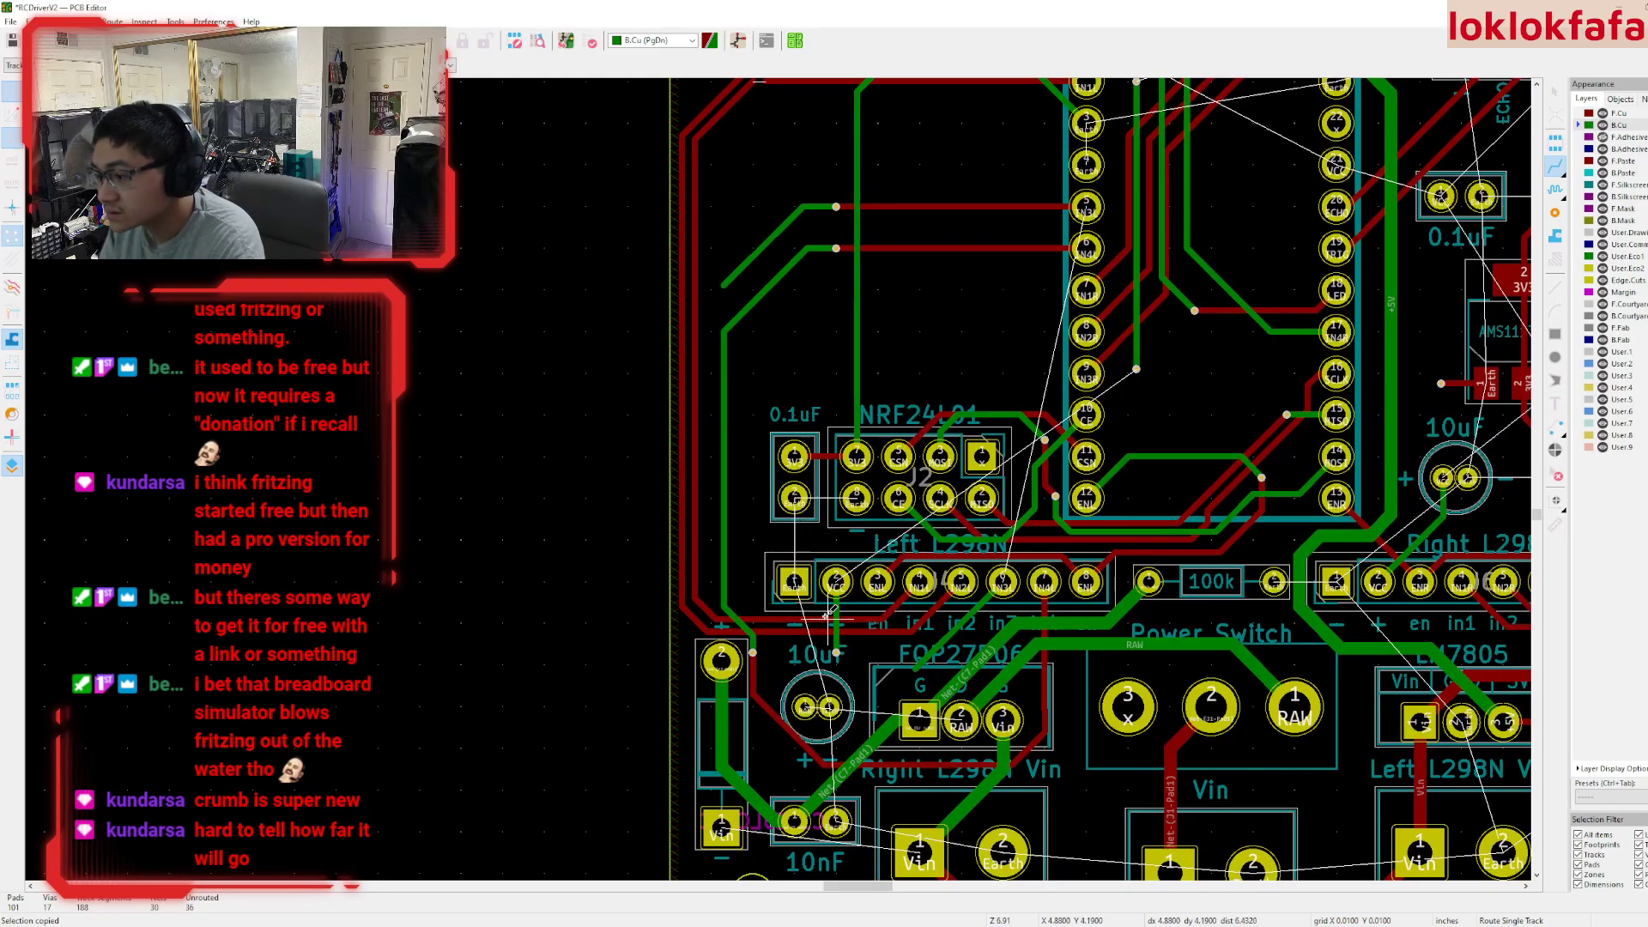
scroll(825, 606, up, 3)
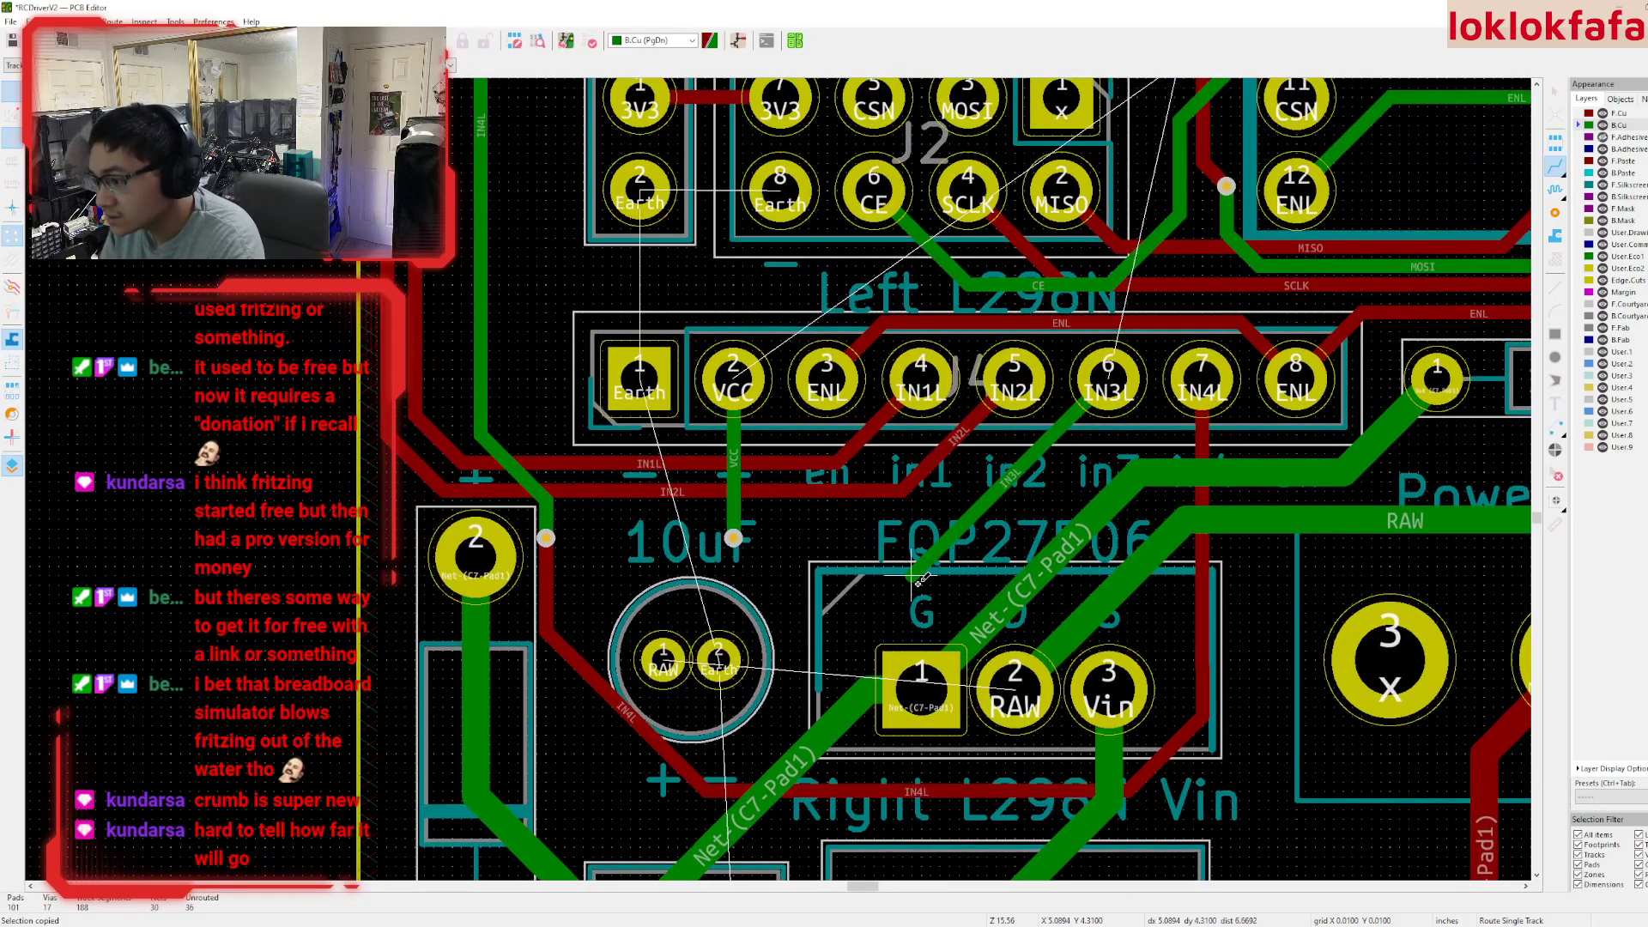
scroll(915, 580, down, 3)
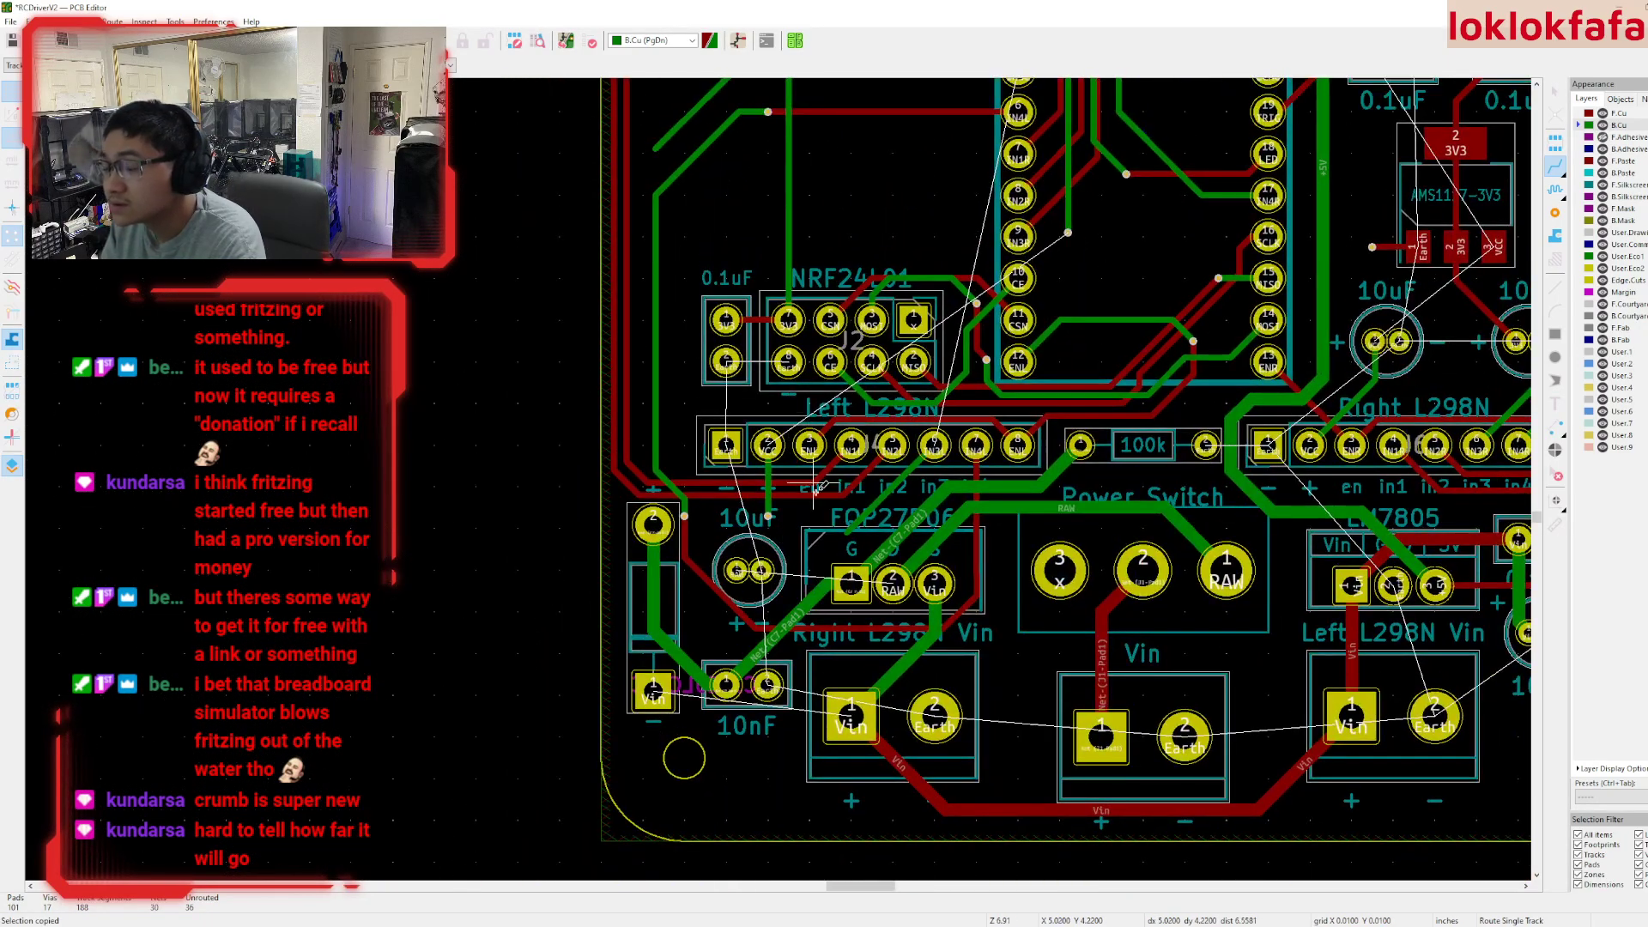
scroll(811, 475, up, 3)
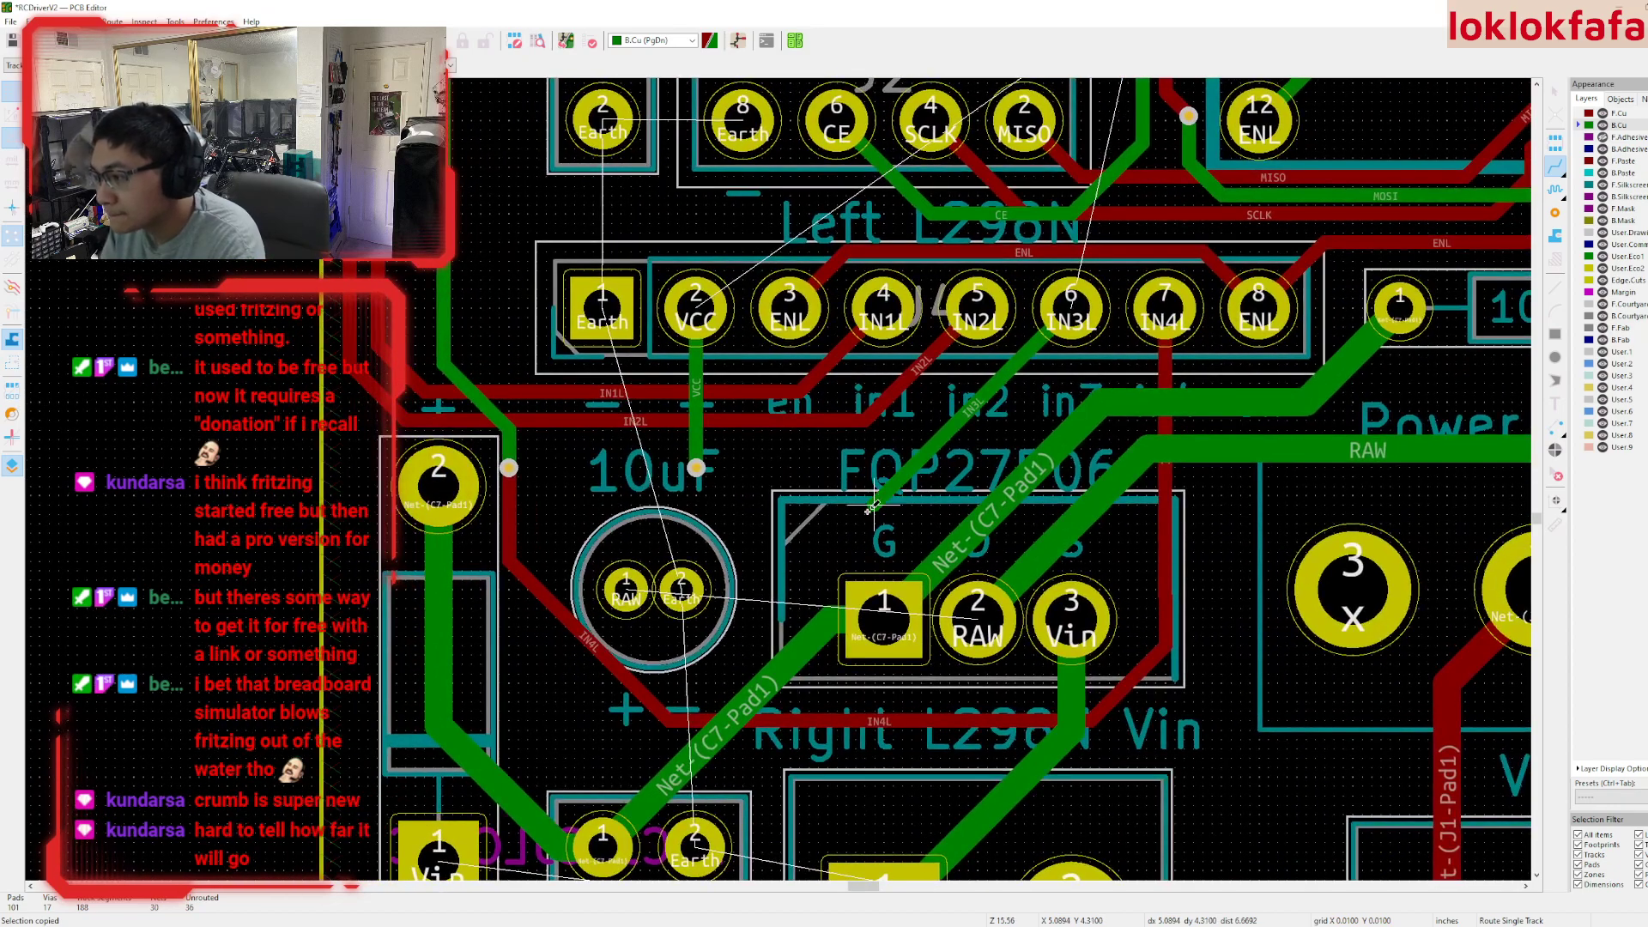
click(872, 508)
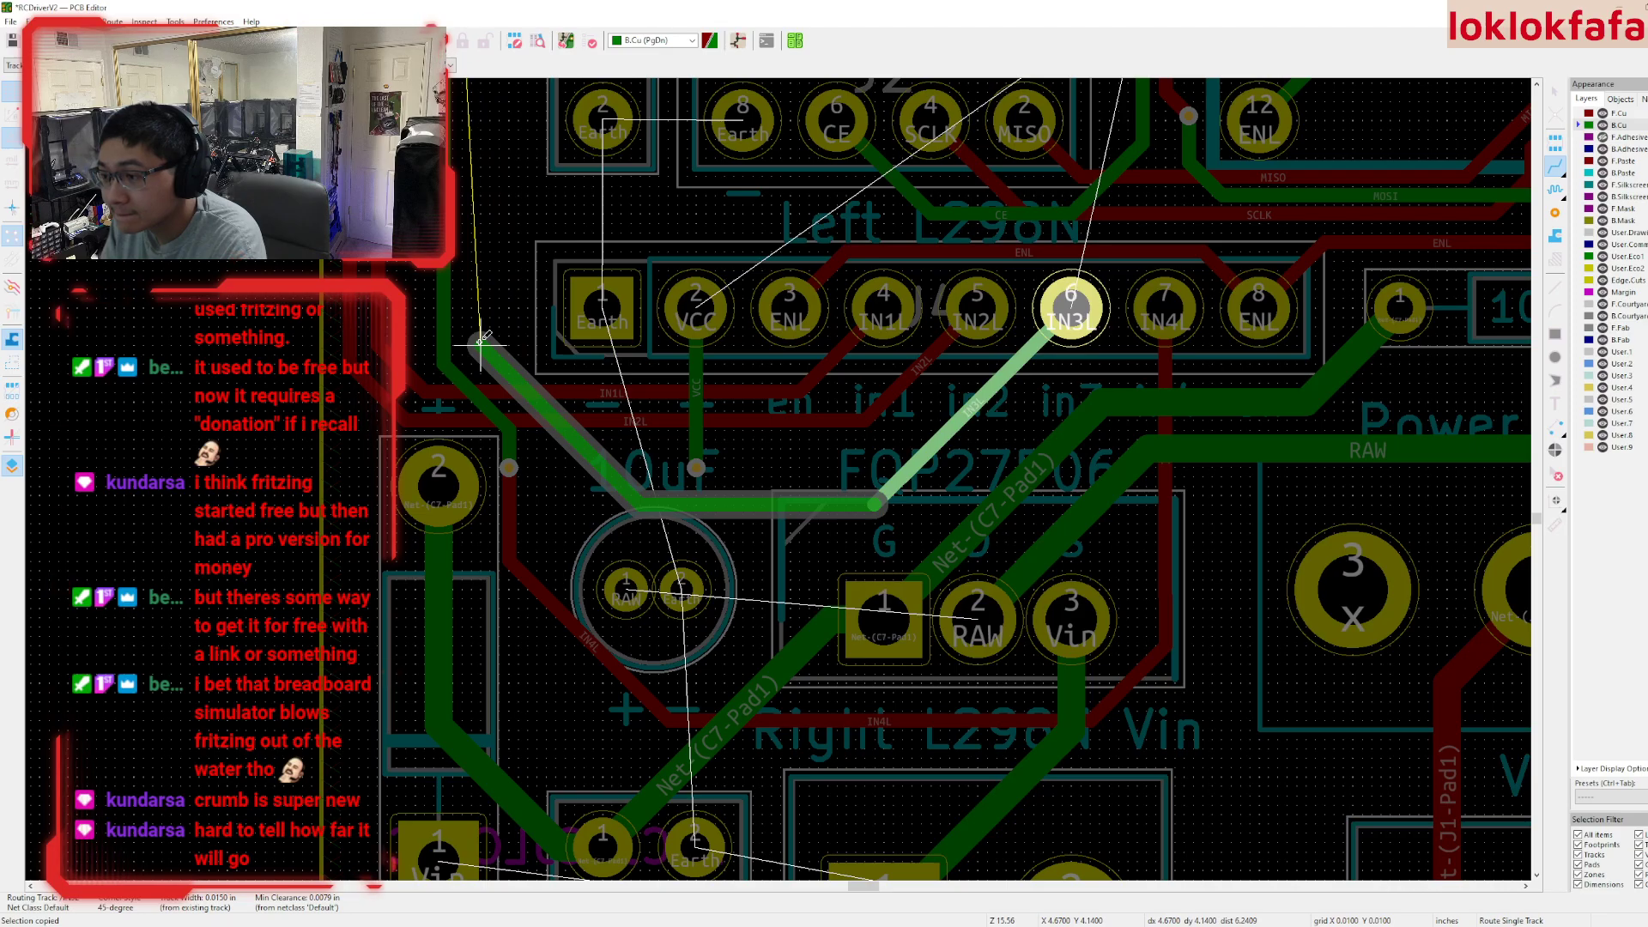
middle_drag(483, 339, 554, 657)
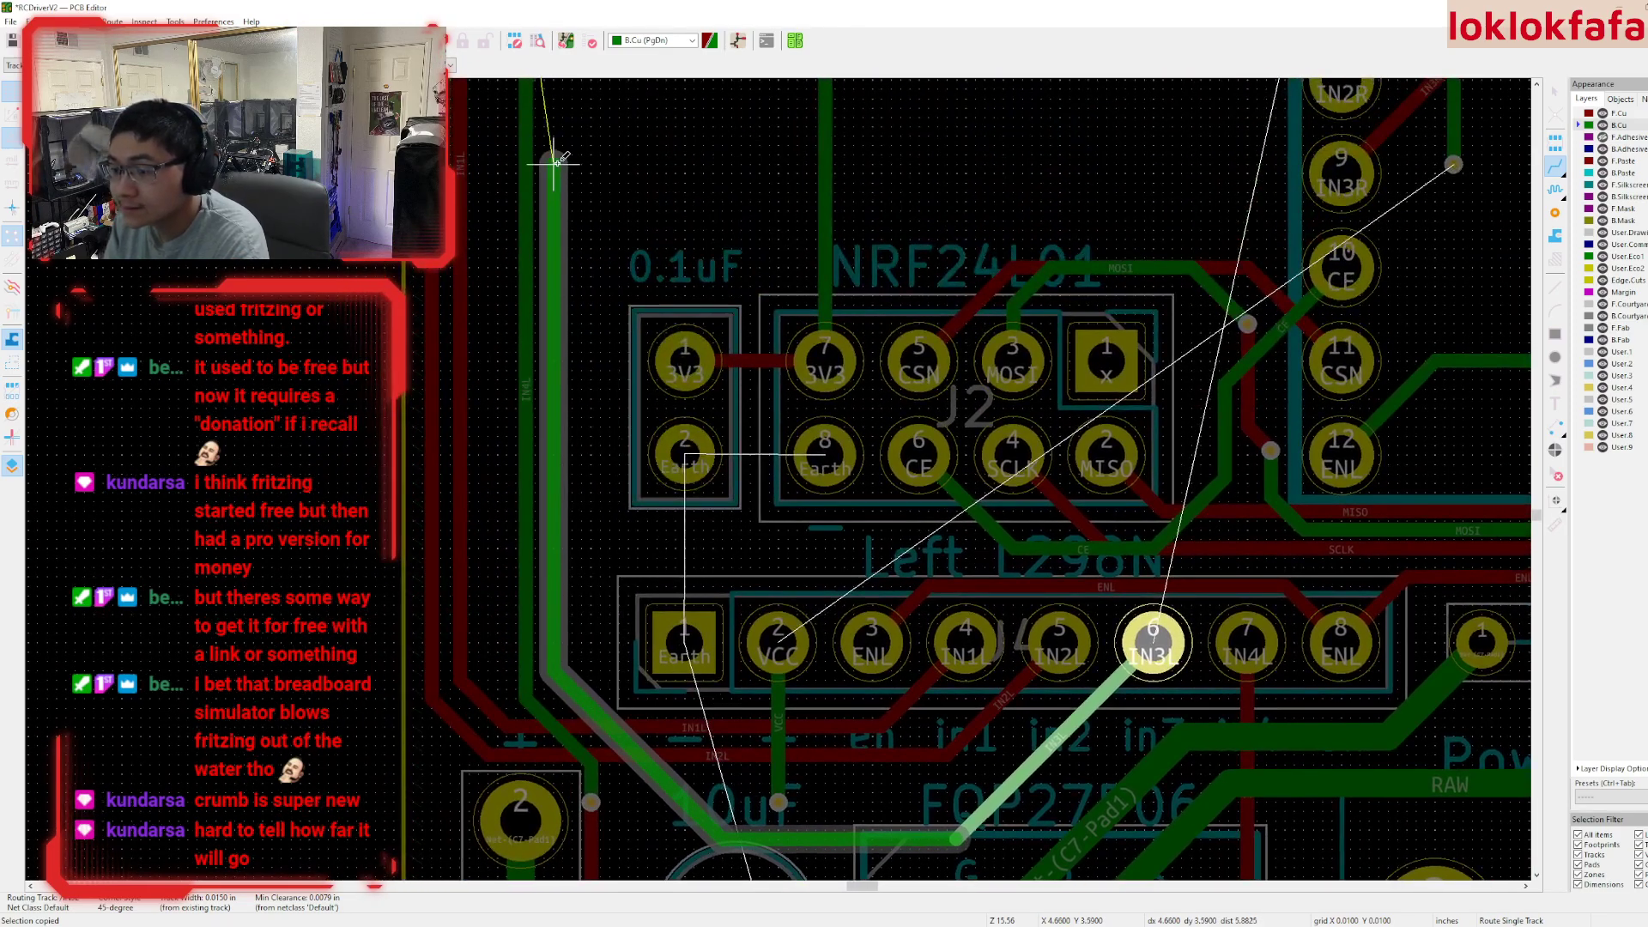
middle_drag(567, 153, 563, 710)
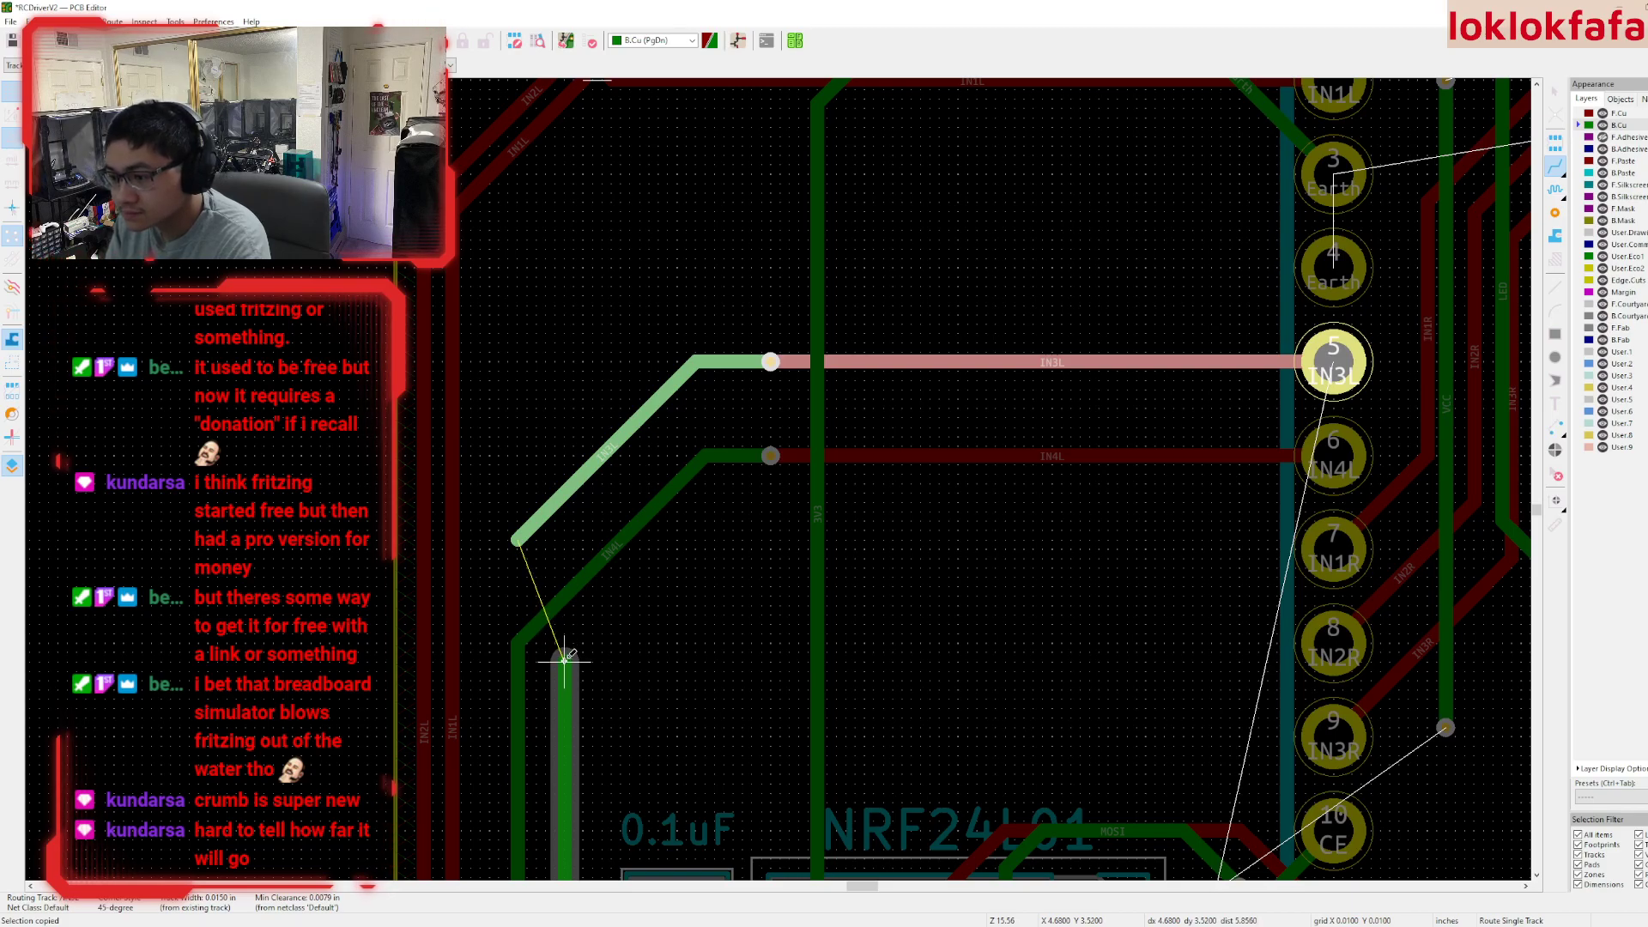
key(Escape)
key(m)
click(564, 670)
- Route IN3L on F.Cu from the new via across the IN4L diagonal to the IN3L track from Arduino pad 5
click(1630, 117)
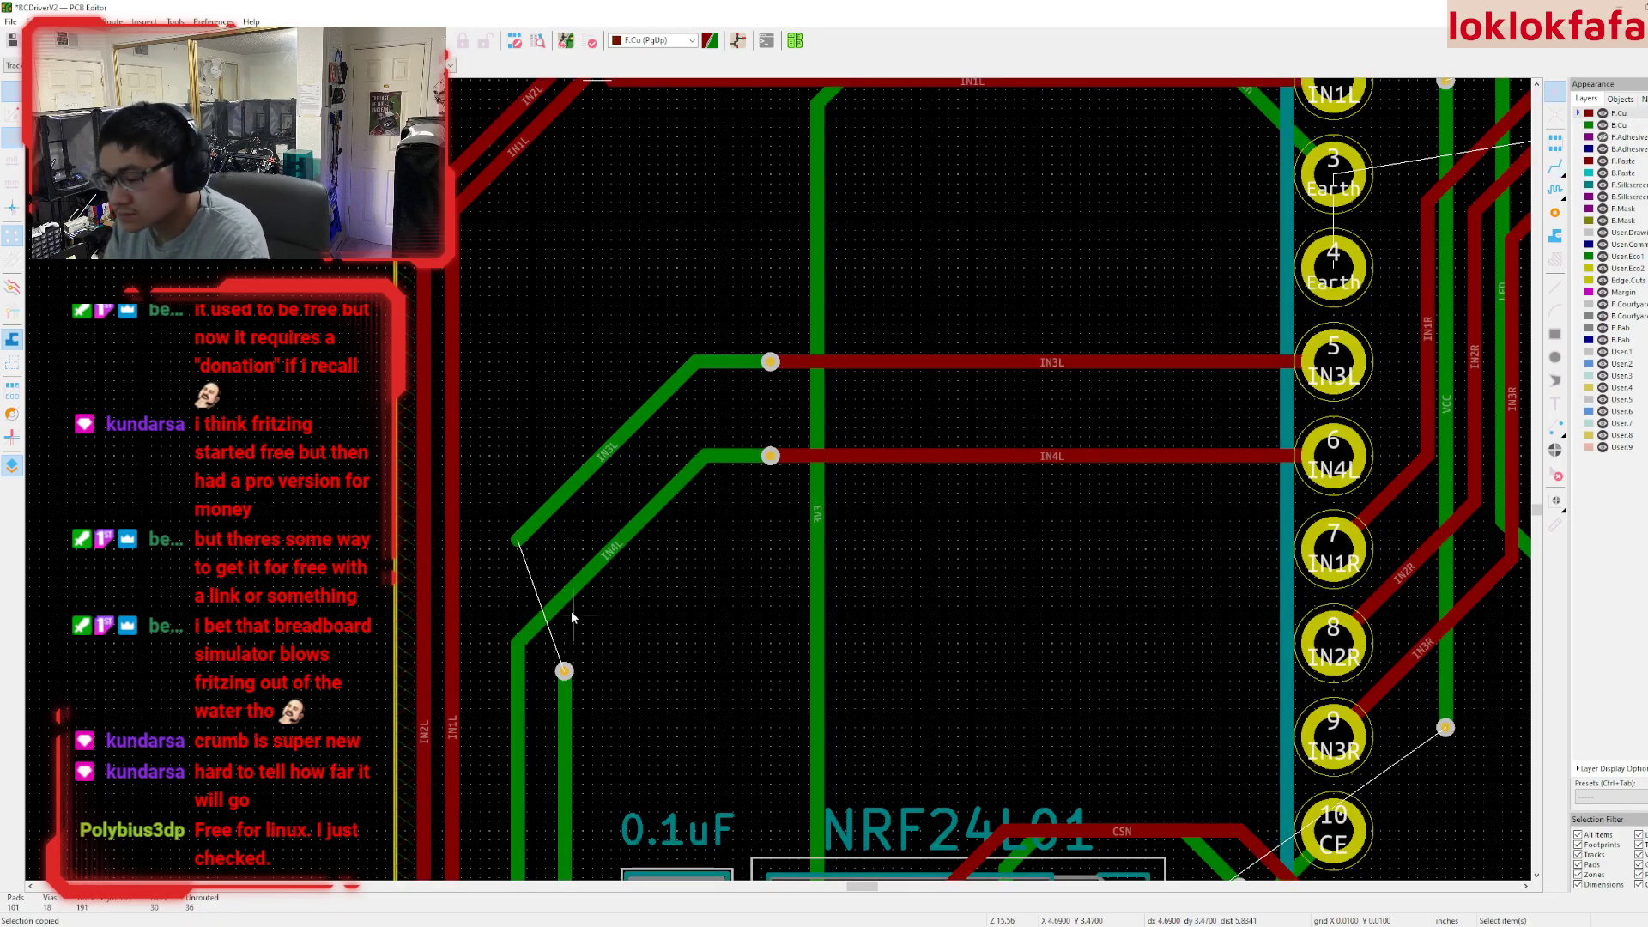
key(x)
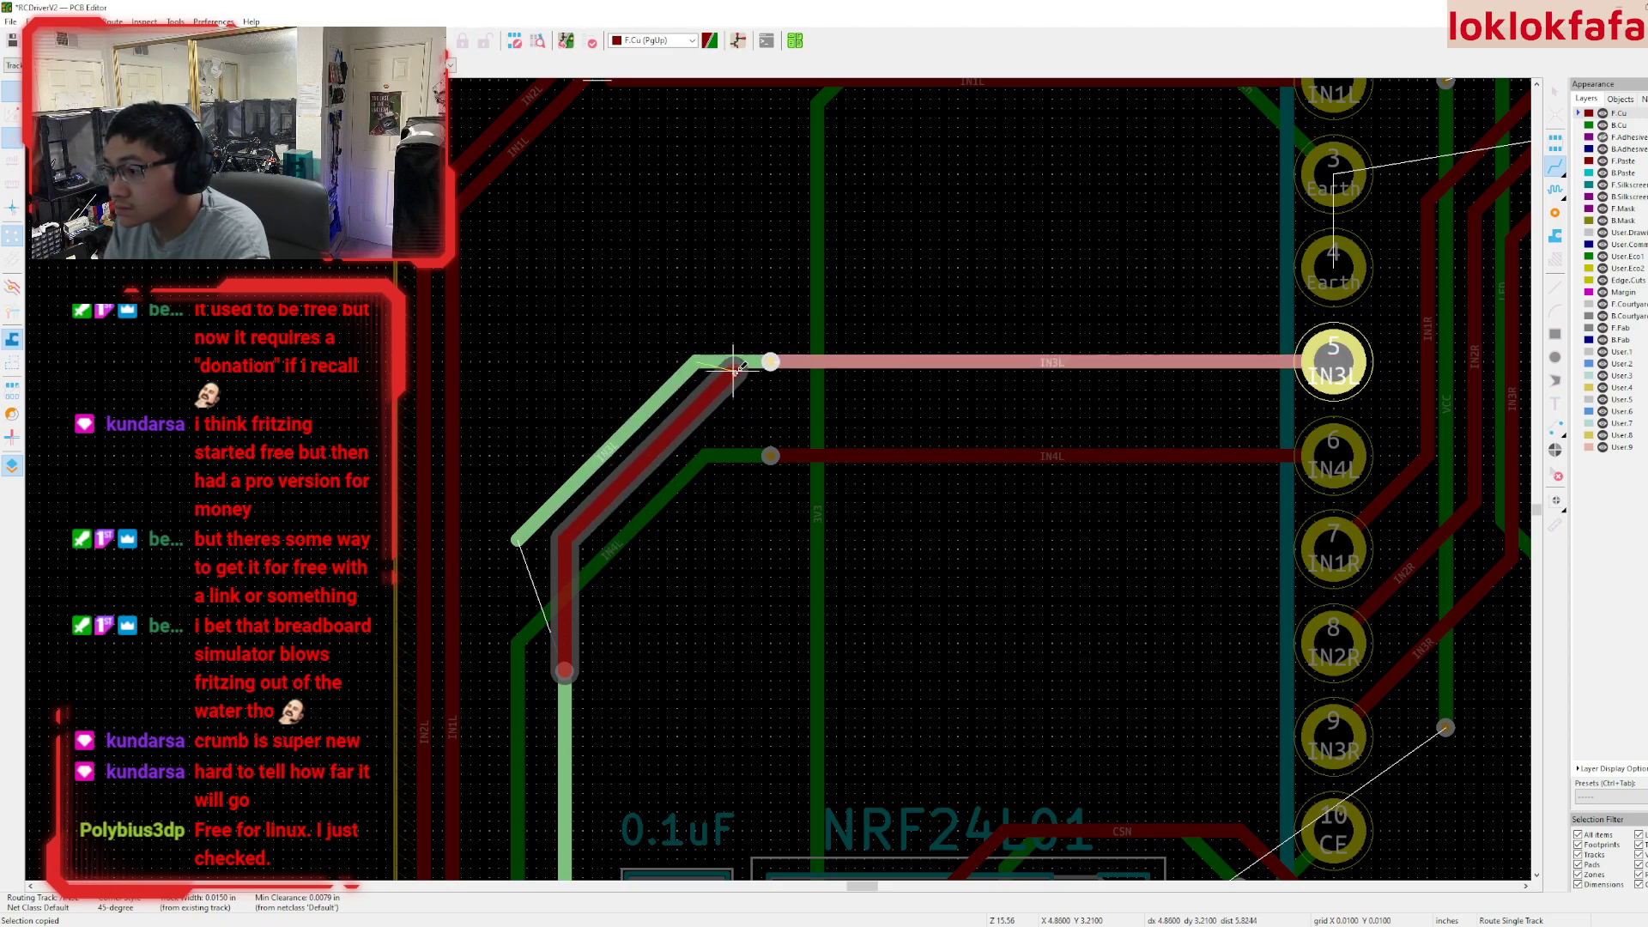
click(766, 364)
key(Escape)
- Delete the leftover diagonal and short horizontal IN3L B.Cu segments, keeping the F.Cu segment in line with the IN3L track
click(536, 518)
key(Delete)
click(753, 360)
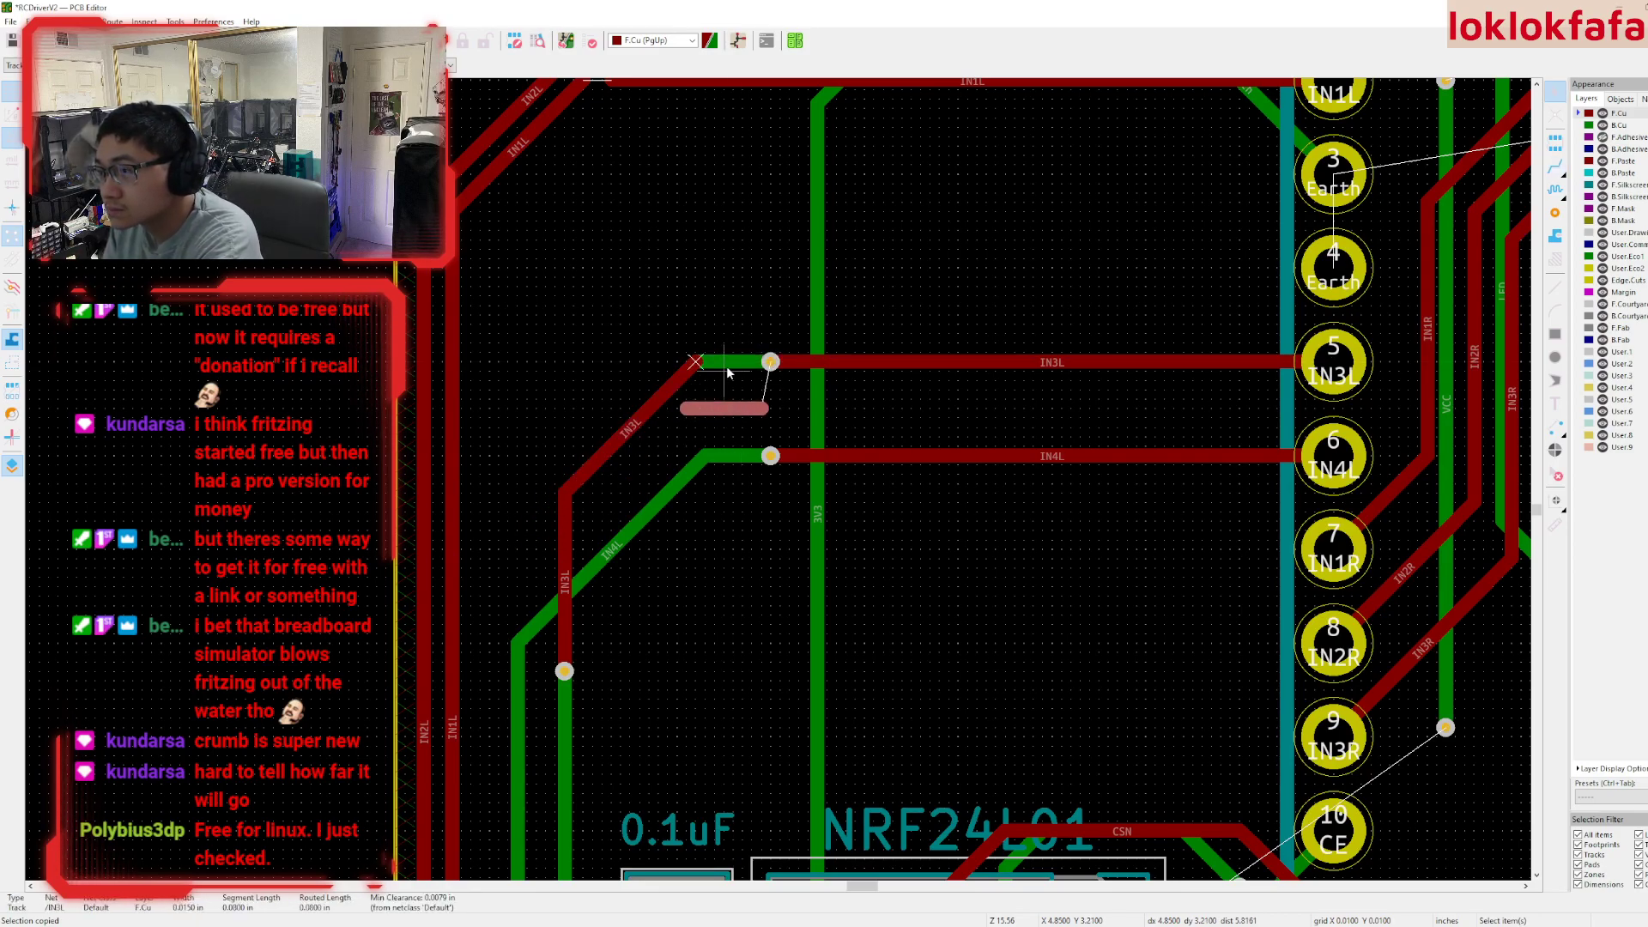
key(m)
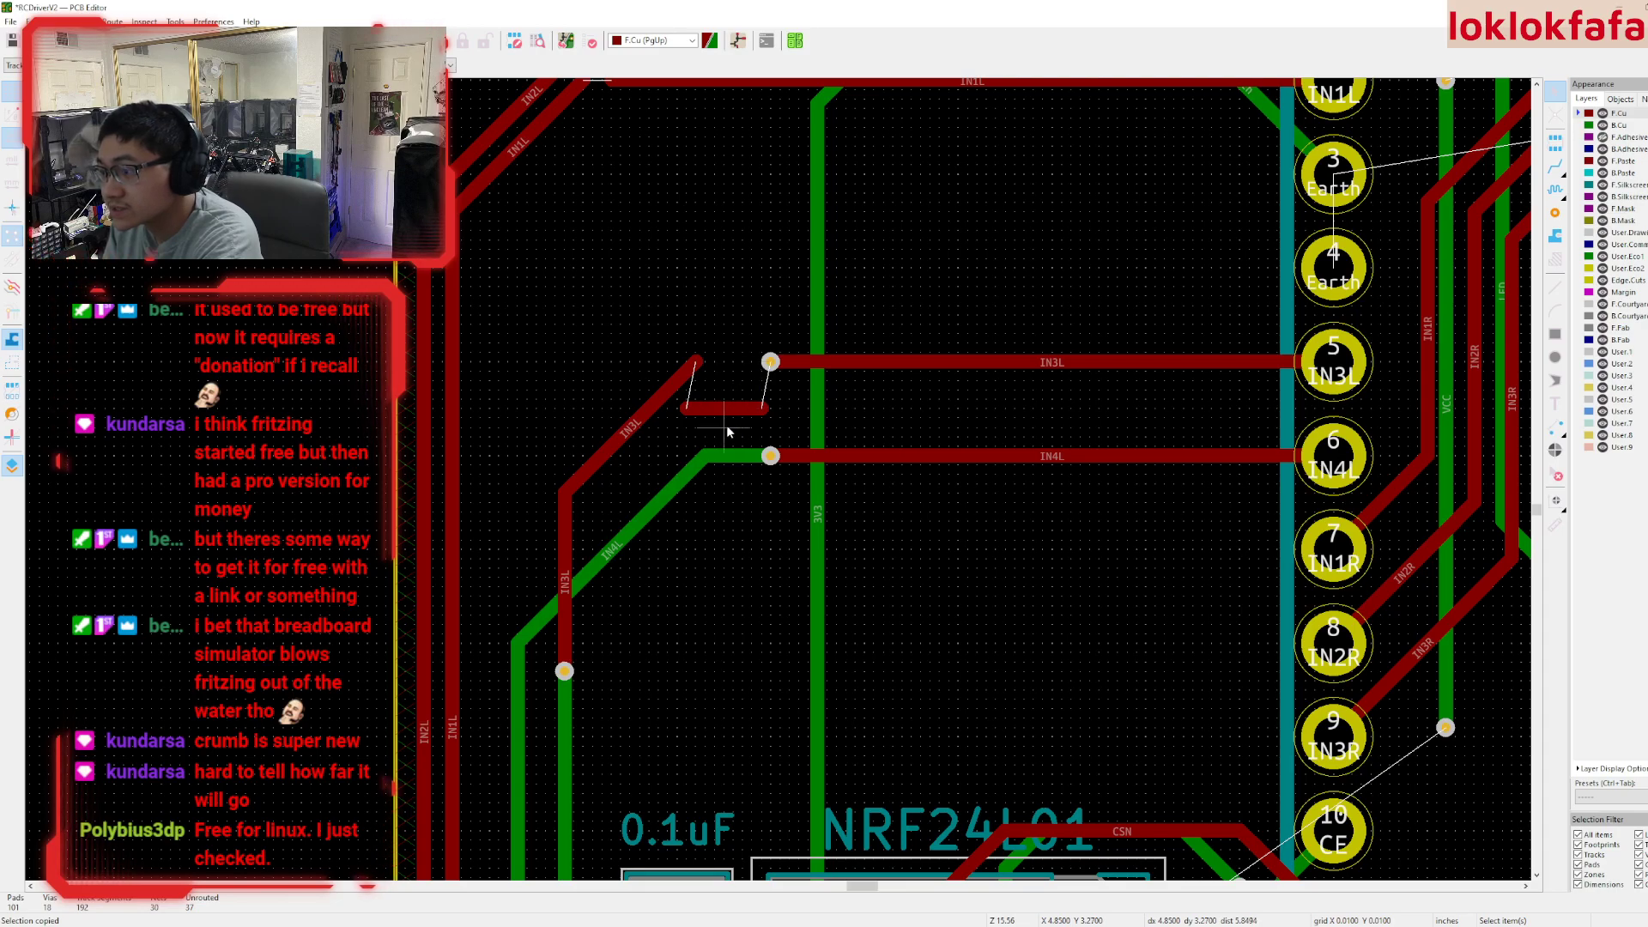
click(769, 366)
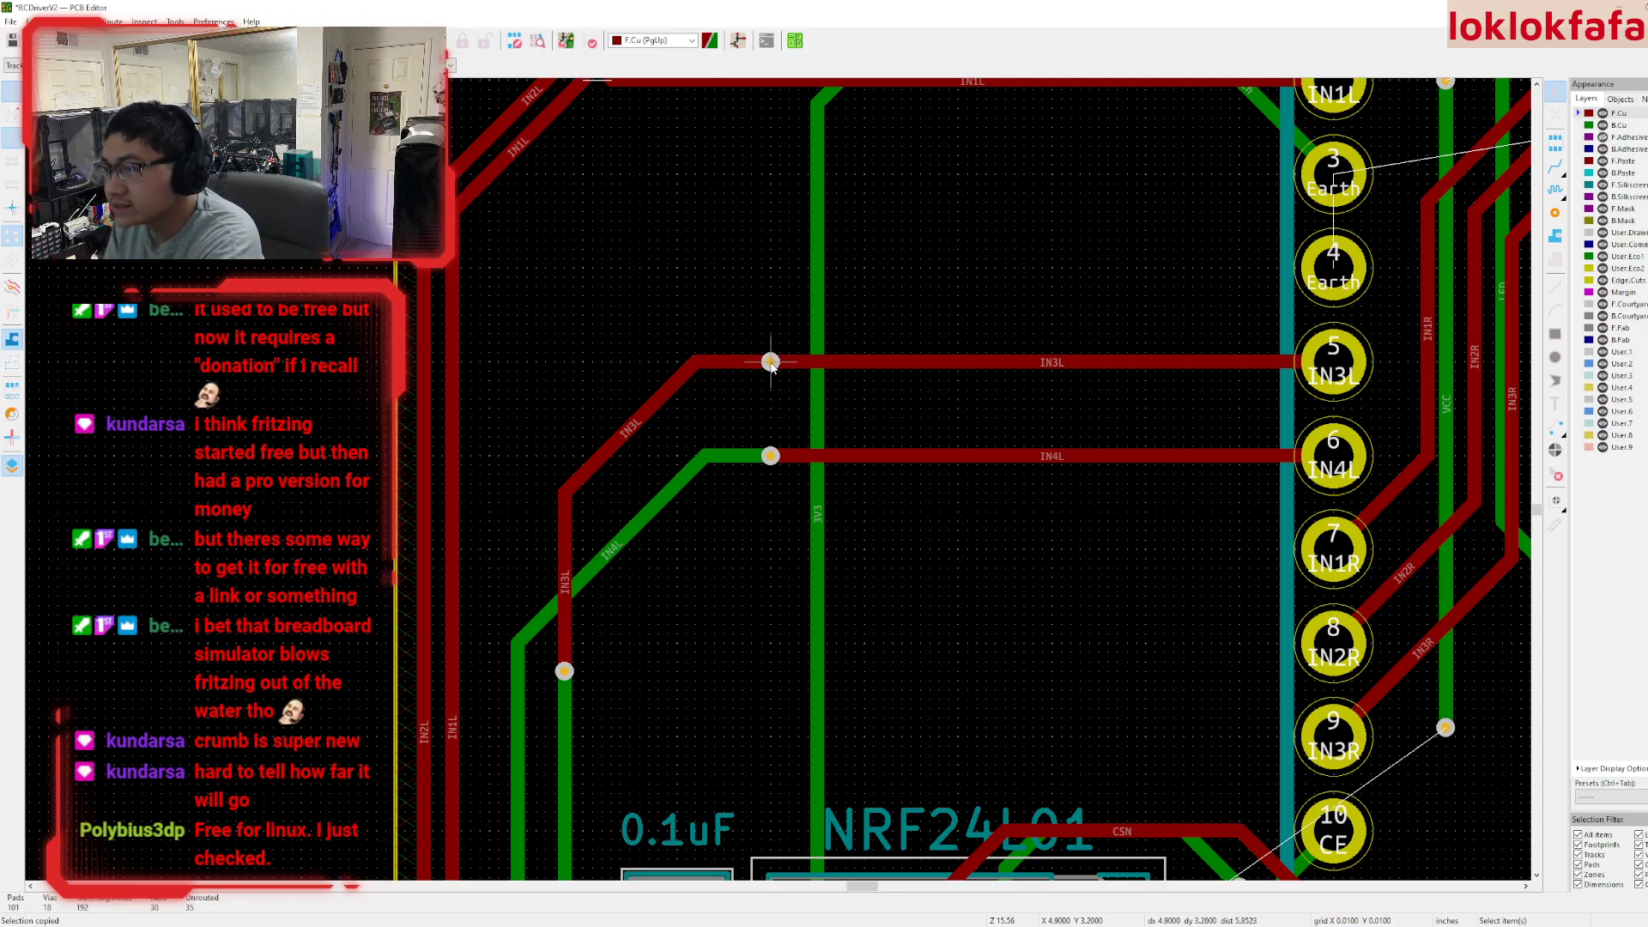
- Close the gaps in the IN2L and IN1L F.Cu tracks between their diagonals and the horizontal runs to the Arduino Pro Micro
scroll(781, 386, down, 3)
middle_drag(788, 437, 786, 416)
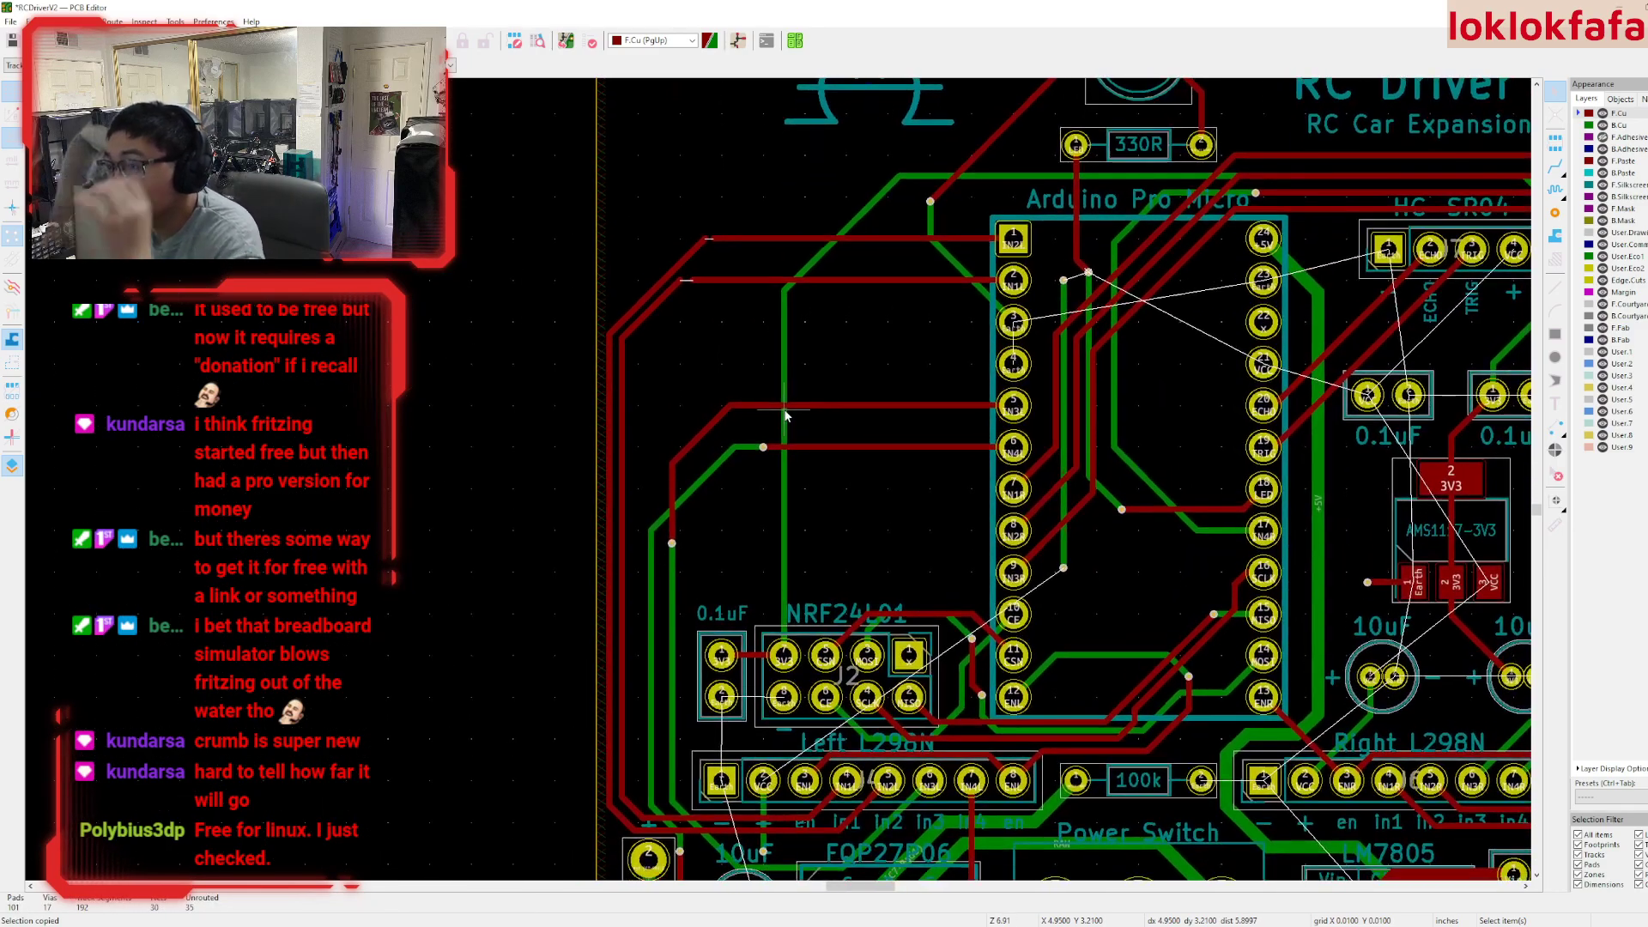
scroll(722, 352, up, 6)
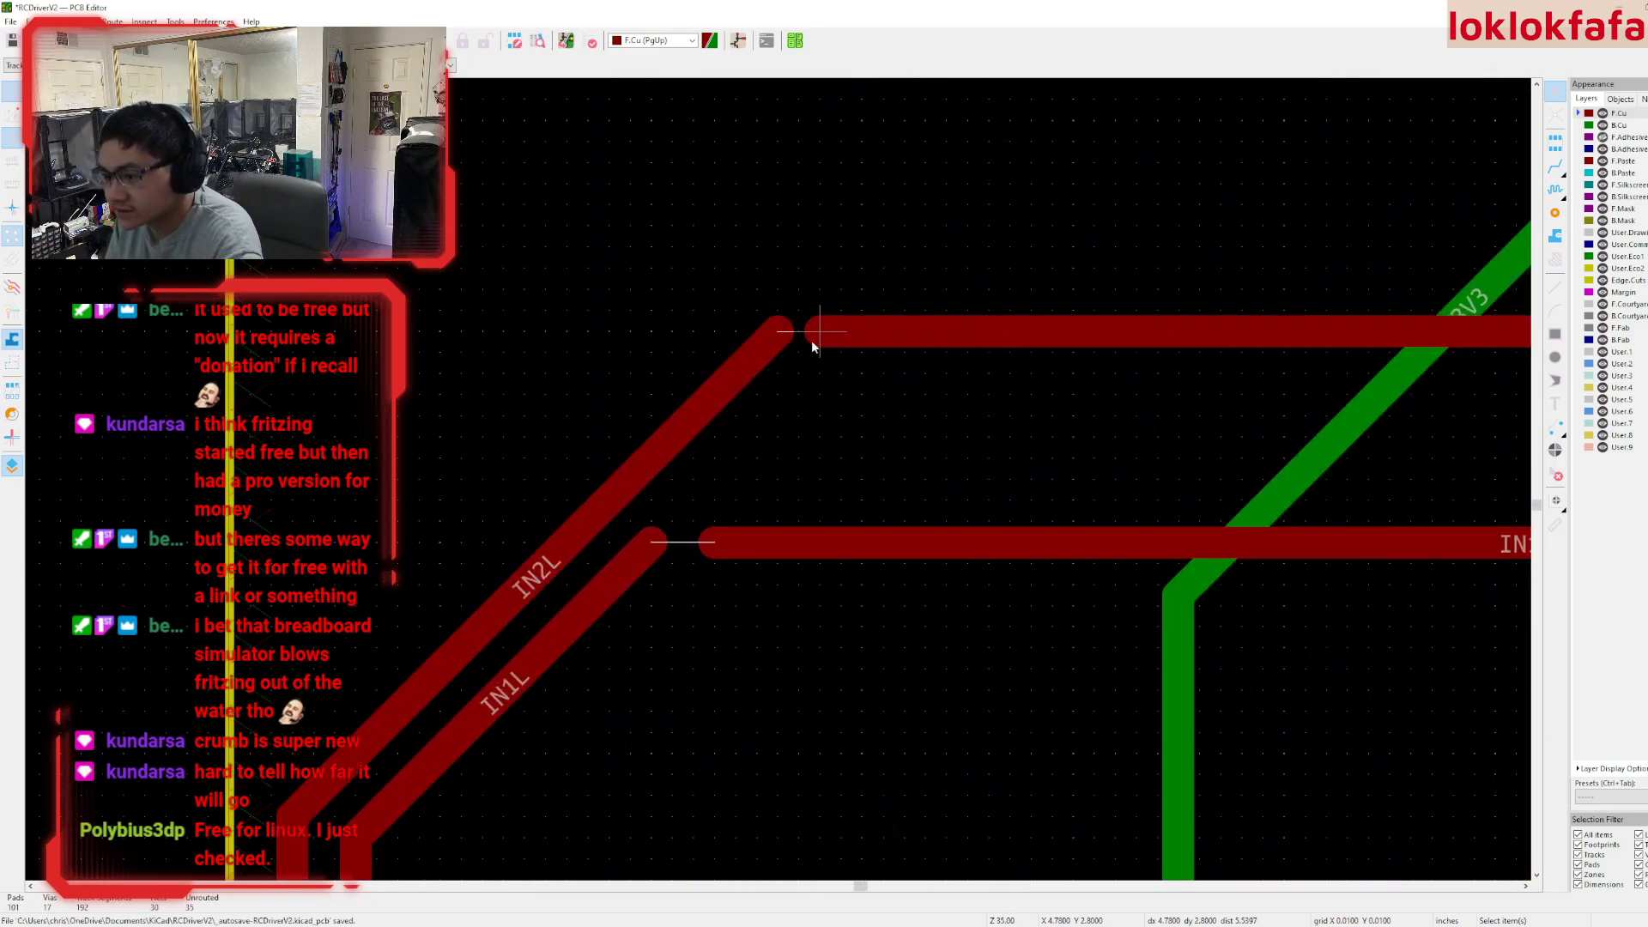
key(x)
click(781, 332)
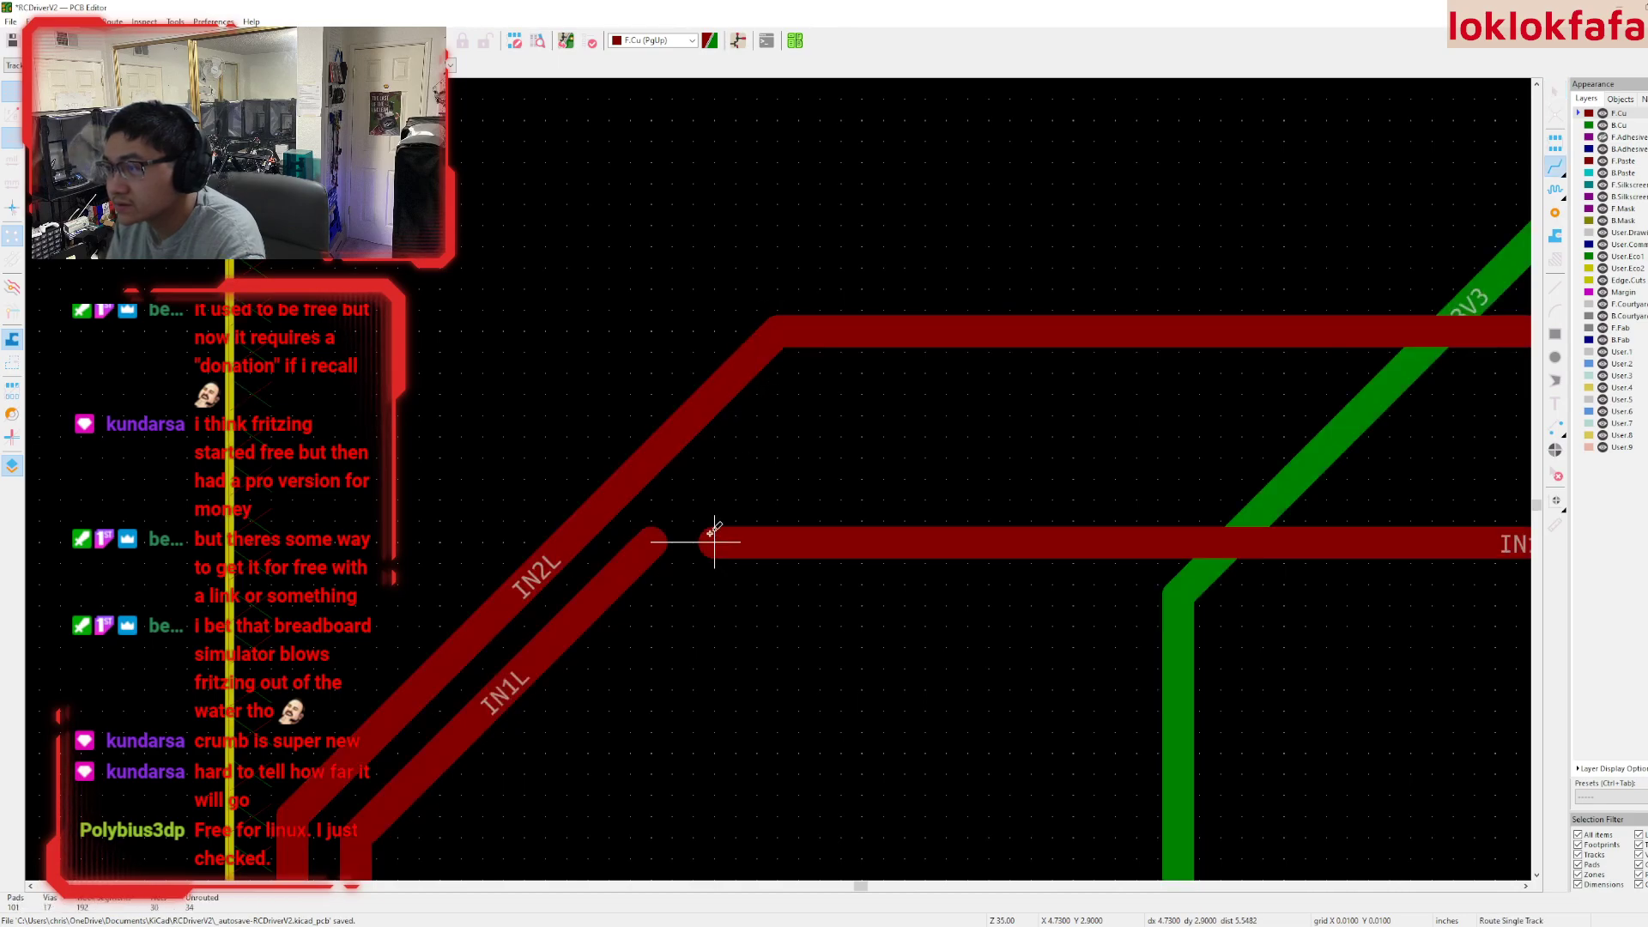
click(719, 546)
click(670, 543)
key(Escape)
scroll(692, 596, down, 4)
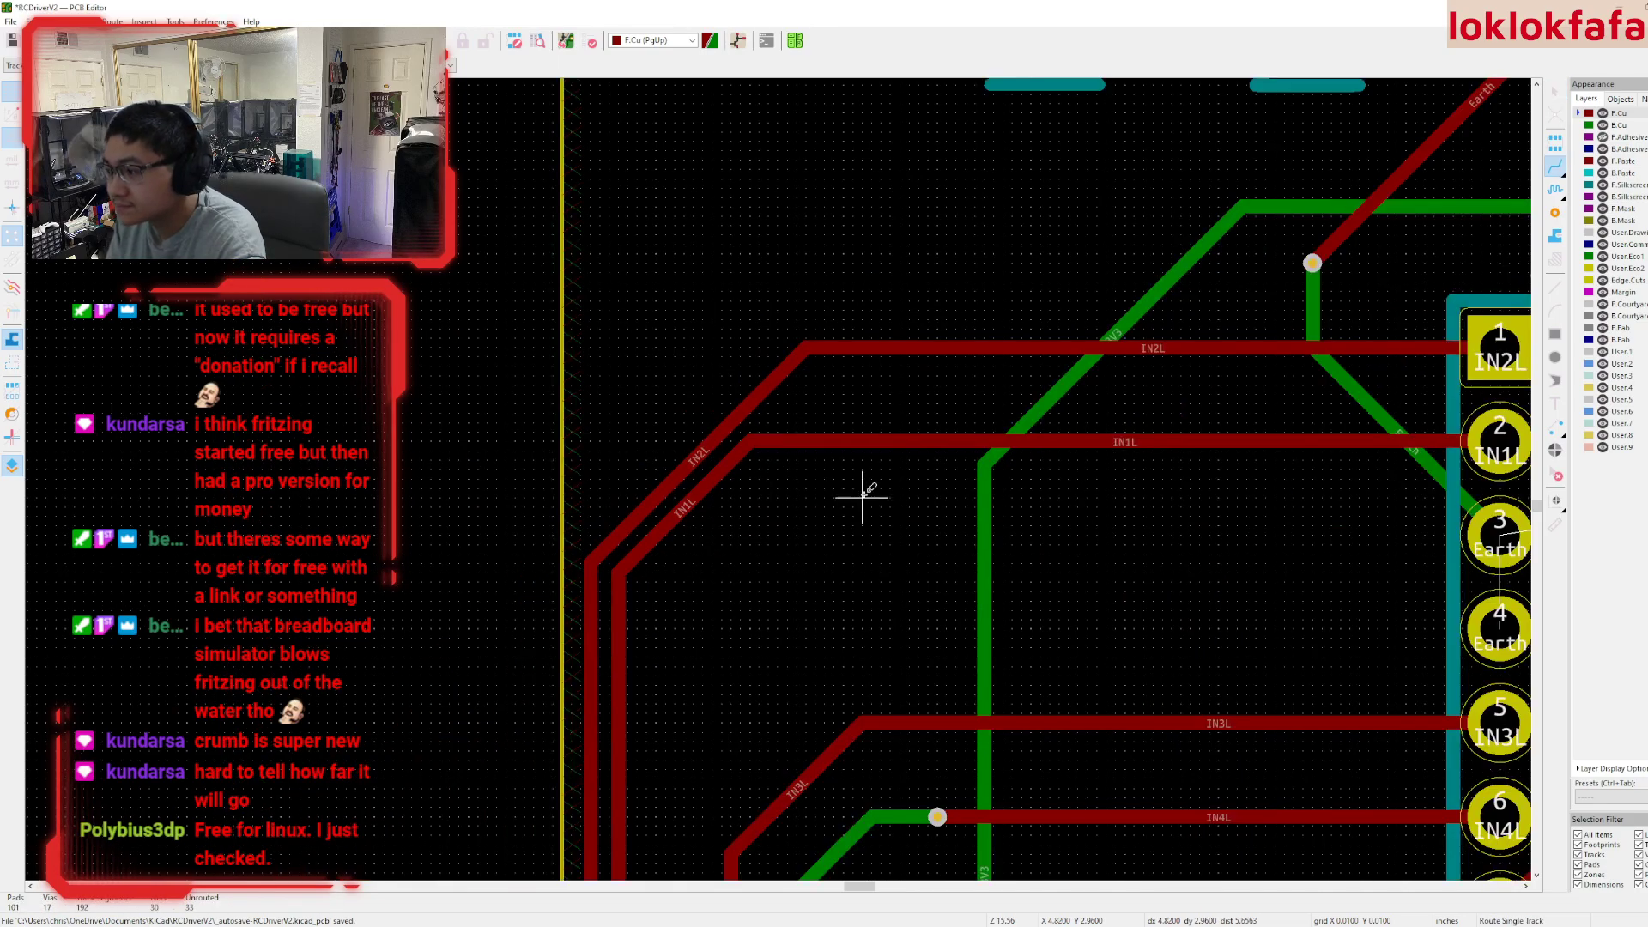
scroll(772, 446, down, 5)
scroll(786, 424, up, 3)
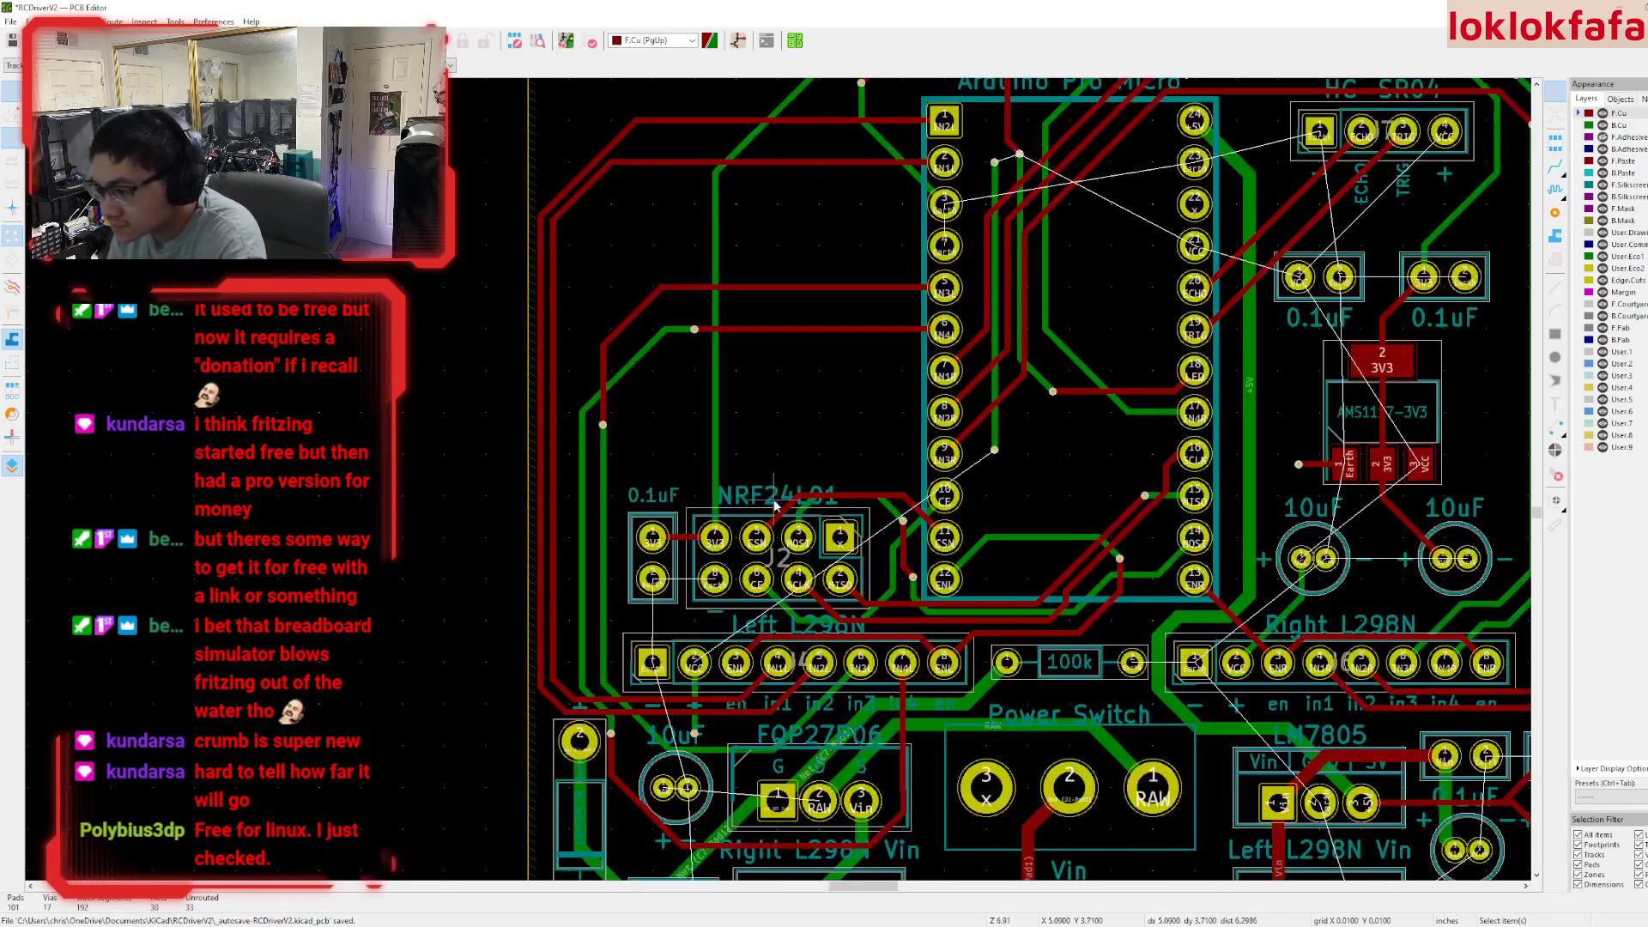
- Refill the board's copper zones
key(b)
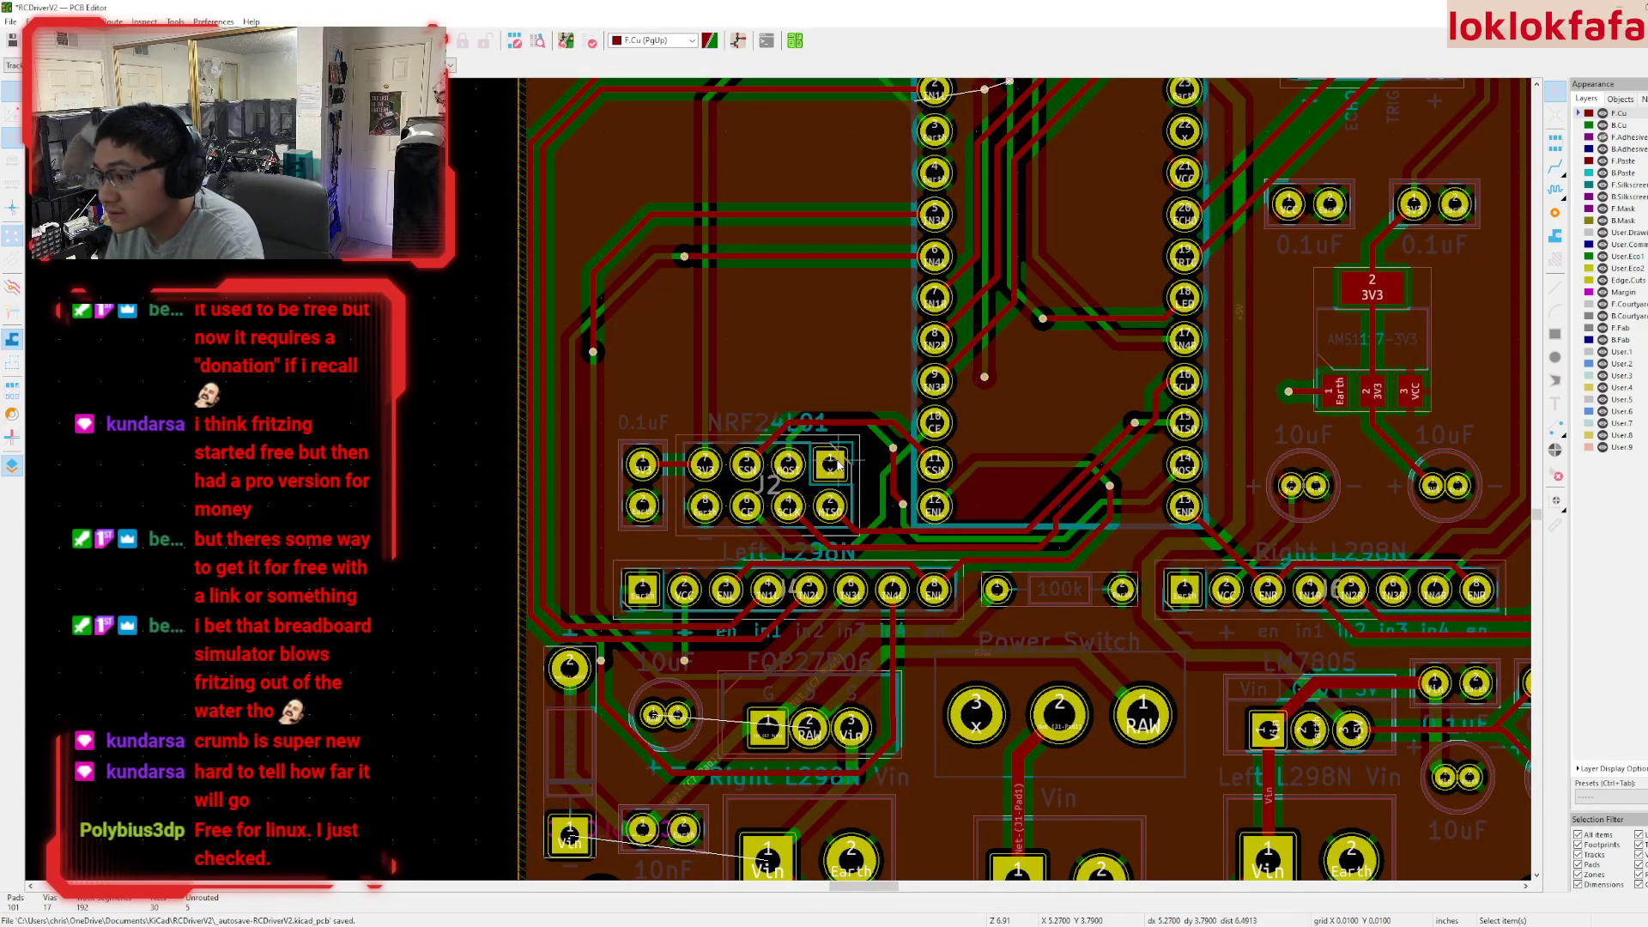
scroll(837, 463, down, 3)
scroll(771, 481, up, 3)
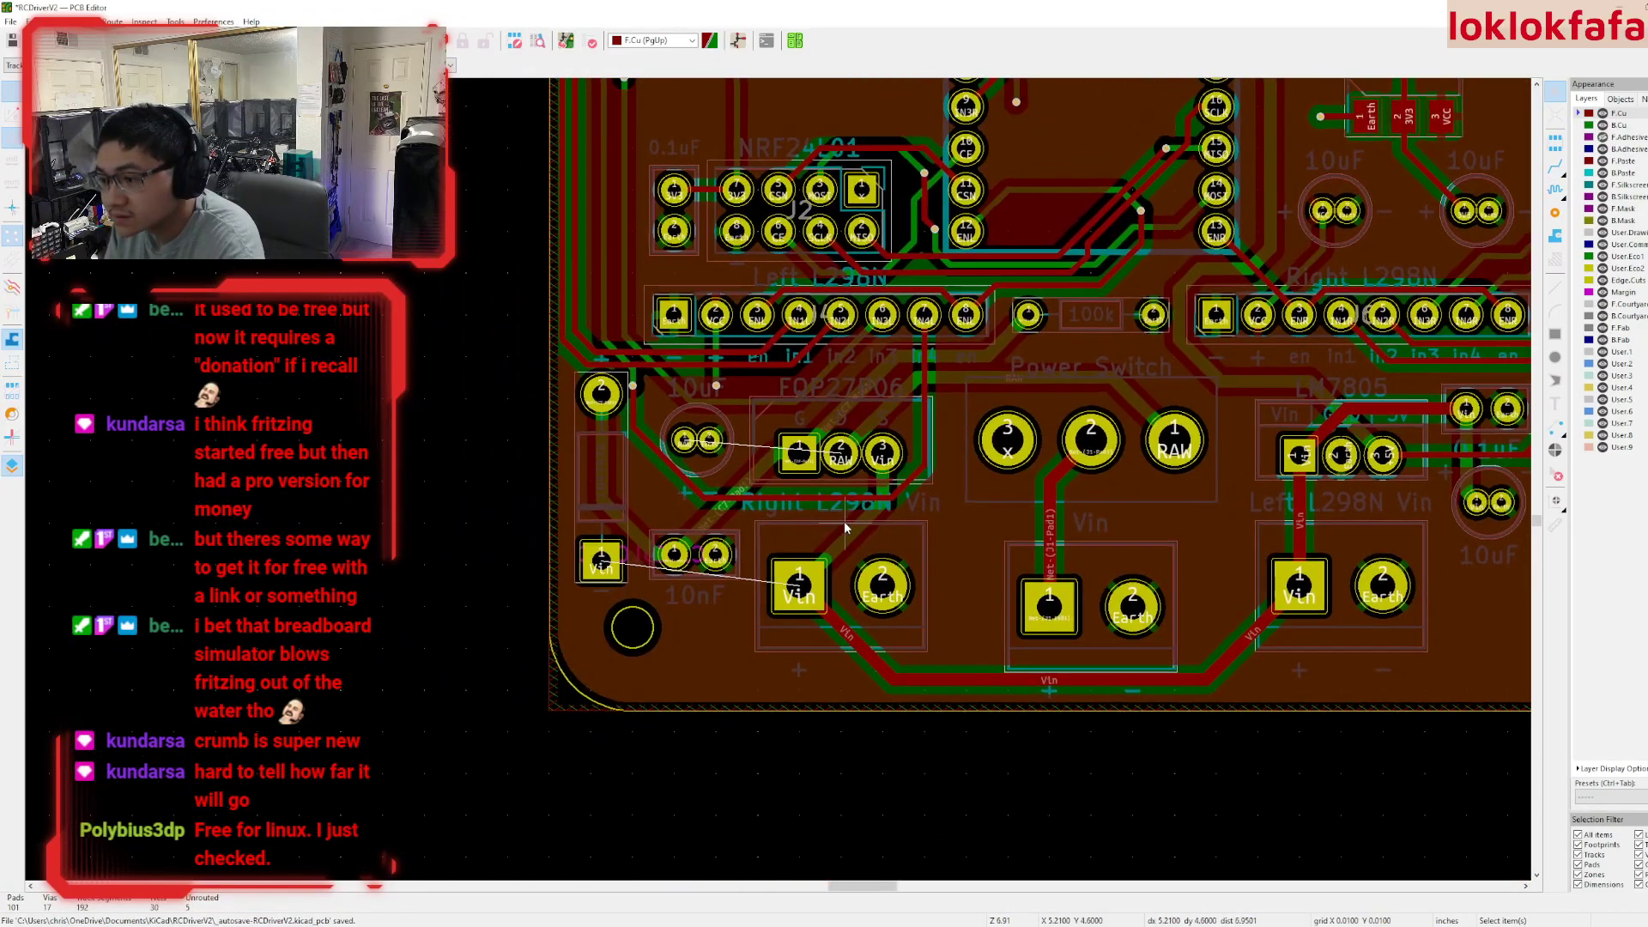
- Route Vin on F.Cu from pad 1 of the Right L298N Vin terminal around the corner mounting hole to pad 1 of the 1N4747A
scroll(773, 511, up, 2)
middle_drag(643, 566, 721, 614)
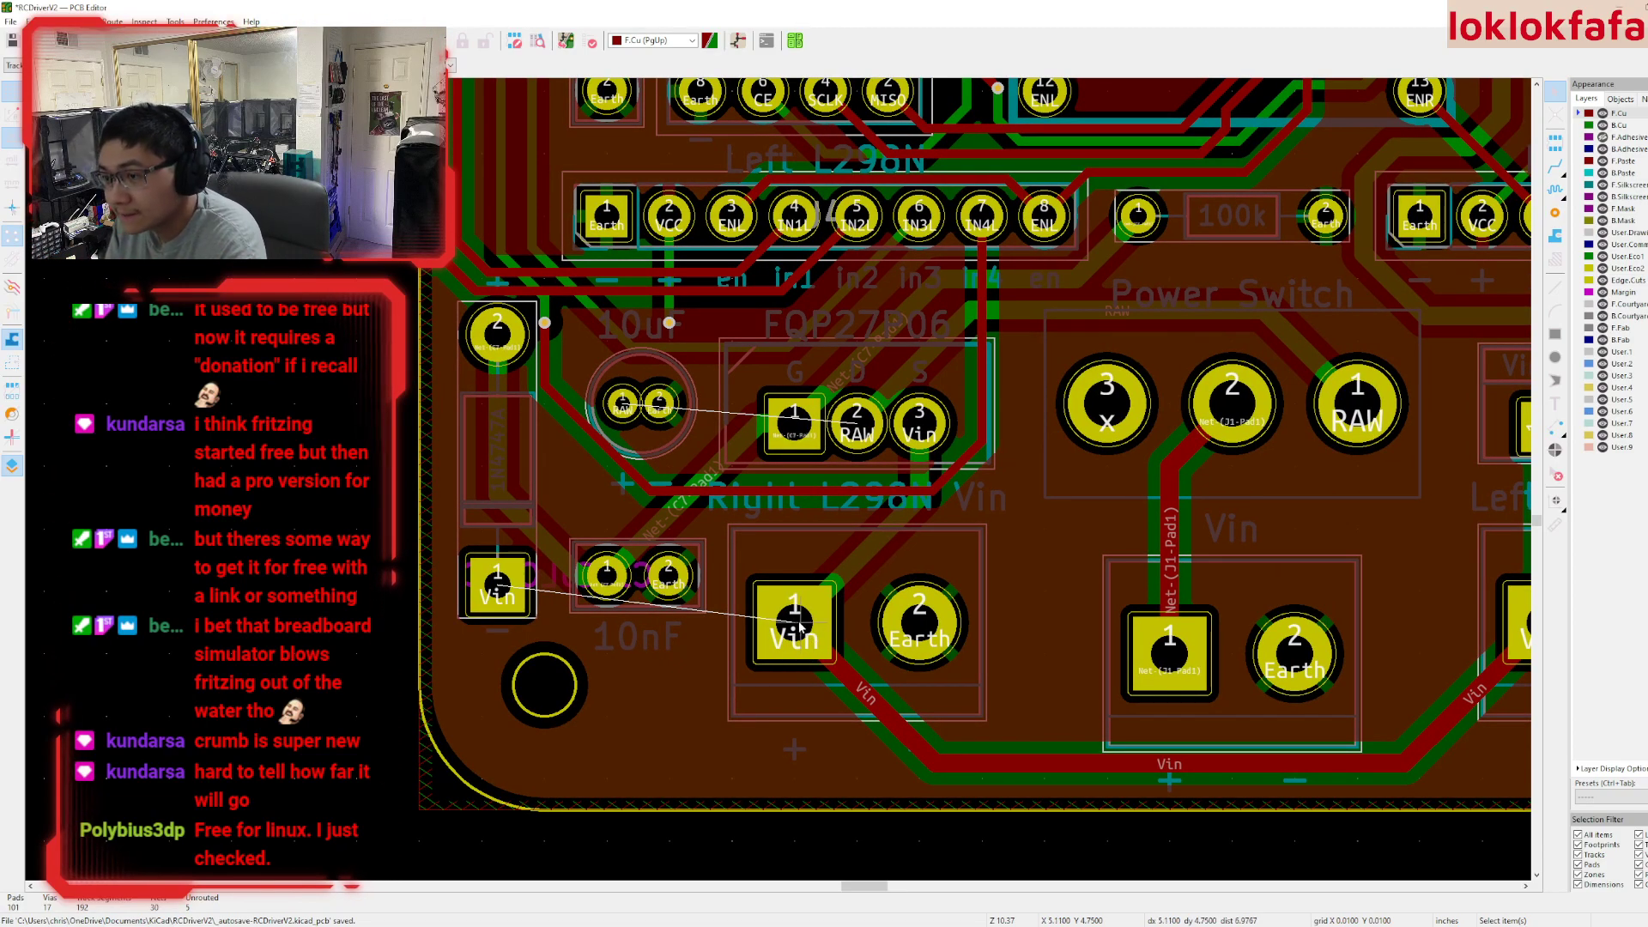
key(x)
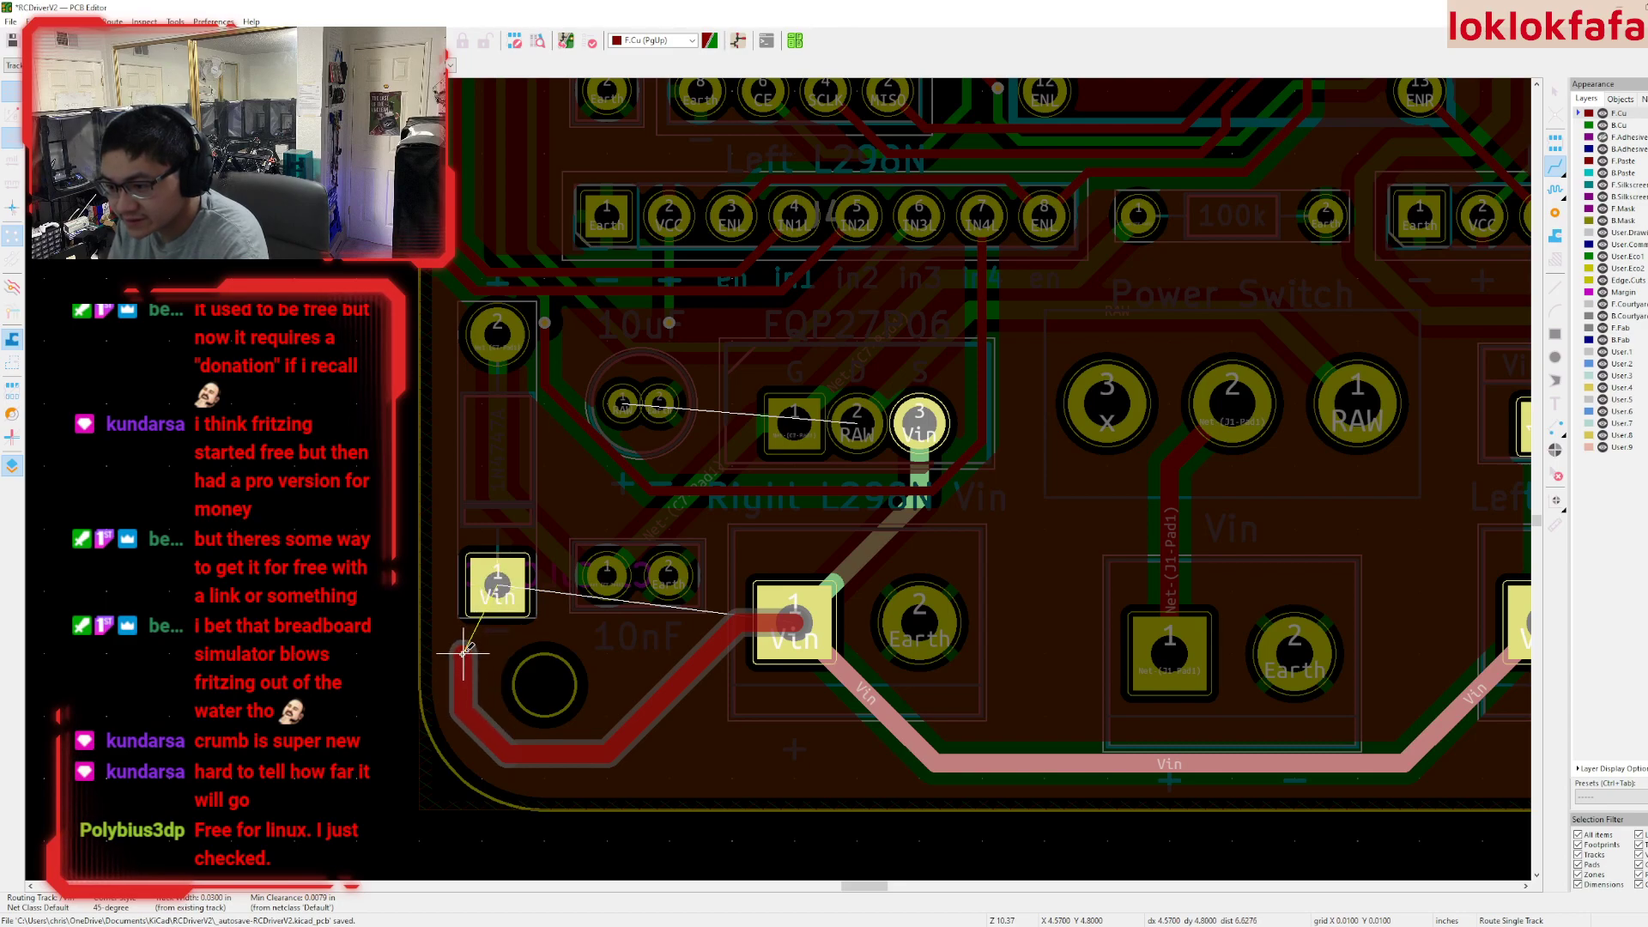
click(498, 585)
scroll(742, 184, down, 2)
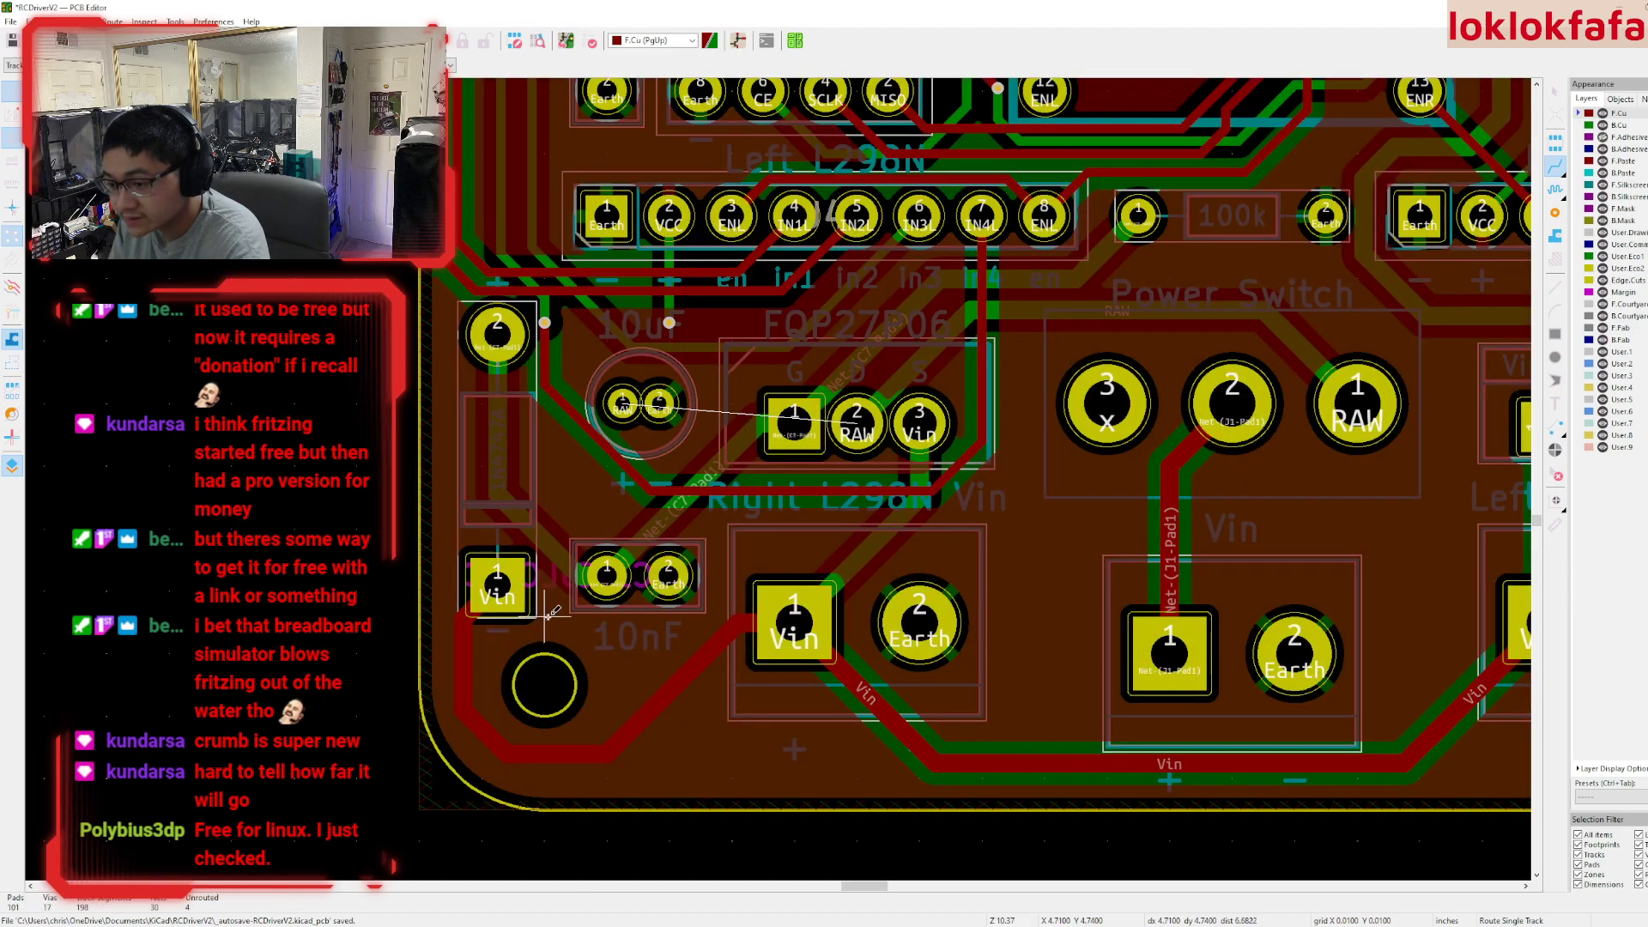
- Unfill the zones and route RAW on B.Cu from pad 1 of the 10uF capacitor straight down past the IN4L track
scroll(779, 472, up, 4)
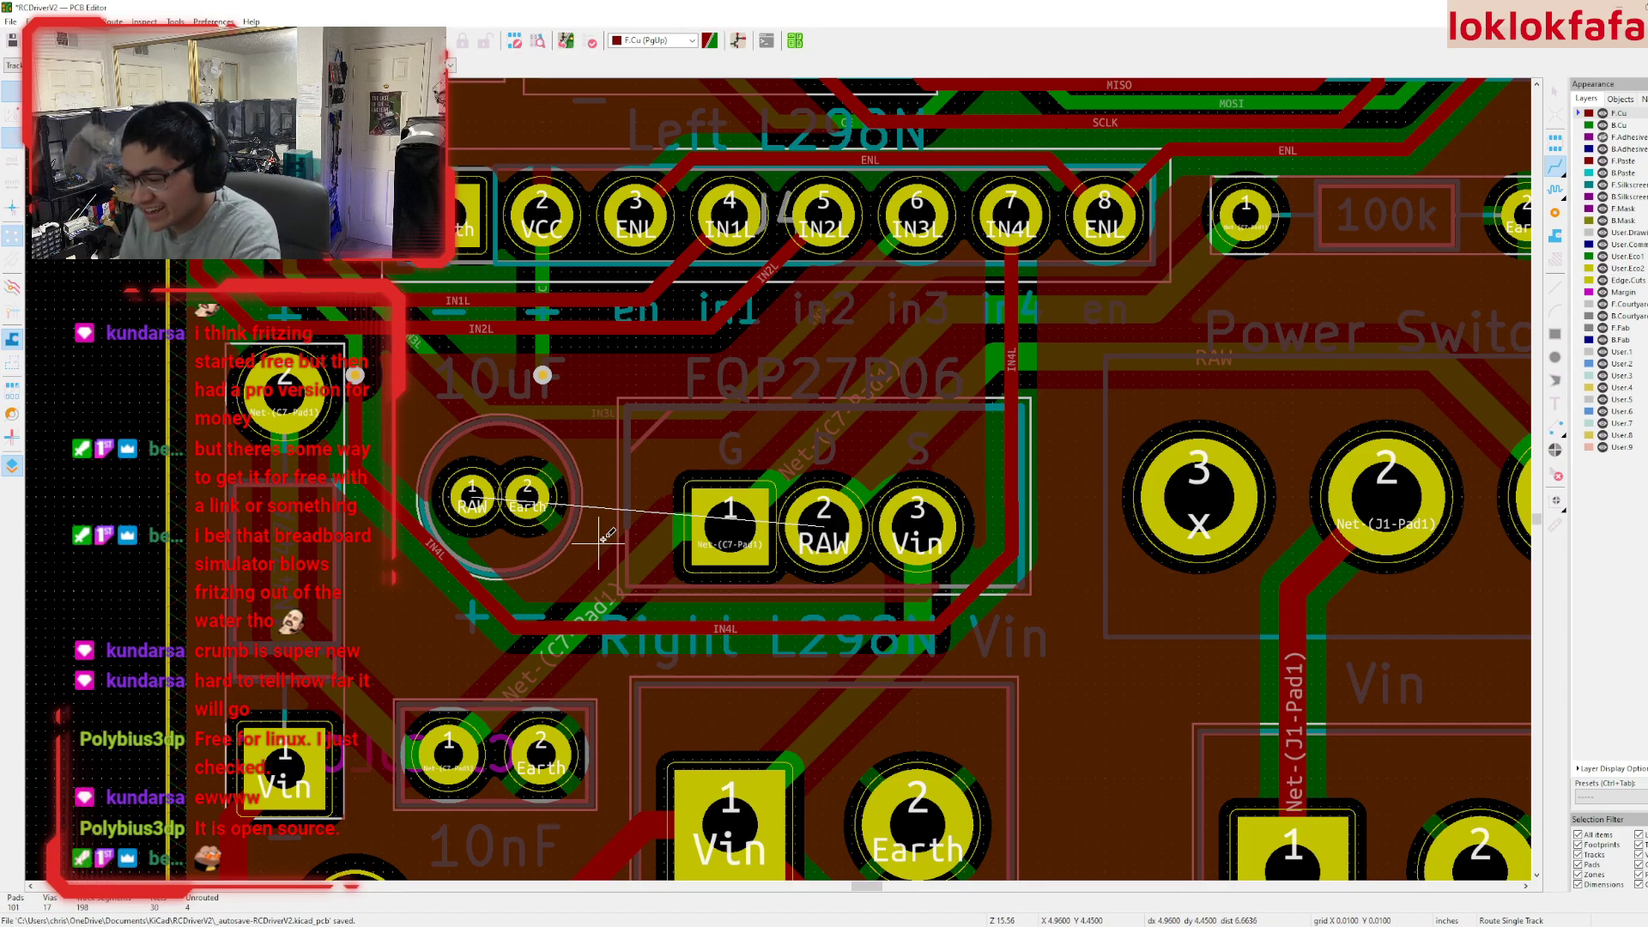
scroll(600, 537, down, 5)
scroll(779, 477, up, 5)
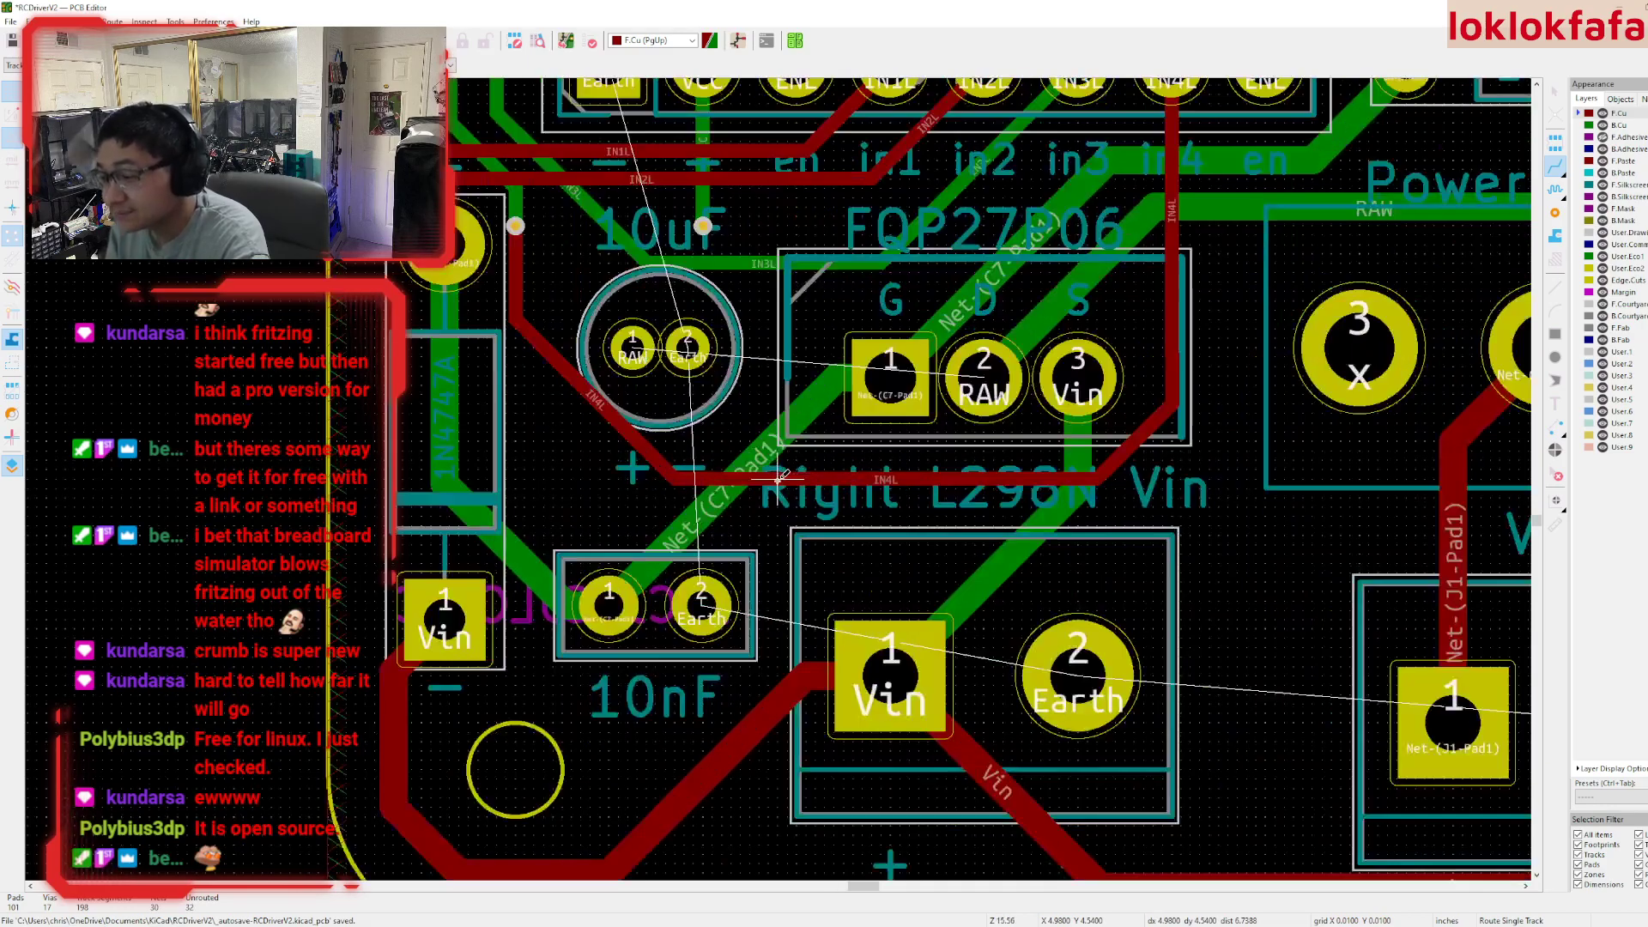
middle_drag(633, 339, 626, 380)
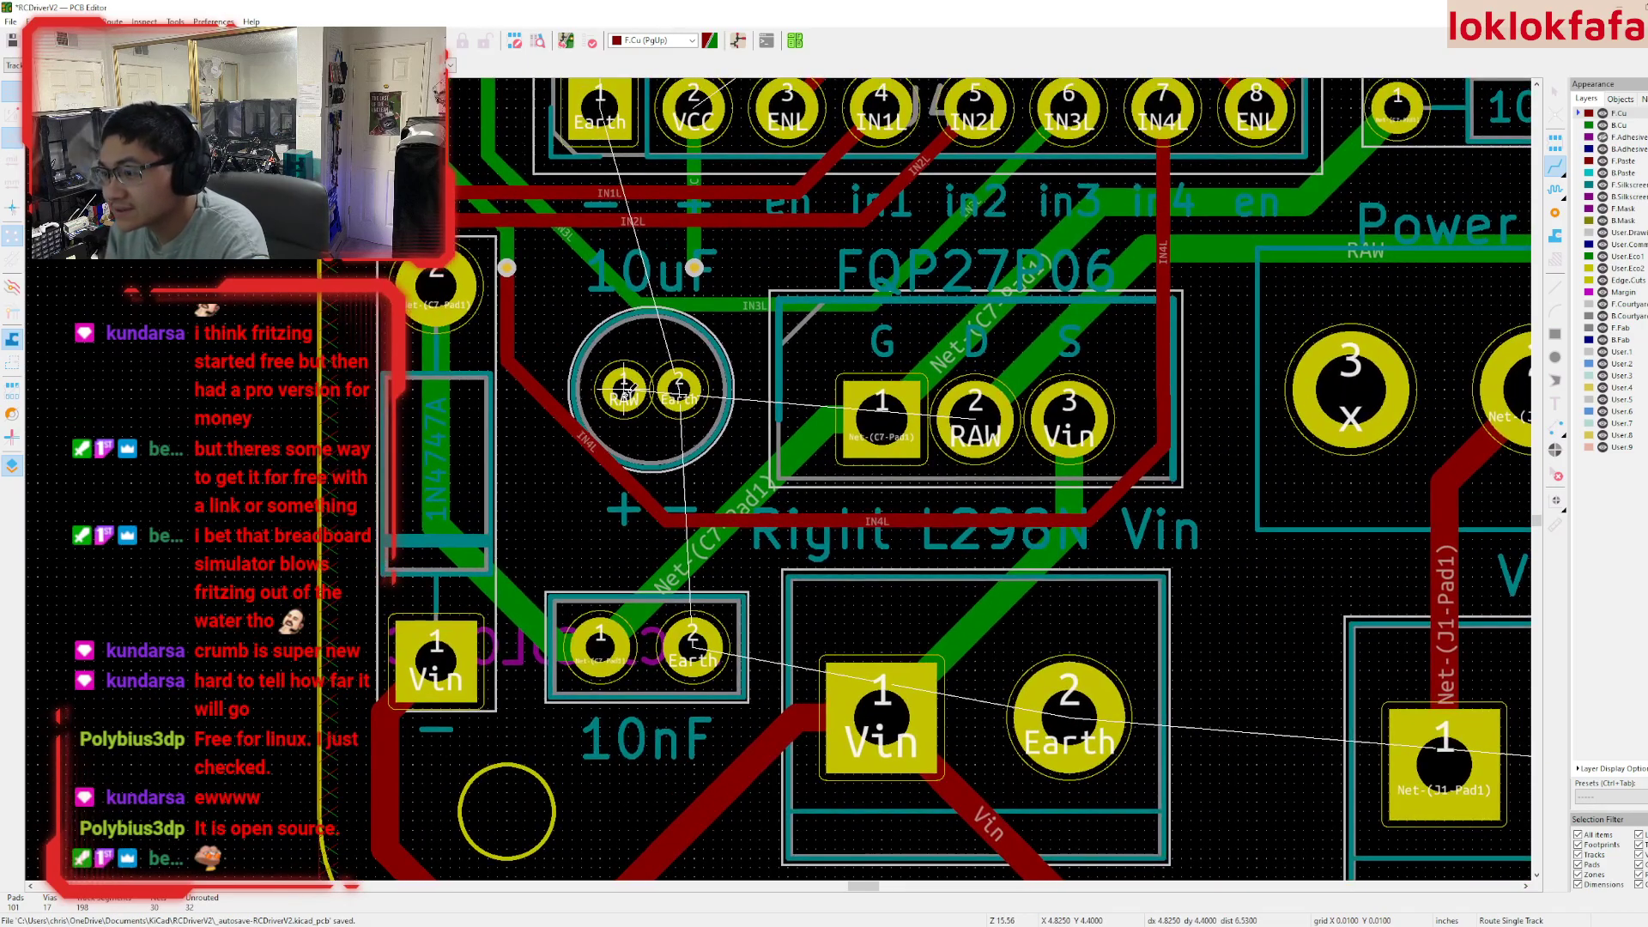
click(1613, 127)
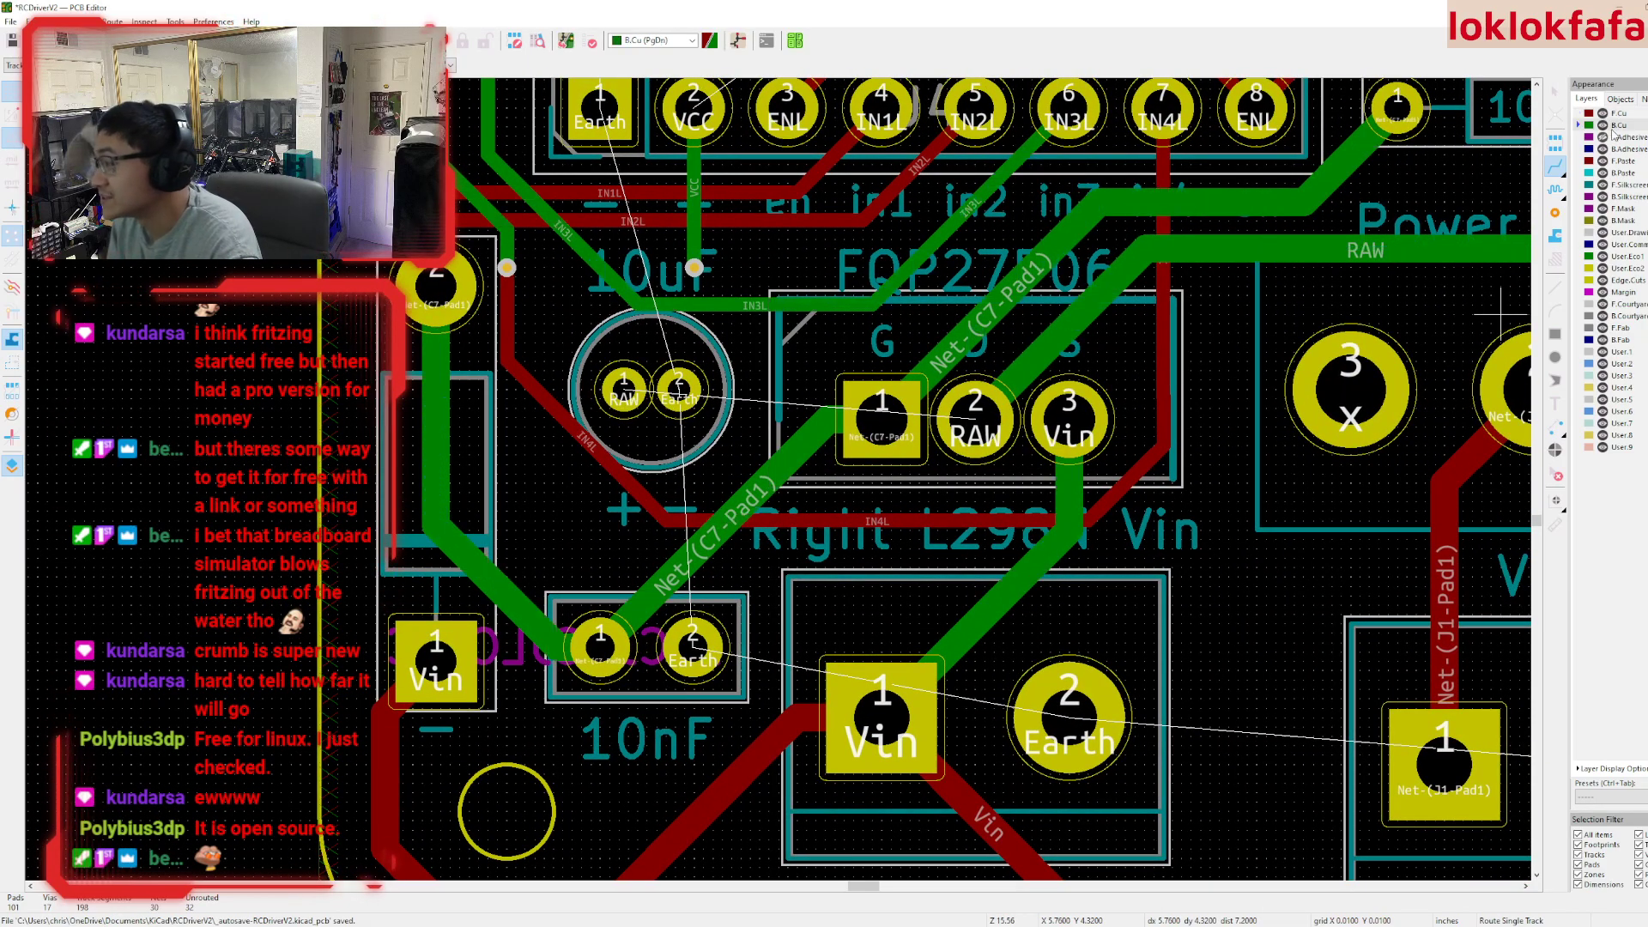
middle_drag(888, 388, 908, 415)
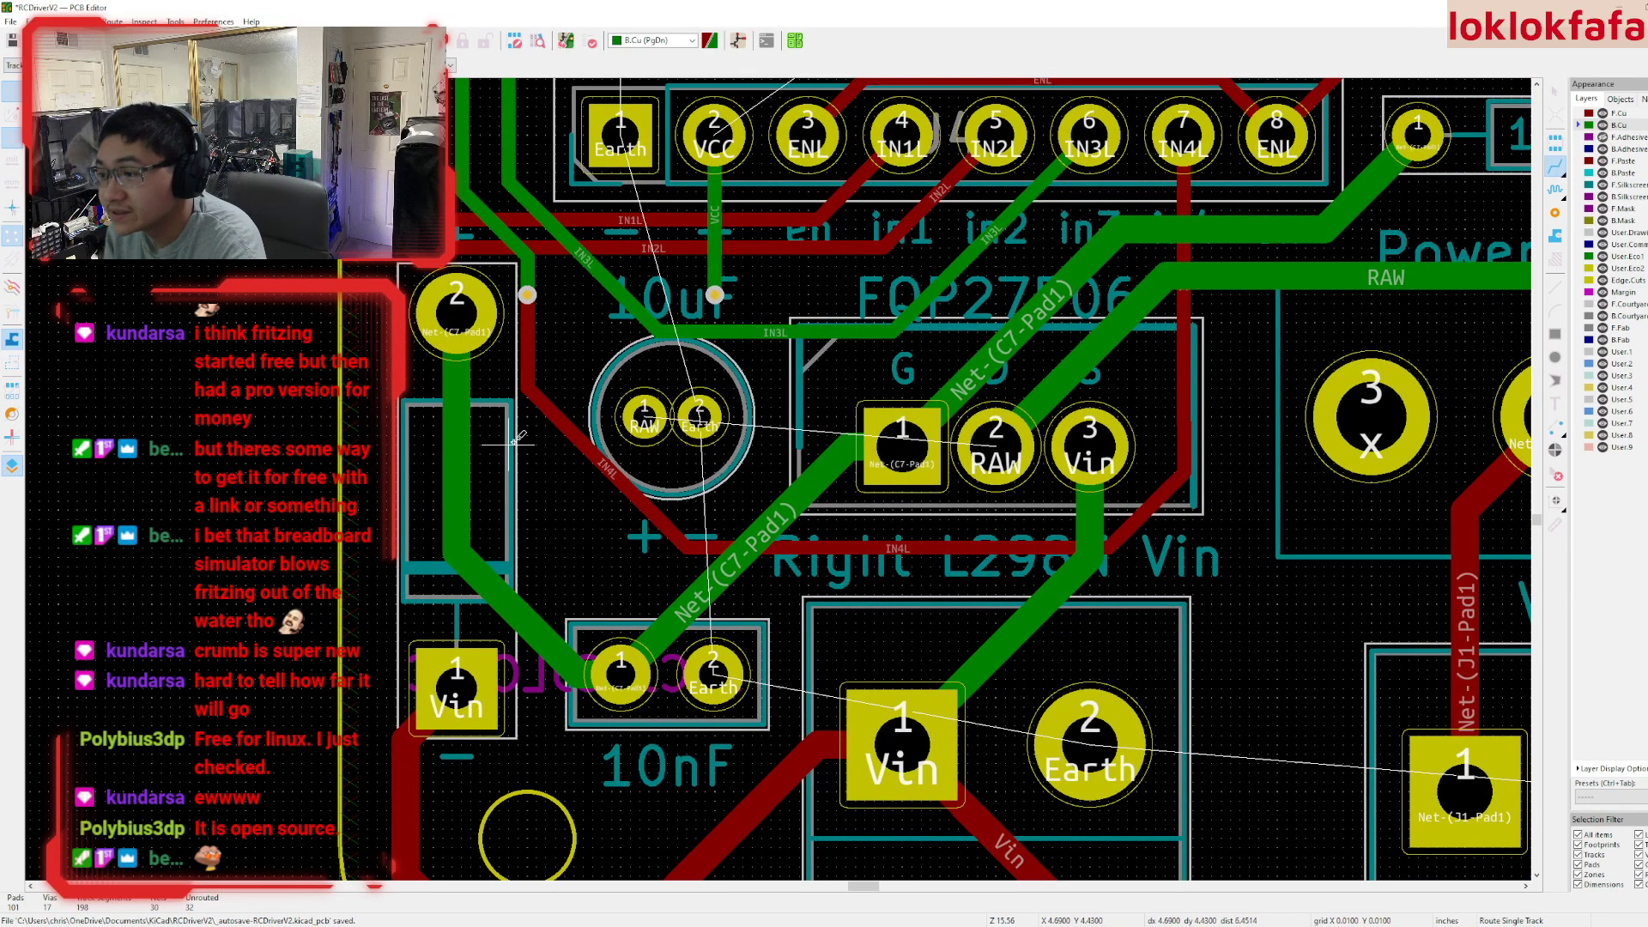
click(644, 421)
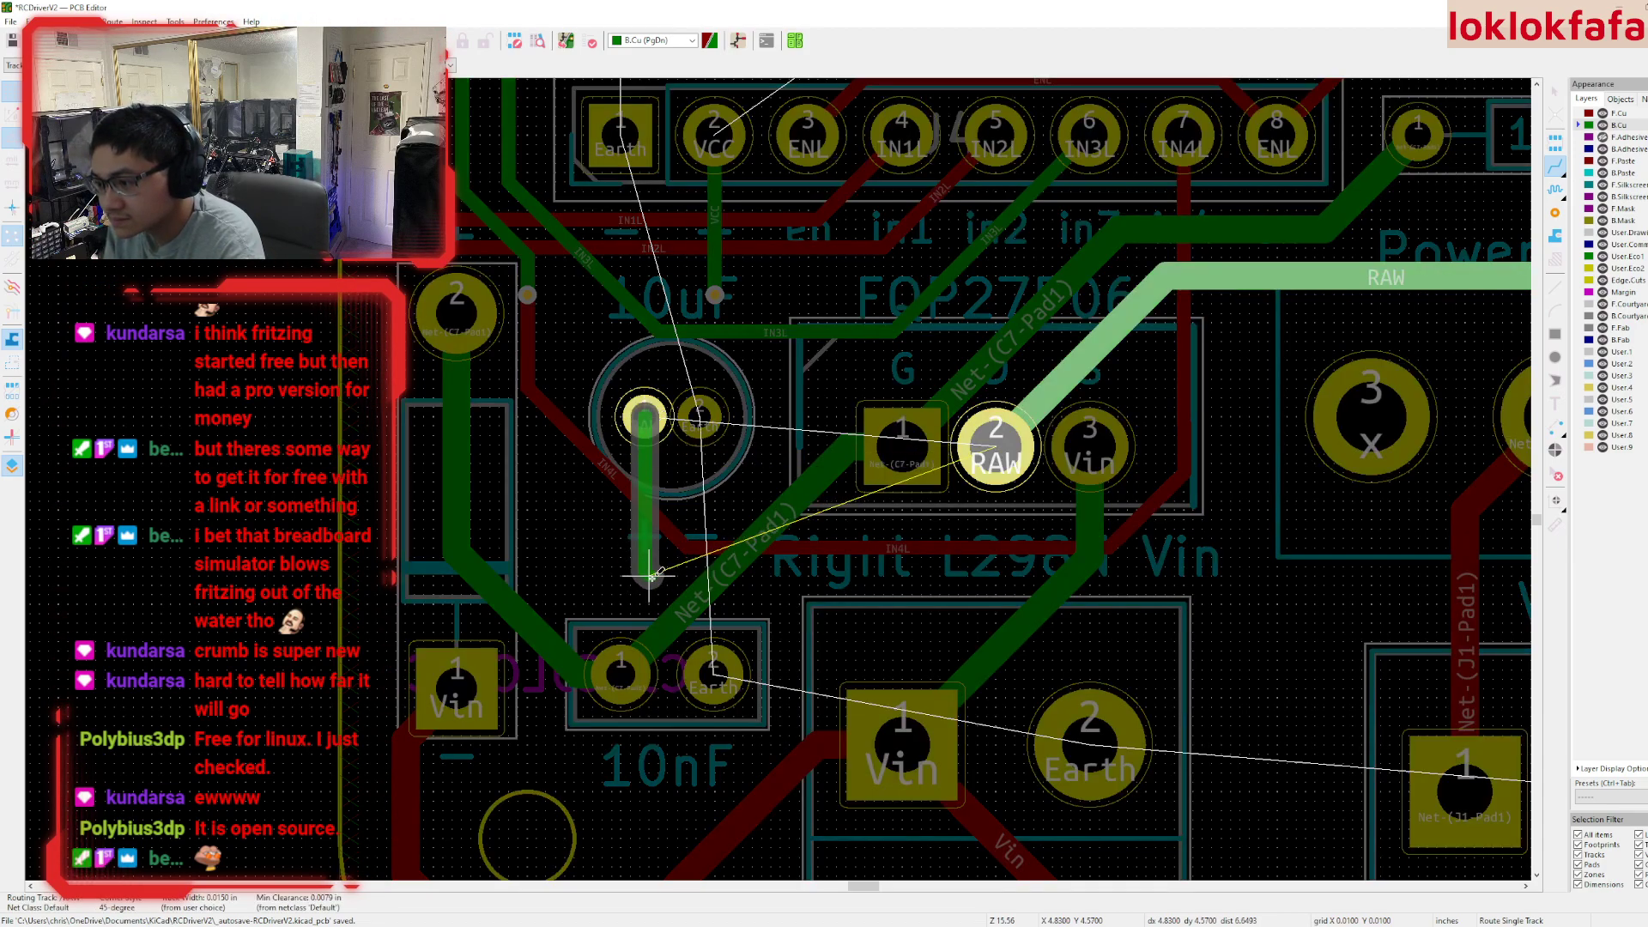
double_click(650, 574)
key(Escape)
- Copy the via below the Left L298N VCC pad onto the loose end of the RAW track under the 10uF capacitor
click(716, 296)
key(ctrl+c)
key(ctrl+v)
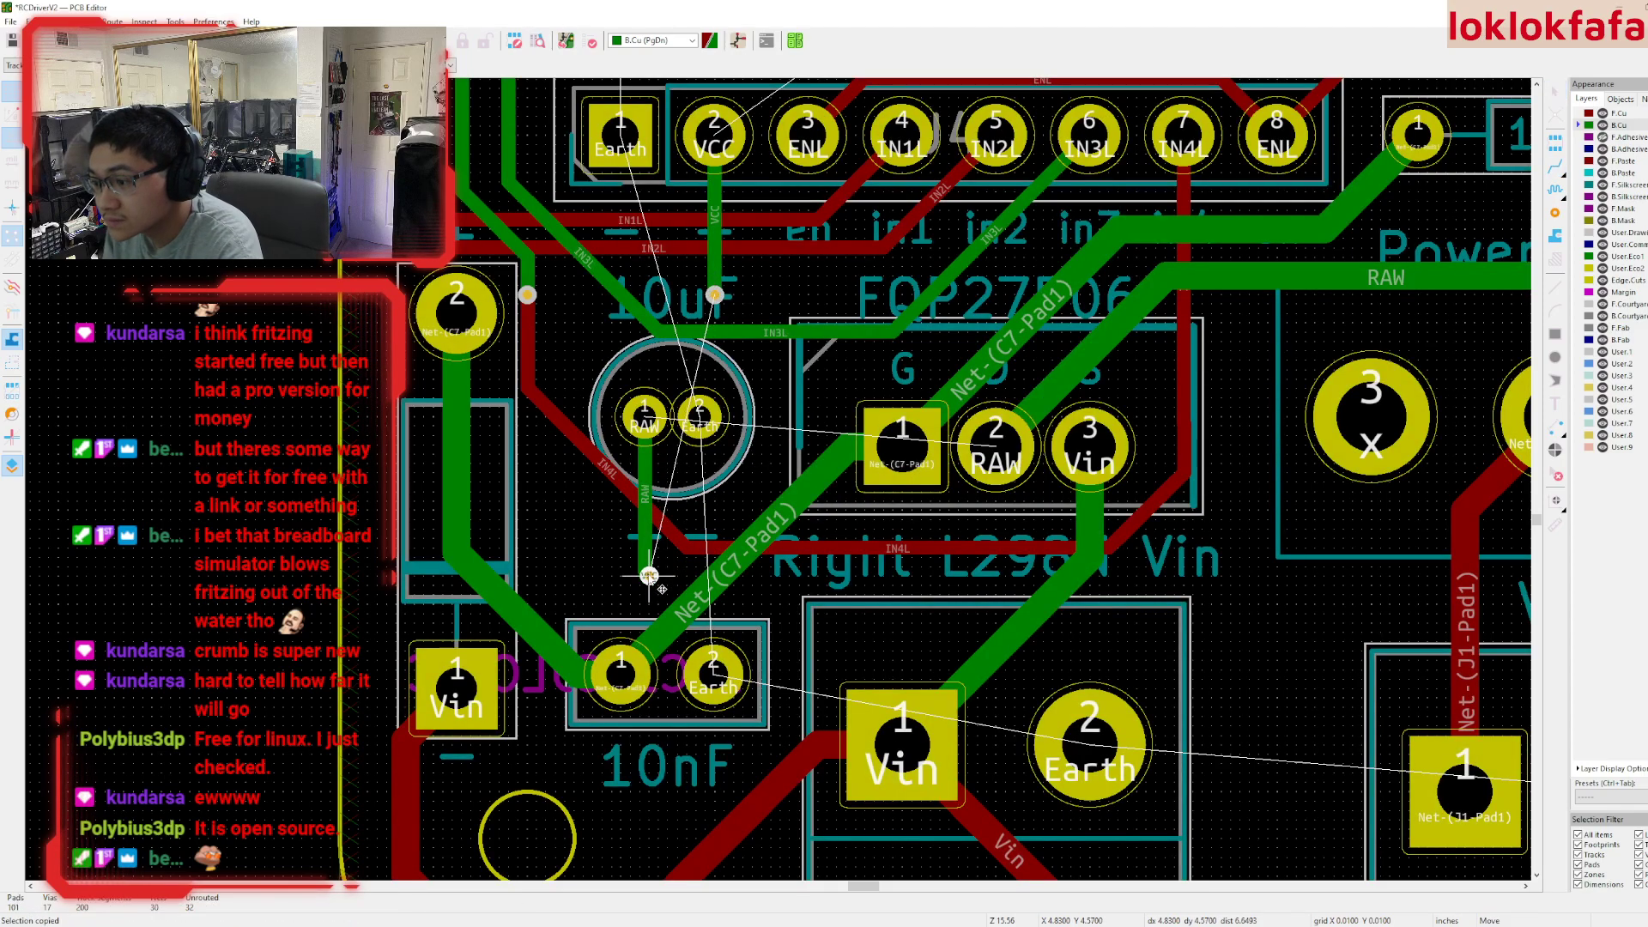
click(650, 575)
key(x)
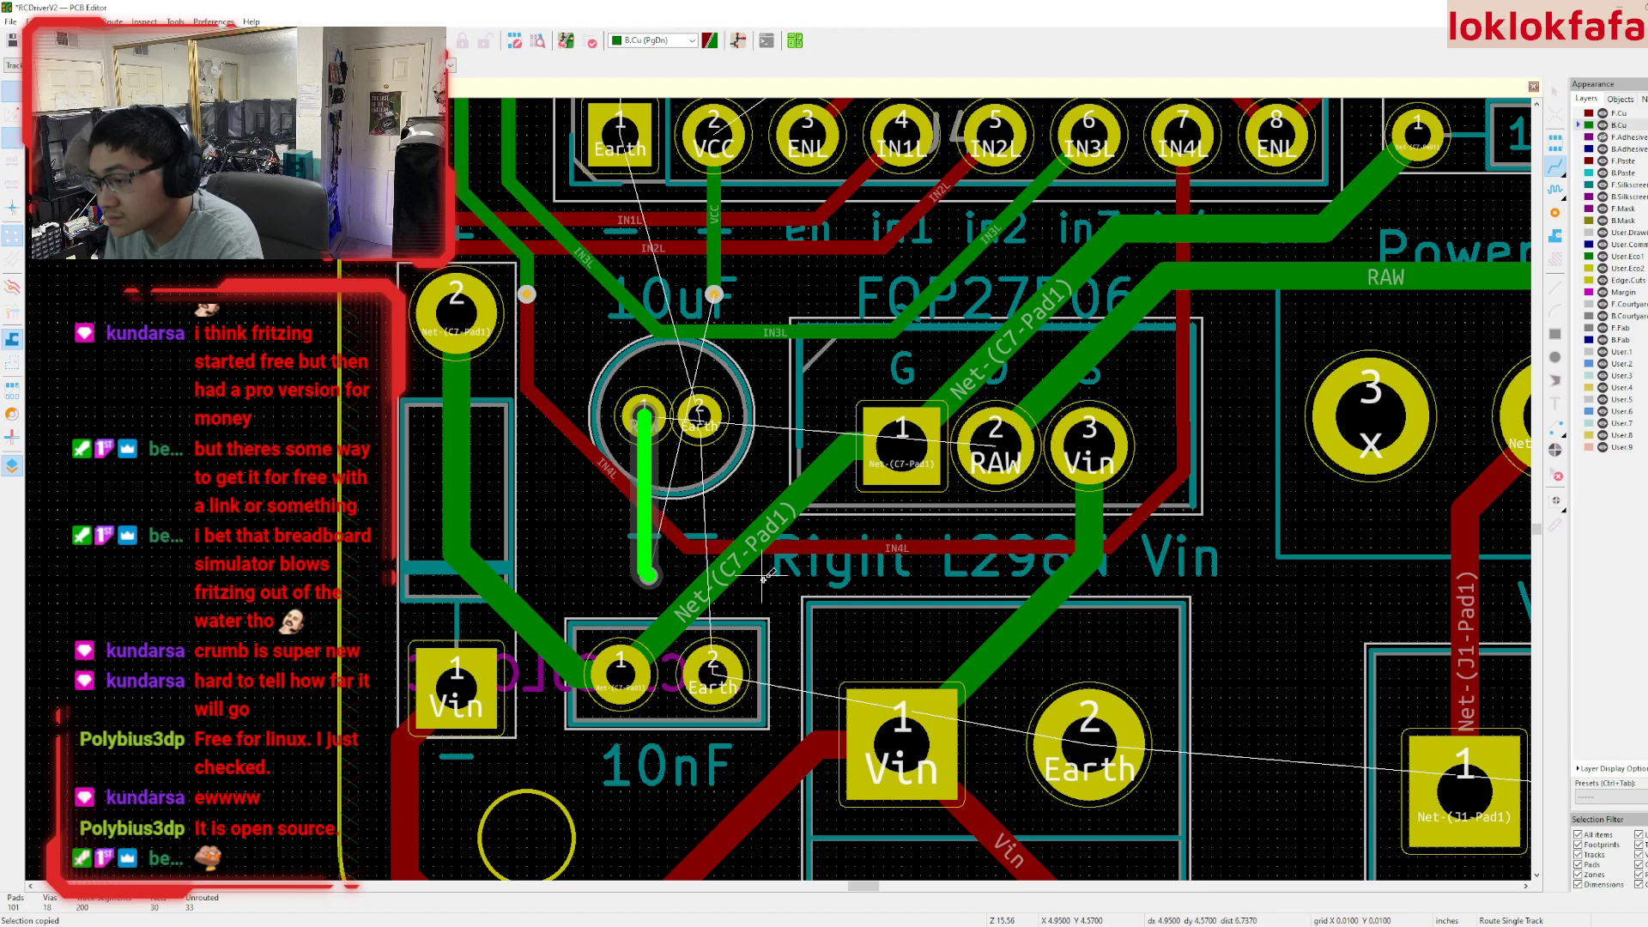
click(764, 580)
key(Escape)
- Route RAW on F.Cu from the pasted via beneath the IN4L run to below FQP27P06 pad 2, placing another copied via at its end
click(1636, 112)
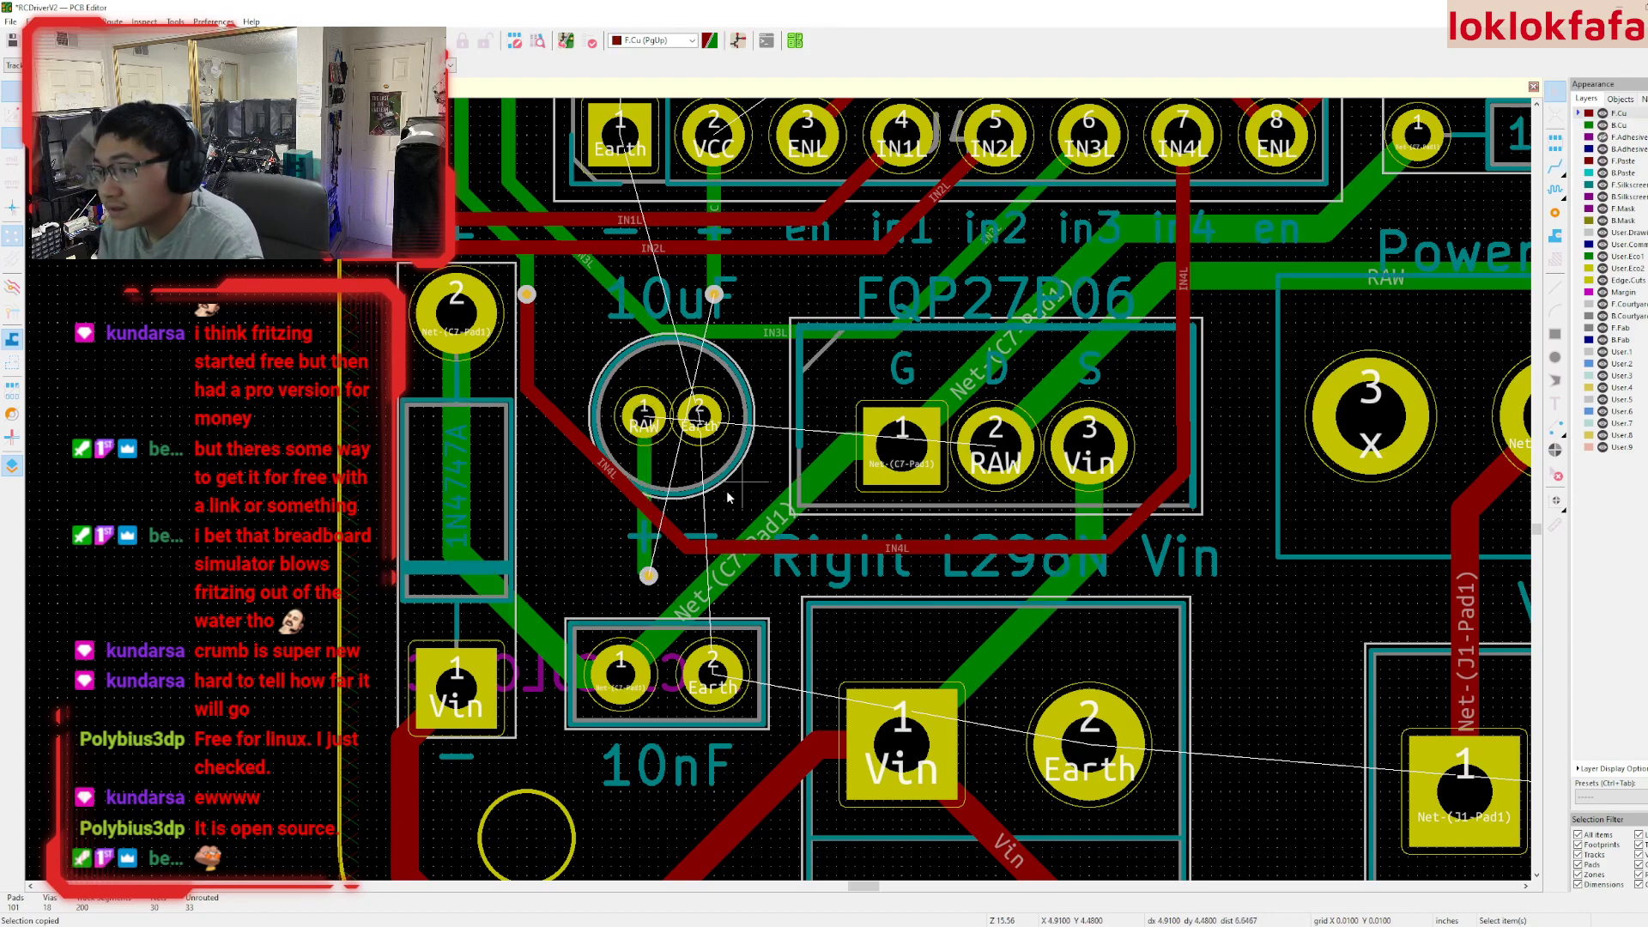
key(x)
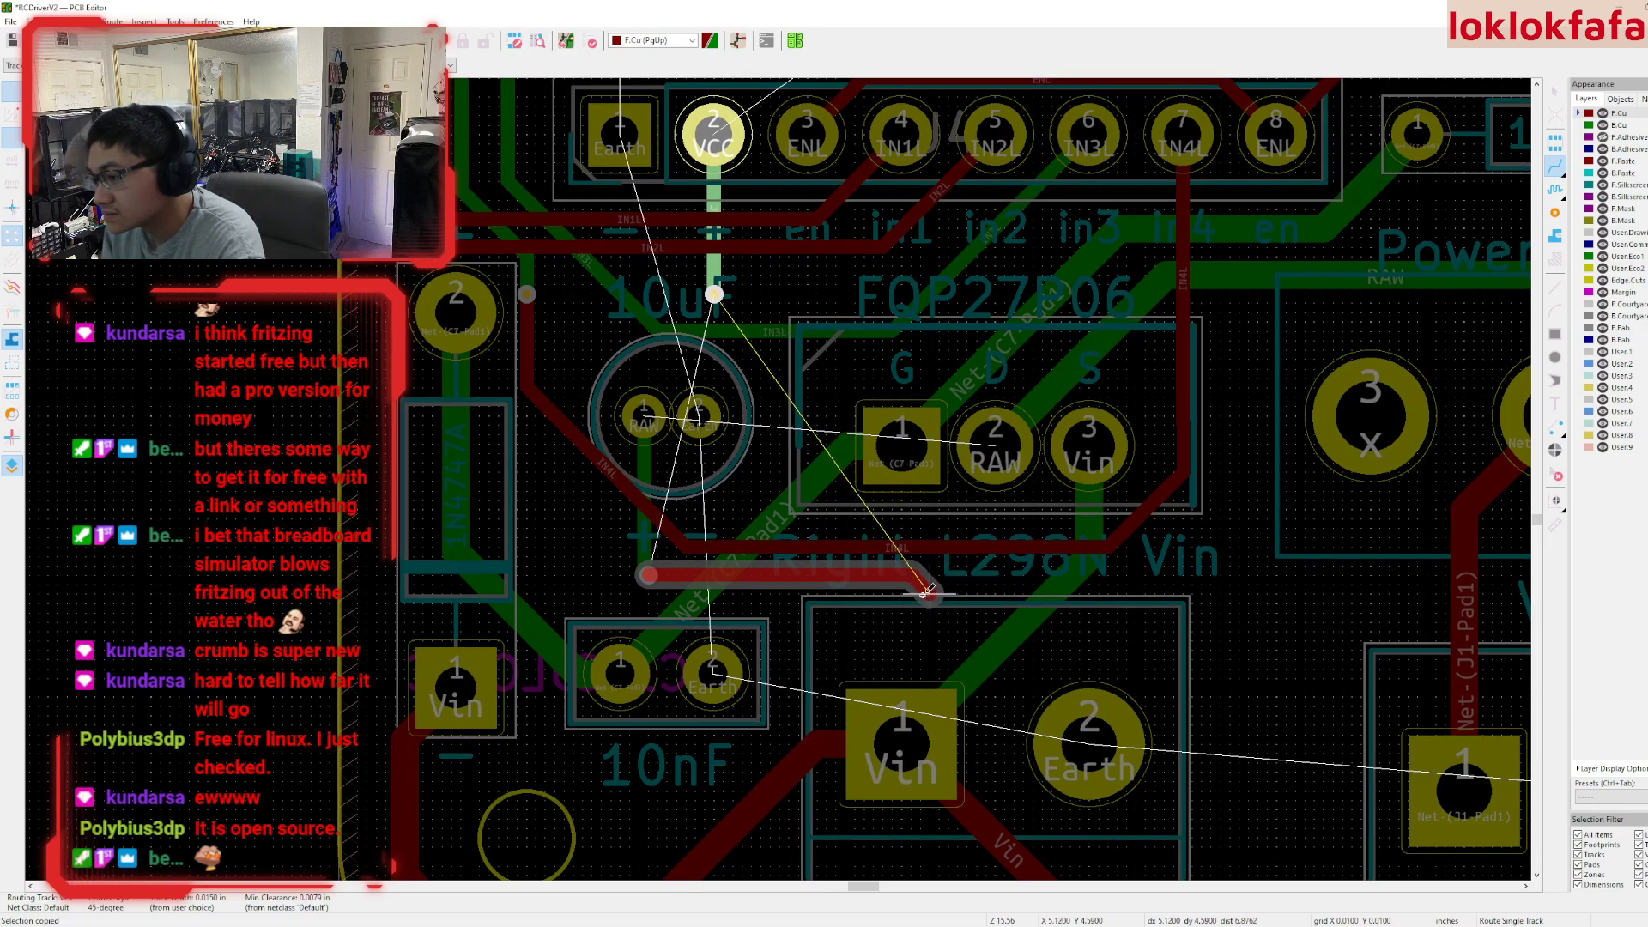
key(Escape)
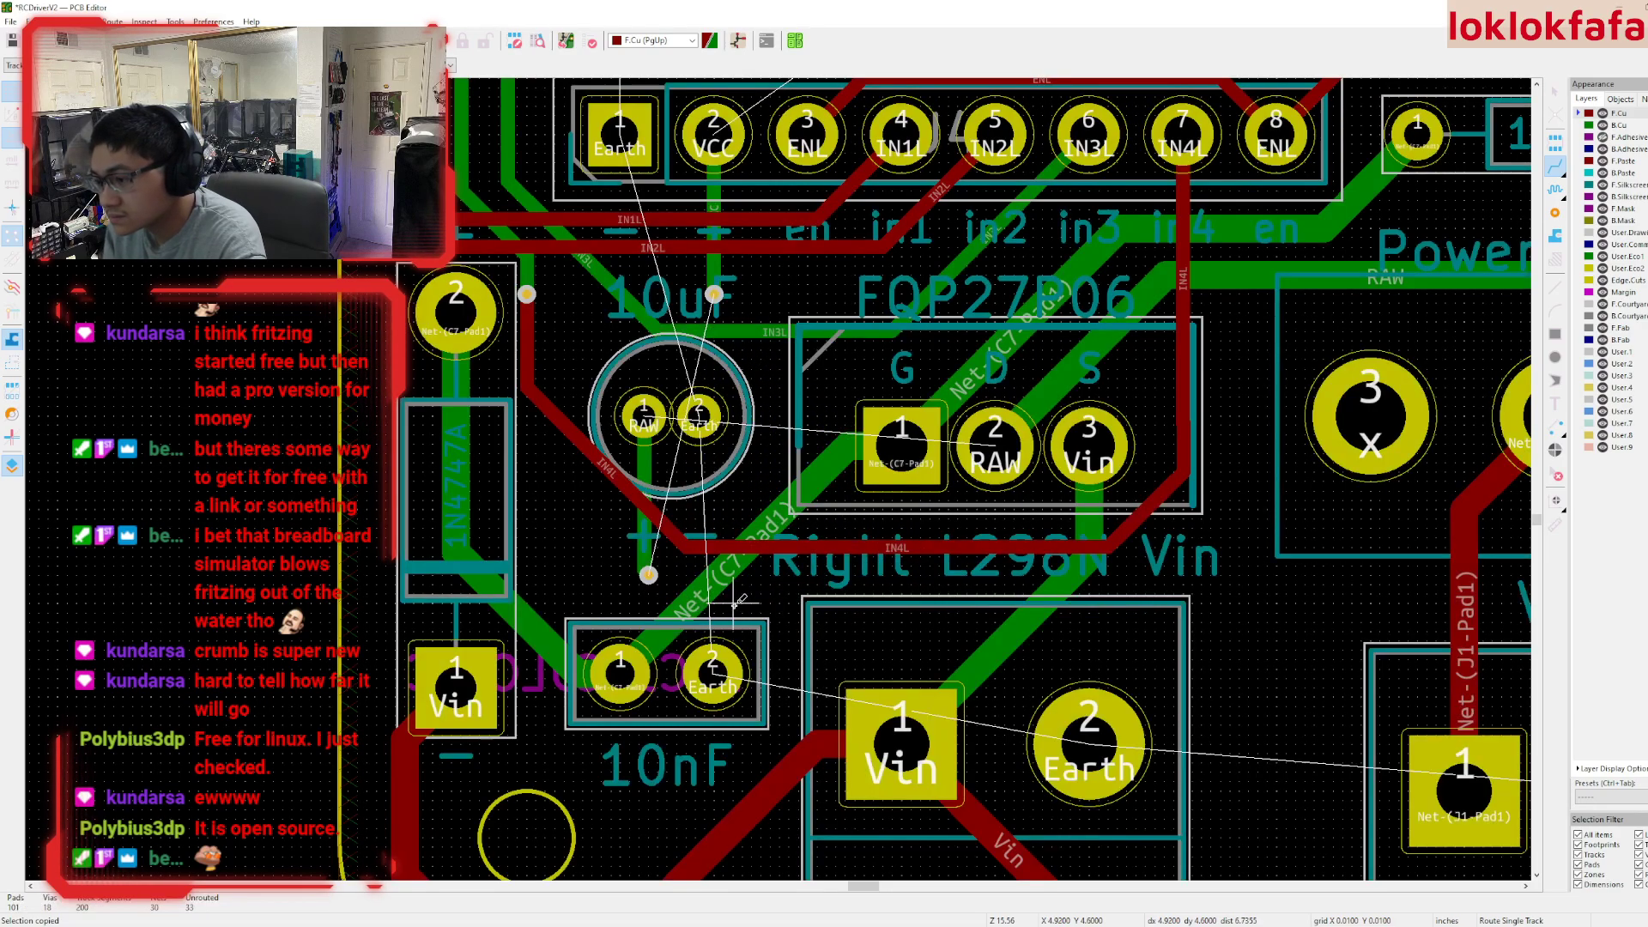
click(650, 575)
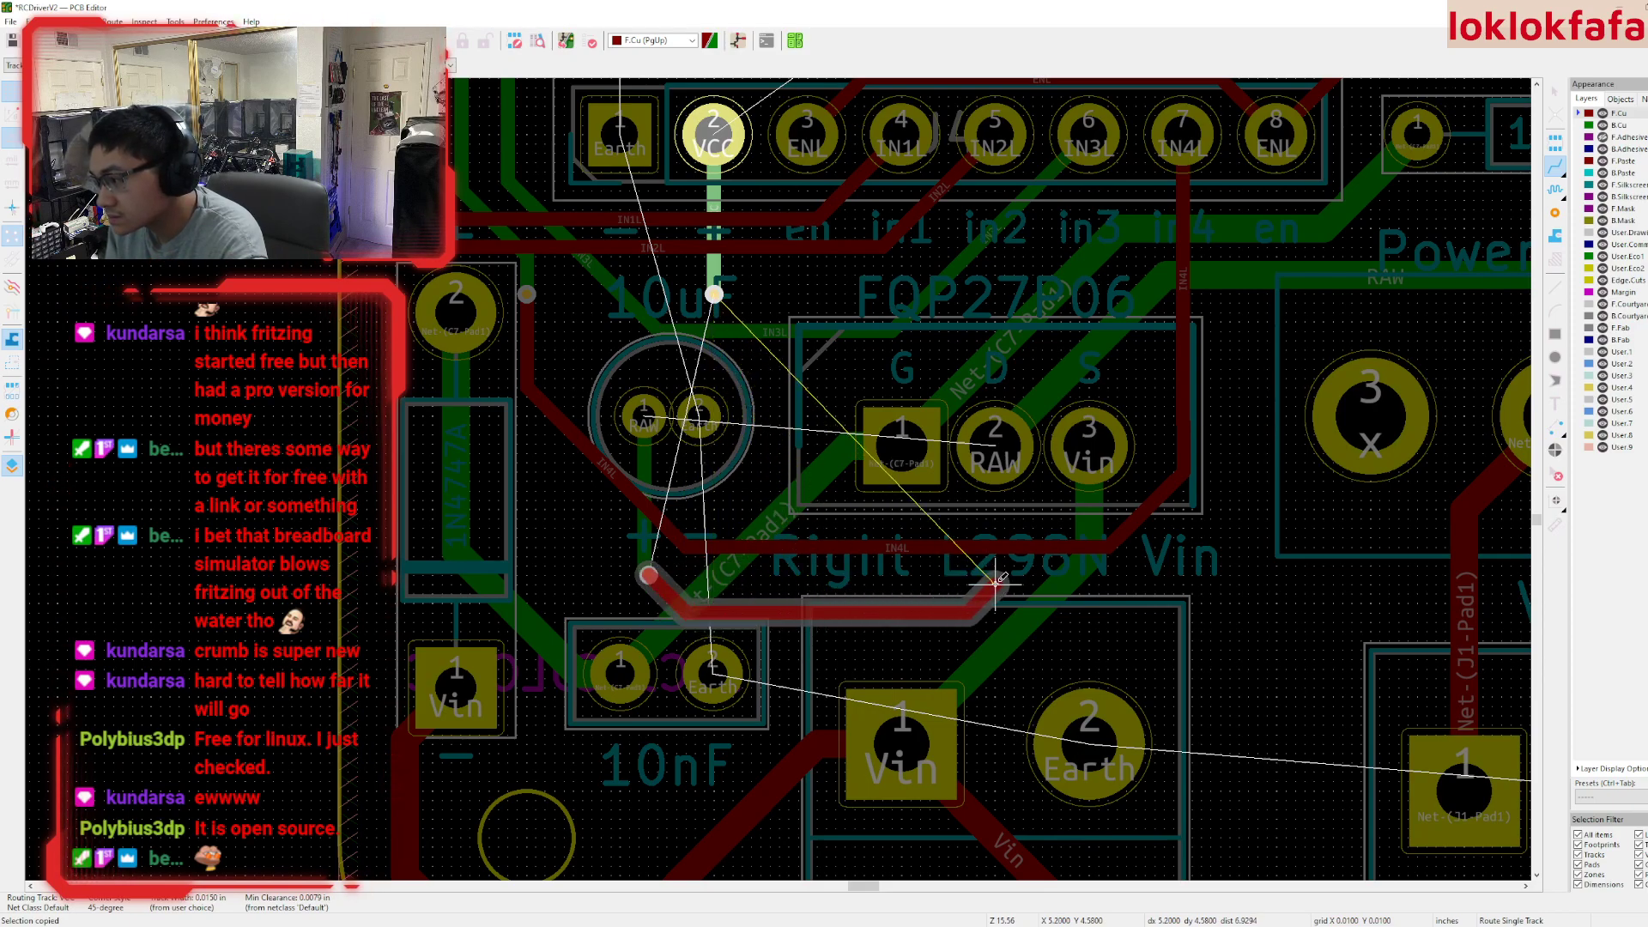
double_click(989, 577)
key(ctrl+v)
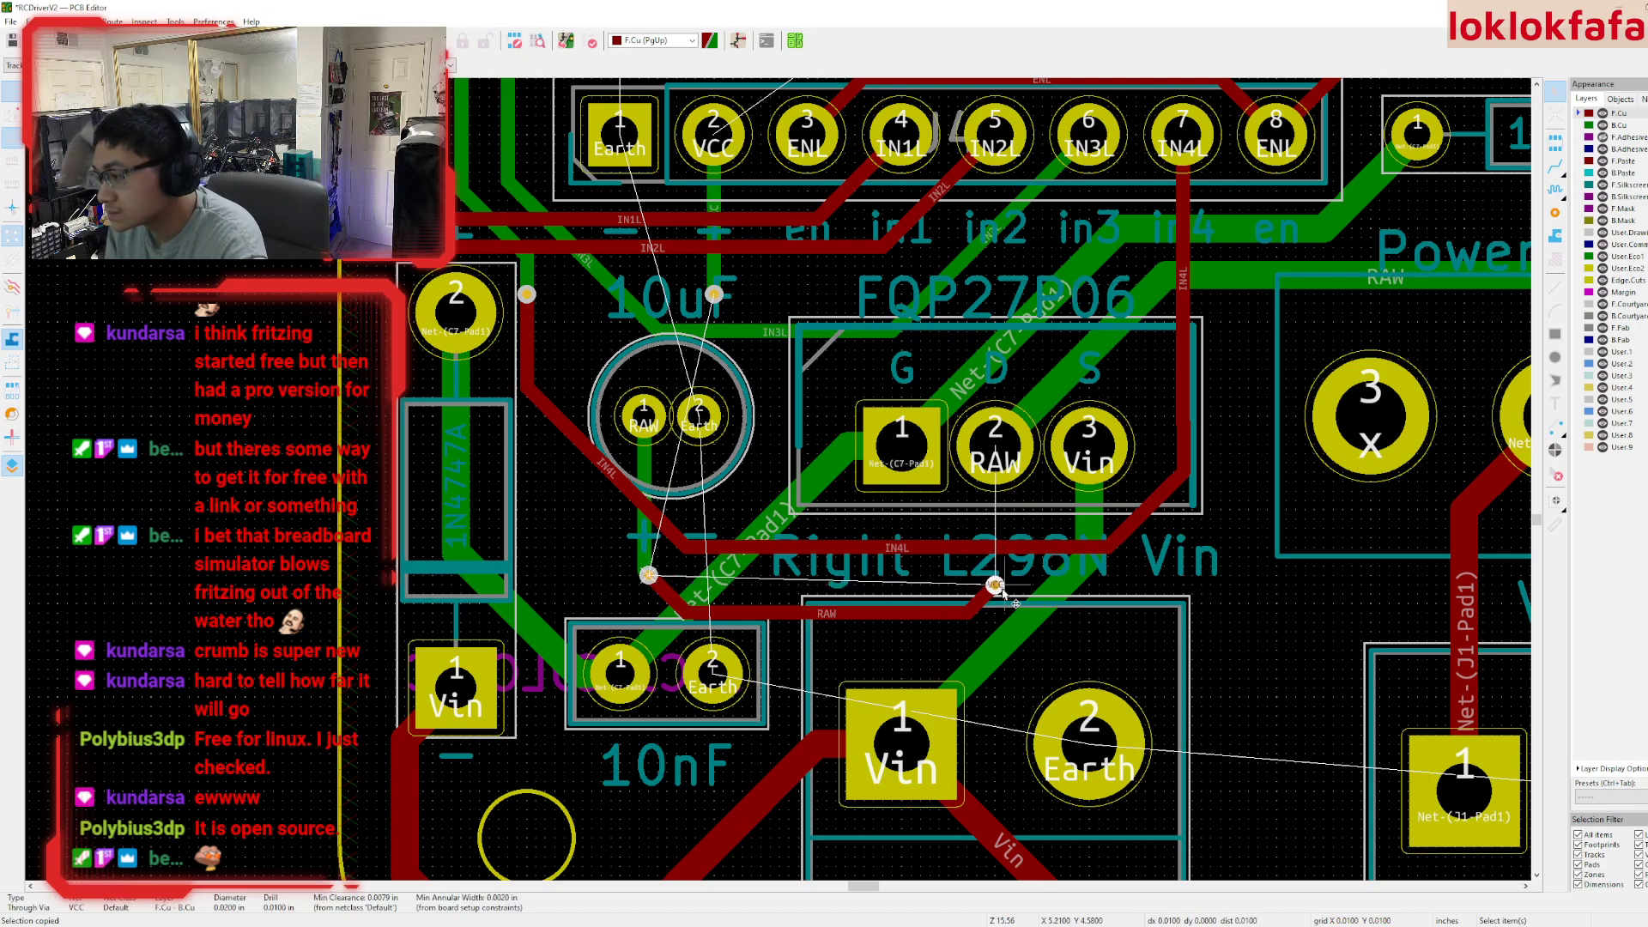
click(996, 586)
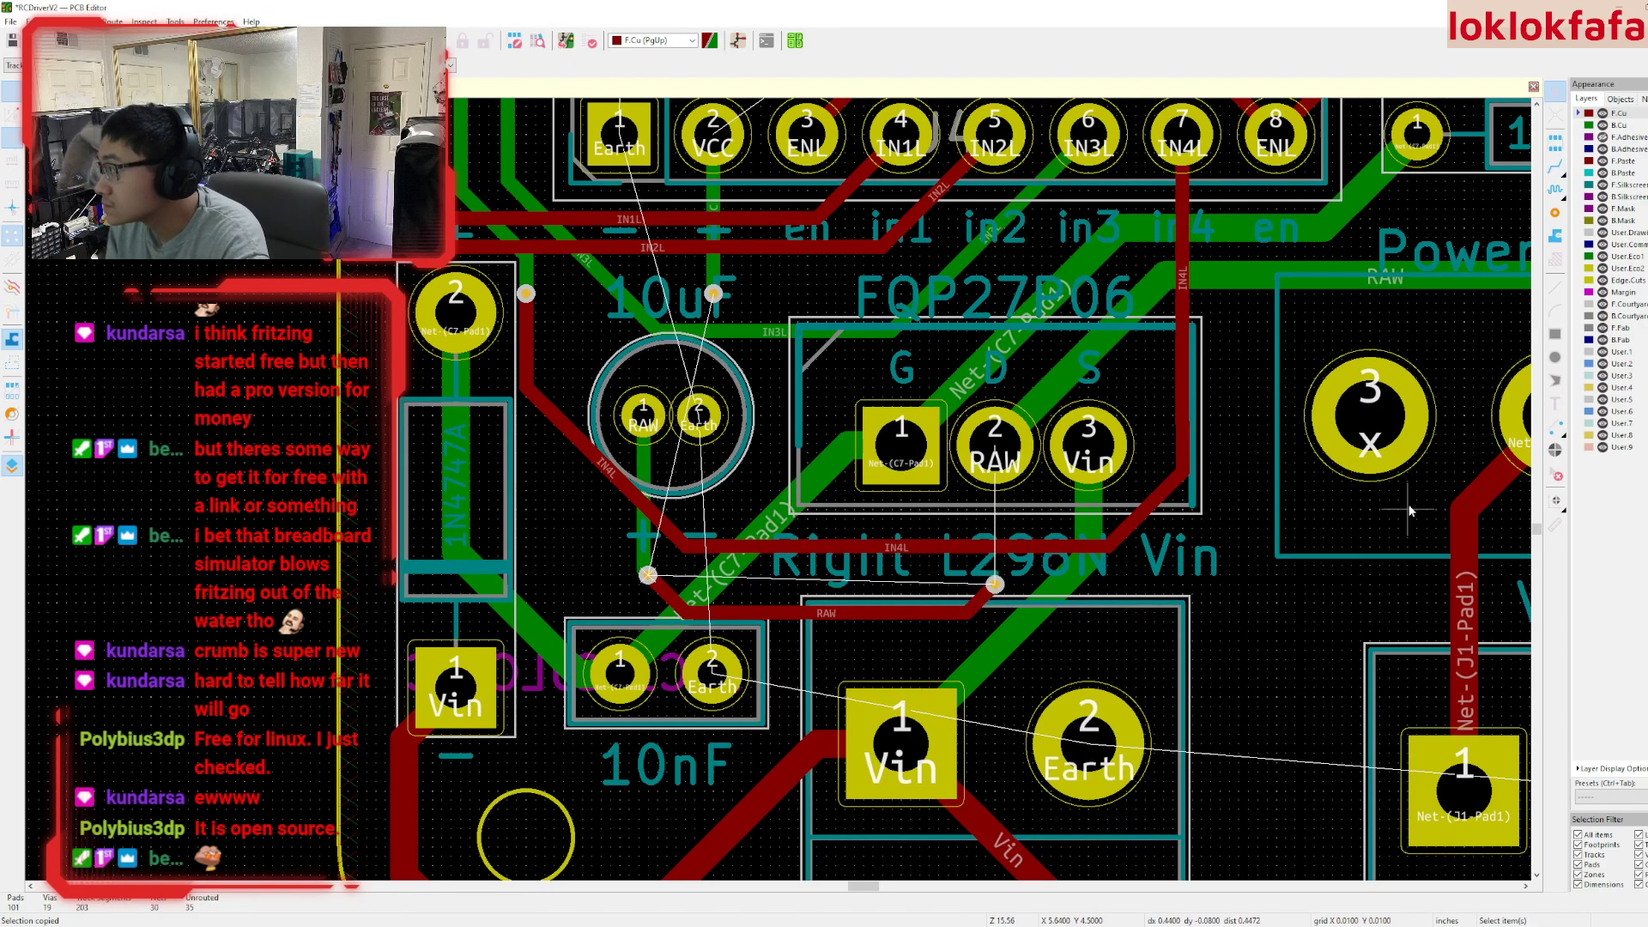
- Try to route a B.Cu track from the new via up to FQP27P06 pad 2
key(Page_Down)
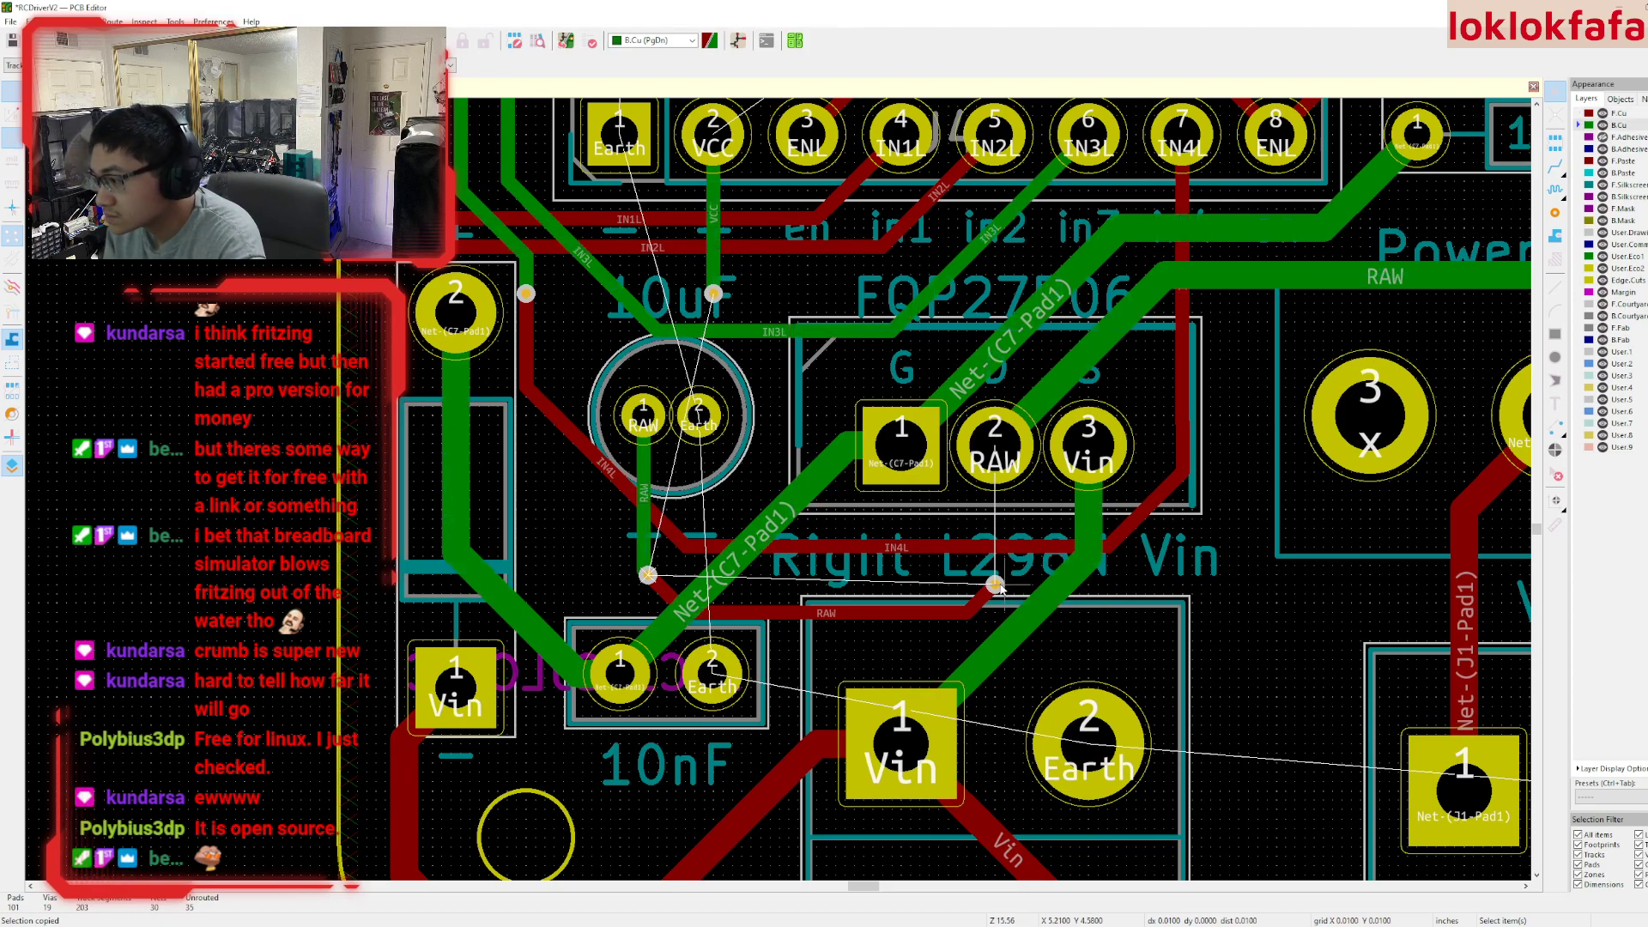
key(x)
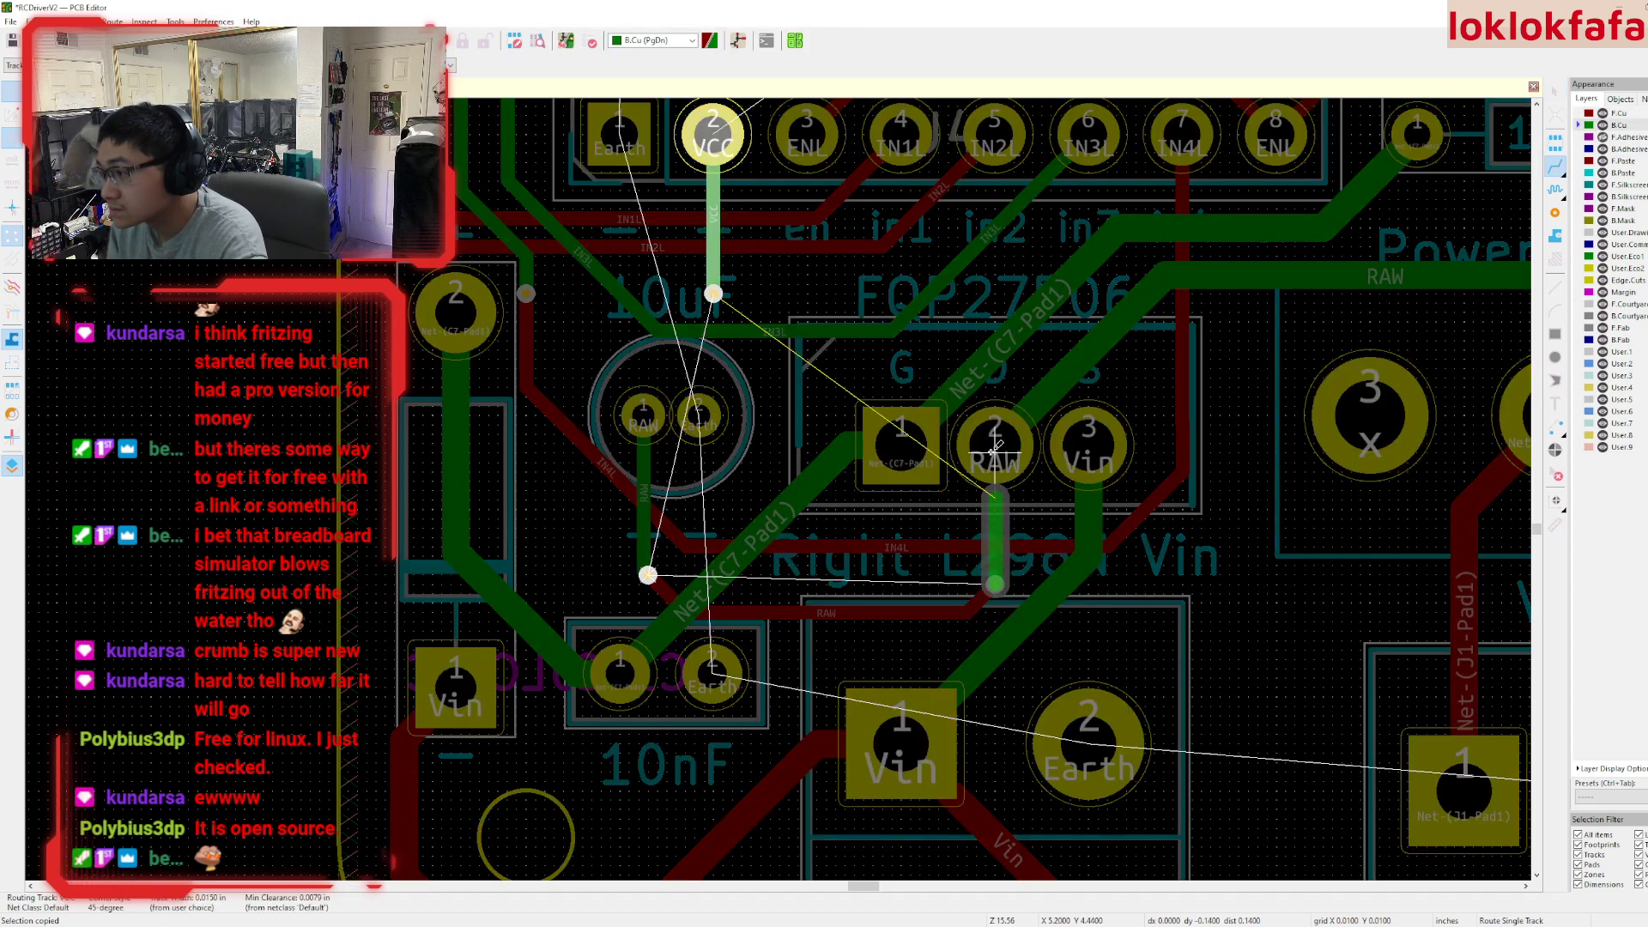
key(Escape)
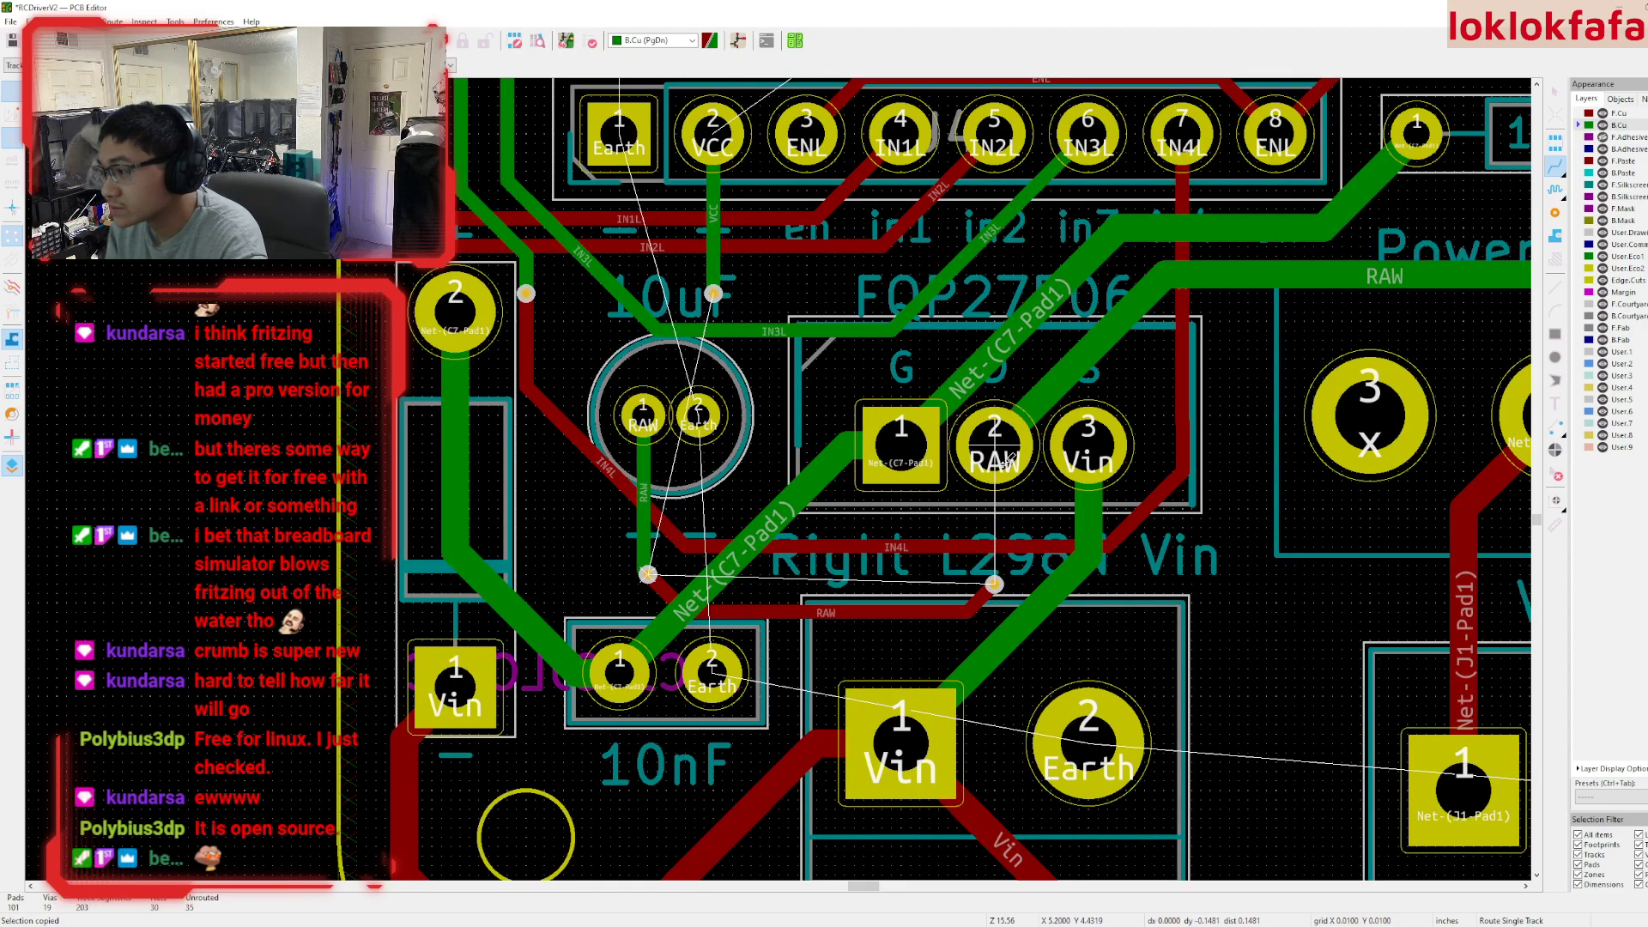
click(994, 584)
key(Escape)
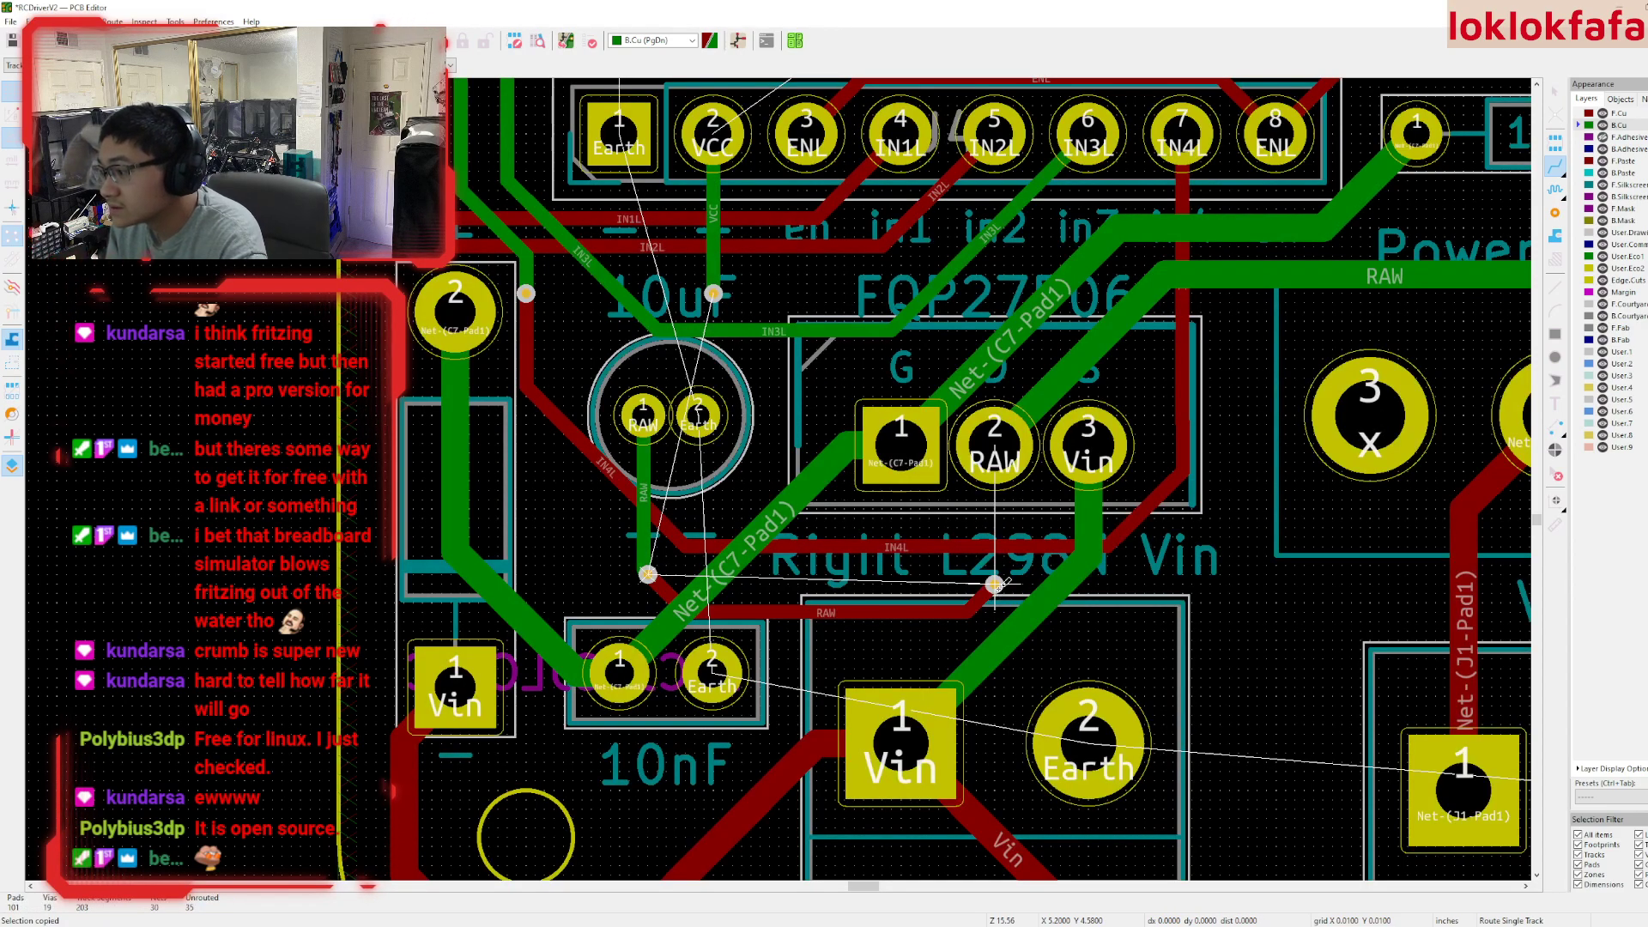
- Change the net of the via below FQP27P06 pad 2 to /RAW
scroll(994, 583, up, 5)
double_click(780, 449)
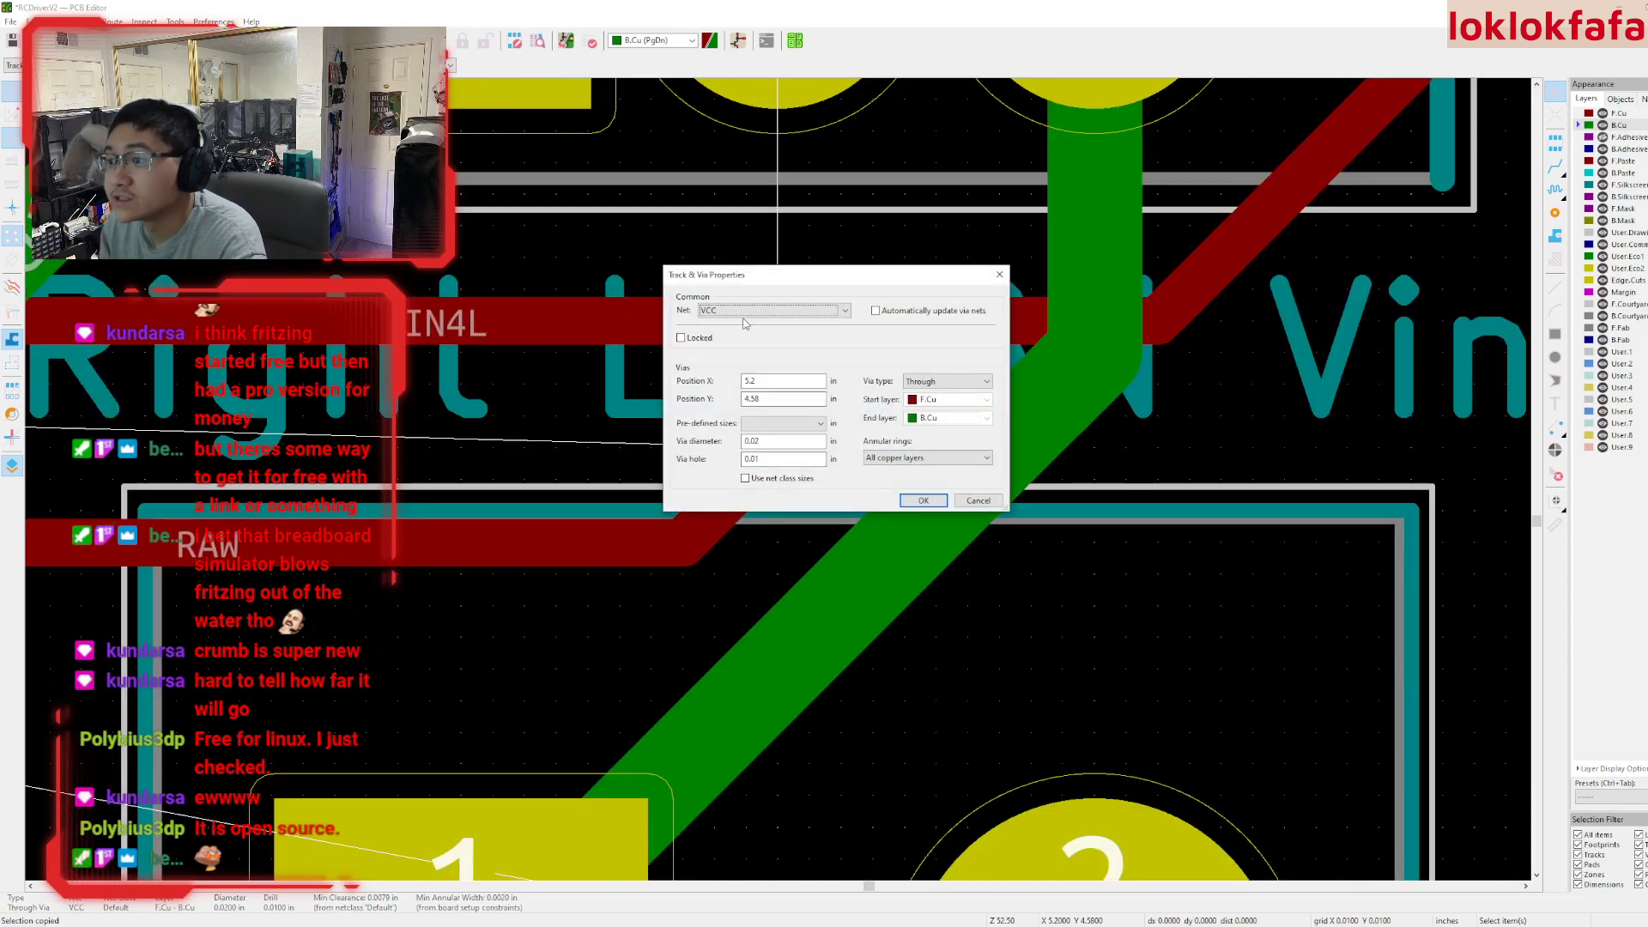
click(773, 310)
click(755, 562)
click(935, 500)
- Change the net of the via under the 10uF capacitor's RAW track to /RAW
scroll(930, 490, down, 3)
click(387, 458)
key(e)
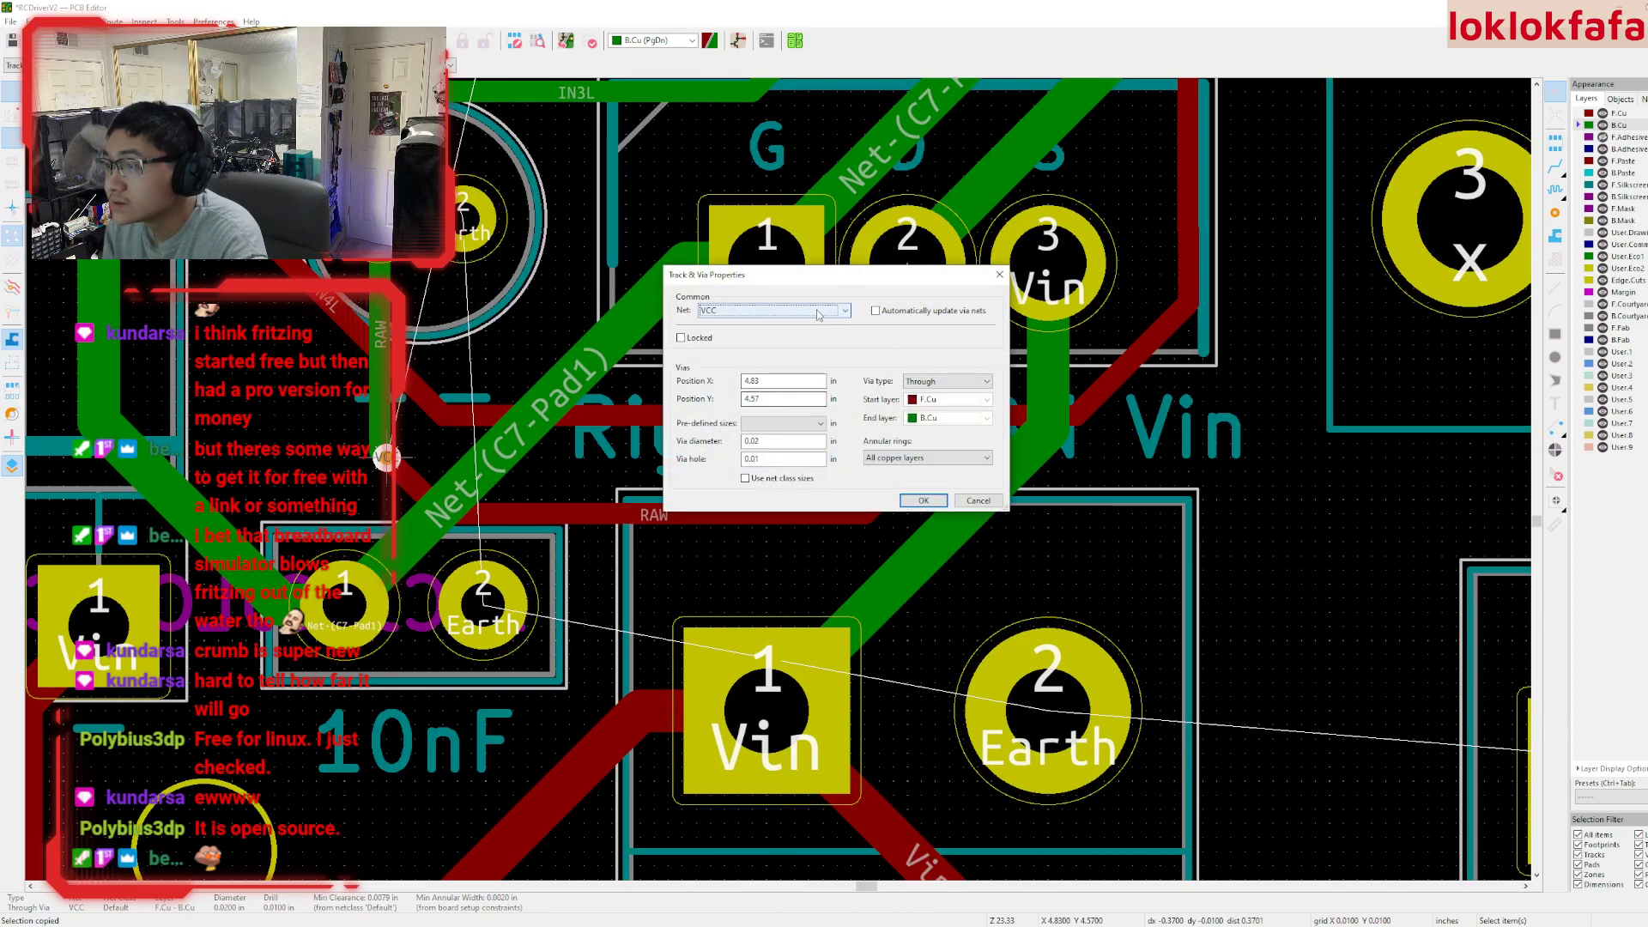
click(773, 310)
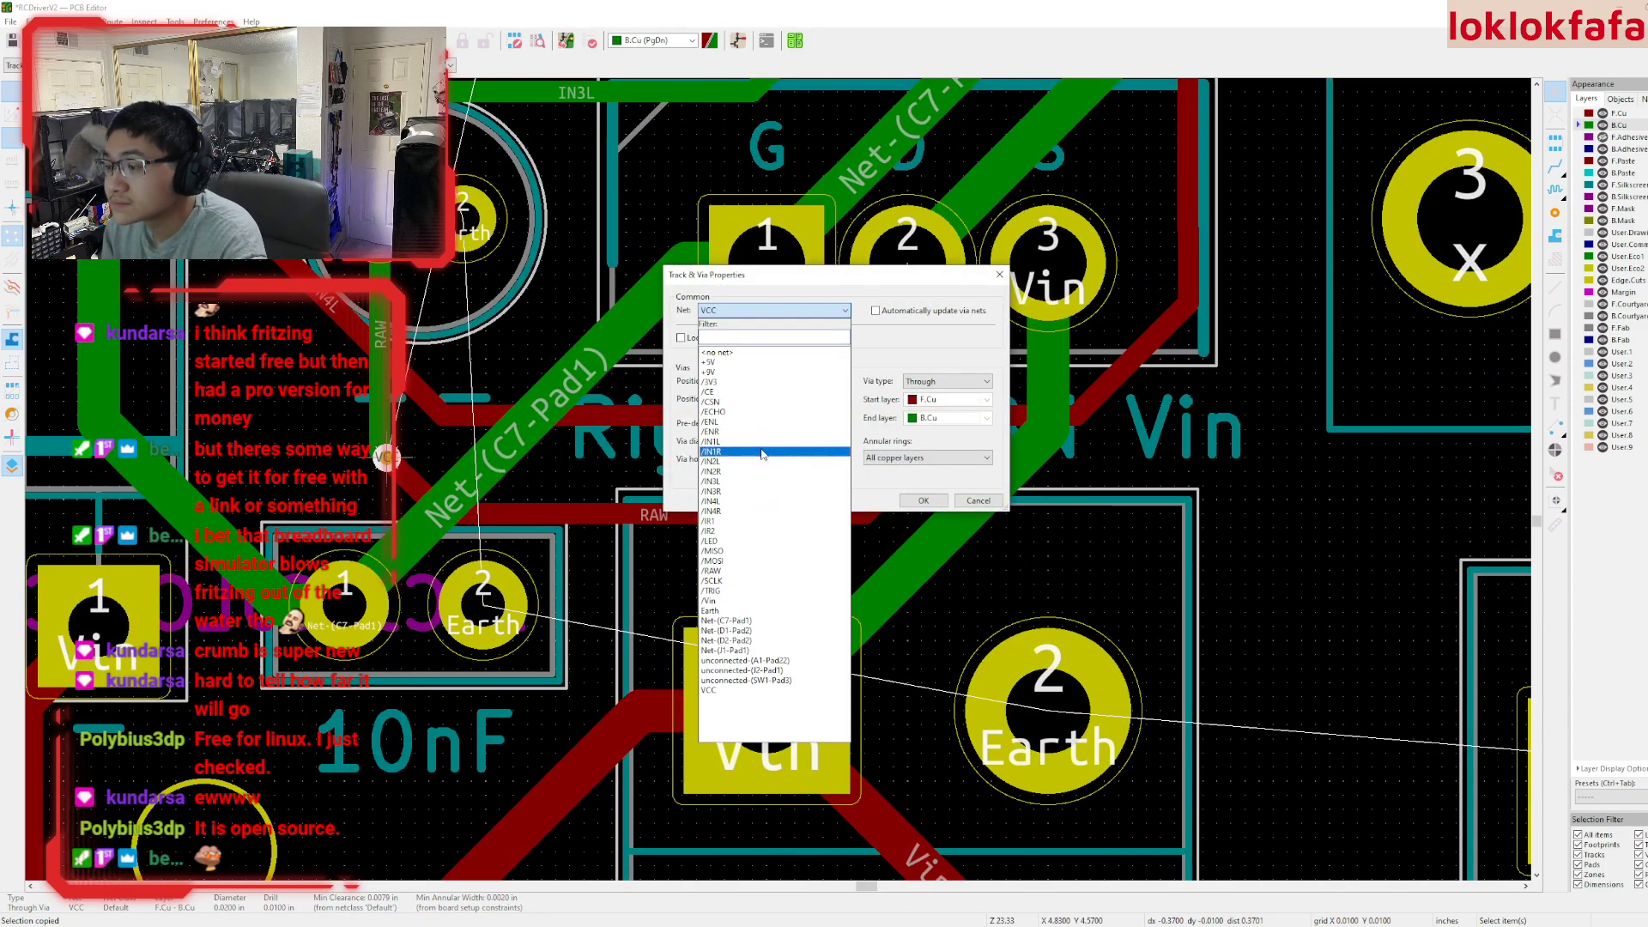
click(721, 571)
click(919, 500)
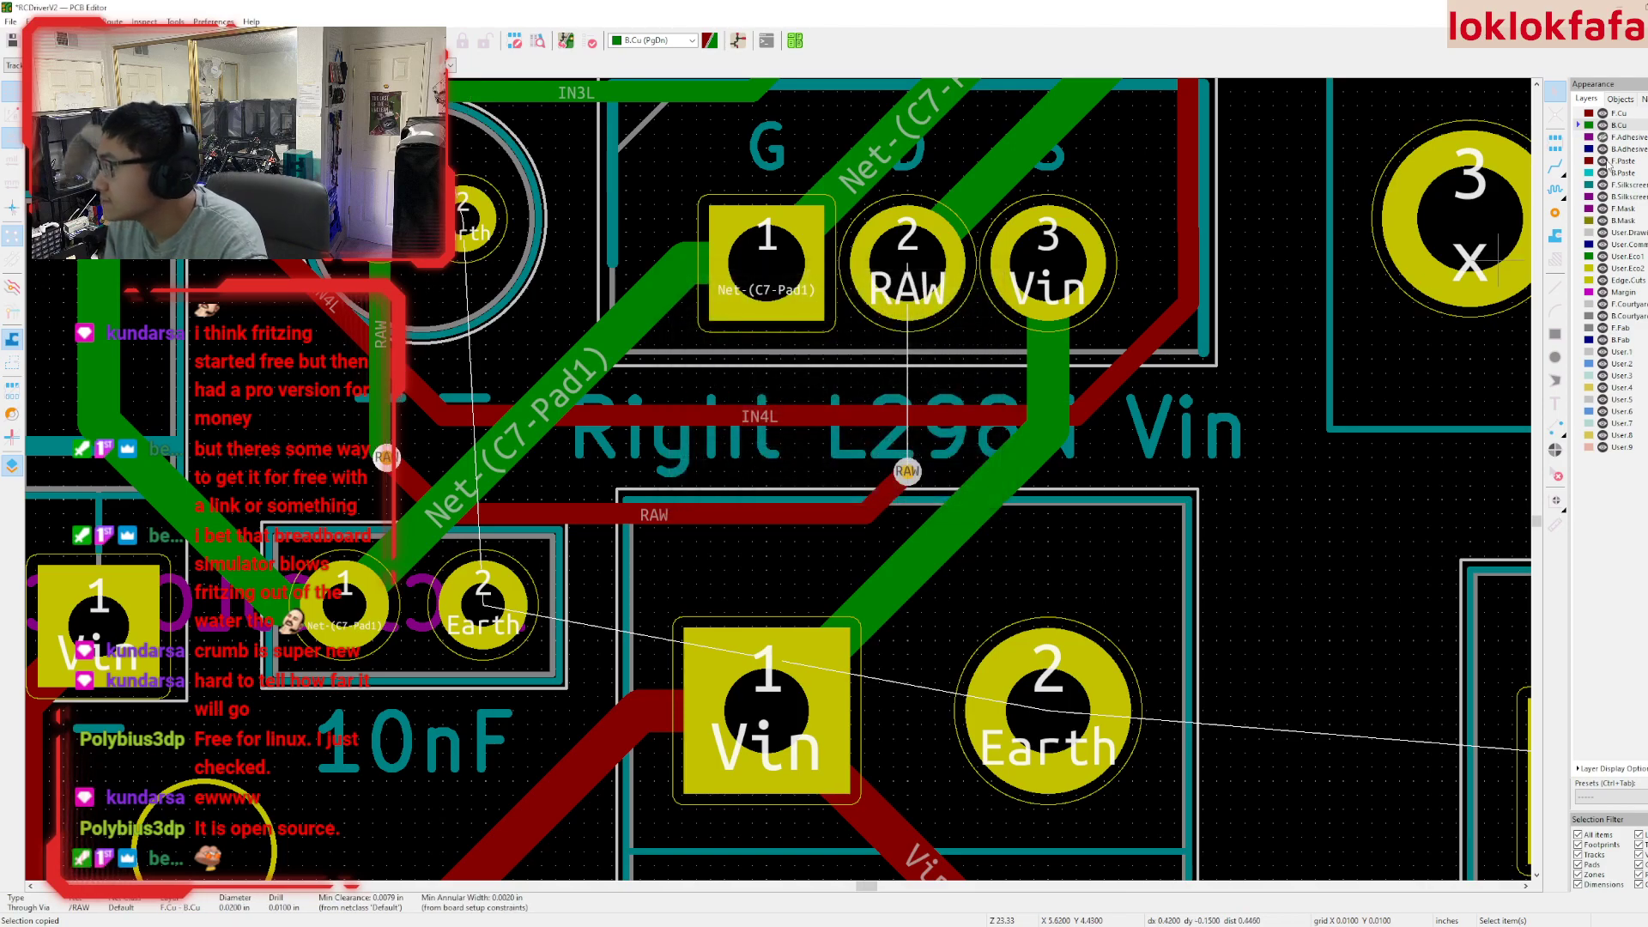
- Route RAW on B.Cu from the via up to FQP27P06 pad 2 and refill the copper zones
key(x)
click(907, 257)
scroll(908, 258, down, 5)
scroll(830, 450, up, 3)
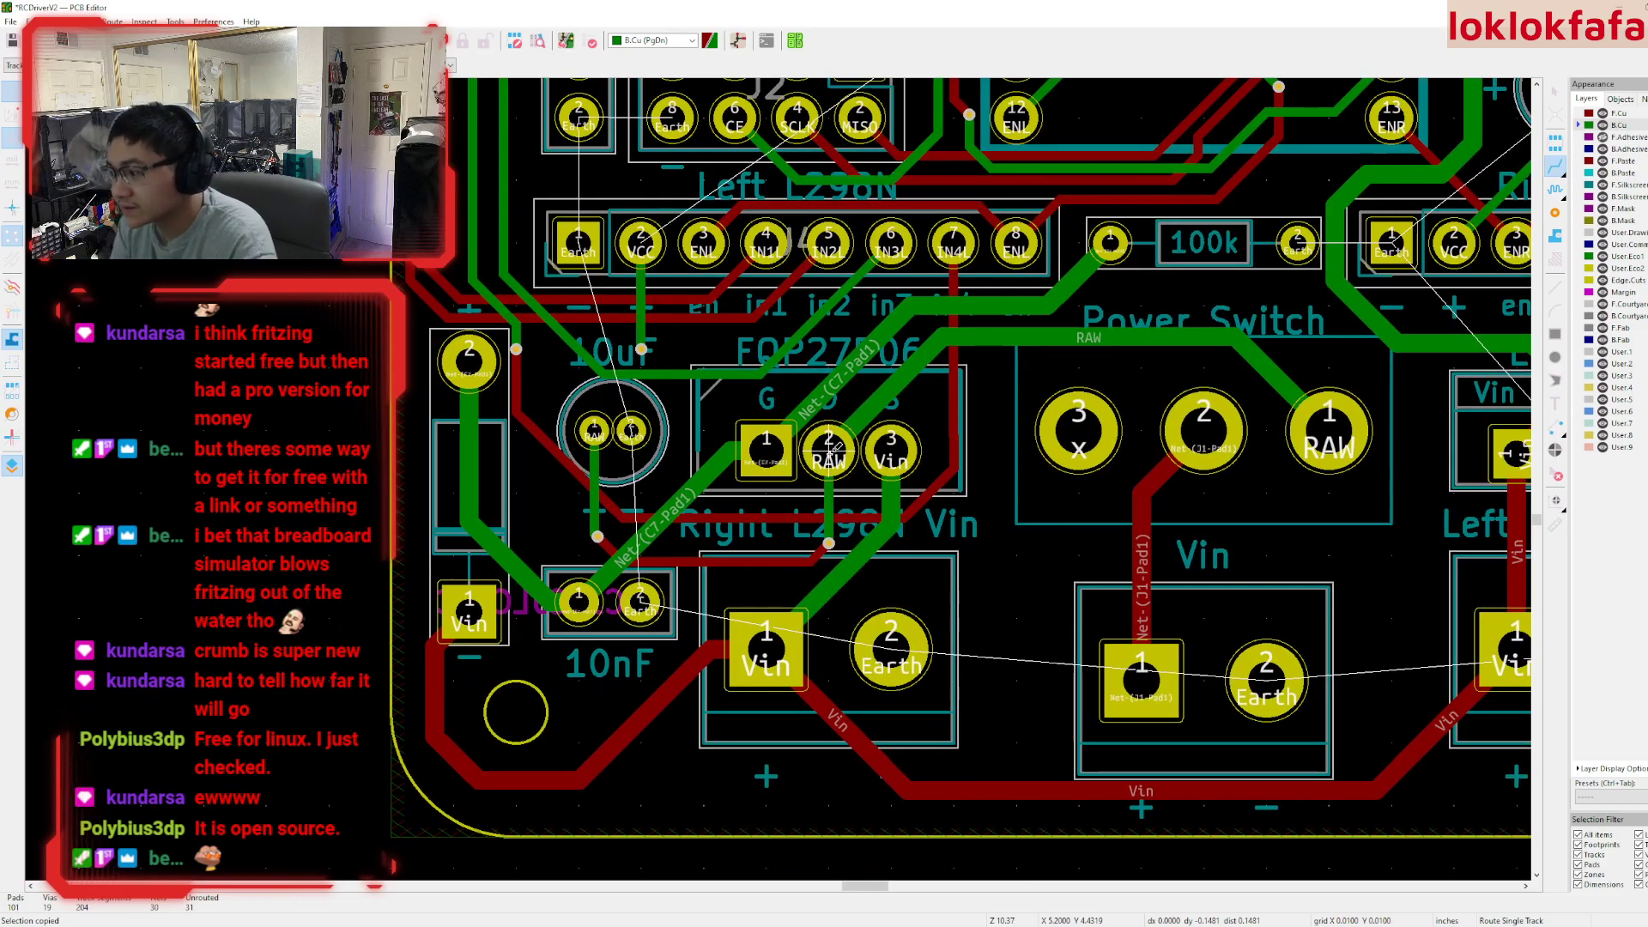
key(b)
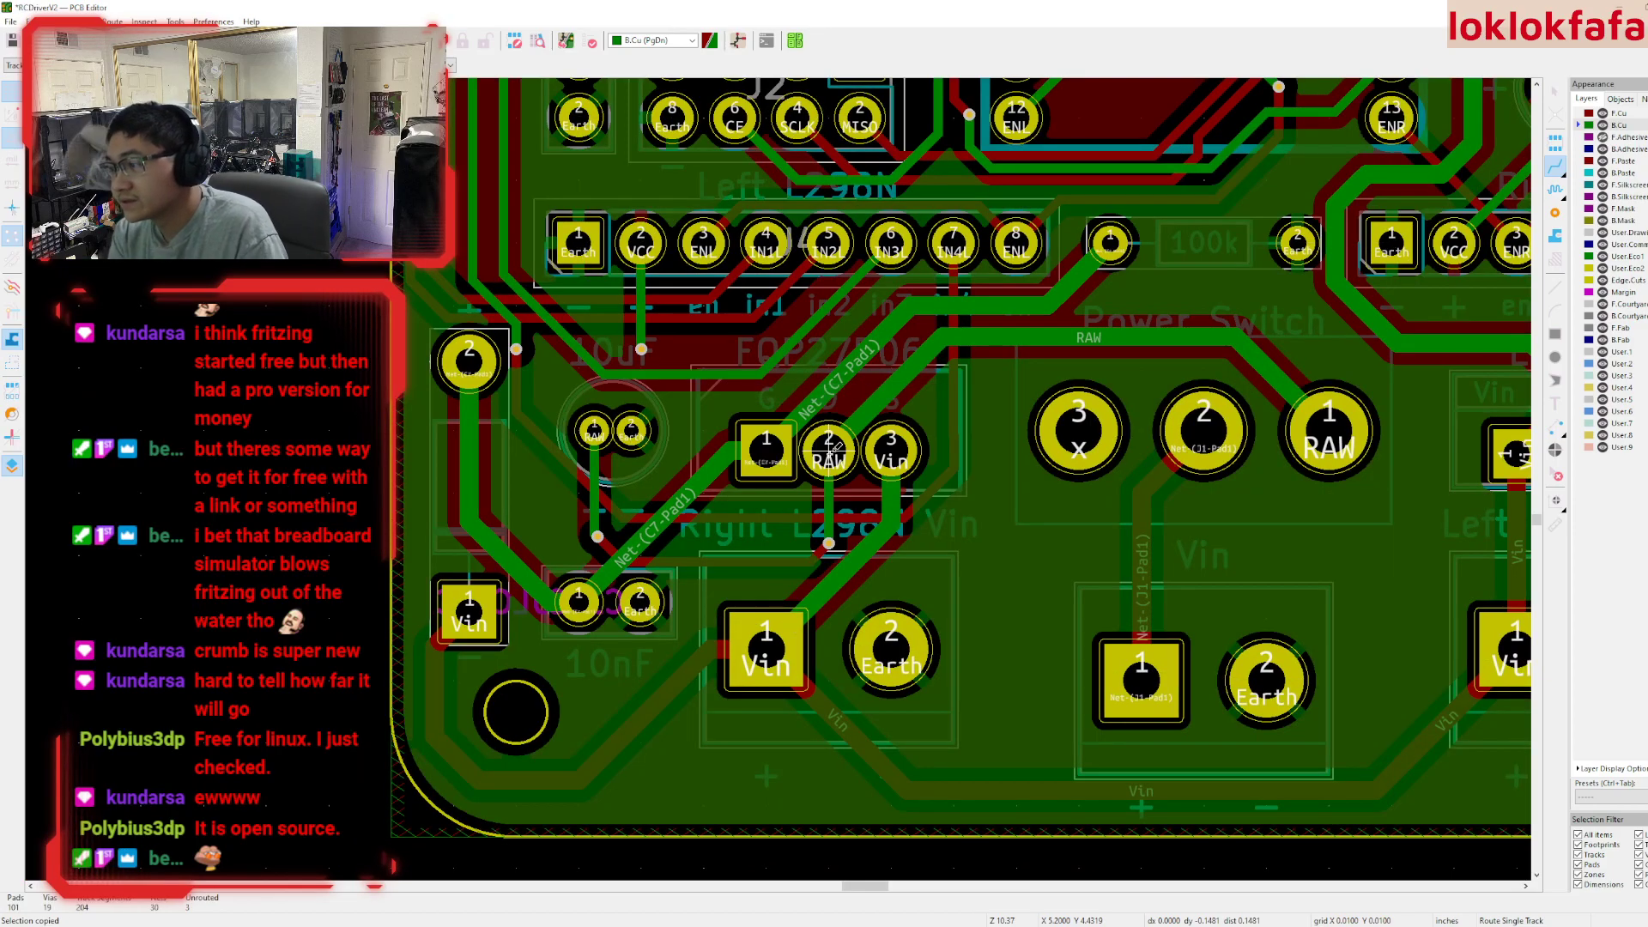
- Change the net of the via at the upper end of the LED track, between the Arduino Pro Micro's pad rows, to /LED
scroll(830, 447, down, 5)
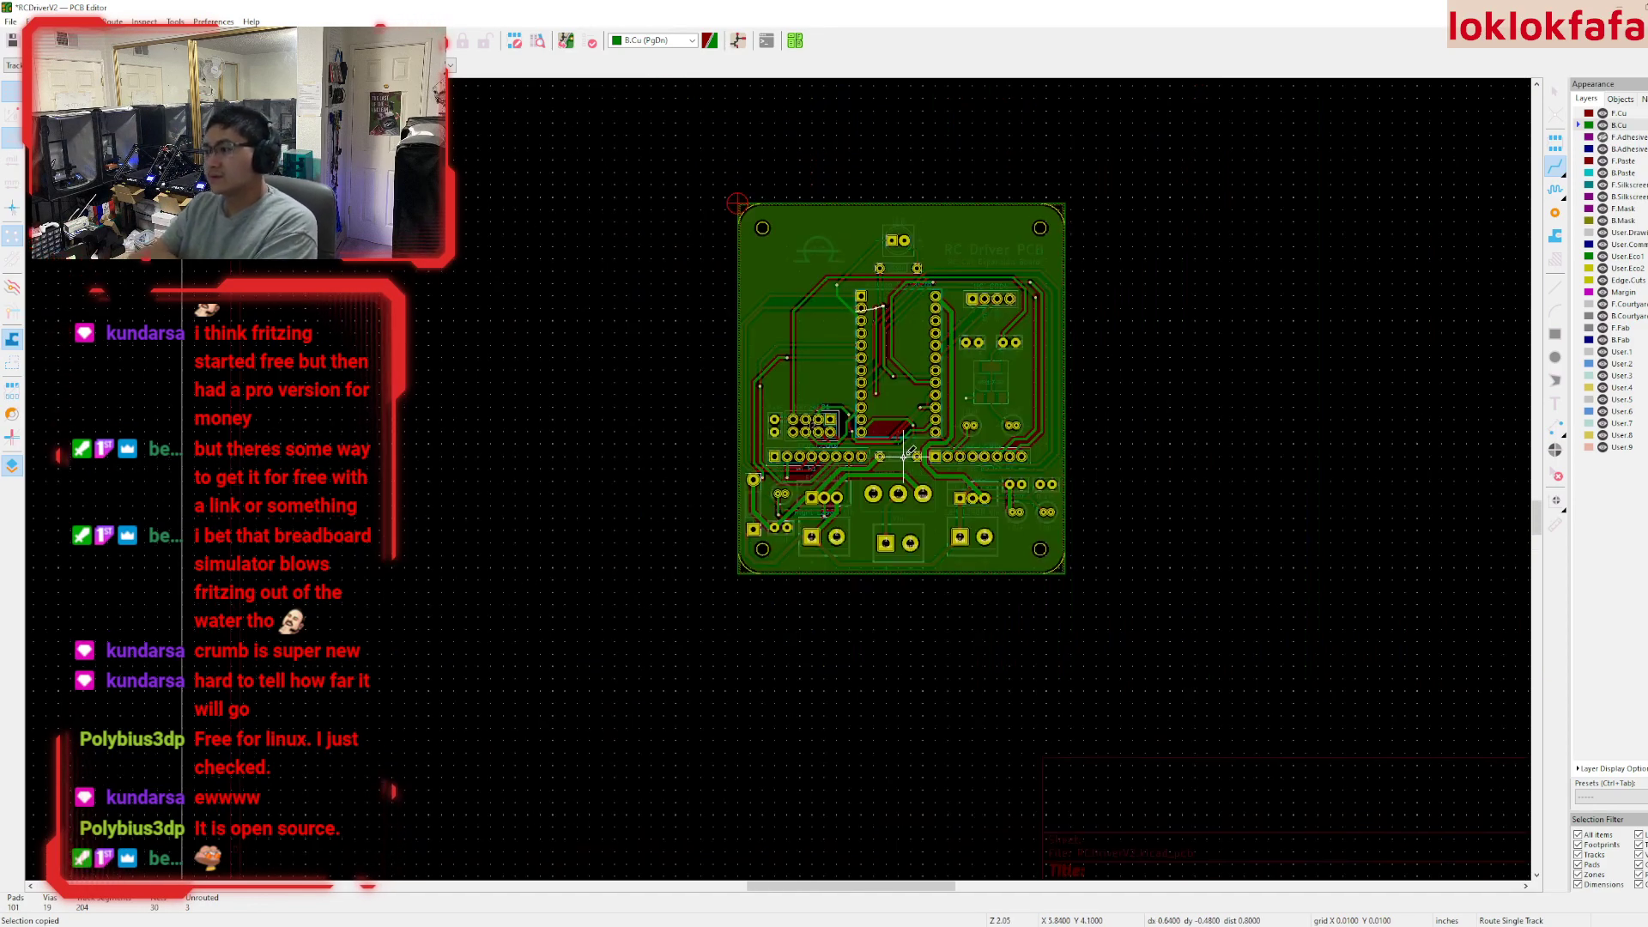
scroll(786, 478, up, 3)
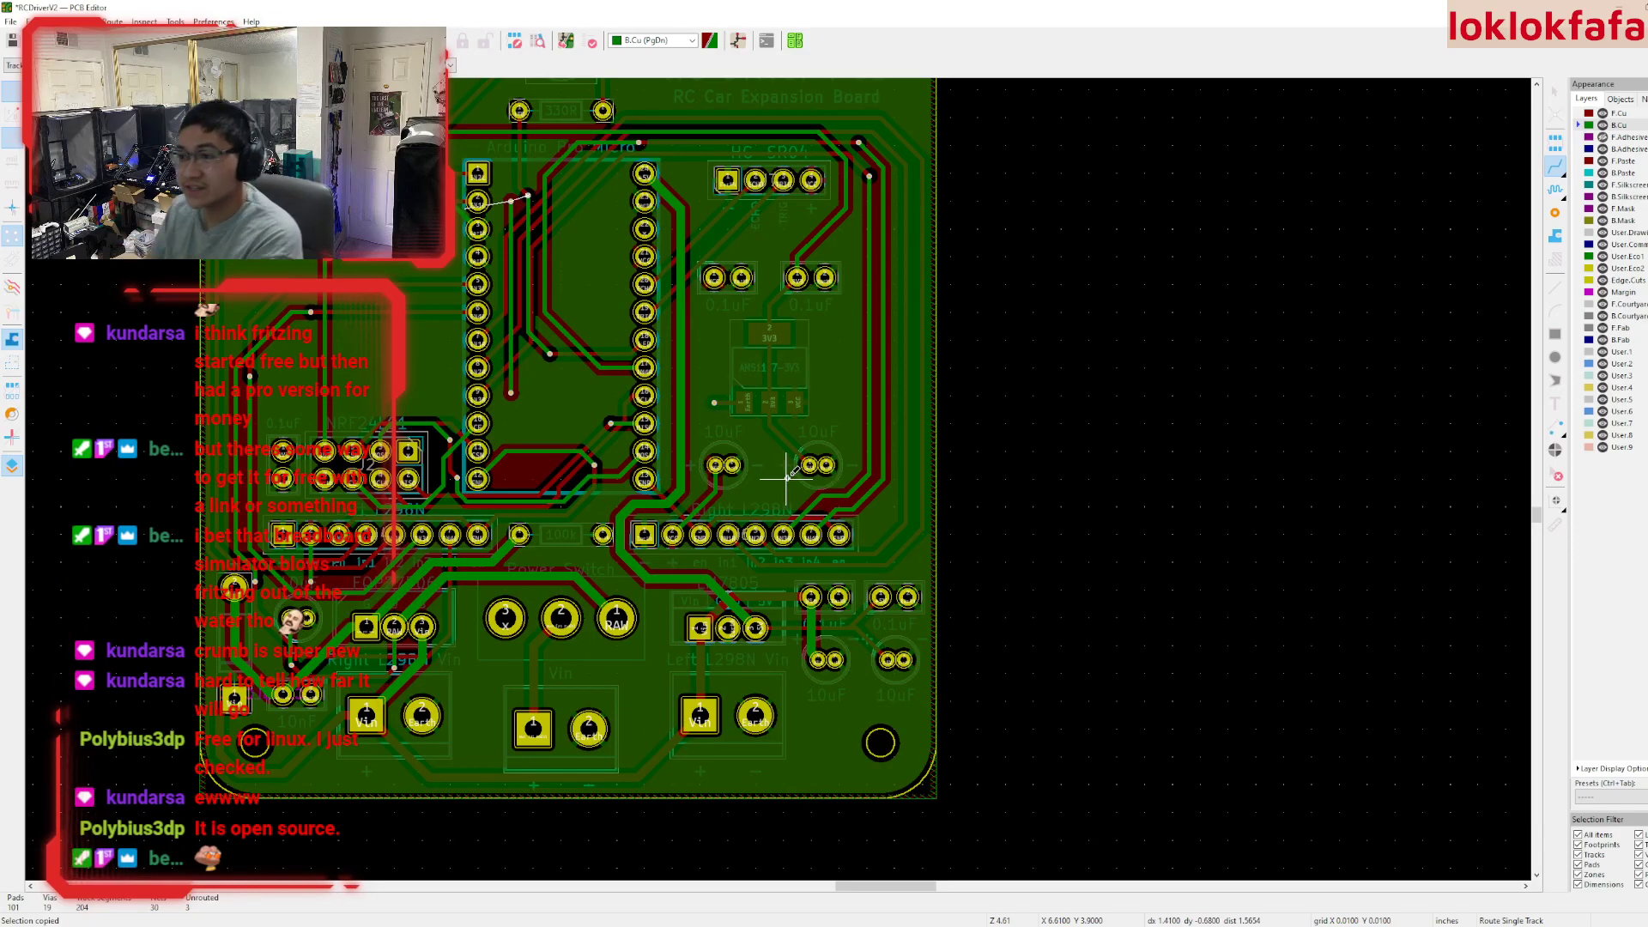
scroll(494, 214, up, 4)
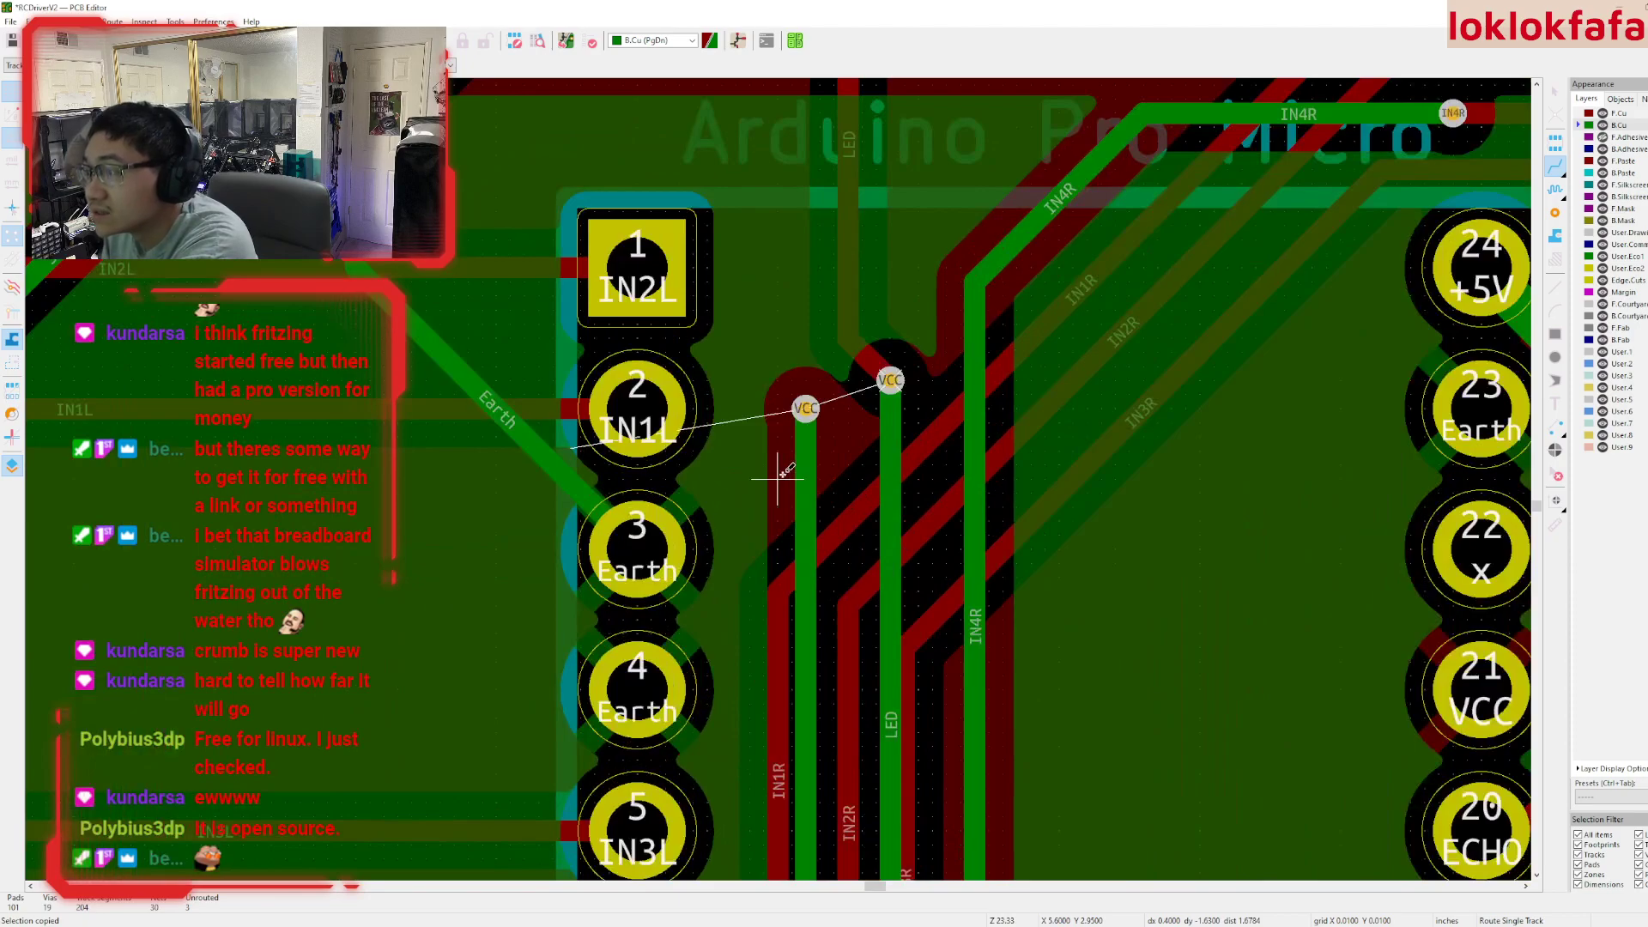
scroll(778, 477, down, 2)
scroll(778, 477, up, 4)
scroll(778, 477, down, 2)
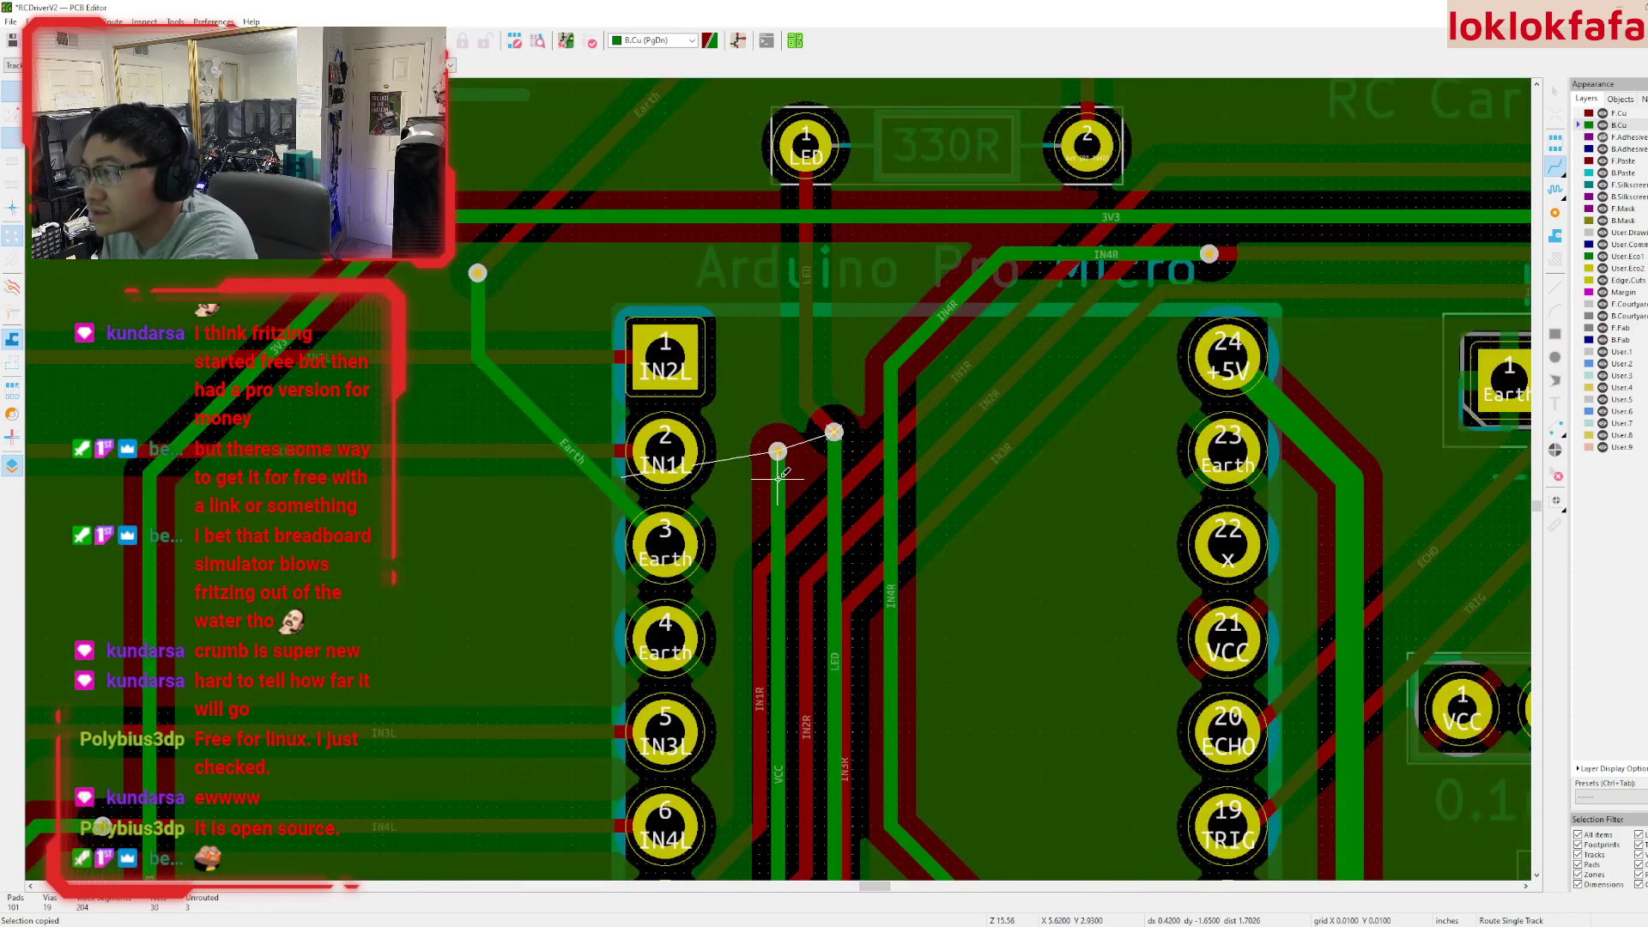
scroll(778, 490, up, 3)
middle_drag(779, 505, 774, 523)
key(Escape)
double_click(856, 438)
click(773, 310)
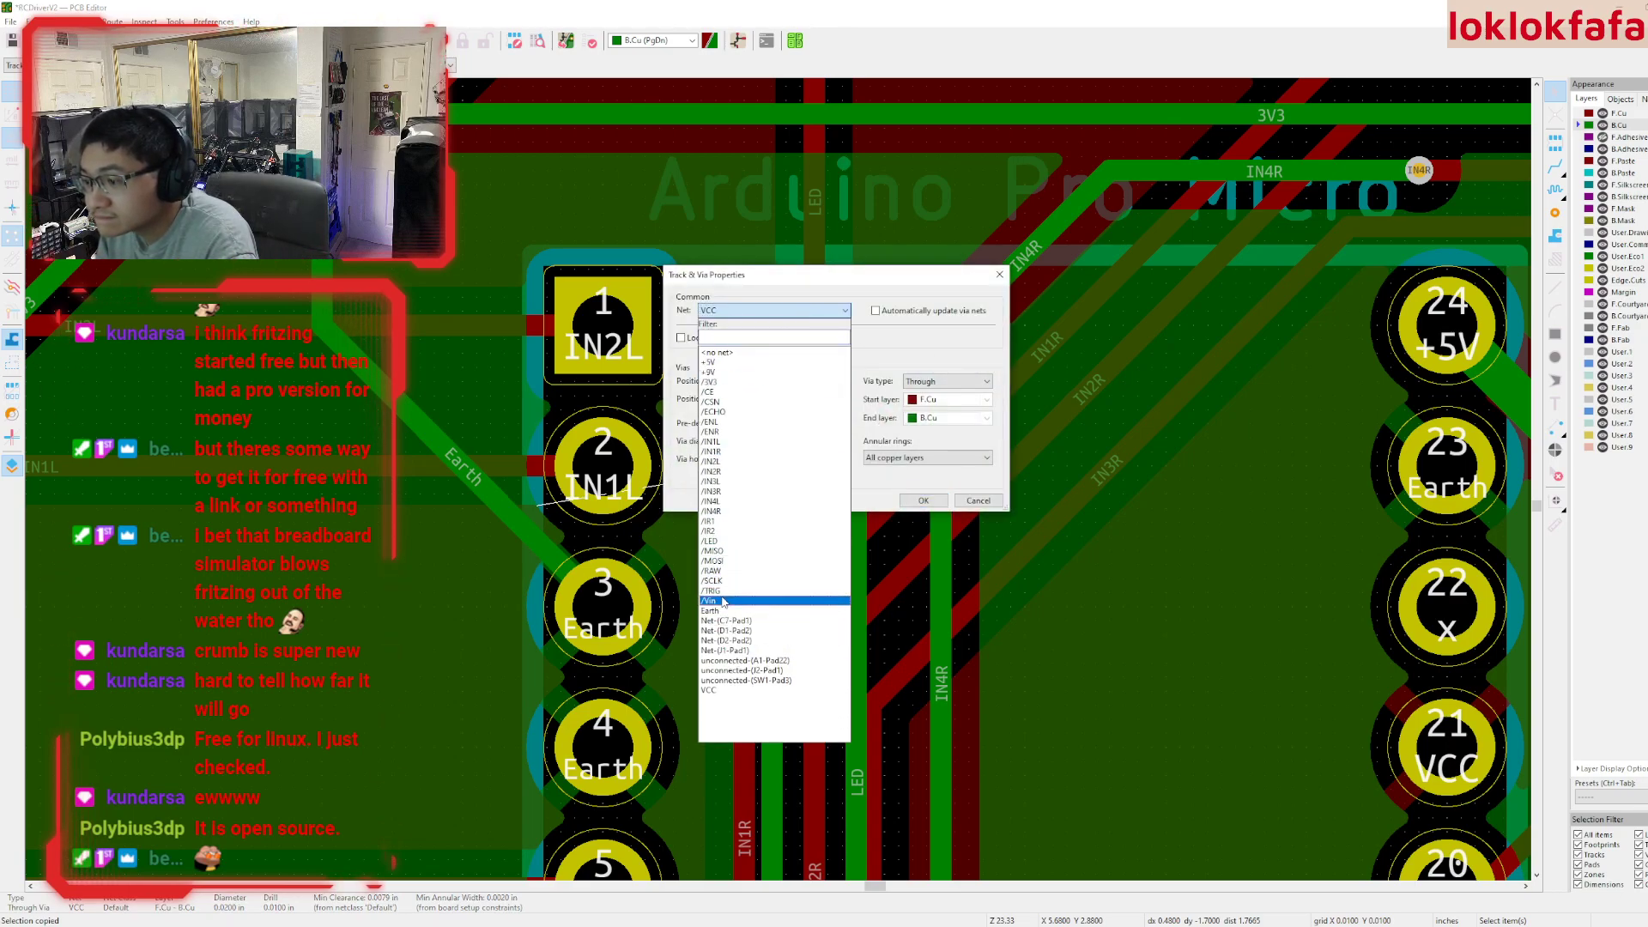
click(713, 541)
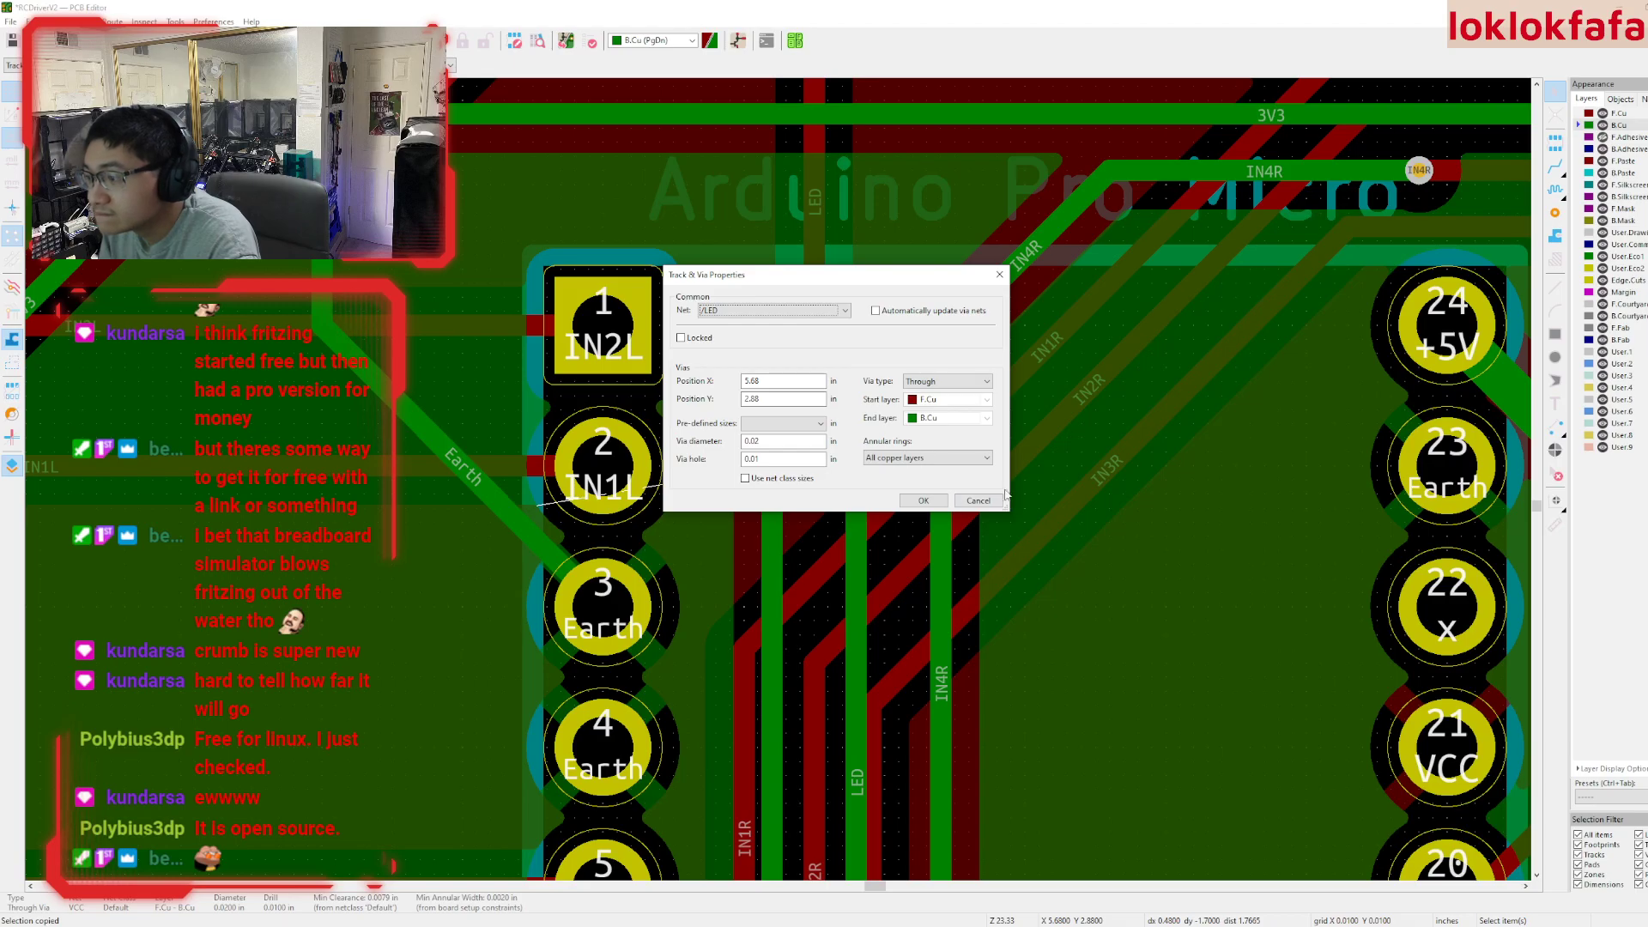
click(923, 500)
- Inspect the LED and VCC vias and tracks inside the Arduino Pro Micro footprint for the remaining unrouted connection
scroll(927, 513, down, 3)
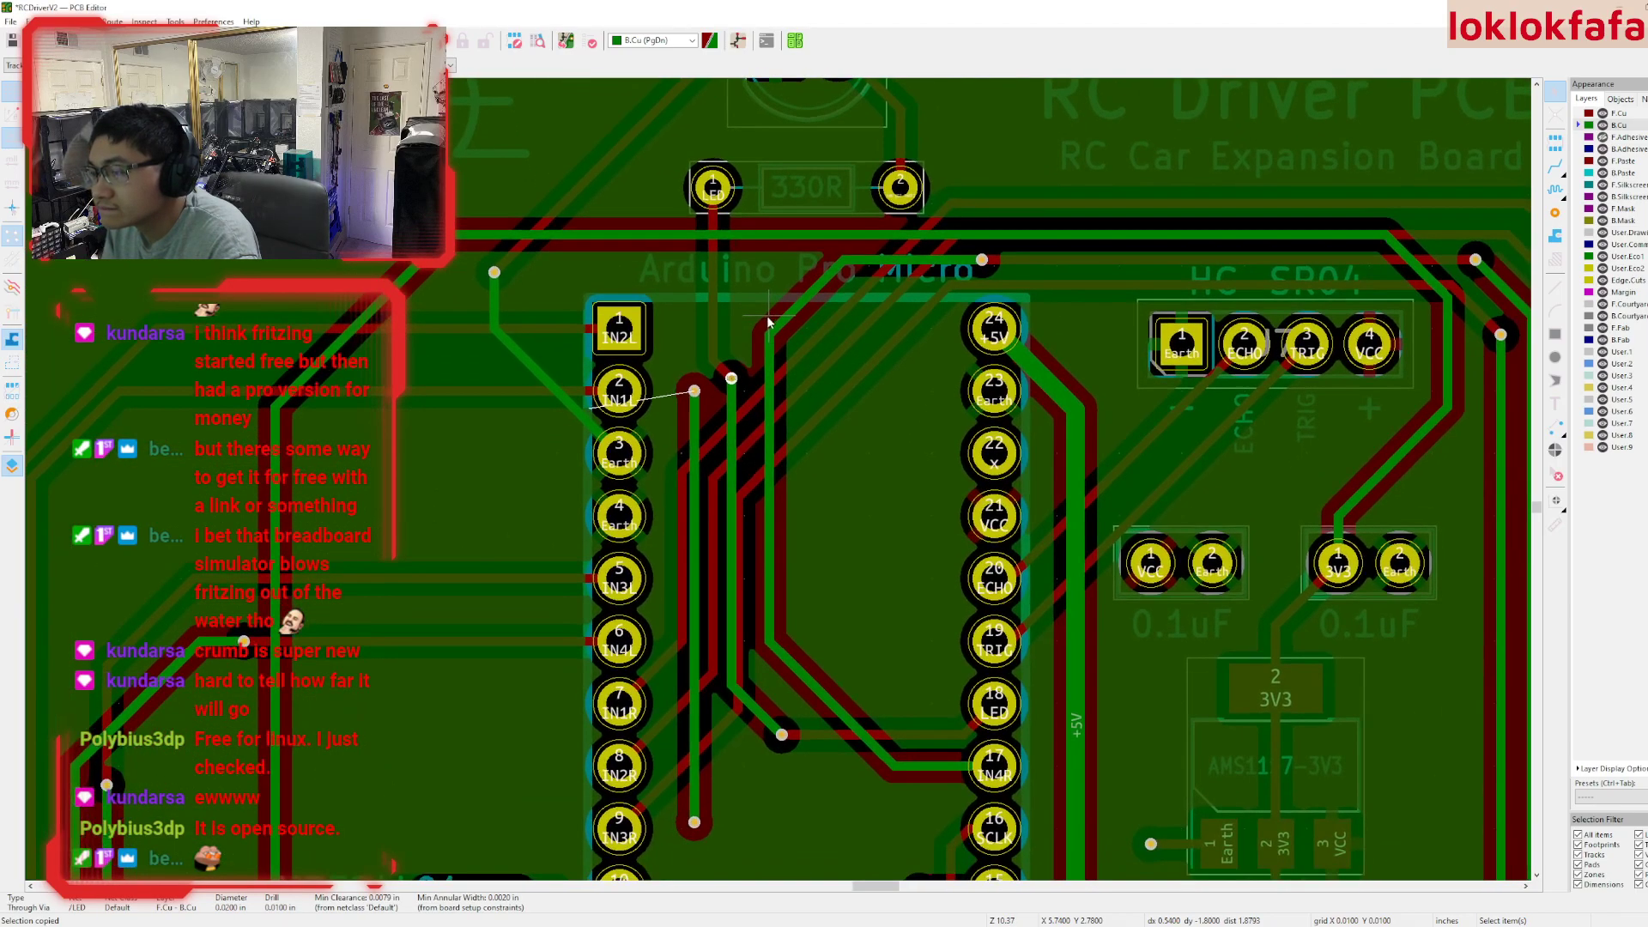
scroll(820, 539, up, 1)
scroll(784, 478, up, 1)
scroll(784, 478, down, 4)
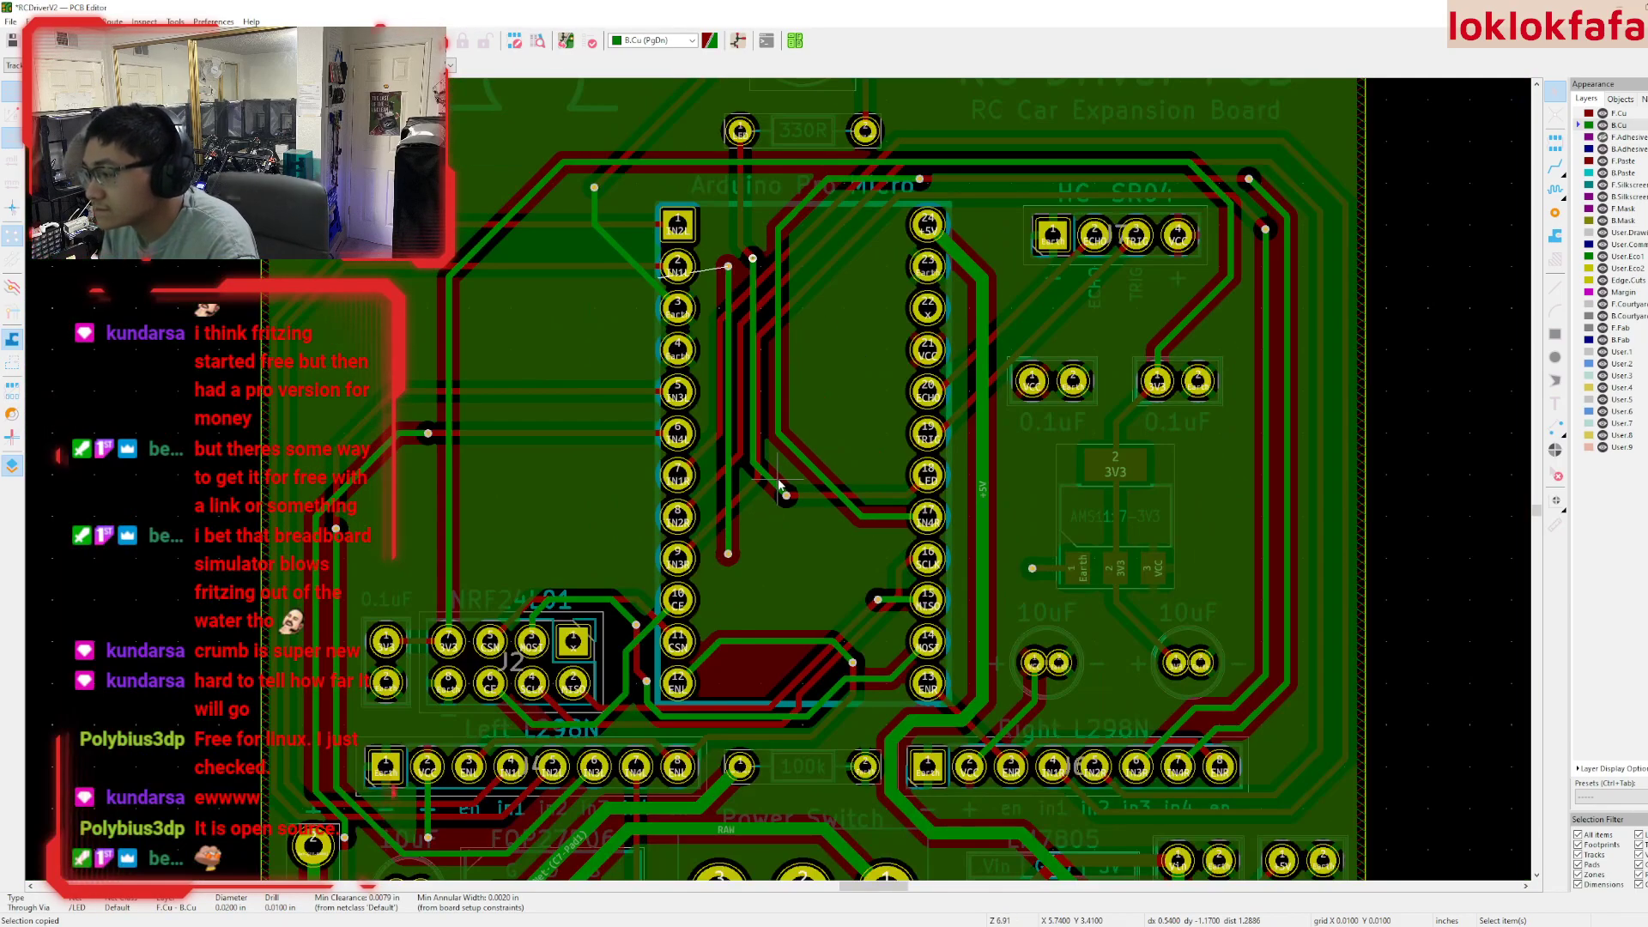
scroll(792, 500, up, 1)
scroll(792, 500, up, 2)
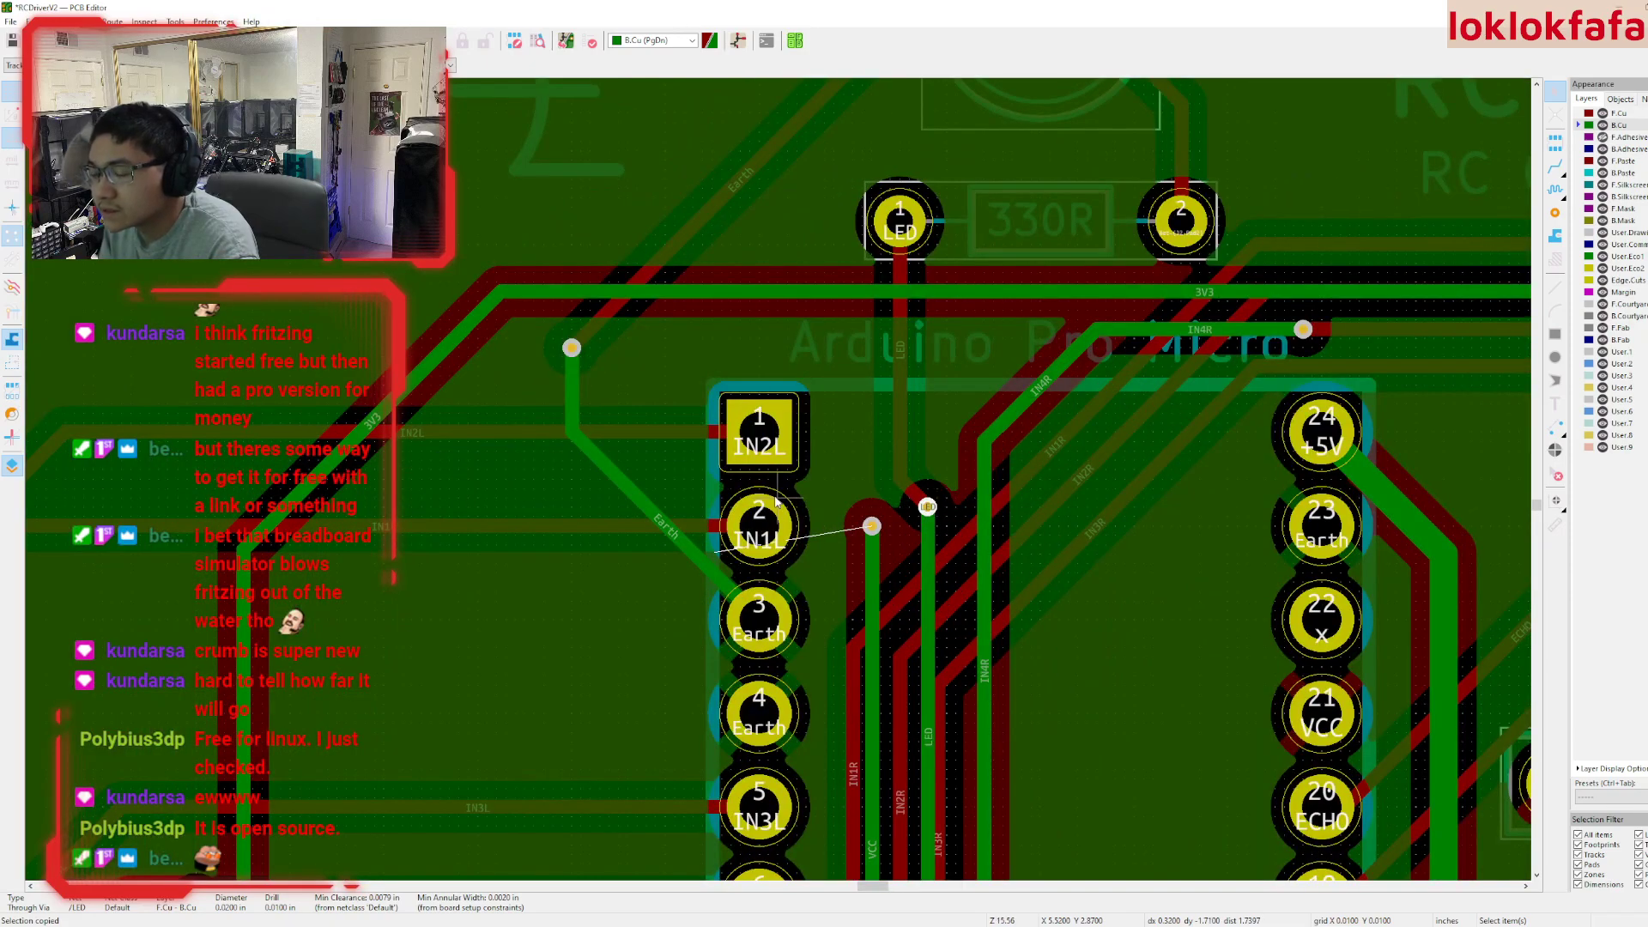
scroll(776, 501, up, 2)
scroll(872, 480, down, 4)
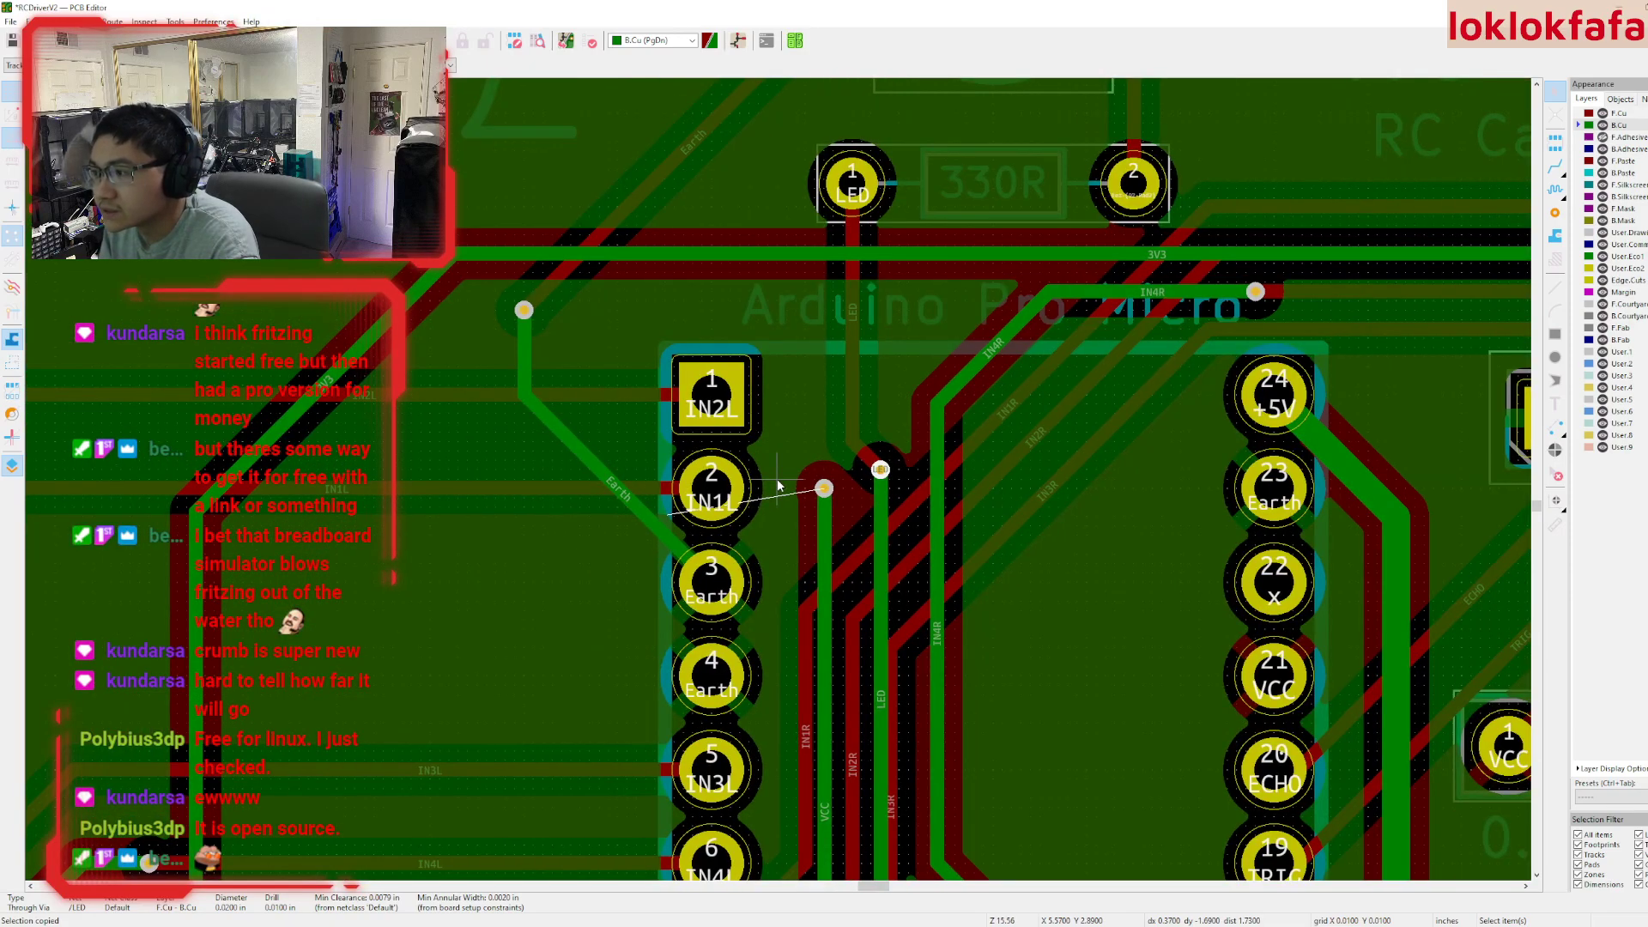
scroll(692, 245, up, 2)
scroll(692, 245, down, 2)
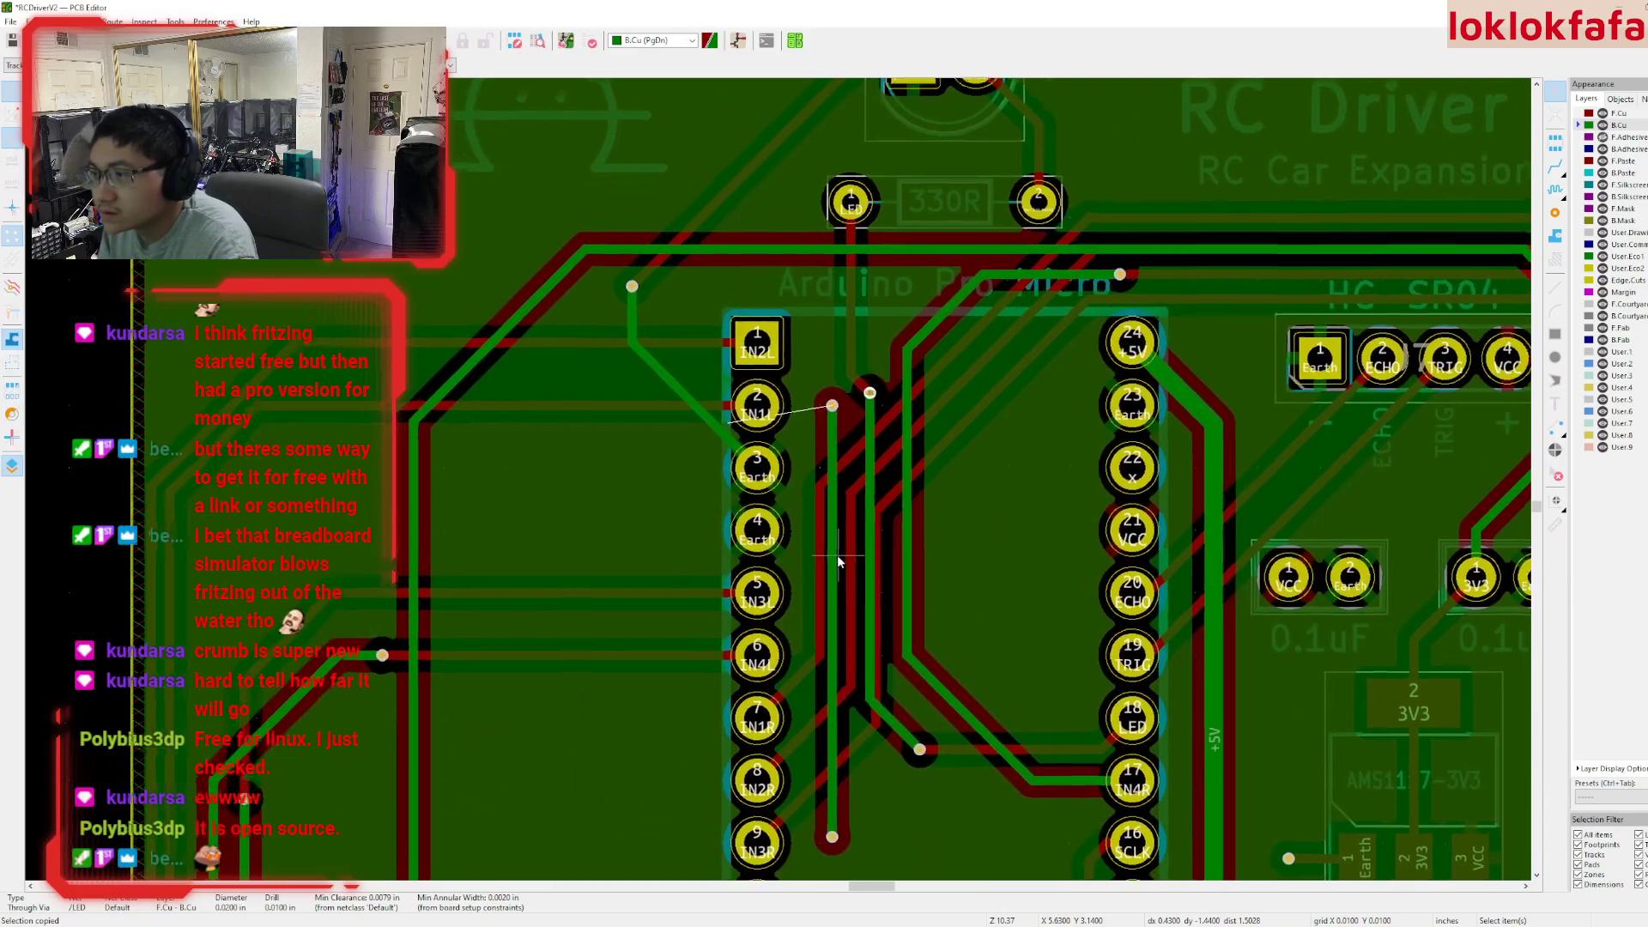
scroll(843, 544, up, 1)
scroll(848, 532, down, 1)
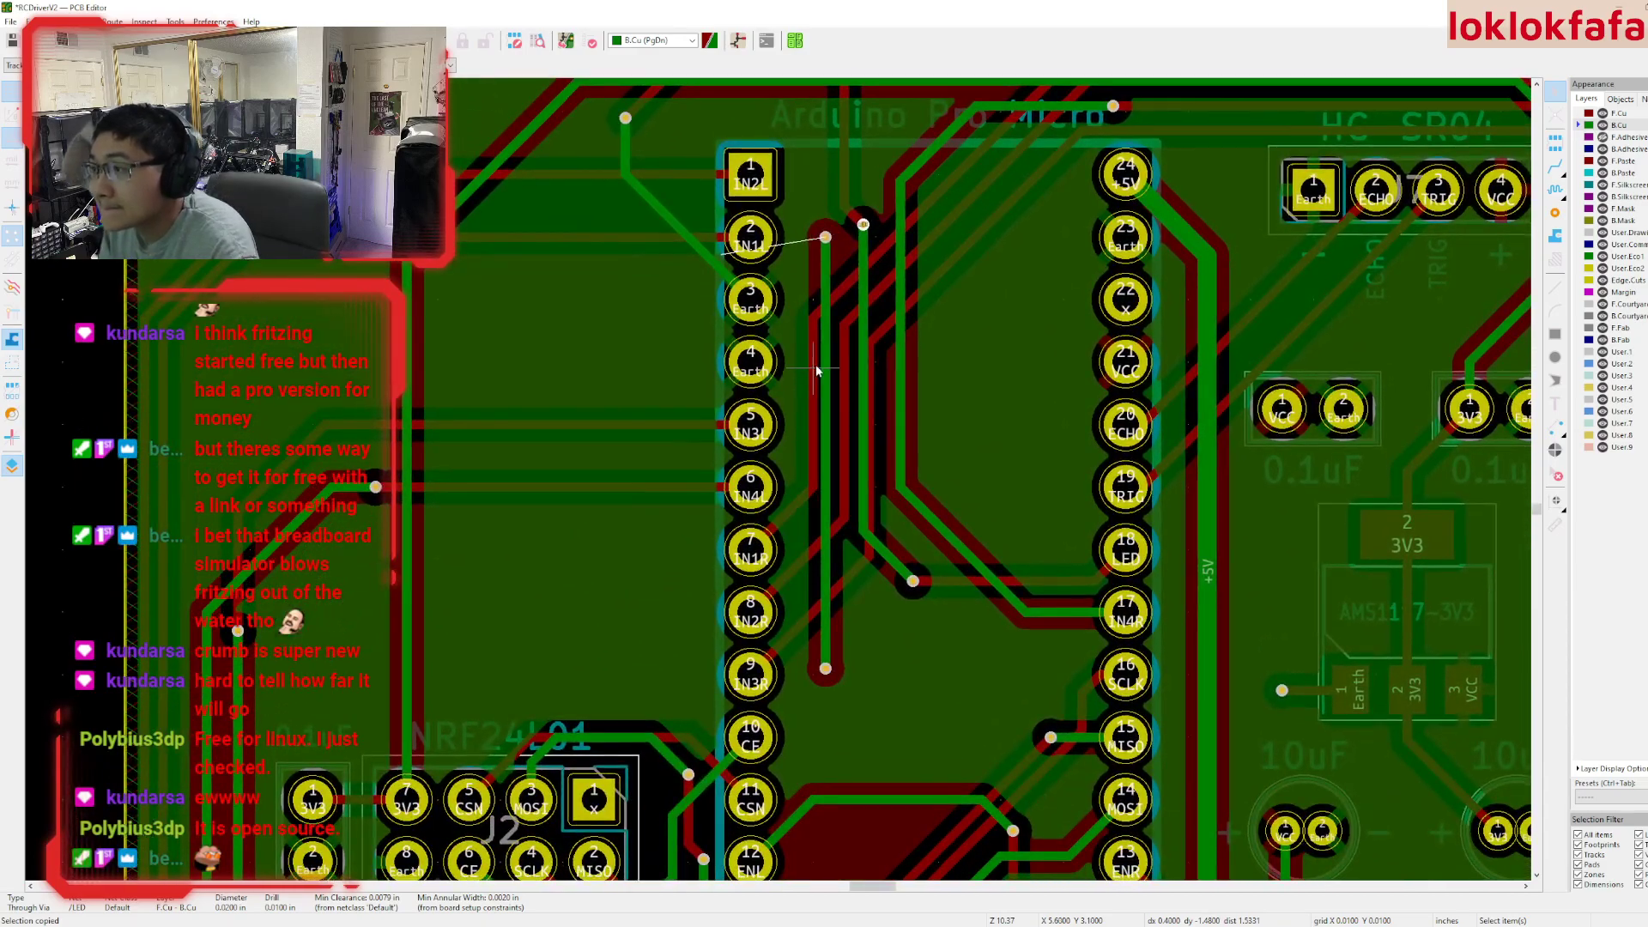
scroll(771, 460, up, 3)
scroll(786, 442, up, 2)
scroll(778, 478, down, 6)
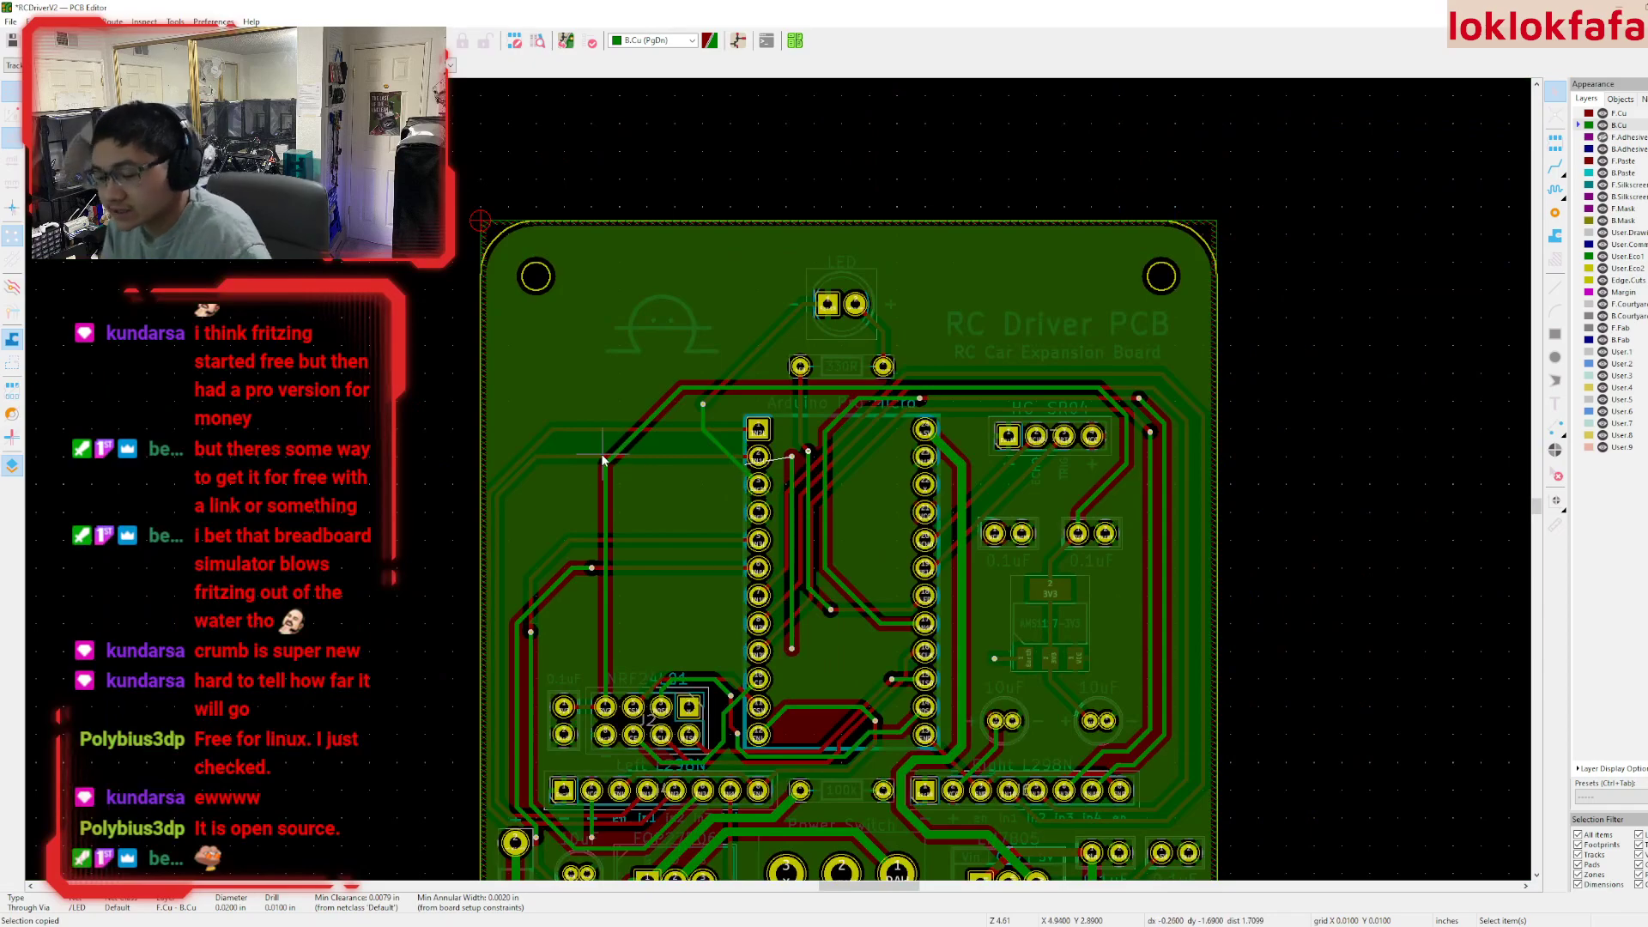
- Check the net assigned to the B.Cu copper zone in its properties and close them without applying changes
click(593, 399)
key(e)
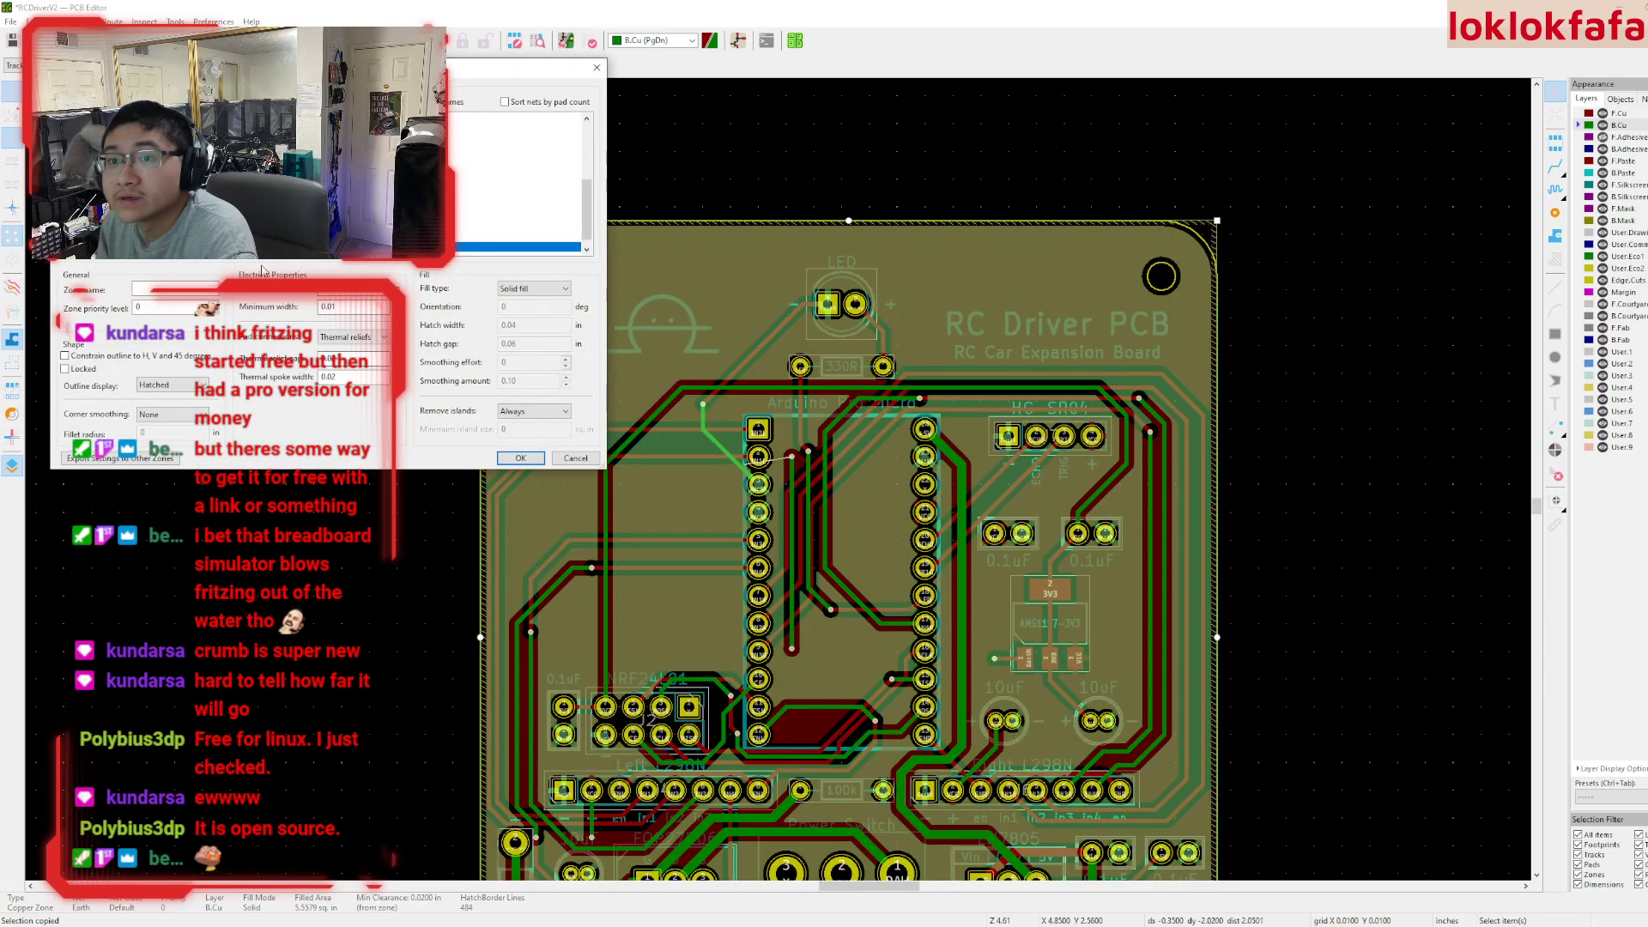
scroll(518, 180, down, 1)
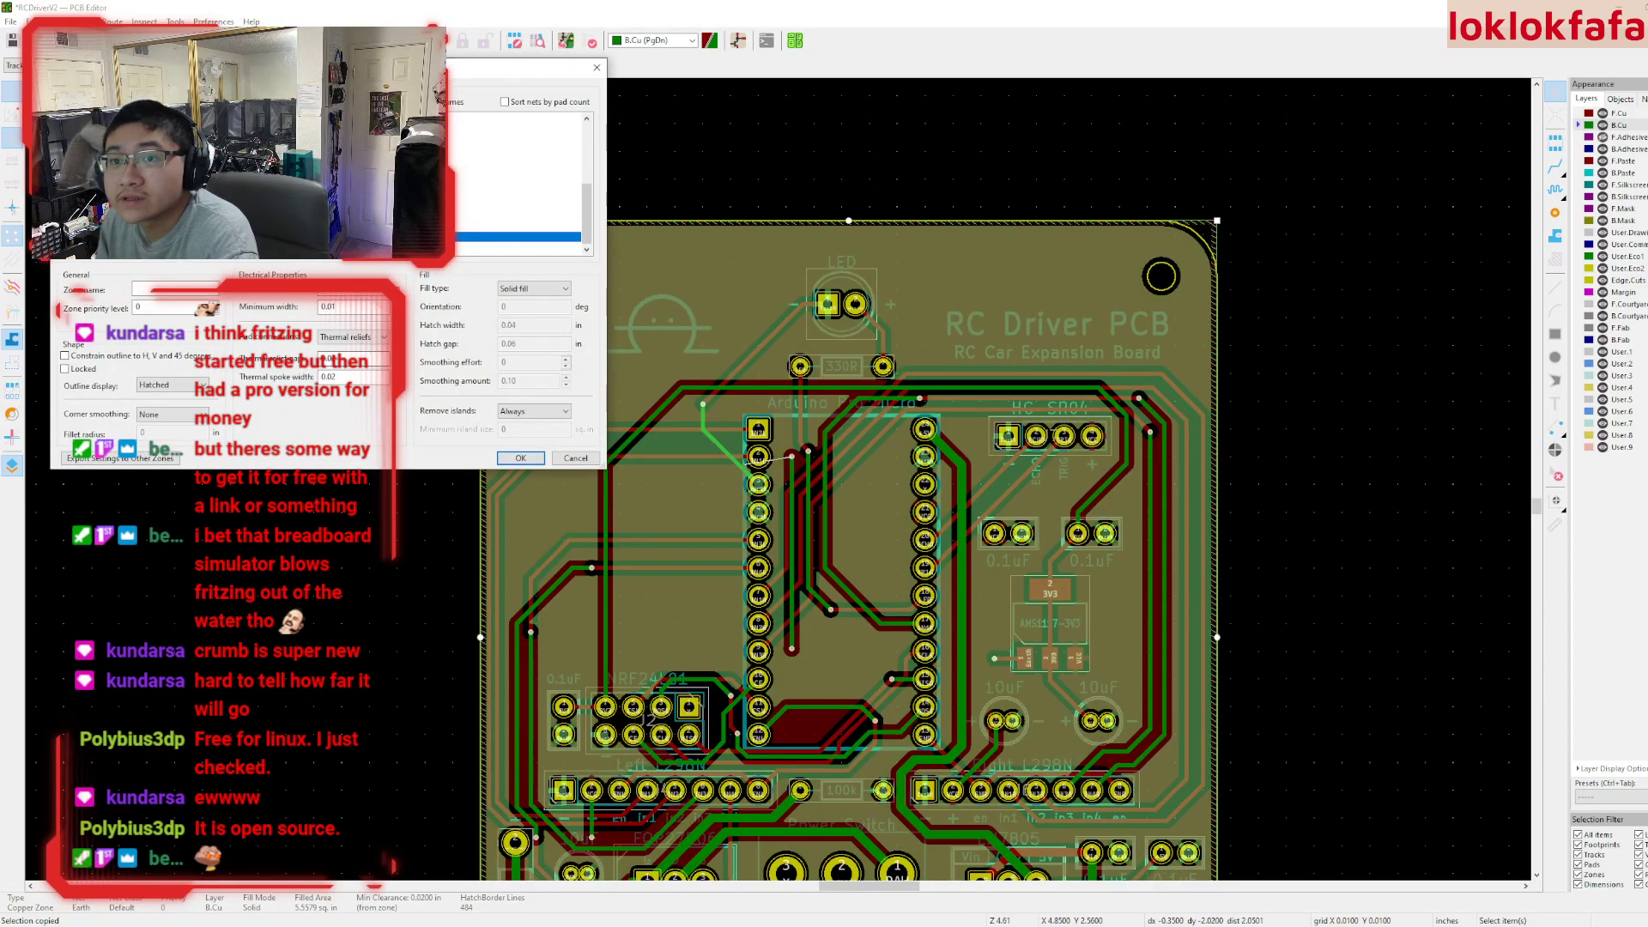
click(575, 458)
- Trace the airwire from the VCC via beside Arduino pin 2 and examine the surrounding B.Cu tracks for what separates the copper
scroll(1013, 506, up, 3)
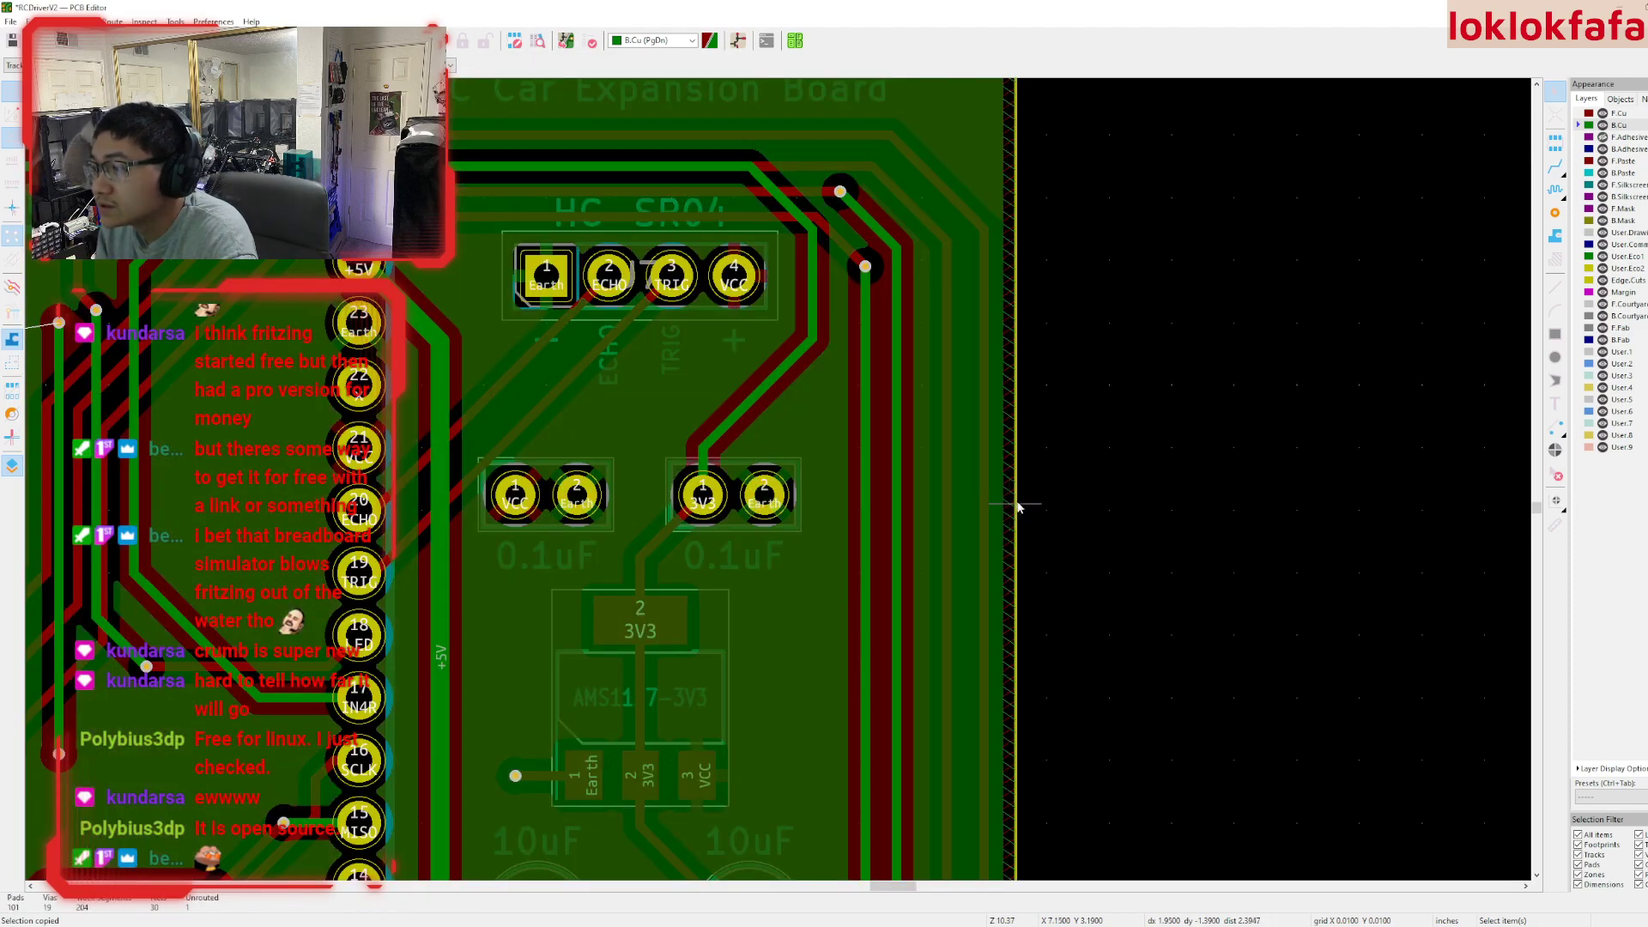
ctrl+scroll(1115, 506, left, 6)
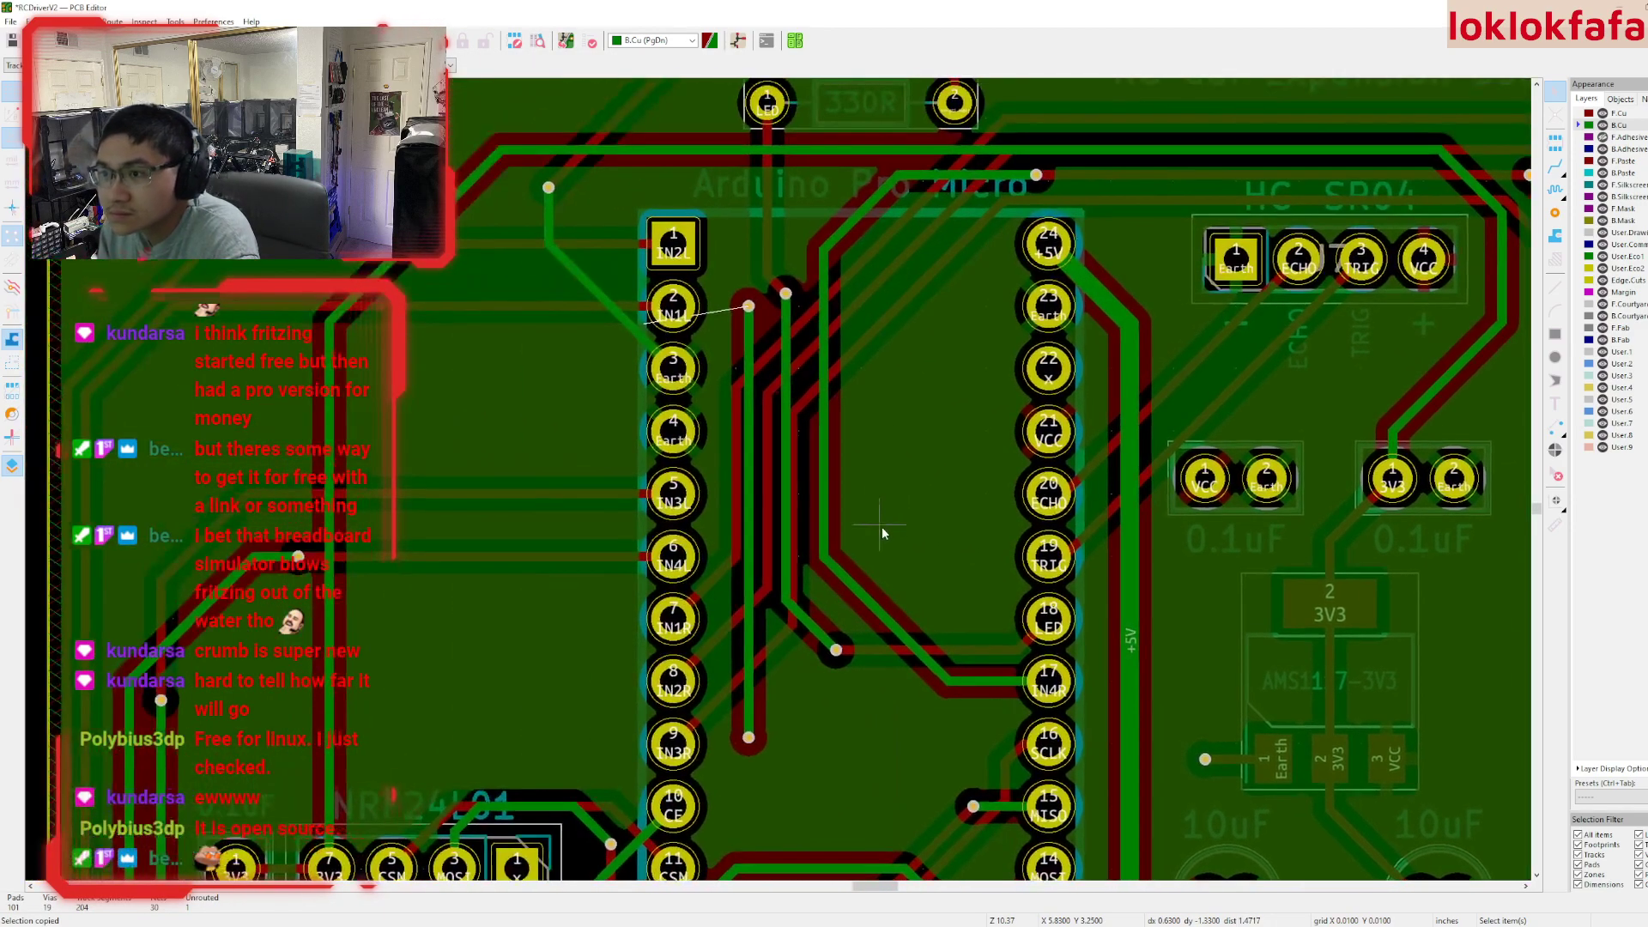
scroll(882, 527, up, 2)
scroll(780, 487, down, 2)
scroll(779, 487, up, 1)
scroll(779, 487, down, 1)
scroll(830, 352, up, 2)
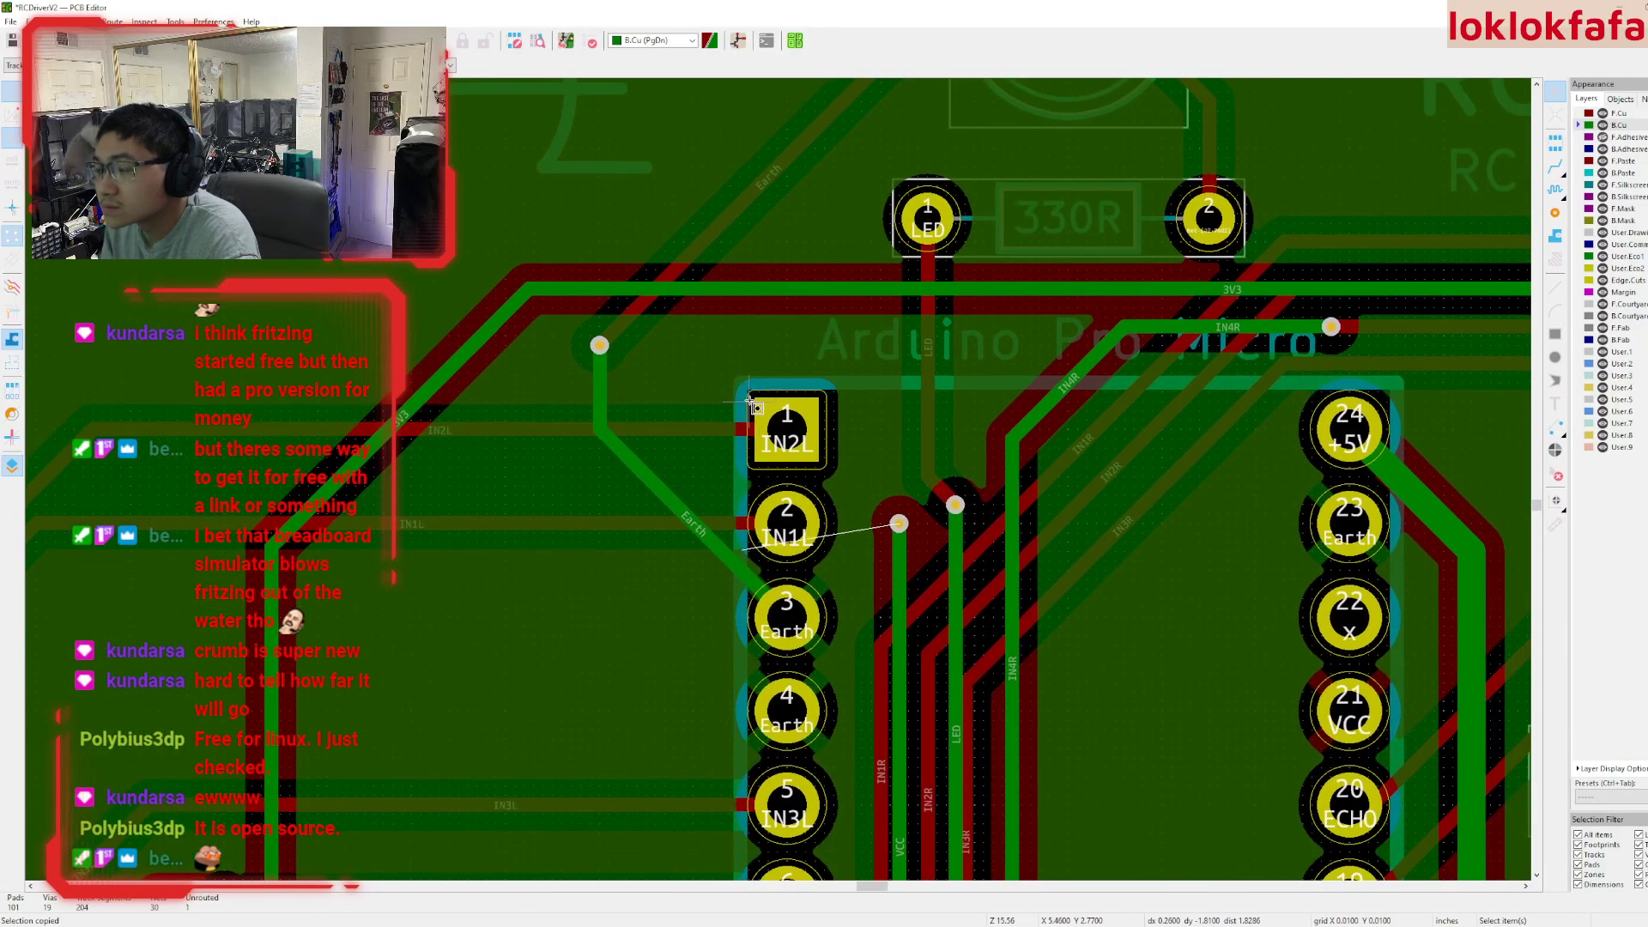
scroll(847, 538, down, 7)
scroll(794, 337, up, 3)
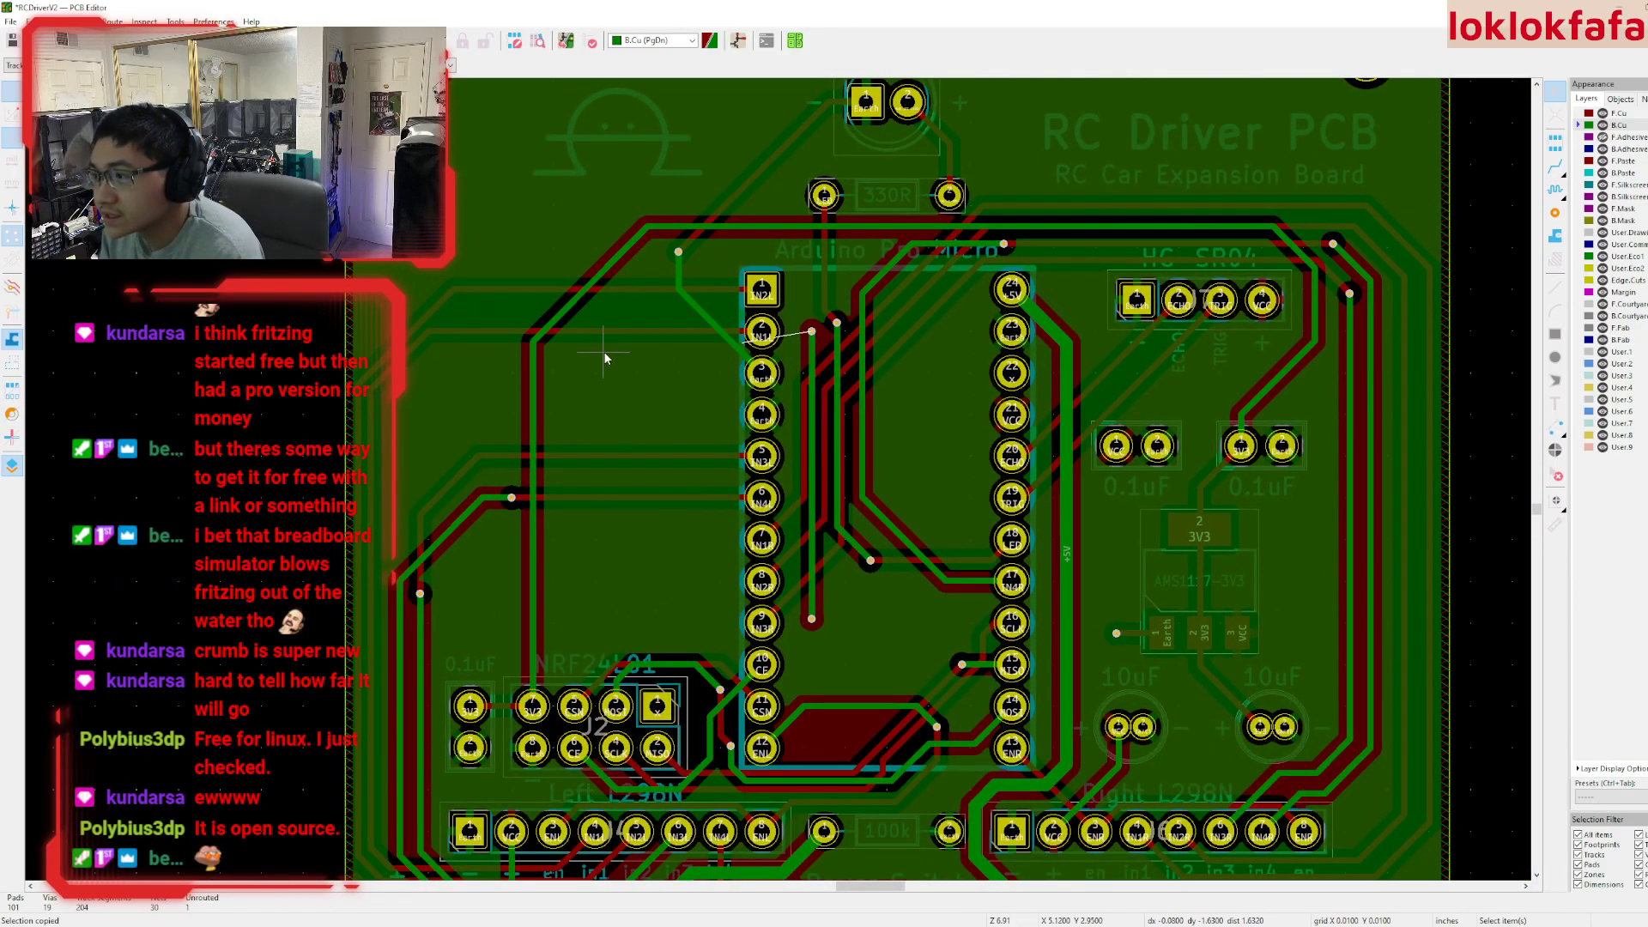
scroll(780, 466, down, 2)
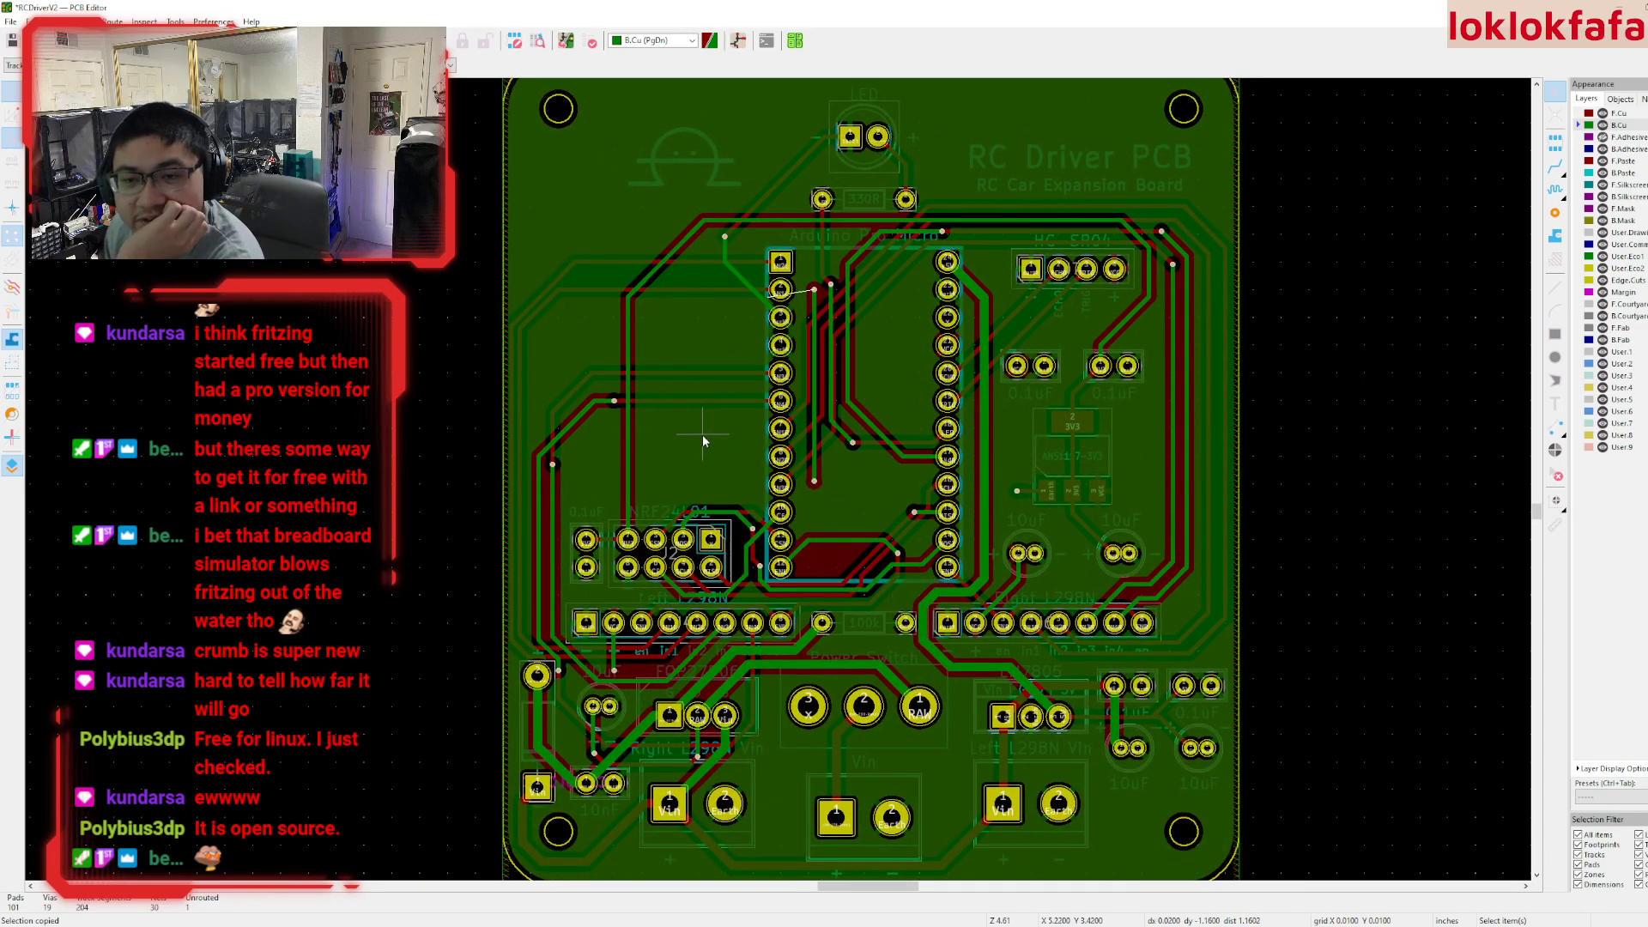
scroll(702, 434, up, 4)
scroll(778, 477, down, 2)
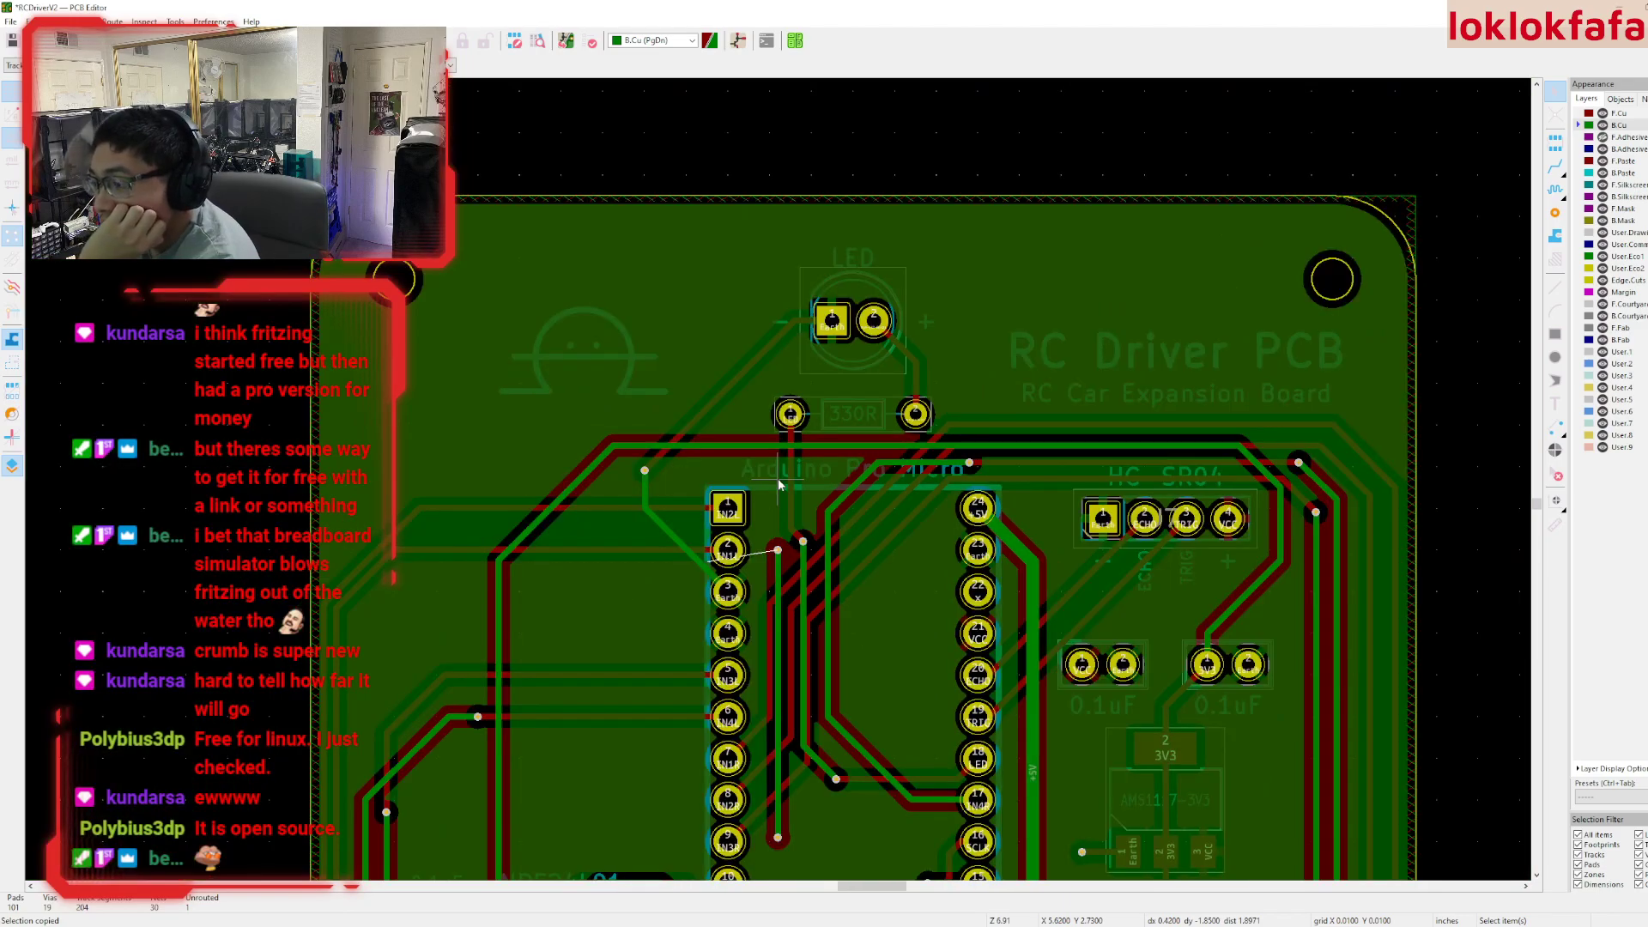
scroll(778, 478, up, 4)
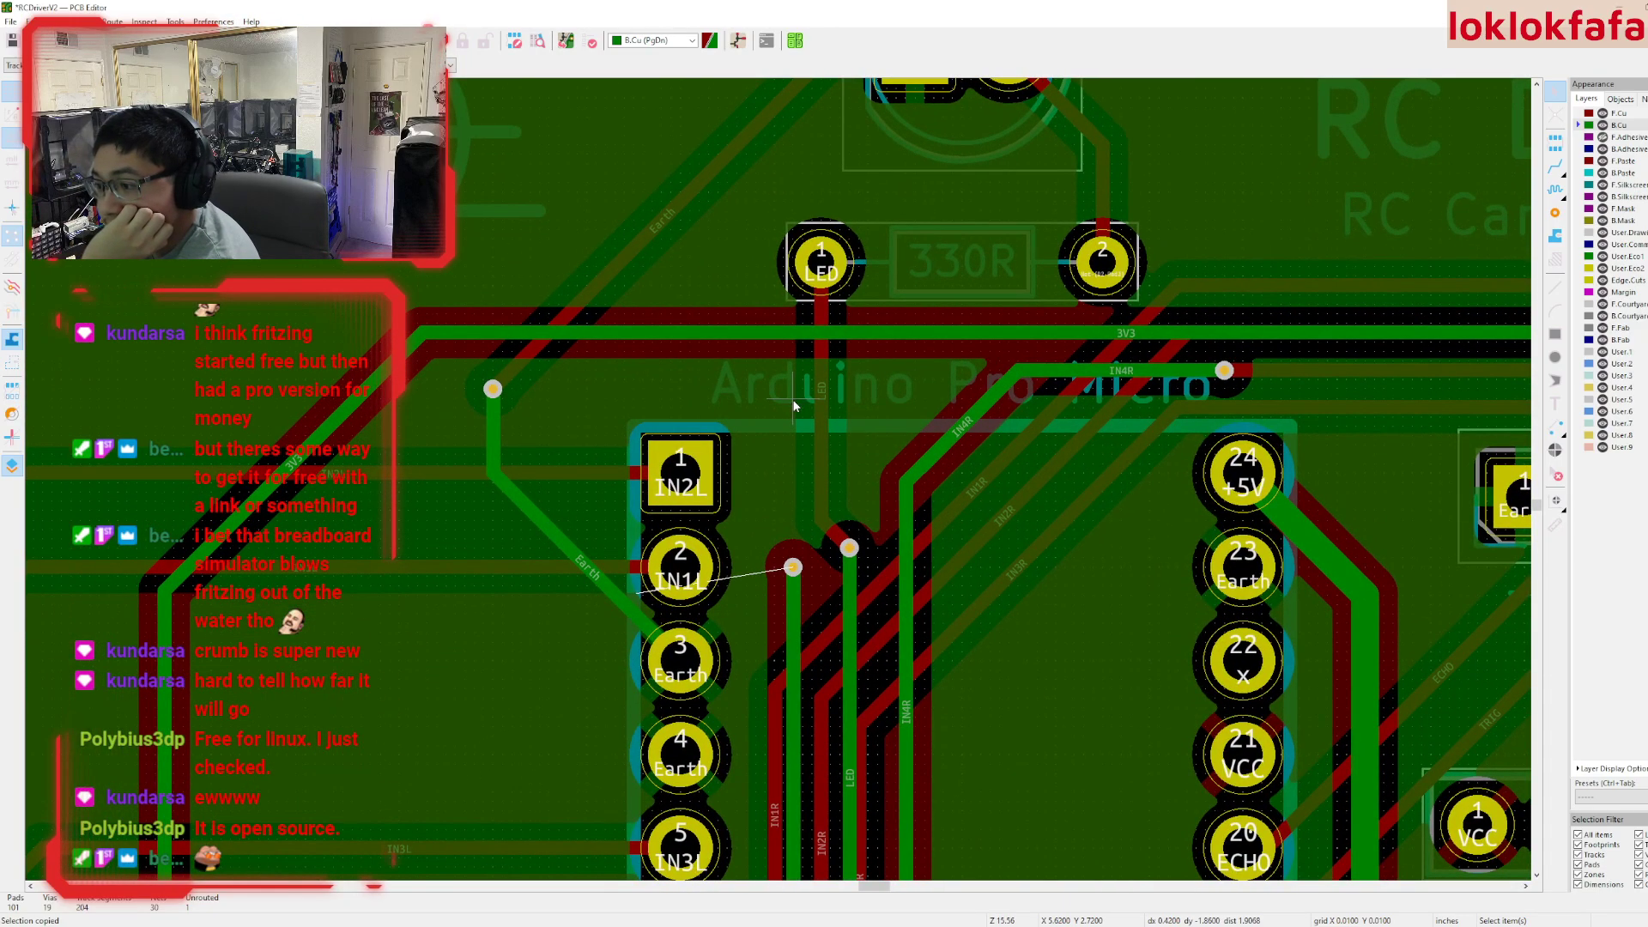
scroll(794, 406, down, 3)
scroll(824, 446, up, 3)
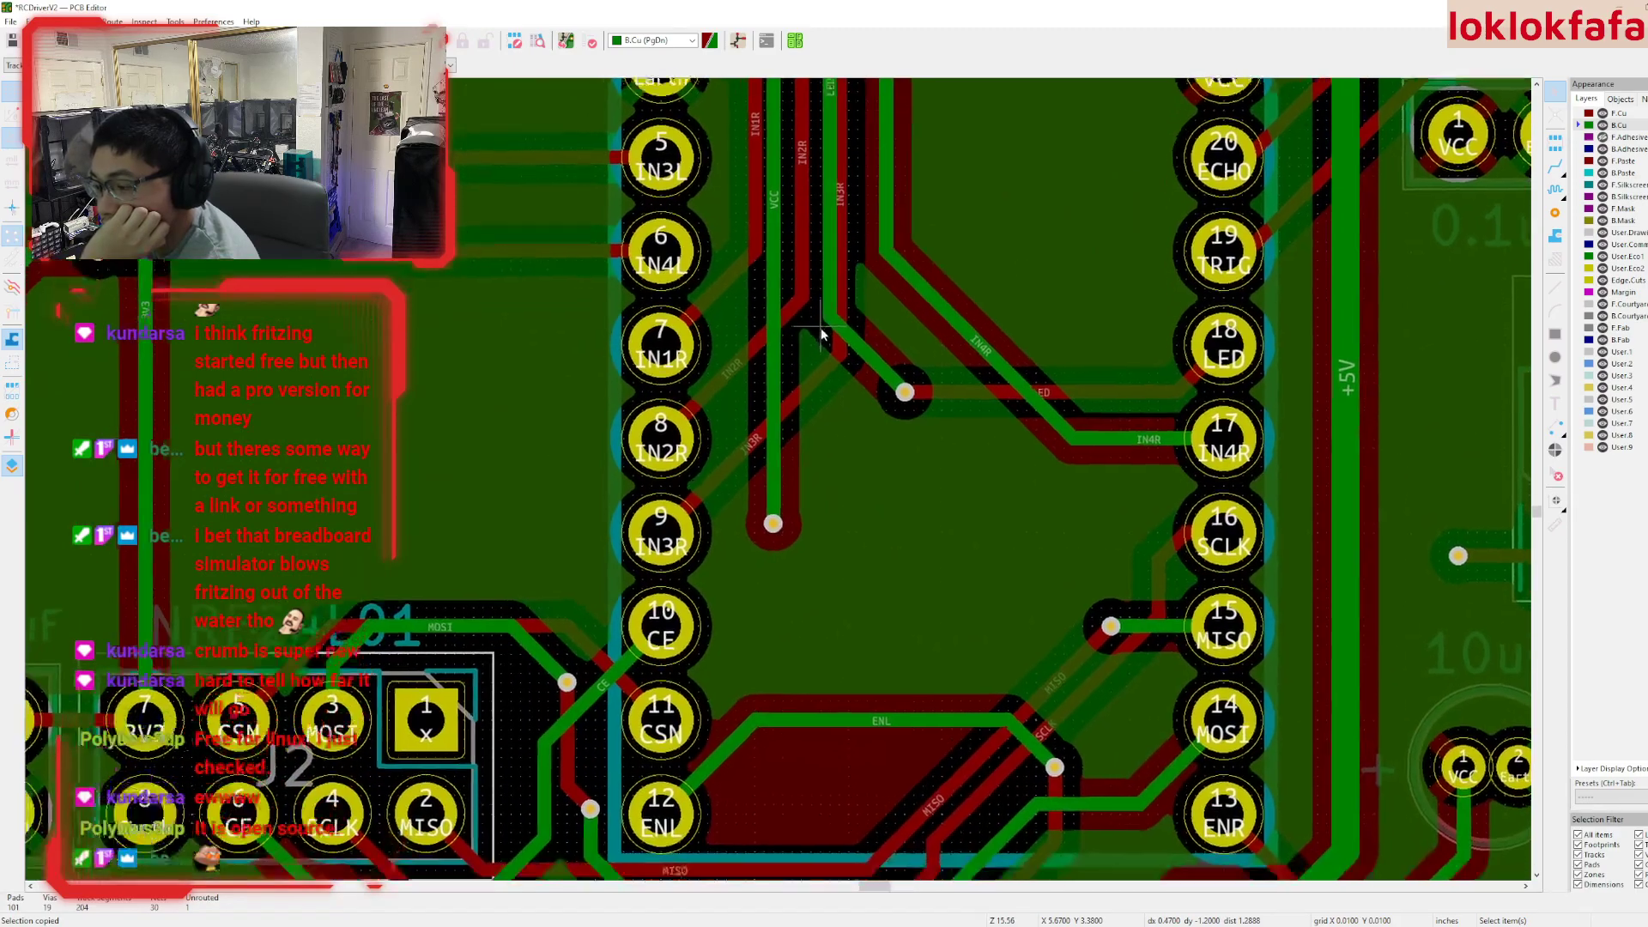
middle_drag(820, 335, 820, 749)
middle_drag(725, 462, 769, 640)
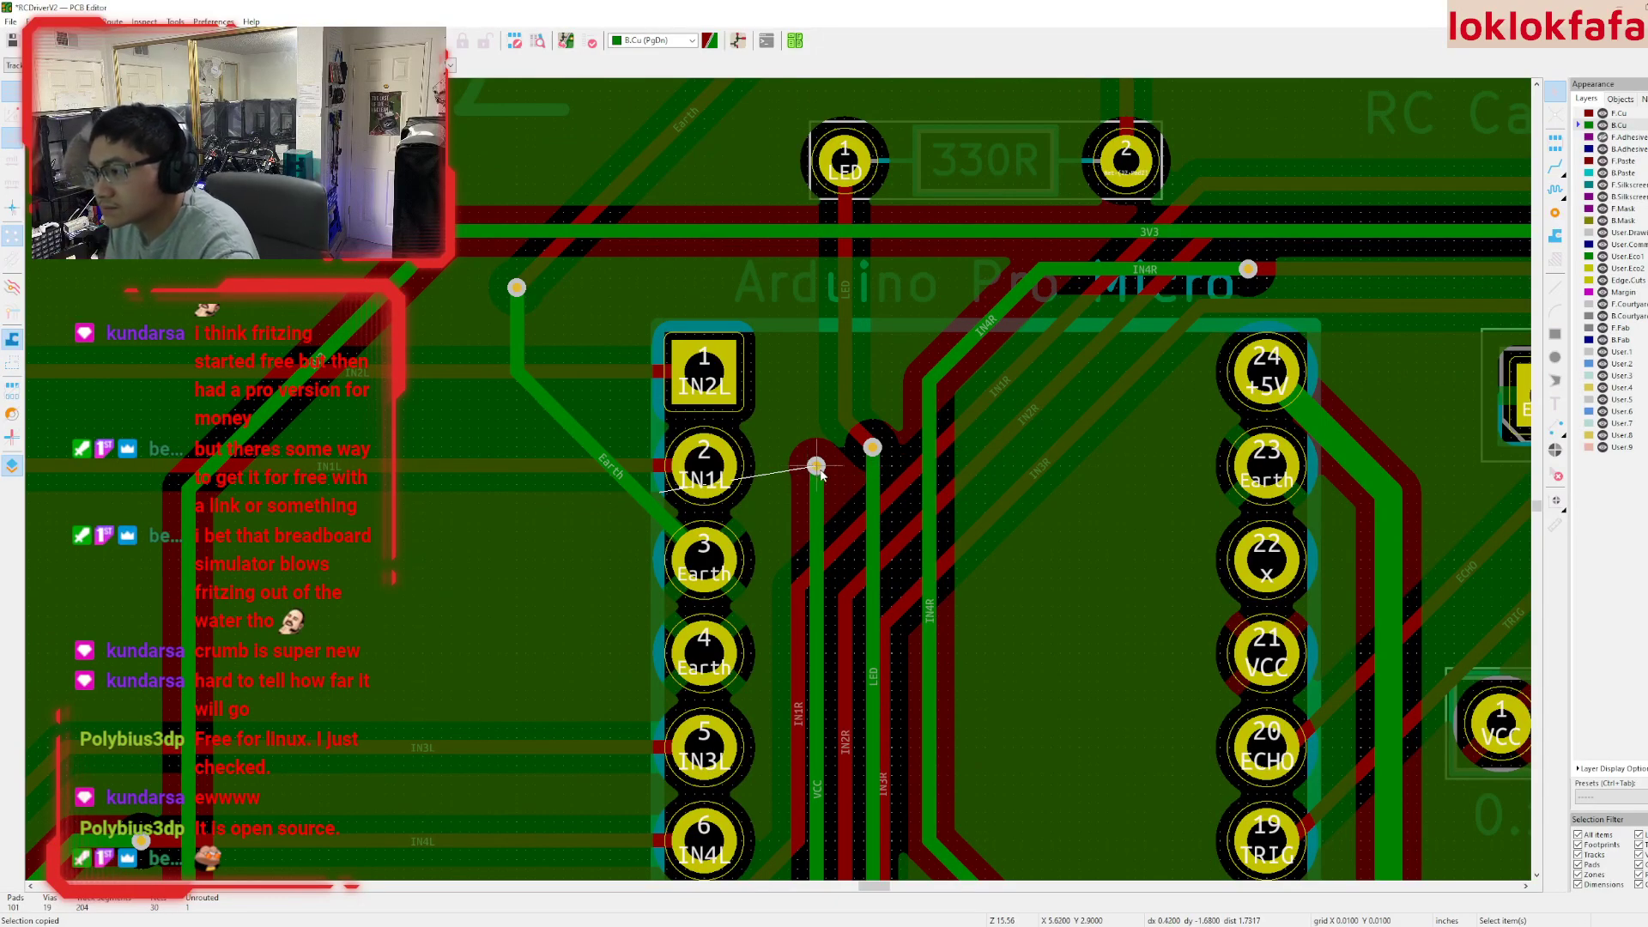
scroll(850, 461, down, 2)
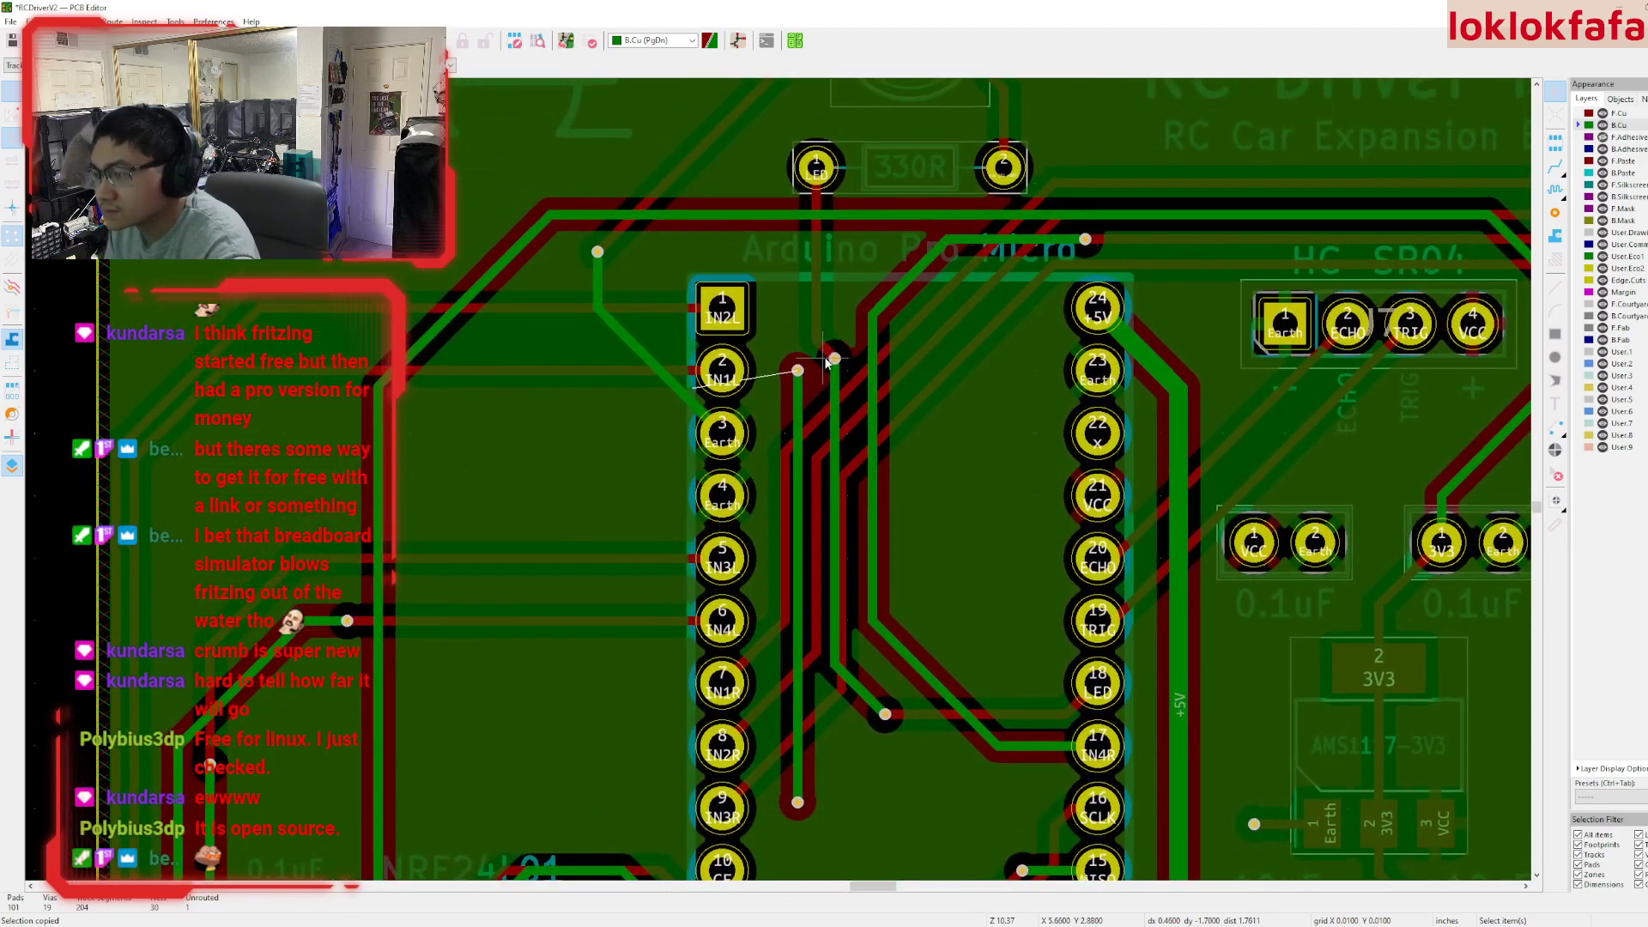
scroll(779, 498, up, 2)
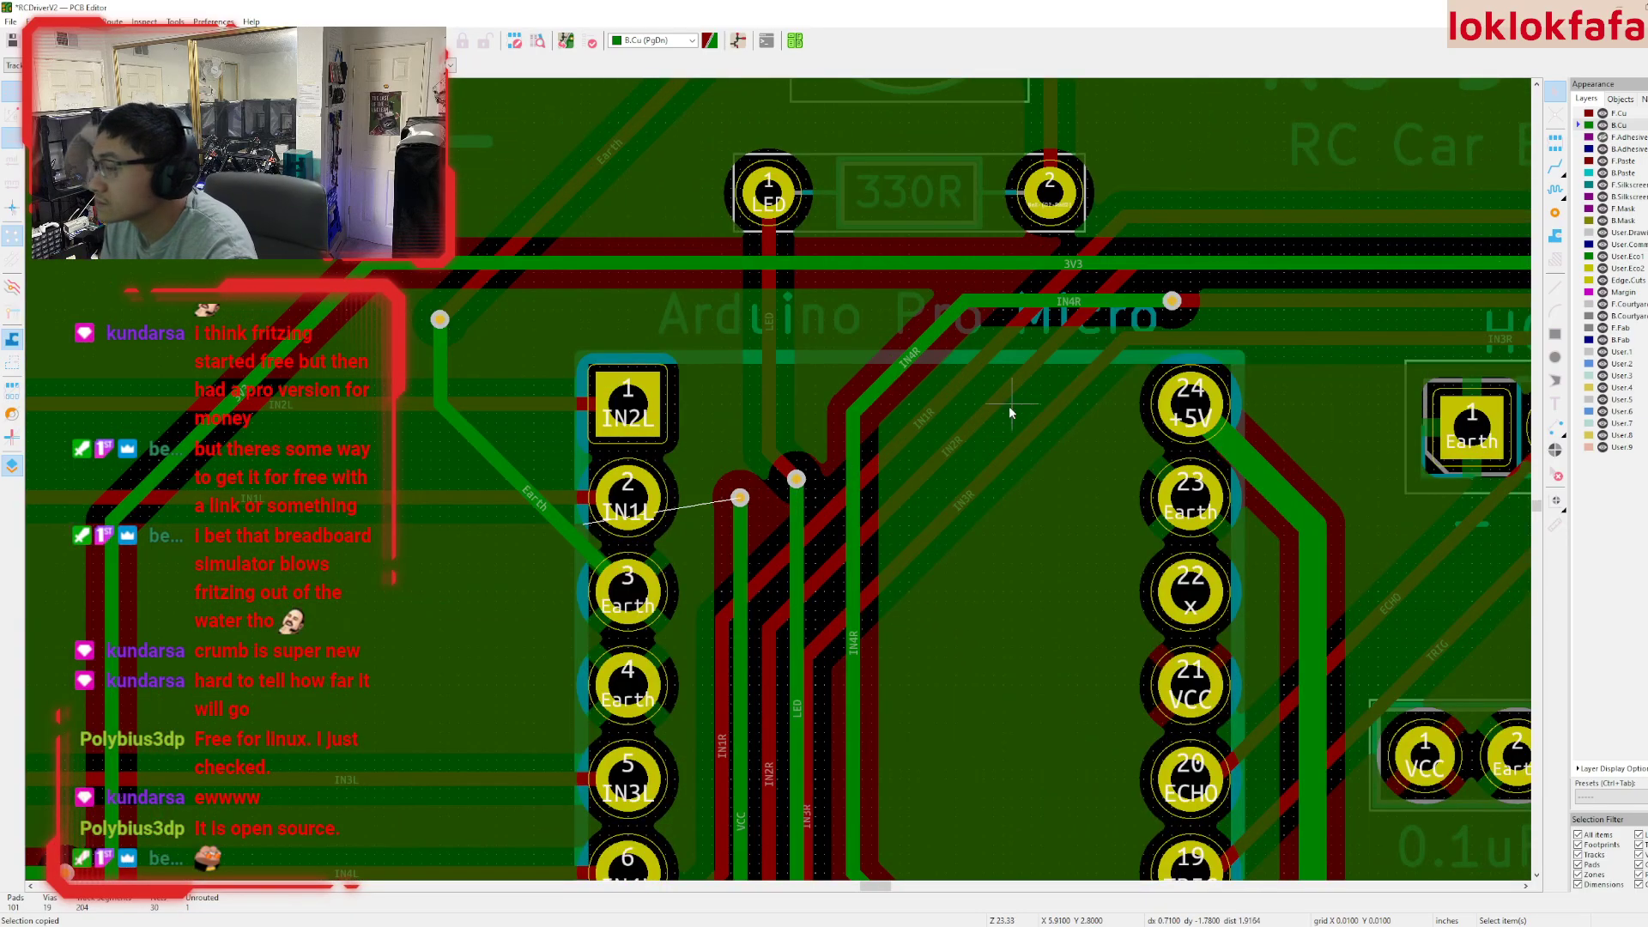
scroll(778, 478, up, 3)
scroll(899, 384, down, 3)
scroll(900, 384, up, 2)
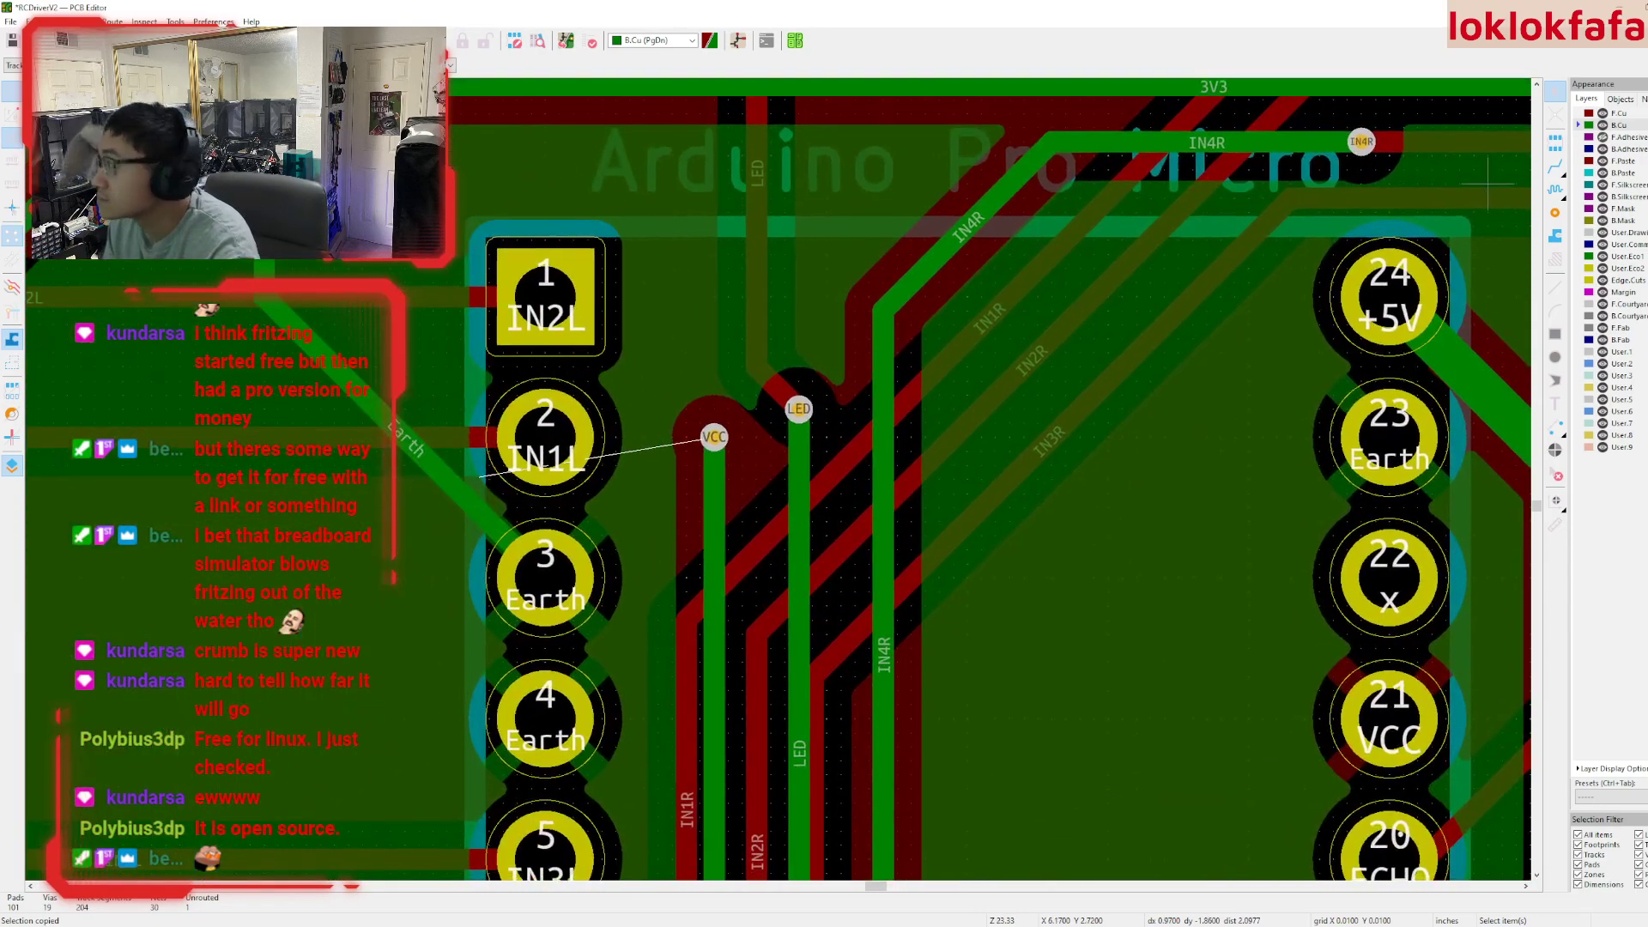
- Make F.Cu the active layer and examine the copper around the IN1L and IN2L tracks and the VCC via
click(1620, 115)
scroll(954, 440, down, 3)
scroll(1093, 455, up, 1)
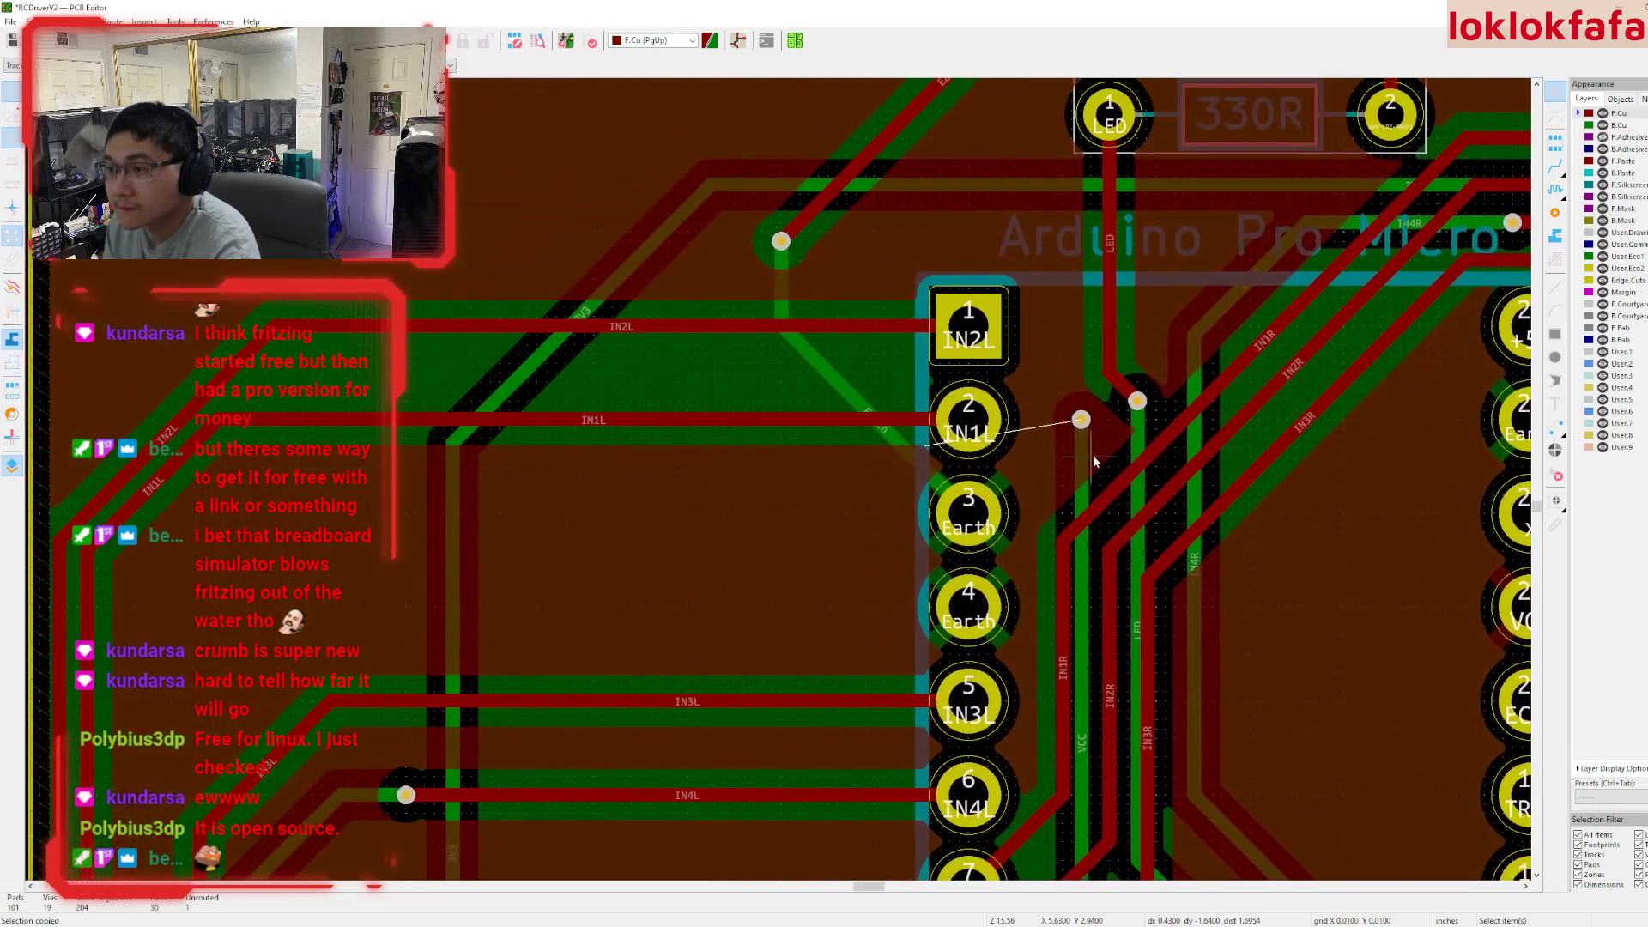
scroll(806, 481, down, 3)
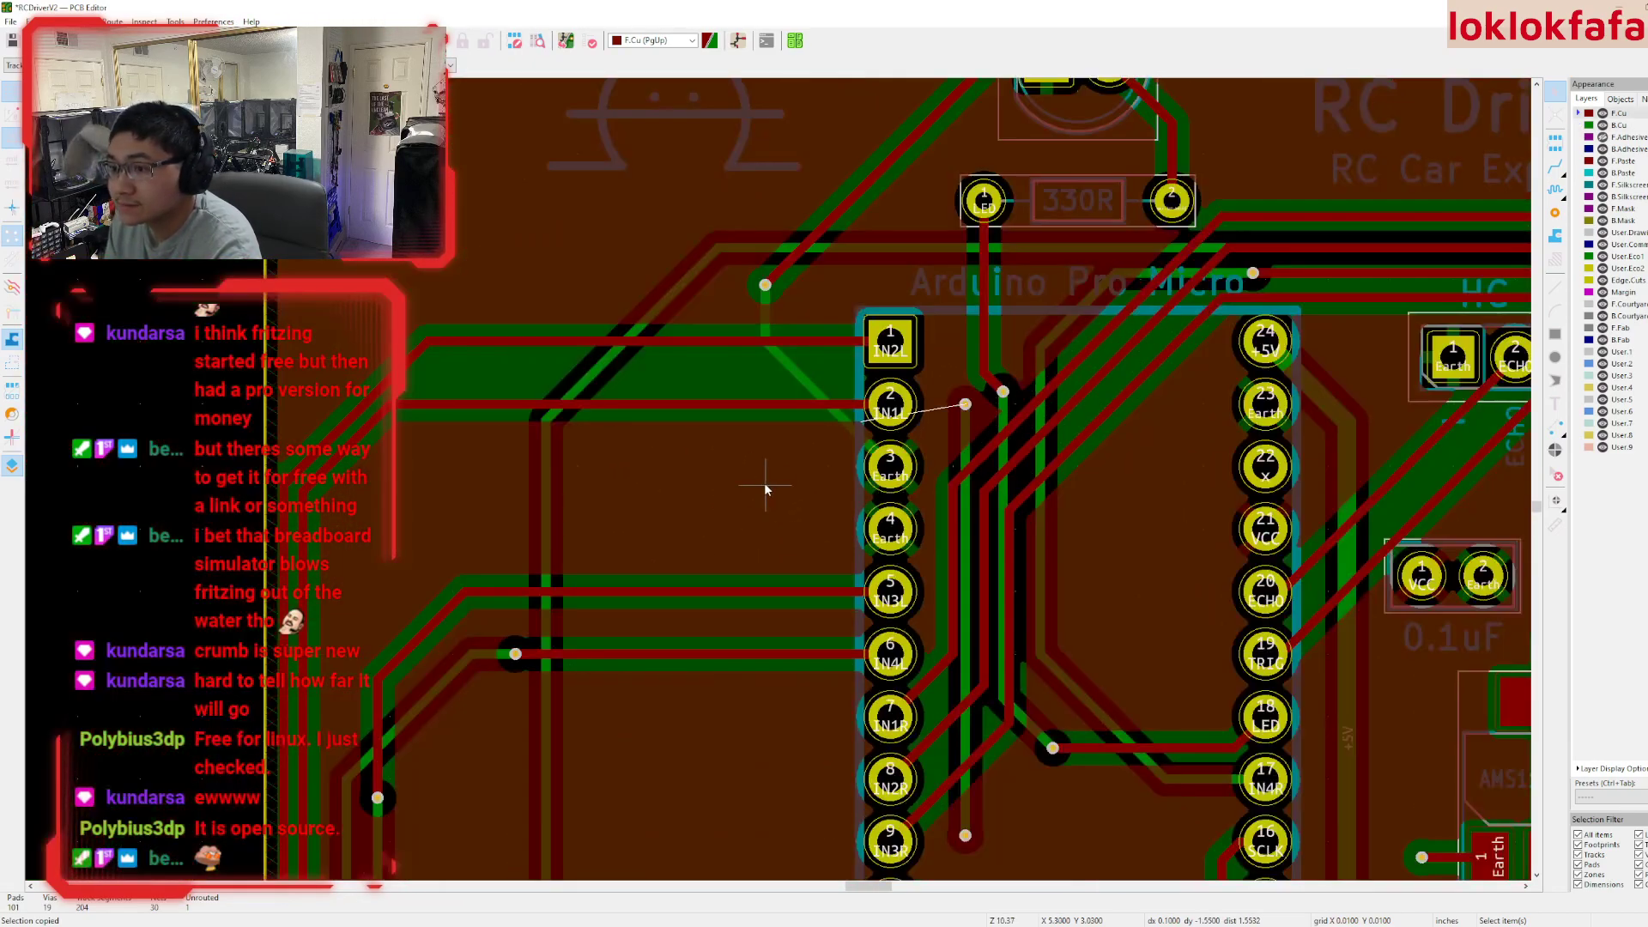
scroll(841, 369, up, 2)
scroll(778, 483, down, 2)
scroll(799, 457, down, 1)
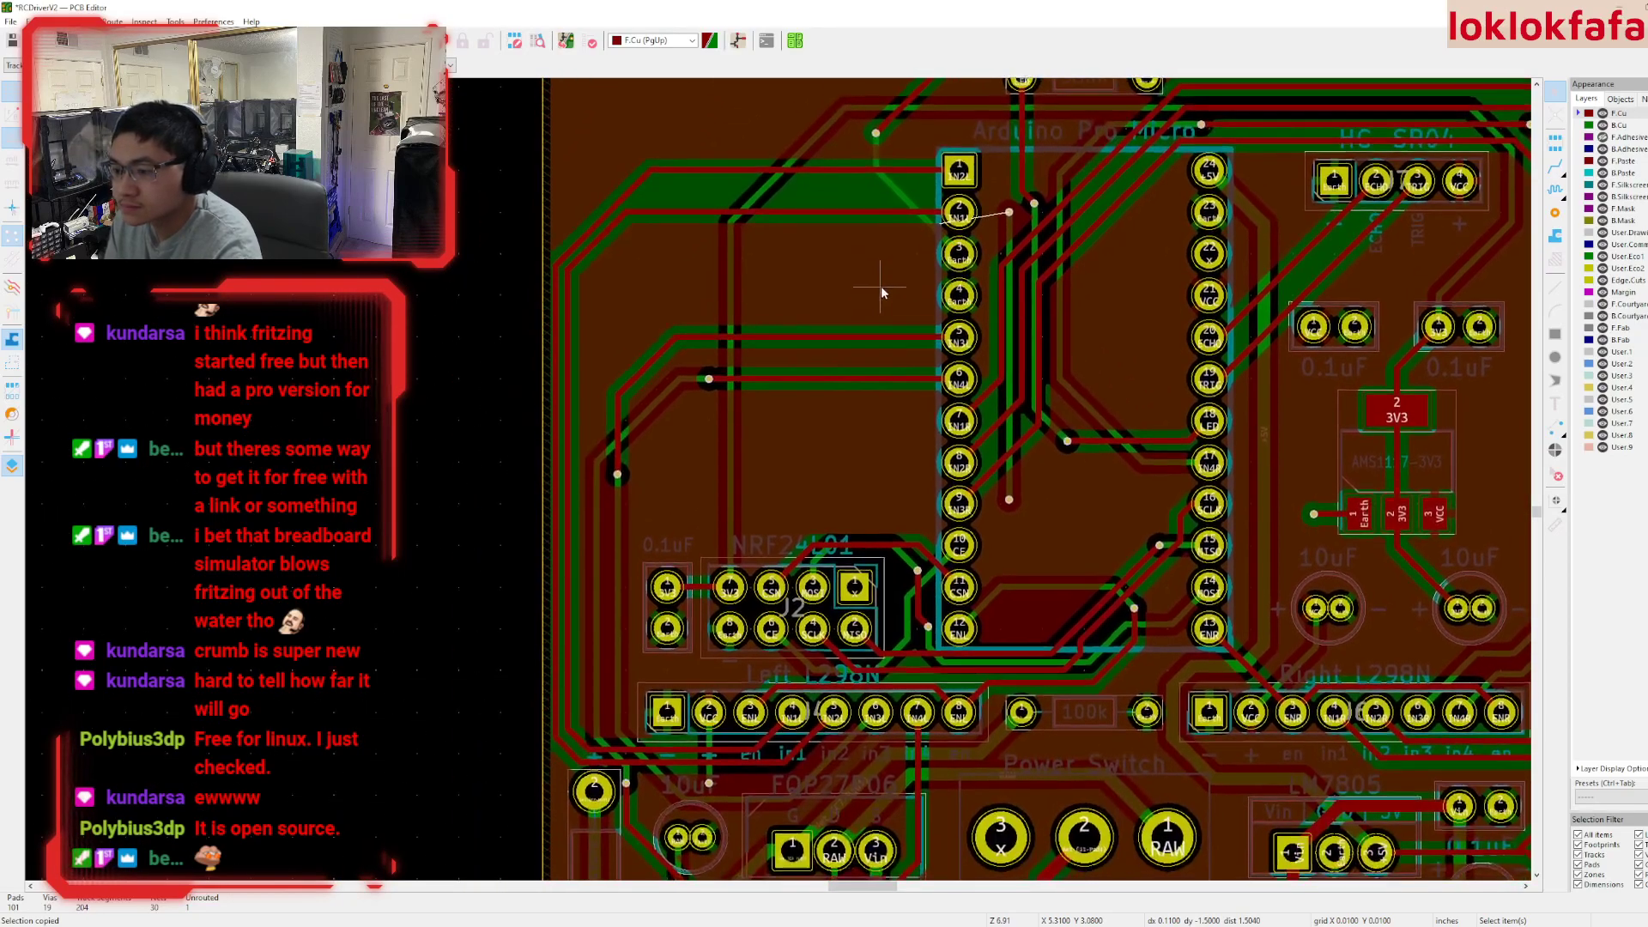
scroll(779, 478, up, 1)
scroll(840, 404, up, 2)
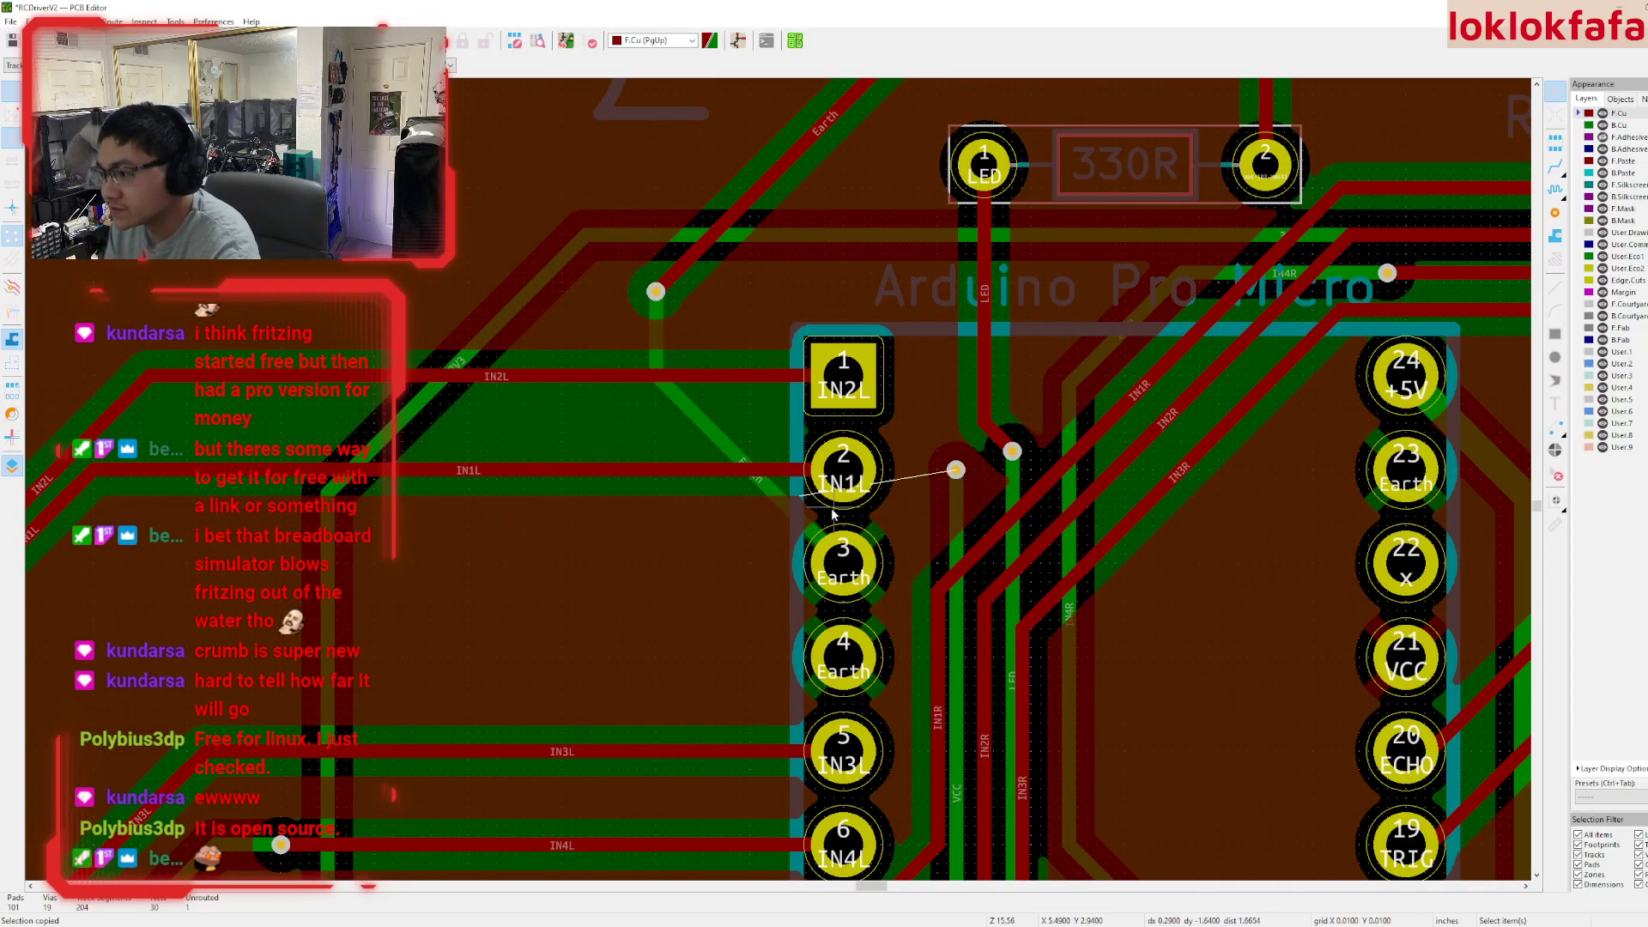
scroll(777, 477, up, 1)
scroll(778, 478, up, 1)
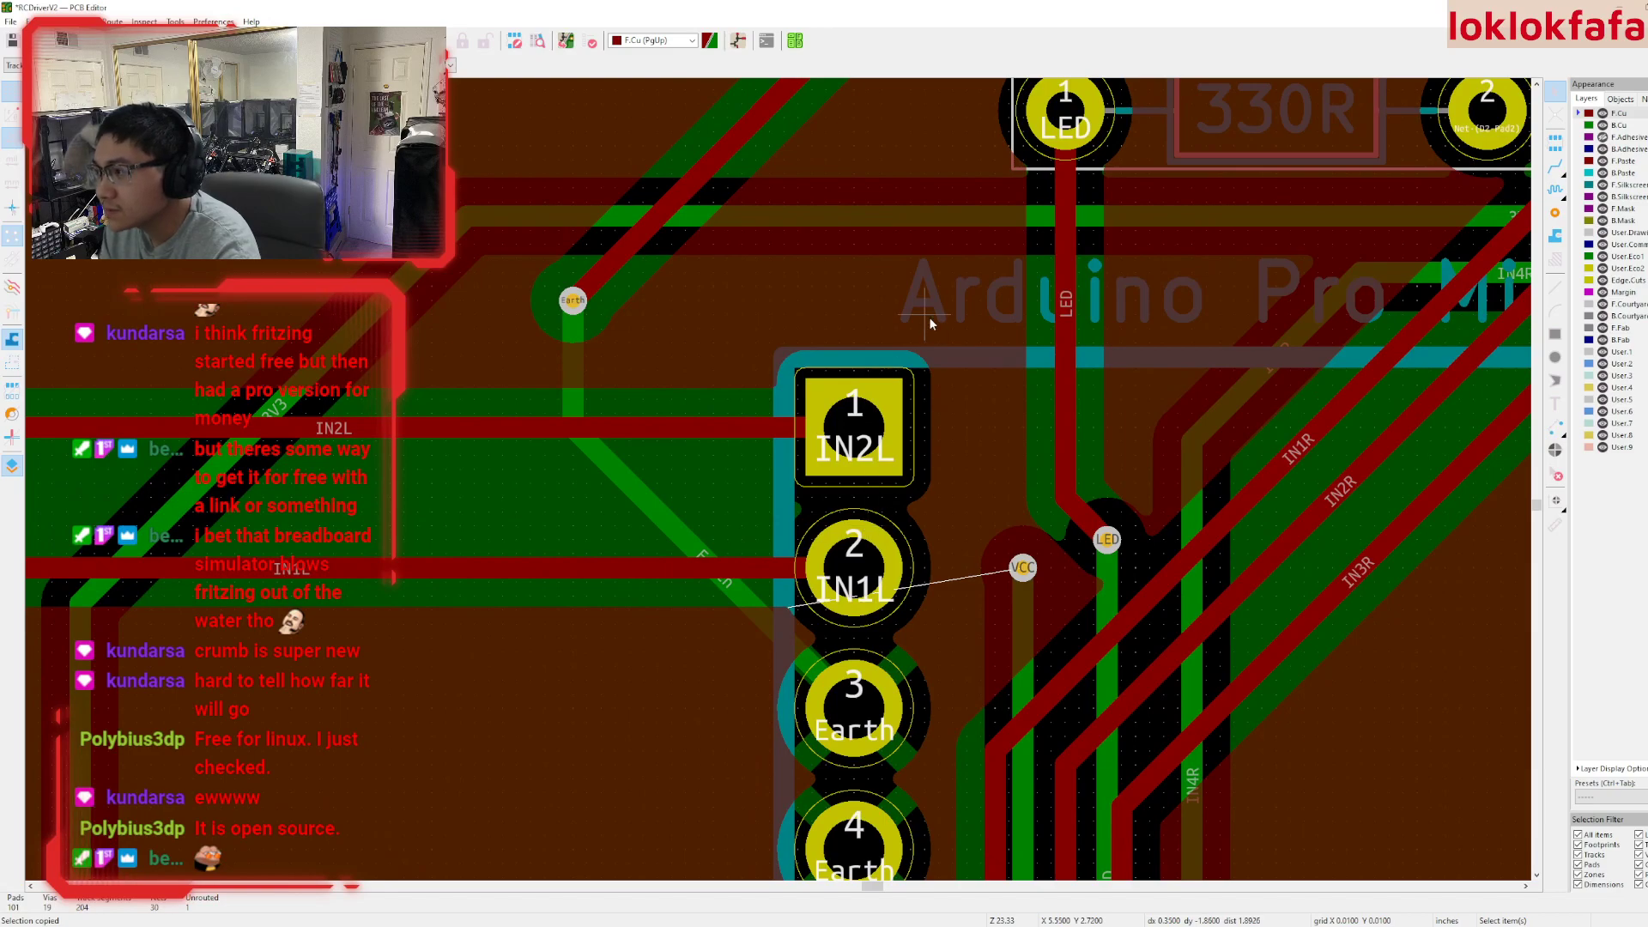
- Paste two copies of the VCC via one above the other in the open copper beside the Arduino's IN2L and IN1L tracks
scroll(747, 360, down, 2)
middle_drag(901, 613, 888, 498)
key(ctrl+v)
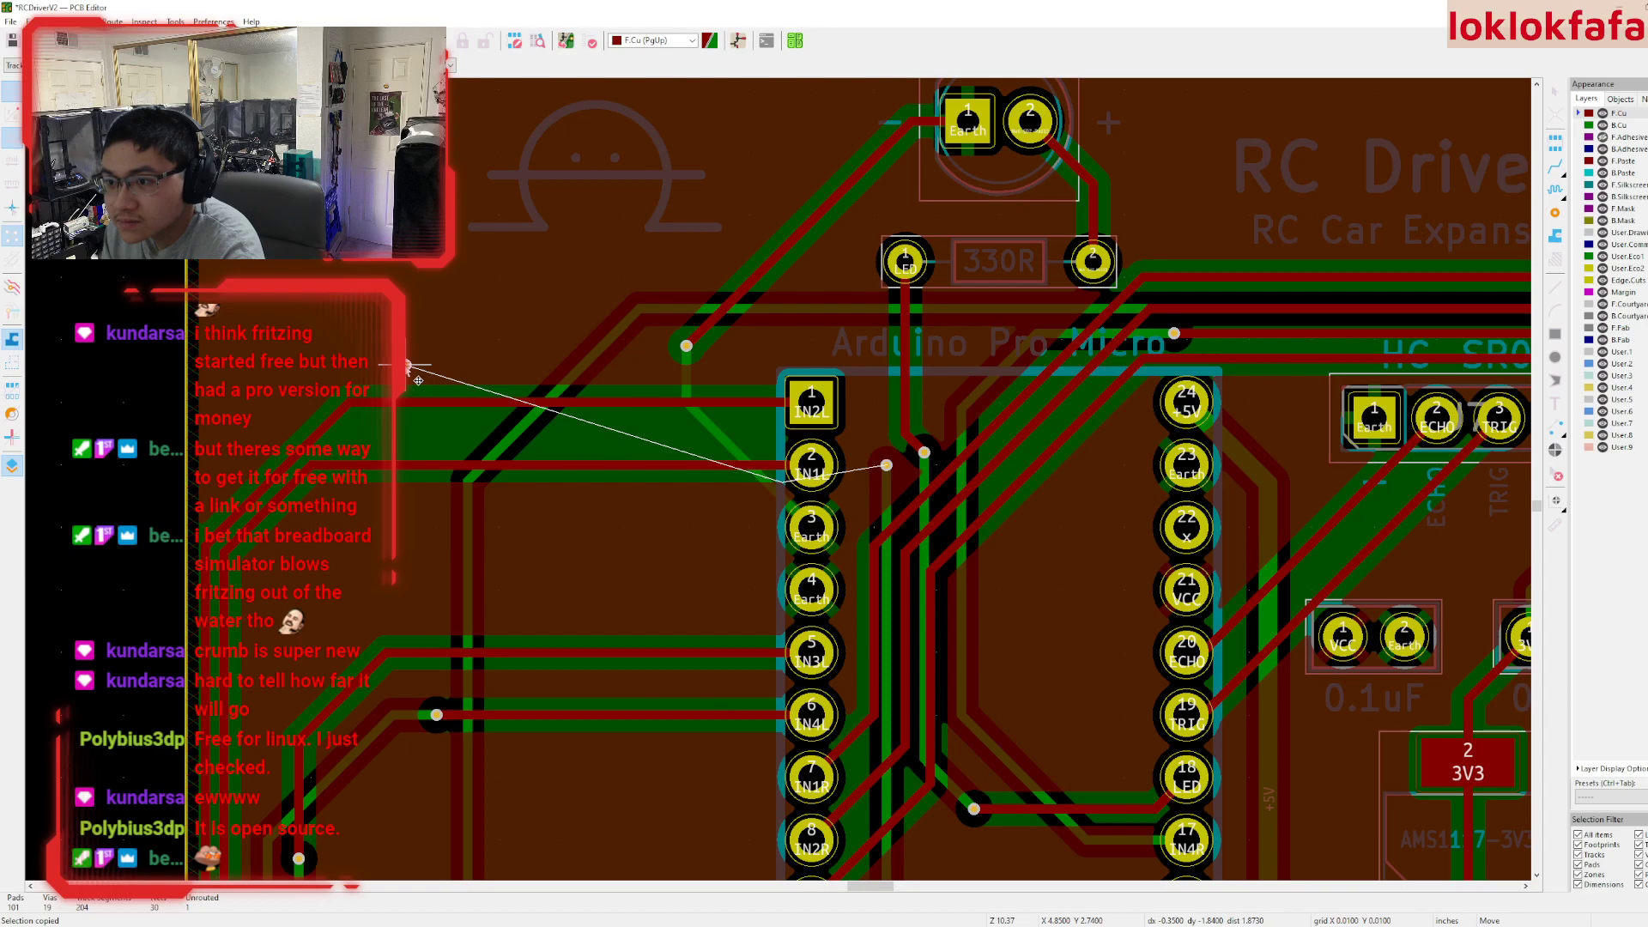
click(418, 380)
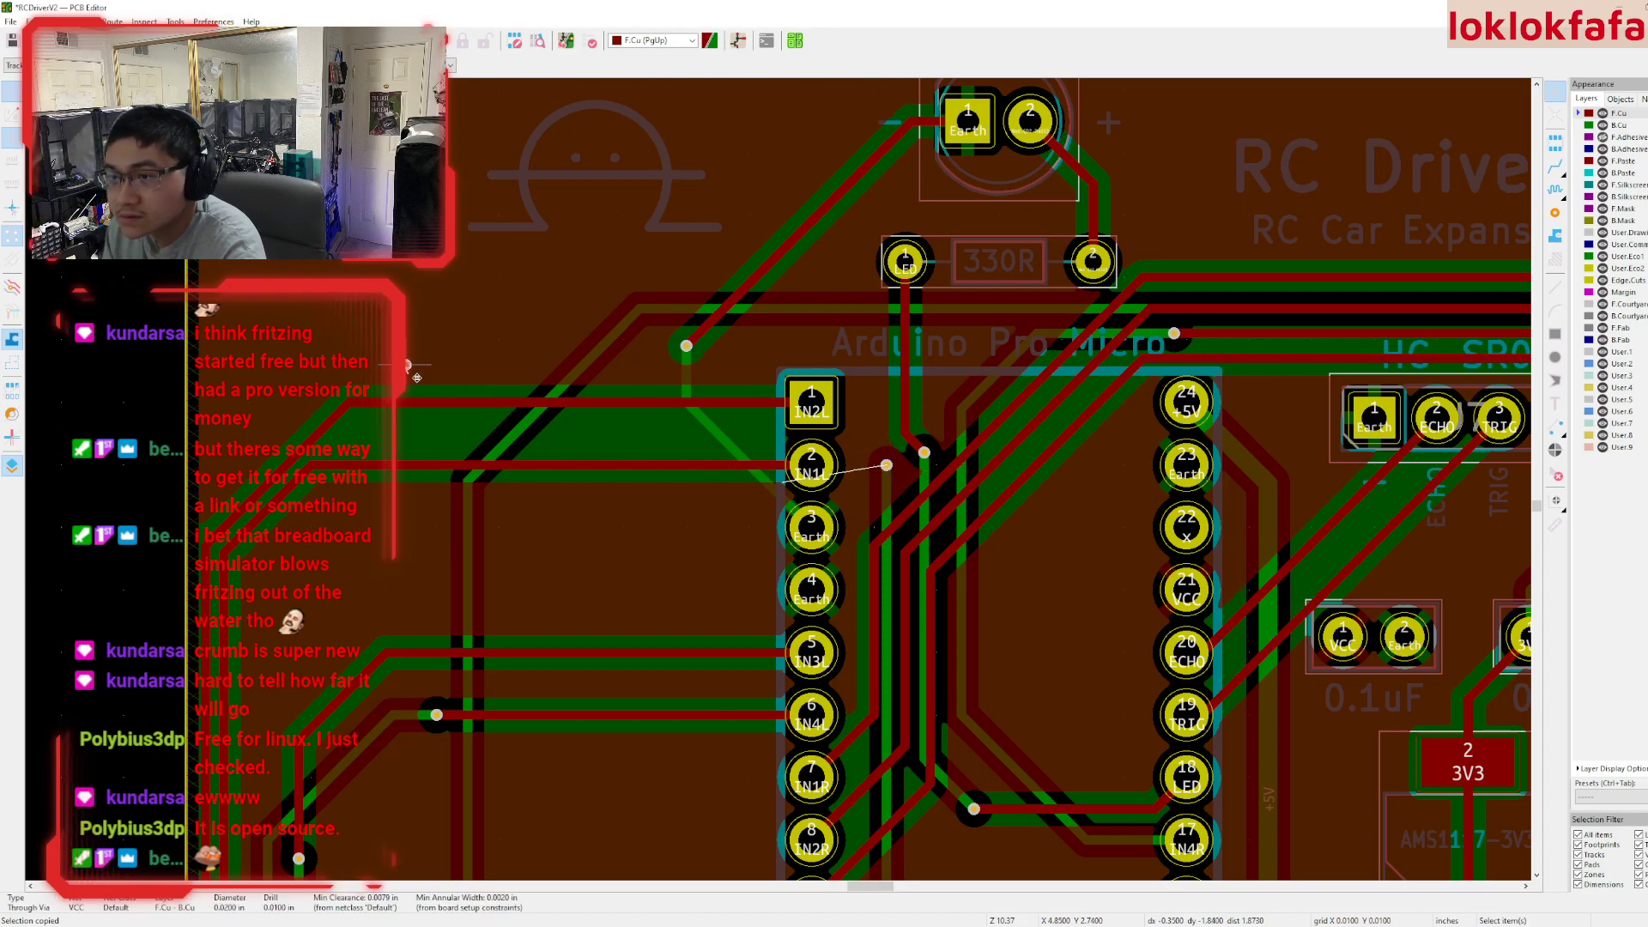
key(ctrl+v)
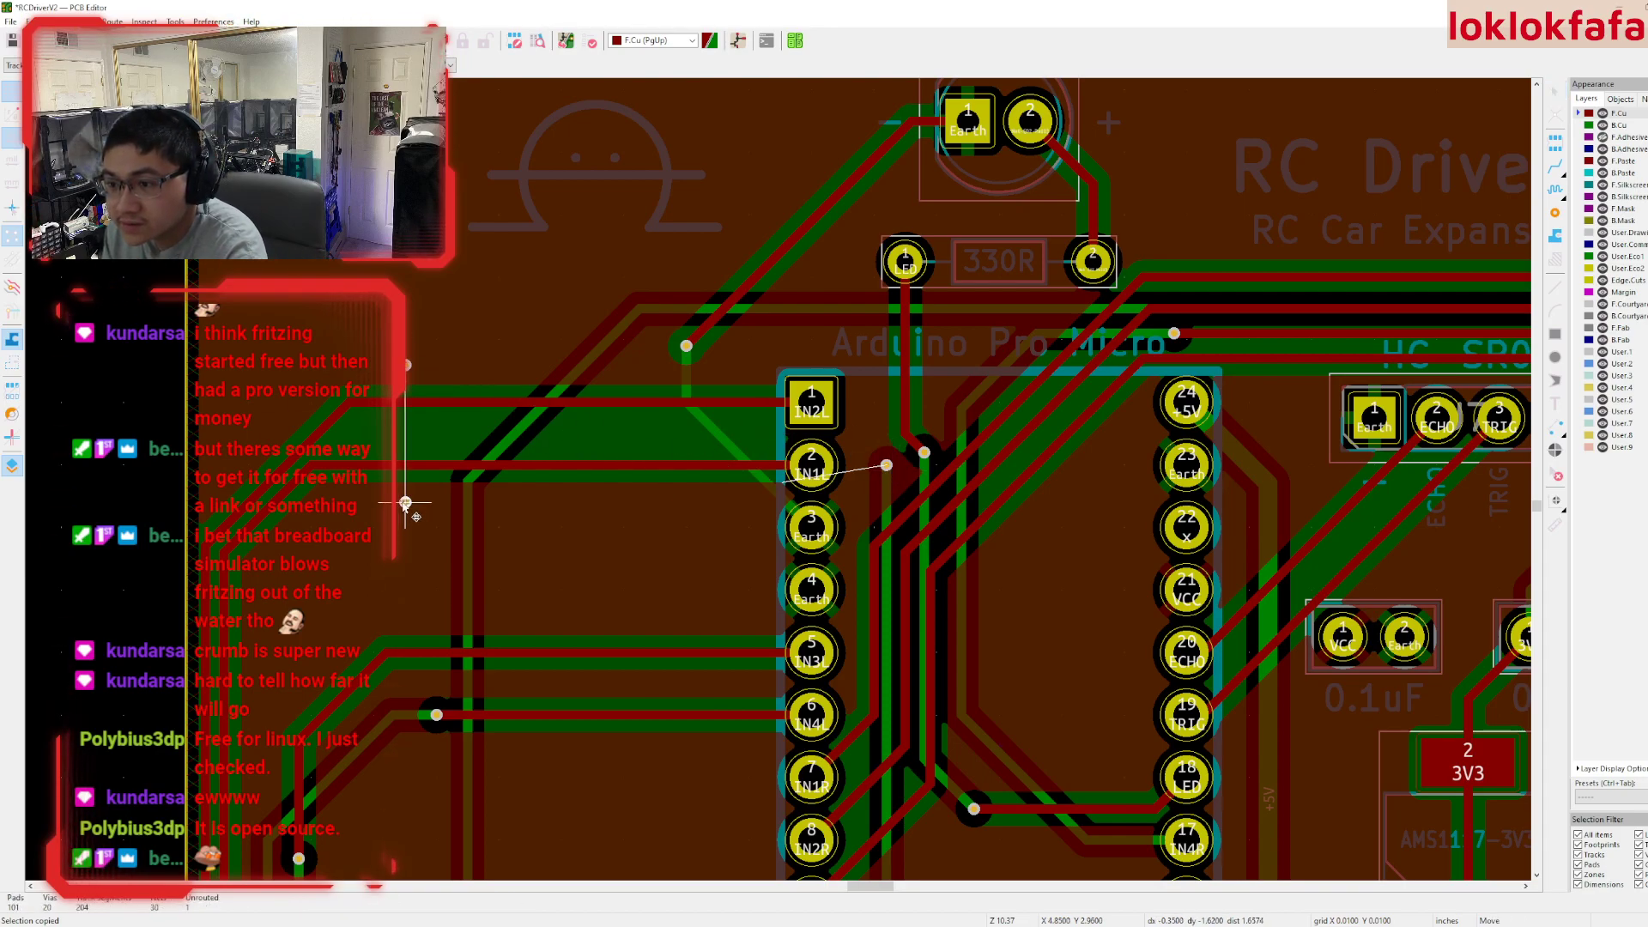
click(405, 502)
- Route a vertical B.Cu track between the two pasted VCC vias and refill all copper zones
click(1634, 127)
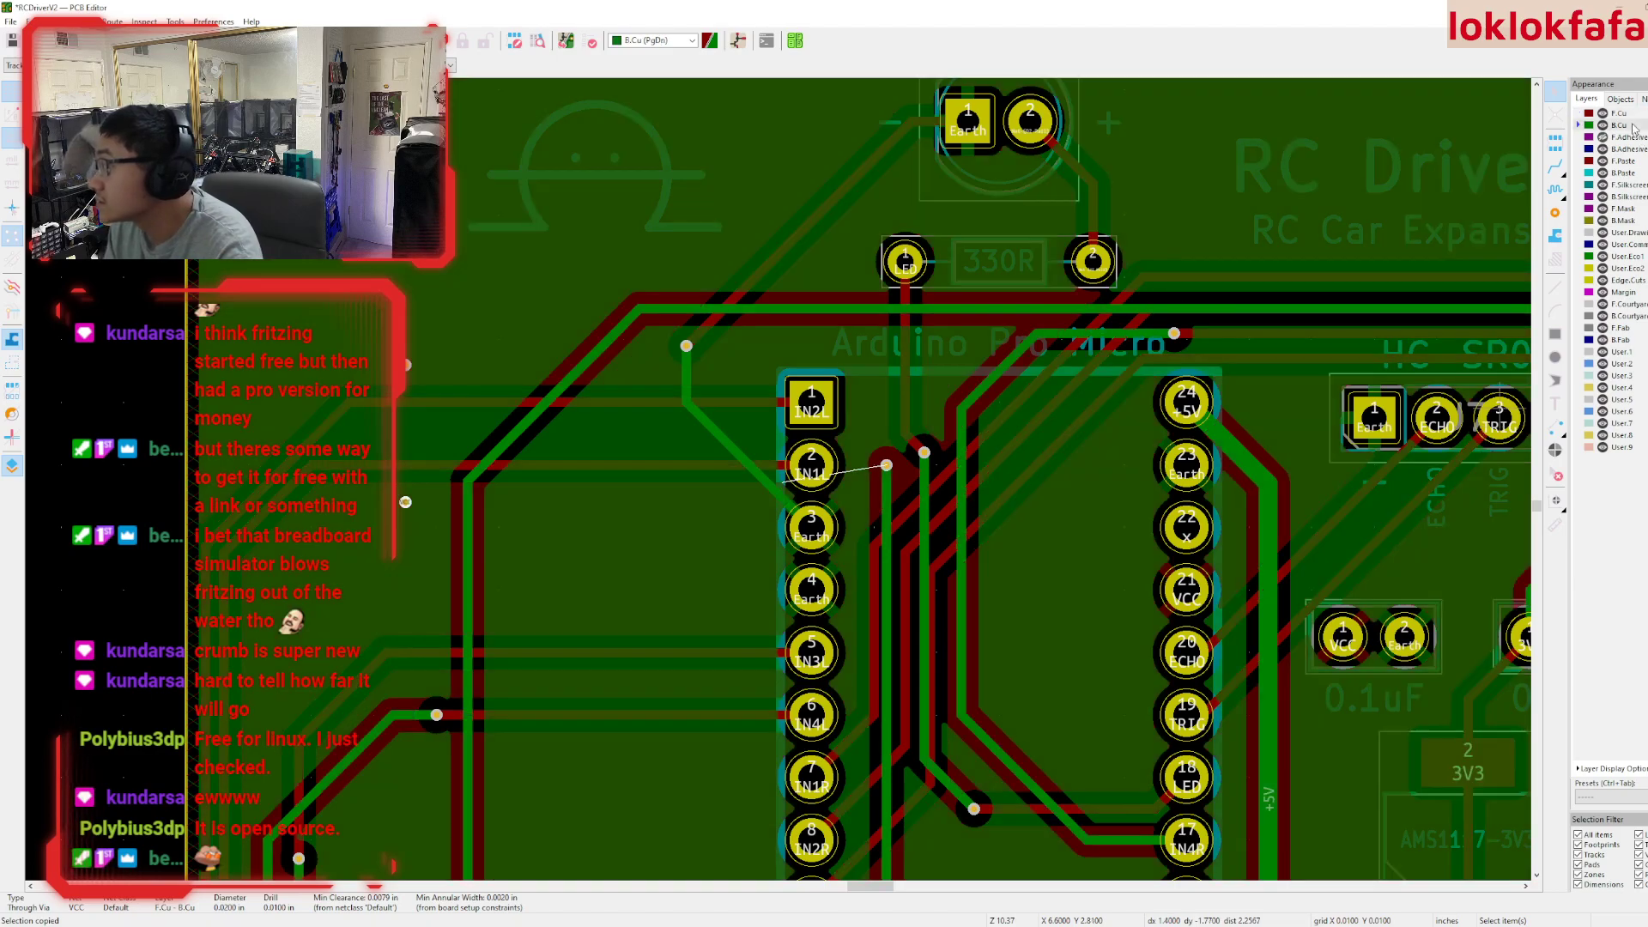
key(x)
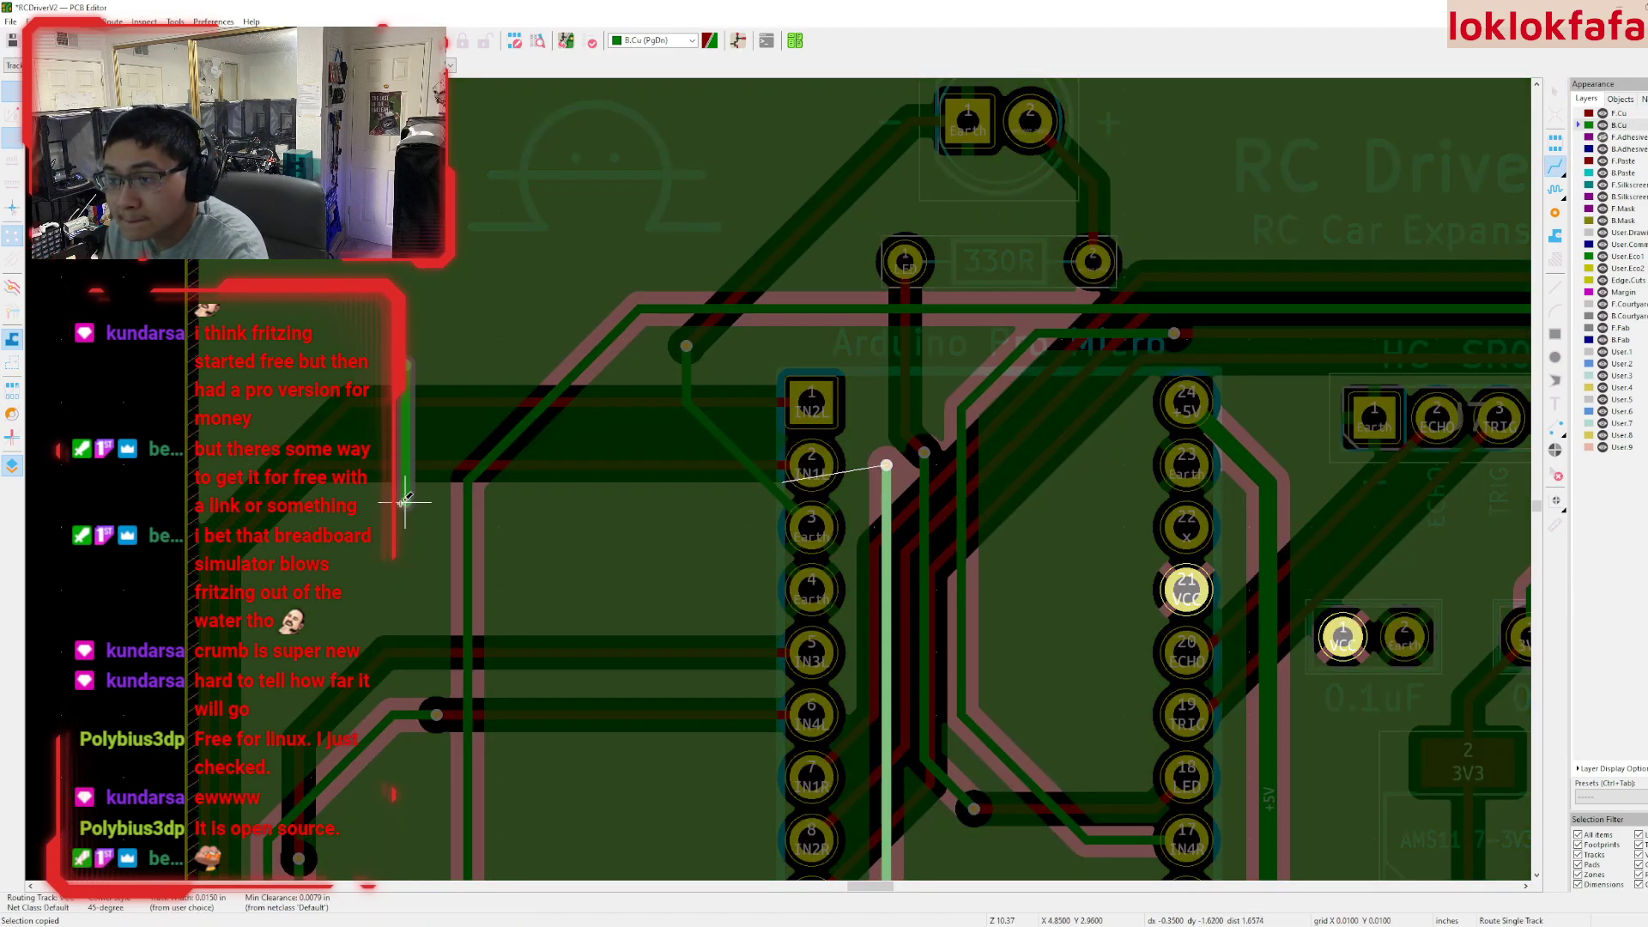
click(405, 502)
key(Escape)
scroll(781, 477, down, 3)
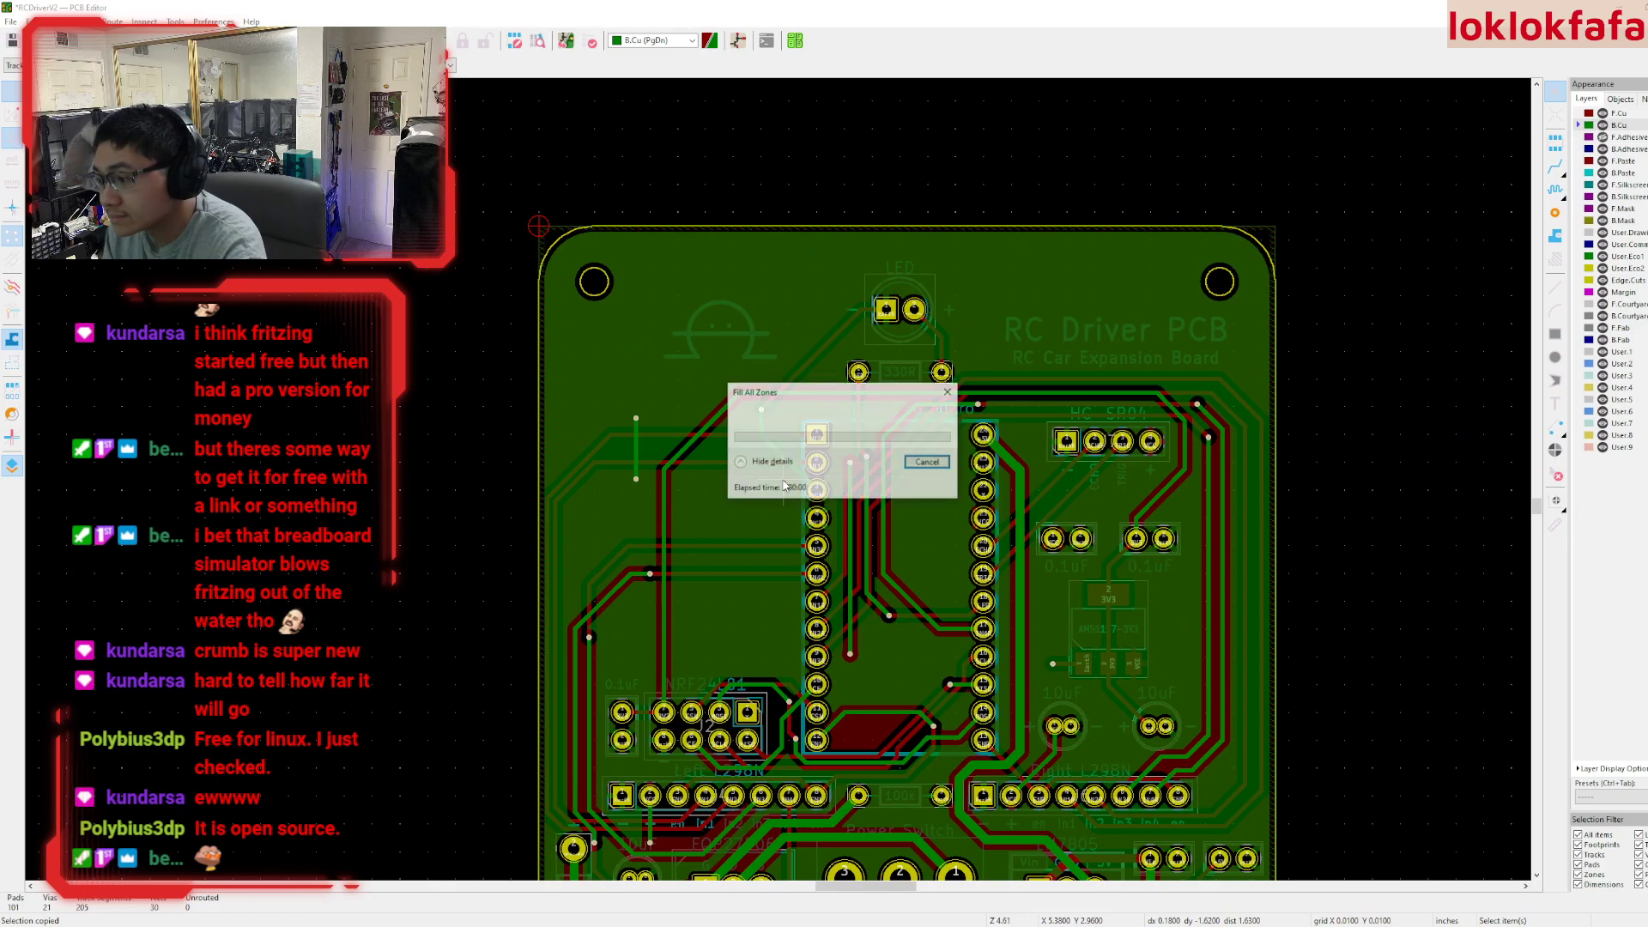
- Examine the refilled B.Cu copper and tracks across the board, especially around the L298N headers, power switch and Vin terminals
shift+scroll(953, 524, down, 3)
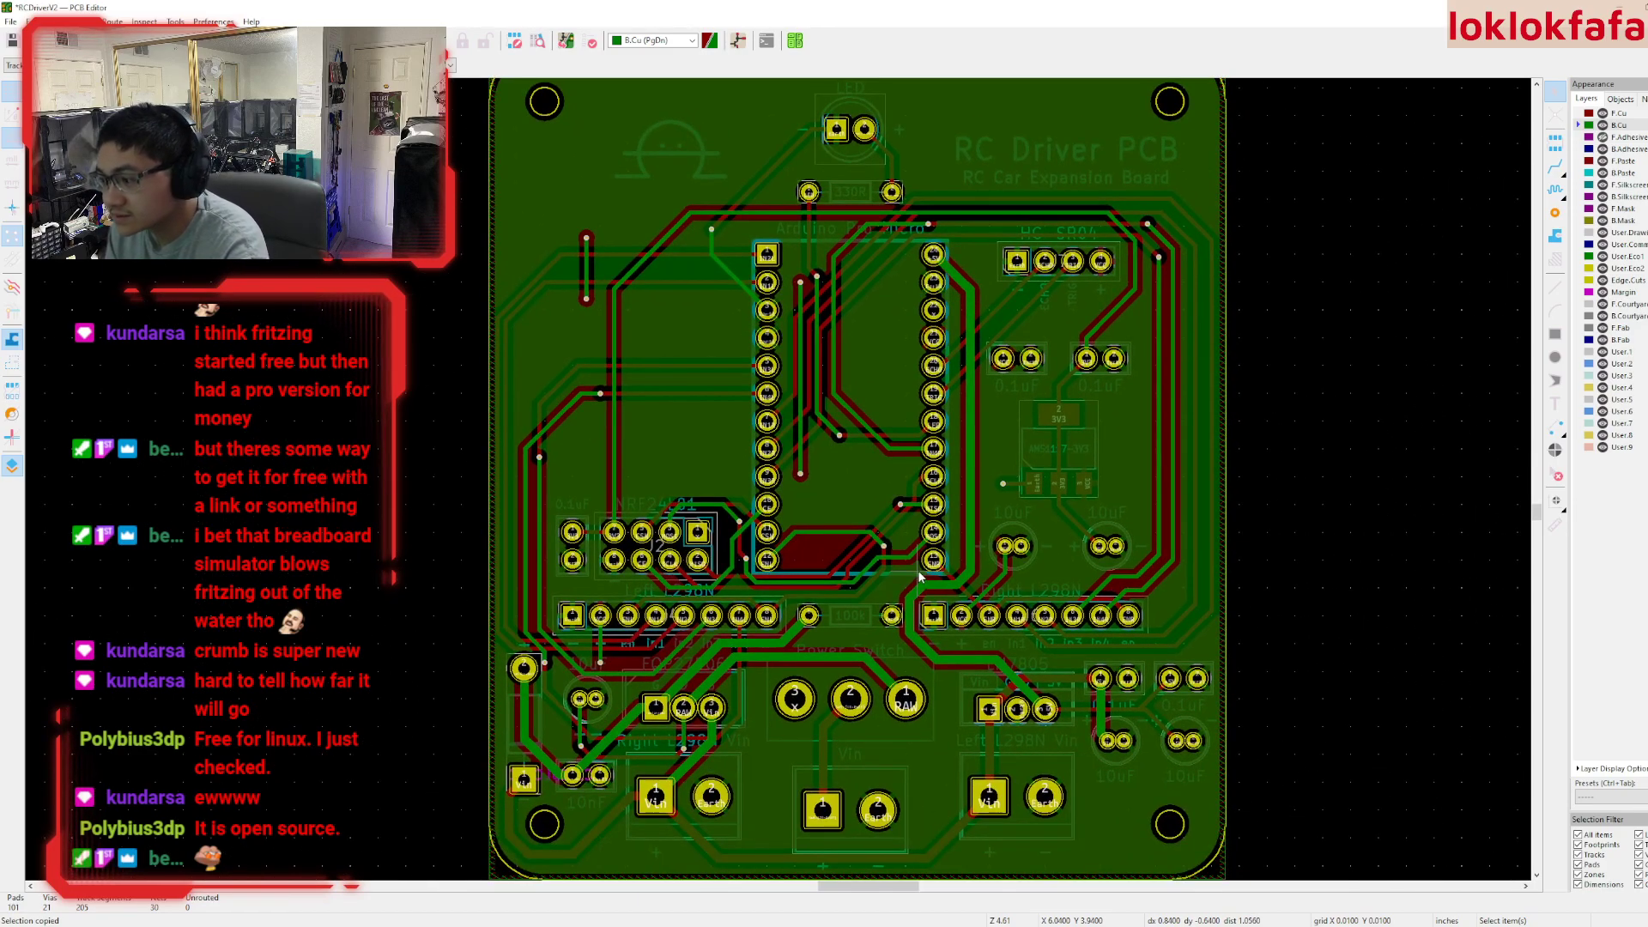
middle_drag(919, 575, 842, 525)
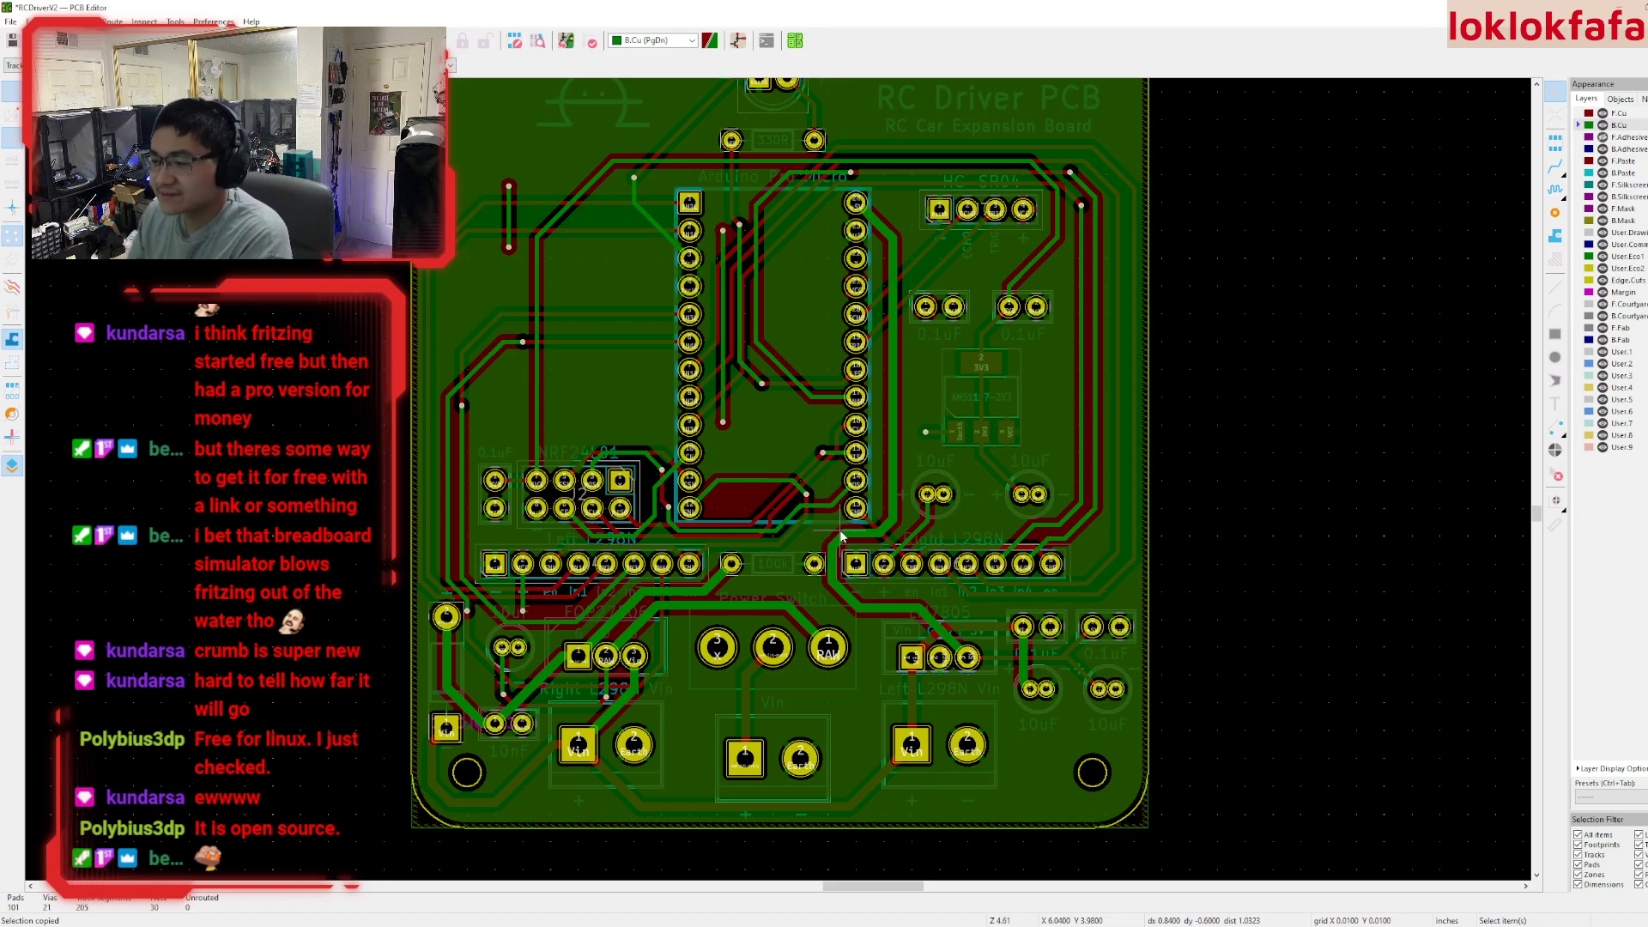
scroll(893, 631, up, 2)
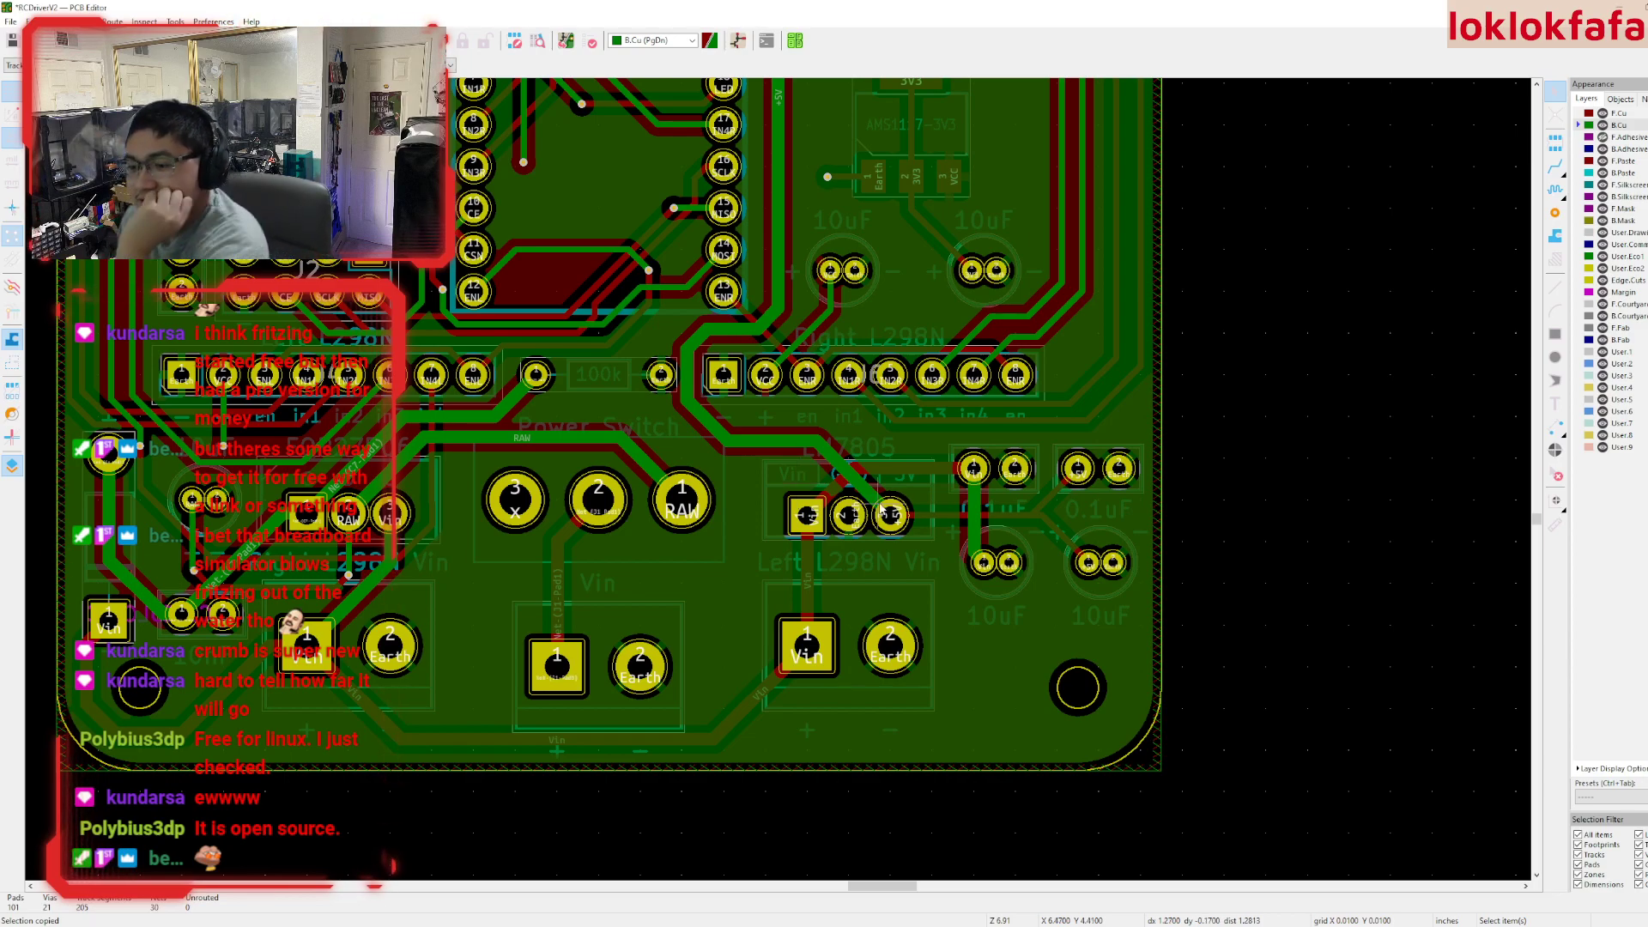
scroll(880, 598, down, 2)
scroll(780, 485, up, 1)
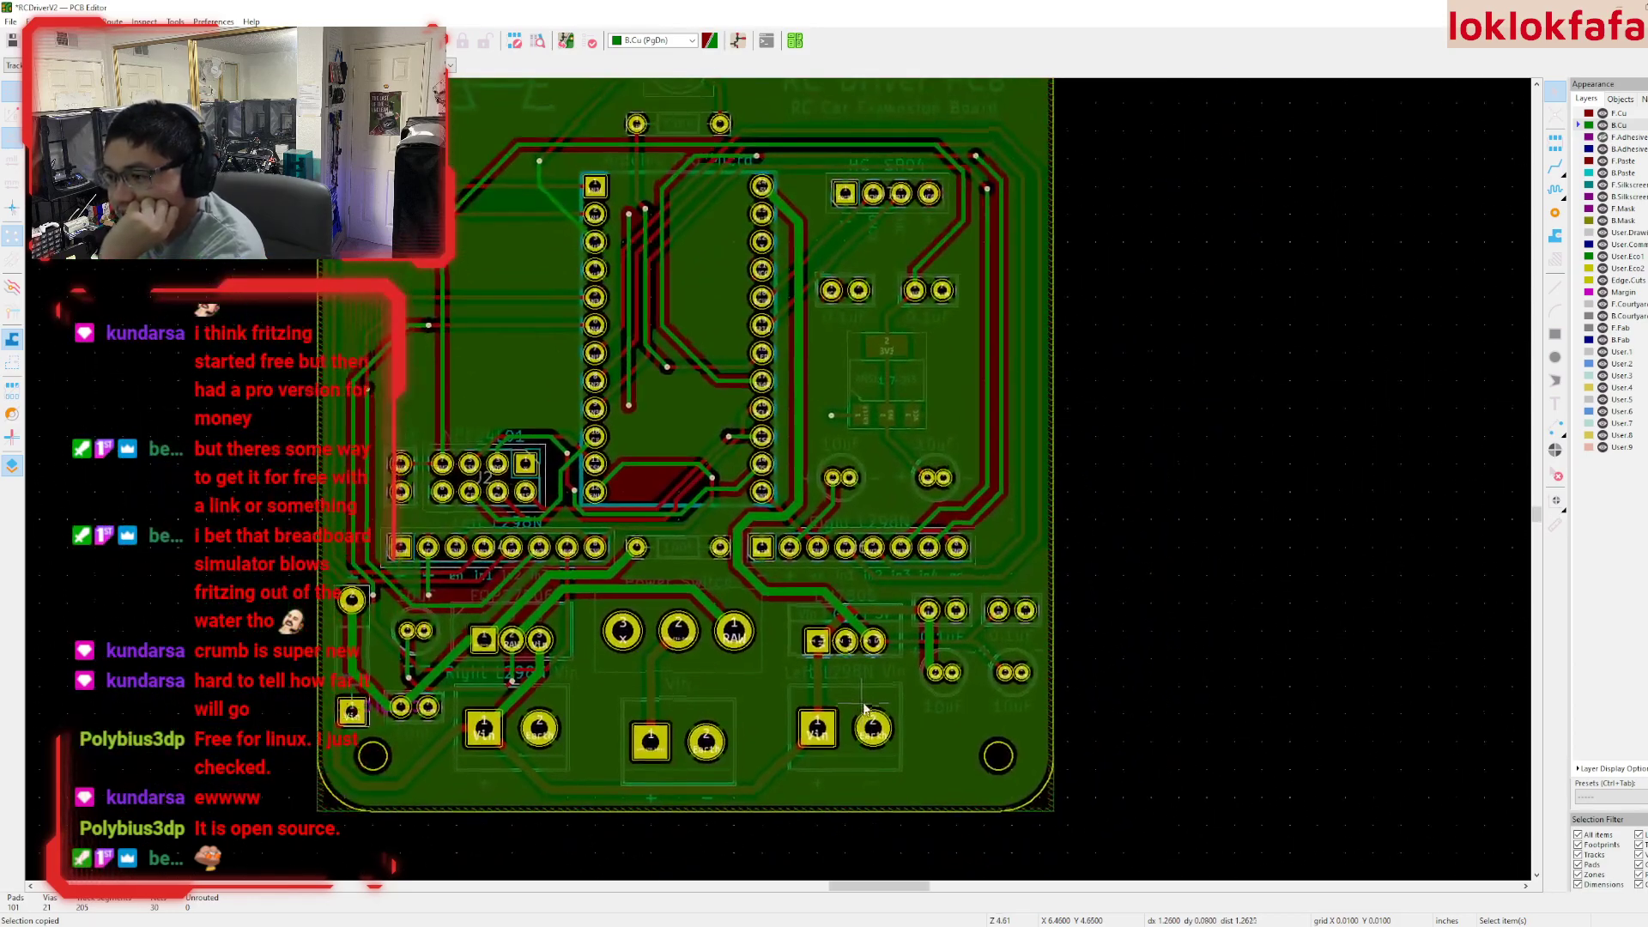
scroll(779, 483, up, 1)
middle_drag(812, 479, 778, 513)
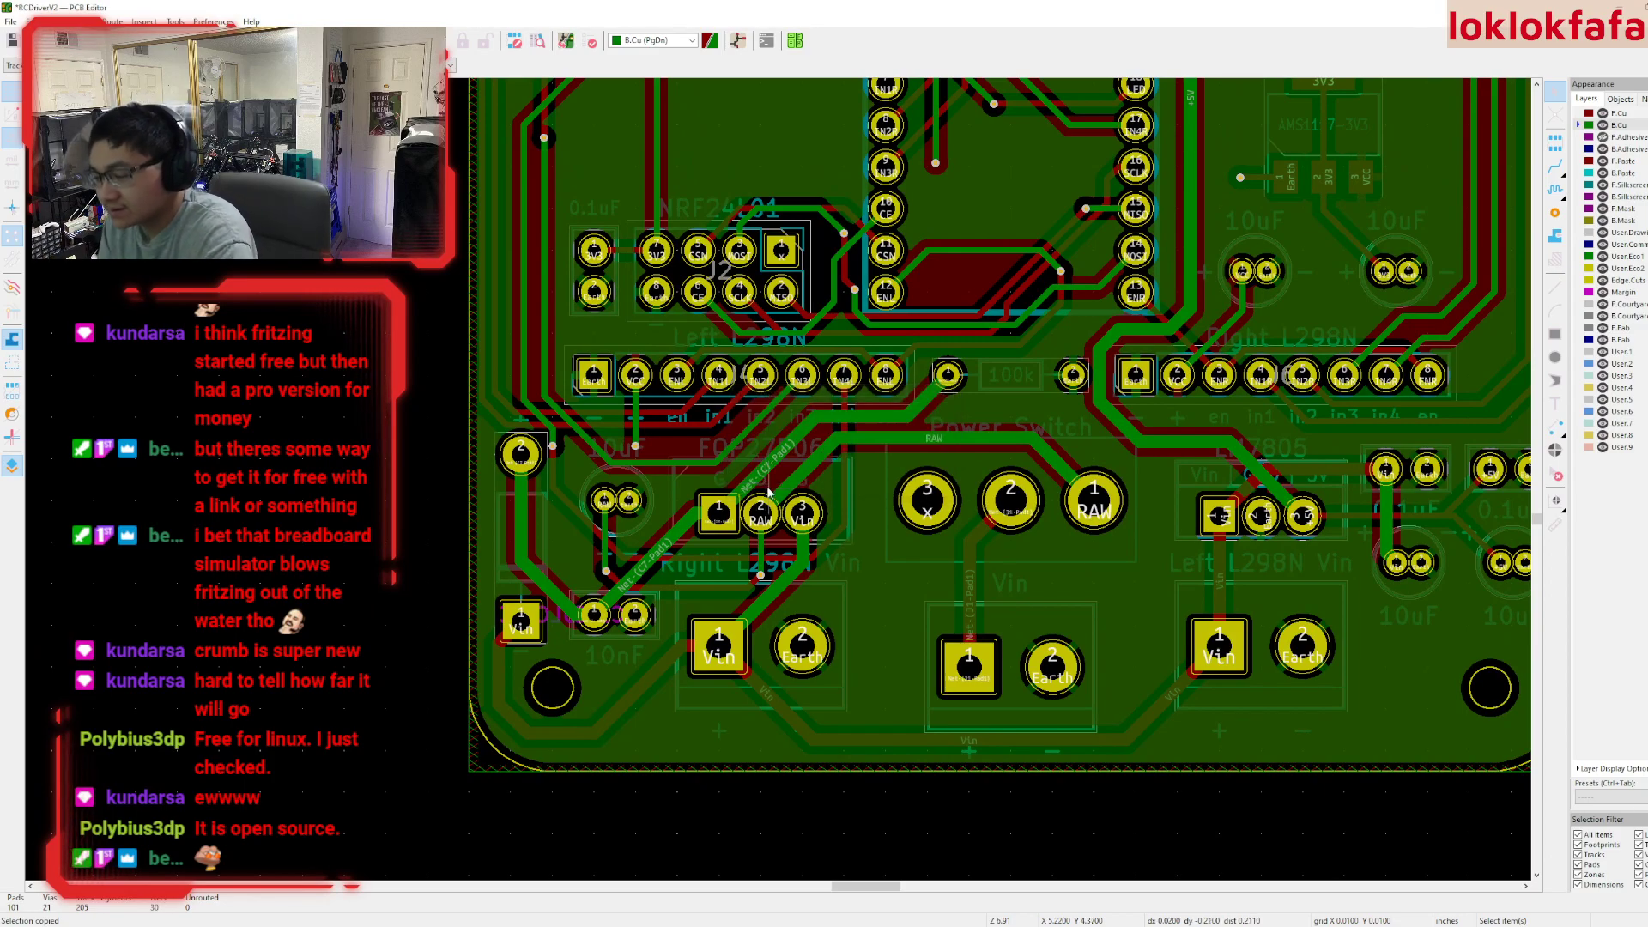
- View the board in 3D with its component models shown and inspect it from several angles, finishing back in the PCB Editor
key(alt+3)
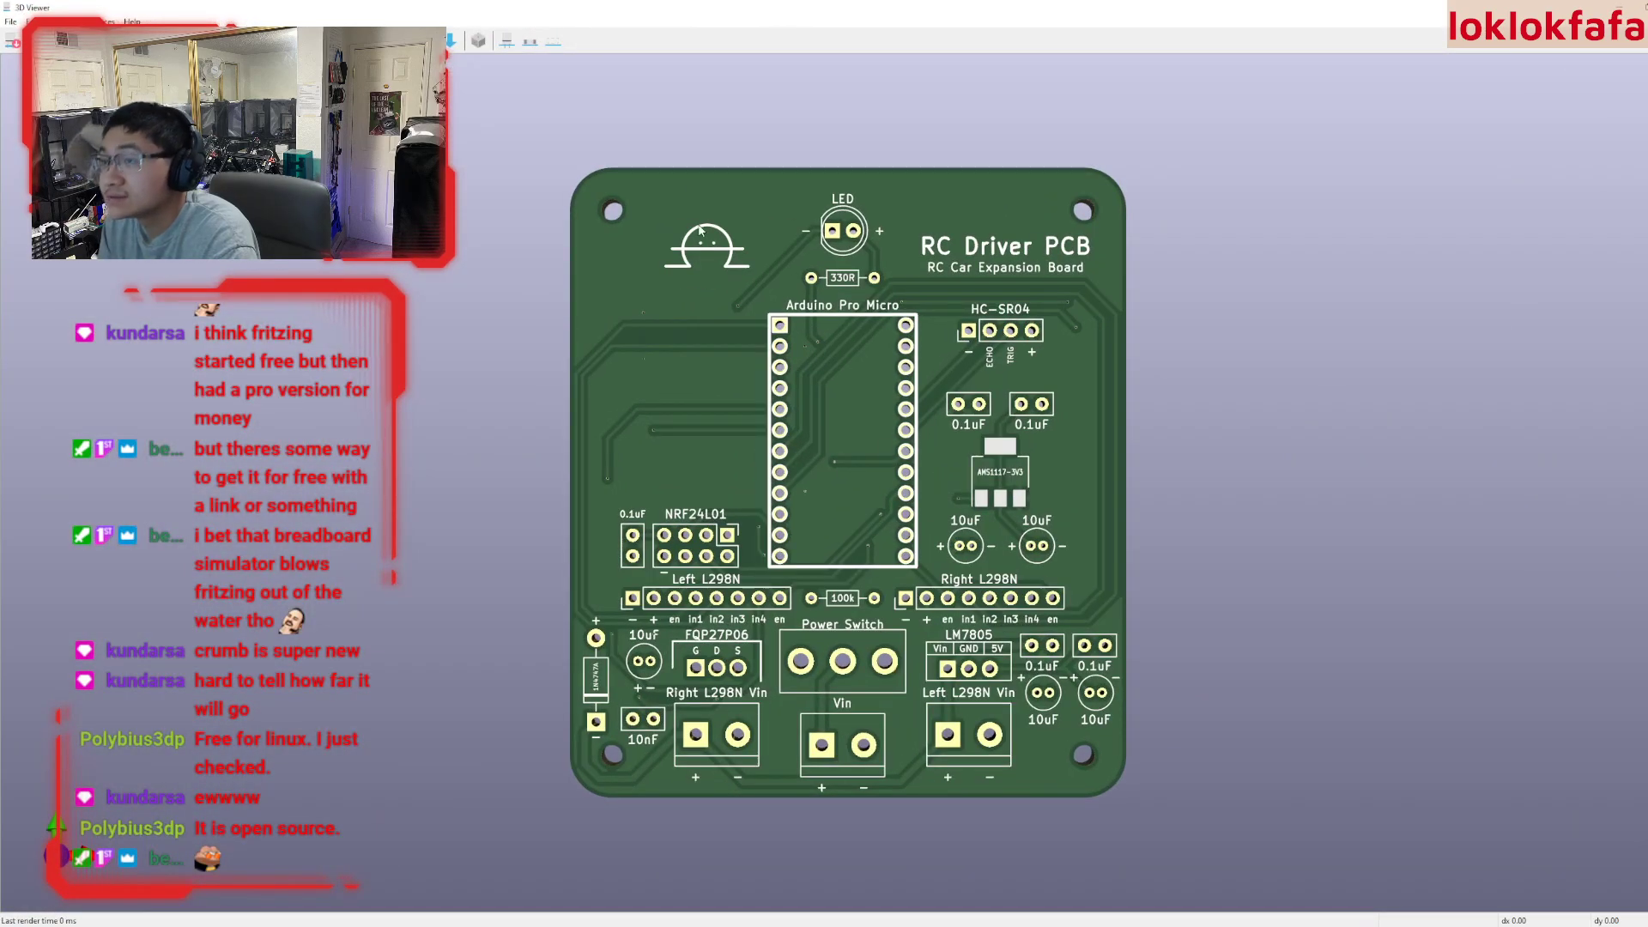
click(507, 41)
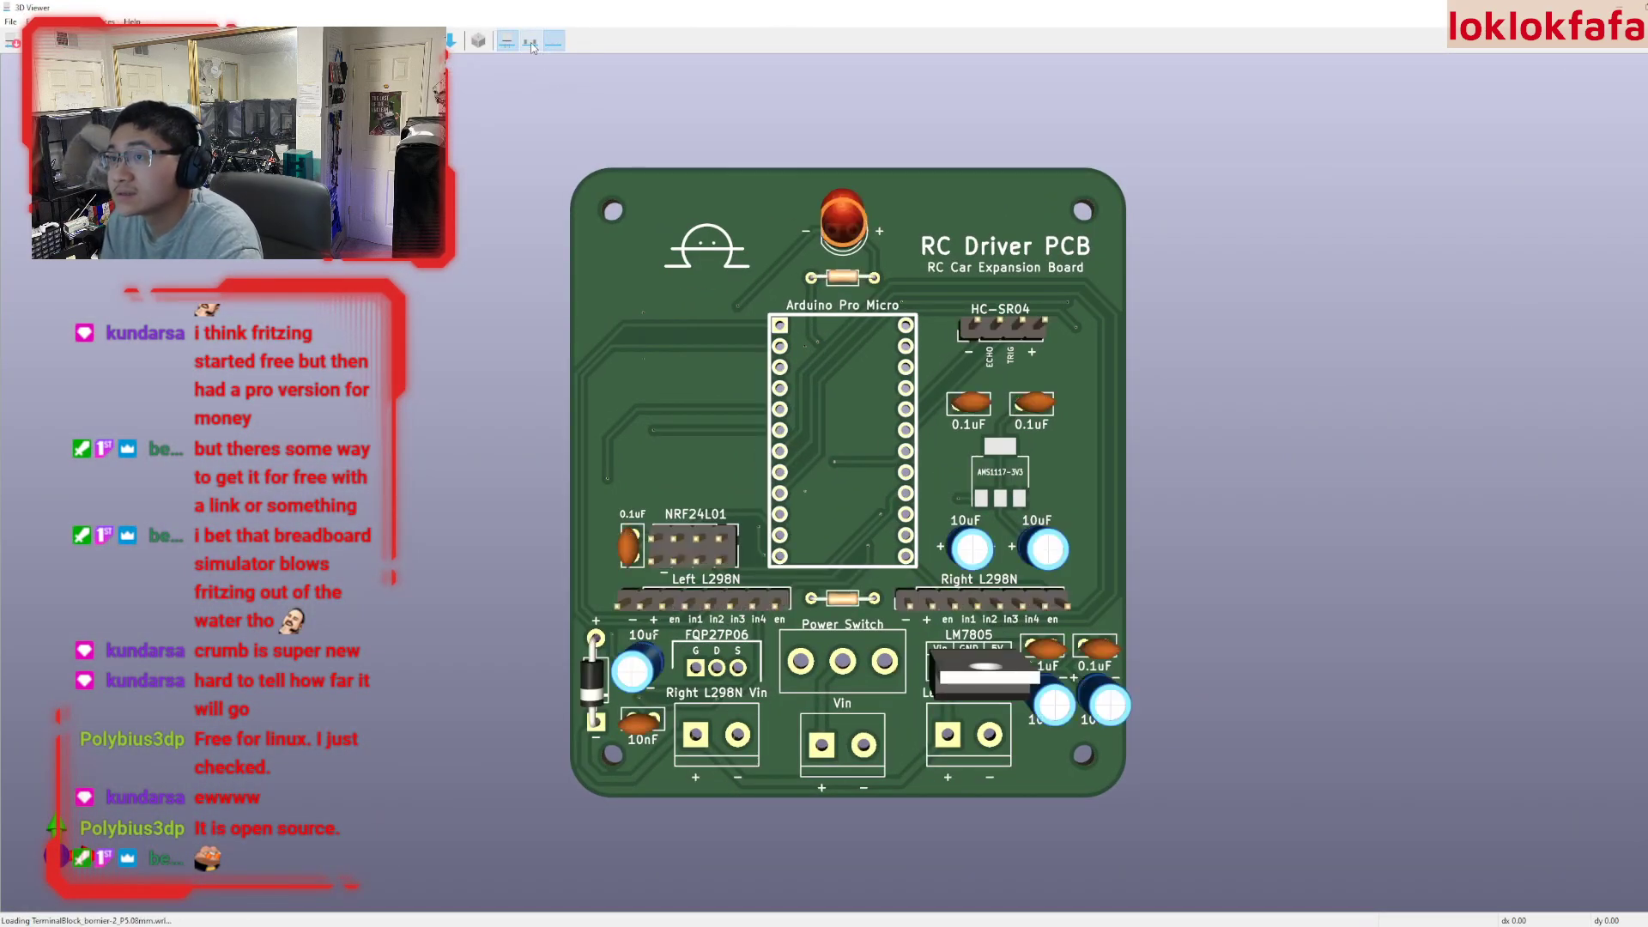
drag(589, 95, 1223, 543)
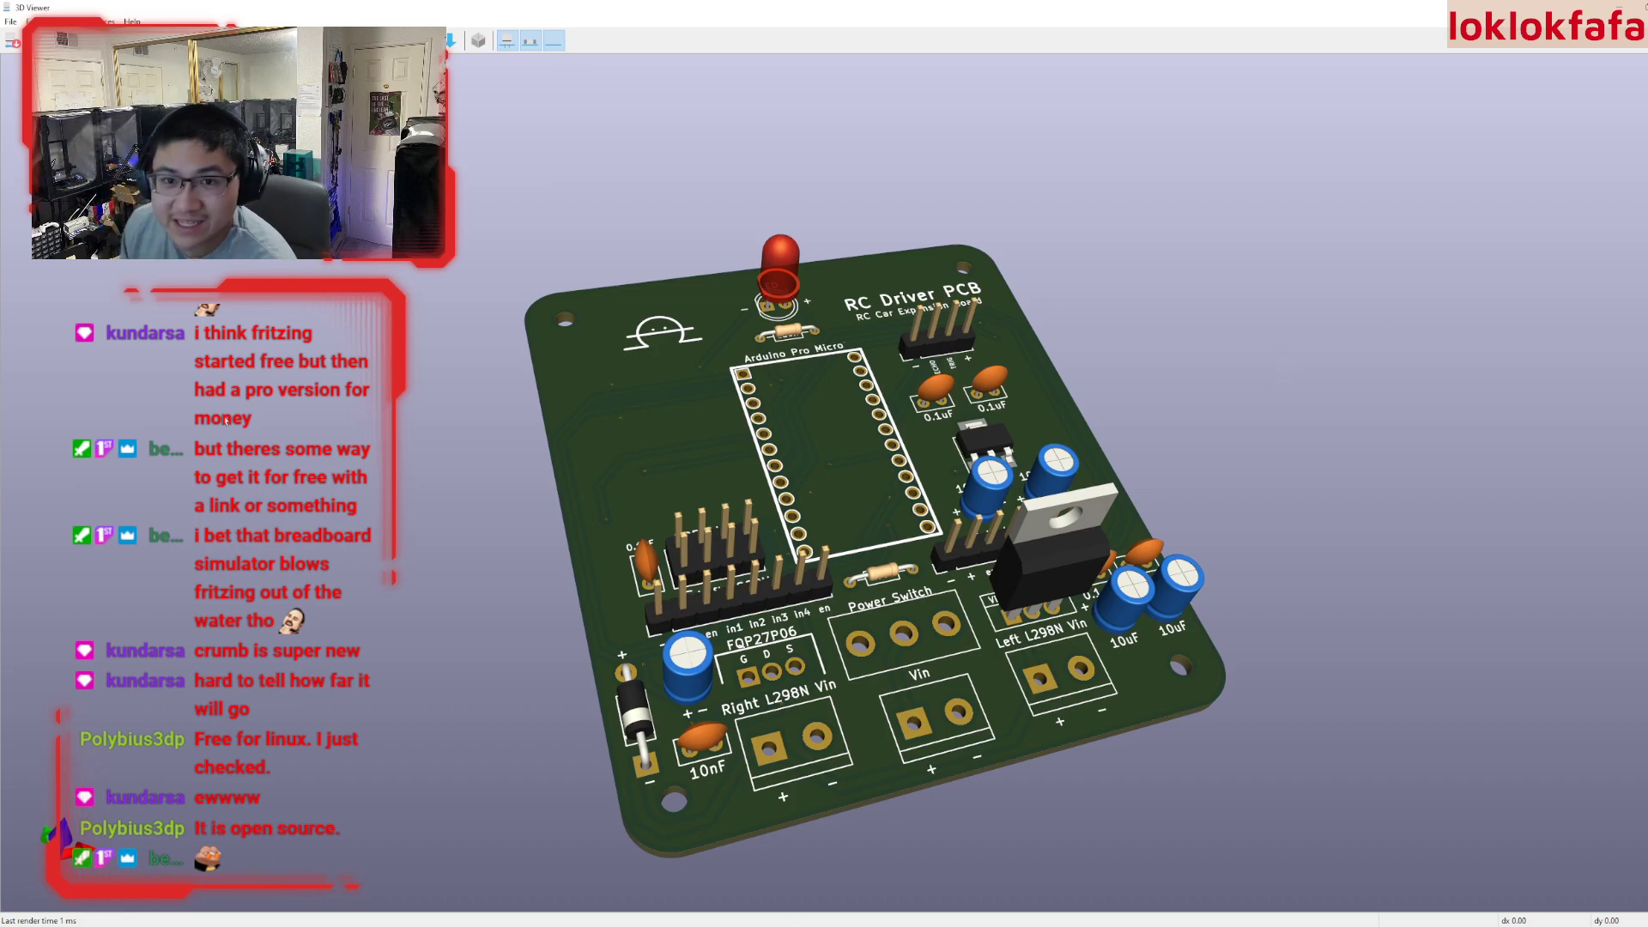
drag(963, 467, 1289, 596)
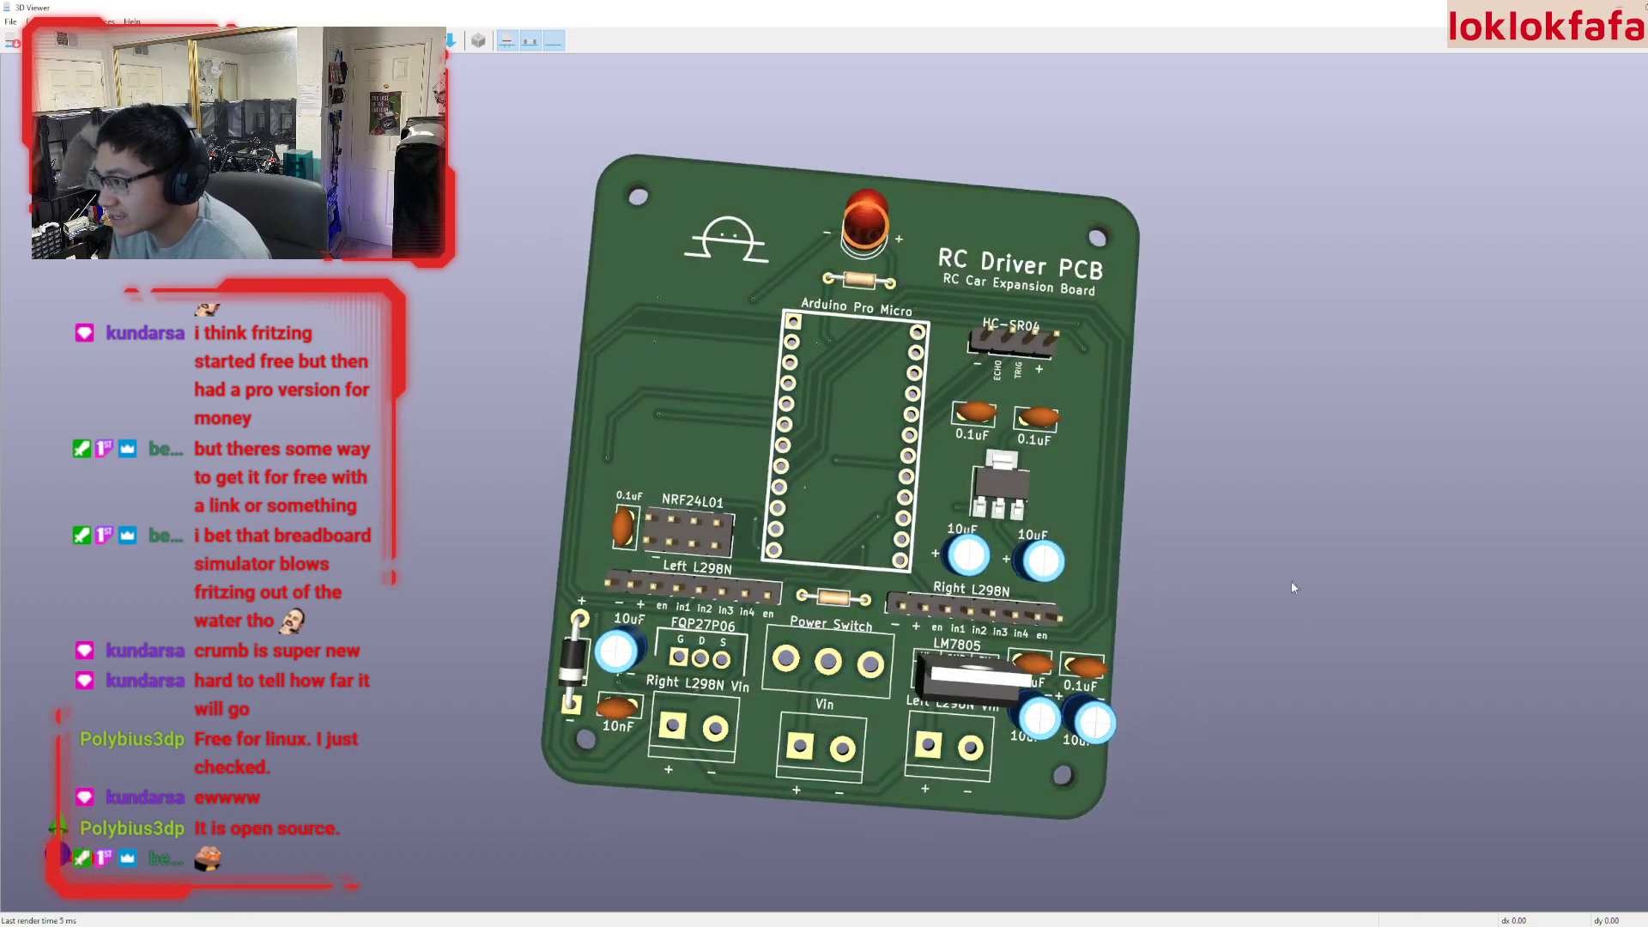
drag(970, 357, 1207, 324)
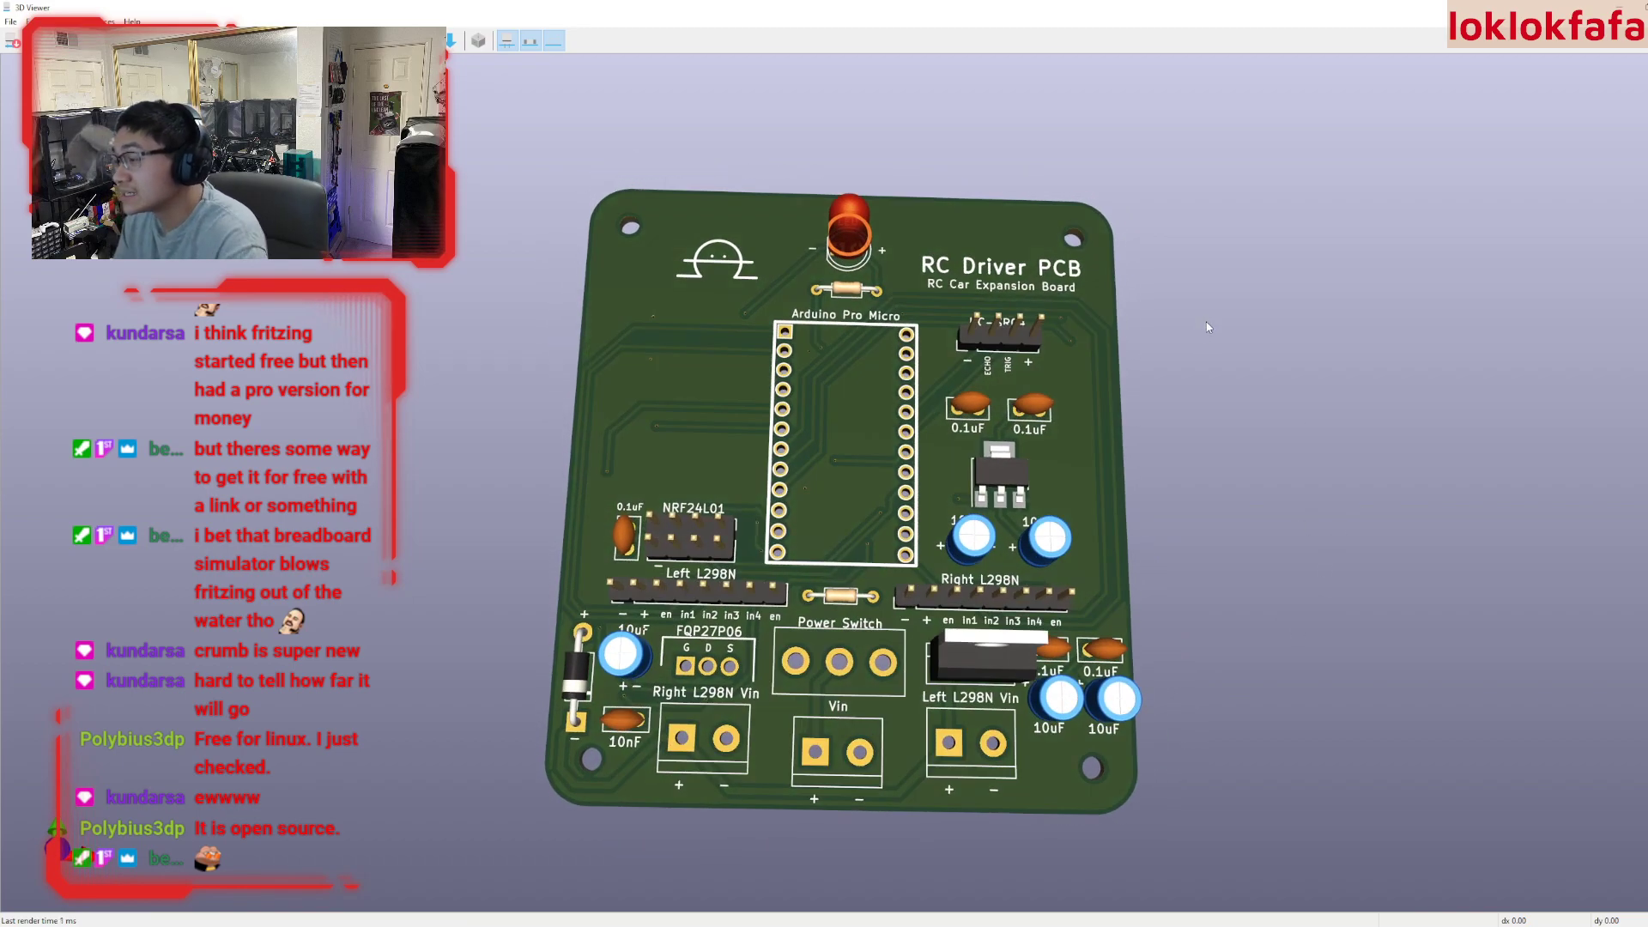
key(alt+Tab)
scroll(783, 479, down, 5)
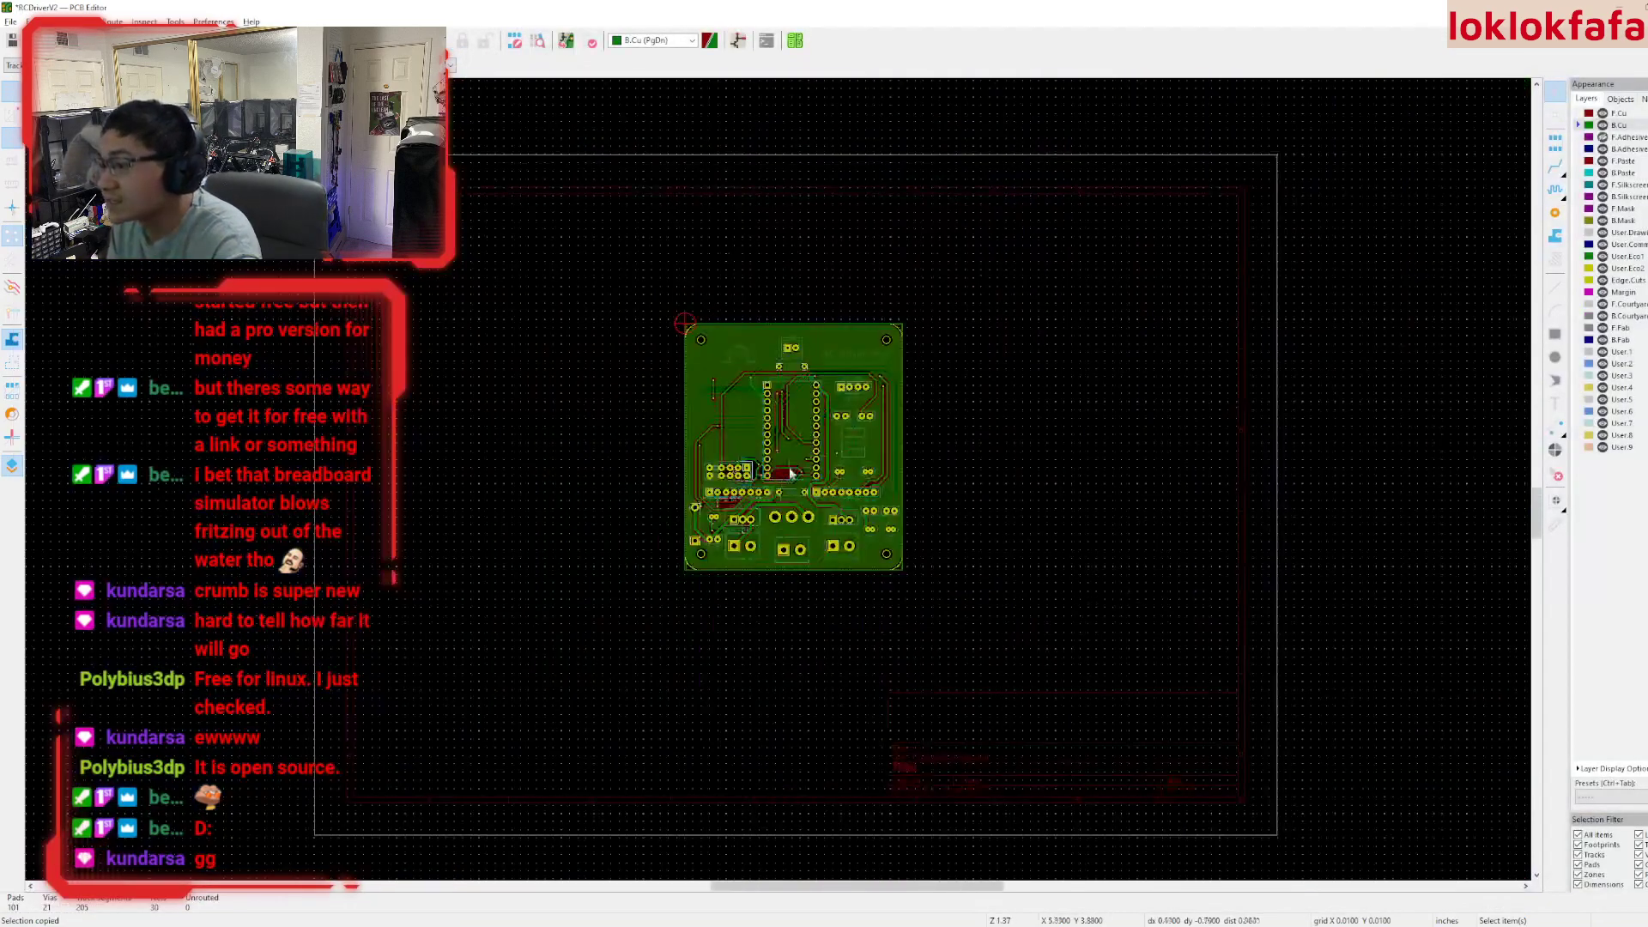
scroll(782, 479, up, 5)
click(880, 438)
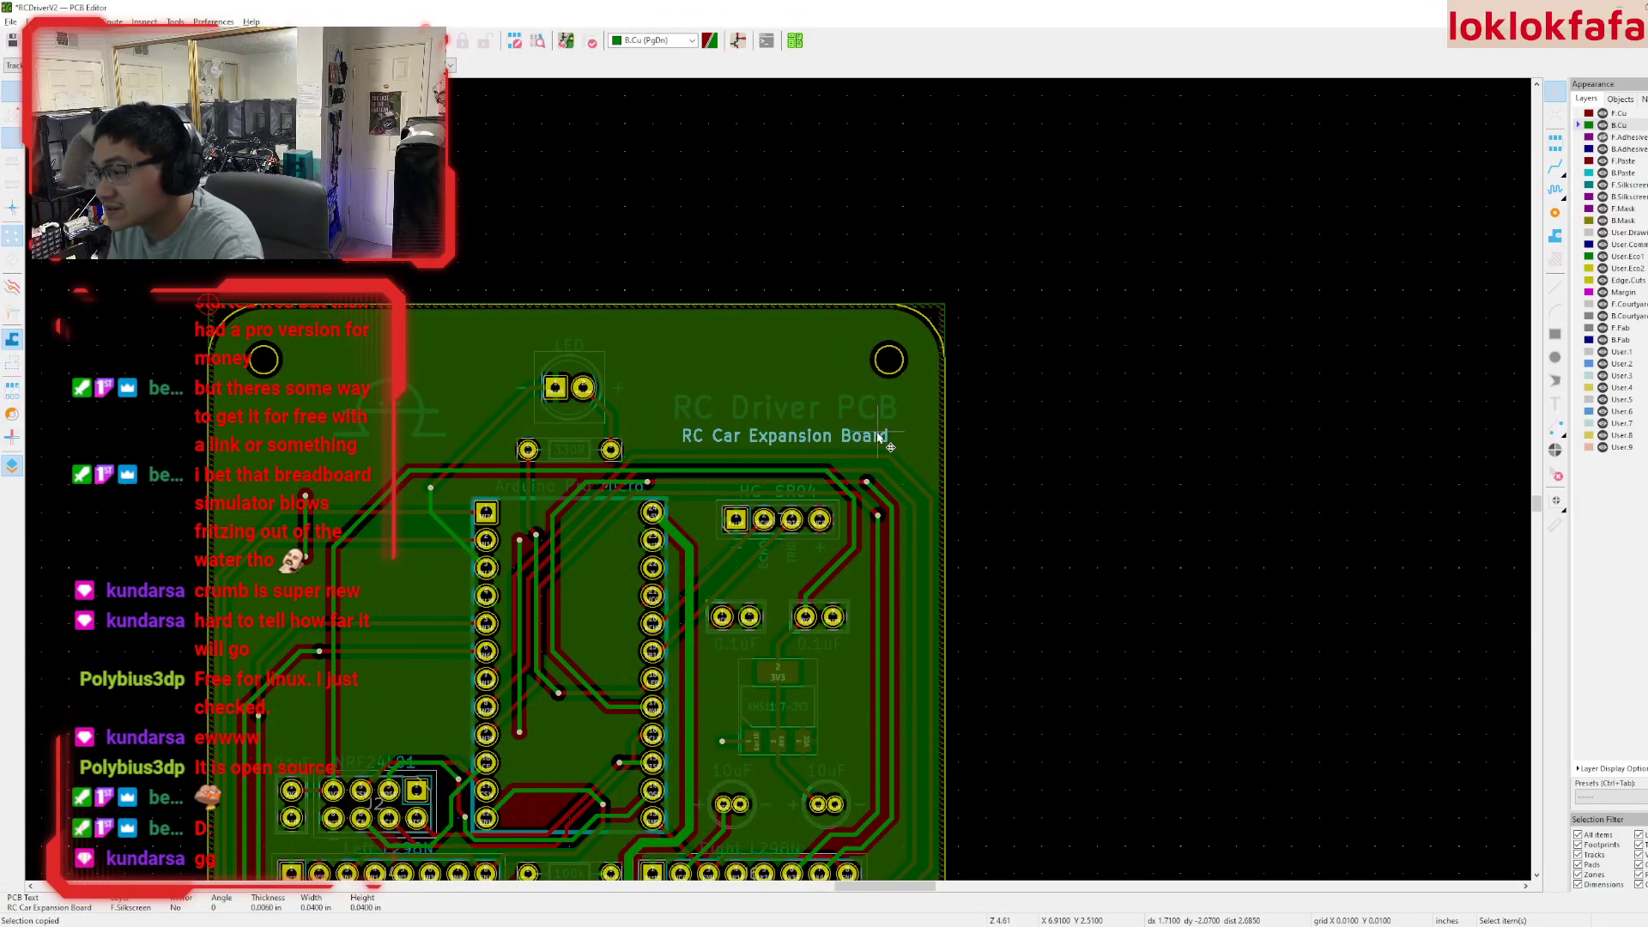
double_click(877, 412)
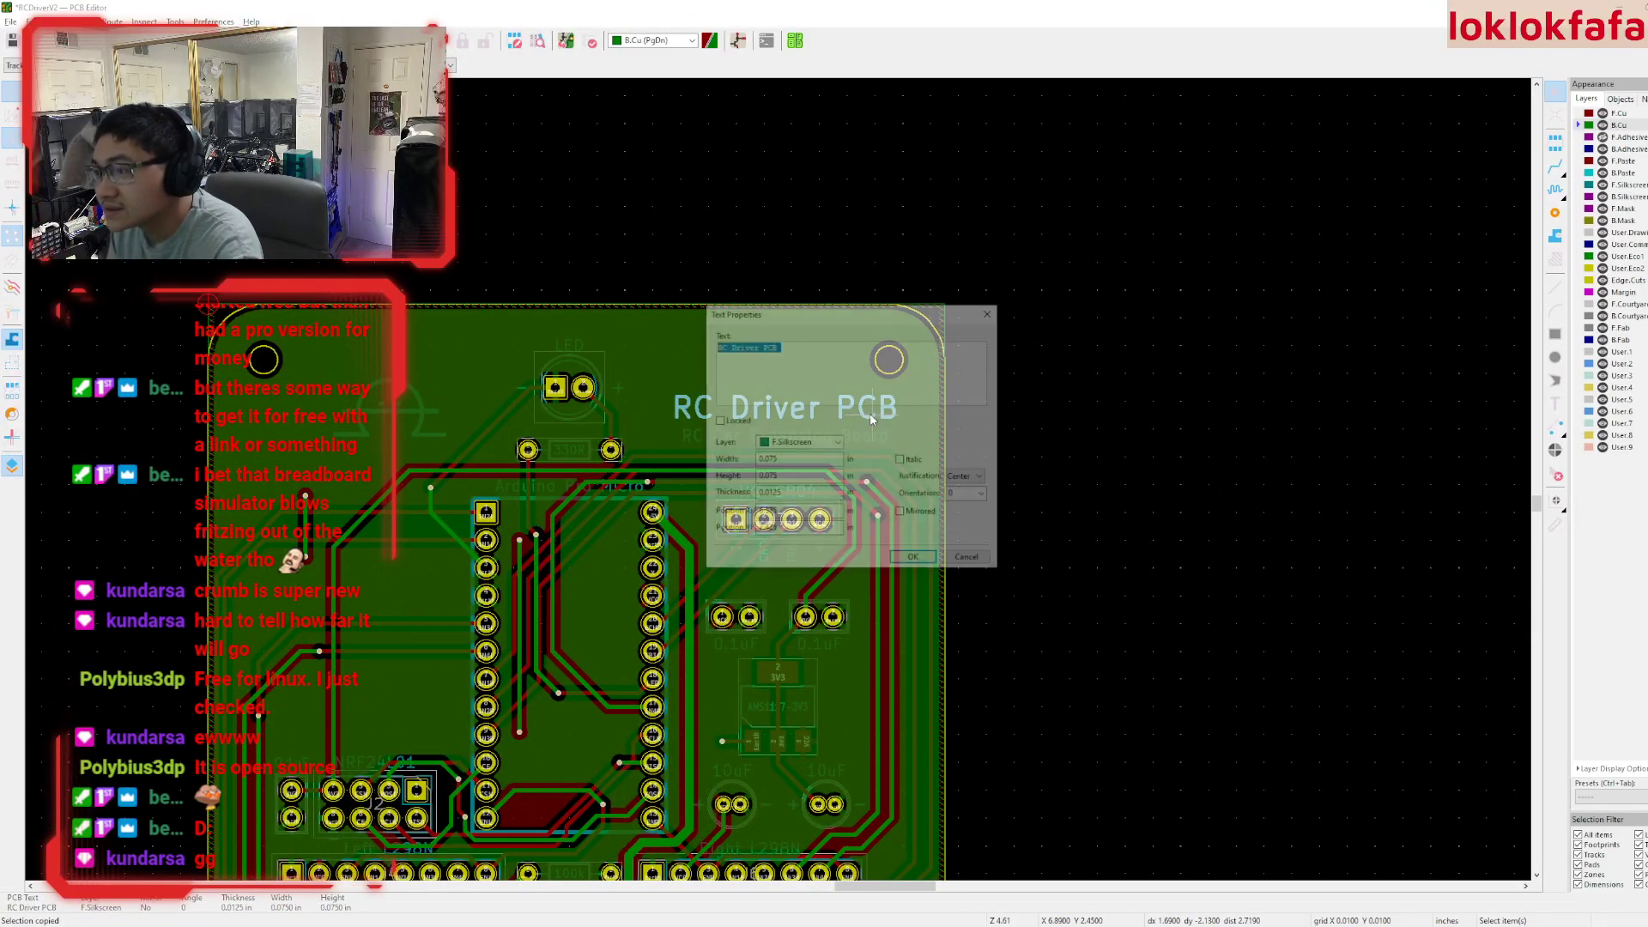
click(839, 361)
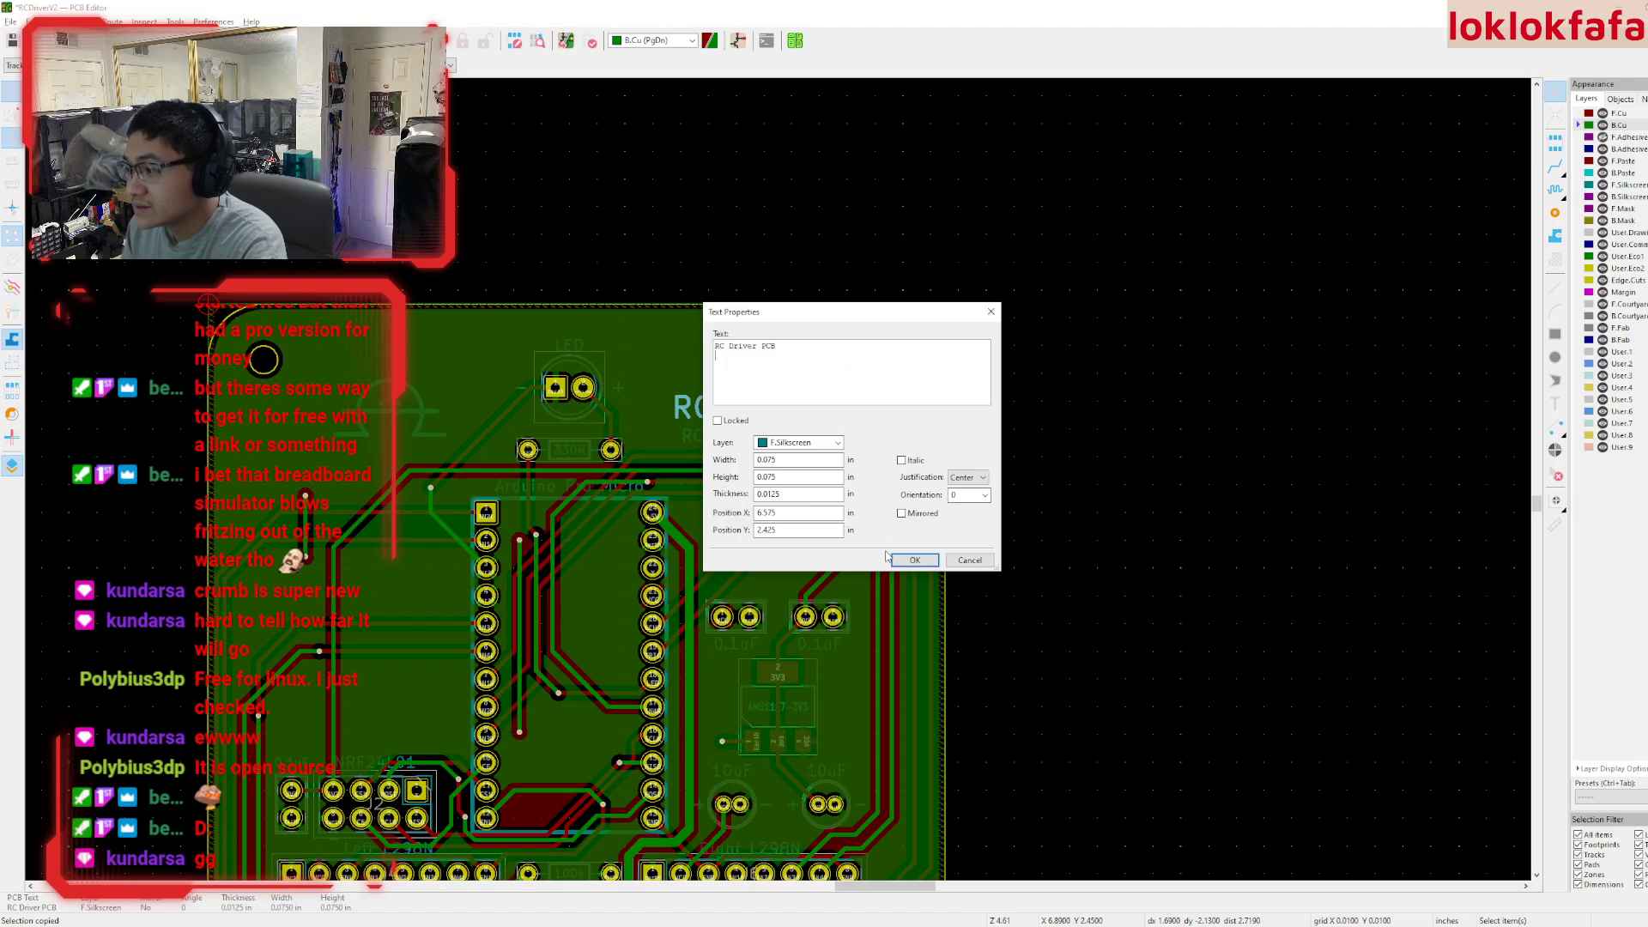
click(918, 563)
- Change the silkscreen subtitle under the board title to "RC Car Expansion Board V2"
double_click(838, 444)
key(Escape)
click(854, 438)
double_click(854, 438)
click(784, 350)
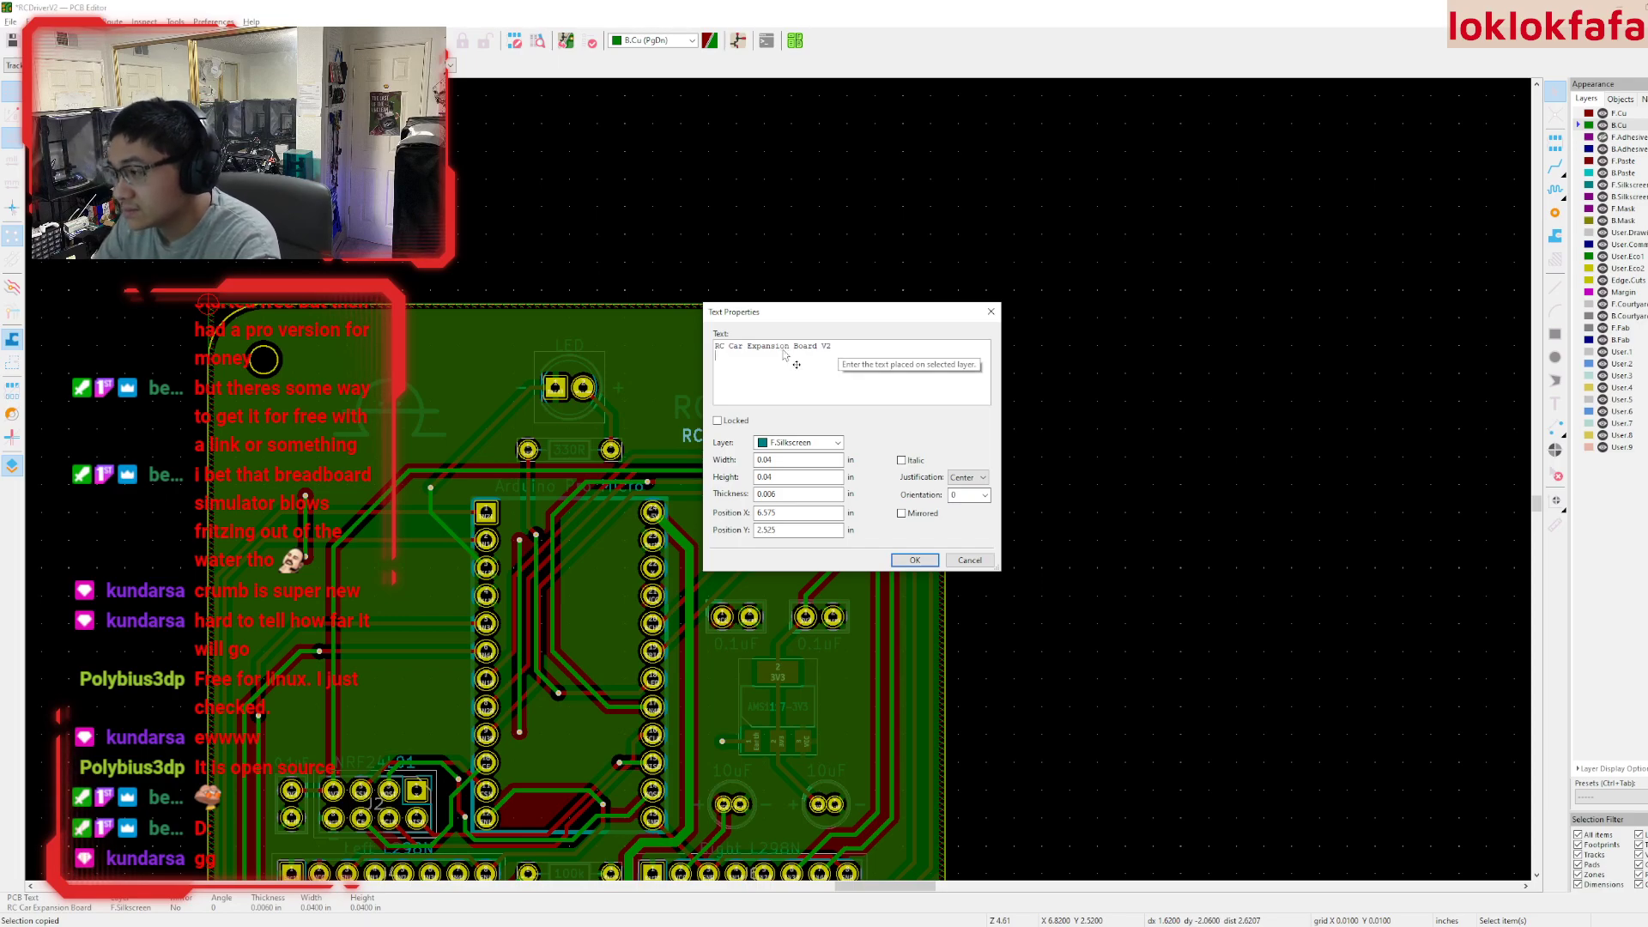
key(Return)
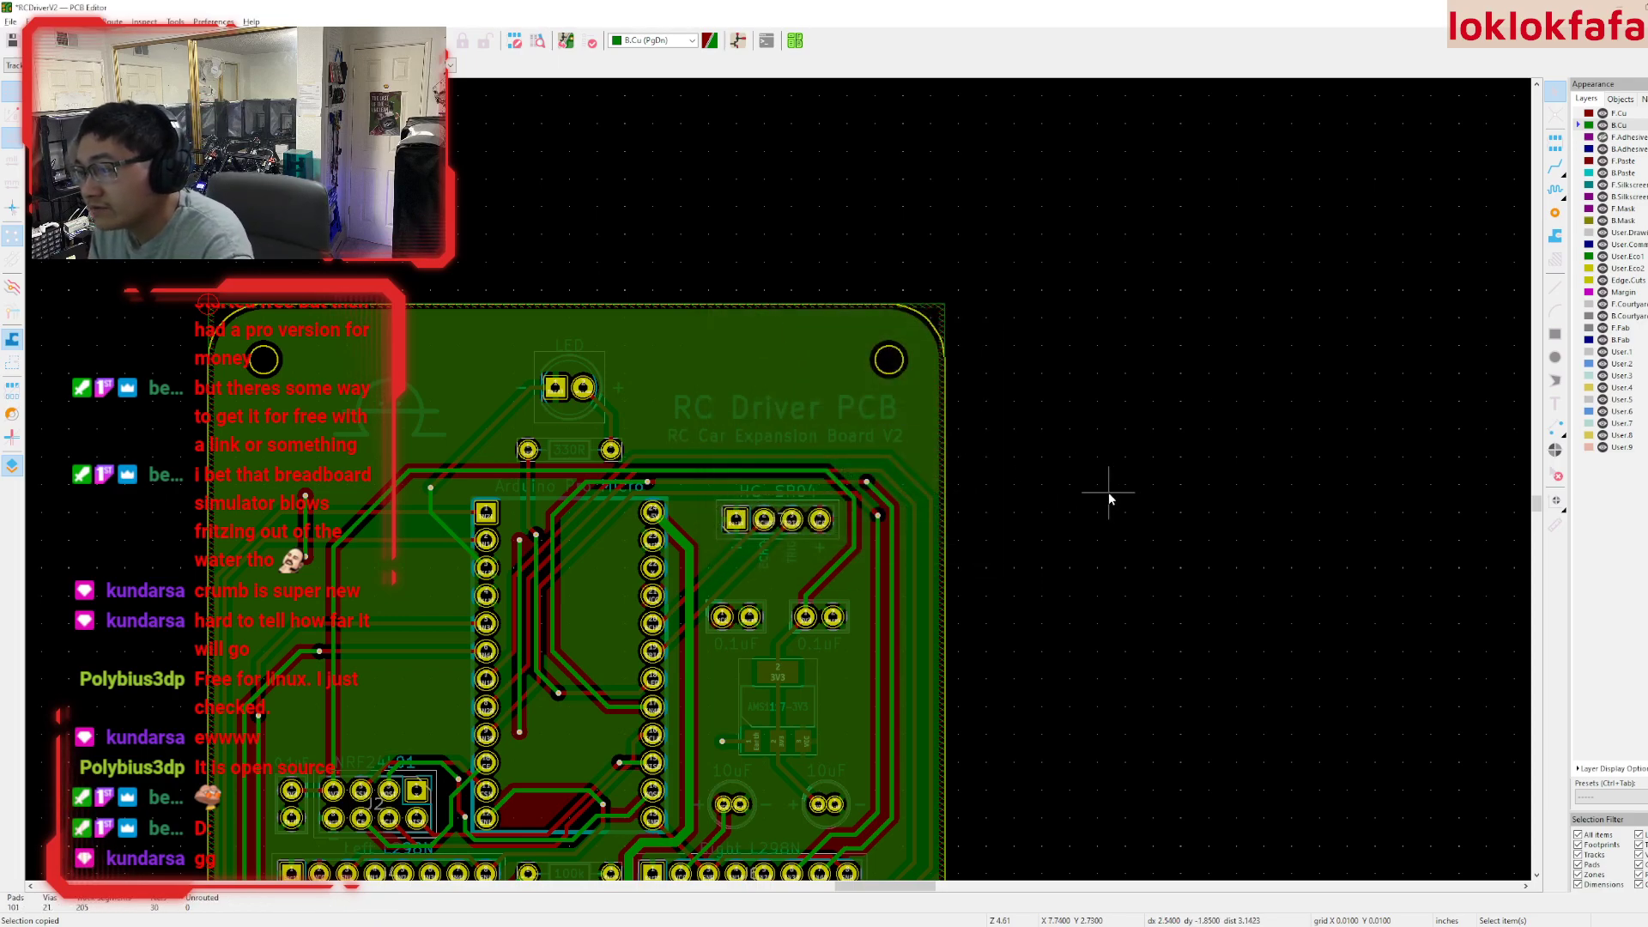
- Bring the whole board into view and save the PCB file
scroll(778, 477, down, 2)
key(Home)
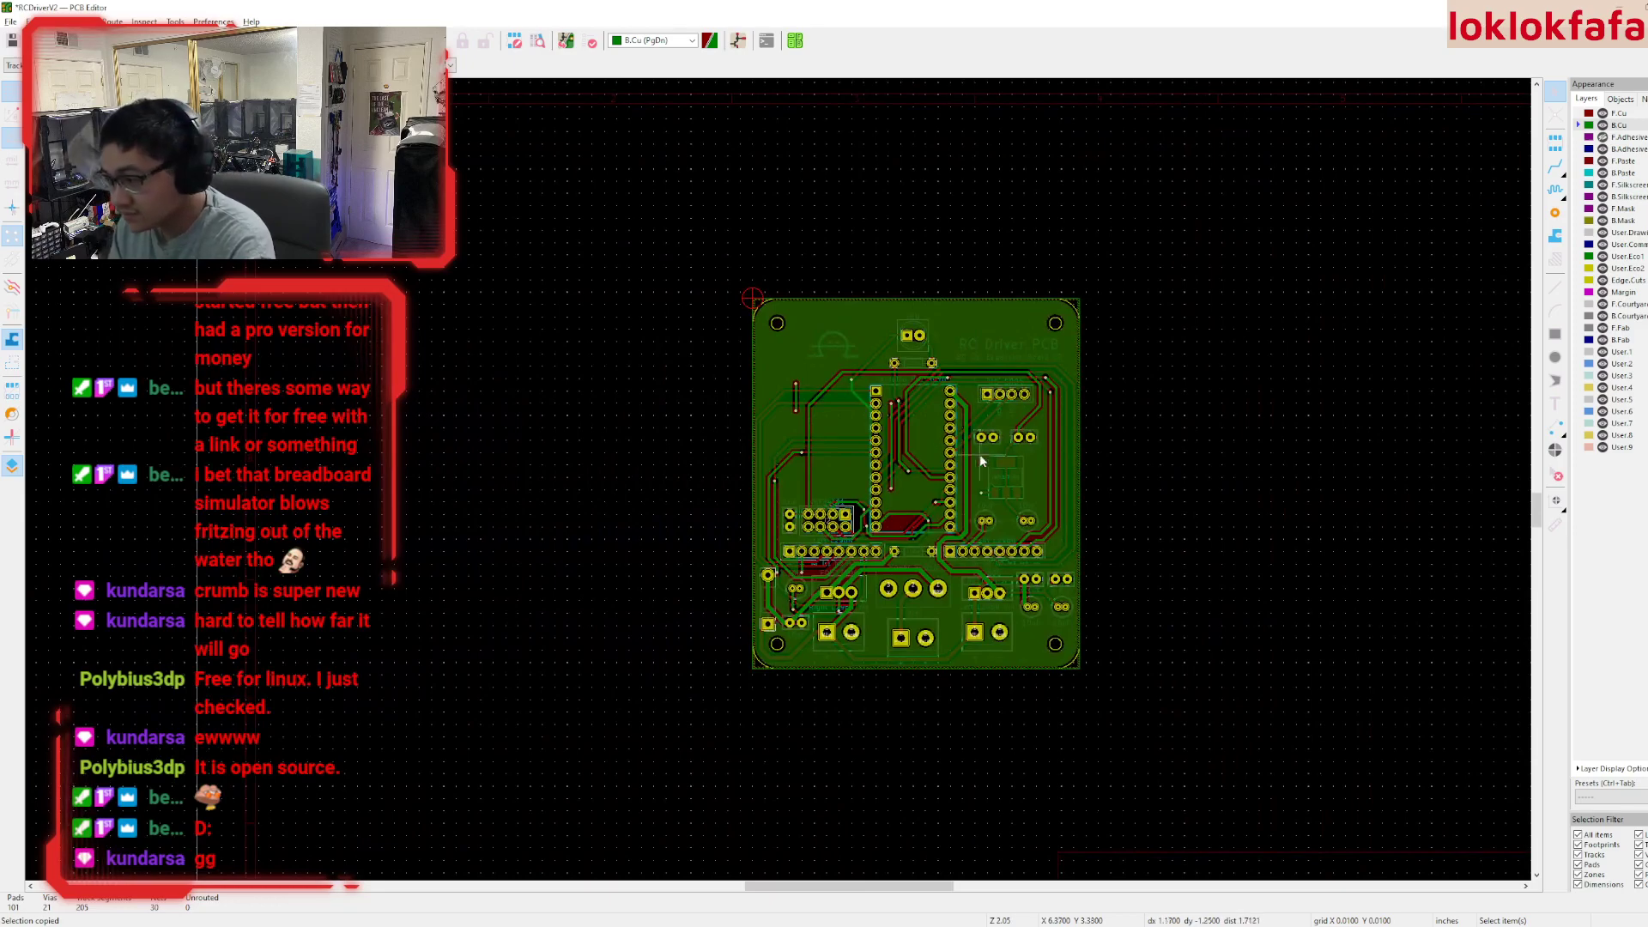
key(ctrl+s)
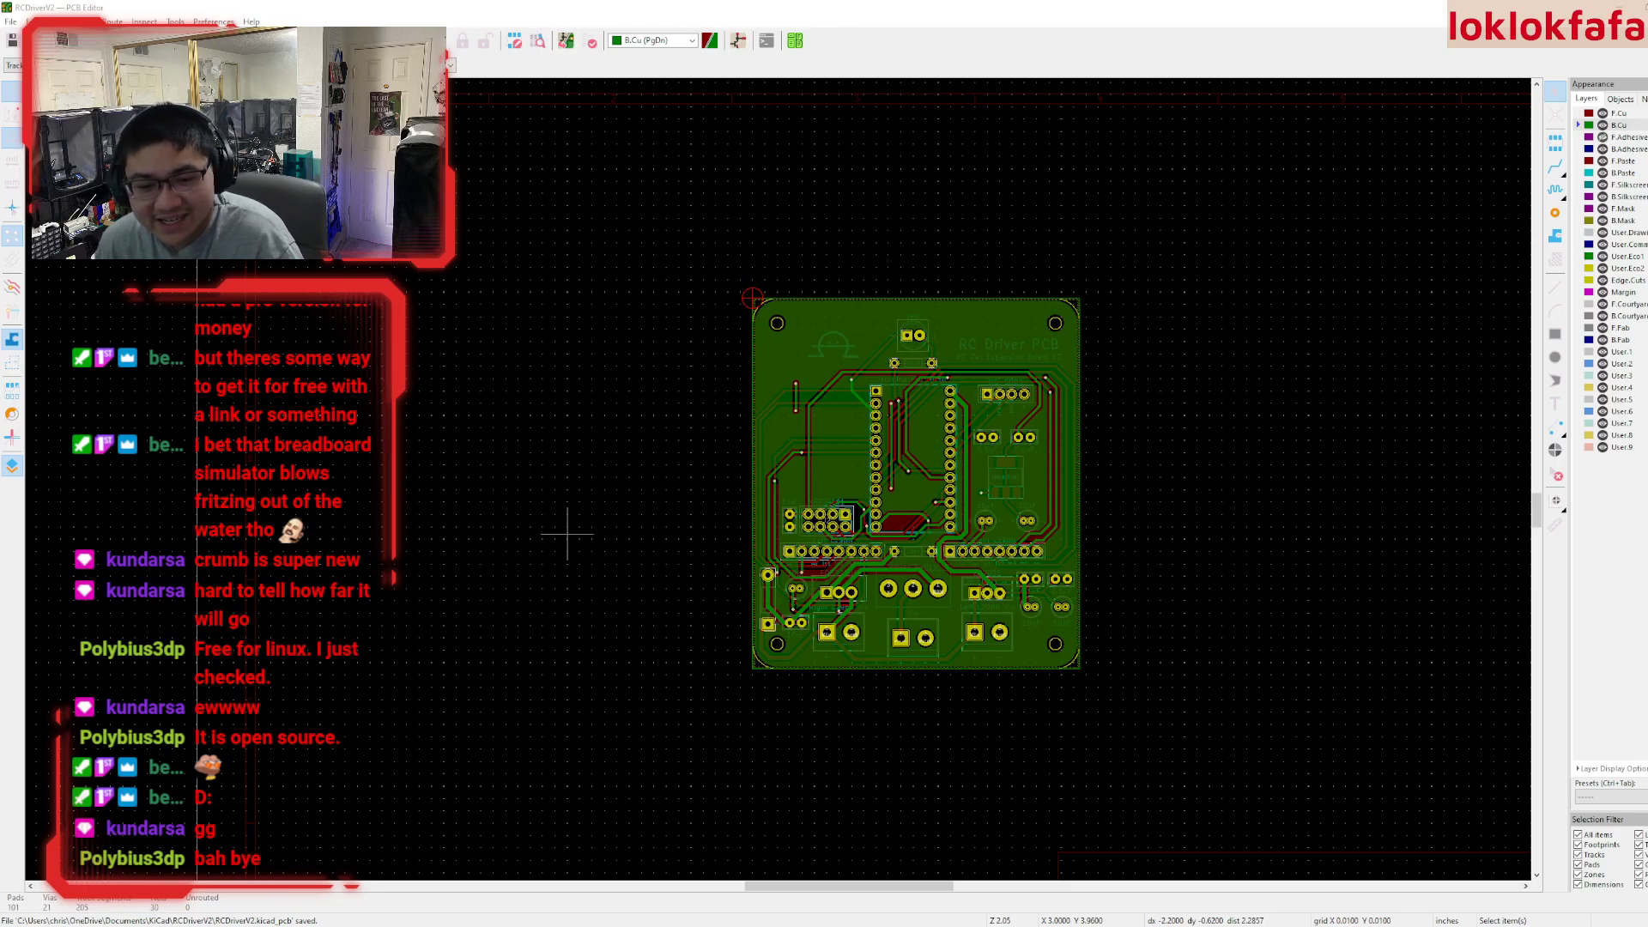
- Inspect the updated board and its V2 silkscreen text in the 3D Viewer from a tilted angle
scroll(479, 455, up, 3)
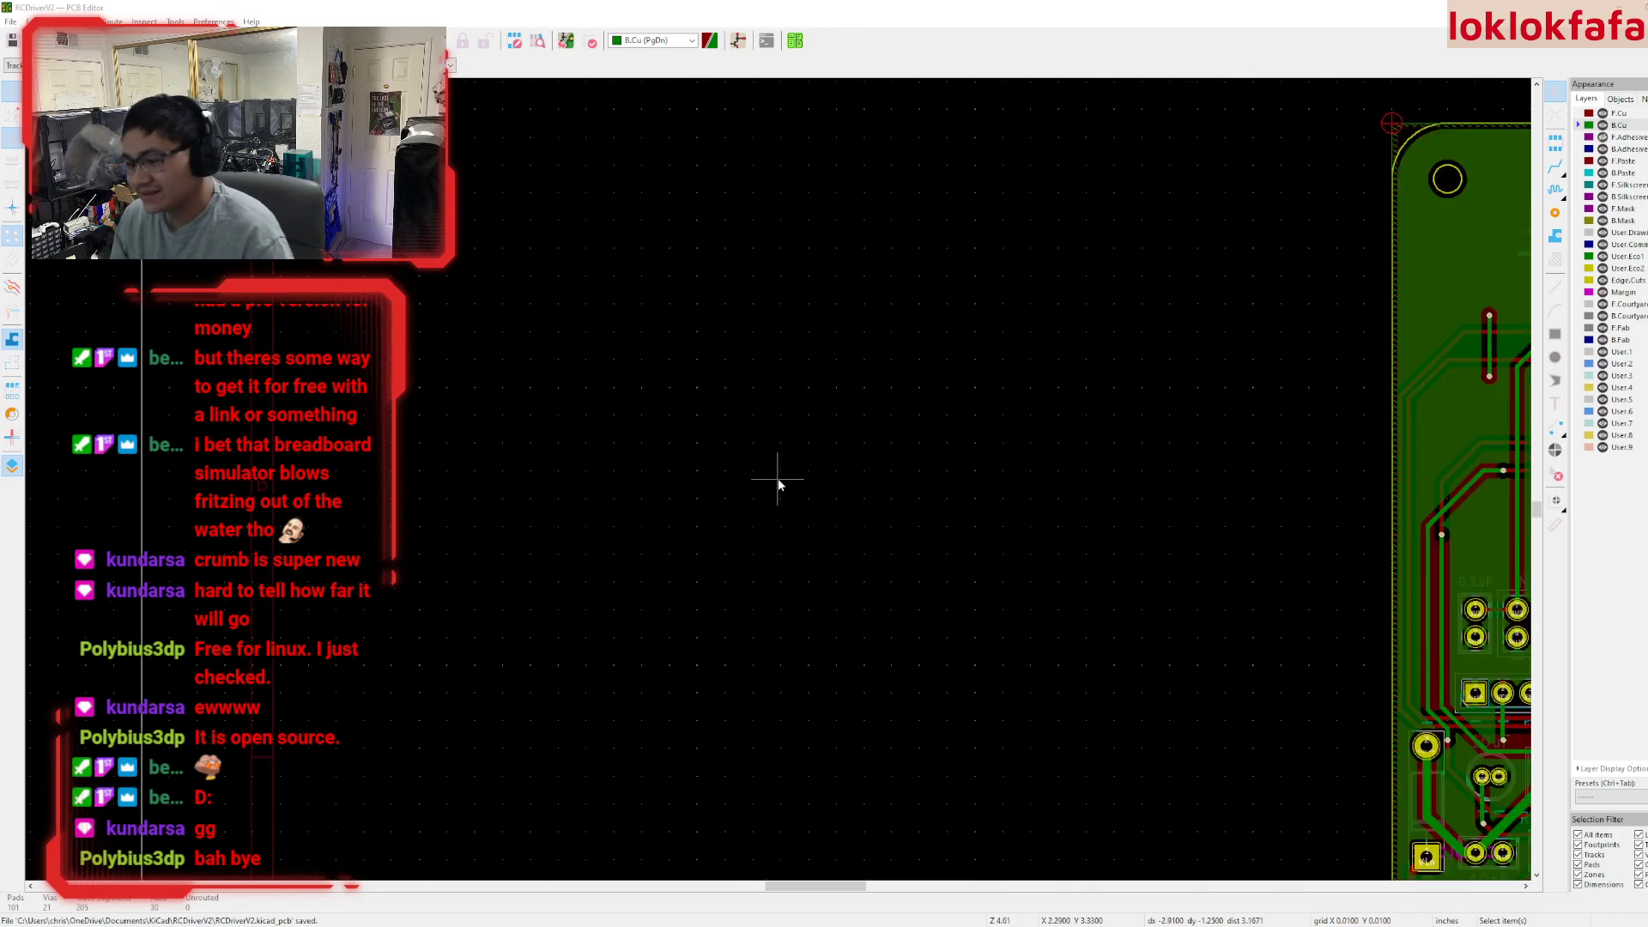
scroll(851, 502, down, 3)
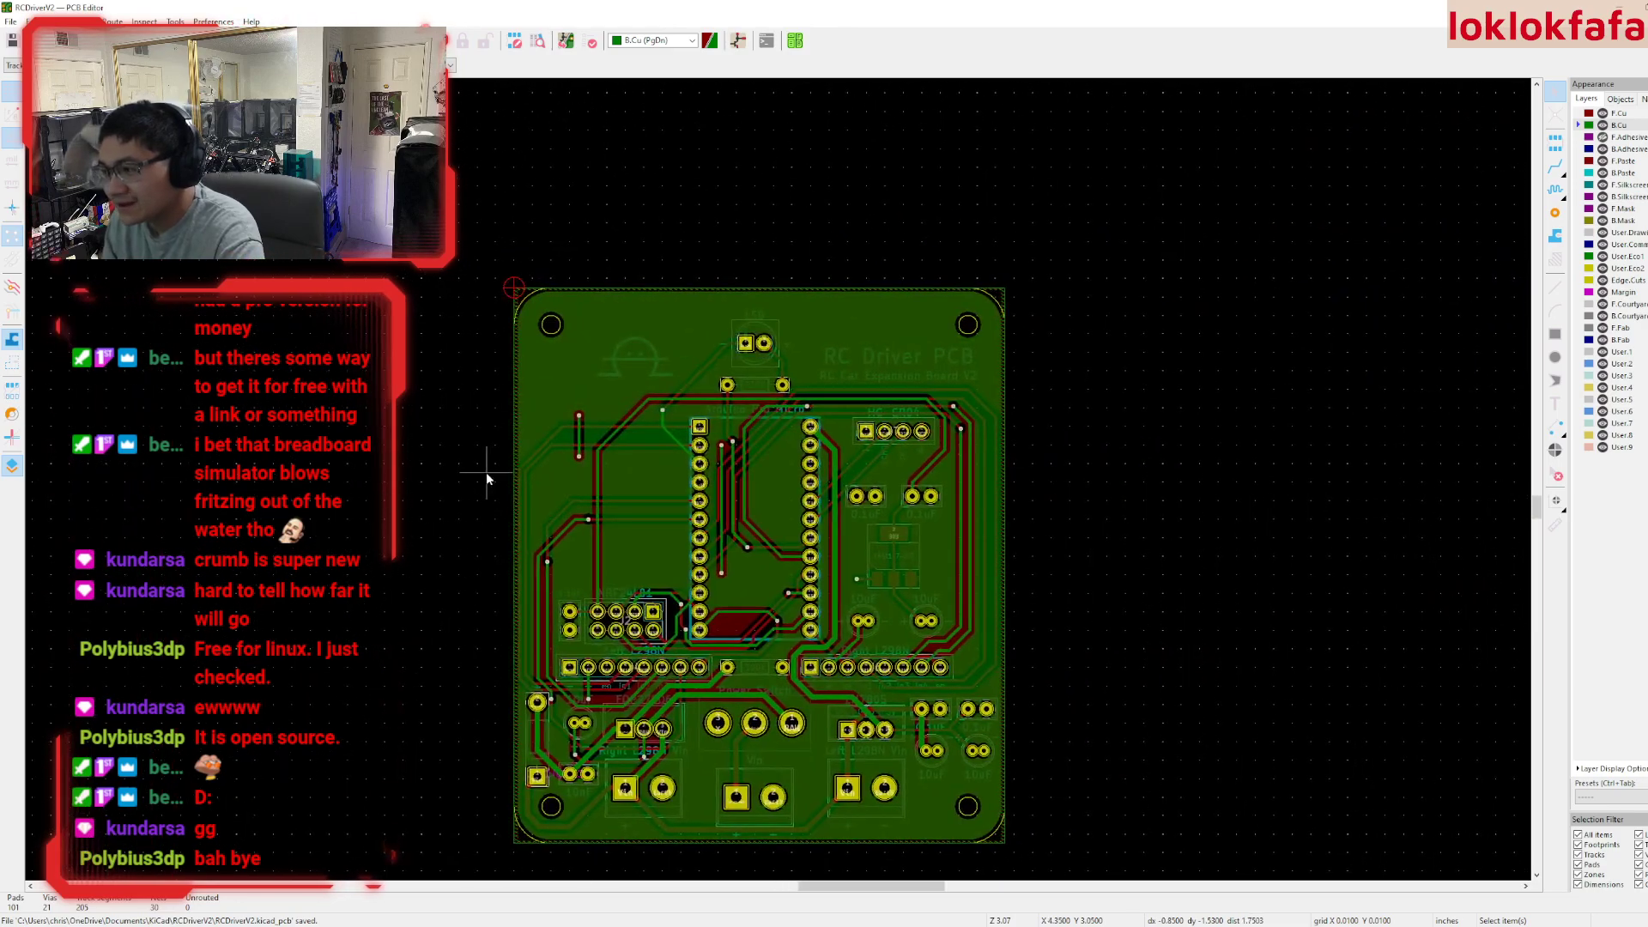
key(alt+3)
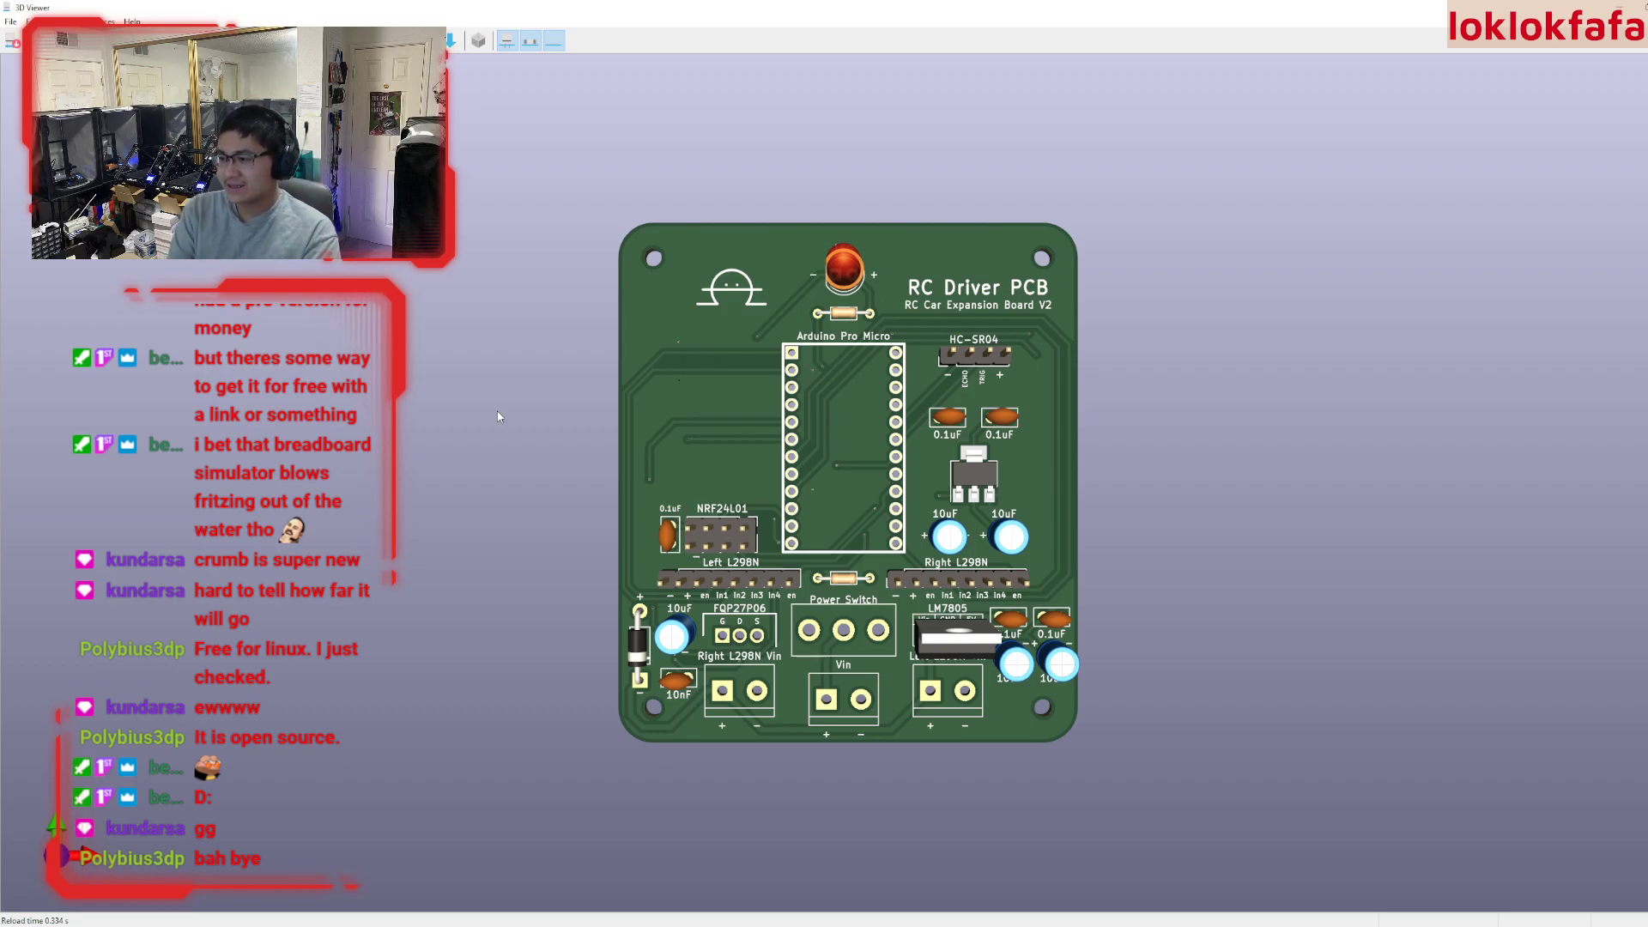
right_click(1200, 506)
drag(1034, 499, 675, 443)
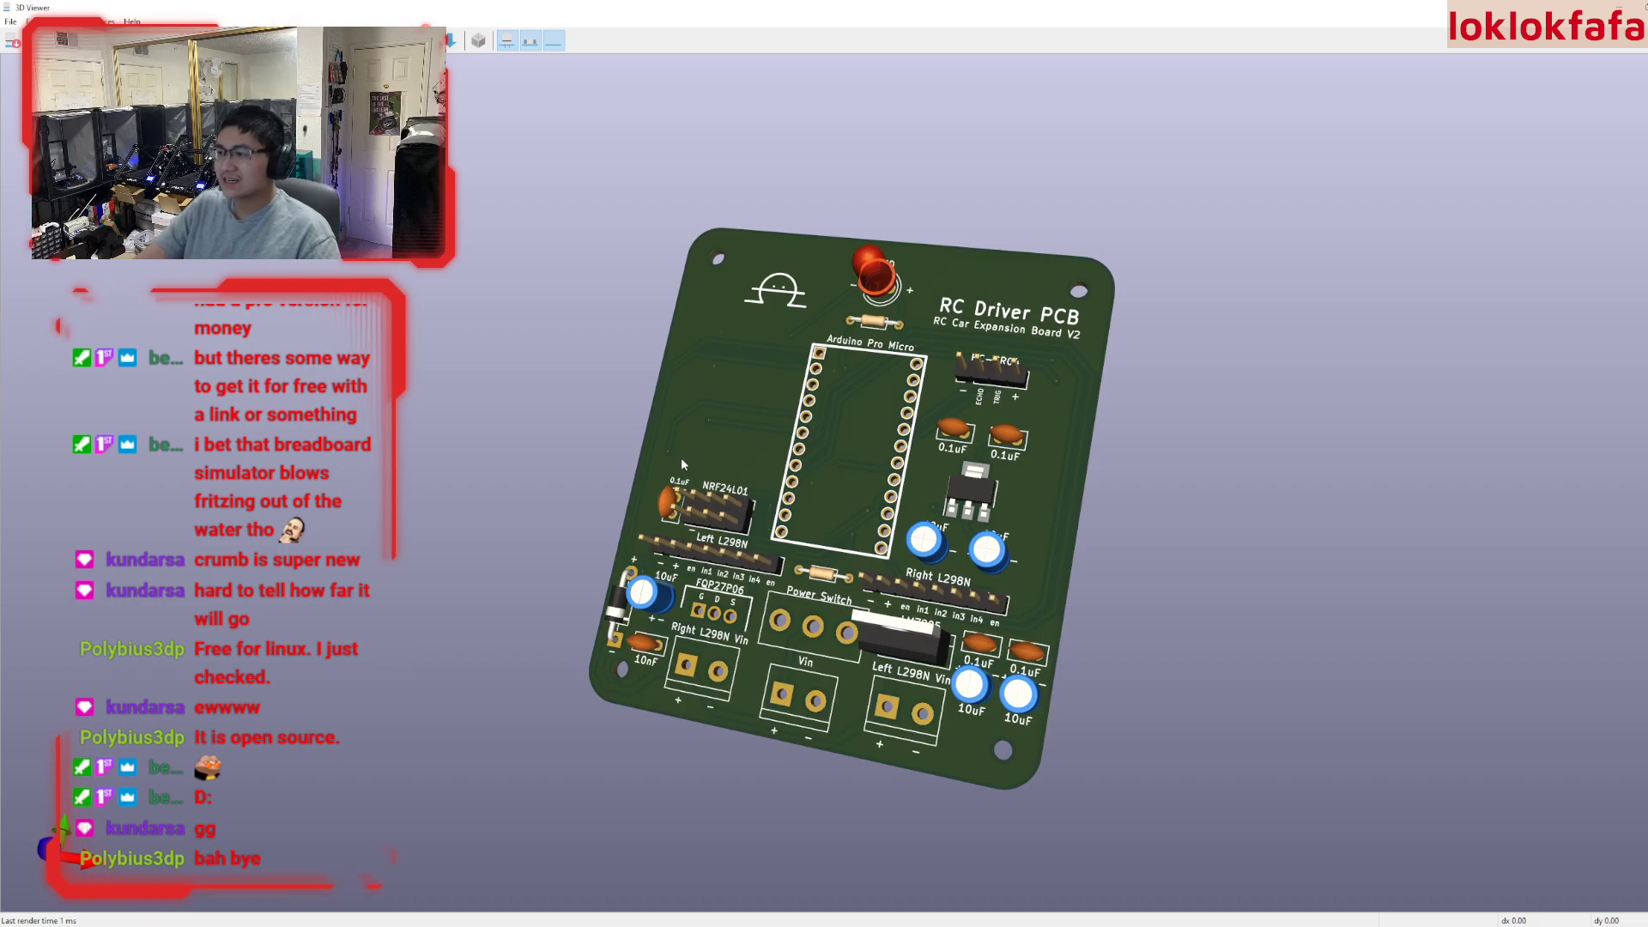